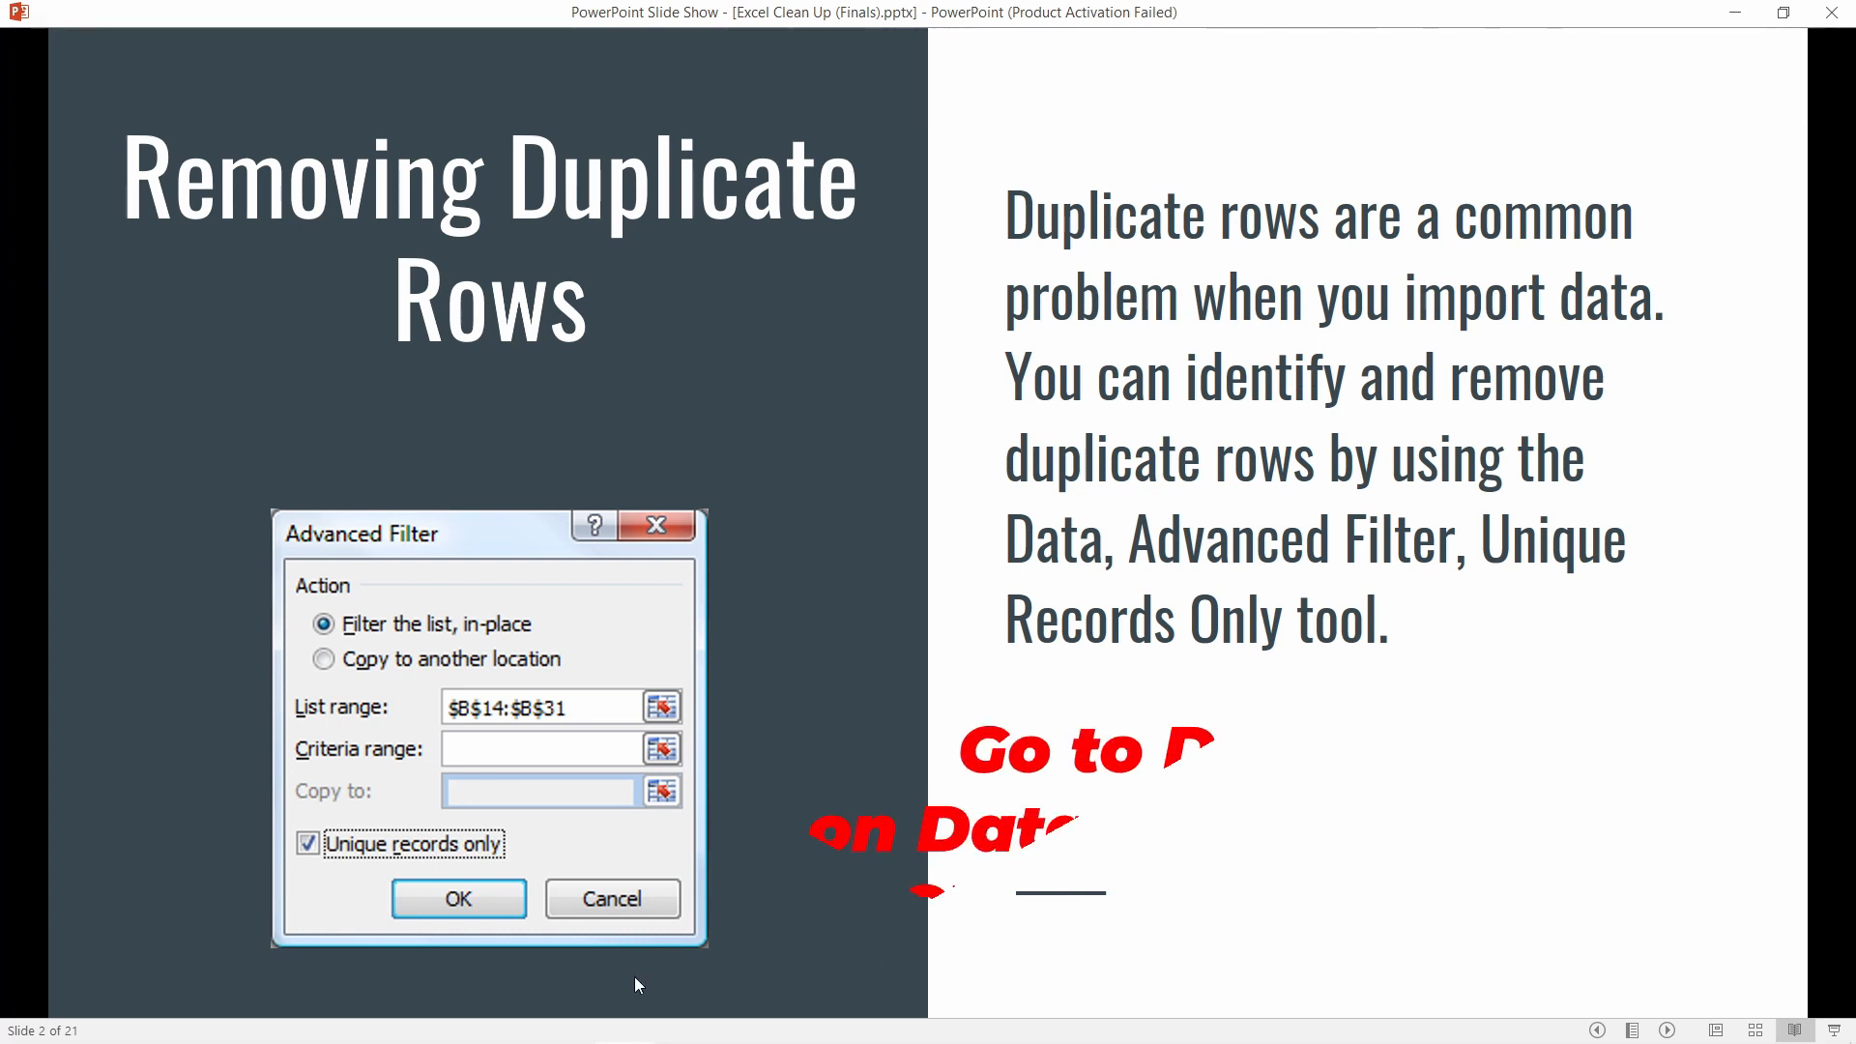
# Leave the Removing Duplicate Rows slide and bring up the CLEAN DATA SAMPLE.xlsx workbook in Excel
pyautogui.moveTo(528, 1033)
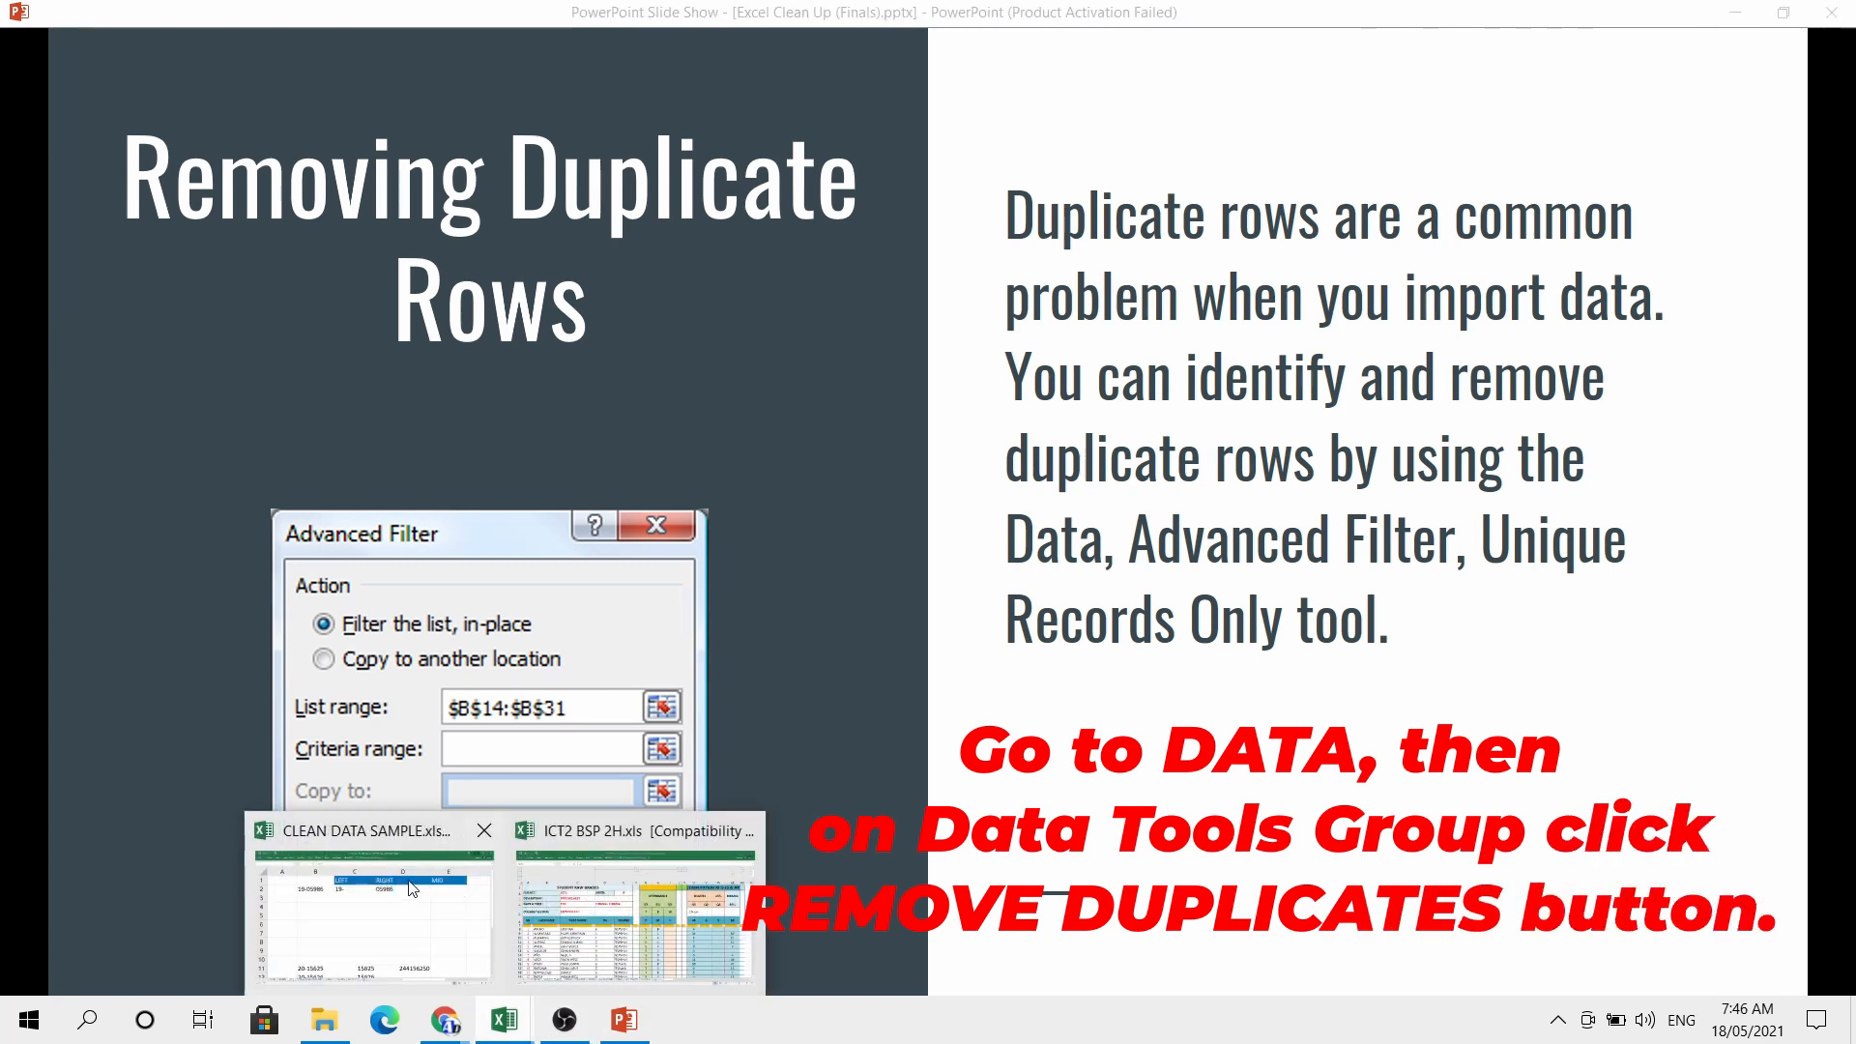
pyautogui.click(352, 903)
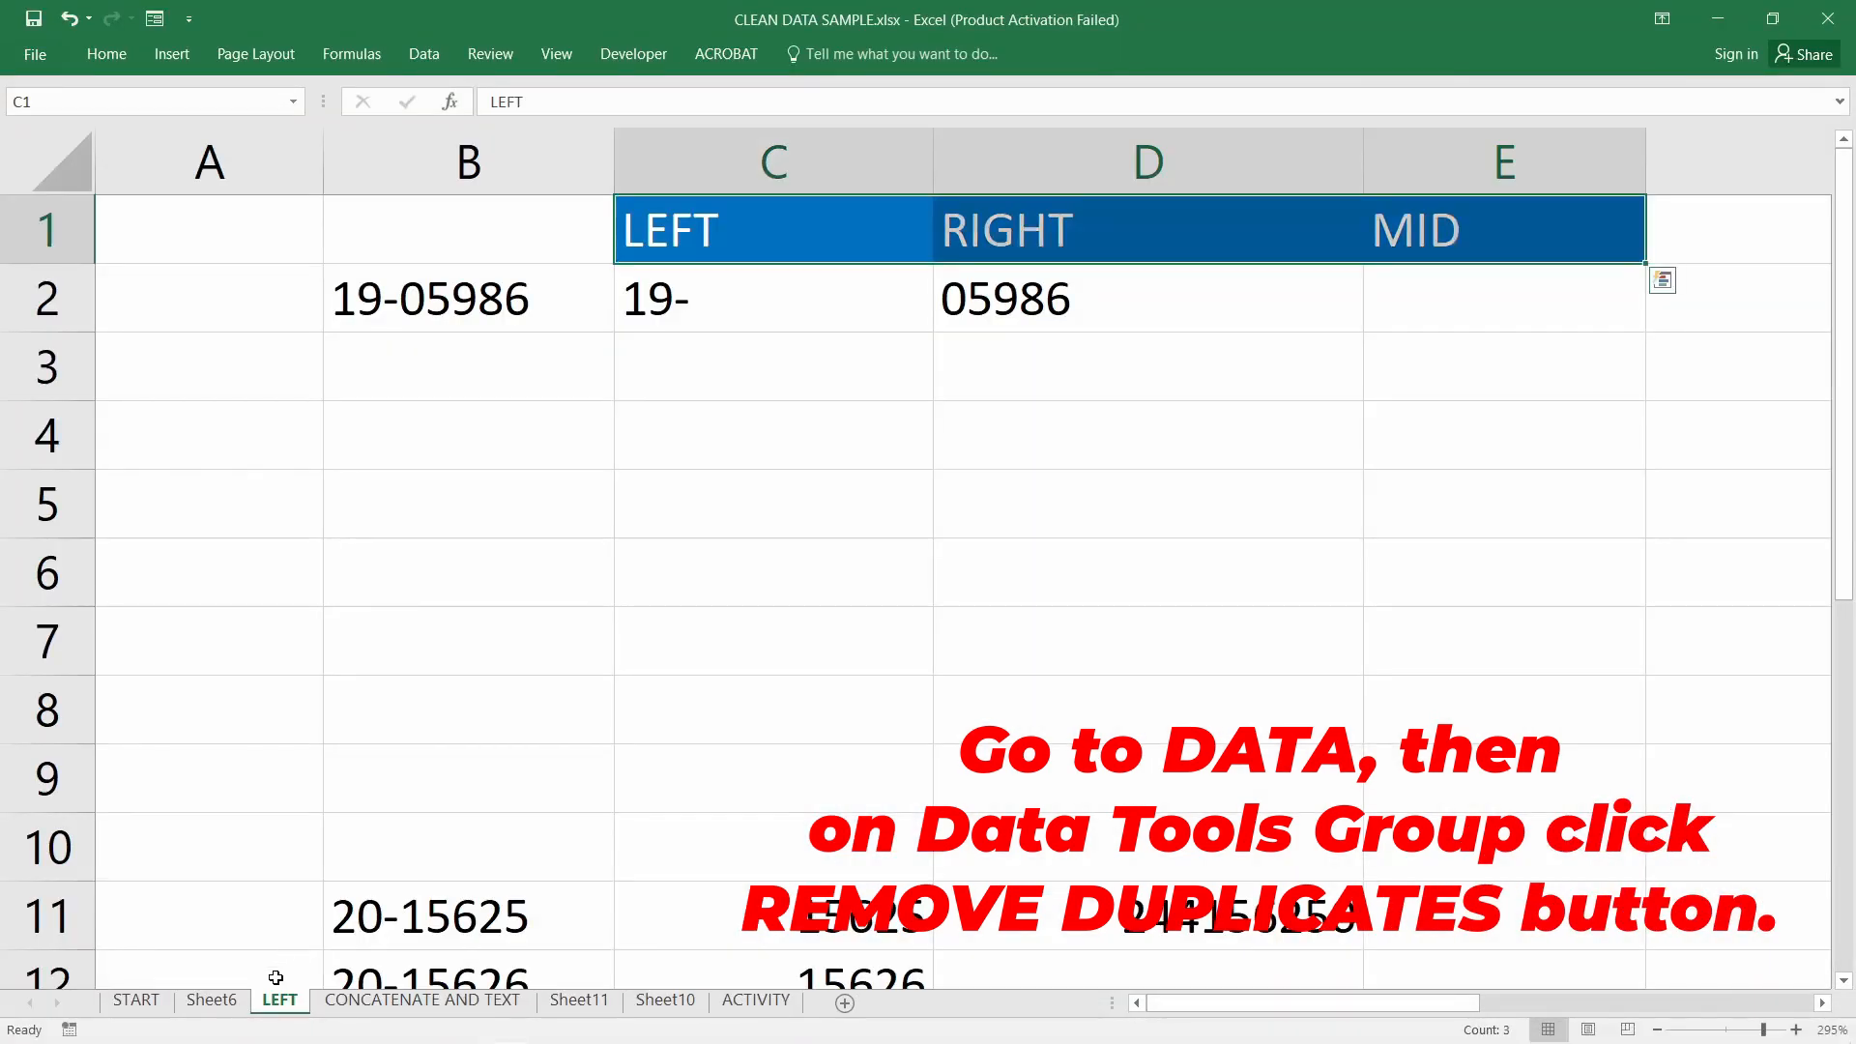
# On the START sheet, select the name list under REMOVE DUPLICATES from B3 to B10
pyautogui.click(136, 1000)
pyautogui.moveTo(1310, 1013); pyautogui.dragTo(1152, 1012)
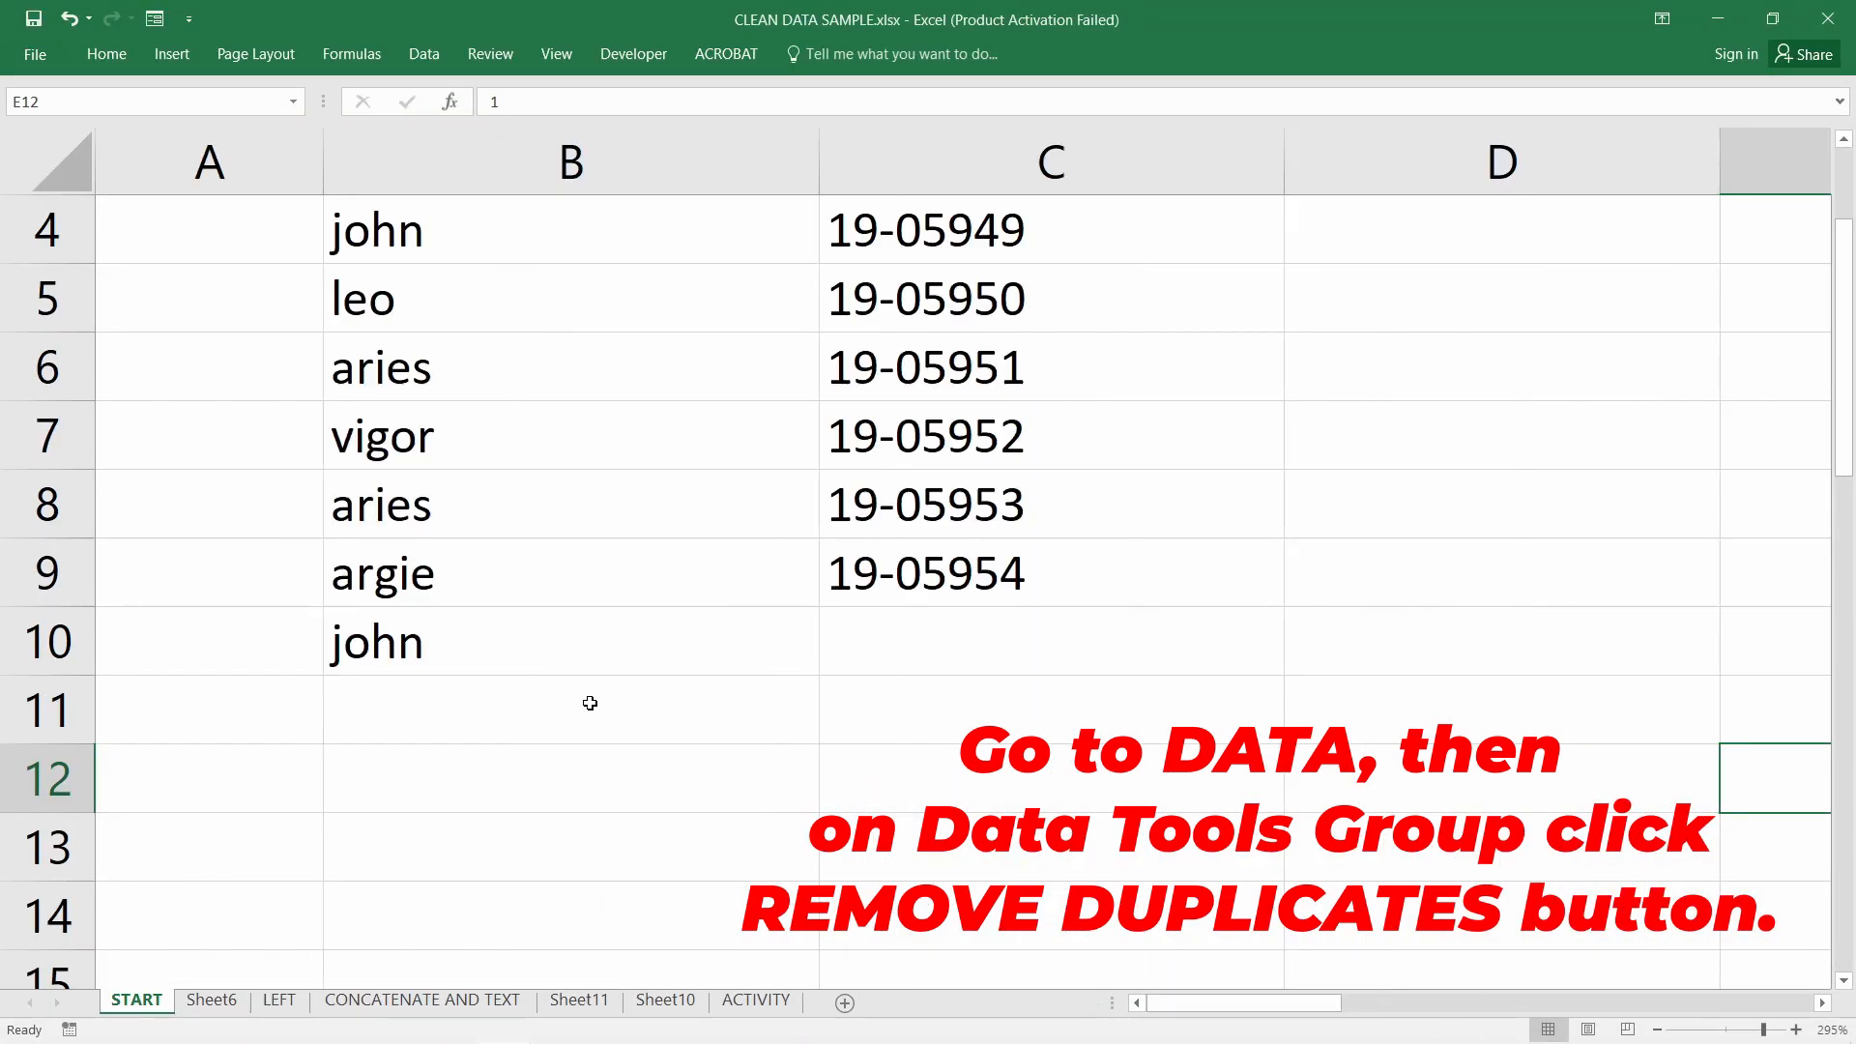
pyautogui.scroll(1, 540, 696)
pyautogui.click(549, 374)
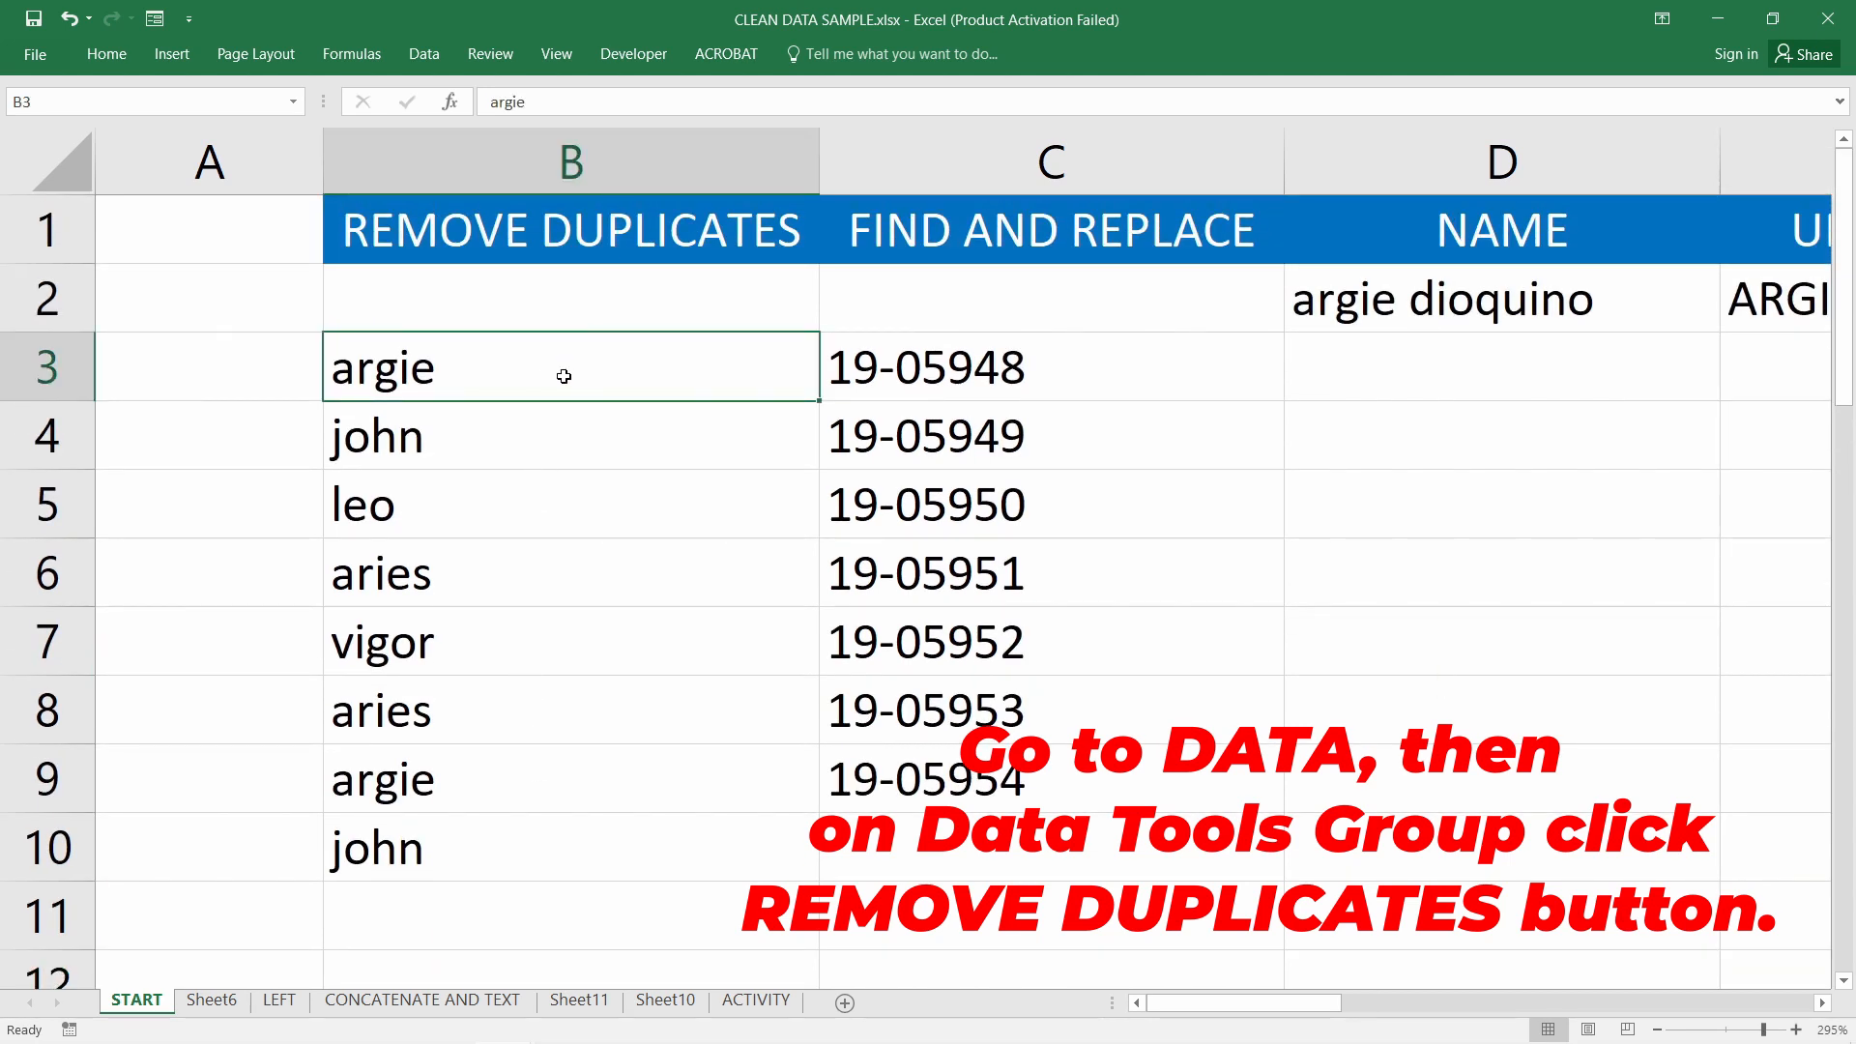
pyautogui.click(619, 259)
pyautogui.click(625, 373)
pyautogui.moveTo(615, 376); pyautogui.dragTo(568, 832)
pyautogui.click(568, 832)
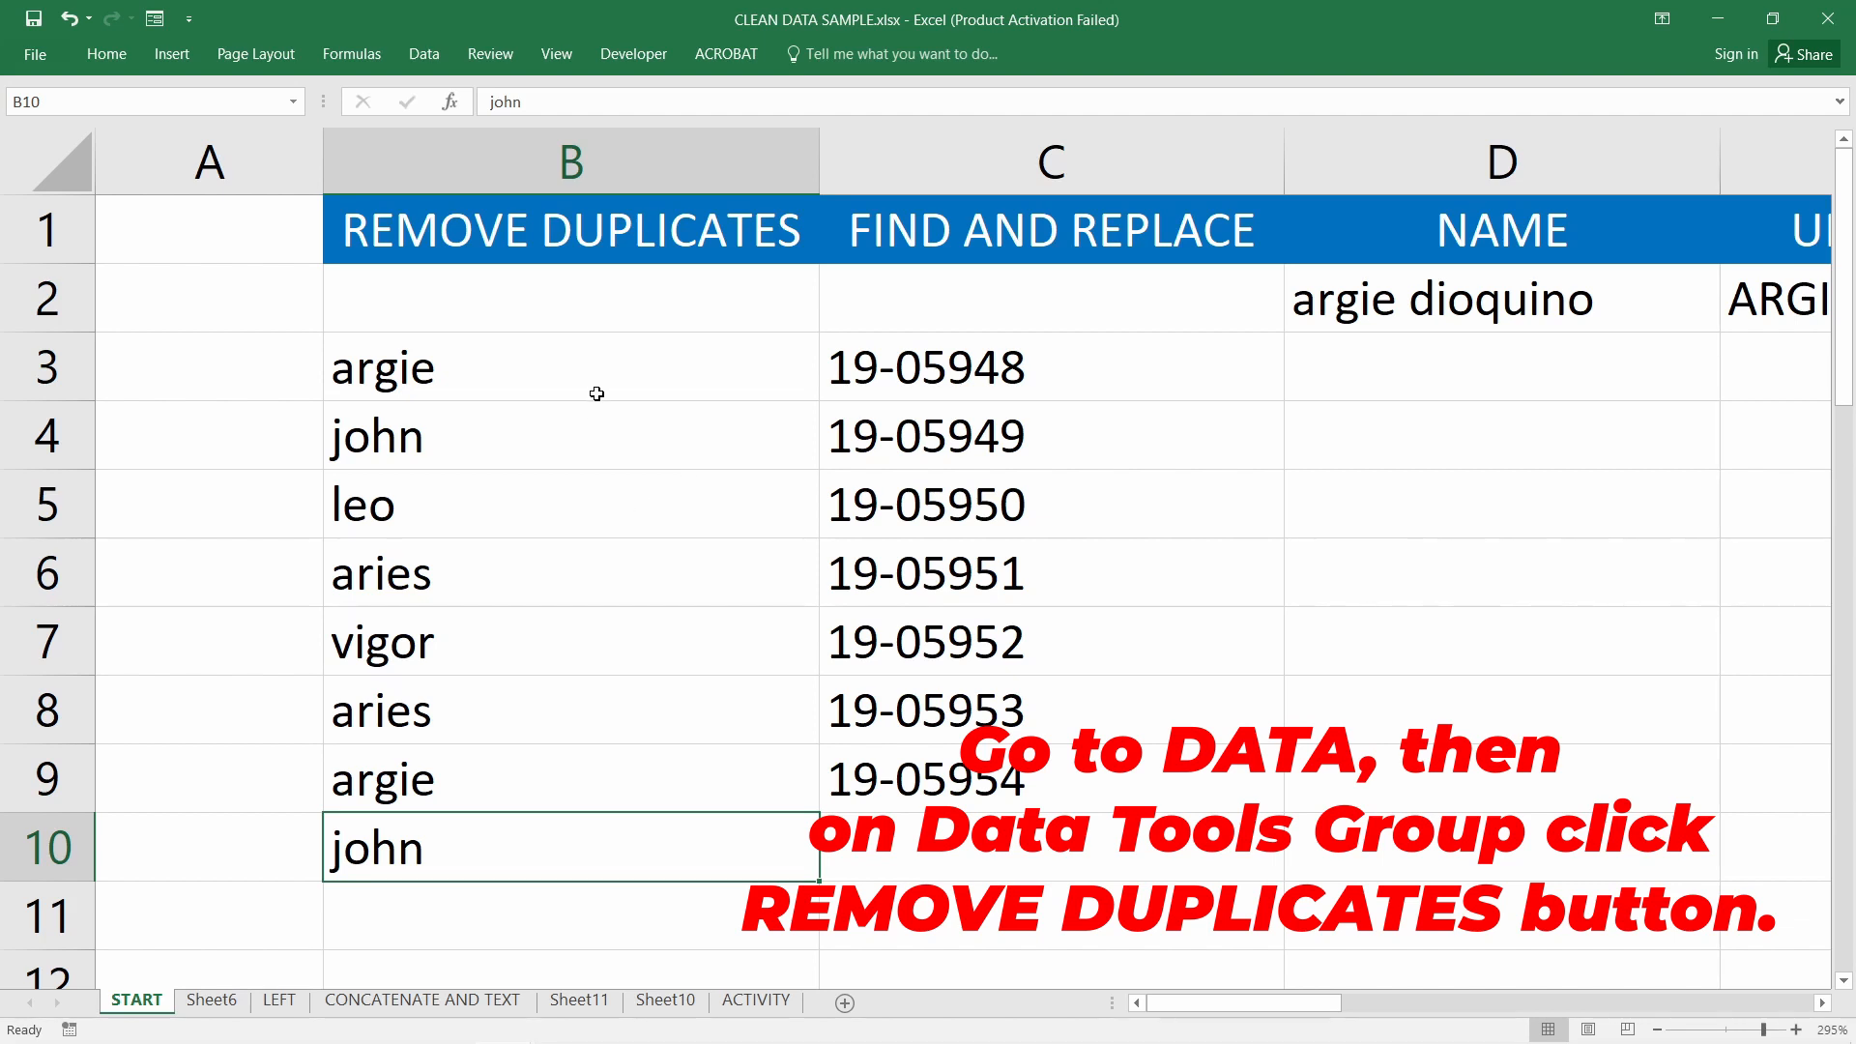
# Point out the repeated names argie and john, plus aries, in column B
pyautogui.click(438, 372)
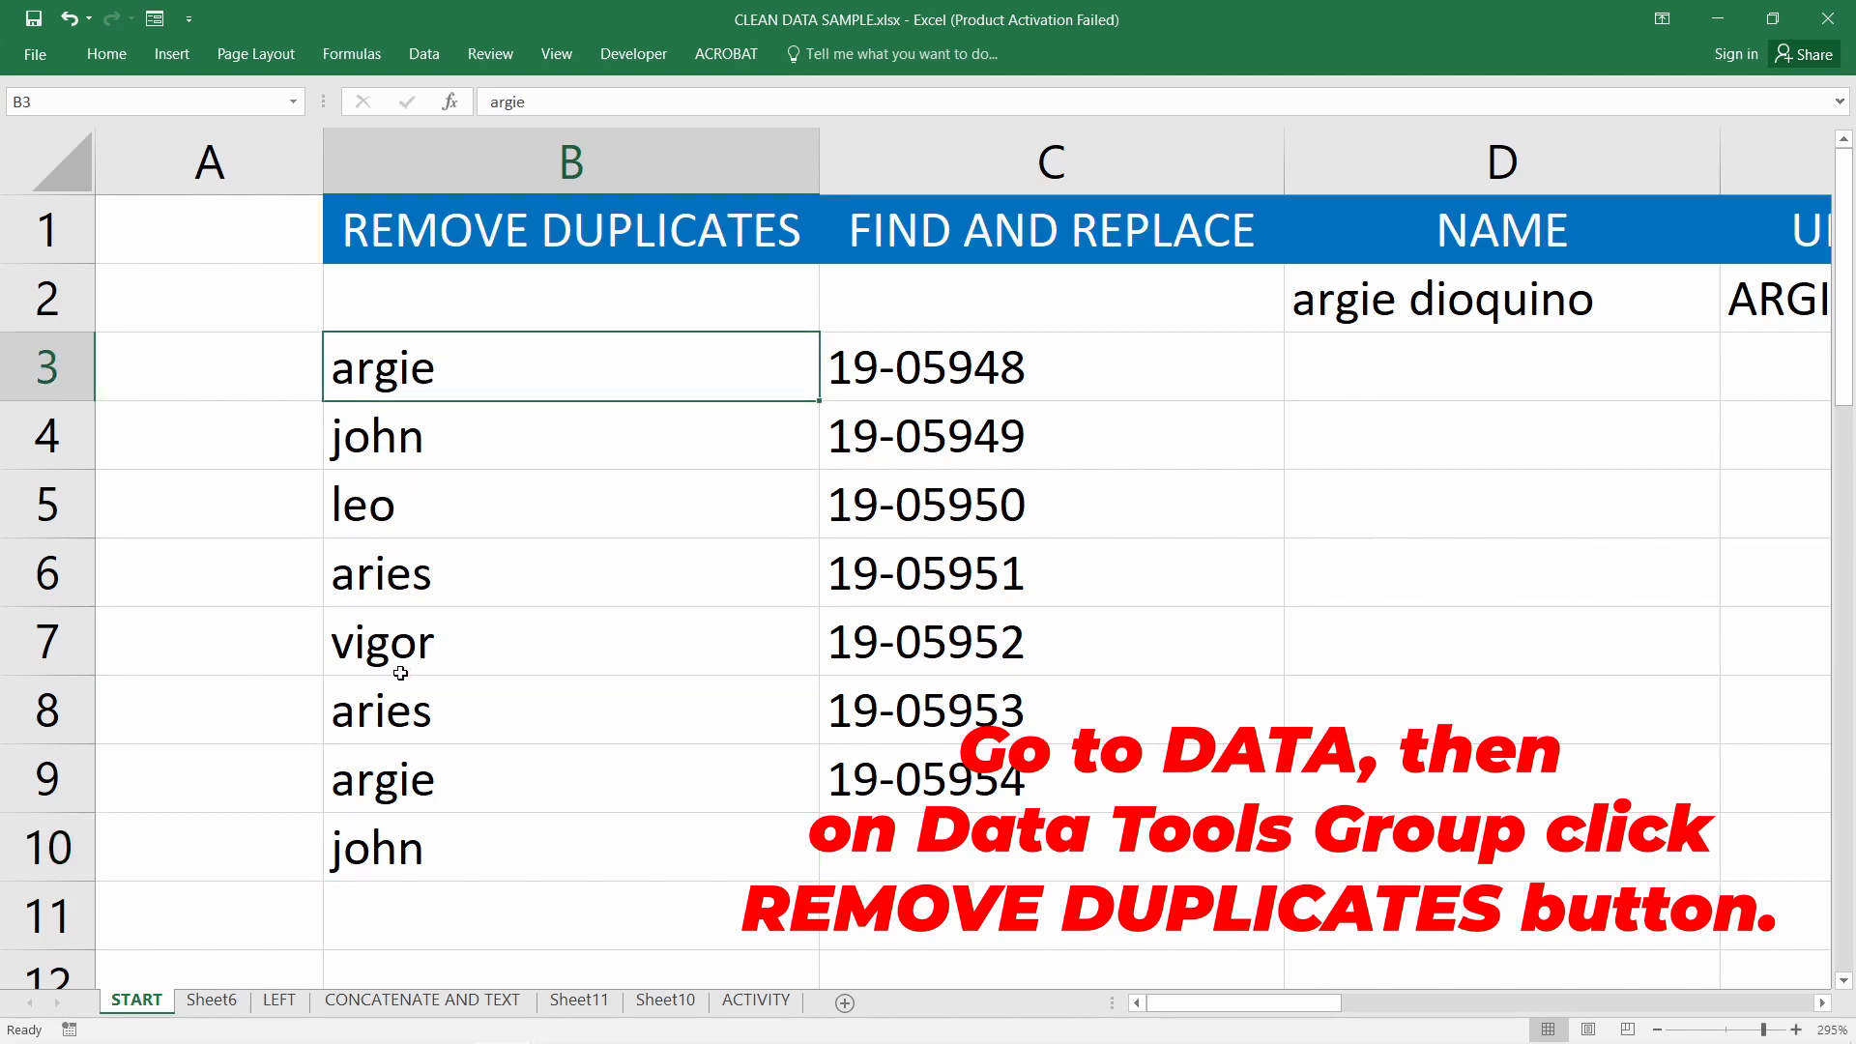
pyautogui.click(401, 580)
pyautogui.click(405, 751)
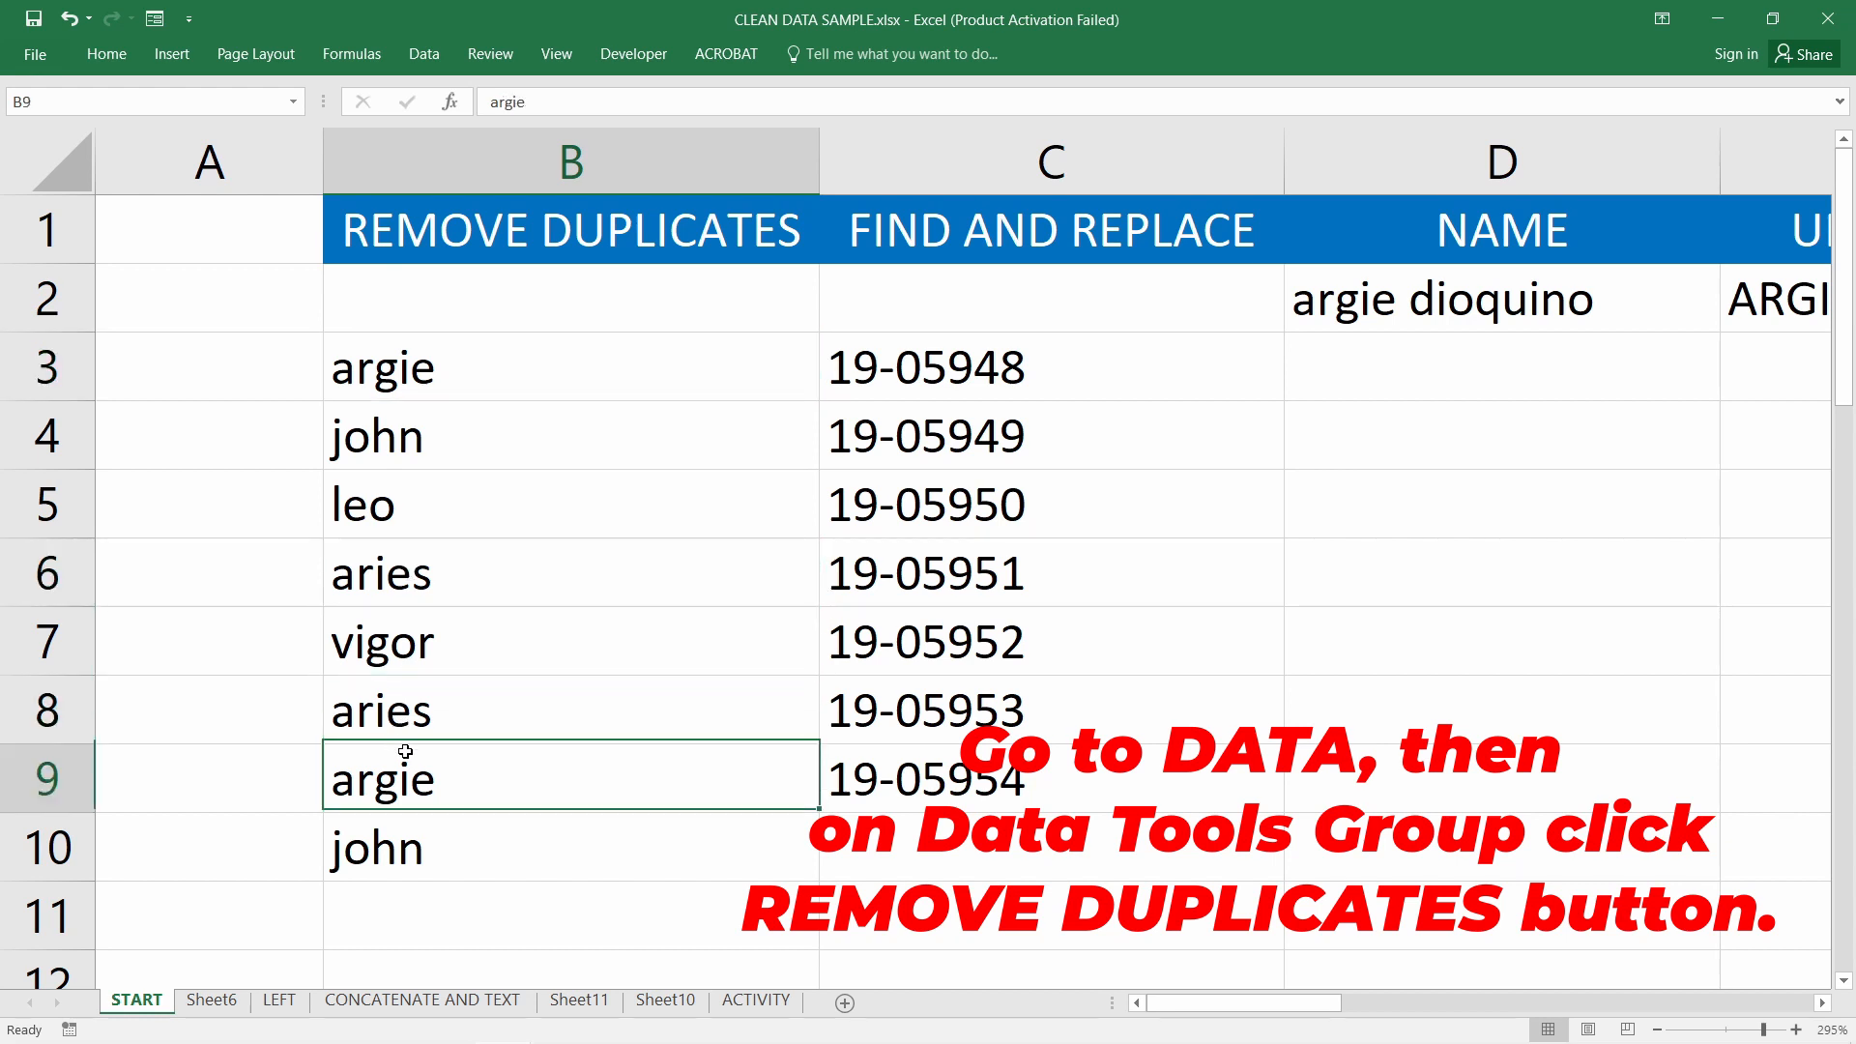
pyautogui.click(414, 840)
pyautogui.click(444, 464)
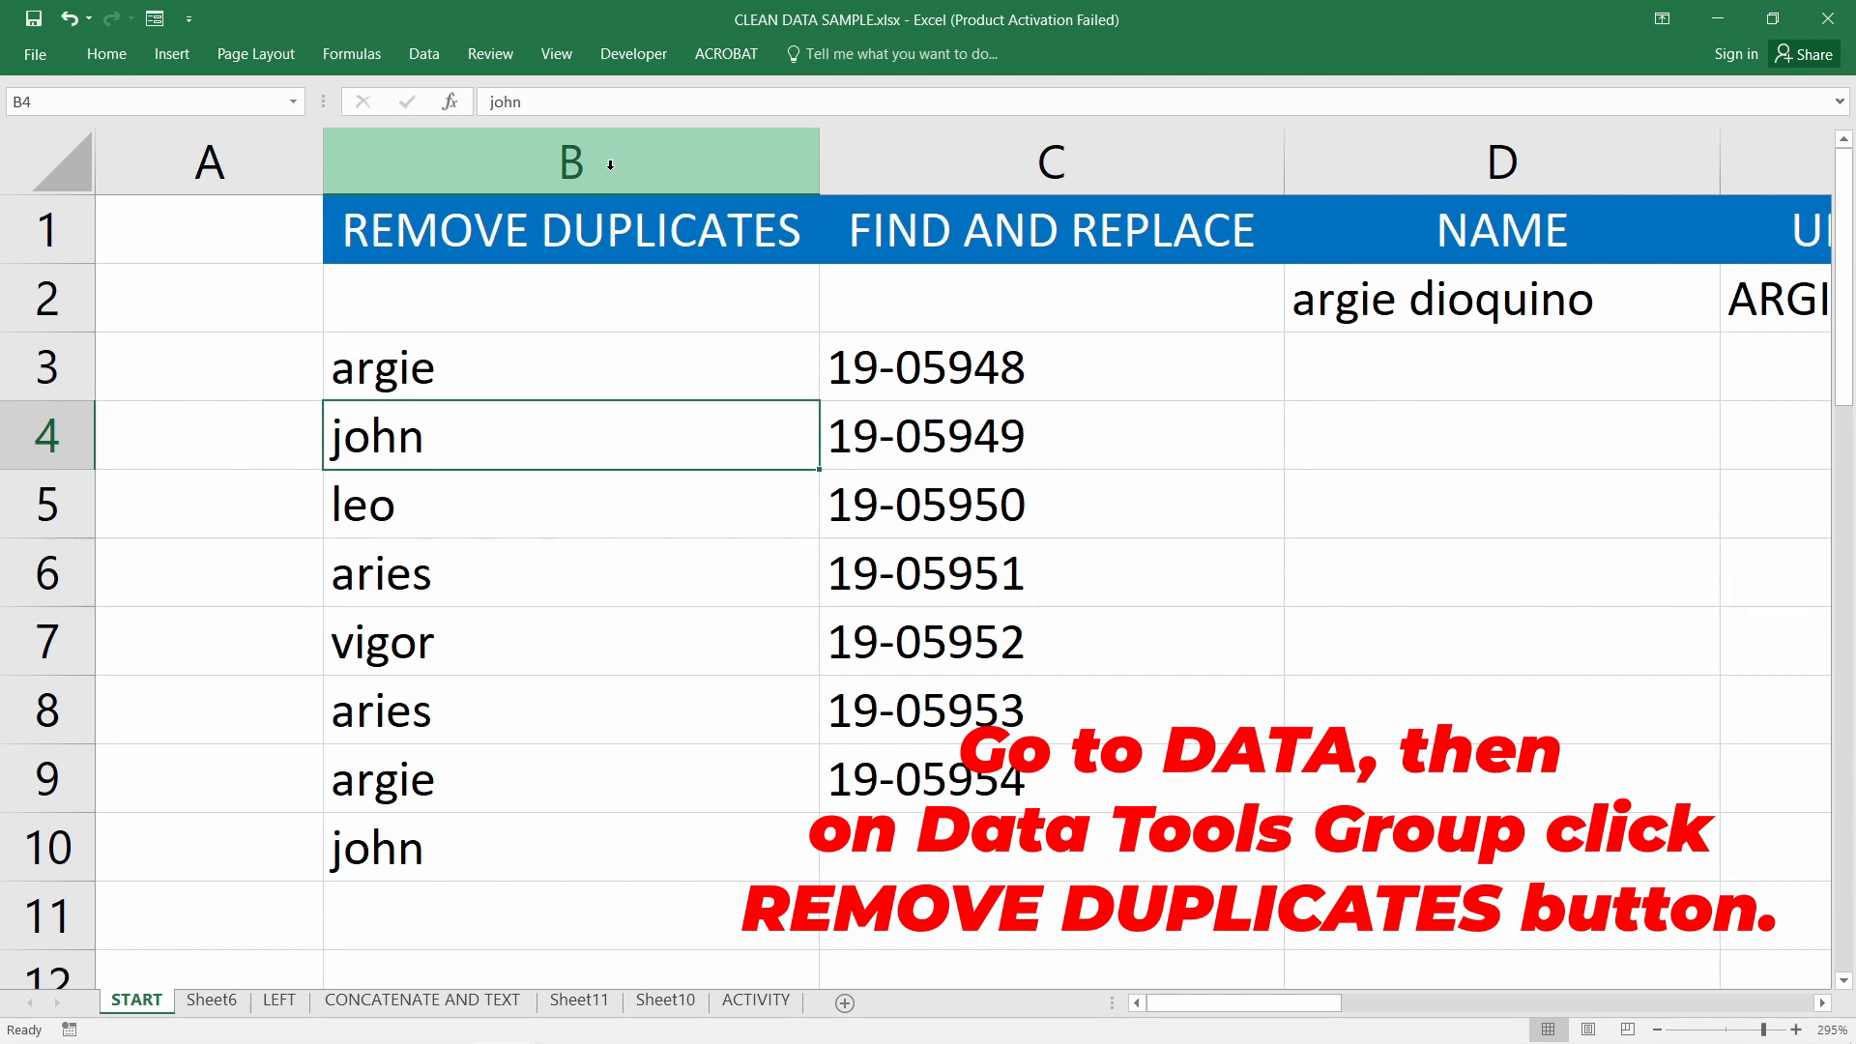
pyautogui.click(107, 54)
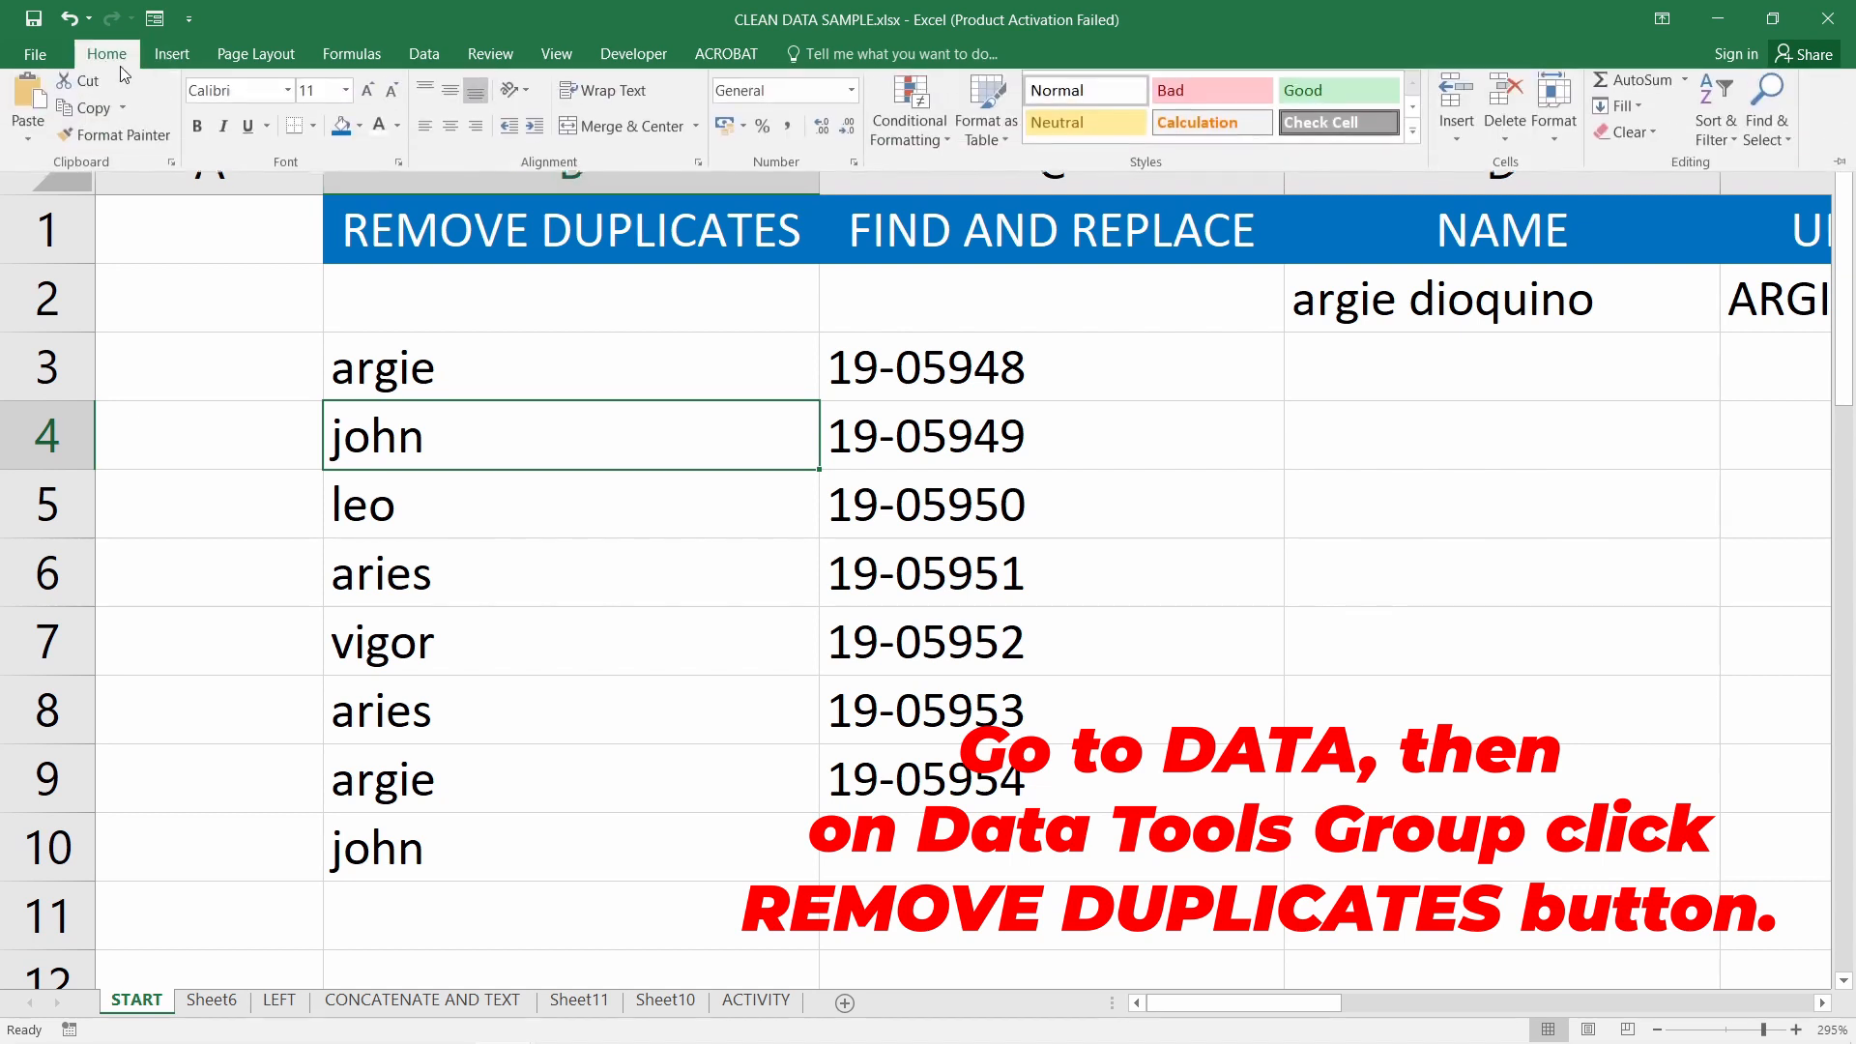
# Select column B and set the ribbon display to Show Tabs and Commands
pyautogui.click(566, 241)
pyautogui.click(571, 160)
pyautogui.click(1662, 19)
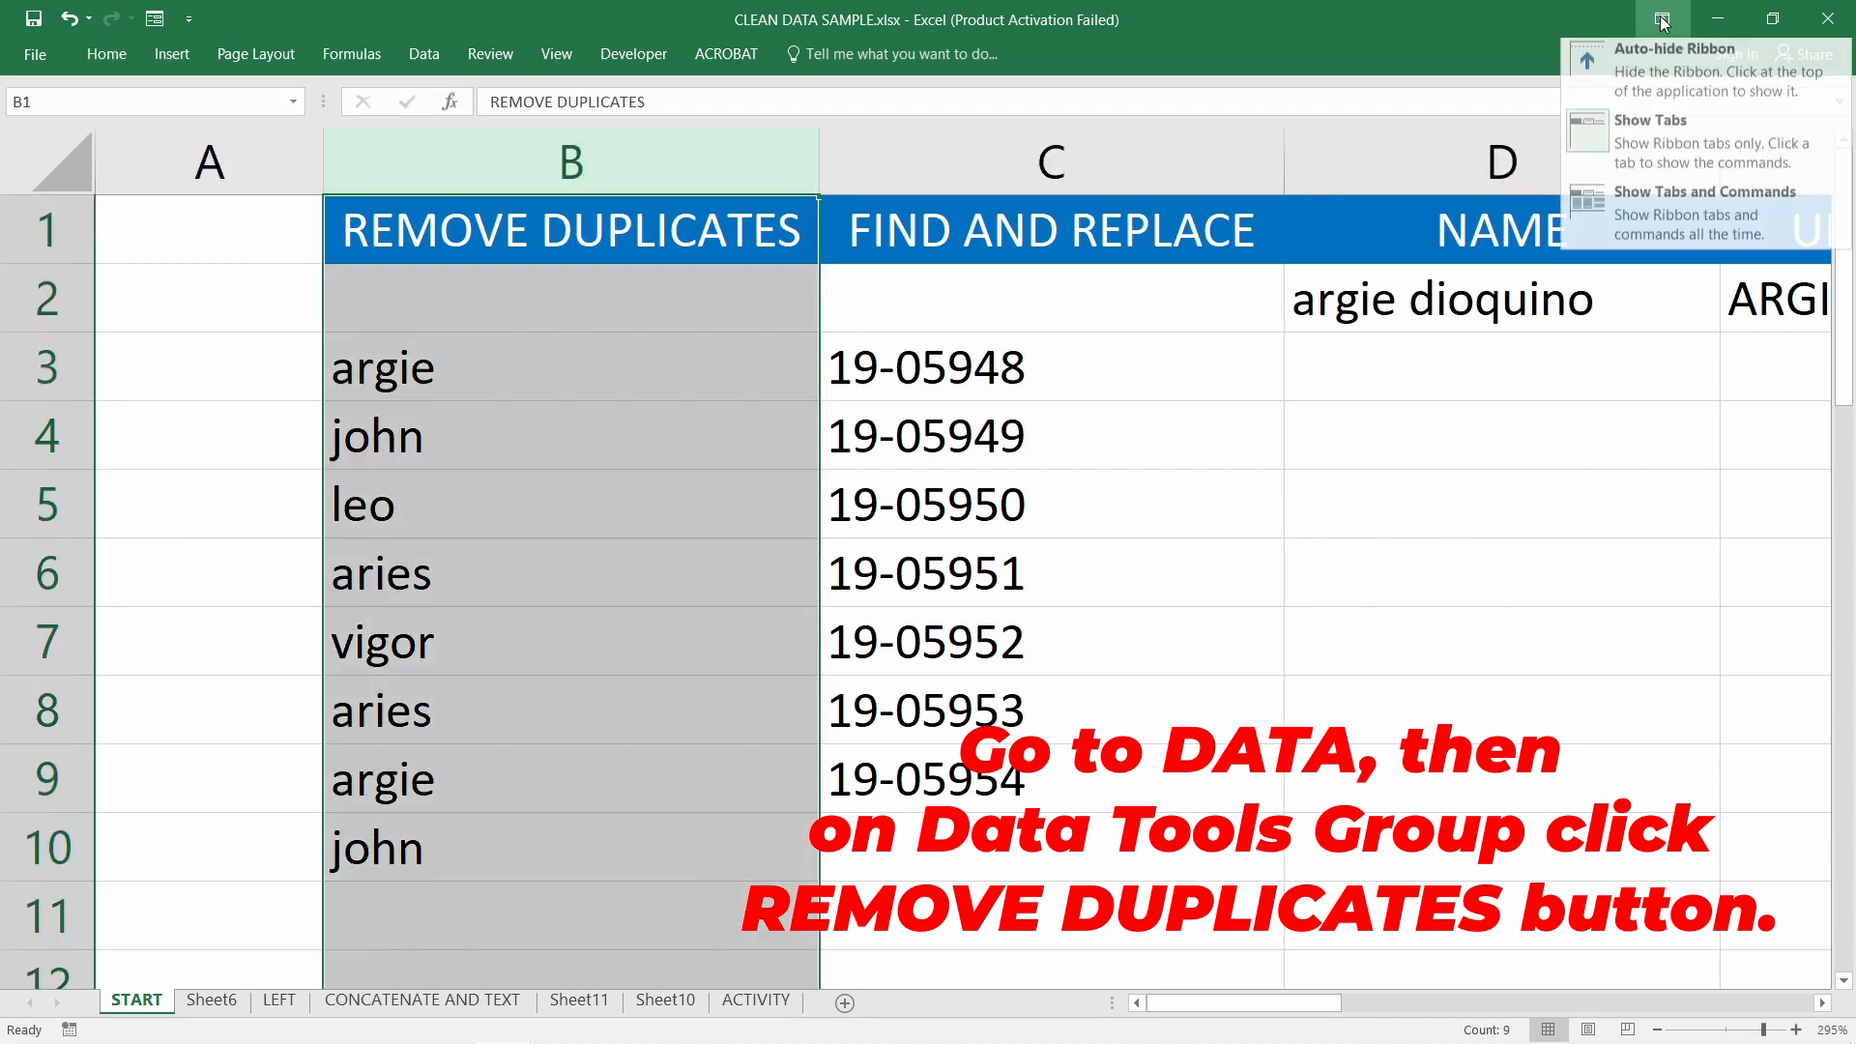
pyautogui.click(1649, 158)
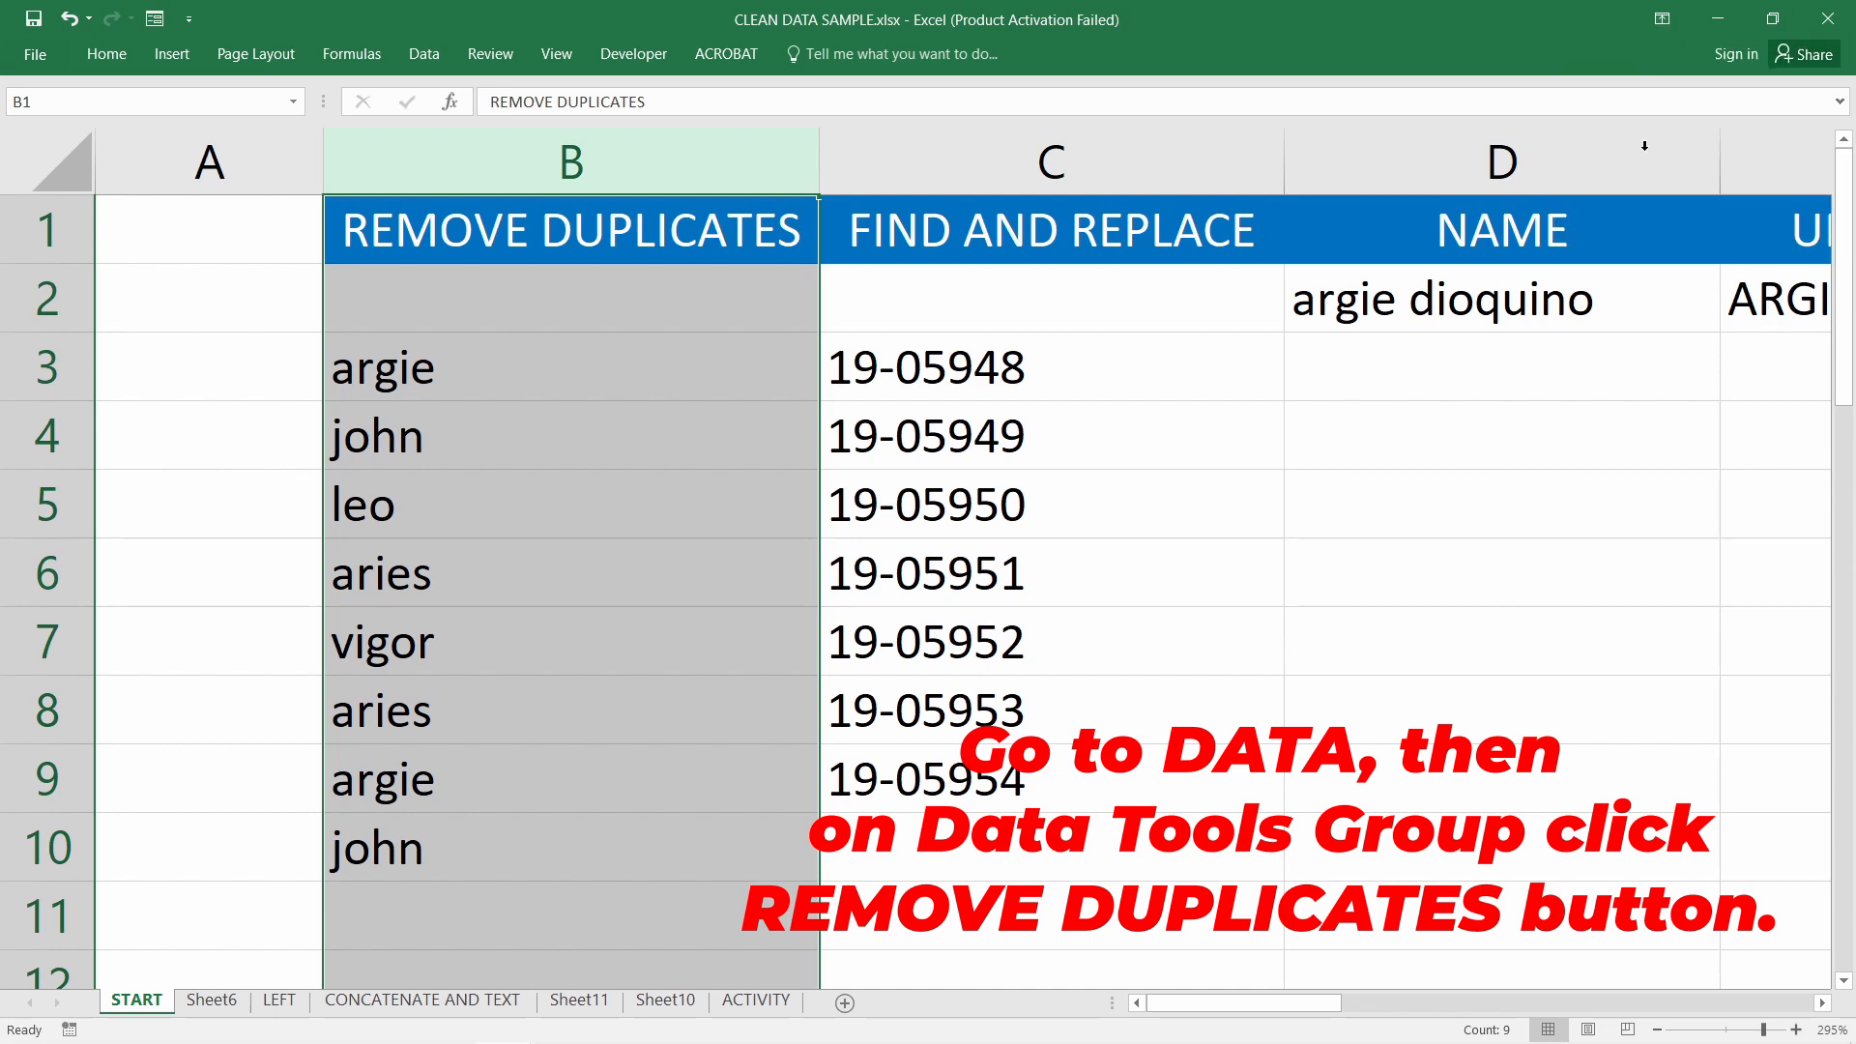
pyautogui.click(1662, 19)
pyautogui.click(1688, 212)
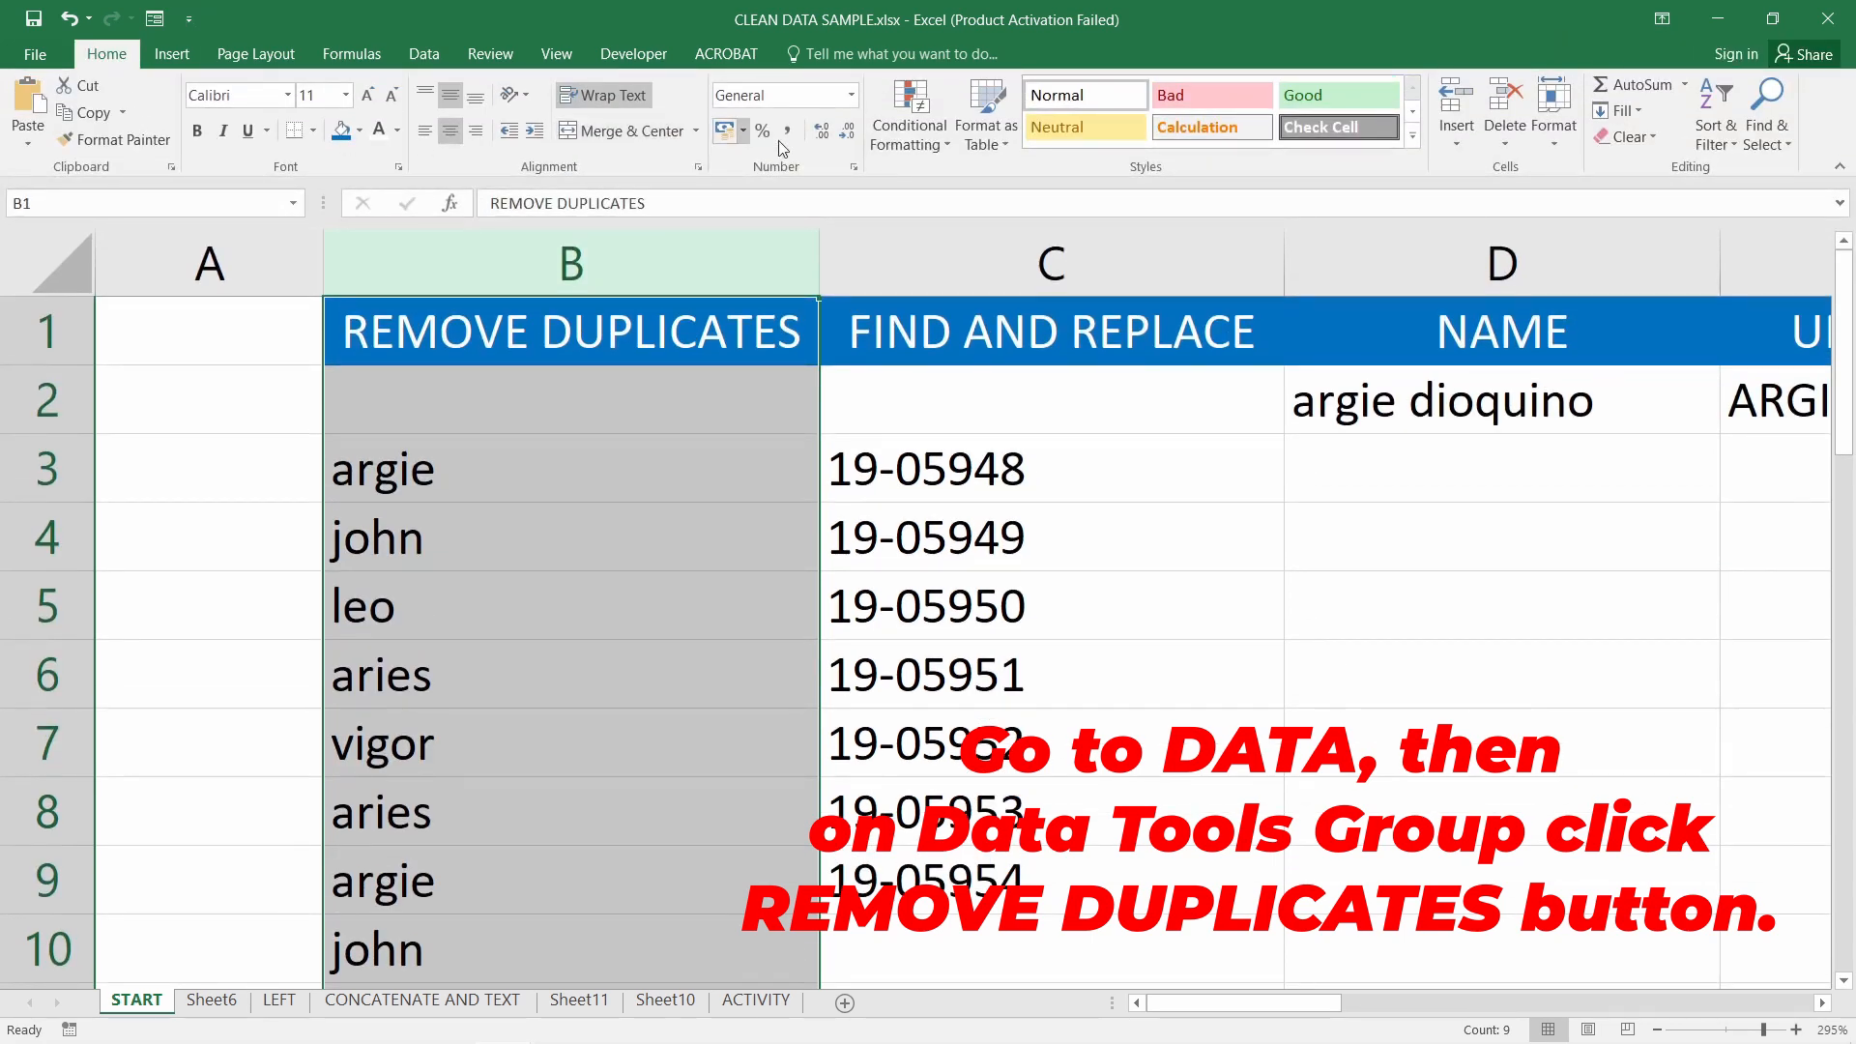
# Highlight duplicate values in column B with the default red formatting, then reselect column B
pyautogui.click(930, 132)
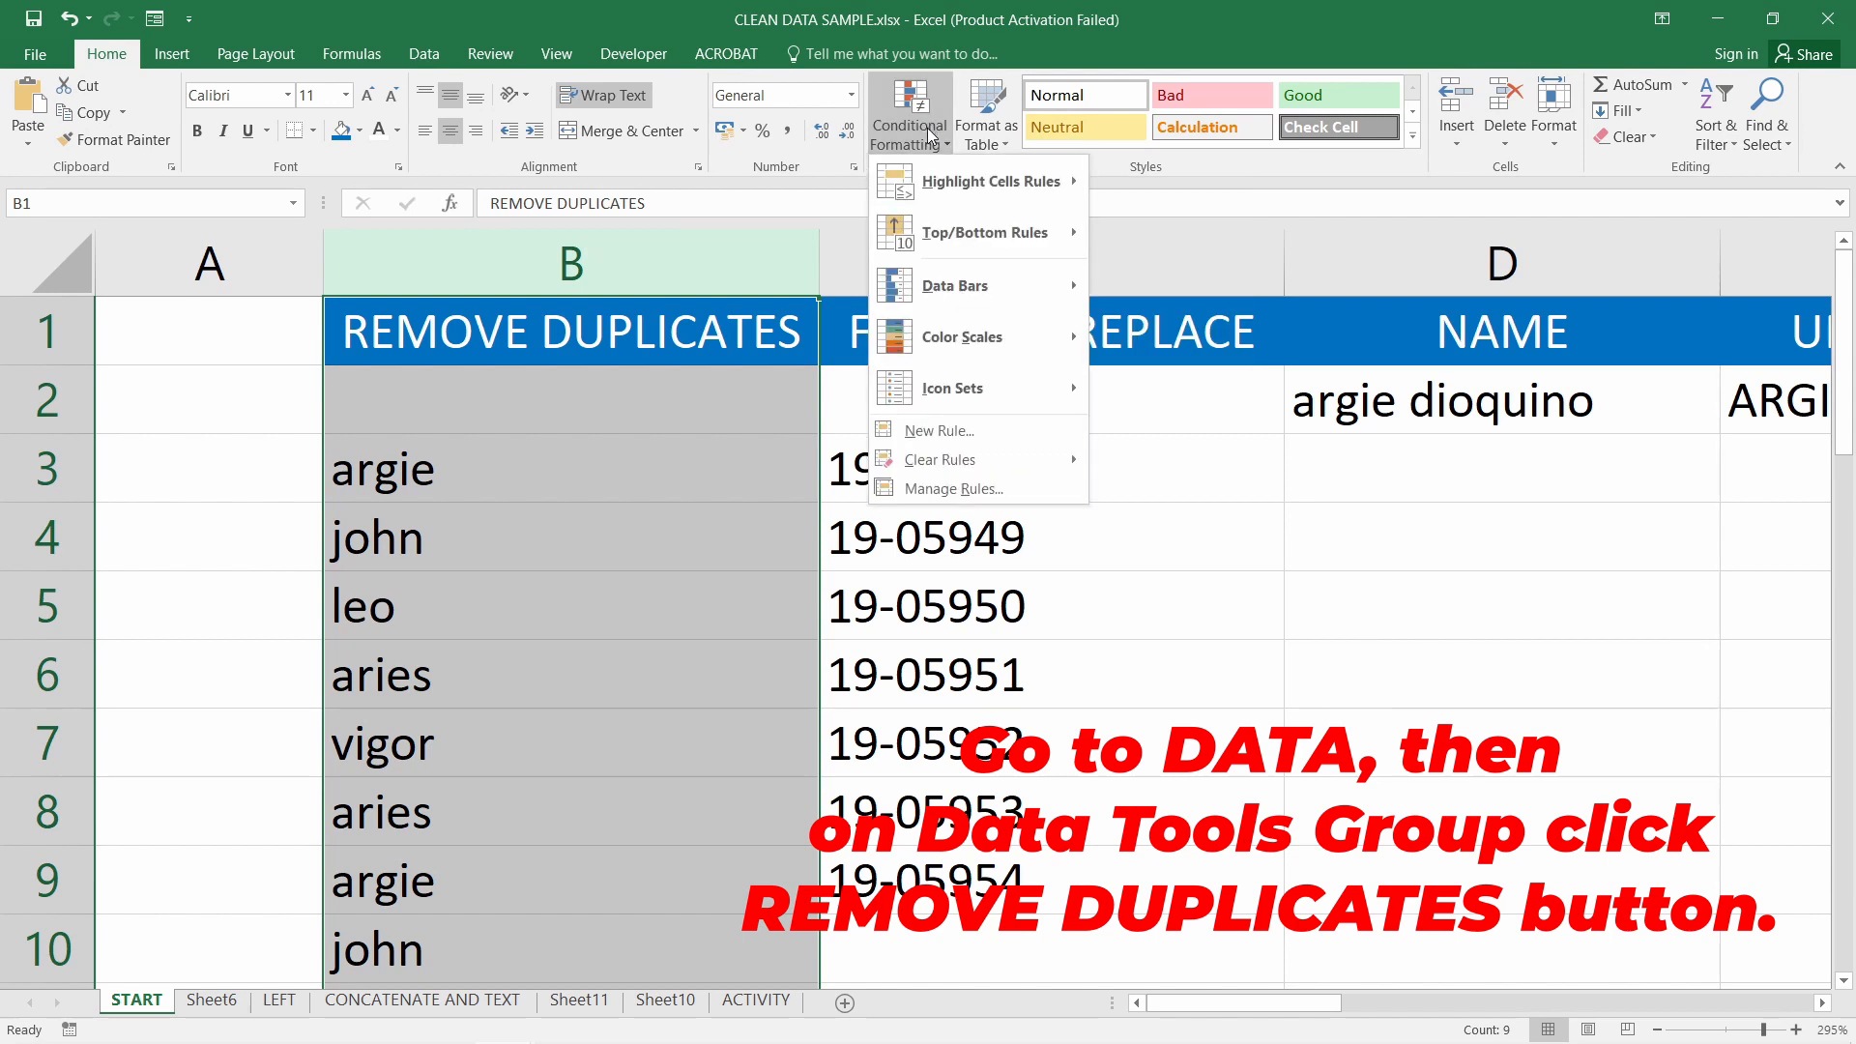
pyautogui.moveTo(942, 191)
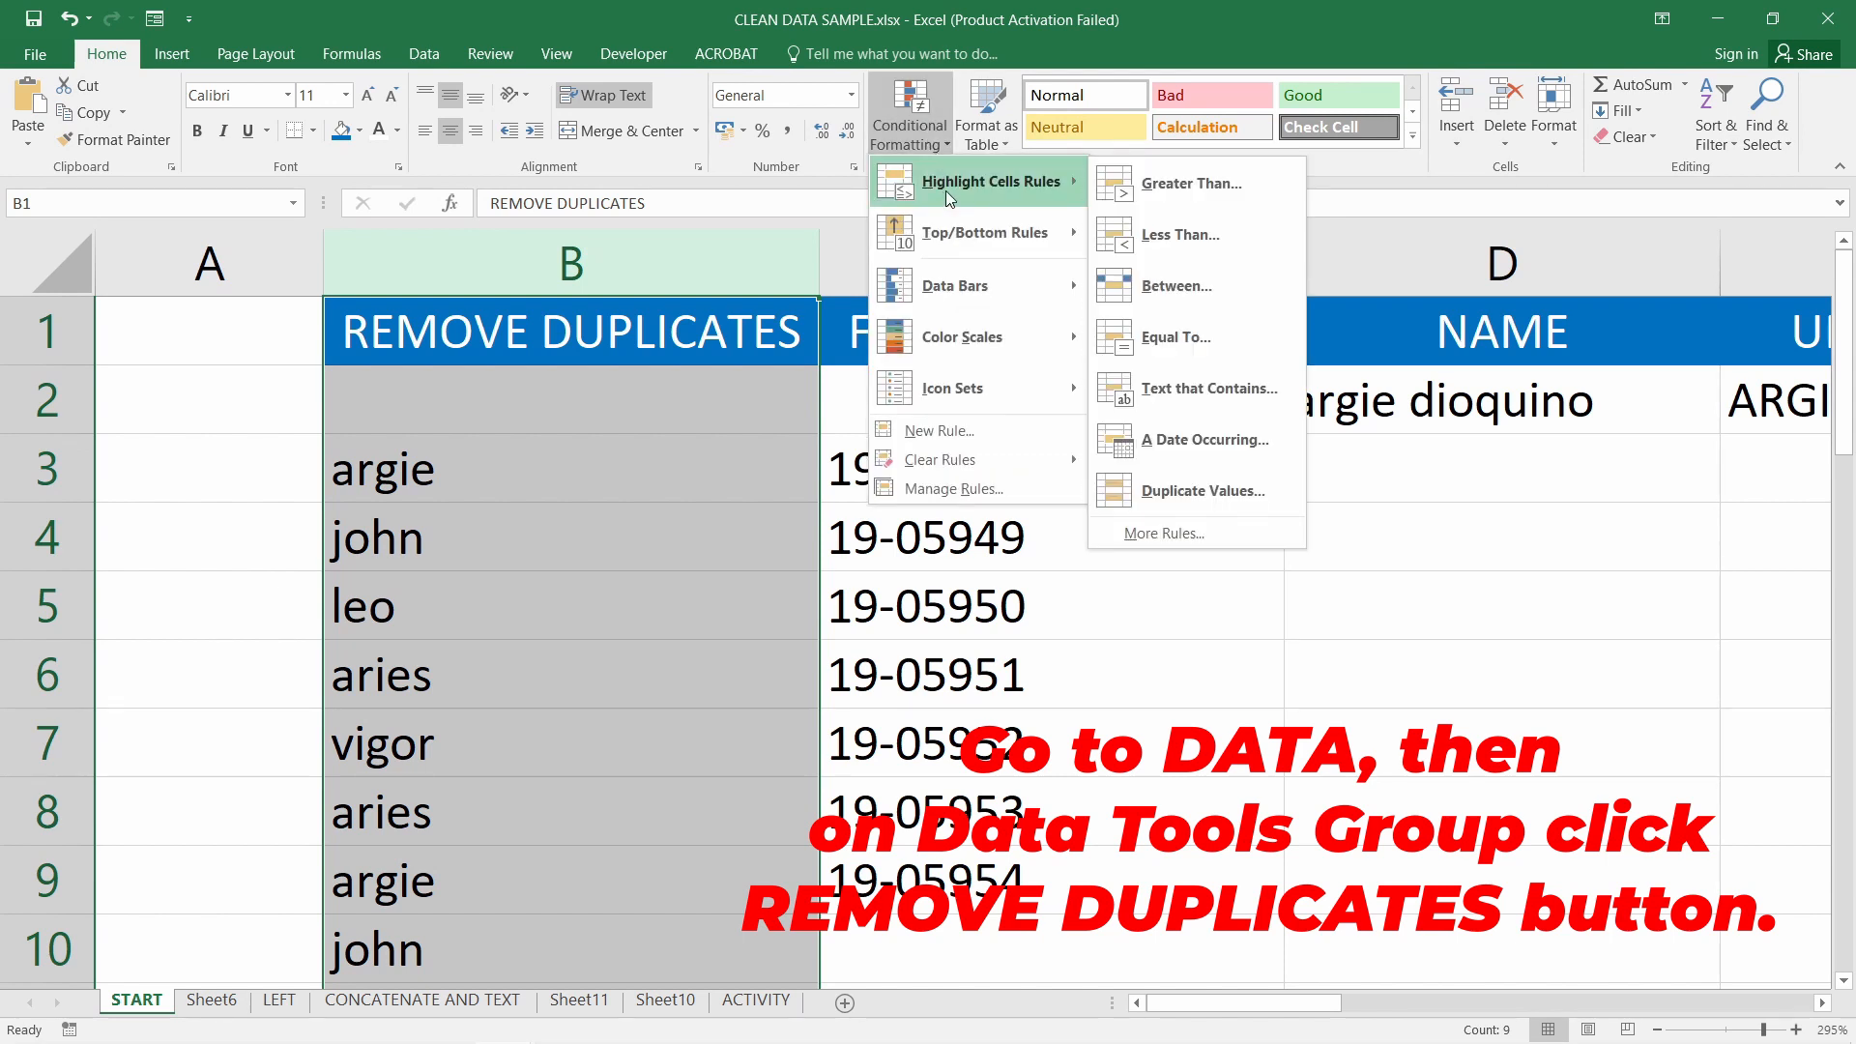
pyautogui.click(1228, 494)
pyautogui.click(1294, 557)
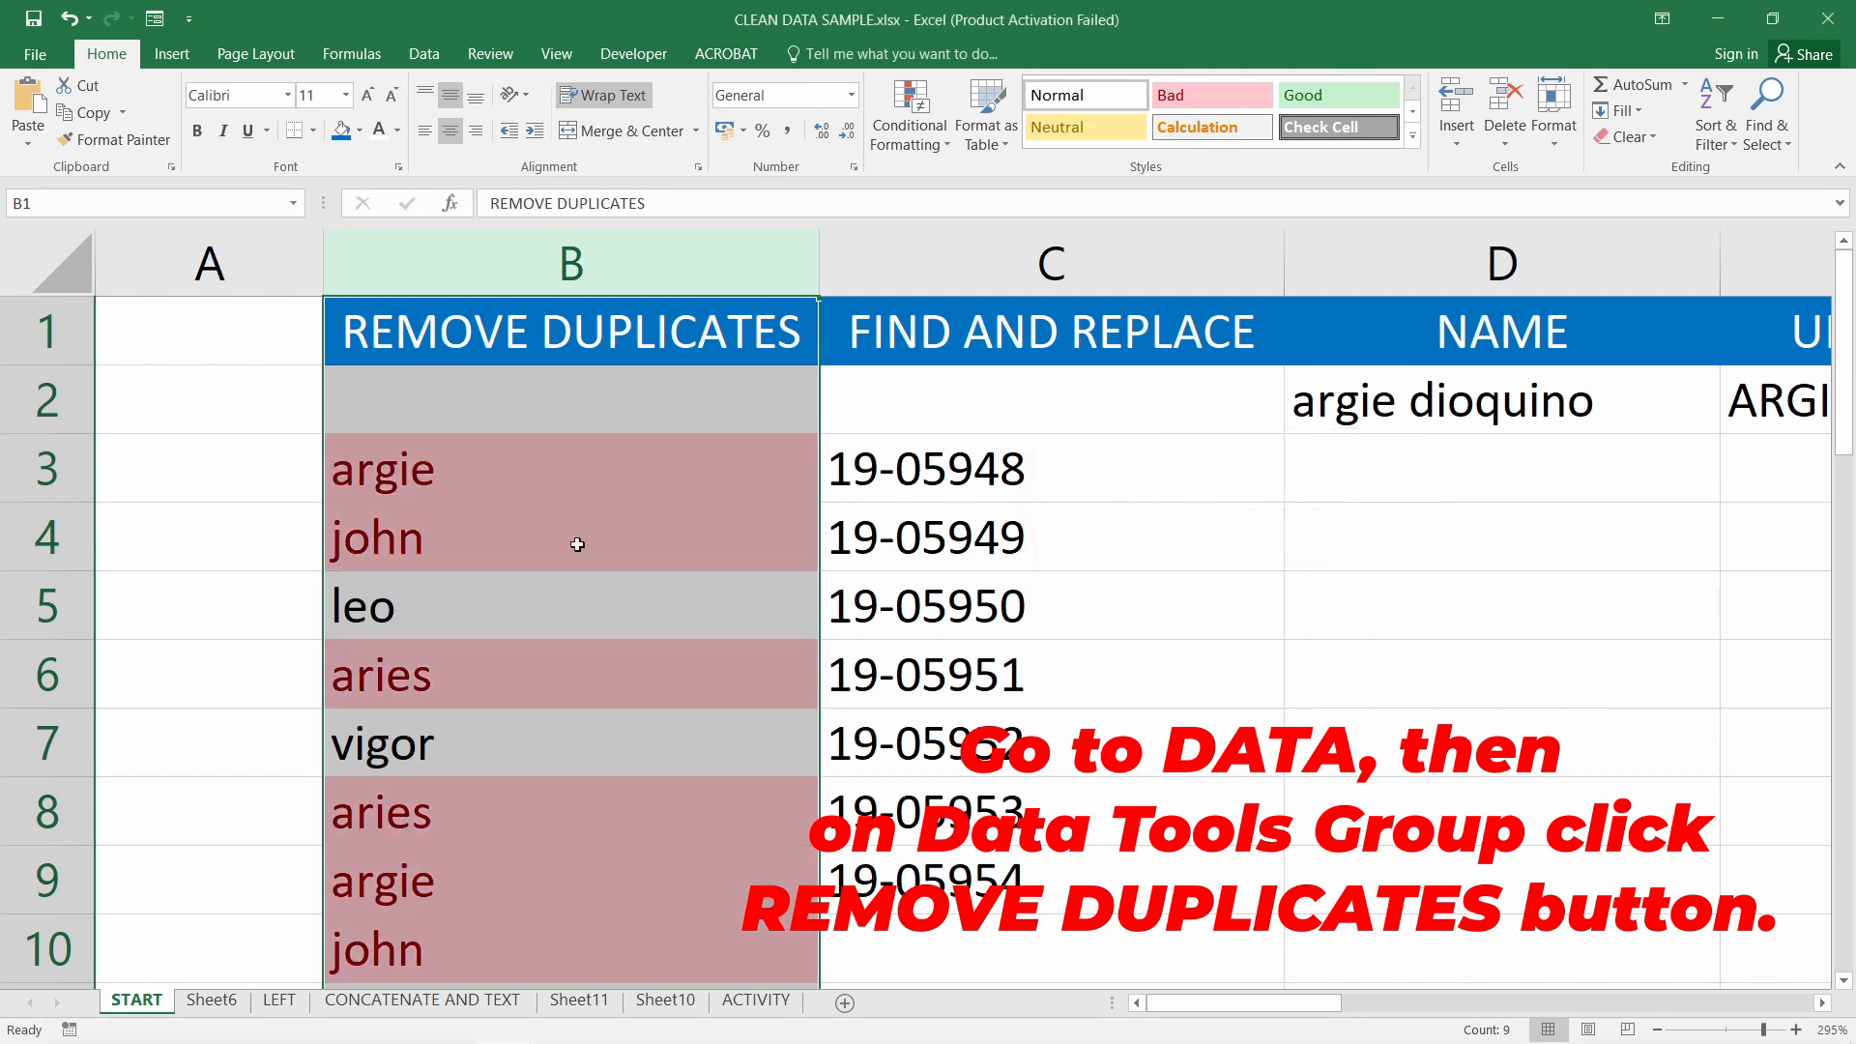
pyautogui.moveTo(555, 468); pyautogui.dragTo(555, 543)
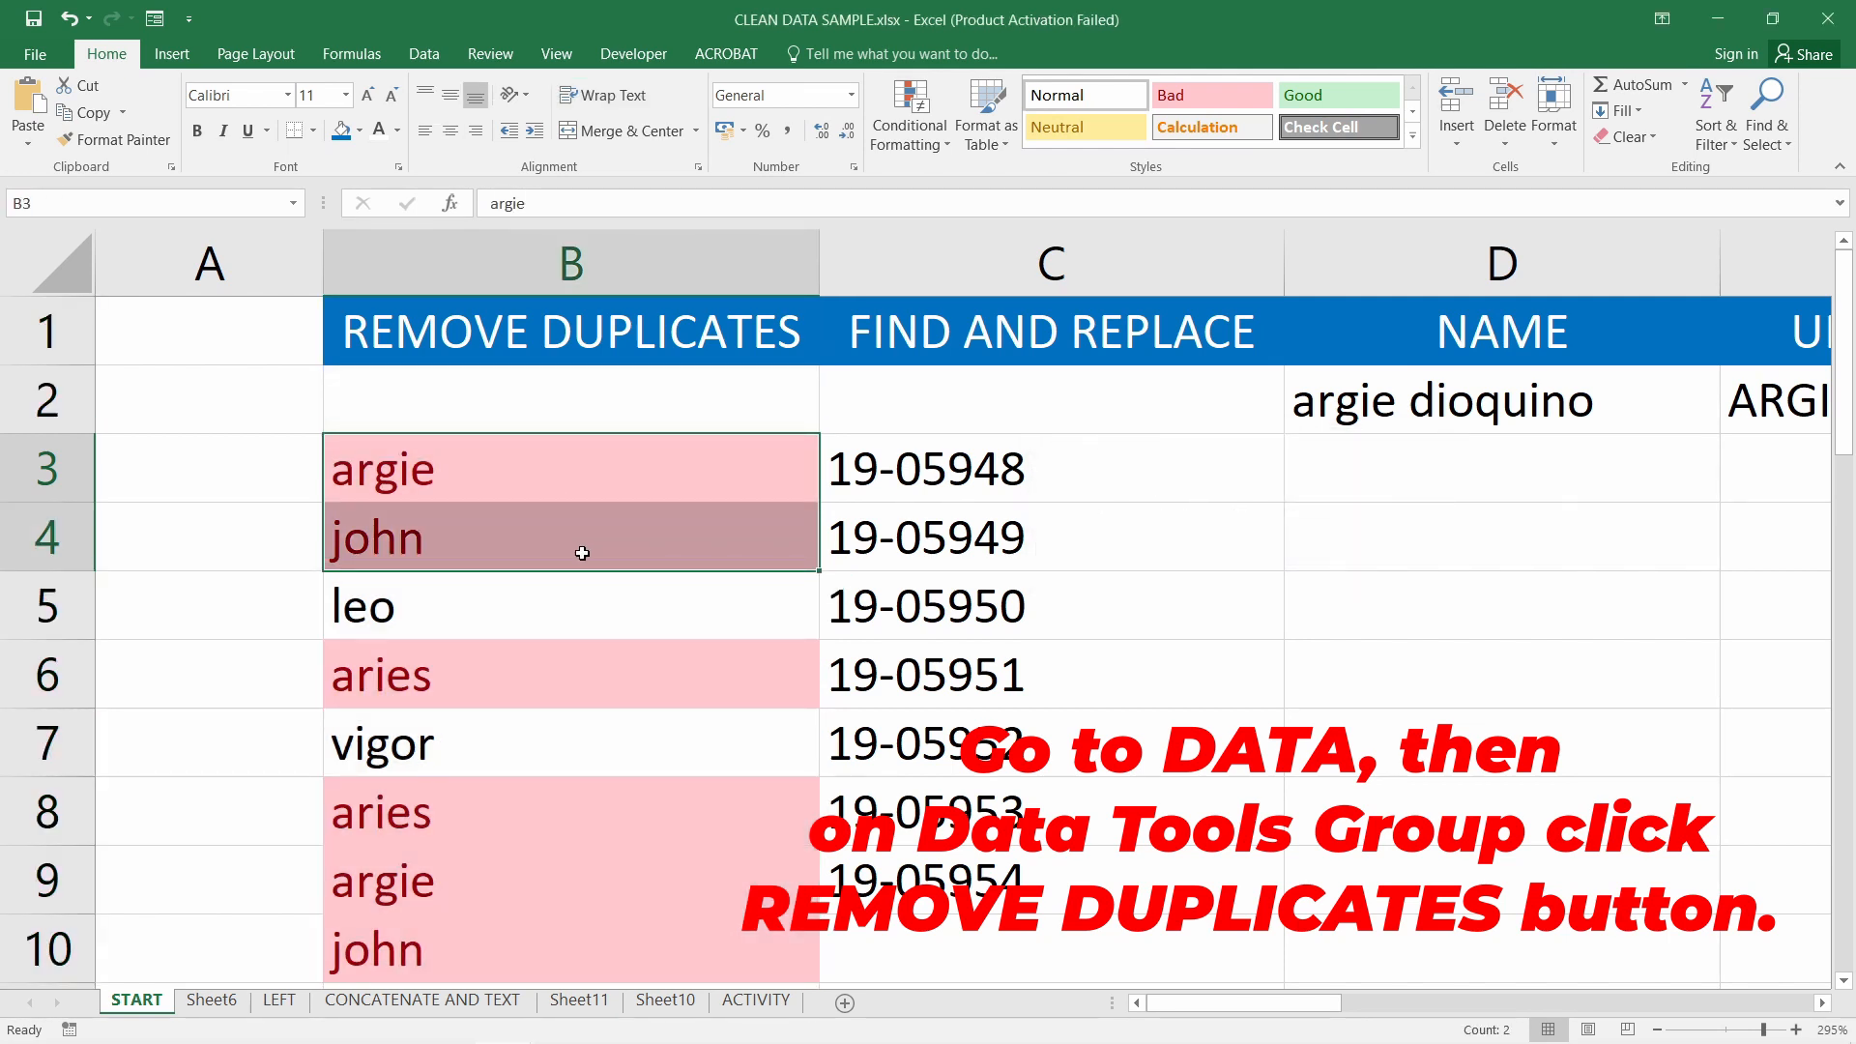
pyautogui.scroll(-1, 582, 554)
pyautogui.scroll(1, 582, 553)
pyautogui.scroll(-1, 580, 527)
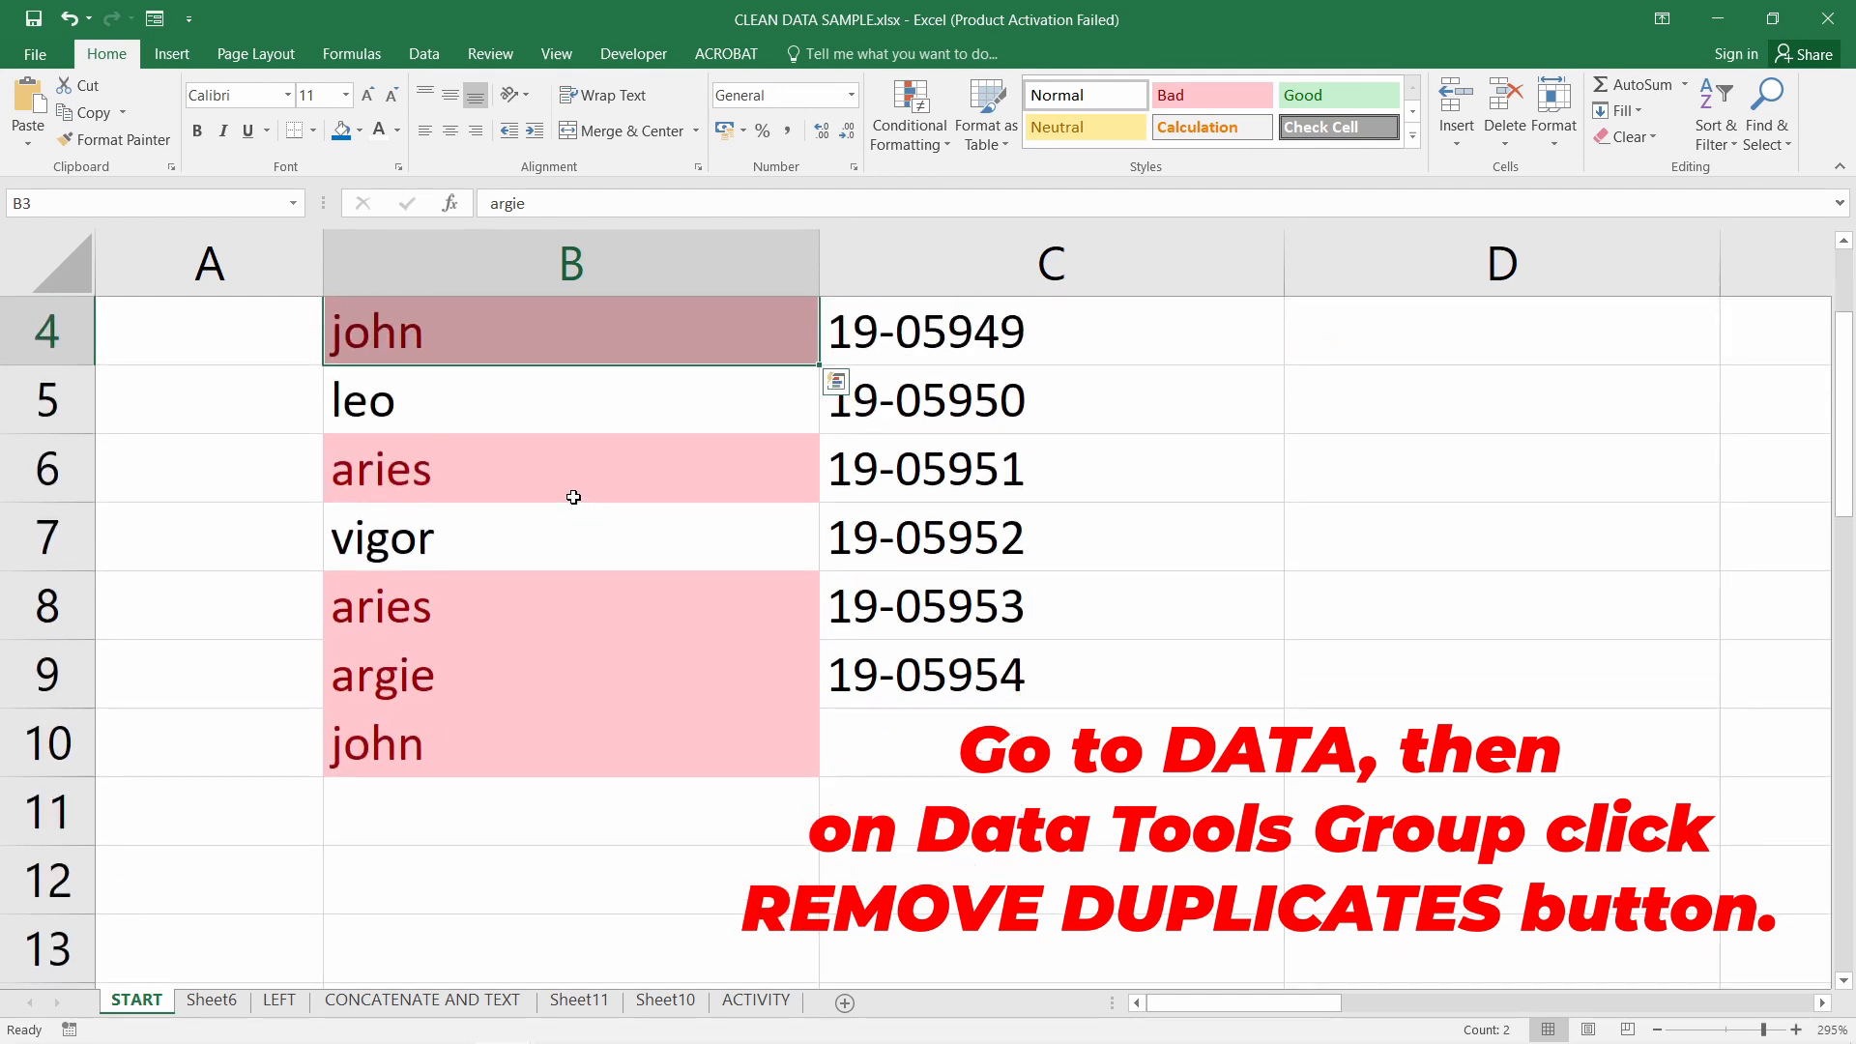
pyautogui.scroll(1, 571, 497)
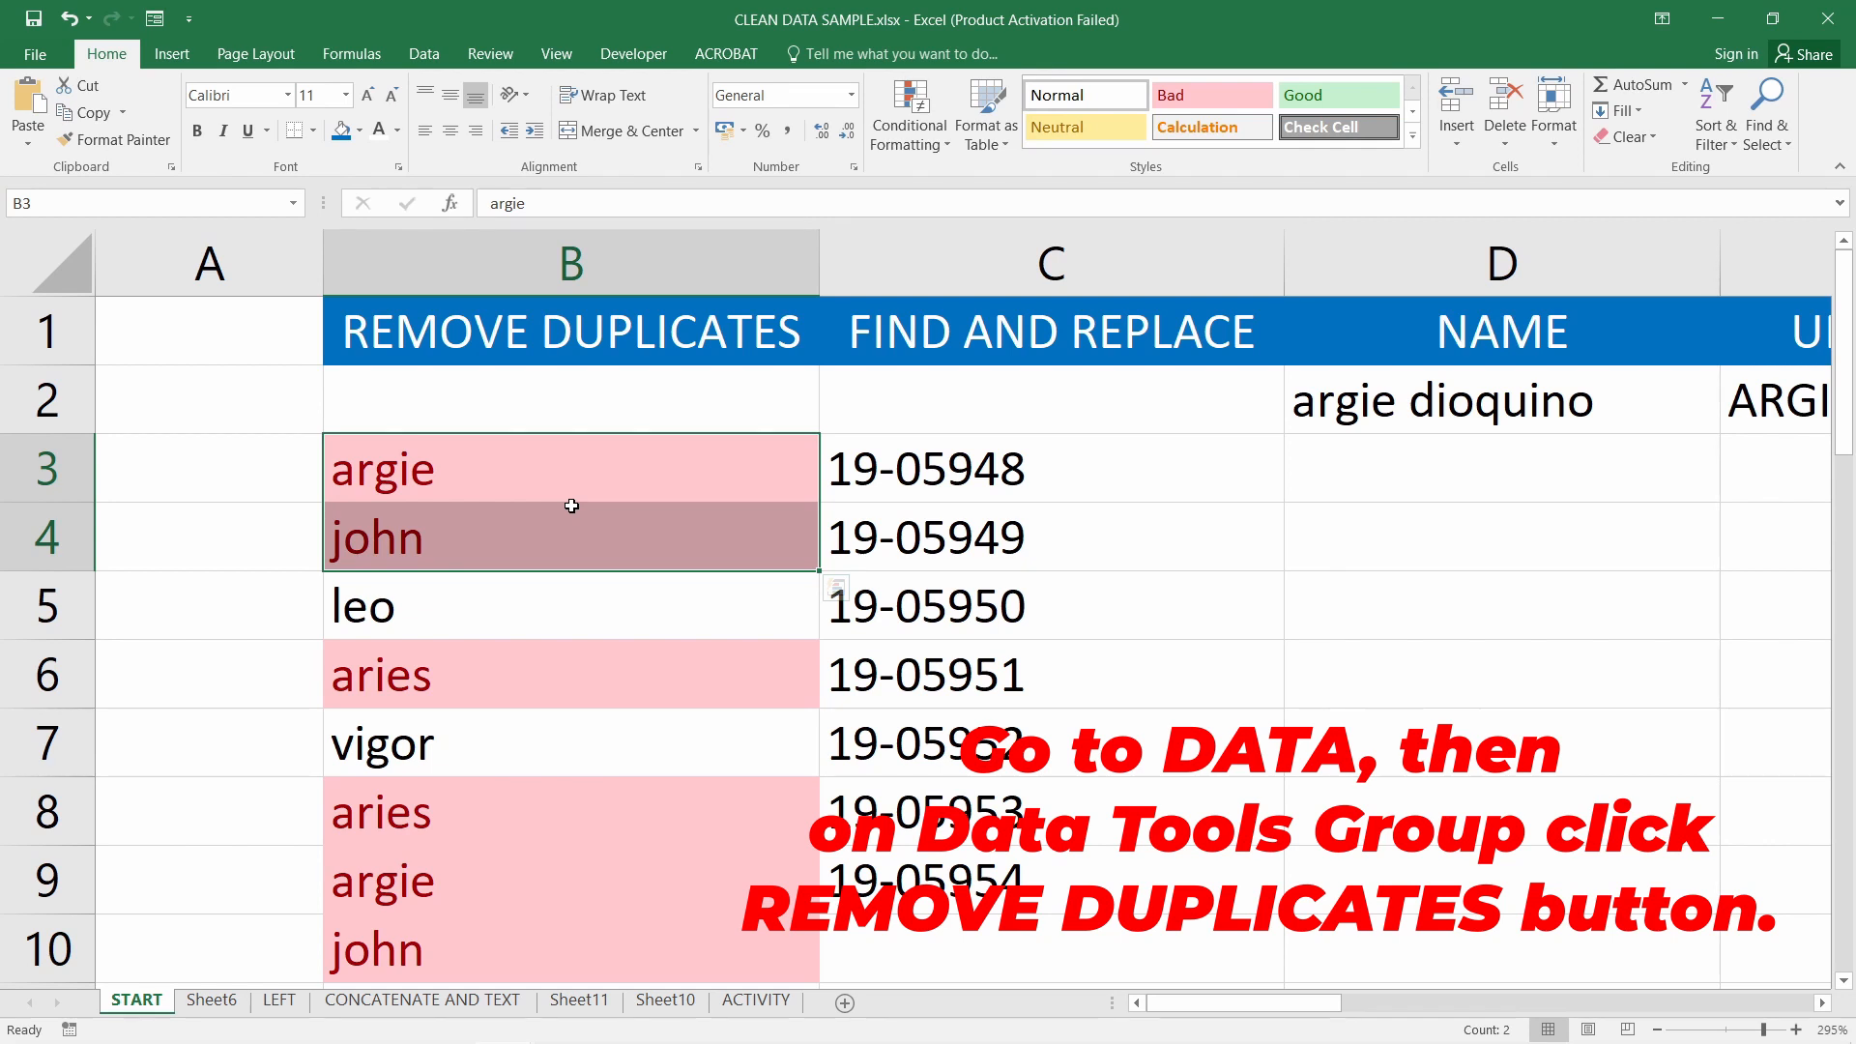
pyautogui.click(559, 276)
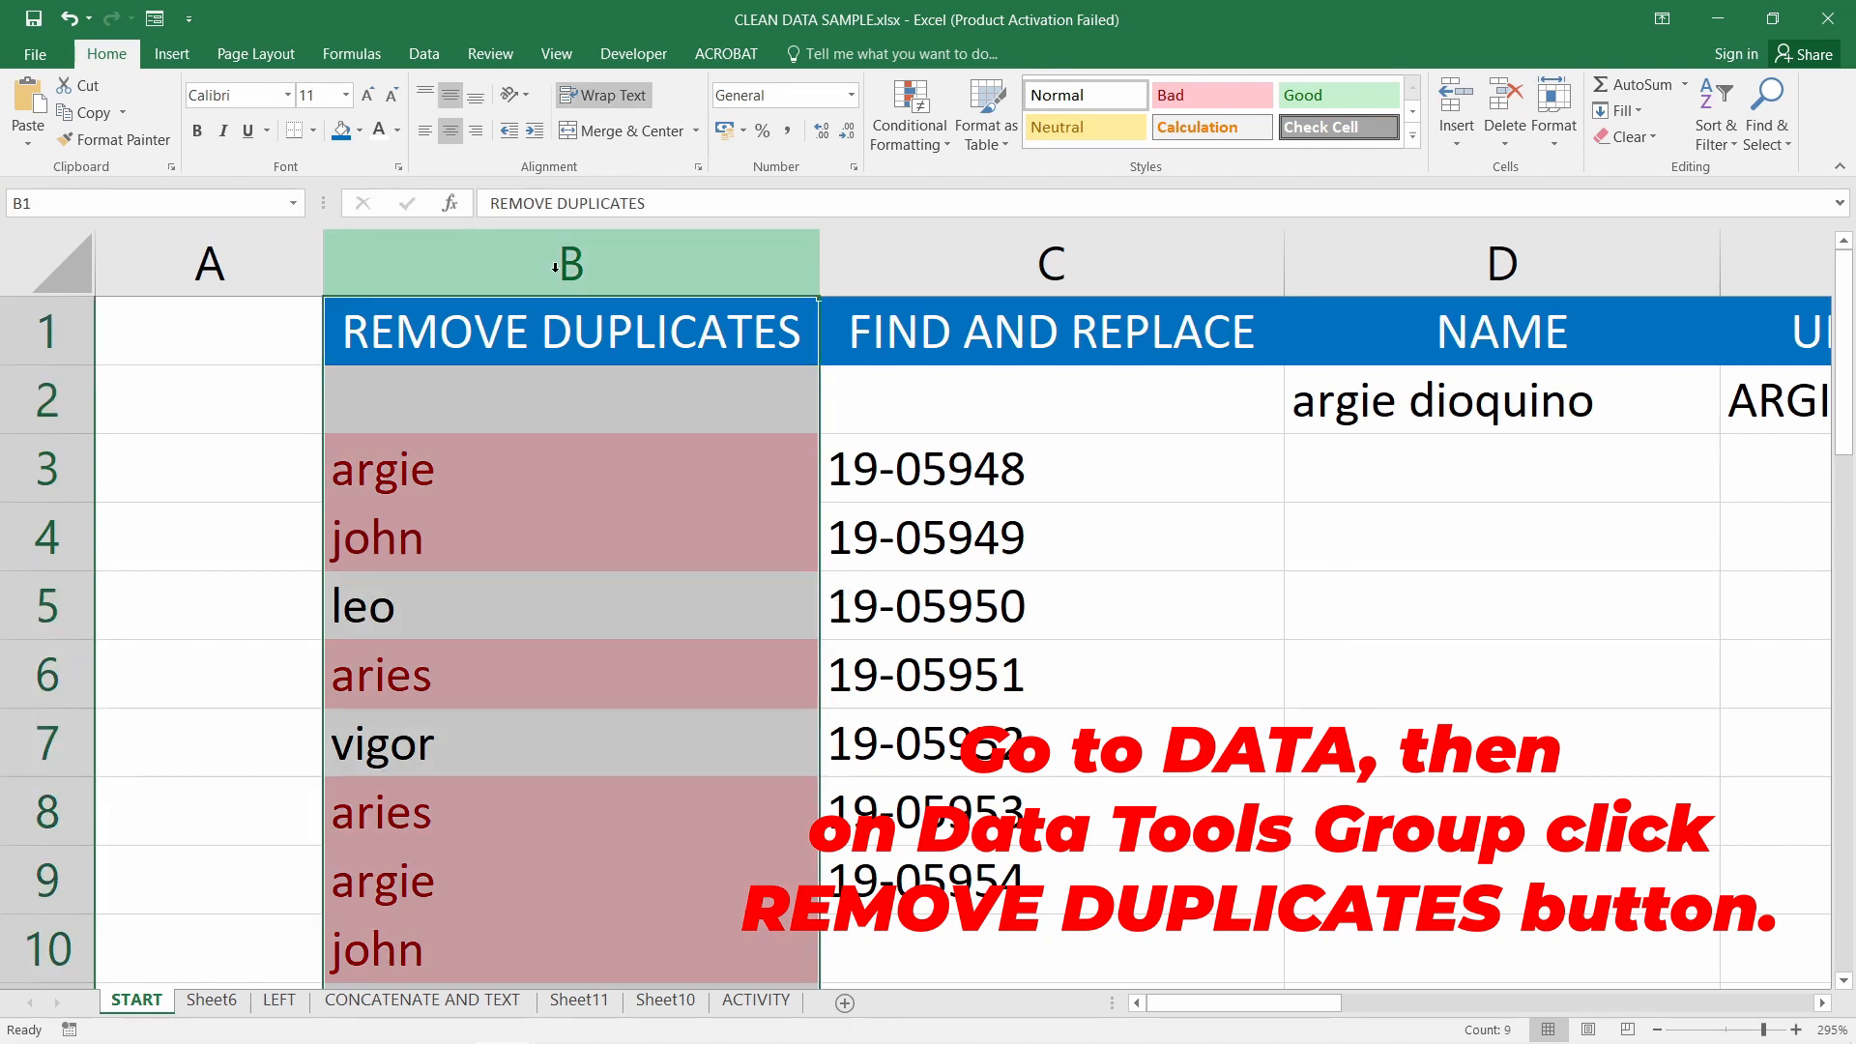
# Run Data > Remove Duplicates on column B, bringing up the selection warning
pyautogui.click(423, 53)
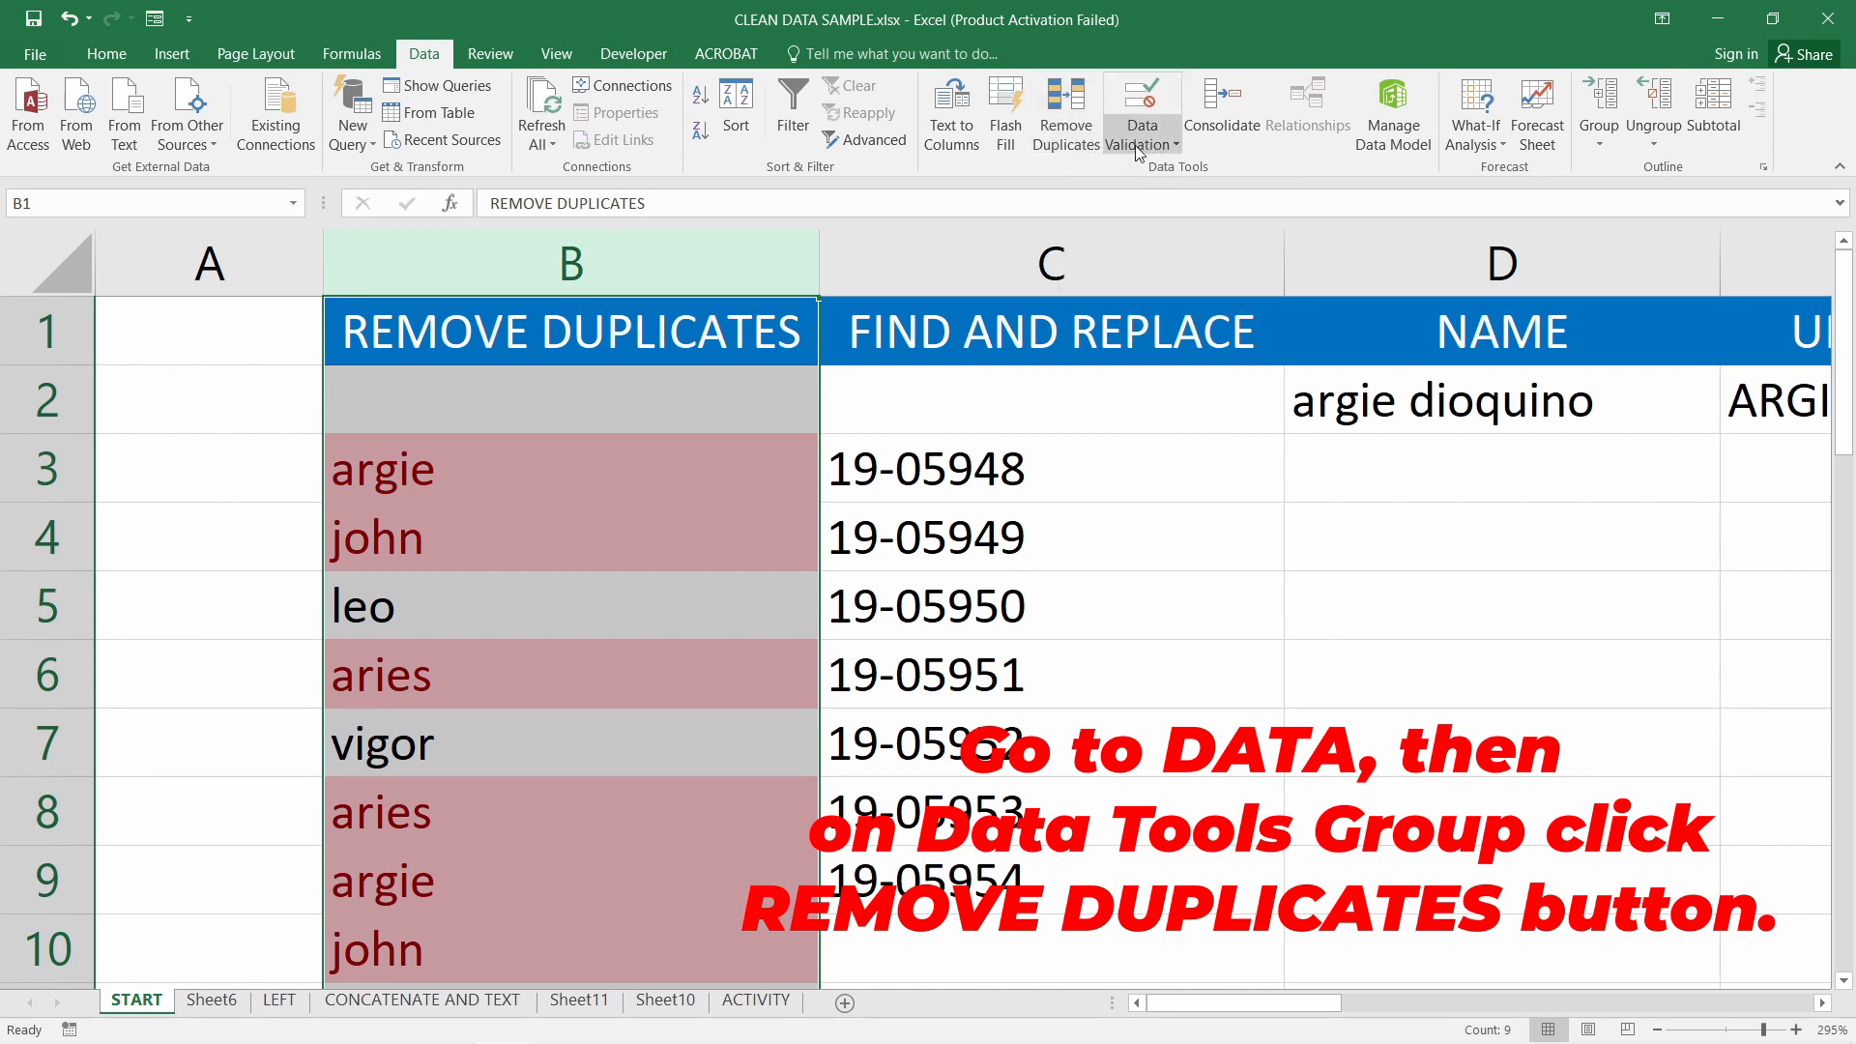
pyautogui.click(1078, 137)
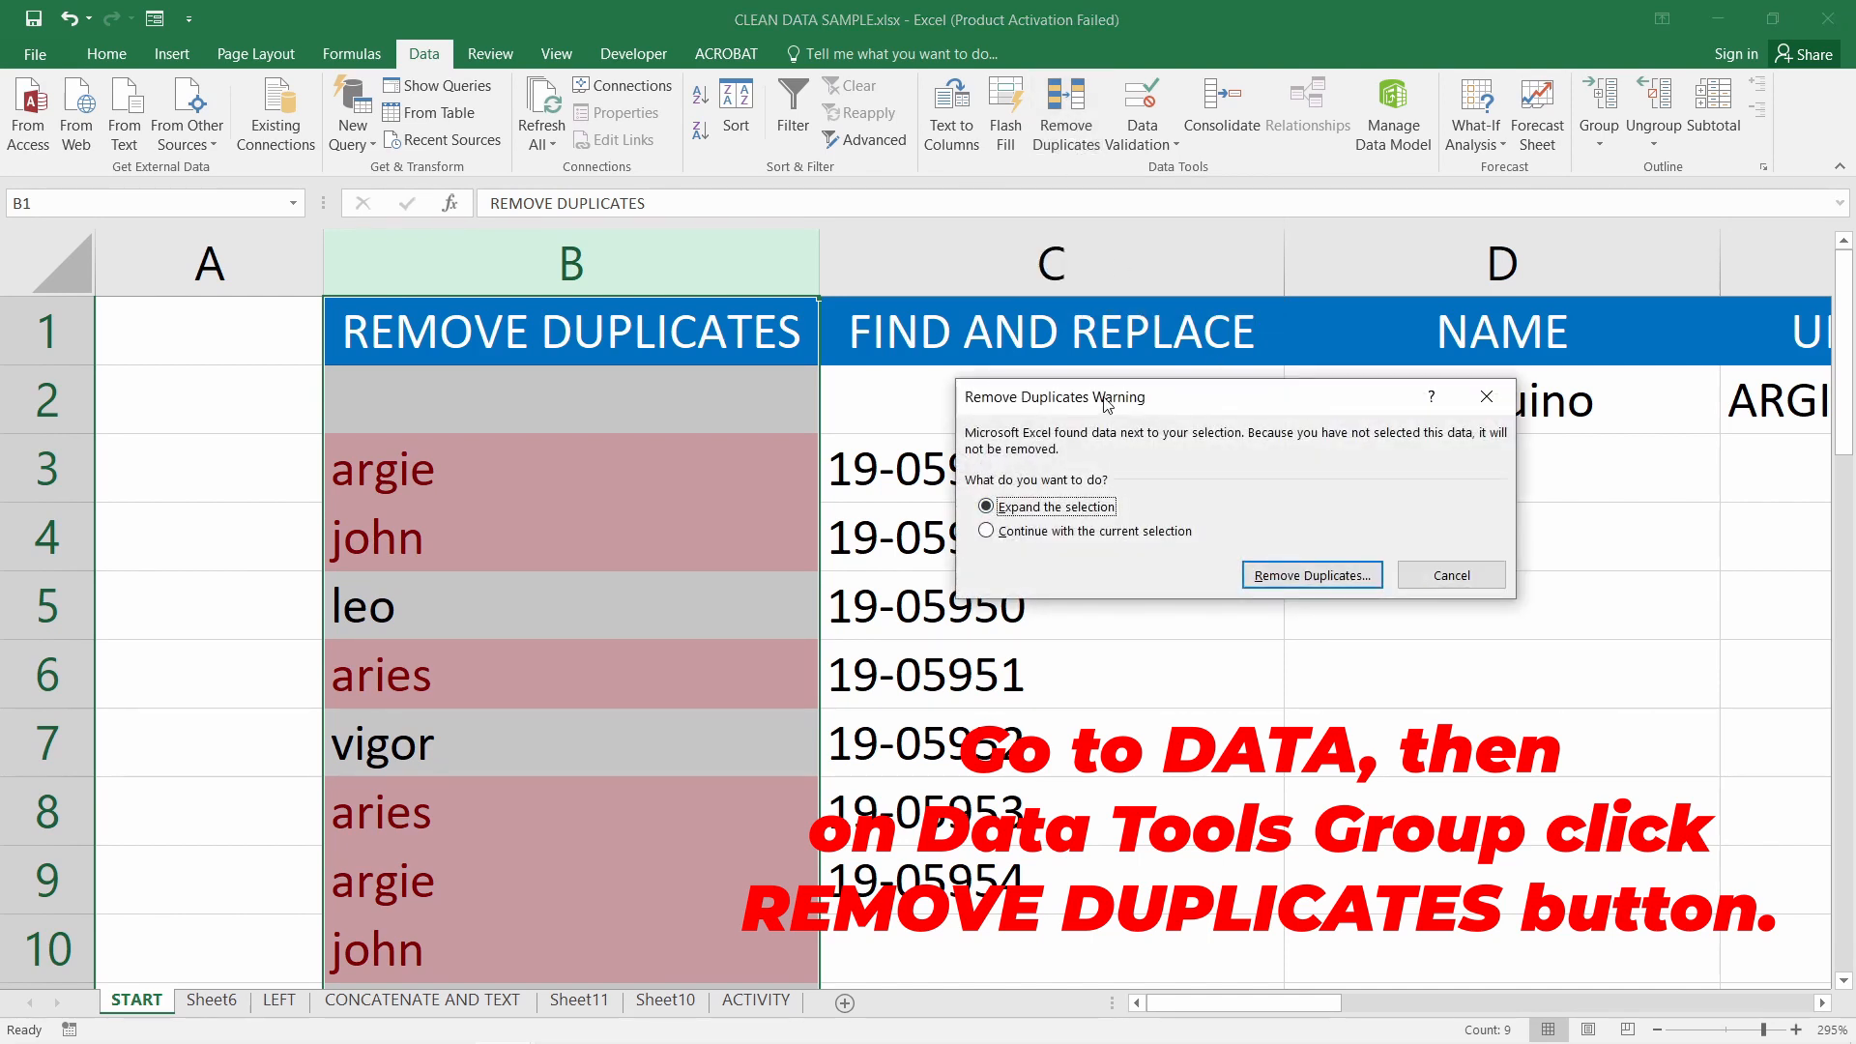
pyautogui.moveTo(1107, 404); pyautogui.dragTo(1037, 405)
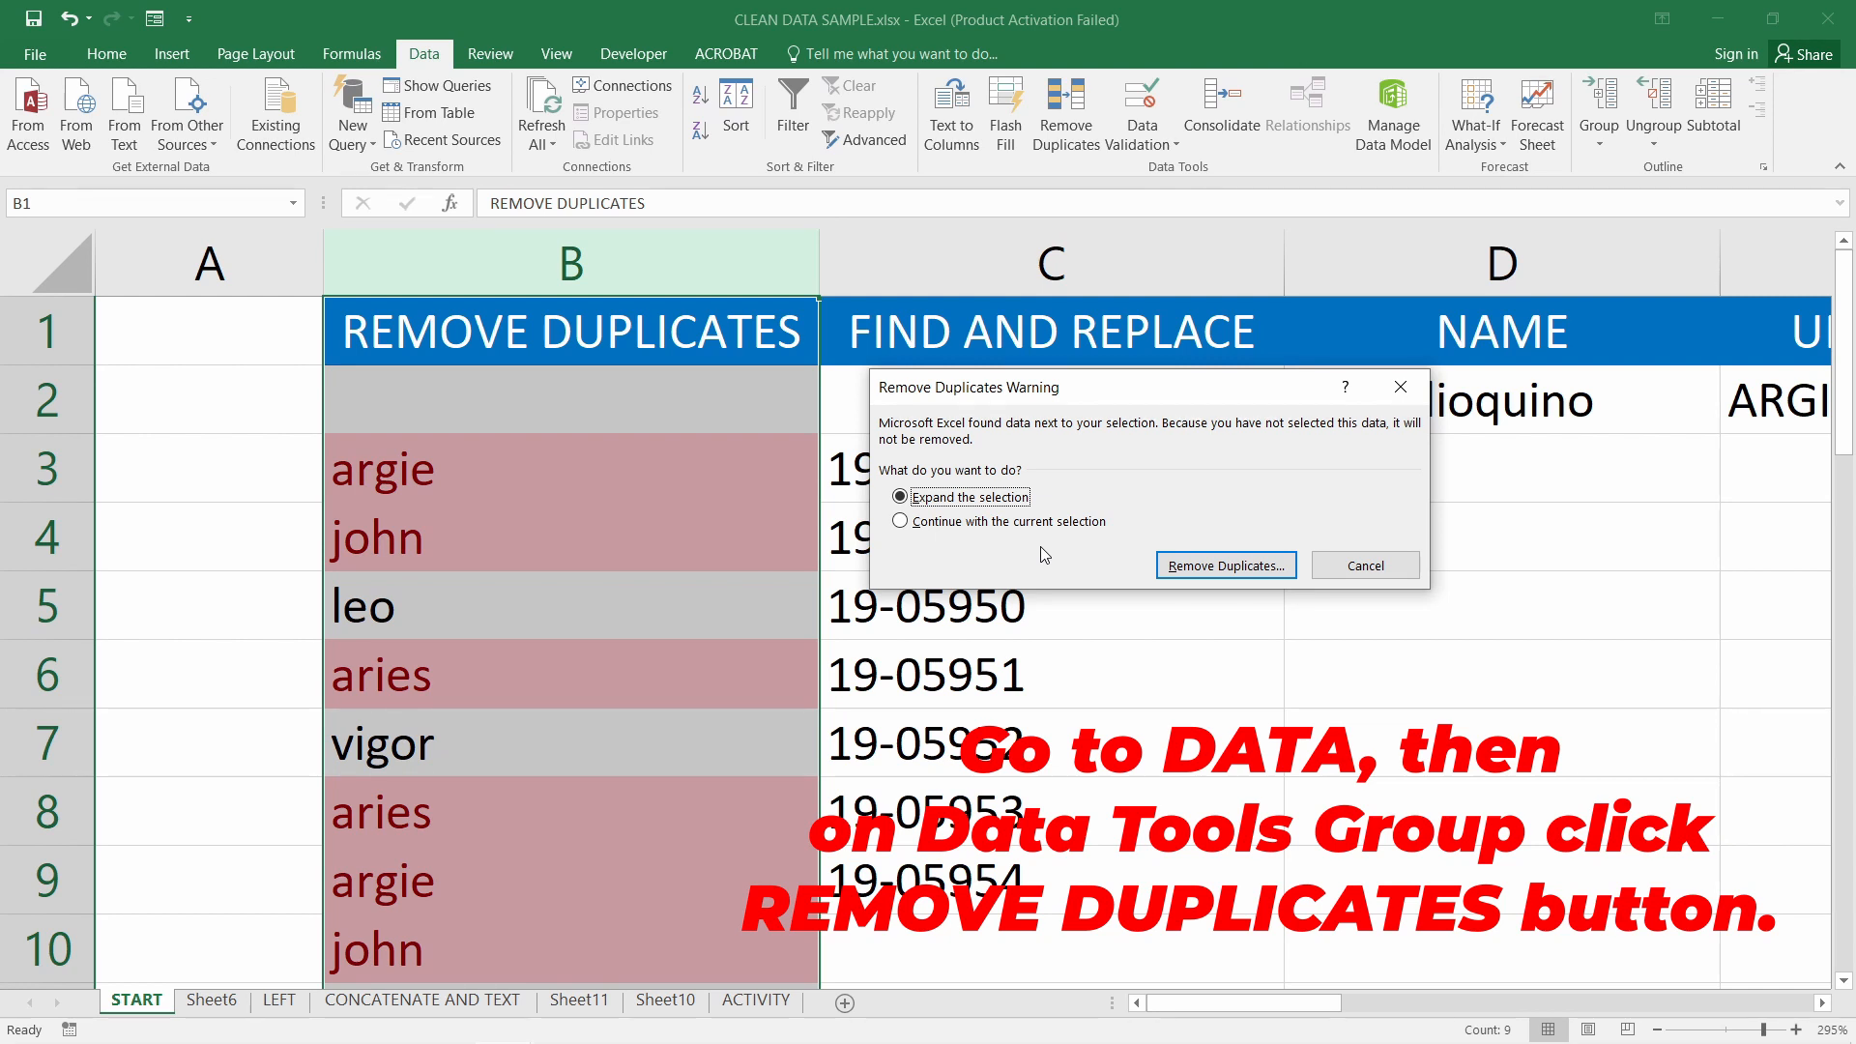
# Choose Continue with the current selection so only column B is checked for duplicates
pyautogui.click(1033, 522)
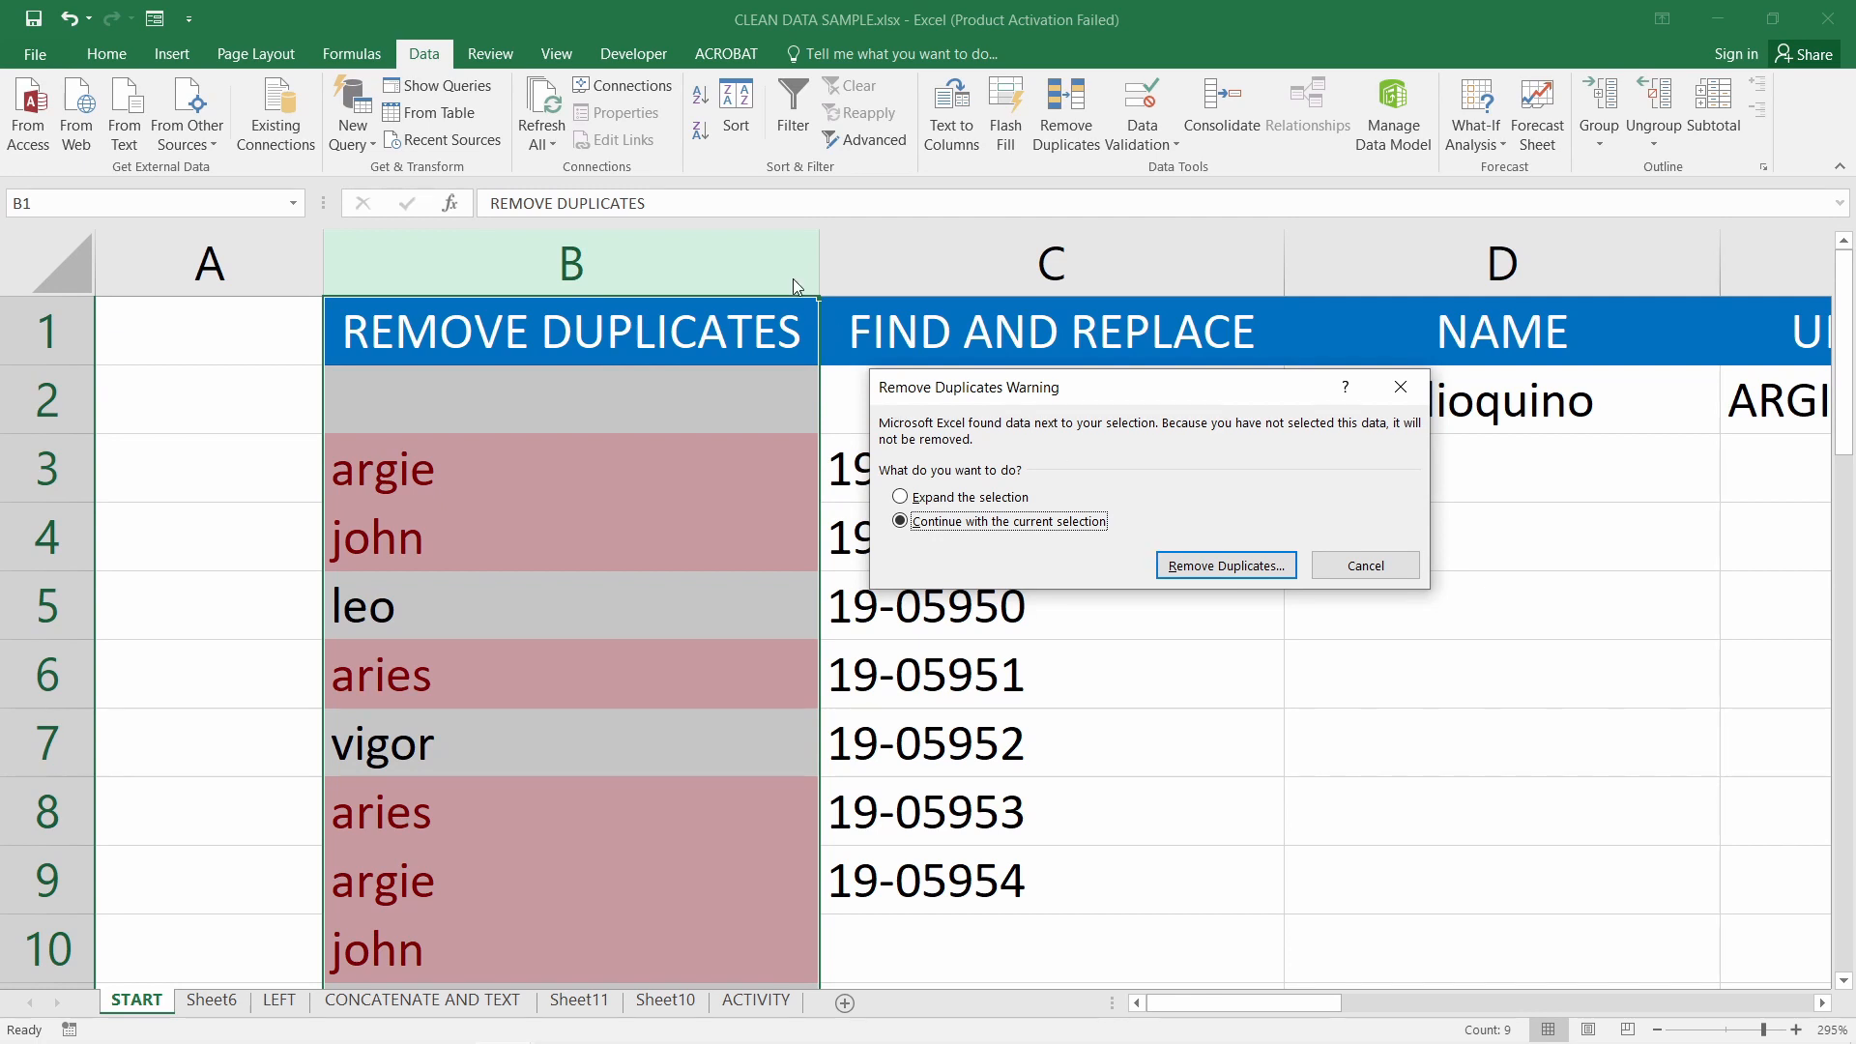
pyautogui.moveTo(1063, 382); pyautogui.dragTo(1055, 321)
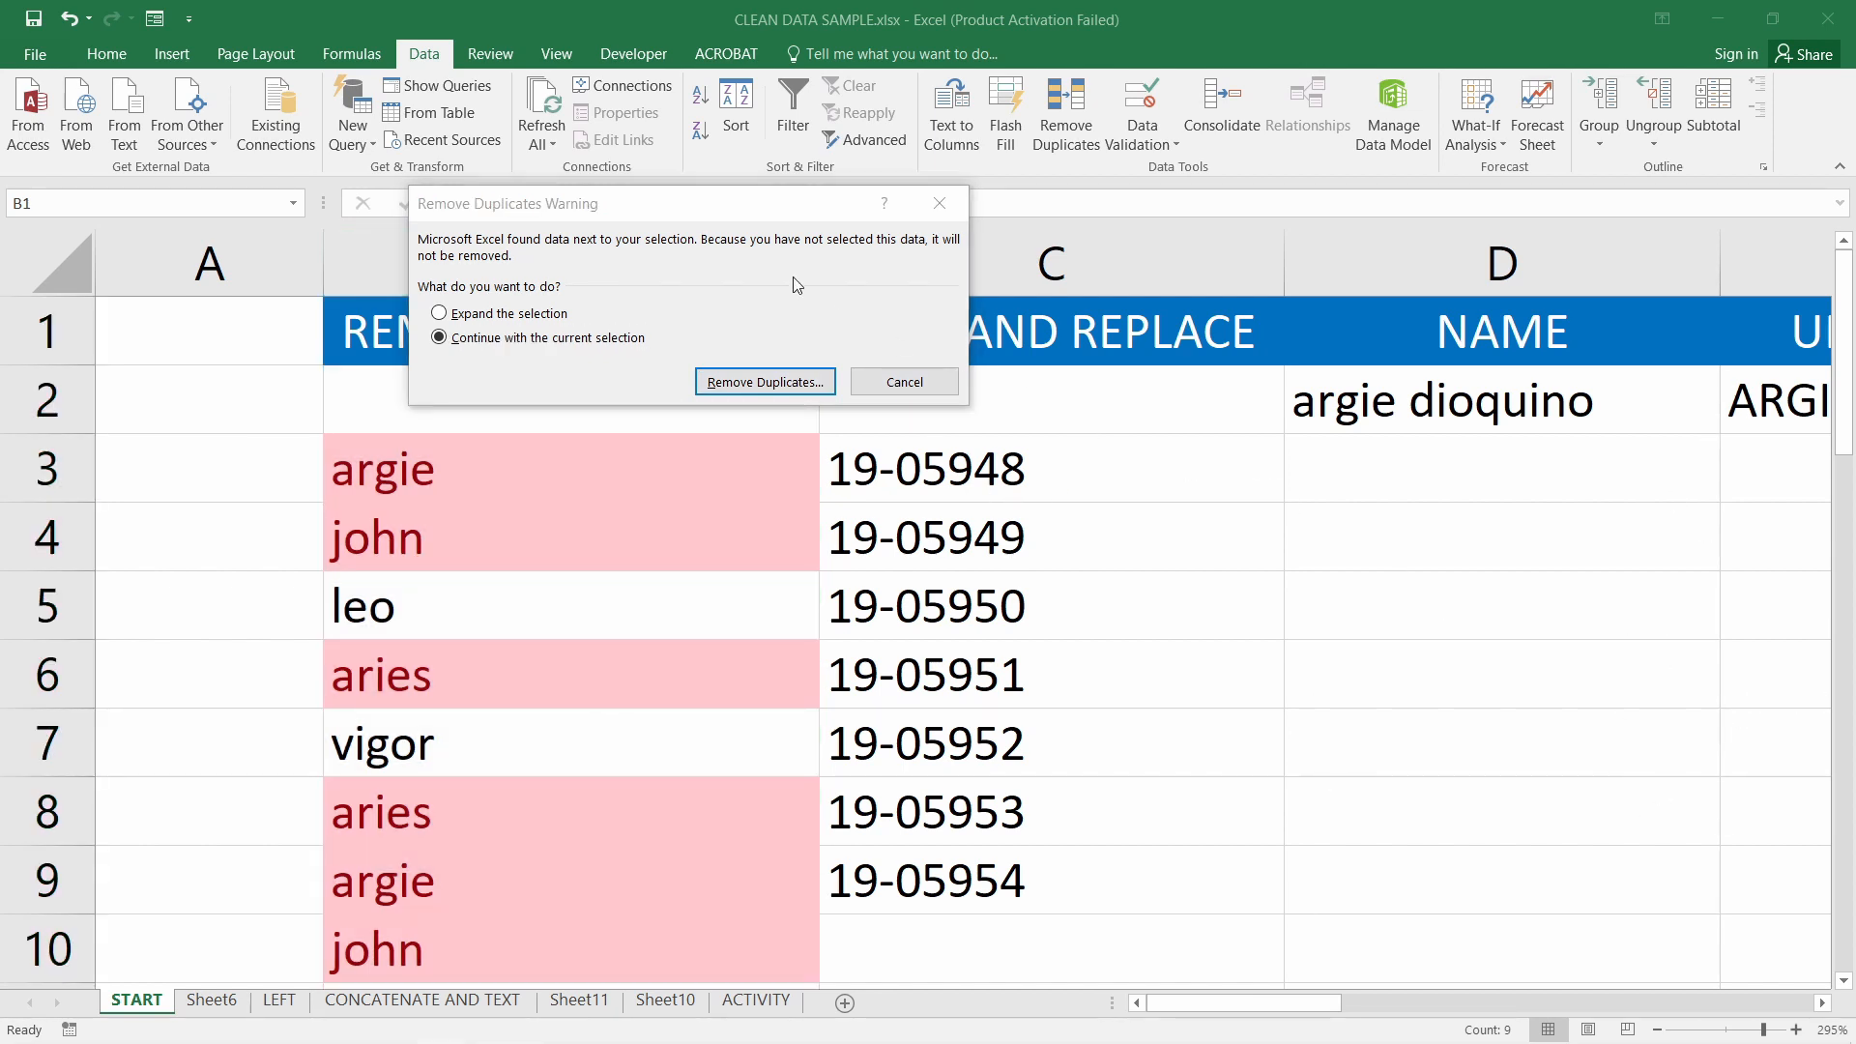
pyautogui.moveTo(749, 209); pyautogui.dragTo(1078, 217)
# Remove the 28 duplicate names from column B and select the remaining names in B3:B7
pyautogui.click(1083, 390)
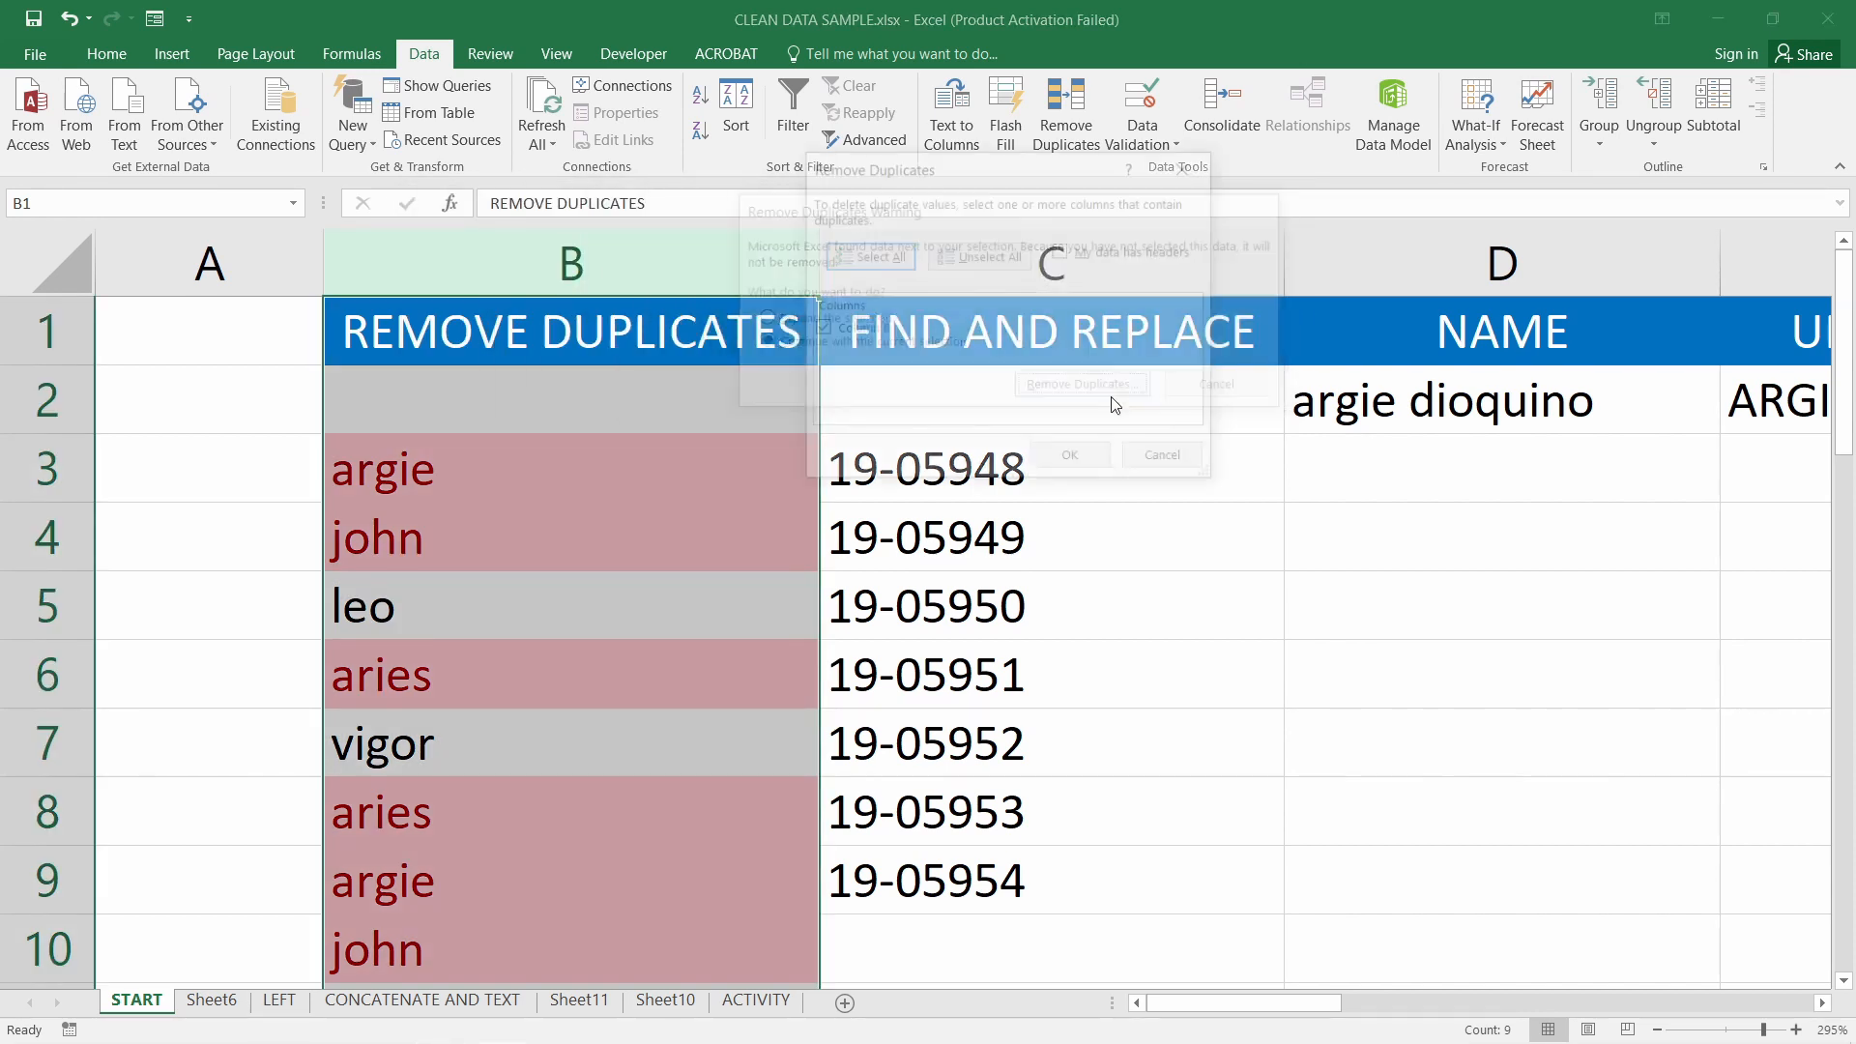
pyautogui.click(1073, 462)
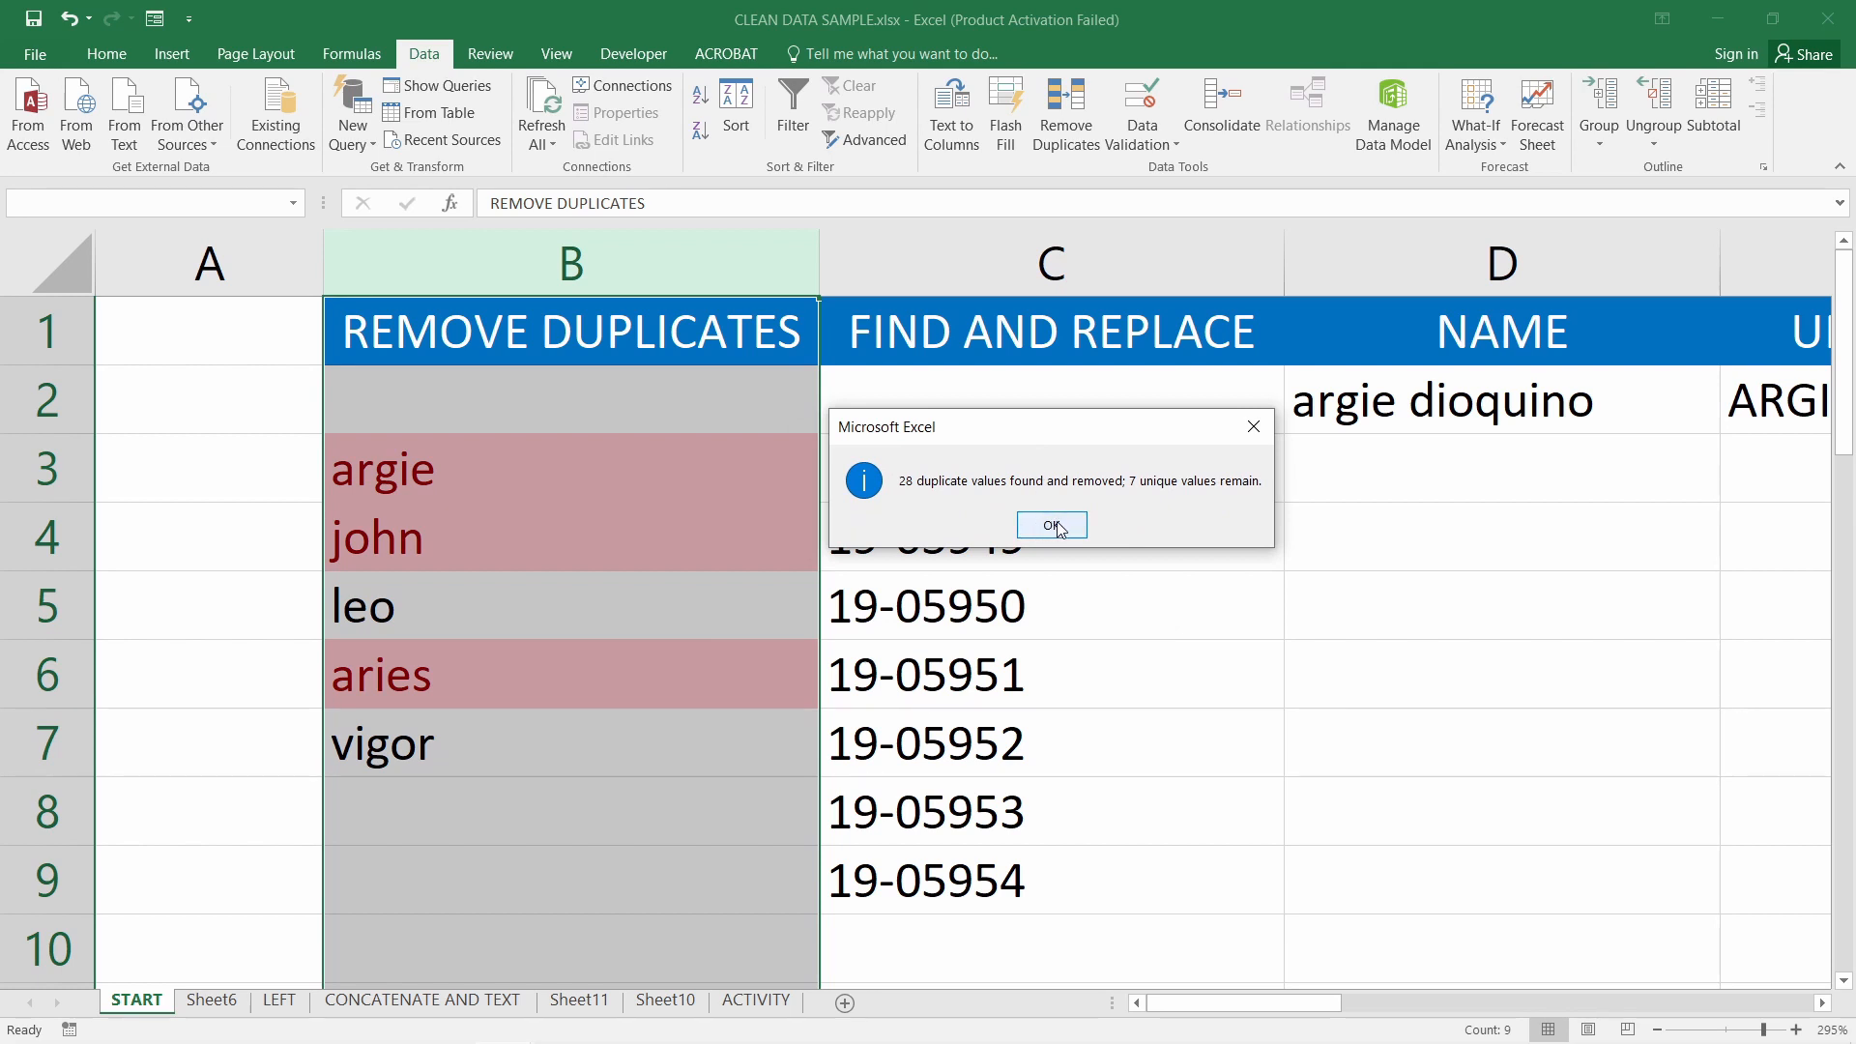
pyautogui.click(1053, 525)
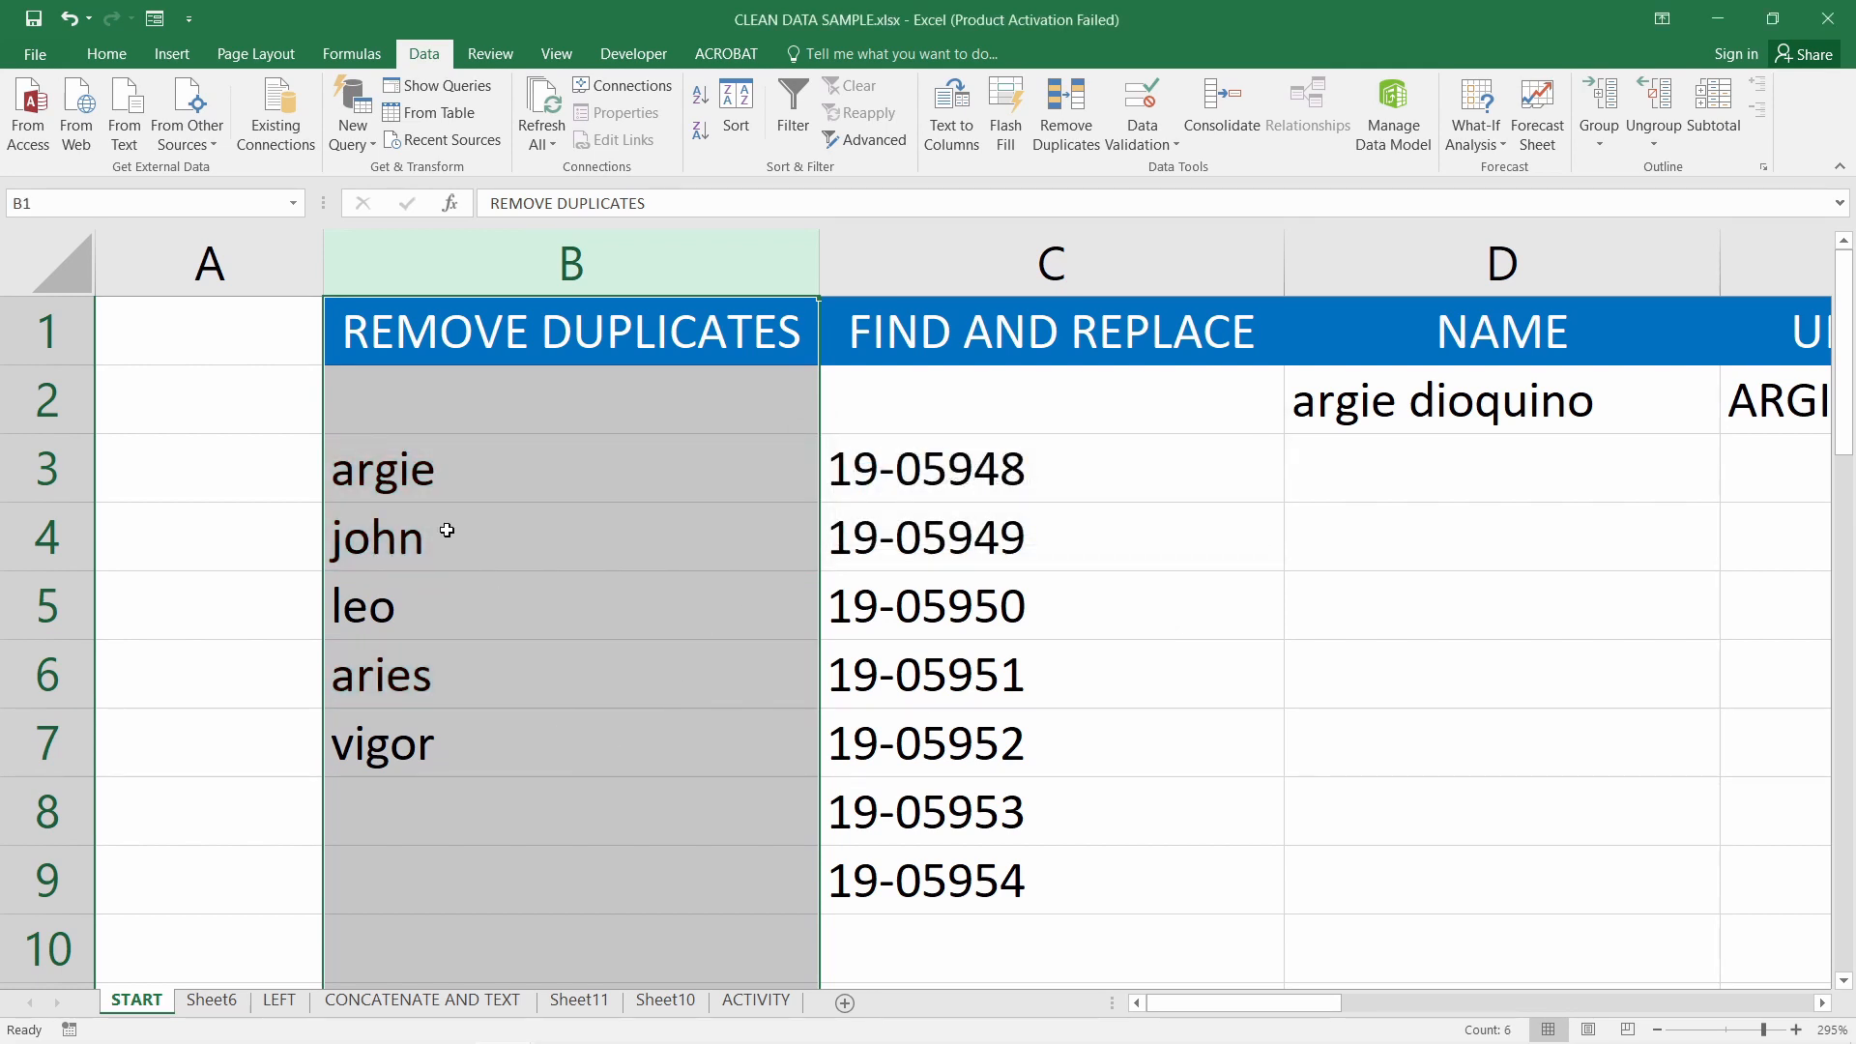
pyautogui.moveTo(432, 478); pyautogui.dragTo(465, 737)
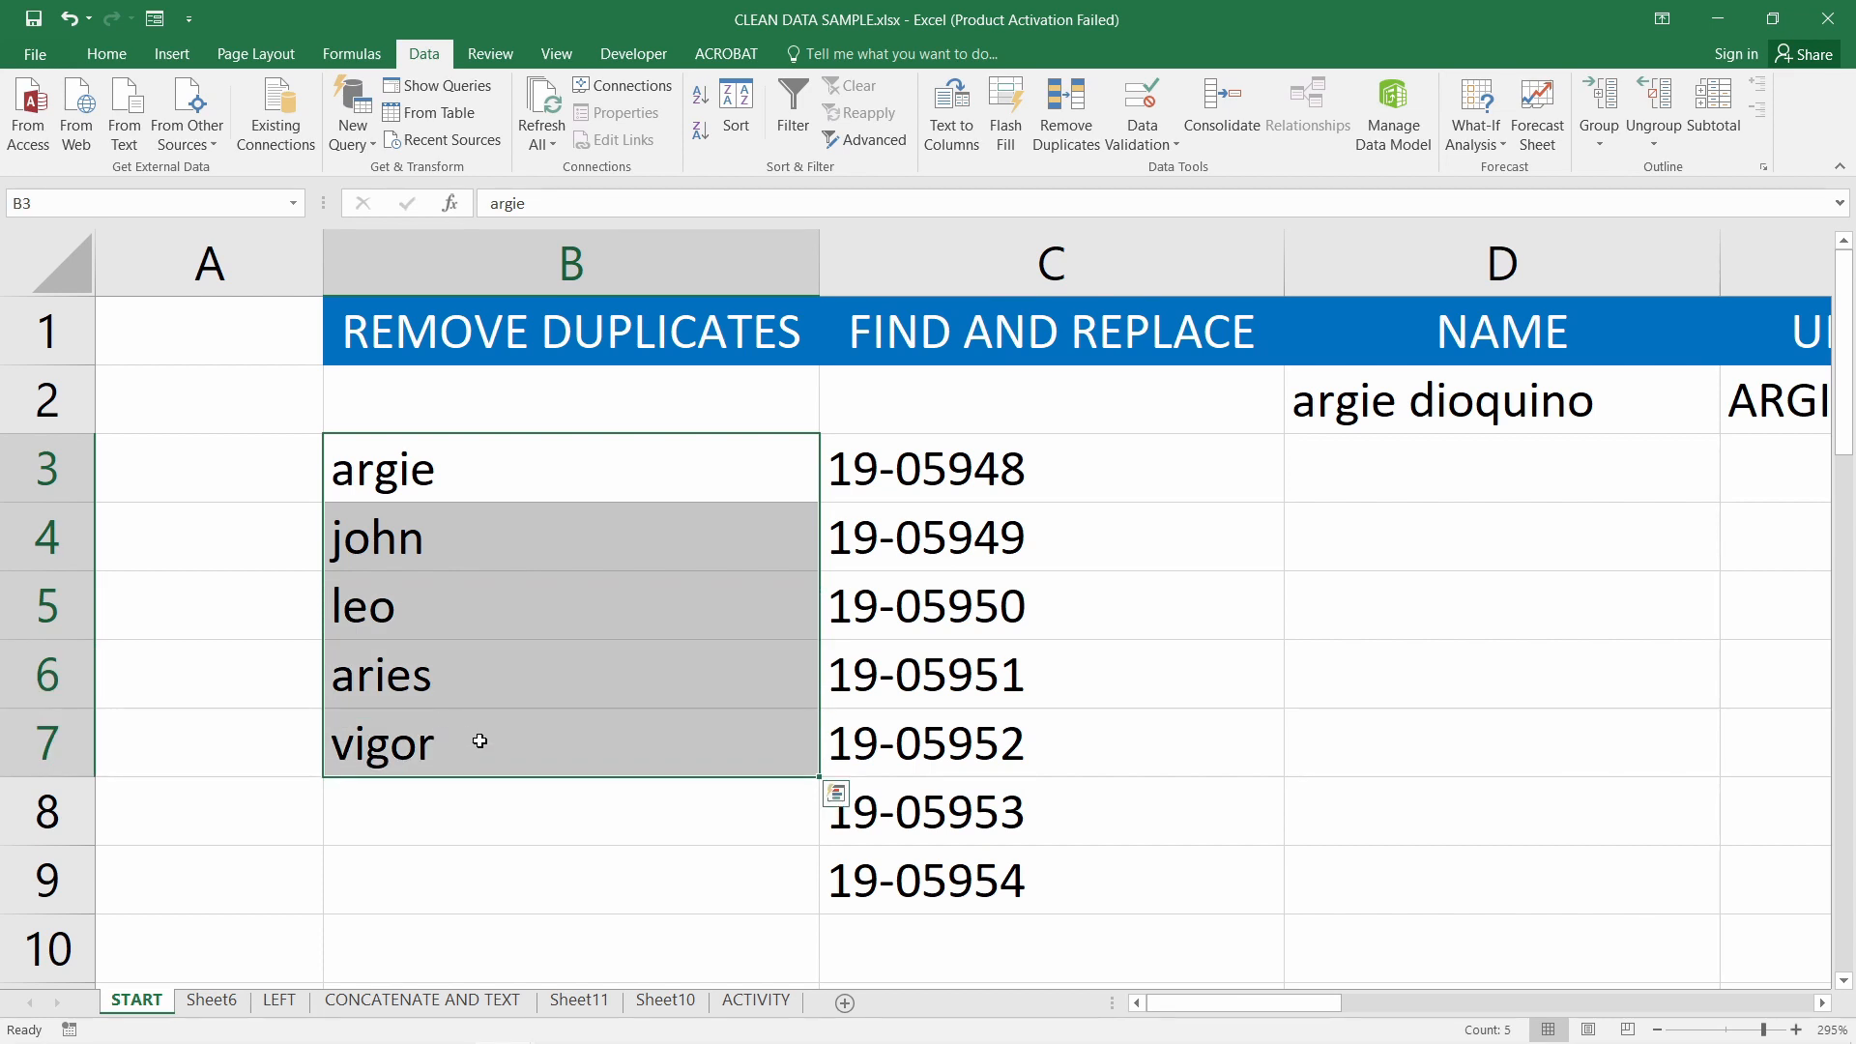
# On Sheet6, select and copy the name rows 15–21
pyautogui.click(217, 1007)
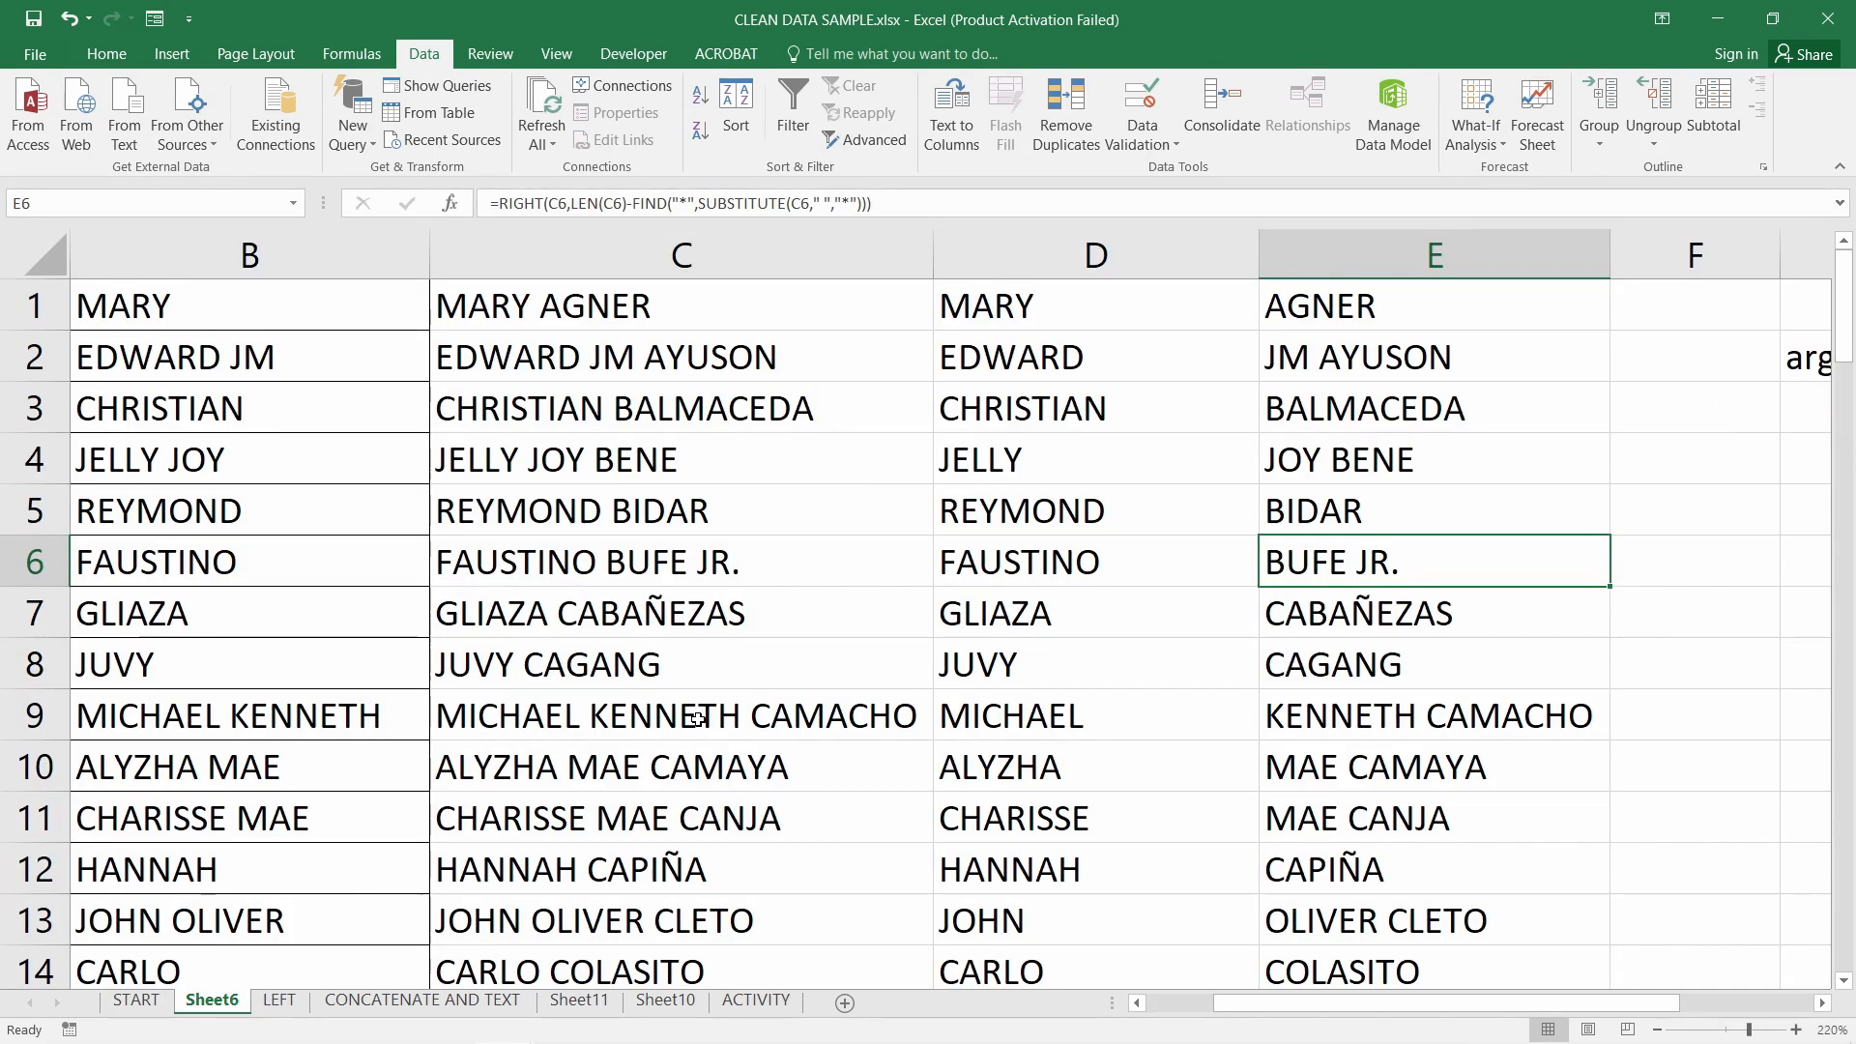
pyautogui.scroll(-20, 709, 712)
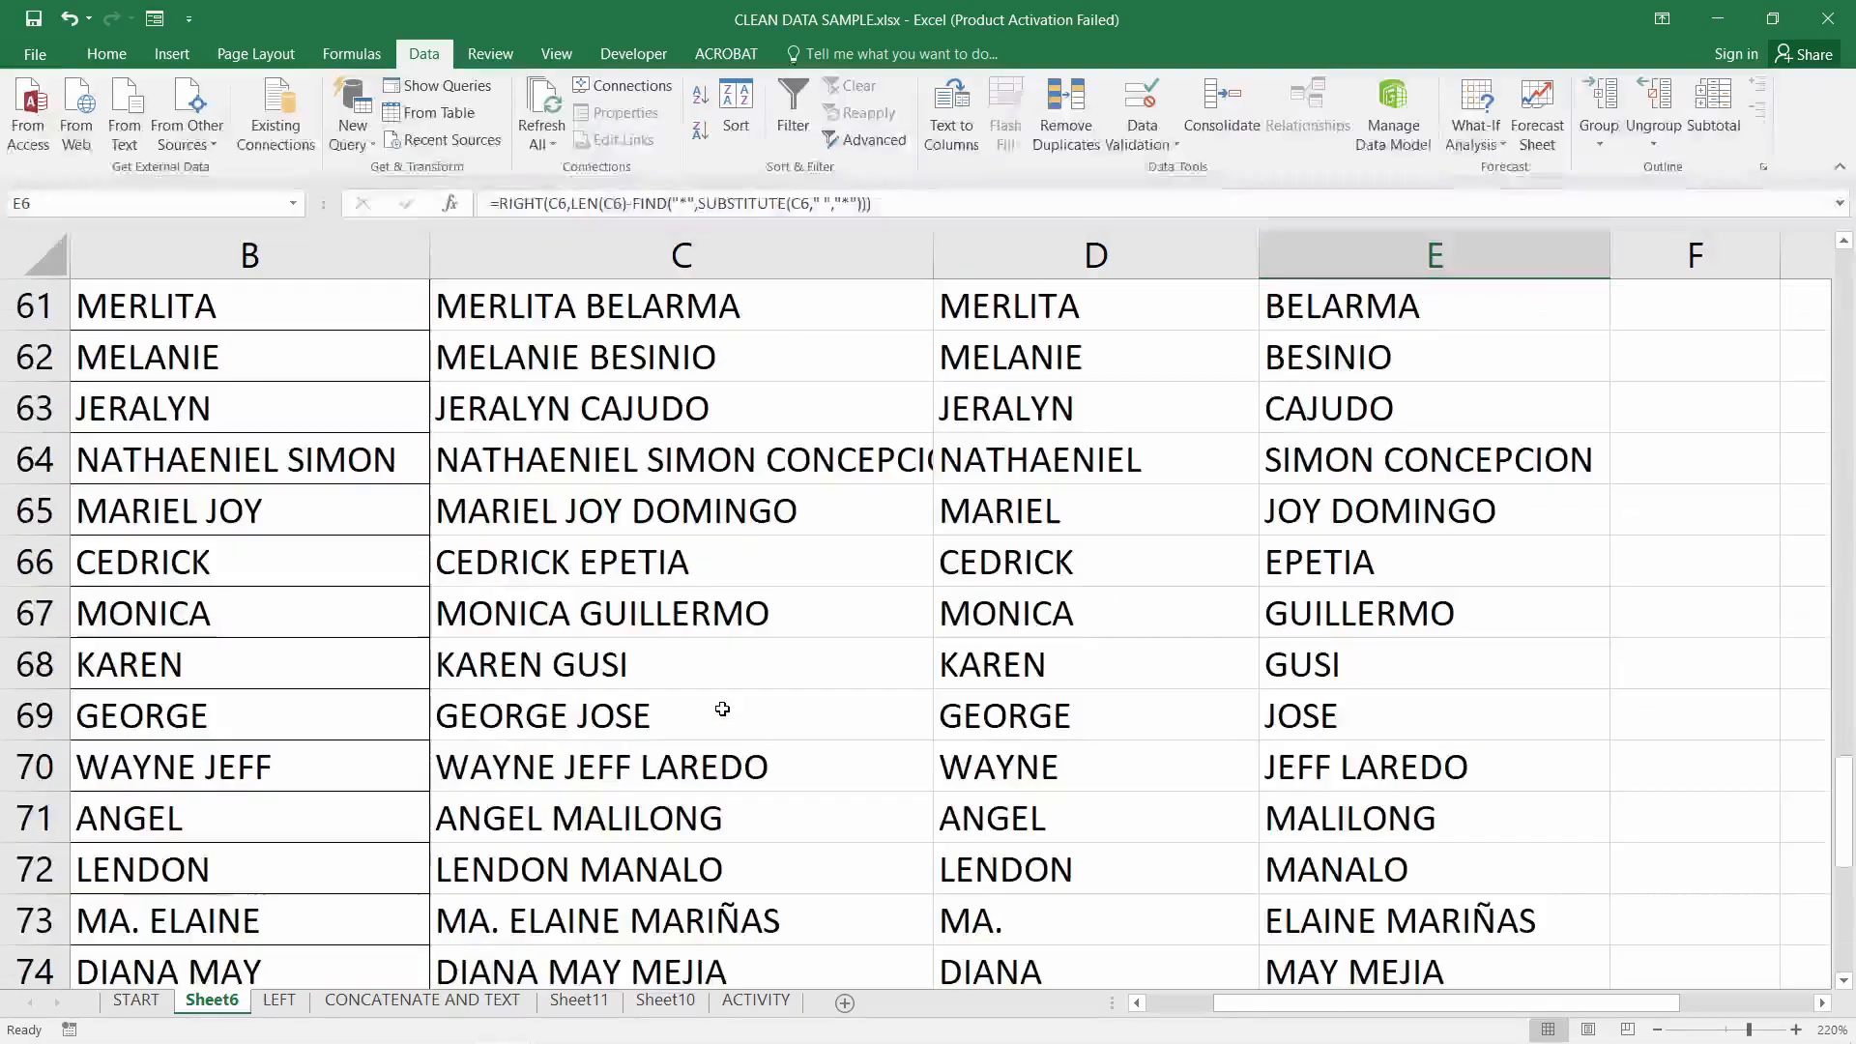
pyautogui.scroll(4, 722, 709)
pyautogui.scroll(-3, 580, 764)
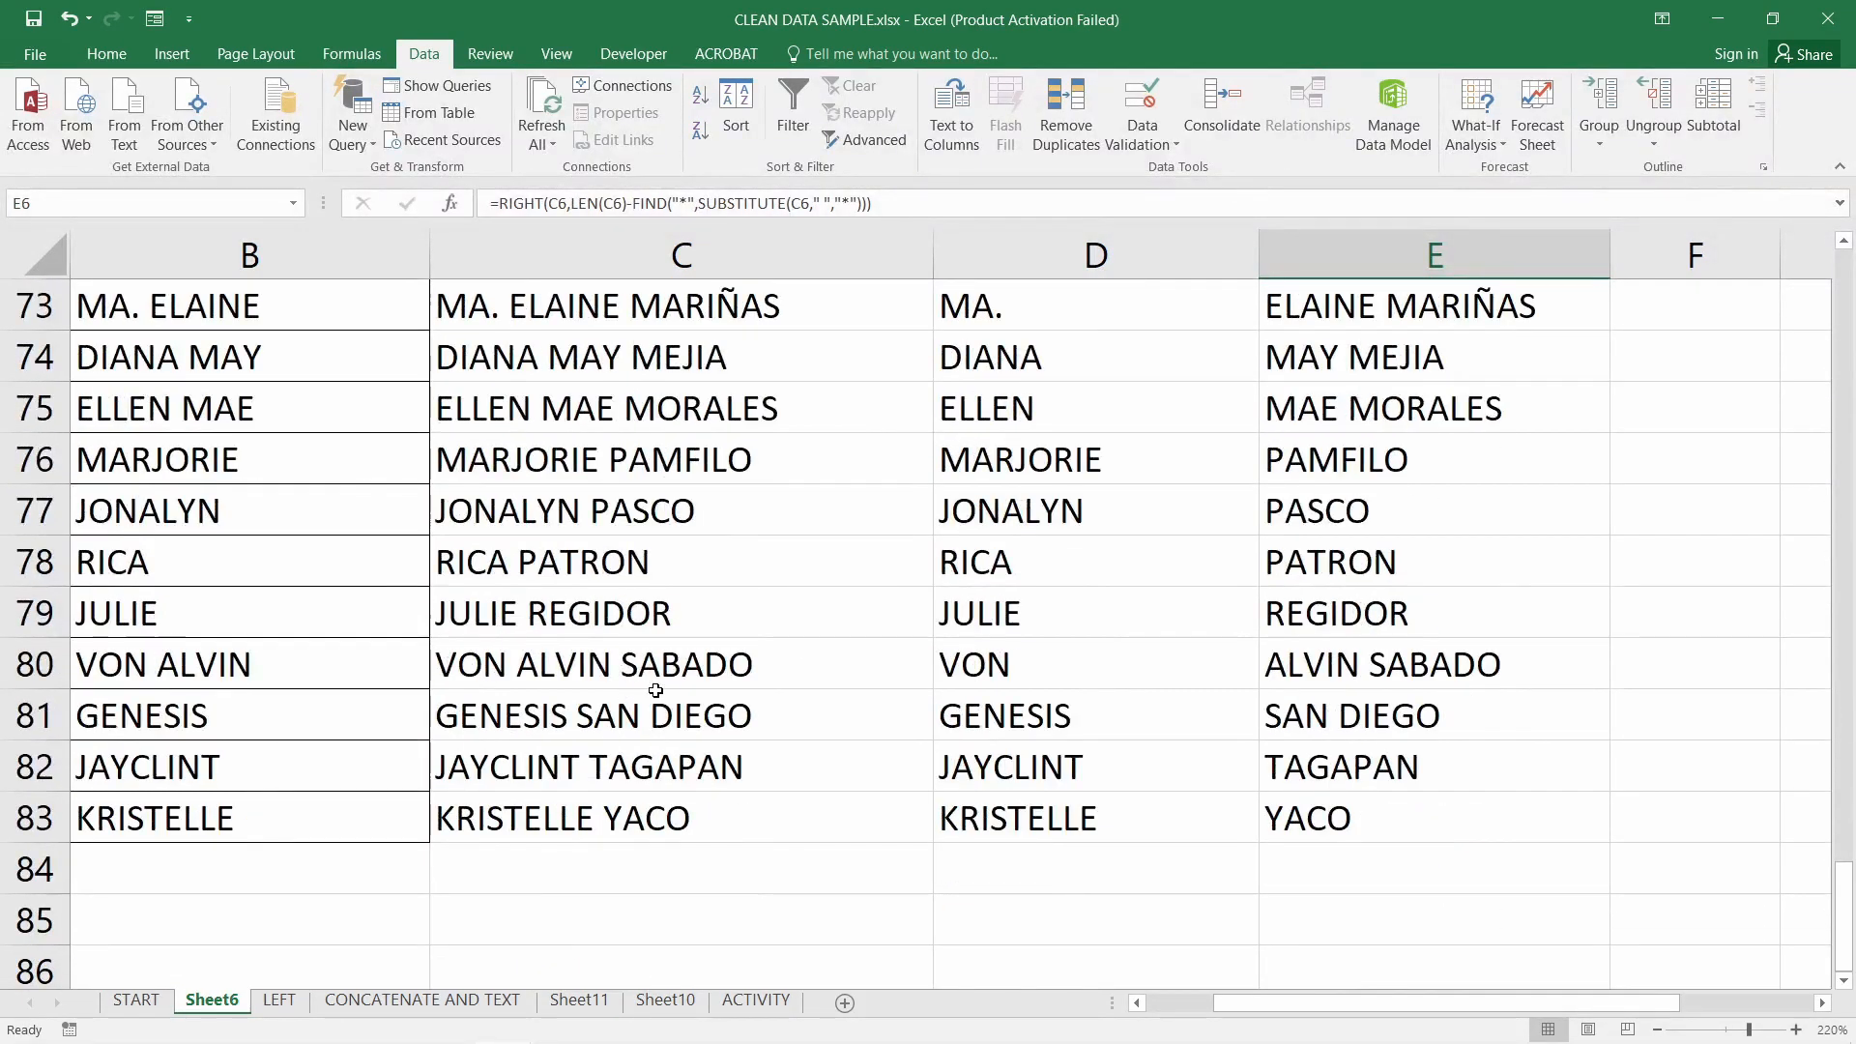
pyautogui.keyDown('ctrl'); pyautogui.scroll(-3, 653, 678); pyautogui.keyUp('ctrl')
pyautogui.keyDown('ctrl'); pyautogui.scroll(-1, 580, 649); pyautogui.keyUp('ctrl')
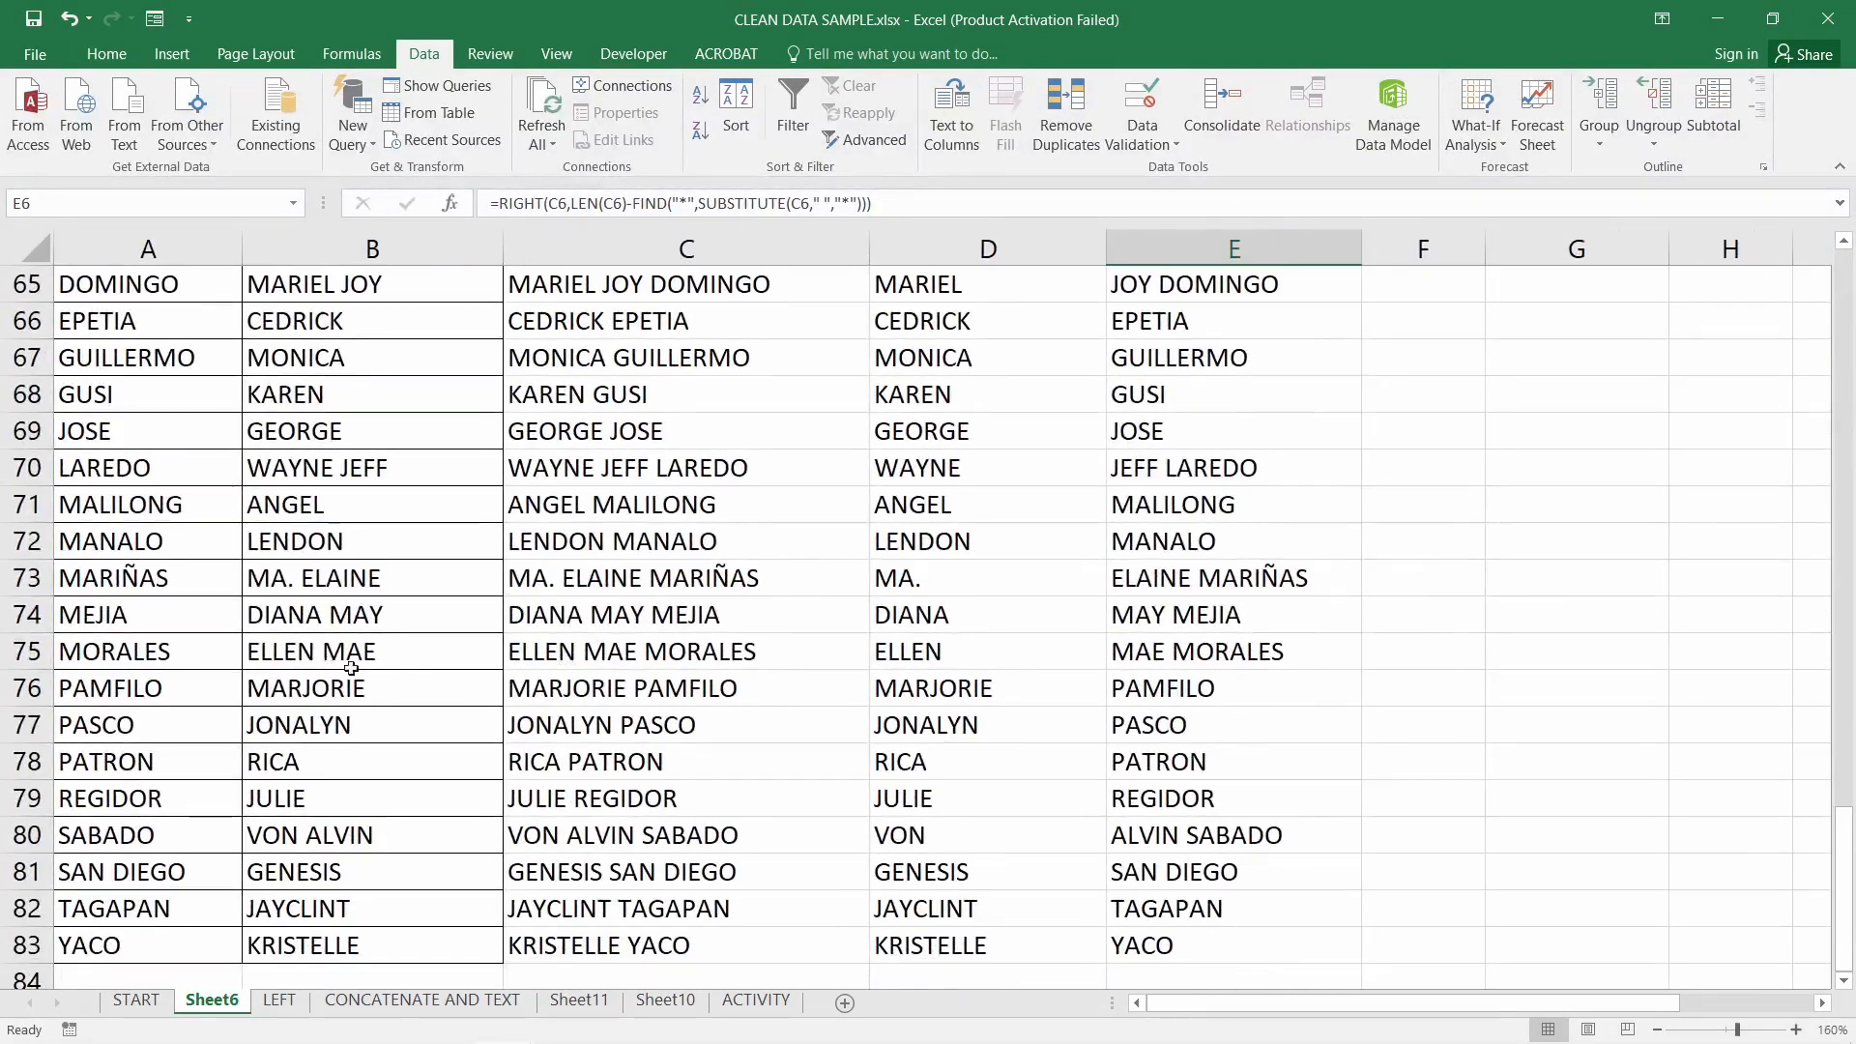
pyautogui.scroll(12, 375, 658)
pyautogui.scroll(9, 380, 655)
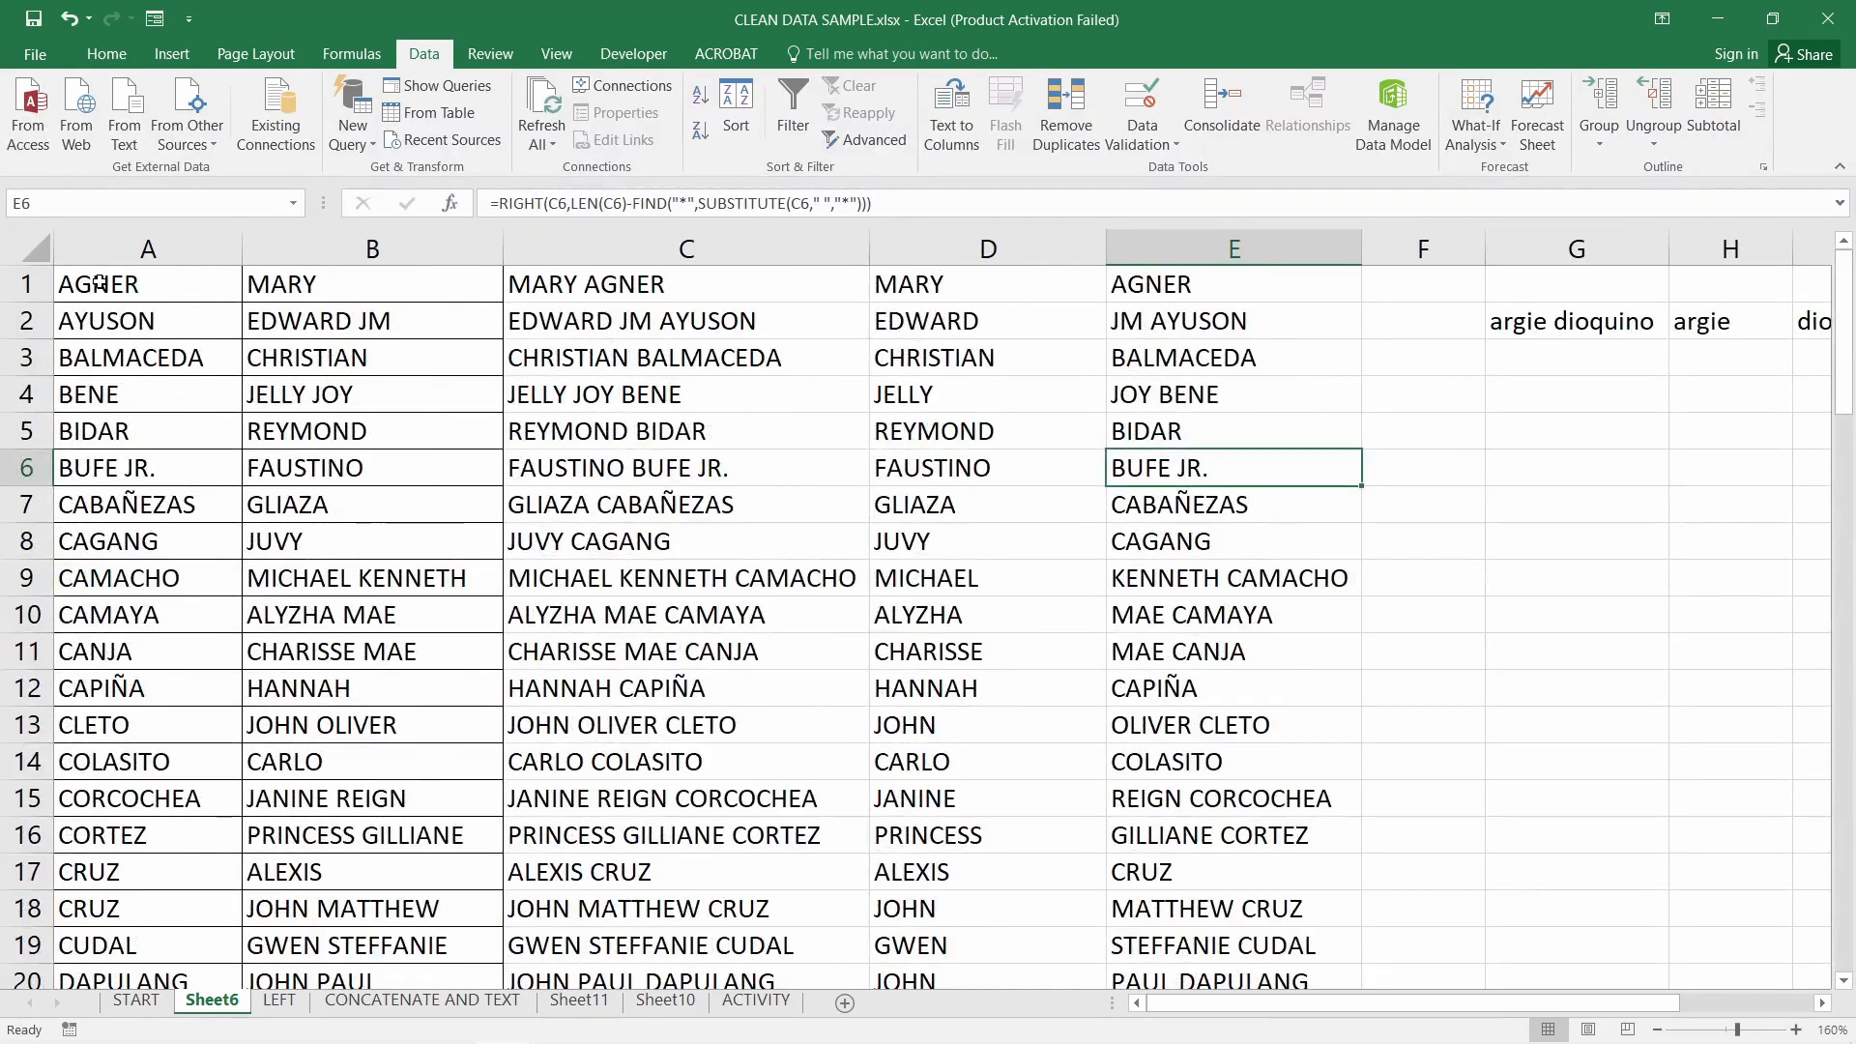
pyautogui.moveTo(101, 282); pyautogui.dragTo(1150, 313)
pyautogui.moveTo(1843, 343)
pyautogui.mouseDown()
pyautogui.moveTo(1845, 601)
pyautogui.moveTo(1845, 339)
pyautogui.mouseUp()
pyautogui.scroll(-4, 483, 530)
pyautogui.moveTo(27, 358); pyautogui.dragTo(26, 577)
pyautogui.hotkey('ctrl', 'c')
# Paste the copied rows twice, into rows 84–90 and rows 91–97
pyautogui.scroll(-17, 250, 600)
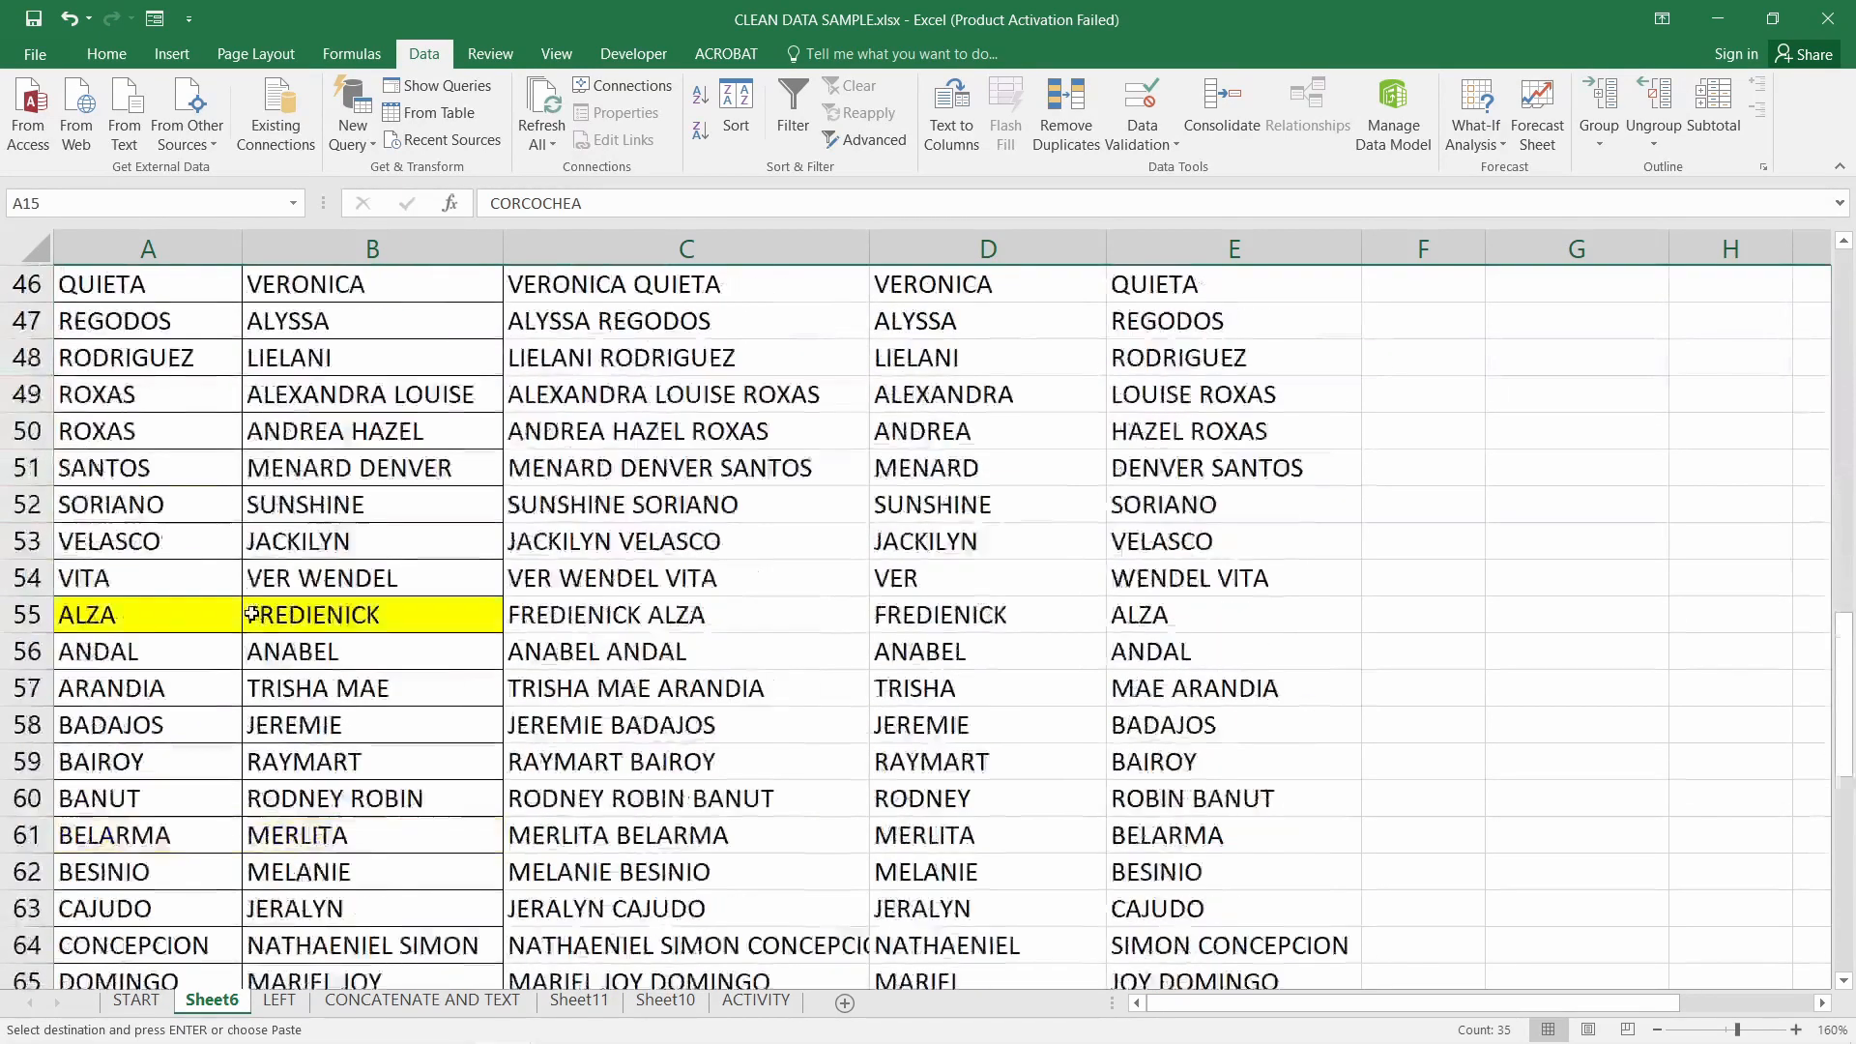
pyautogui.scroll(-5, 250, 594)
pyautogui.click(62, 483)
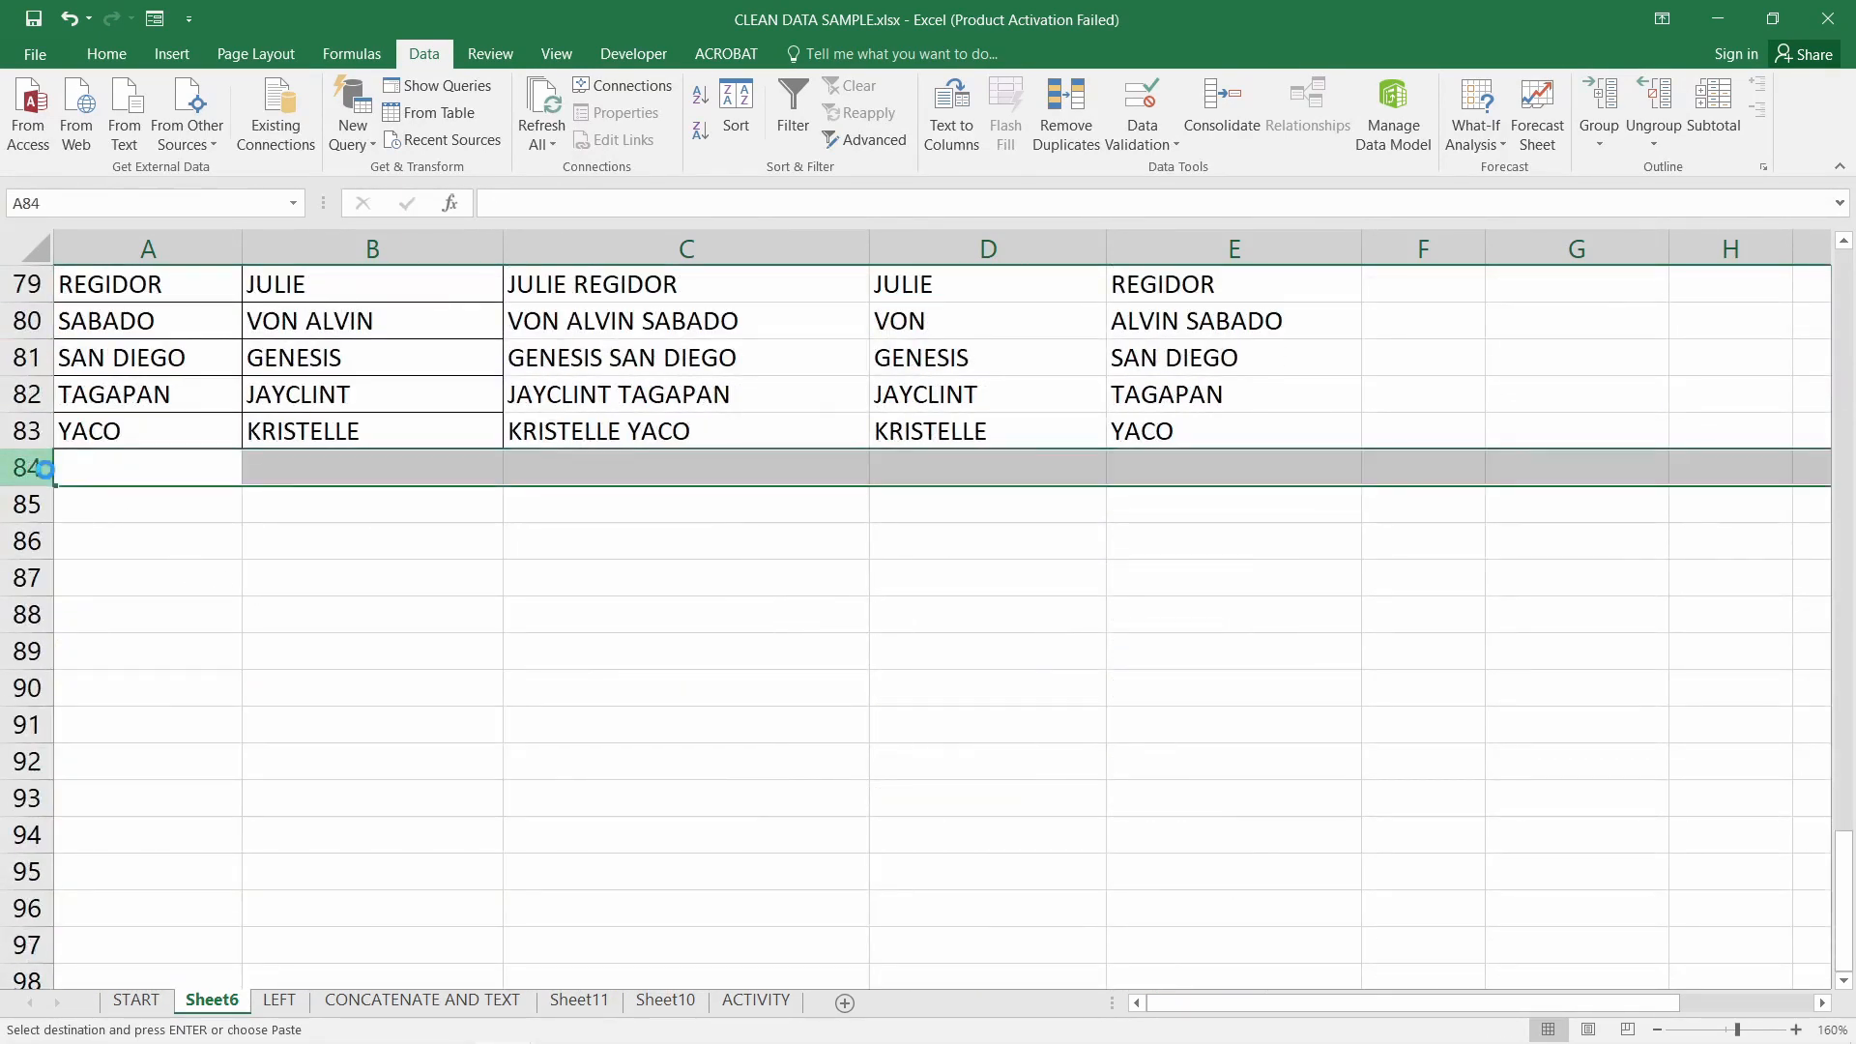
pyautogui.hotkey('ctrl', 'v')
pyautogui.click(36, 723)
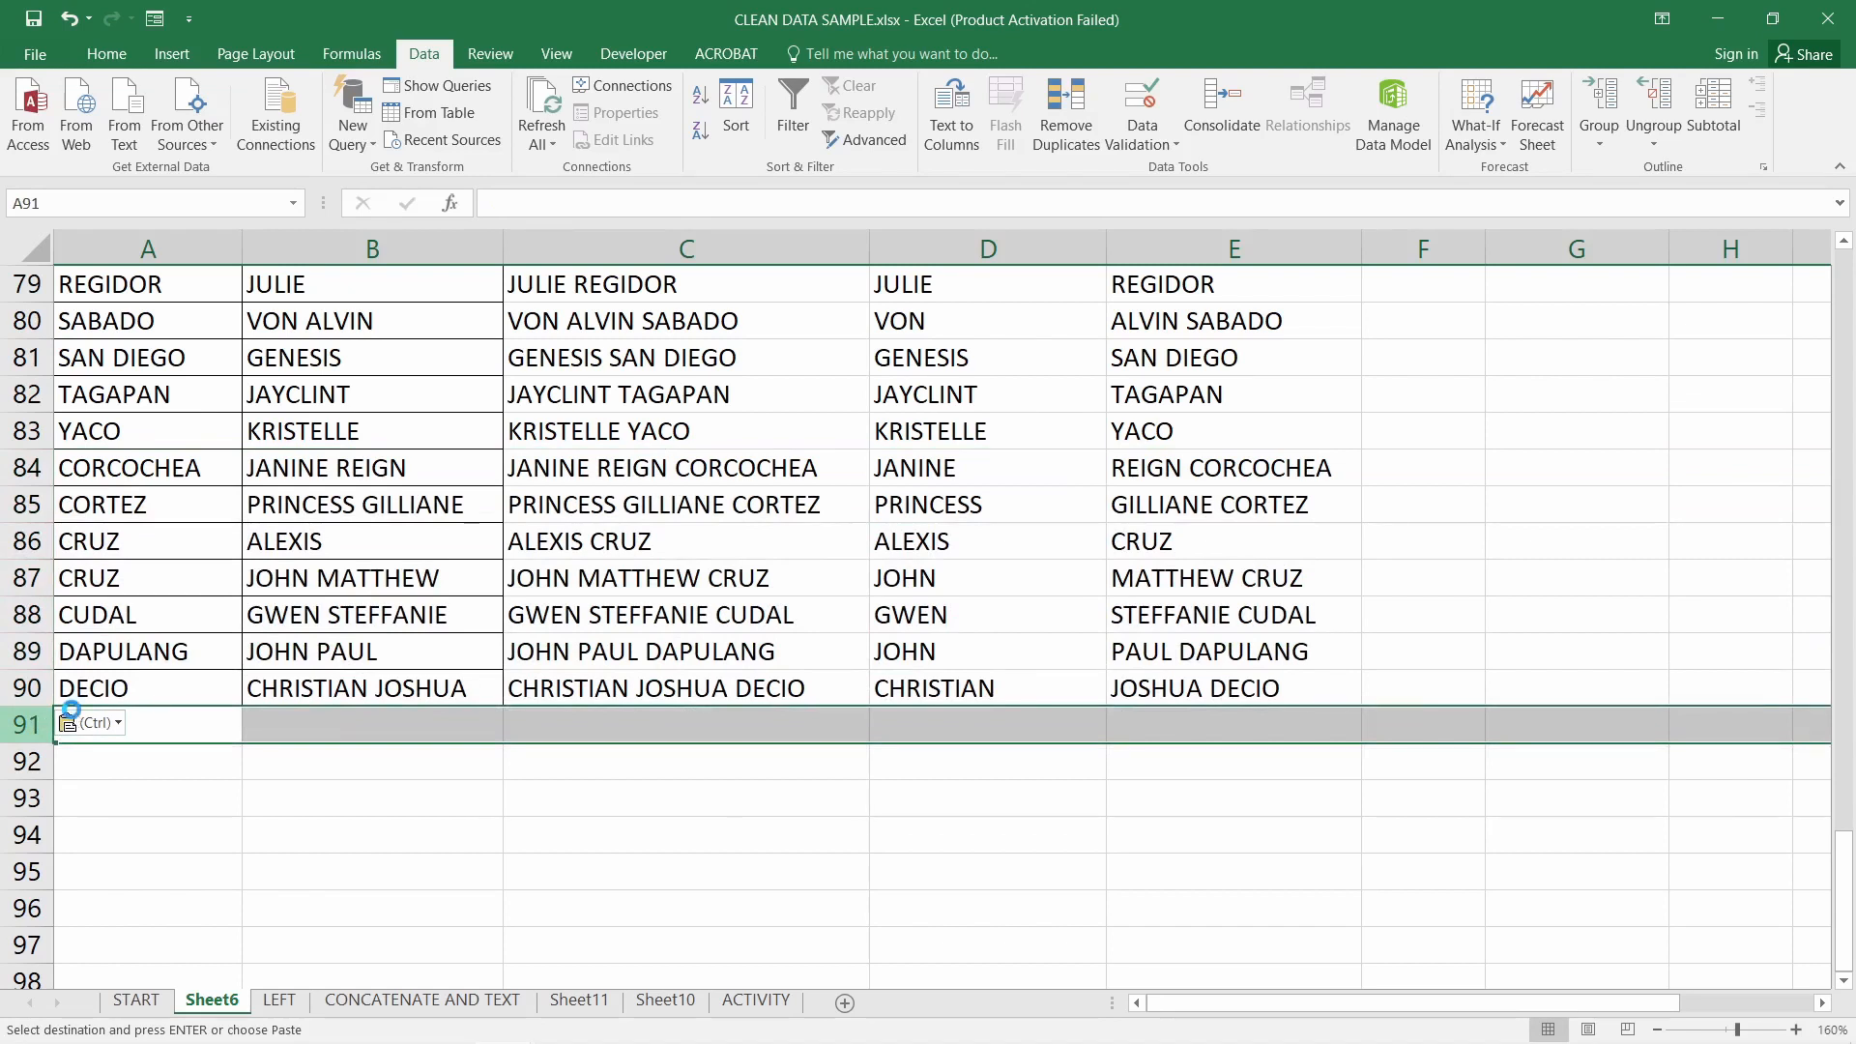
pyautogui.hotkey('ctrl', 'v')
# Review the surname, first name and full-name formula columns A–C
pyautogui.click(747, 646)
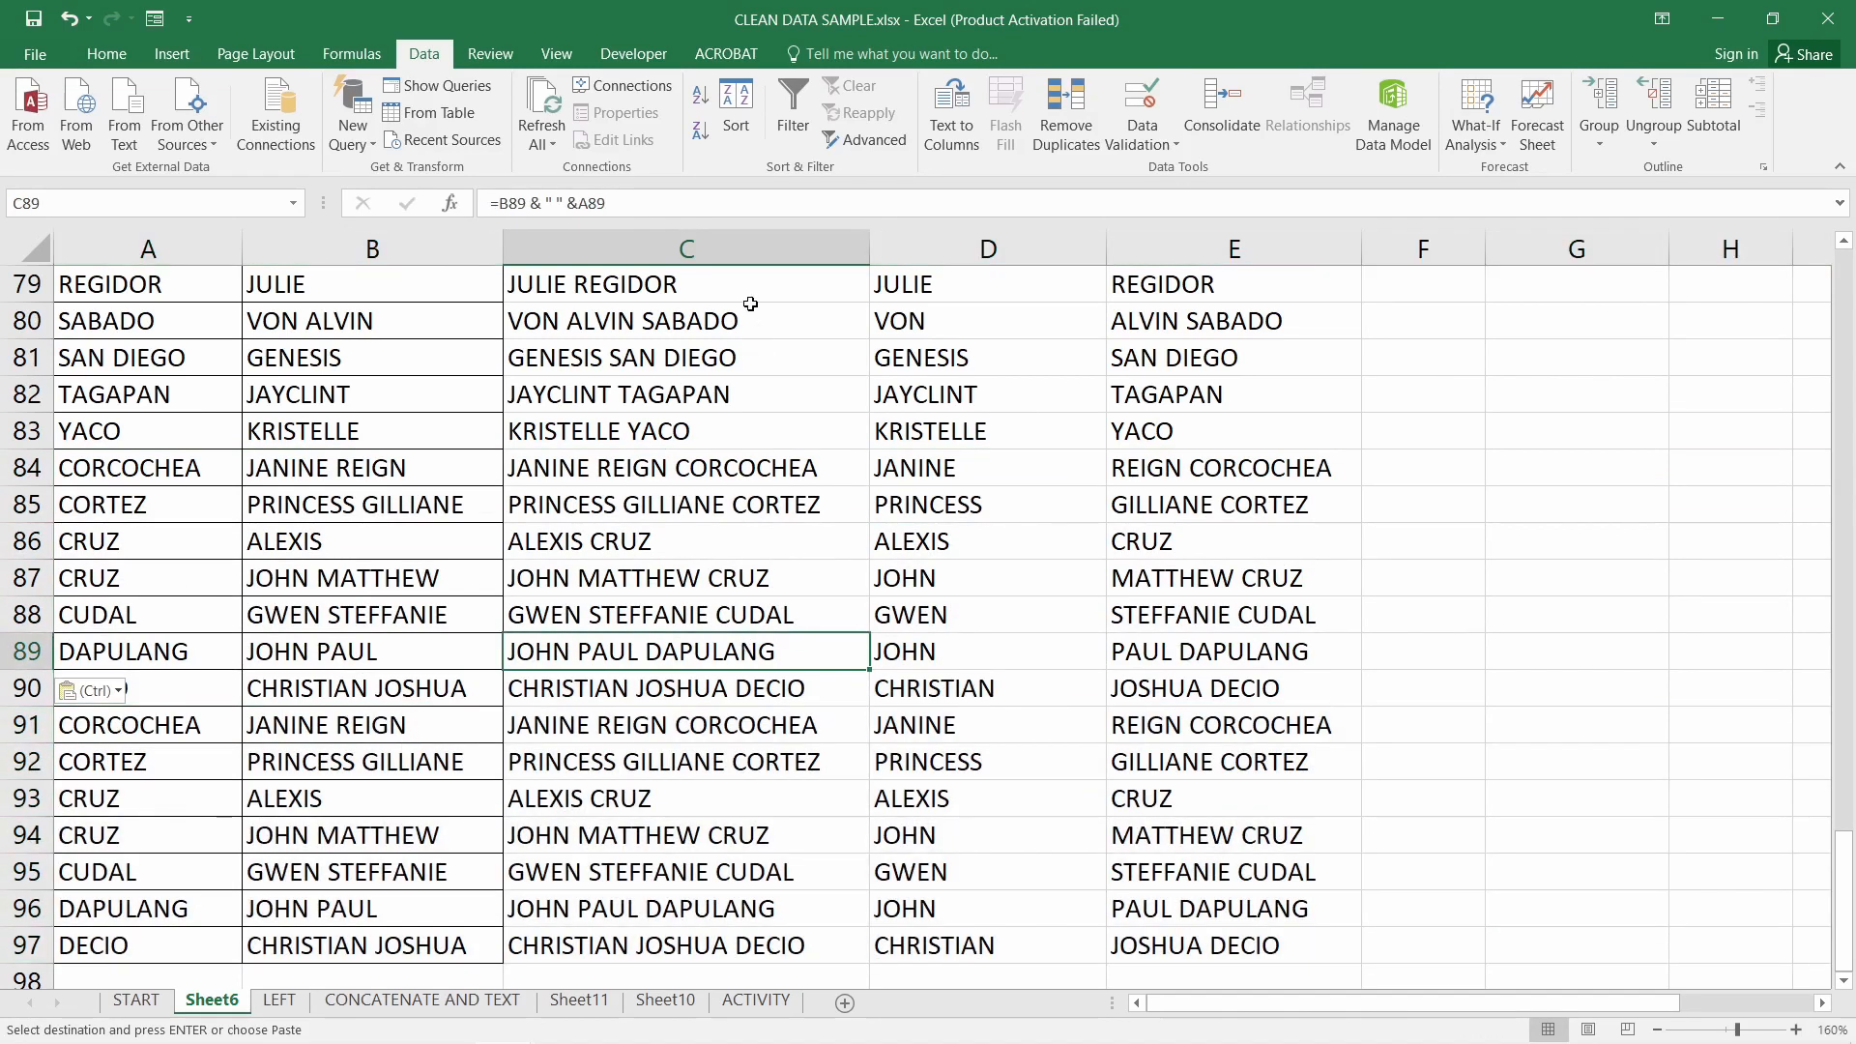
pyautogui.click(733, 232)
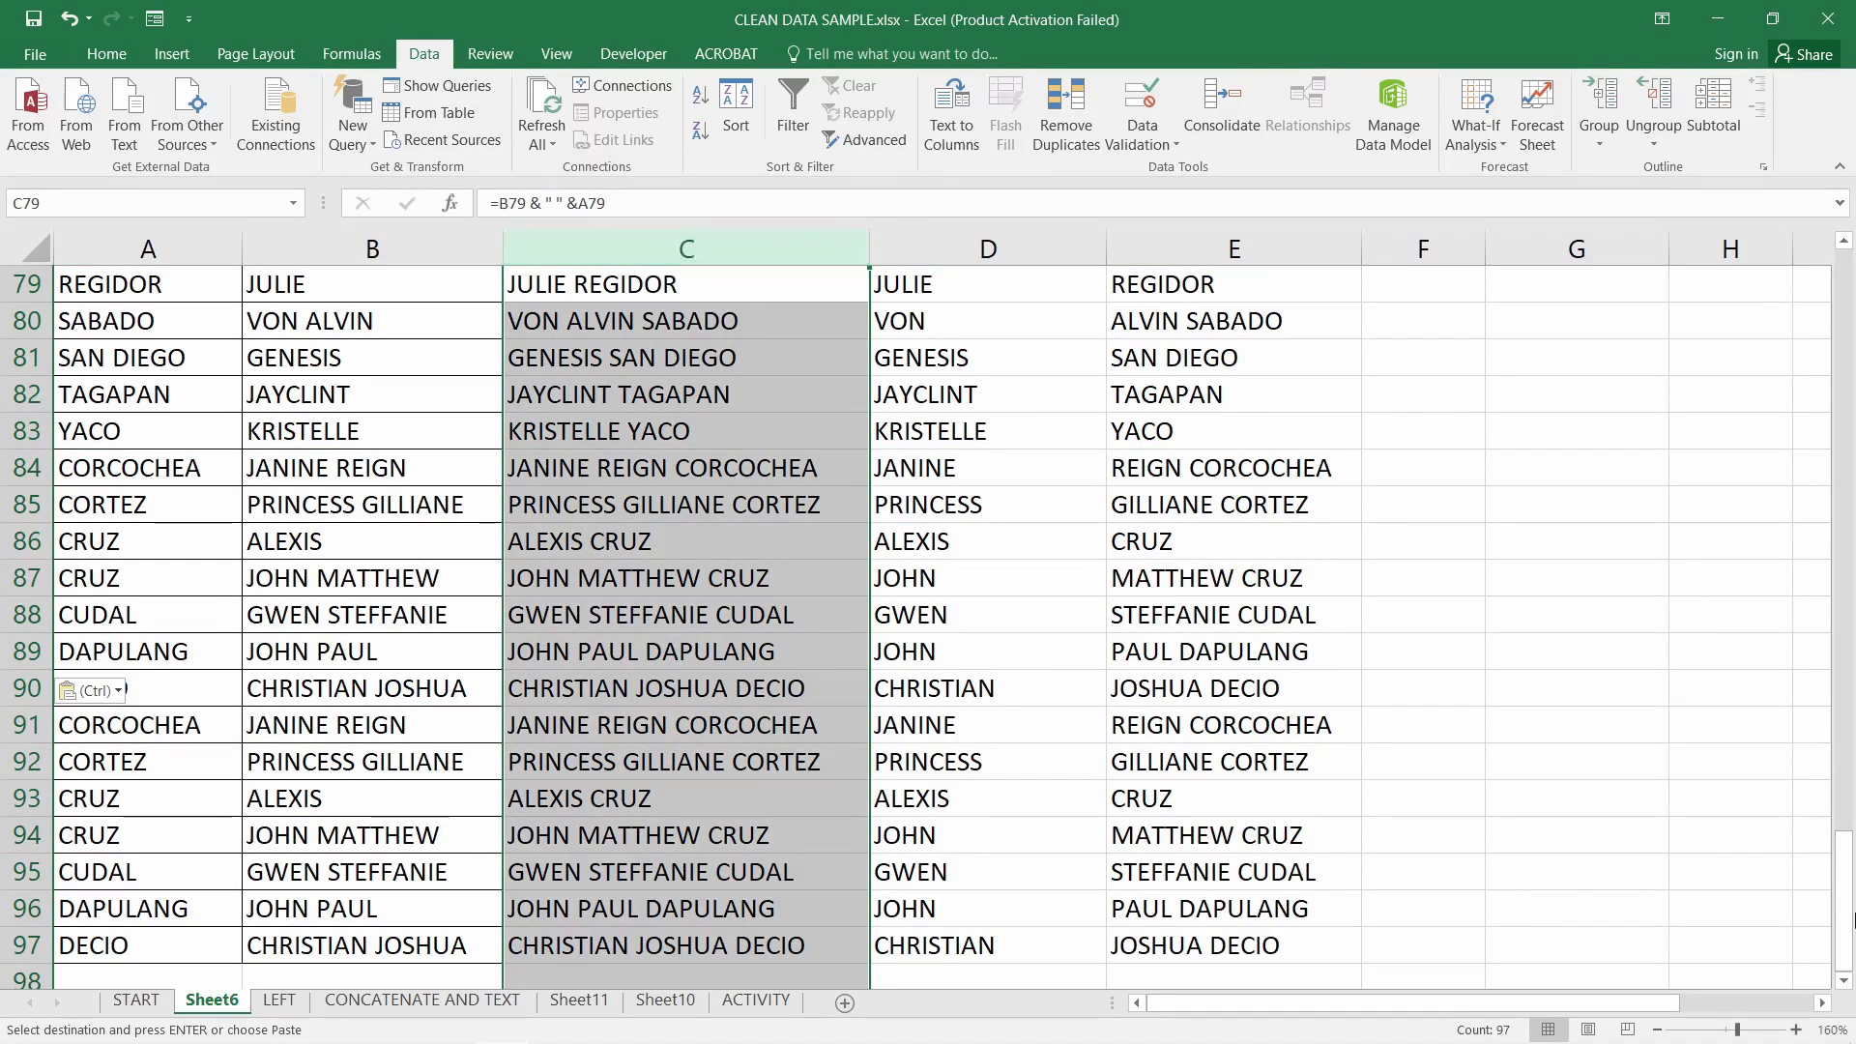
pyautogui.moveTo(1851, 919); pyautogui.dragTo(1846, 328)
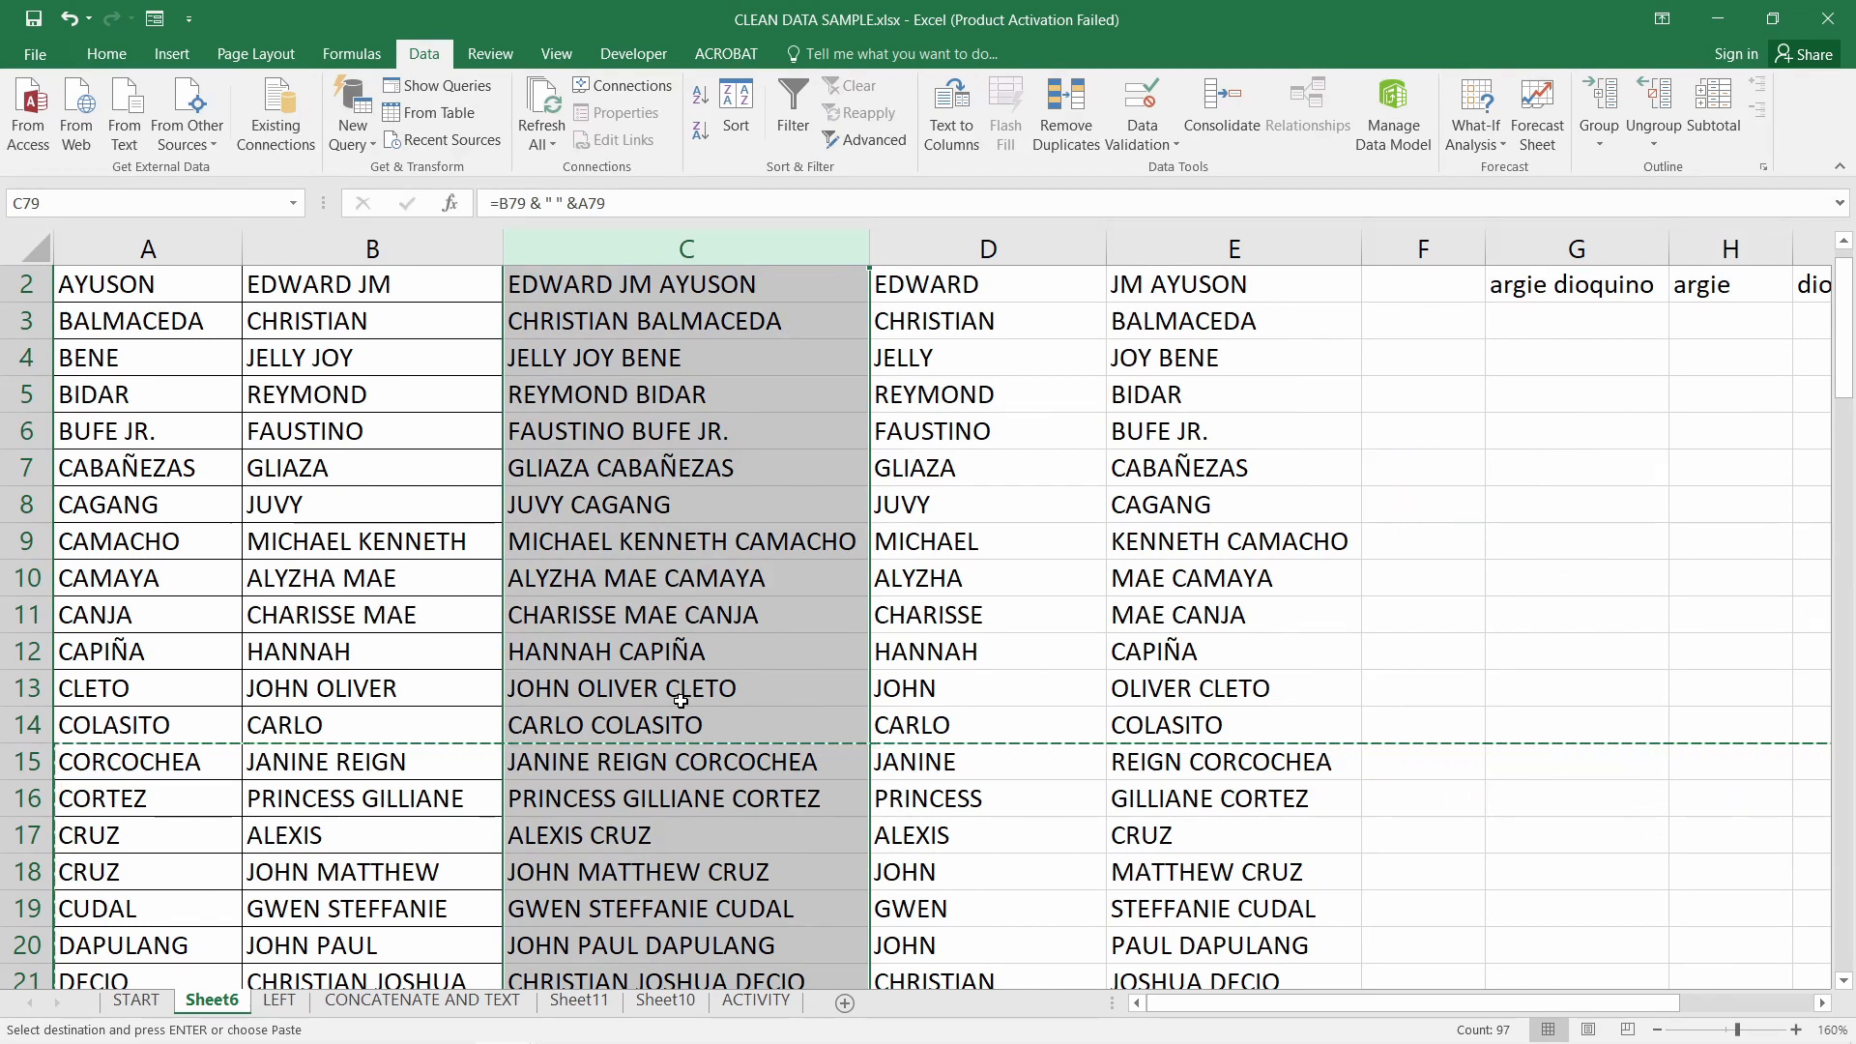
pyautogui.scroll(1, 1767, 278)
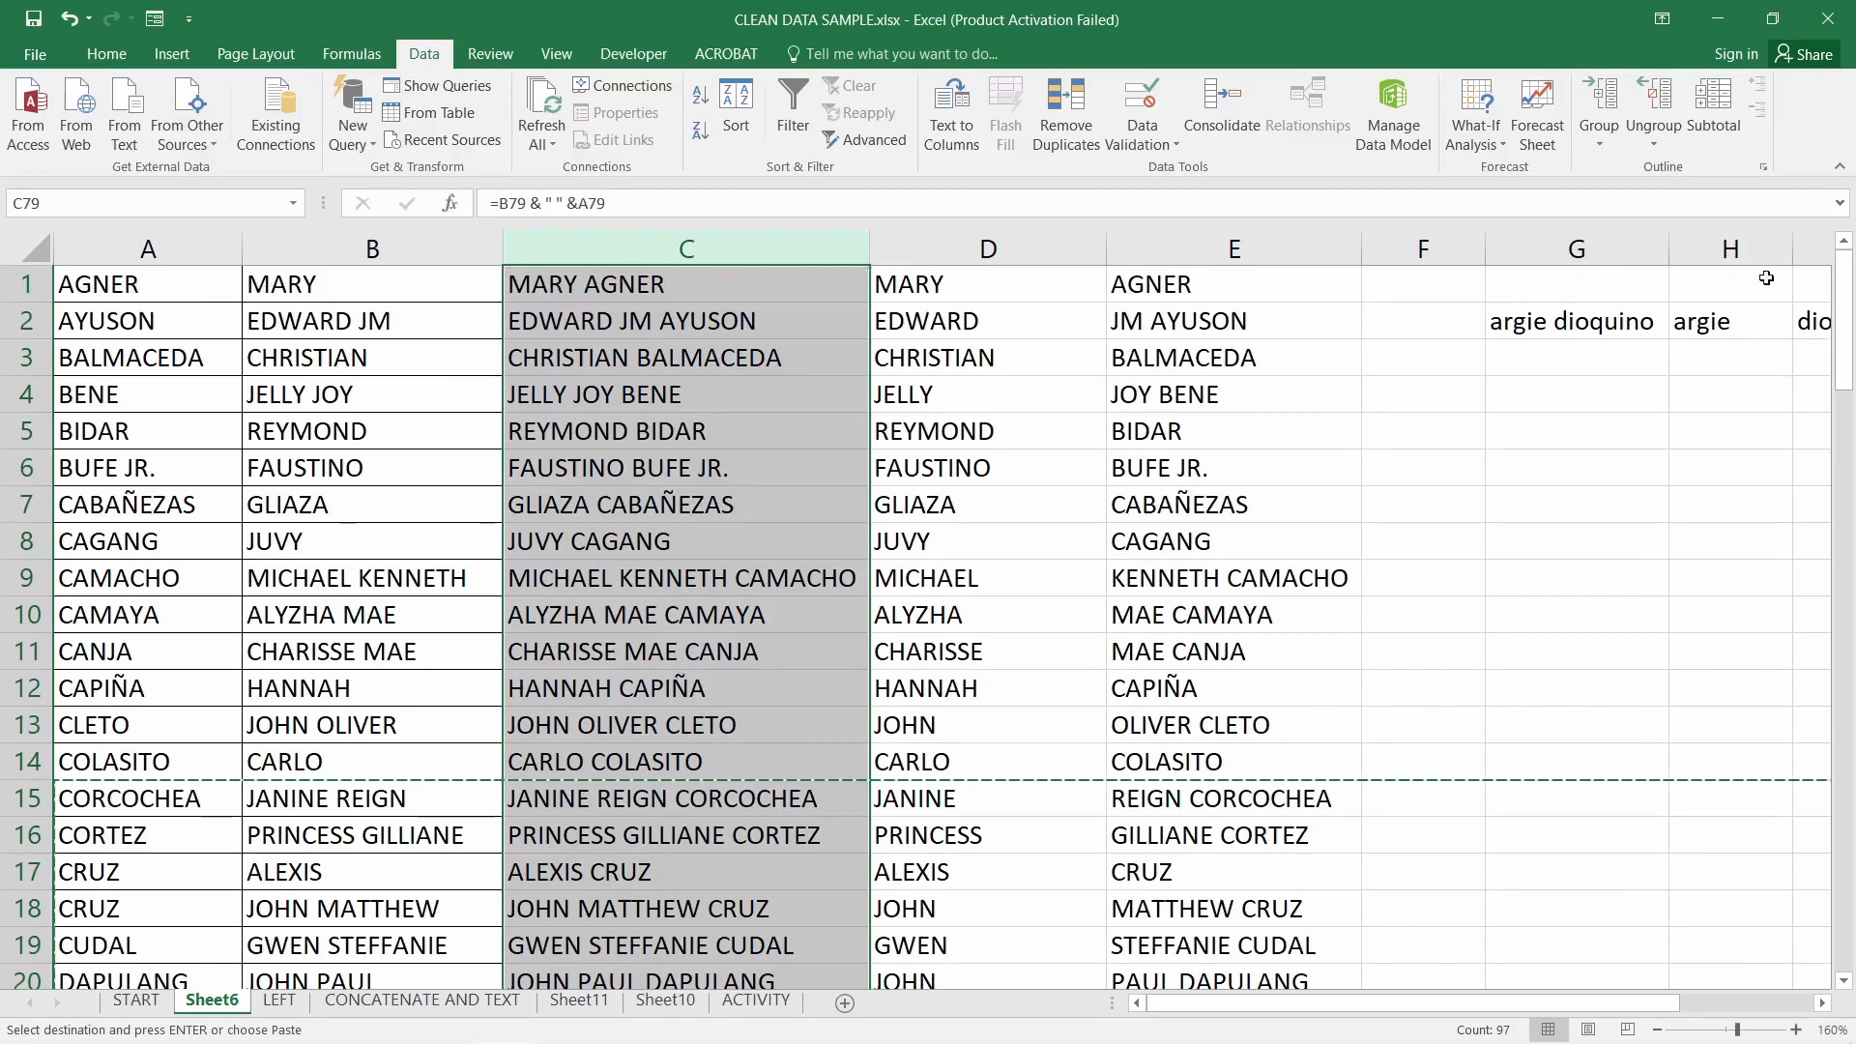
pyautogui.moveTo(139, 294); pyautogui.dragTo(334, 293)
pyautogui.click(406, 315)
pyautogui.click(685, 308)
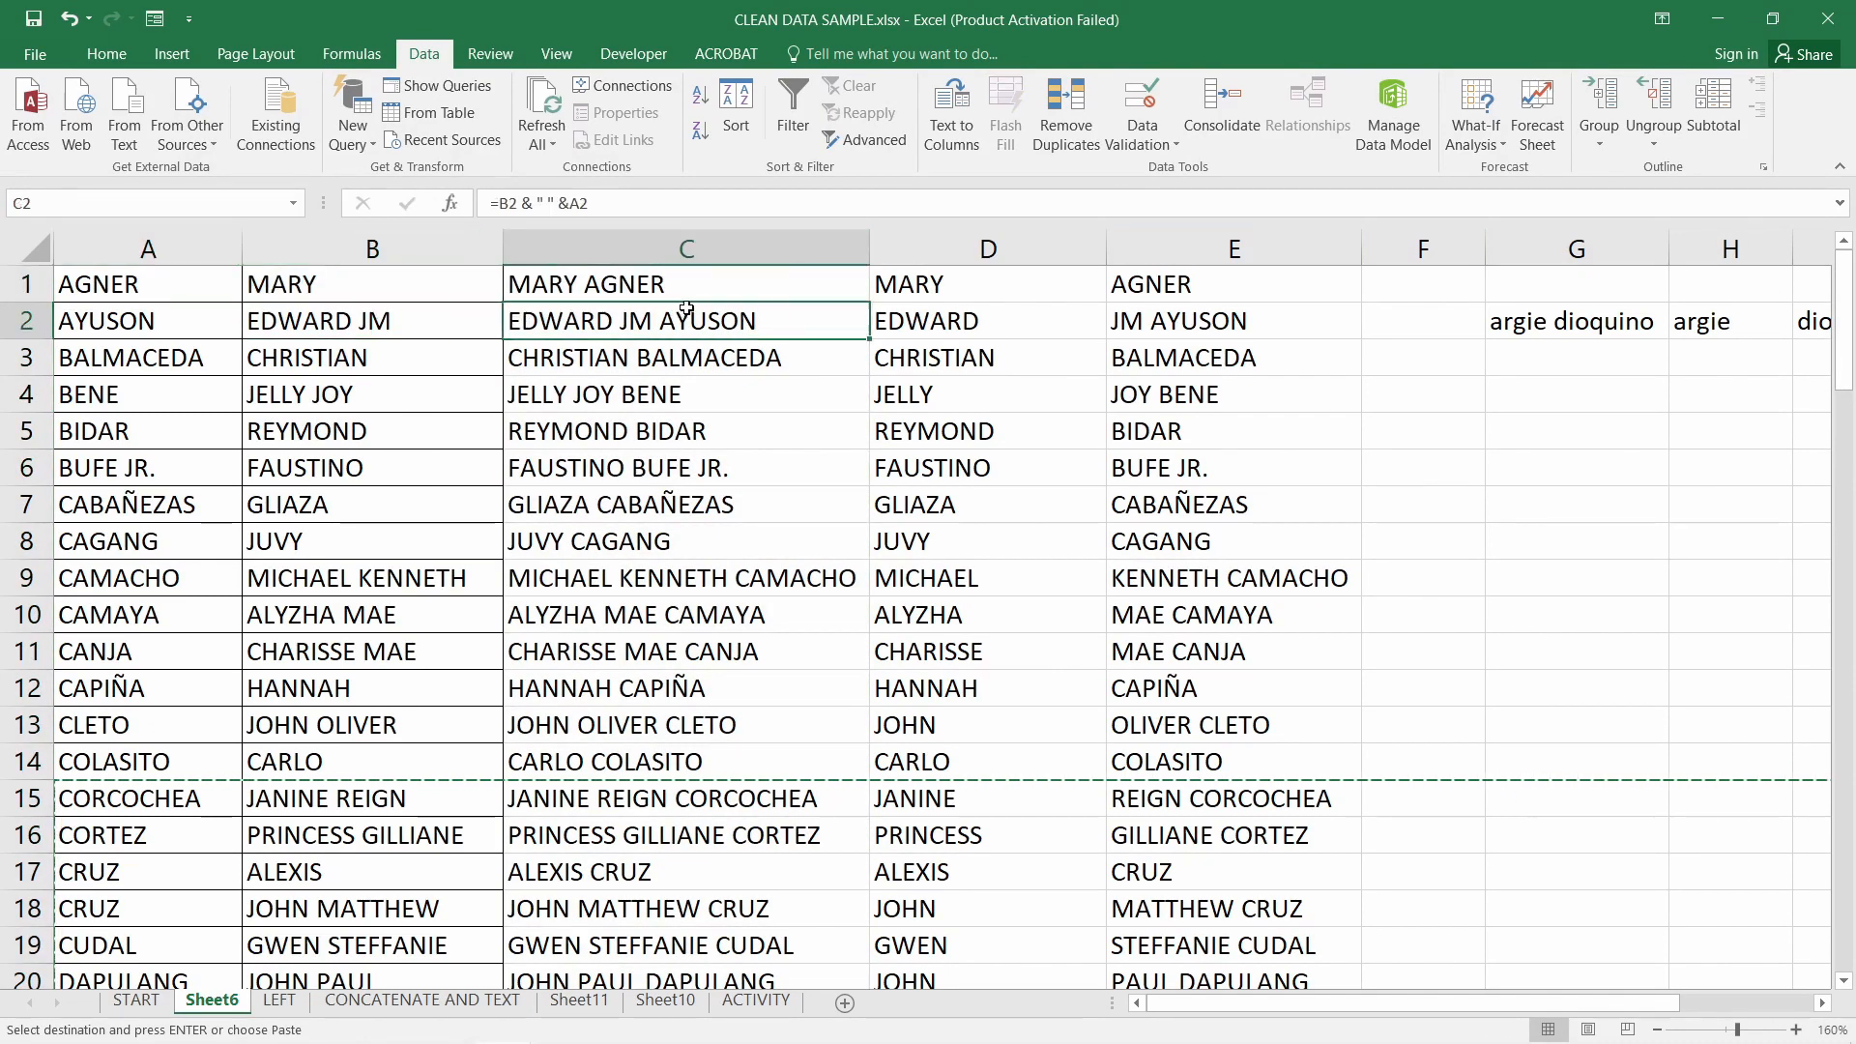
pyautogui.click(680, 289)
pyautogui.click(198, 249)
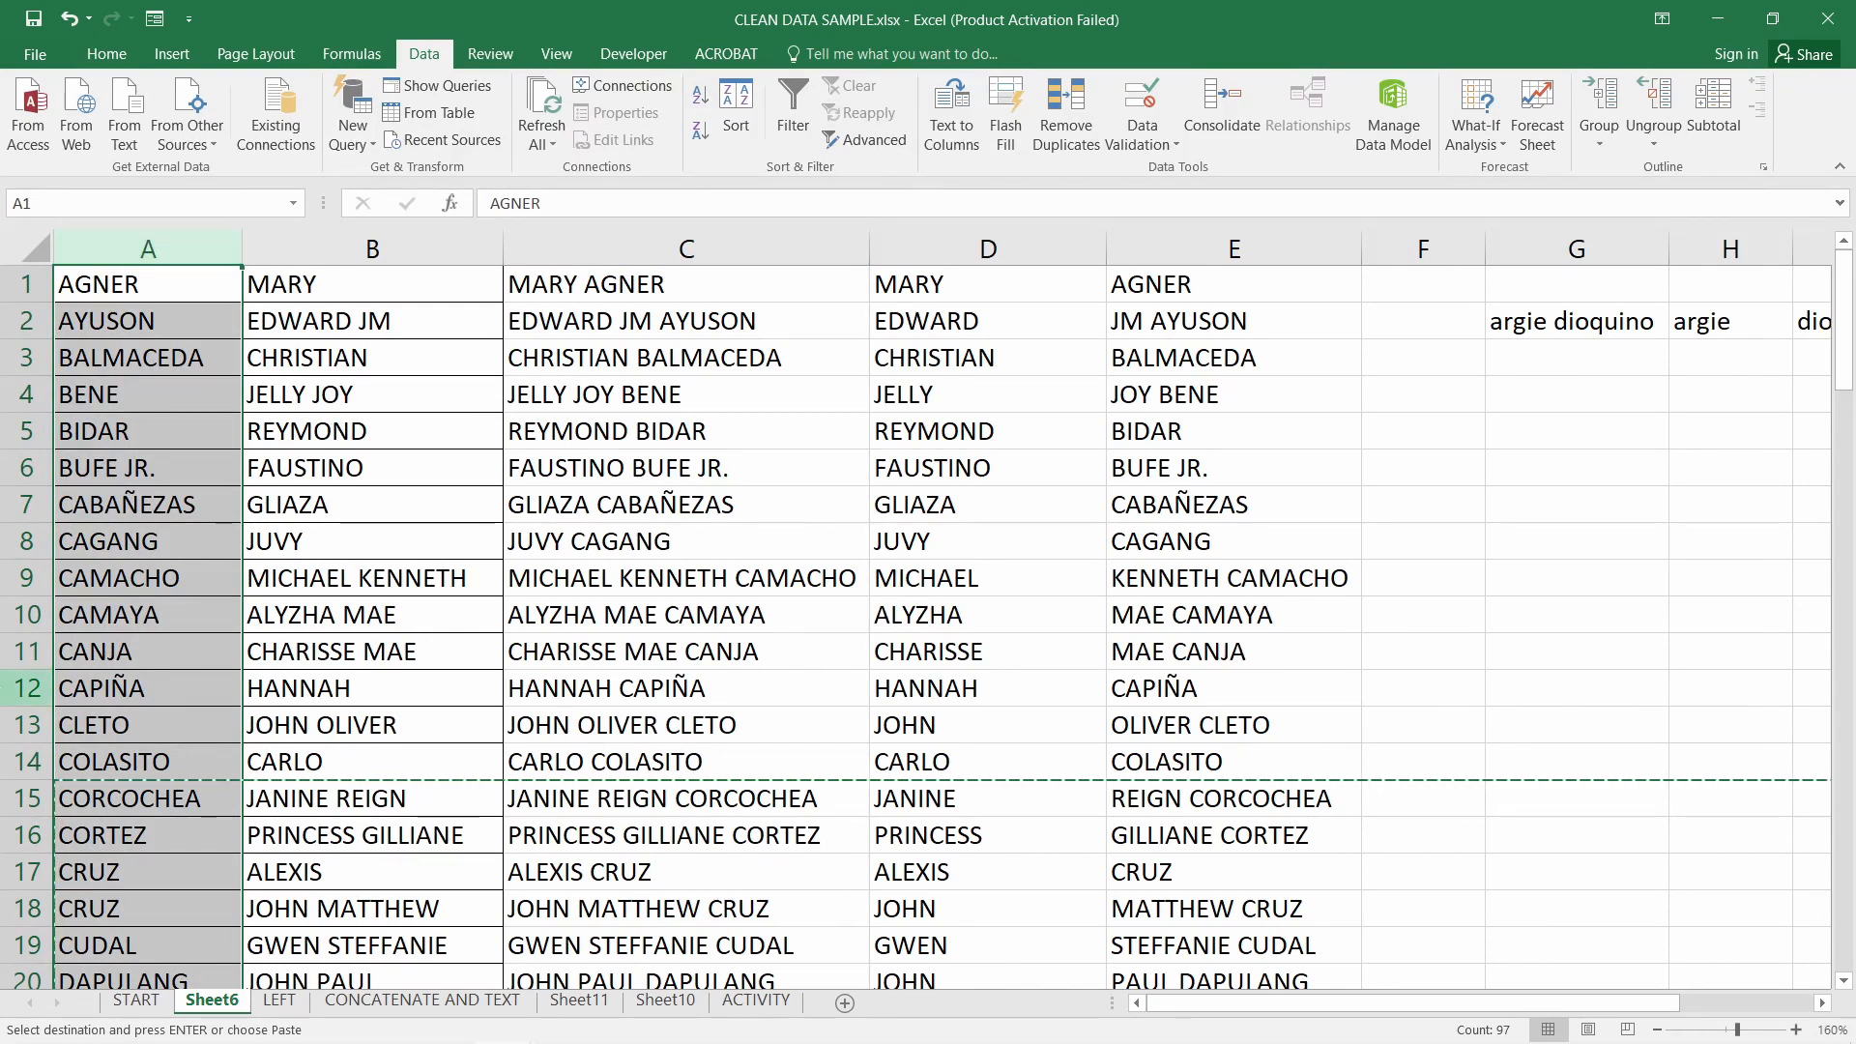
pyautogui.scroll(-2, 155, 629)
pyautogui.moveTo(145, 652); pyautogui.dragTo(155, 670)
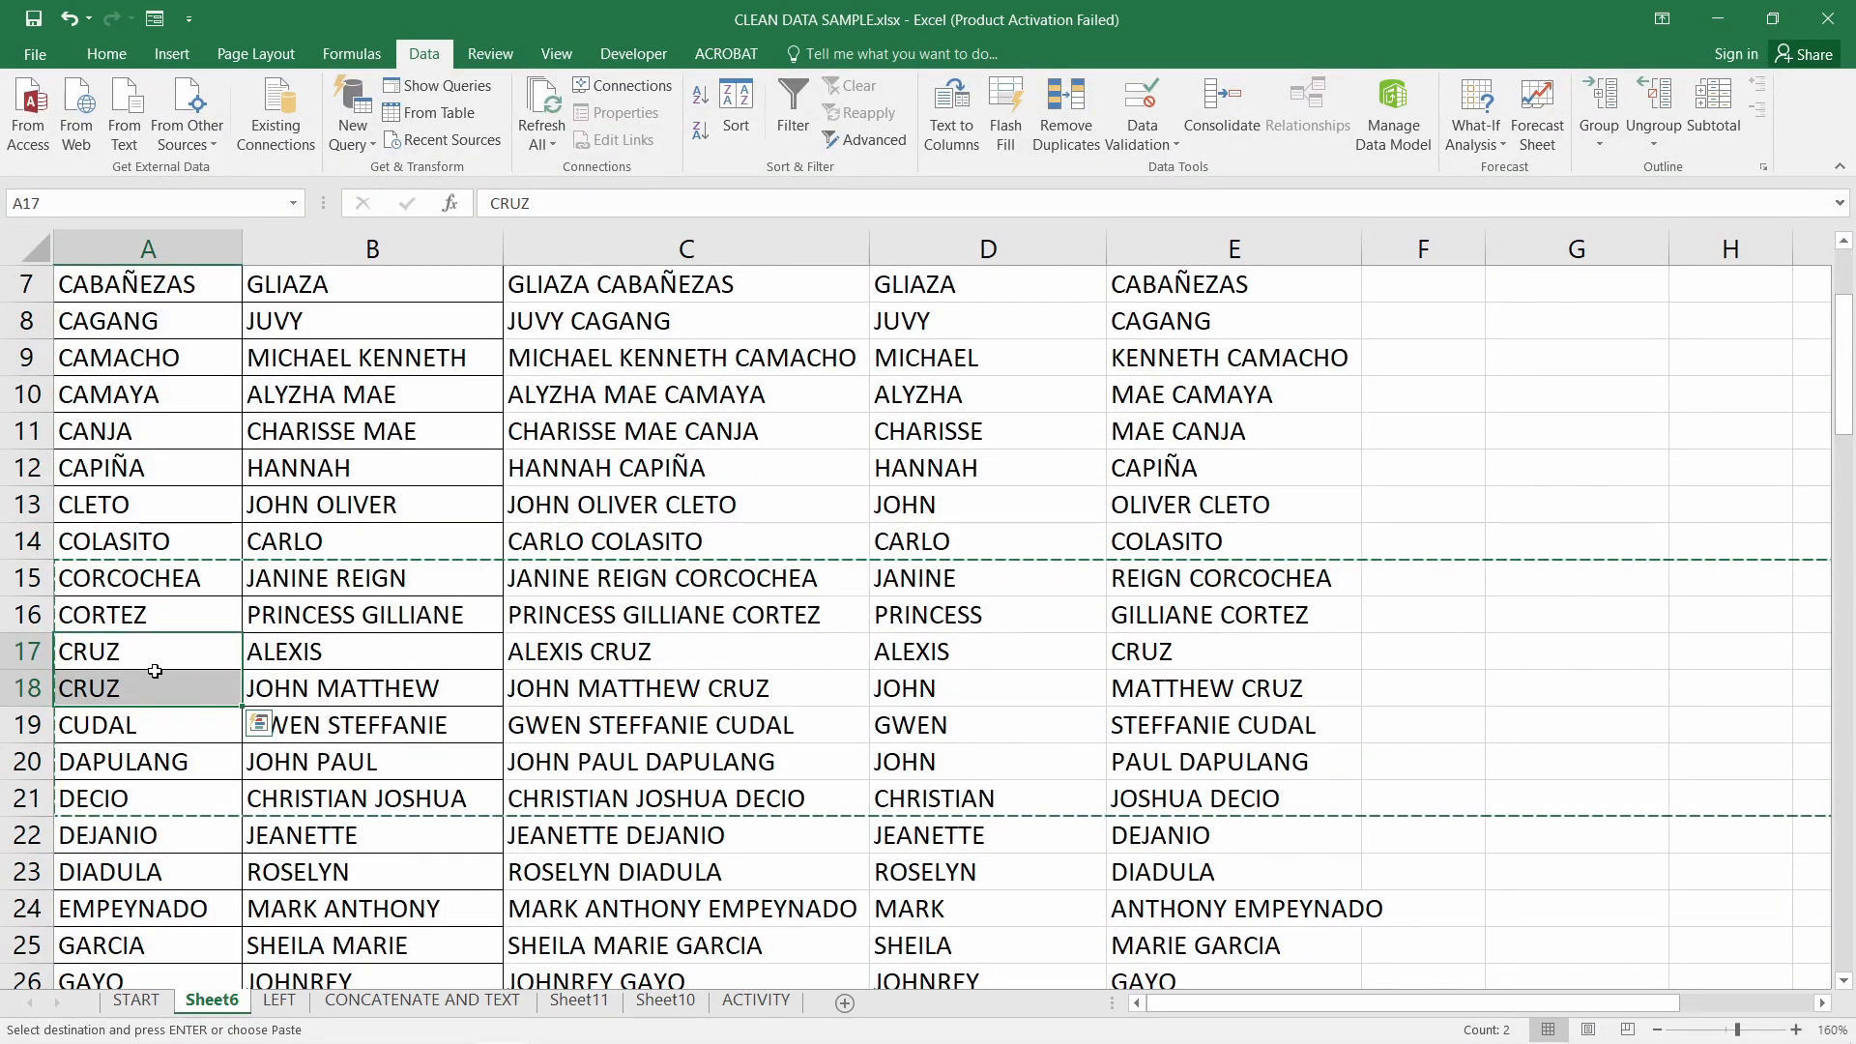
pyautogui.moveTo(169, 652); pyautogui.dragTo(175, 687)
pyautogui.moveTo(327, 657); pyautogui.dragTo(334, 685)
pyautogui.click(180, 688)
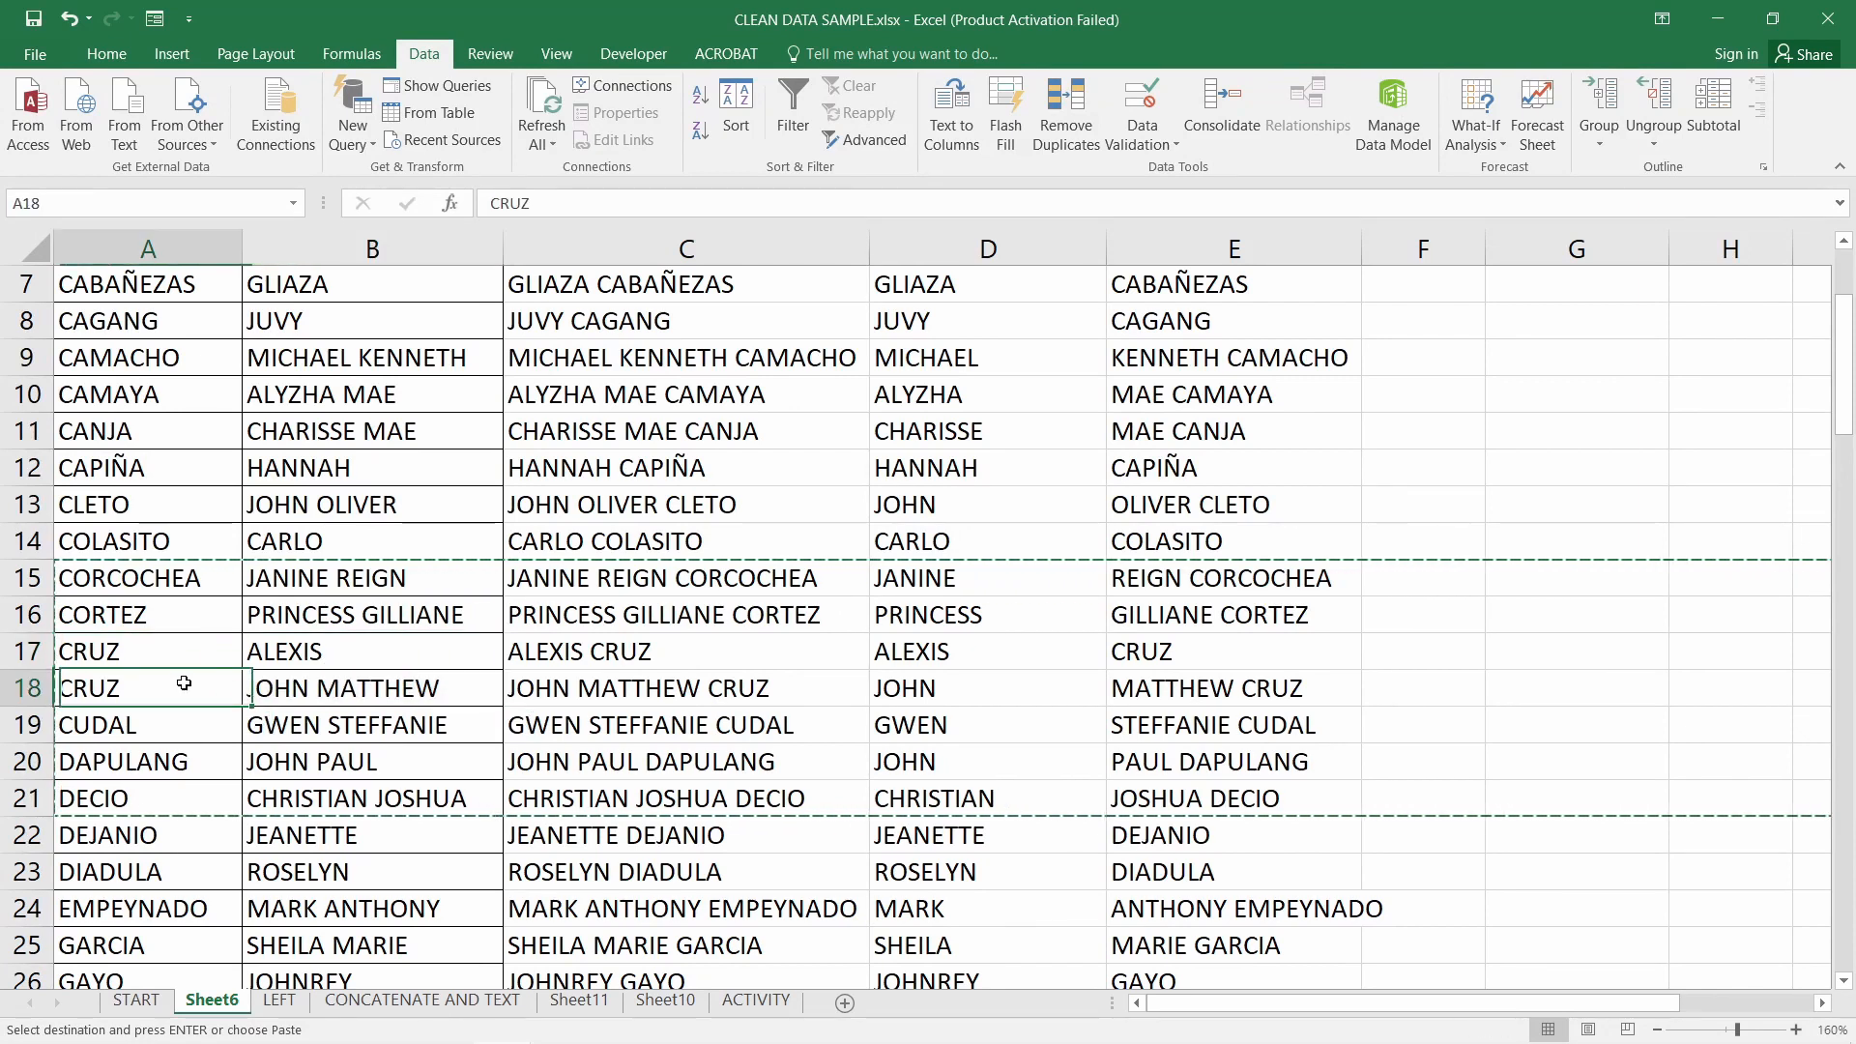
pyautogui.moveTo(180, 653); pyautogui.dragTo(178, 680)
pyautogui.scroll(2, 539, 725)
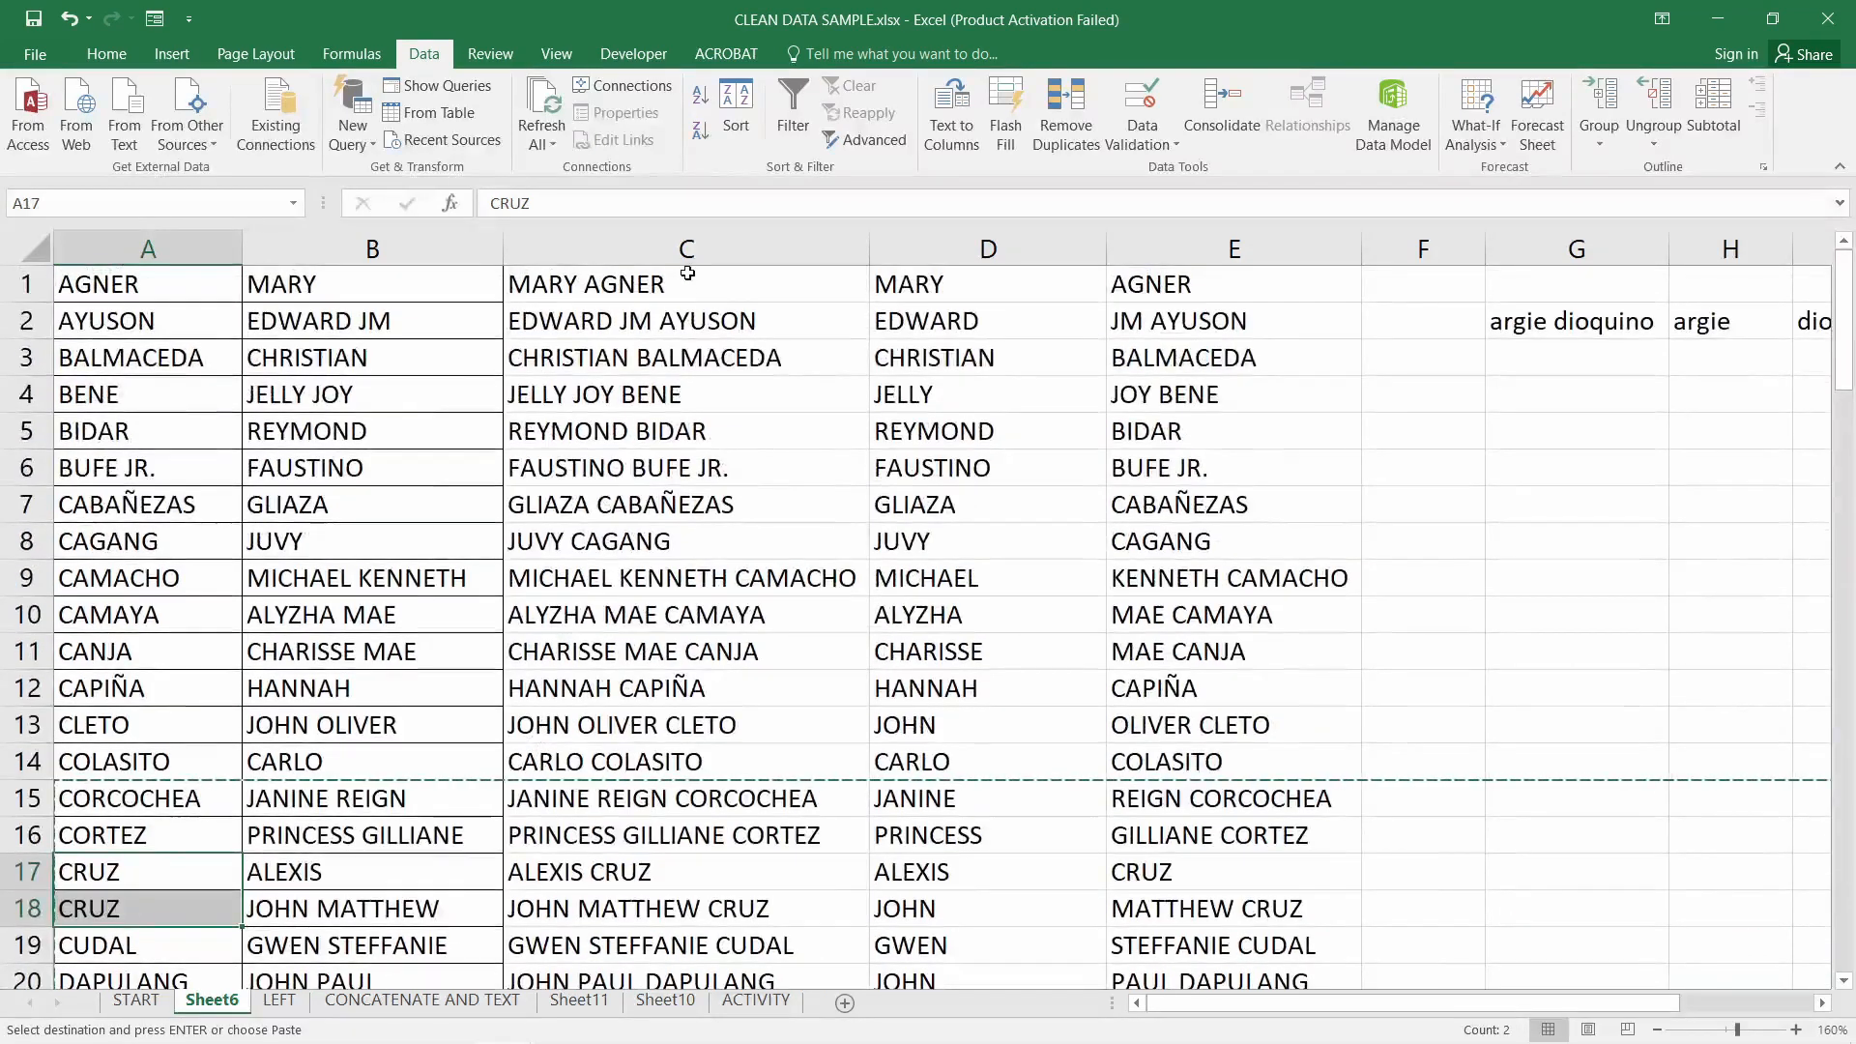
pyautogui.click(677, 249)
pyautogui.click(667, 282)
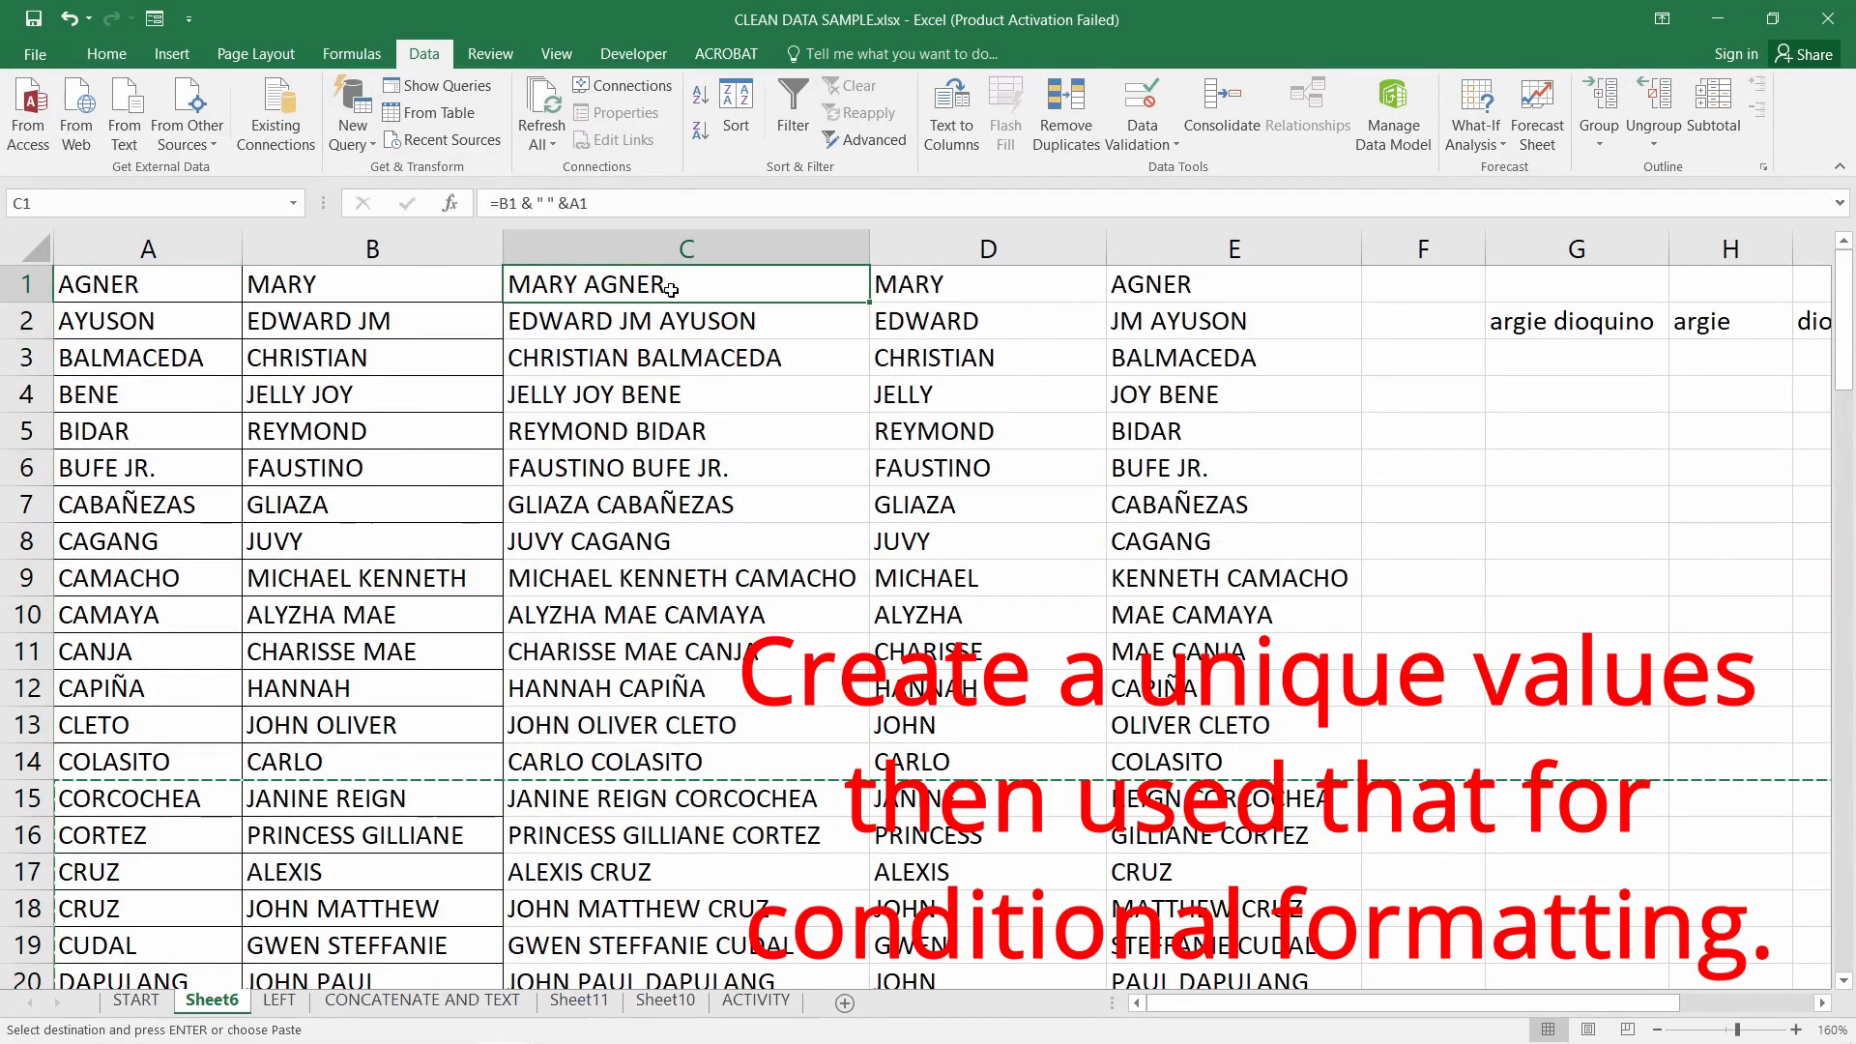
pyautogui.moveTo(168, 289); pyautogui.dragTo(377, 288)
pyautogui.click(640, 286)
pyautogui.click(640, 331)
pyautogui.click(644, 290)
pyautogui.click(642, 319)
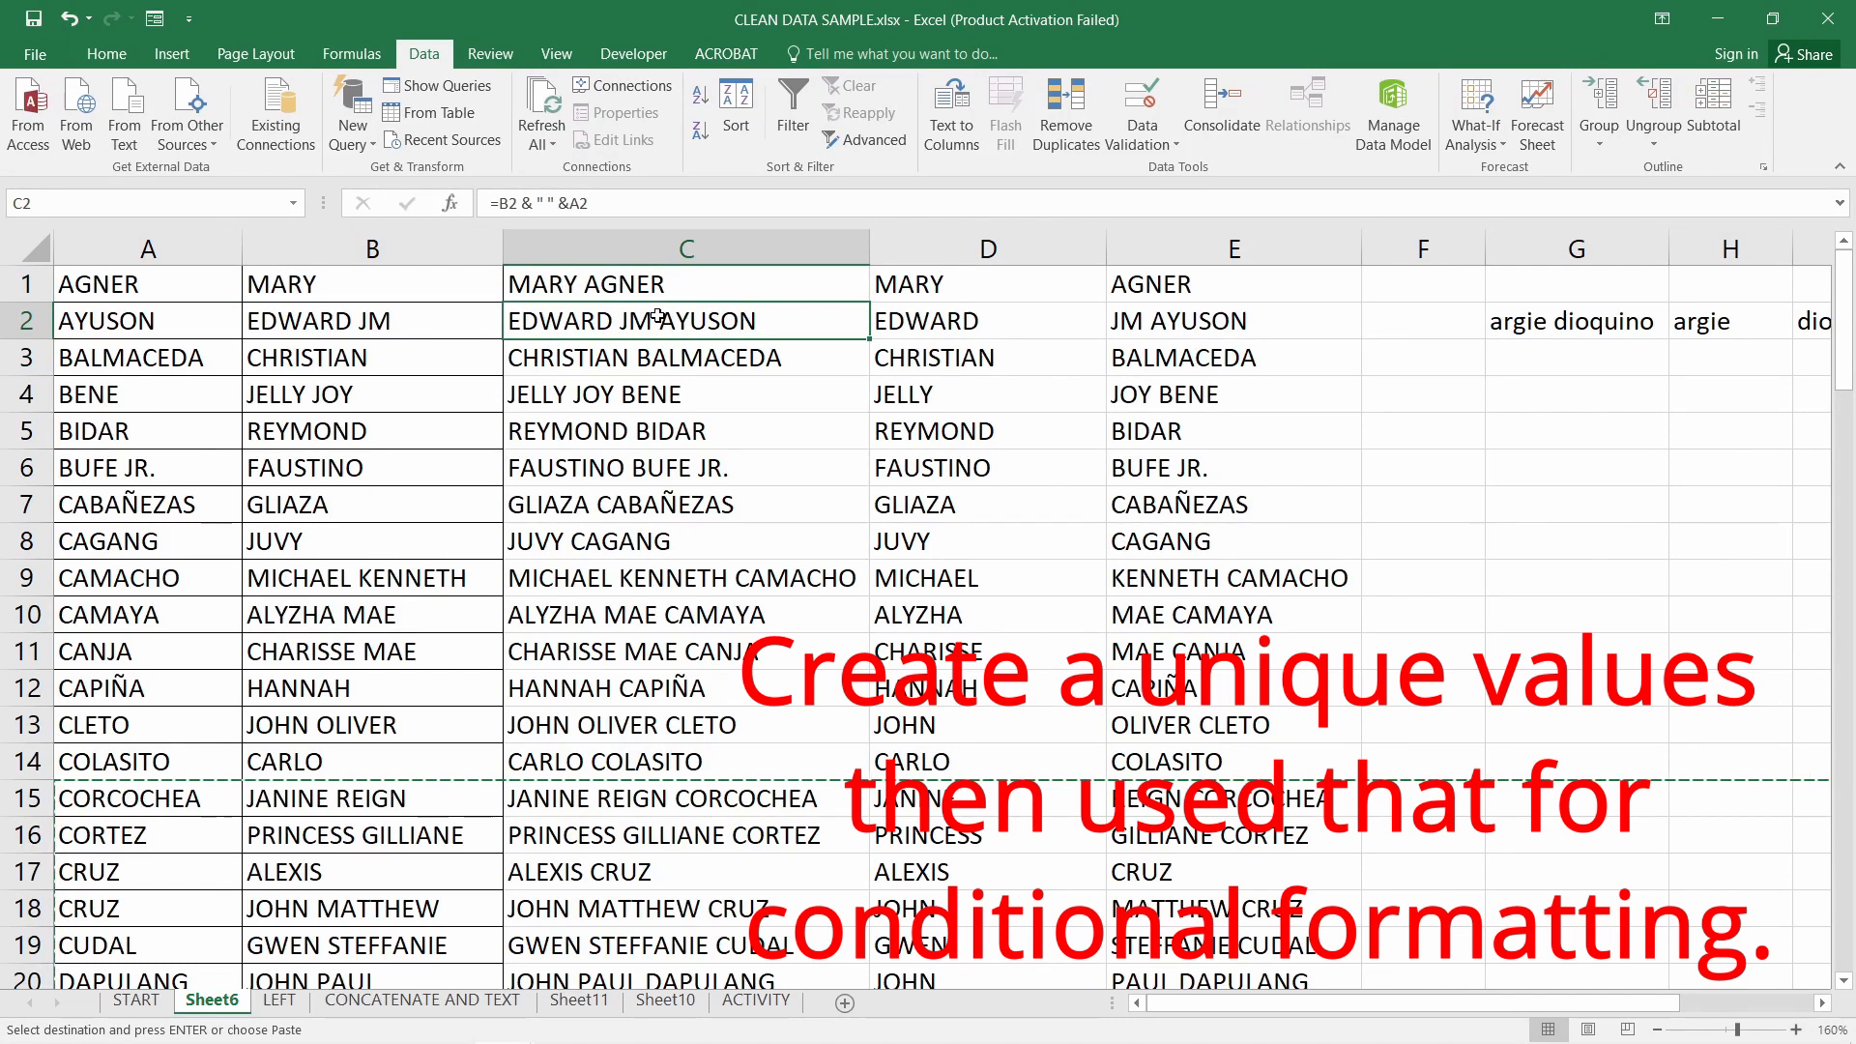
pyautogui.click(687, 249)
# Apply the Duplicate Values rule with light red fill and dark red text to column C
pyautogui.click(106, 53)
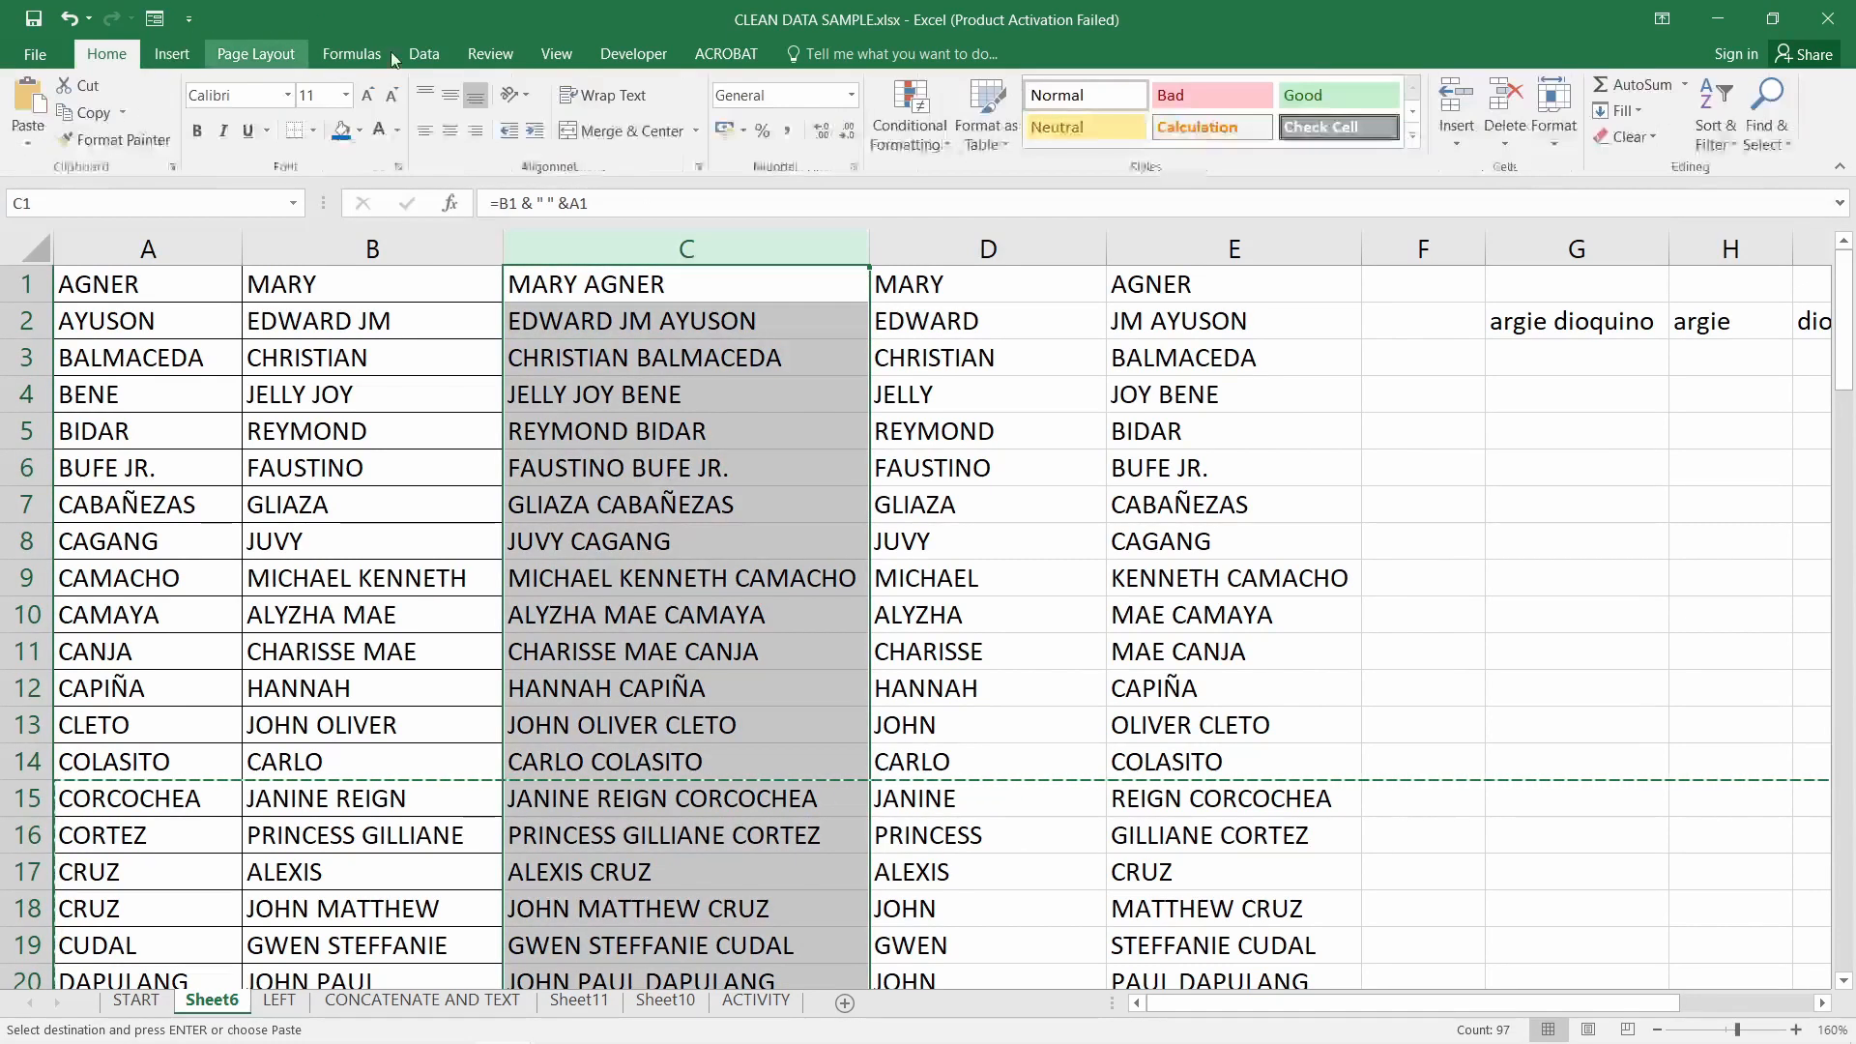
pyautogui.click(909, 121)
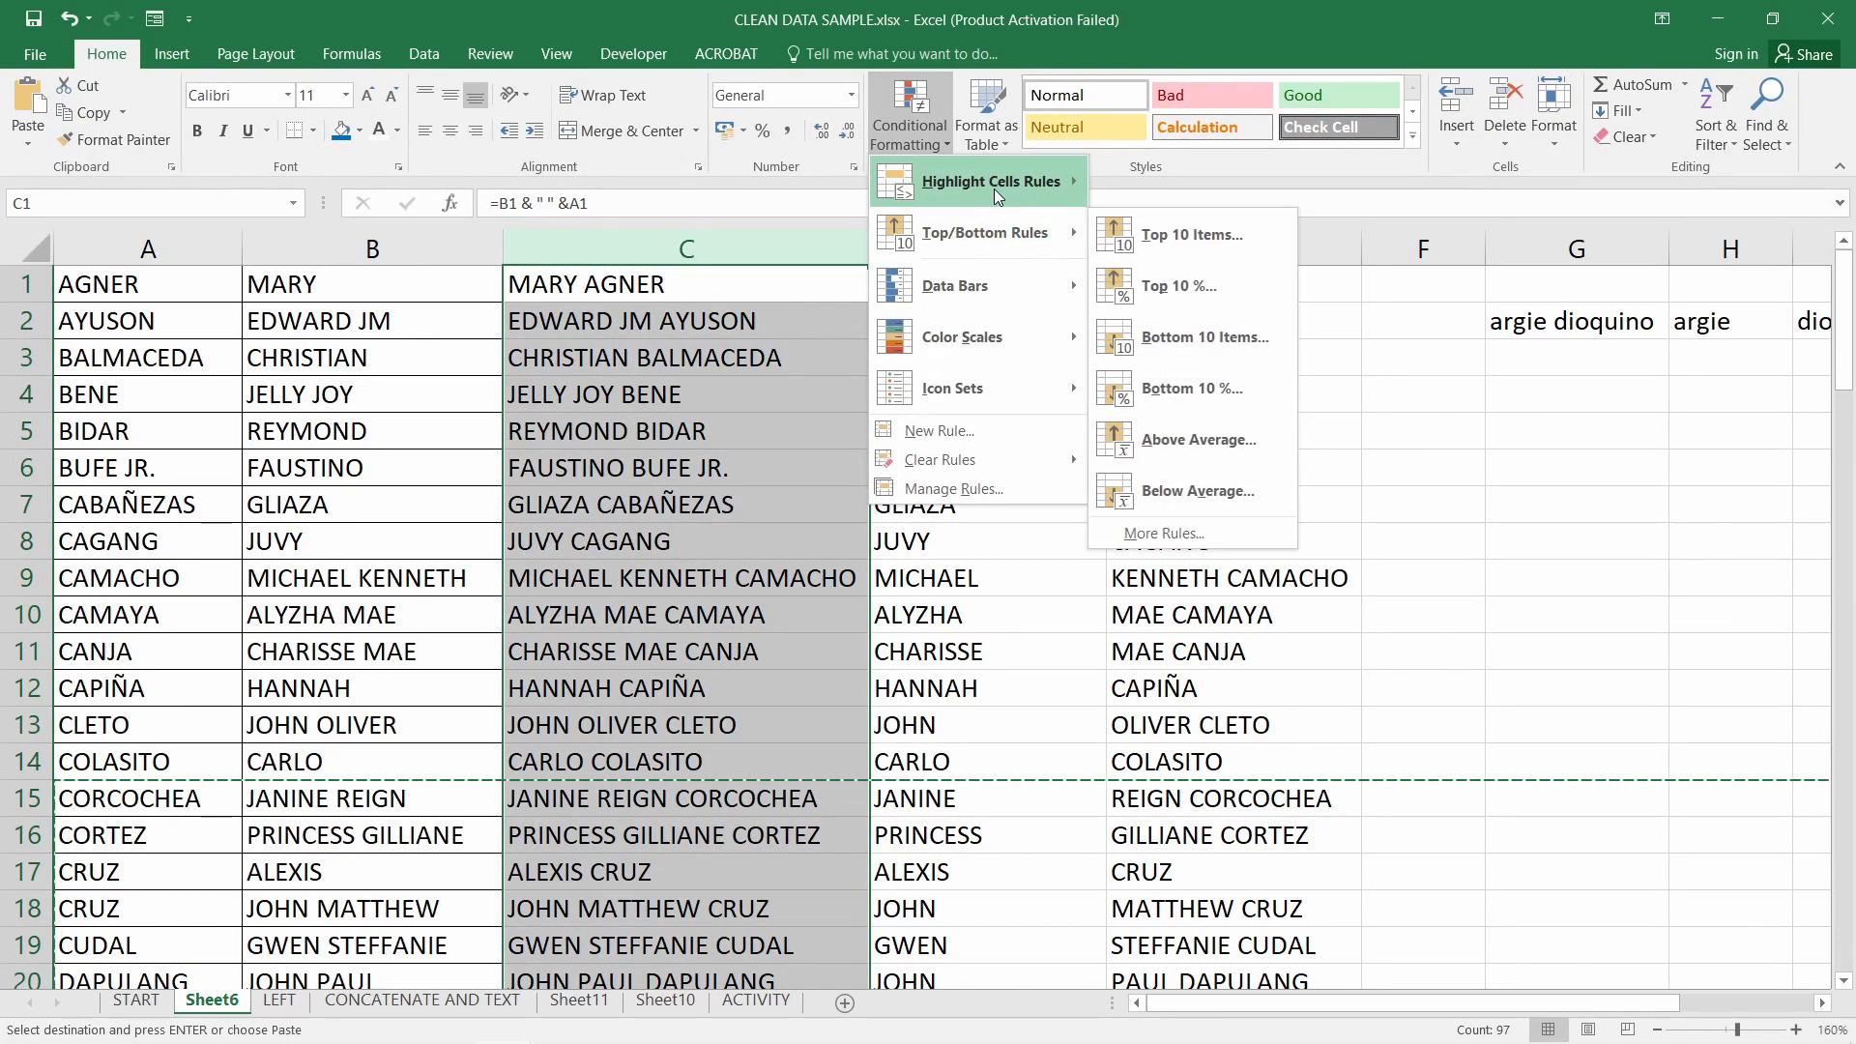
pyautogui.moveTo(994, 188)
pyautogui.click(1224, 506)
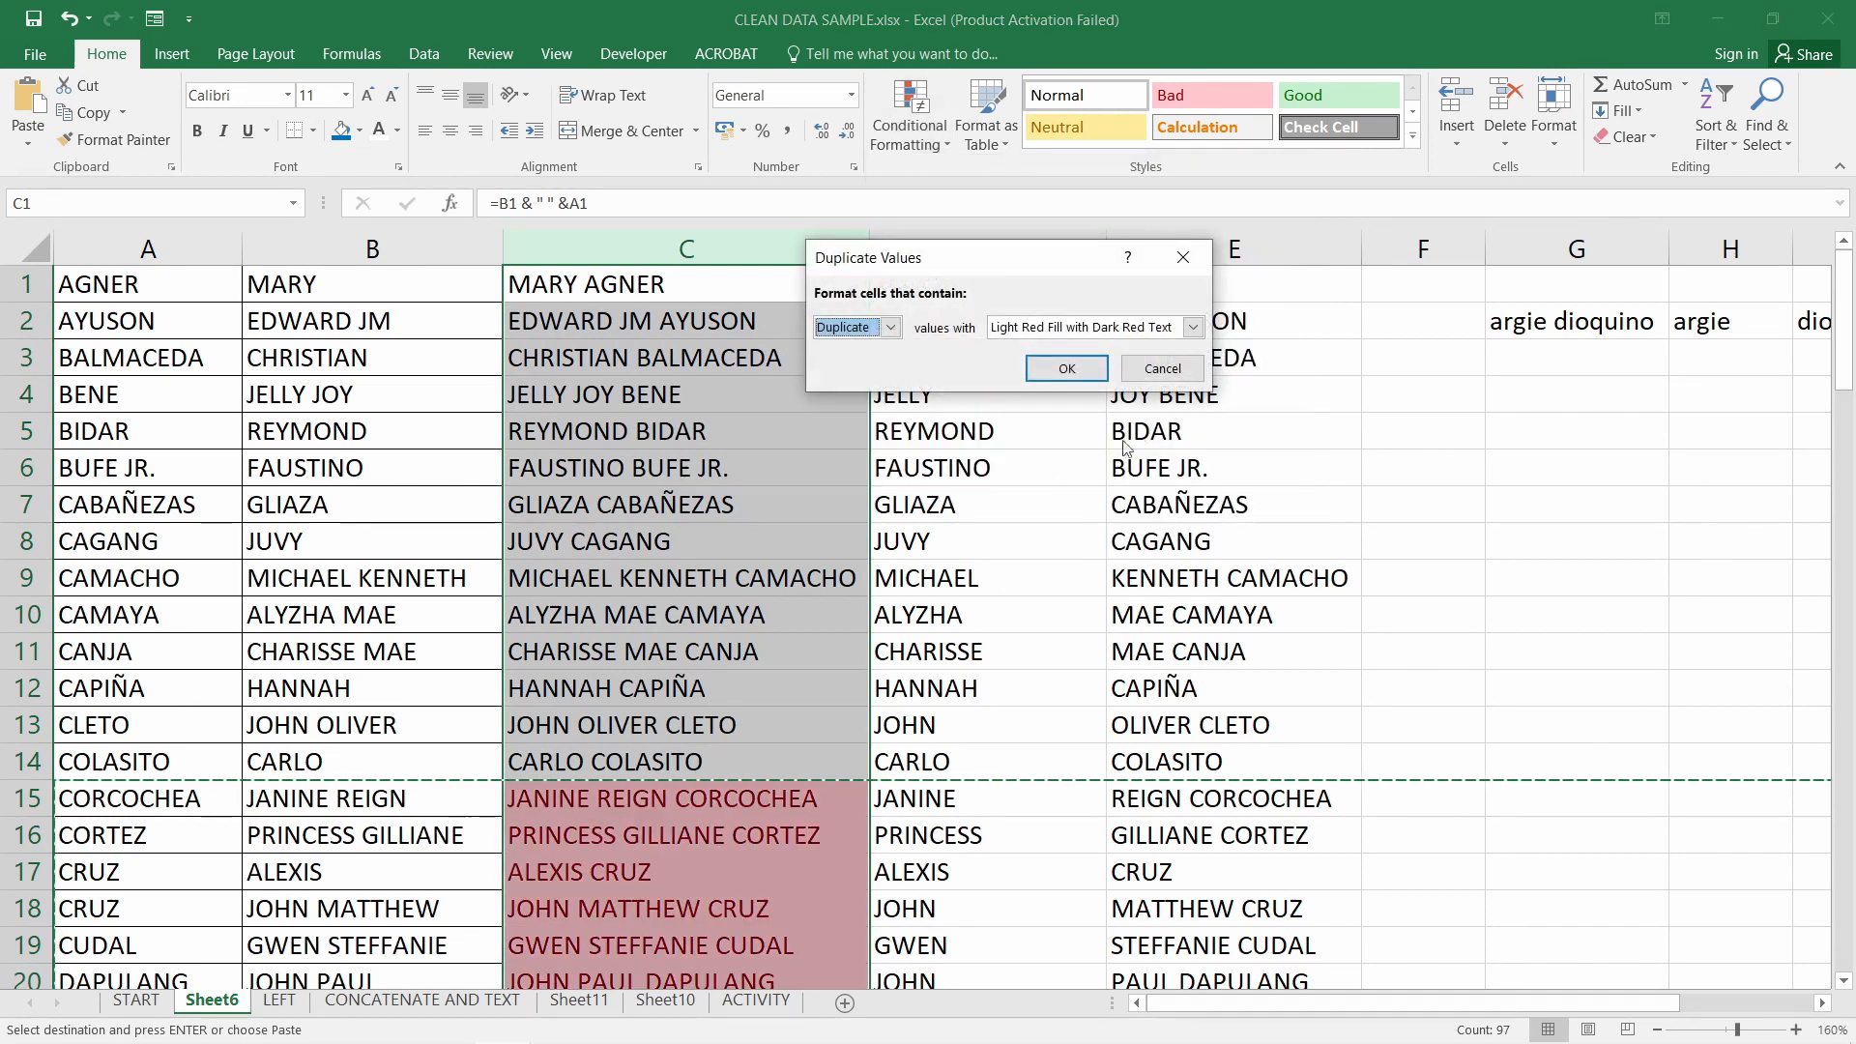
pyautogui.click(1067, 368)
# Check the red-shaded duplicate names down to C97, then reselect column C
pyautogui.scroll(-2, 875, 624)
pyautogui.moveTo(624, 580); pyautogui.dragTo(619, 799)
pyautogui.scroll(-14, 839, 730)
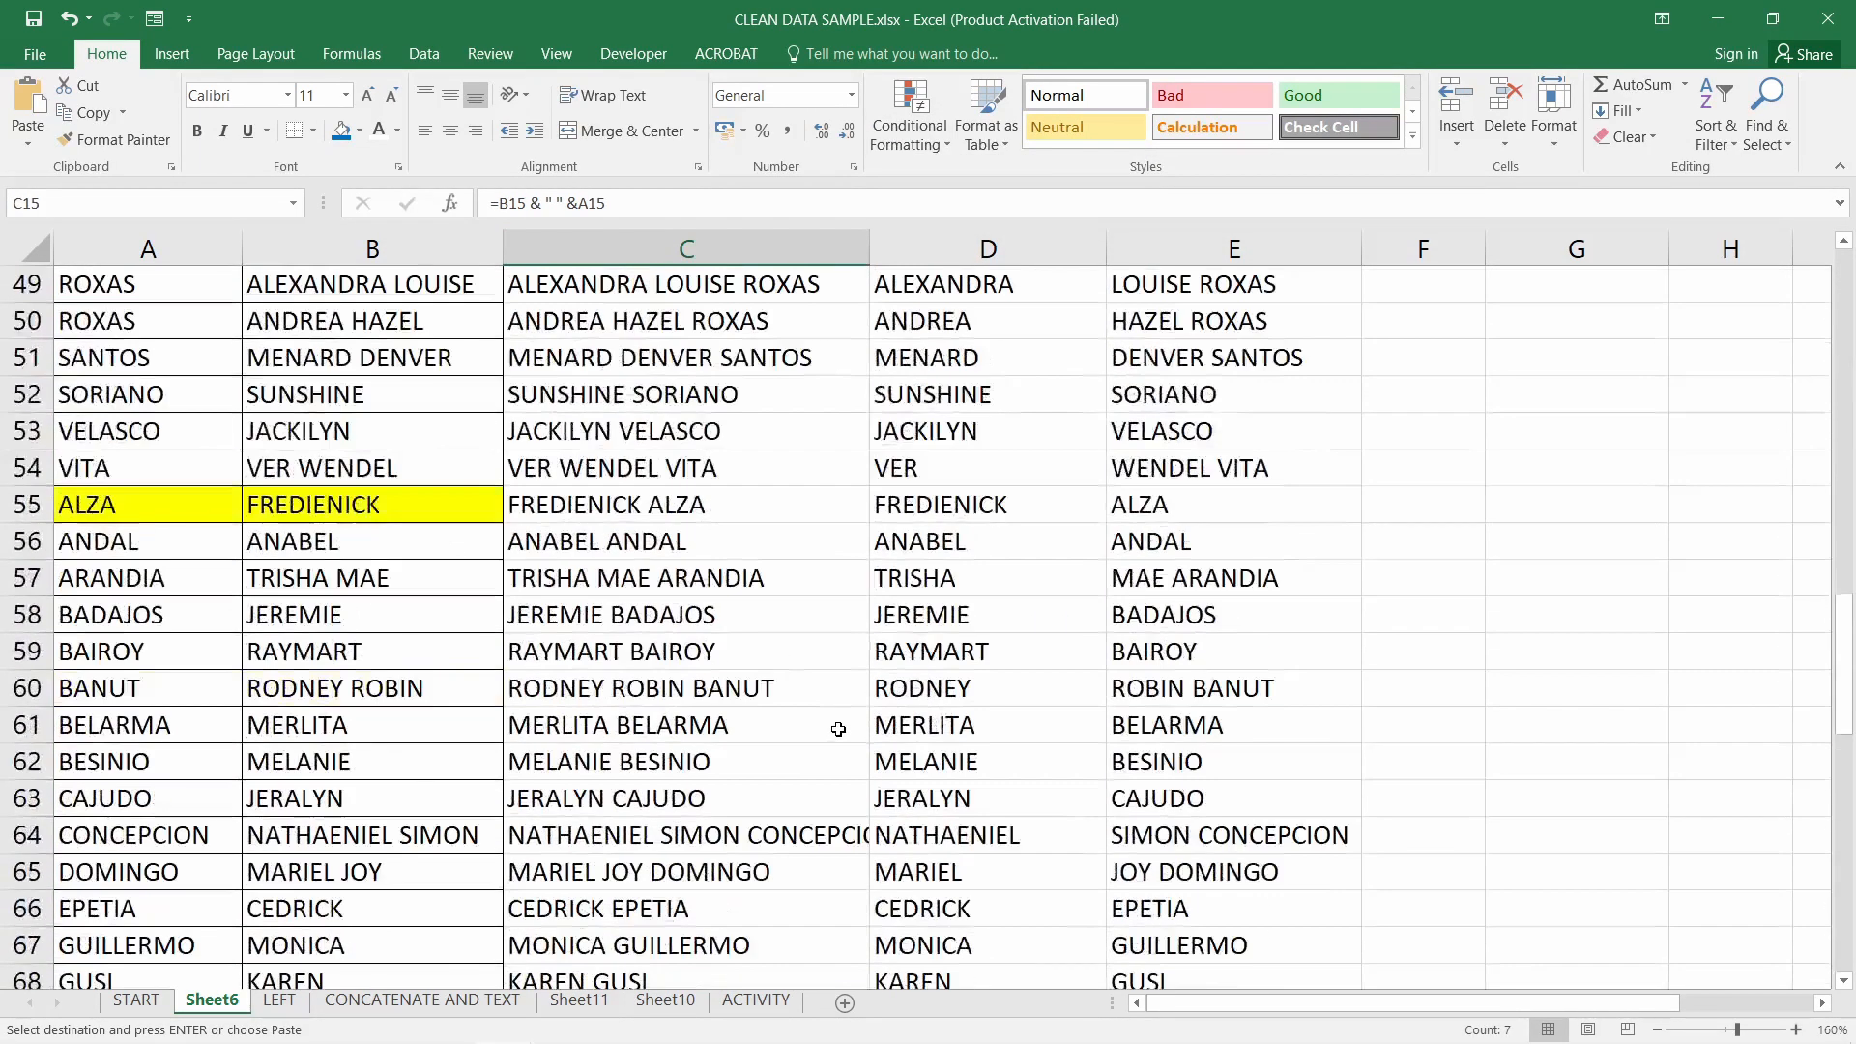
pyautogui.scroll(-10, 838, 729)
pyautogui.moveTo(621, 468); pyautogui.dragTo(607, 721)
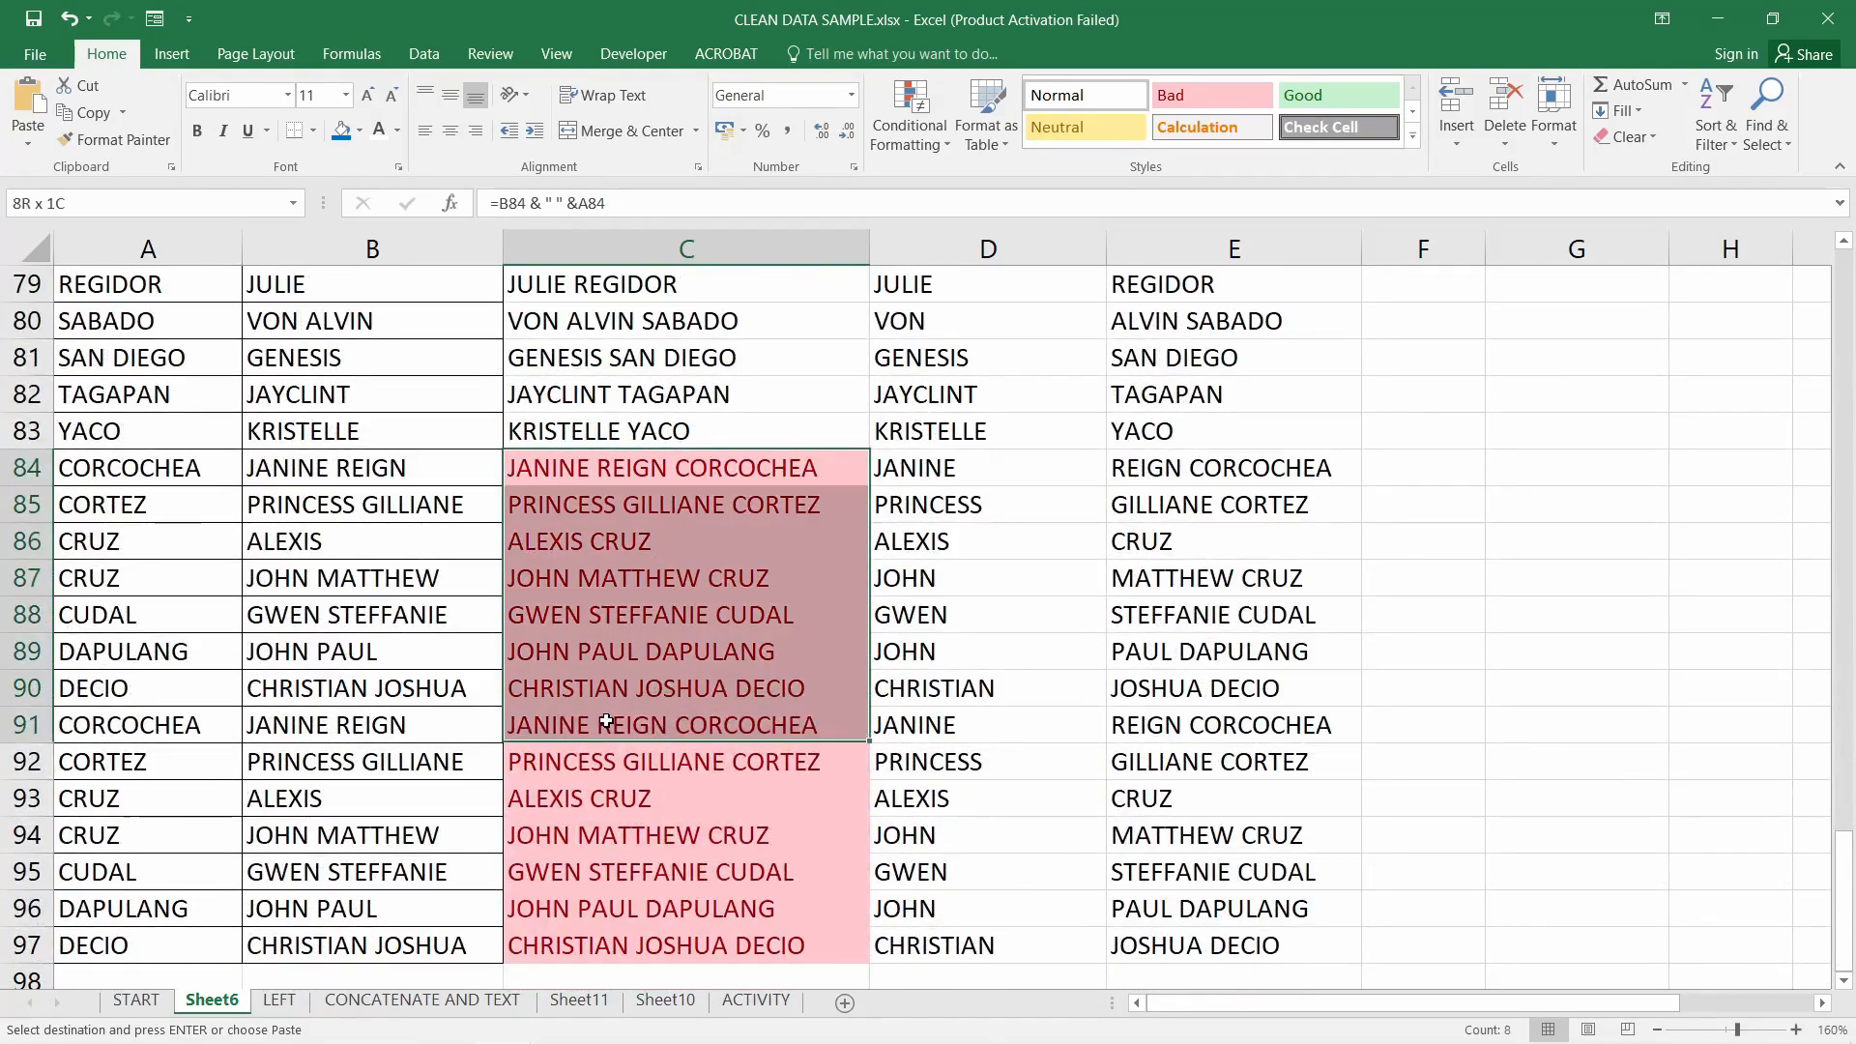
pyautogui.scroll(-2, 883, 538)
pyautogui.click(654, 722)
pyautogui.scroll(7, 818, 767)
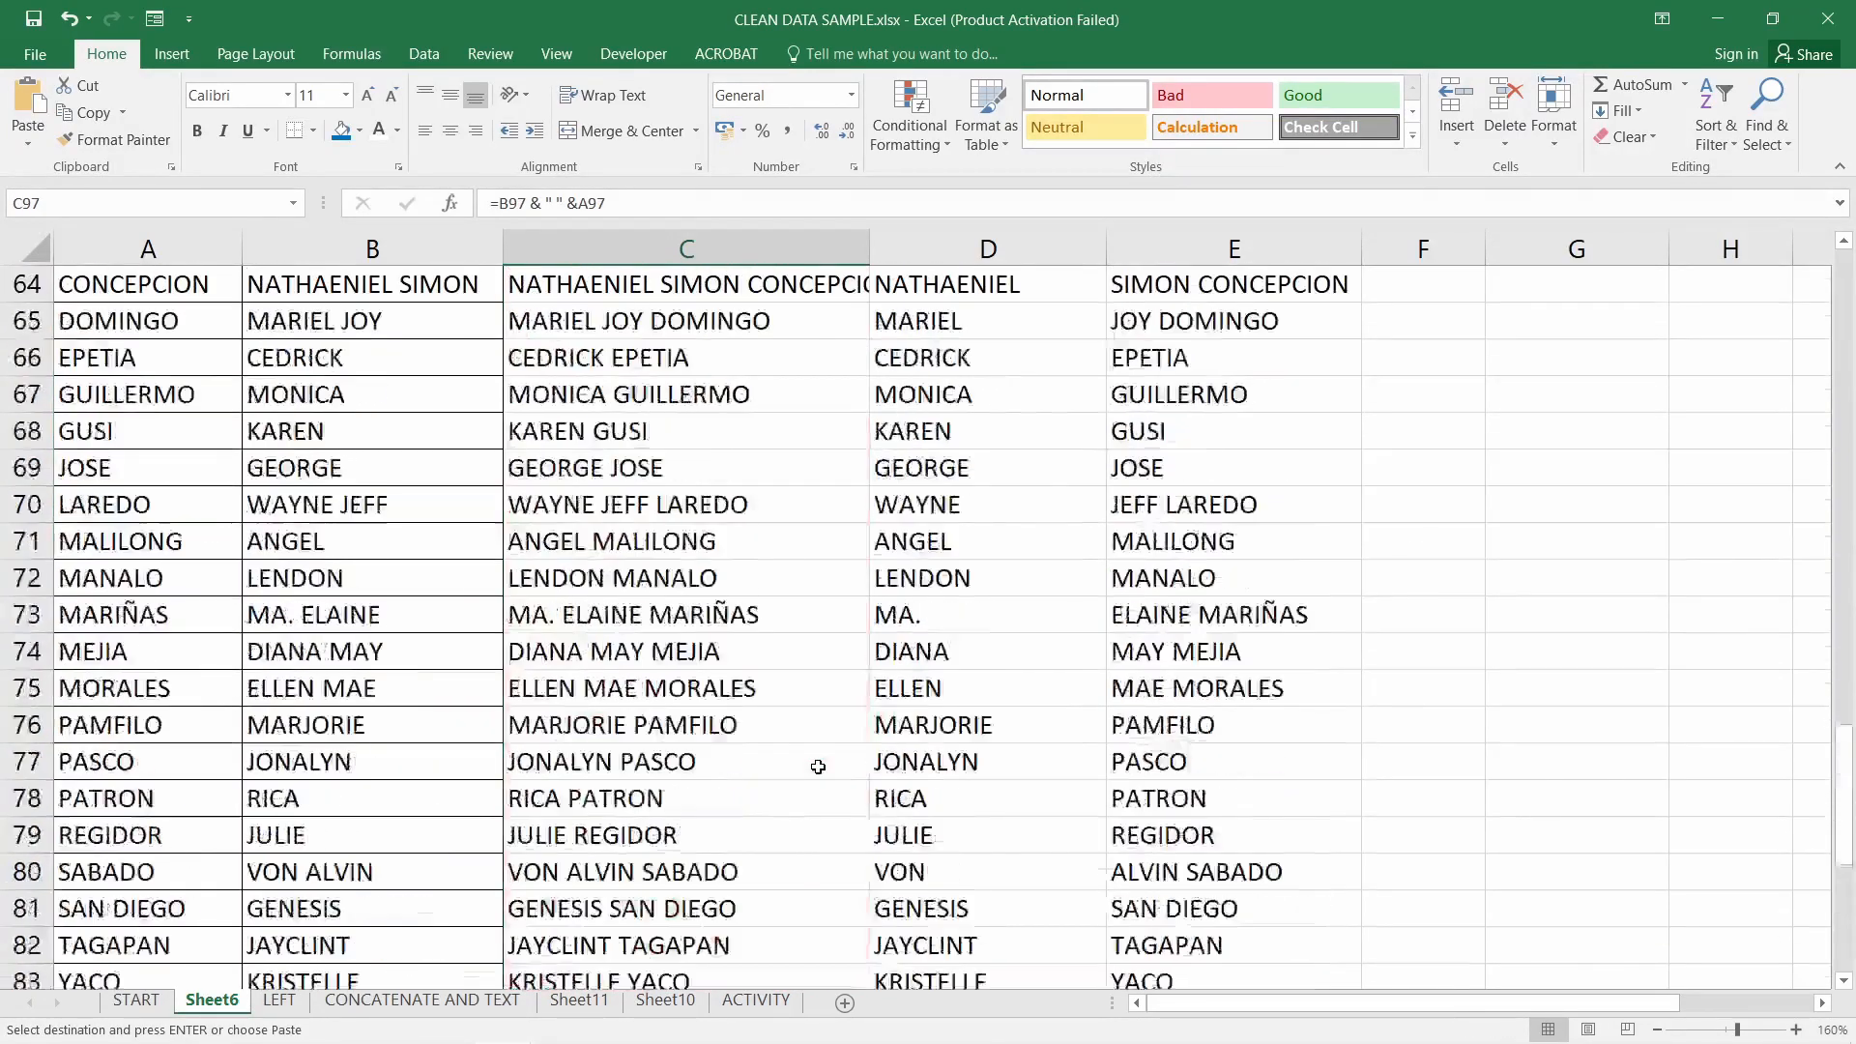
pyautogui.scroll(20, 818, 767)
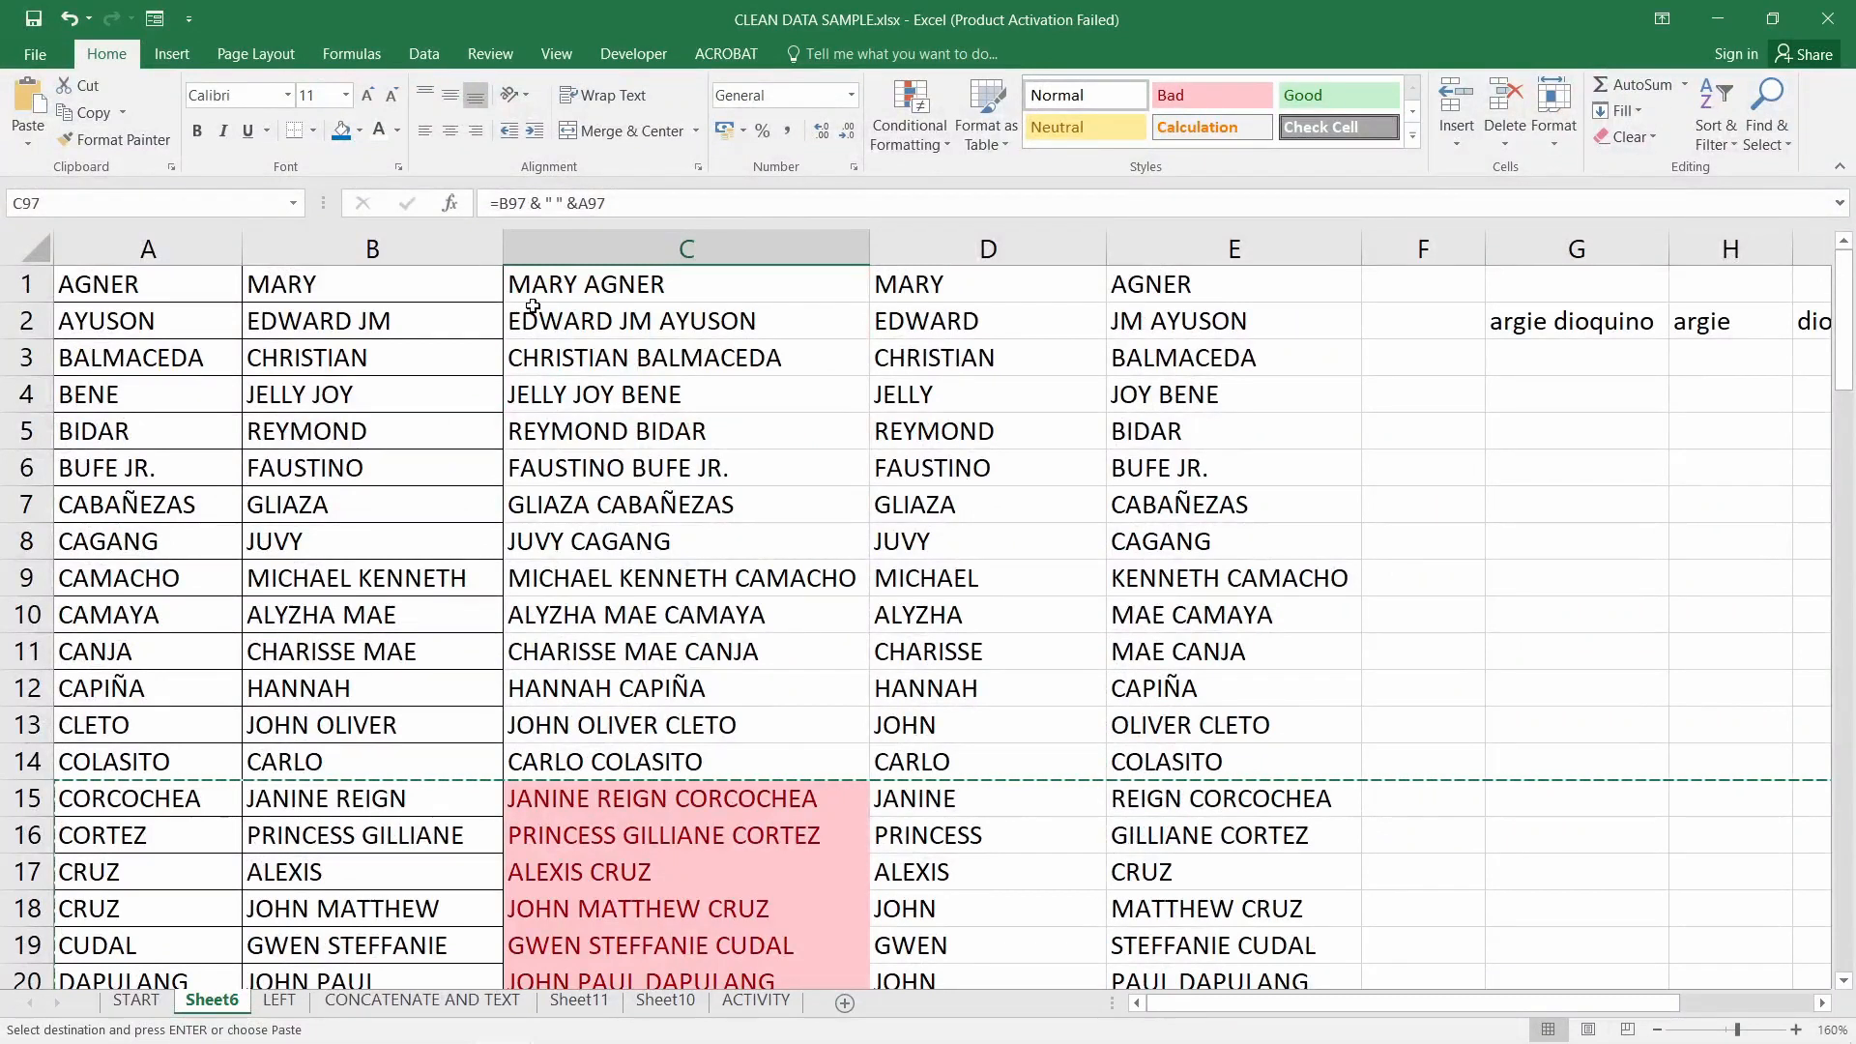
pyautogui.click(622, 249)
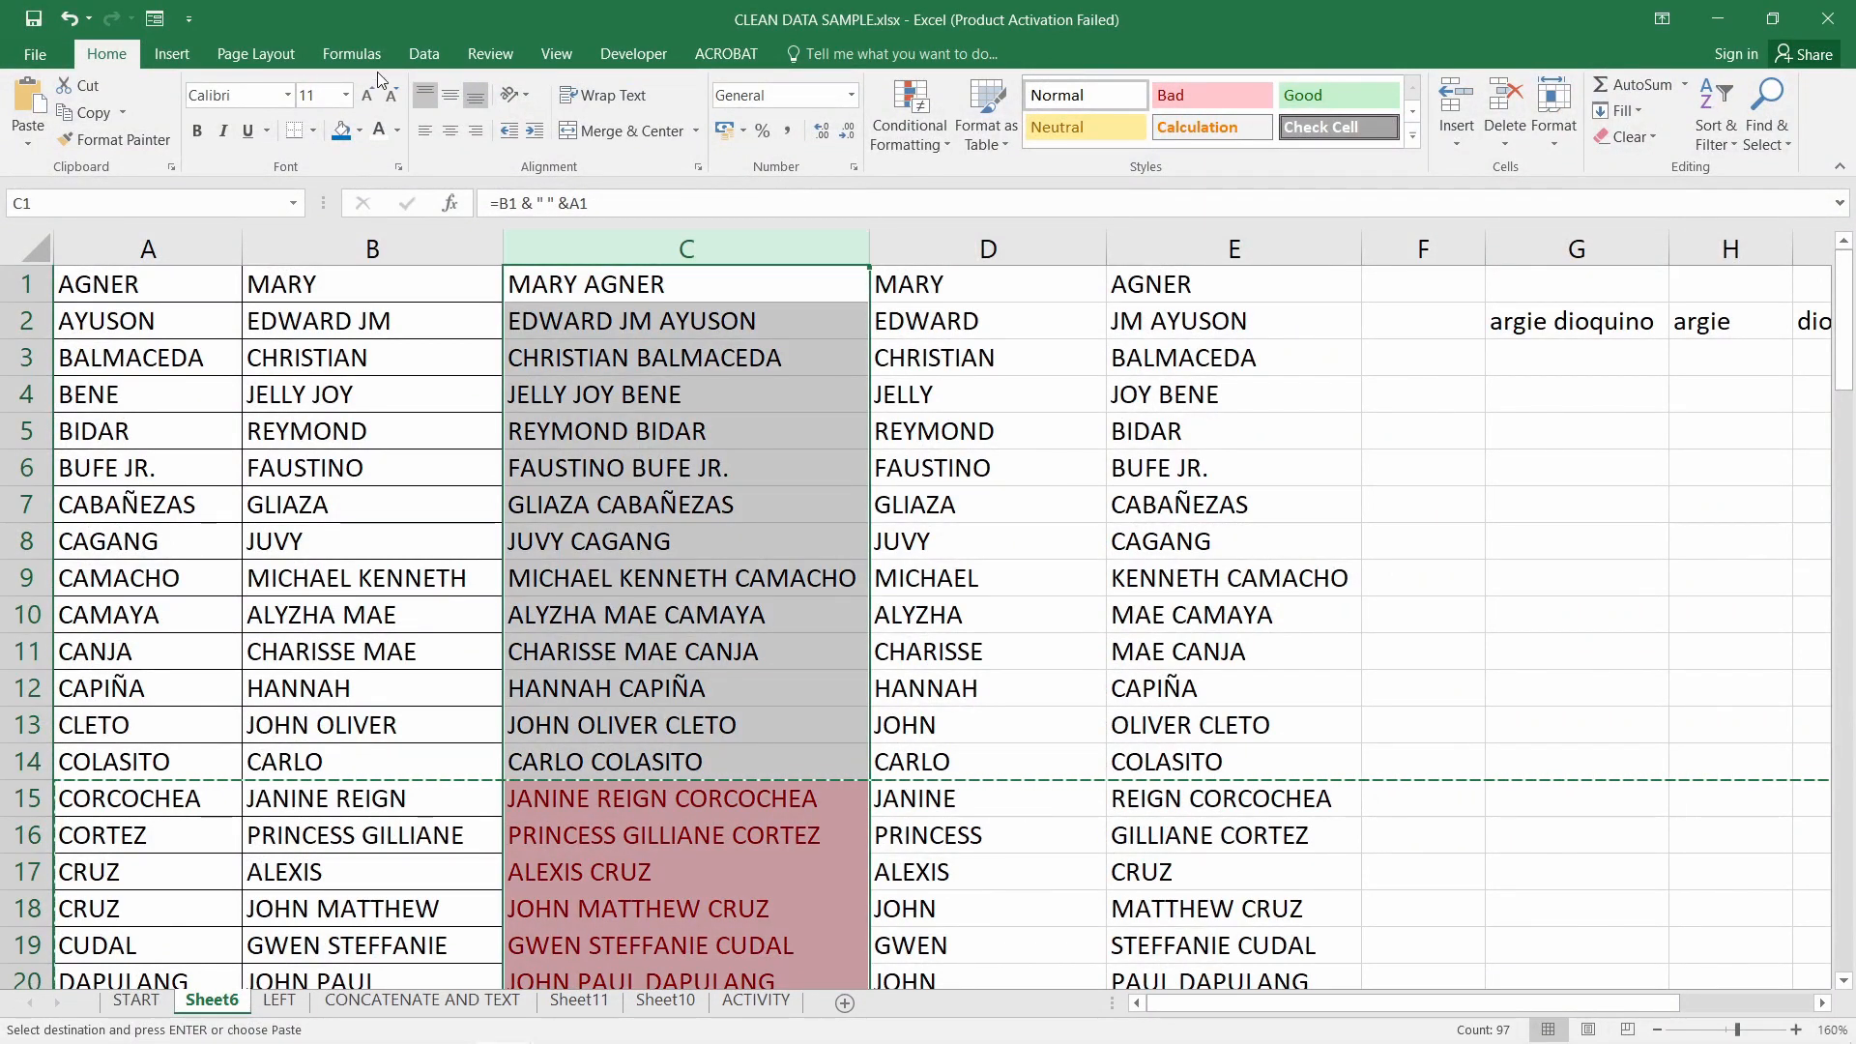
# Remove duplicates from column C only, leaving 83 unique values after 14 removed
pyautogui.click(432, 58)
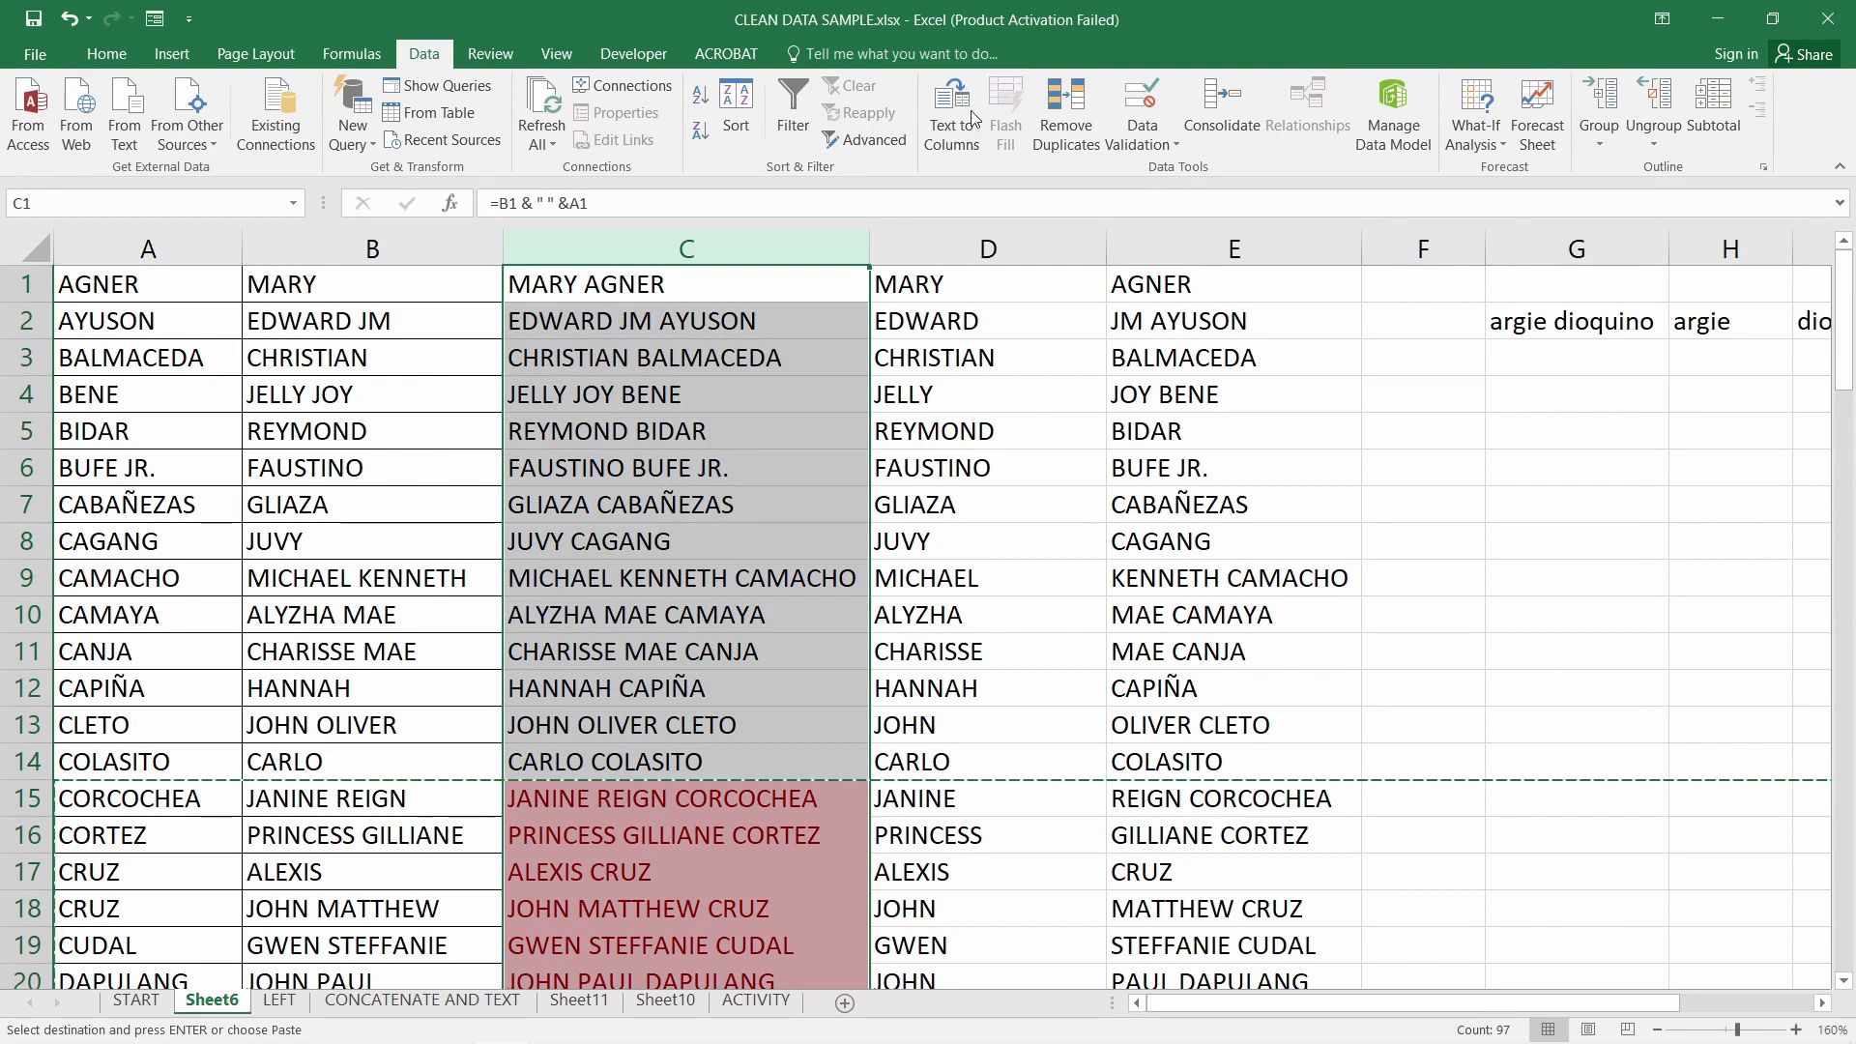
pyautogui.click(1067, 136)
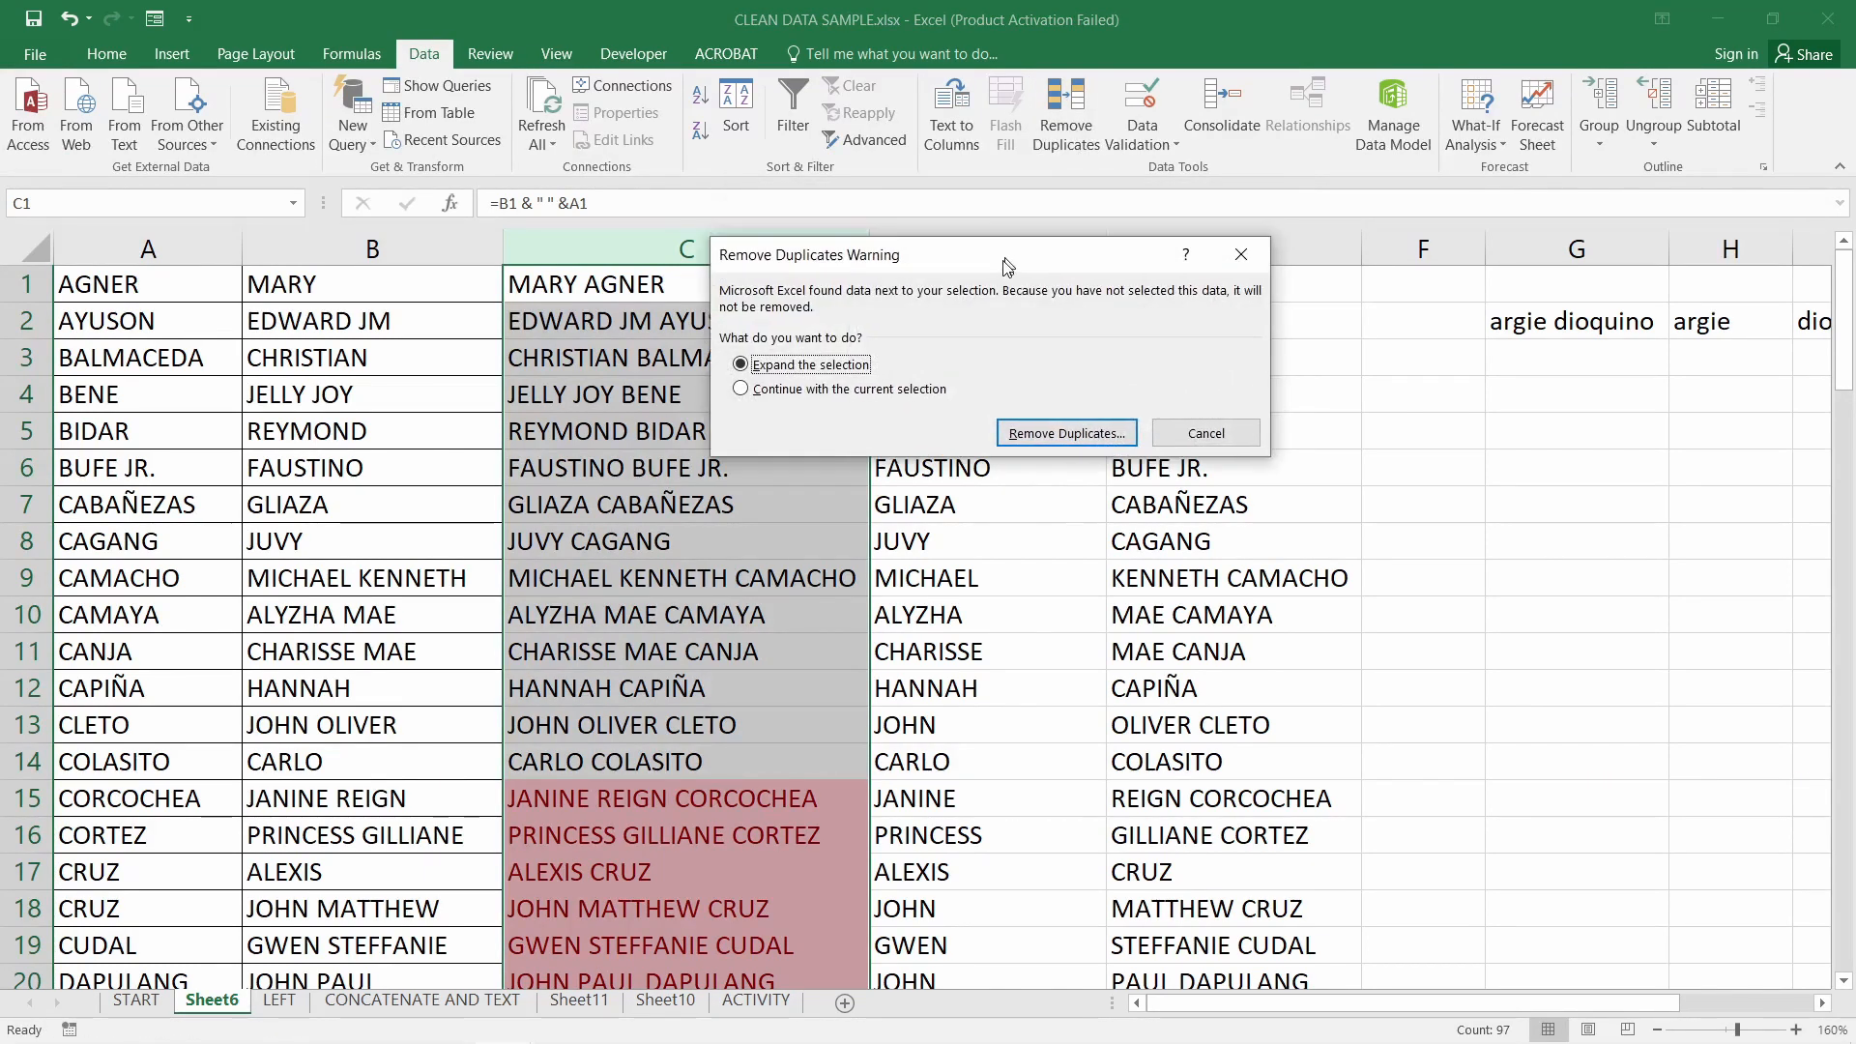
pyautogui.moveTo(1007, 264); pyautogui.dragTo(1286, 328)
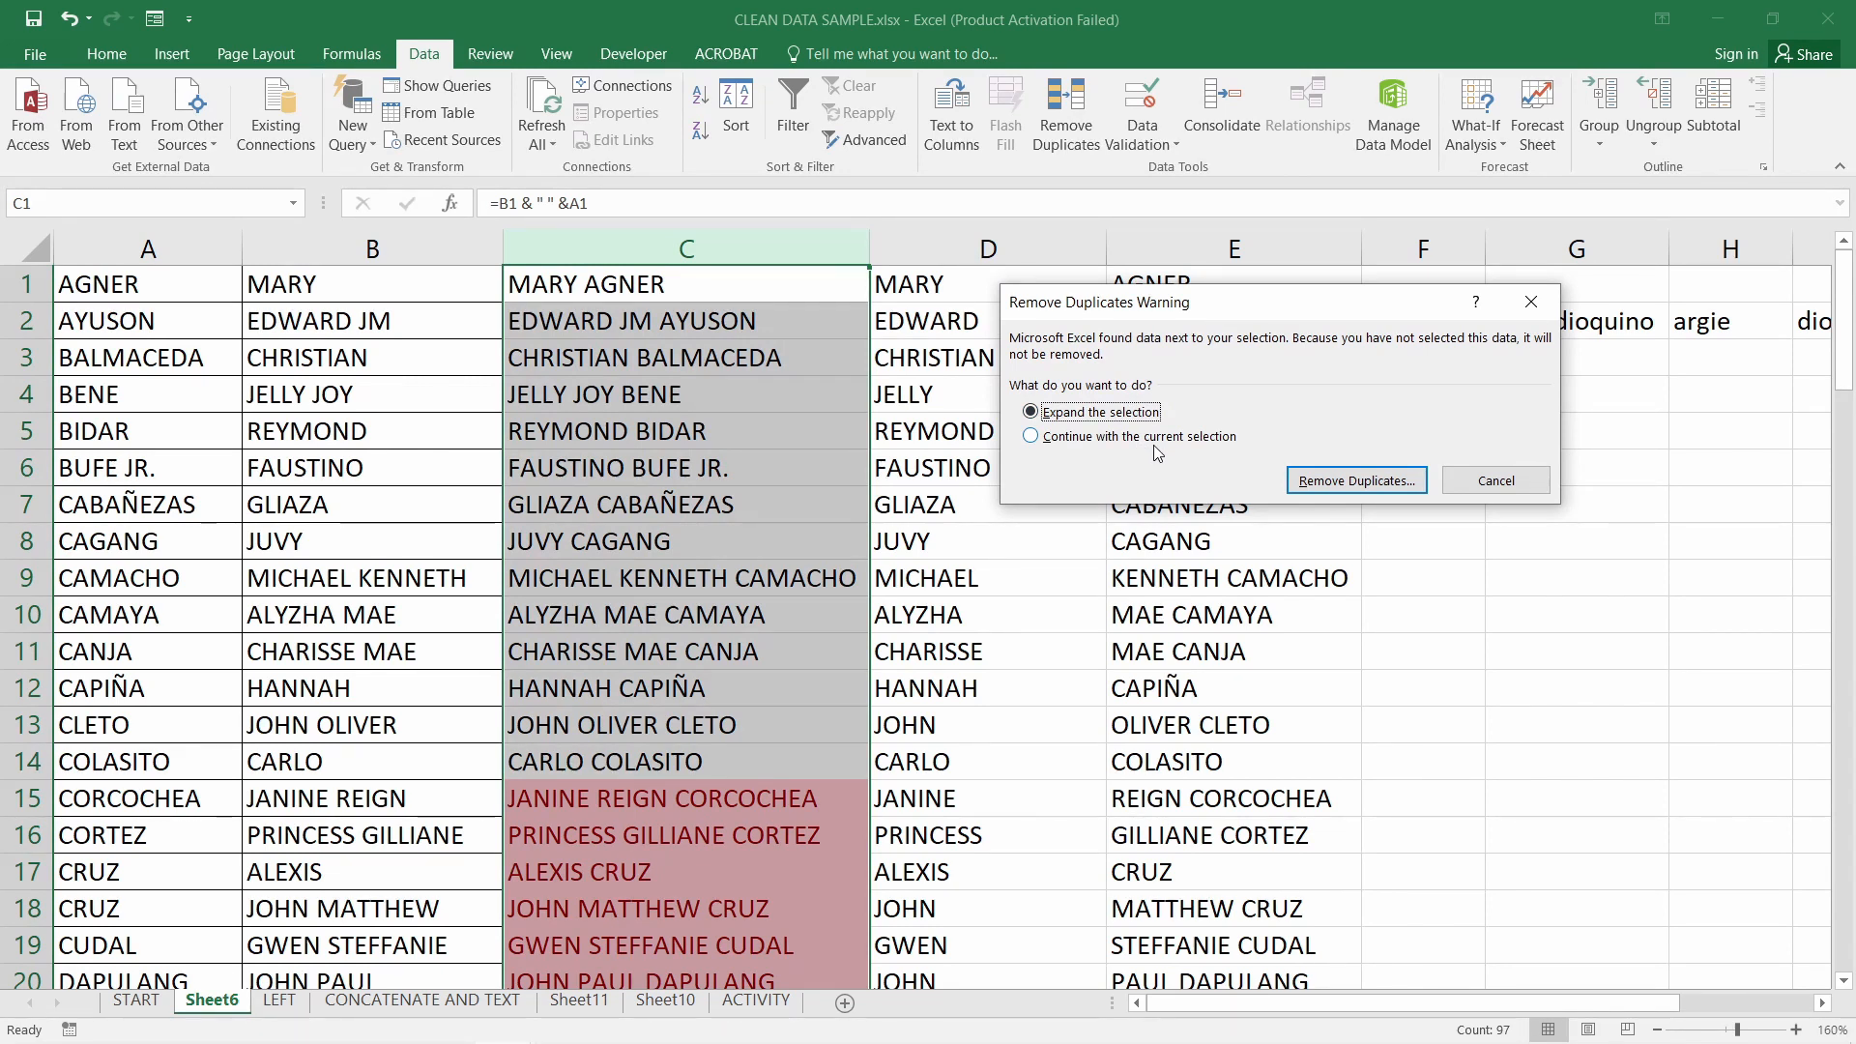
pyautogui.moveTo(1114, 319); pyautogui.dragTo(1020, 64)
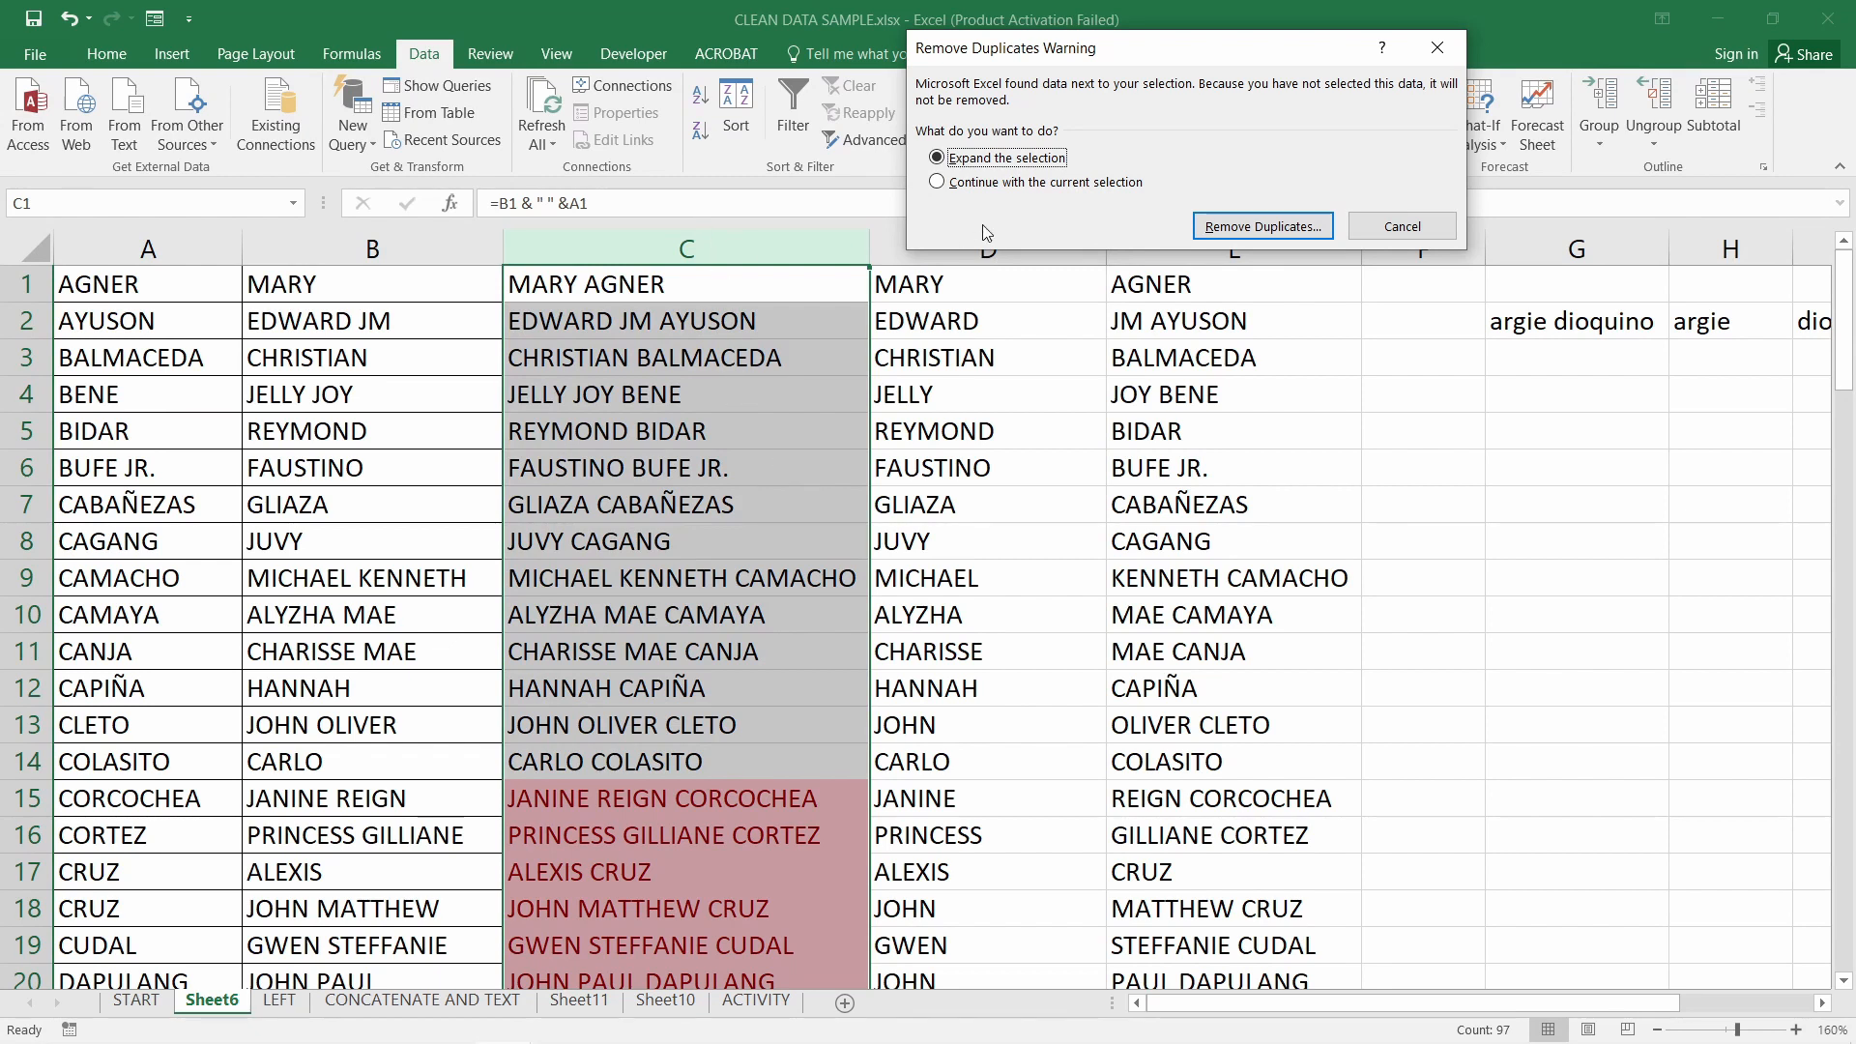
pyautogui.click(996, 183)
pyautogui.click(1257, 227)
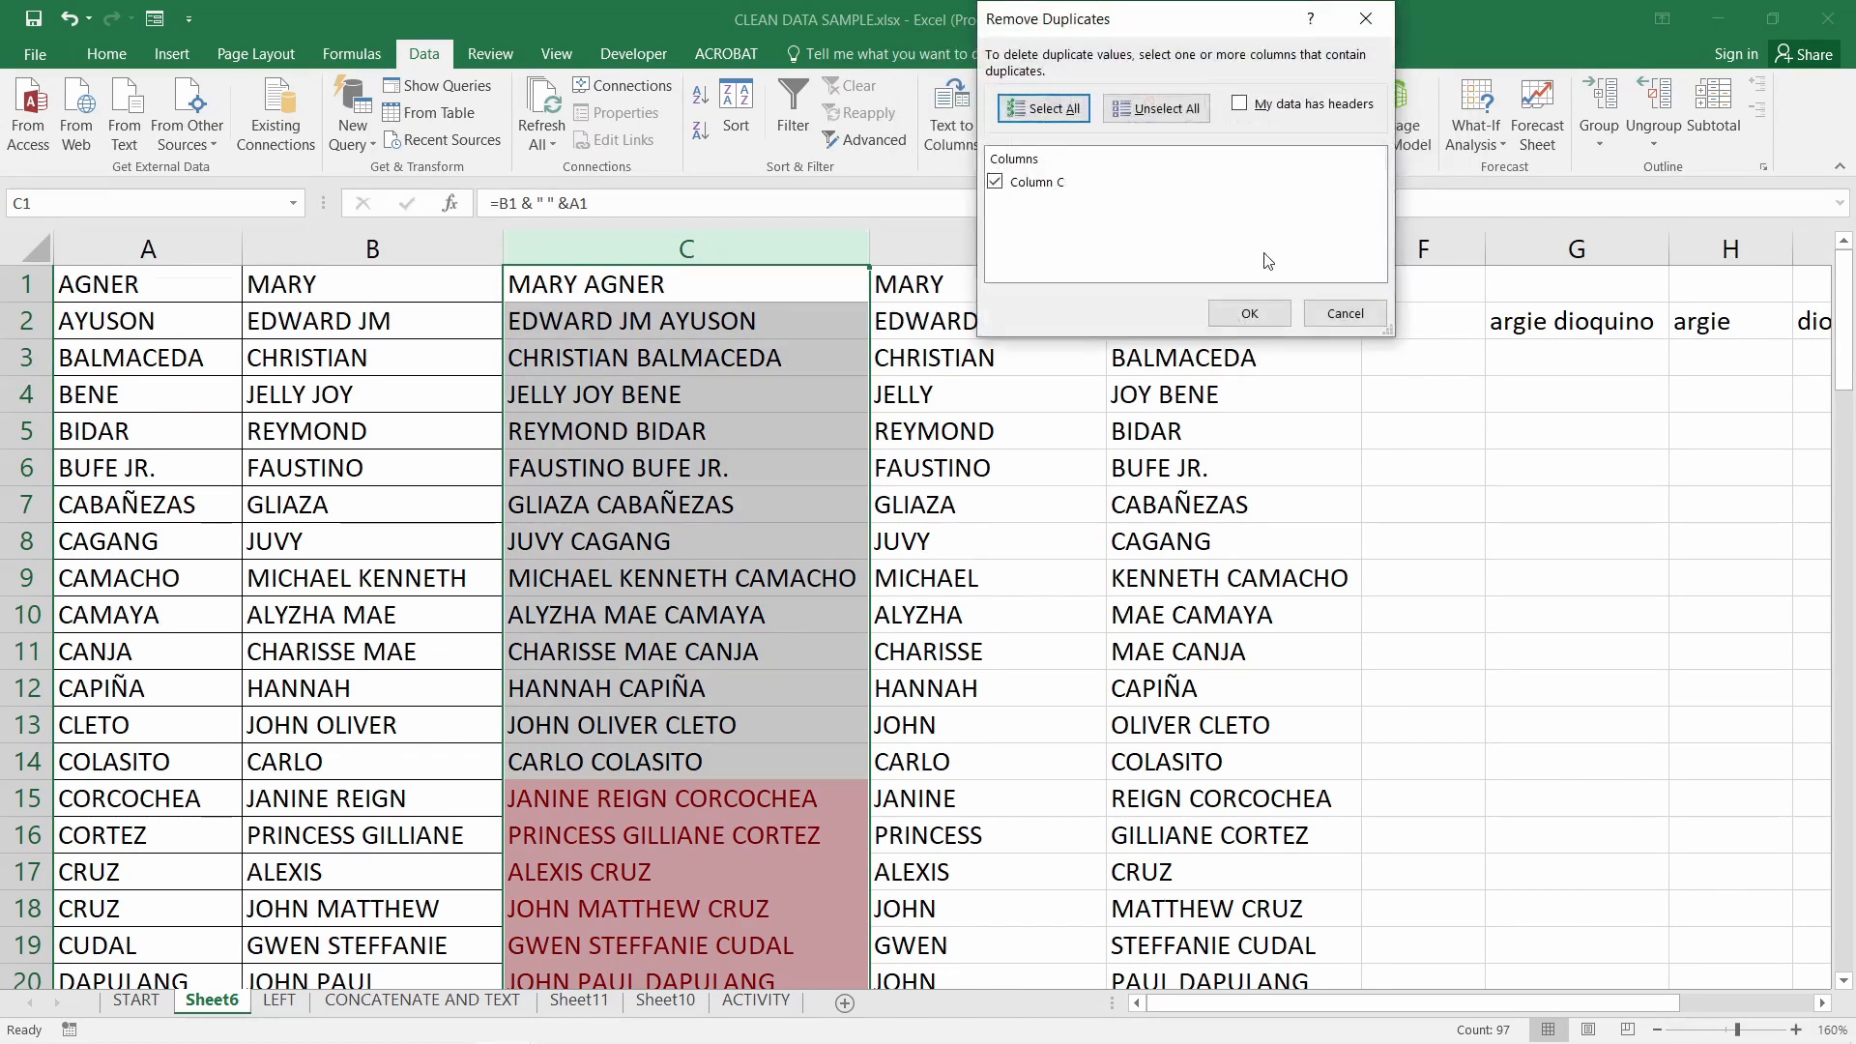
pyautogui.click(1249, 313)
pyautogui.click(943, 600)
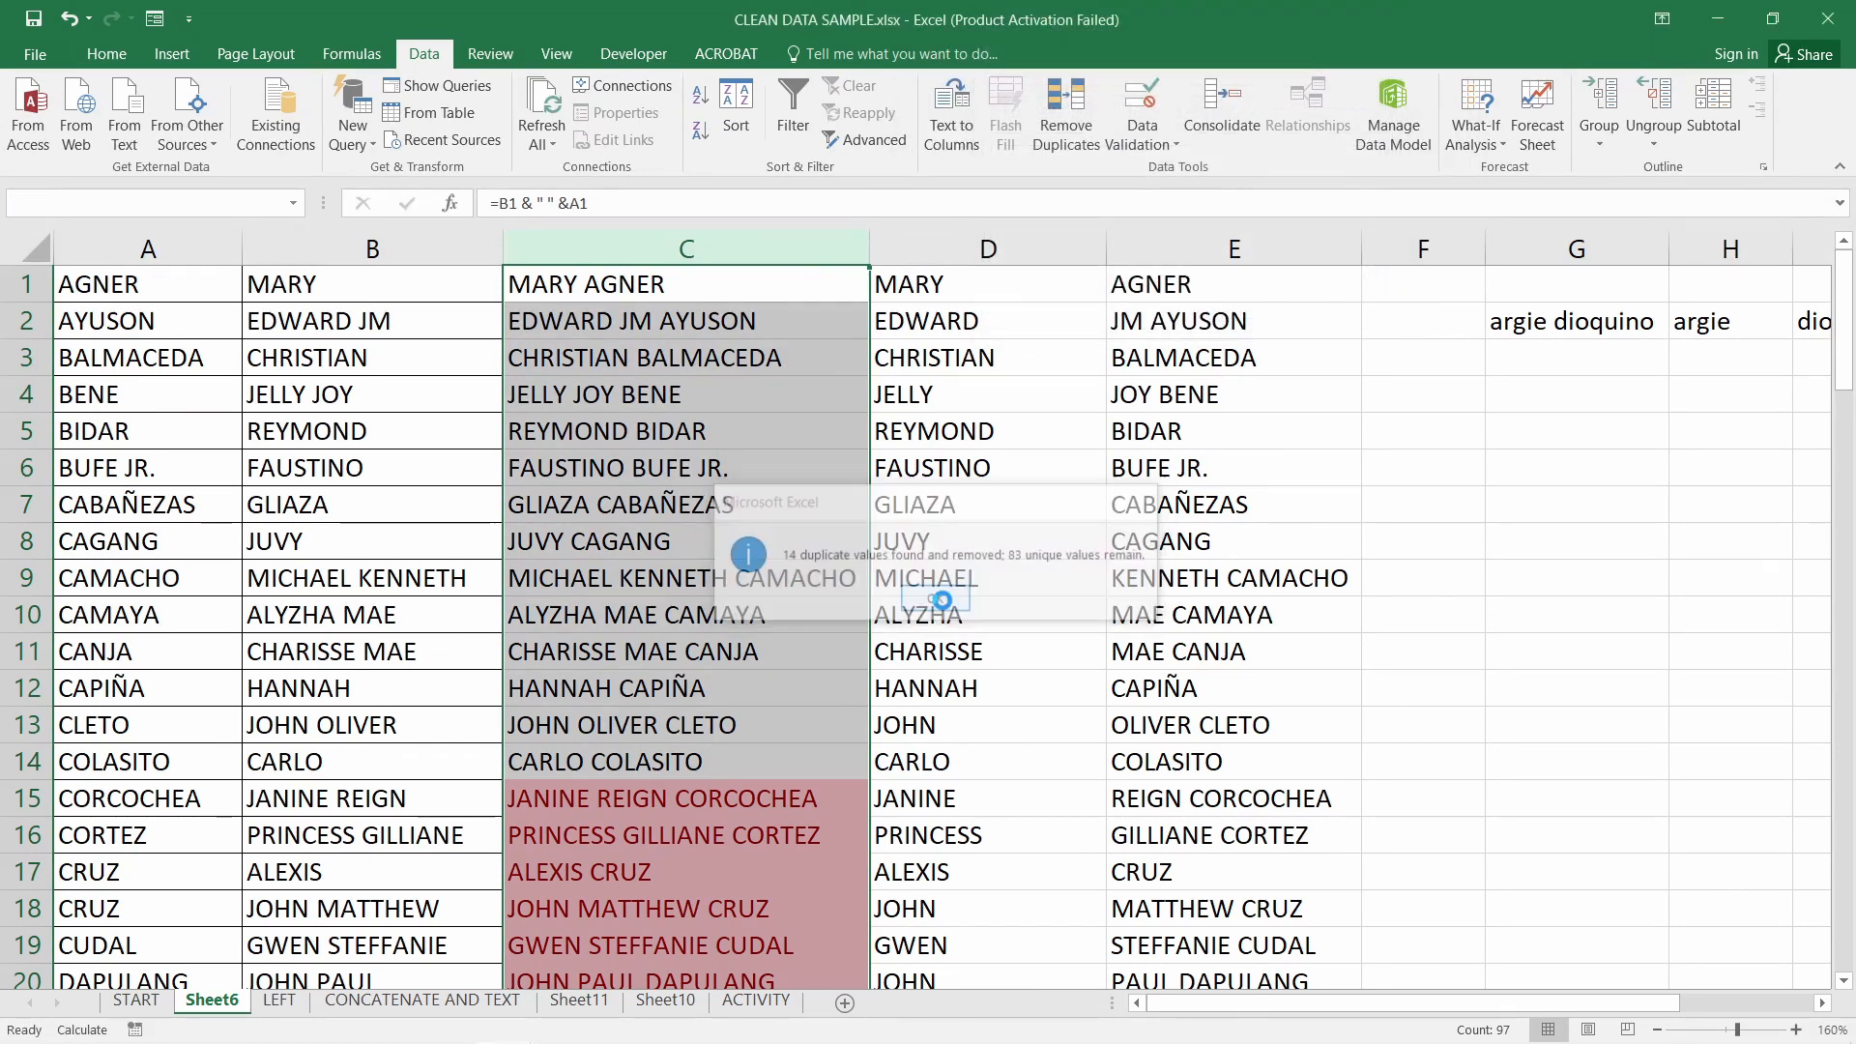
# Inspect the emptied rows 84–97 with their leftover names, then undo the removal
pyautogui.scroll(-20, 948, 612)
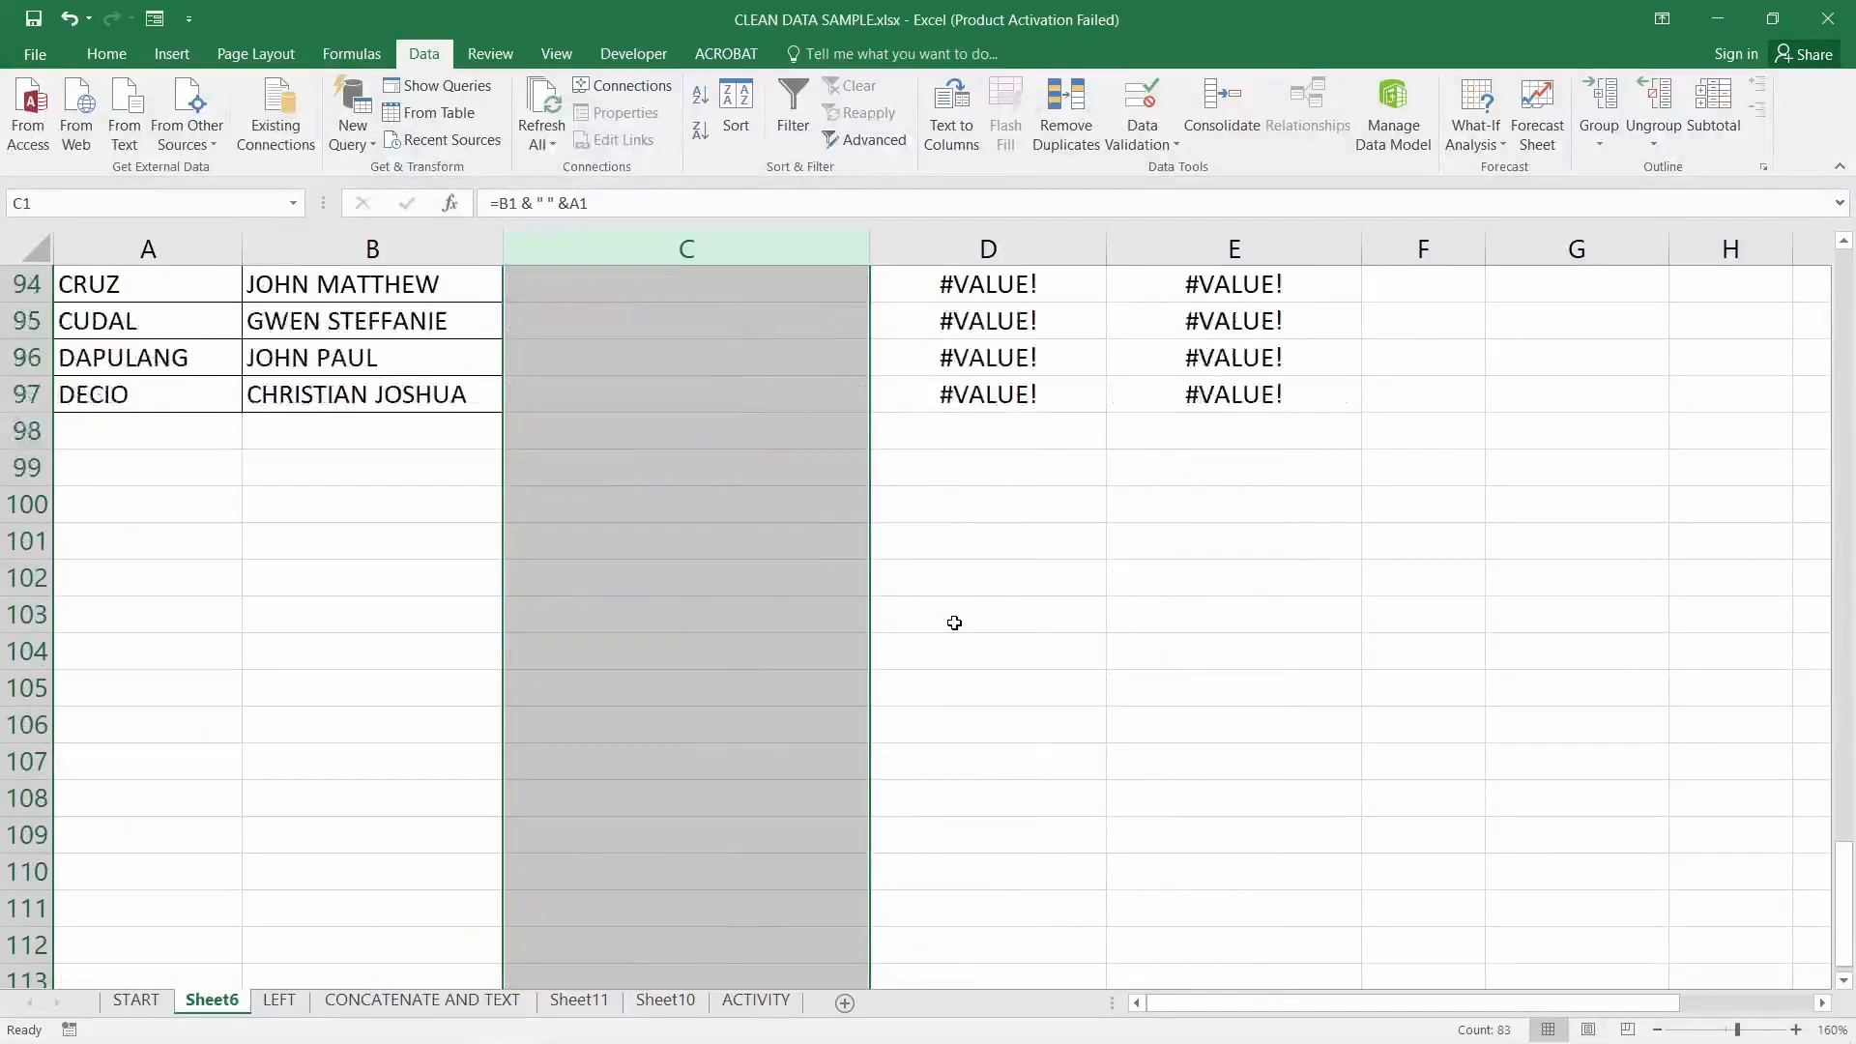
pyautogui.scroll(7, 954, 623)
pyautogui.scroll(-2, 871, 522)
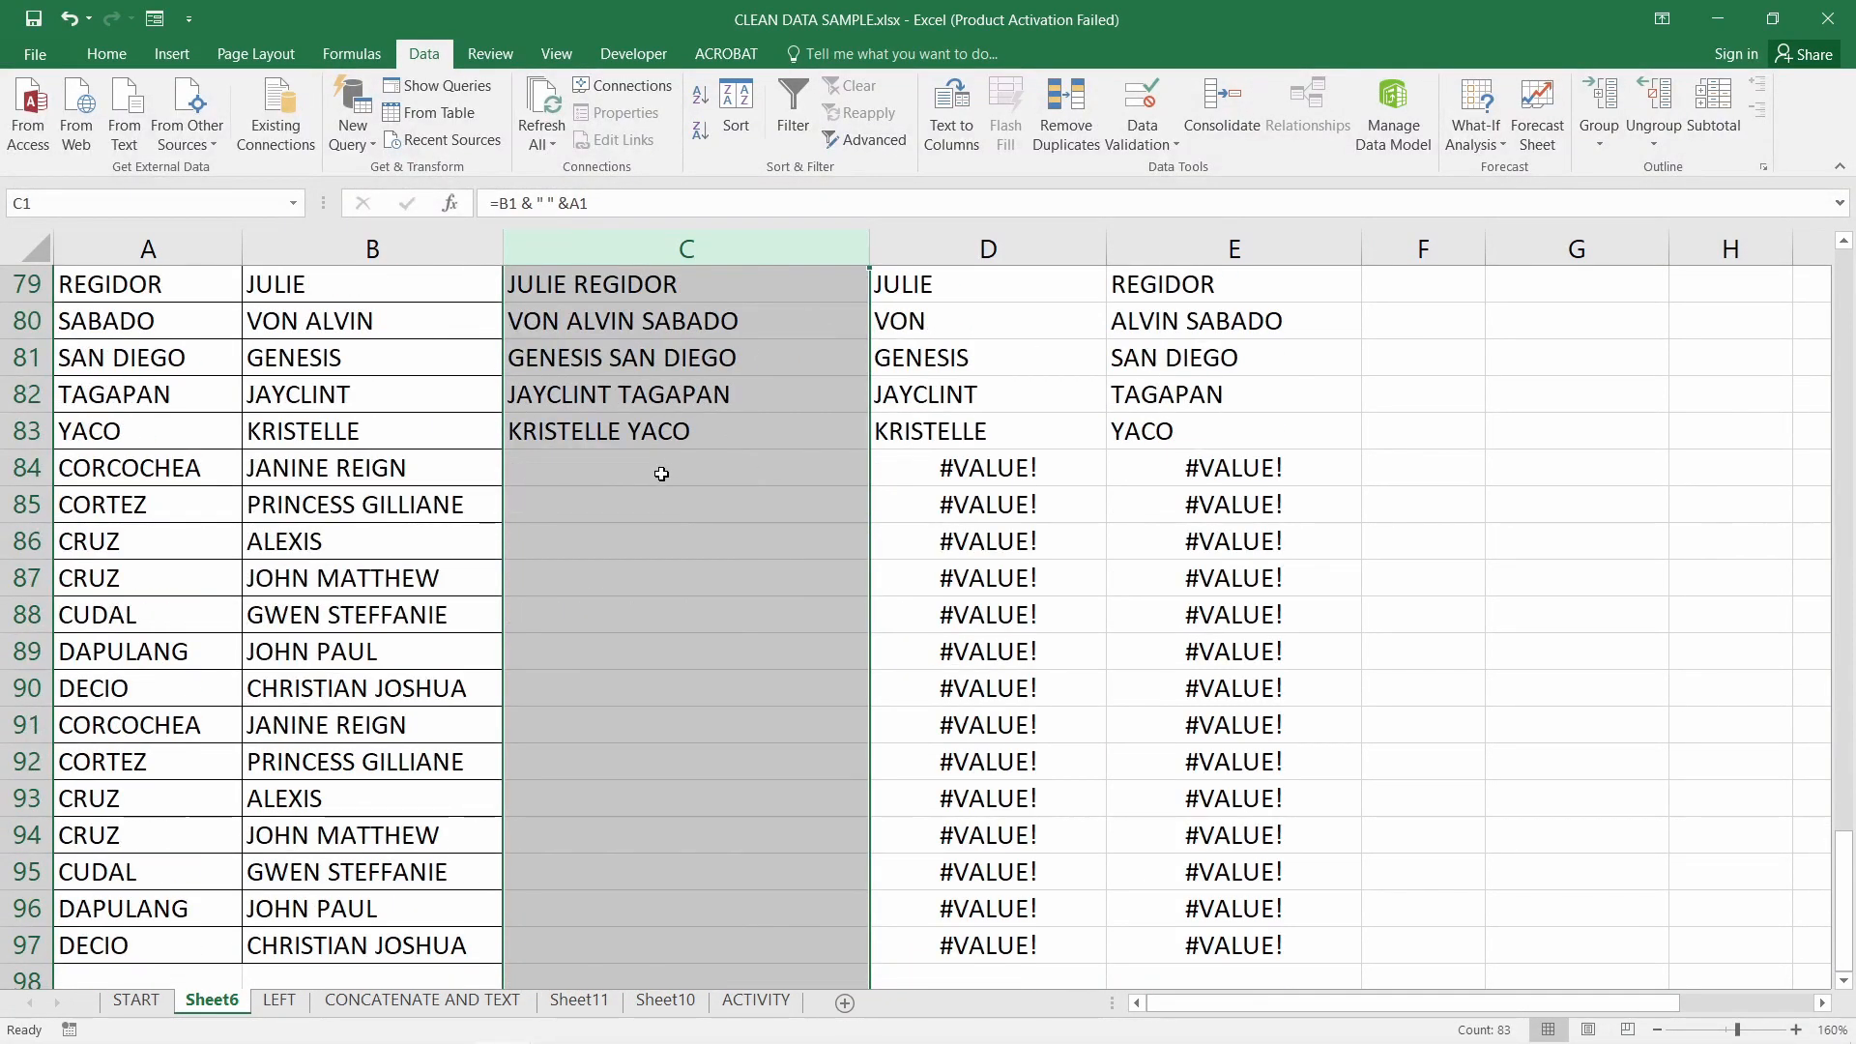
pyautogui.moveTo(661, 473); pyautogui.dragTo(642, 949)
pyautogui.click(160, 469)
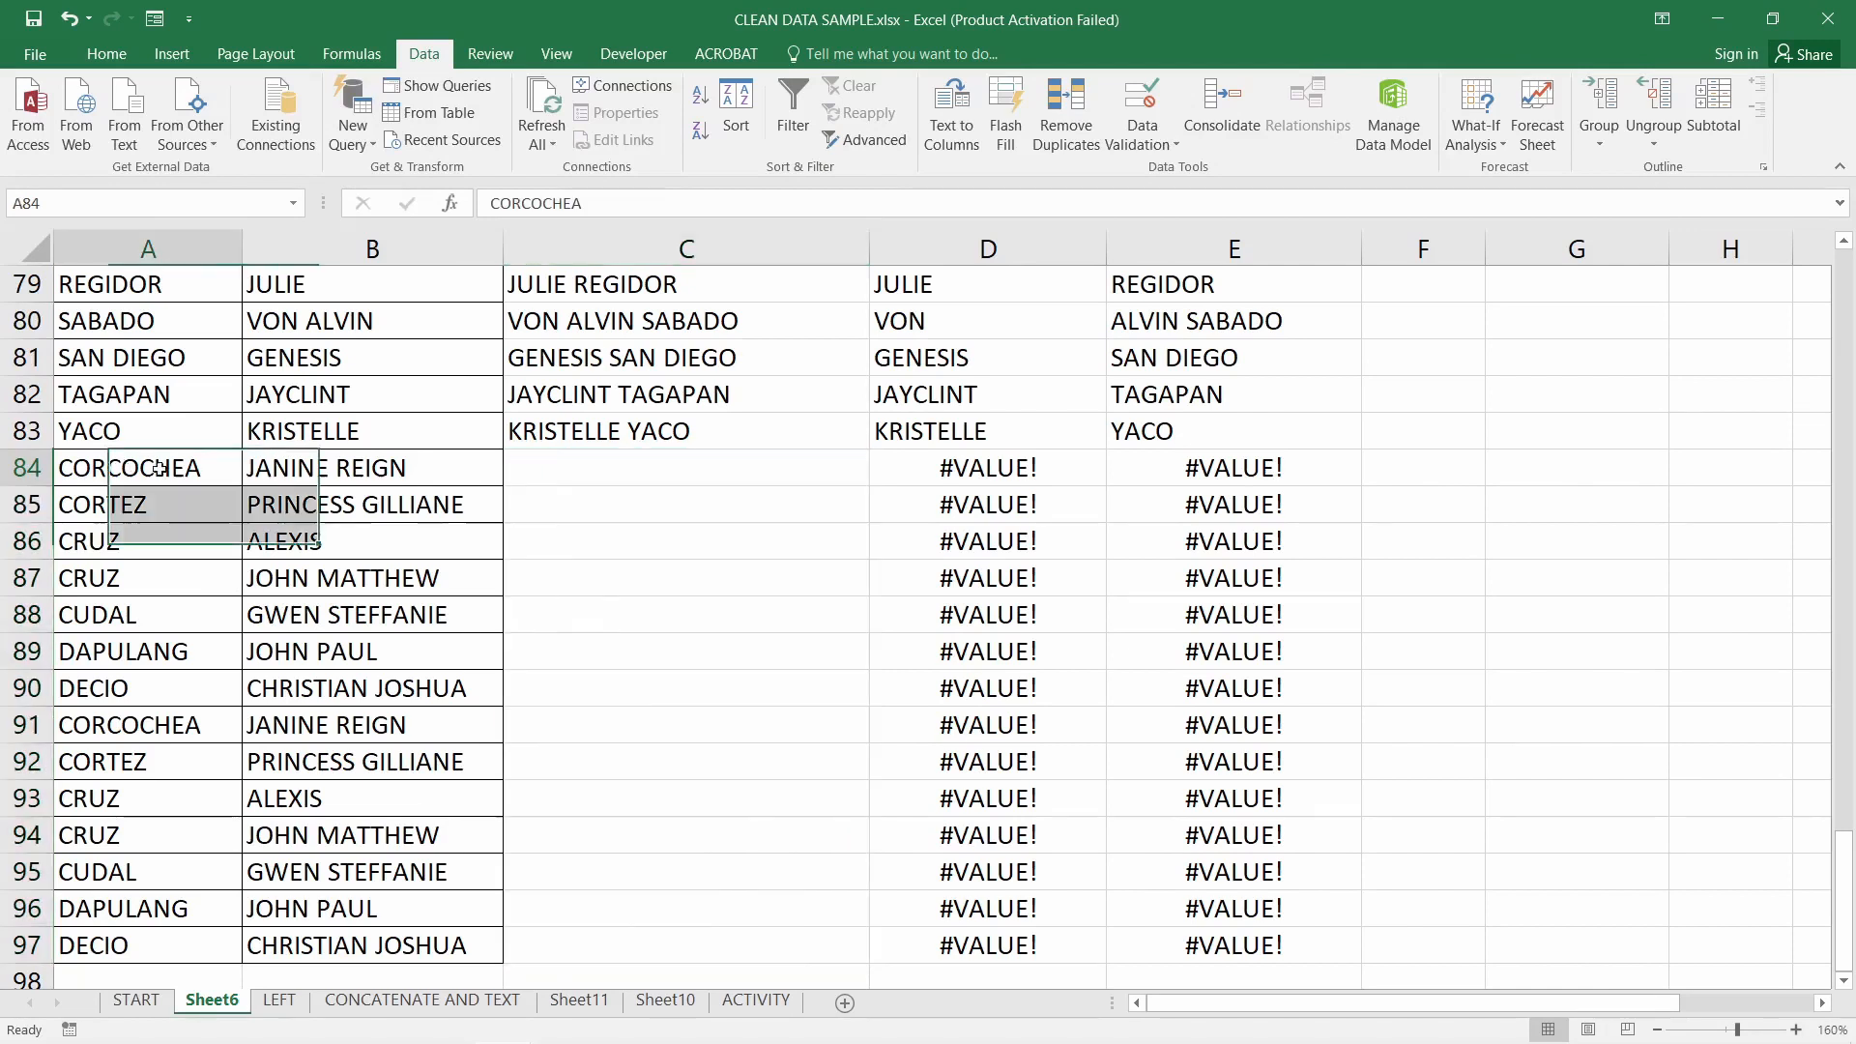
pyautogui.moveTo(160, 469); pyautogui.dragTo(394, 948)
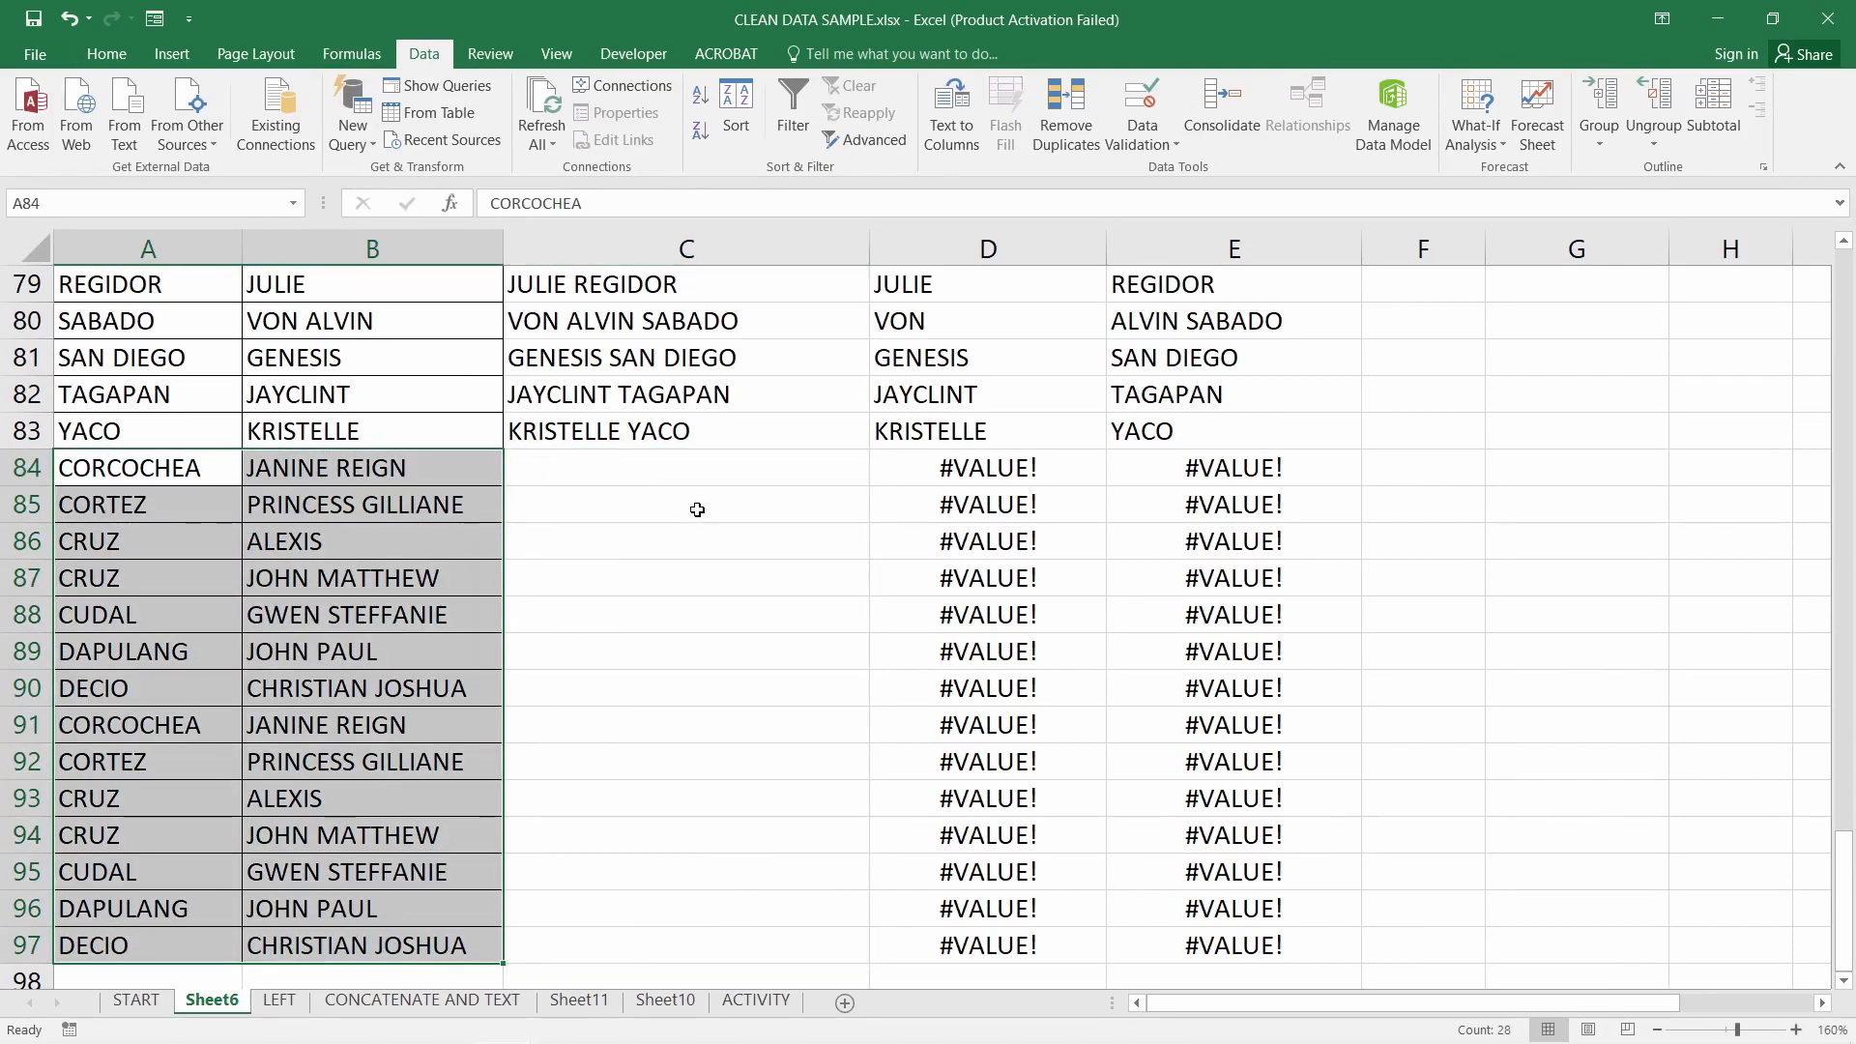
pyautogui.click(704, 474)
pyautogui.hotkey('ctrl', 'z')
pyautogui.hotkey('ctrl', 'z')
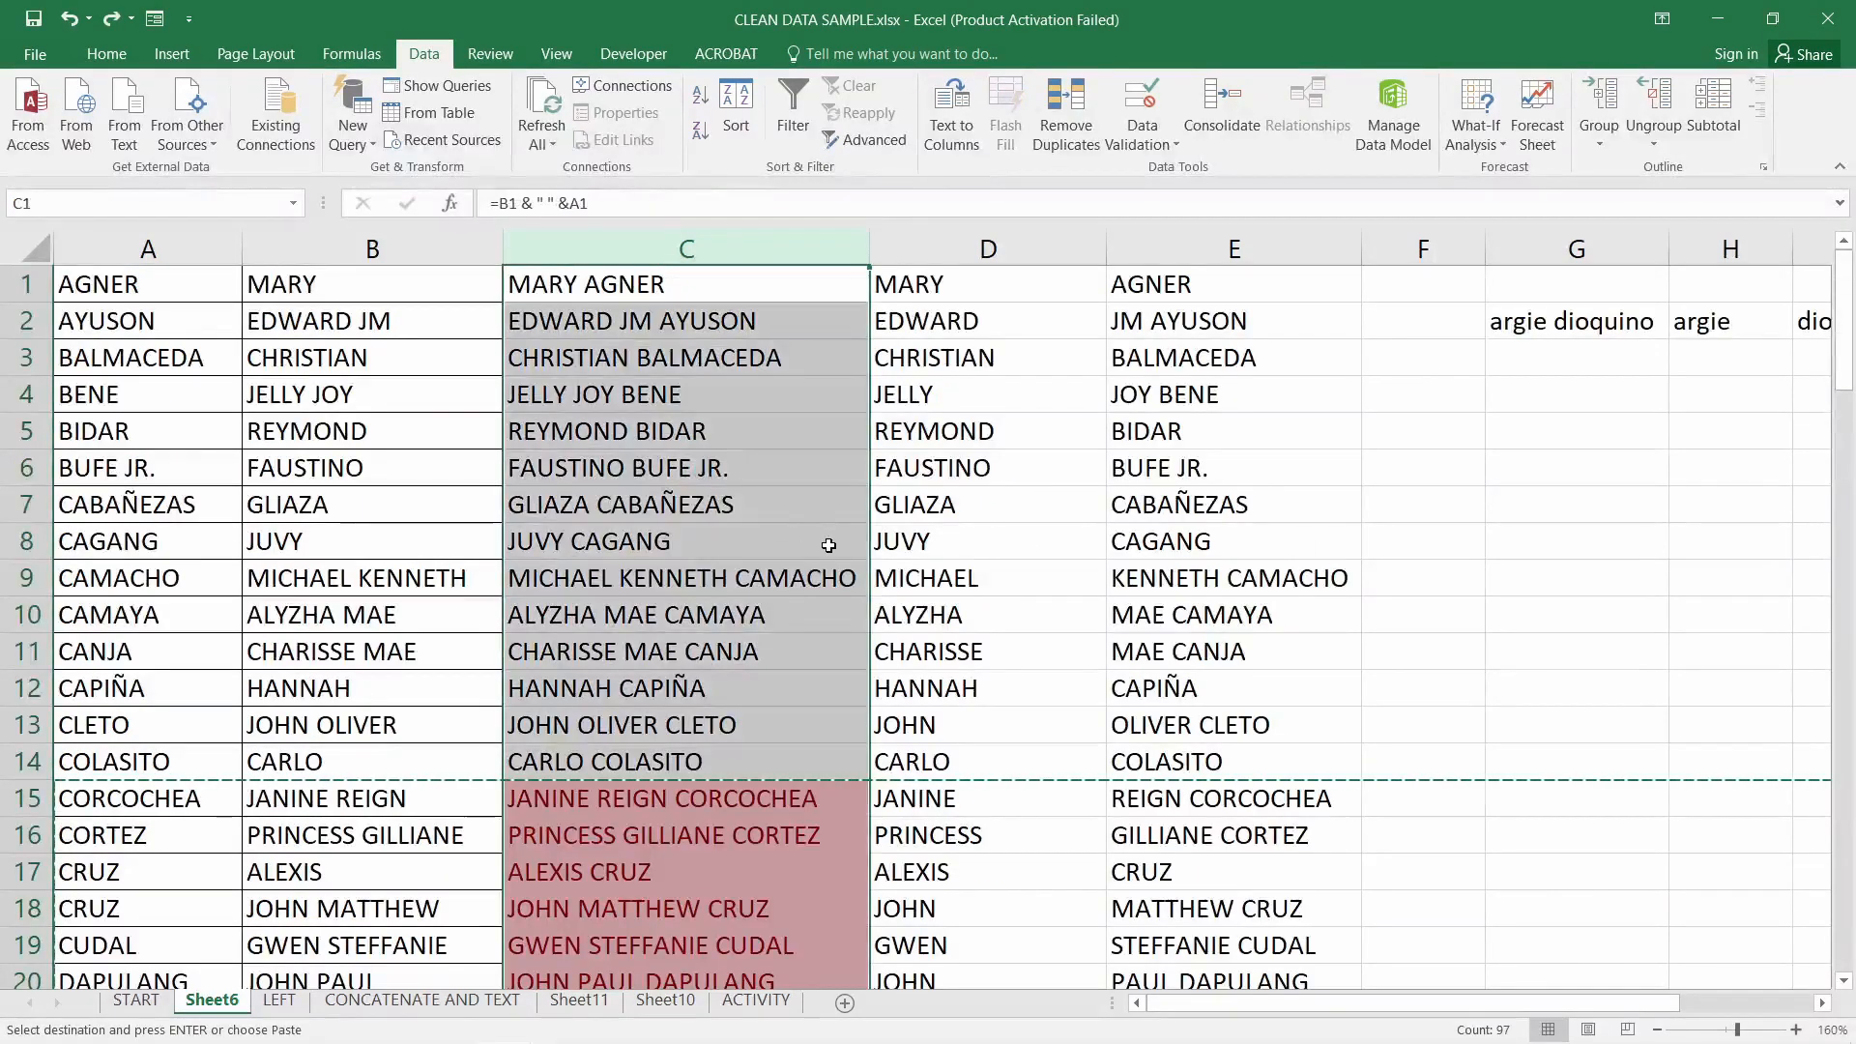
# Remove duplicate rows across columns A–E with the expanded selection, removing 14 and keeping 83
pyautogui.click(684, 253)
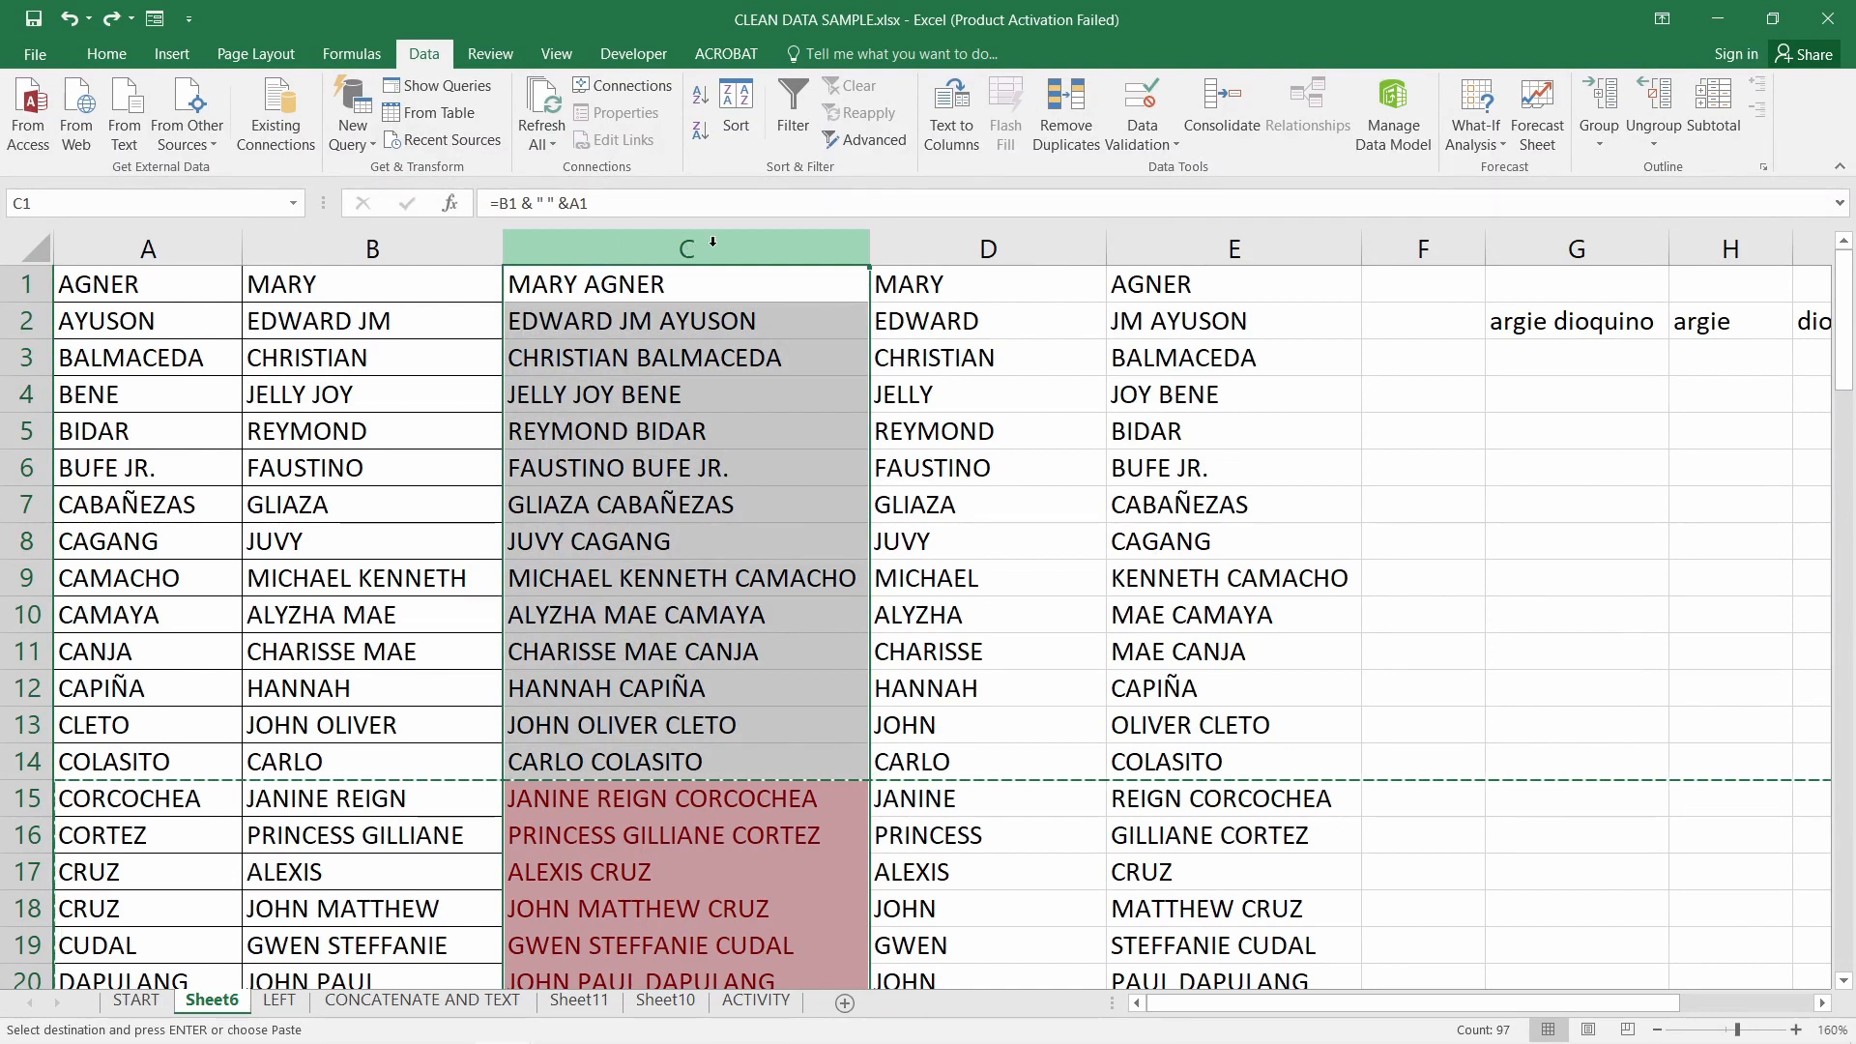
pyautogui.click(1079, 136)
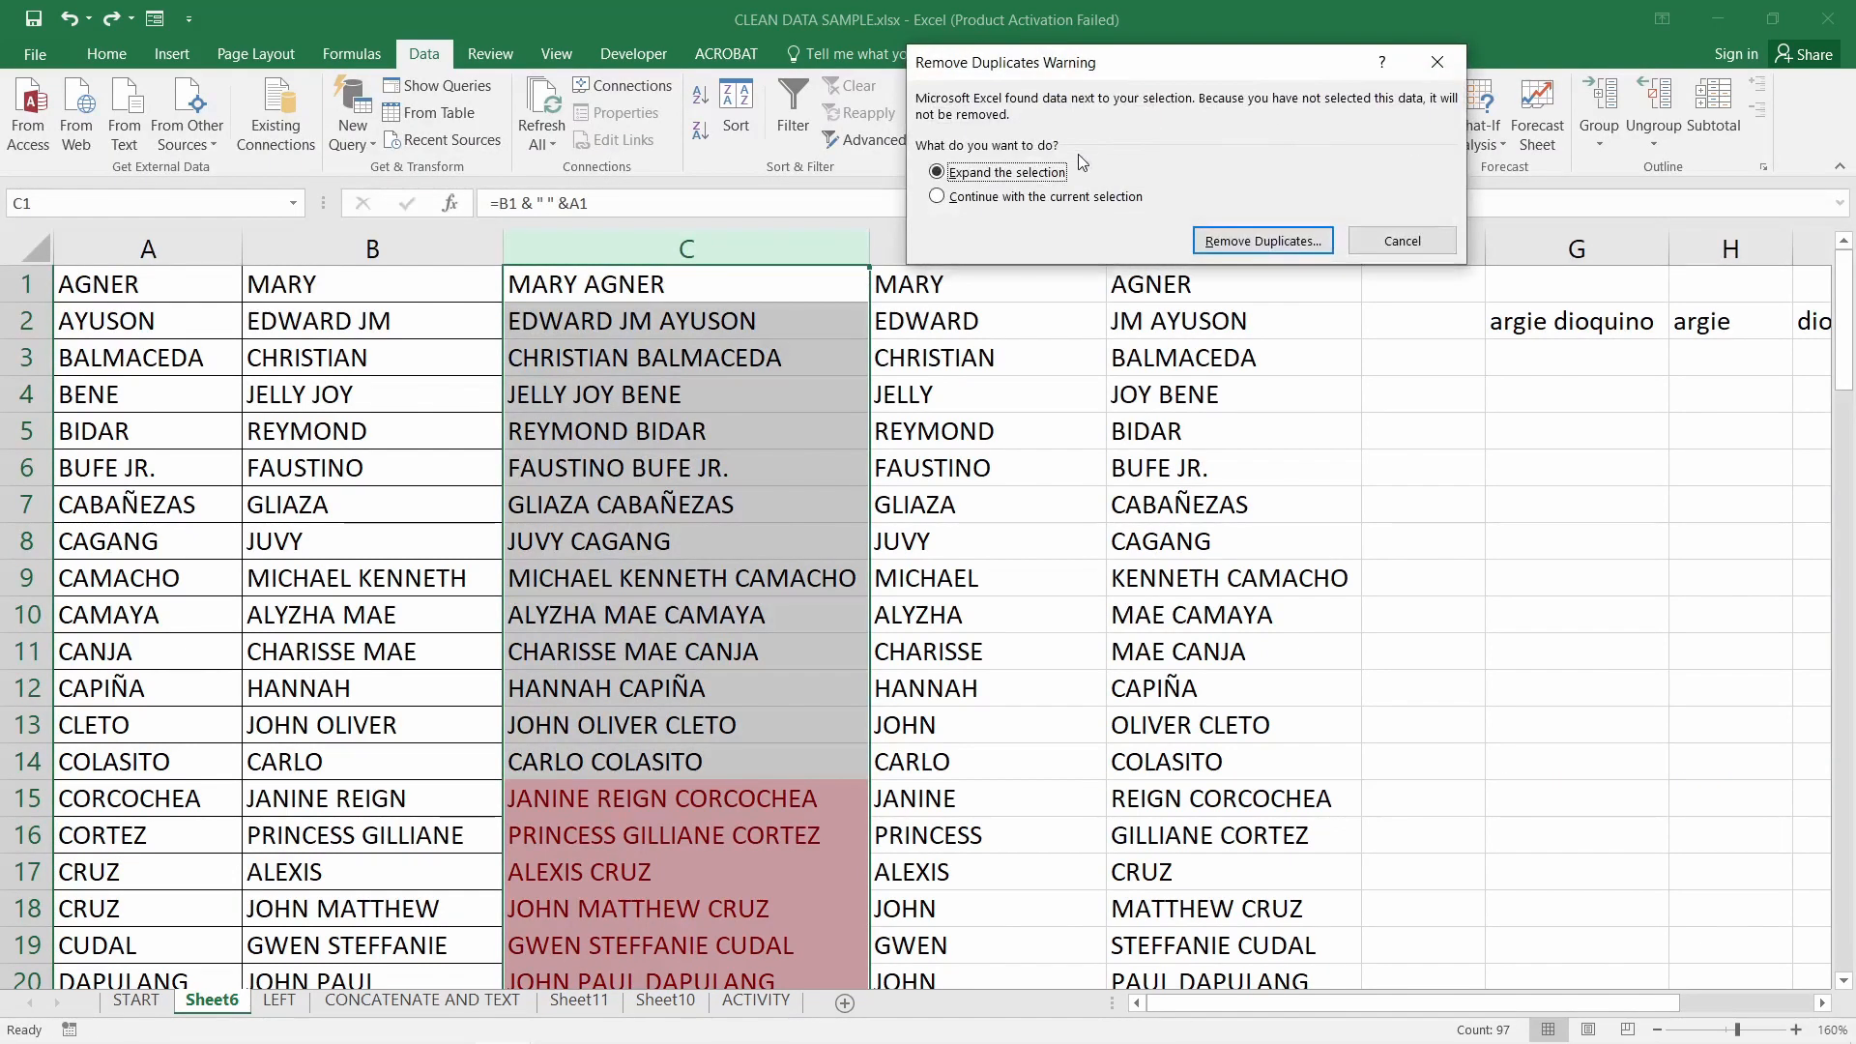
pyautogui.moveTo(1049, 62); pyautogui.dragTo(979, 69)
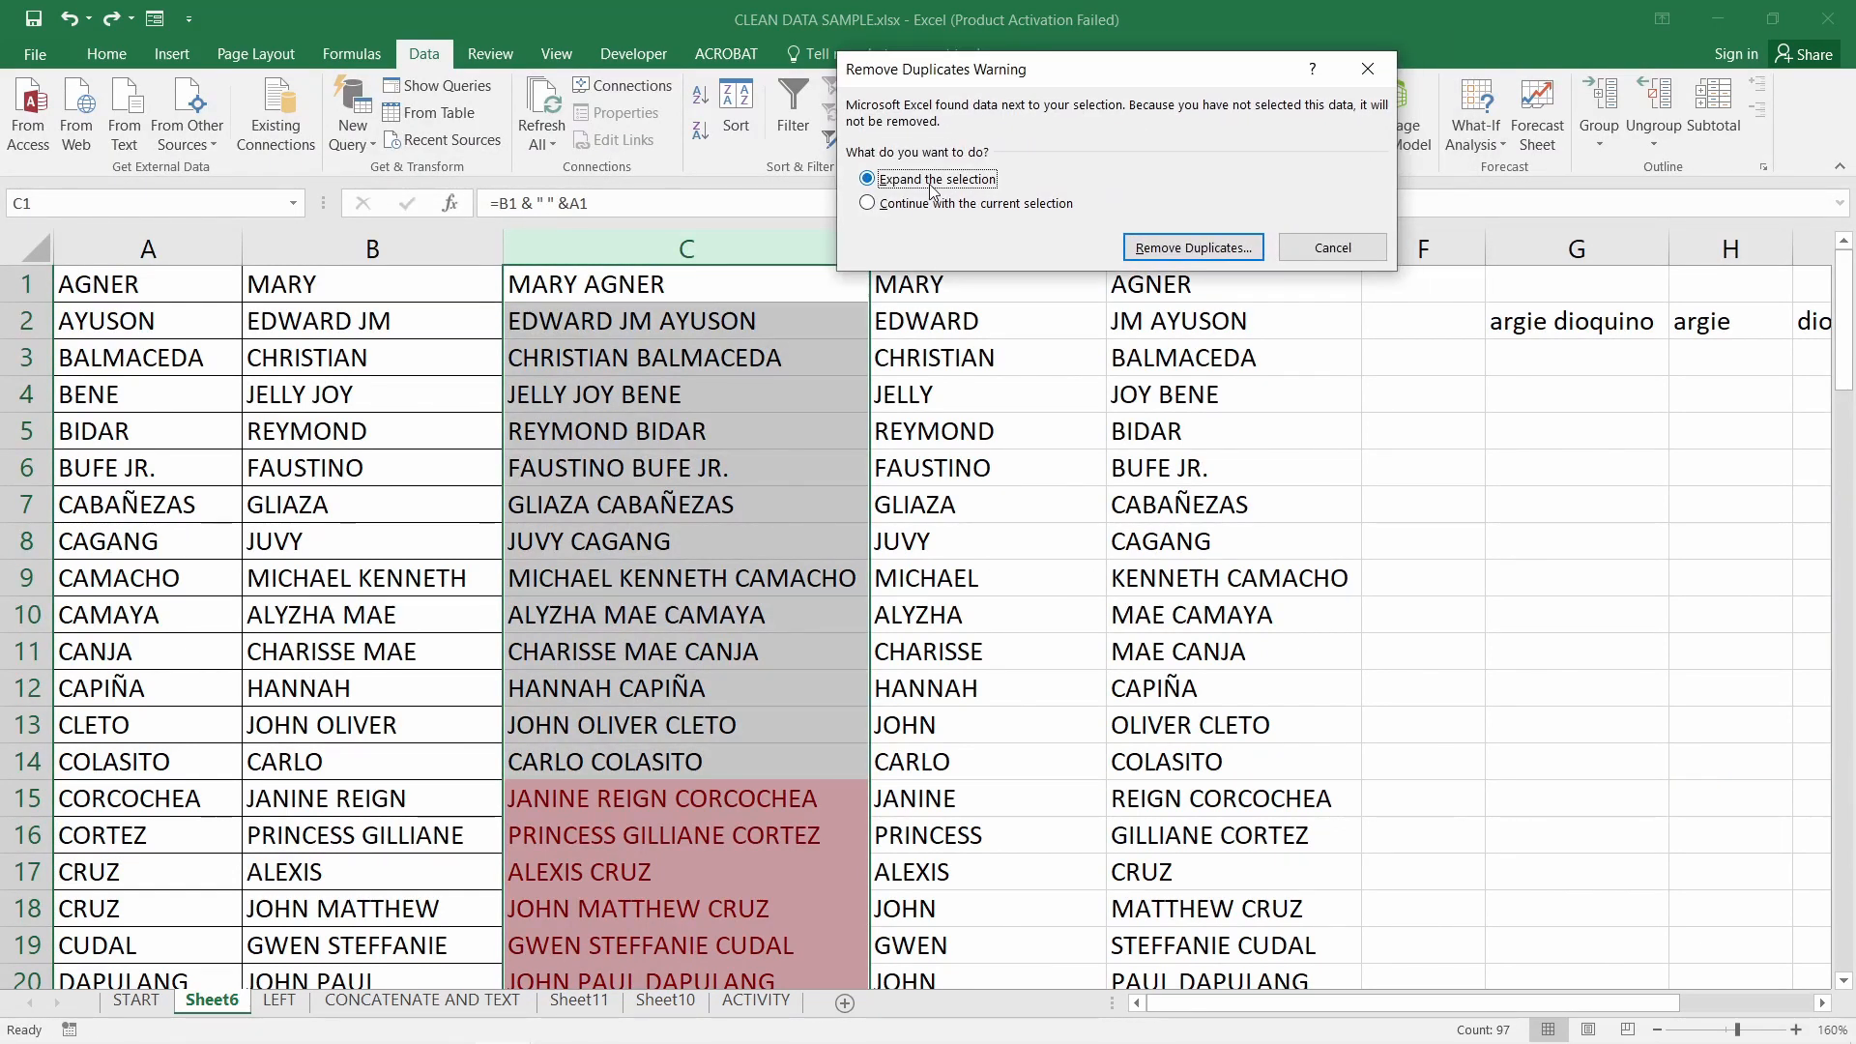
pyautogui.click(1182, 248)
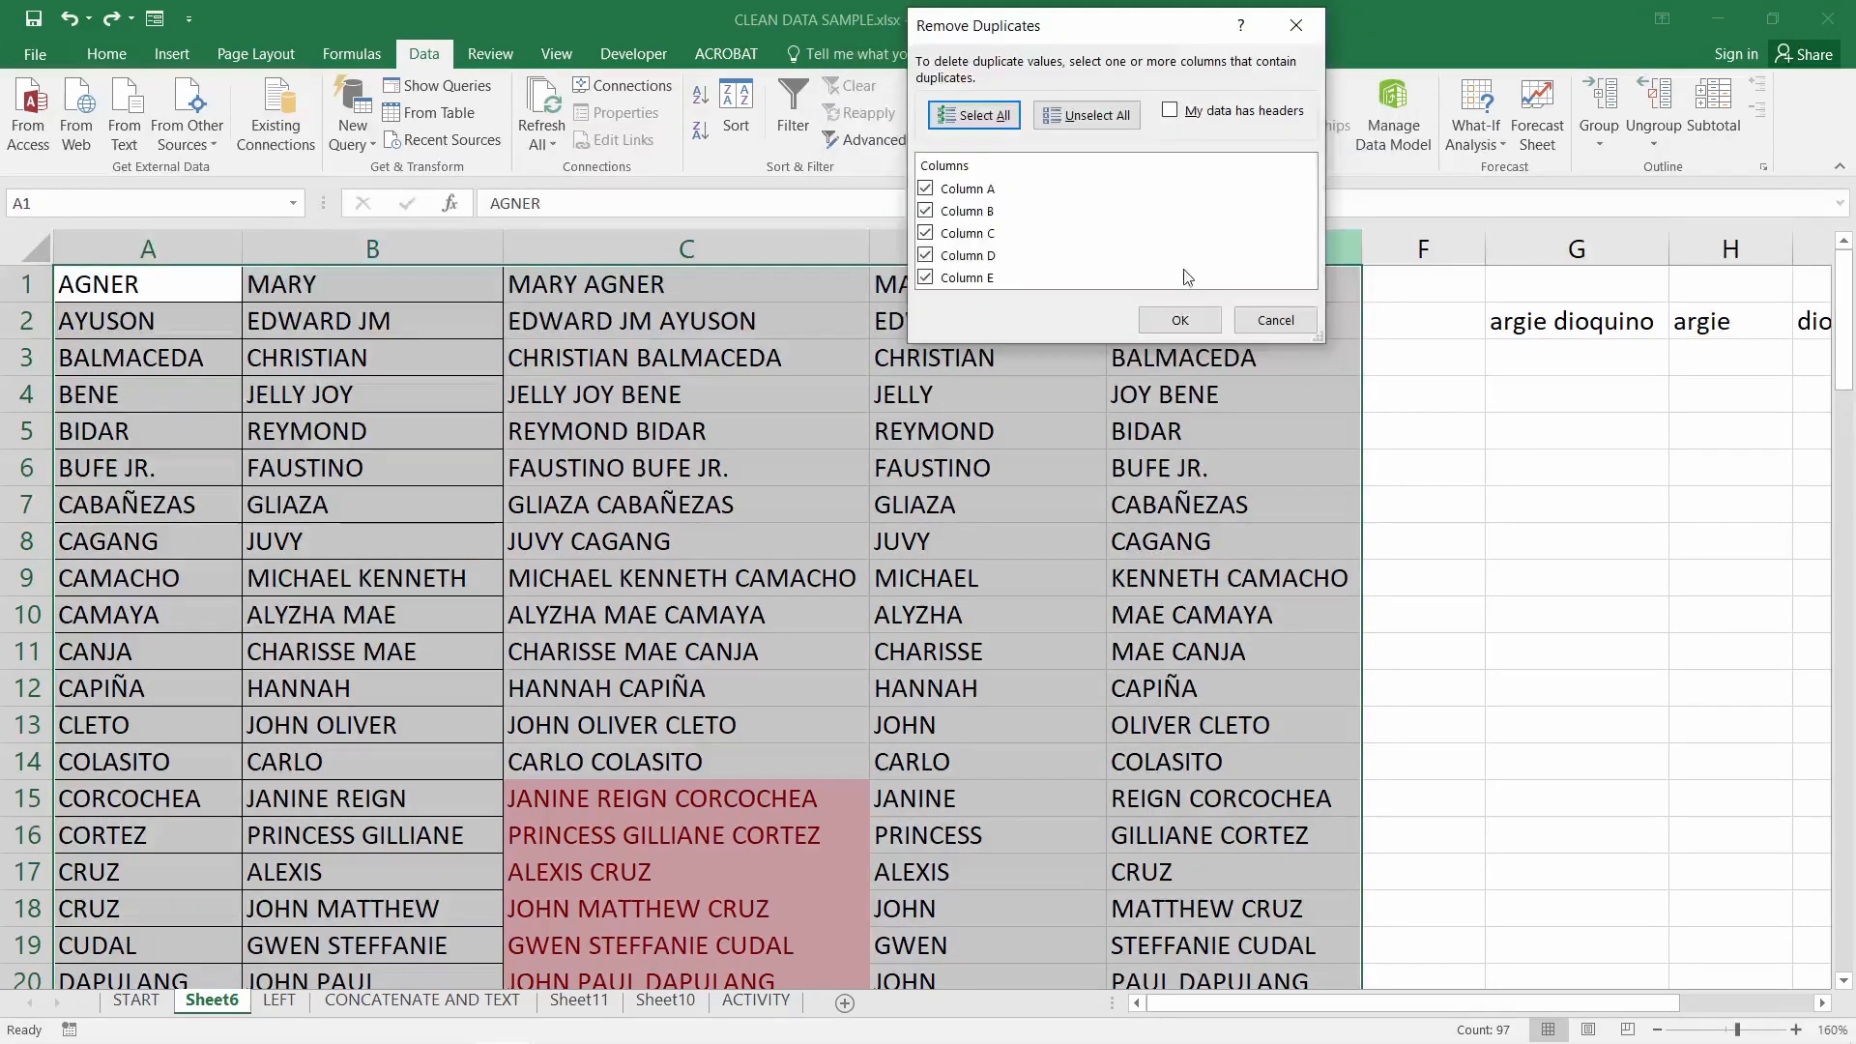
pyautogui.click(1180, 320)
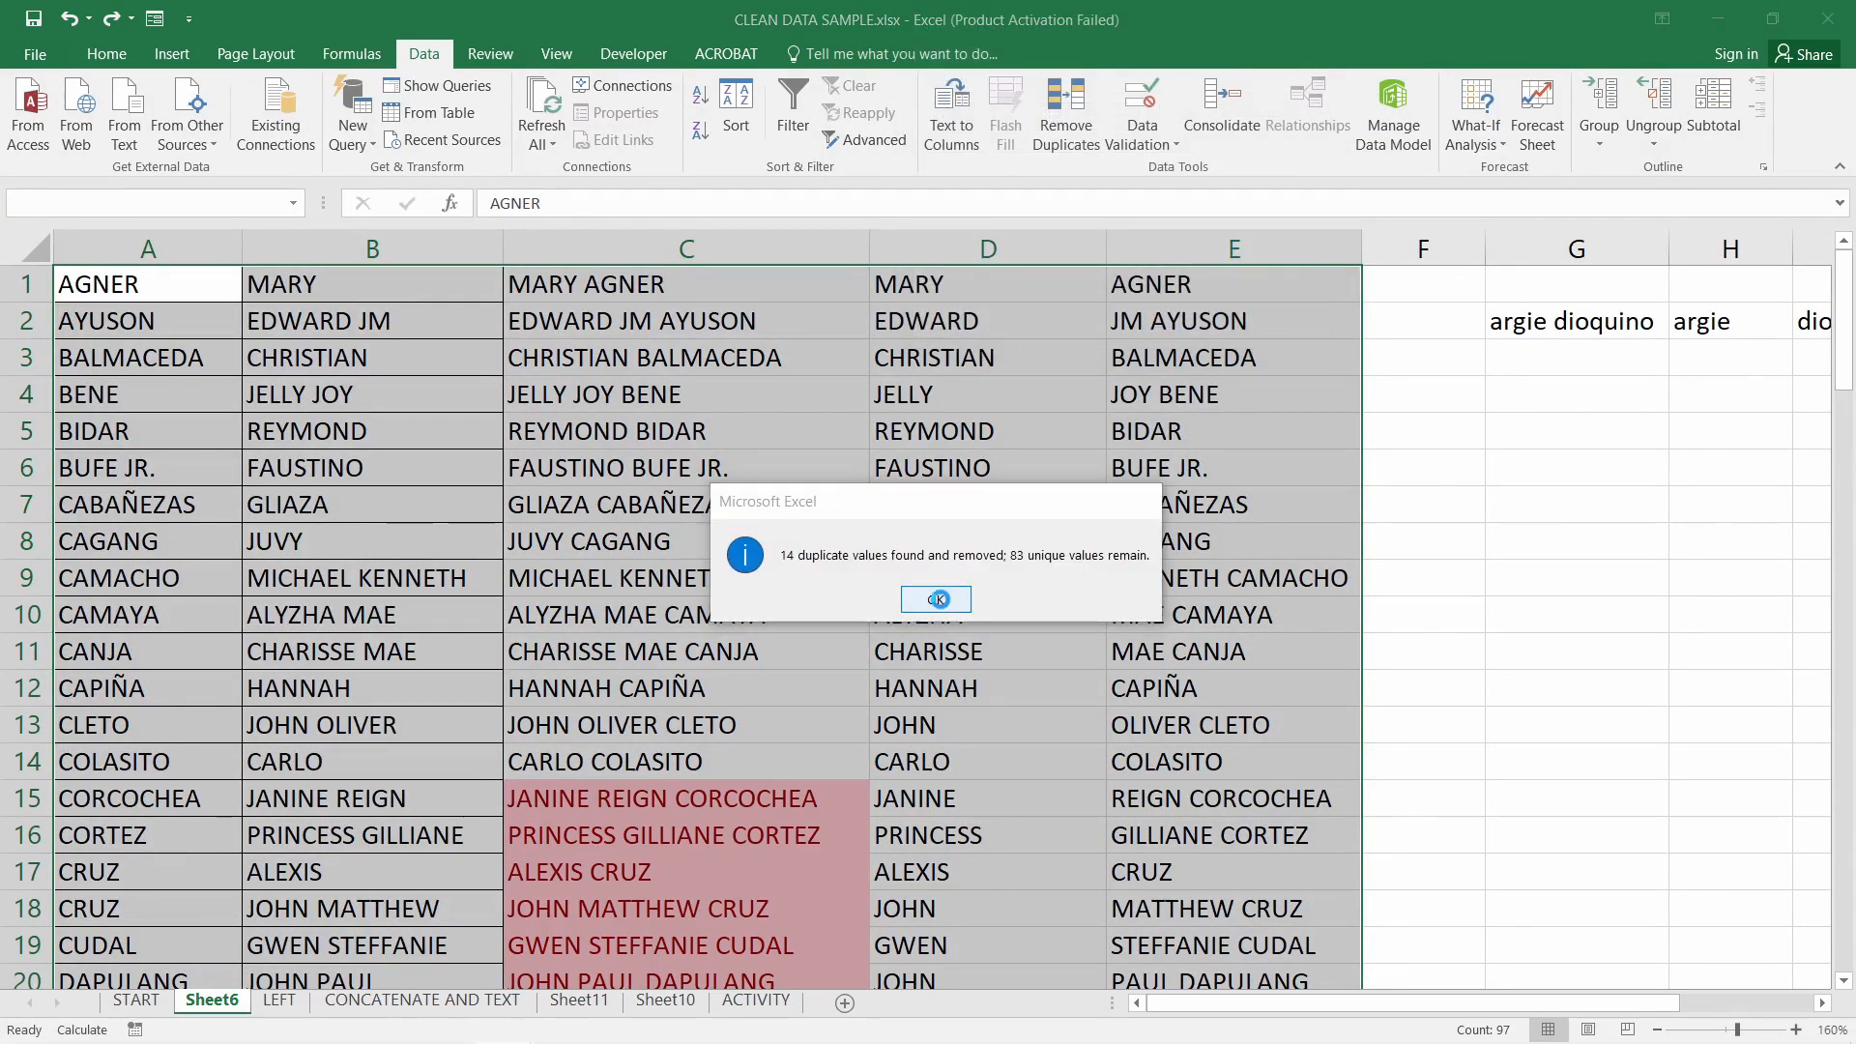
pyautogui.click(945, 599)
# Copy the C83 name formula into C84 and reselect column C
pyautogui.scroll(-20, 947, 609)
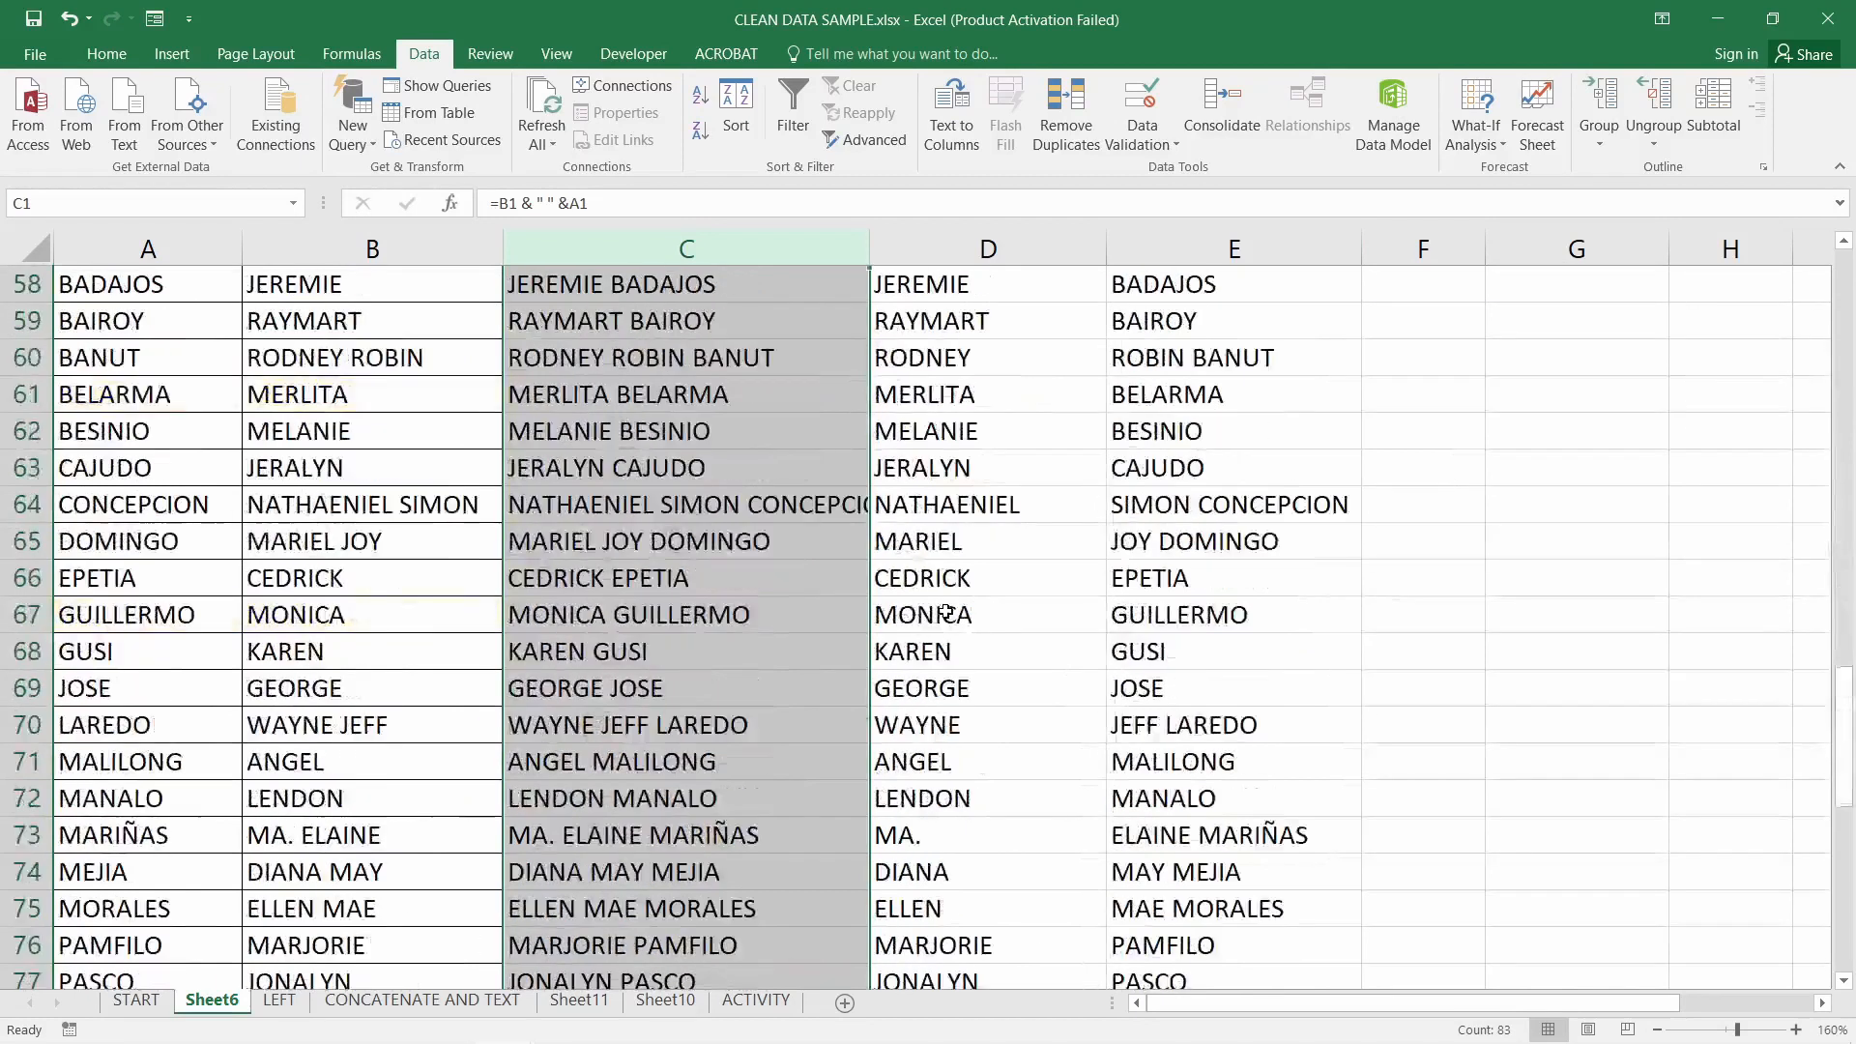
pyautogui.scroll(-2, 947, 612)
pyautogui.click(676, 723)
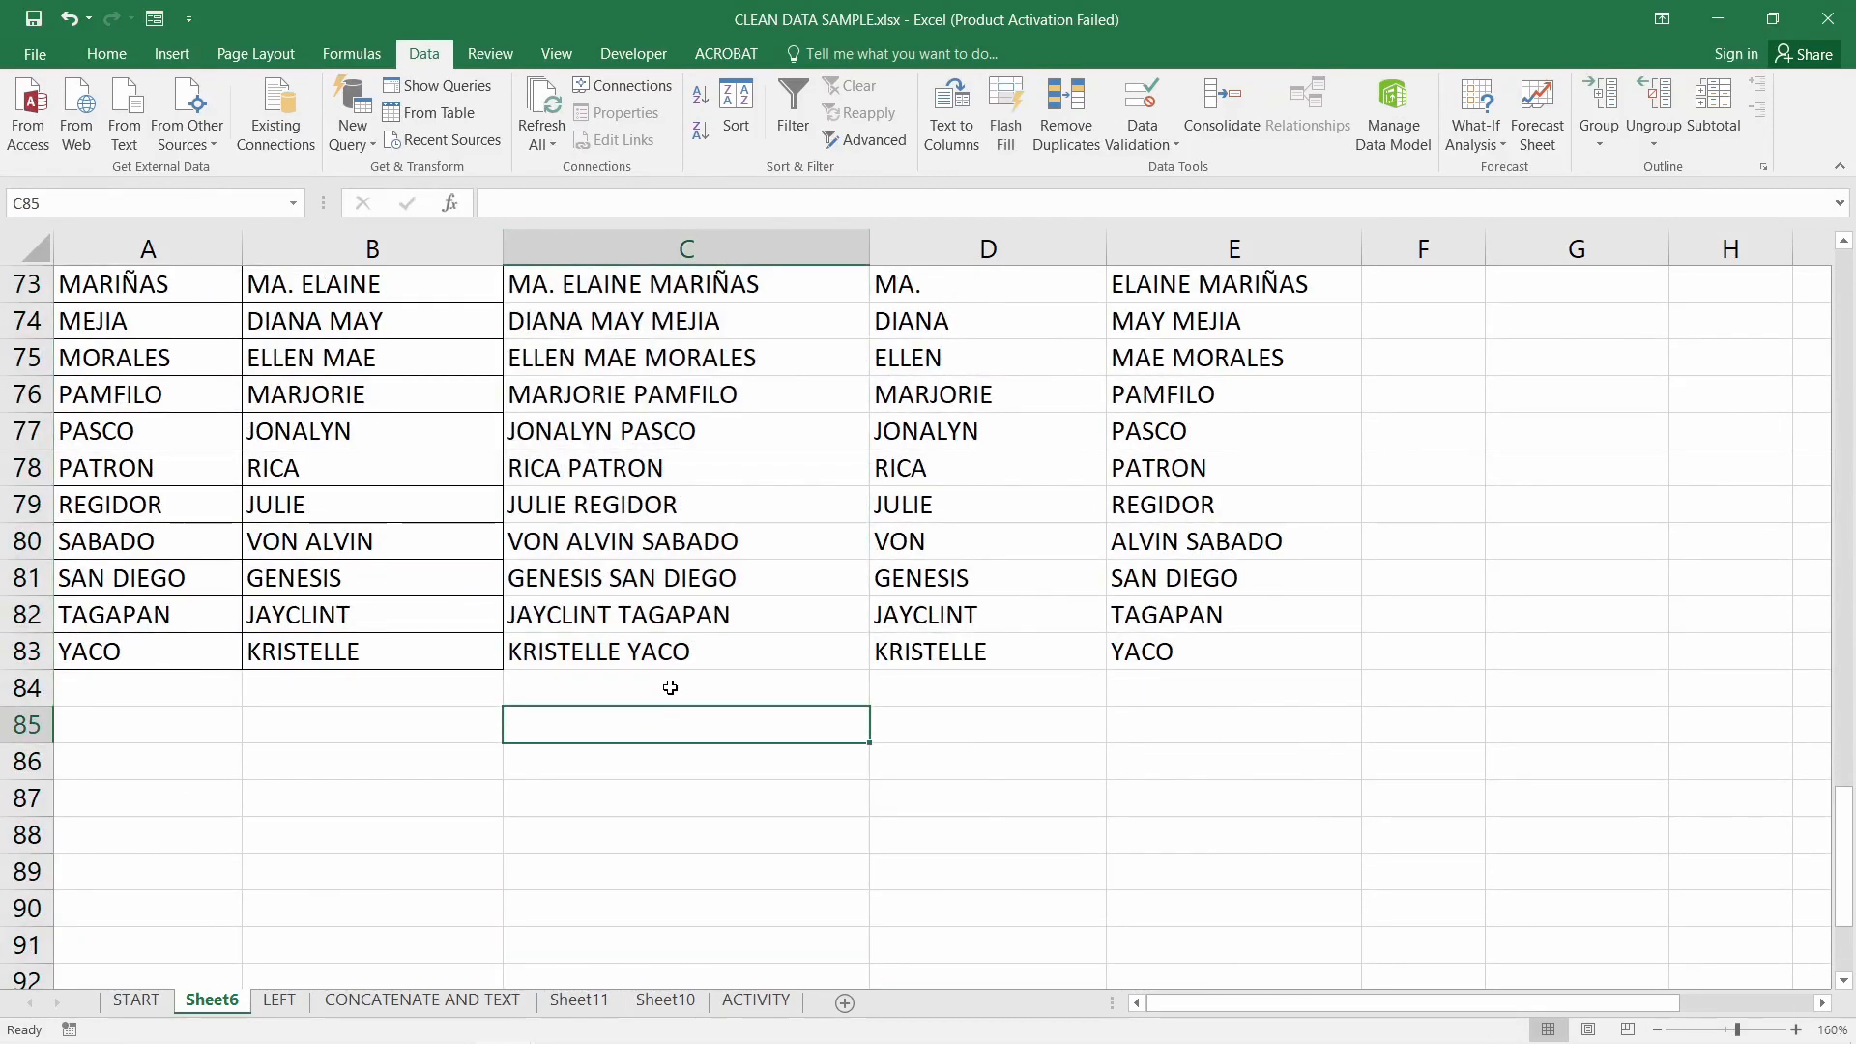
pyautogui.click(685, 652)
pyautogui.hotkey('ctrl', 'c')
pyautogui.click(684, 685)
pyautogui.hotkey('ctrl', 'v')
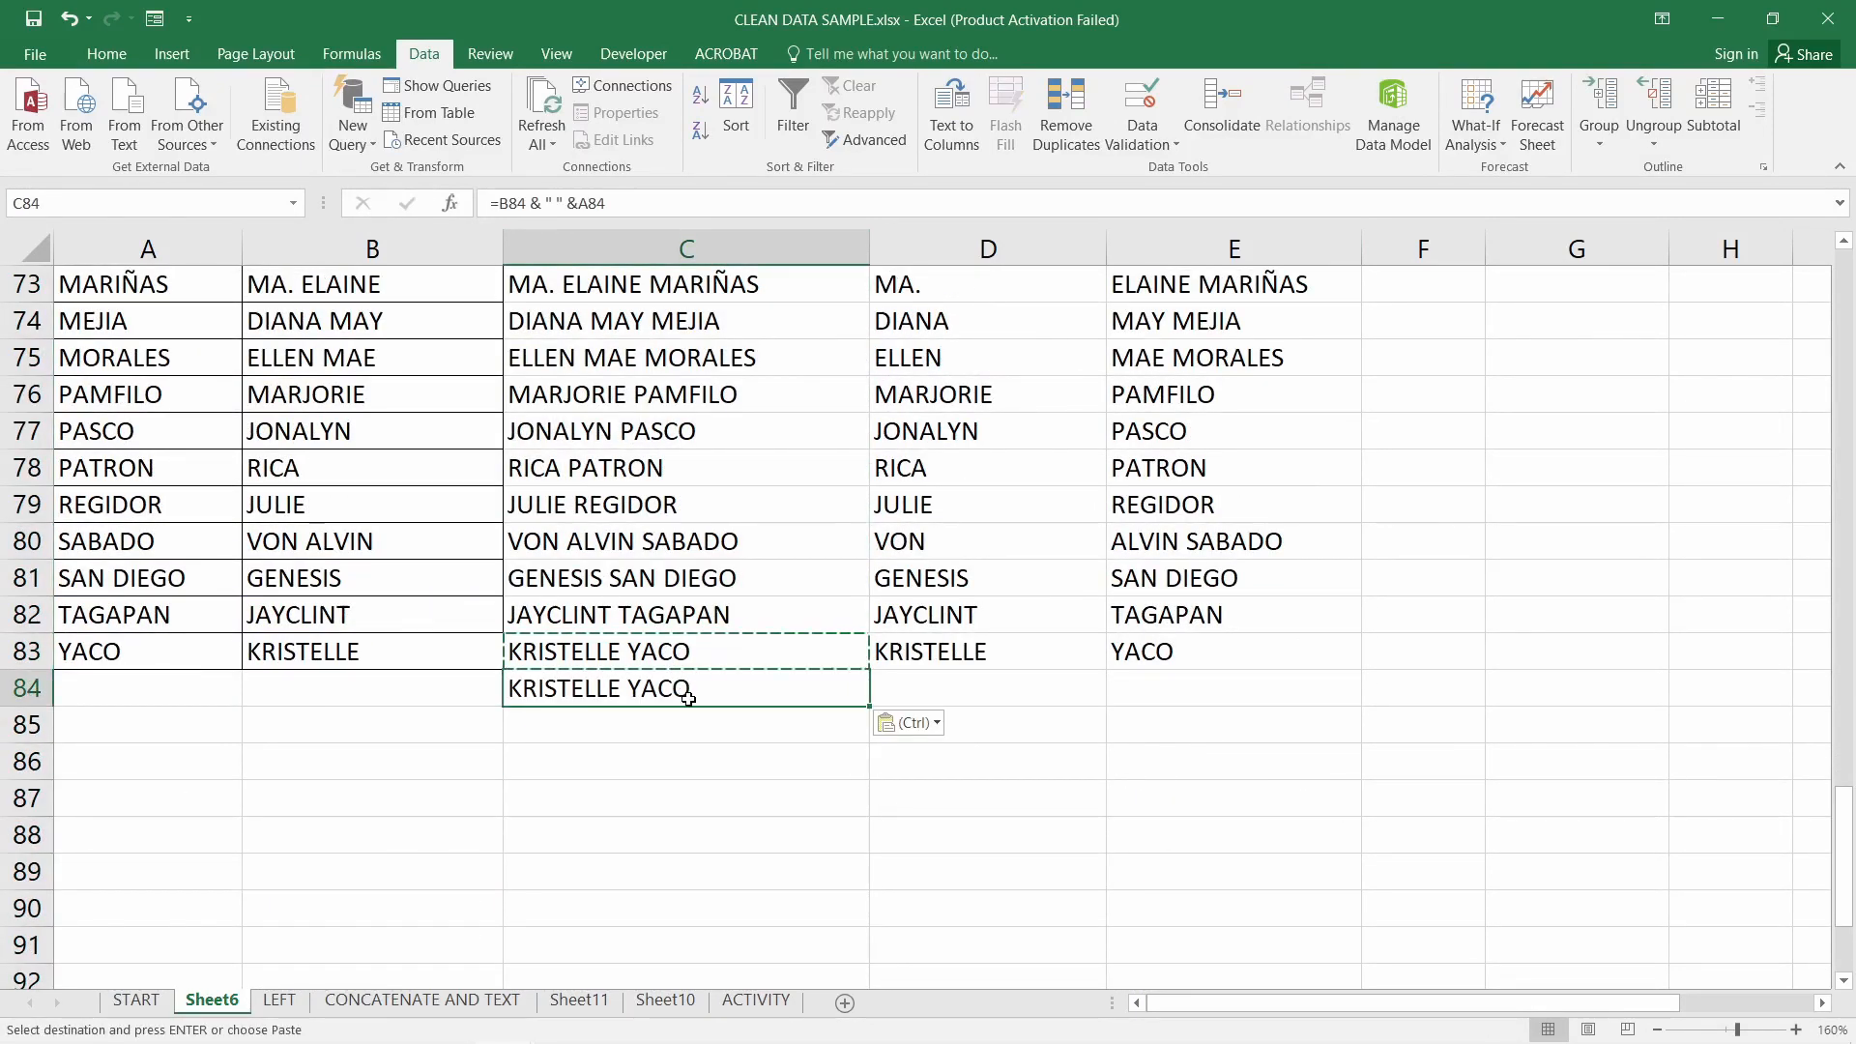
pyautogui.click(688, 250)
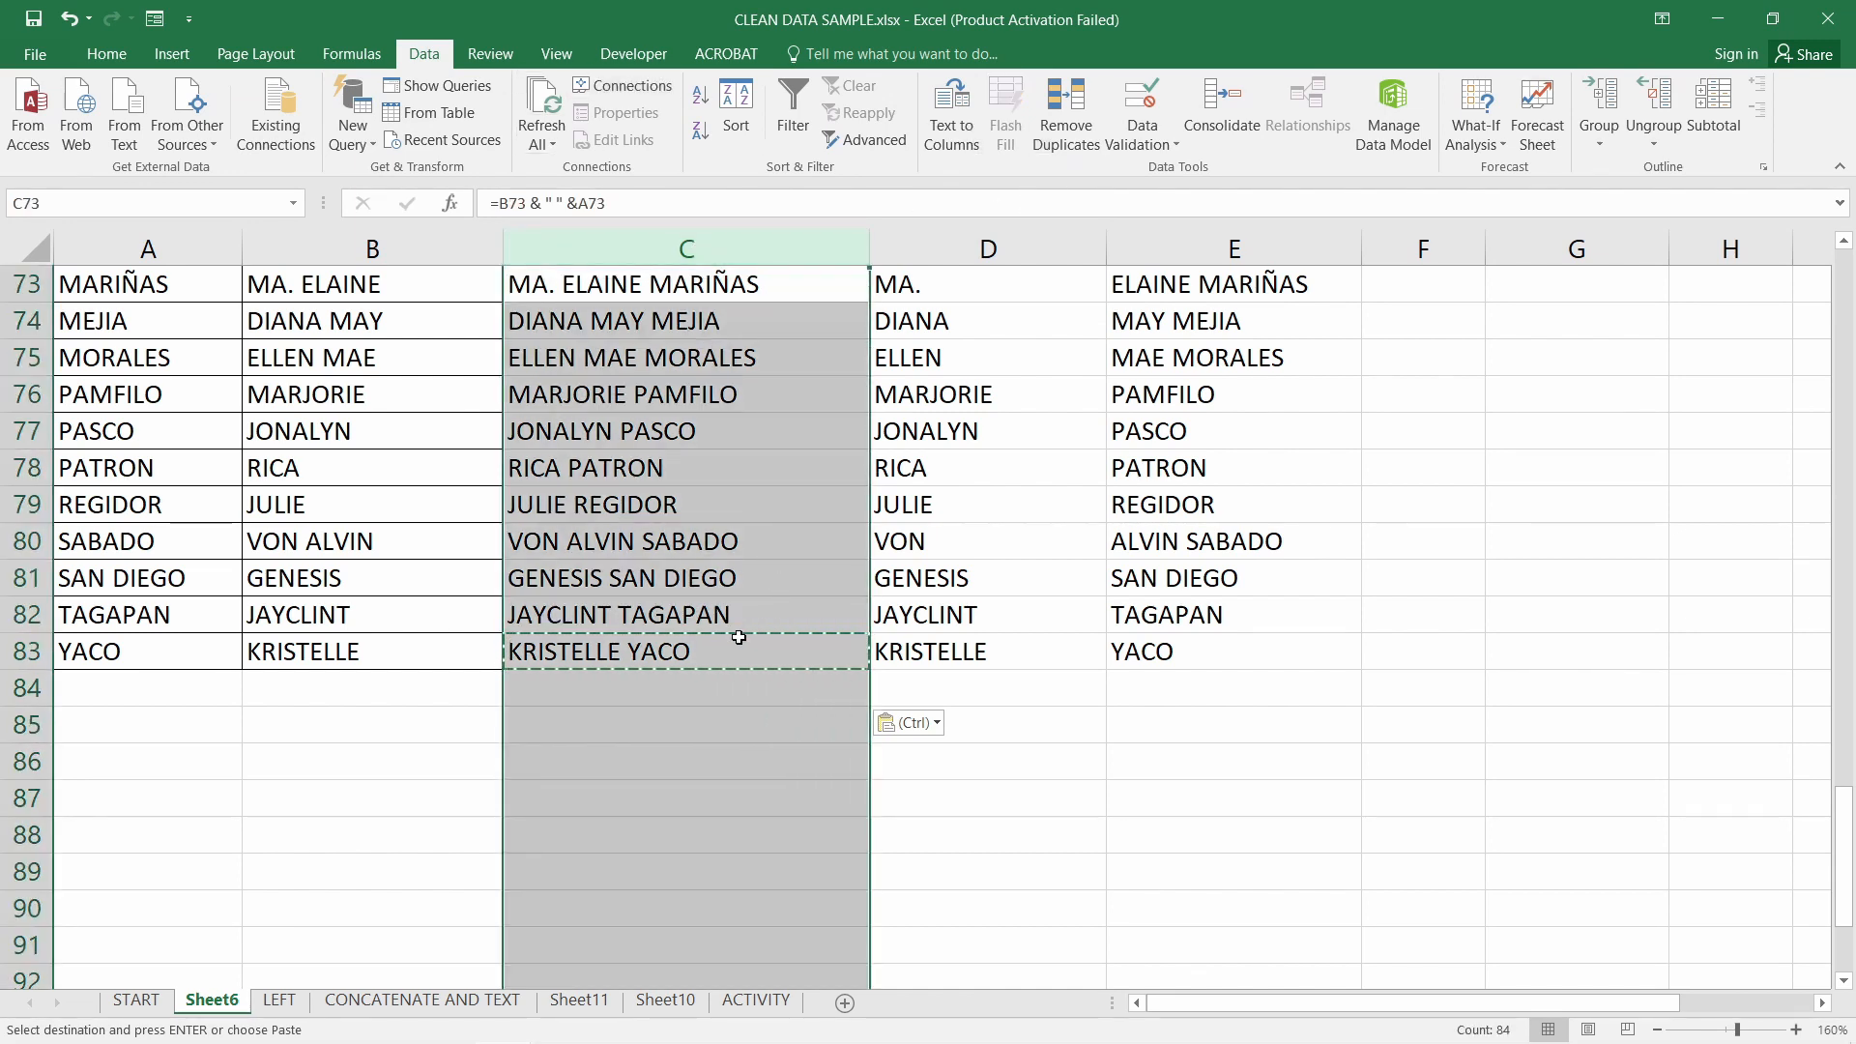
pyautogui.click(426, 691)
pyautogui.click(29, 657)
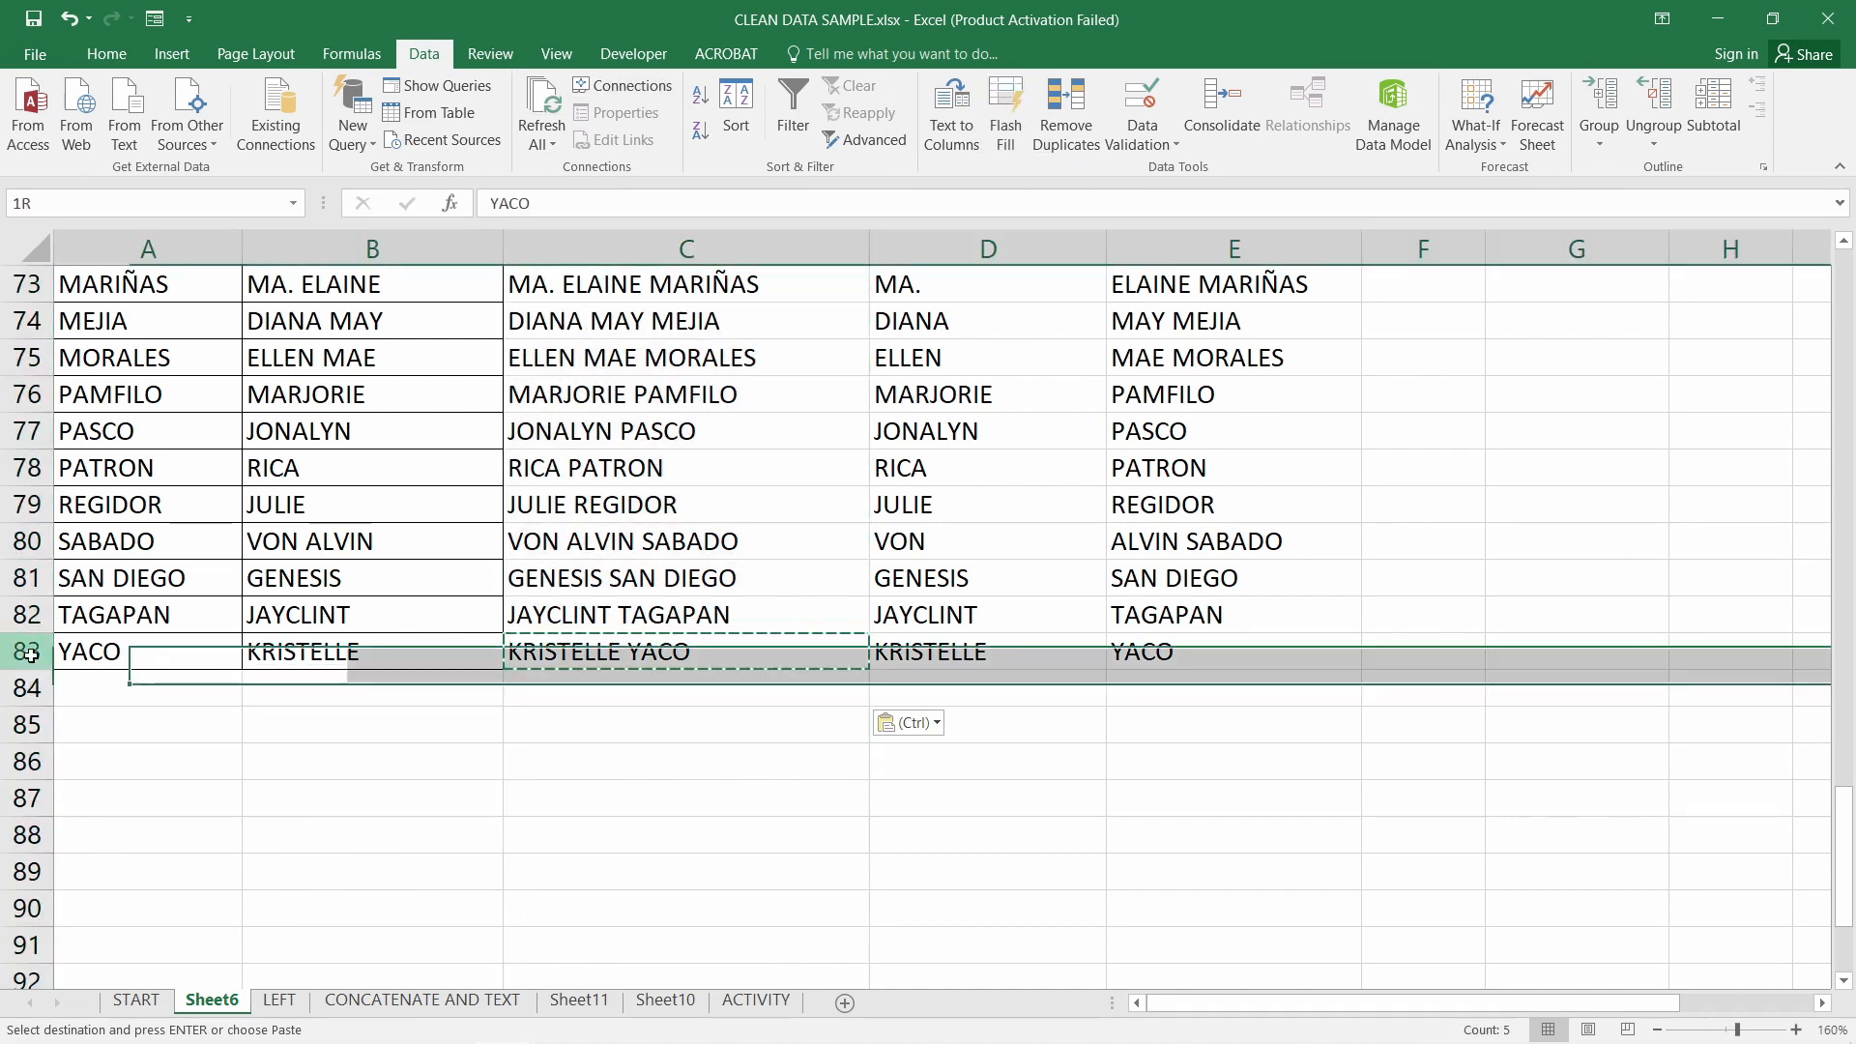
pyautogui.hotkey('ctrl', 'c')
pyautogui.click(25, 688)
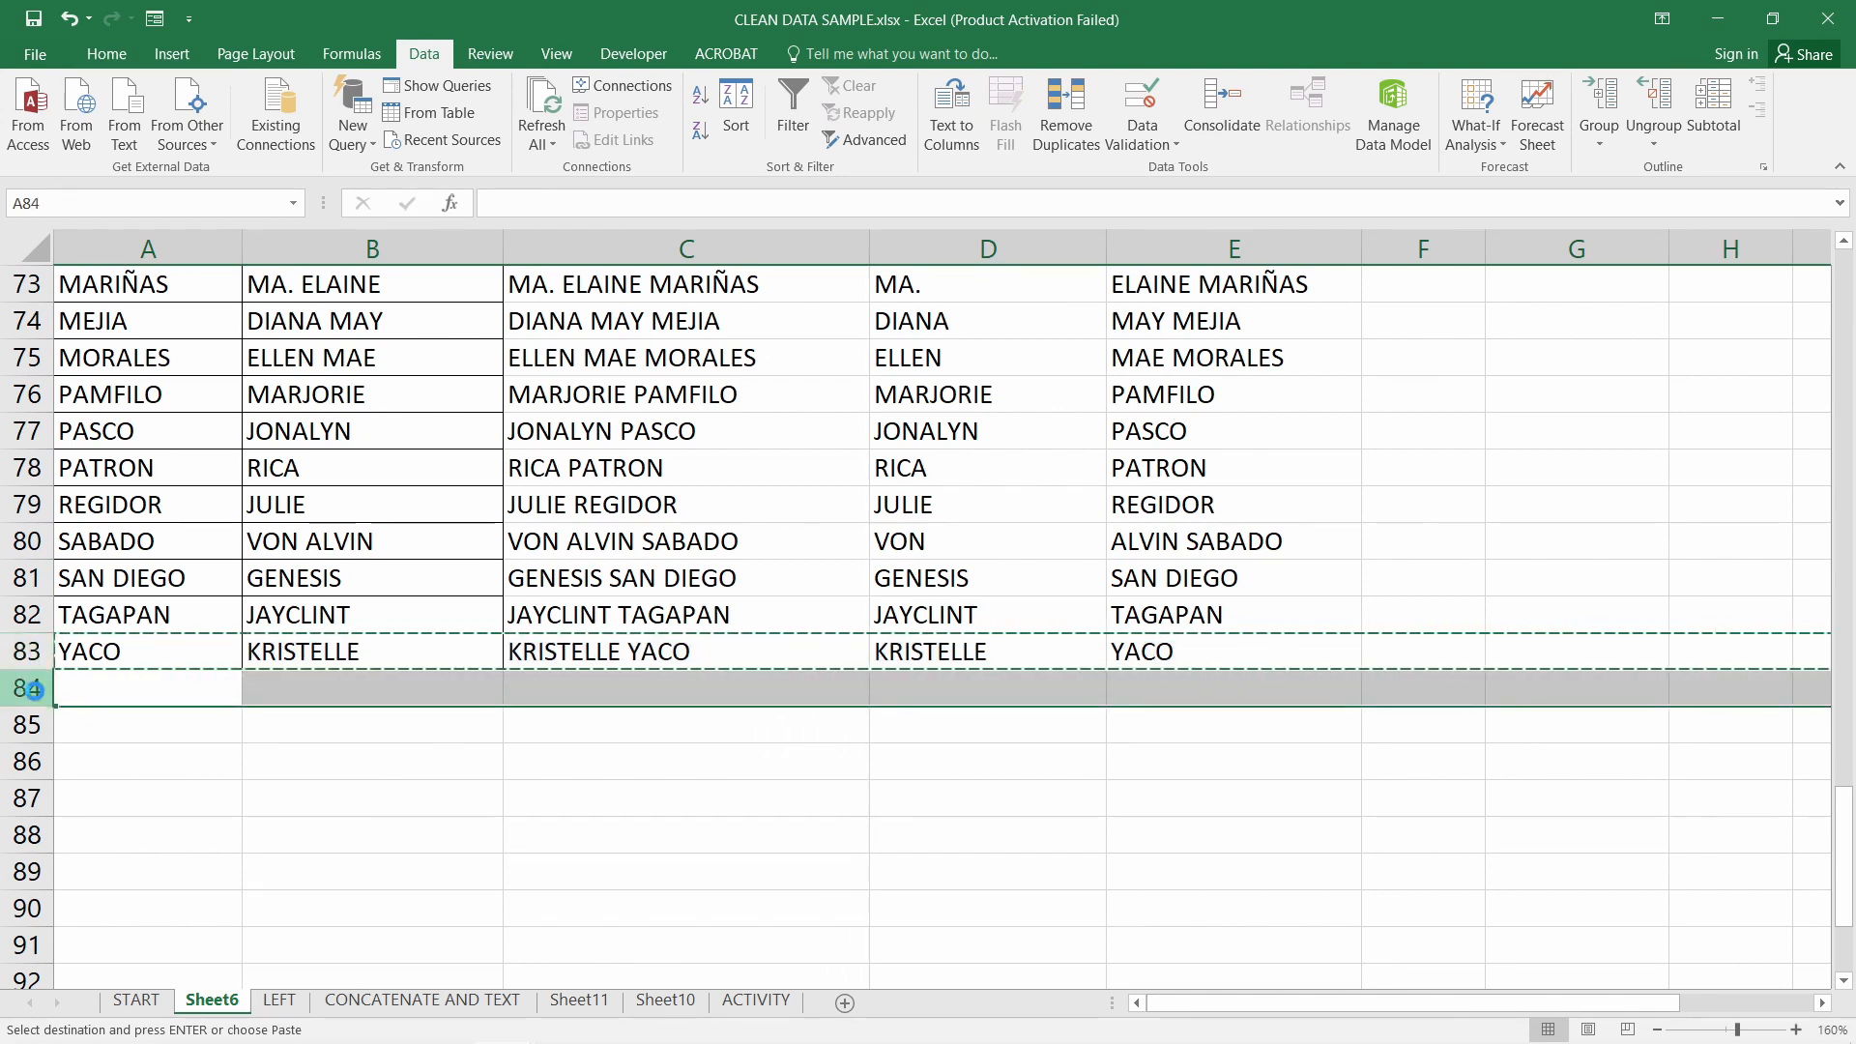
pyautogui.hotkey('ctrl', 'v')
pyautogui.click(642, 734)
pyautogui.click(705, 688)
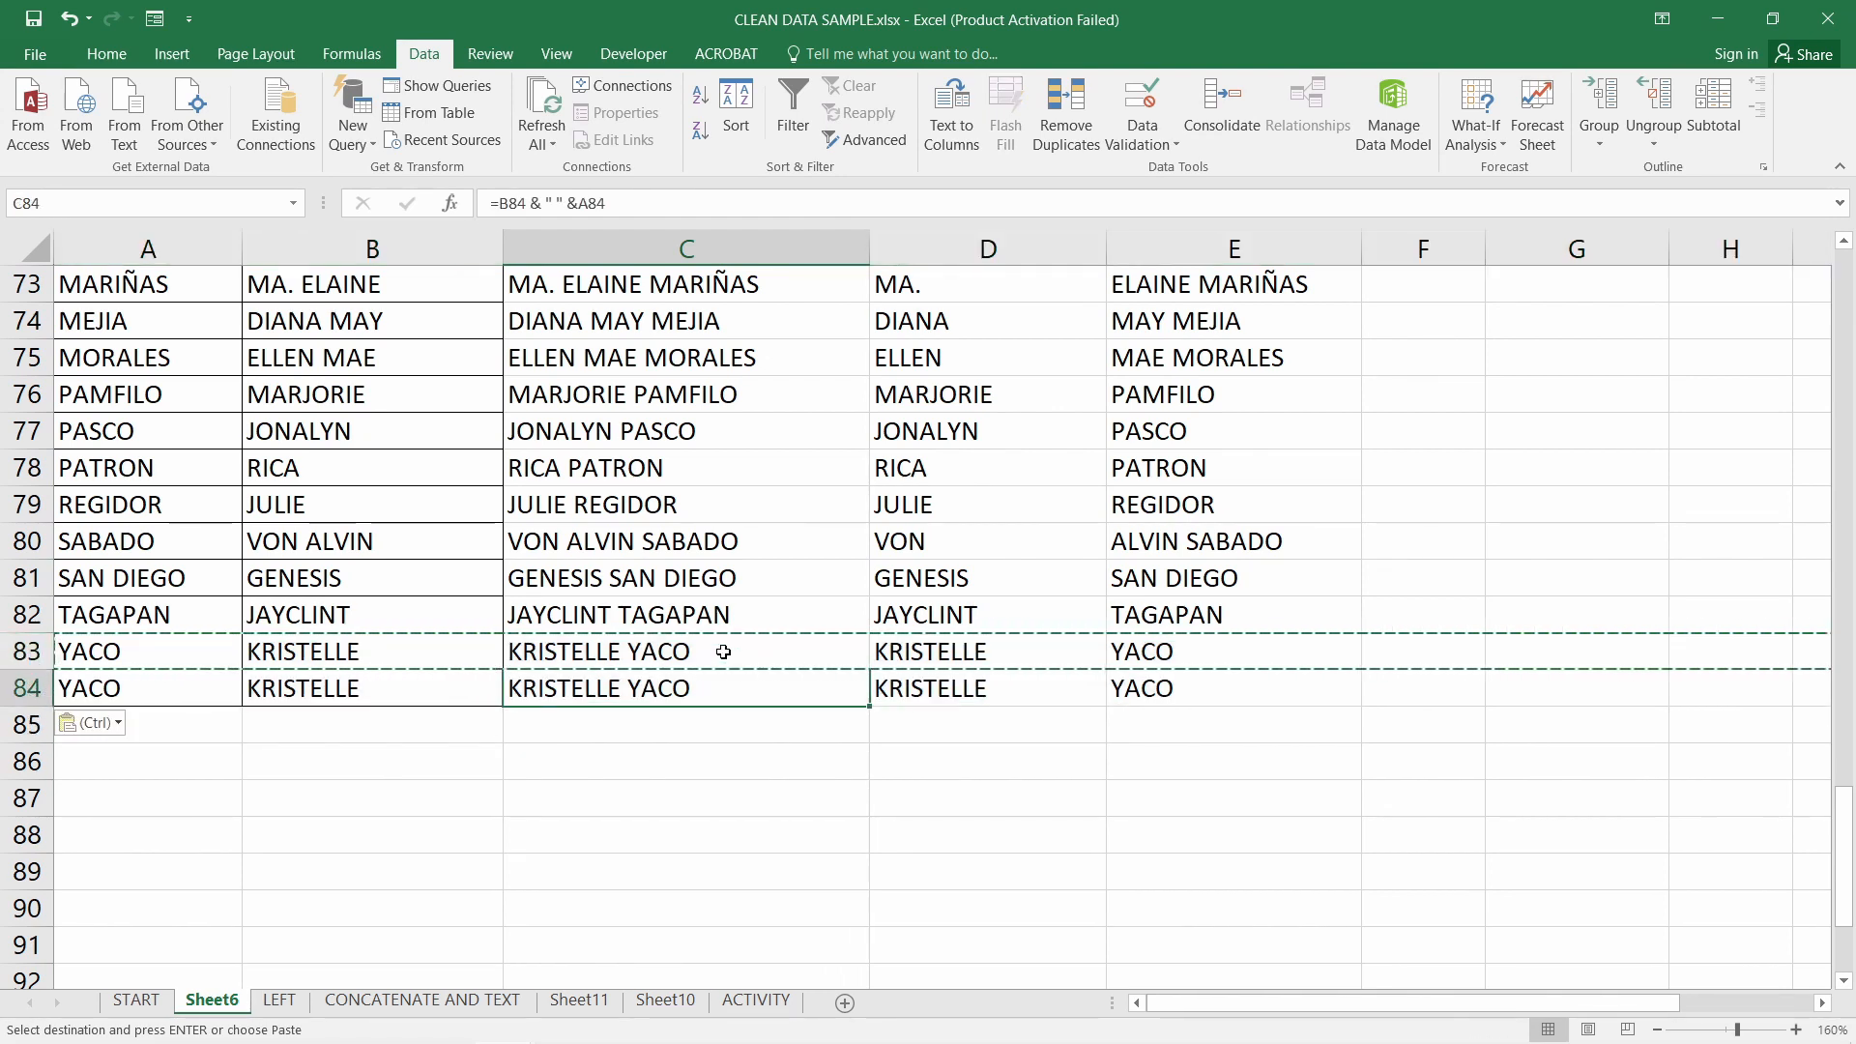
pyautogui.click(732, 658)
pyautogui.moveTo(732, 669); pyautogui.dragTo(729, 687)
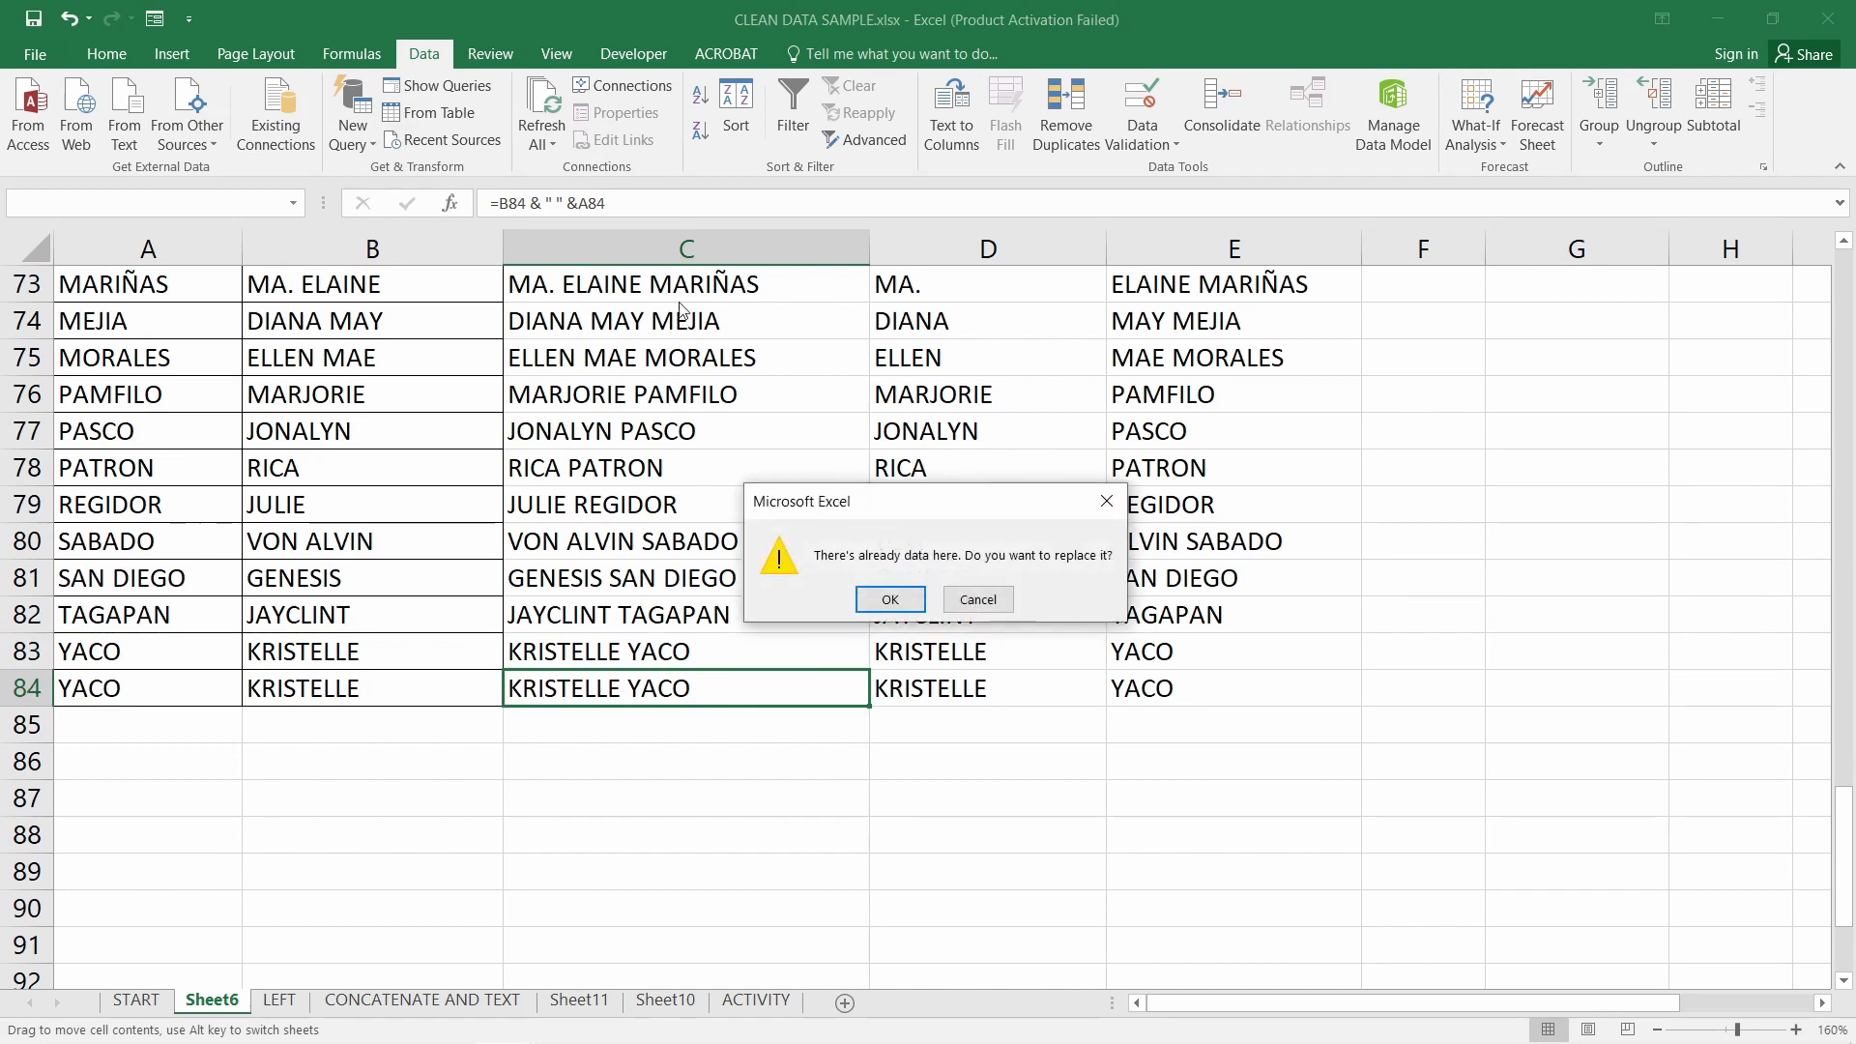
pyautogui.click(986, 603)
# Highlight duplicate values in column C in red, review the result, then undo it
pyautogui.click(650, 244)
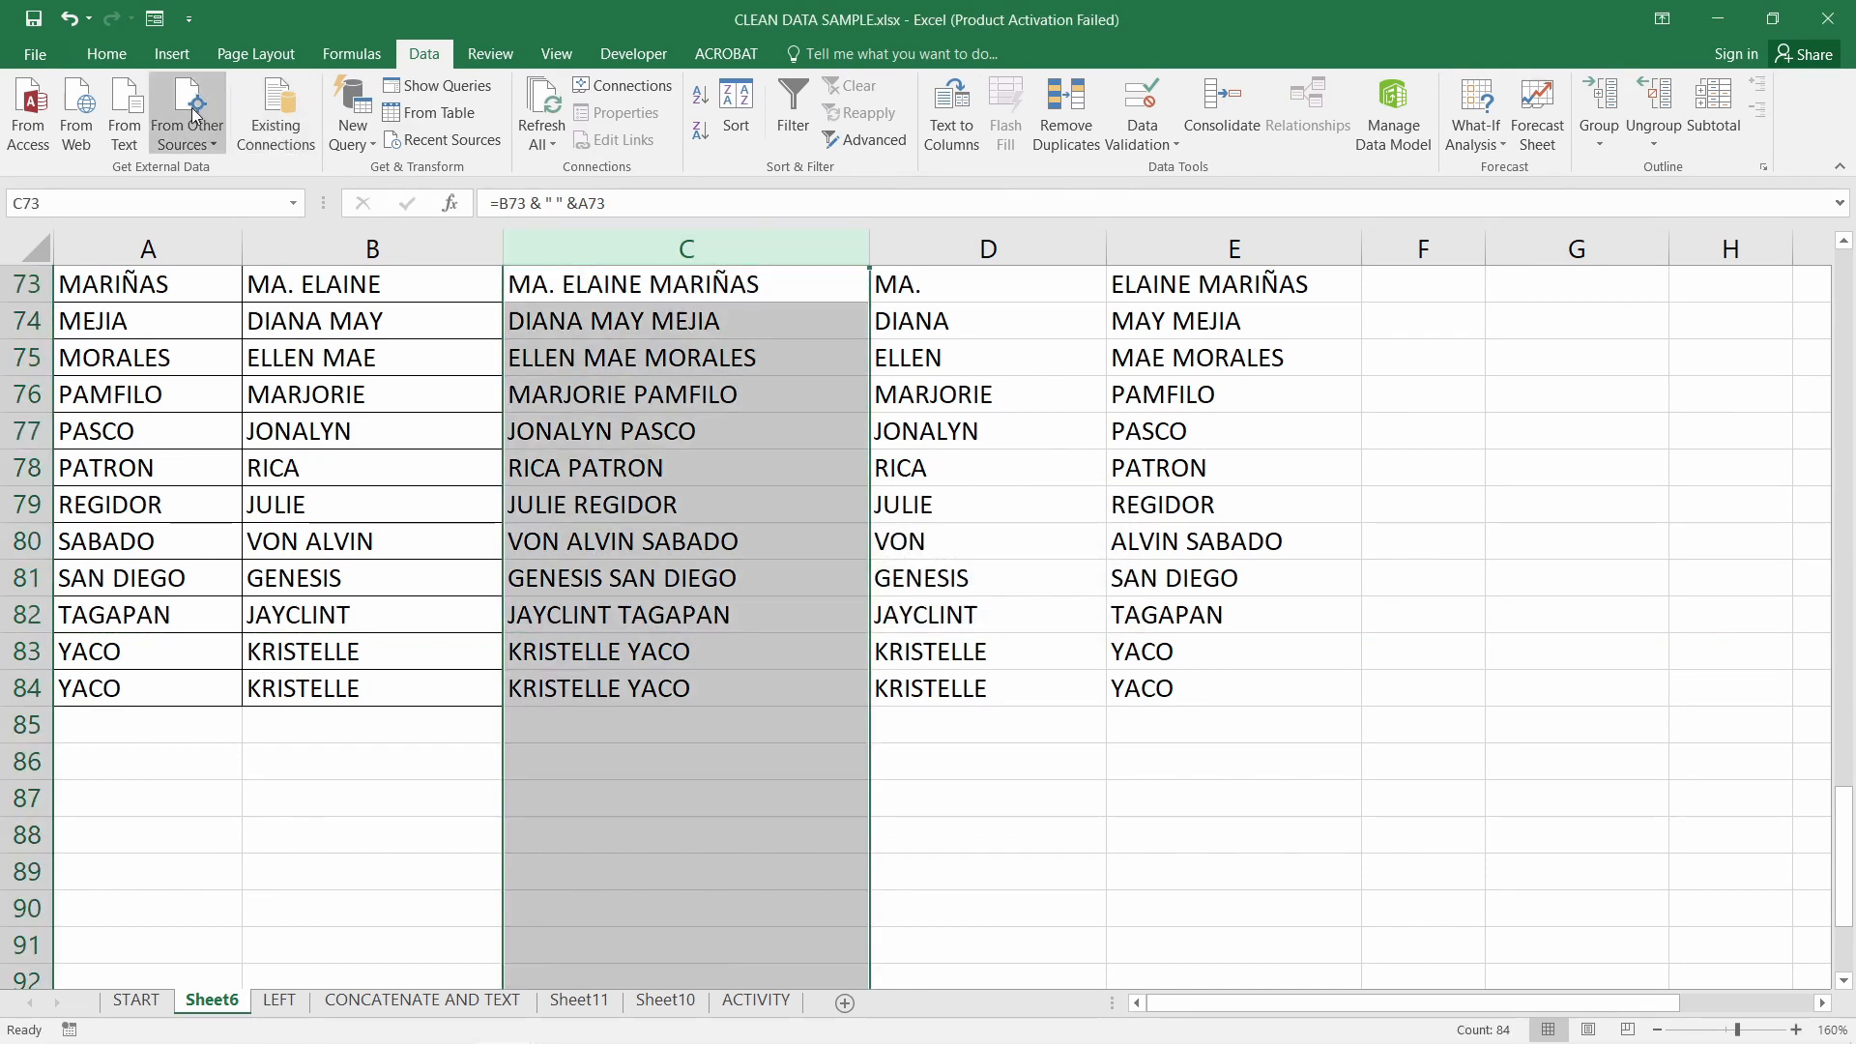
pyautogui.click(107, 53)
pyautogui.click(909, 120)
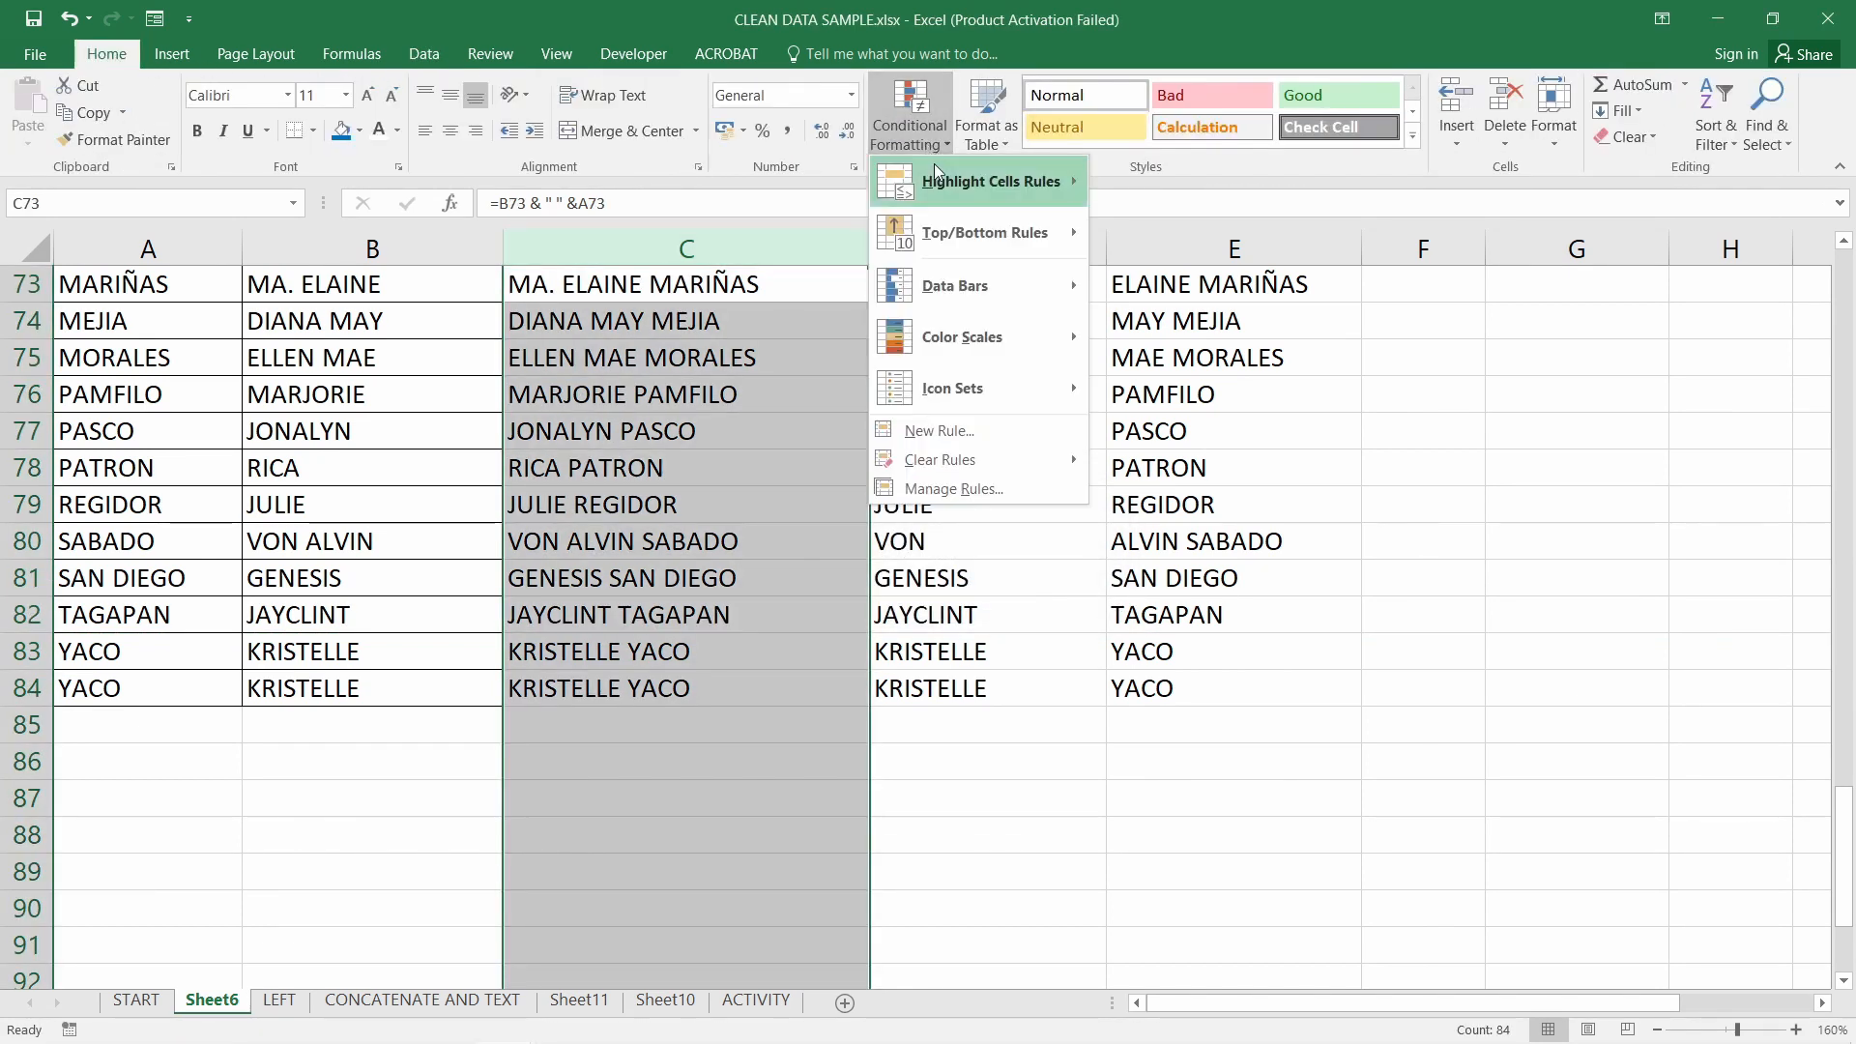
pyautogui.moveTo(986, 182)
pyautogui.click(1161, 481)
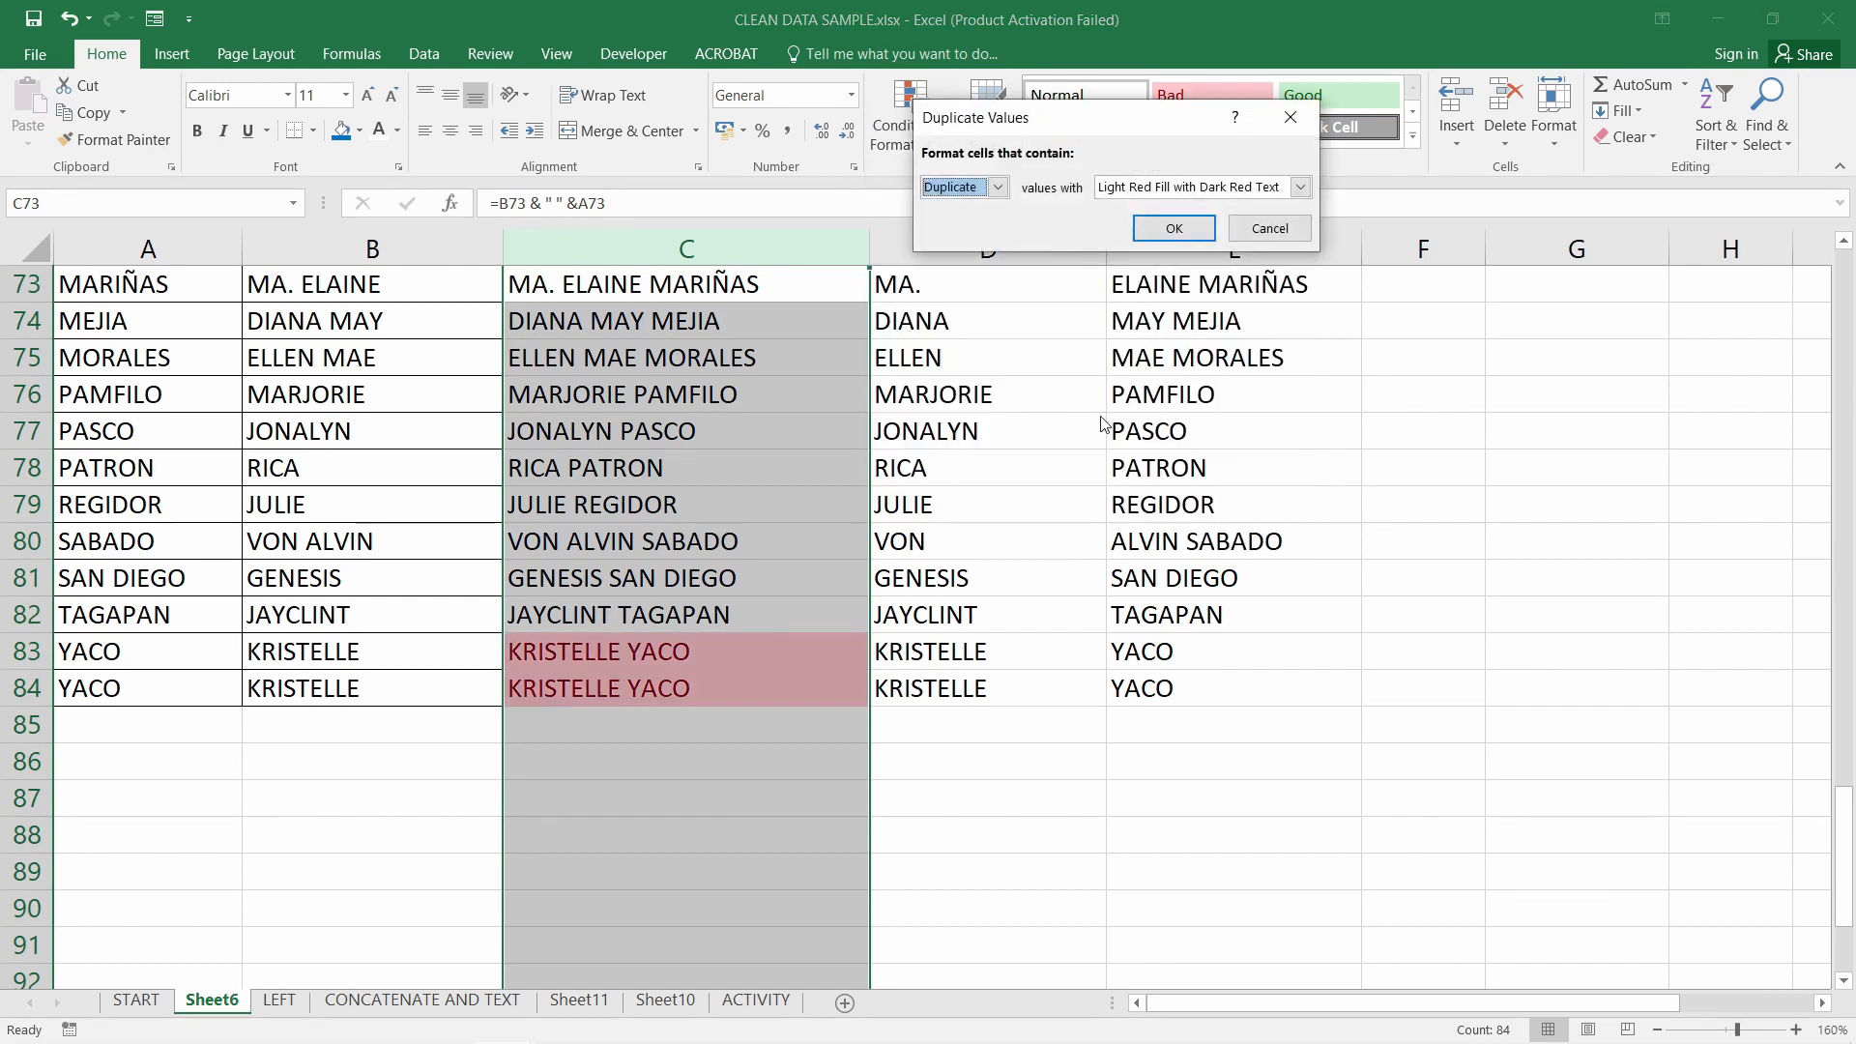
pyautogui.click(1173, 235)
pyautogui.click(768, 740)
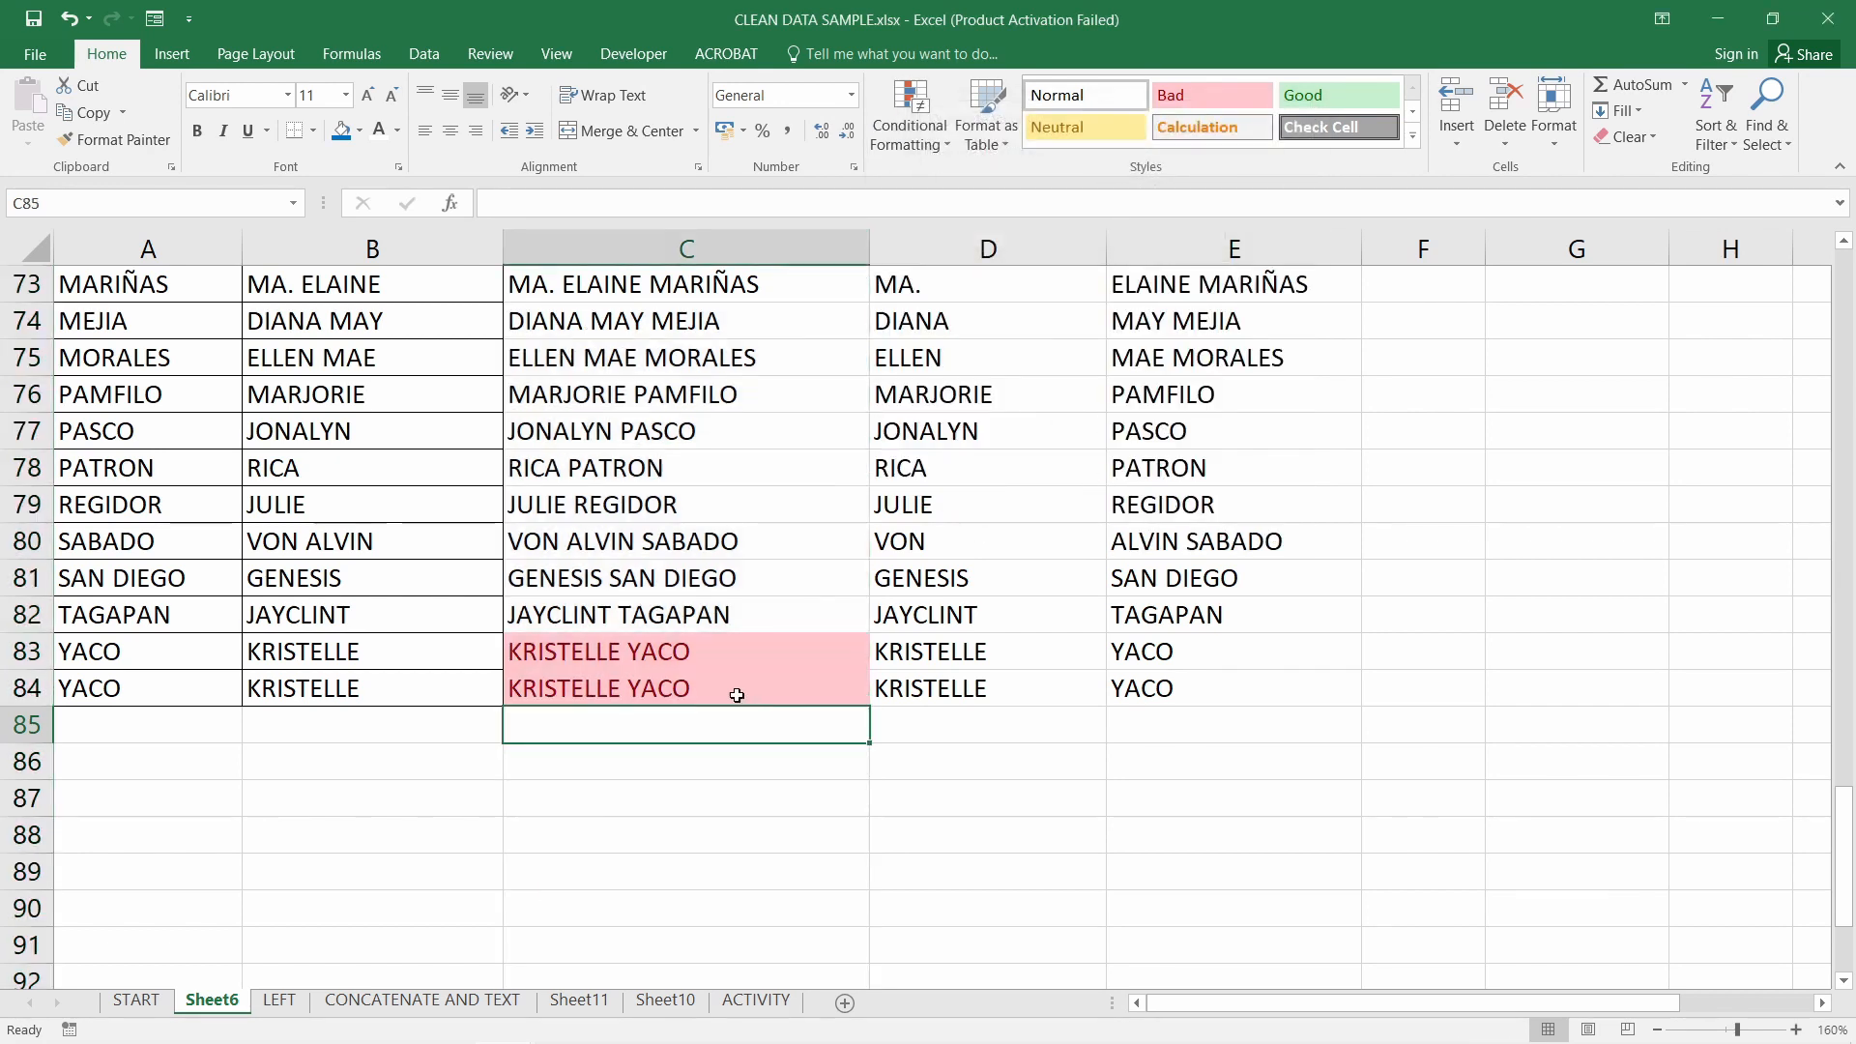
pyautogui.hotkey('ctrl', 'z')
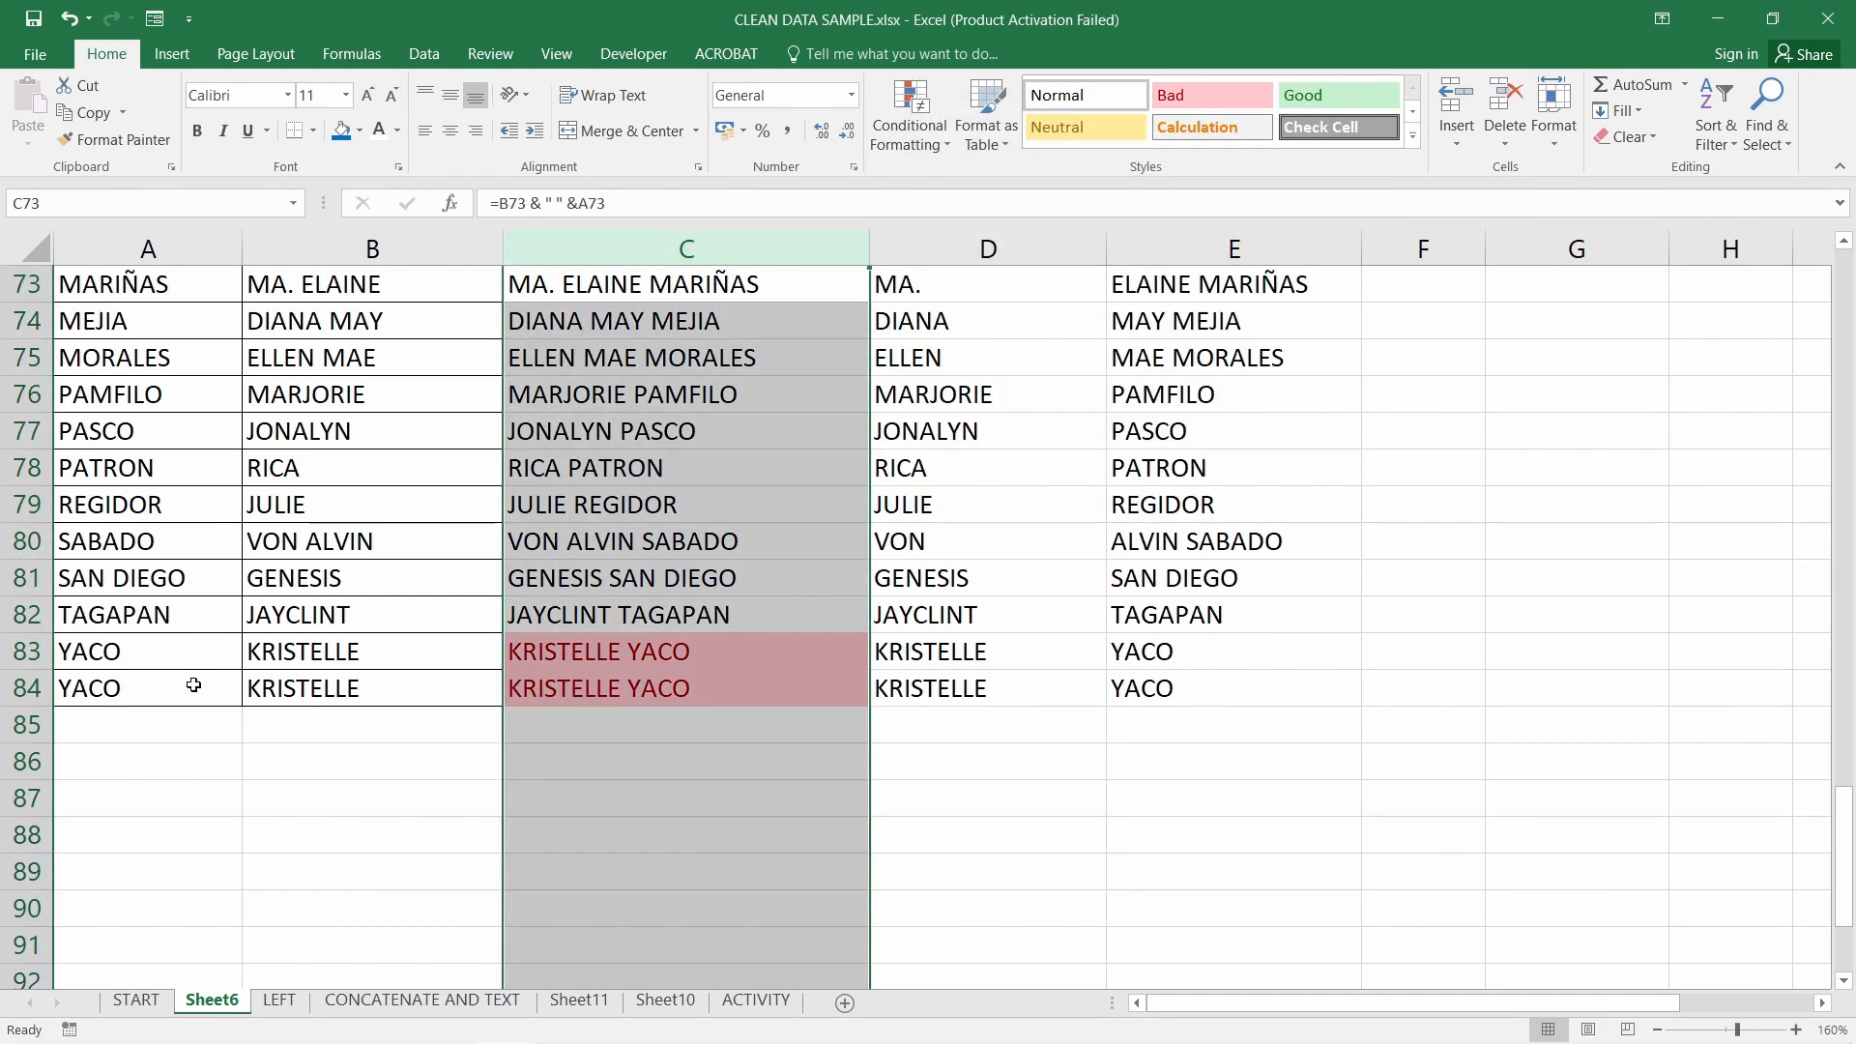
# Check the formula in C84, then return to the Removing Duplicate Rows slide in PowerPoint
pyautogui.click(777, 719)
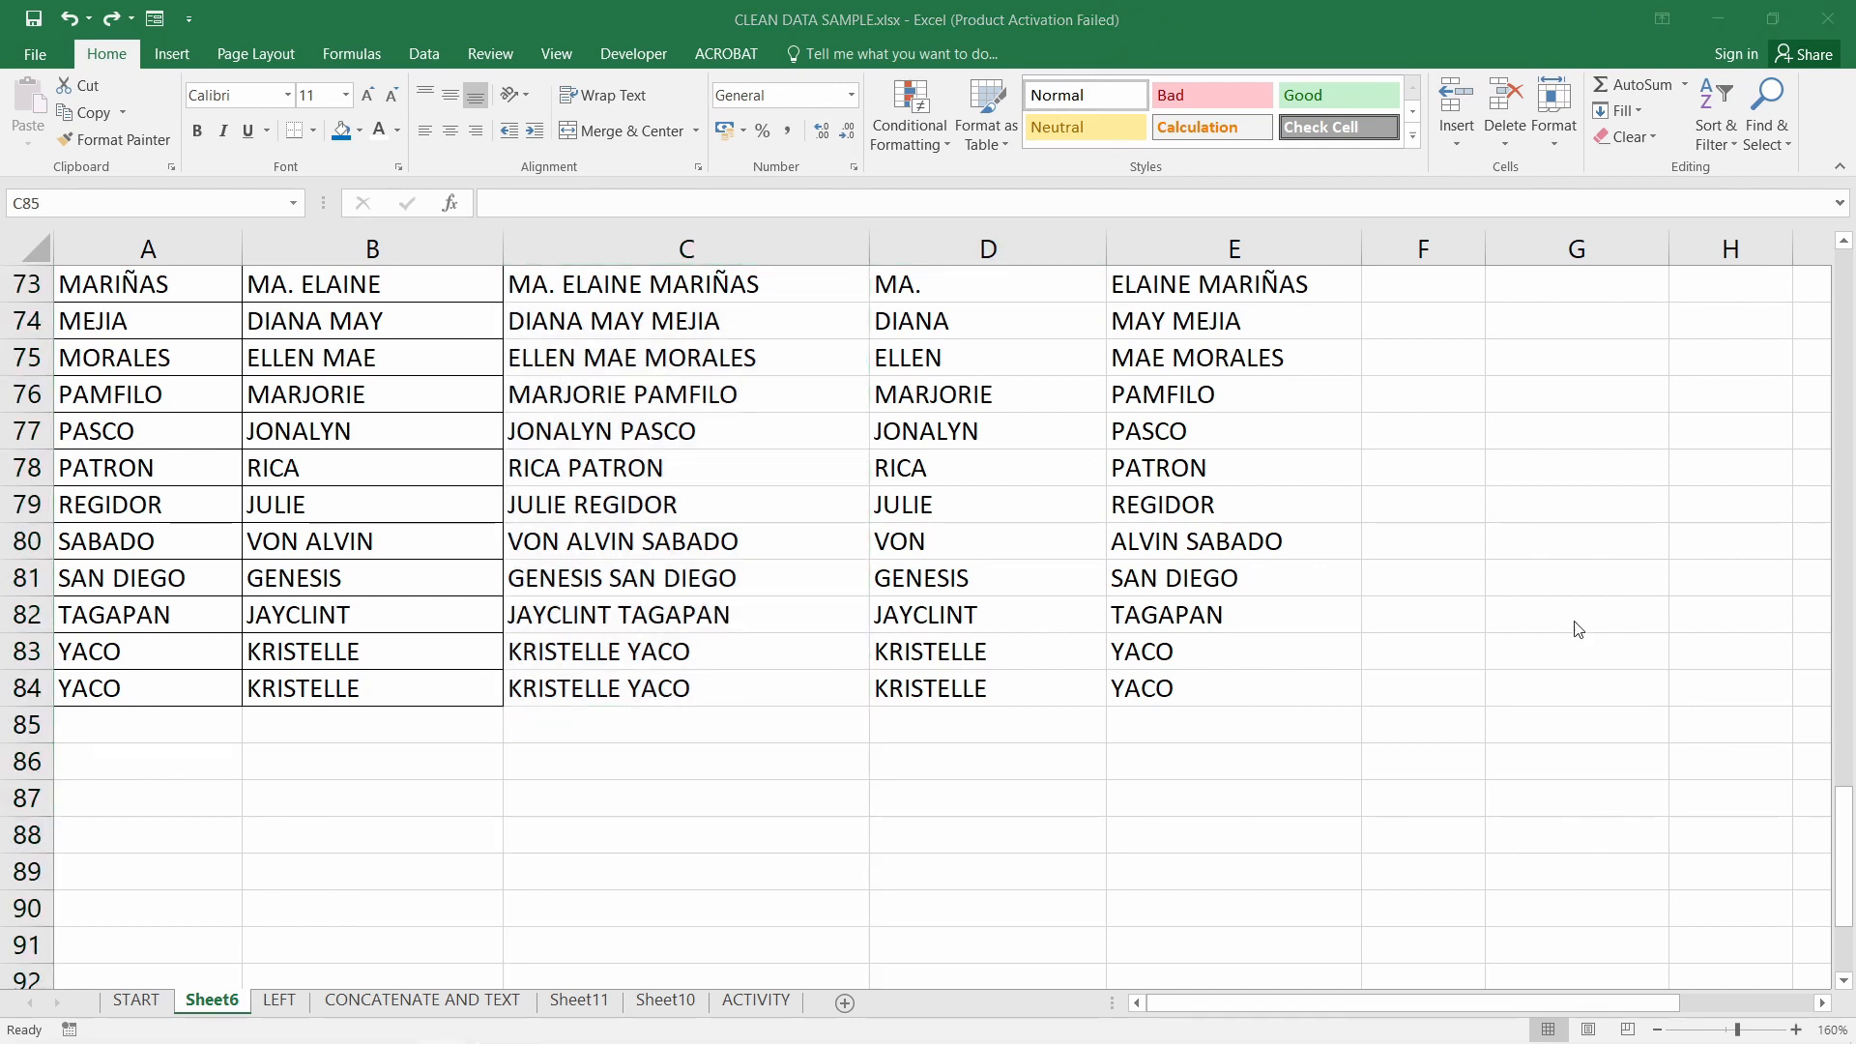
pyautogui.click(633, 690)
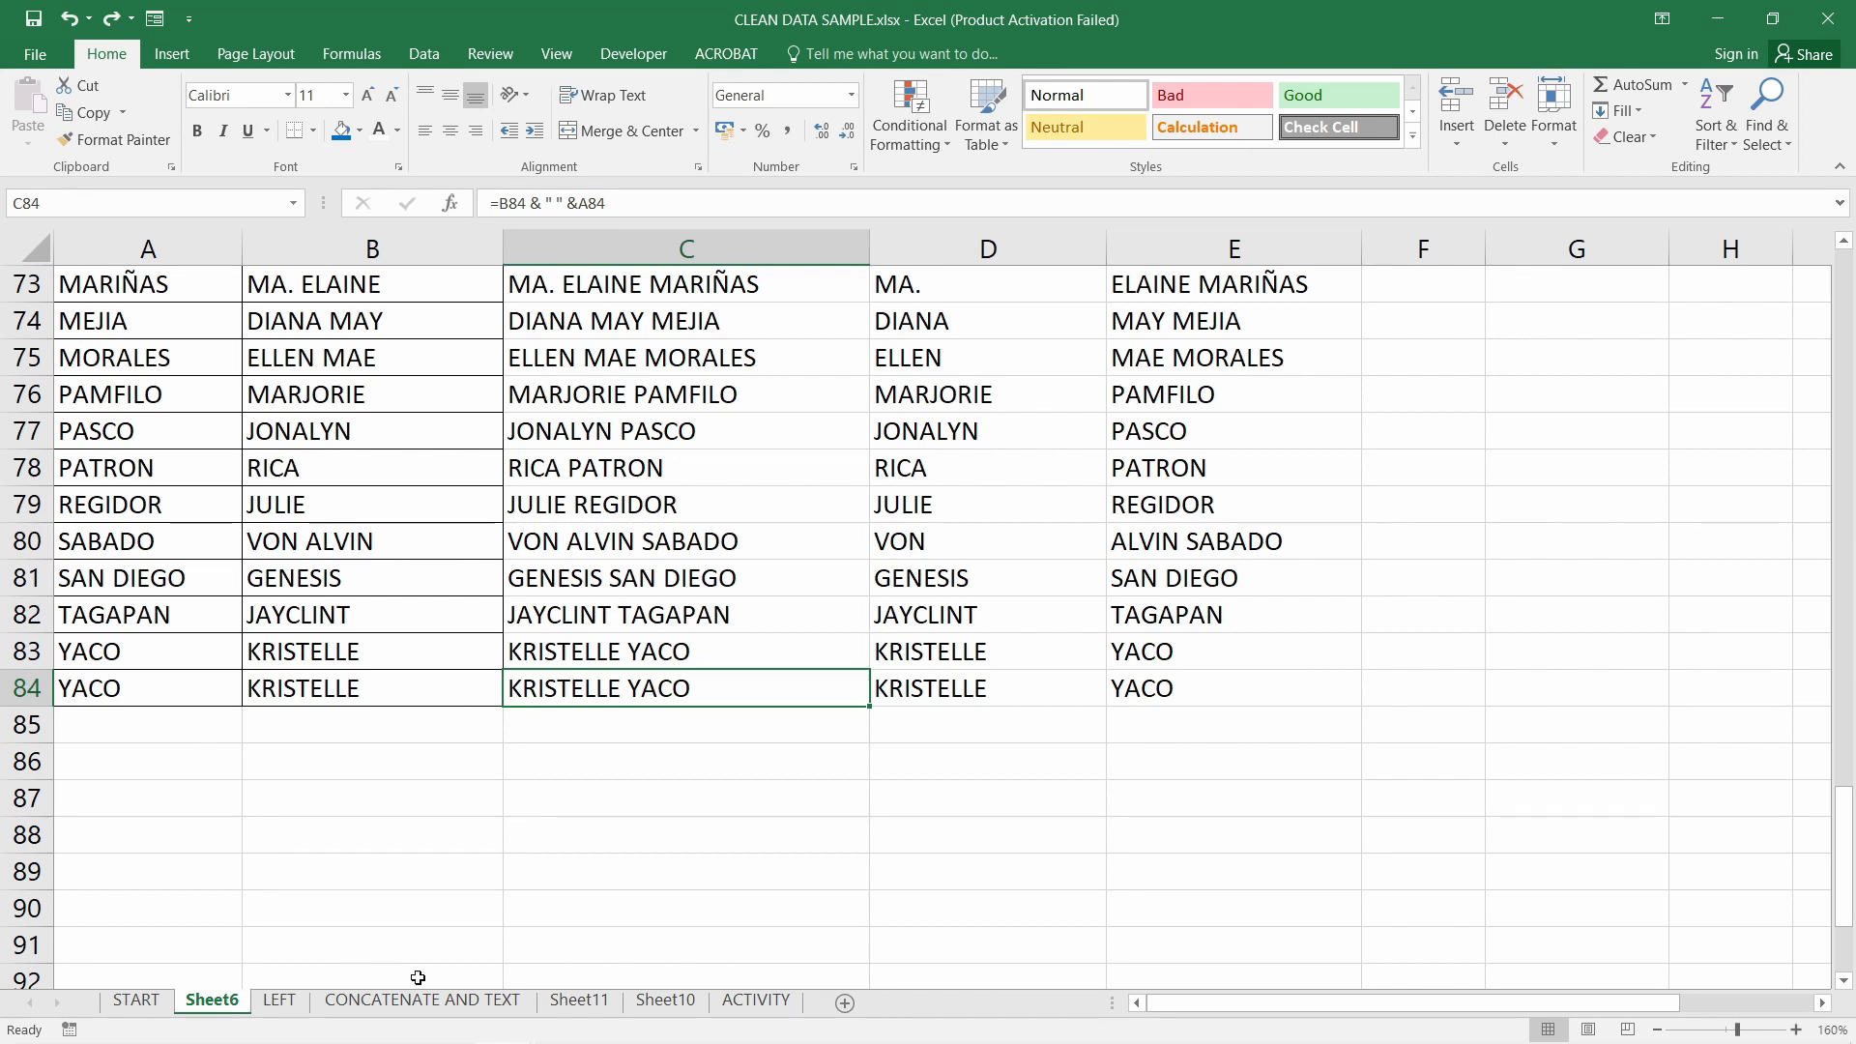
pyautogui.moveTo(548, 1023)
pyautogui.click(629, 1023)
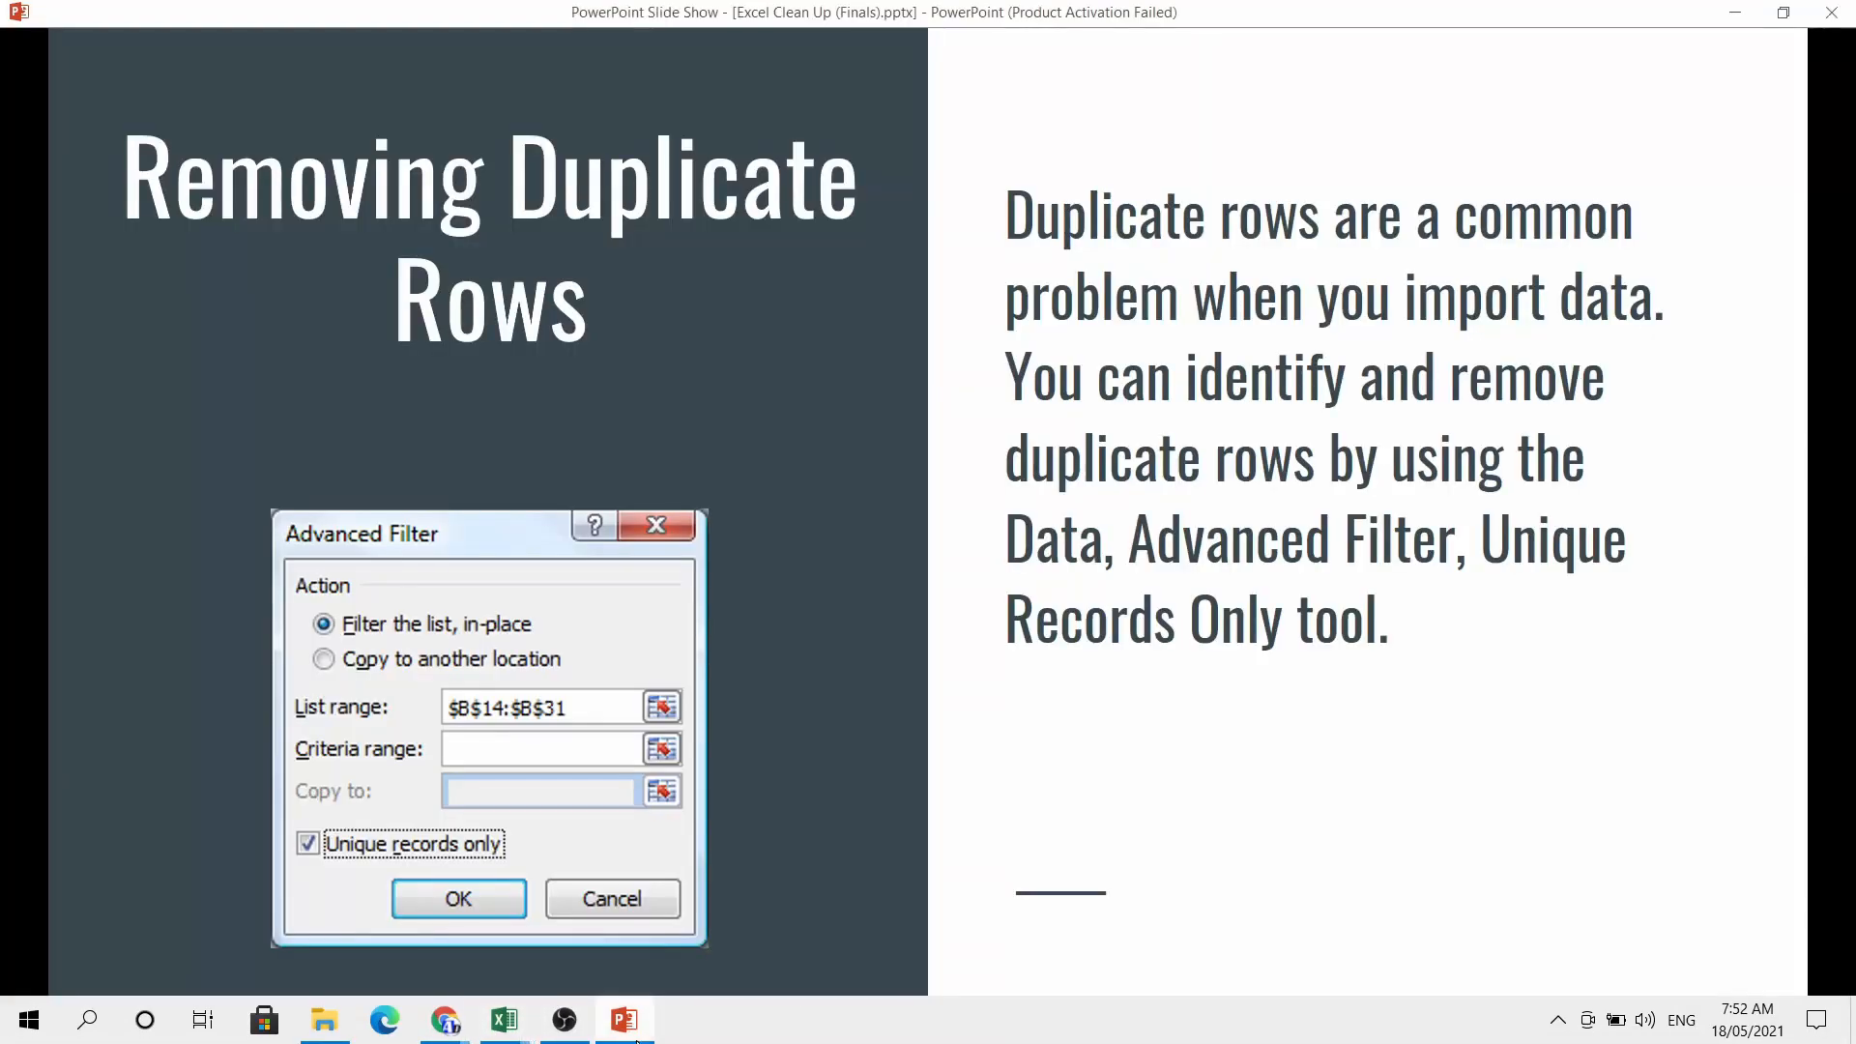
# Advance to the Find and Replace Text slide, then bring back the CLEAN DATA SAMPLE workbook
pyautogui.click(847, 643)
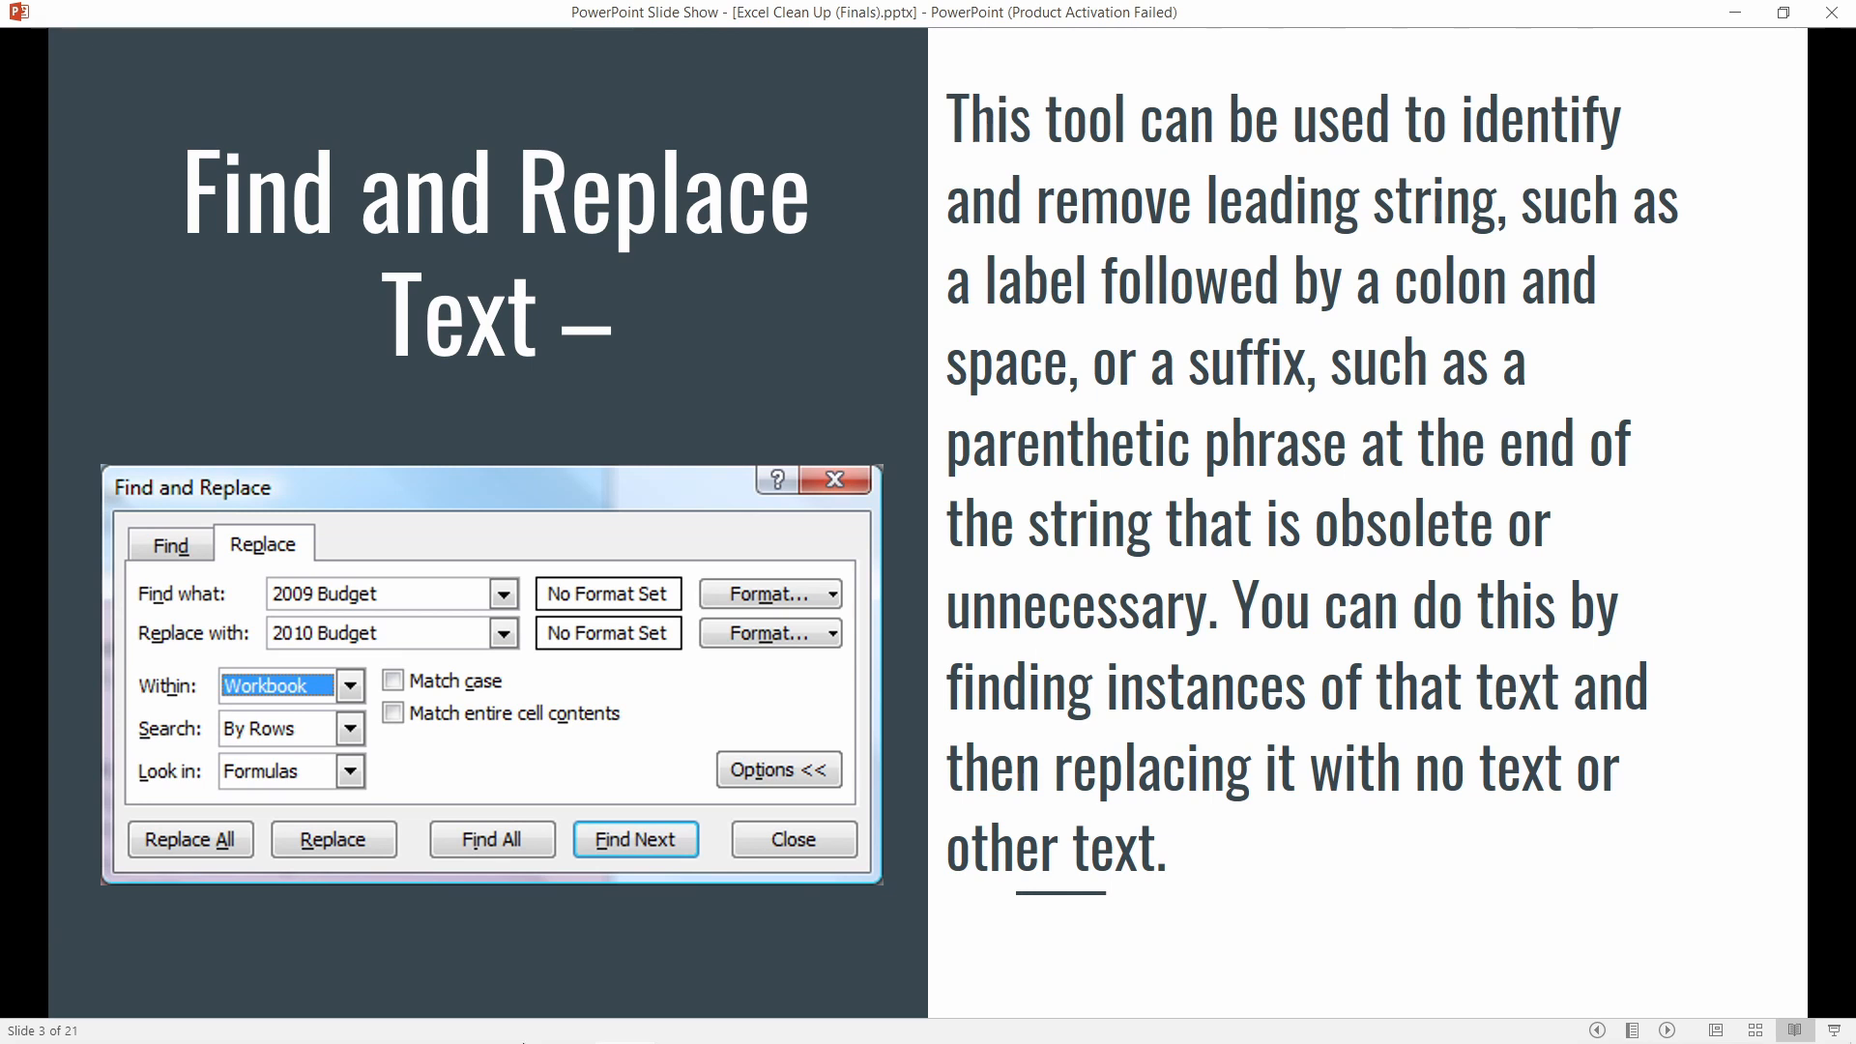
pyautogui.moveTo(503, 1020)
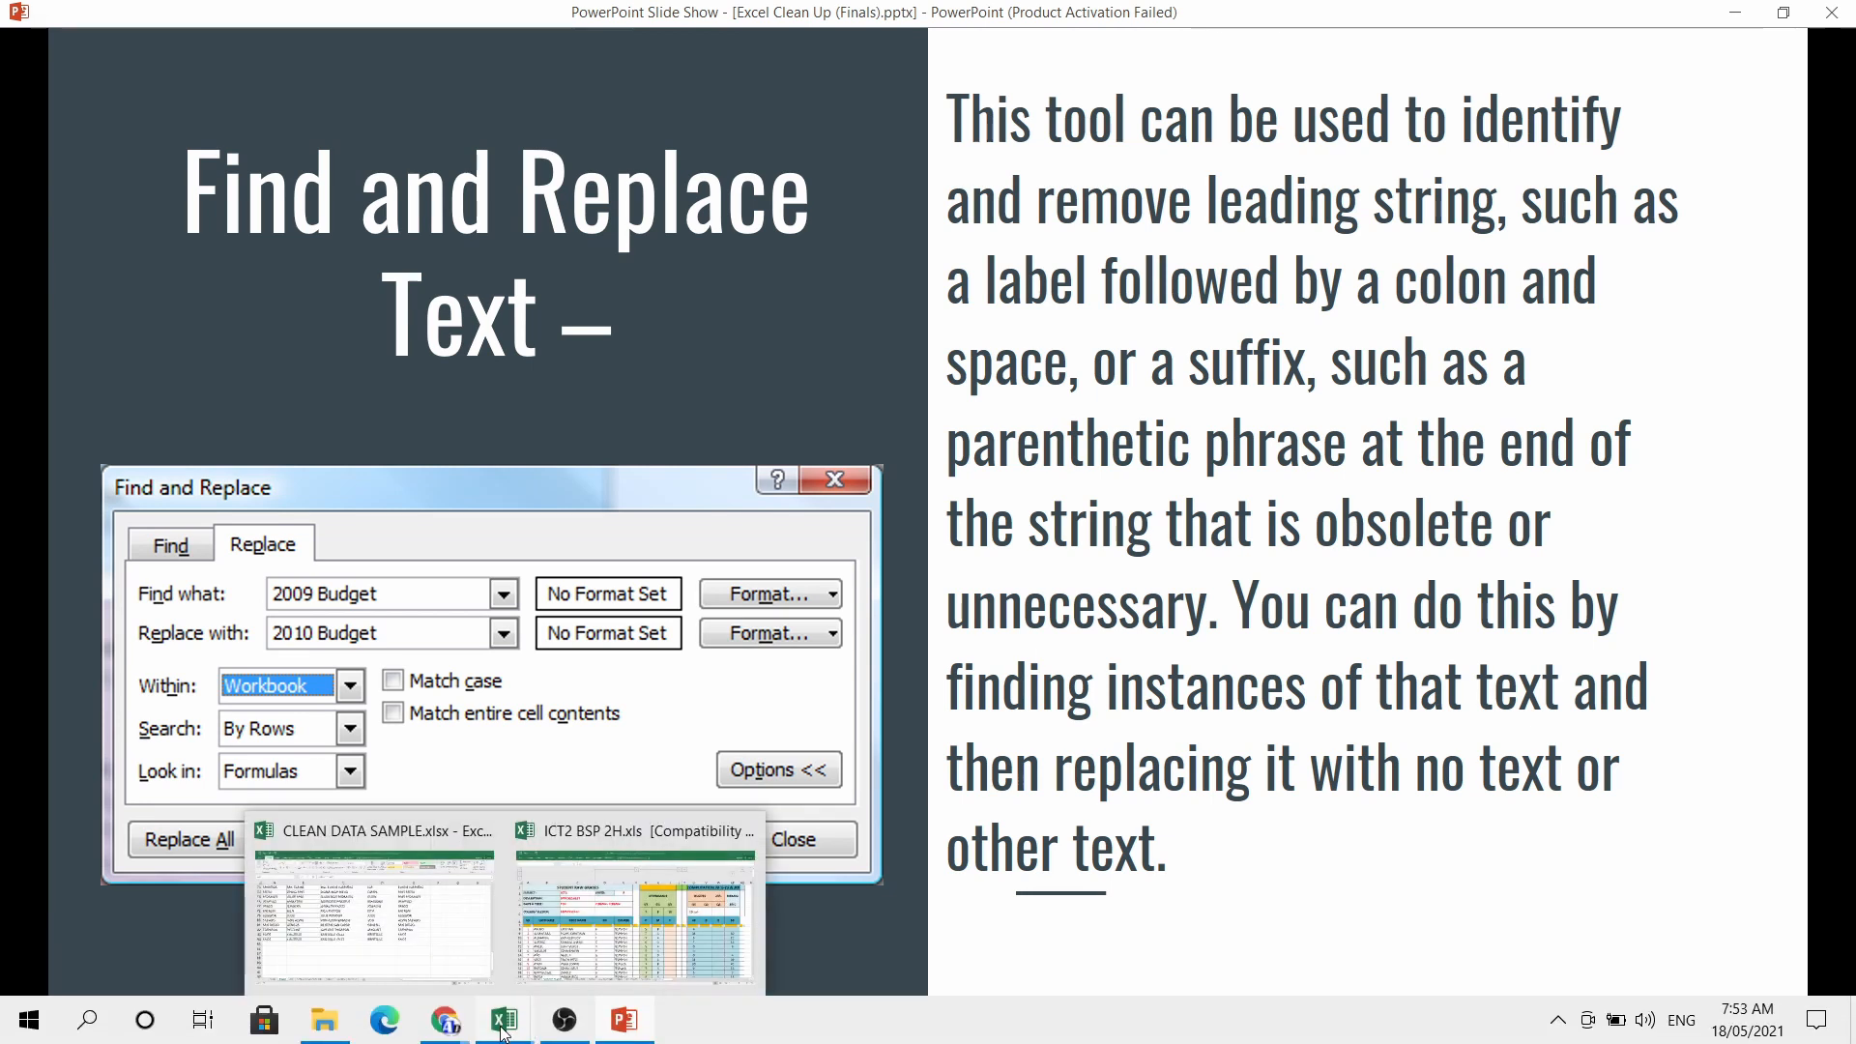
pyautogui.click(451, 850)
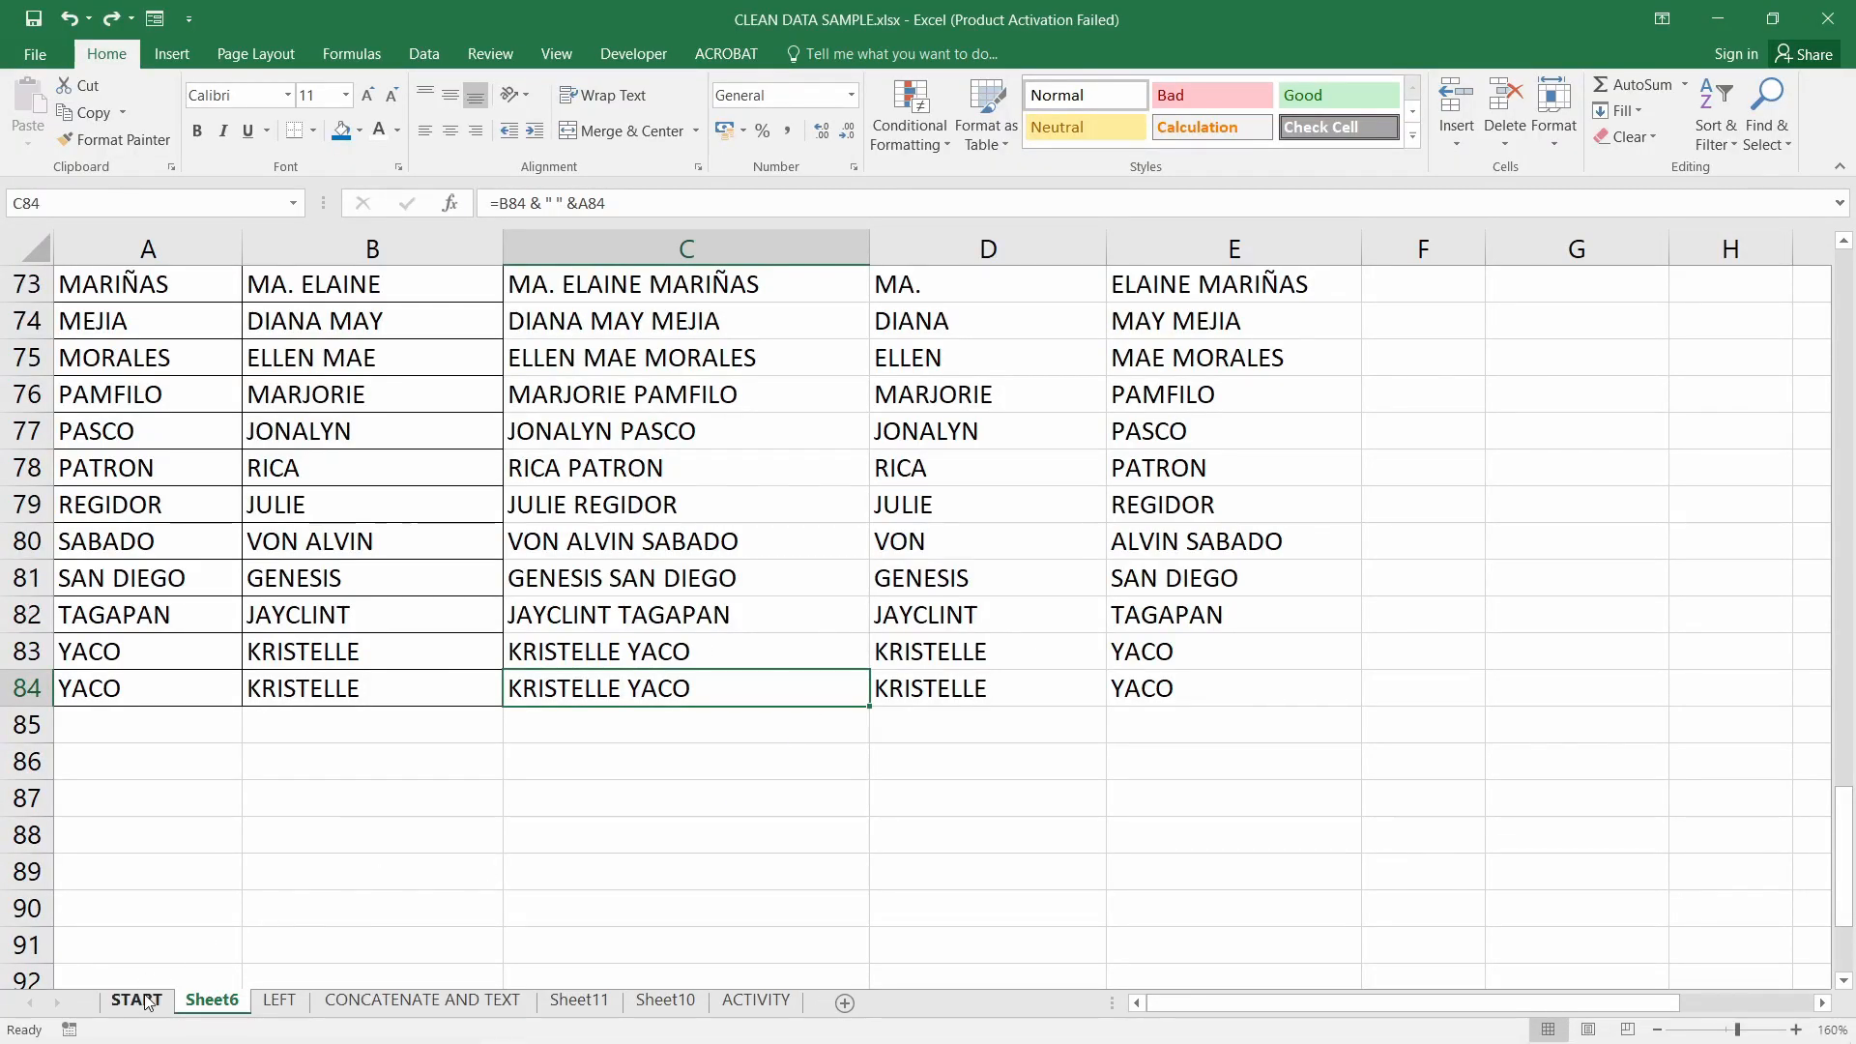
# On the START sheet, select the seven IDs in C3:C9 under FIND AND REPLACE
pyautogui.click(136, 1000)
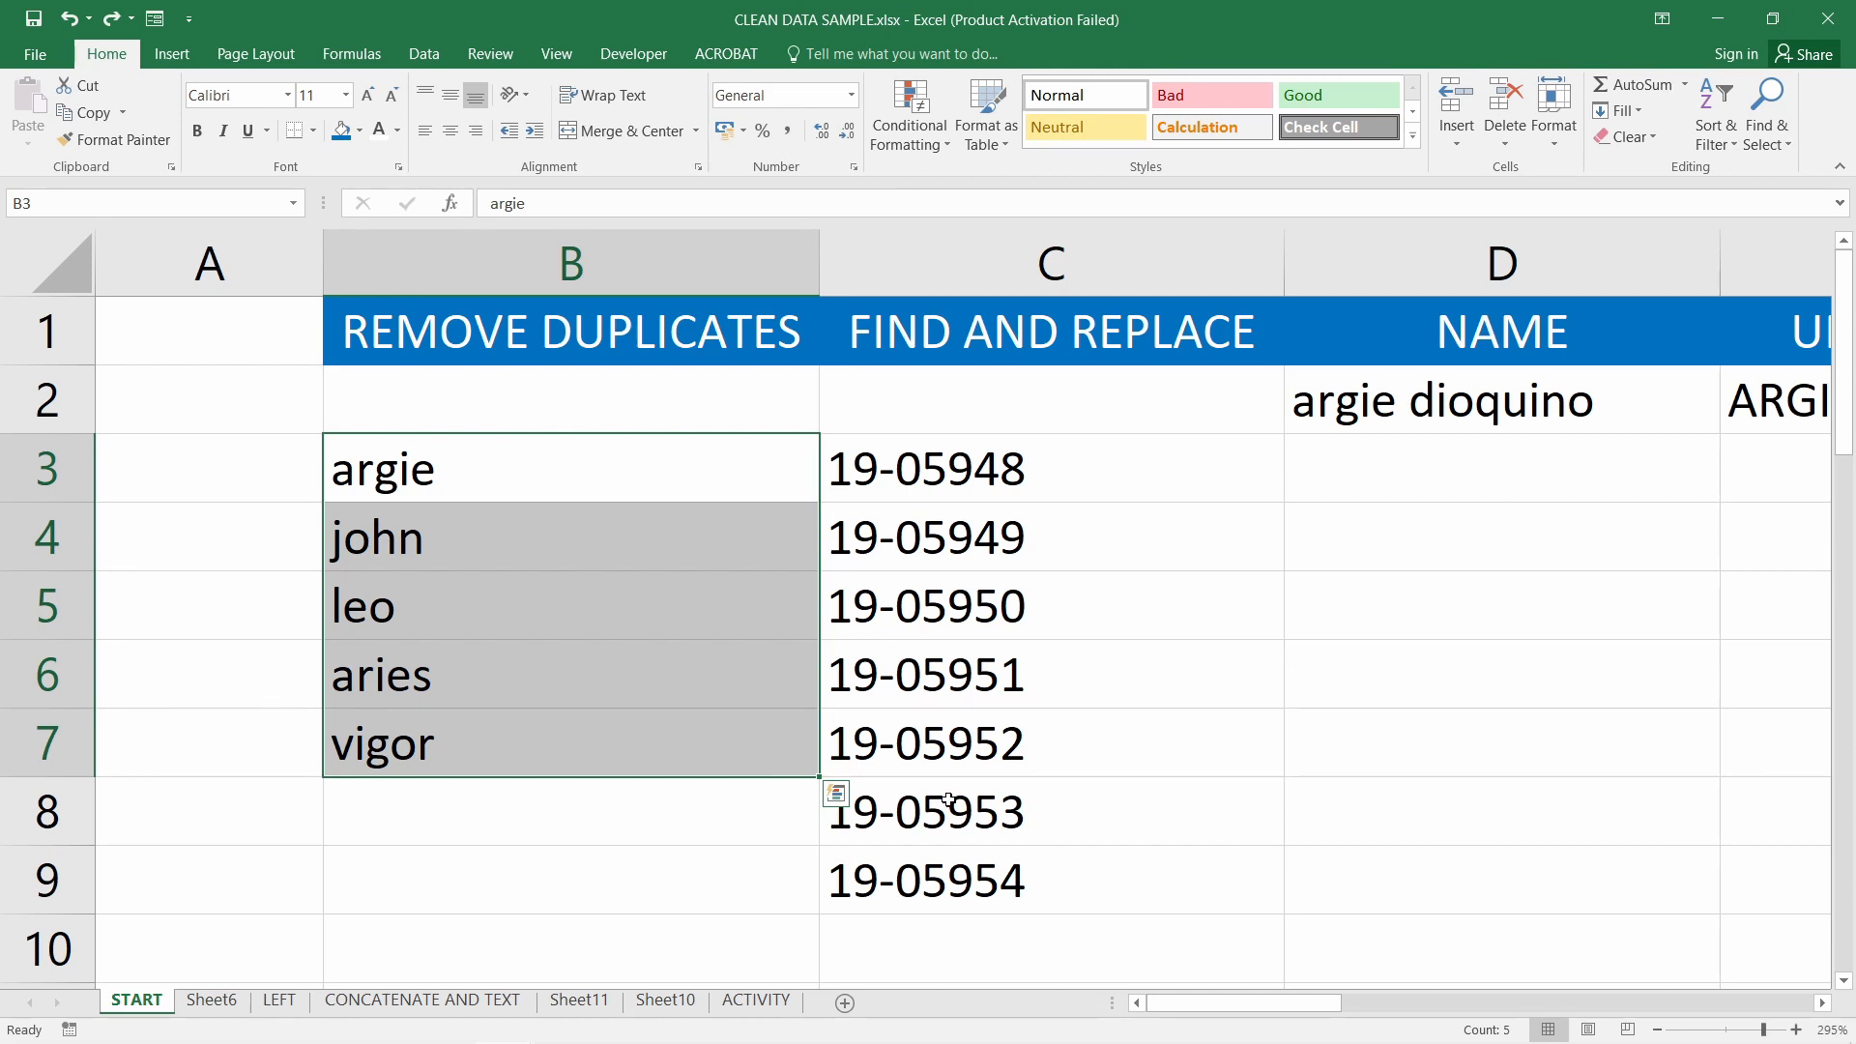
pyautogui.moveTo(1062, 487); pyautogui.dragTo(986, 876)
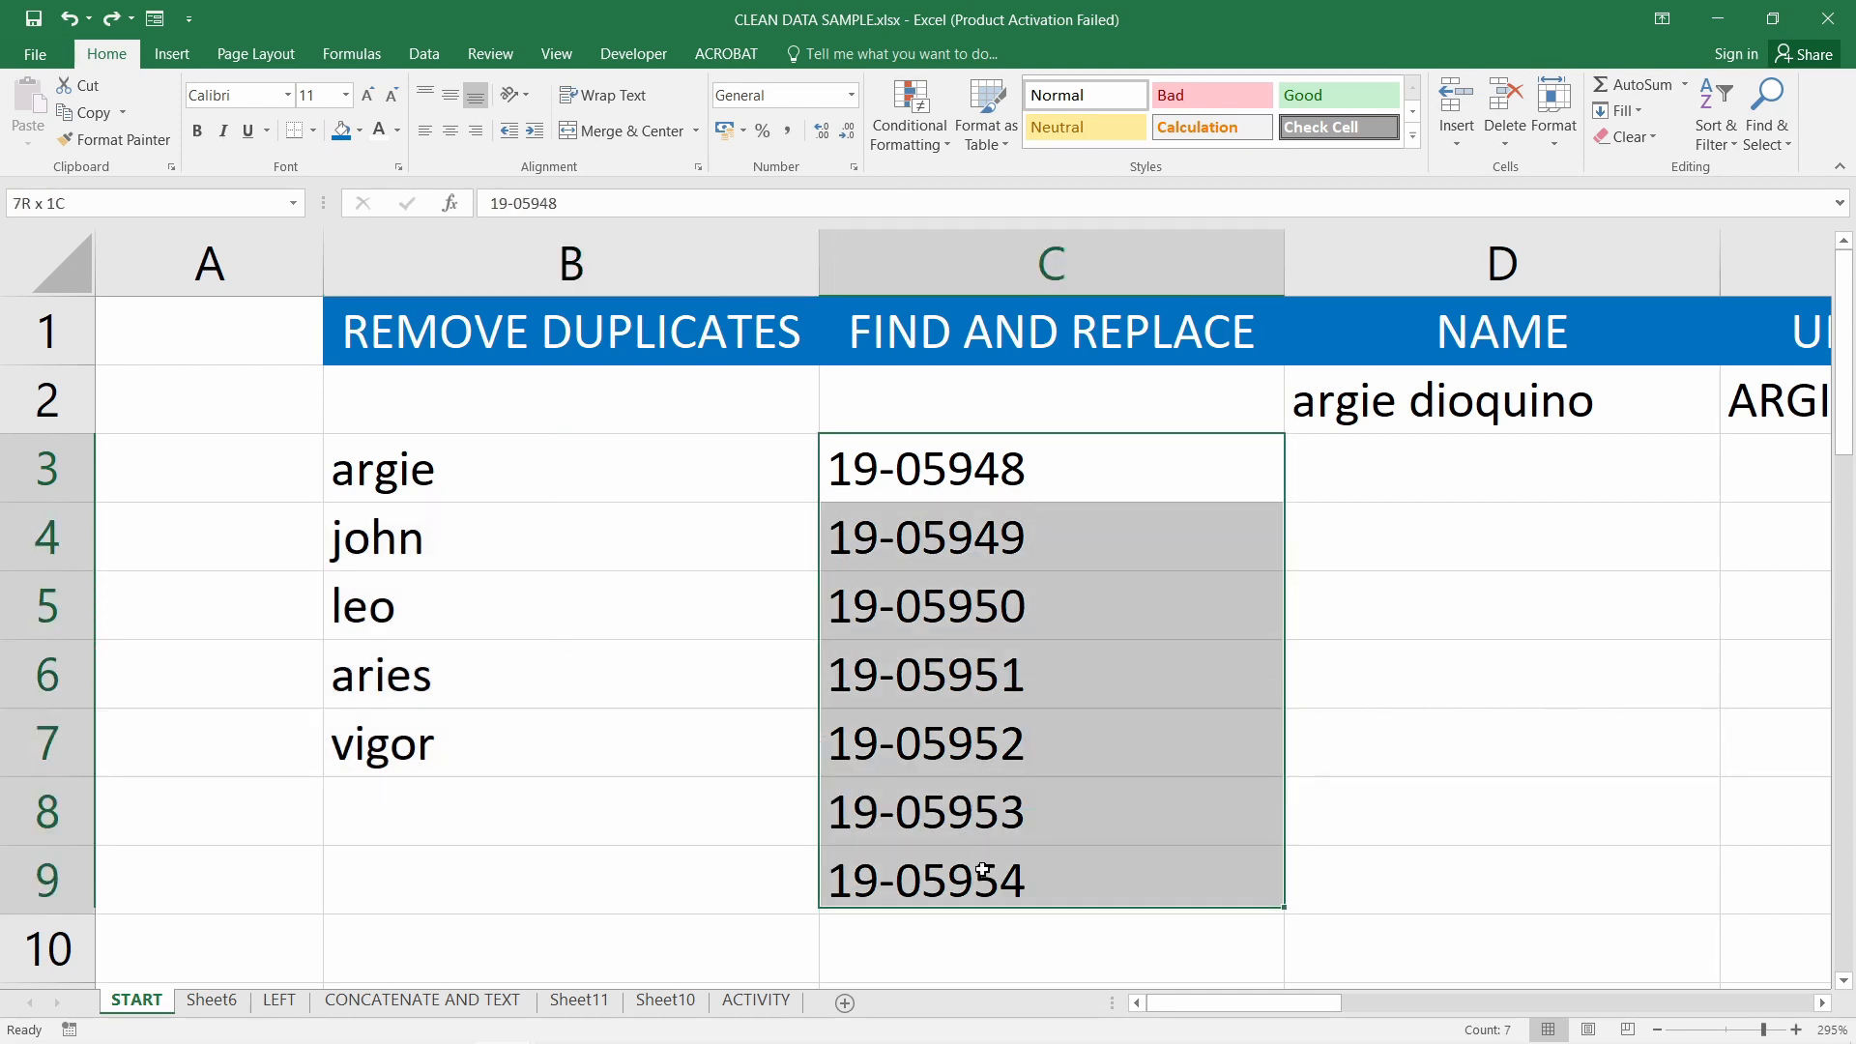
pyautogui.click(984, 870)
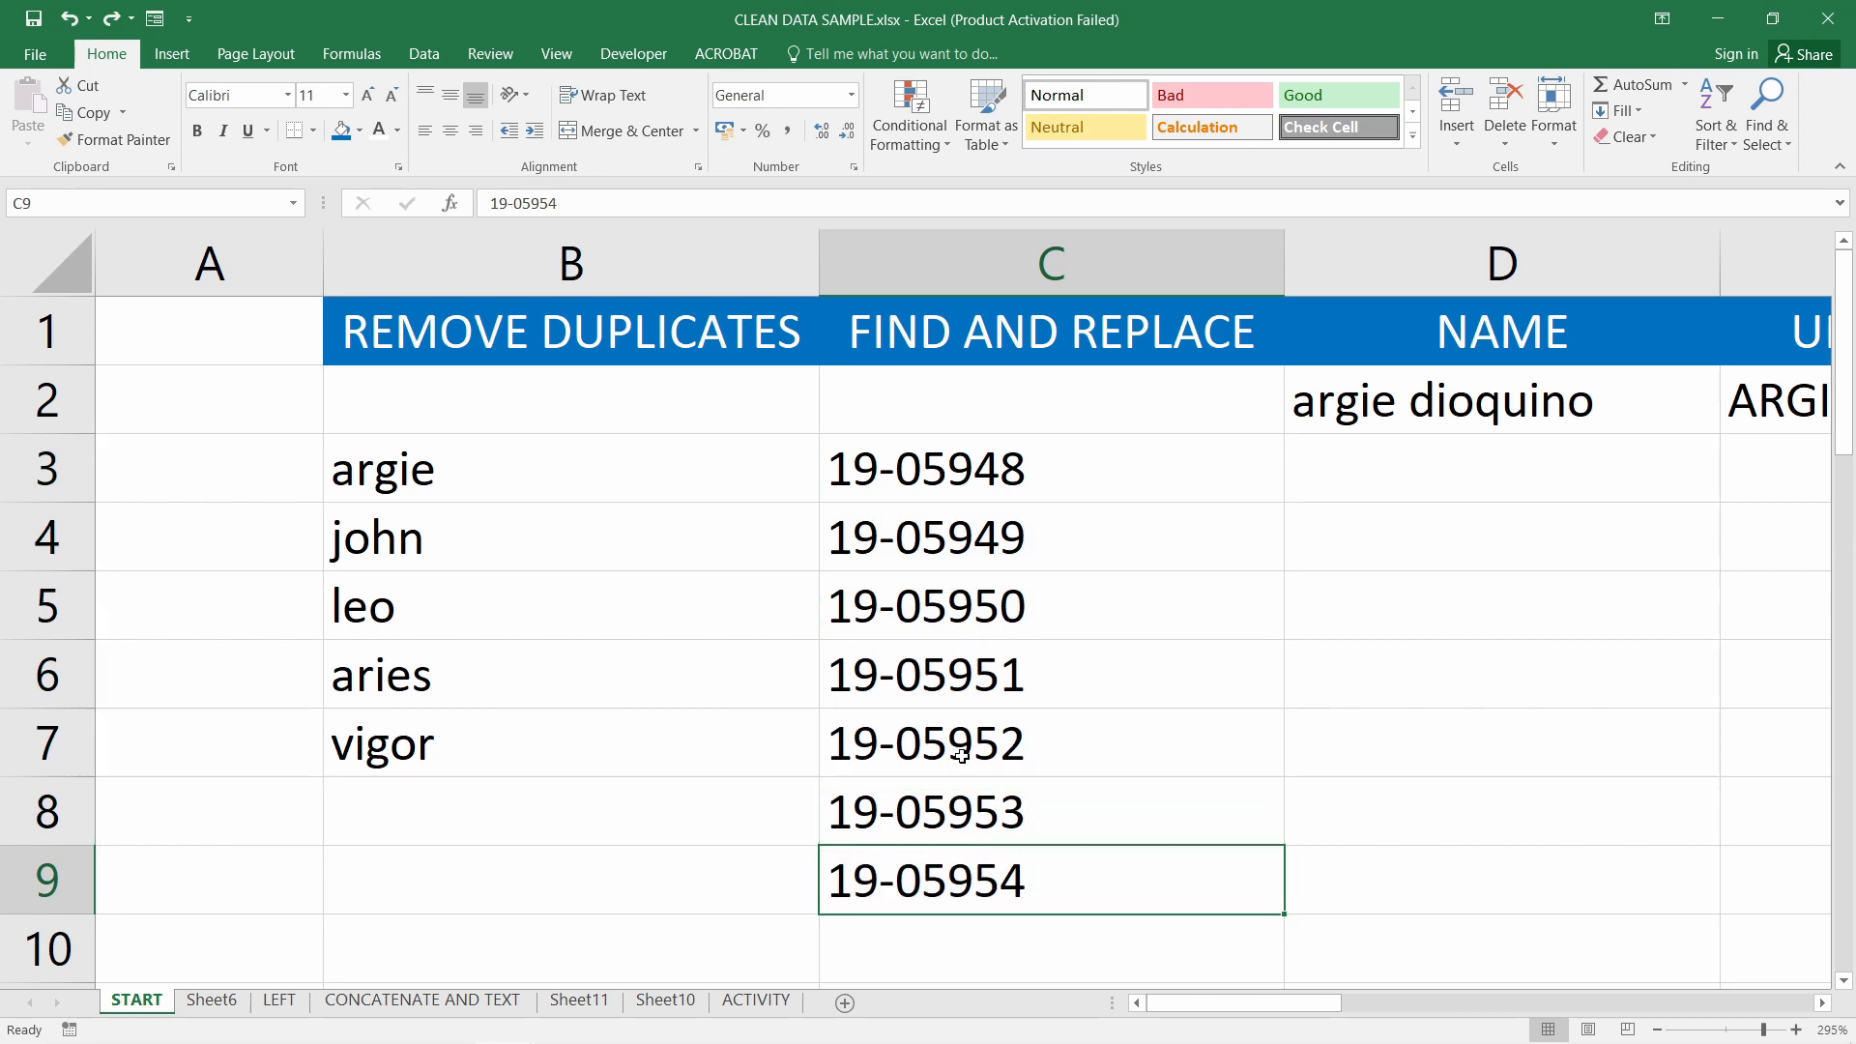
pyautogui.click(888, 465)
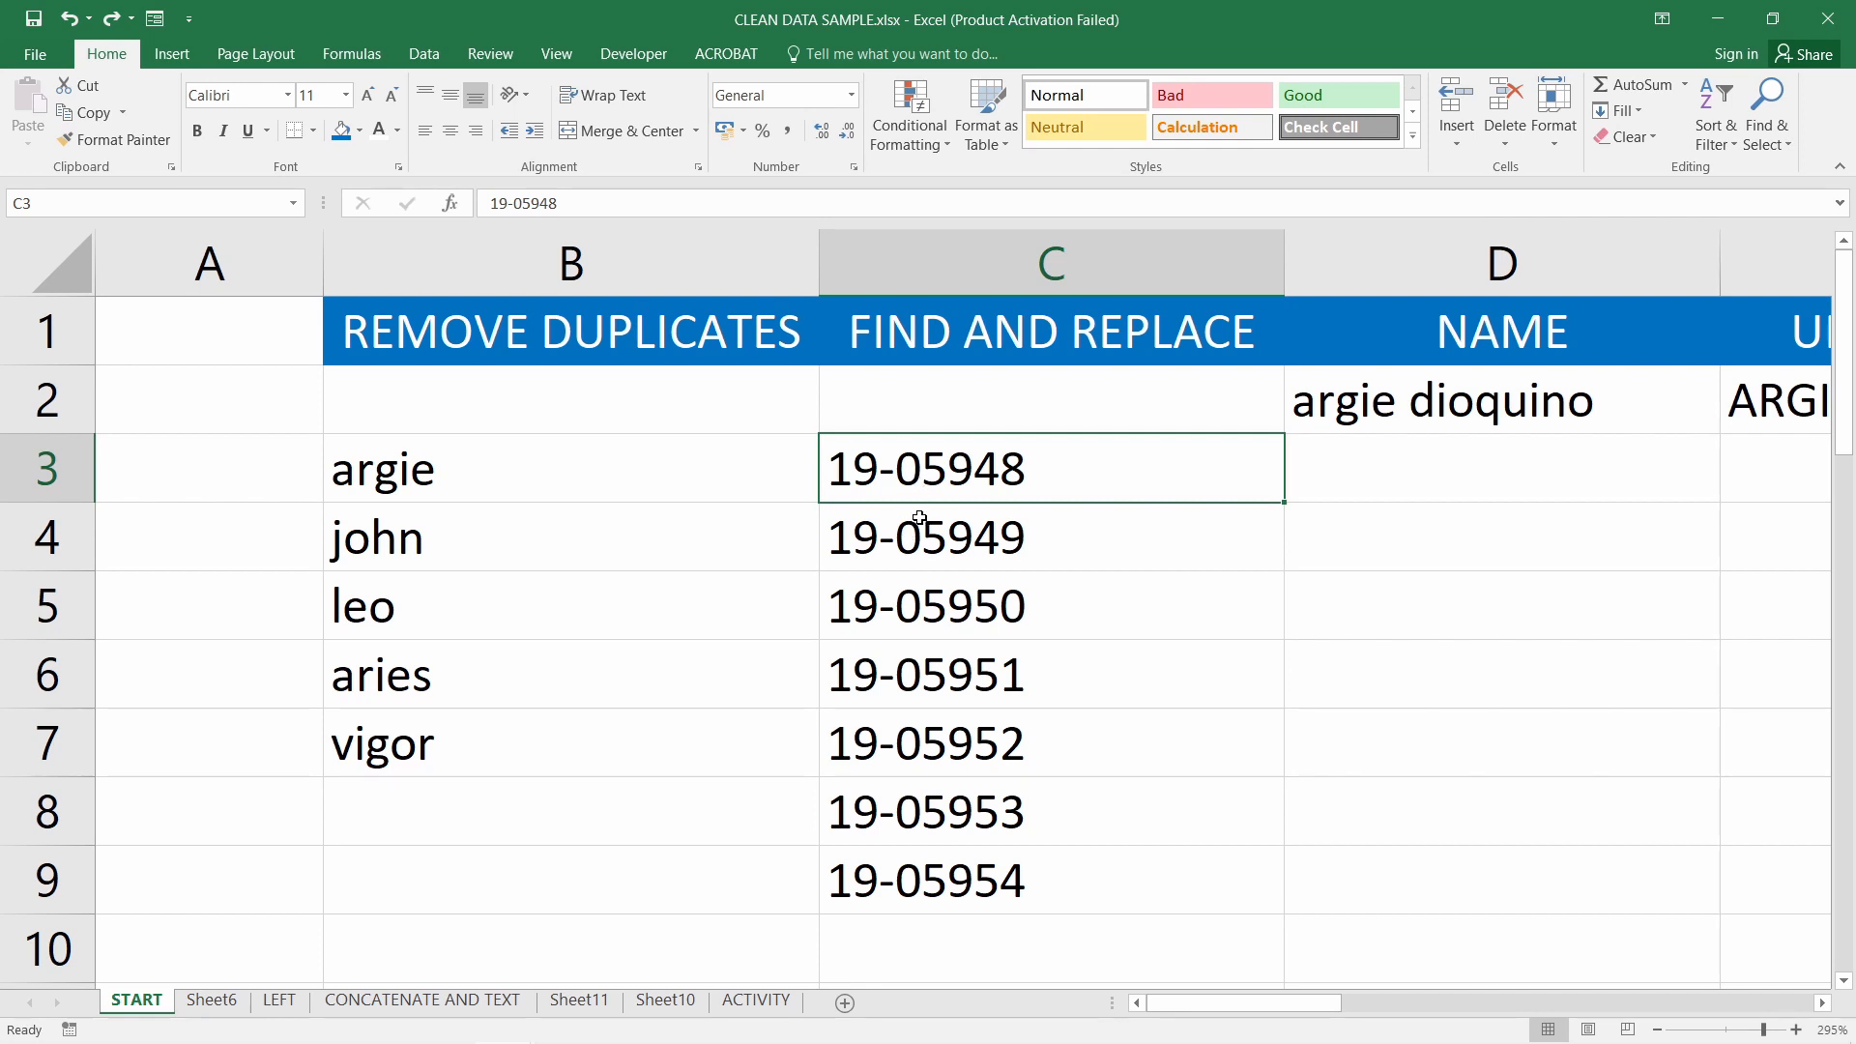
pyautogui.click(919, 525)
pyautogui.click(938, 475)
pyautogui.moveTo(991, 474); pyautogui.dragTo(973, 888)
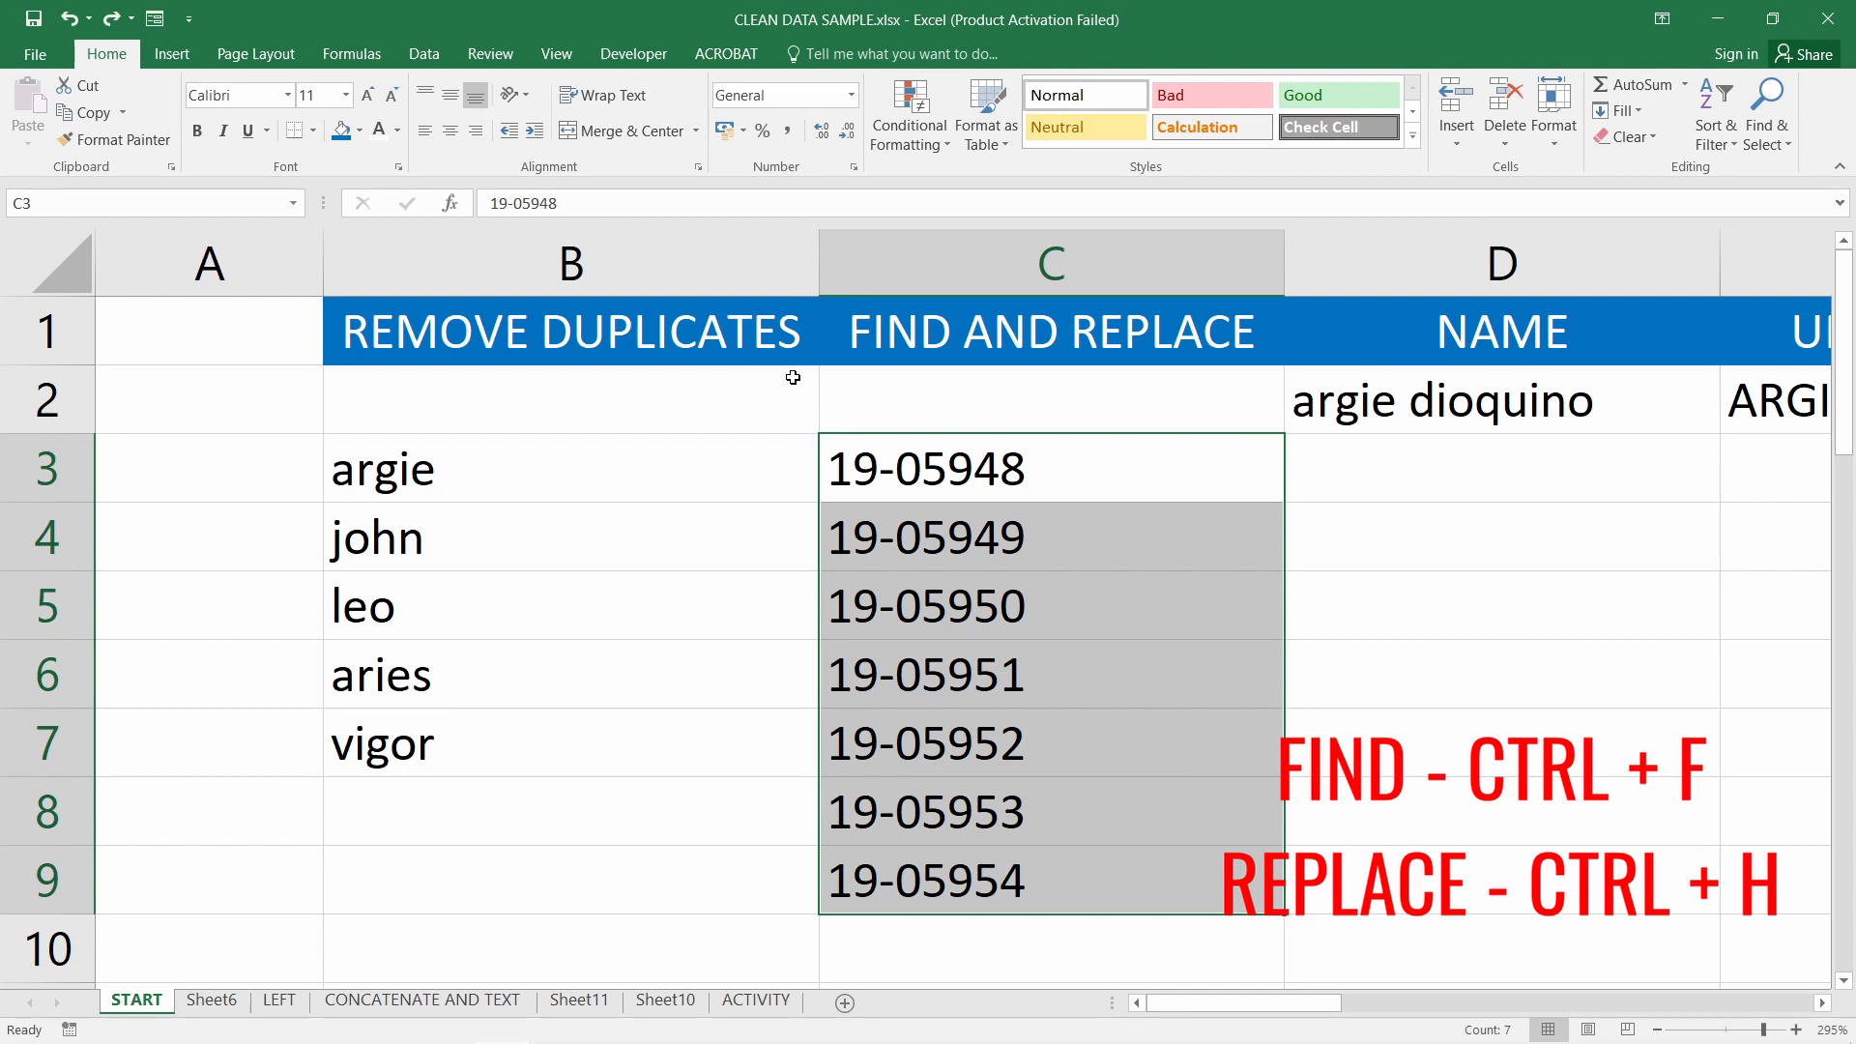
# Open the Find and Replace dialog from Find & Select > Find and position it
pyautogui.hotkey('ctrl', 'f')
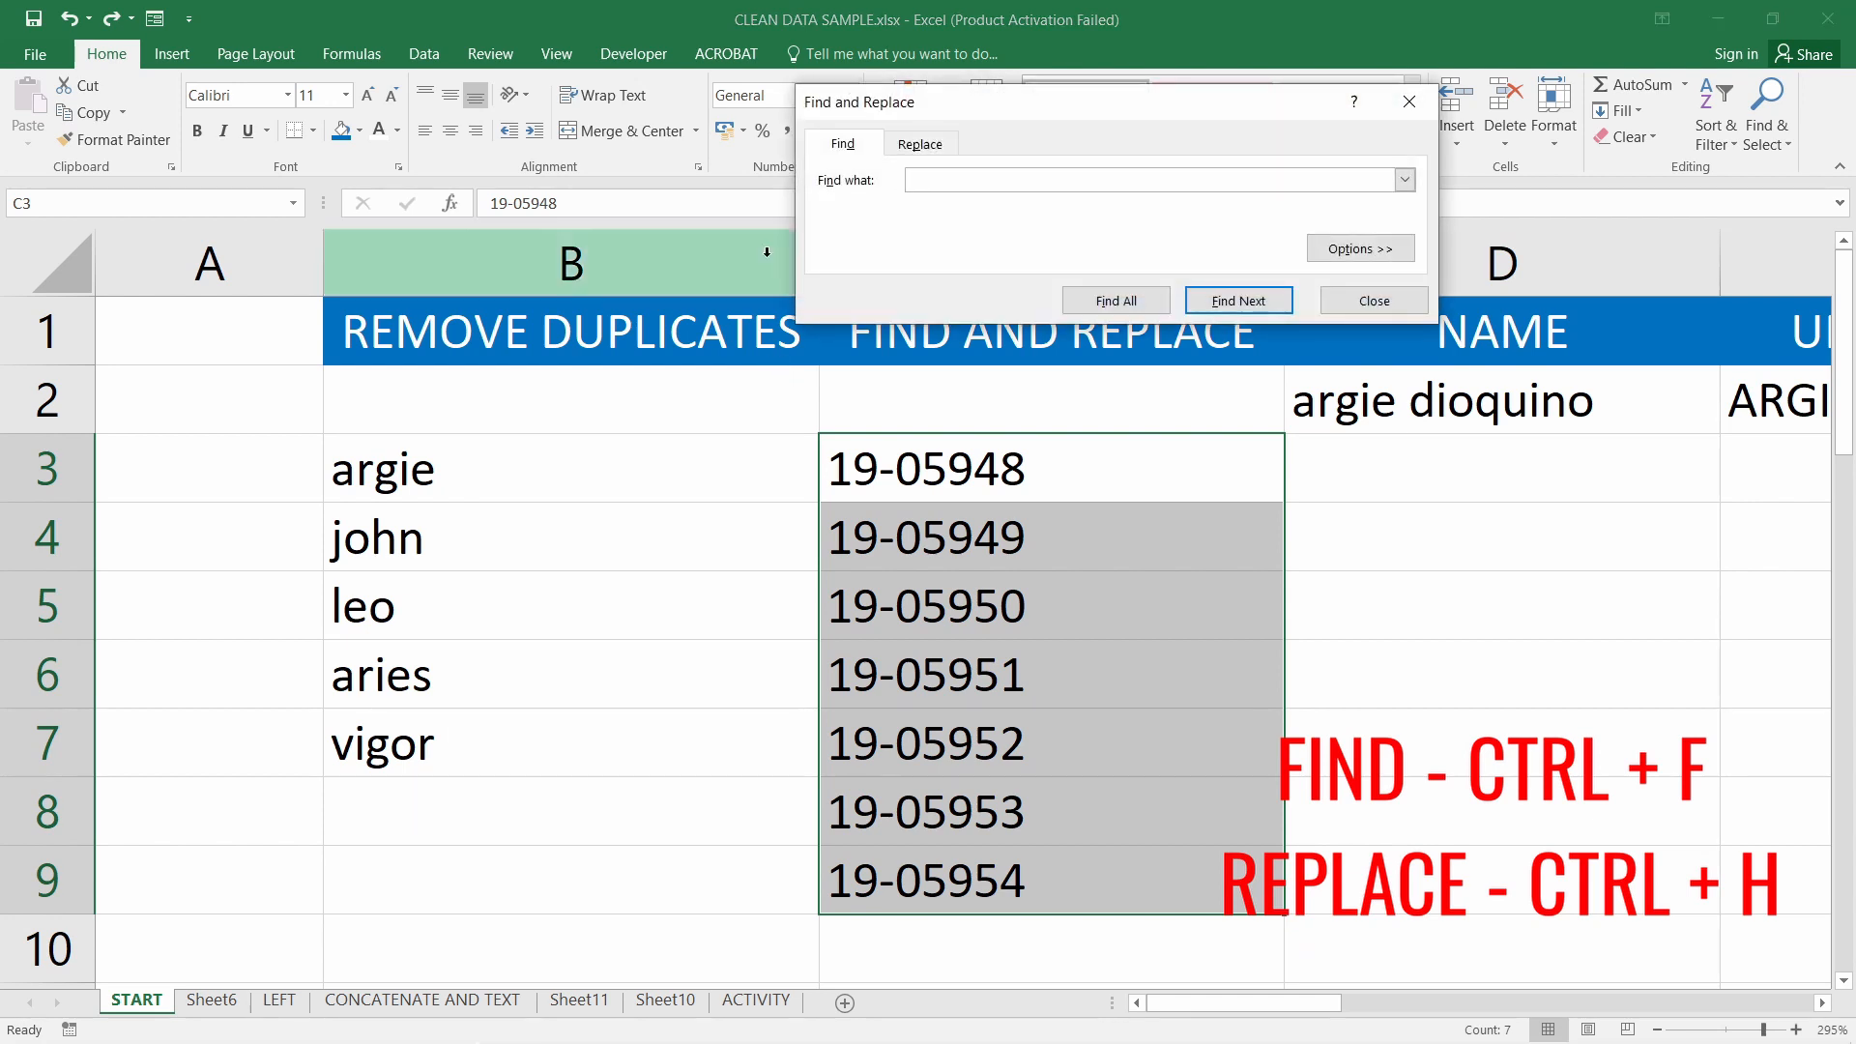
pyautogui.moveTo(950, 122); pyautogui.dragTo(1002, 171)
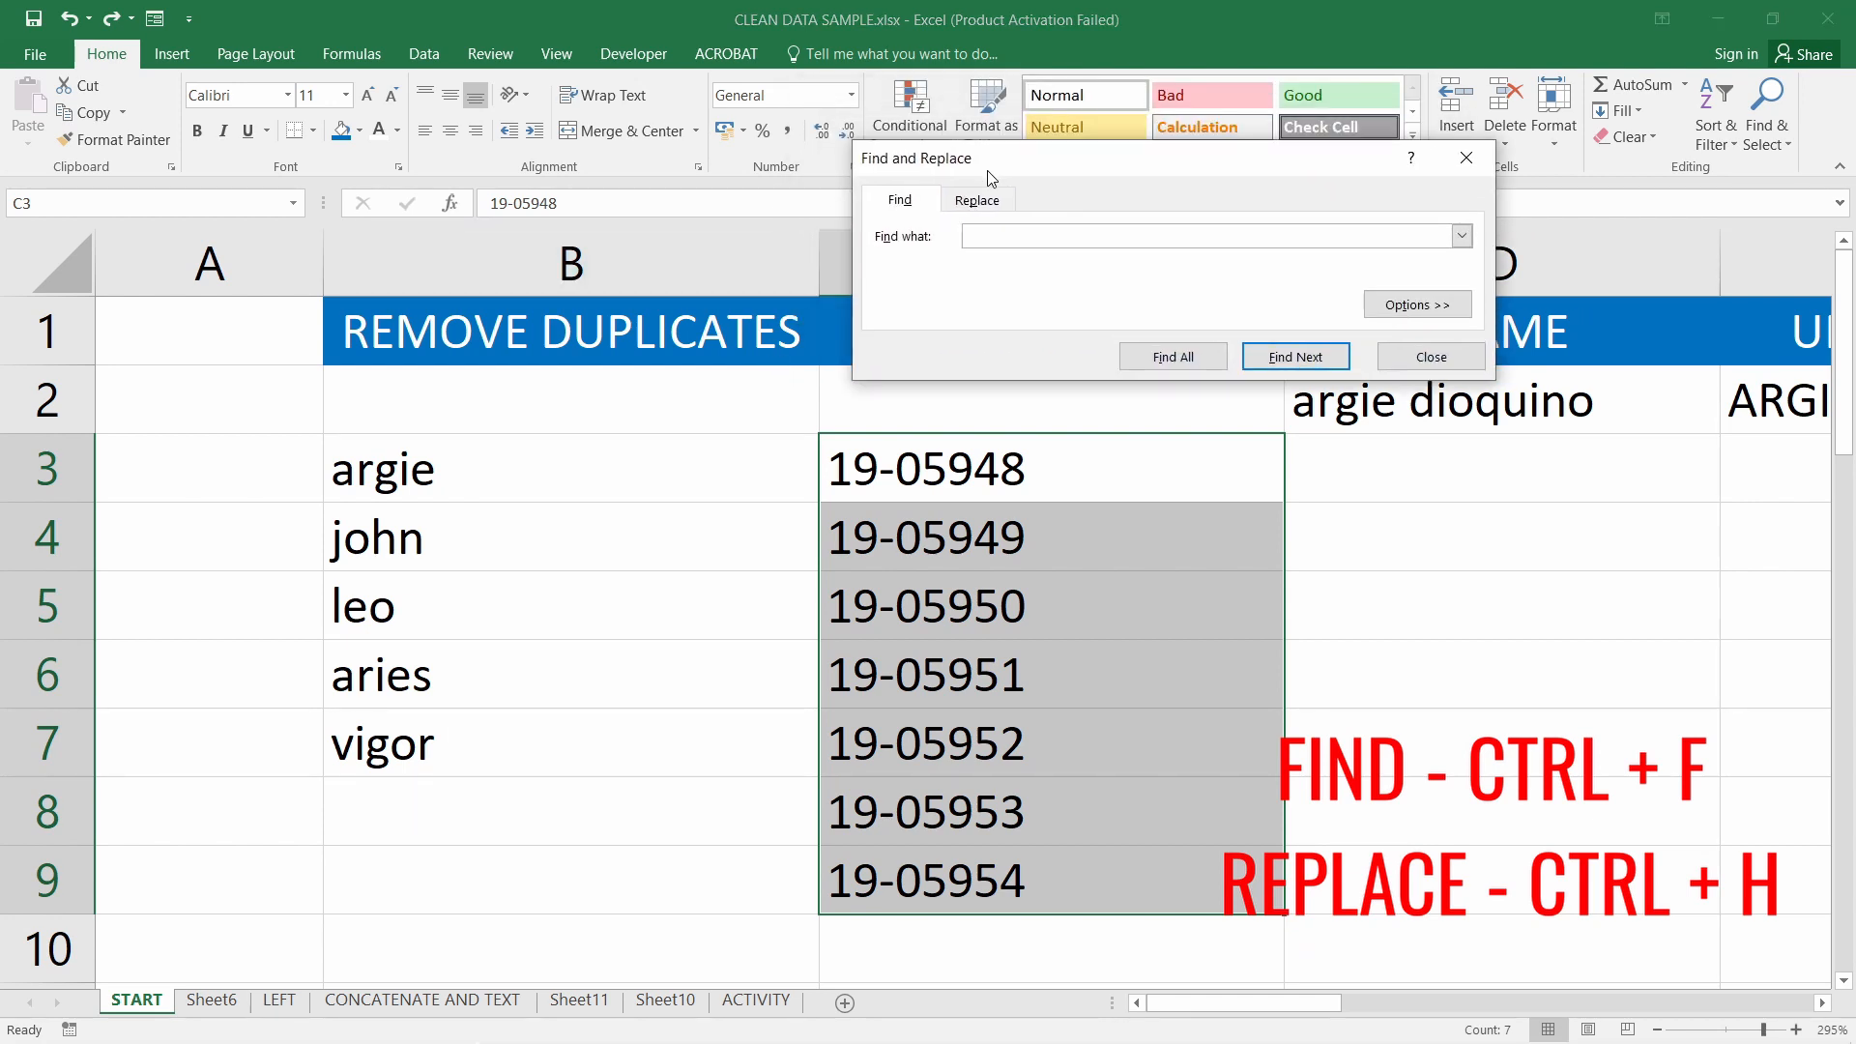
pyautogui.moveTo(1017, 165); pyautogui.dragTo(671, 118)
pyautogui.click(1107, 118)
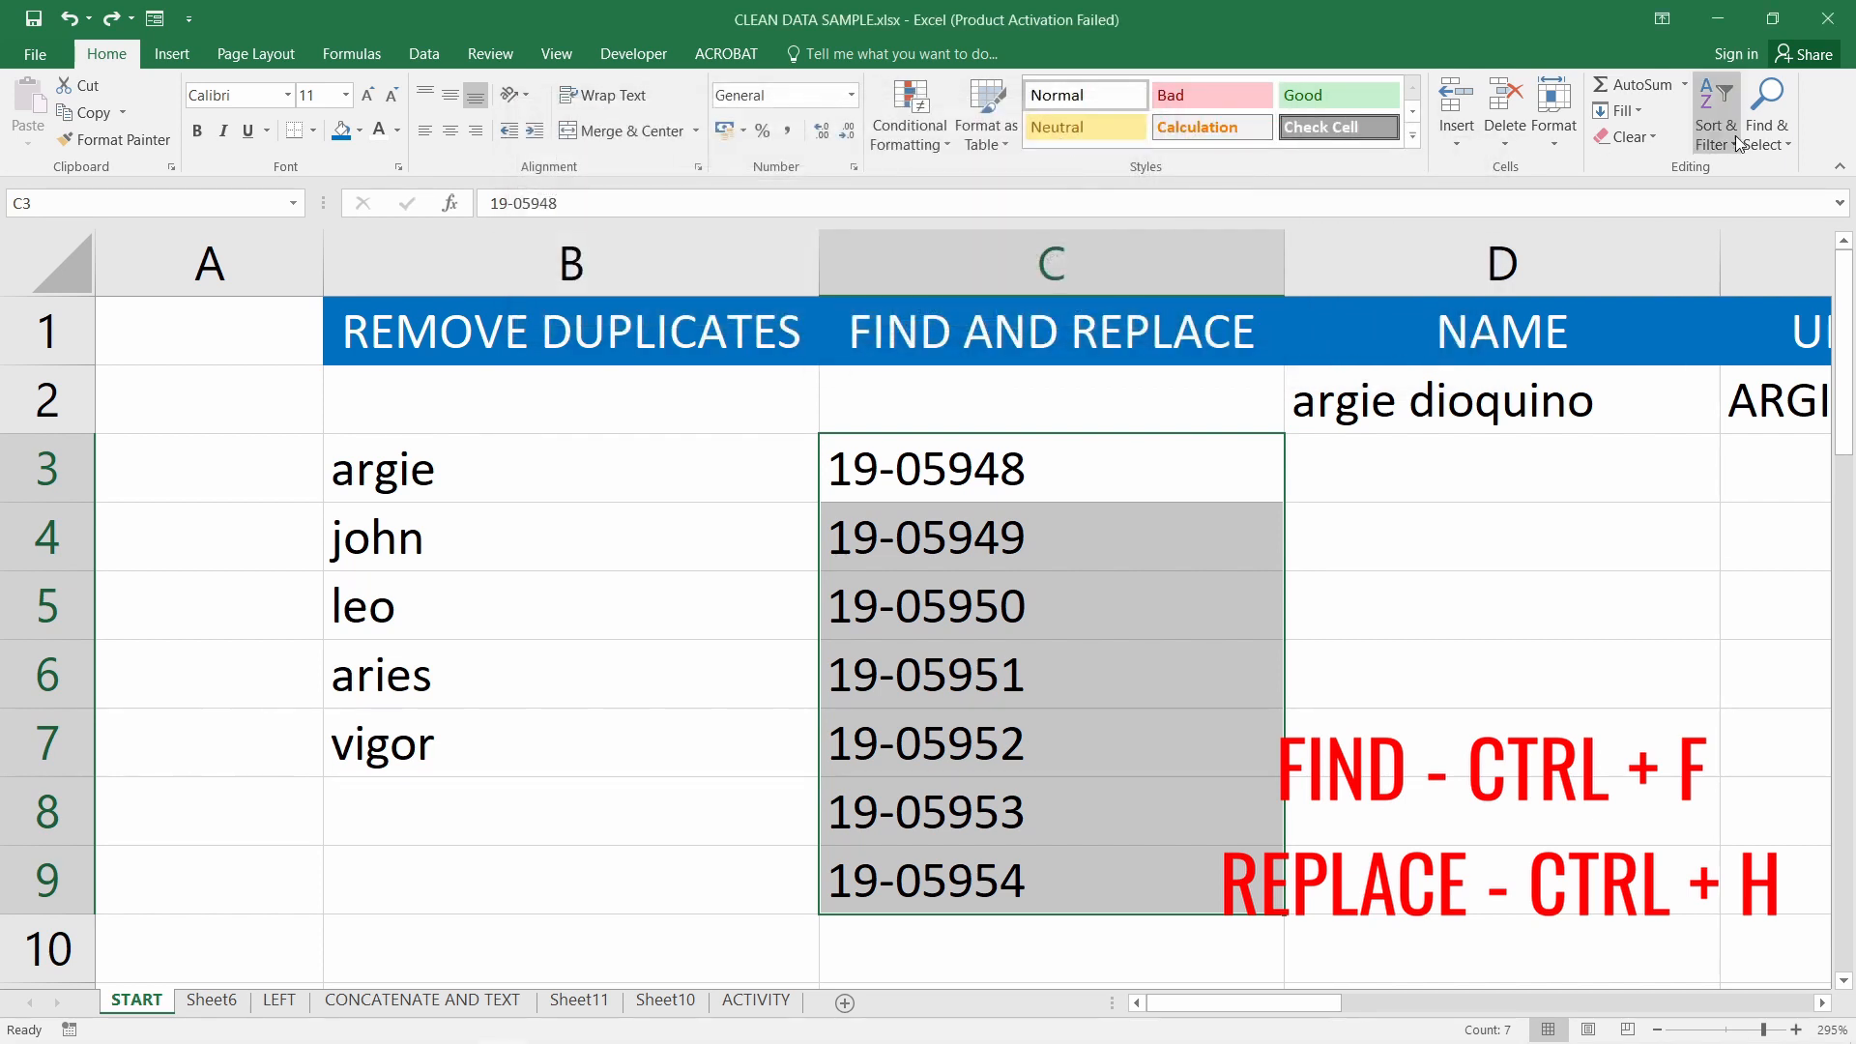
pyautogui.click(1785, 142)
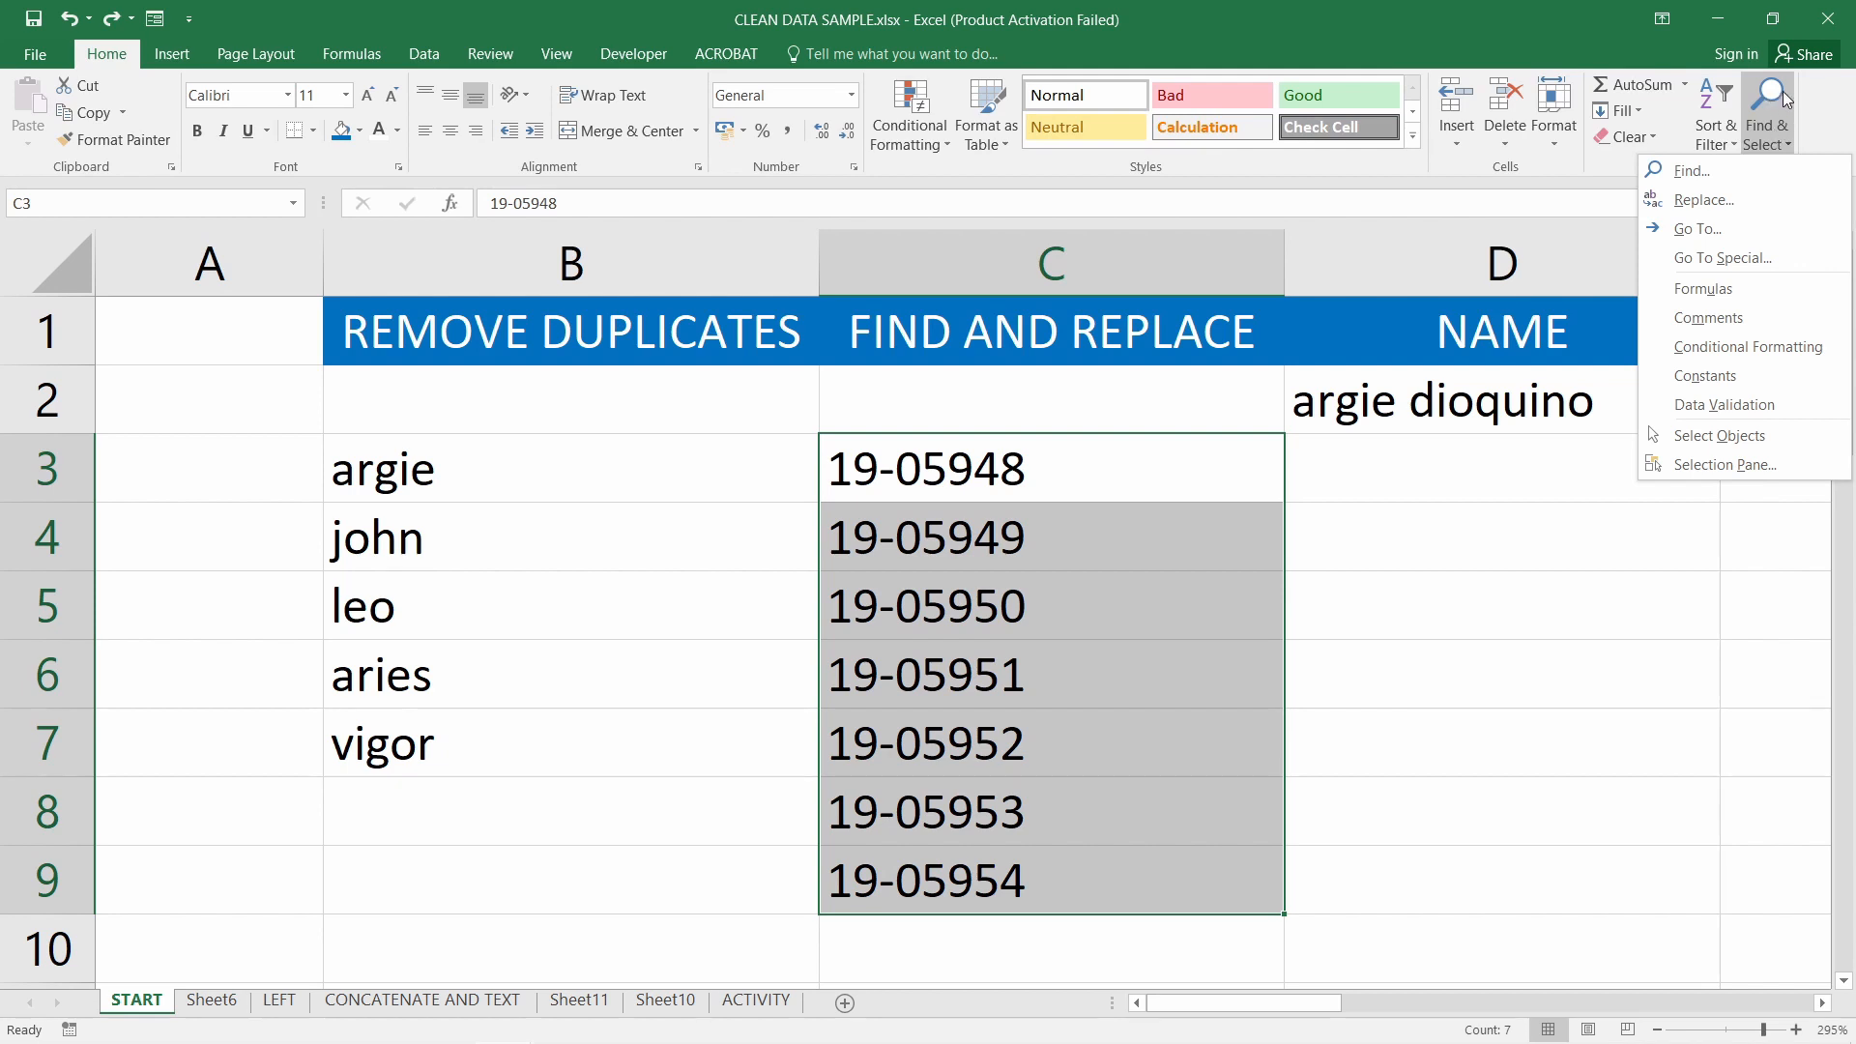
pyautogui.click(1791, 146)
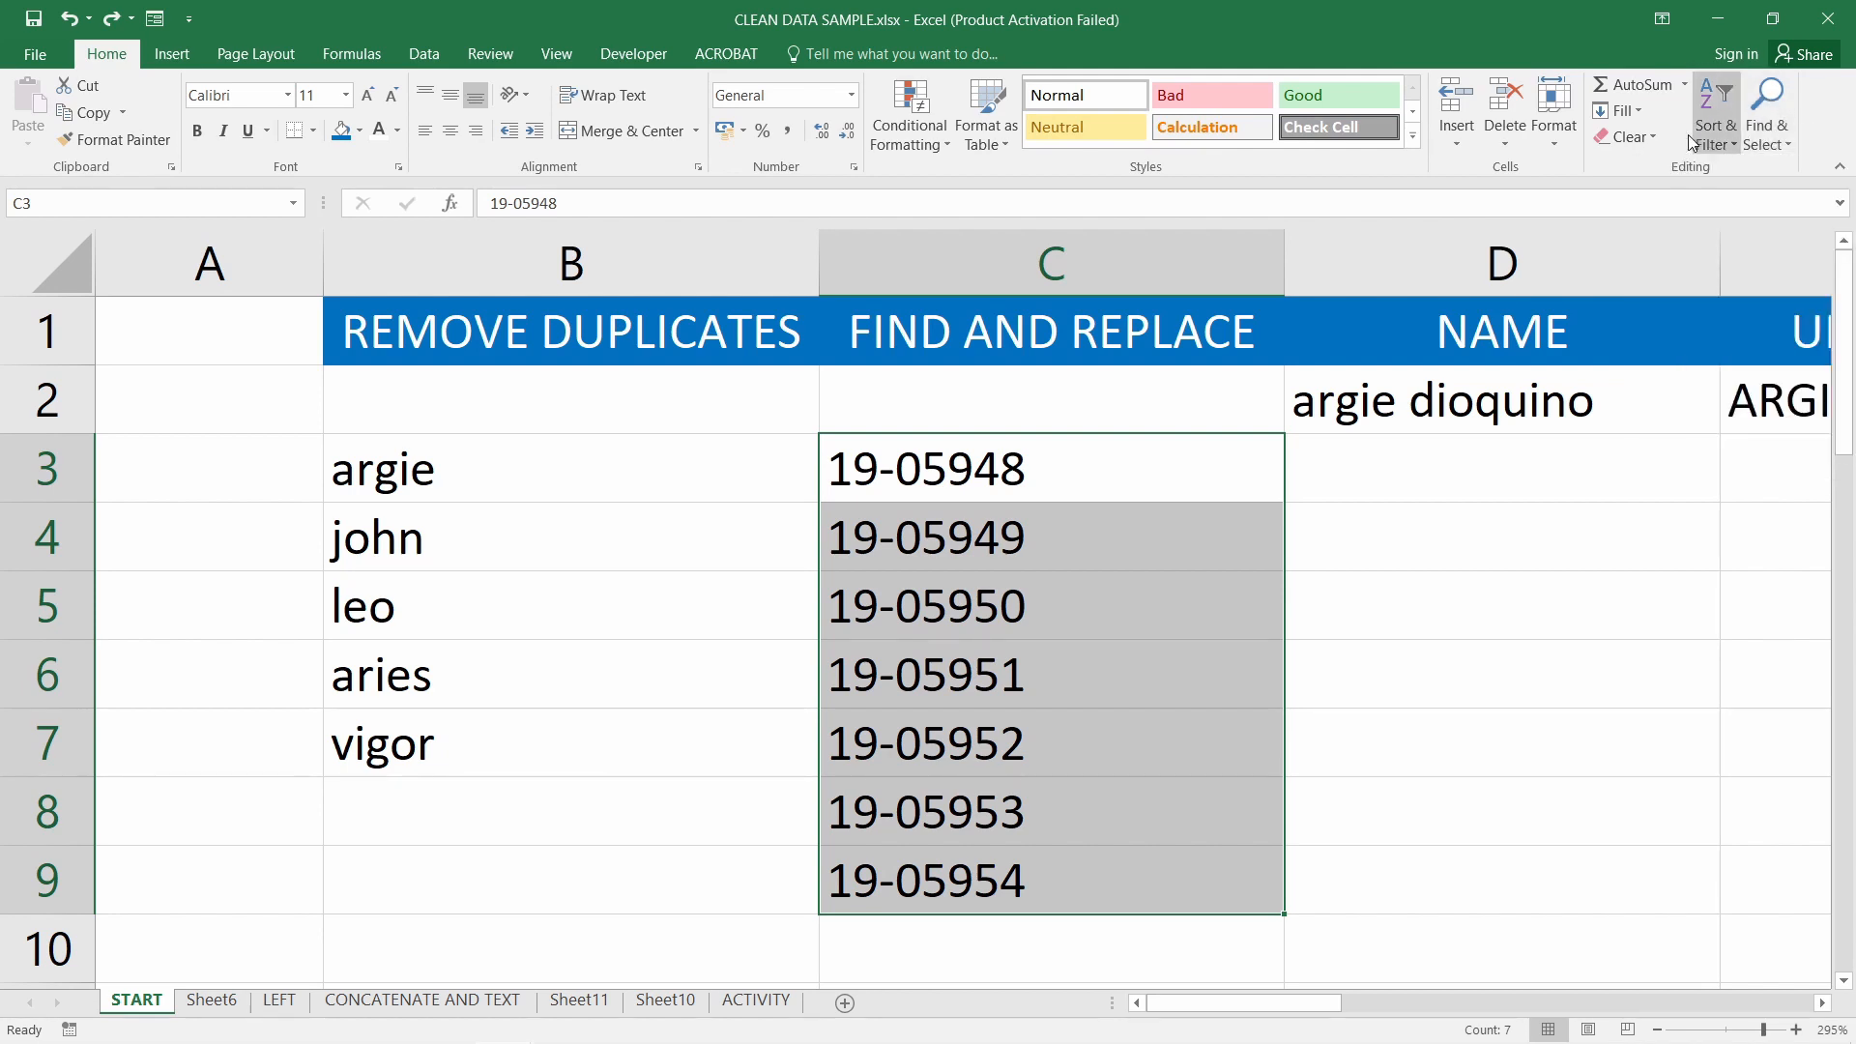
pyautogui.click(1785, 145)
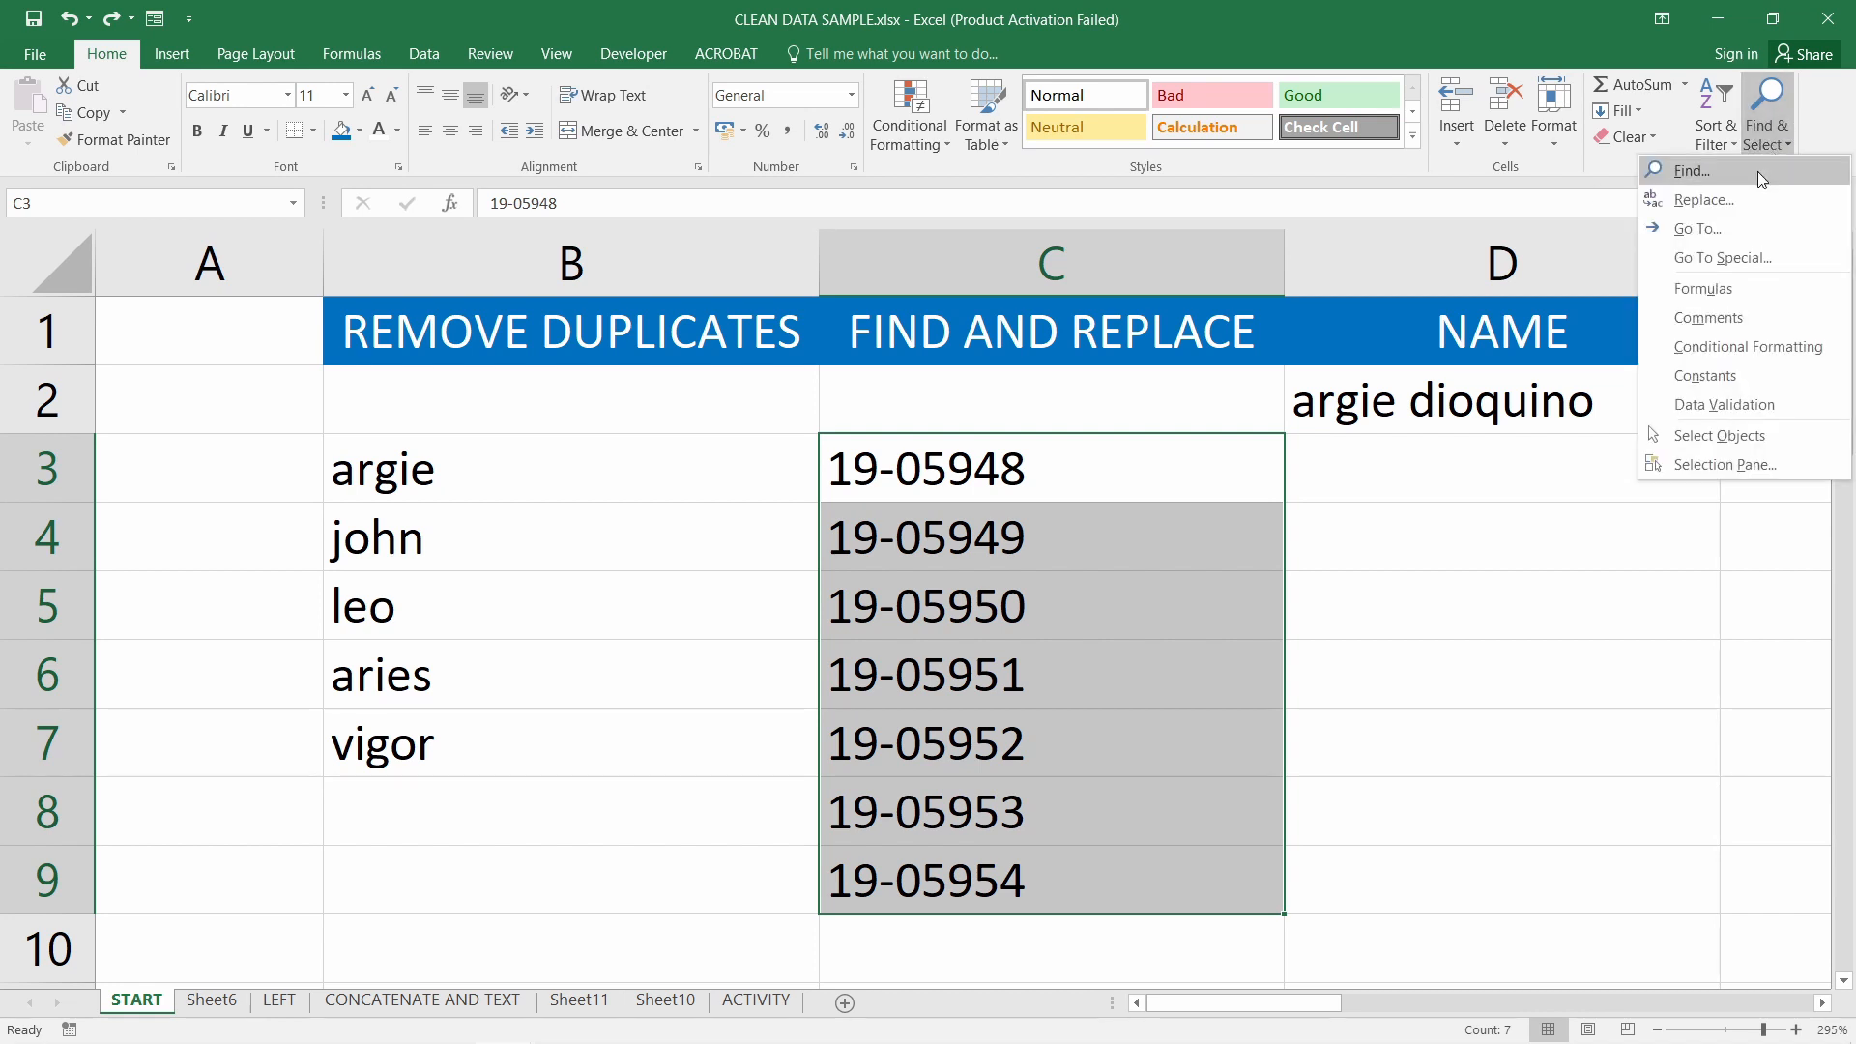
pyautogui.click(1741, 179)
pyautogui.moveTo(725, 153); pyautogui.dragTo(944, 147)
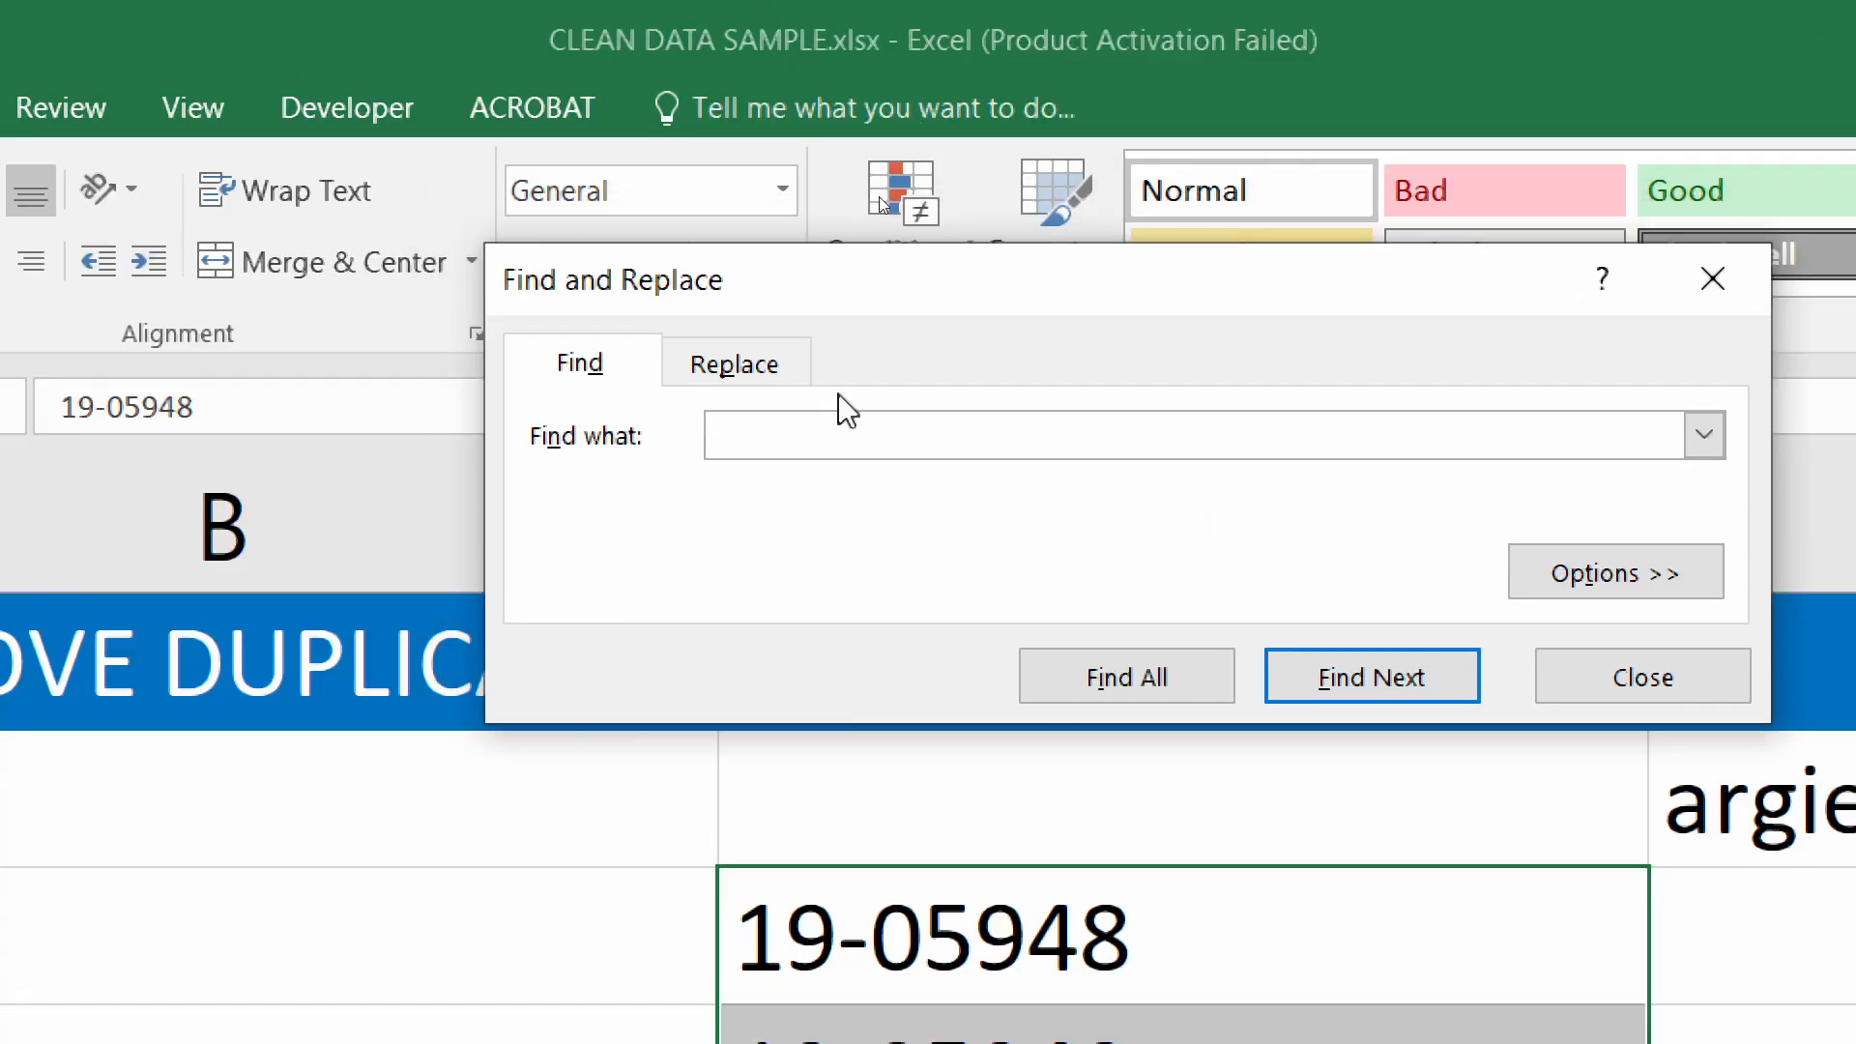
# Replace all dashes in the selected IDs with nothing (7 replacements), then close the dialog
pyautogui.write('-')
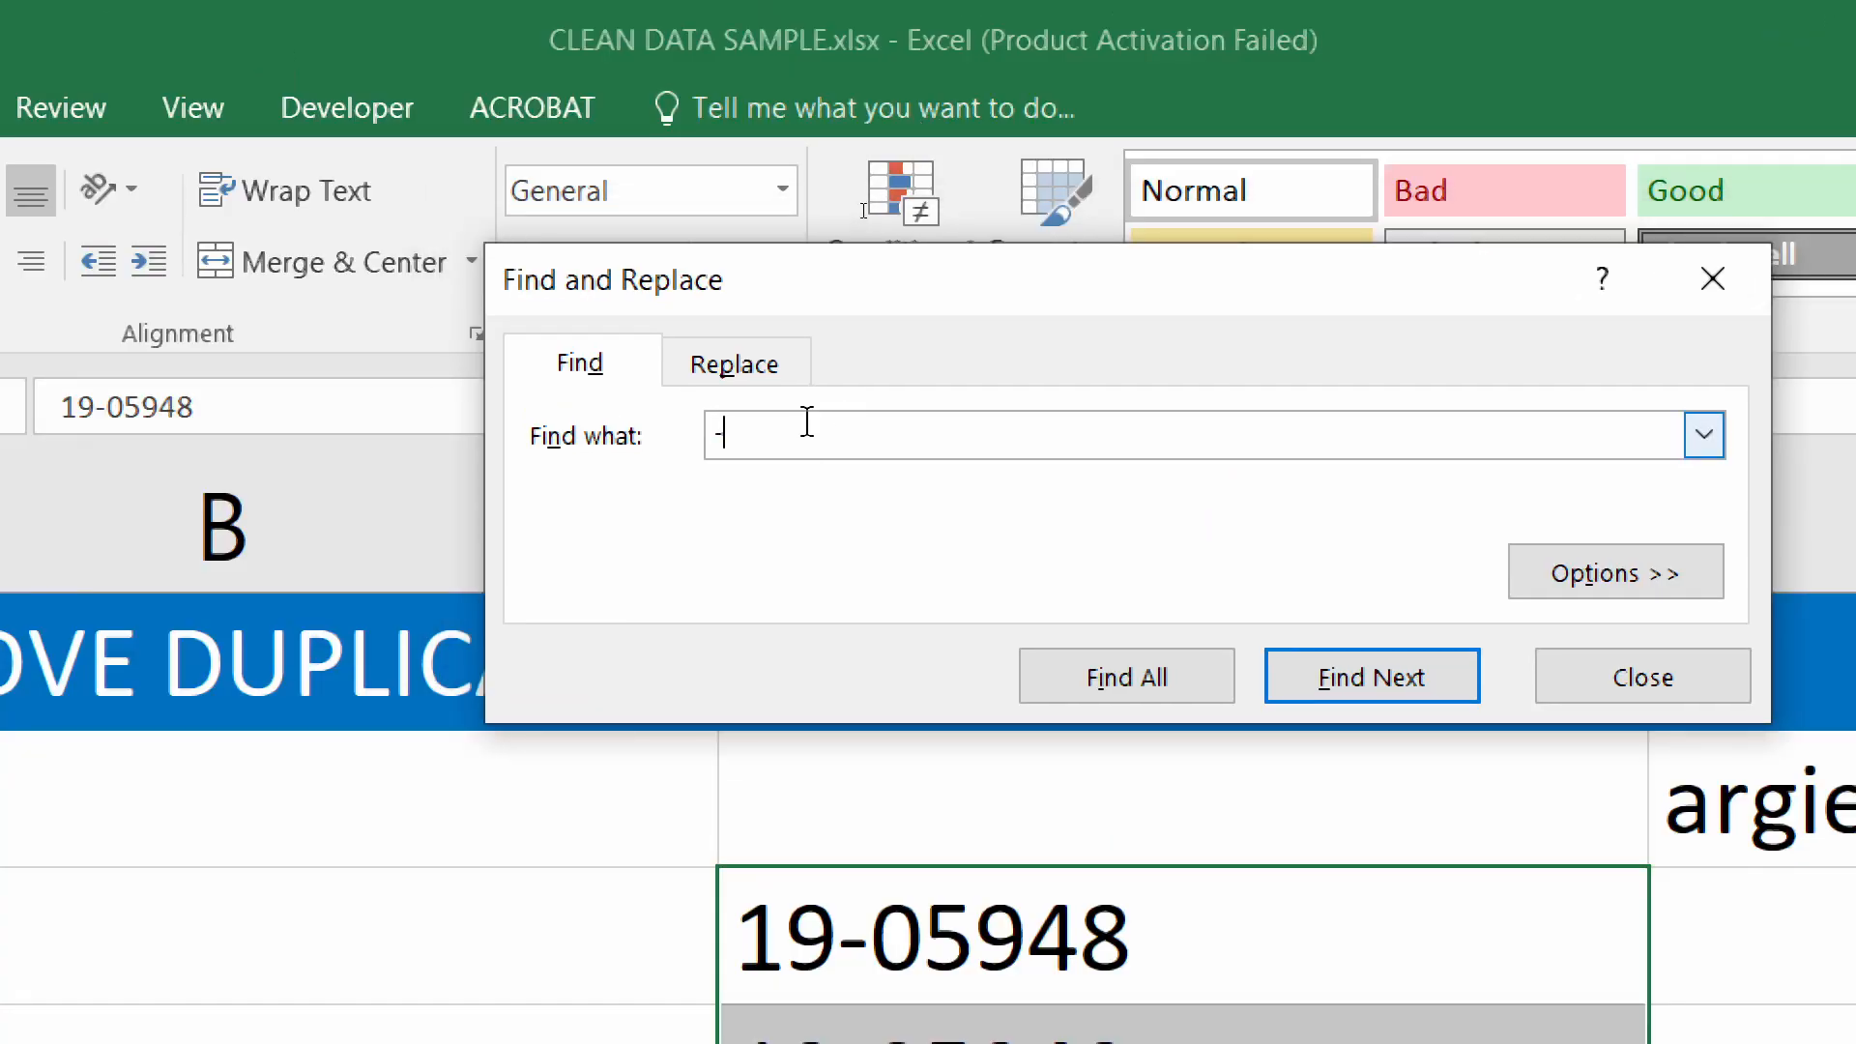
pyautogui.click(758, 353)
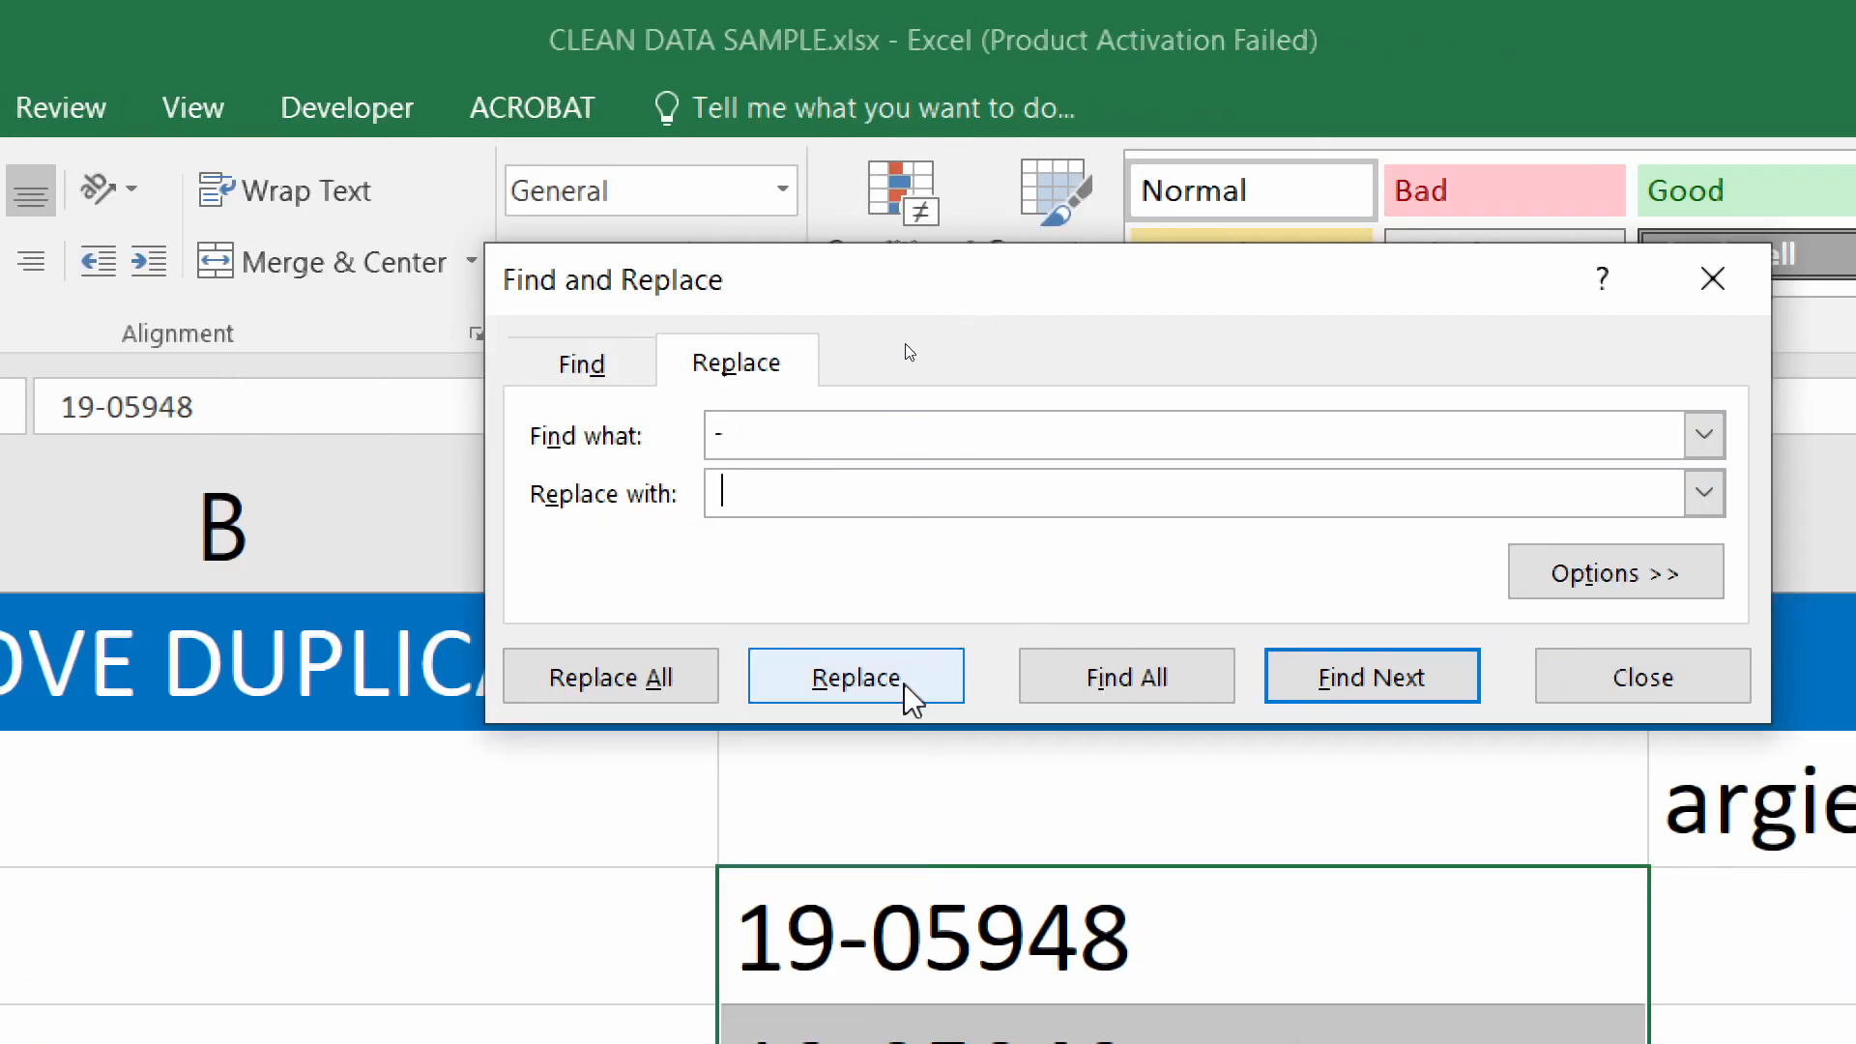
pyautogui.click(636, 687)
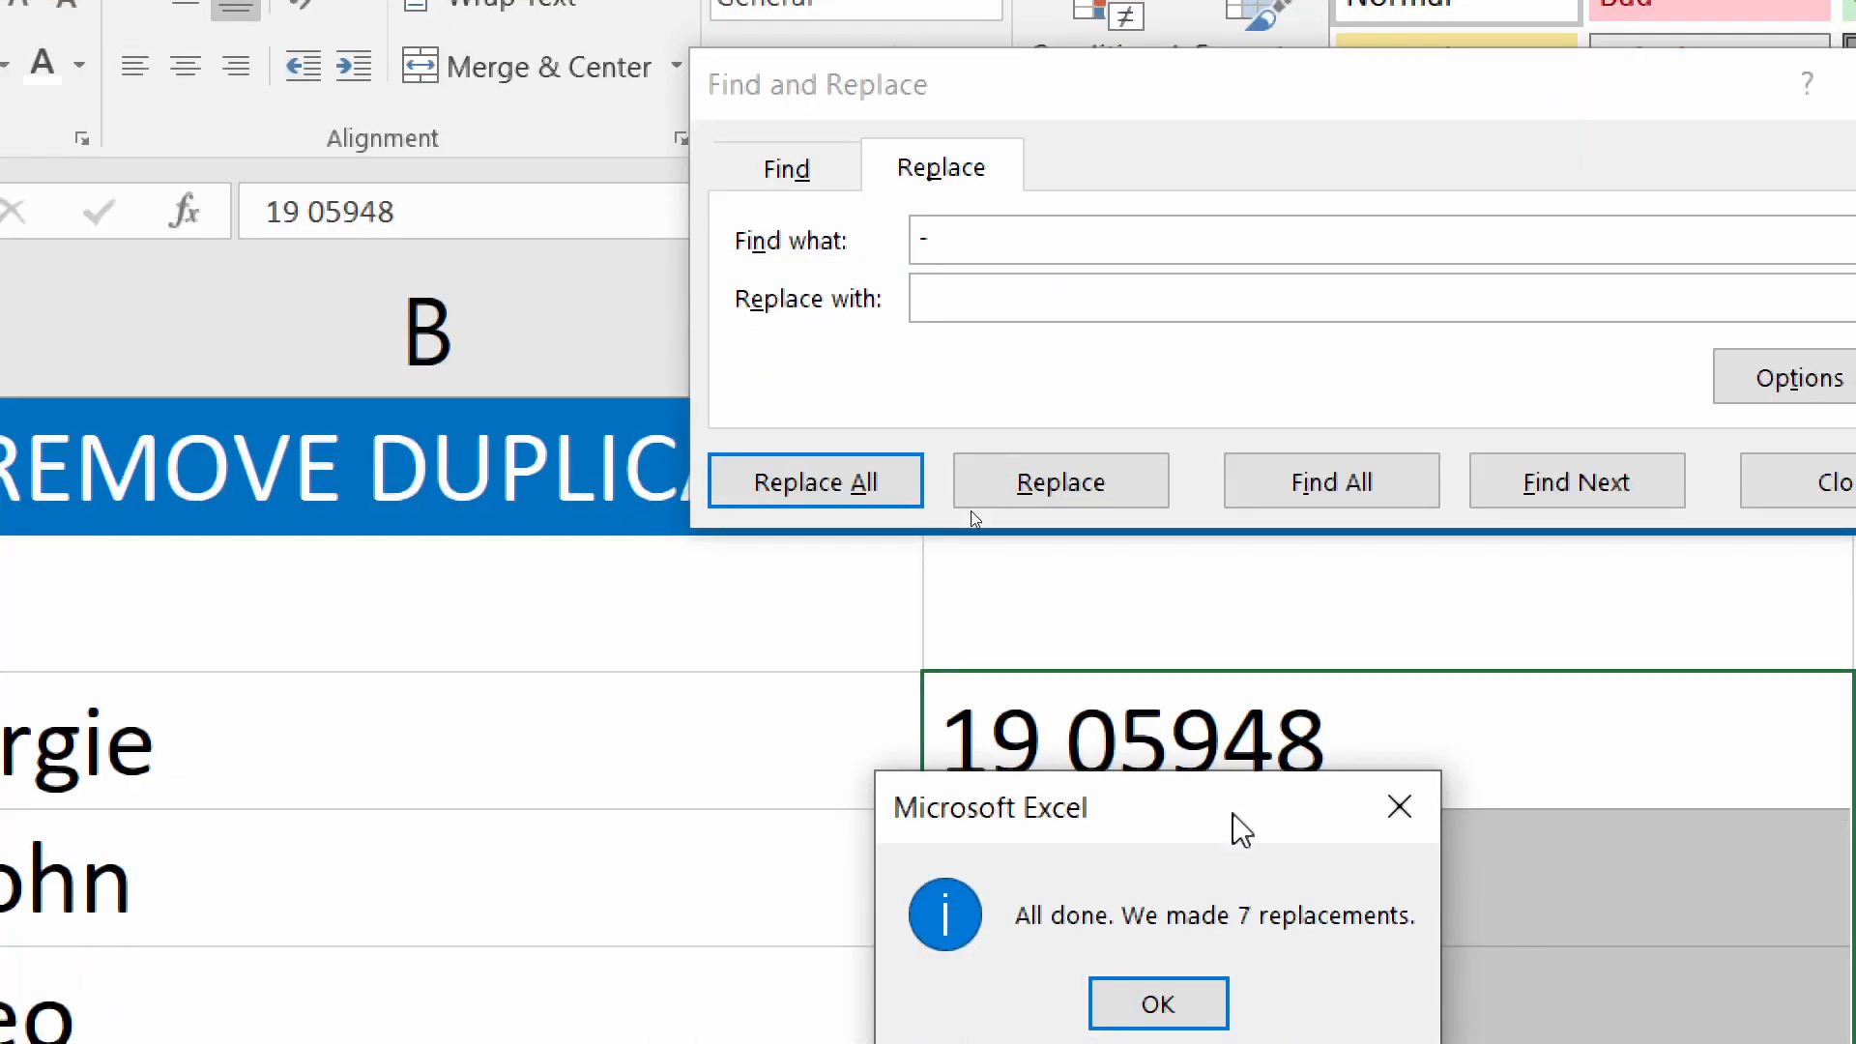
pyautogui.moveTo(1231, 952); pyautogui.dragTo(1043, 698)
pyautogui.moveTo(1036, 559); pyautogui.dragTo(1039, 604)
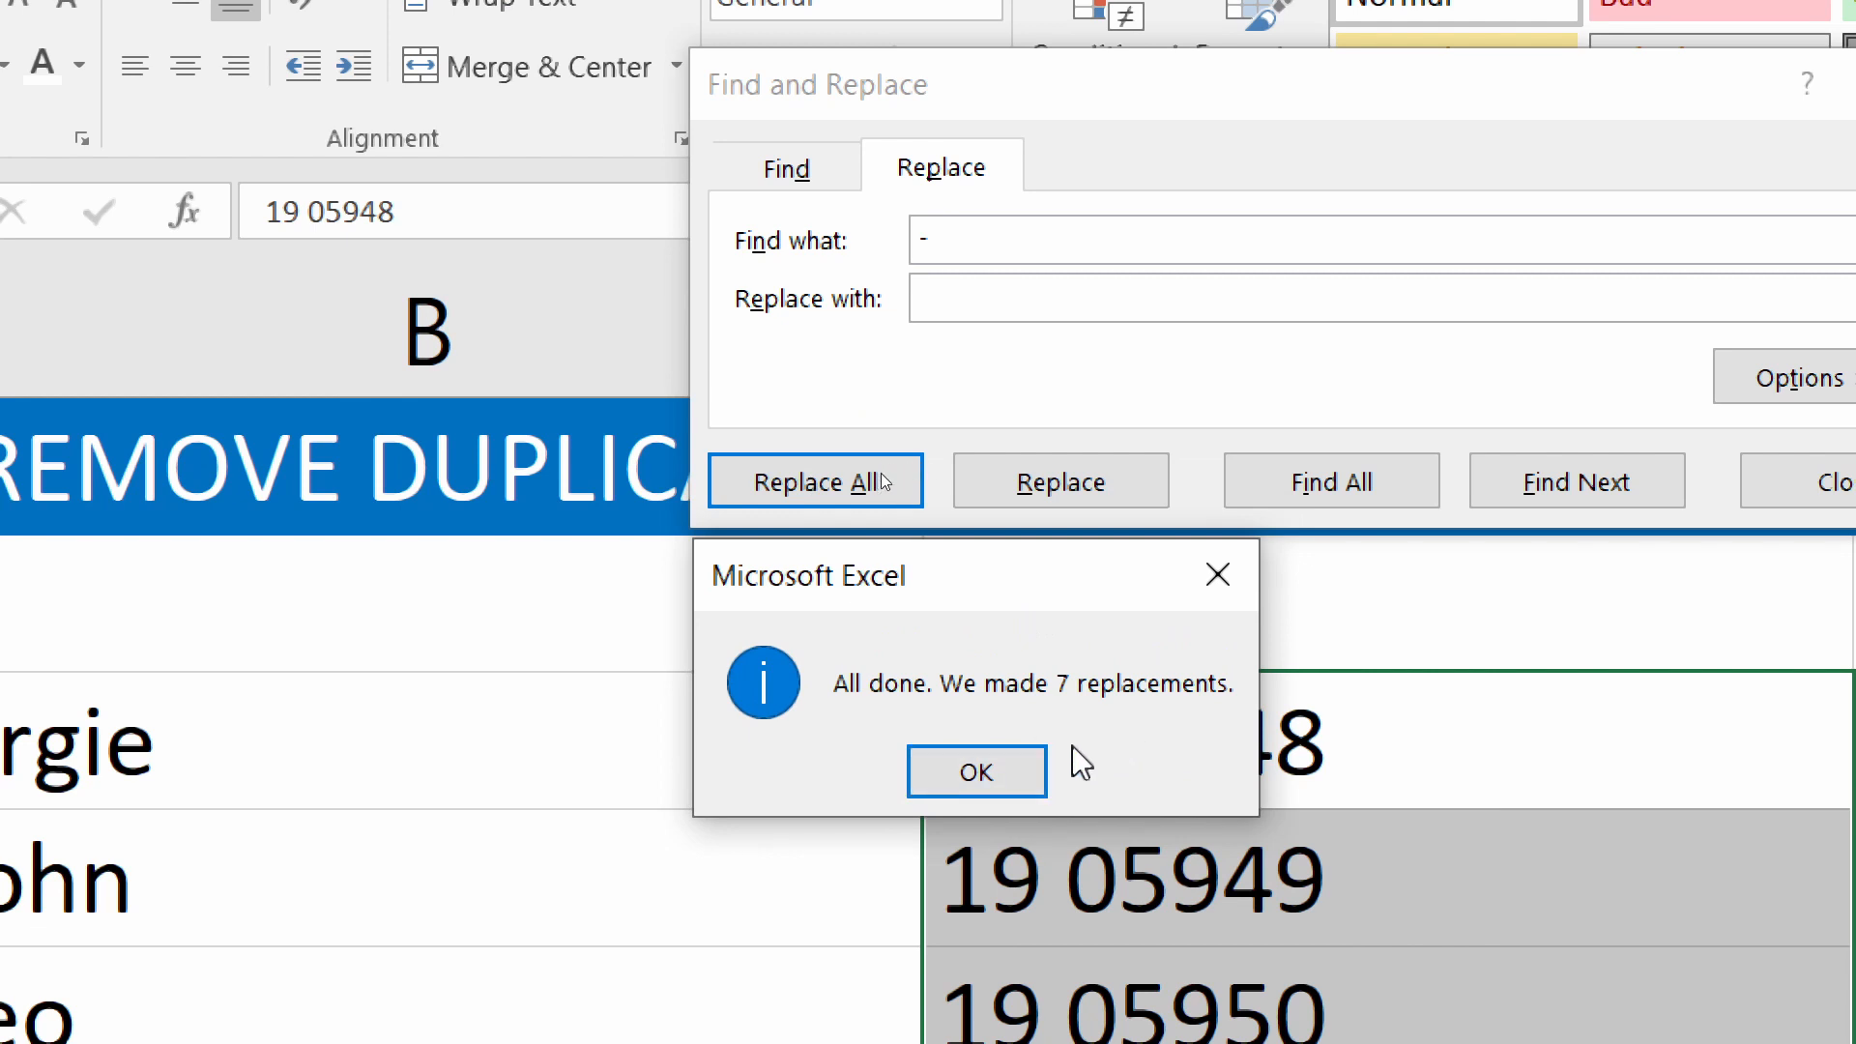
pyautogui.click(984, 779)
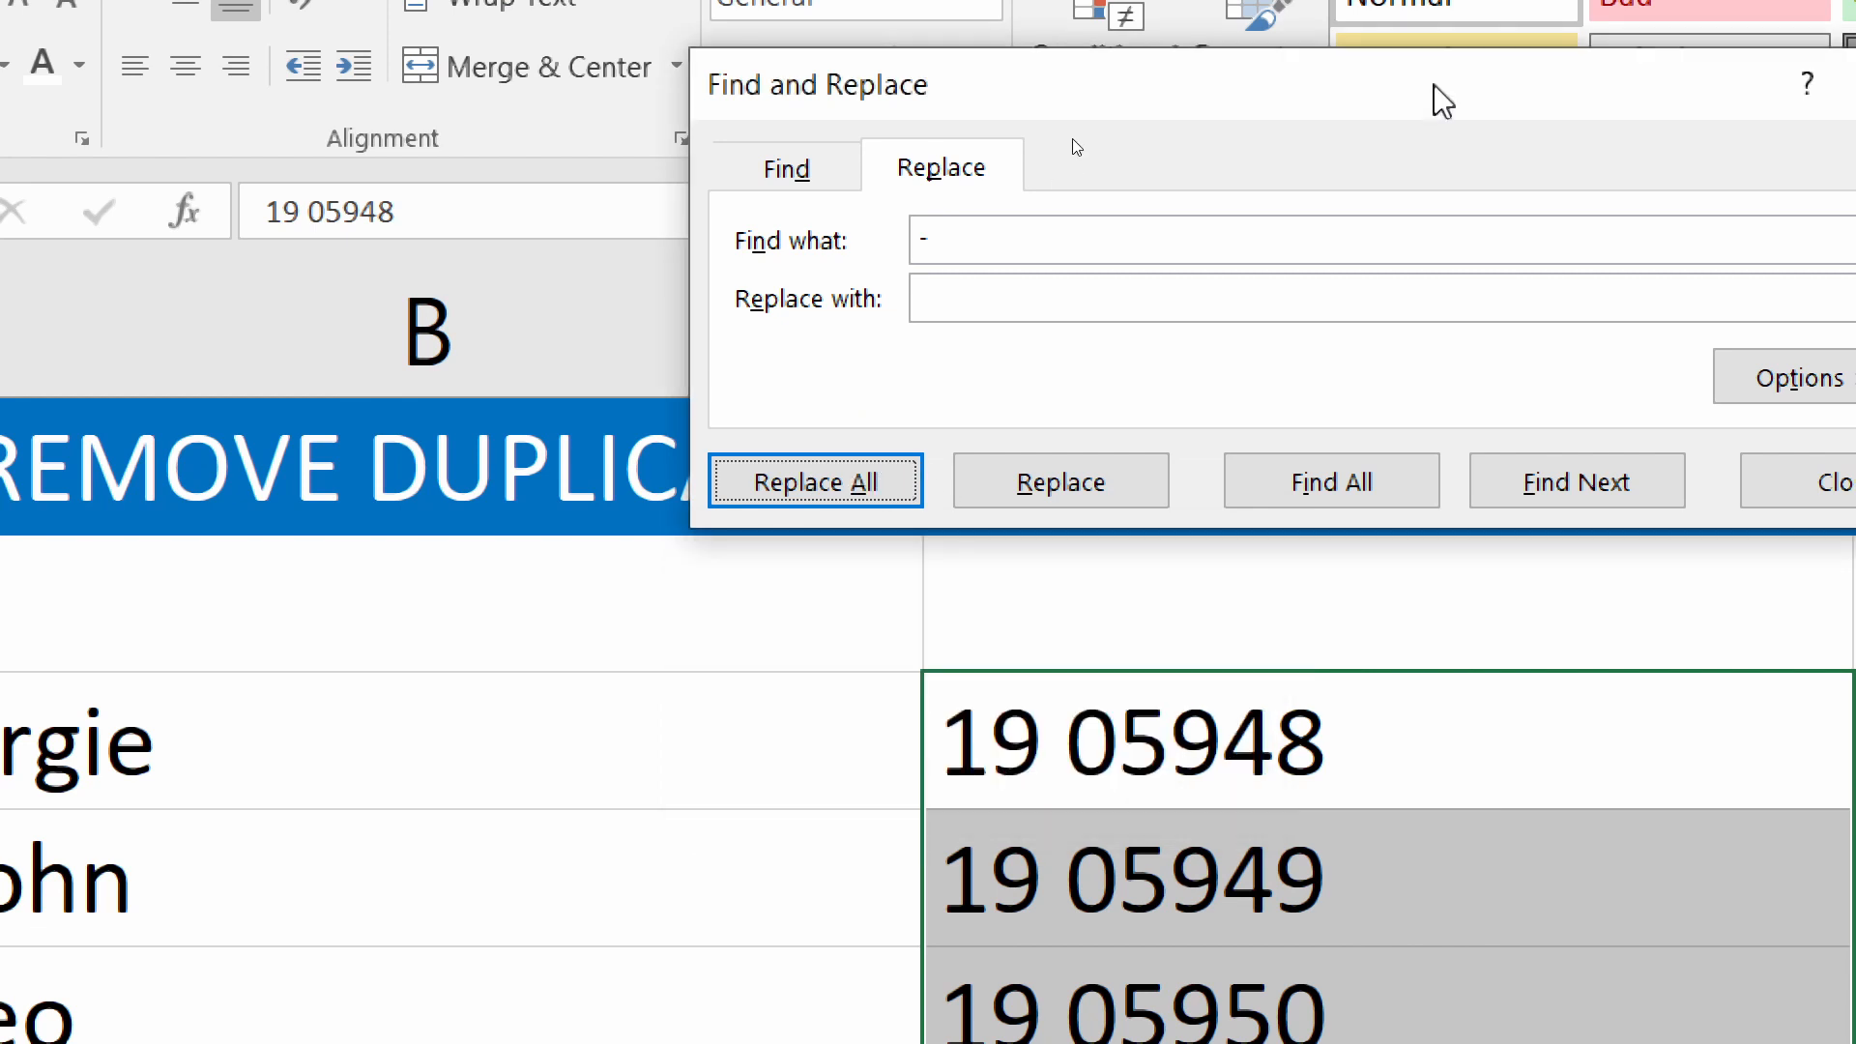
pyautogui.moveTo(1438, 96); pyautogui.dragTo(1167, 110)
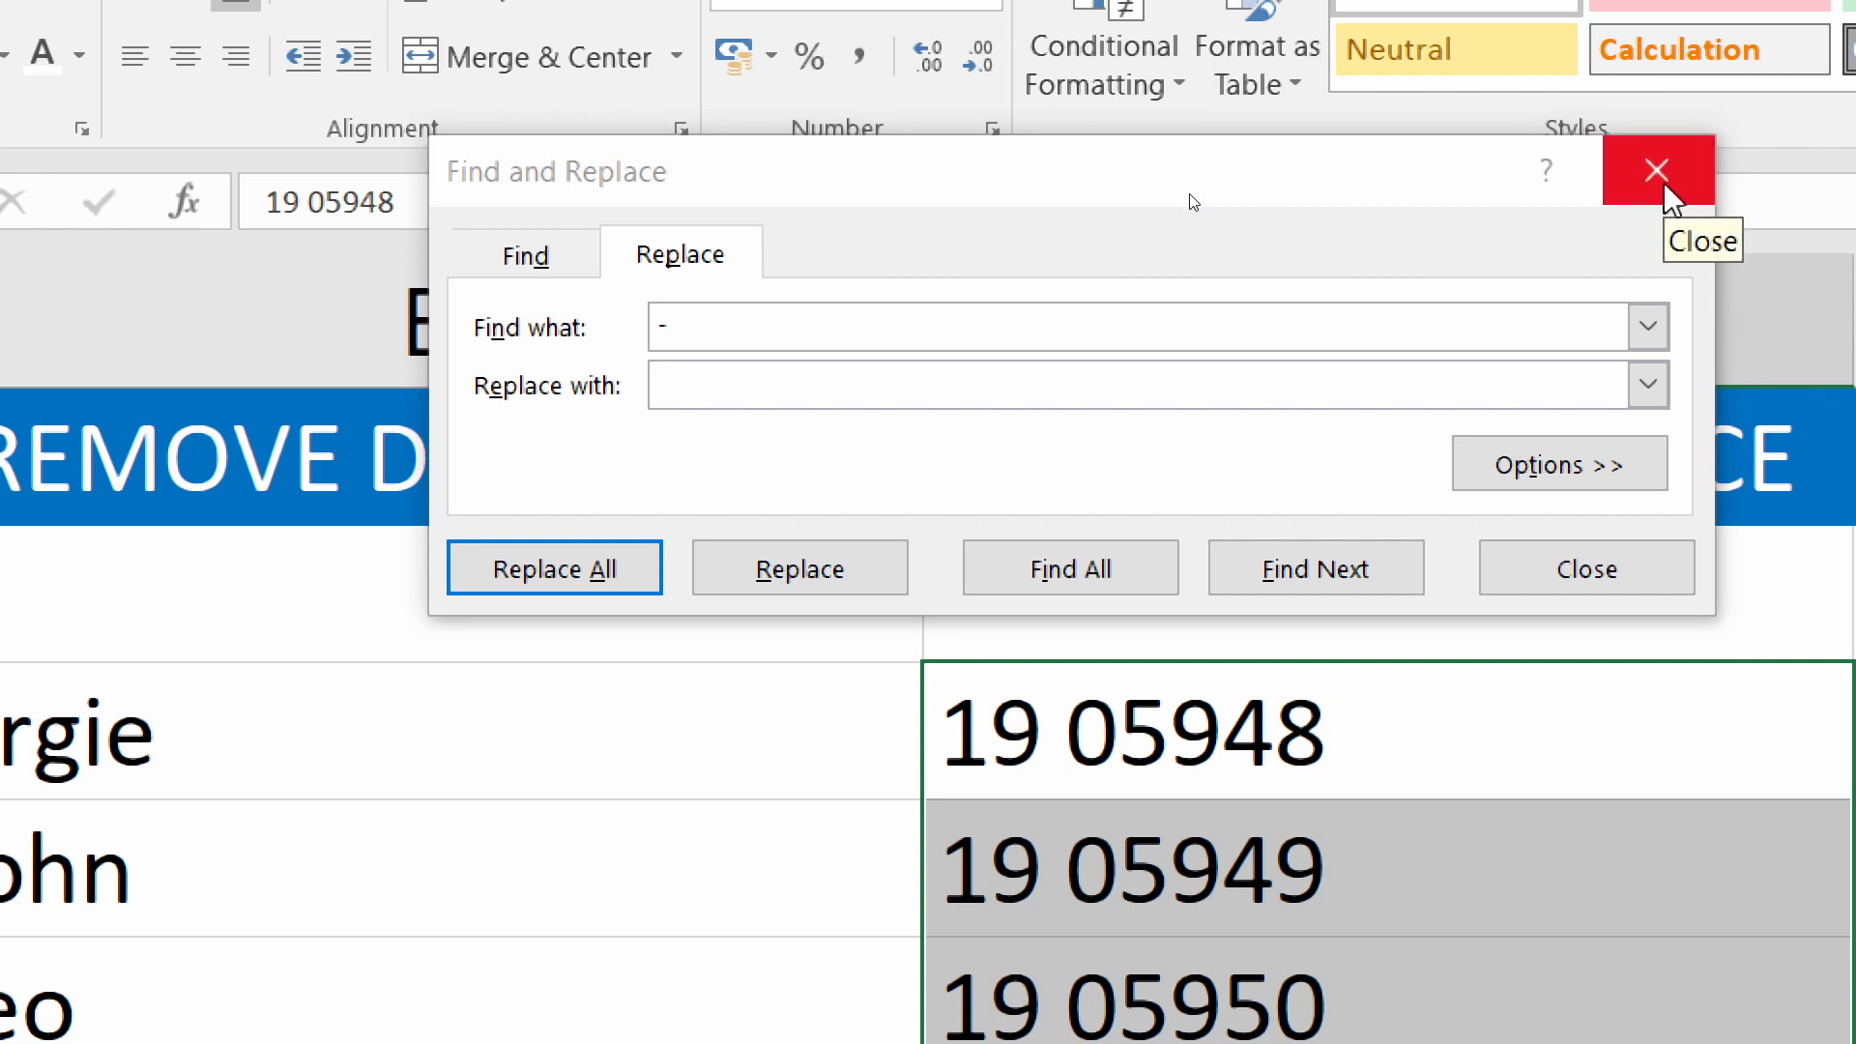
pyautogui.click(1666, 189)
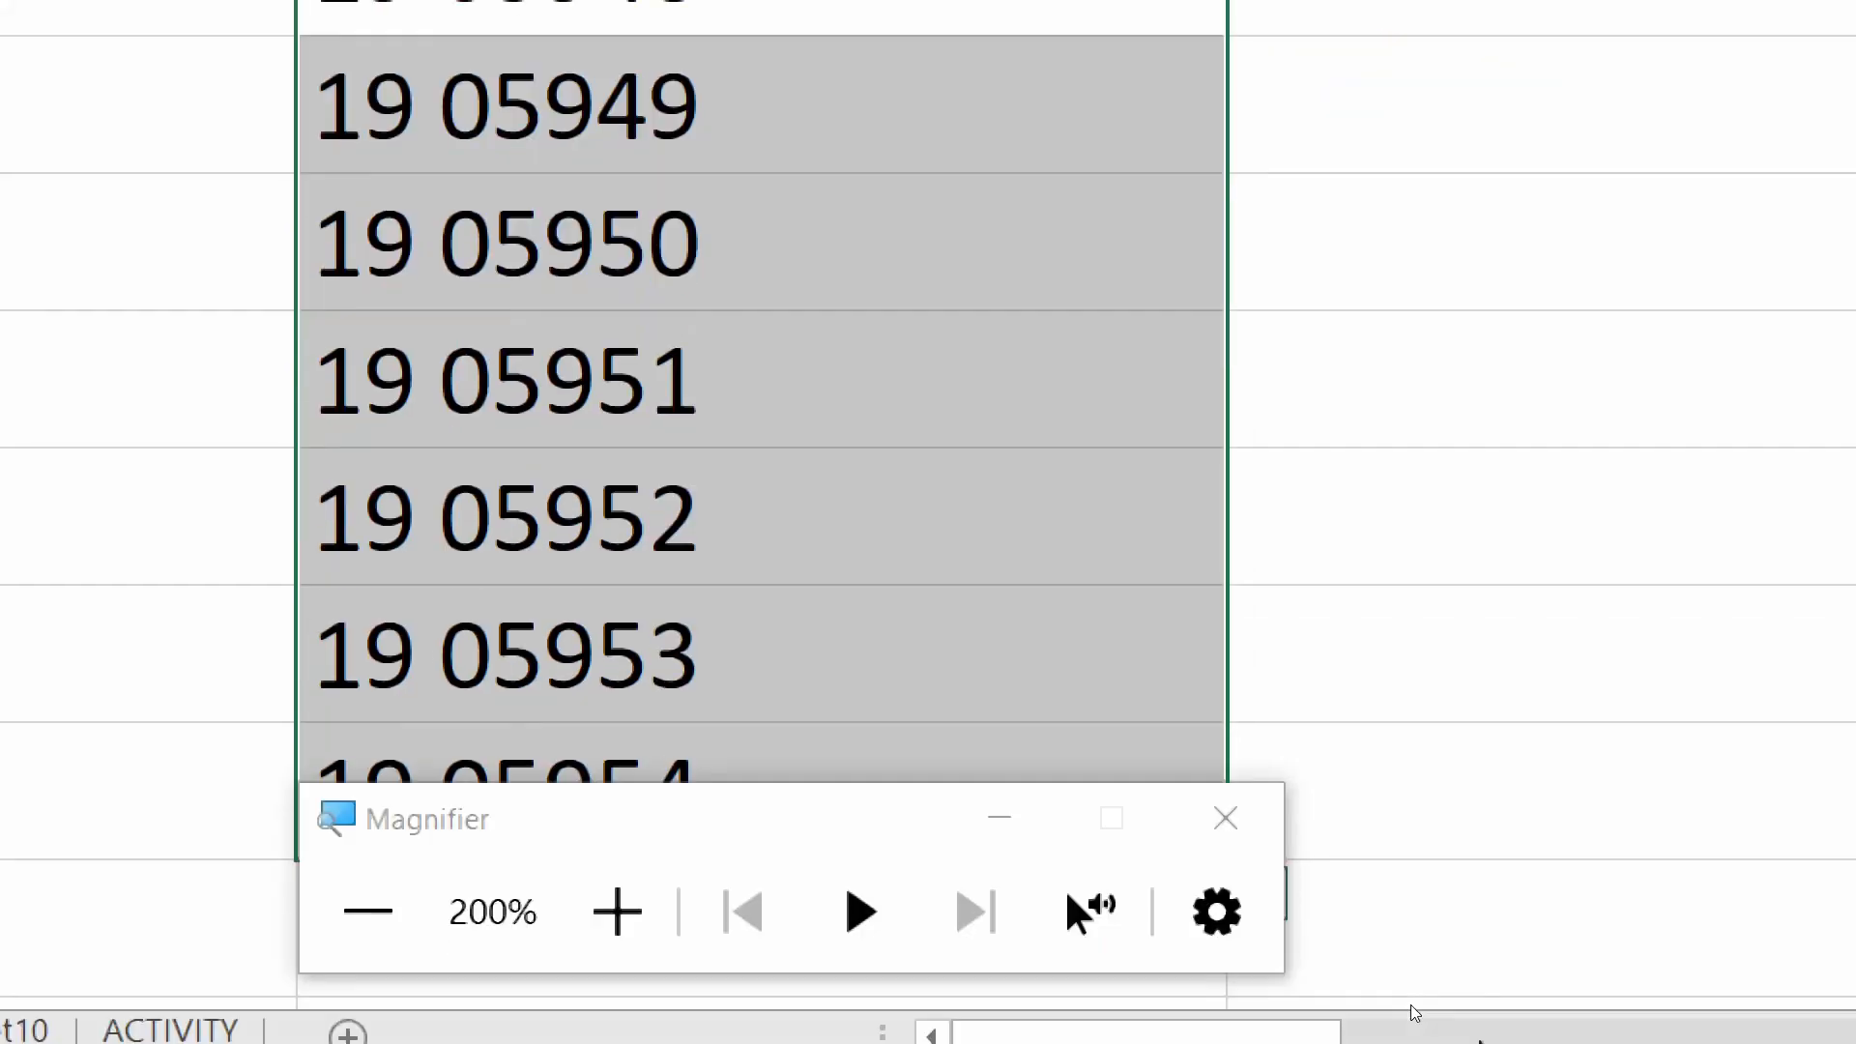
# Zoom back out and advance the PowerPoint slide show to Changing The Case of Text
pyautogui.click(367, 912)
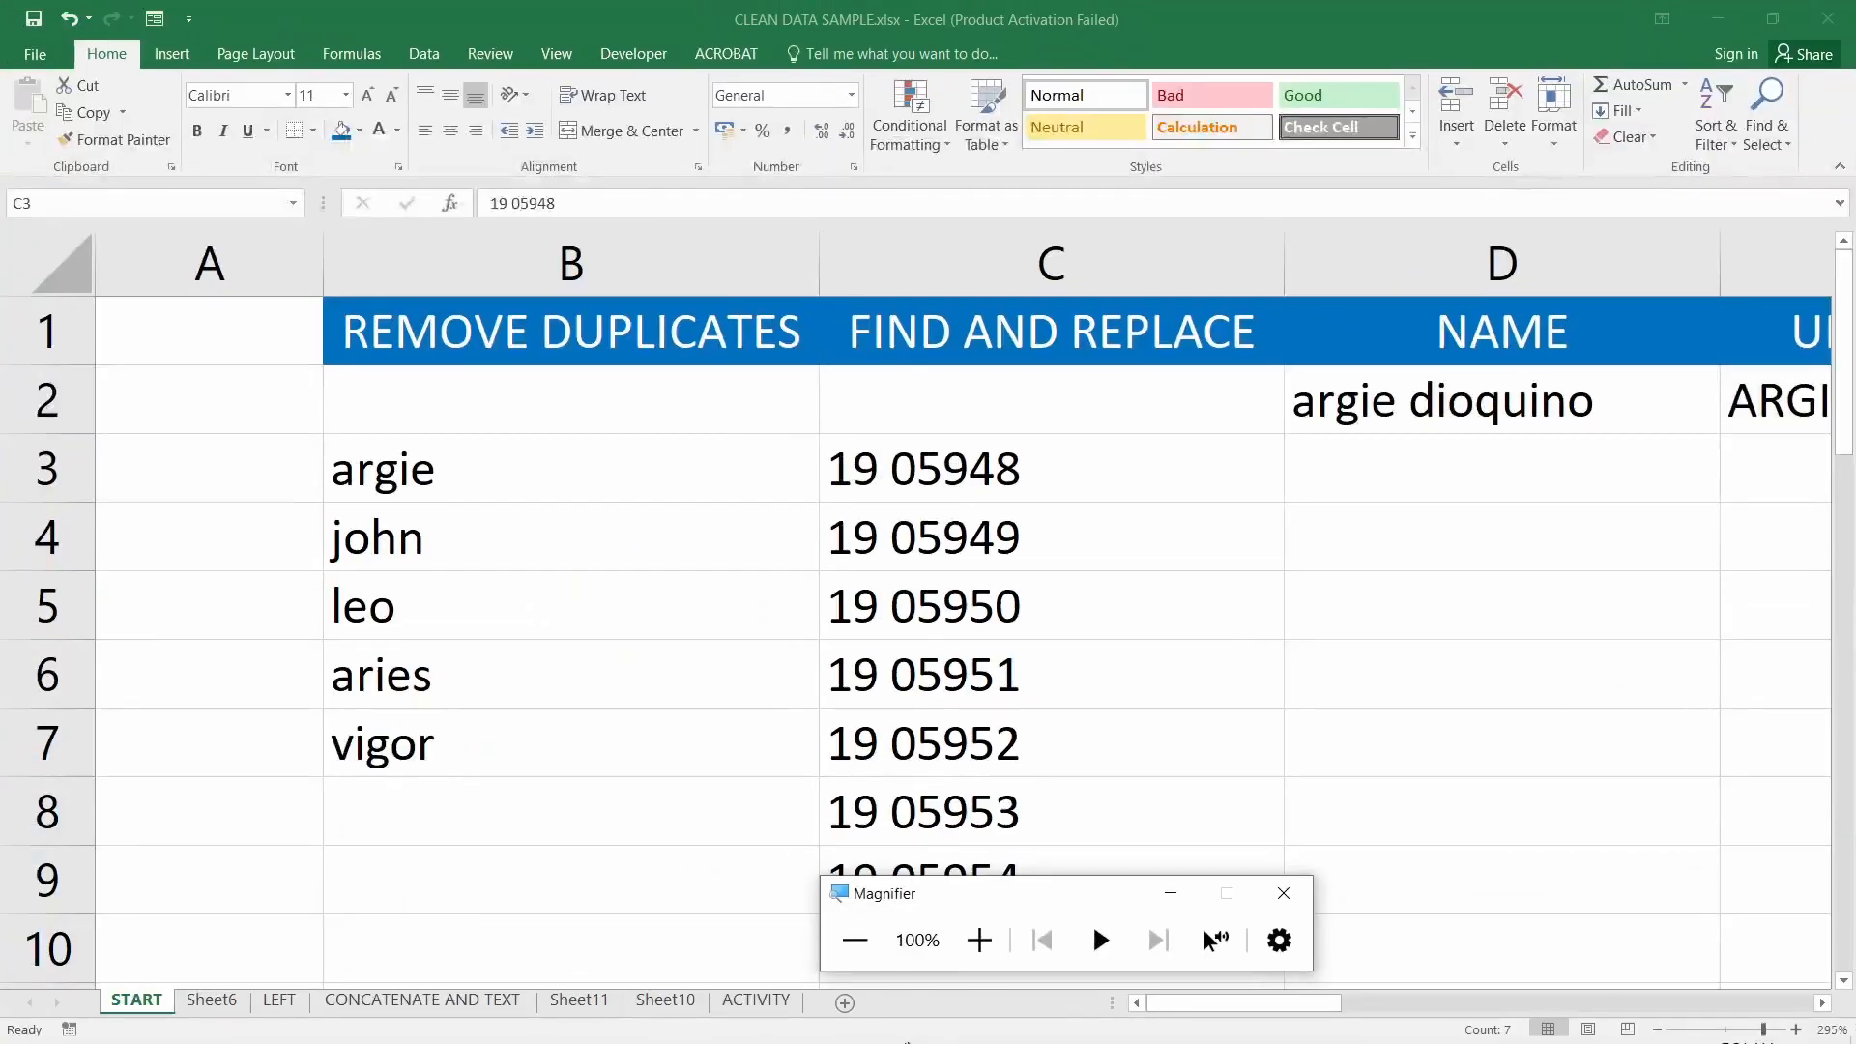
pyautogui.click(638, 1020)
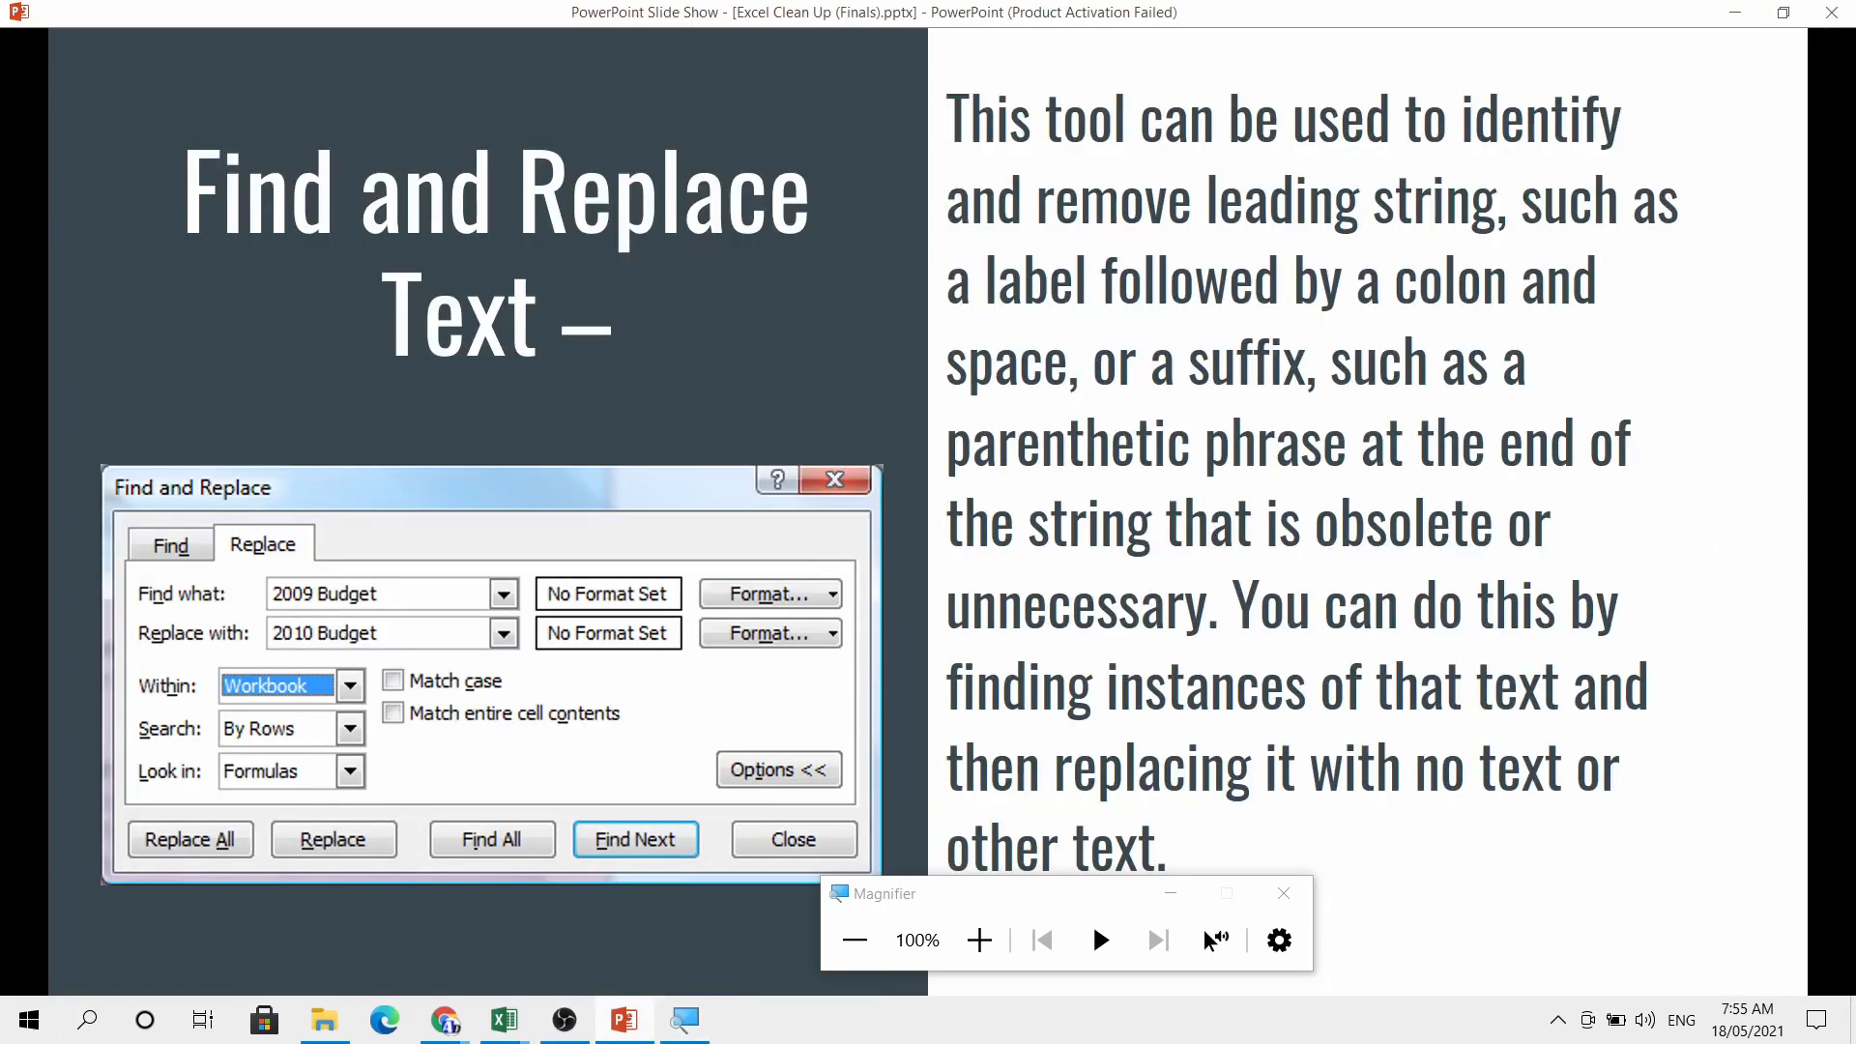
pyautogui.click(902, 611)
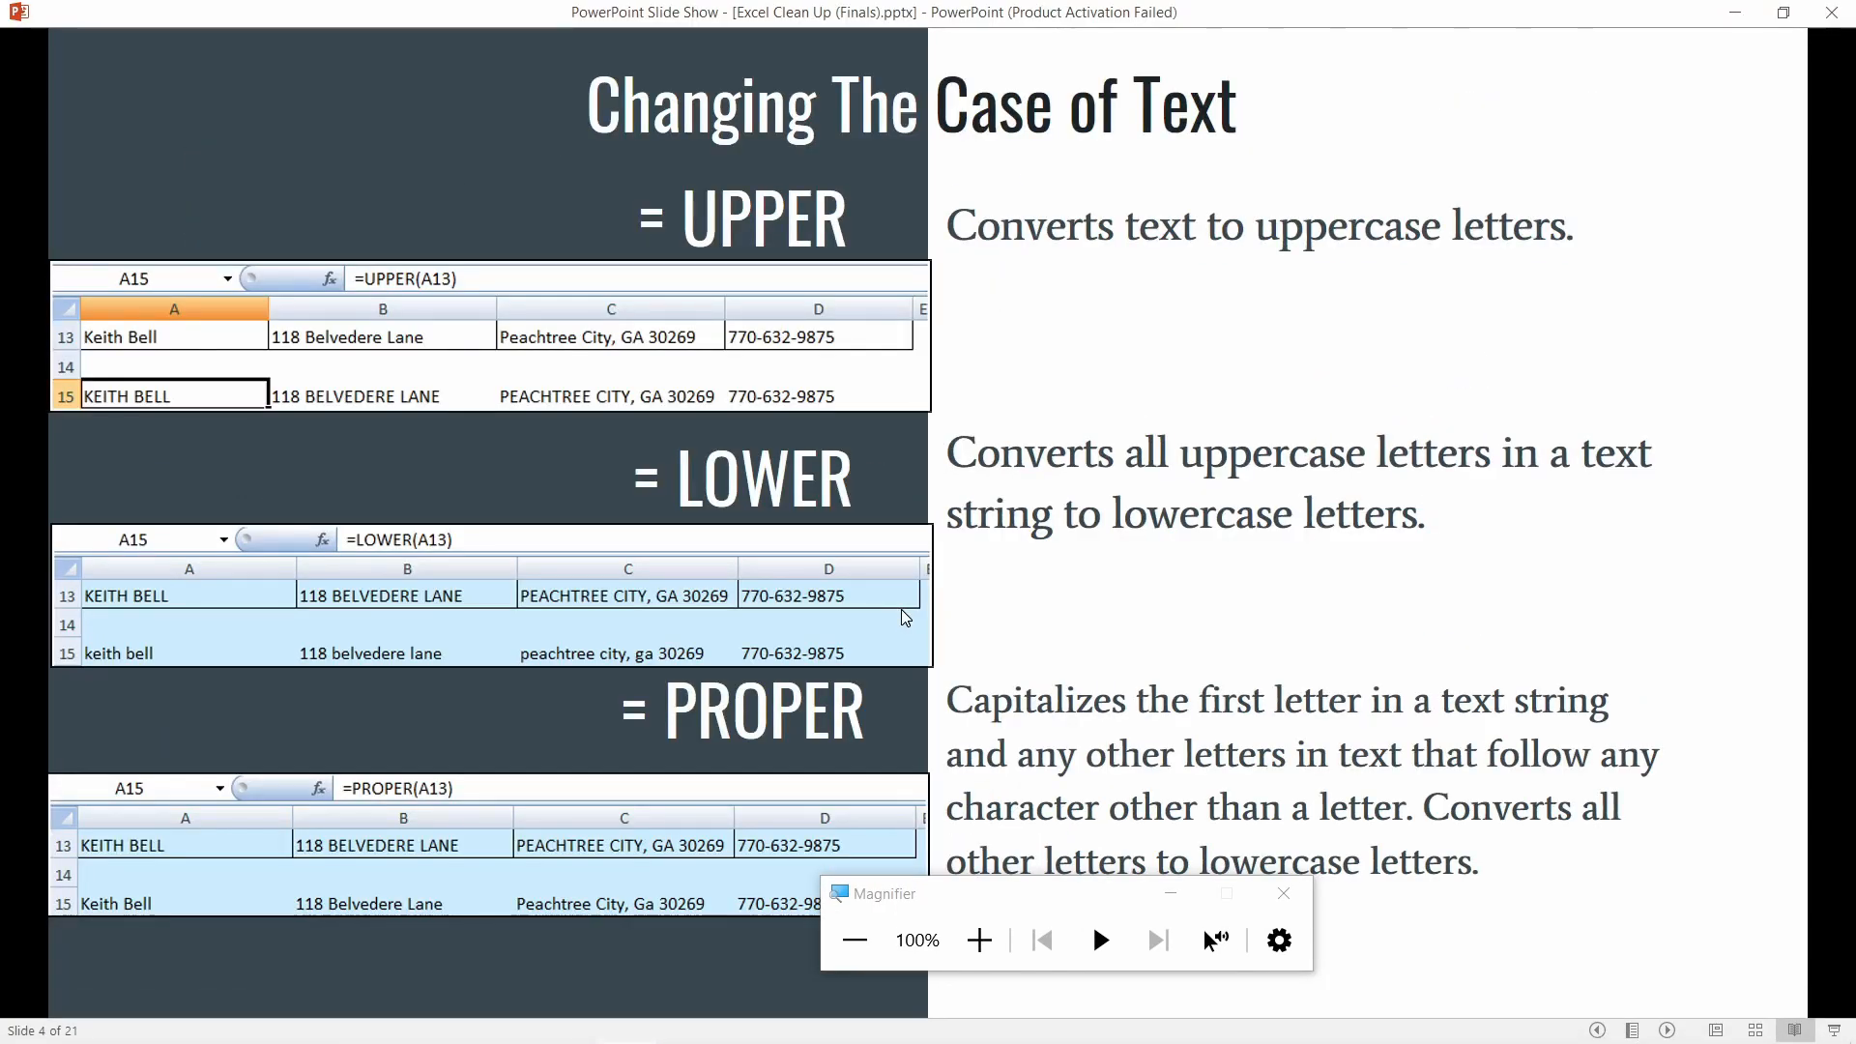
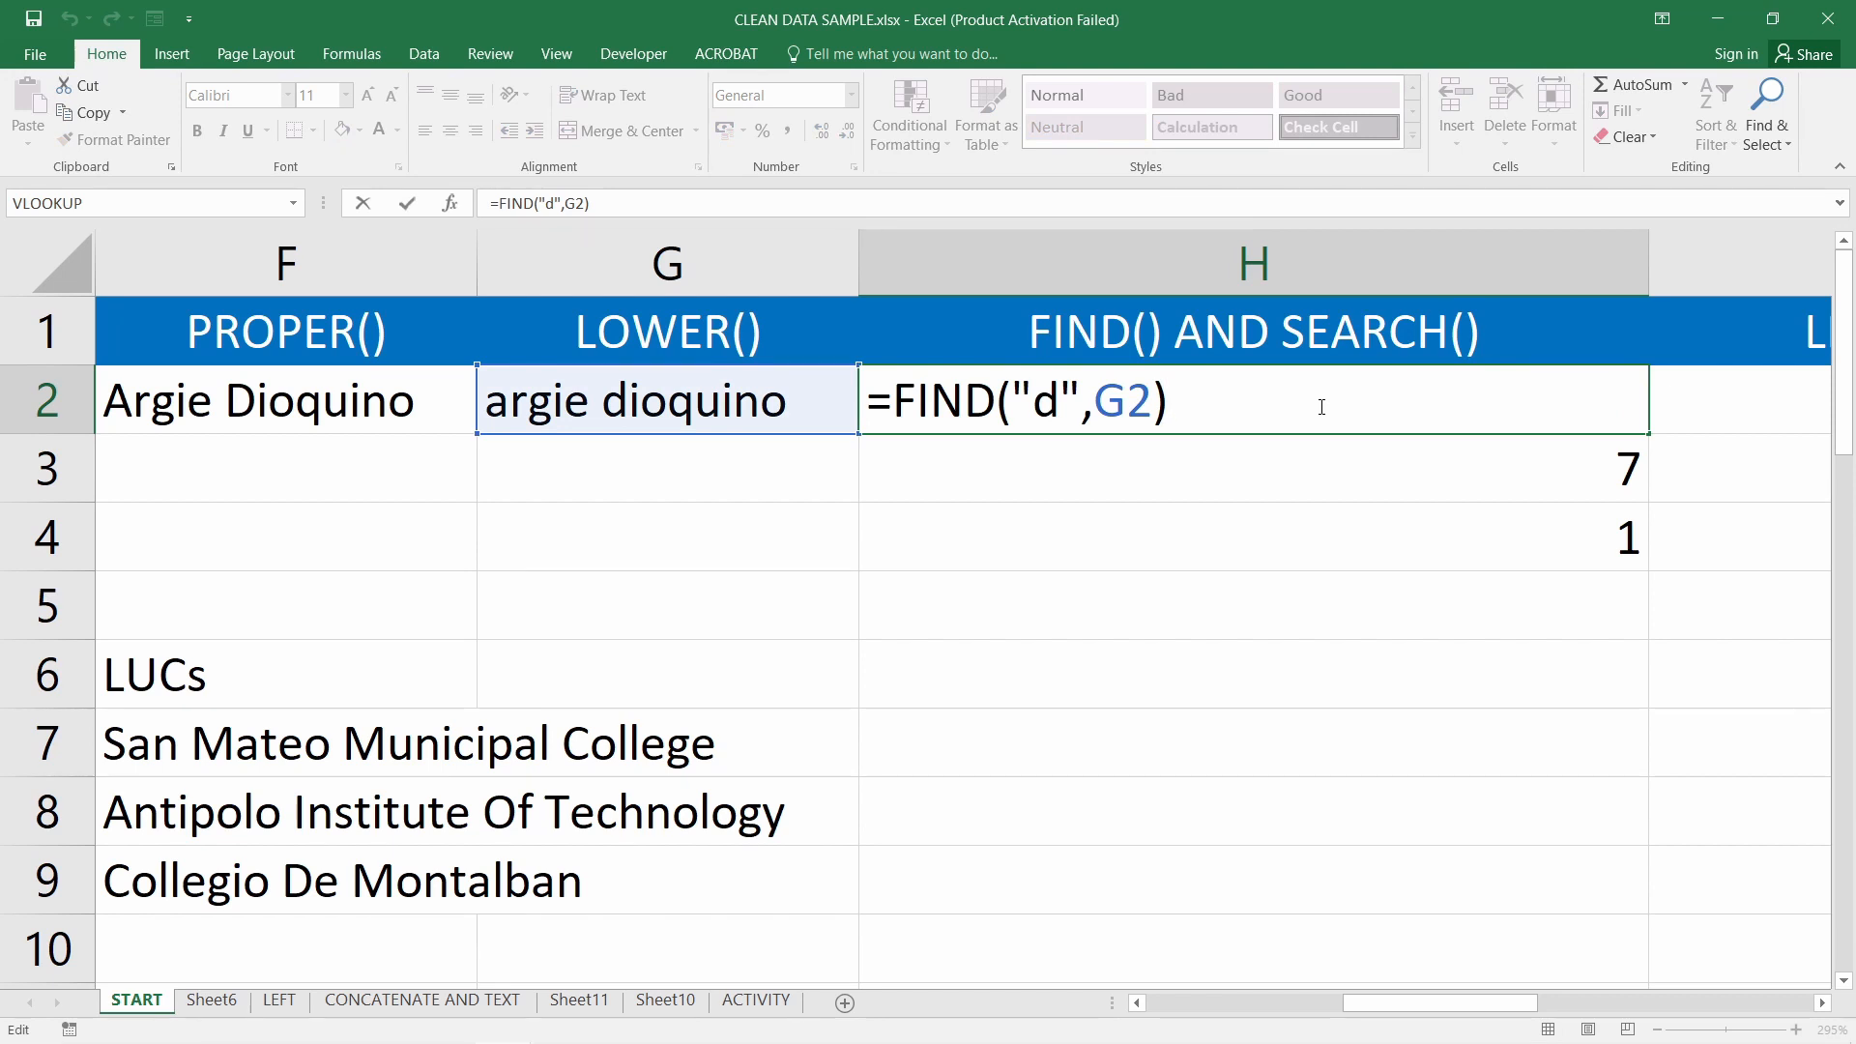
# Replace H2's formula with =FIND("q",G2) so it returns 10
pyautogui.press('BackSpace')
pyautogui.press('BackSpace')
pyautogui.press('BackSpace')
pyautogui.press('BackSpace')
pyautogui.press('BackSpace')
pyautogui.press('BackSpace')
pyautogui.press('BackSpace')
pyautogui.press('BackSpace')
pyautogui.press('BackSpace')
pyautogui.press('BackSpace')
pyautogui.press('BackSpace')
pyautogui.press('BackSpace')
pyautogui.press('BackSpace')
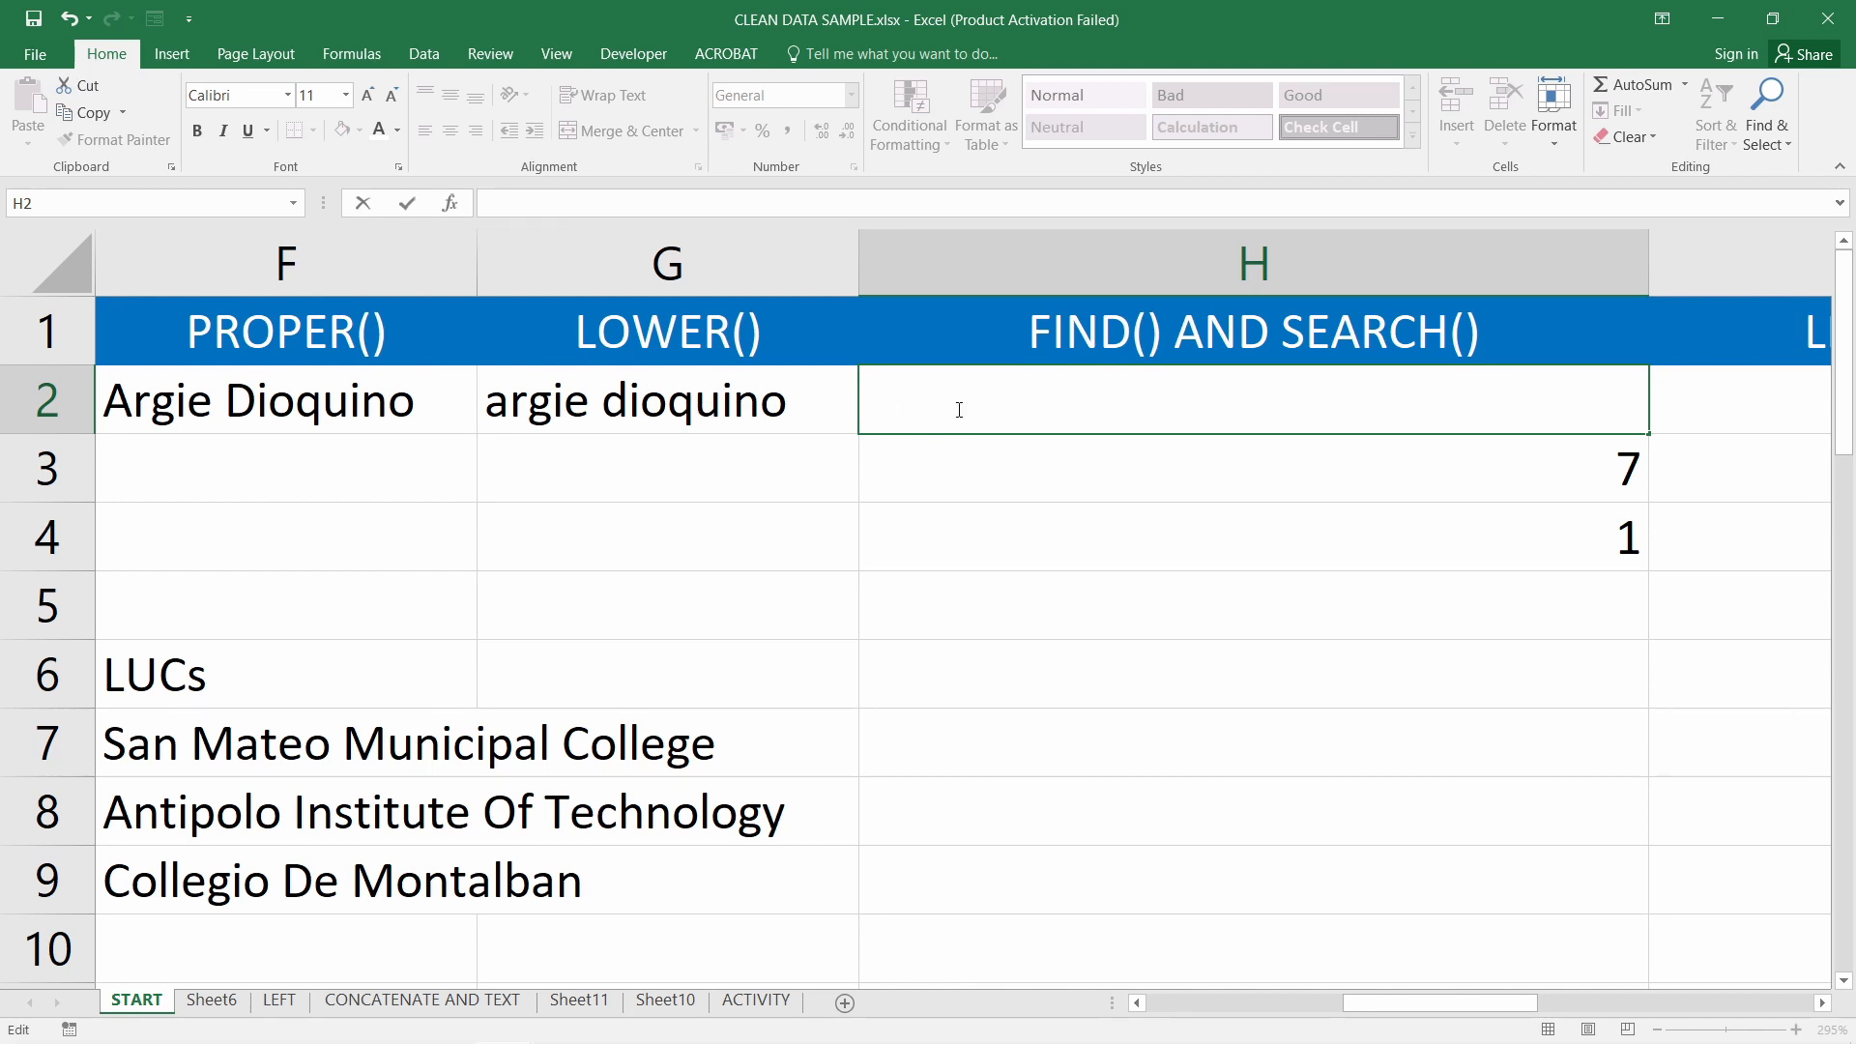
pyautogui.write('=fin')
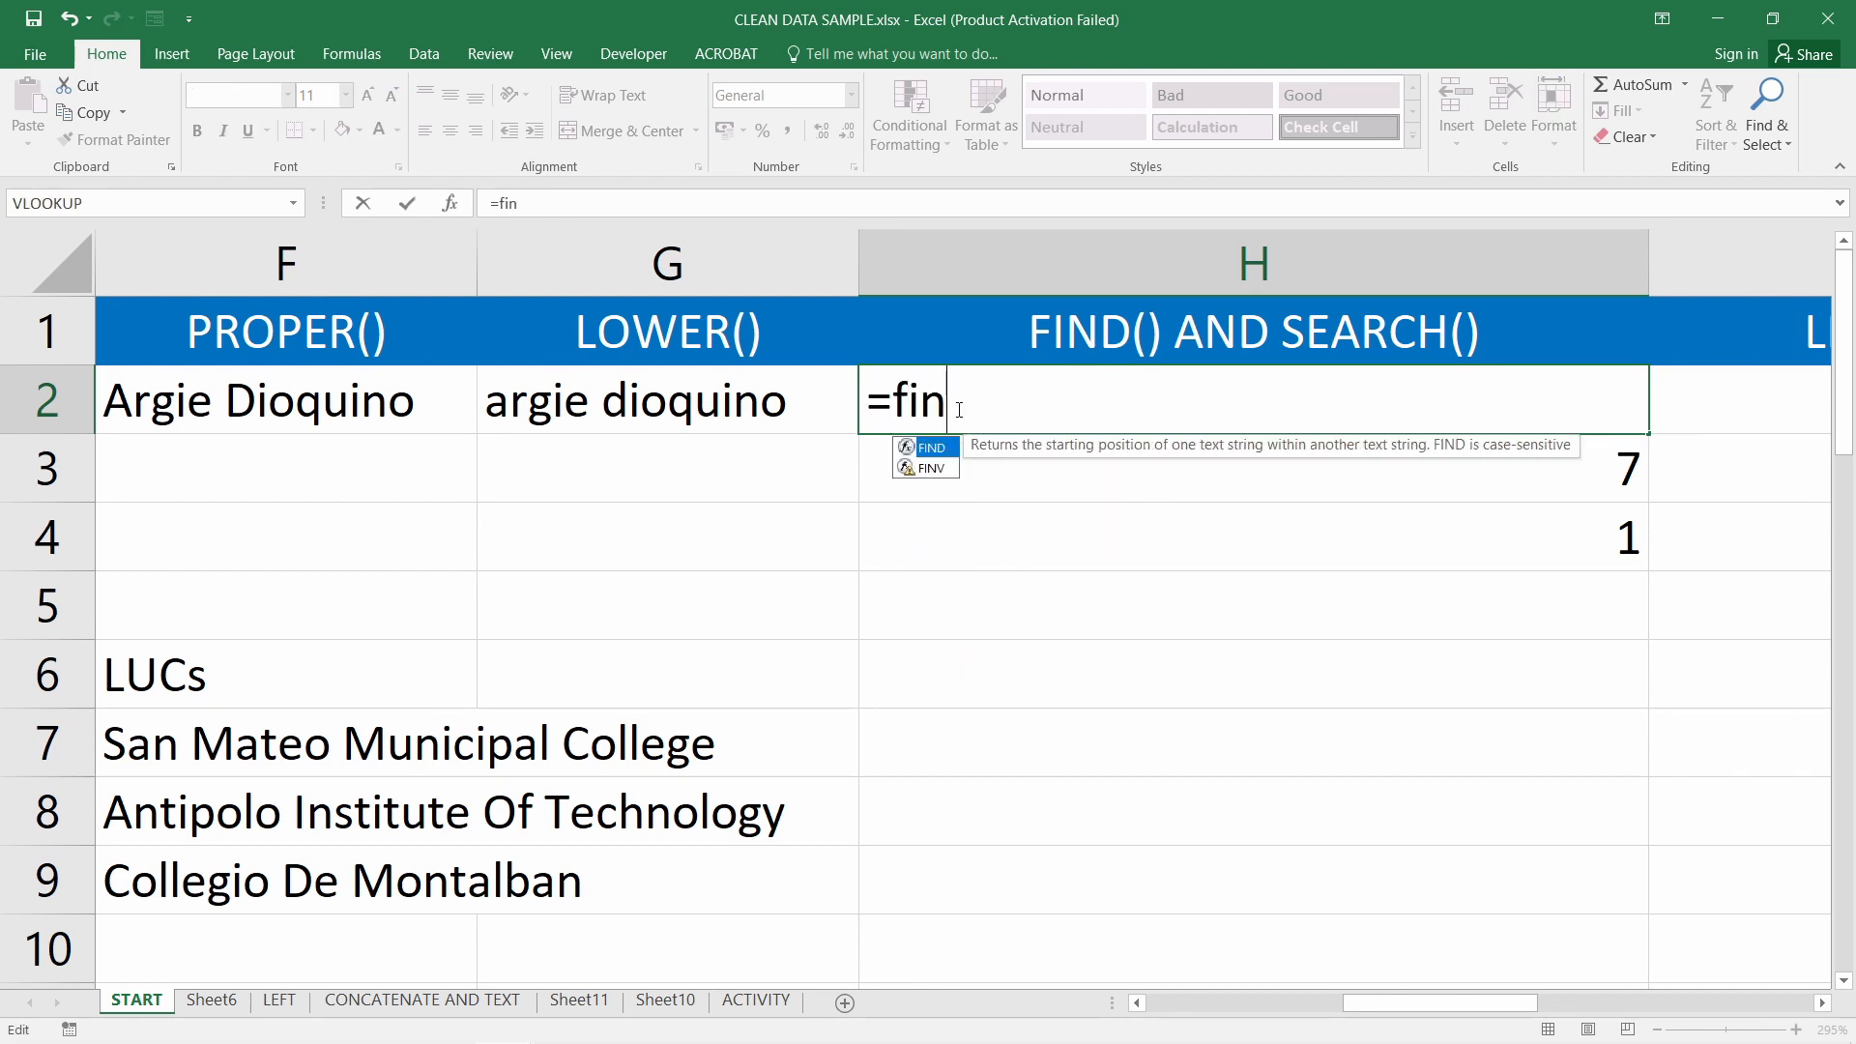
pyautogui.write('d(""')
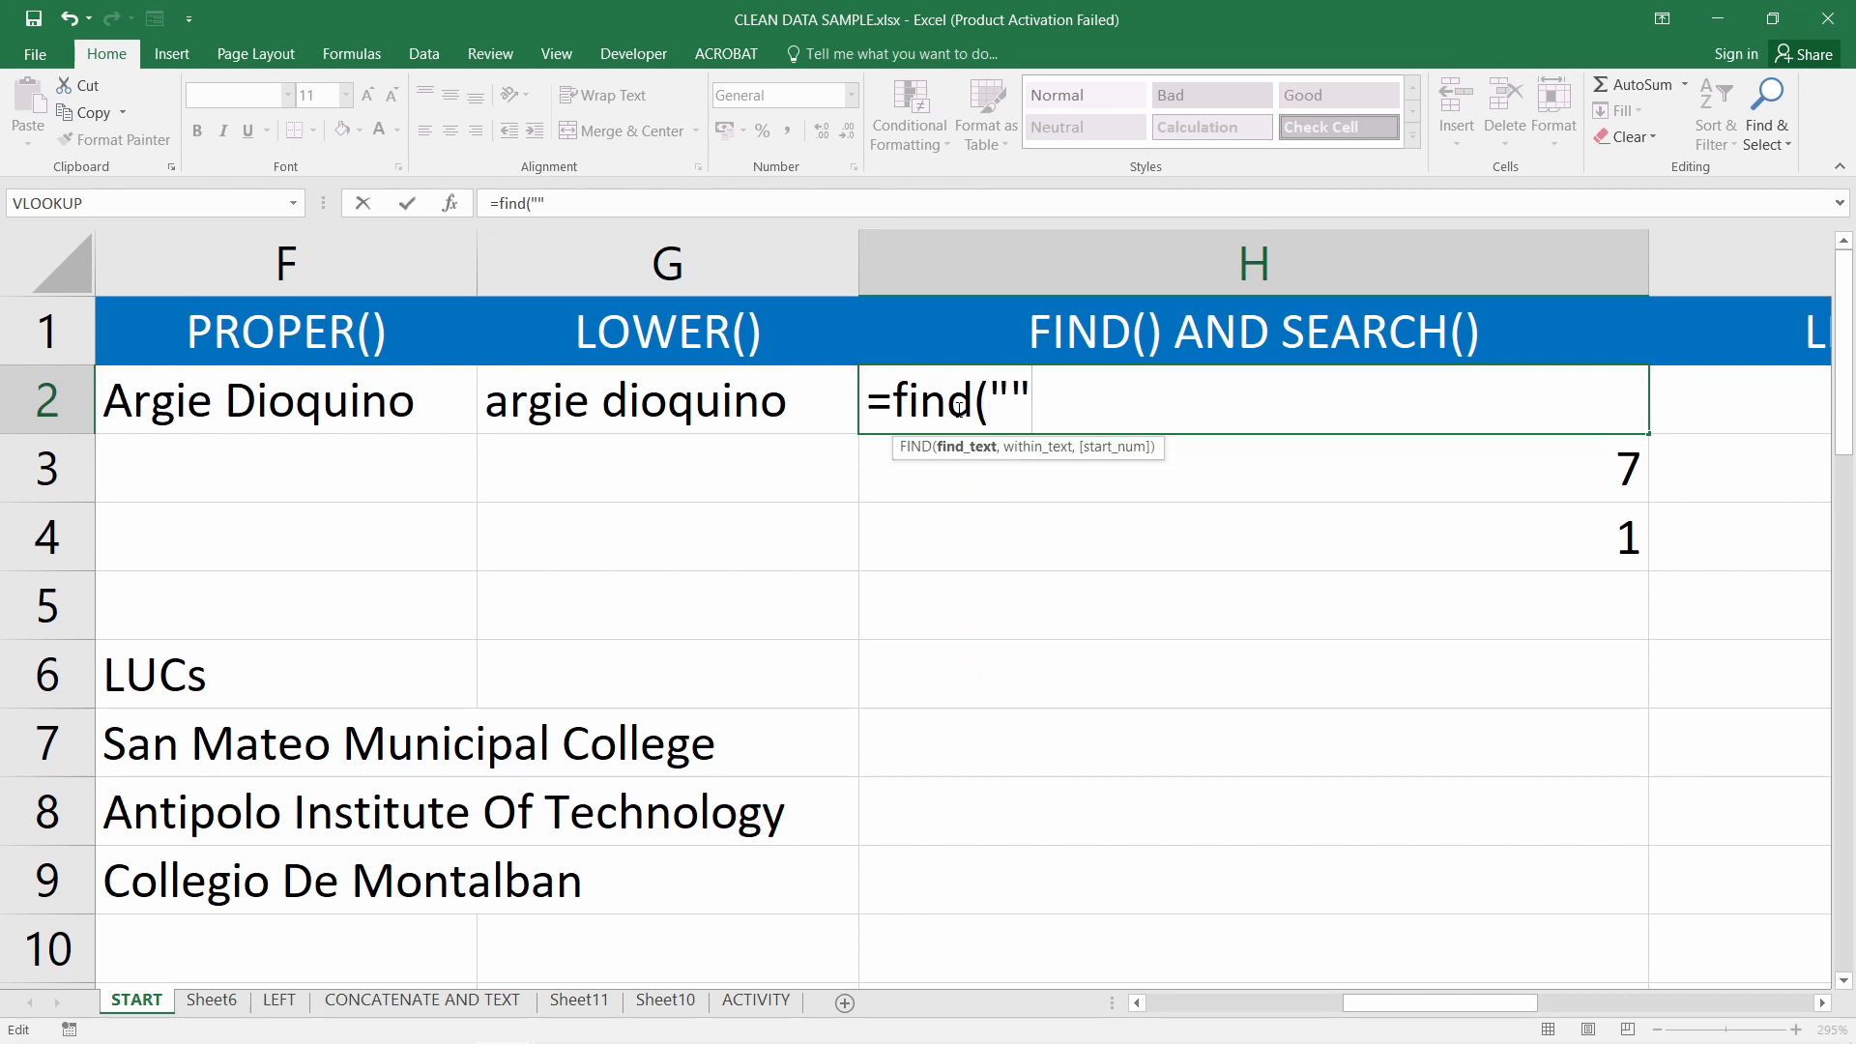
pyautogui.press('Left')
pyautogui.write('q')
pyautogui.press('Right')
pyautogui.write(',')
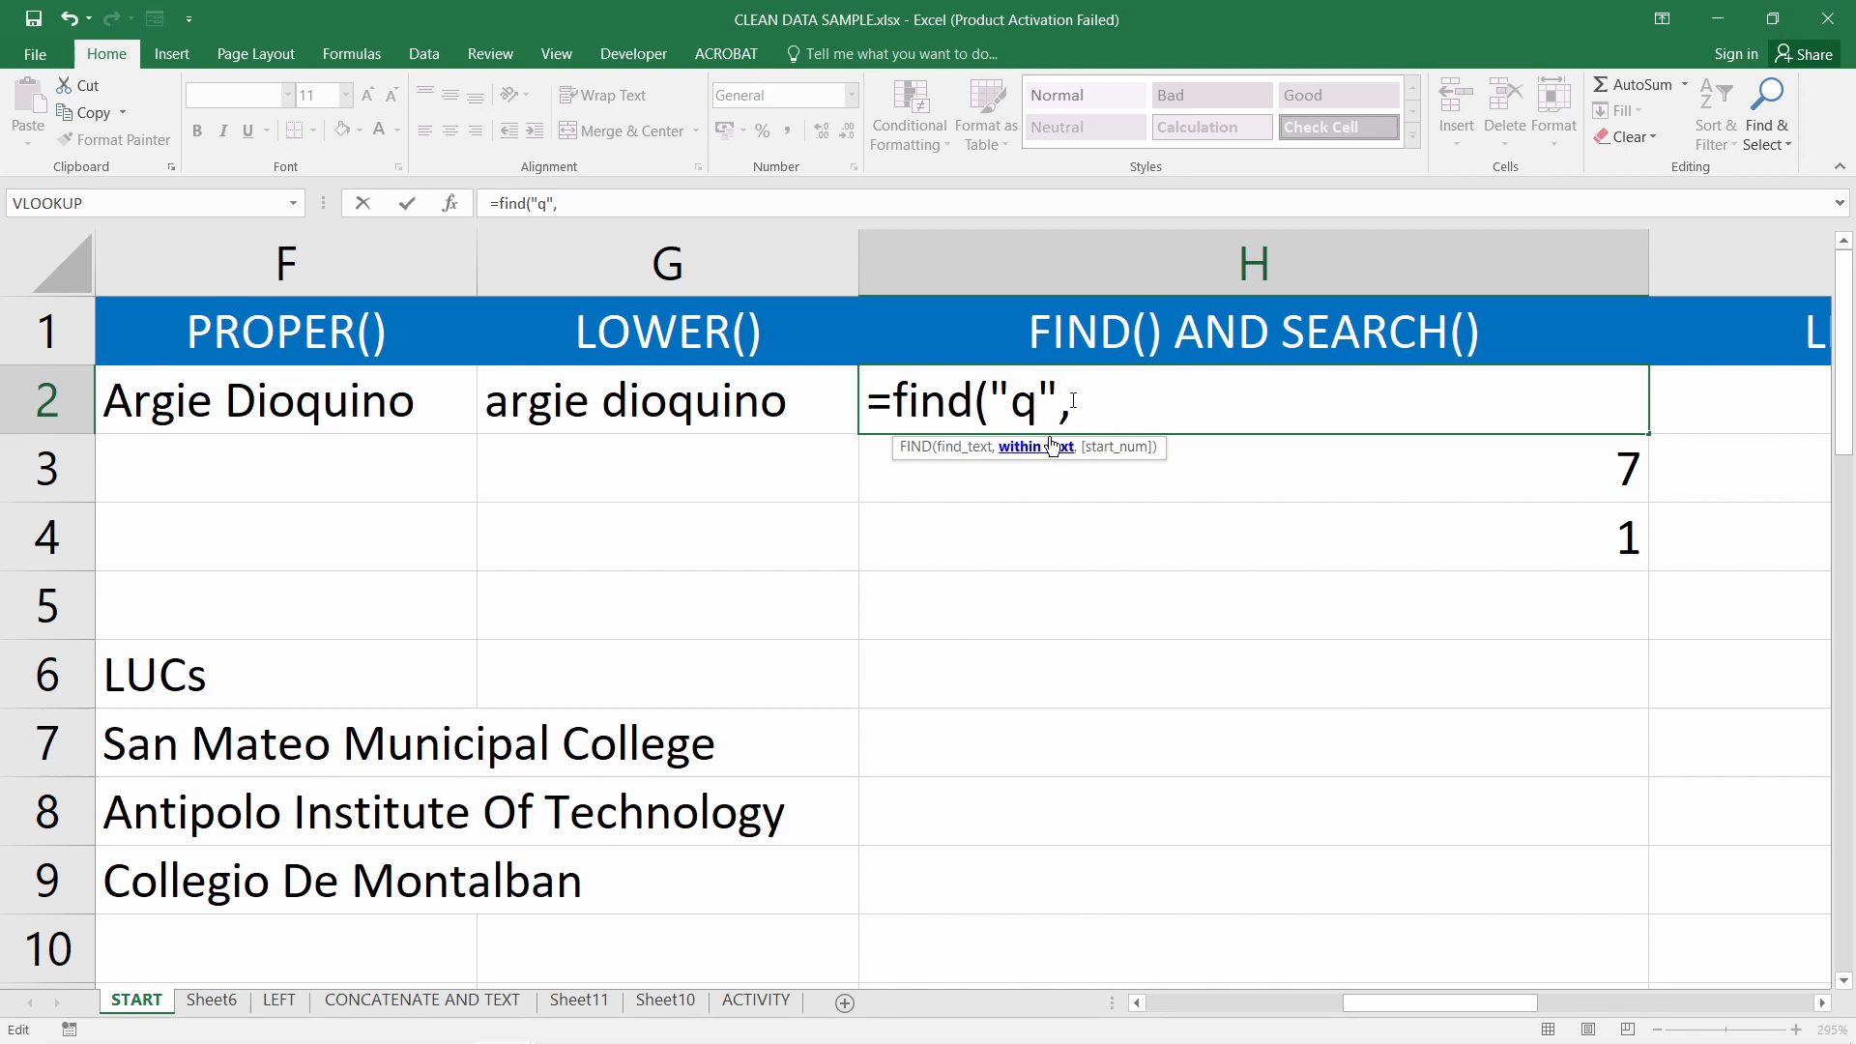
pyautogui.click(700, 416)
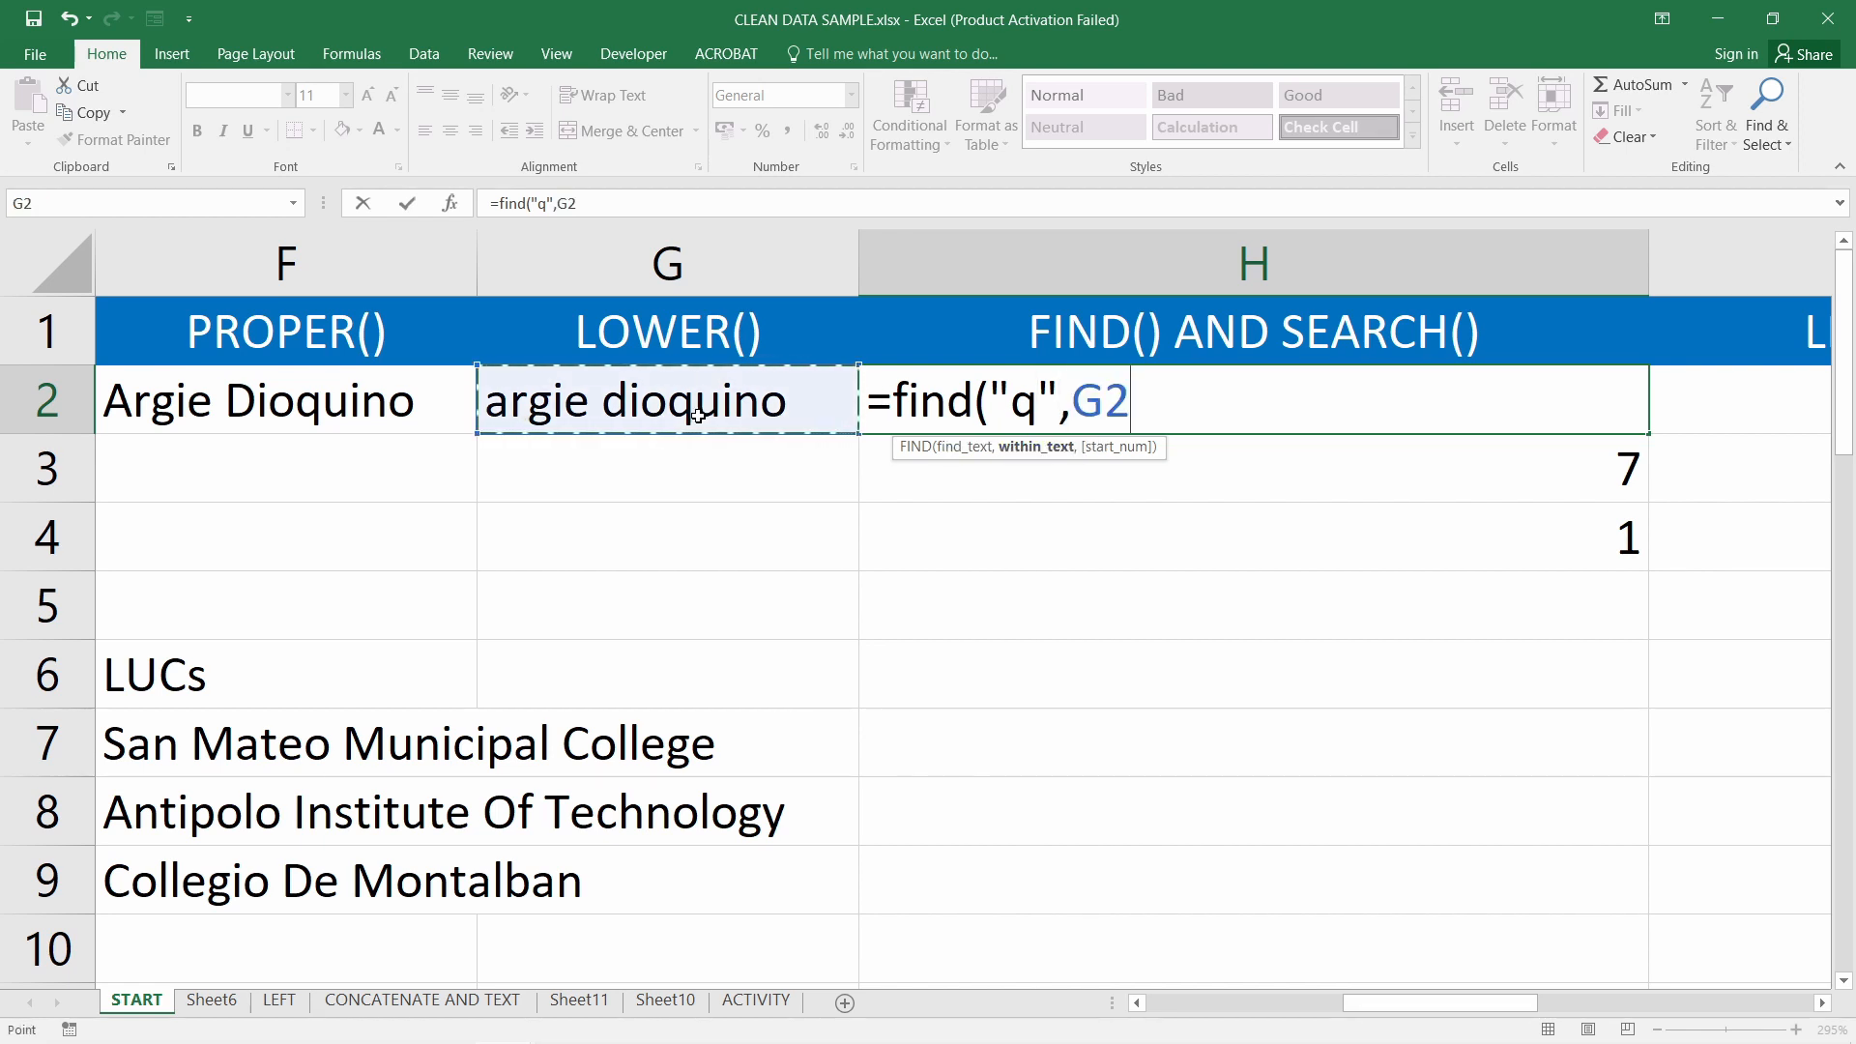
pyautogui.write(')')
pyautogui.press('Return')
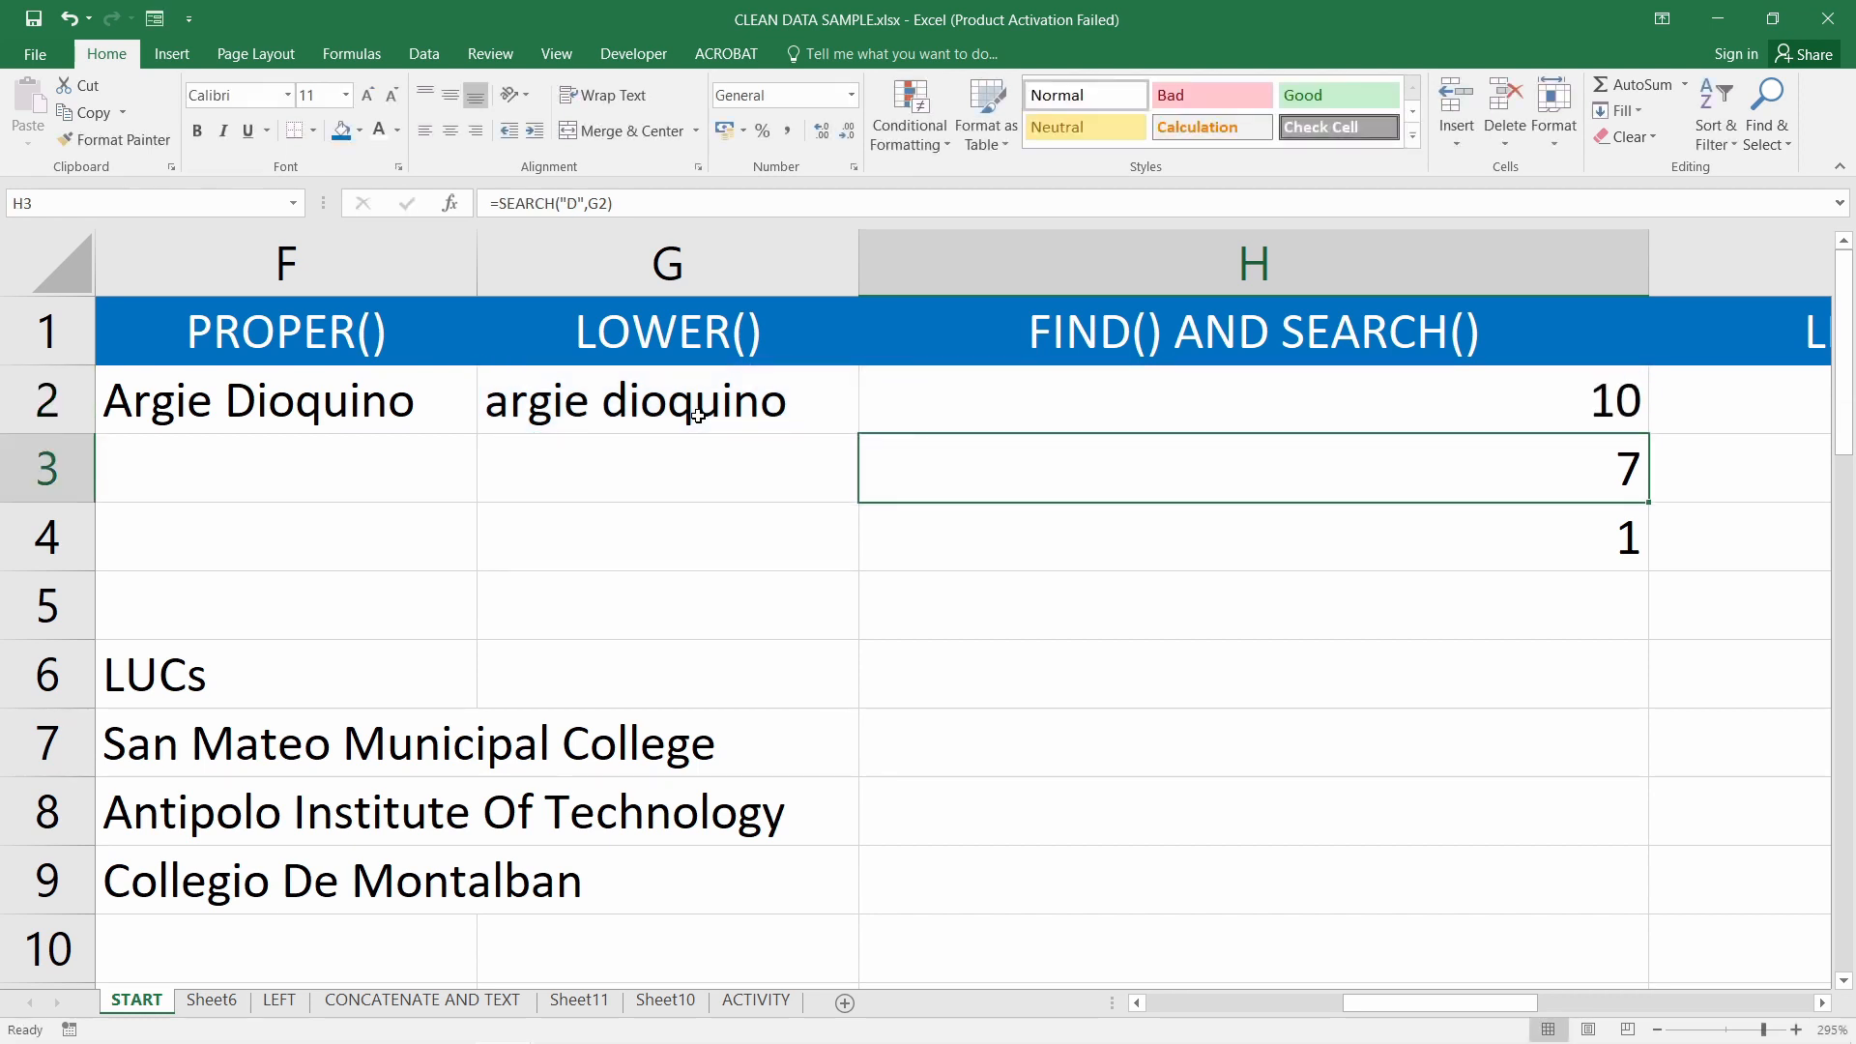
pyautogui.click(1015, 414)
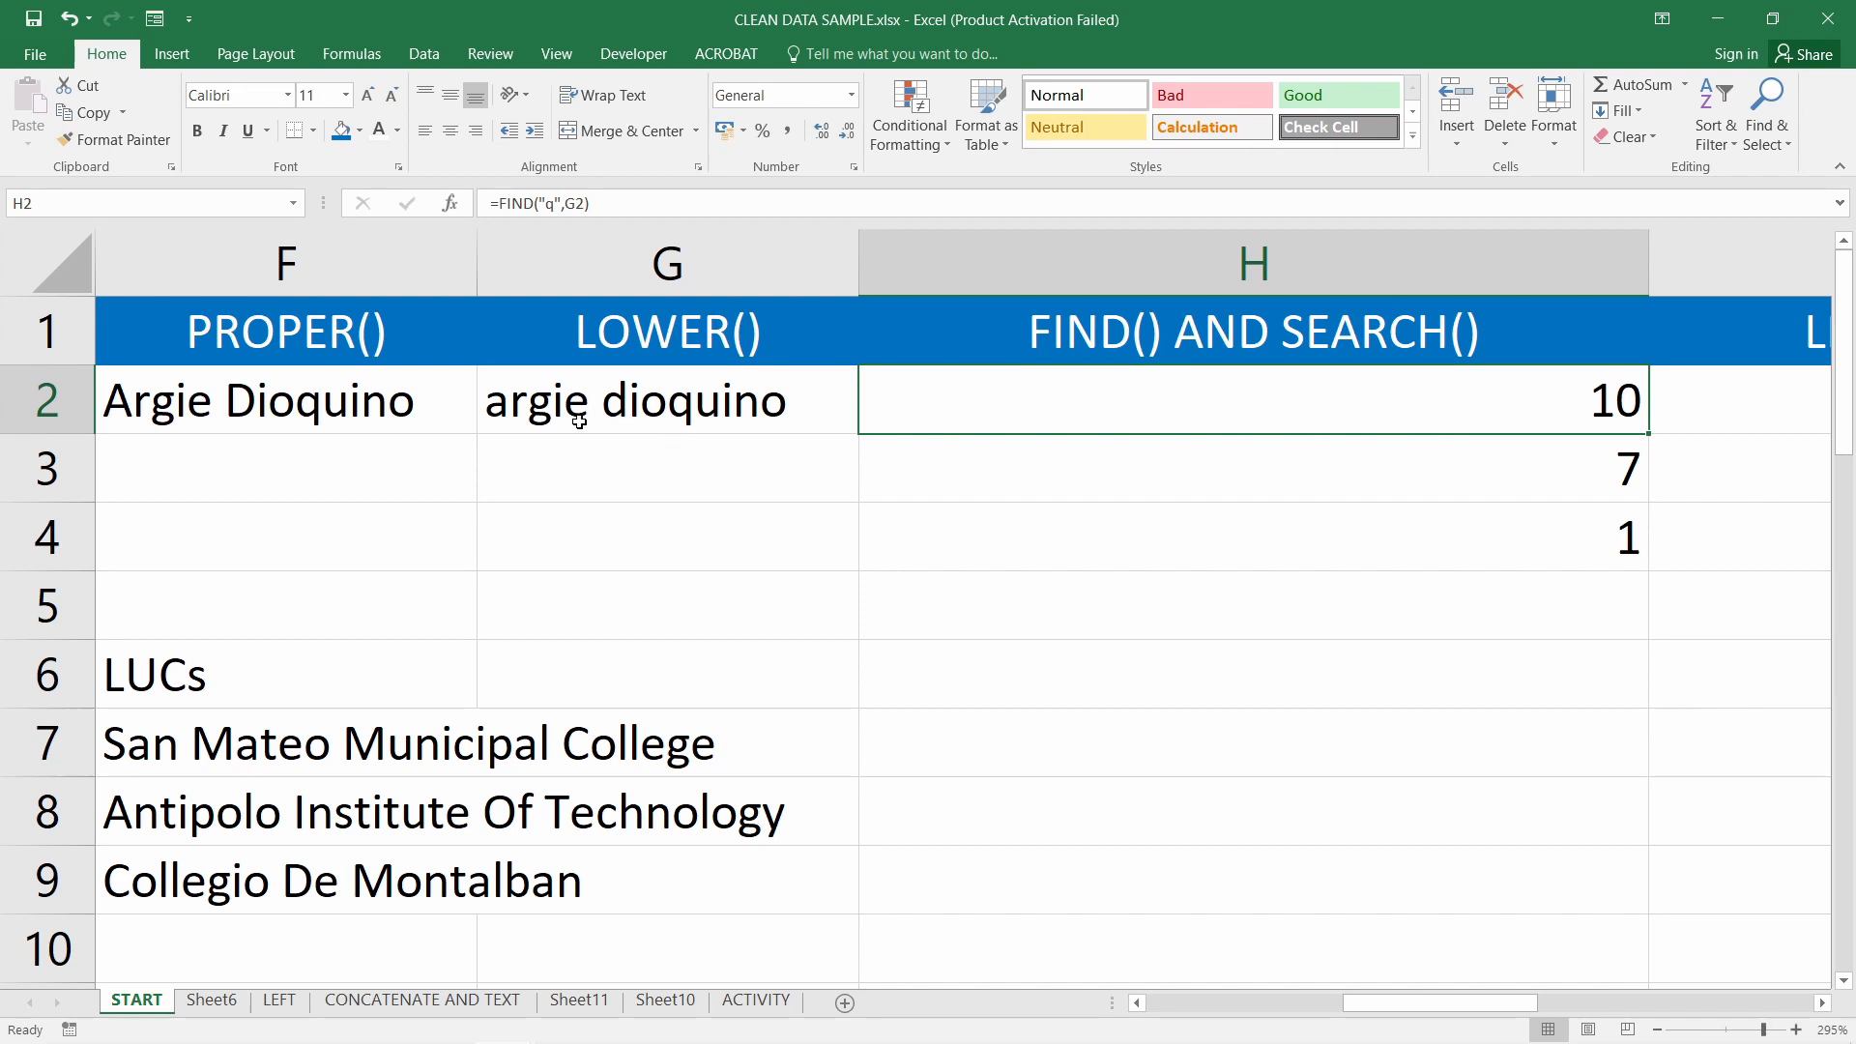
# Change the search letter in H2's FIND formula from q to a
pyautogui.doubleClick(1593, 415)
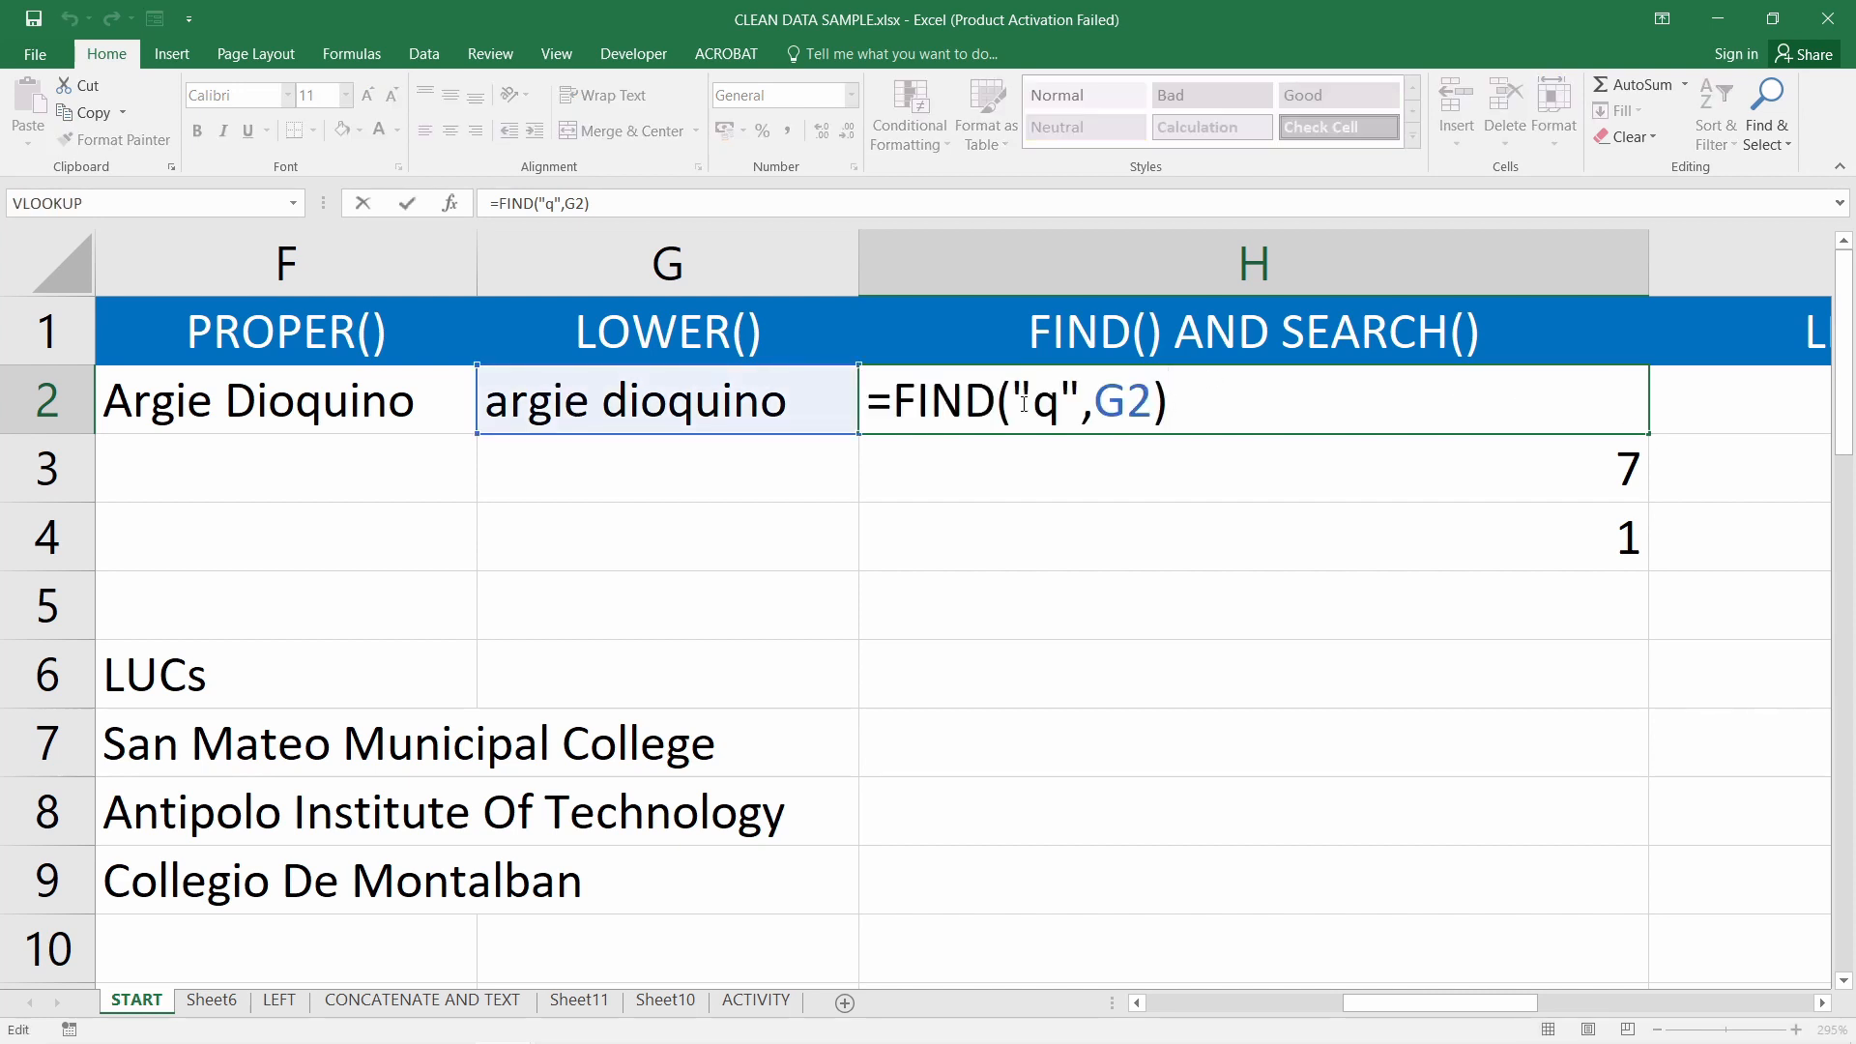
pyautogui.moveTo(1034, 404); pyautogui.dragTo(1061, 404)
pyautogui.write('a')
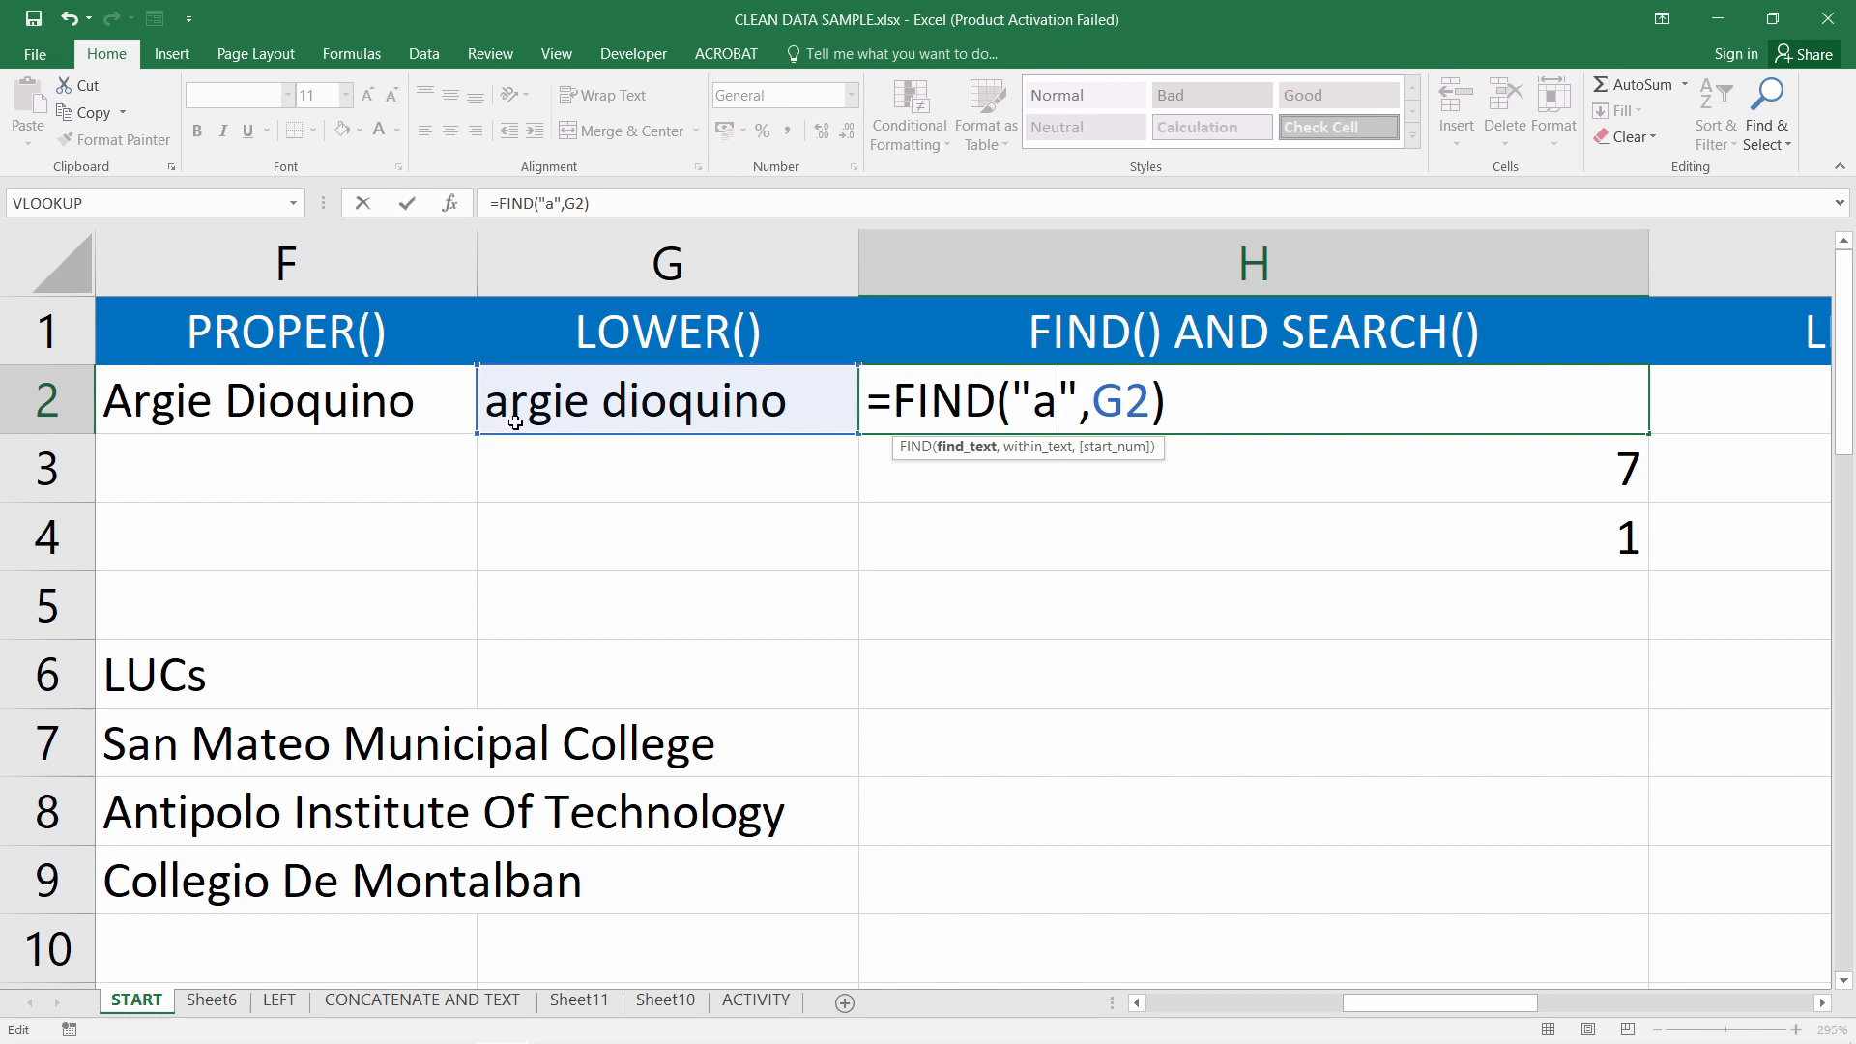
pyautogui.press('Return')
pyautogui.click(1451, 396)
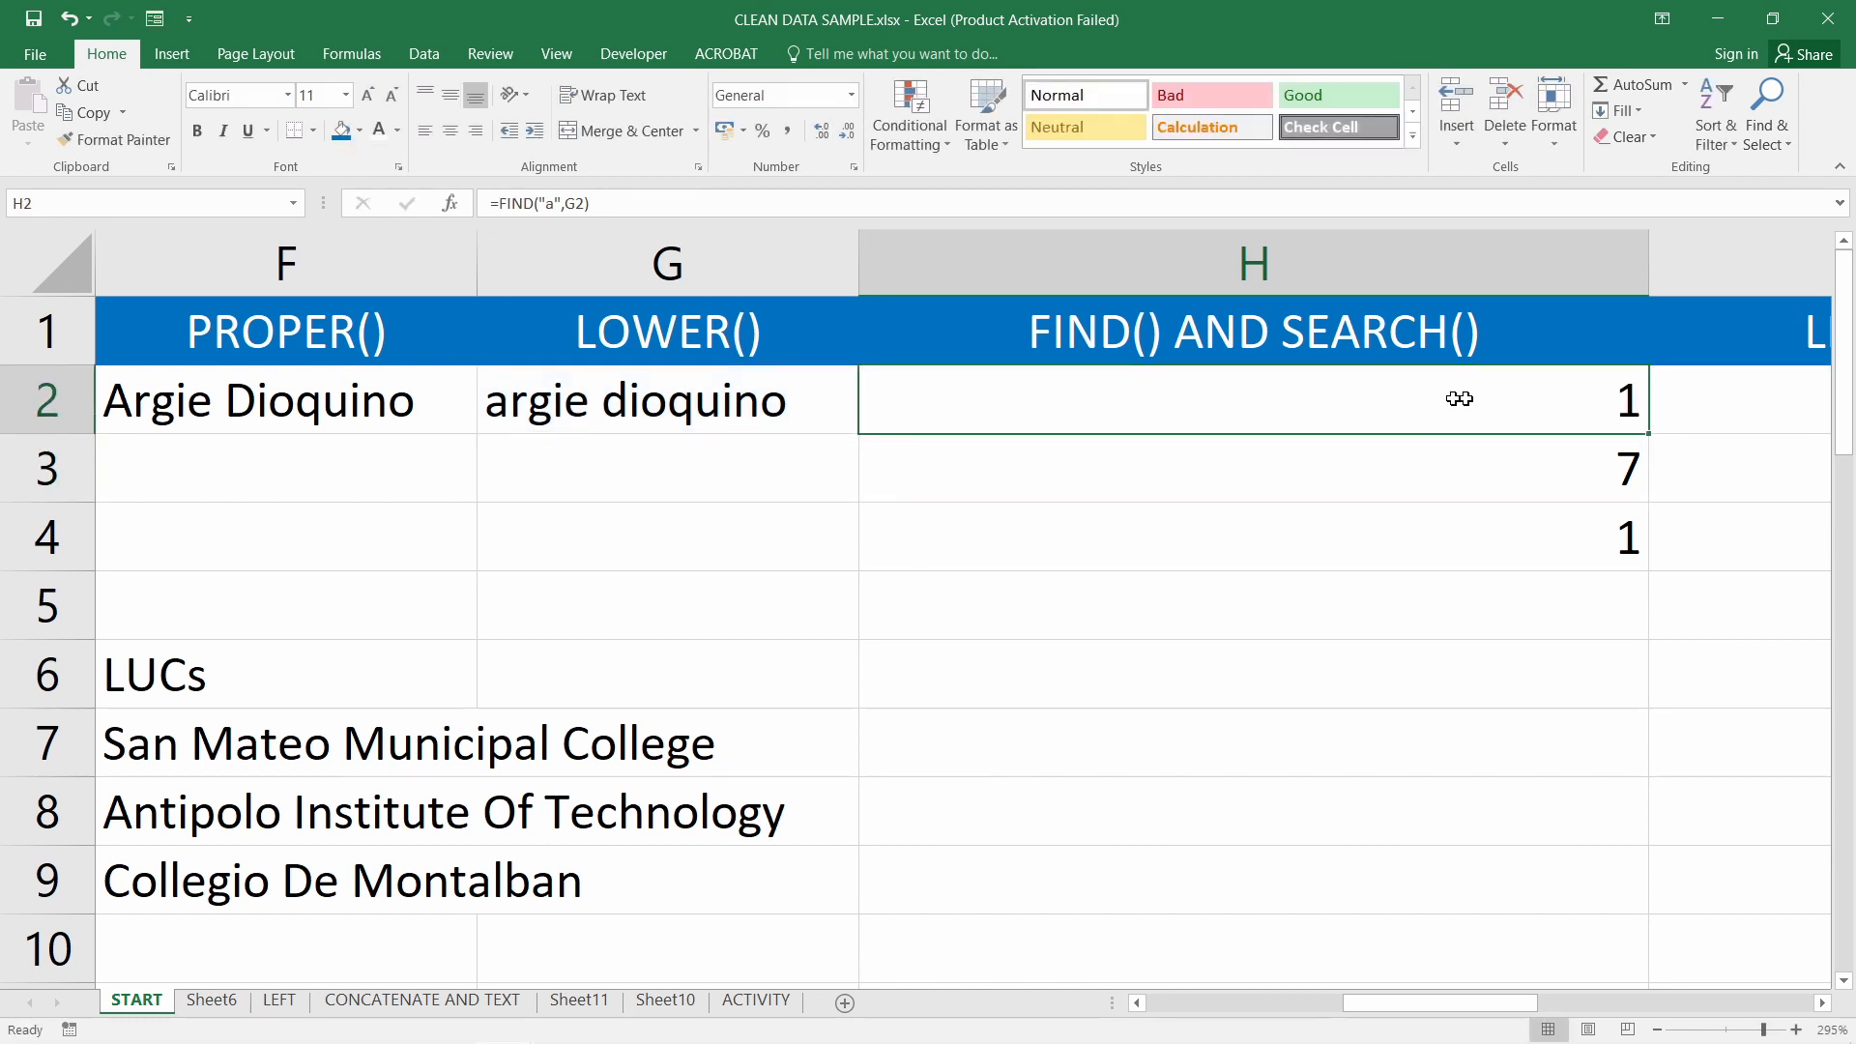
# Change H2's FIND search letter from a to r
pyautogui.doubleClick(1092, 391)
pyautogui.doubleClick(1046, 404)
pyautogui.write('r')
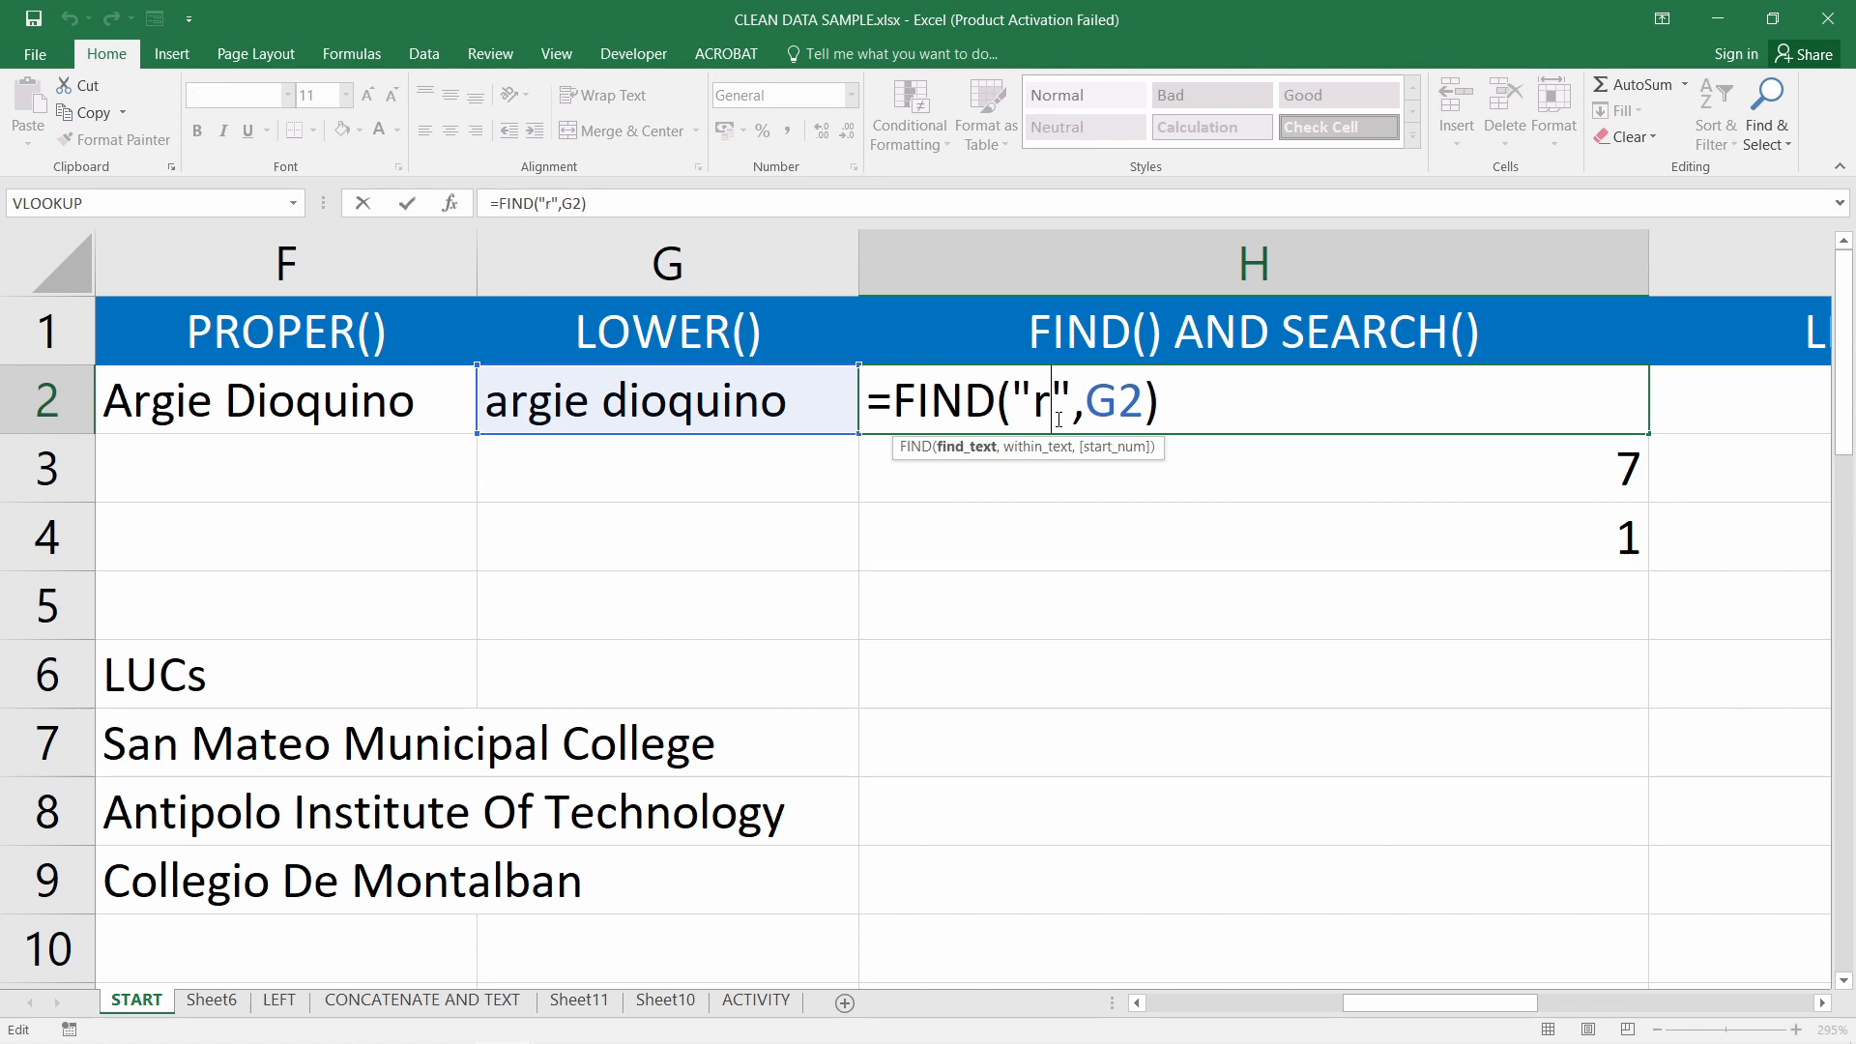
pyautogui.press('Return')
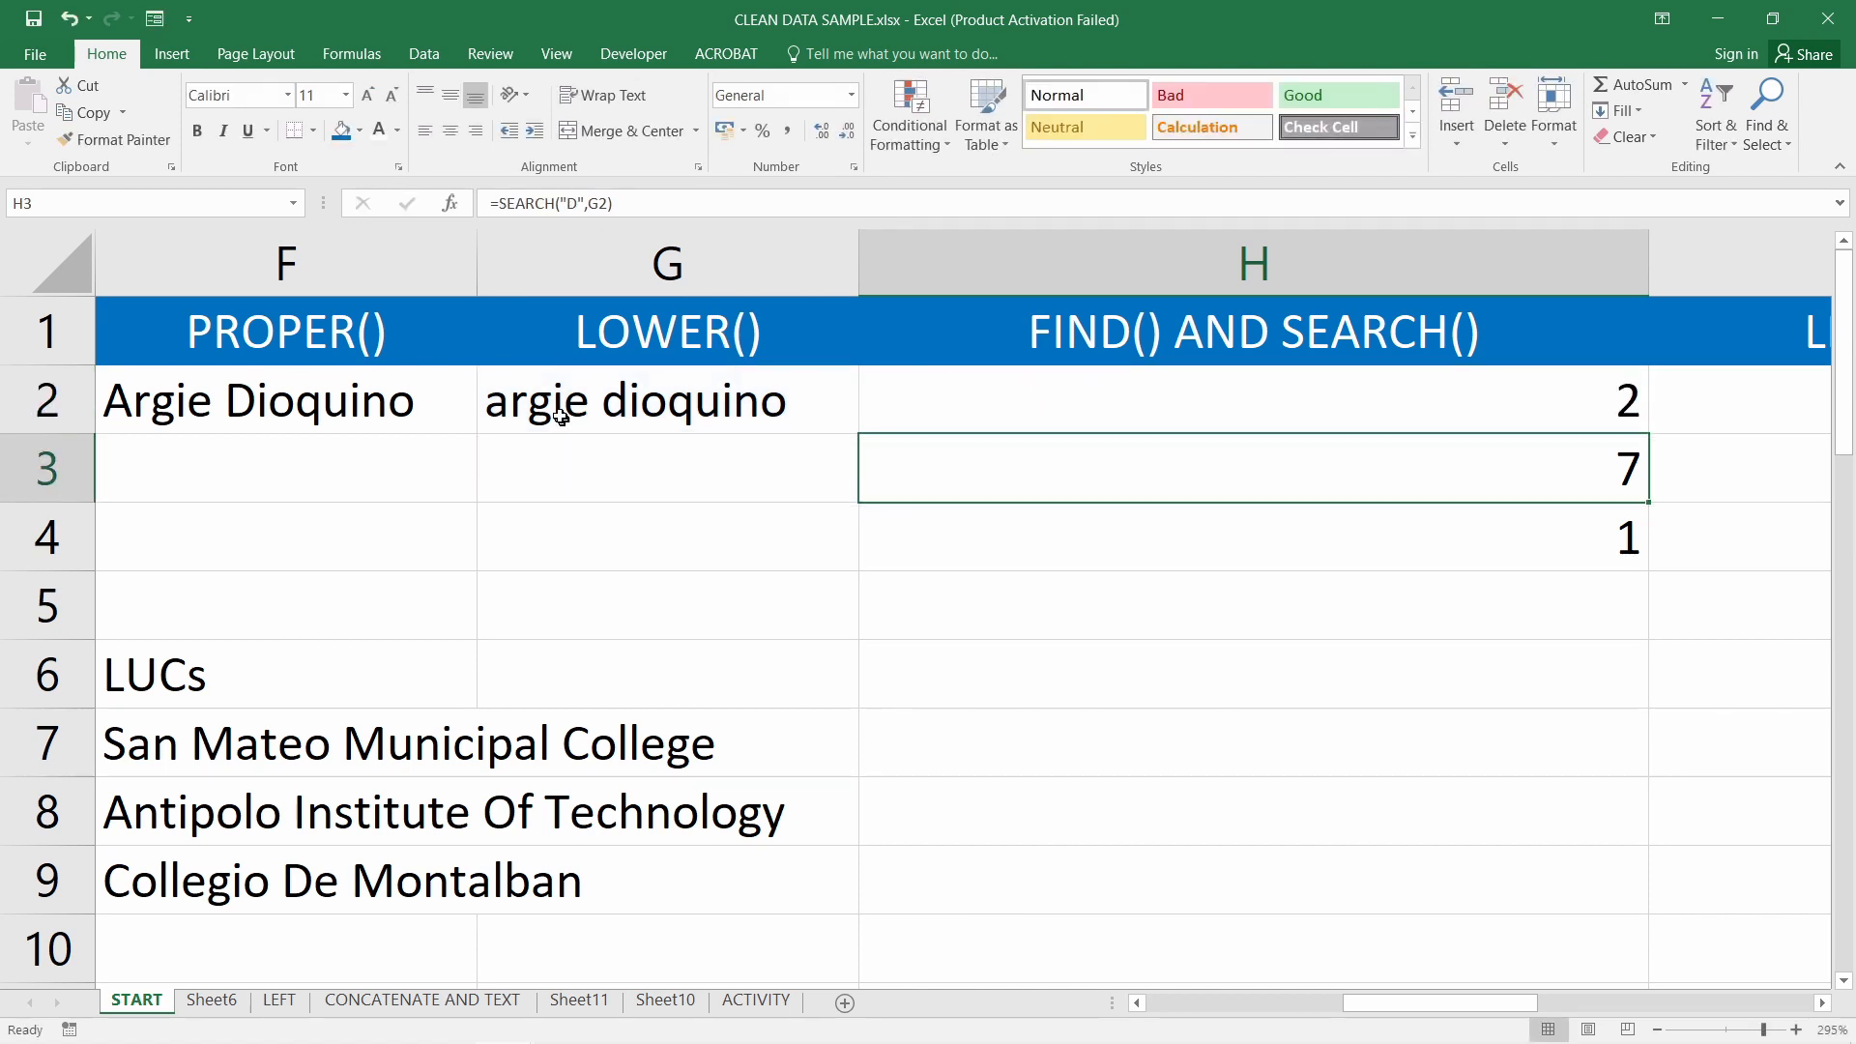
pyautogui.click(1035, 407)
# Change H2's FIND search letter to uppercase D, which returns #VALUE!
pyautogui.doubleClick(1210, 406)
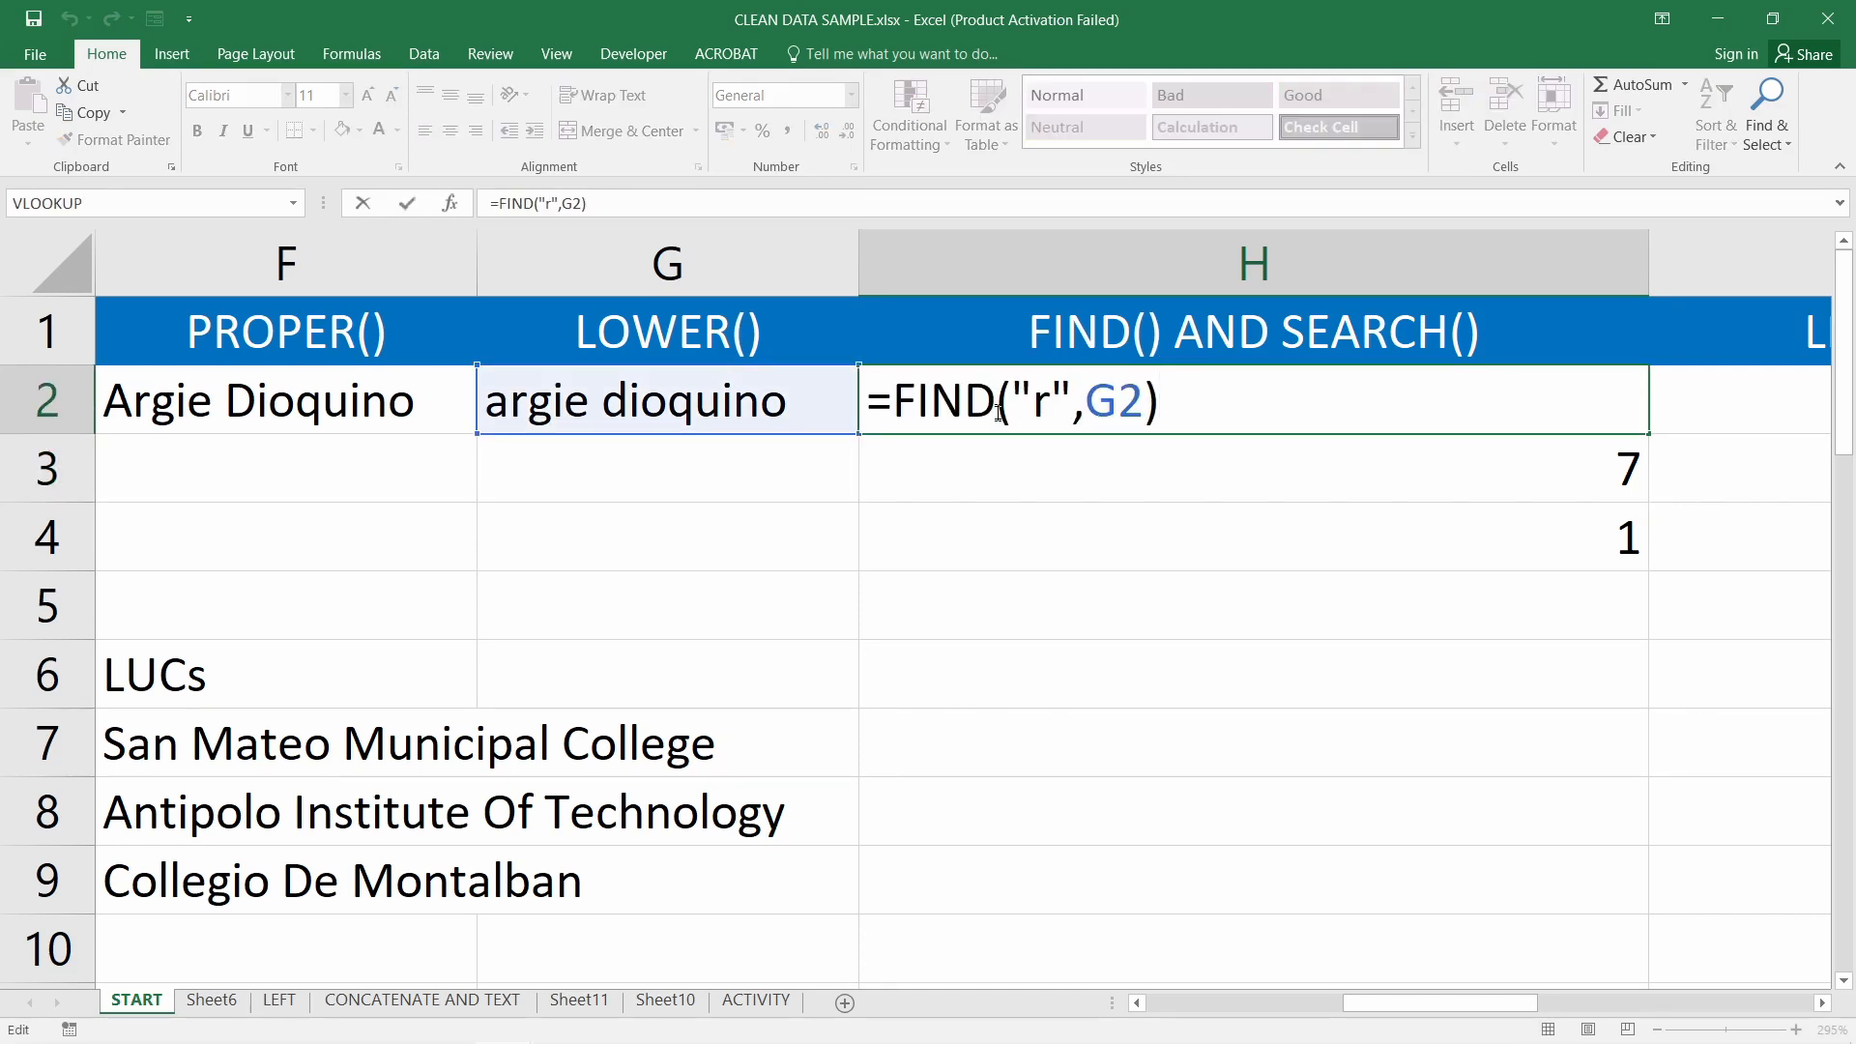
pyautogui.moveTo(1033, 404); pyautogui.dragTo(1054, 407)
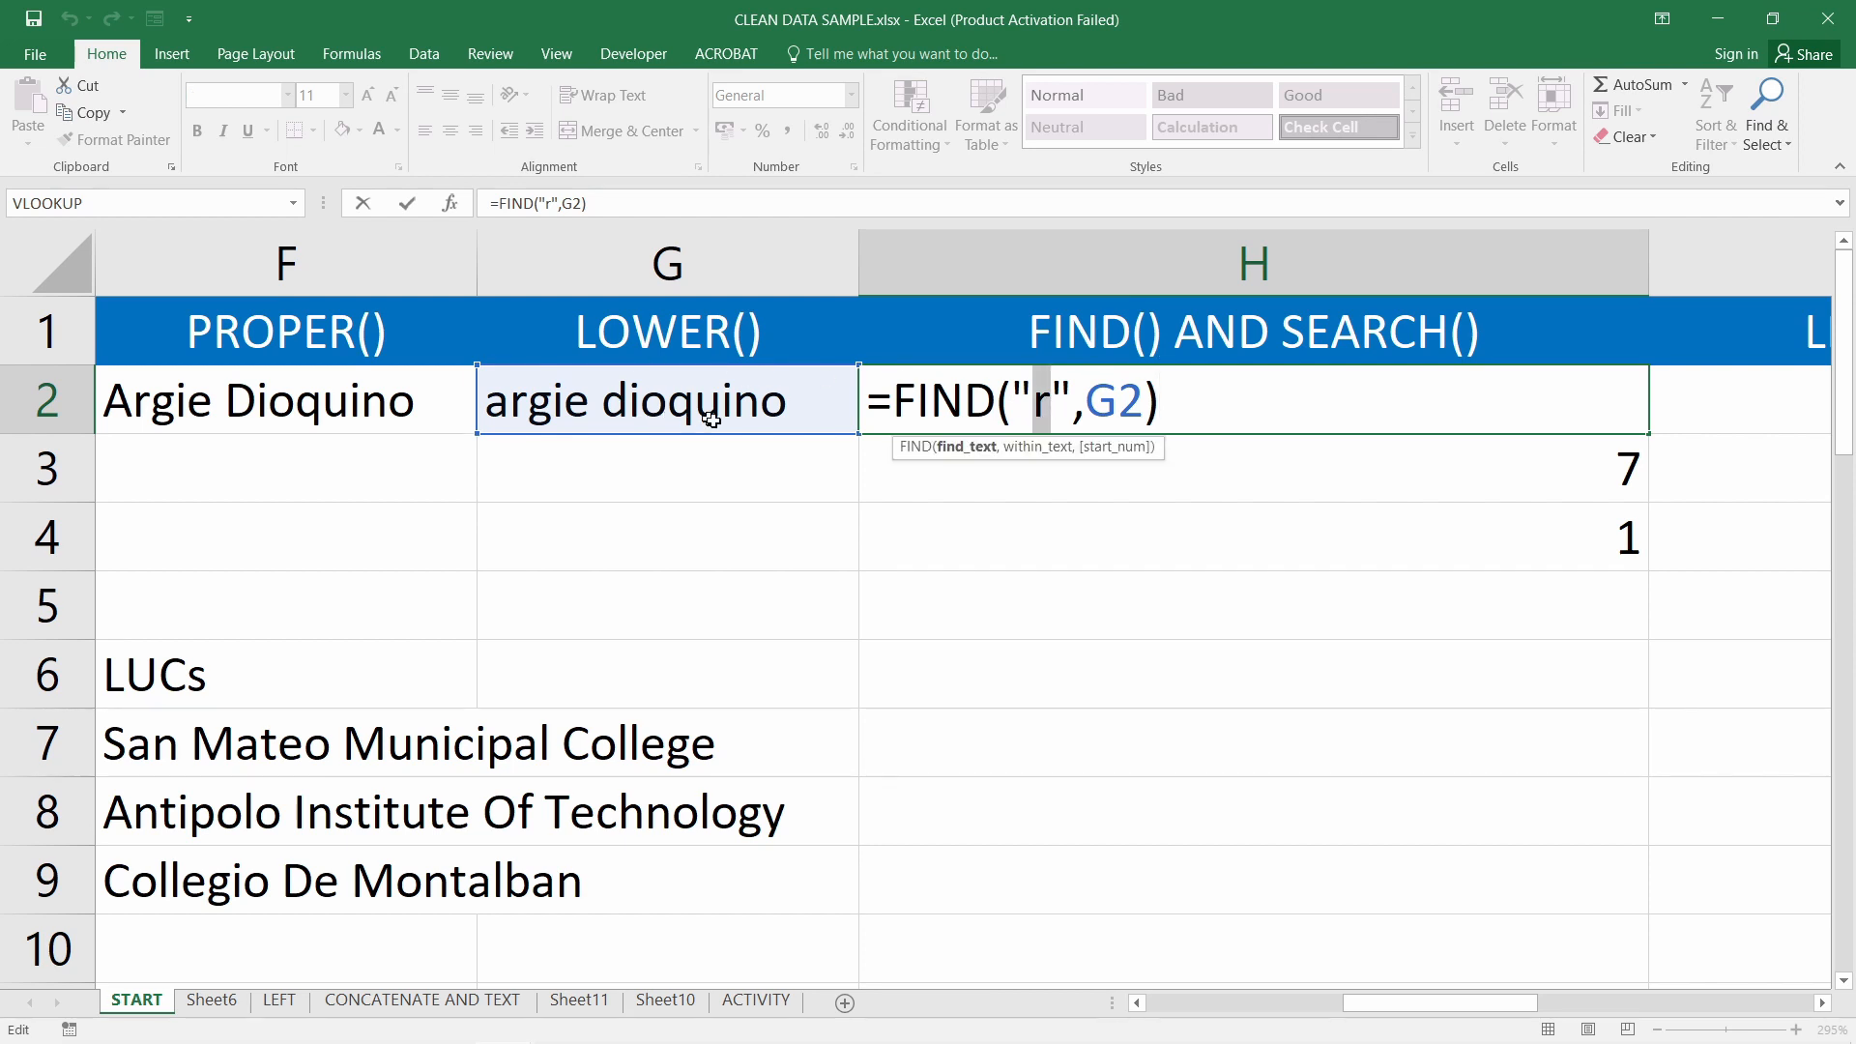
pyautogui.write('D')
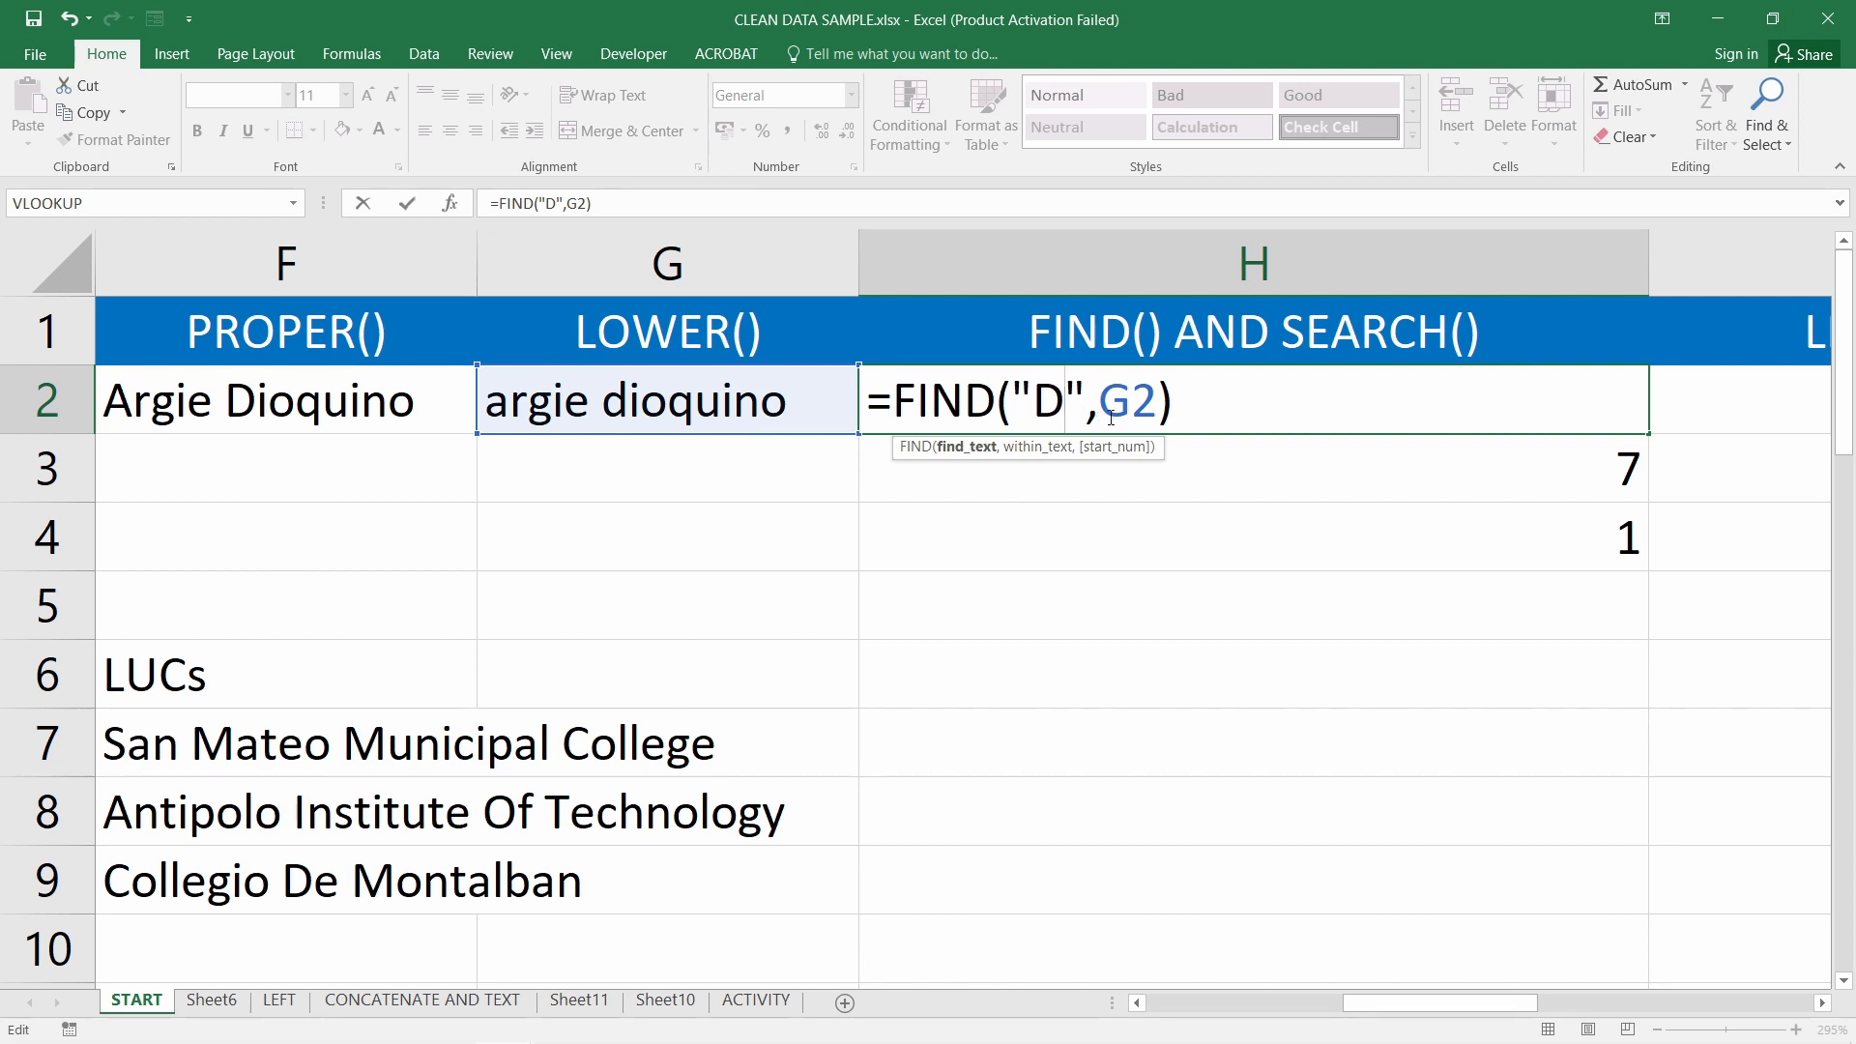
pyautogui.press('Return')
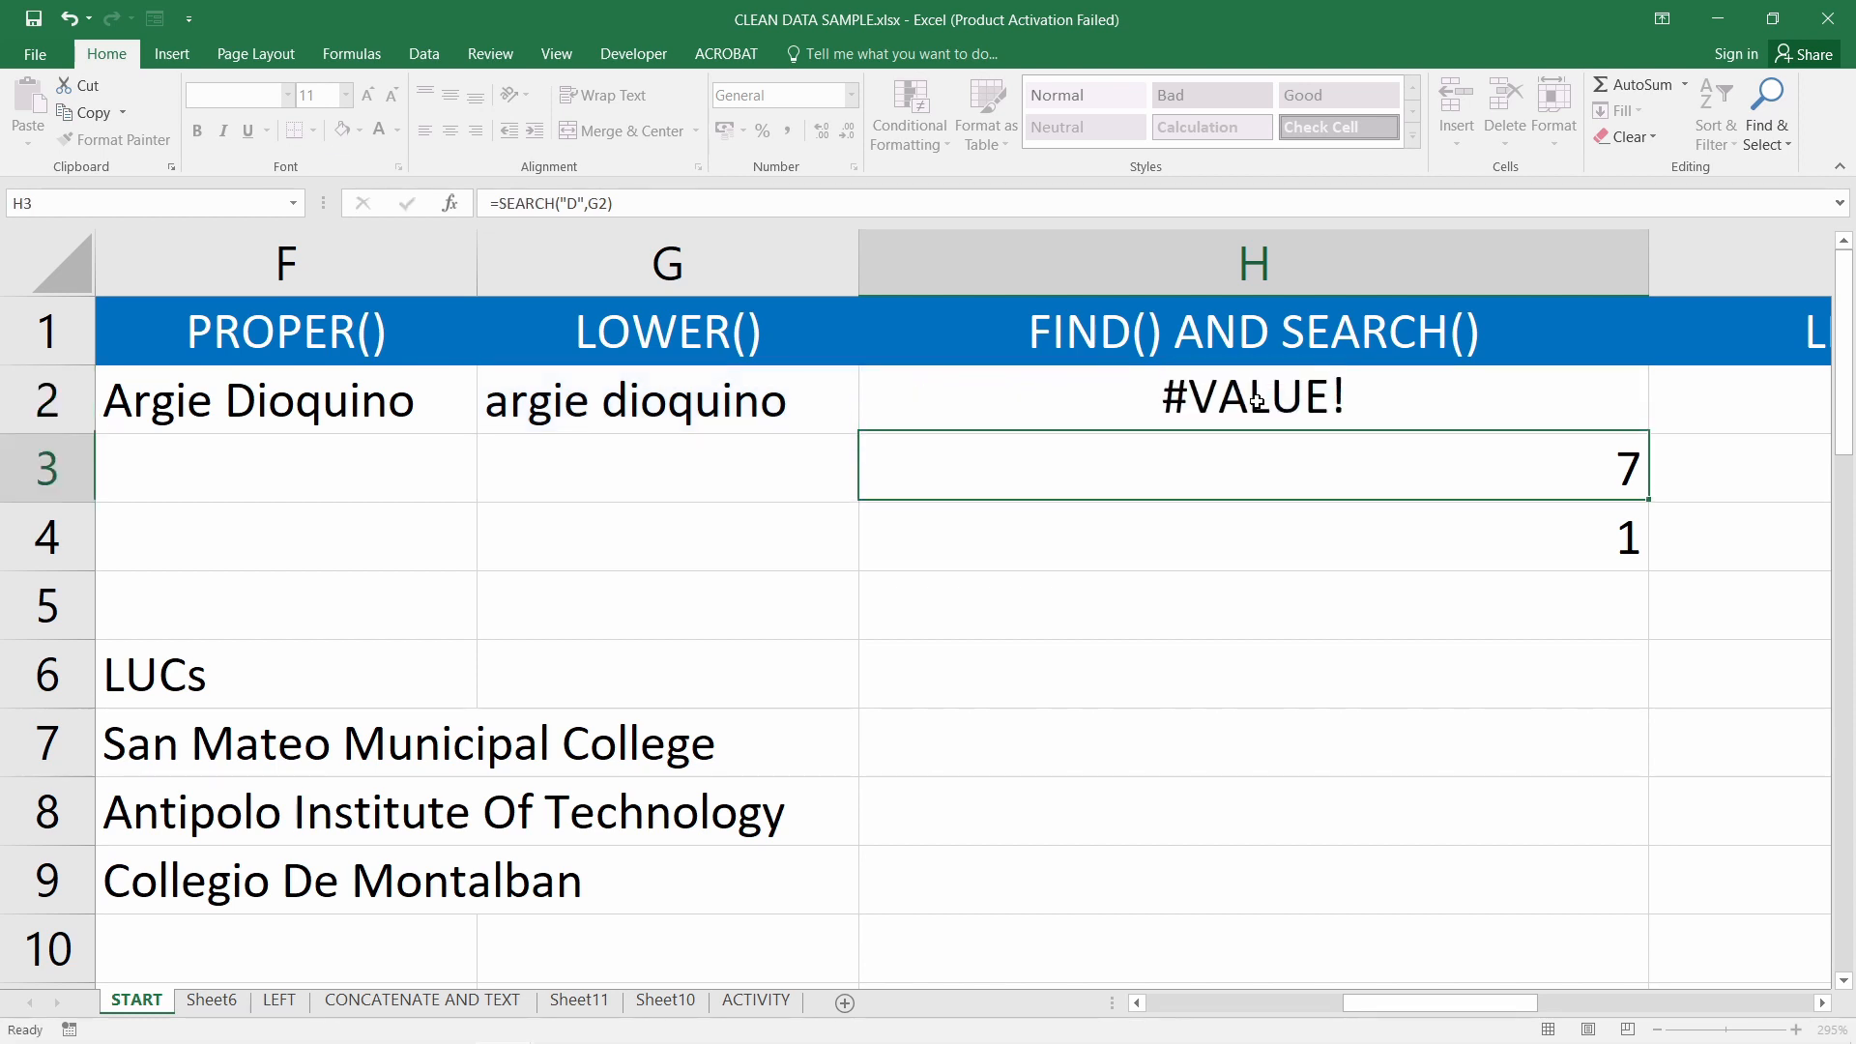
# Swap the uppercase D for lowercase d in H2's FIND formula, giving 7
pyautogui.click(1262, 399)
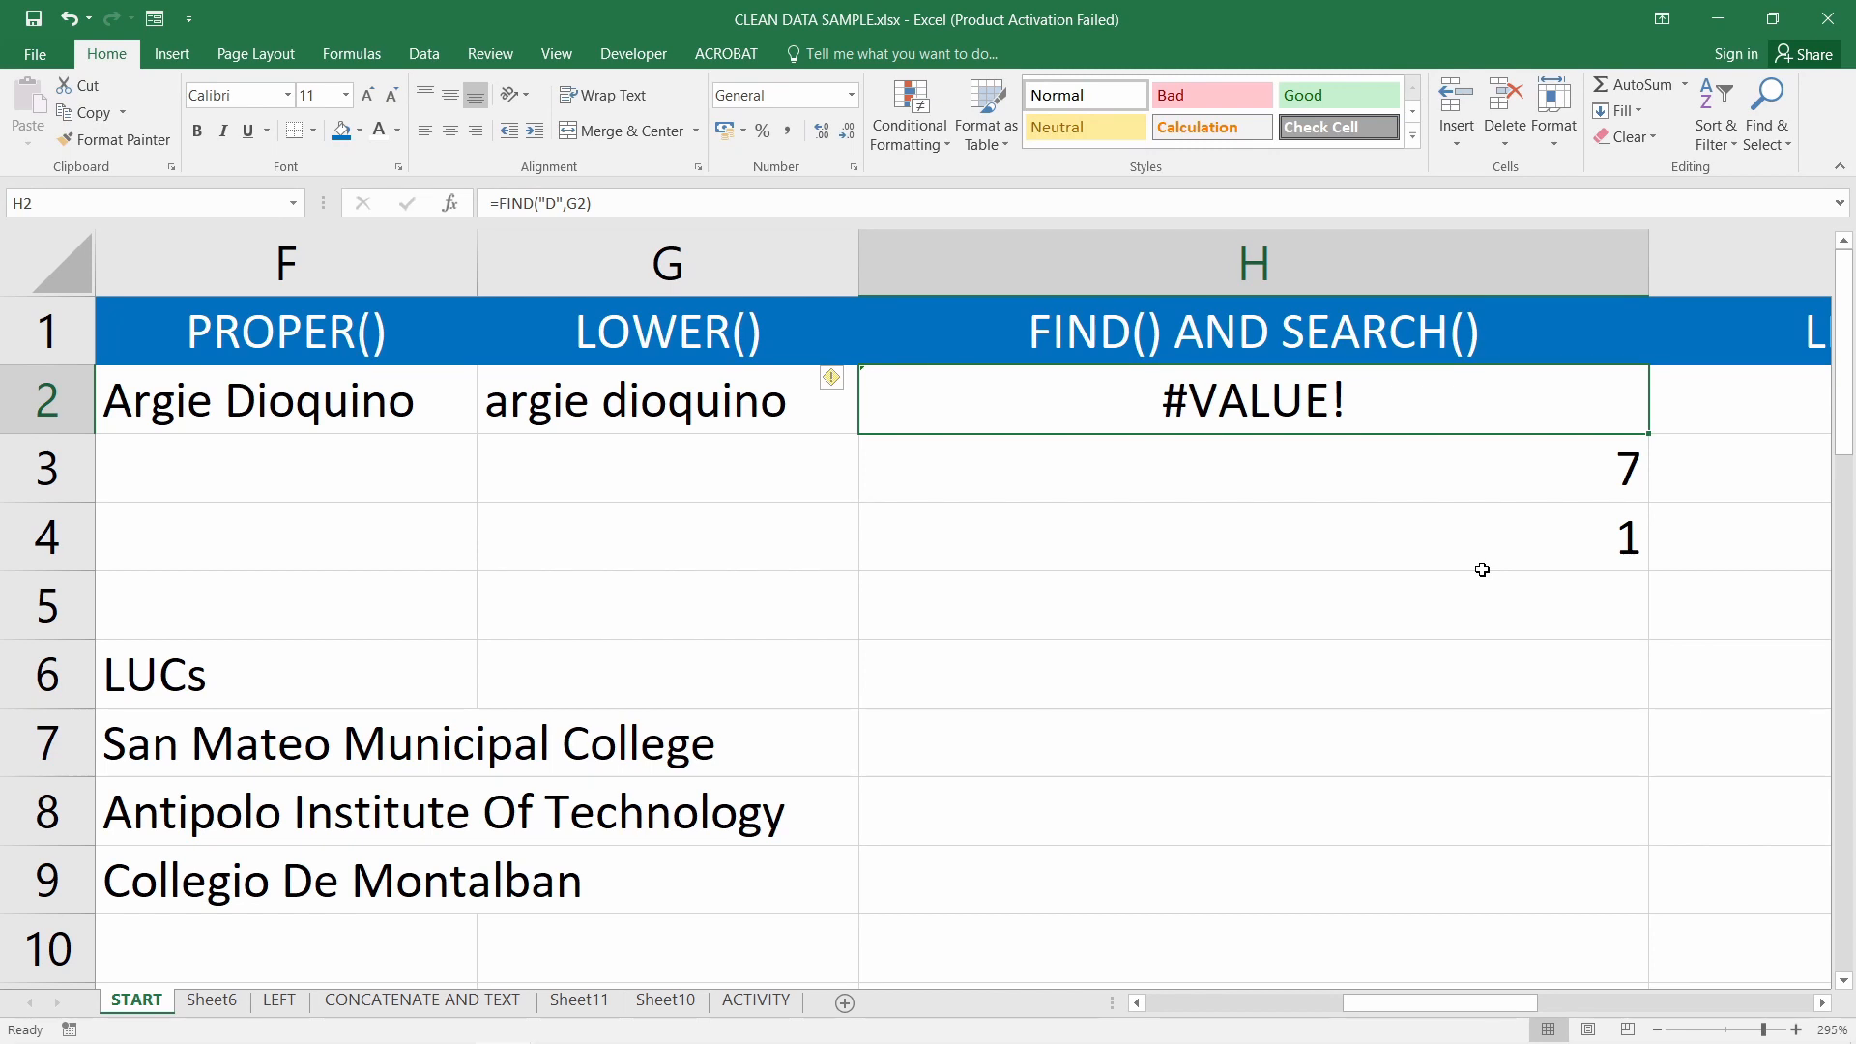
pyautogui.doubleClick(1291, 409)
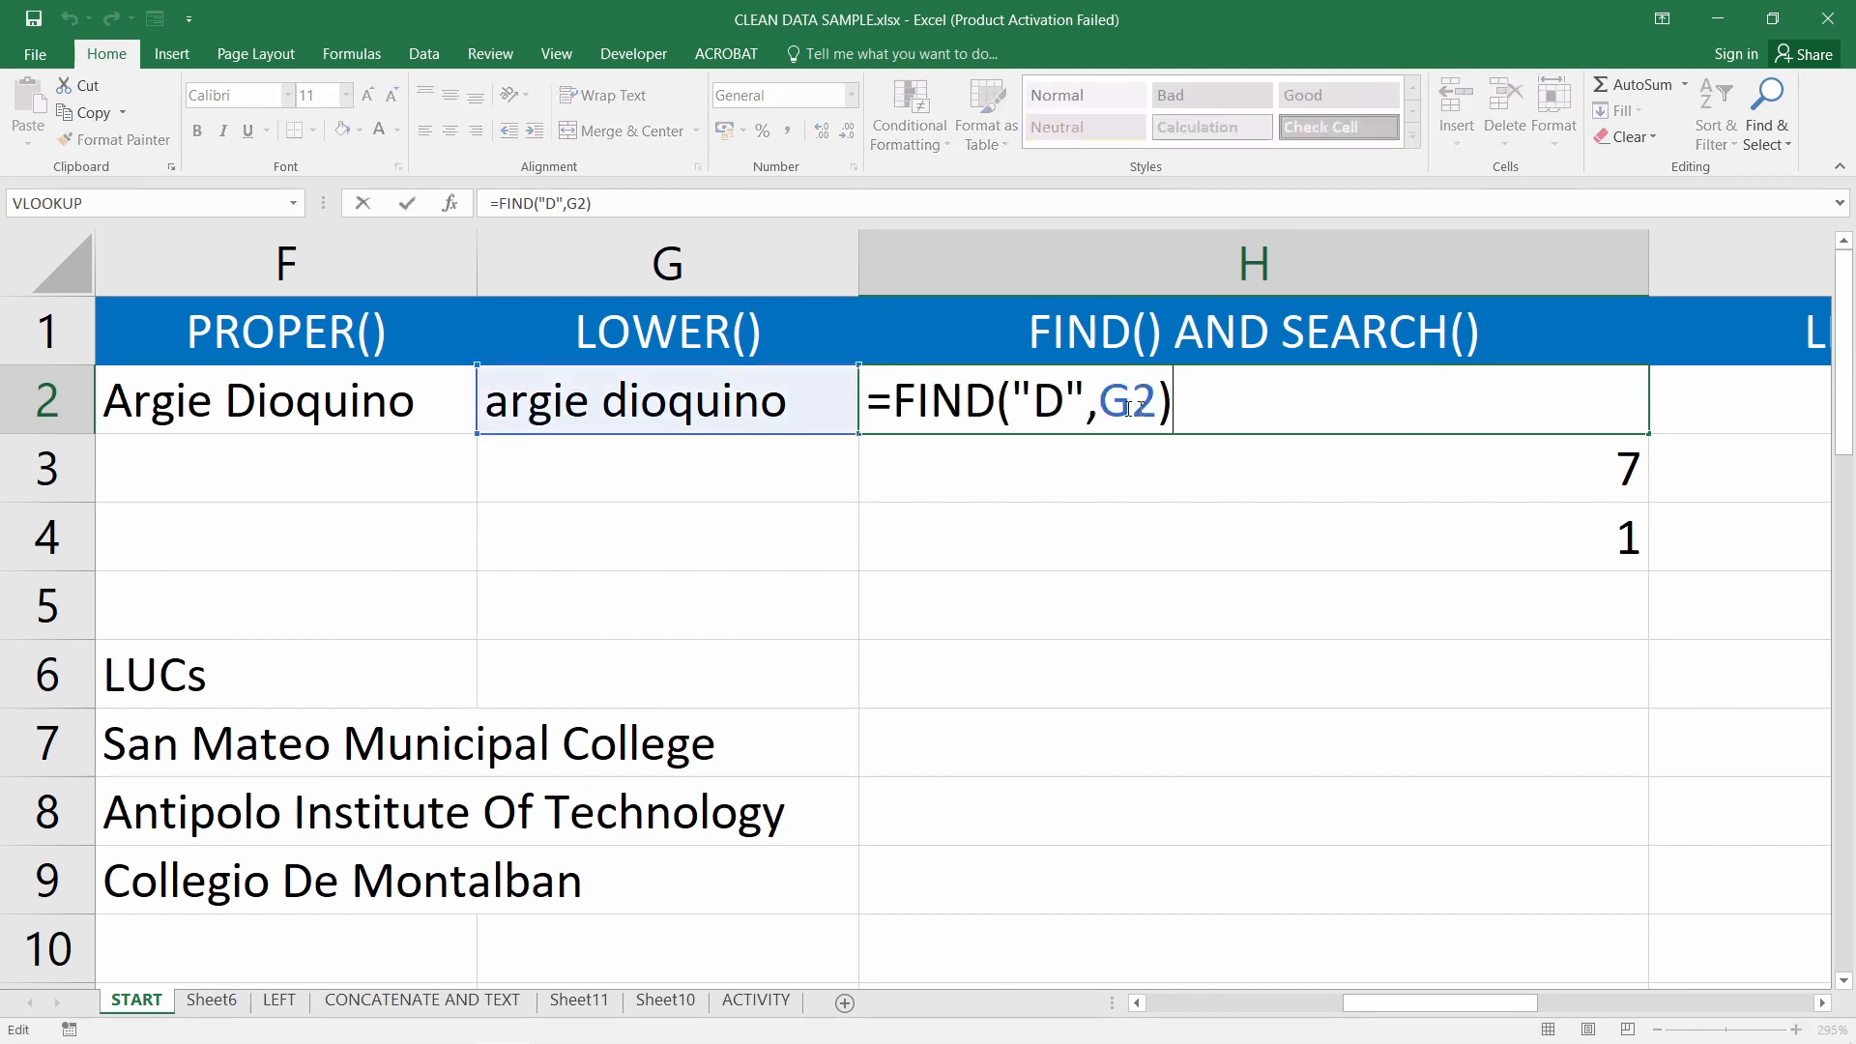
pyautogui.click(1062, 401)
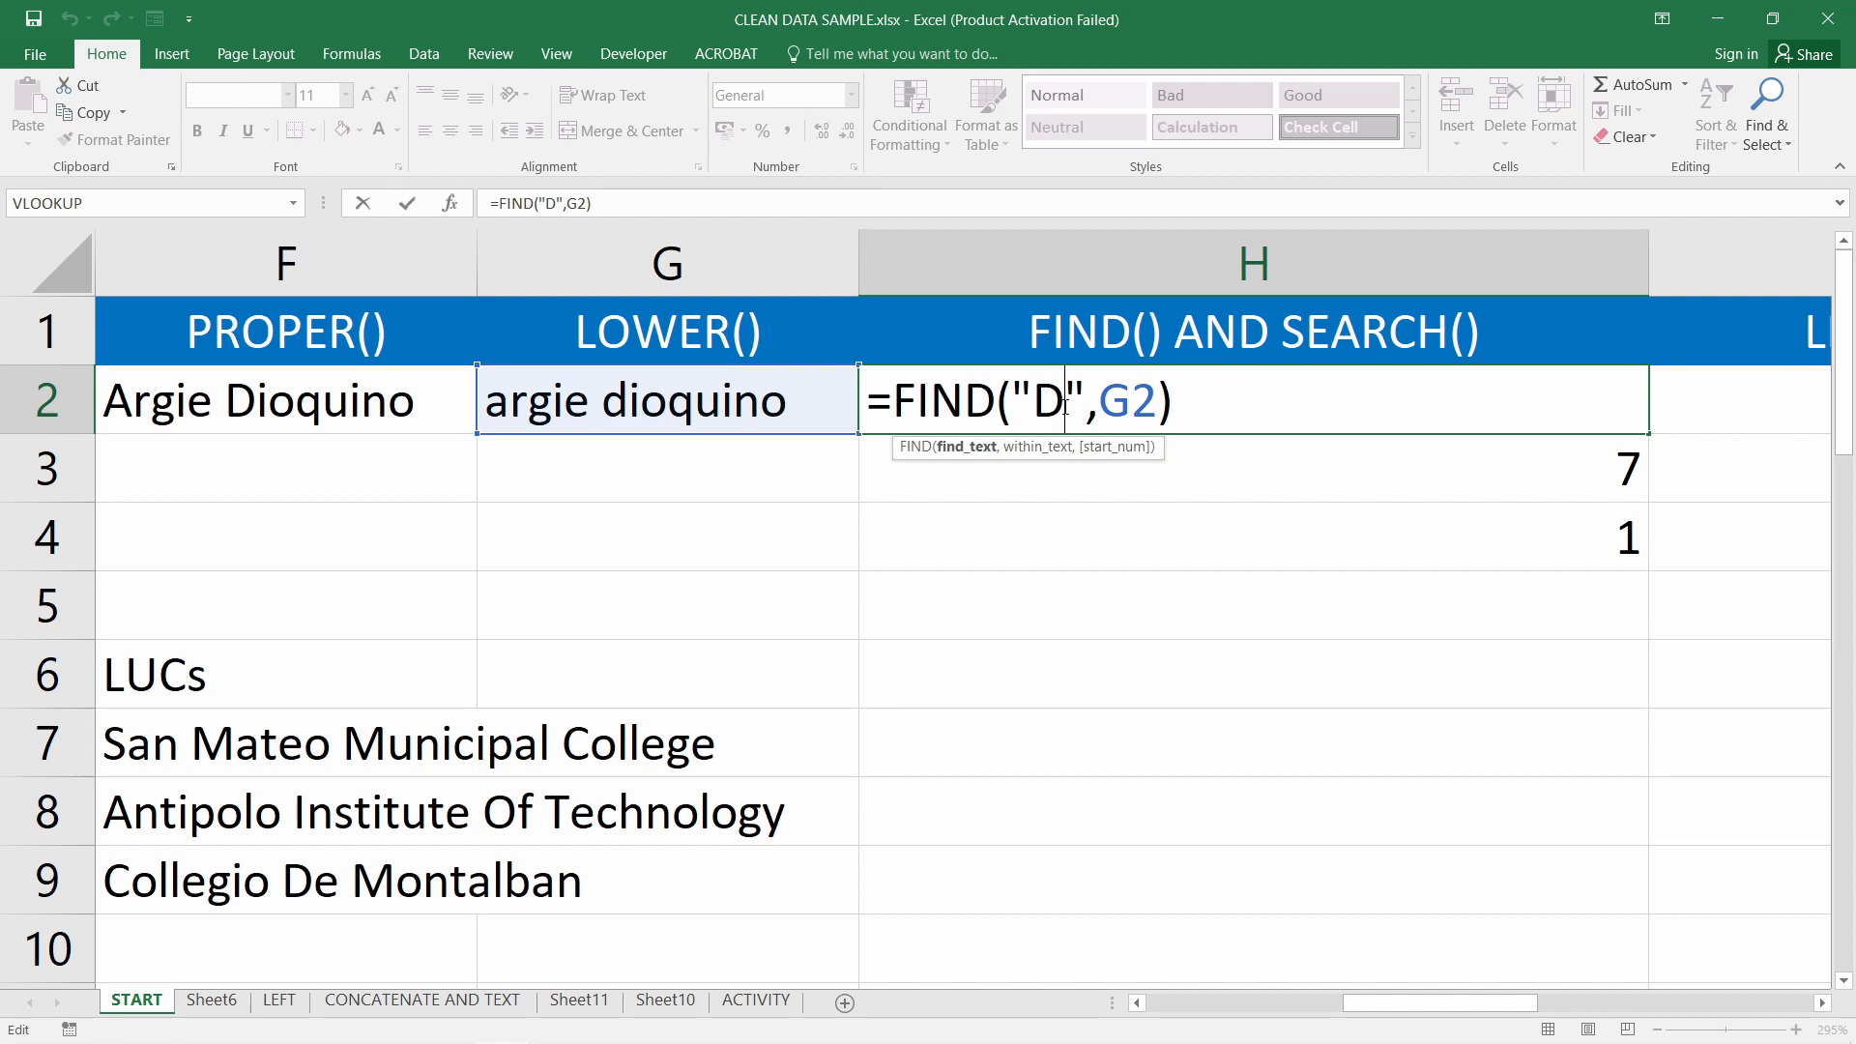
pyautogui.doubleClick(1051, 401)
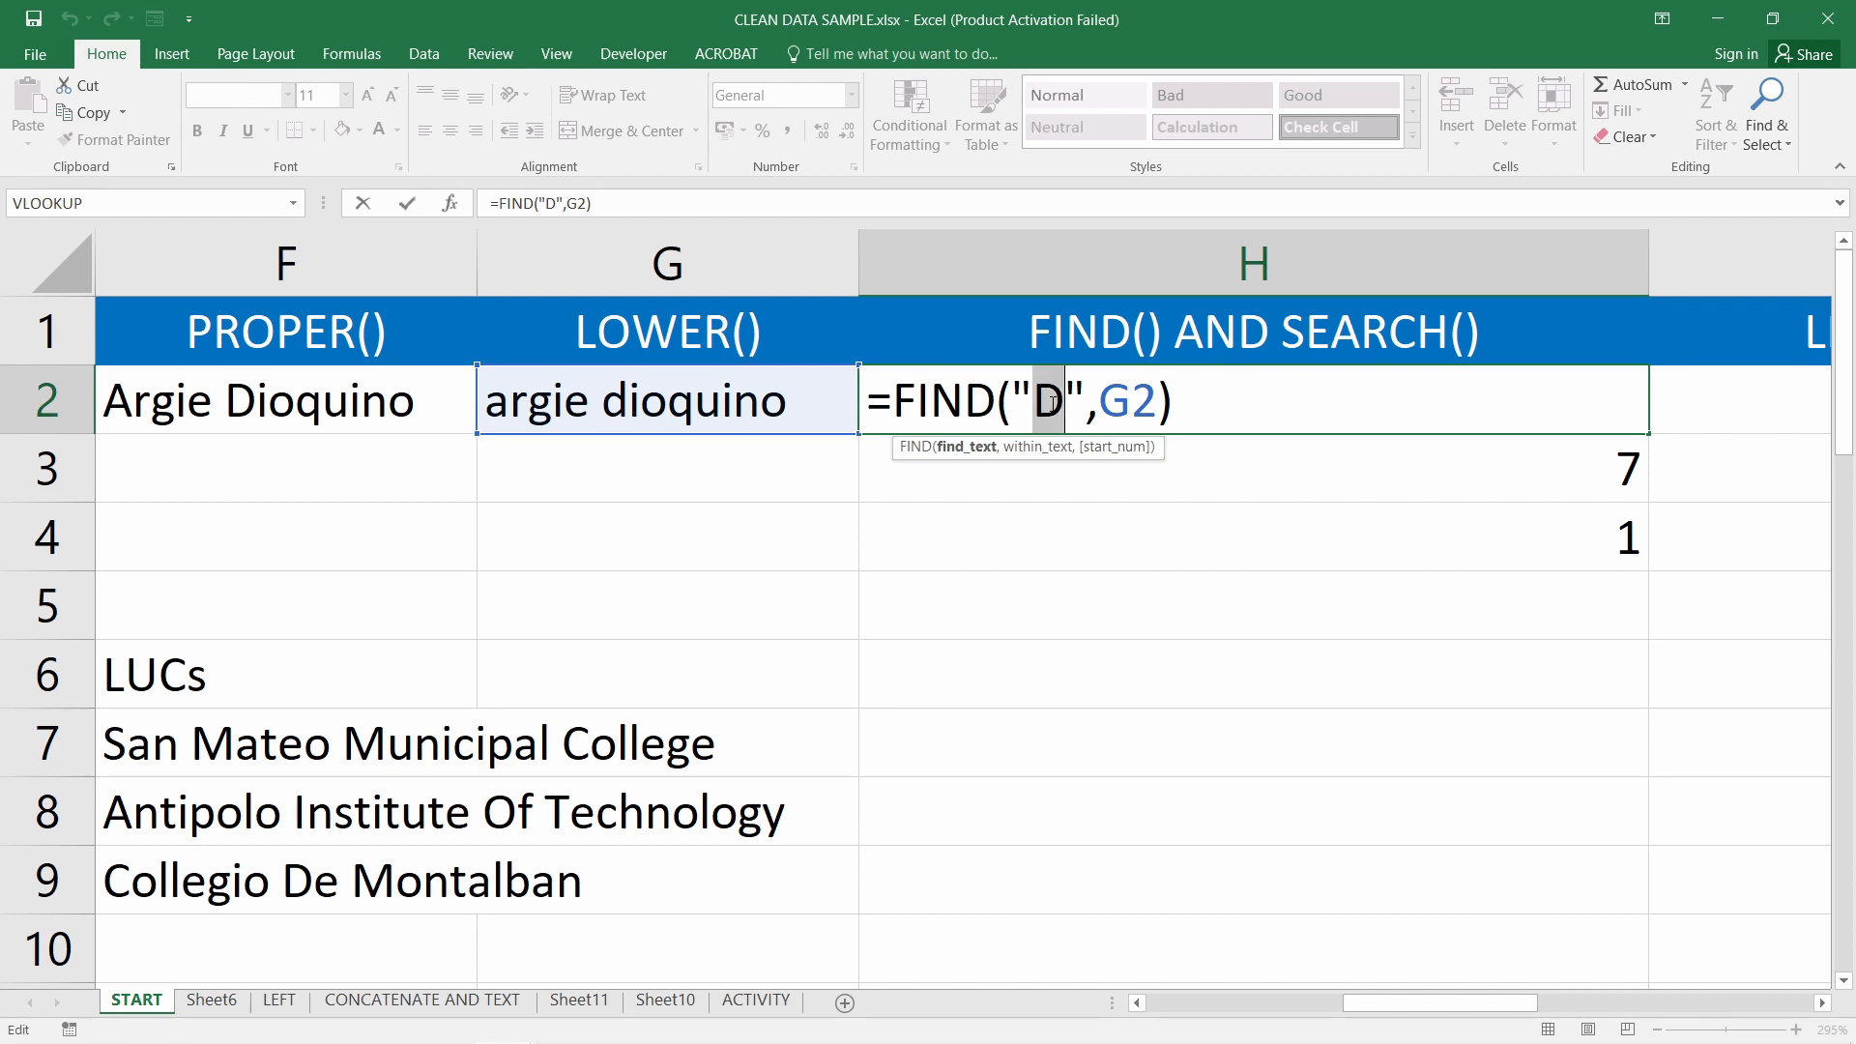
pyautogui.write('d')
pyautogui.press('Return')
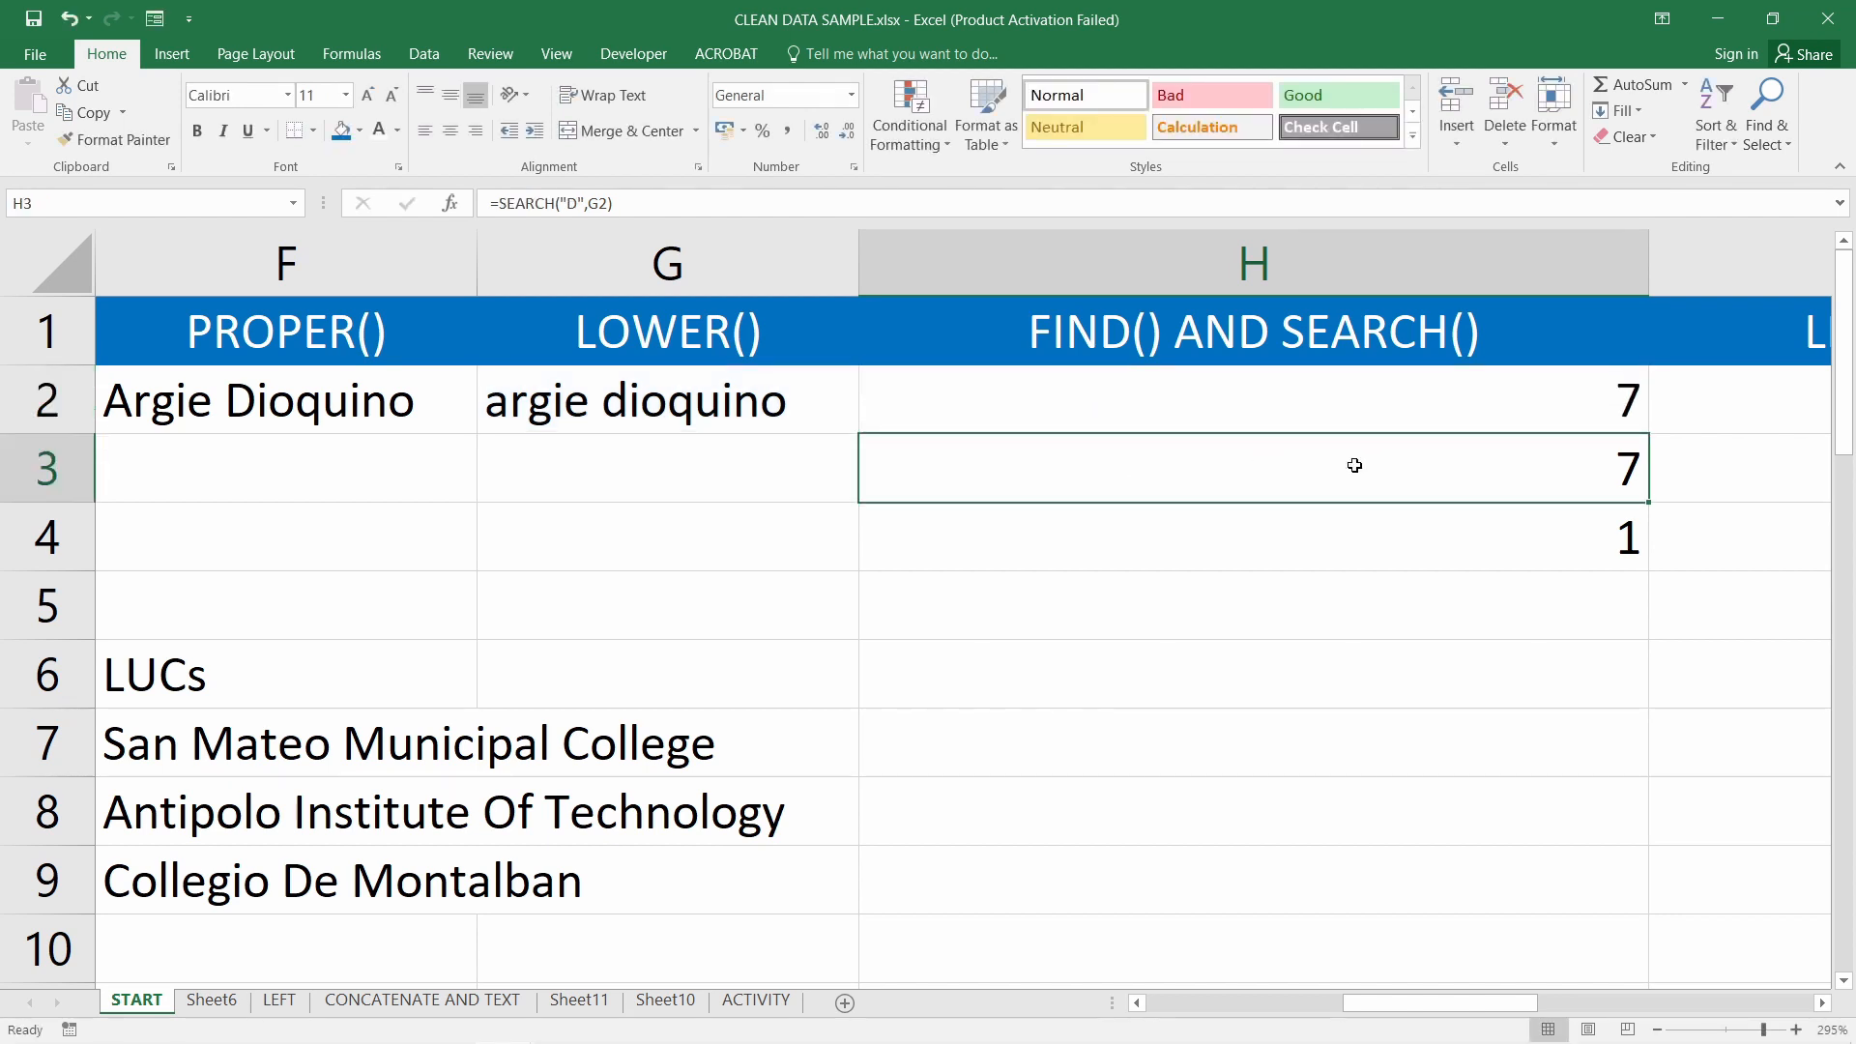
pyautogui.click(1395, 421)
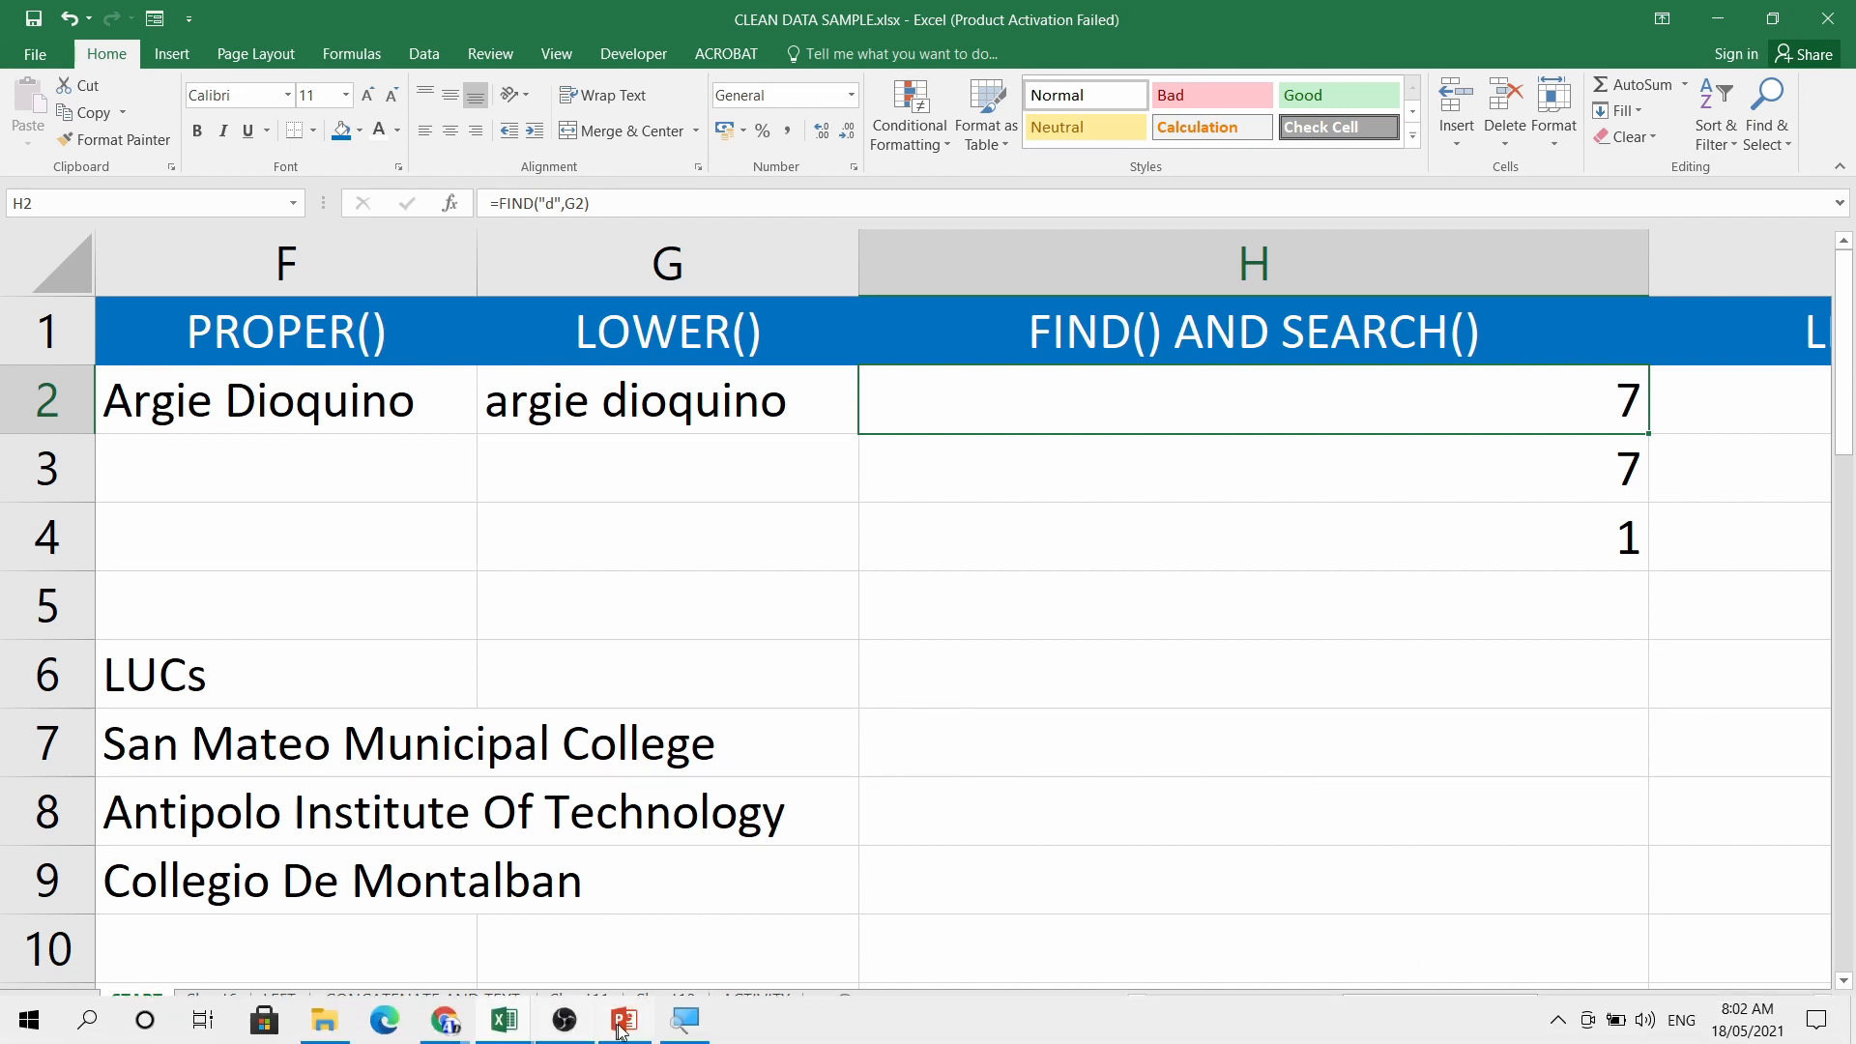
# View the =SEARCH slide in PowerPoint, then return to the CLEAN DATA SAMPLE workbook
pyautogui.click(622, 1025)
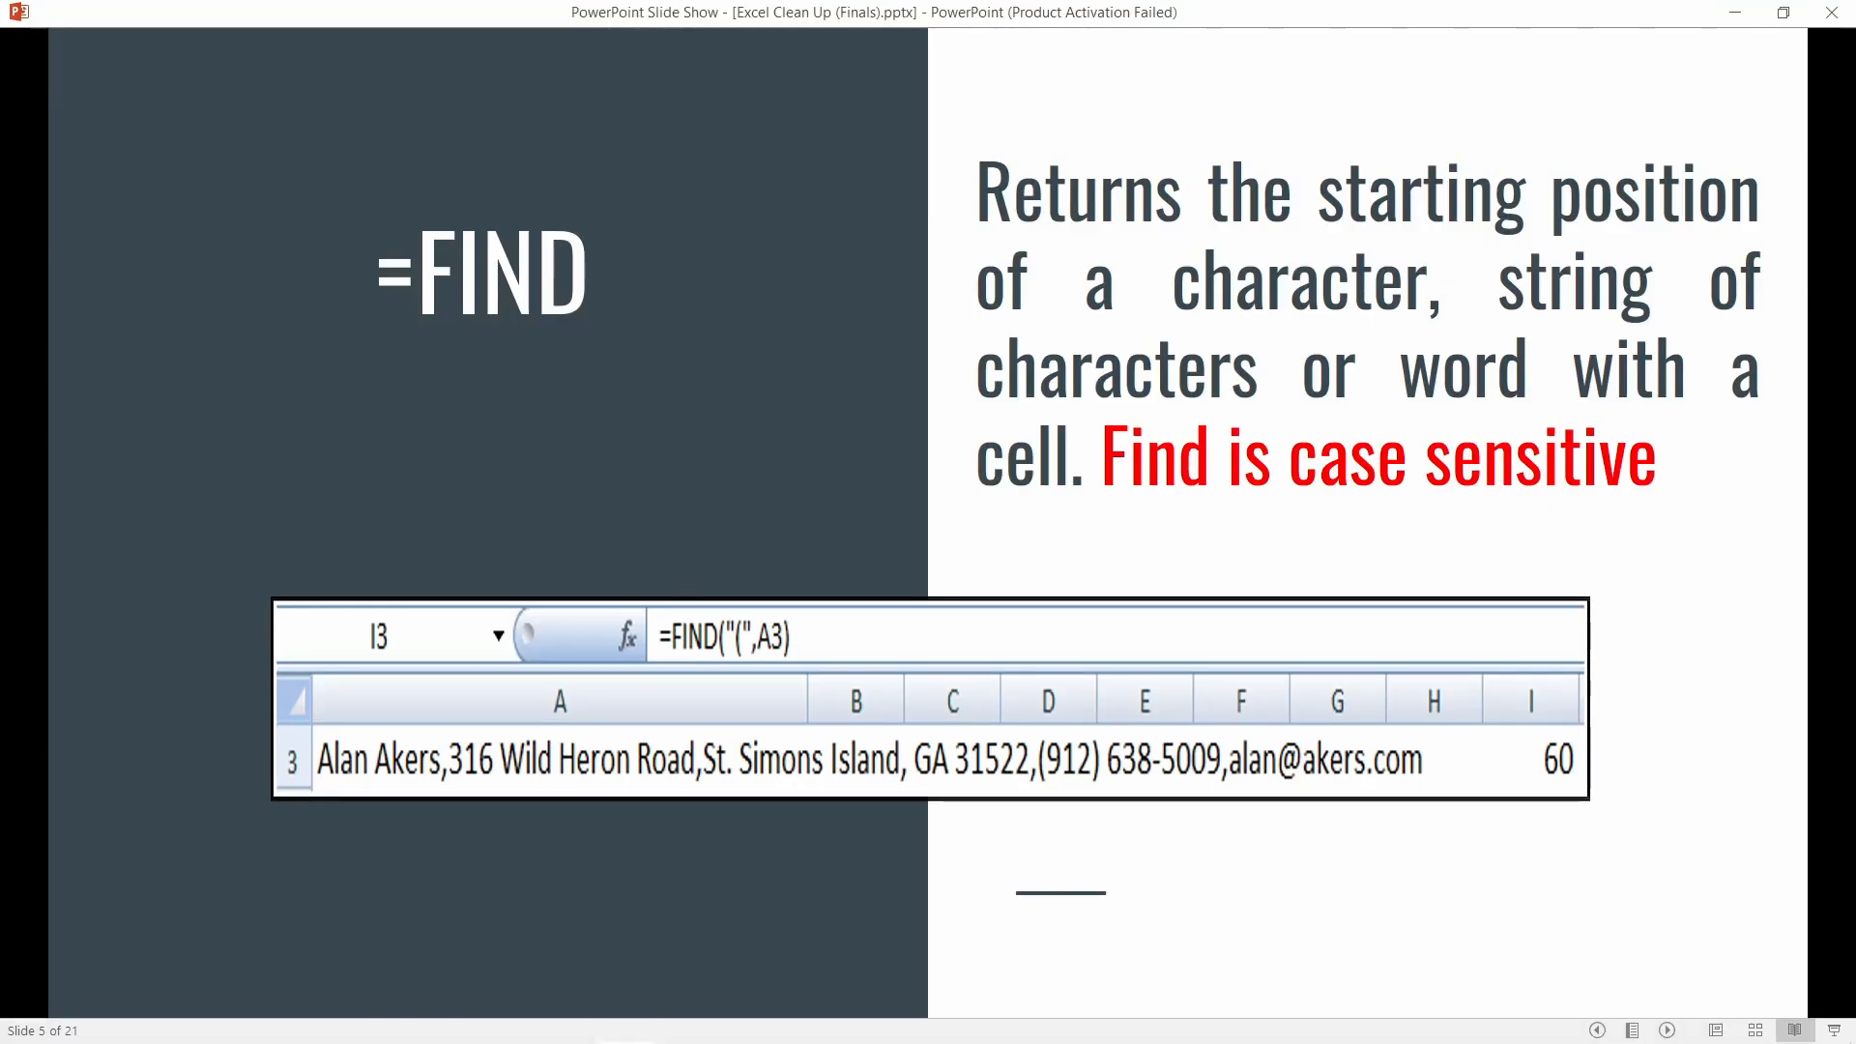
pyautogui.press('Right')
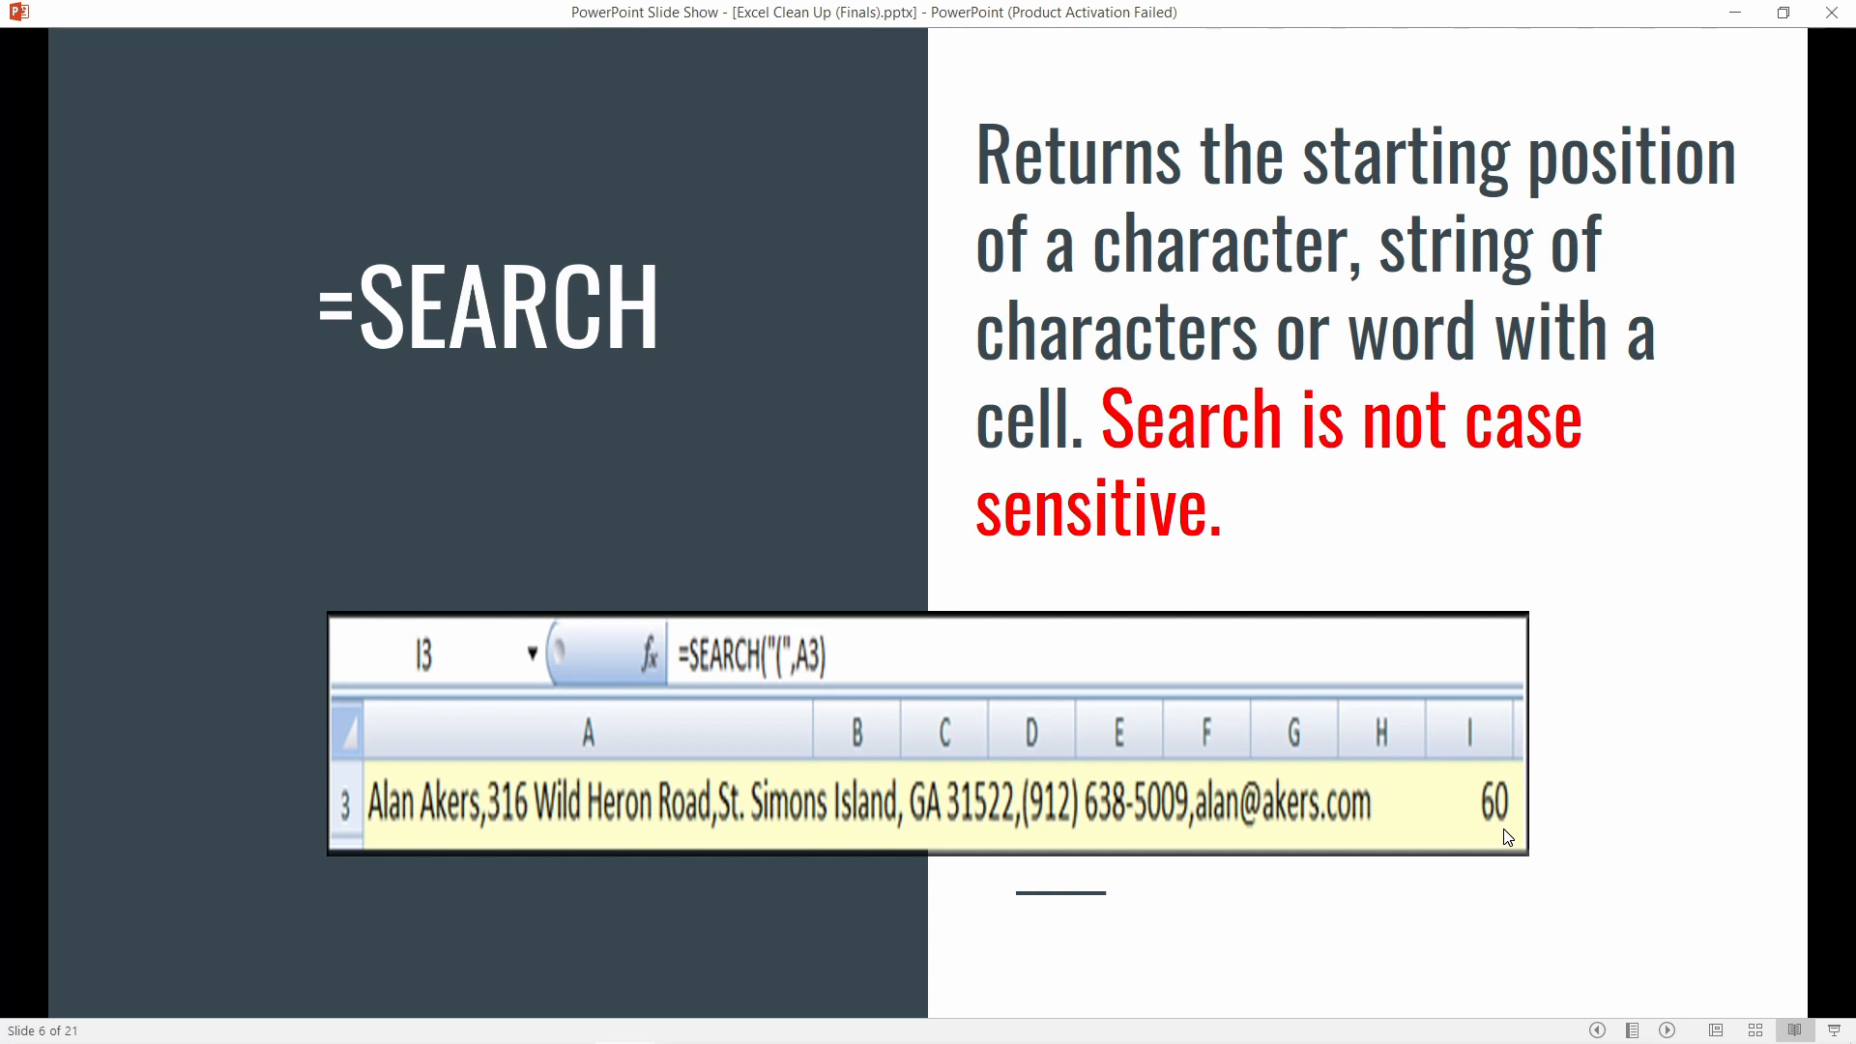
pyautogui.moveTo(505, 1023)
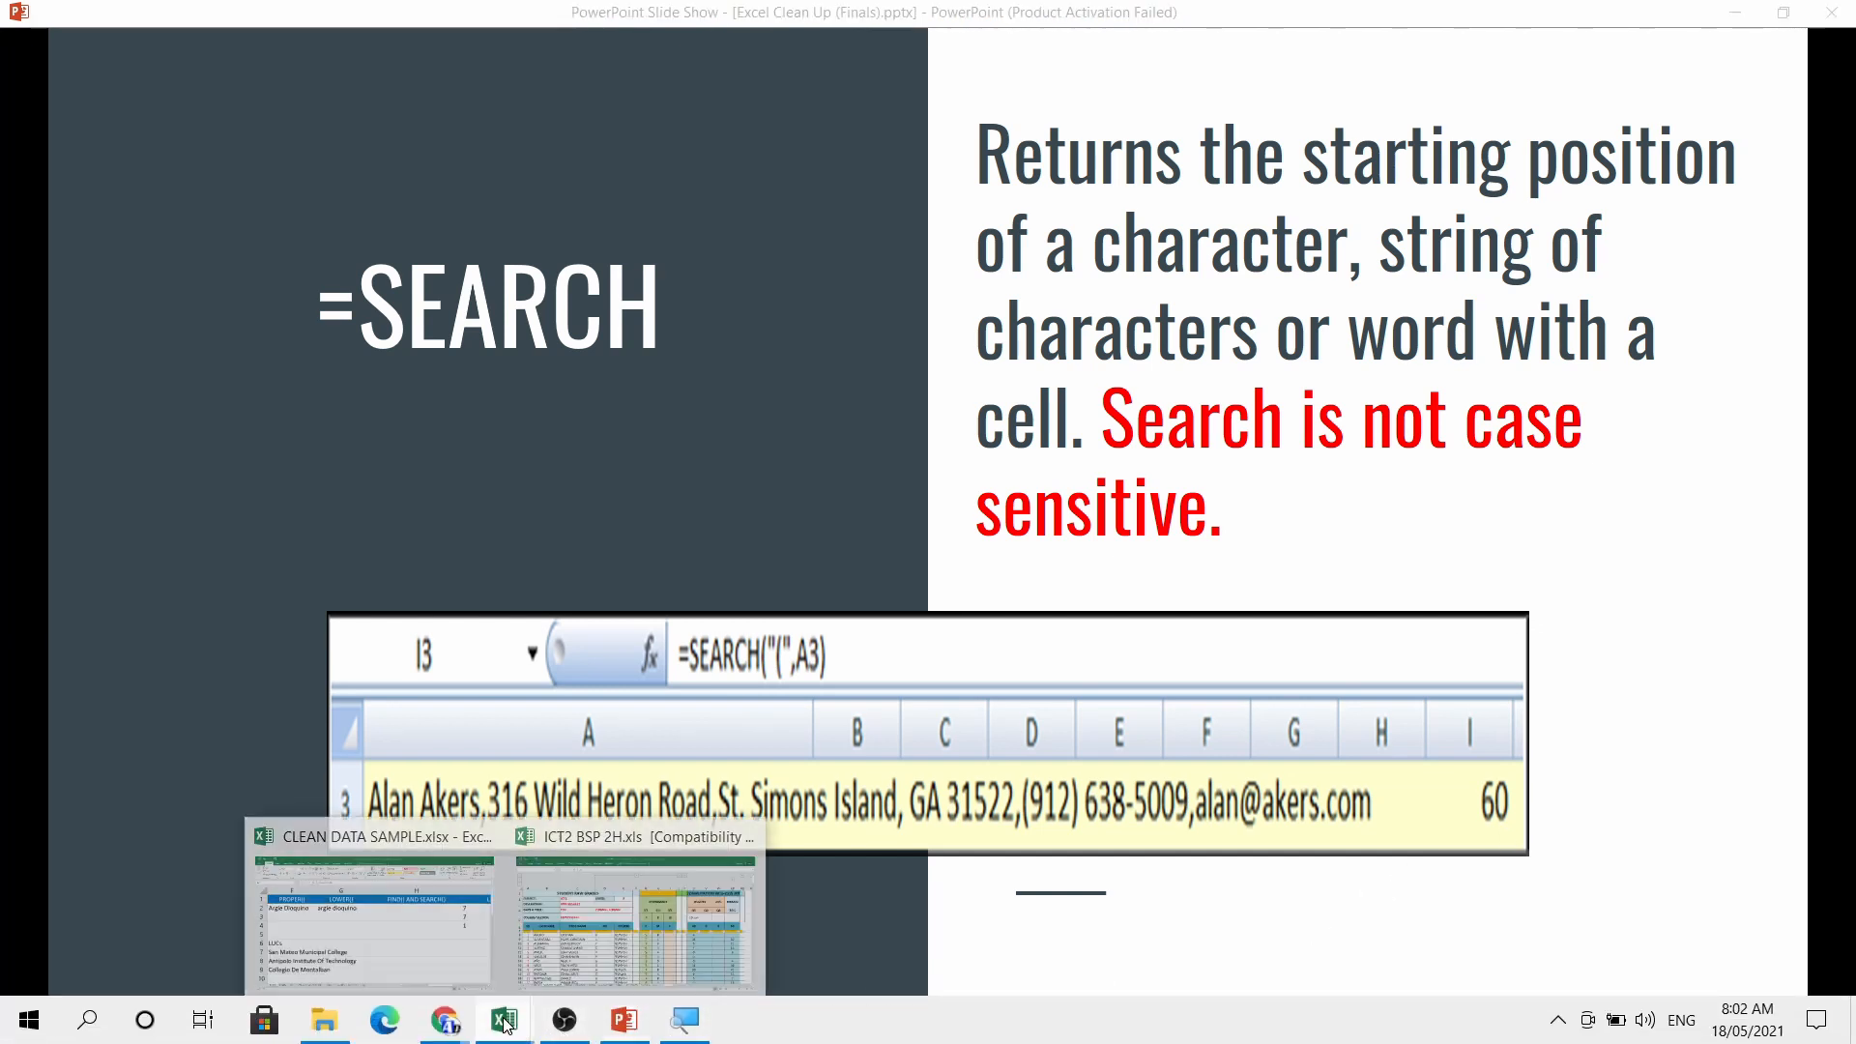
pyautogui.click(425, 833)
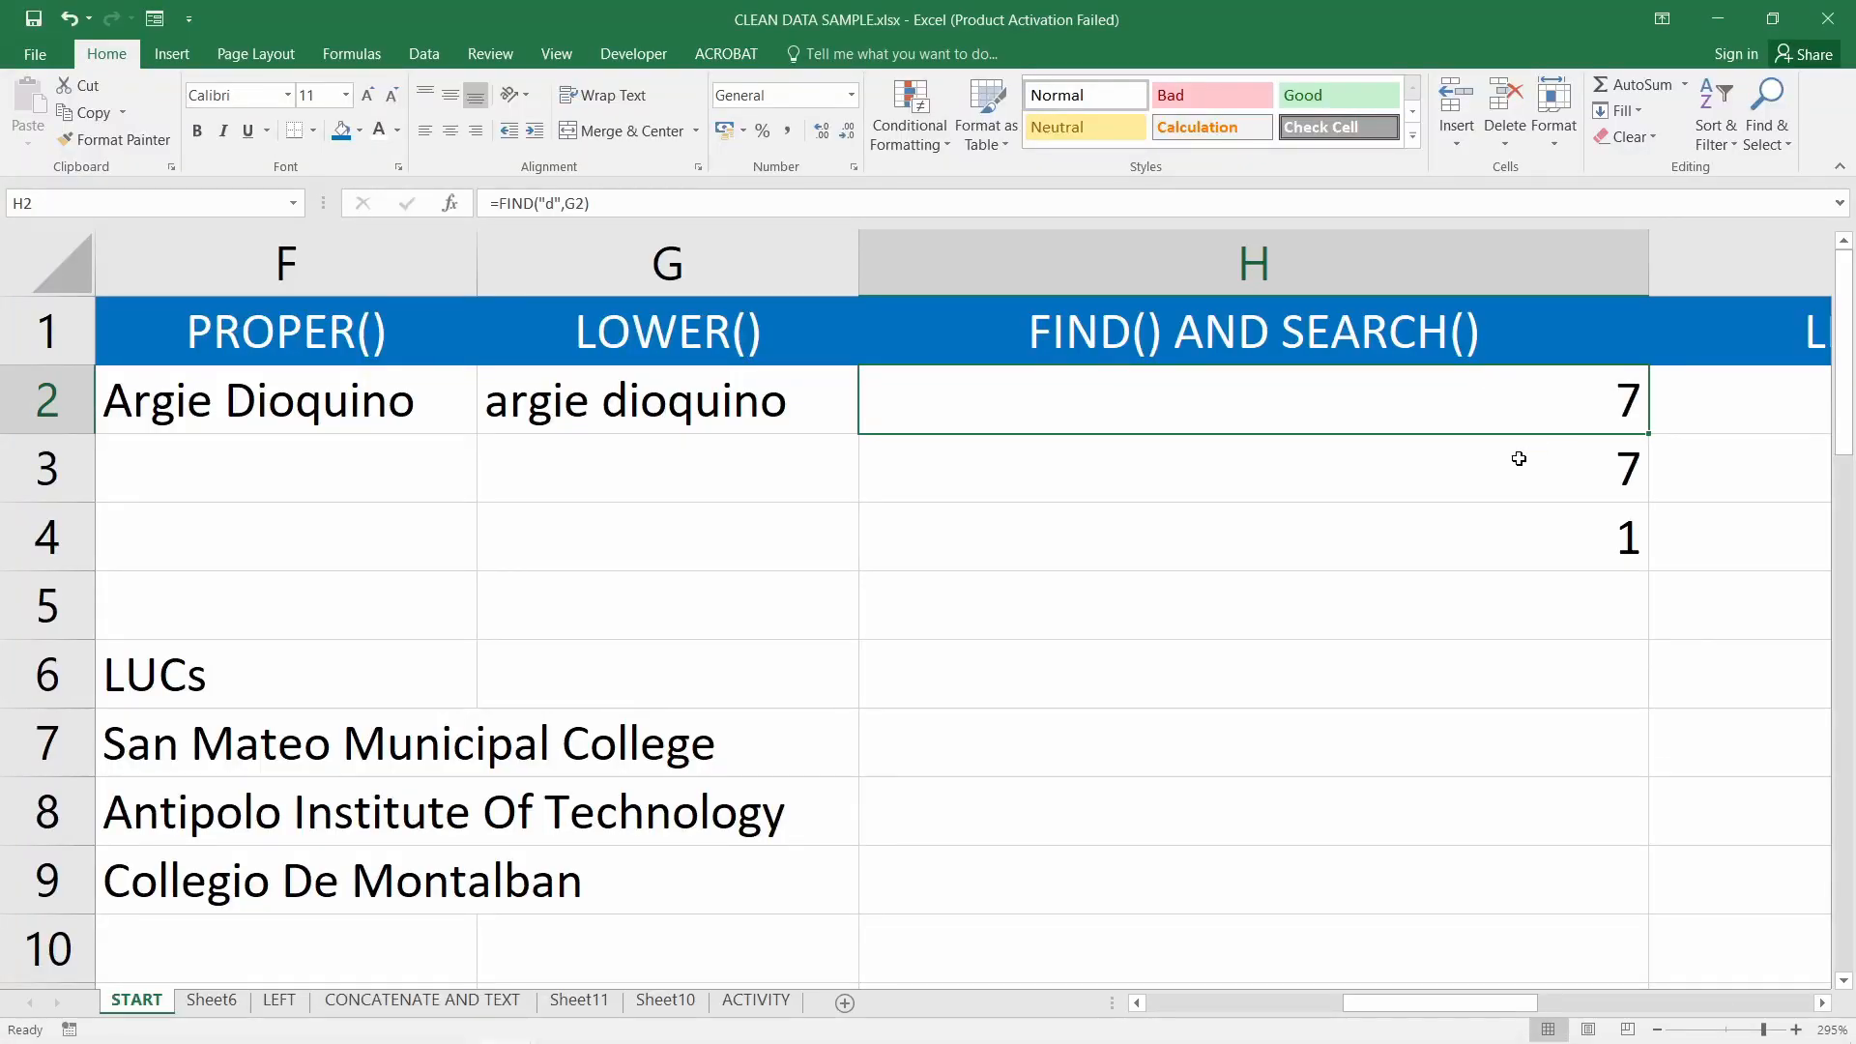
# Inspect H3's =SEARCH("D",G2) formula, highlighting the function name and the searched letter
pyautogui.click(1489, 460)
pyautogui.doubleClick(1419, 460)
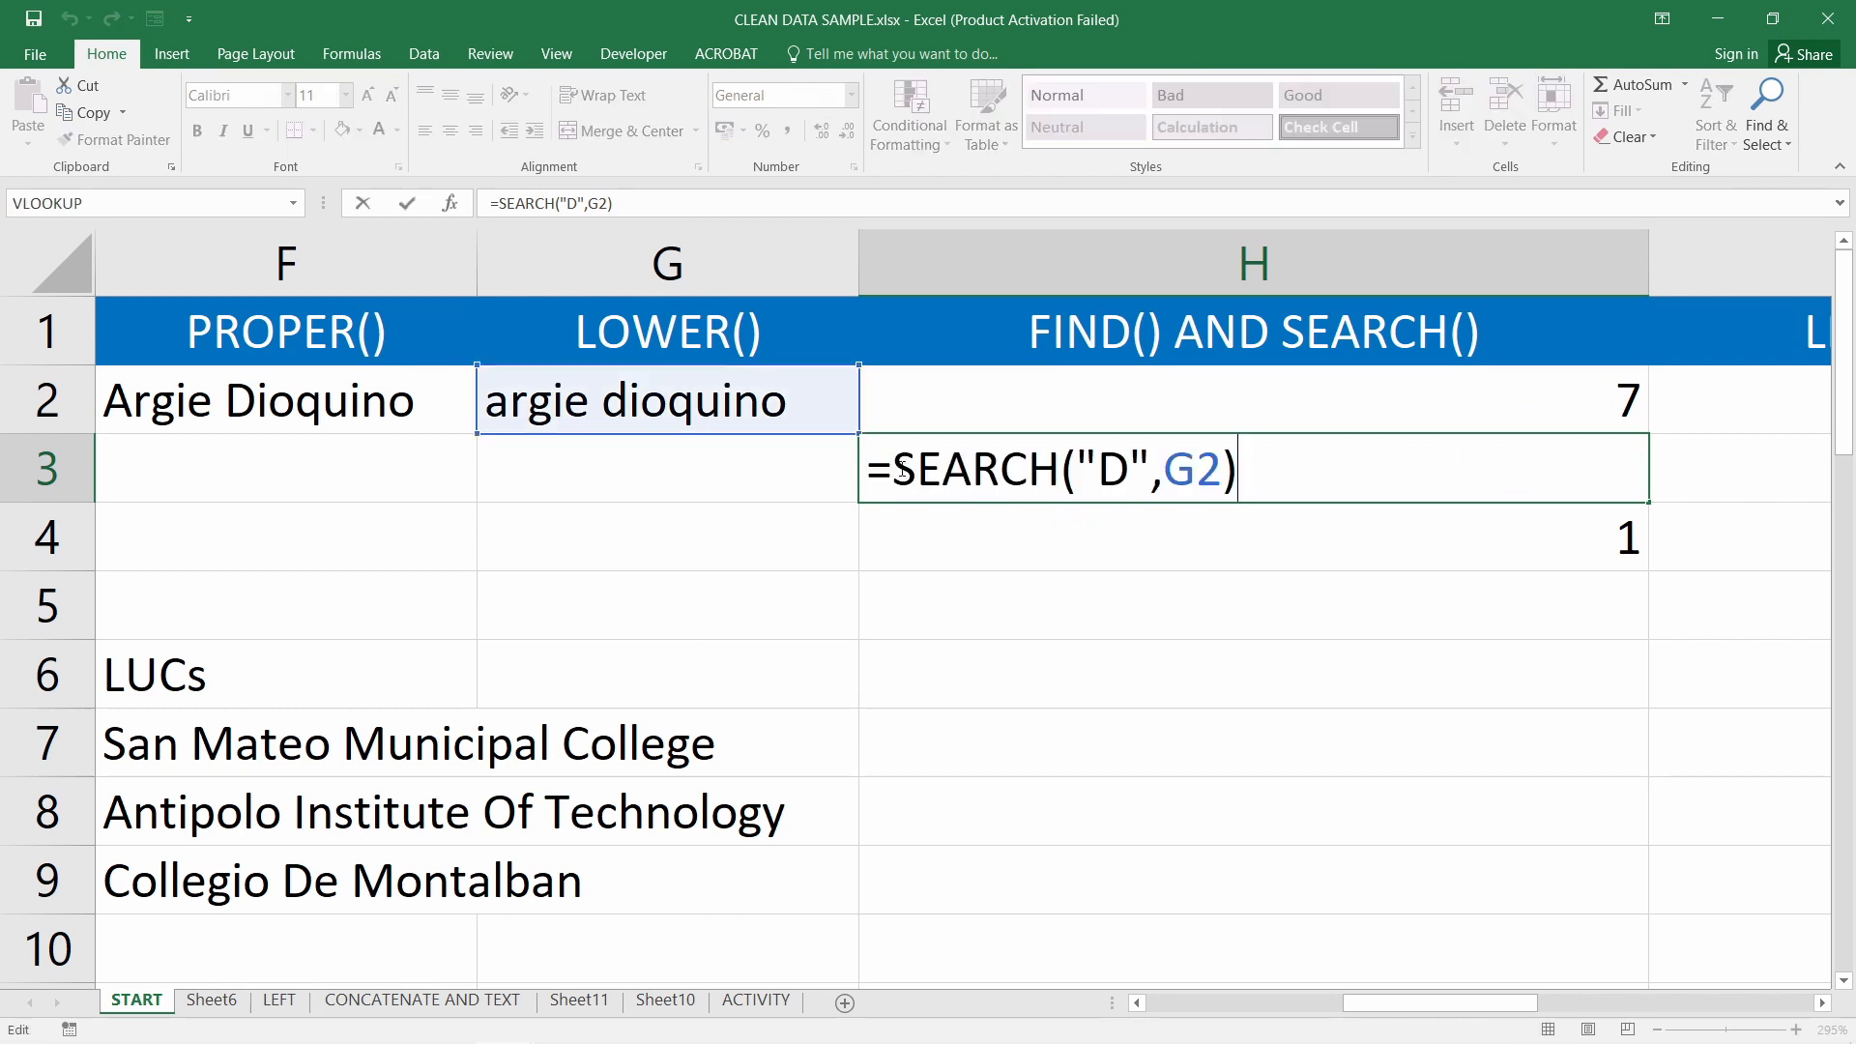
pyautogui.moveTo(871, 471); pyautogui.dragTo(1252, 469)
pyautogui.click(1041, 481)
pyautogui.moveTo(893, 474); pyautogui.dragTo(1062, 477)
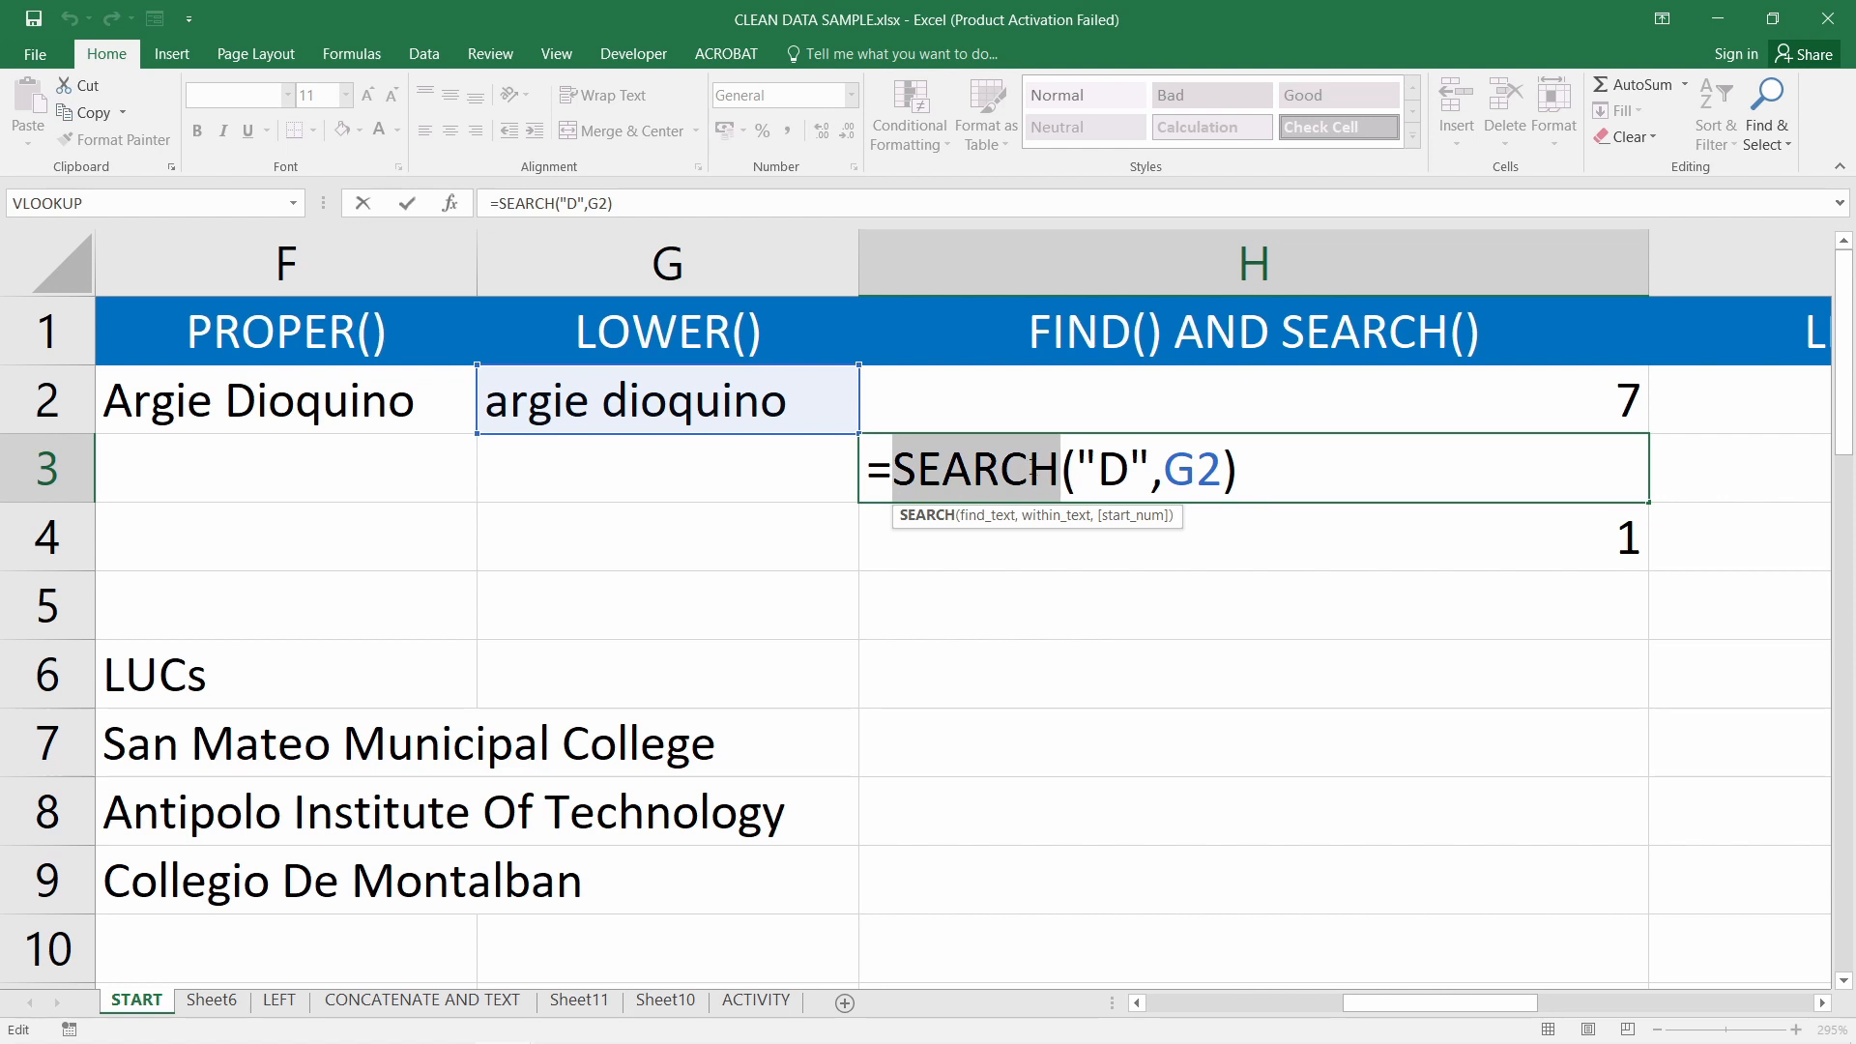
pyautogui.doubleClick(1114, 472)
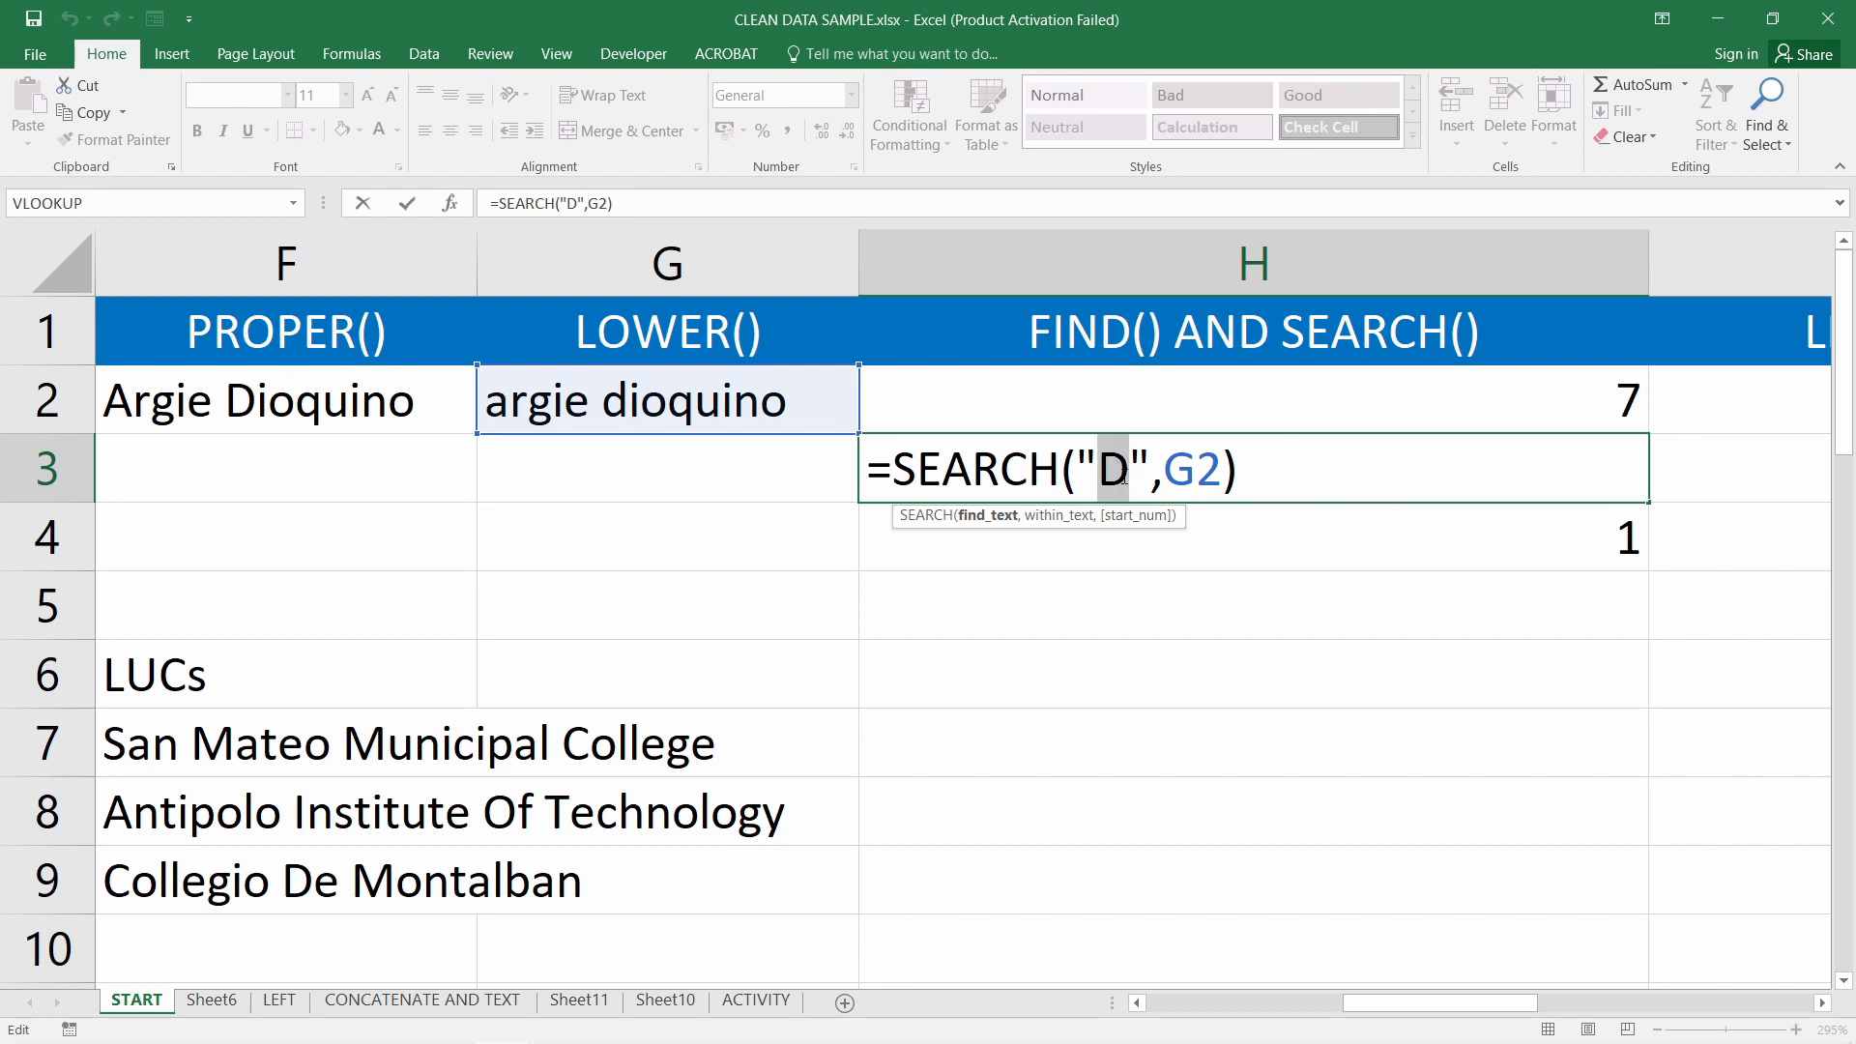
pyautogui.press('Return')
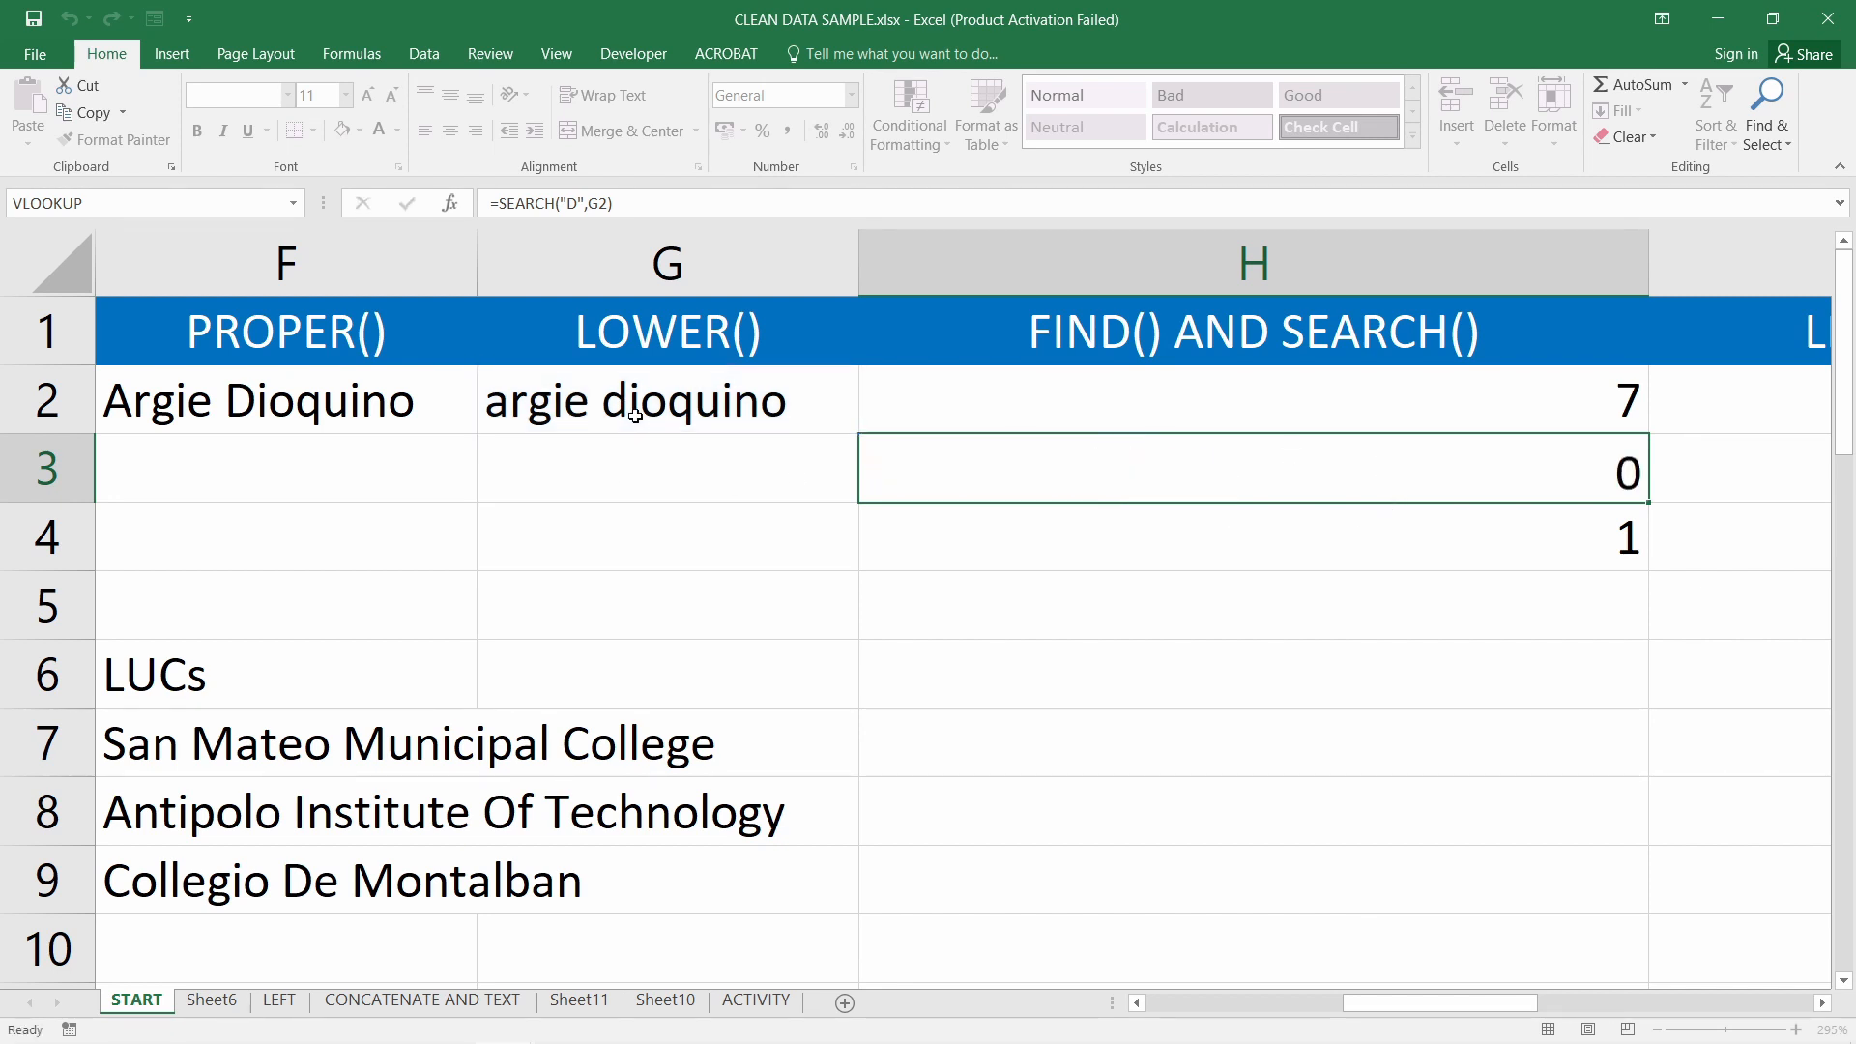
# Change H3's search letter to lowercase d, still 7, and compare it with H2's FIND
pyautogui.doubleClick(1323, 469)
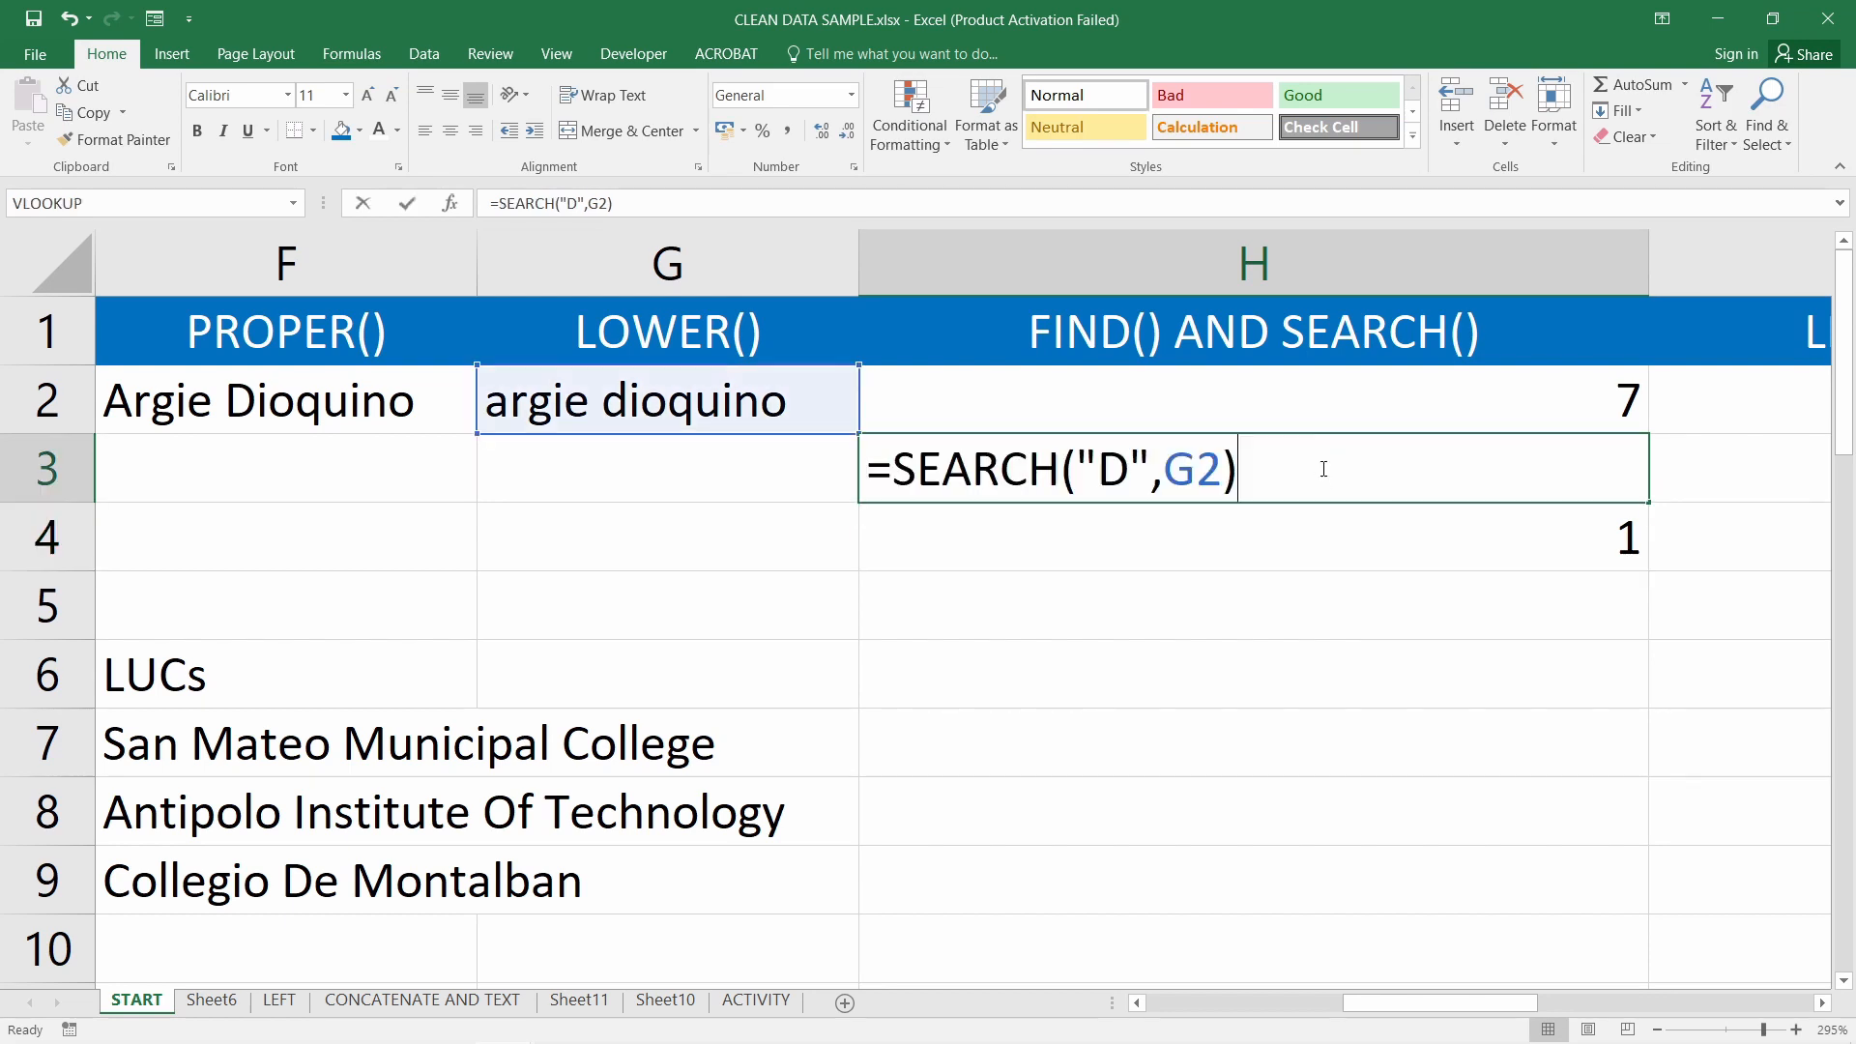
pyautogui.doubleClick(1114, 471)
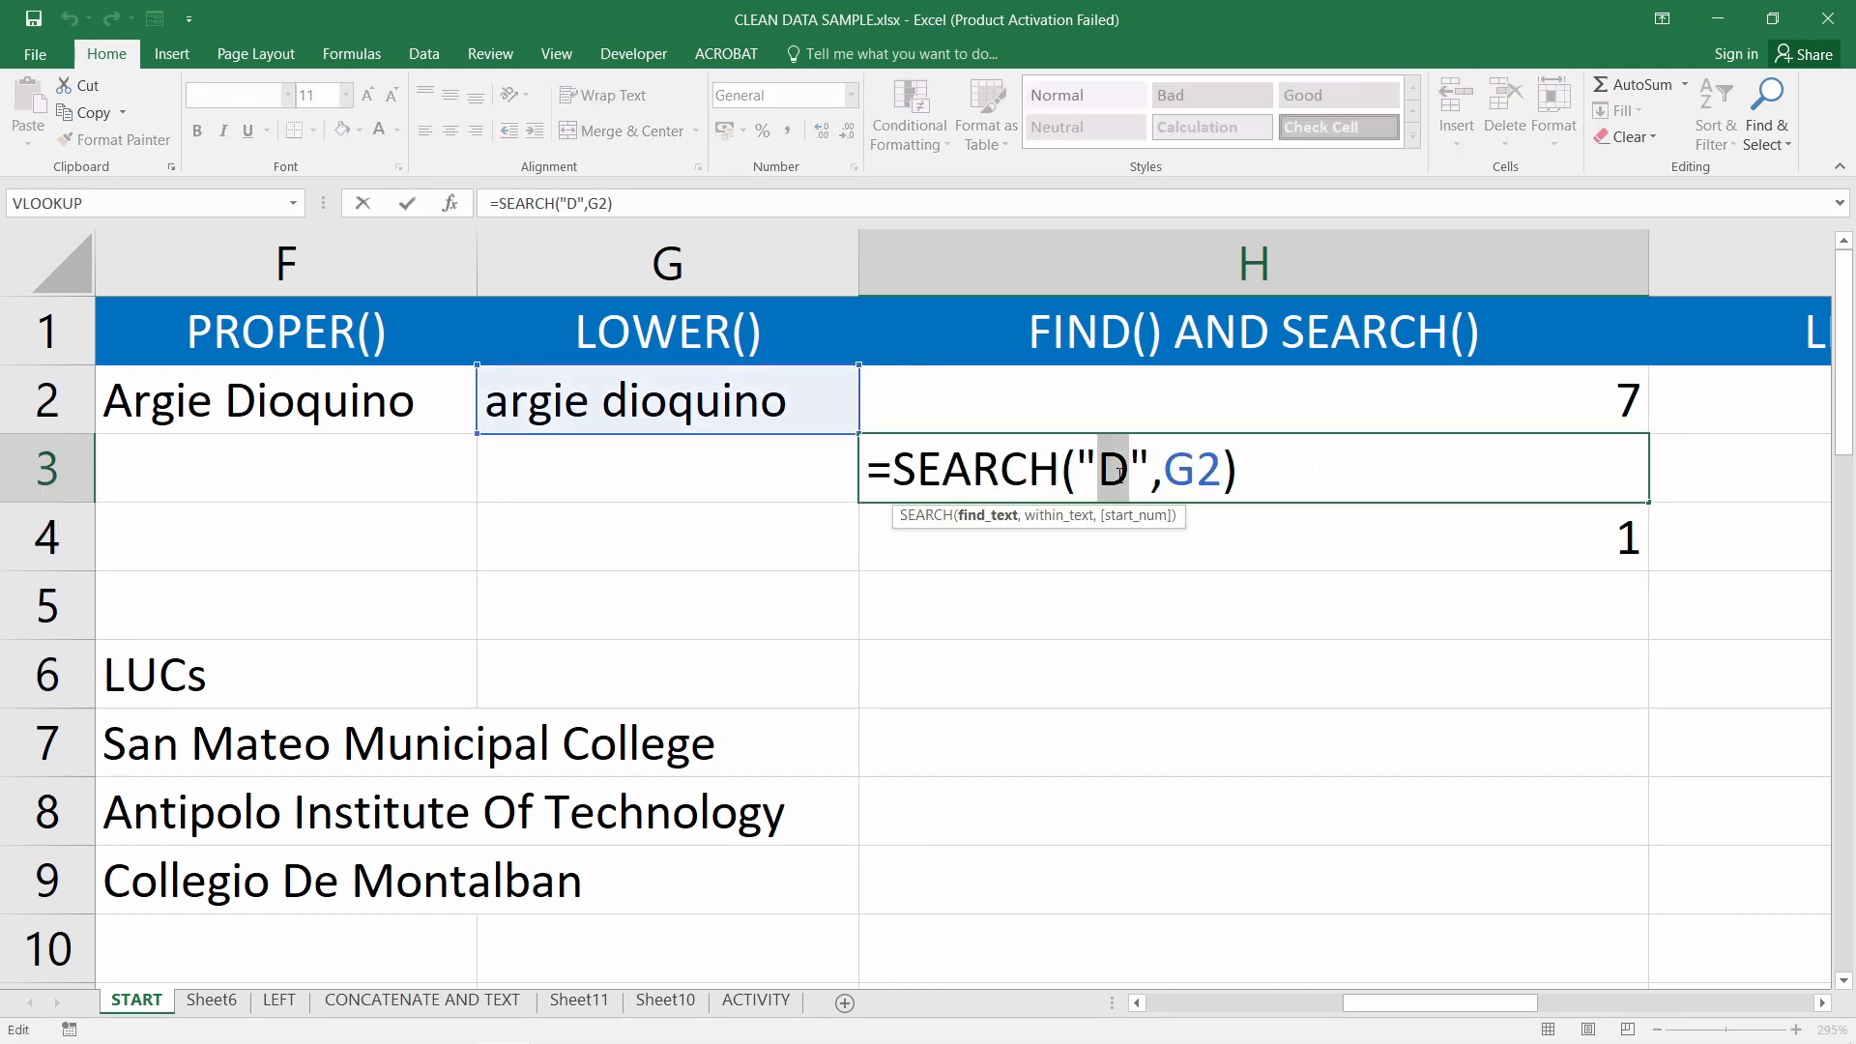
pyautogui.write('d')
pyautogui.press('Return')
pyautogui.doubleClick(1160, 468)
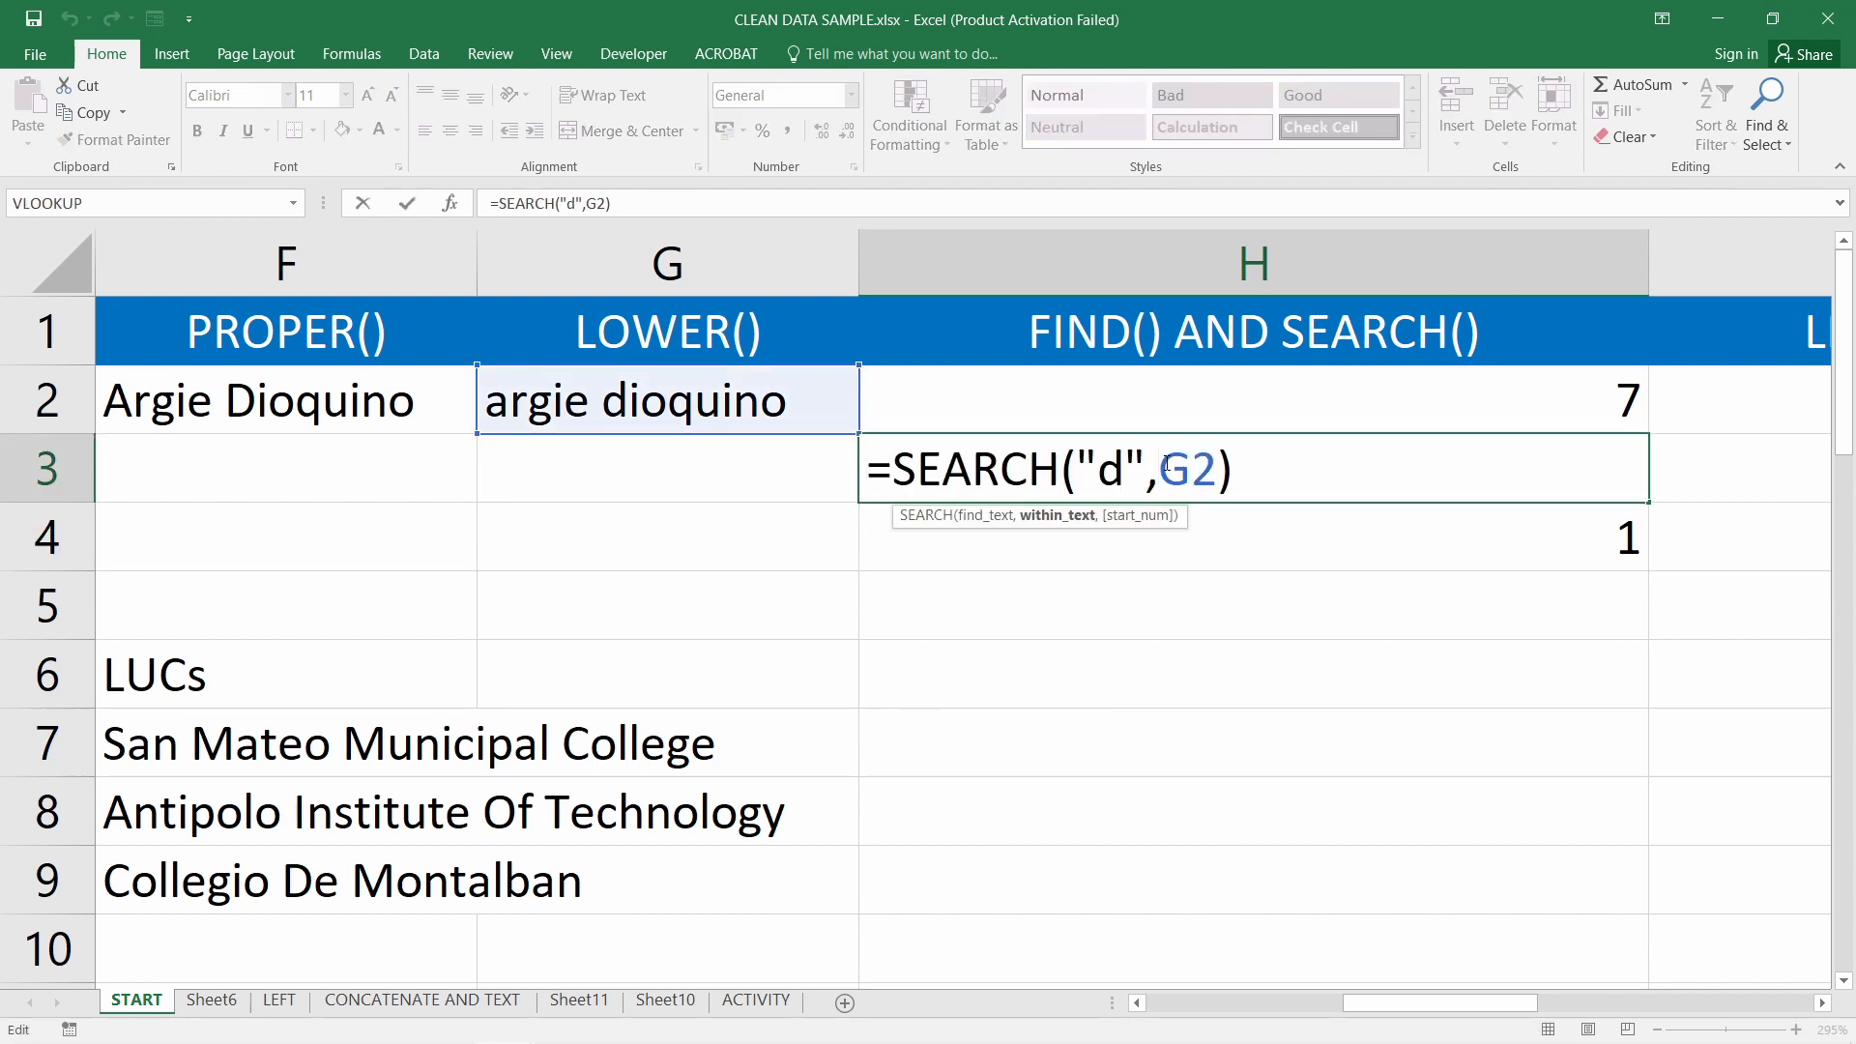
pyautogui.press('Return')
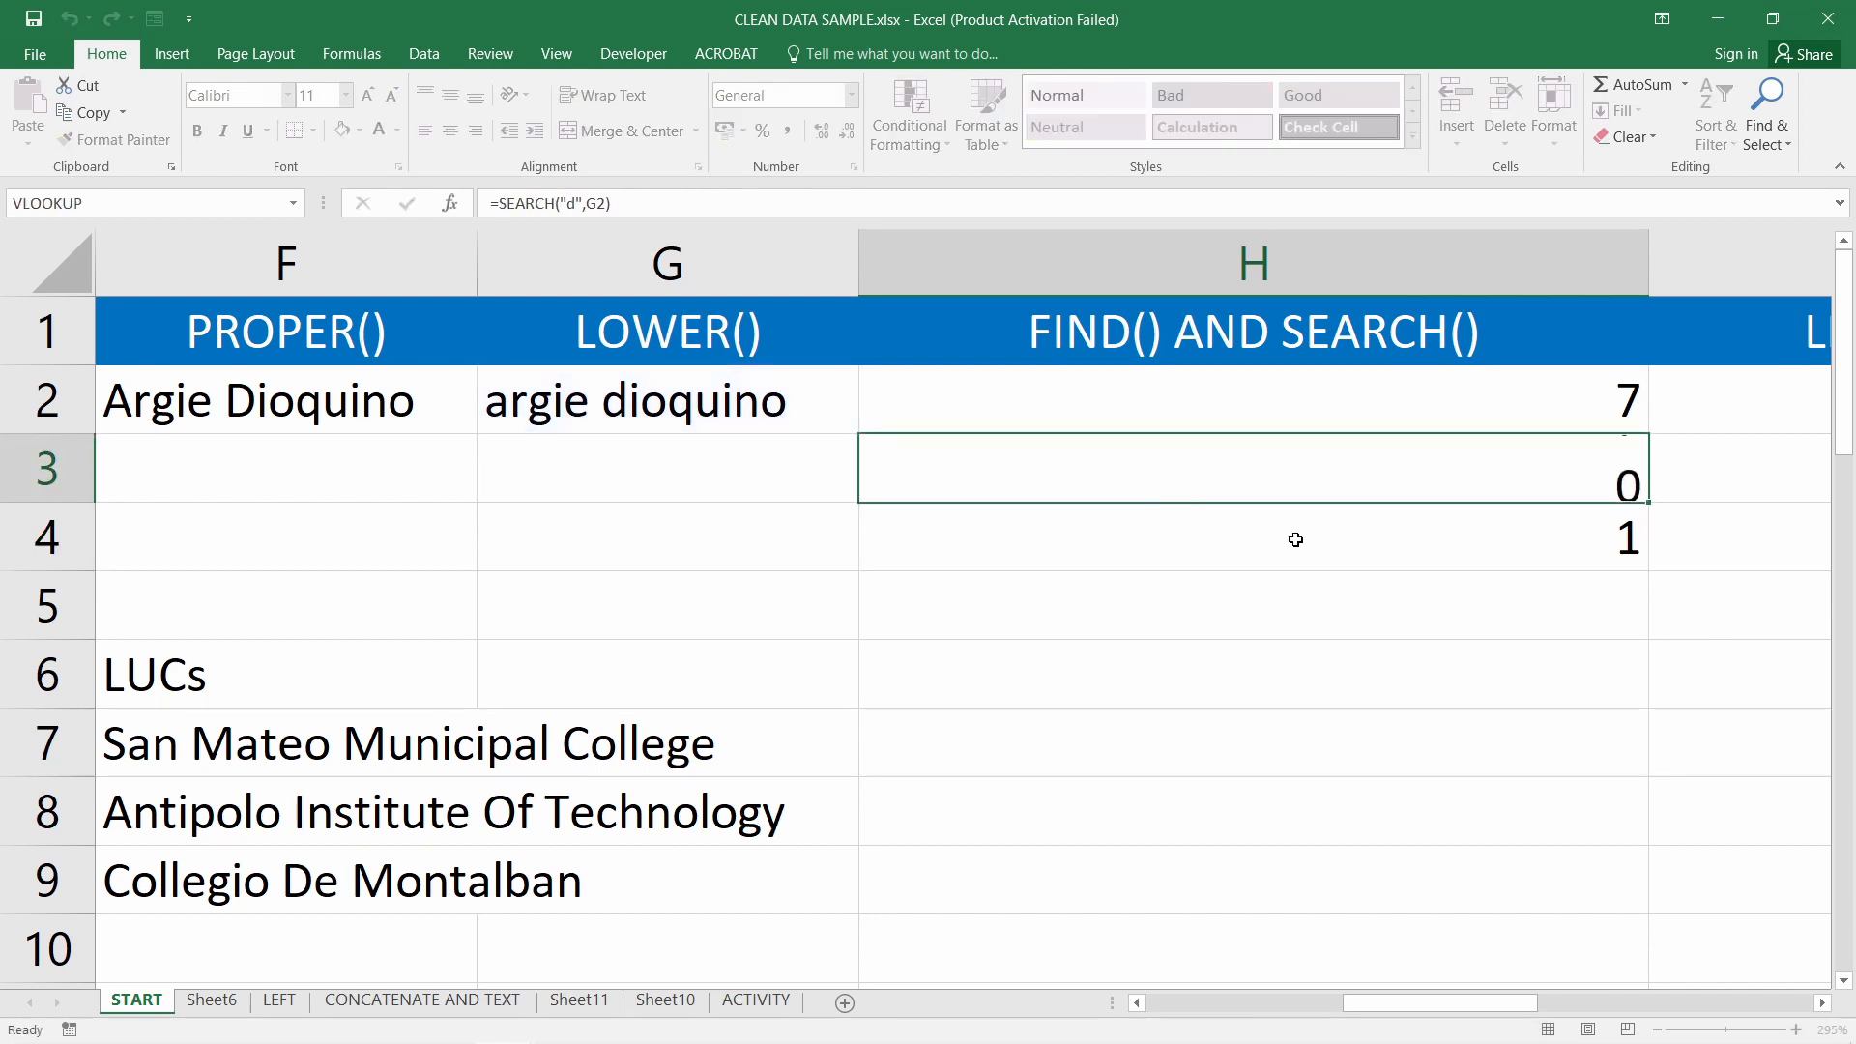
pyautogui.click(1349, 484)
pyautogui.click(1354, 415)
pyautogui.click(1352, 474)
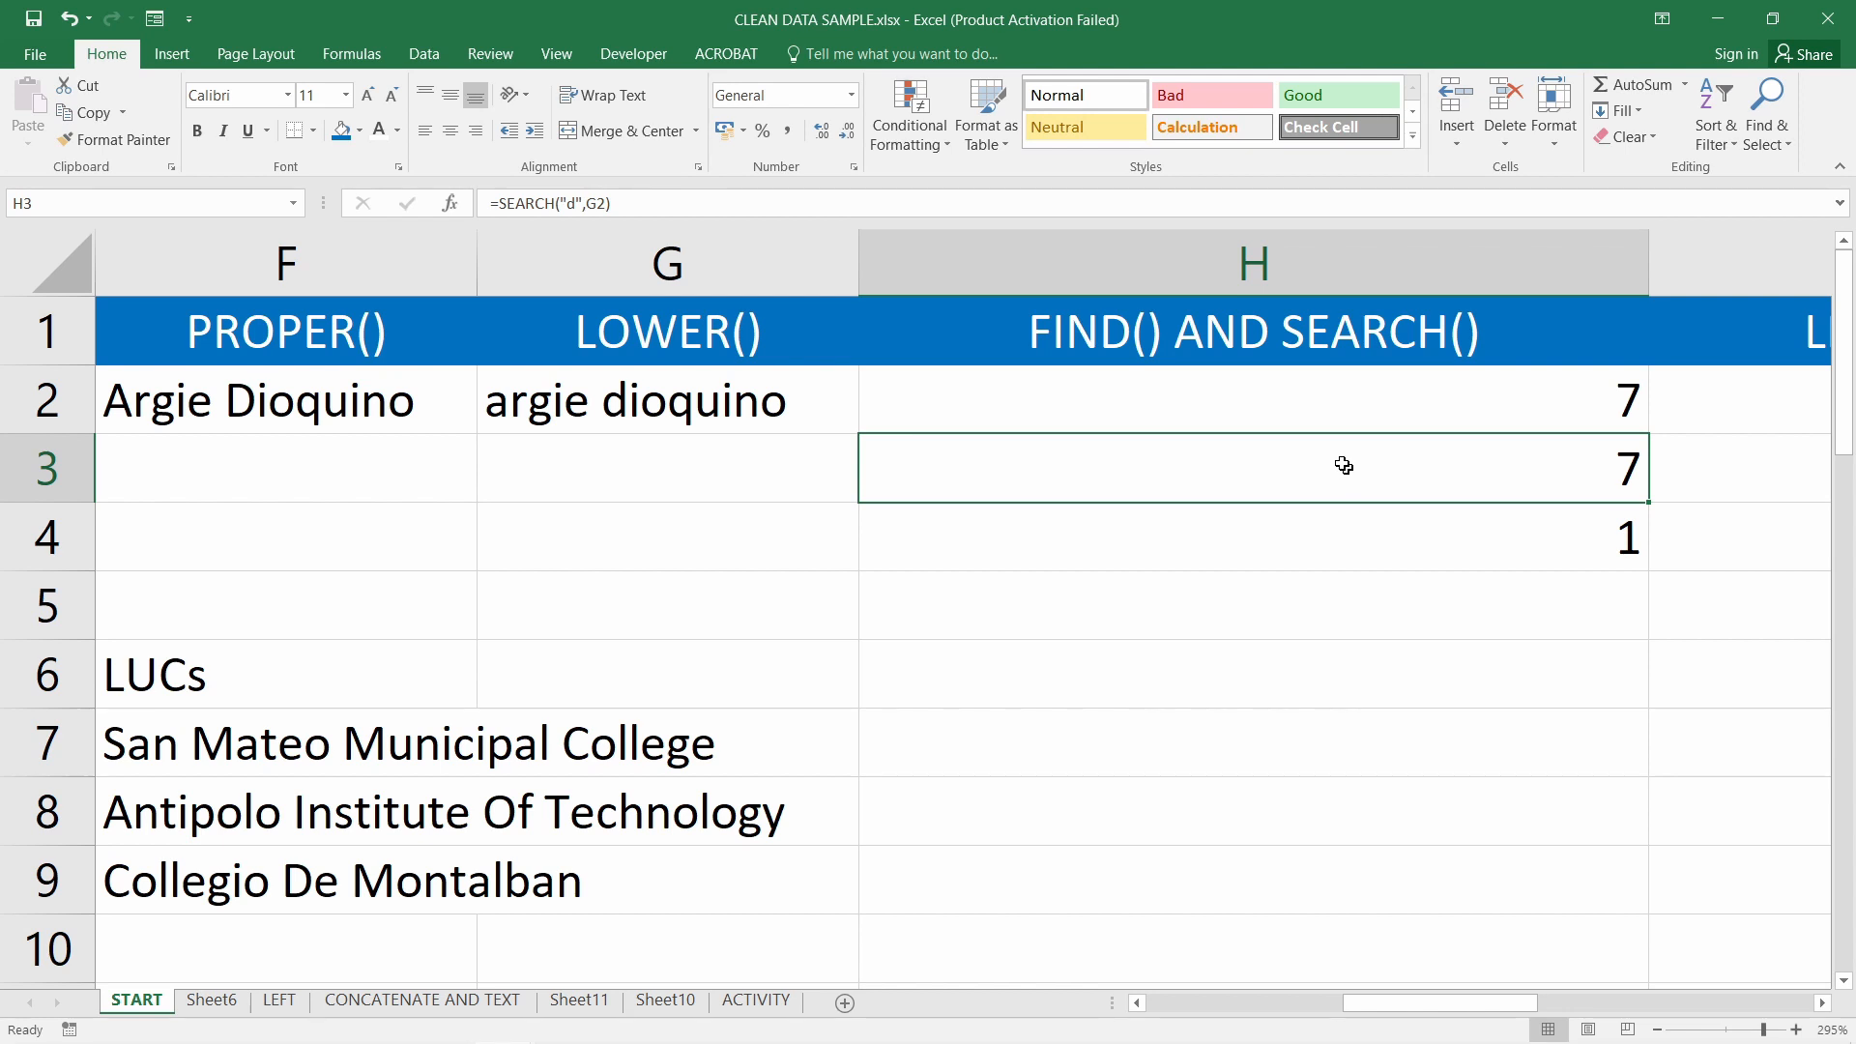
# Change H3's search letter to o so SEARCH returns 9
pyautogui.doubleClick(1045, 480)
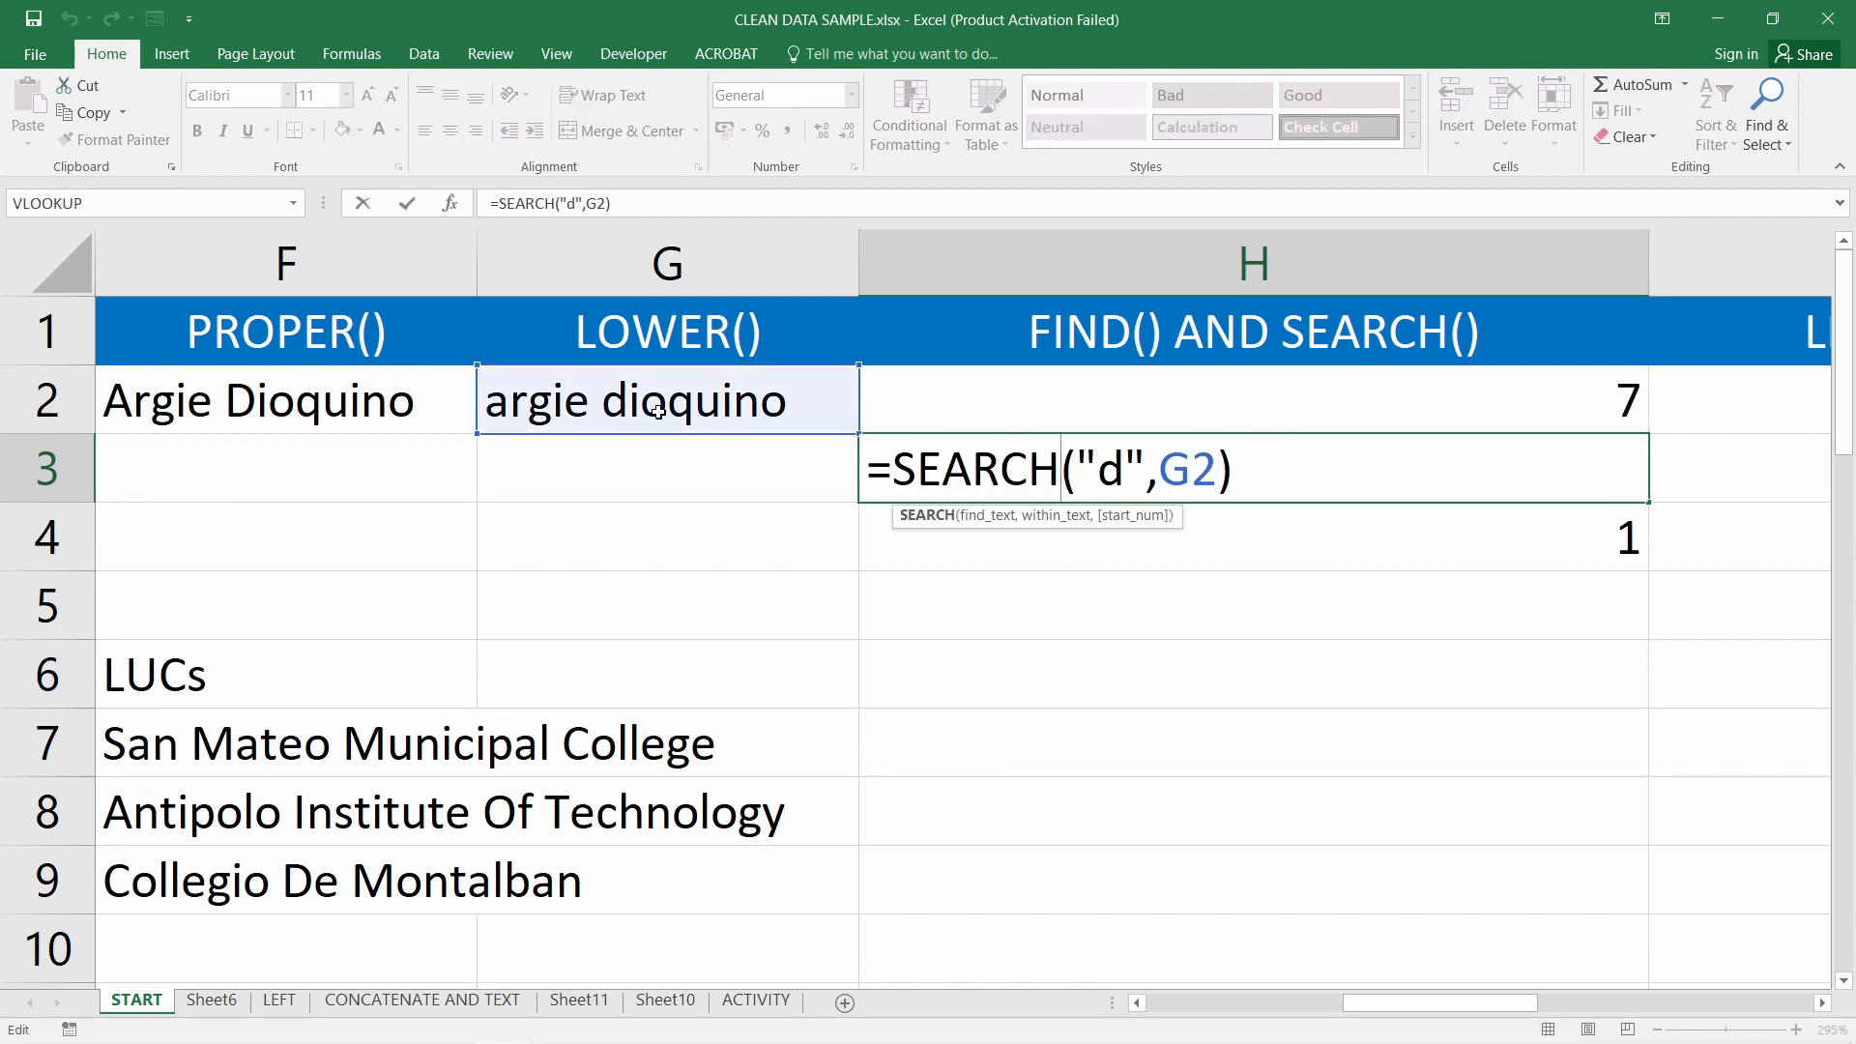
pyautogui.doubleClick(1111, 469)
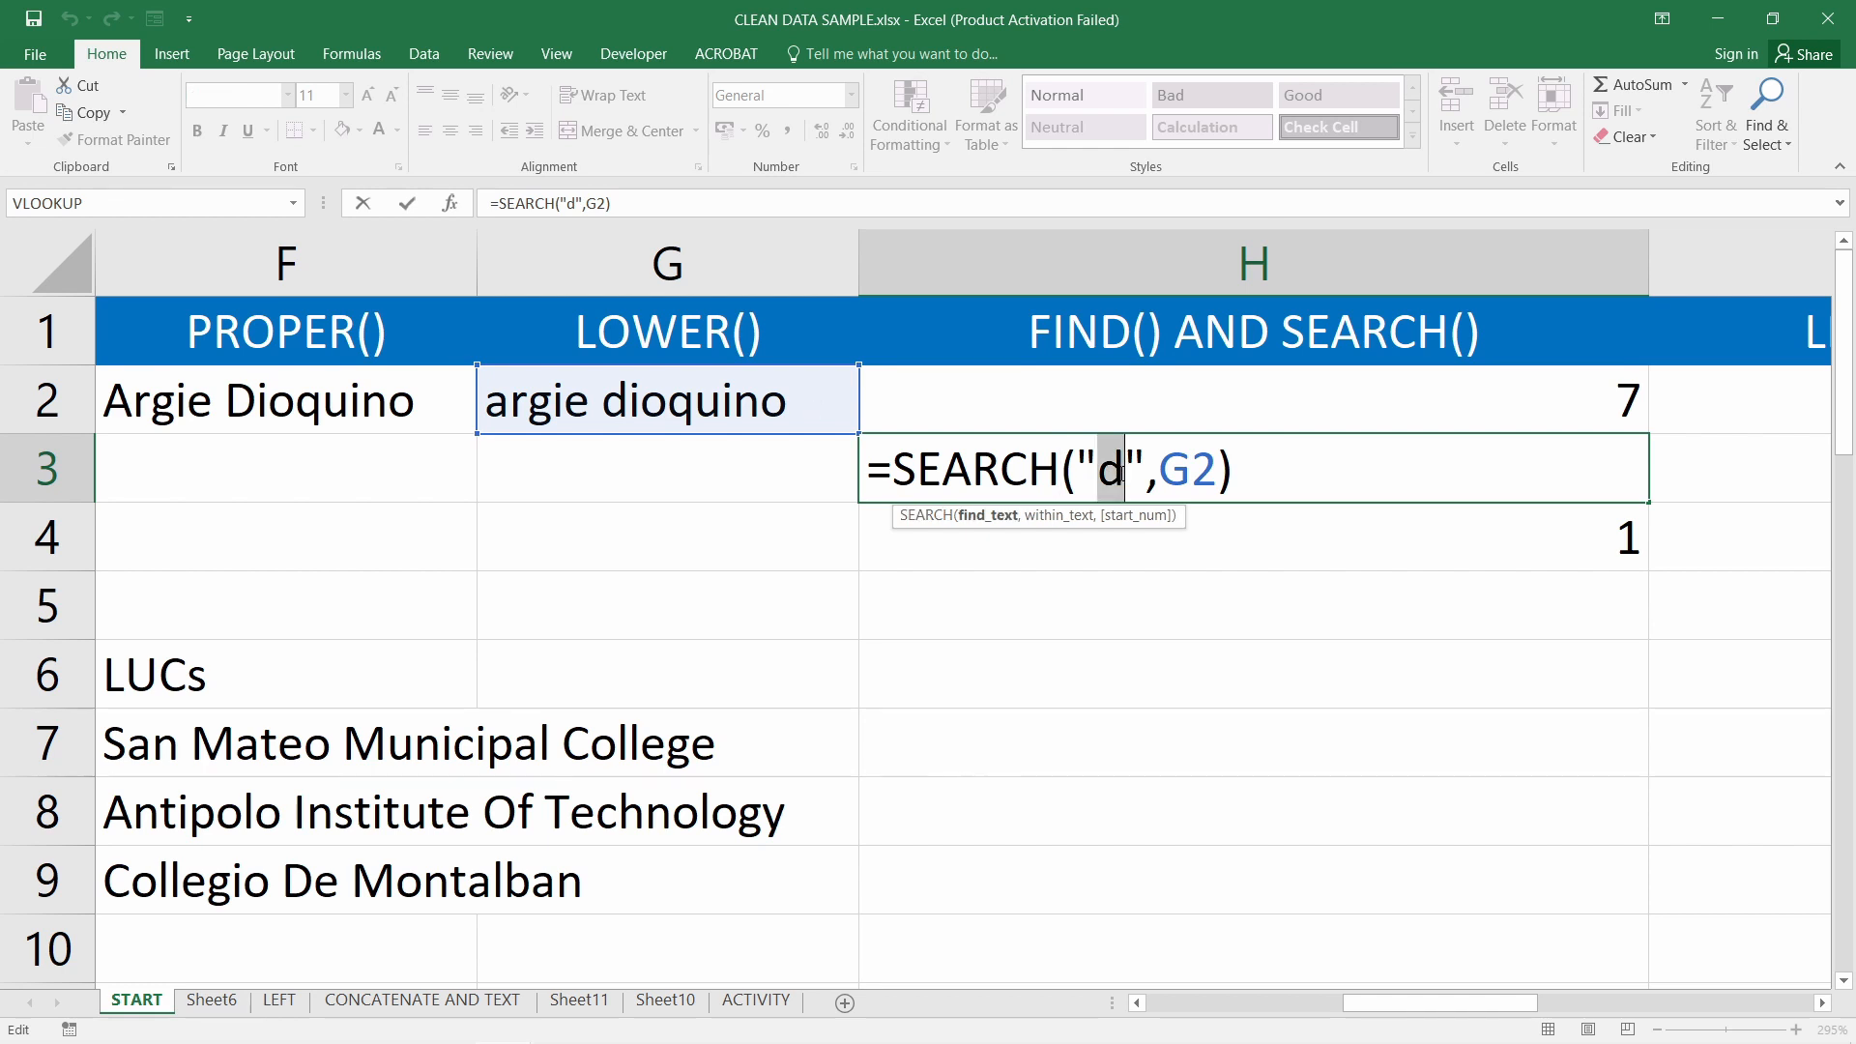
pyautogui.write('o')
pyautogui.press('Return')
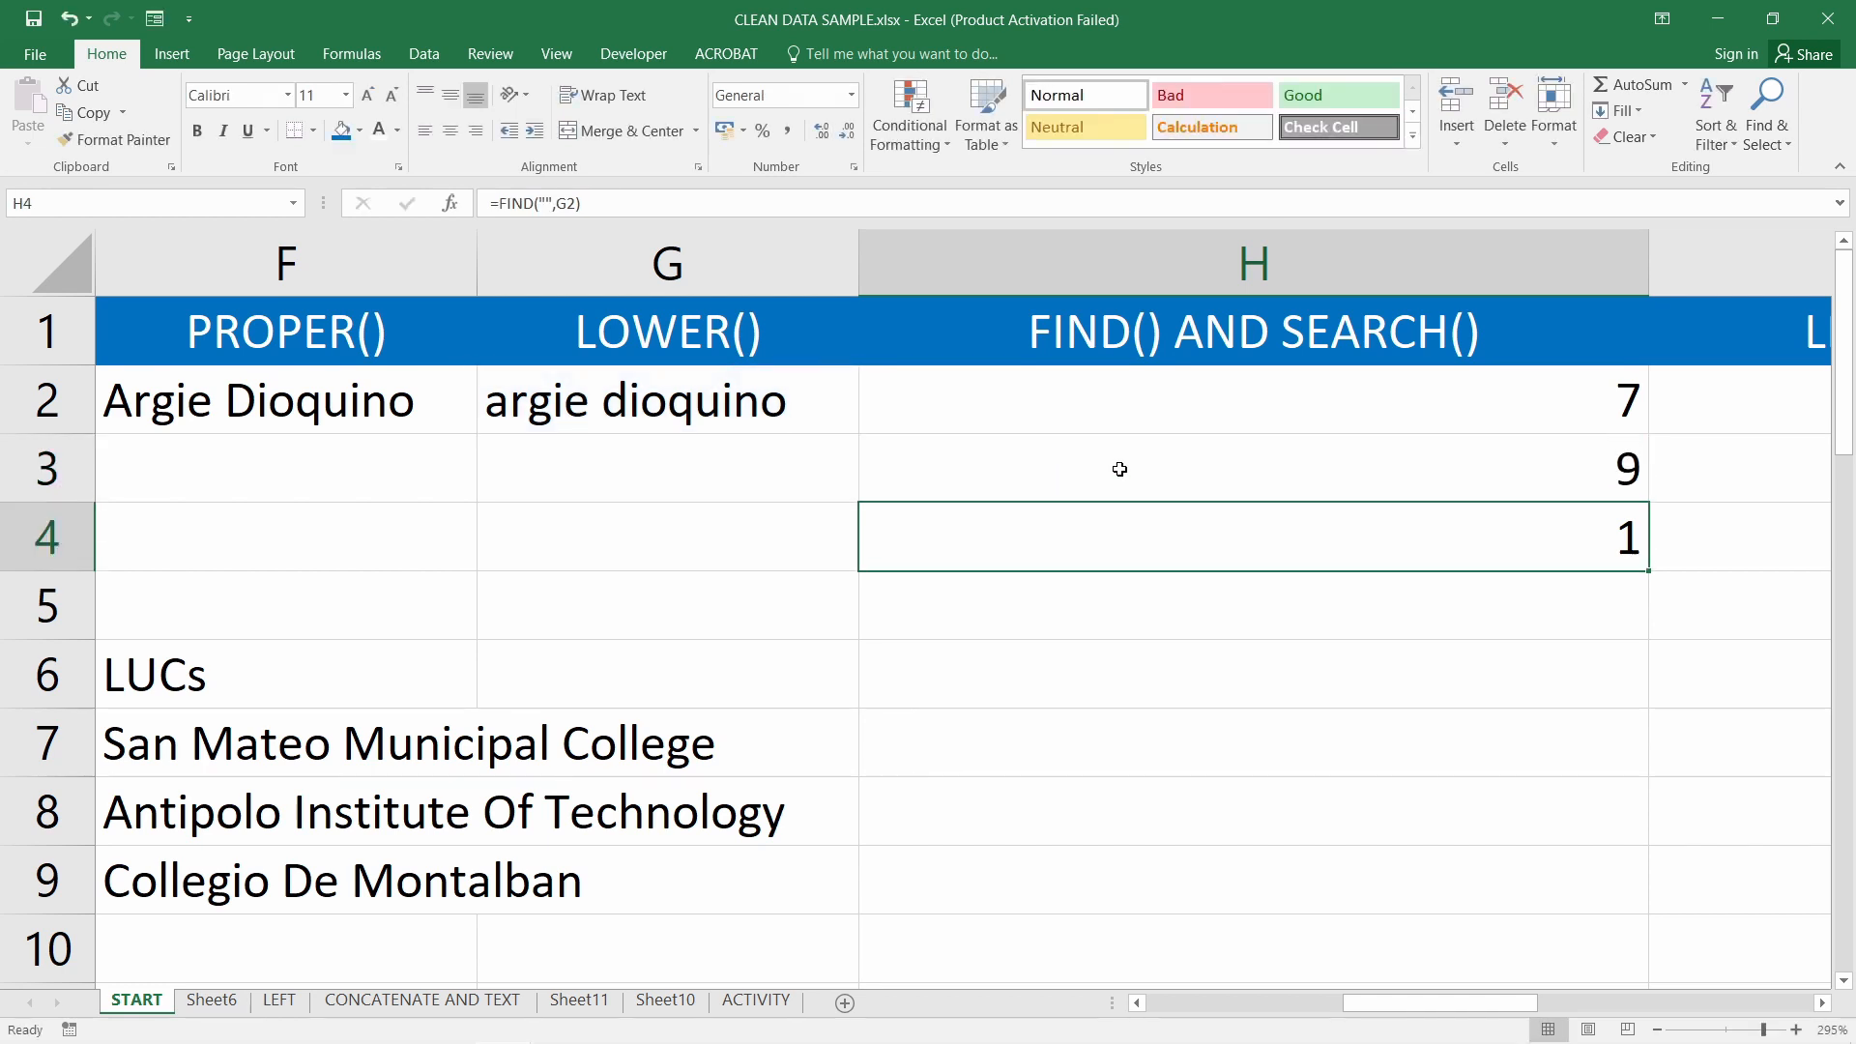
pyautogui.doubleClick(1274, 474)
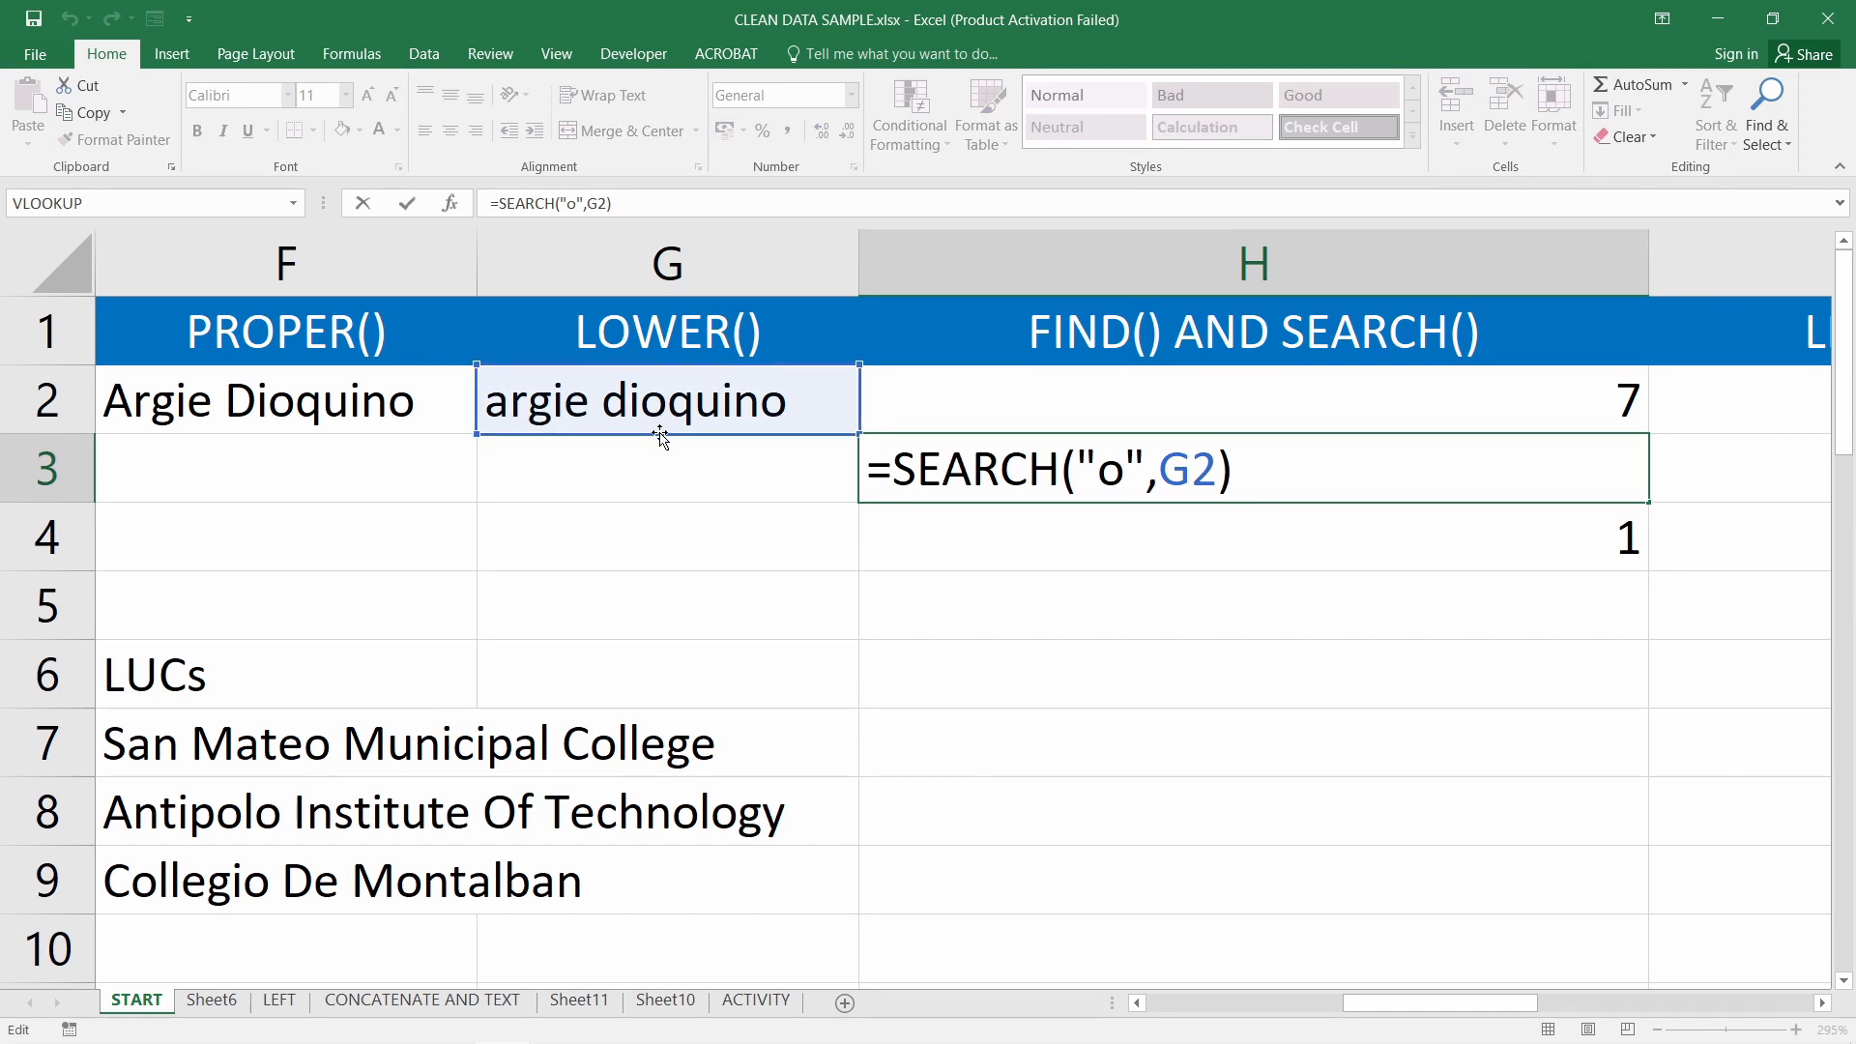
pyautogui.press('Return')
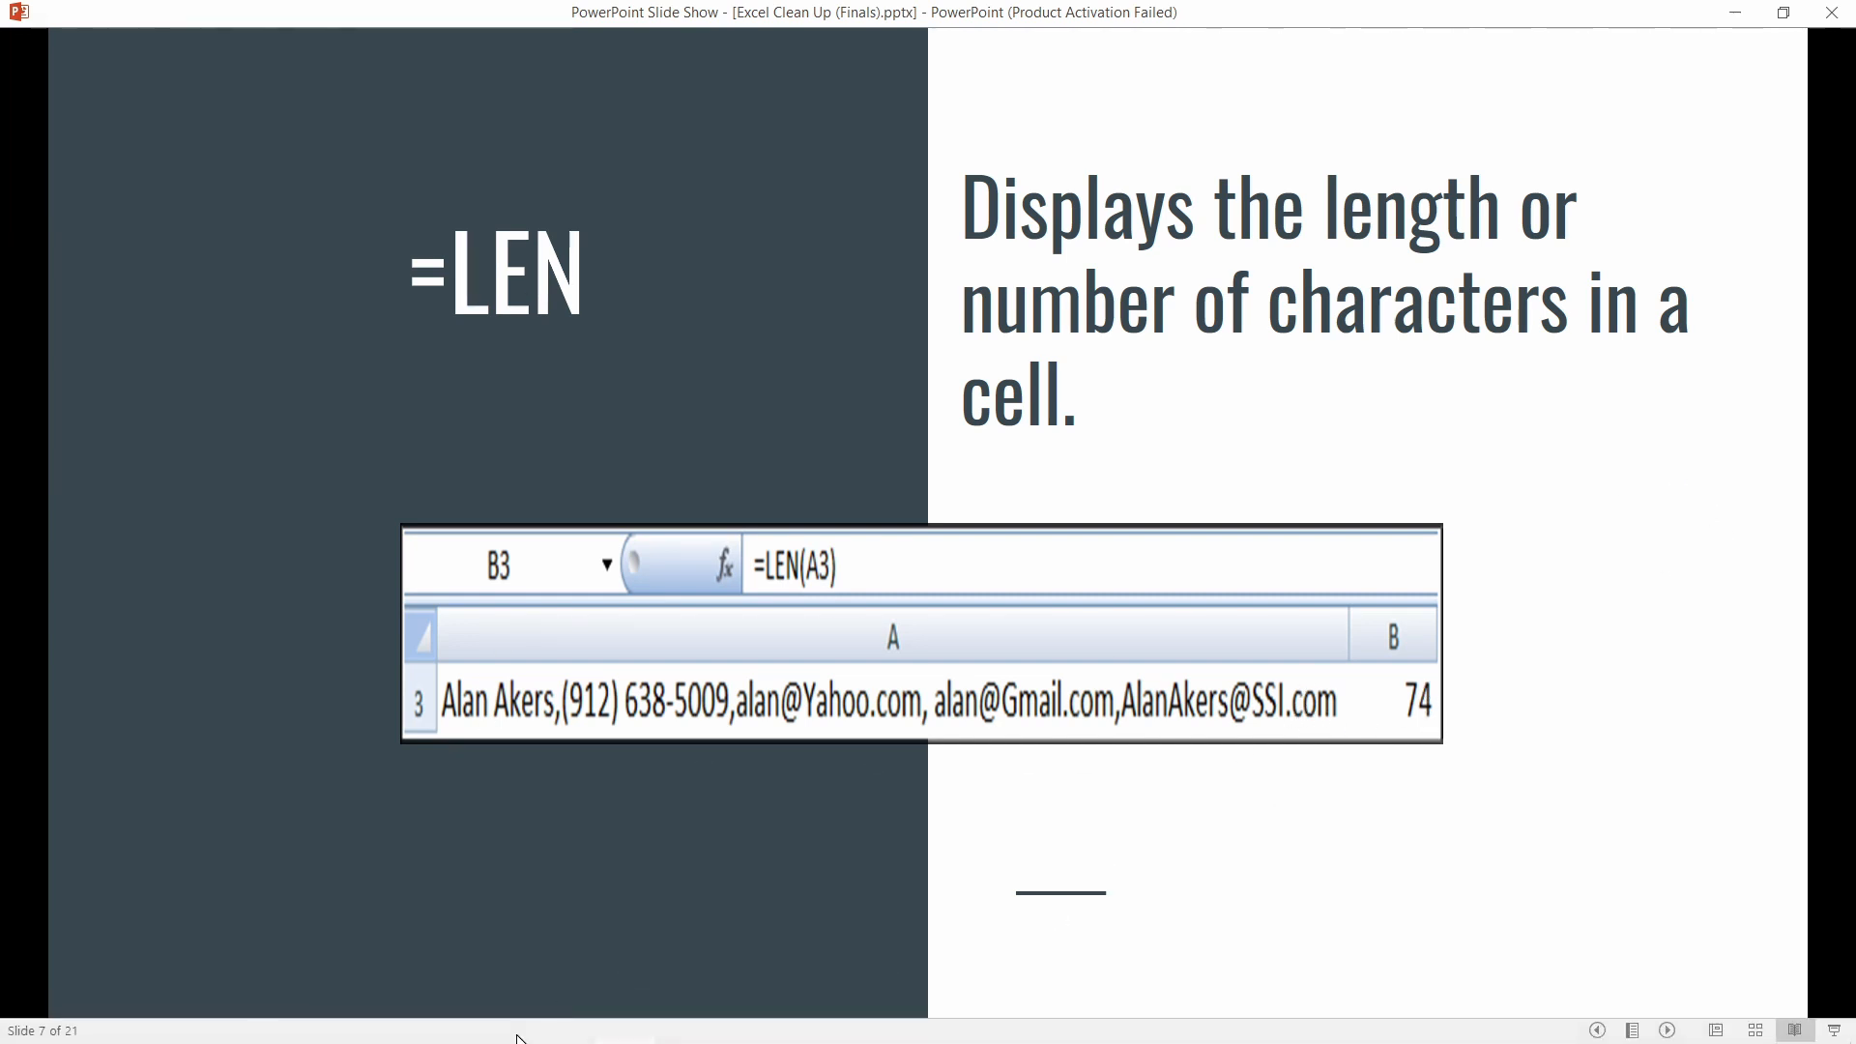
# Return to the CLEAN DATA SAMPLE workbook and scroll right to columns H–J
pyautogui.moveTo(512, 1036)
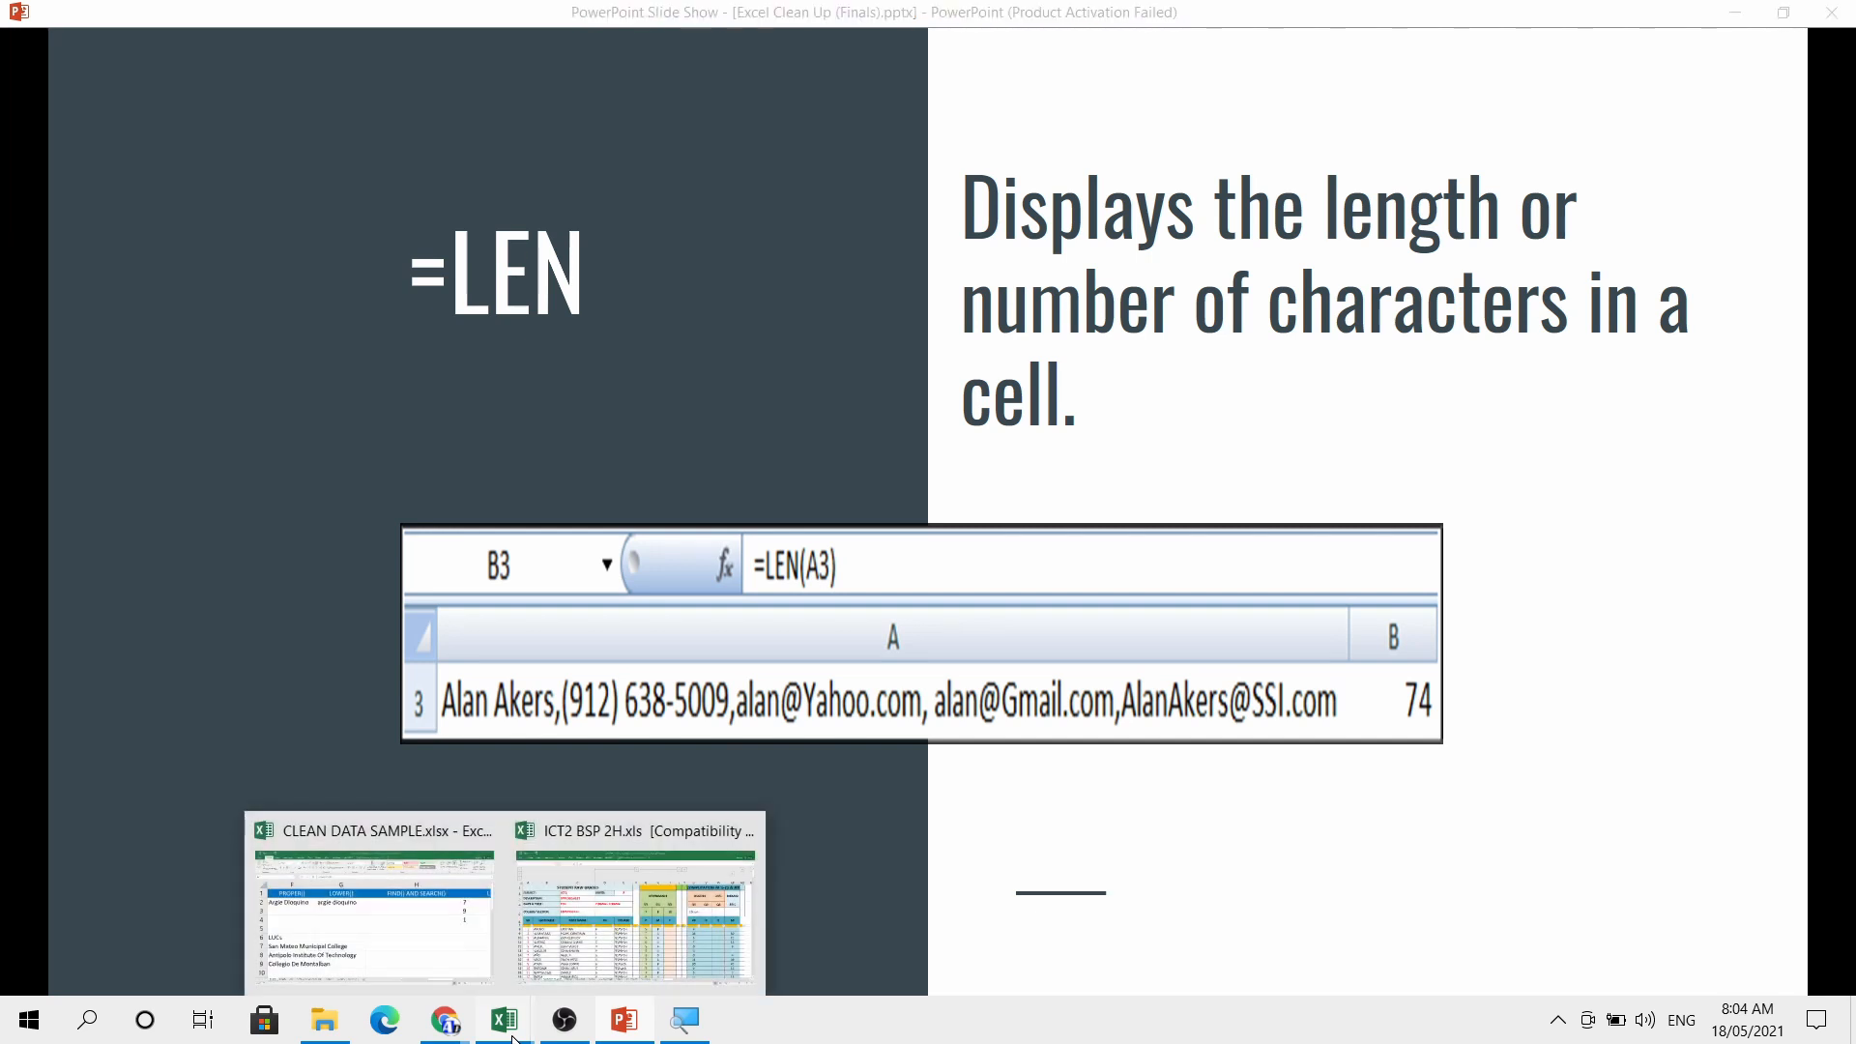
pyautogui.click(387, 842)
pyautogui.moveTo(1503, 1002); pyautogui.dragTo(1586, 994)
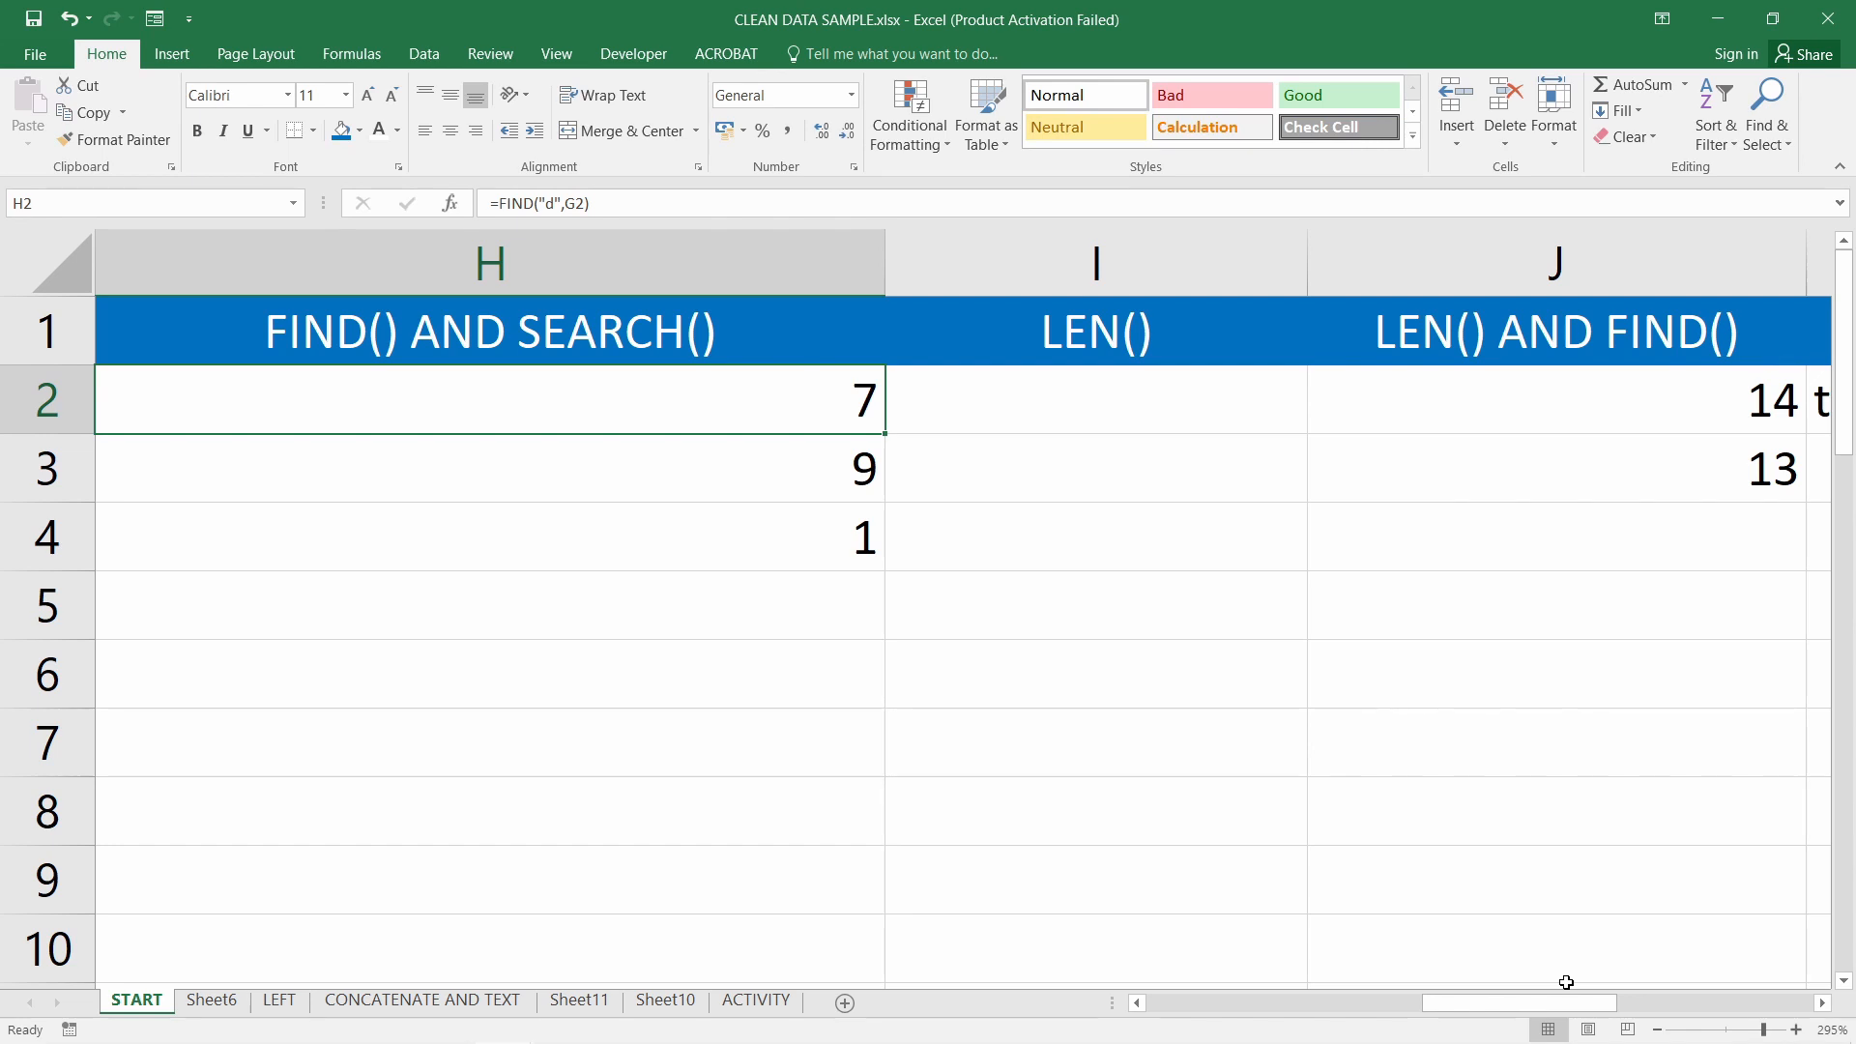
# Narrow column H and enter =LEN(G2) in I2, returning 14
pyautogui.click(1070, 409)
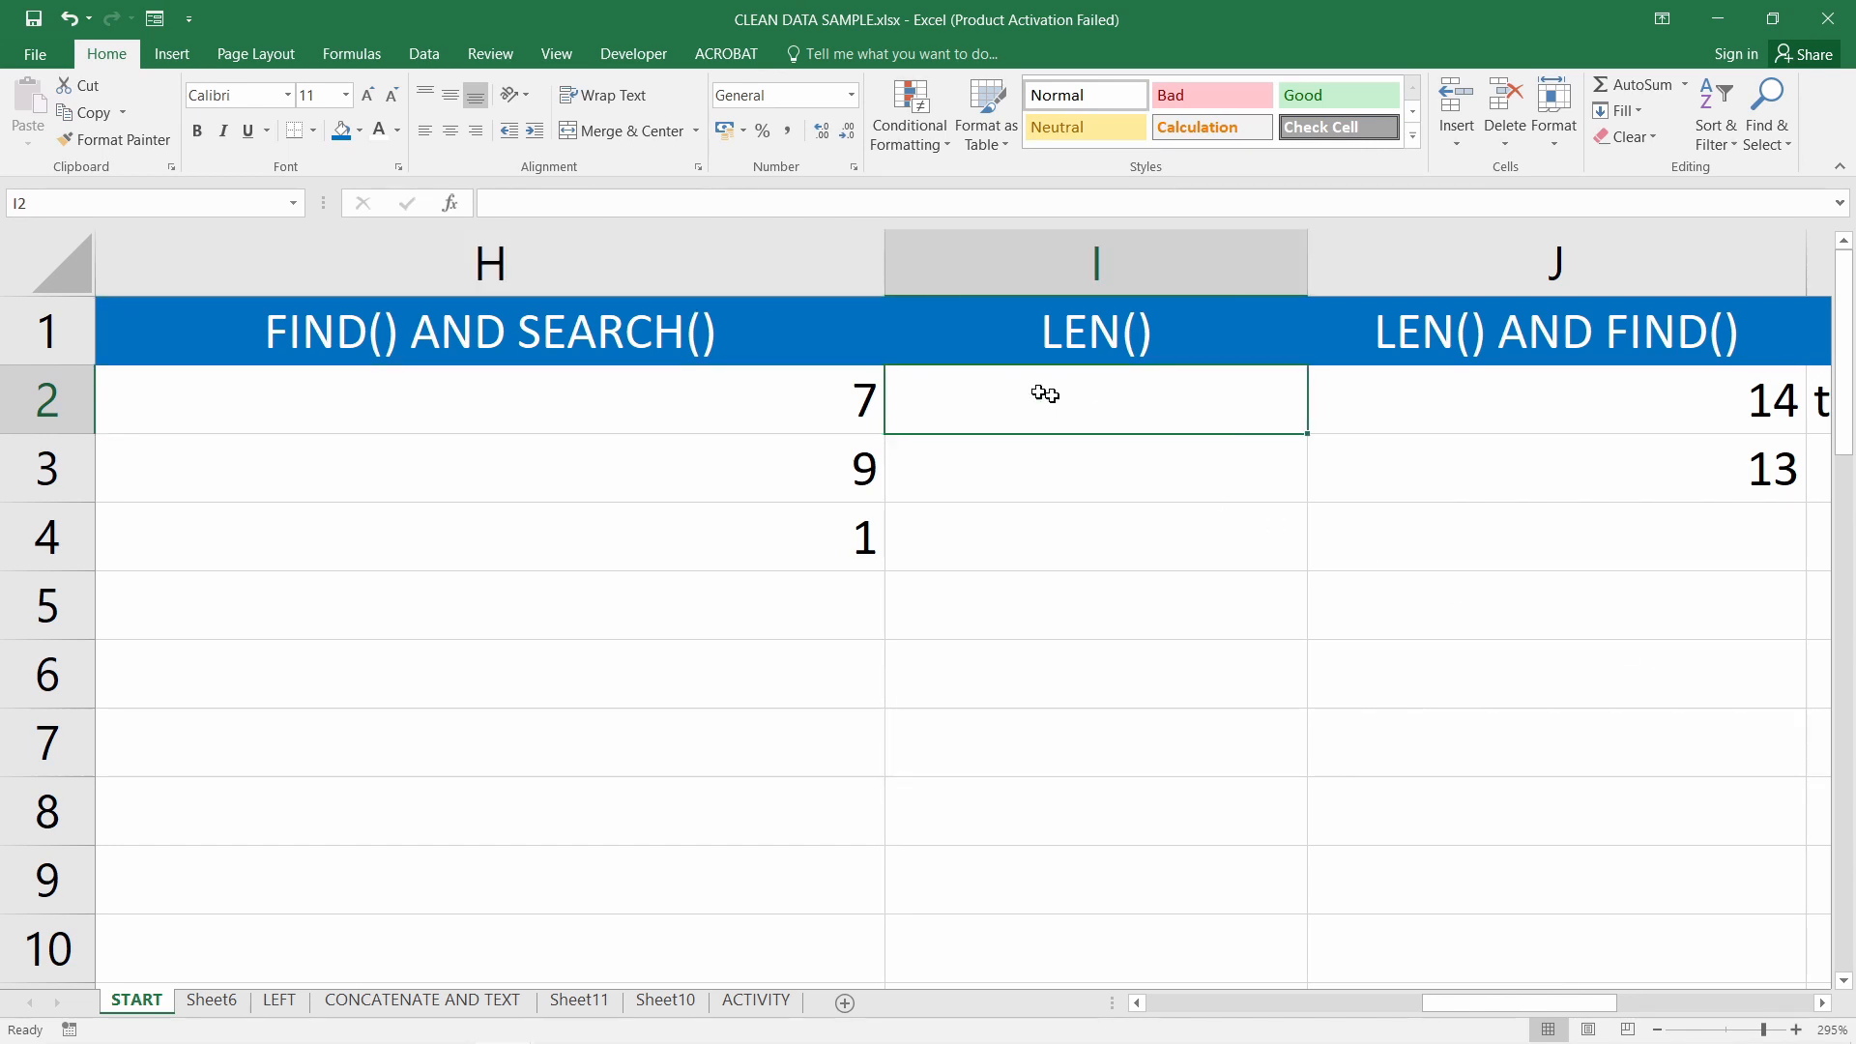
pyautogui.moveTo(885, 259); pyautogui.dragTo(752, 276)
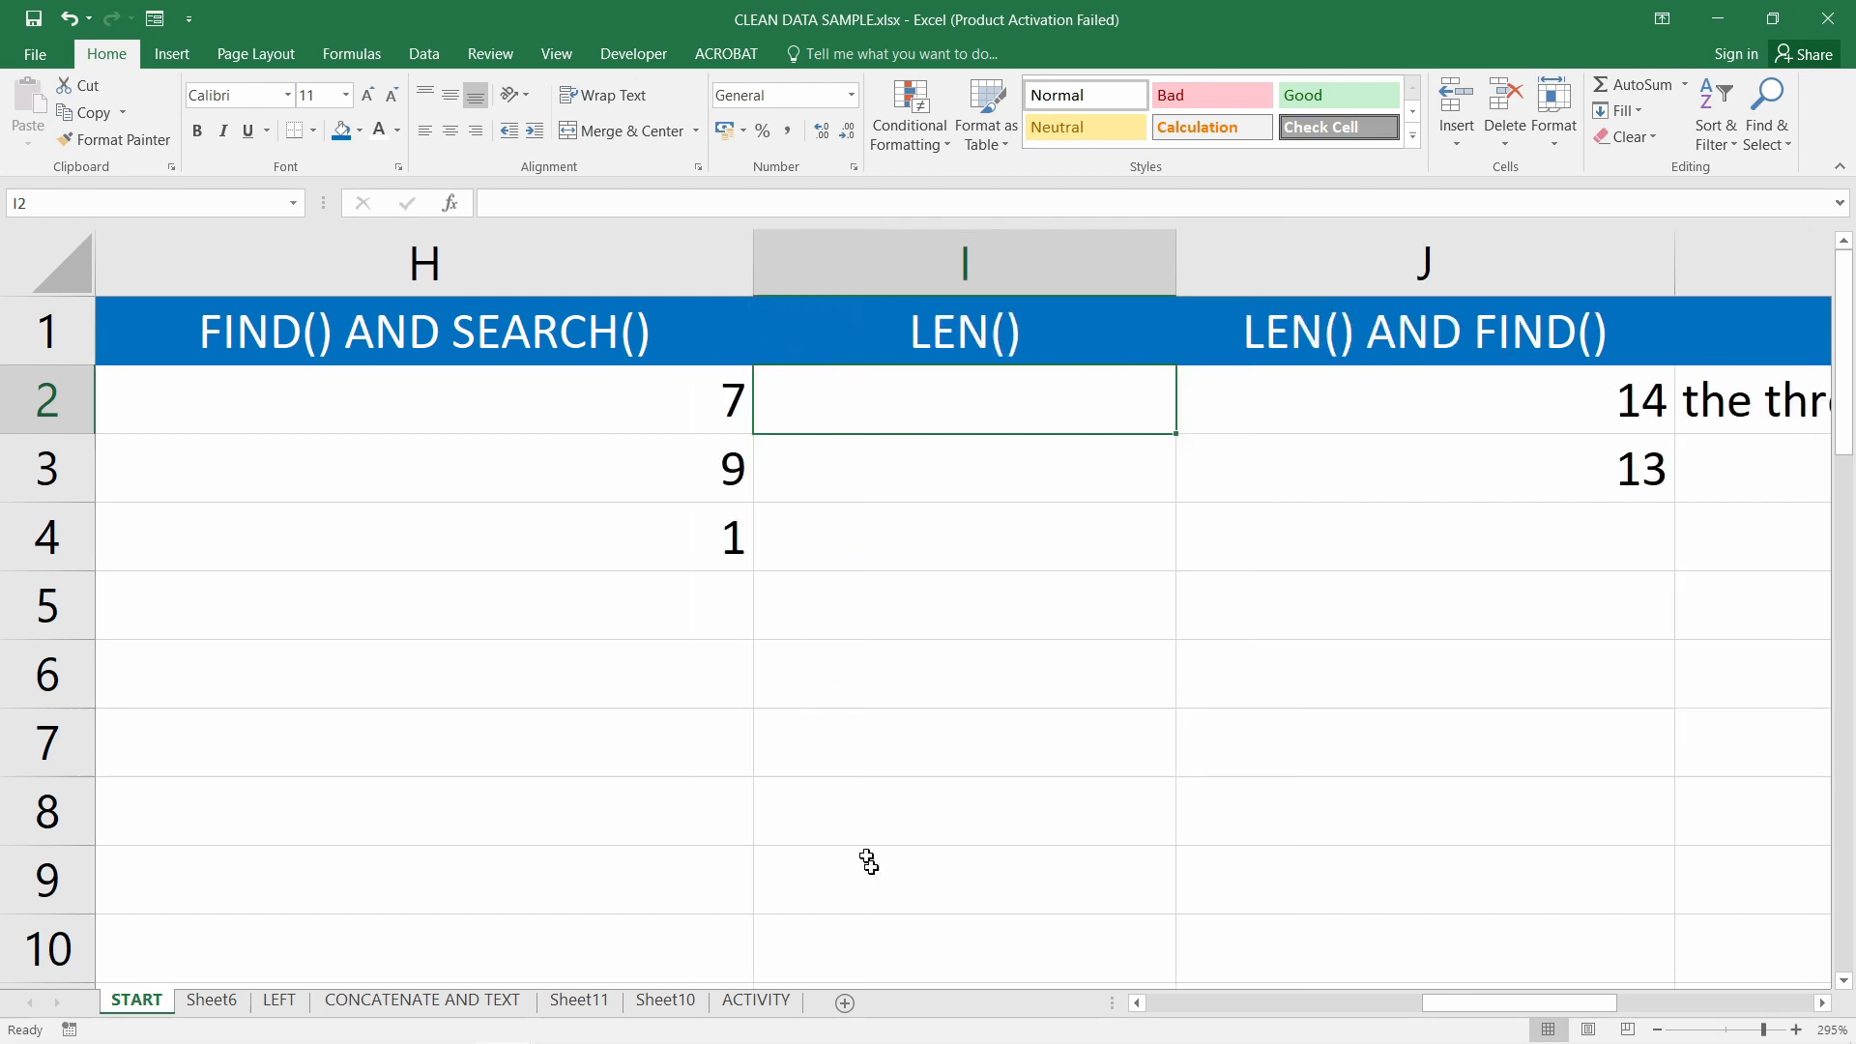
pyautogui.moveTo(1477, 1006); pyautogui.dragTo(1437, 1013)
pyautogui.write('=')
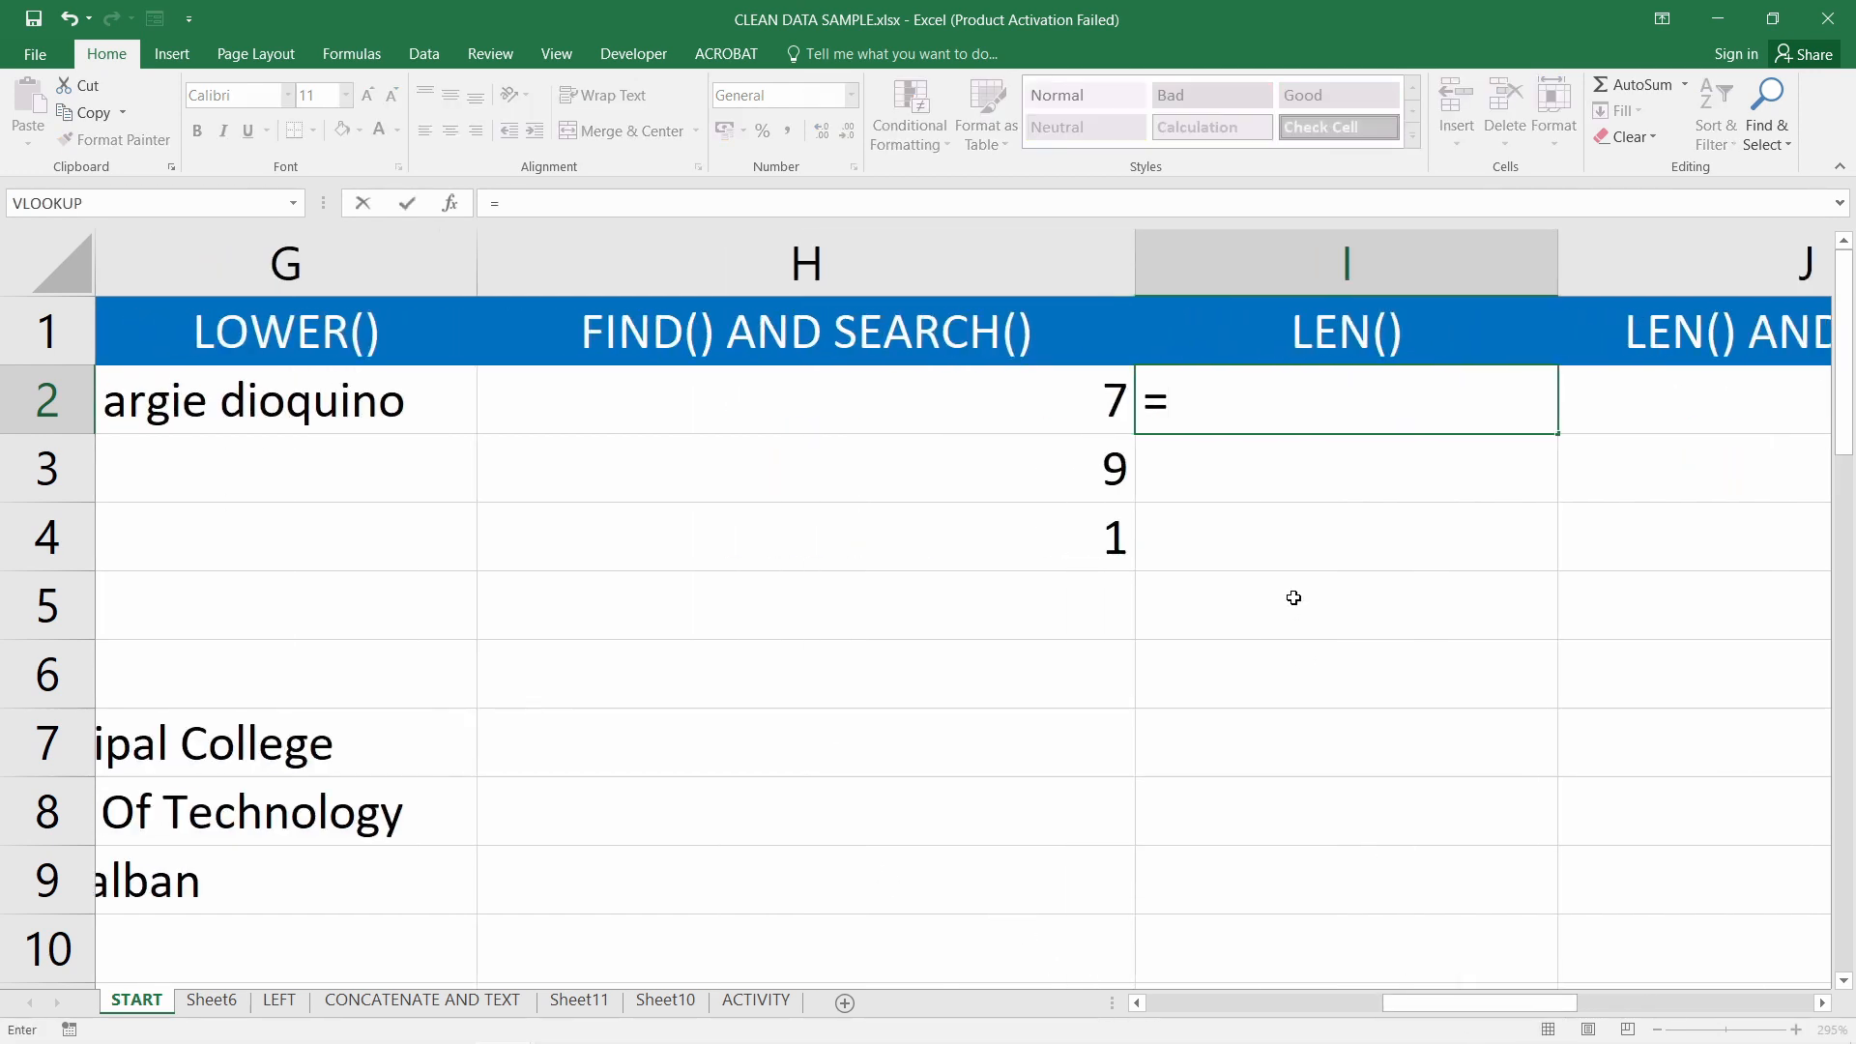
pyautogui.write('leb')
pyautogui.press('BackSpace')
pyautogui.write('n')
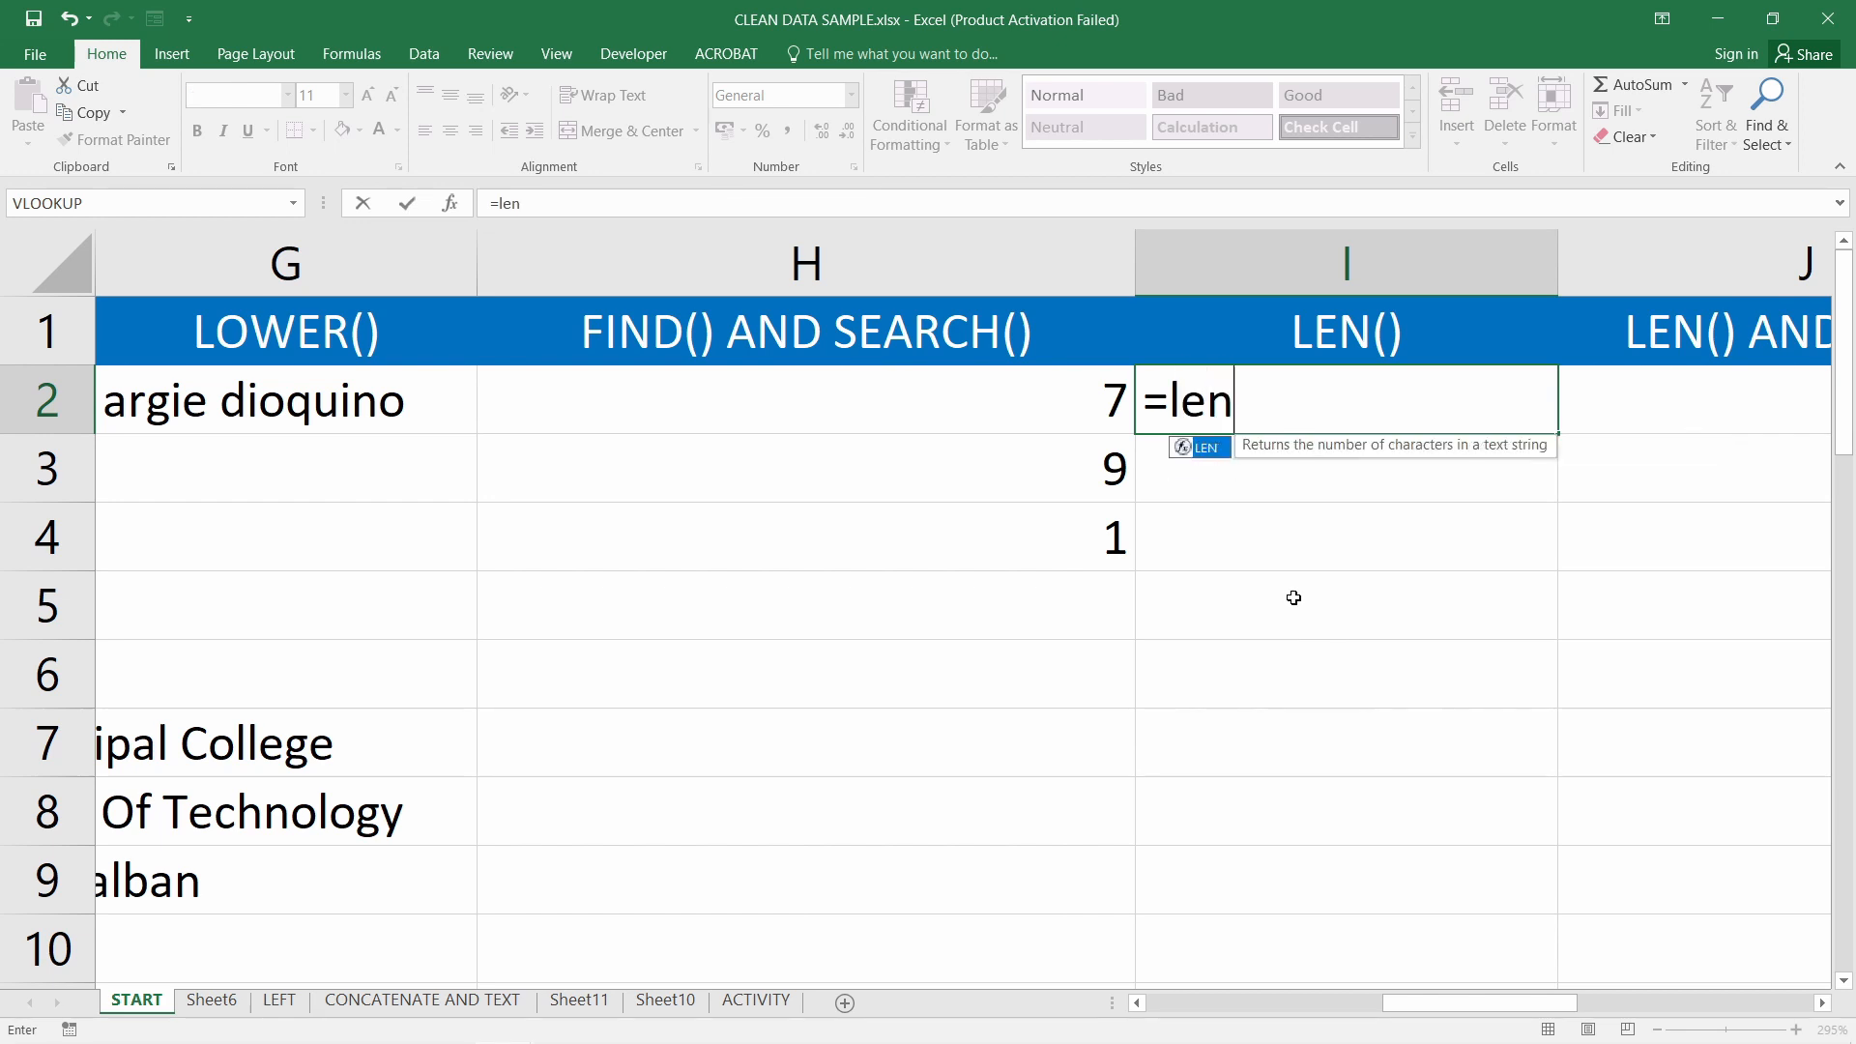
pyautogui.write('(')
pyautogui.click(332, 412)
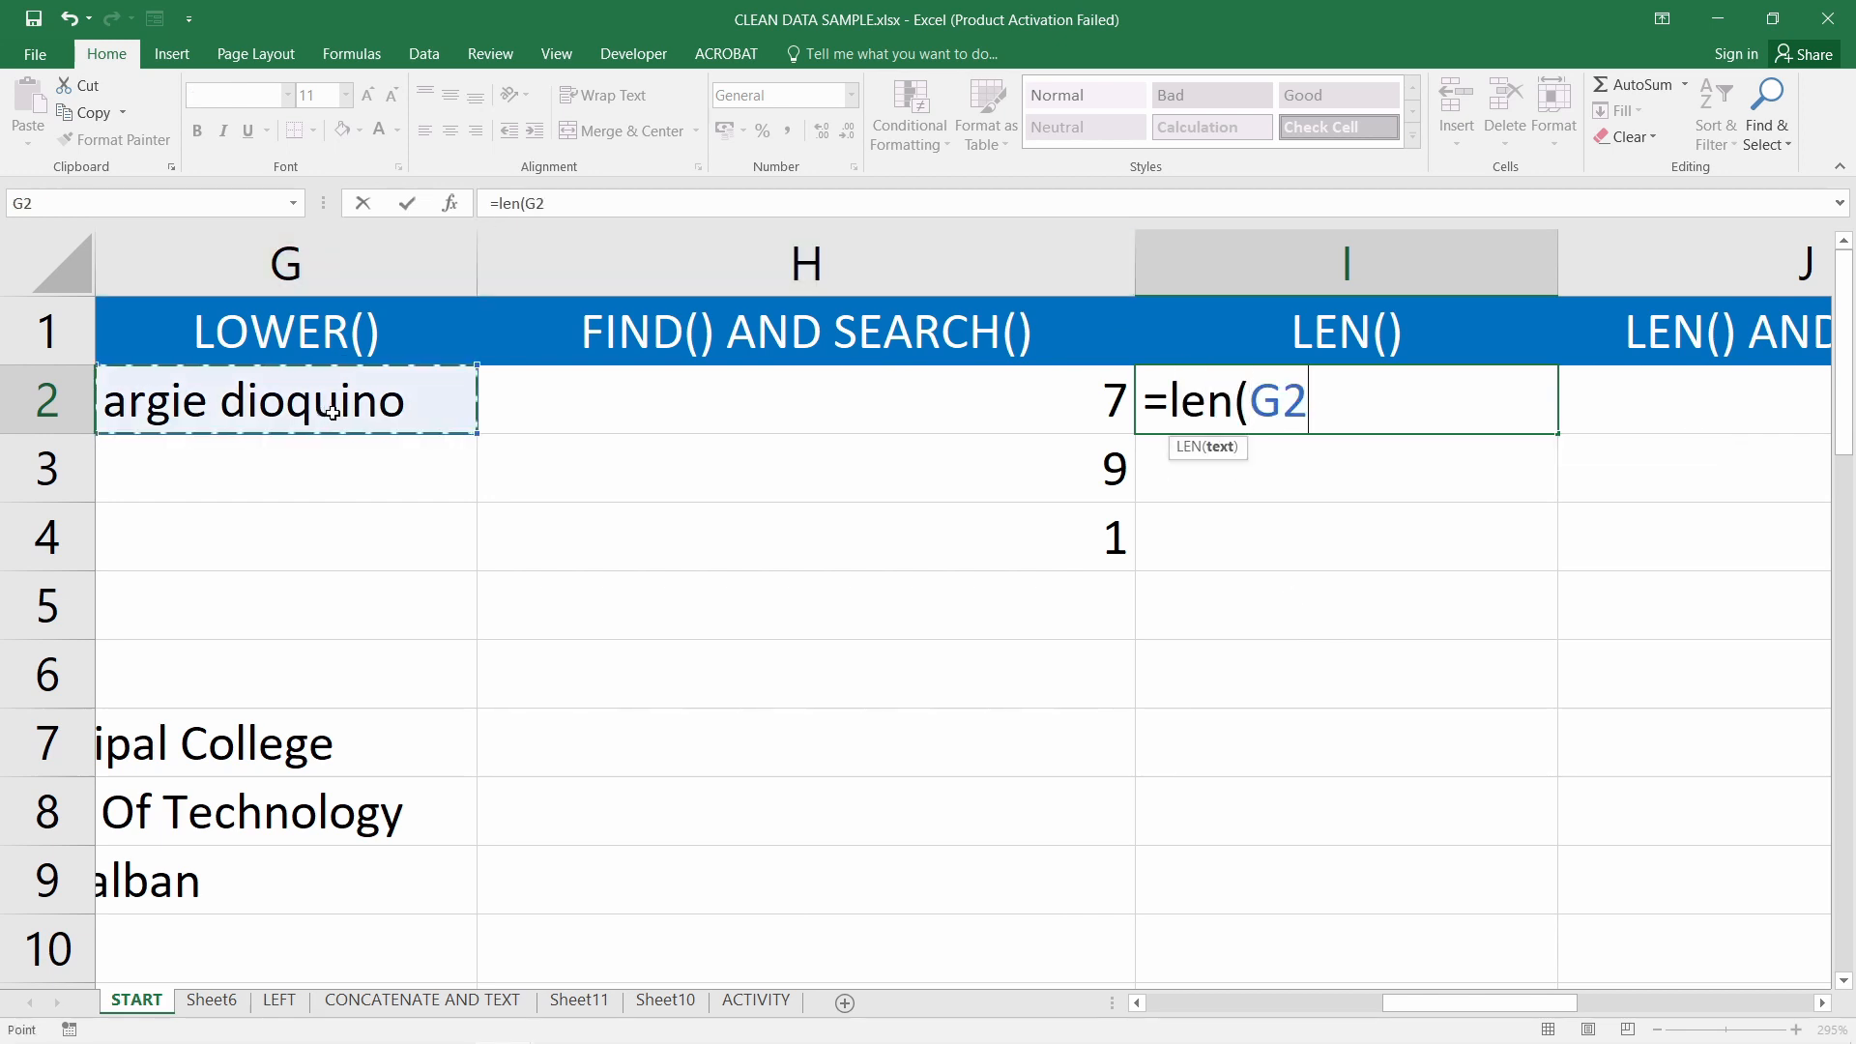
pyautogui.press('Return')
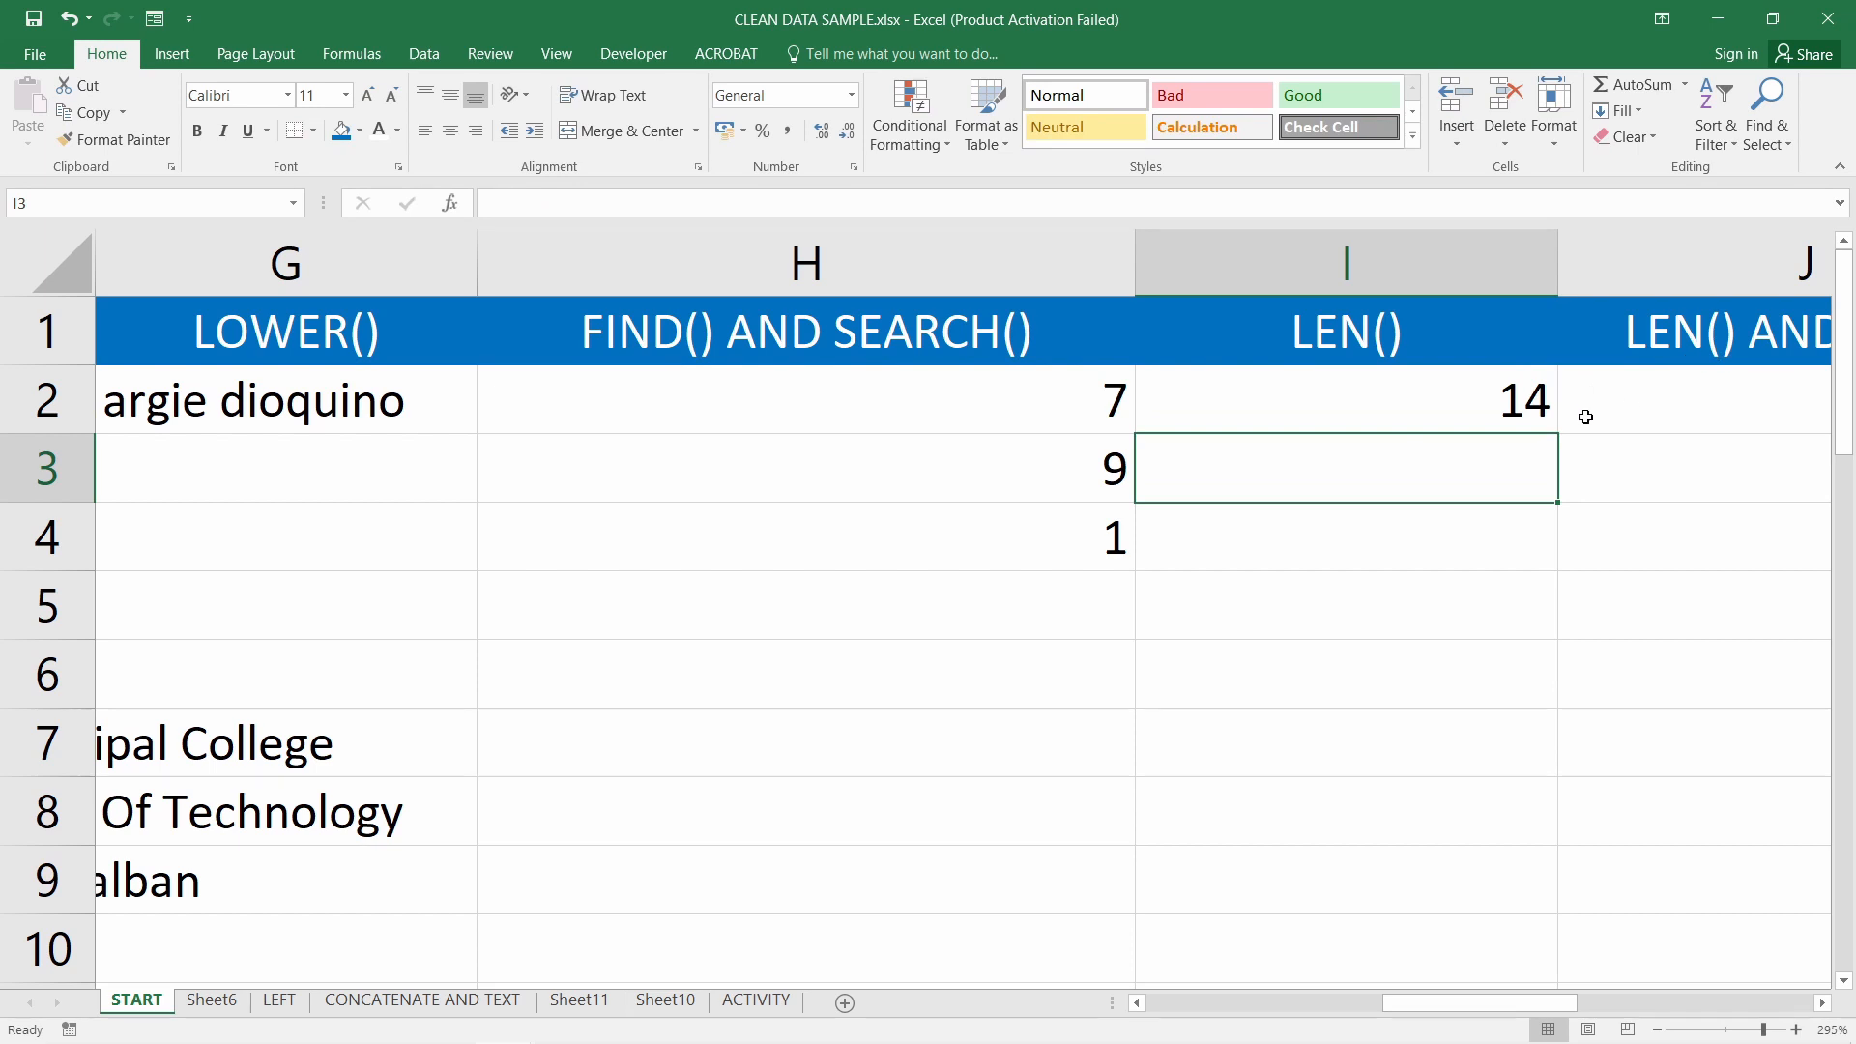
pyautogui.click(1477, 408)
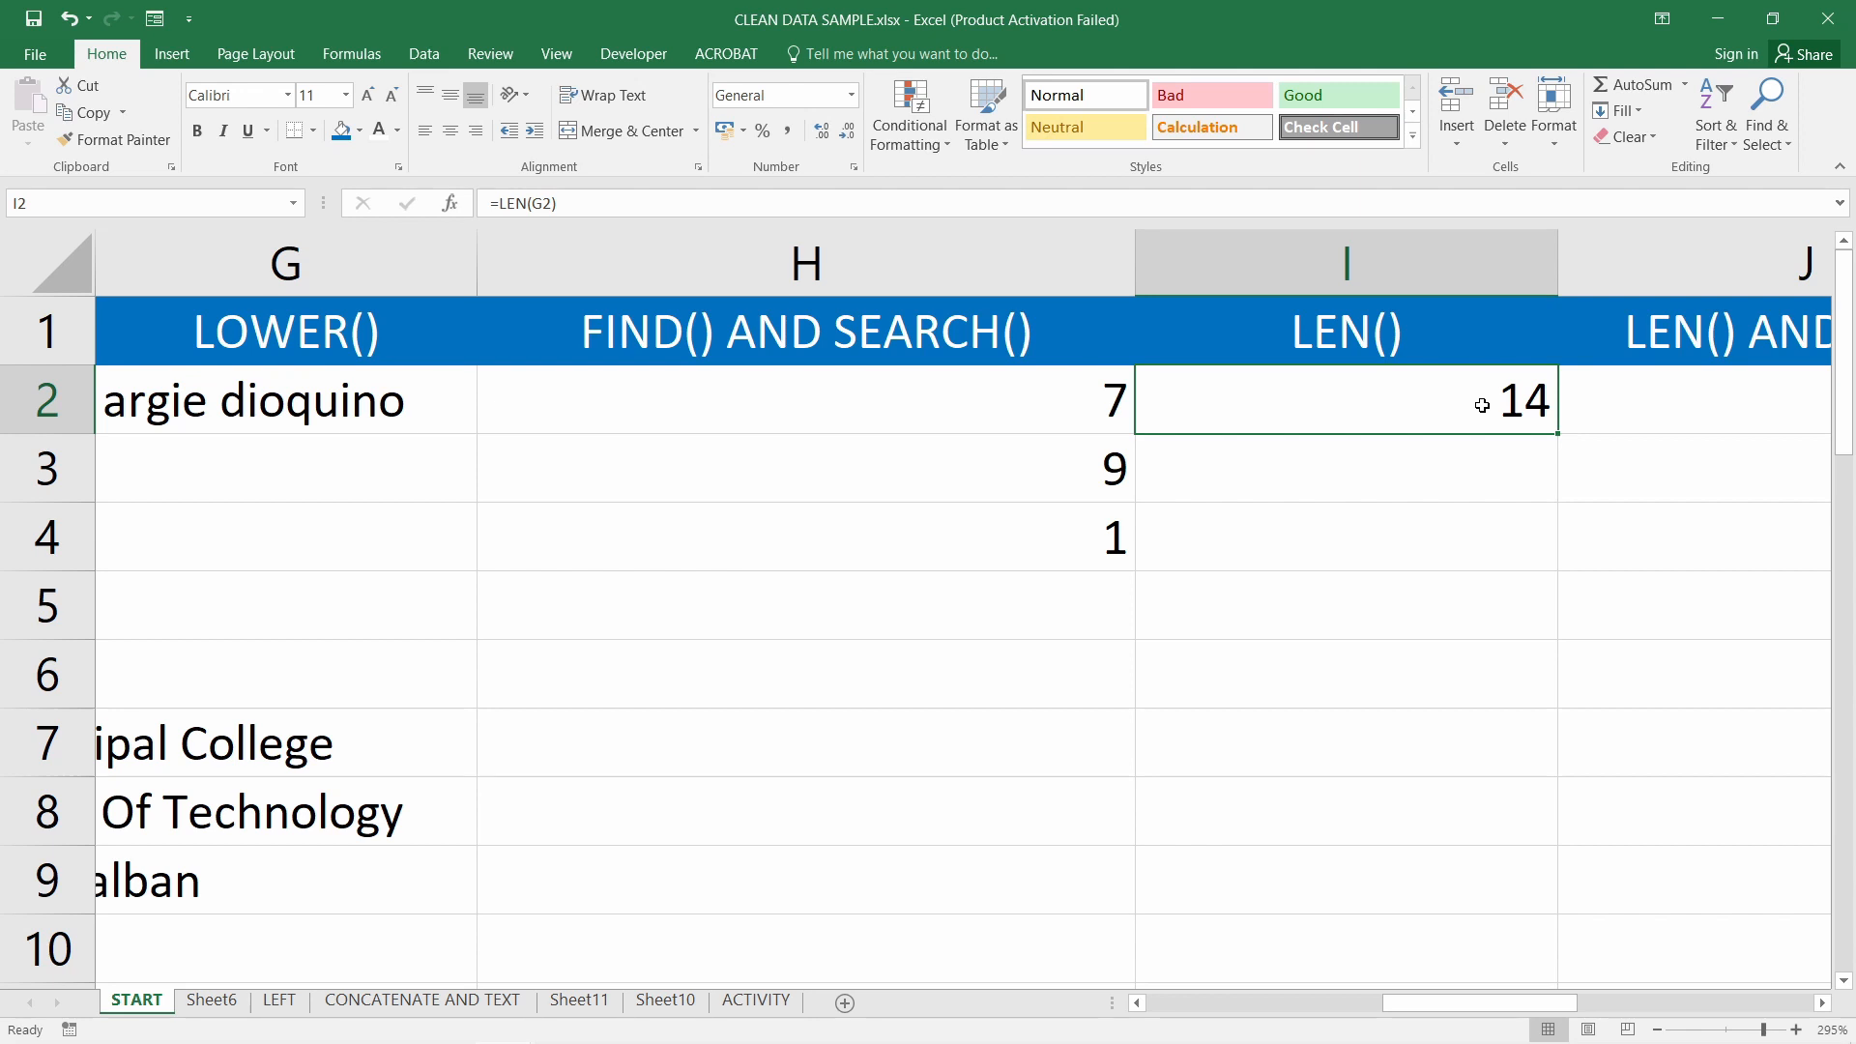
# Try I2 as =LEN("argie"), then as =LEN("a")
pyautogui.click(1339, 472)
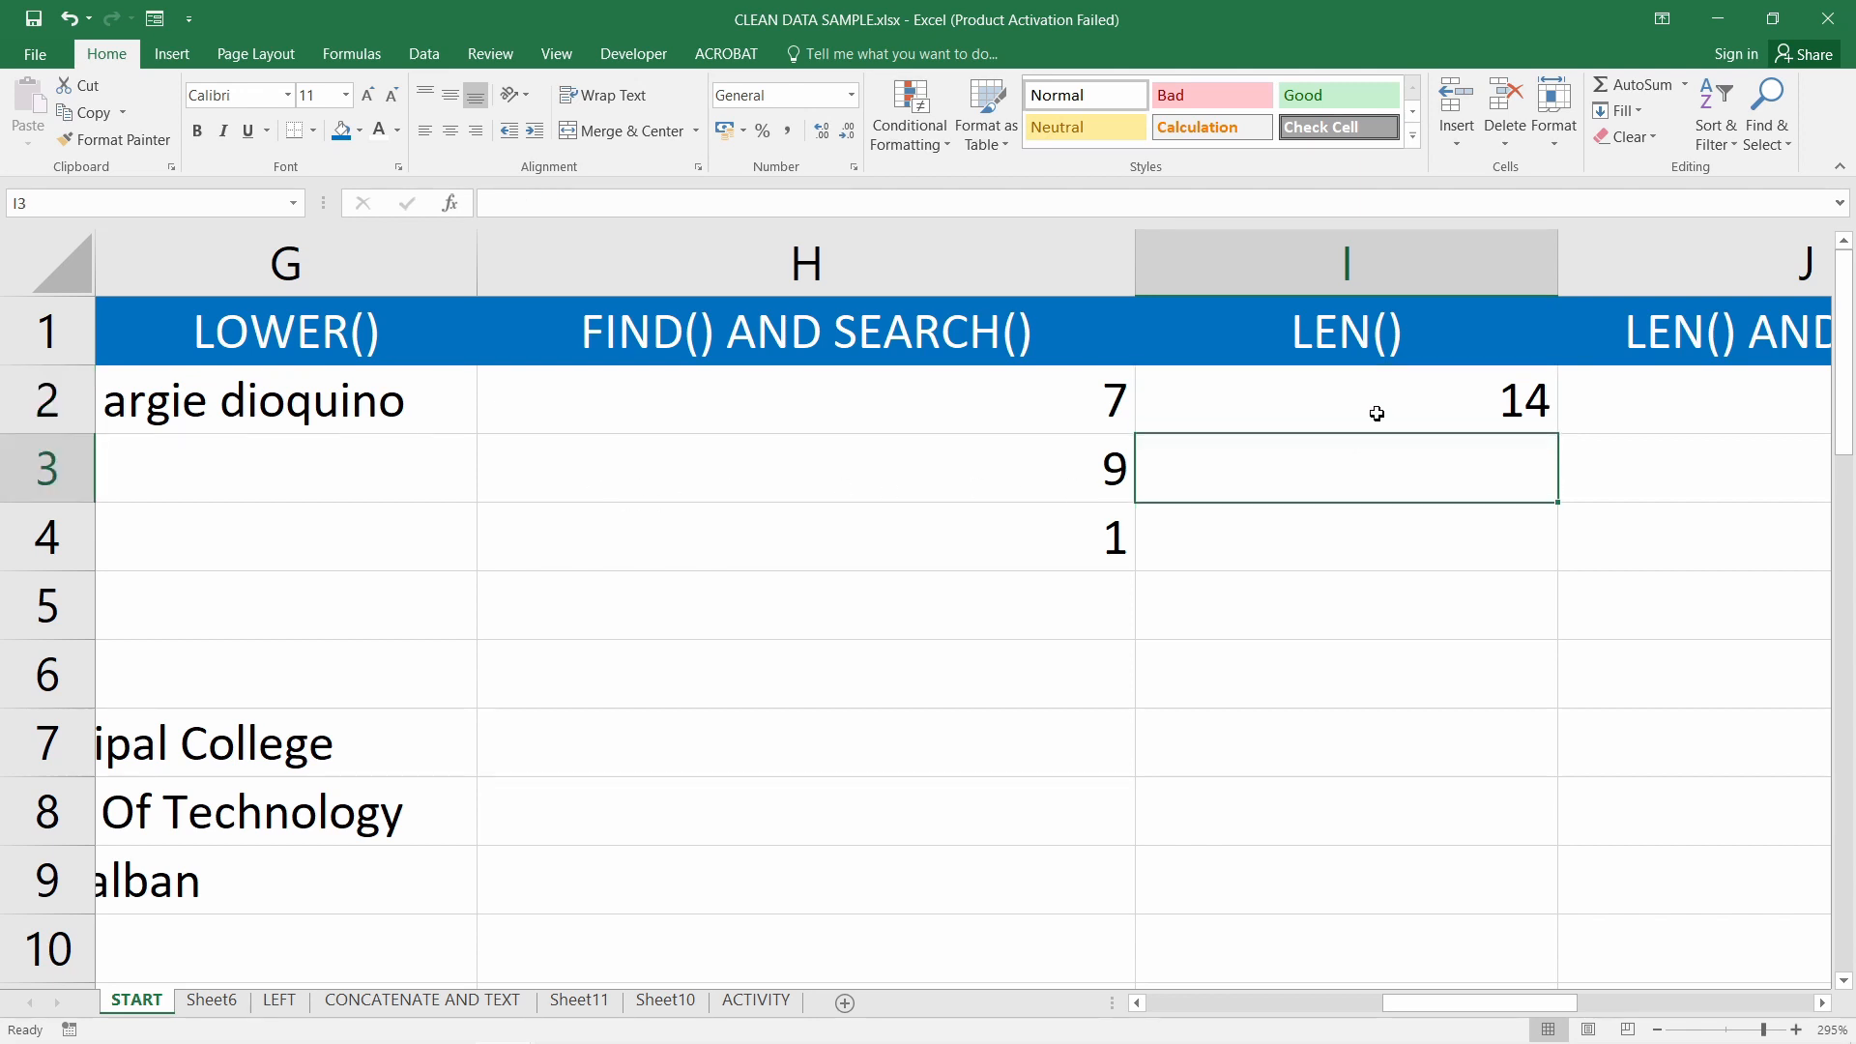
pyautogui.doubleClick(1377, 413)
pyautogui.moveTo(1268, 406); pyautogui.dragTo(1317, 408)
pyautogui.write('""')
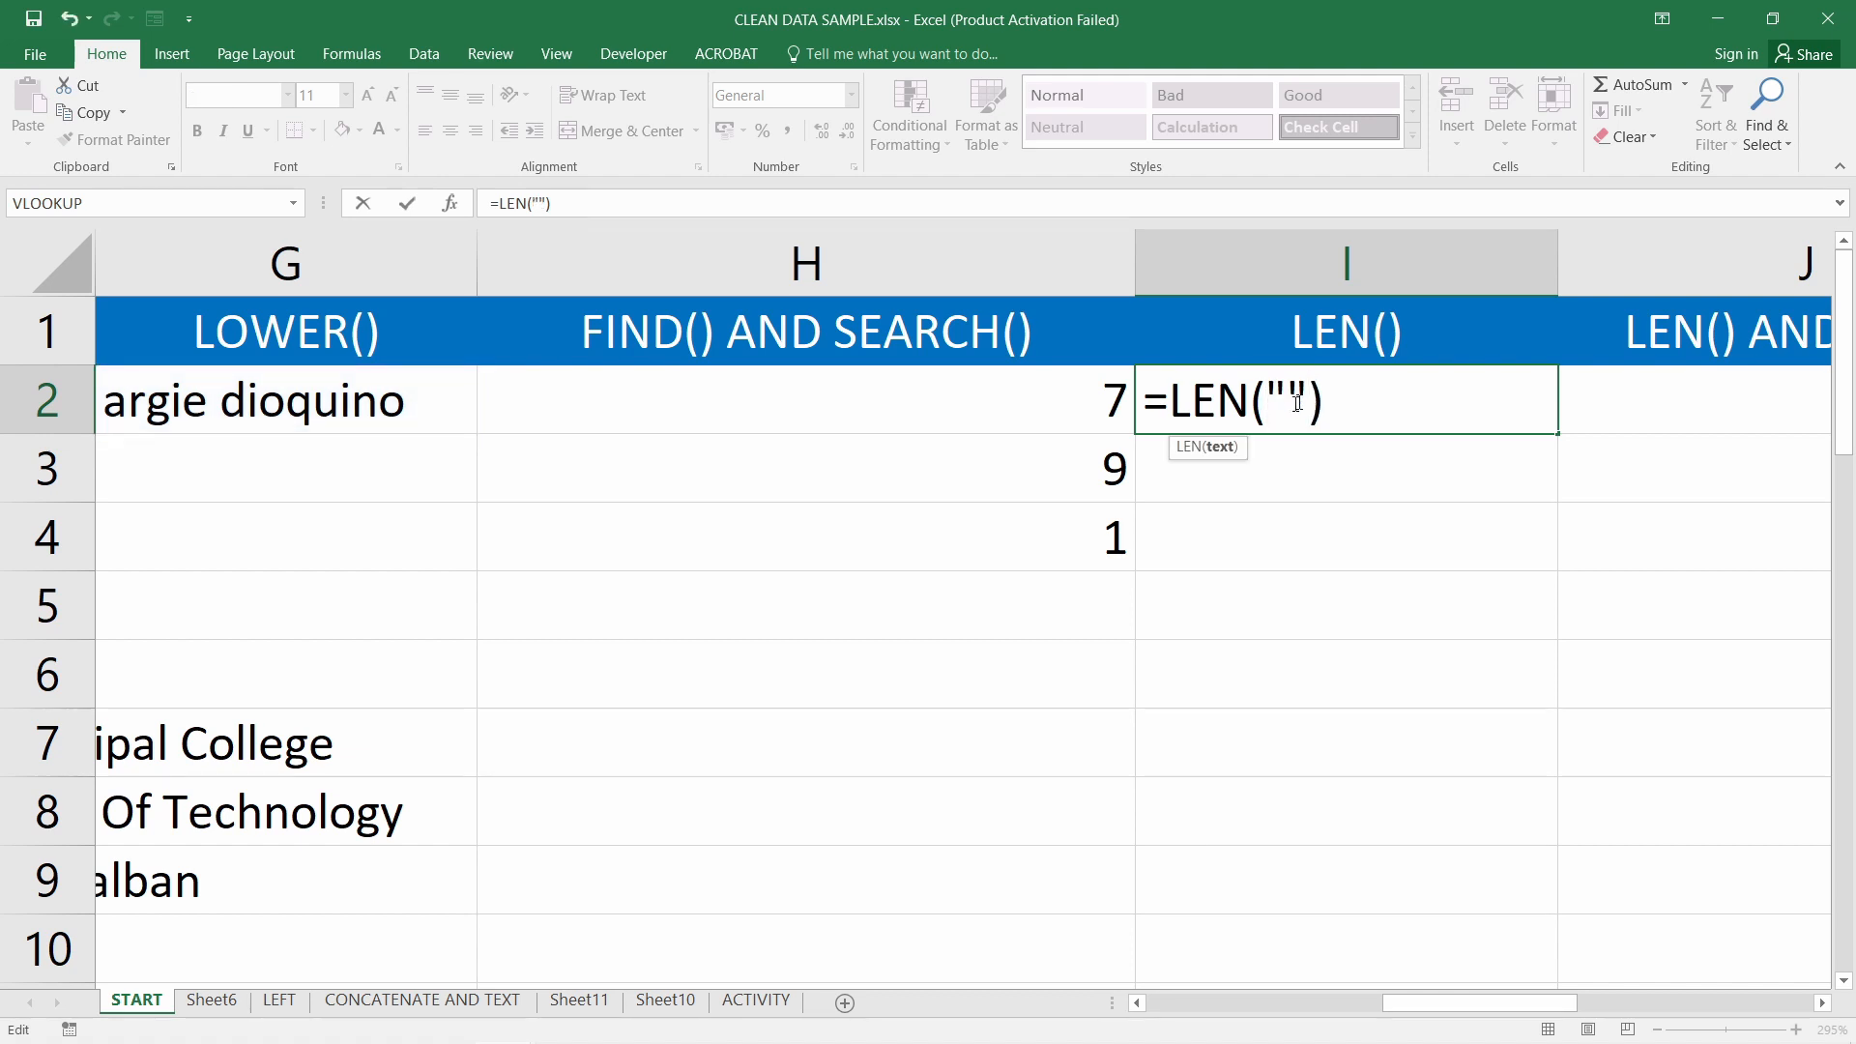
pyautogui.click(1290, 406)
pyautogui.write('argie')
pyautogui.press('Return')
pyautogui.doubleClick(1287, 405)
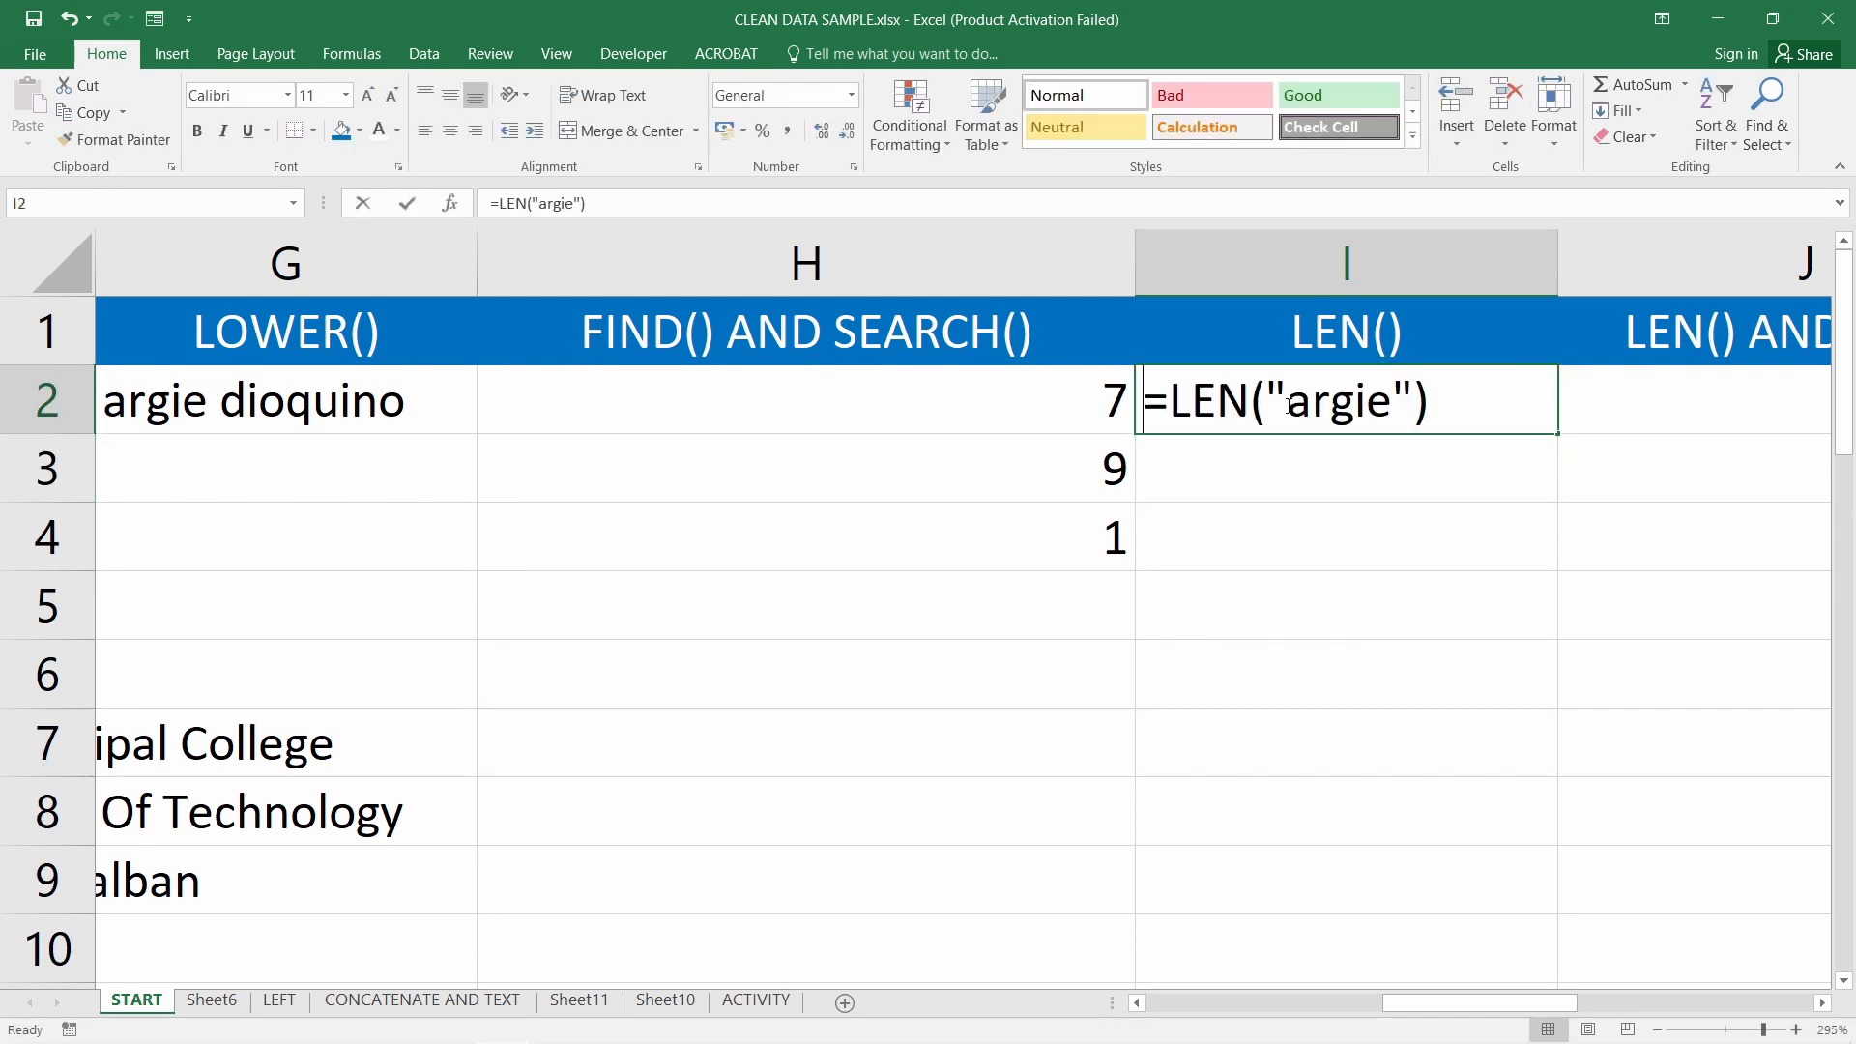
pyautogui.moveTo(1287, 401); pyautogui.dragTo(1390, 401)
pyautogui.write('a')
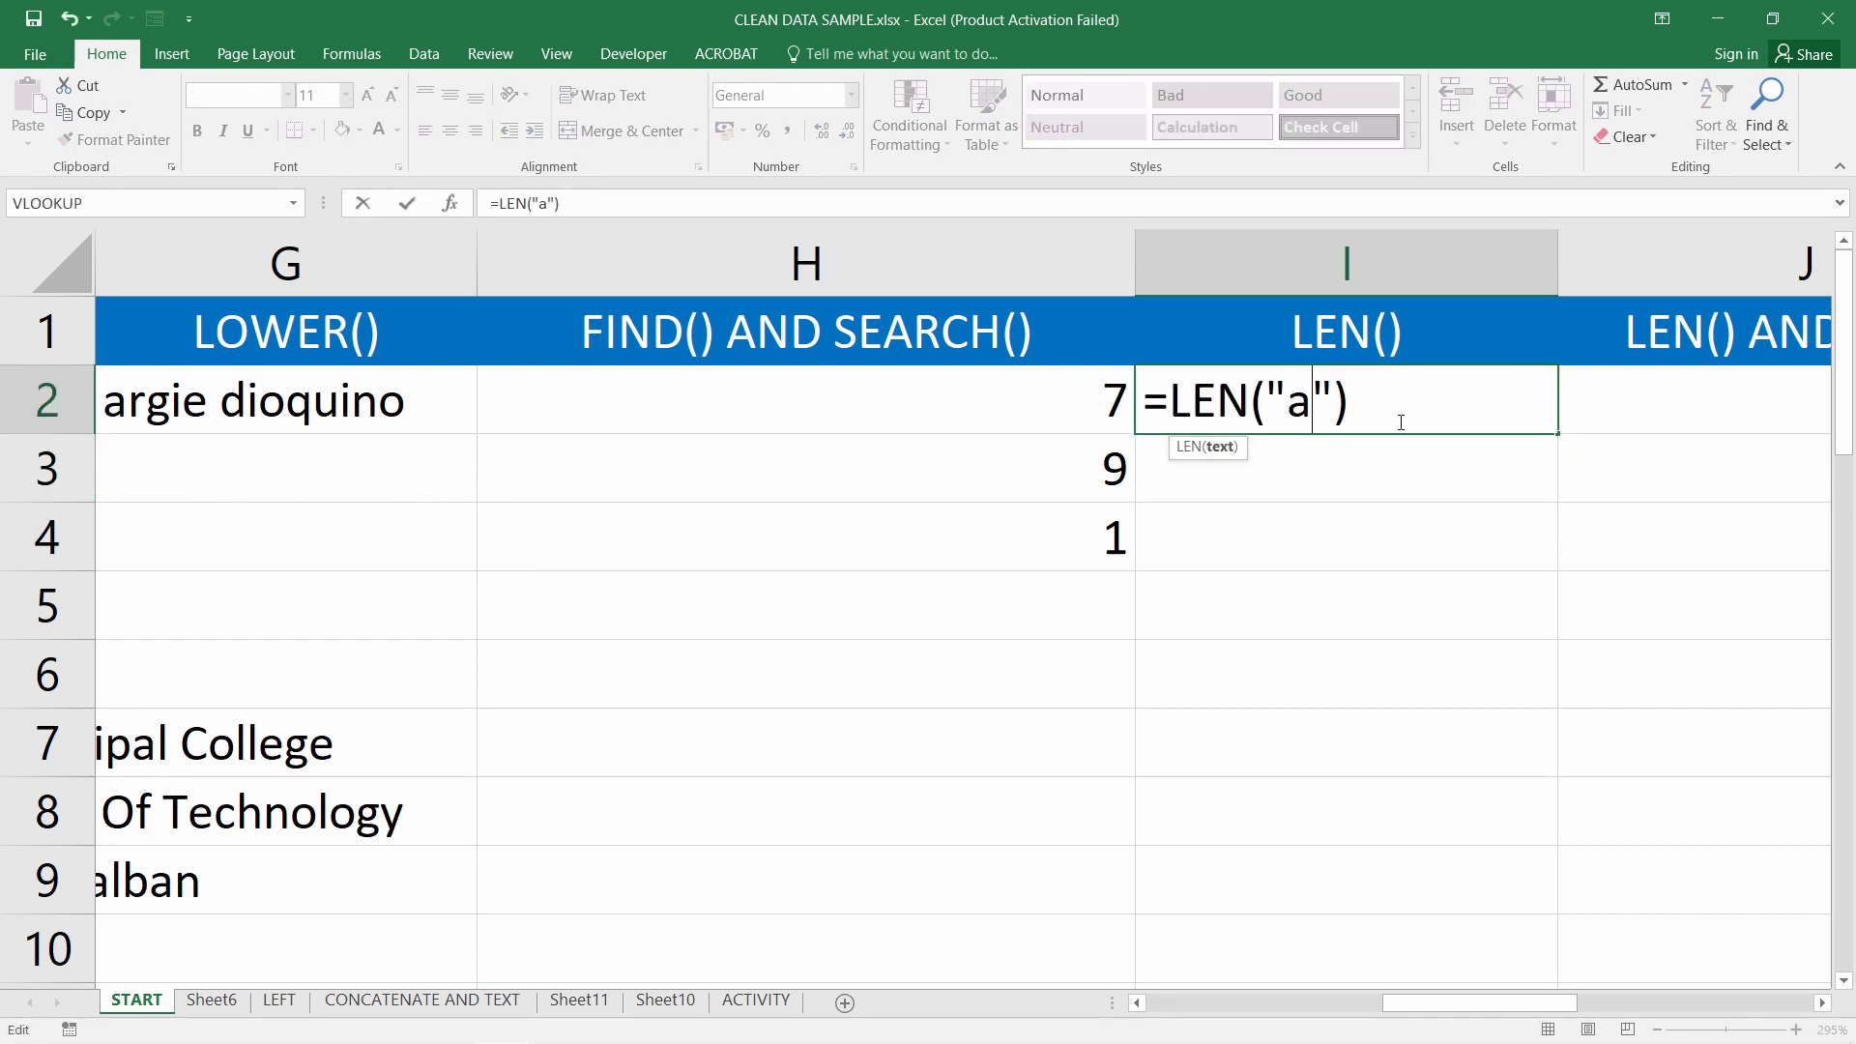
pyautogui.press('Return')
# Set I2 back to =LEN(G2) and scroll right to column J
pyautogui.click(1364, 417)
pyautogui.doubleClick(1364, 417)
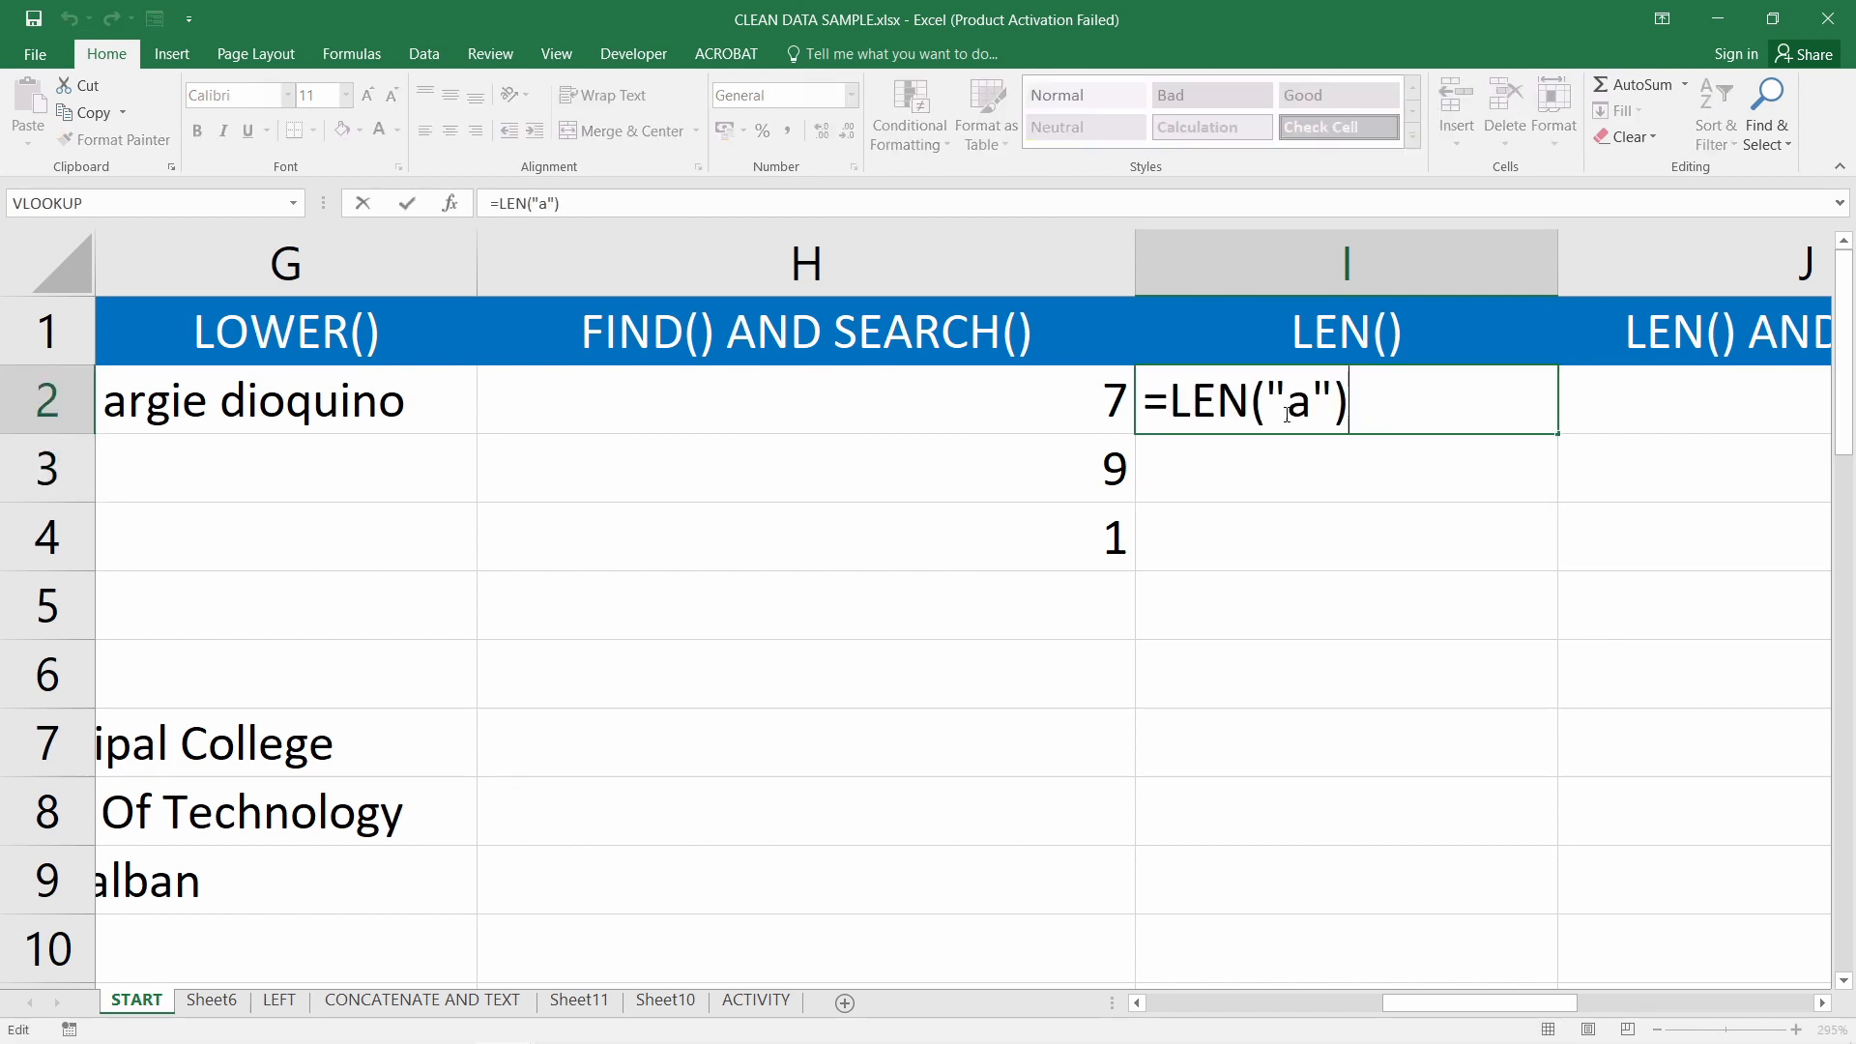
pyautogui.moveTo(1268, 401); pyautogui.dragTo(1338, 401)
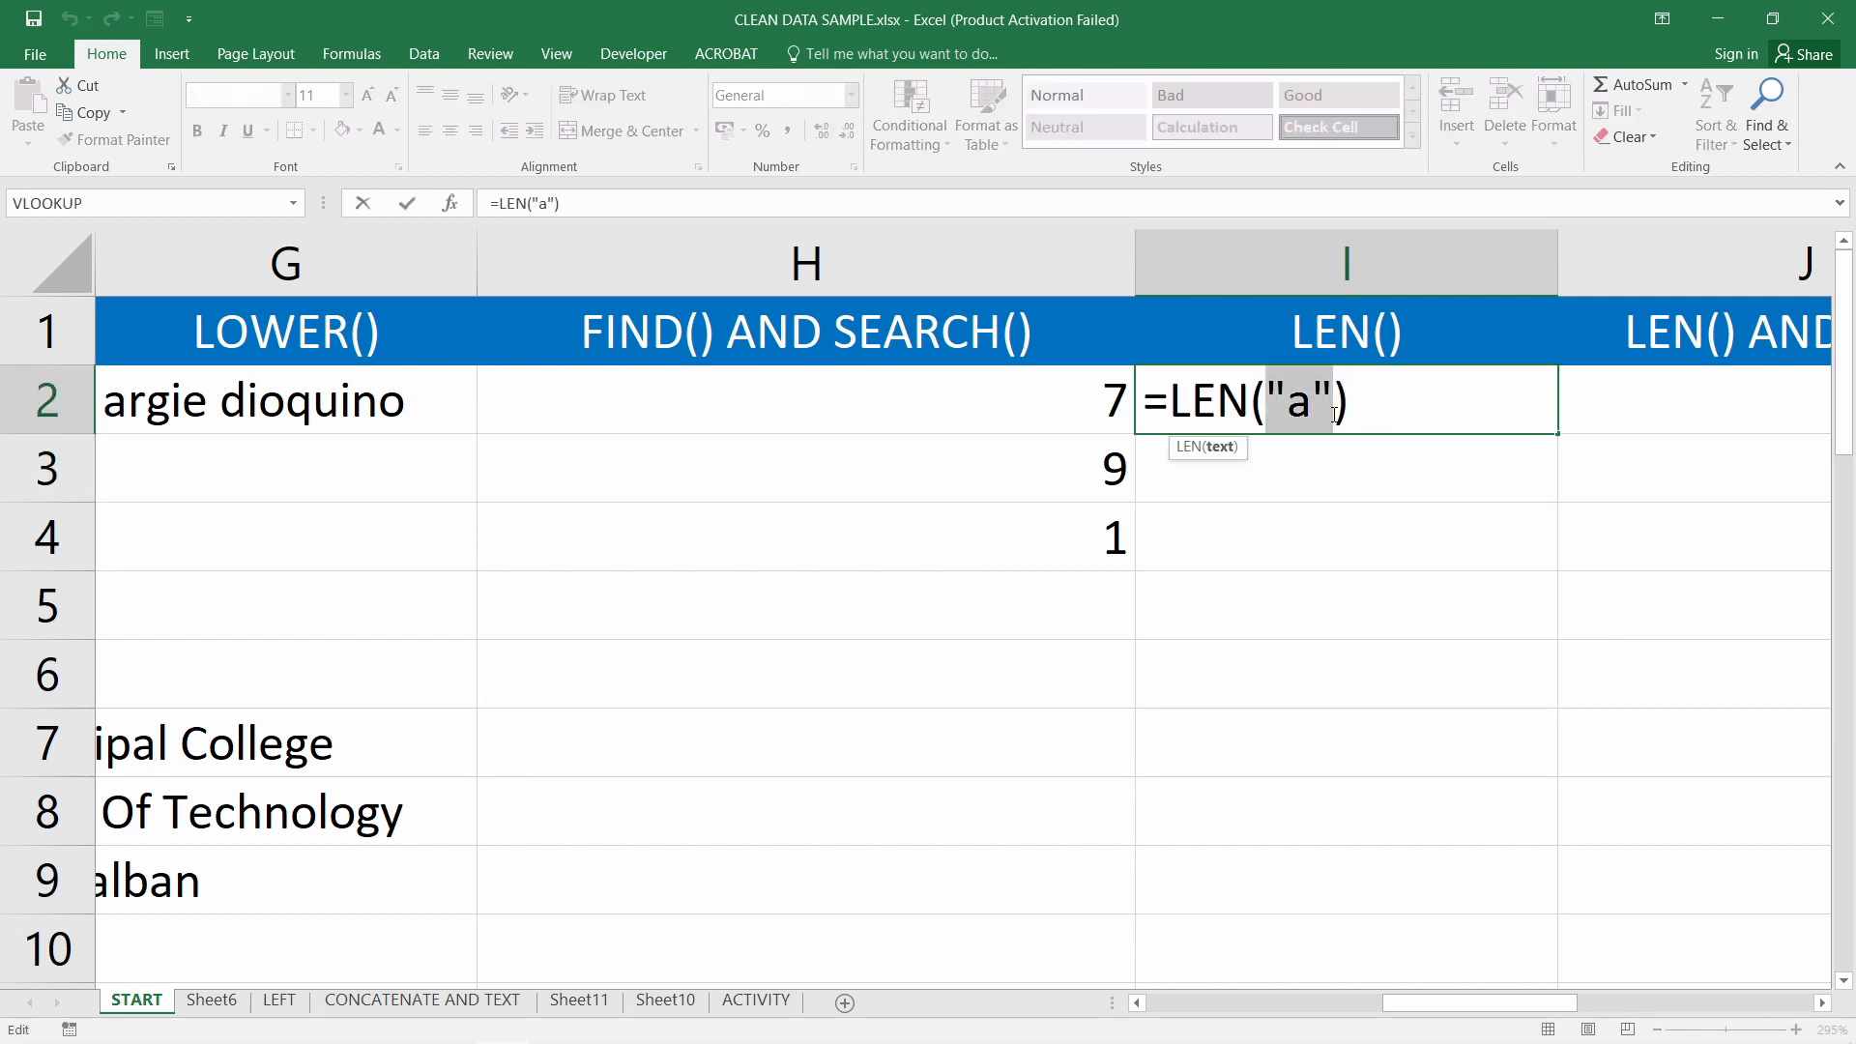
pyautogui.click(335, 390)
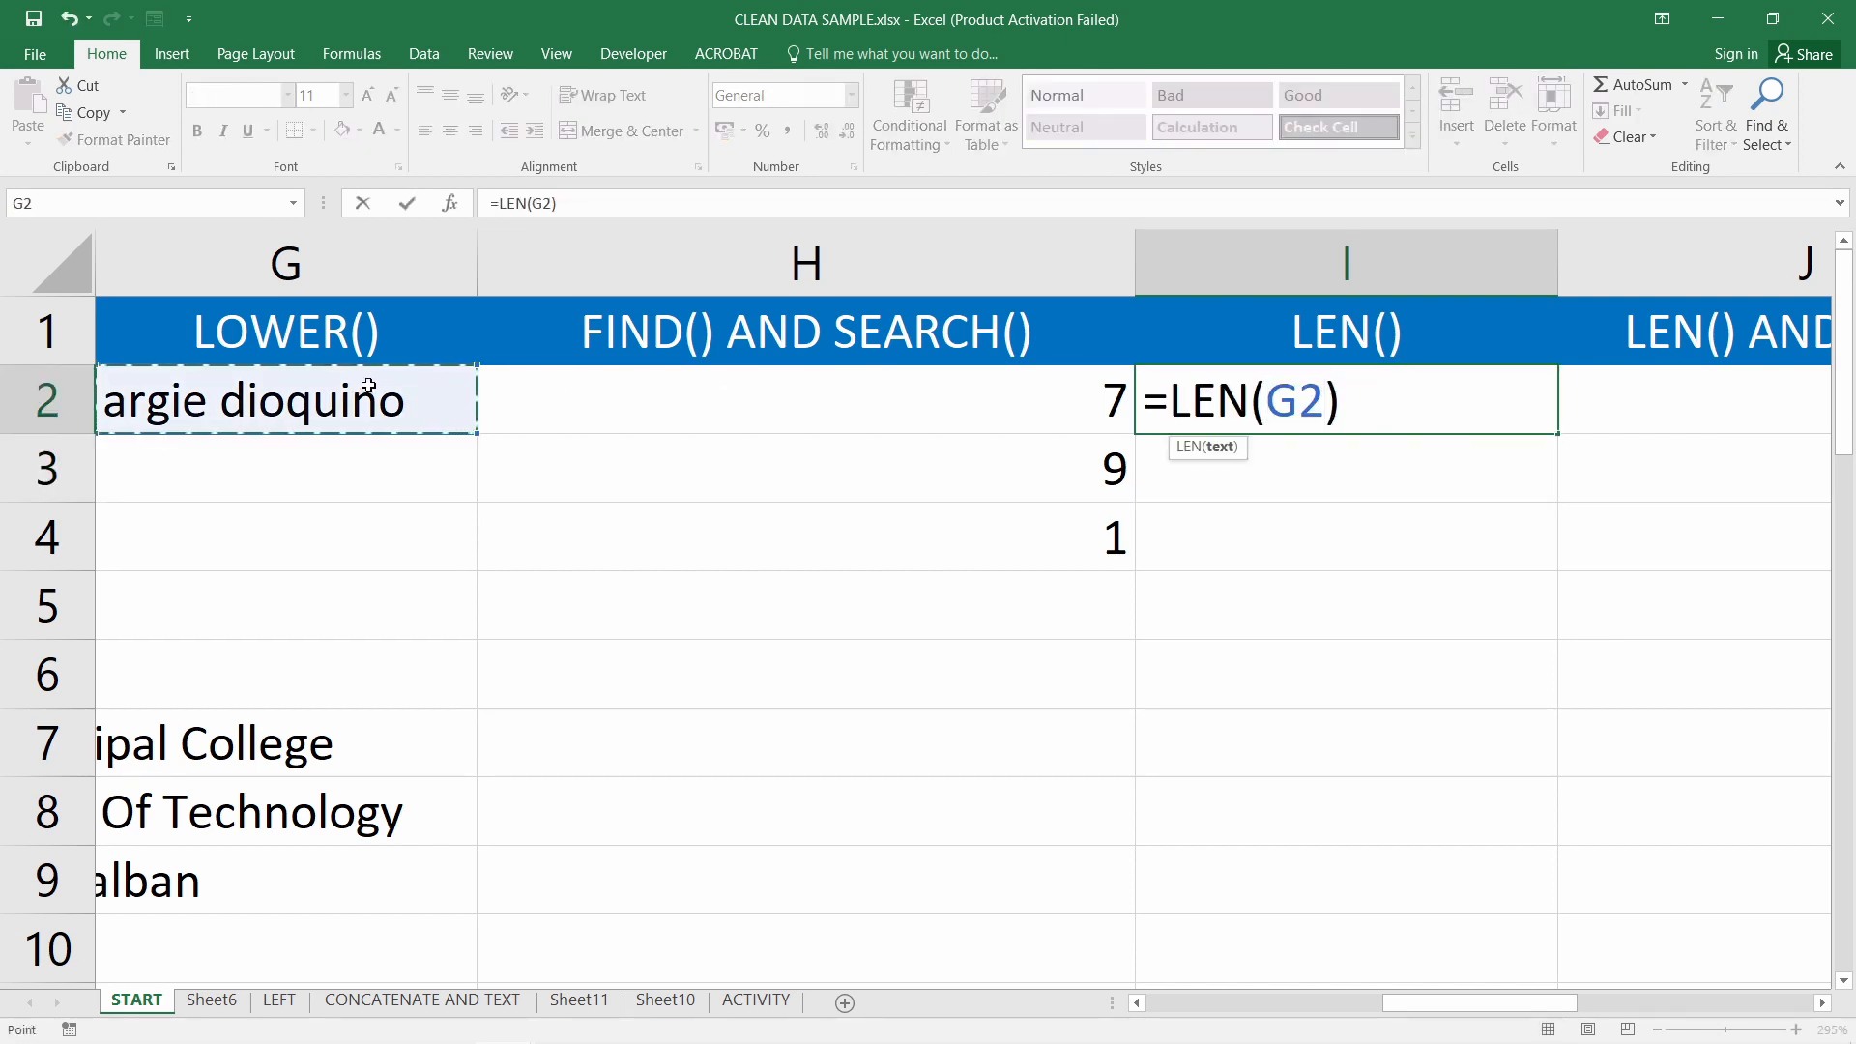
pyautogui.press('Return')
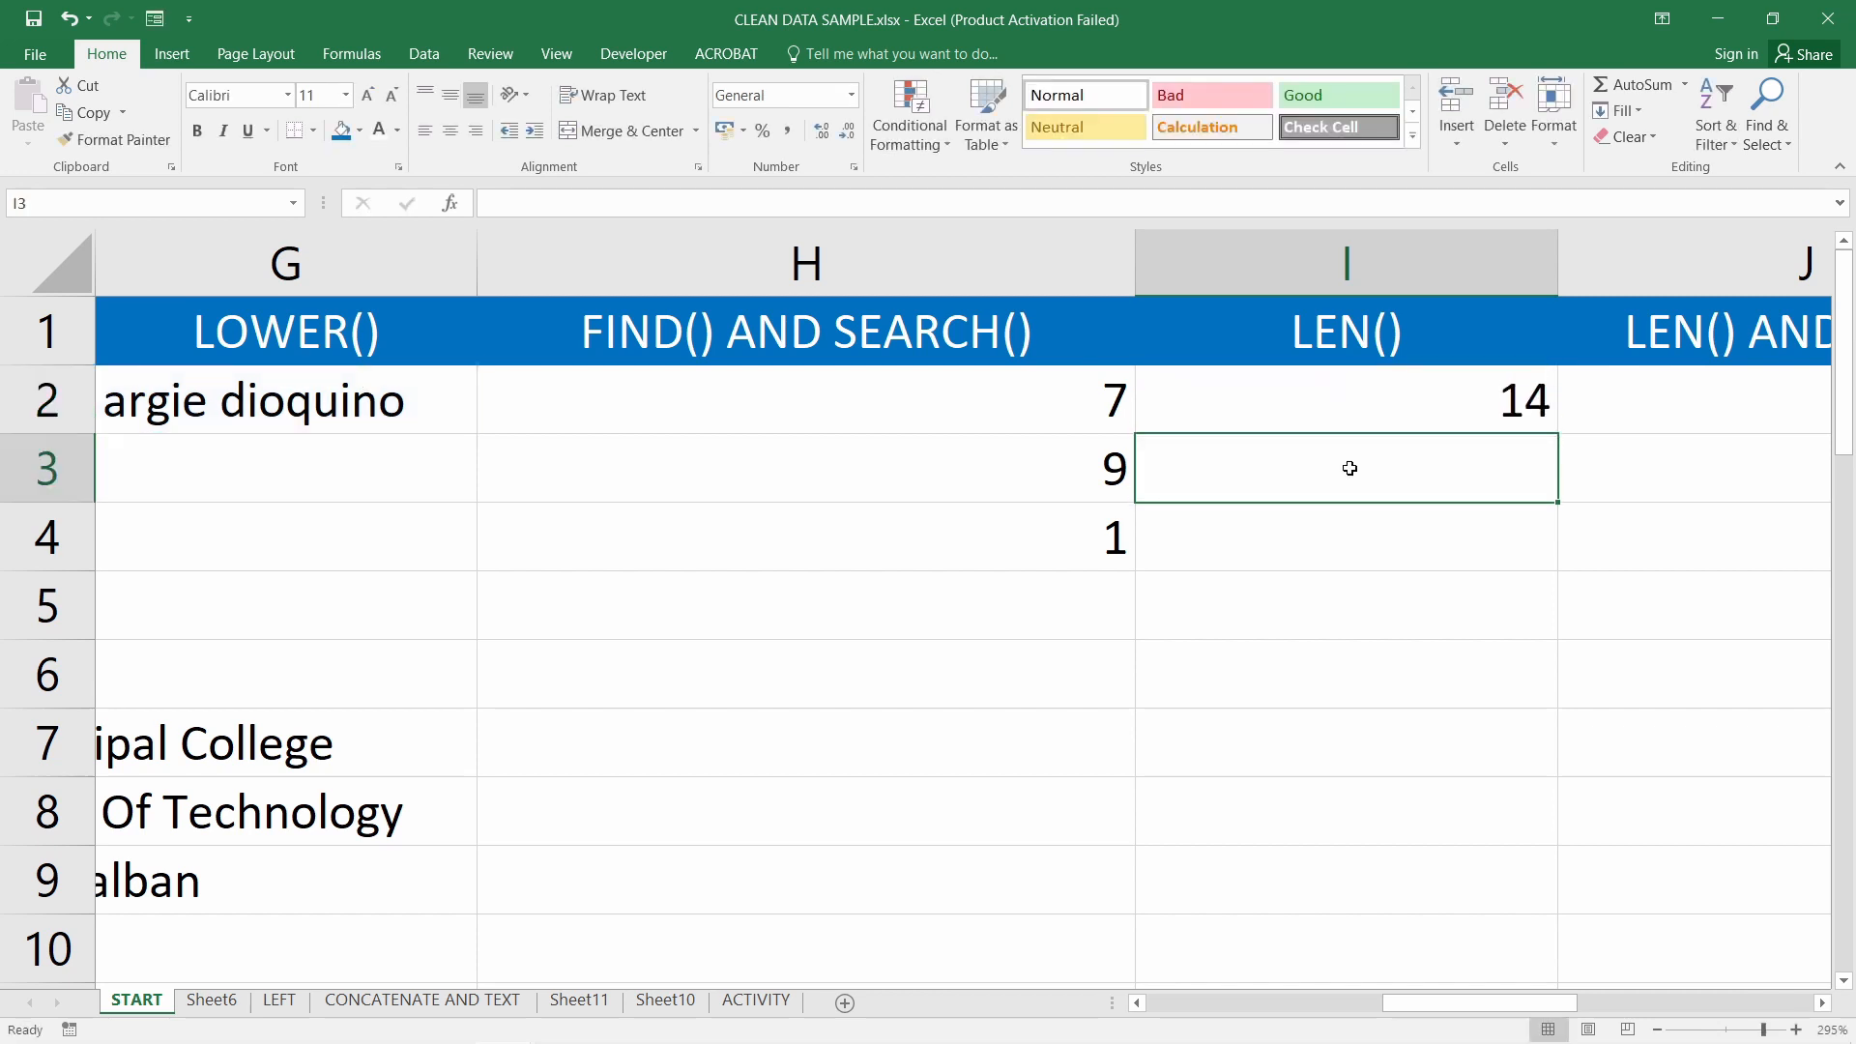
pyautogui.click(1399, 407)
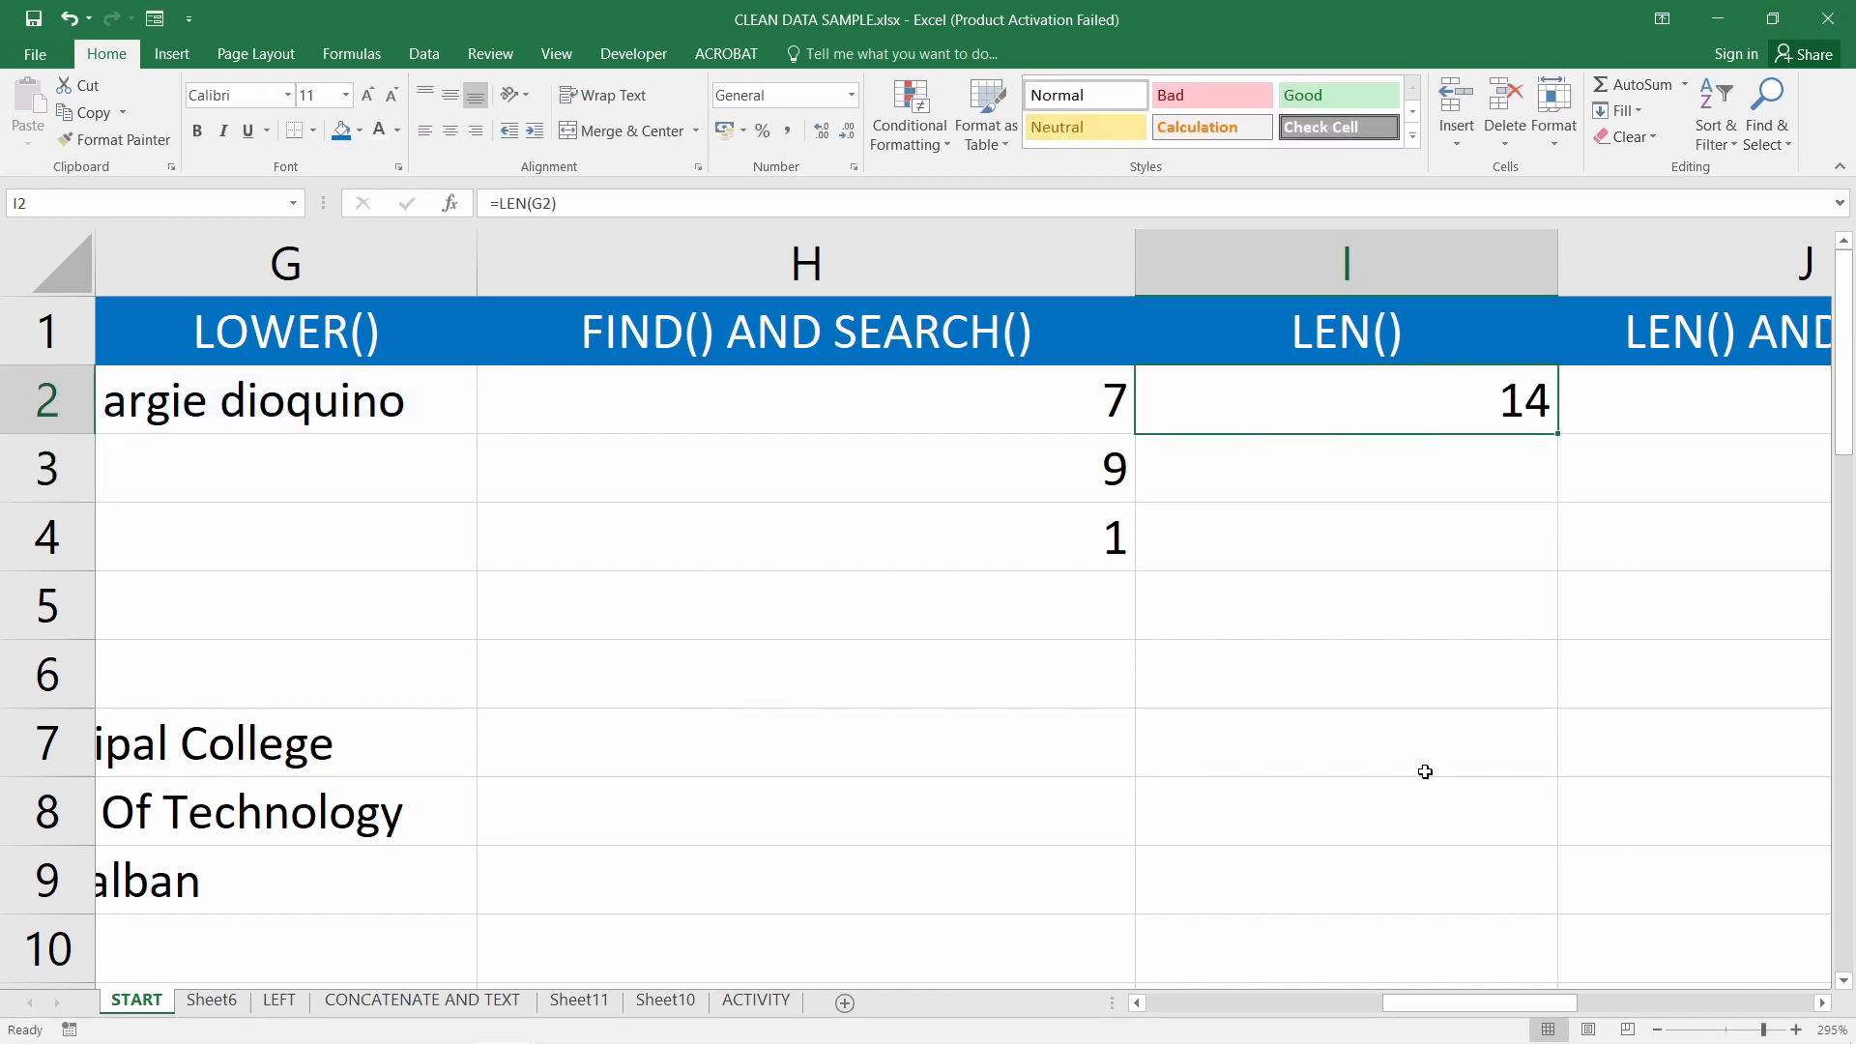
pyautogui.moveTo(1479, 1004); pyautogui.dragTo(1559, 1002)
# Inspect J2 and J3, then reduce J3's formula to just =FIND("",G2)
pyautogui.click(715, 406)
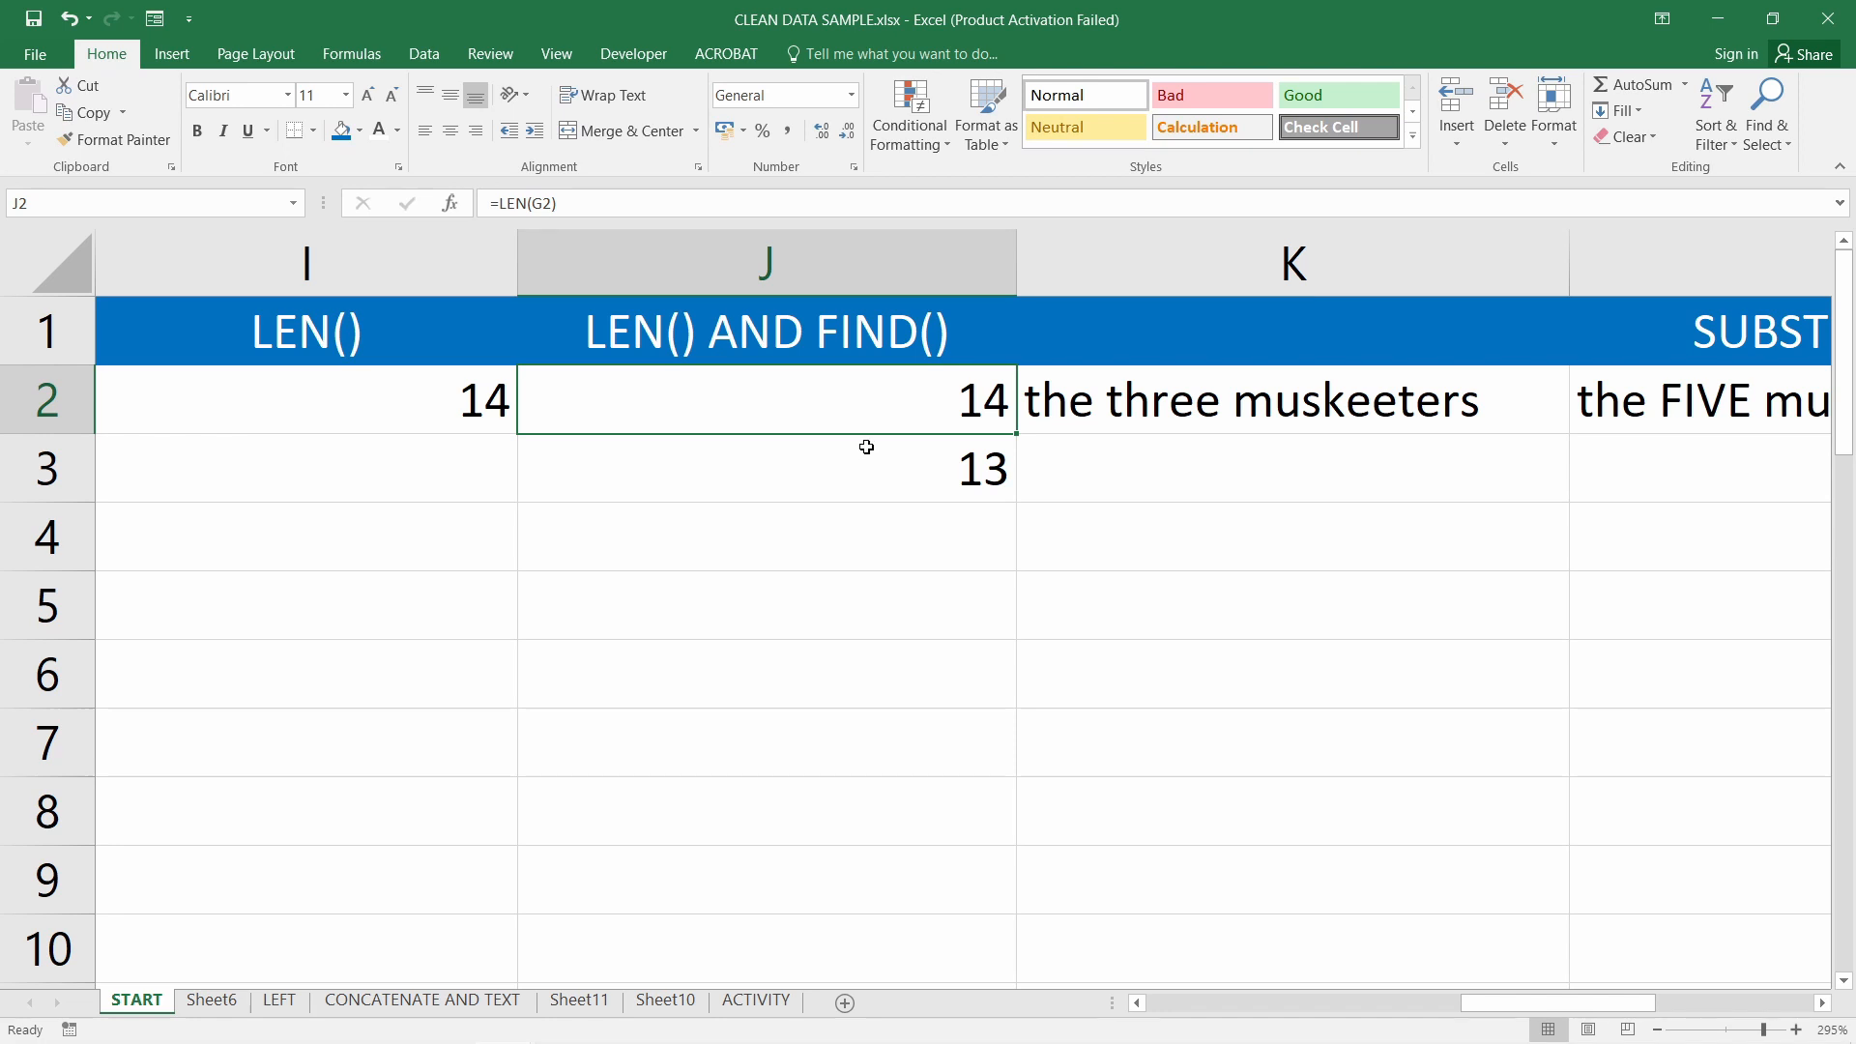
pyautogui.click(888, 478)
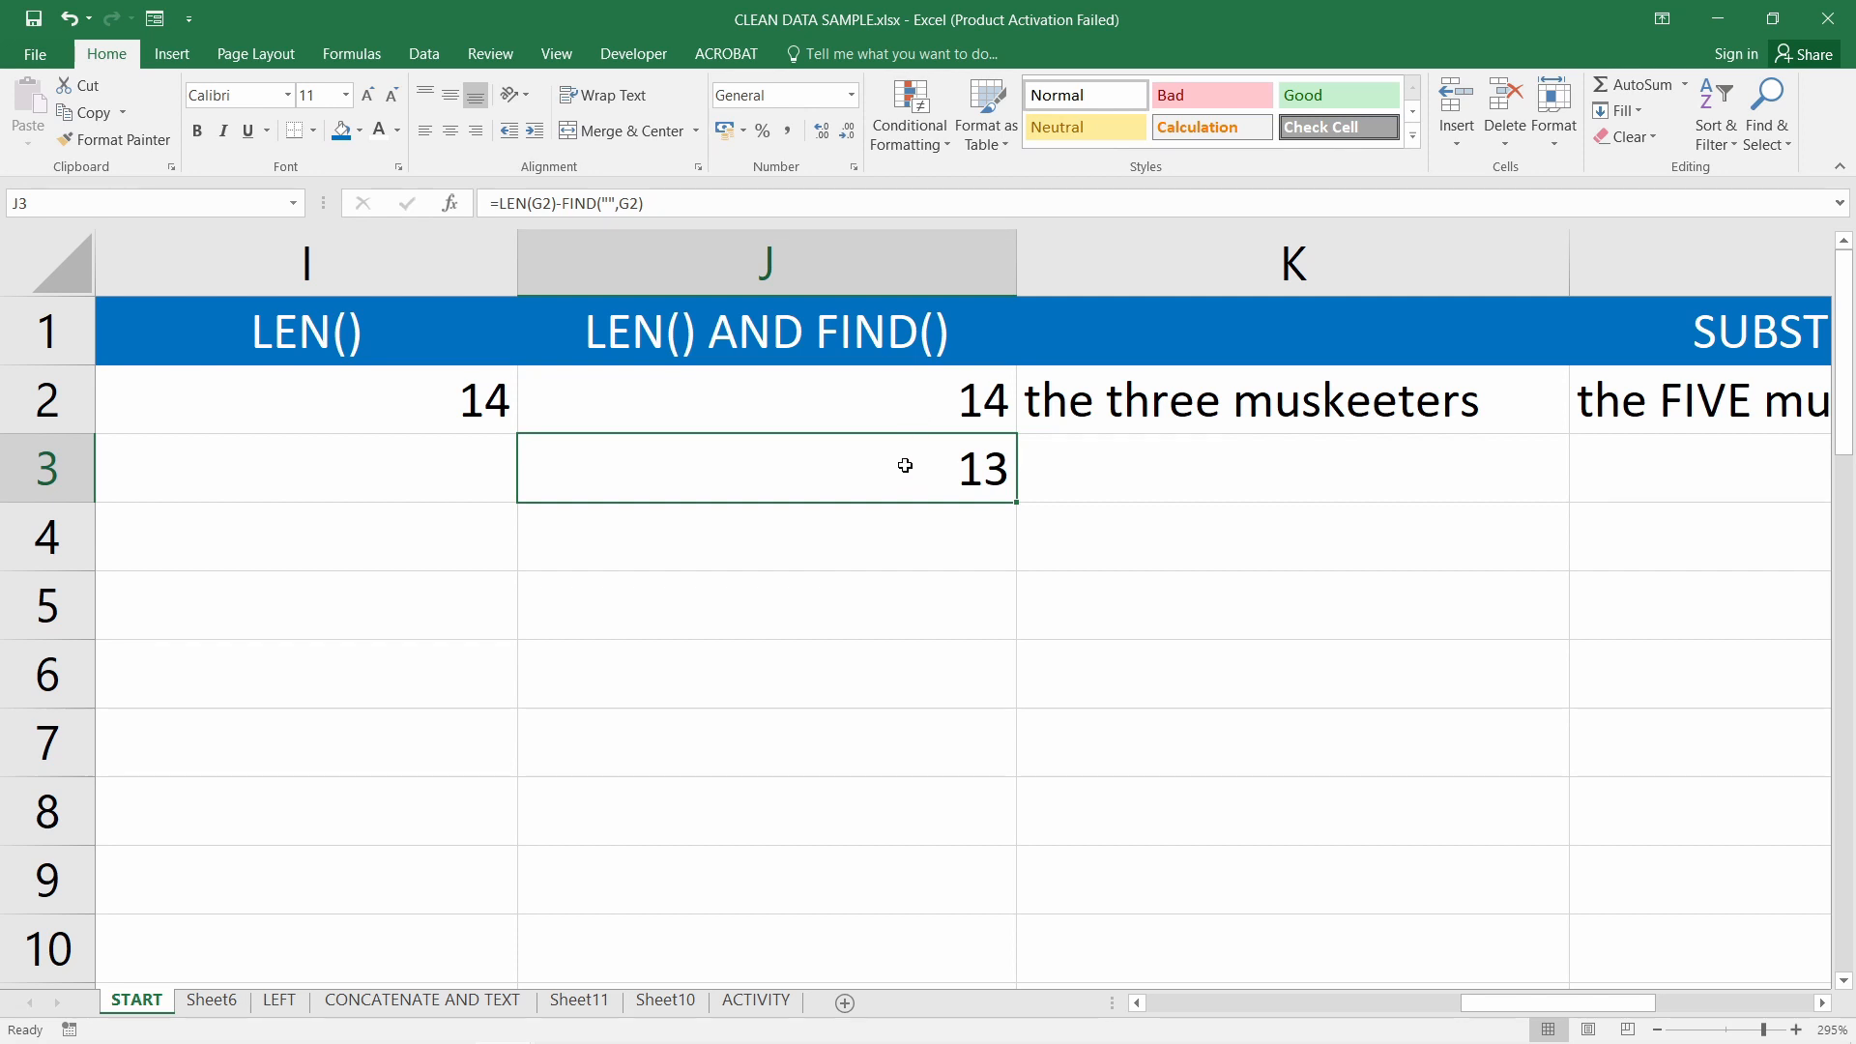
pyautogui.doubleClick(927, 400)
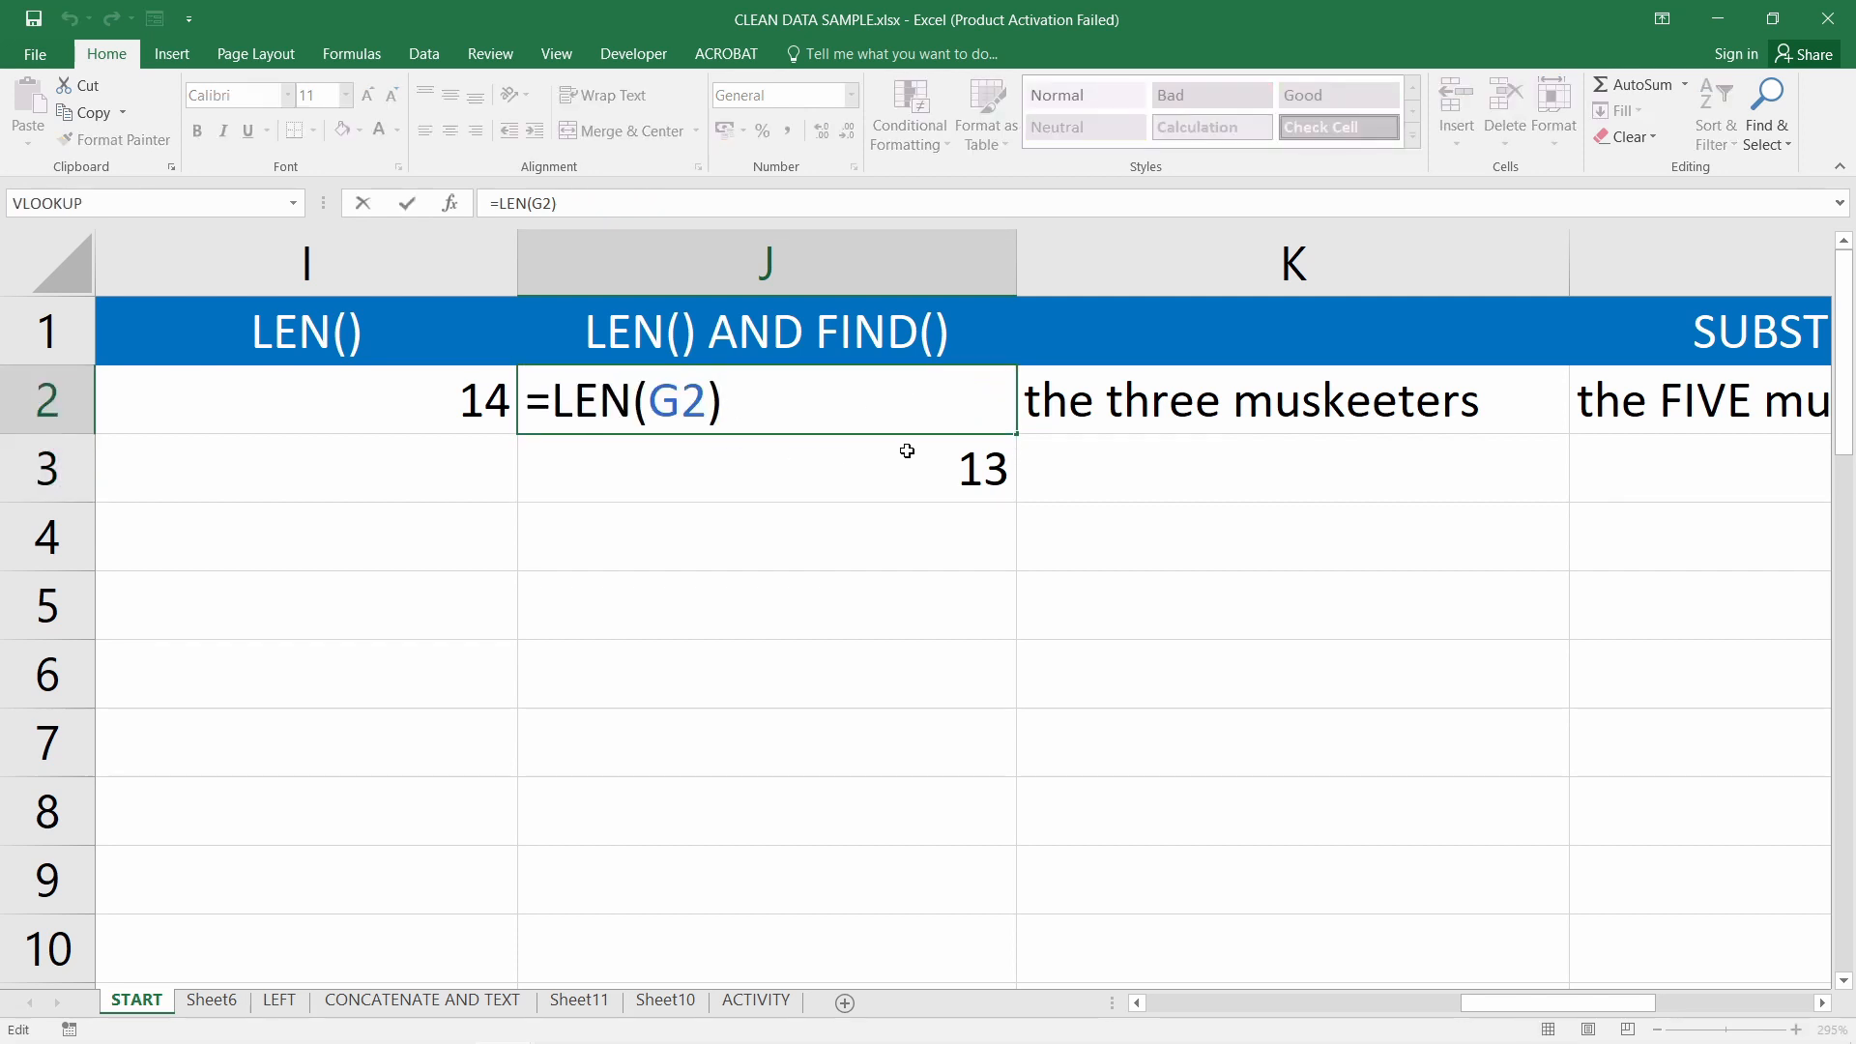
pyautogui.press('Return')
pyautogui.click(803, 401)
pyautogui.doubleClick(800, 461)
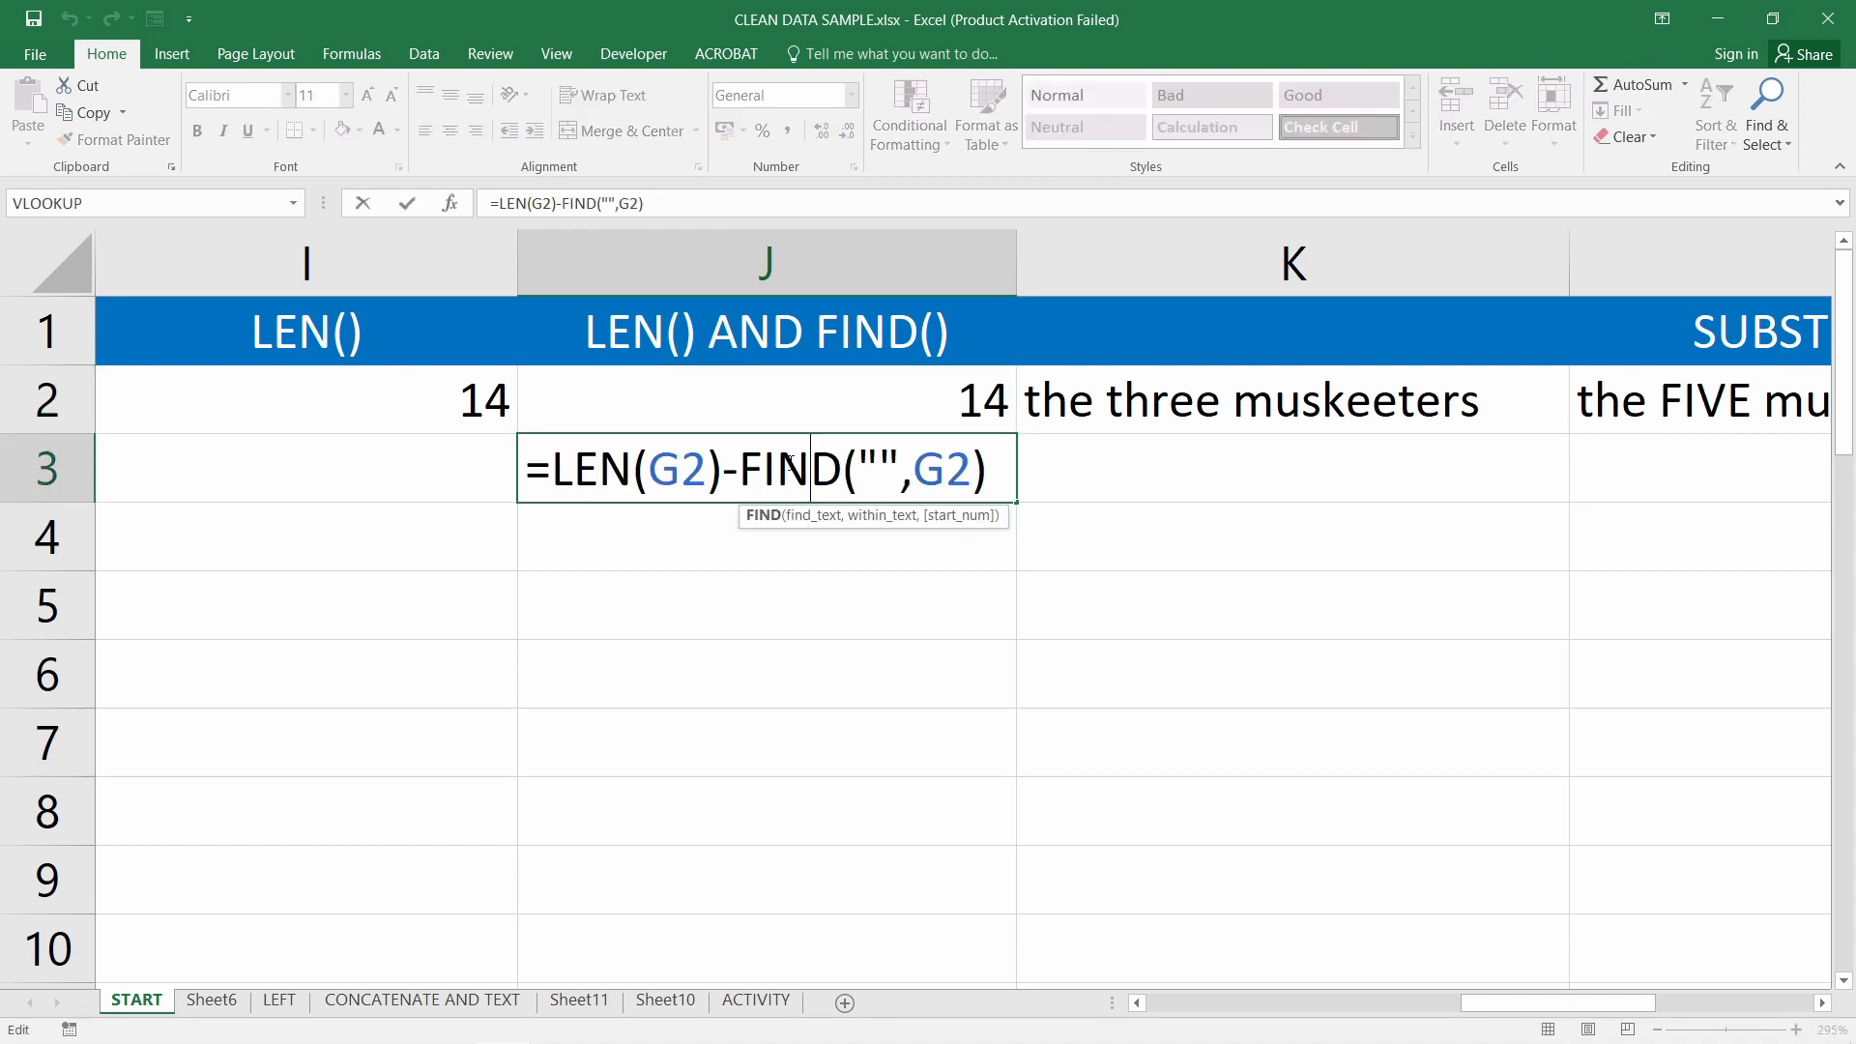
pyautogui.moveTo(723, 470); pyautogui.dragTo(894, 482)
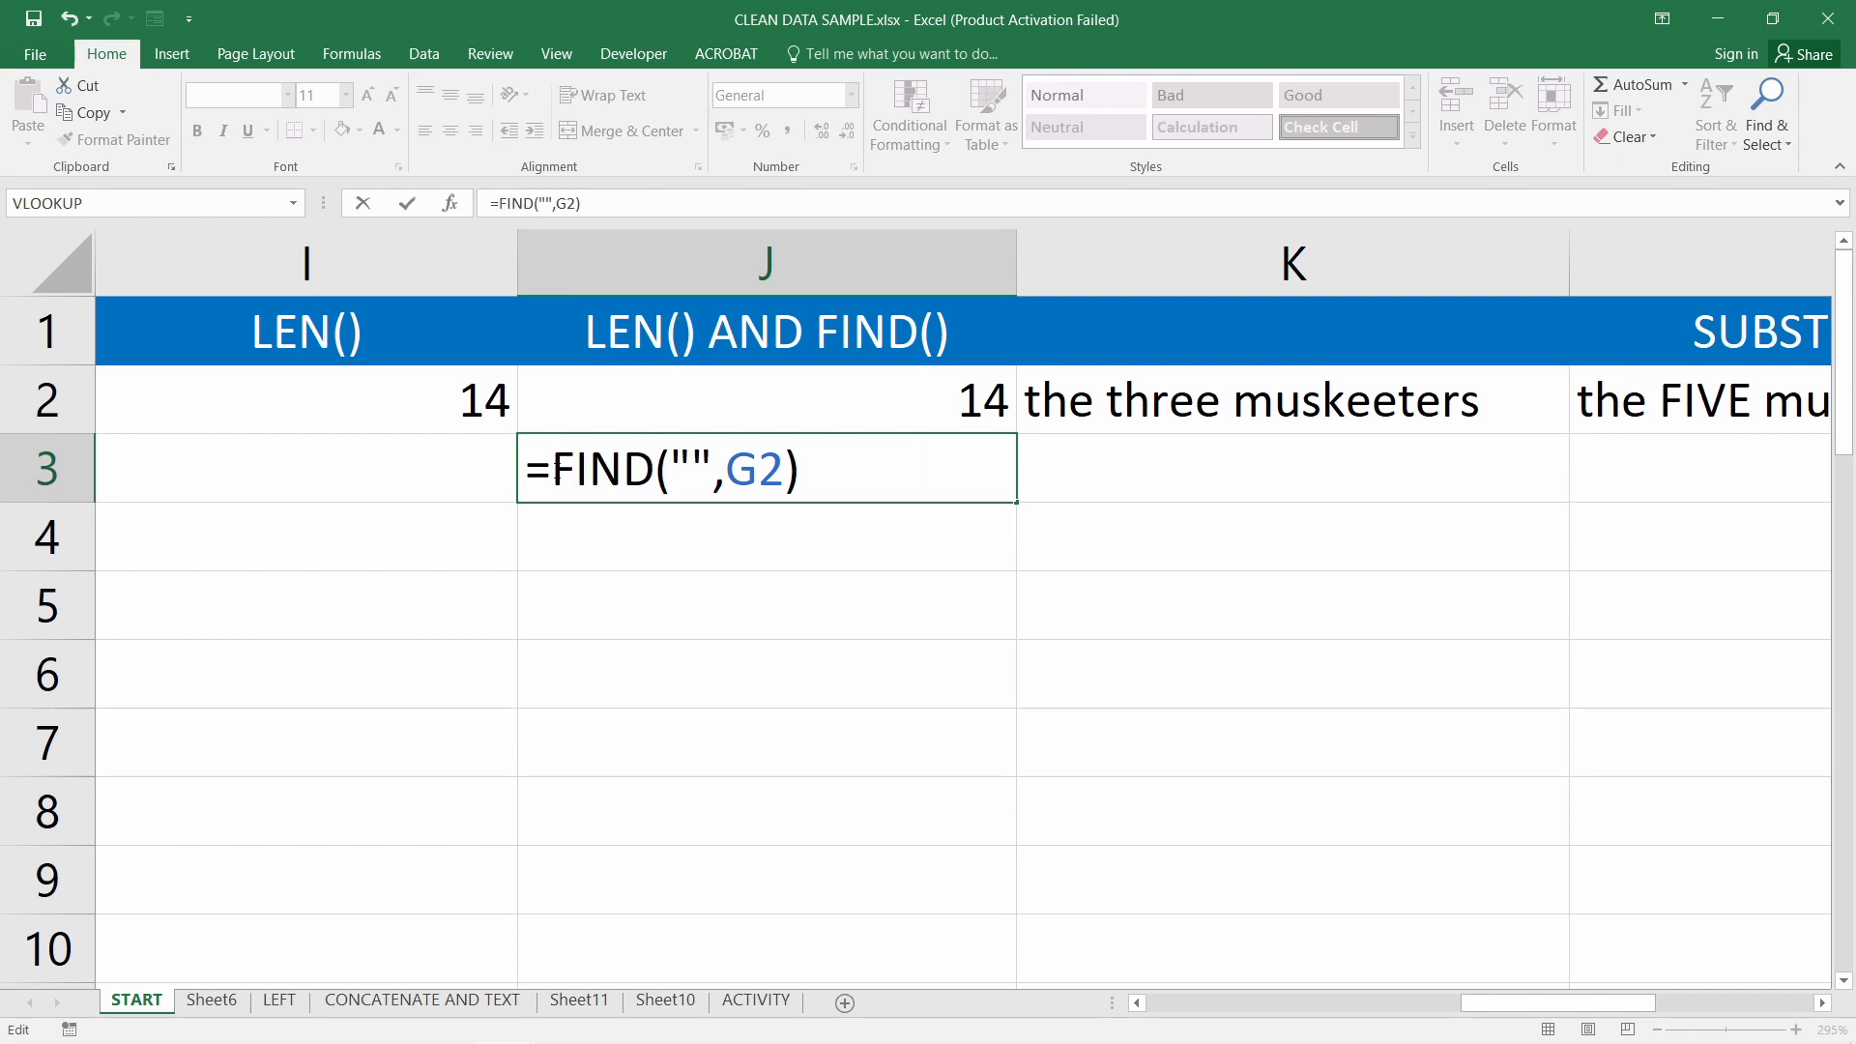
pyautogui.press('Return')
pyautogui.press('Up')
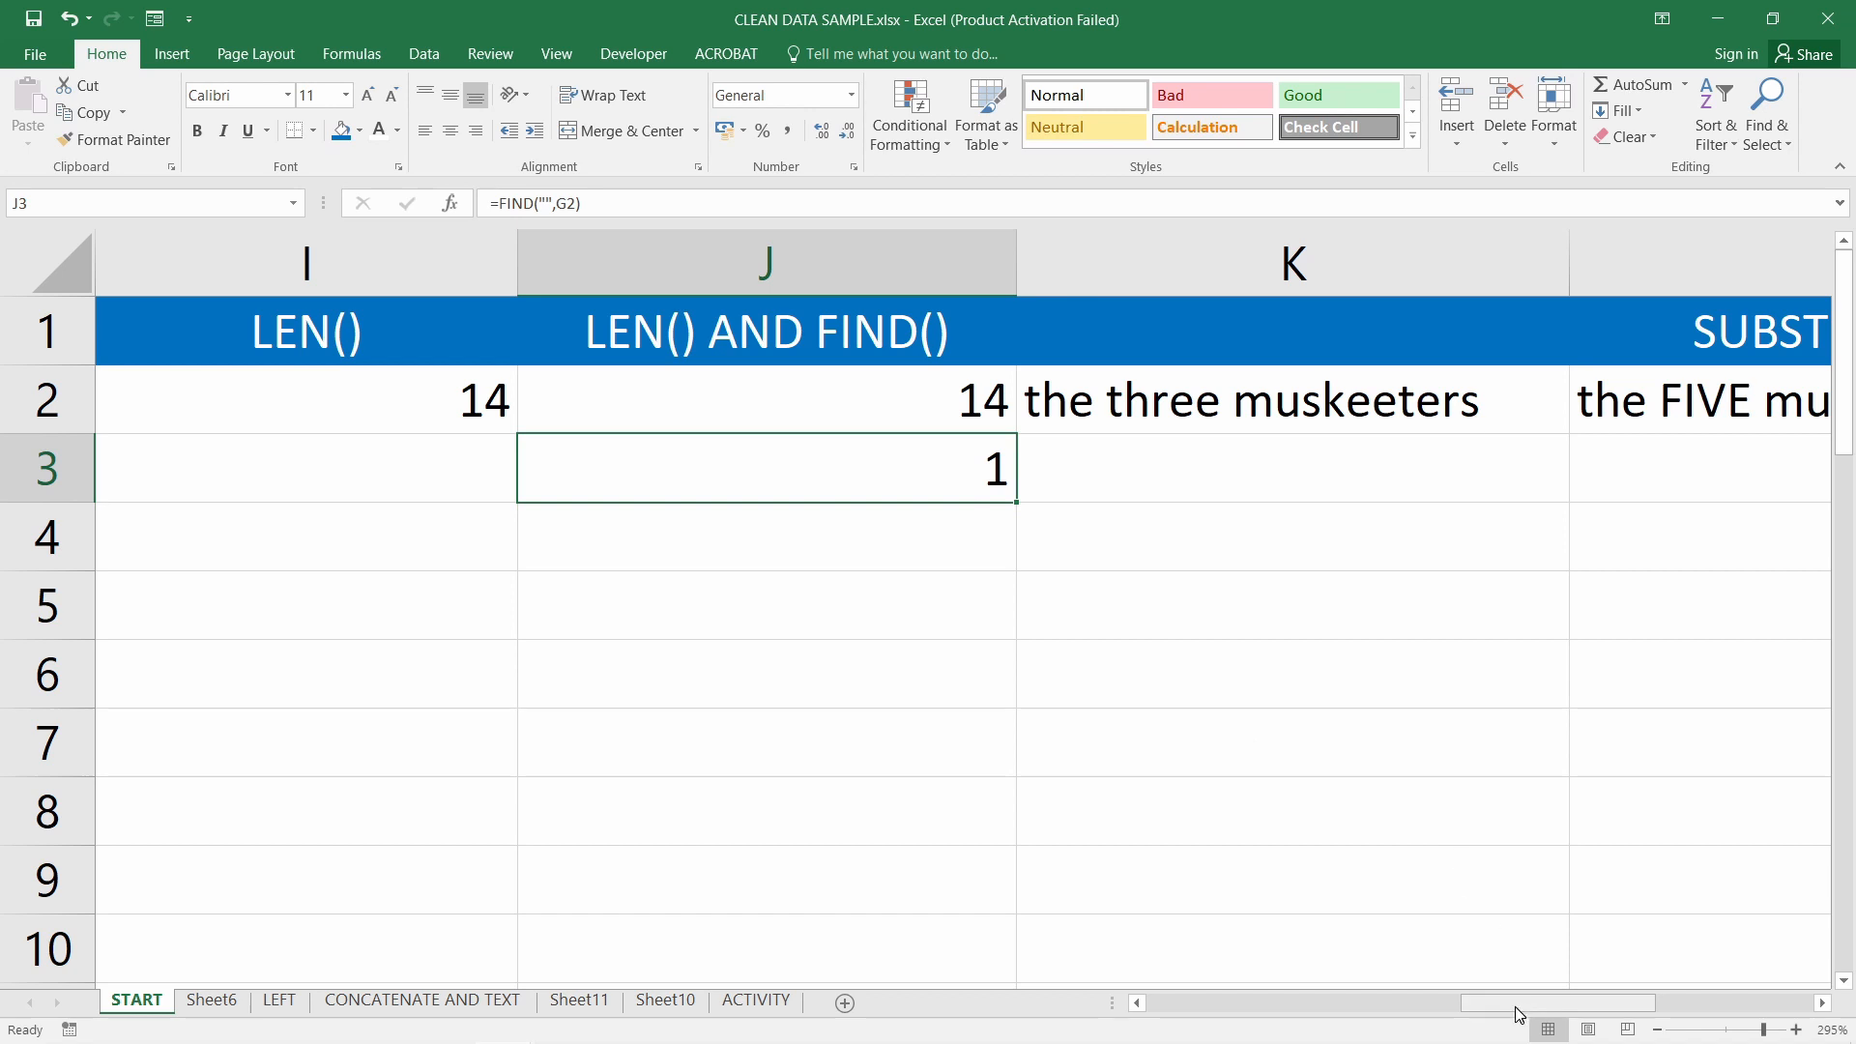
pyautogui.moveTo(1513, 1007)
pyautogui.mouseDown()
pyautogui.moveTo(1441, 1009)
pyautogui.moveTo(1520, 1009)
pyautogui.mouseUp()
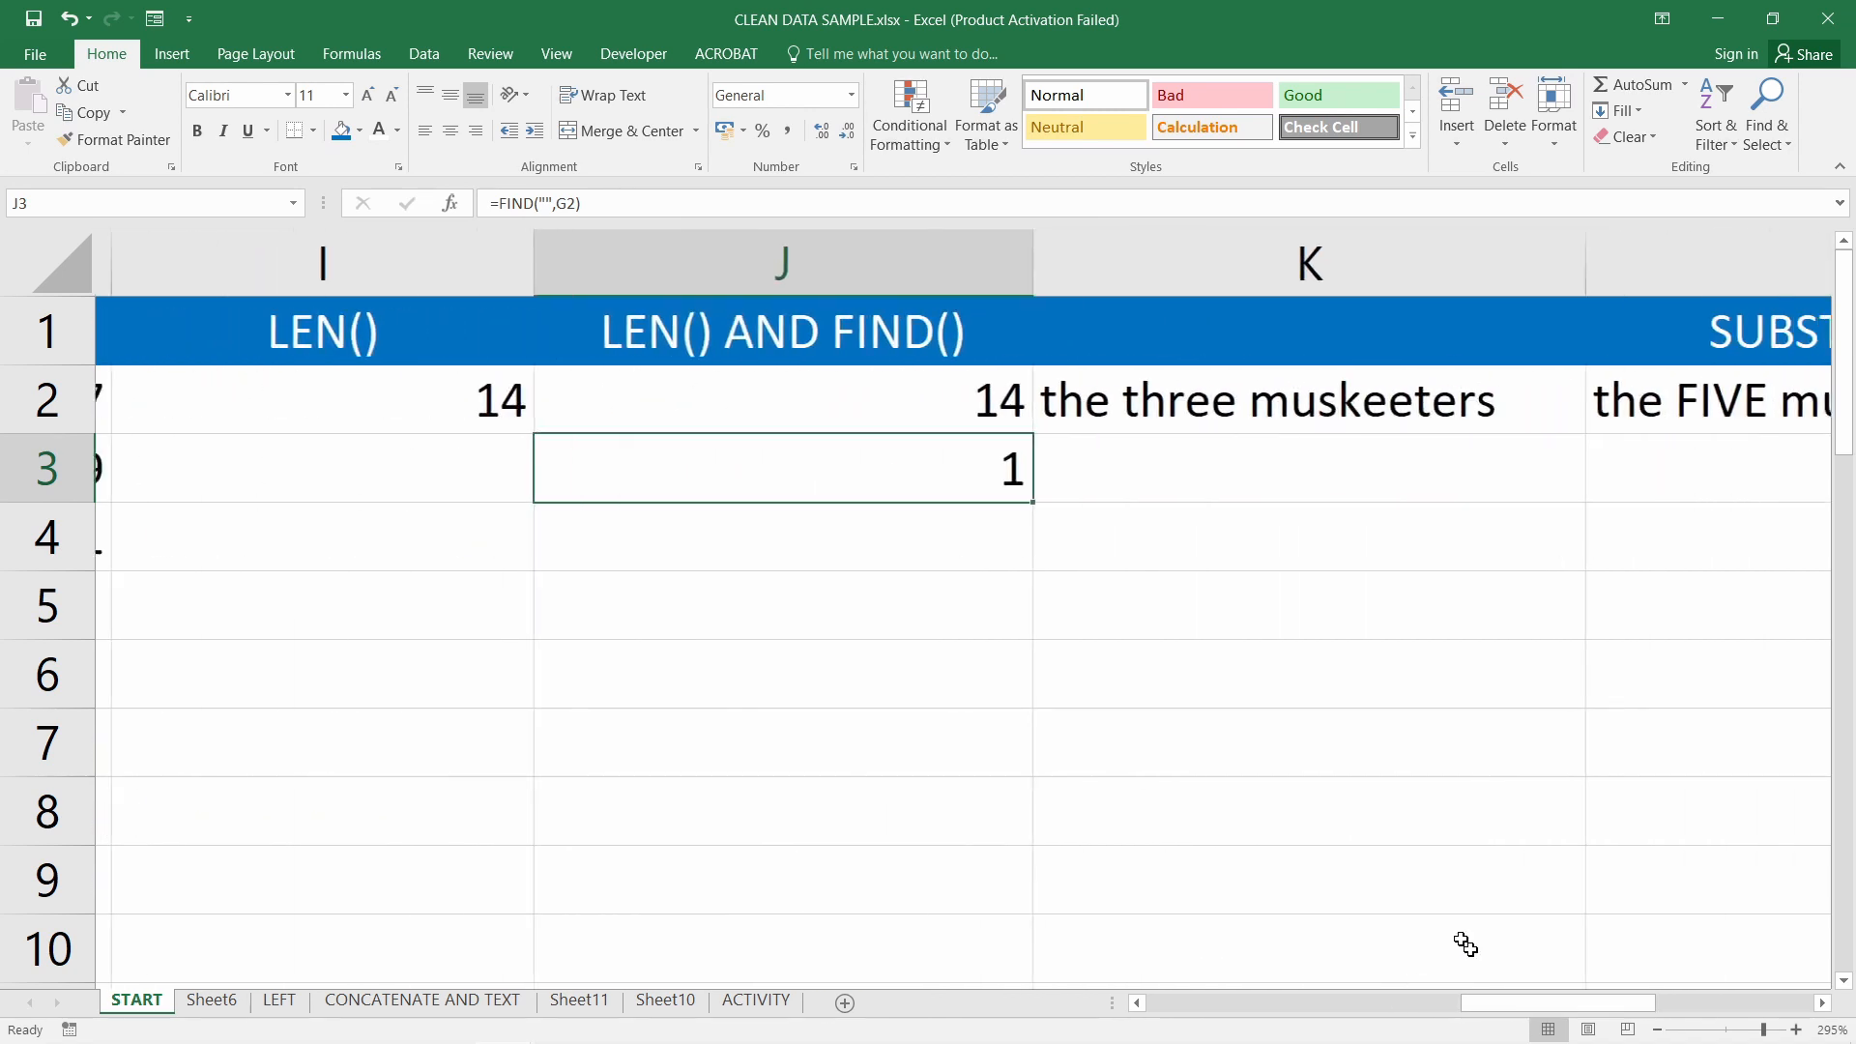
# Undo to restore J3's =LEN(G2)-FIND("",G2) formula, giving 13
pyautogui.doubleClick(760, 467)
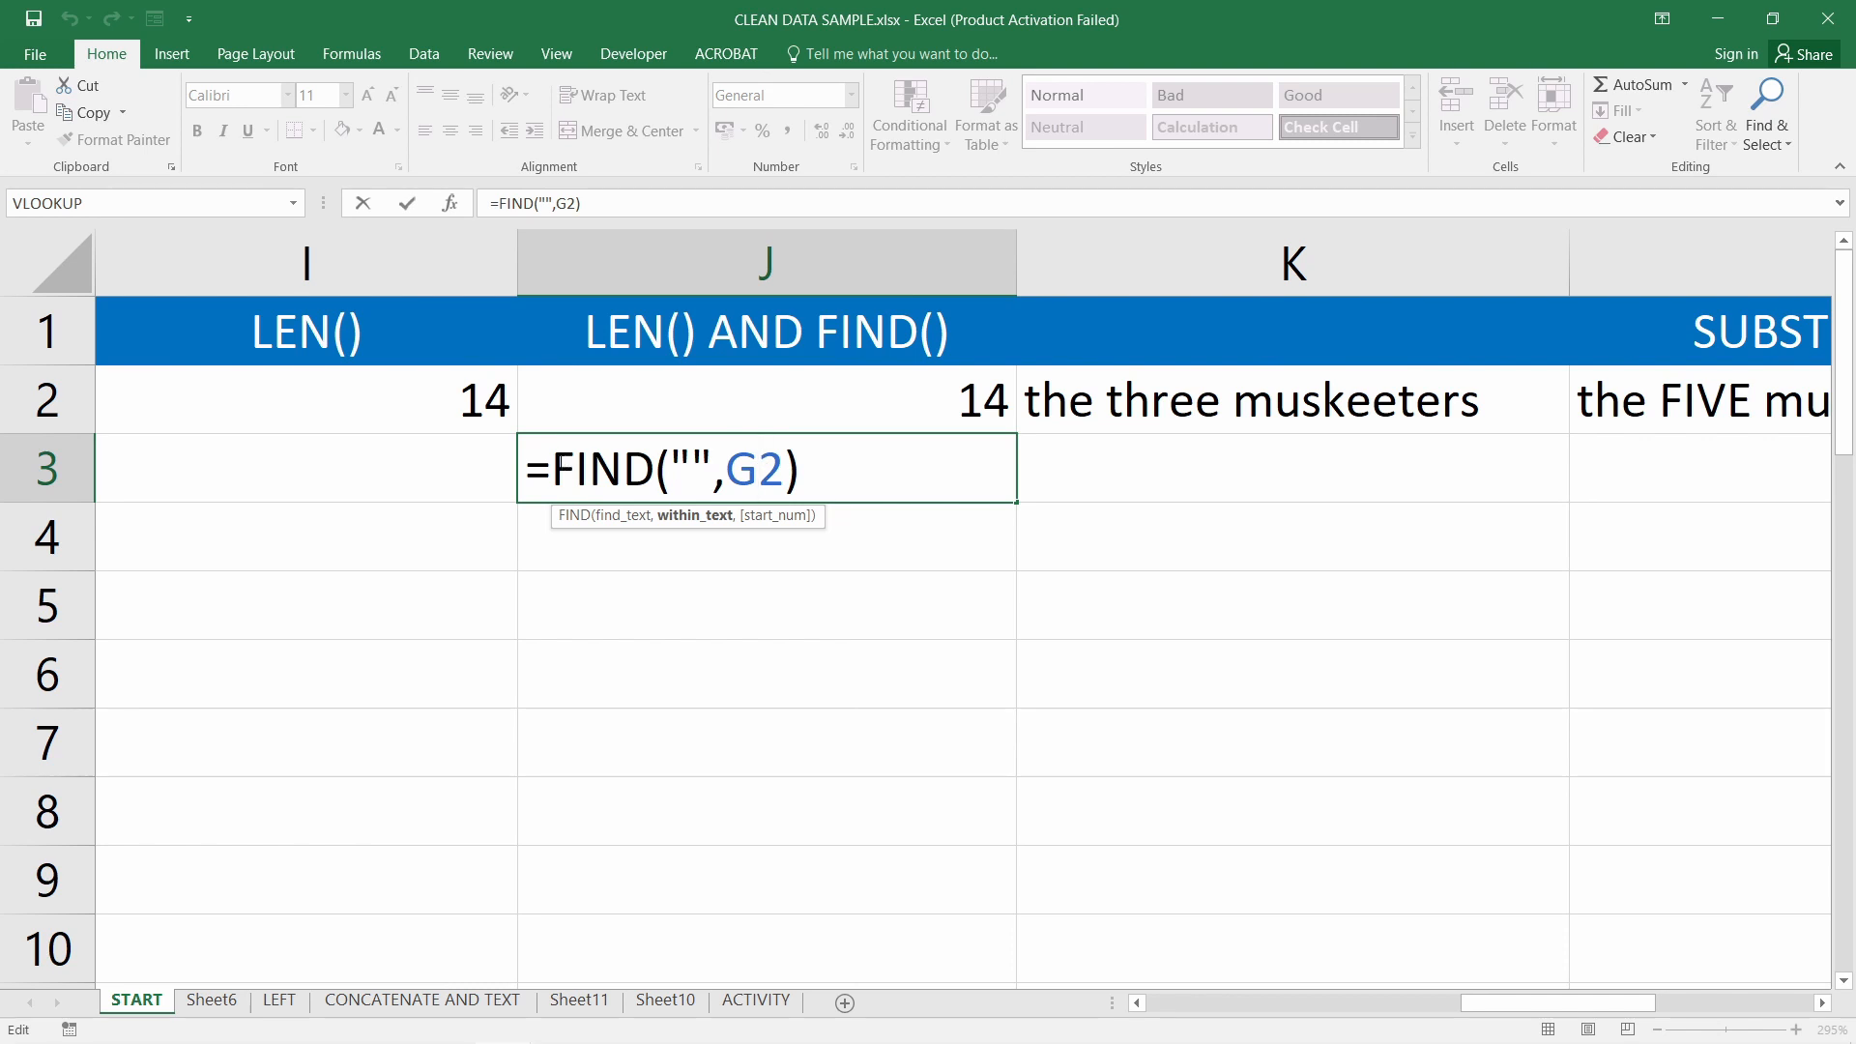
pyautogui.press('Escape')
pyautogui.hotkey('ctrl', 'z')
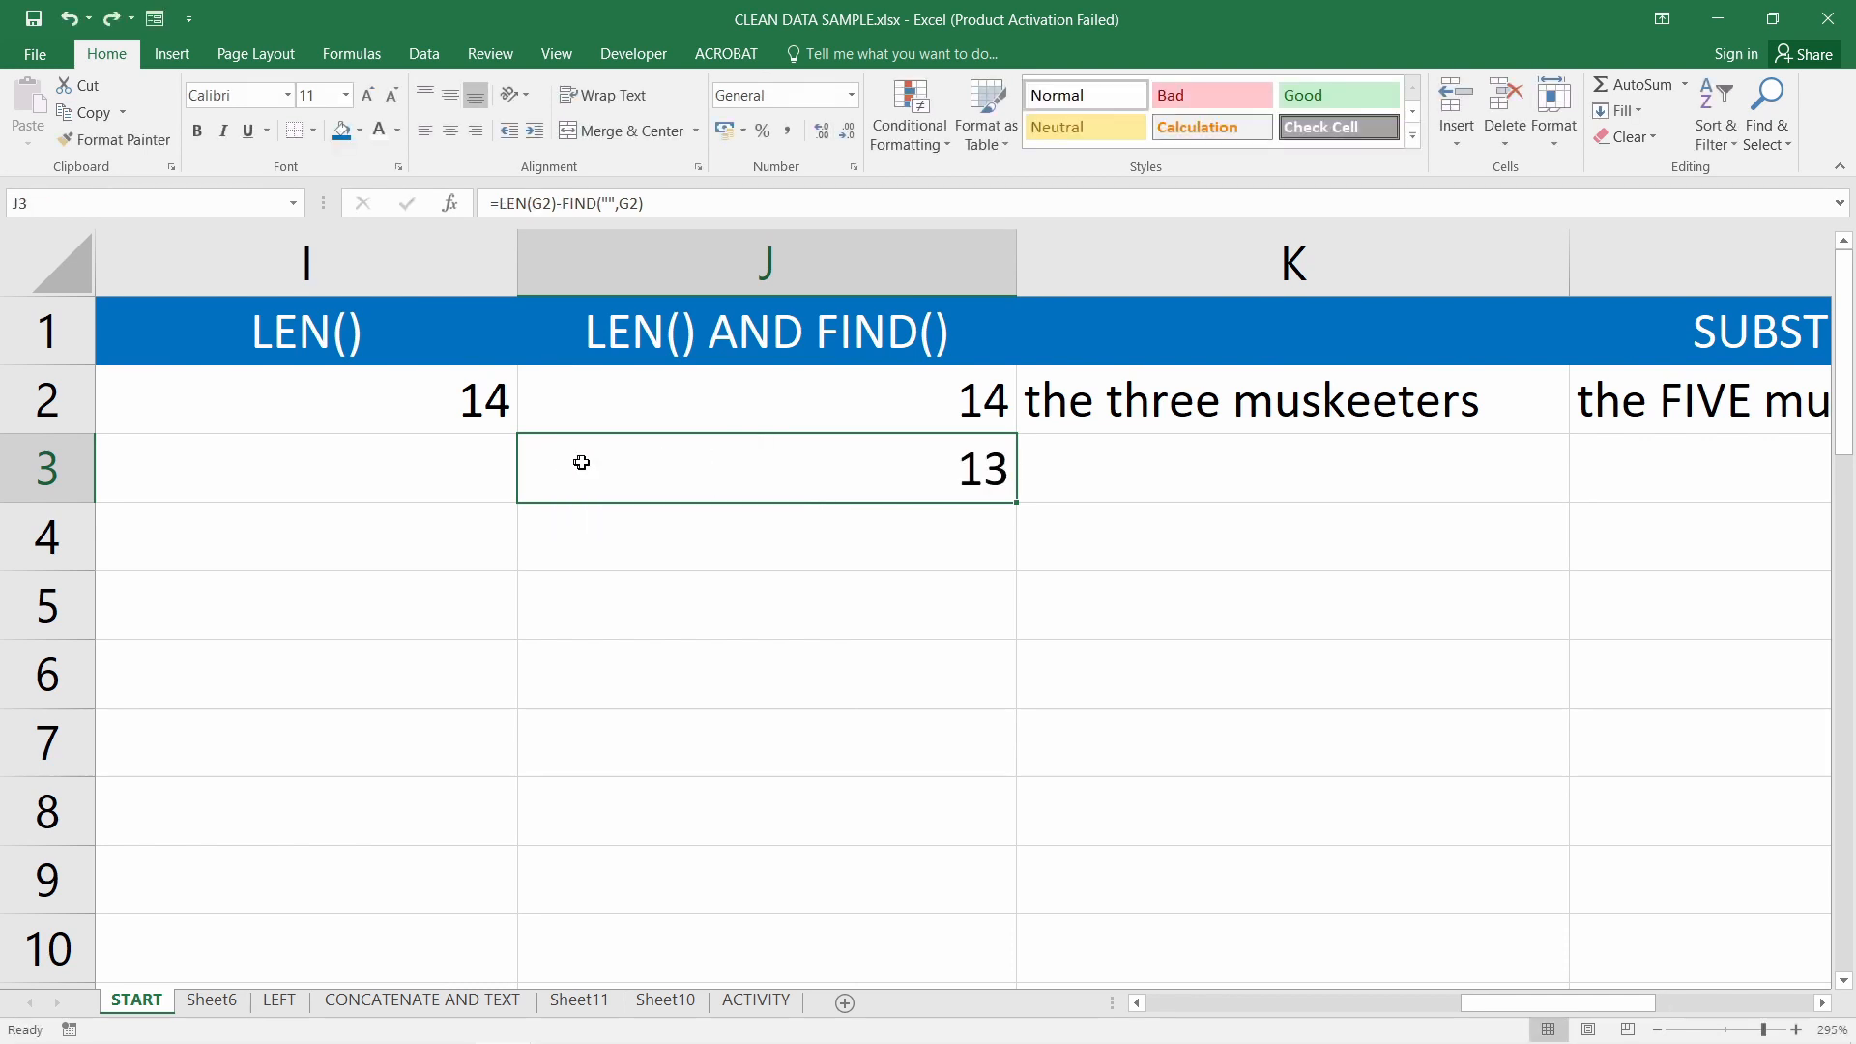
pyautogui.doubleClick(705, 474)
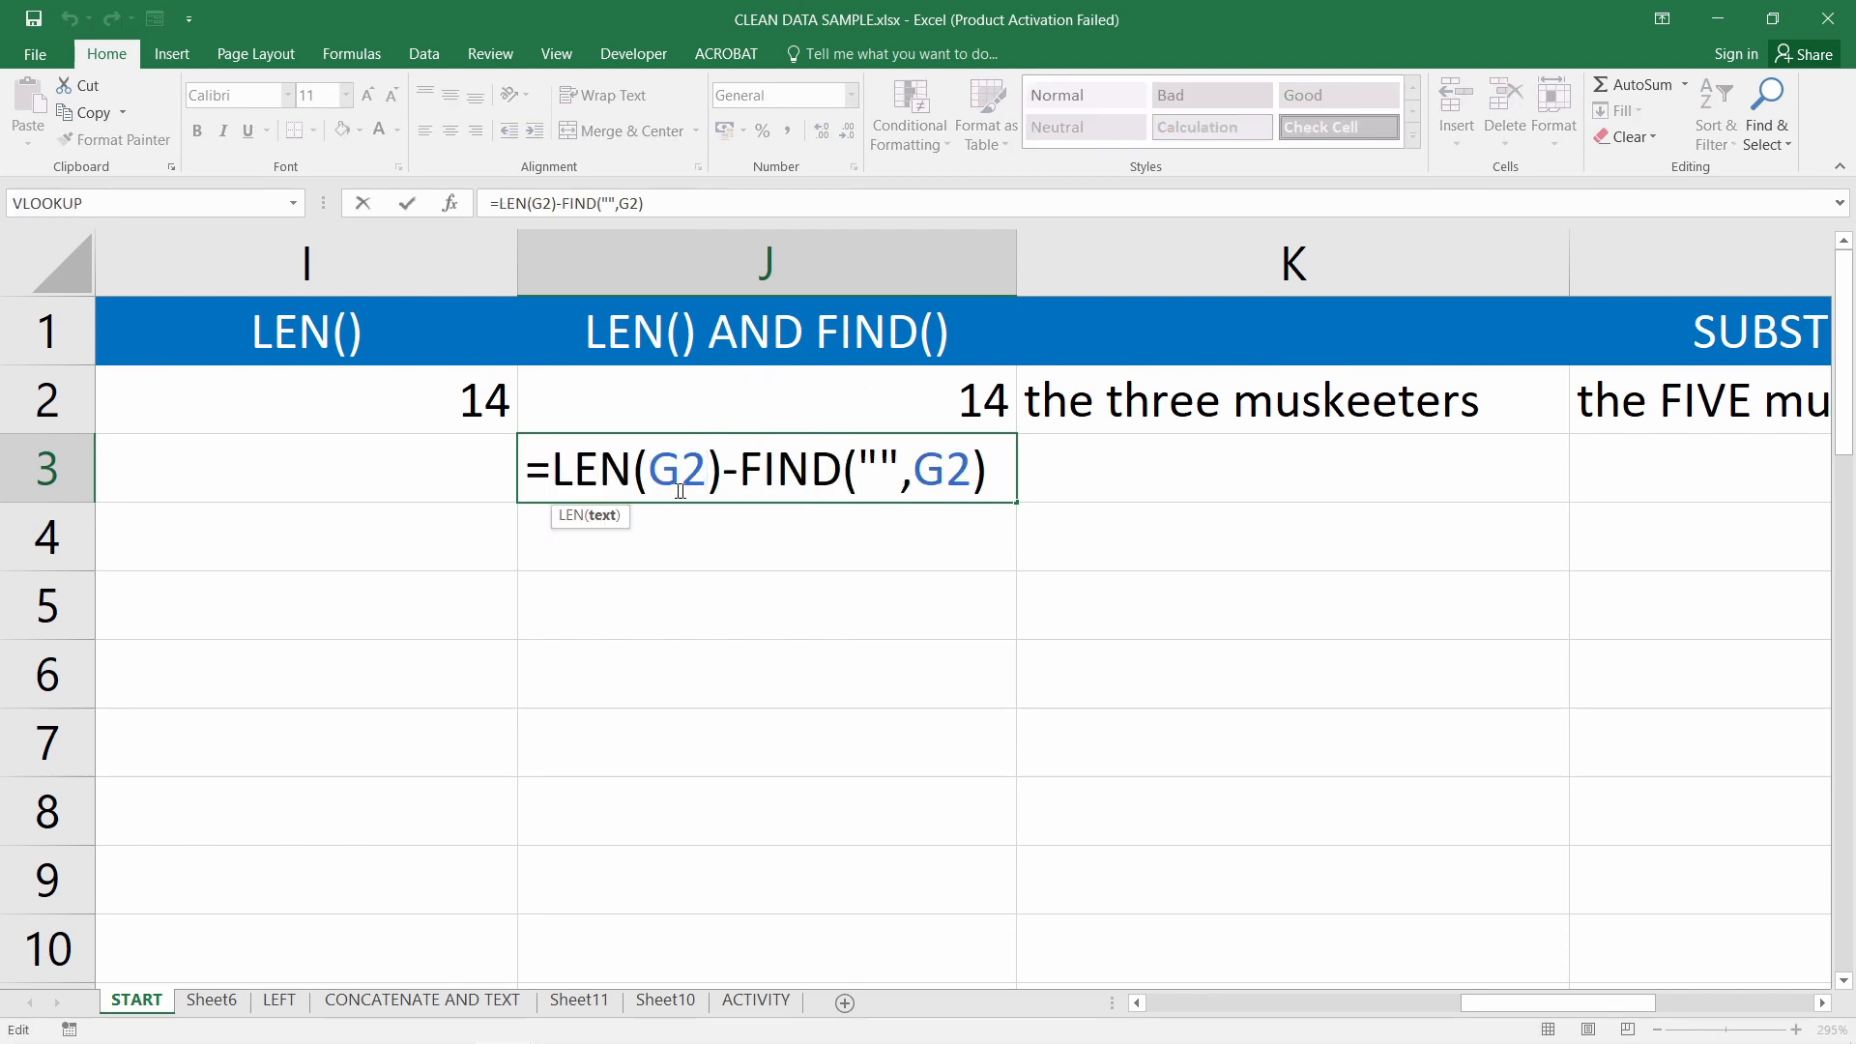
pyautogui.moveTo(553, 472); pyautogui.dragTo(1006, 480)
pyautogui.click(1006, 481)
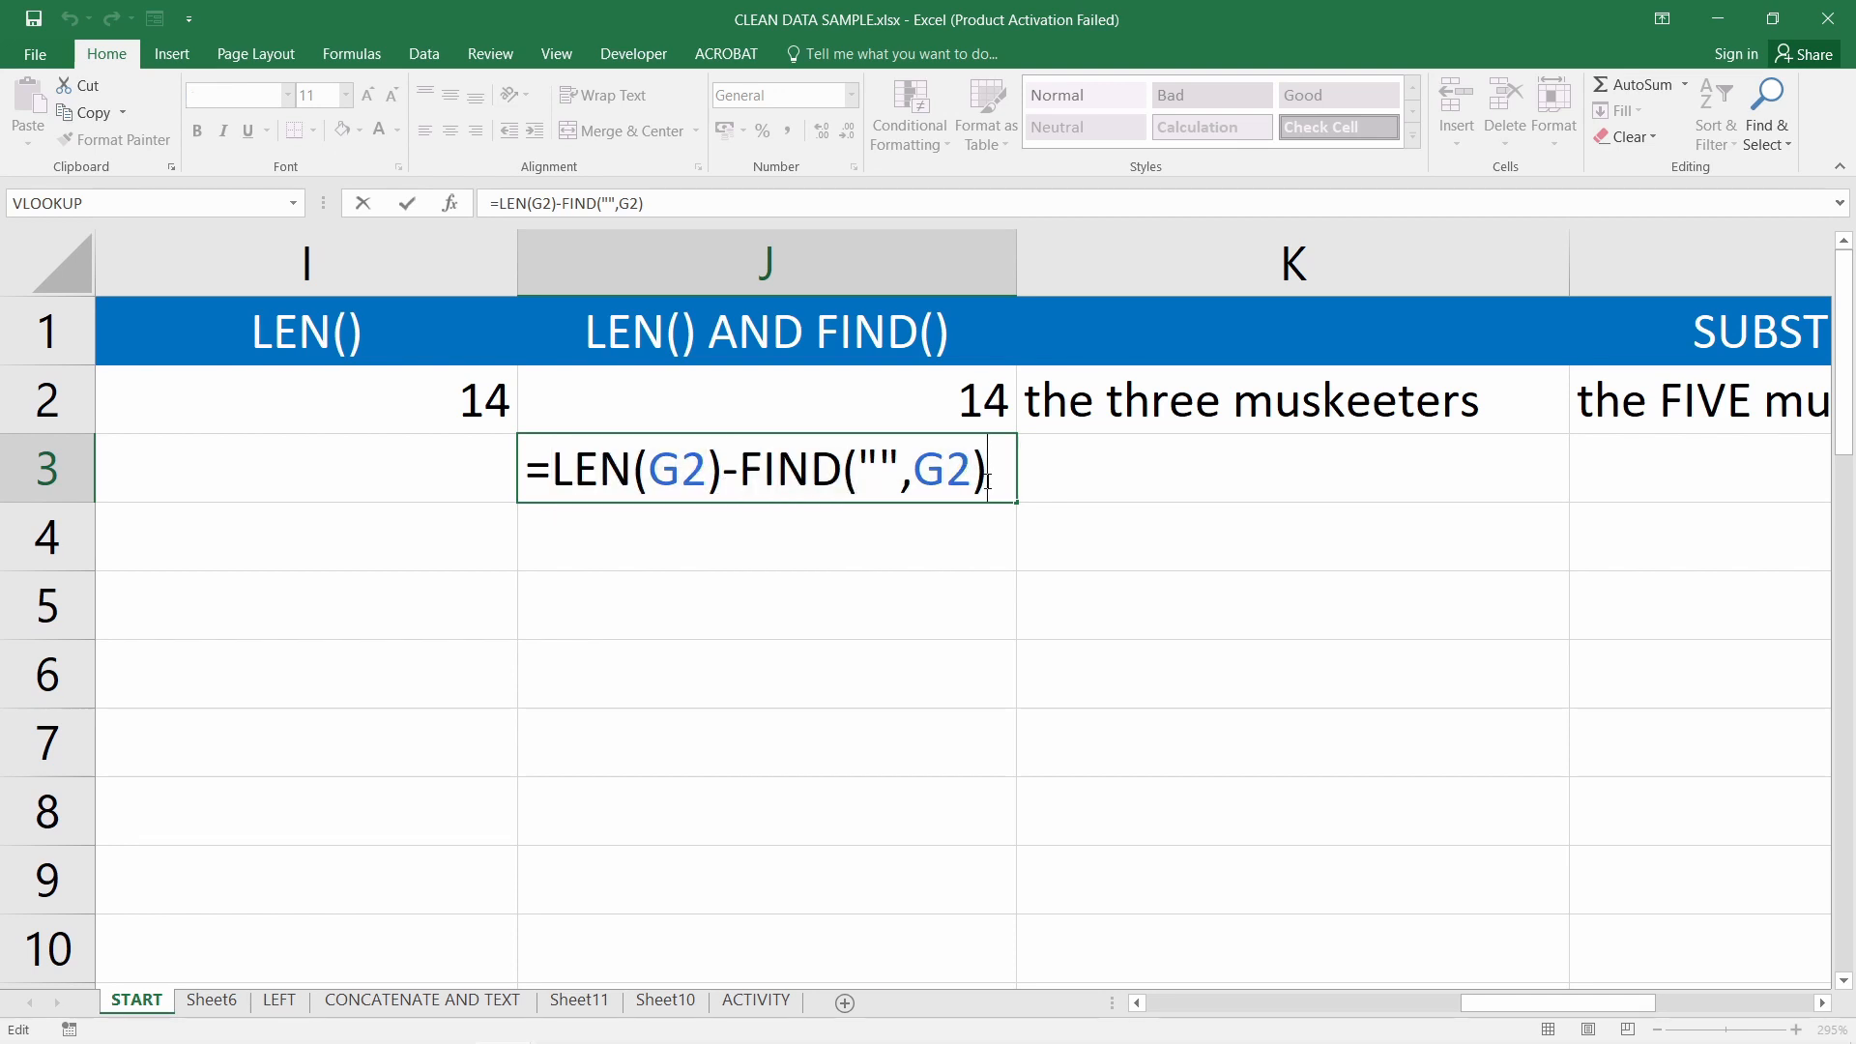
pyautogui.press('Return')
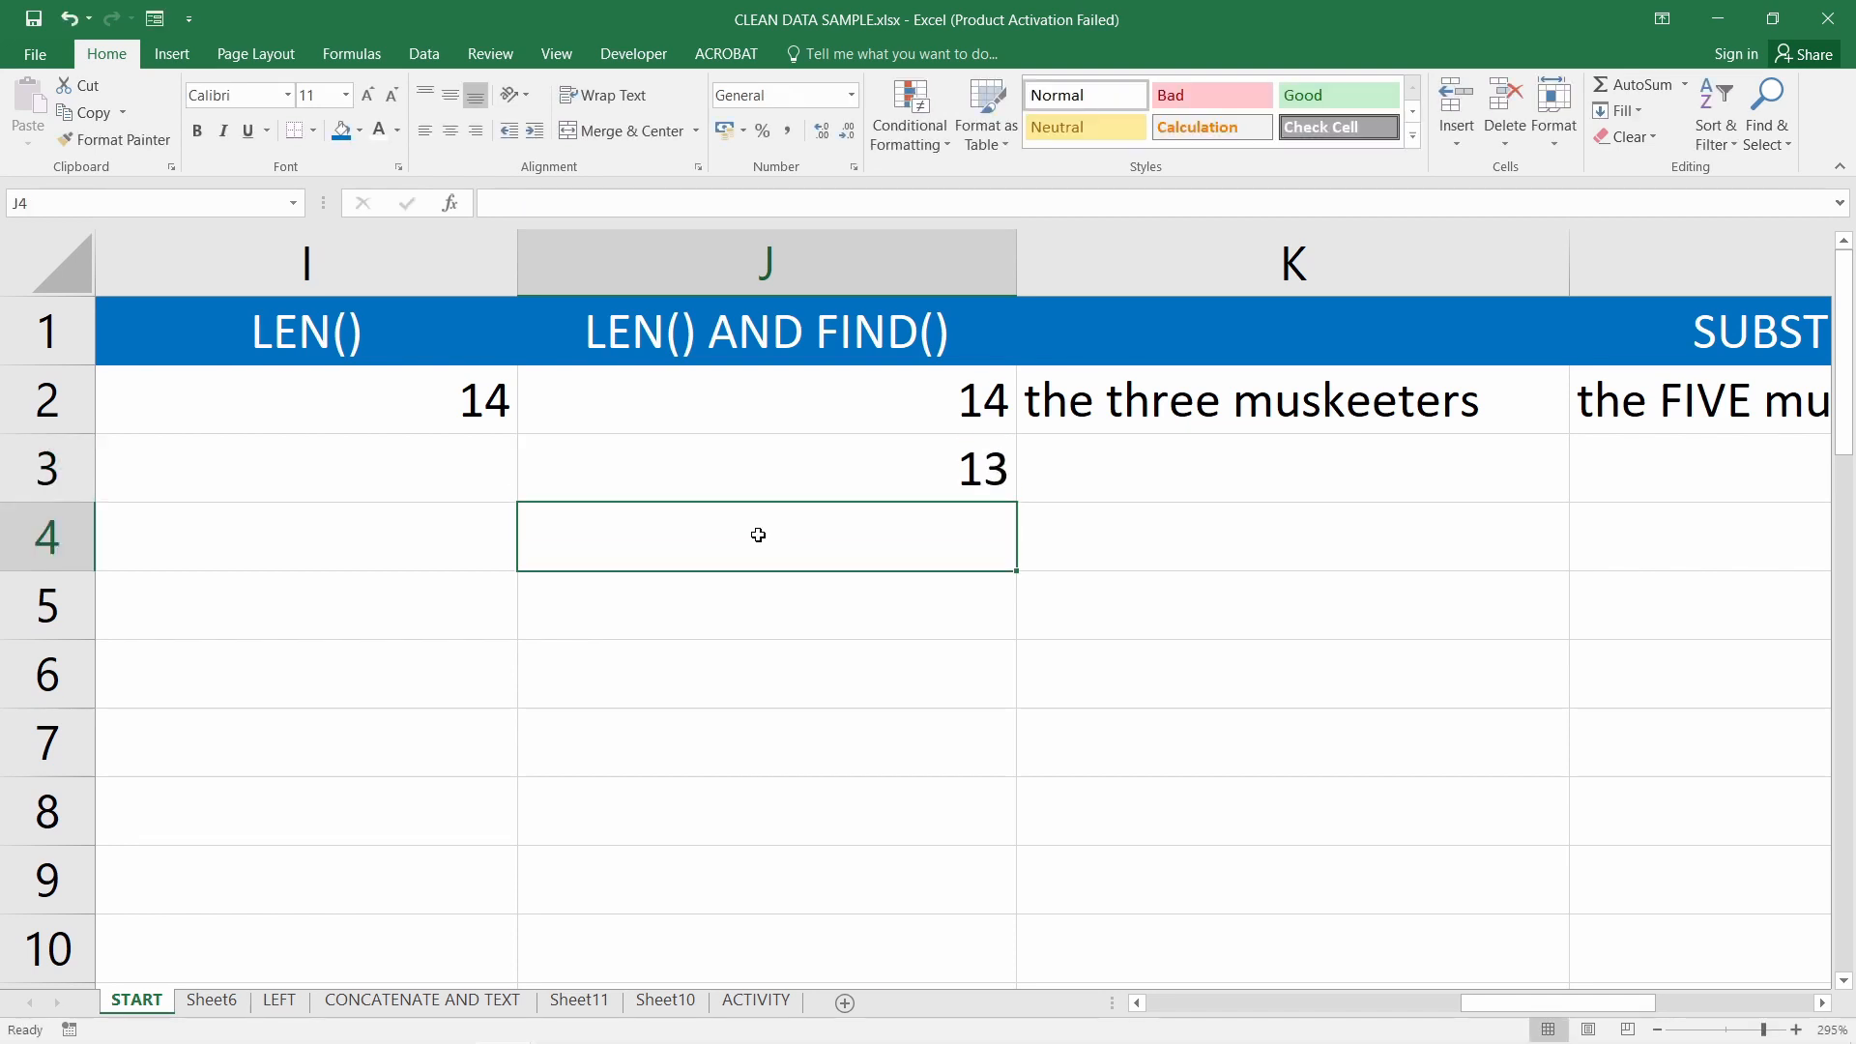
pyautogui.click(755, 466)
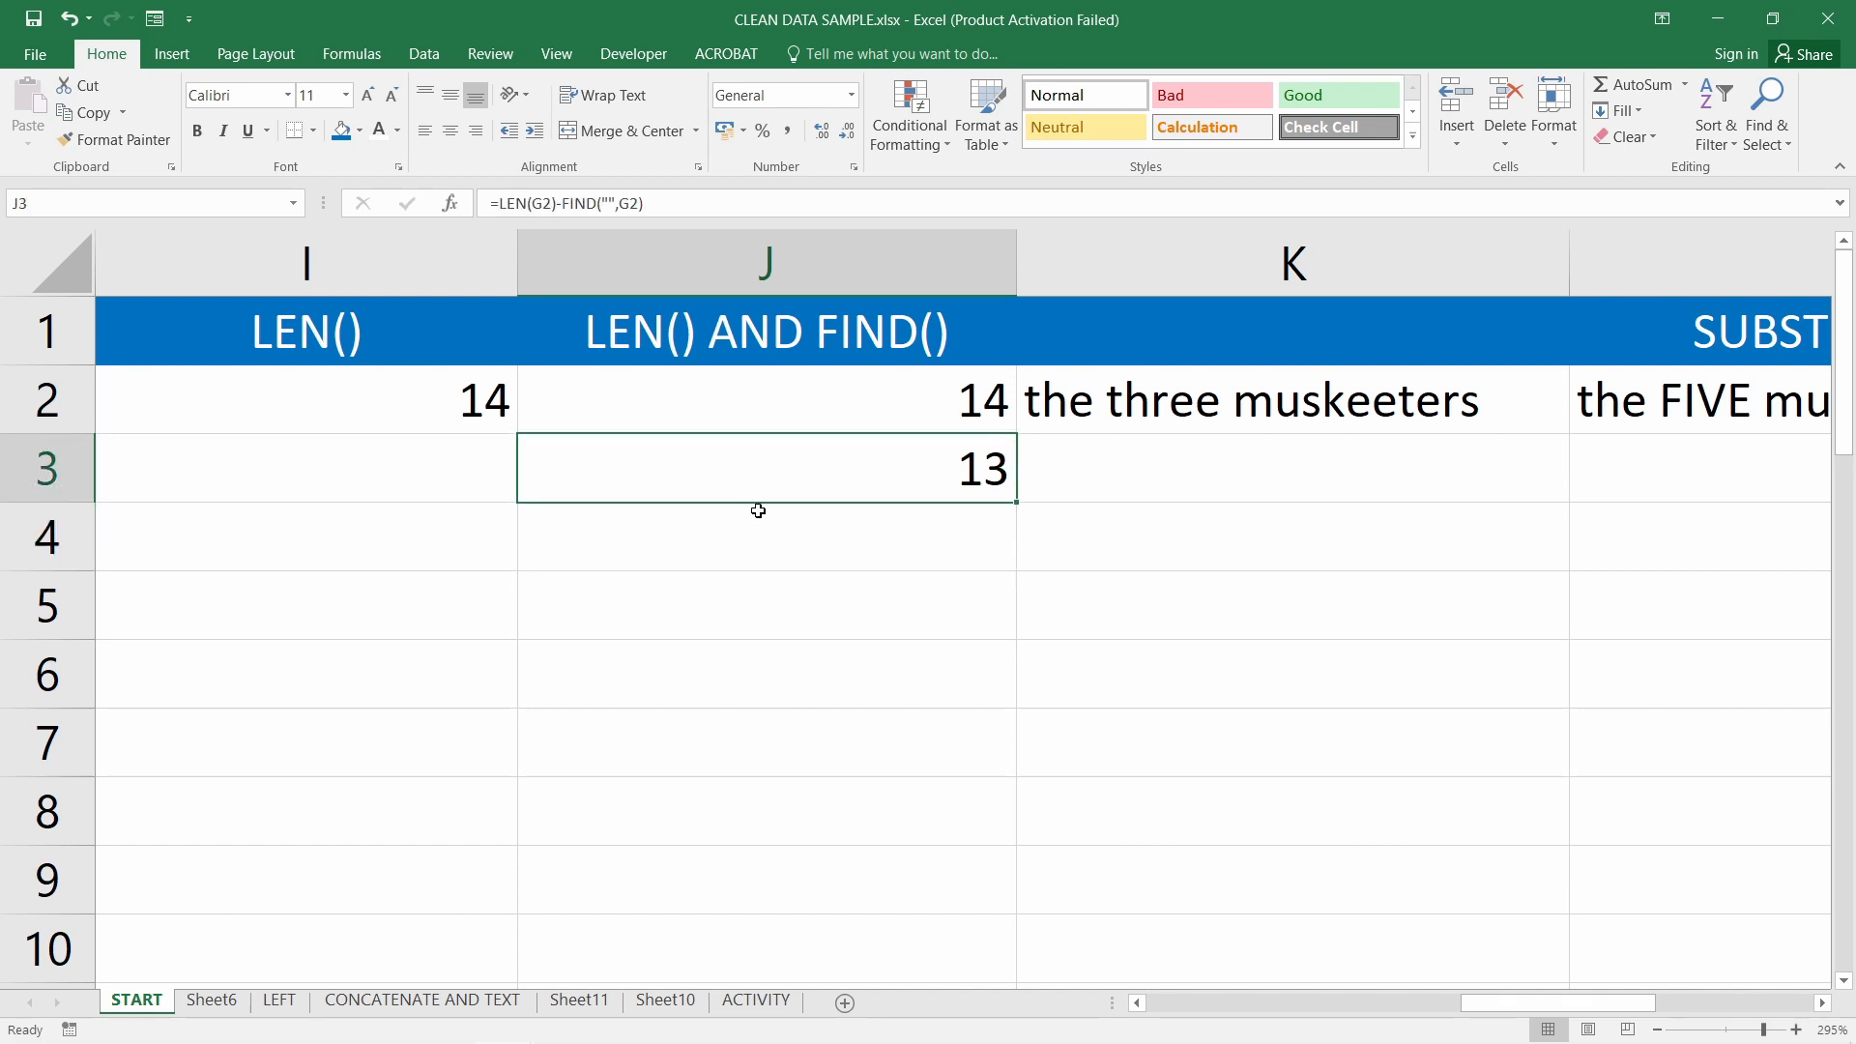
pyautogui.doubleClick(762, 460)
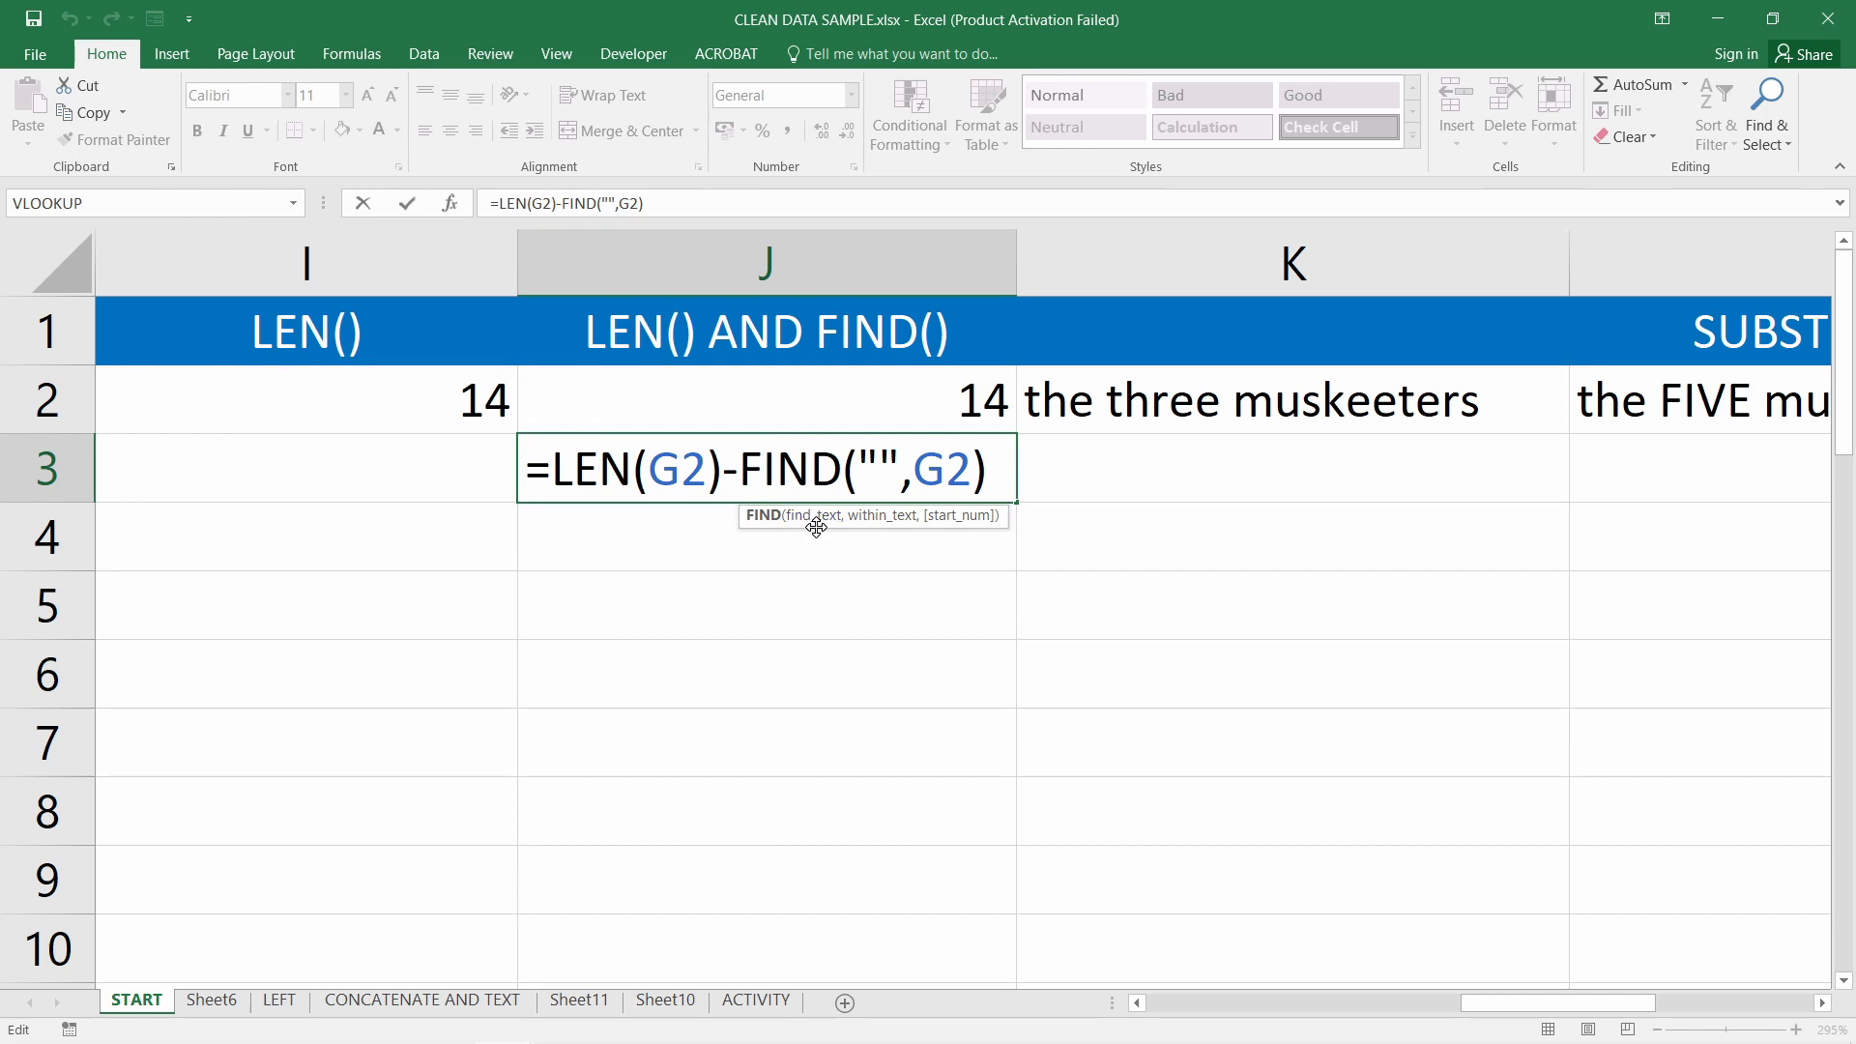
pyautogui.press('Return')
# Switch to the PowerPoint slide show and advance to the SUBSTITUTE slide
pyautogui.moveTo(448, 1010)
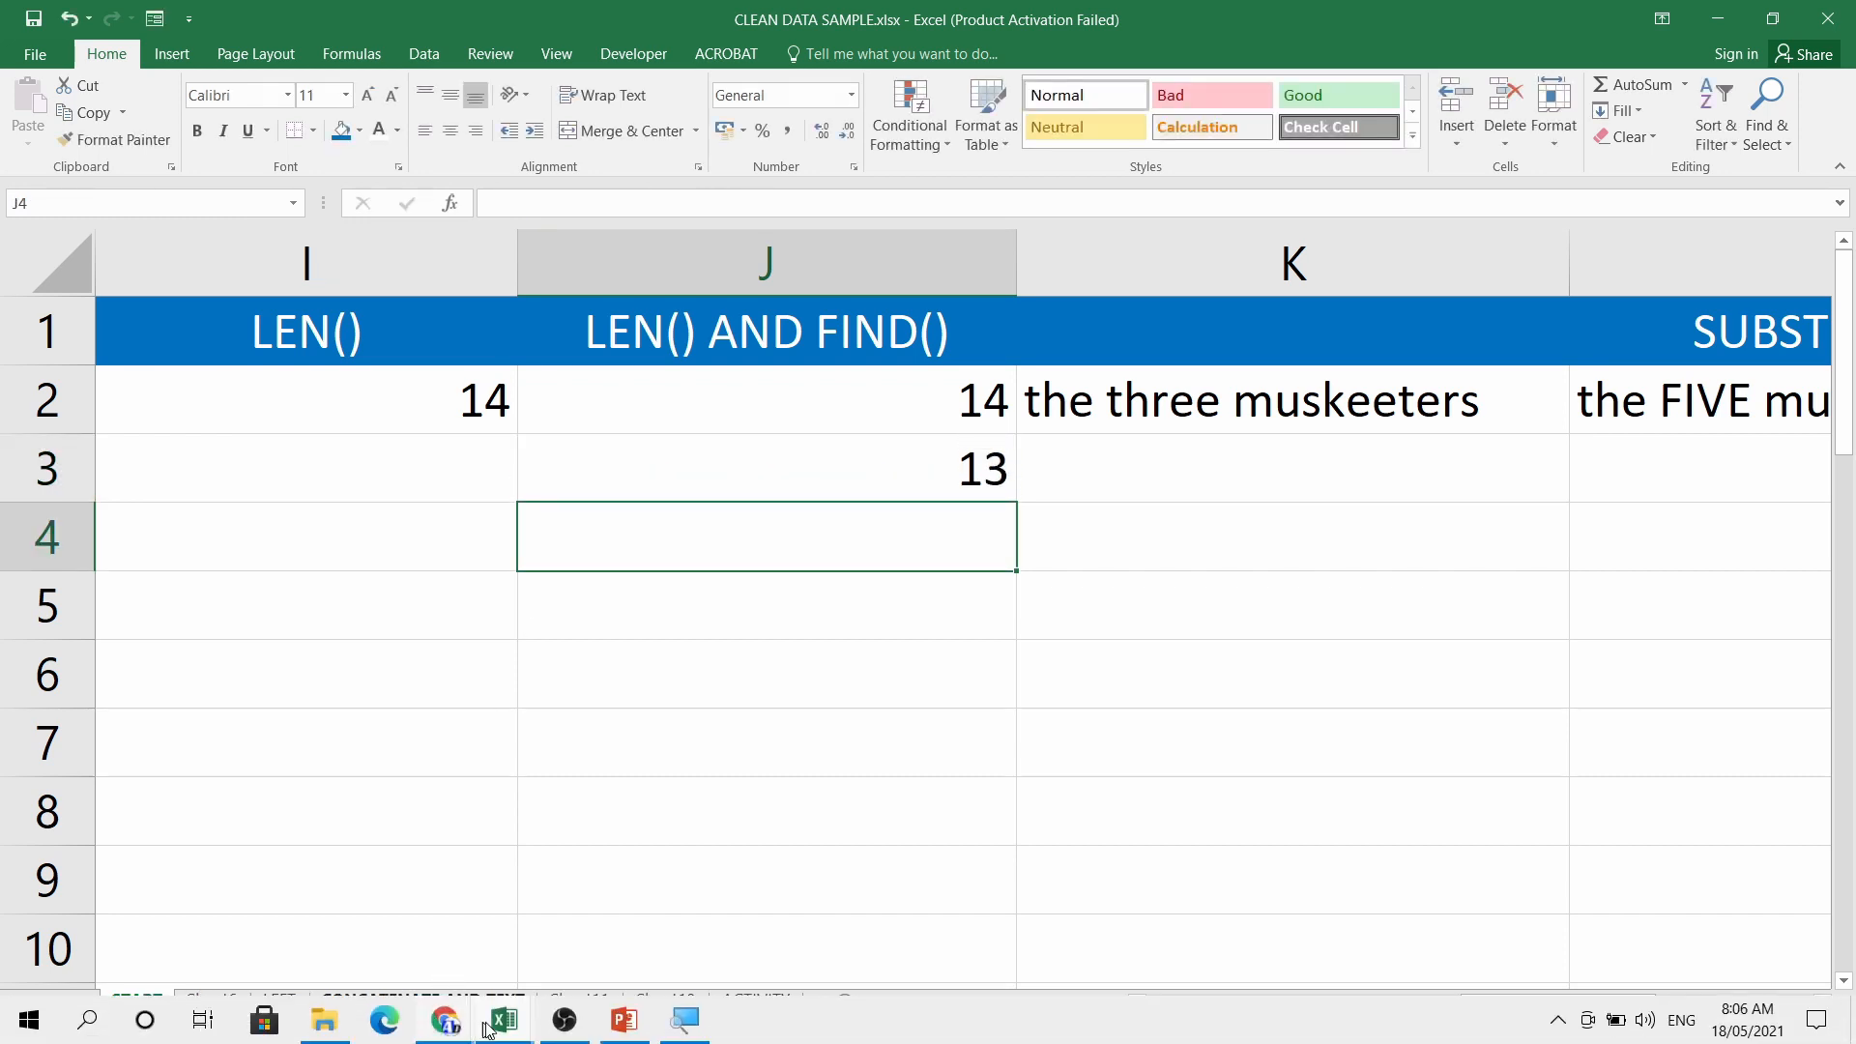
pyautogui.click(625, 1020)
pyautogui.click(716, 476)
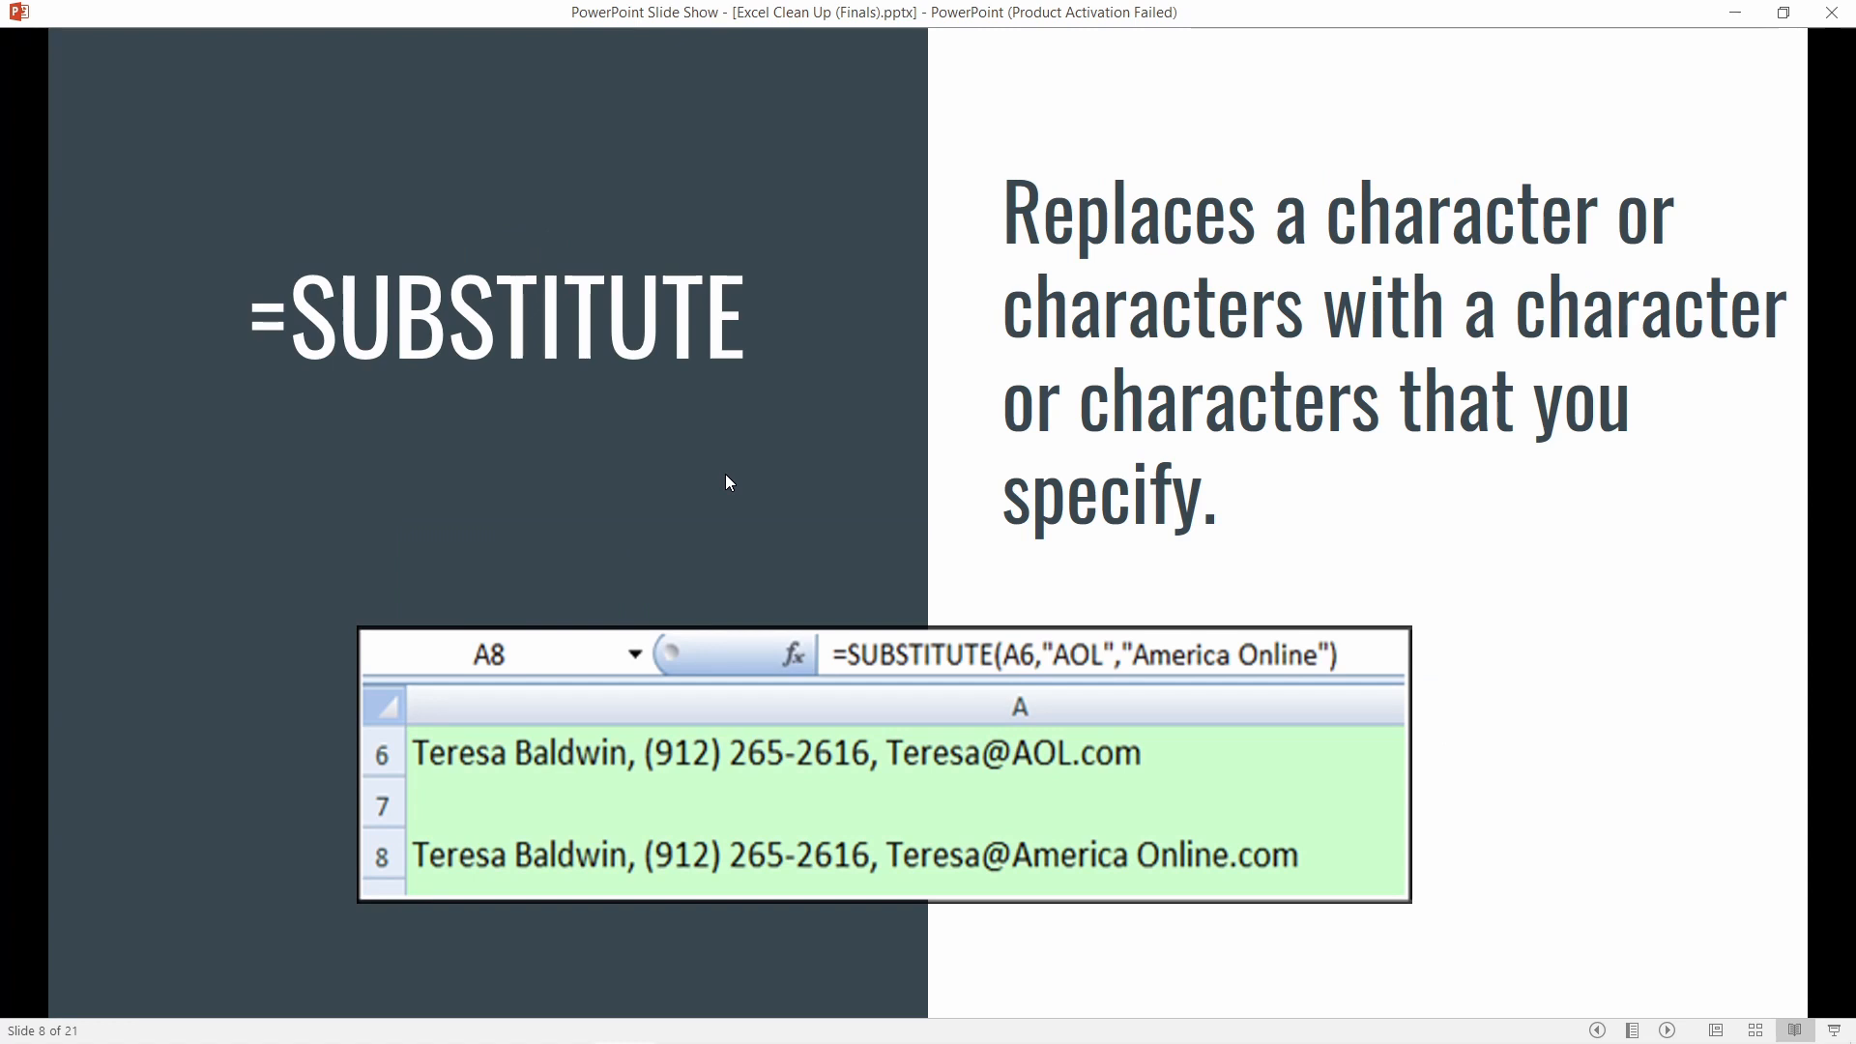
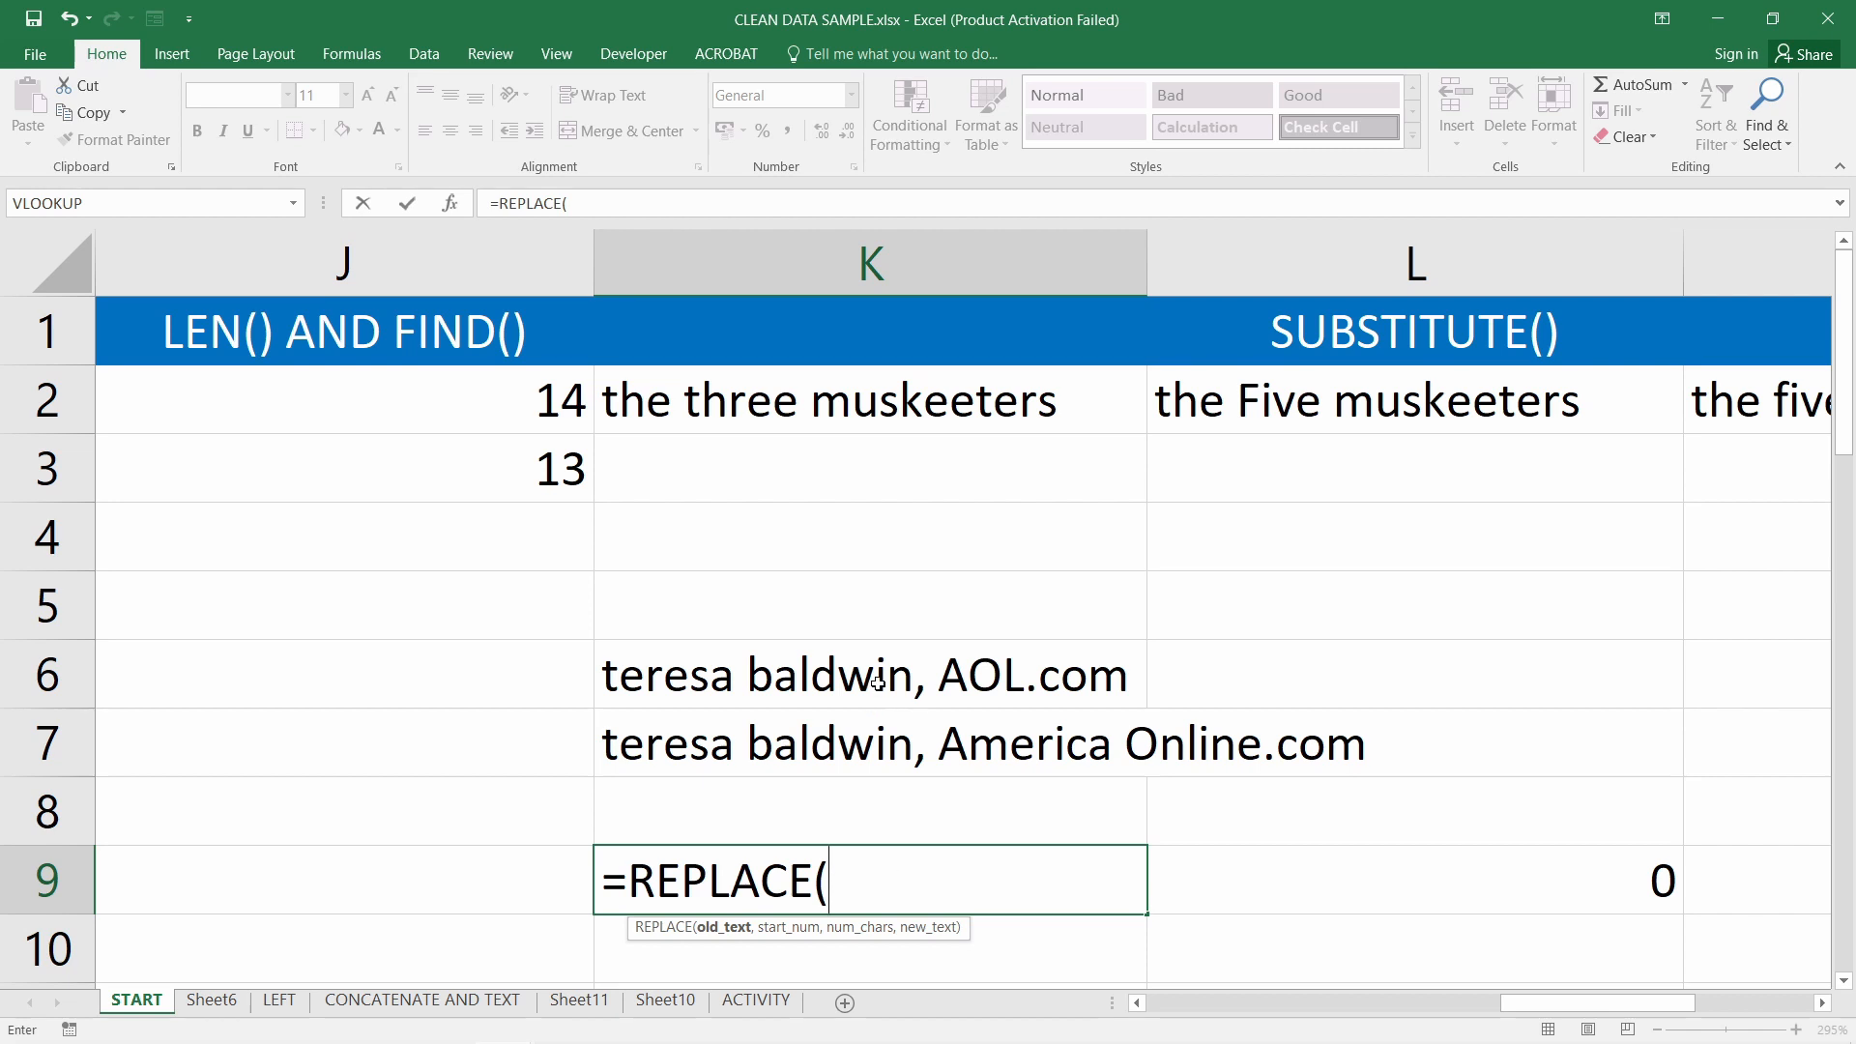
# Add K6 as the text argument and begin a FIND("A", start position in K9's REPLACE formula
pyautogui.click(879, 670)
pyautogui.write(',')
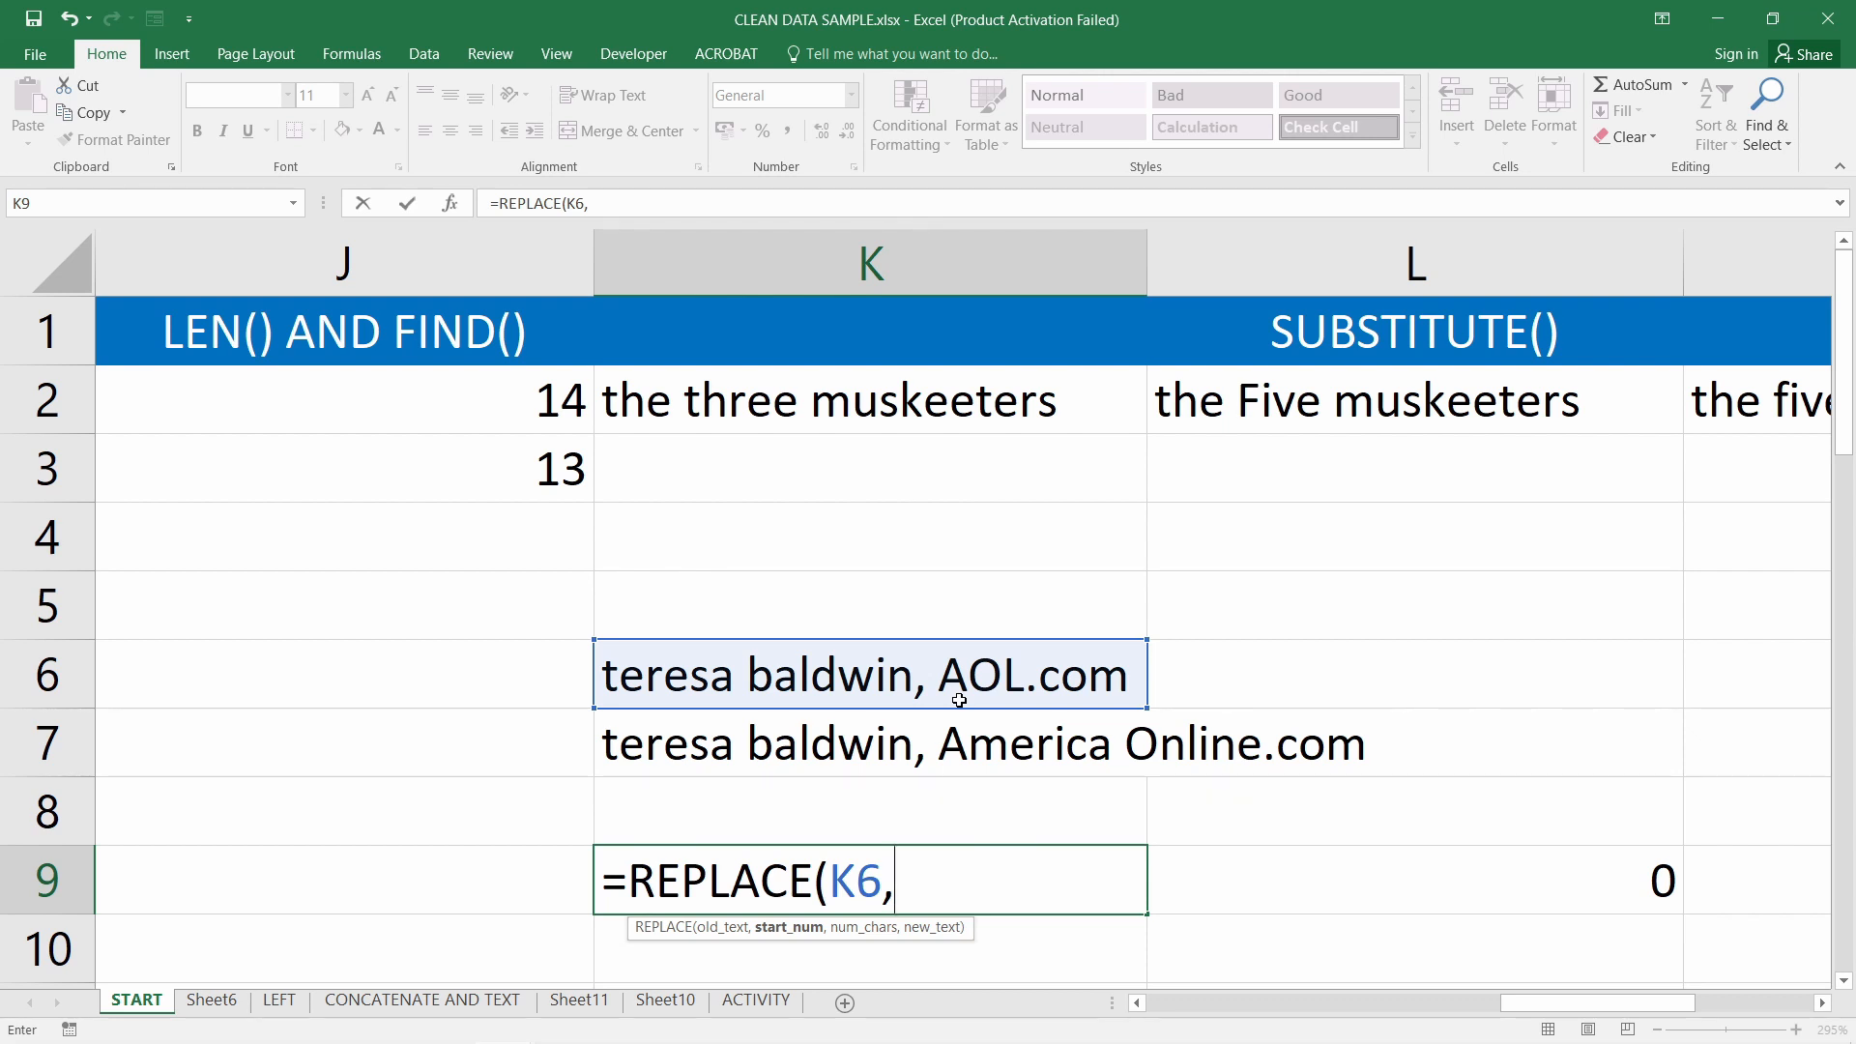
pyautogui.write('find')
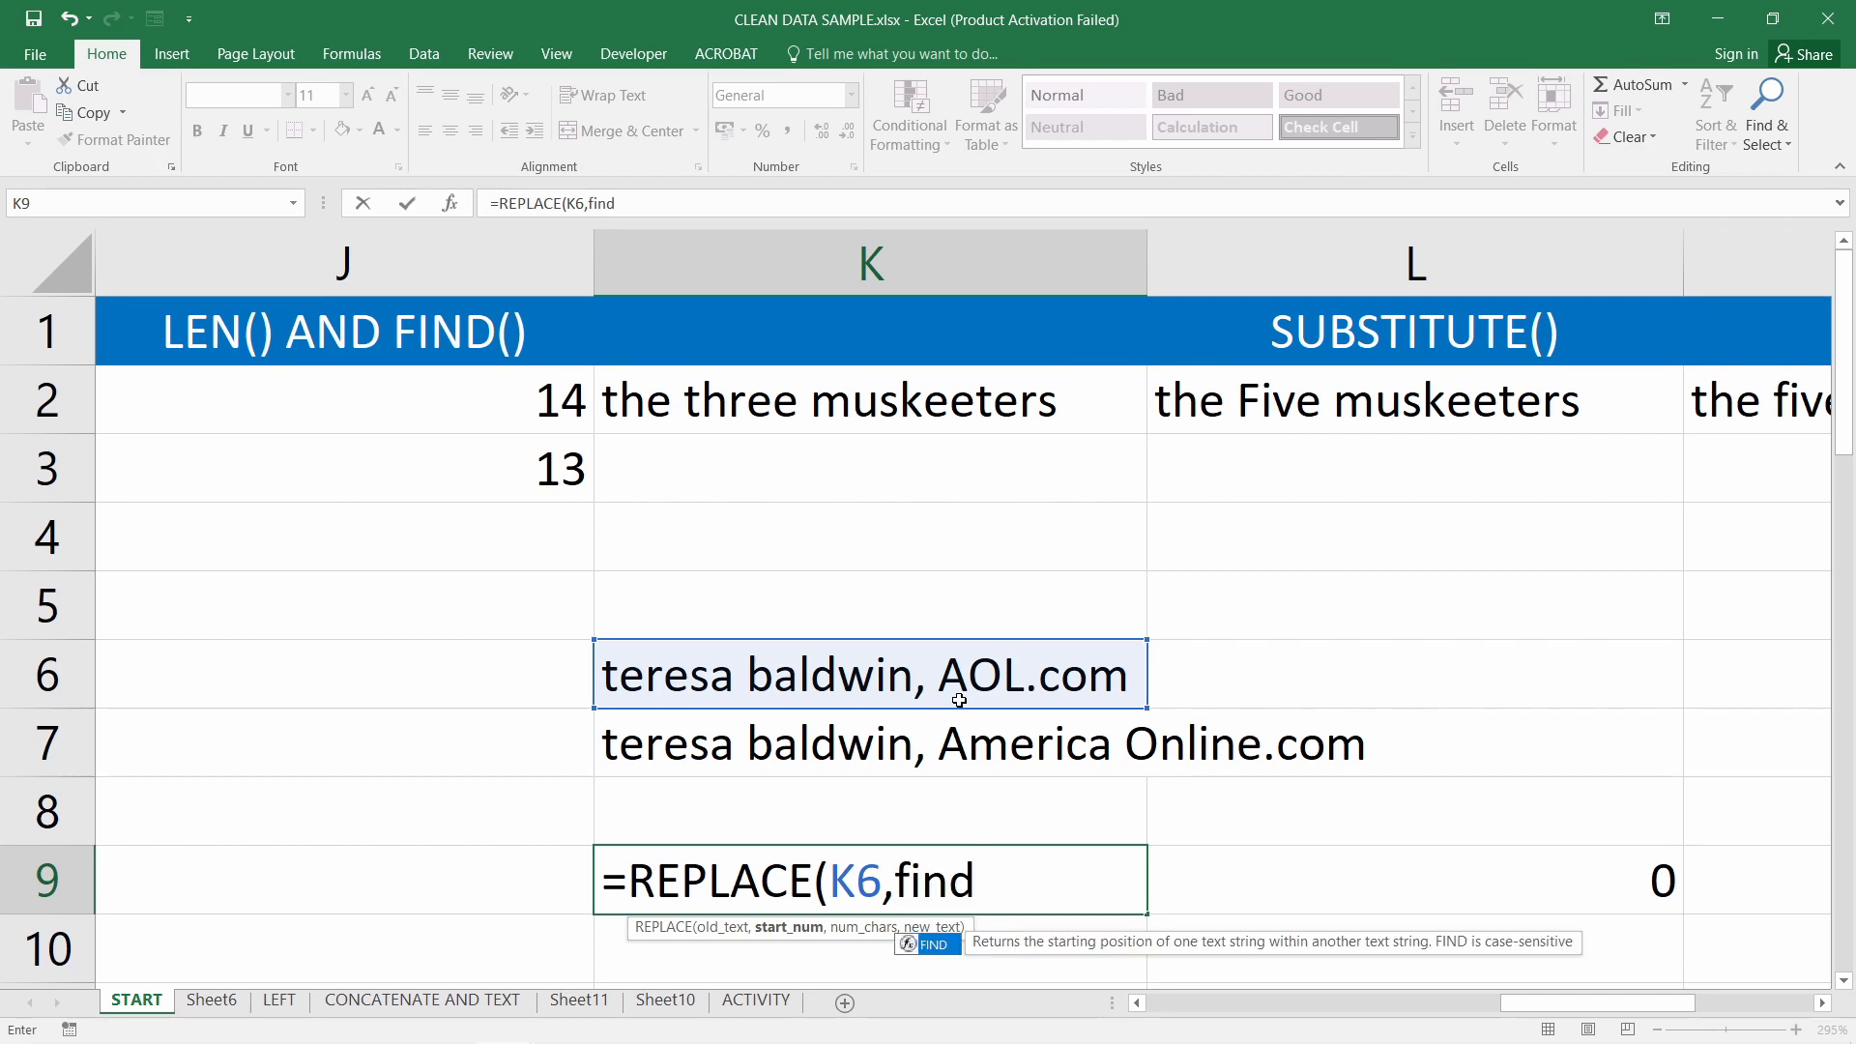
pyautogui.write('(')
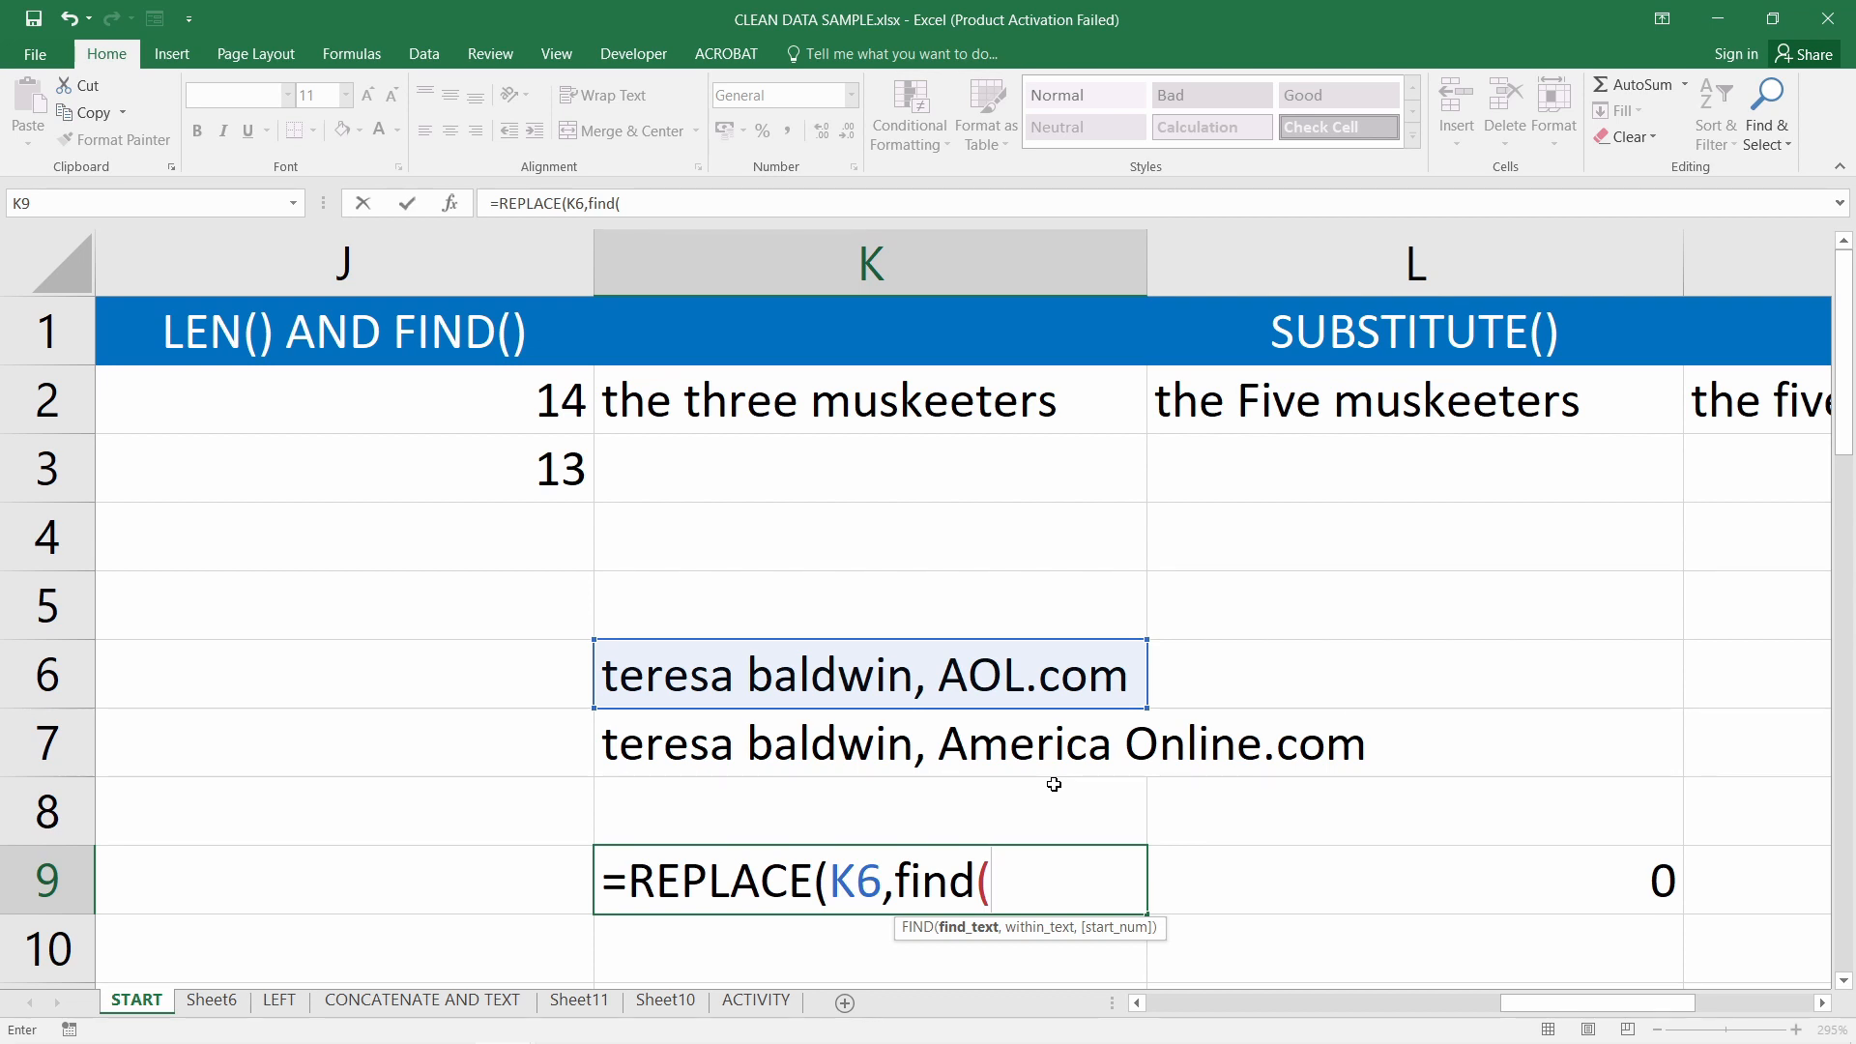
pyautogui.write('""')
pyautogui.click(1021, 872)
pyautogui.write('A')
pyautogui.press('Right')
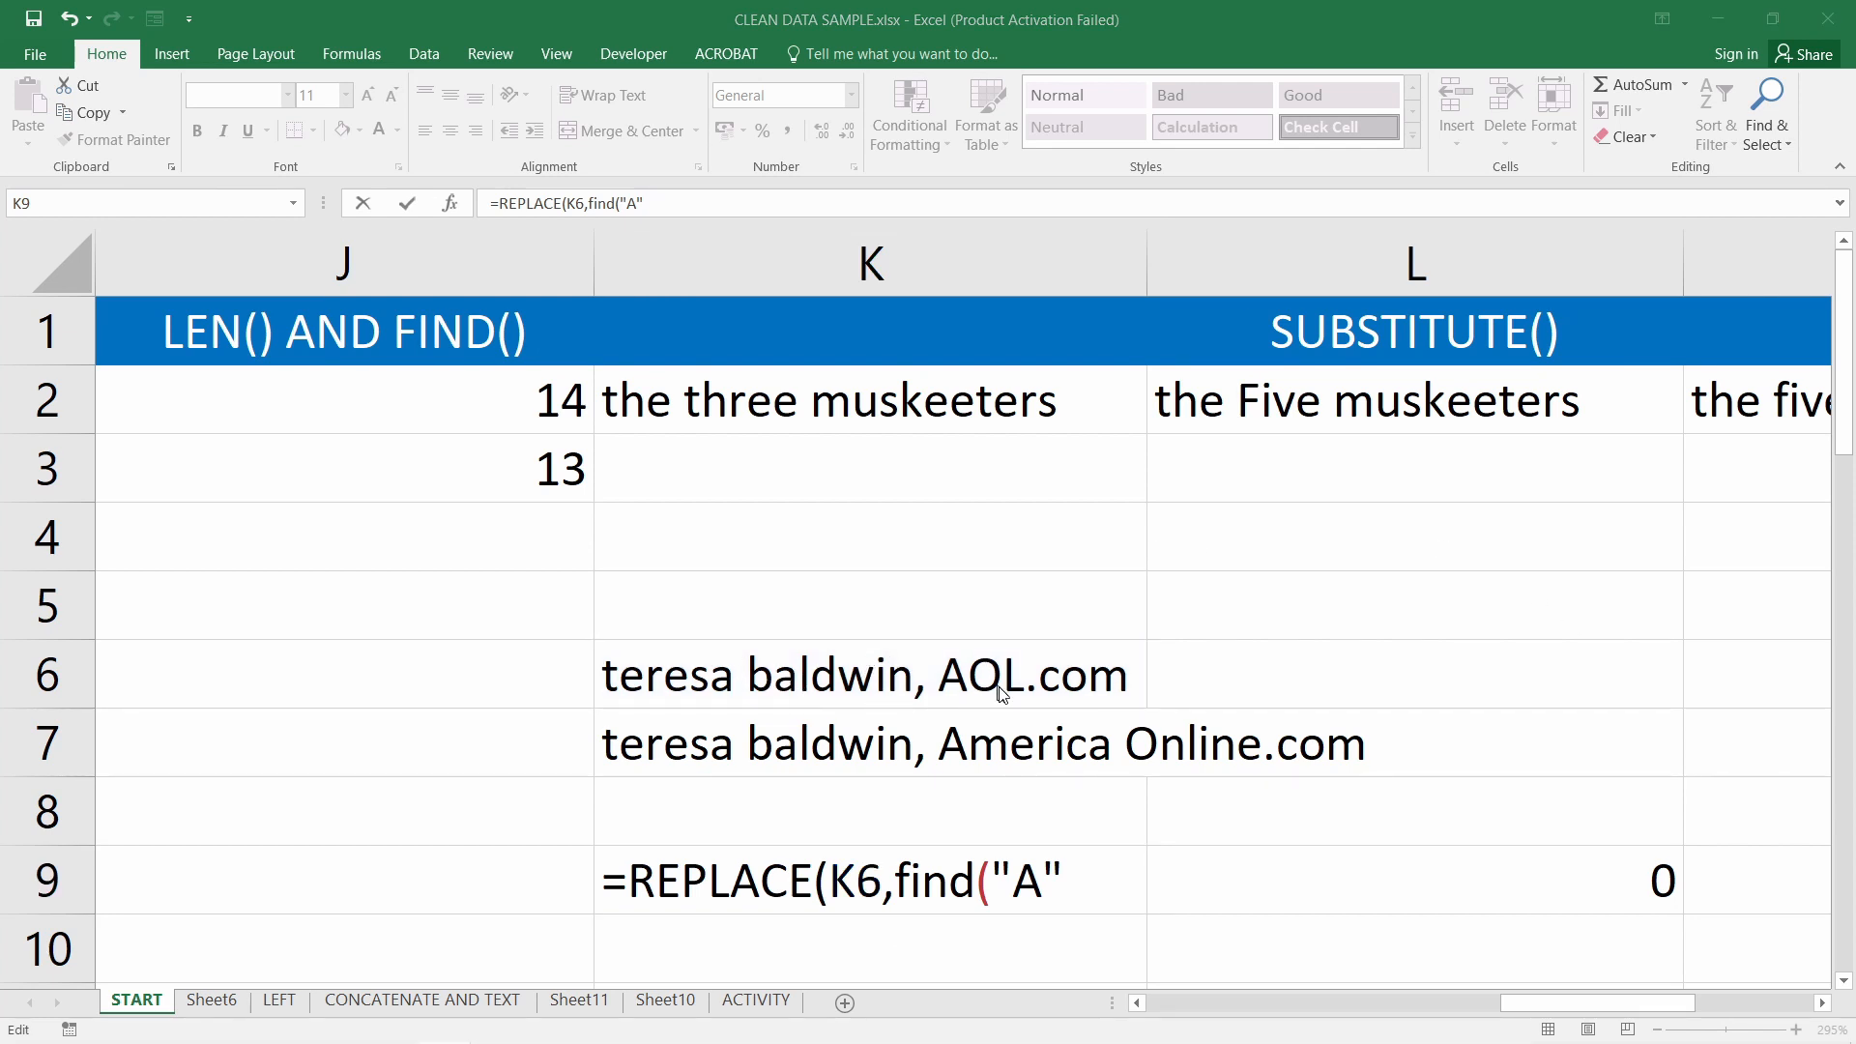
pyautogui.click(1012, 876)
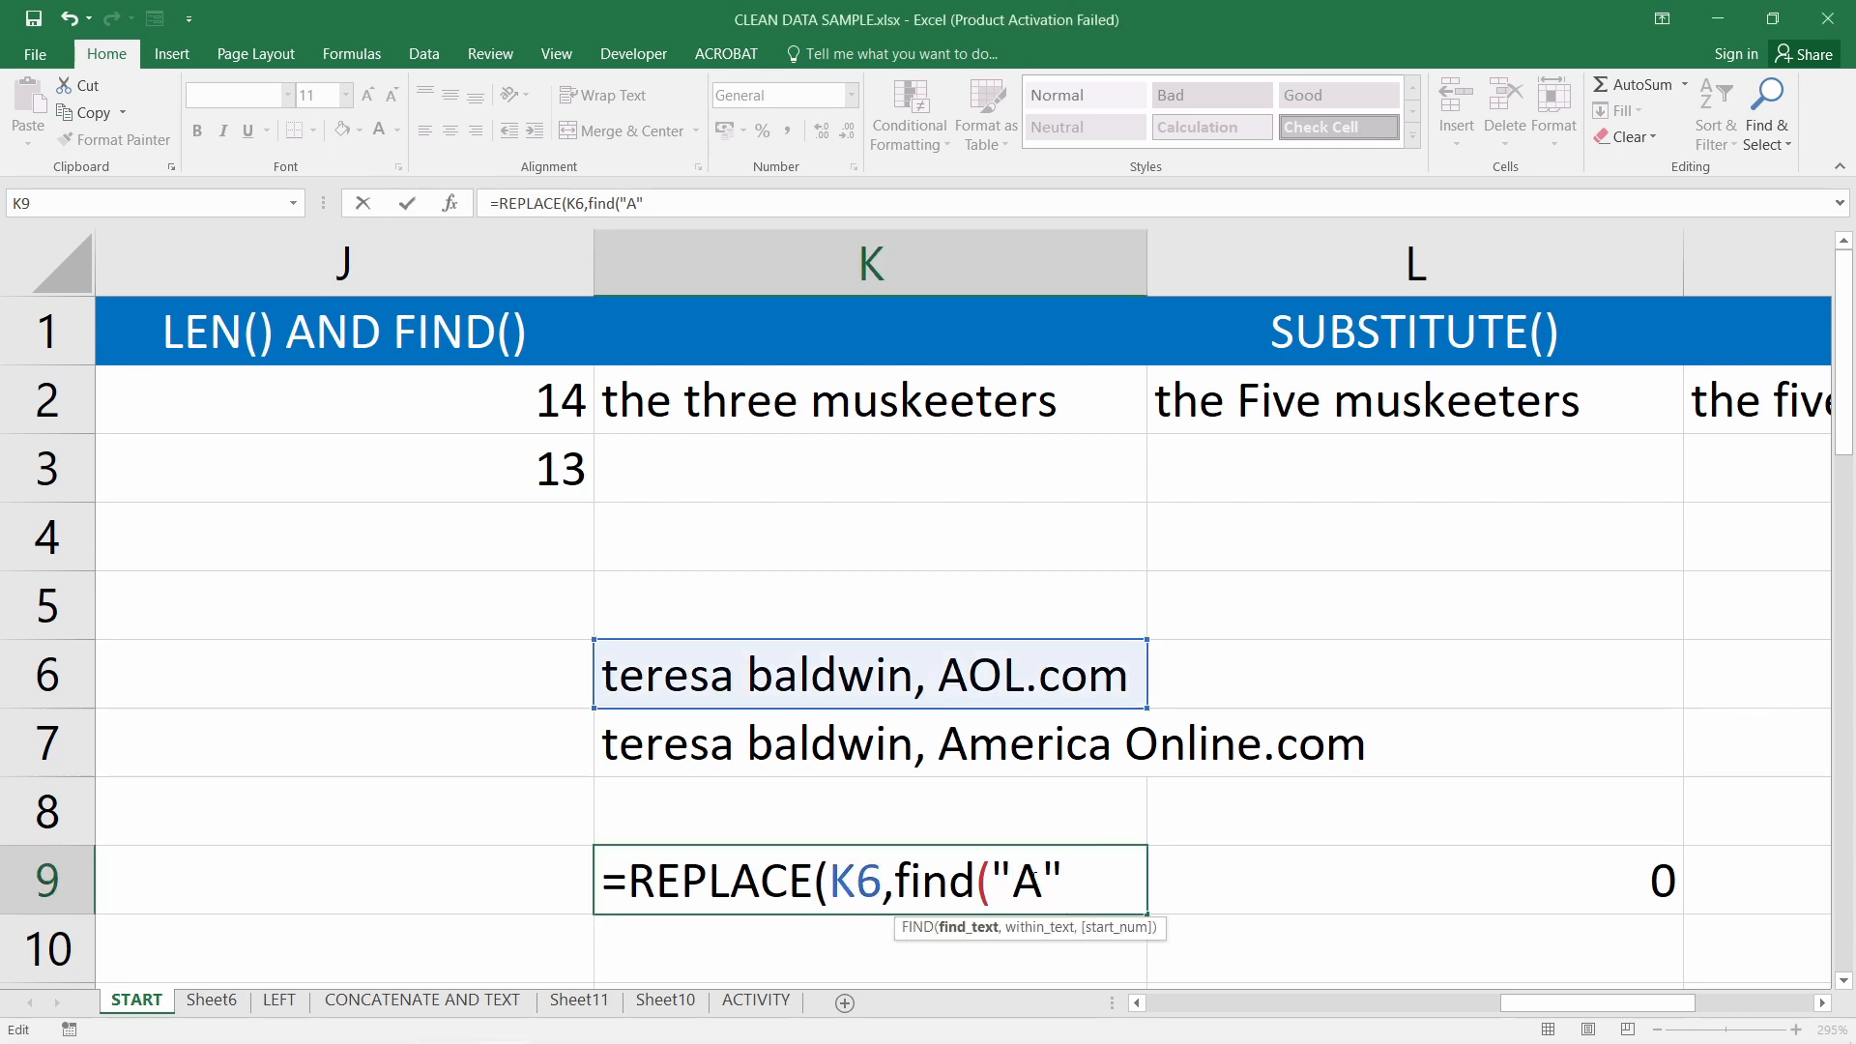
pyautogui.click(1021, 881)
pyautogui.click(1072, 876)
pyautogui.write(',')
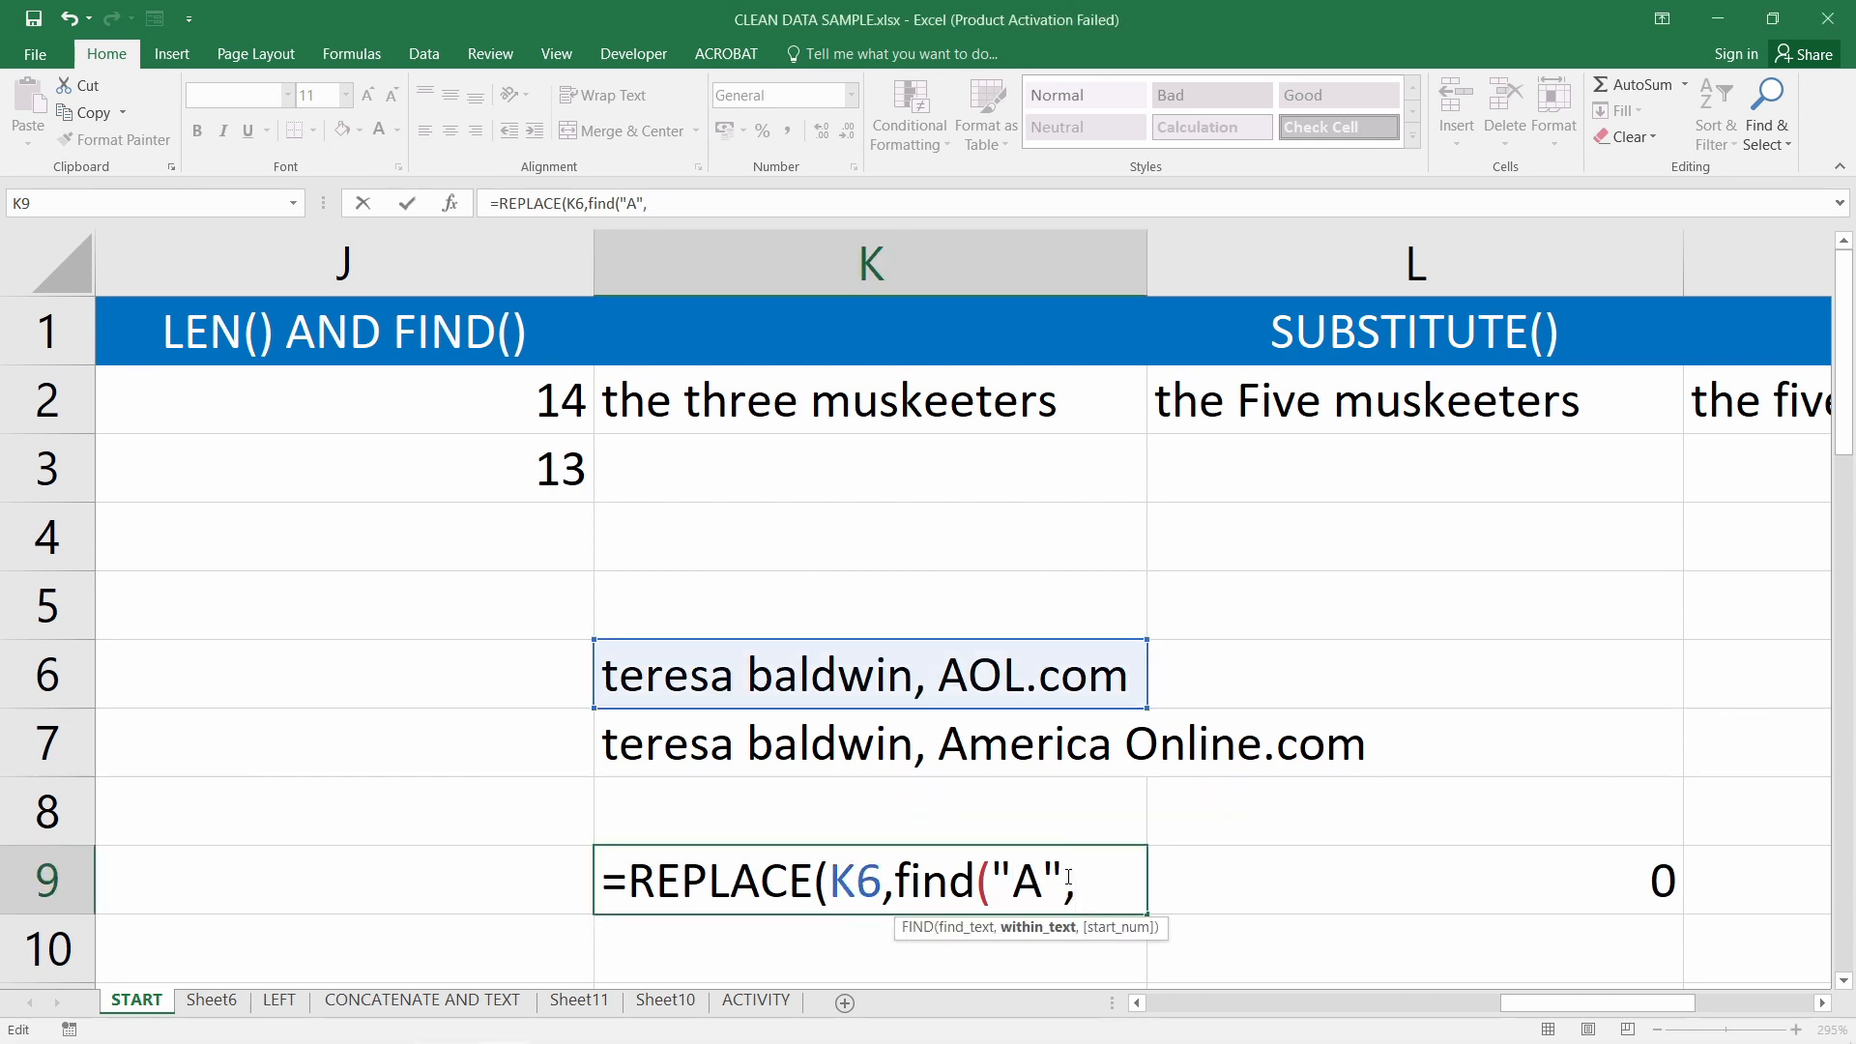
# Finish the formula as =REPLACE(K6,FIND("A",K6),3,"America Online") and commit it
pyautogui.click(902, 674)
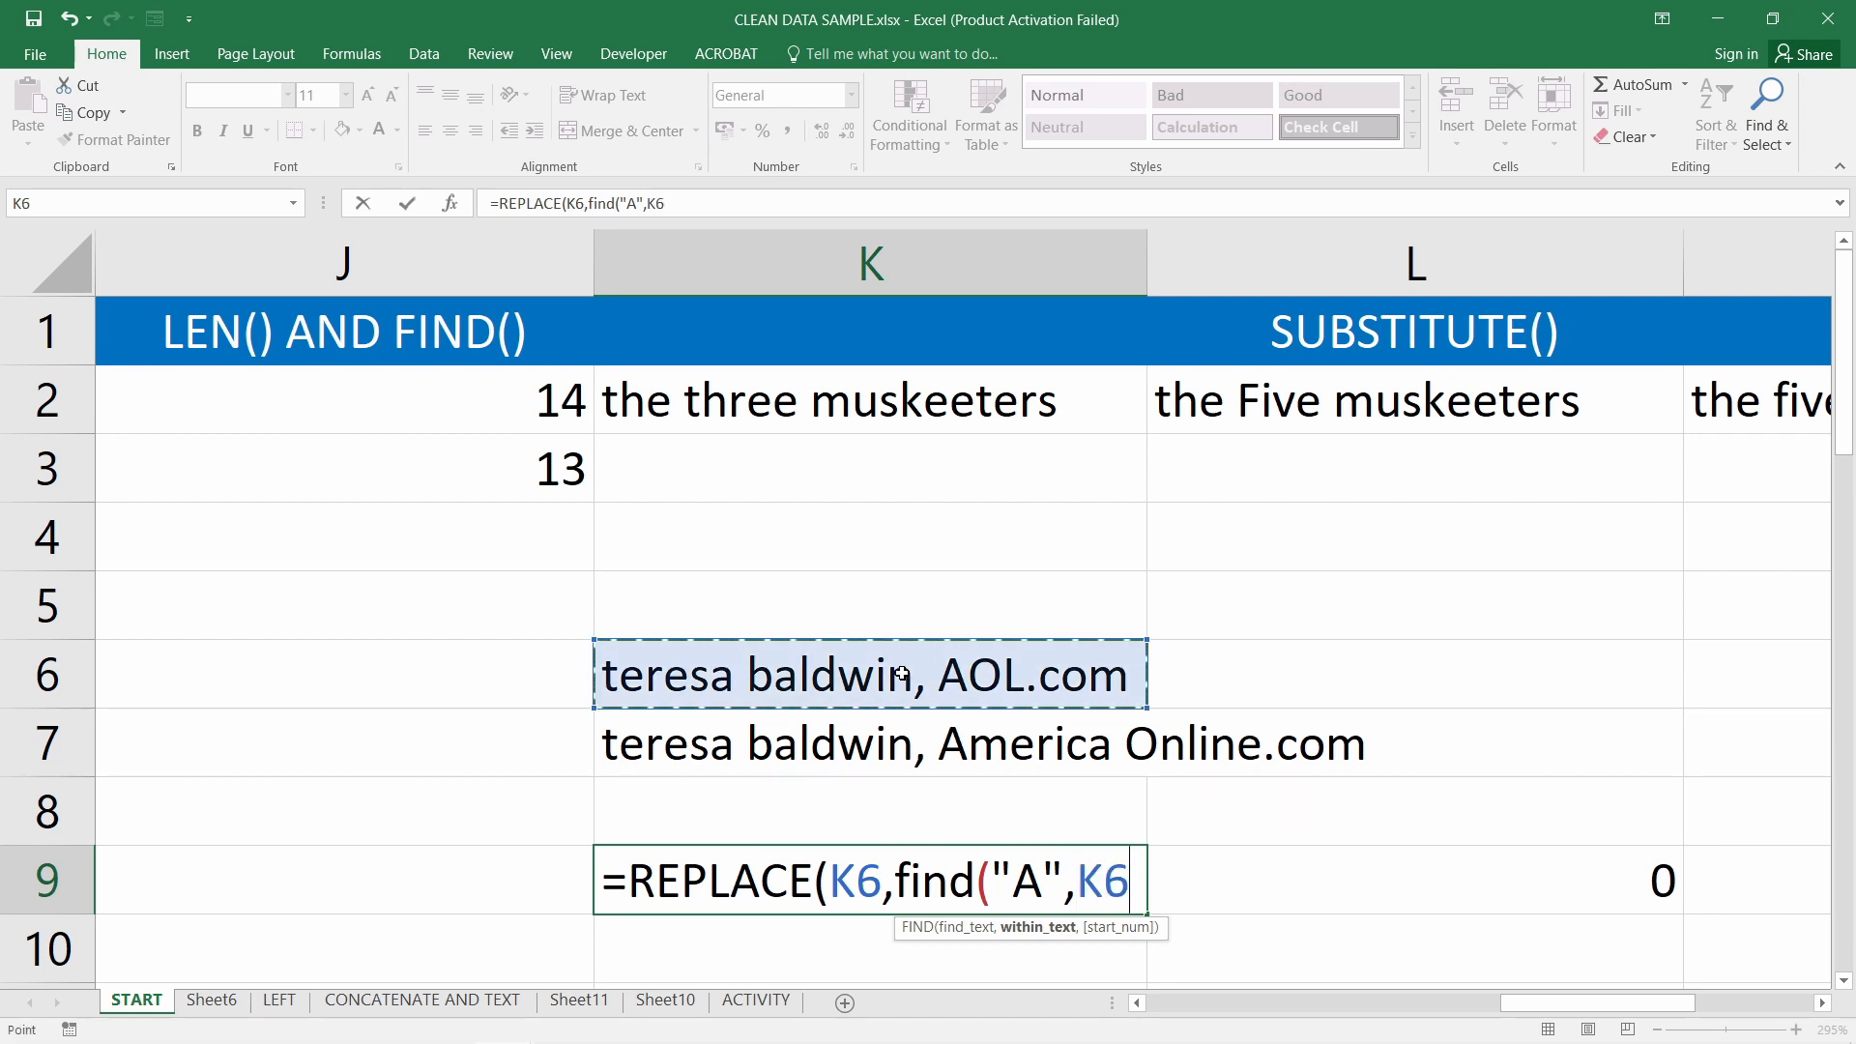
pyautogui.write(')')
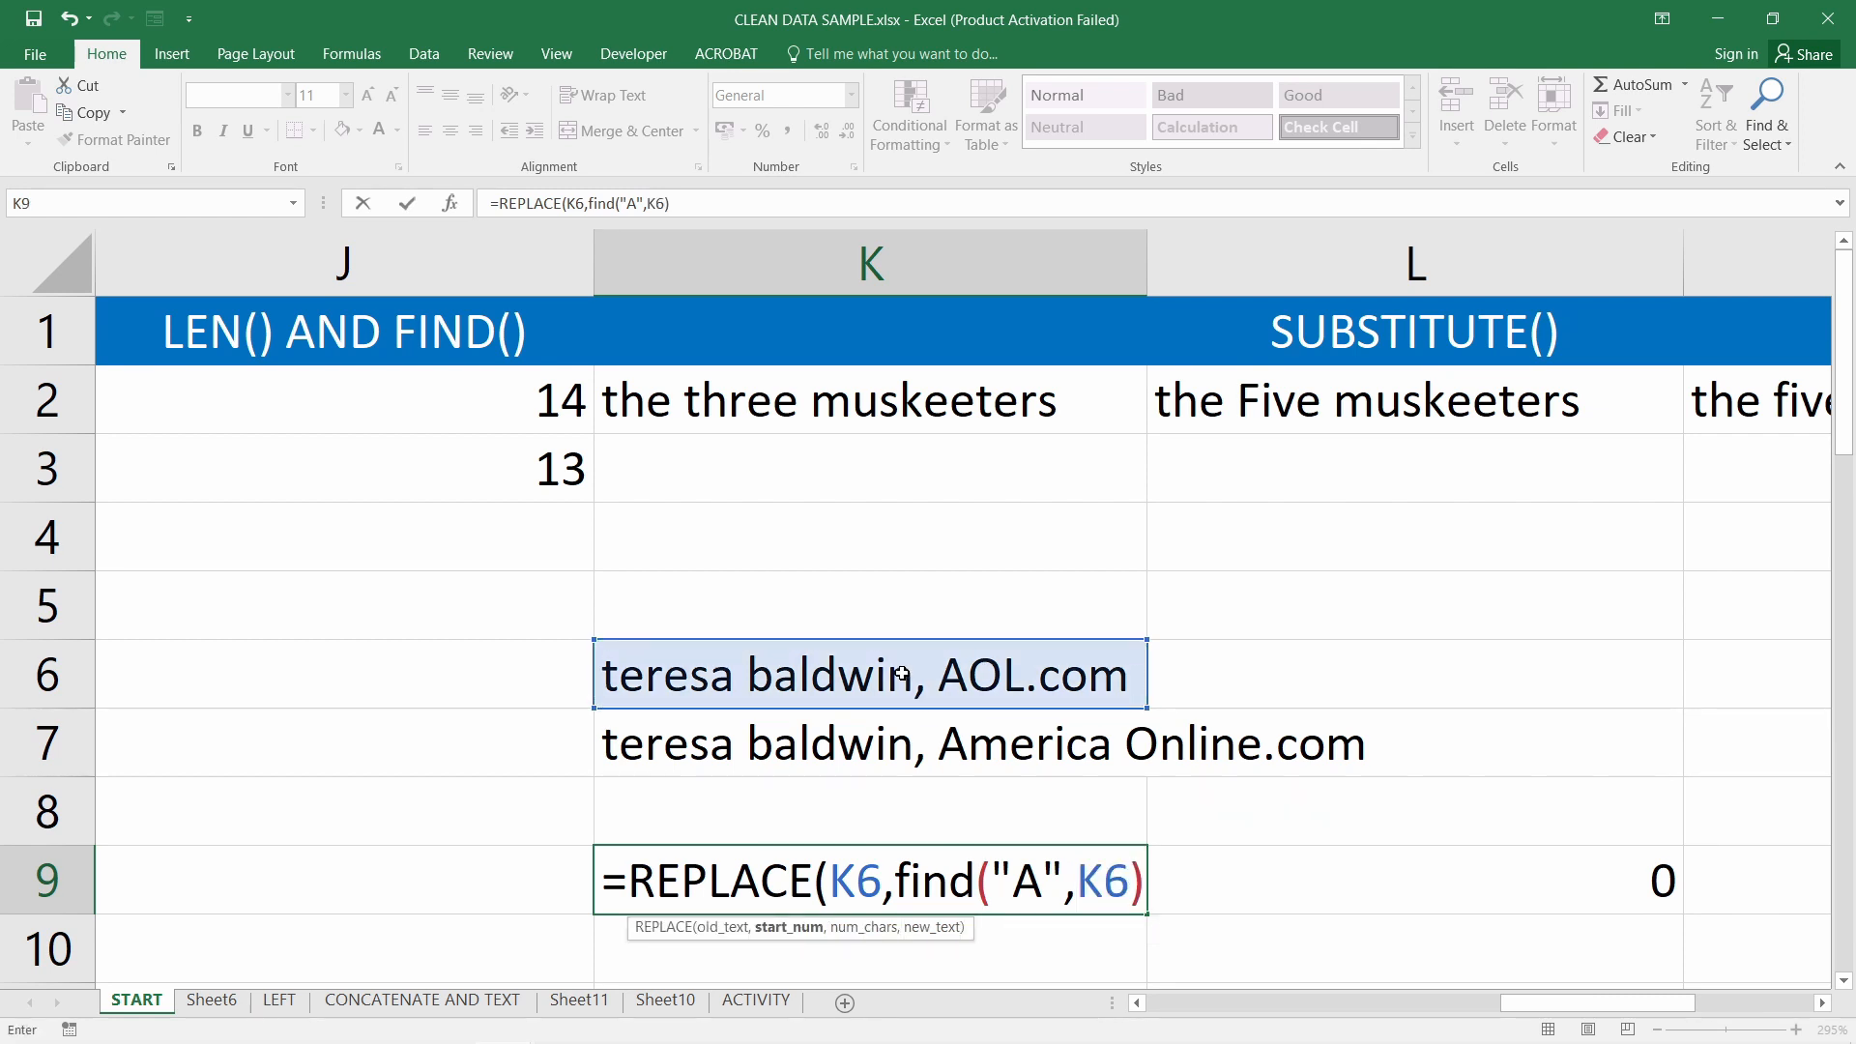
pyautogui.write(',')
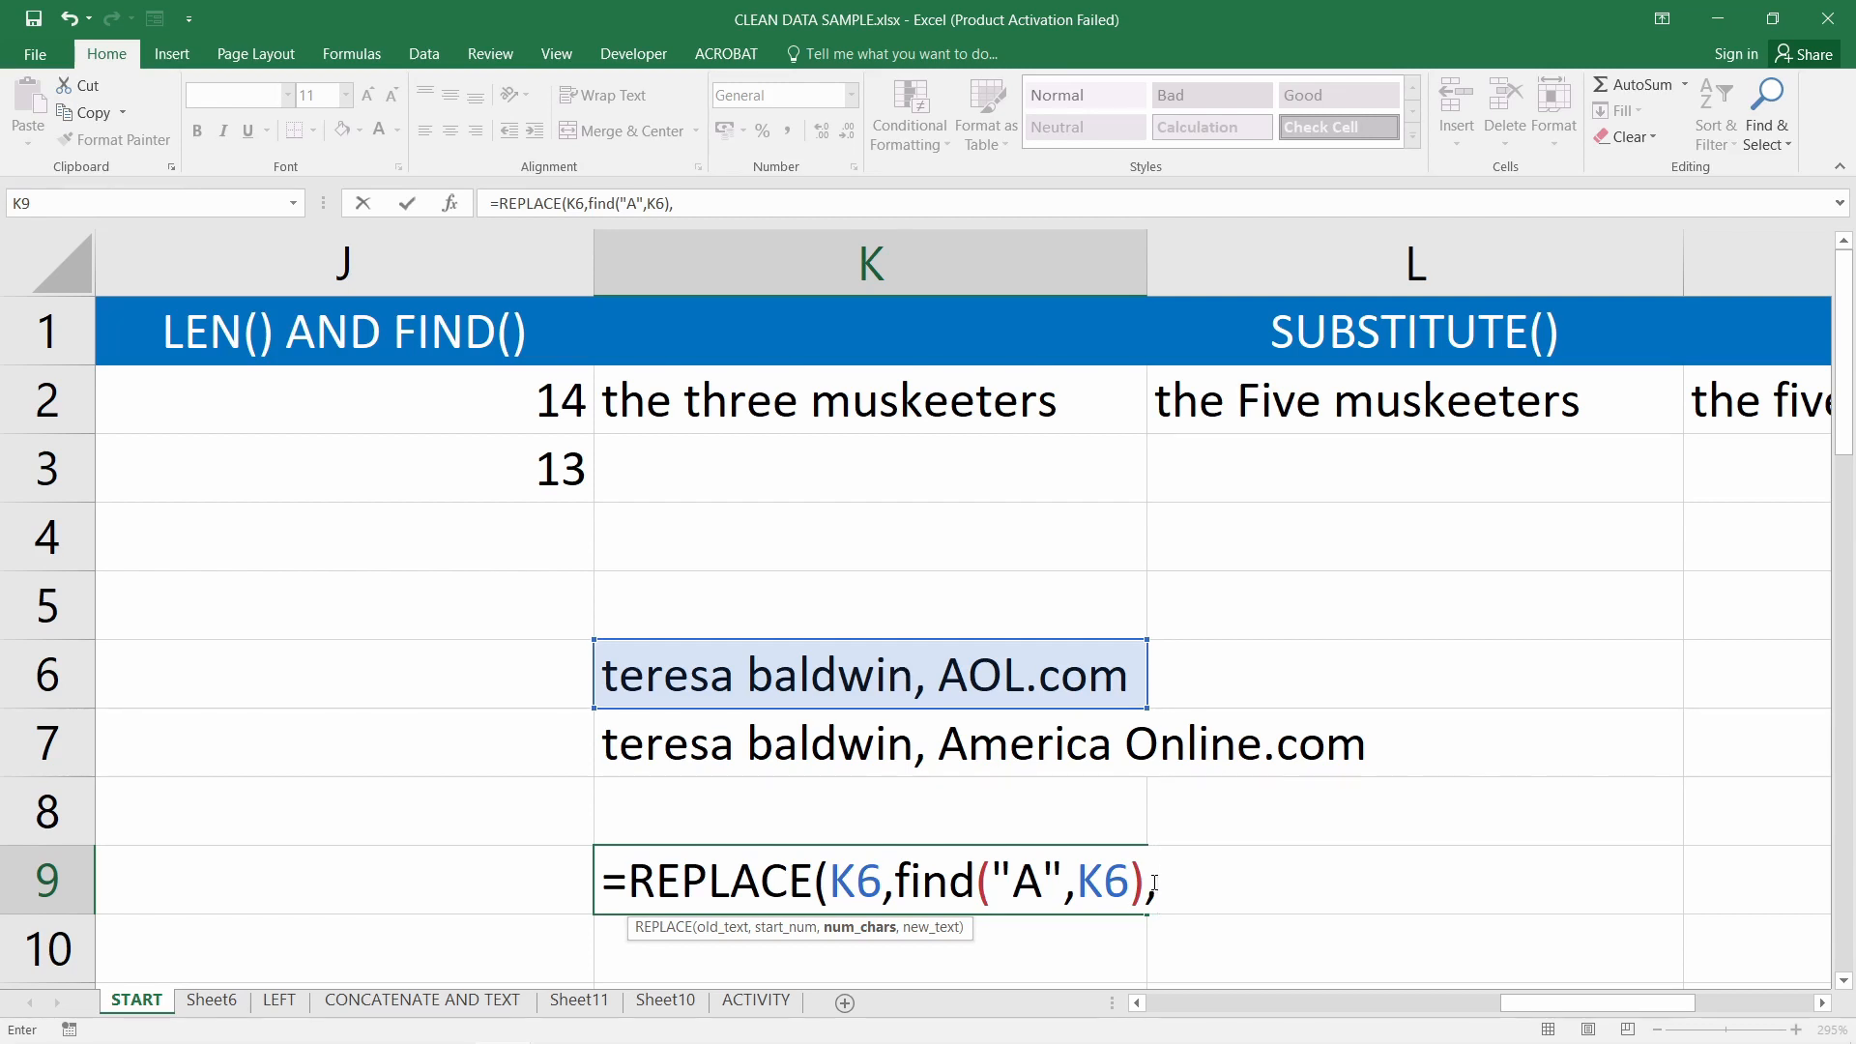
pyautogui.write('3,')
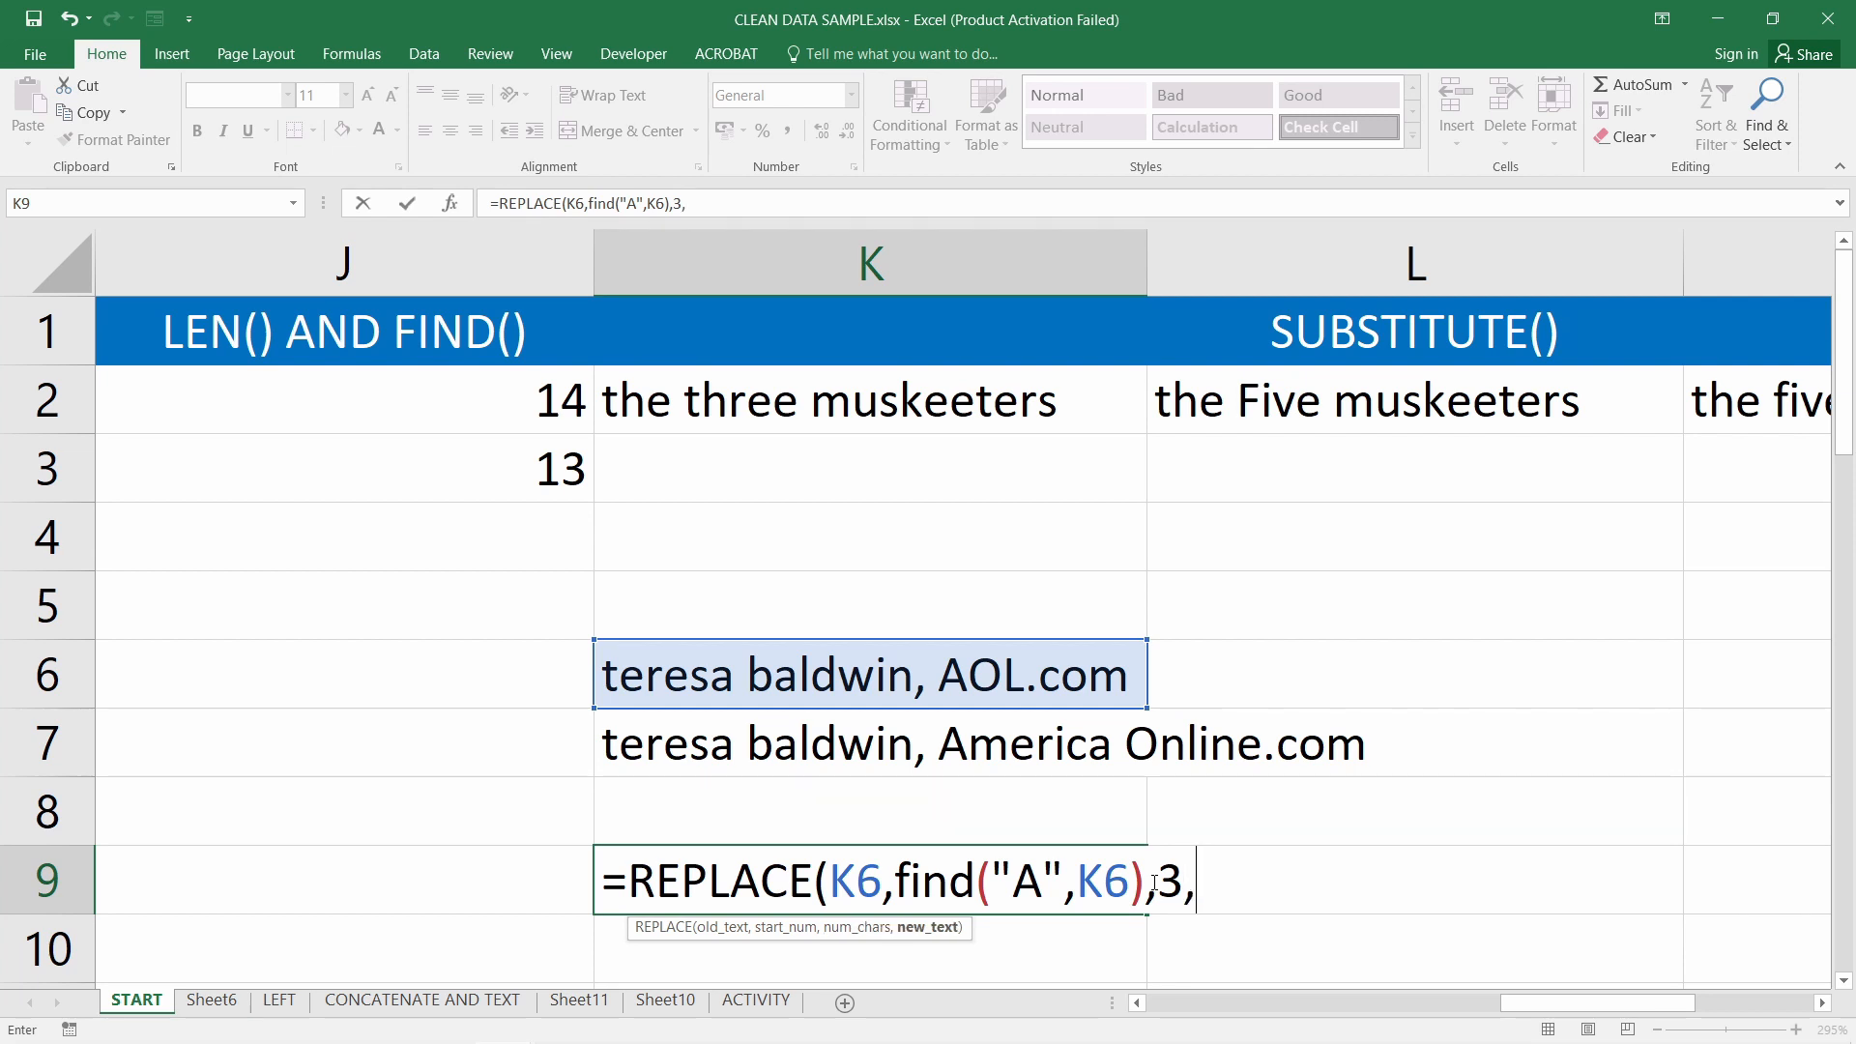
pyautogui.write('false')
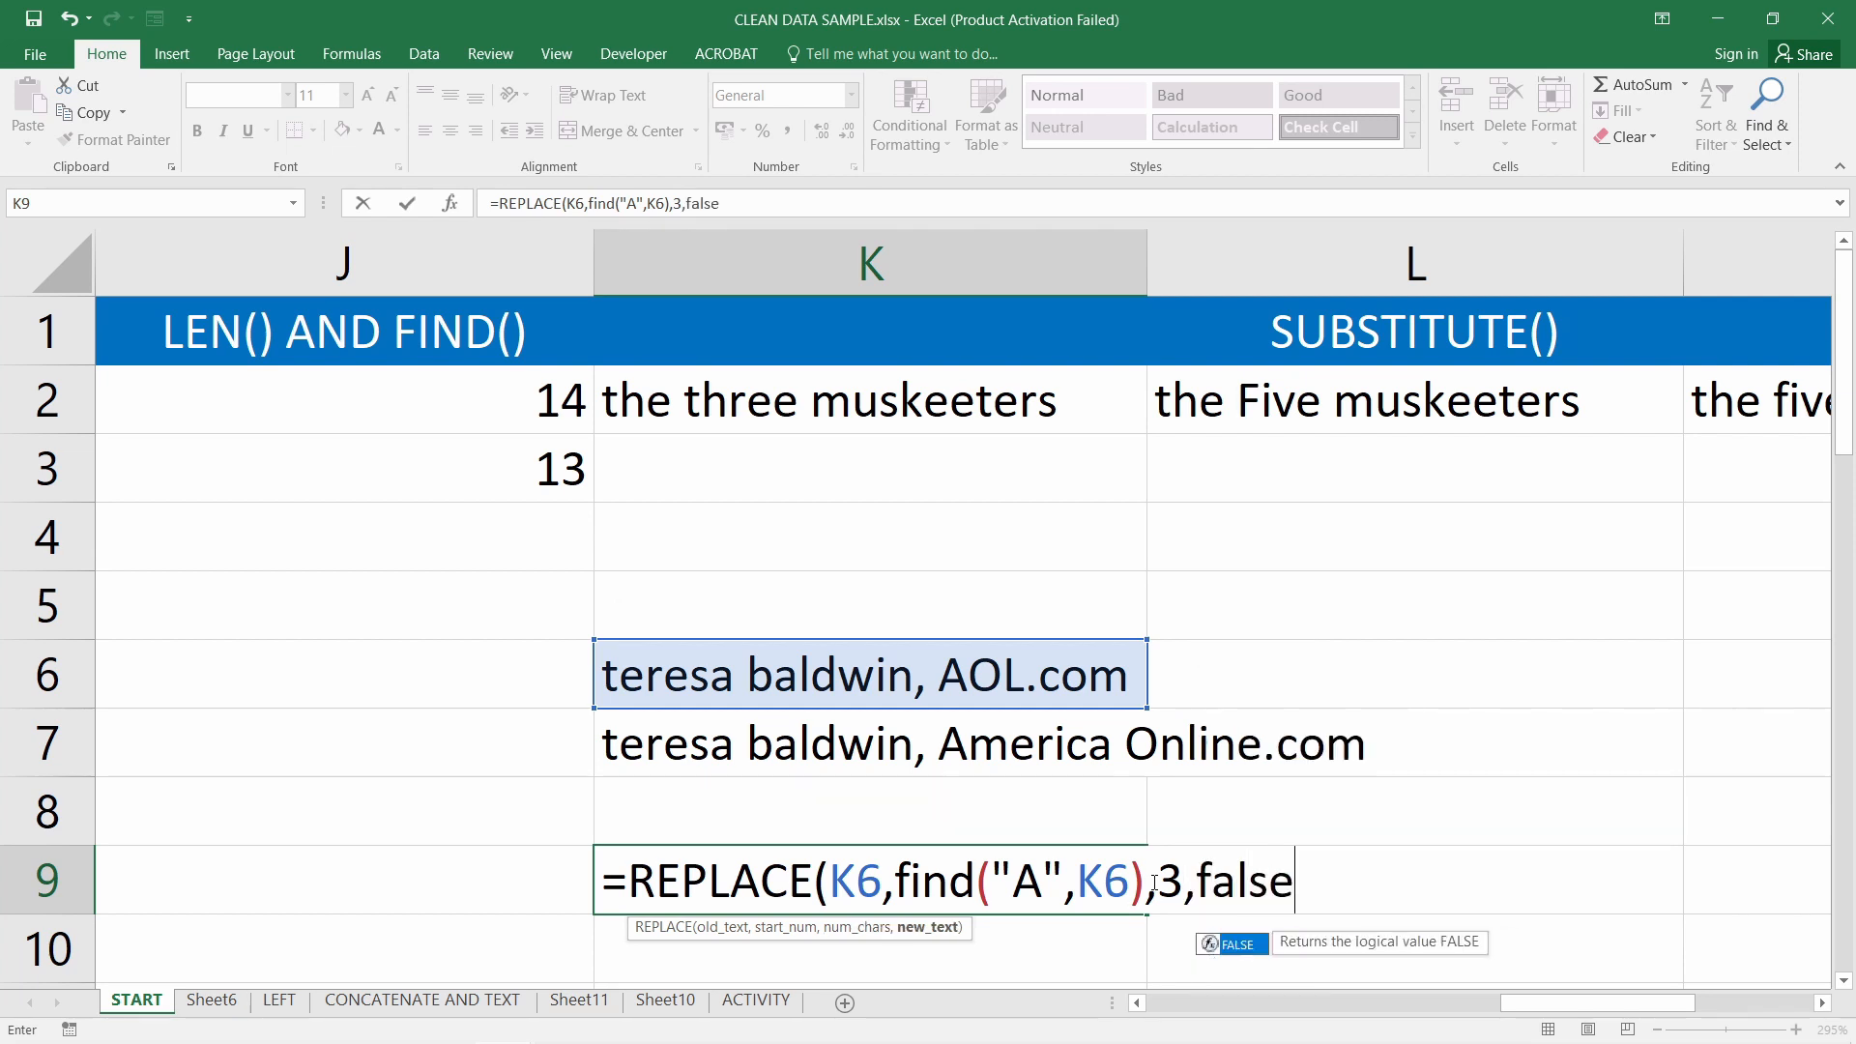
pyautogui.press('BackSpace')
pyautogui.press('BackSpace')
pyautogui.press('BackSpace')
pyautogui.press('BackSpace')
pyautogui.press('BackSpace')
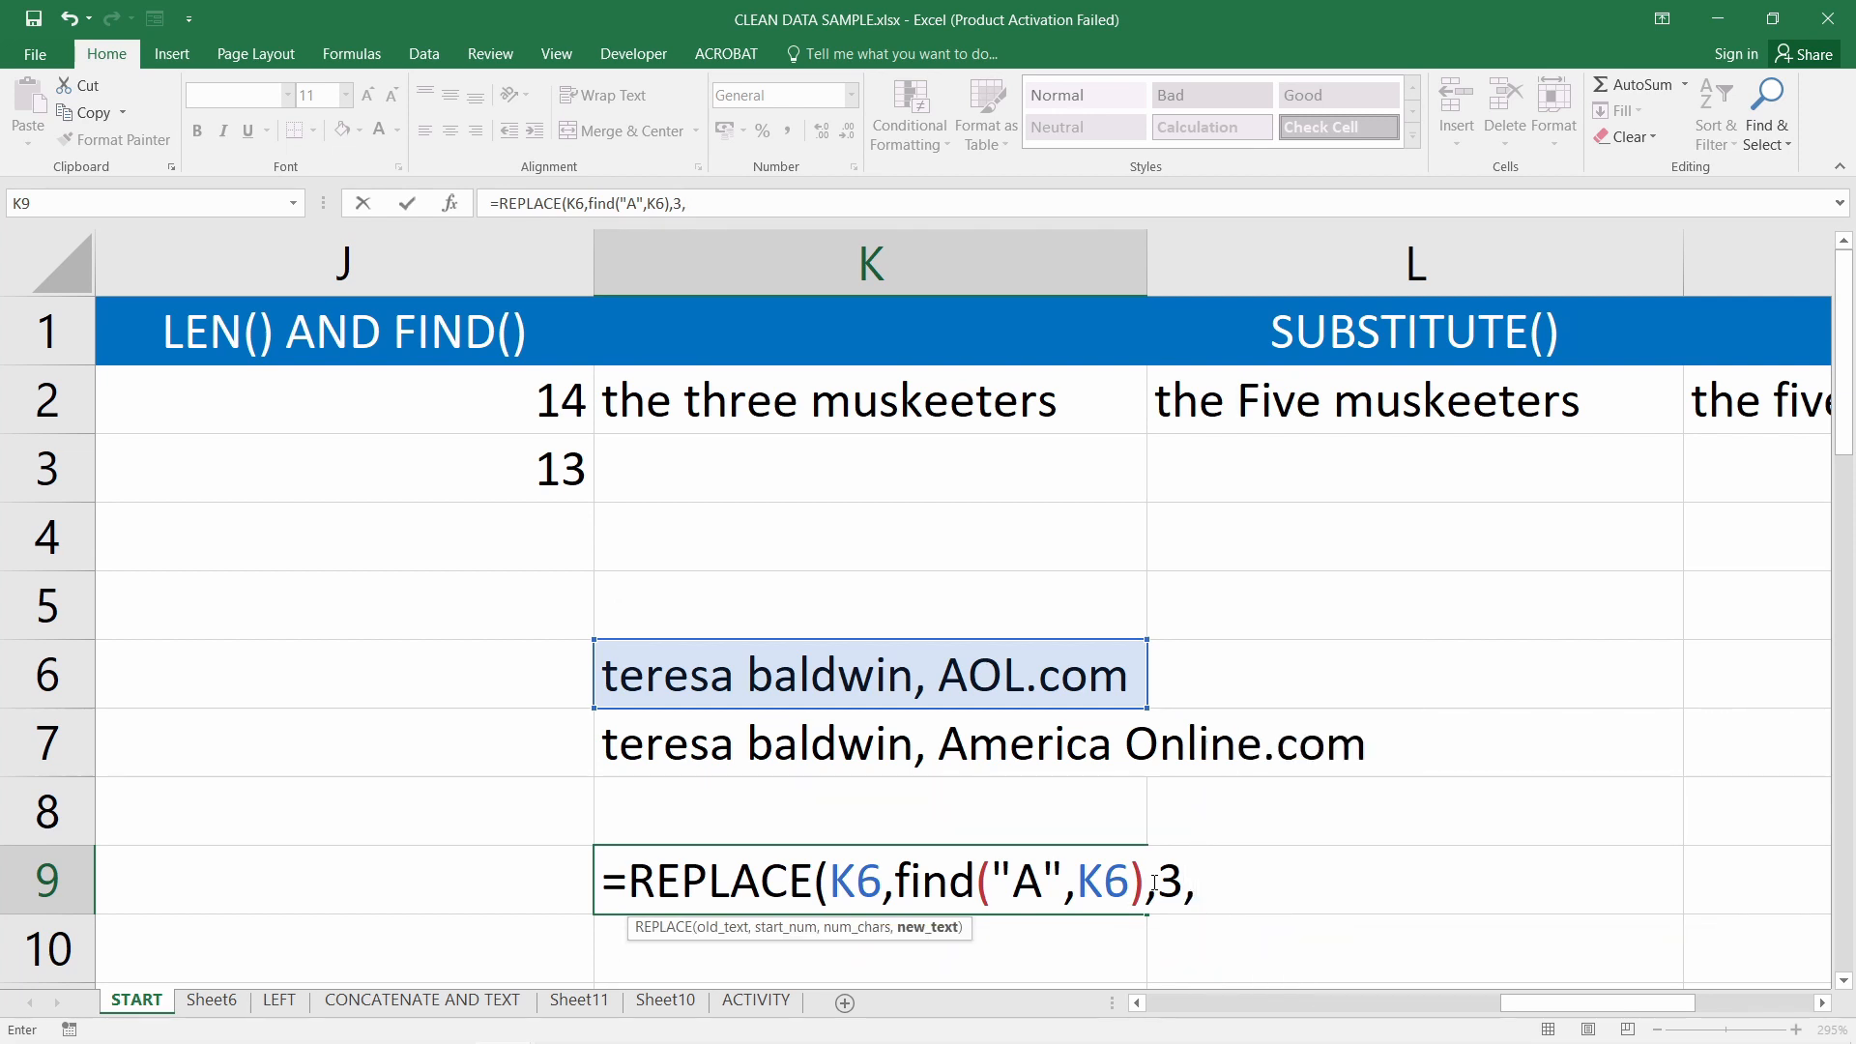
pyautogui.write('""')
pyautogui.click(1220, 876)
pyautogui.write('Americal')
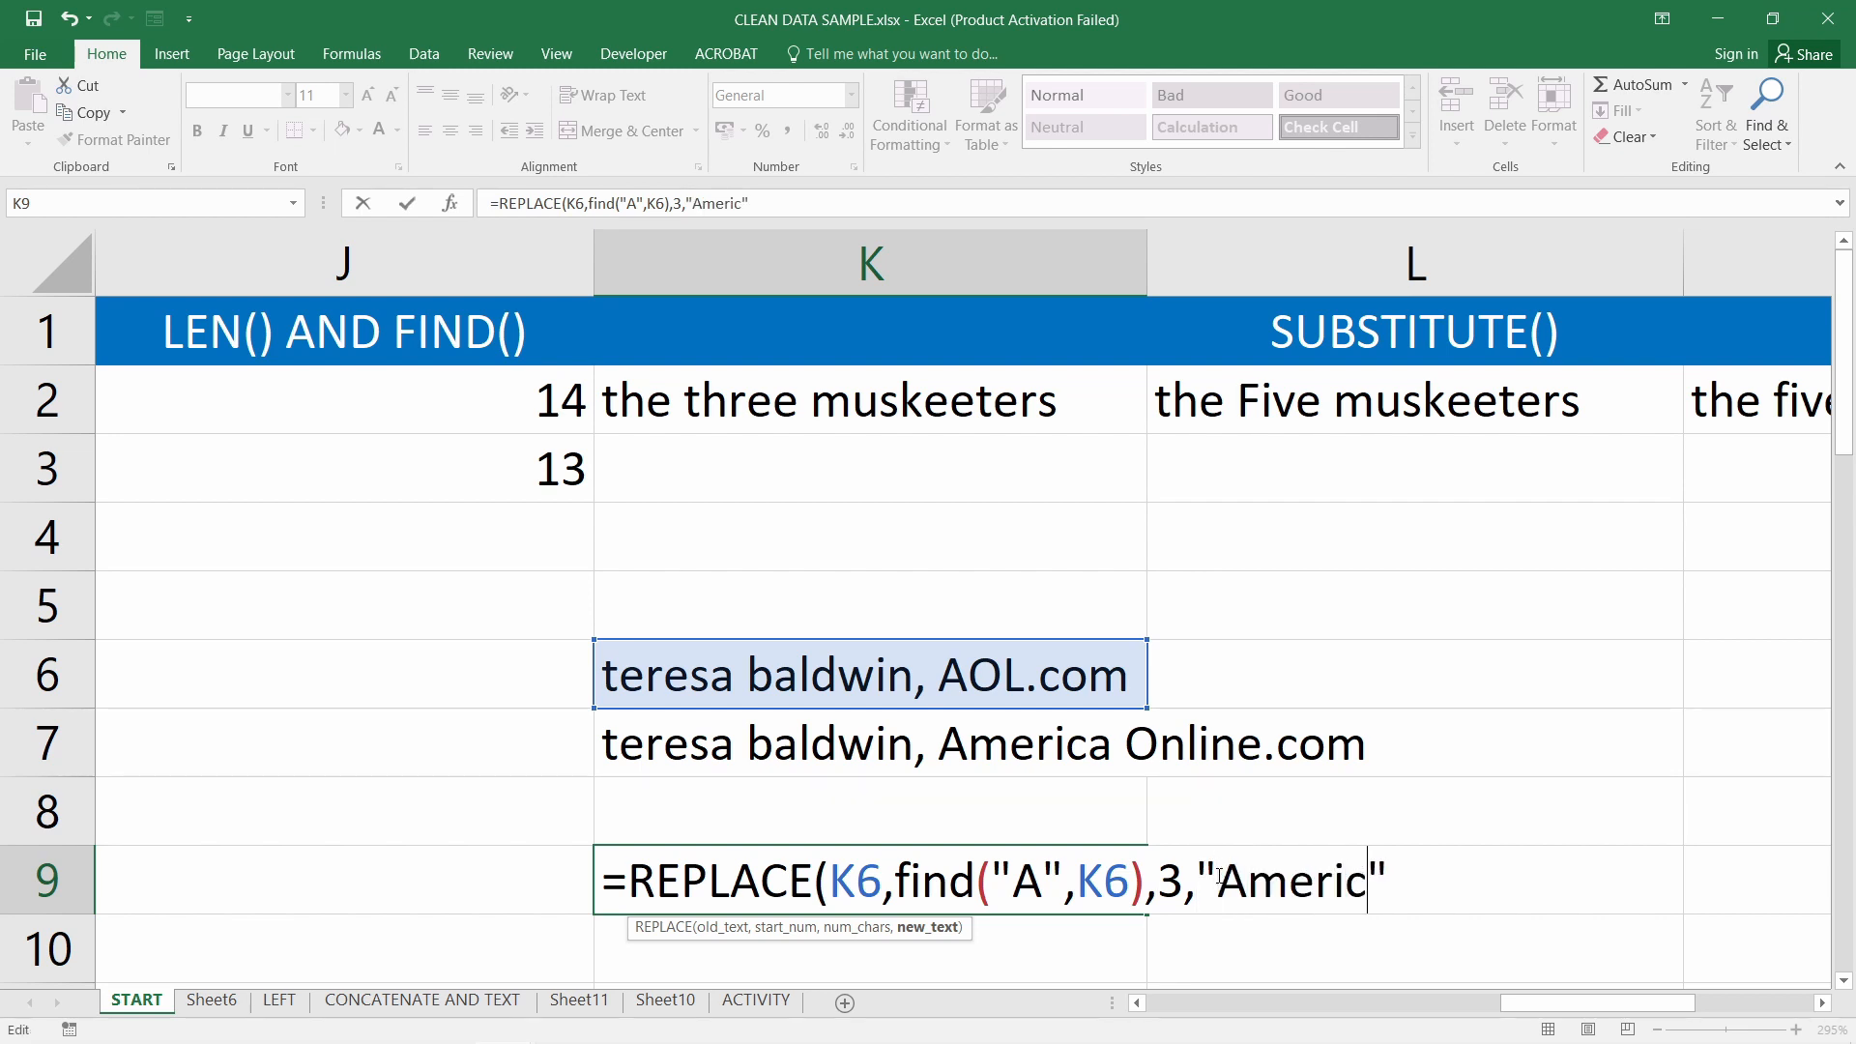
pyautogui.press('BackSpace')
pyautogui.write('Online')
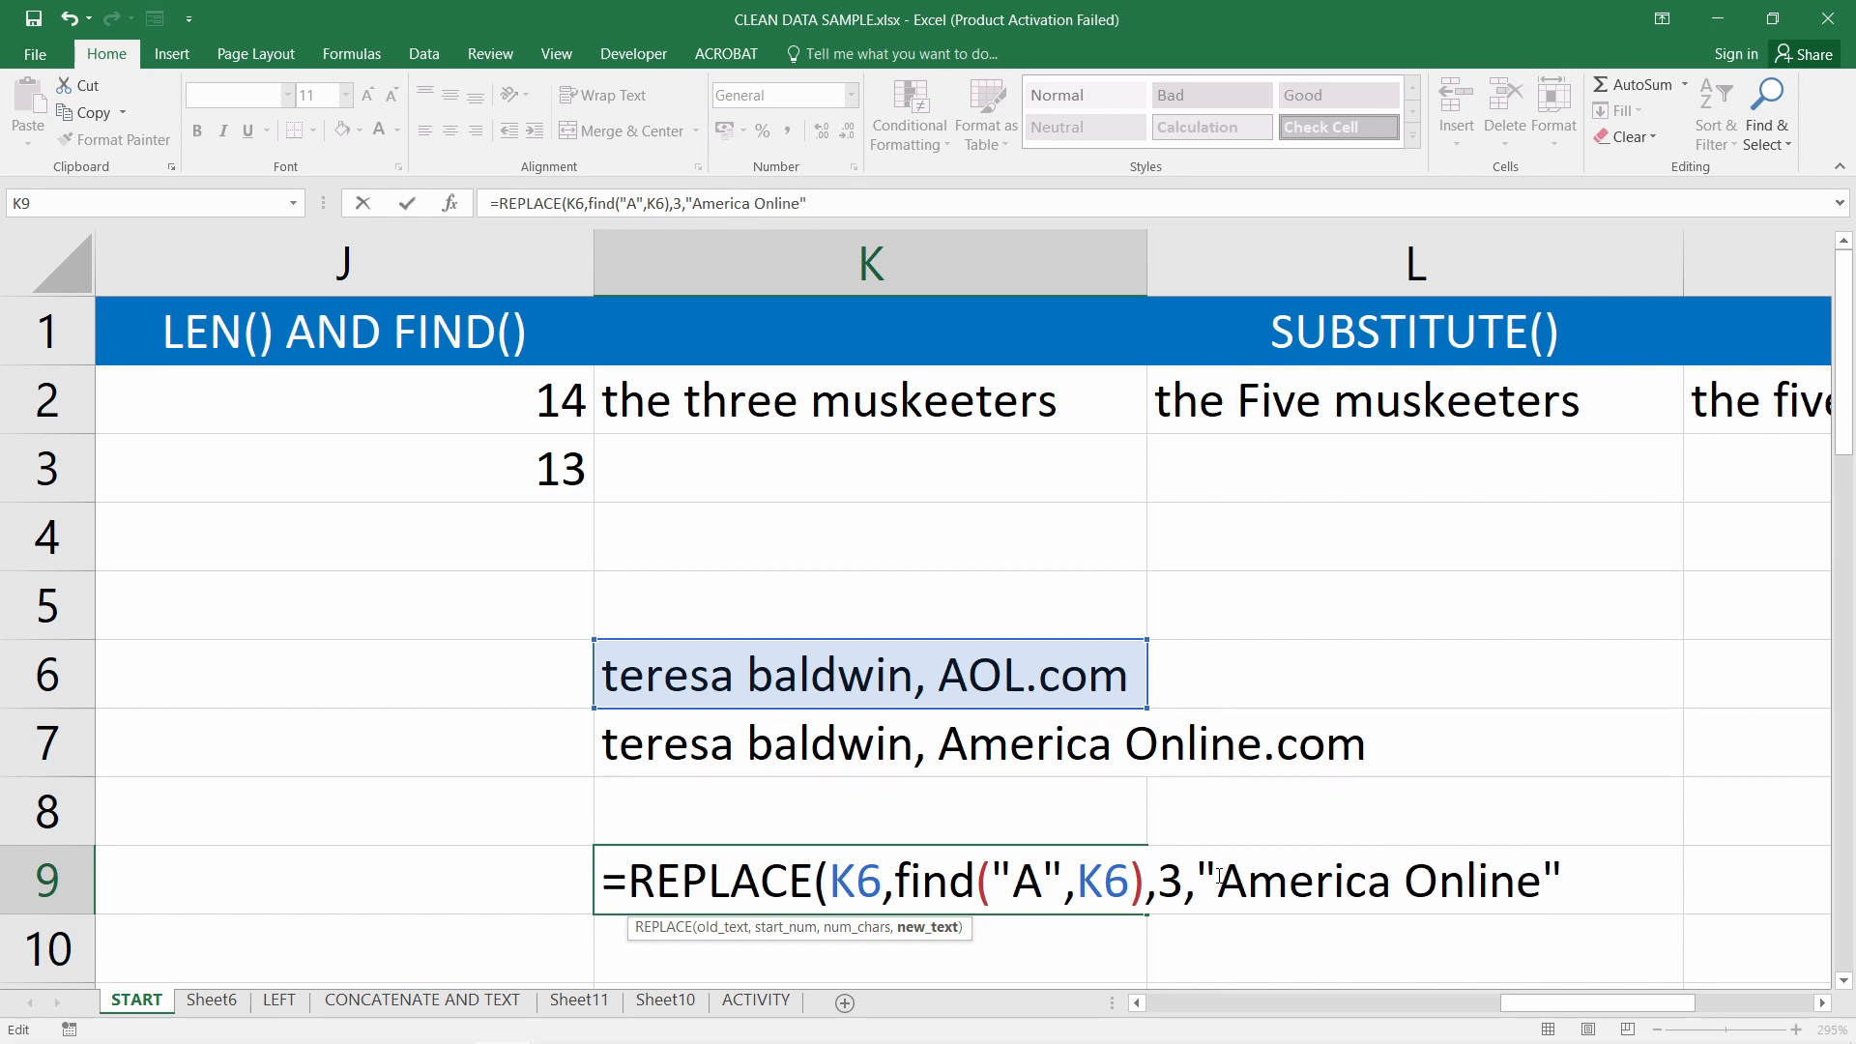
pyautogui.press('Right')
pyautogui.write(')')
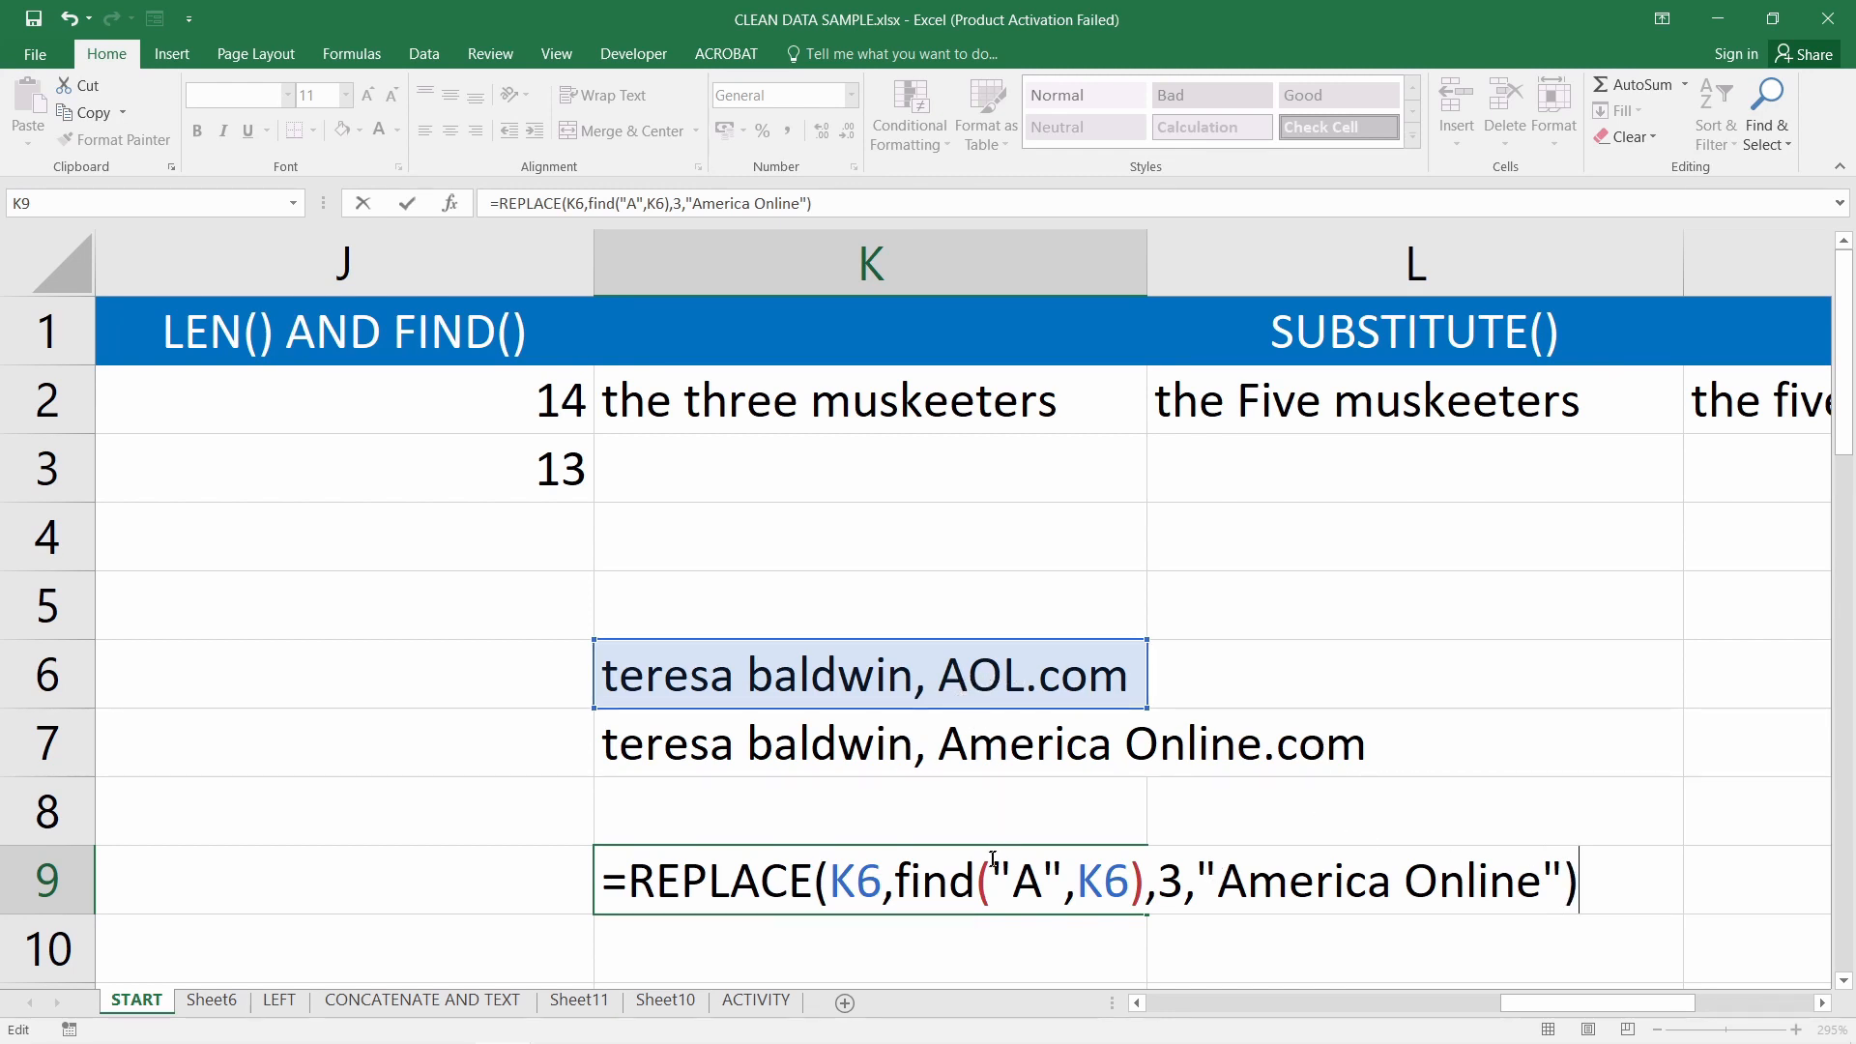
pyautogui.moveTo(896, 875); pyautogui.dragTo(1146, 876)
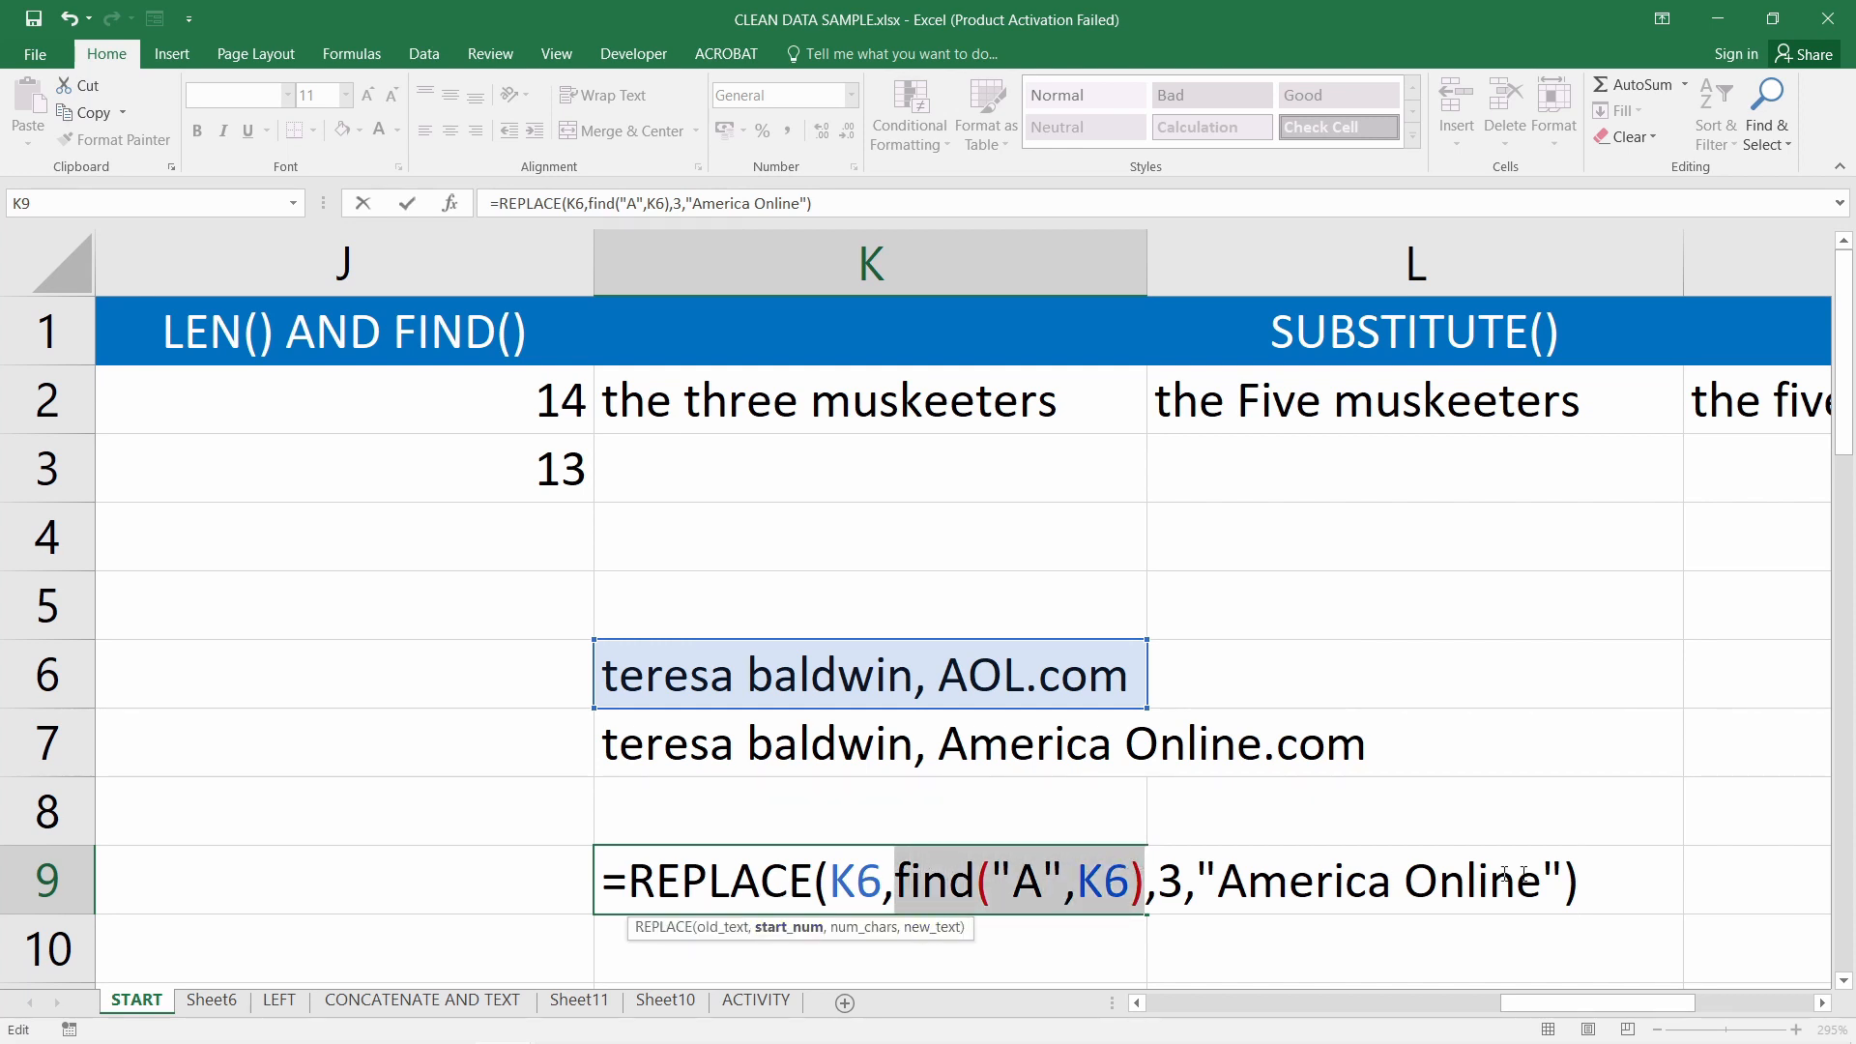
pyautogui.click(1622, 880)
pyautogui.press('Return')
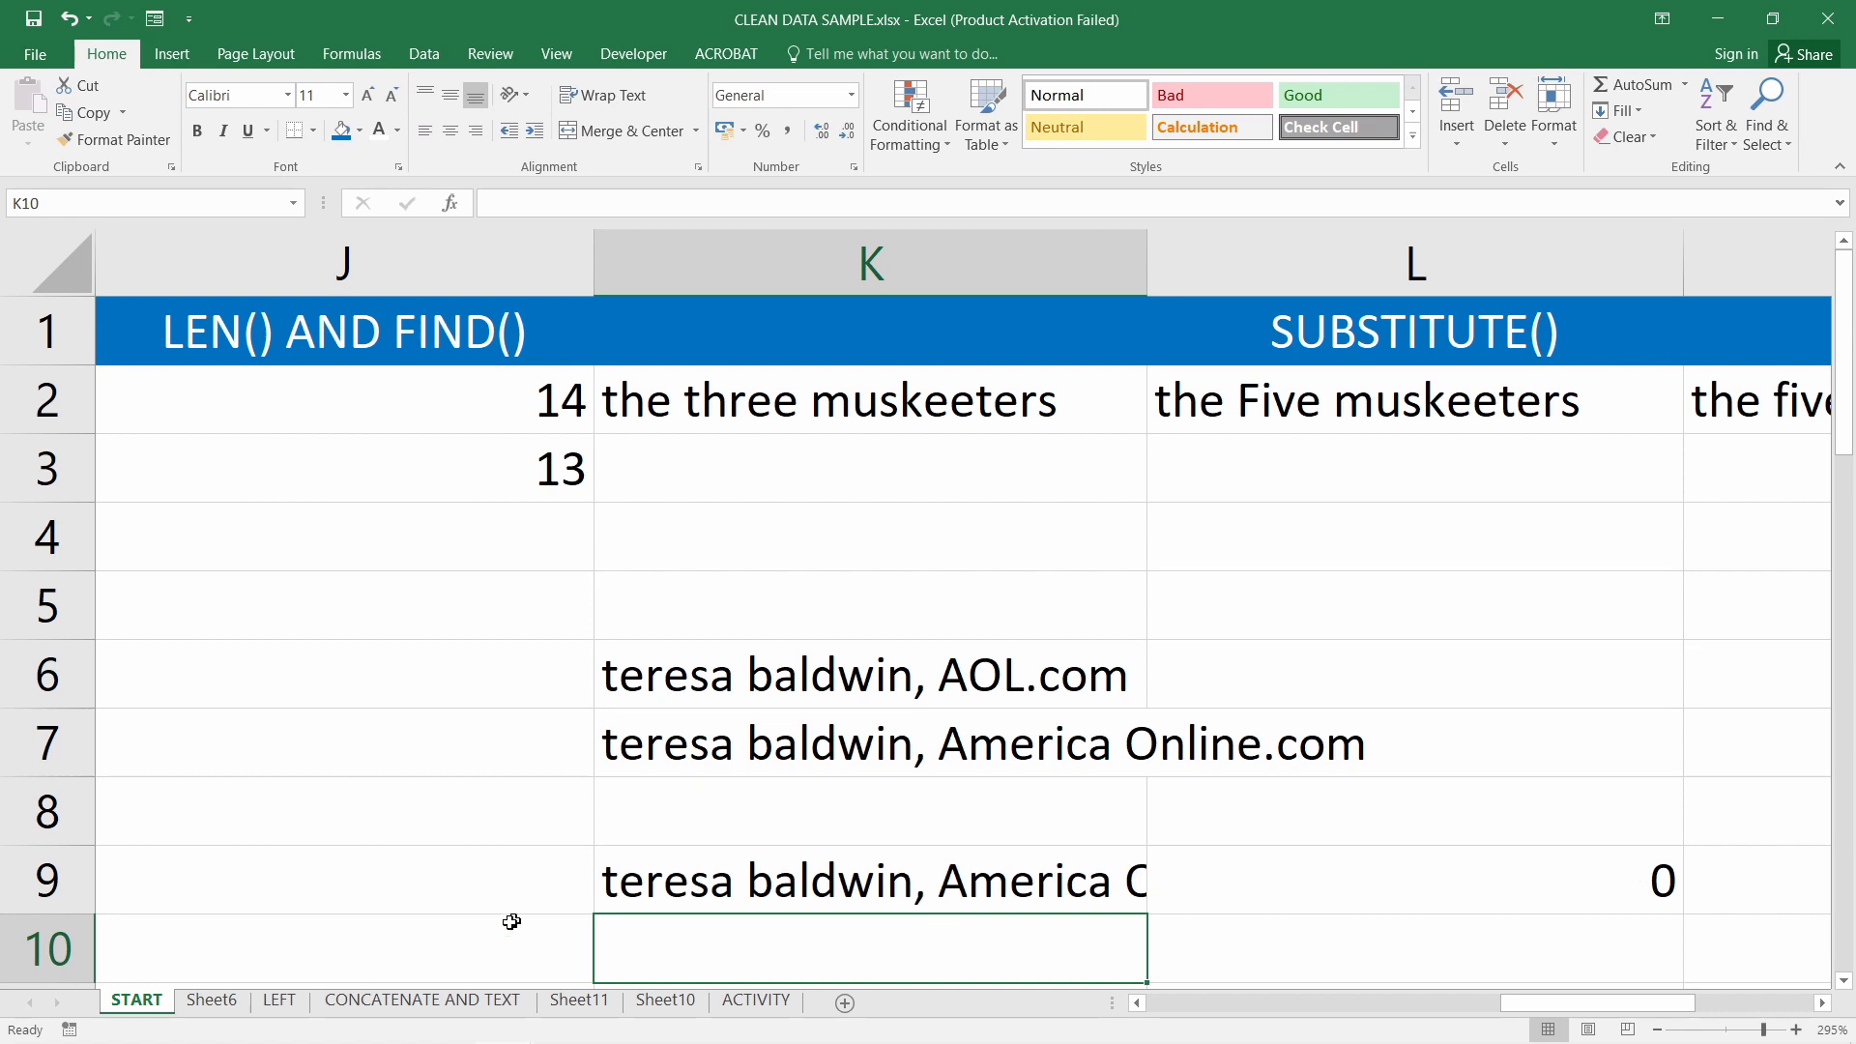
# Delete the stray 0 from L9 so K9's result shows in full
pyautogui.click(761, 894)
pyautogui.click(1565, 900)
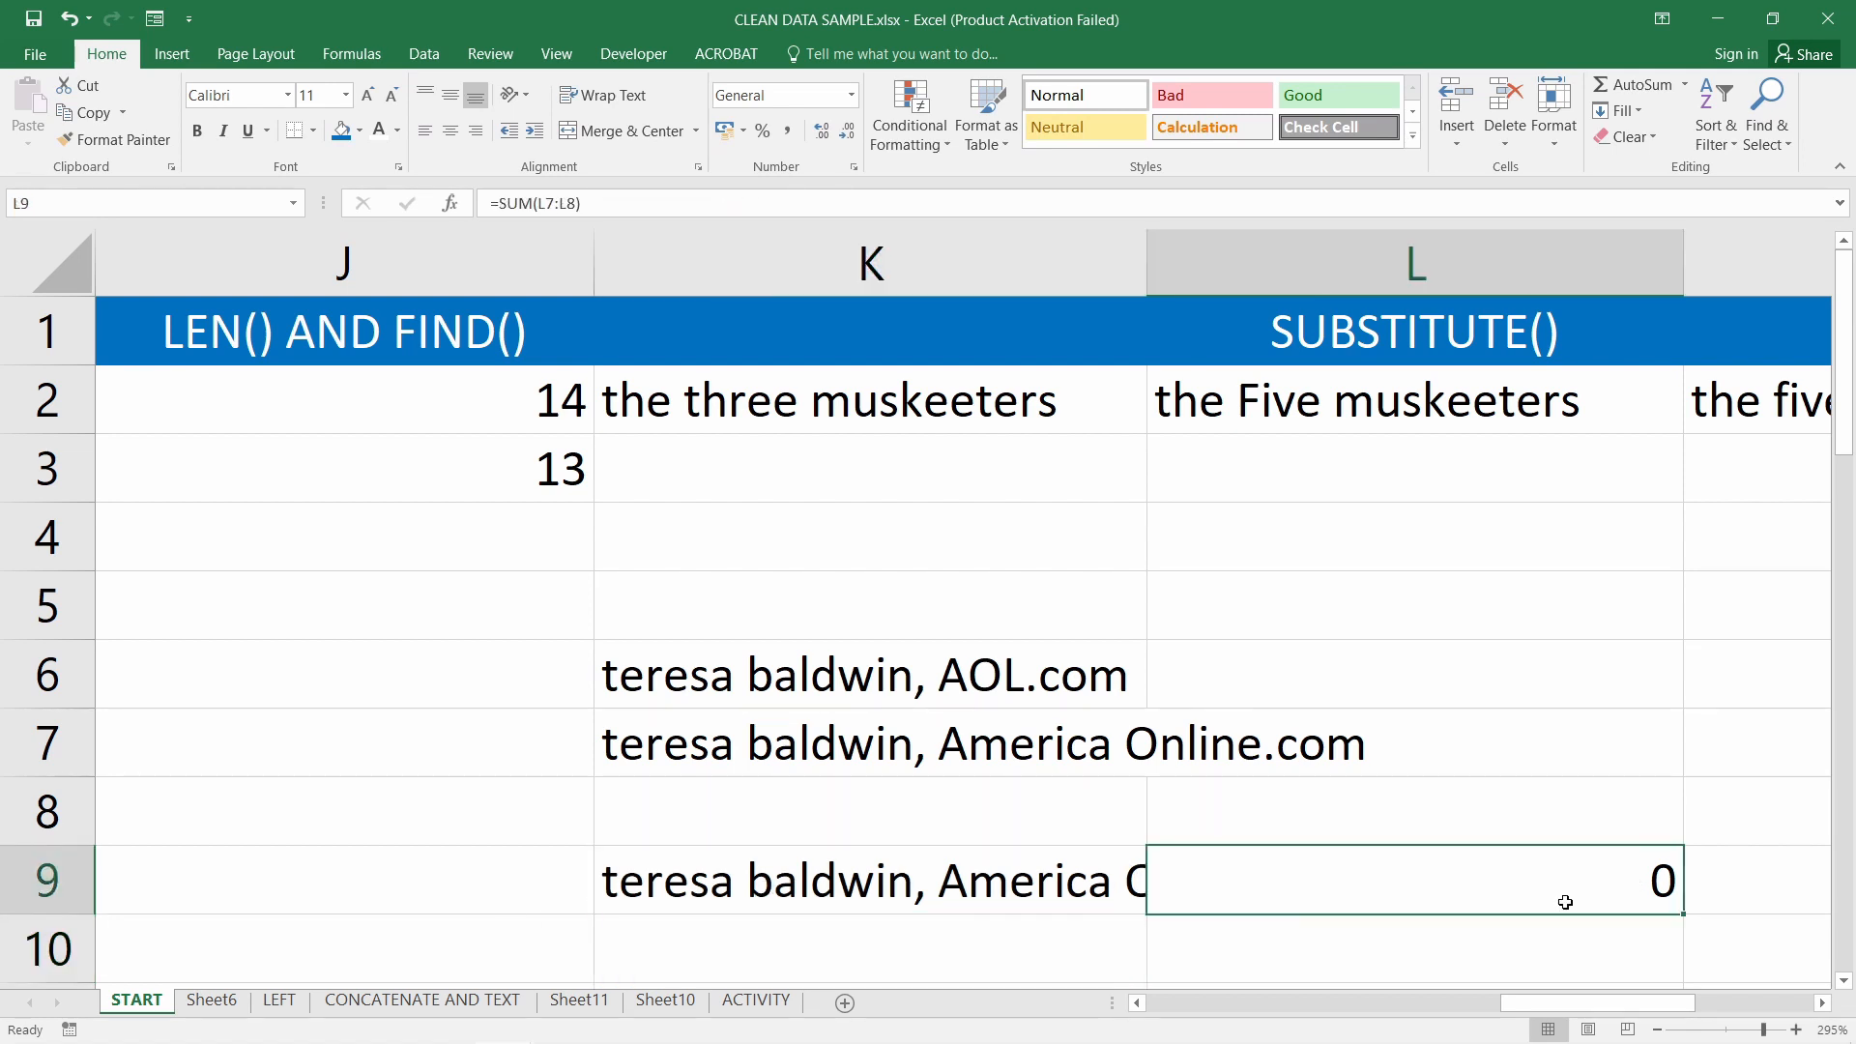
pyautogui.press('Delete')
# Try a fixed start position of 17 in place of FIND in K9, then undo it
pyautogui.click(1000, 881)
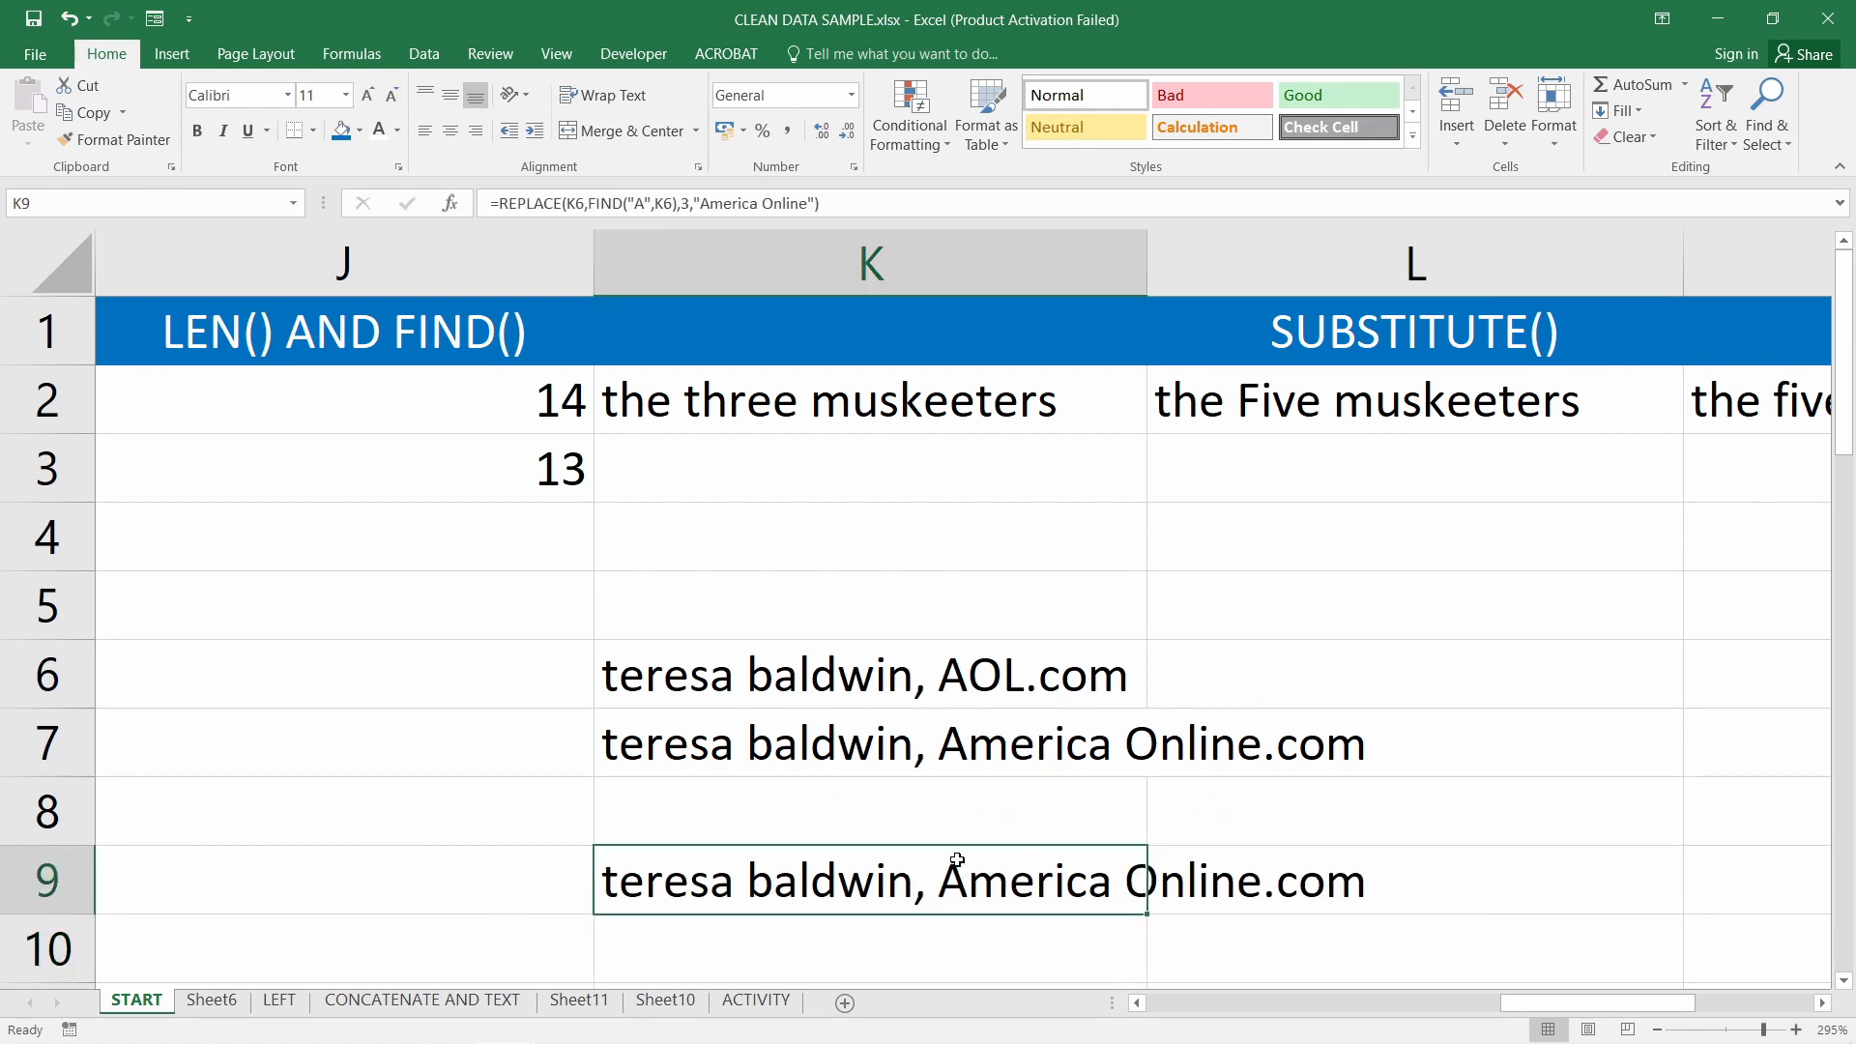
pyautogui.doubleClick(896, 885)
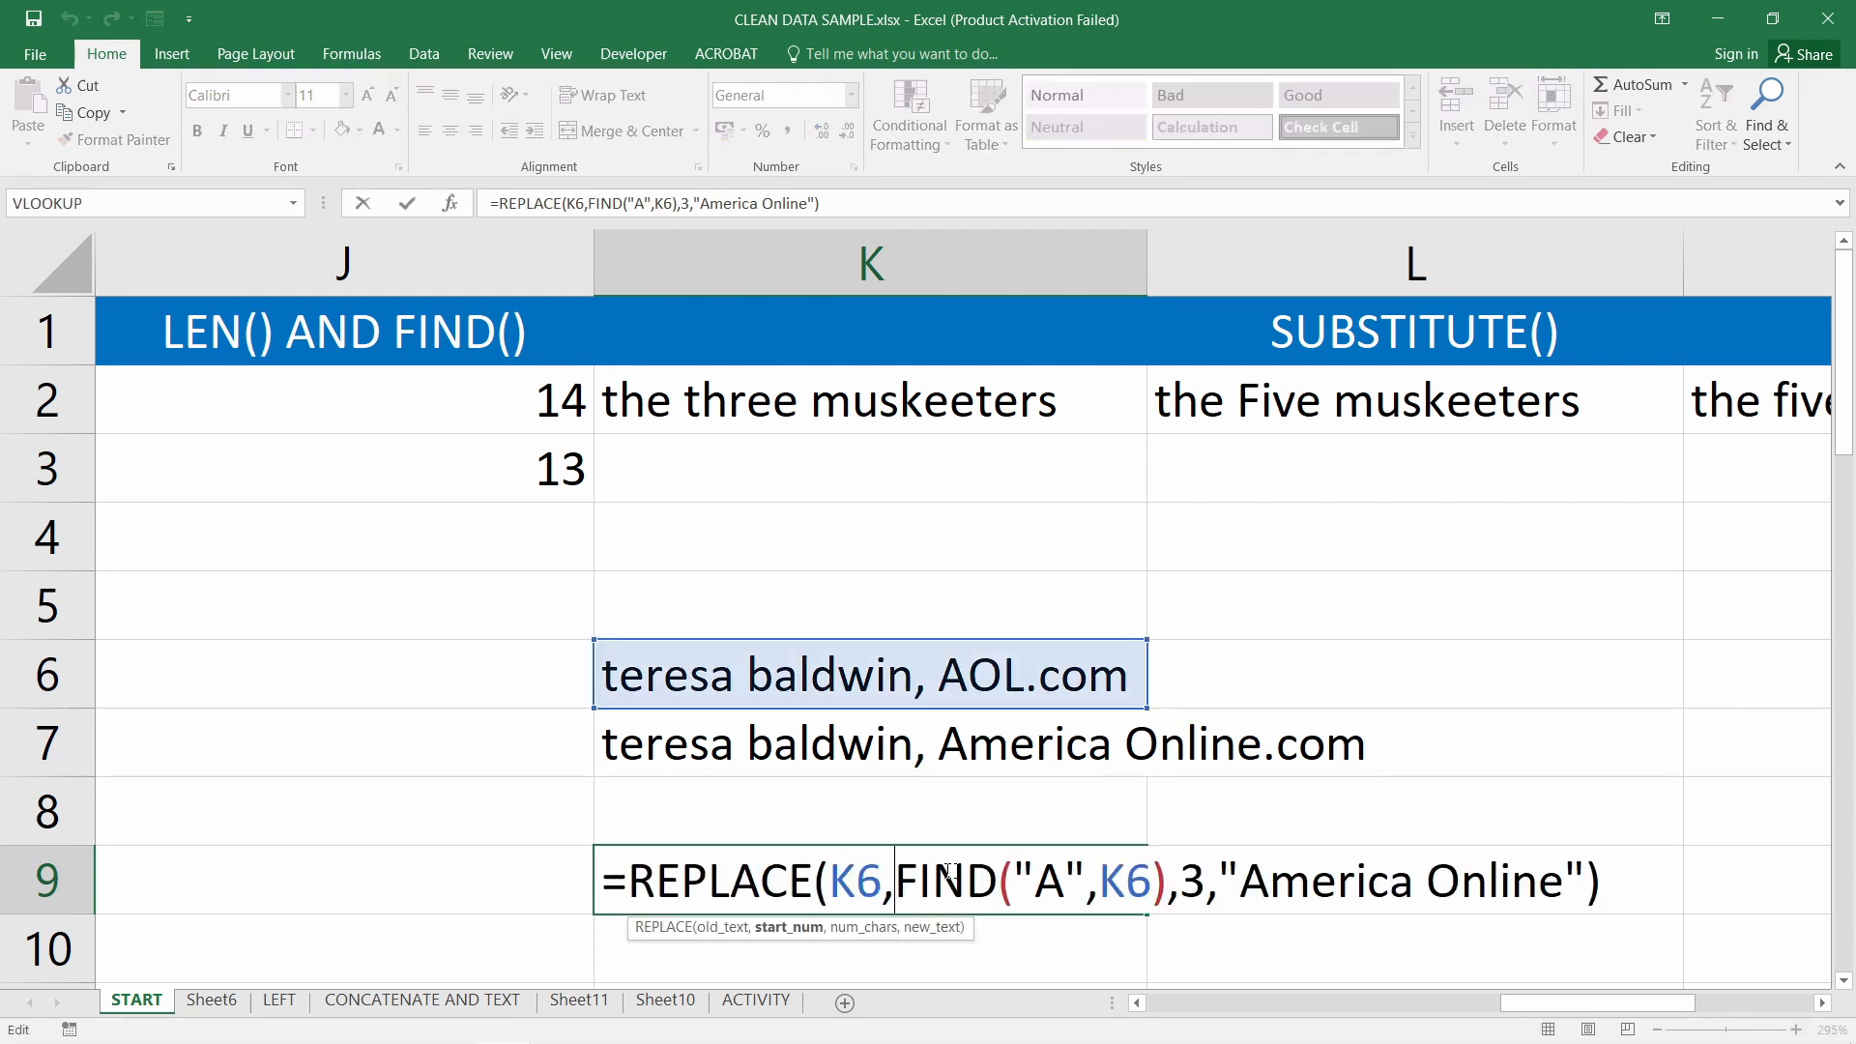
pyautogui.doubleClick(1052, 881)
pyautogui.click(1166, 882)
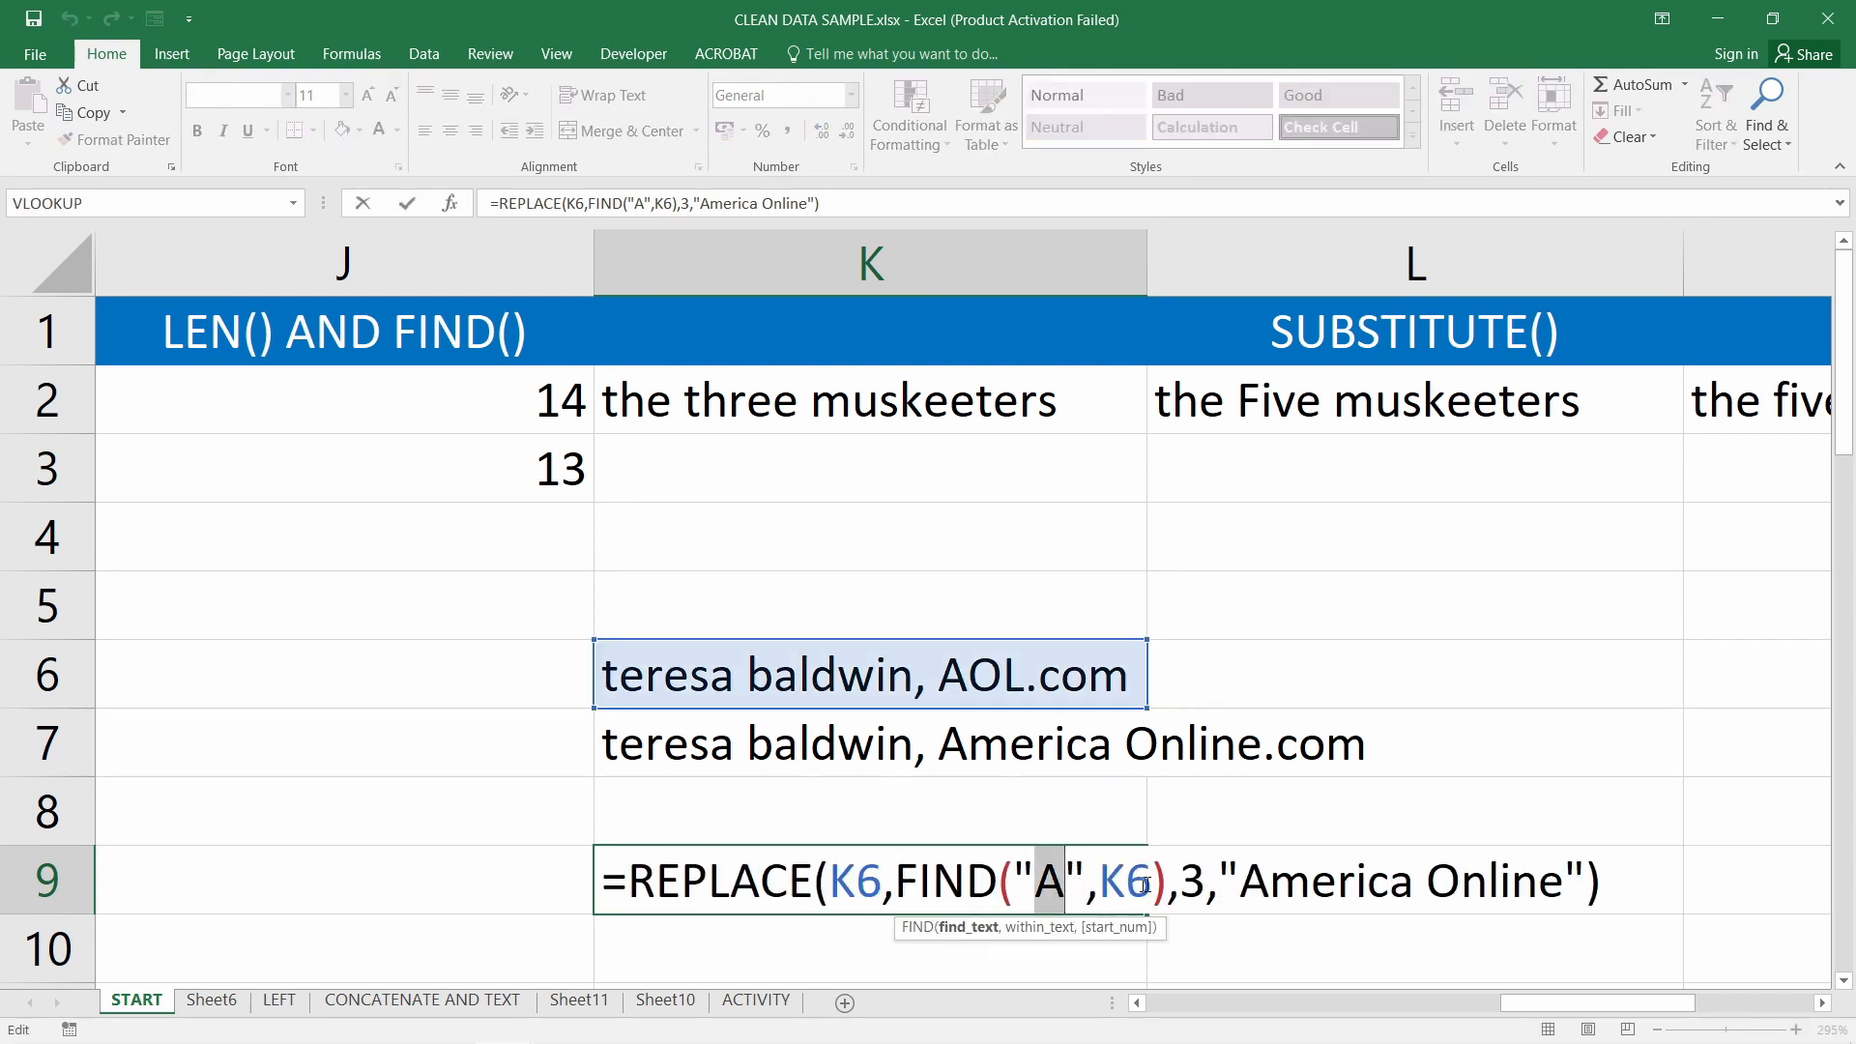
pyautogui.moveTo(1166, 882); pyautogui.dragTo(898, 885)
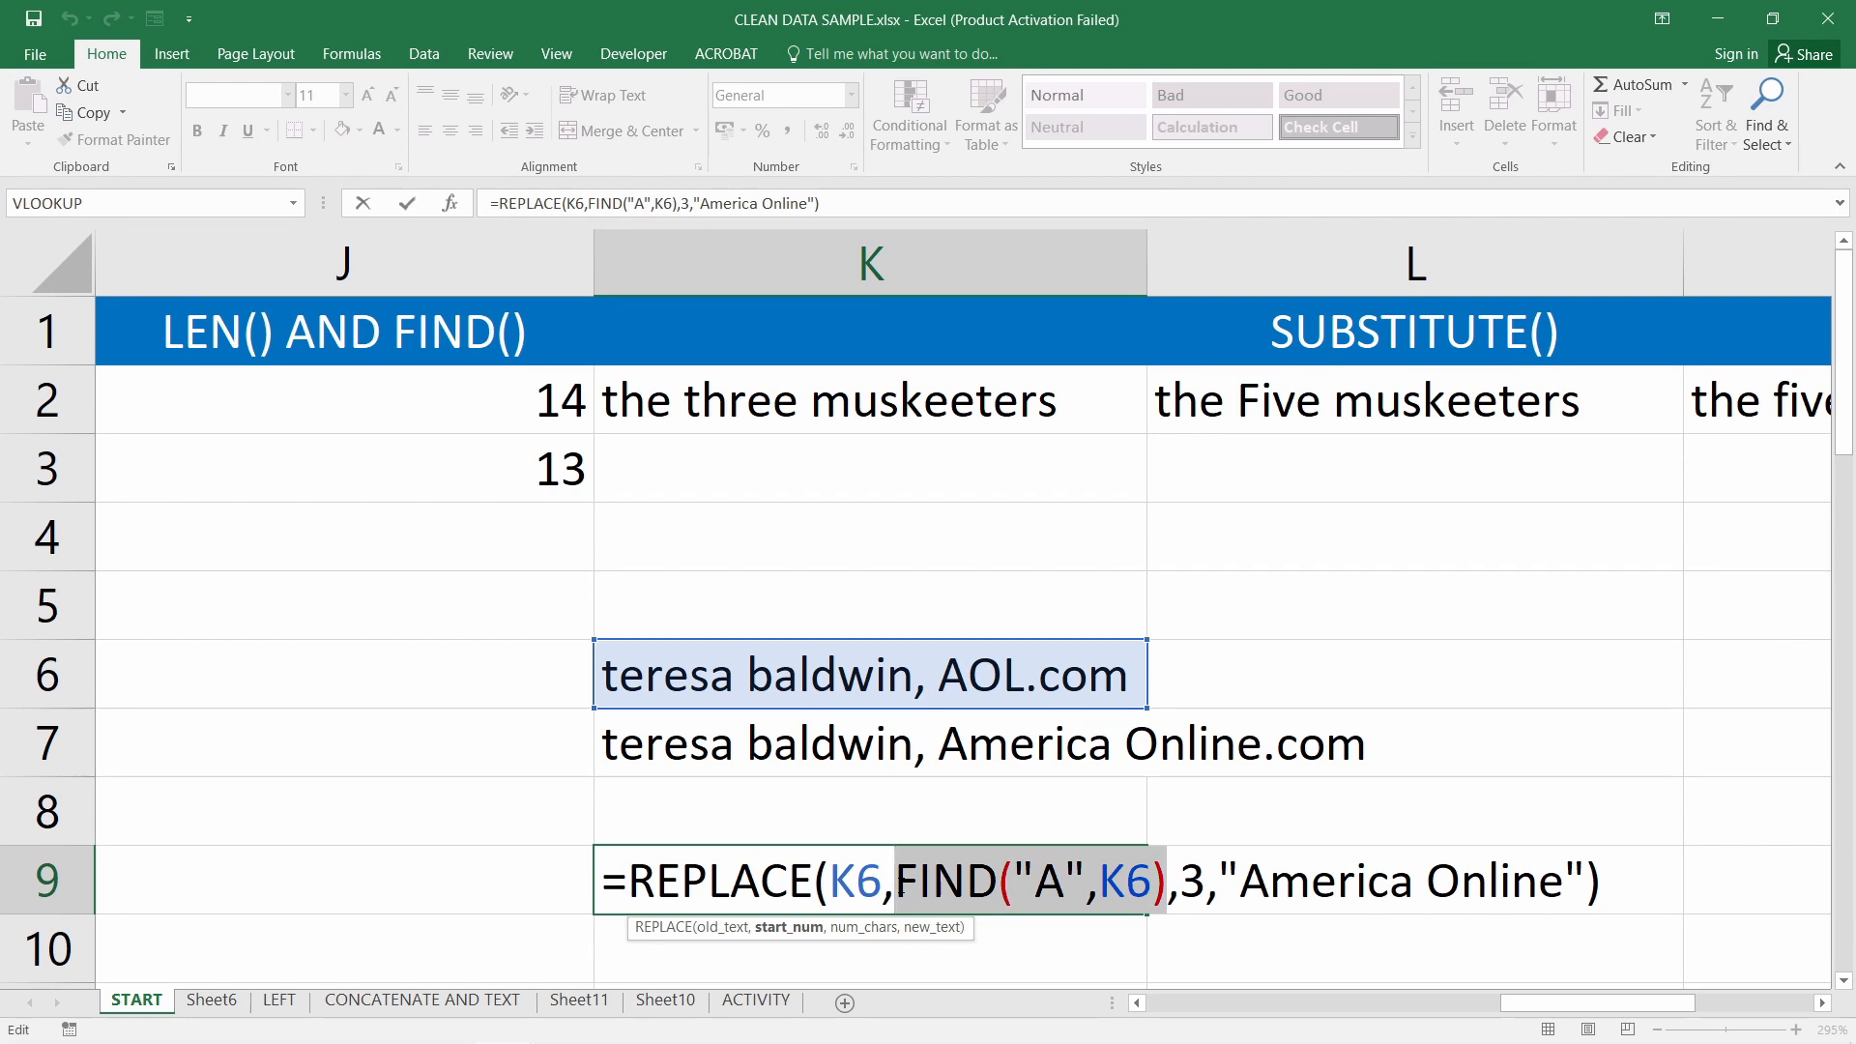
pyautogui.write('17')
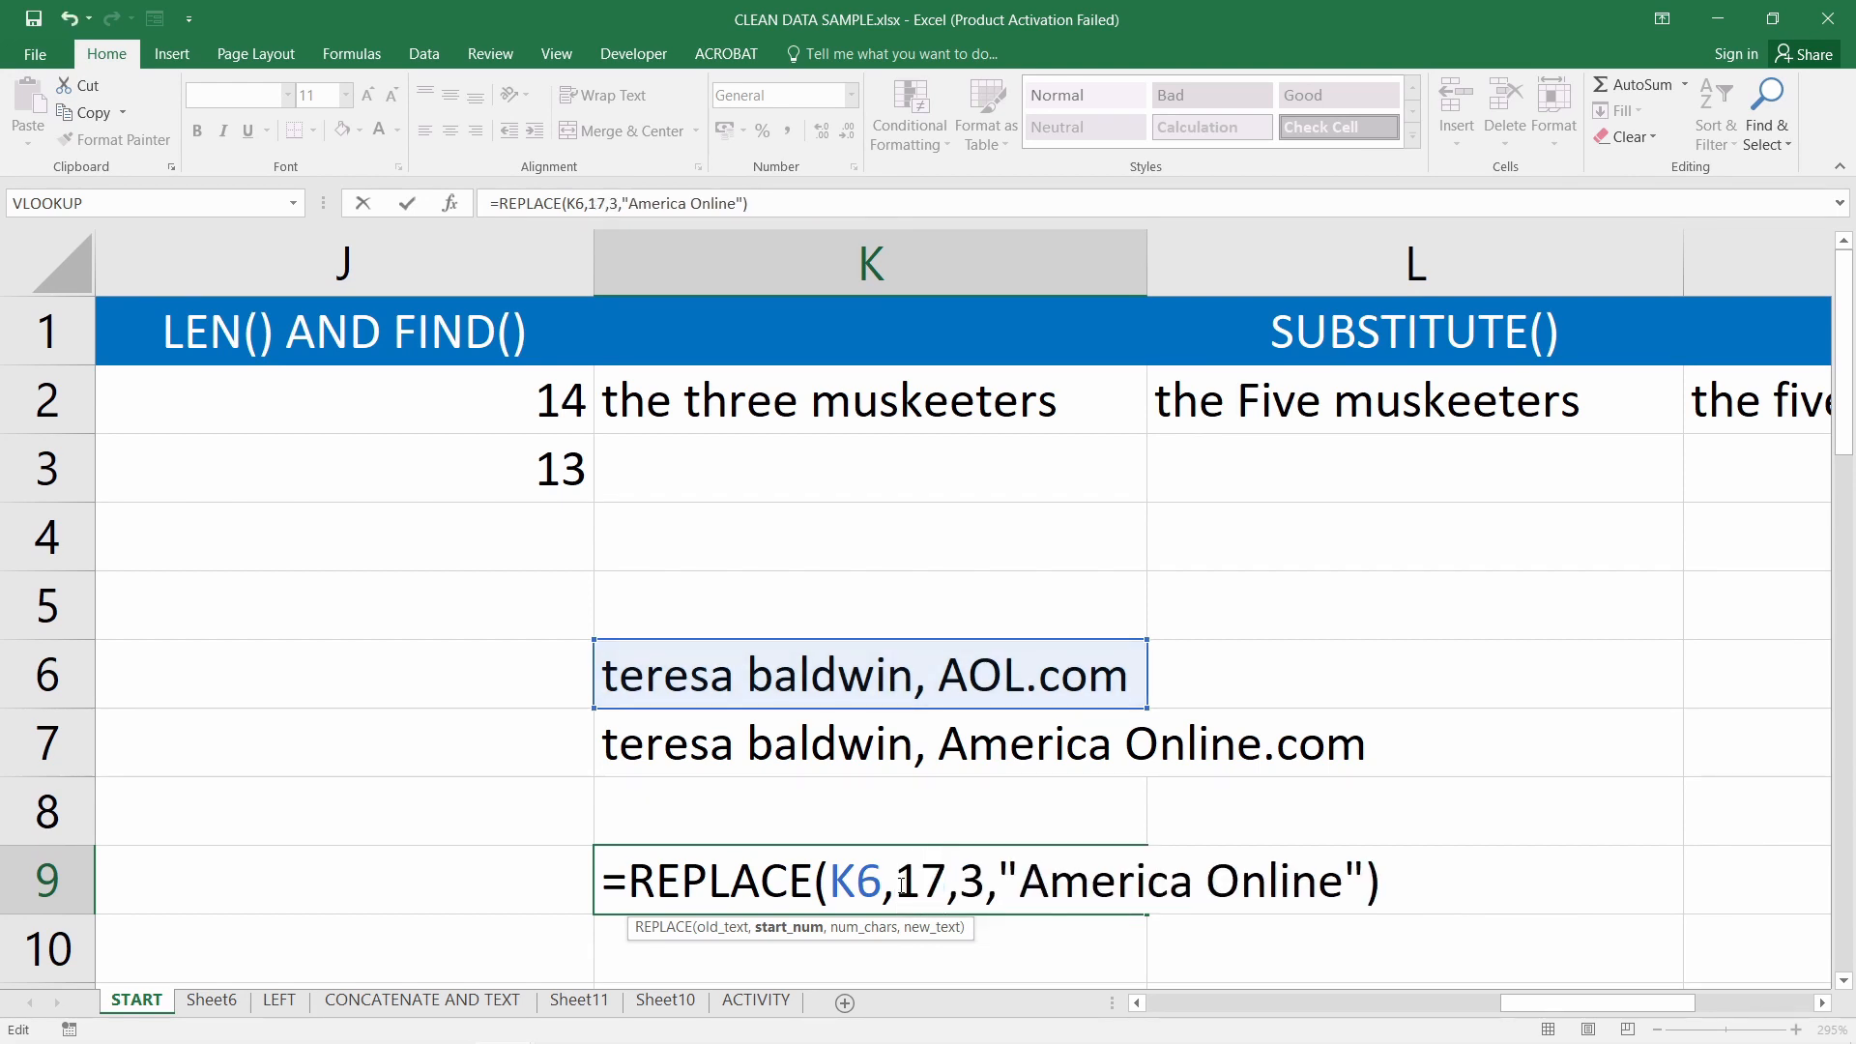
pyautogui.press('Return')
pyautogui.doubleClick(909, 882)
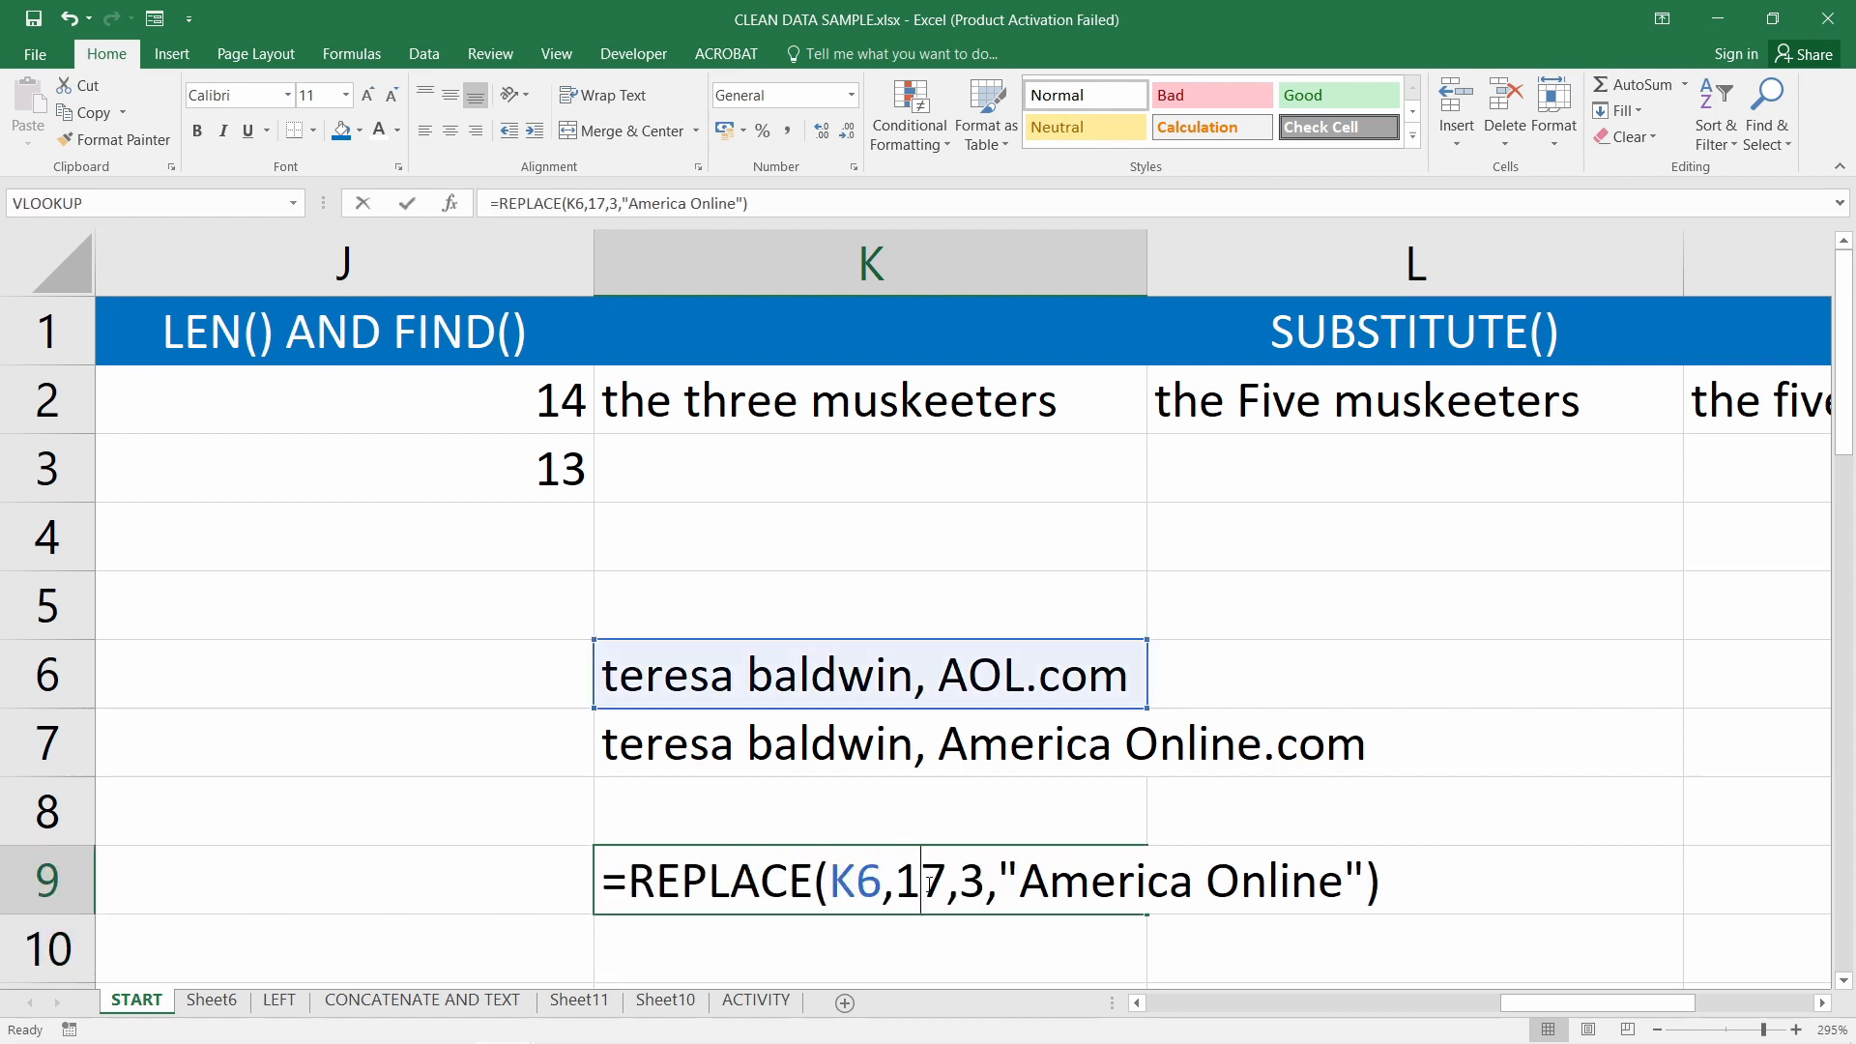
pyautogui.press('Escape')
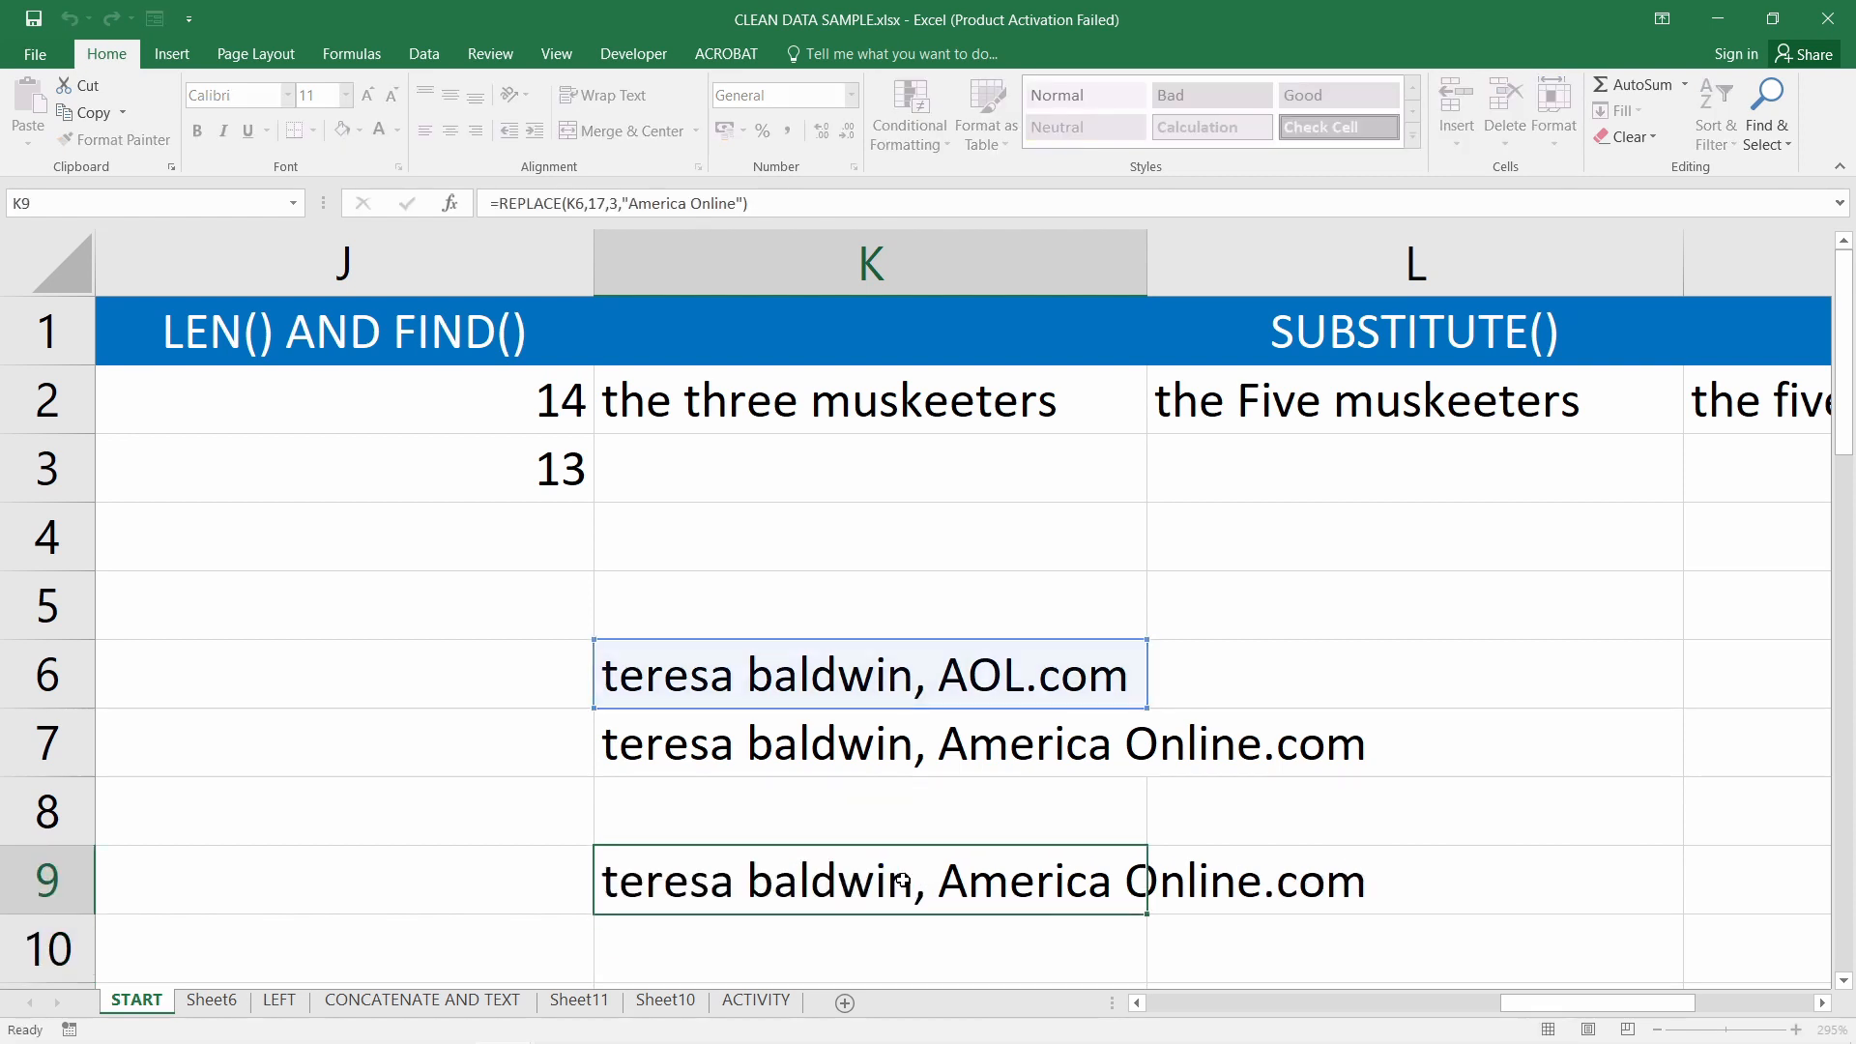
pyautogui.hotkey('ctrl', 'z')
# Review K9's FIND expression and compare it with K7's SUBSTITUTE formula
pyautogui.doubleClick(934, 882)
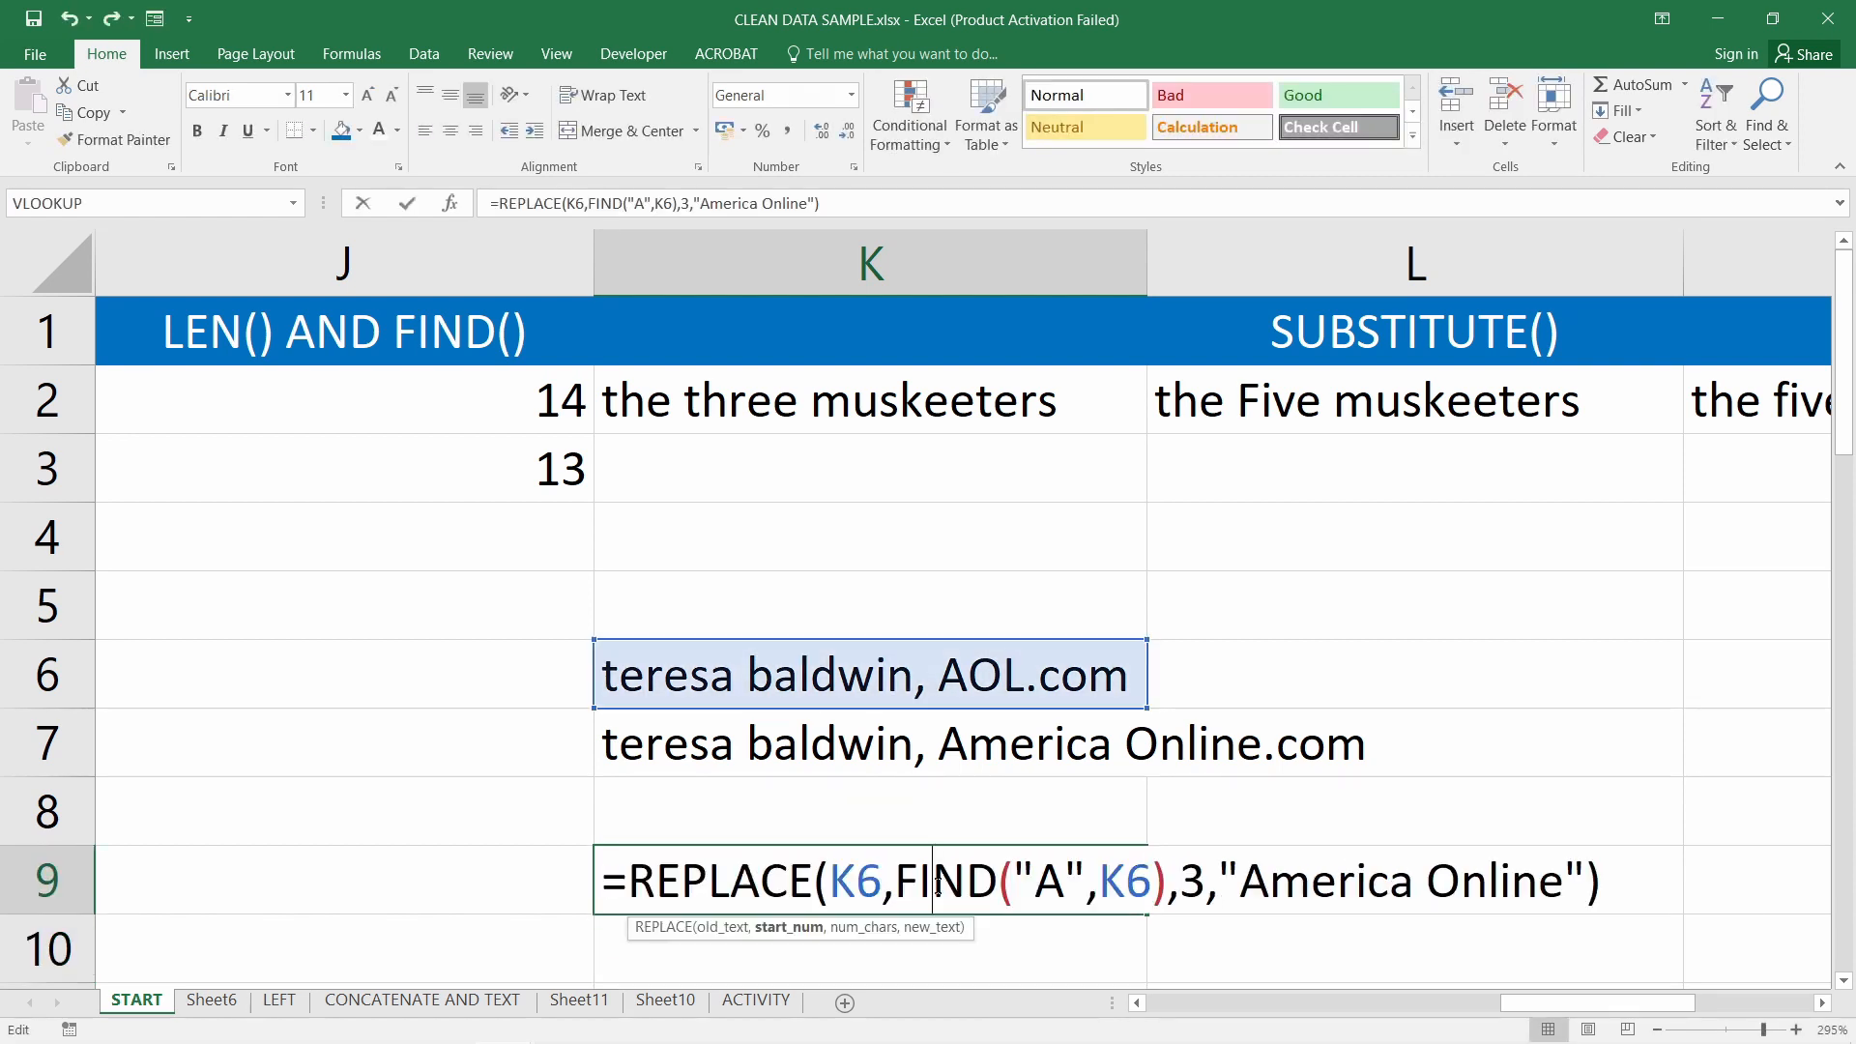
pyautogui.moveTo(898, 881); pyautogui.dragTo(1165, 882)
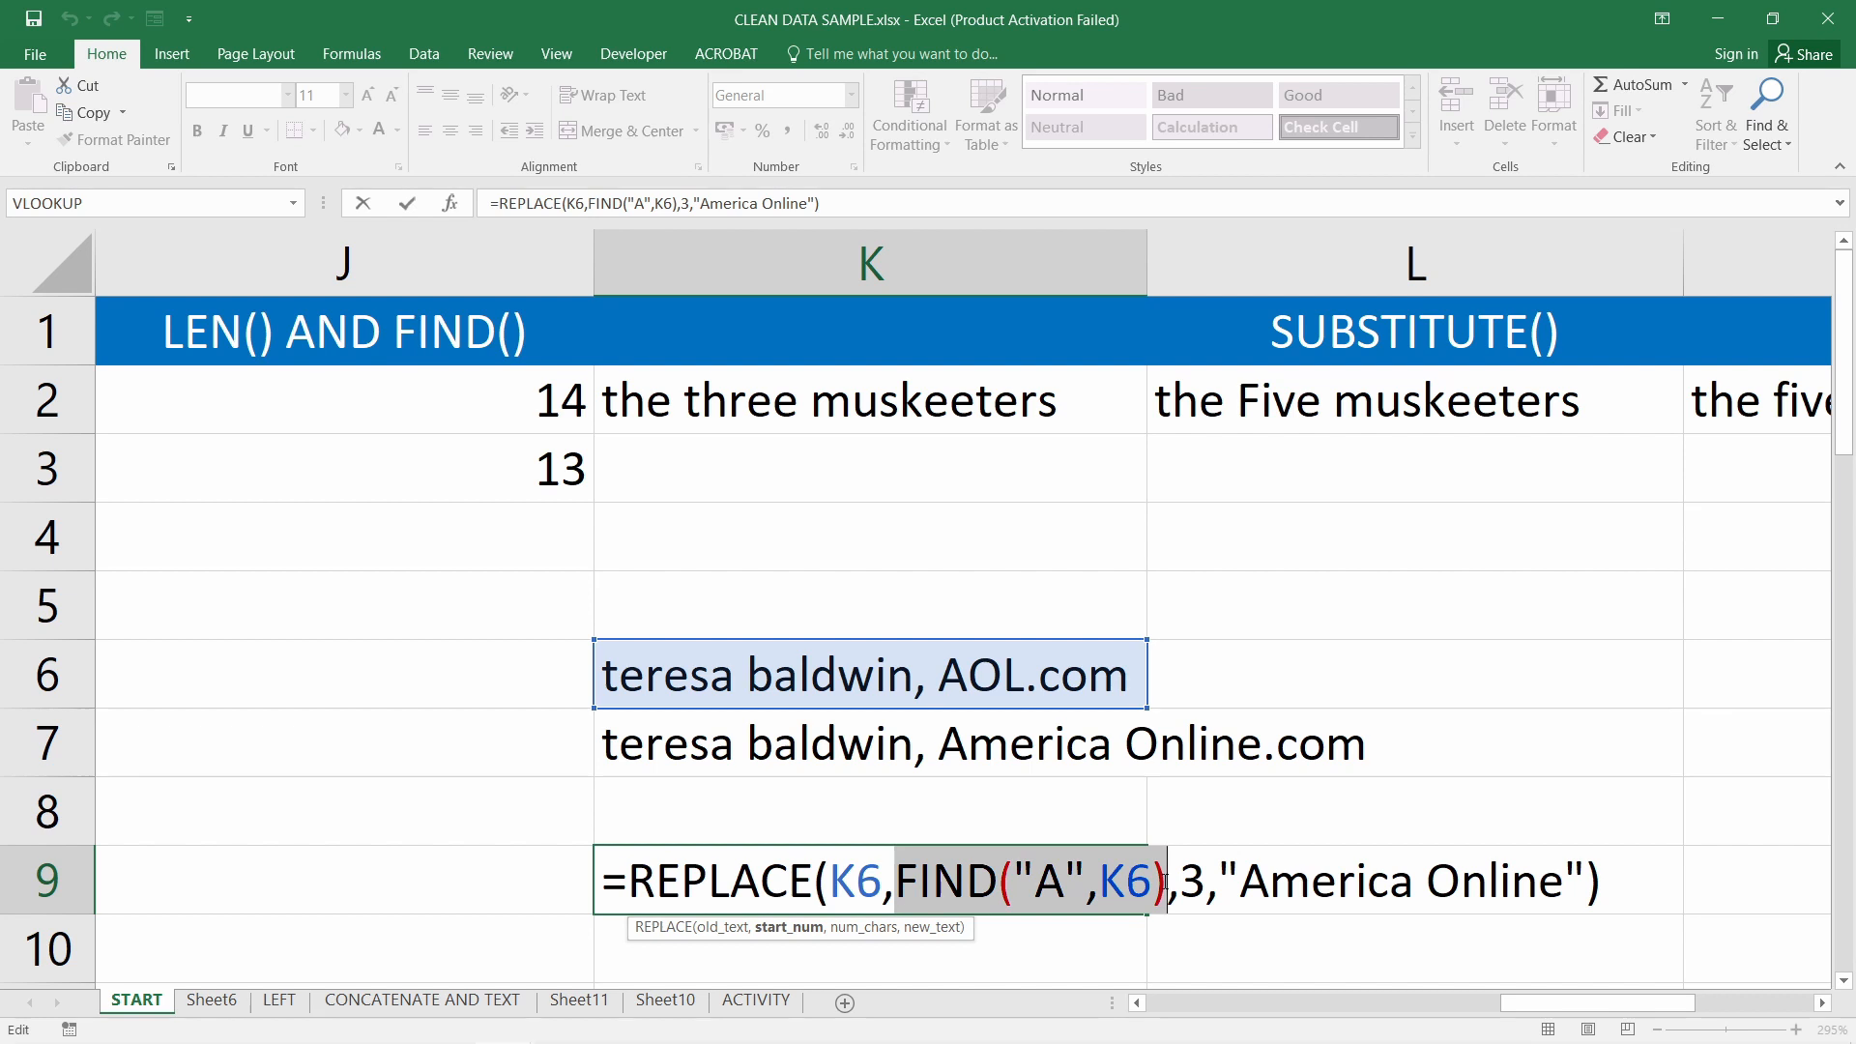
pyautogui.press('Escape')
pyautogui.doubleClick(946, 750)
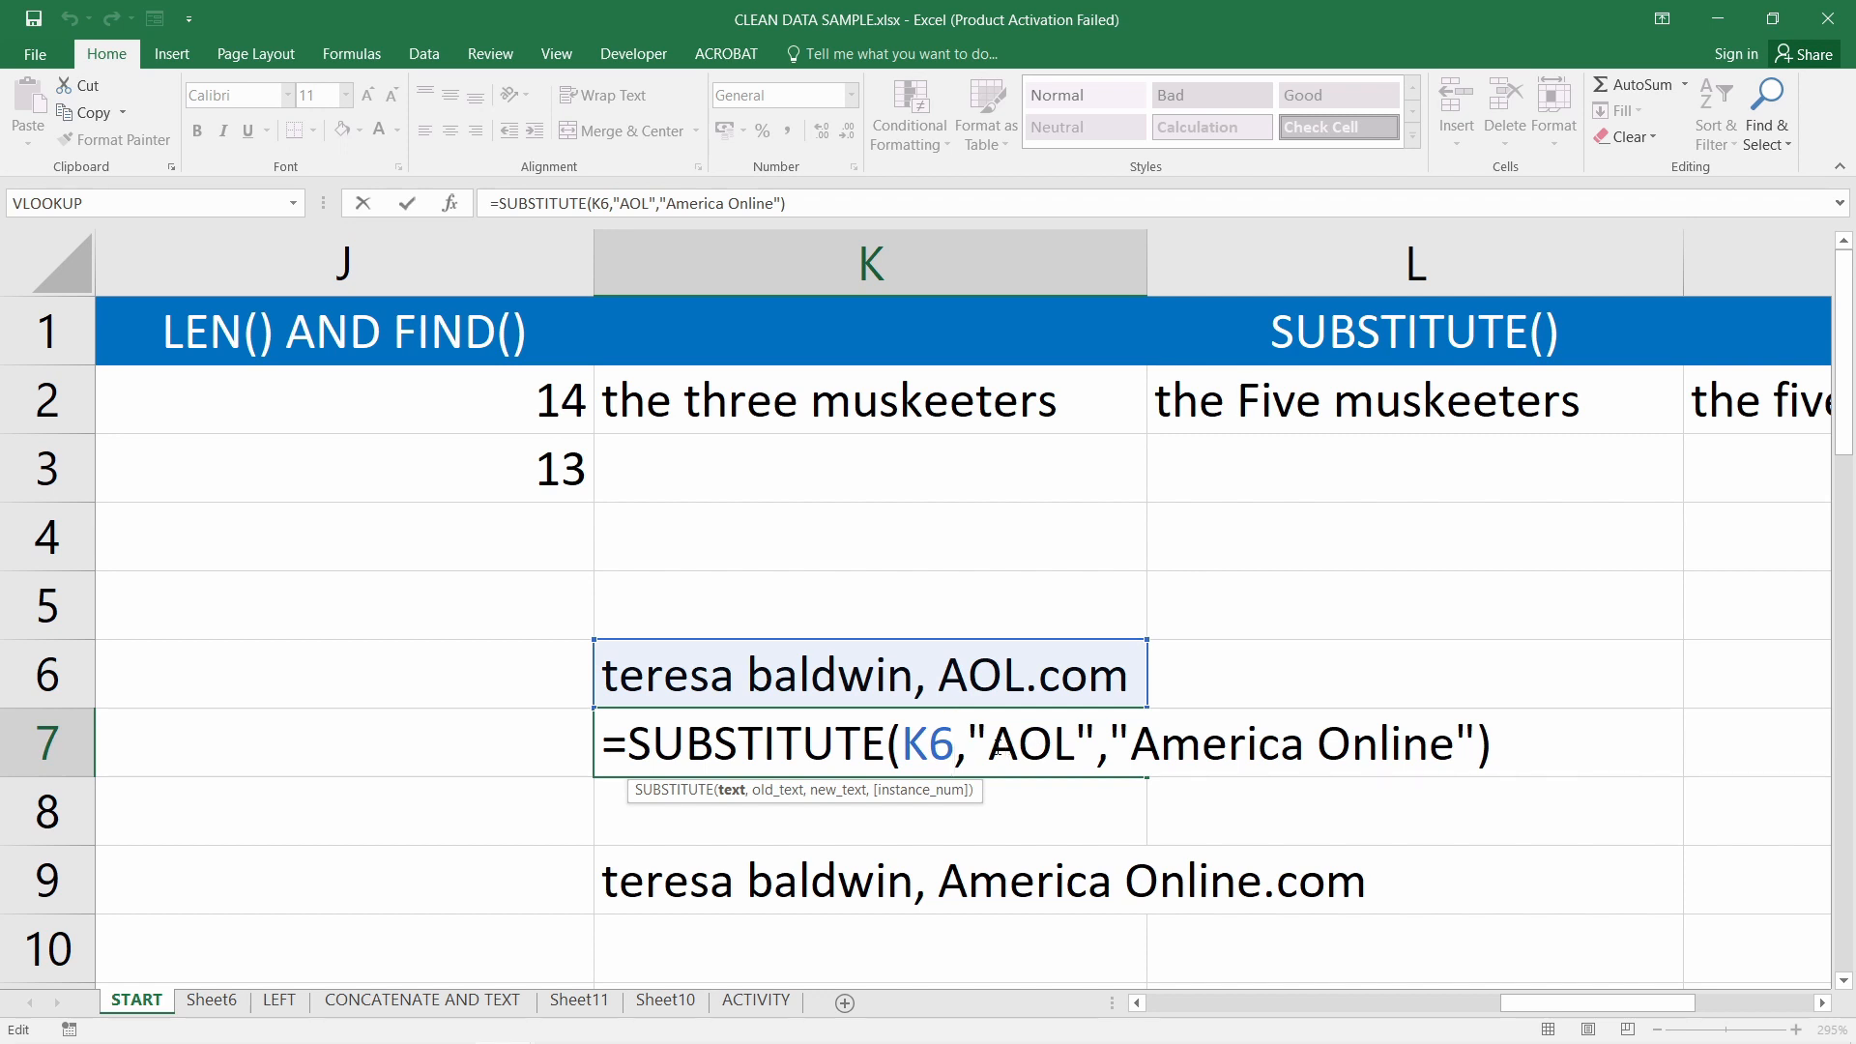
pyautogui.press('Escape')
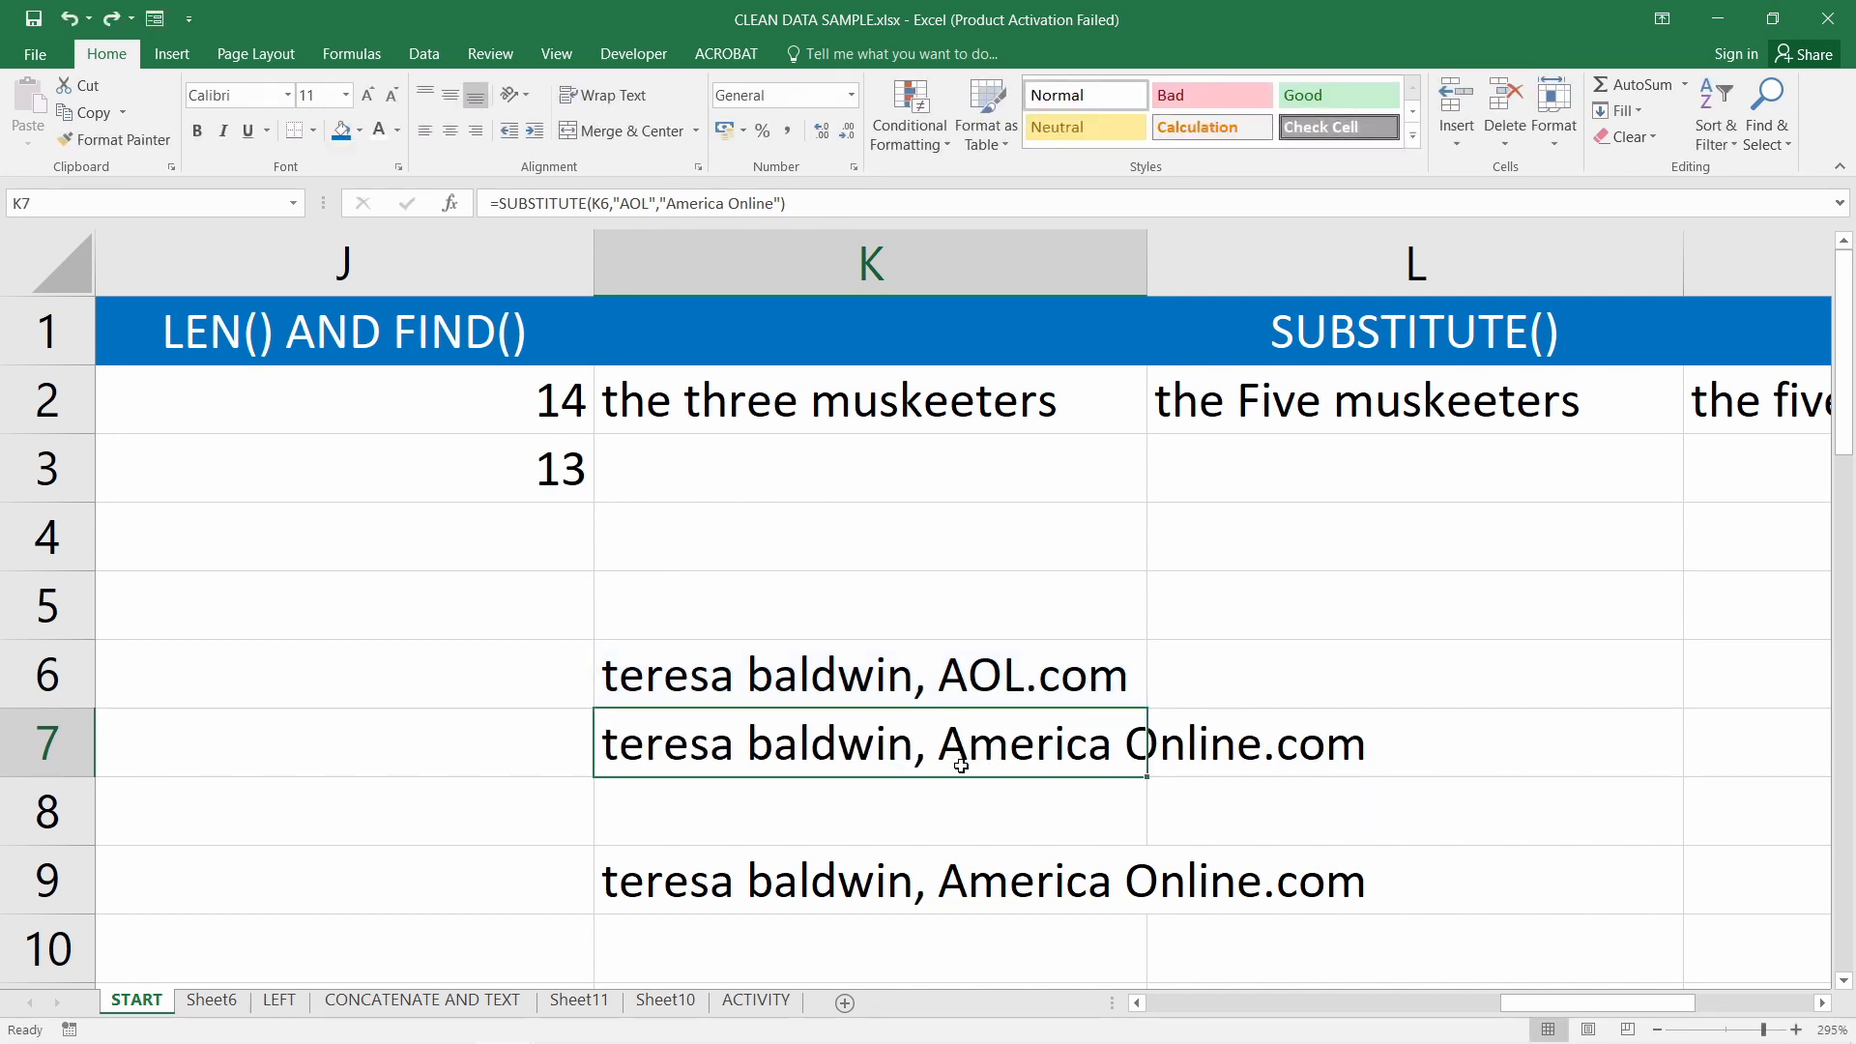
# Change K7's SUBSTITUTE search text to mixed-case "AOl" to see the result
pyautogui.doubleClick(964, 761)
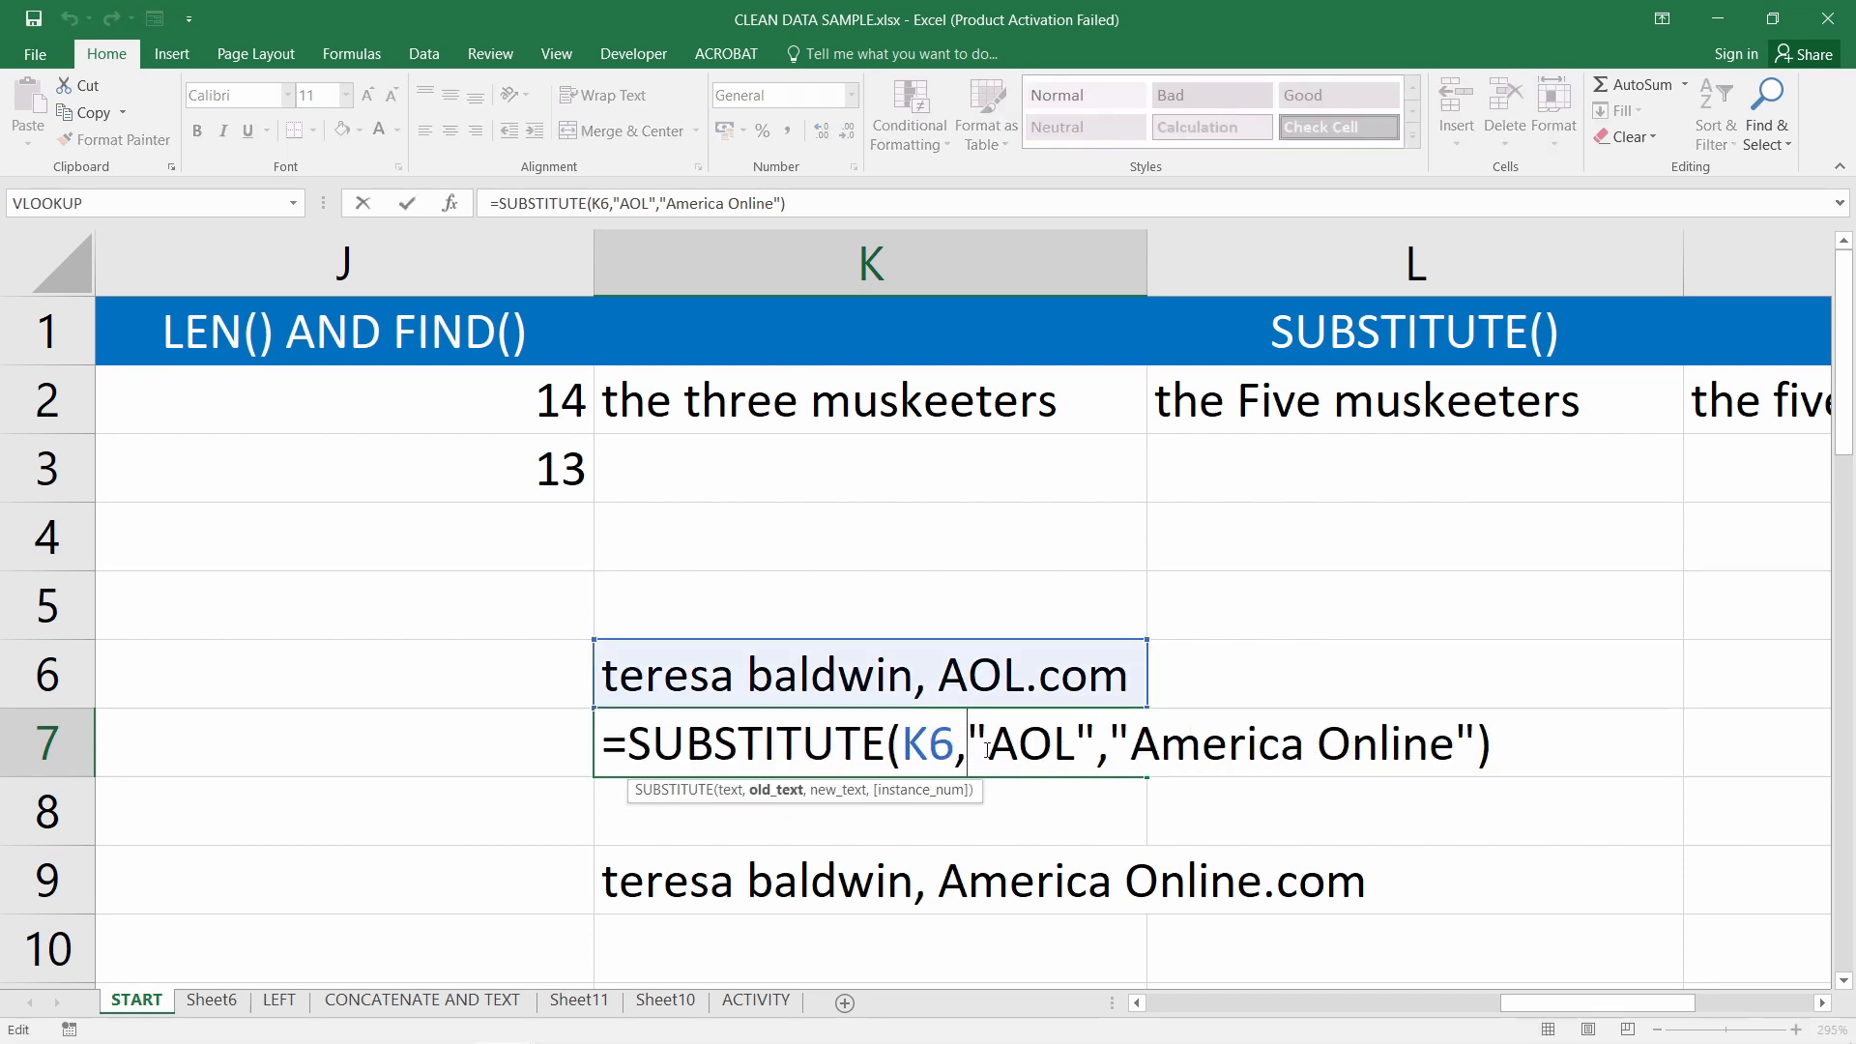
pyautogui.moveTo(987, 754); pyautogui.dragTo(1075, 754)
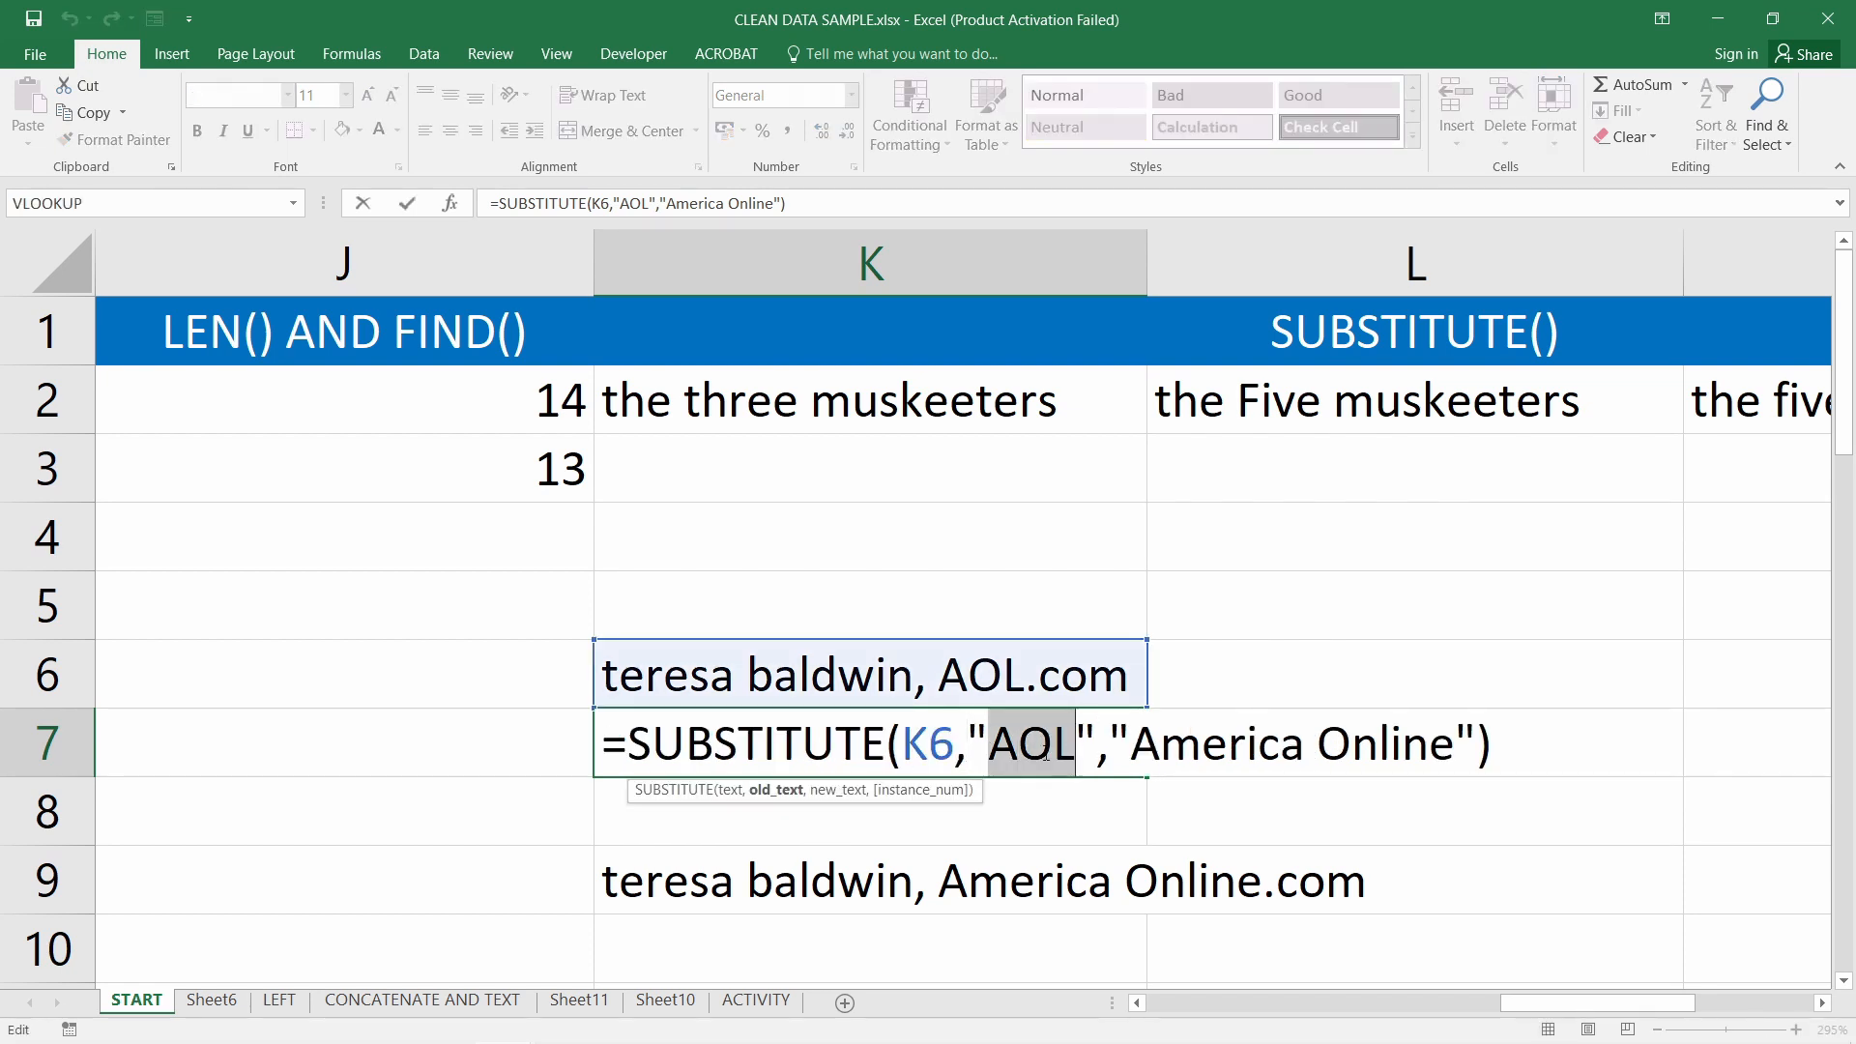
pyautogui.write('a')
pyautogui.press('BackSpace')
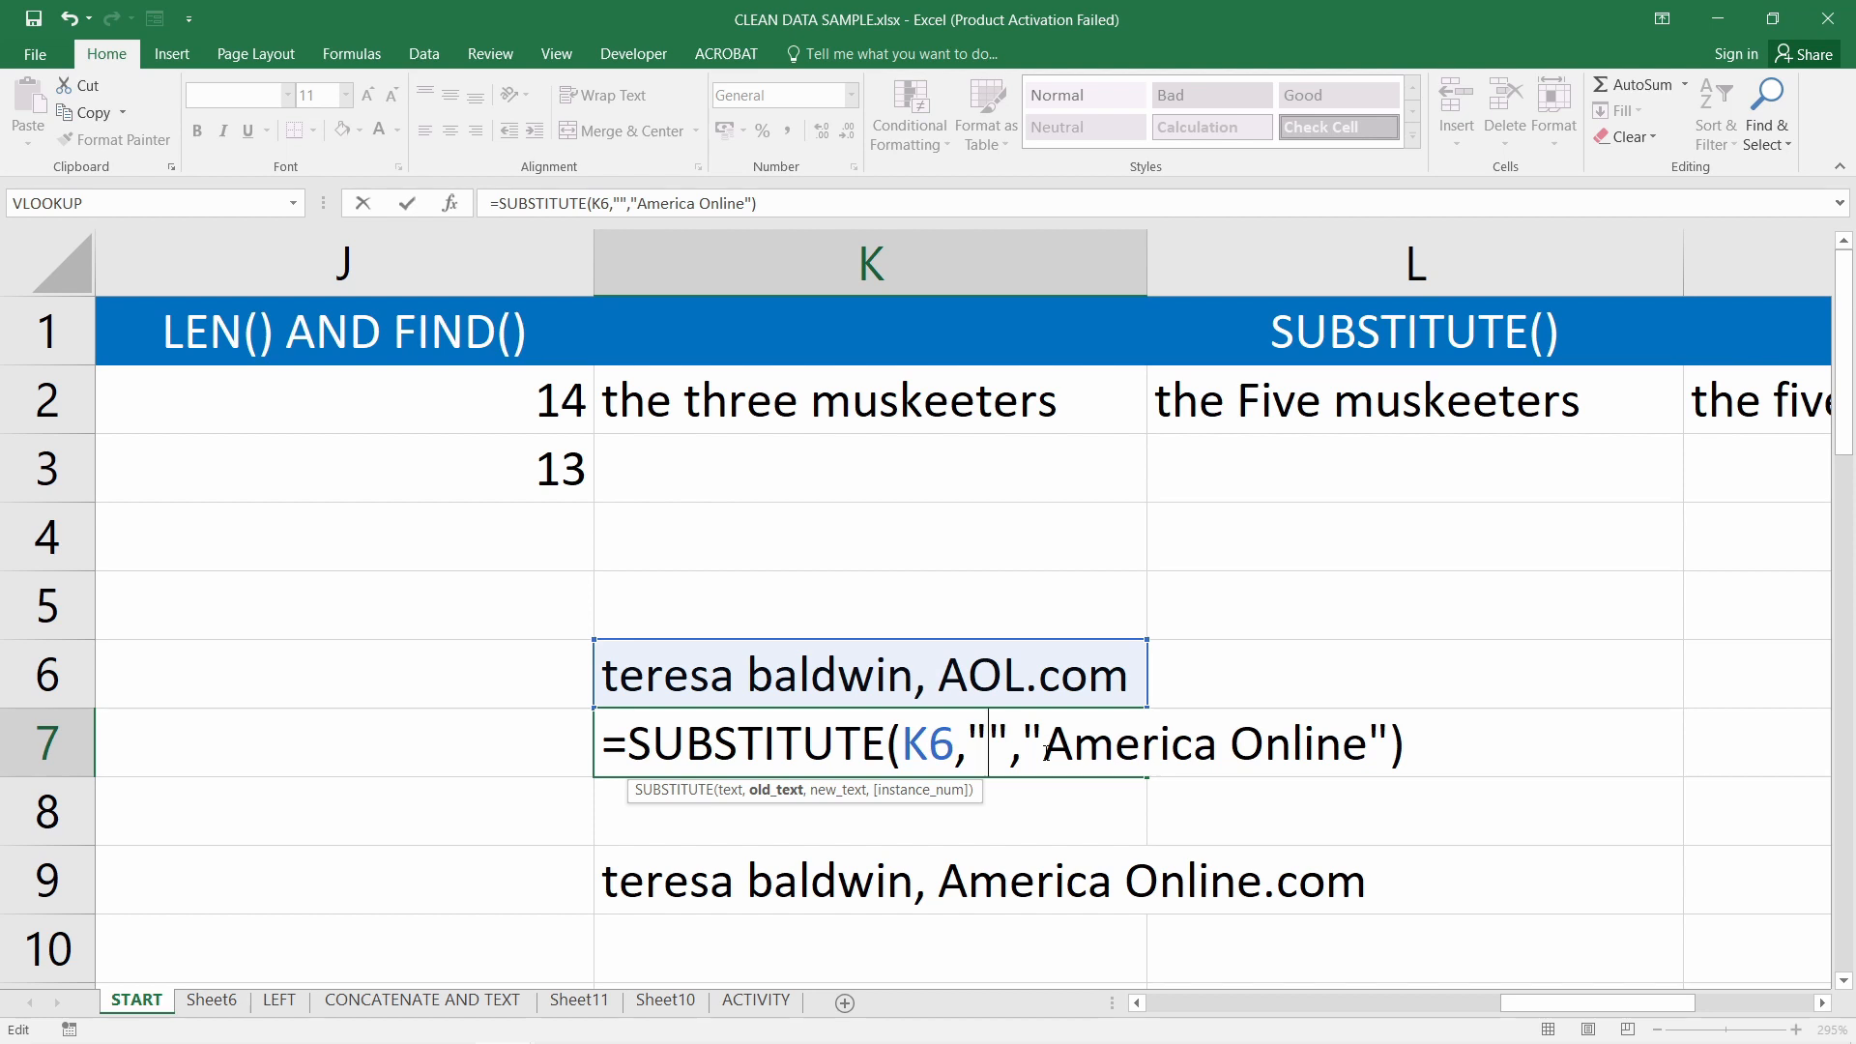
pyautogui.write('Ao')
pyautogui.press('BackSpace')
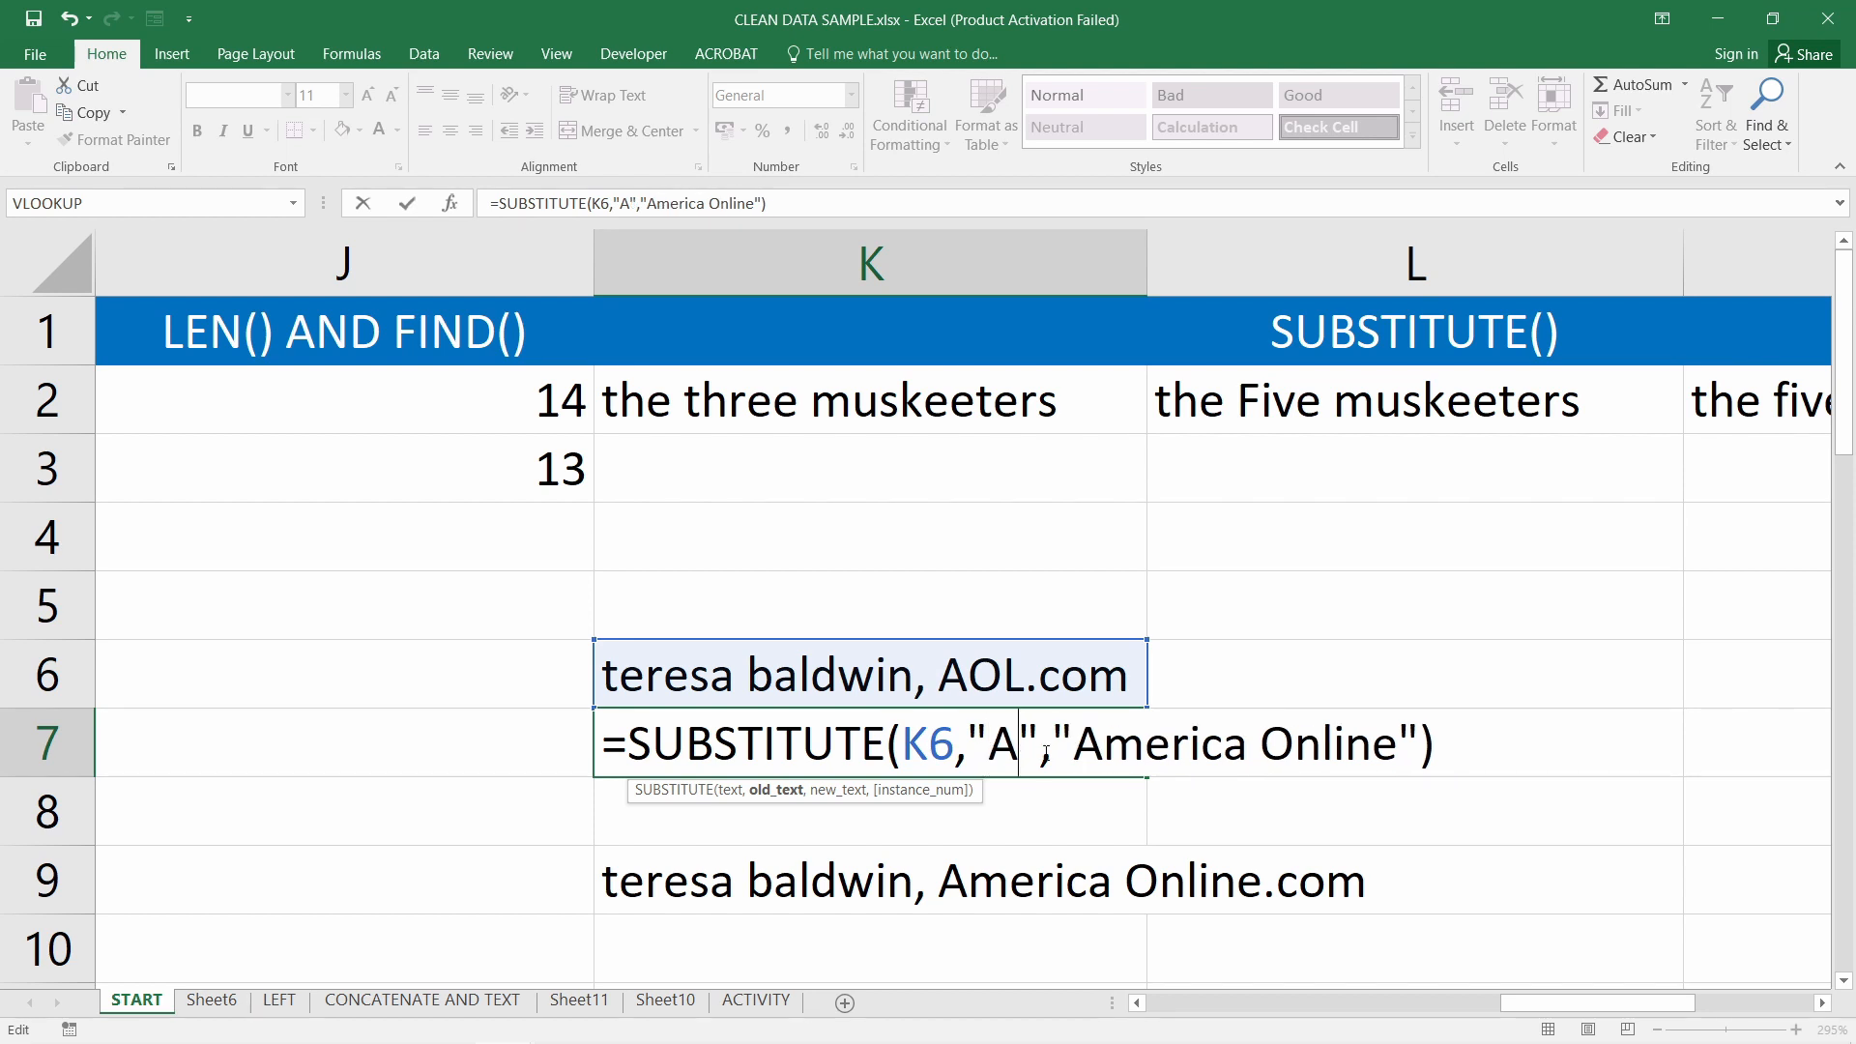
pyautogui.write('Ol')
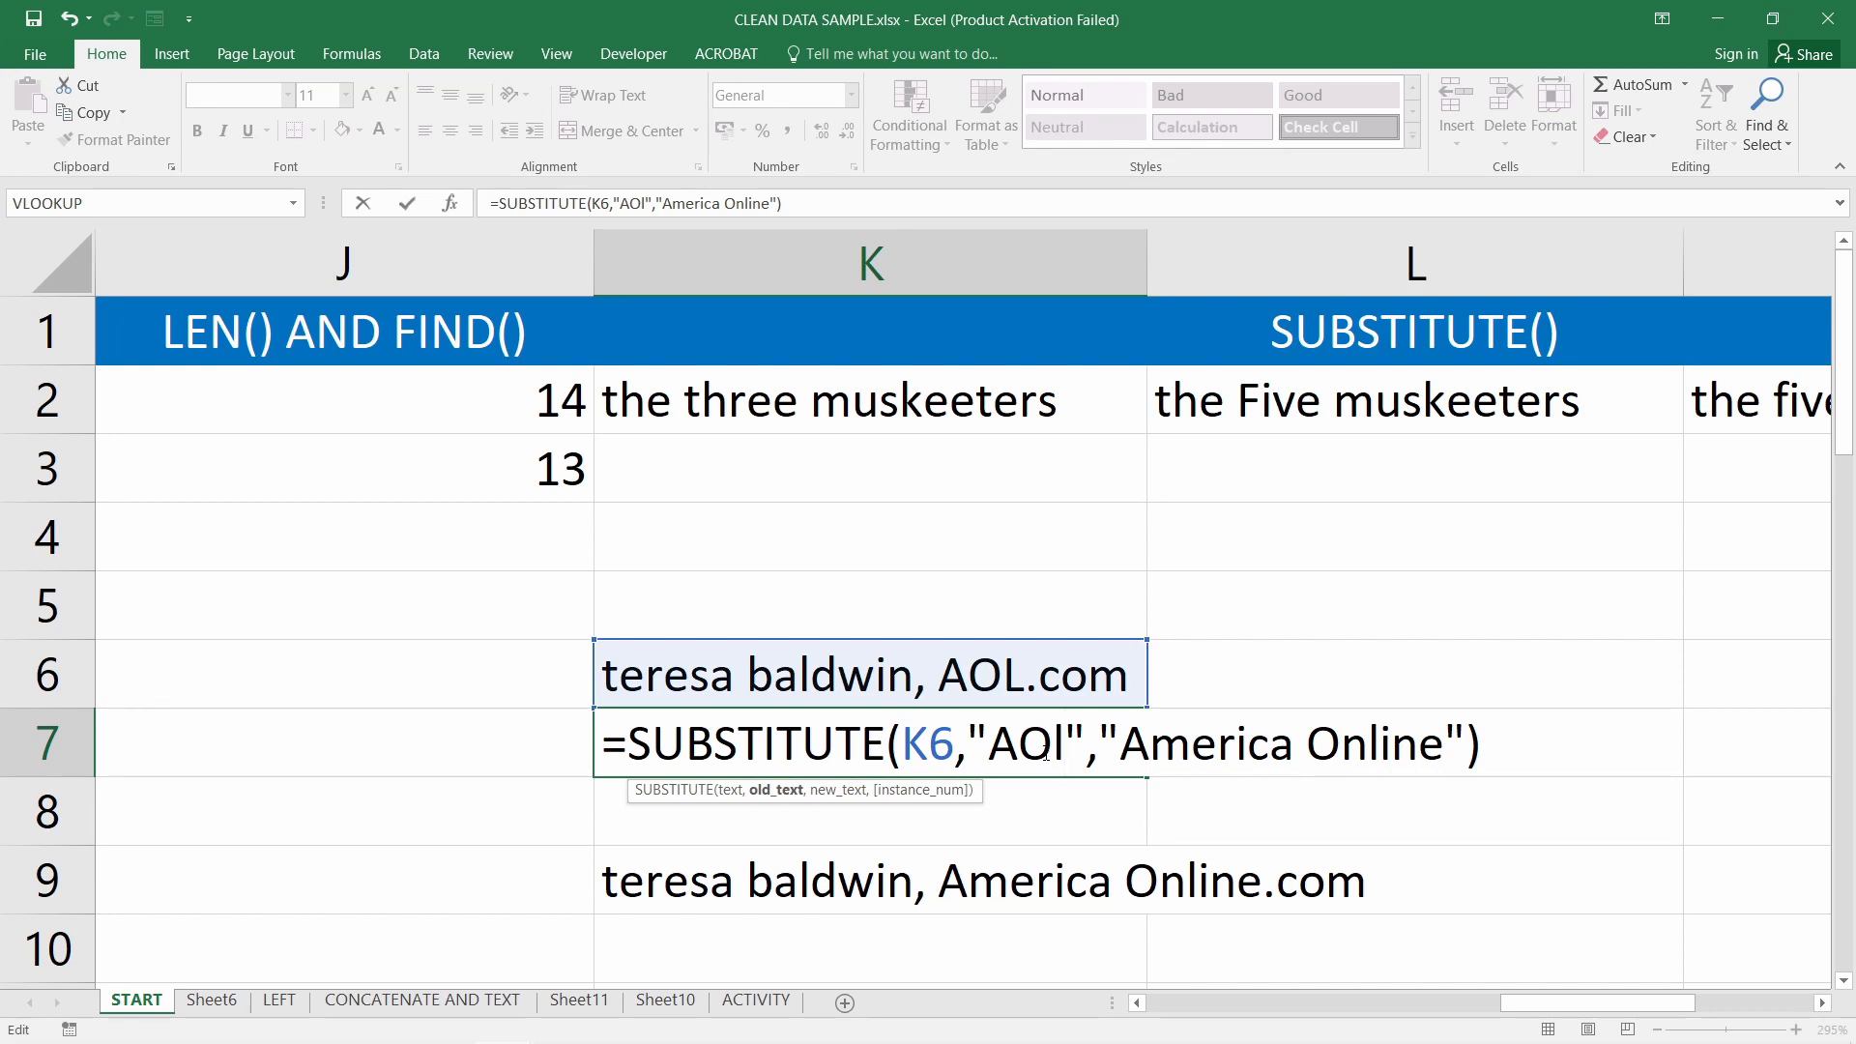
pyautogui.press('Return')
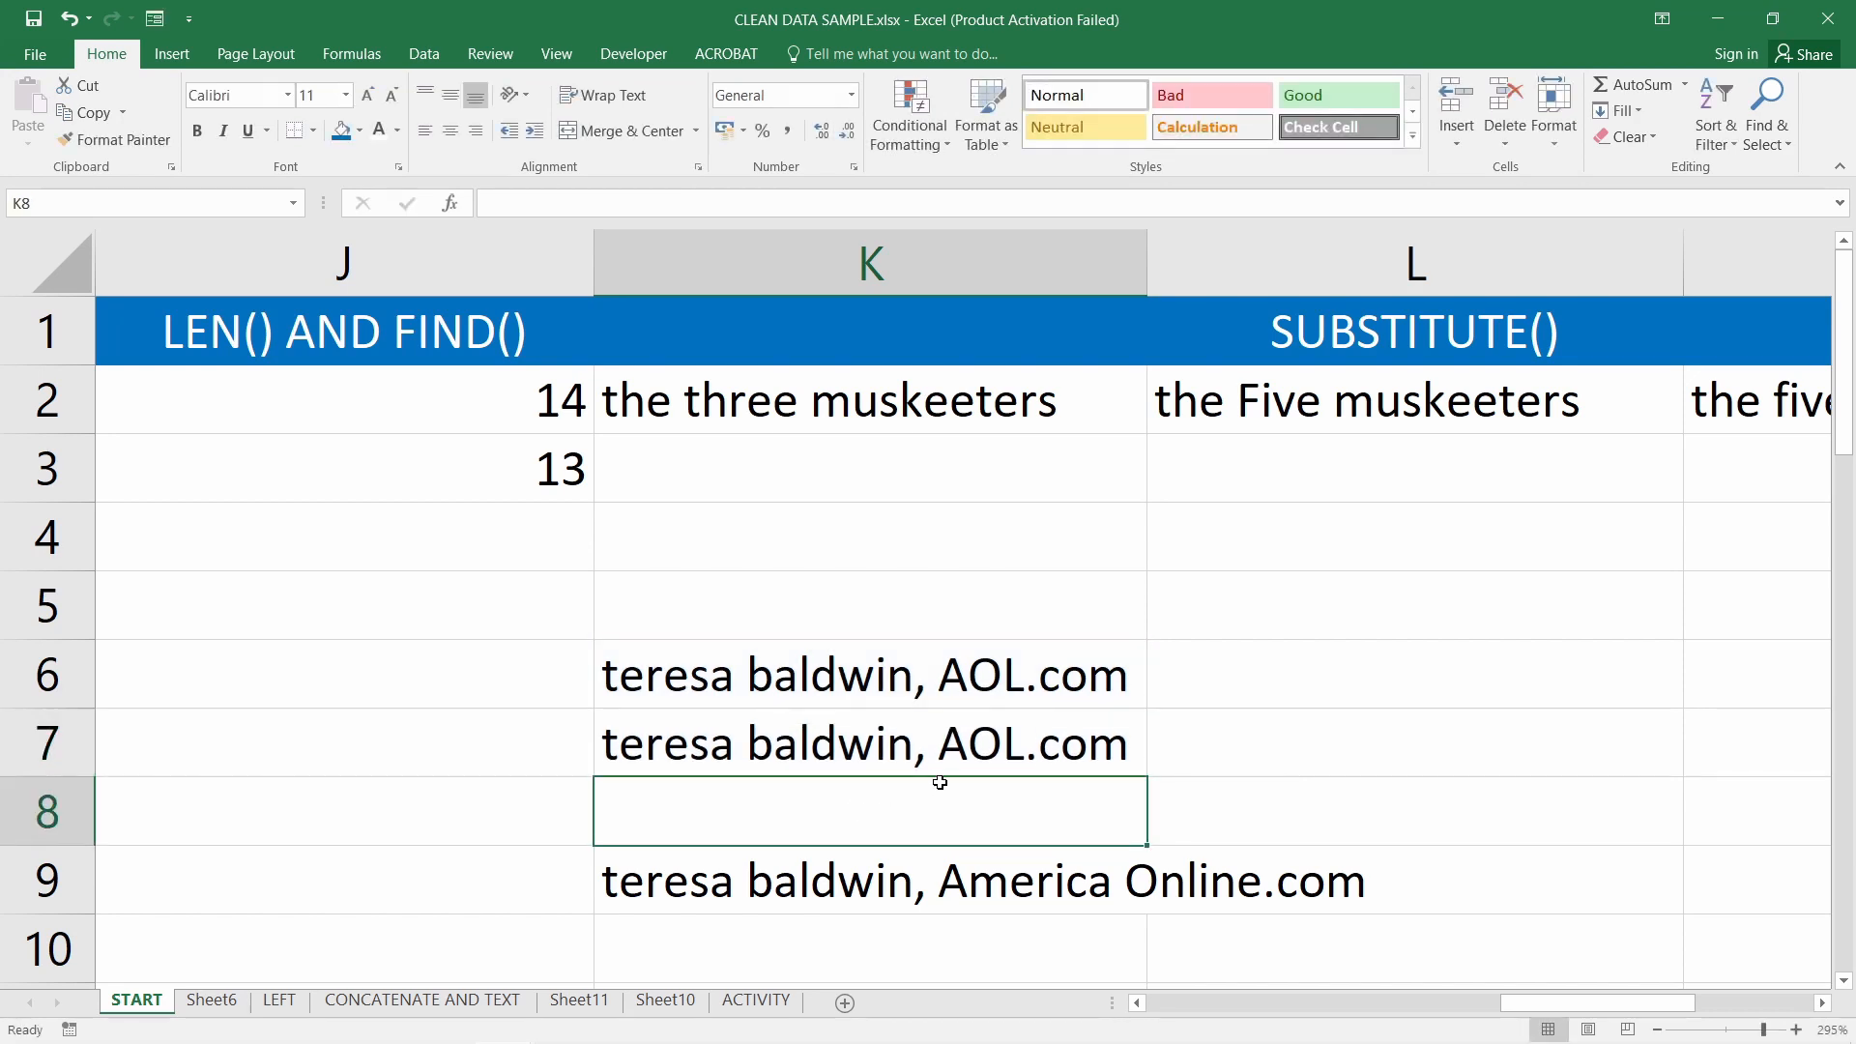
pyautogui.click(957, 760)
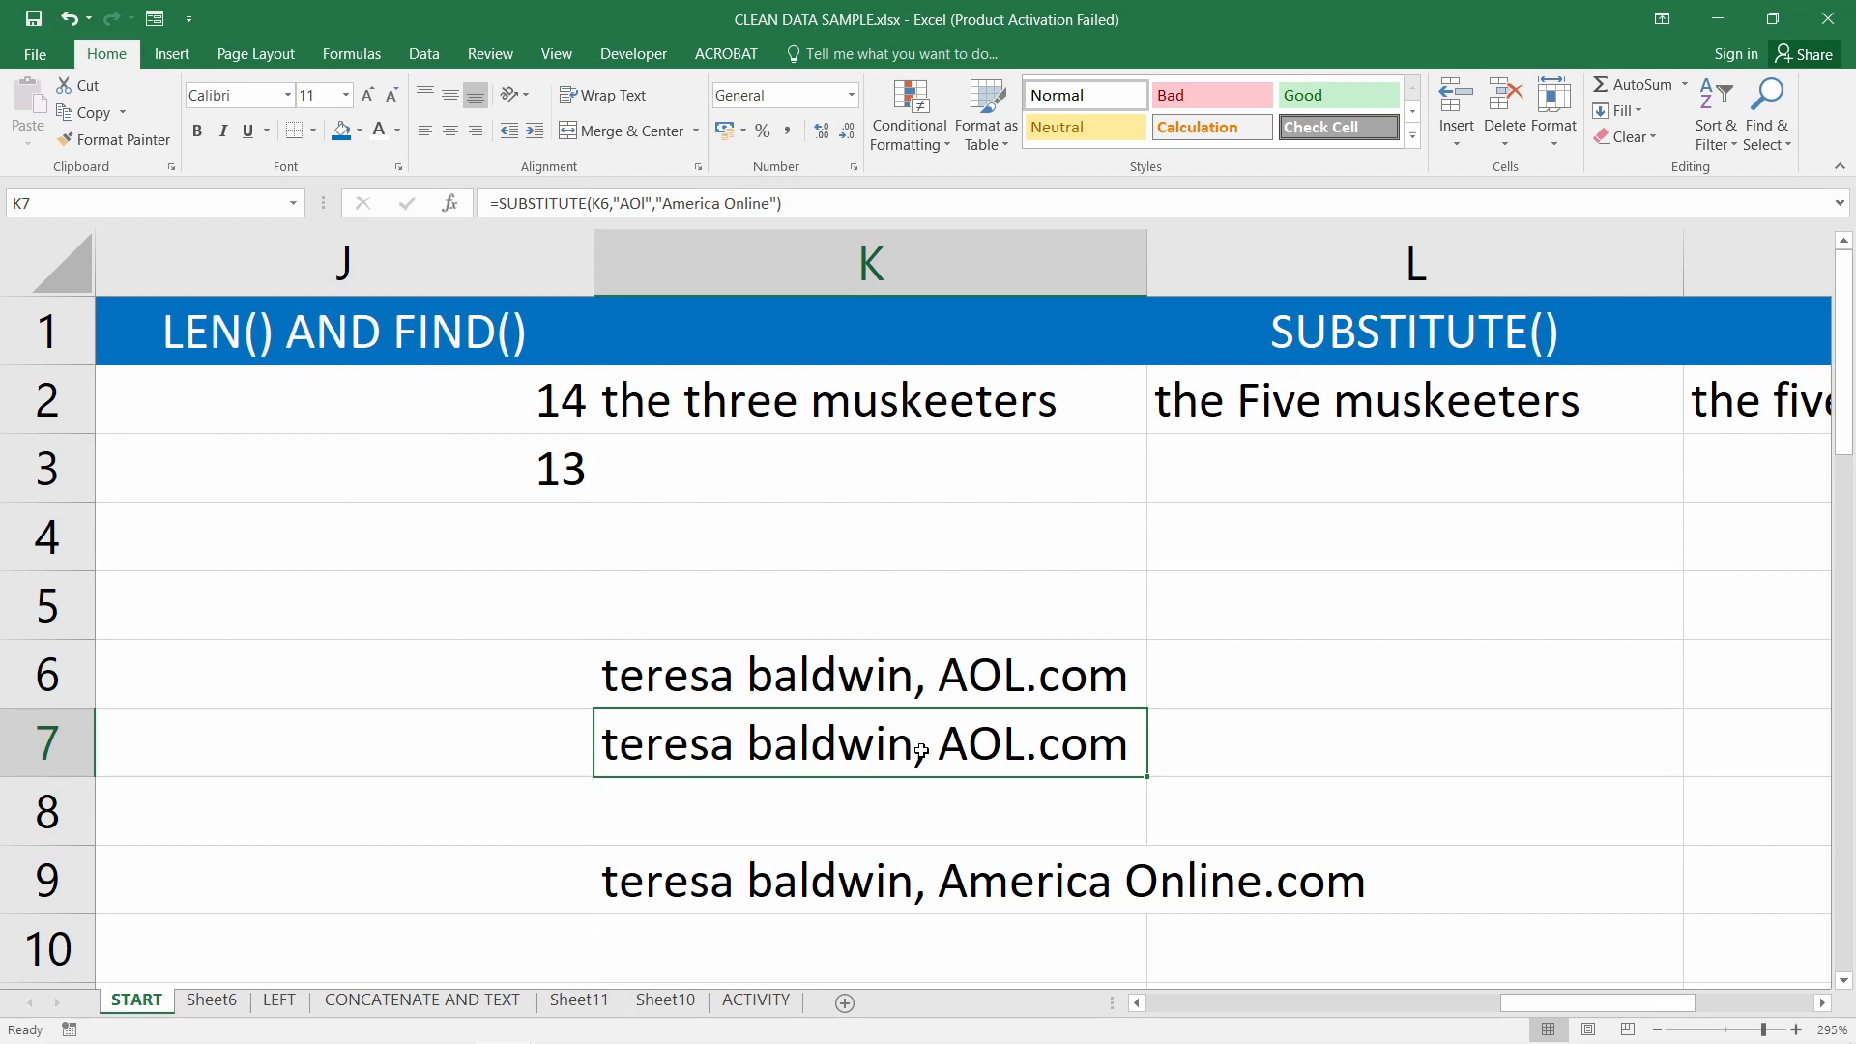
# Correct K7's search text back to uppercase "AOL"
pyautogui.doubleClick(945, 745)
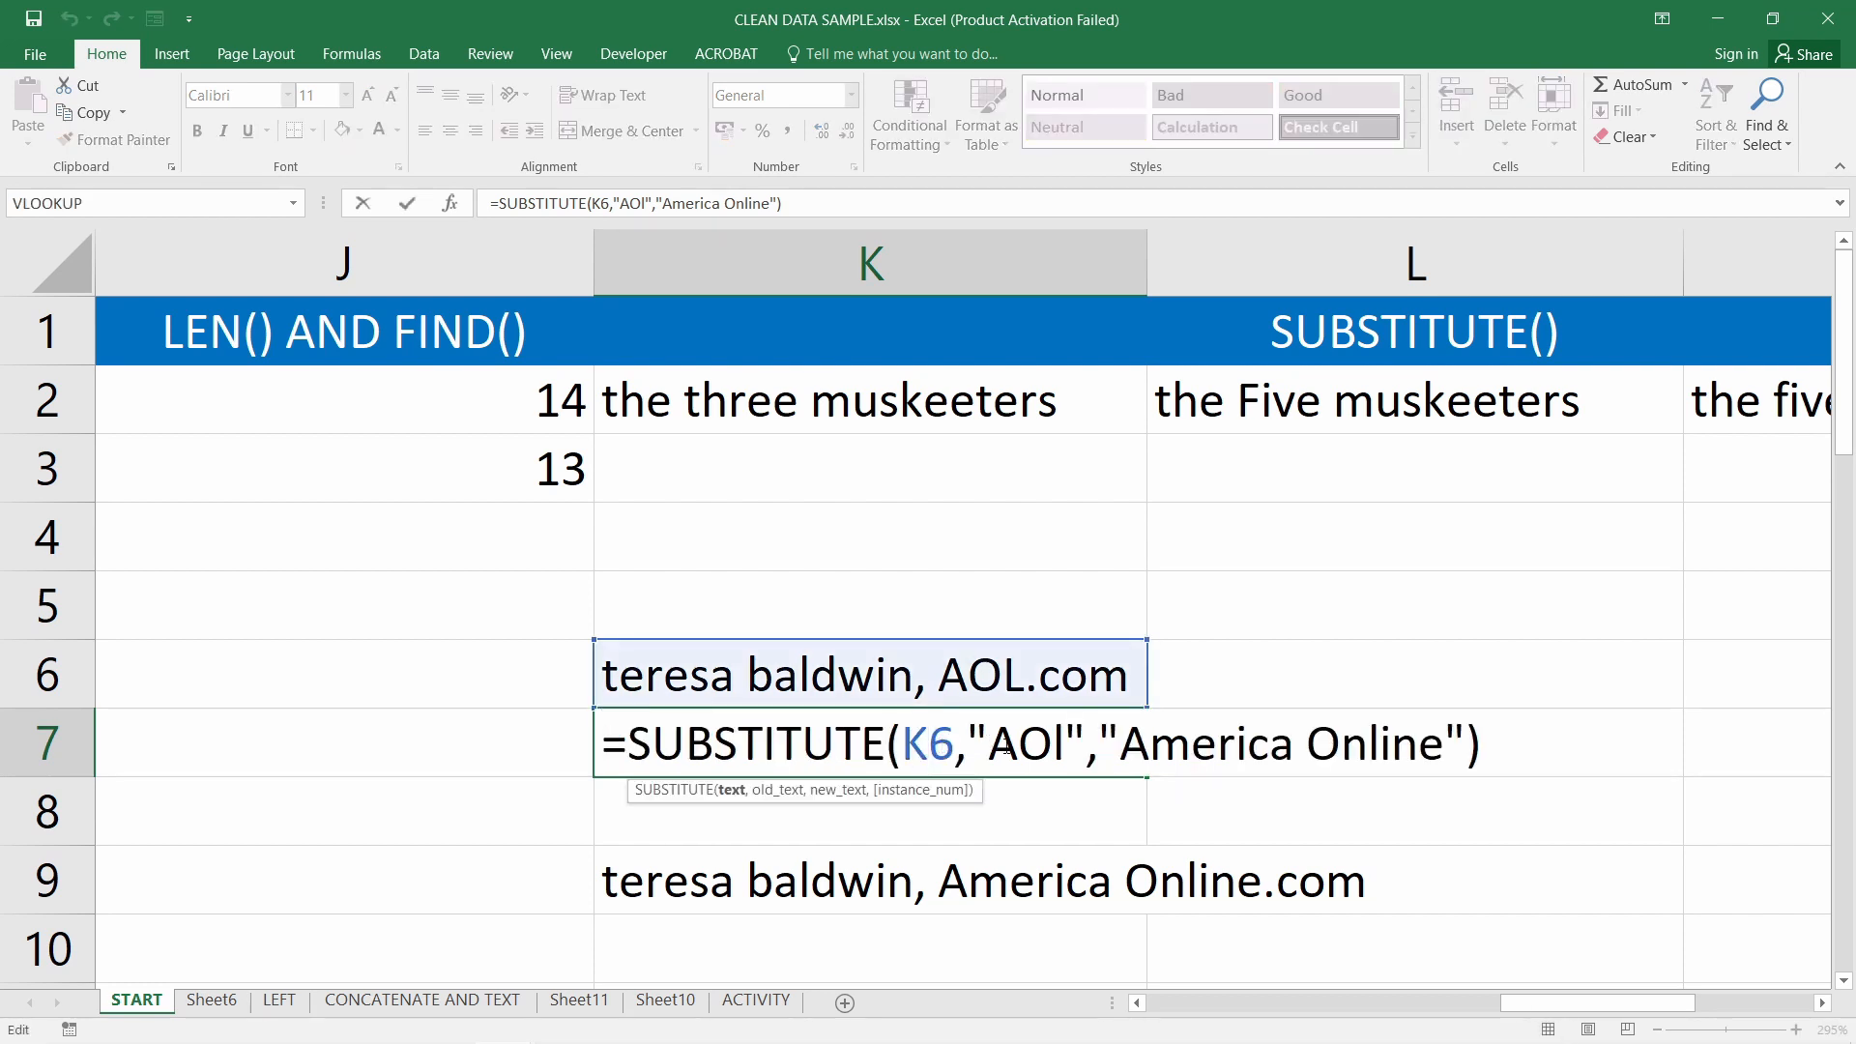
pyautogui.click(1067, 744)
pyautogui.press('BackSpace')
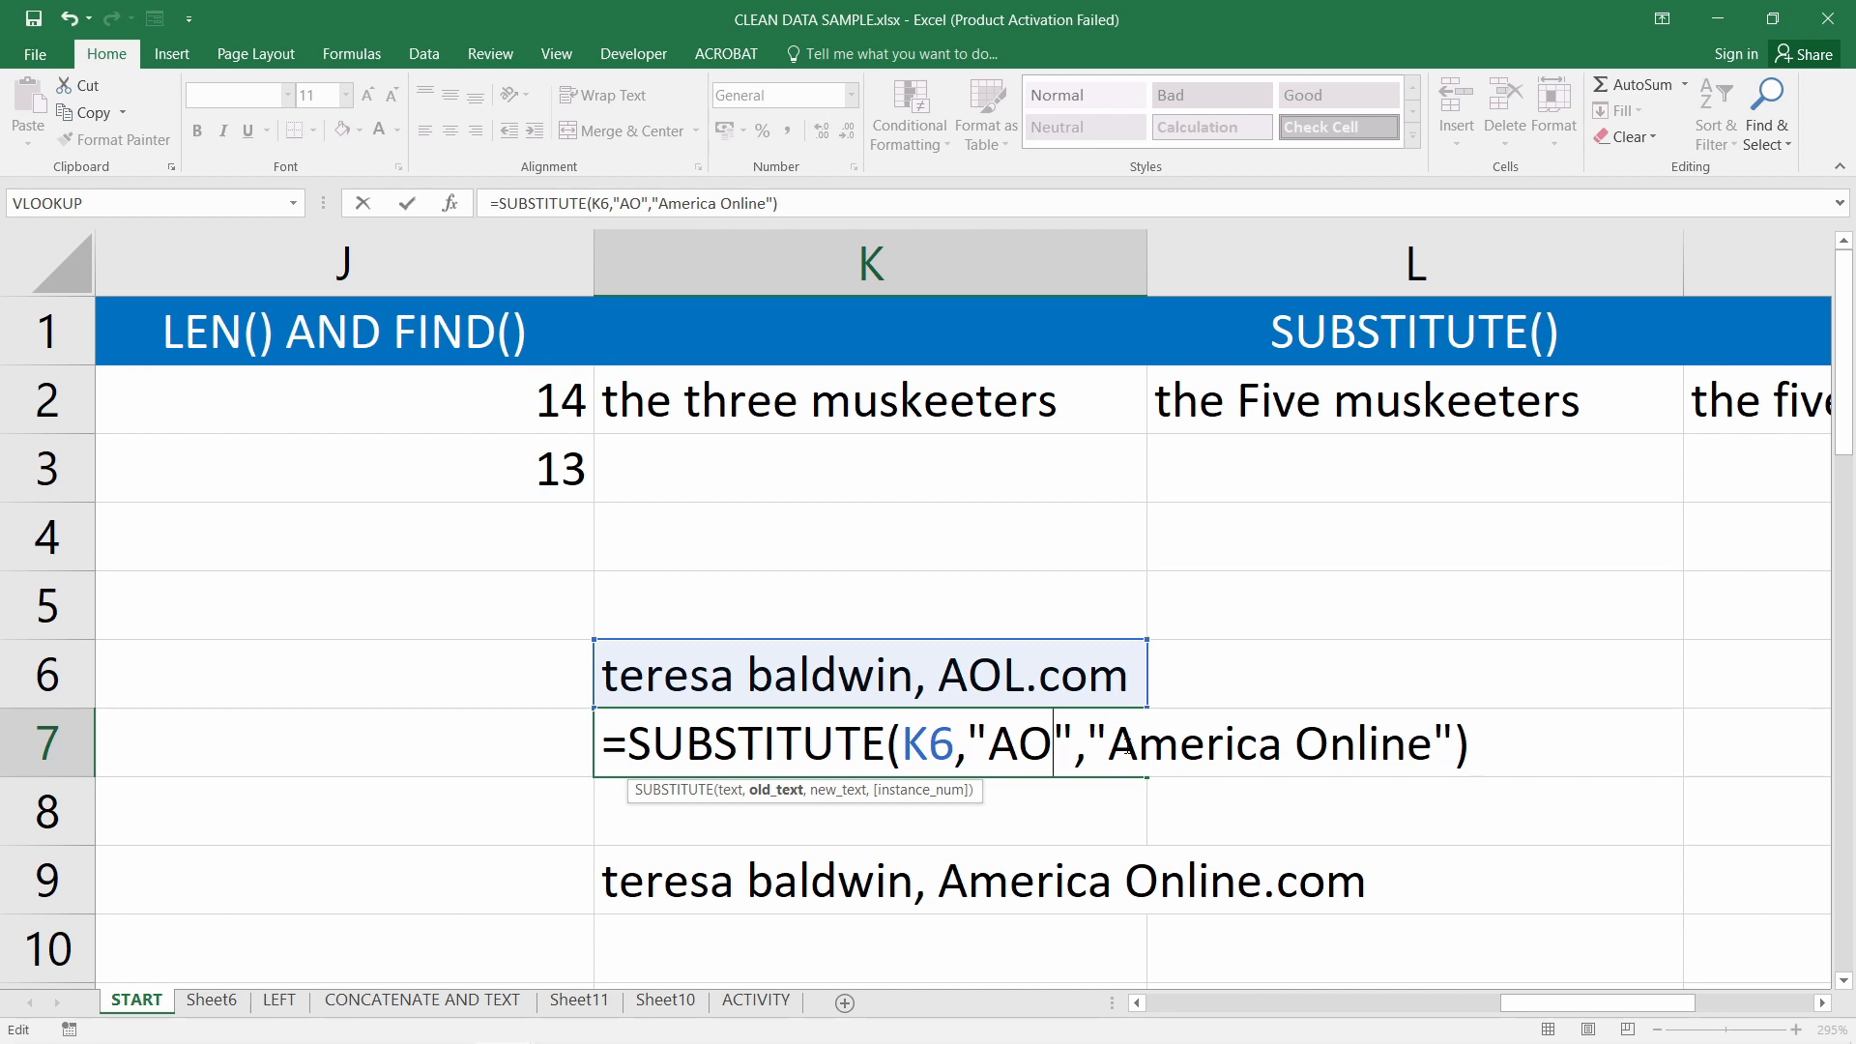
pyautogui.write('L')
pyautogui.click(865, 814)
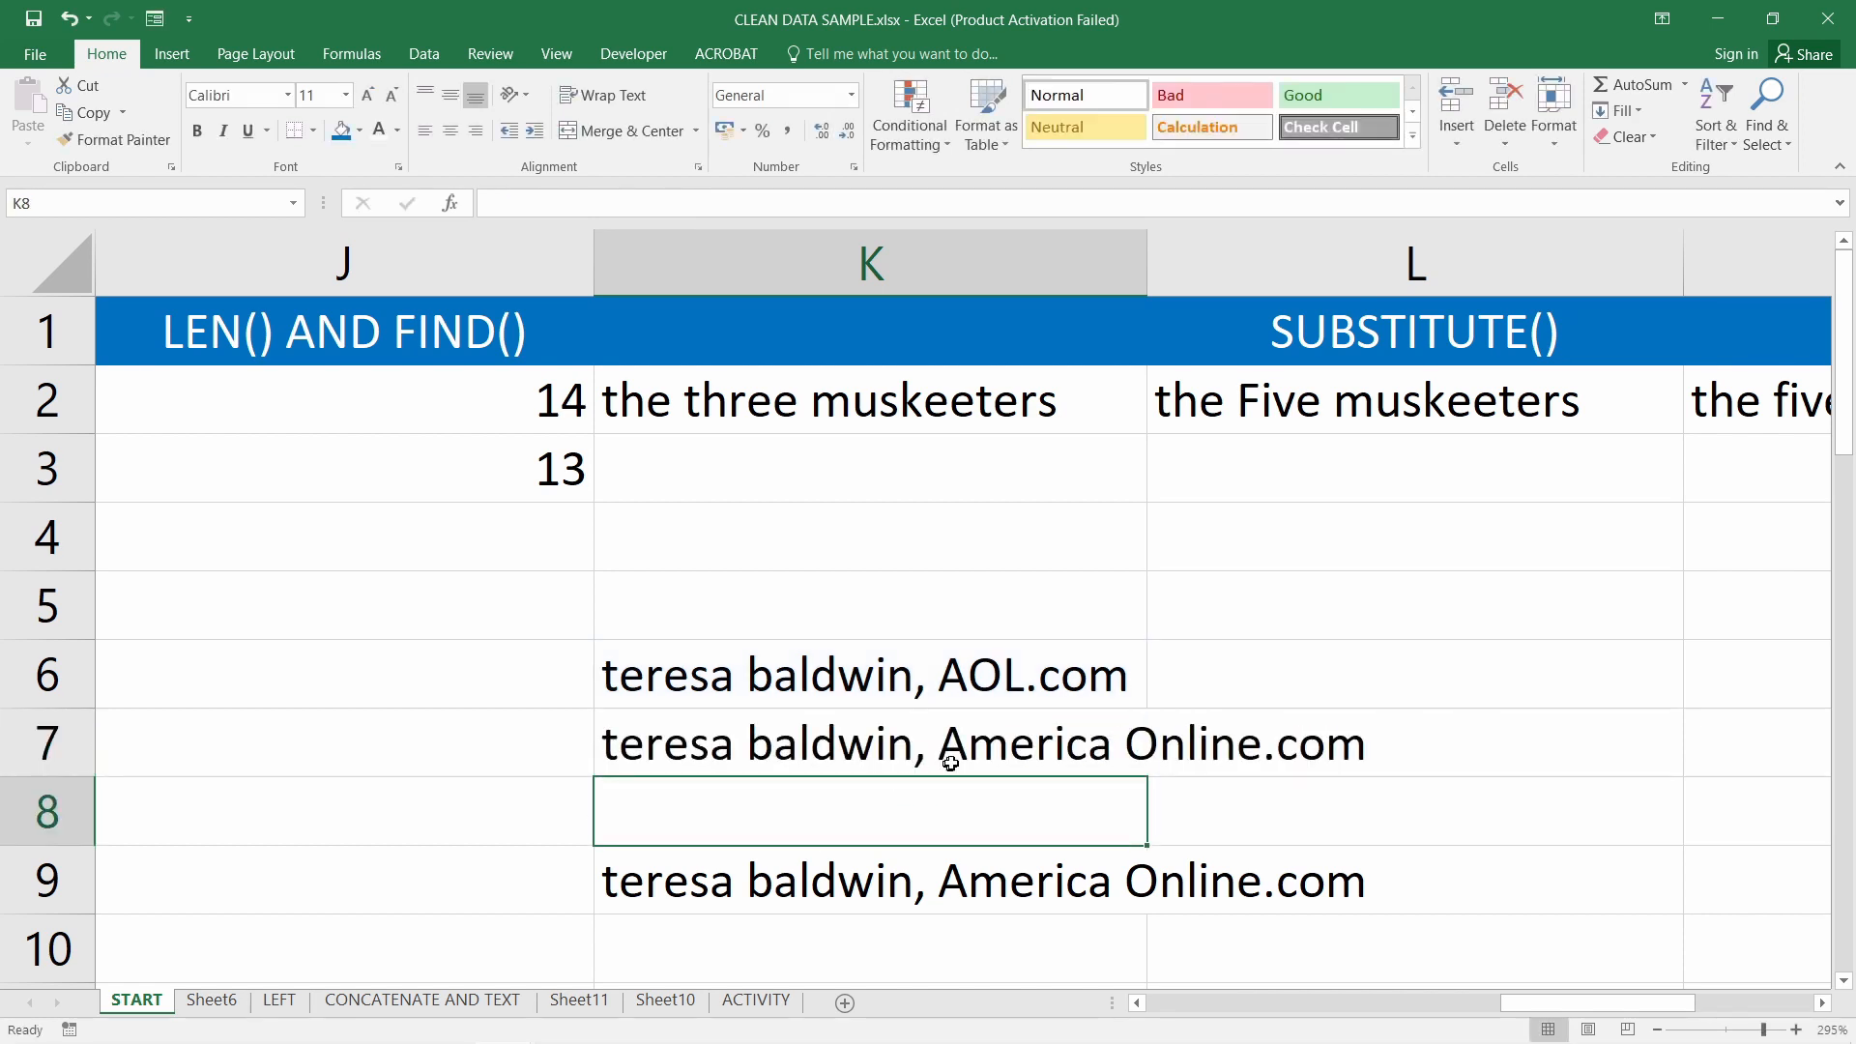
# Test K7's SUBSTITUTE with lowercase "aol" as the search text
pyautogui.click(982, 742)
pyautogui.doubleClick(981, 743)
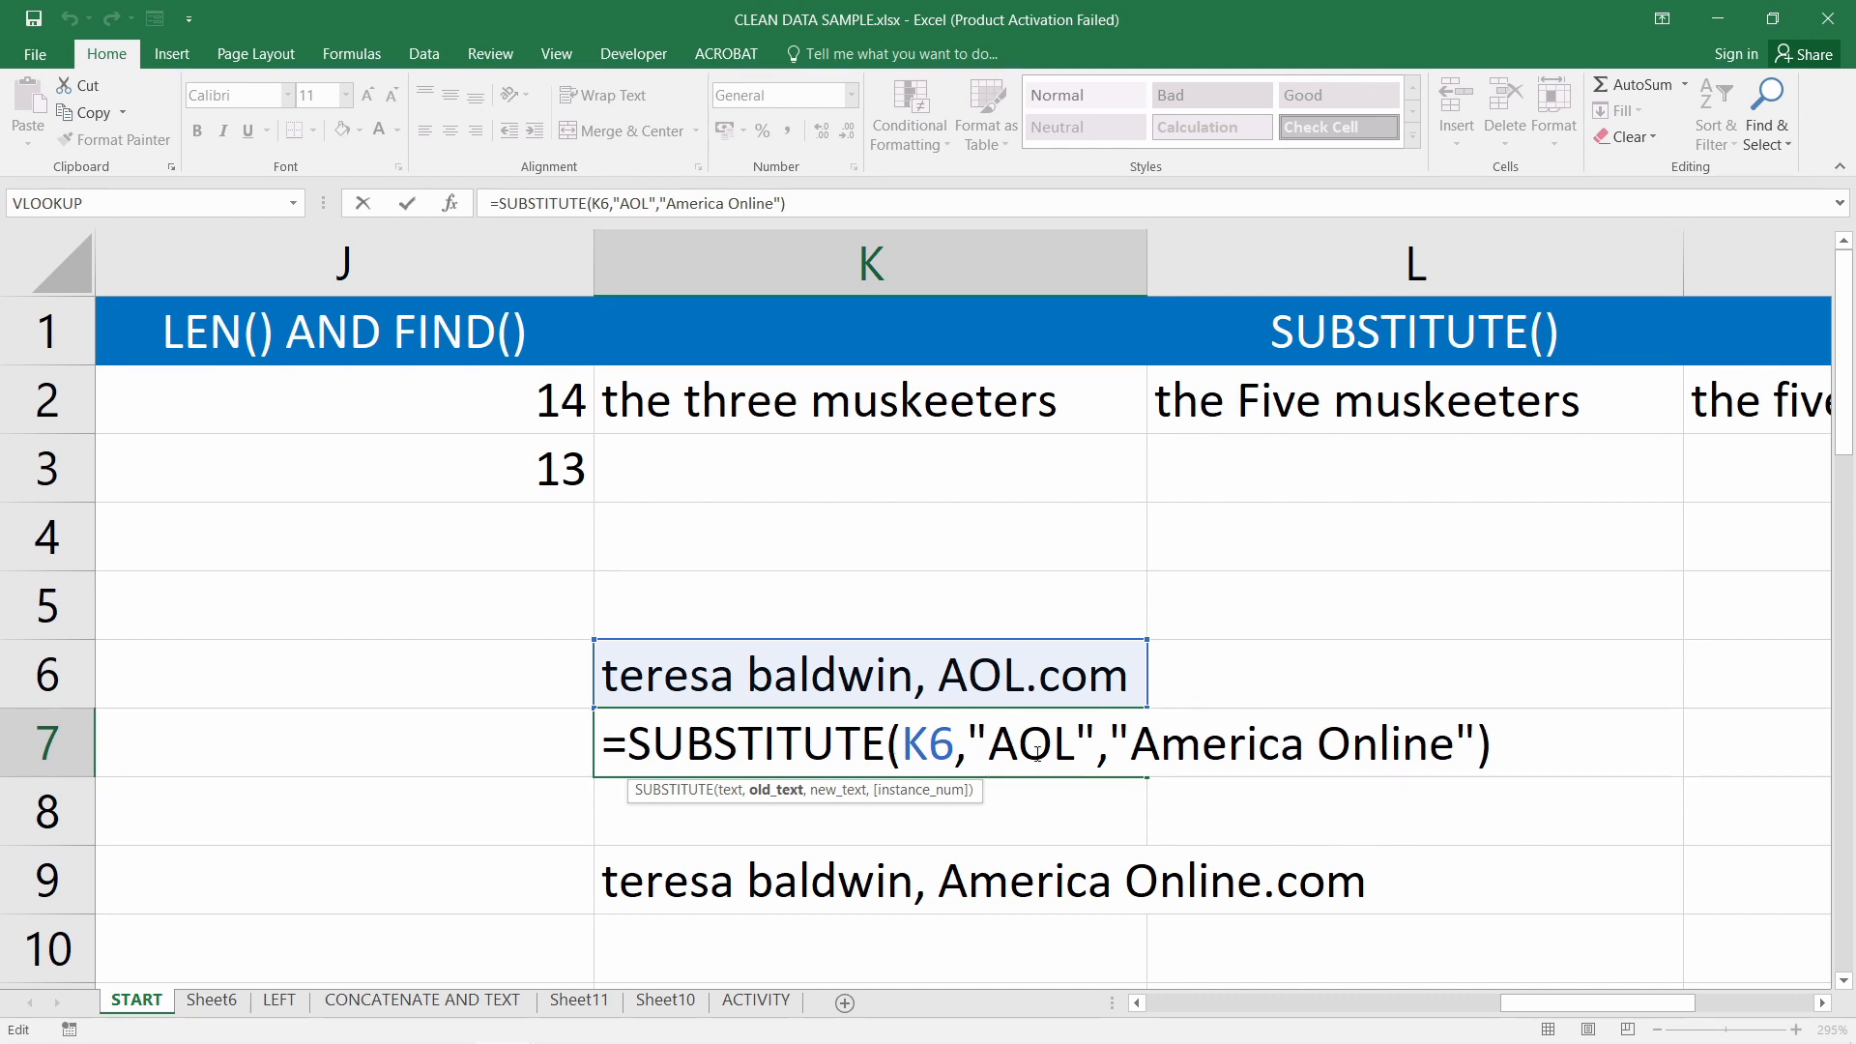
pyautogui.doubleClick(1001, 744)
pyautogui.write('aol')
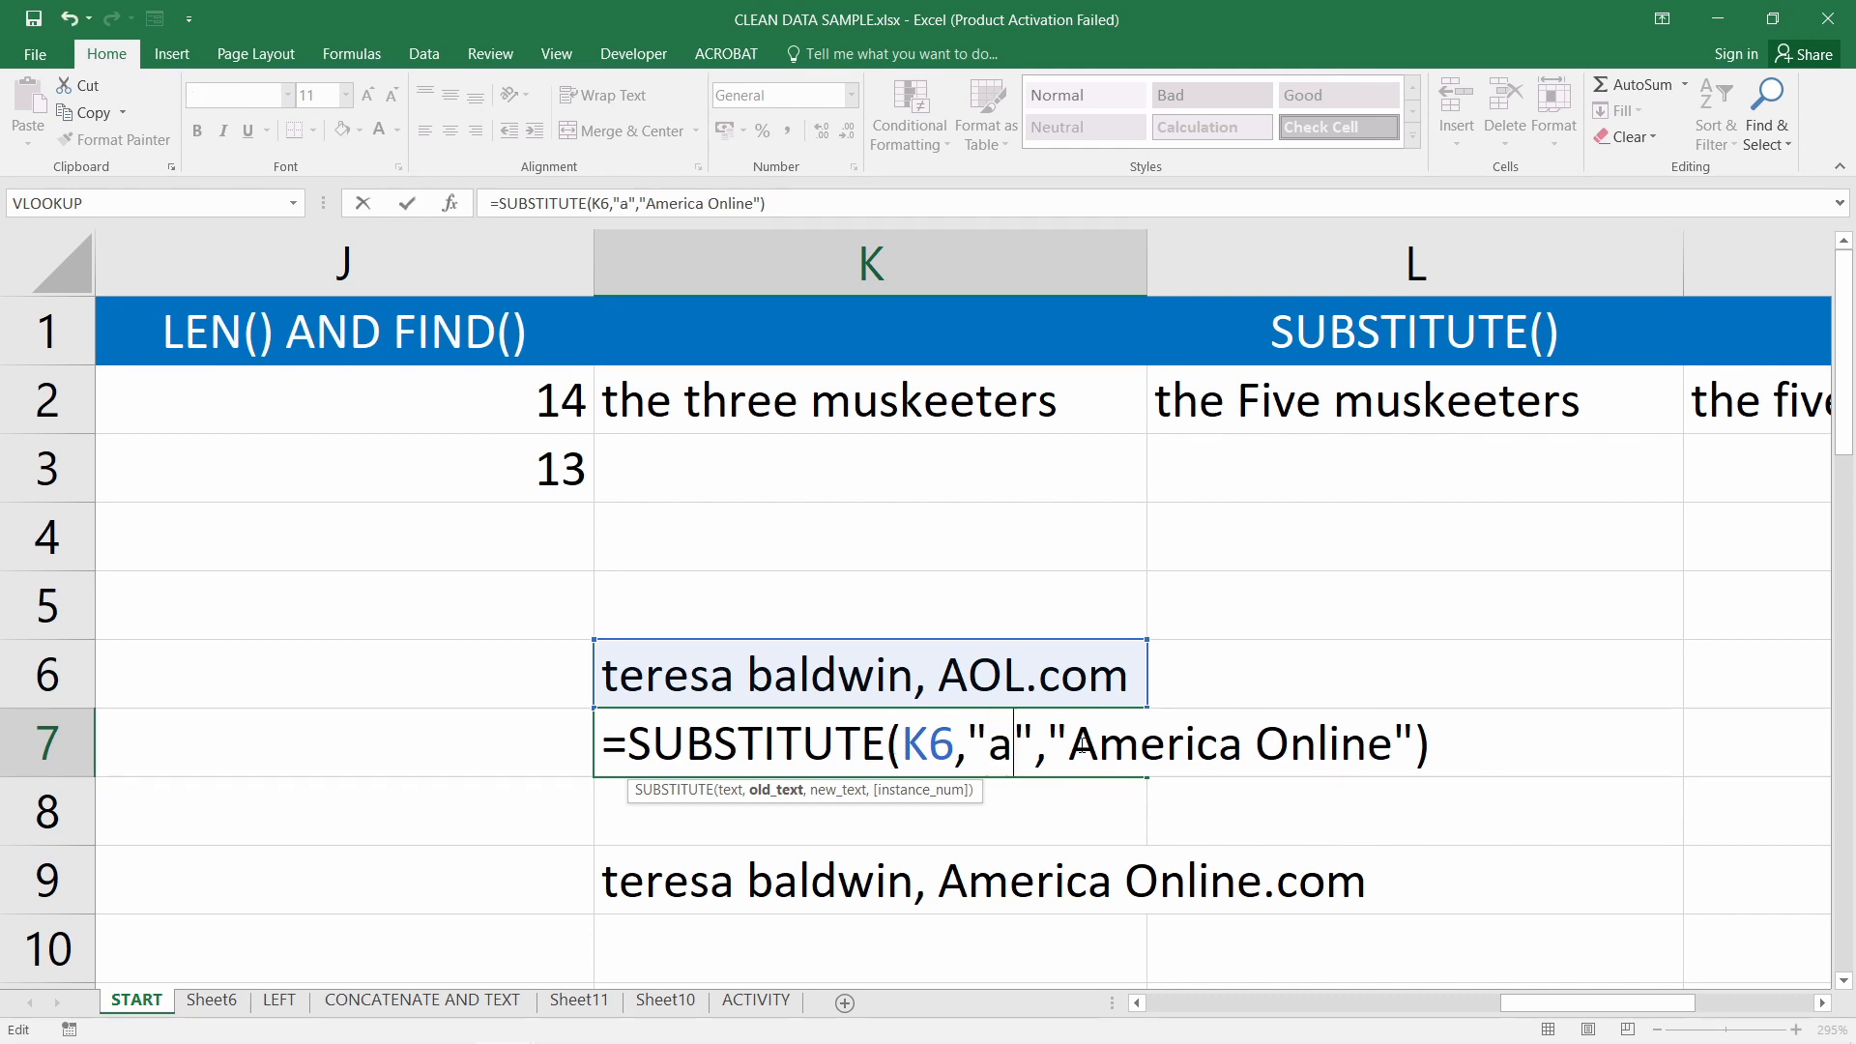
pyautogui.press('Return')
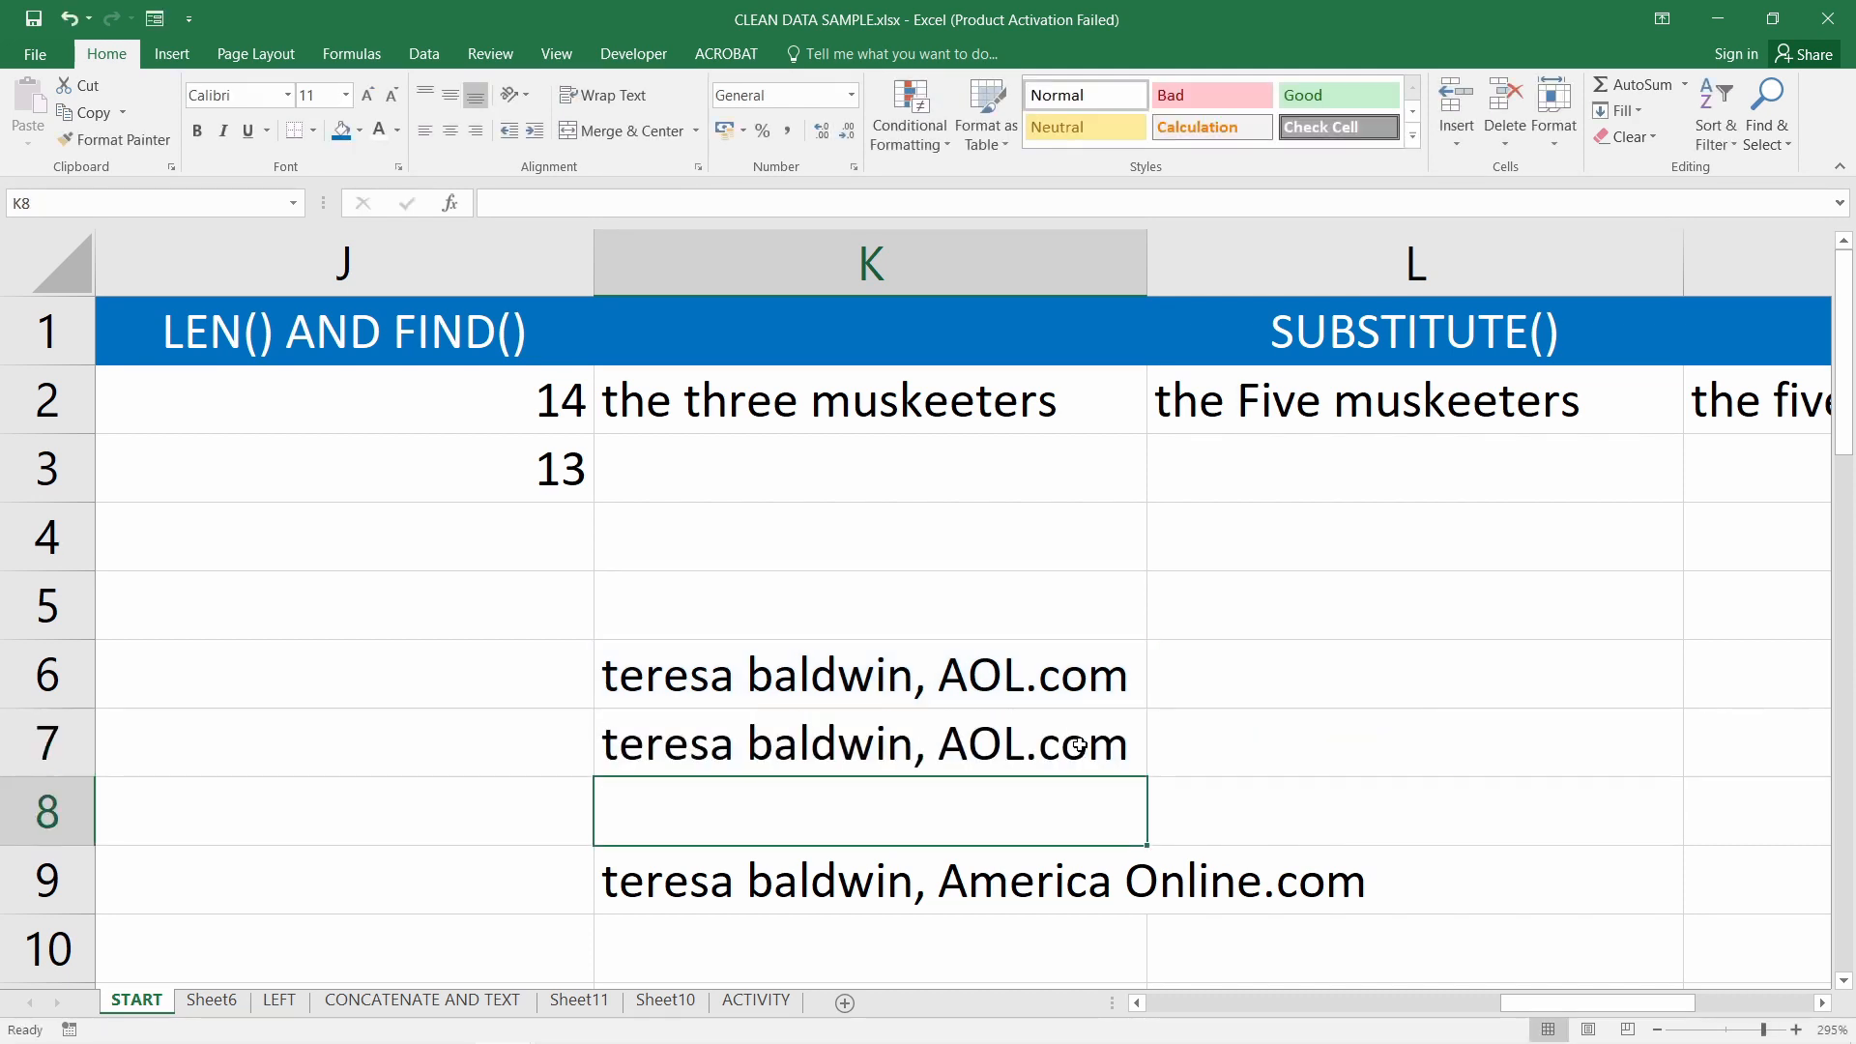
# Put "AOL" back in K7 so it shows America Online.com again
pyautogui.doubleClick(988, 747)
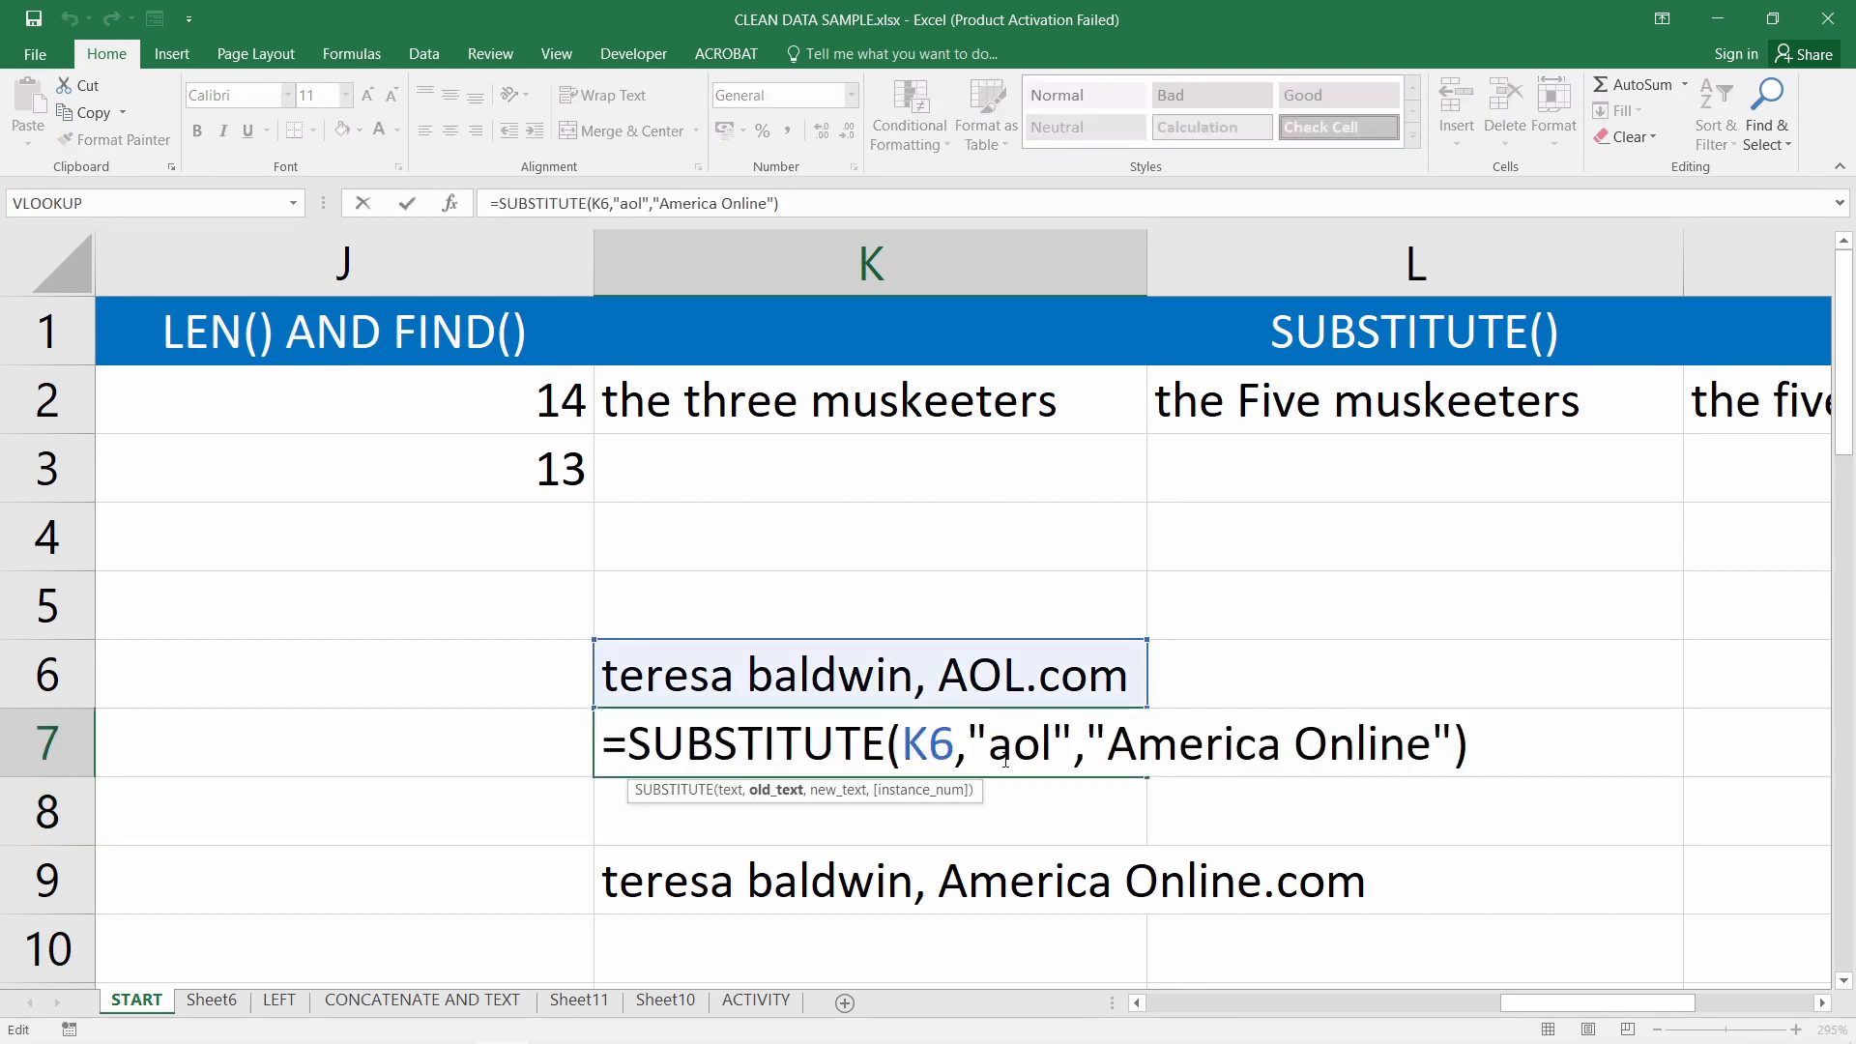
pyautogui.moveTo(988, 747); pyautogui.dragTo(1051, 746)
pyautogui.write('AOL')
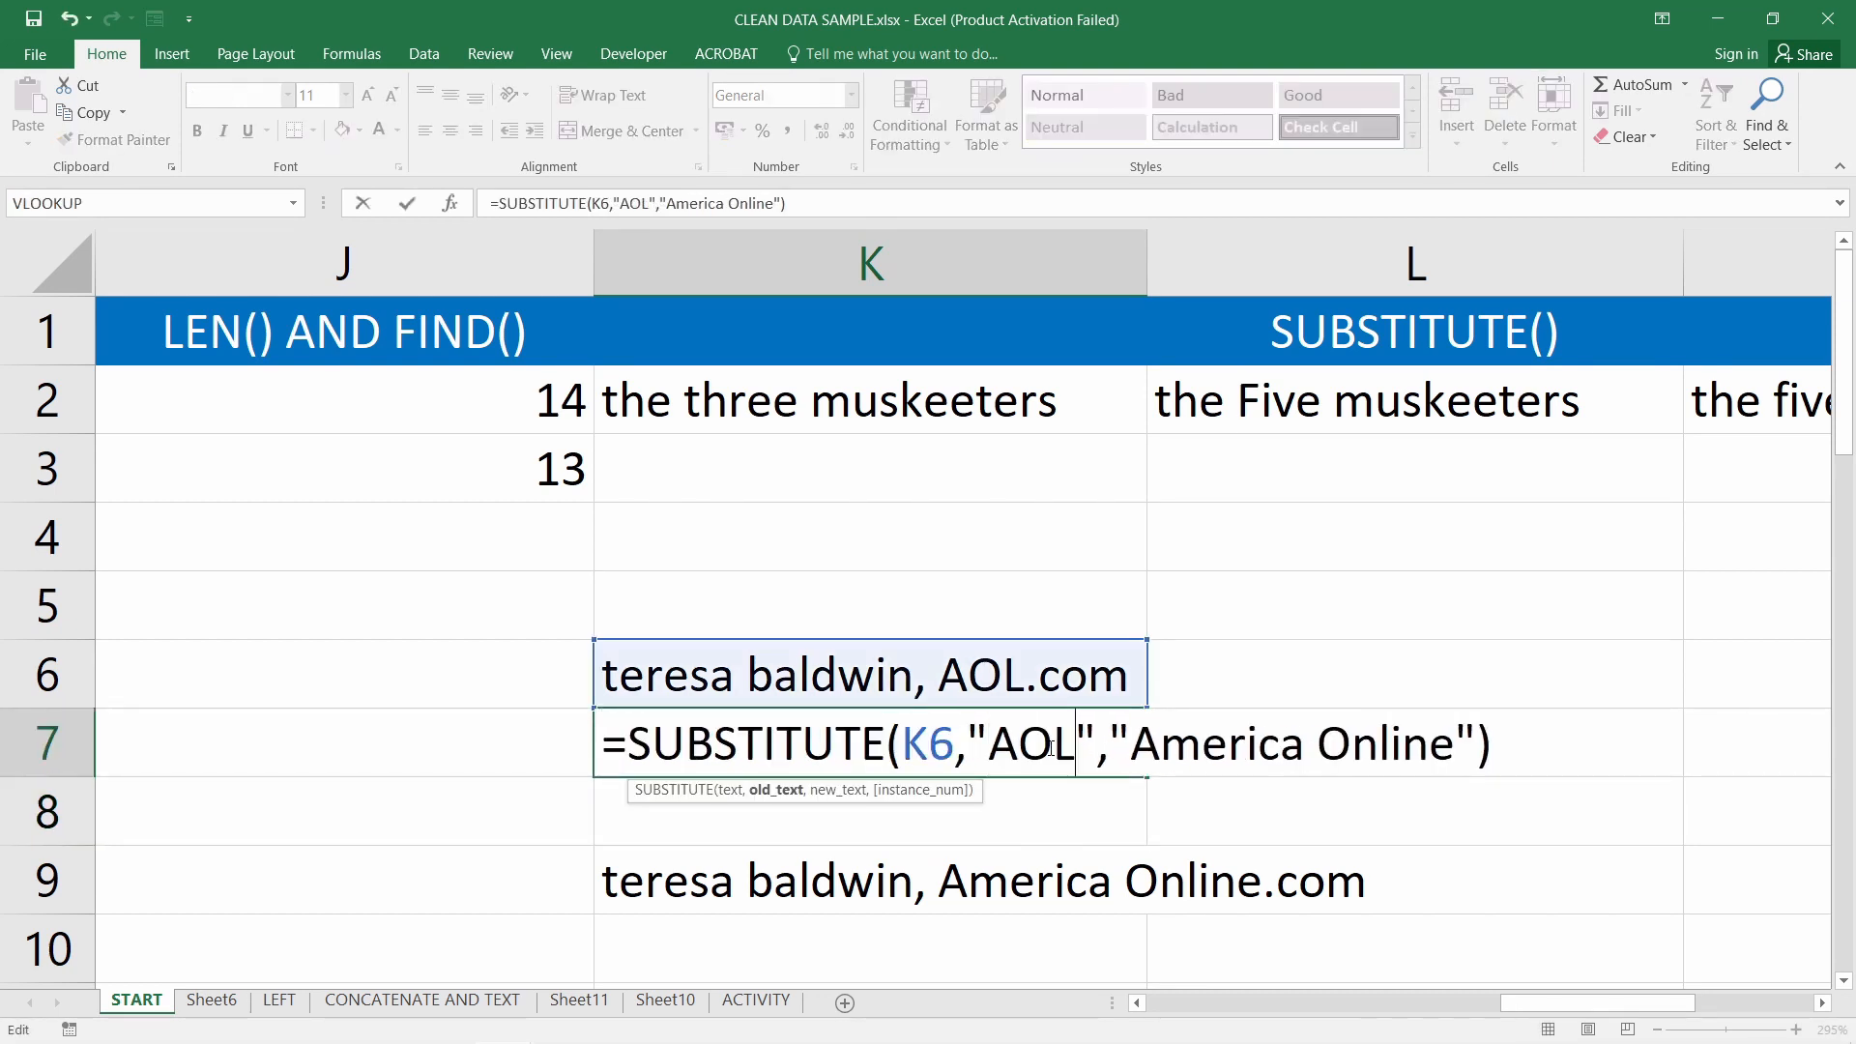
pyautogui.press('Return')
pyautogui.doubleClick(897, 882)
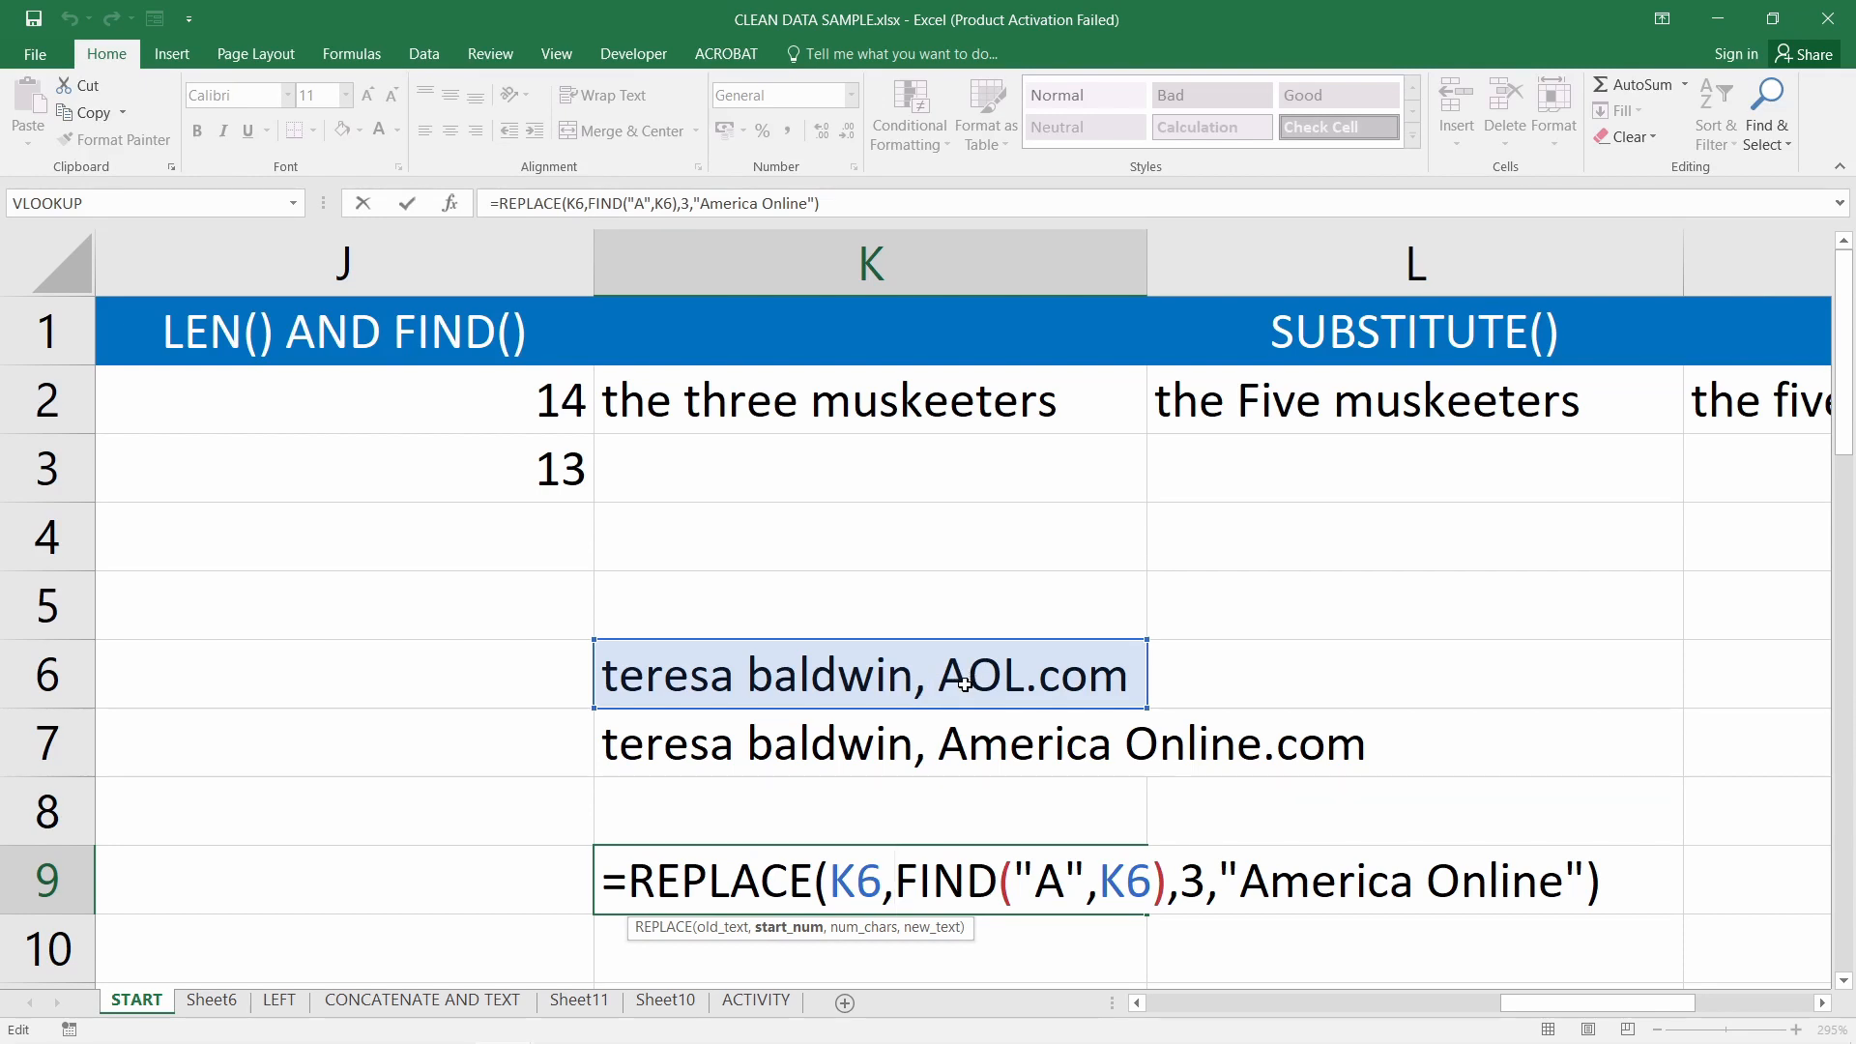
# Confirm K9's REPLACE formula showing America Online.com
pyautogui.hotkey('ctrl', 'Return')
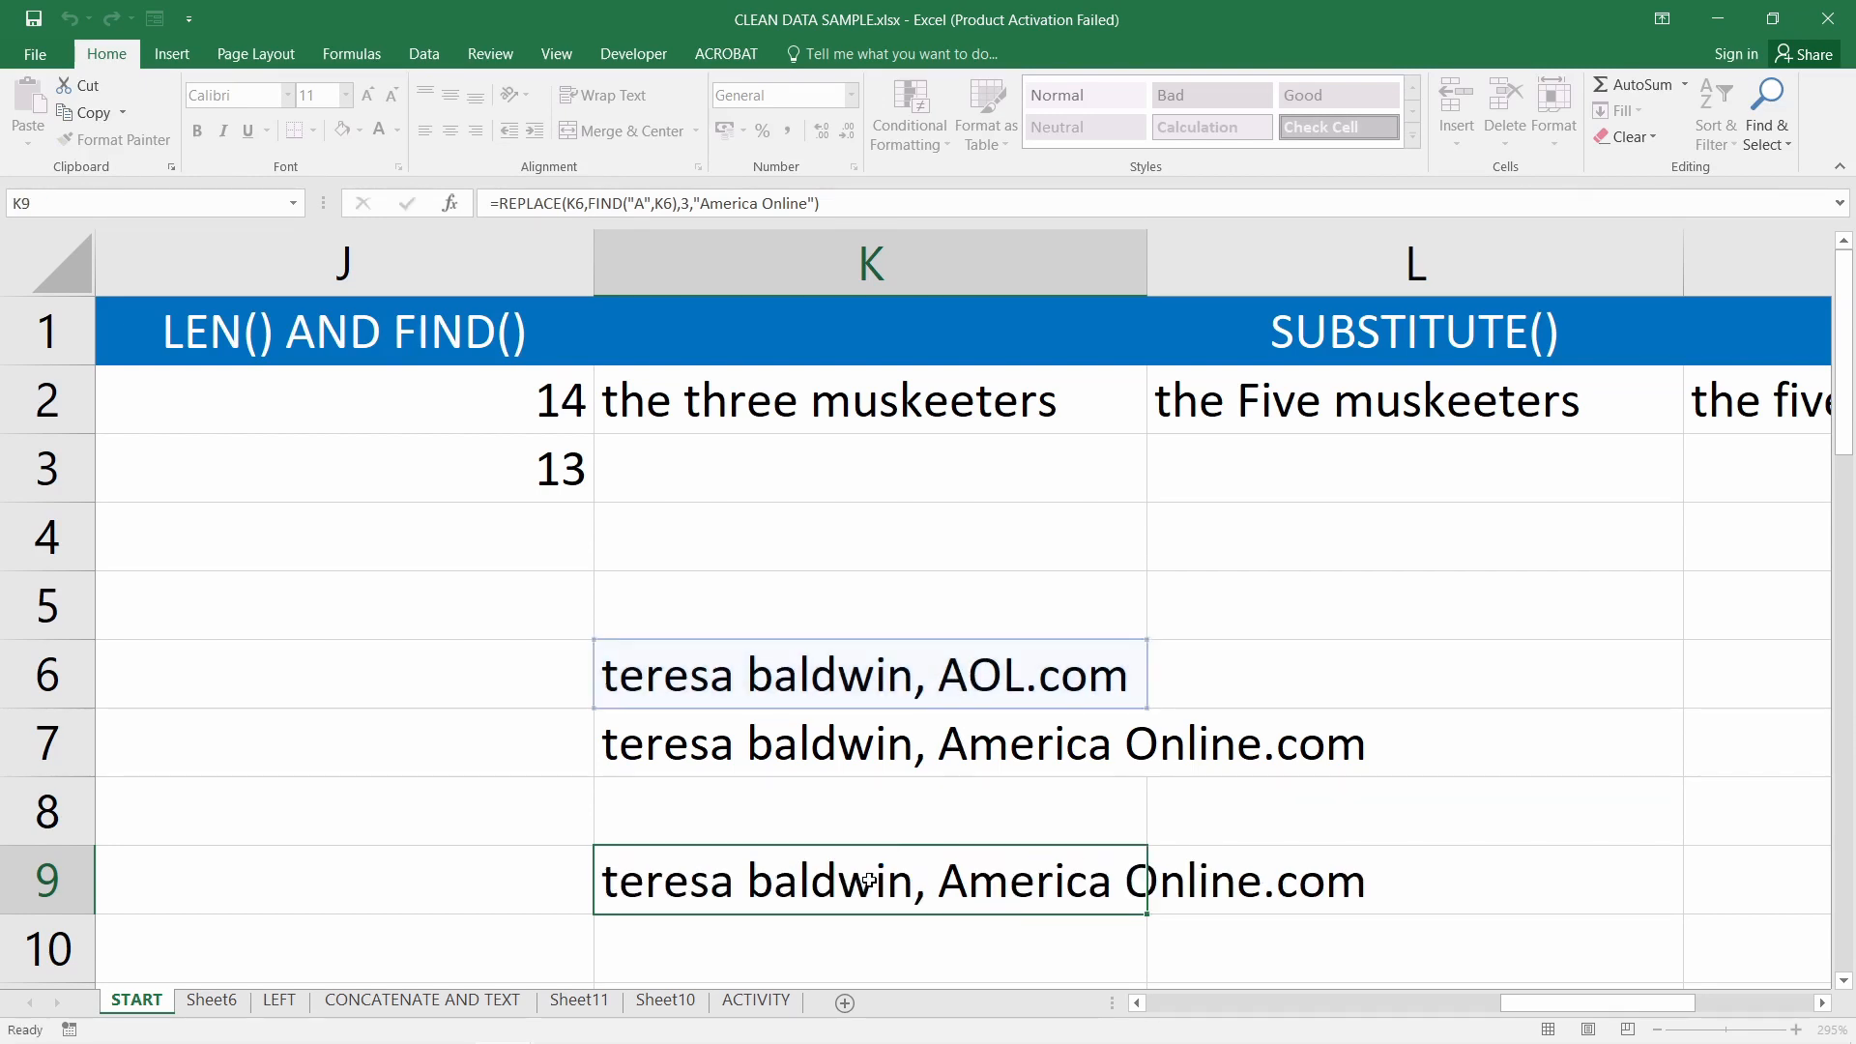
pyautogui.moveTo(963, 706); pyautogui.dragTo(963, 882)
pyautogui.click(963, 882)
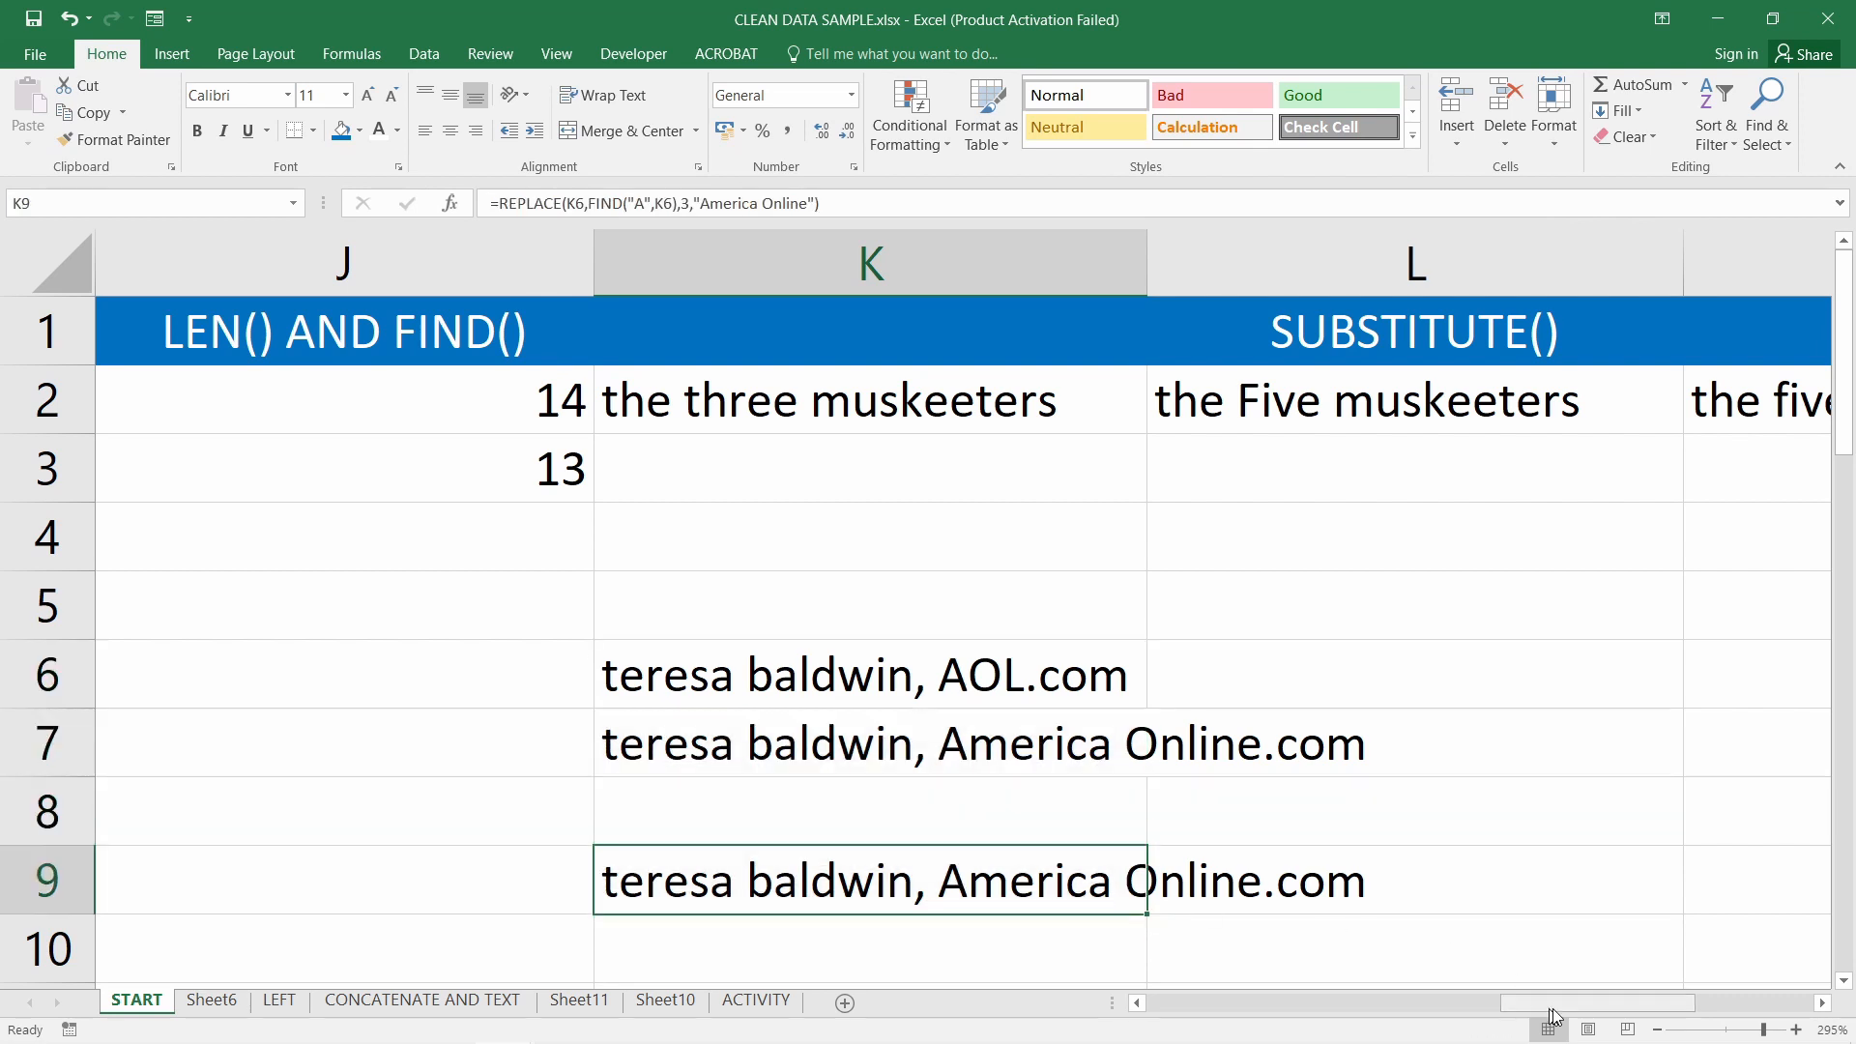
# Walk through M2's =REPLACE(K2,5,5,LOWER("FIVE")) arguments and confirm "the five muskeeters"
pyautogui.moveTo(1577, 1012); pyautogui.dragTo(1655, 1007)
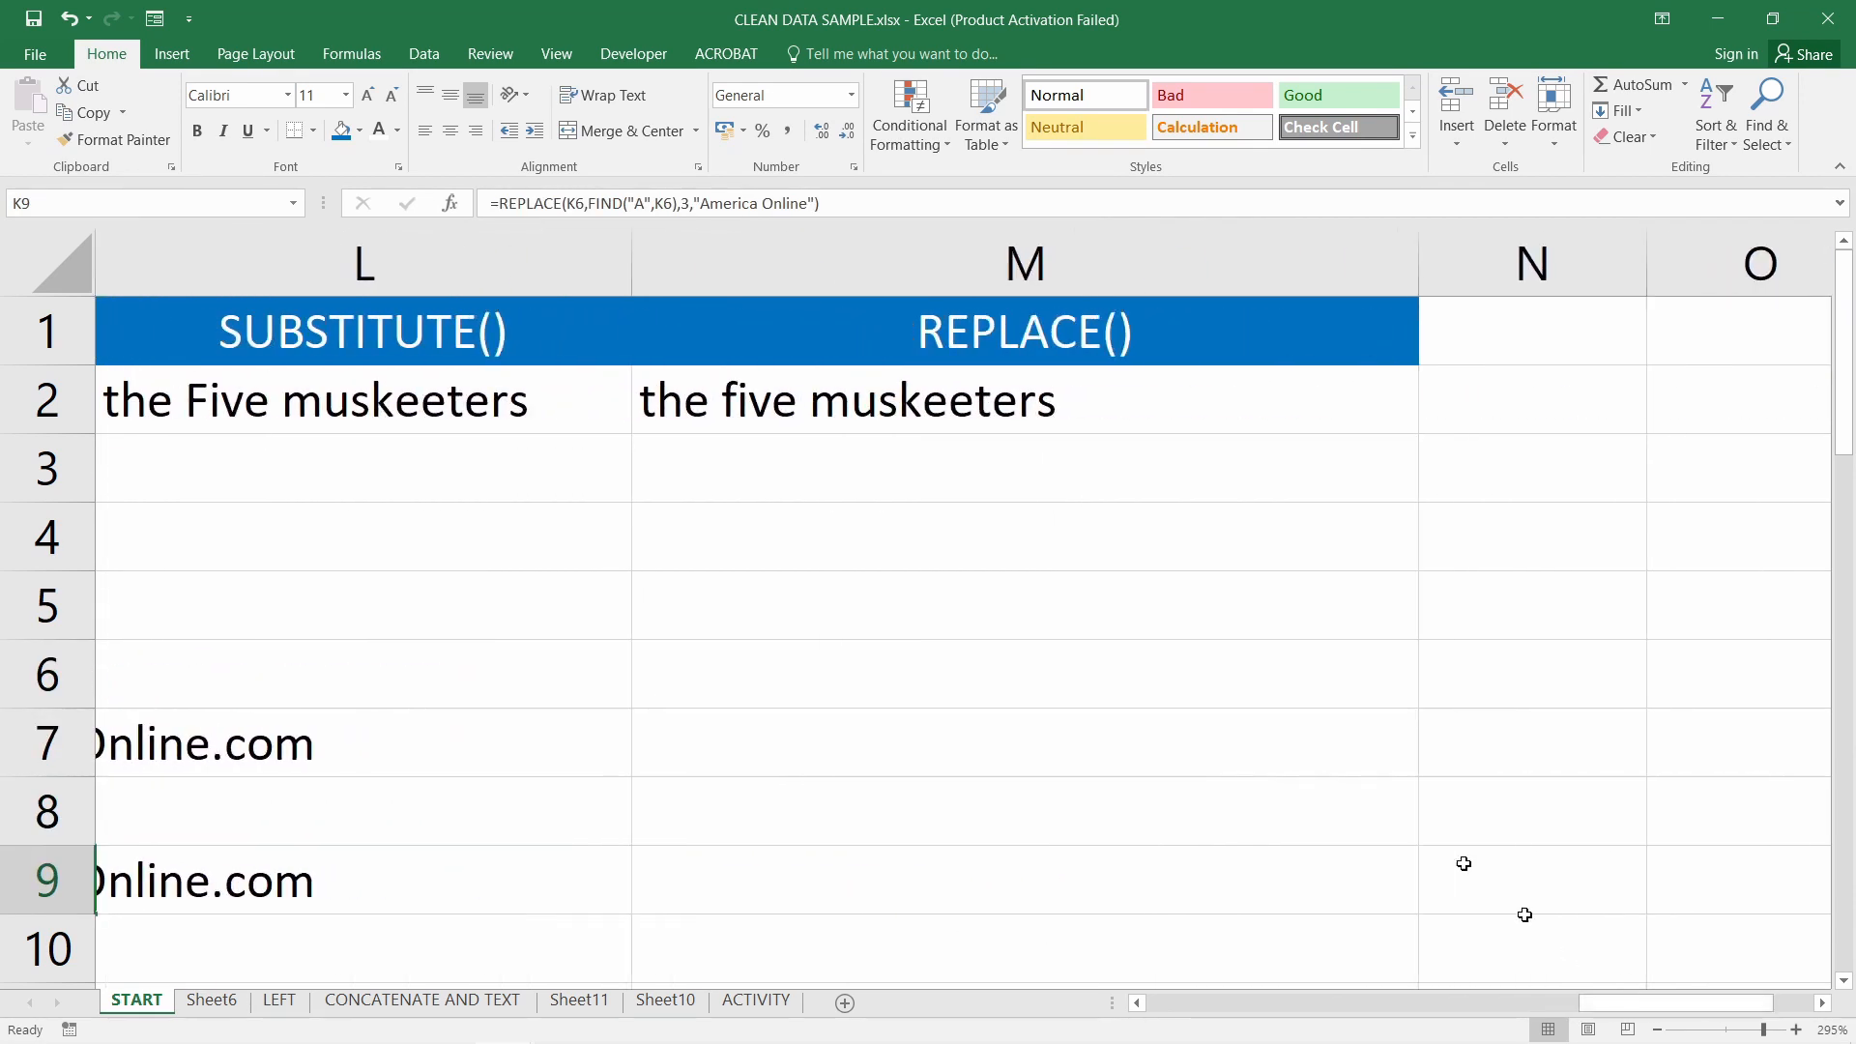
pyautogui.doubleClick(914, 399)
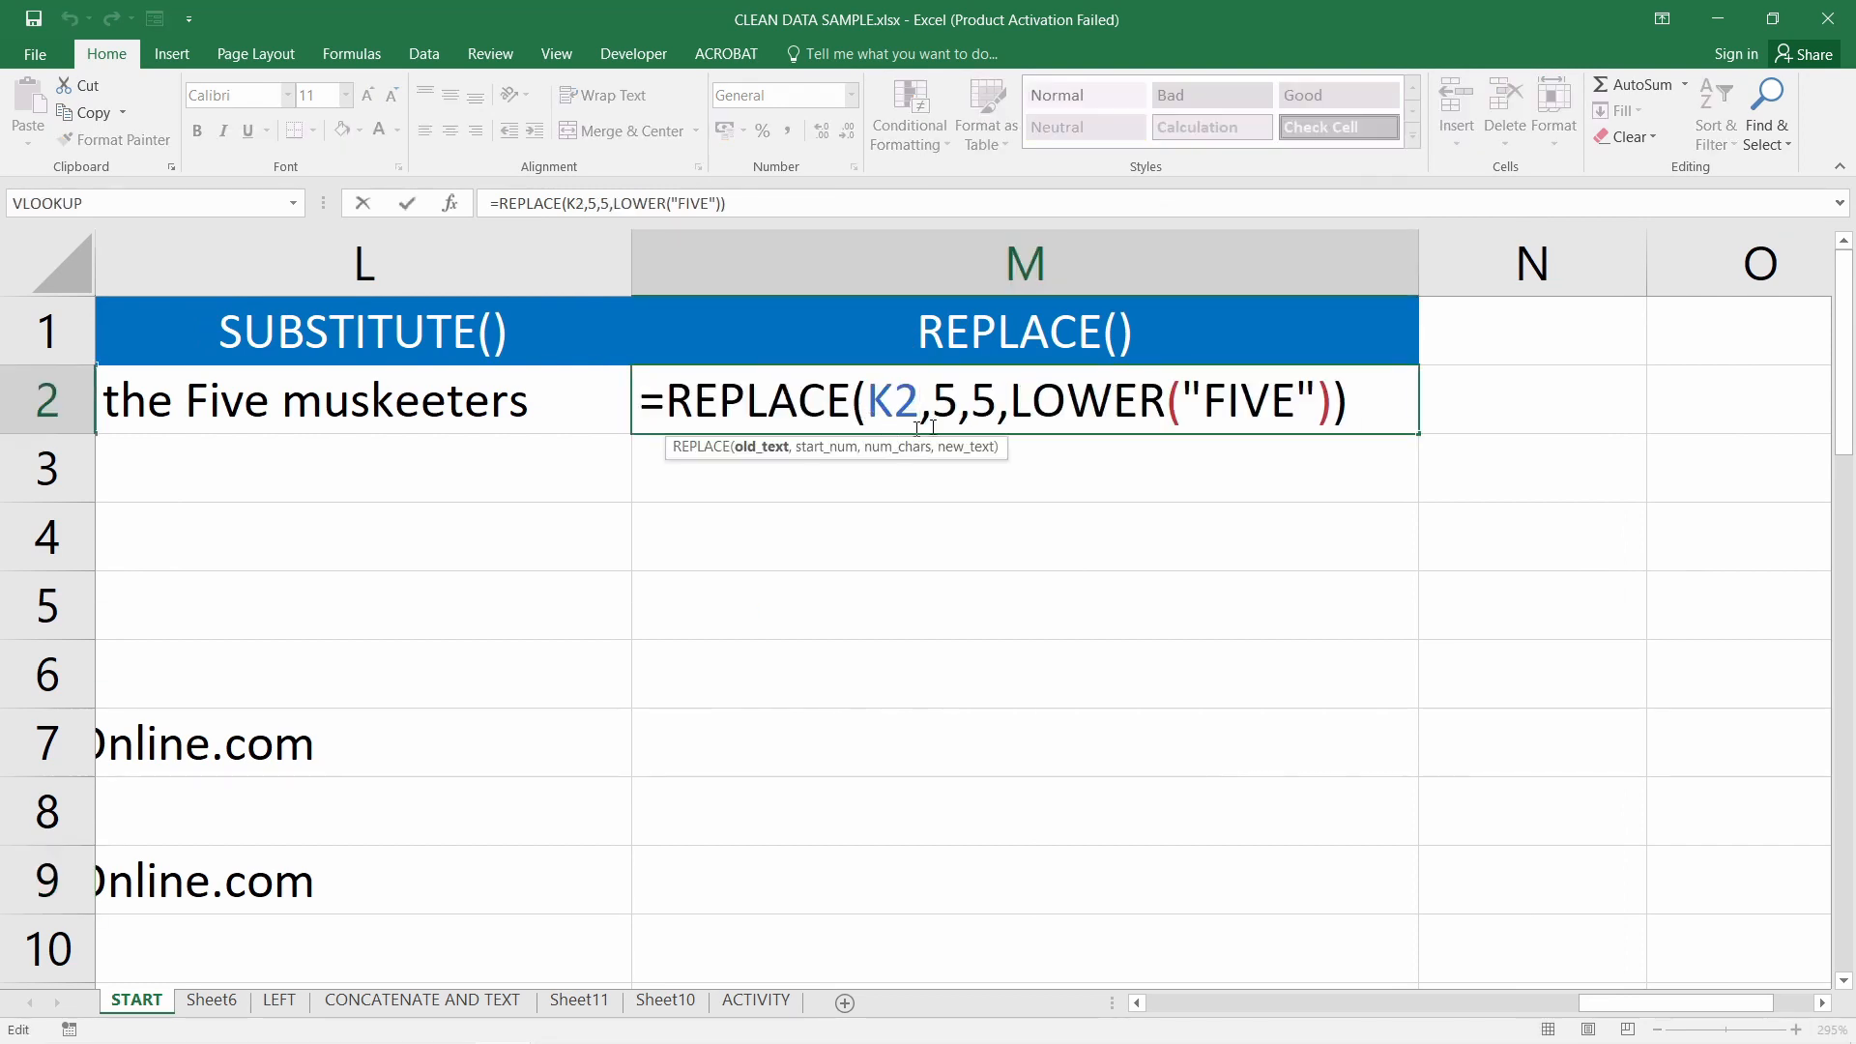
pyautogui.moveTo(1228, 407); pyautogui.dragTo(1296, 407)
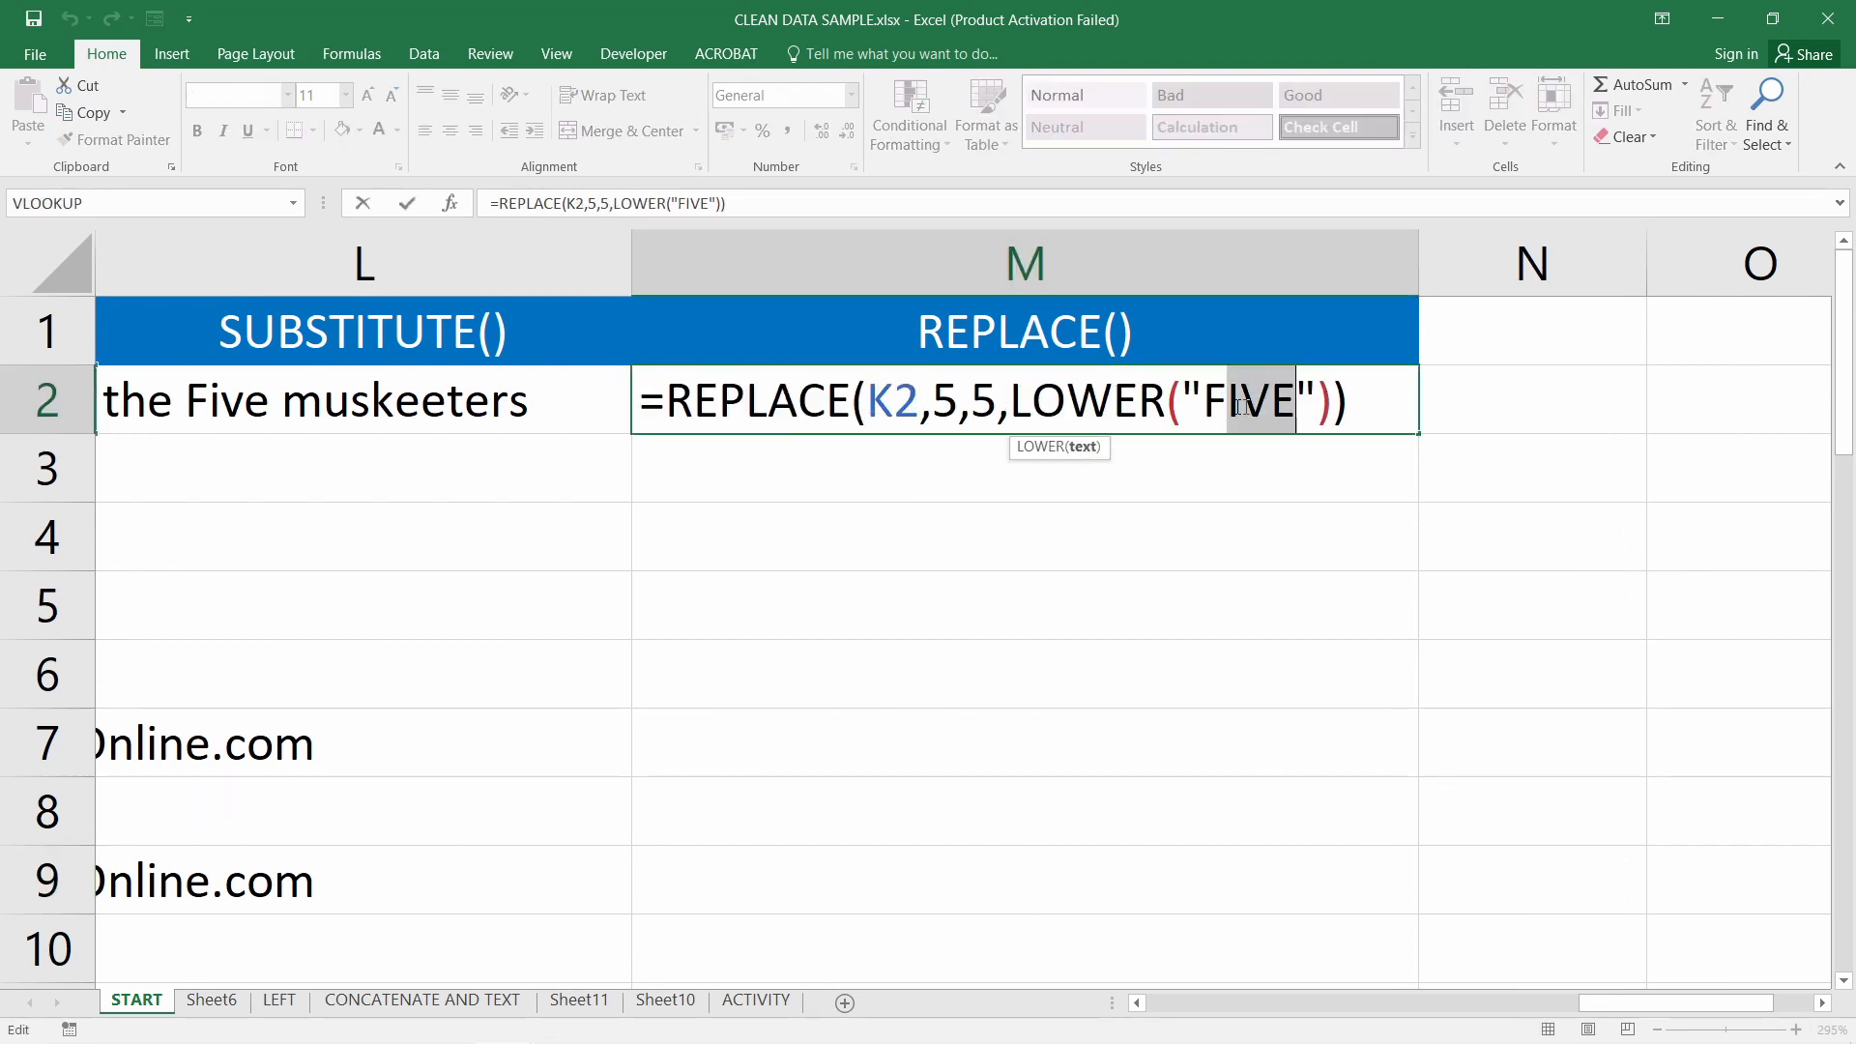
pyautogui.click(1009, 406)
pyautogui.moveTo(932, 405); pyautogui.dragTo(960, 404)
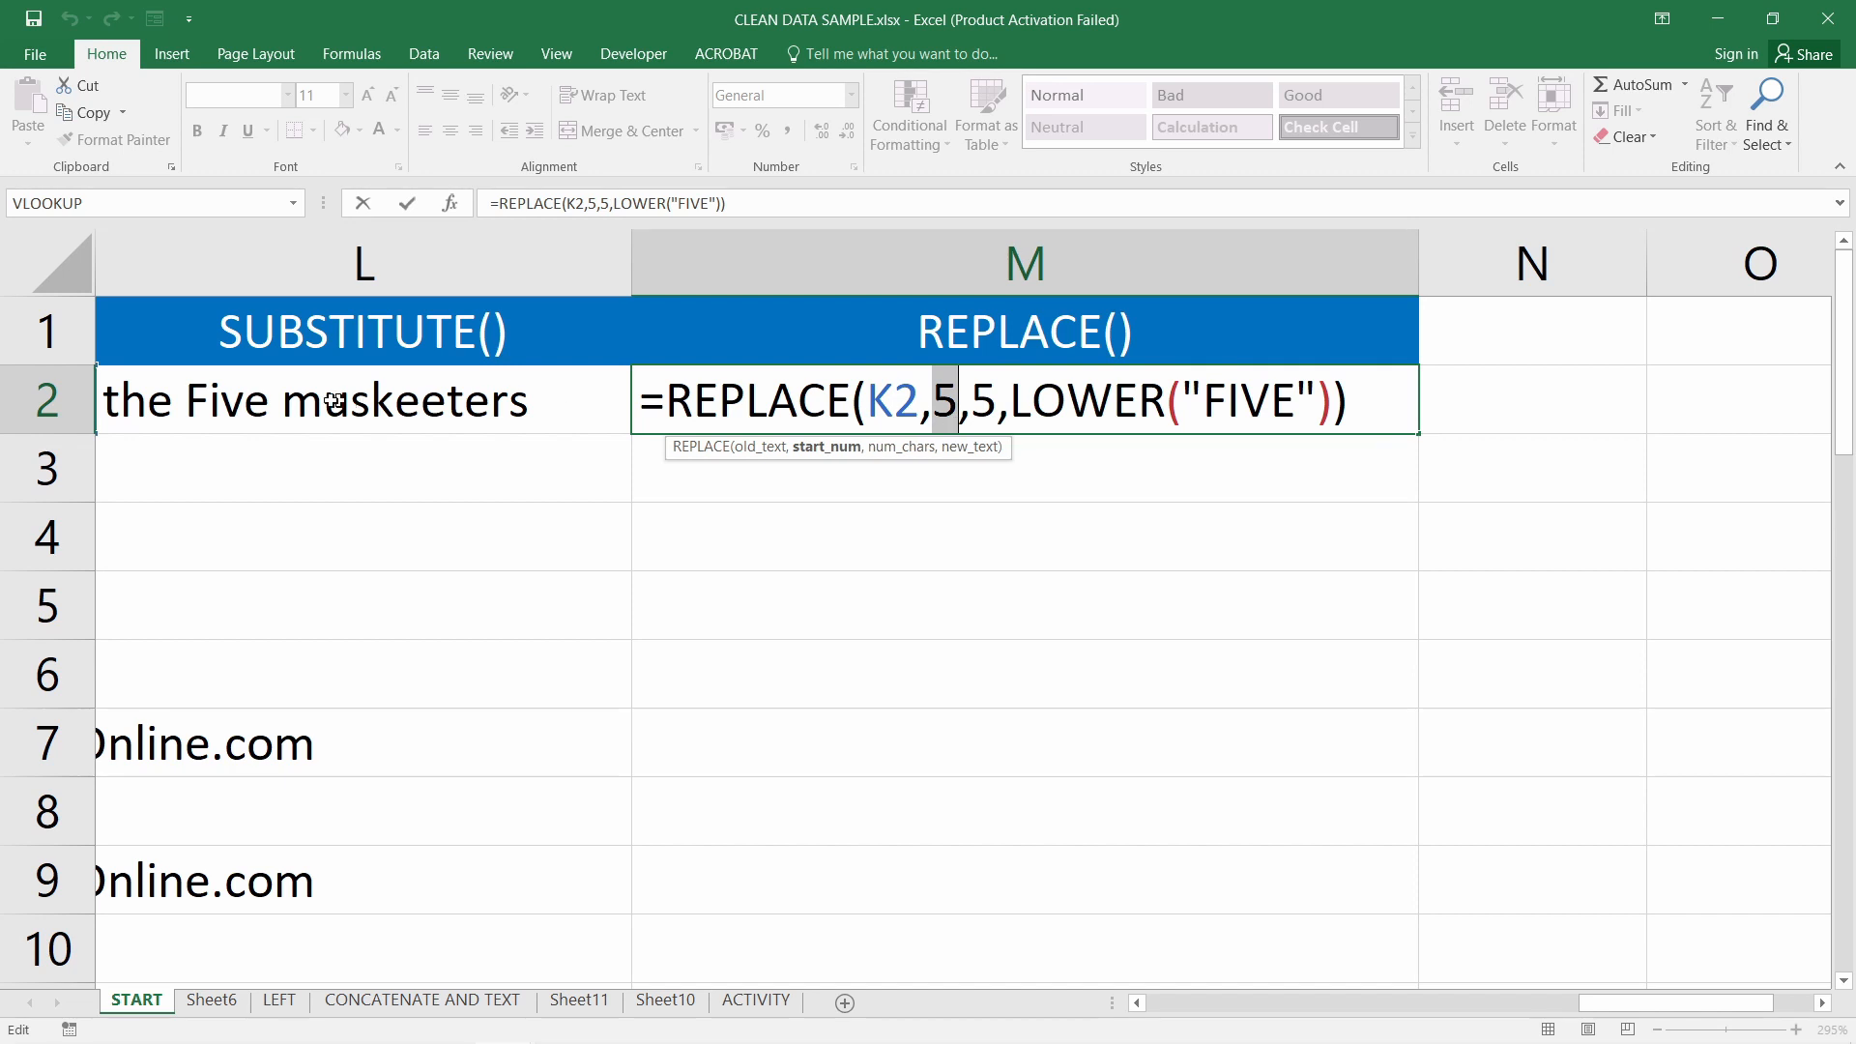
pyautogui.doubleClick(980, 422)
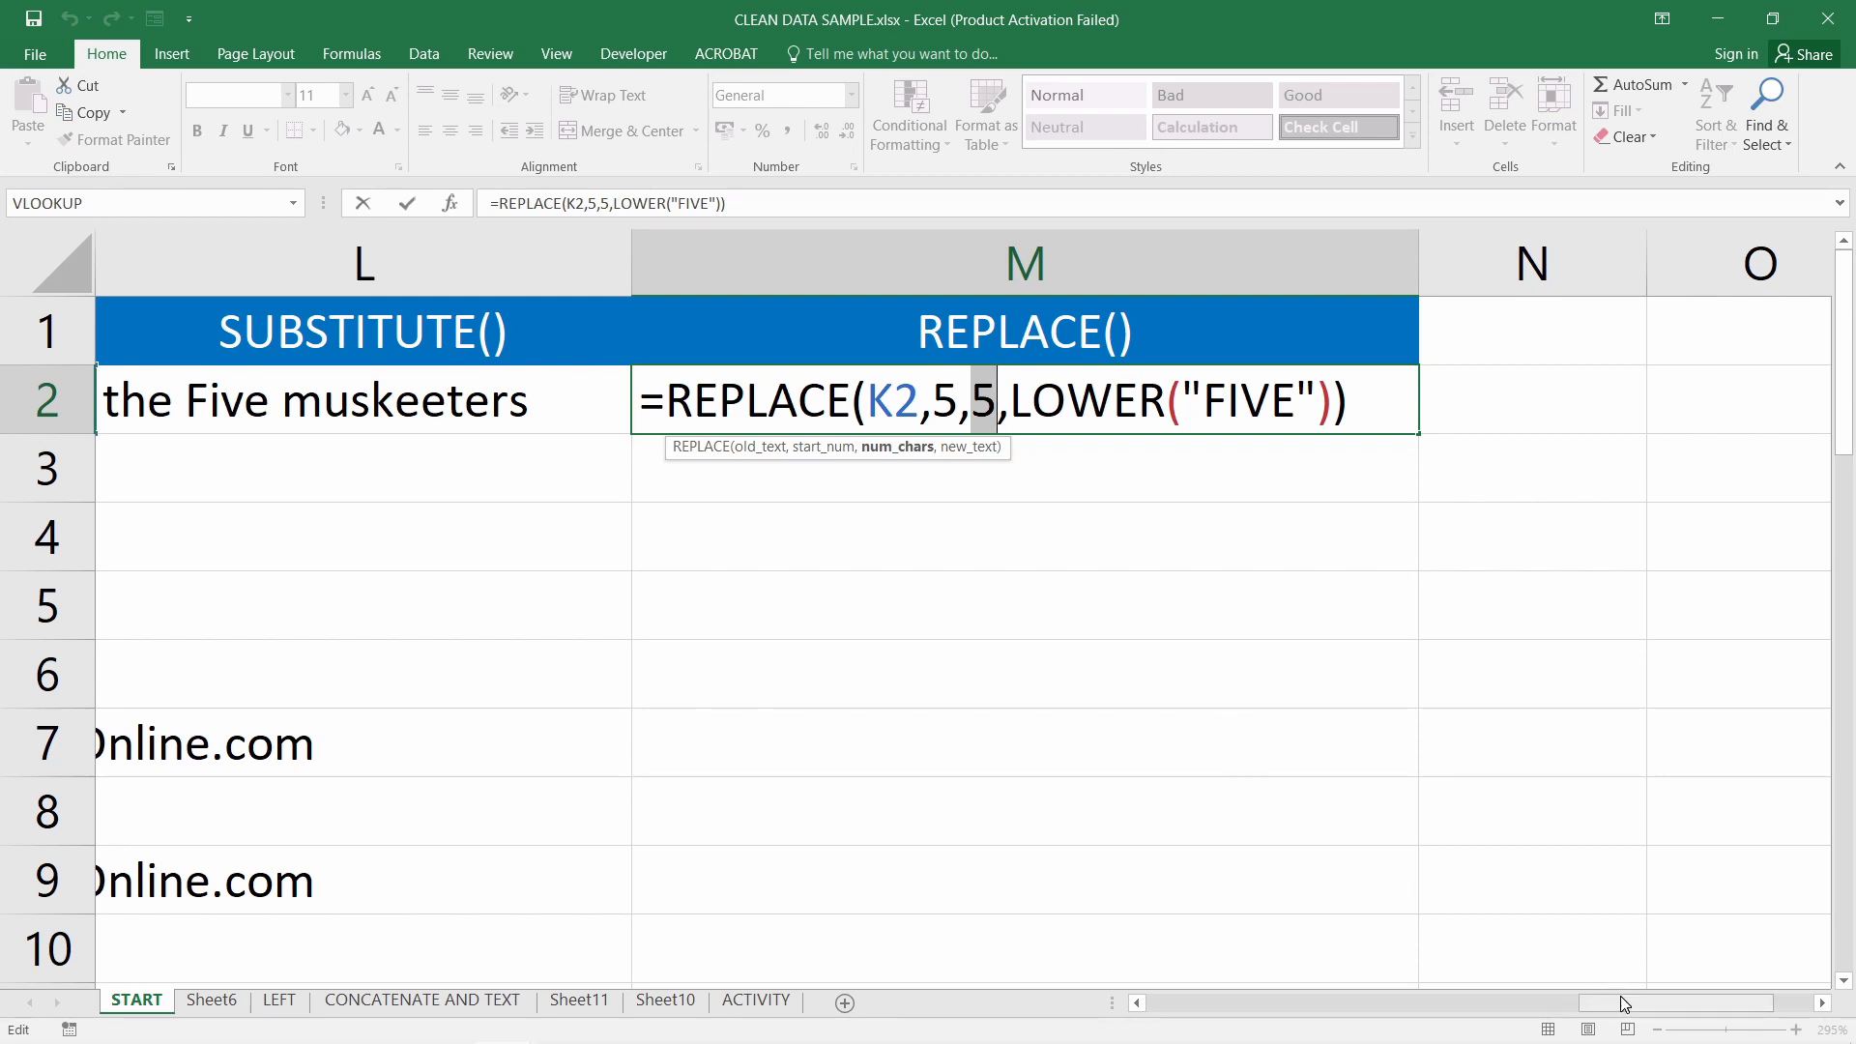
pyautogui.moveTo(1621, 1003)
pyautogui.mouseDown()
pyautogui.moveTo(1544, 1012)
pyautogui.moveTo(1690, 999)
pyautogui.moveTo(1656, 1009)
pyautogui.mouseUp()
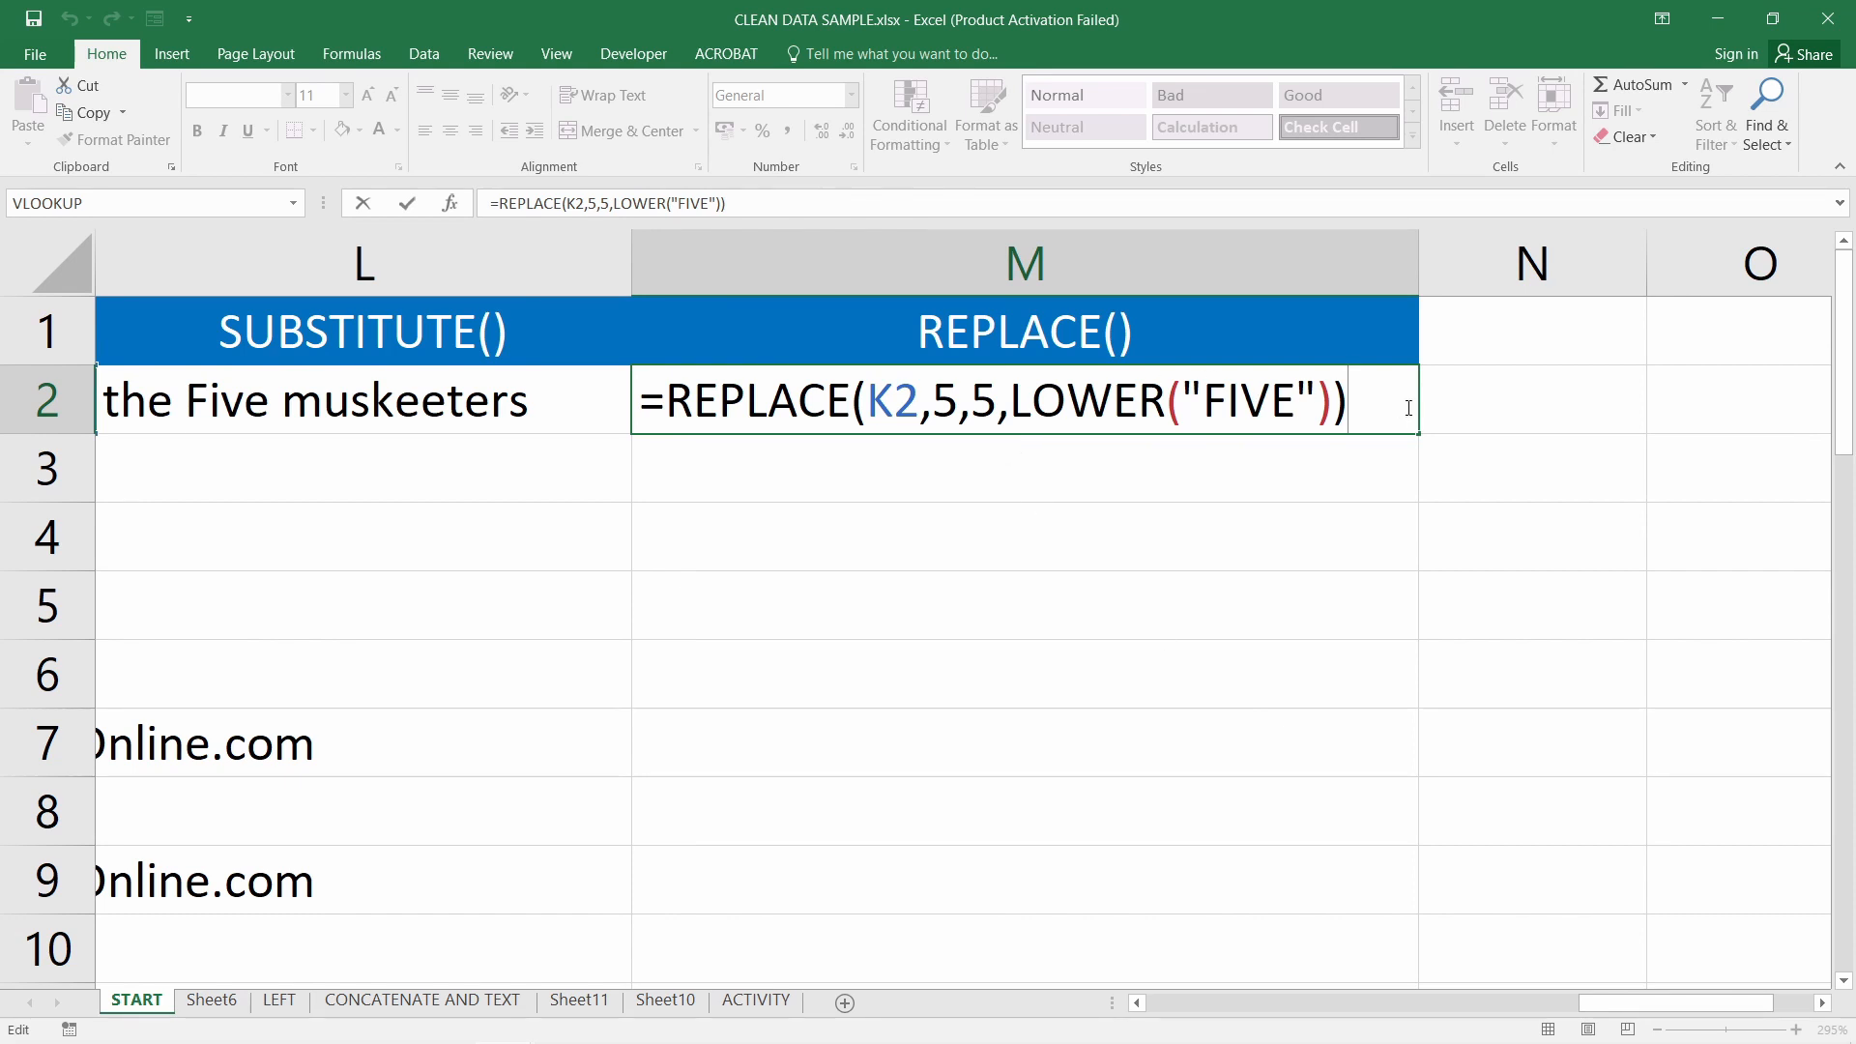
pyautogui.press('Return')
# Return to the PowerPoint slide show and move to slide 10 on =LEFT
pyautogui.moveTo(257, 995)
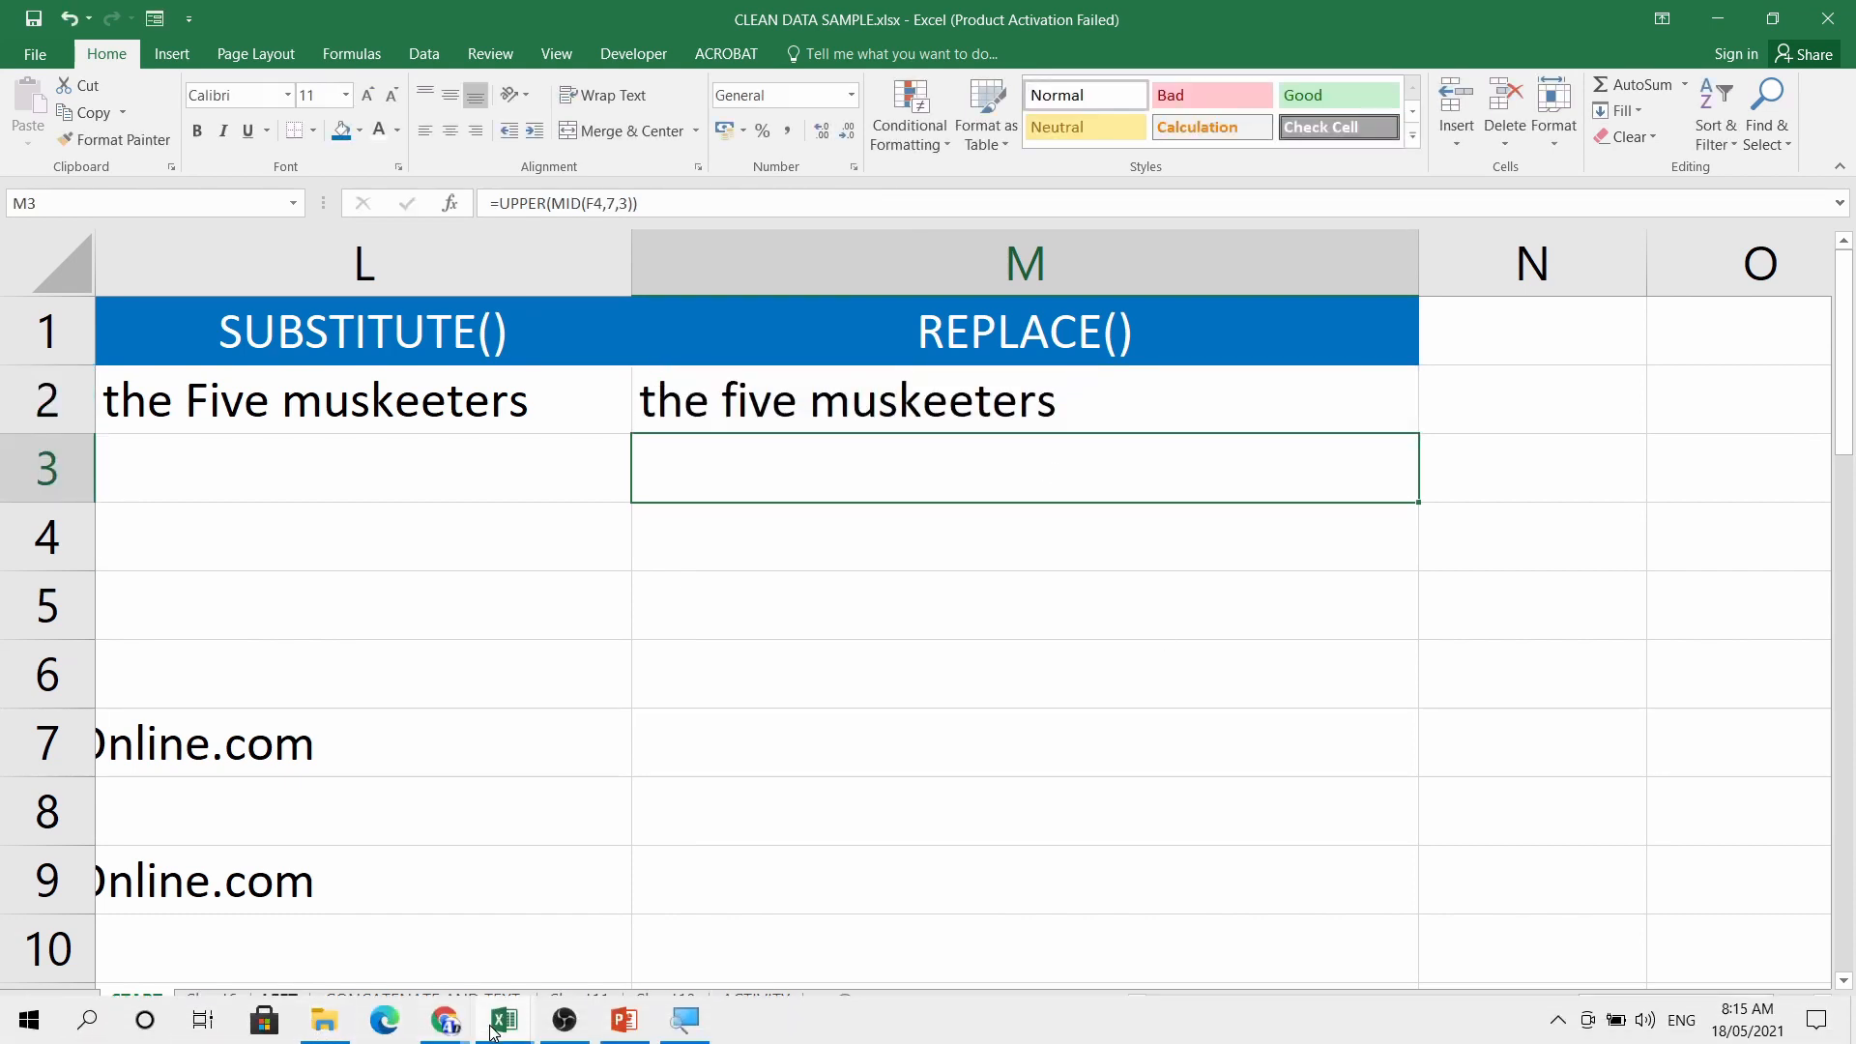
pyautogui.click(625, 1020)
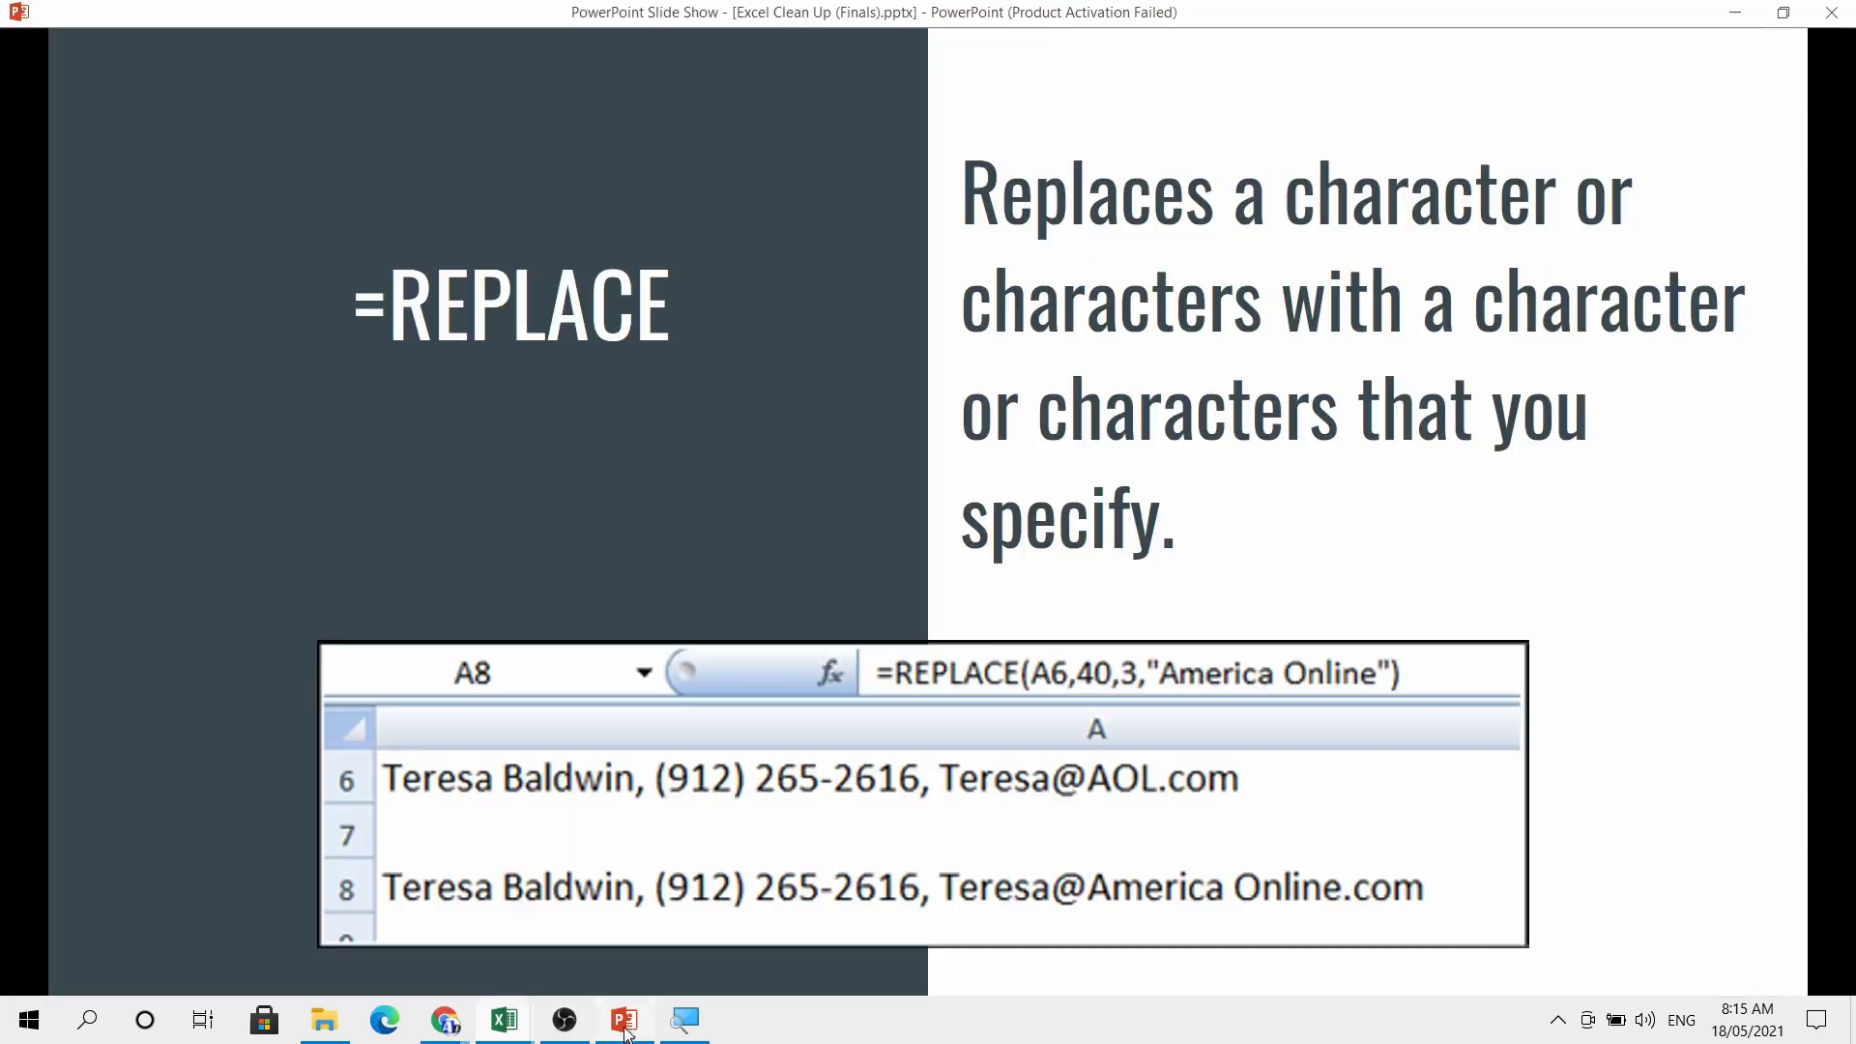
pyautogui.click(827, 558)
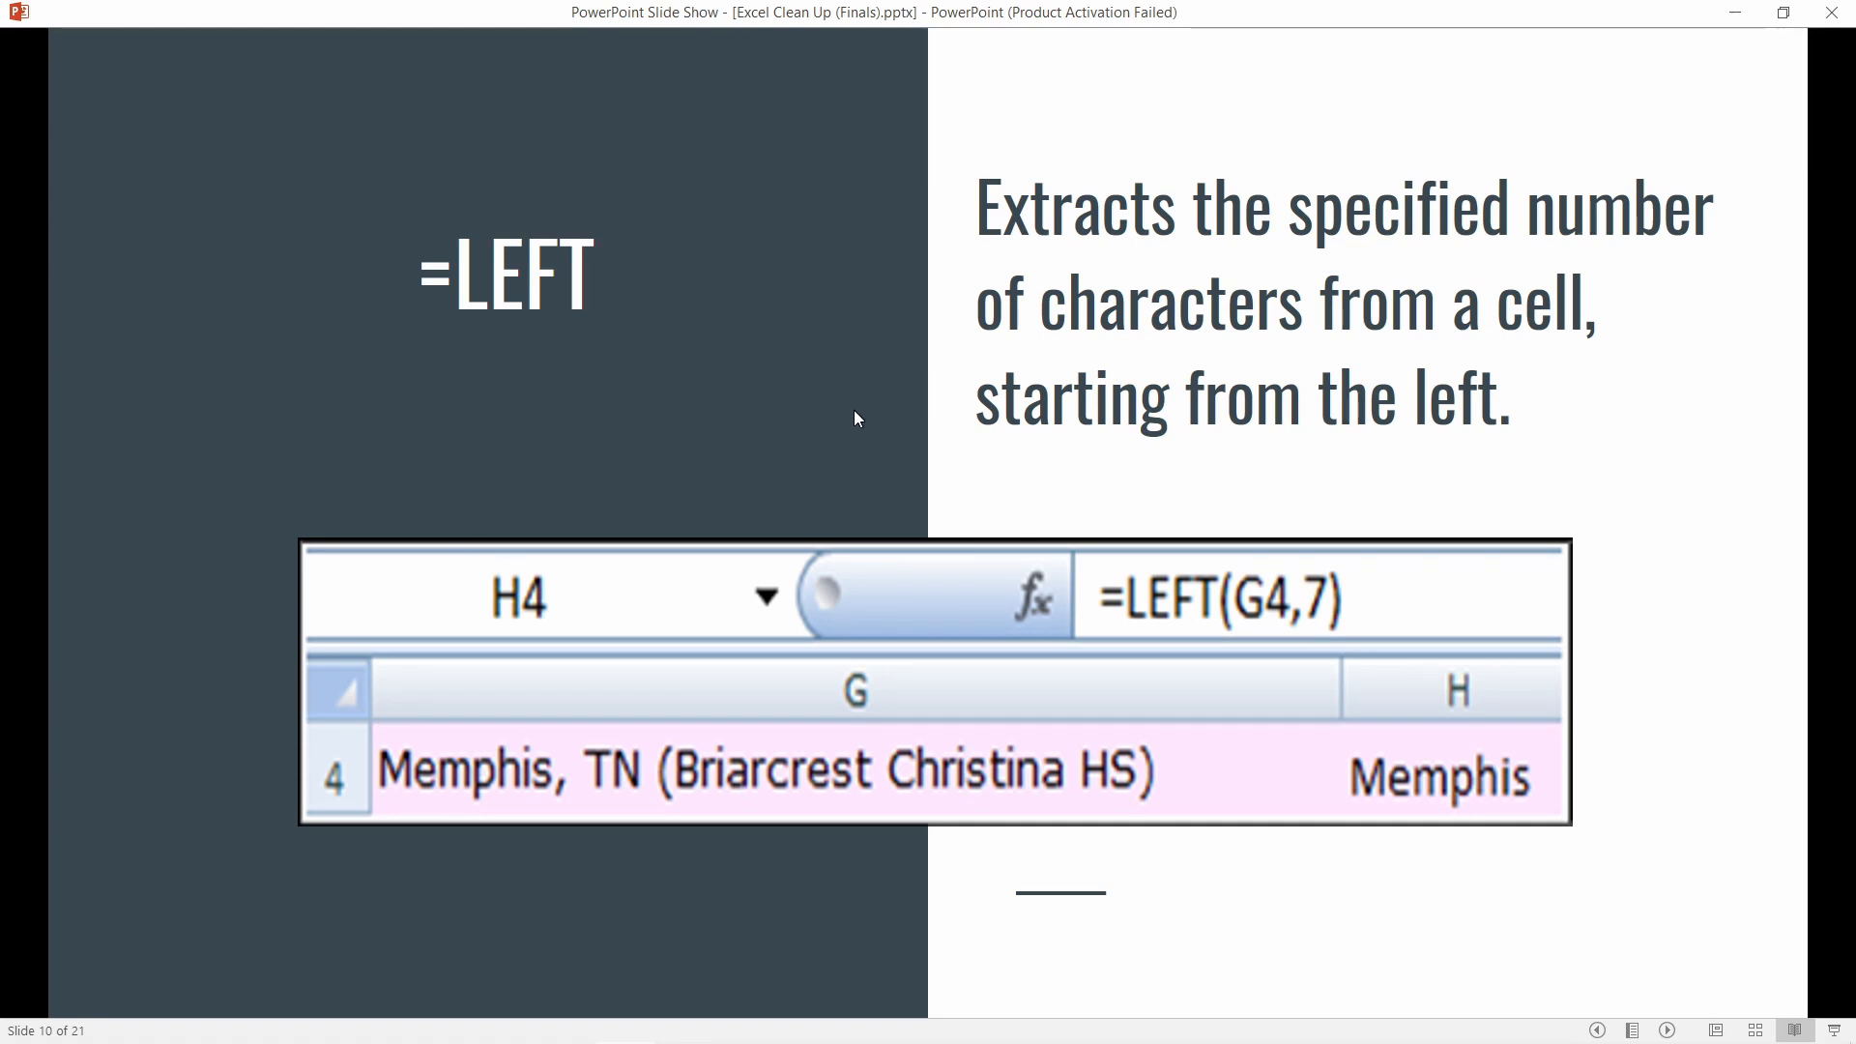
pyautogui.press('Right')
pyautogui.press('Right')
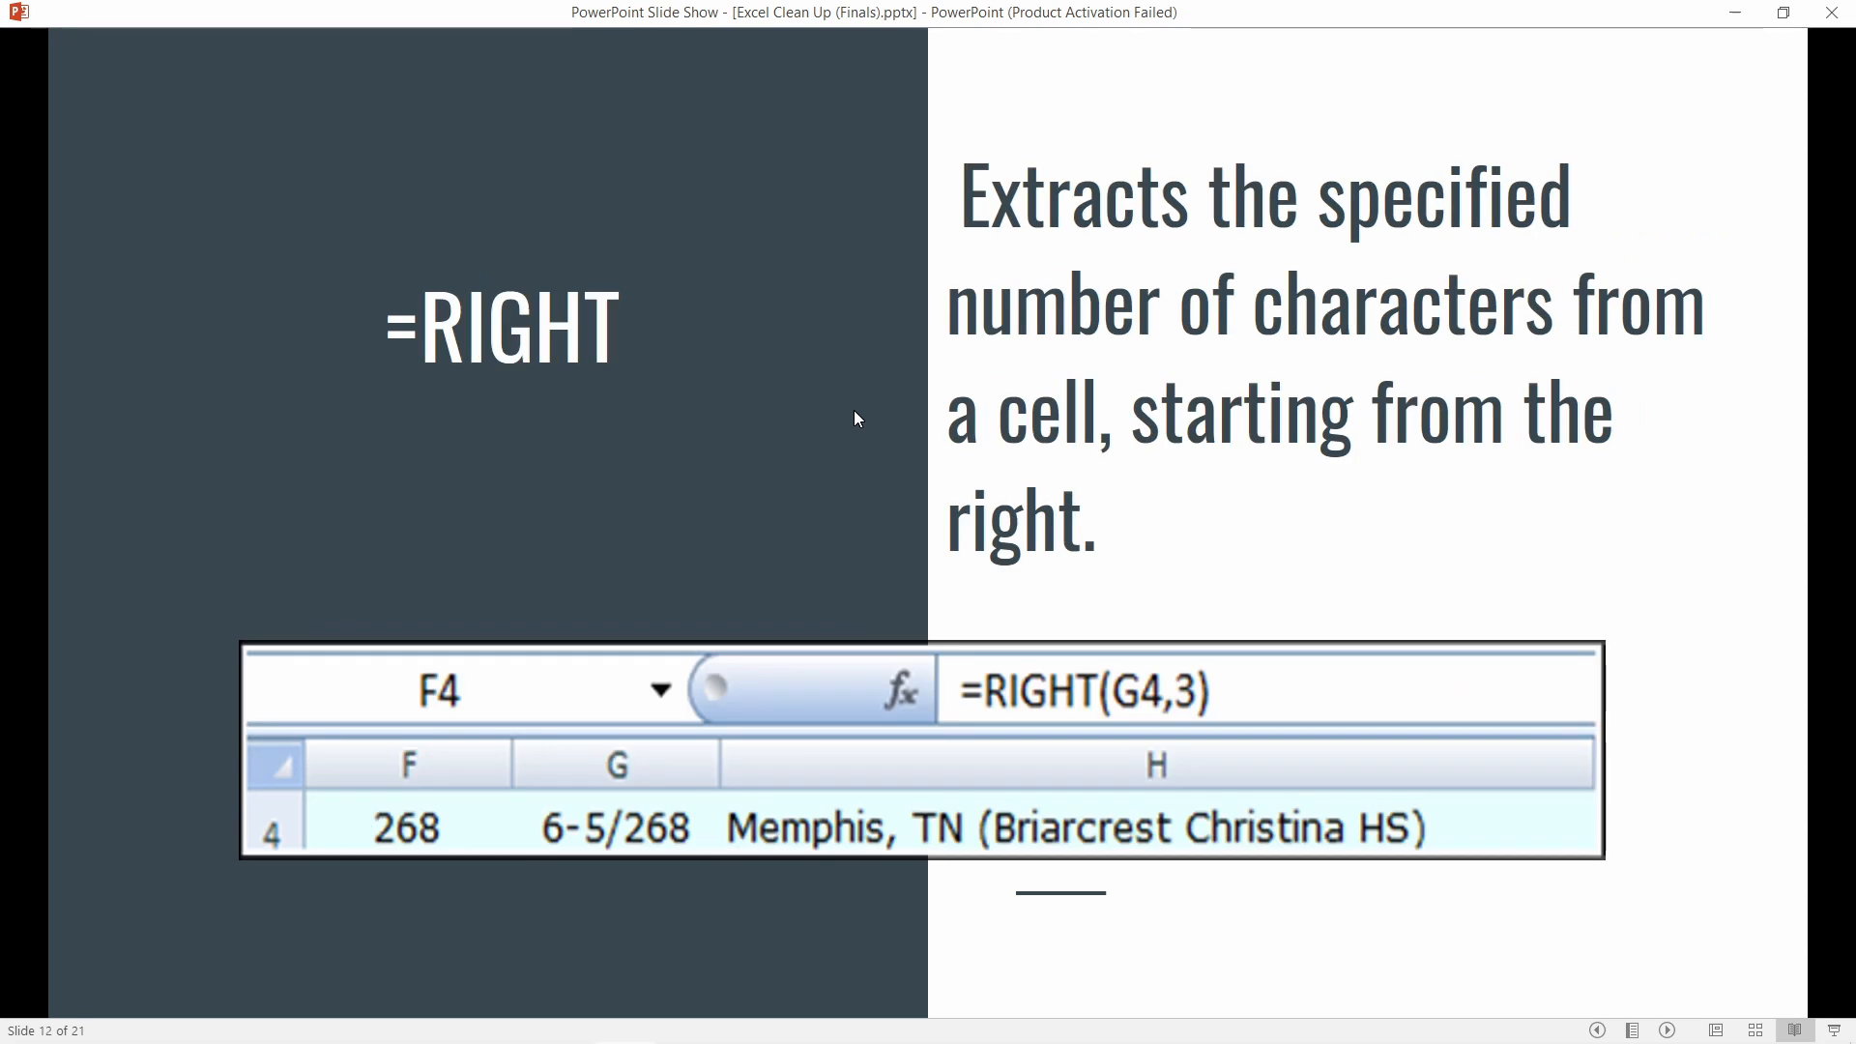
pyautogui.press('Left')
pyautogui.press('Left')
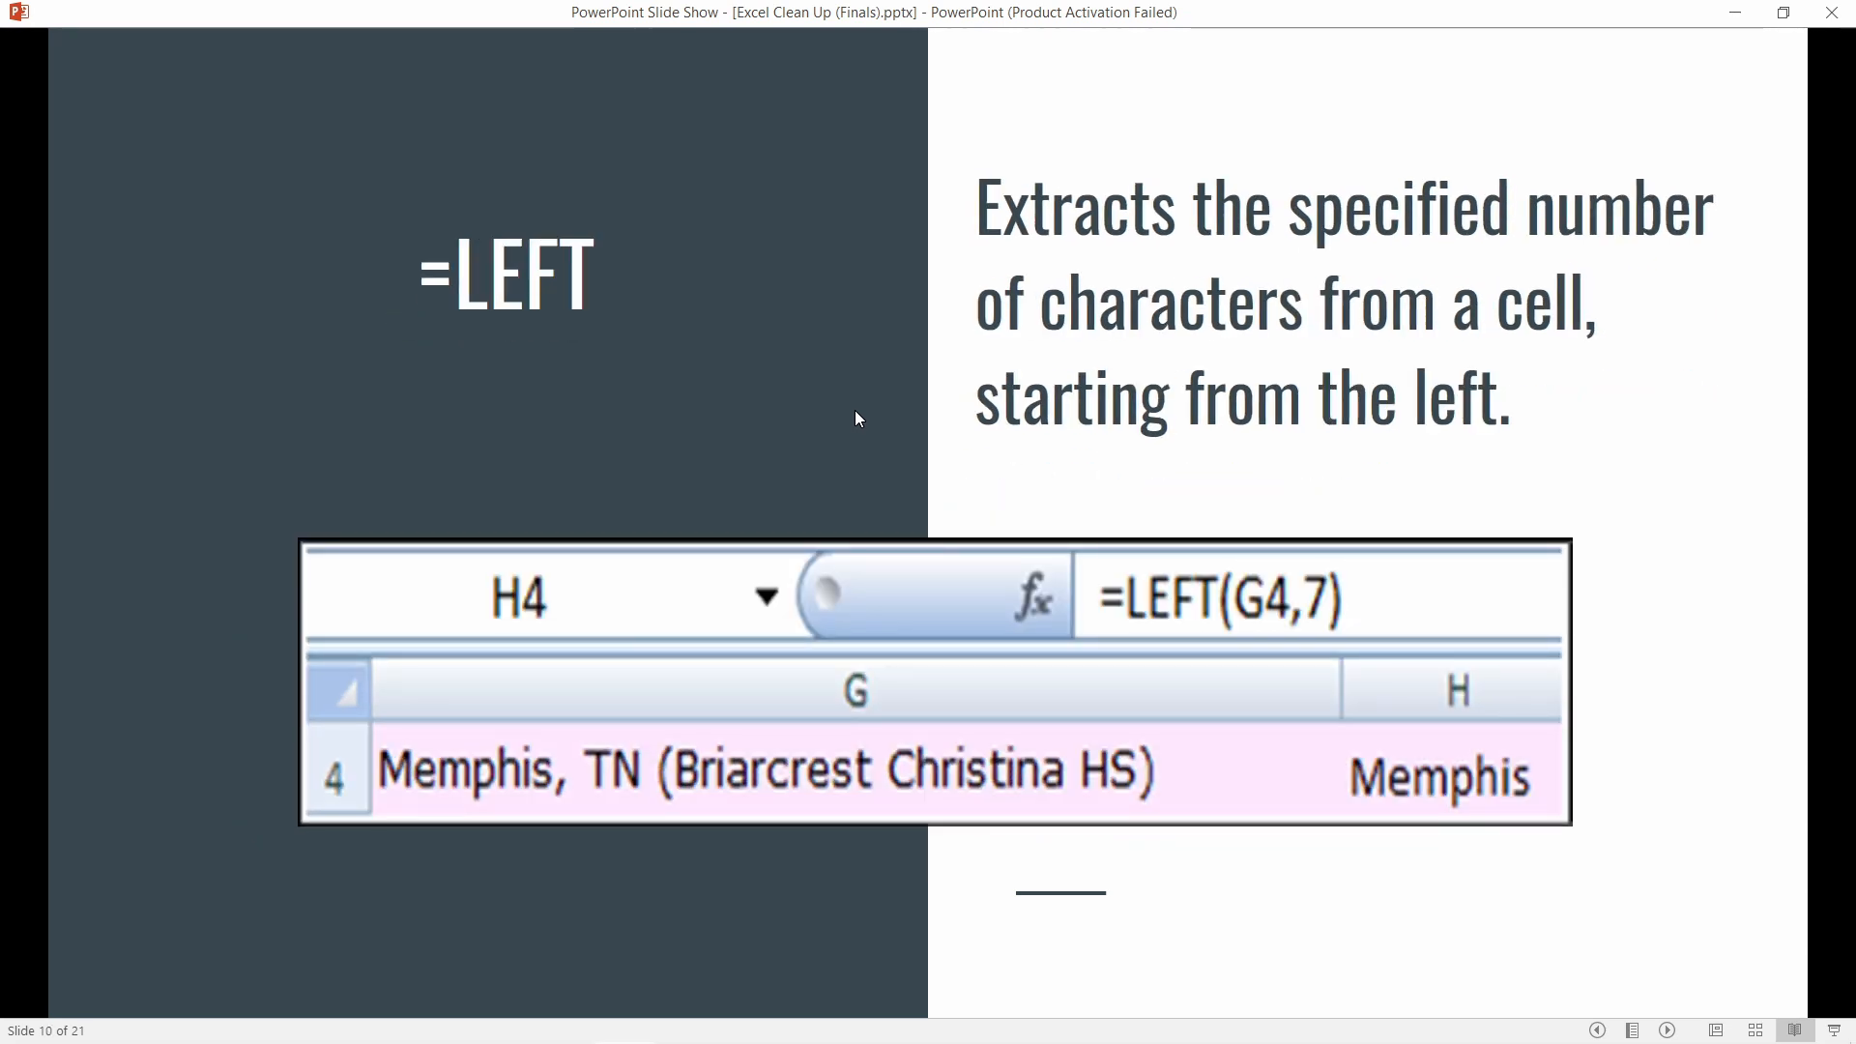
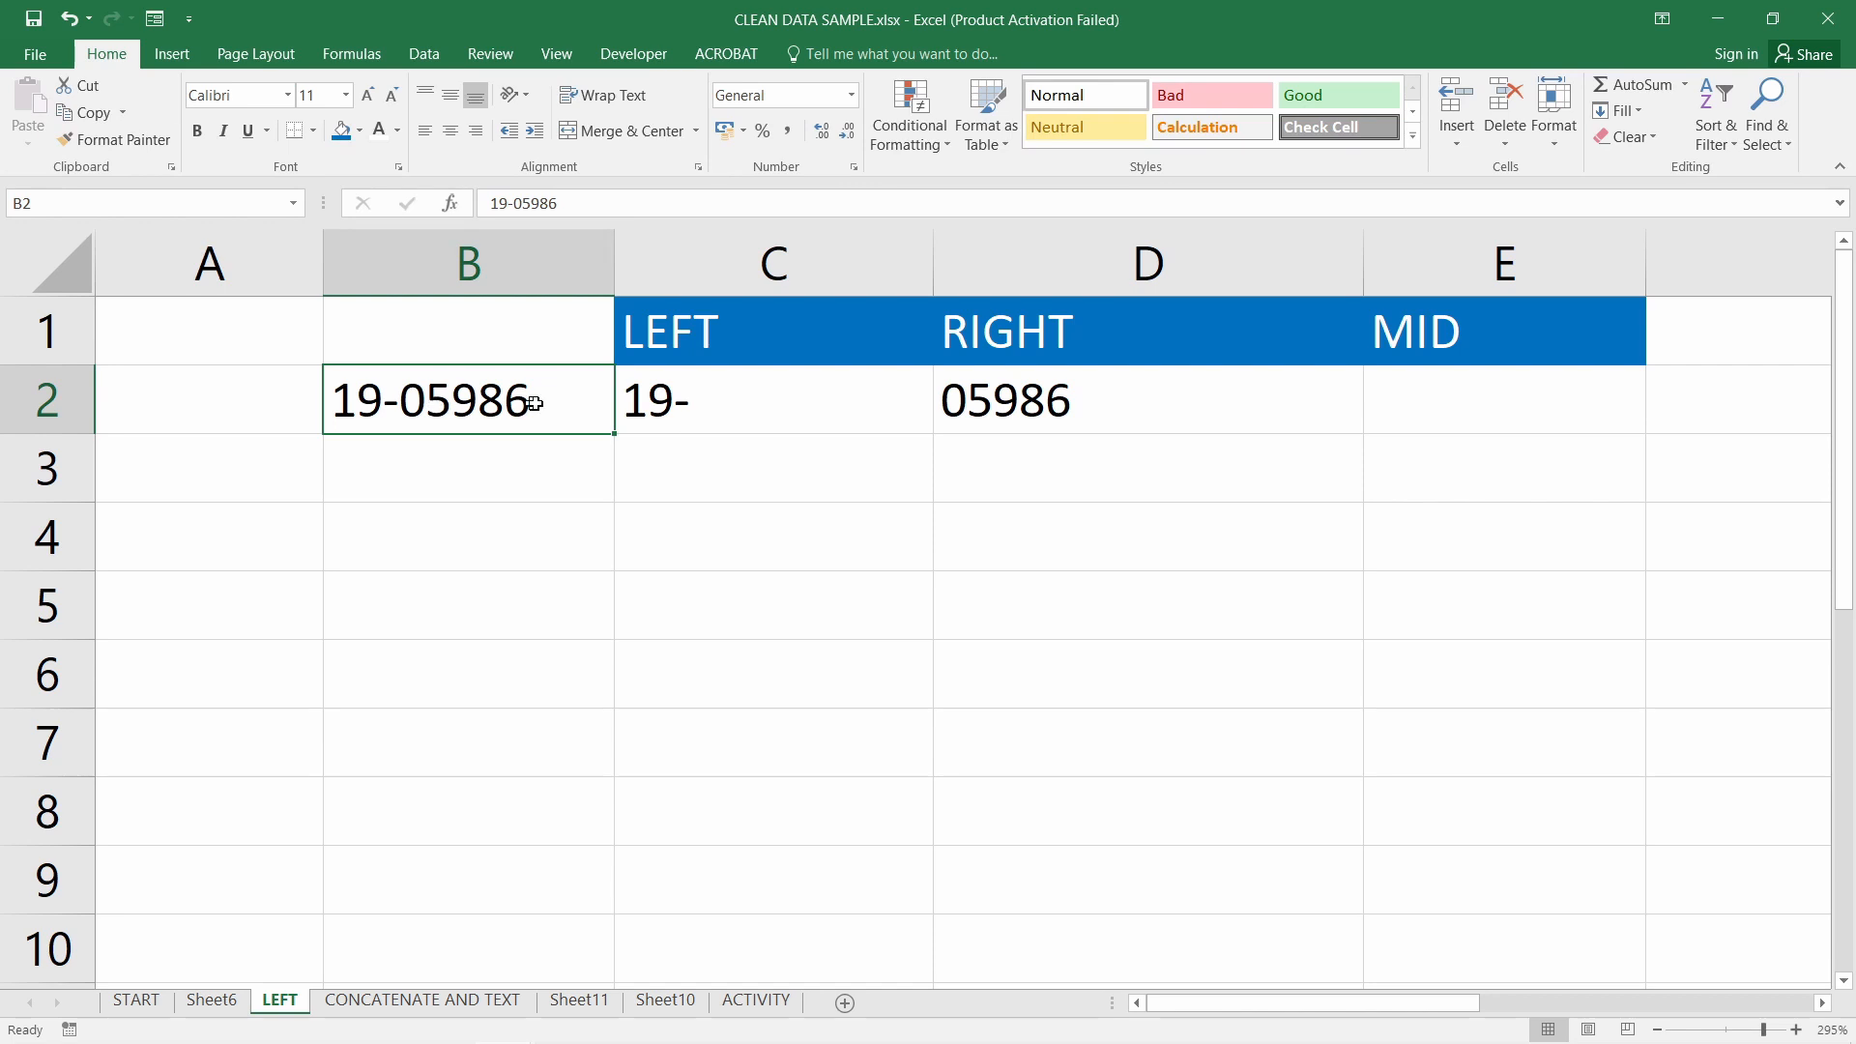
# Review the LEFT formula in C2, leaving it unchanged
pyautogui.click(1124, 404)
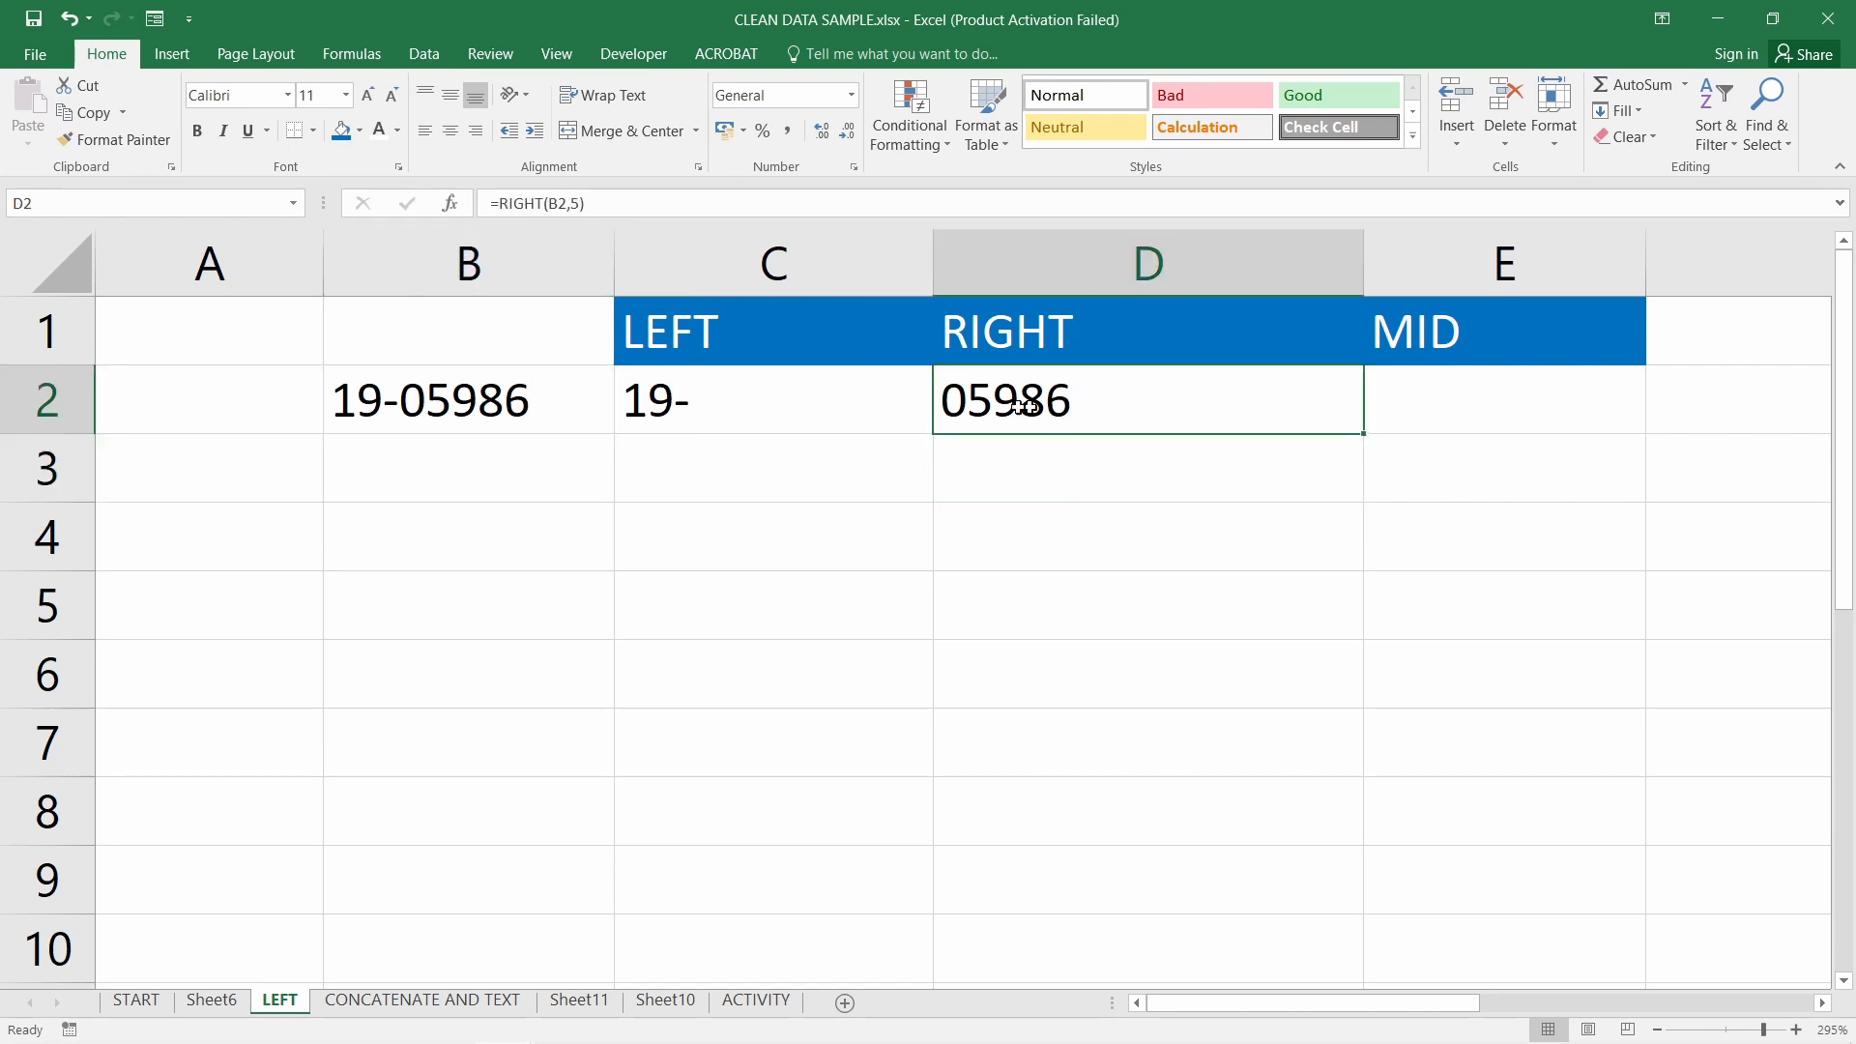
pyautogui.click(750, 390)
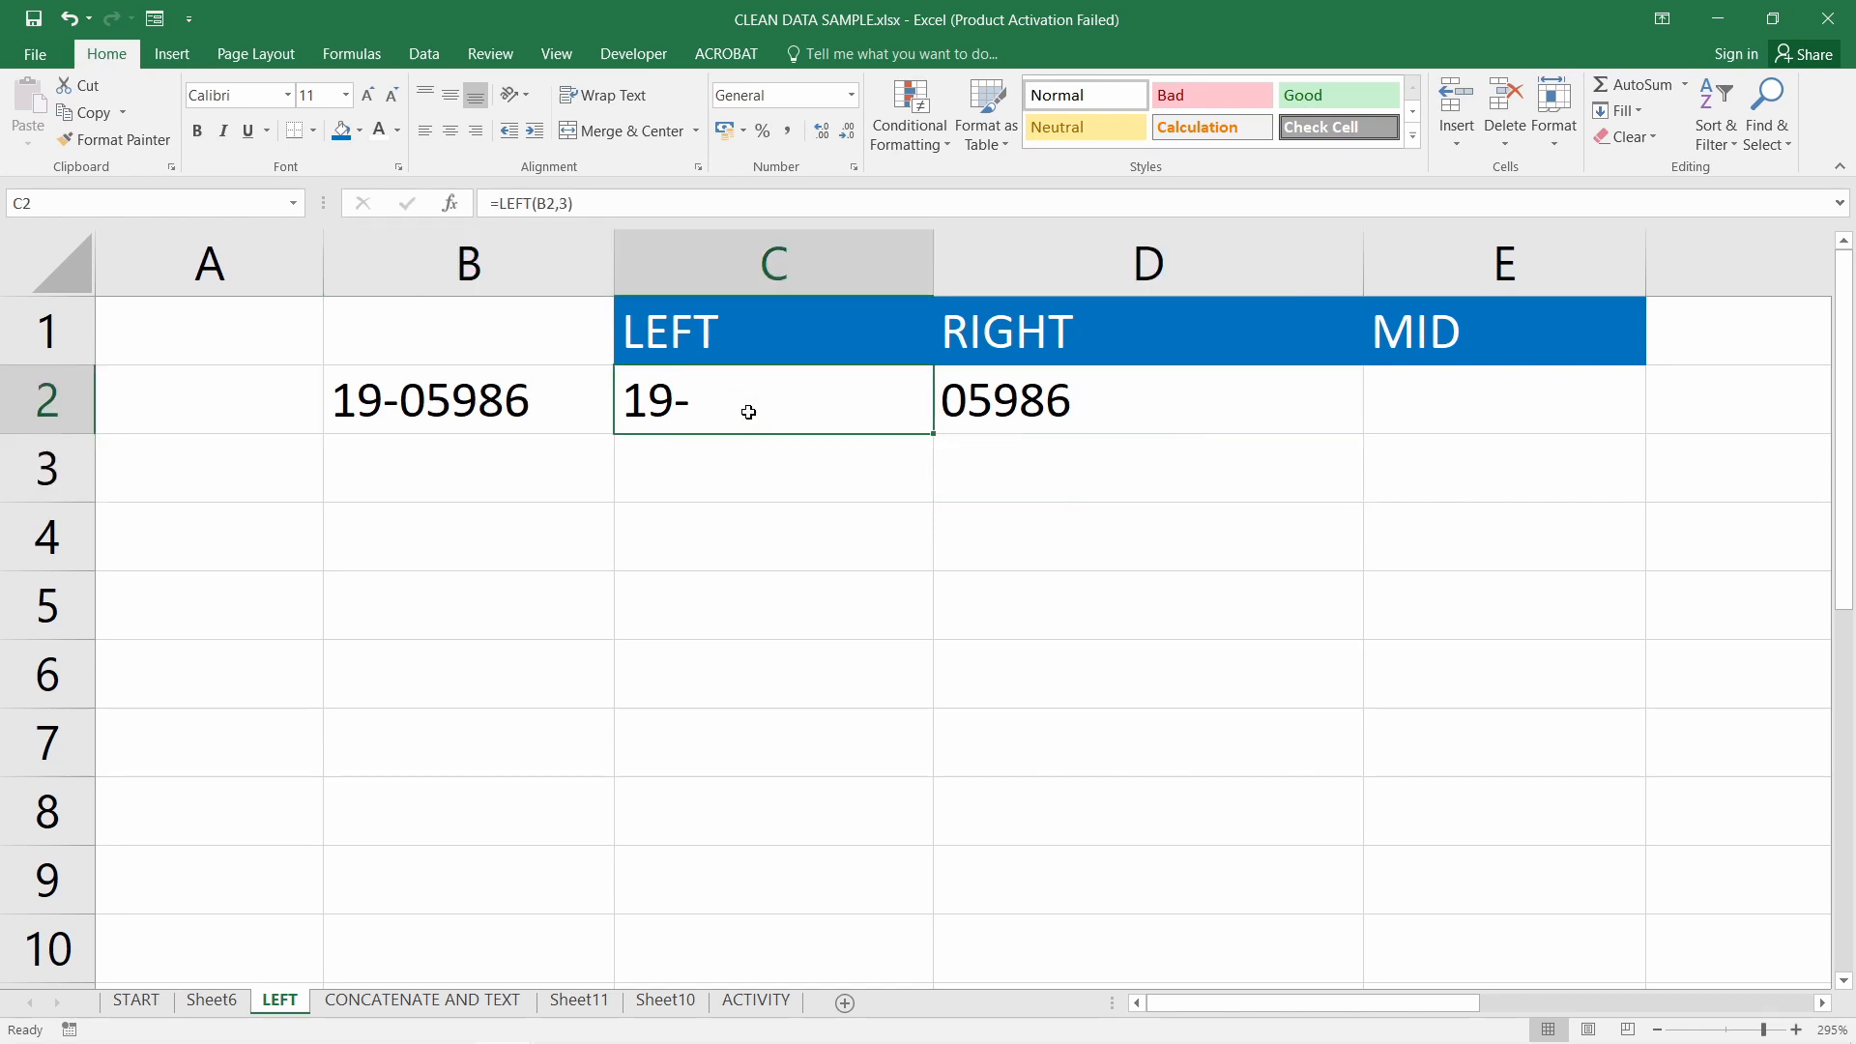
pyautogui.doubleClick(727, 403)
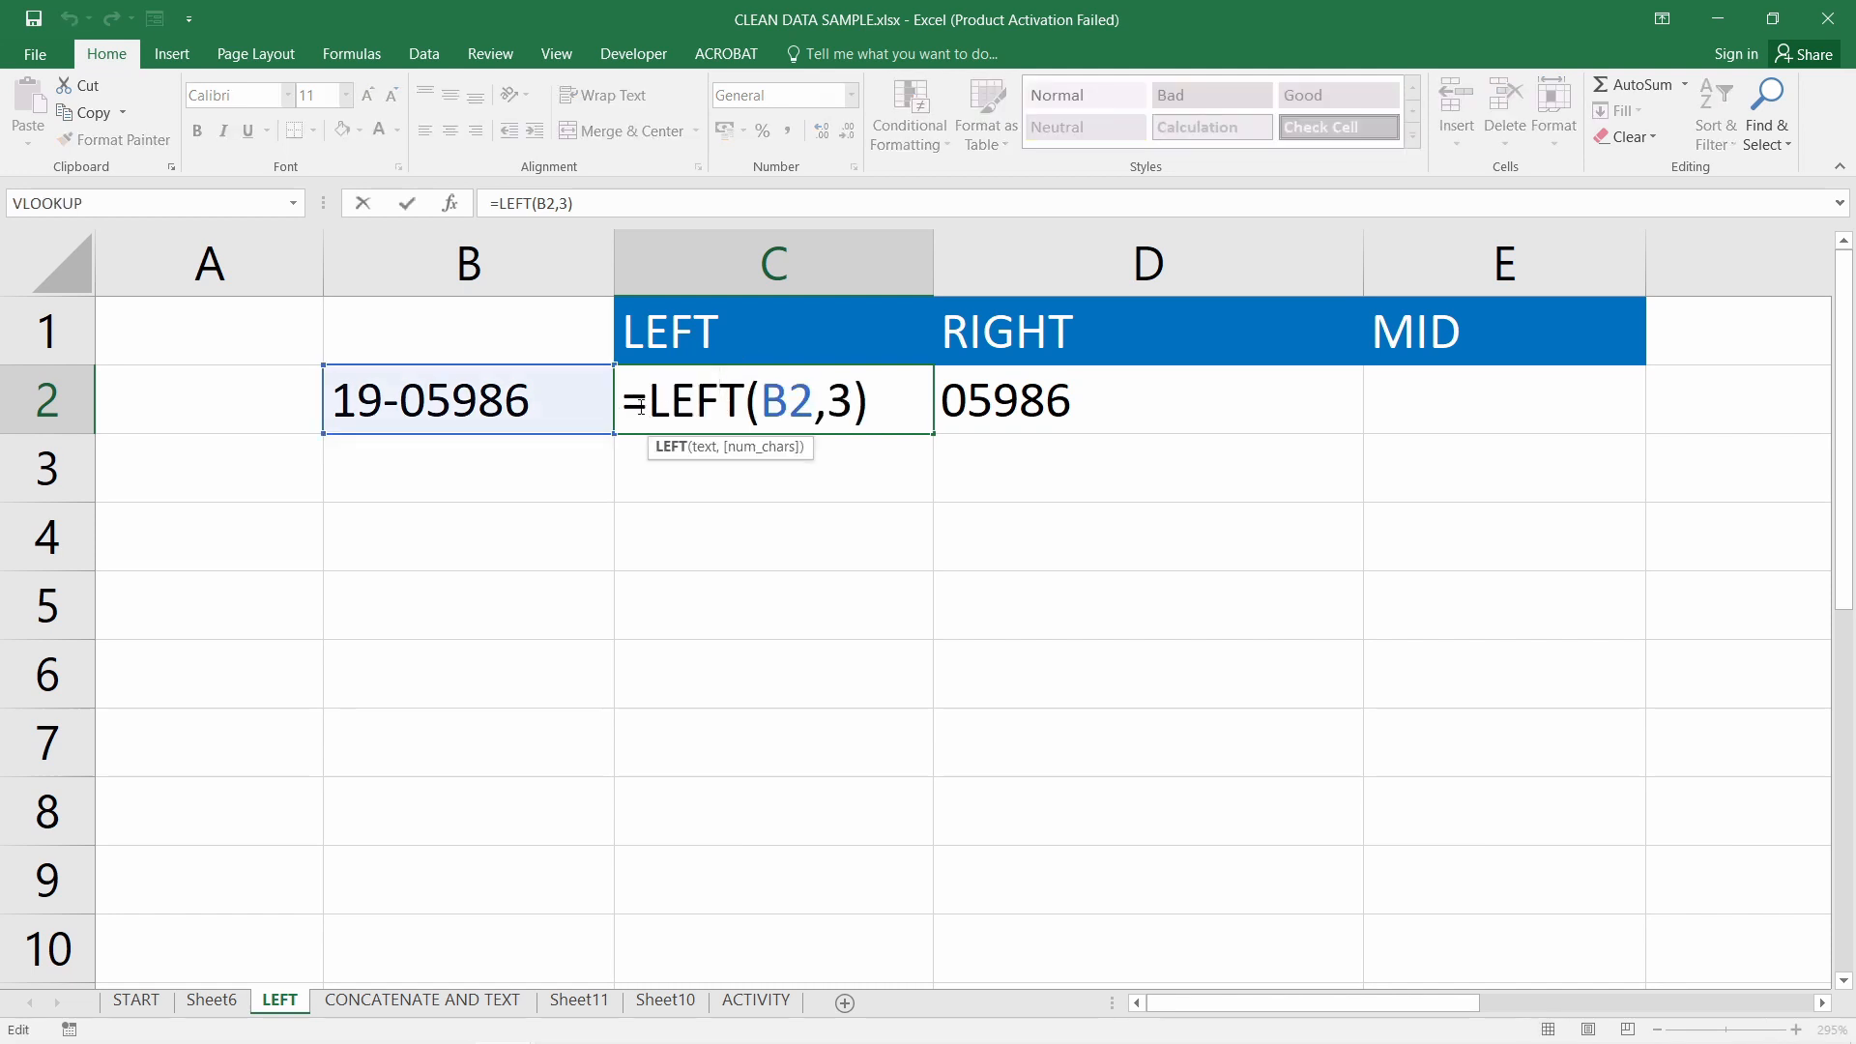
pyautogui.moveTo(646, 403); pyautogui.dragTo(853, 395)
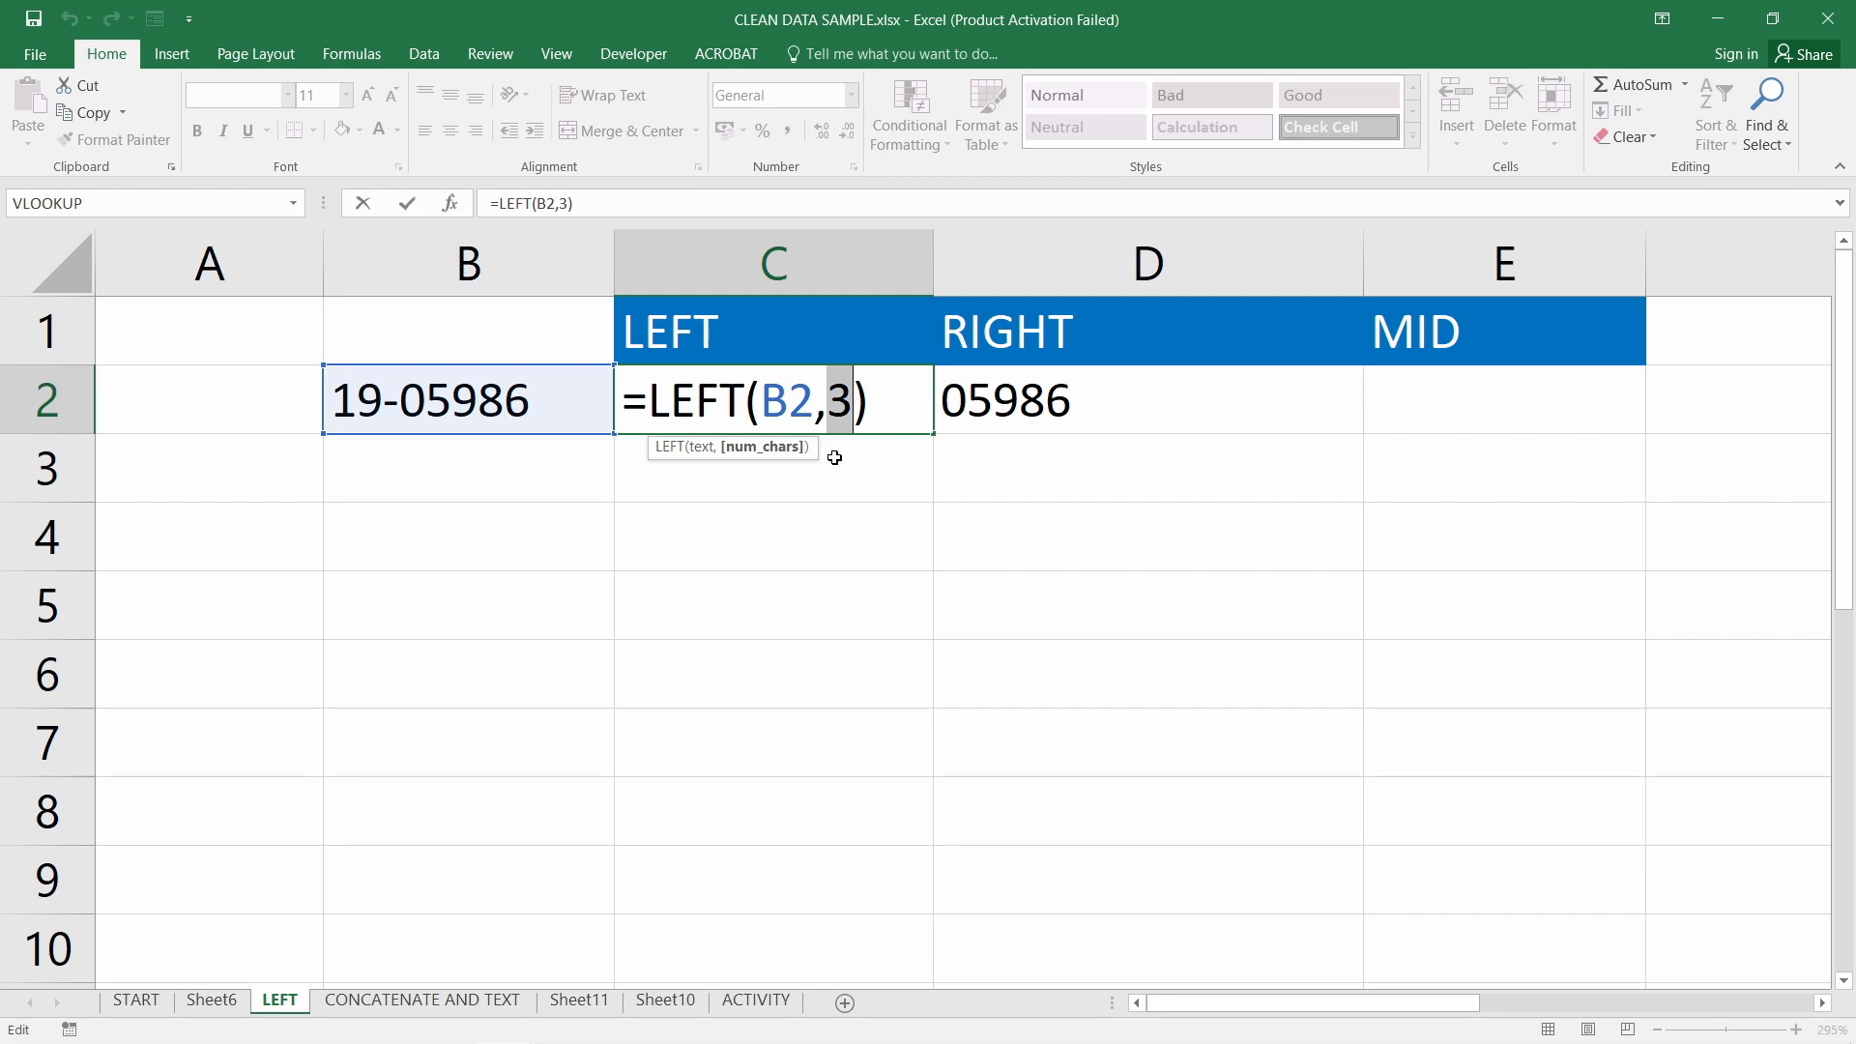
pyautogui.press('Return')
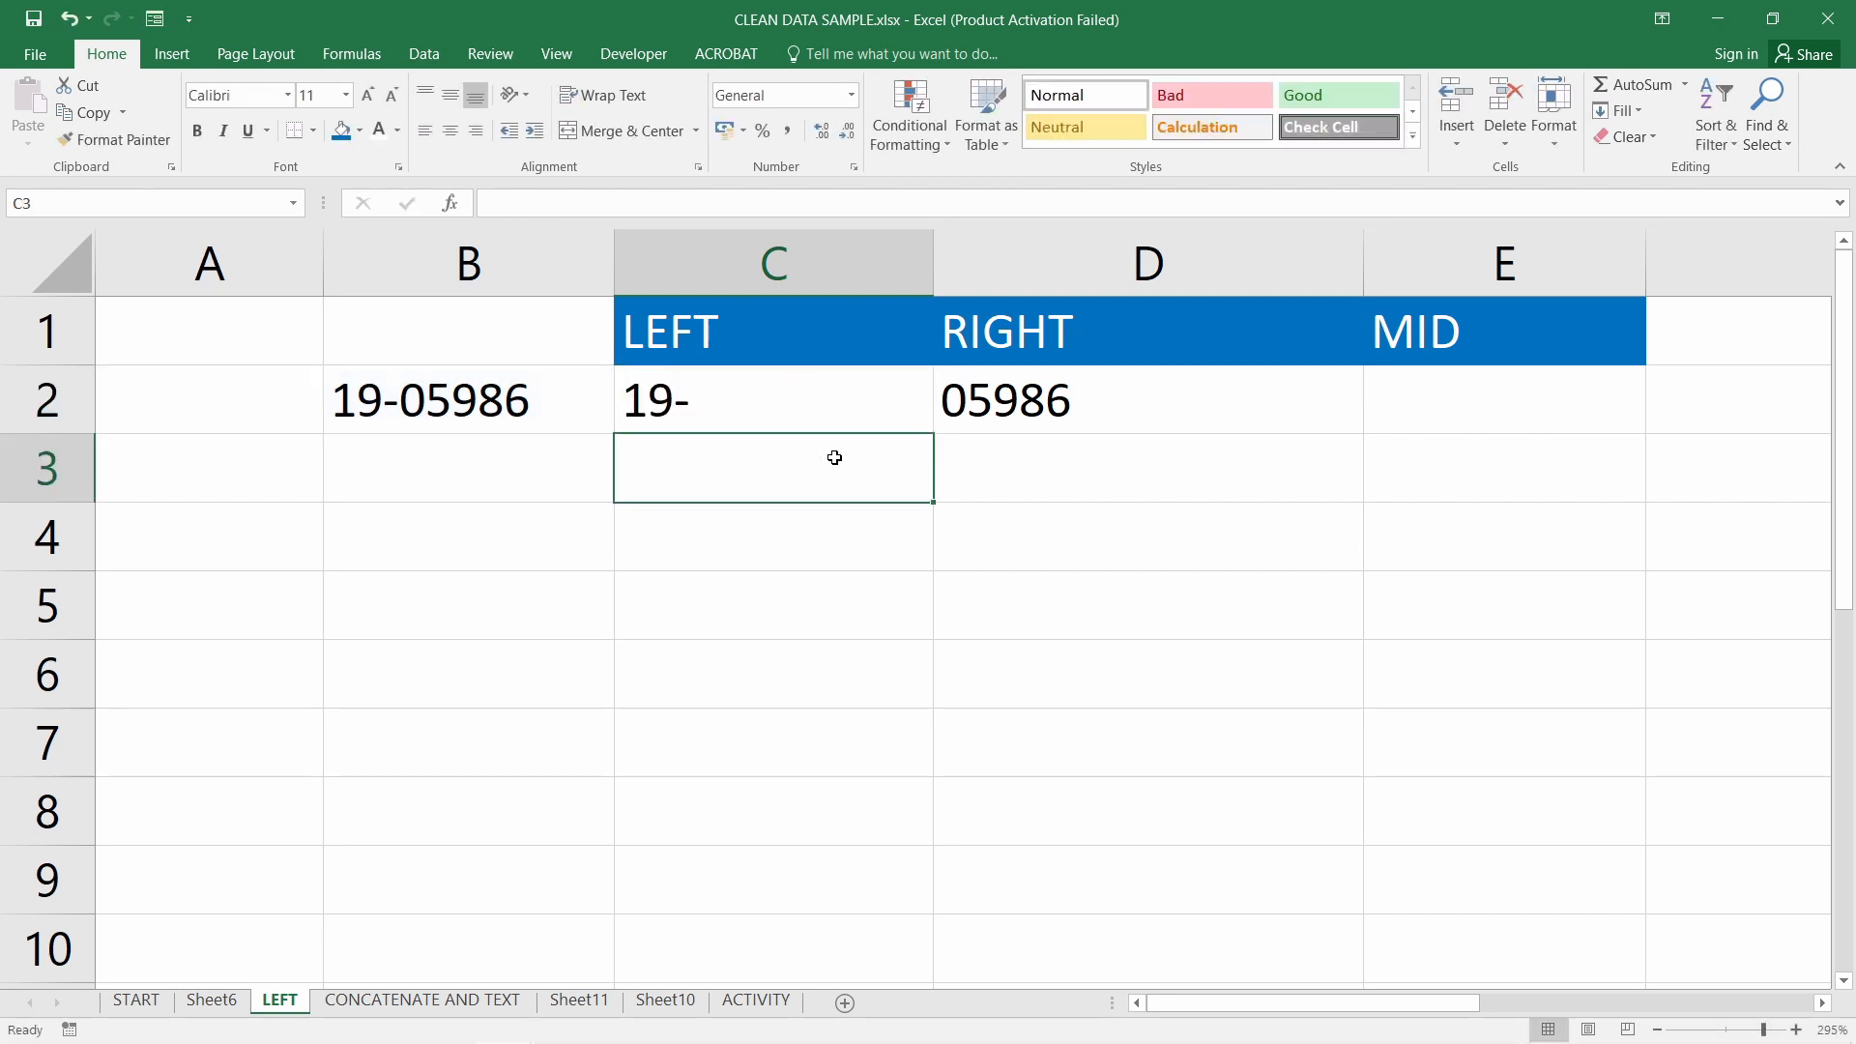
# Review the RIGHT formula in D2 and its 5-character count argument
pyautogui.click(736, 401)
pyautogui.click(1144, 406)
pyautogui.doubleClick(1144, 406)
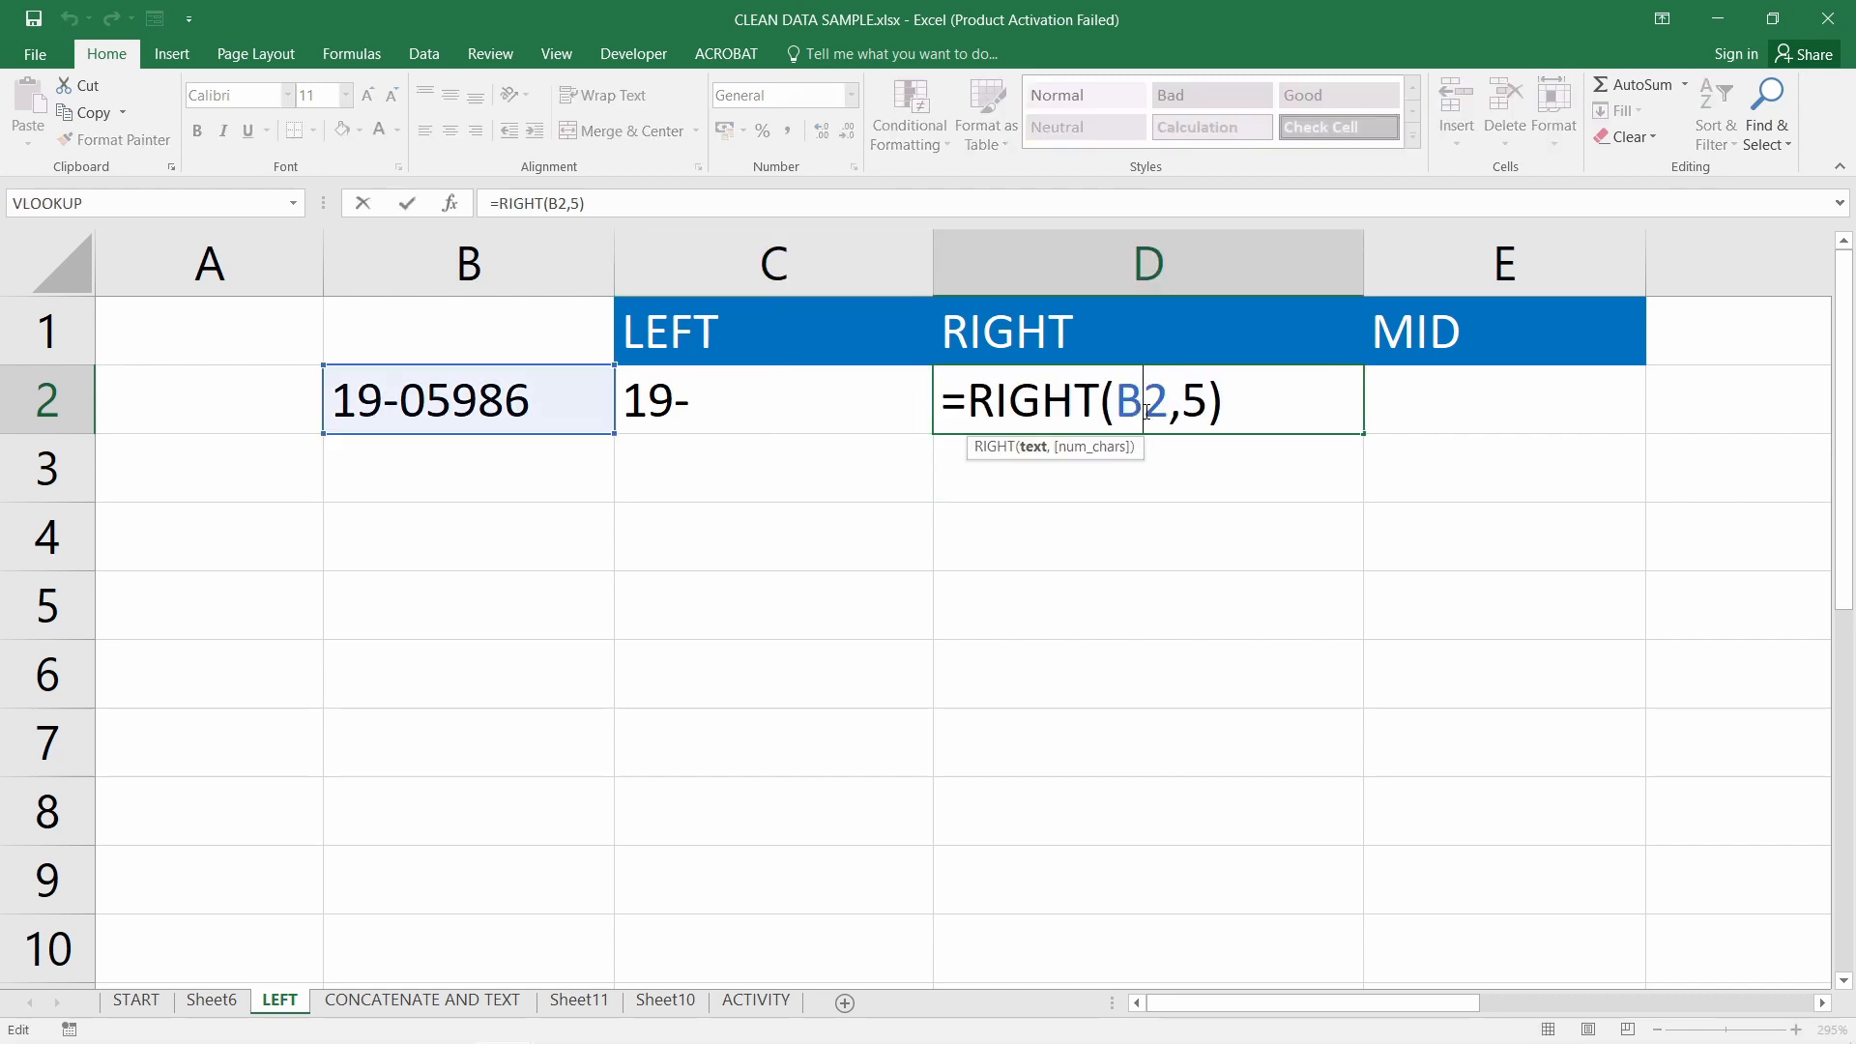
pyautogui.moveTo(972, 404); pyautogui.dragTo(1099, 403)
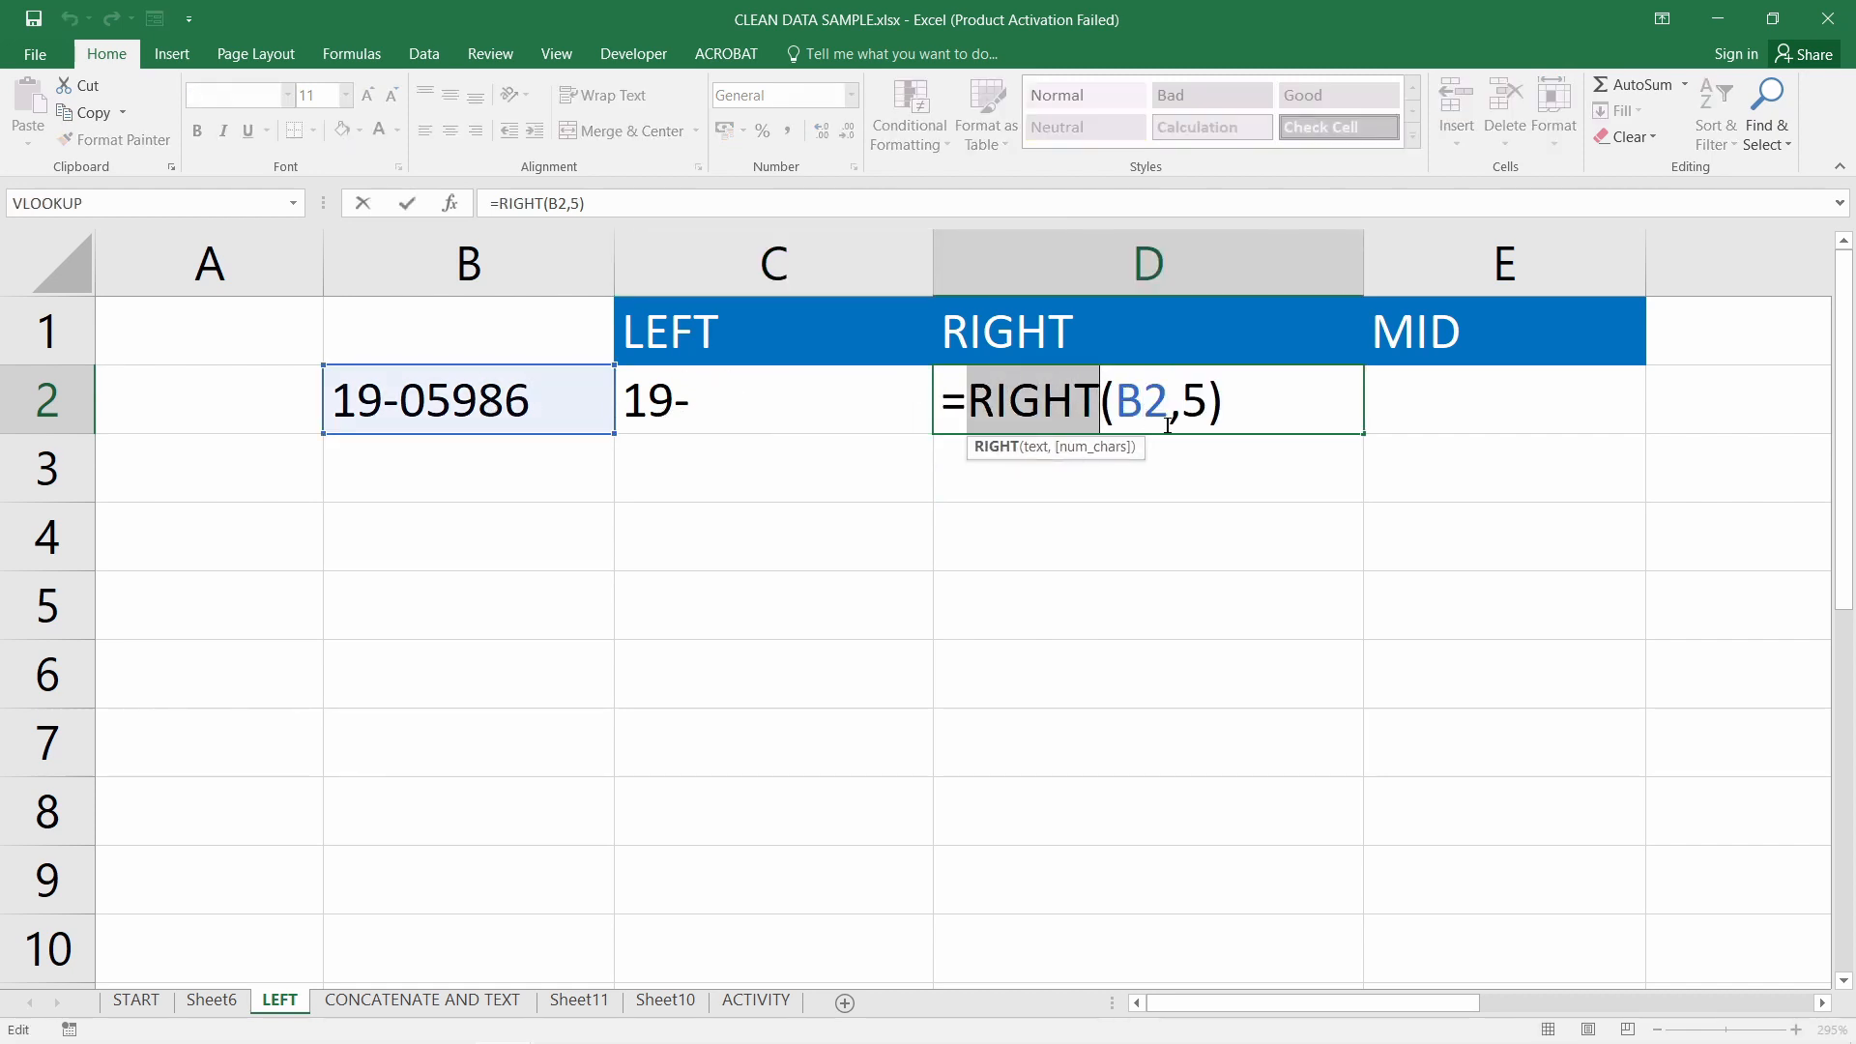
pyautogui.moveTo(1190, 404); pyautogui.dragTo(1210, 416)
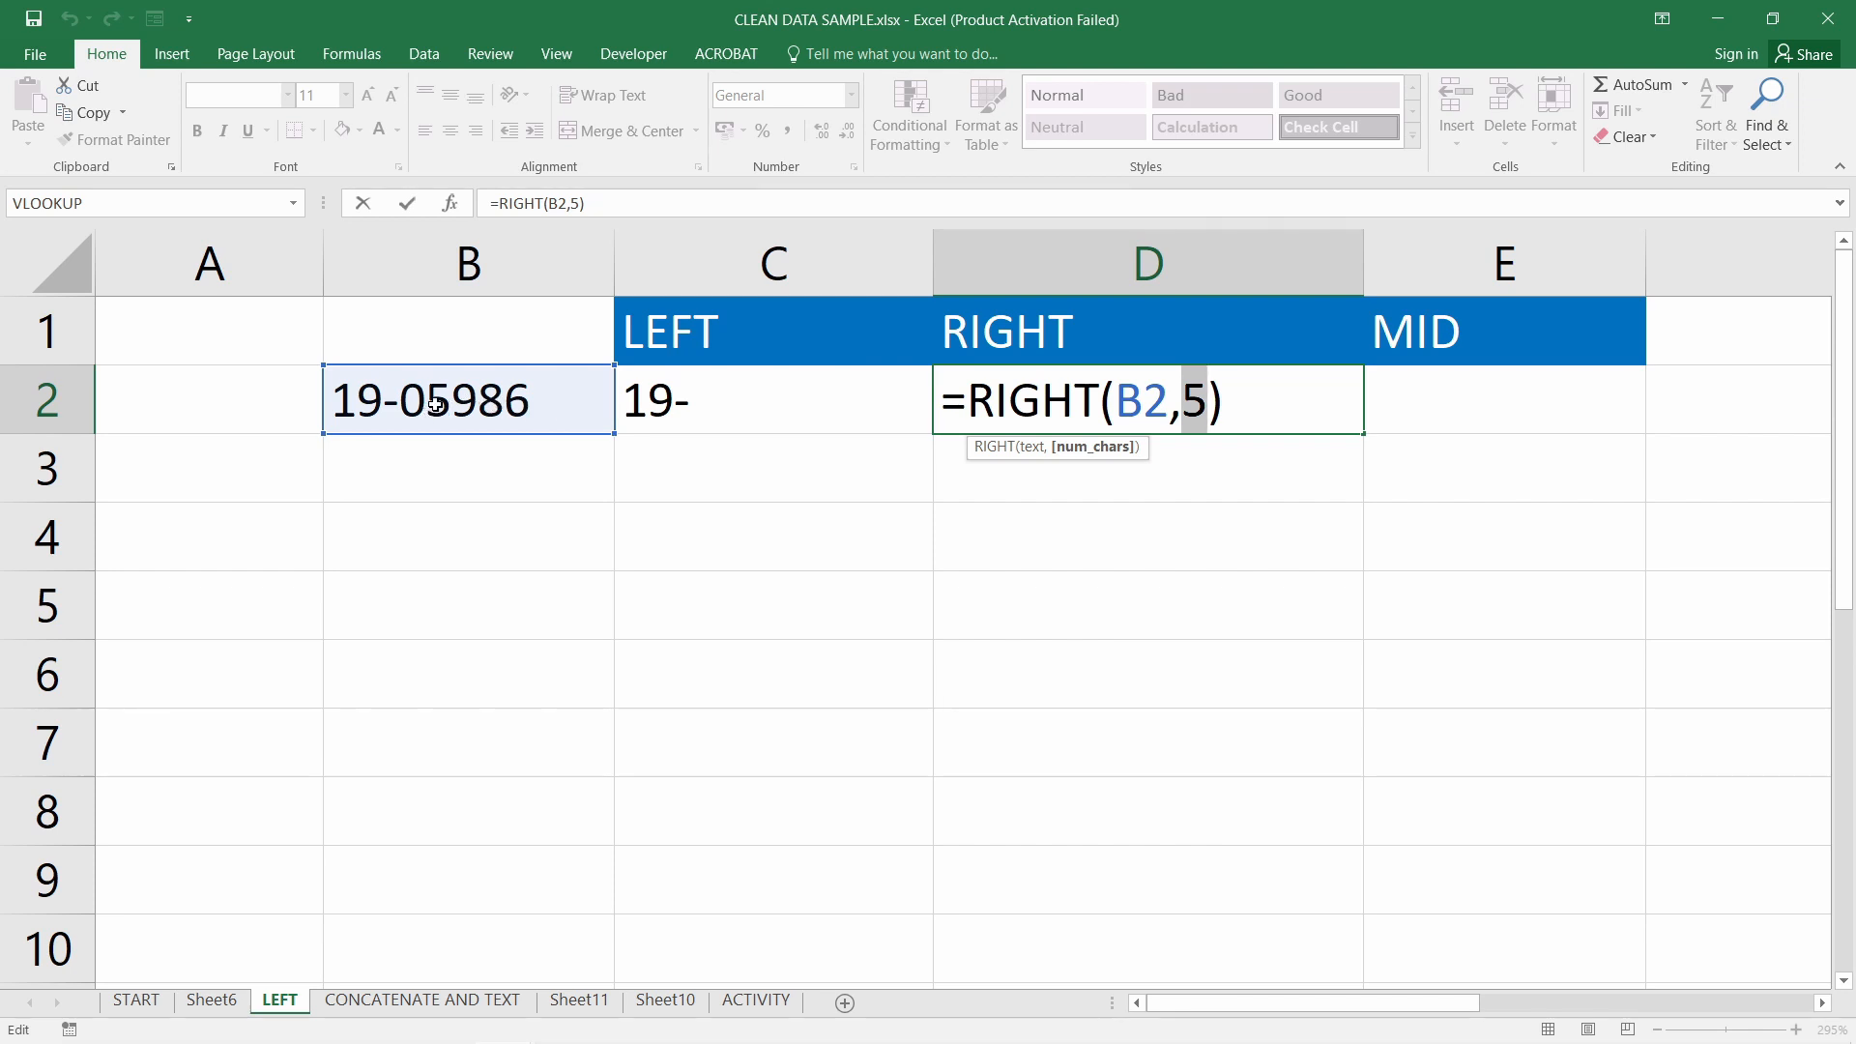
pyautogui.press('Return')
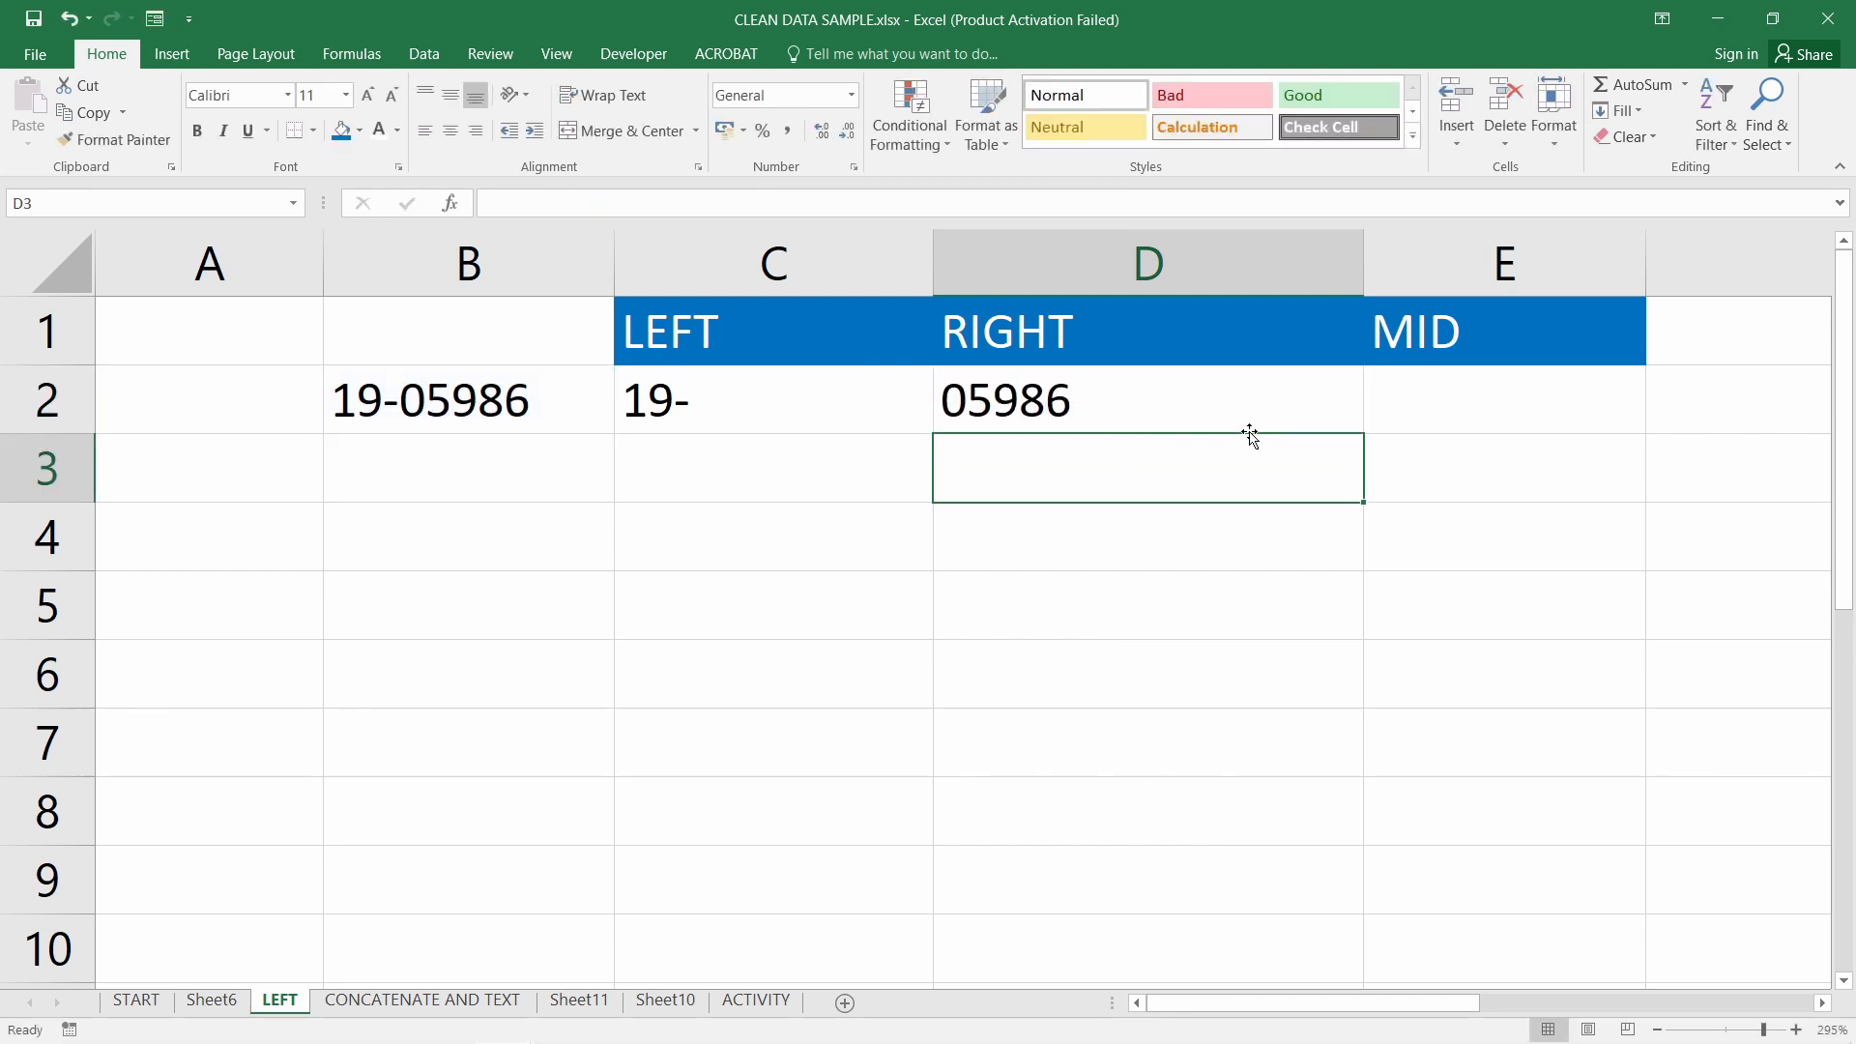
pyautogui.click(1083, 412)
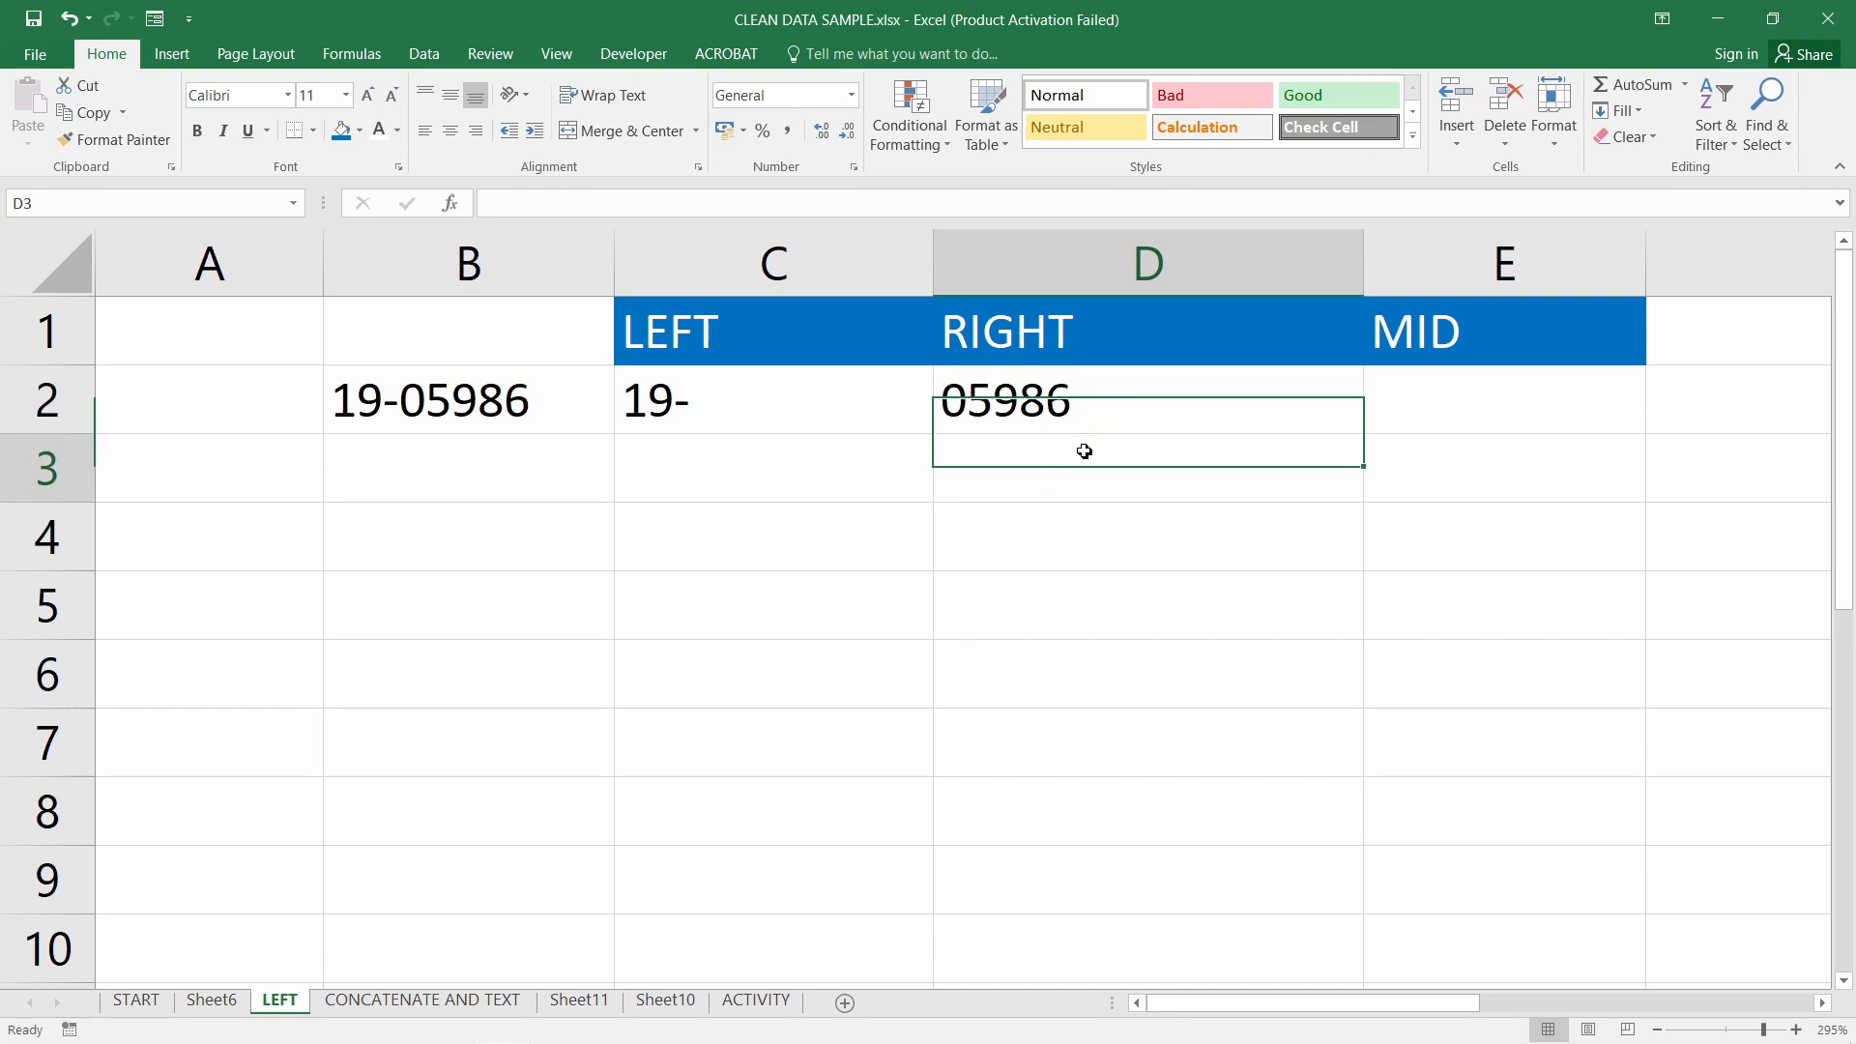
# Enter =MID(B2,4,5) in E2
pyautogui.click(1454, 393)
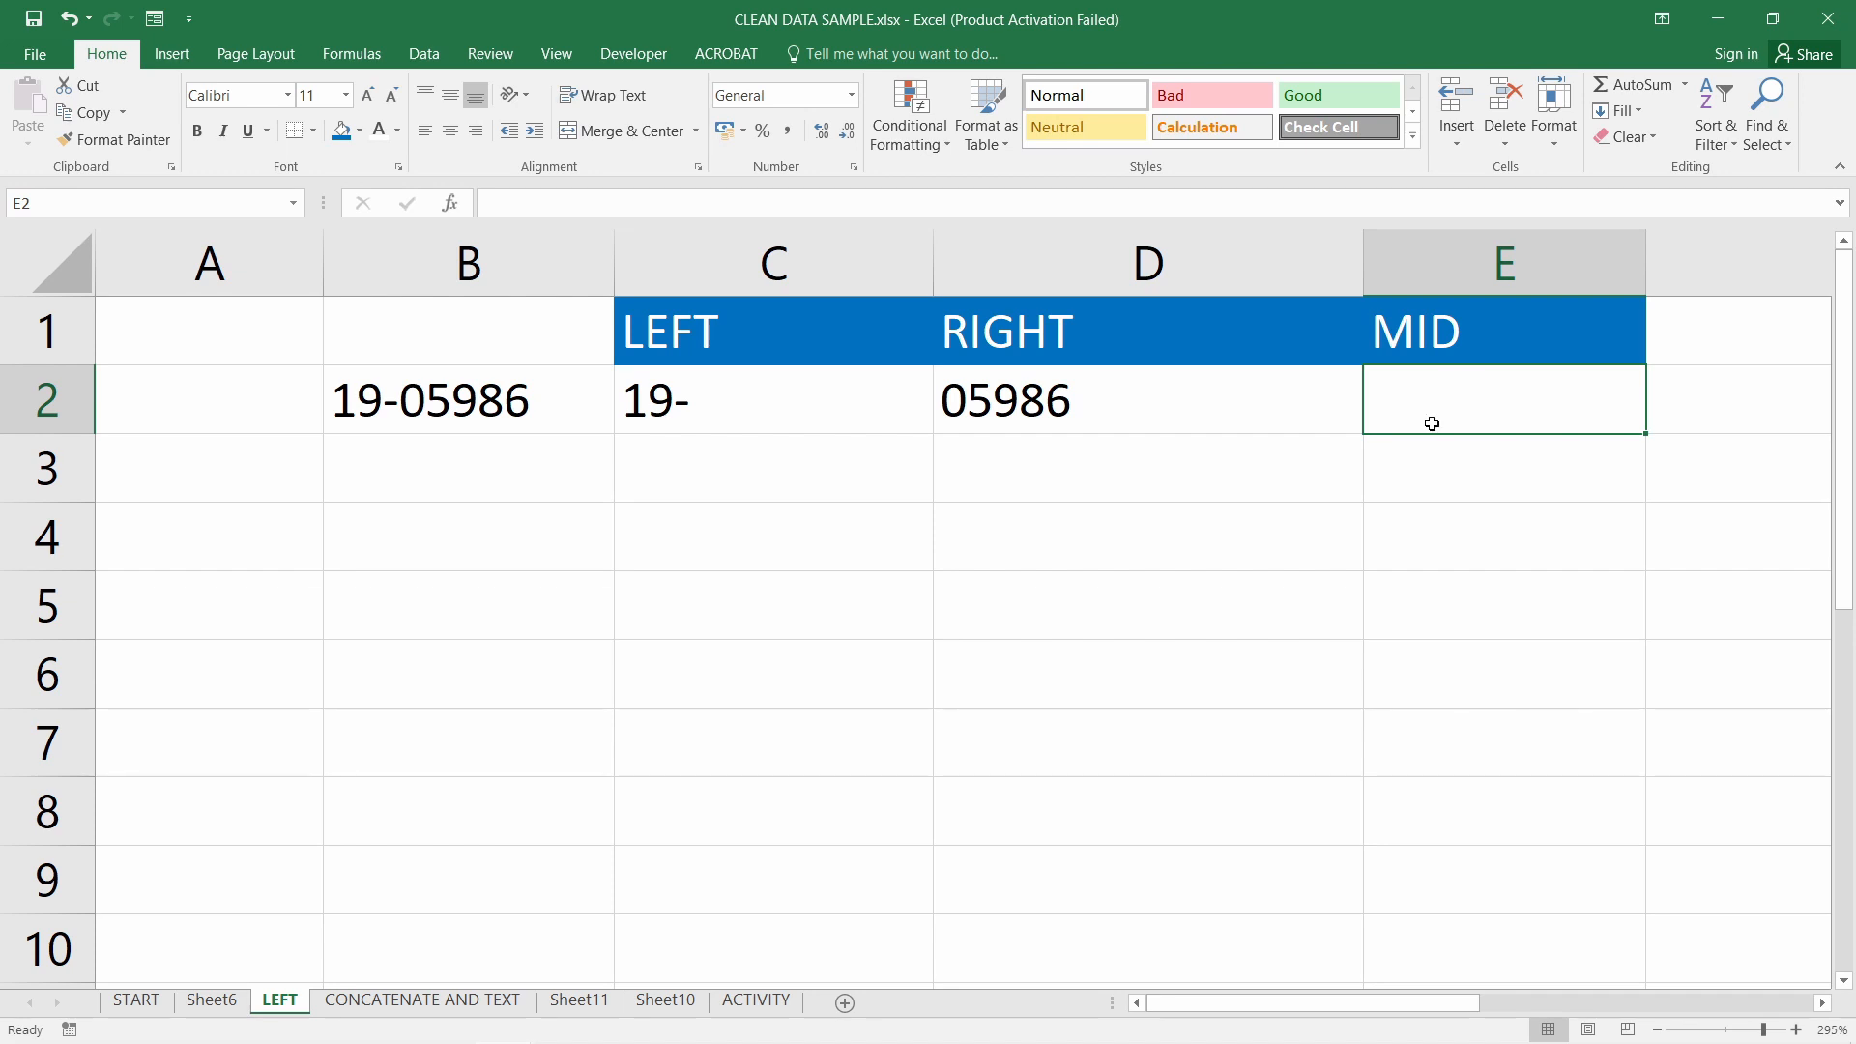
pyautogui.write('=')
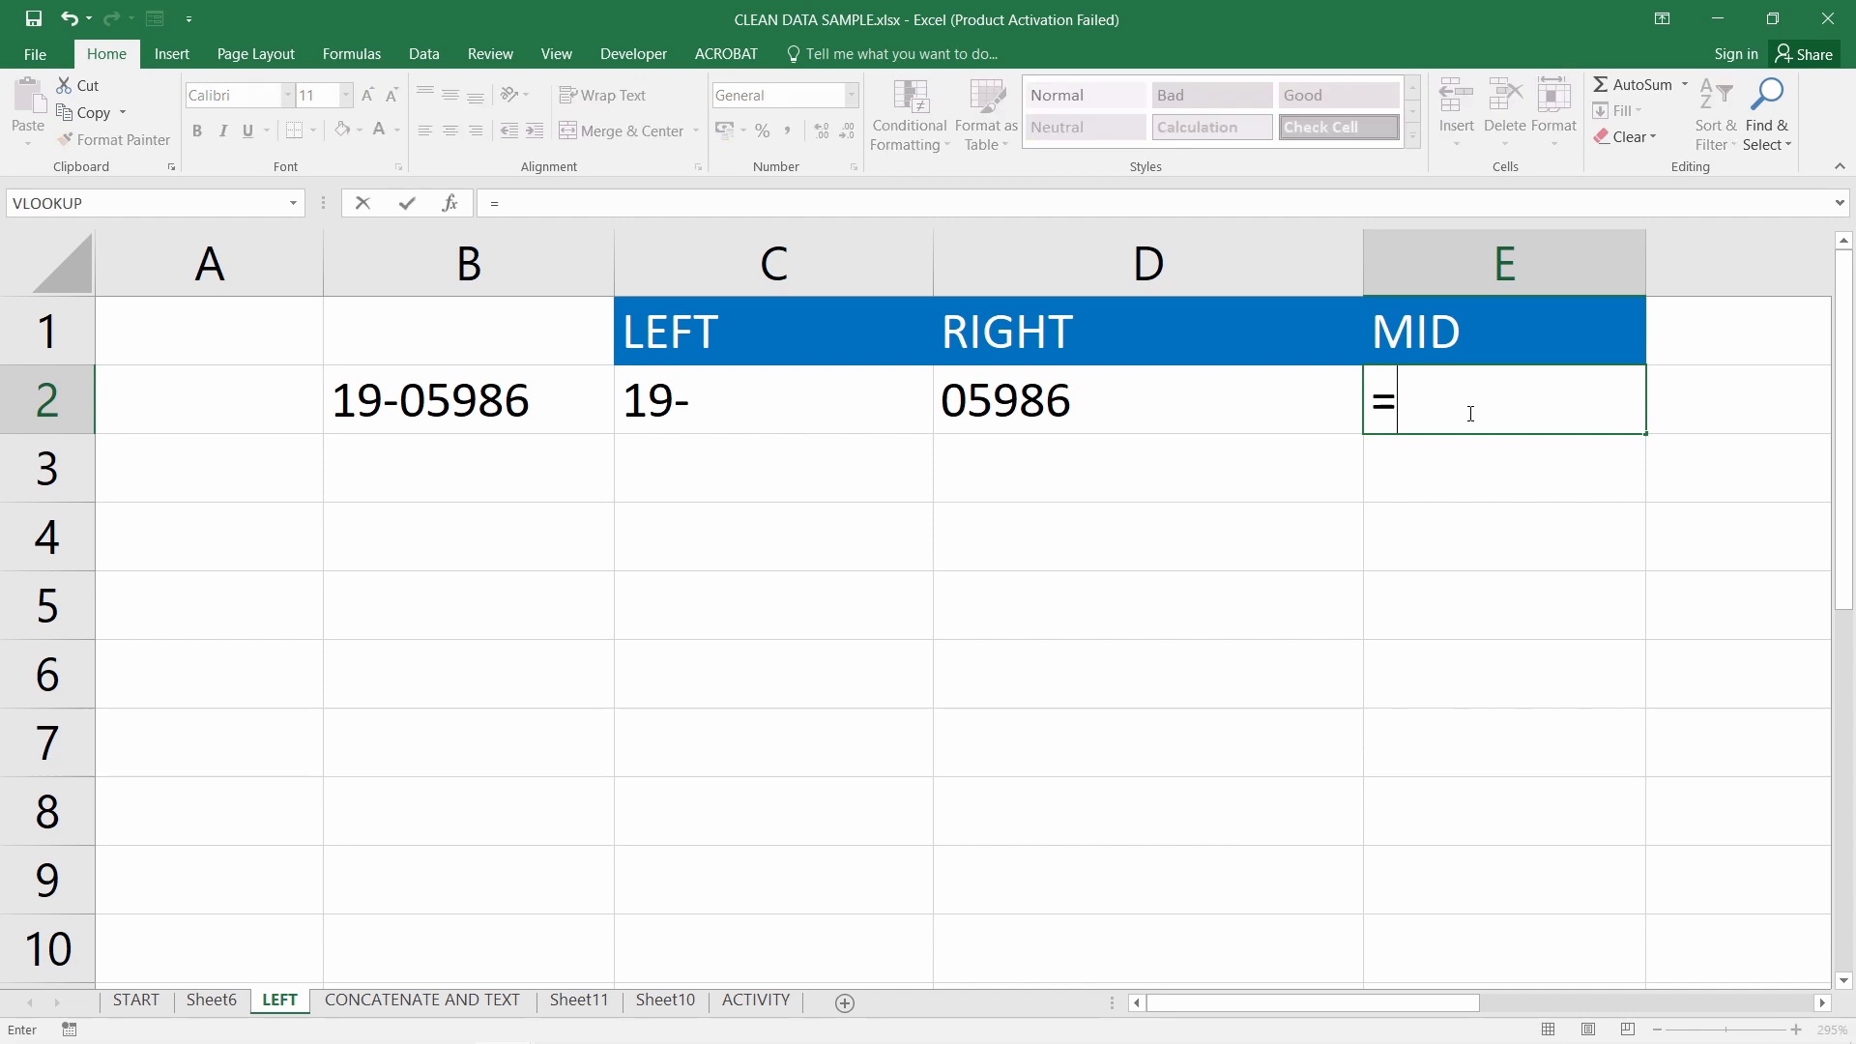
pyautogui.write('mid(')
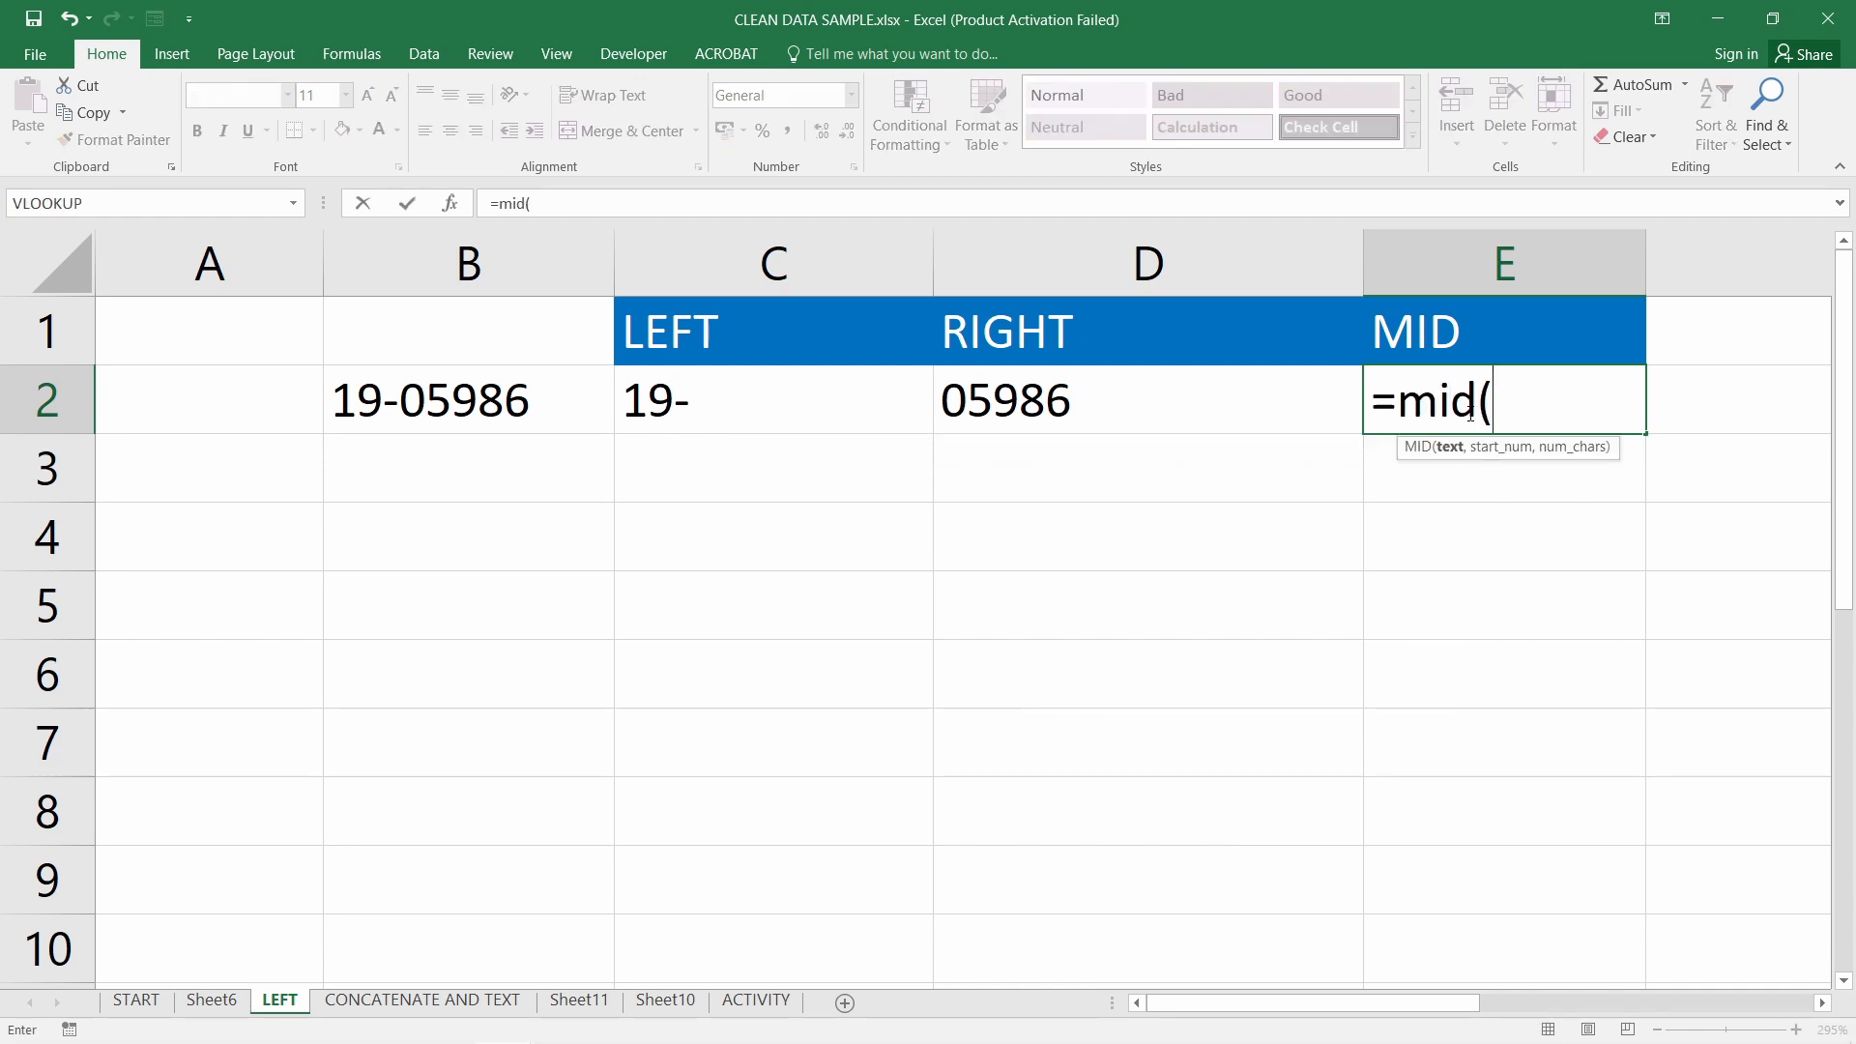
pyautogui.click(508, 390)
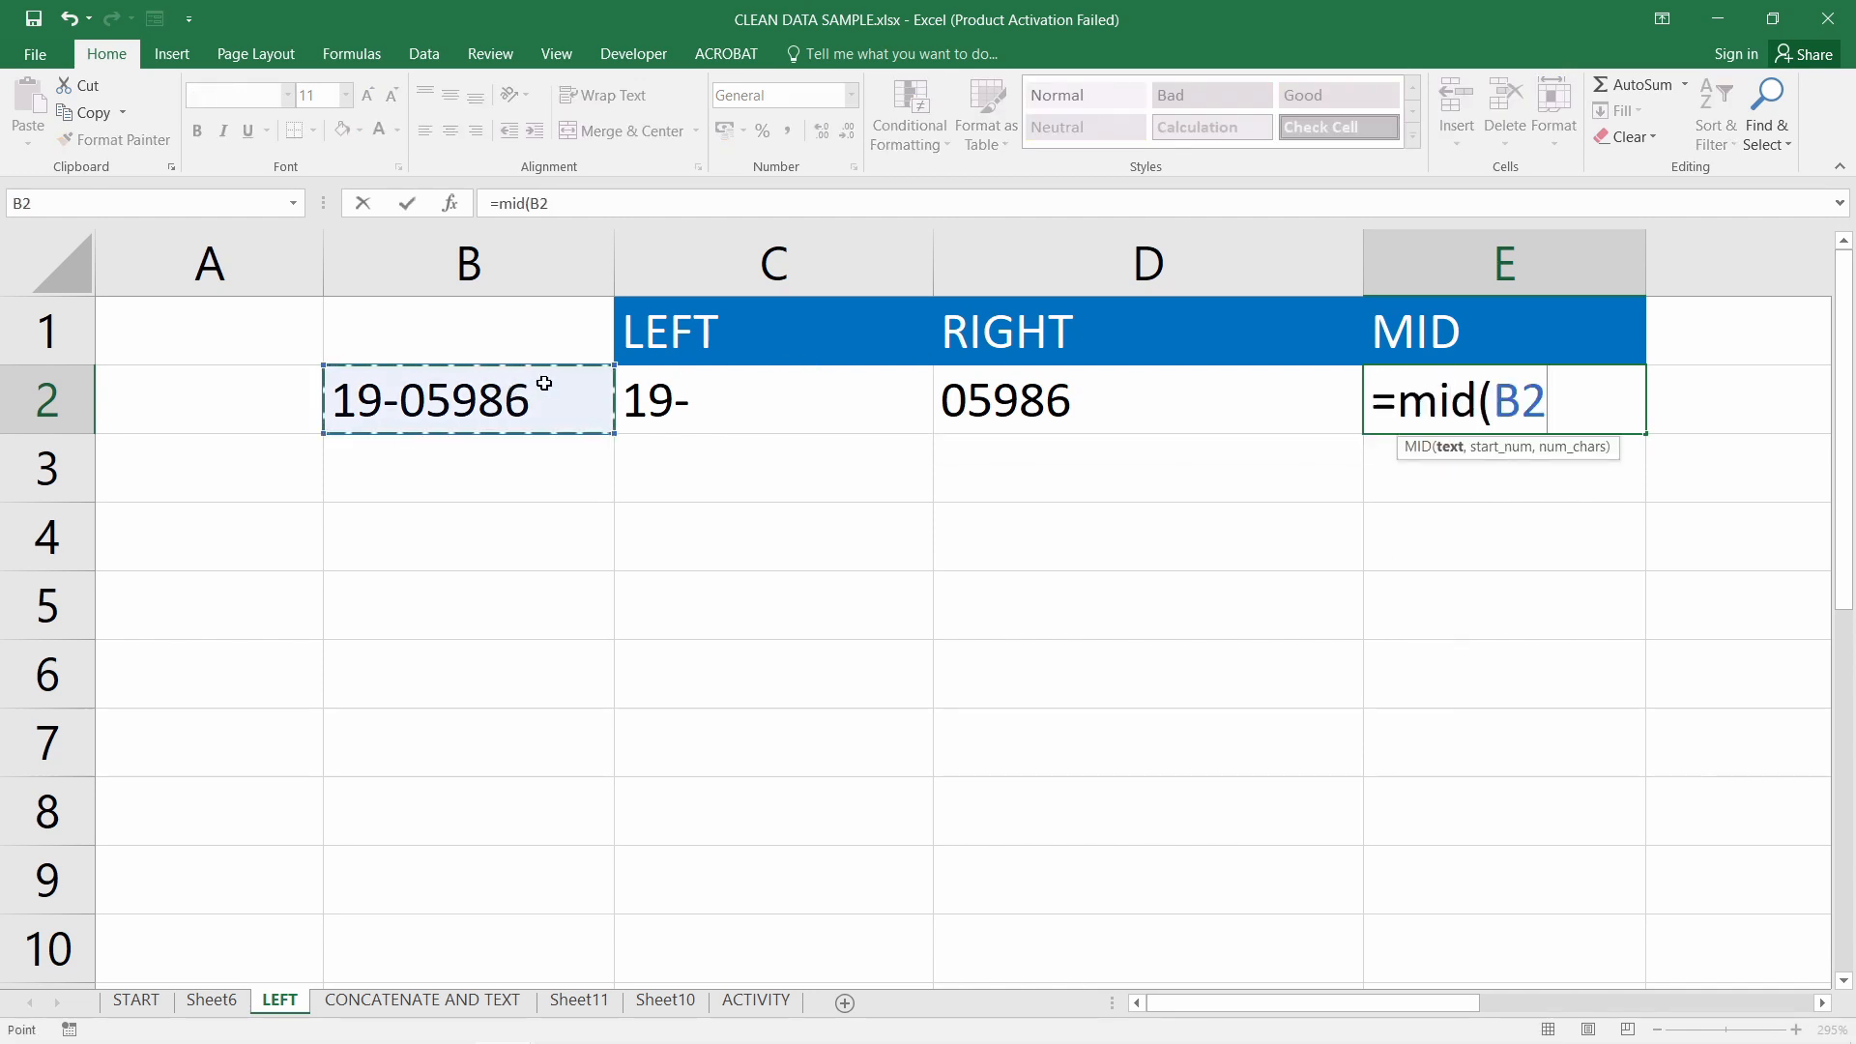
pyautogui.write(',')
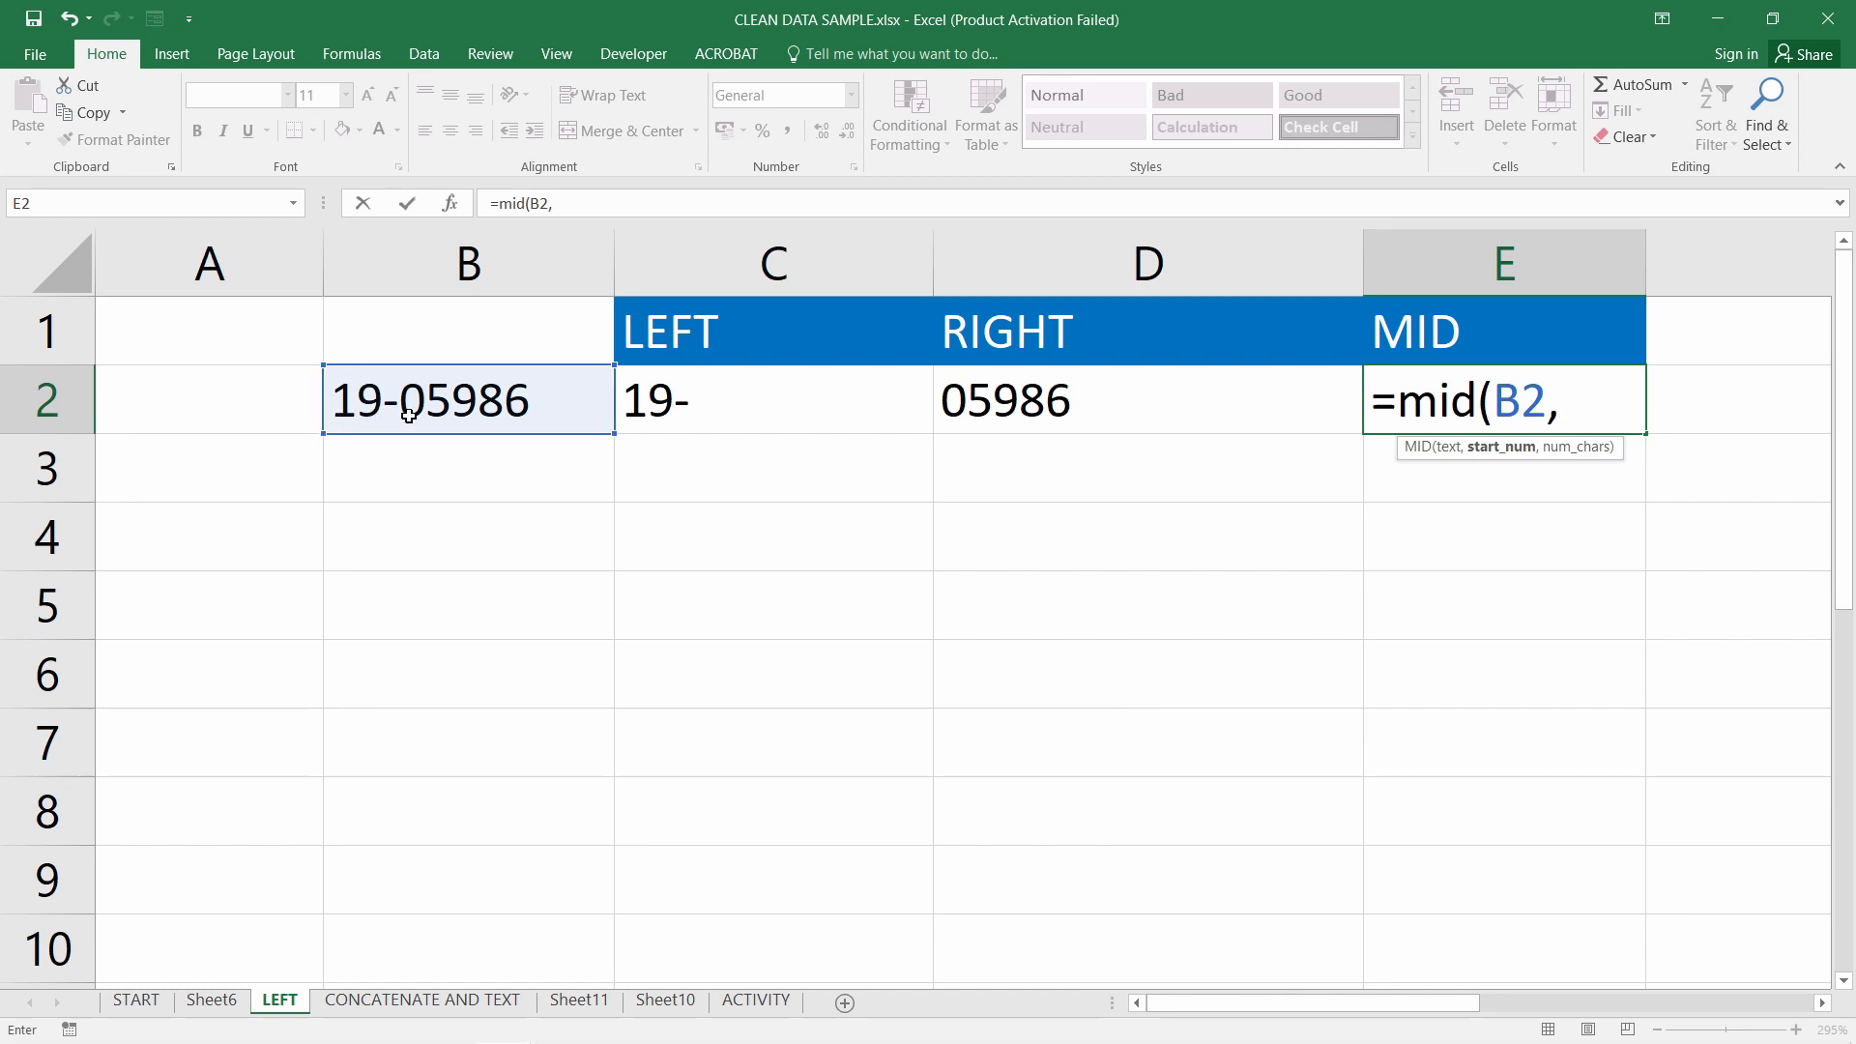
pyautogui.write('4,')
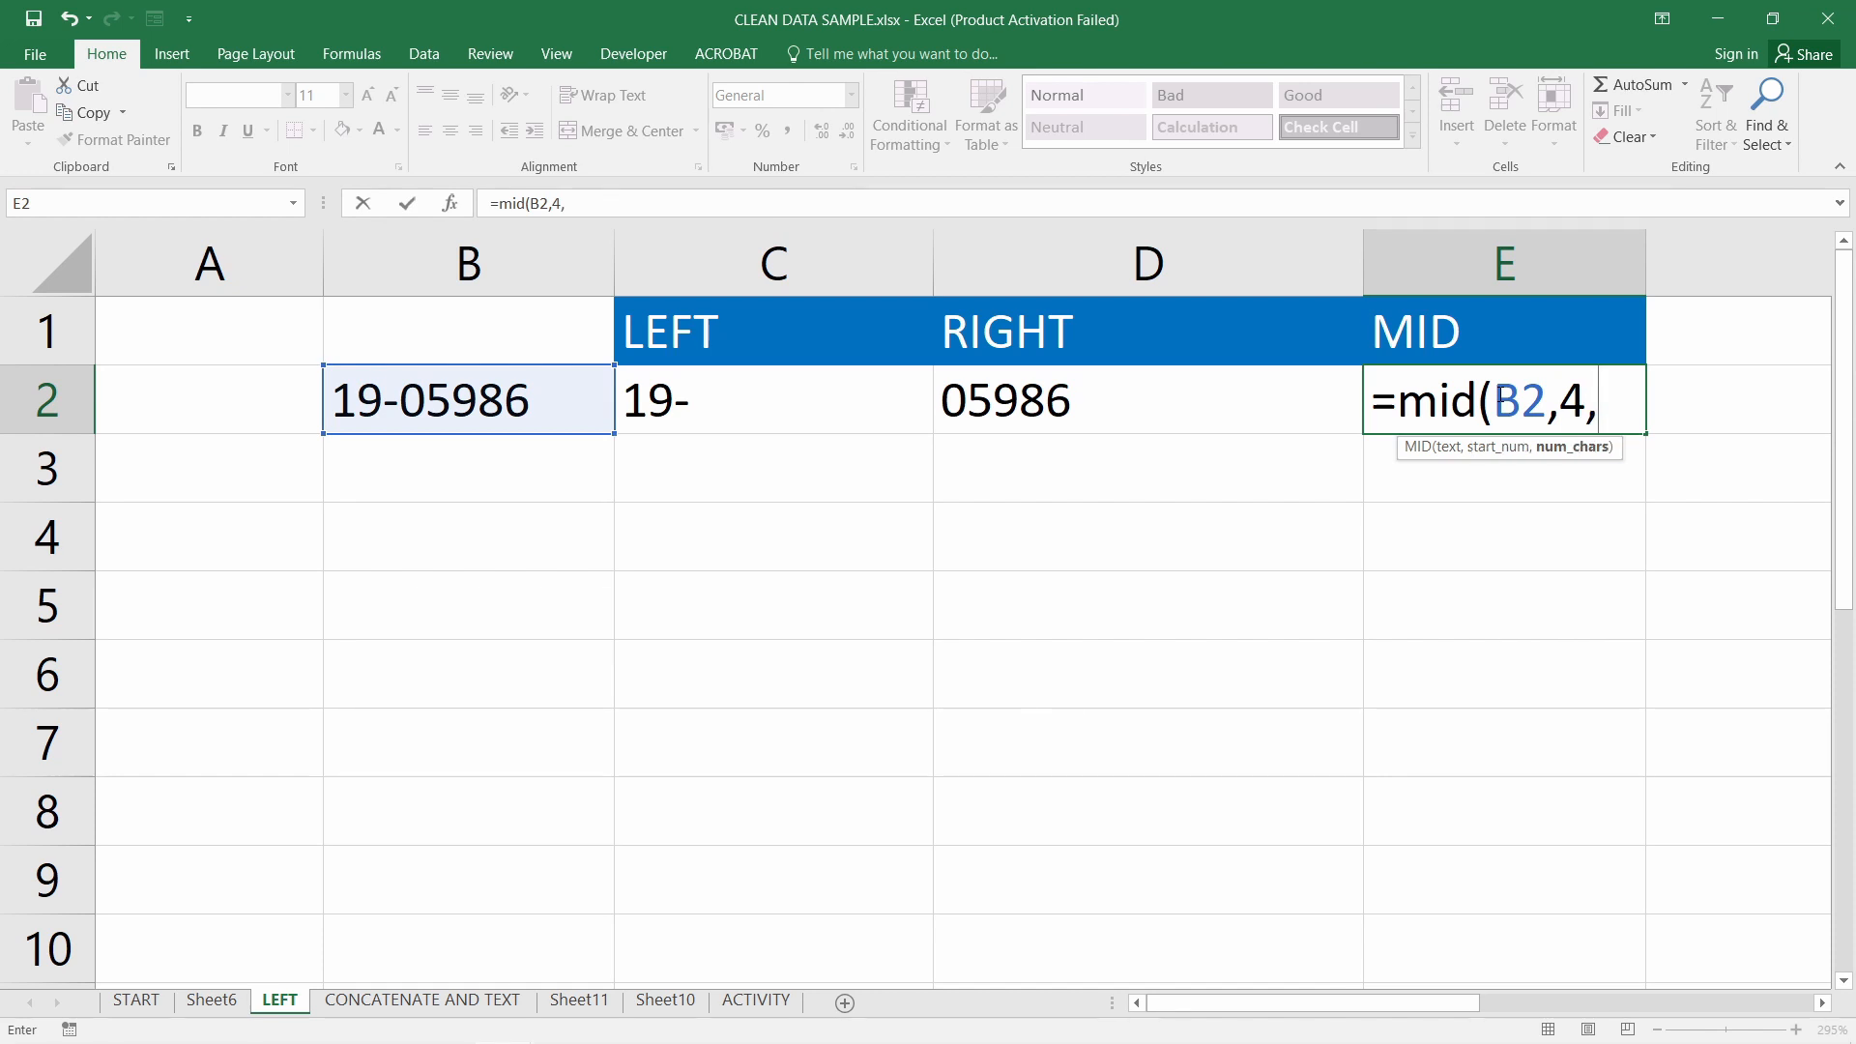
pyautogui.write('5')
pyautogui.press('Return')
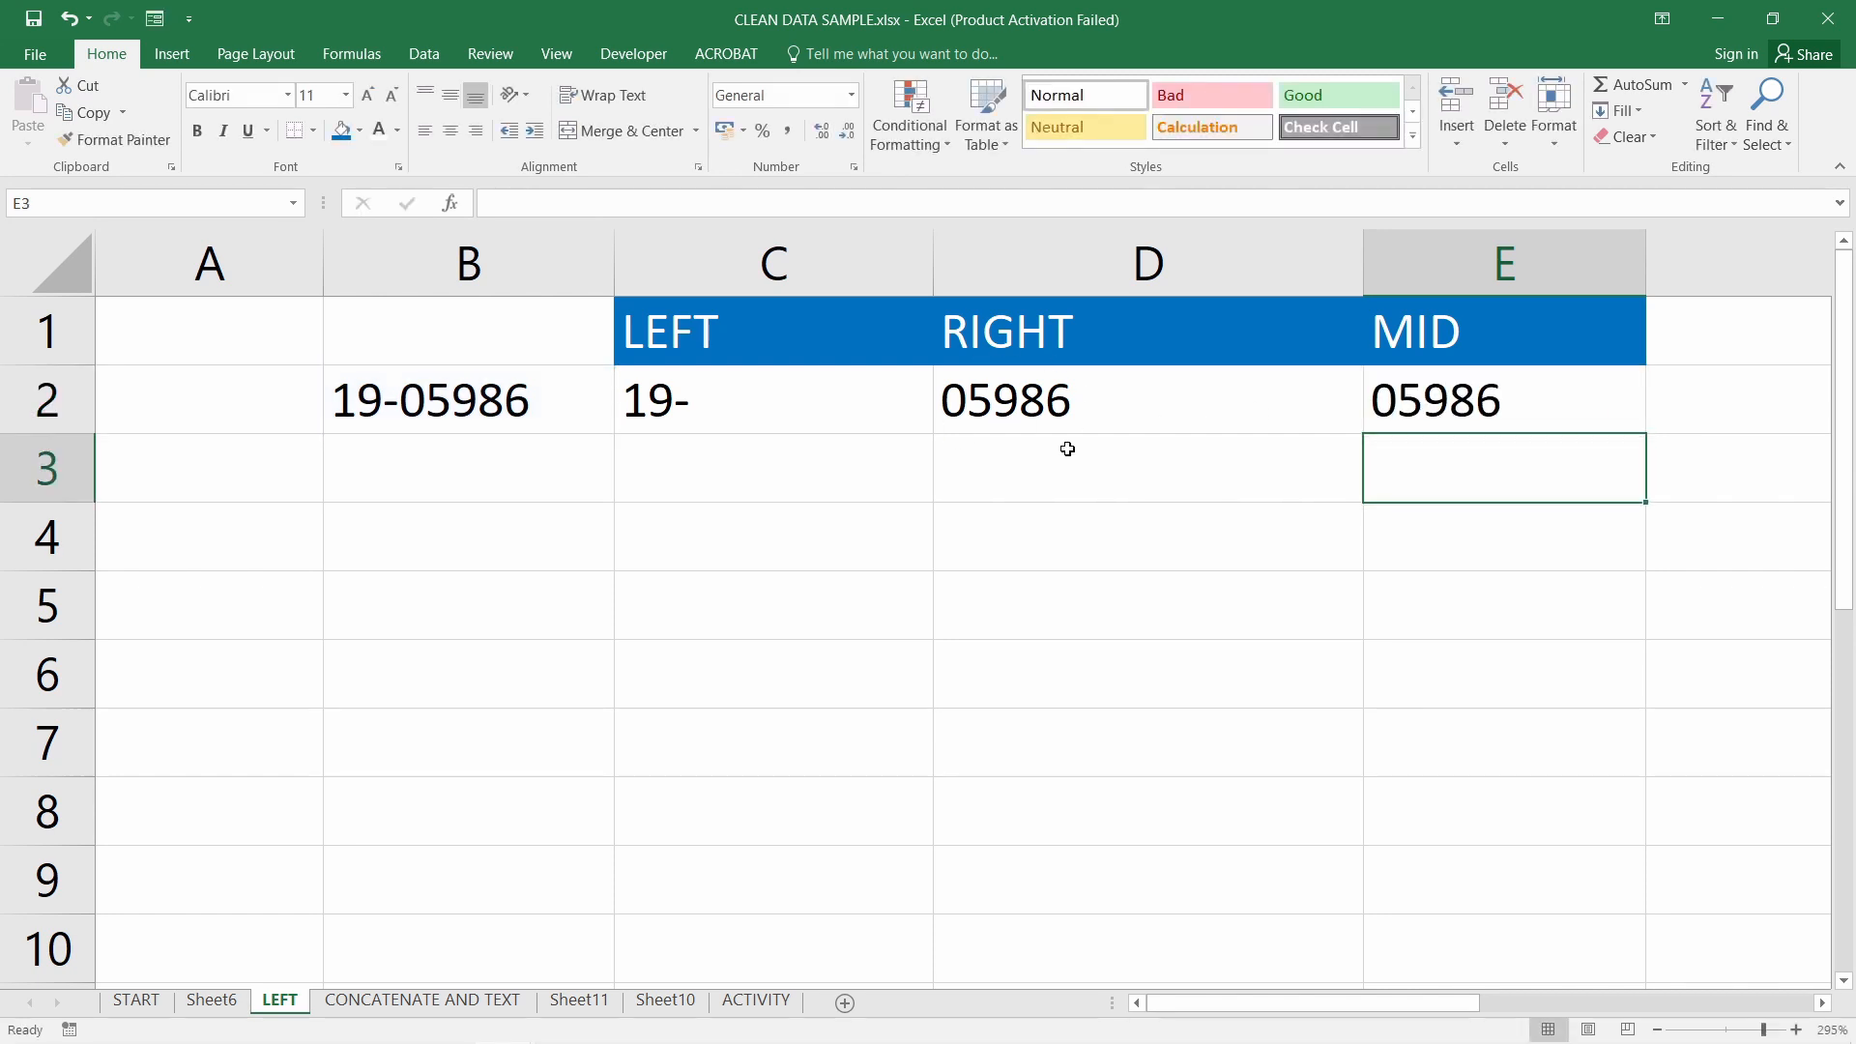
# Correct E2 to =MID(B2,5,4) so it returns 5986
pyautogui.doubleClick(1528, 398)
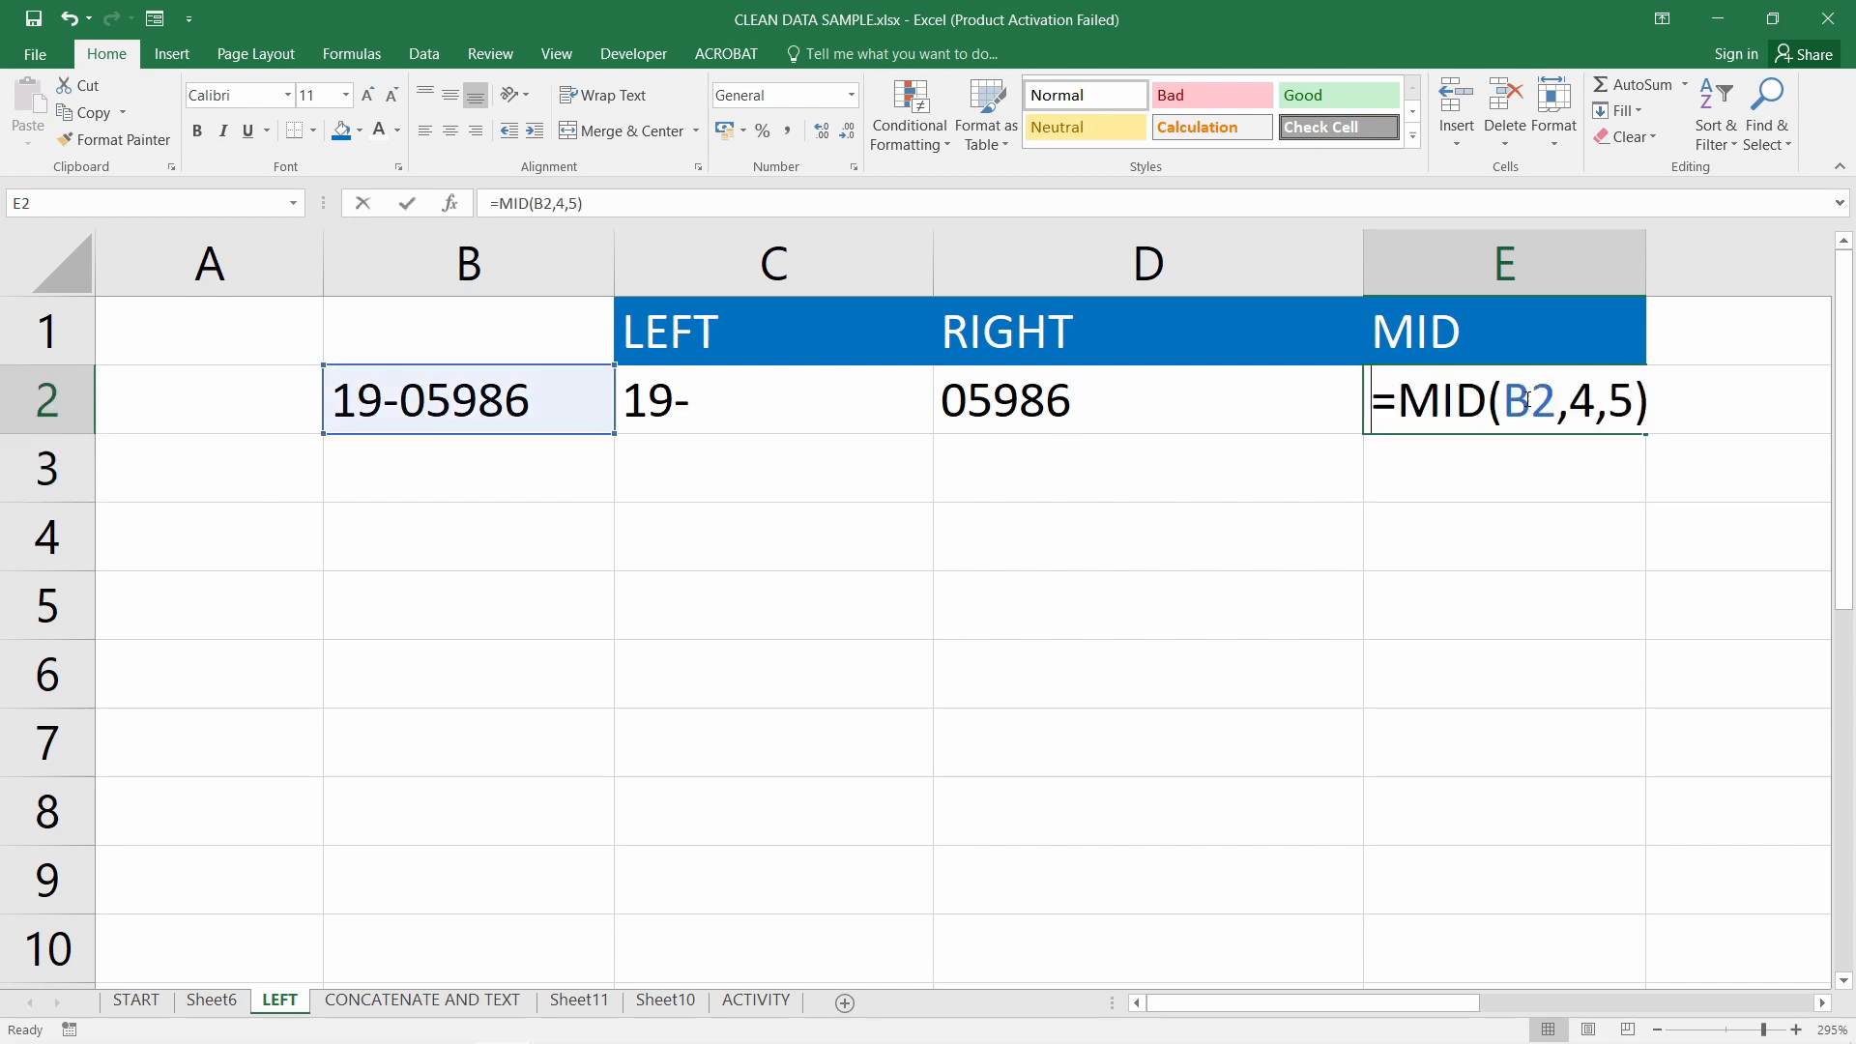
pyautogui.doubleClick(1582, 405)
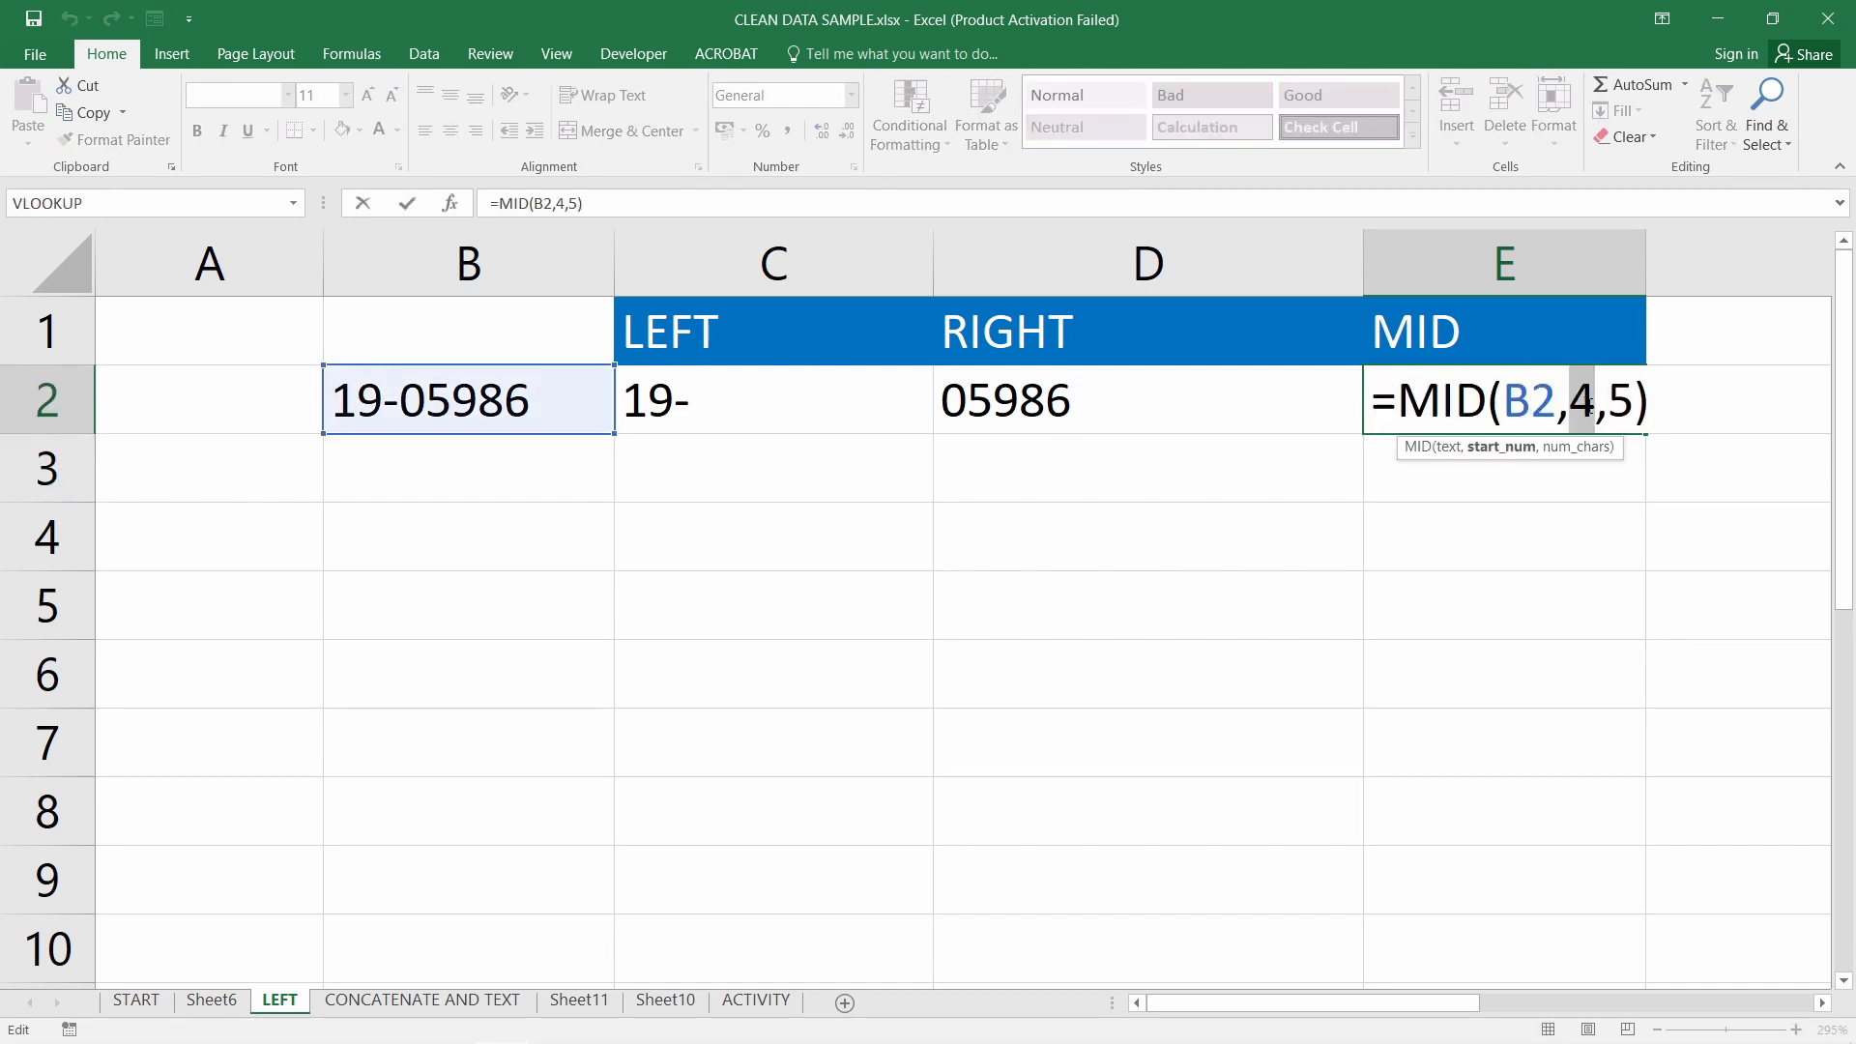
pyautogui.write('5')
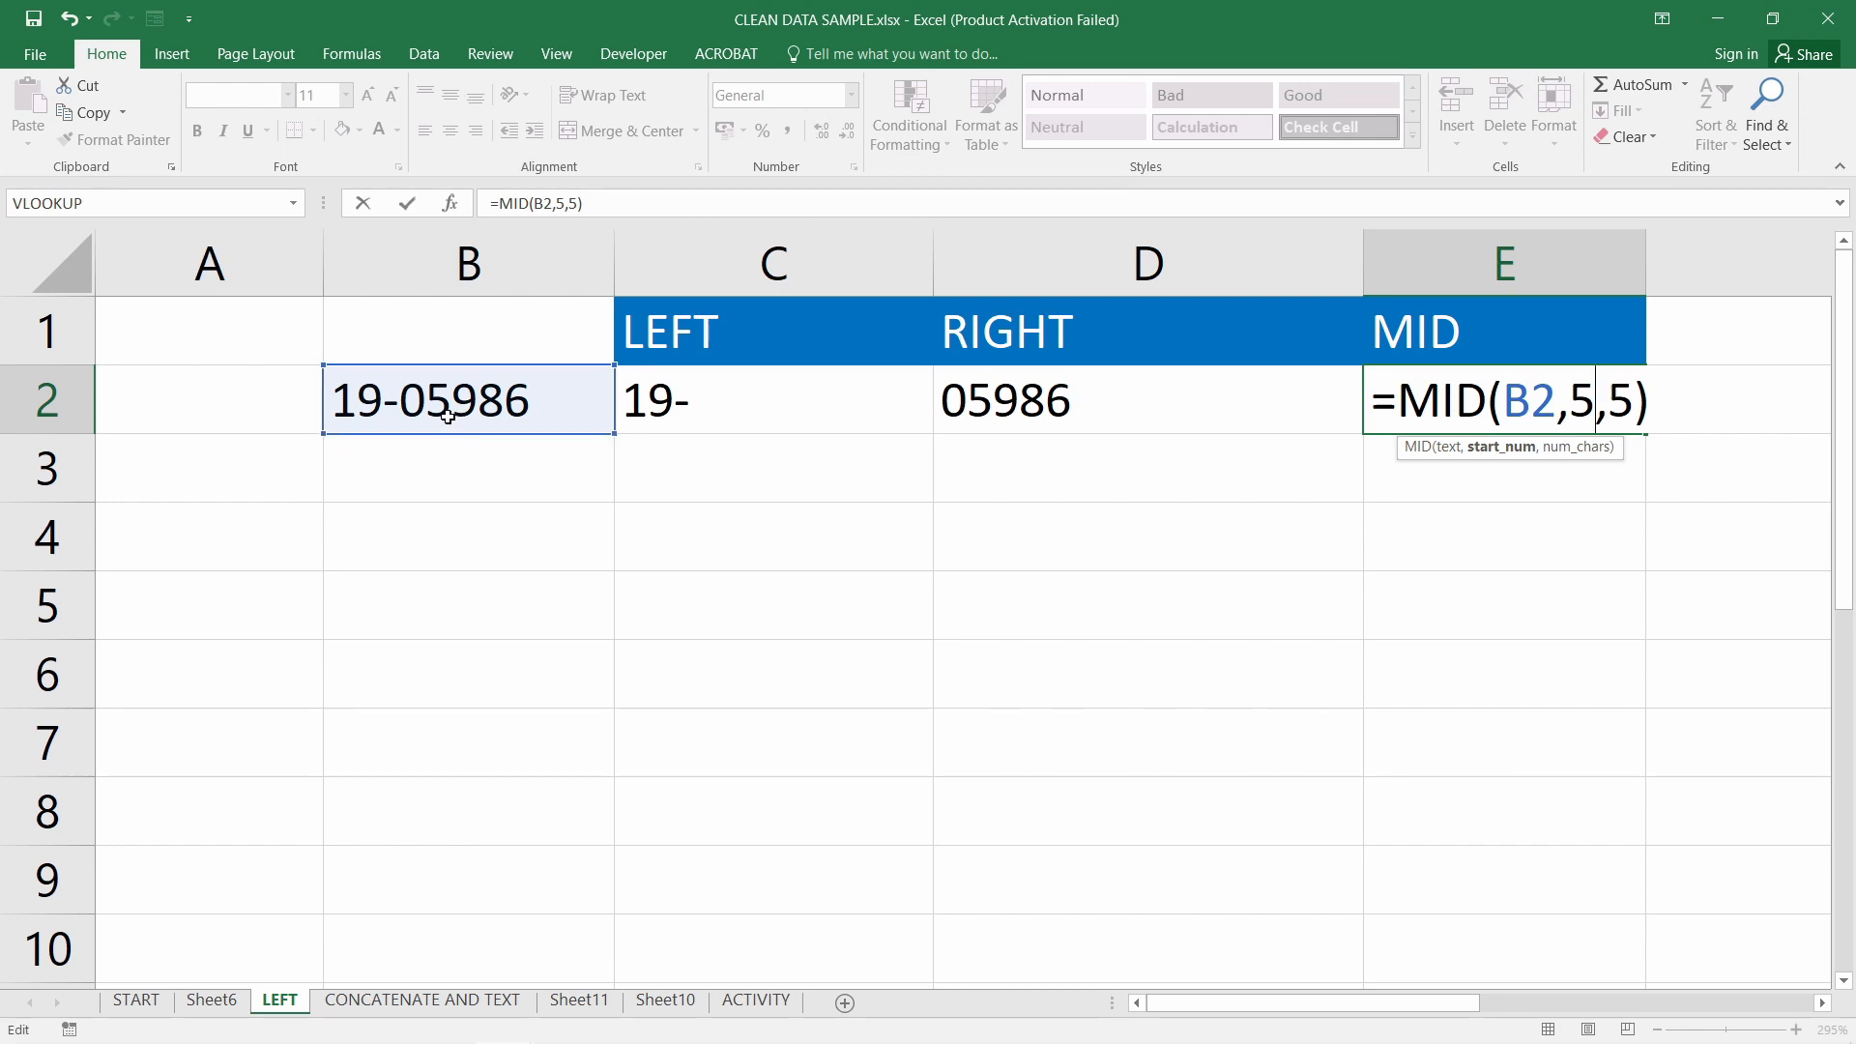
pyautogui.doubleClick(1620, 404)
pyautogui.write('4')
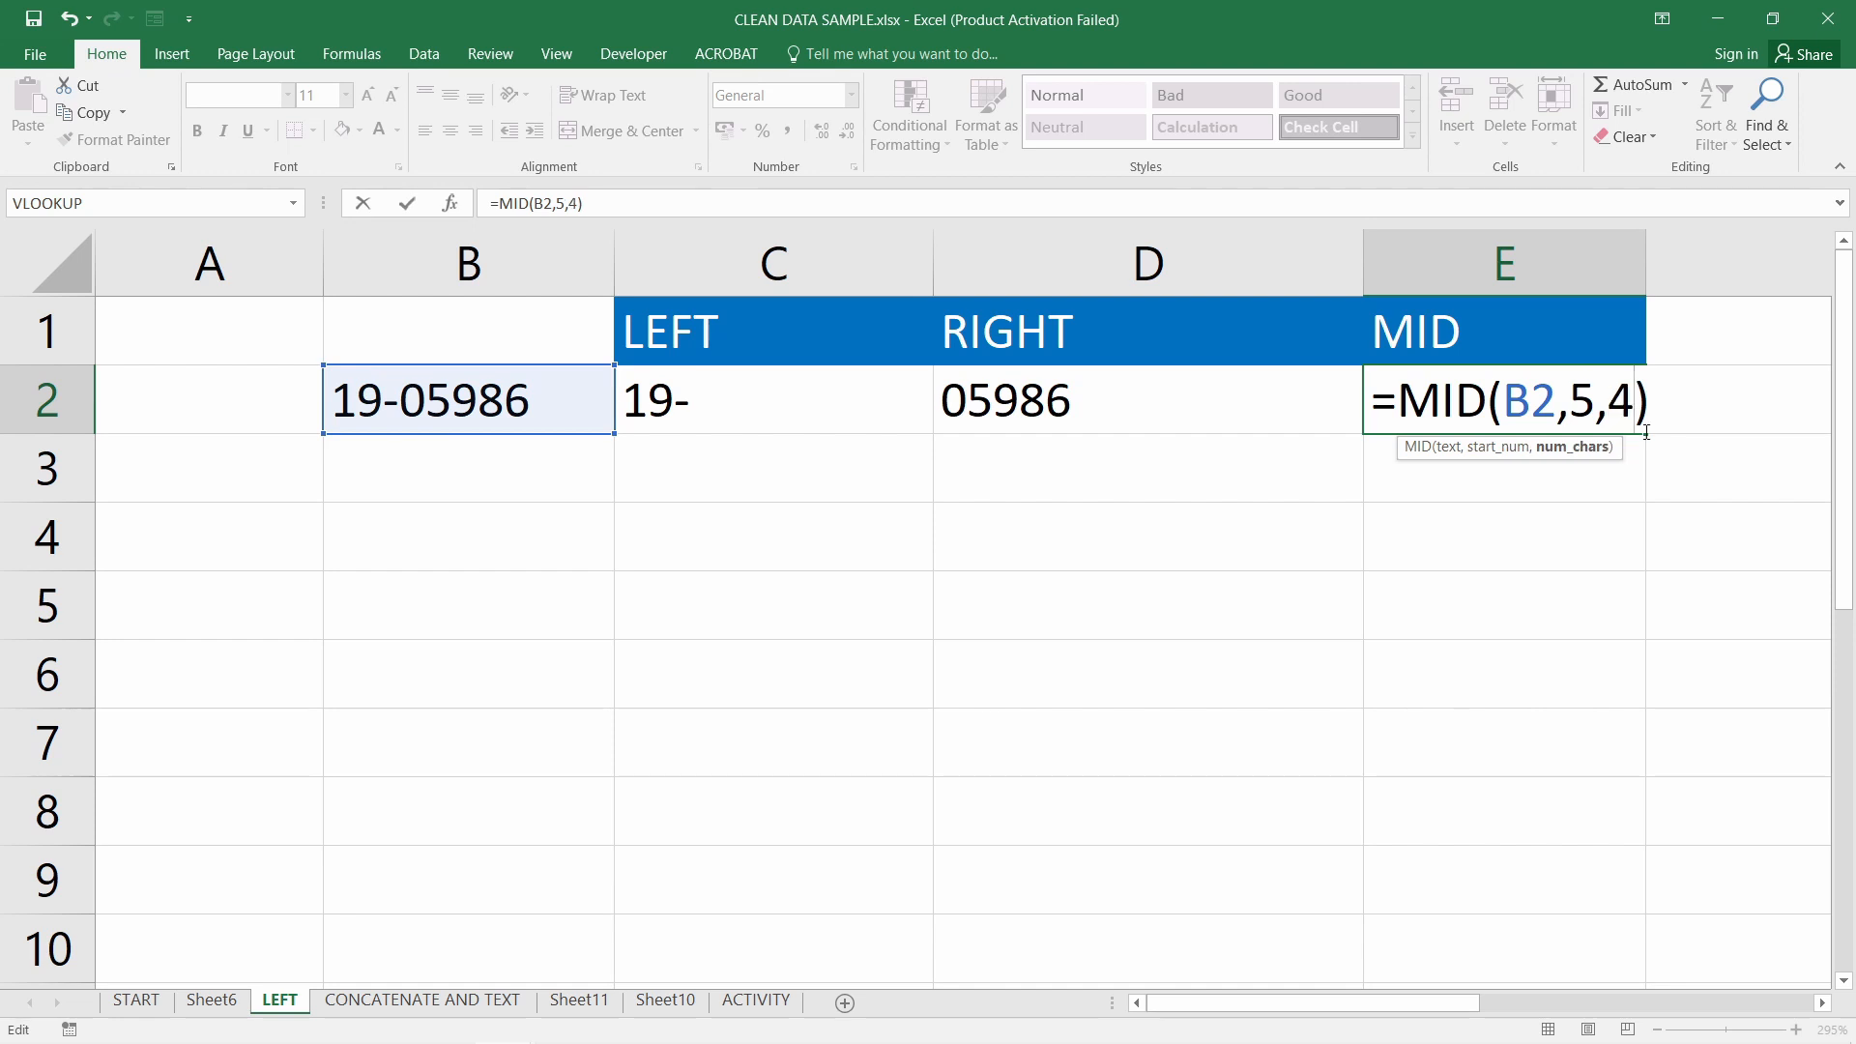
pyautogui.press('Return')
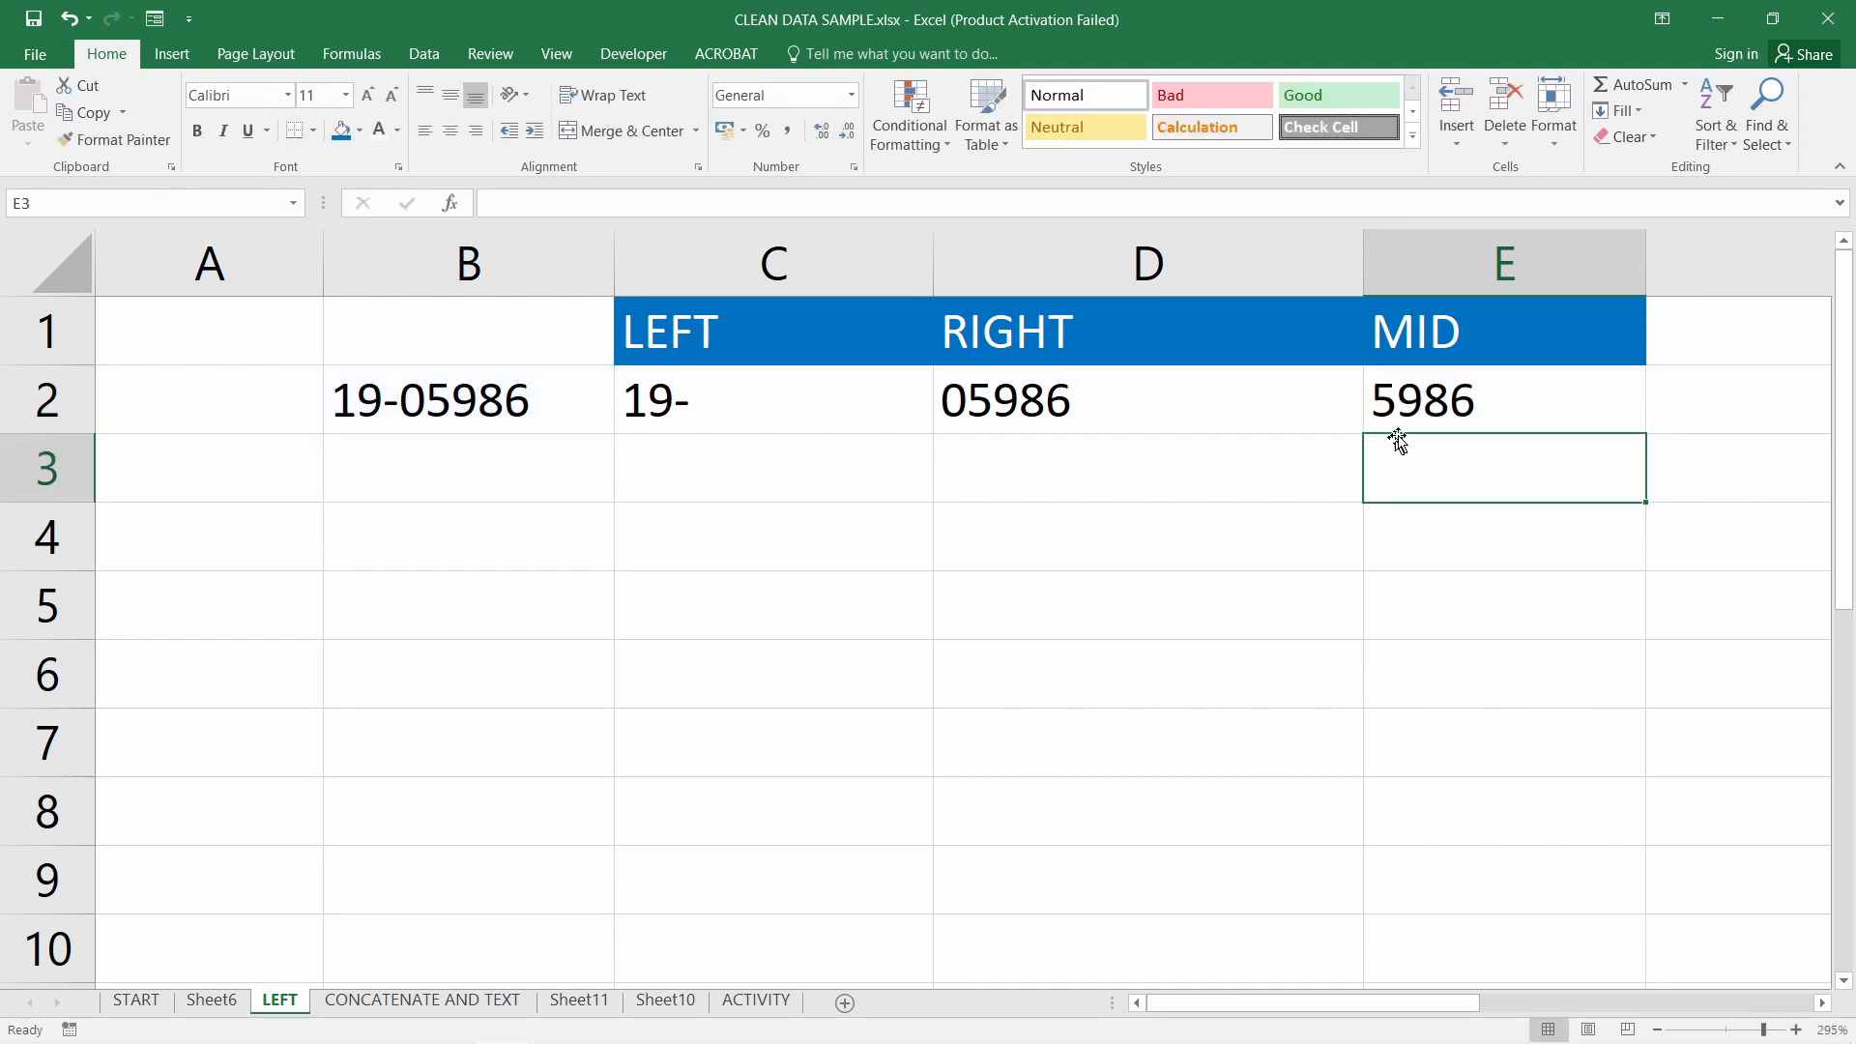
pyautogui.click(1470, 411)
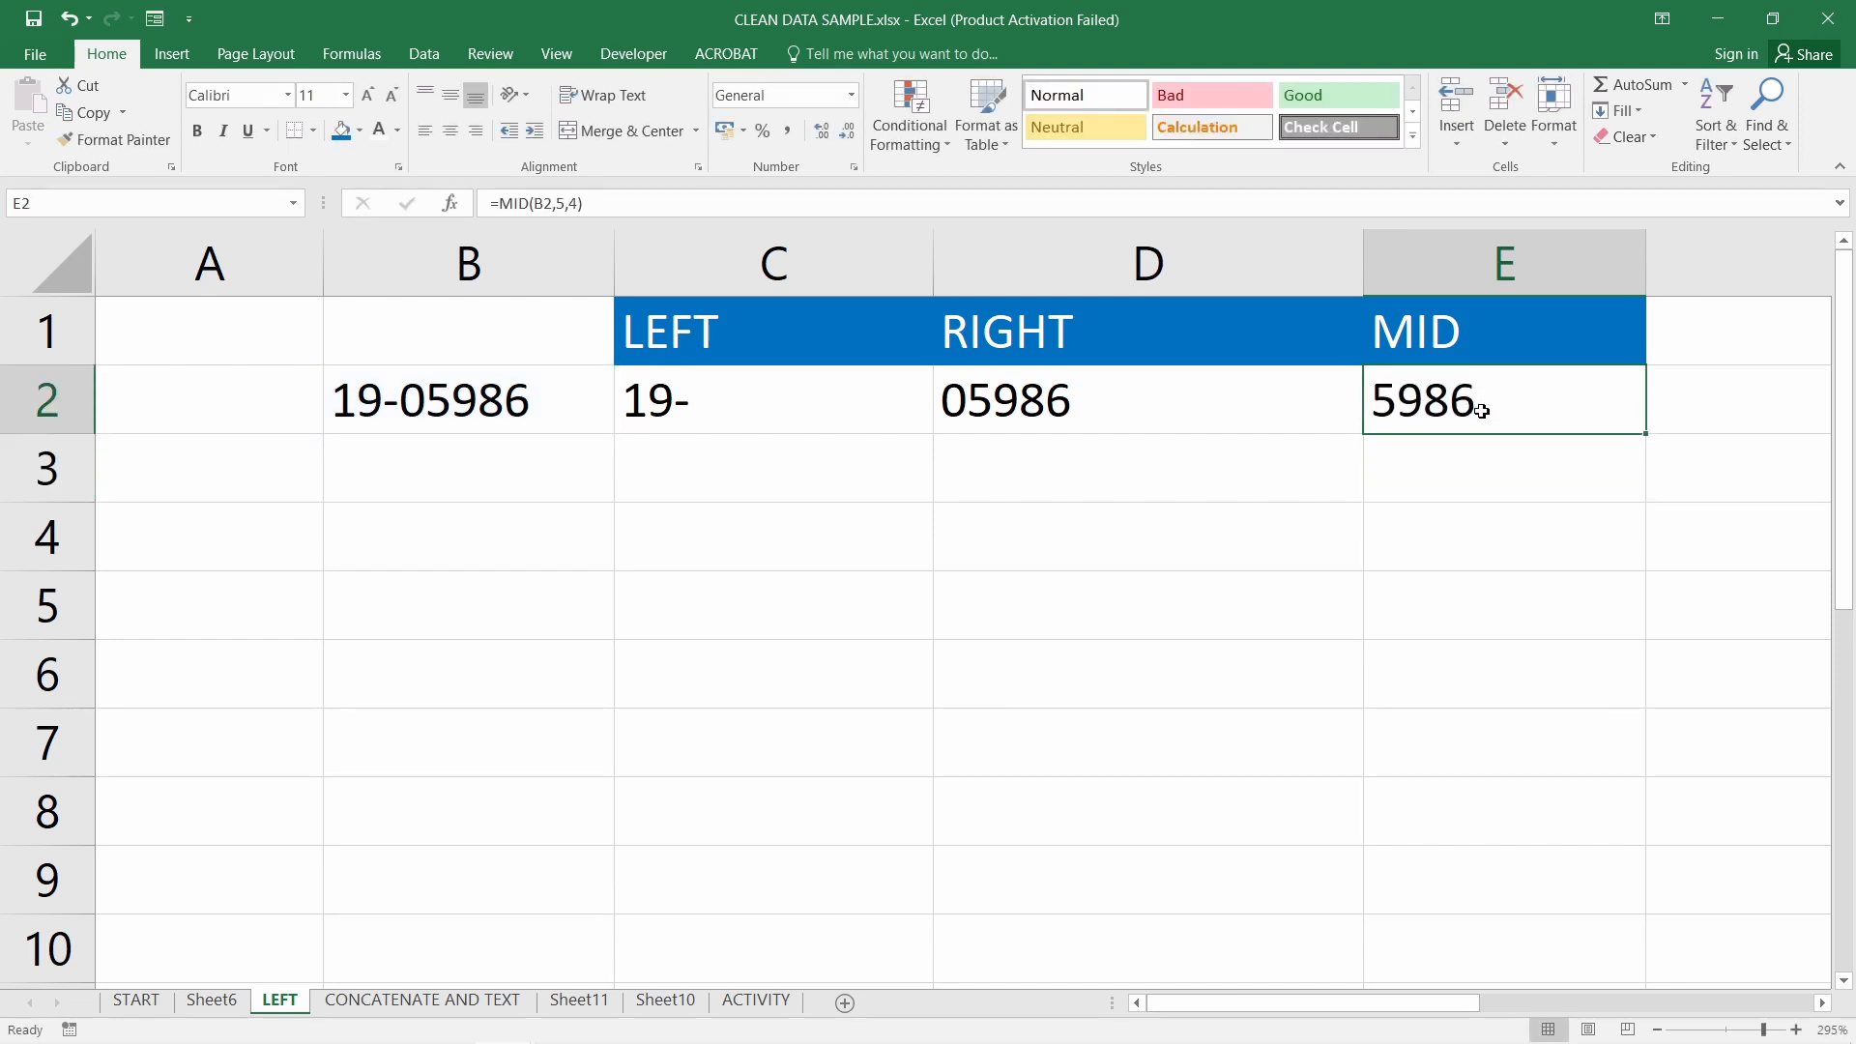
pyautogui.click(1069, 423)
# Recheck the original 19-05986 in B2 and the RIGHT formula in D2
pyautogui.click(1014, 544)
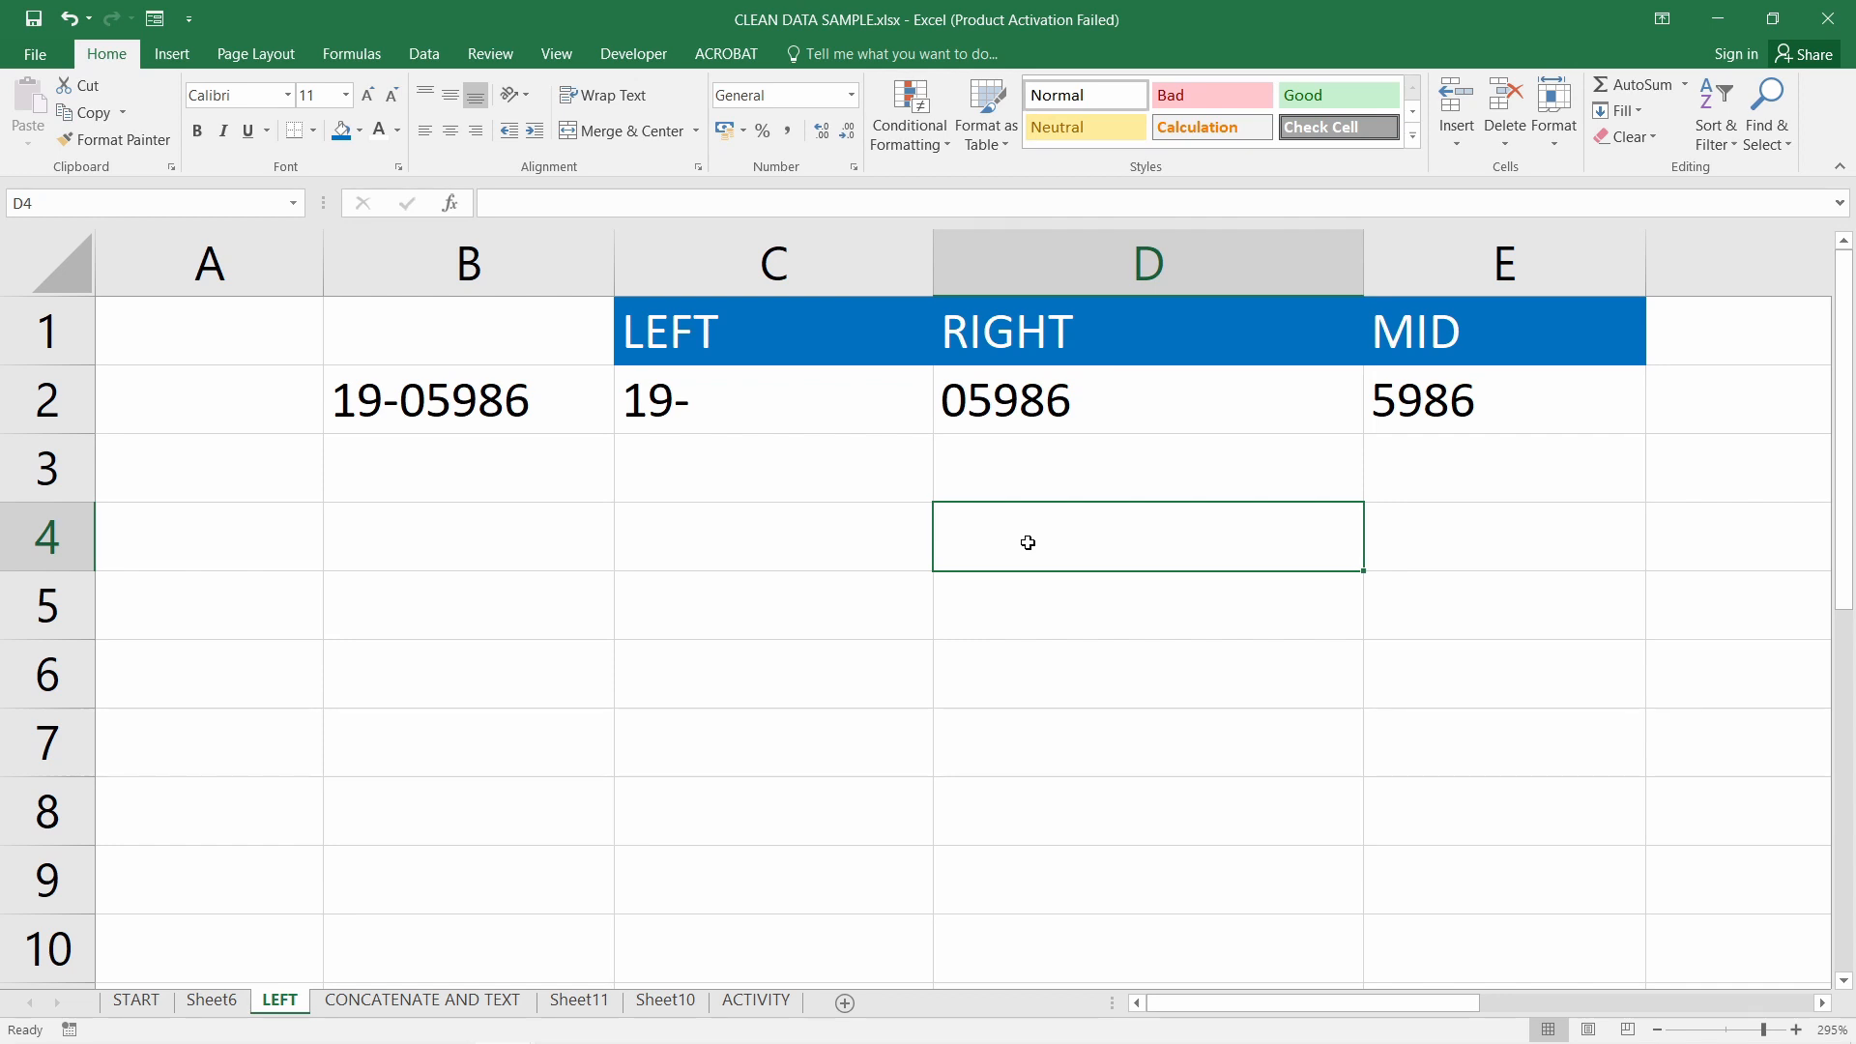
pyautogui.click(833, 600)
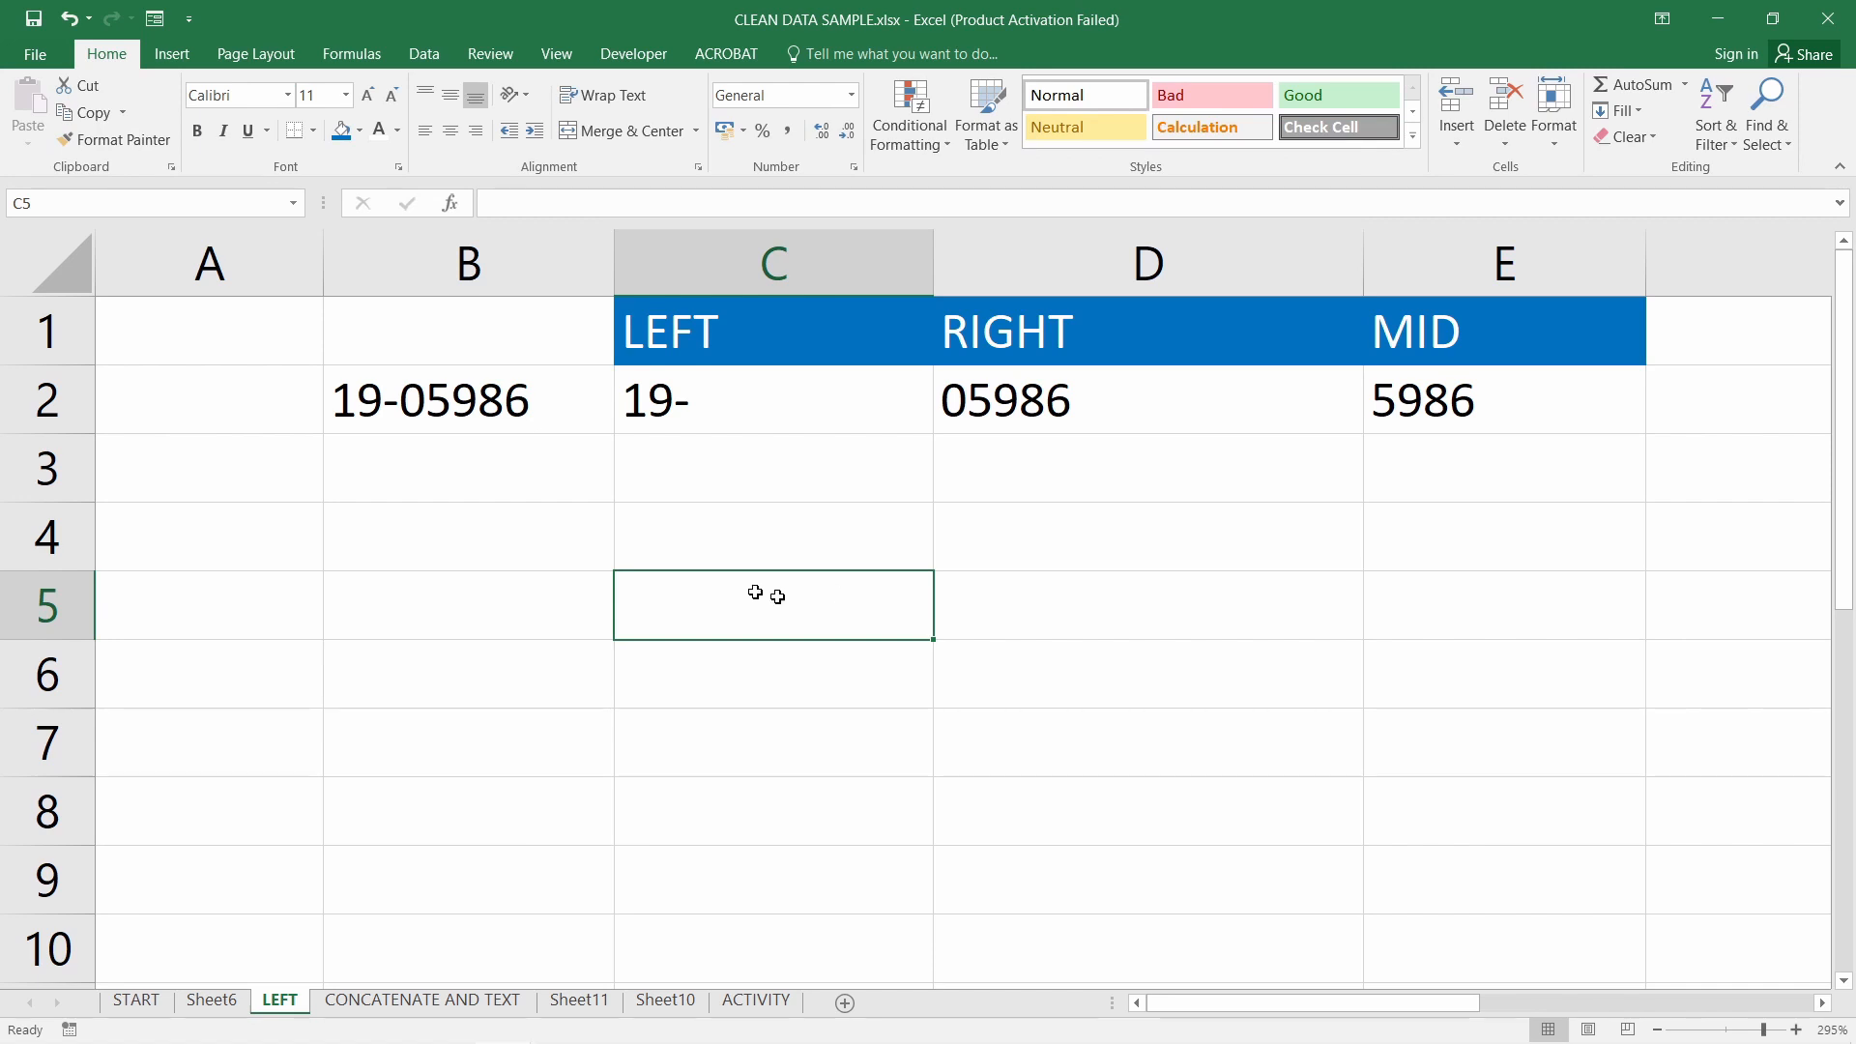
pyautogui.click(444, 407)
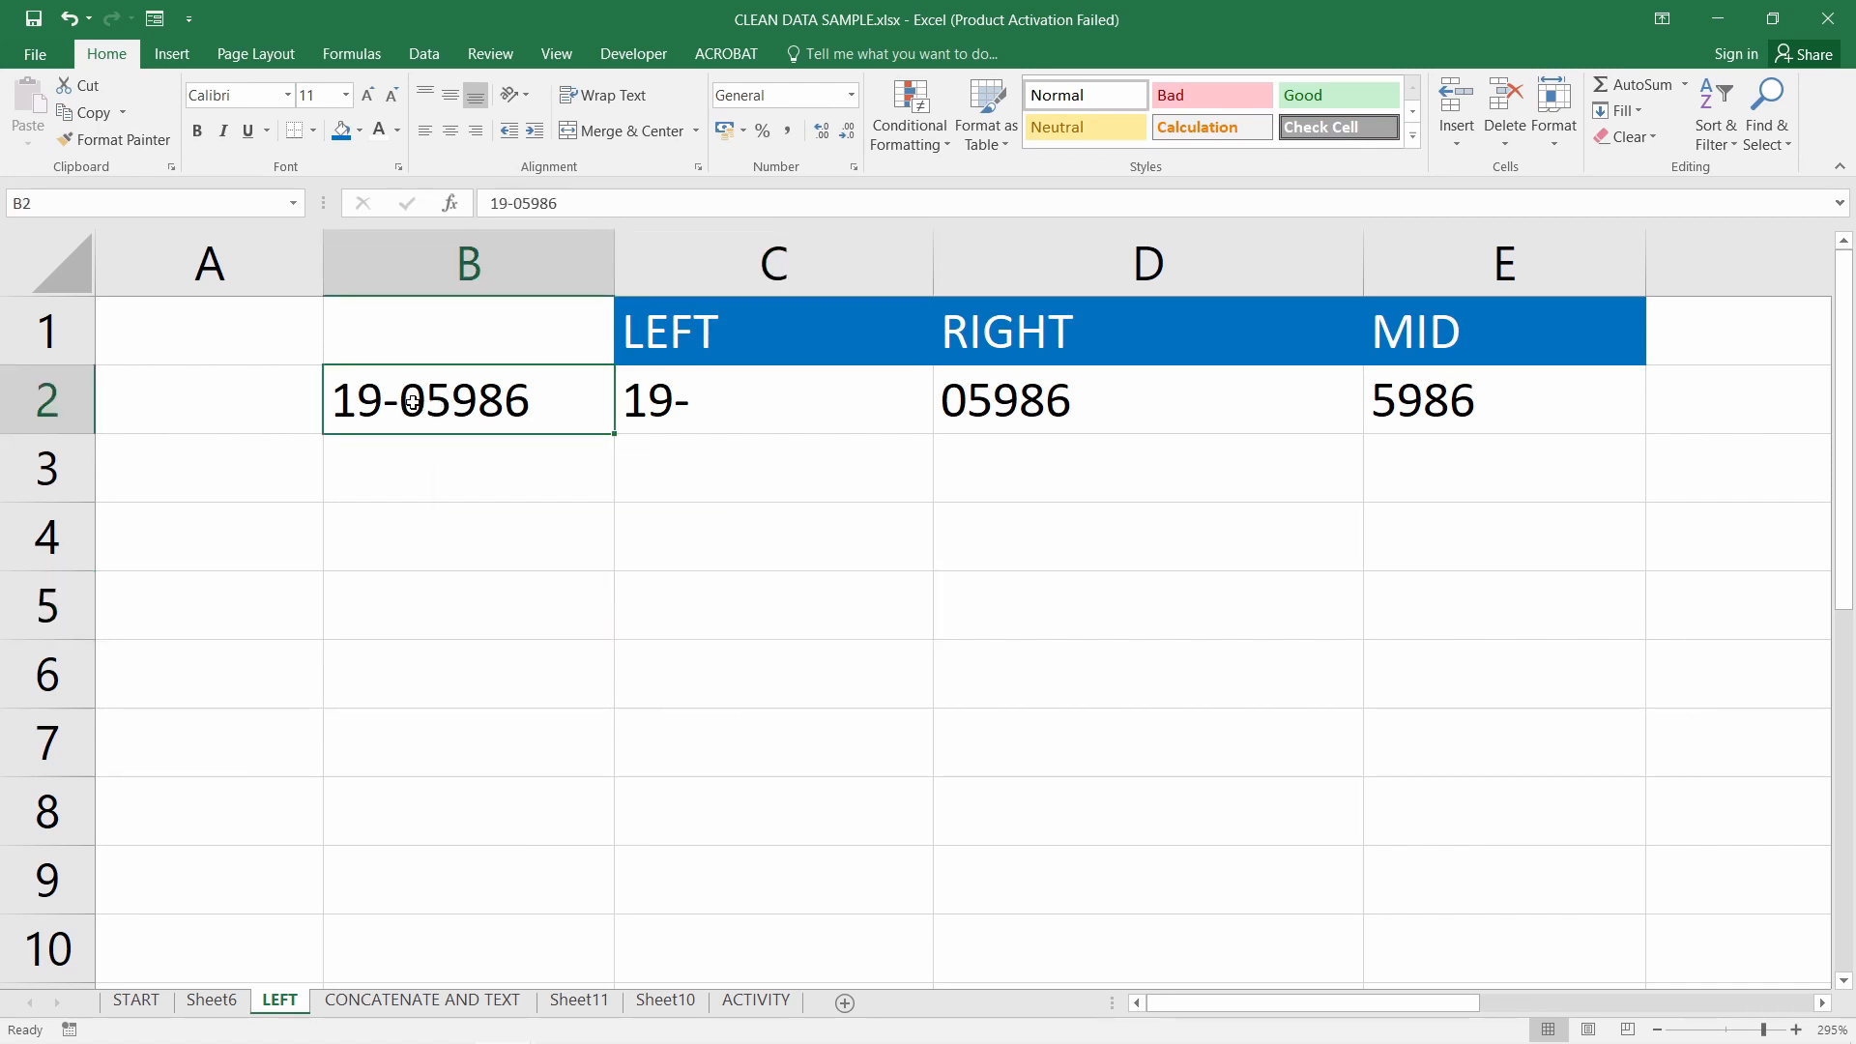
pyautogui.click(1112, 404)
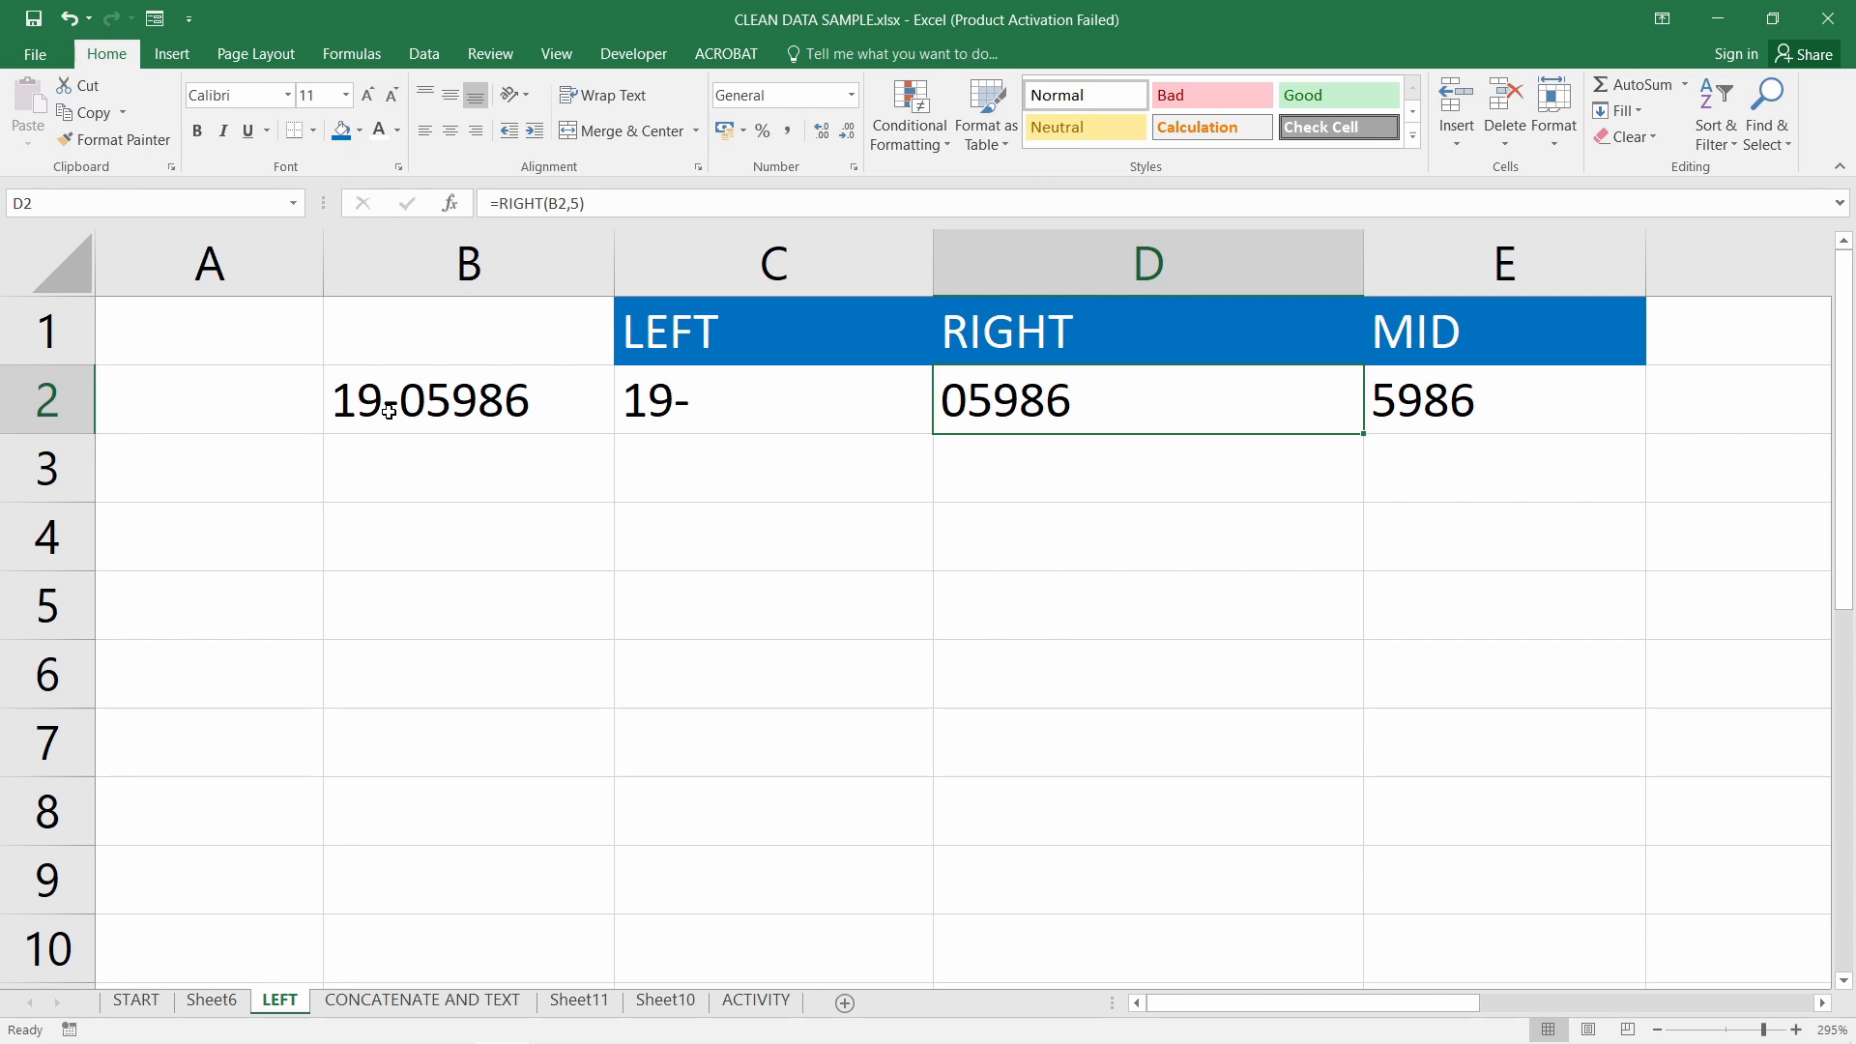
pyautogui.click(376, 469)
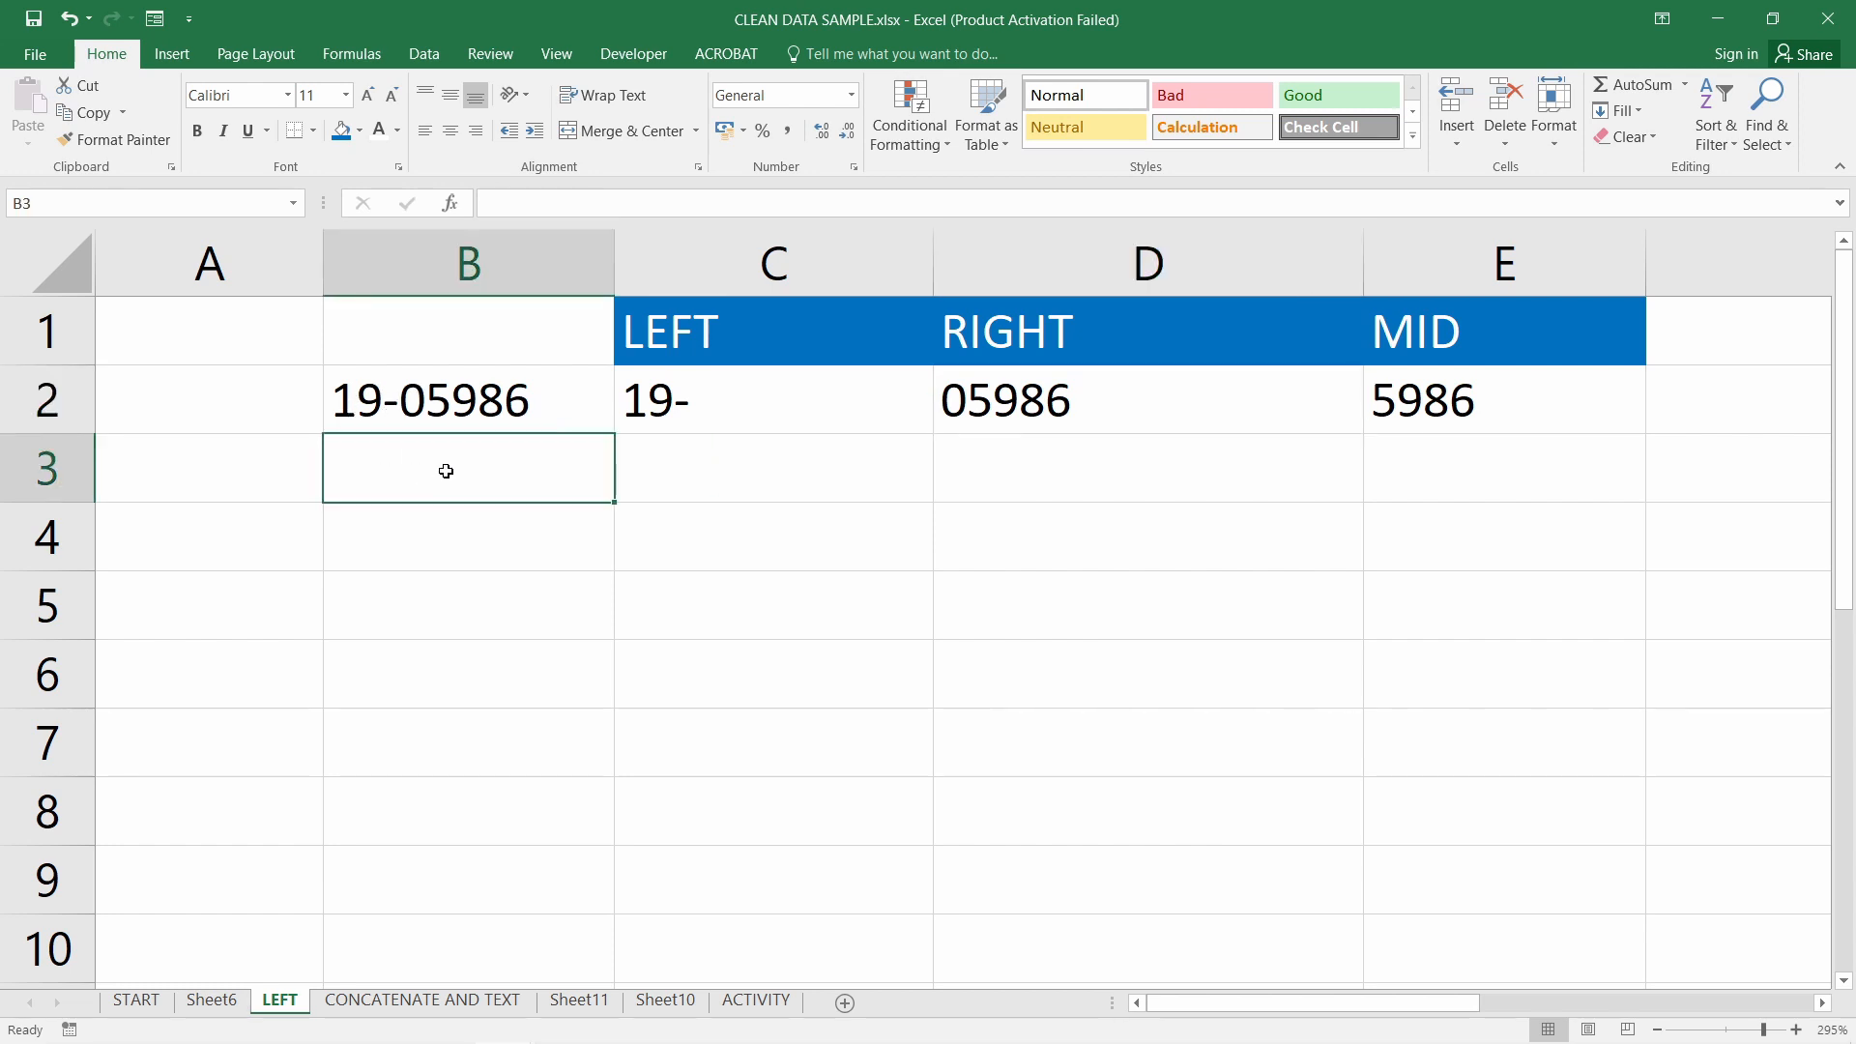
pyautogui.scroll(-2, 484, 493)
pyautogui.scroll(1, 494, 493)
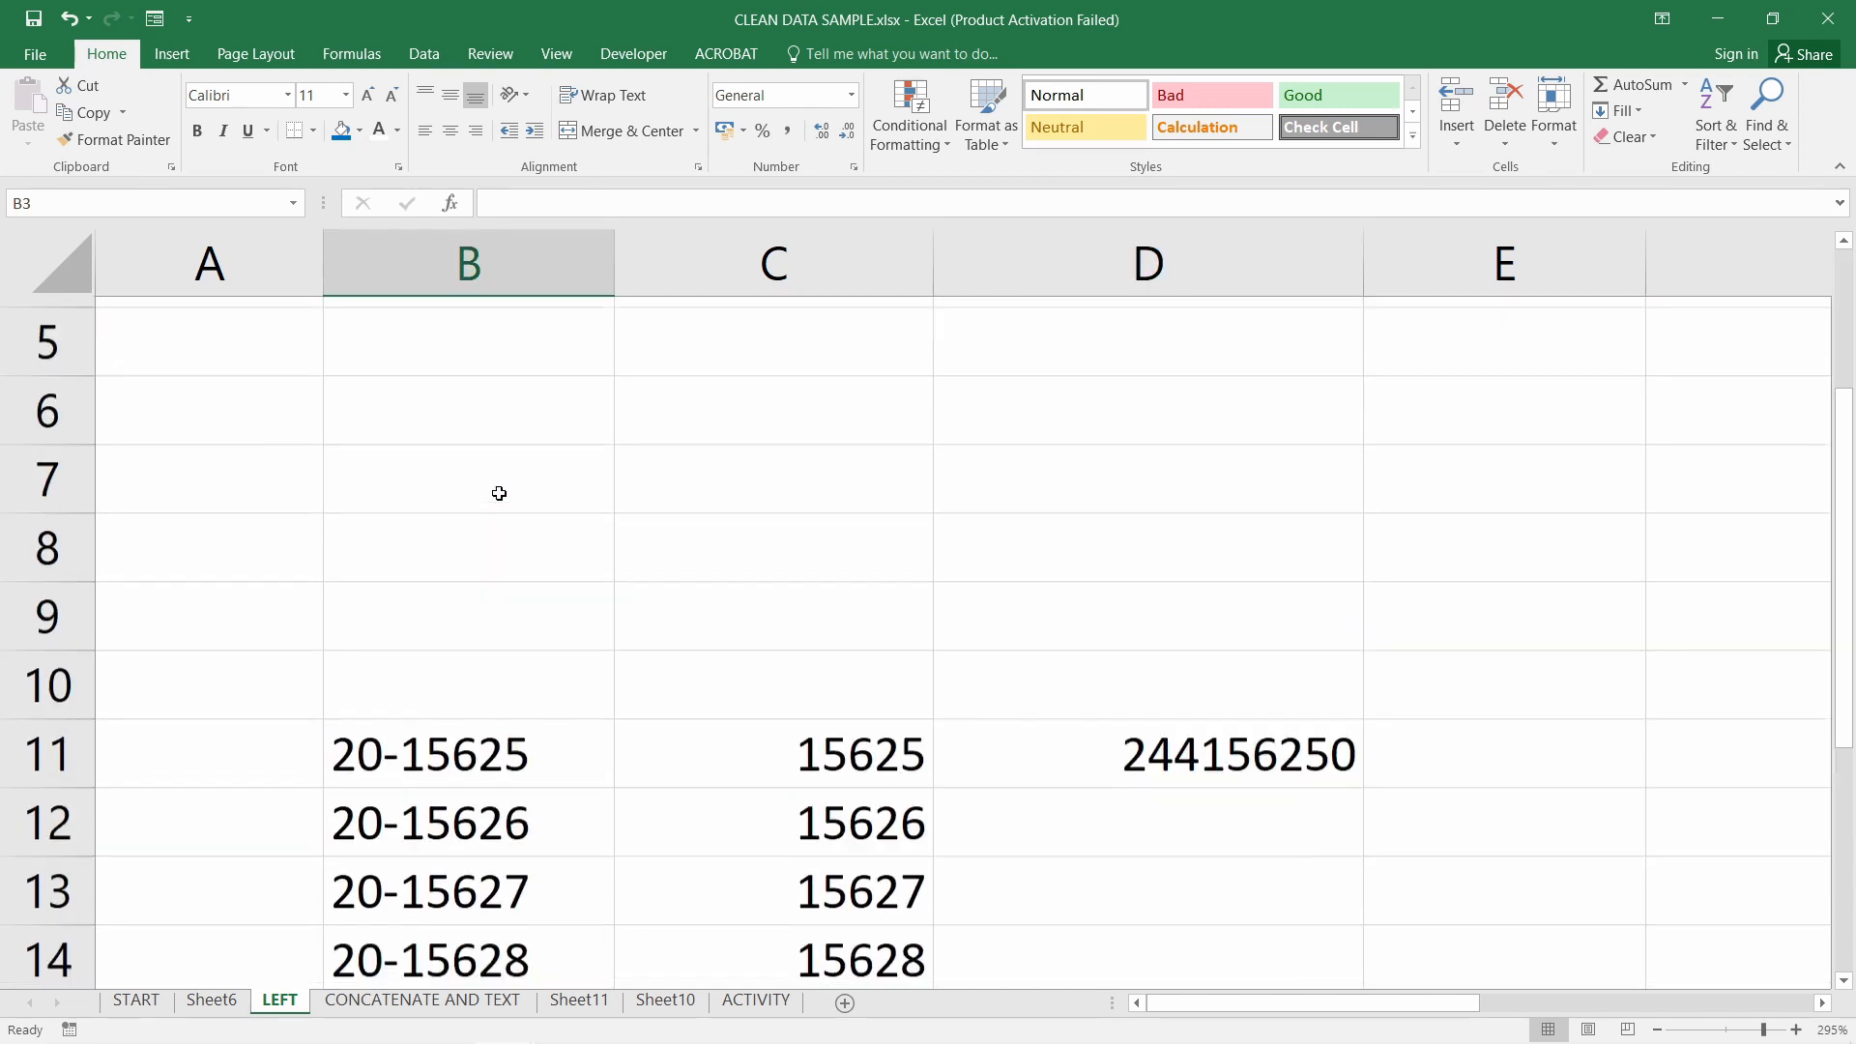
pyautogui.scroll(2, 499, 493)
pyautogui.click(489, 689)
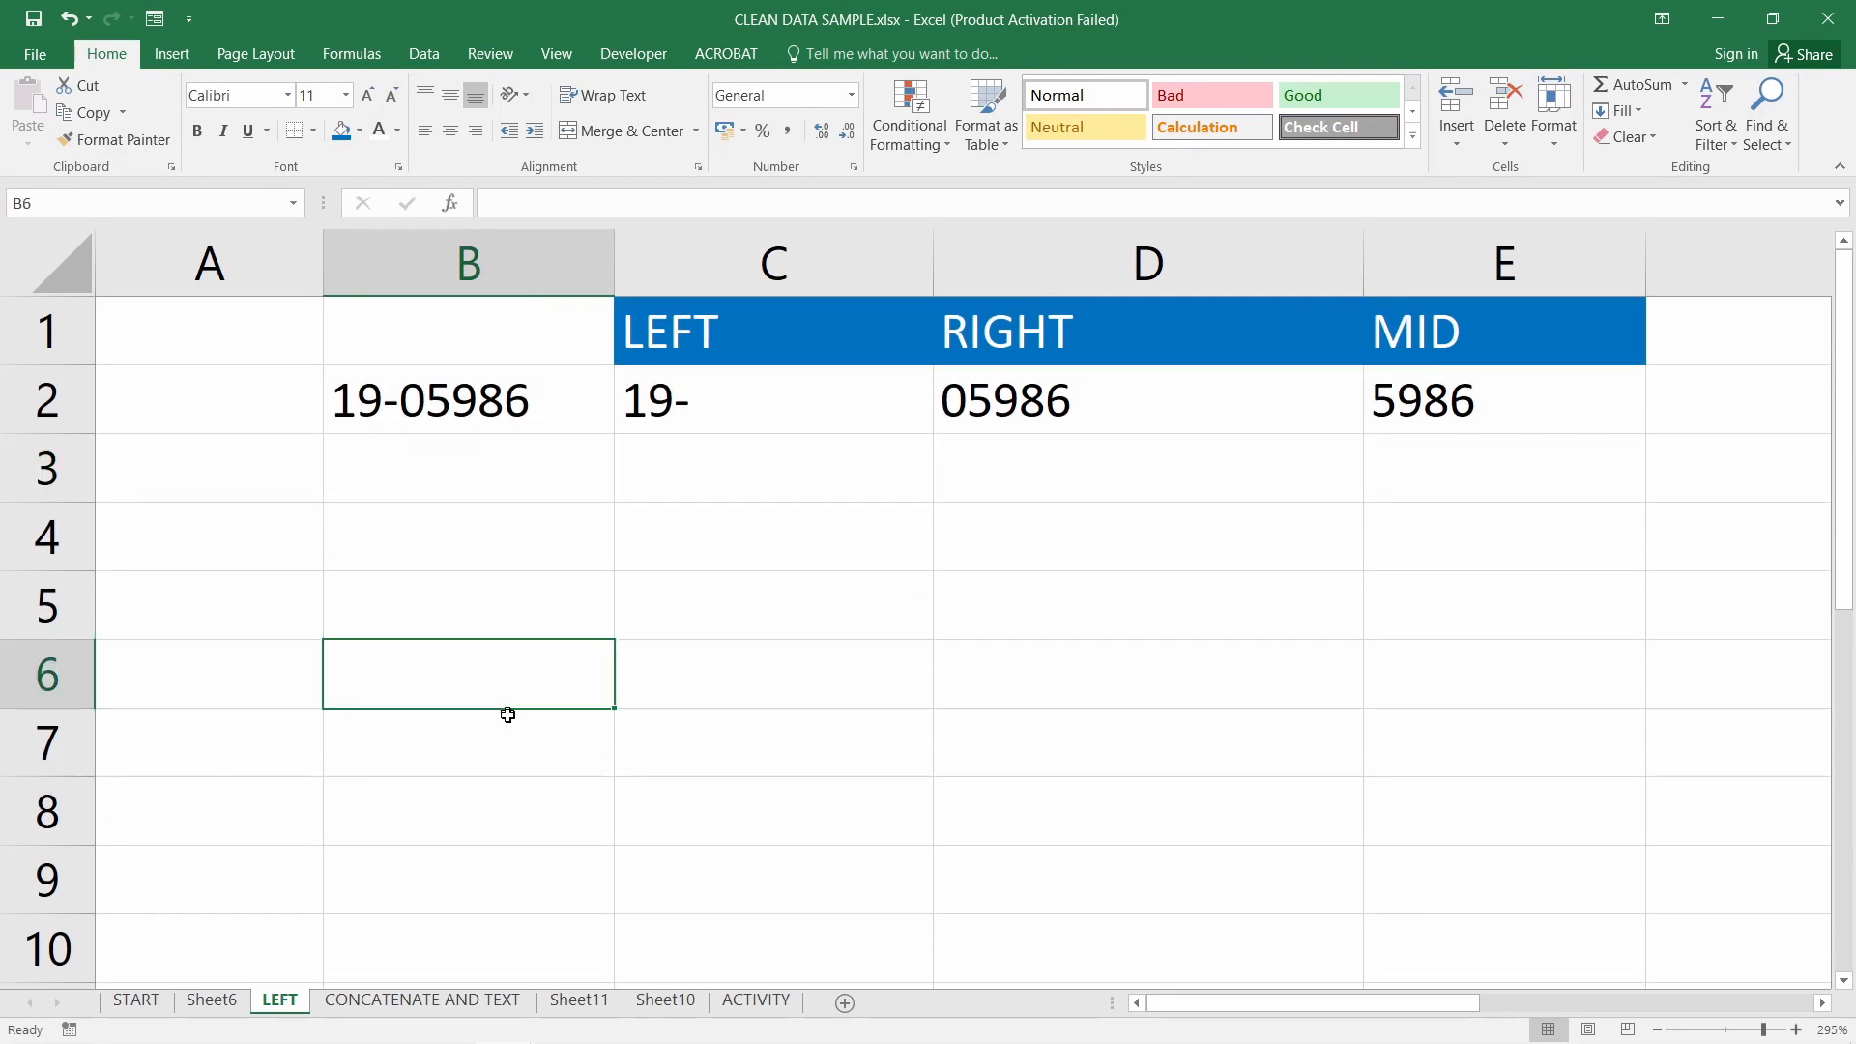
pyautogui.click(508, 715)
pyautogui.click(540, 675)
# Copy the 19-05986 value from B2 into B5
pyautogui.click(515, 379)
pyautogui.hotkey('ctrl', 'c')
pyautogui.click(530, 611)
pyautogui.hotkey('ctrl', 'v')
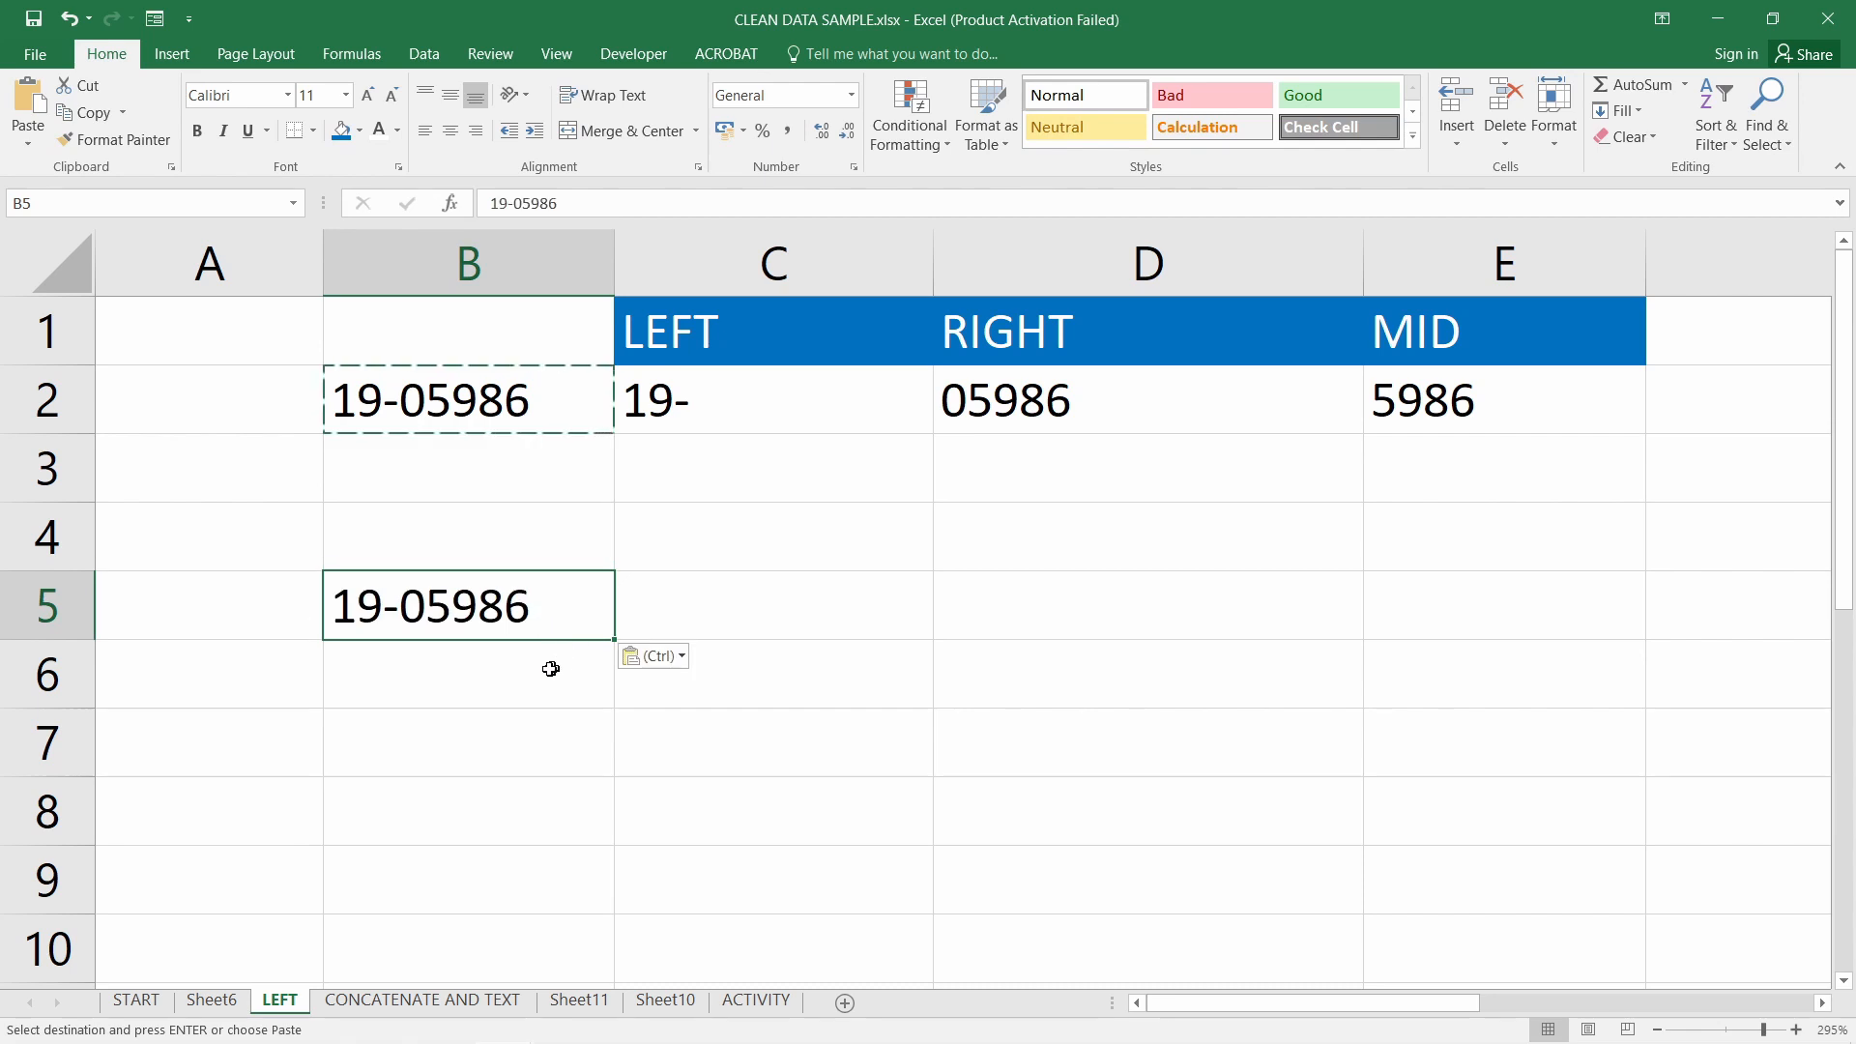
# Enter a sample first name in C5 and its surname in D5
pyautogui.click(775, 628)
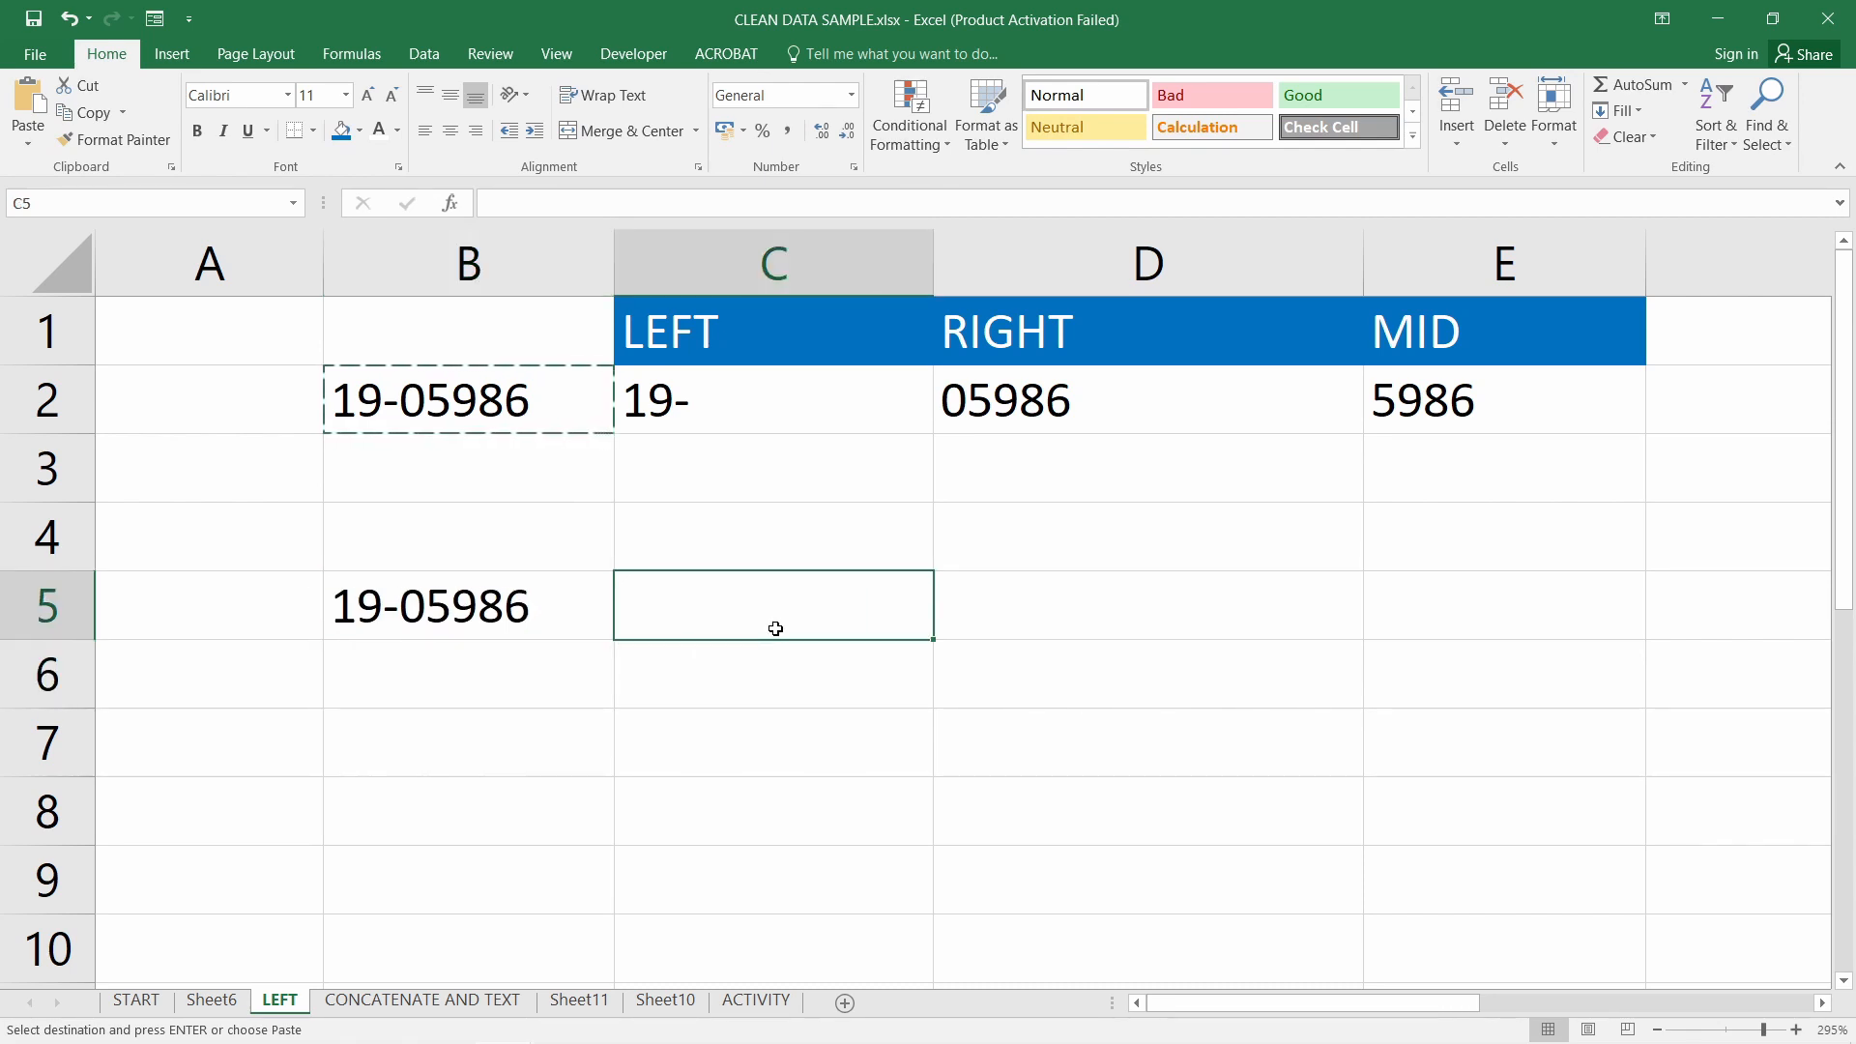
pyautogui.write('juan')
pyautogui.press('BackSpace')
pyautogui.press('BackSpace')
pyautogui.write('an')
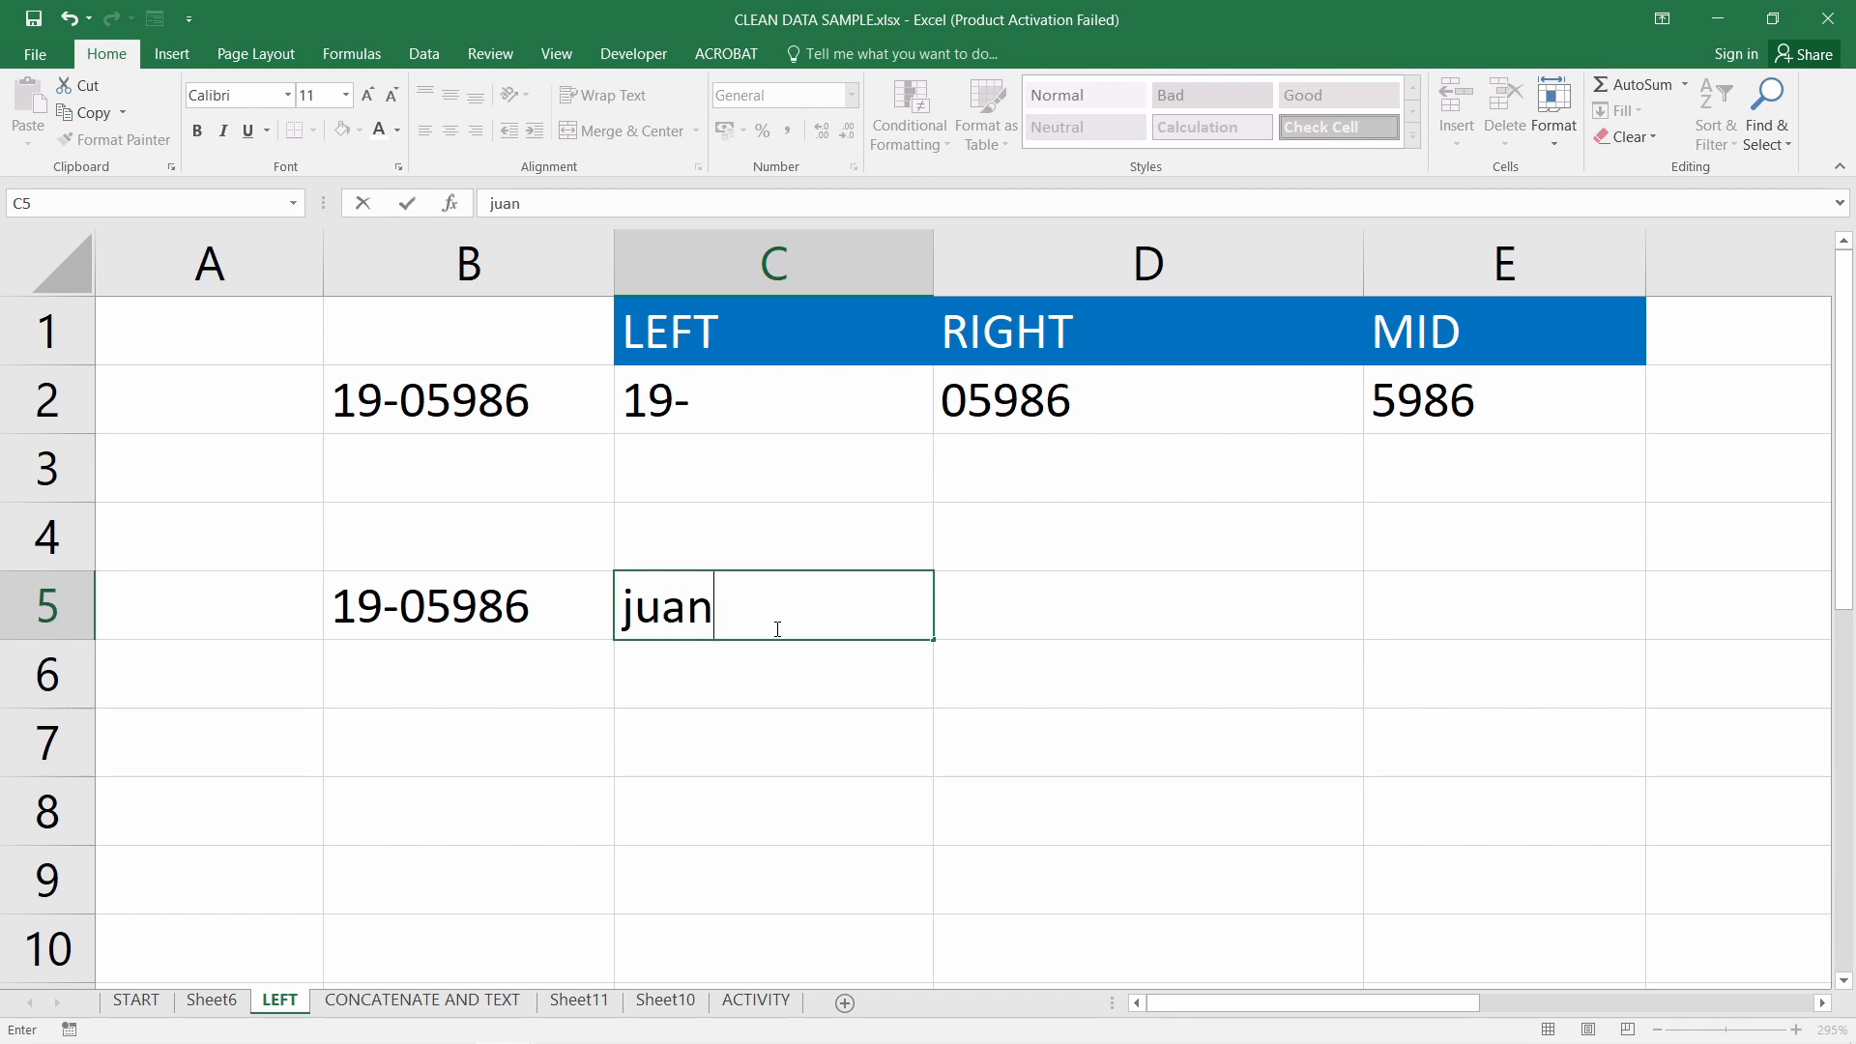
pyautogui.press('Tab')
pyautogui.write('dela cruz')
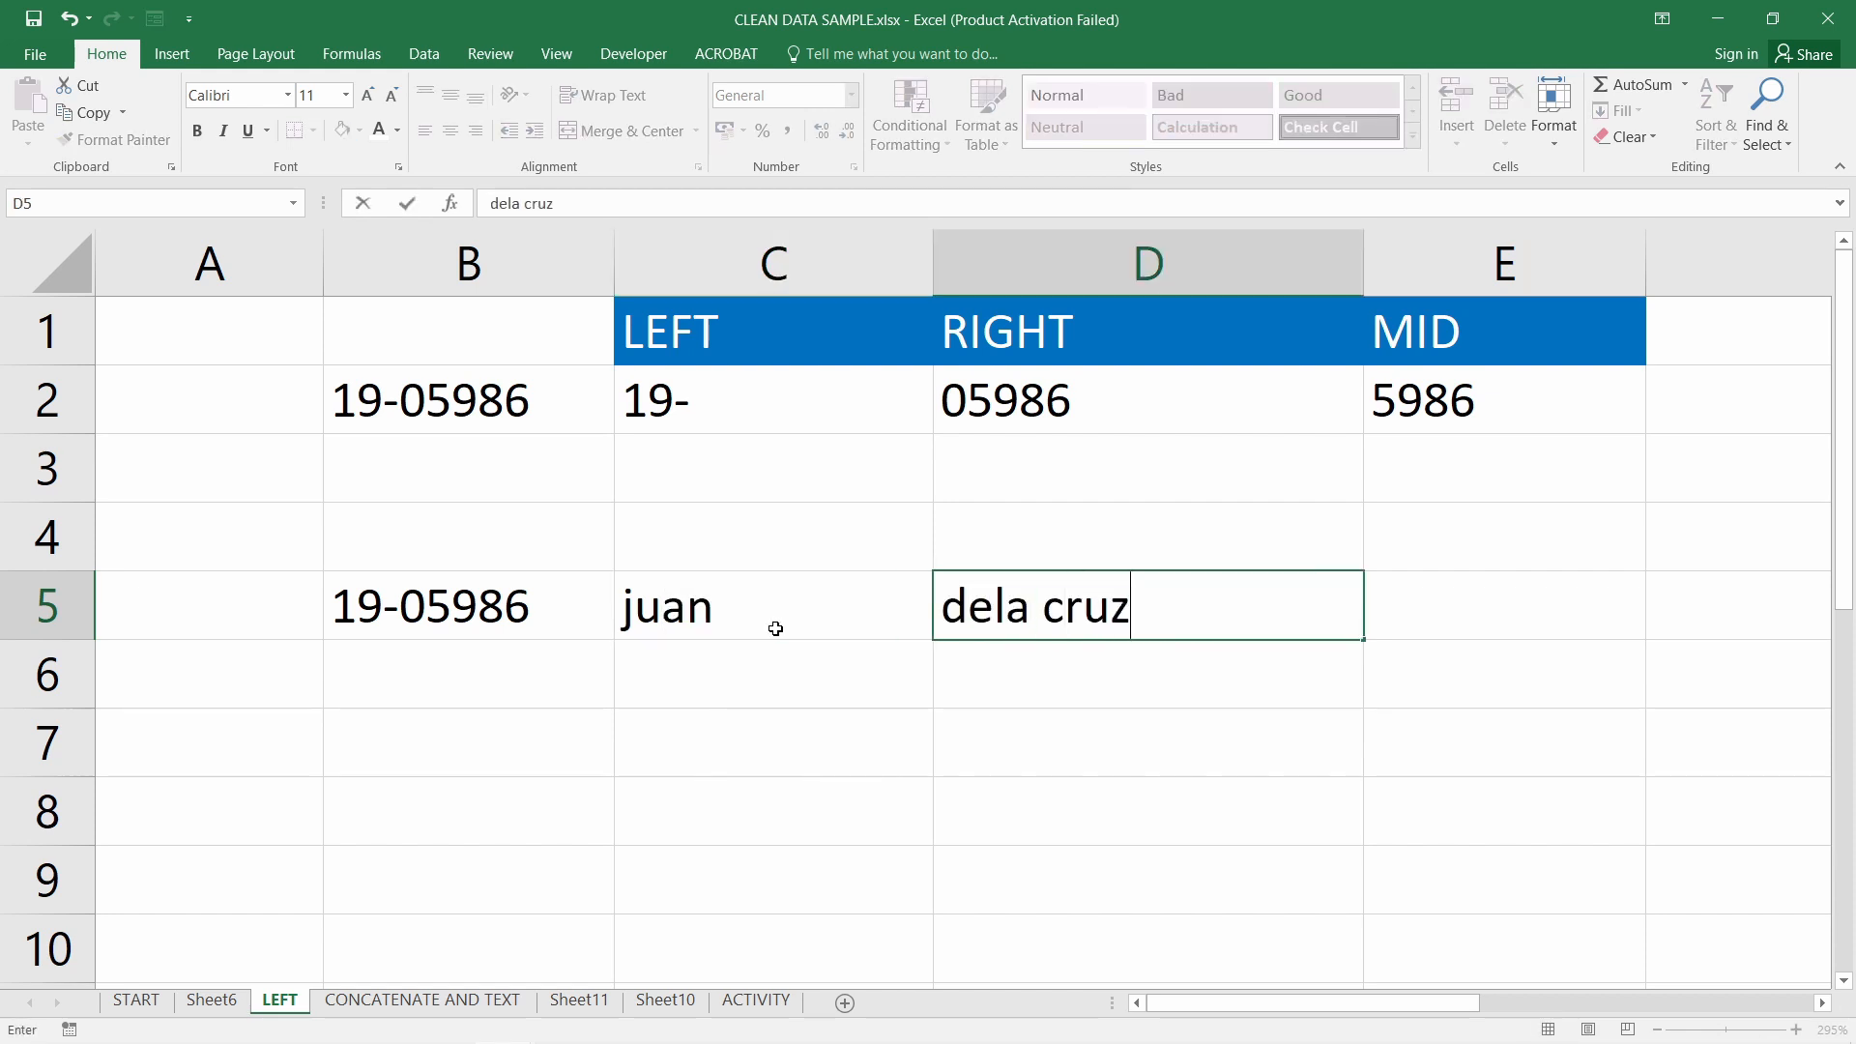
pyautogui.press('Return')
pyautogui.moveTo(725, 618); pyautogui.dragTo(1124, 624)
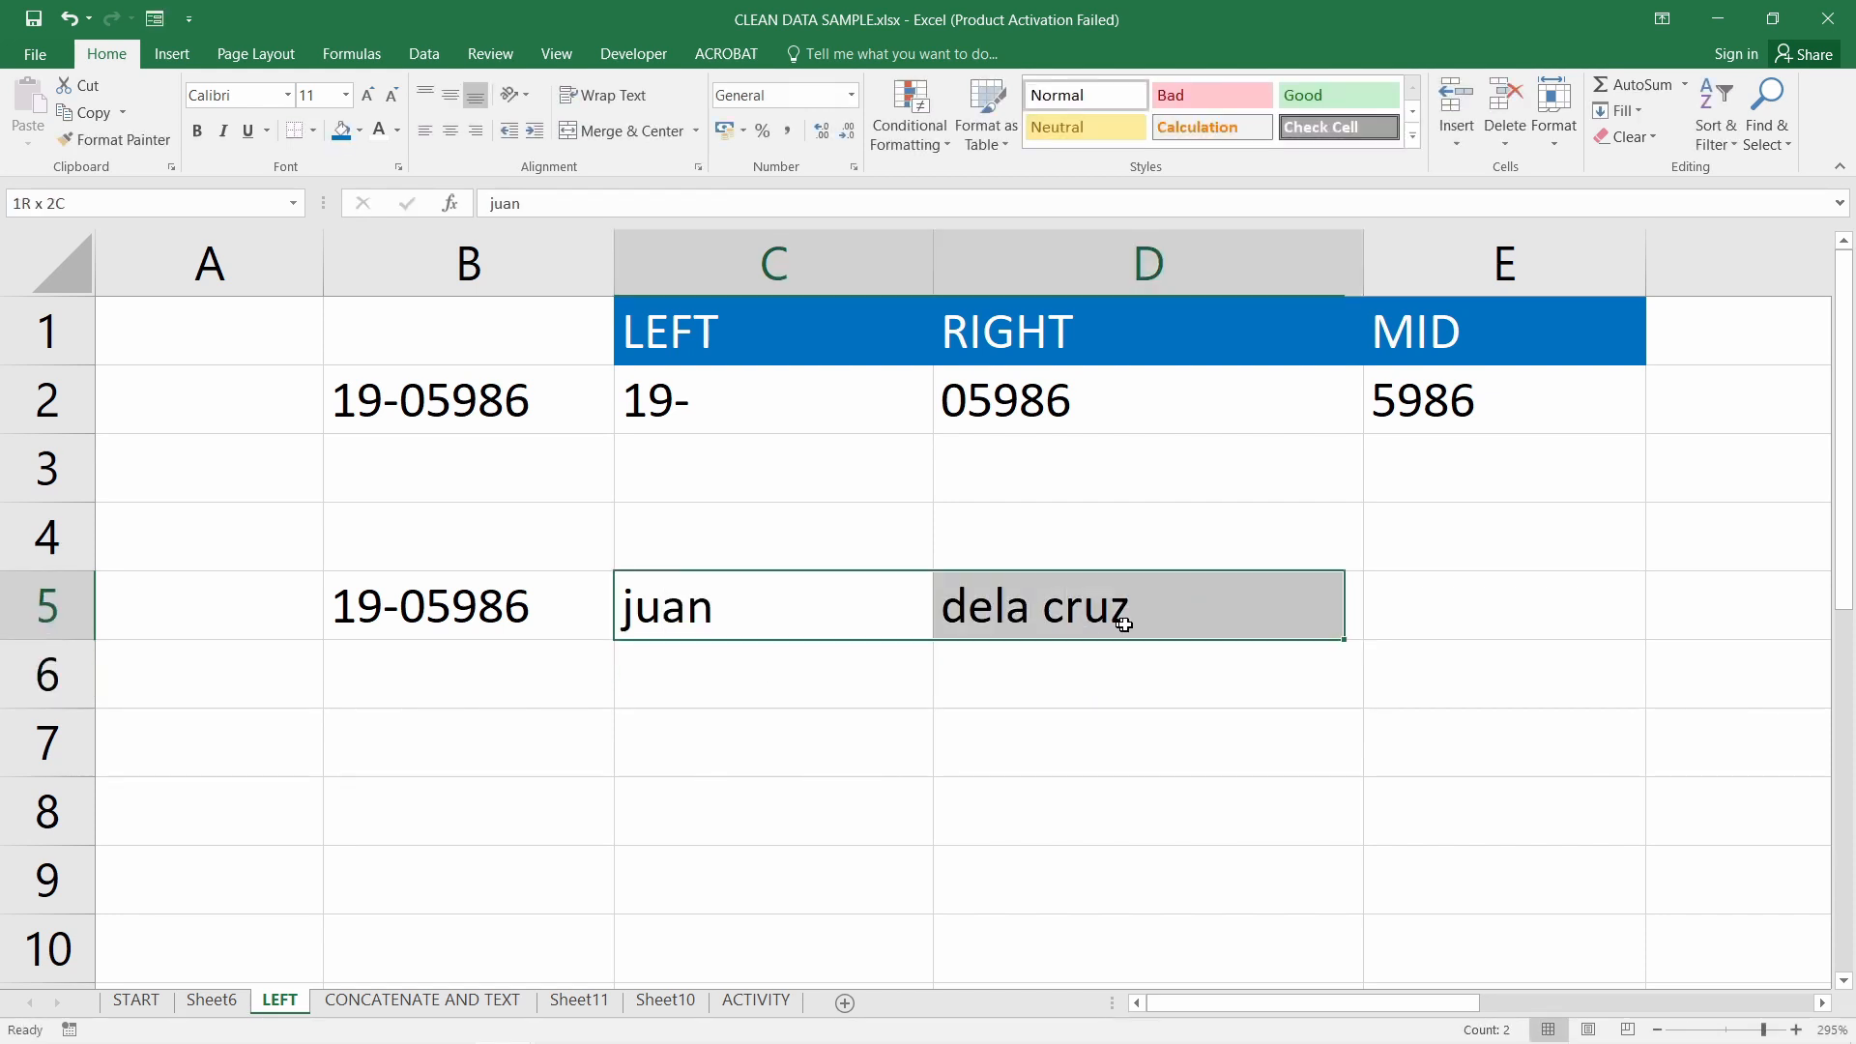
pyautogui.click(464, 600)
pyautogui.moveTo(460, 615); pyautogui.dragTo(967, 607)
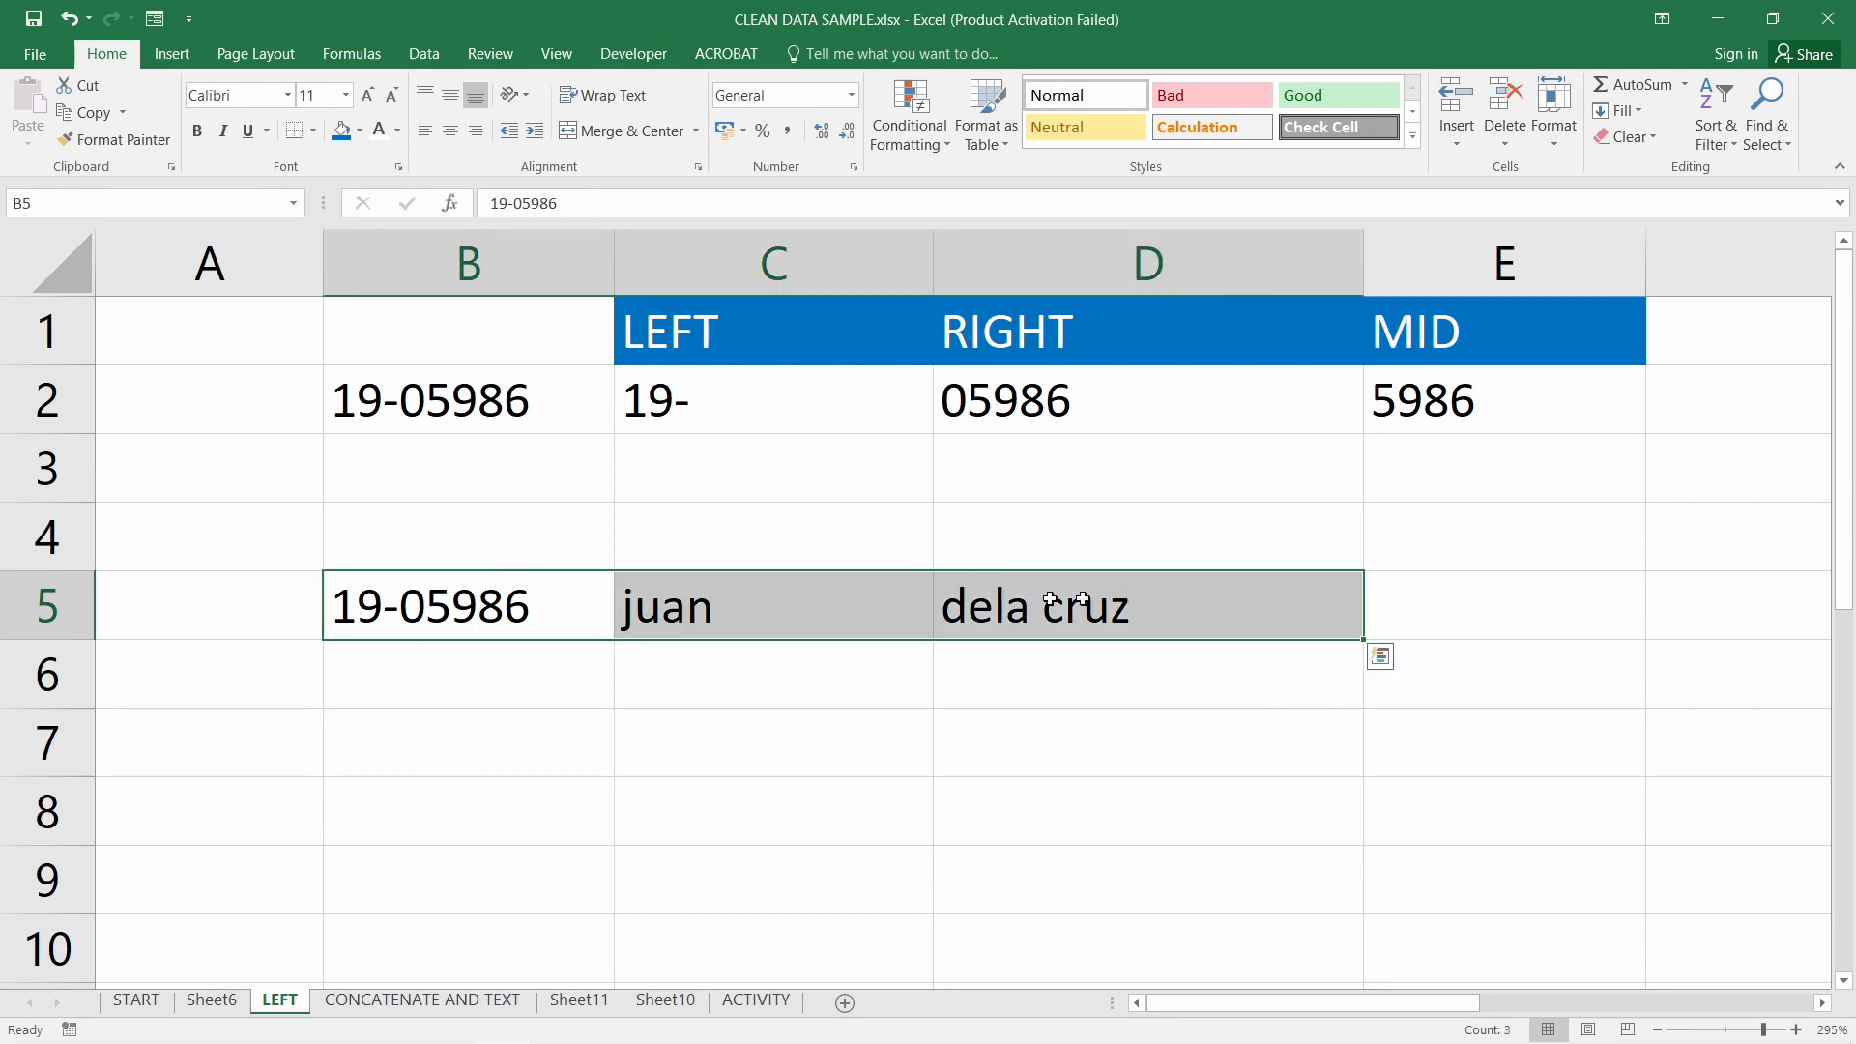
pyautogui.click(841, 629)
pyautogui.click(1071, 605)
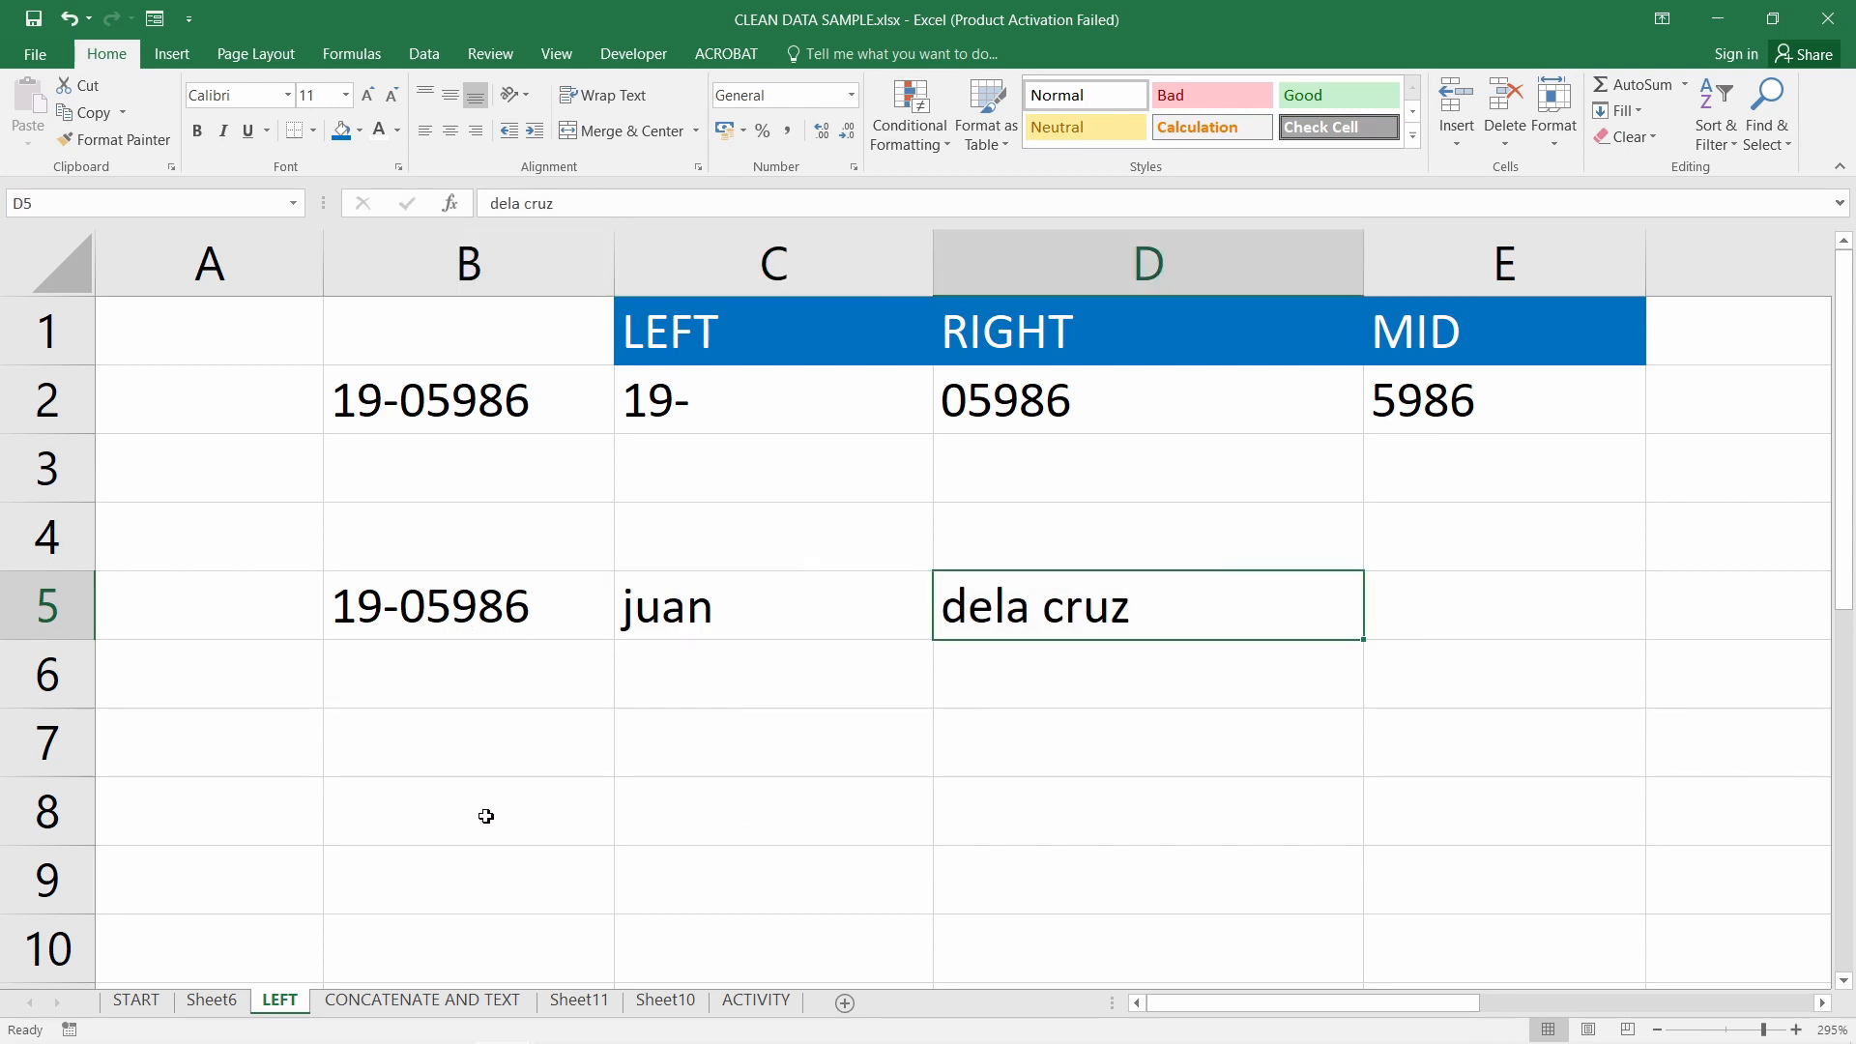
pyautogui.click(531, 820)
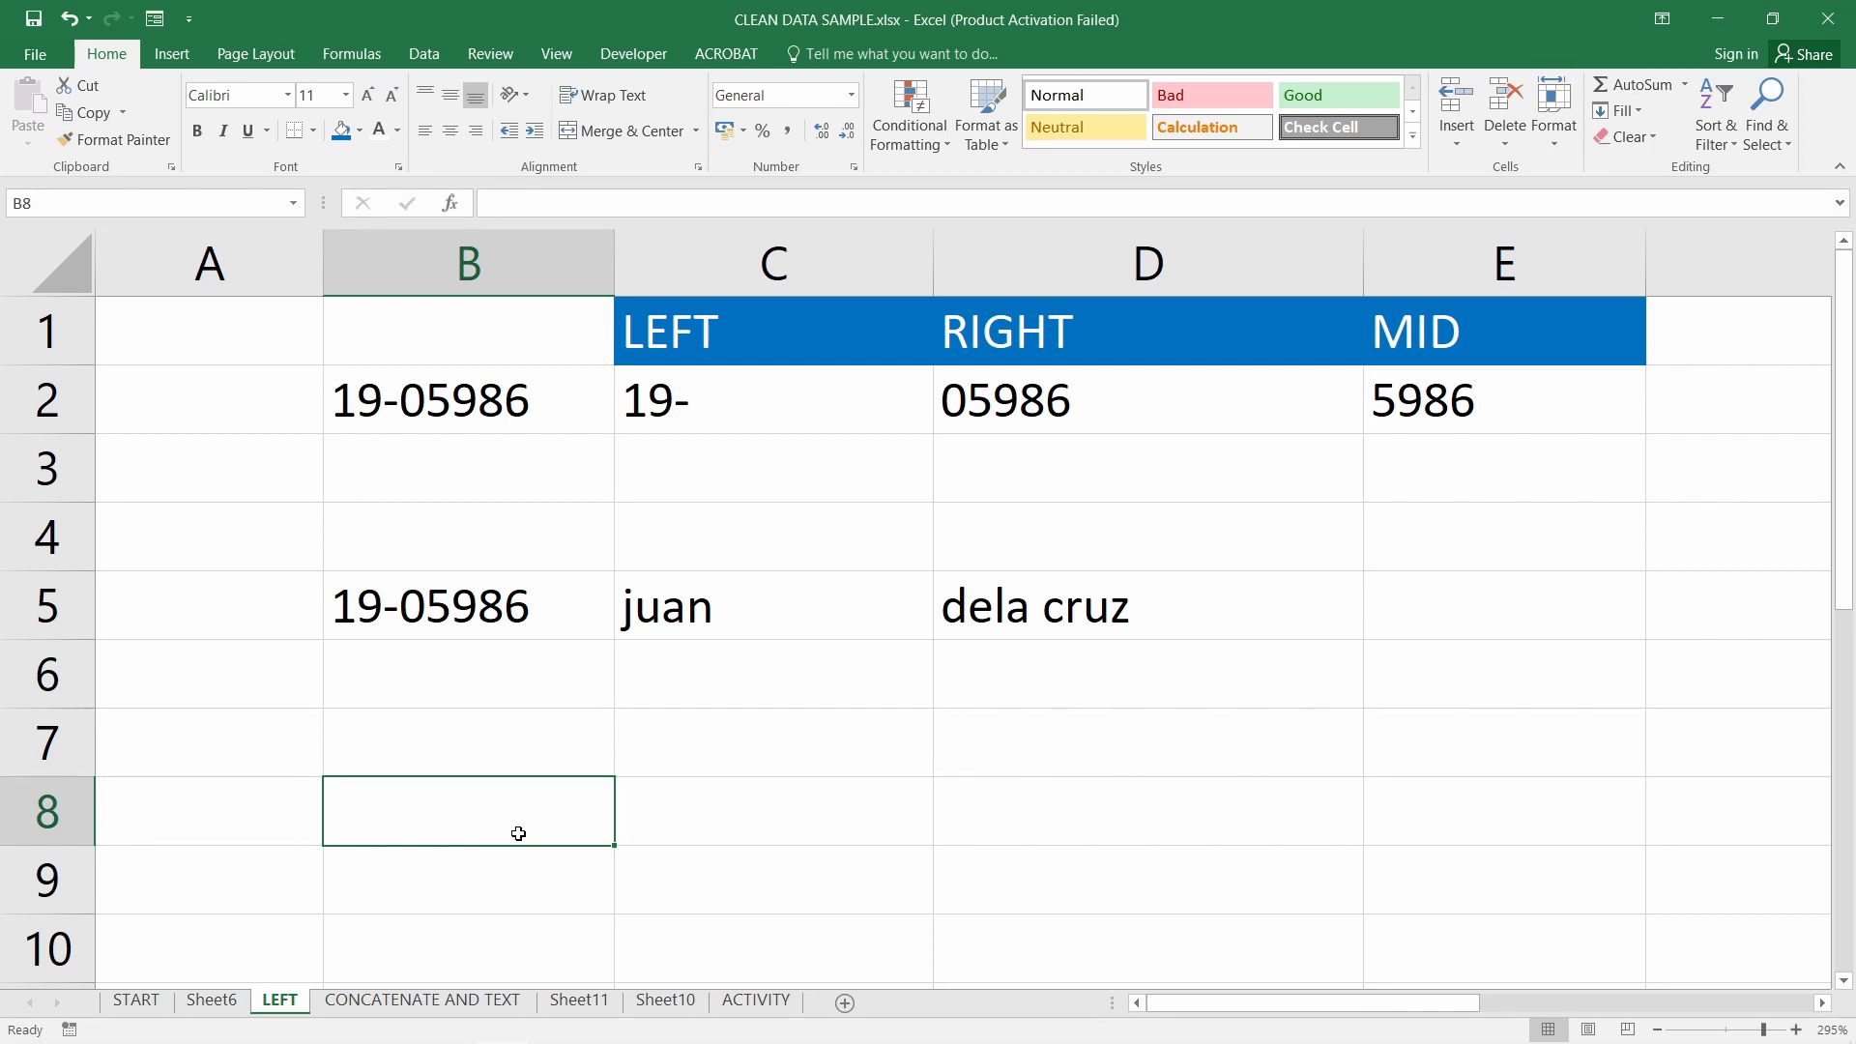
# Replace a trial 5986 in B8 with =RIGHT(B5,5)
pyautogui.write('5986')
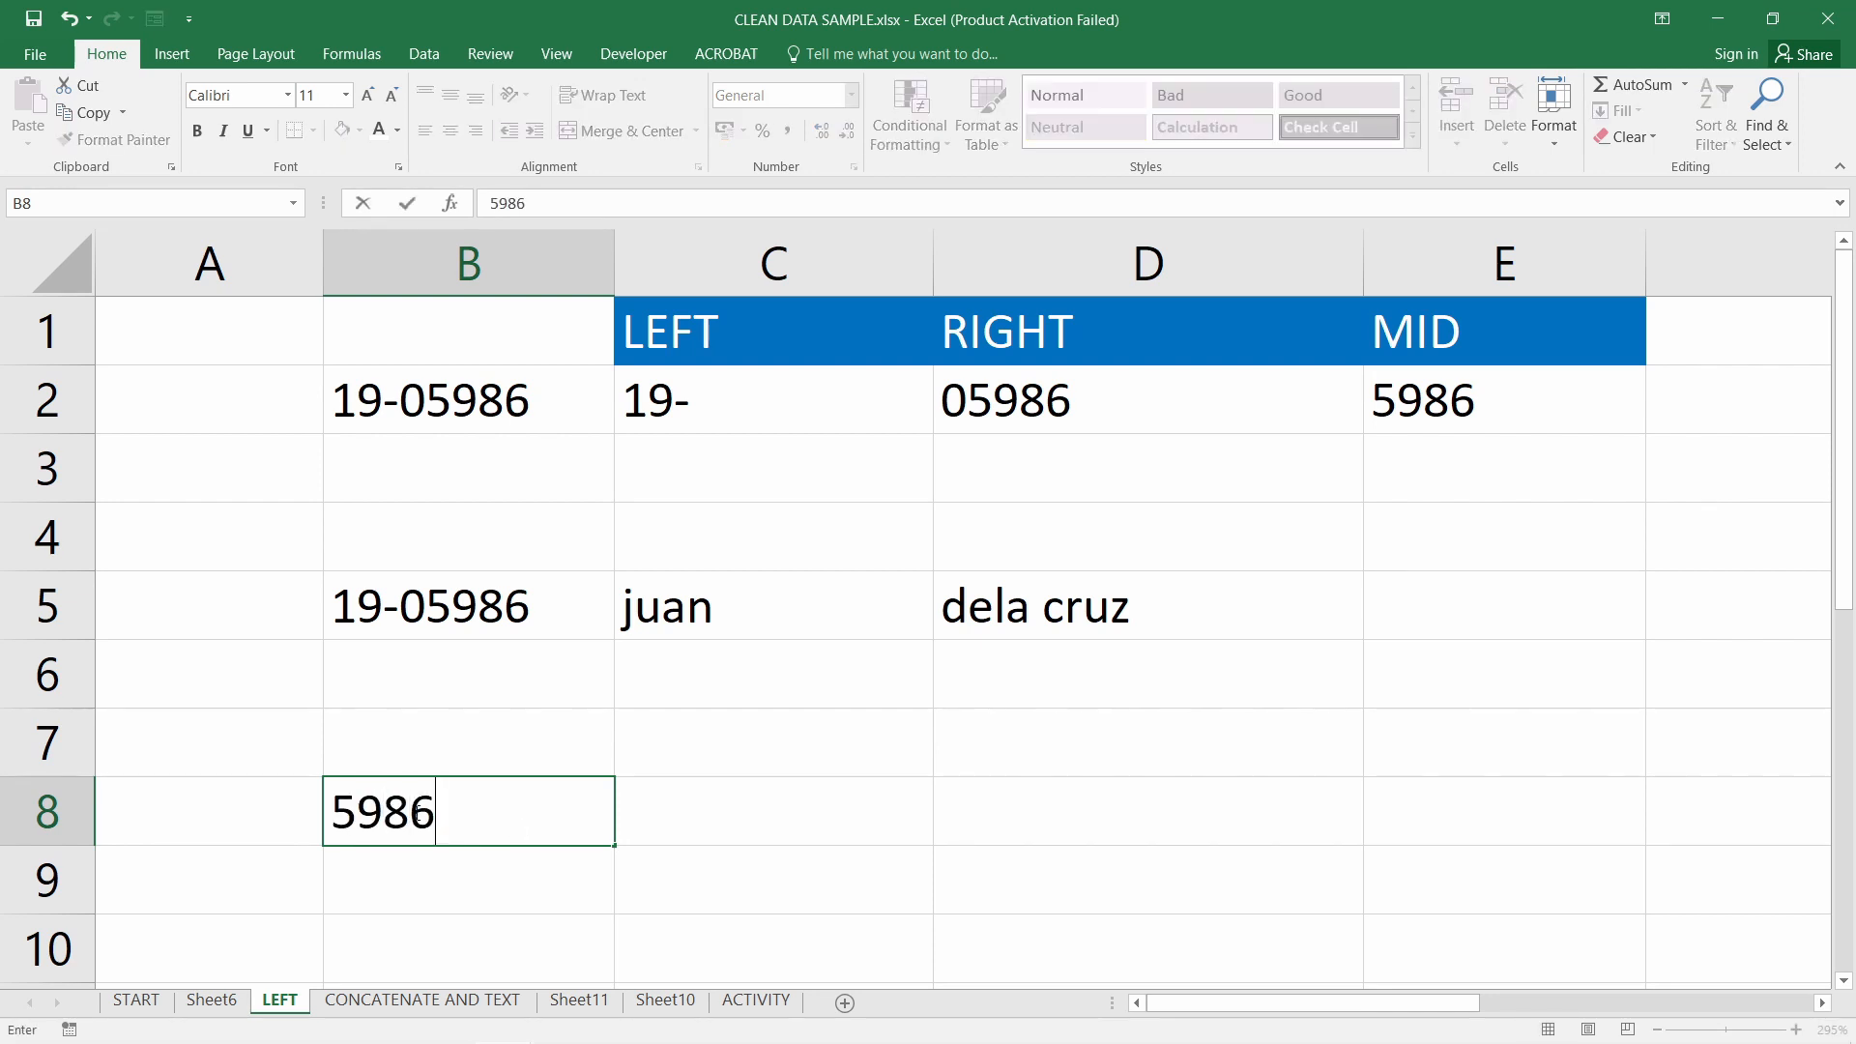
pyautogui.press('Return')
pyautogui.click(418, 812)
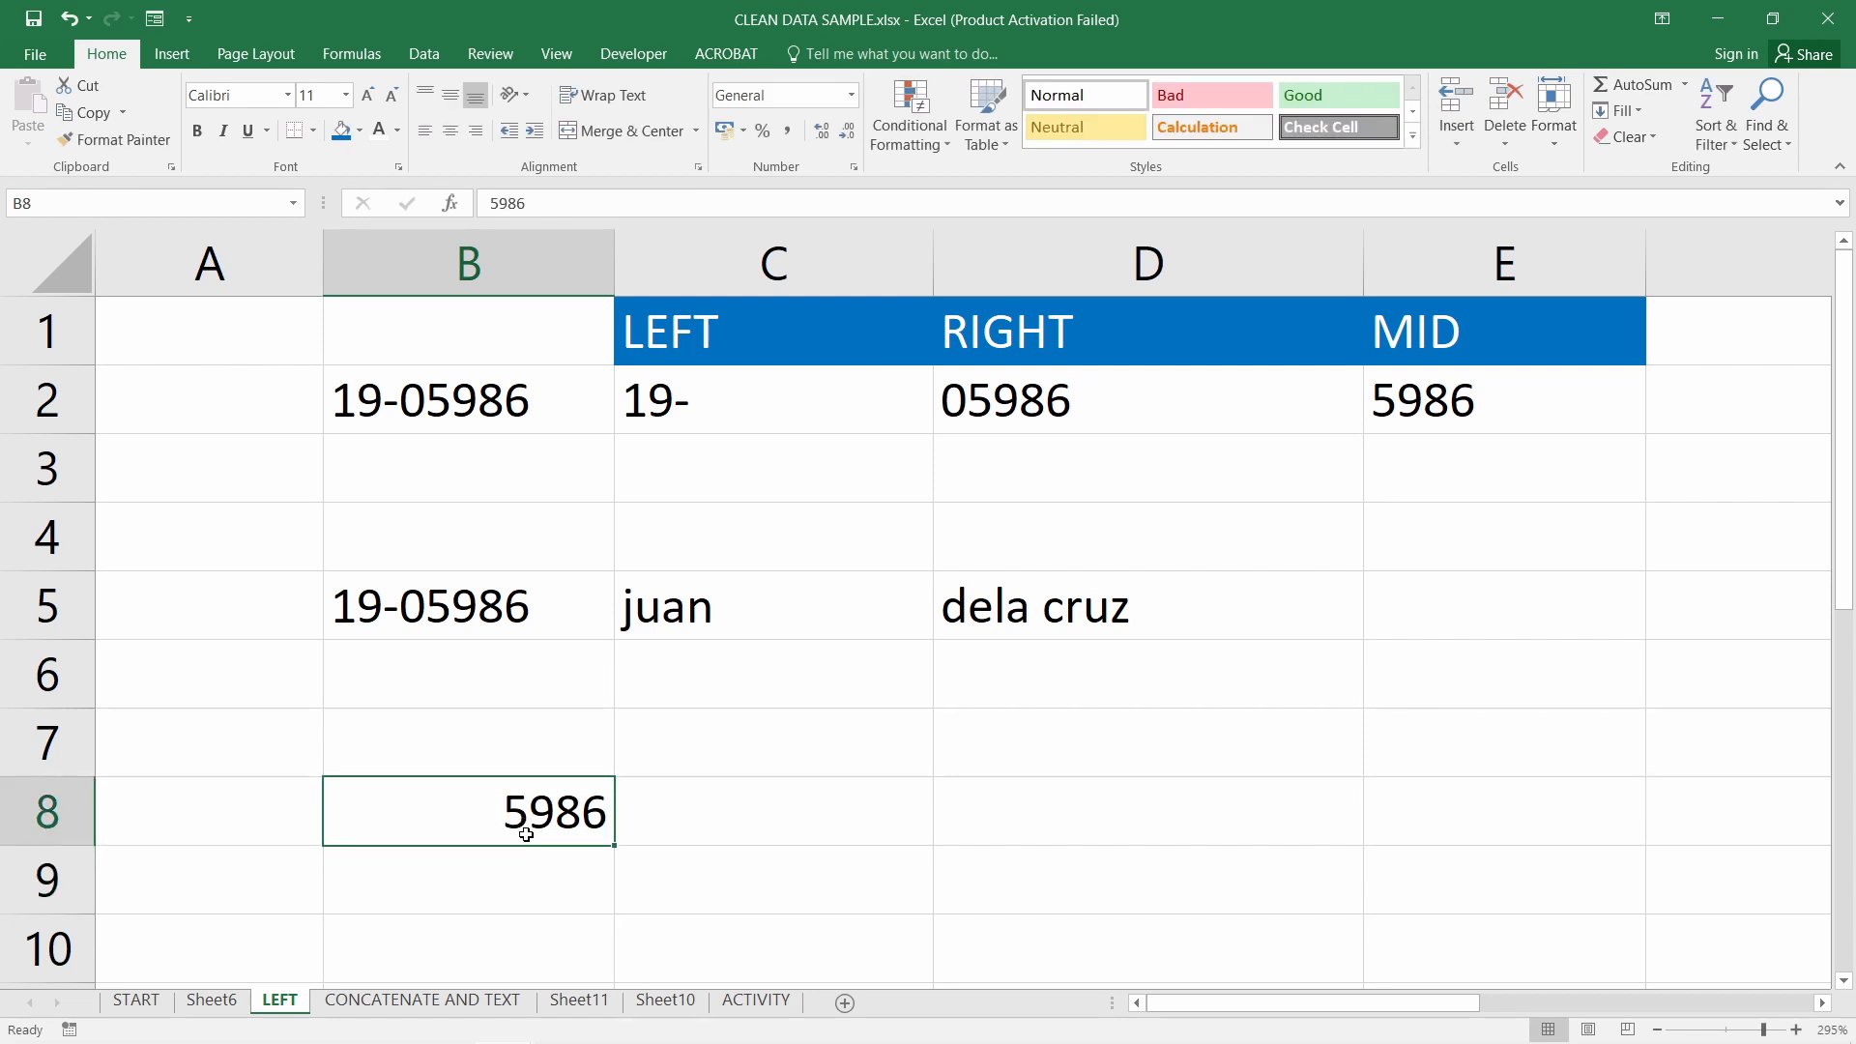
pyautogui.write('=')
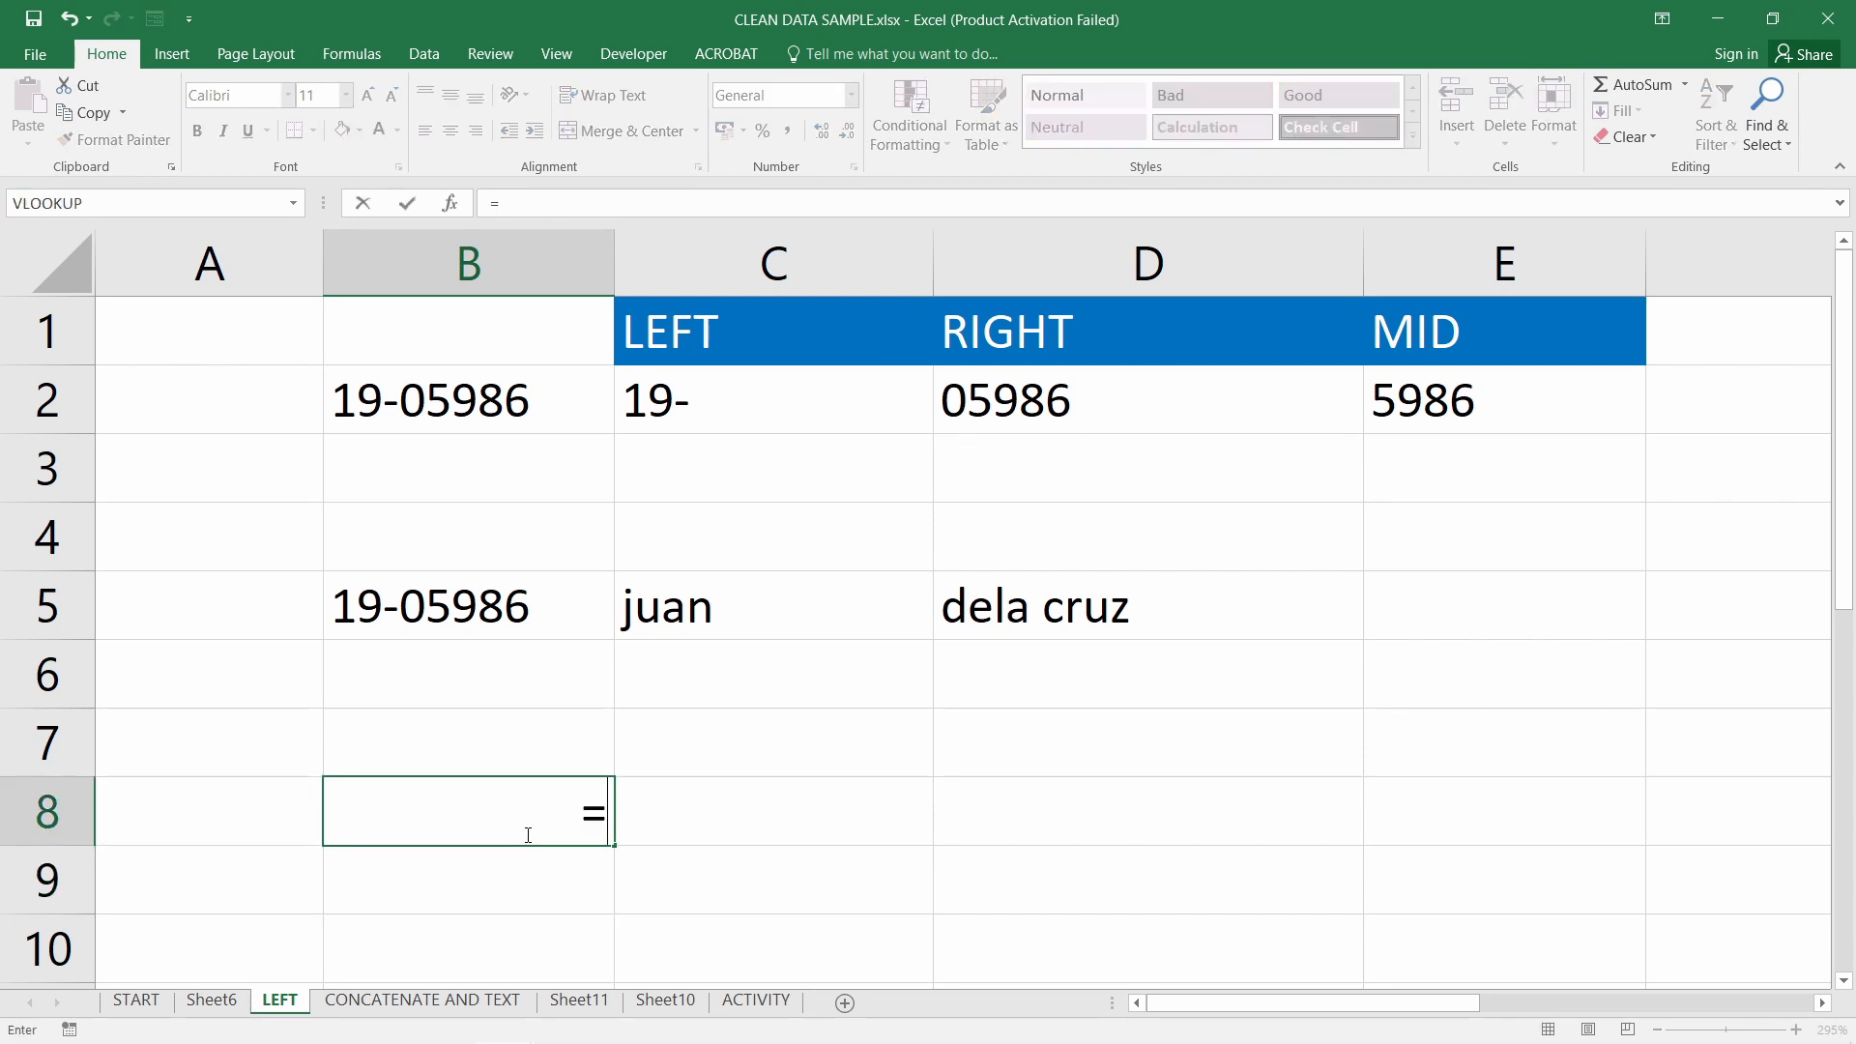
pyautogui.click(470, 597)
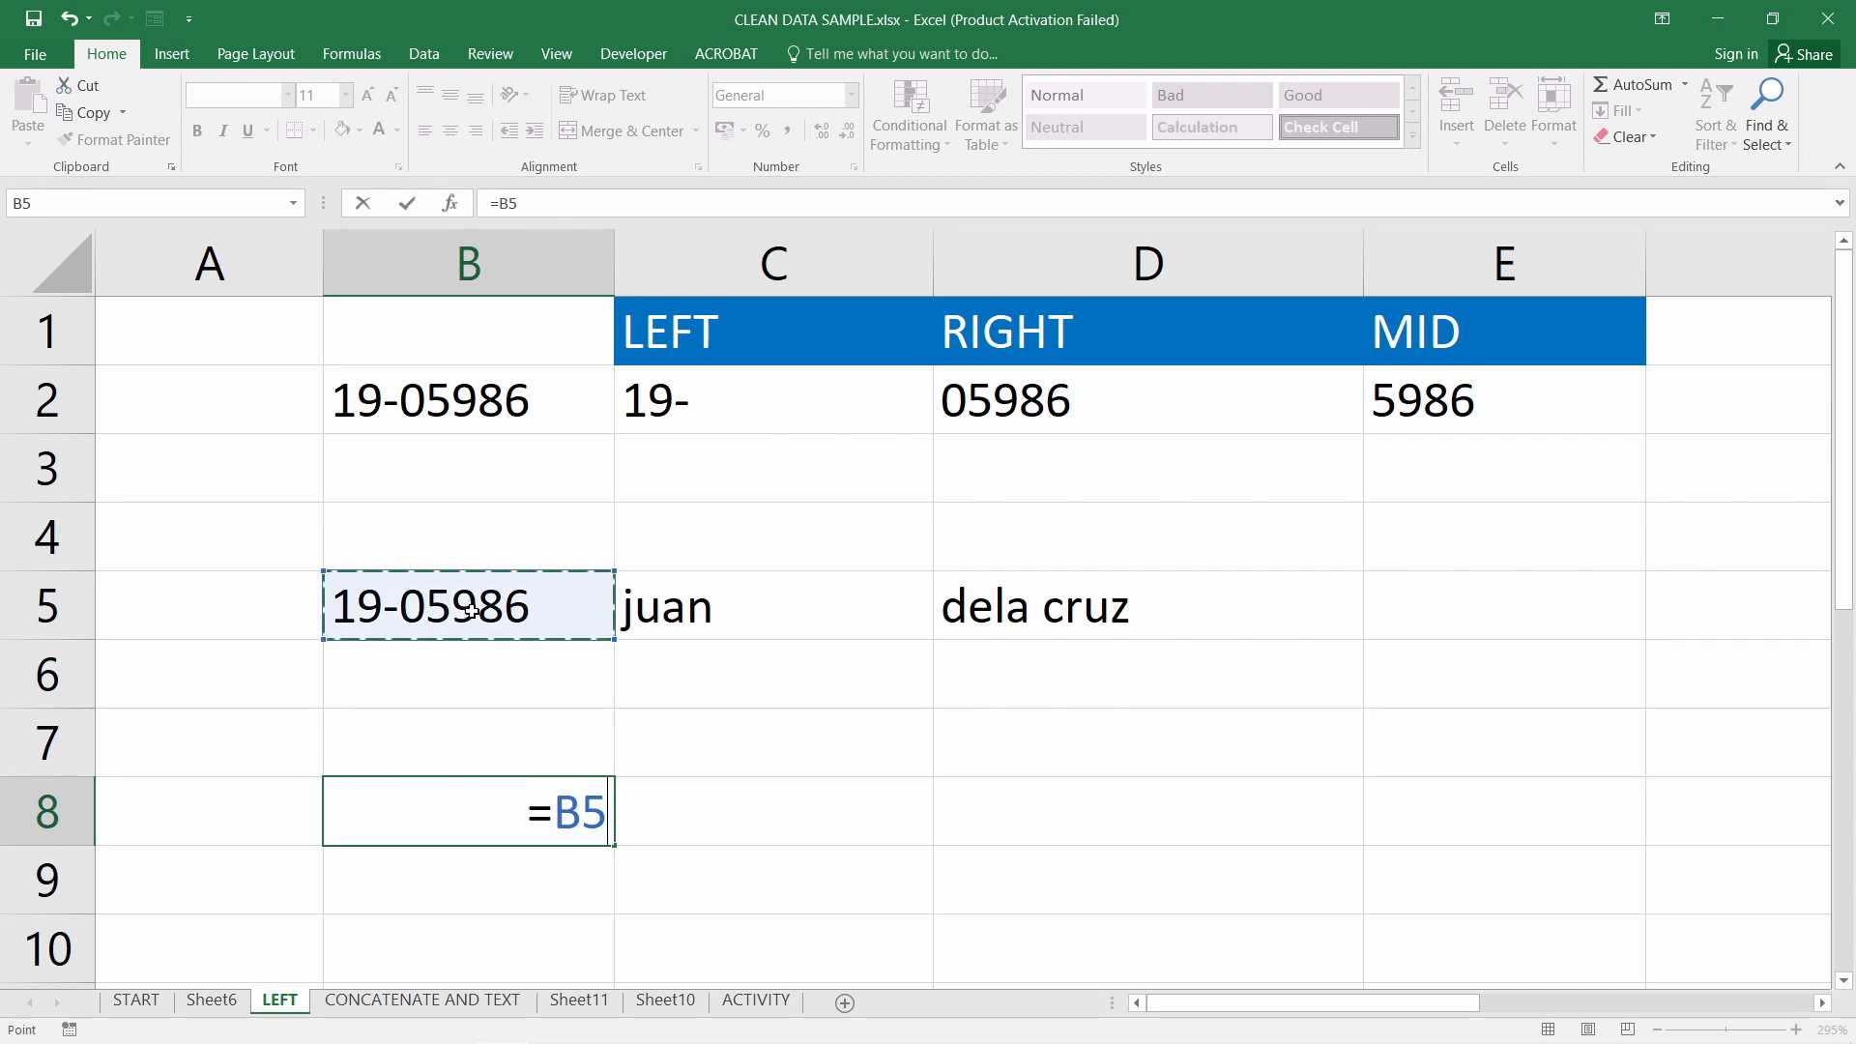
pyautogui.press('Left')
pyautogui.press('BackSpace')
pyautogui.press('BackSpace')
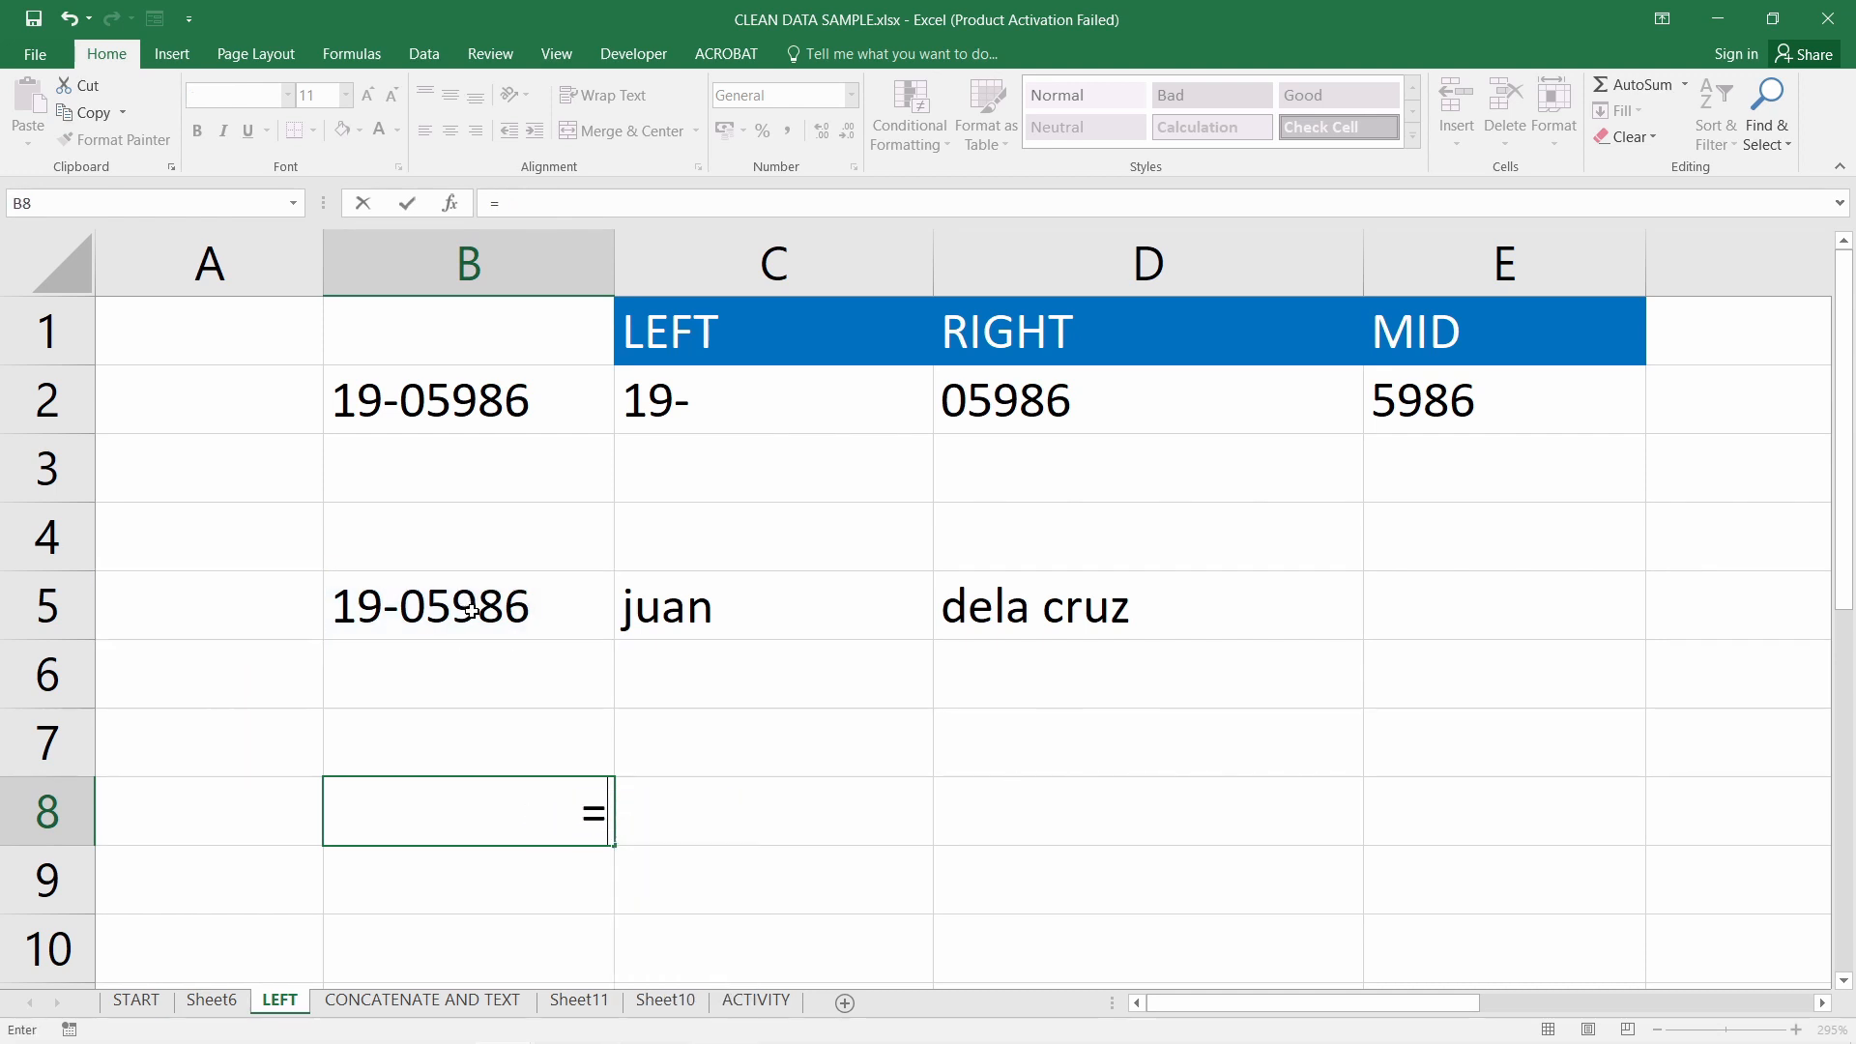
pyautogui.write('right(')
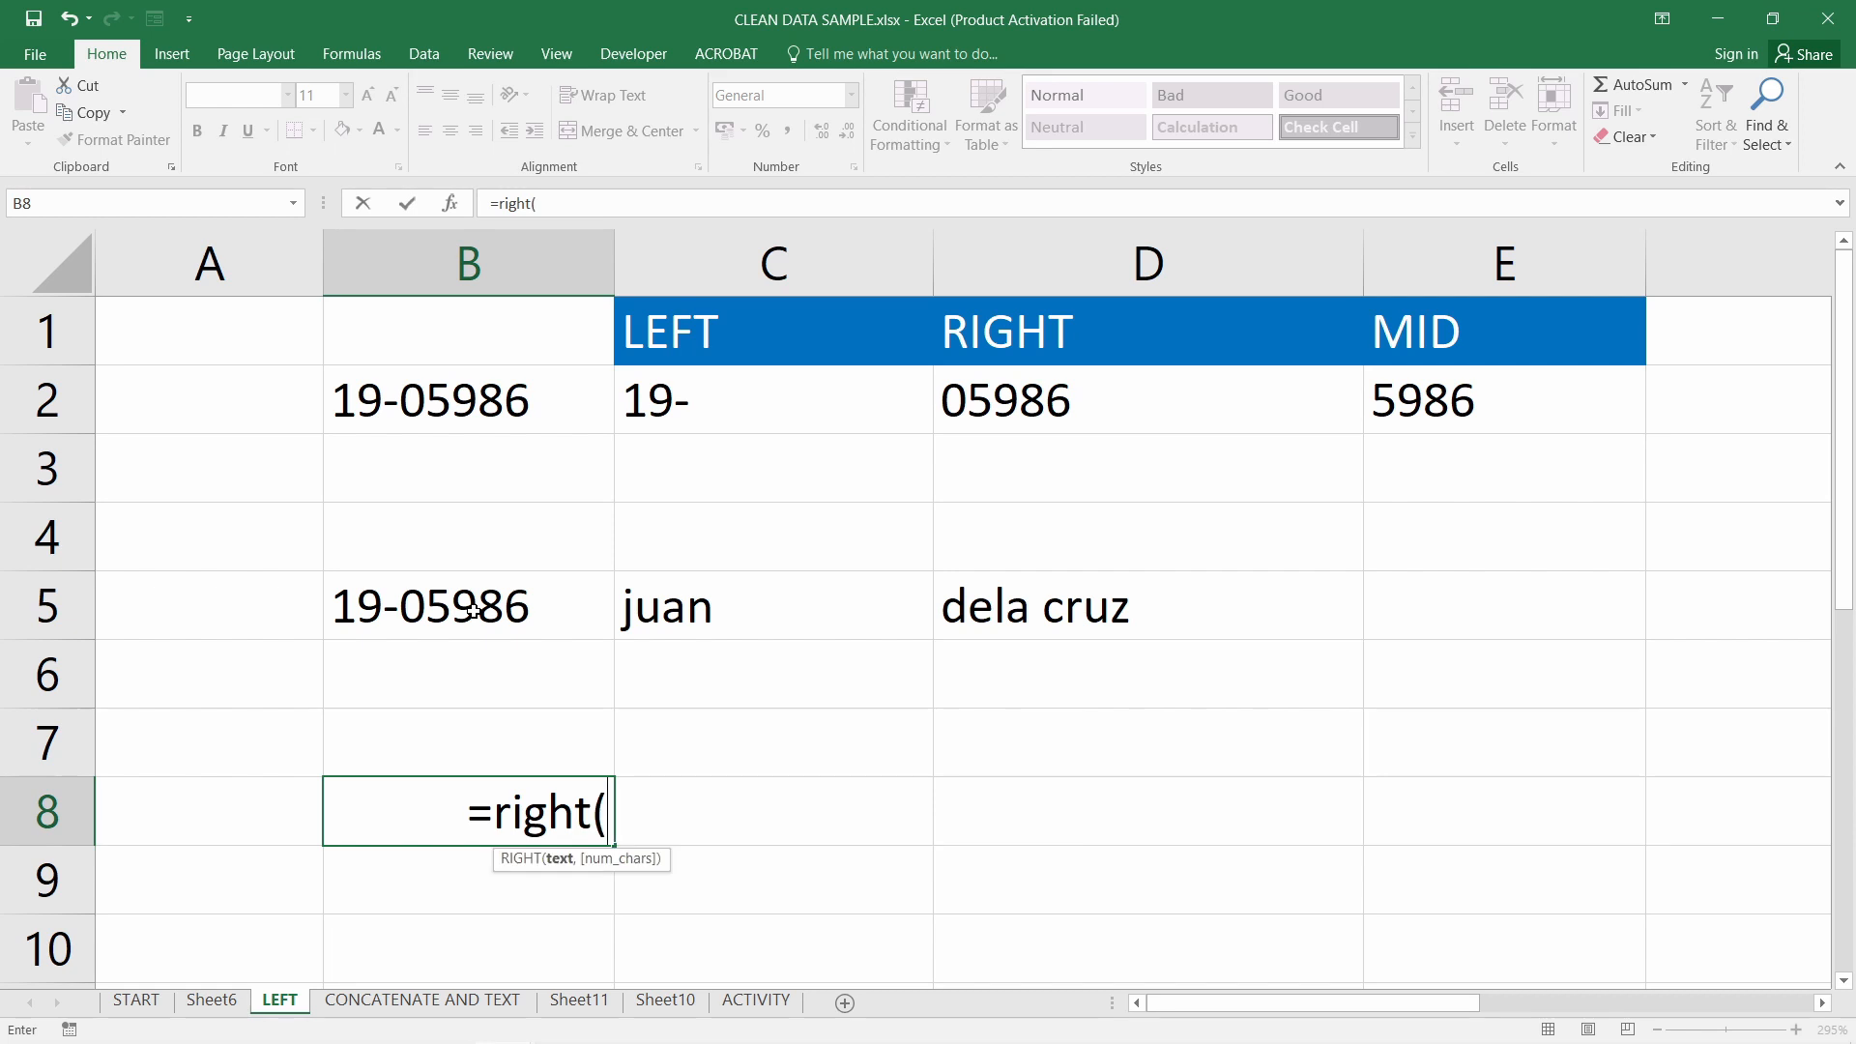
pyautogui.click(511, 621)
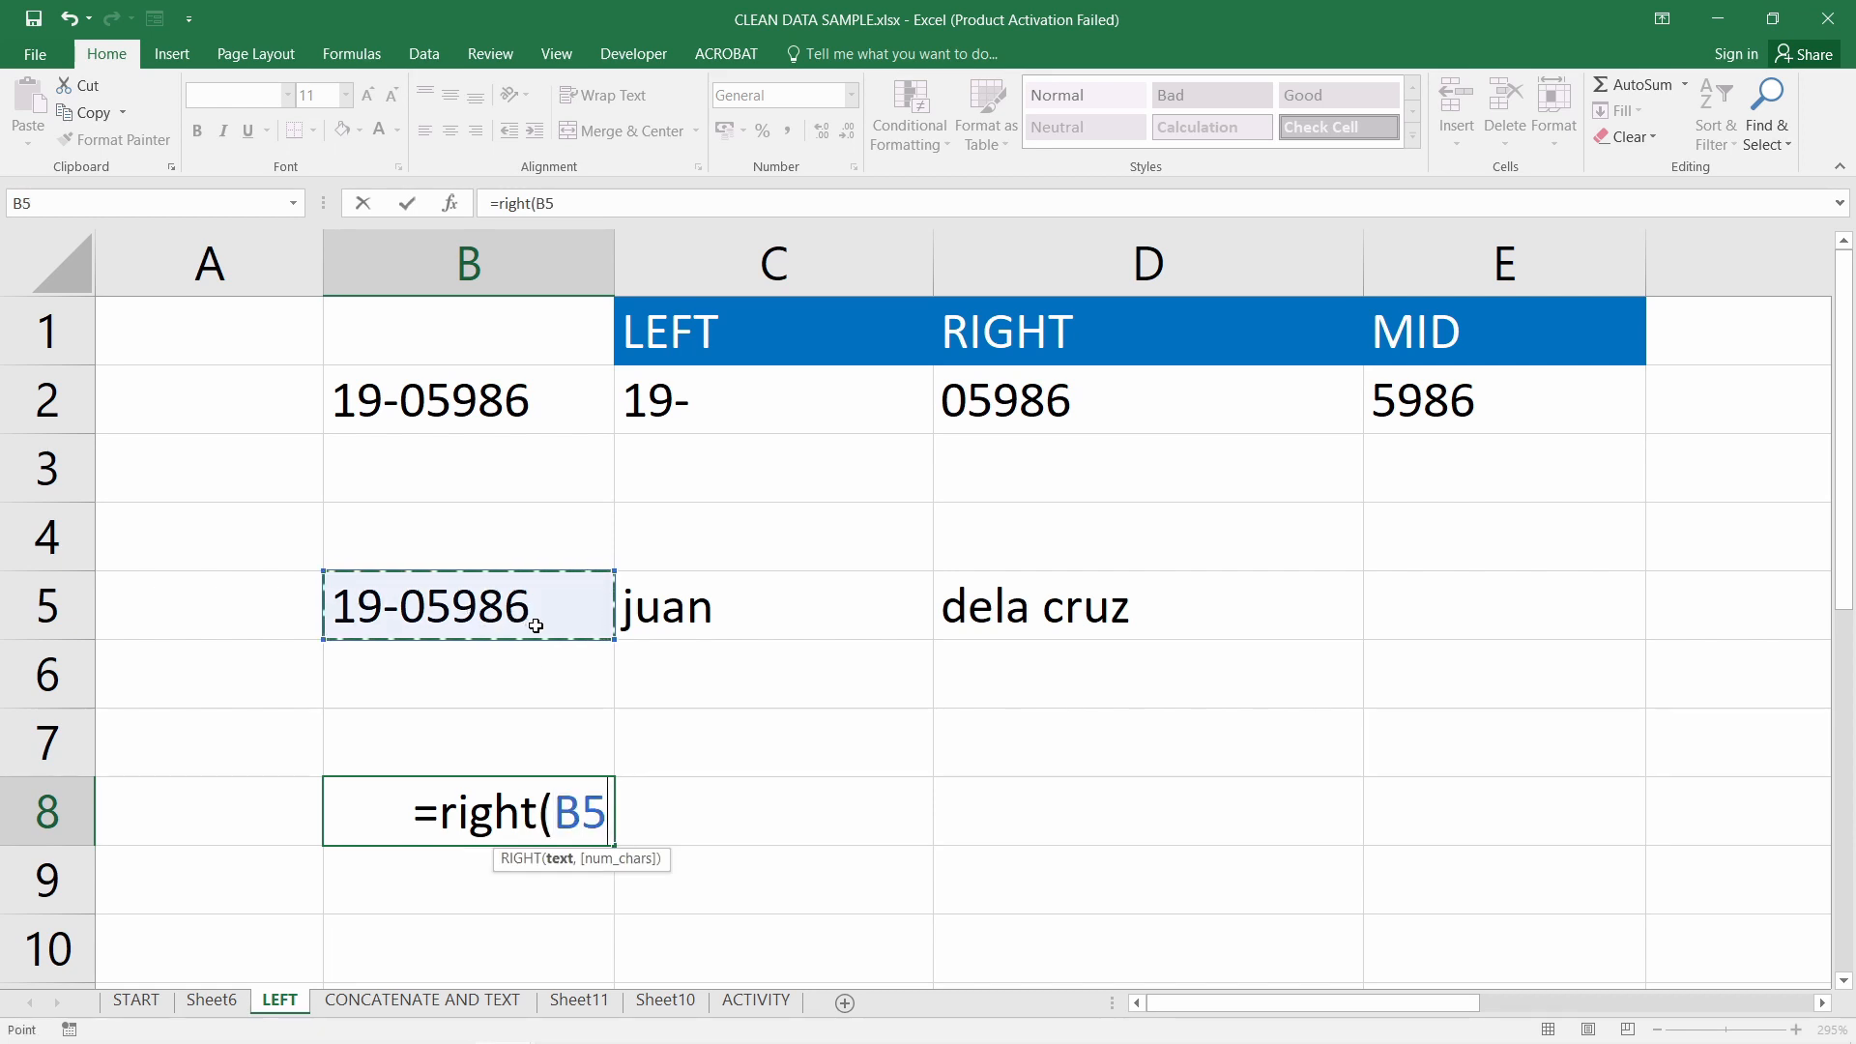
pyautogui.write(',5')
pyautogui.press('Return')
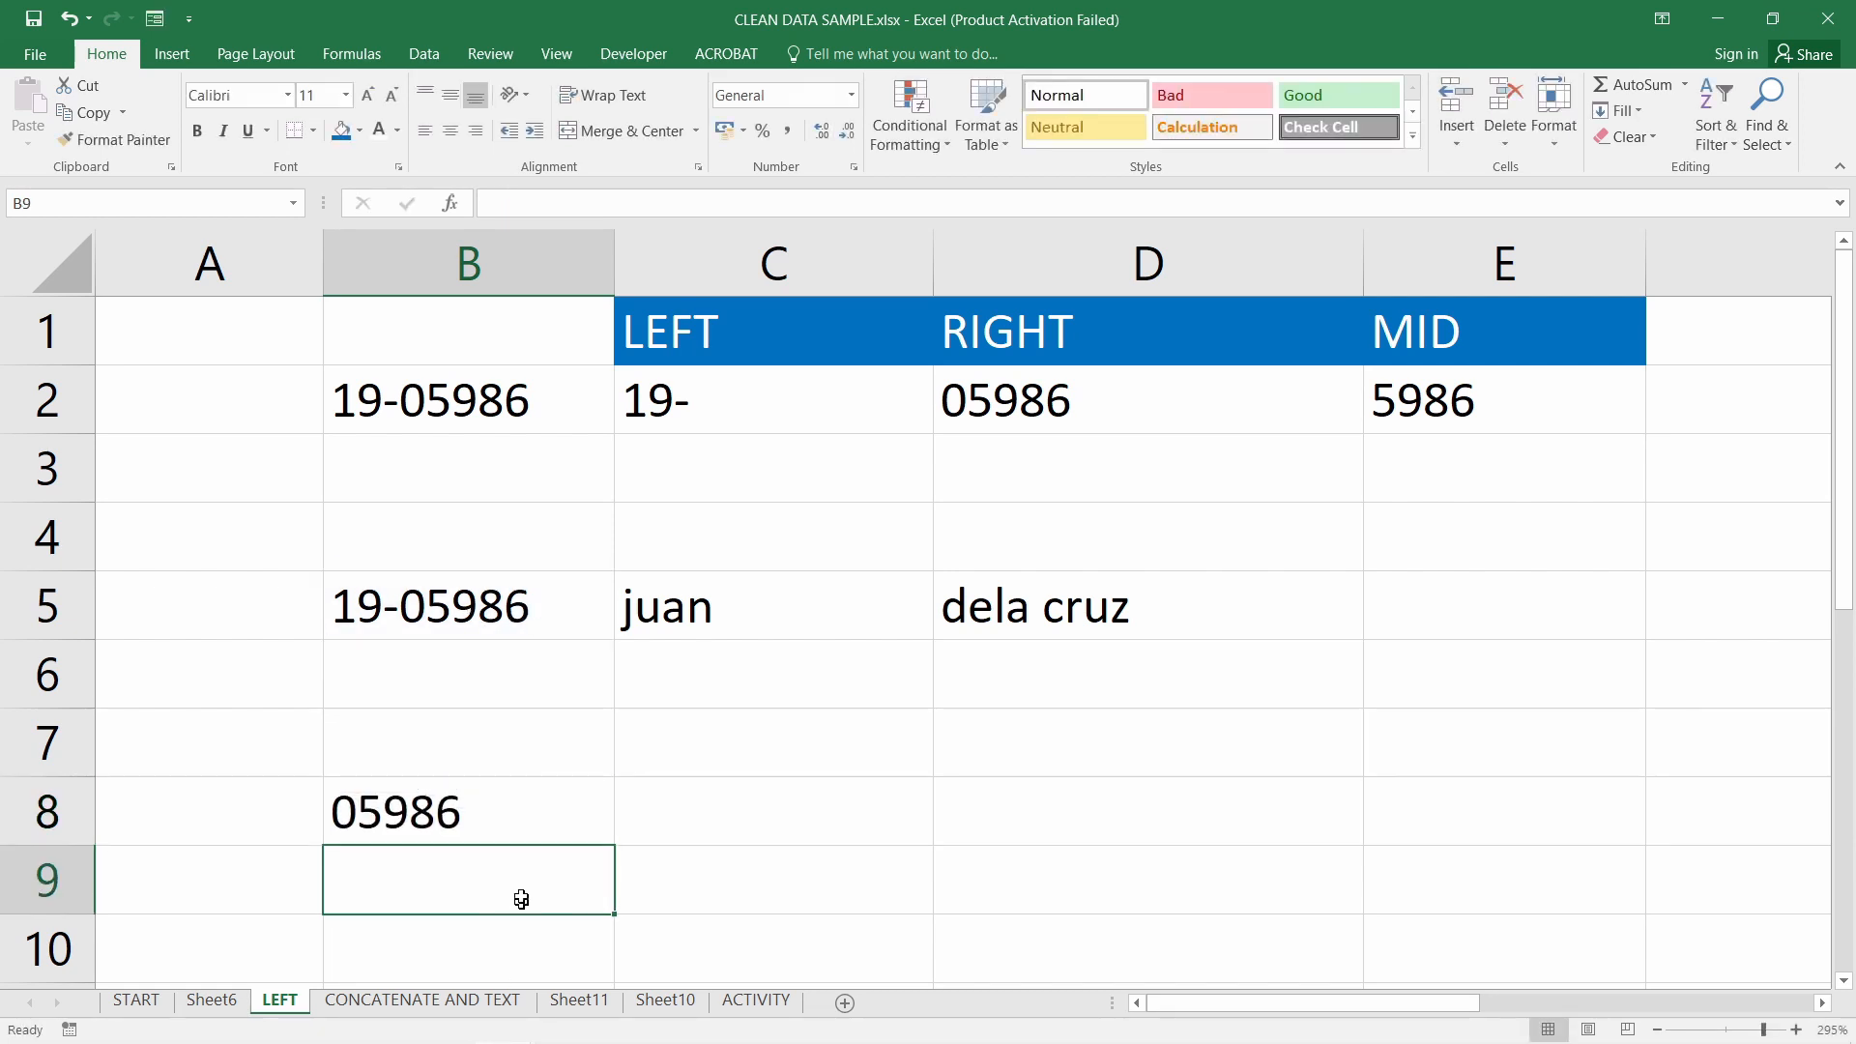
# Compare B8's RIGHT result against the 19-05986 value in B5
pyautogui.click(519, 829)
pyautogui.press('Down')
pyautogui.click(539, 828)
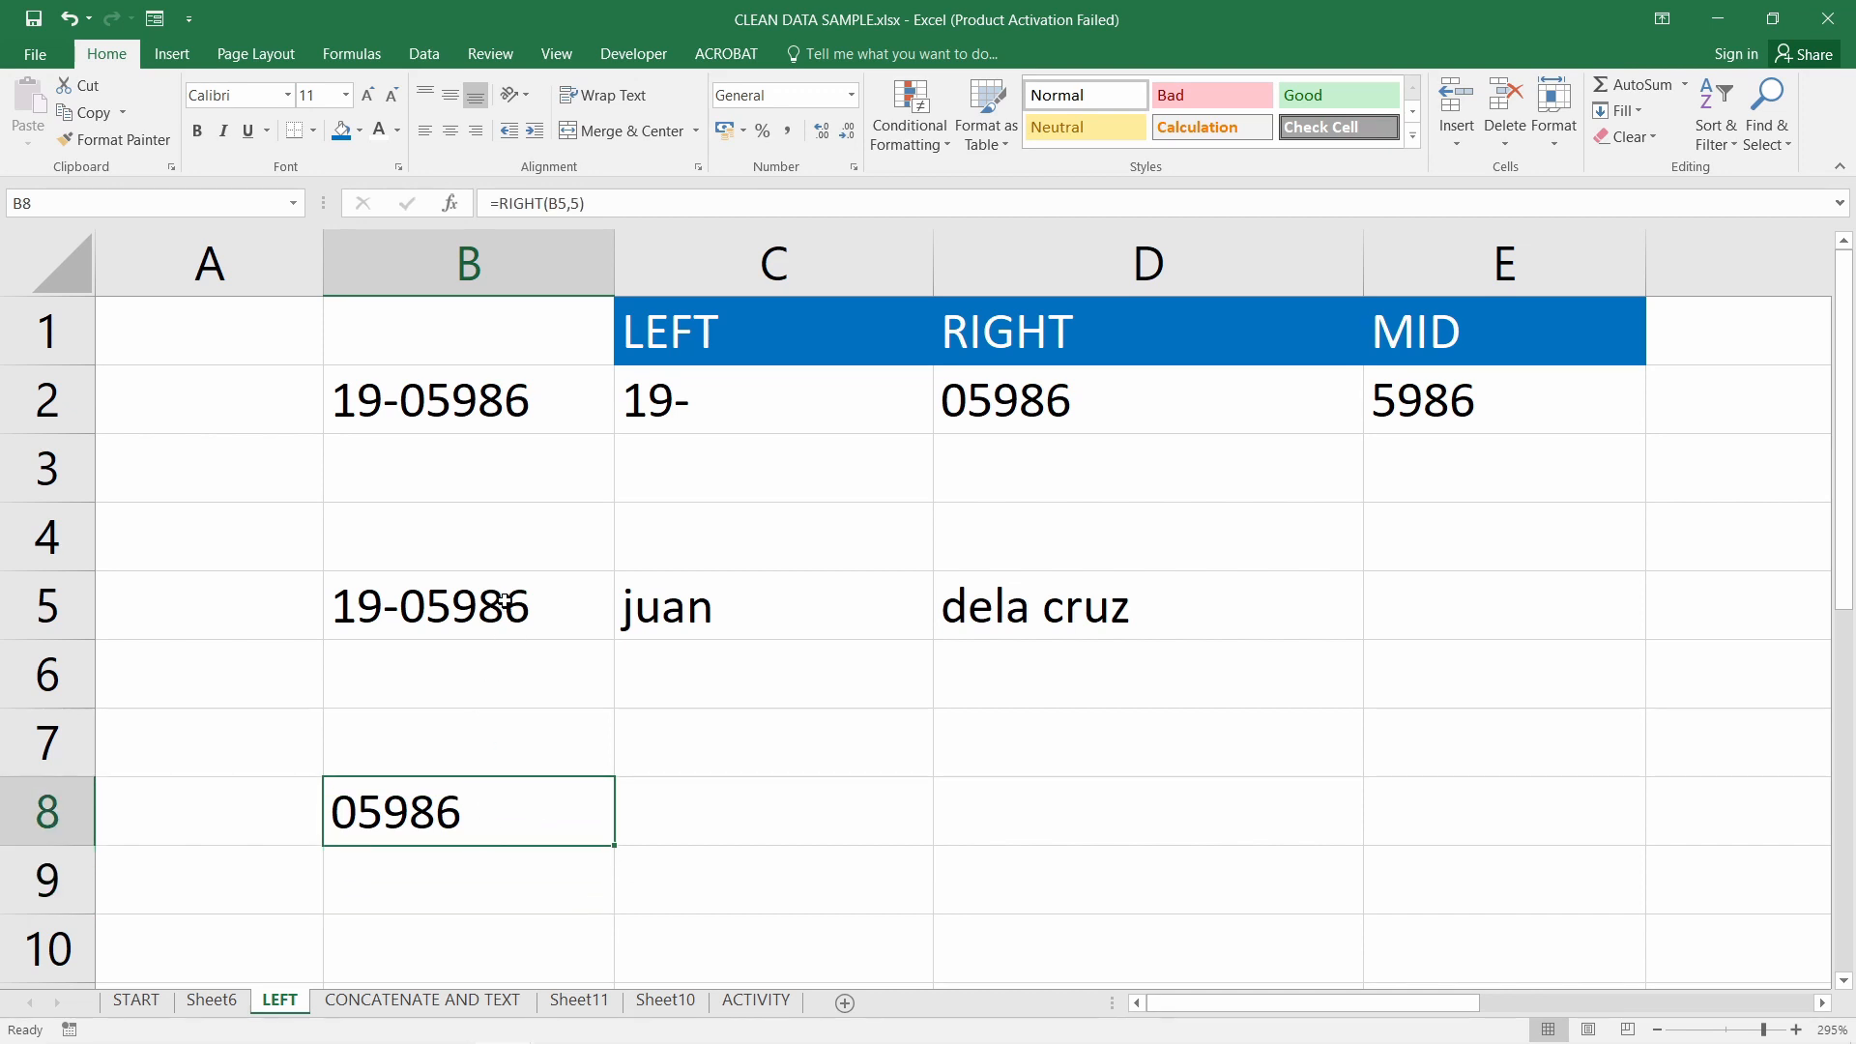
pyautogui.click(511, 600)
pyautogui.click(485, 817)
pyautogui.click(504, 604)
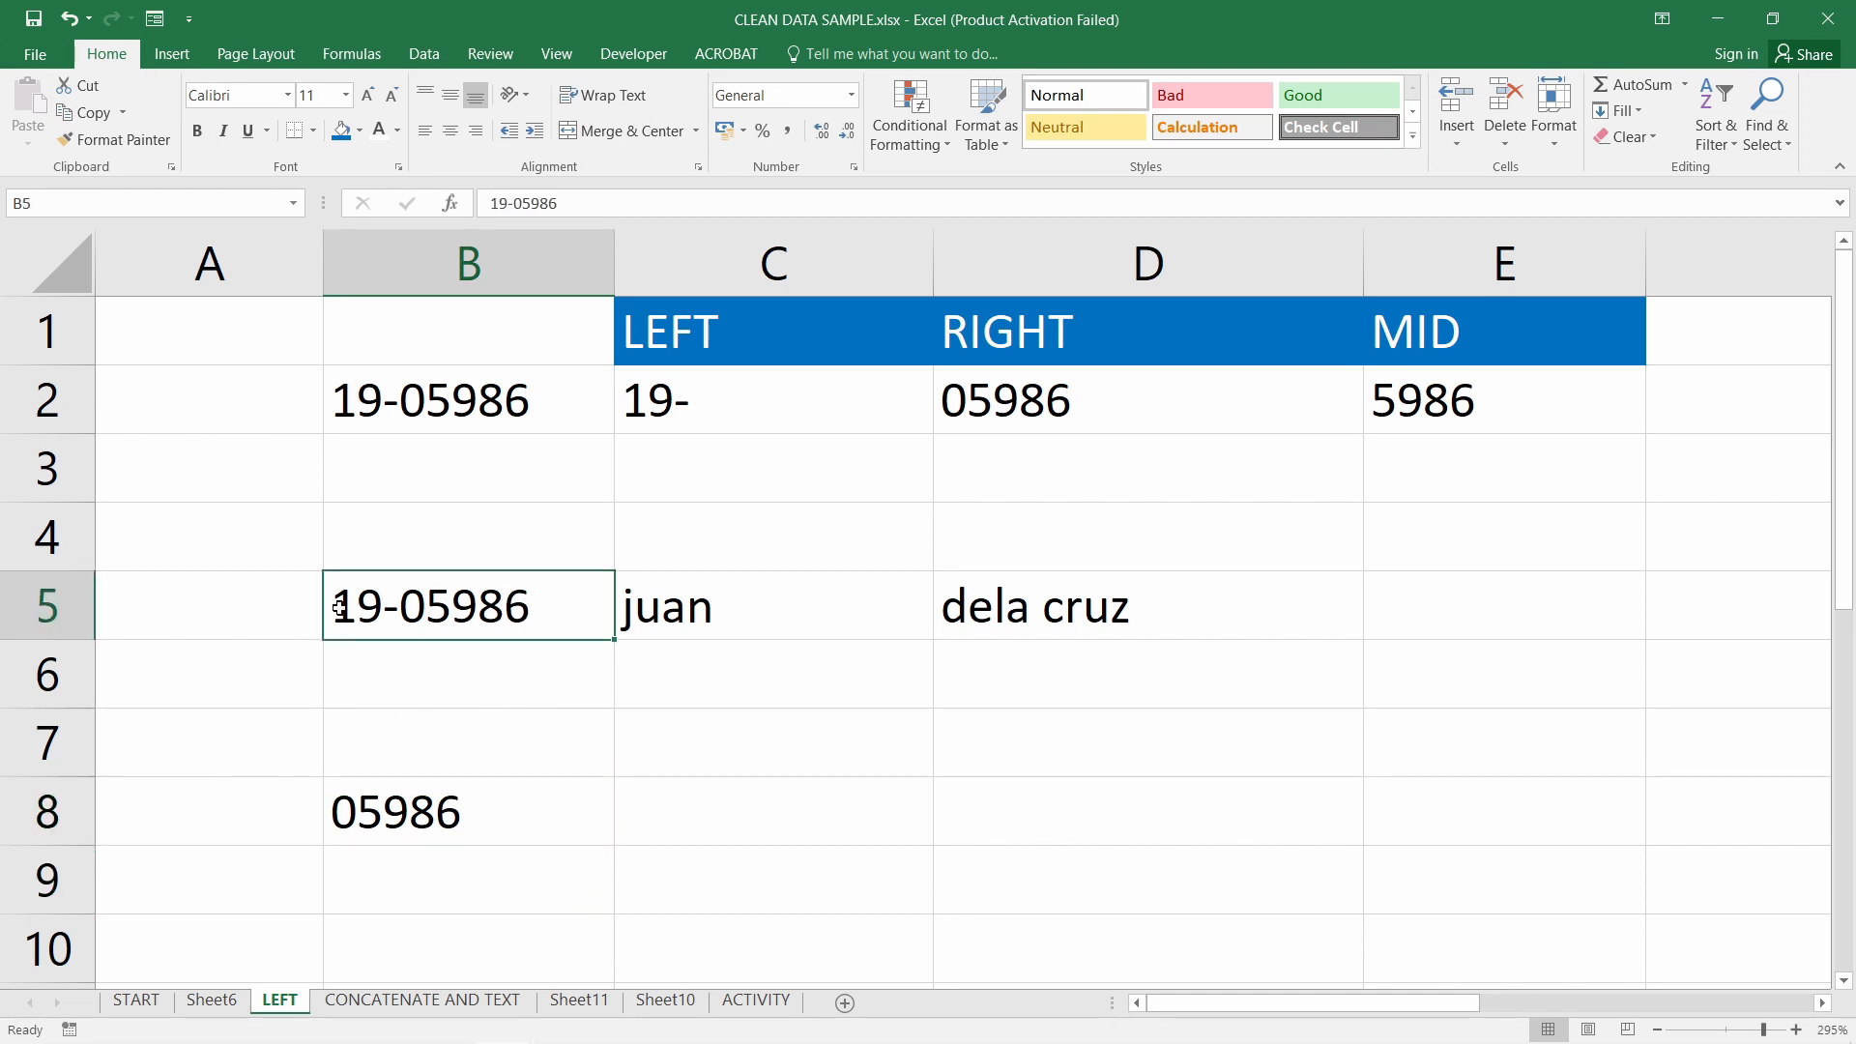
pyautogui.click(438, 817)
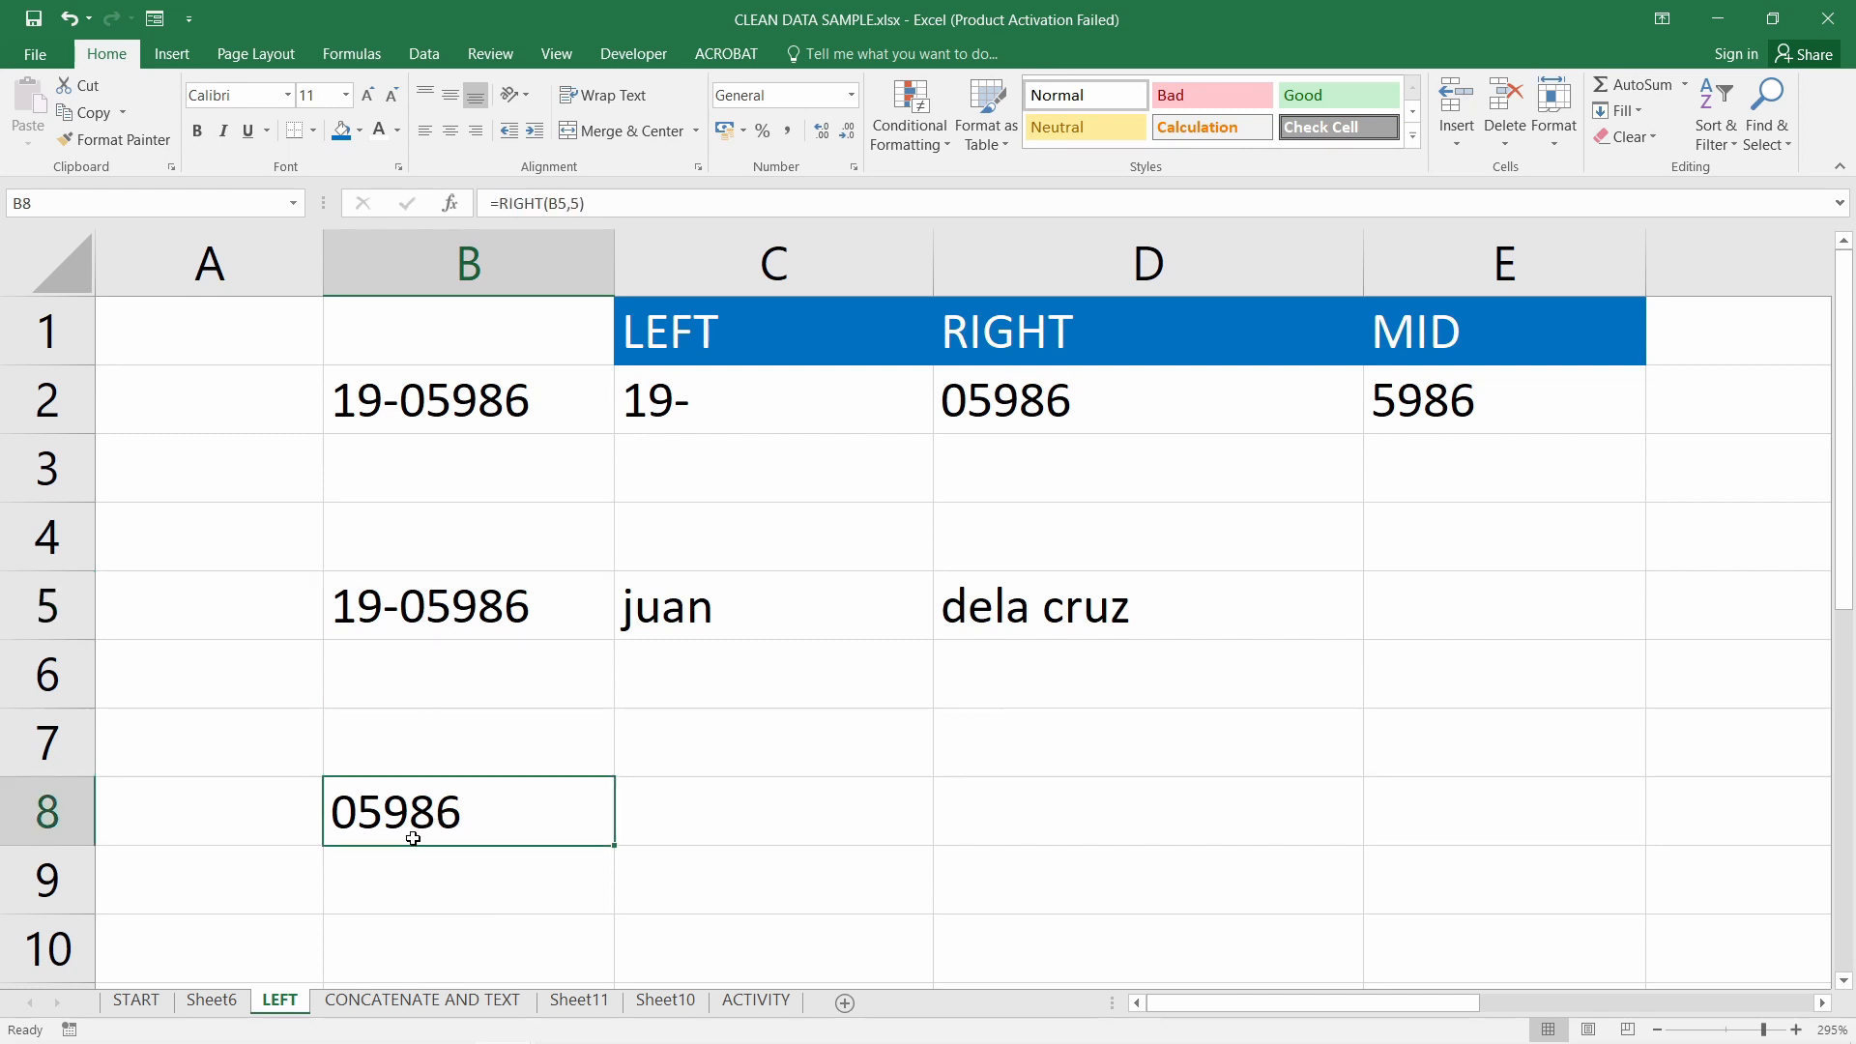
pyautogui.click(789, 815)
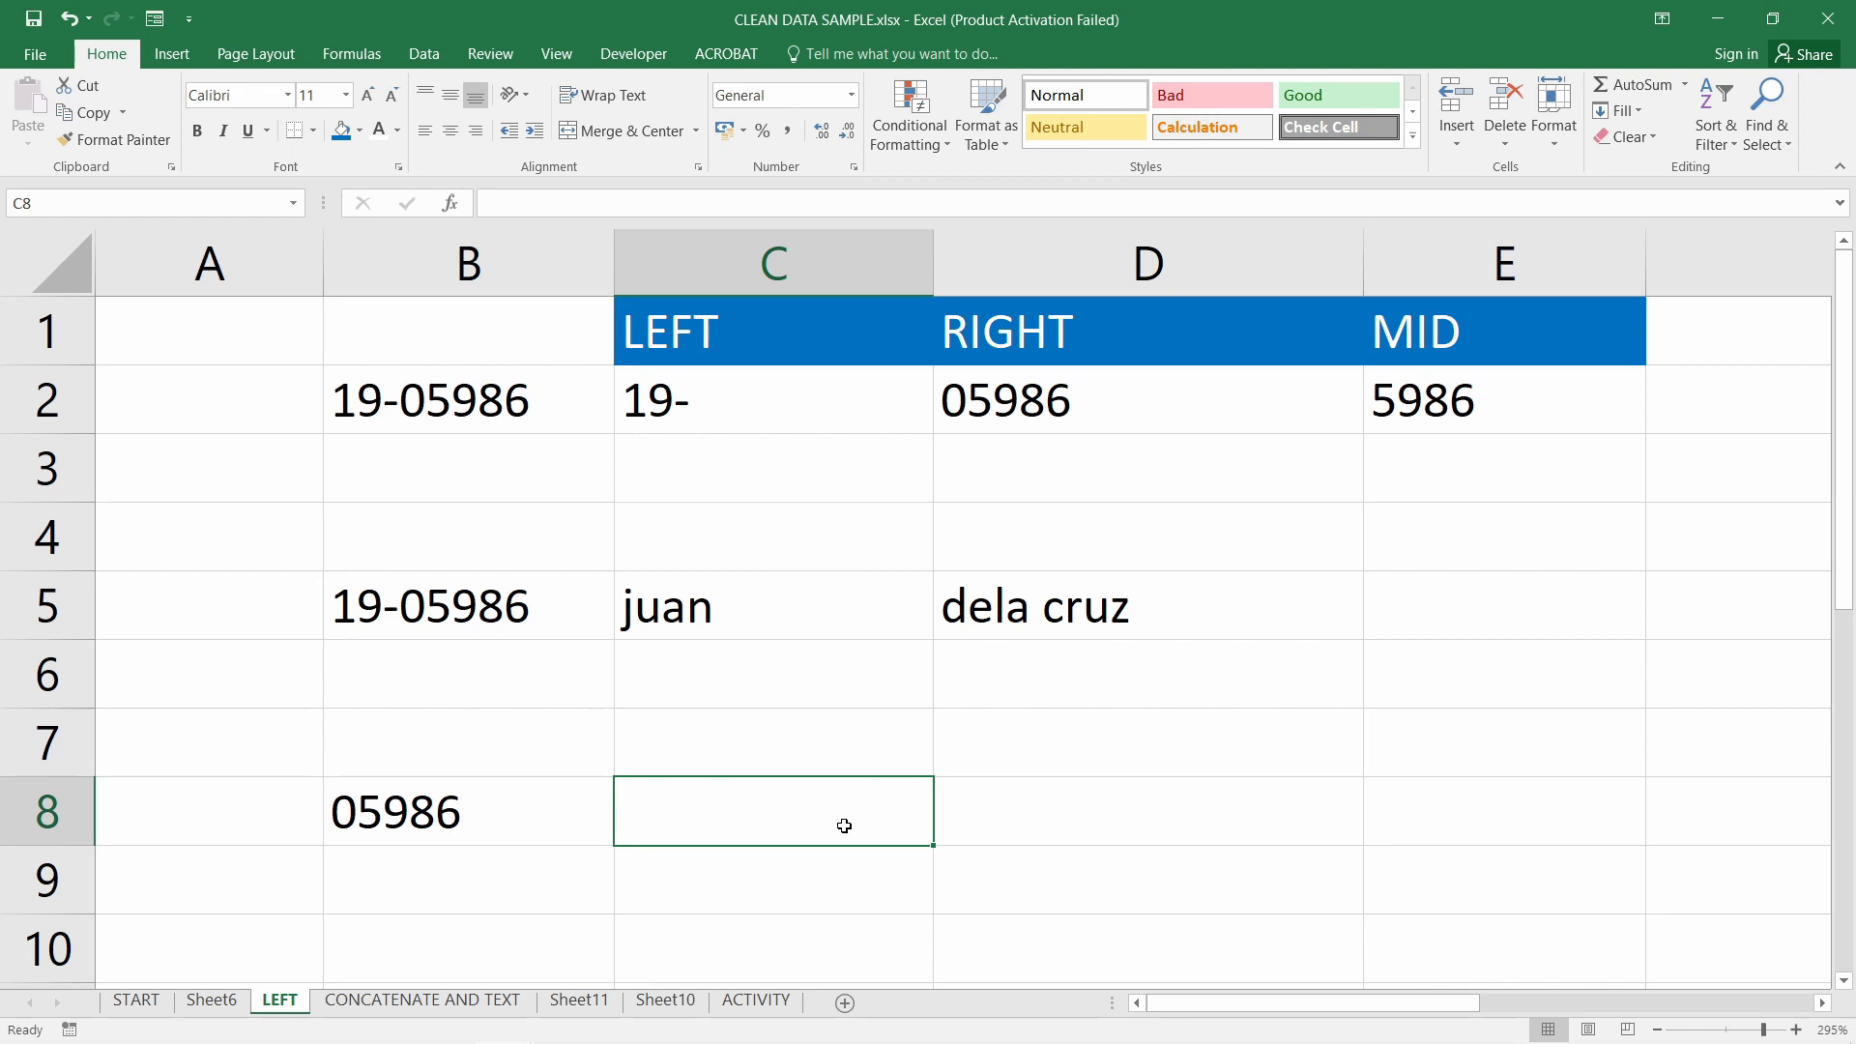
pyautogui.doubleClick(477, 781)
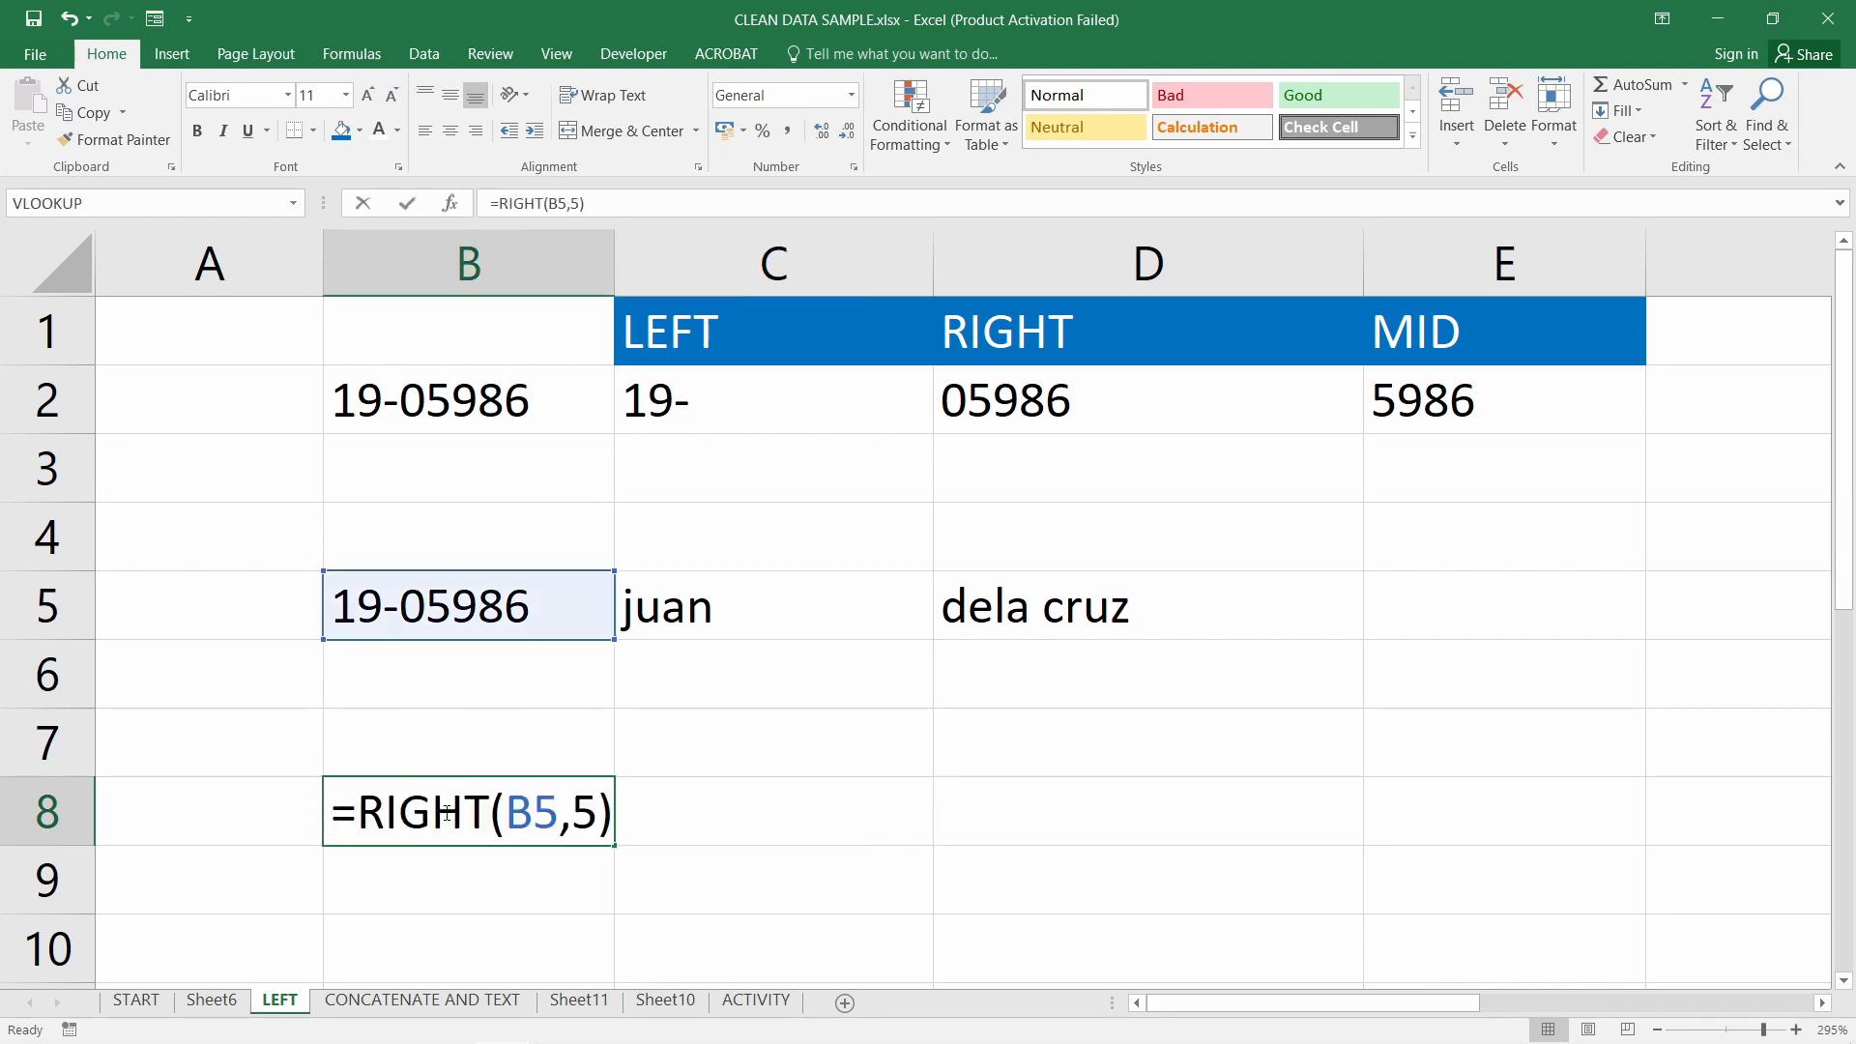
pyautogui.press('Return')
pyautogui.click(781, 799)
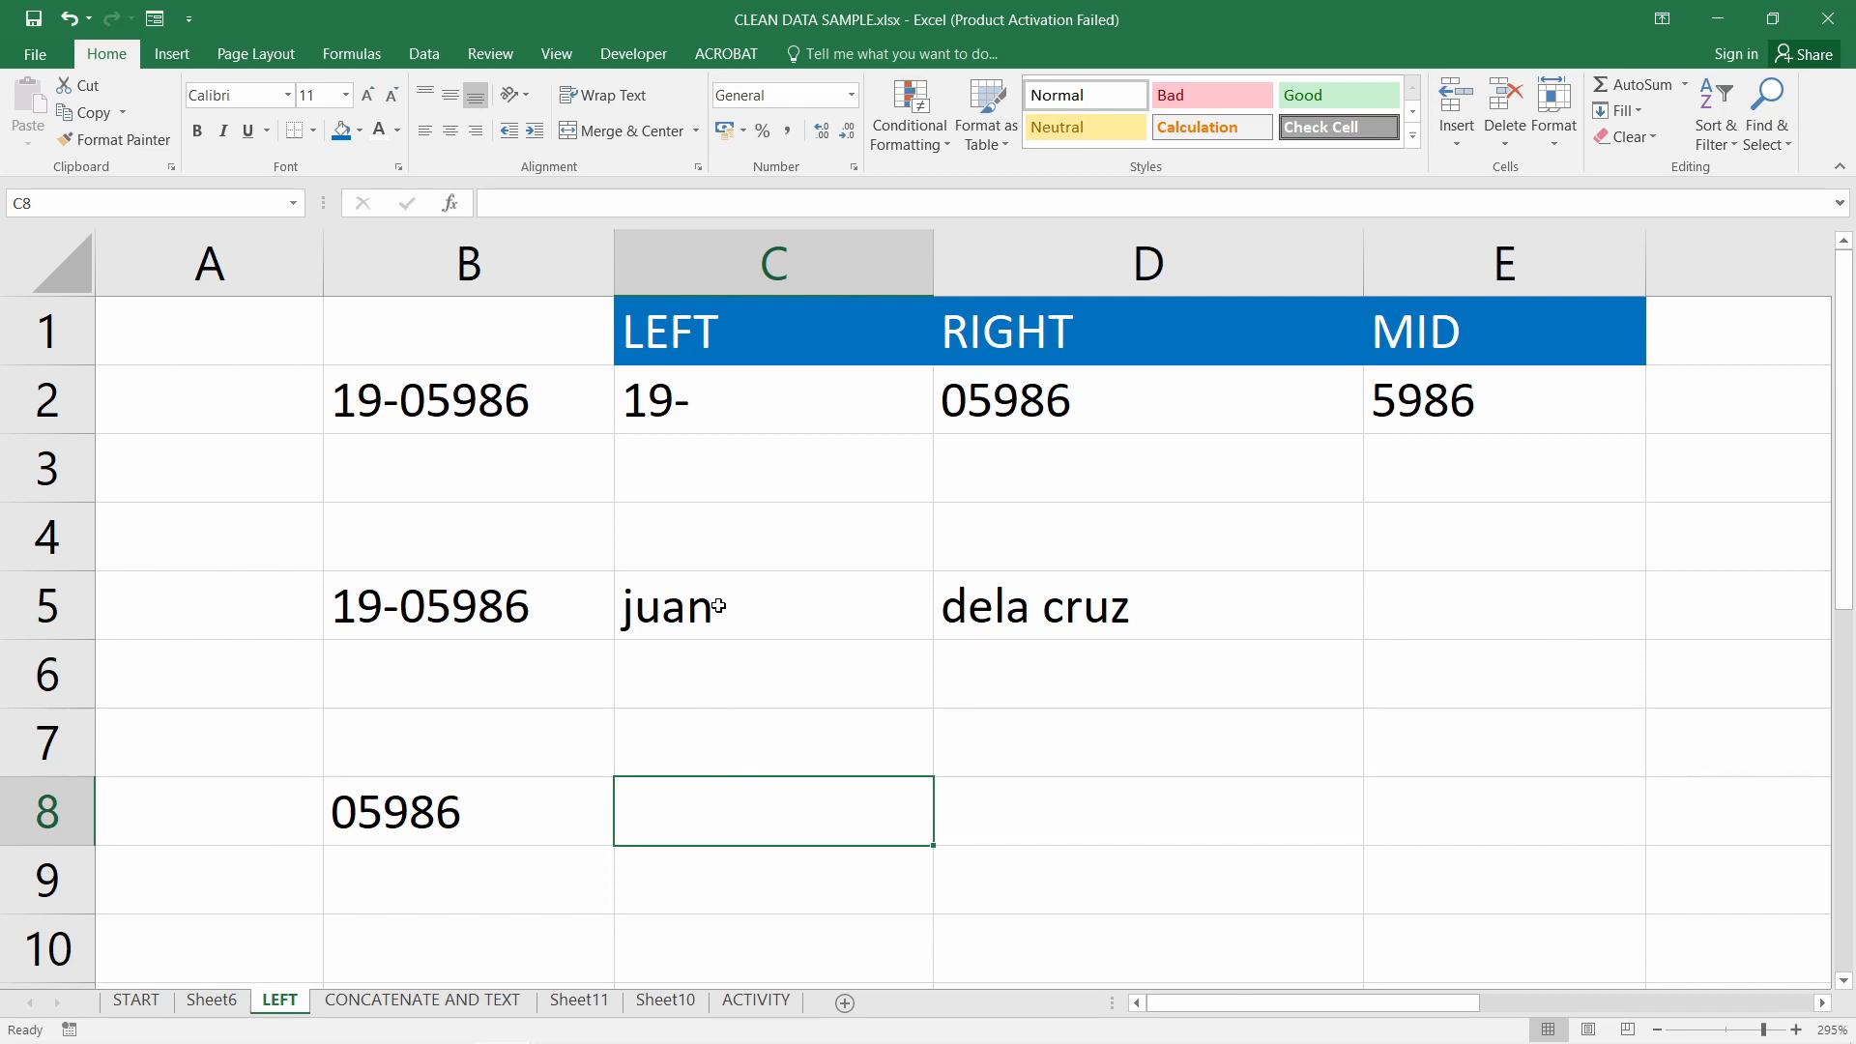
pyautogui.moveTo(713, 602); pyautogui.dragTo(1120, 619)
# Start a VLOOKUP formula in C8, then cancel it
pyautogui.click(777, 818)
pyautogui.write('=vl')
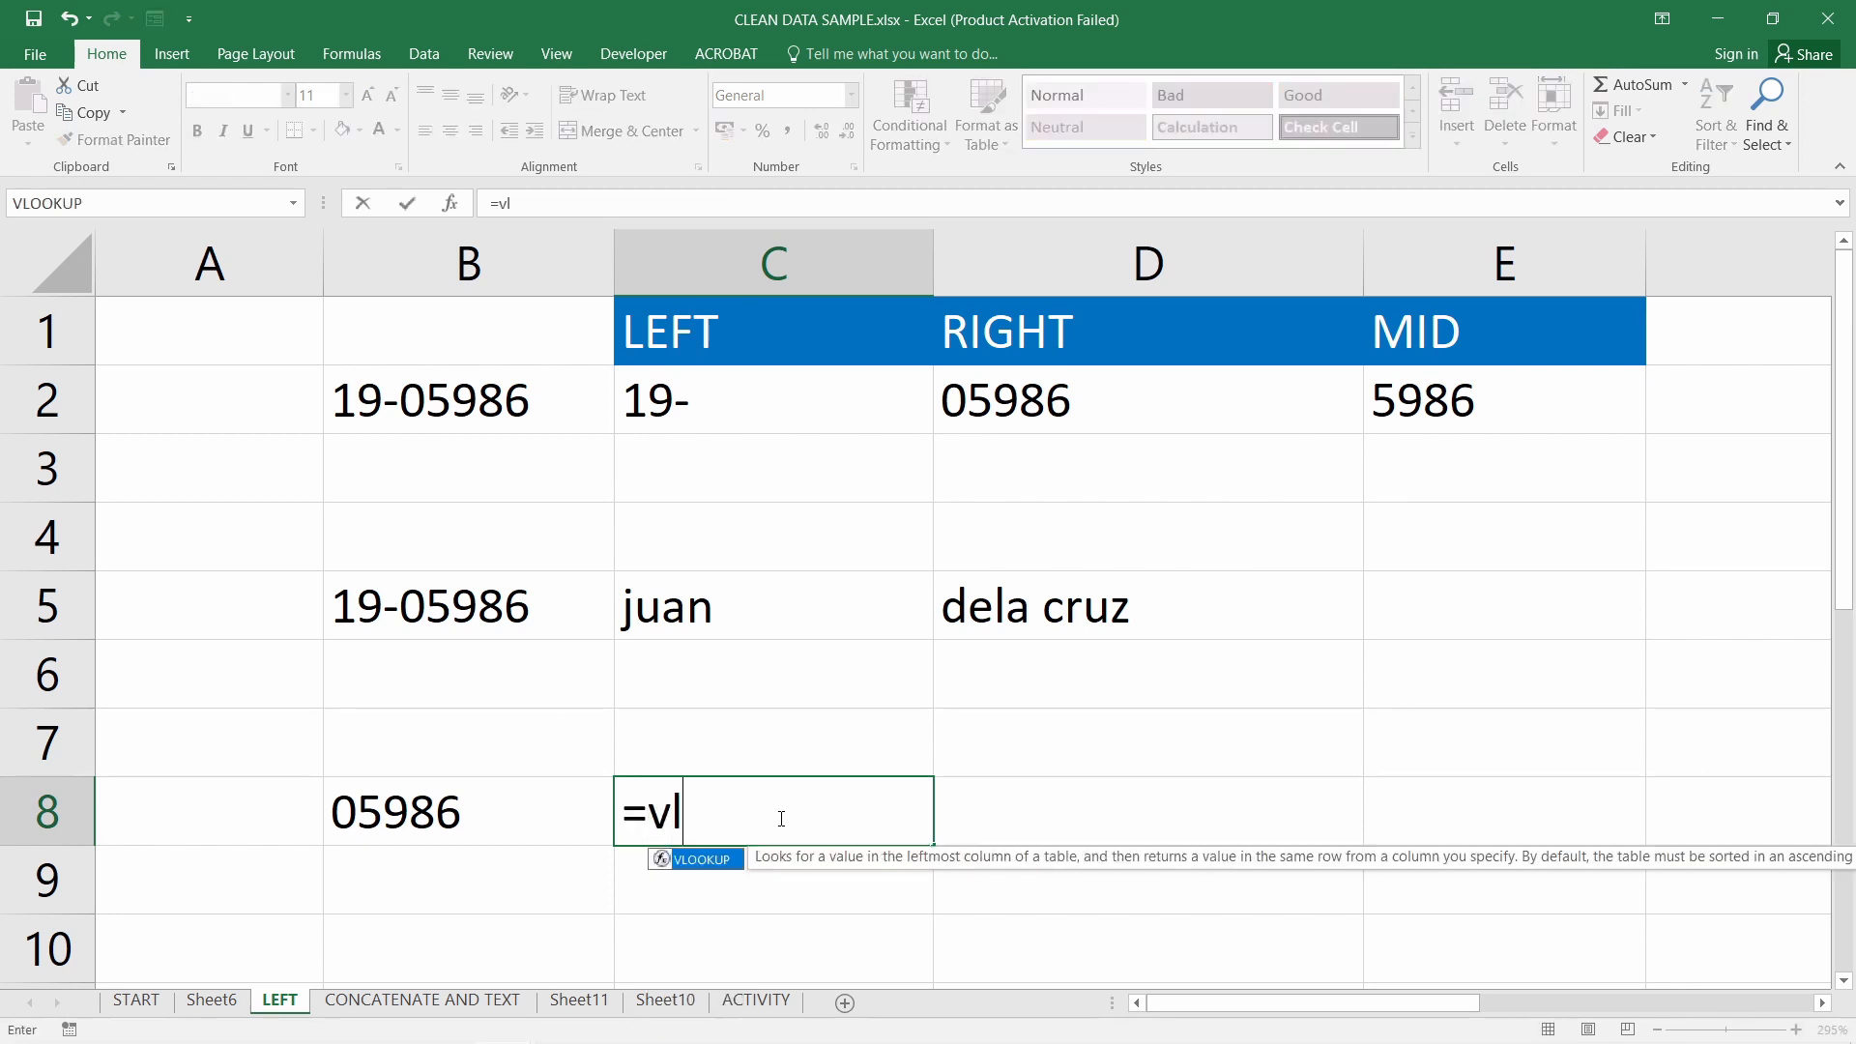
pyautogui.press('Tab')
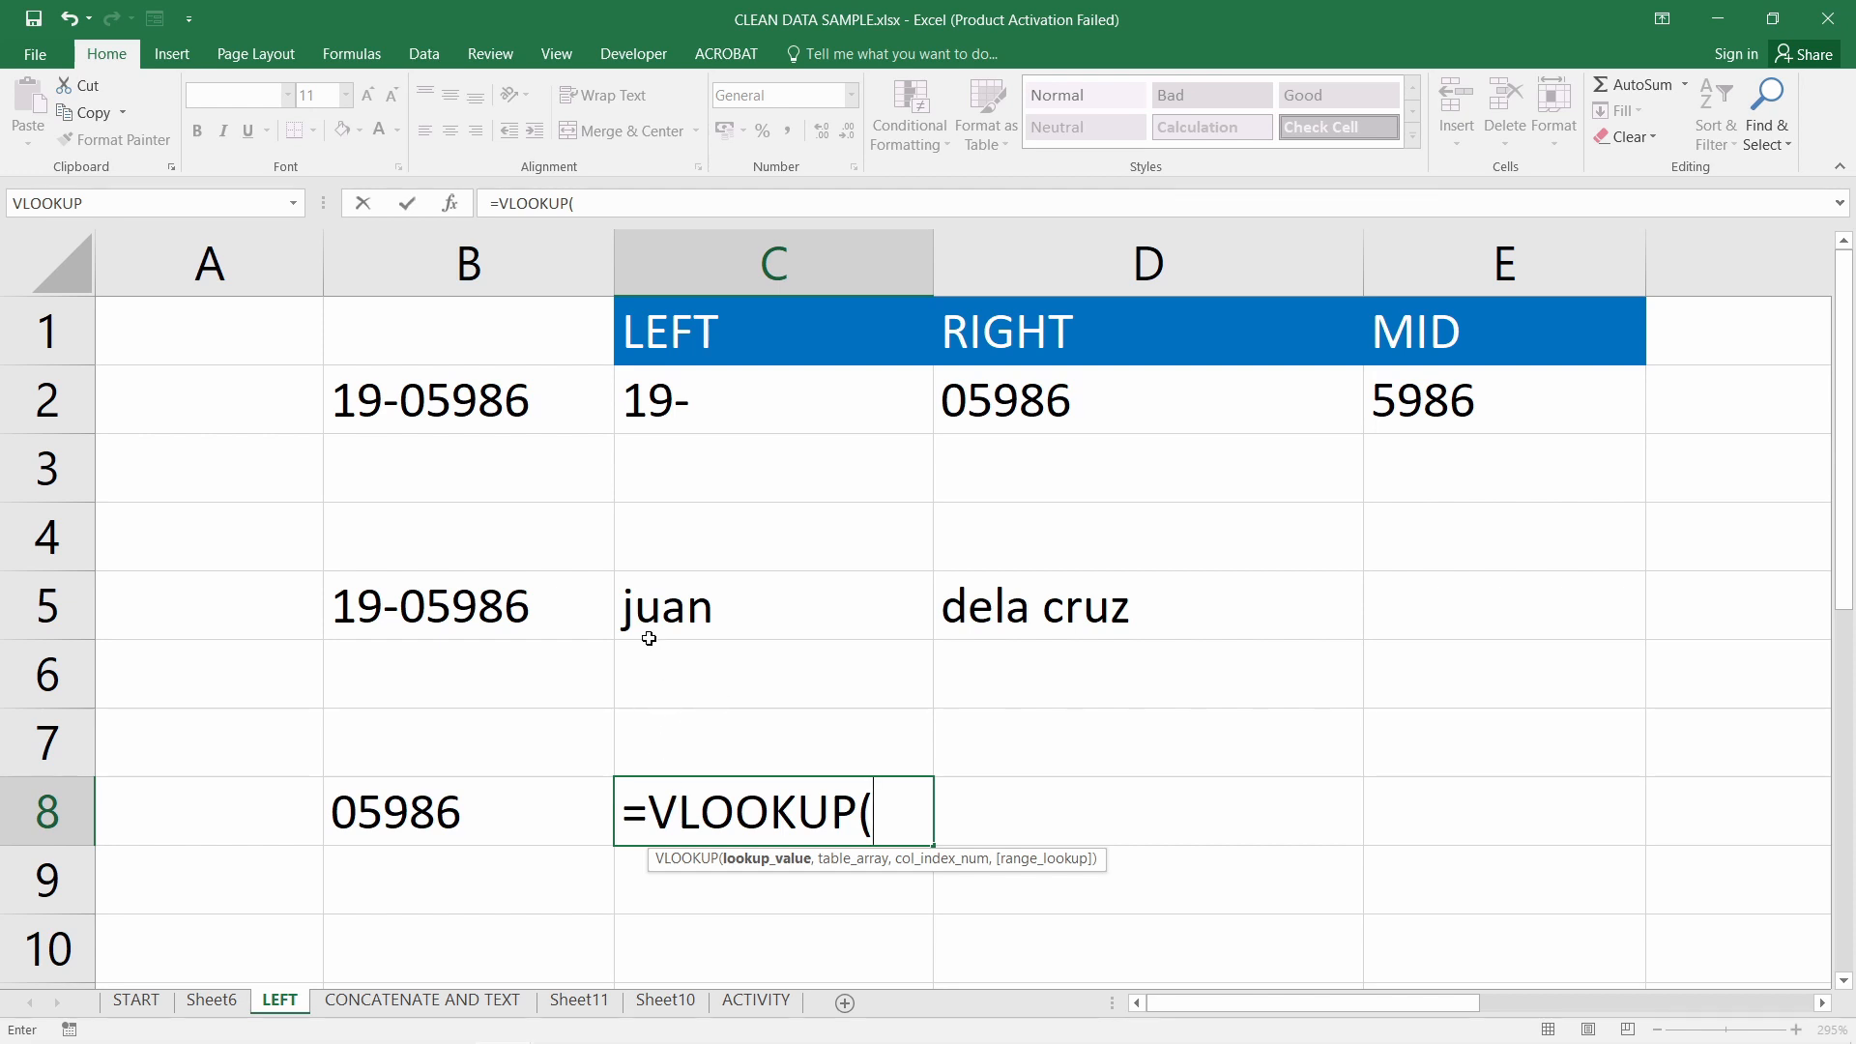
pyautogui.press('Escape')
# Swap cells so B8 holds 19-05986 and B5 returns 05986 via =RIGHT(B8,5)
pyautogui.click(551, 617)
pyautogui.moveTo(500, 640); pyautogui.dragTo(506, 895)
pyautogui.click(497, 816)
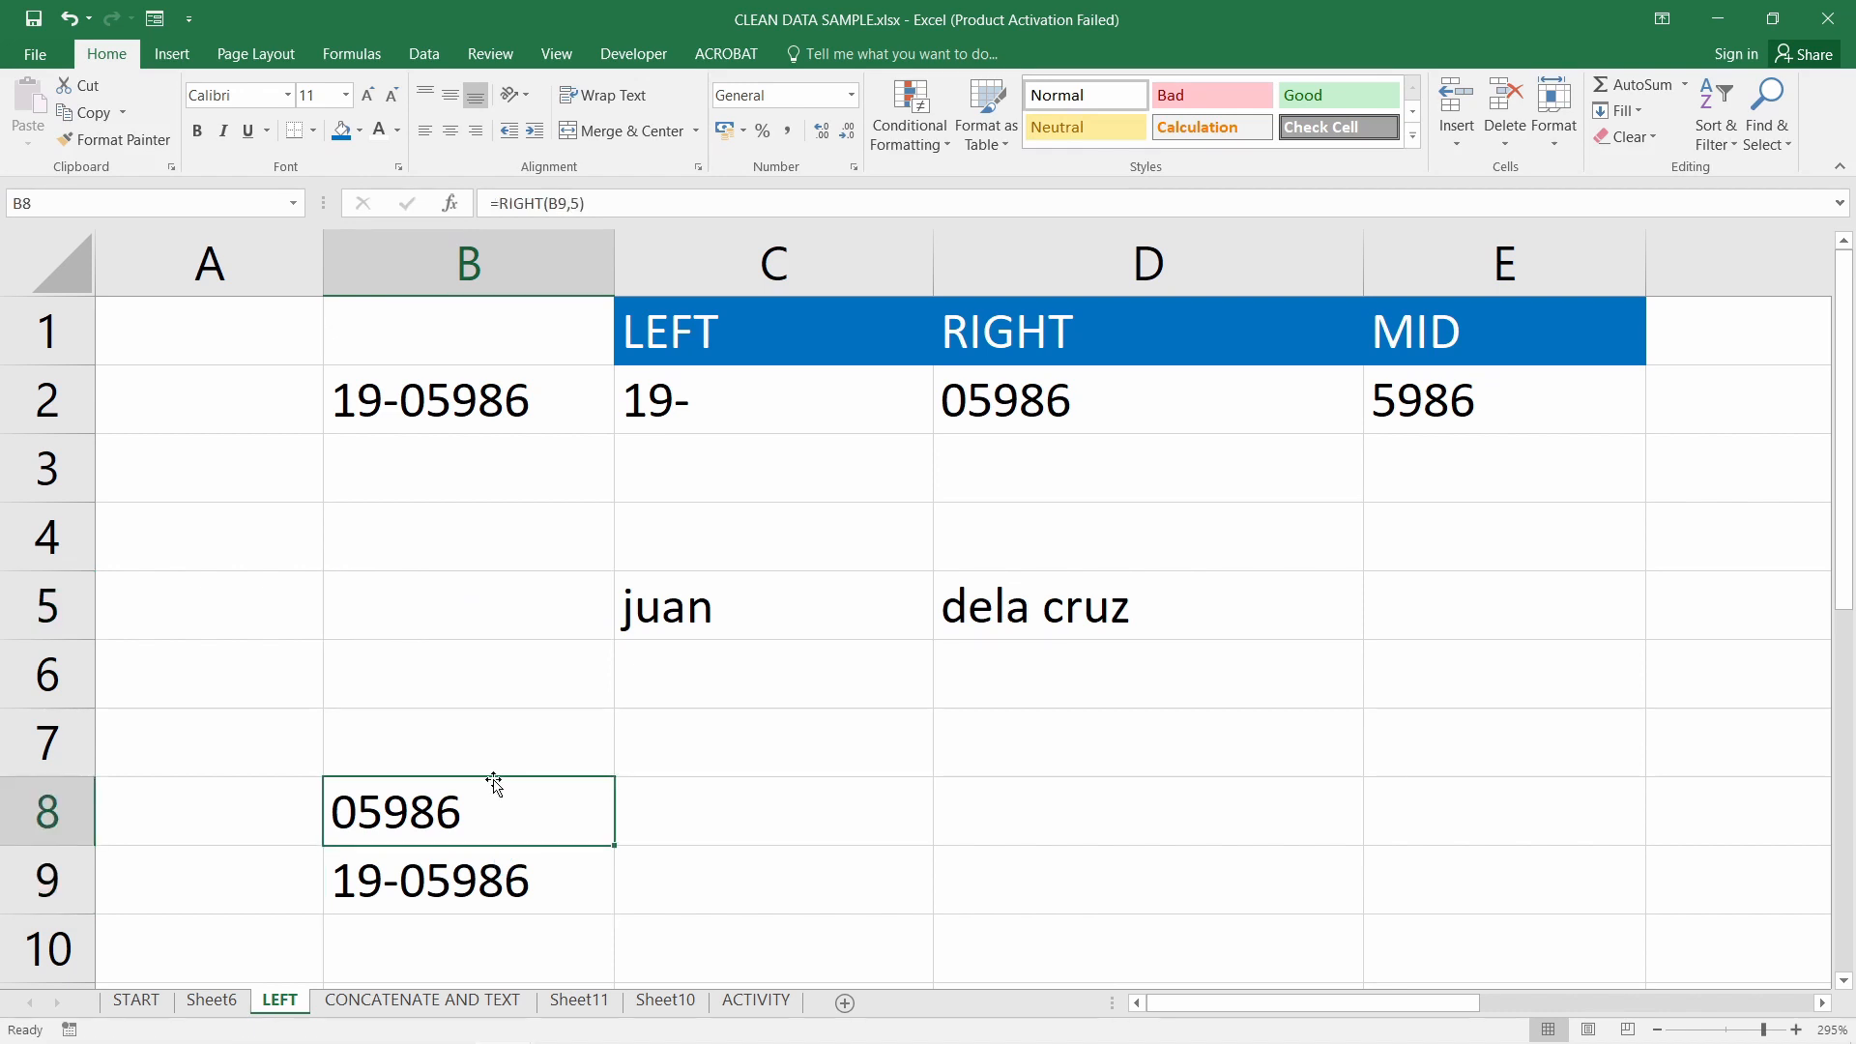
pyautogui.moveTo(494, 784); pyautogui.dragTo(490, 619)
pyautogui.click(488, 859)
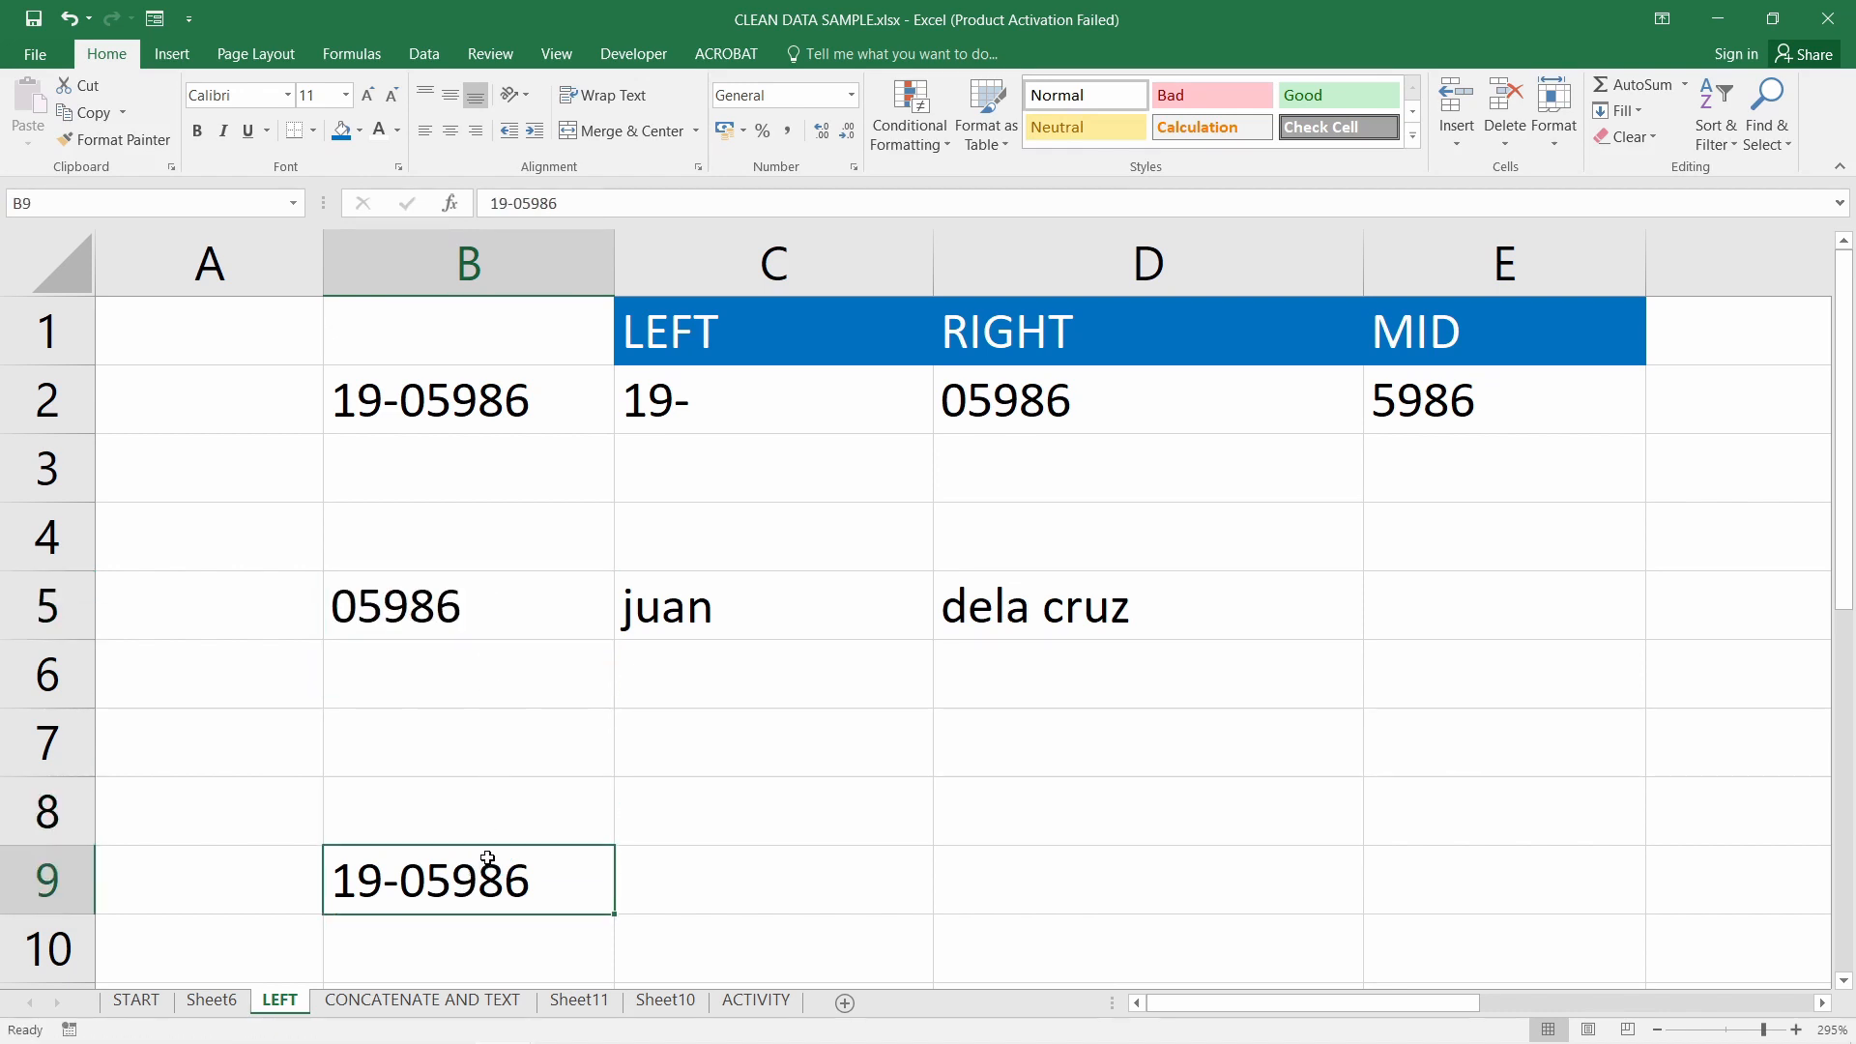
pyautogui.moveTo(487, 858); pyautogui.dragTo(493, 810)
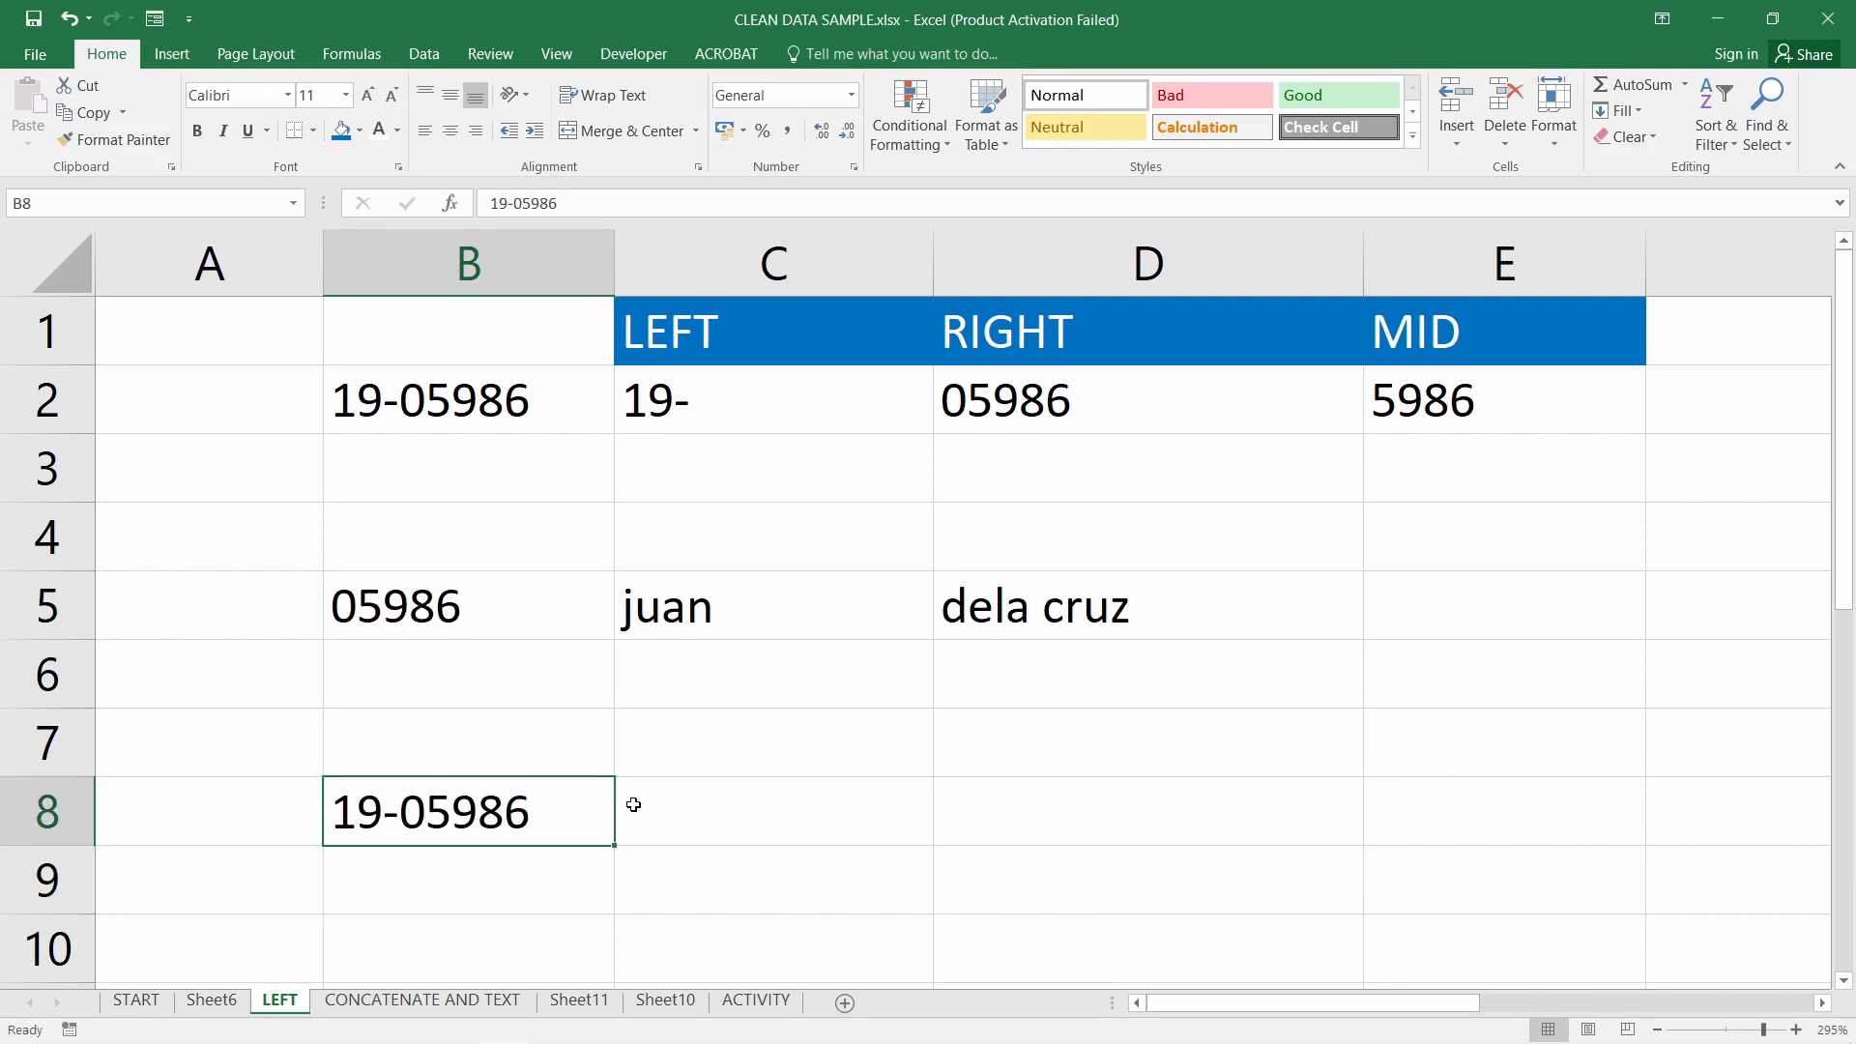
pyautogui.click(720, 806)
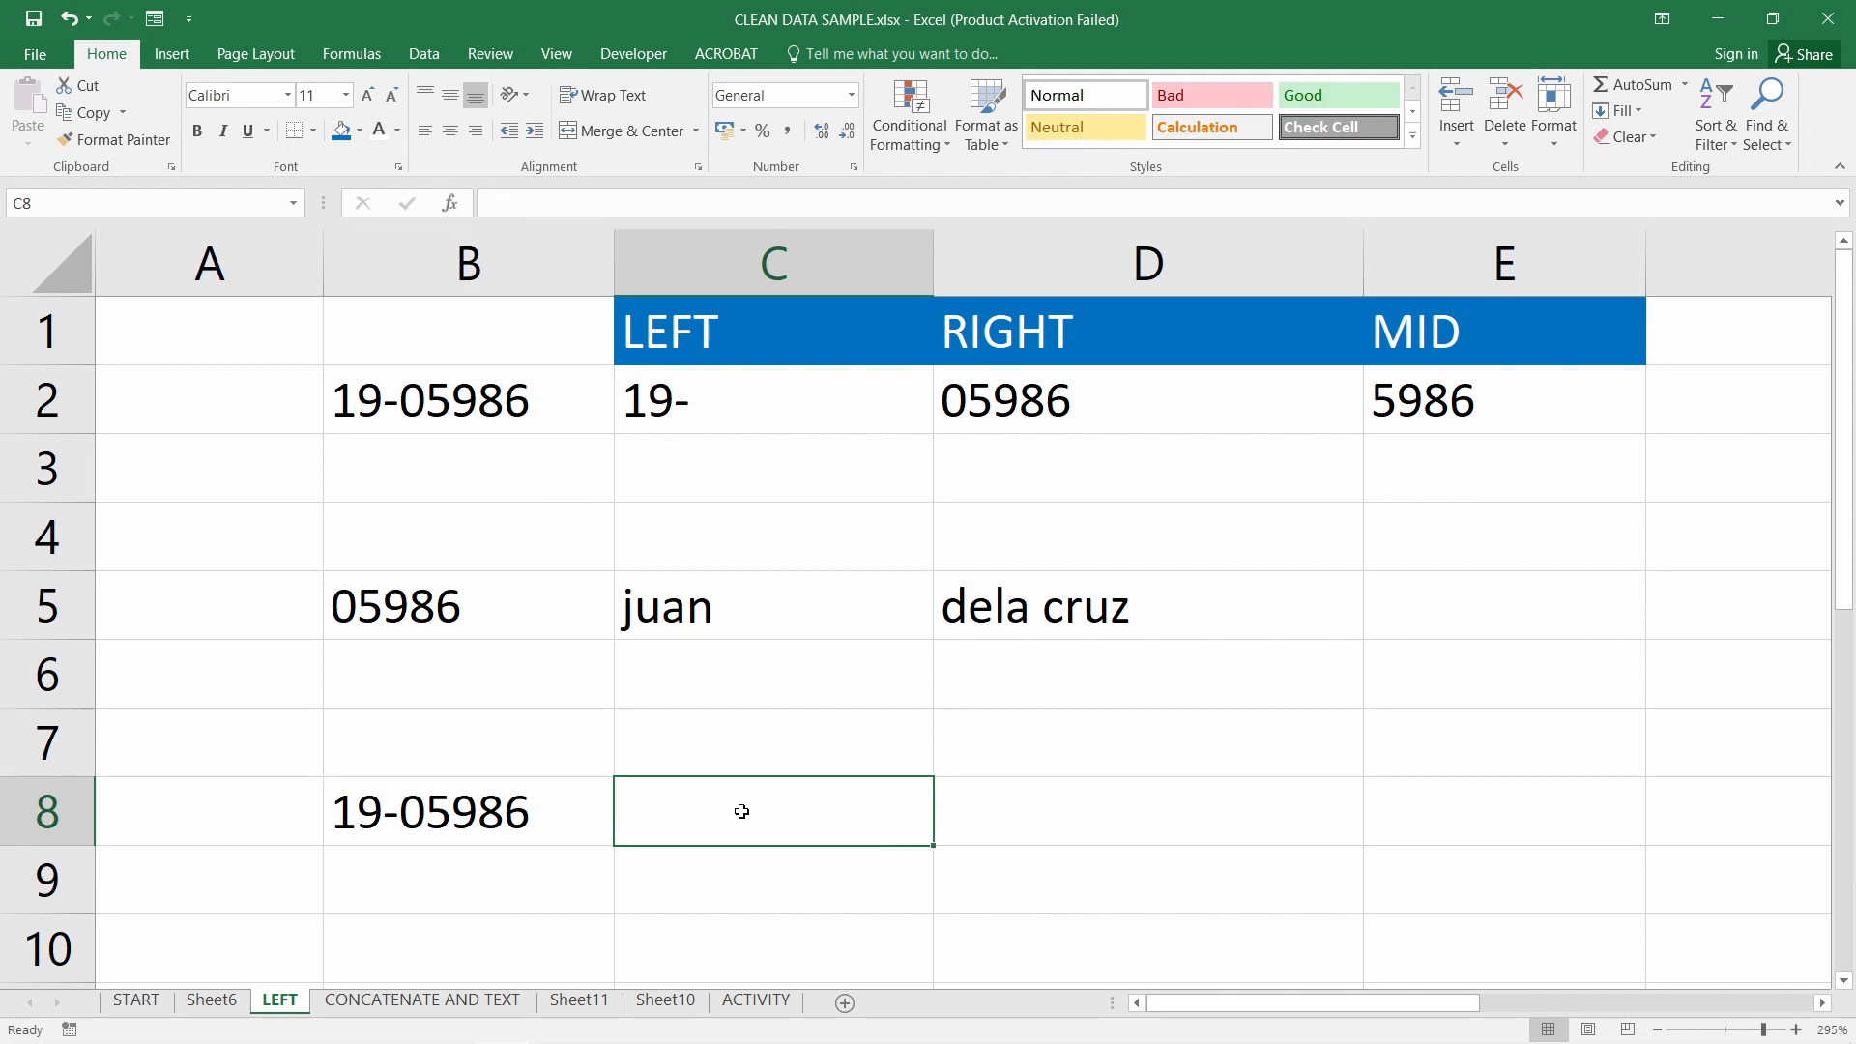
pyautogui.moveTo(414, 613); pyautogui.dragTo(1141, 611)
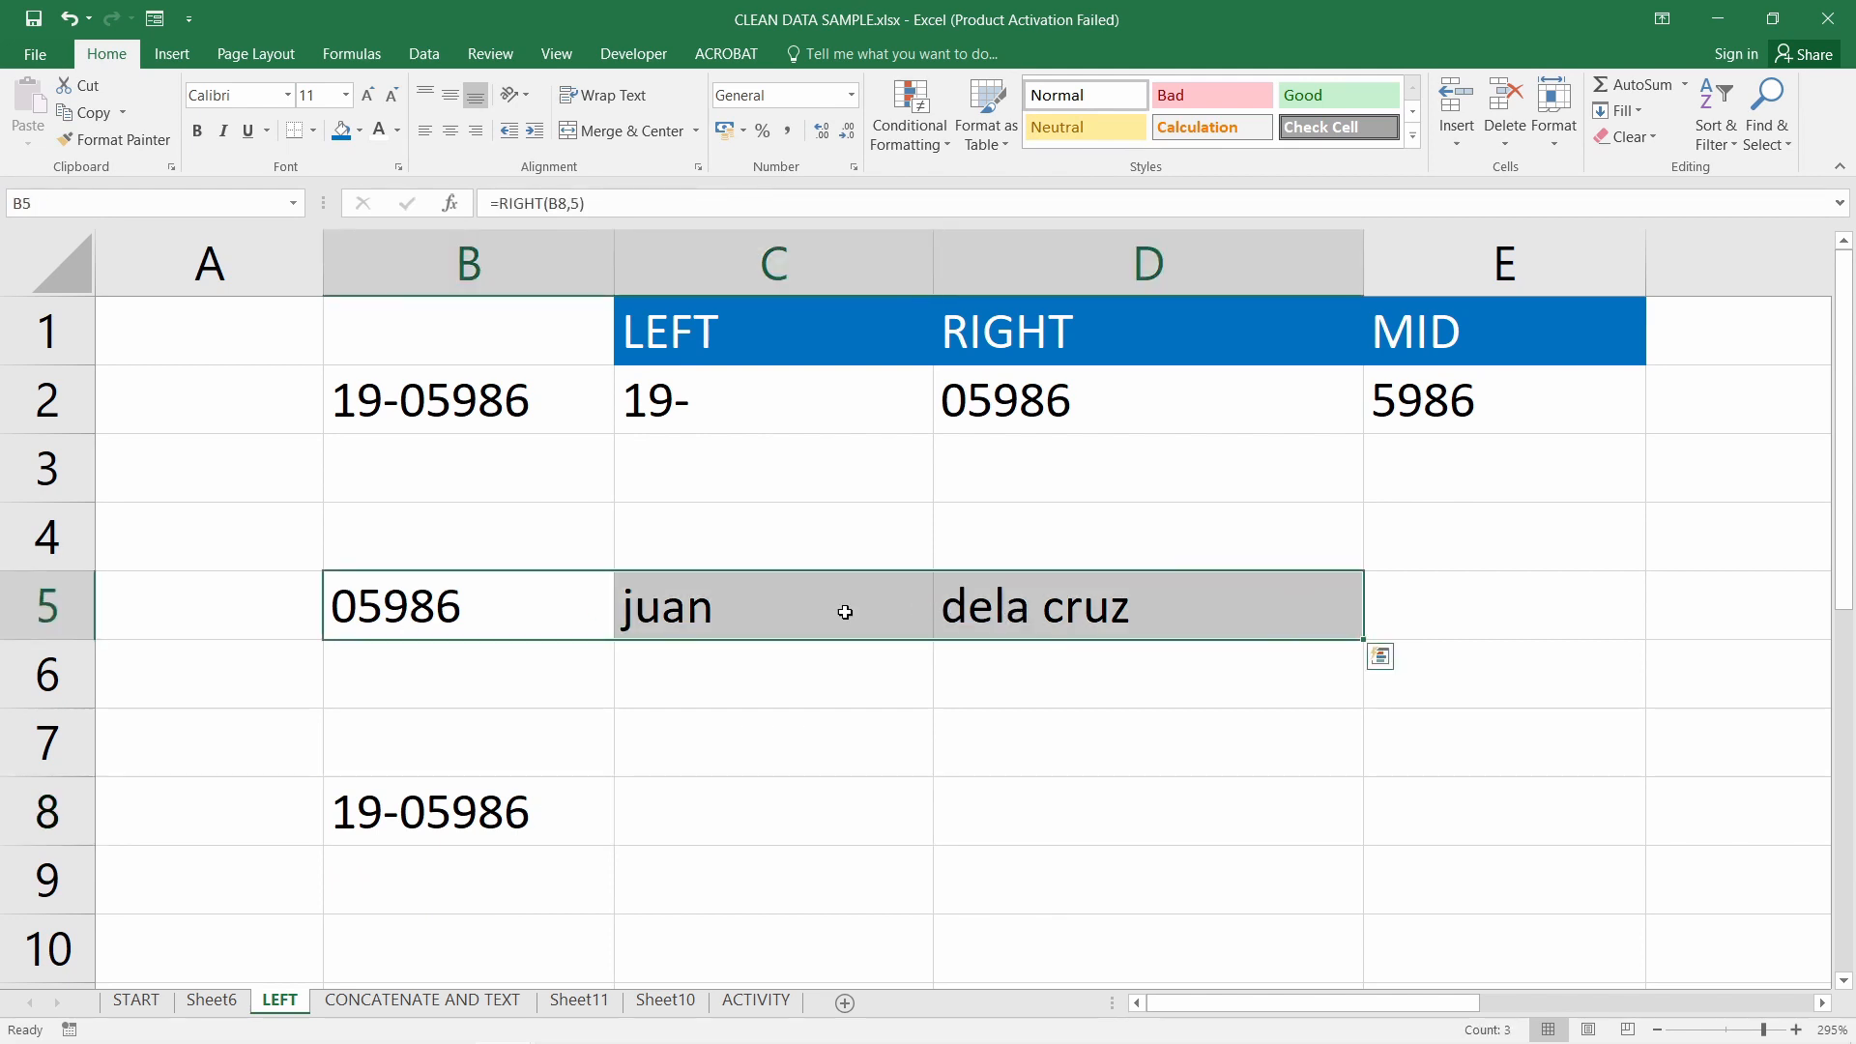
pyautogui.click(479, 616)
pyautogui.click(733, 819)
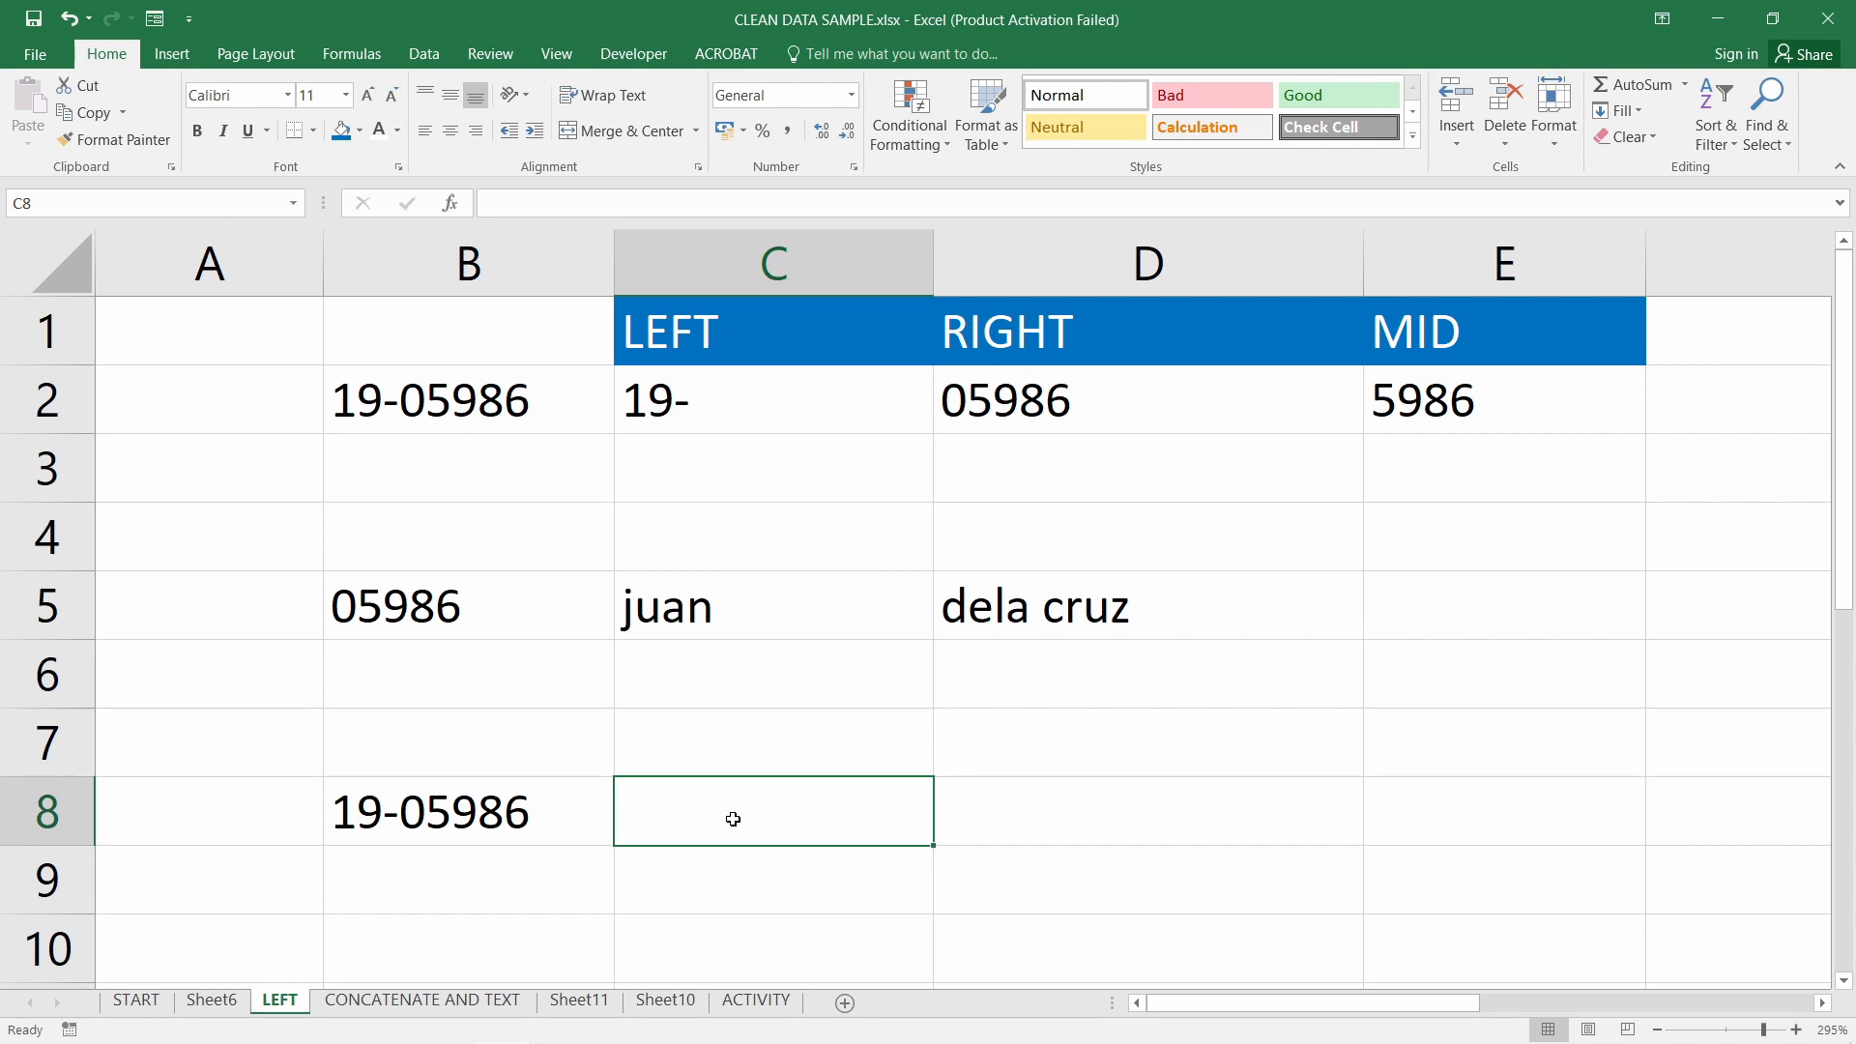
# Enter =VLOOKUP(RIGHT(B8,5),B5:D5,2,FALSE) in C8 to fetch the first name
pyautogui.write('=v')
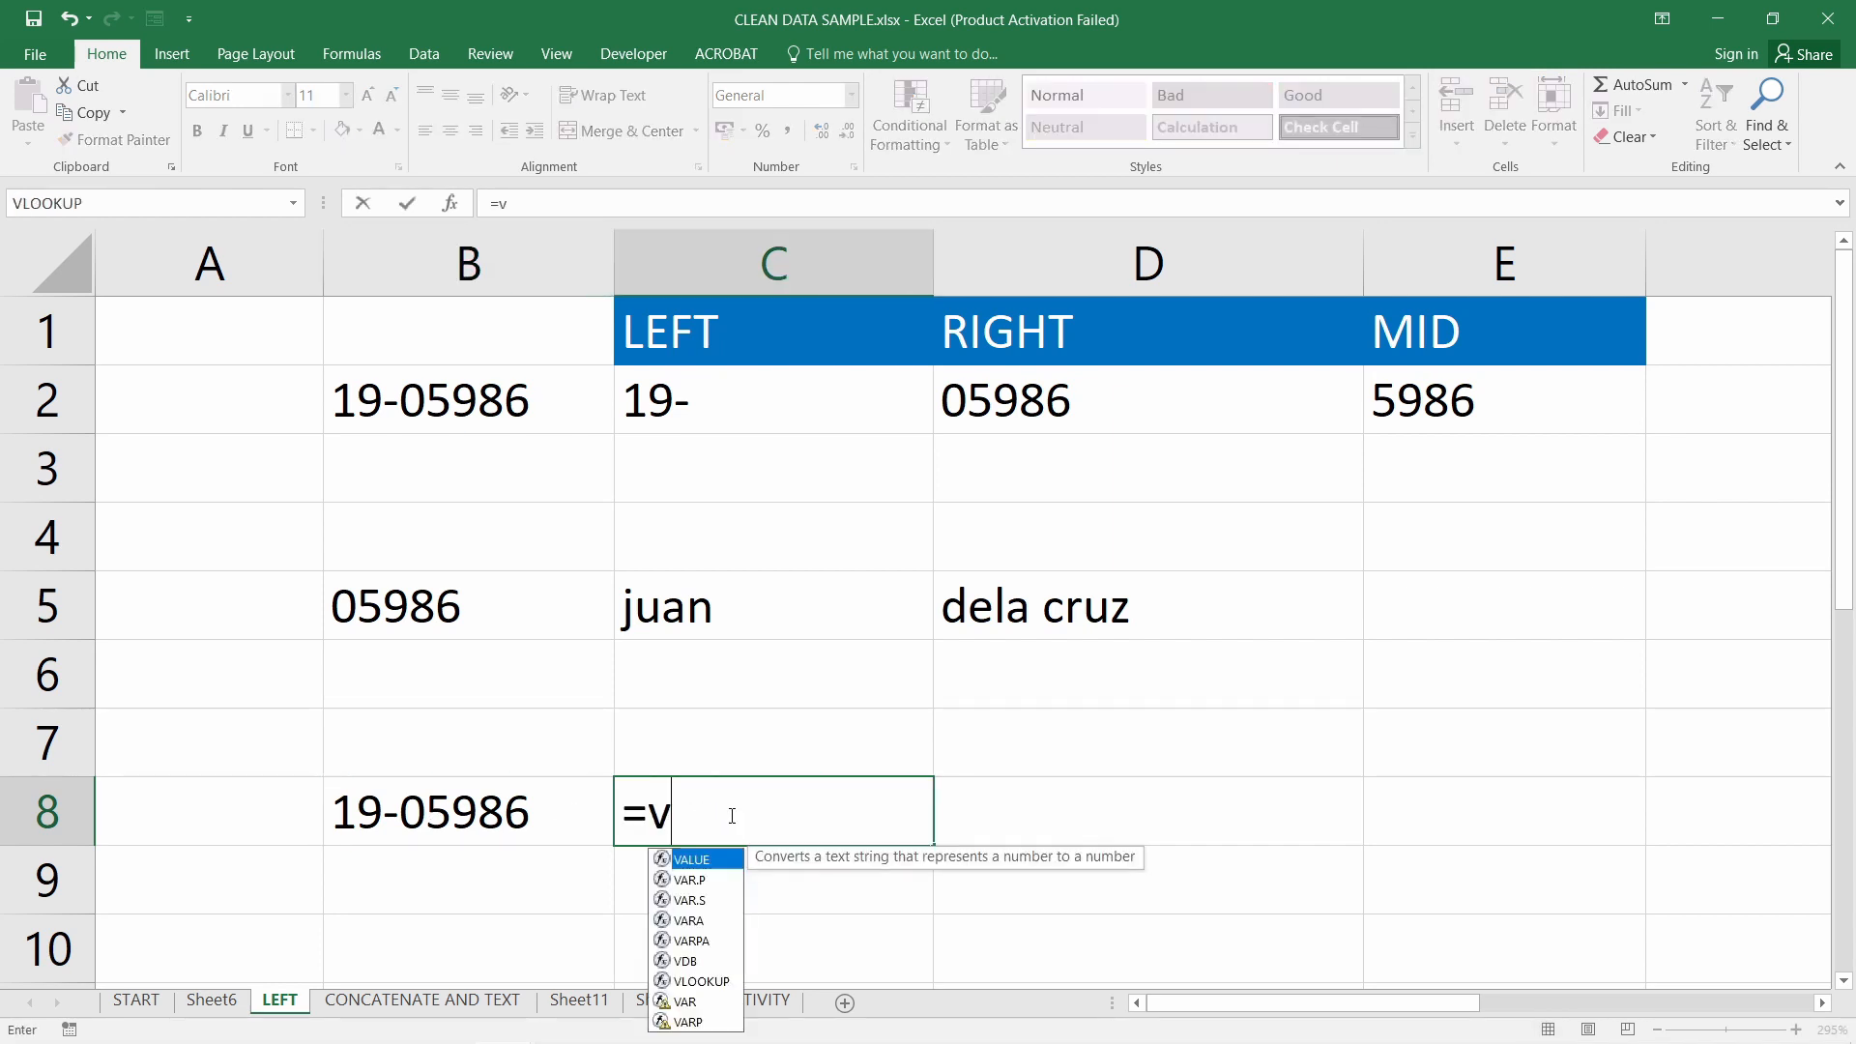
pyautogui.write('loo')
pyautogui.press('Tab')
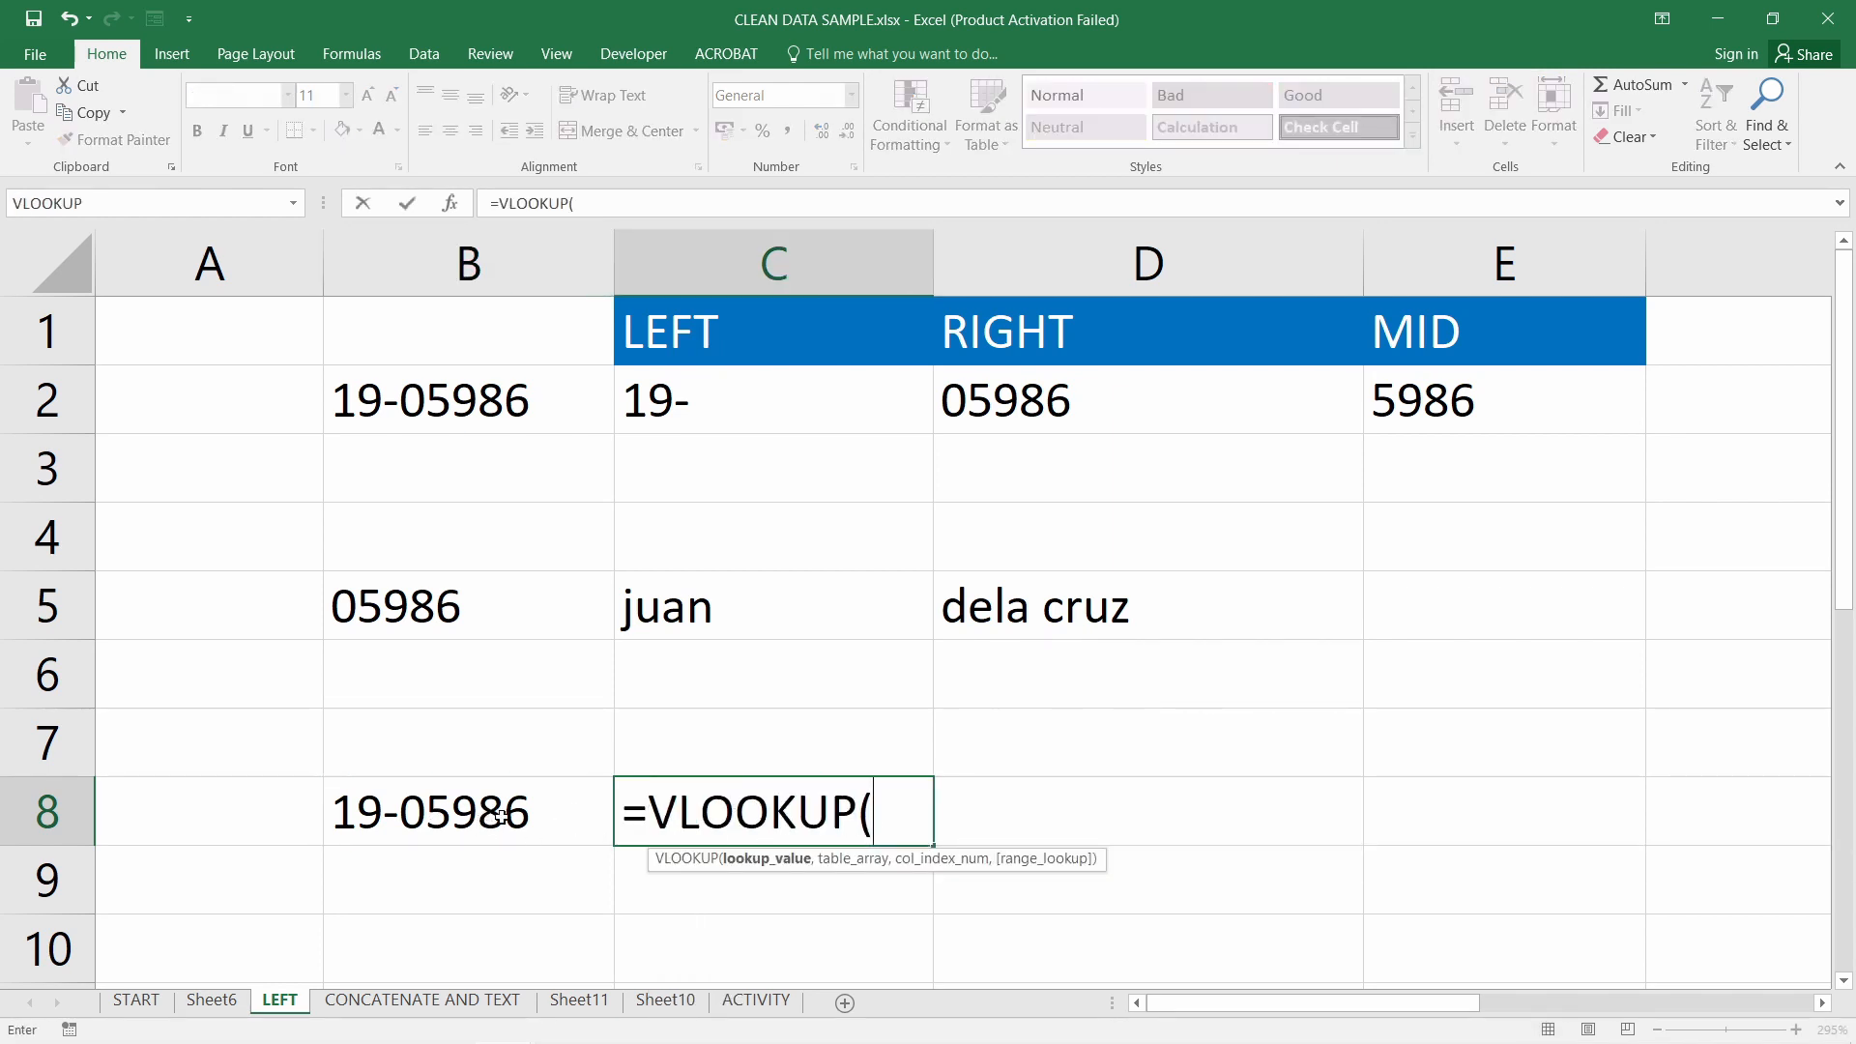
pyautogui.write('right(')
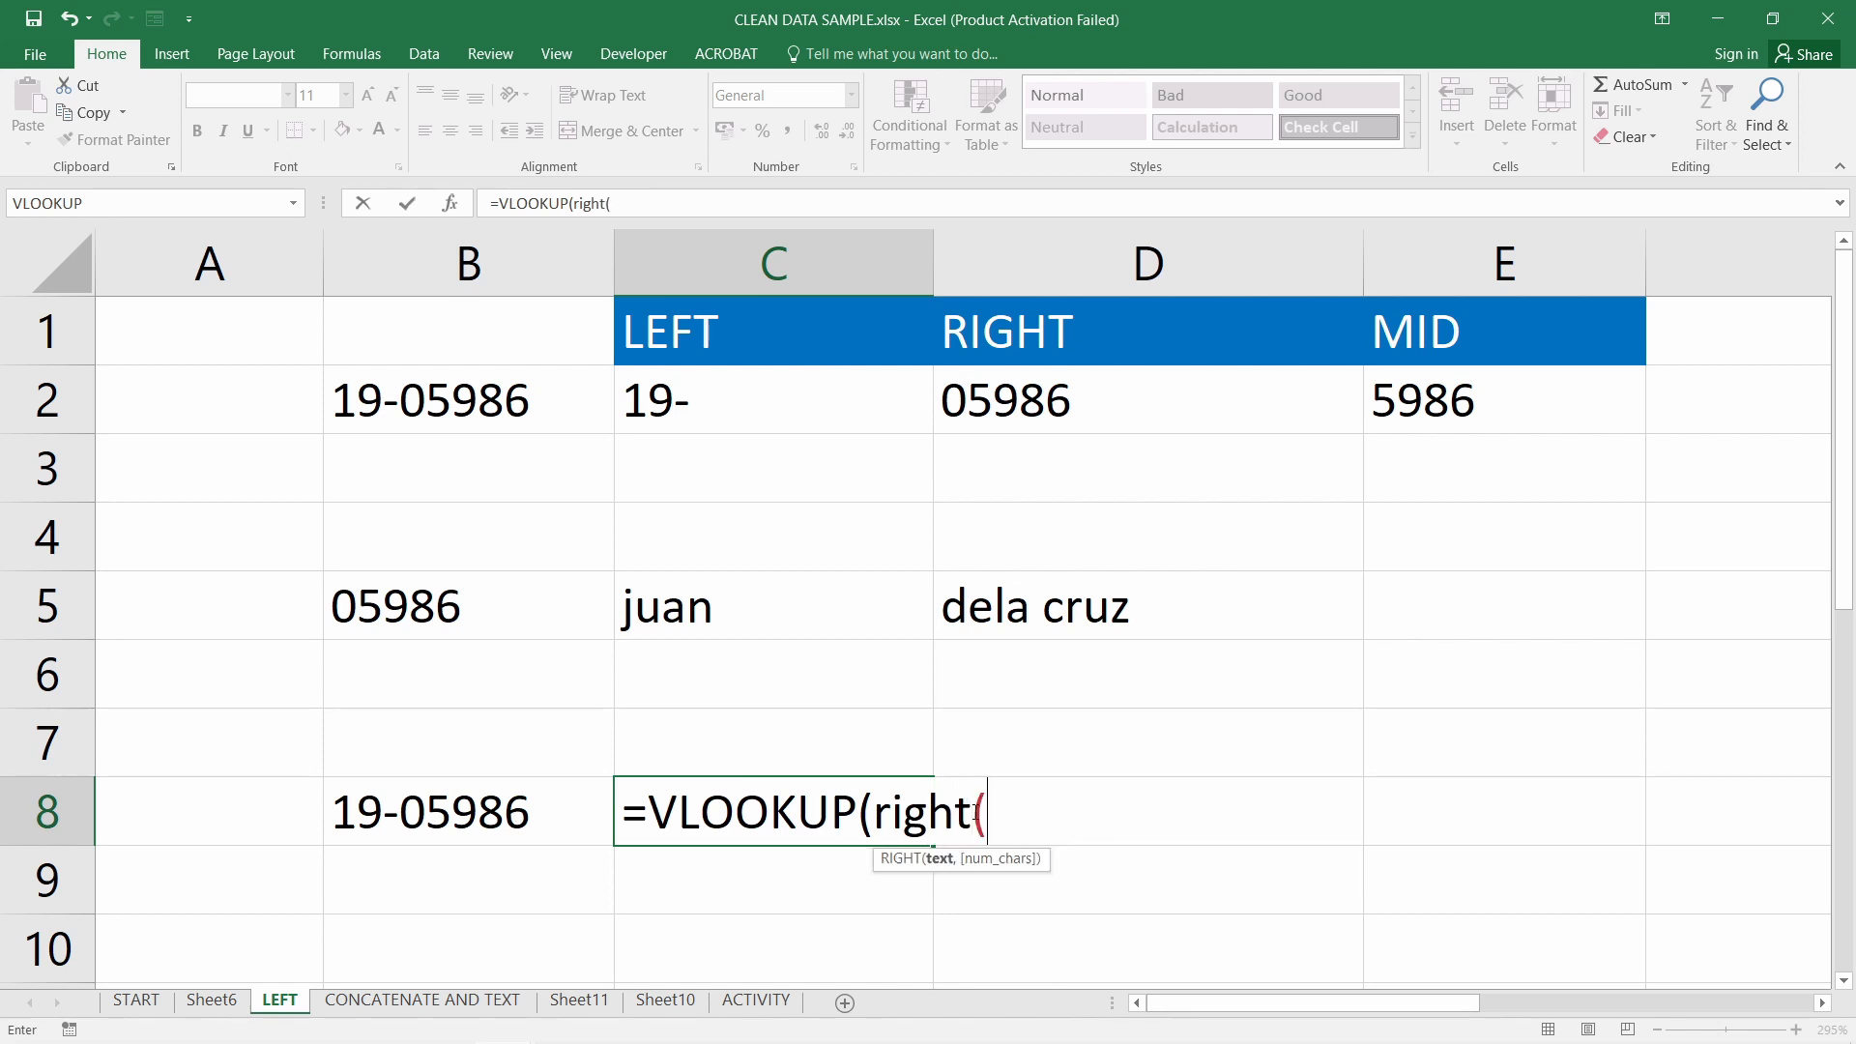
pyautogui.click(483, 814)
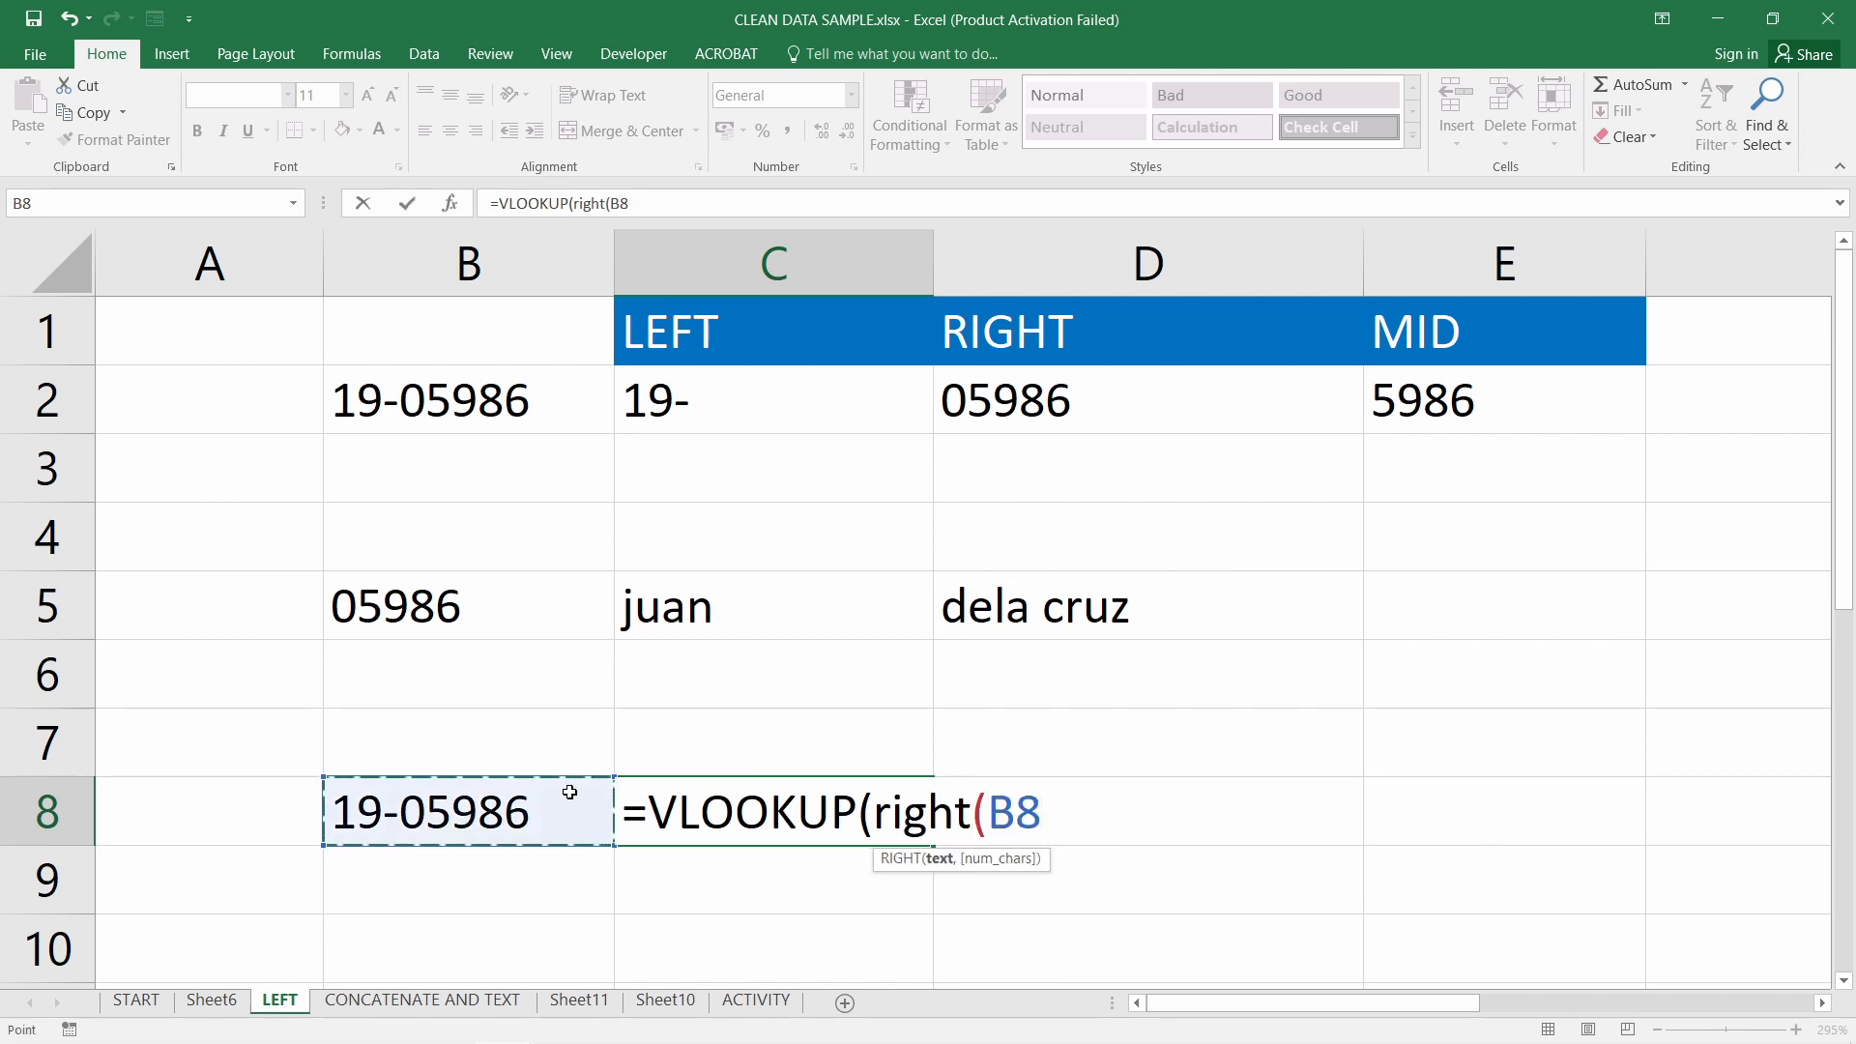
pyautogui.write(',5)')
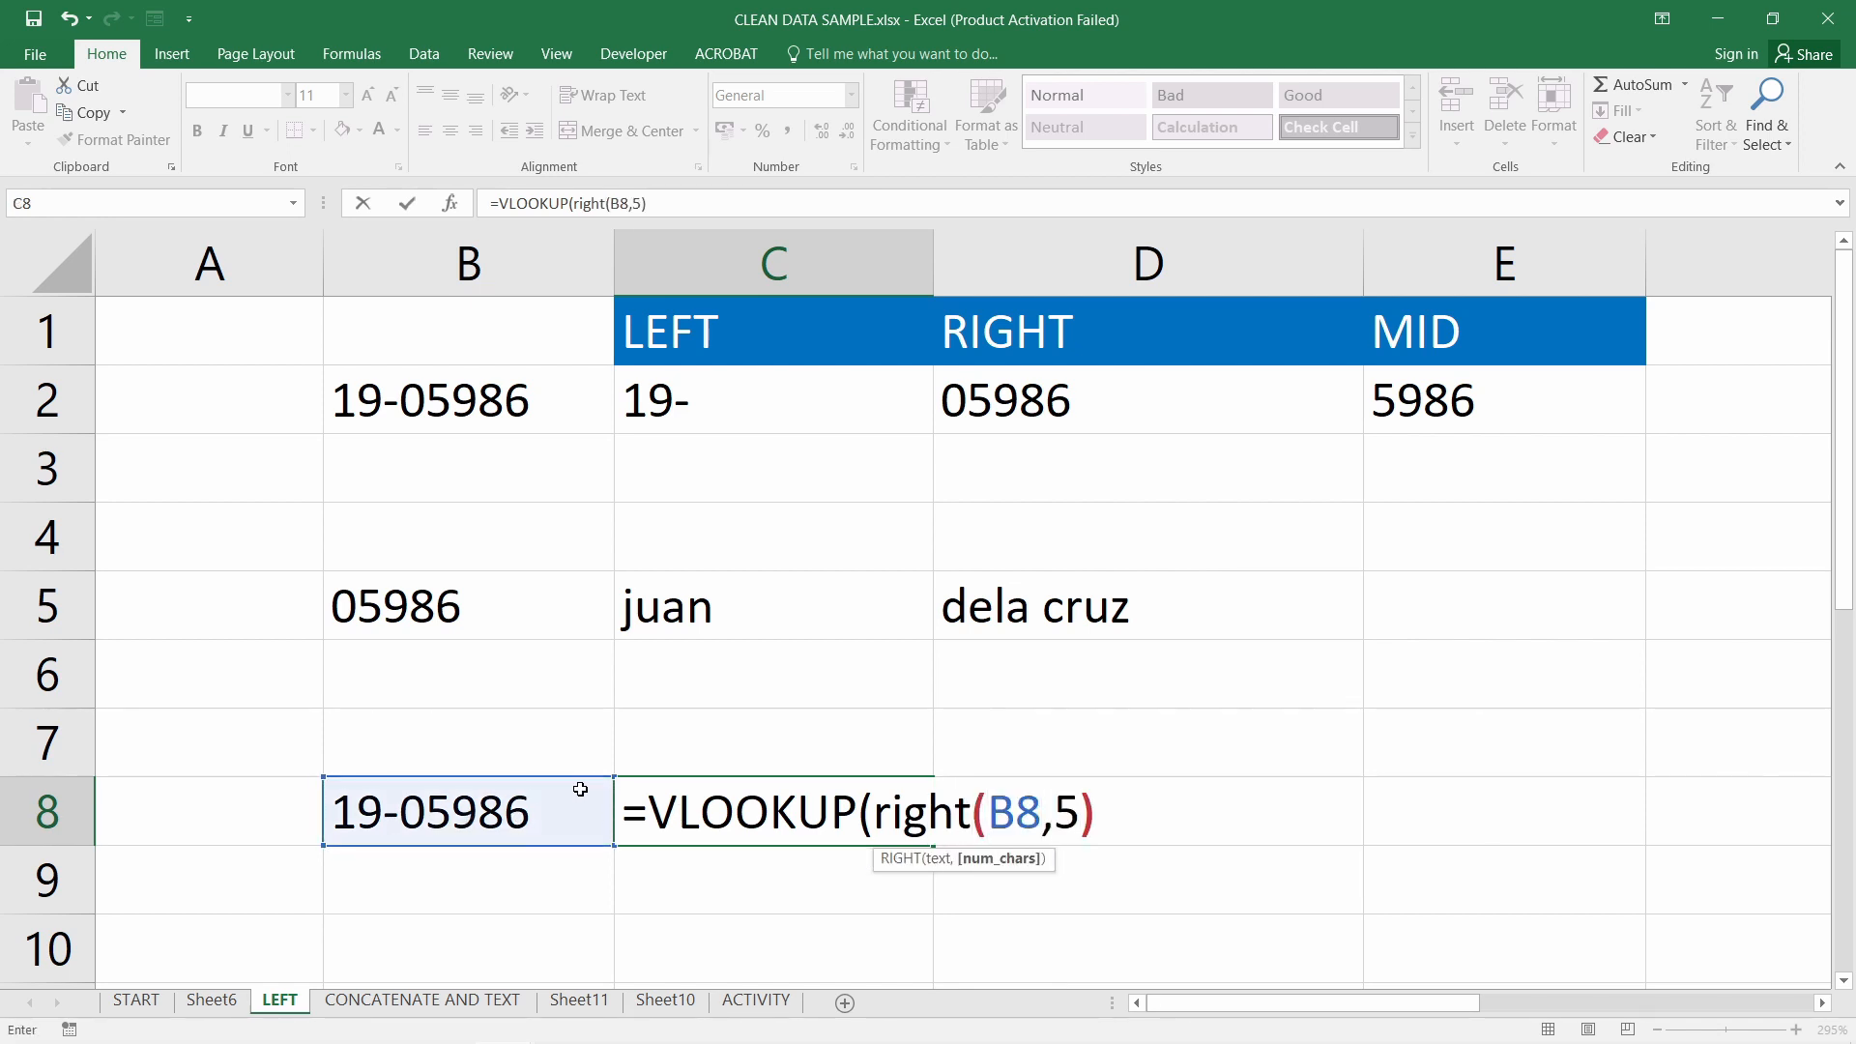
pyautogui.write(',')
pyautogui.moveTo(876, 812); pyautogui.dragTo(1099, 852)
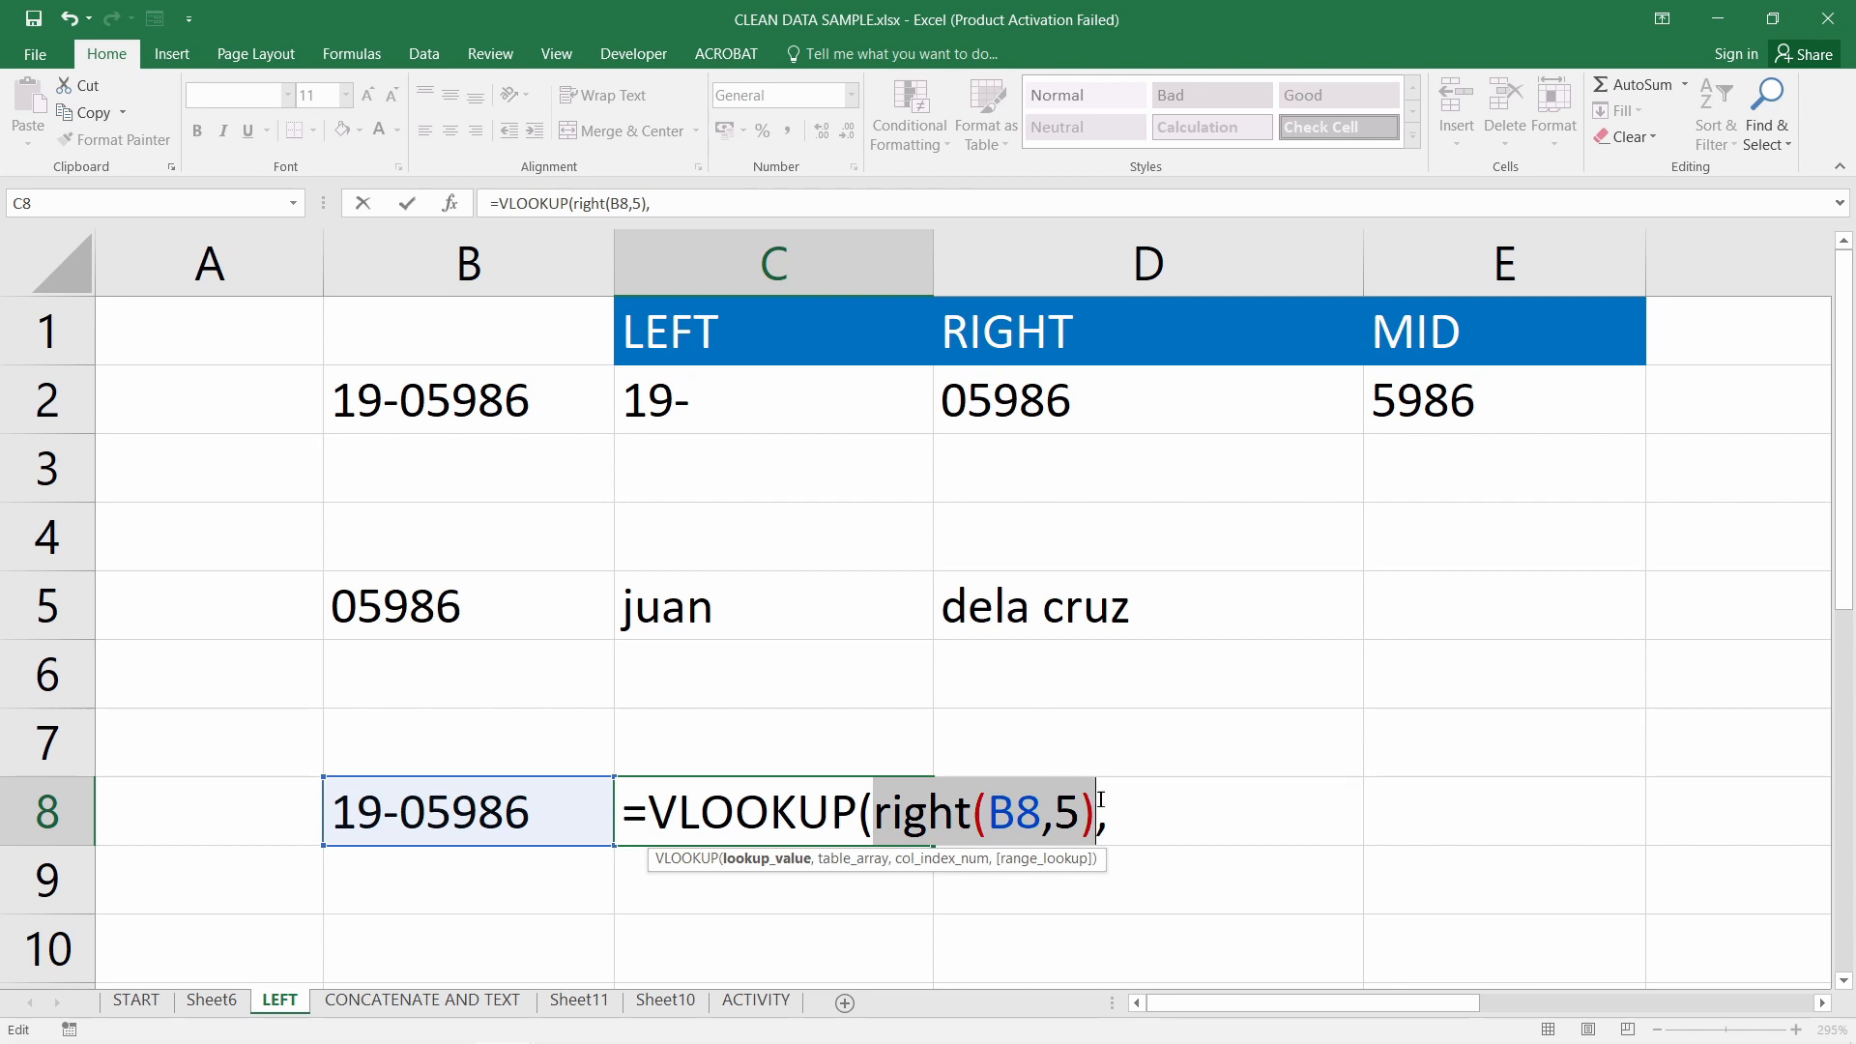
pyautogui.click(1188, 812)
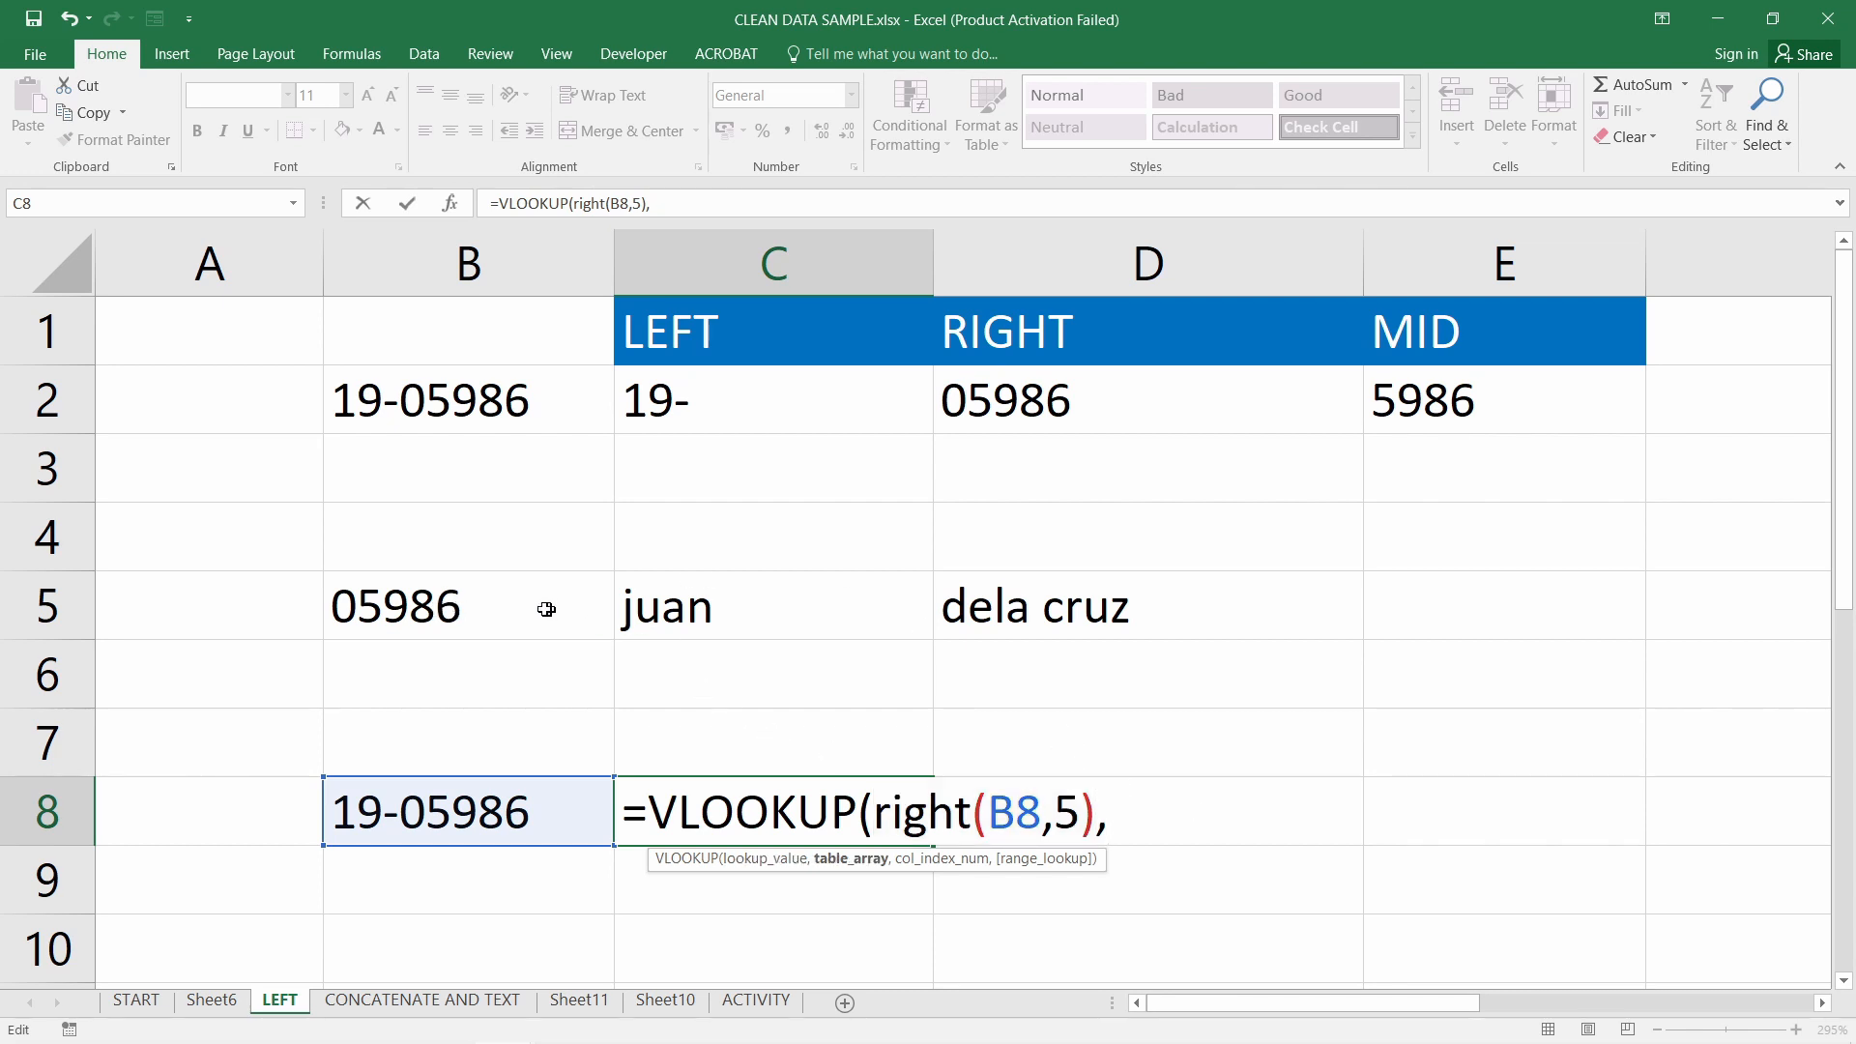
pyautogui.moveTo(542, 603); pyautogui.dragTo(1183, 608)
pyautogui.write(',')
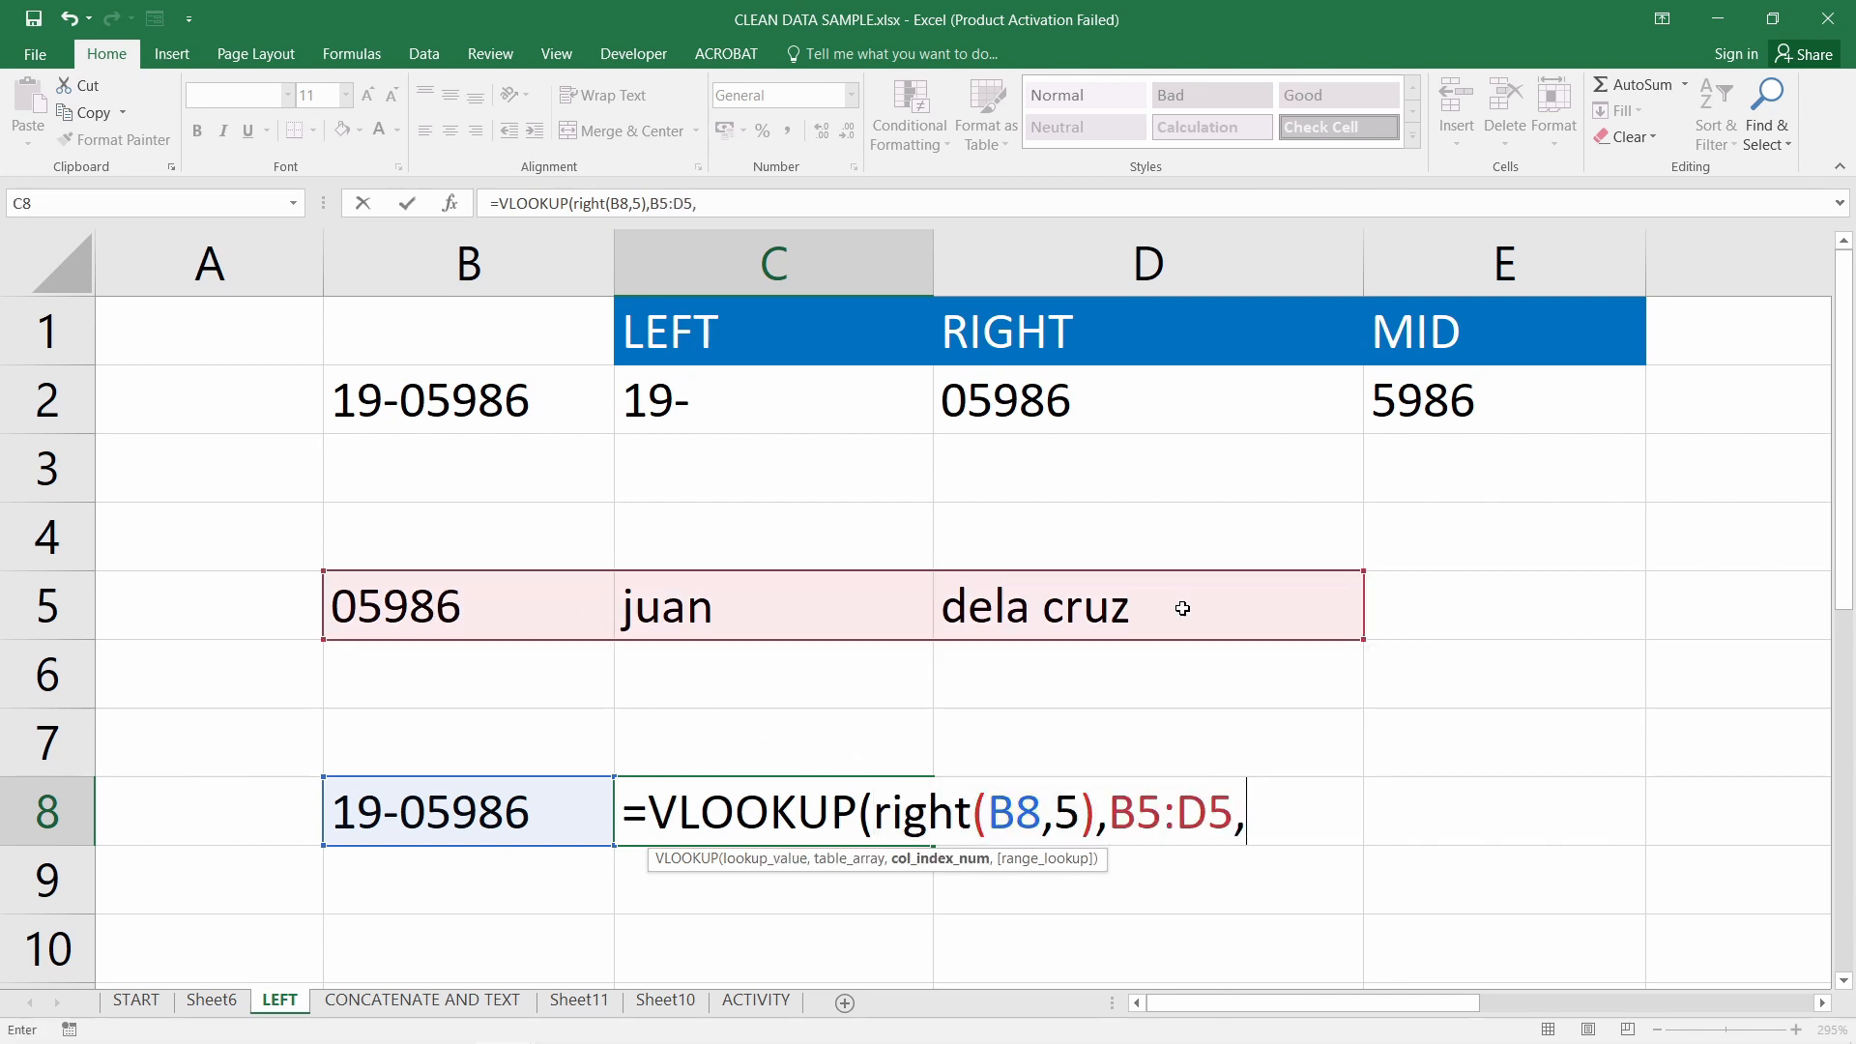
pyautogui.write('2,false)')
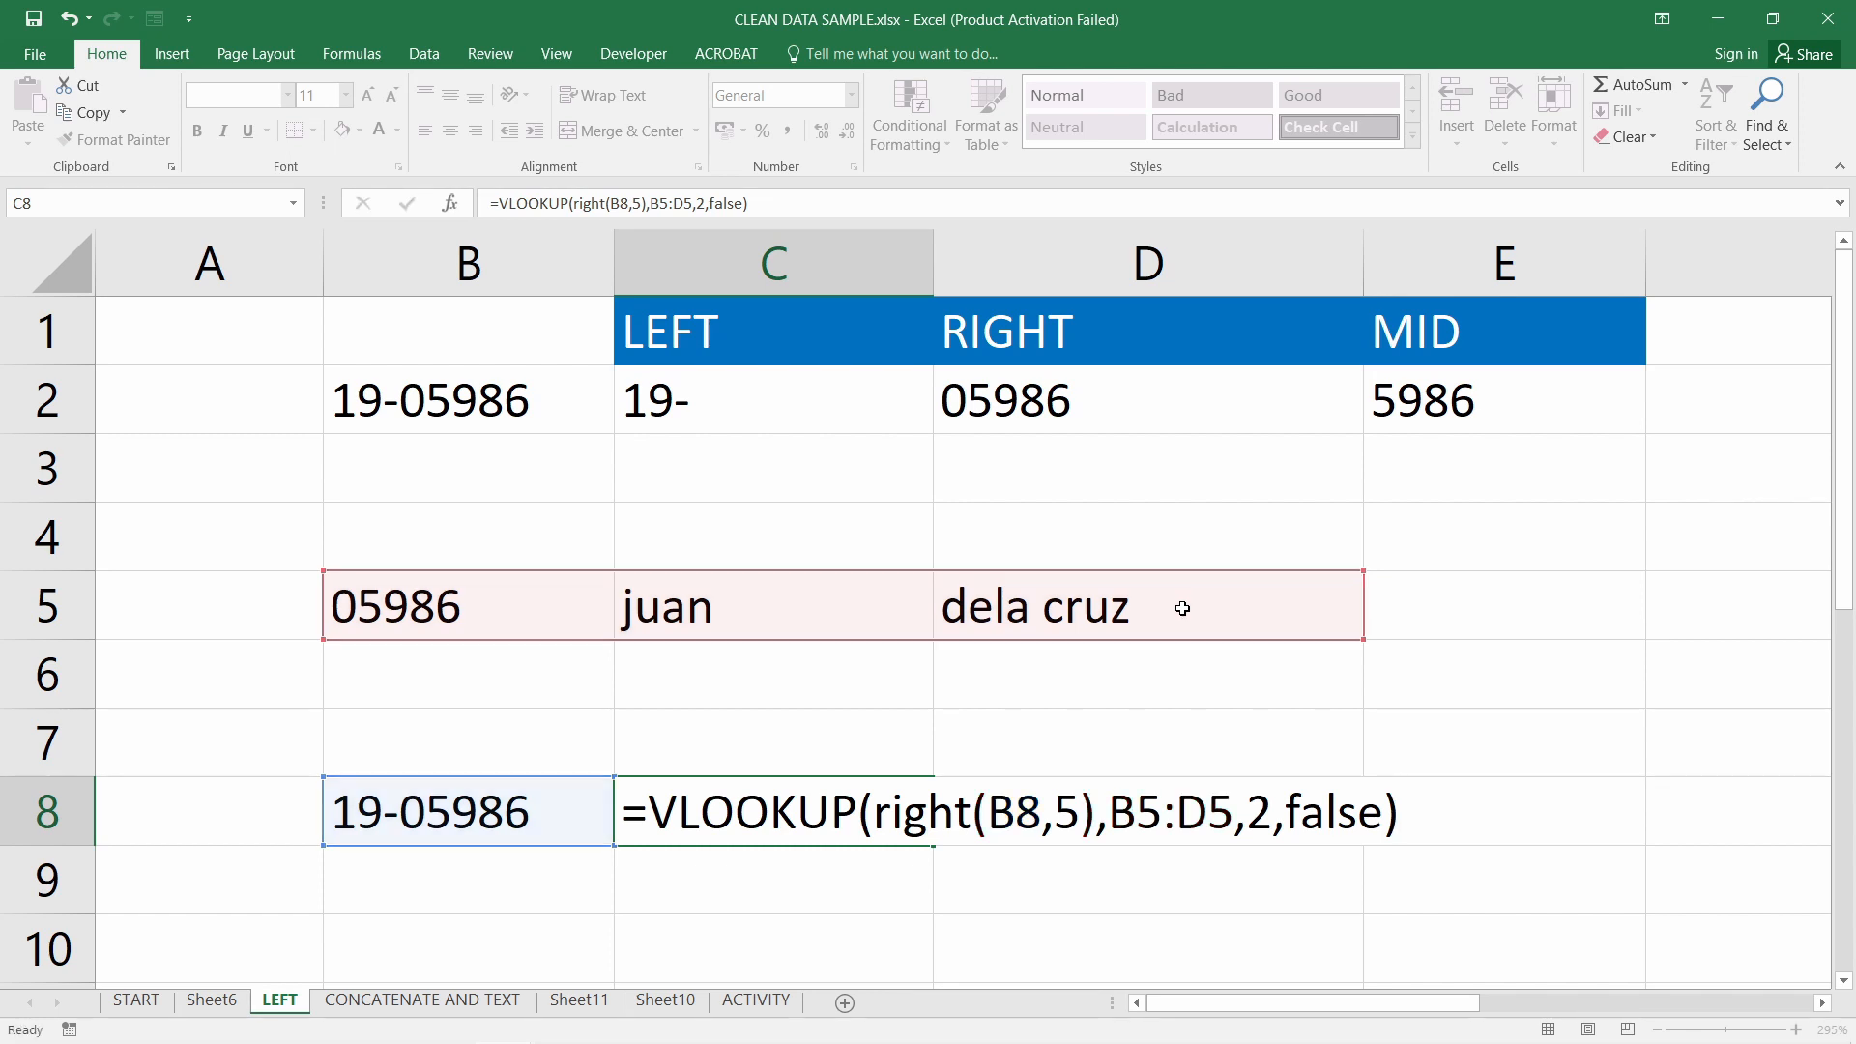
pyautogui.press('Return')
pyautogui.doubleClick(694, 810)
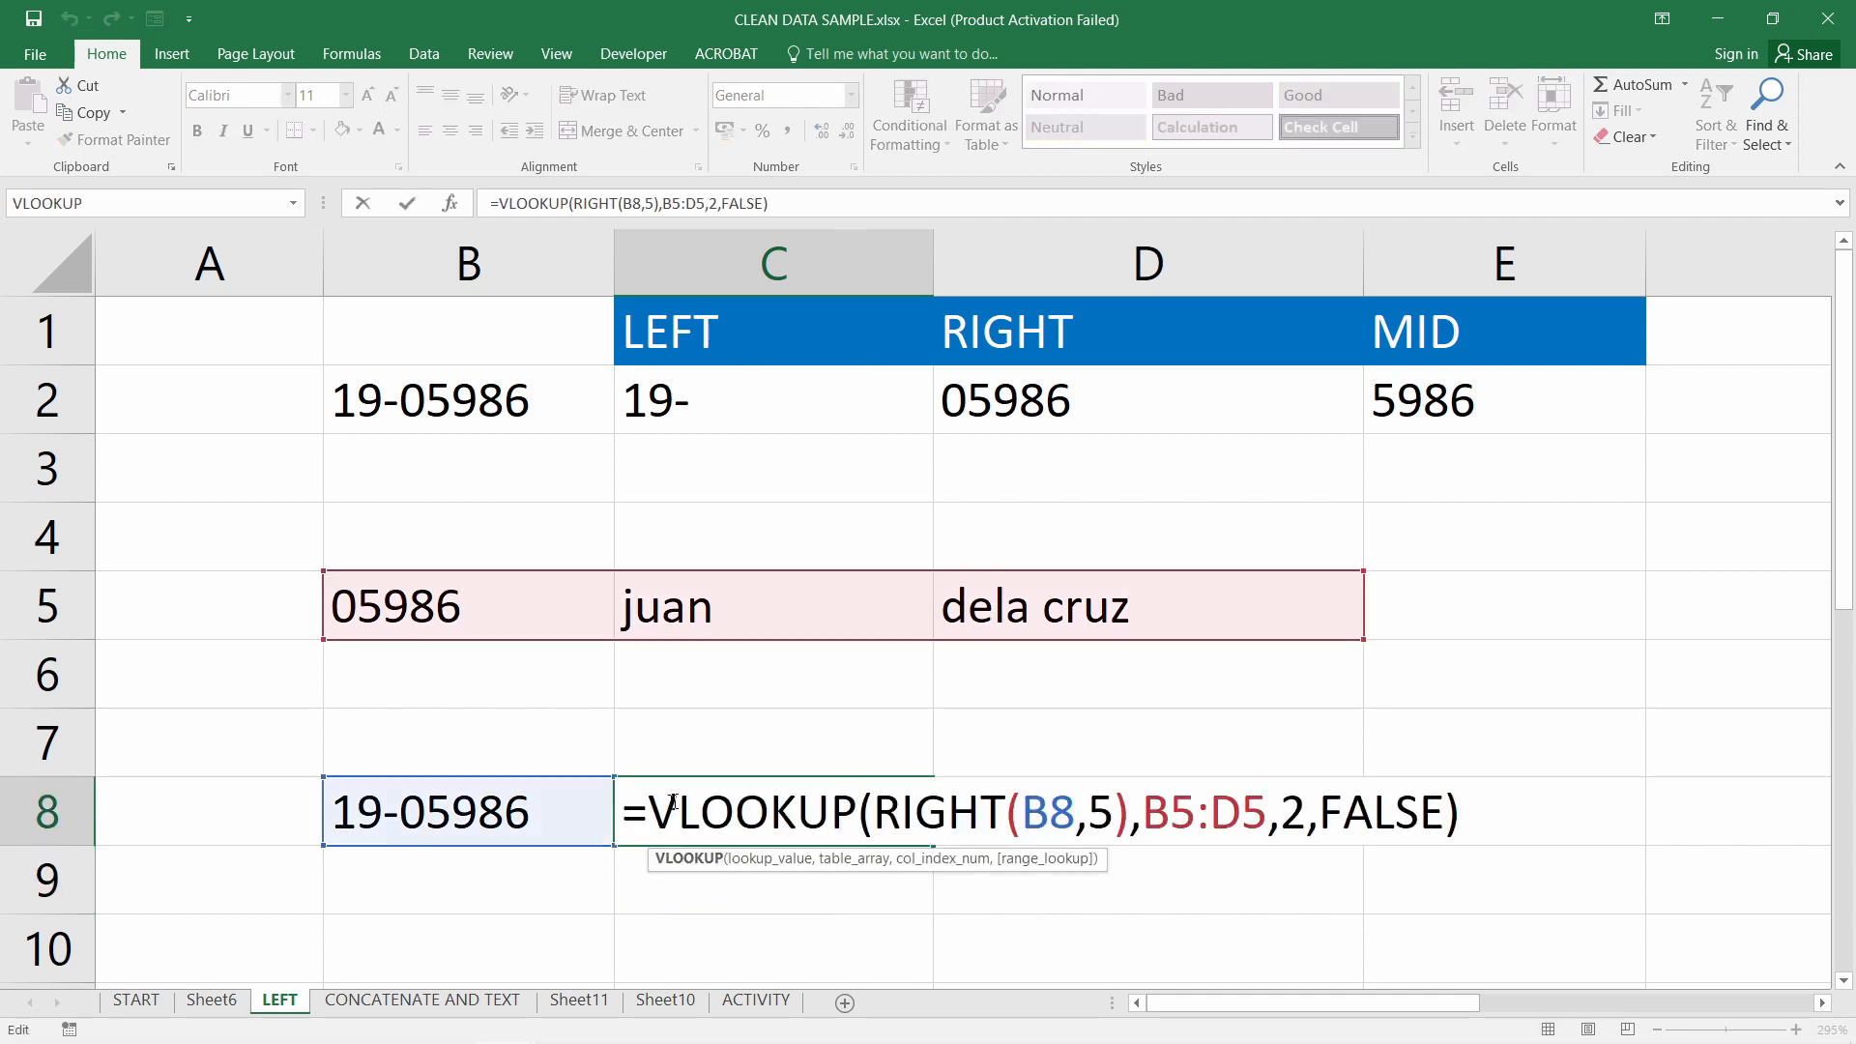
# Wrap C8's VLOOKUP in UPPER( ) so the first name appears in capitals
pyautogui.click(656, 815)
pyautogui.write('upper(')
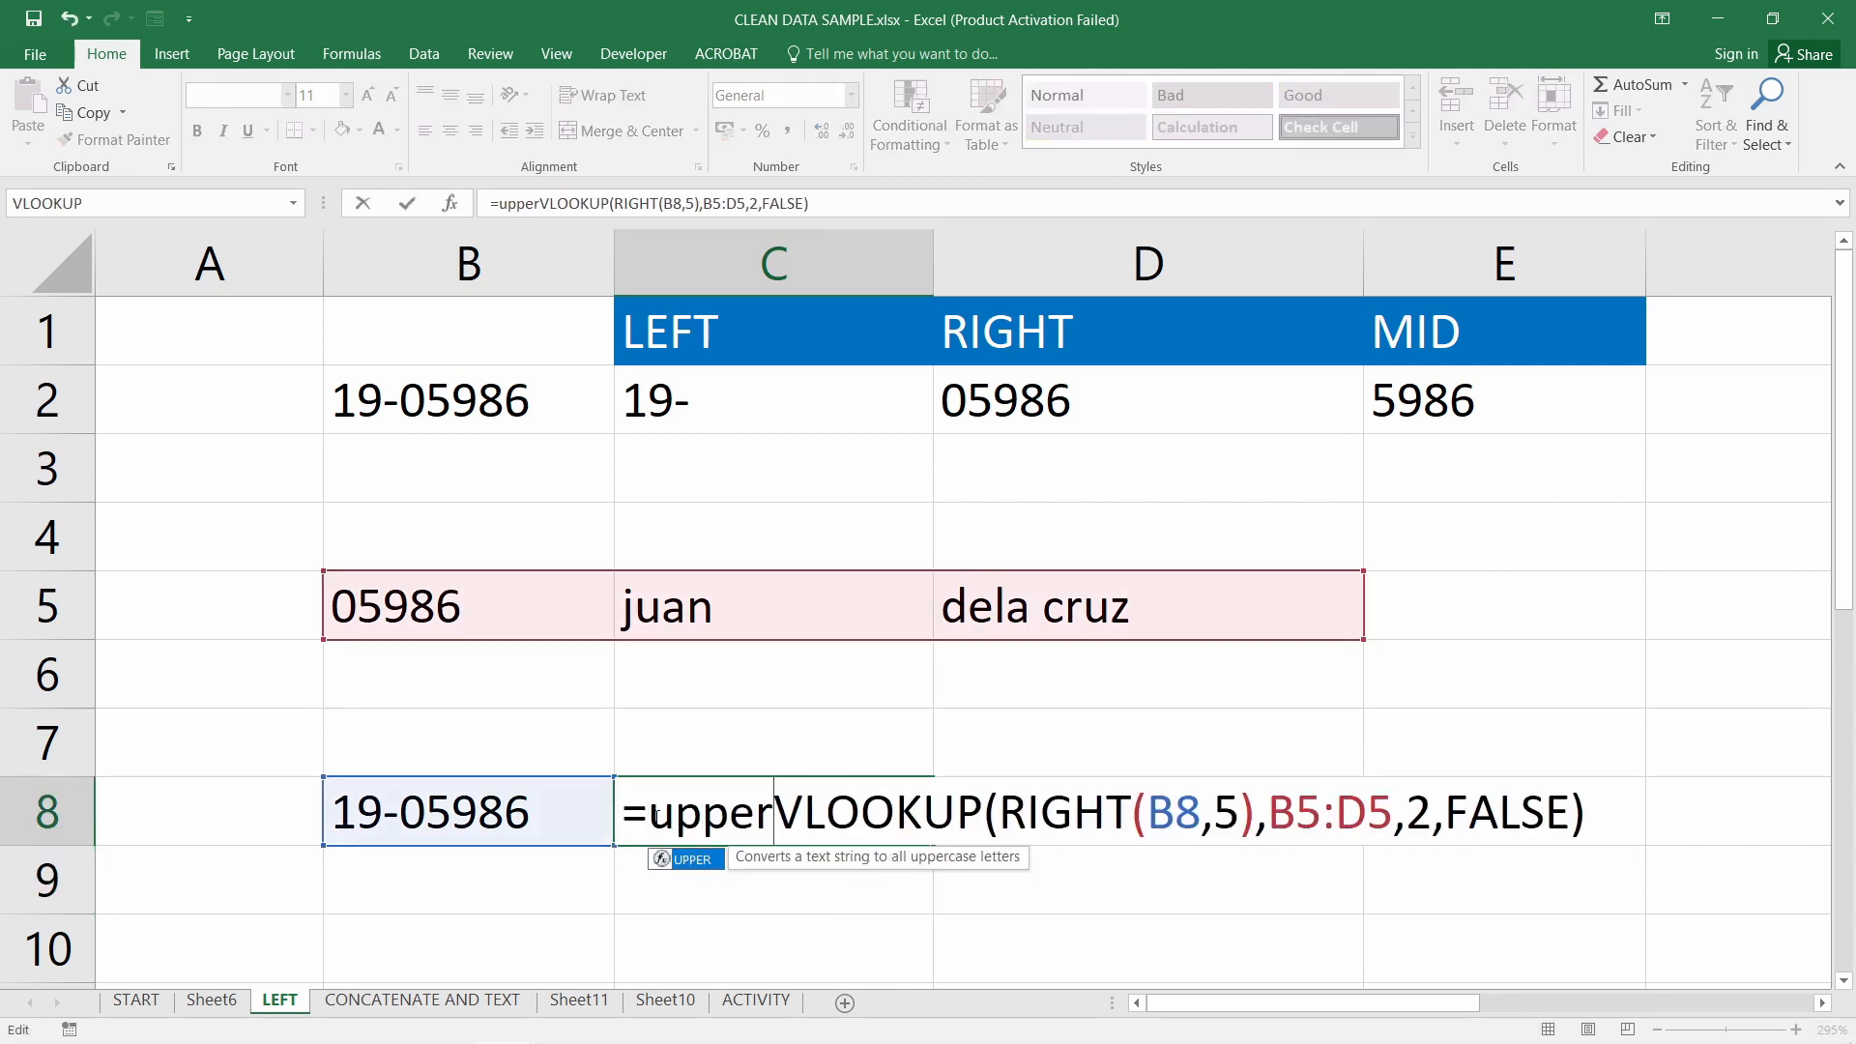
pyautogui.click(1624, 809)
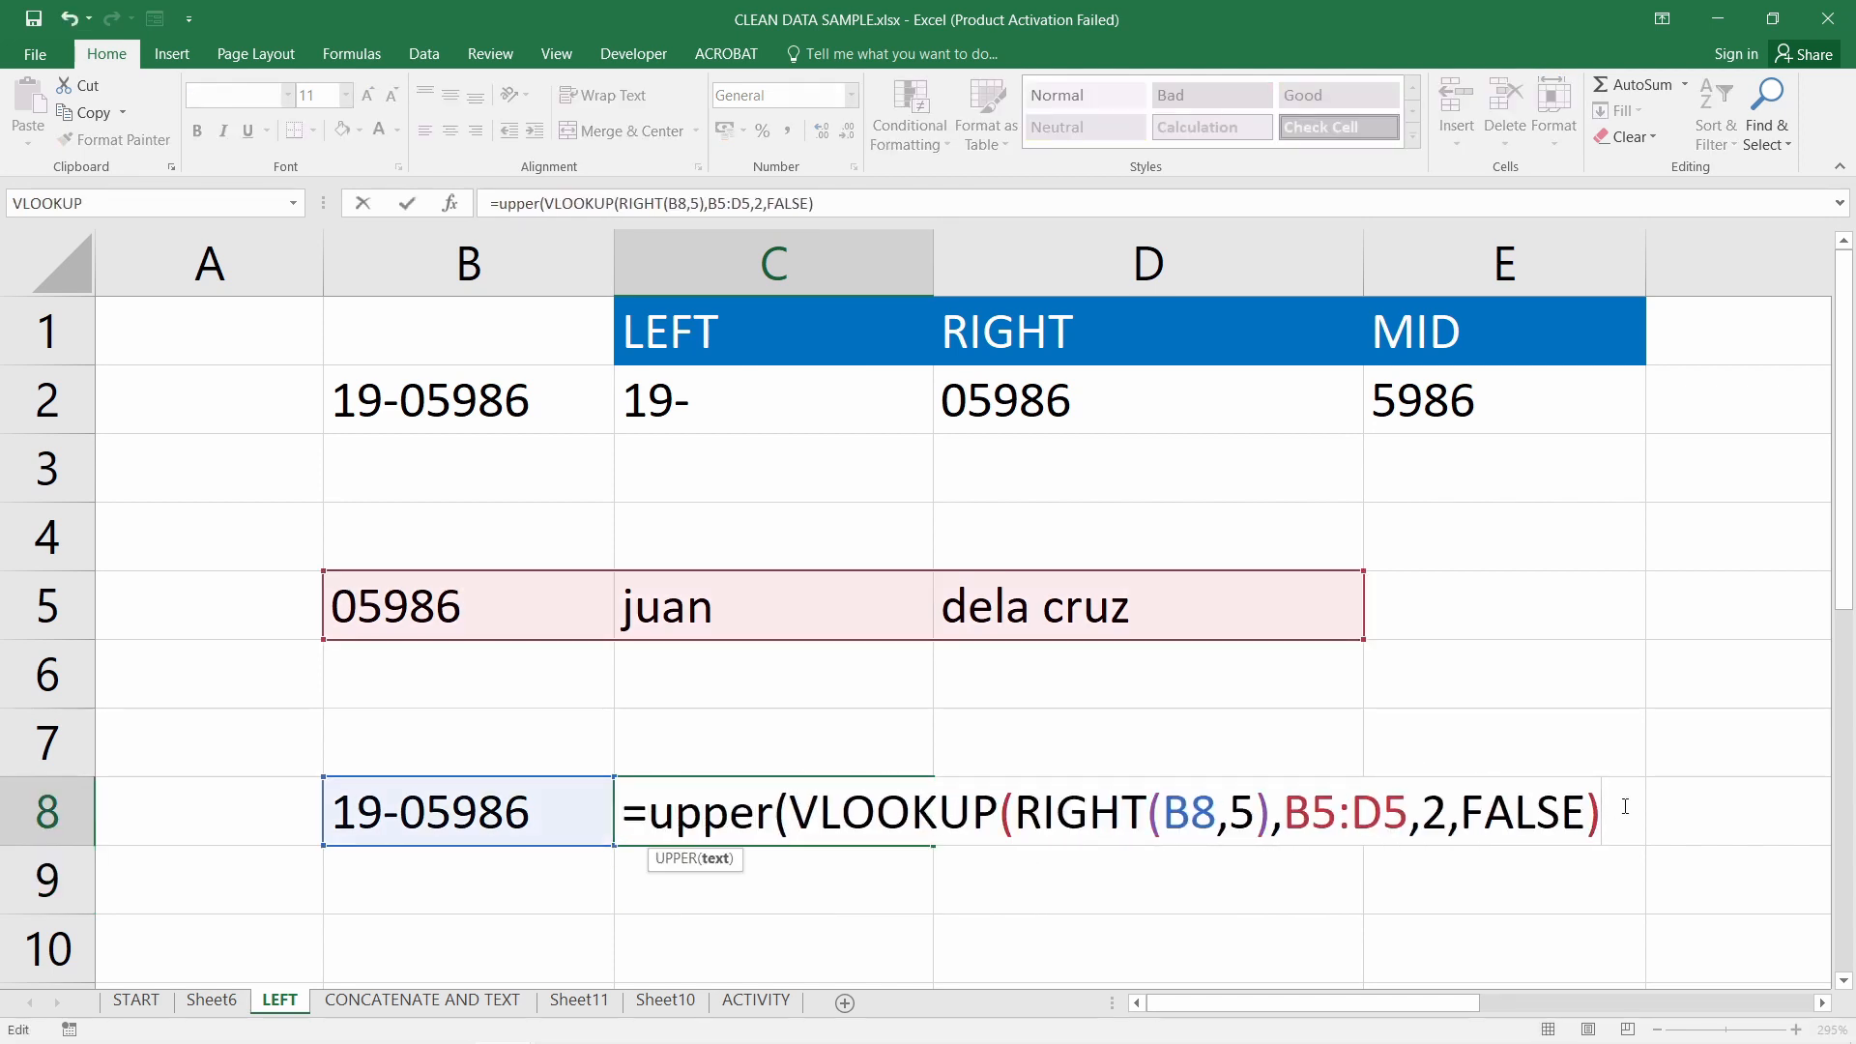
pyautogui.write(')')
pyautogui.press('Return')
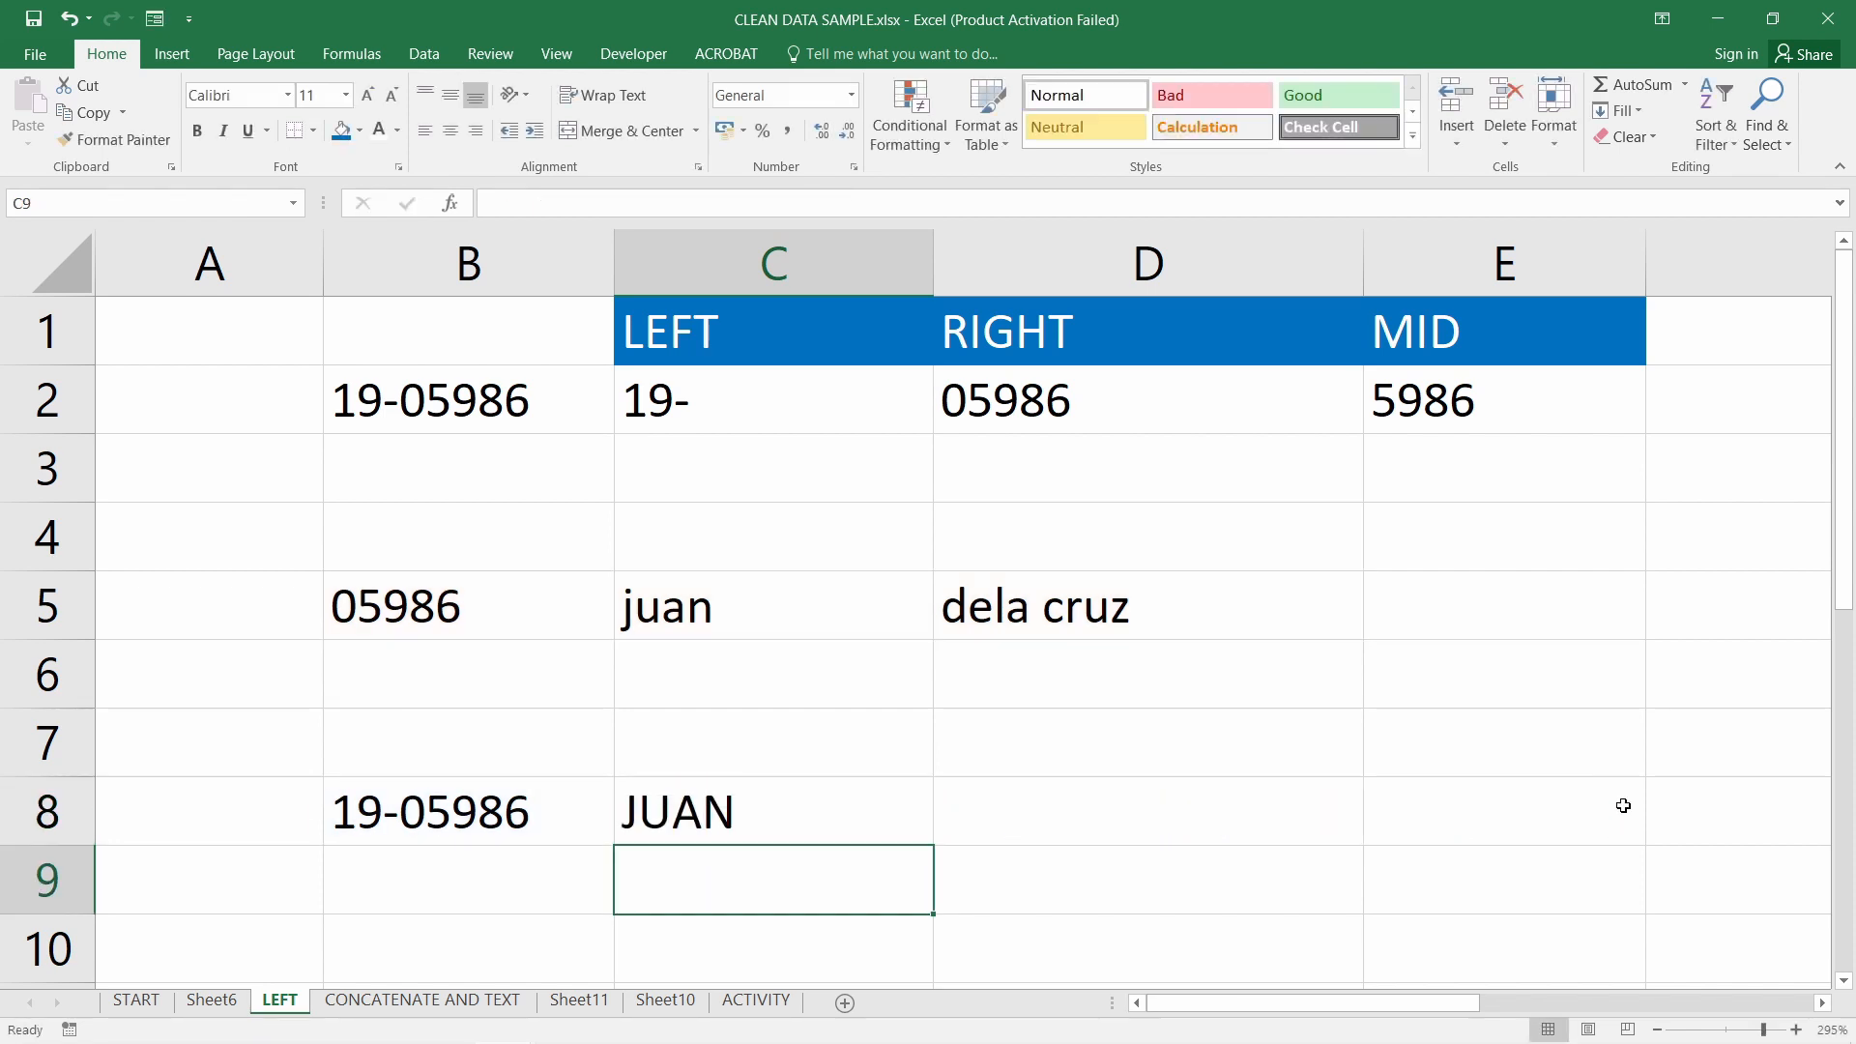
# Try swapping RIGHT(B8,5) for F8 in C8's formula, then cancel the edit
pyautogui.click(740, 801)
pyautogui.doubleClick(739, 800)
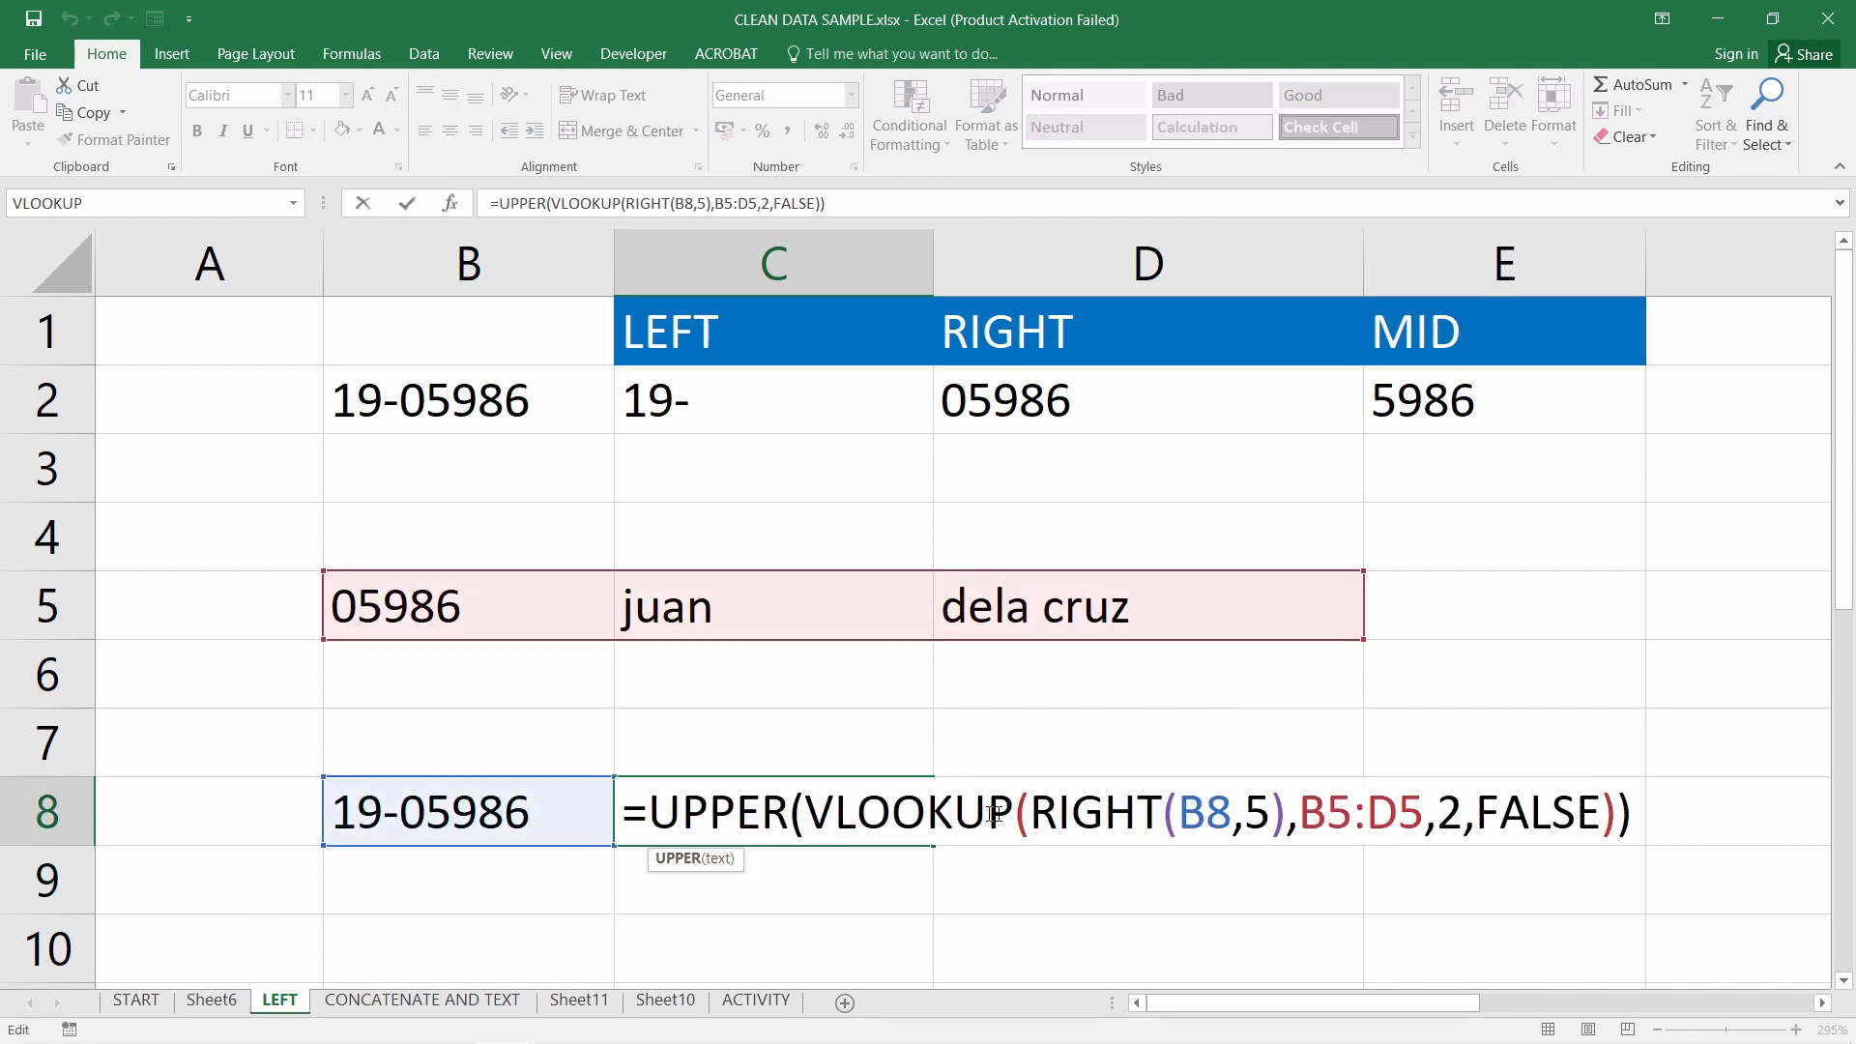
pyautogui.moveTo(1052, 817); pyautogui.dragTo(1288, 817)
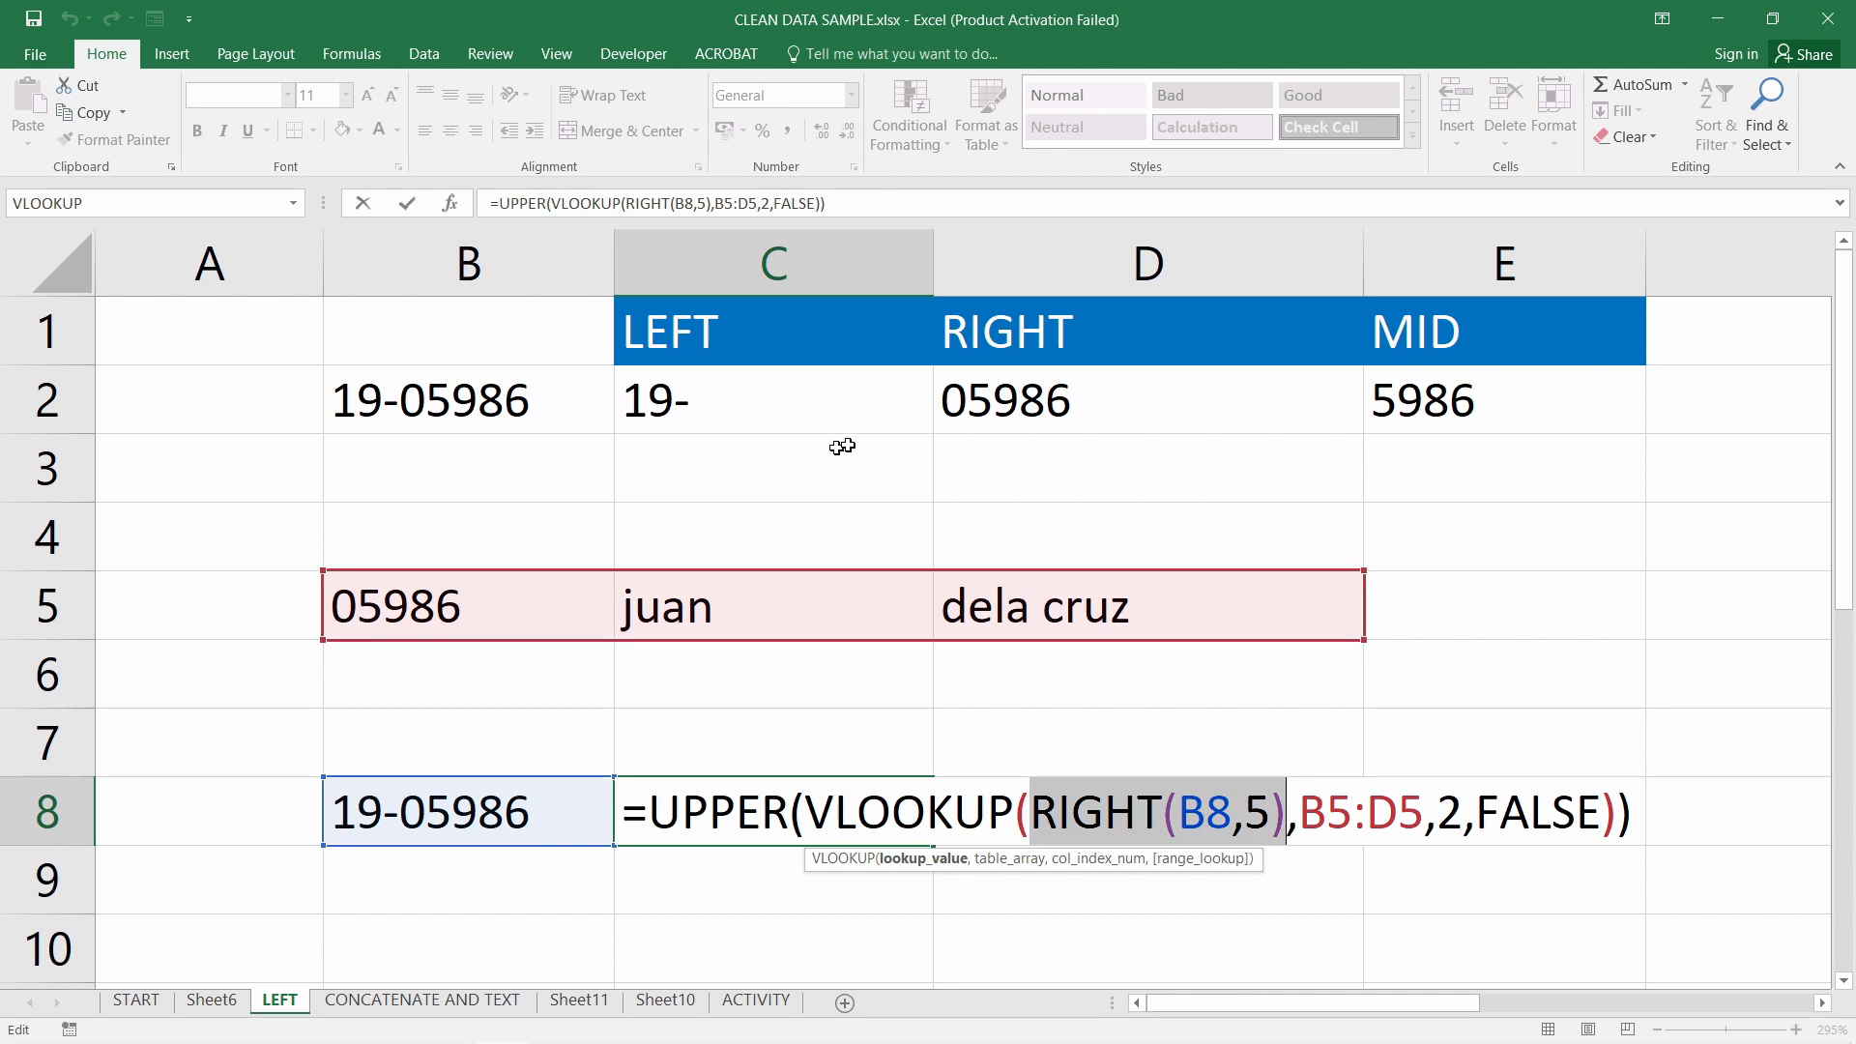
pyautogui.click(1615, 812)
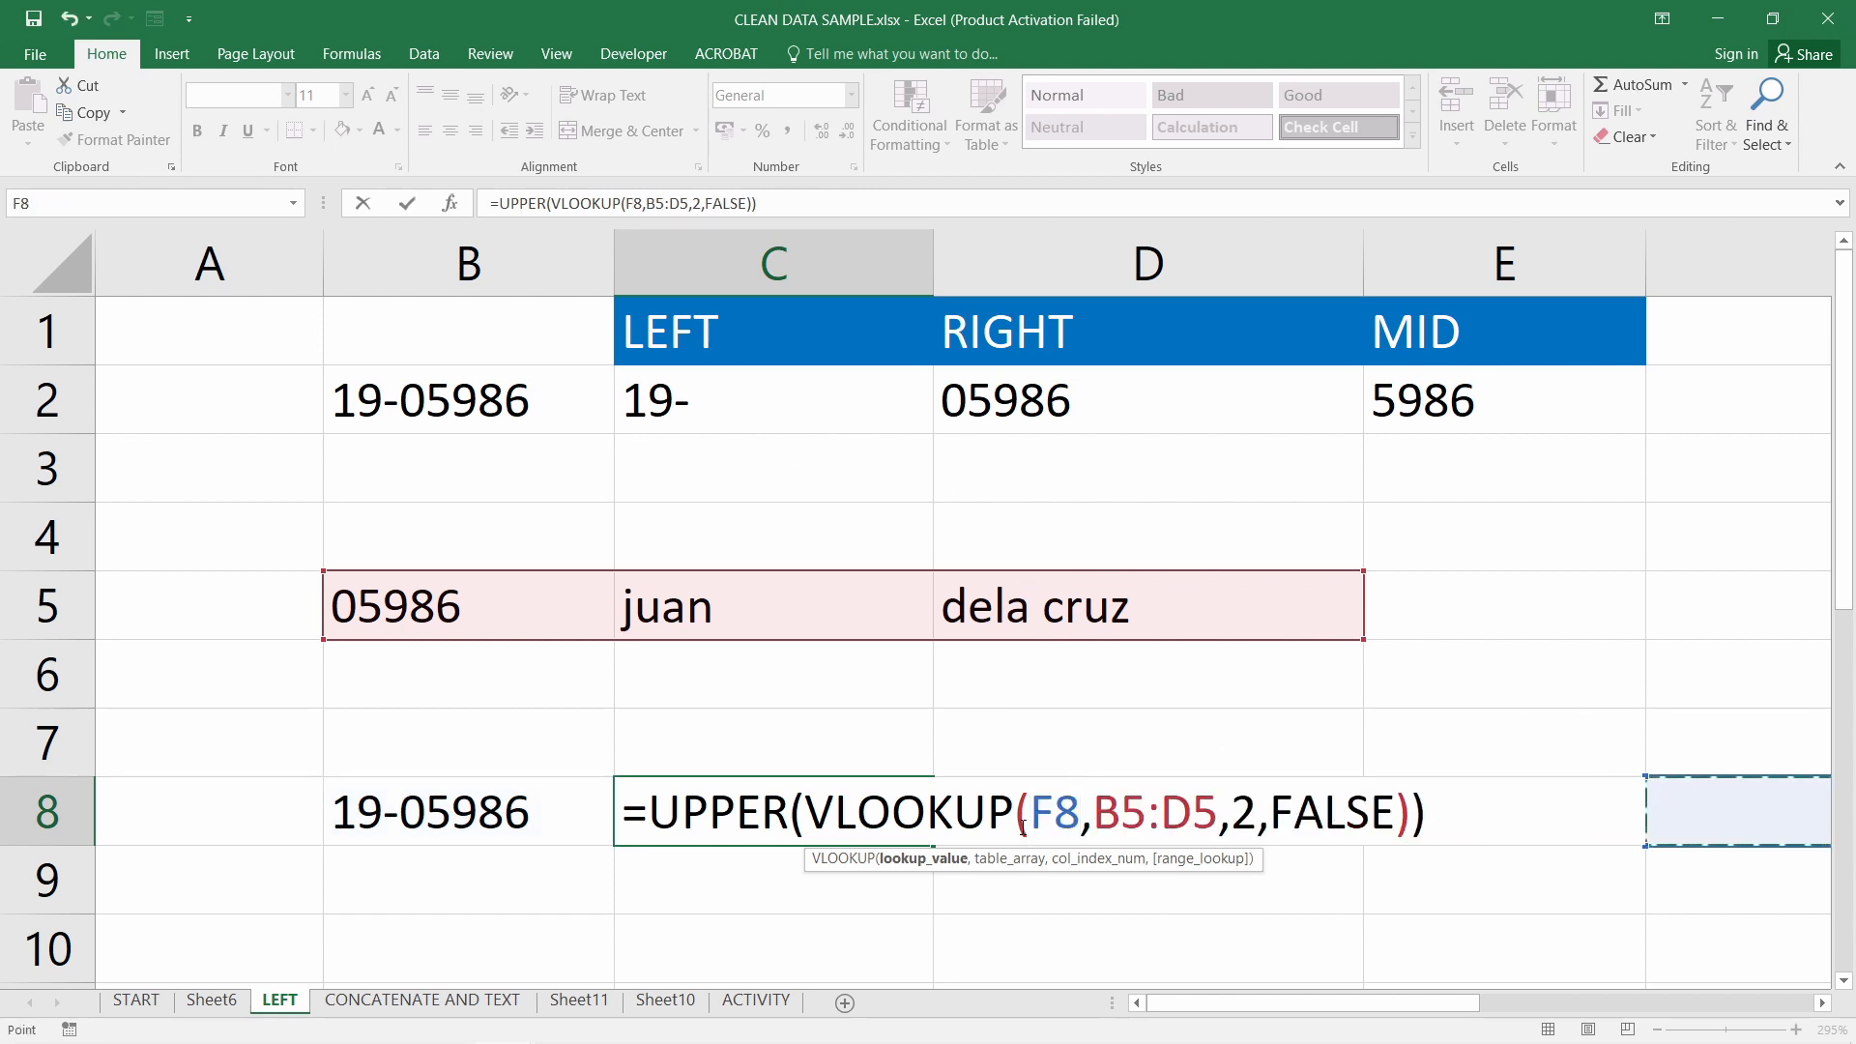
pyautogui.press('Escape')
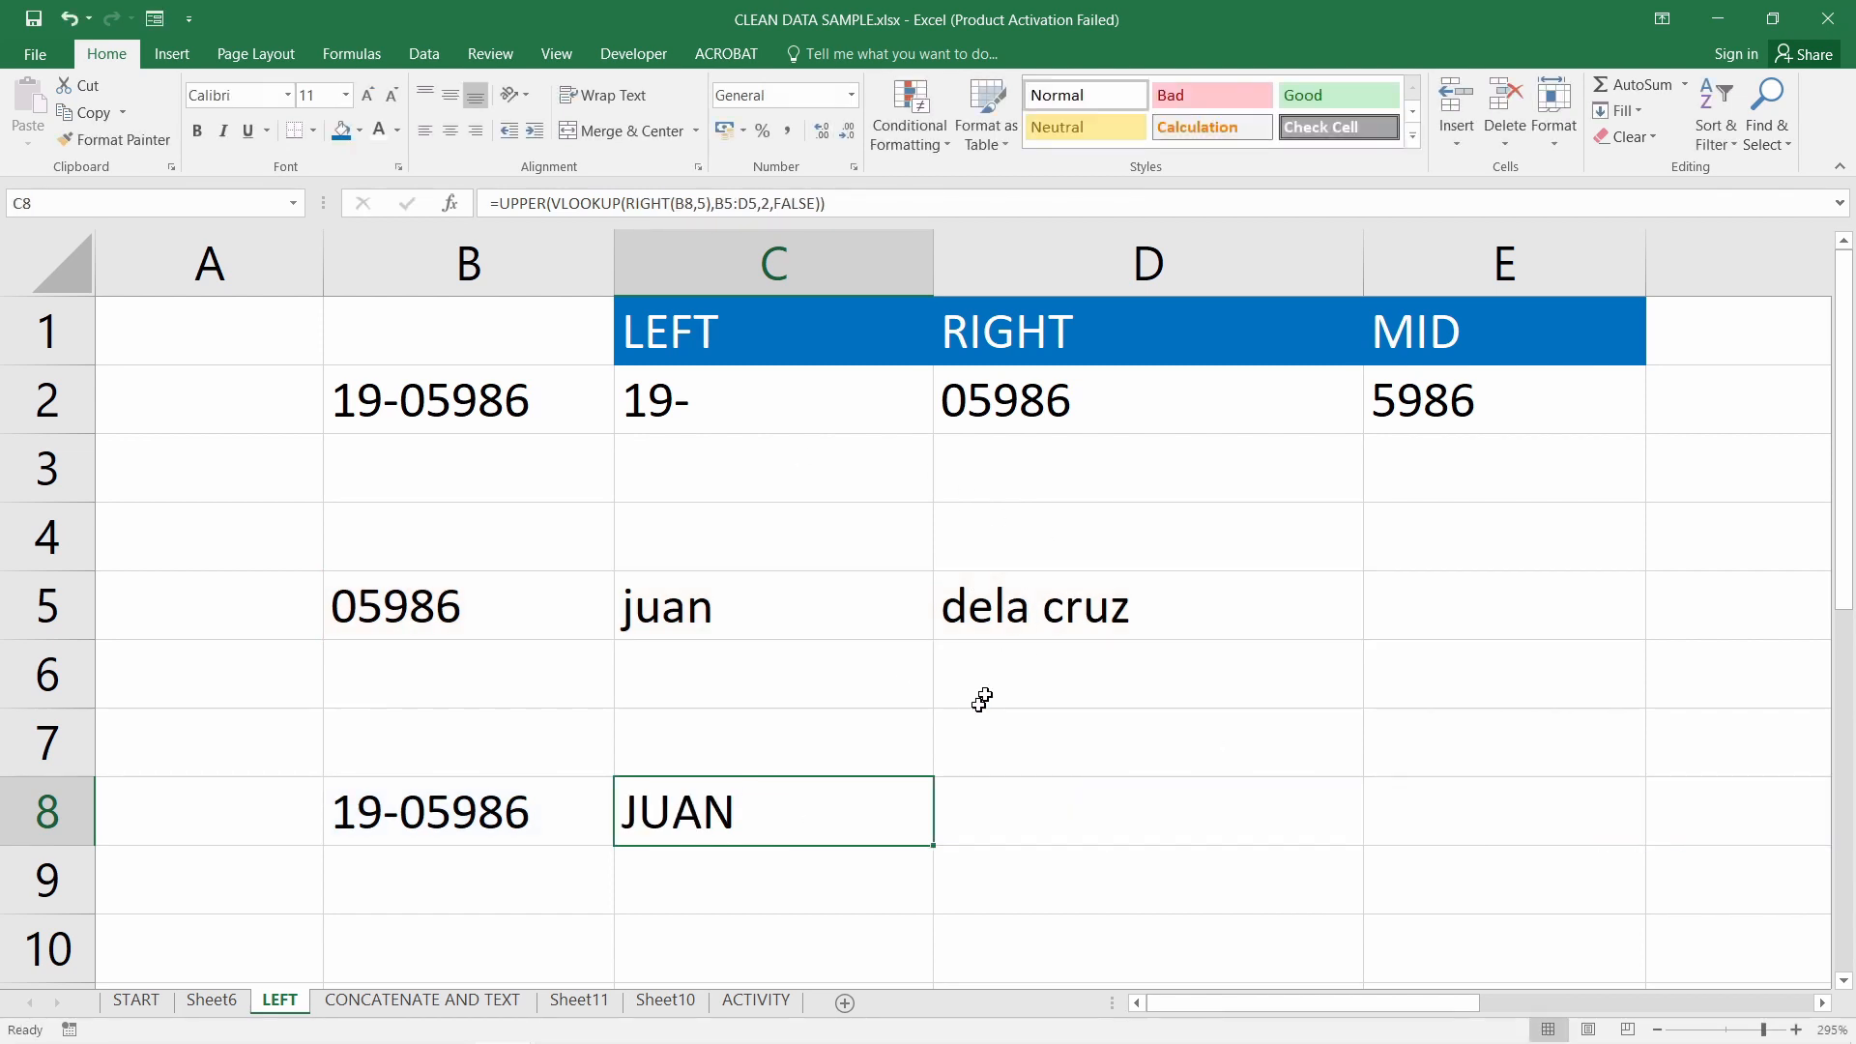
pyautogui.doubleClick(818, 812)
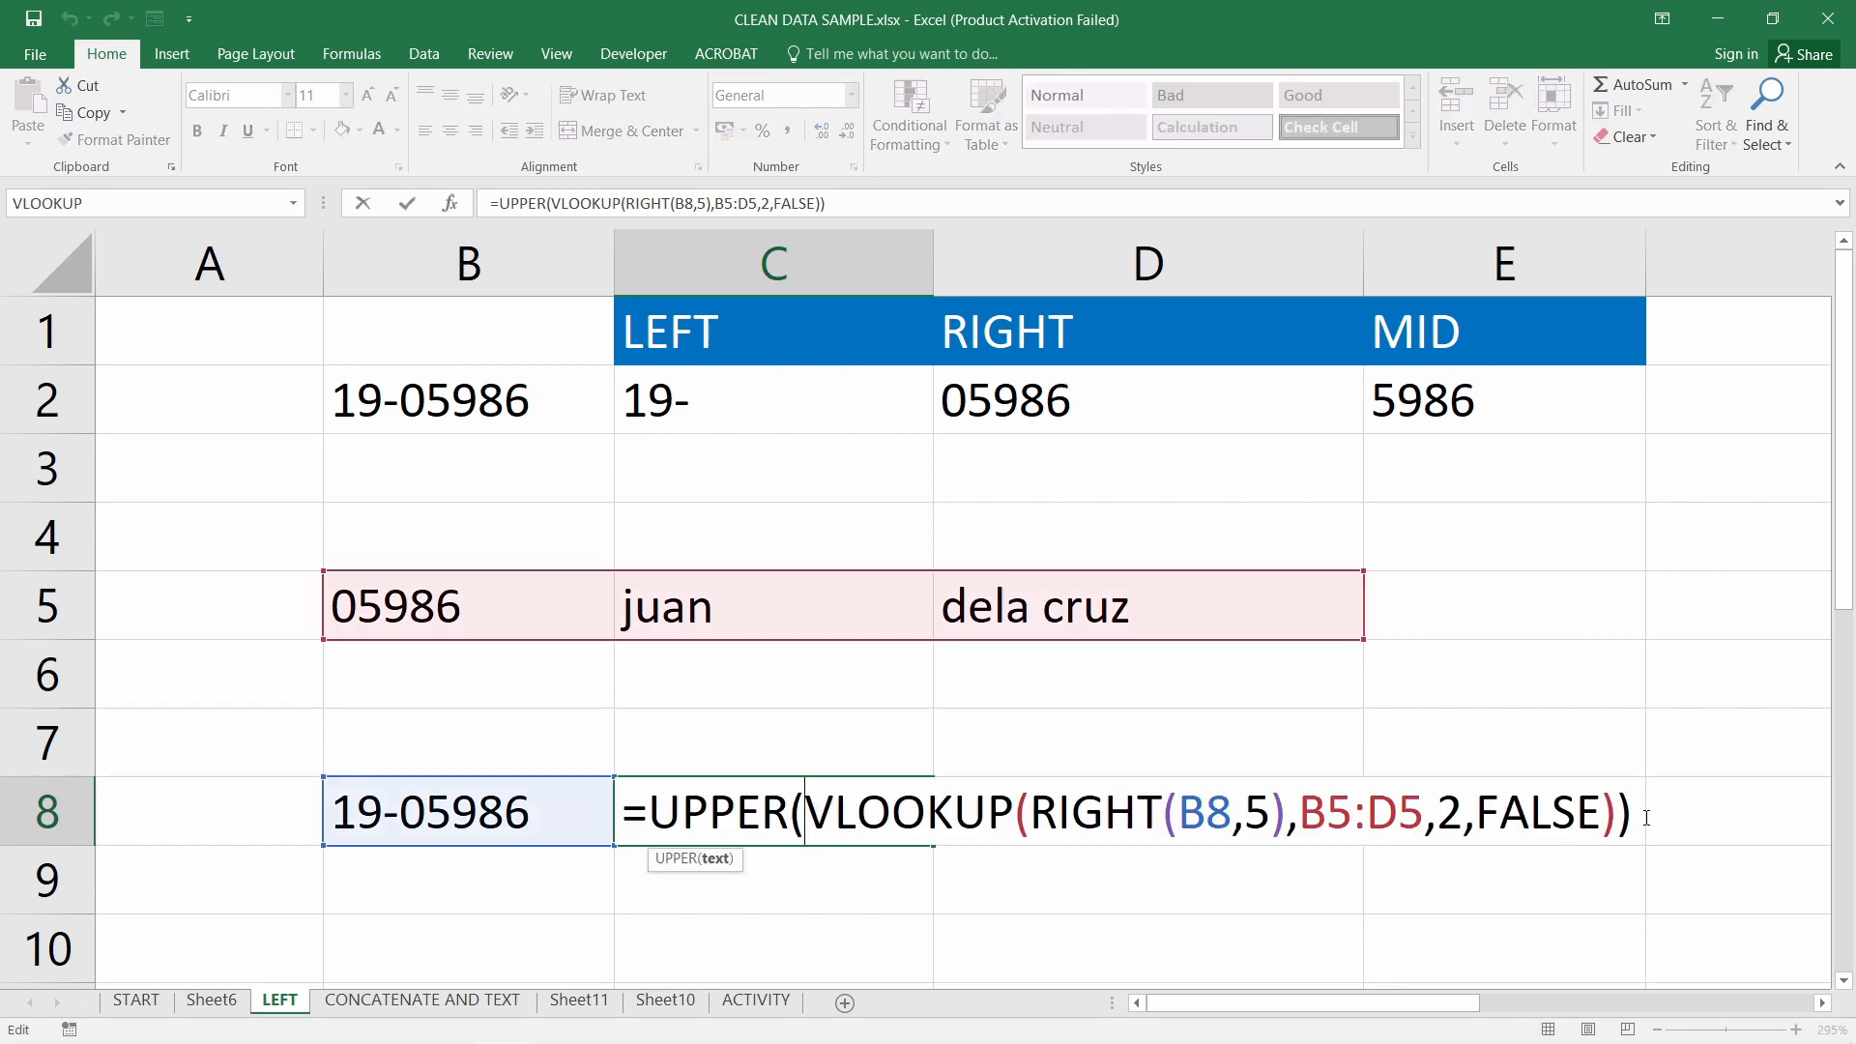
# Append a space and a second UPPER lookup using column 3 to C8's formula
pyautogui.moveTo(667, 815); pyautogui.dragTo(1613, 800)
pyautogui.hotkey('ctrl', 'c')
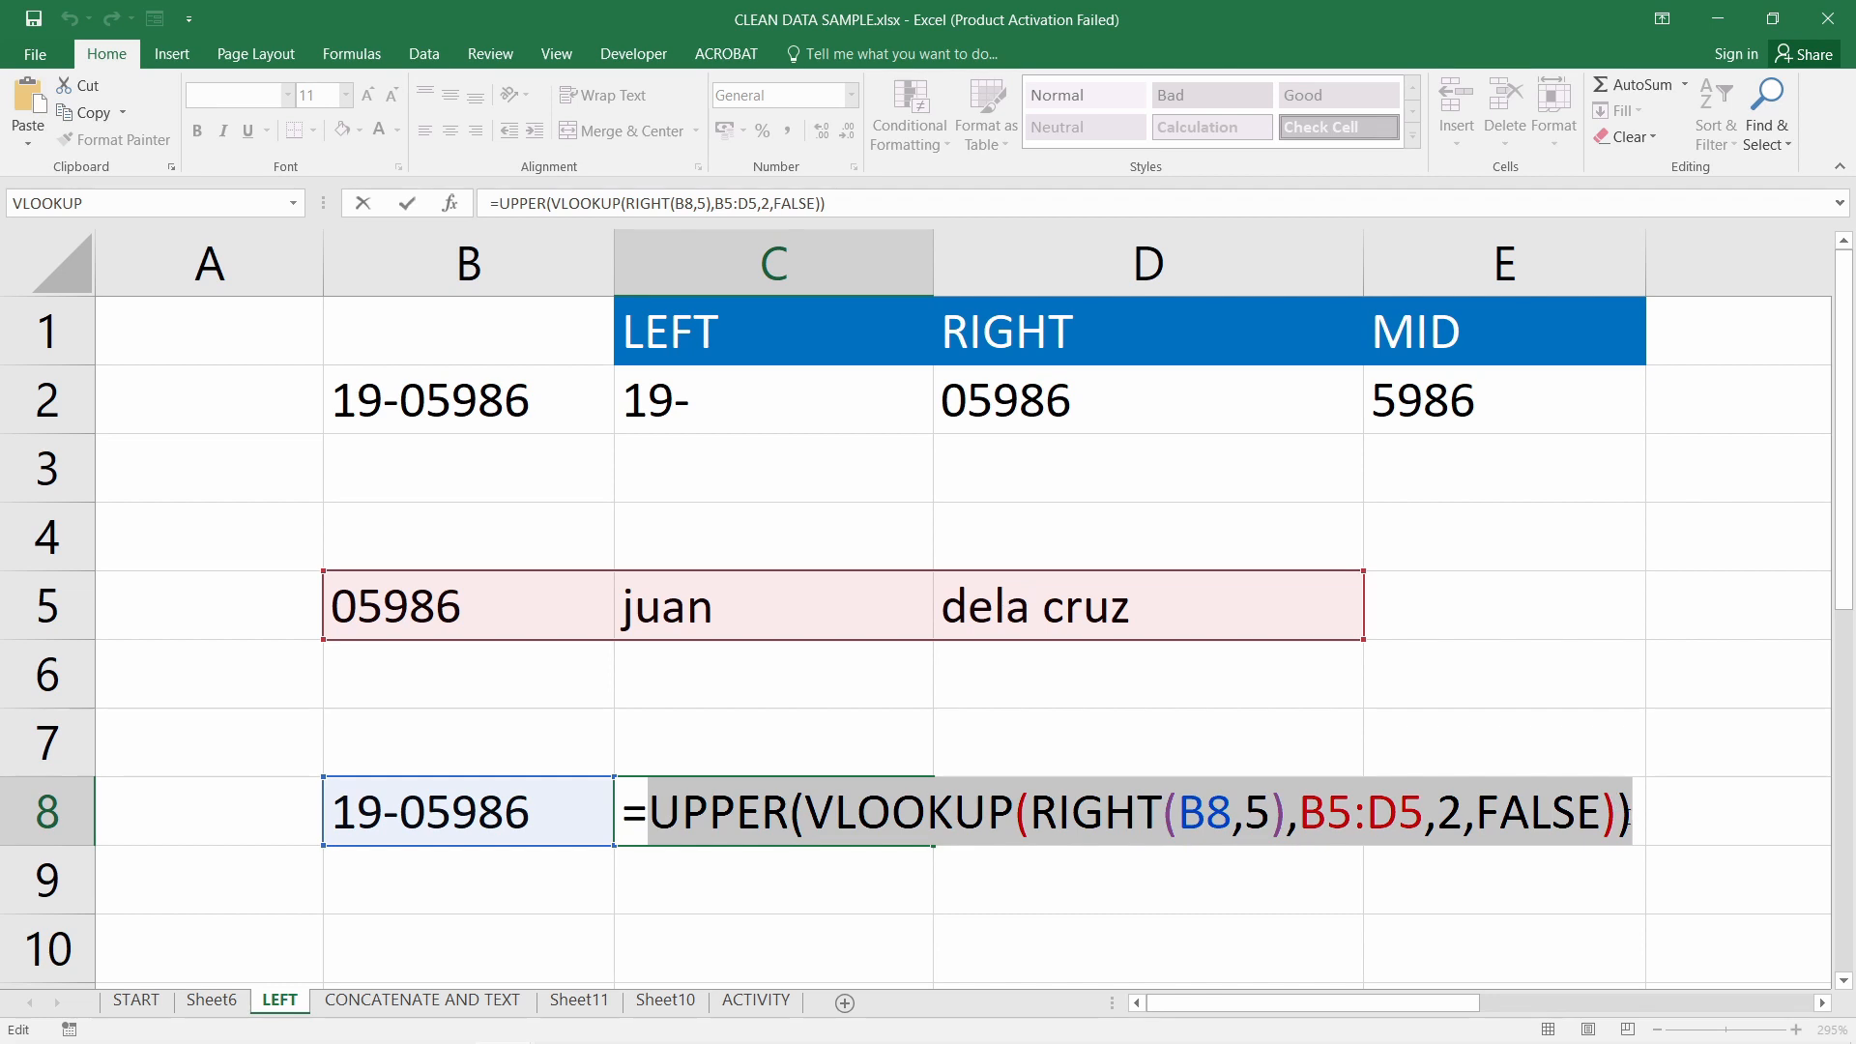
pyautogui.click(1638, 817)
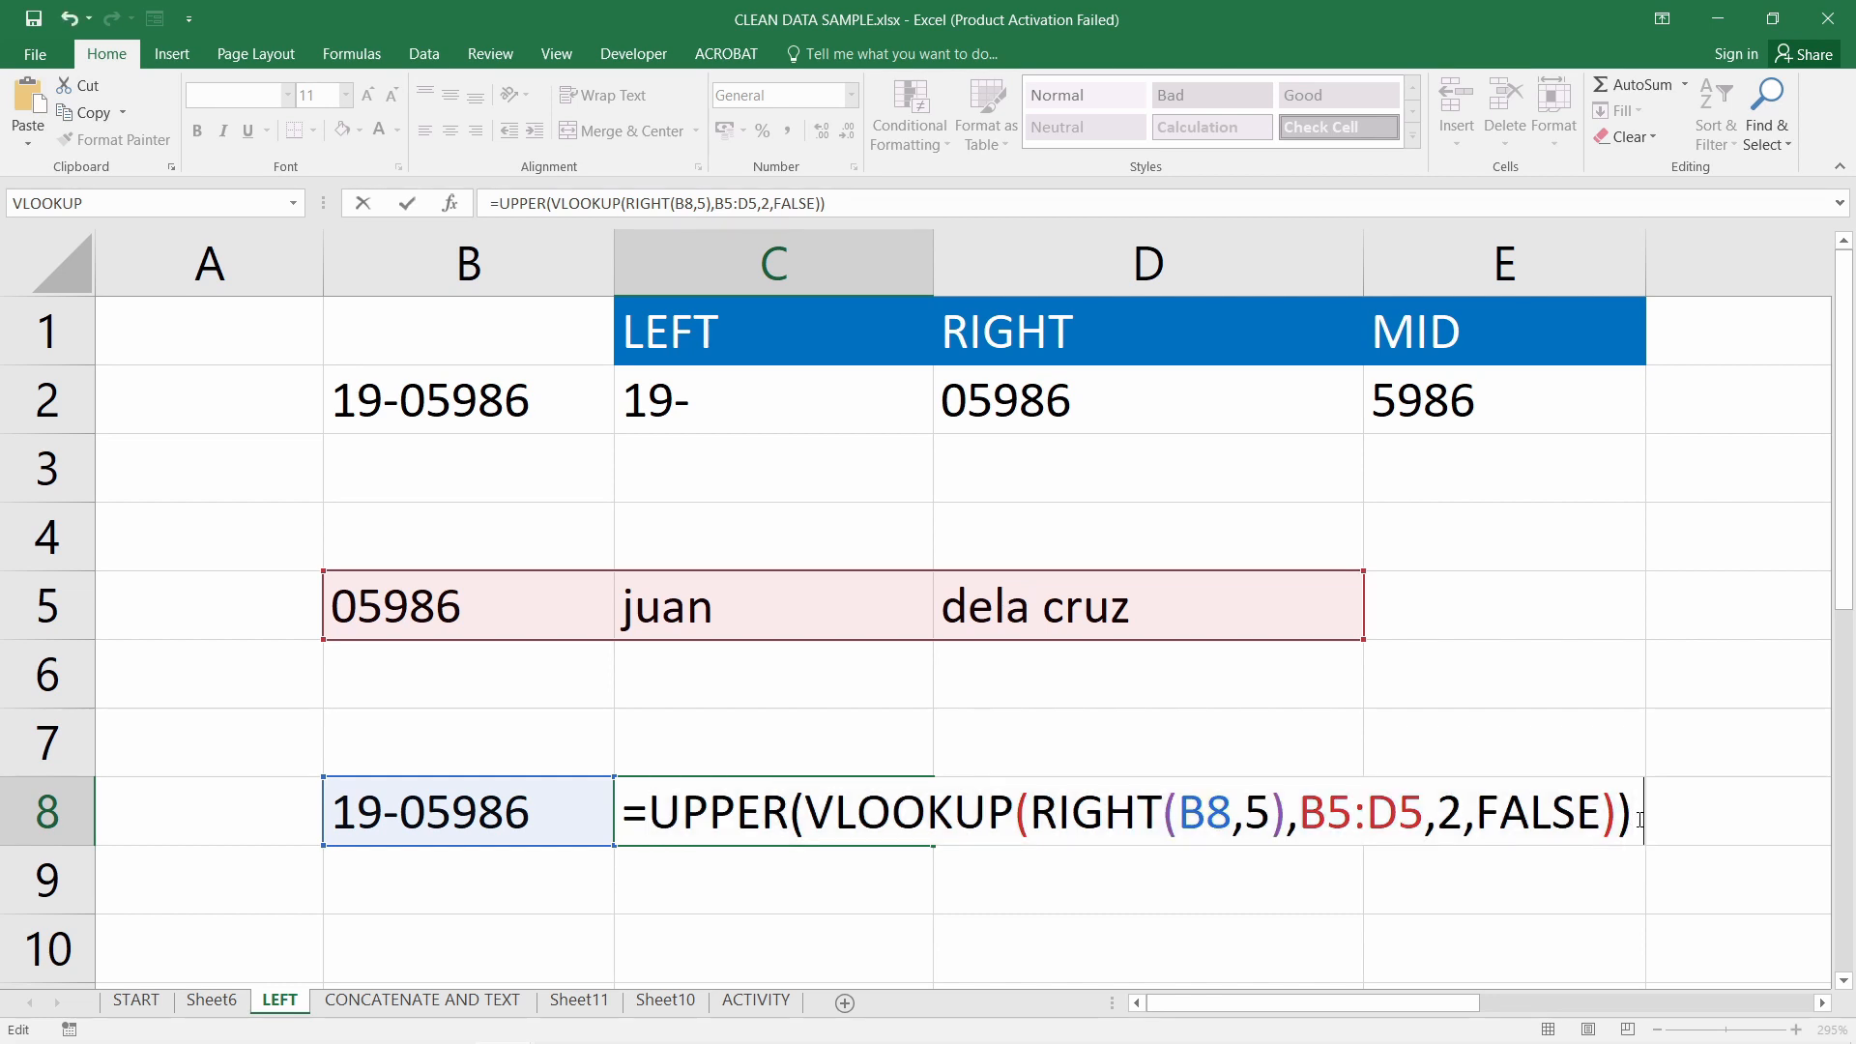
pyautogui.write('& ""')
pyautogui.press('Left')
pyautogui.write('&')
pyautogui.hotkey('ctrl', 'v')
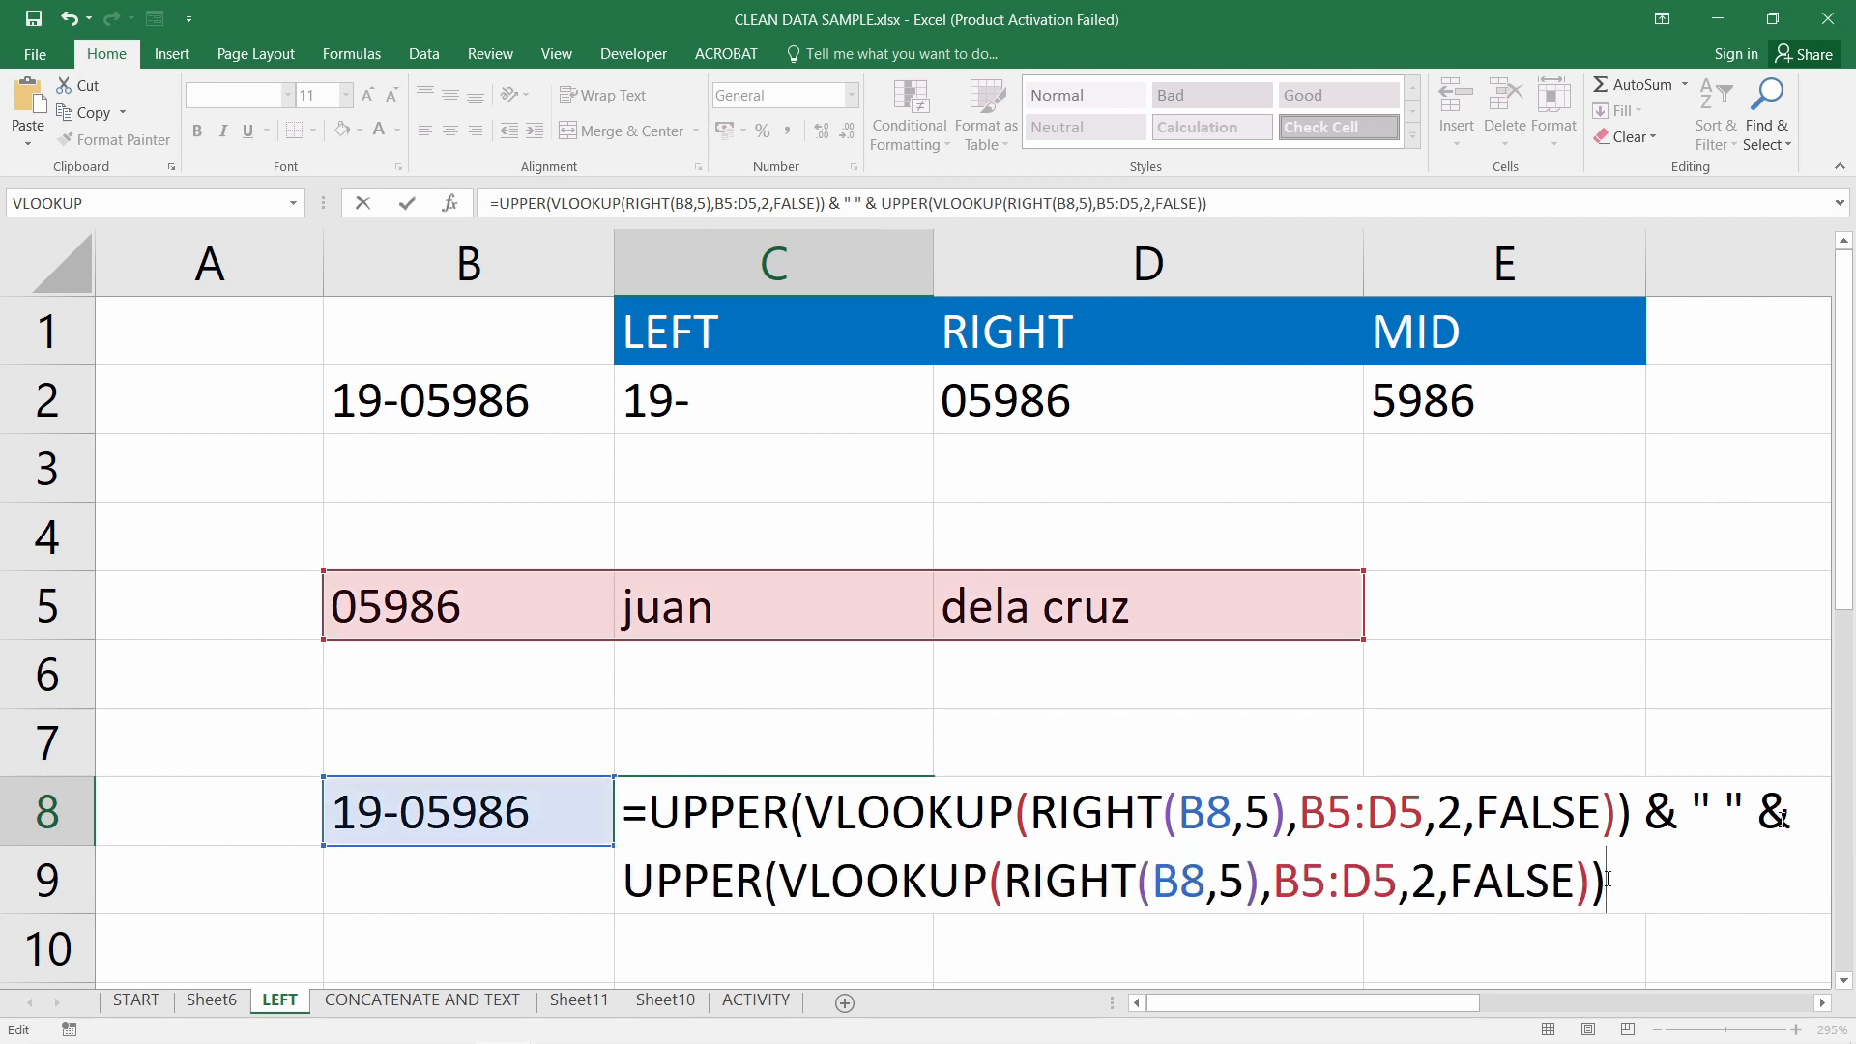
pyautogui.doubleClick(1414, 885)
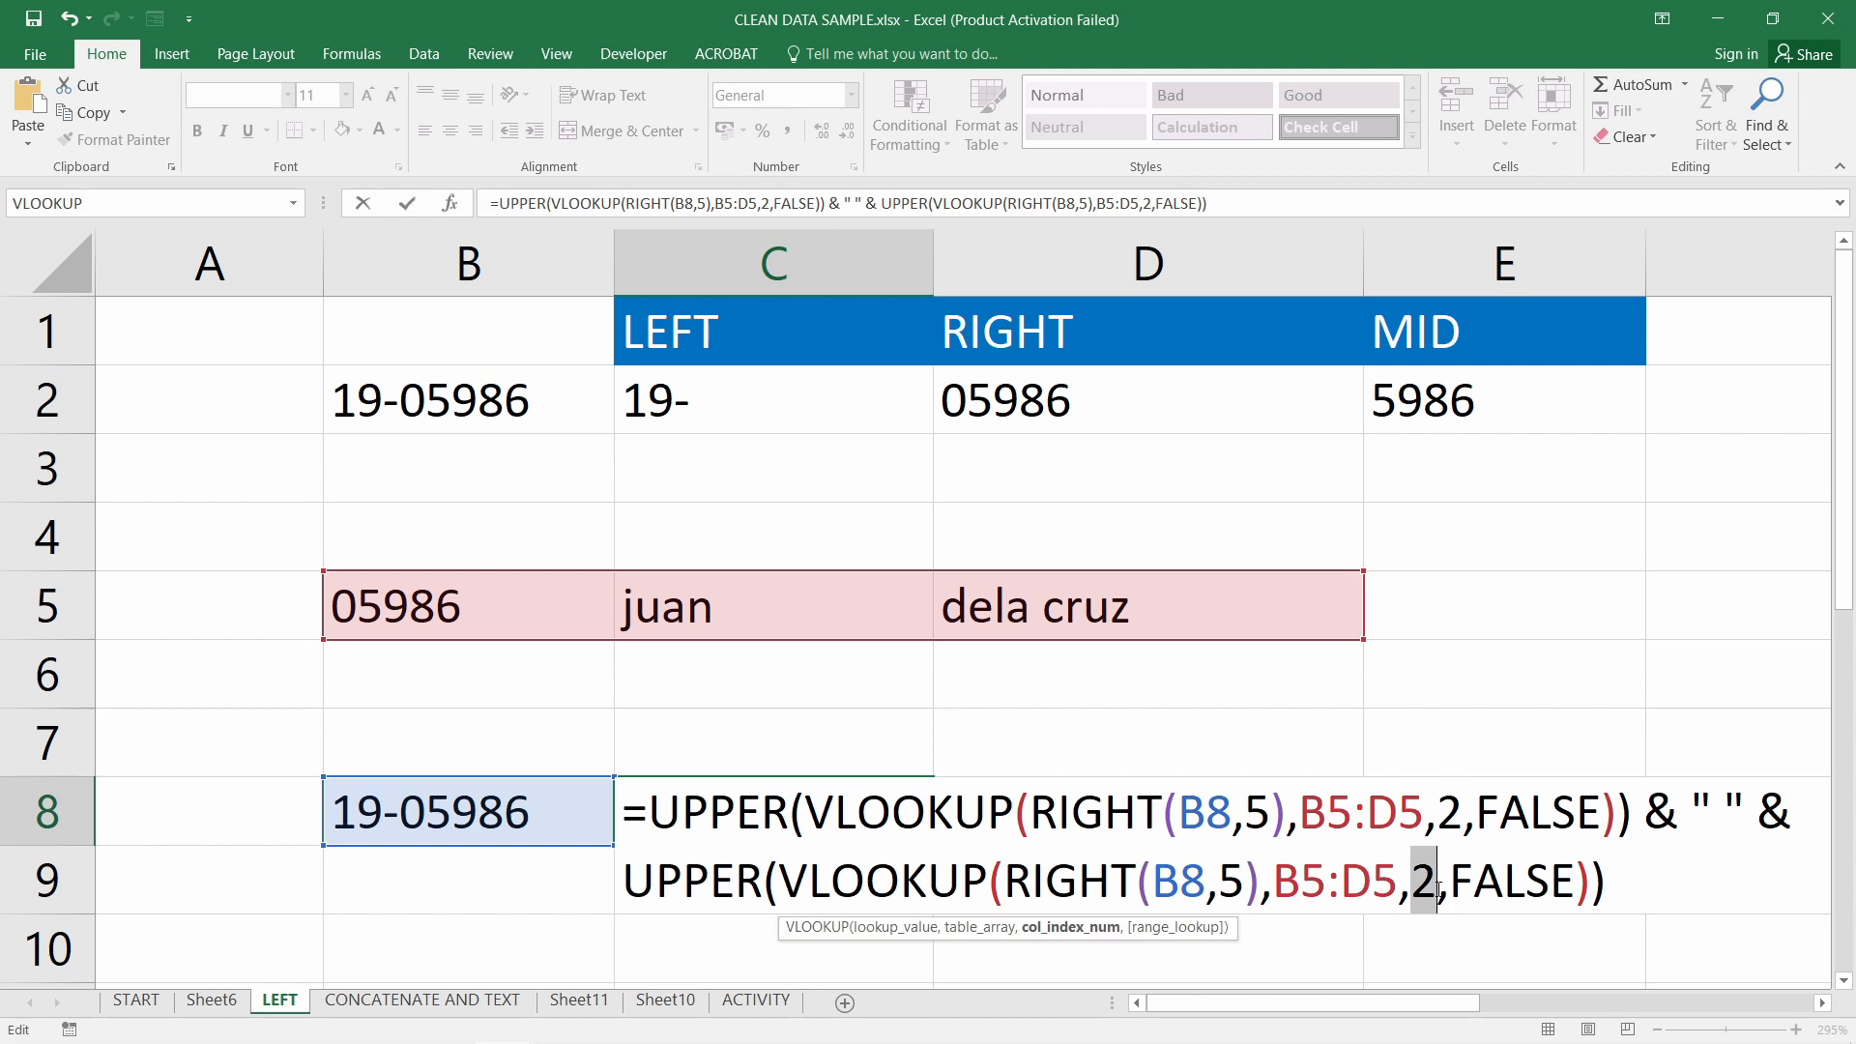
pyautogui.write('3')
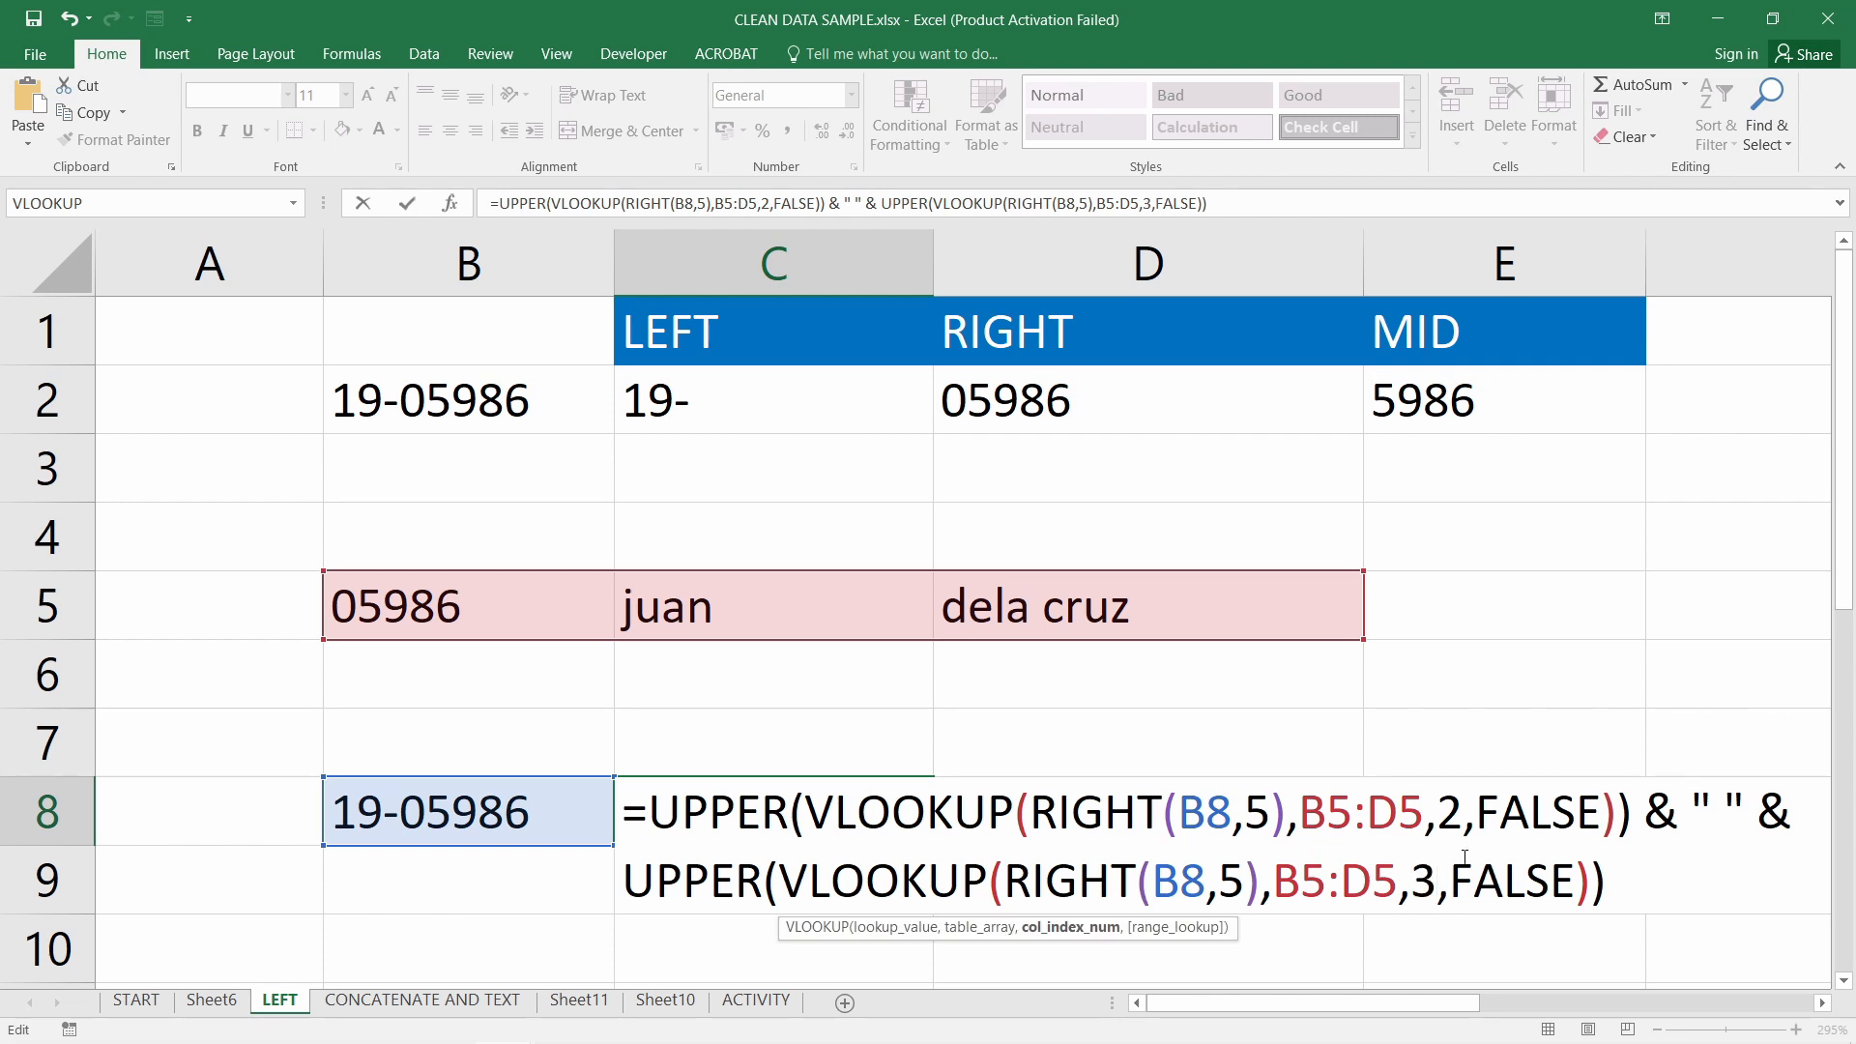
pyautogui.doubleClick(1453, 815)
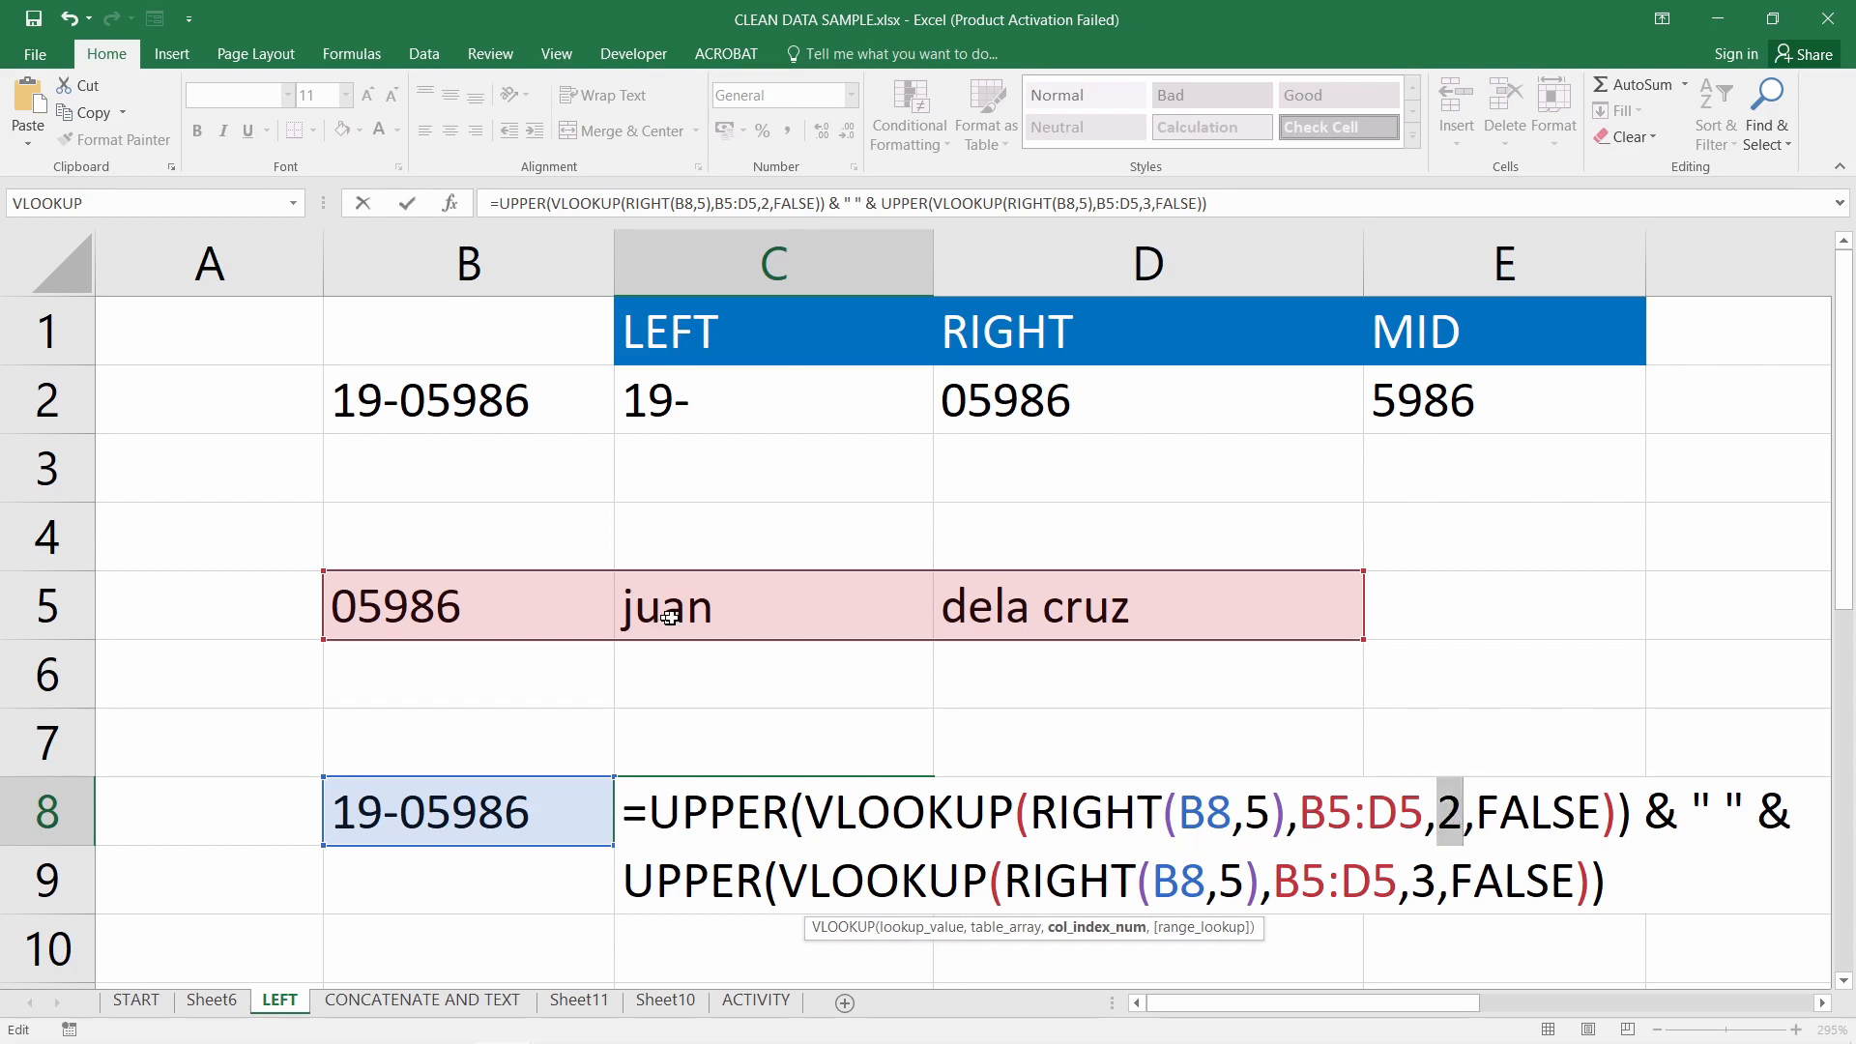
pyautogui.doubleClick(1423, 882)
pyautogui.moveTo(1644, 812); pyautogui.dragTo(1790, 812)
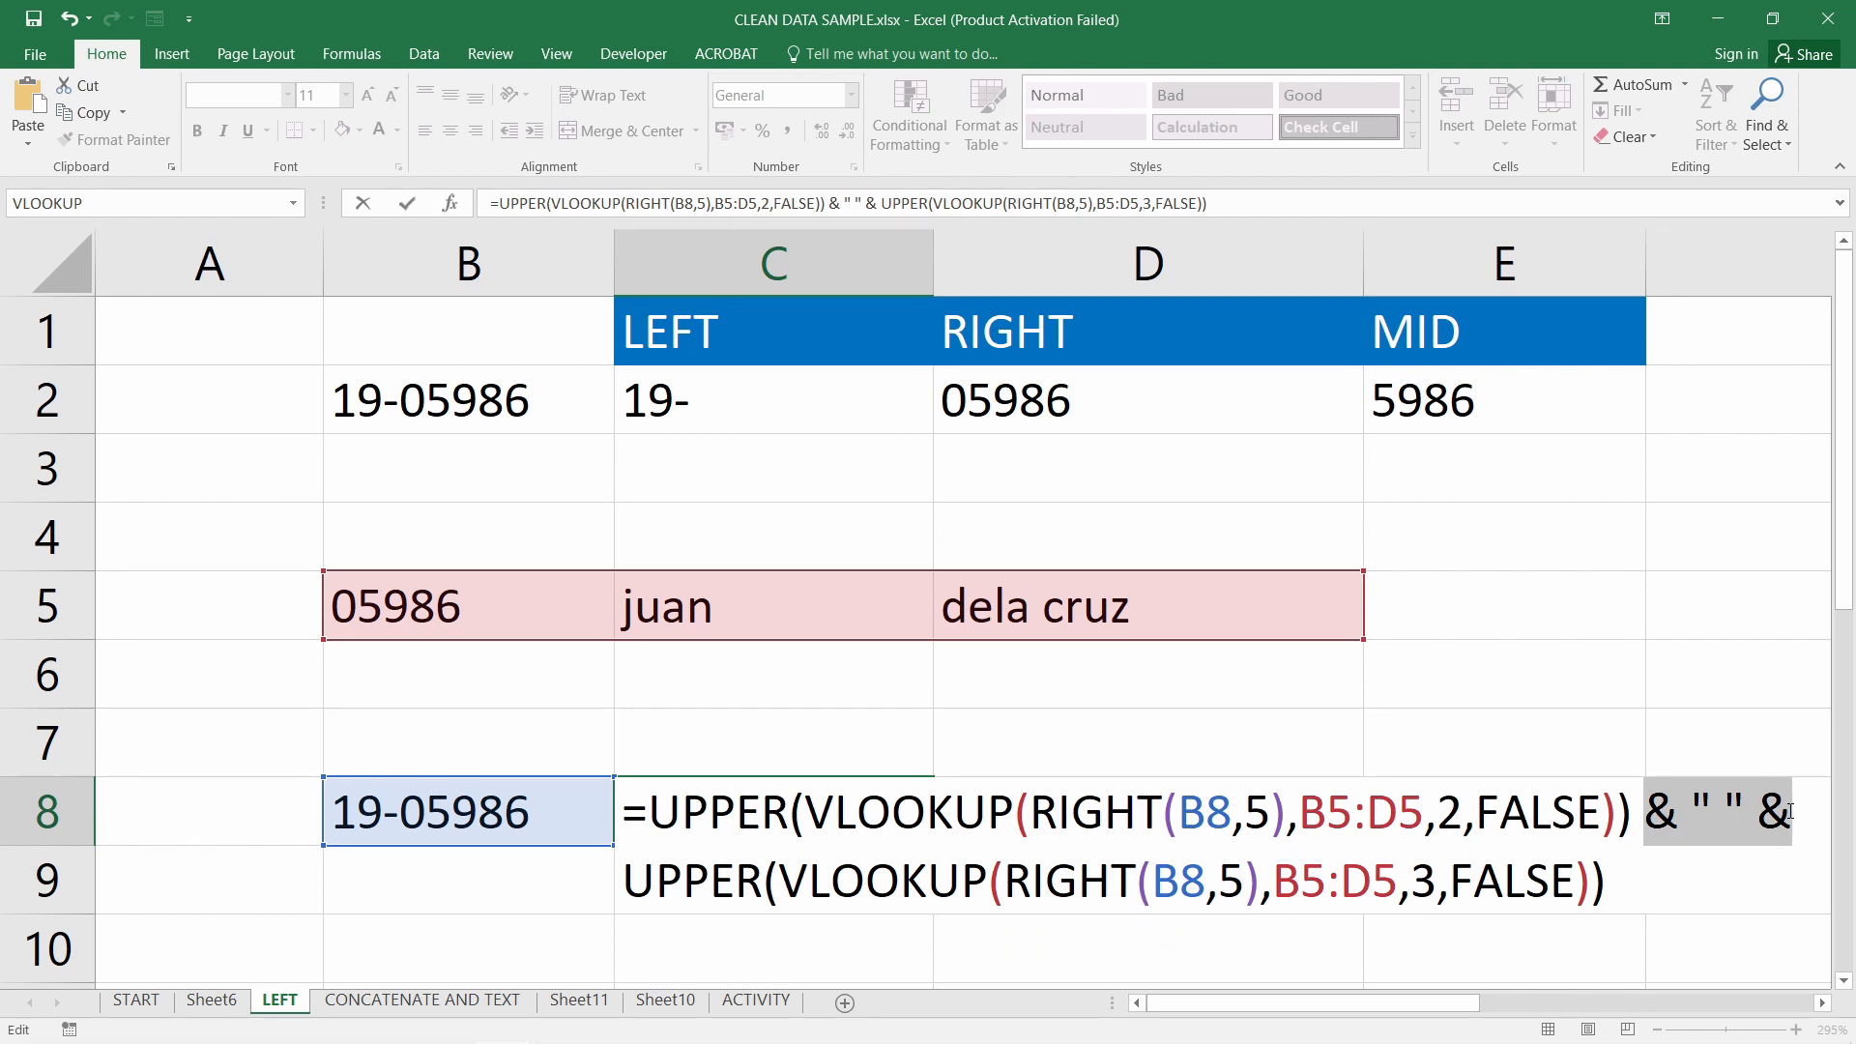
pyautogui.press('Return')
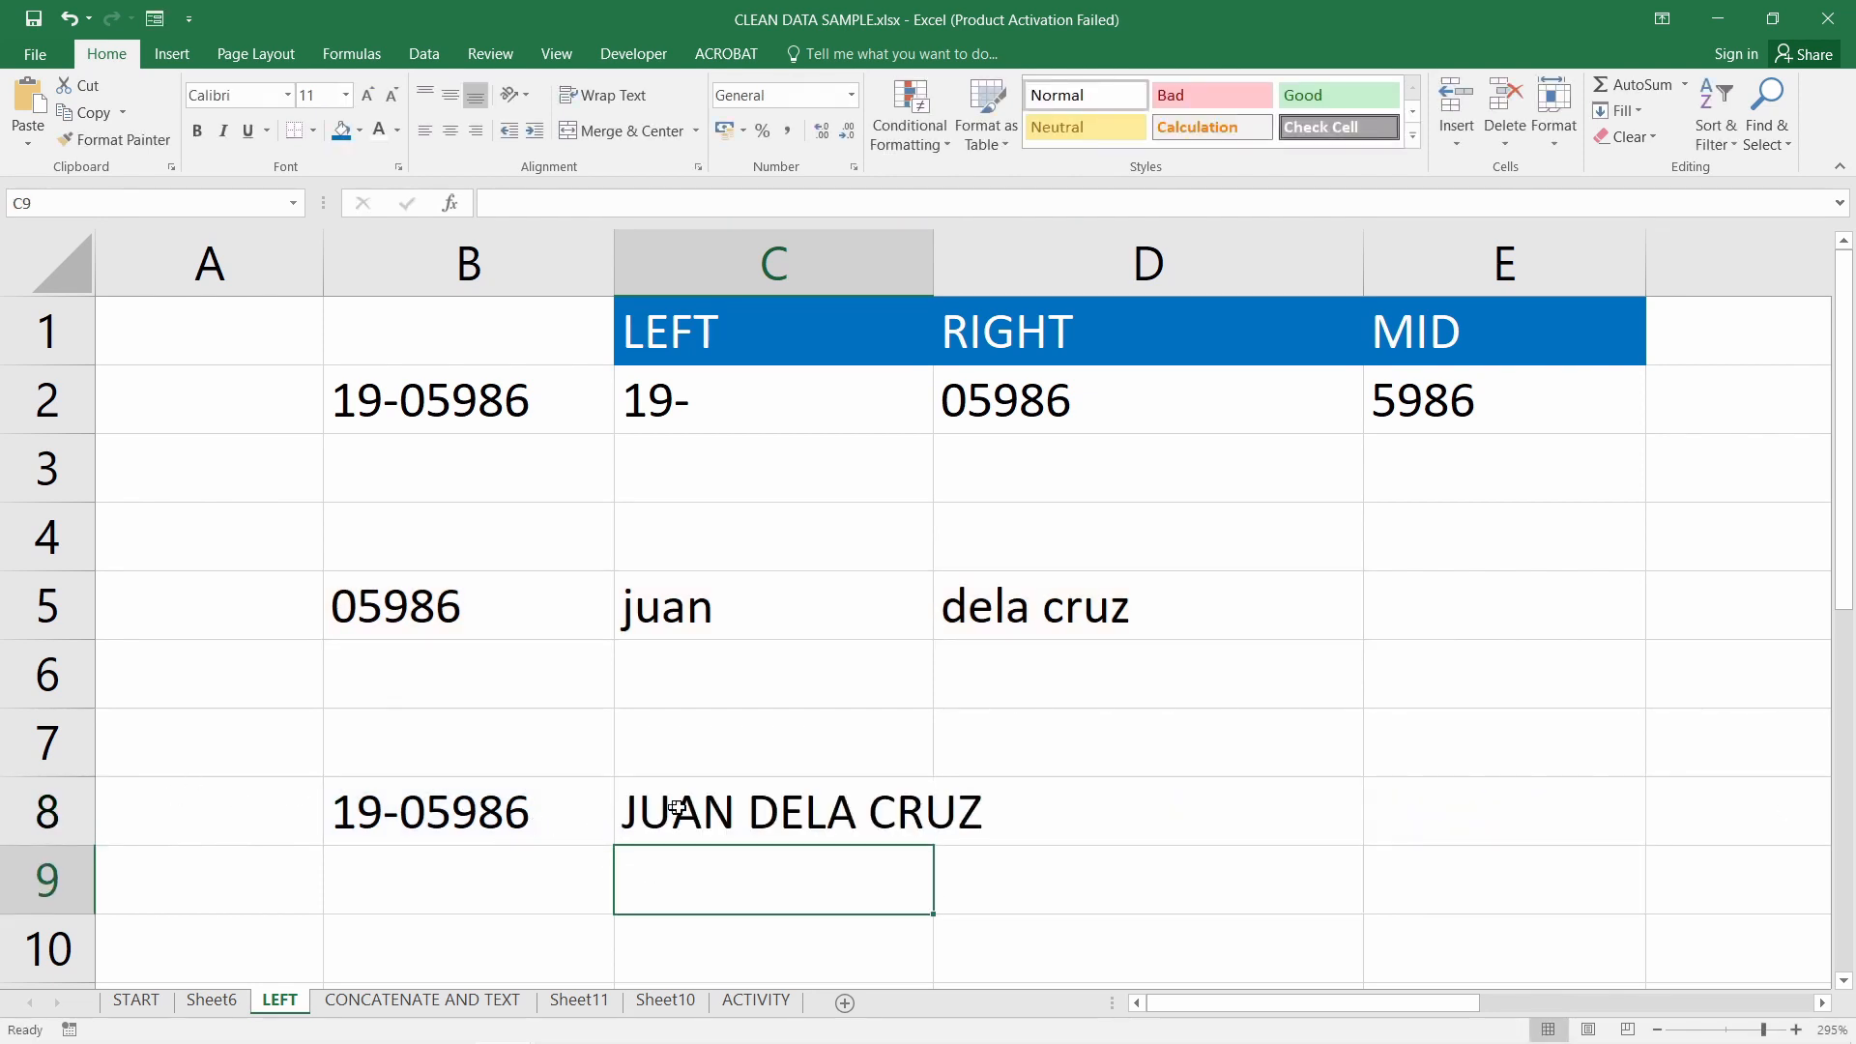
# Replace the first lookup's RIGHT(B8,5) with plain B8, turning C8 into #N/A
pyautogui.click(677, 807)
pyautogui.click(556, 820)
pyautogui.click(684, 824)
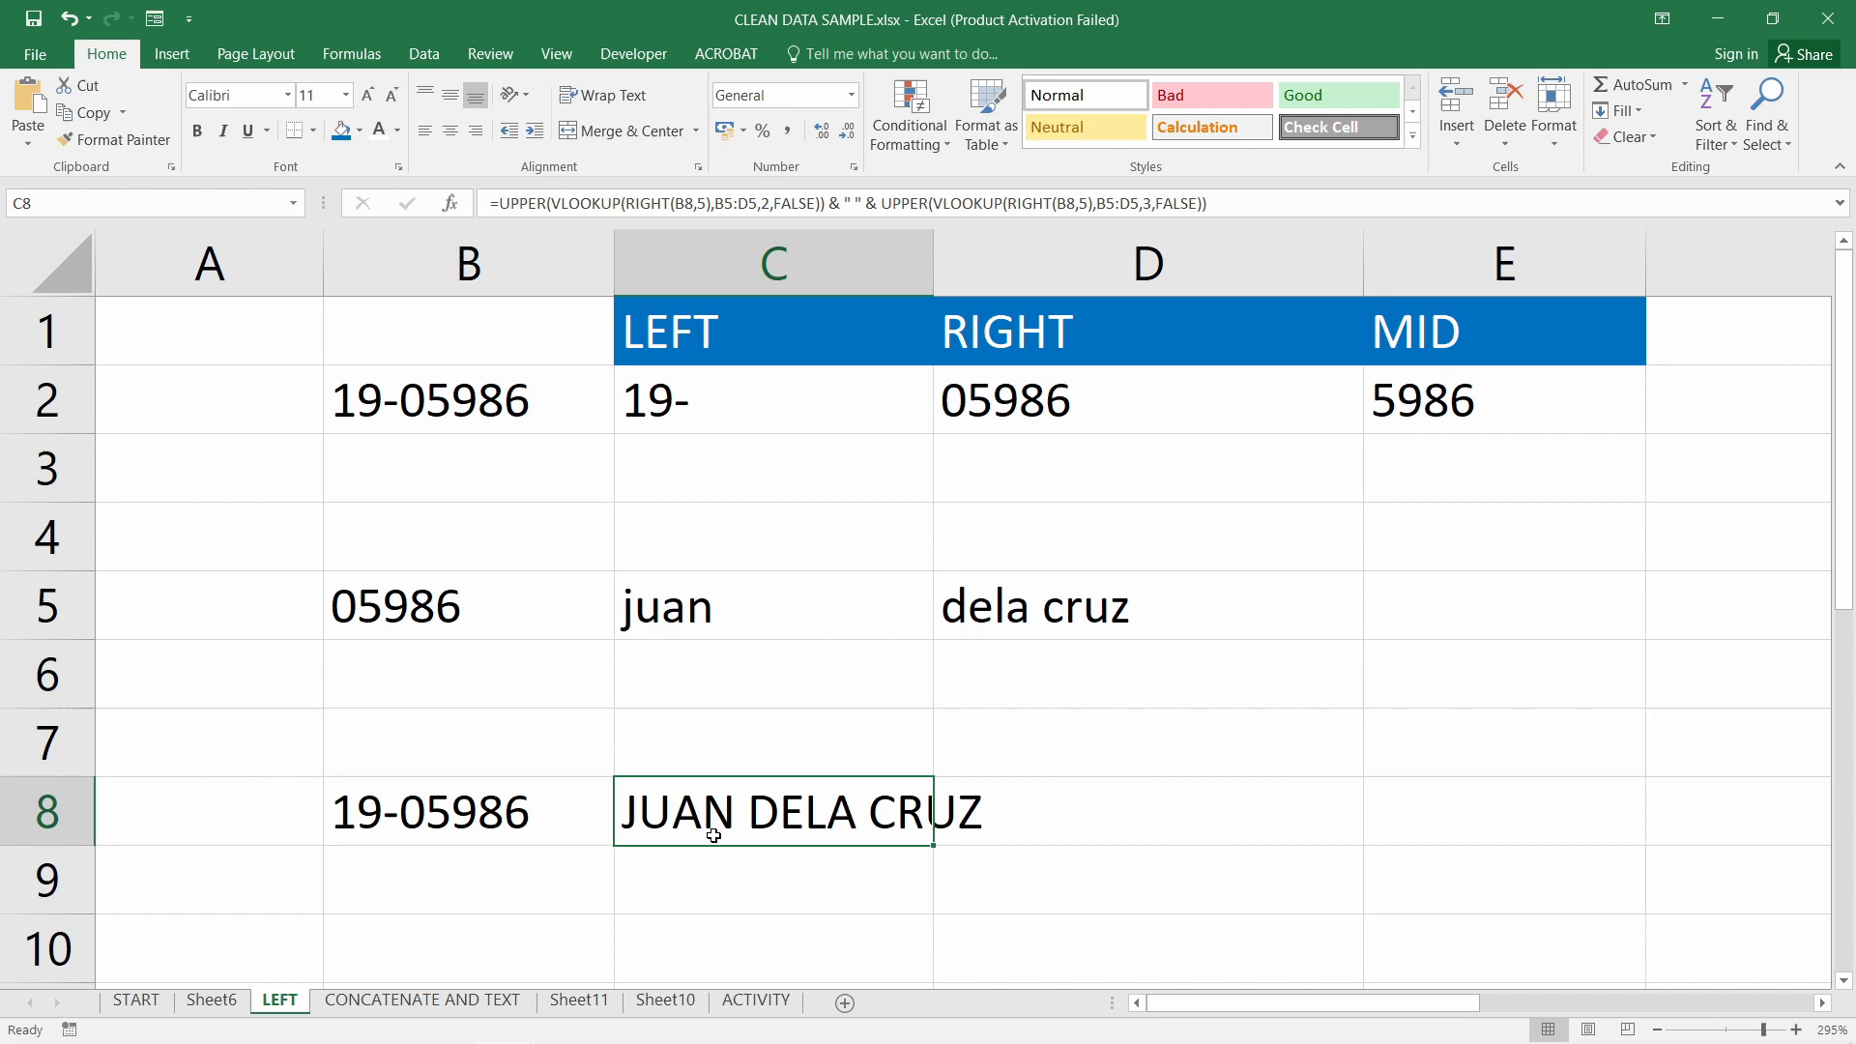
pyautogui.doubleClick(785, 822)
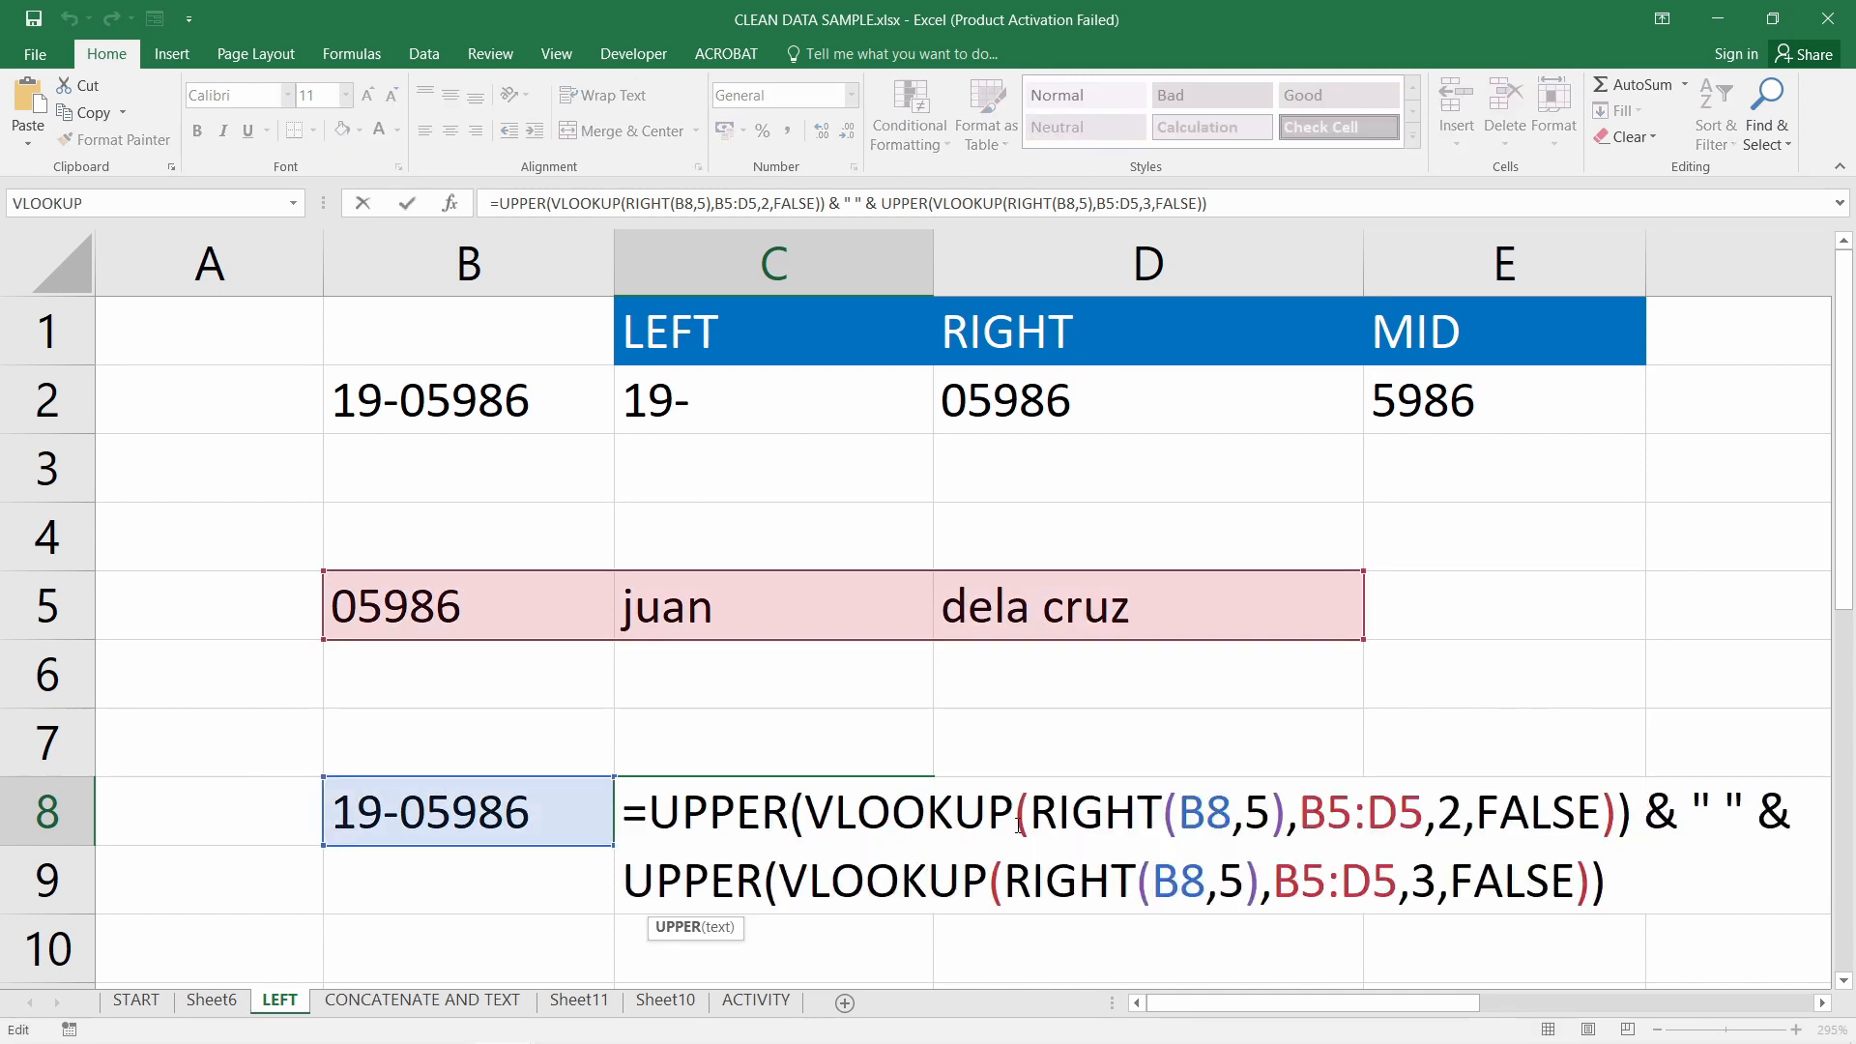
pyautogui.doubleClick(1112, 817)
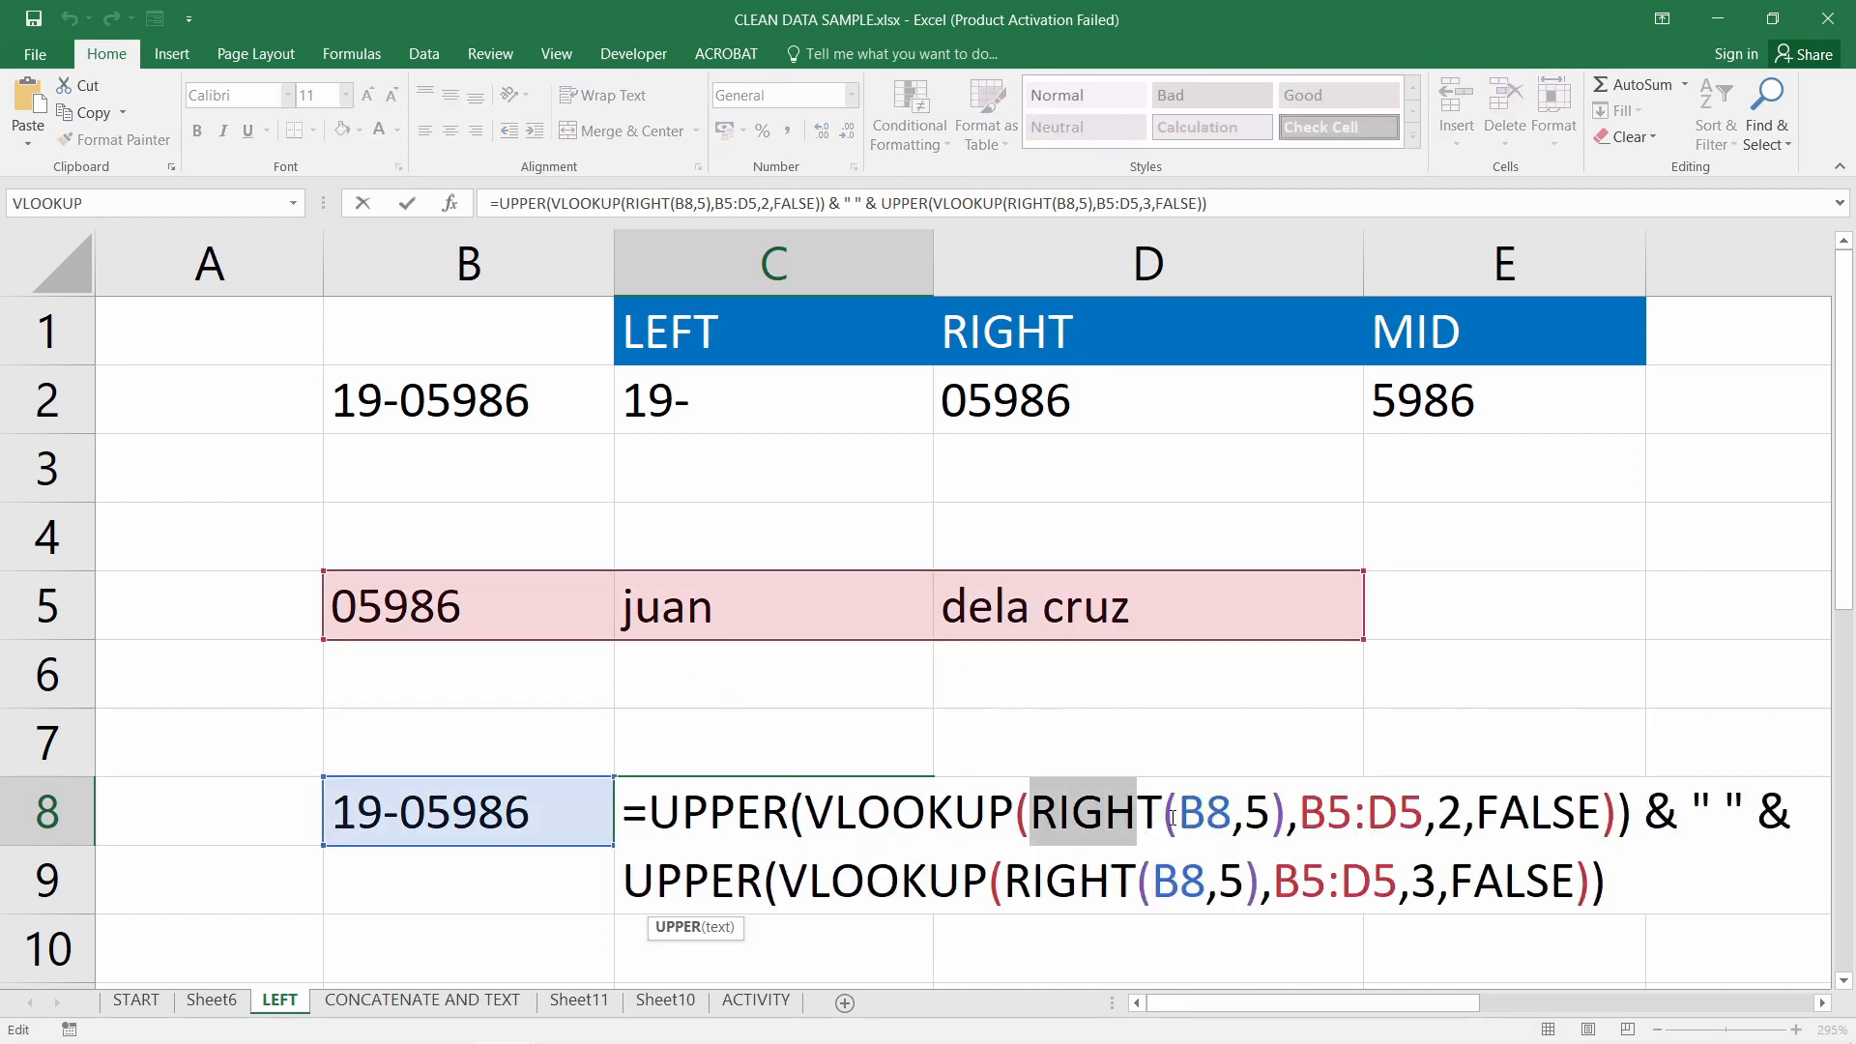
pyautogui.moveTo(1172, 817); pyautogui.dragTo(1283, 830)
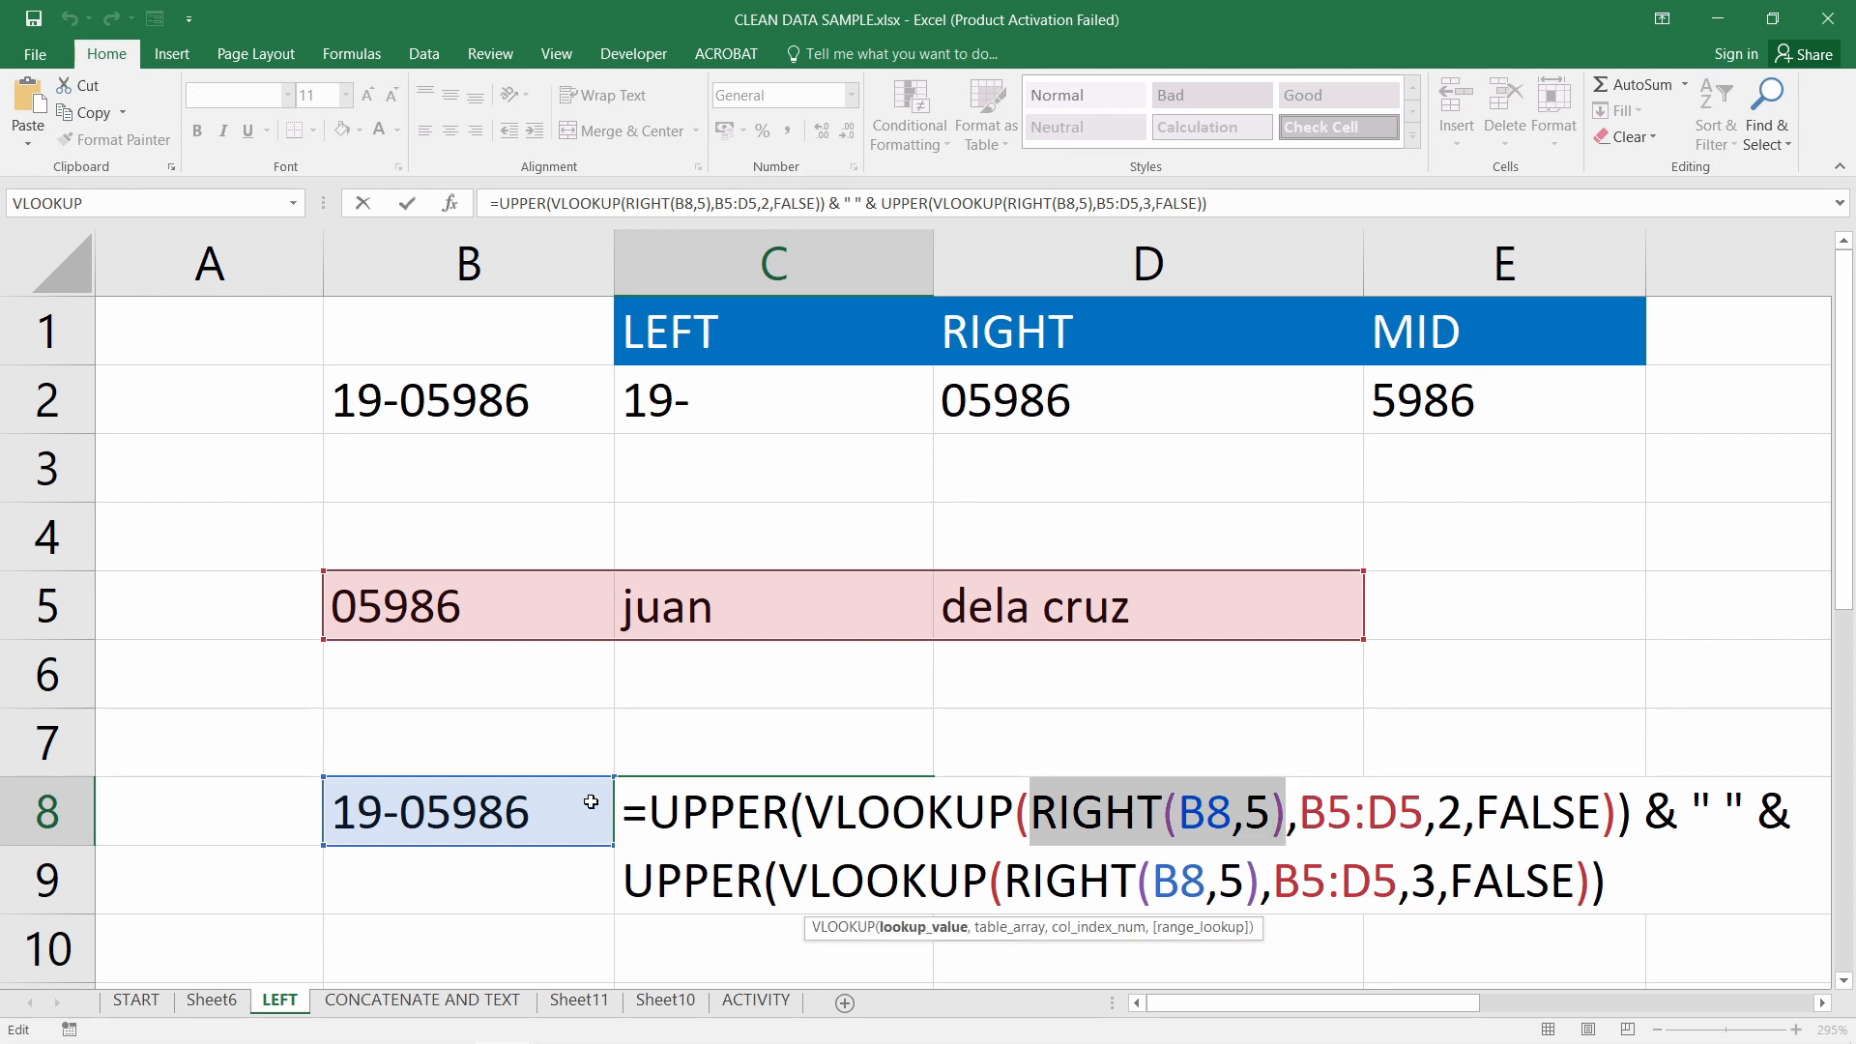
pyautogui.click(506, 814)
pyautogui.press('Return')
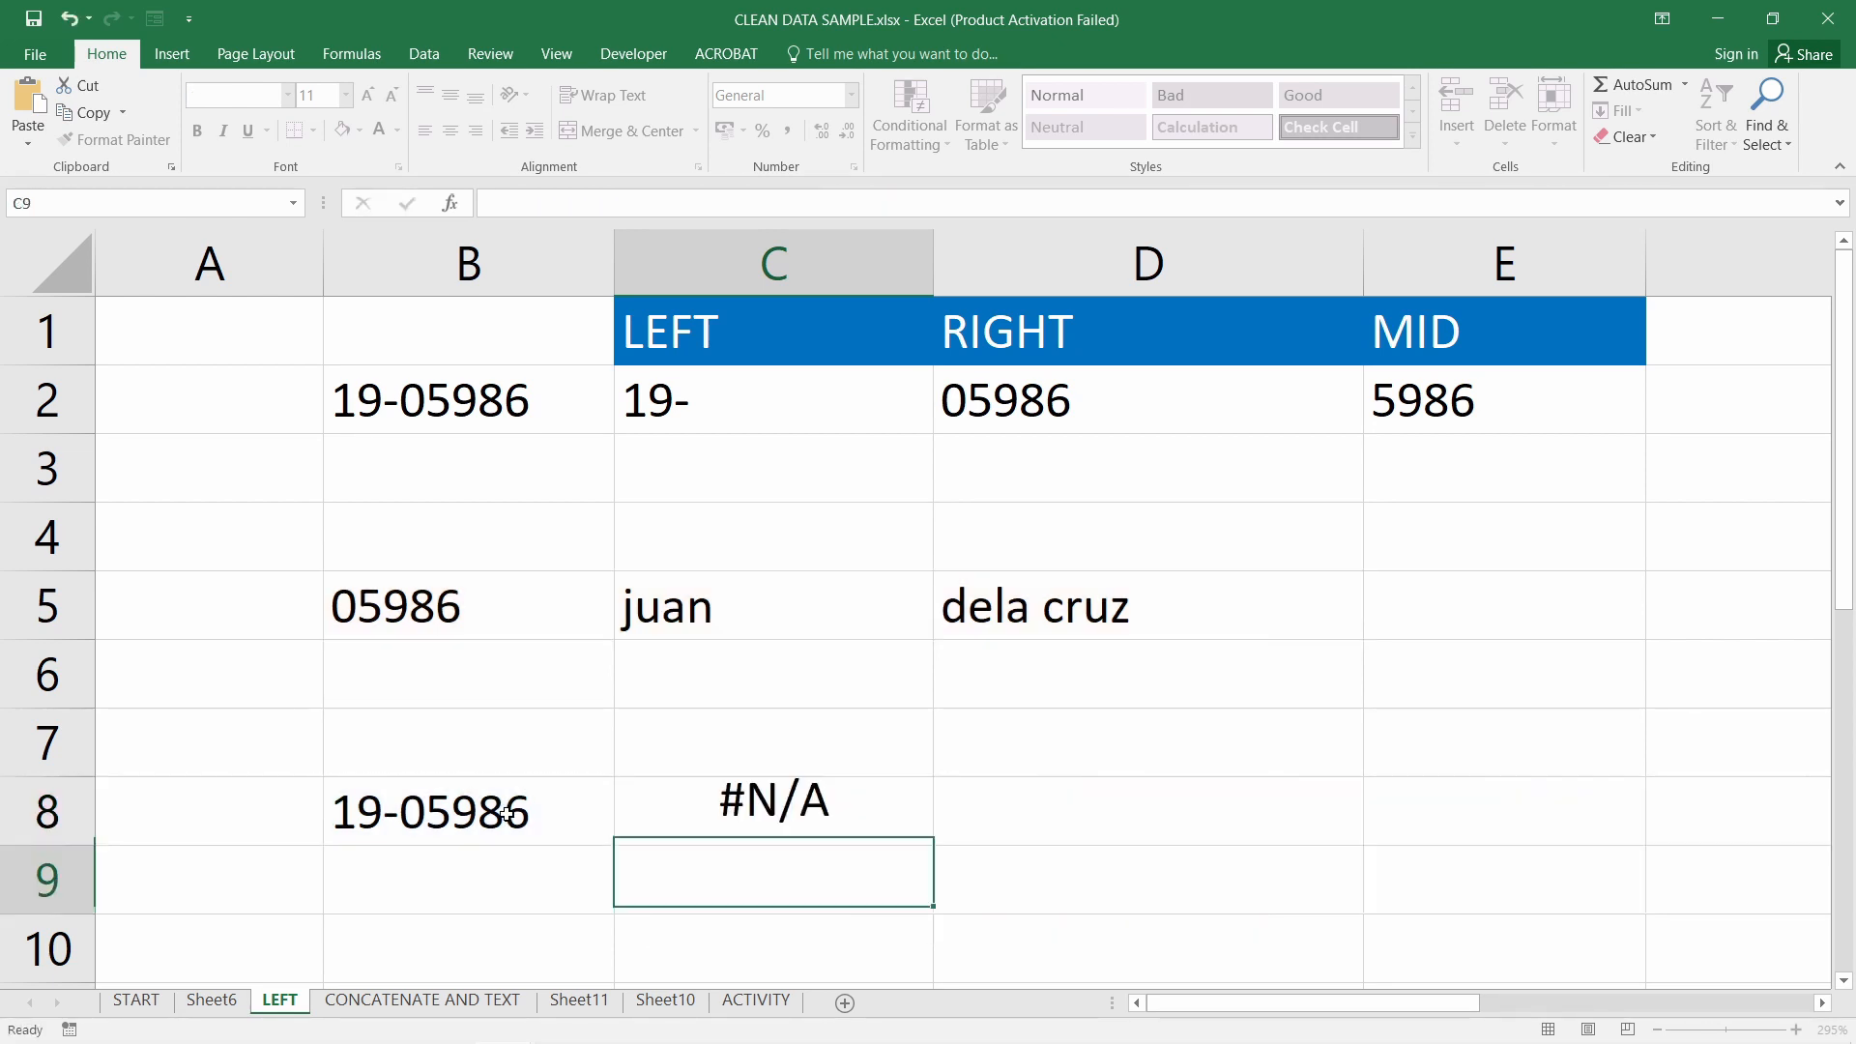
pyautogui.click(774, 796)
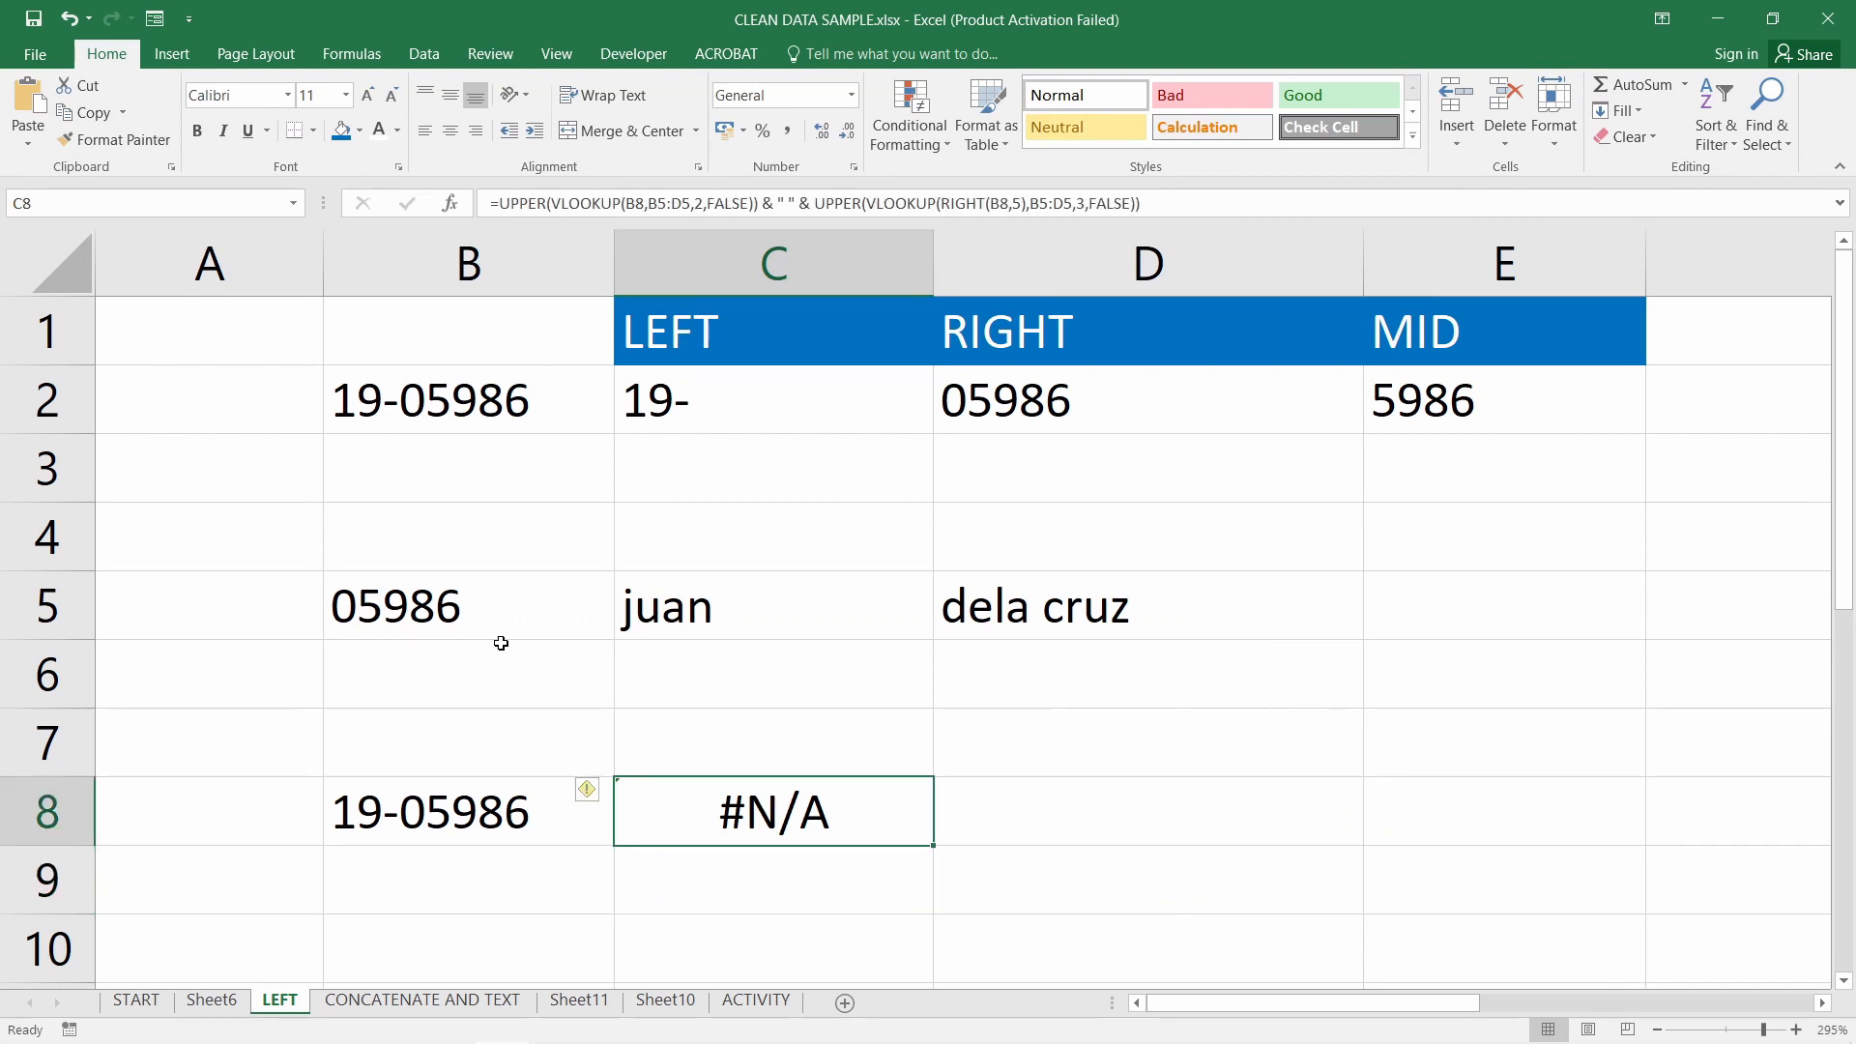
pyautogui.click(419, 823)
pyautogui.click(464, 547)
# Compare B8's full ID with B5's RIGHT formula, then restore C8's RIGHT(B8,5) formula version
pyautogui.click(377, 837)
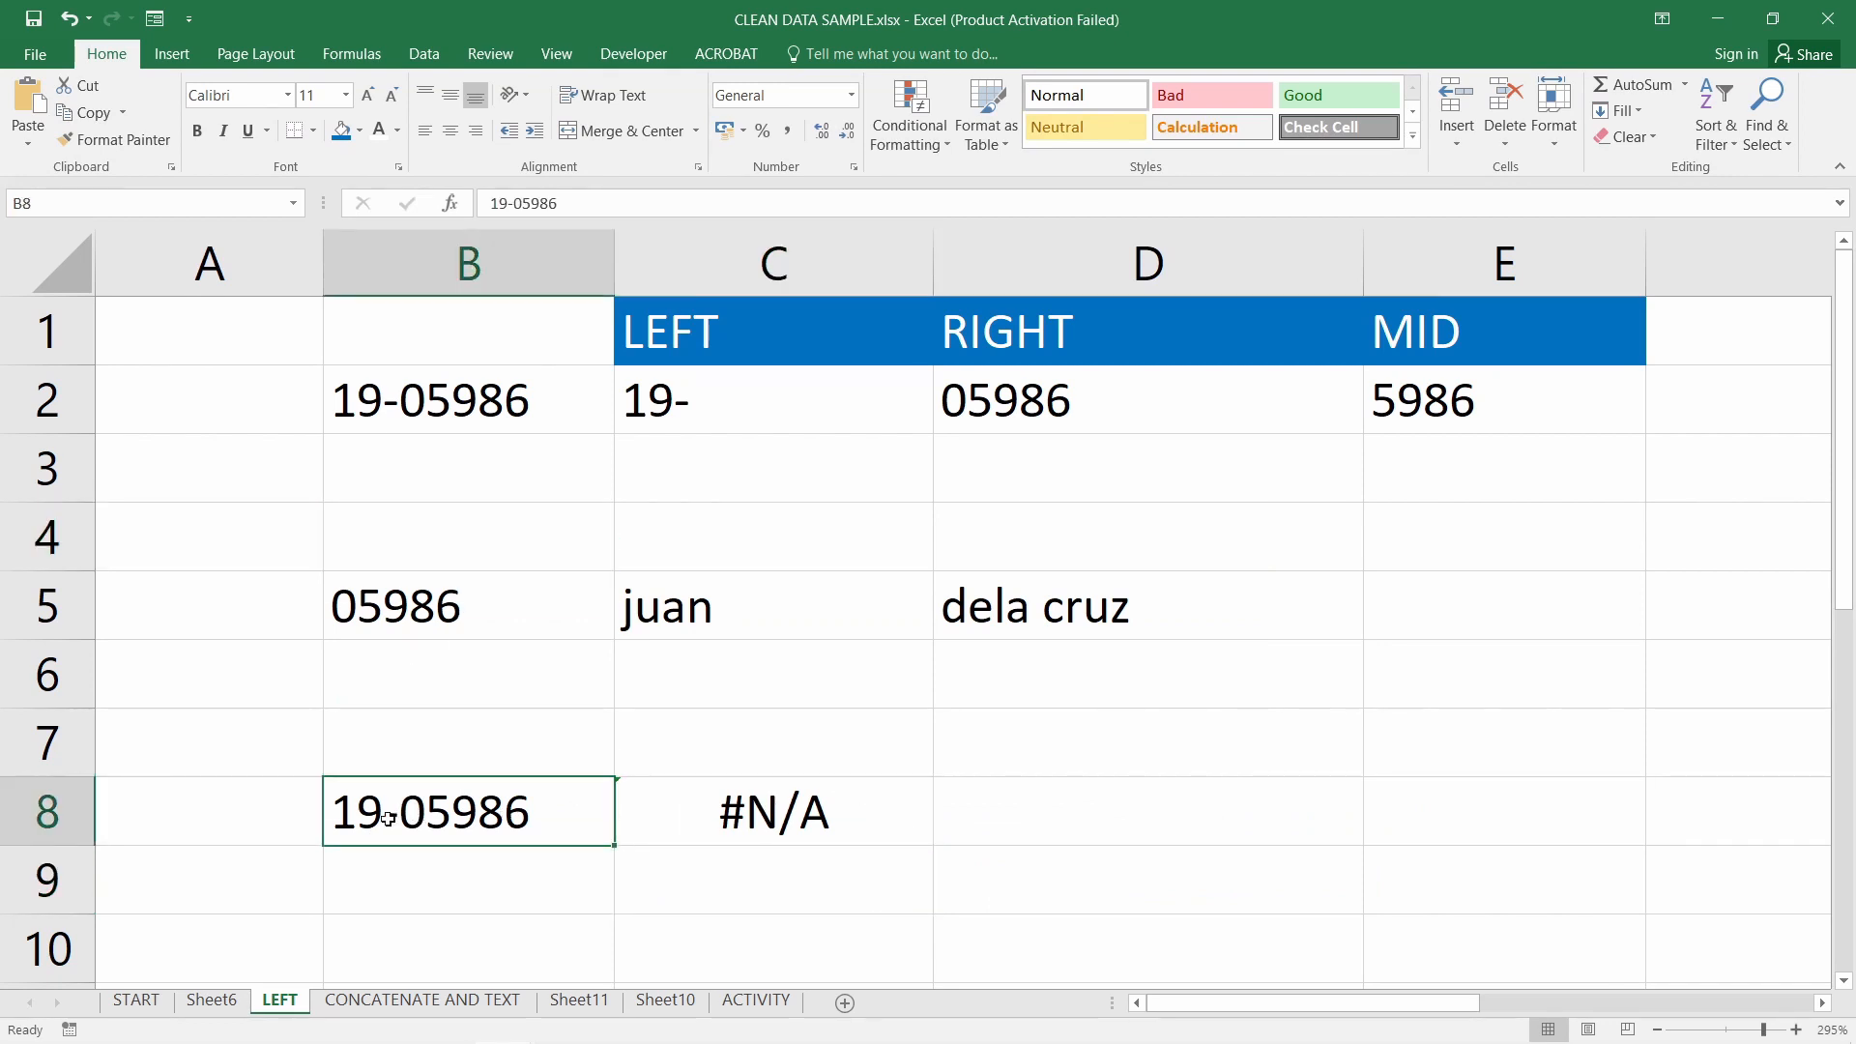
pyautogui.click(379, 615)
pyautogui.click(825, 837)
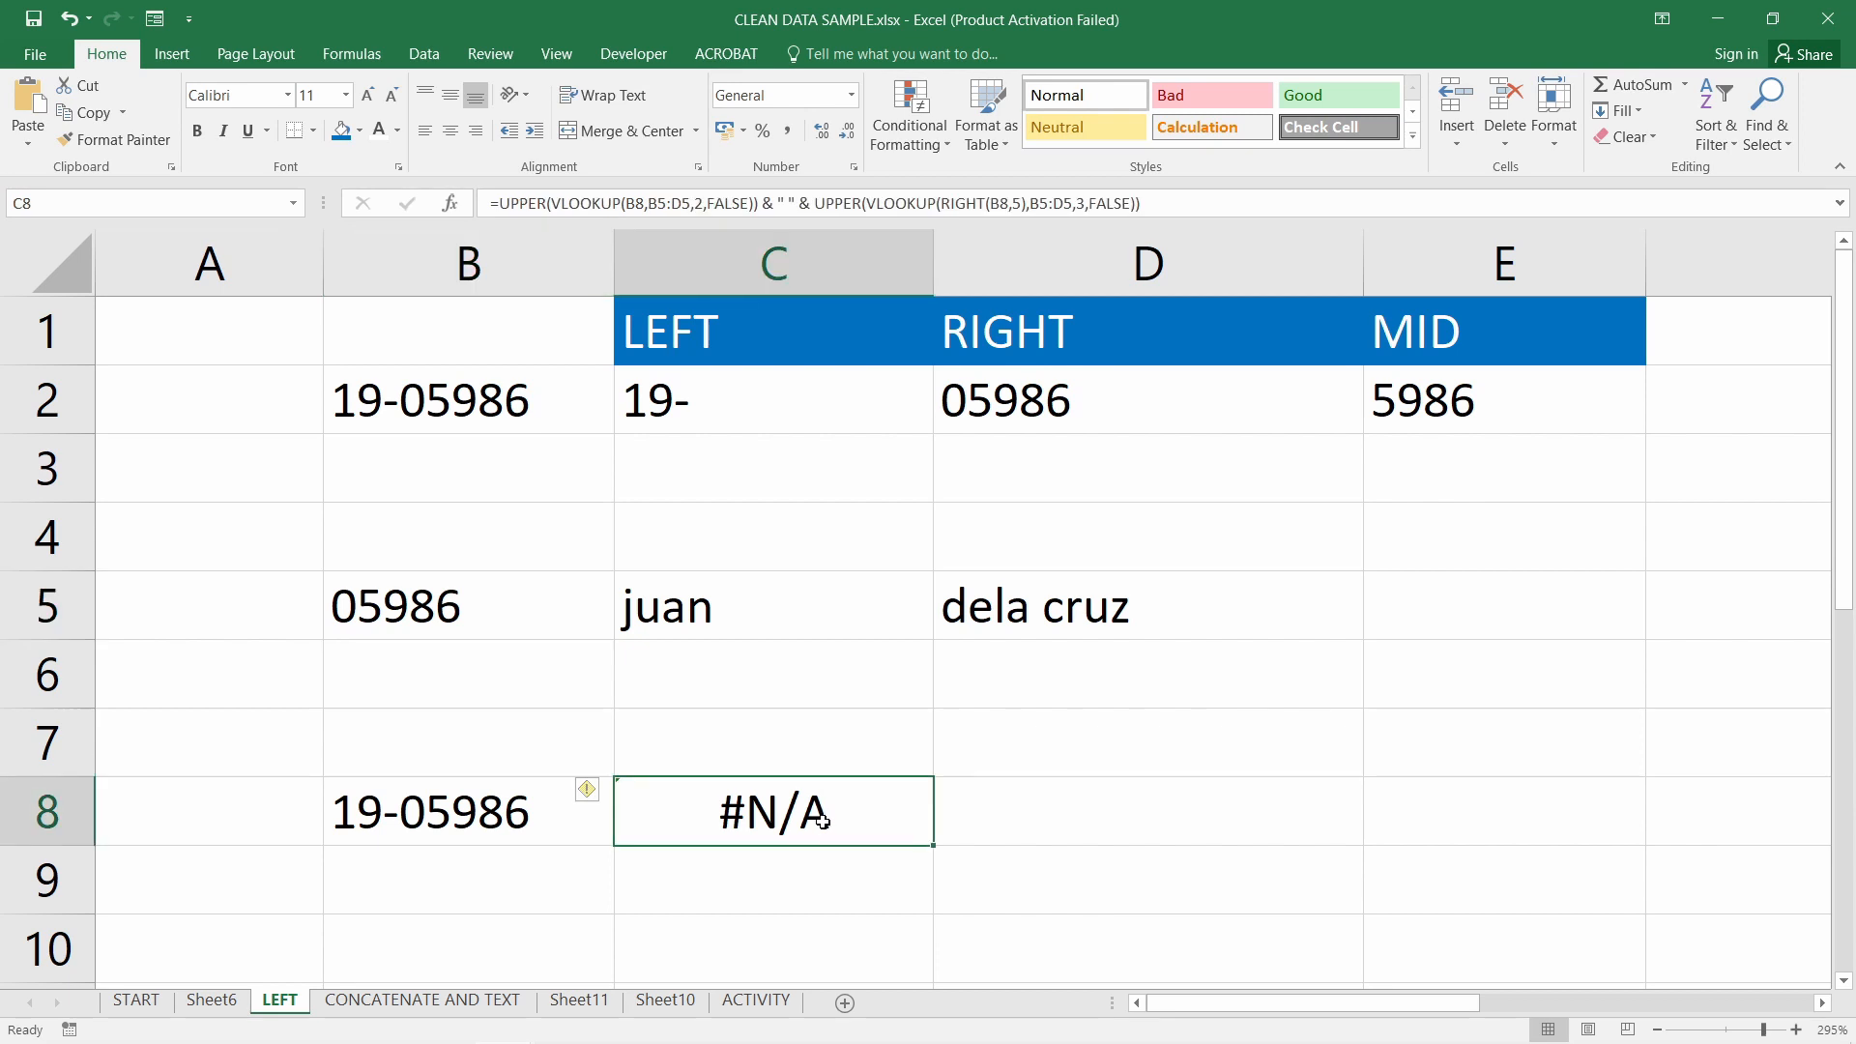
pyautogui.doubleClick(817, 810)
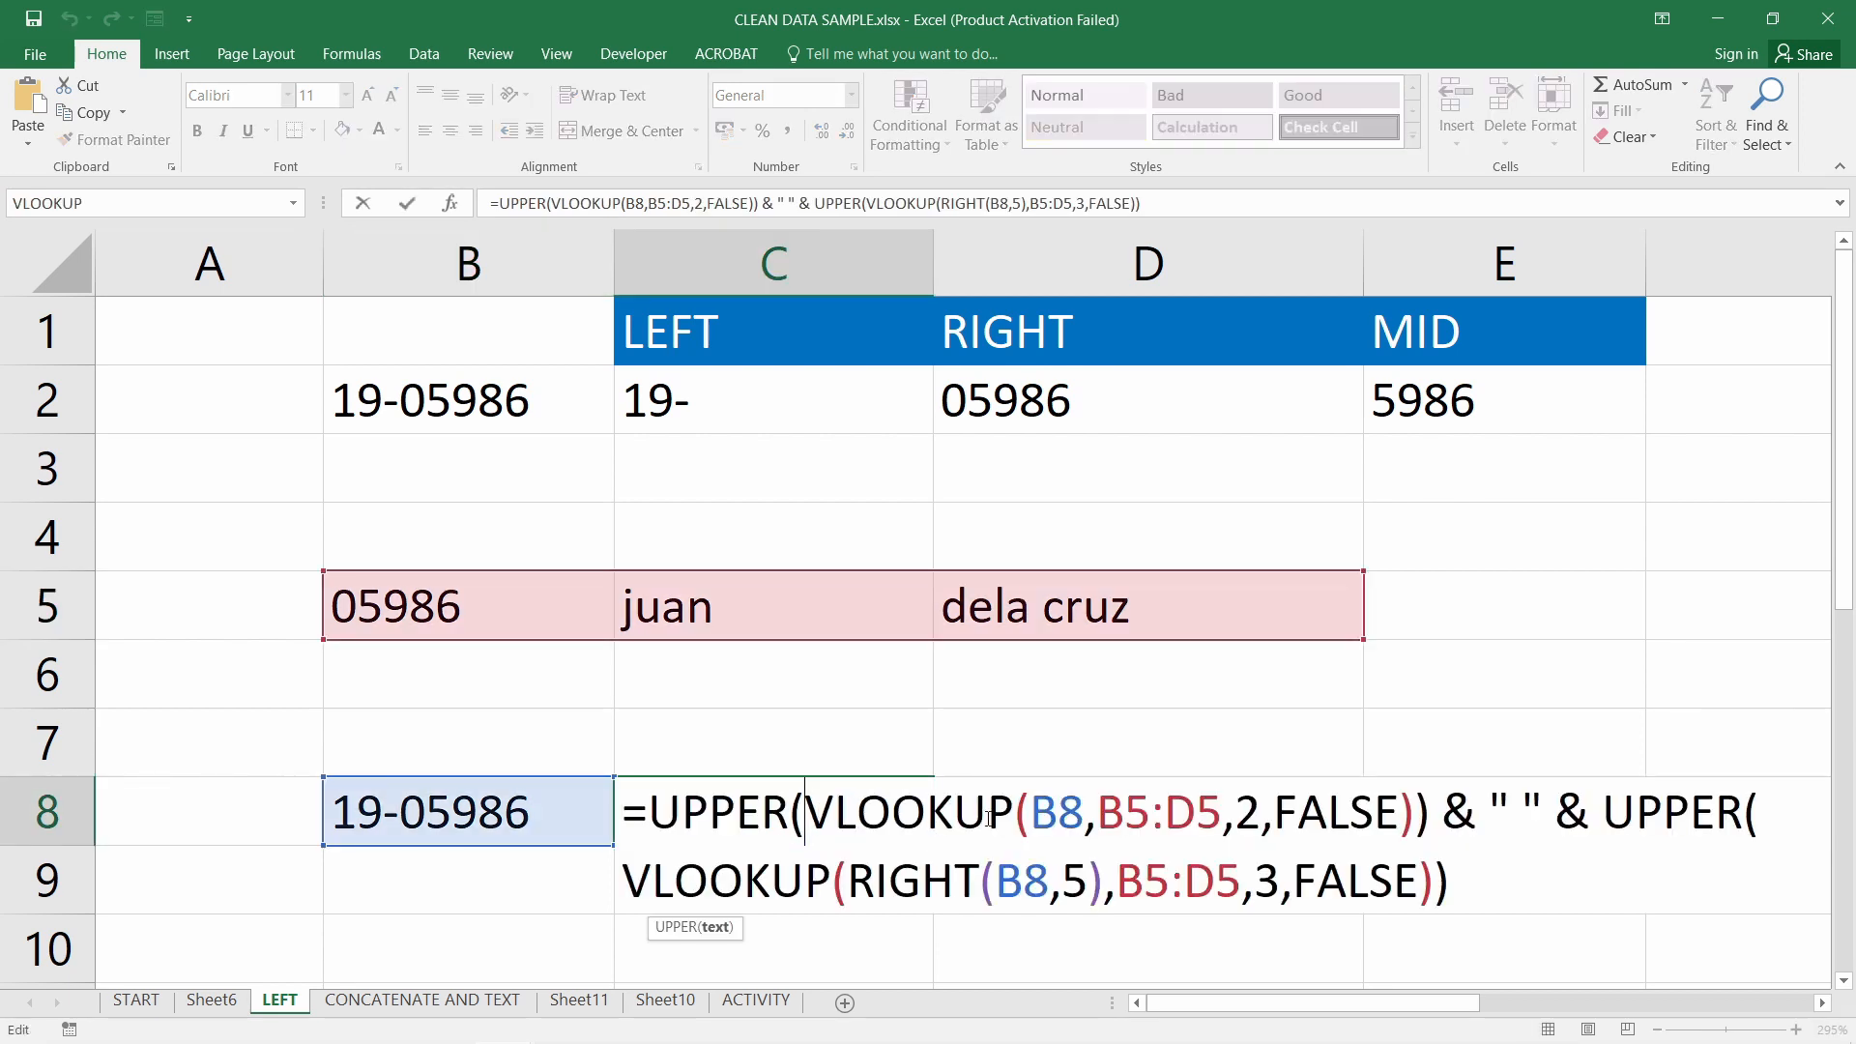
pyautogui.press('Escape')
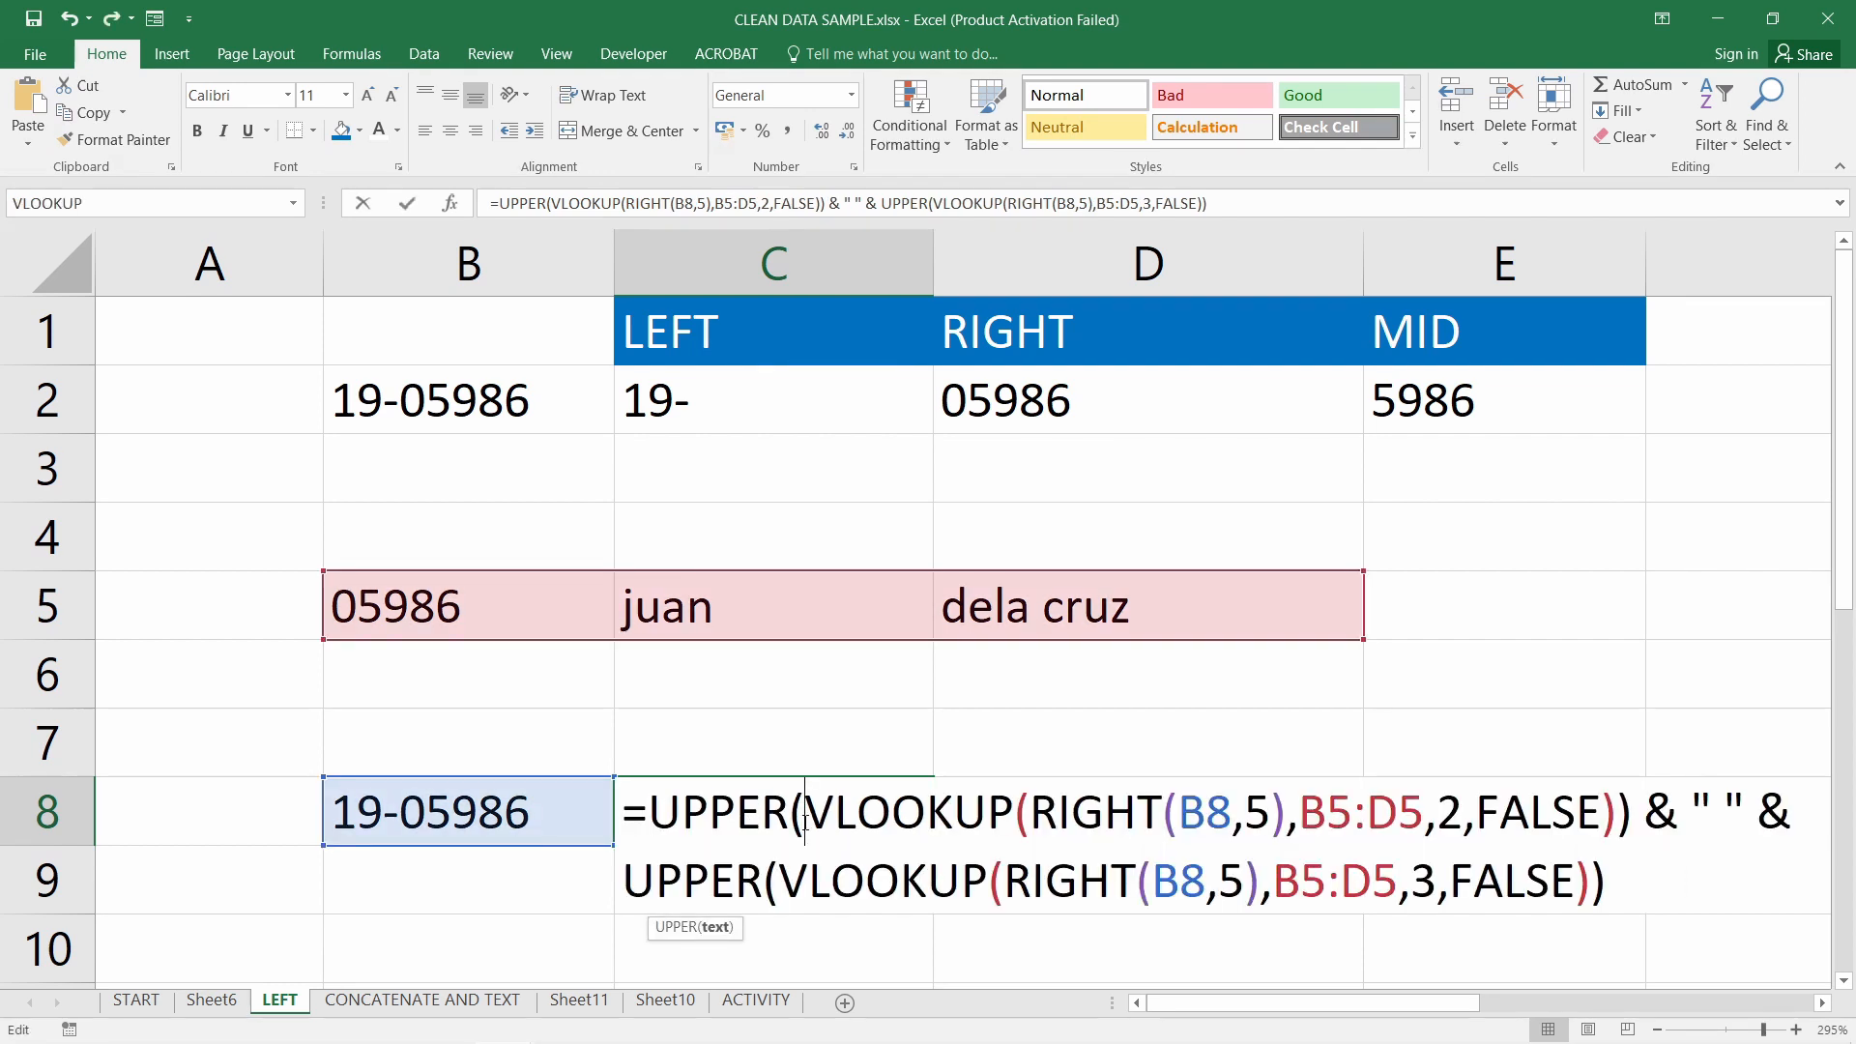
# Review the VLOOKUP and RIGHT(B8,5) parts of C8's formula and confirm it unchanged
pyautogui.doubleClick(803, 821)
pyautogui.moveTo(1057, 822); pyautogui.dragTo(1280, 820)
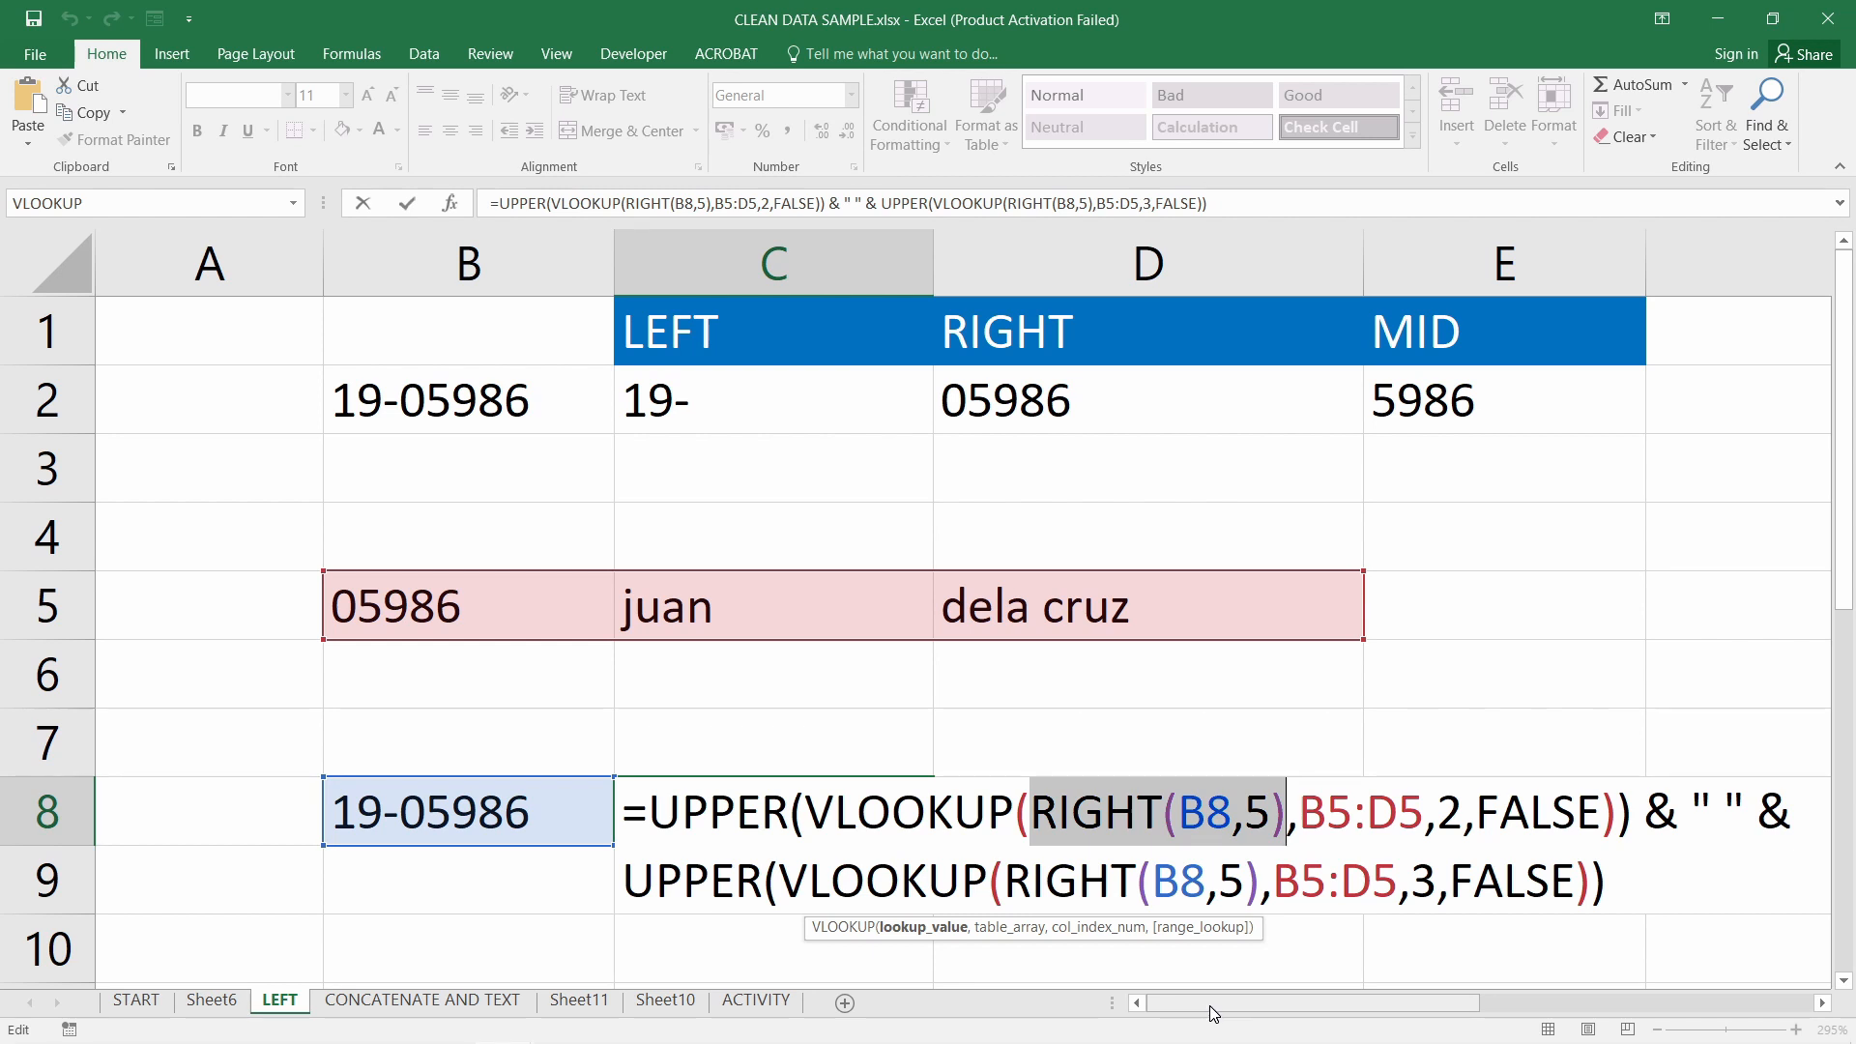
pyautogui.click(791, 812)
pyautogui.moveTo(806, 813); pyautogui.dragTo(1156, 814)
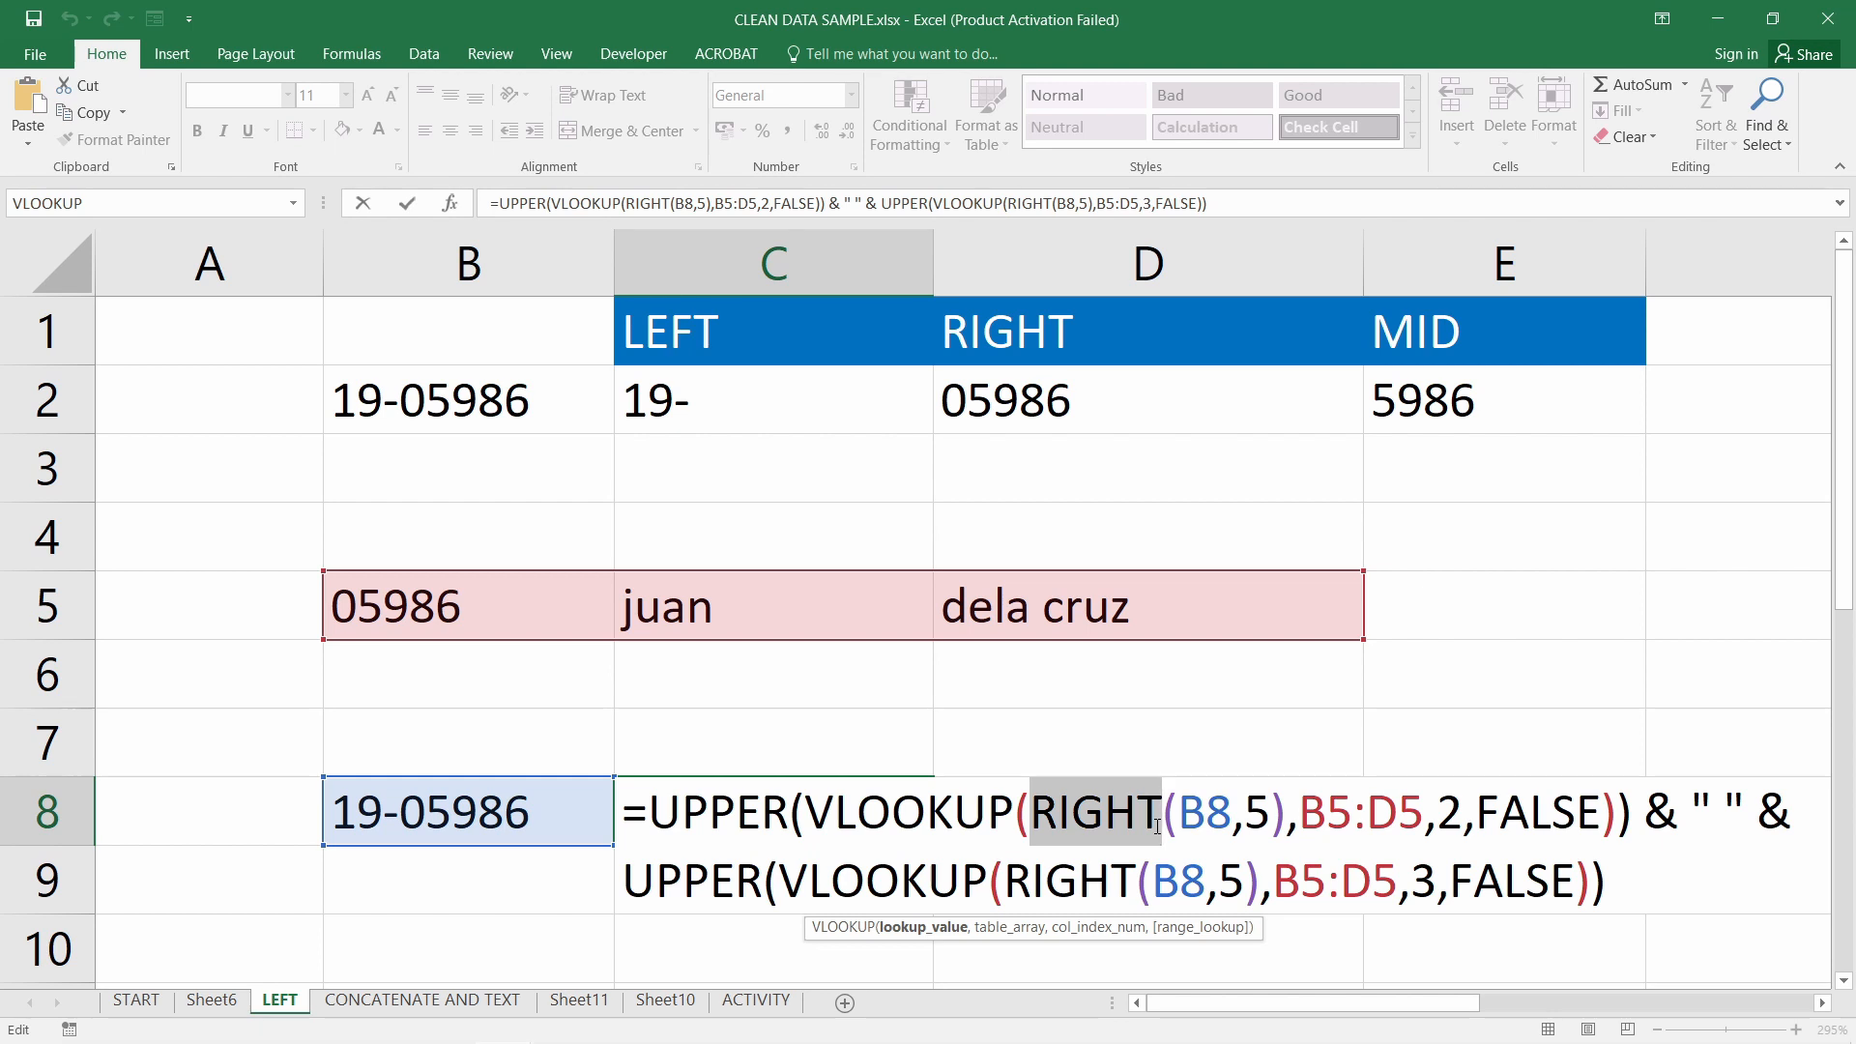
pyautogui.press('Return')
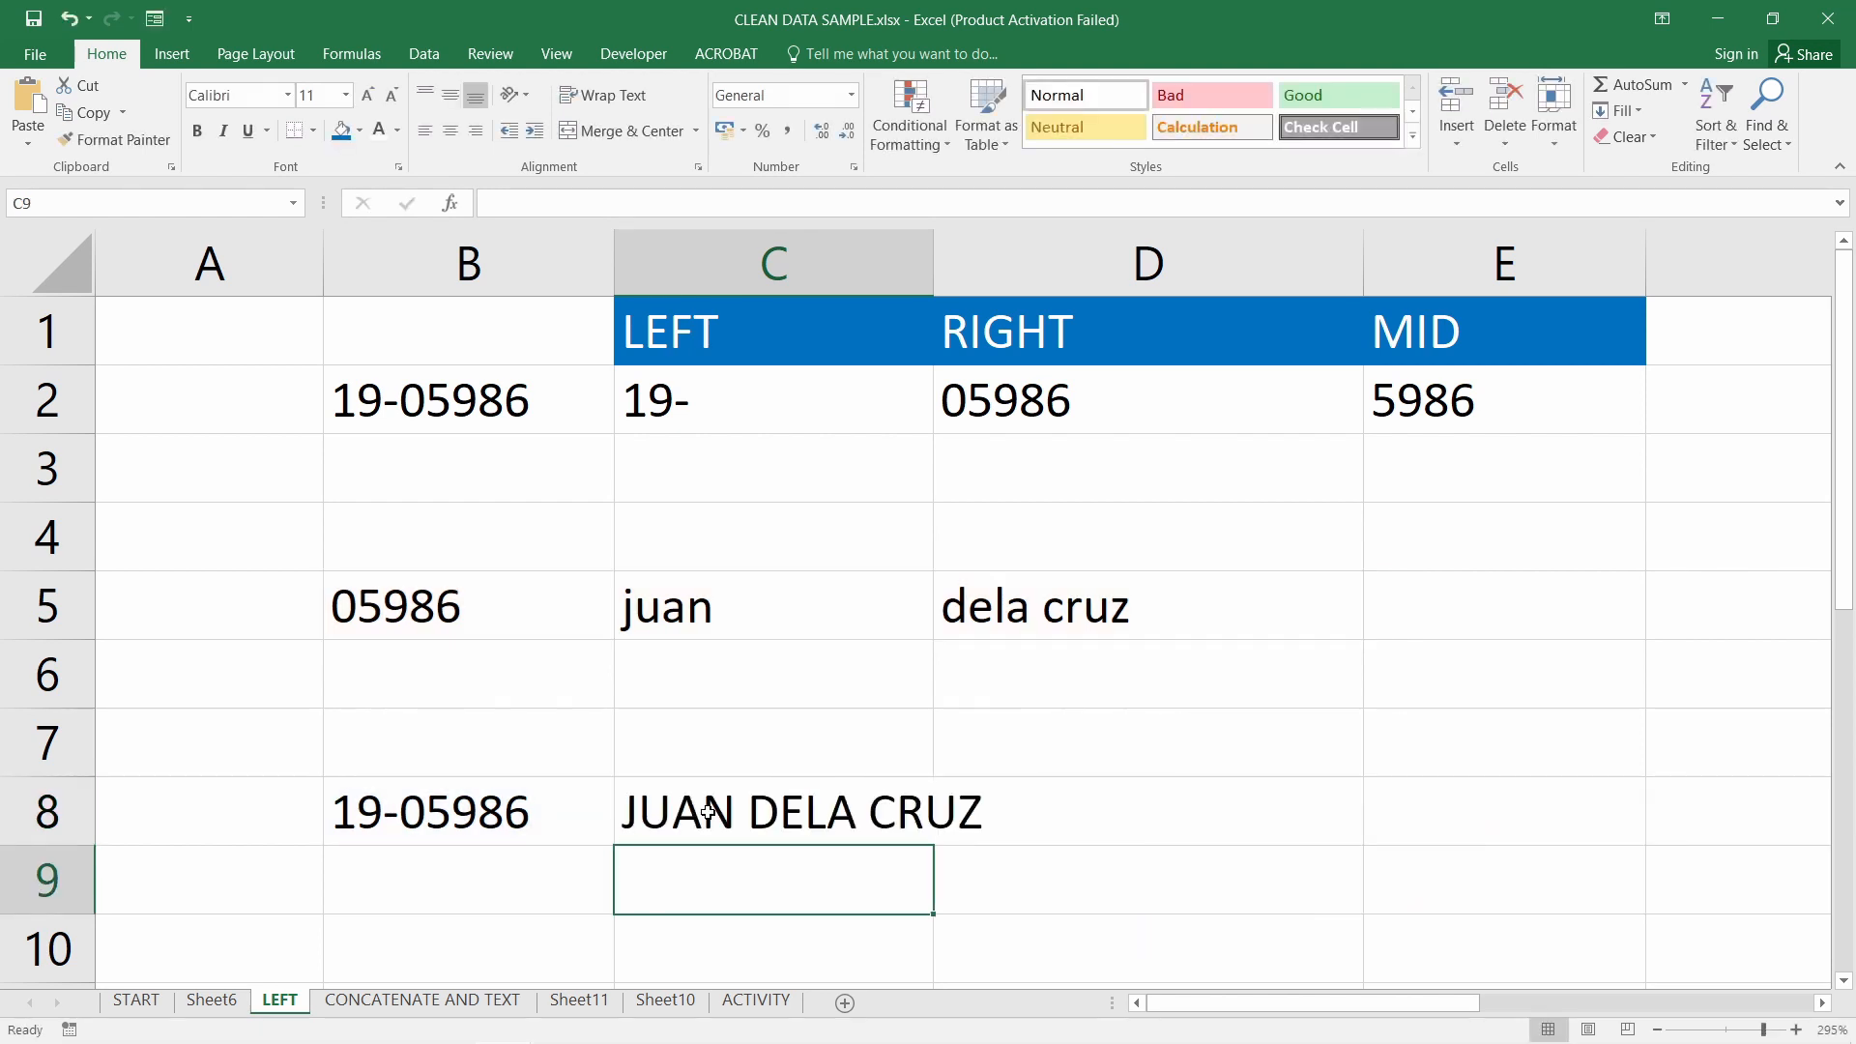
pyautogui.doubleClick(709, 812)
# Examine the & " " & joining part of C8's formula and confirm it unchanged
pyautogui.moveTo(1646, 812); pyautogui.dragTo(1770, 820)
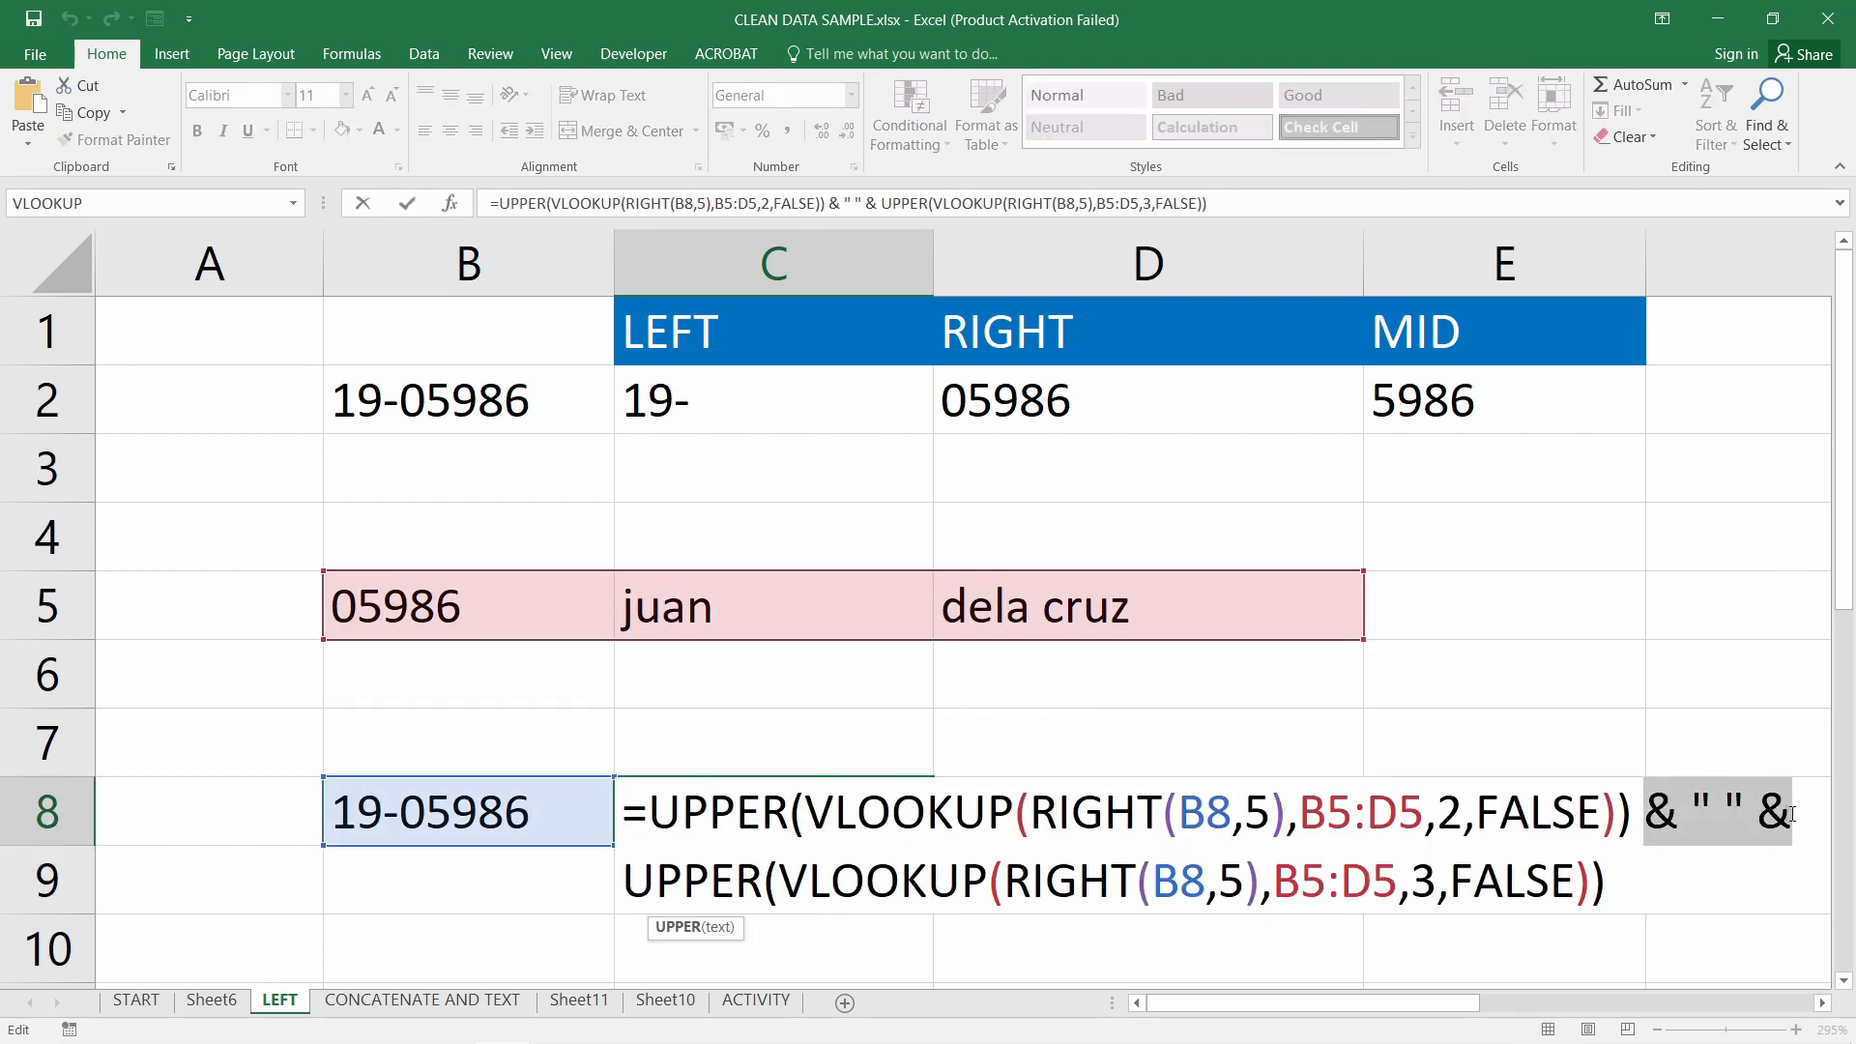
pyautogui.click(1715, 821)
pyautogui.moveTo(1657, 815)
pyautogui.mouseDown()
pyautogui.moveTo(1766, 817)
pyautogui.moveTo(1677, 817)
pyautogui.mouseUp()
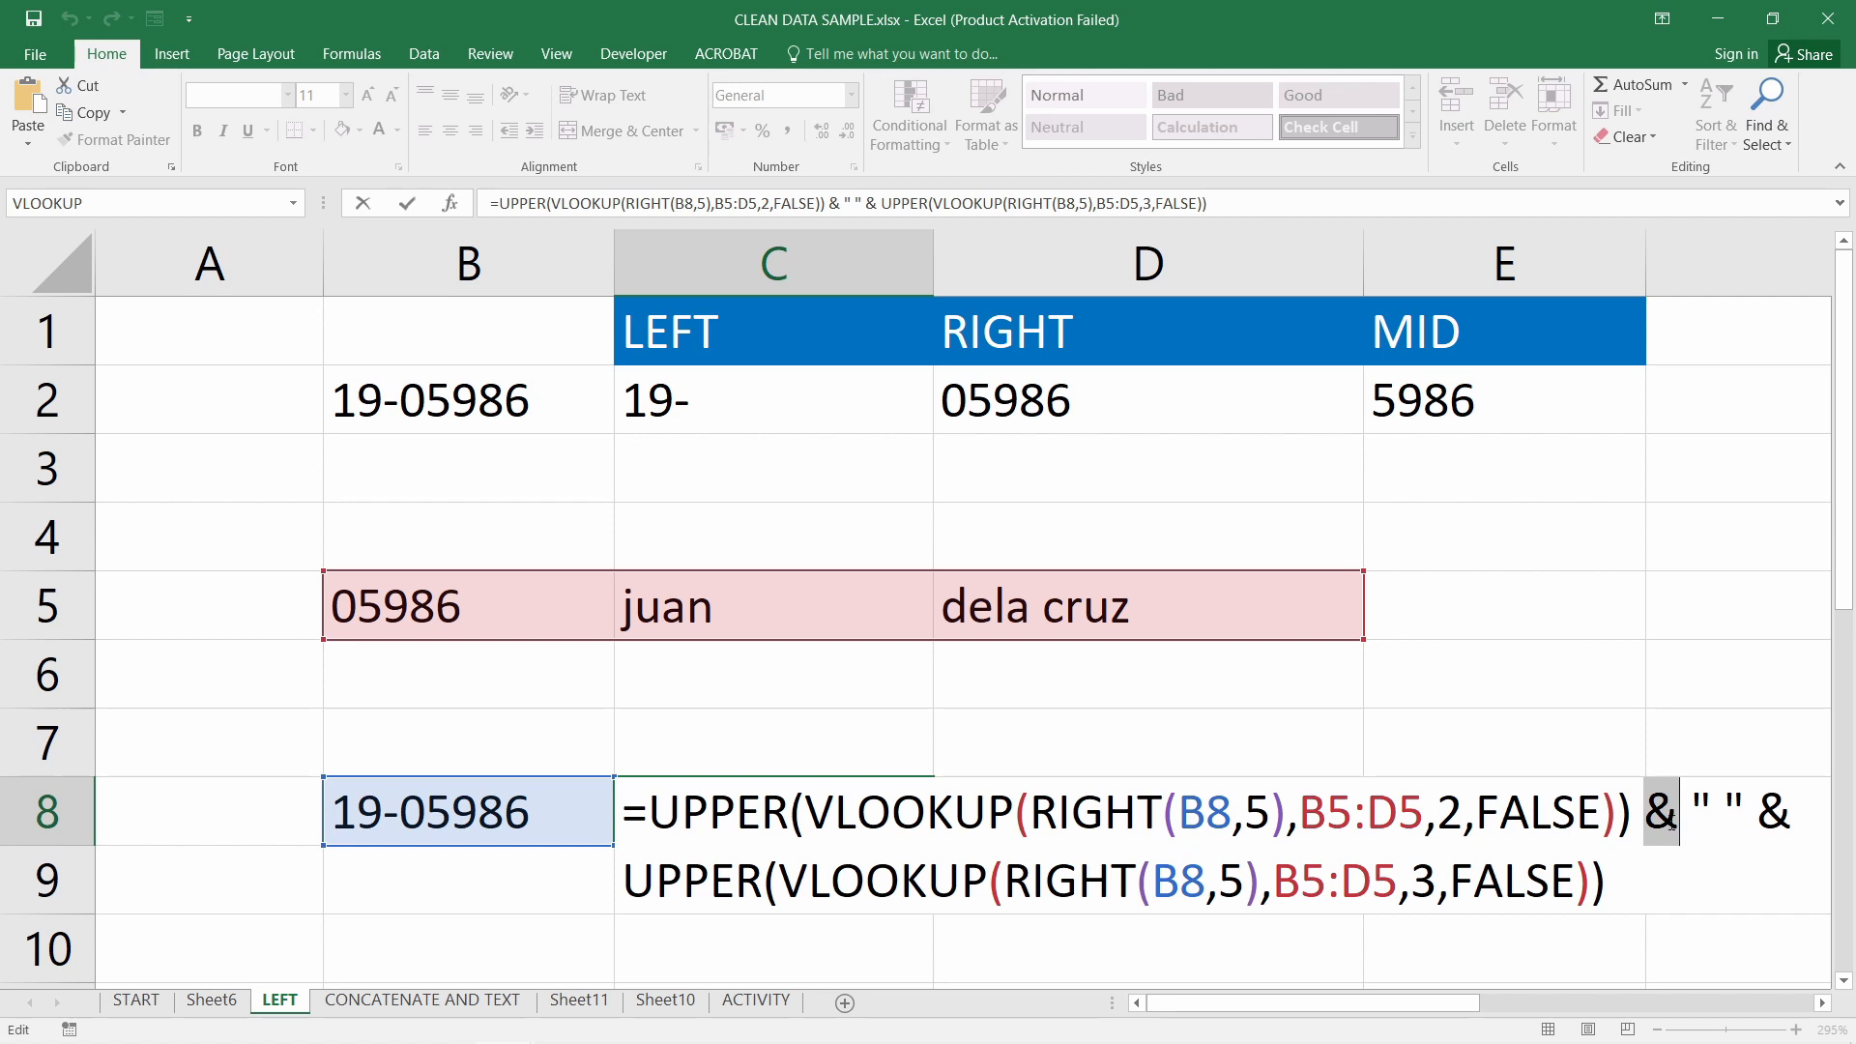
pyautogui.moveTo(1646, 823); pyautogui.dragTo(1696, 824)
pyautogui.press('Return')
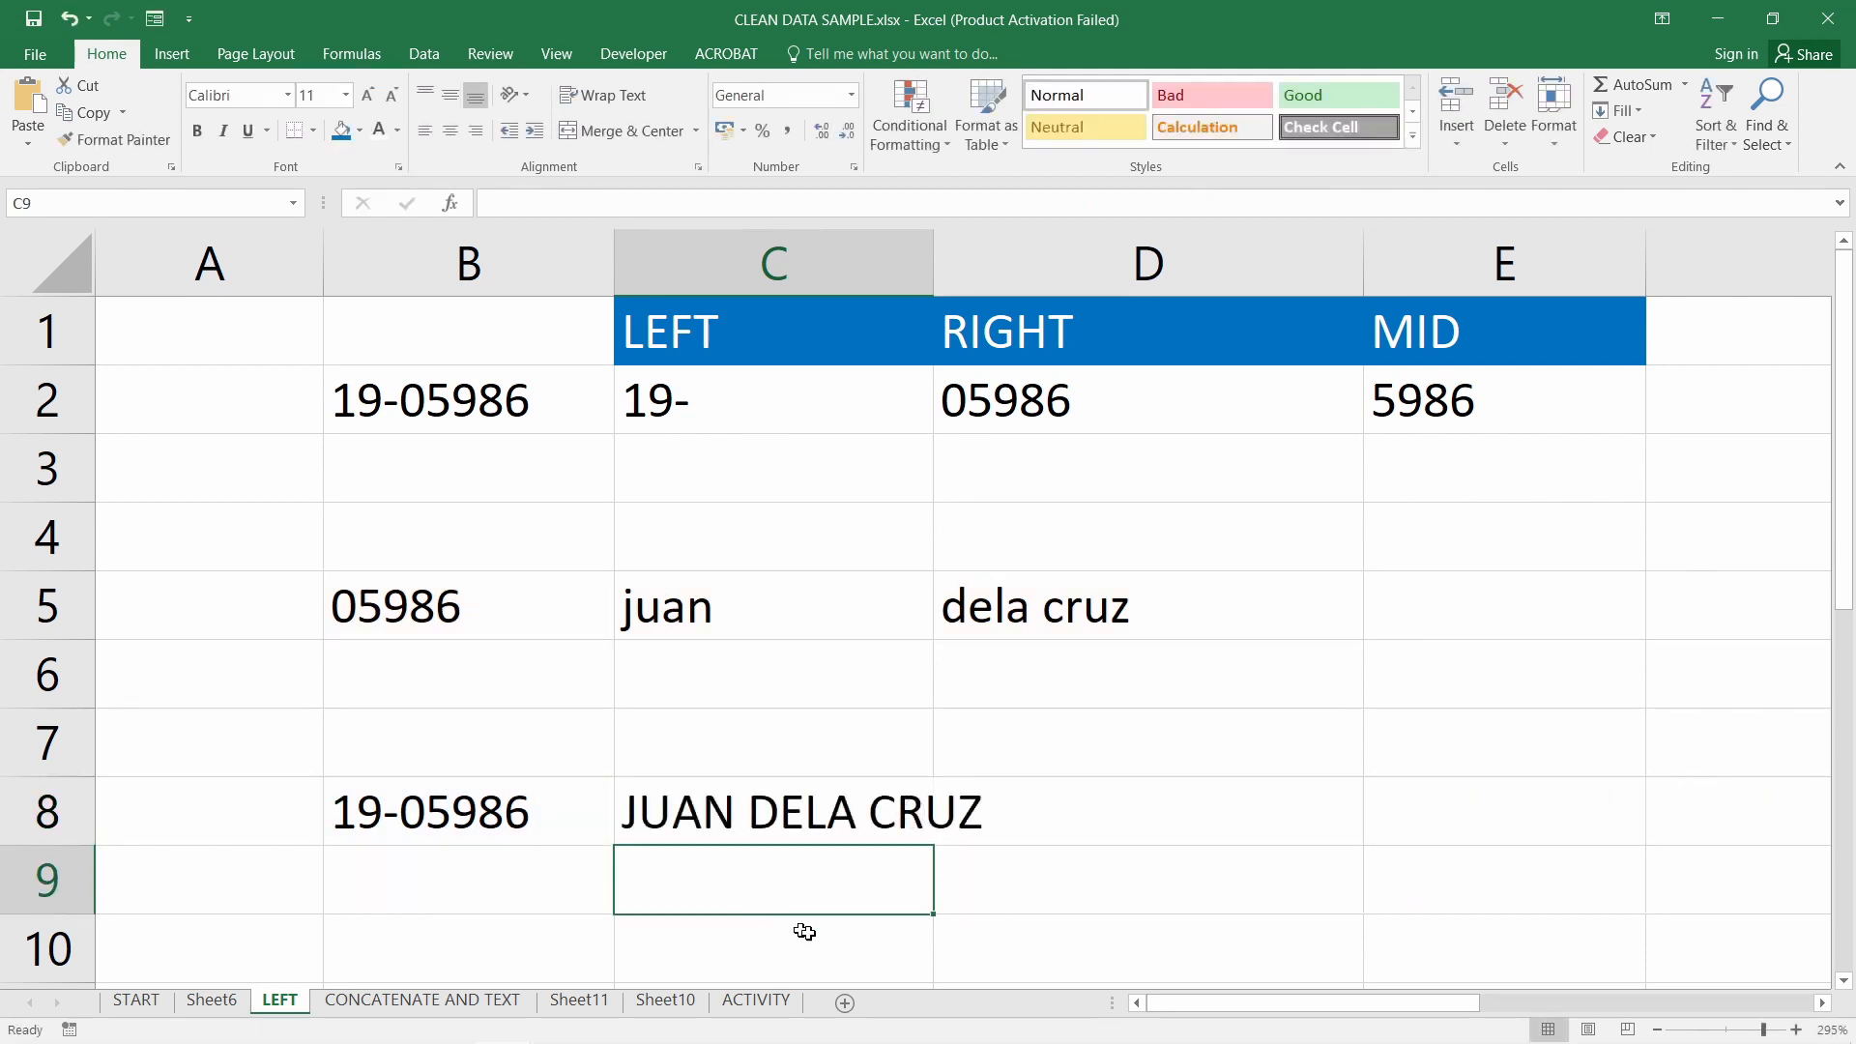
# Compare C8's result with the first and last names in C5:D5, keeping C8's formula unchanged
pyautogui.click(808, 824)
pyautogui.moveTo(675, 609); pyautogui.dragTo(1093, 609)
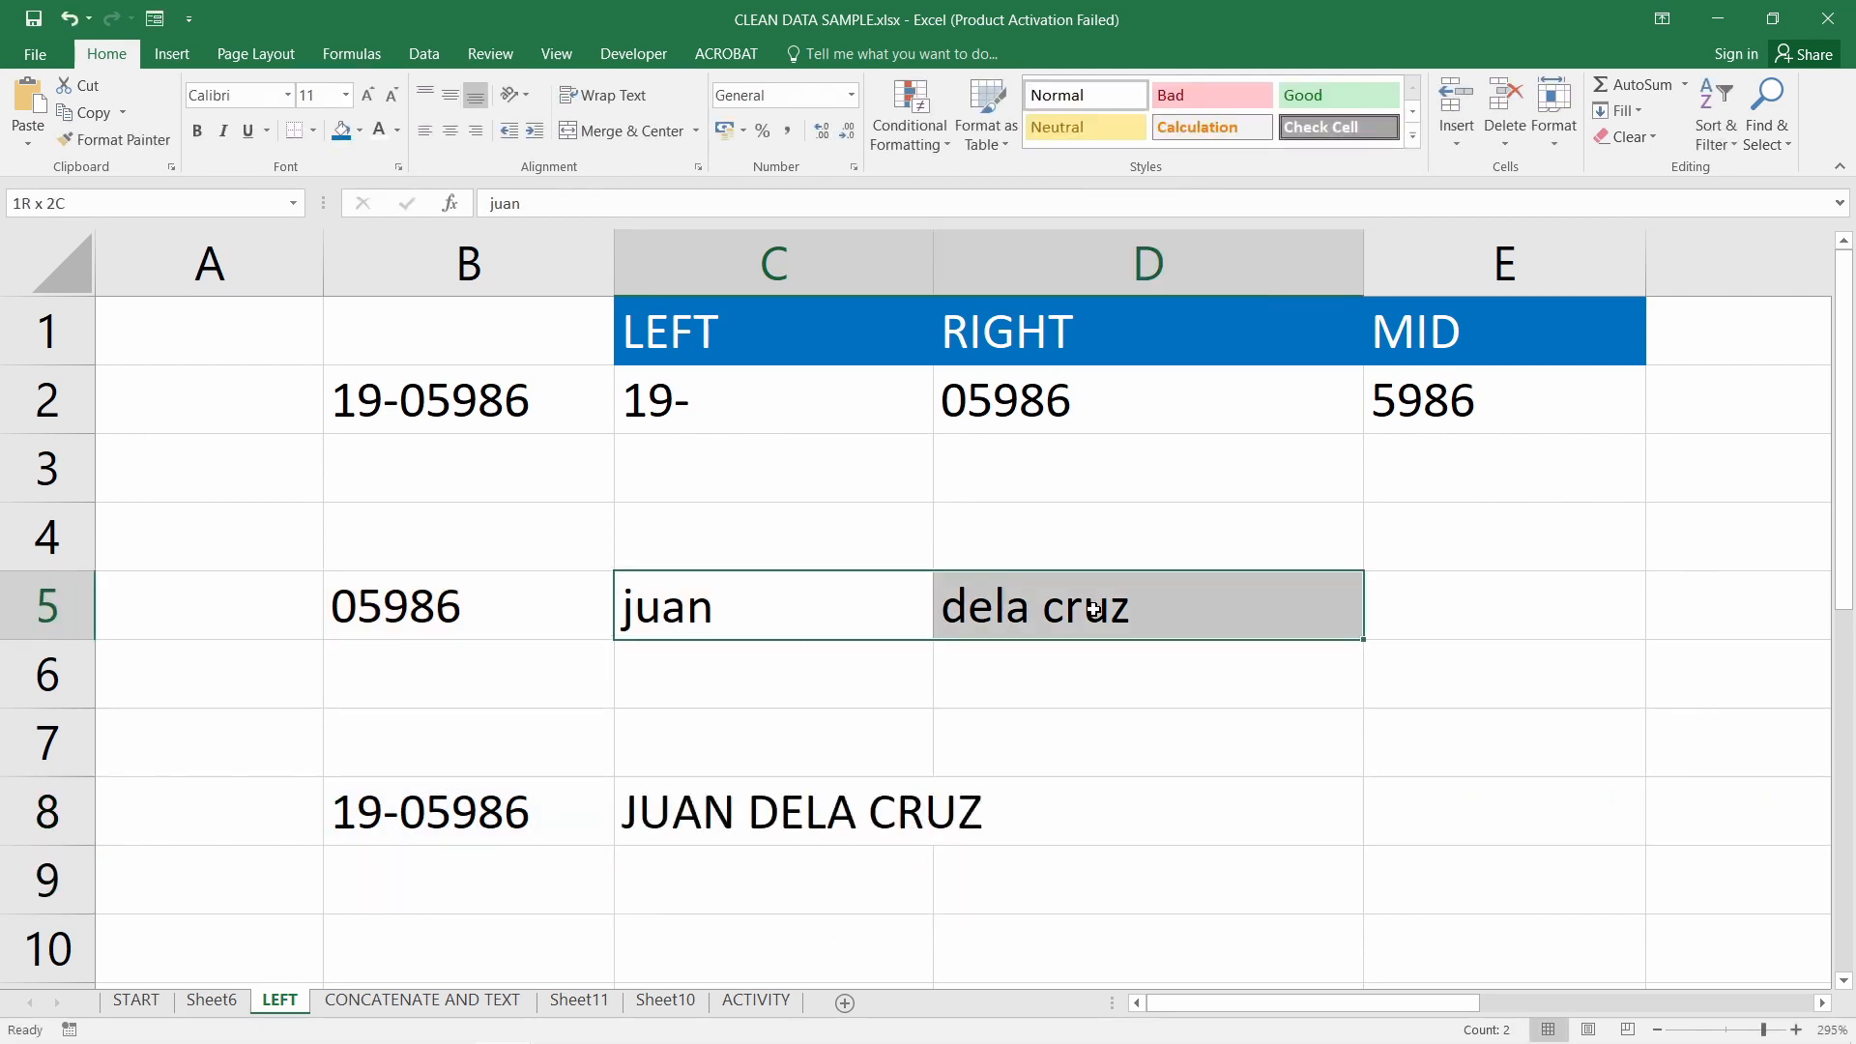
pyautogui.click(737, 820)
pyautogui.click(750, 890)
pyautogui.doubleClick(756, 804)
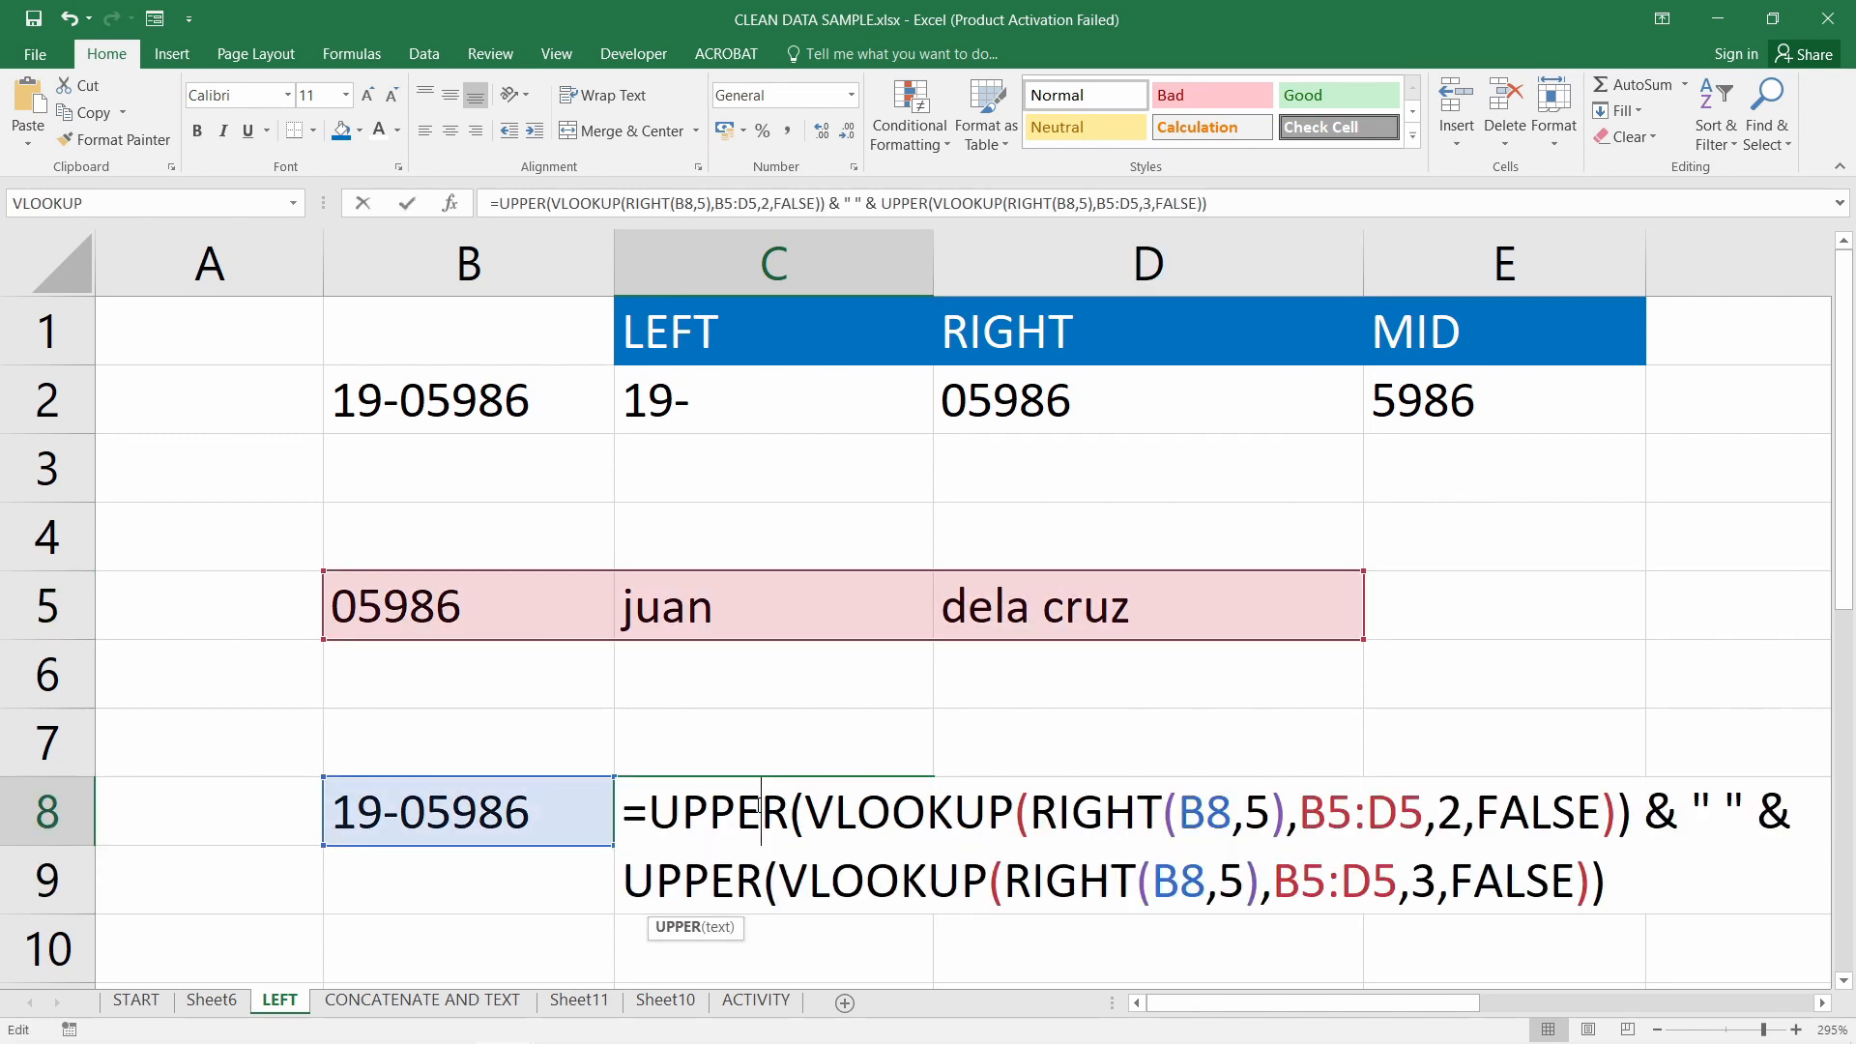
pyautogui.press('Return')
# Check B8's ID against B5's RIGHT formula and the RIGHT(B8,5) lookup value in C8
pyautogui.click(503, 818)
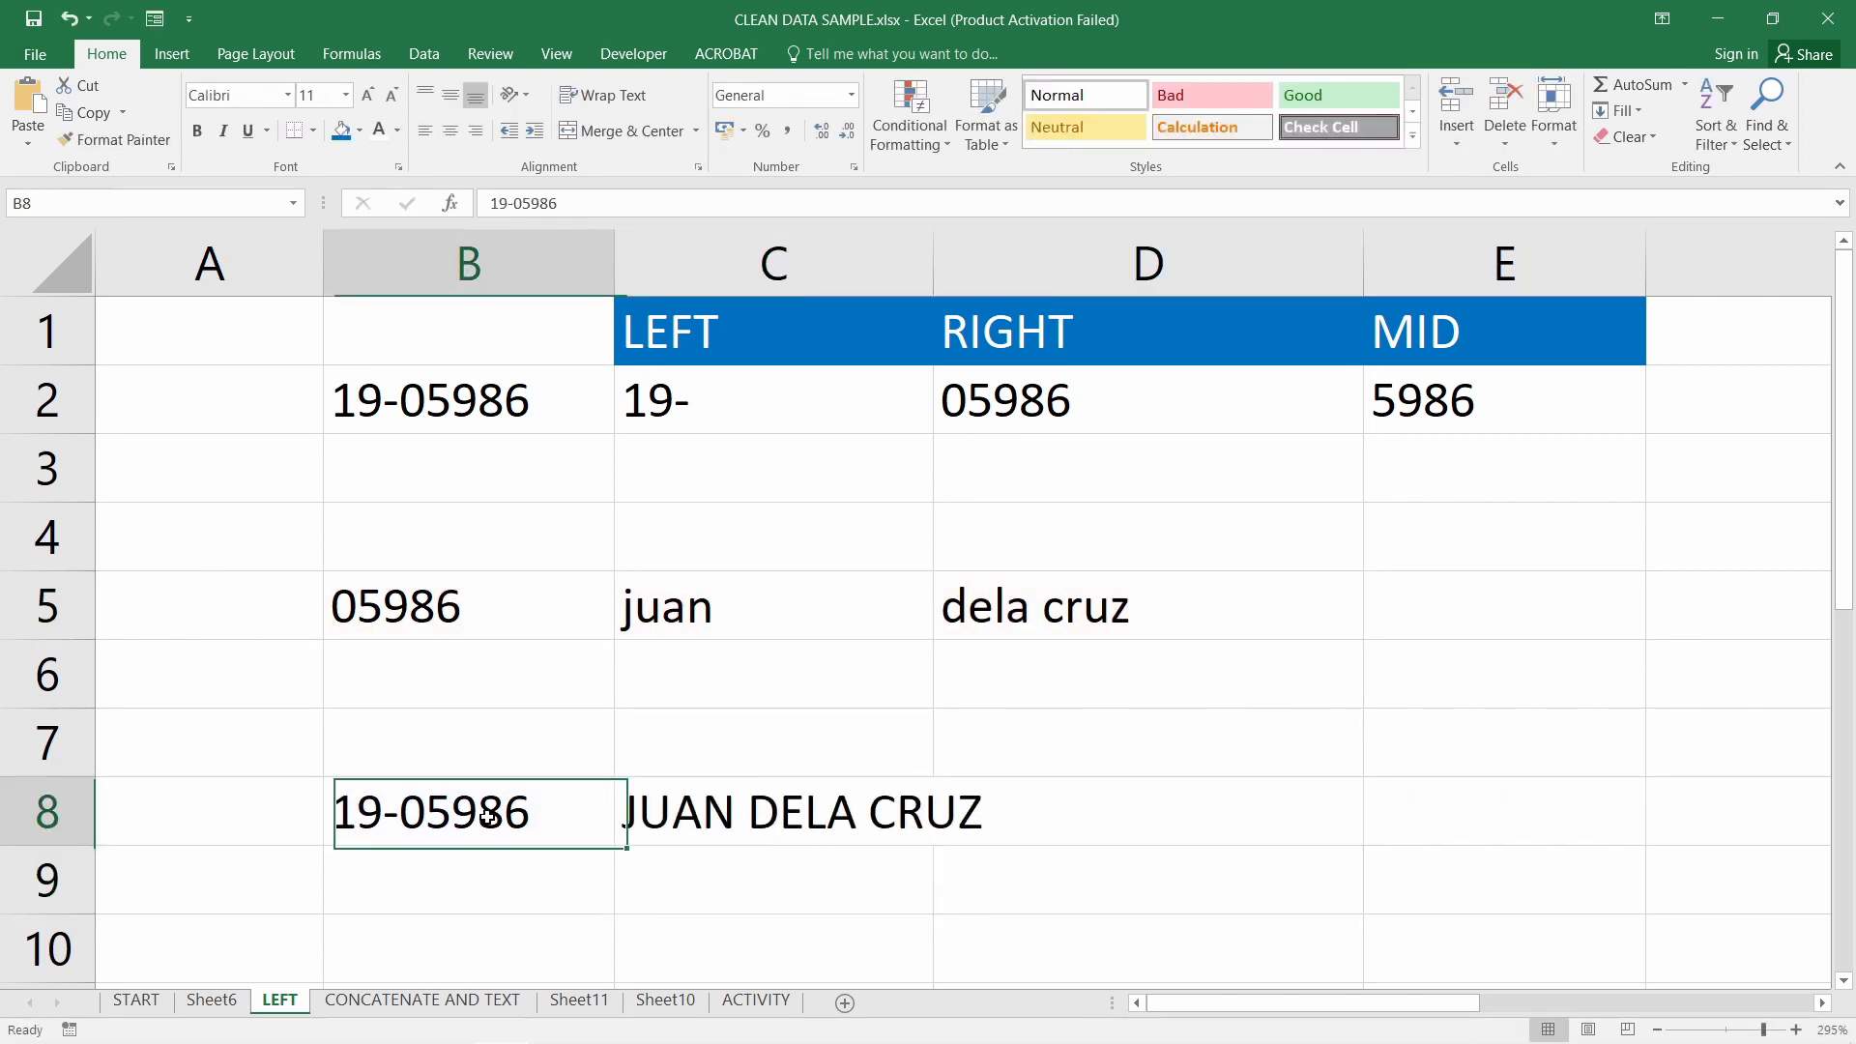
pyautogui.click(413, 617)
pyautogui.click(431, 805)
pyautogui.click(440, 609)
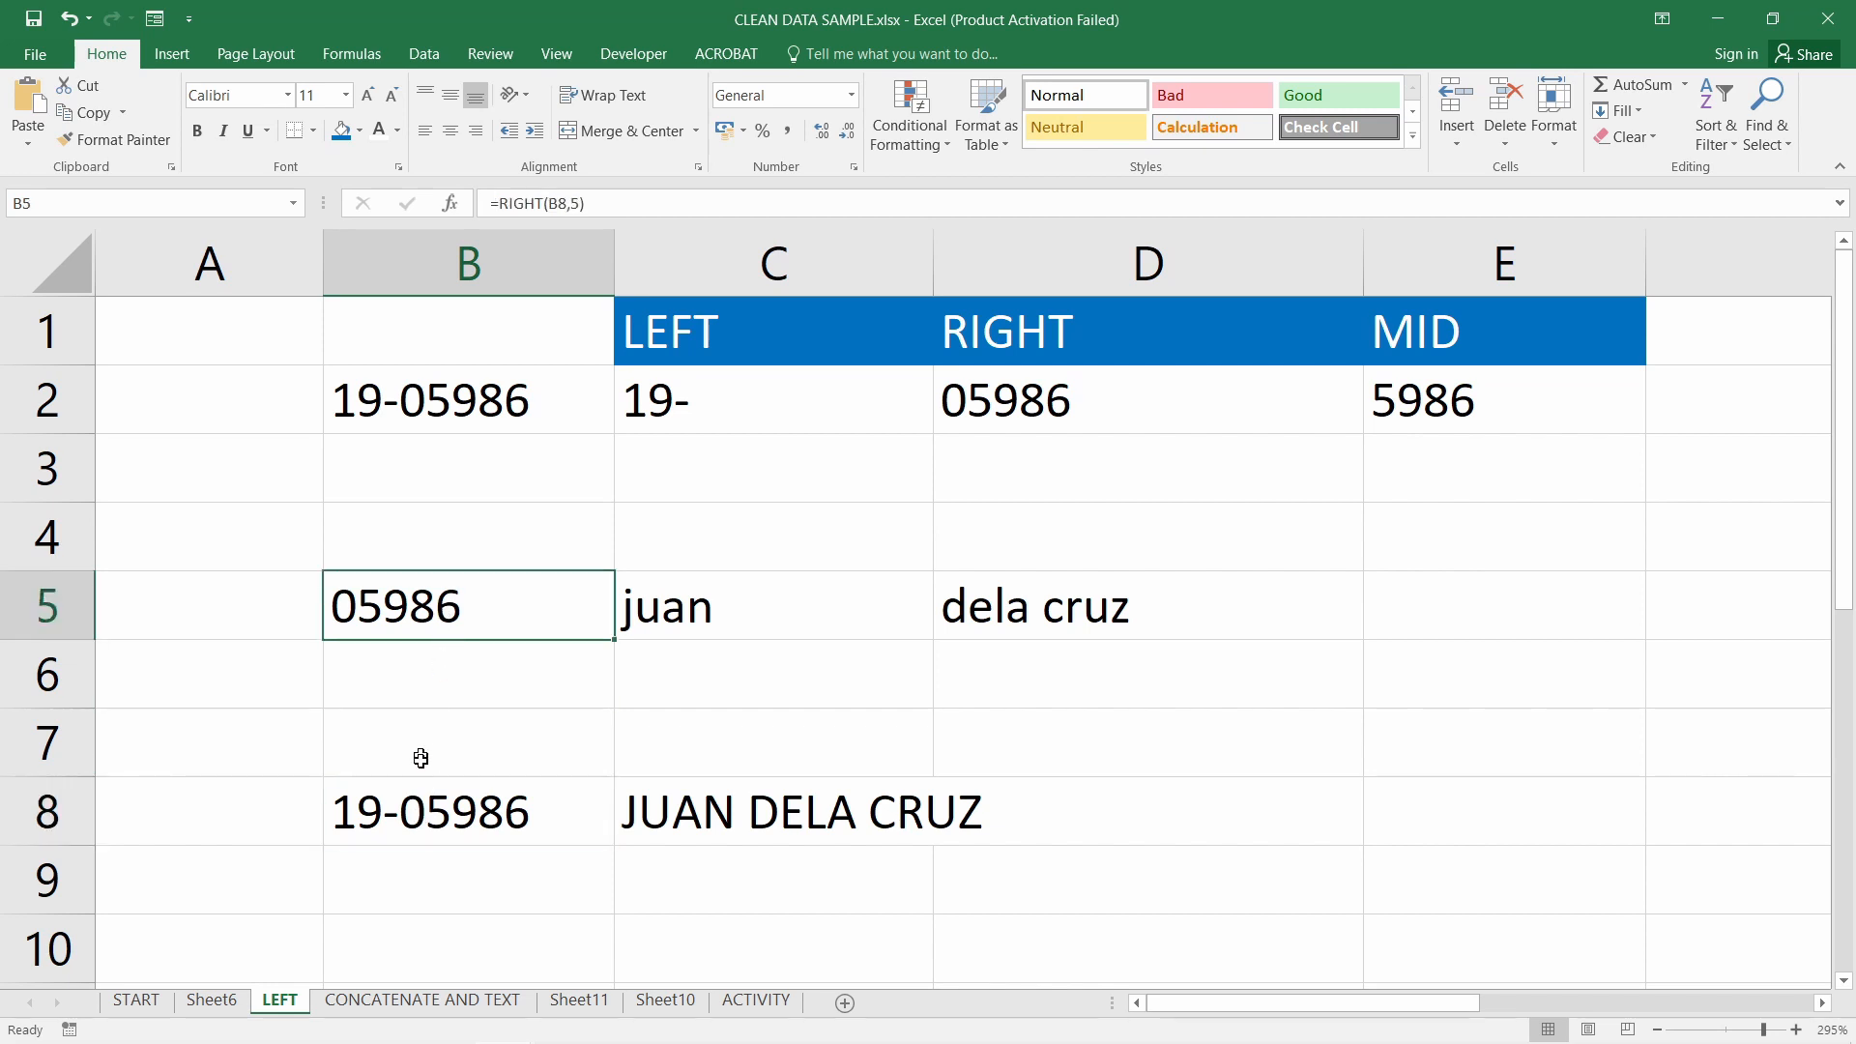
pyautogui.click(480, 821)
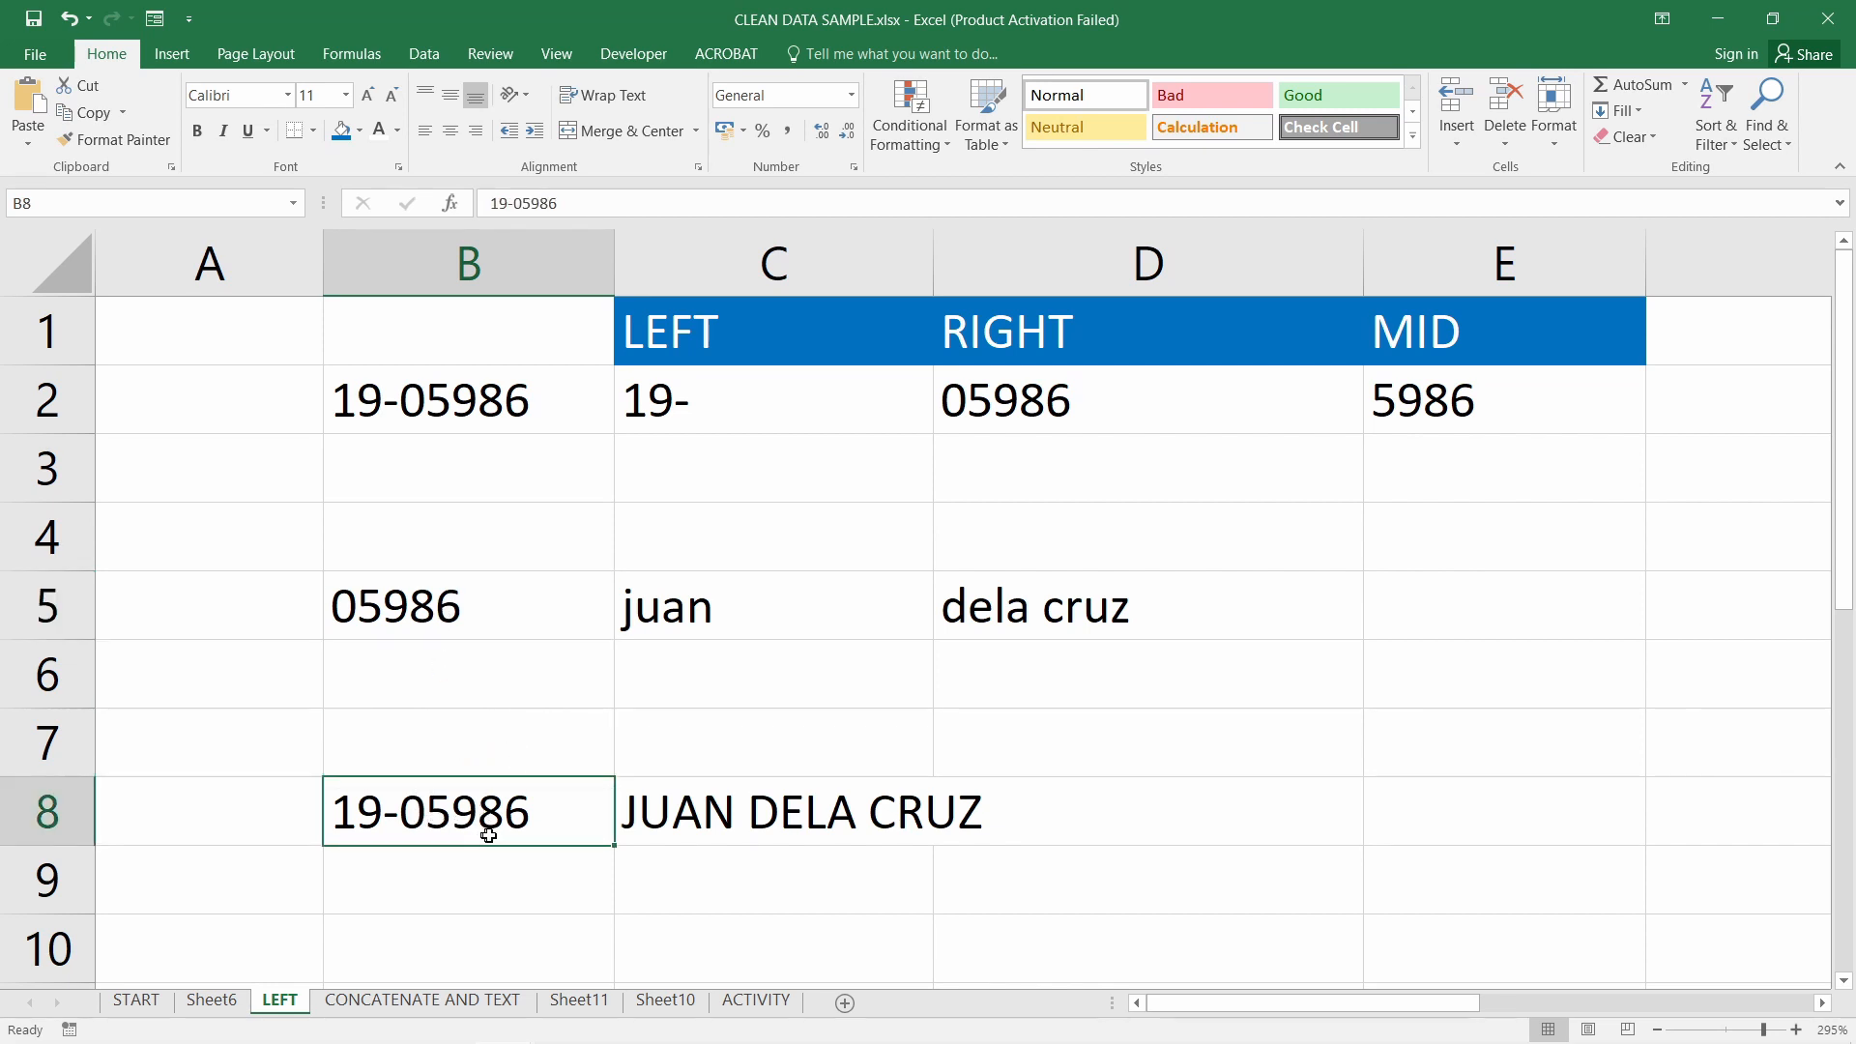
pyautogui.doubleClick(797, 815)
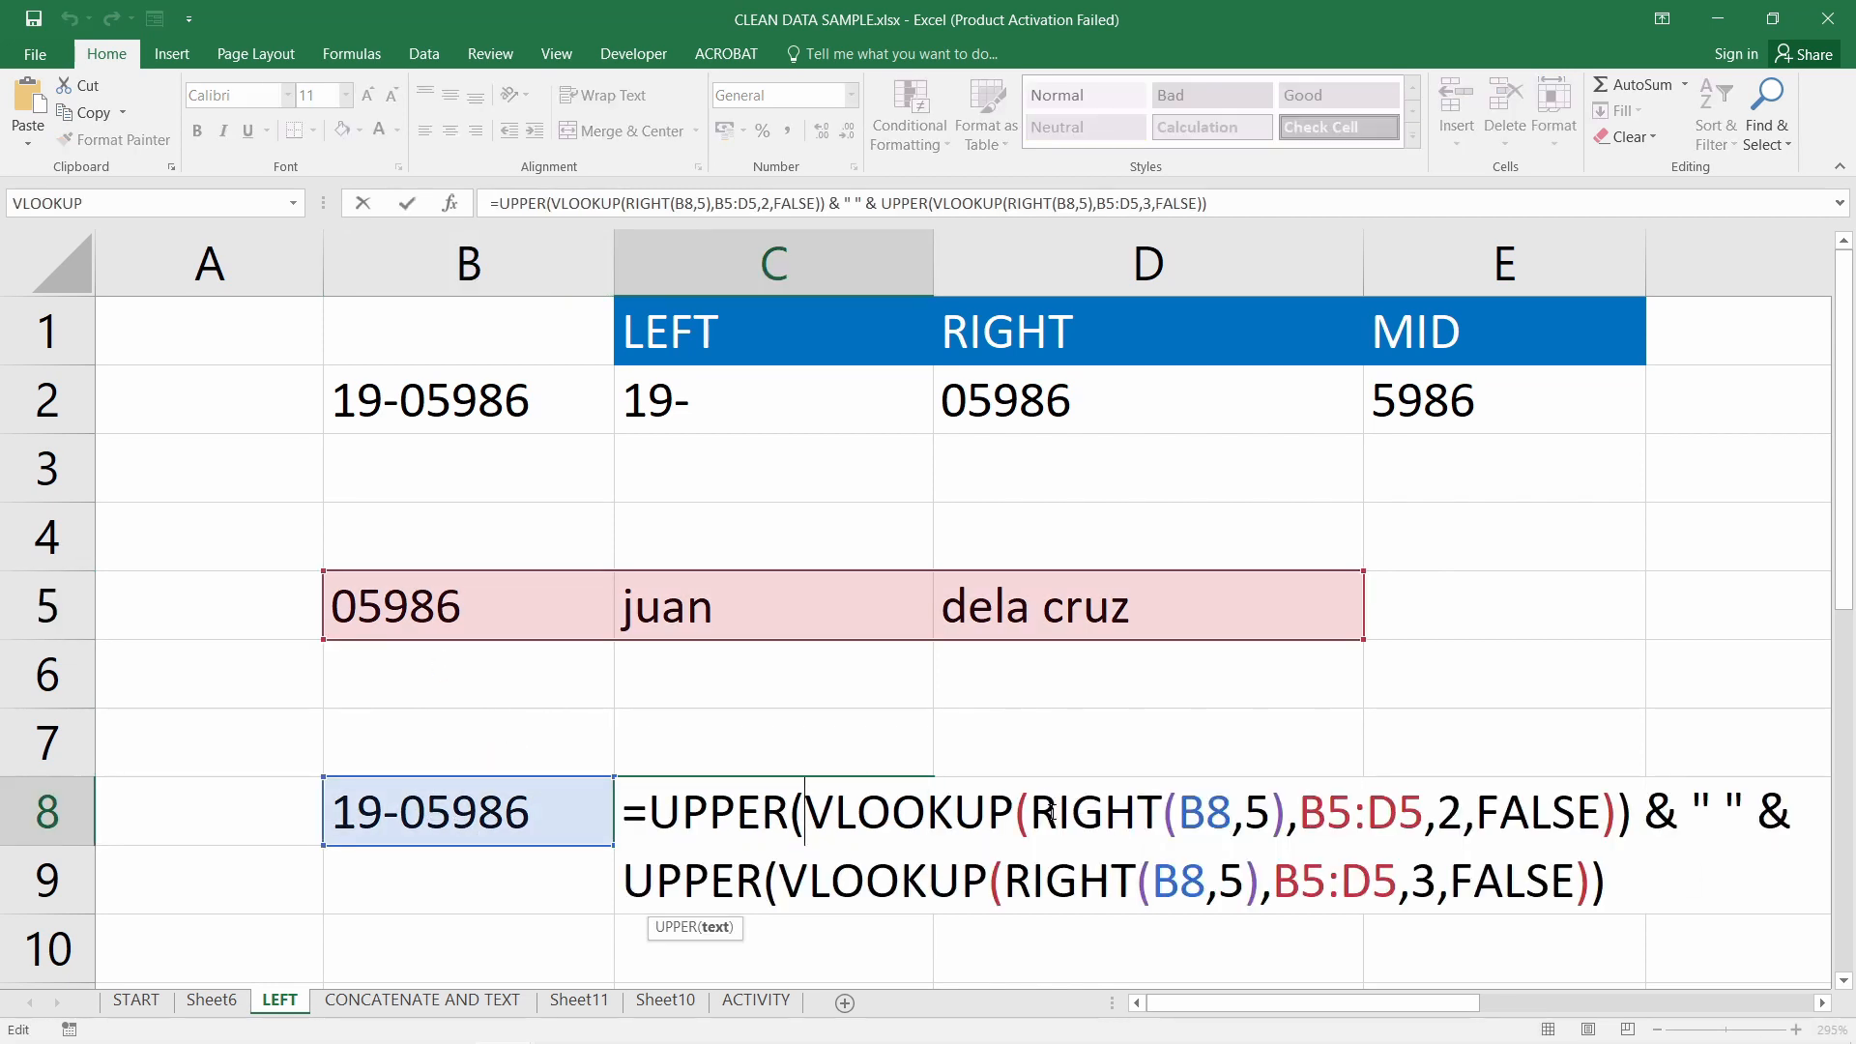
pyautogui.moveTo(1052, 810); pyautogui.dragTo(1294, 815)
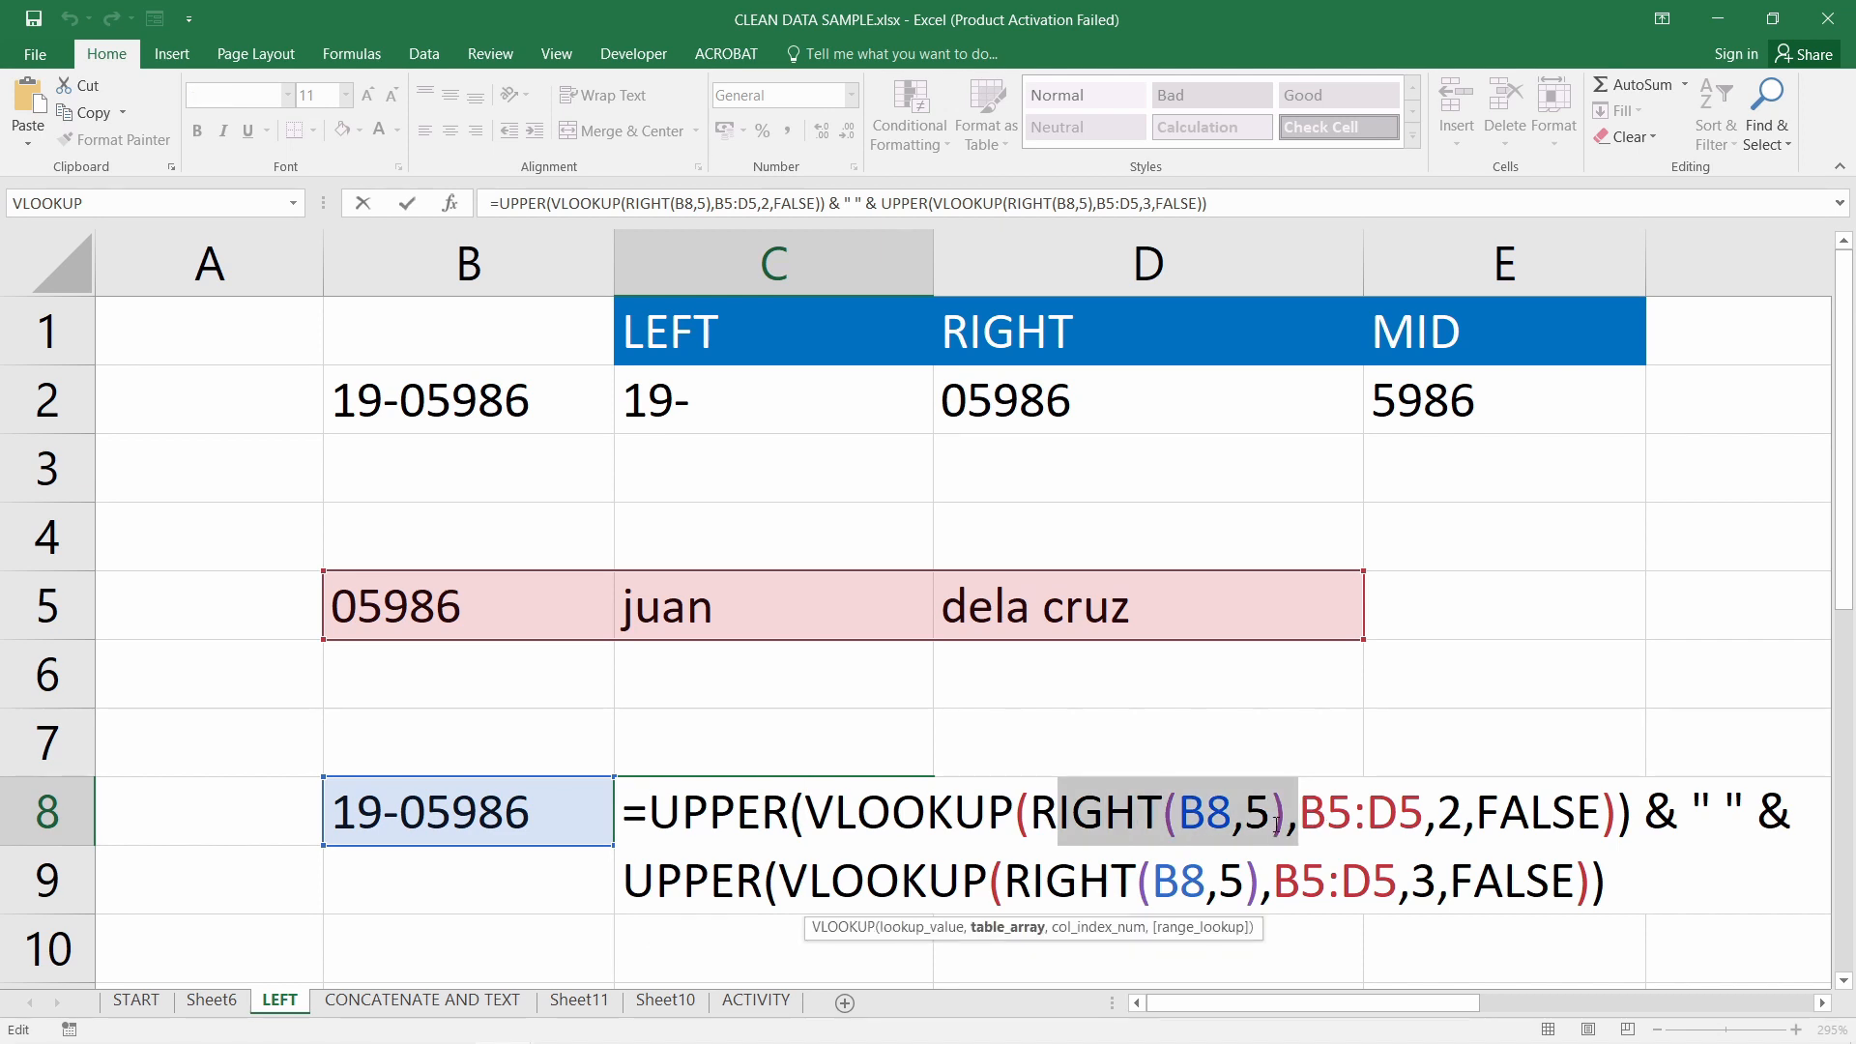
pyautogui.press('Return')
# Confirm C8's formula once more, then return to the slide show on the =MID slide
pyautogui.moveTo(634, 1031)
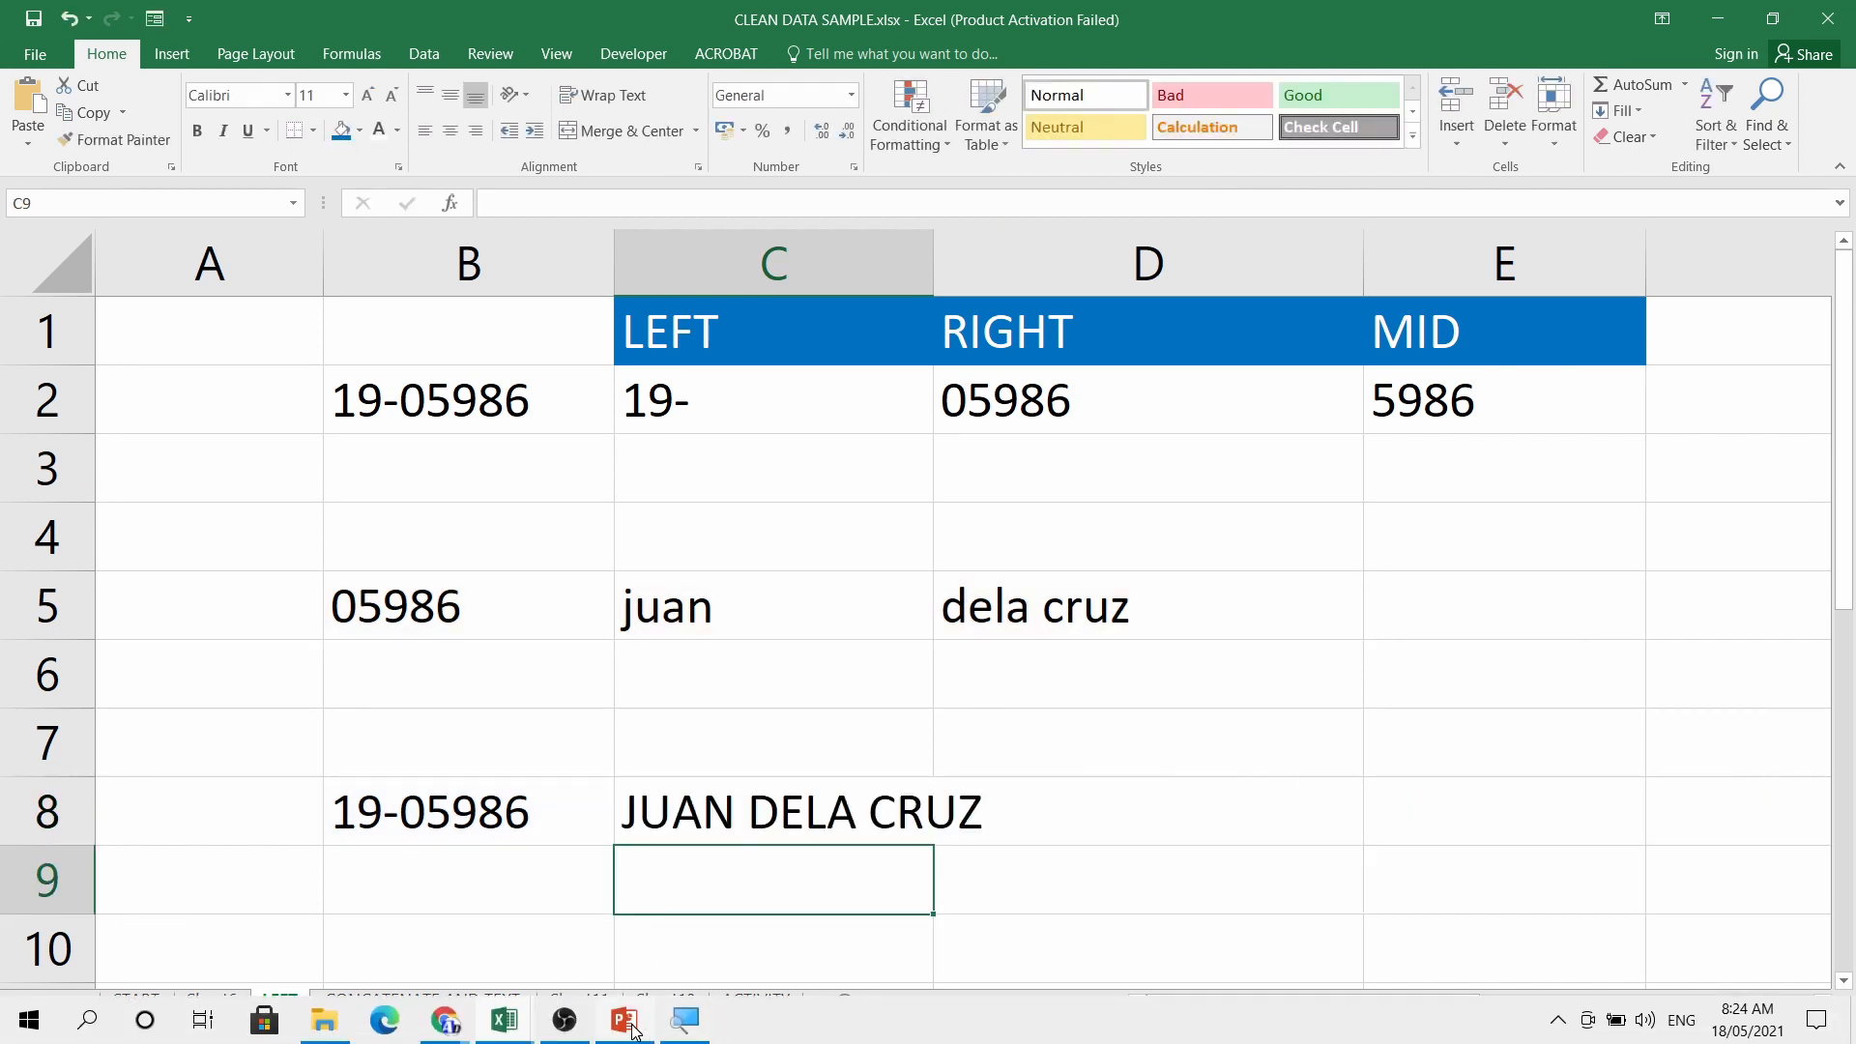
pyautogui.click(867, 803)
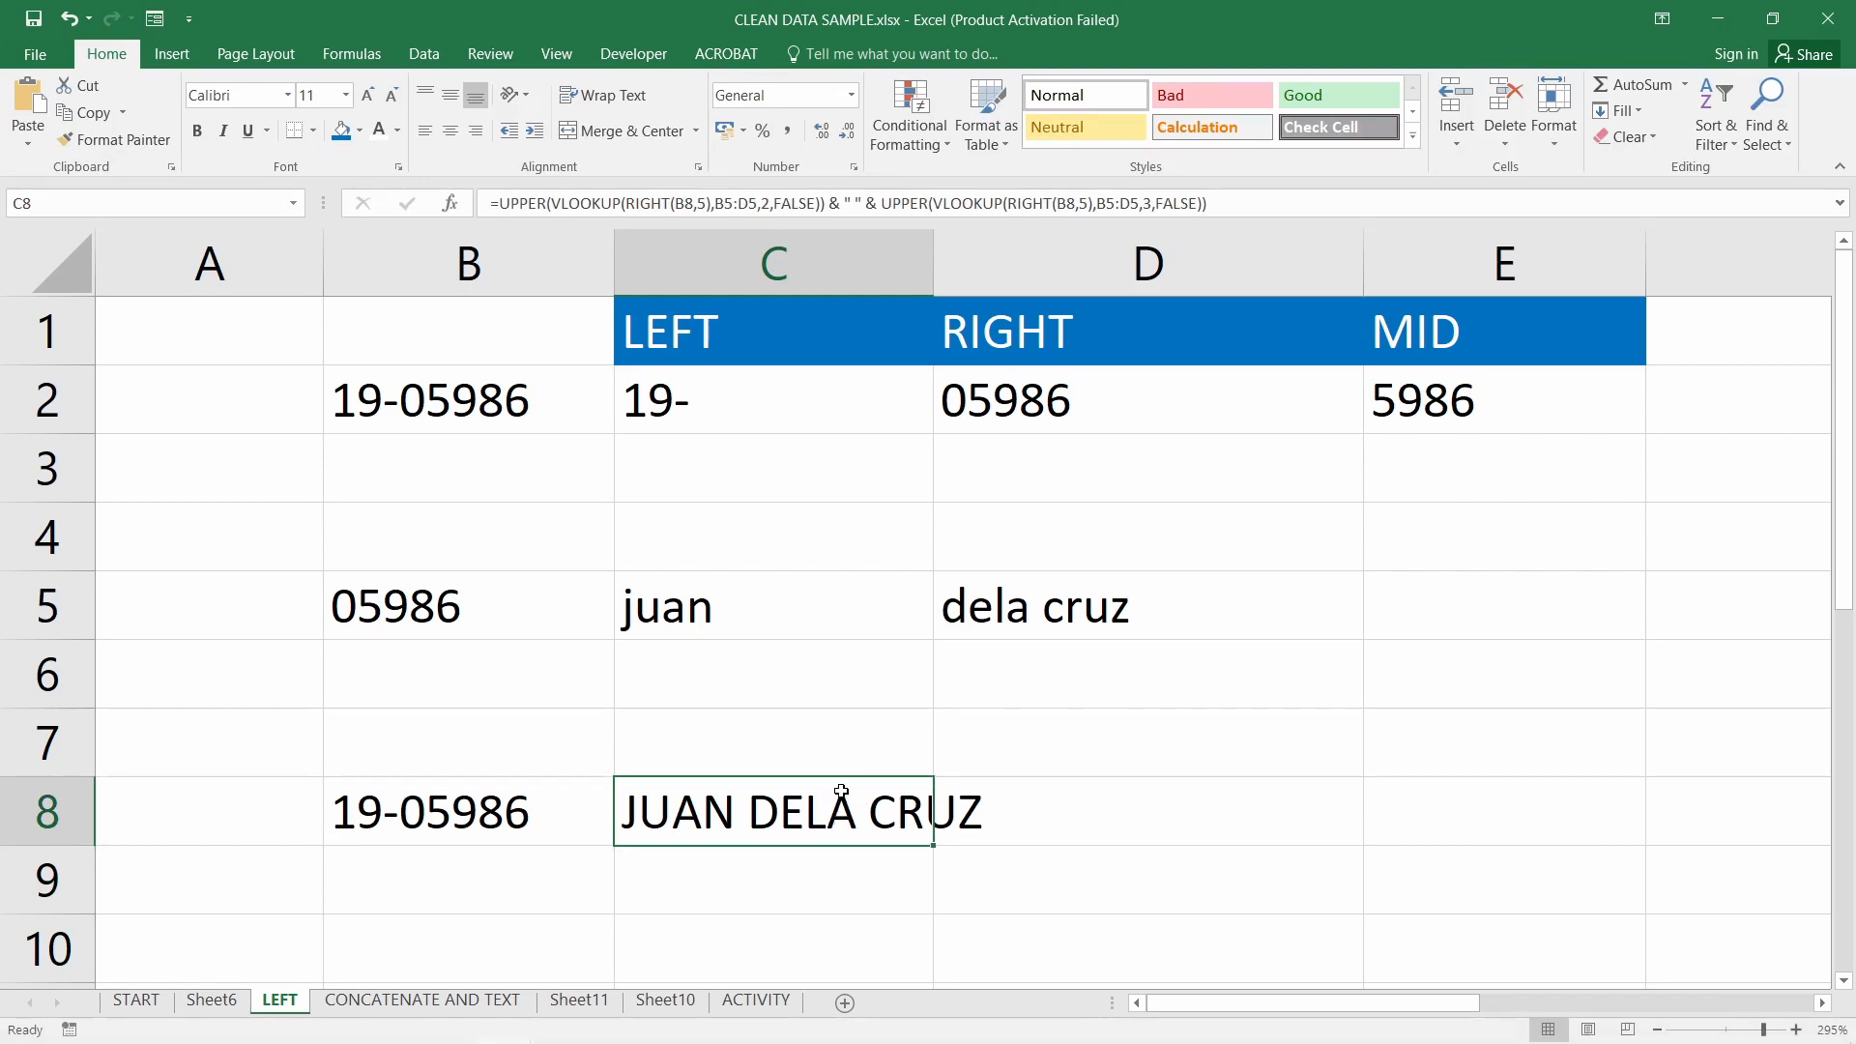
pyautogui.doubleClick(839, 793)
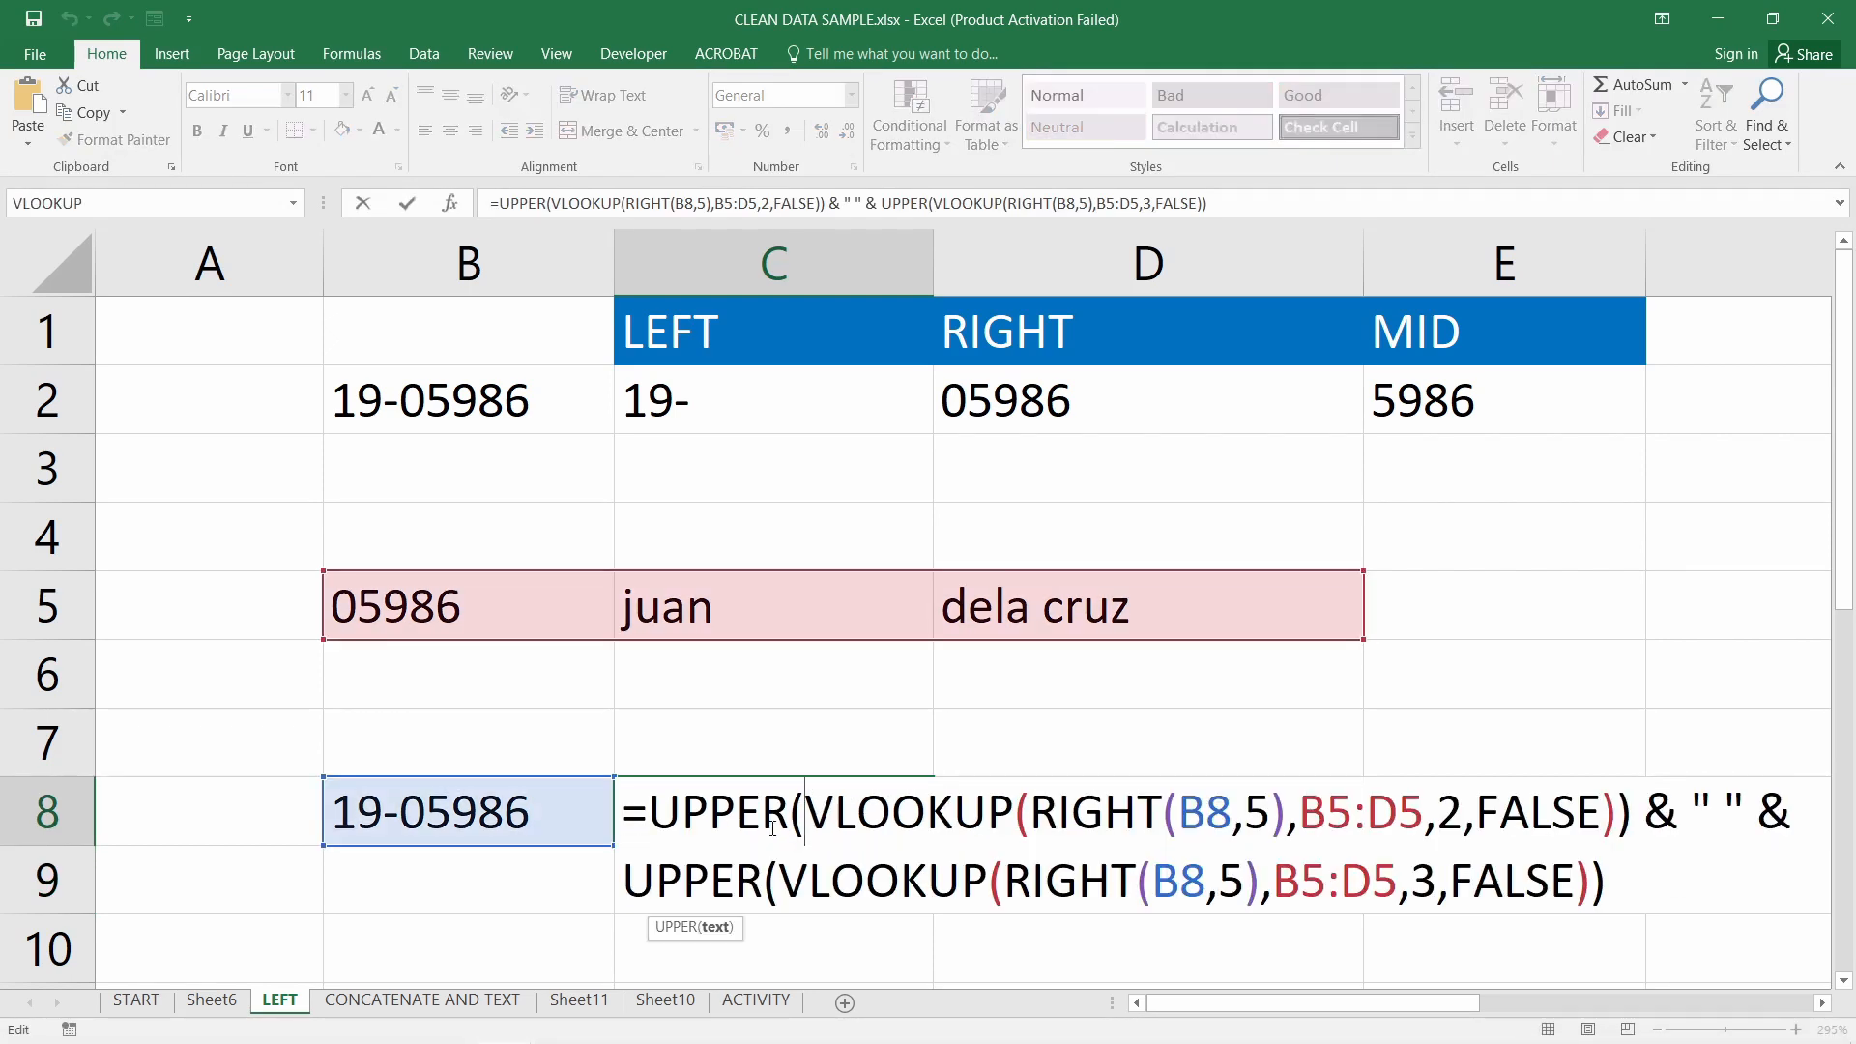
pyautogui.press('Return')
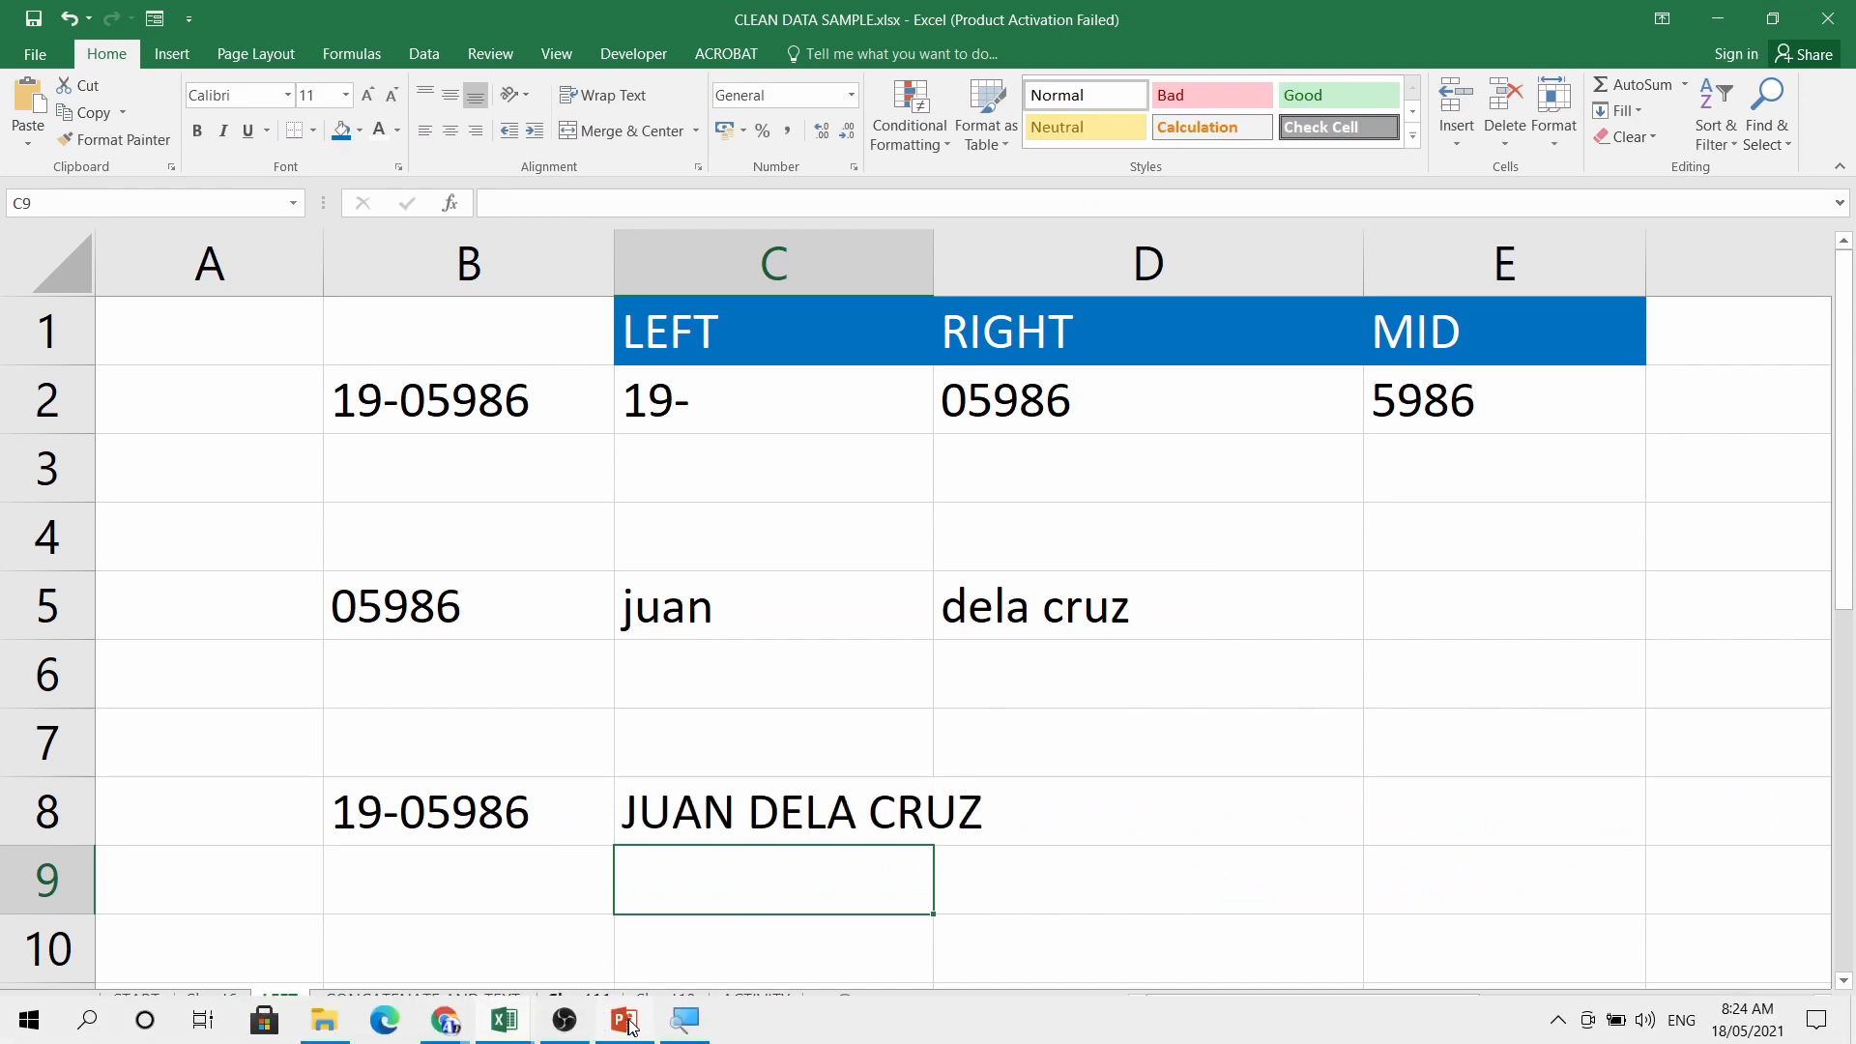
pyautogui.click(626, 1023)
pyautogui.click(737, 642)
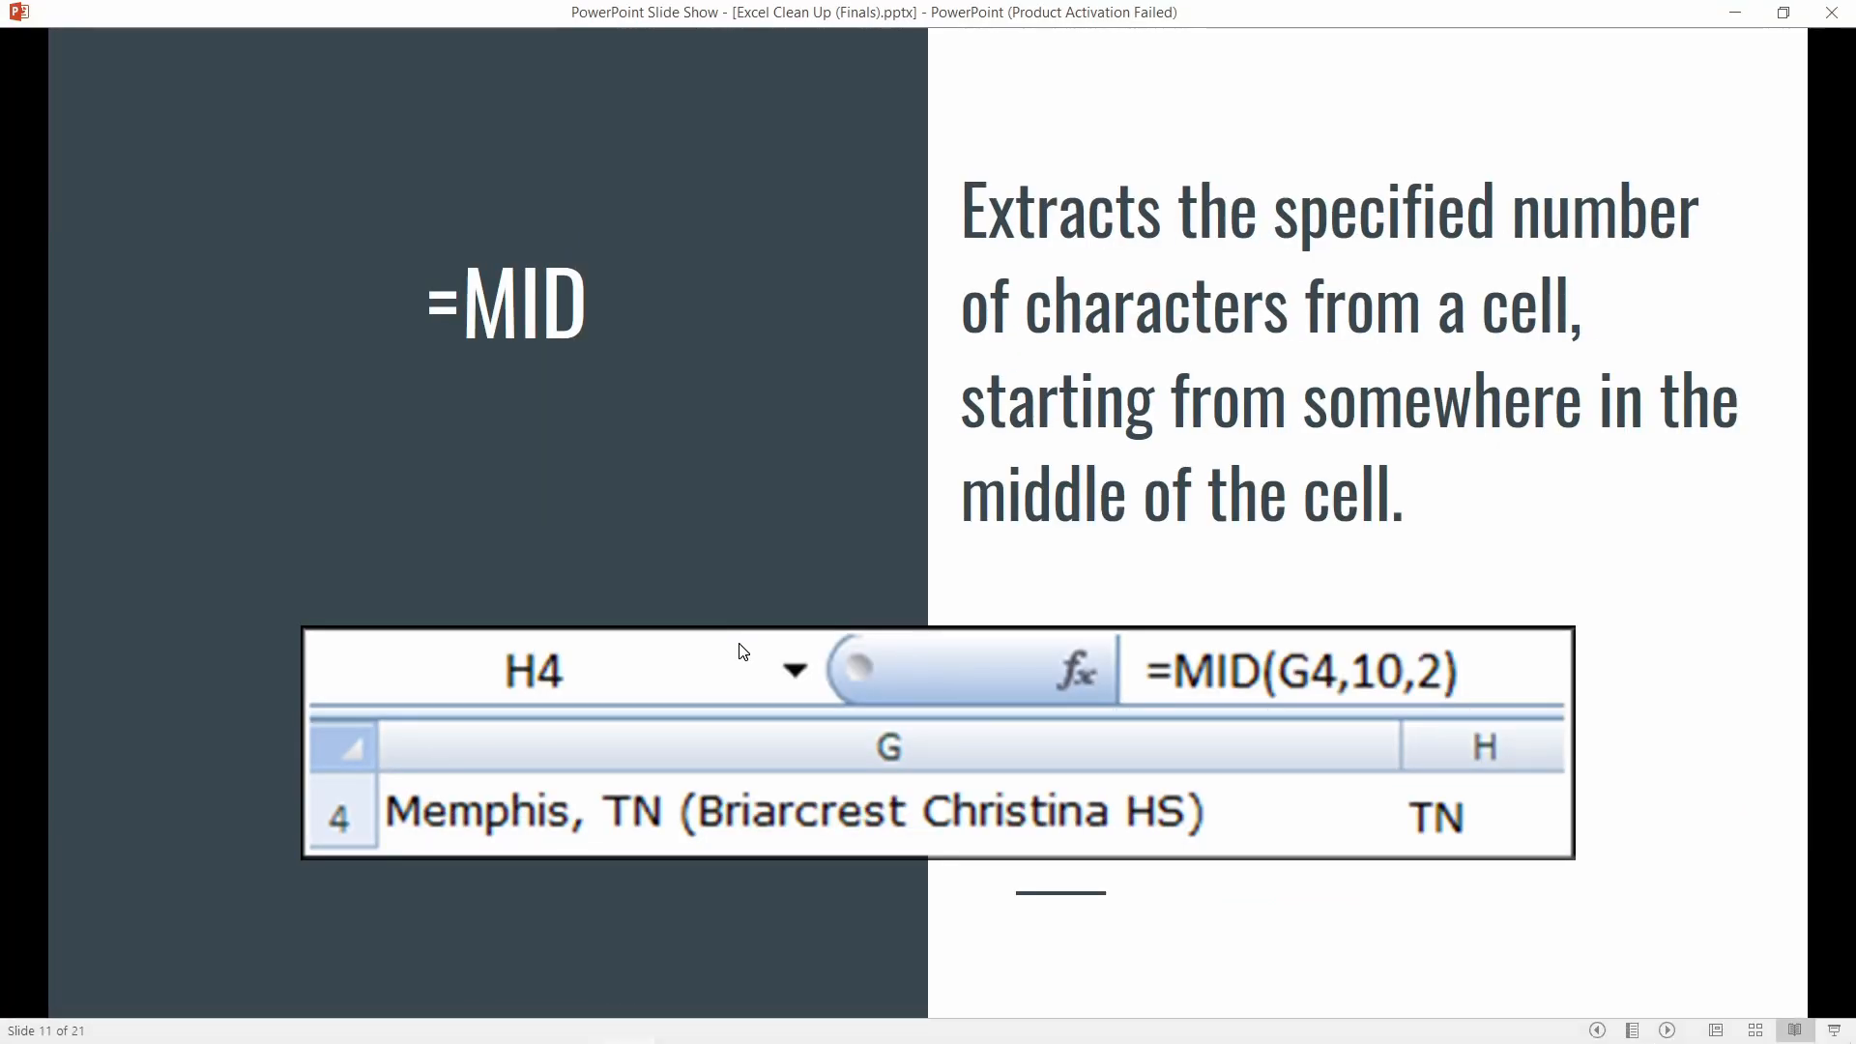
# Advance past the =RIGHT slide to the =Value slide, then bring back the CLEAN DATA SAMPLE workbook
pyautogui.click(743, 651)
pyautogui.click(743, 651)
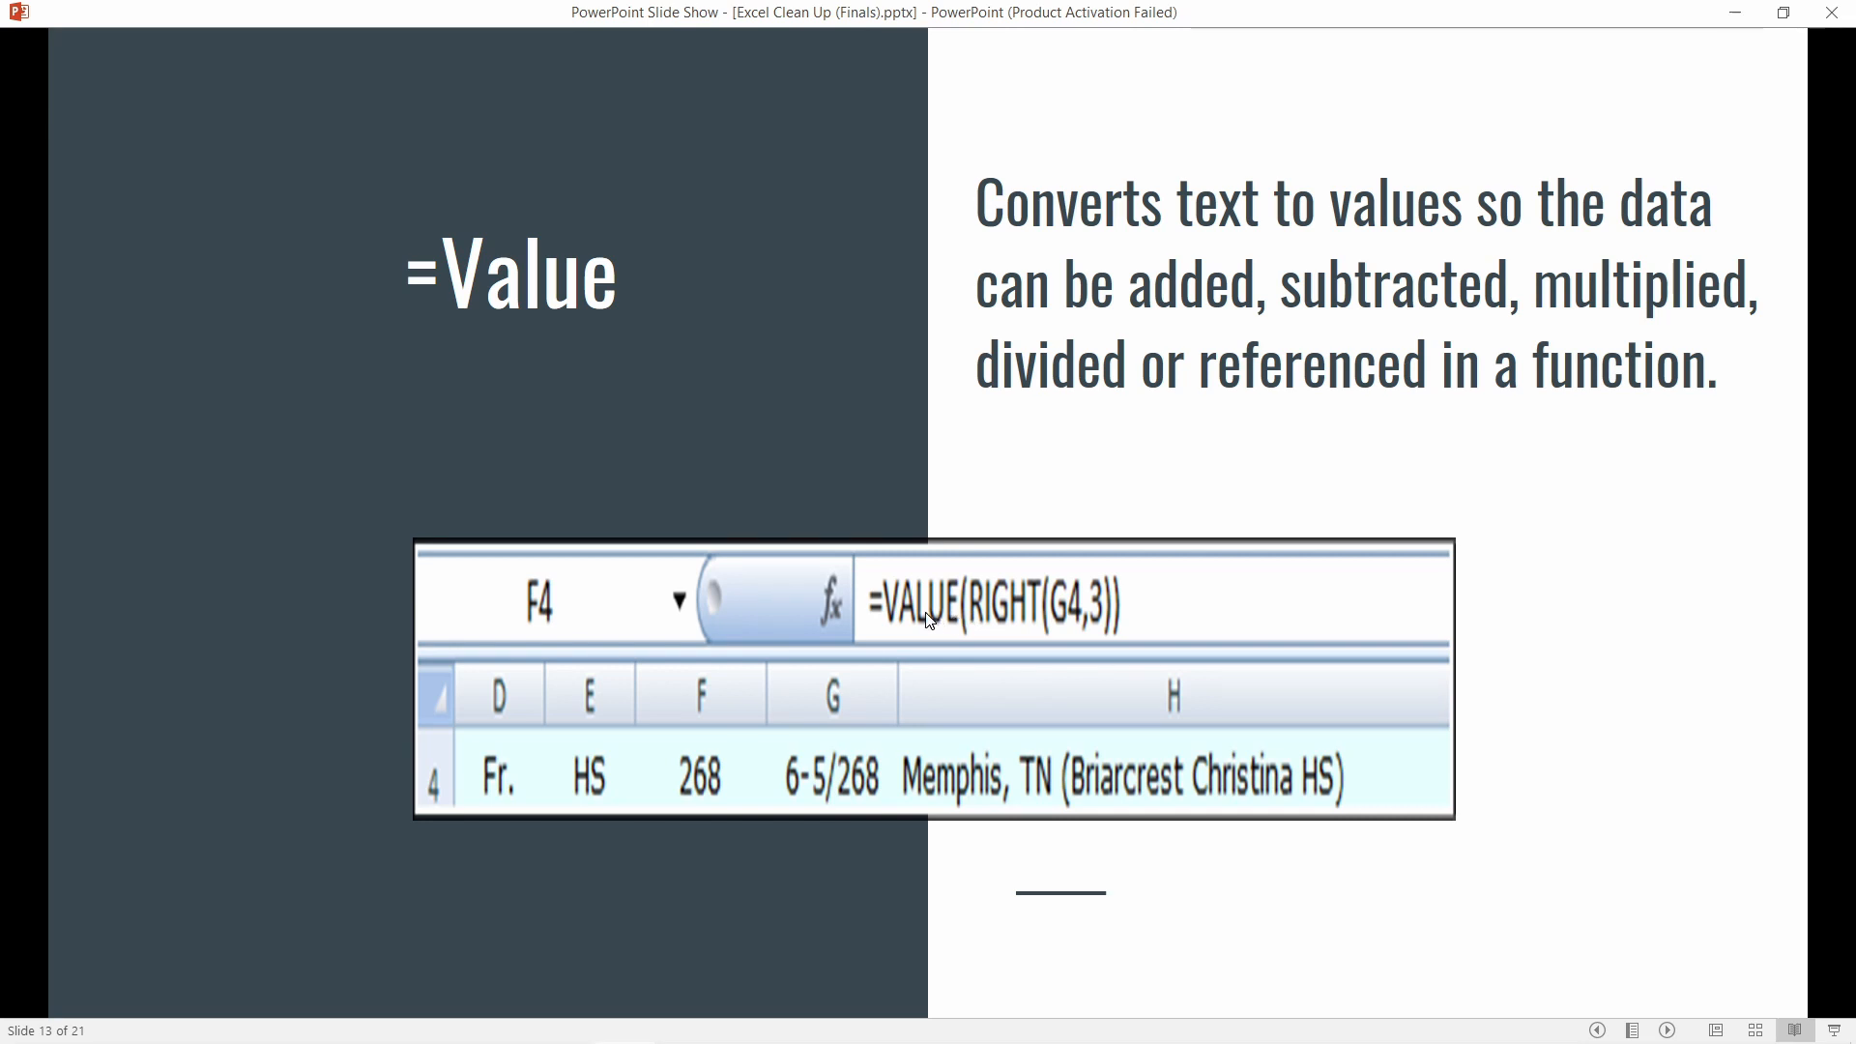
pyautogui.moveTo(732, 999)
pyautogui.moveTo(504, 1023)
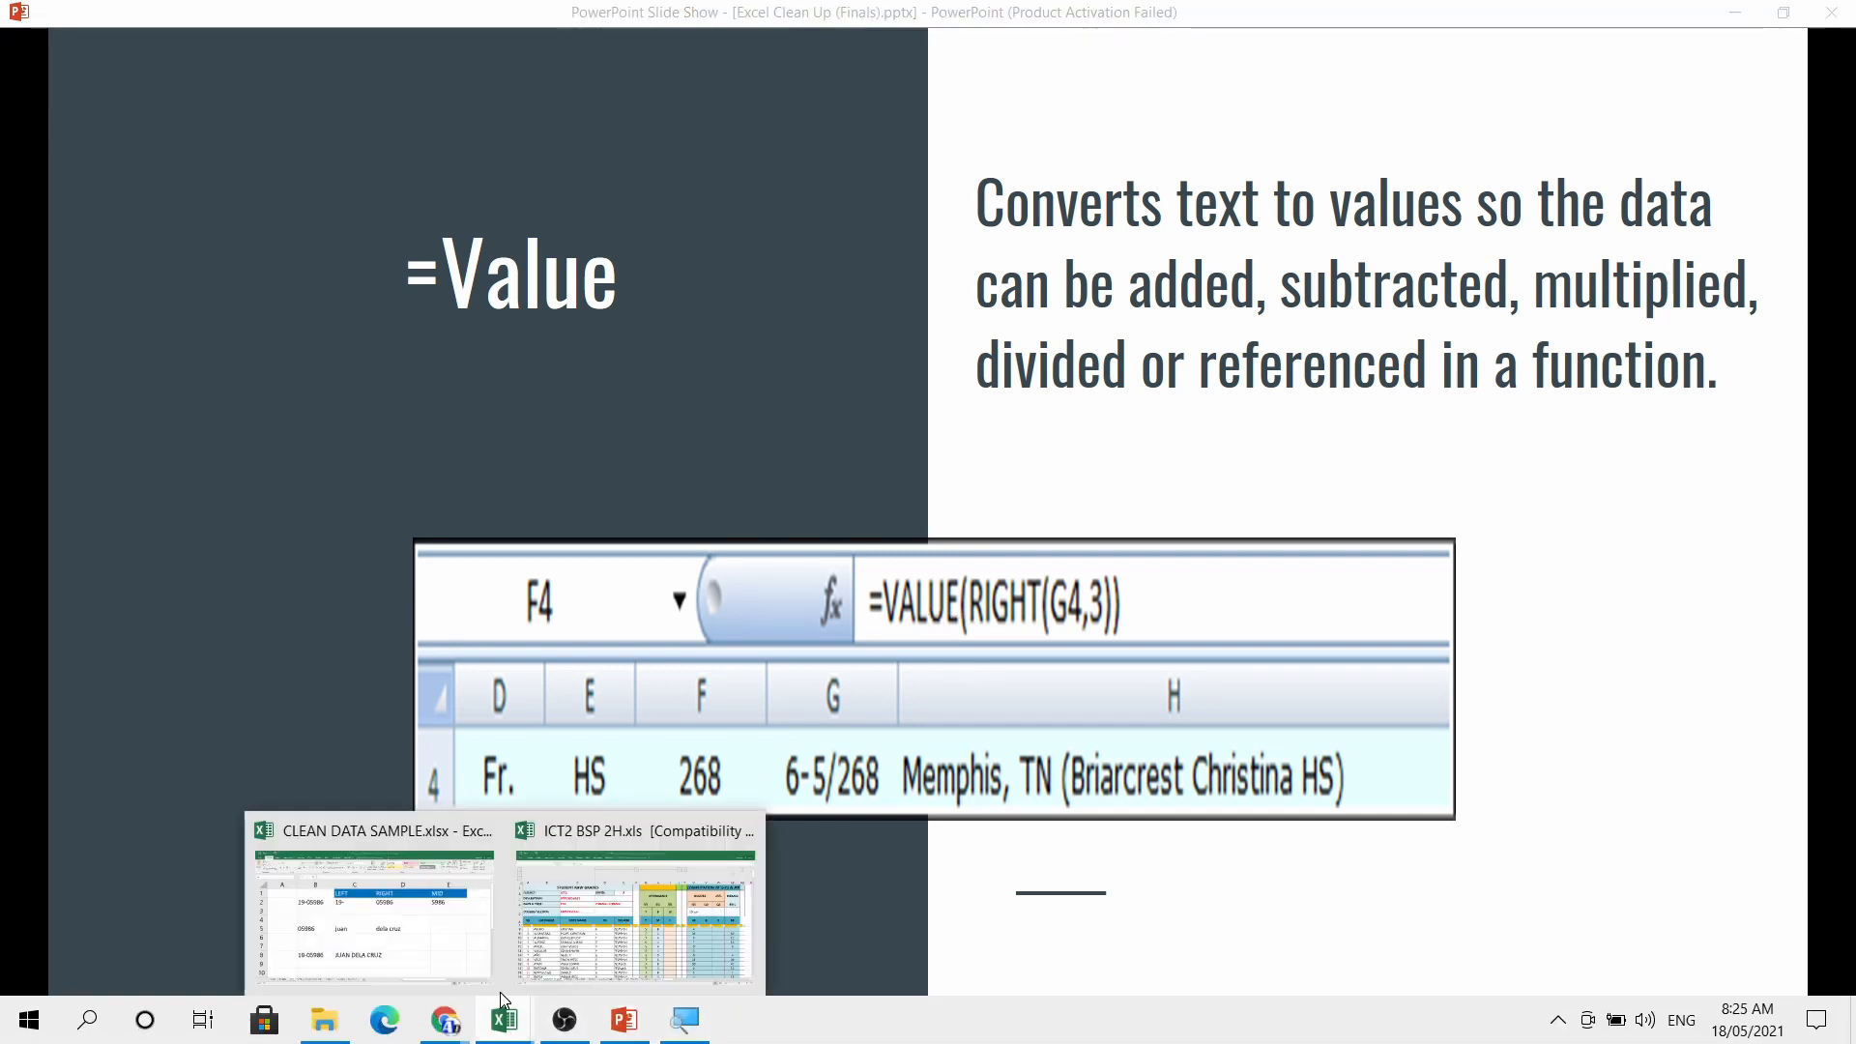
pyautogui.click(404, 820)
# Clear the existing VALUE extraction formulas from C11:C15
pyautogui.scroll(-2, 654, 750)
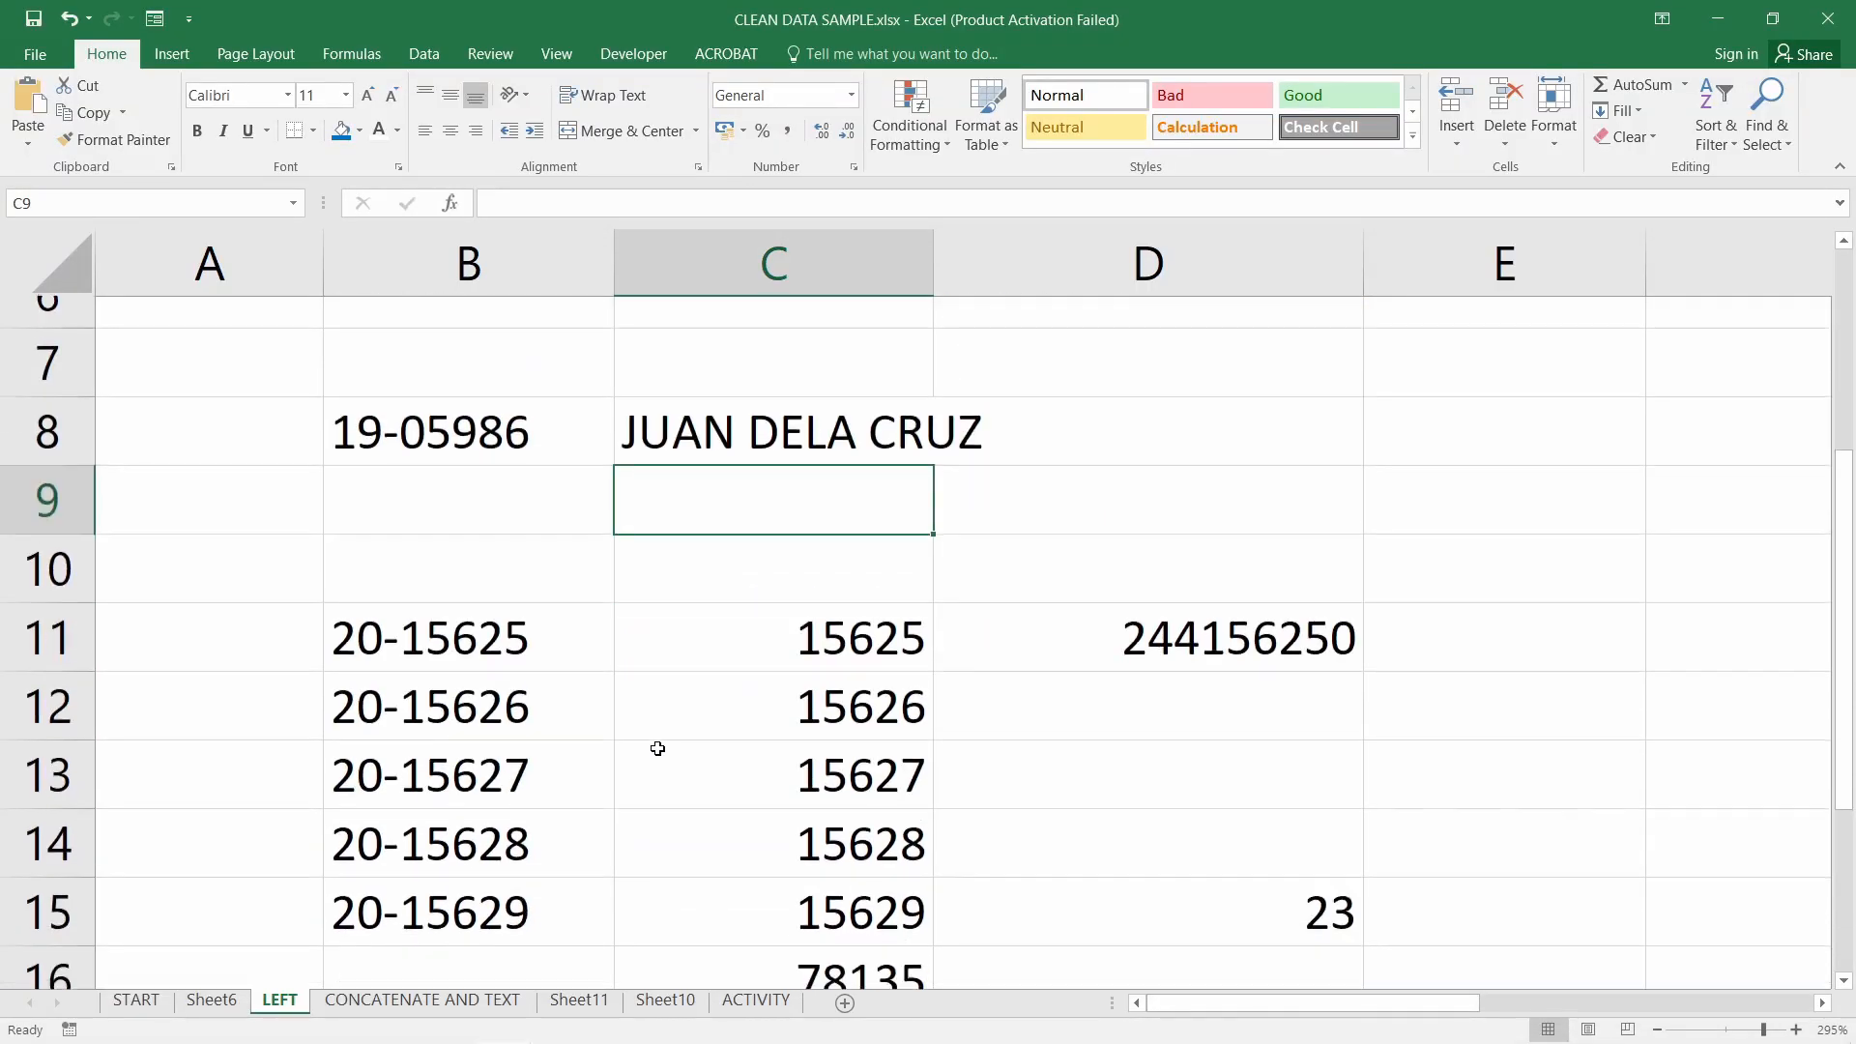
pyautogui.click(848, 610)
pyautogui.doubleClick(848, 609)
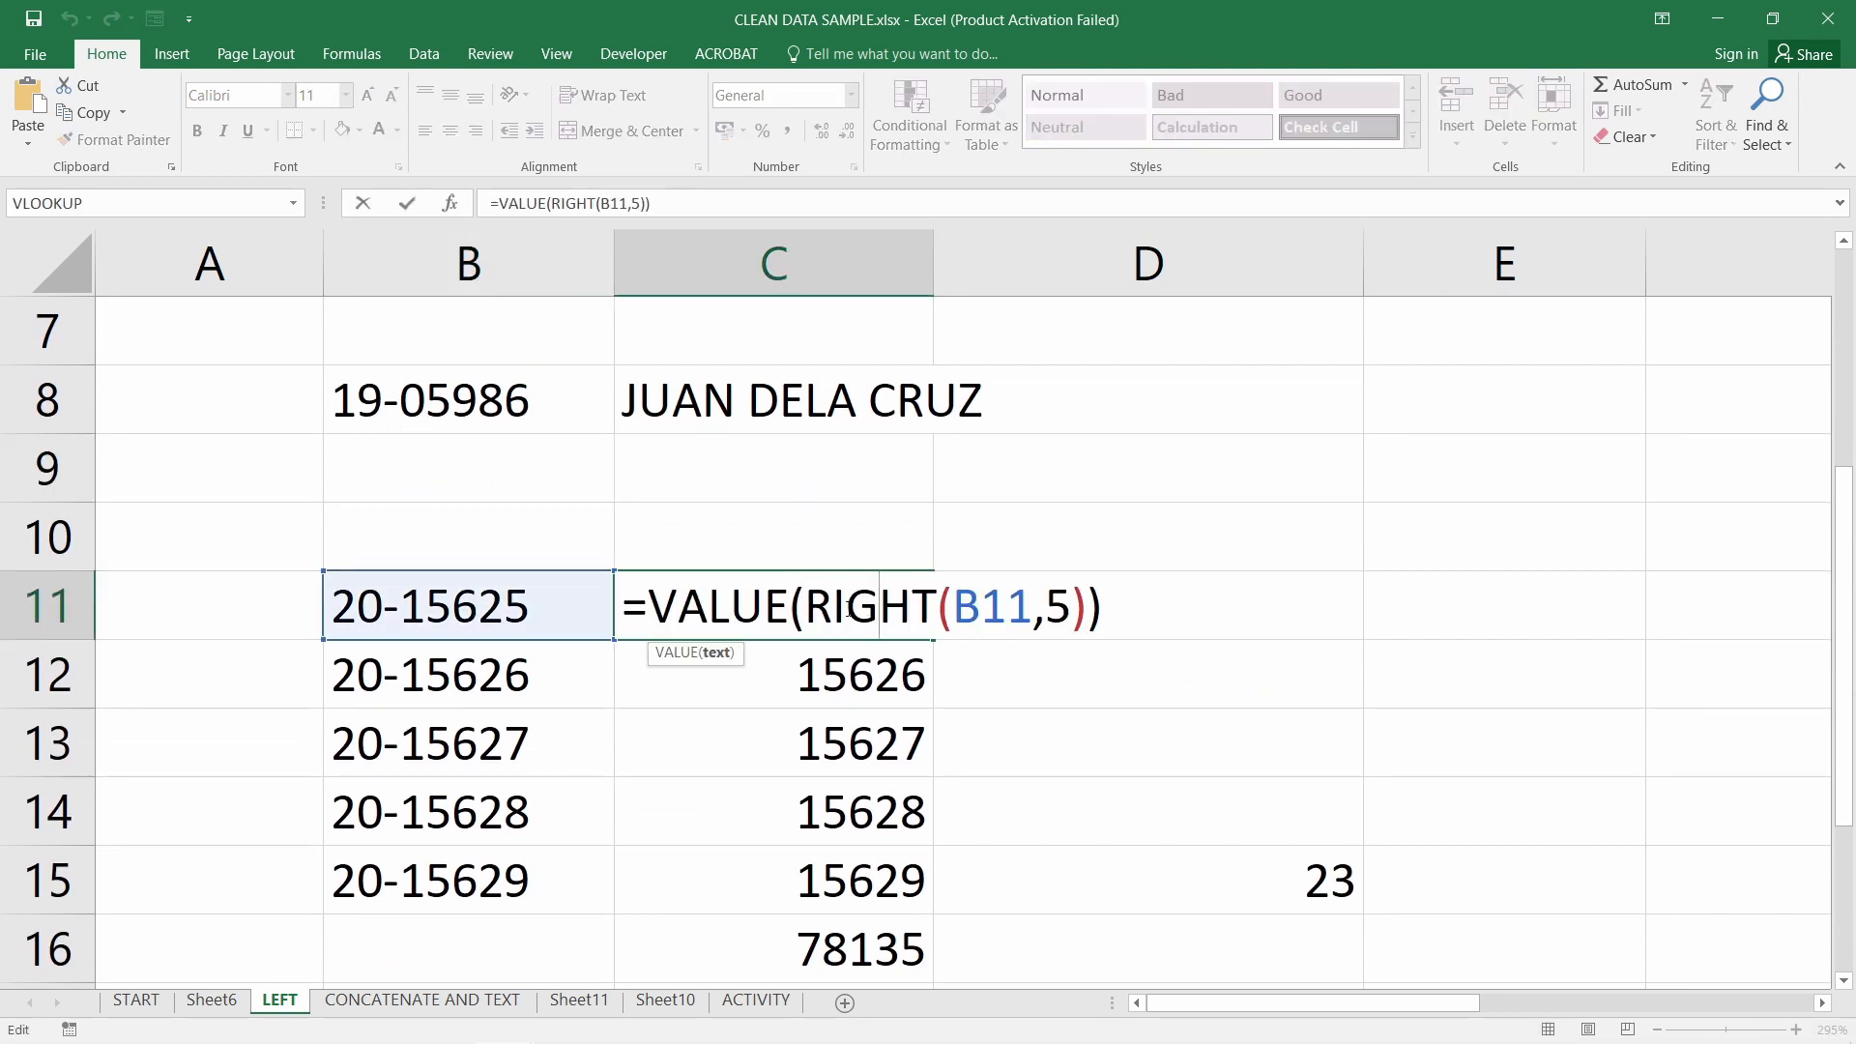
pyautogui.press('Escape')
pyautogui.moveTo(755, 605); pyautogui.dragTo(846, 886)
pyautogui.press('Delete')
# Enter =RIGHT(B11,5) in C11 and fill it down to C15
pyautogui.click(731, 628)
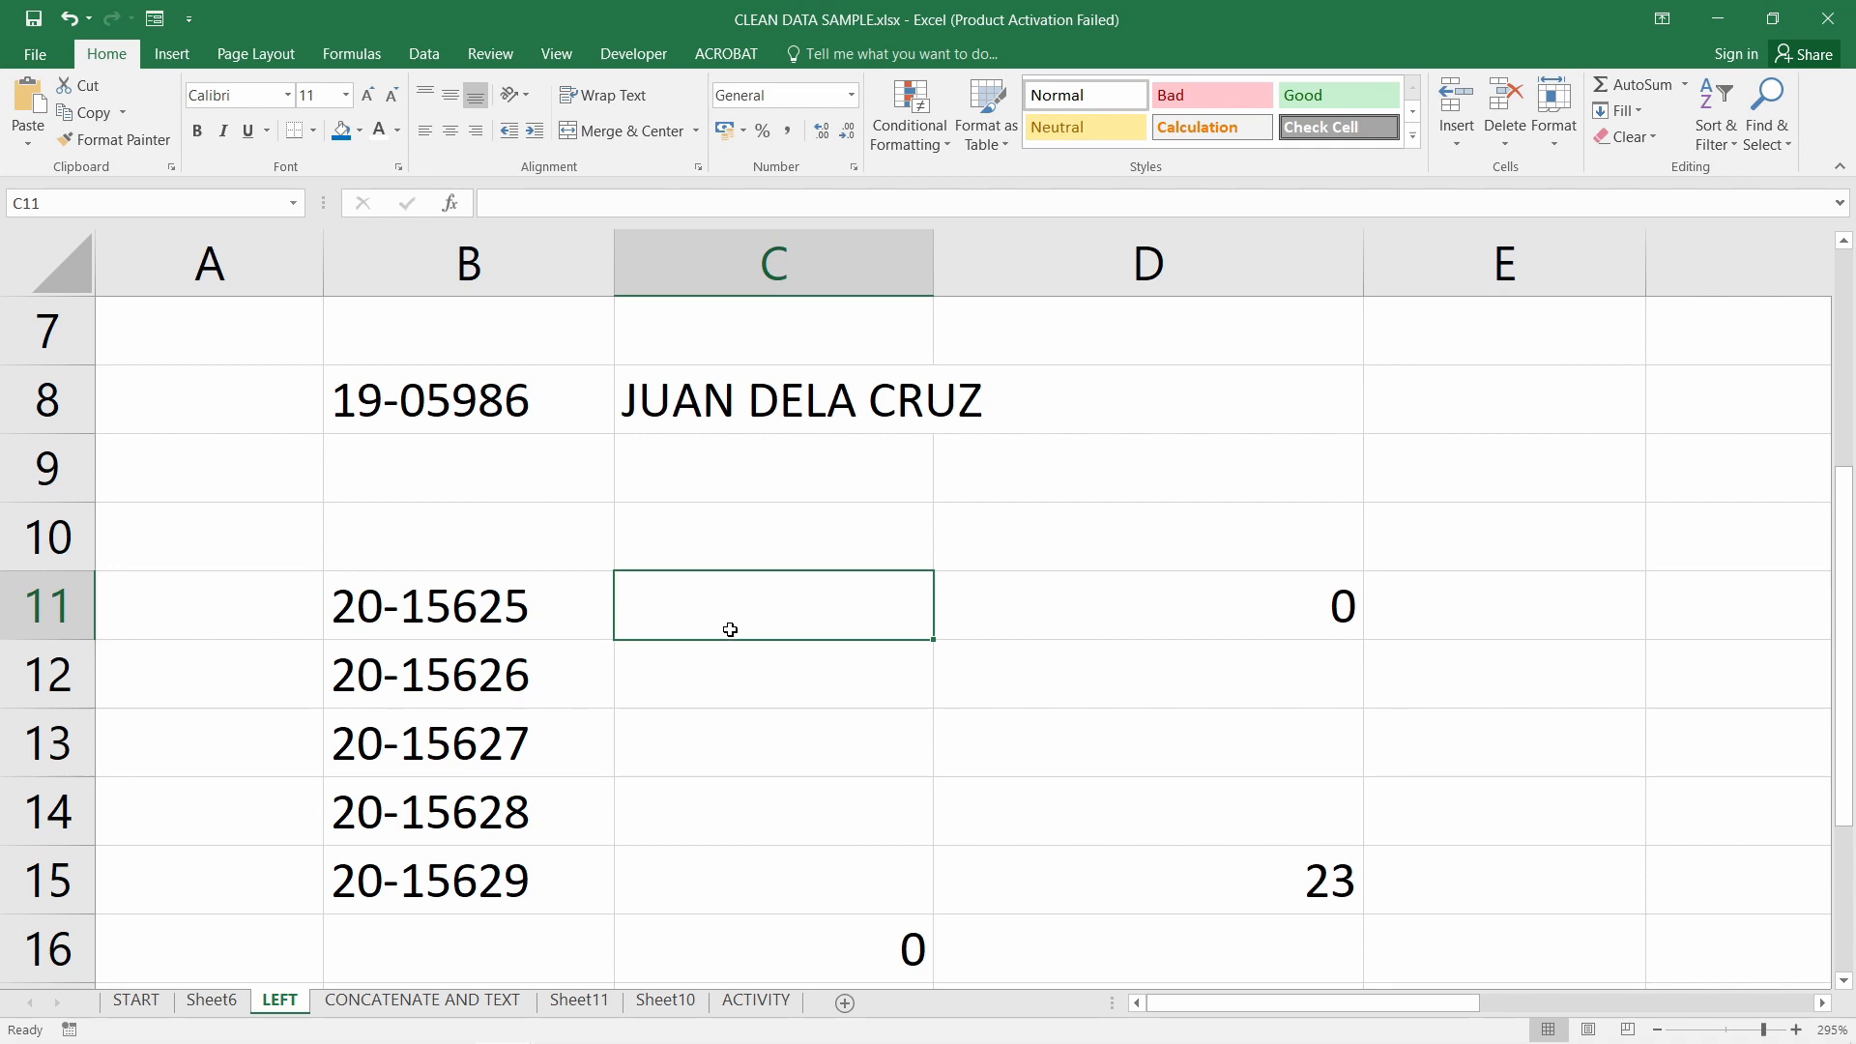
pyautogui.write('=r')
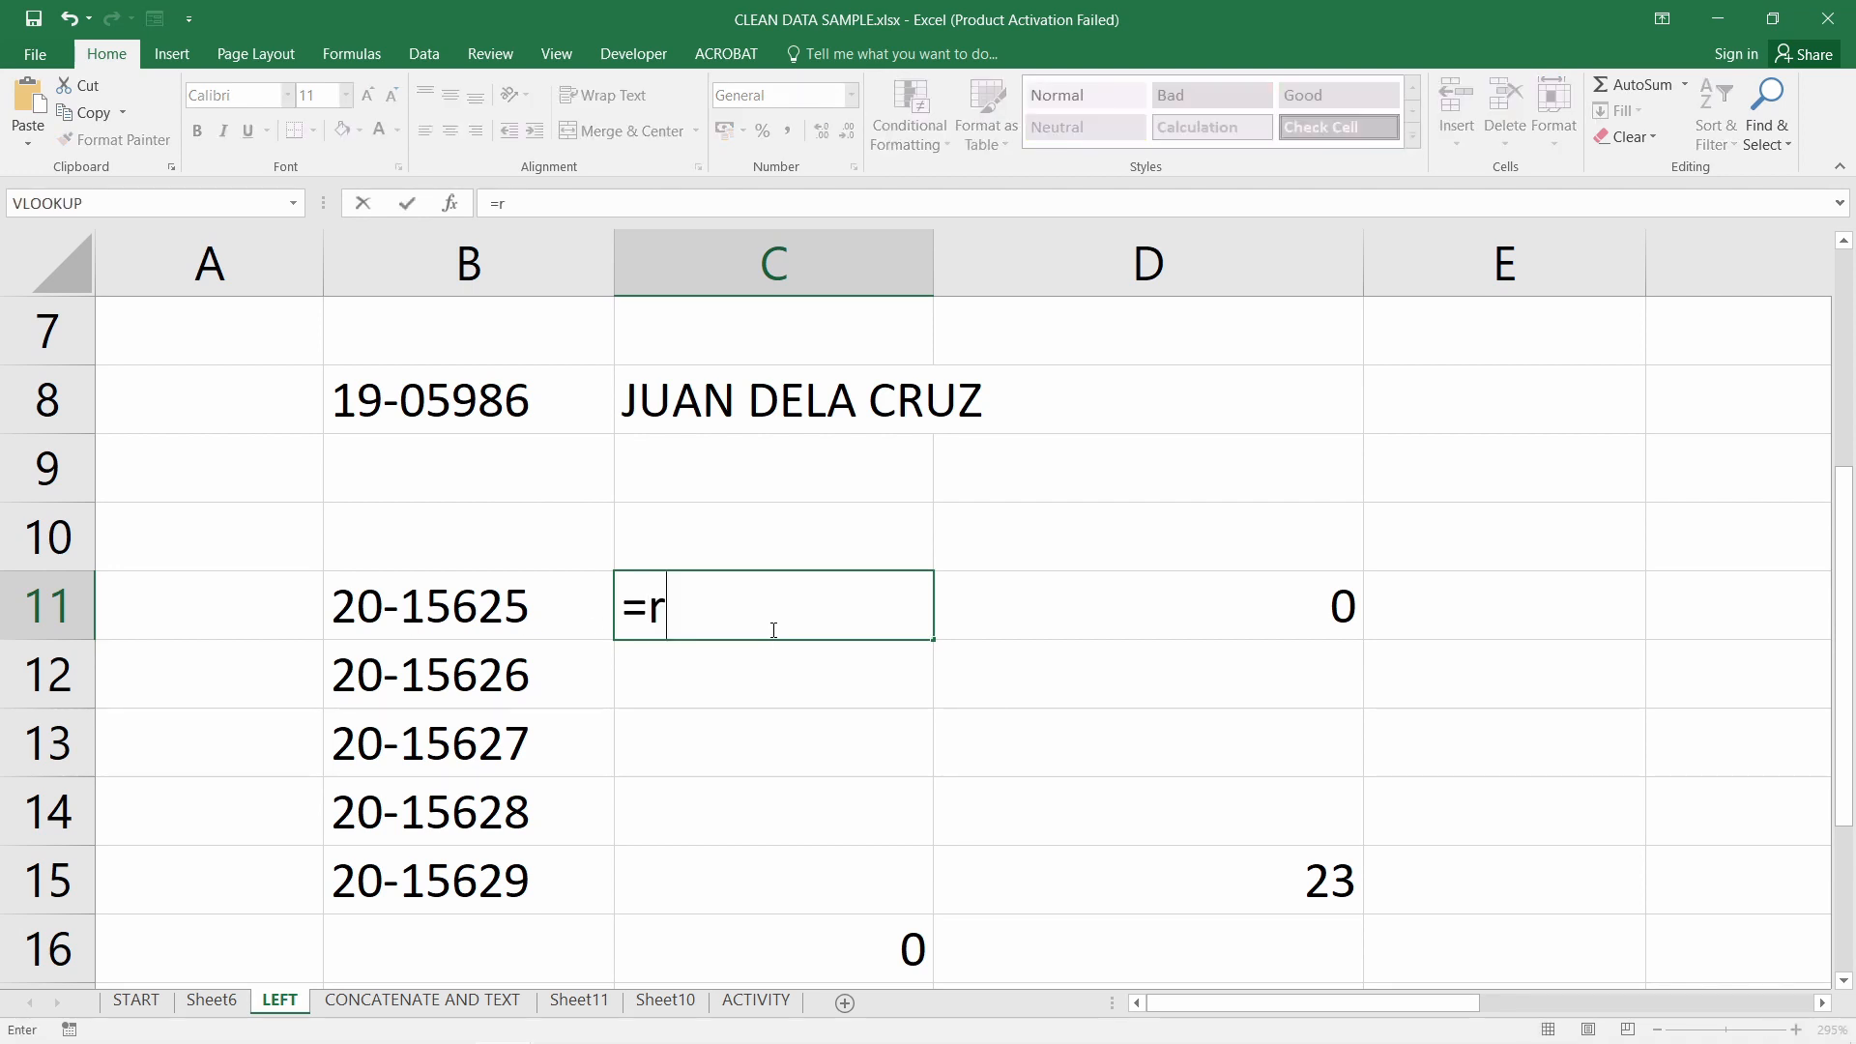
pyautogui.write('ight(')
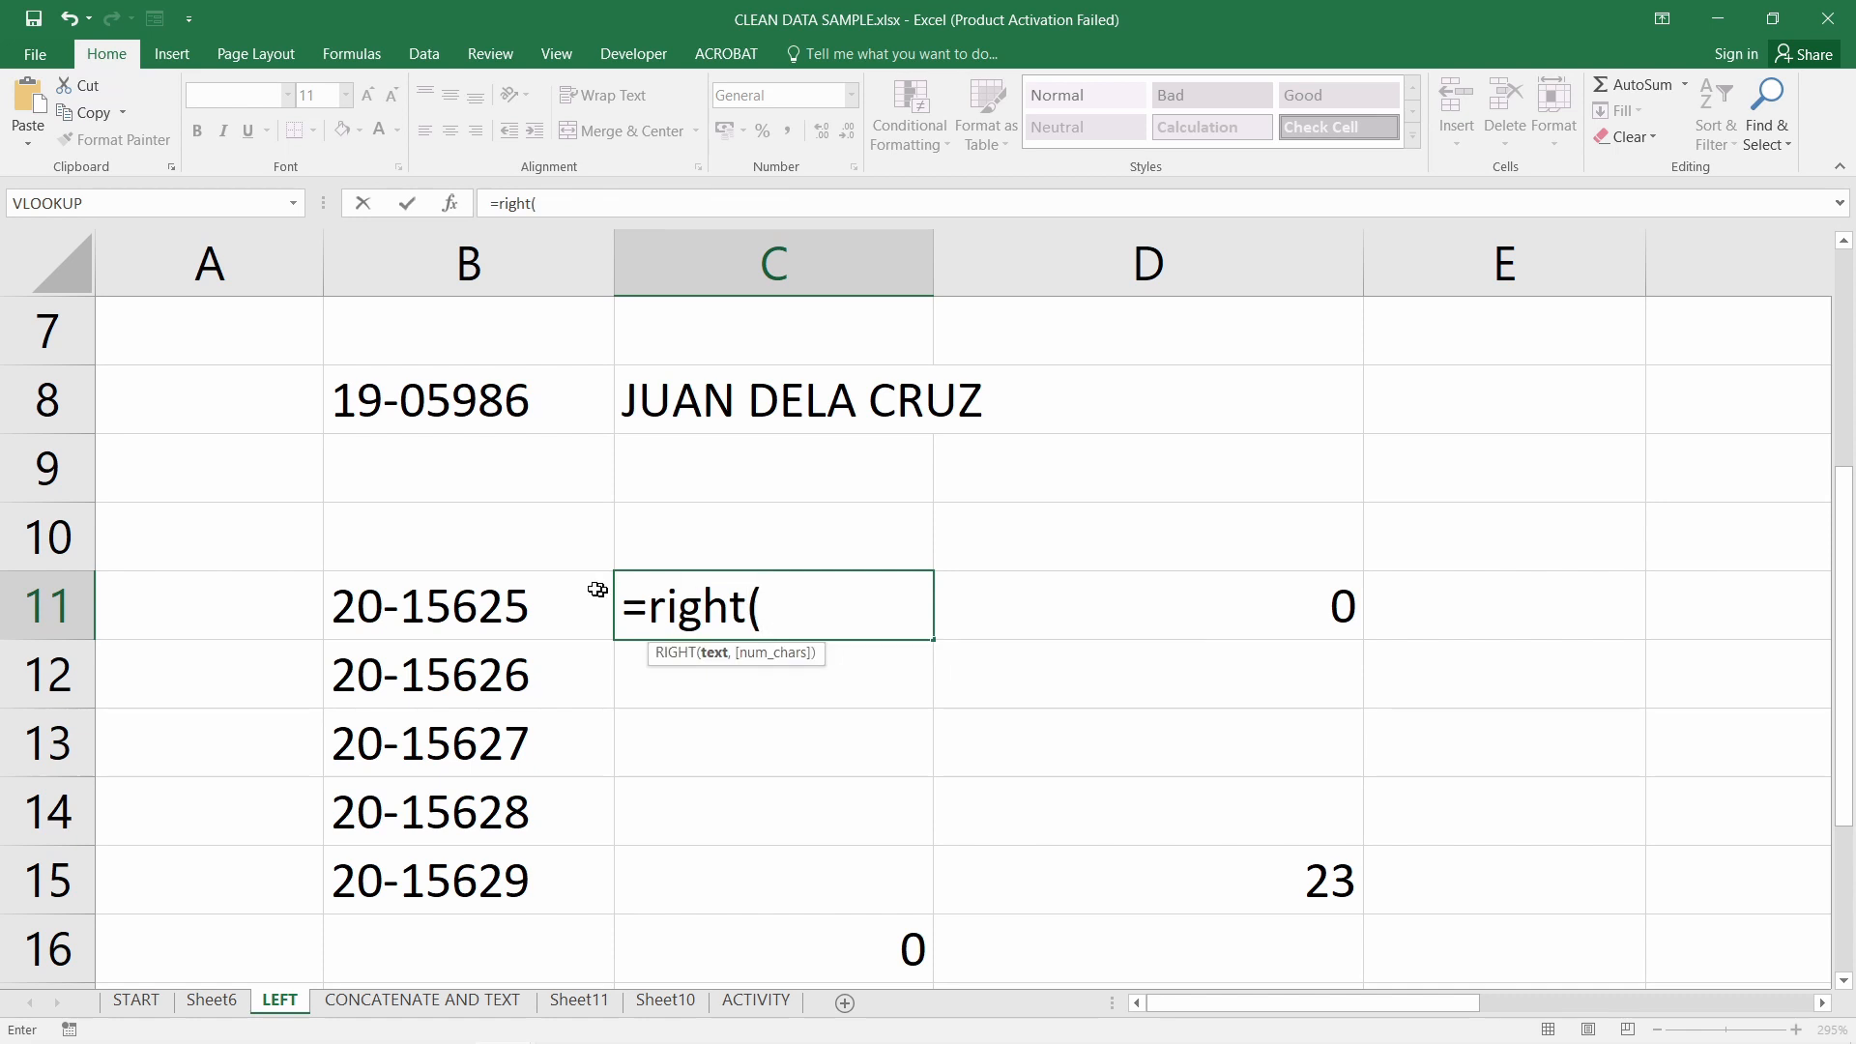
pyautogui.click(487, 602)
pyautogui.write(',5')
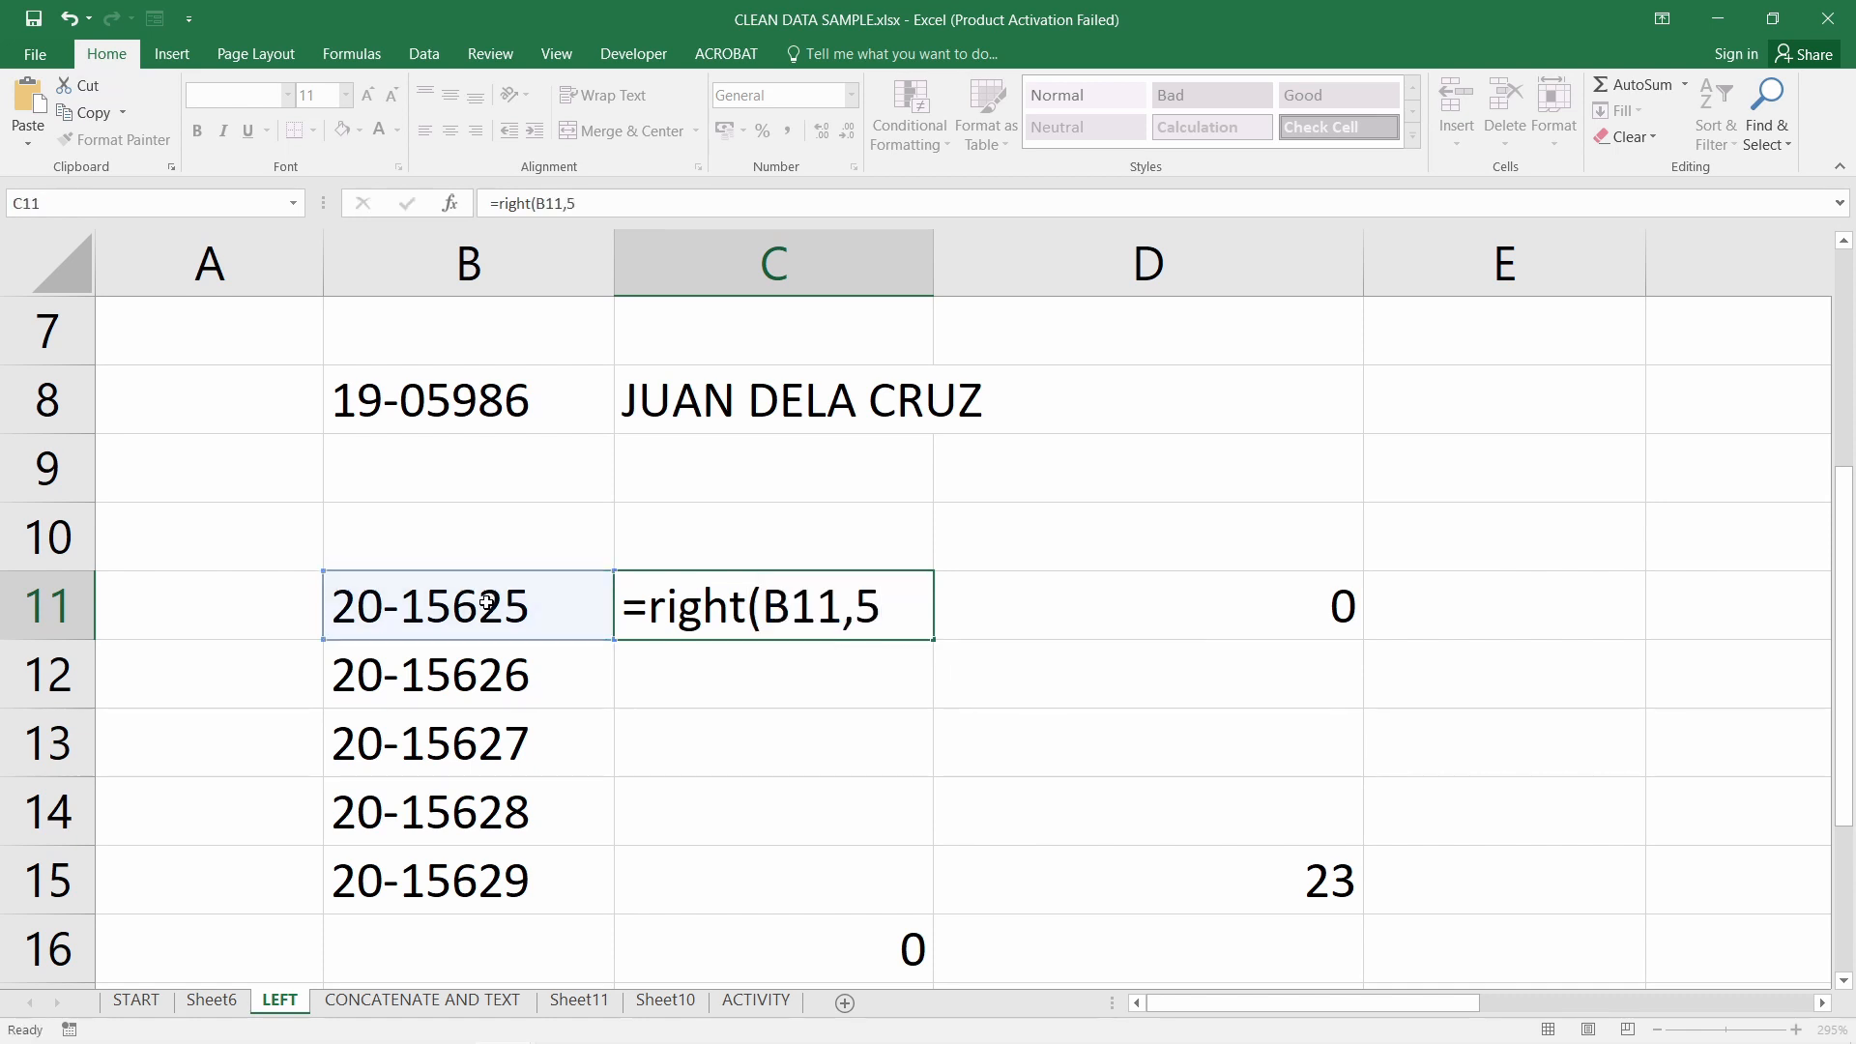
pyautogui.press('Return')
pyautogui.click(798, 610)
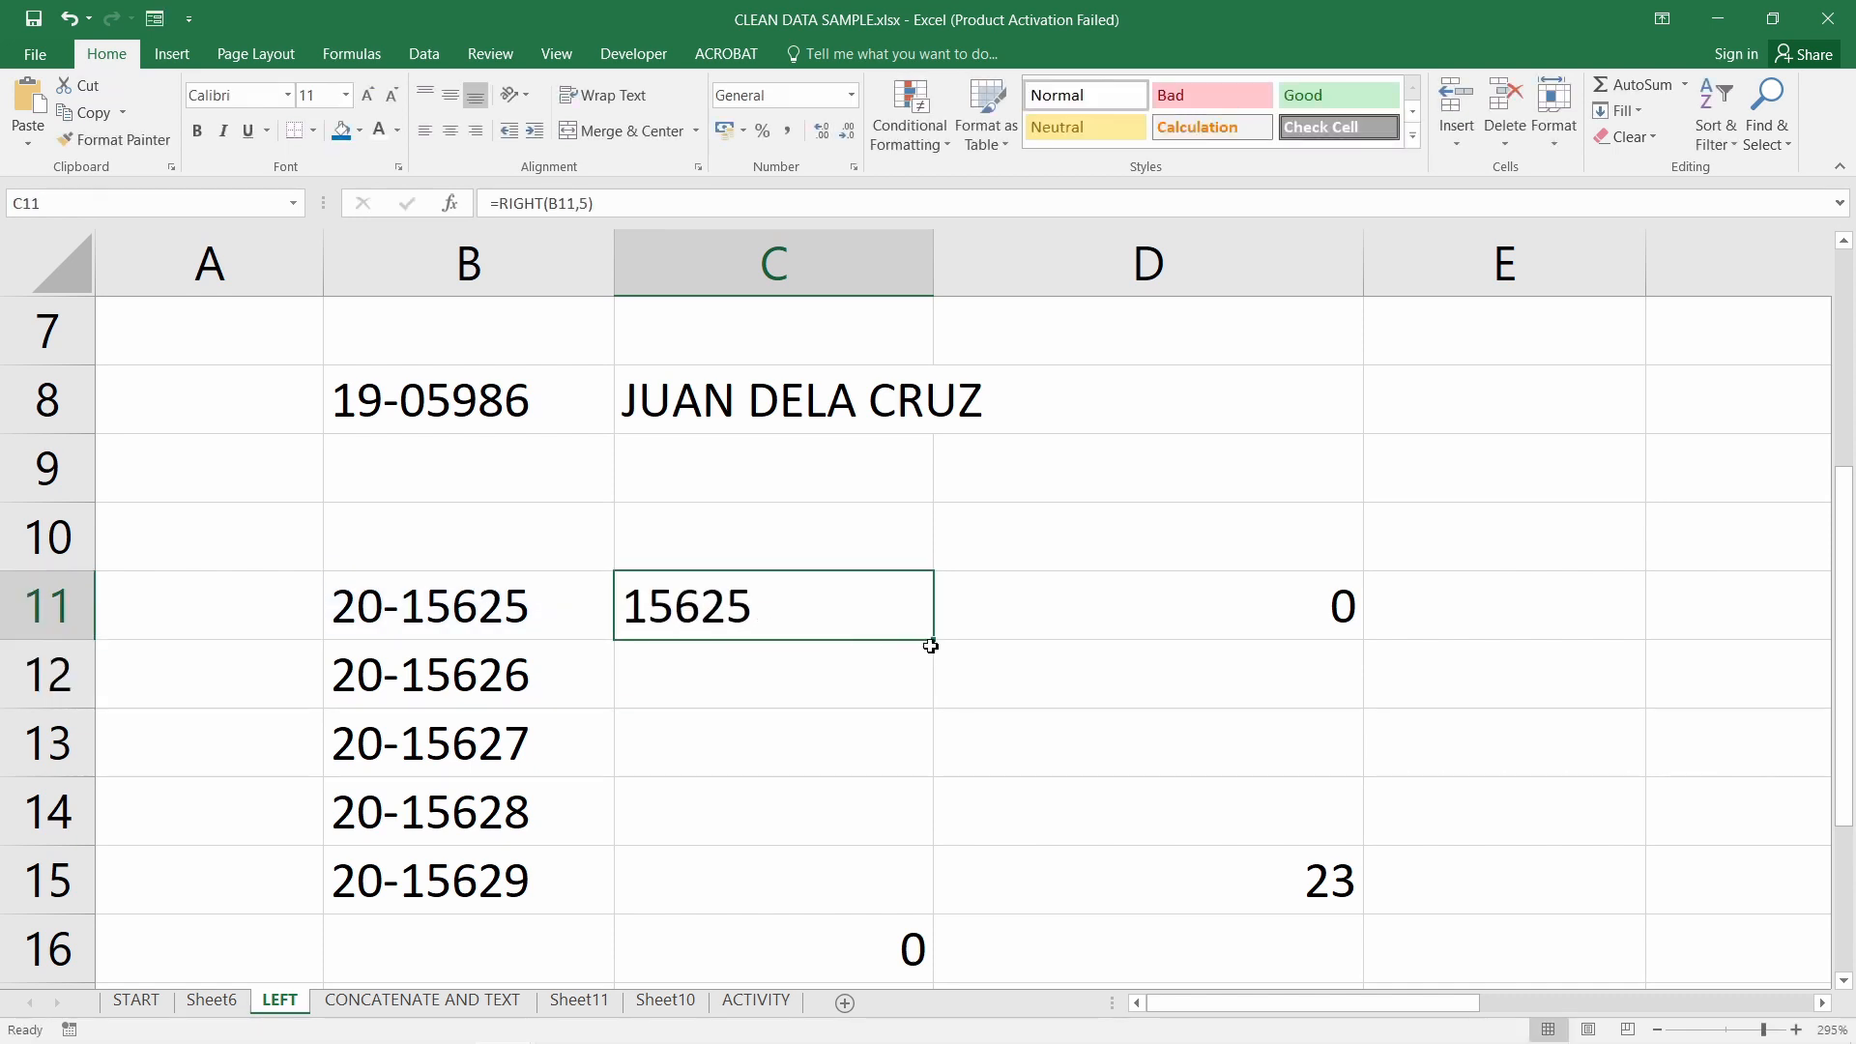
pyautogui.moveTo(935, 644); pyautogui.dragTo(914, 904)
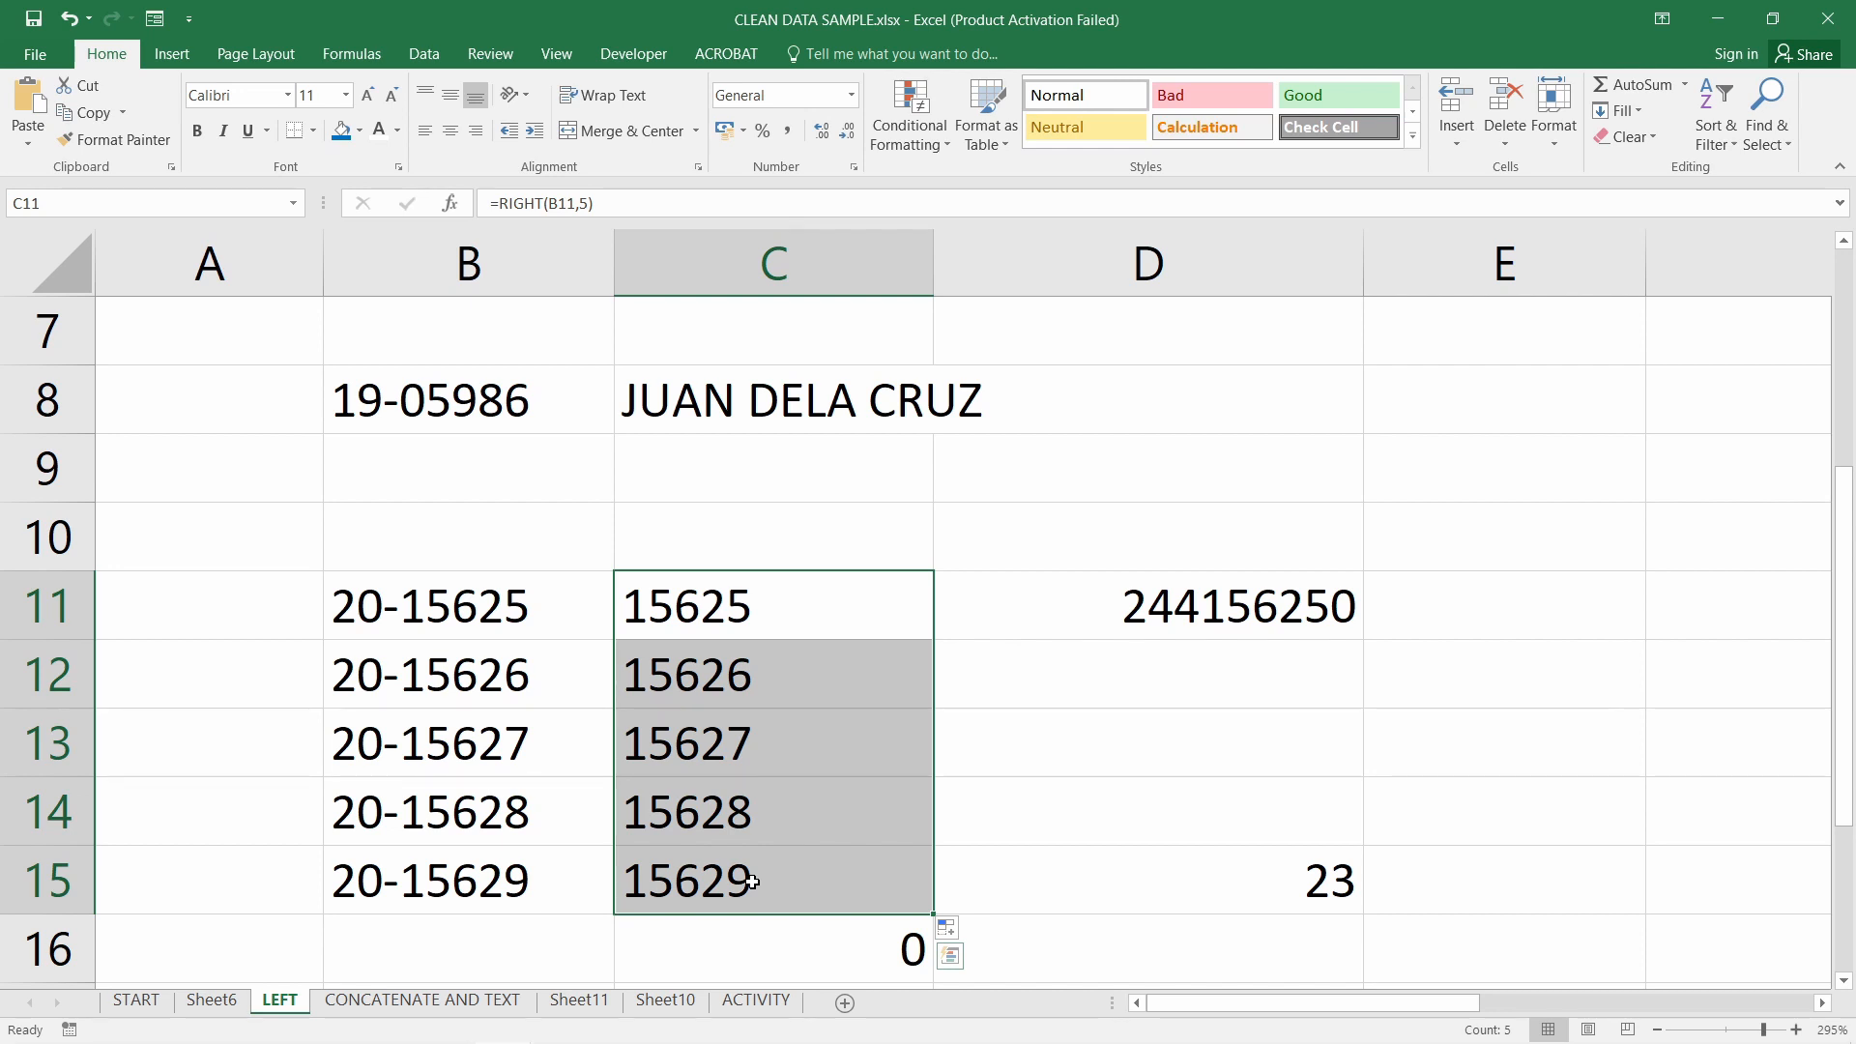
pyautogui.moveTo(1337, 599); pyautogui.dragTo(1315, 866)
# Enter 1 in cell D13
pyautogui.doubleClick(1305, 742)
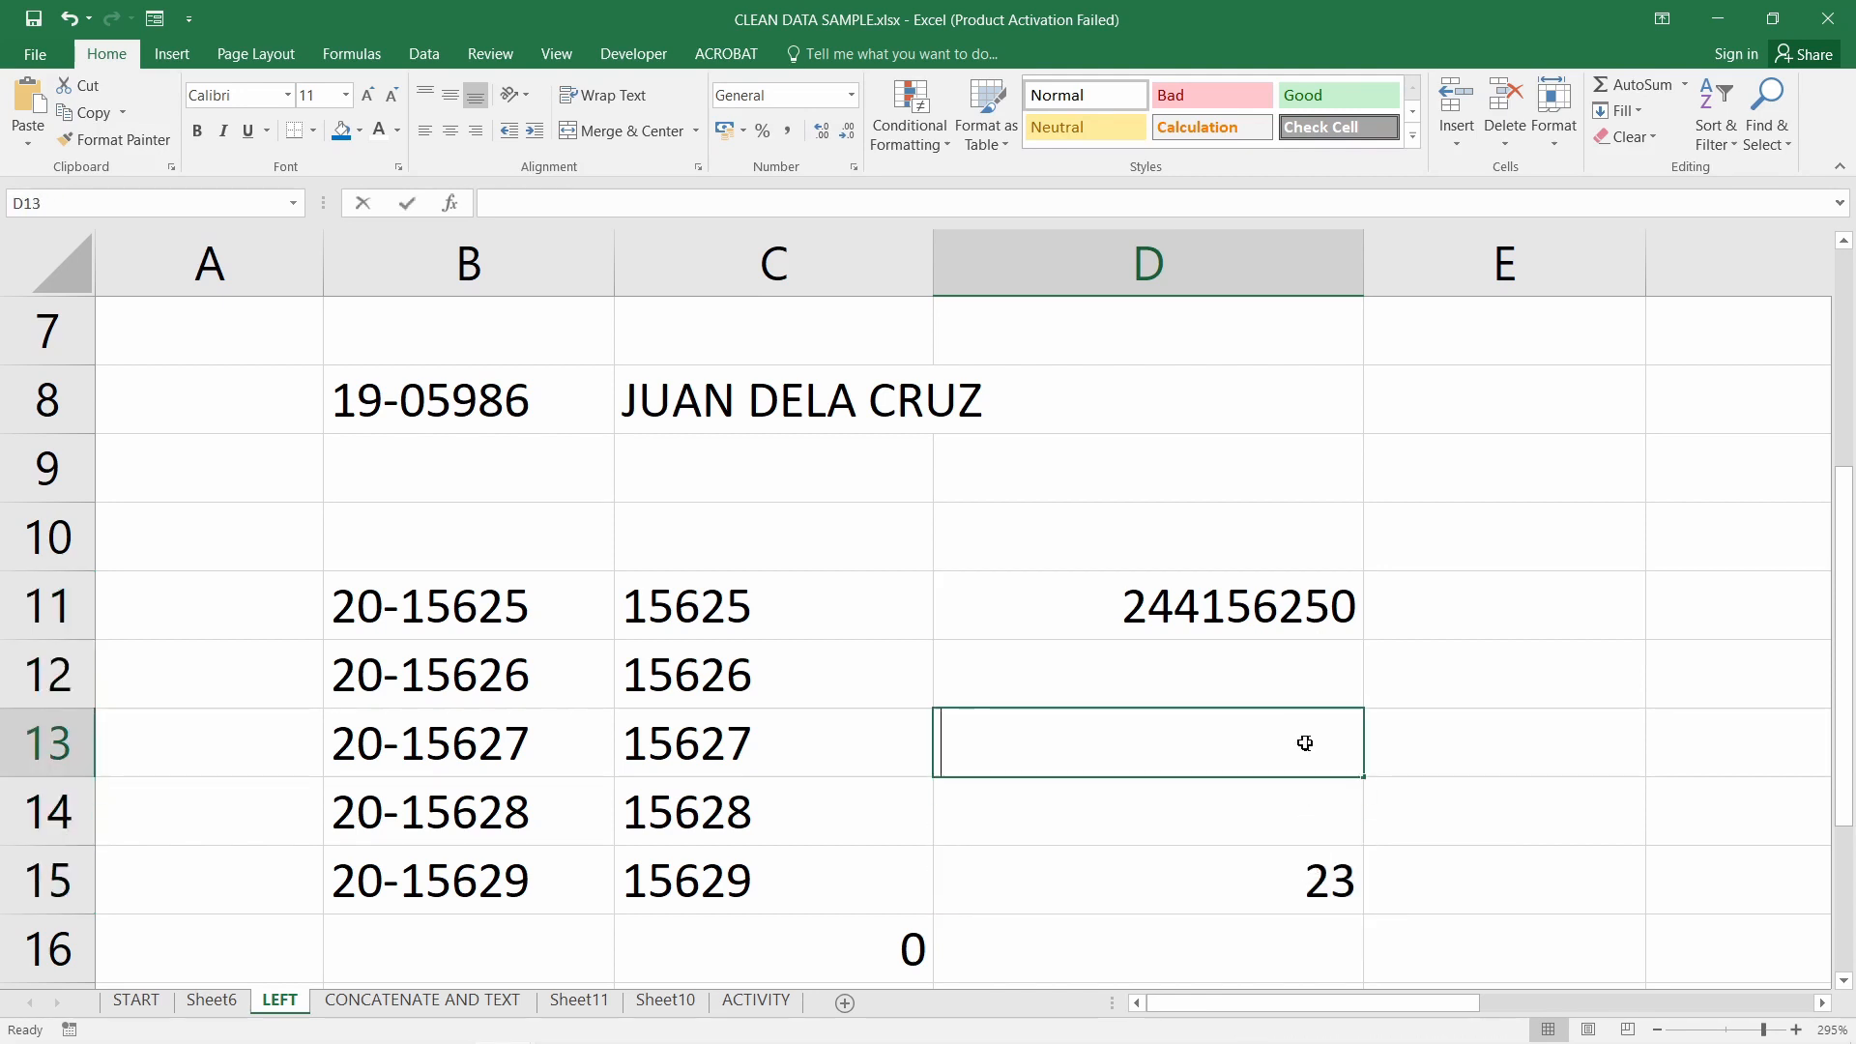
pyautogui.write('1')
pyautogui.press('Return')
pyautogui.click(1309, 769)
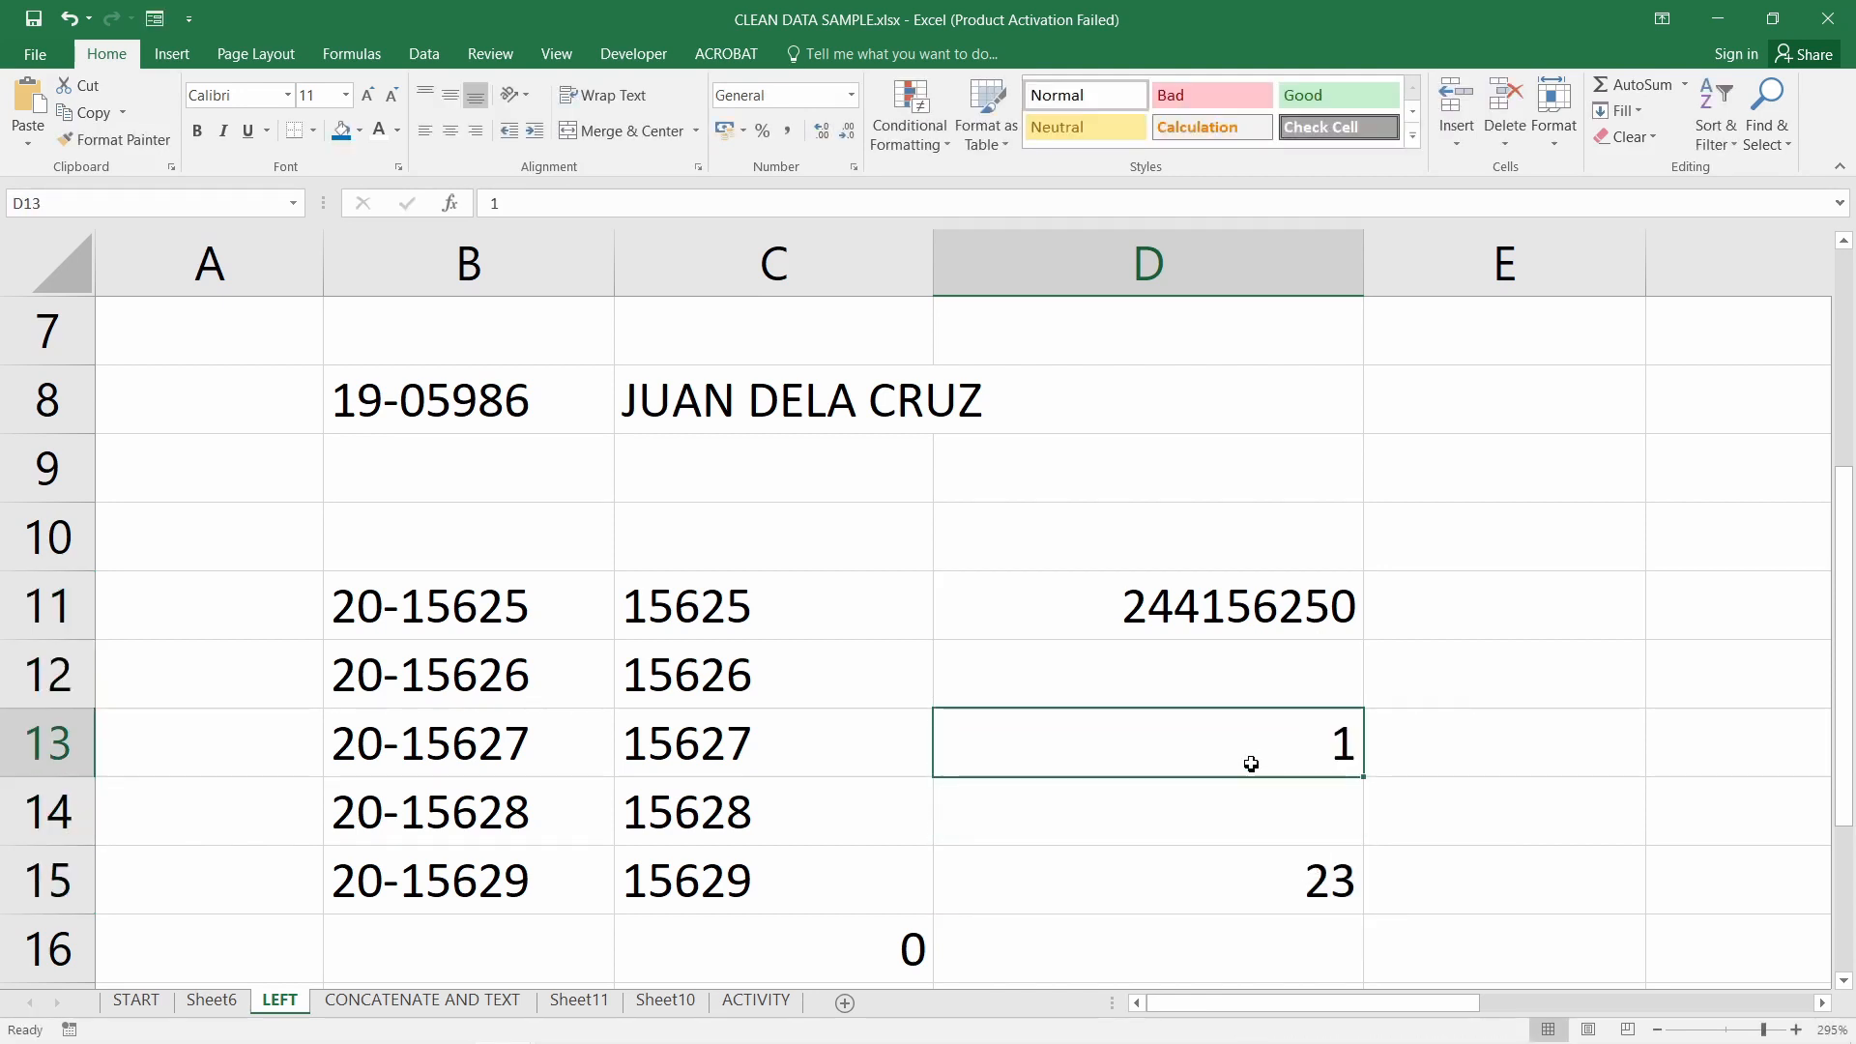
# Inspect C16's =SUM(C11:C15) formula, which still totals 0 for the extracted digits
pyautogui.moveTo(783, 605); pyautogui.dragTo(758, 876)
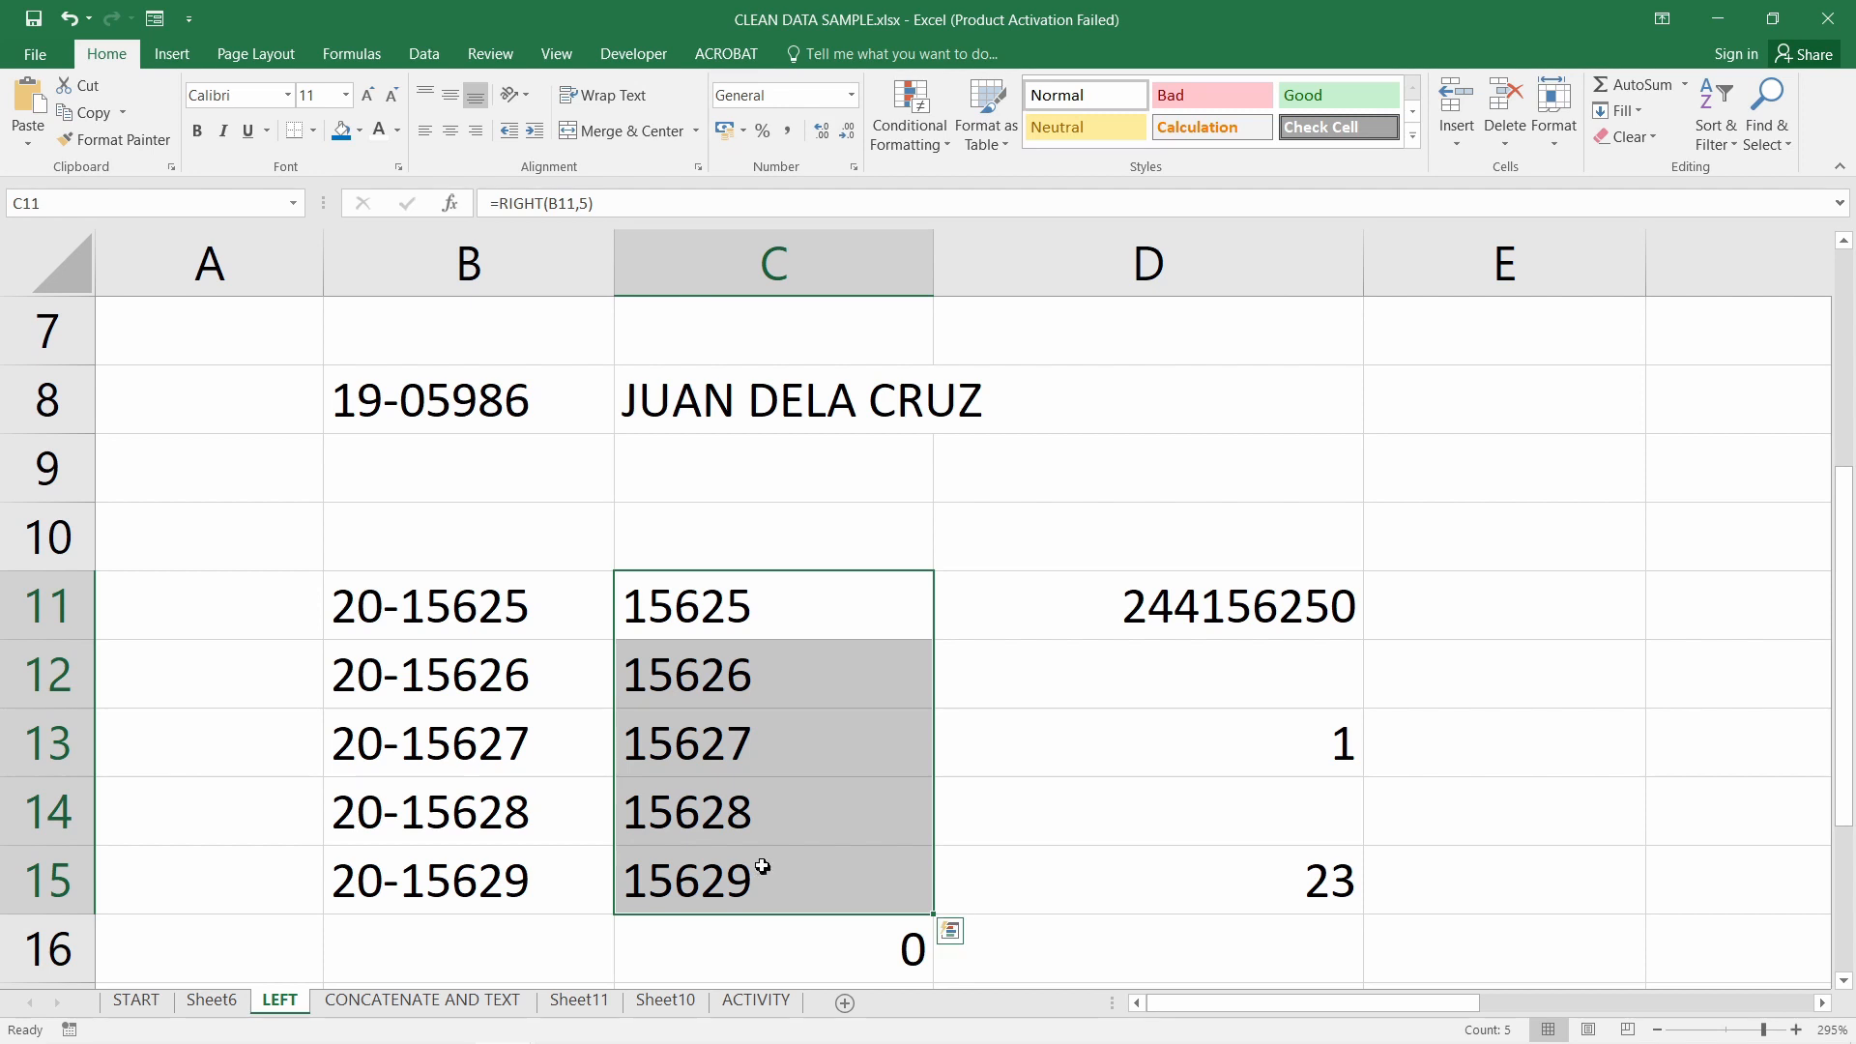
pyautogui.click(780, 625)
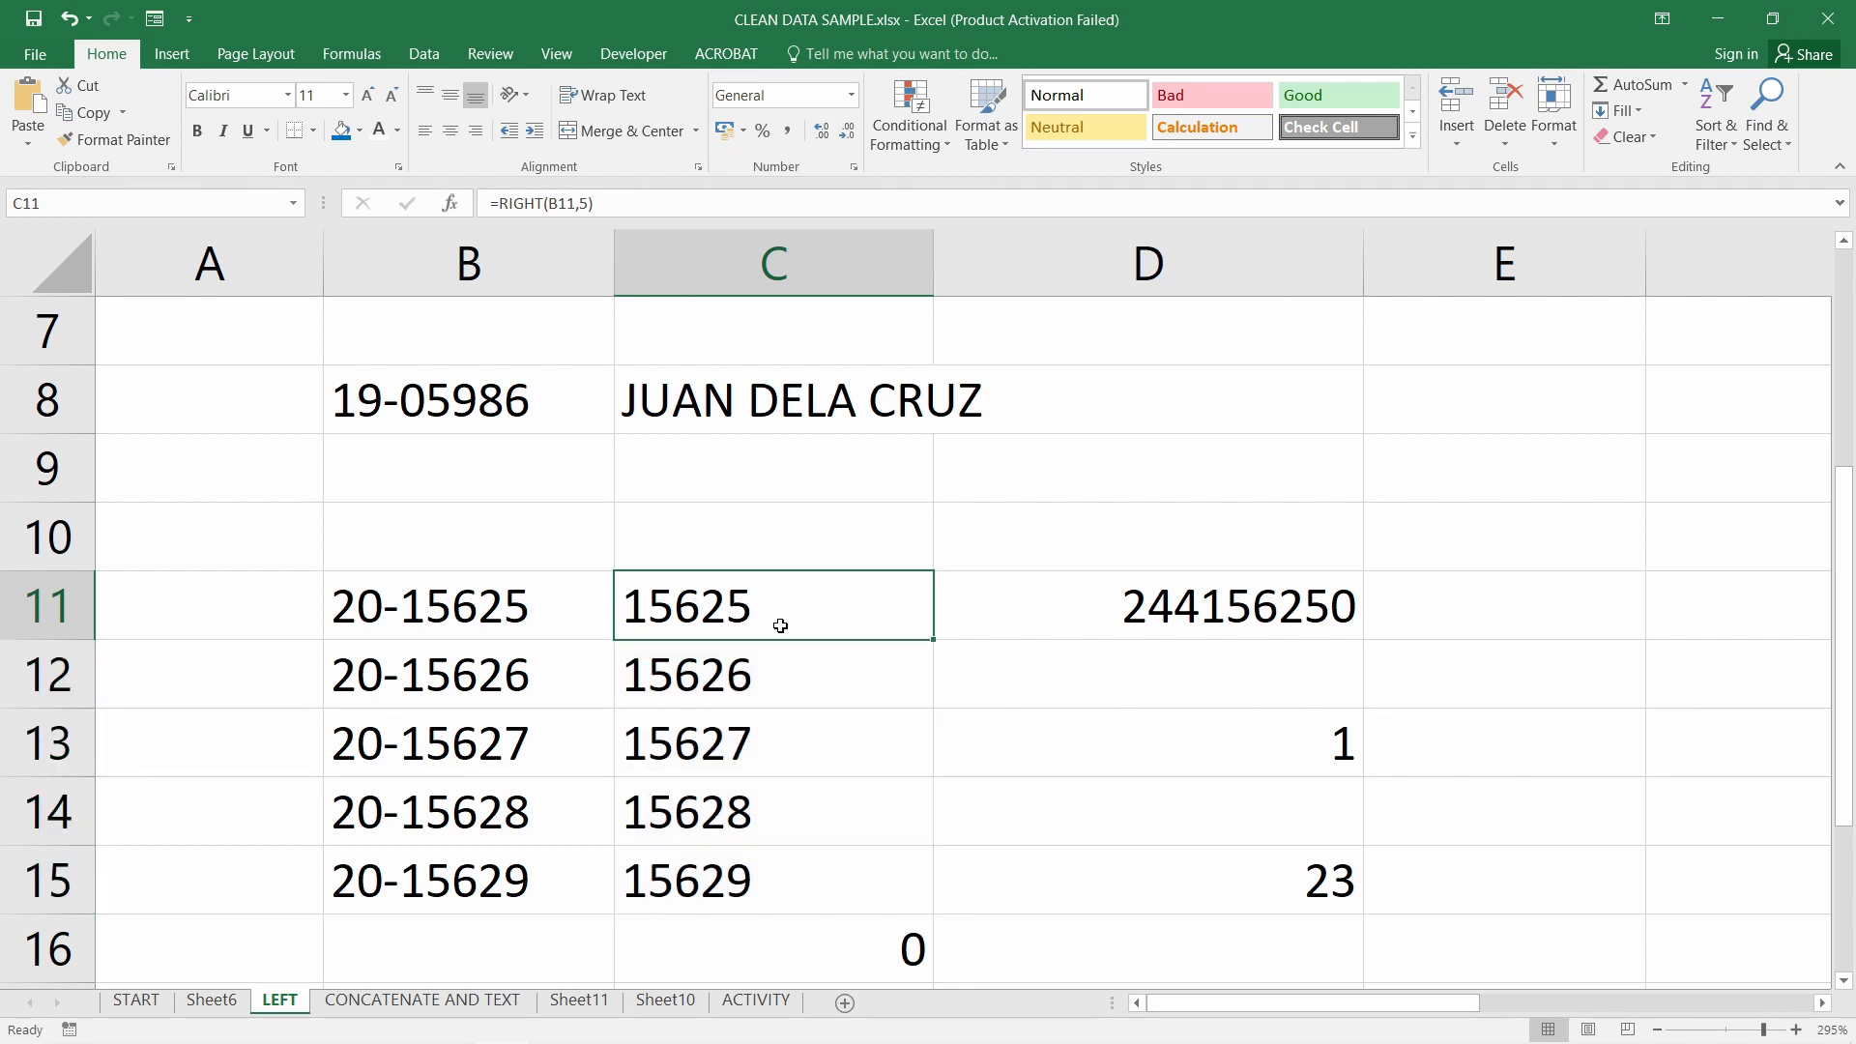
pyautogui.scroll(-1, 795, 812)
pyautogui.click(813, 722)
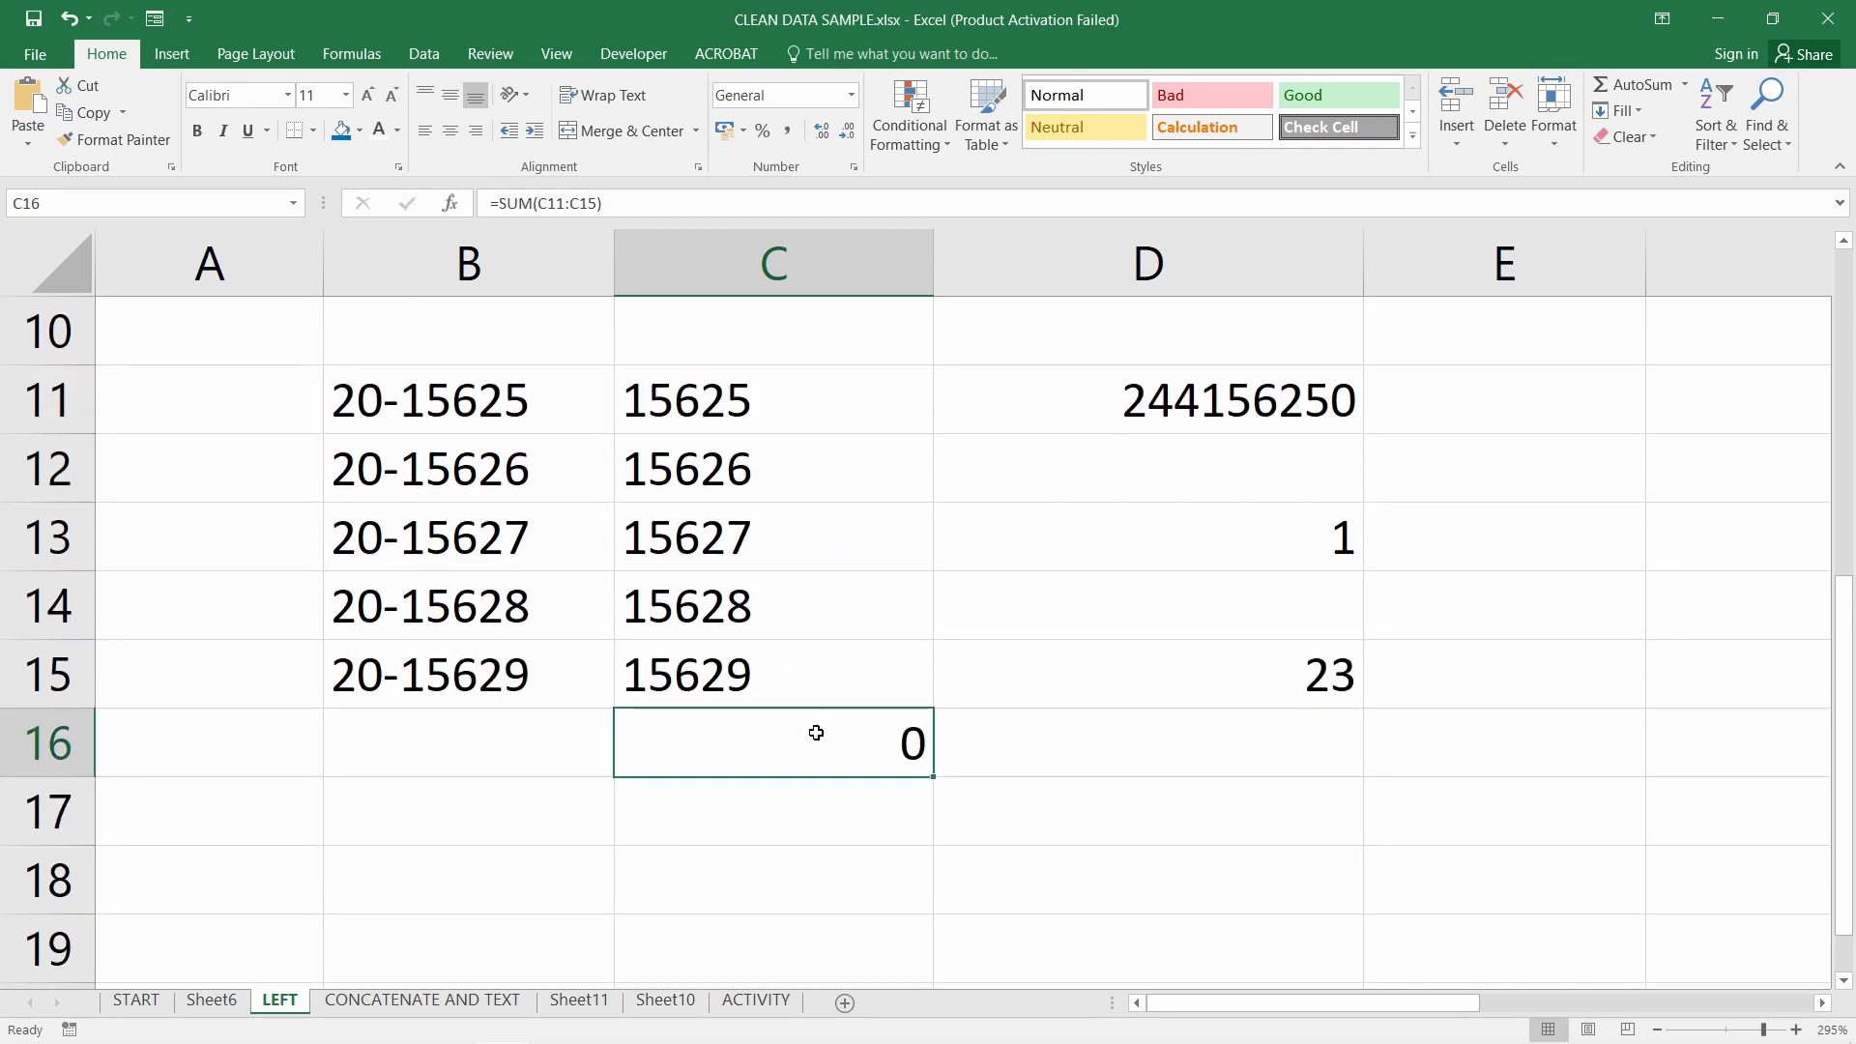
pyautogui.doubleClick(820, 737)
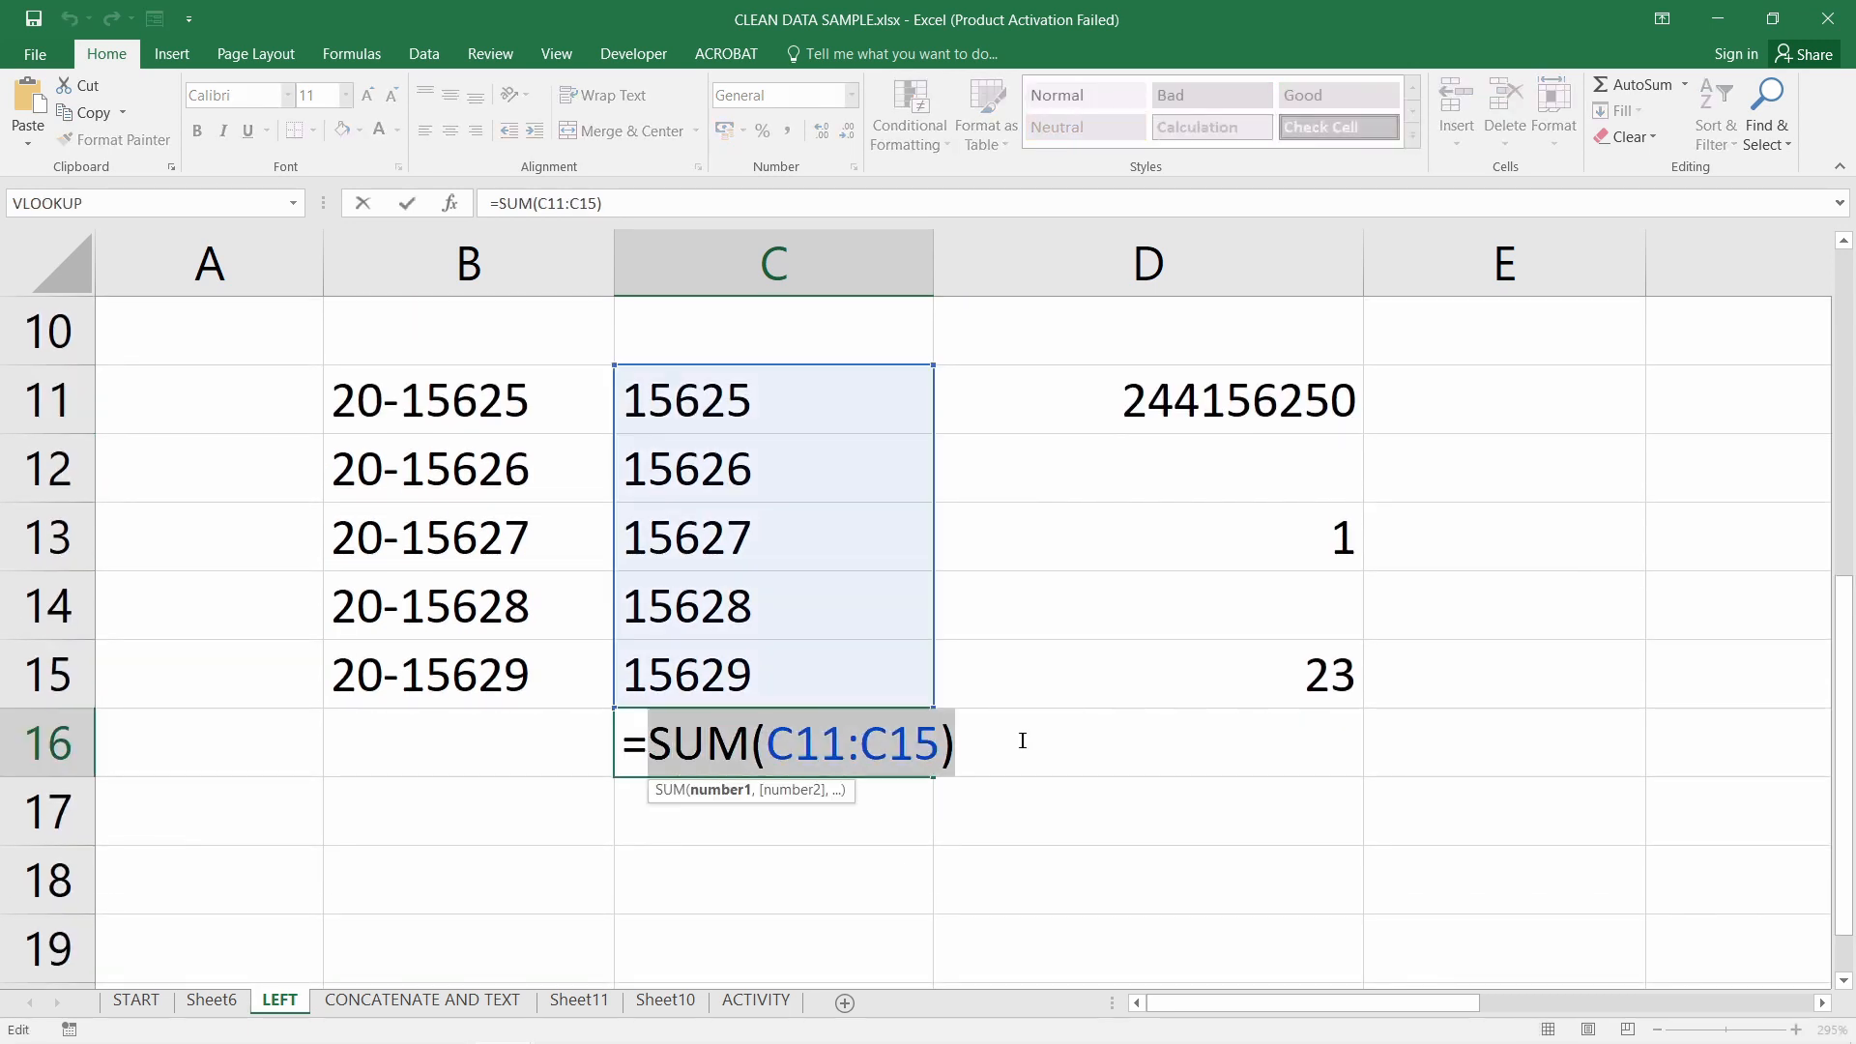
pyautogui.moveTo(648, 742); pyautogui.dragTo(1015, 740)
pyautogui.press('Return')
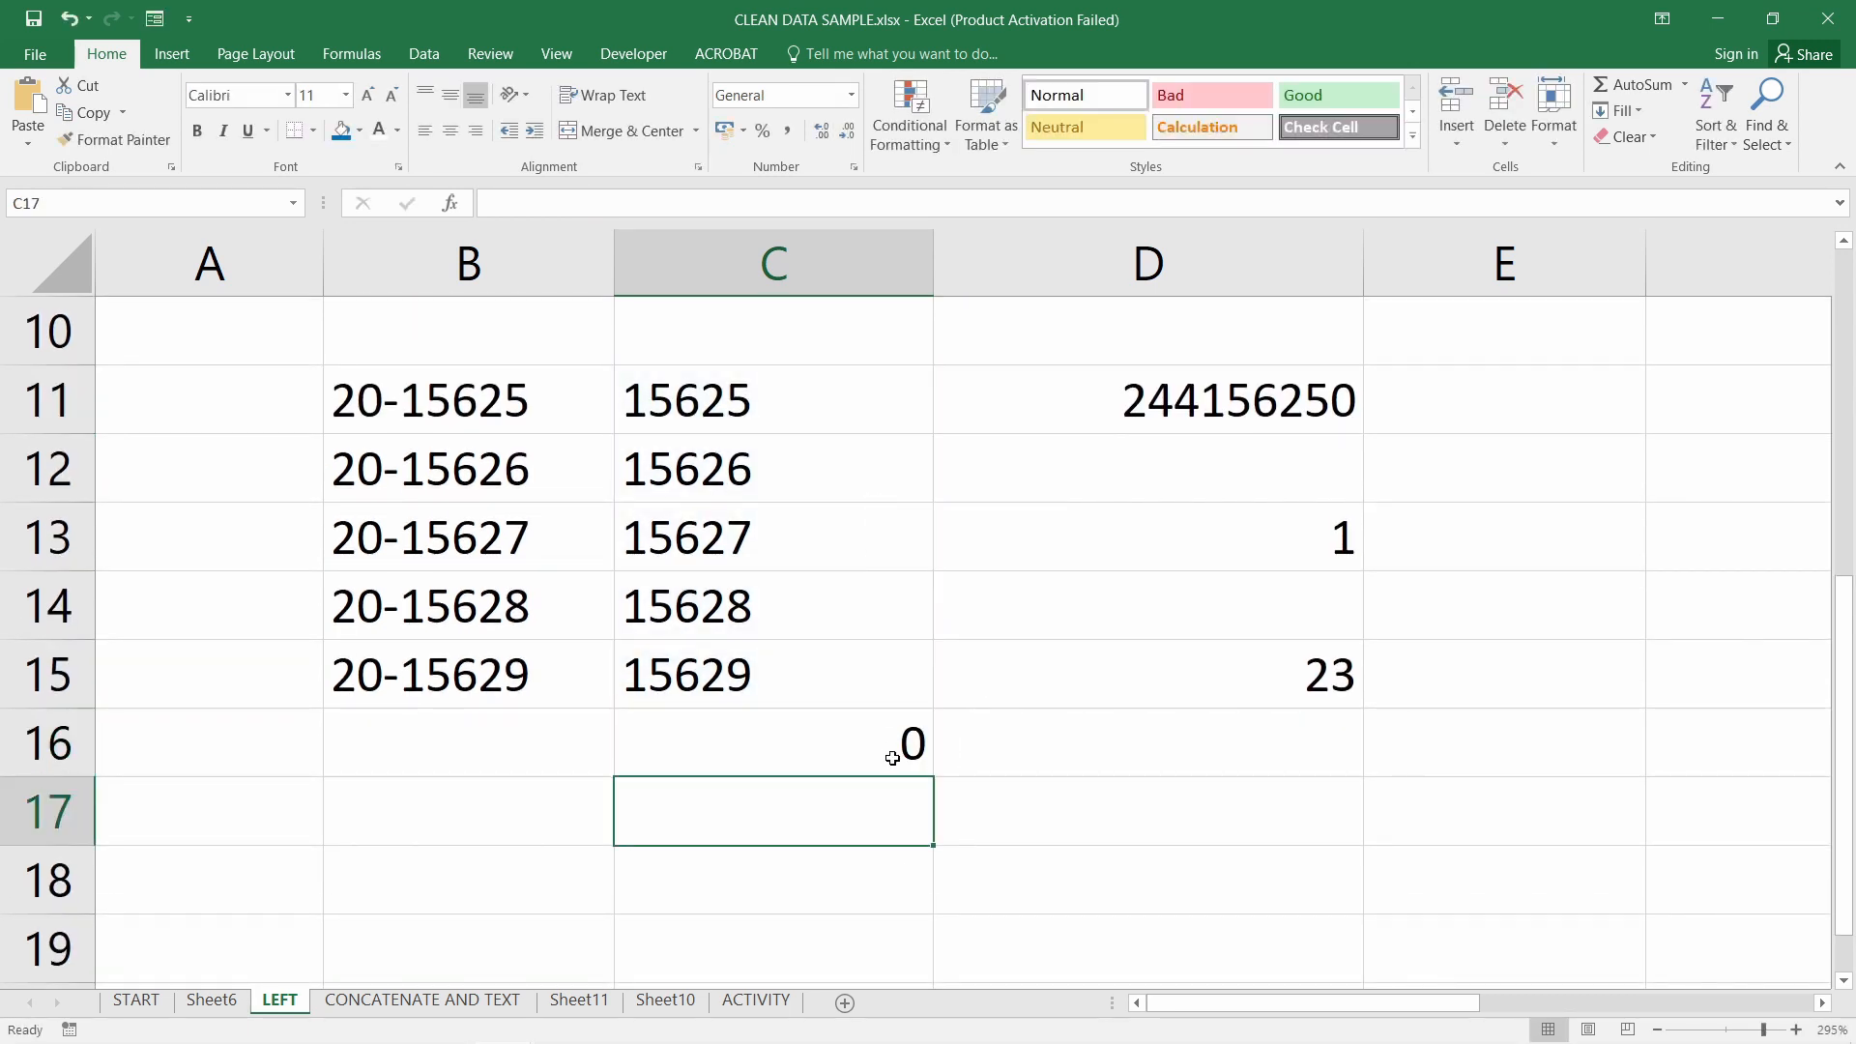
pyautogui.click(894, 753)
pyautogui.moveTo(811, 387); pyautogui.dragTo(771, 677)
pyautogui.click(796, 750)
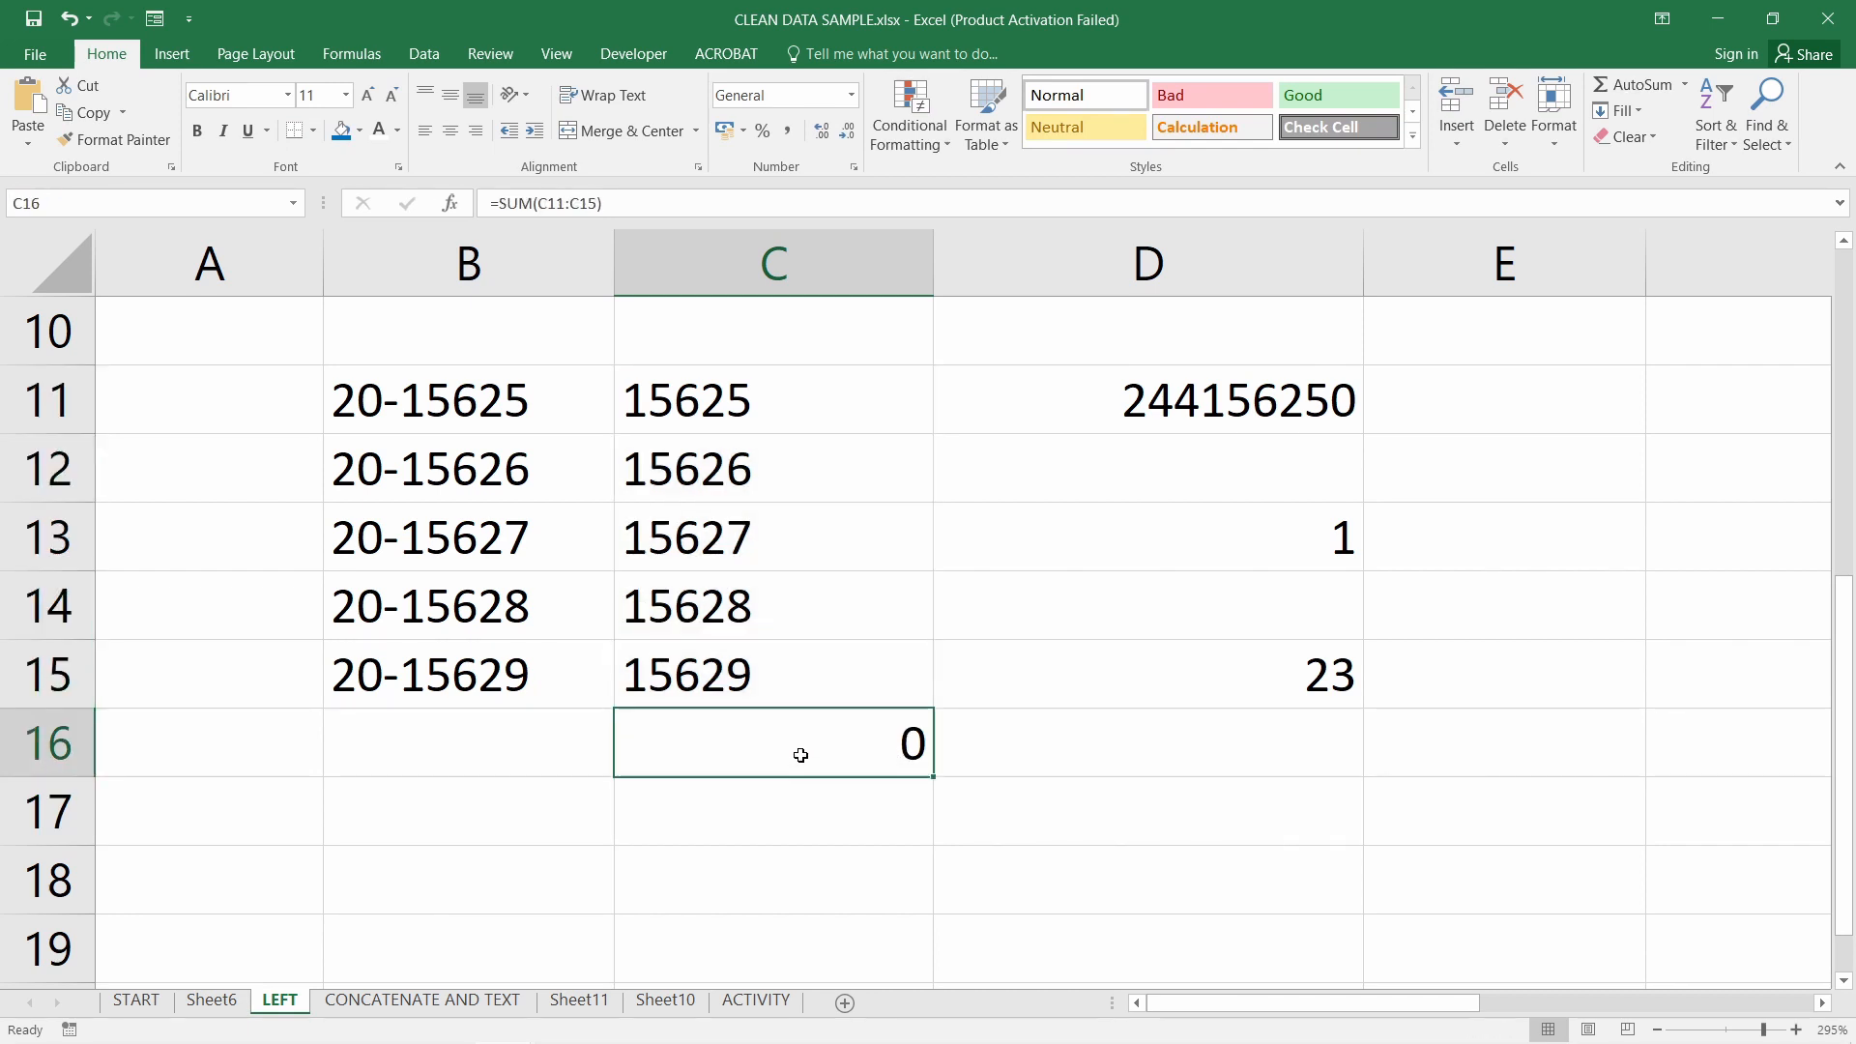
pyautogui.moveTo(794, 416); pyautogui.dragTo(789, 460)
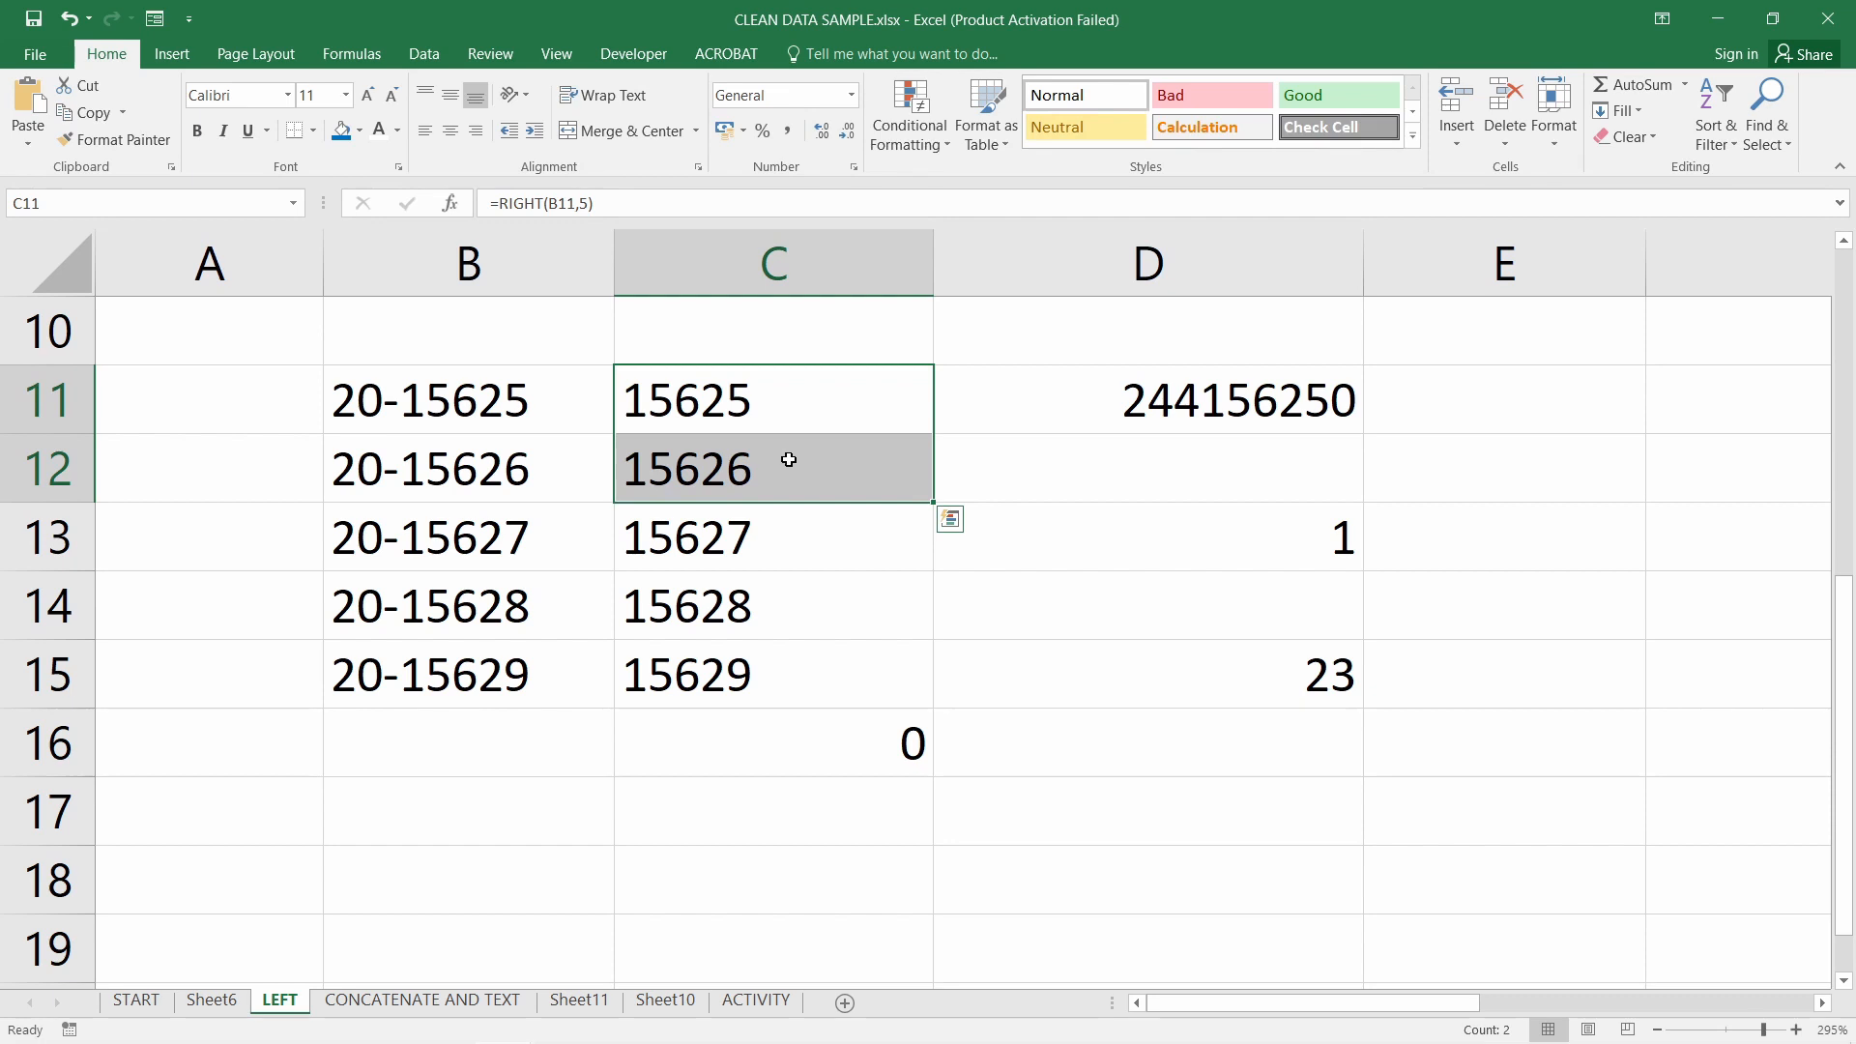
# Test =C11*2 in D16, then delete the test formula
pyautogui.click(1136, 753)
pyautogui.write('=')
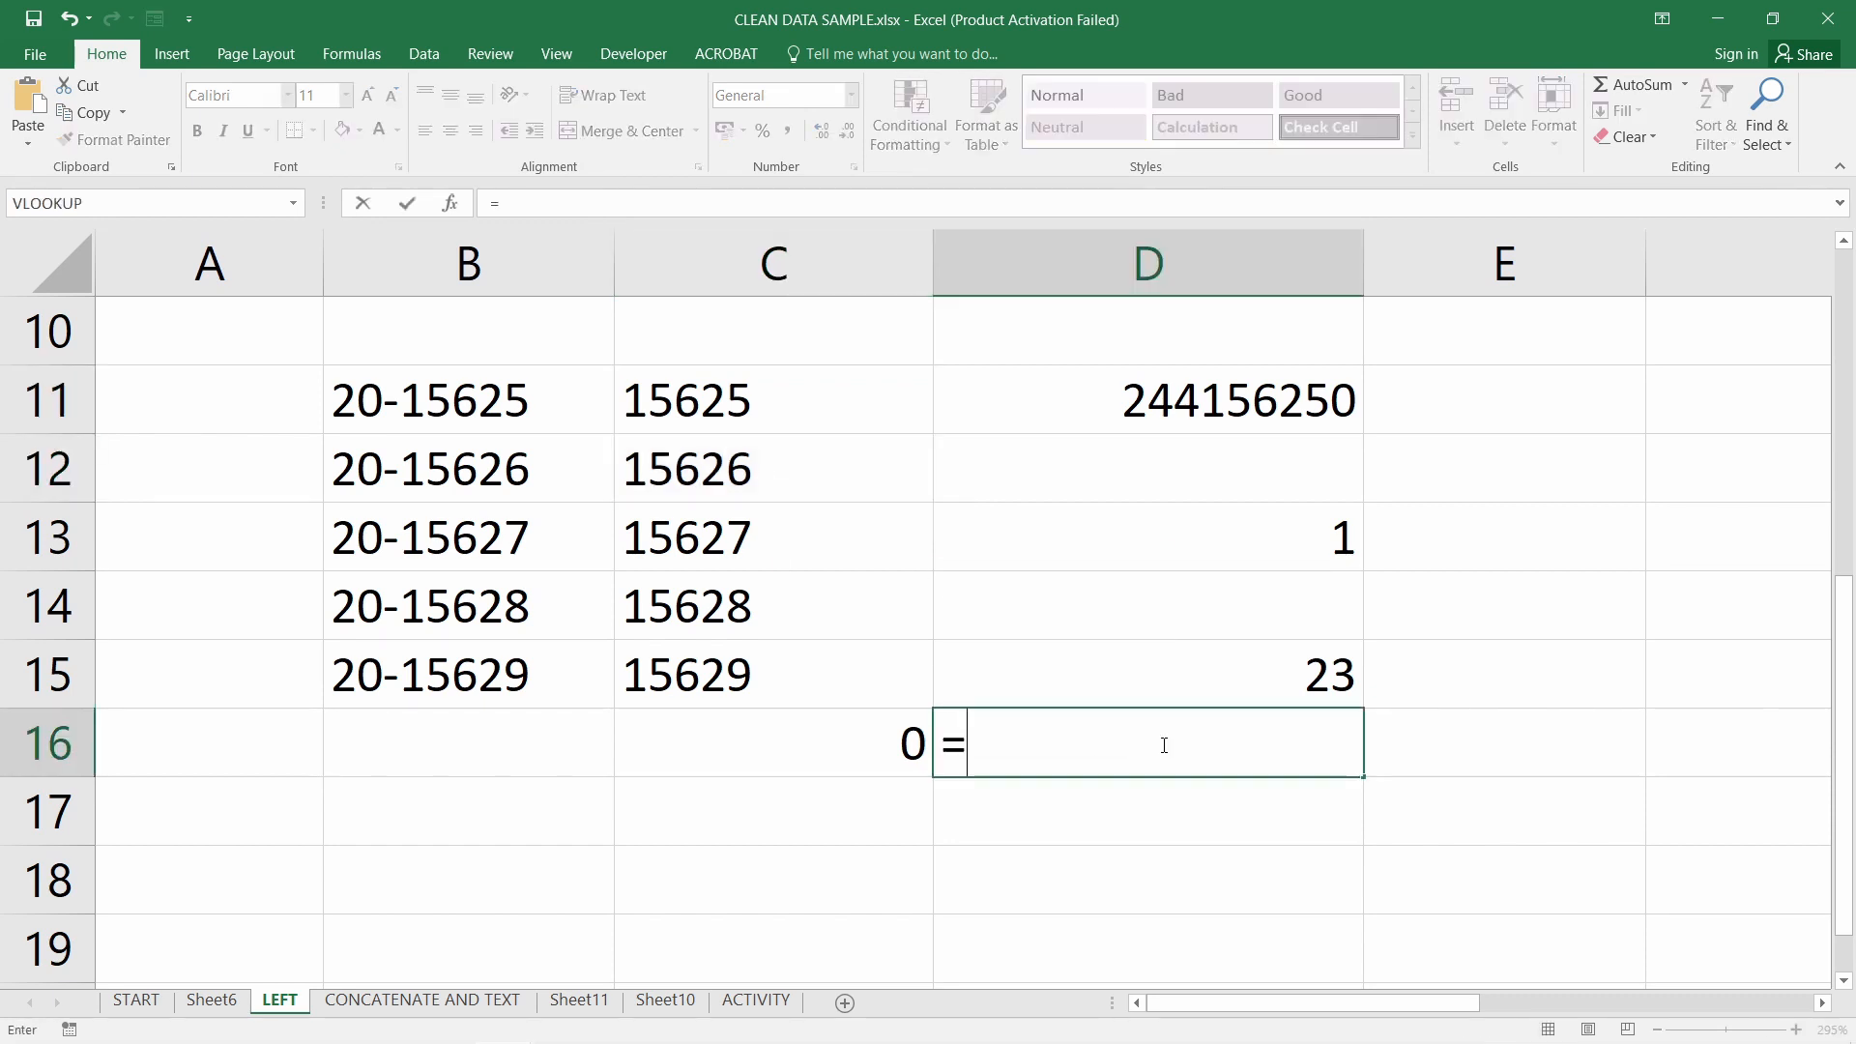
pyautogui.click(753, 402)
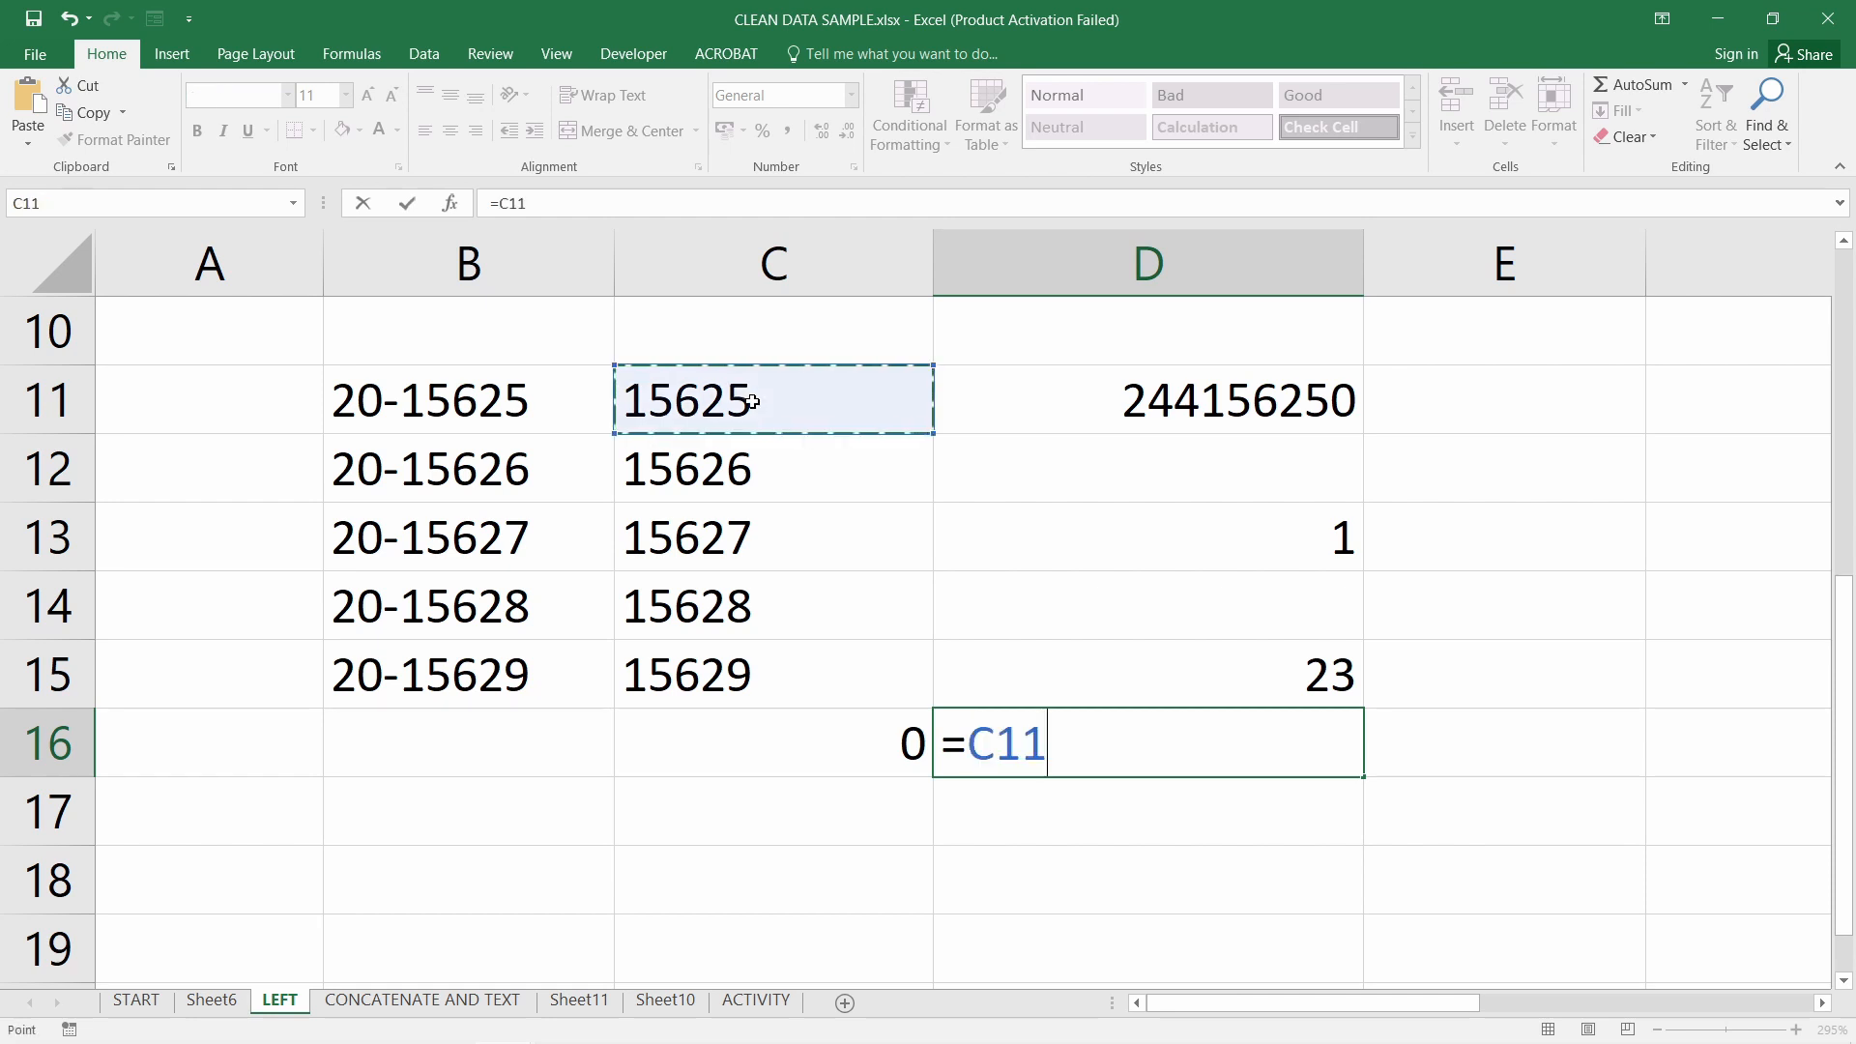
pyautogui.write('*')
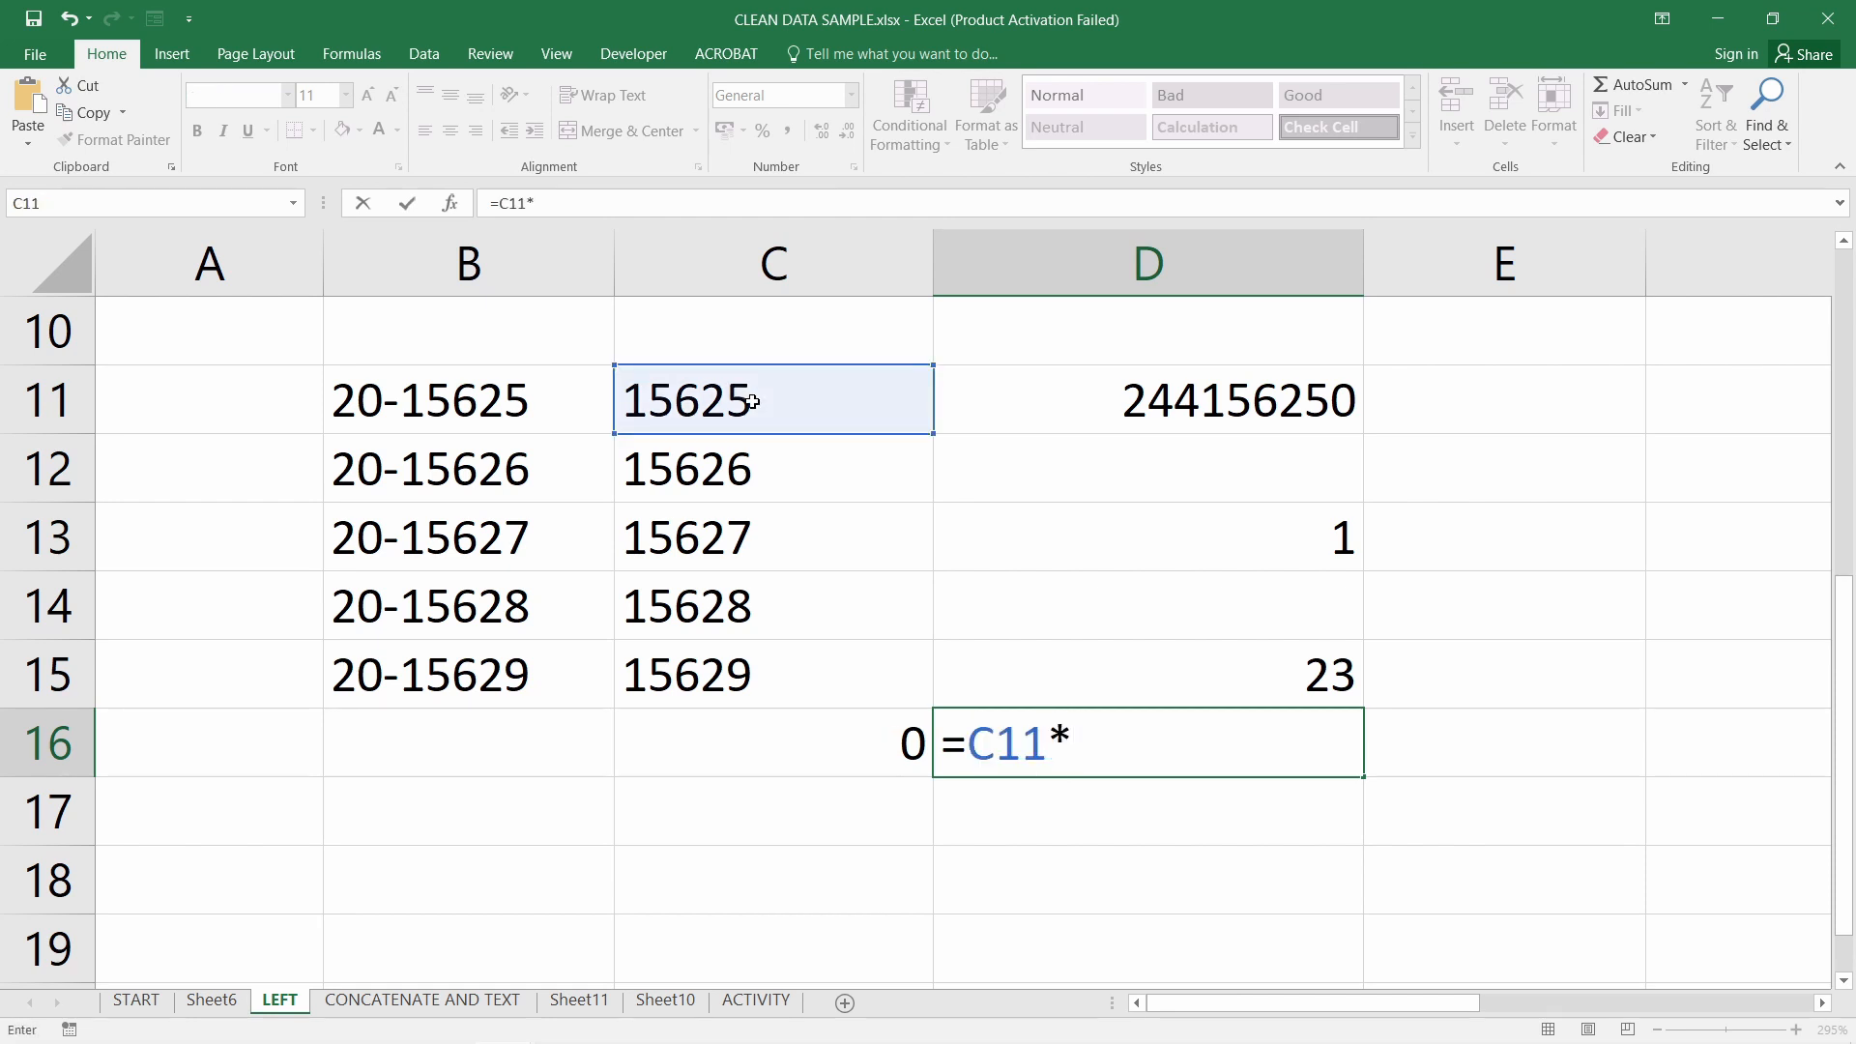
pyautogui.write('2')
pyautogui.press('Return')
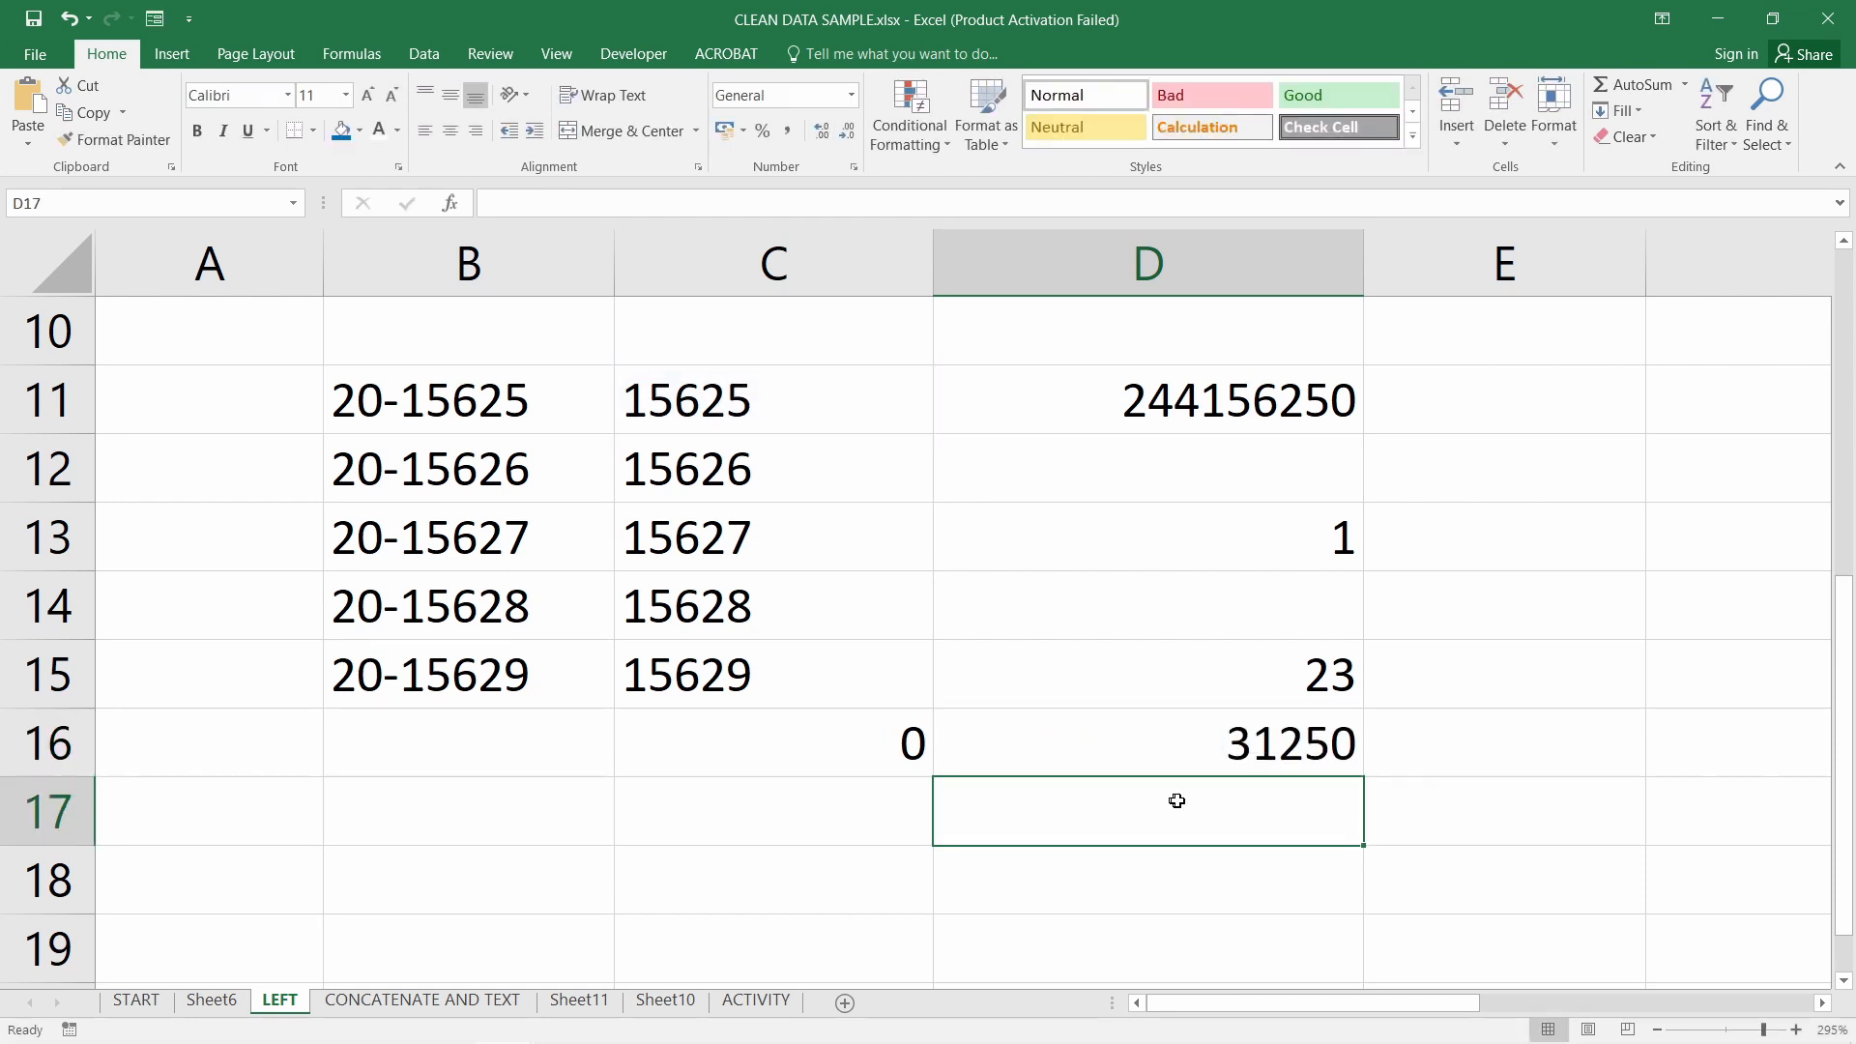
pyautogui.click(1268, 759)
pyautogui.doubleClick(1266, 759)
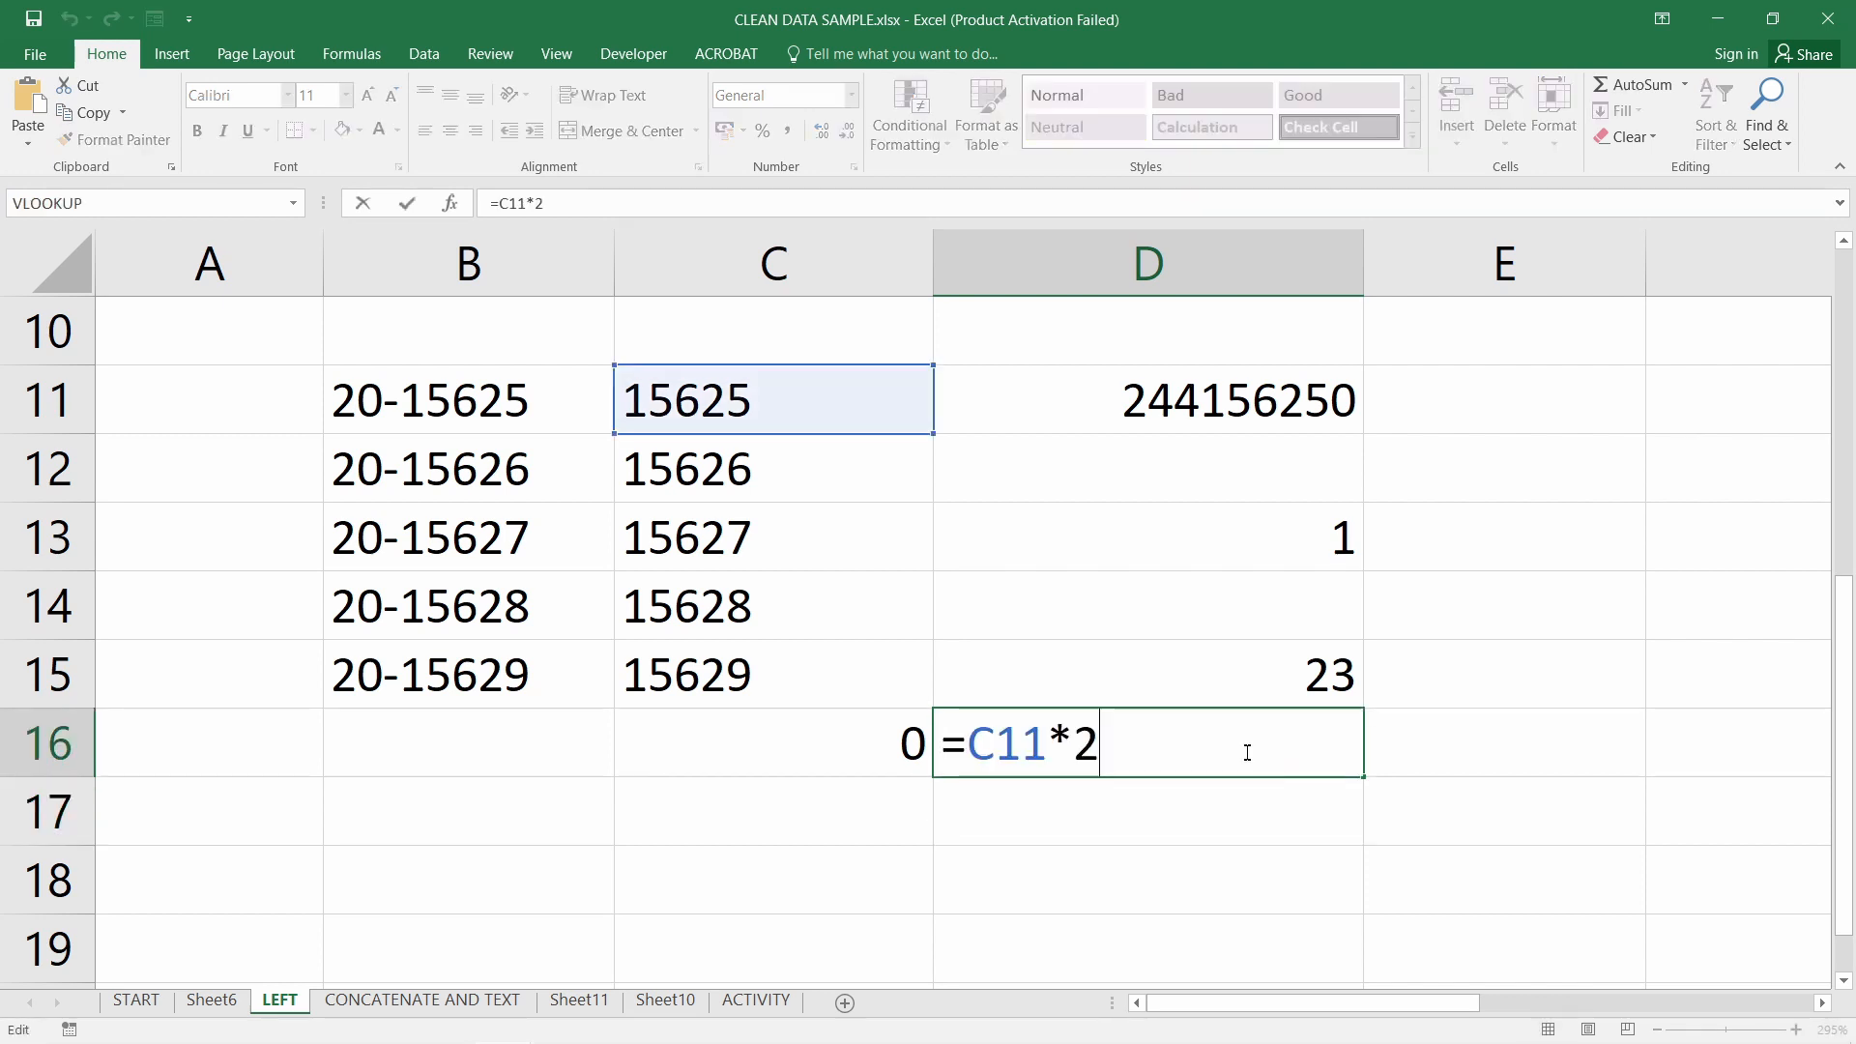
pyautogui.moveTo(1243, 750); pyautogui.dragTo(937, 732)
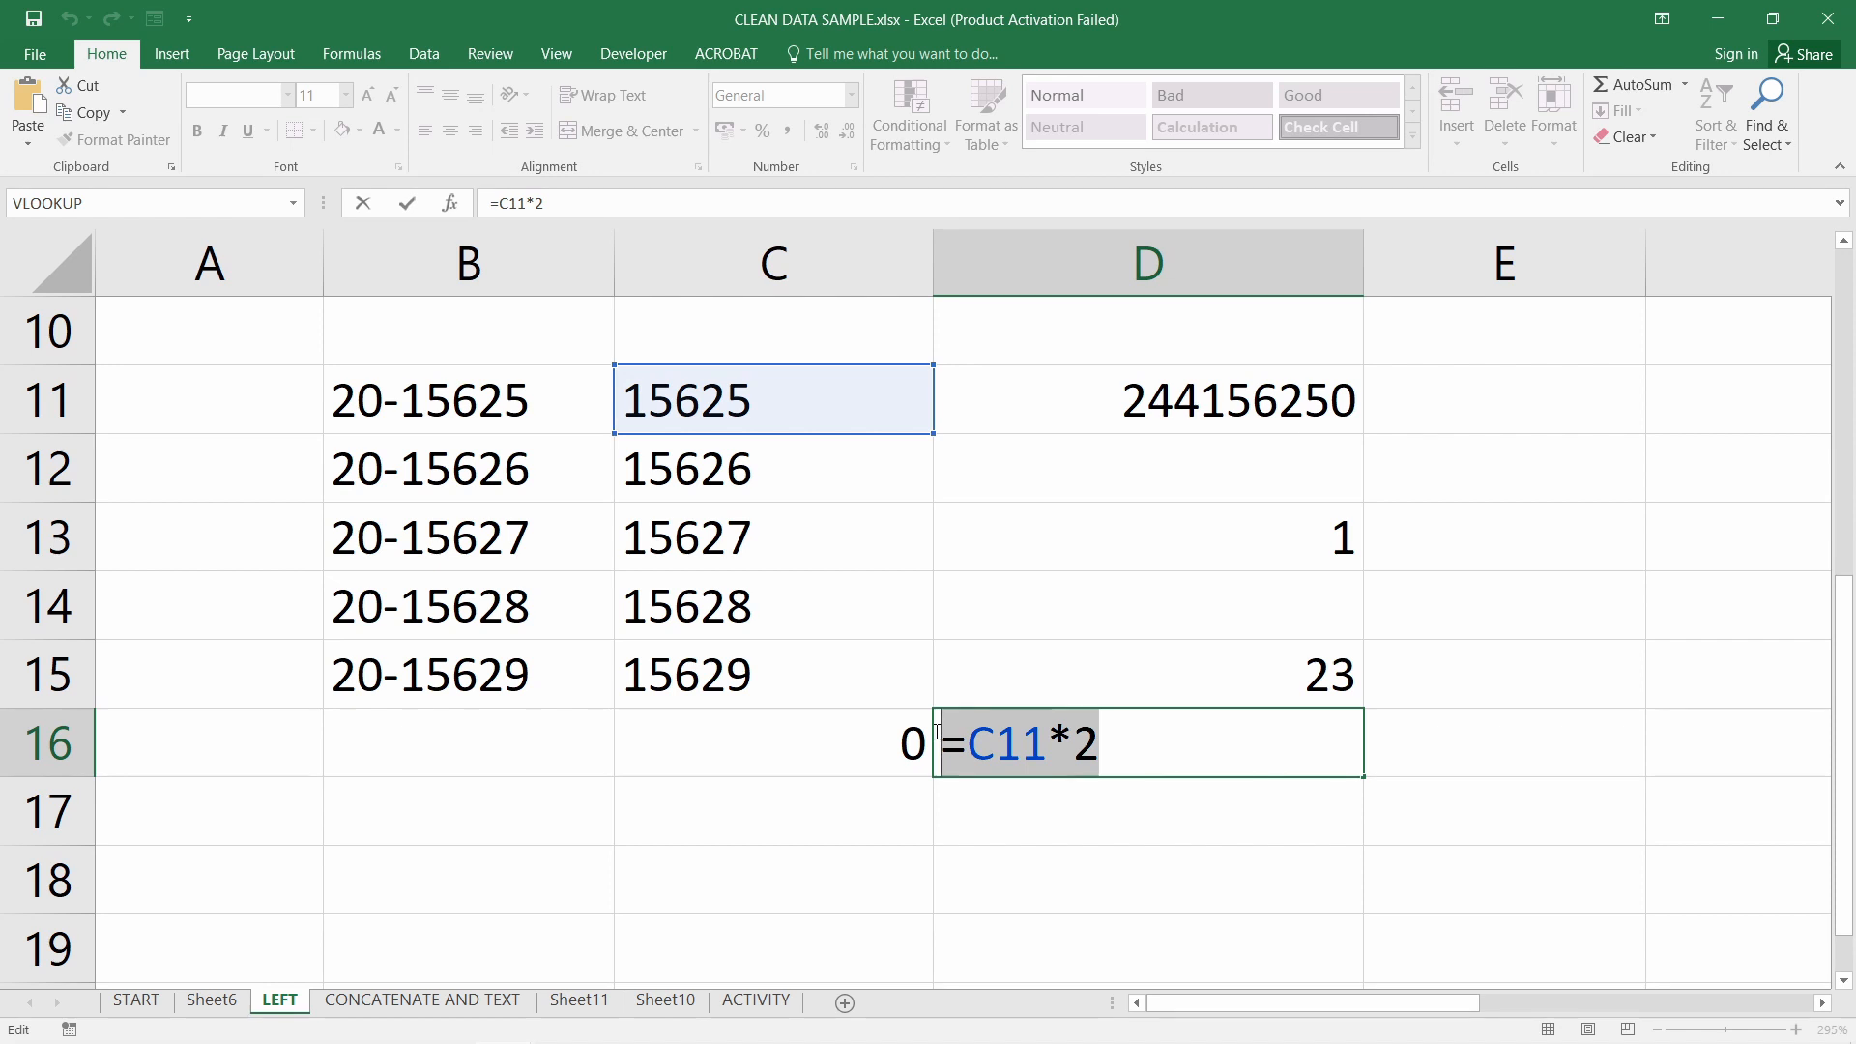
pyautogui.press('BackSpace')
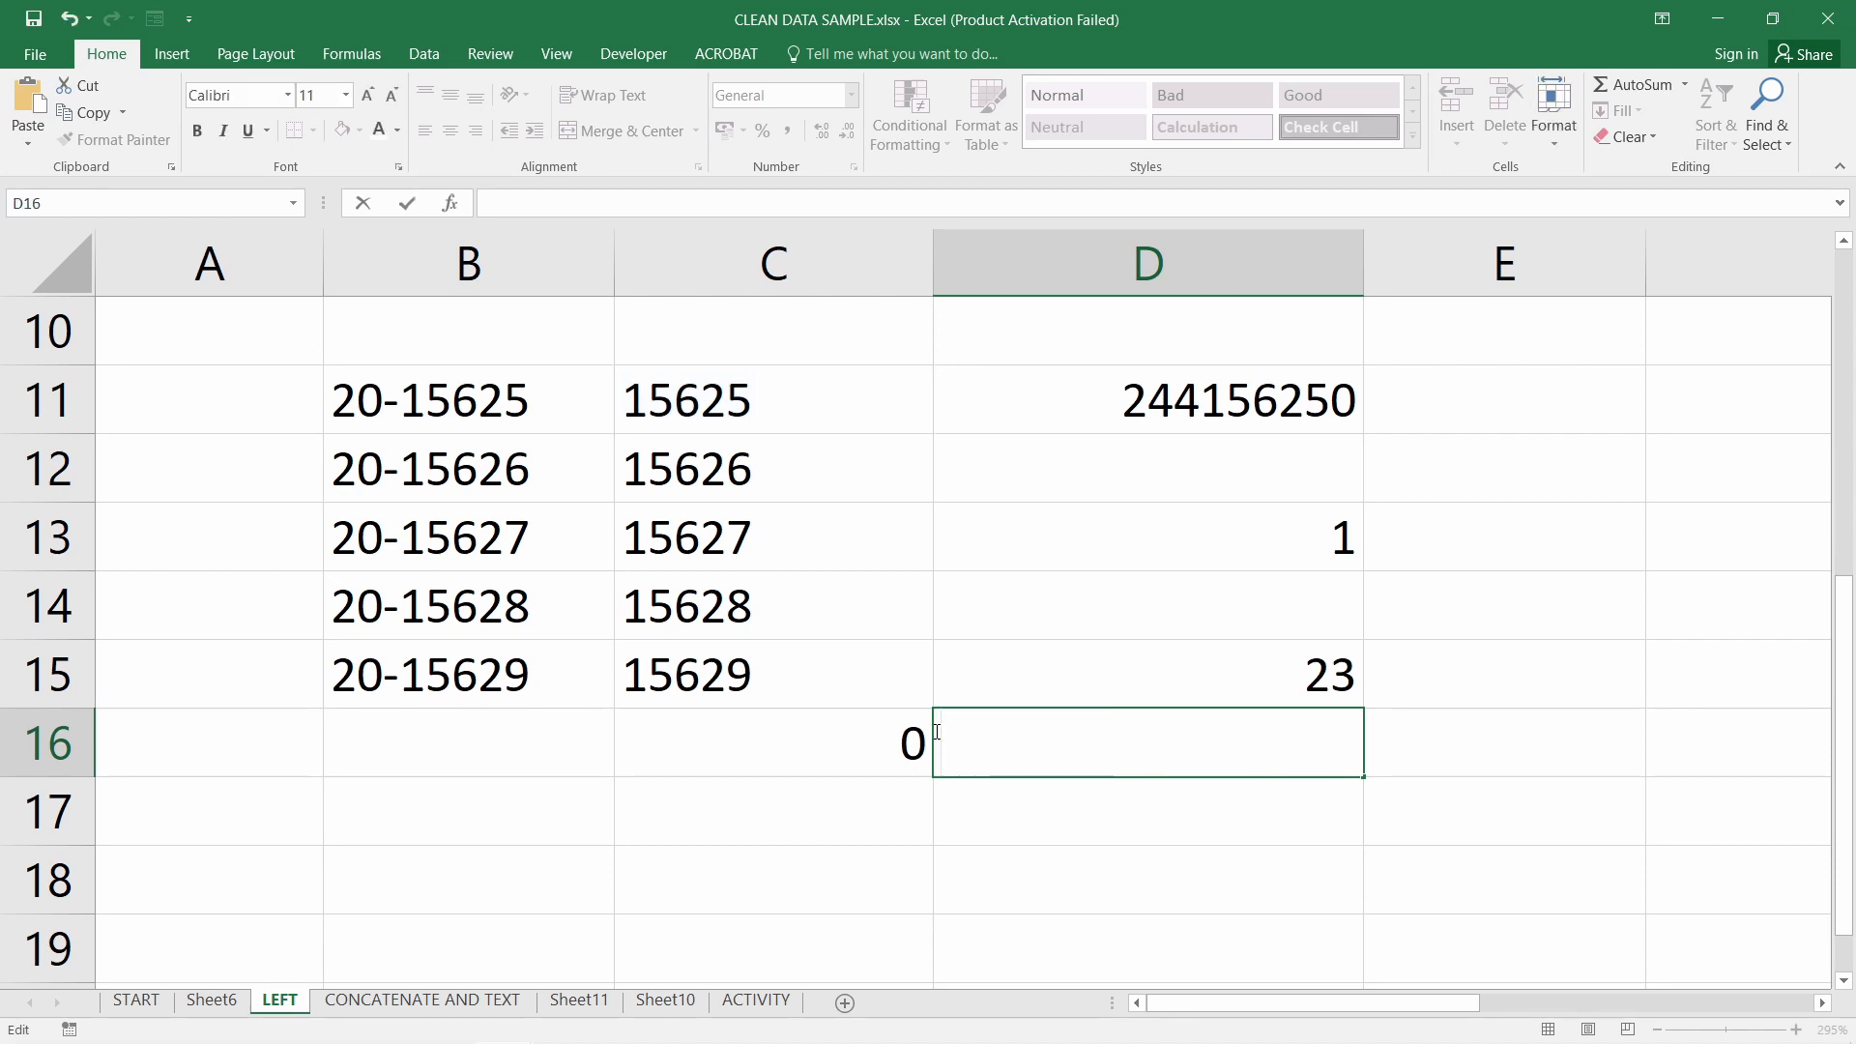
# Recheck C16's SUM formula, dismissing a stray AutoSum so the original total stays
pyautogui.click(814, 747)
pyautogui.doubleClick(814, 747)
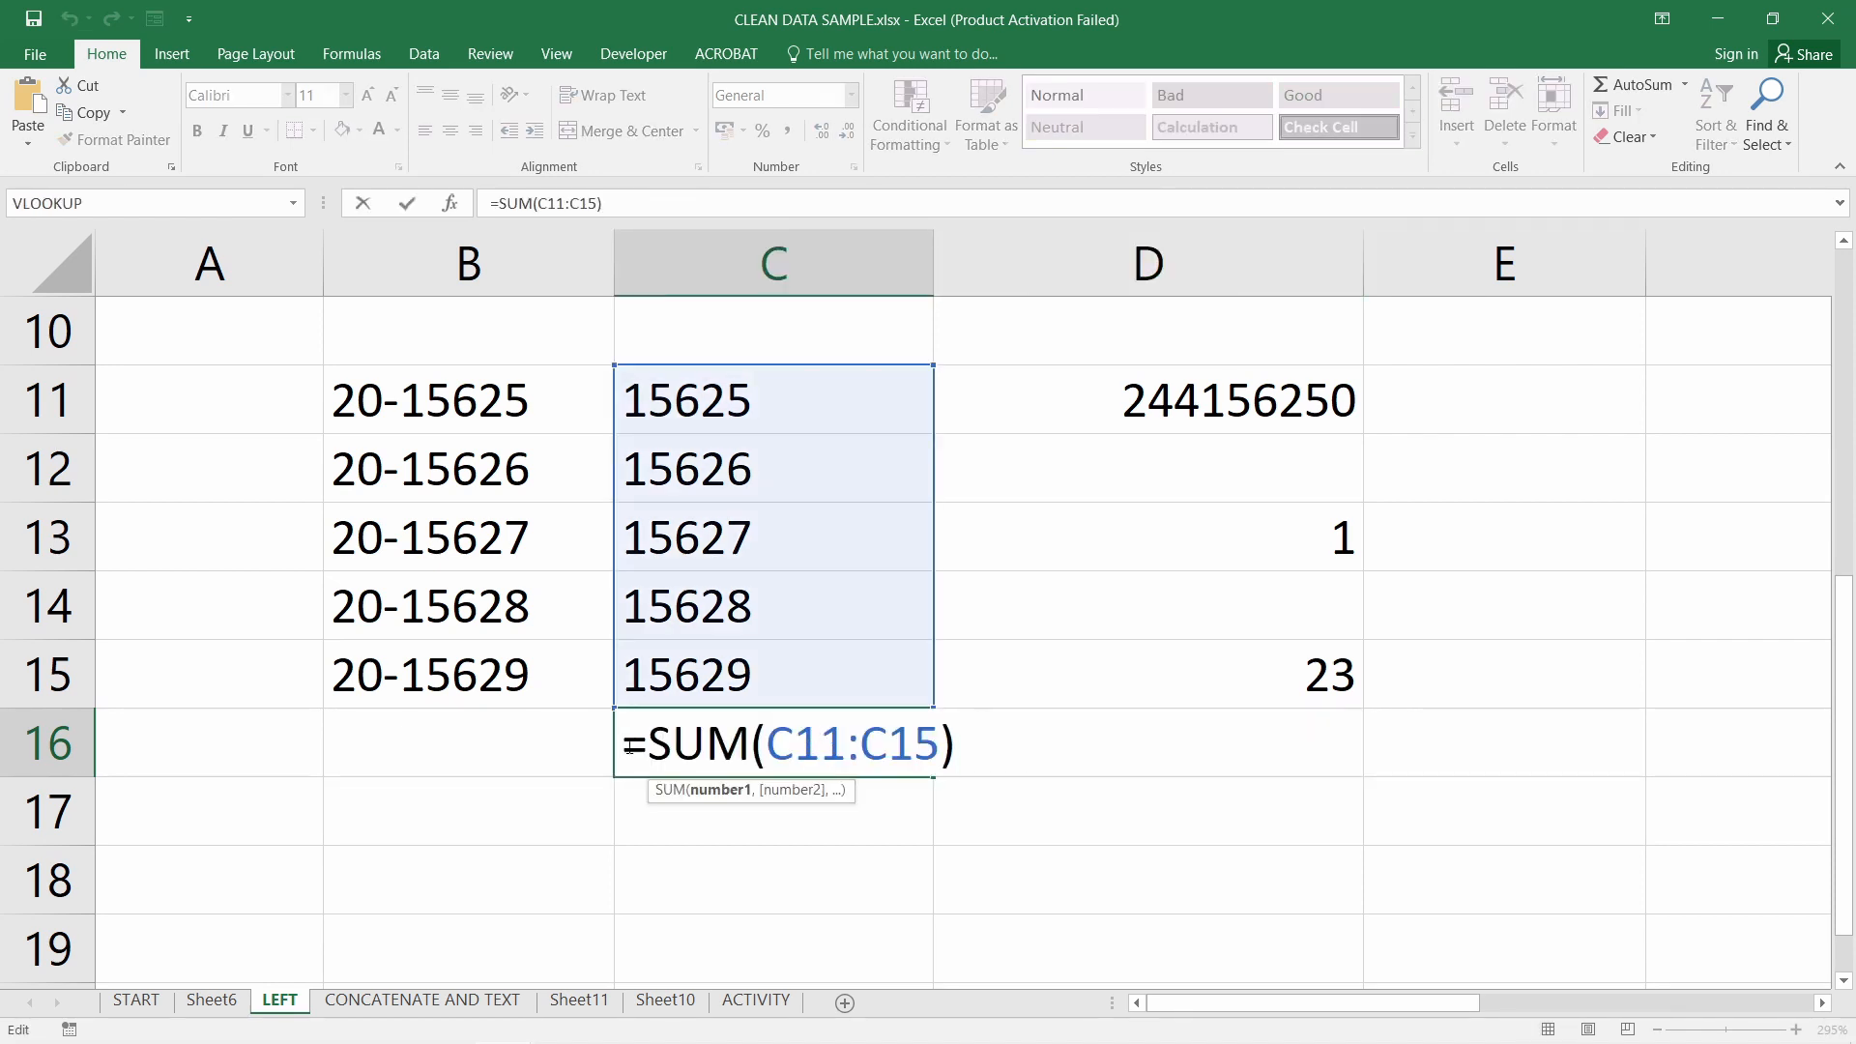
pyautogui.moveTo(648, 752); pyautogui.dragTo(743, 758)
pyautogui.press('Escape')
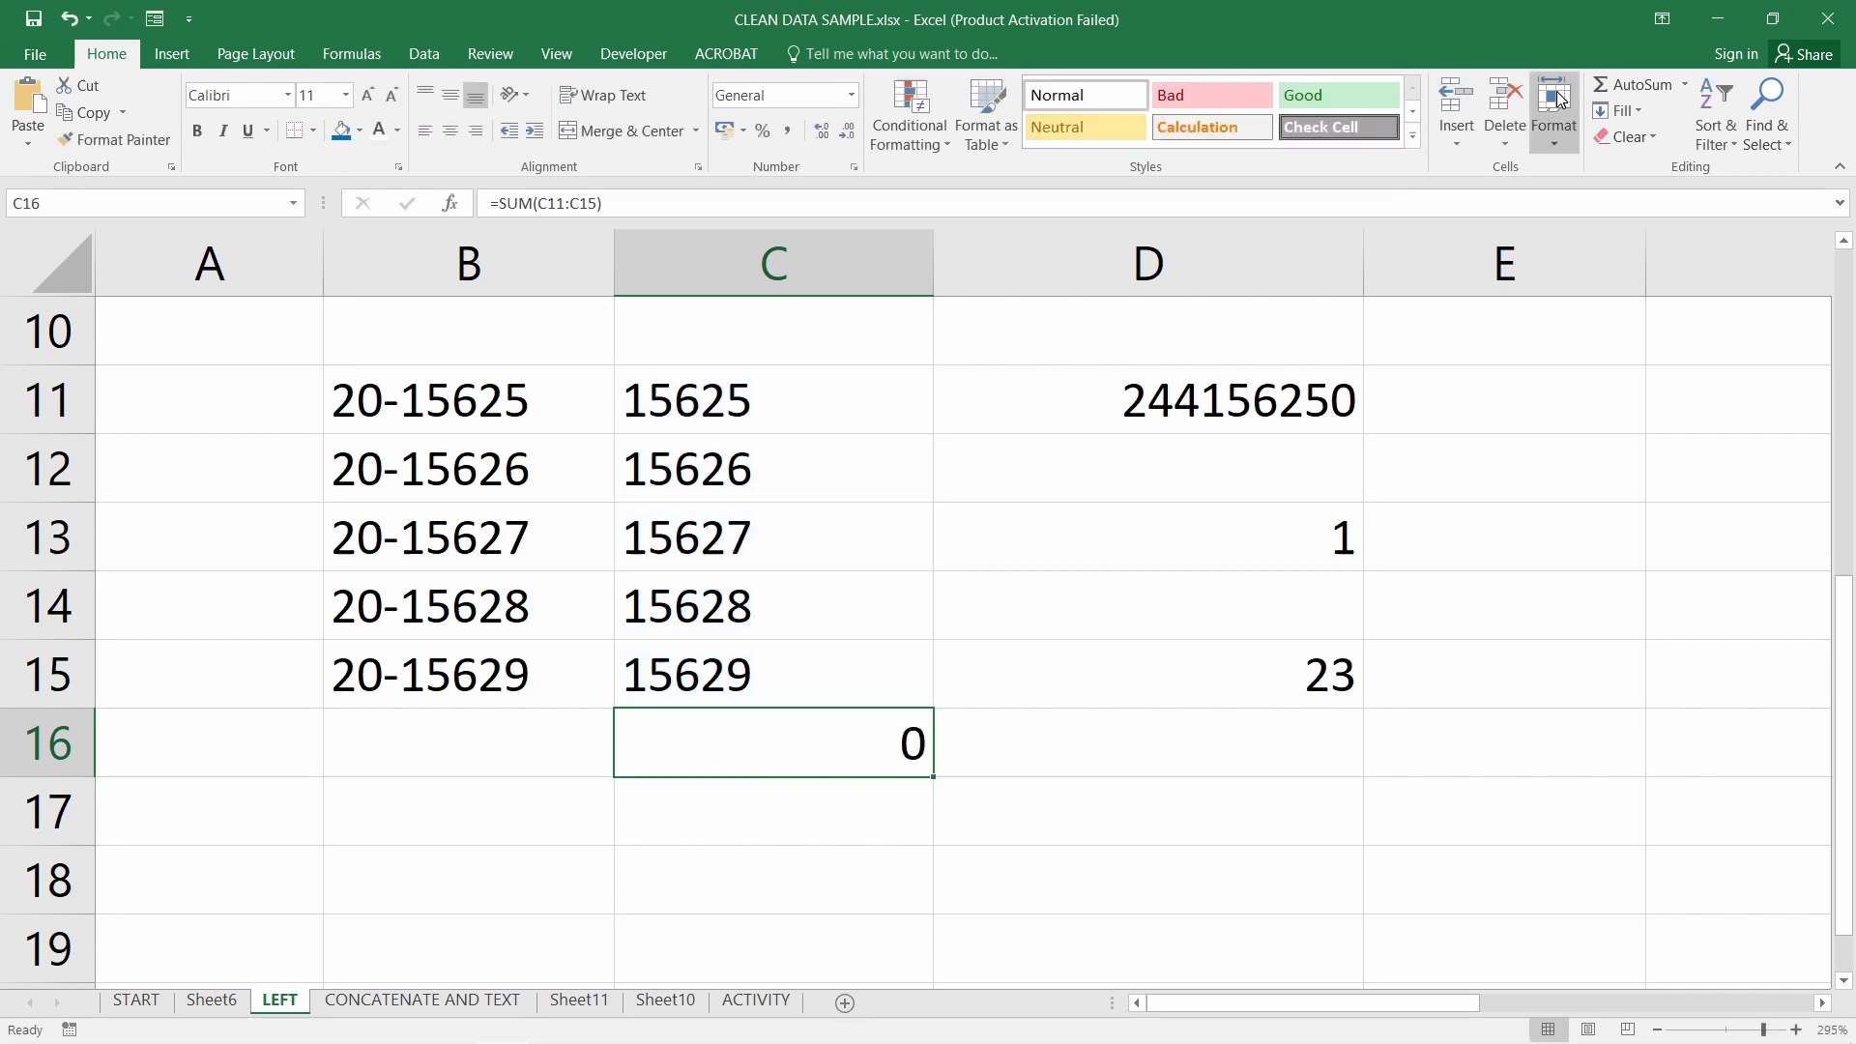
pyautogui.click(1644, 86)
pyautogui.click(1655, 87)
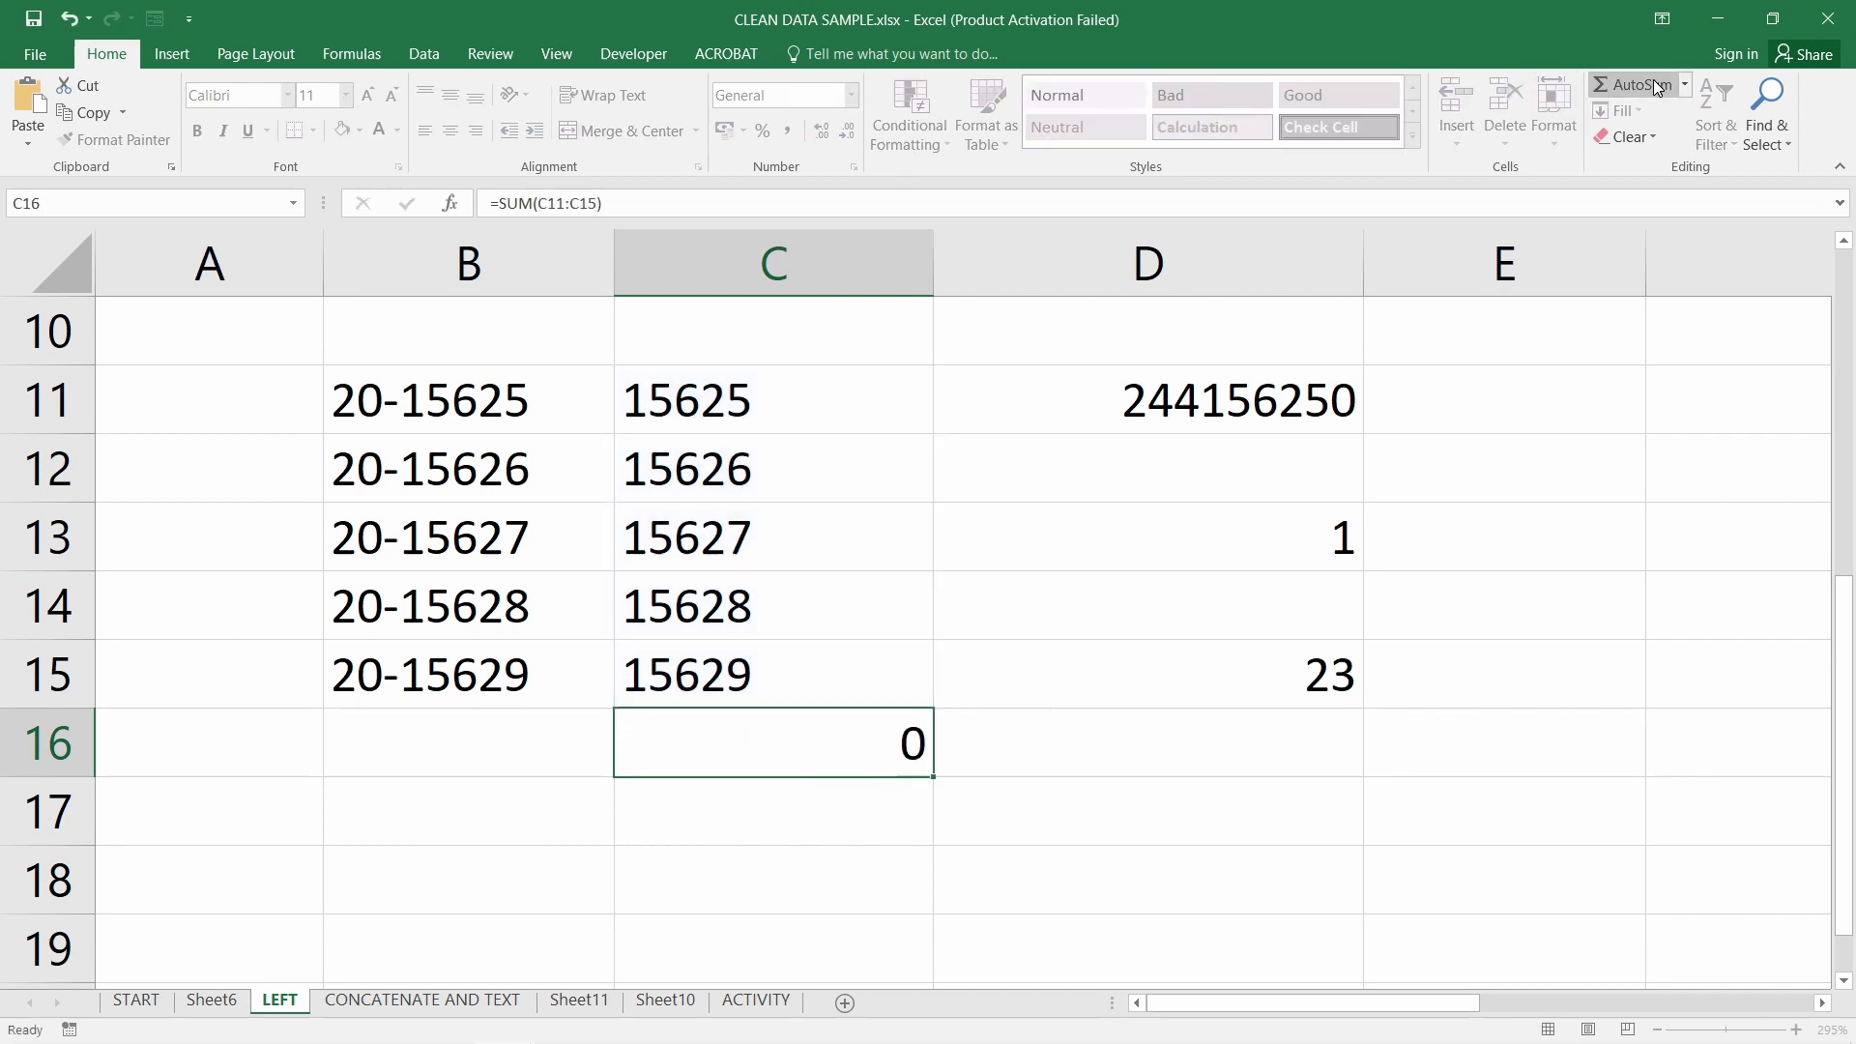
# Start wrapping C11's formula in value( to convert the extracted digits
pyautogui.click(673, 400)
pyautogui.doubleClick(667, 400)
pyautogui.write('value(RIGHT(B11,5')
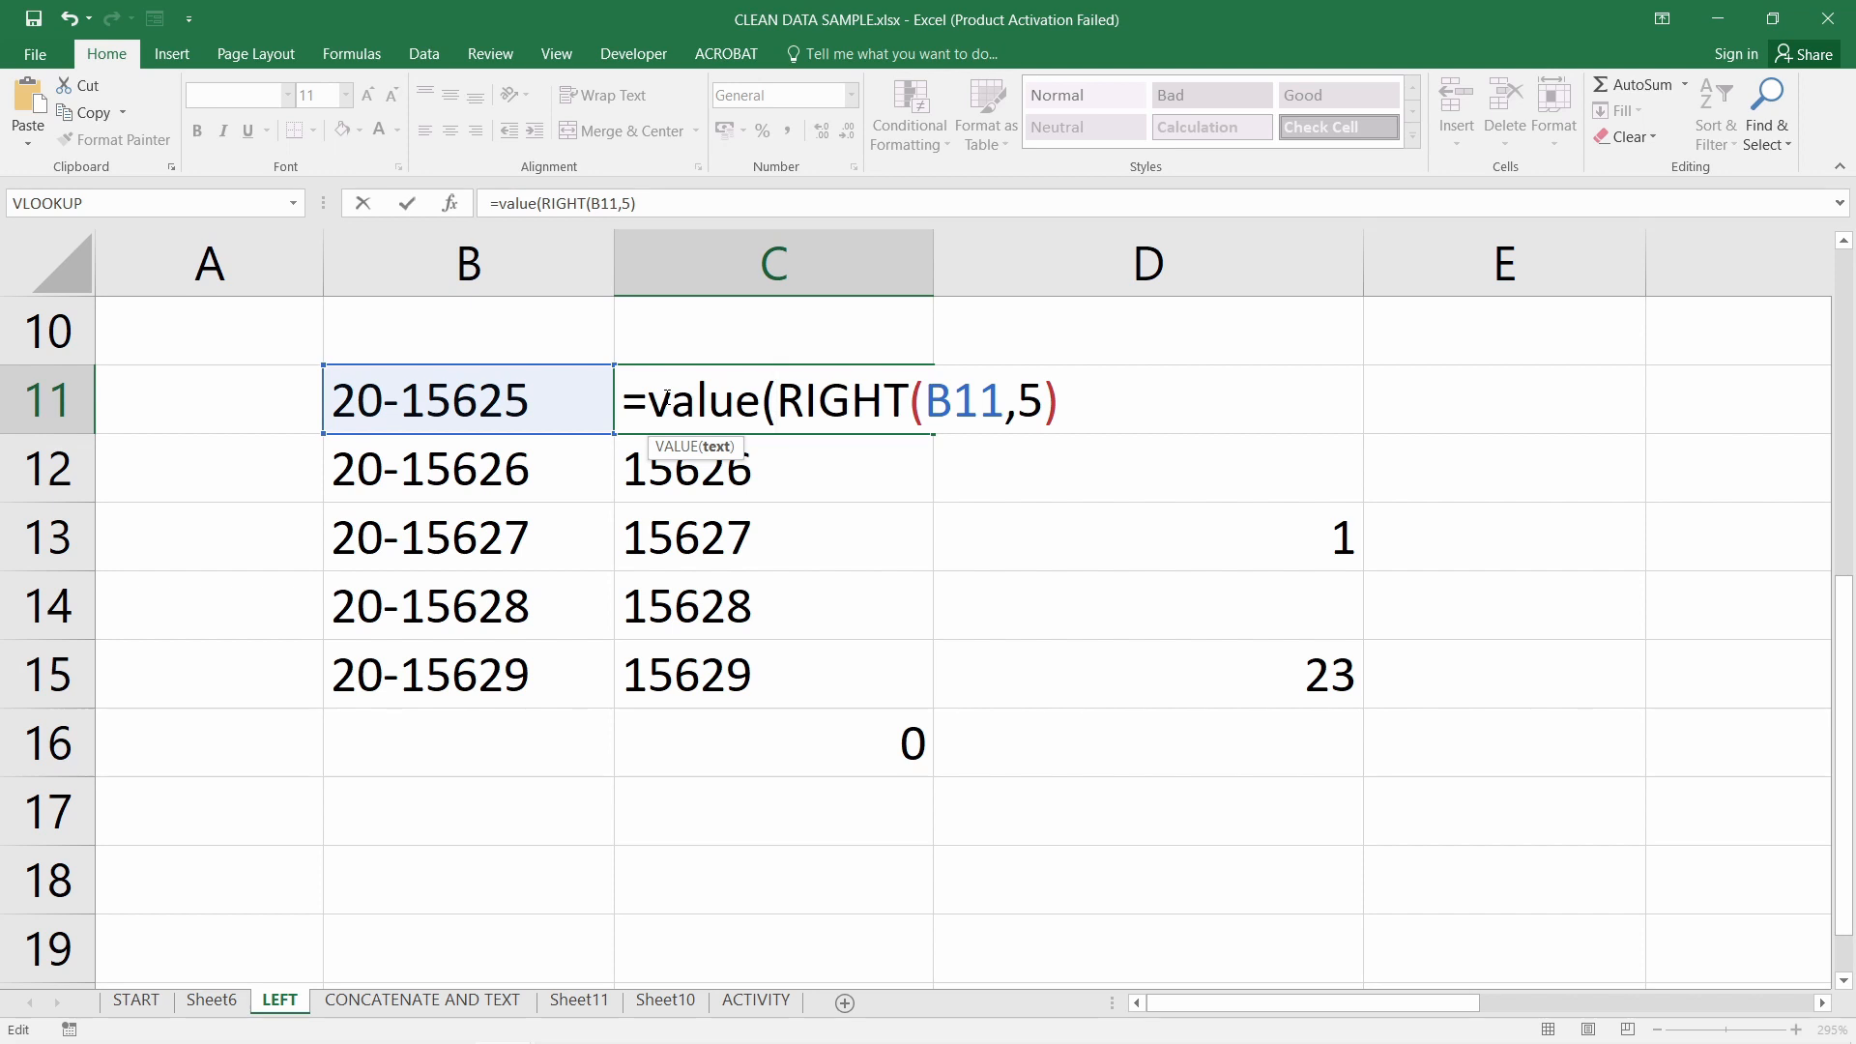
# Commit =VALUE(RIGHT(B11,5)) in C11, fill it to C15, and verify C16 totals 78135
pyautogui.press('Return')
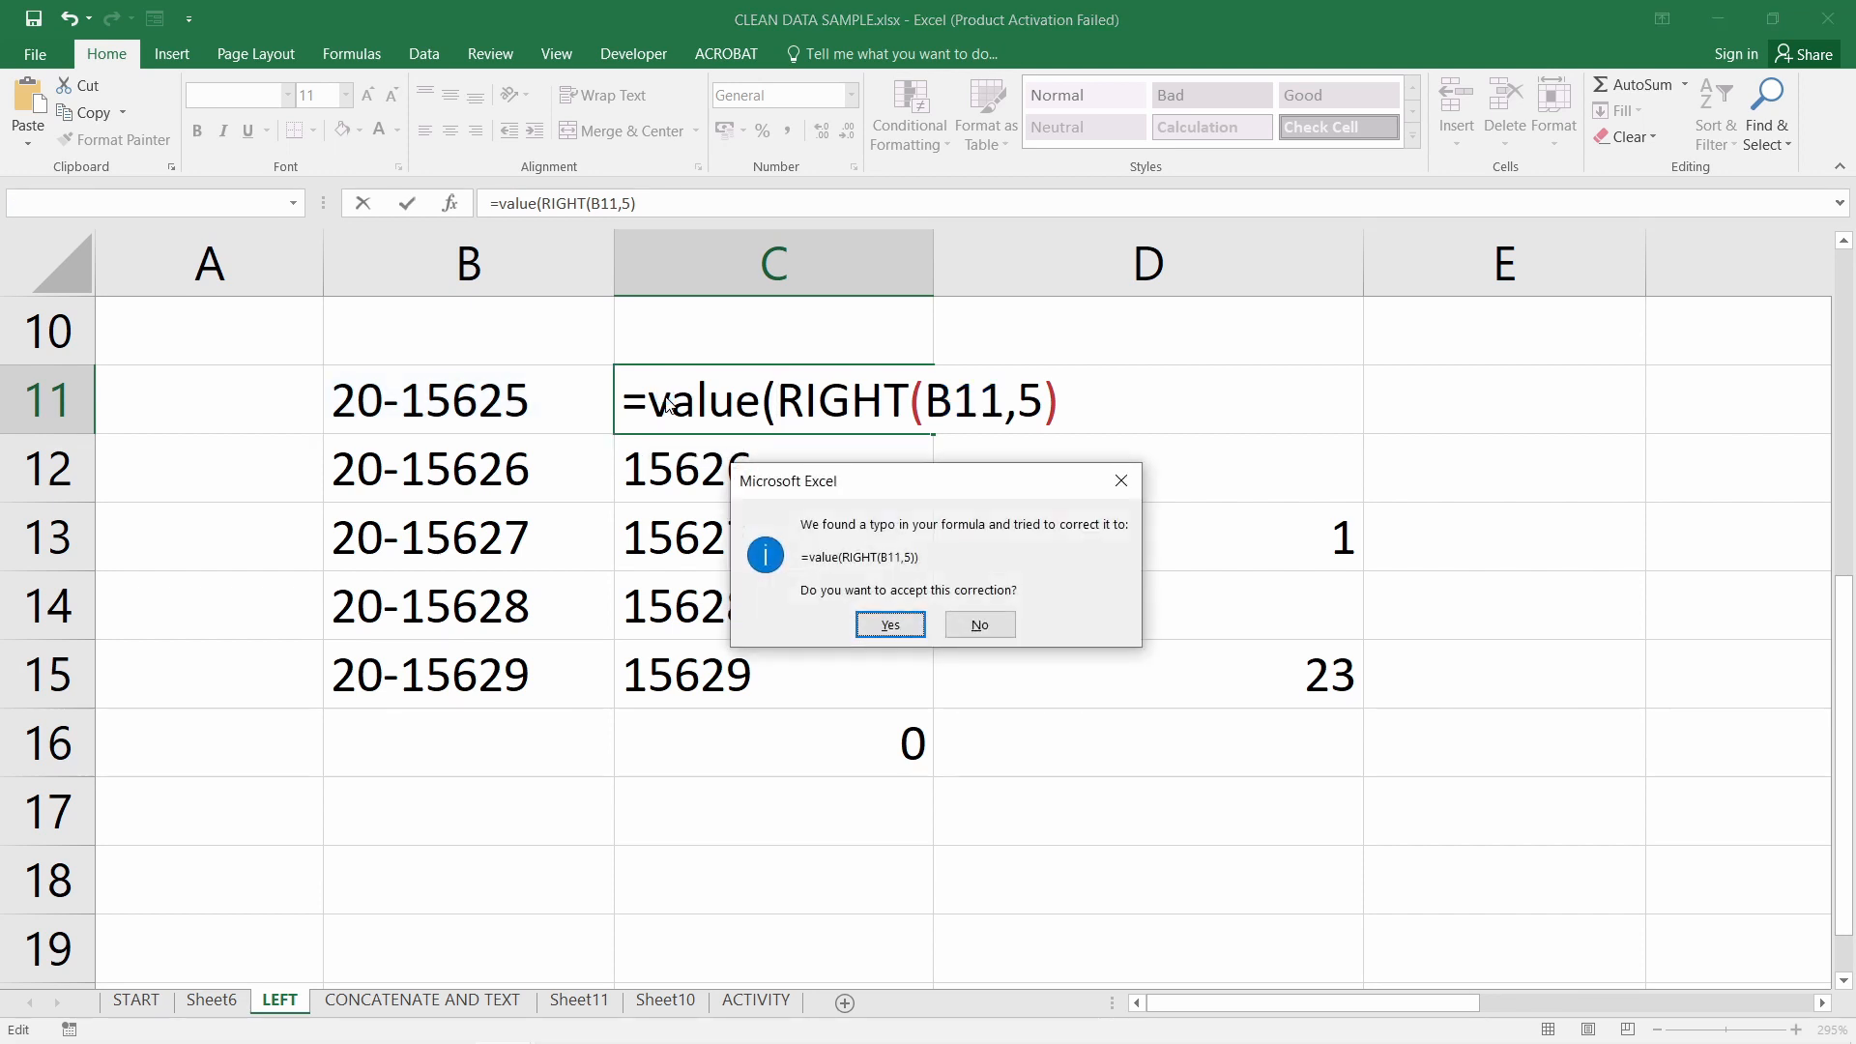
pyautogui.press('Return')
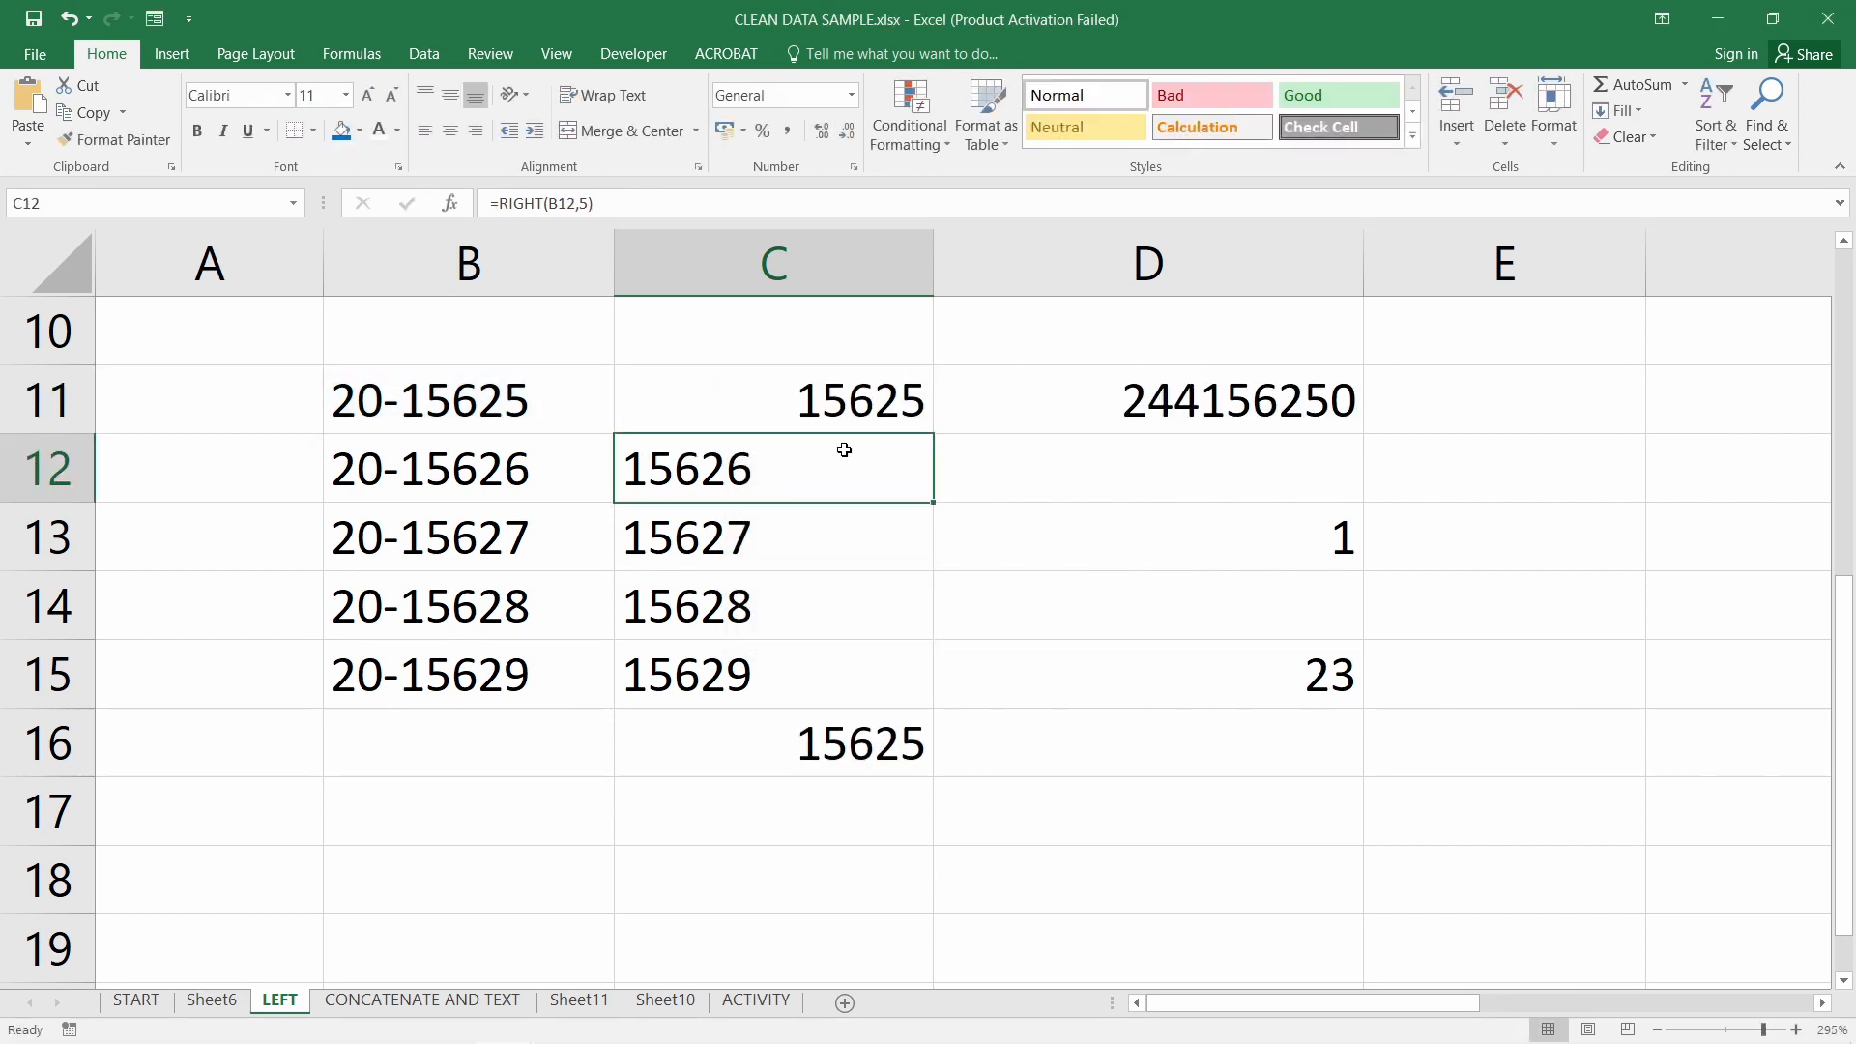
pyautogui.click(904, 431)
pyautogui.moveTo(935, 434); pyautogui.dragTo(929, 703)
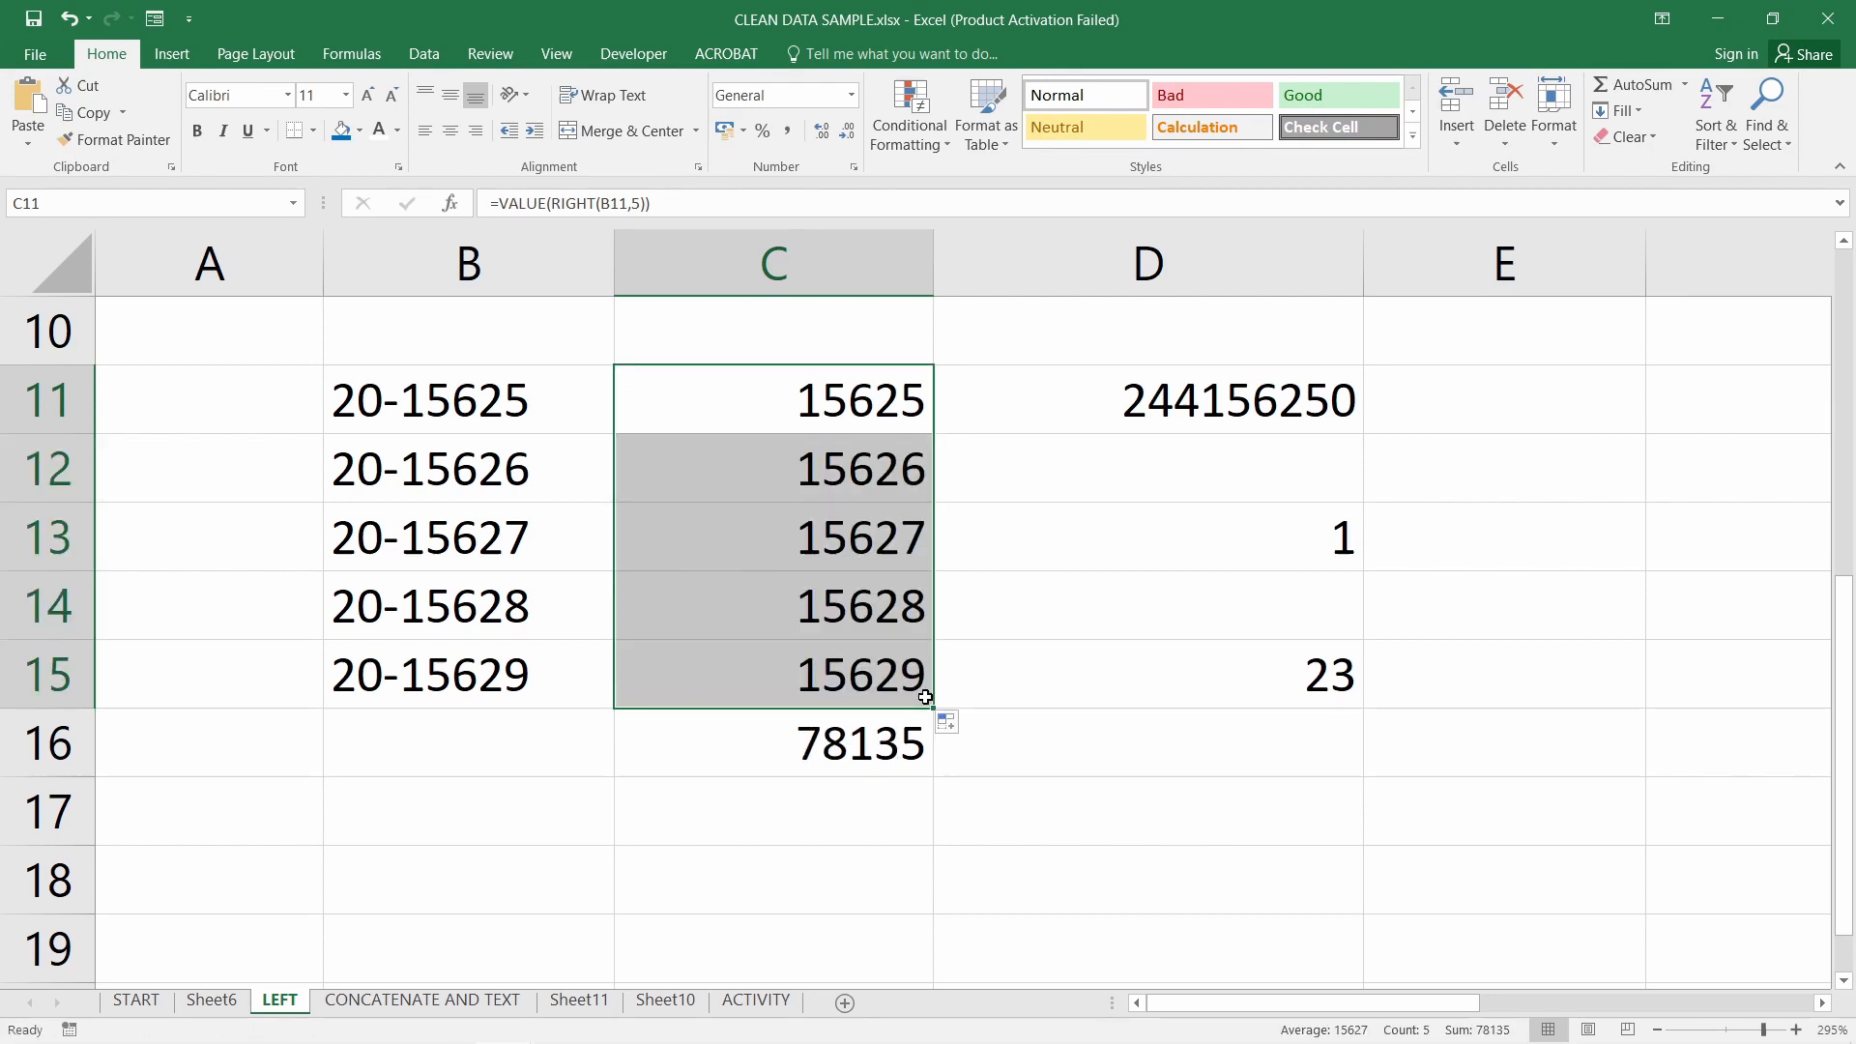
pyautogui.click(868, 732)
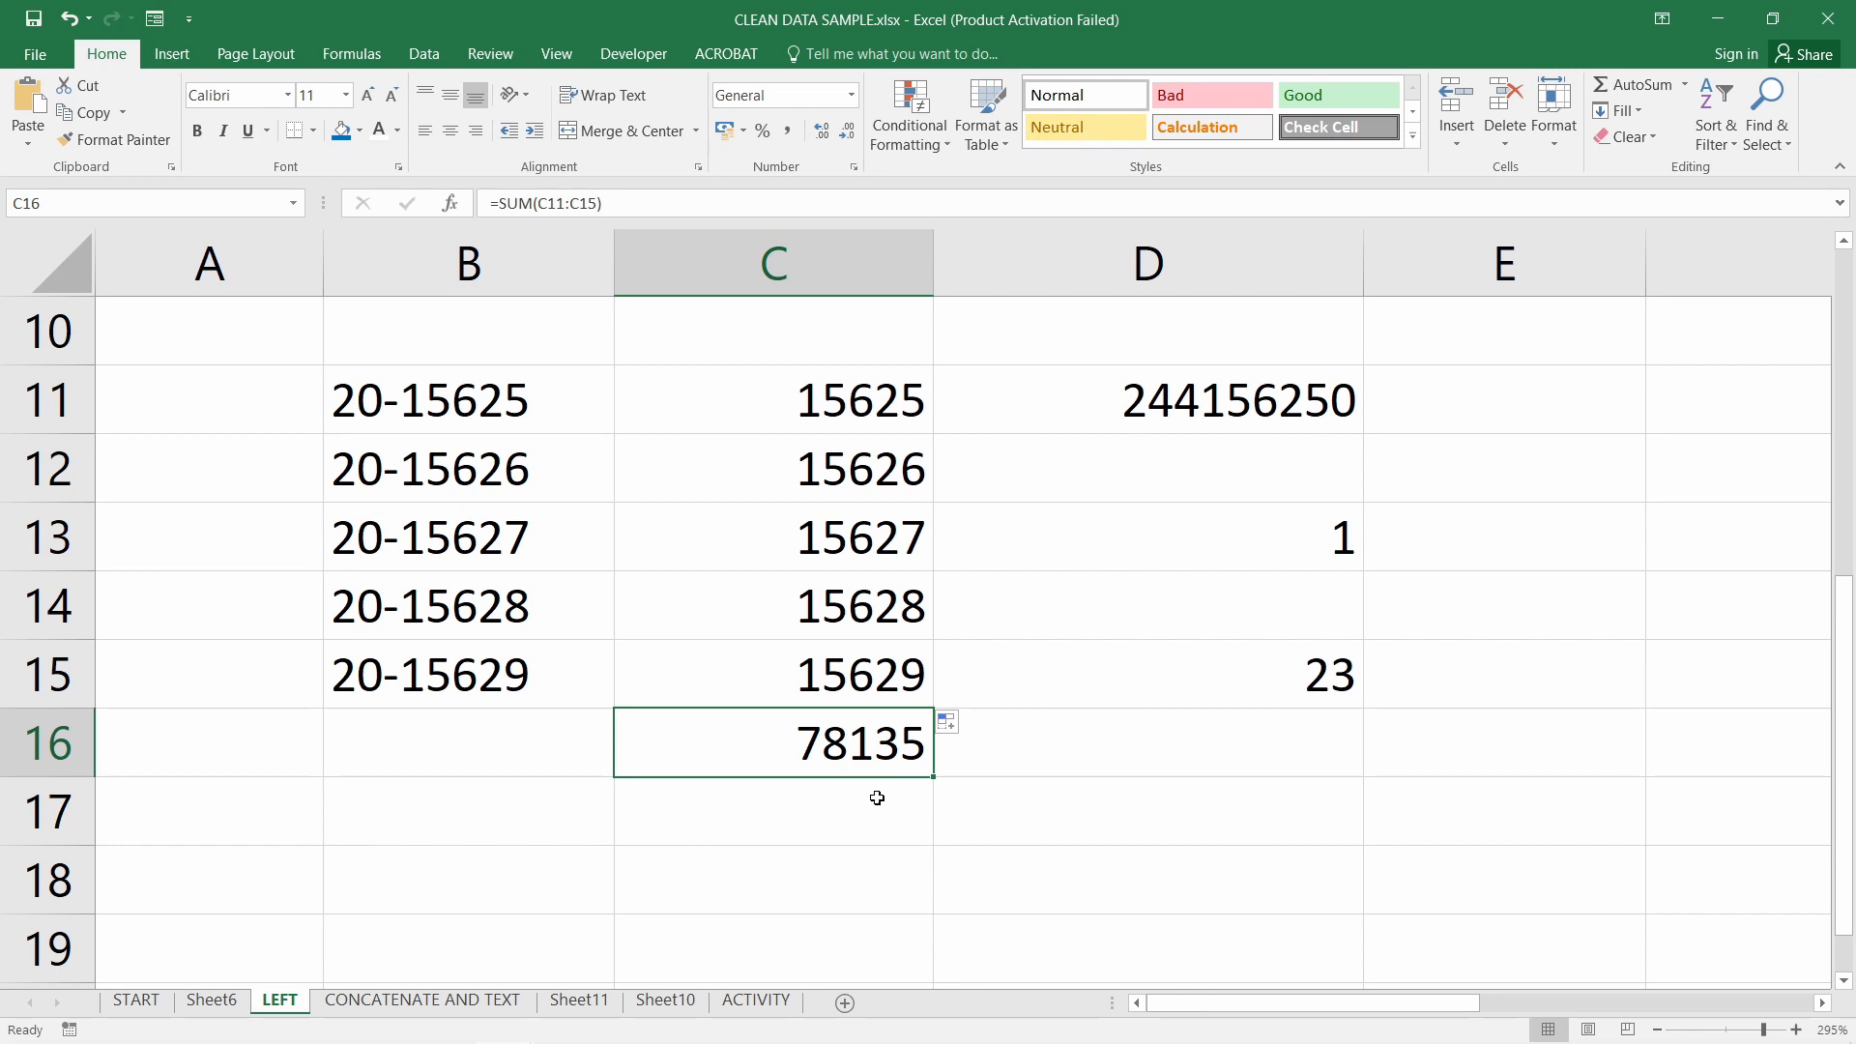
pyautogui.doubleClick(864, 753)
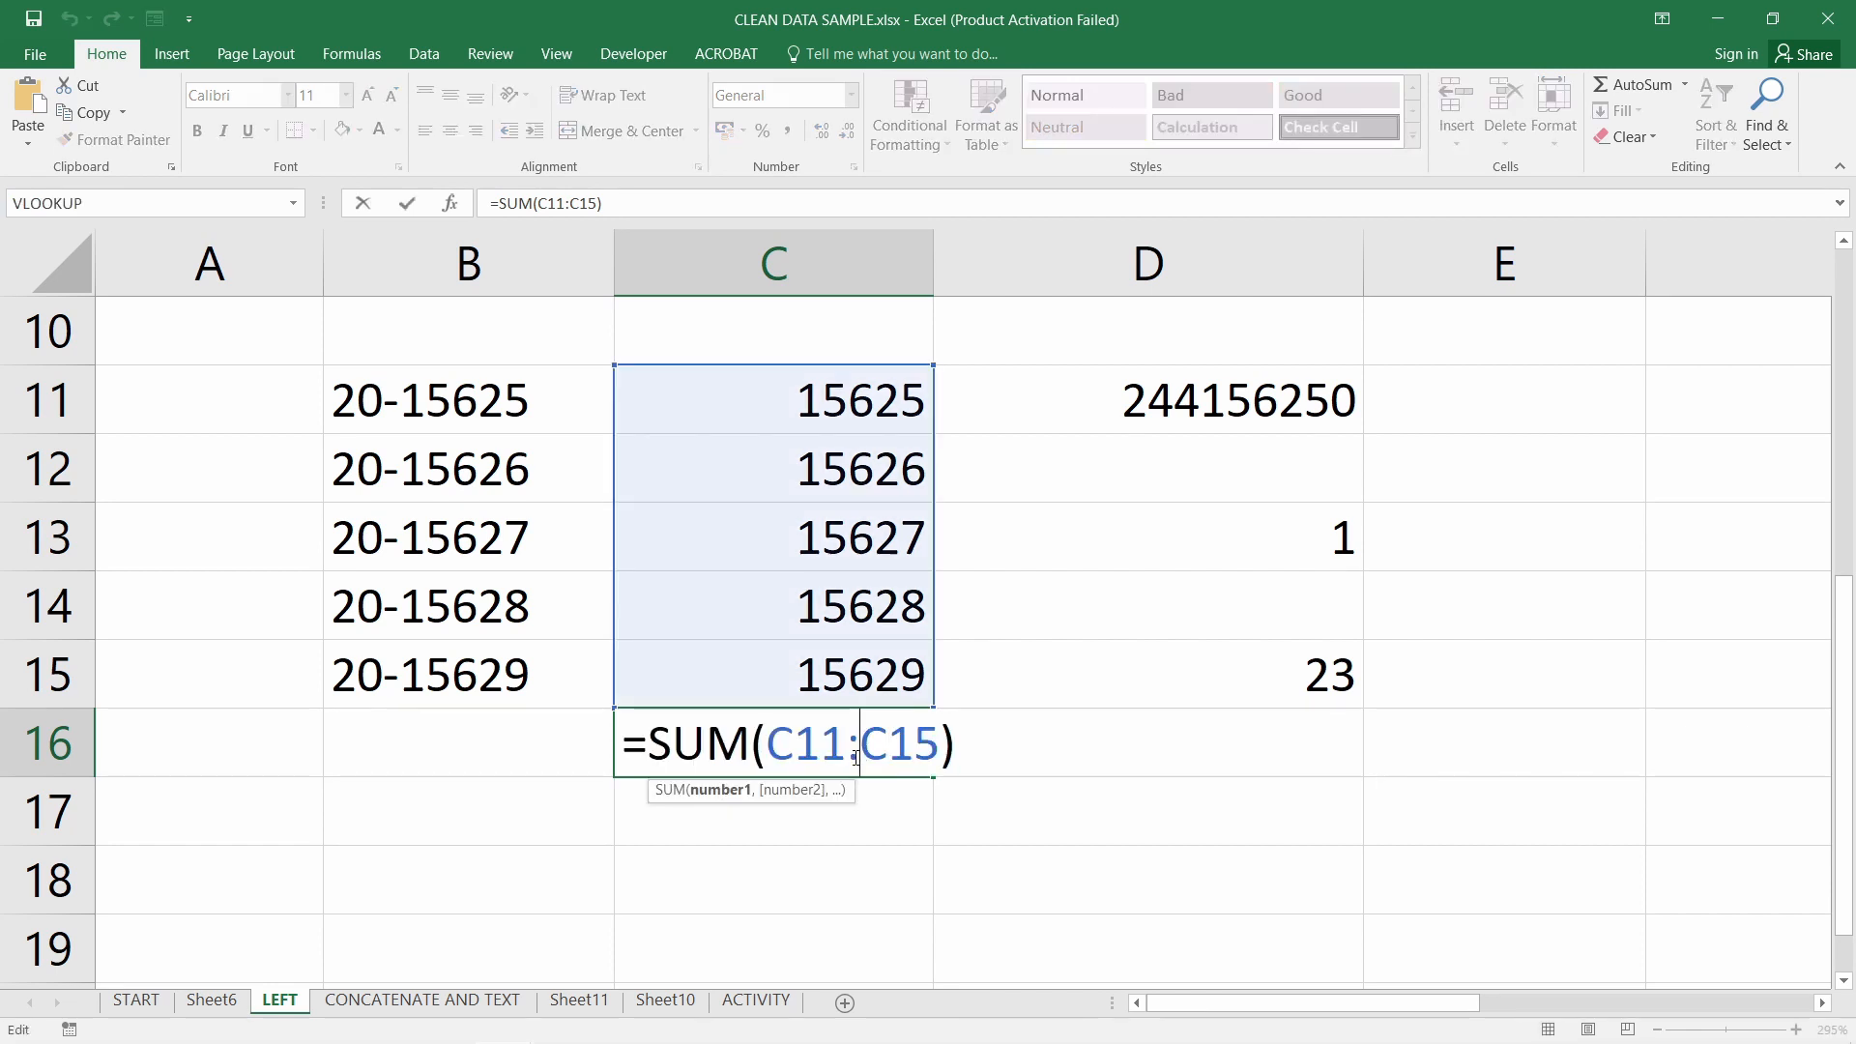
pyautogui.press('Return')
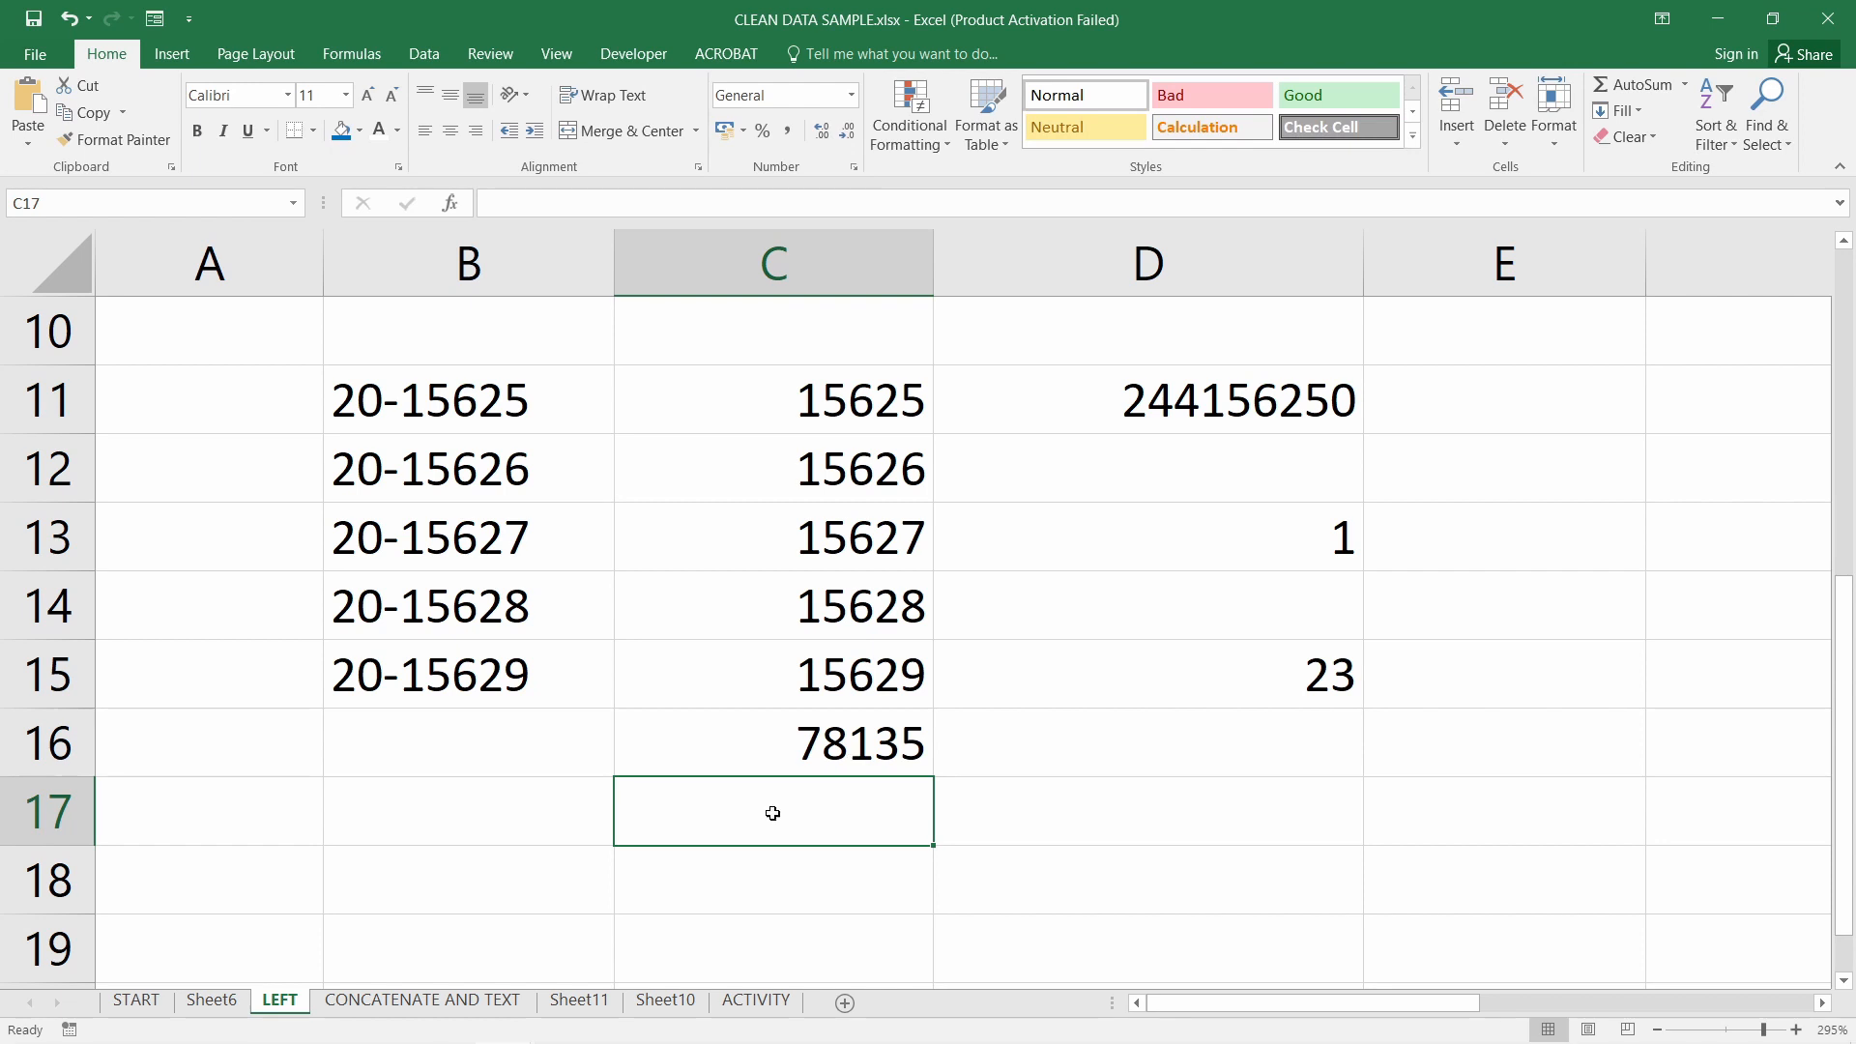
pyautogui.scroll(3, 1148, 713)
pyautogui.scroll(-2, 1035, 705)
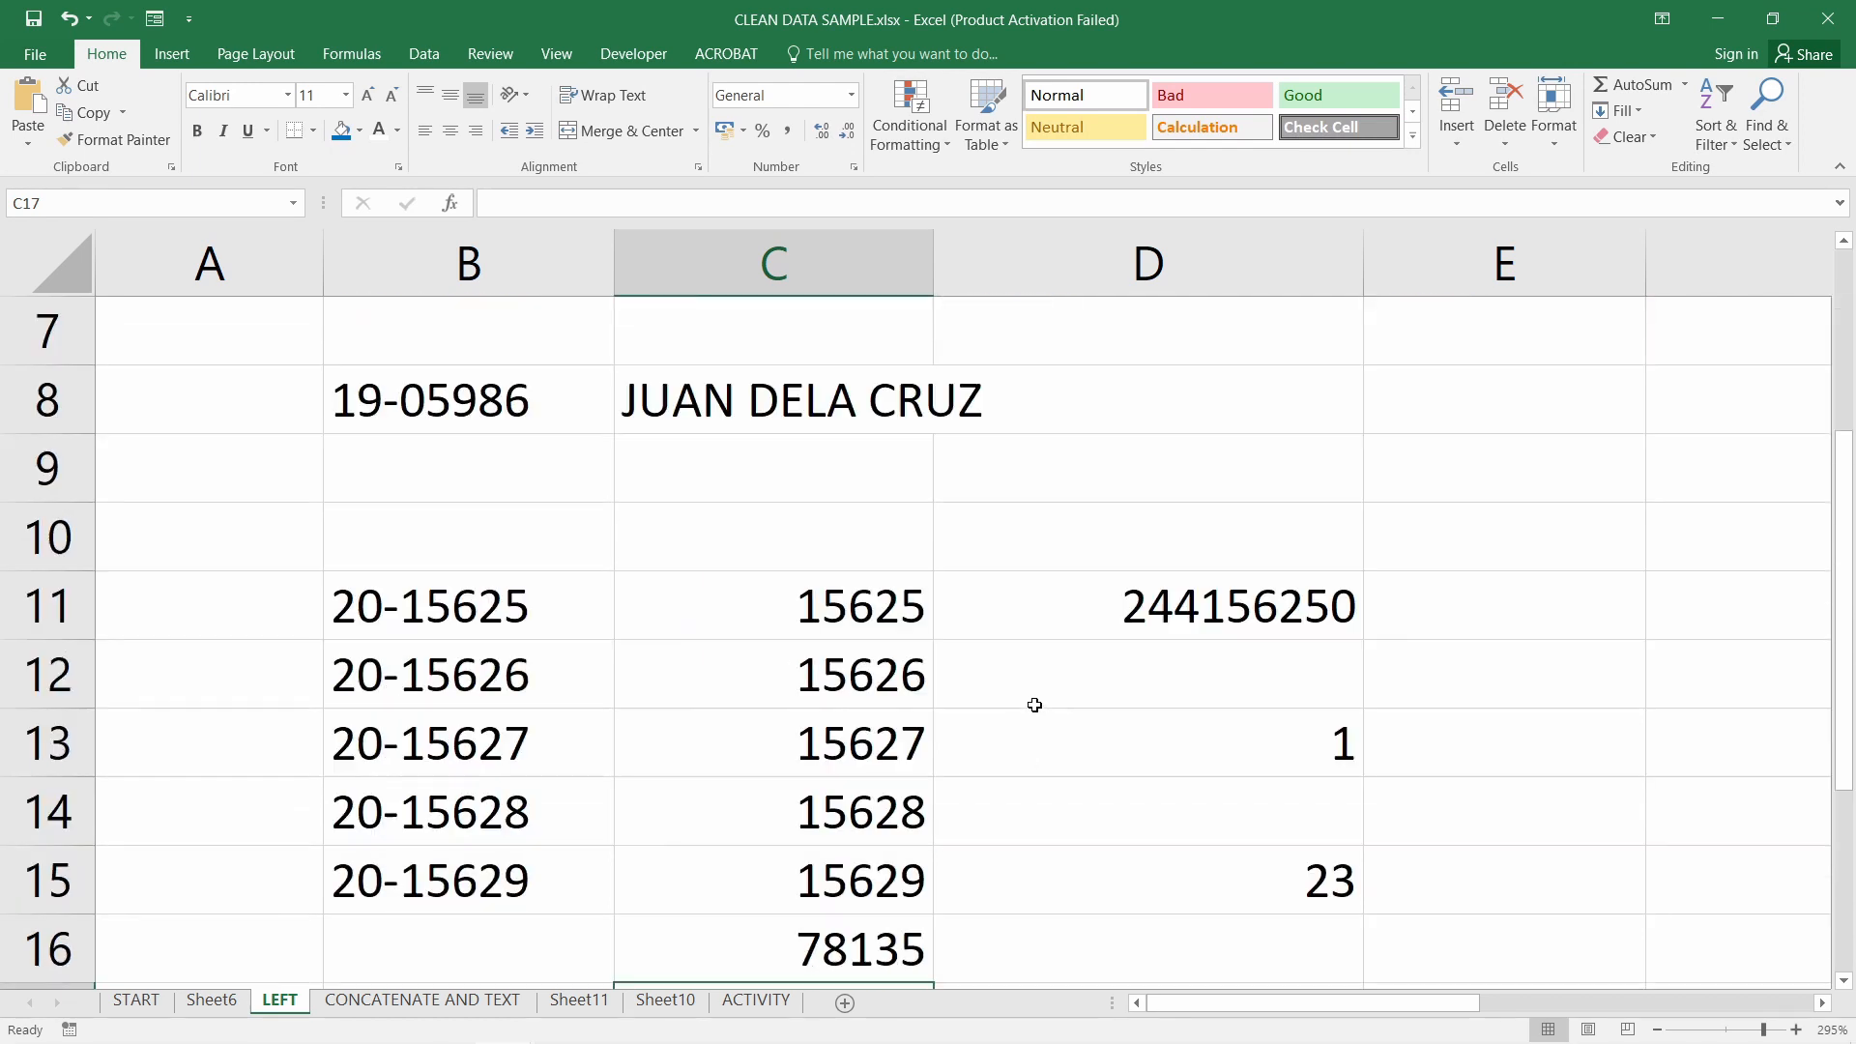
# Enter 248/g-re in cell B9
pyautogui.click(508, 488)
pyautogui.press('F2')
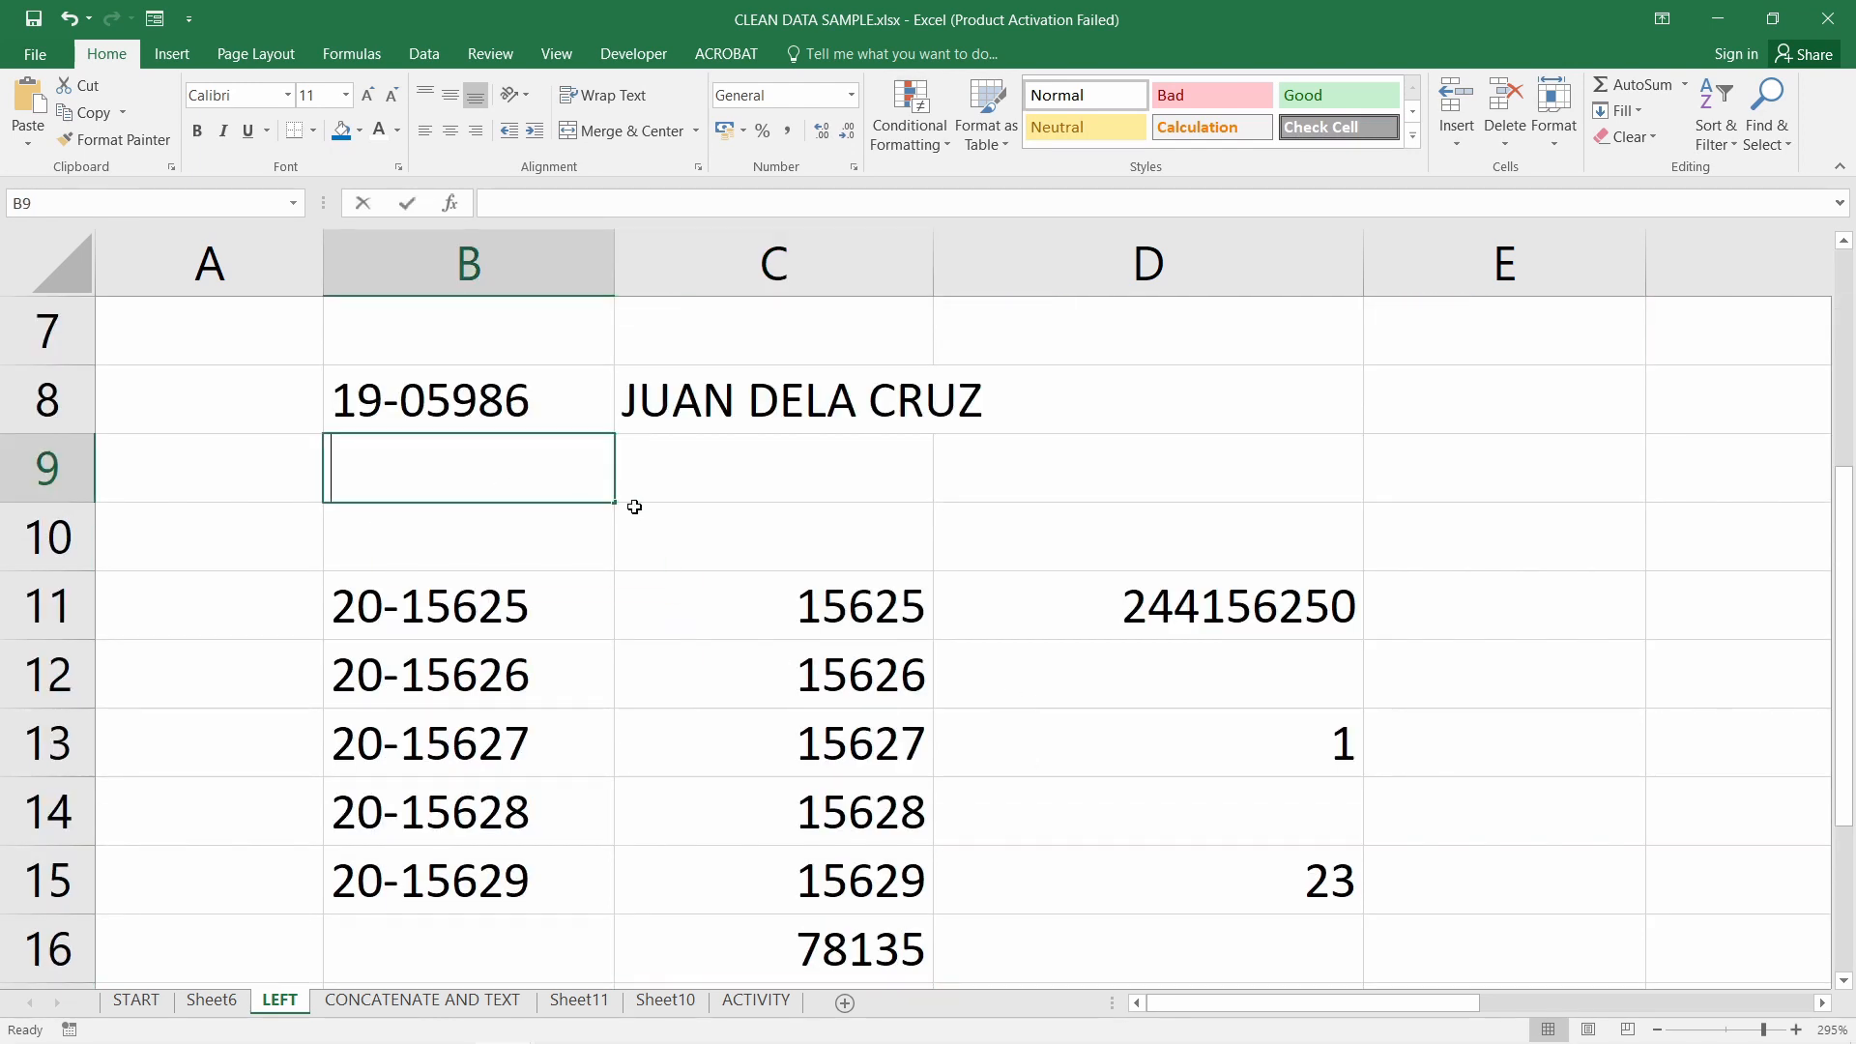
pyautogui.write('248')
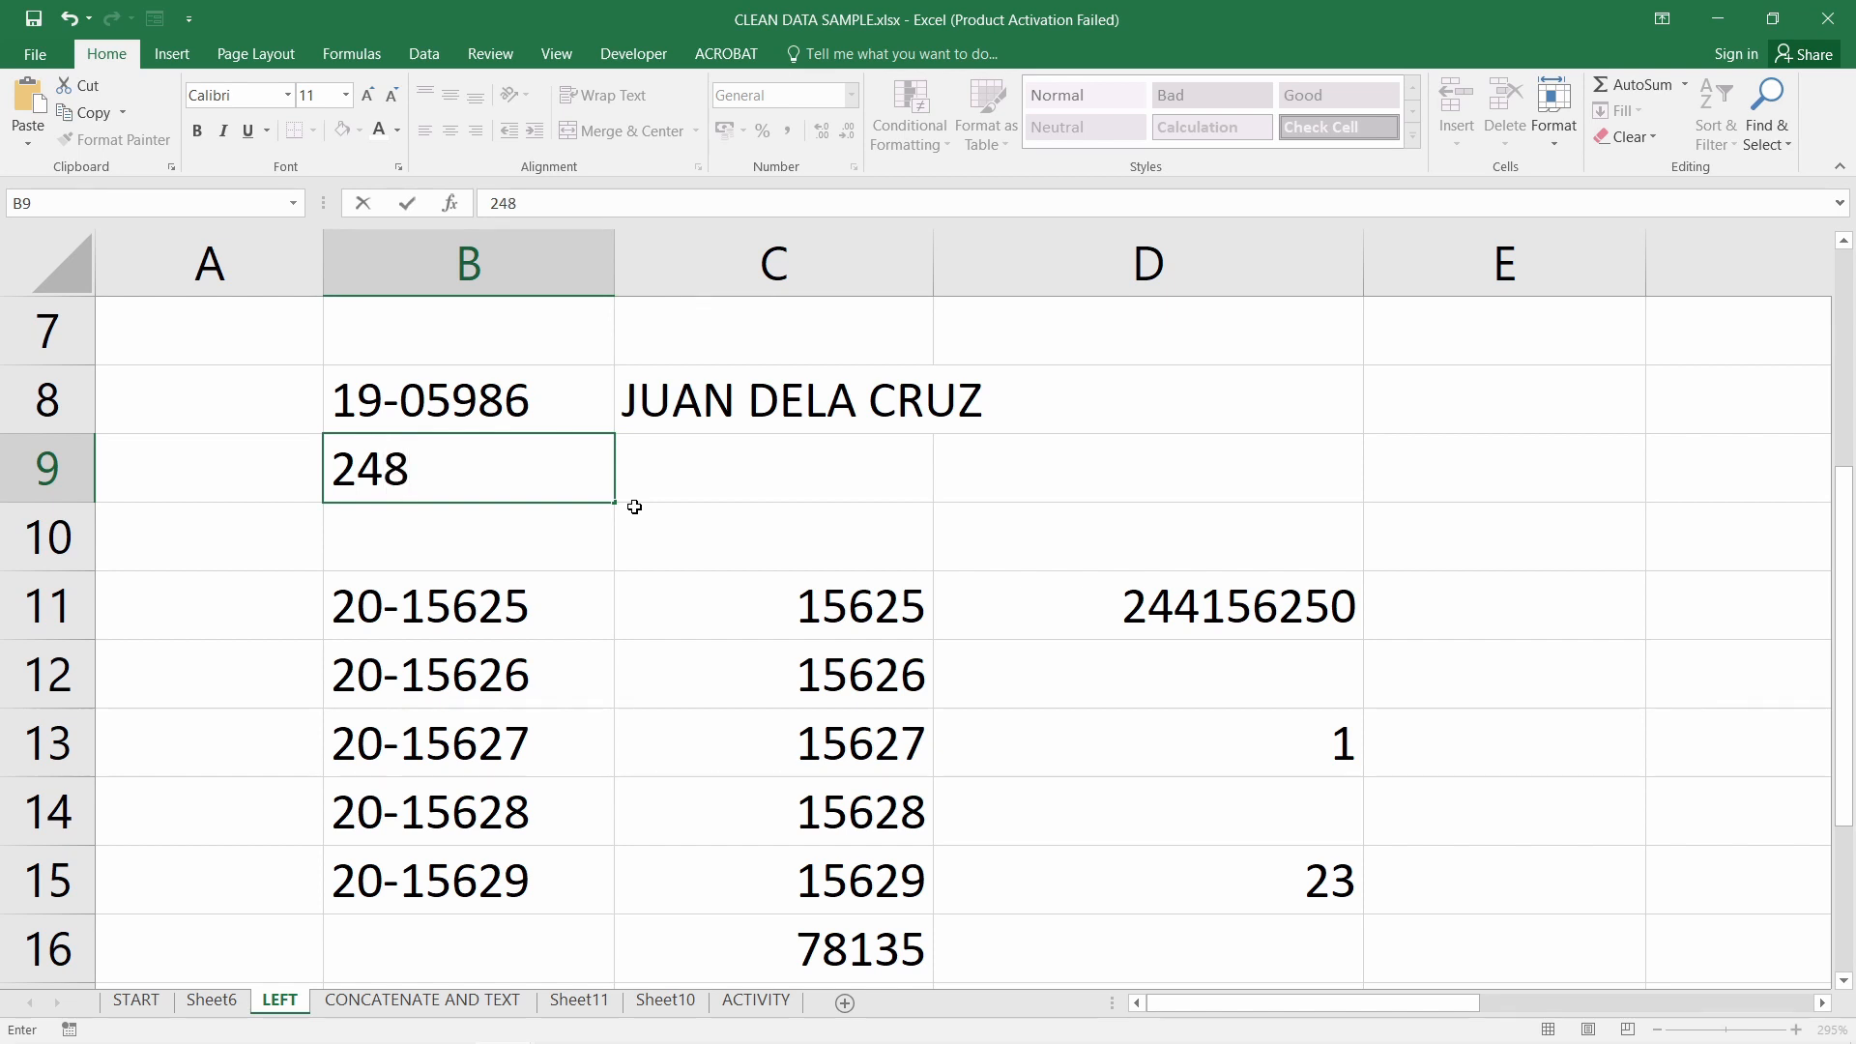
pyautogui.write('/g-re')
pyautogui.press('Return')
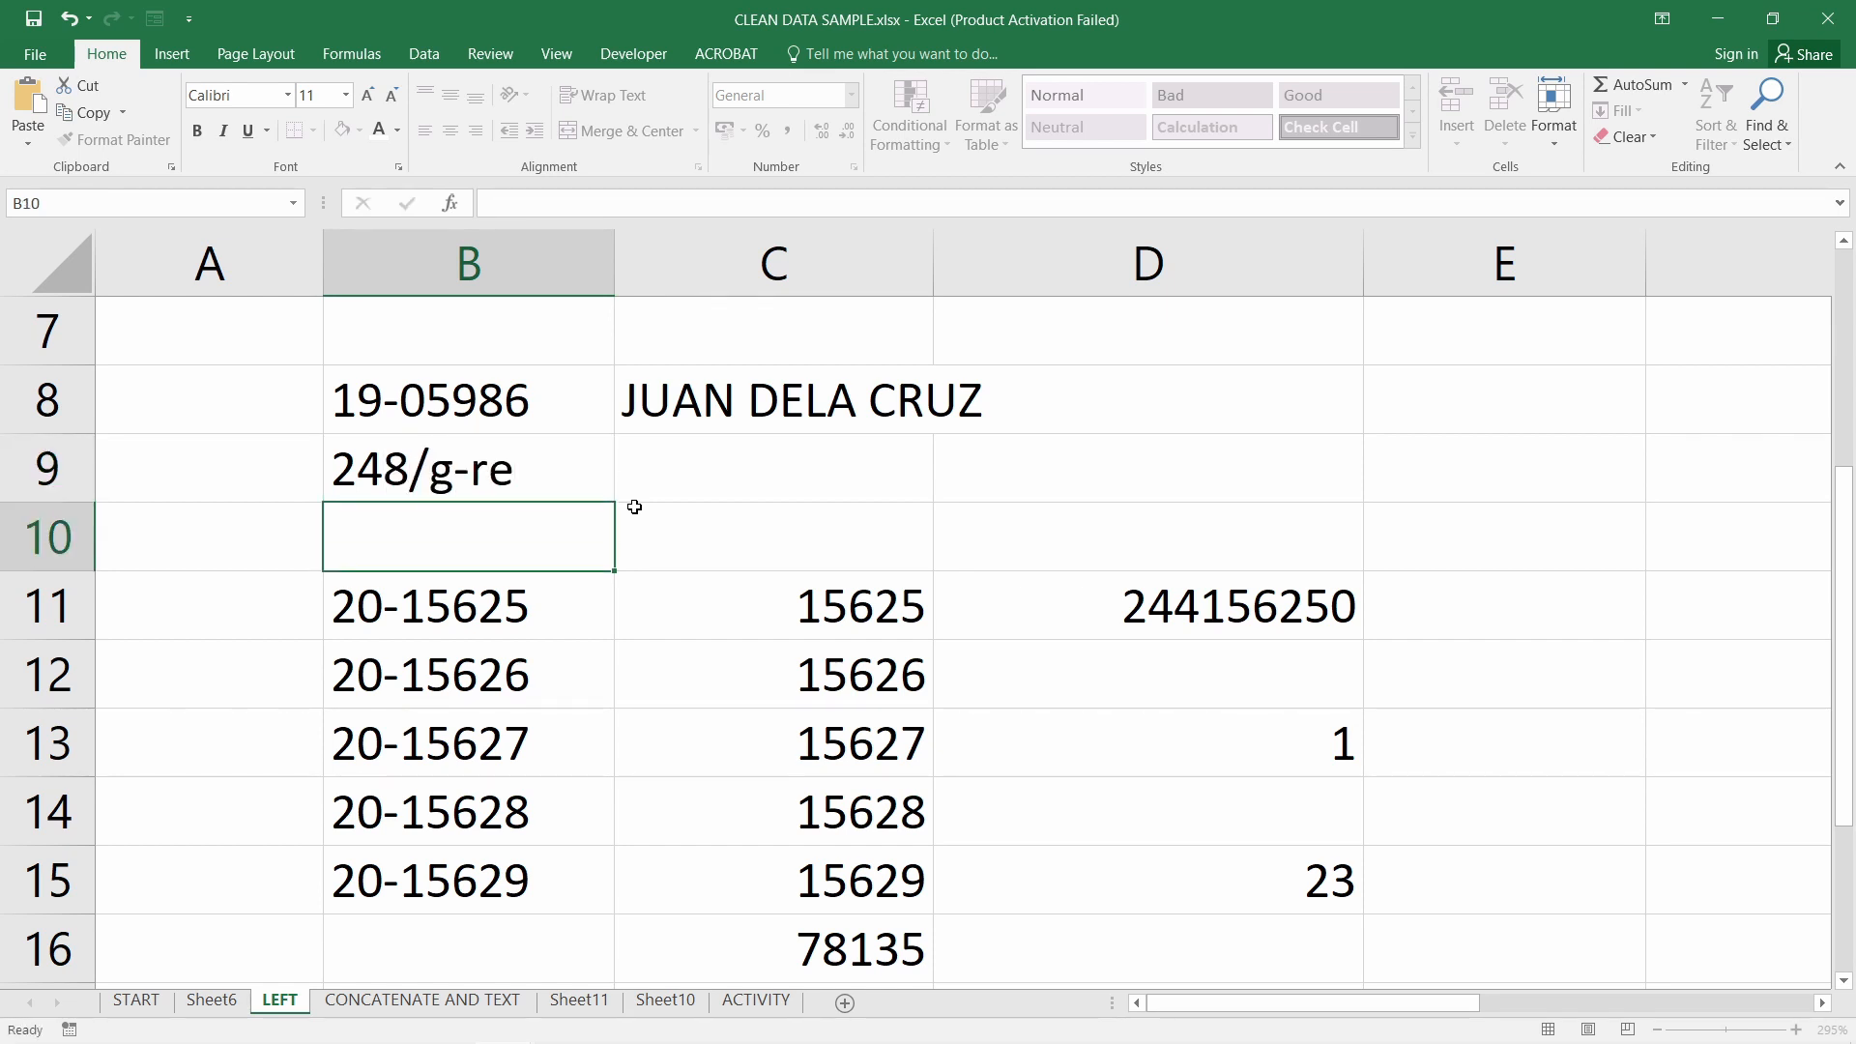
# Enter =LEFT(B9,3) in C9 to extract 248
pyautogui.click(759, 475)
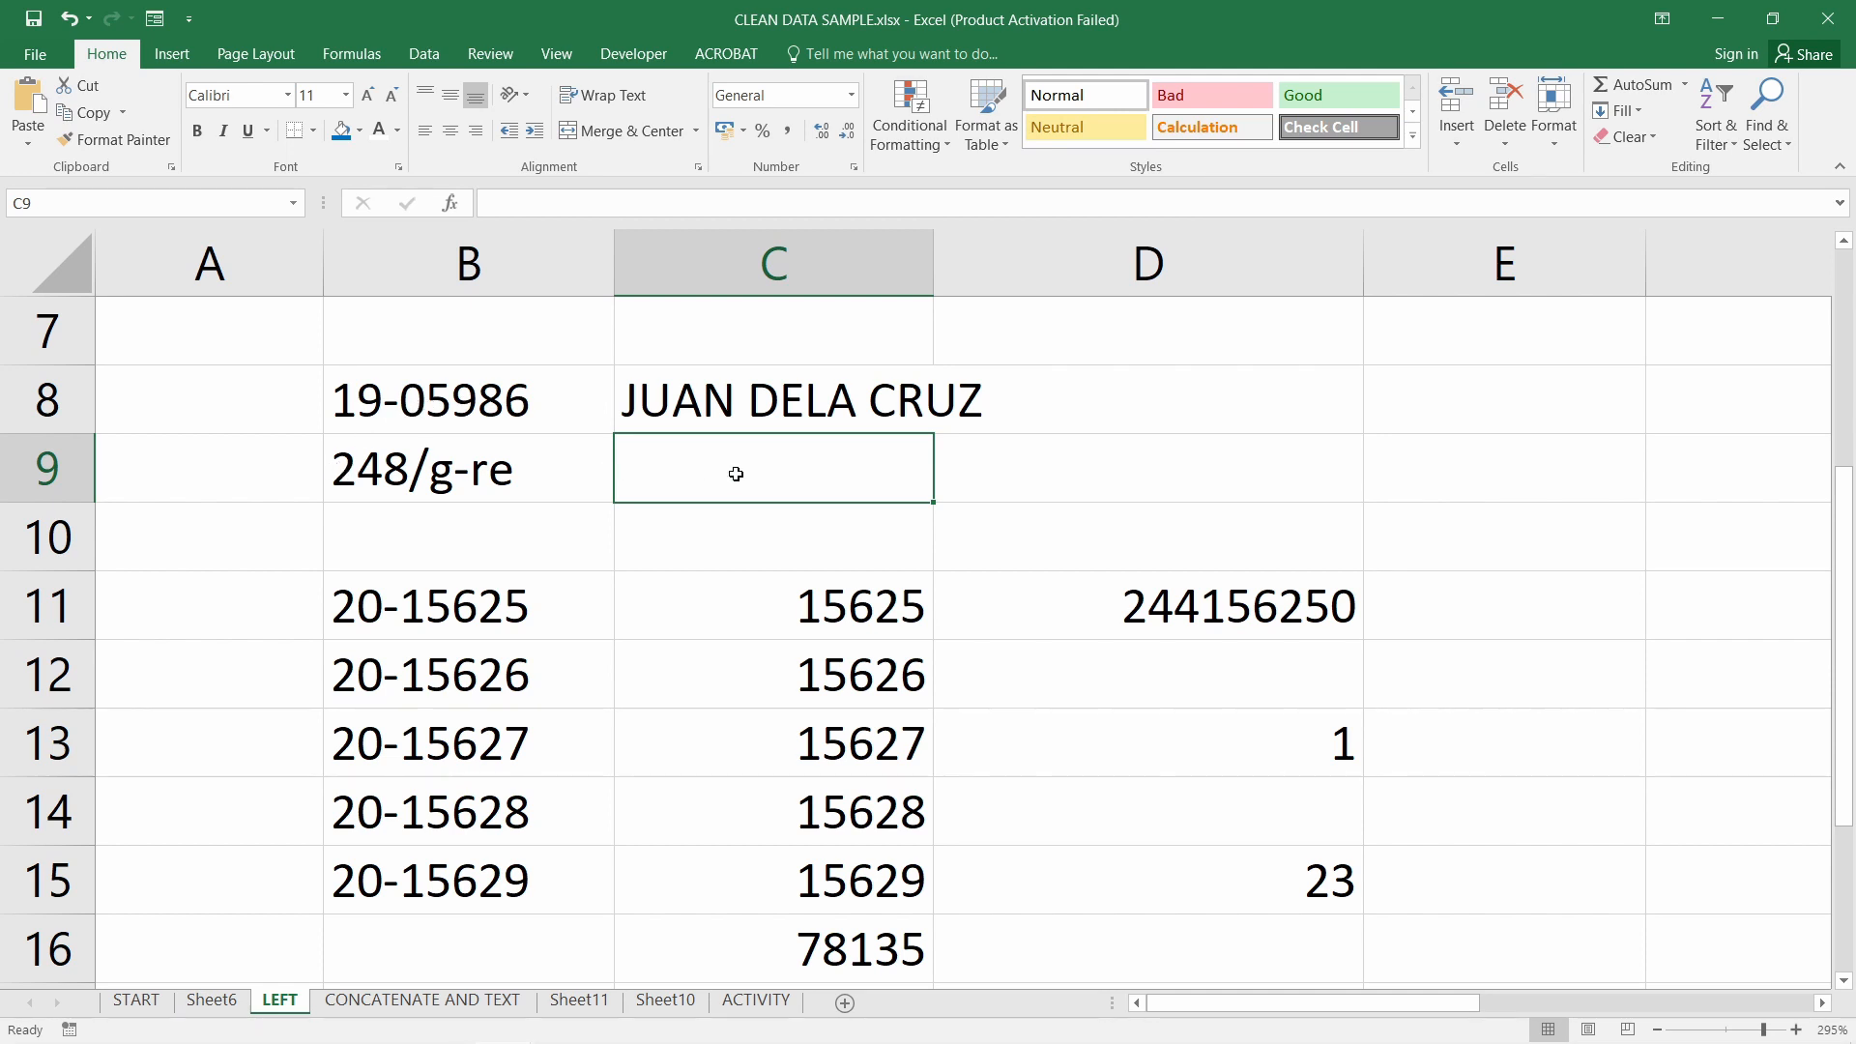
pyautogui.write('=left')
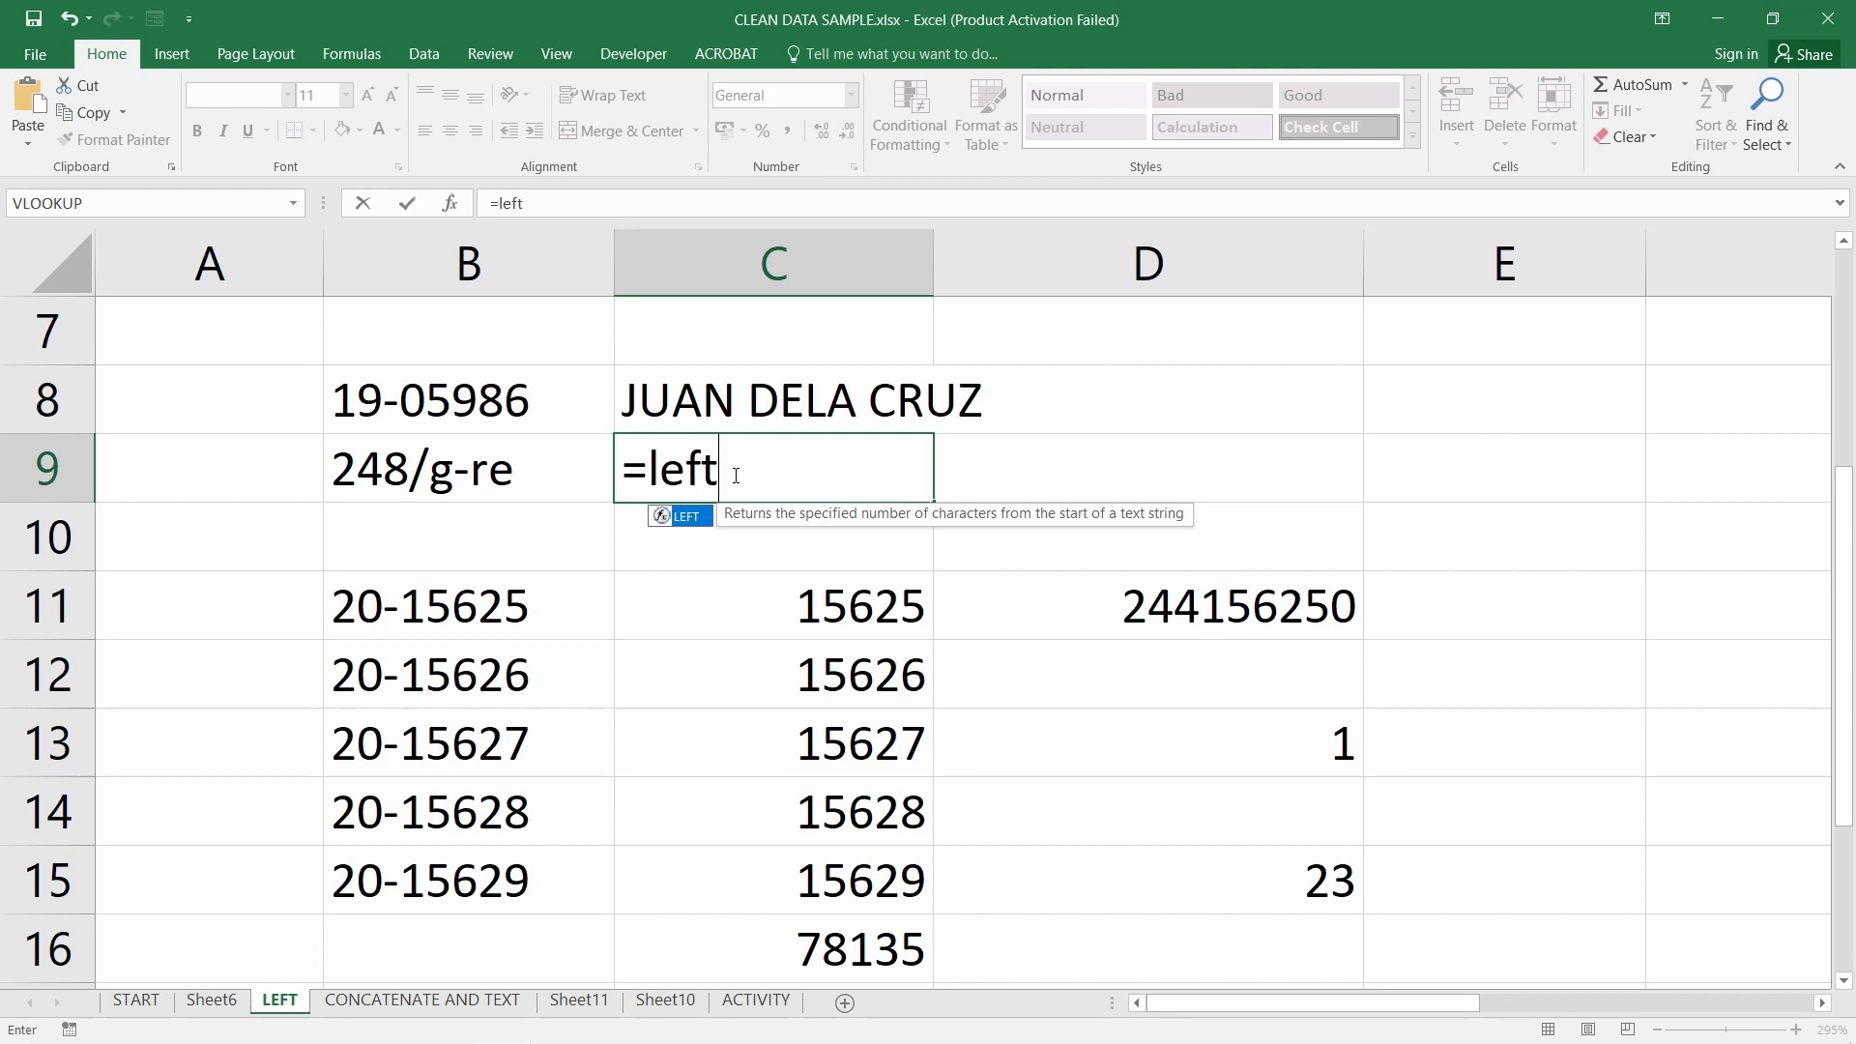
pyautogui.write('(')
pyautogui.click(454, 484)
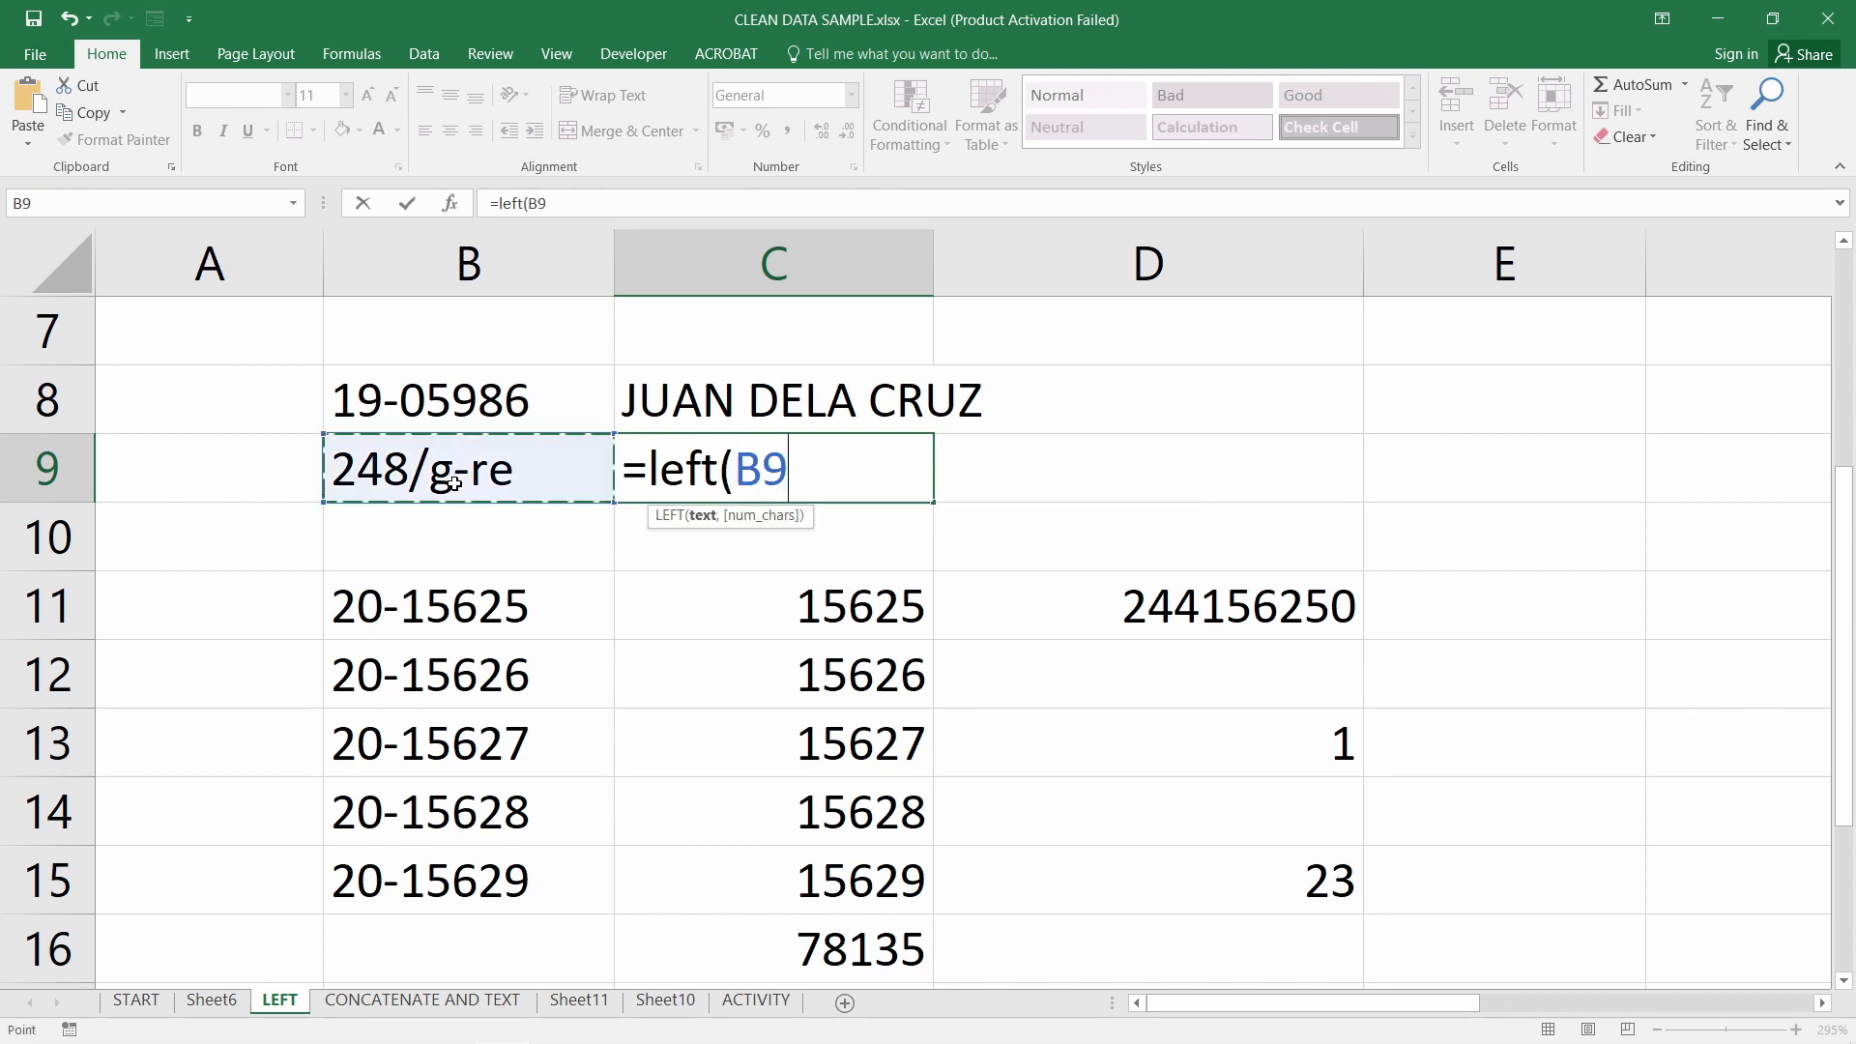
pyautogui.write(',')
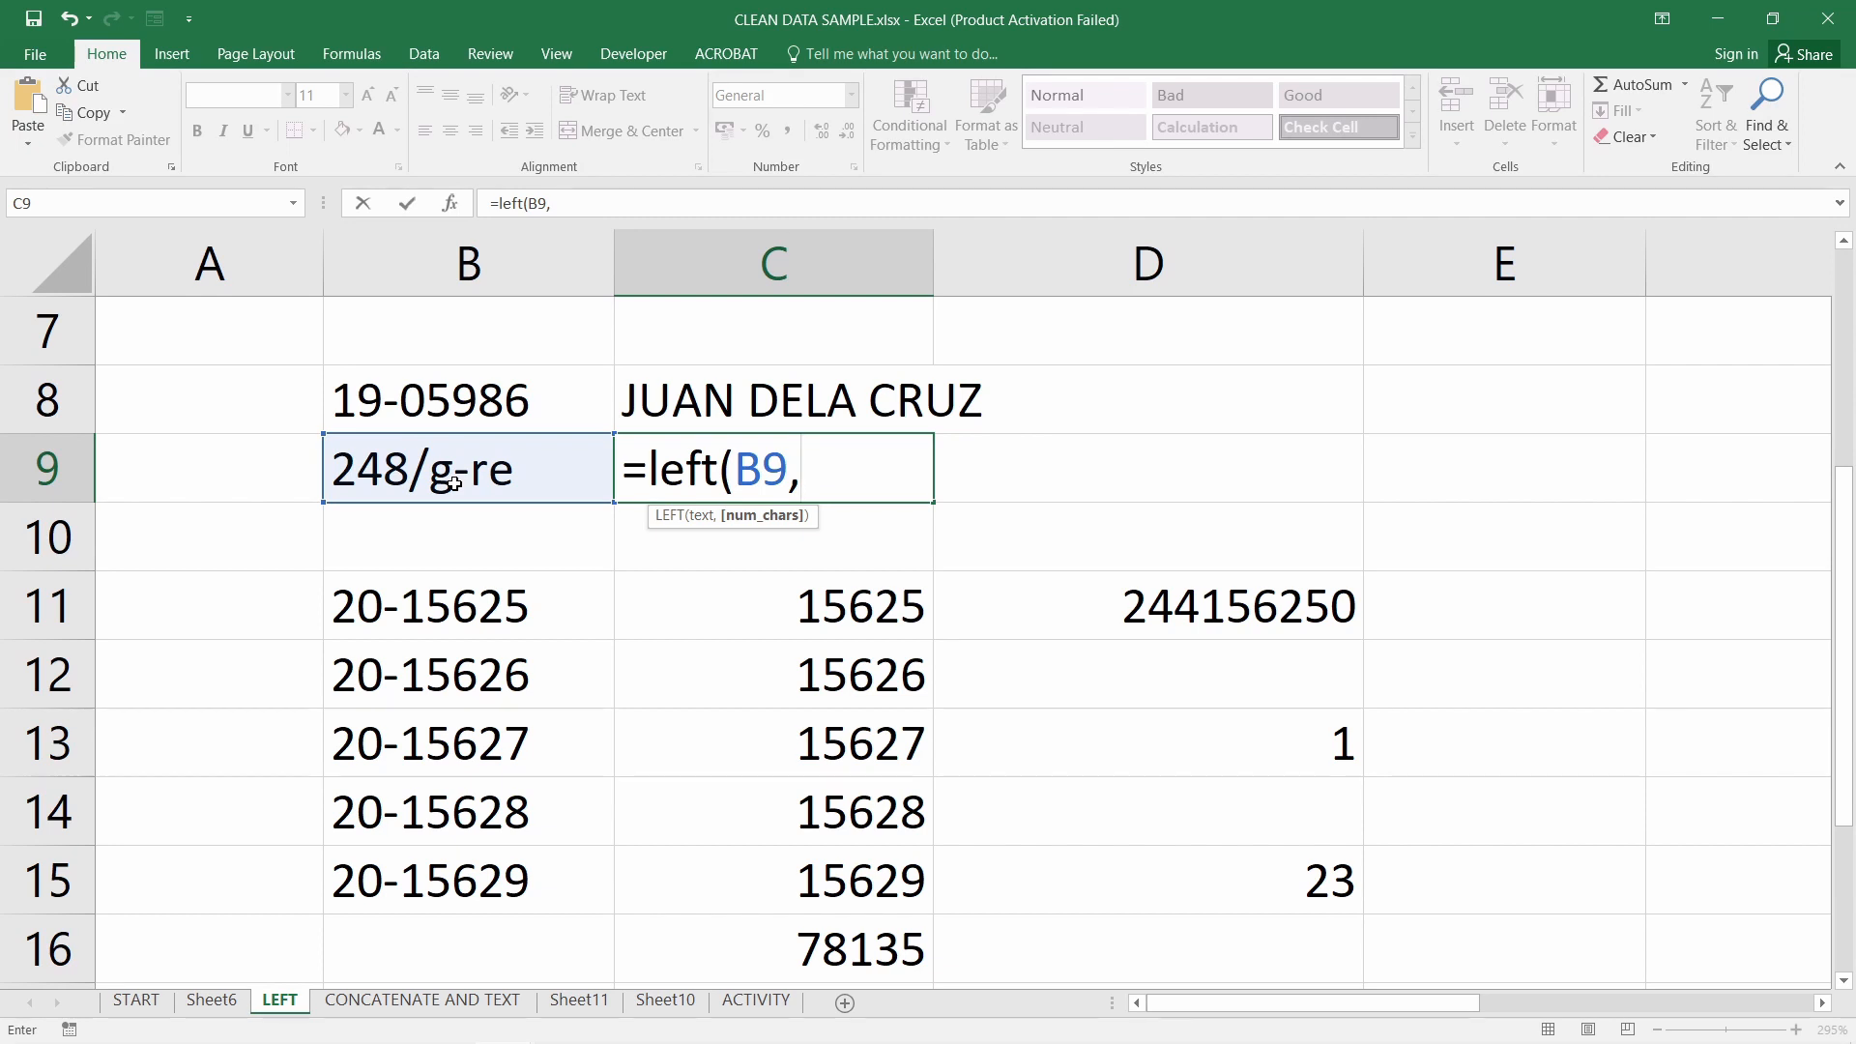
pyautogui.write('3)')
pyautogui.press('Return')
pyautogui.click(669, 474)
pyautogui.click(746, 532)
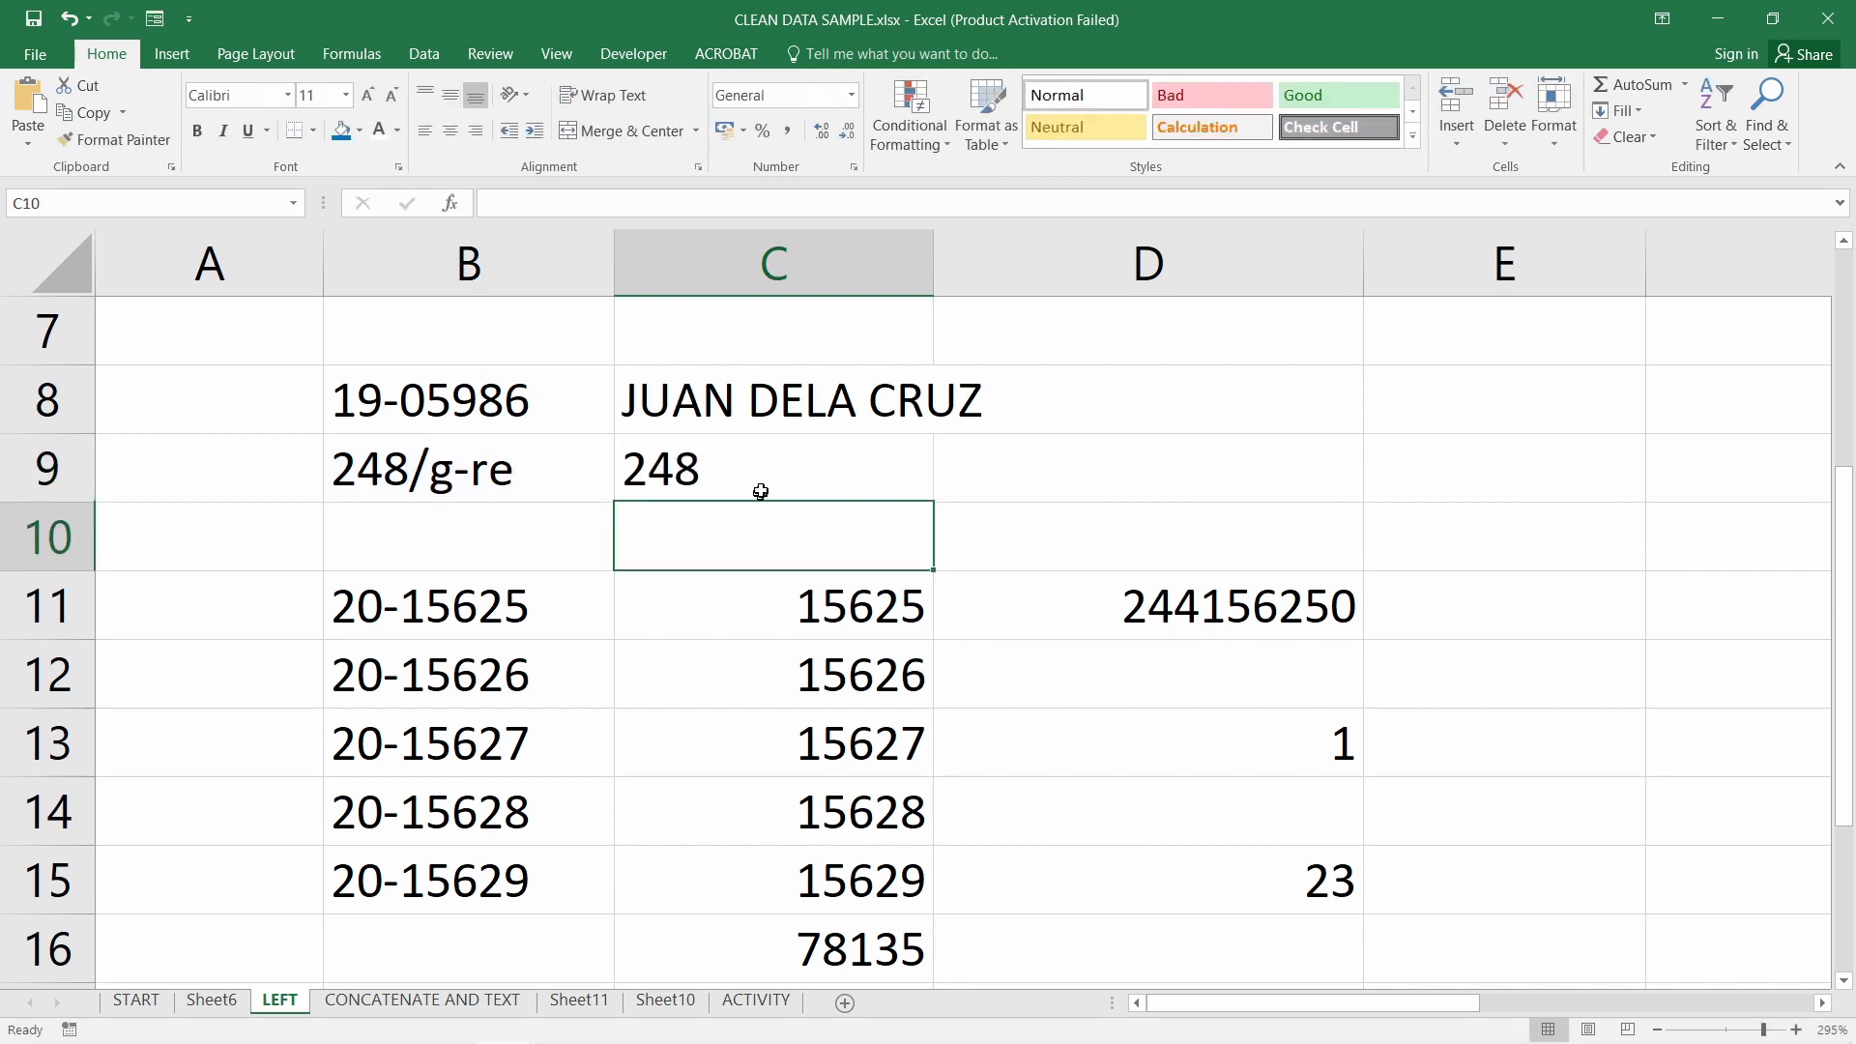
# Wrap C9's formula as =VALUE(LEFT(B9,3)), accepting Excel's suggested correction
pyautogui.click(735, 472)
pyautogui.doubleClick(724, 478)
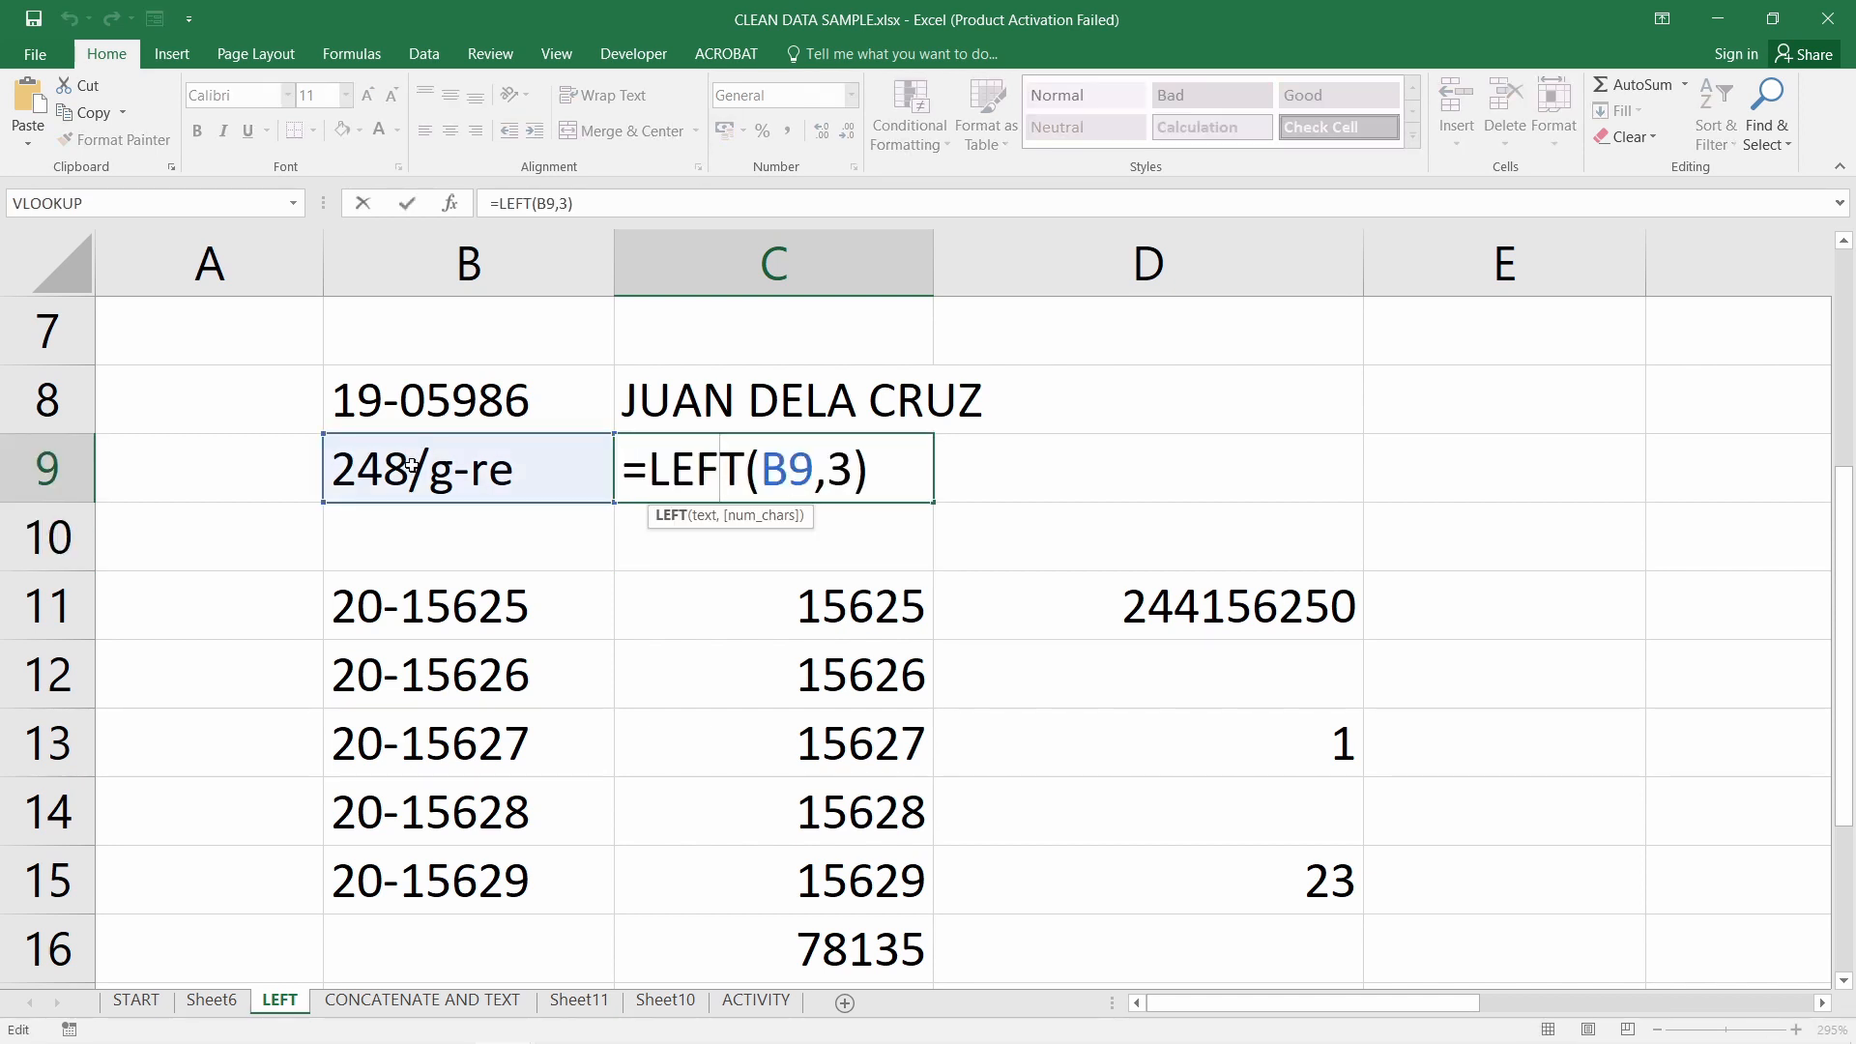
pyautogui.click(649, 468)
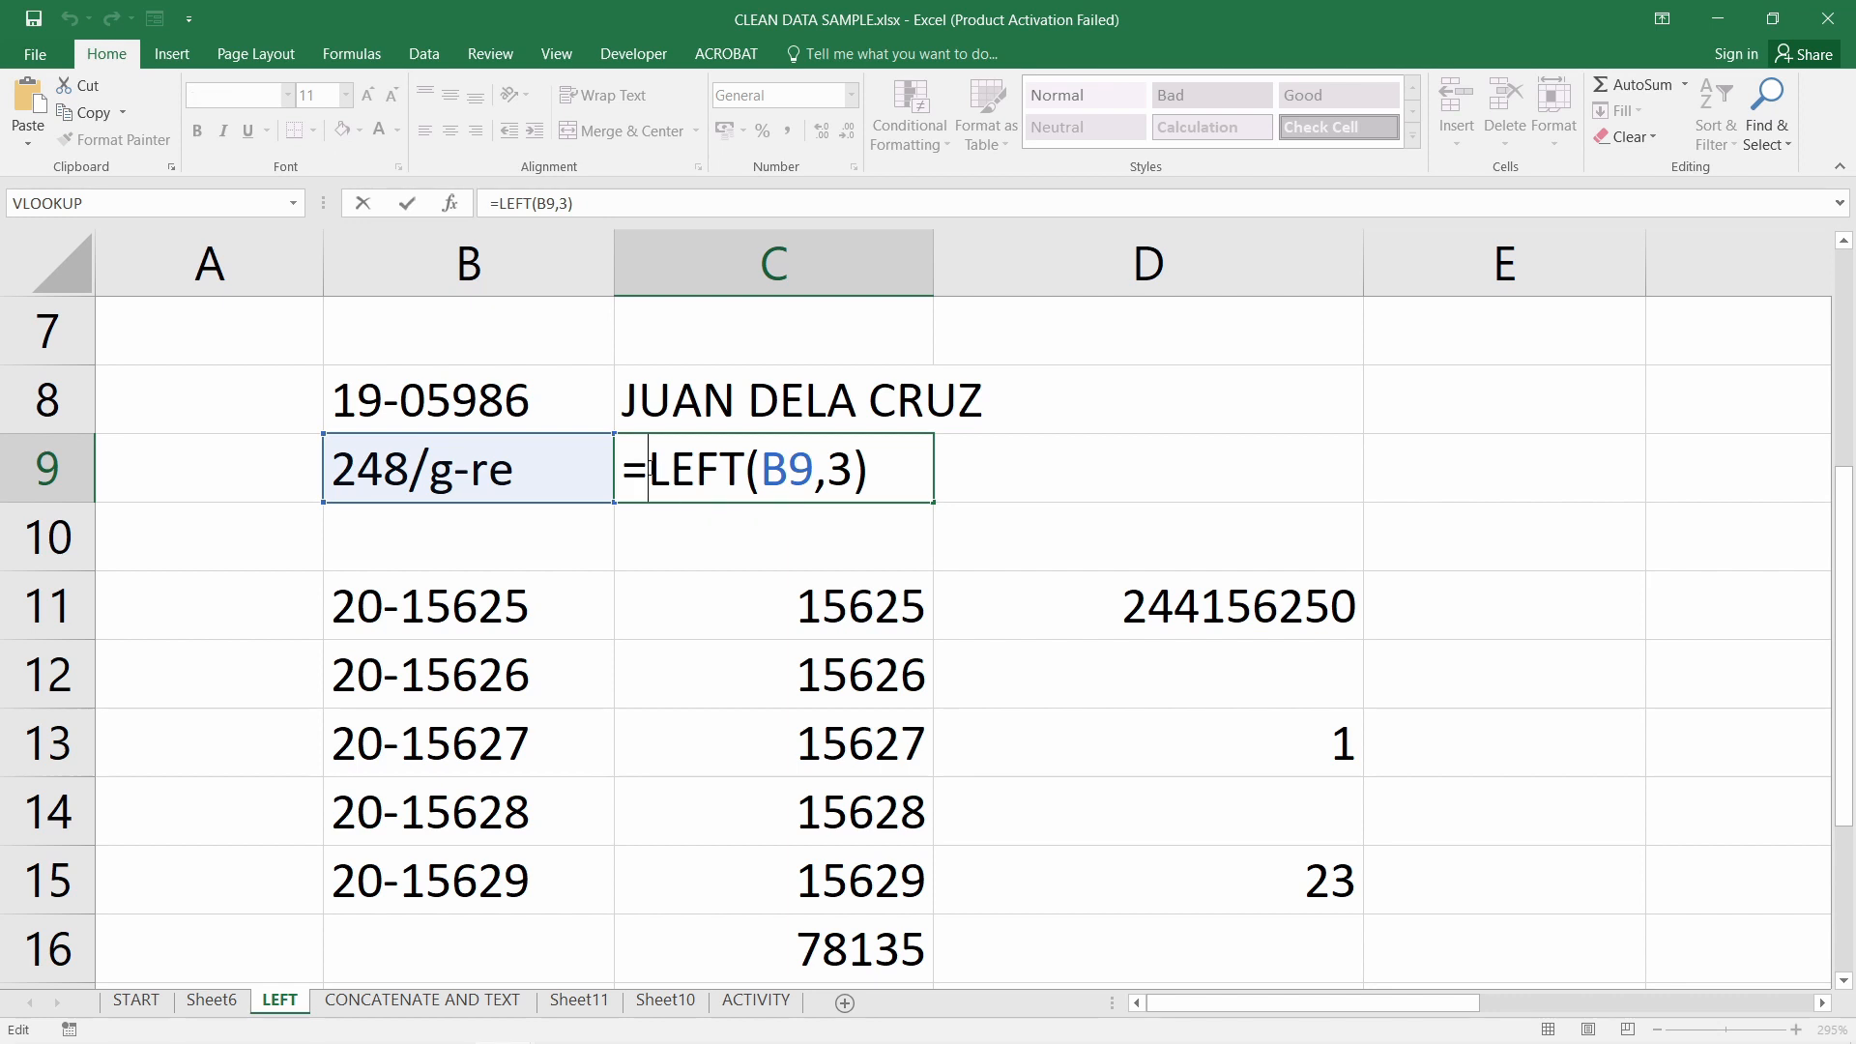
pyautogui.write('value(')
pyautogui.press('Return')
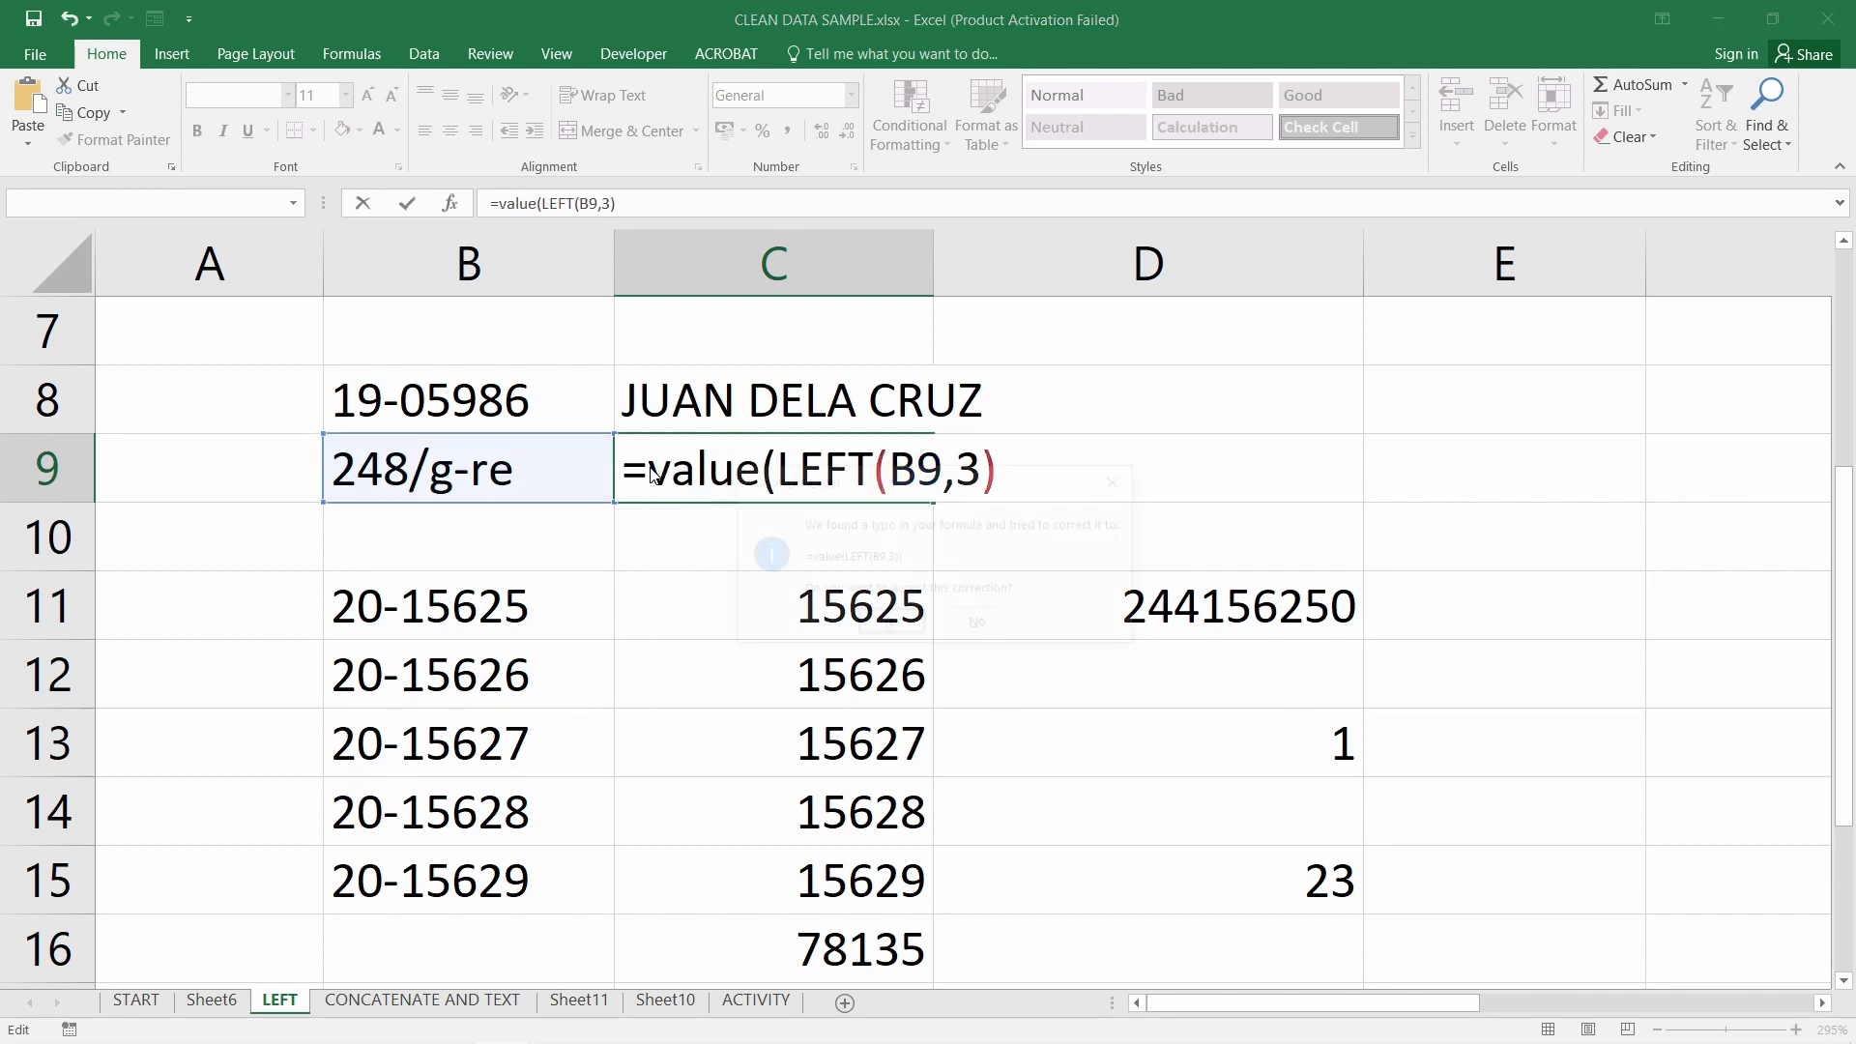
pyautogui.click(890, 624)
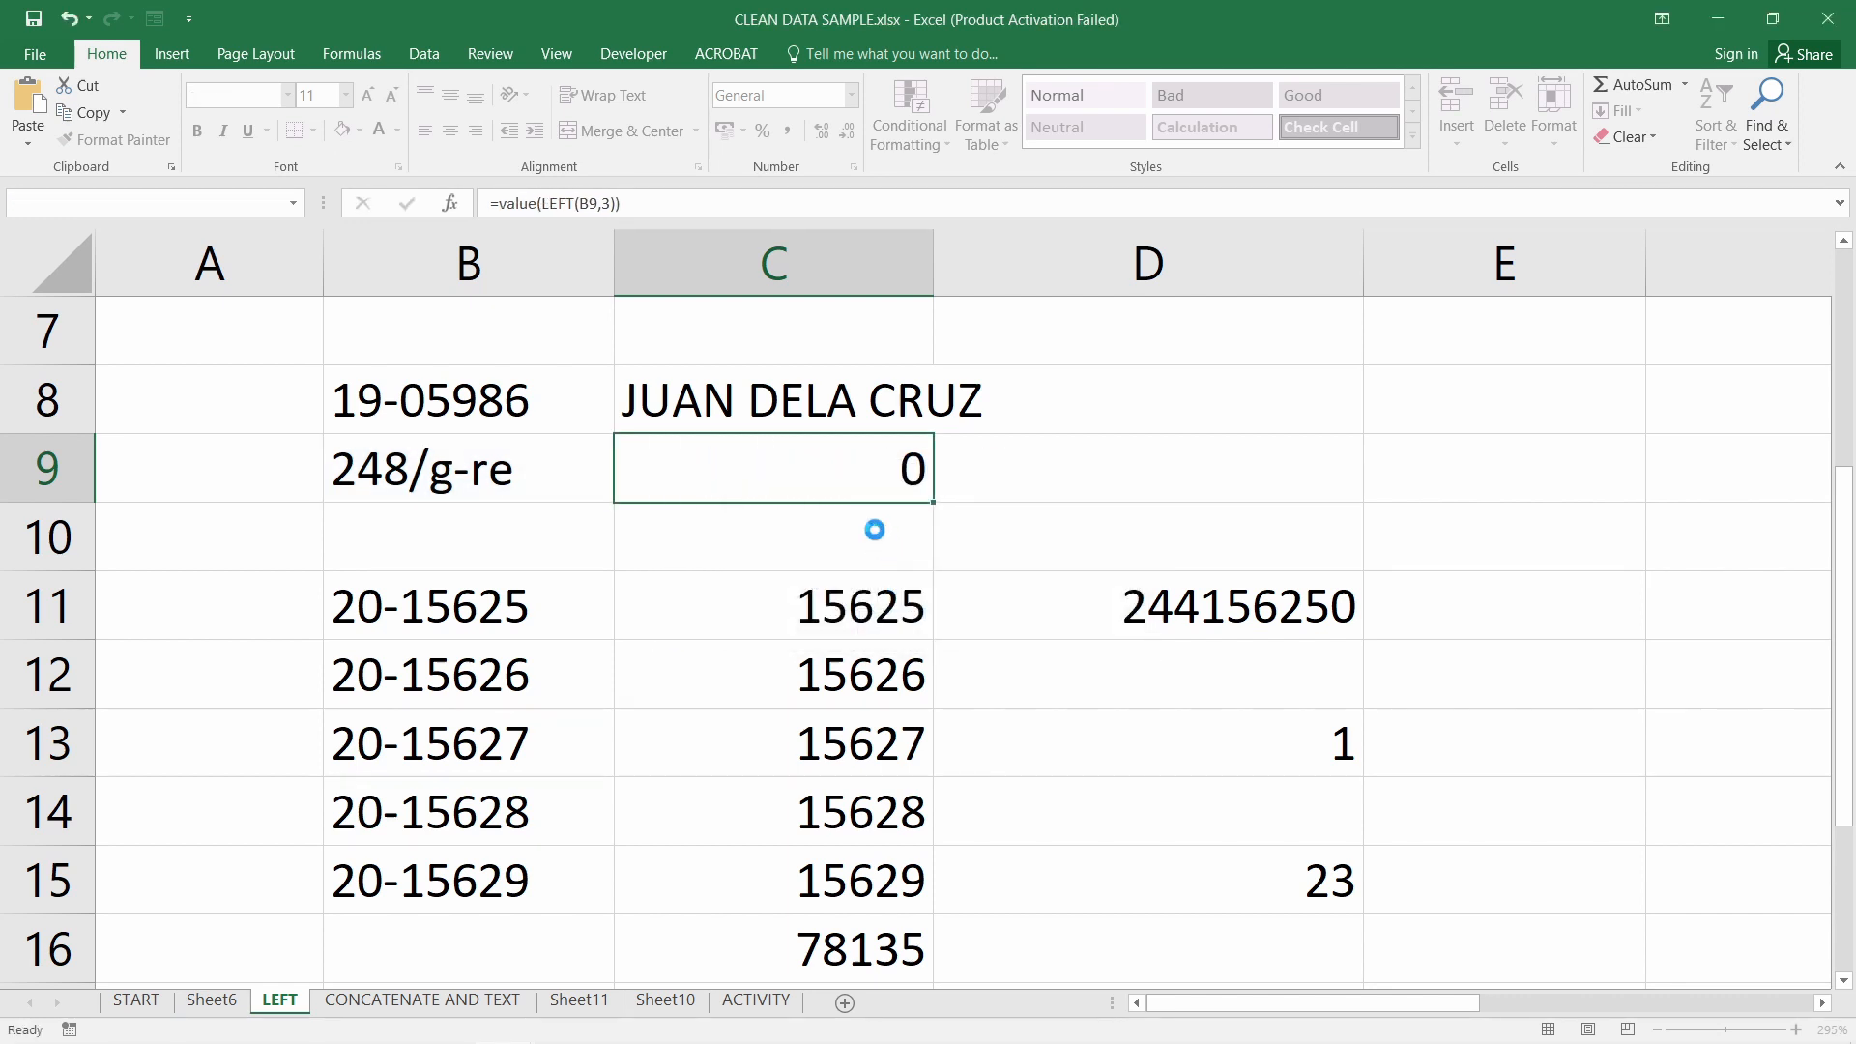
# Extend C16's total to =SUM(C9:C15), now showing 78383
pyautogui.click(828, 468)
pyautogui.scroll(-1, 885, 764)
pyautogui.doubleClick(885, 764)
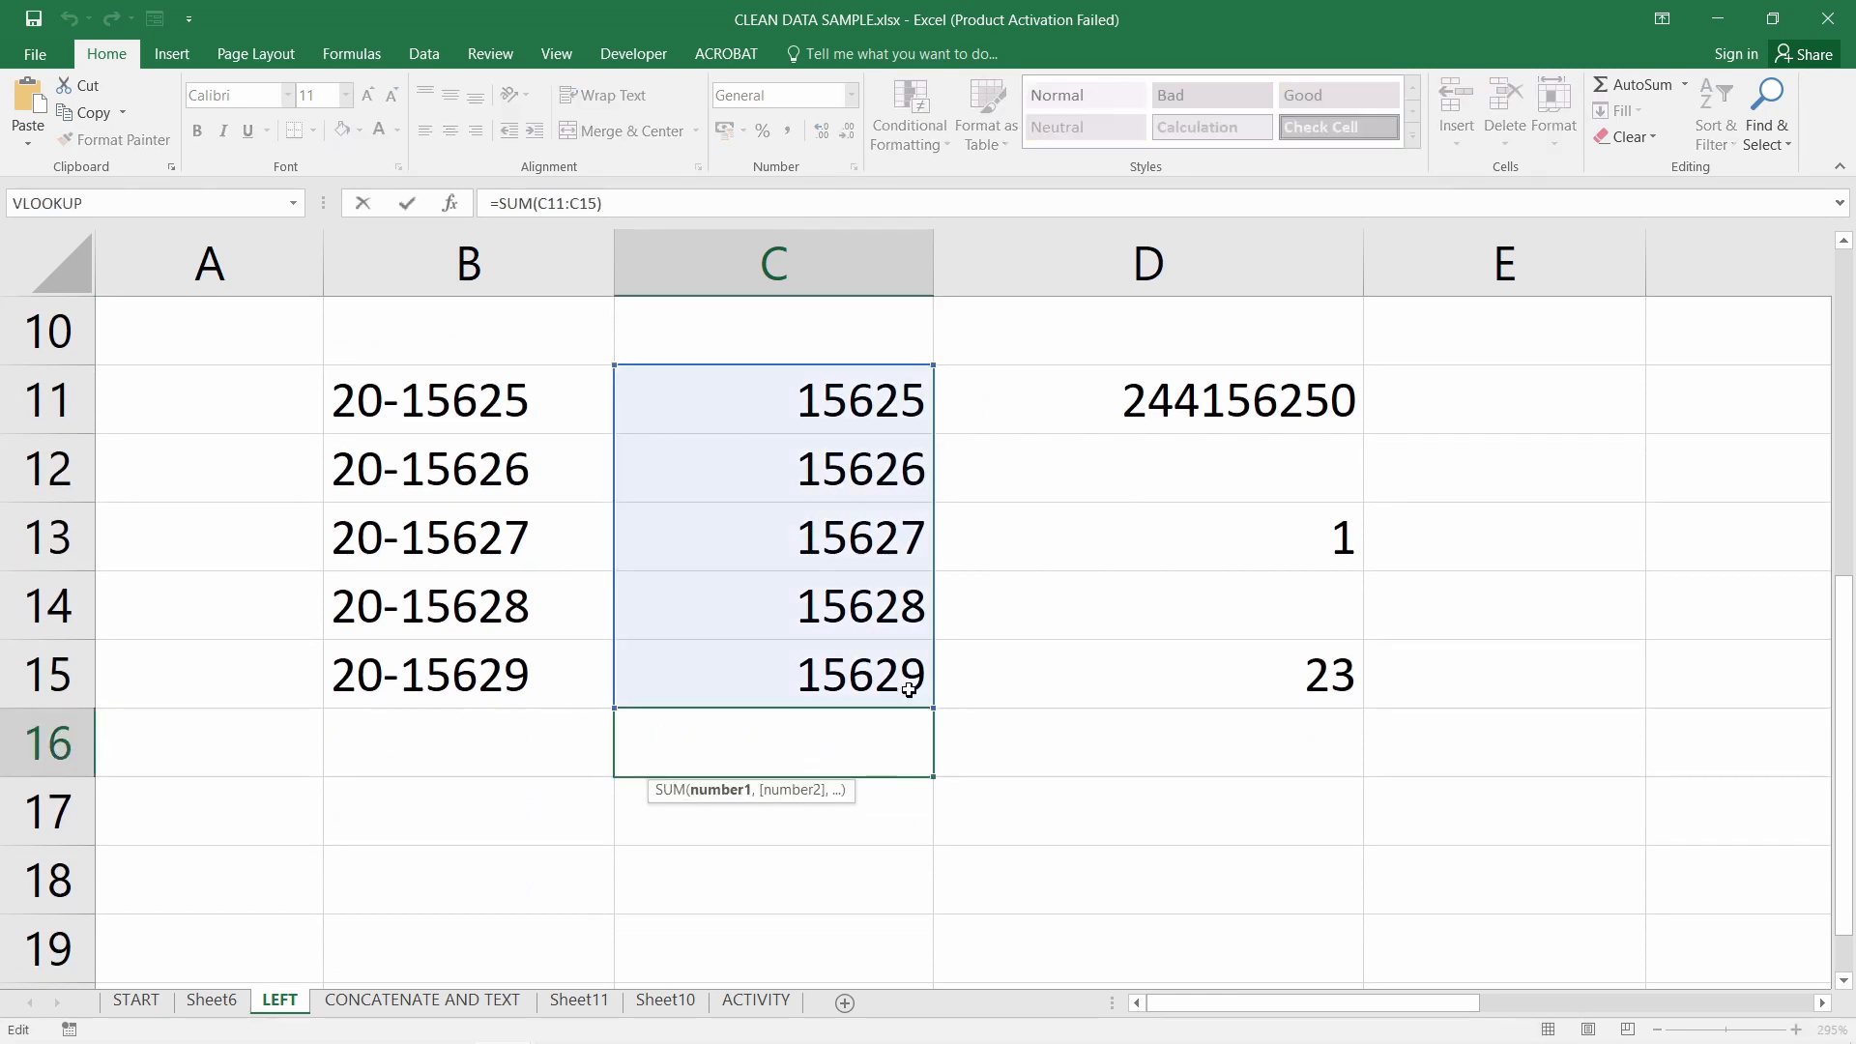
pyautogui.scroll(3, 912, 759)
pyautogui.scroll(-1, 917, 771)
pyautogui.moveTo(918, 771); pyautogui.dragTo(930, 649)
pyautogui.scroll(-2, 1091, 707)
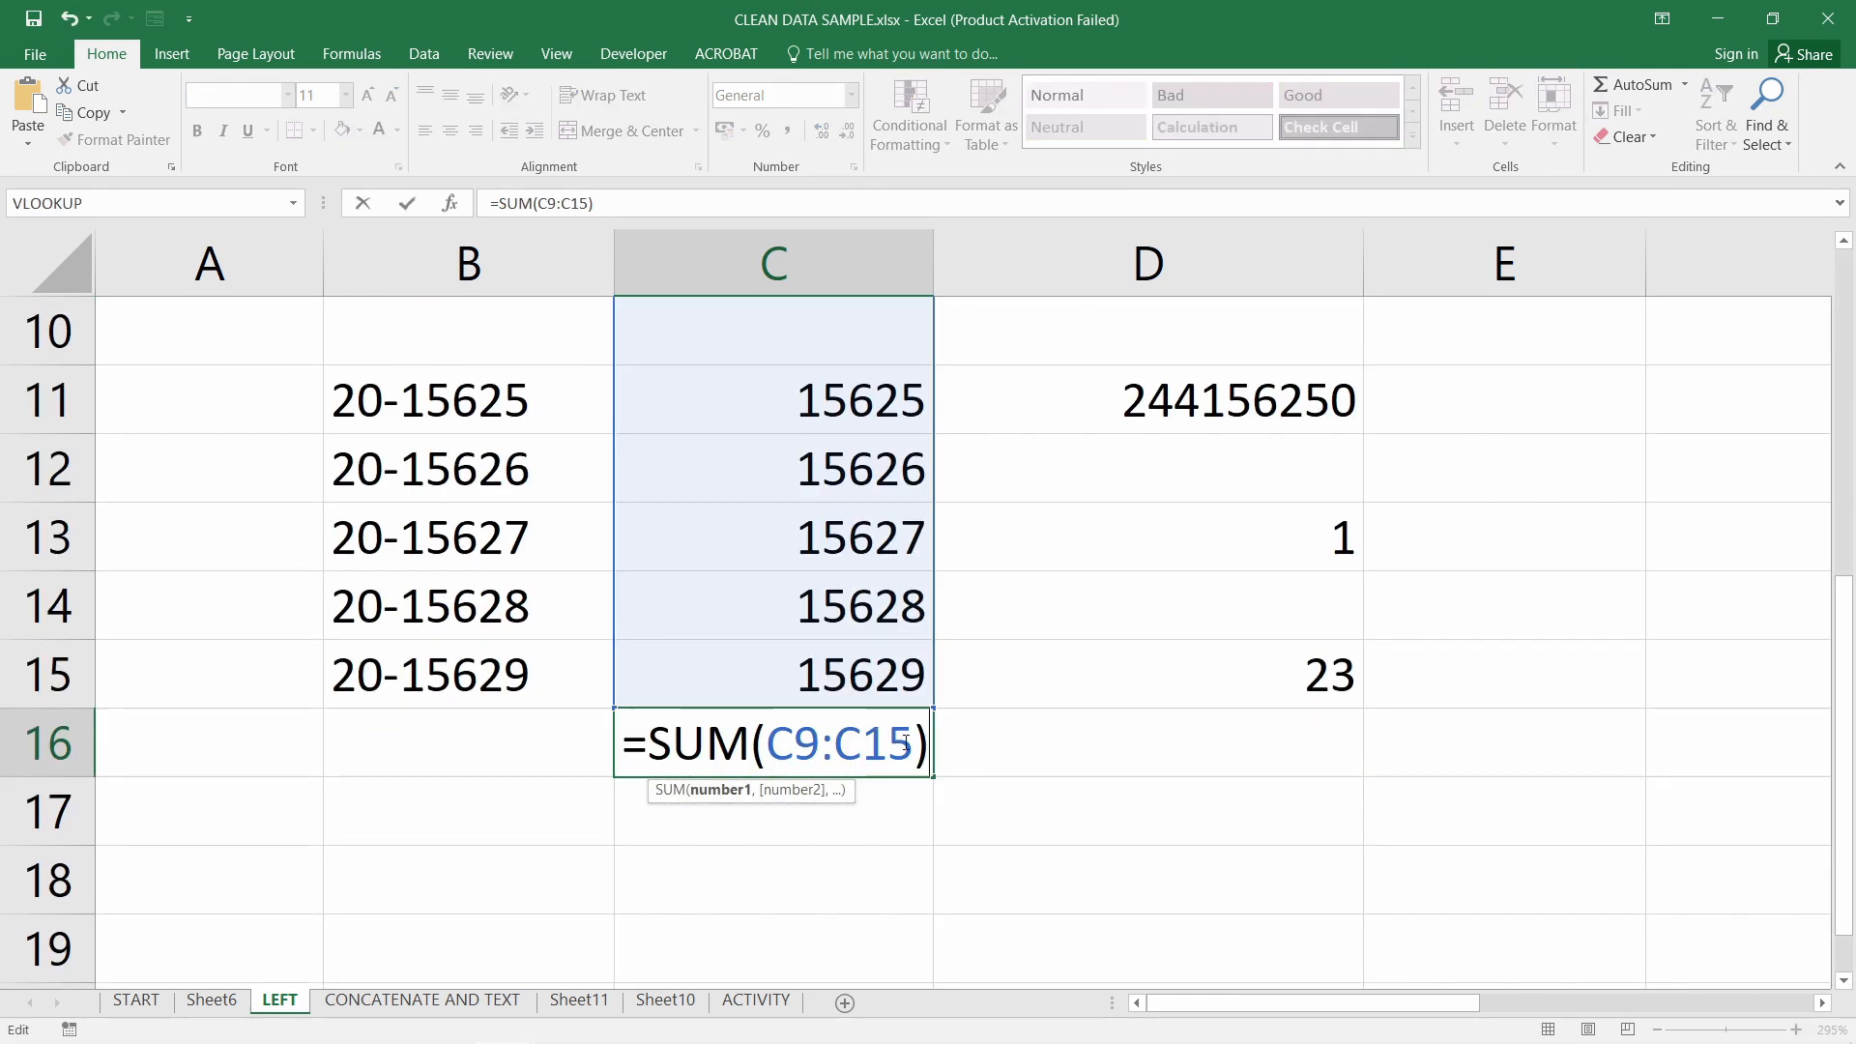
pyautogui.click(776, 815)
pyautogui.click(806, 754)
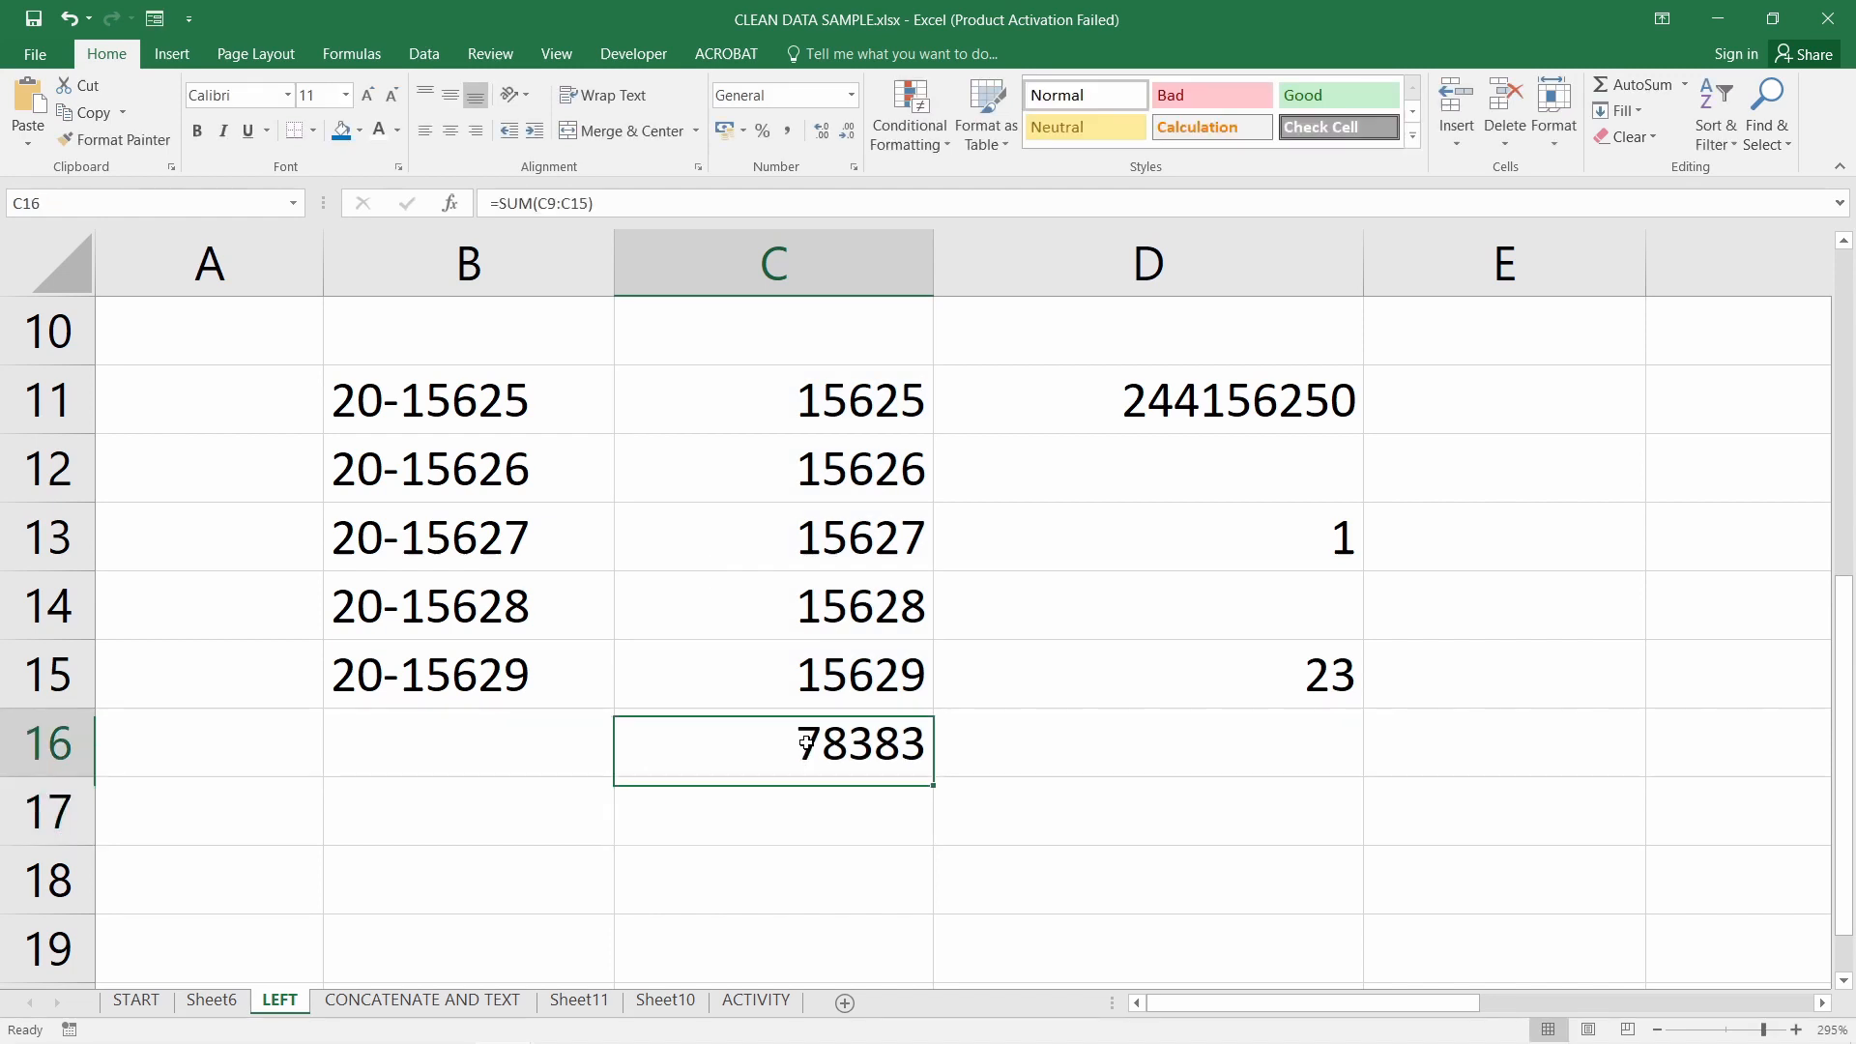
pyautogui.doubleClick(903, 747)
pyautogui.scroll(2, 1022, 754)
pyautogui.scroll(-1, 1022, 754)
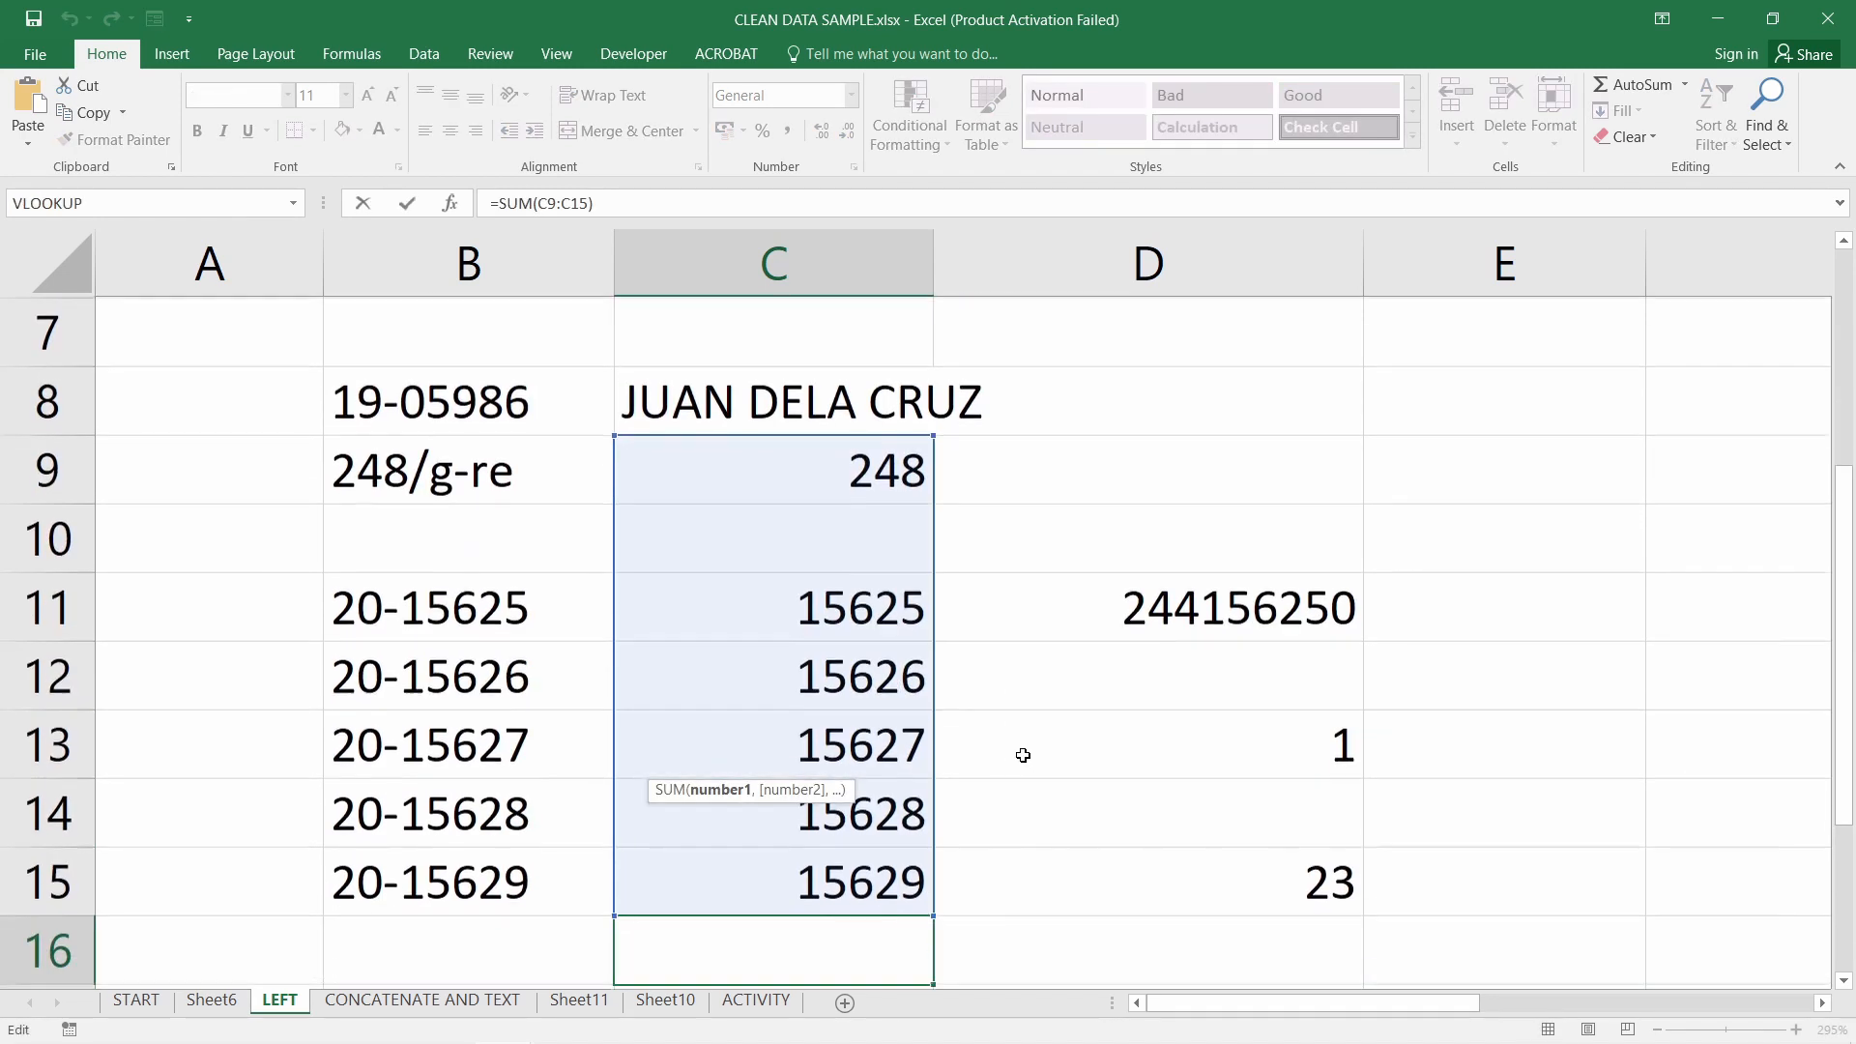
pyautogui.press('Return')
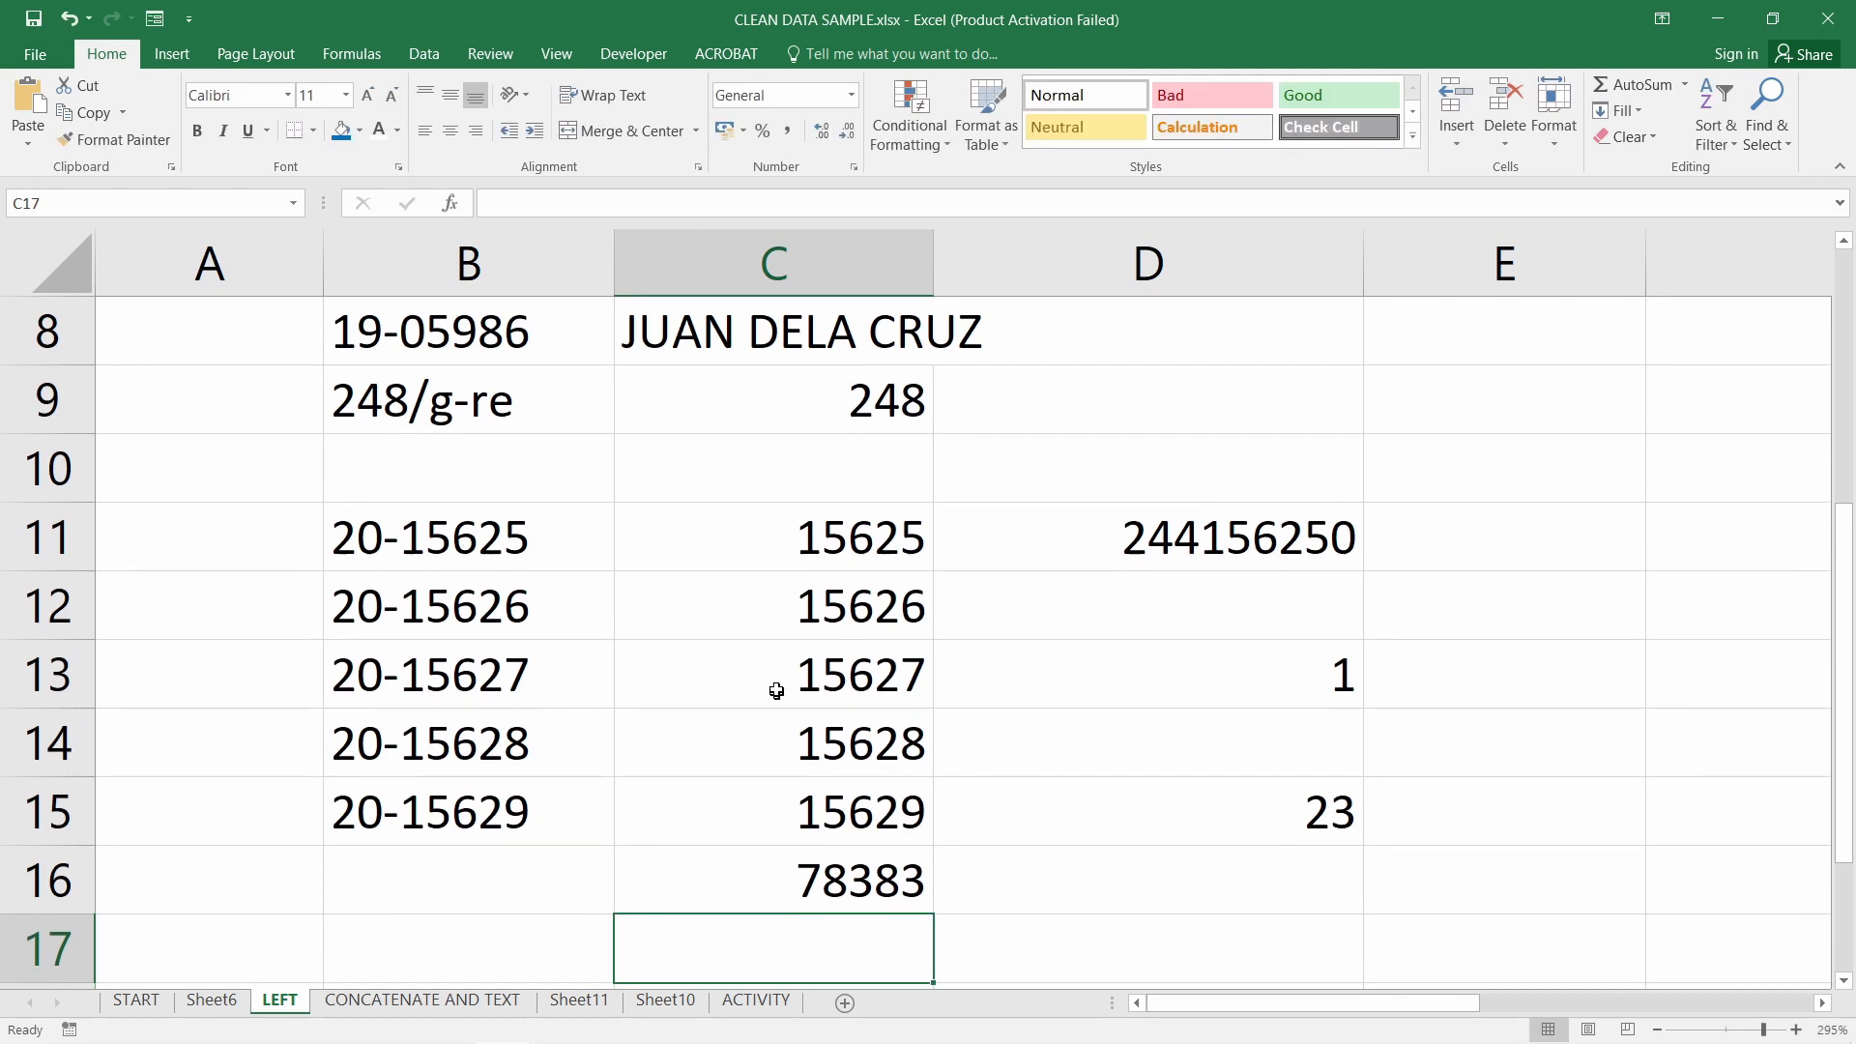
# Review the VALUE(LEFT( portion of C9's formula, leaving it unchanged
pyautogui.doubleClick(792, 399)
pyautogui.moveTo(648, 399); pyautogui.dragTo(810, 416)
pyautogui.press('Return')
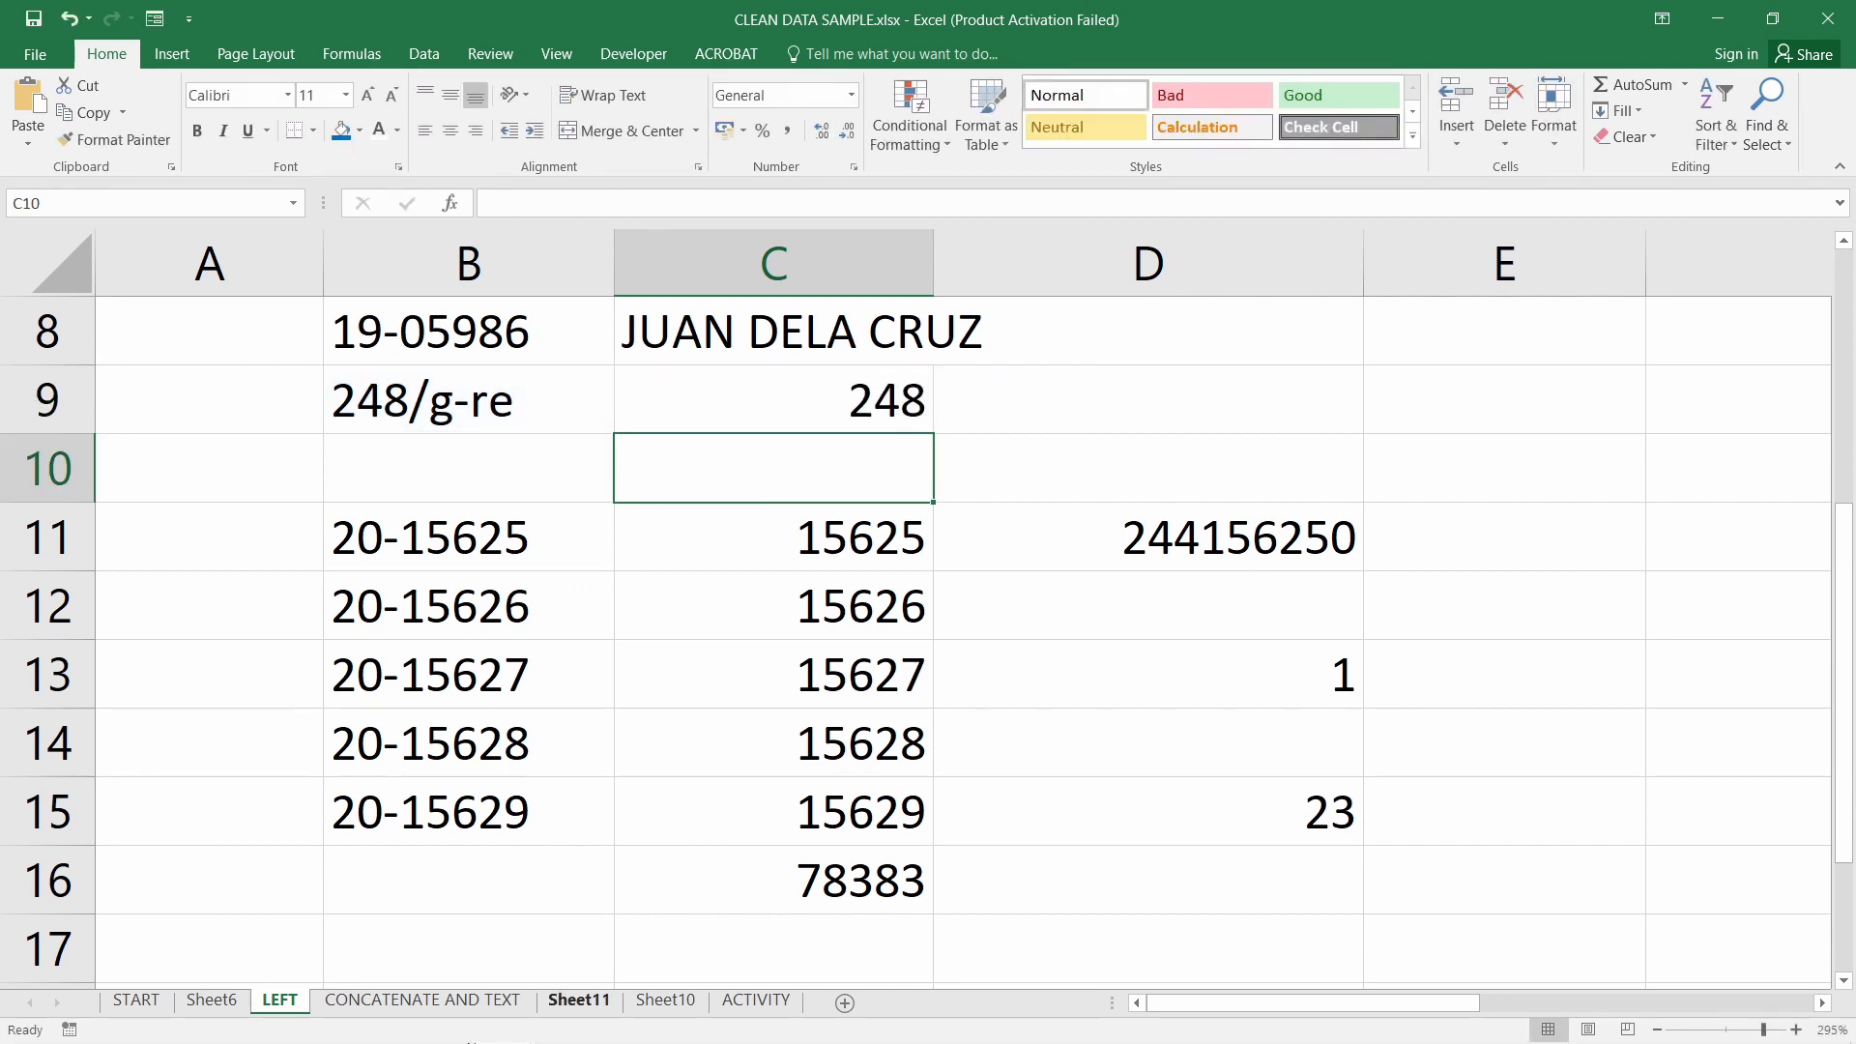
pyautogui.moveTo(471, 1029)
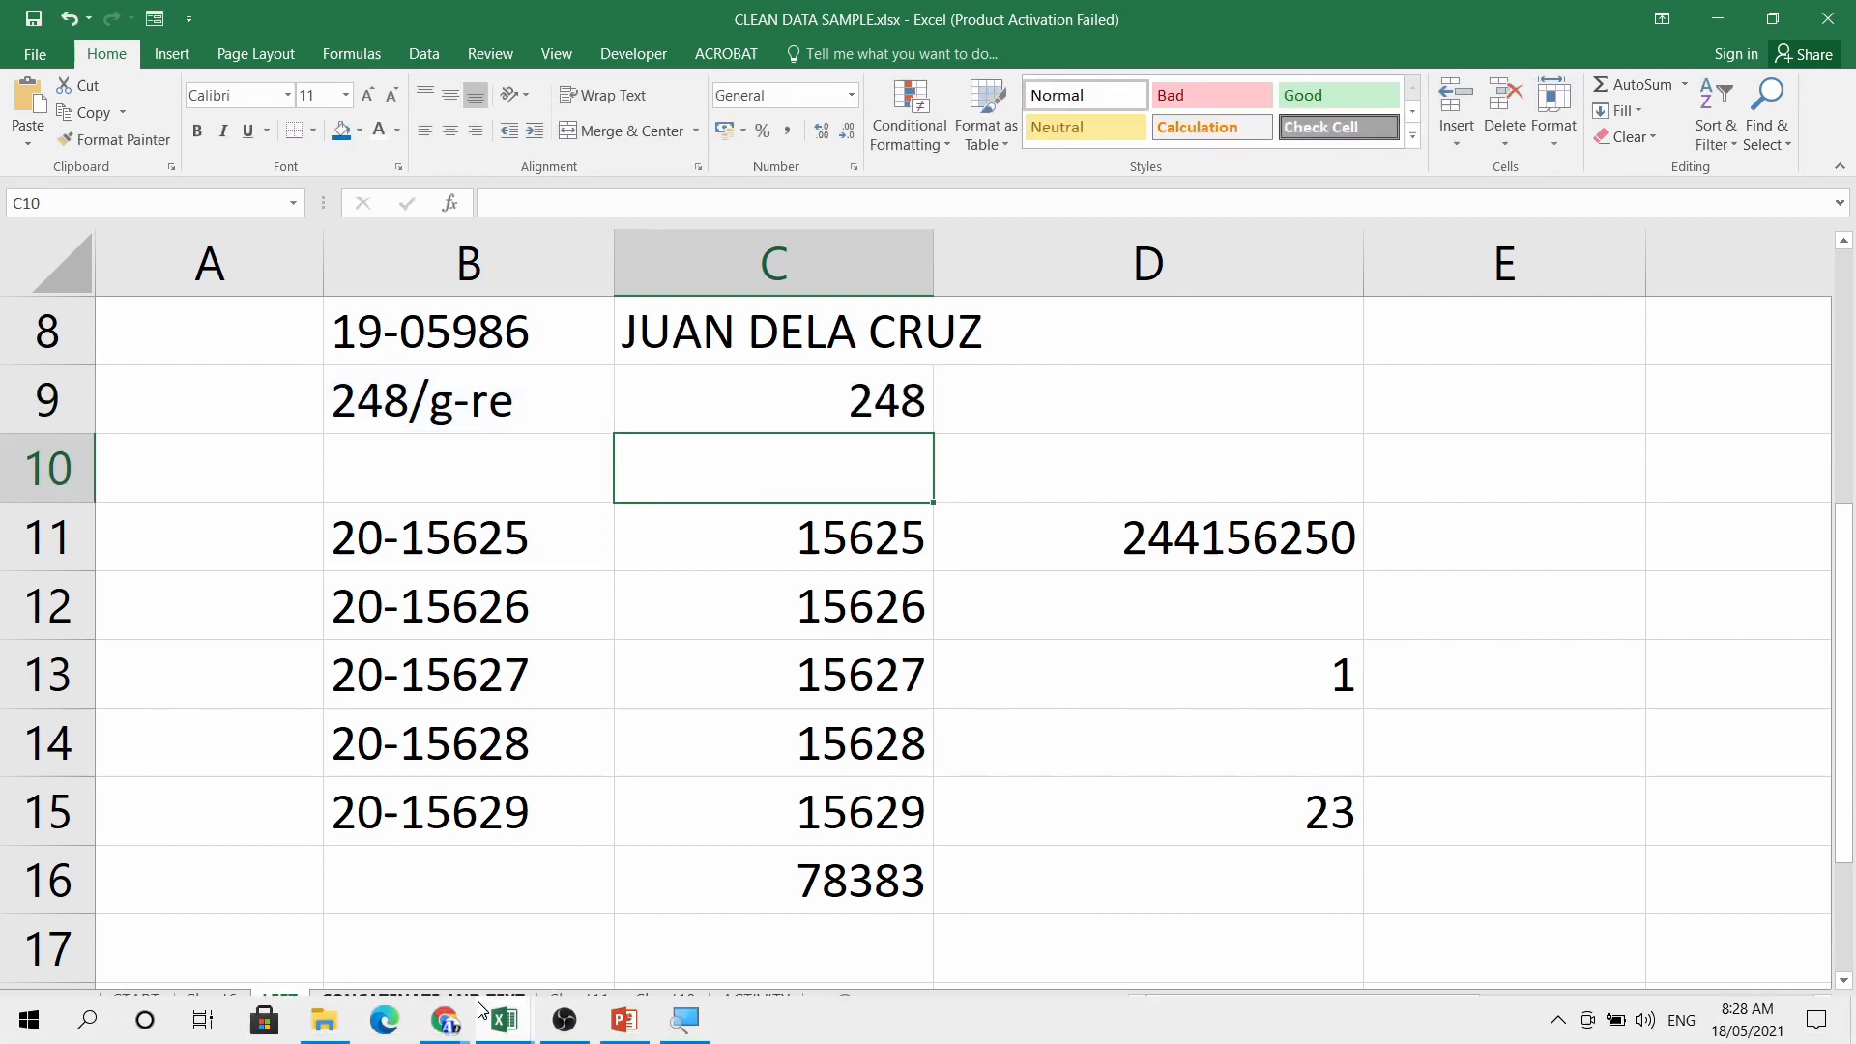
pyautogui.click(625, 1020)
pyautogui.press('Right')
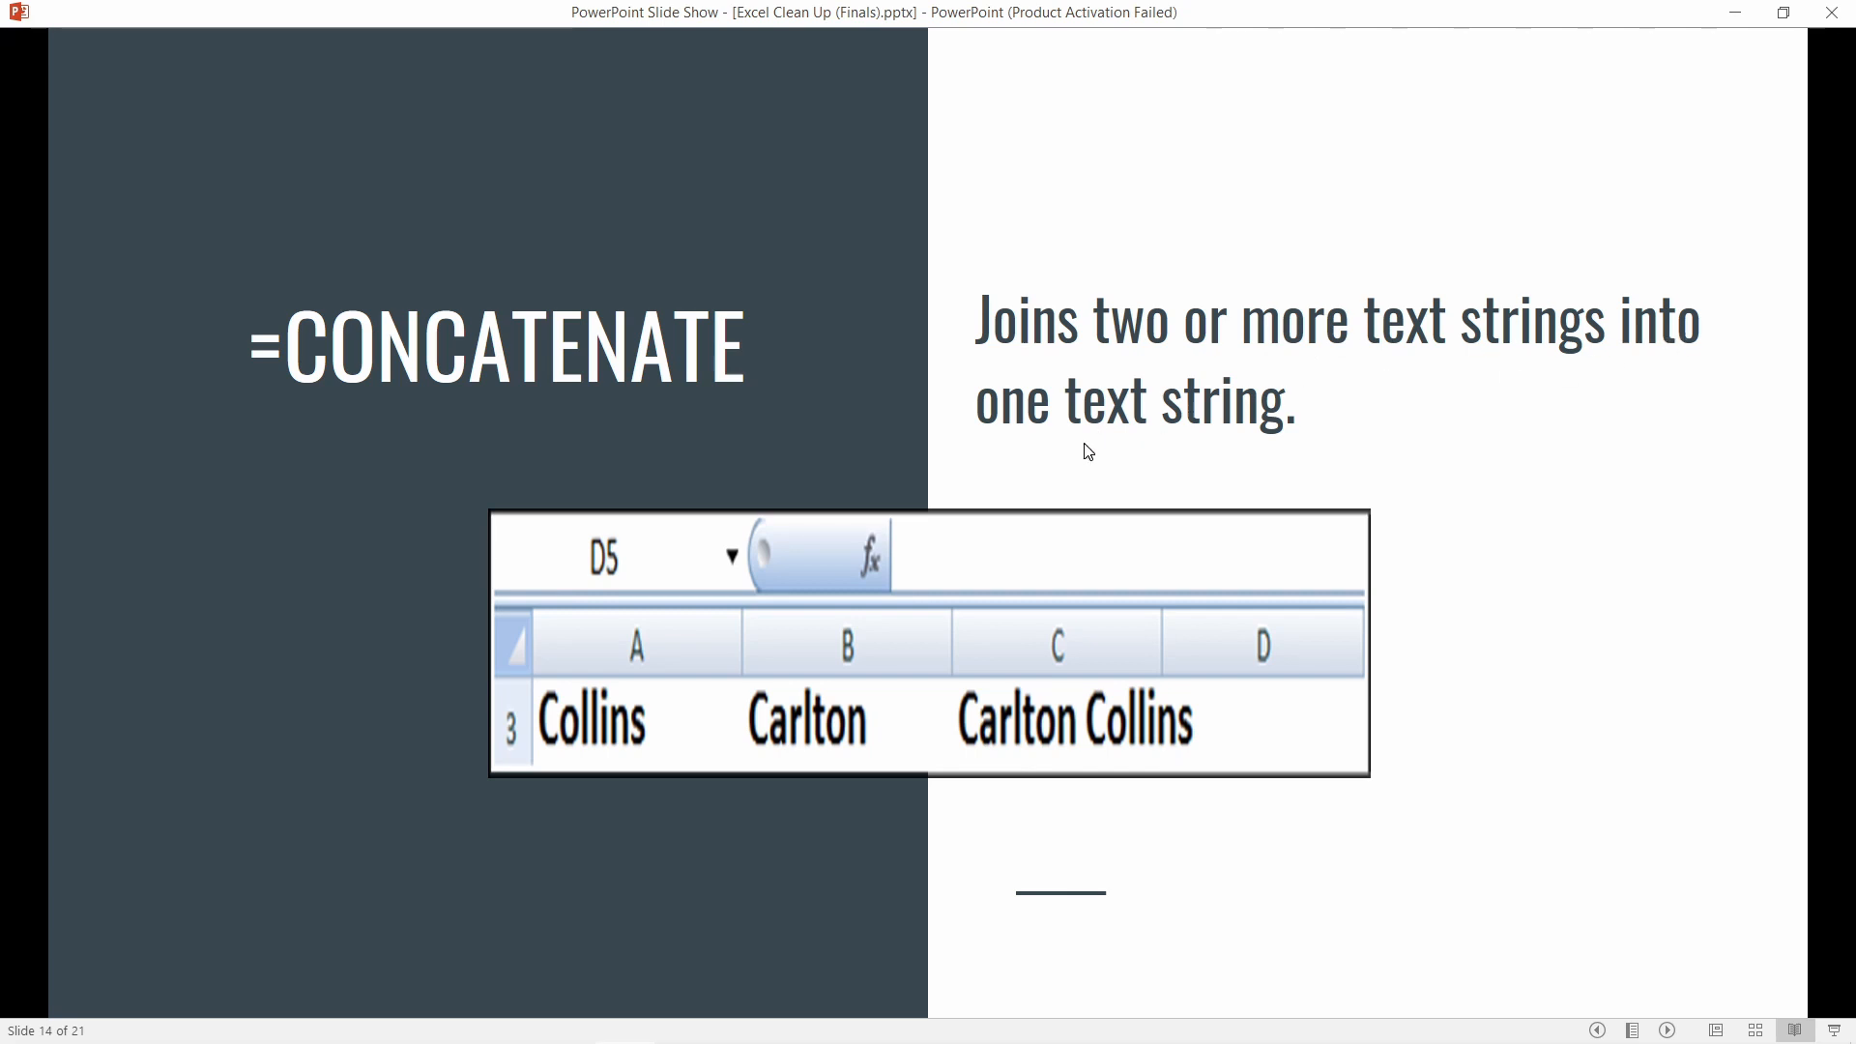
pyautogui.moveTo(640, 1005)
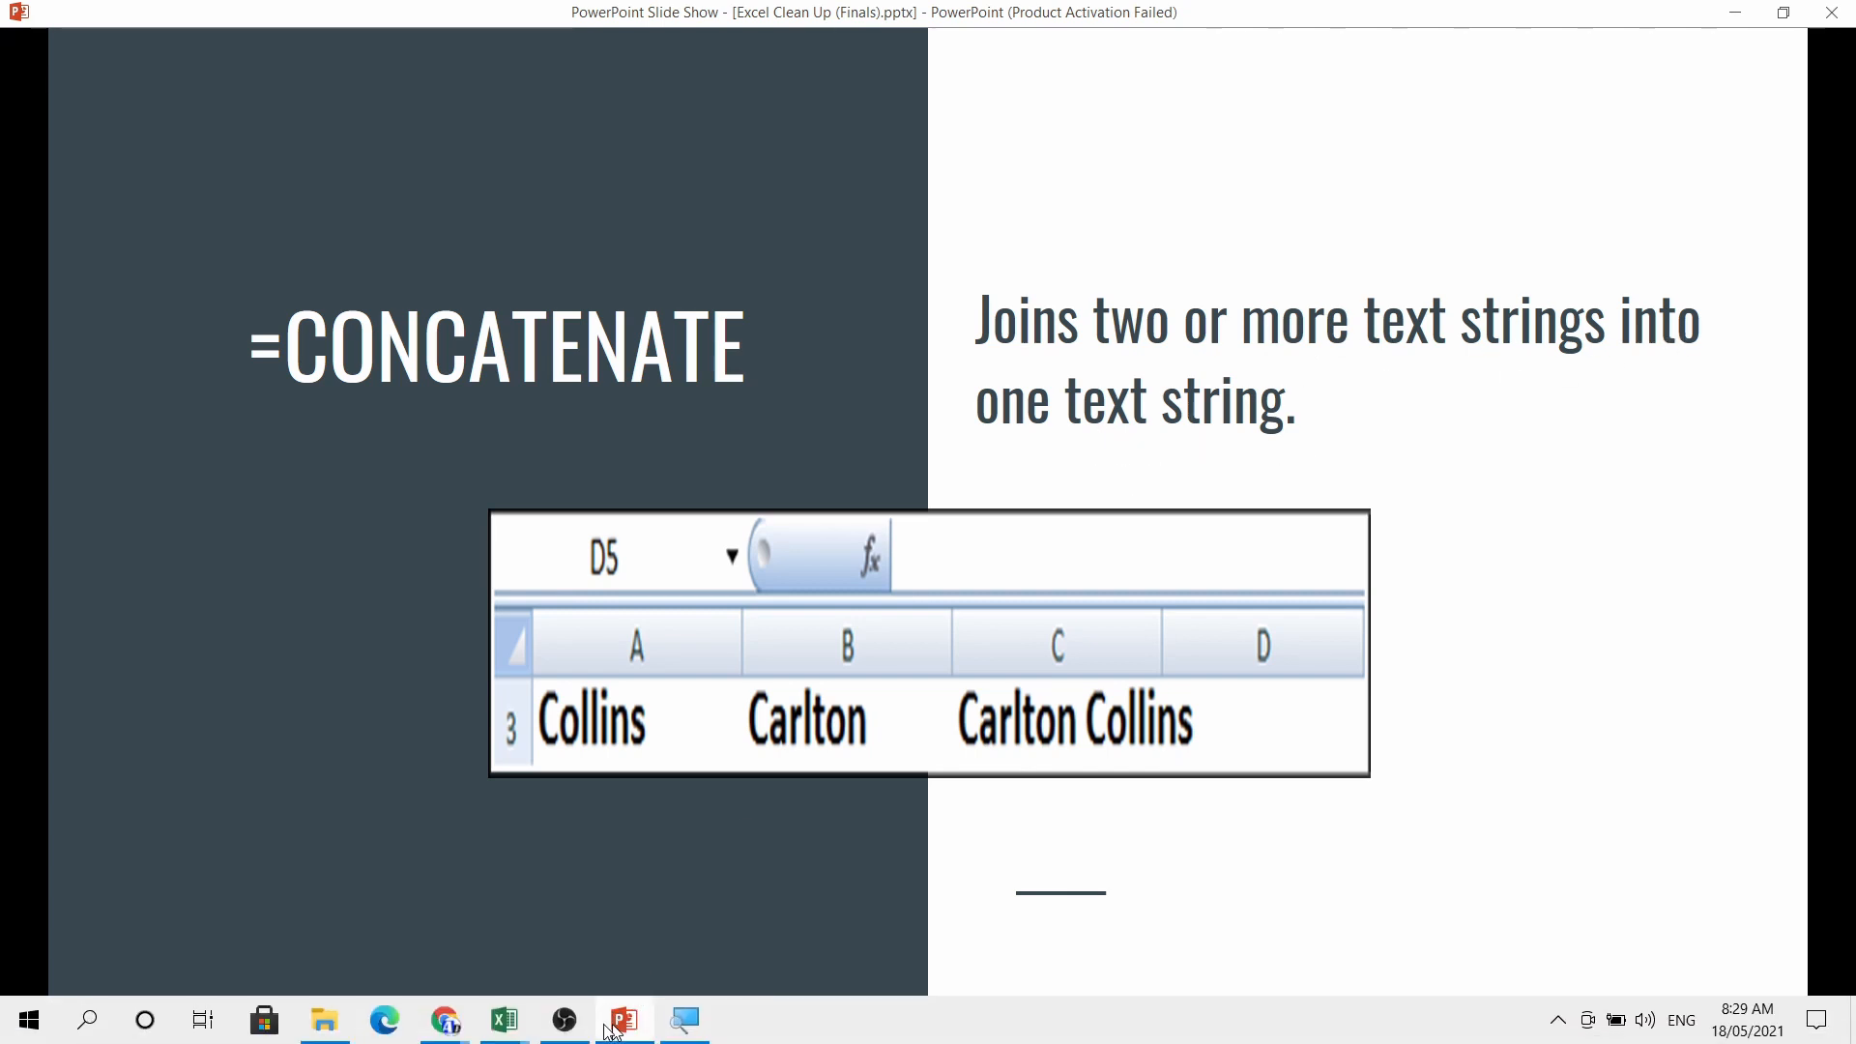
pyautogui.click(504, 1022)
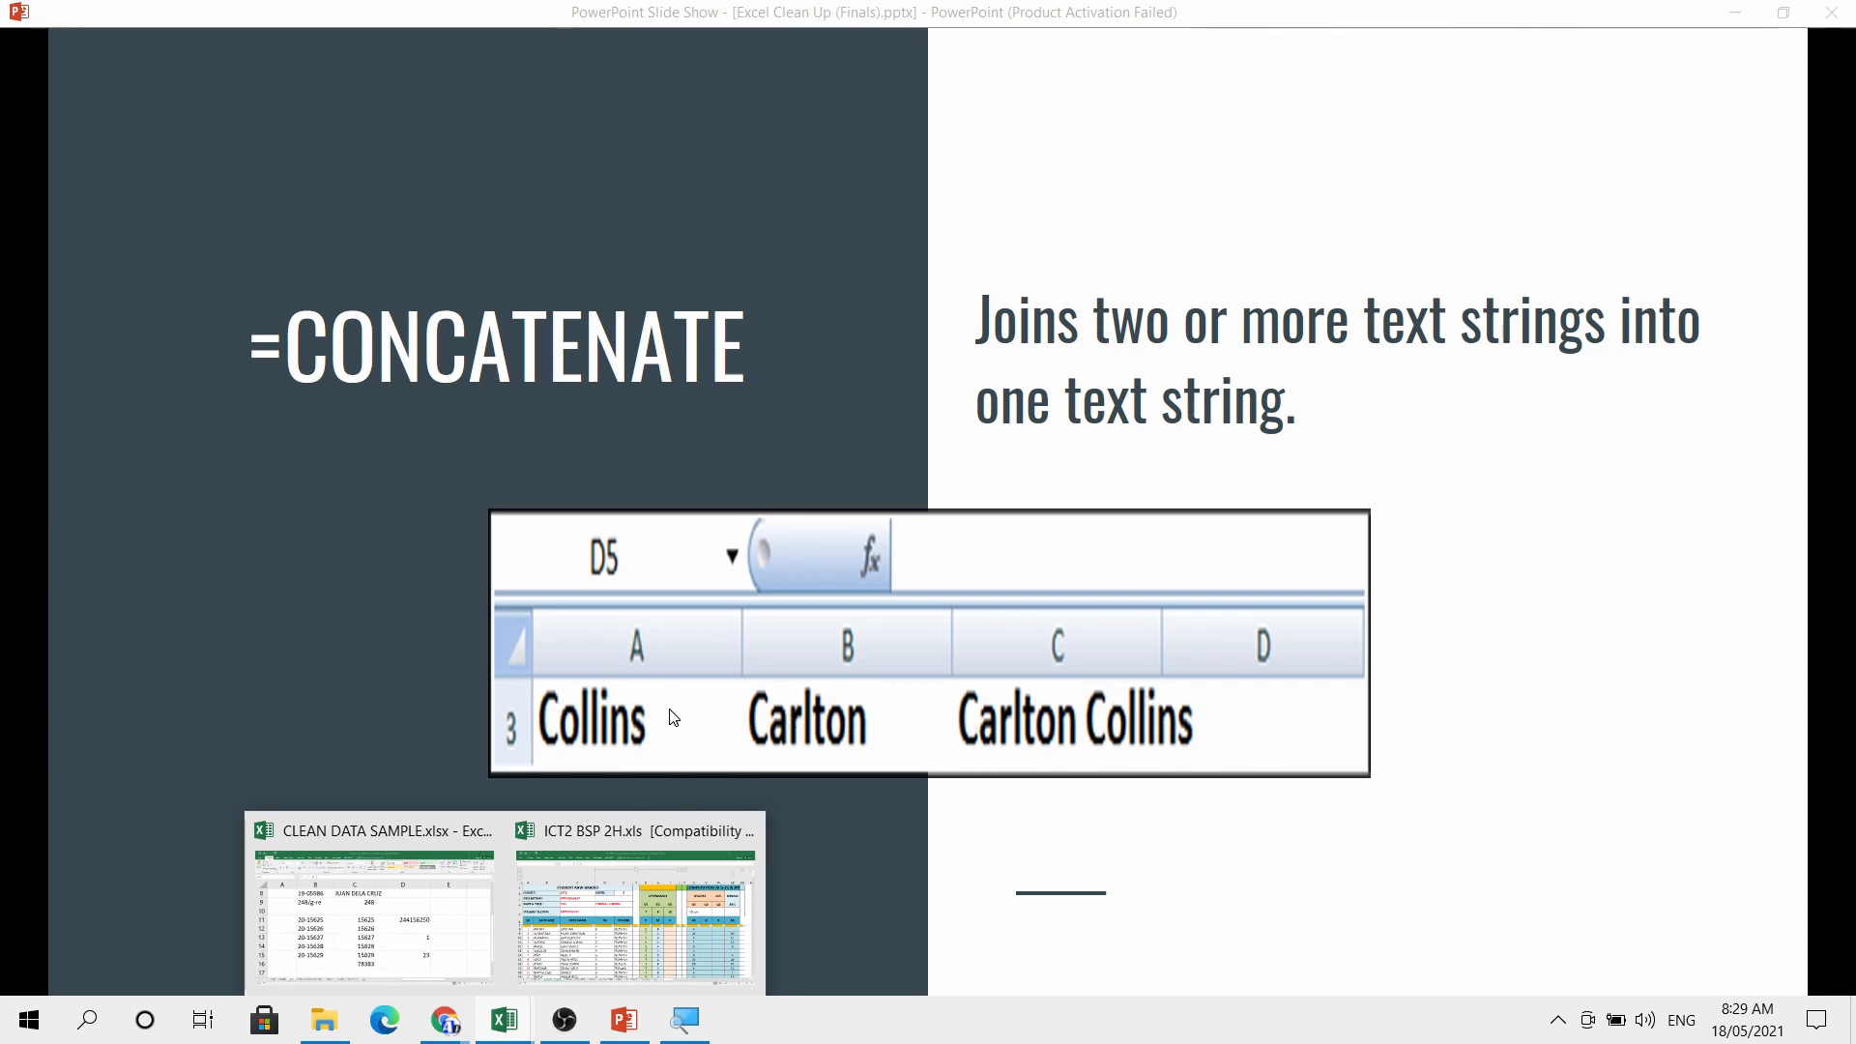
pyautogui.click(423, 831)
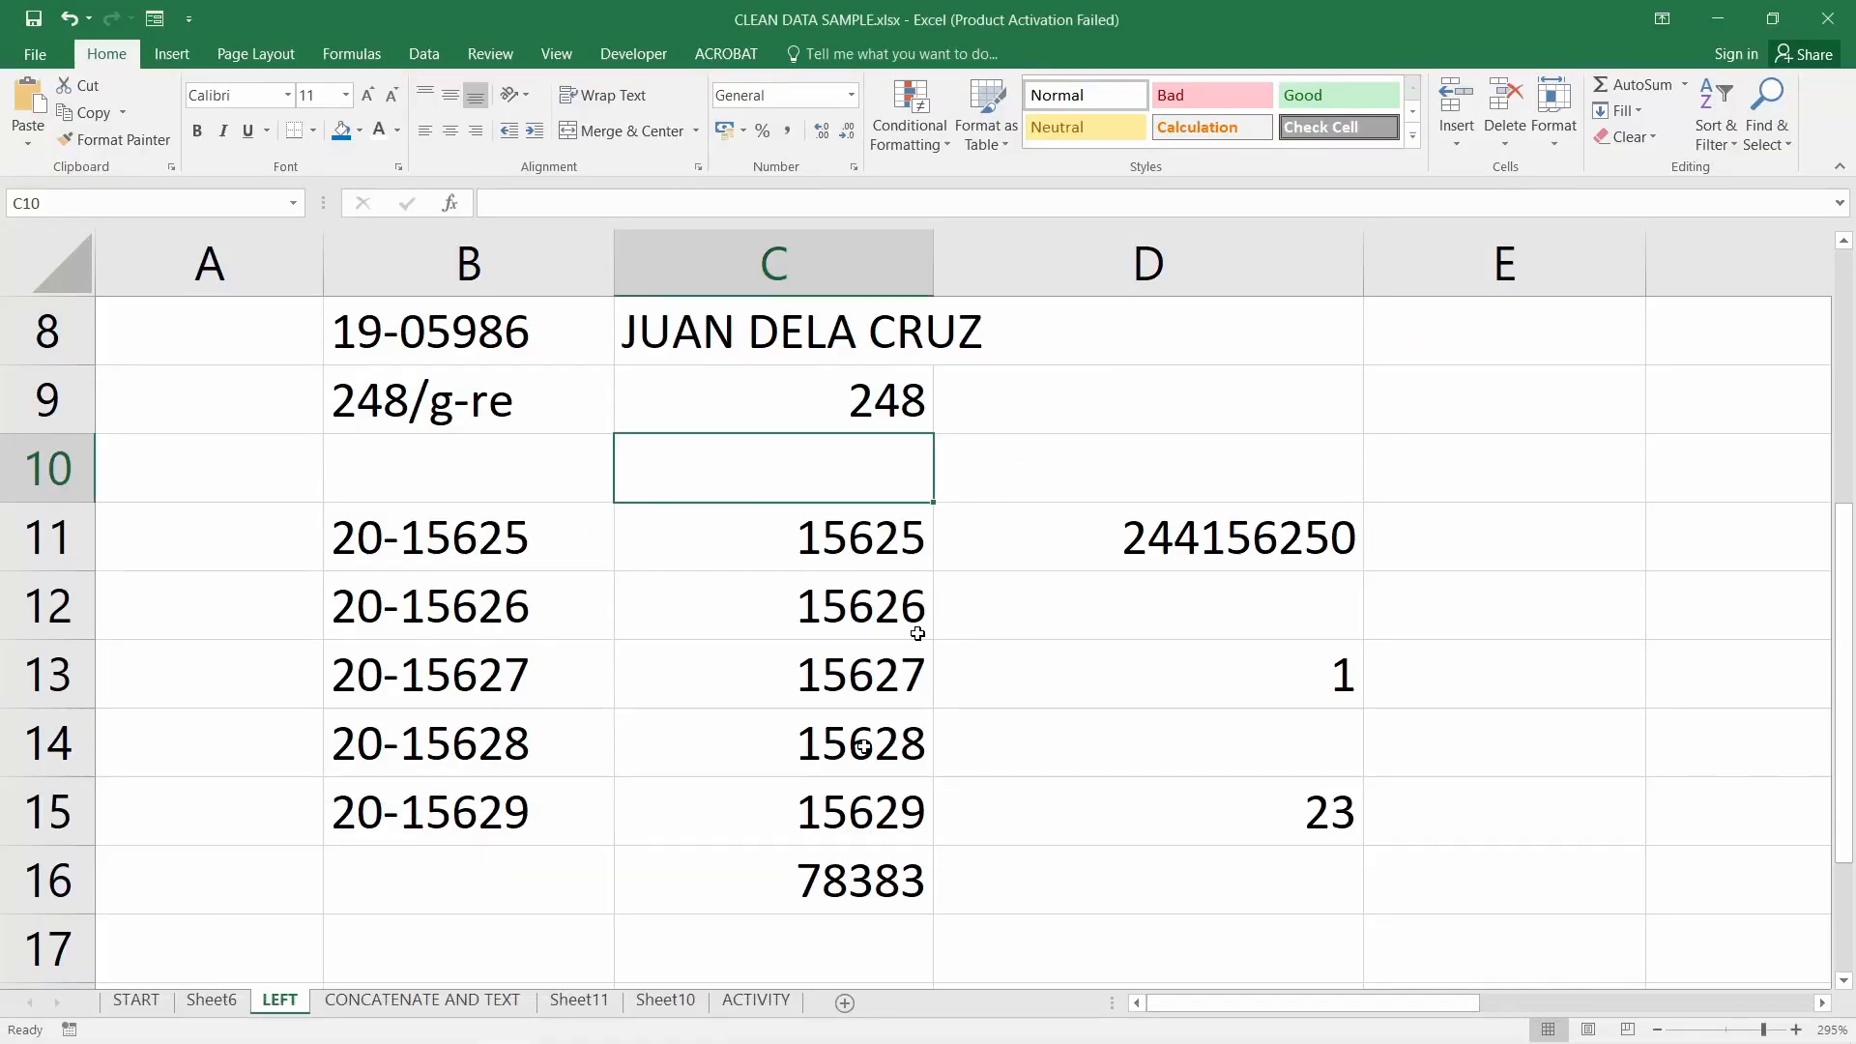
# Go to the CONCATENATE AND TEXT sheet and look over the first name in B3 and the surname in C3
pyautogui.click(462, 1001)
pyautogui.scroll(3, 788, 660)
pyautogui.scroll(3, 788, 660)
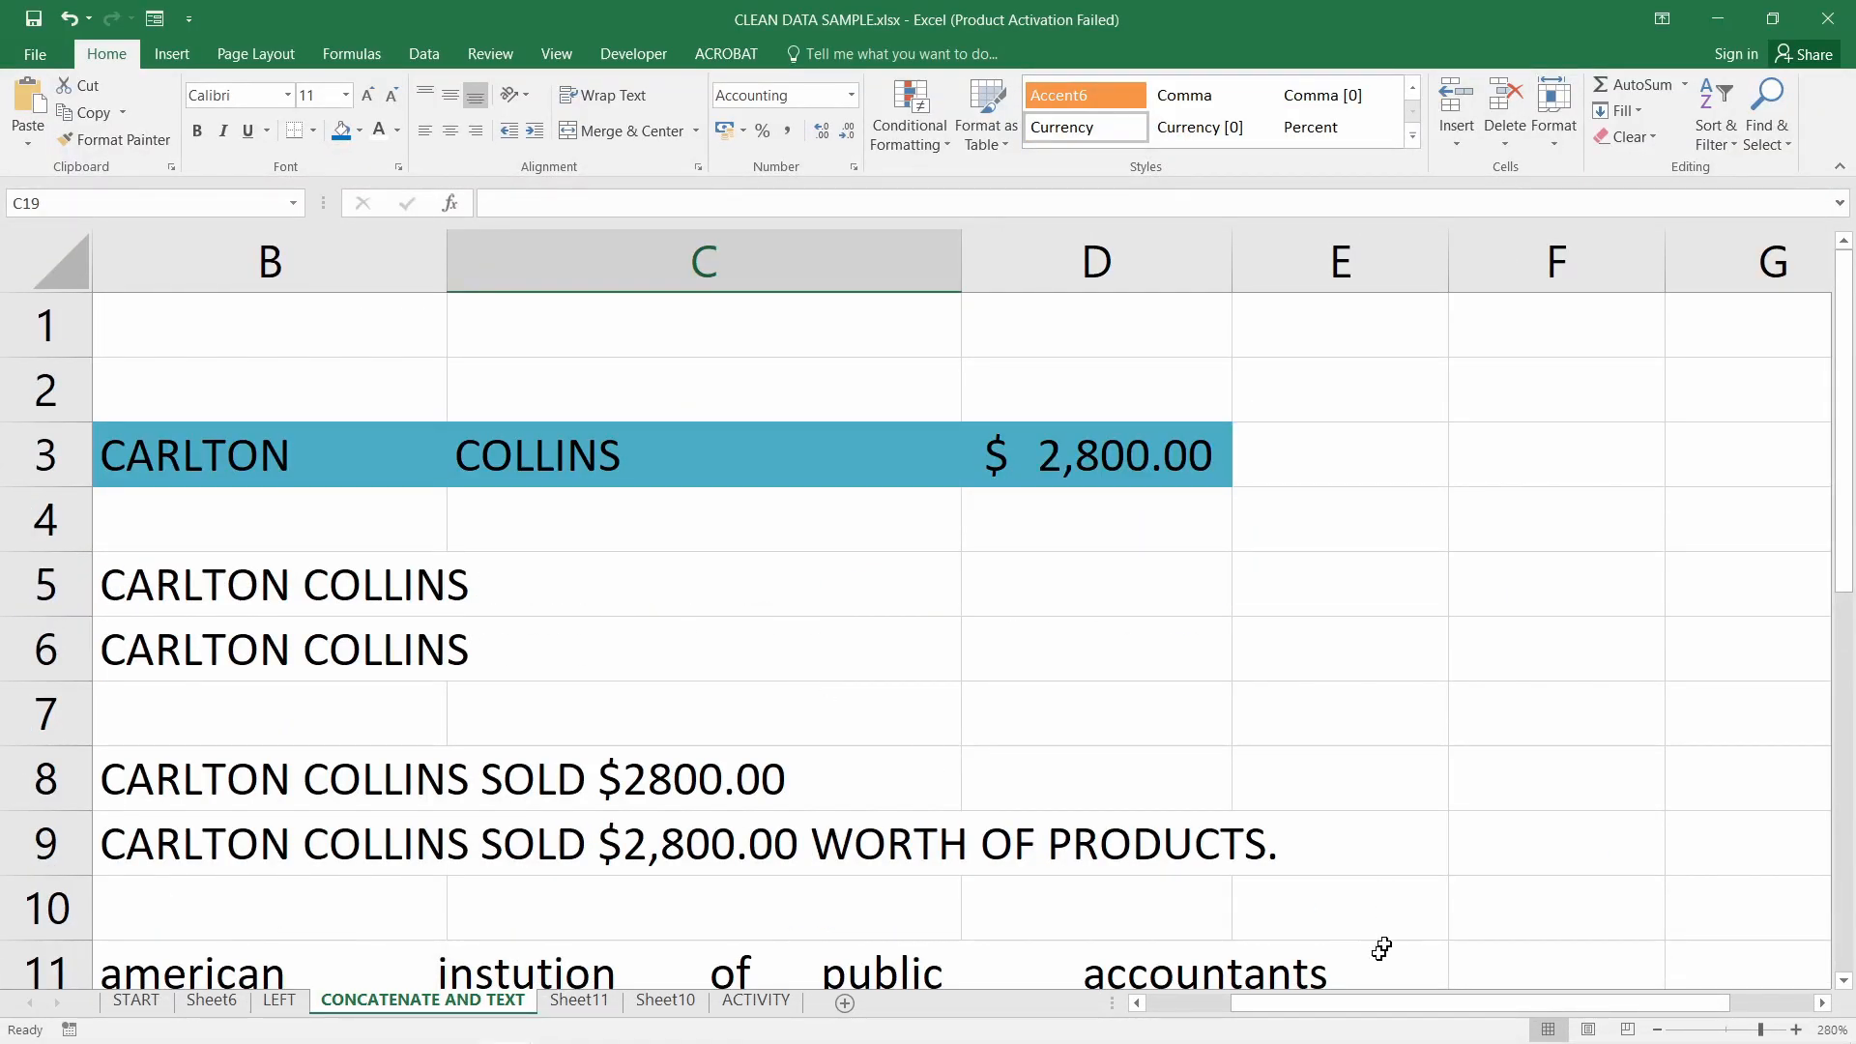
pyautogui.moveTo(1363, 1003); pyautogui.dragTo(1266, 1011)
pyautogui.click(488, 458)
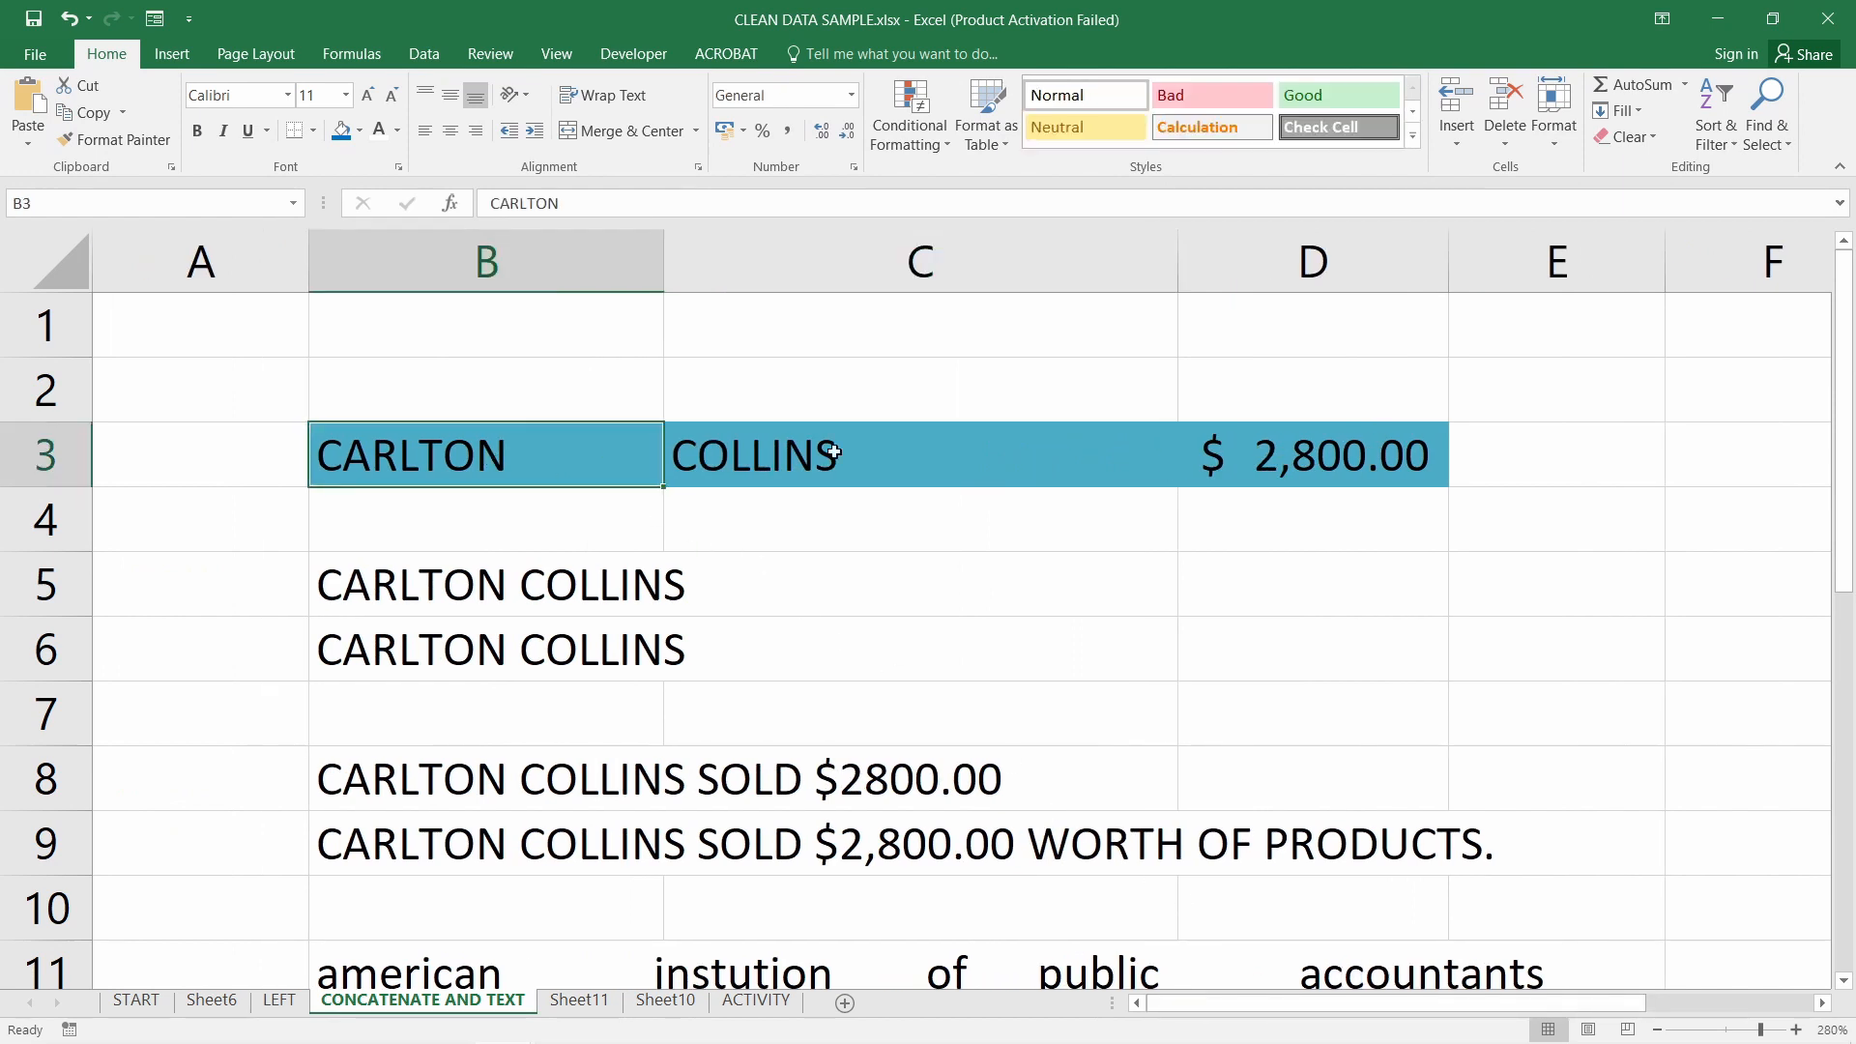
pyautogui.click(822, 458)
pyautogui.click(405, 458)
# Narrow column B and review the name and sales amount cells B3:D3
pyautogui.moveTo(663, 261); pyautogui.dragTo(599, 273)
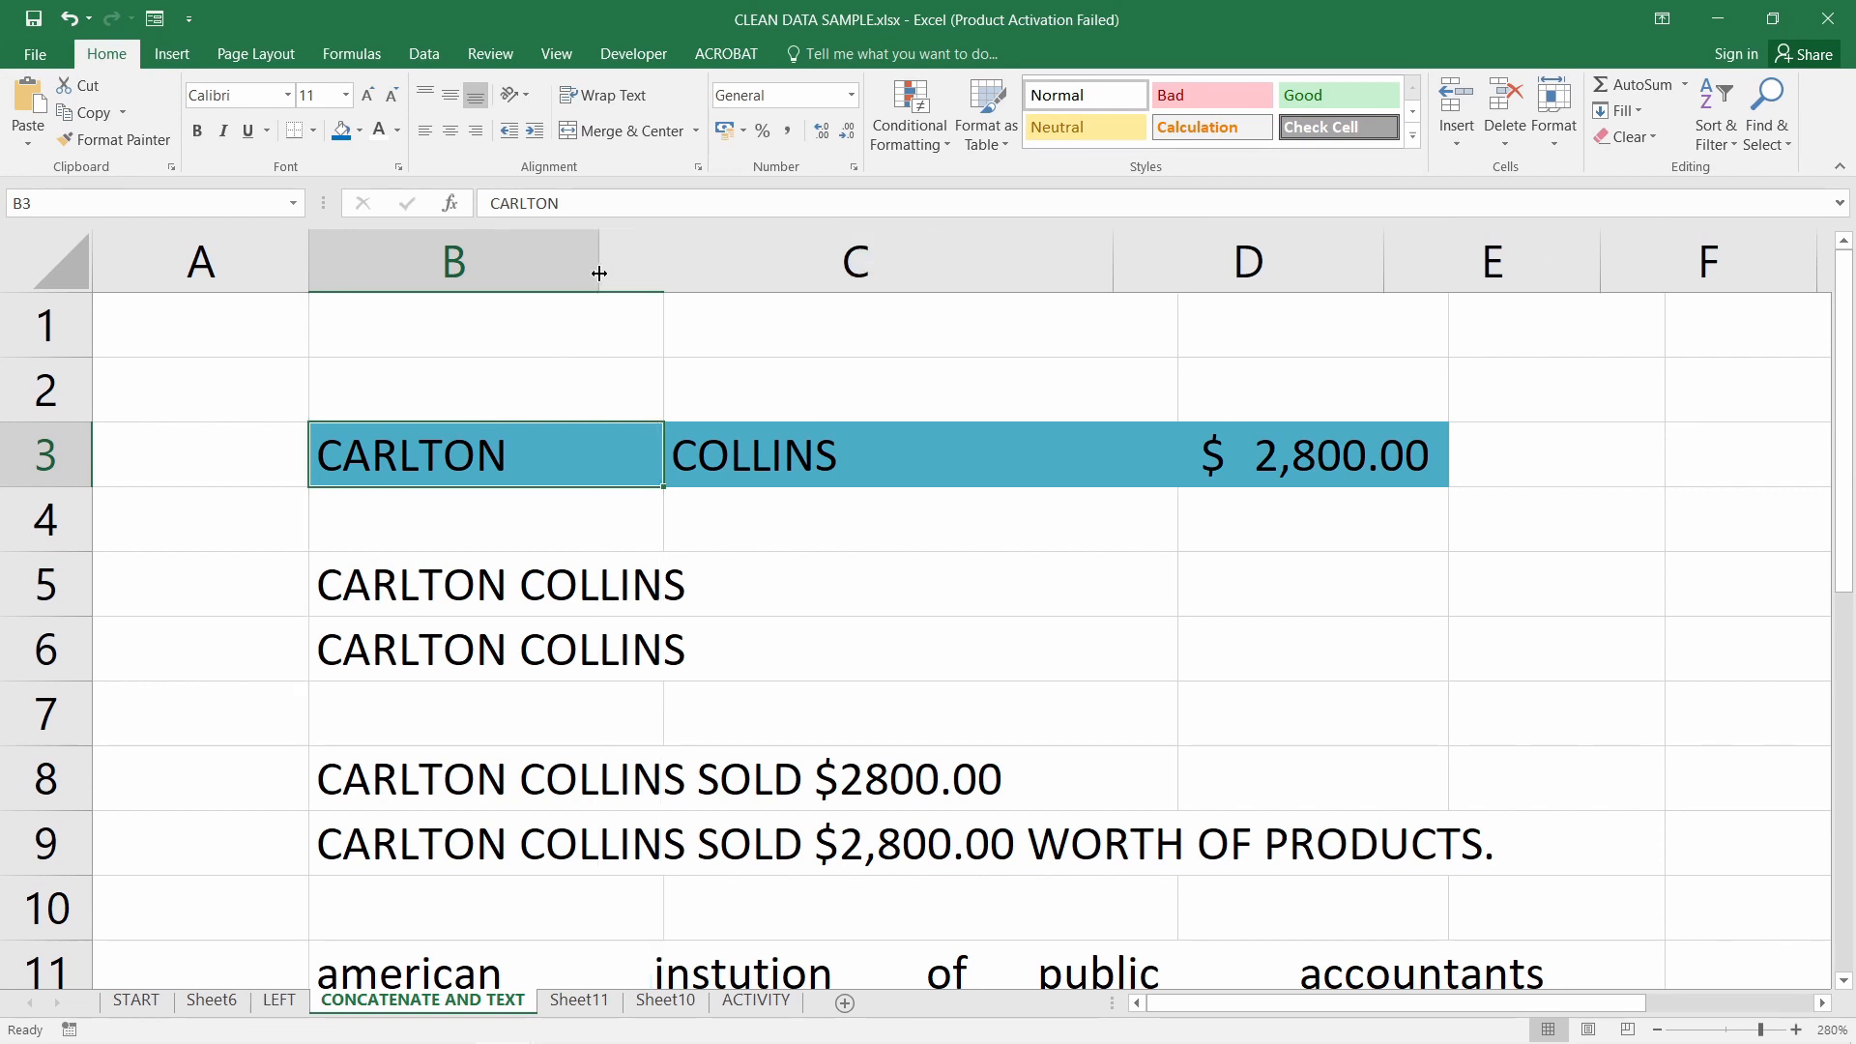
pyautogui.click(713, 456)
pyautogui.click(1242, 460)
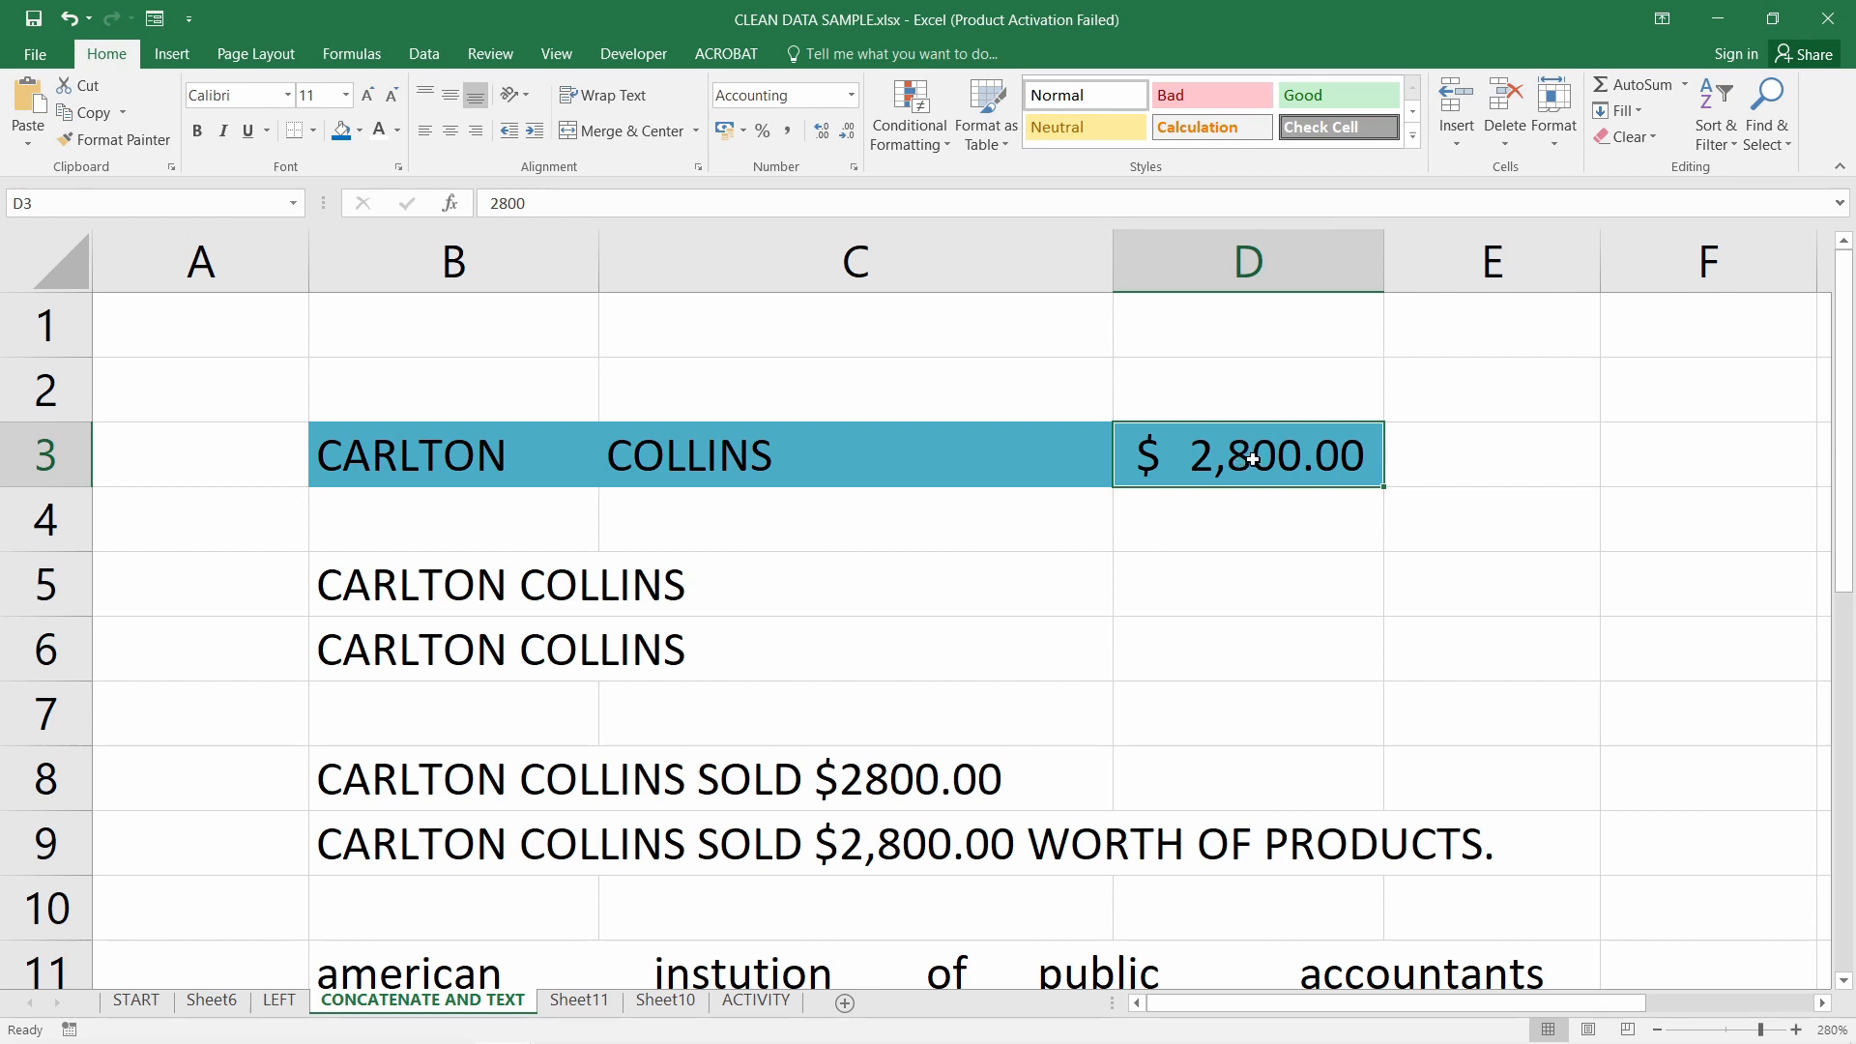
pyautogui.click(548, 503)
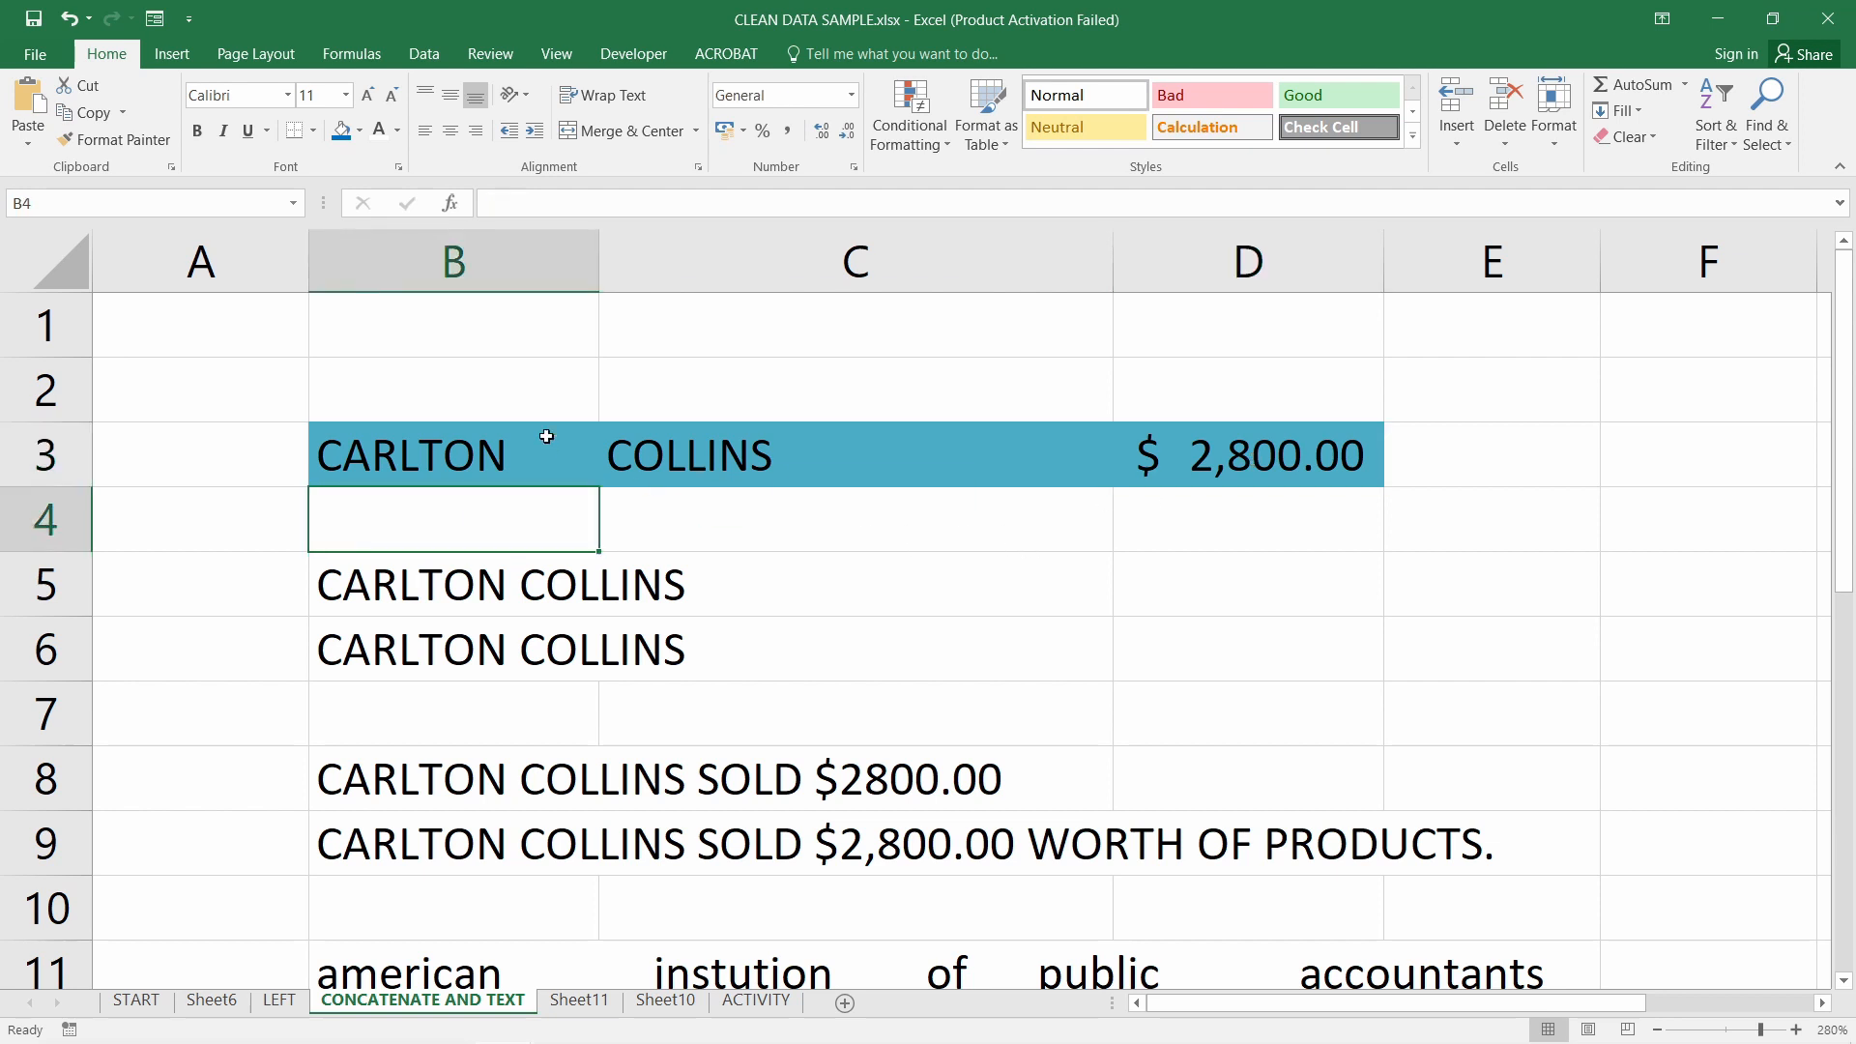
pyautogui.click(548, 437)
pyautogui.click(539, 495)
pyautogui.click(500, 441)
pyautogui.click(746, 448)
pyautogui.click(543, 435)
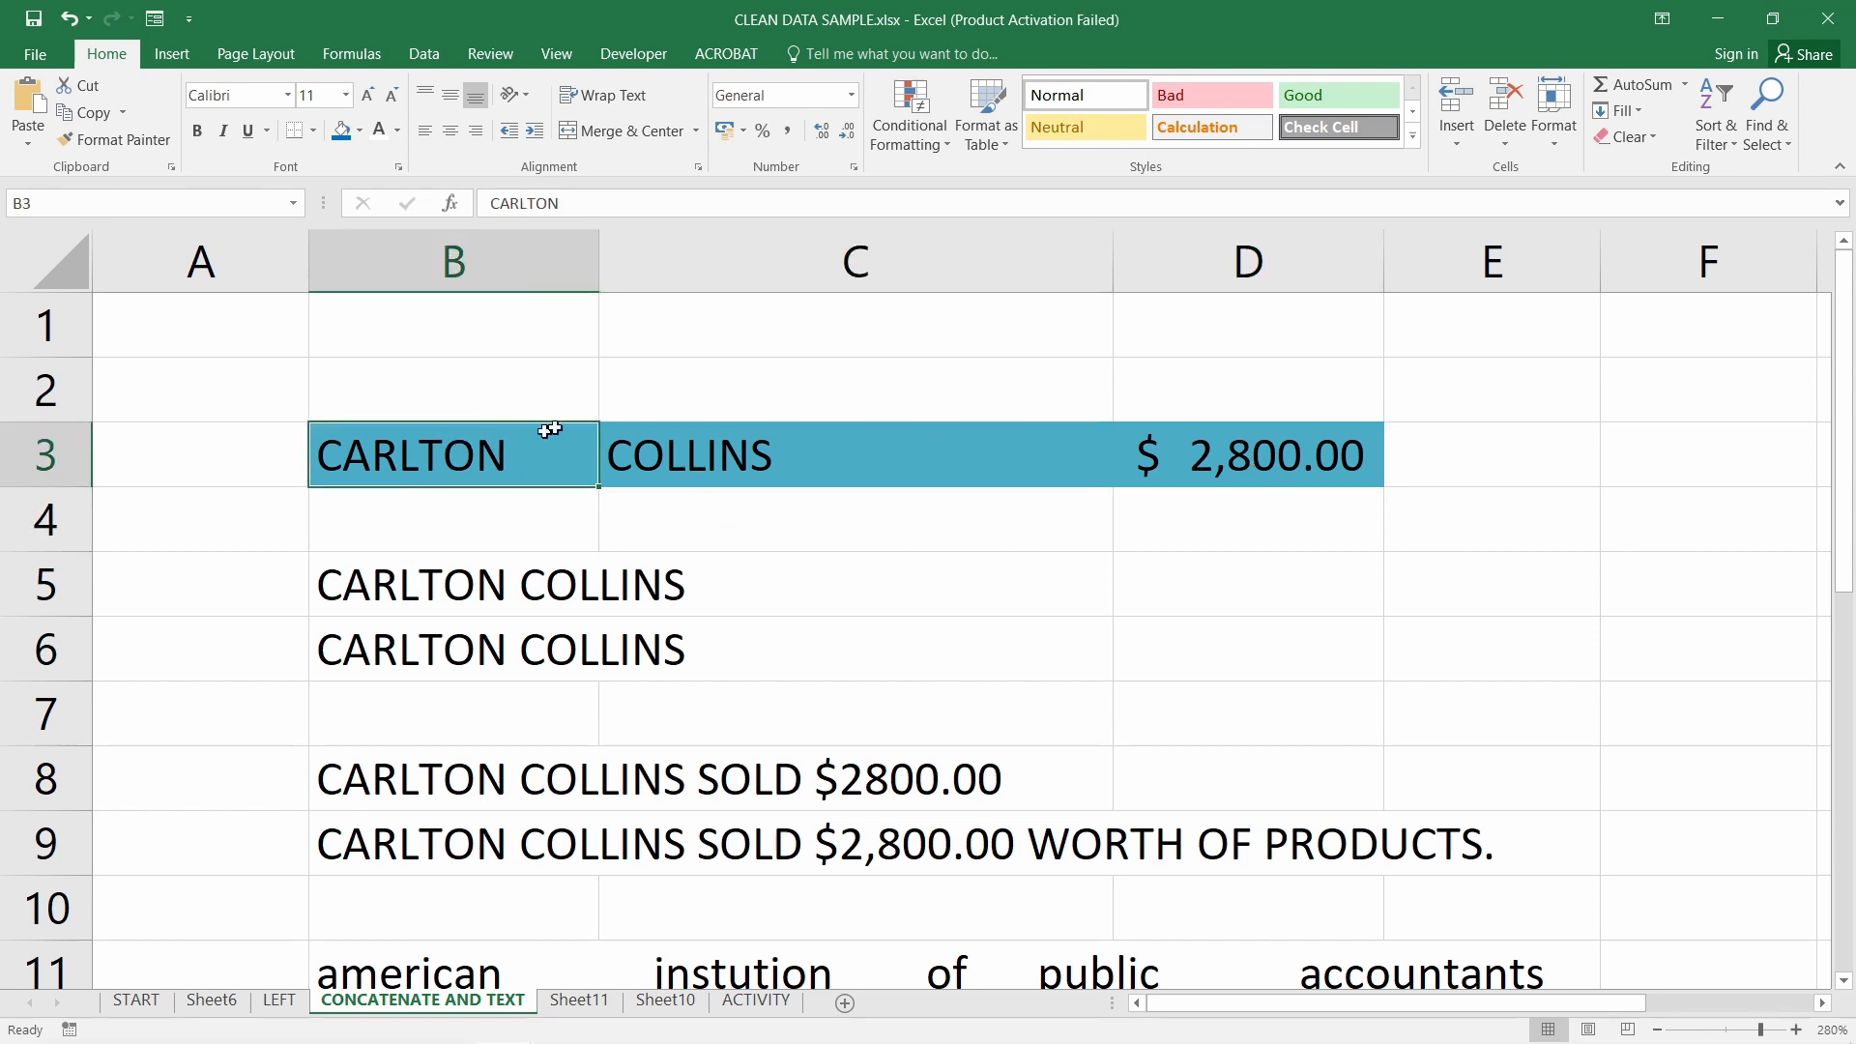
pyautogui.moveTo(600, 271); pyautogui.dragTo(609, 271)
pyautogui.click(928, 460)
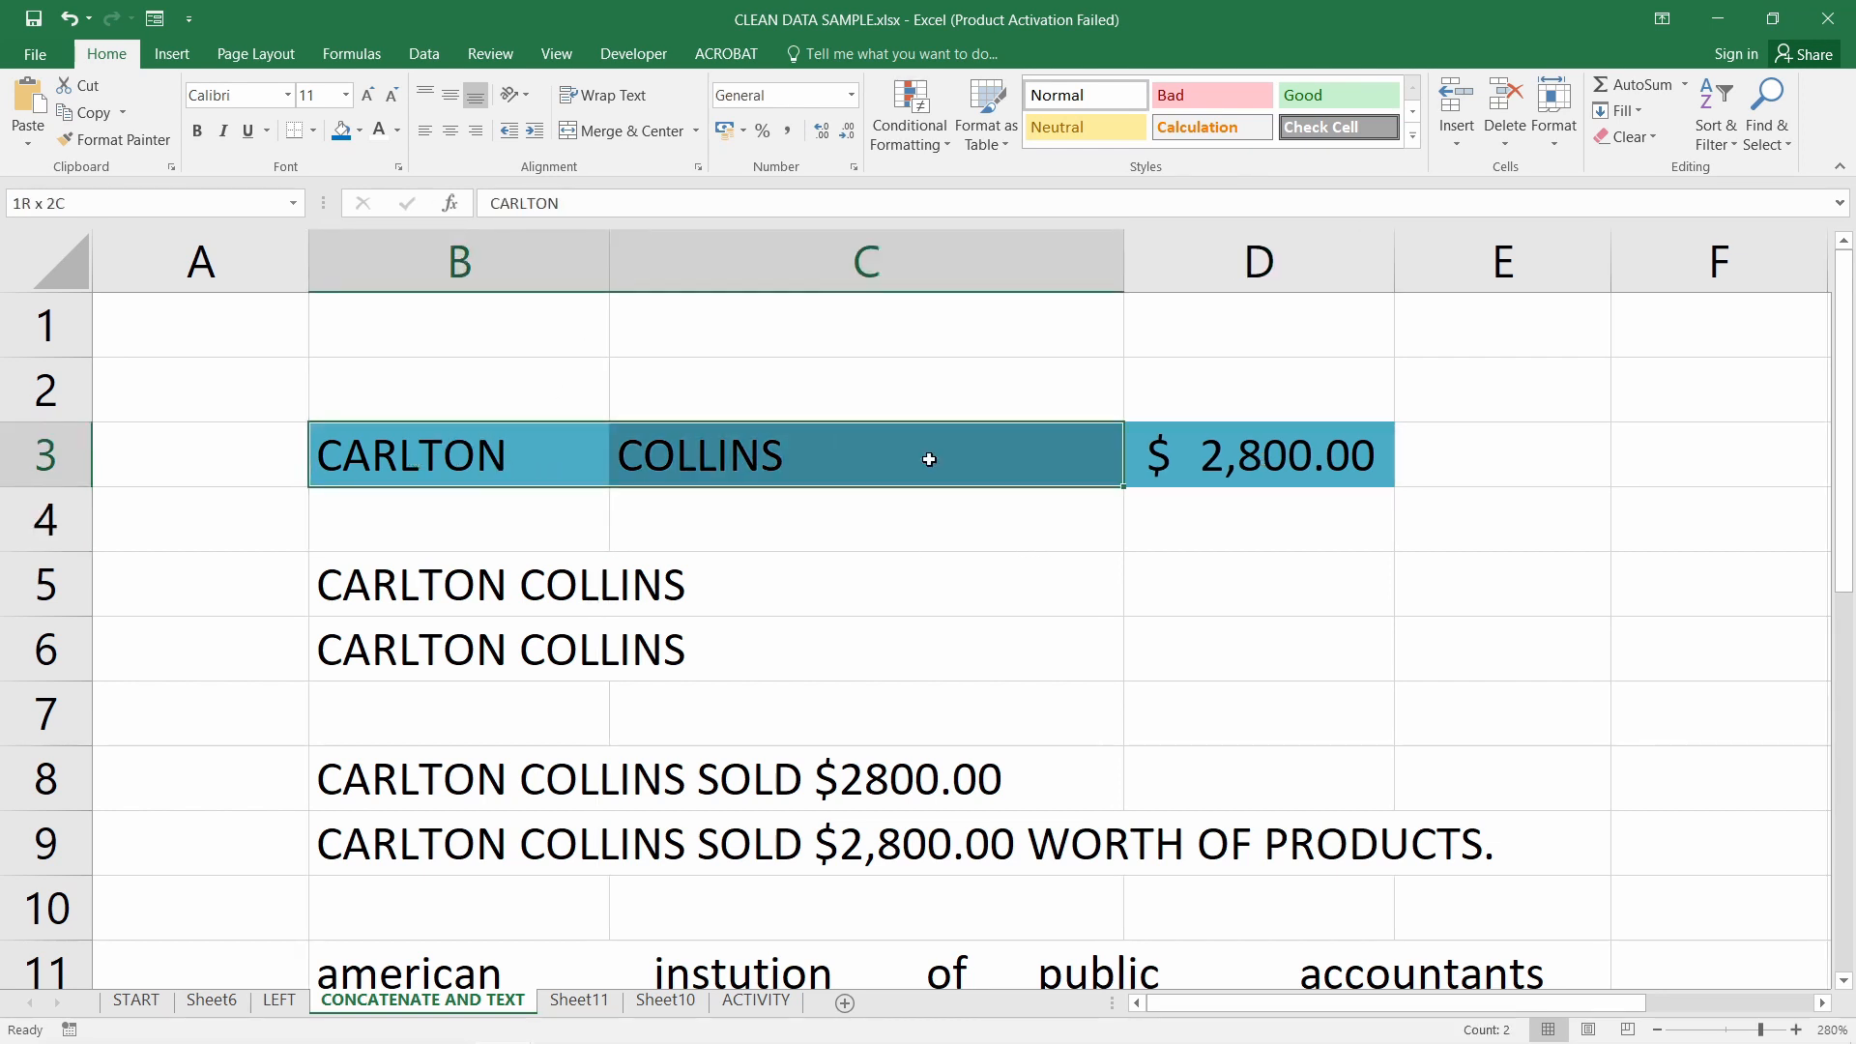
pyautogui.click(497, 460)
pyautogui.click(863, 456)
# Clear B5:B9 and enter =CONCATENATE(B3,C3) in B5
pyautogui.moveTo(567, 594); pyautogui.dragTo(536, 828)
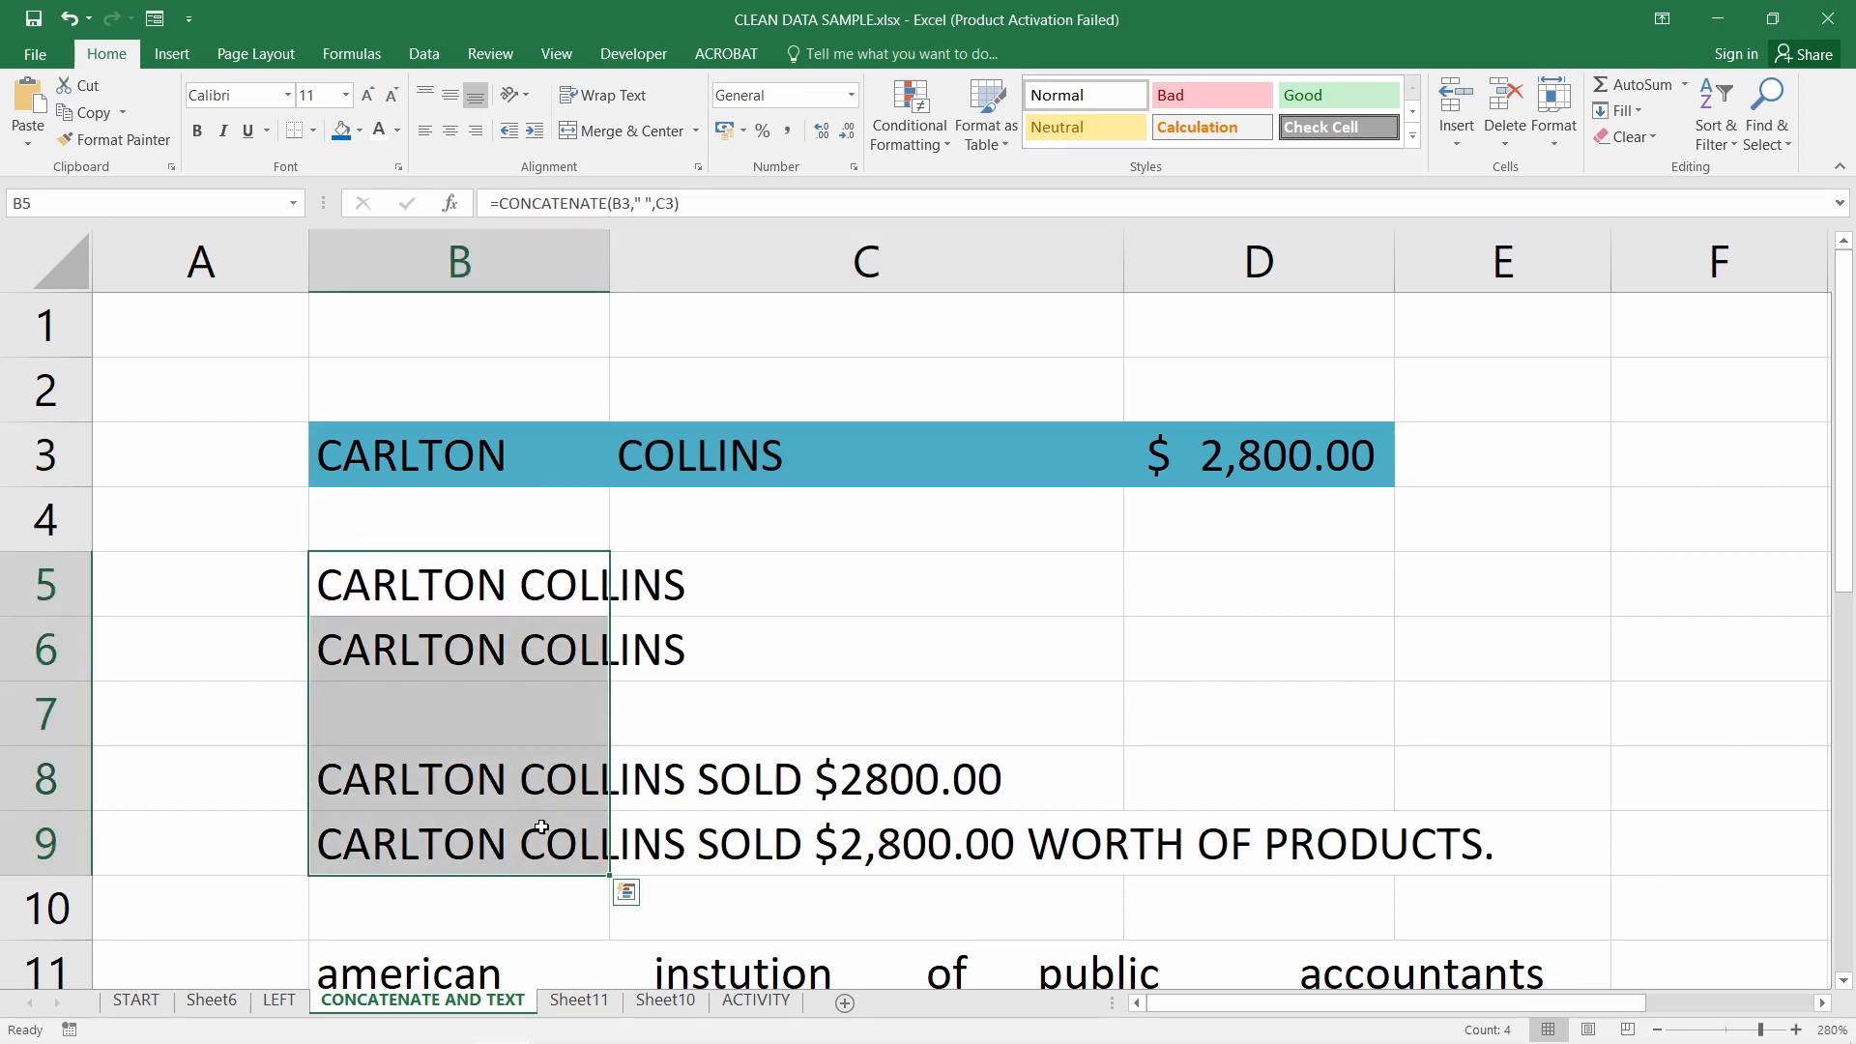
pyautogui.press('Delete')
pyautogui.click(488, 594)
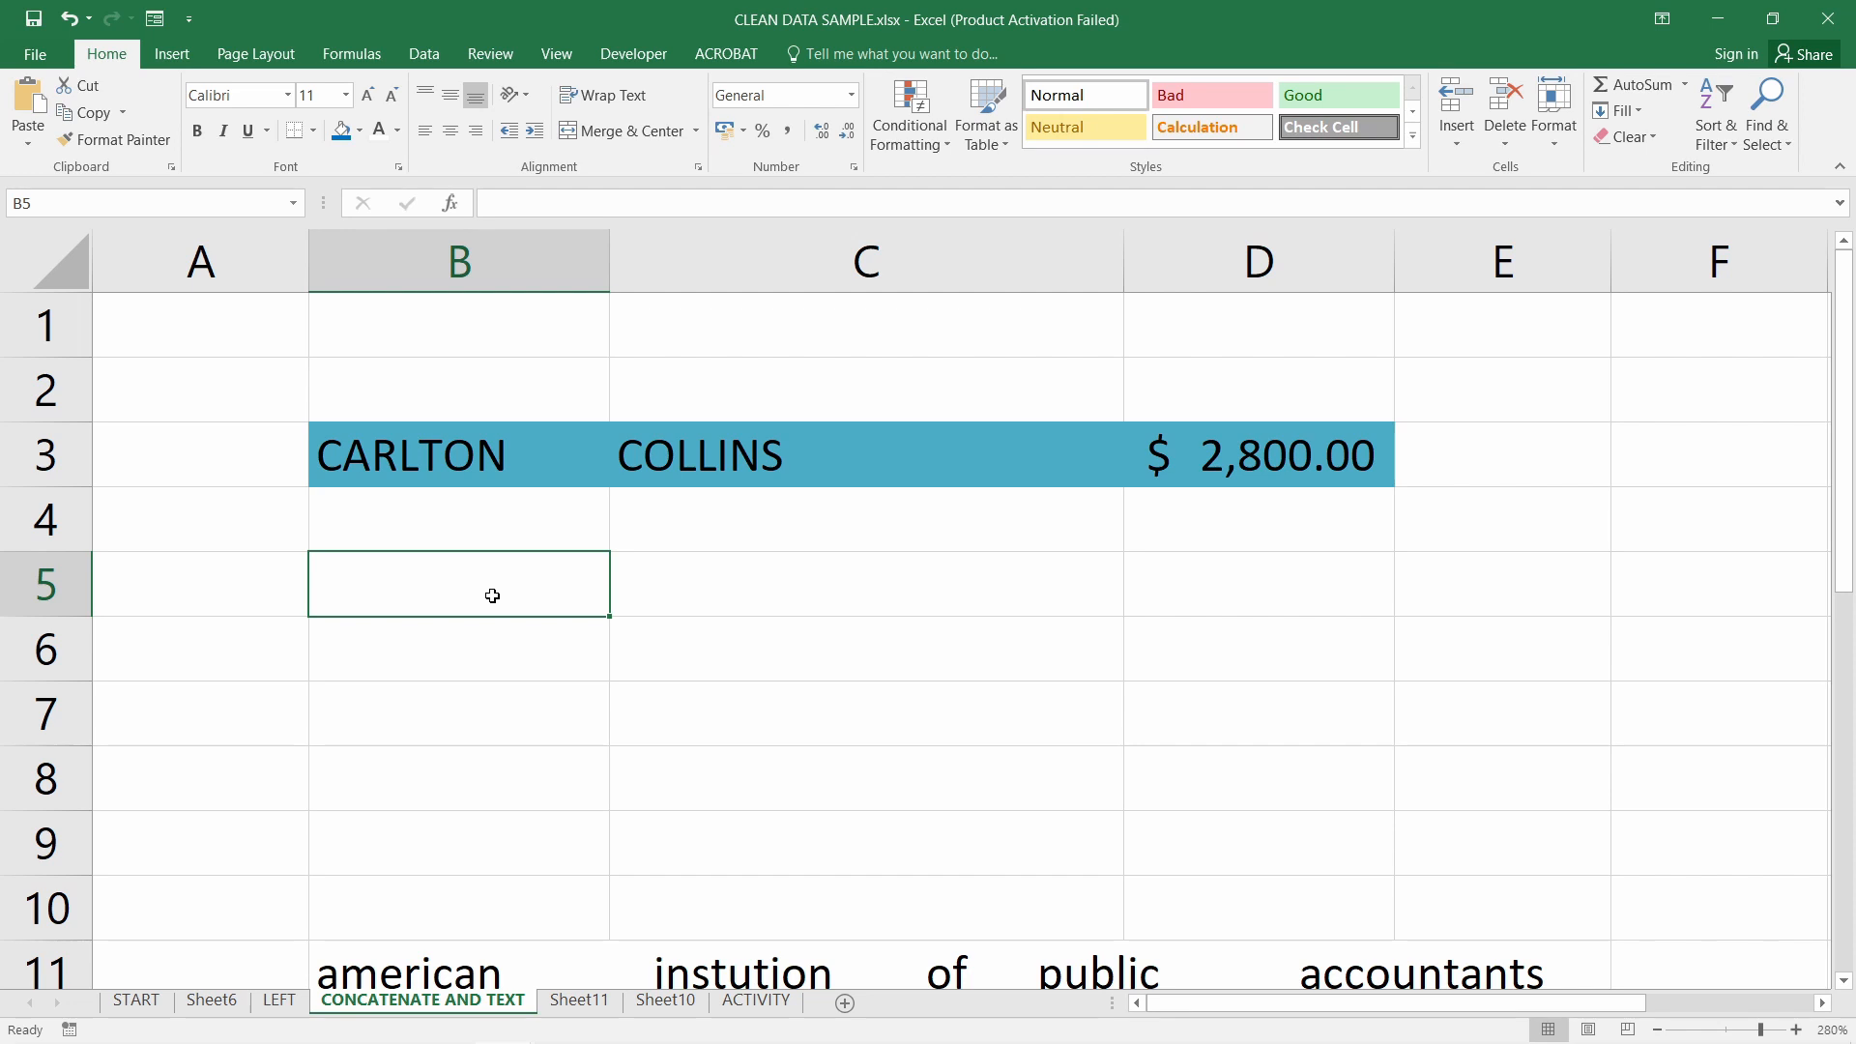
pyautogui.write('=conc')
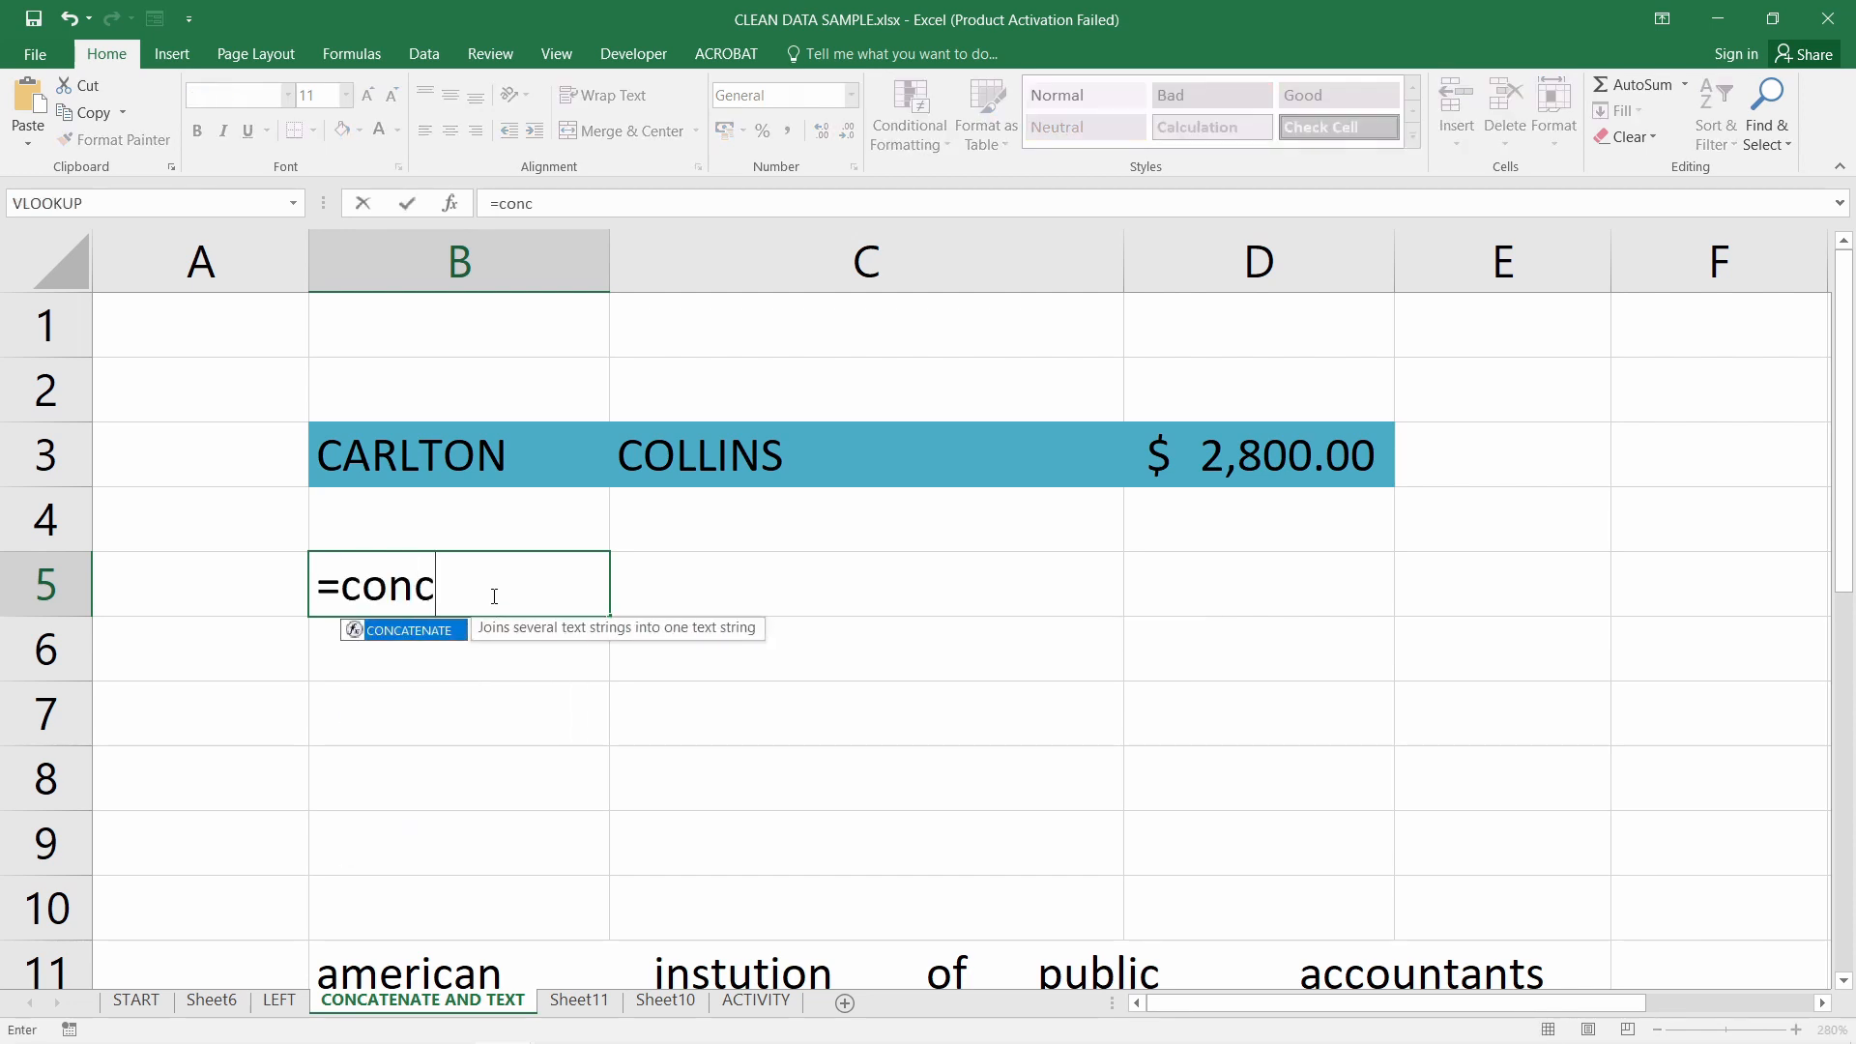
pyautogui.press('Tab')
pyautogui.click(496, 461)
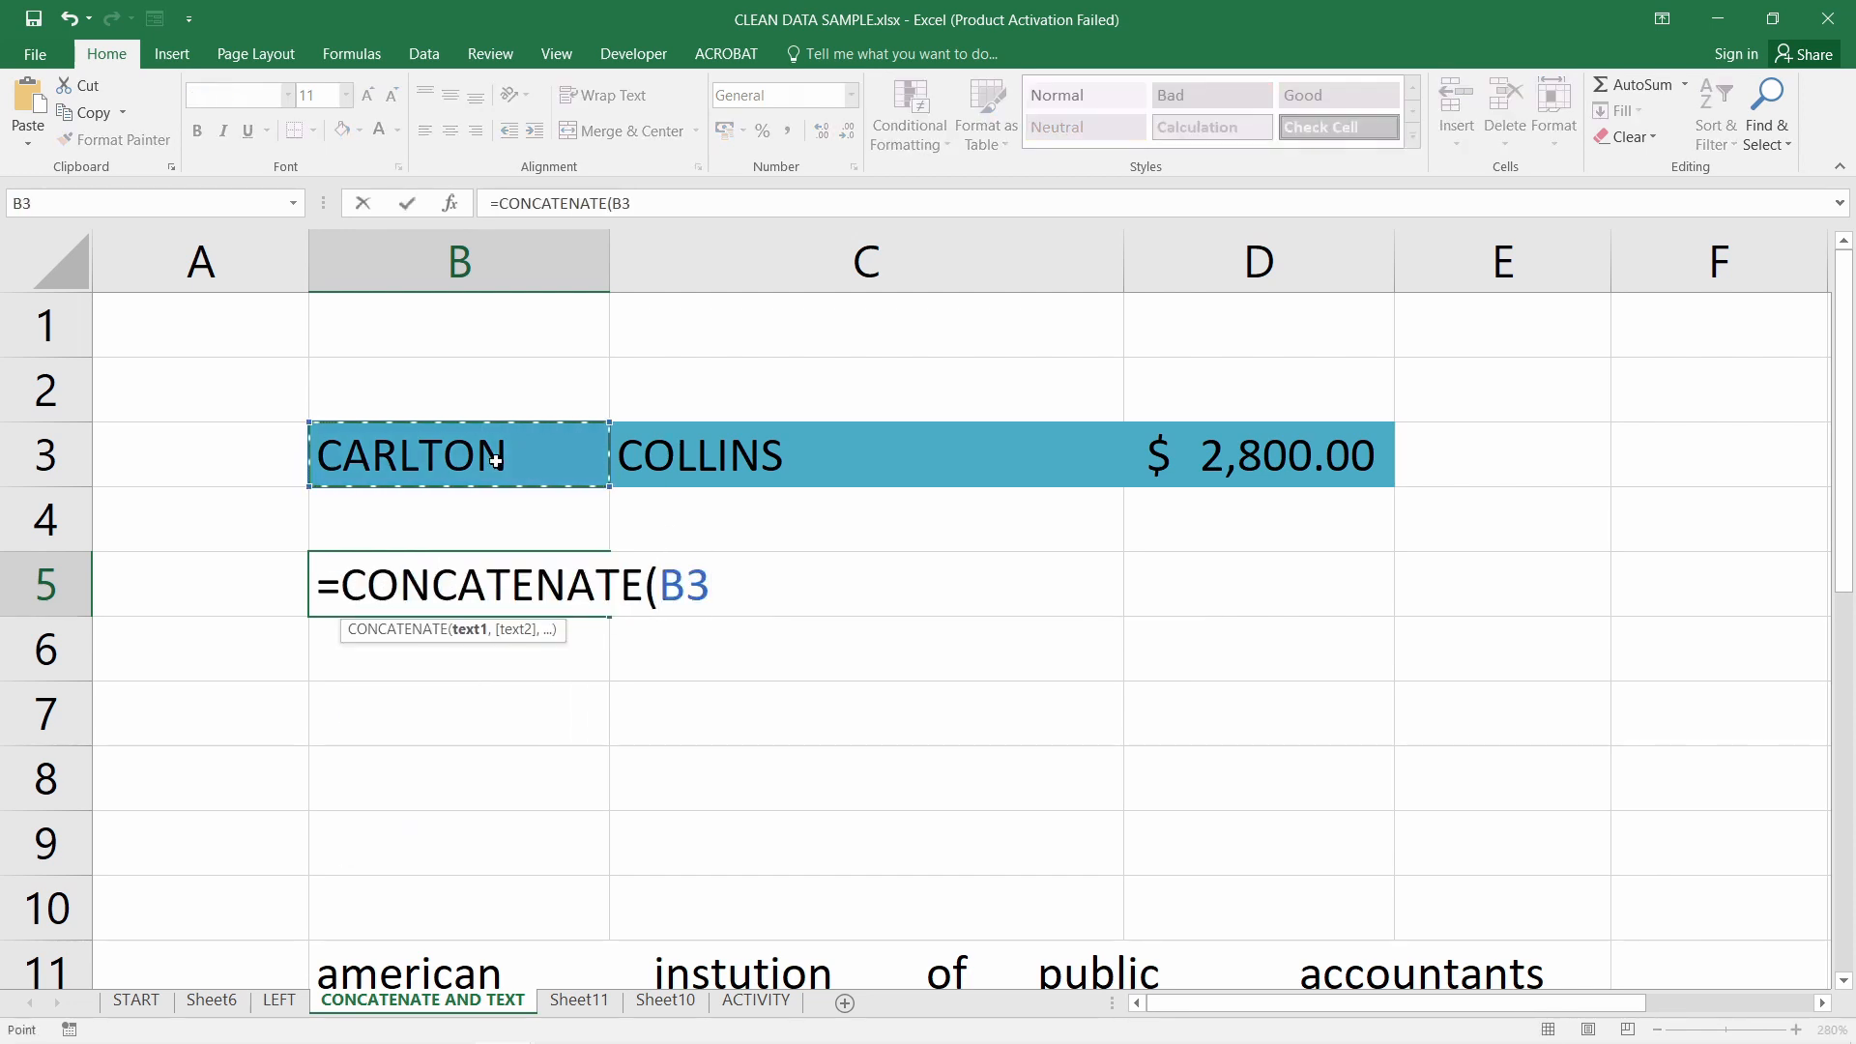
pyautogui.write(',')
pyautogui.click(867, 462)
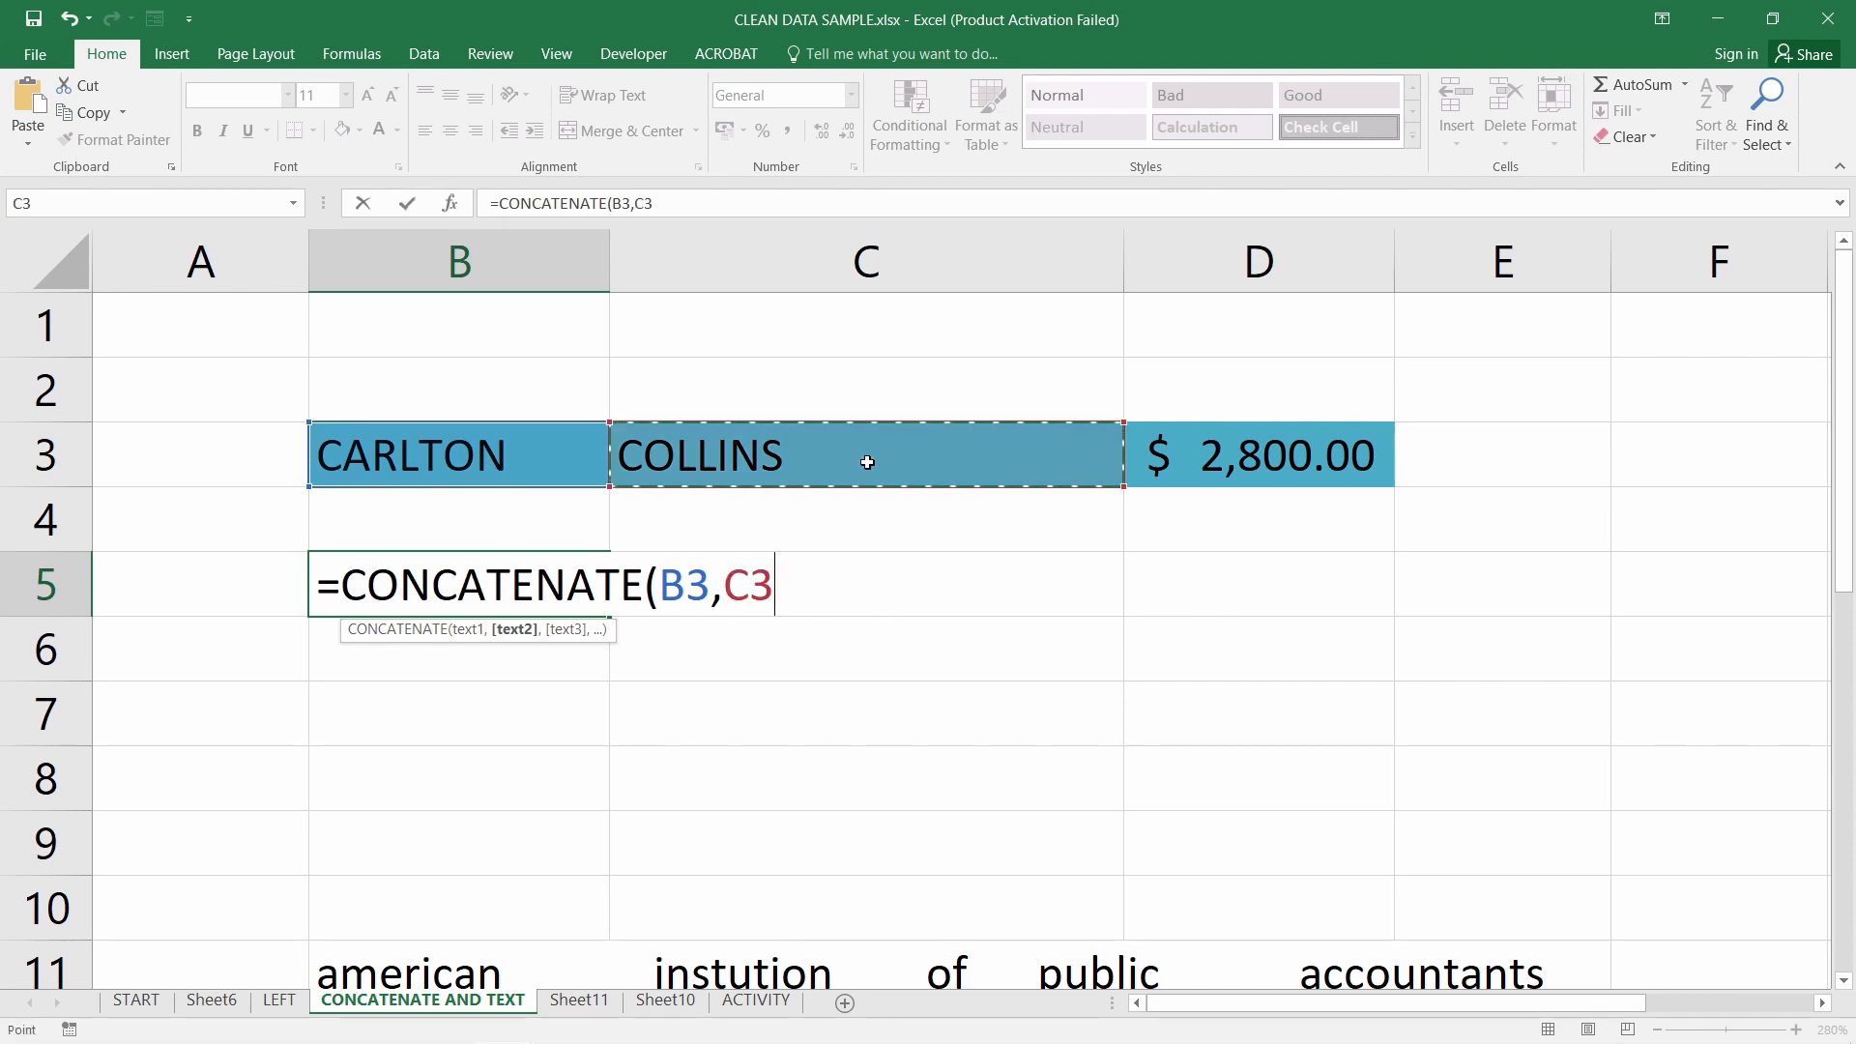
pyautogui.press('Return')
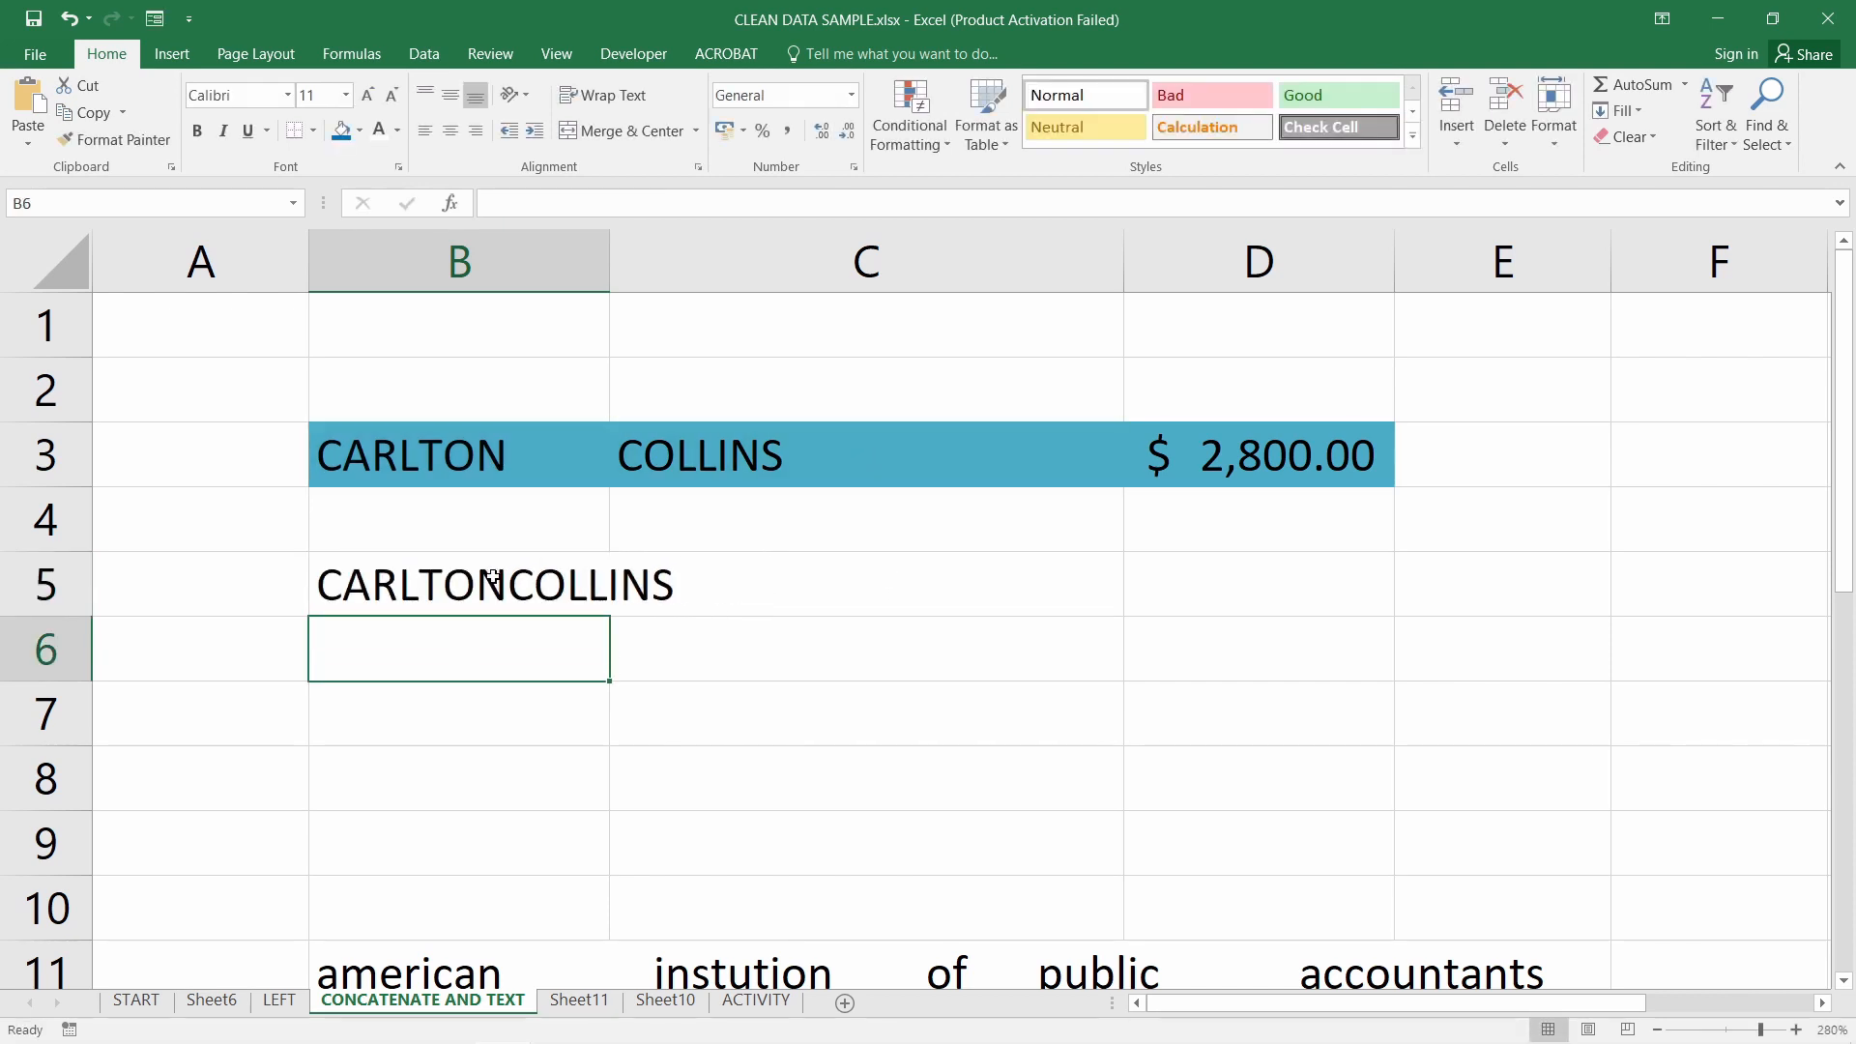
# Edit B5 to =CONCATENATE(B3," ",C3) so it shows CARLTON COLLINS with a space
pyautogui.doubleClick(493, 577)
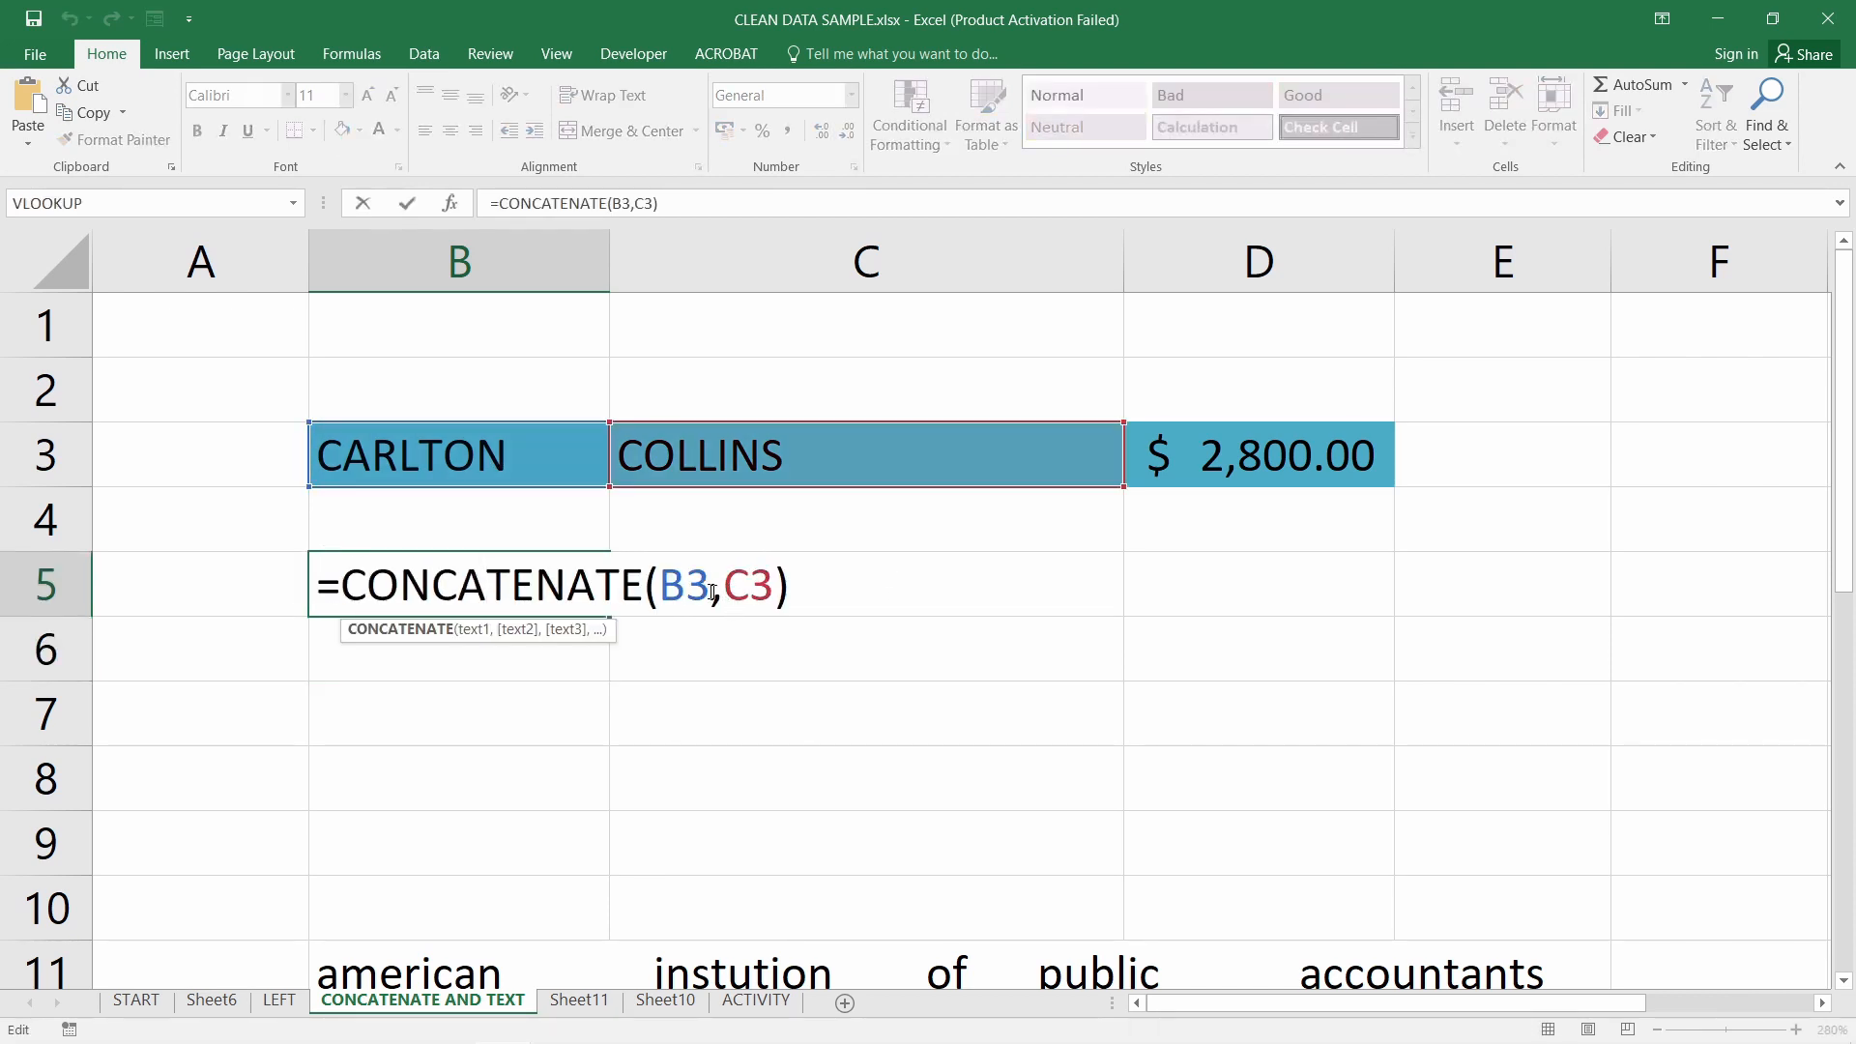
pyautogui.press('Return')
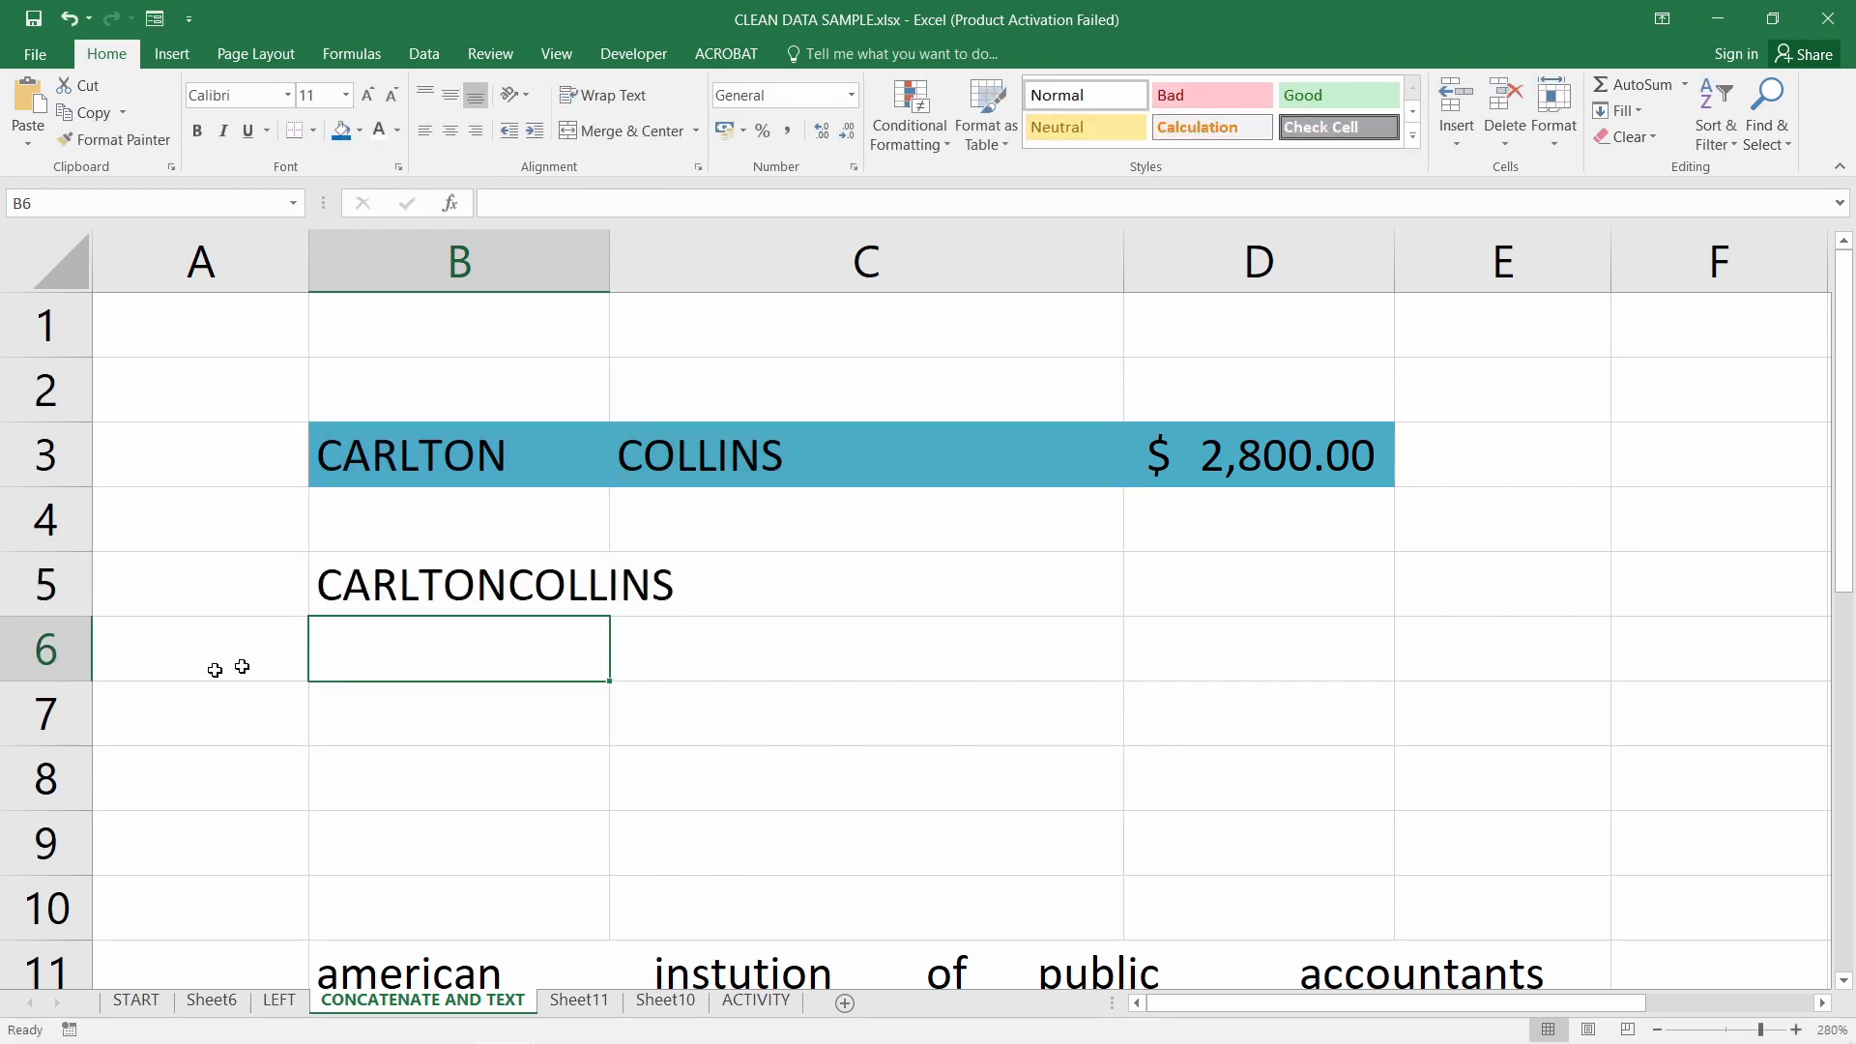
pyautogui.doubleClick(398, 585)
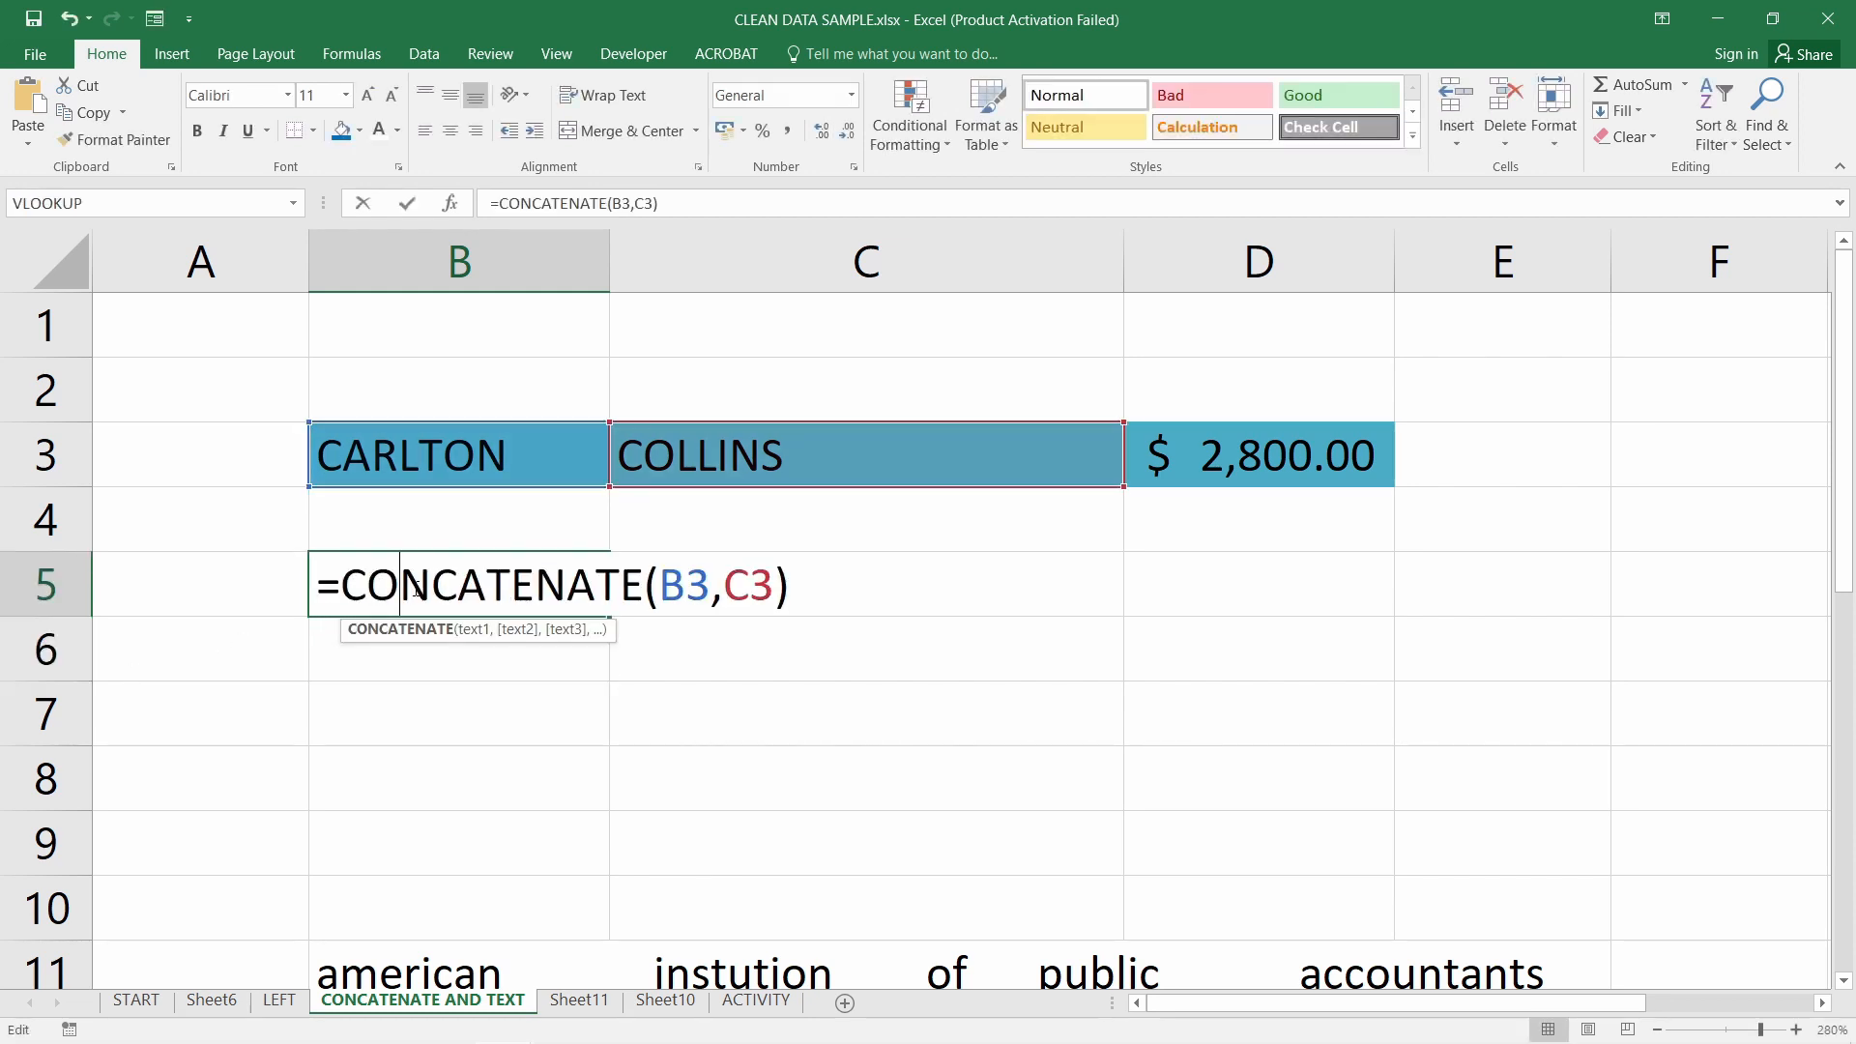
pyautogui.click(729, 592)
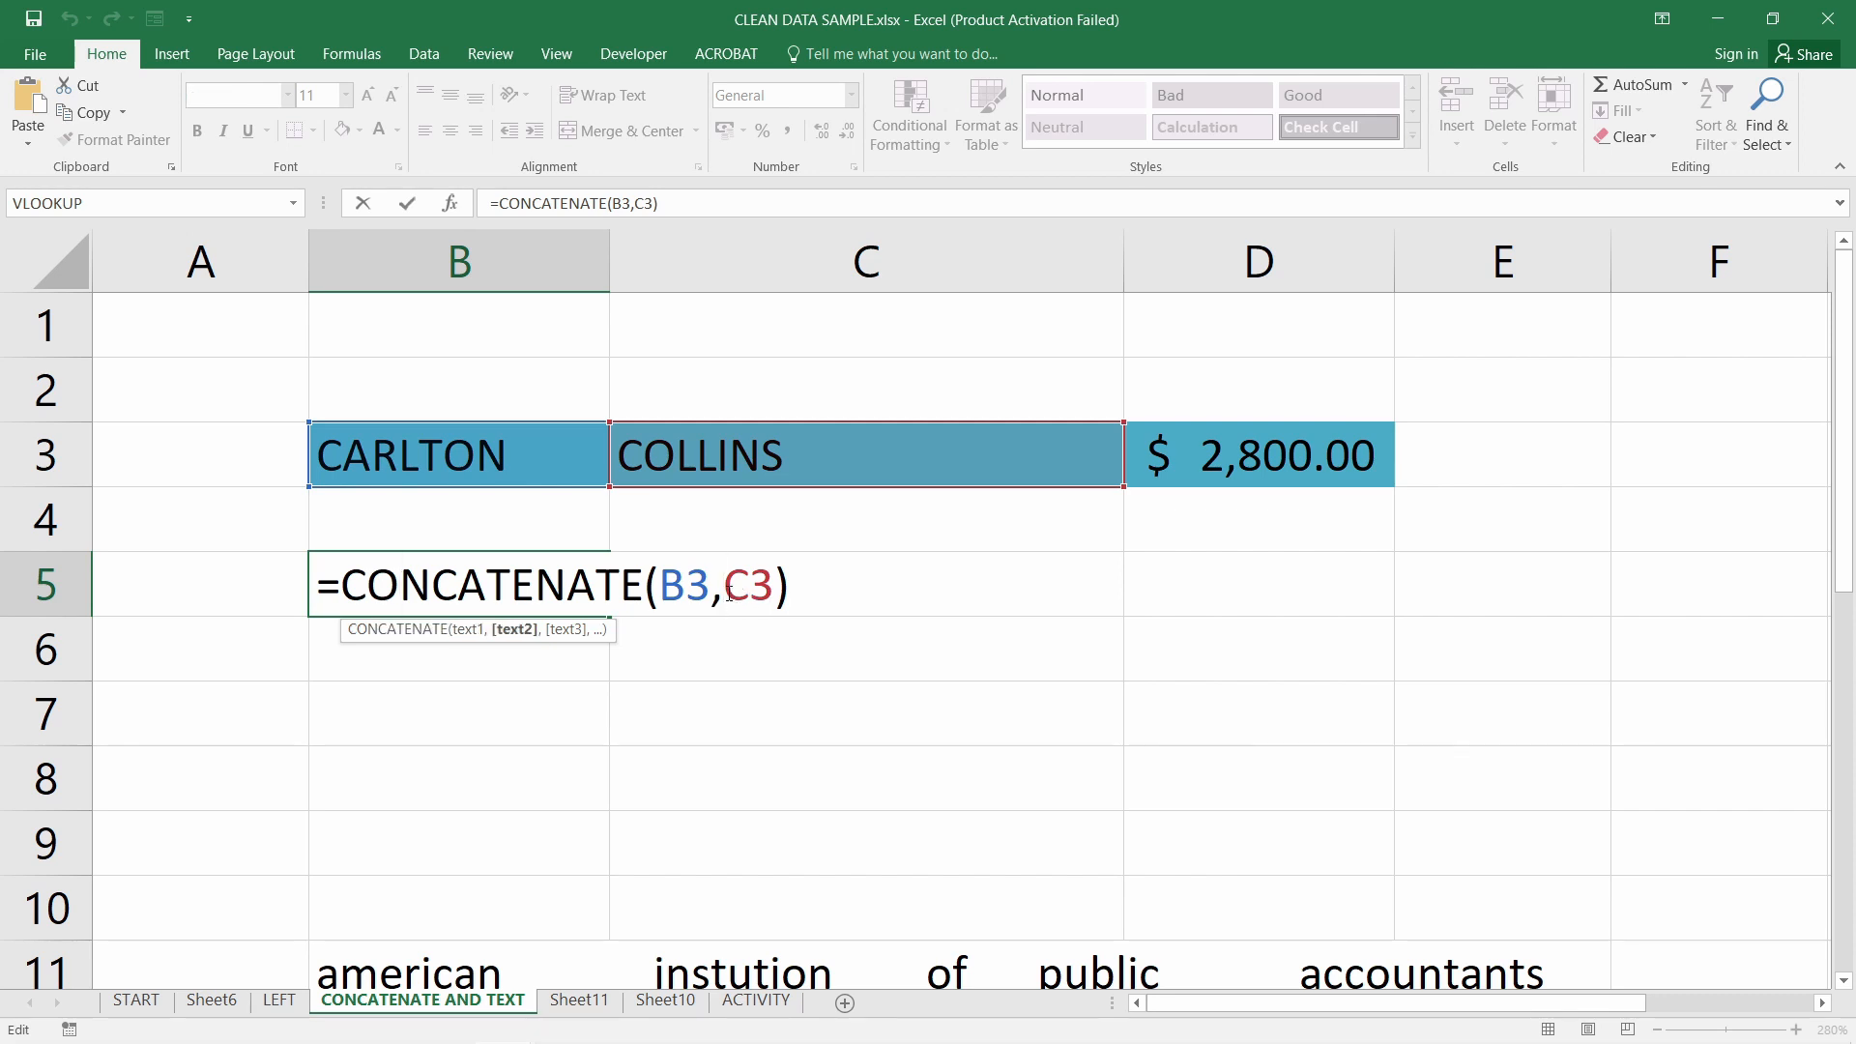
pyautogui.write('""')
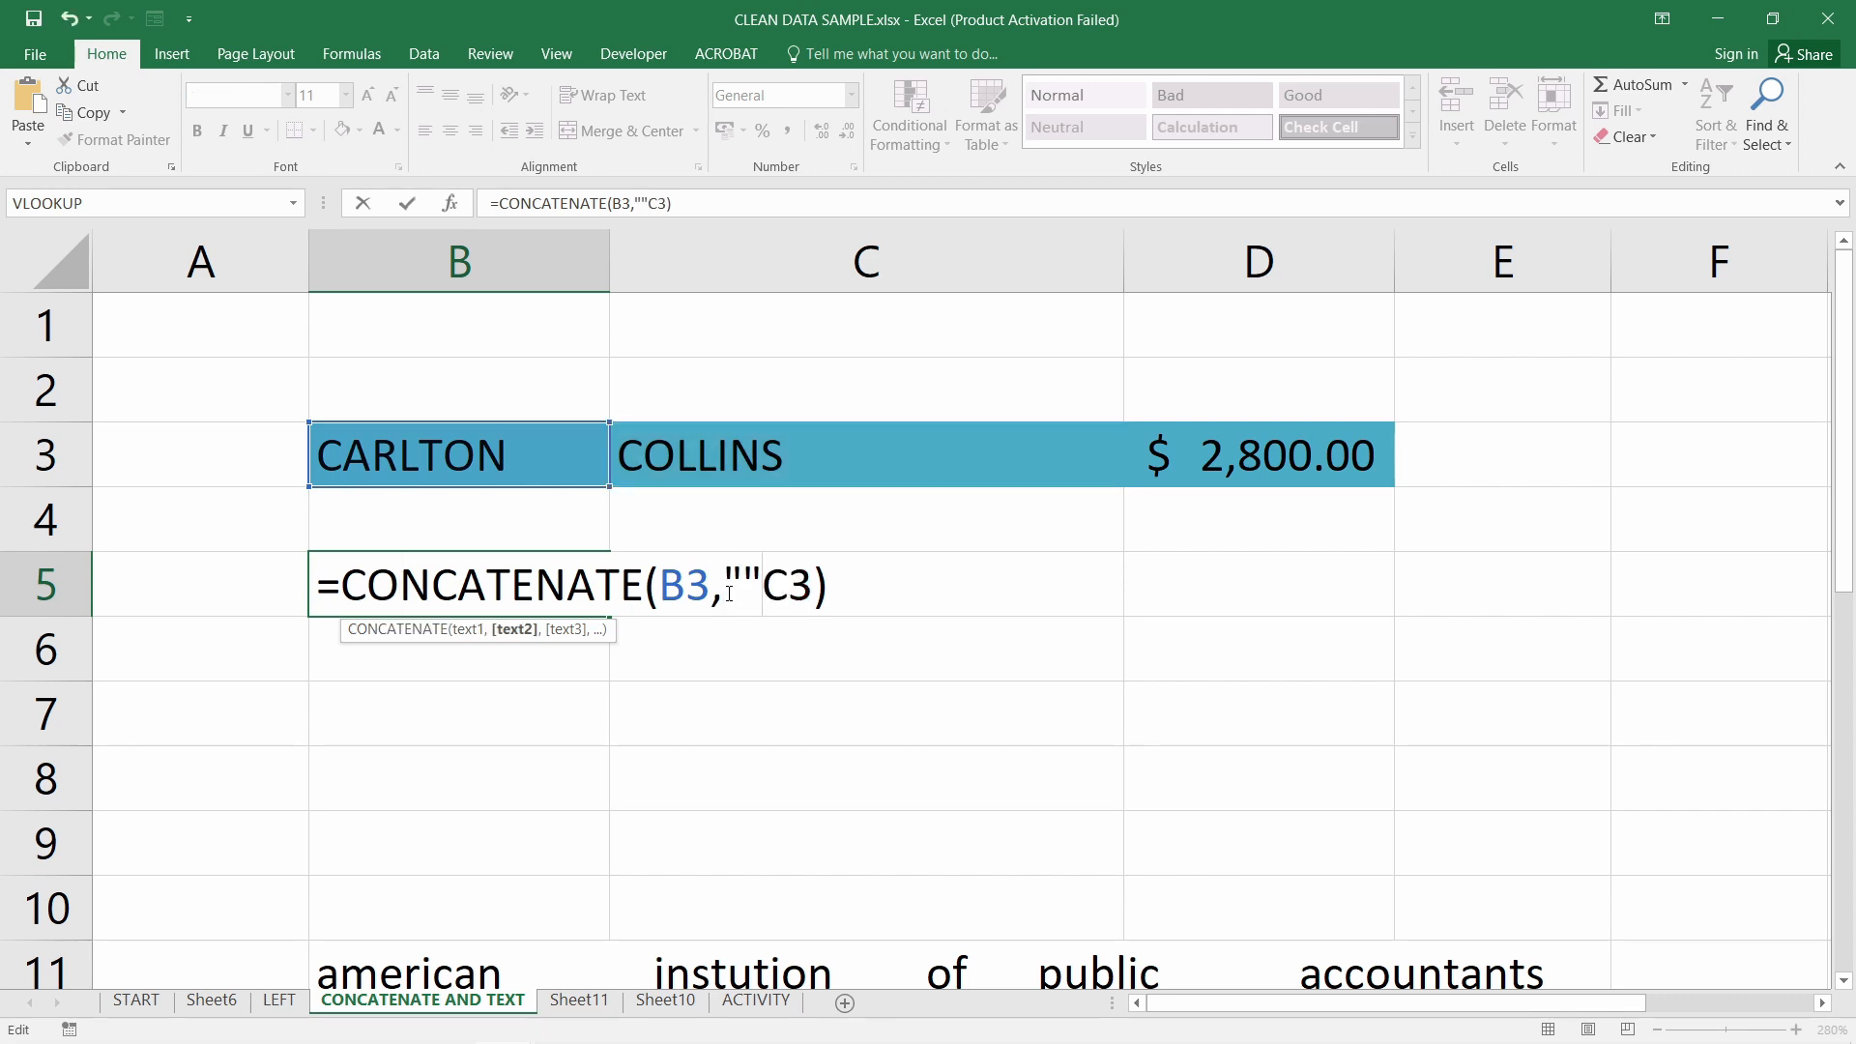
pyautogui.click(740, 583)
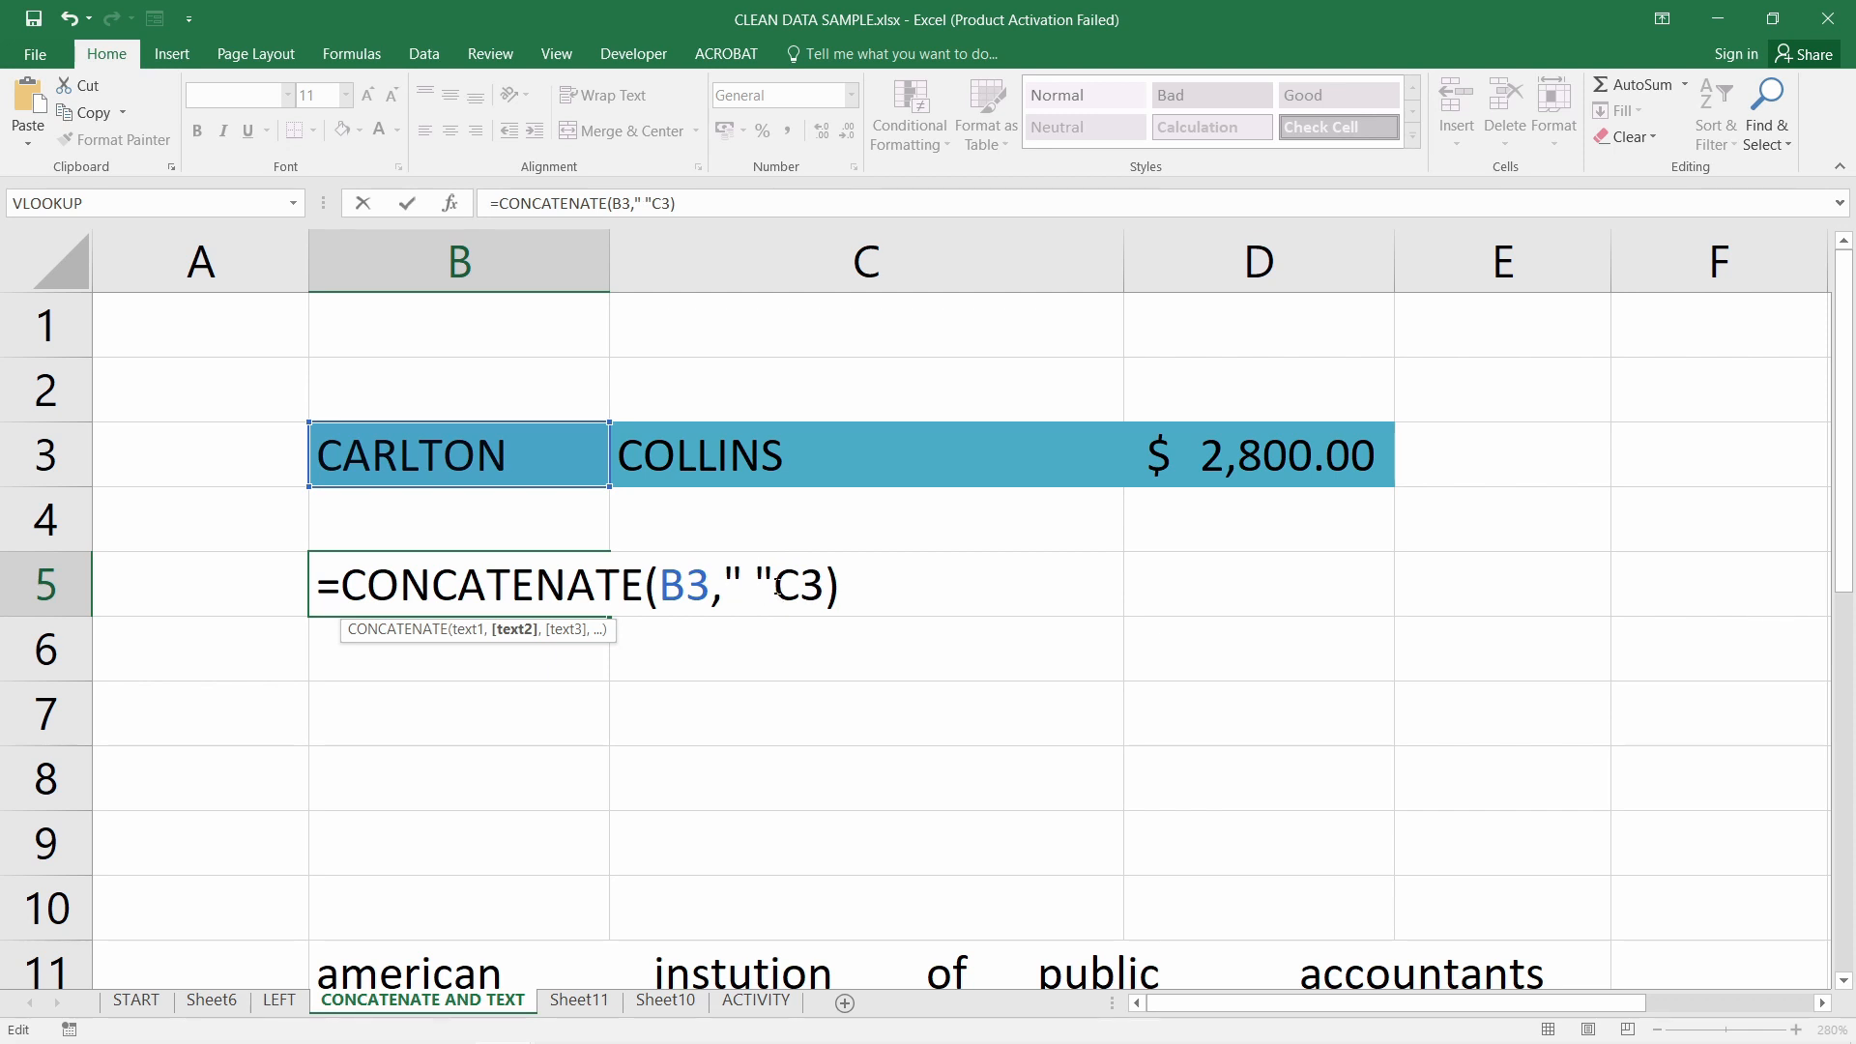
pyautogui.press('Right')
pyautogui.write(',')
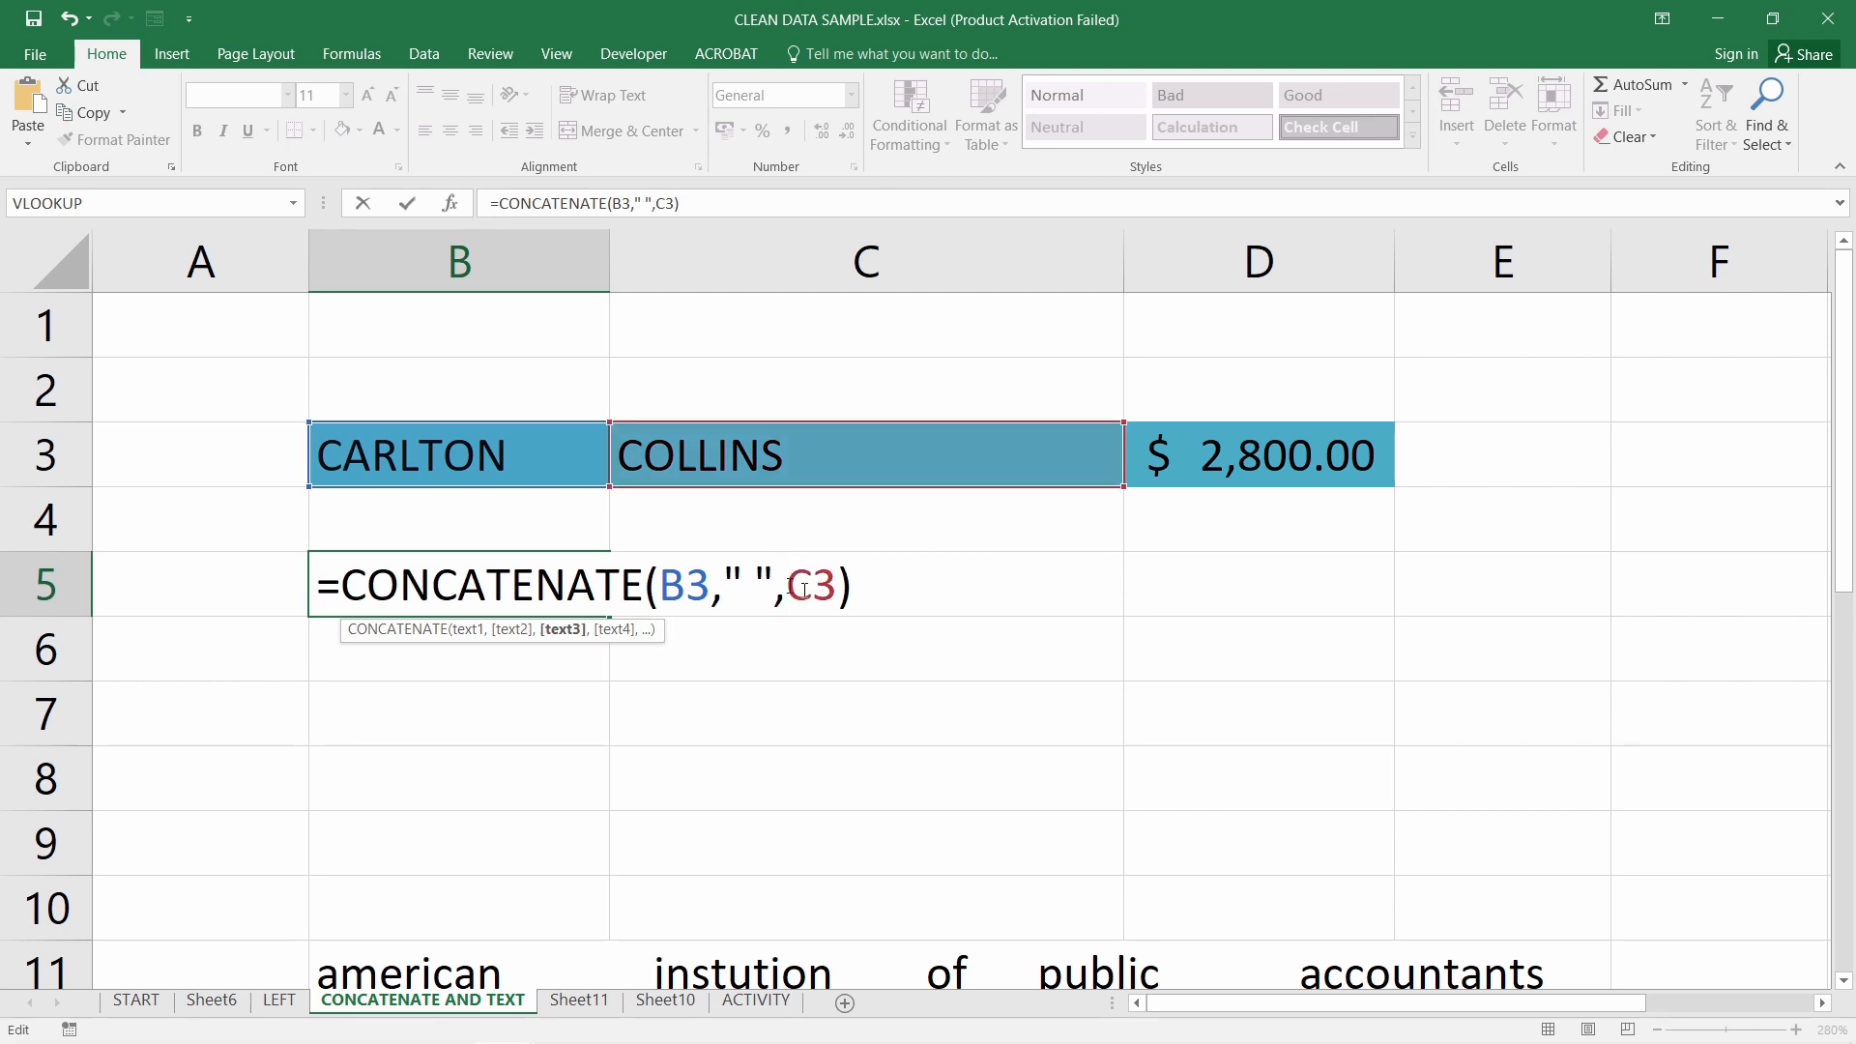
pyautogui.moveTo(648, 590); pyautogui.dragTo(837, 594)
pyautogui.click(703, 592)
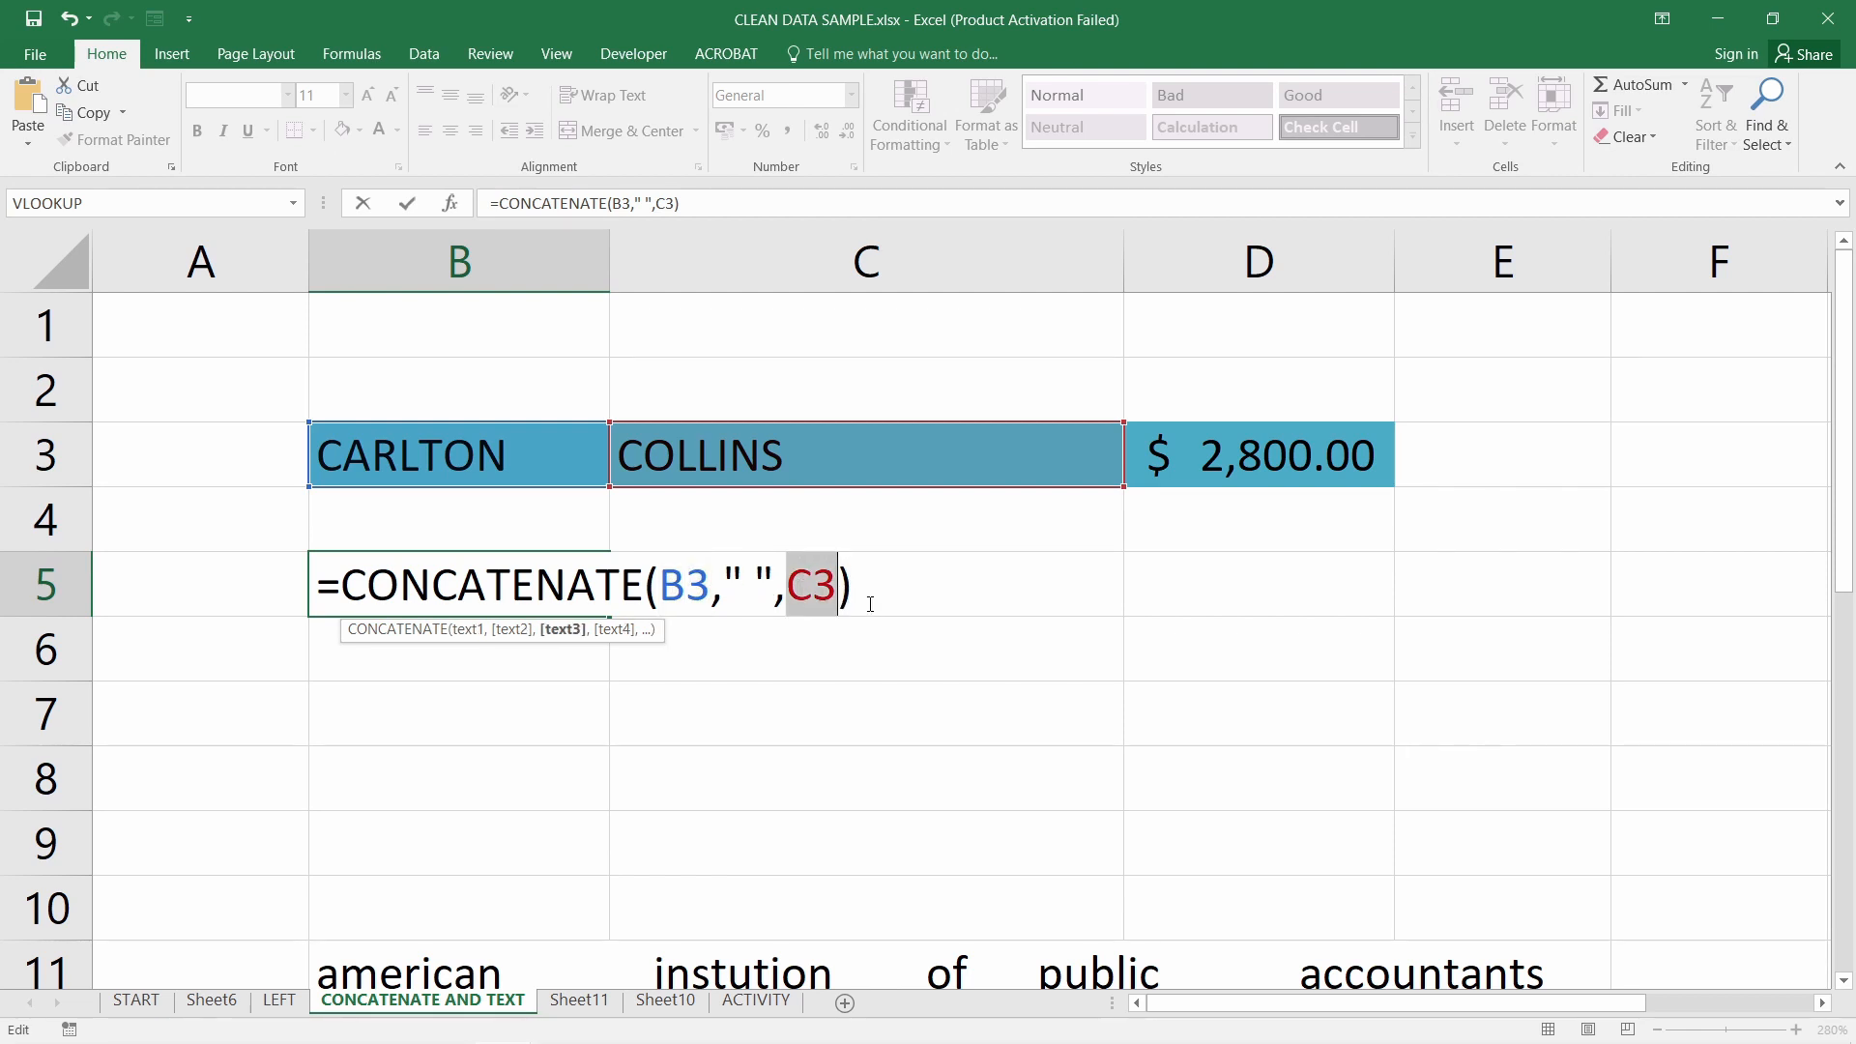
pyautogui.press('Return')
# Check B5's CONCATENATE formula in the cell, then move to B6
pyautogui.click(386, 607)
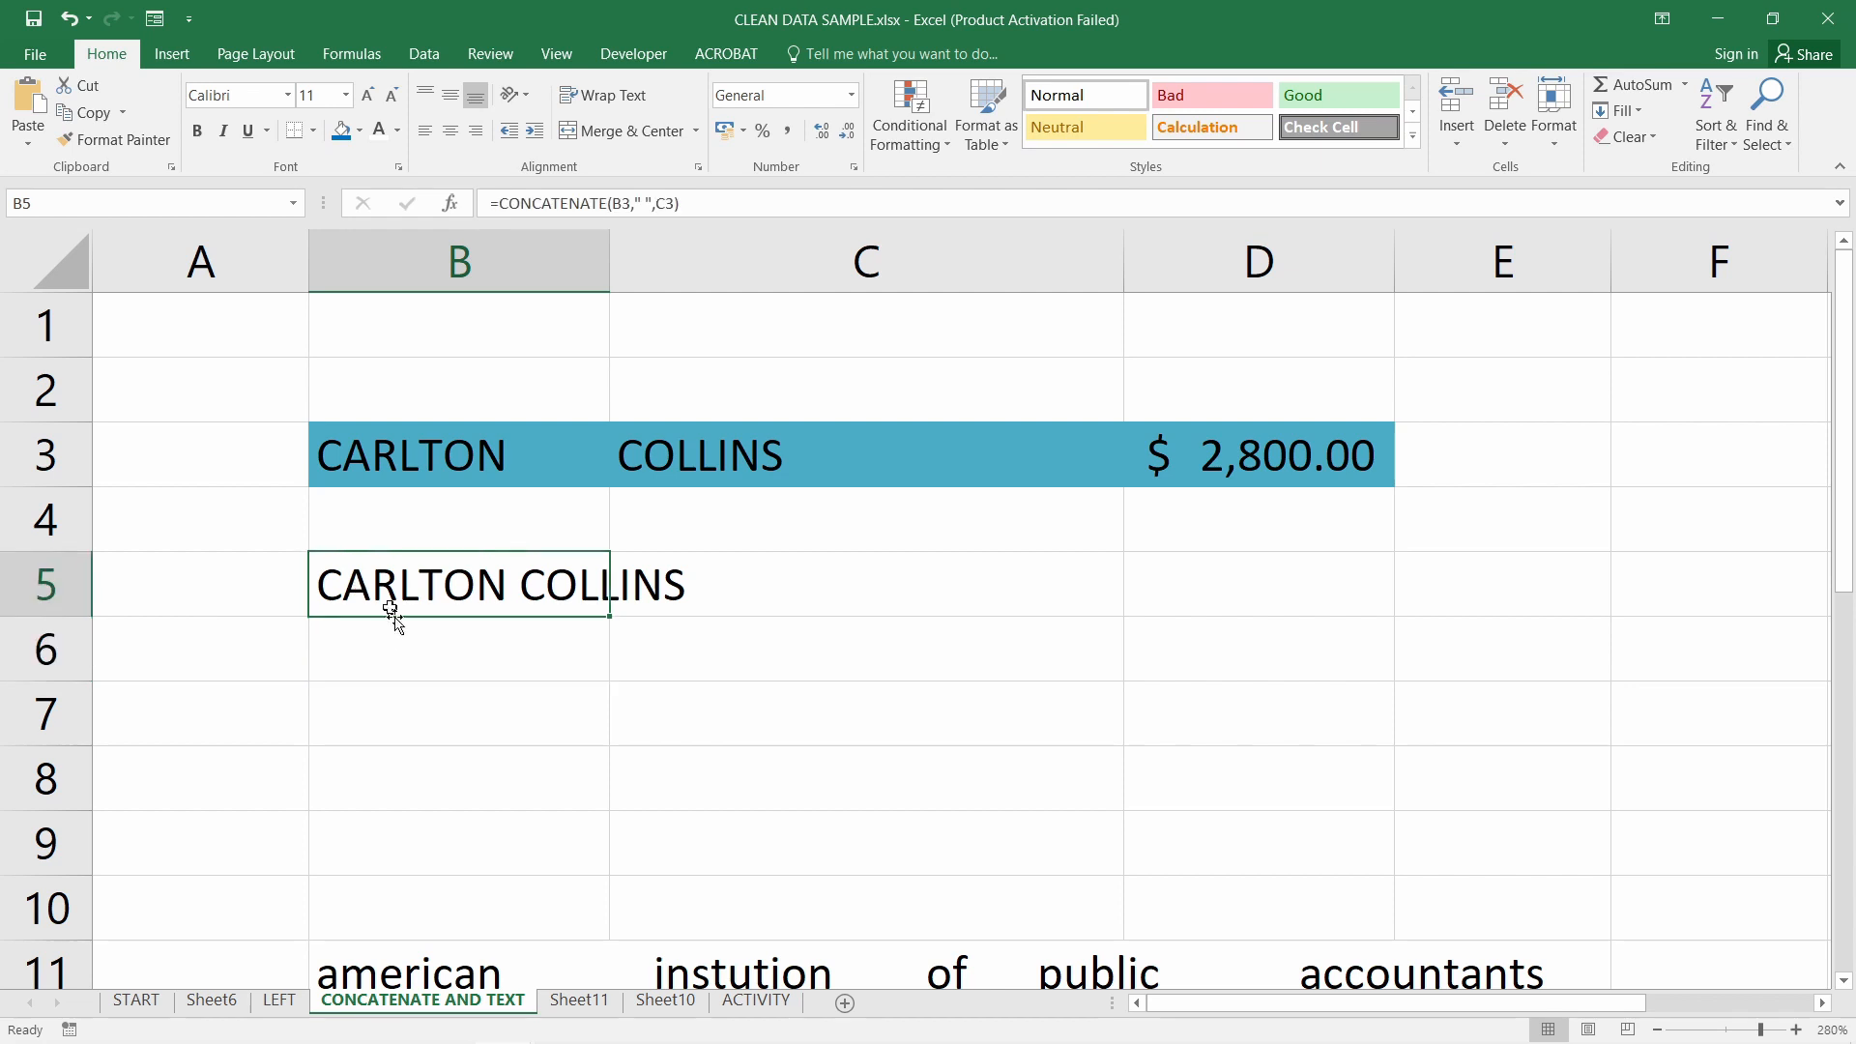
pyautogui.click(488, 641)
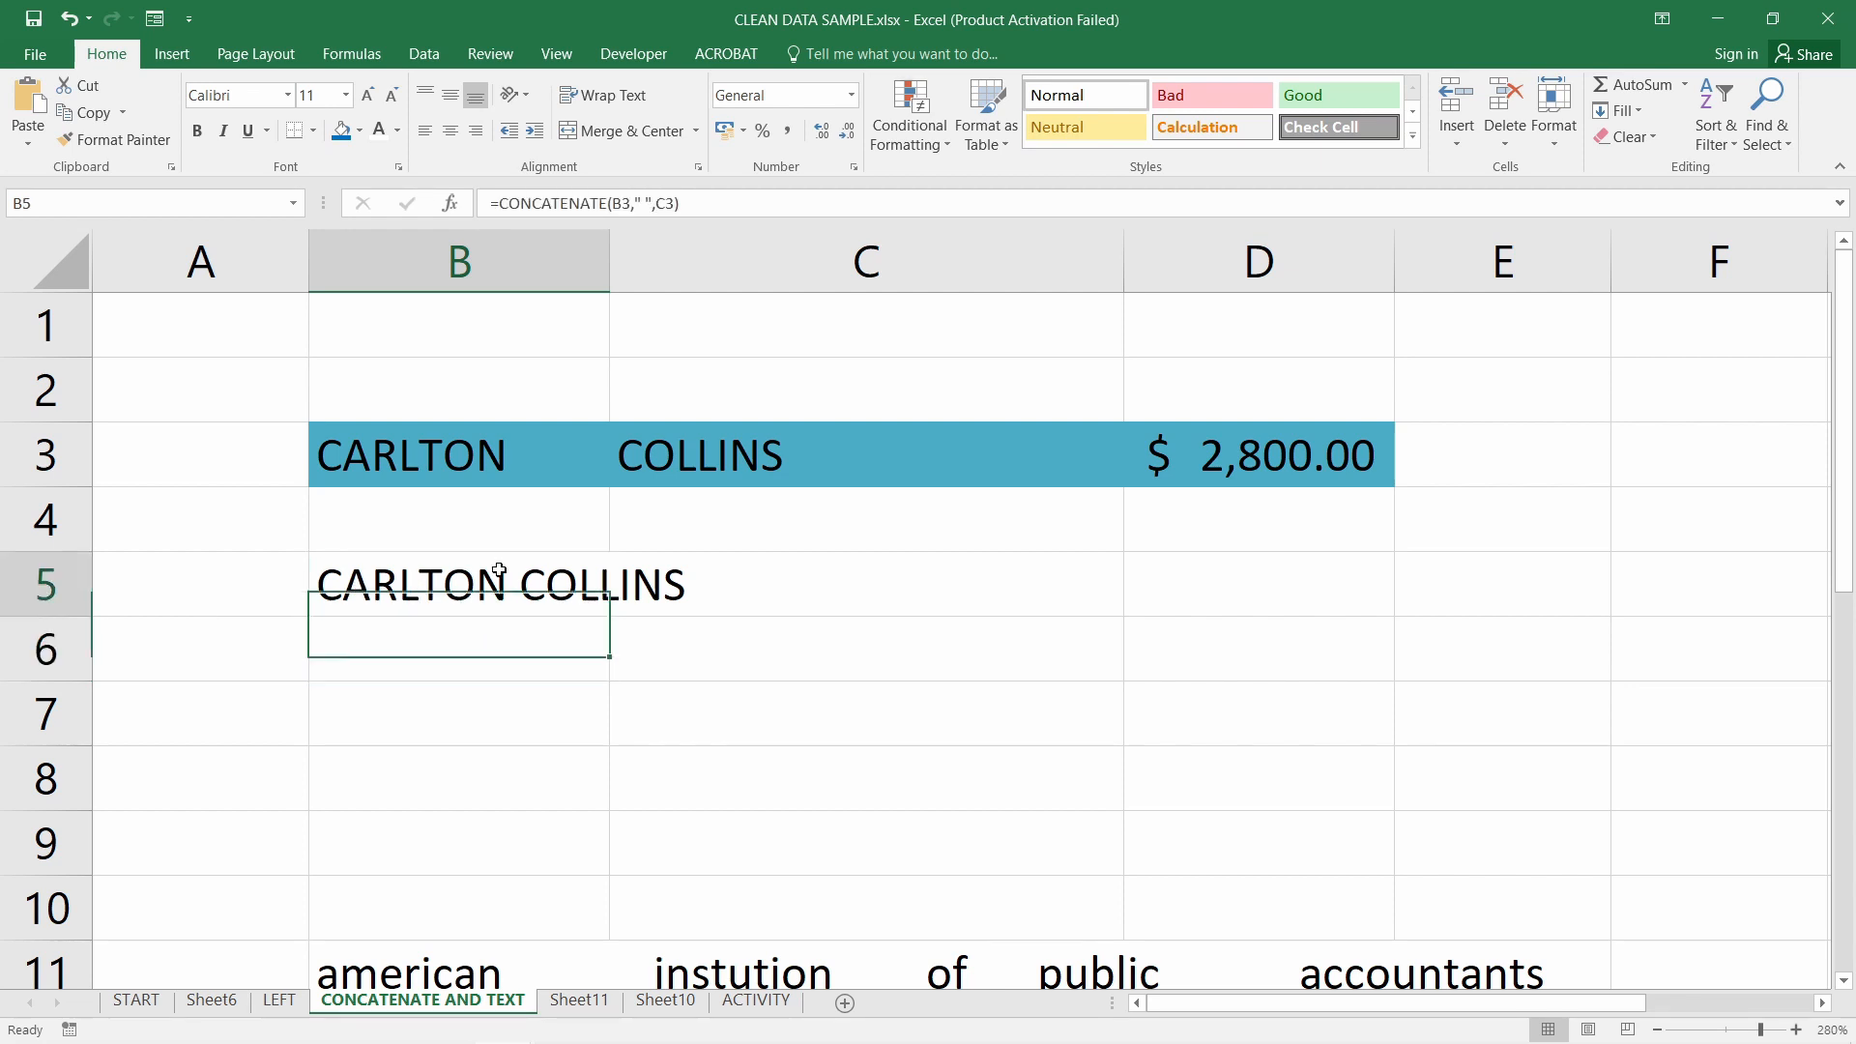
pyautogui.click(513, 602)
pyautogui.doubleClick(508, 597)
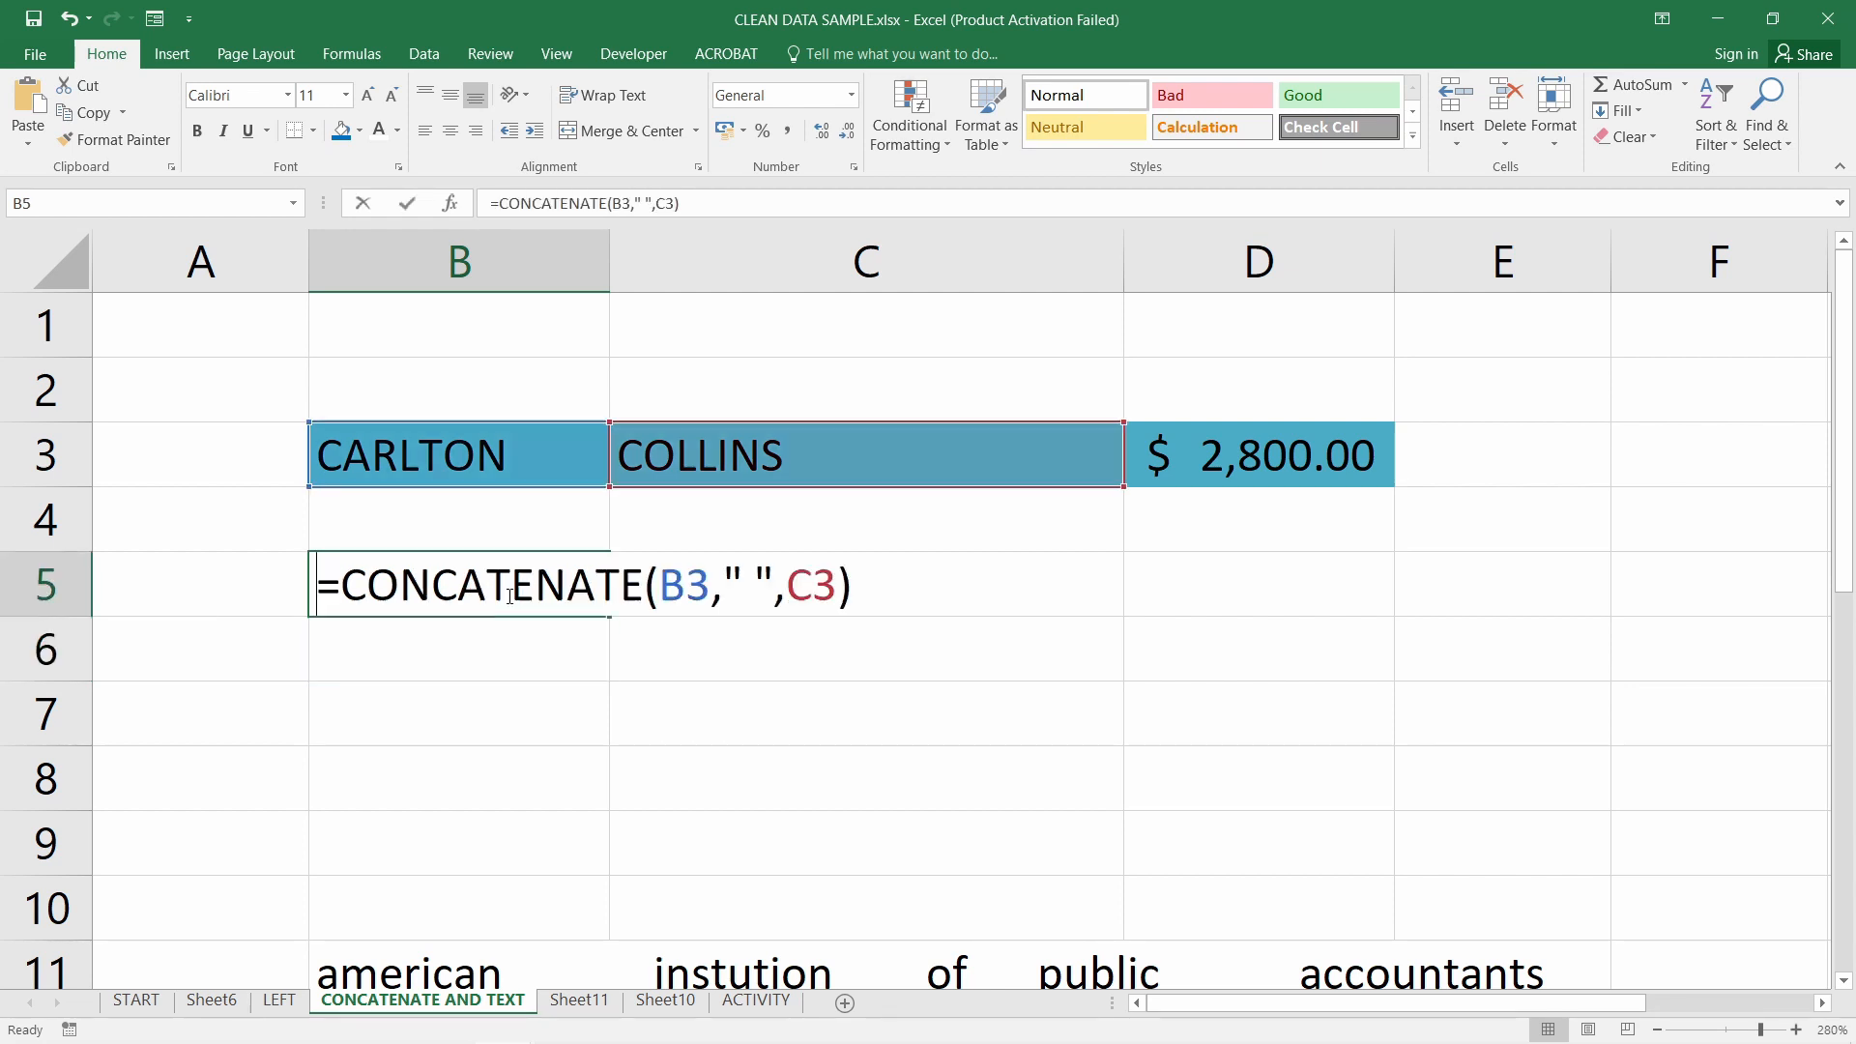
pyautogui.click(489, 631)
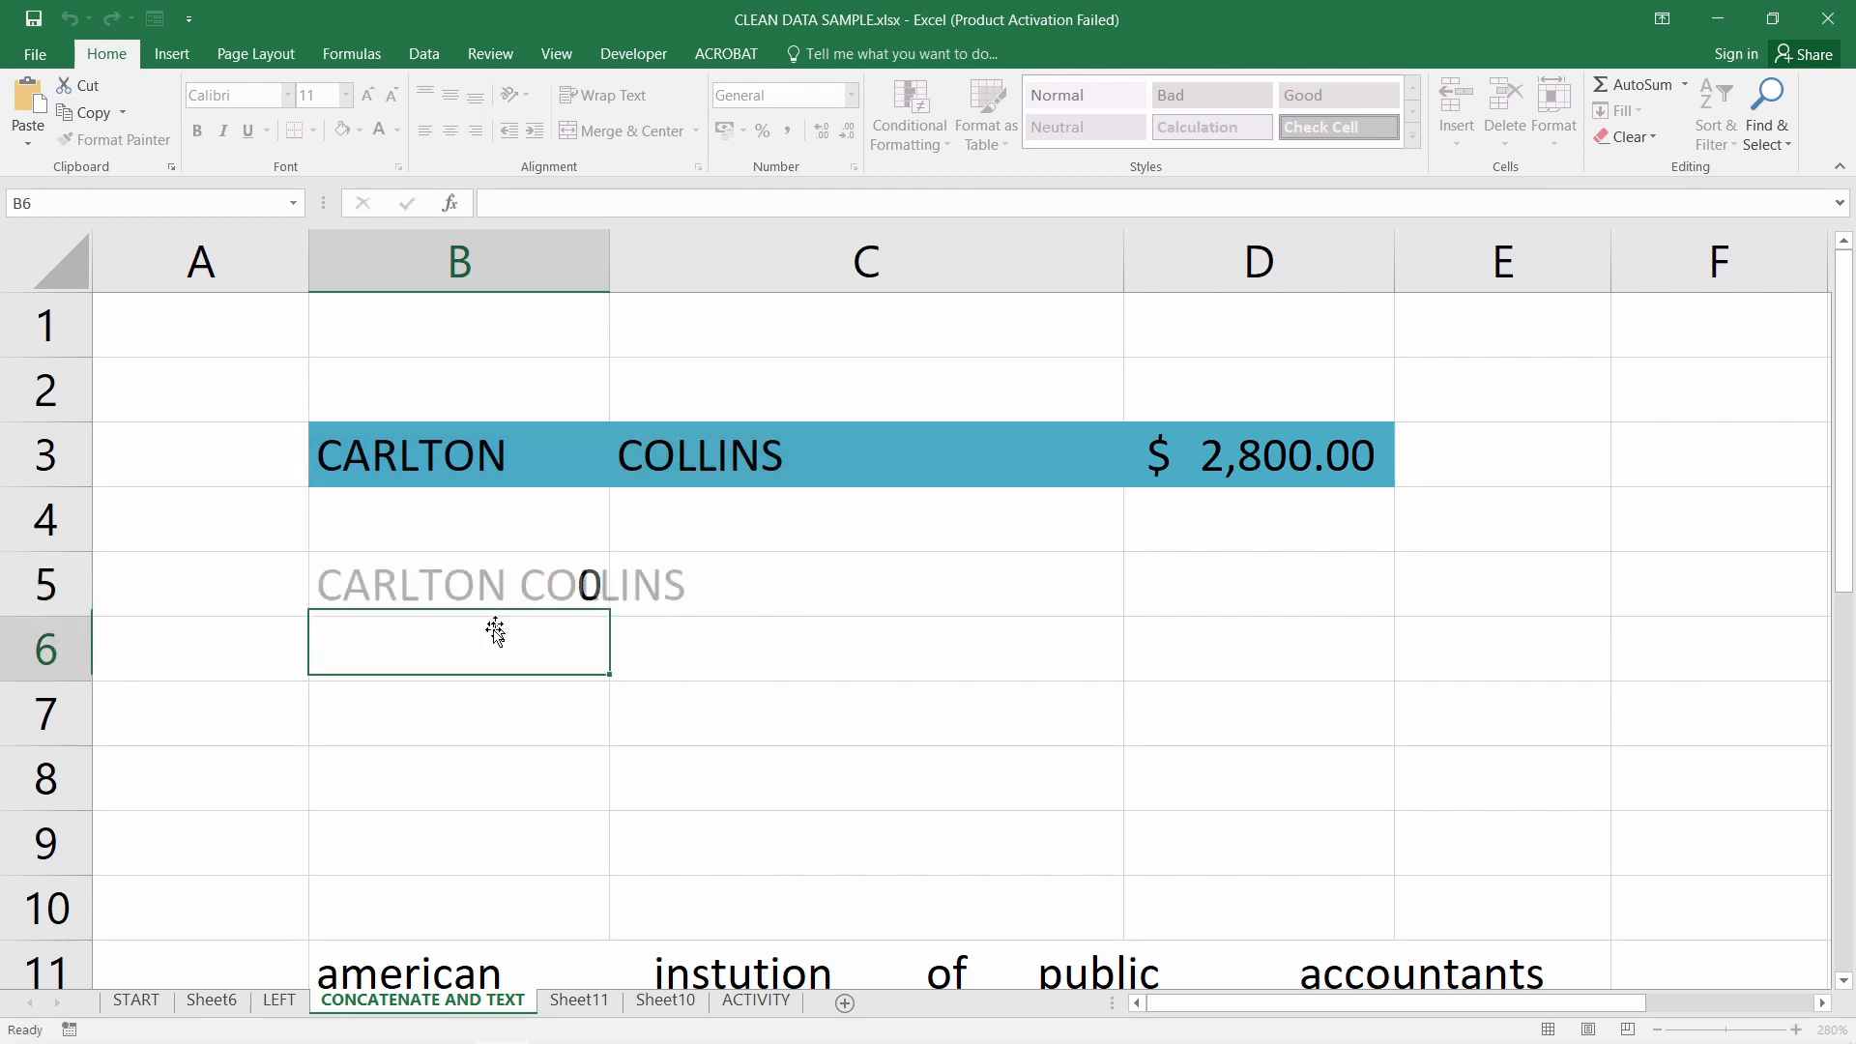
# Enter =B3 & " " & C3 in B6 to join the names with a space
pyautogui.write('=')
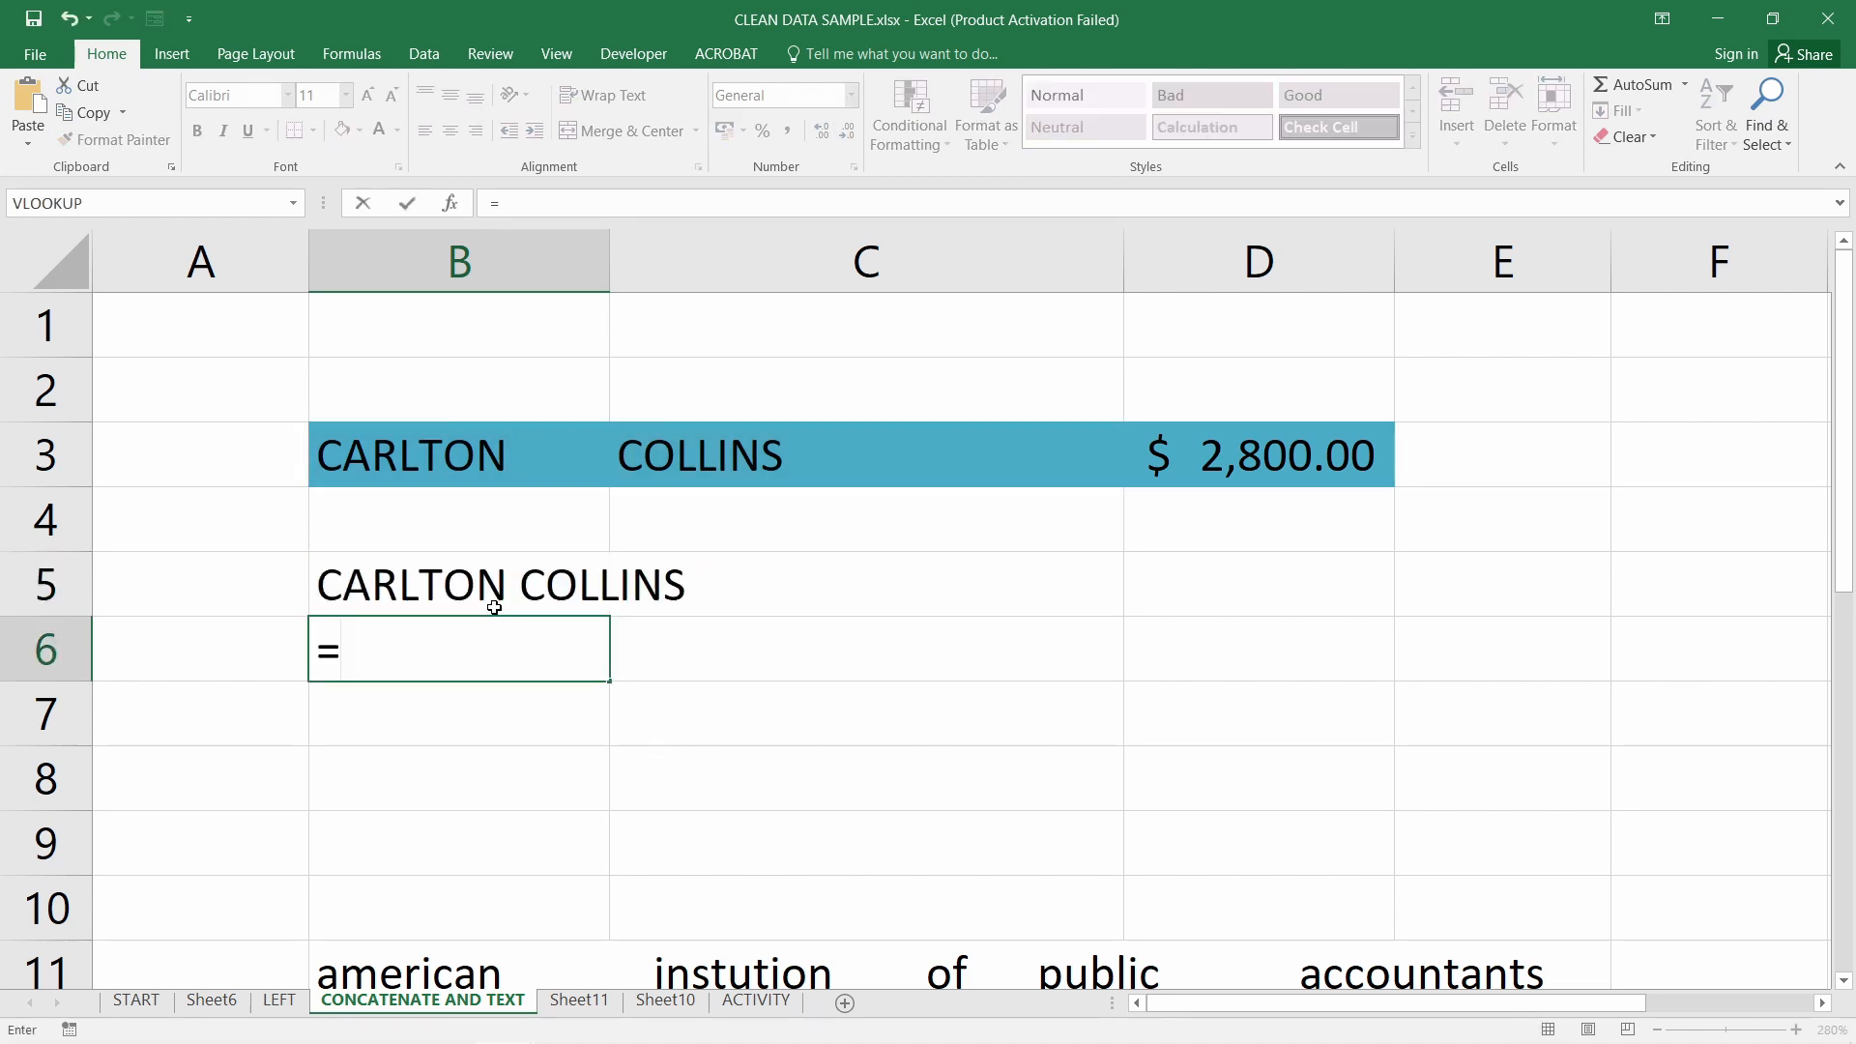
pyautogui.click(460, 470)
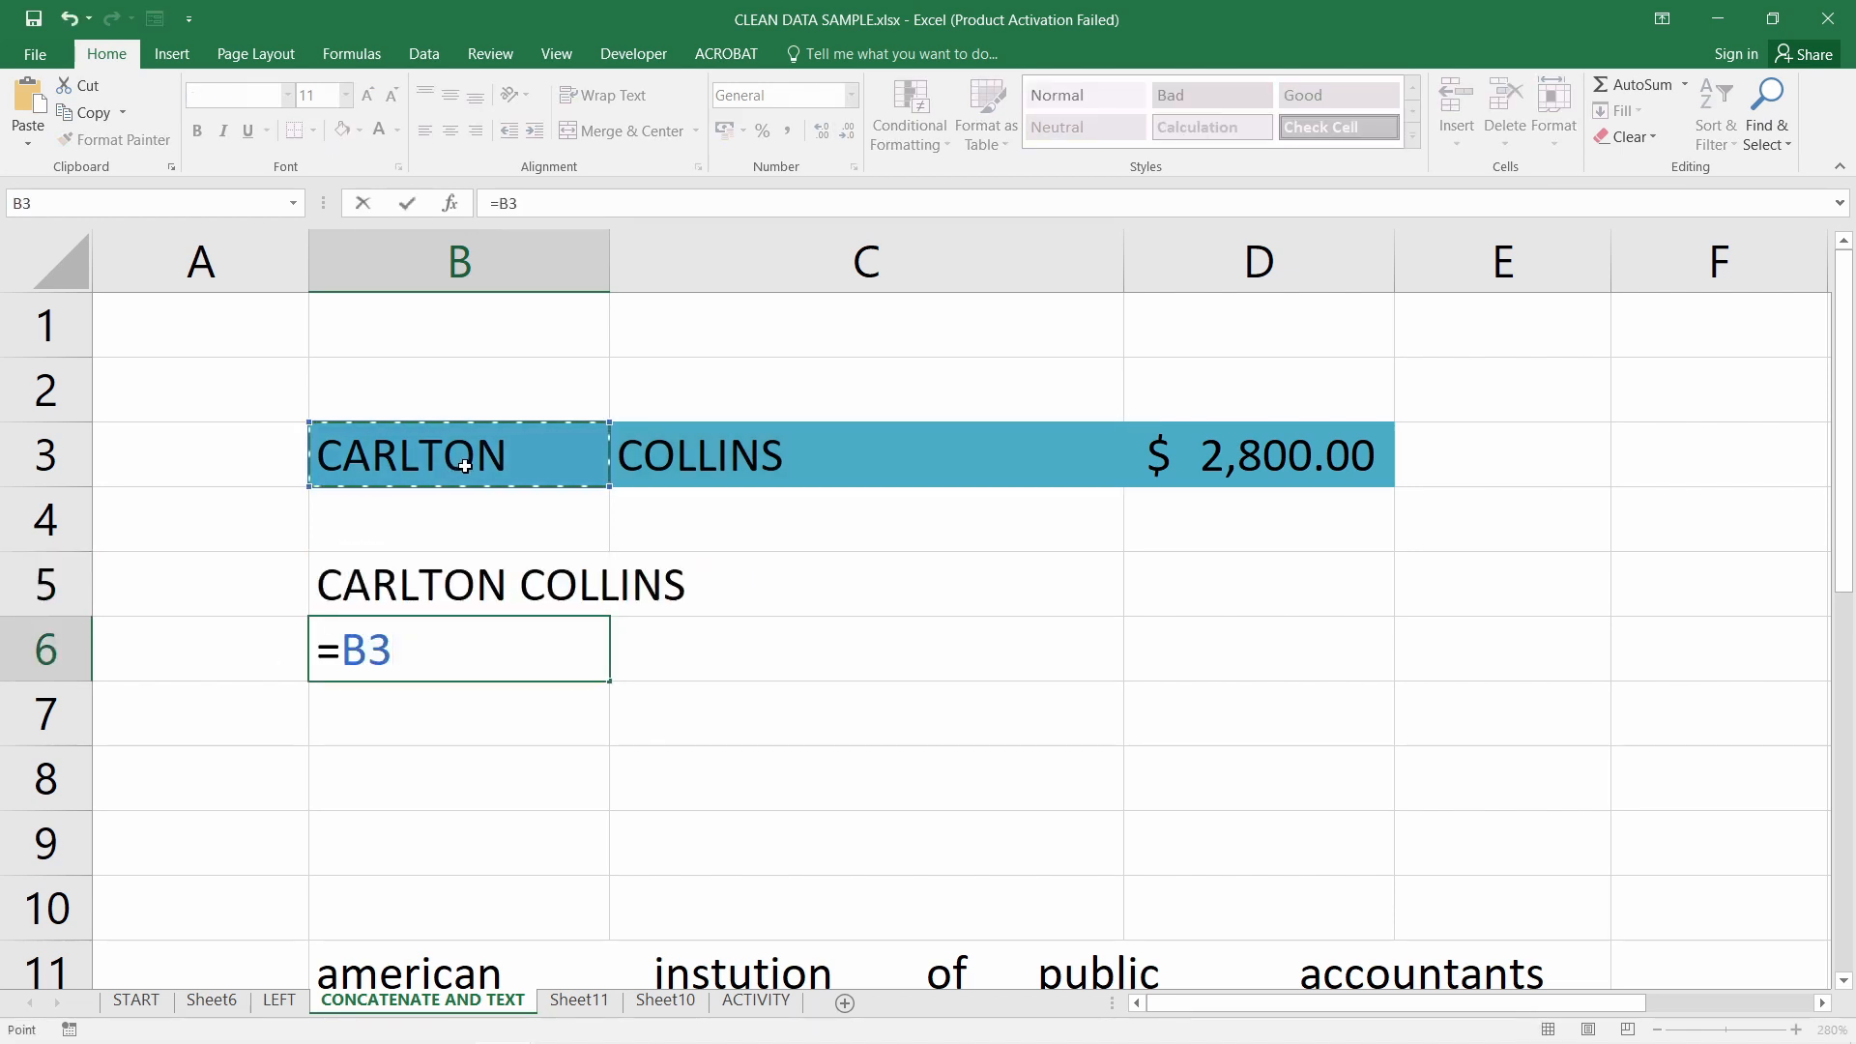
pyautogui.write('& "" ')
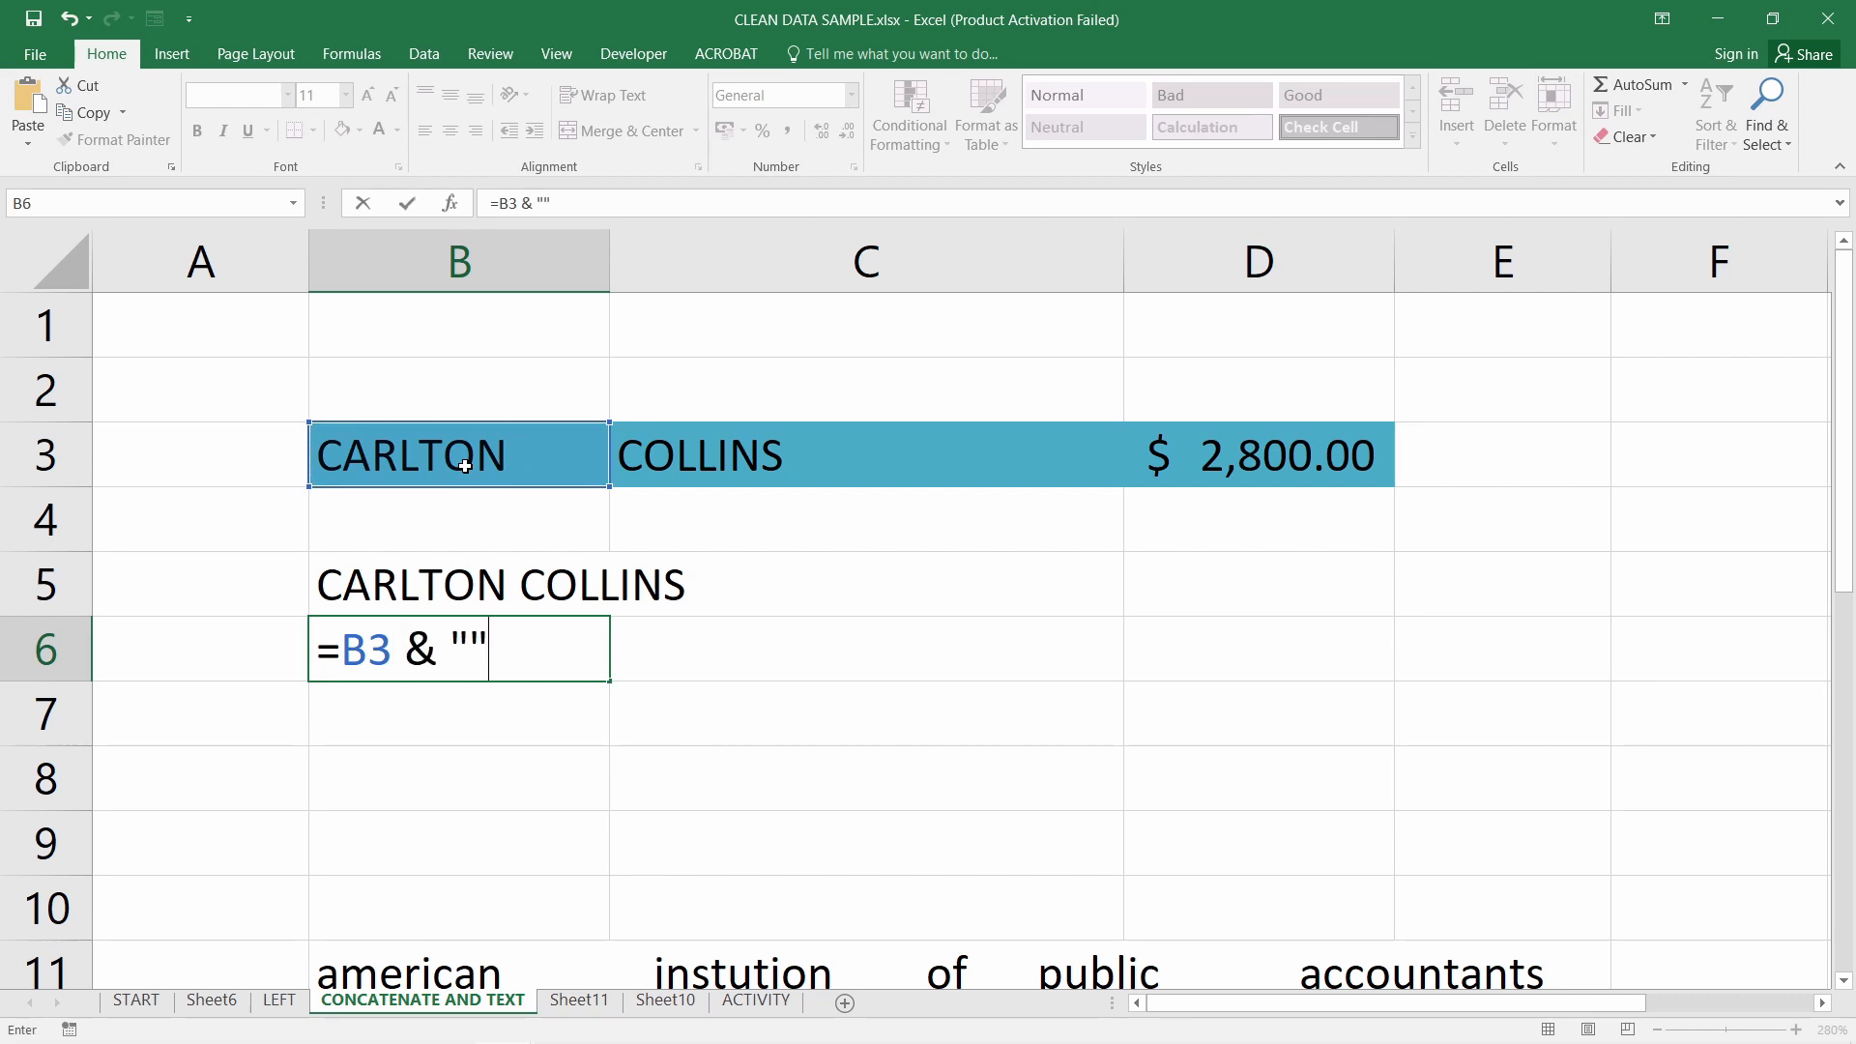
pyautogui.write('&')
pyautogui.click(810, 456)
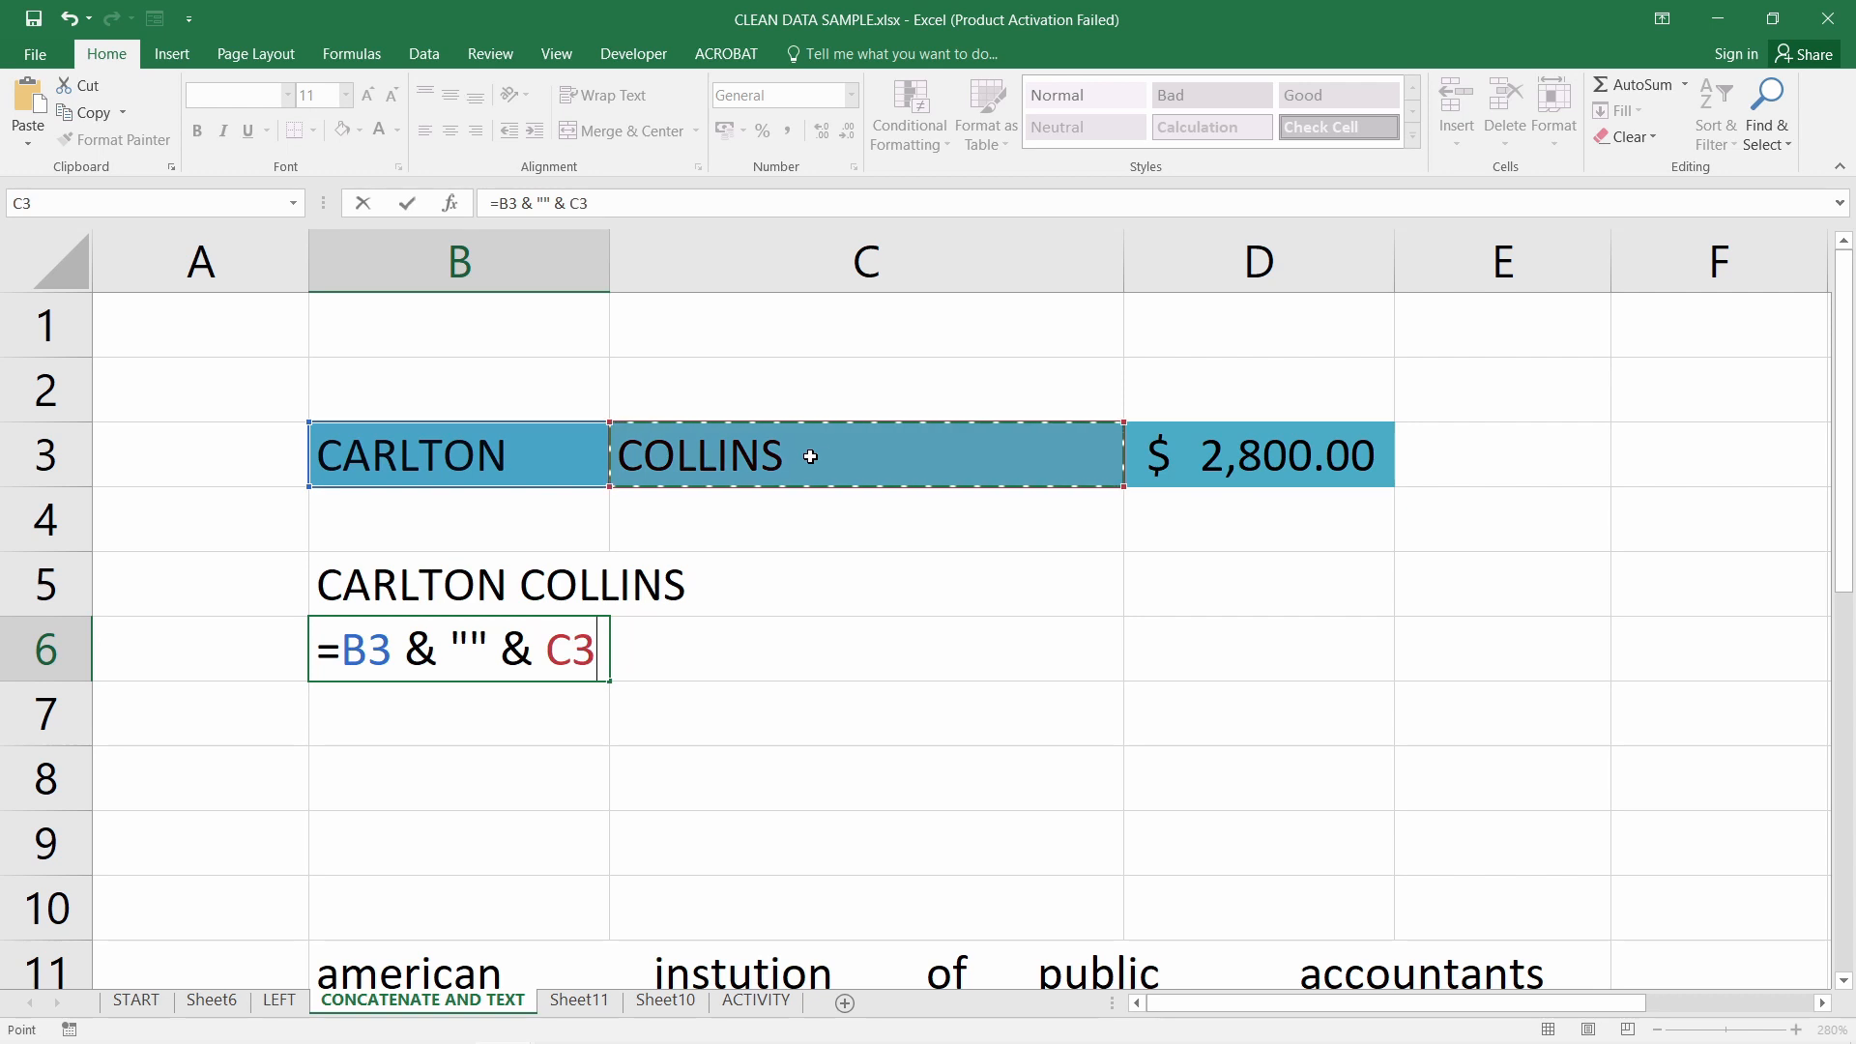
pyautogui.click(473, 646)
pyautogui.press('Return')
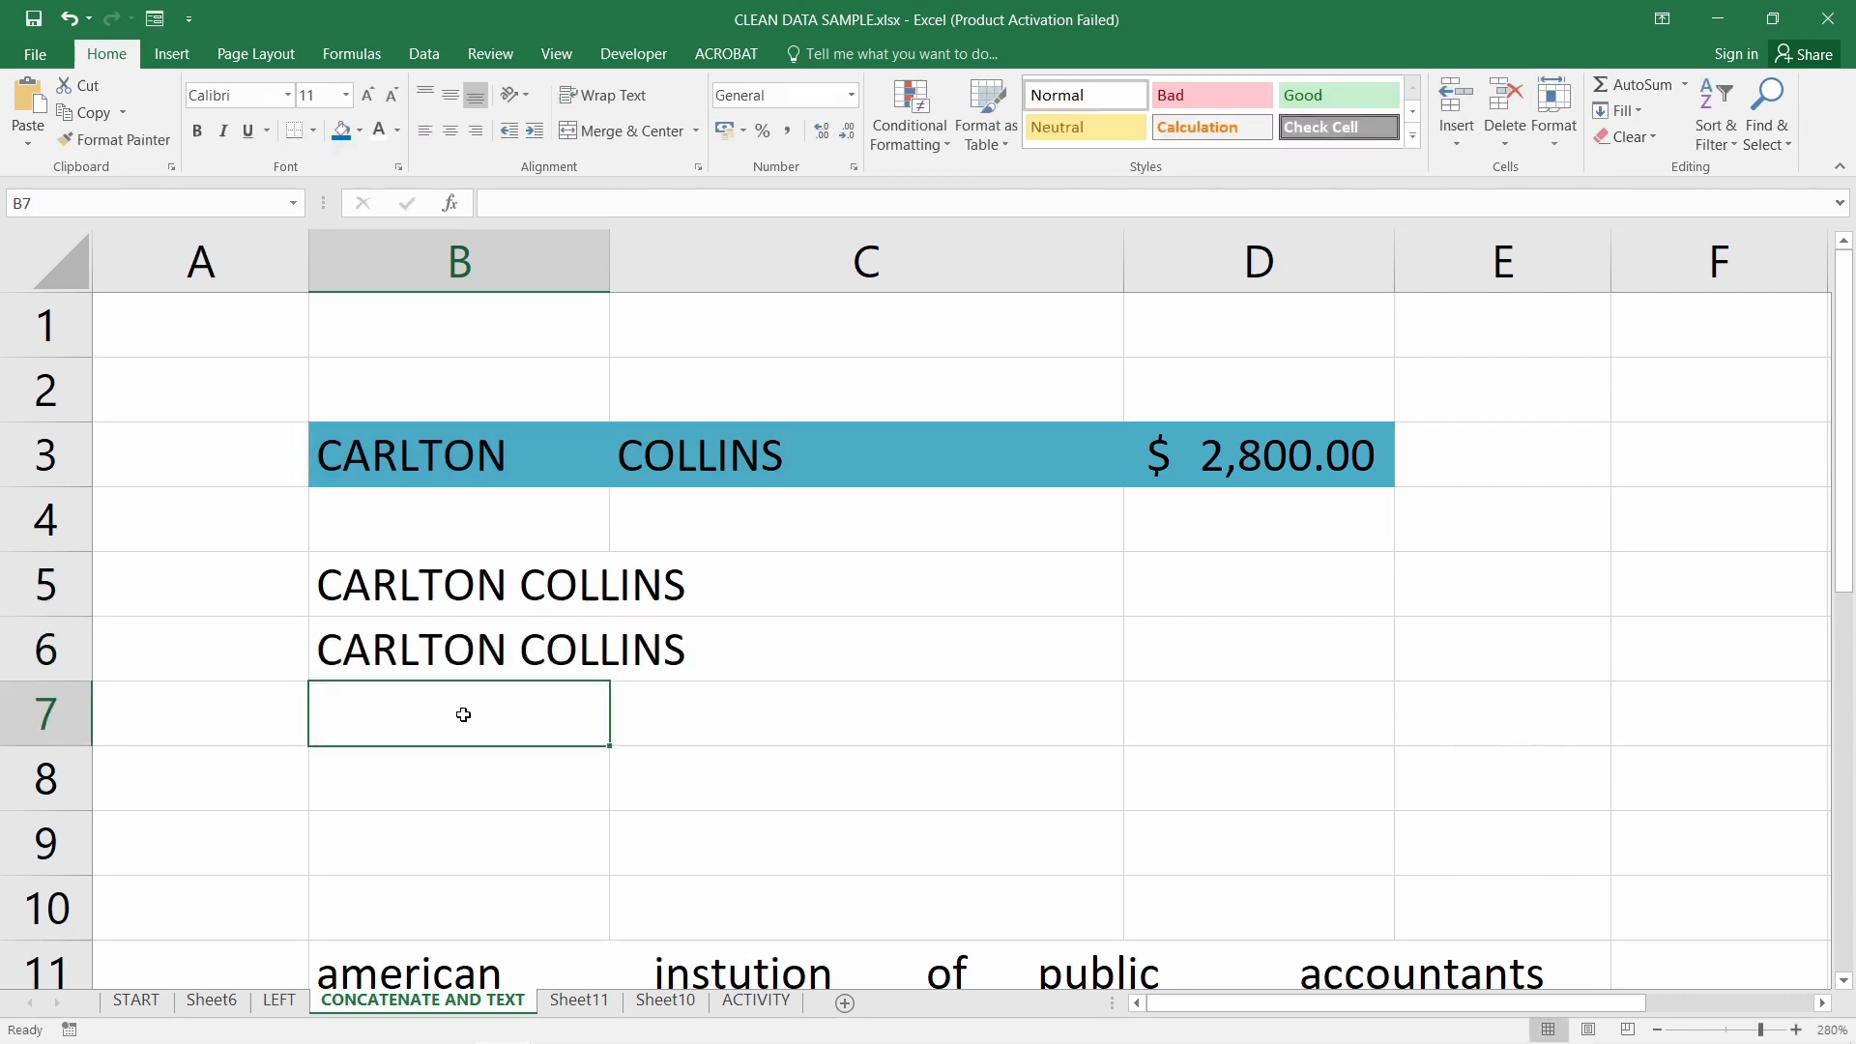
# Review B6's ampersand formula and the source cells B3 to D3
pyautogui.click(507, 643)
pyautogui.doubleClick(508, 643)
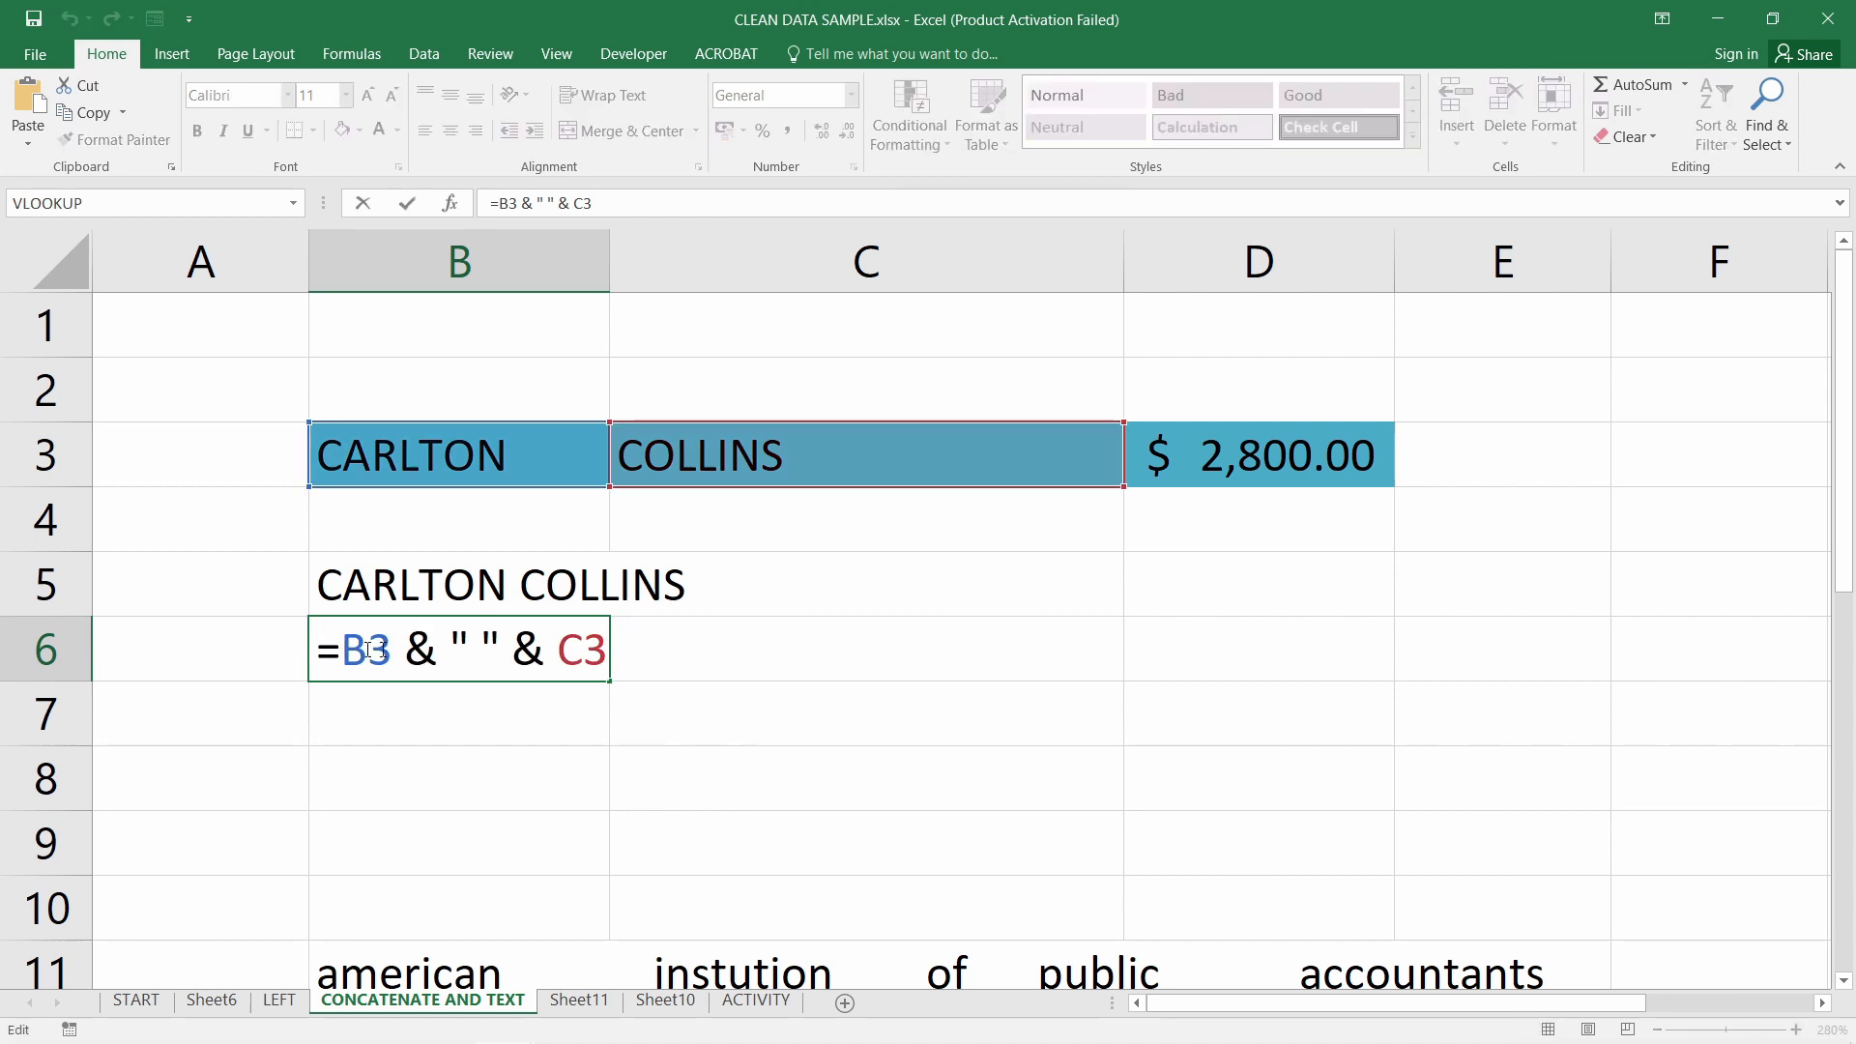
pyautogui.moveTo(343, 650); pyautogui.dragTo(624, 650)
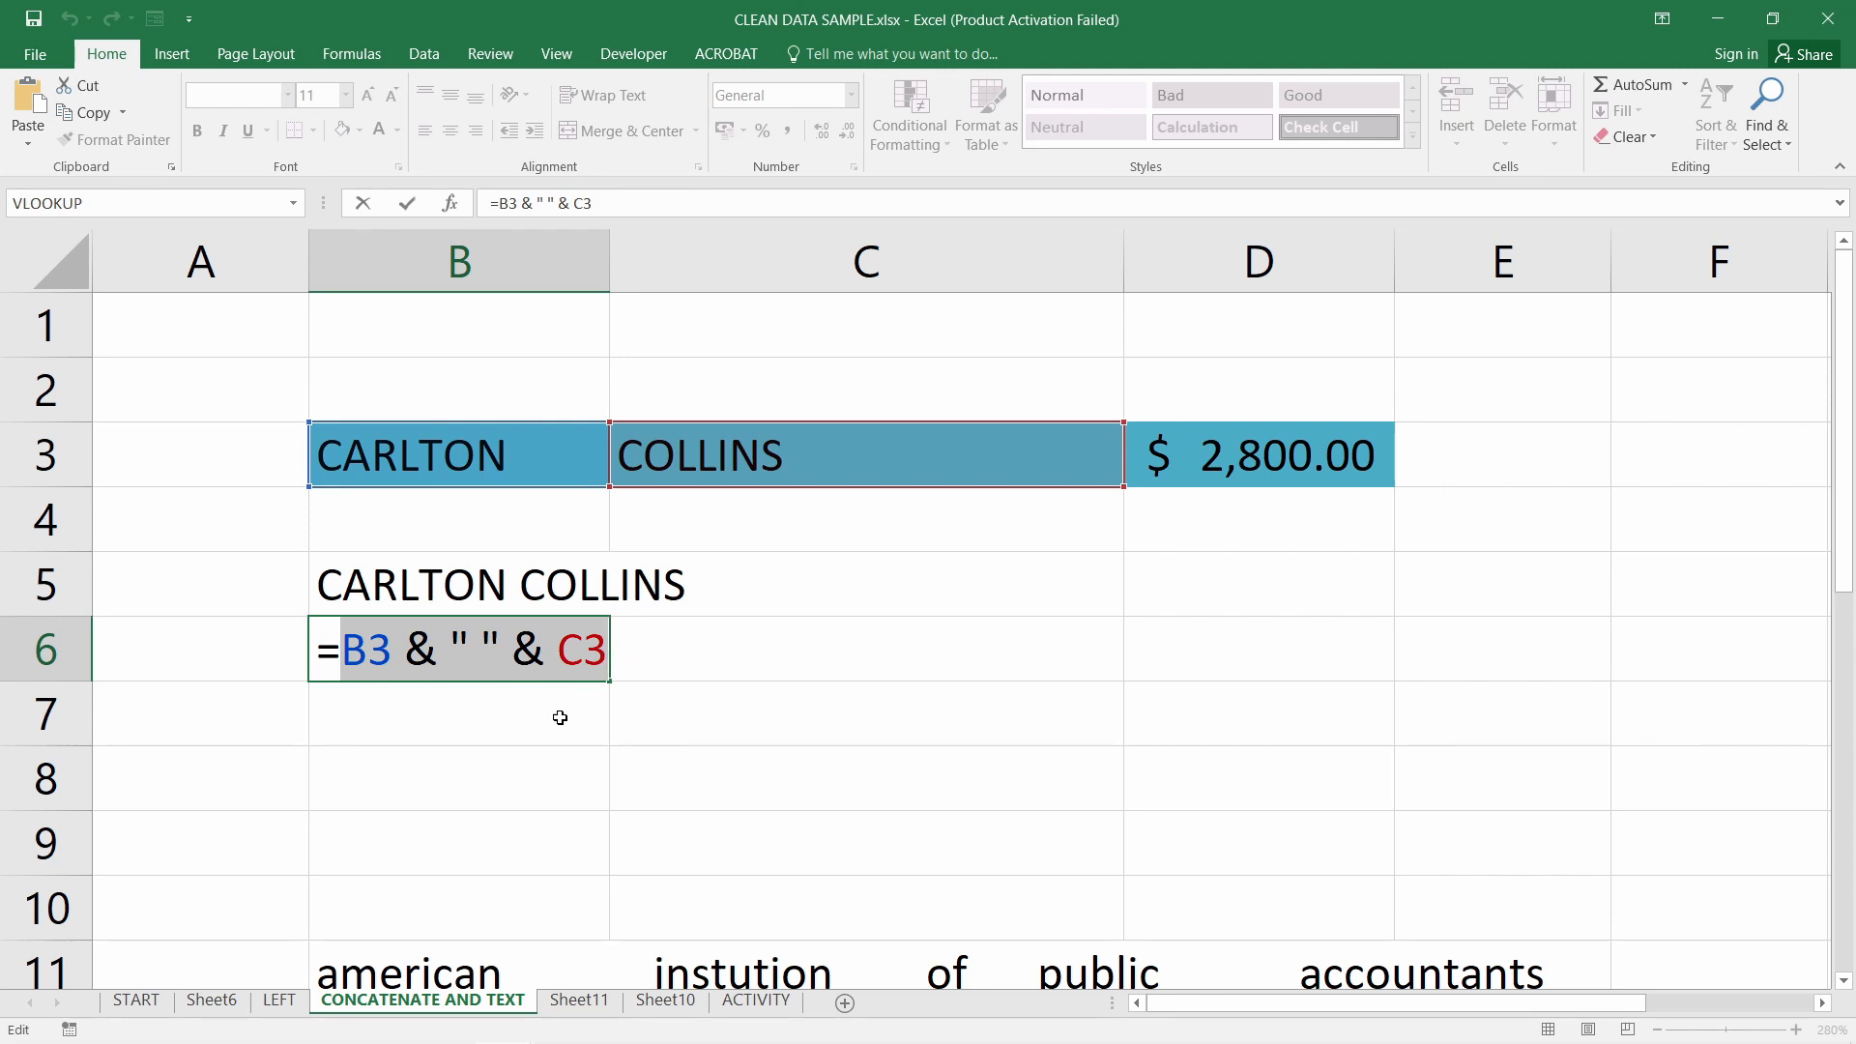
pyautogui.press('Return')
pyautogui.press('Return')
pyautogui.moveTo(456, 462); pyautogui.dragTo(1349, 461)
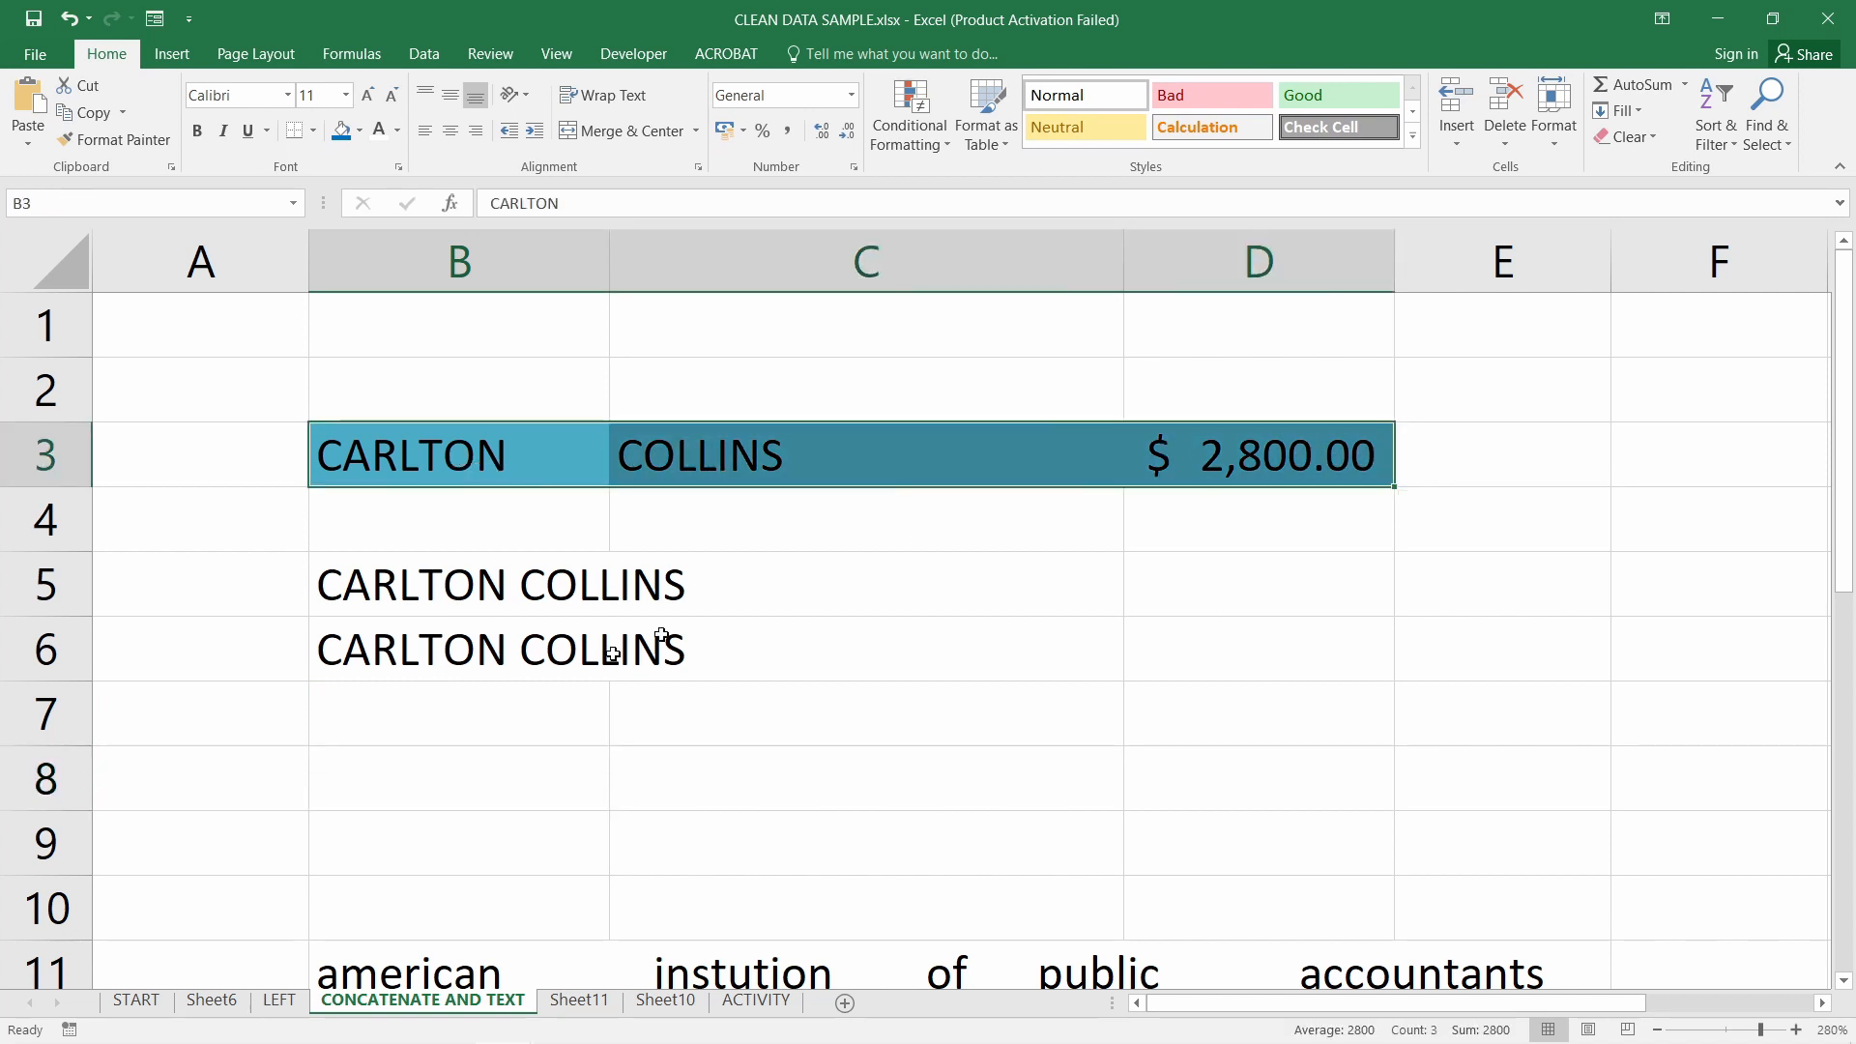
pyautogui.click(449, 764)
# Copy B6's formula text and paste it into B8
pyautogui.click(525, 647)
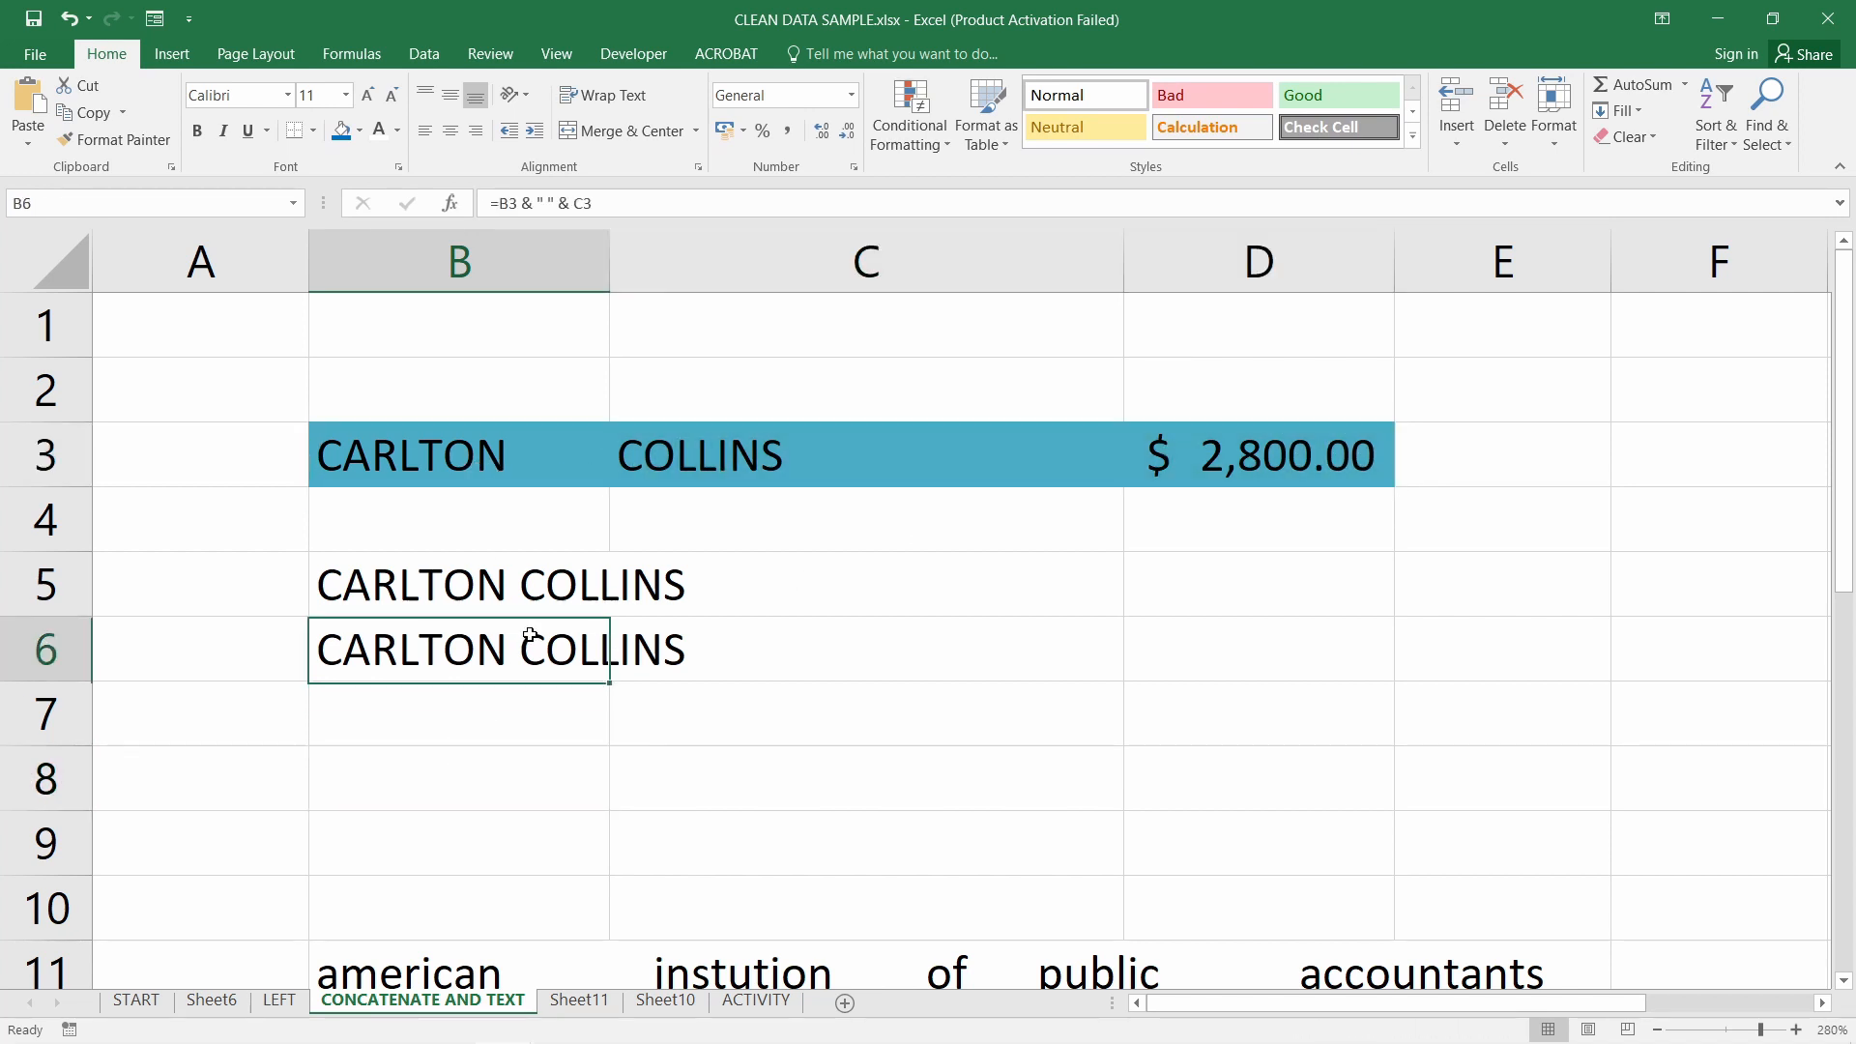
pyautogui.doubleClick(508, 637)
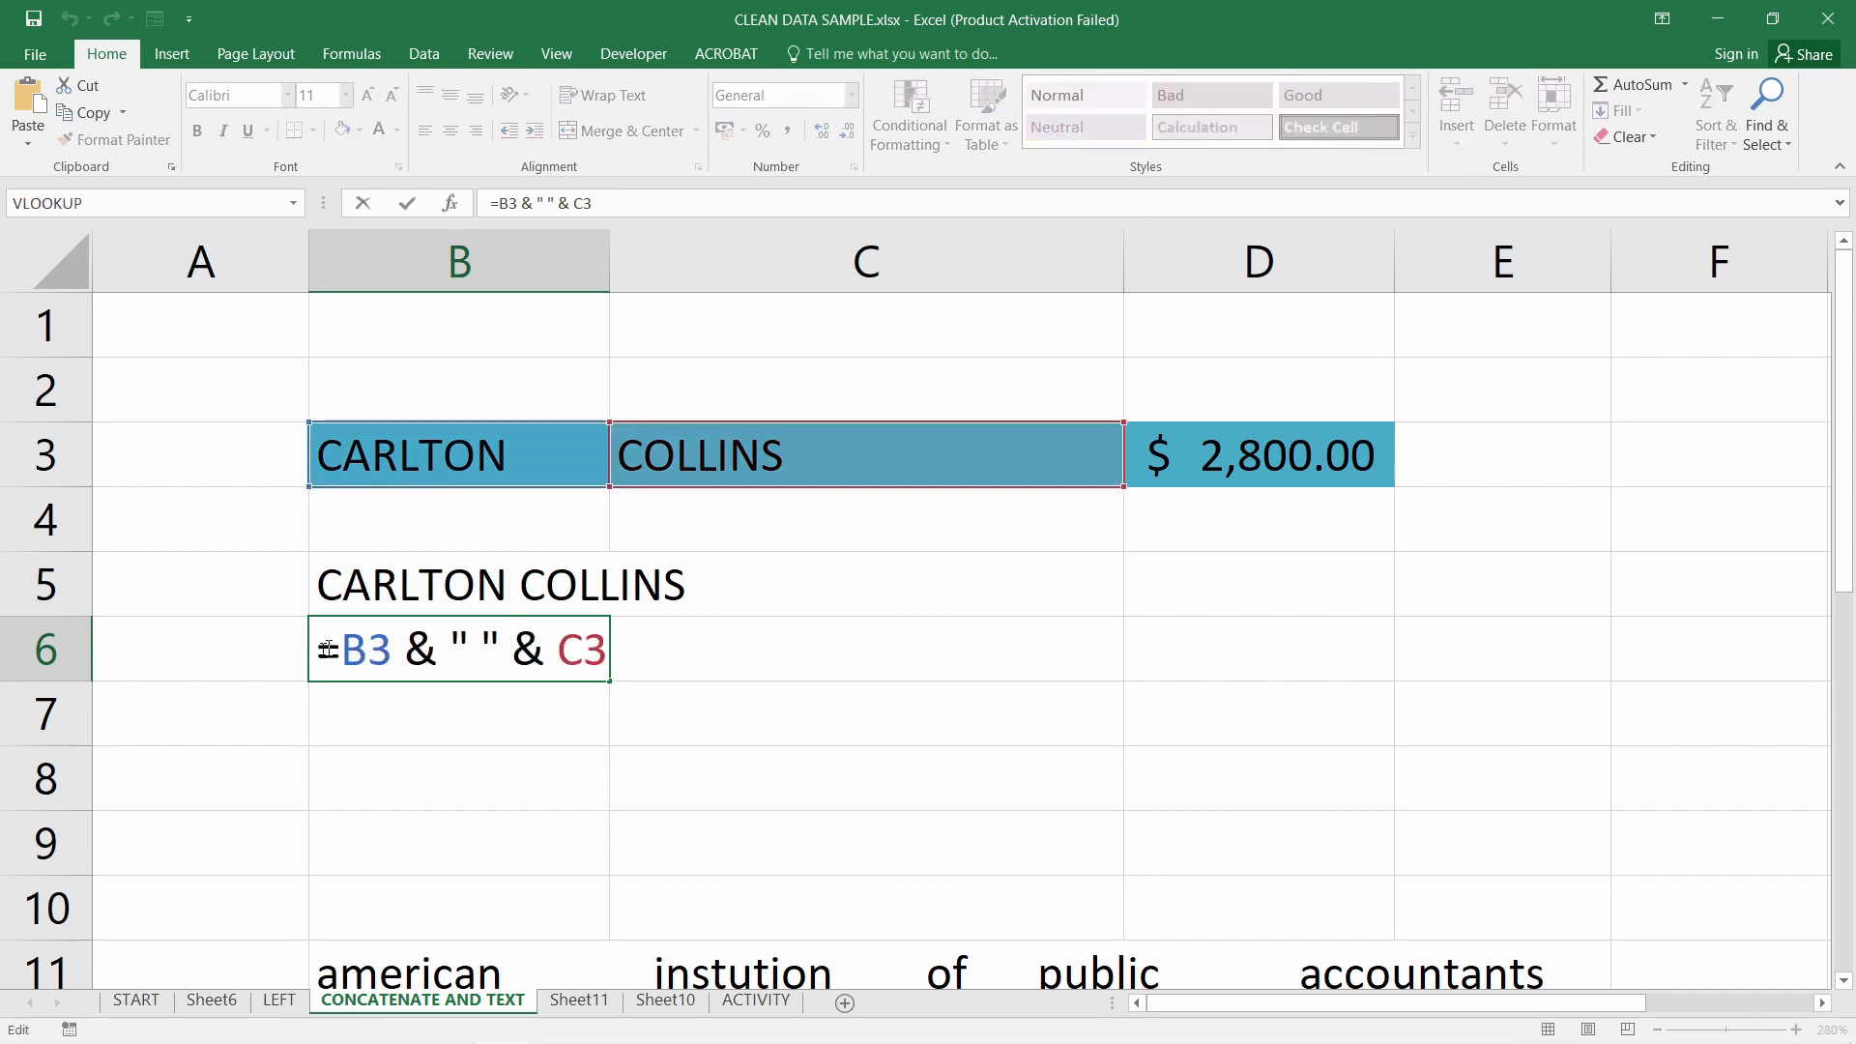
pyautogui.moveTo(322, 647); pyautogui.dragTo(756, 645)
pyautogui.hotkey('ctrl', 'c')
pyautogui.press('Escape')
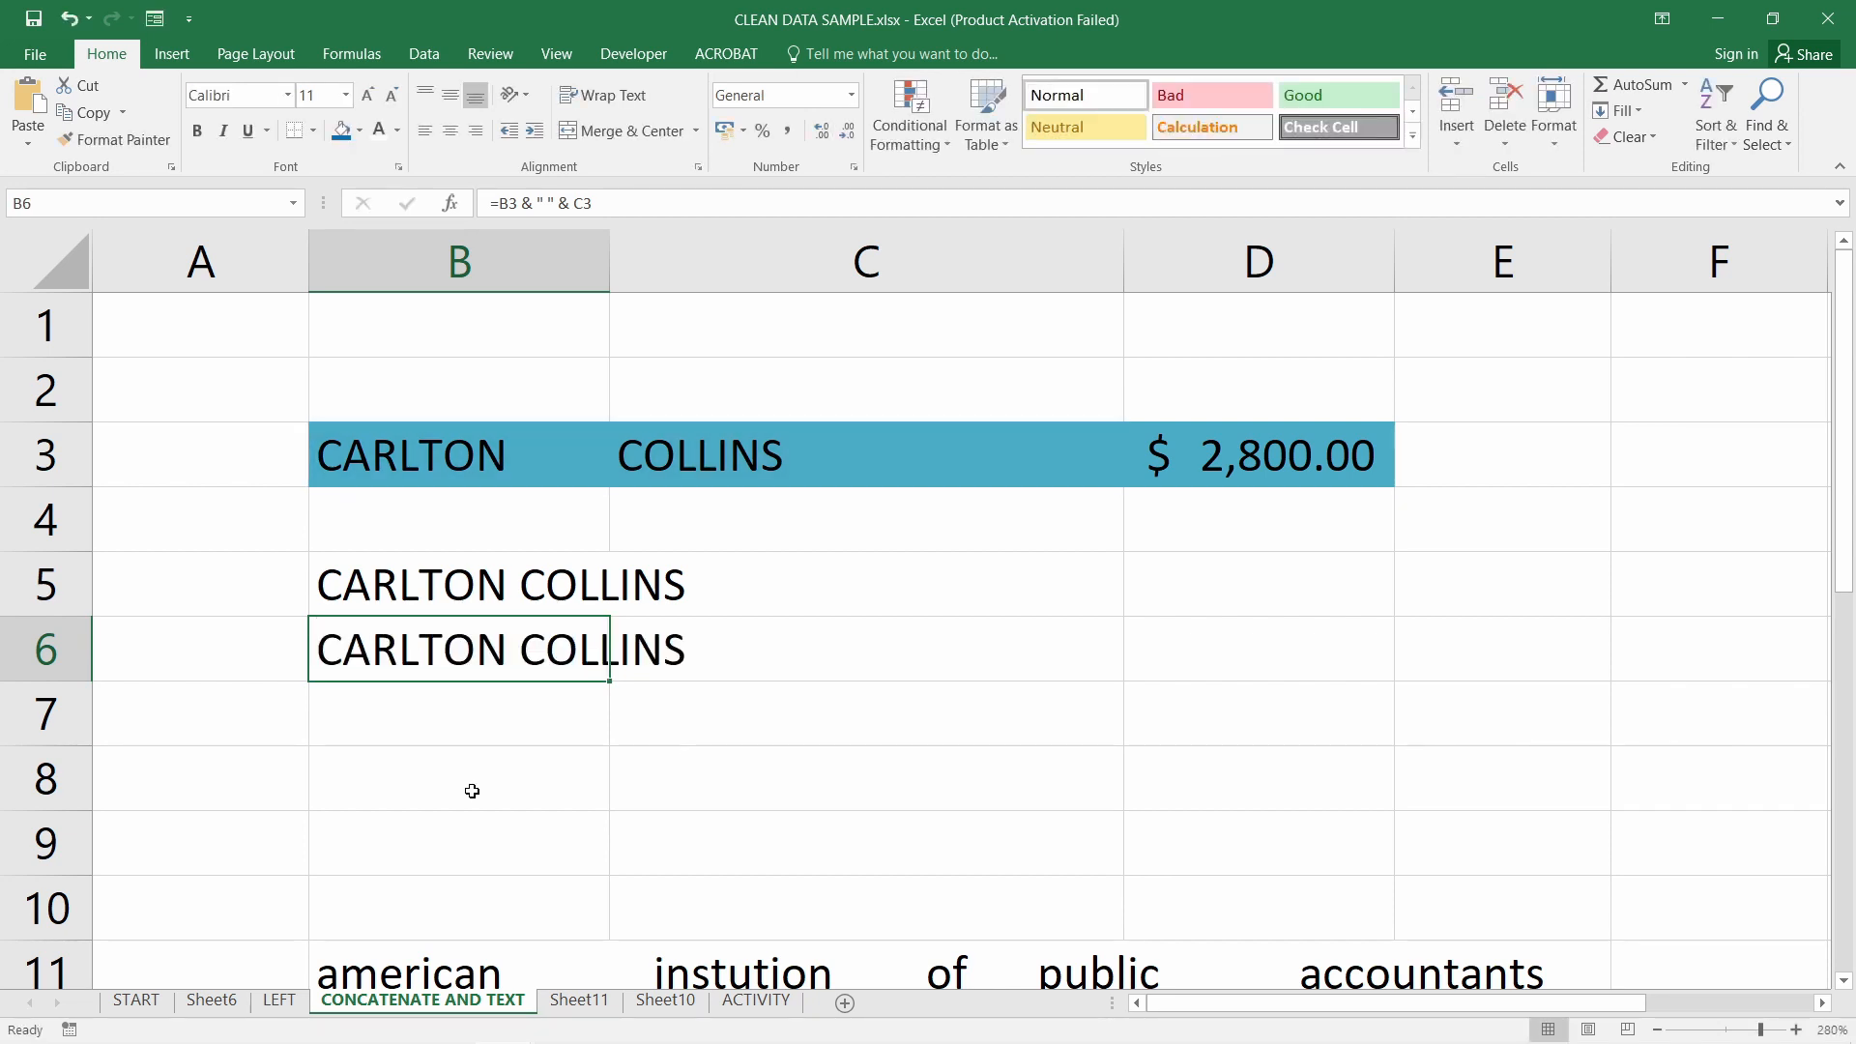
pyautogui.click(471, 787)
pyautogui.hotkey('ctrl', 'v')
# Extend B8's formula with "sold" and the D3 amount reference
pyautogui.write('&')
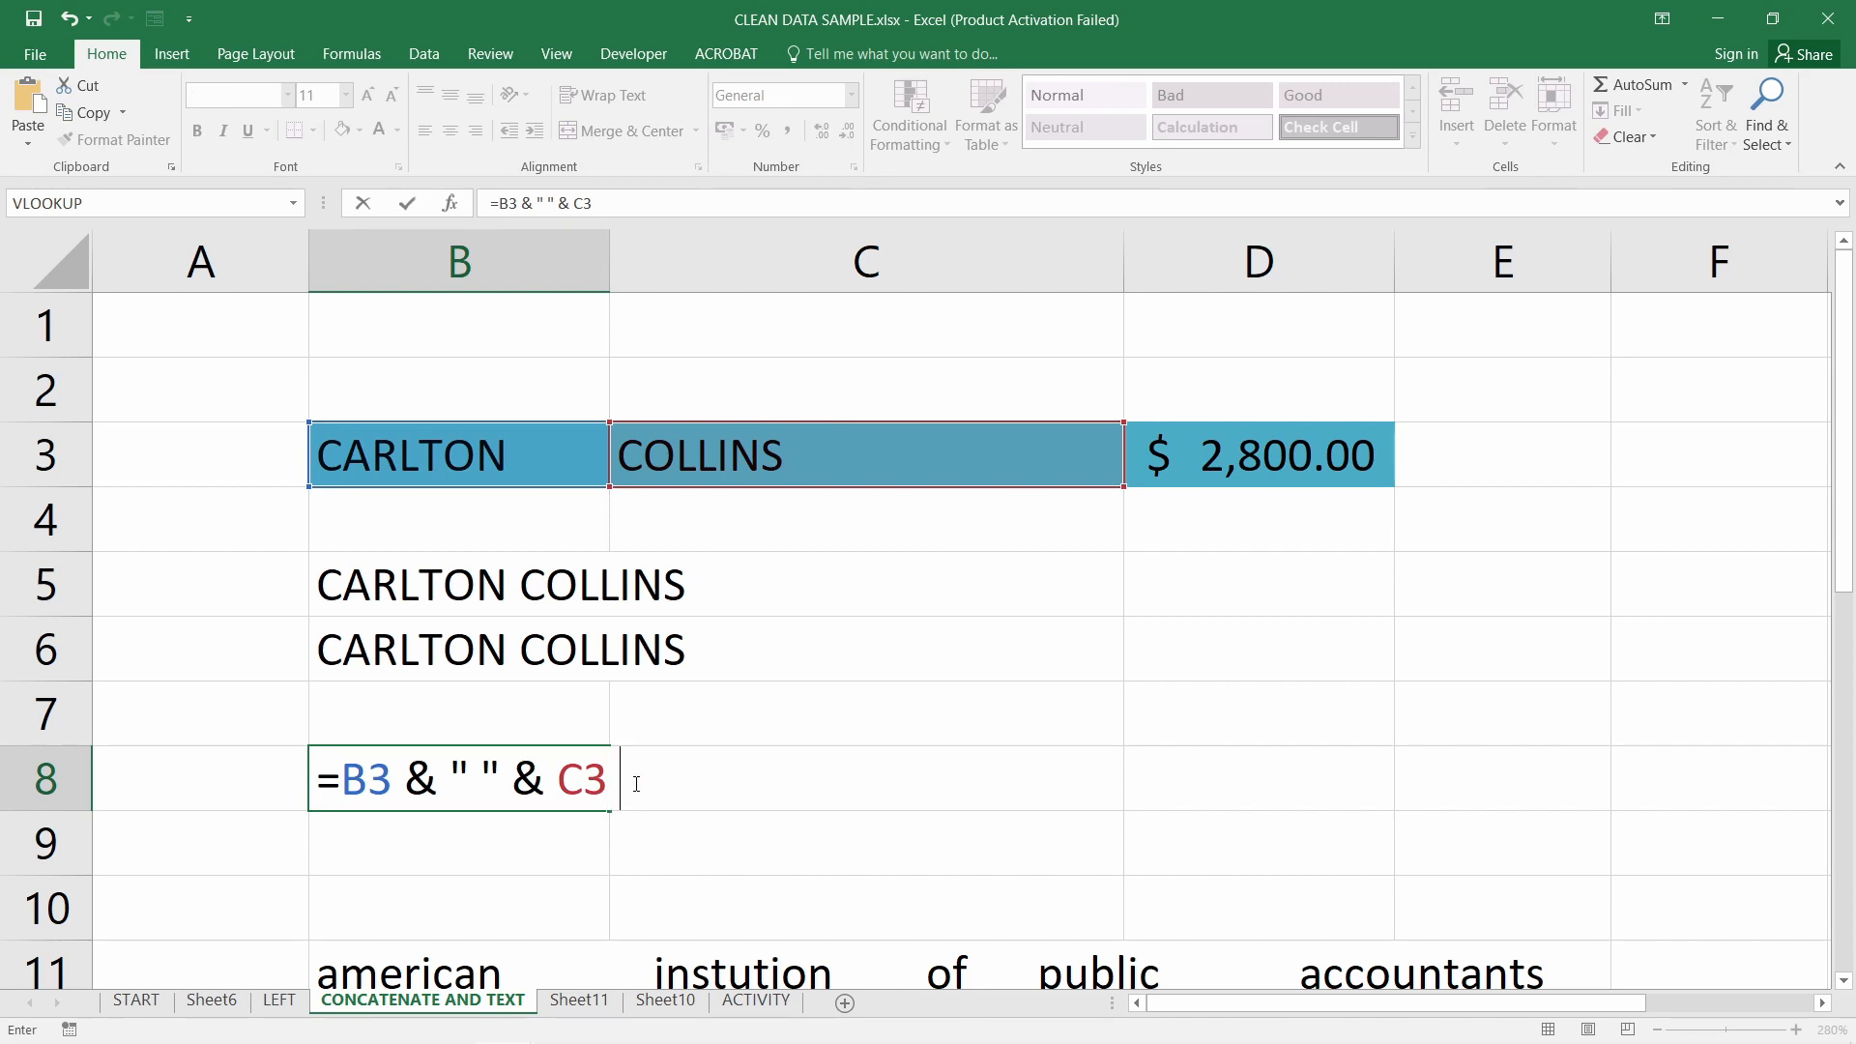
pyautogui.hotkey('shift', 'space')
pyautogui.press('BackSpace')
pyautogui.press('BackSpace')
pyautogui.press('BackSpace')
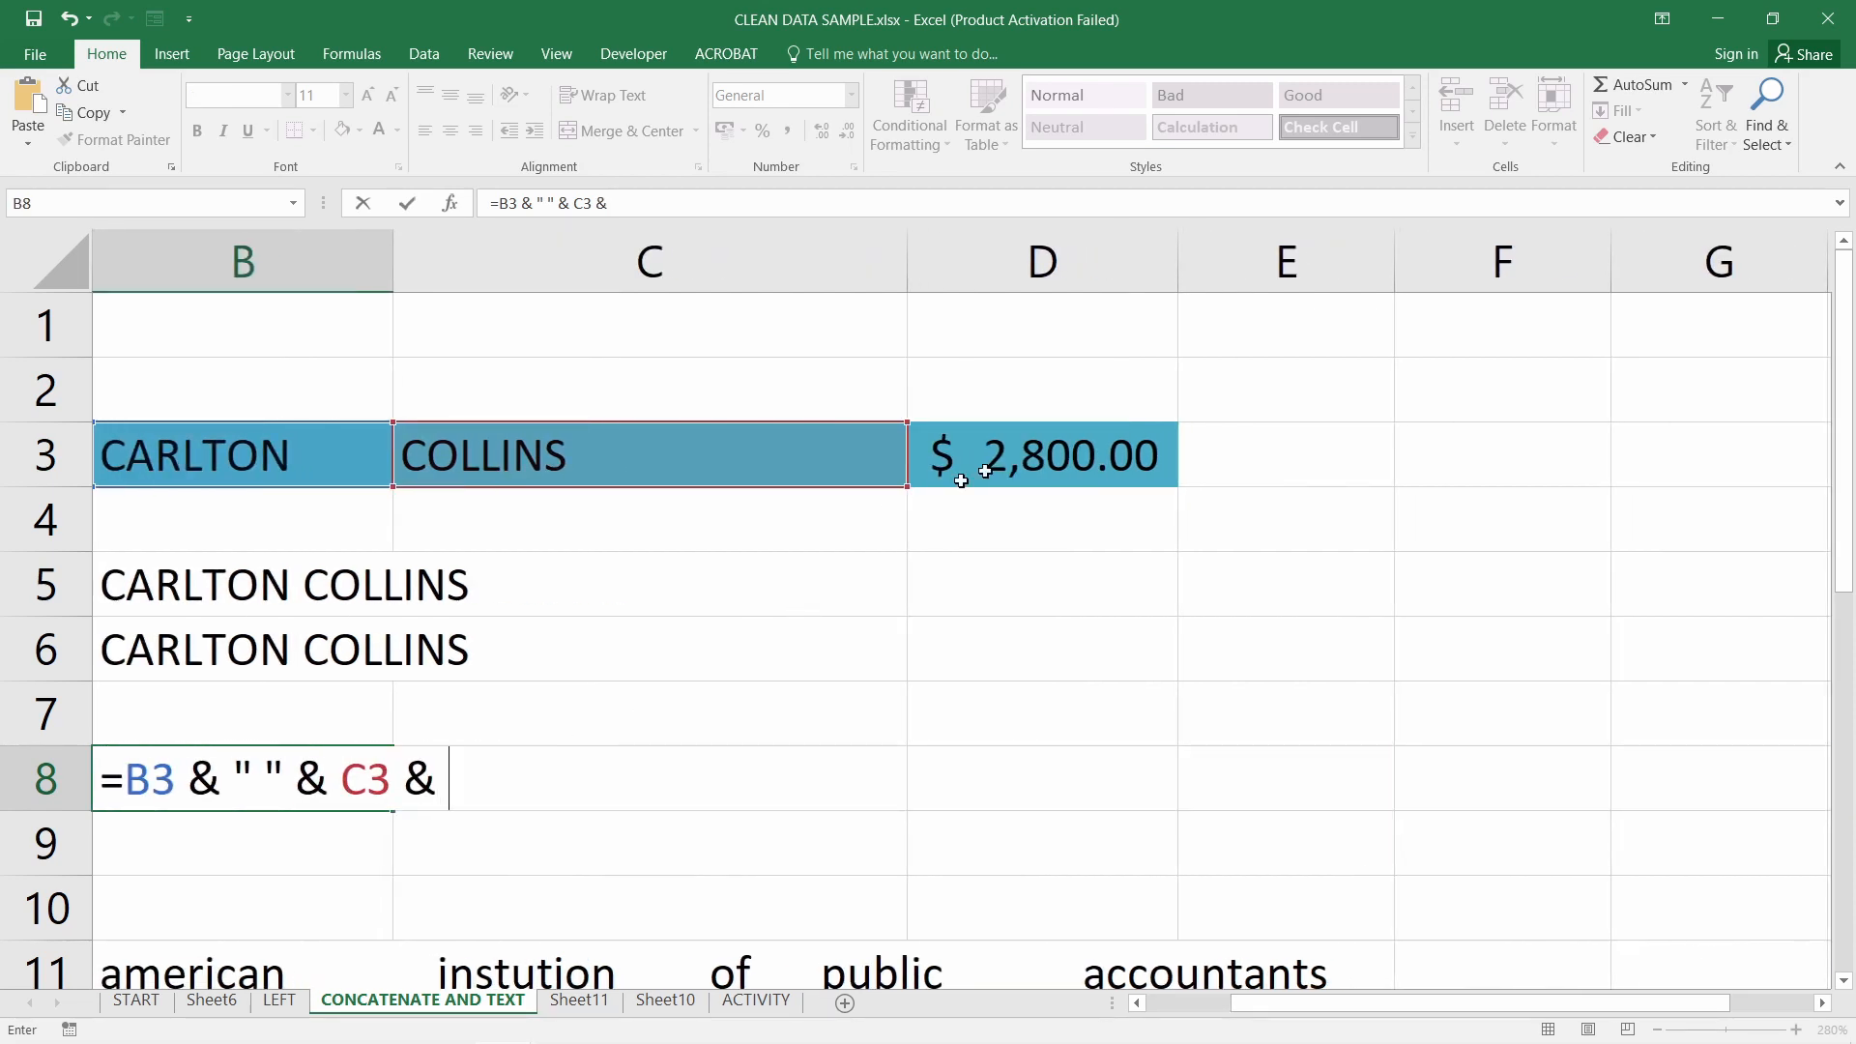
pyautogui.click(1045, 453)
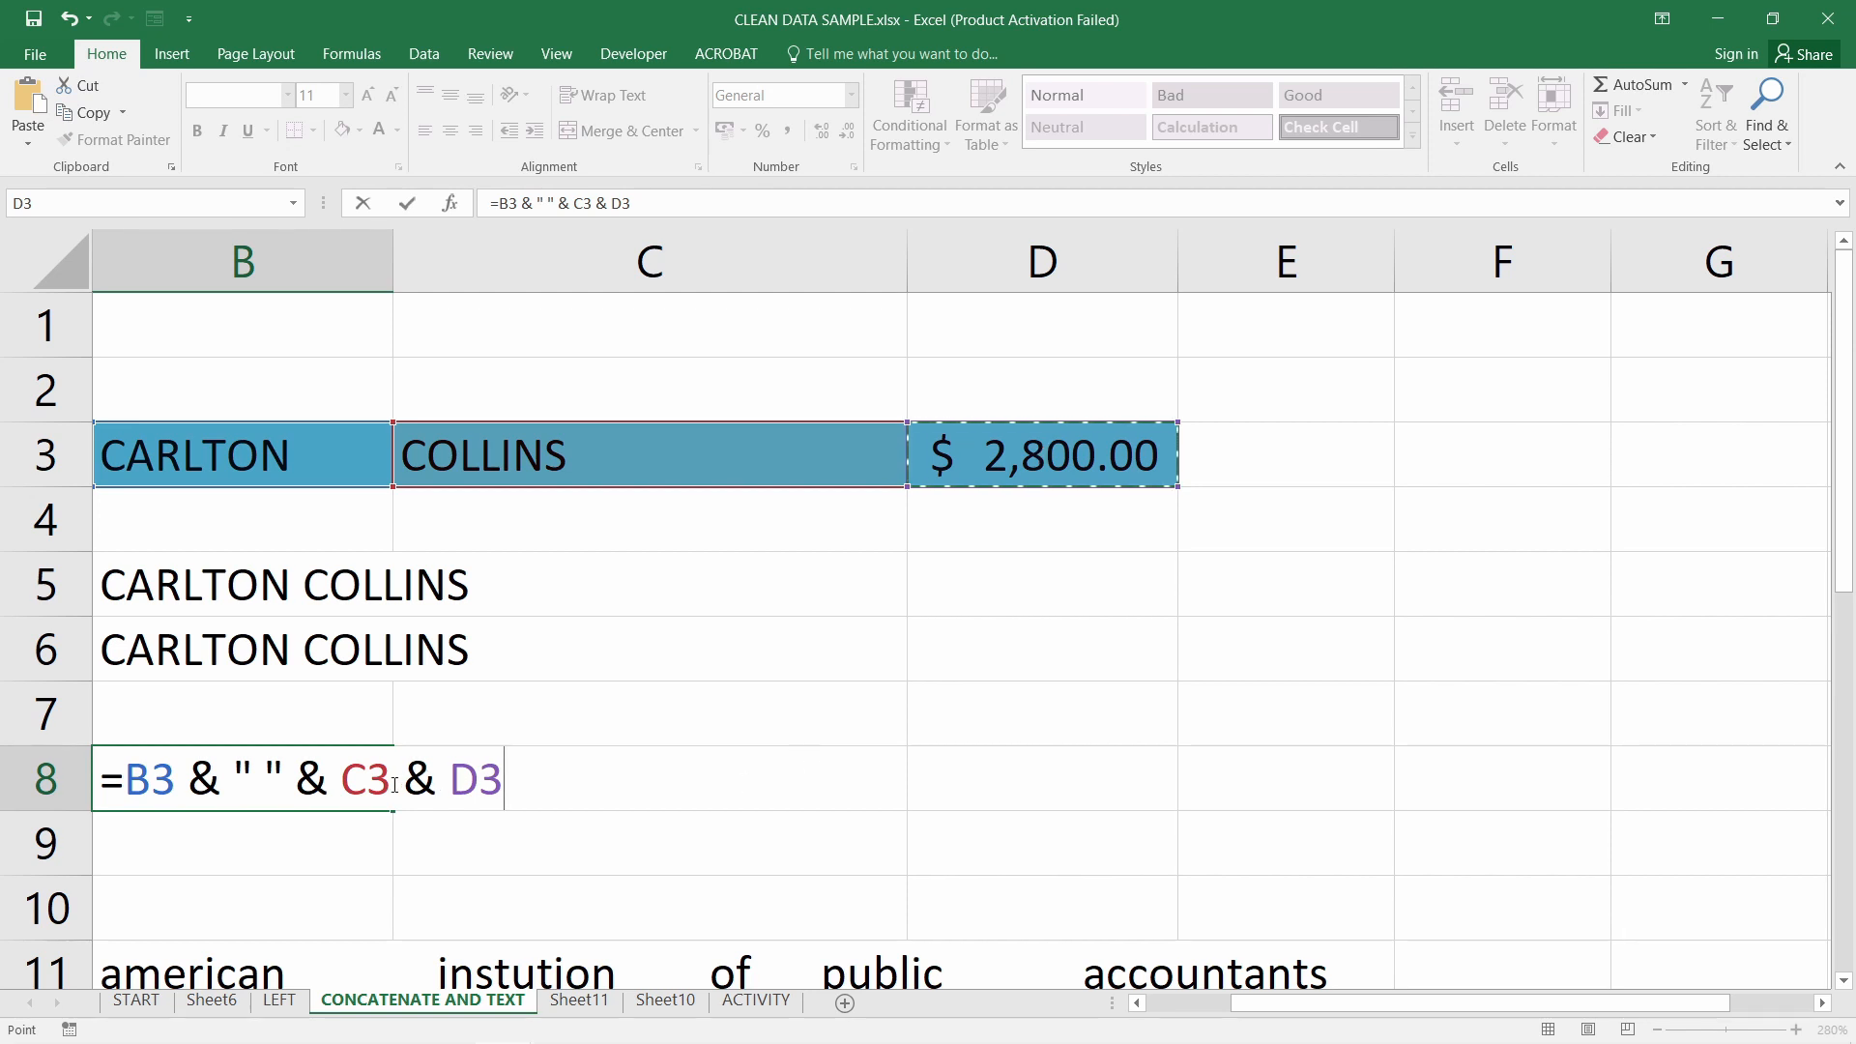
pyautogui.click(437, 779)
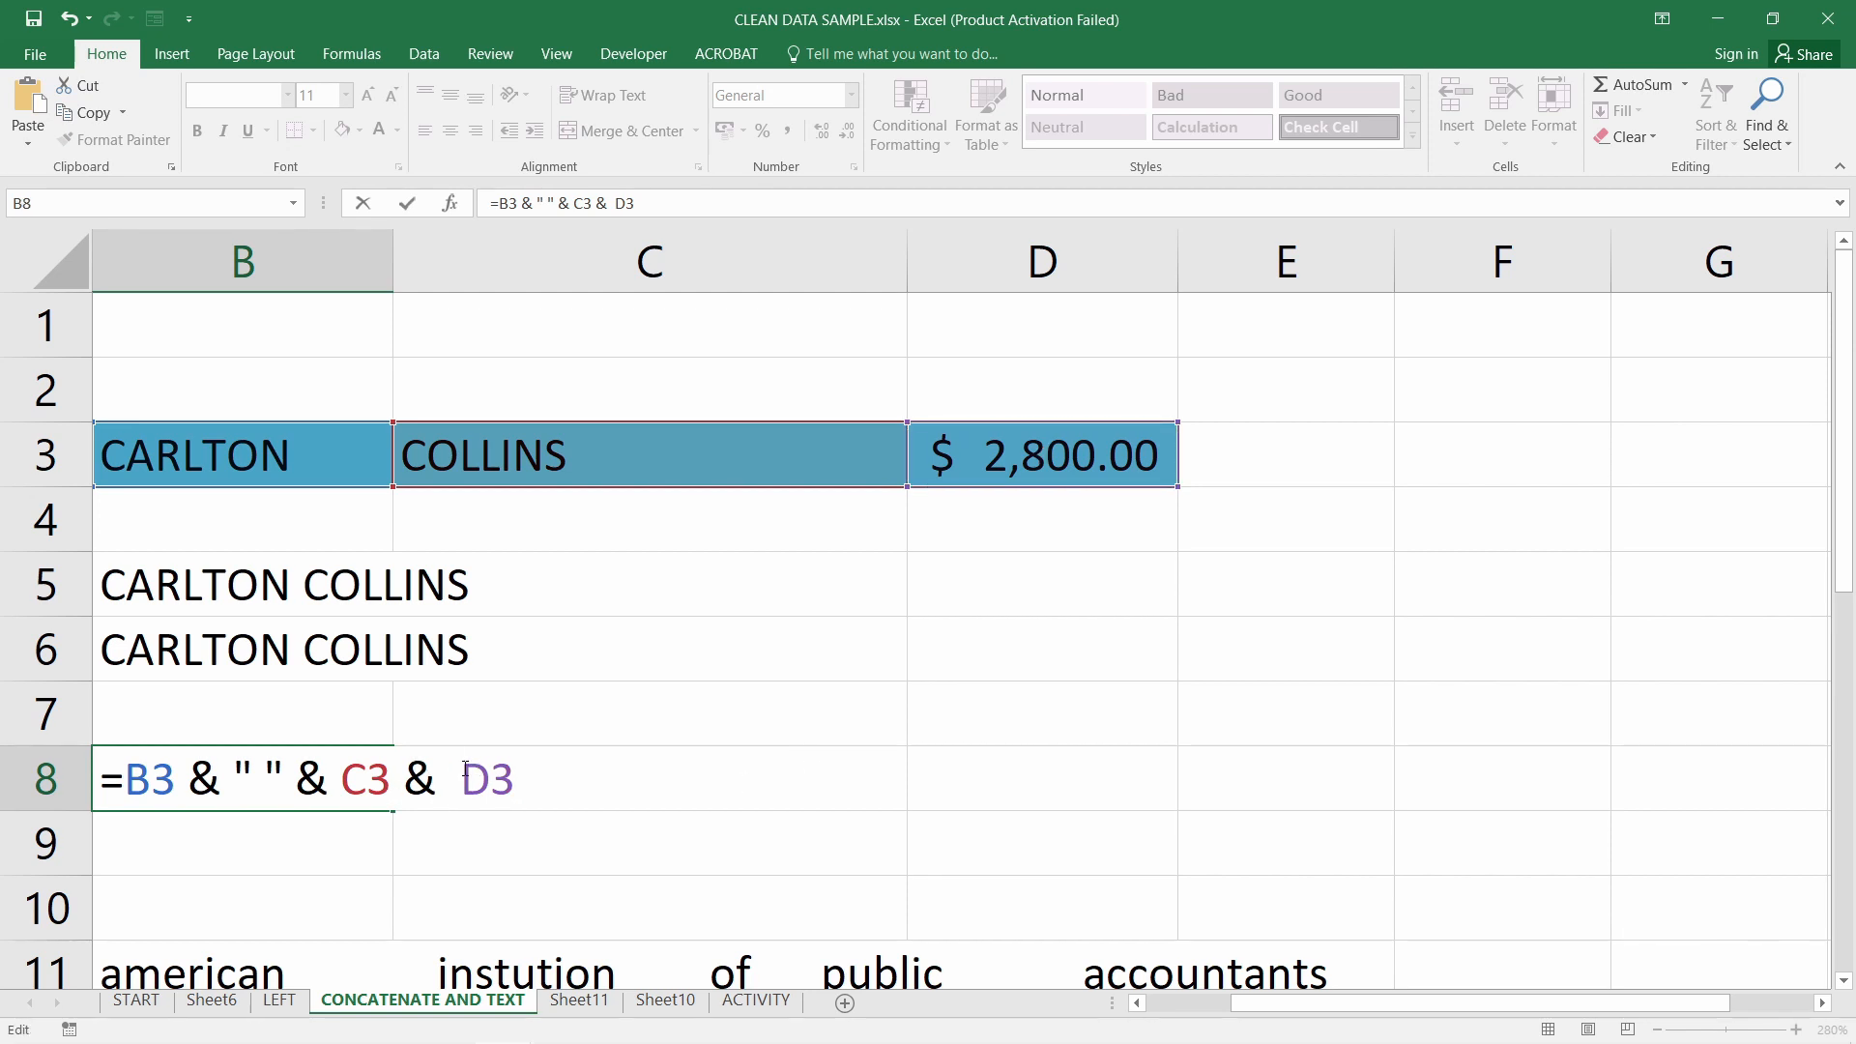
pyautogui.write('""')
pyautogui.click(468, 779)
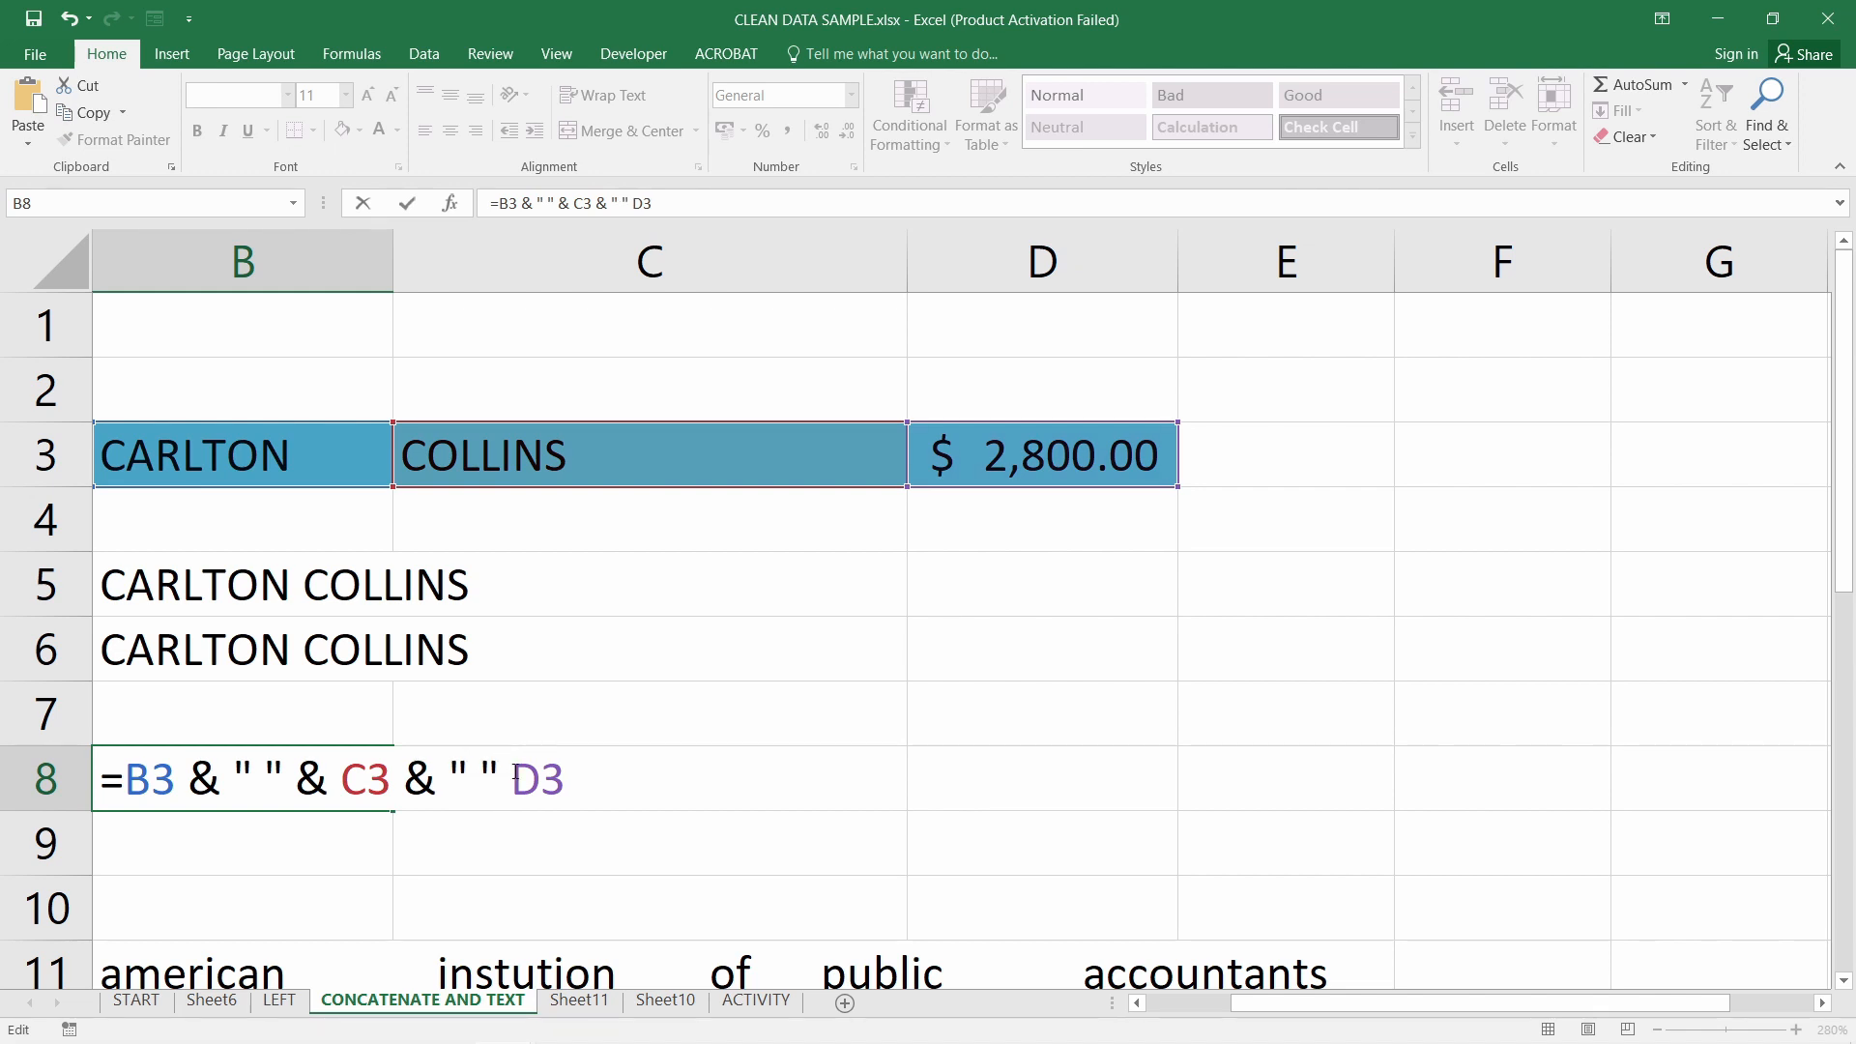
pyautogui.press('Right')
pyautogui.write('sold')
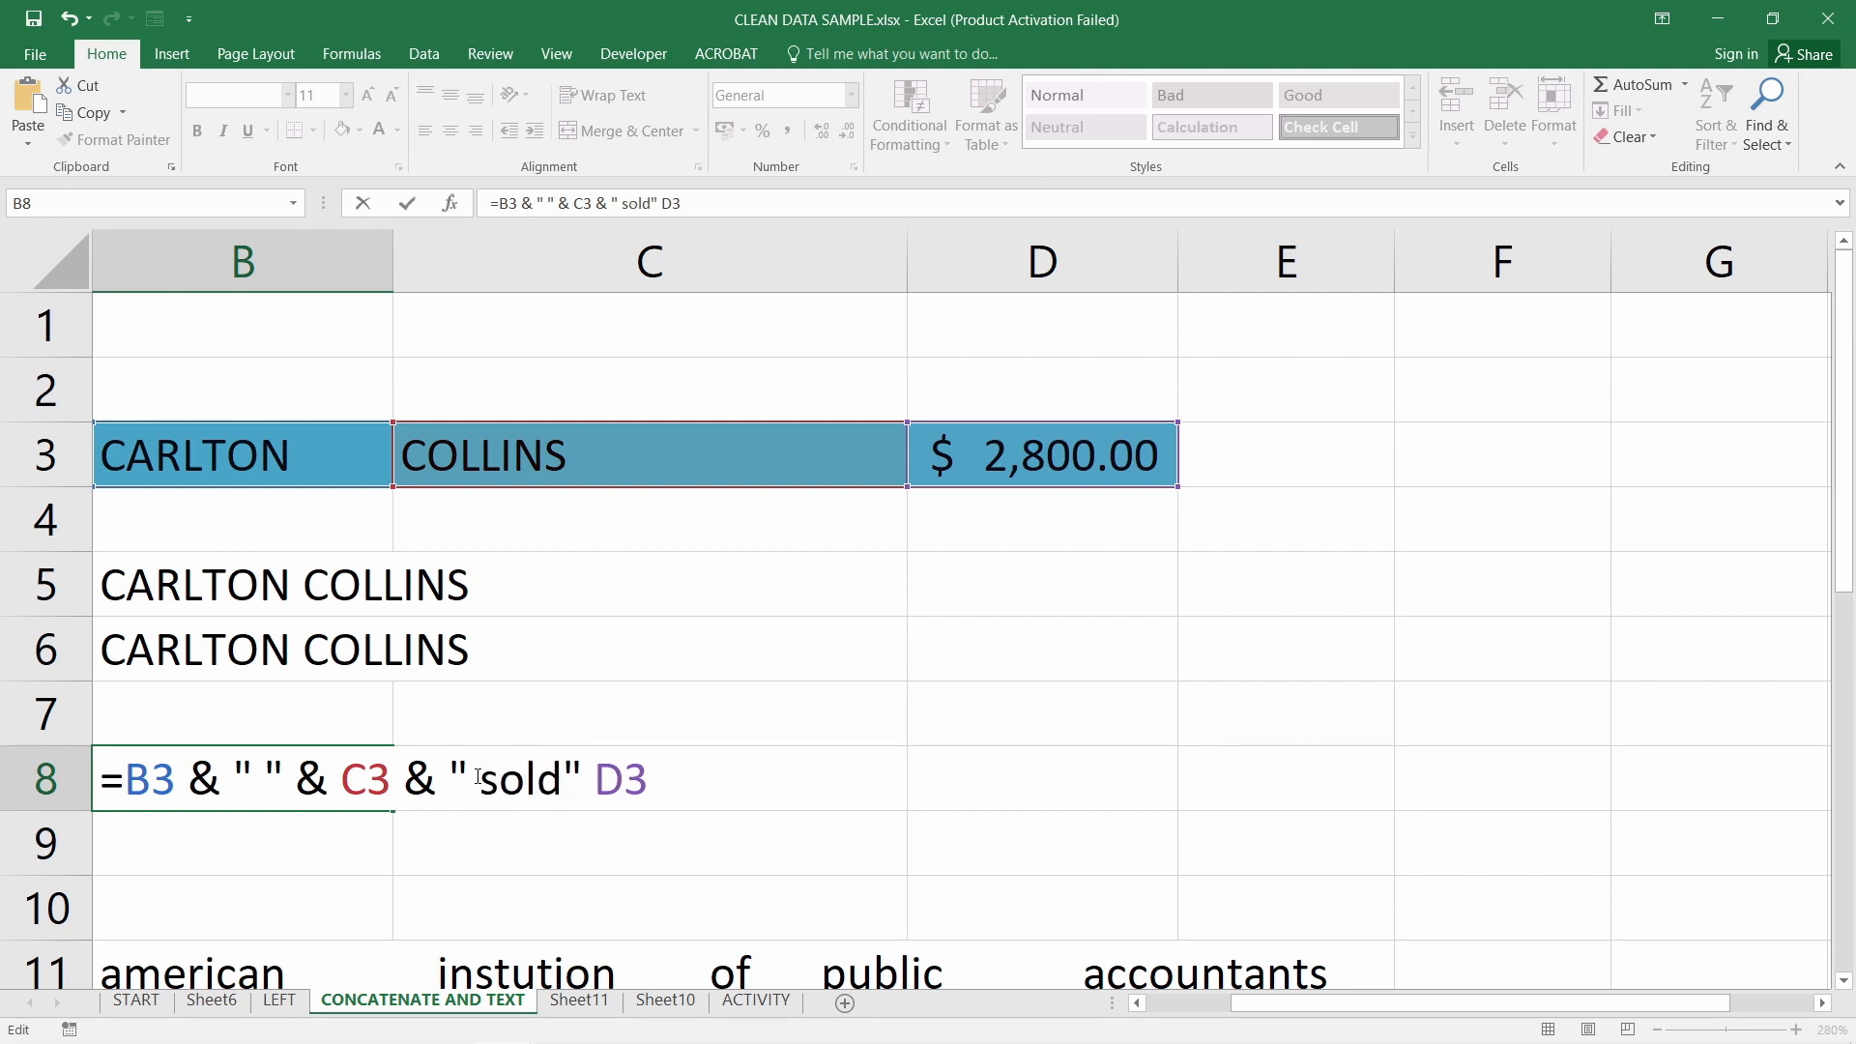
pyautogui.press('Right')
pyautogui.write('&')
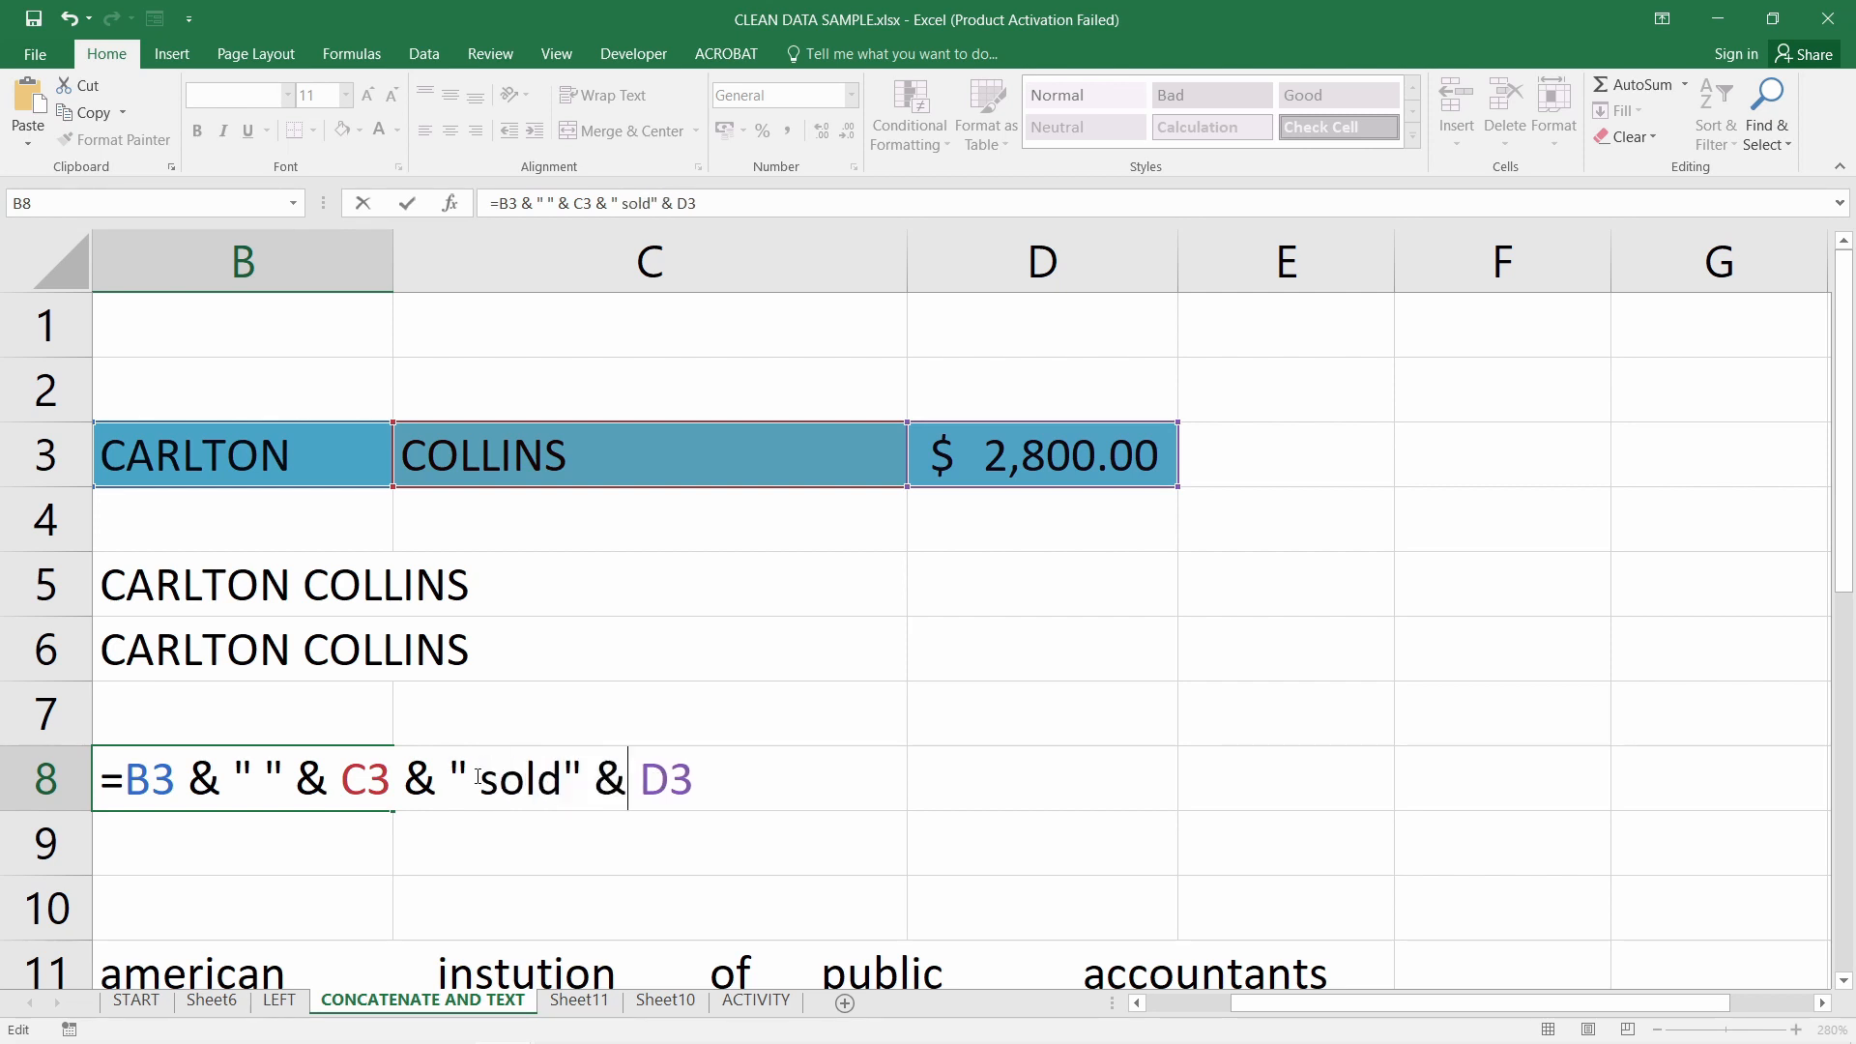
# Walk through the B3, space, C3, sold and D3 parts of B8's formula, then confirm it
pyautogui.doubleClick(148, 793)
pyautogui.moveTo(253, 778); pyautogui.dragTo(283, 778)
pyautogui.doubleClick(355, 783)
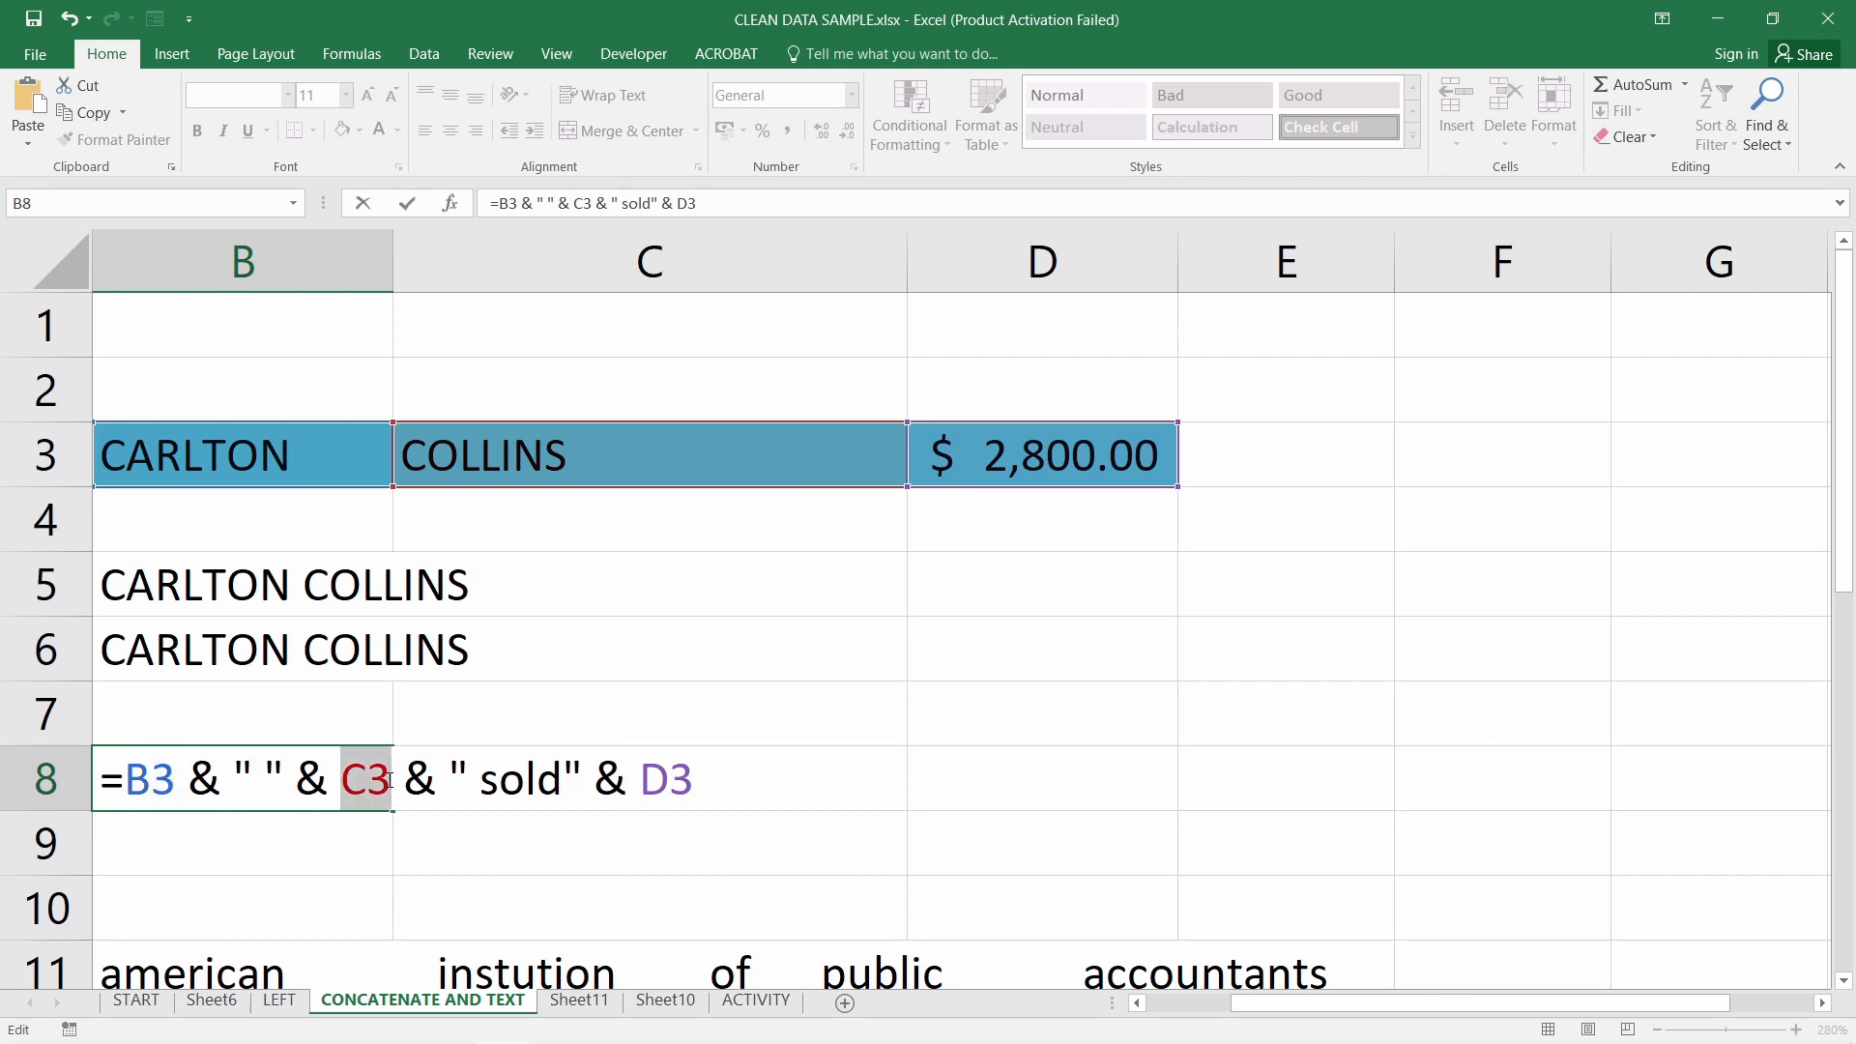
pyautogui.moveTo(451, 782); pyautogui.dragTo(593, 781)
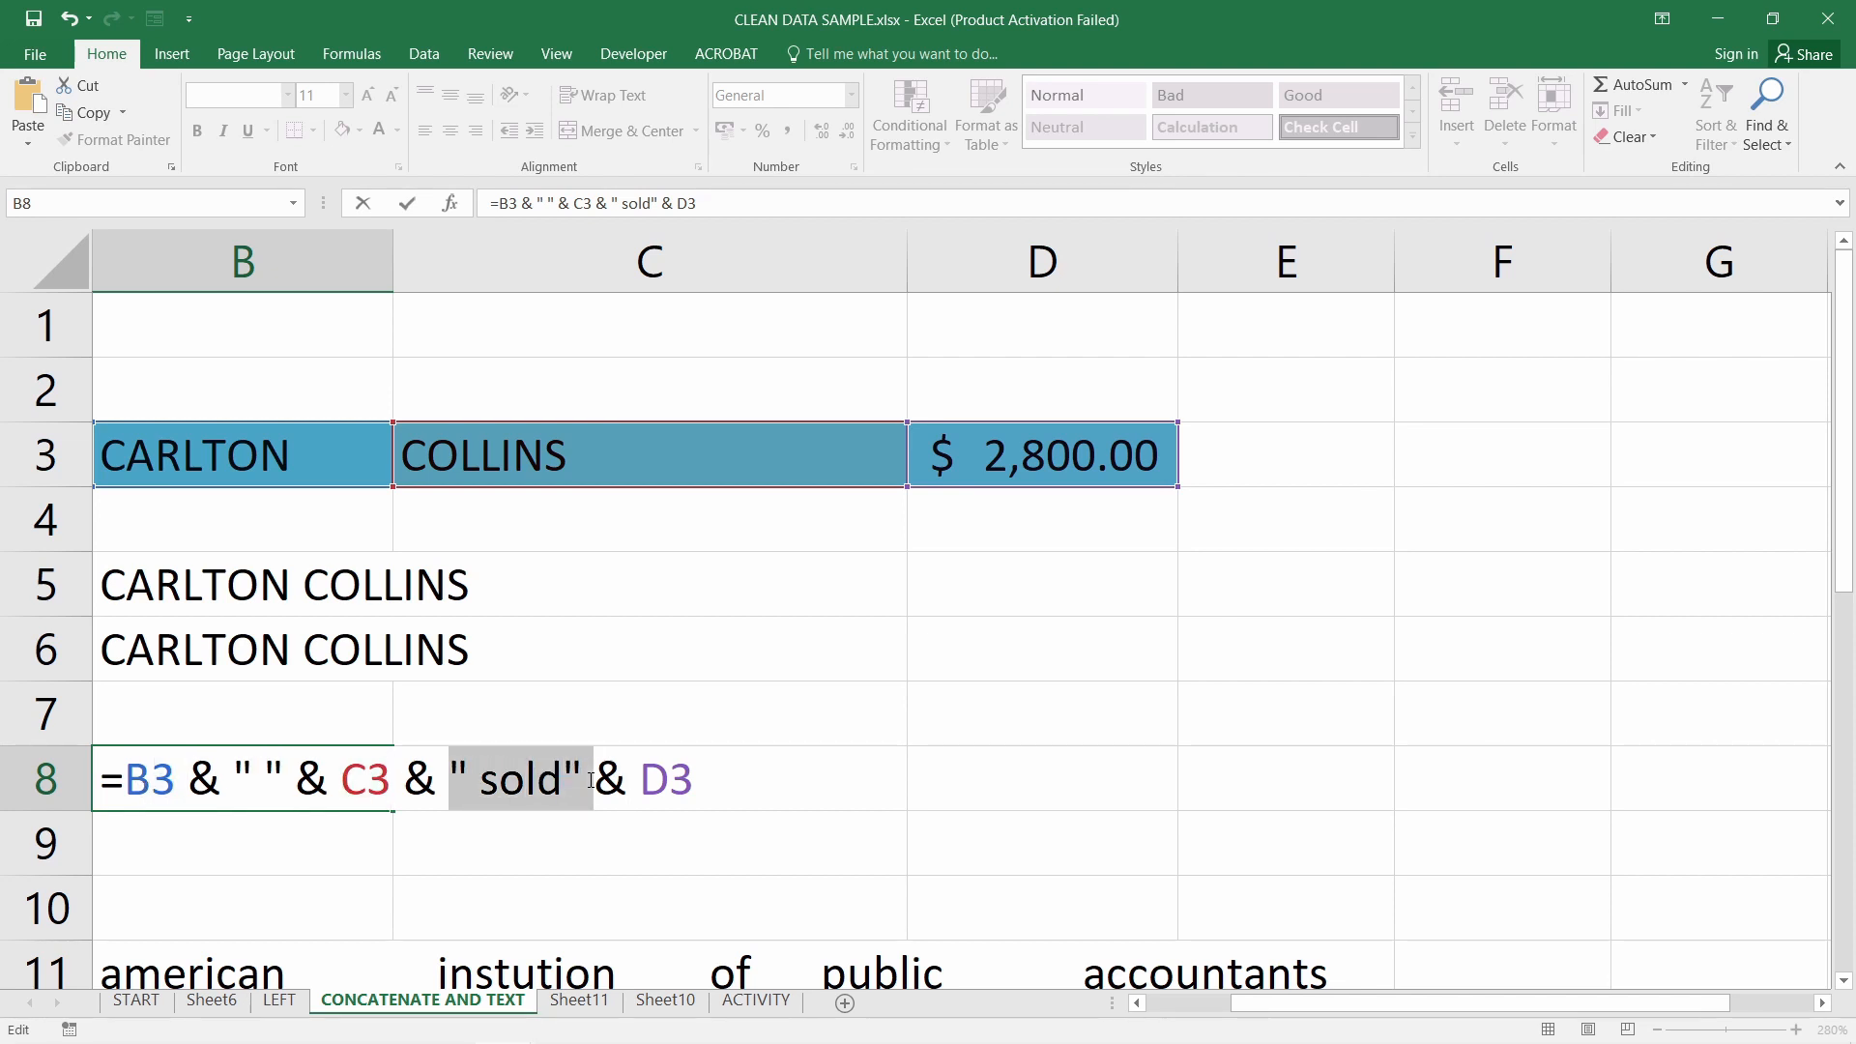
pyautogui.doubleClick(648, 781)
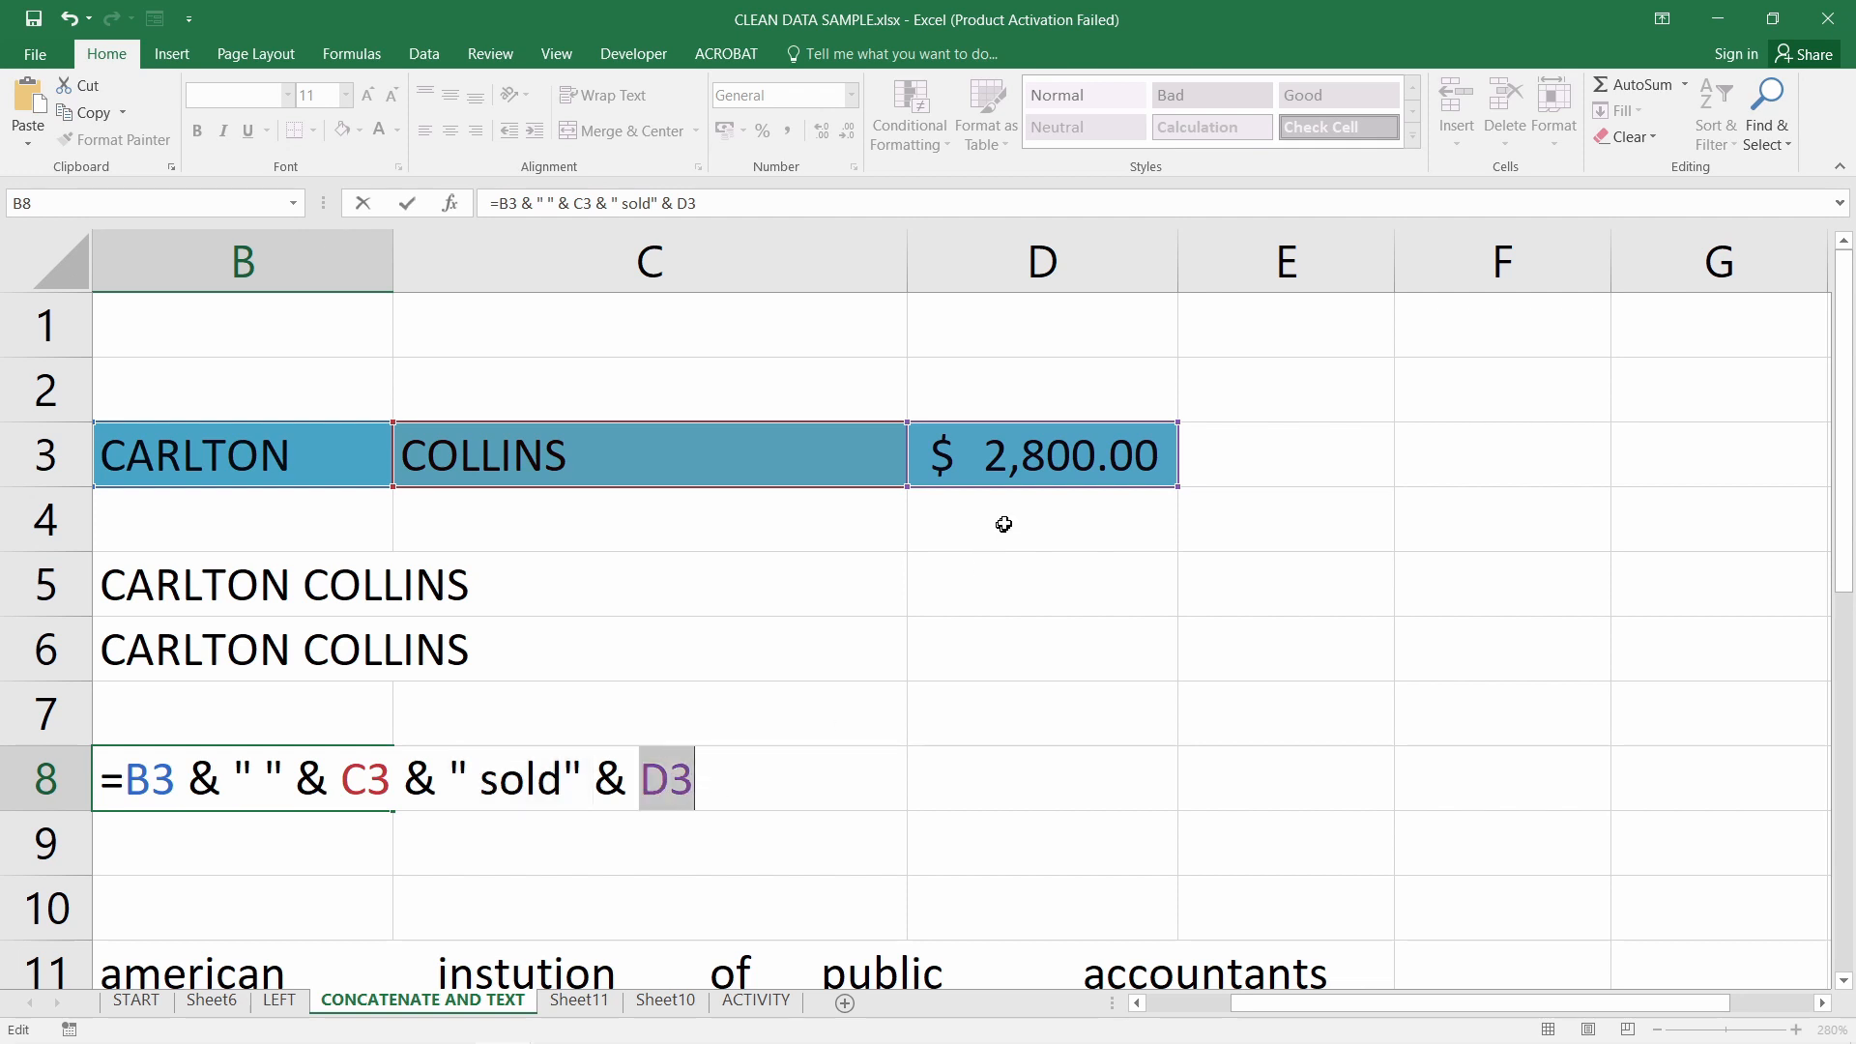
pyautogui.press('Return')
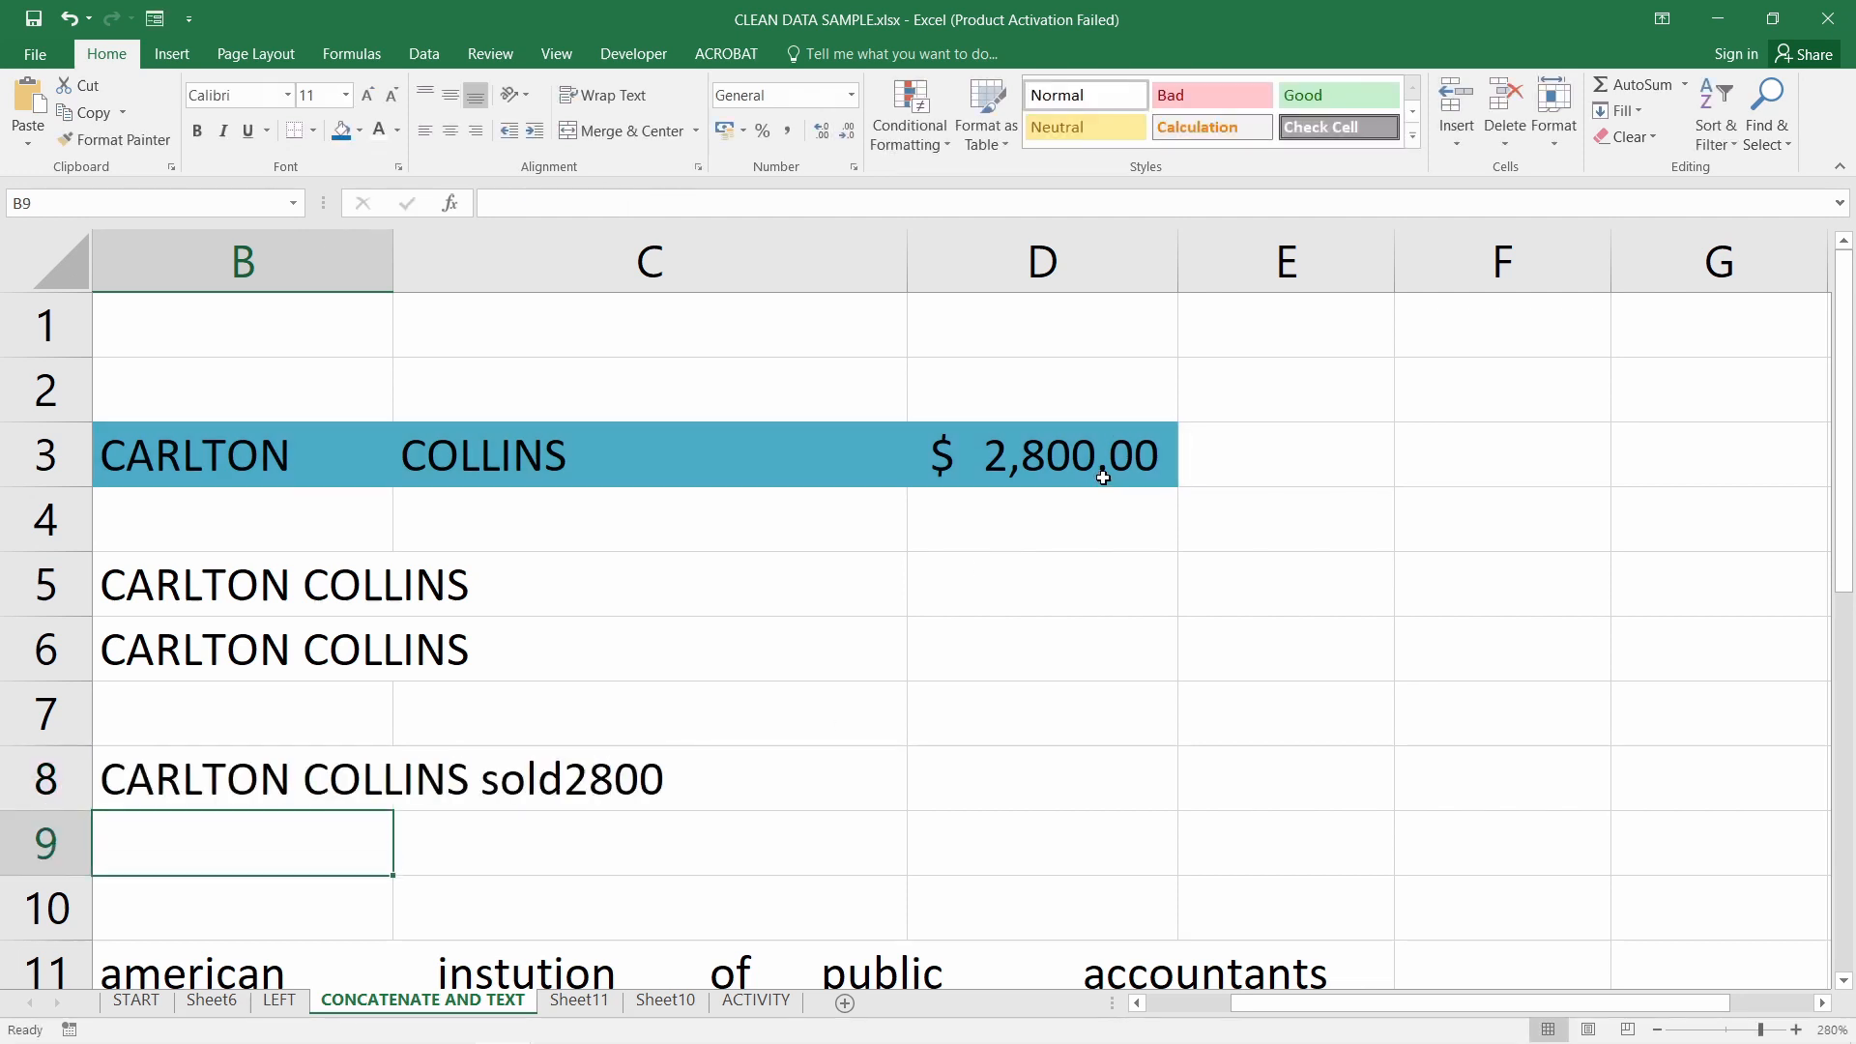
# Fix the spacing around sold so B8 reads CARLTON COLLINS sold 2800
pyautogui.click(224, 793)
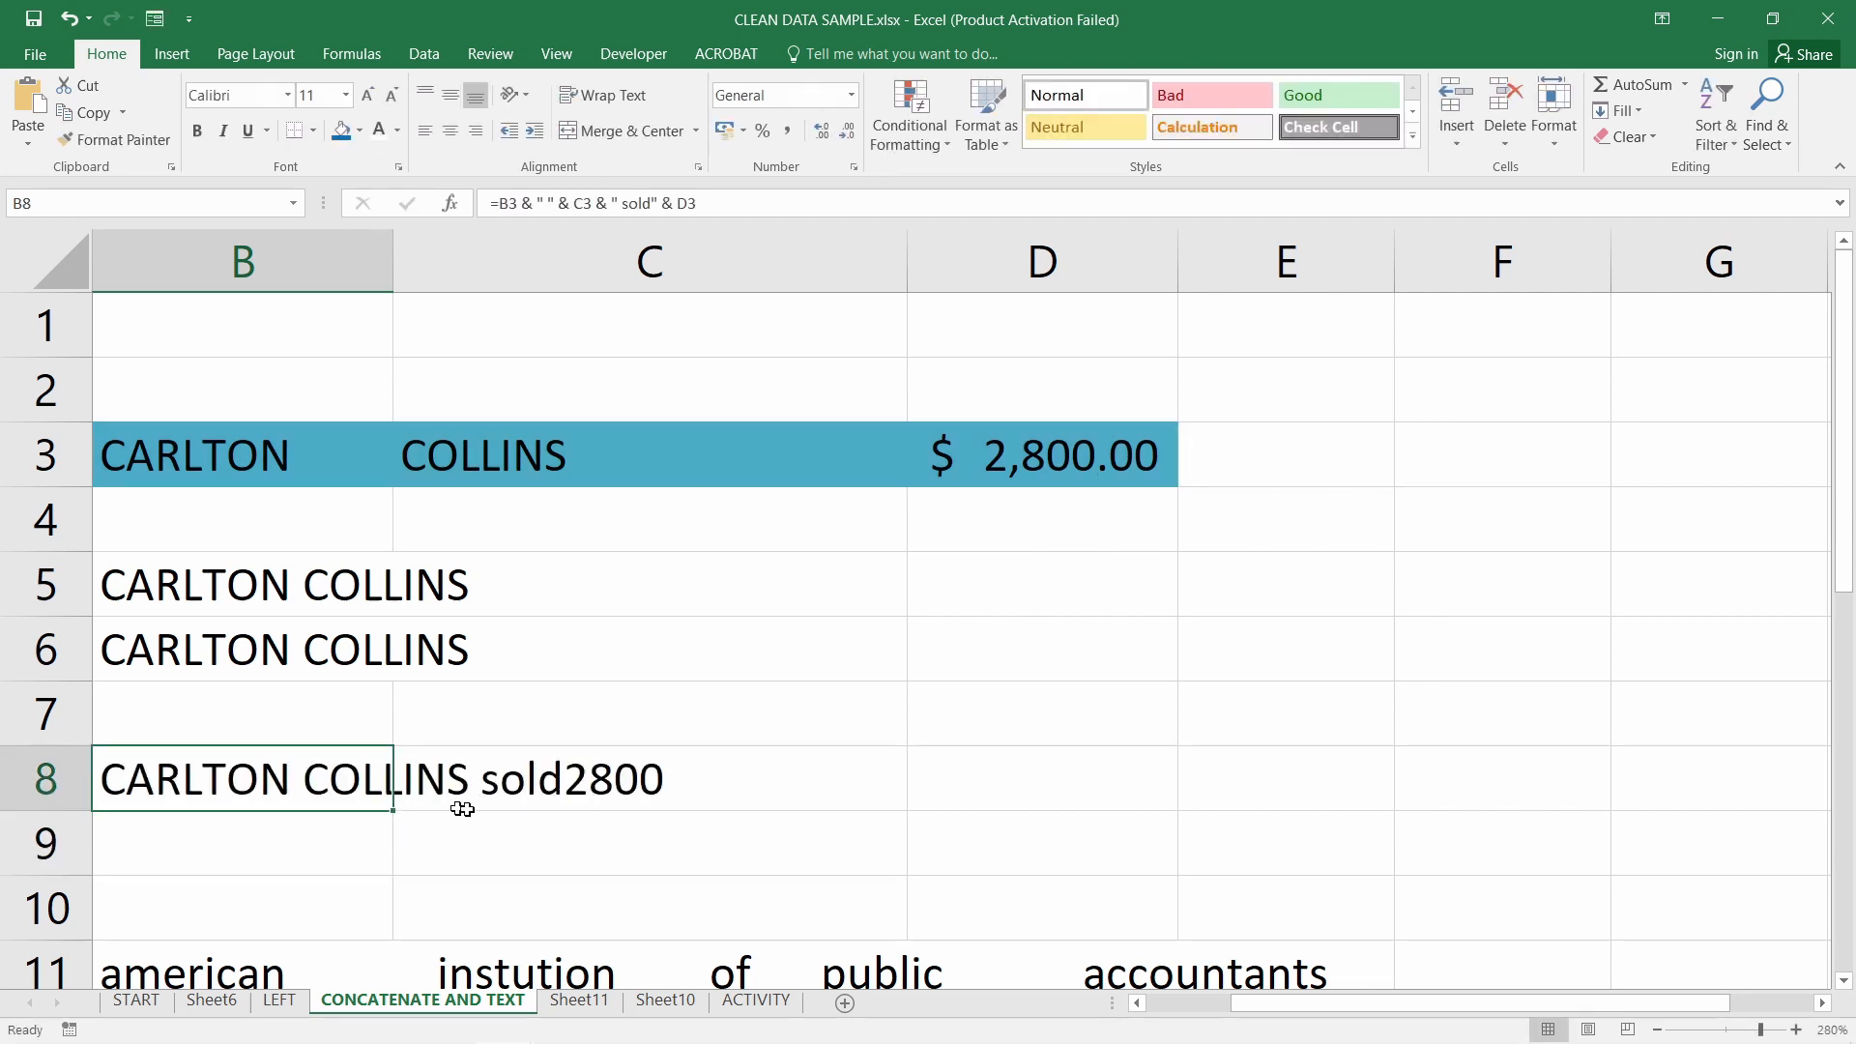
pyautogui.doubleClick(323, 777)
pyautogui.click(565, 783)
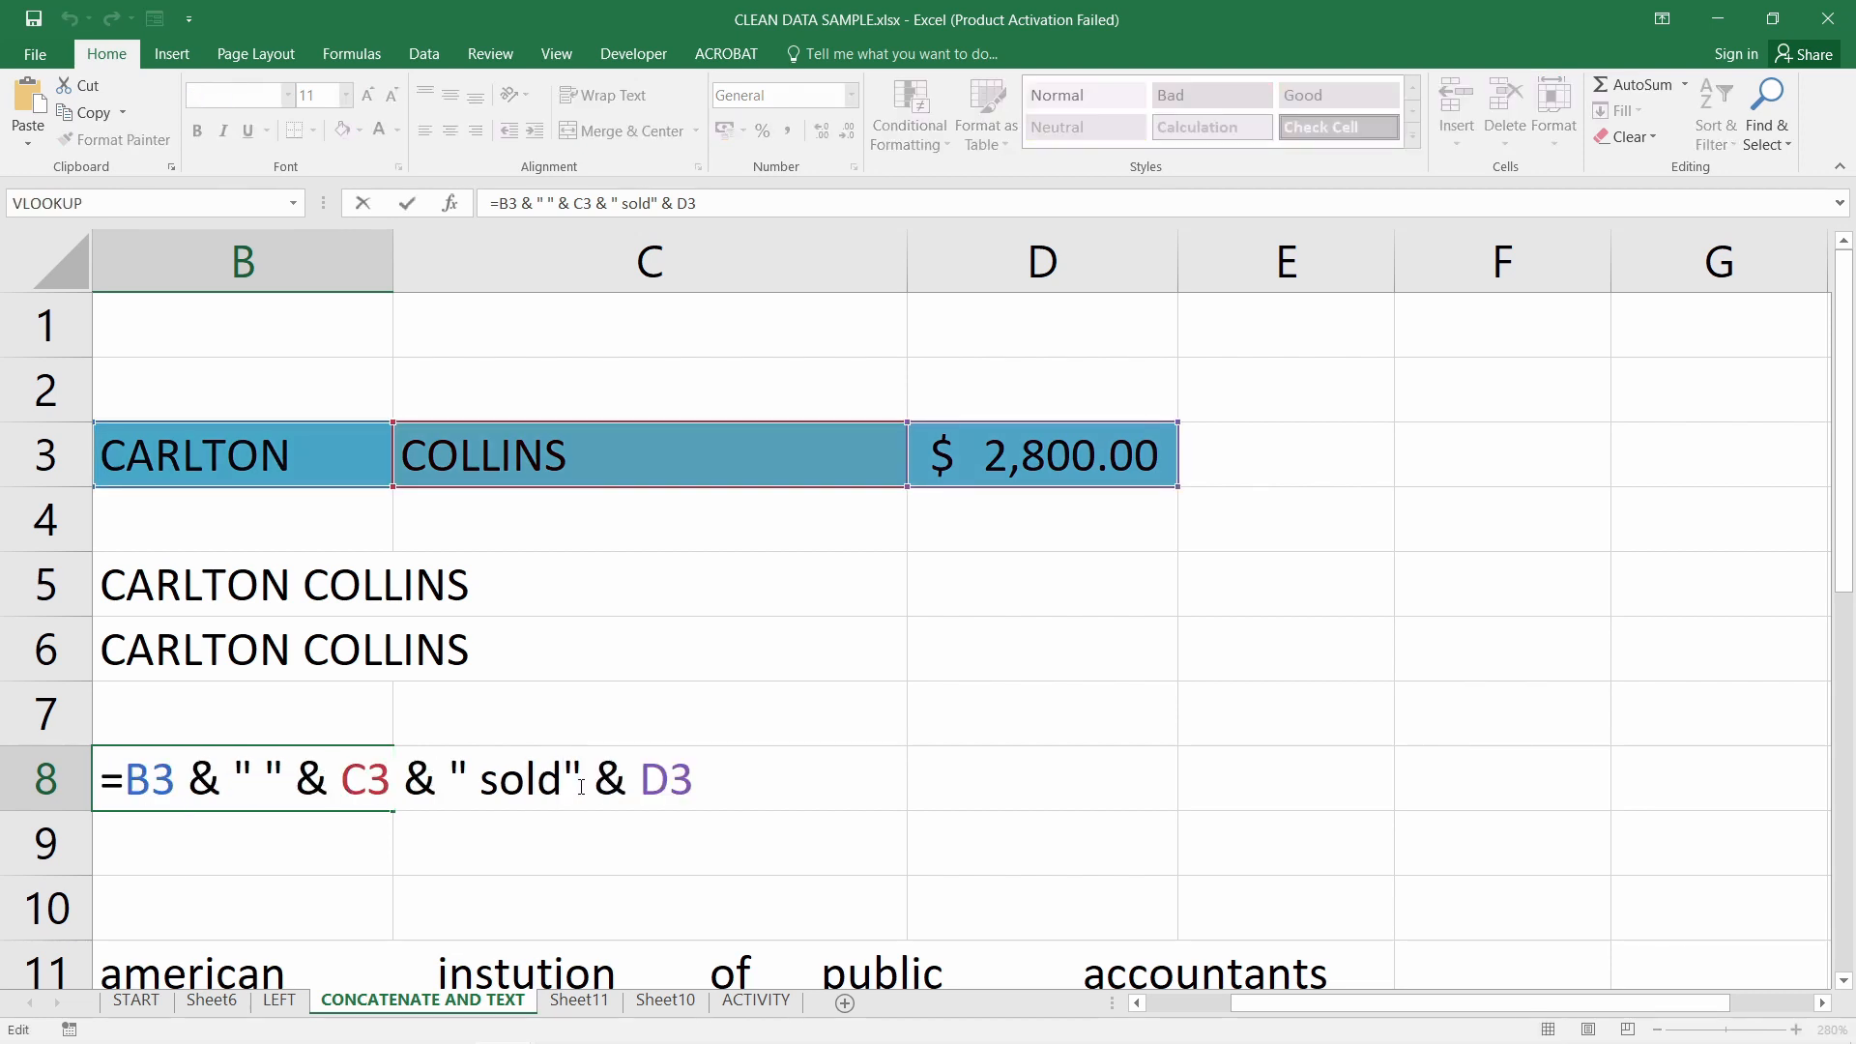
pyautogui.click(479, 781)
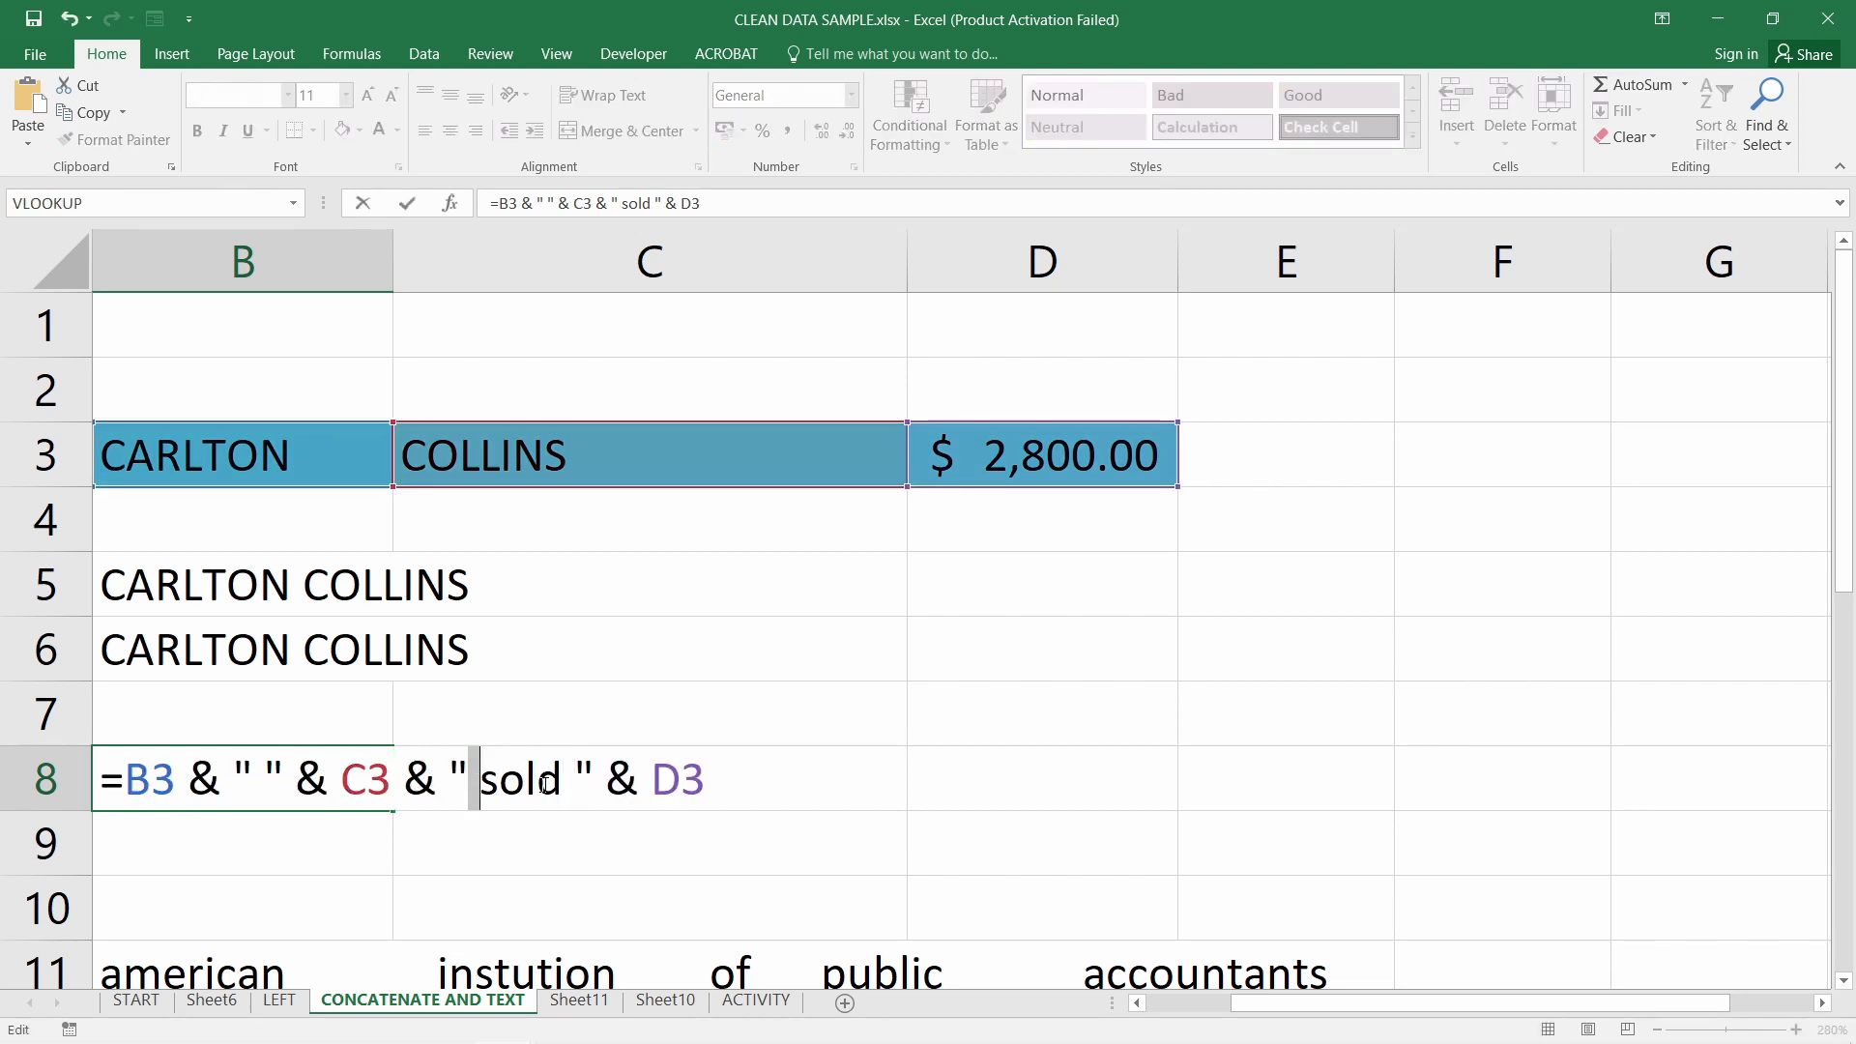
pyautogui.click(576, 788)
pyautogui.press('Return')
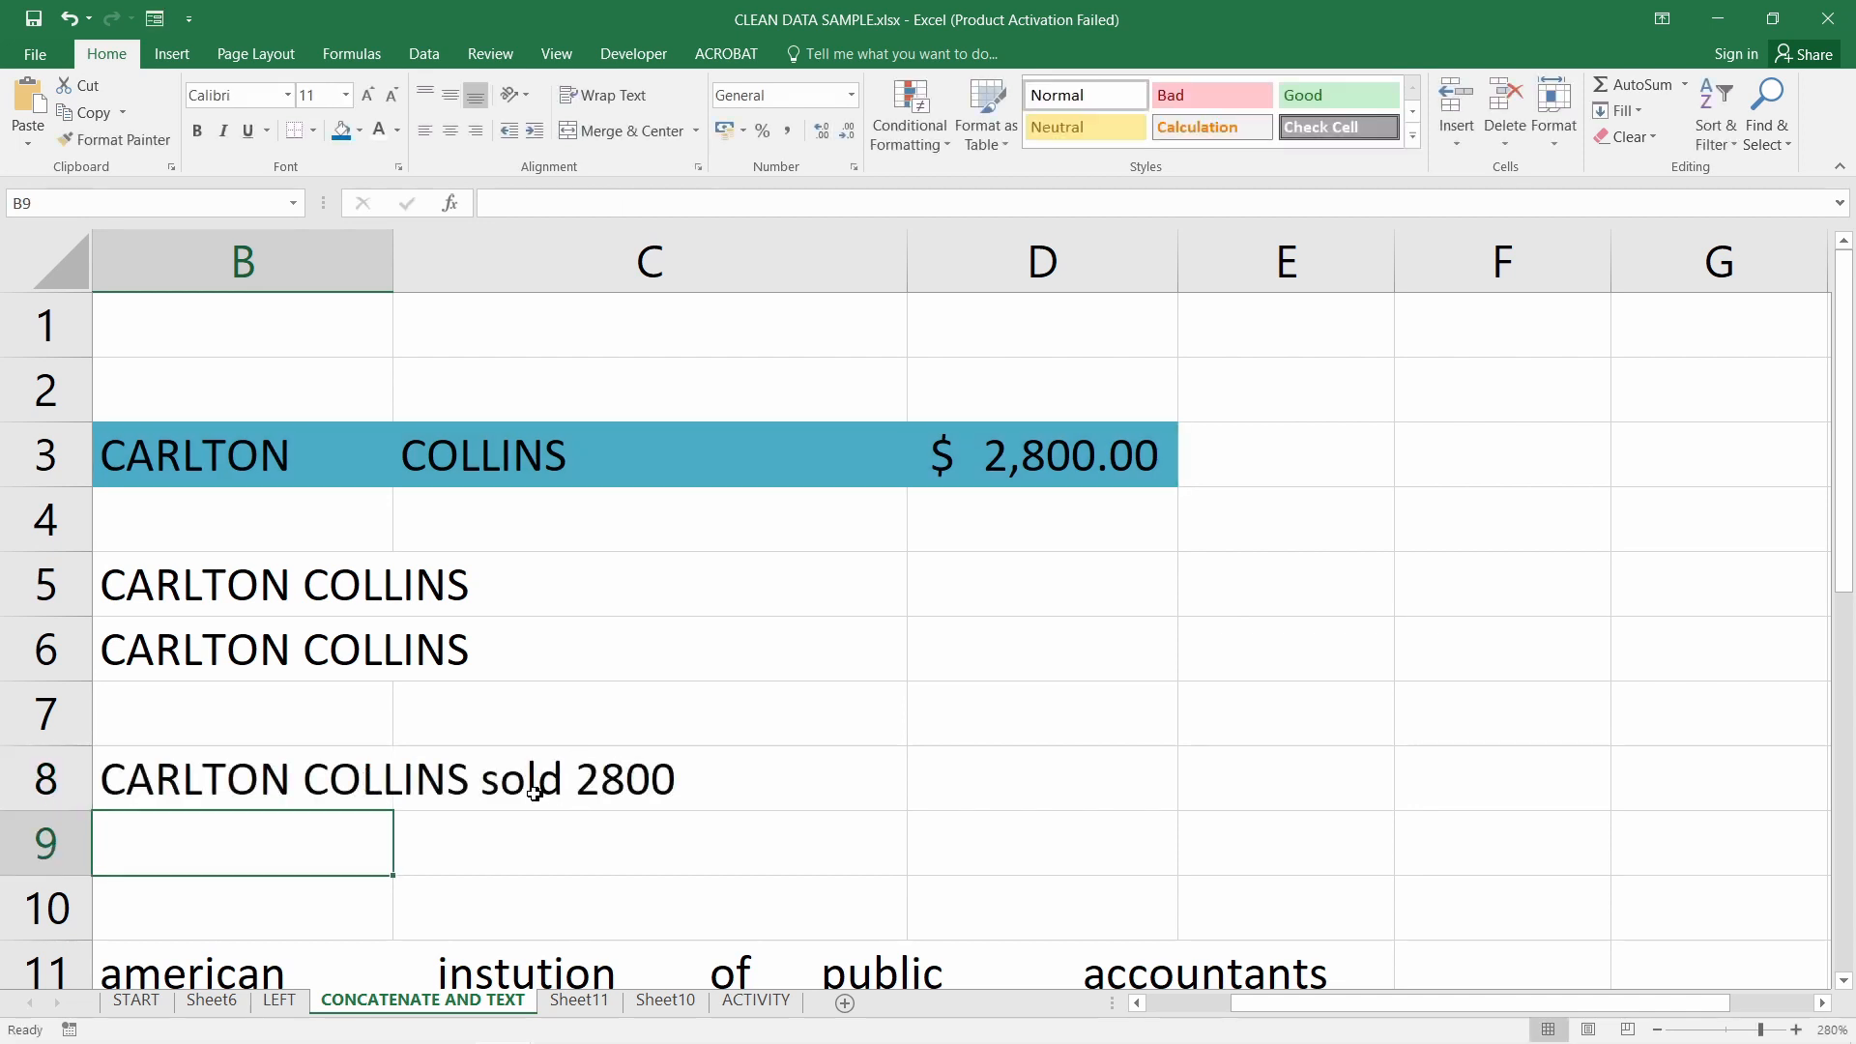
pyautogui.click(250, 777)
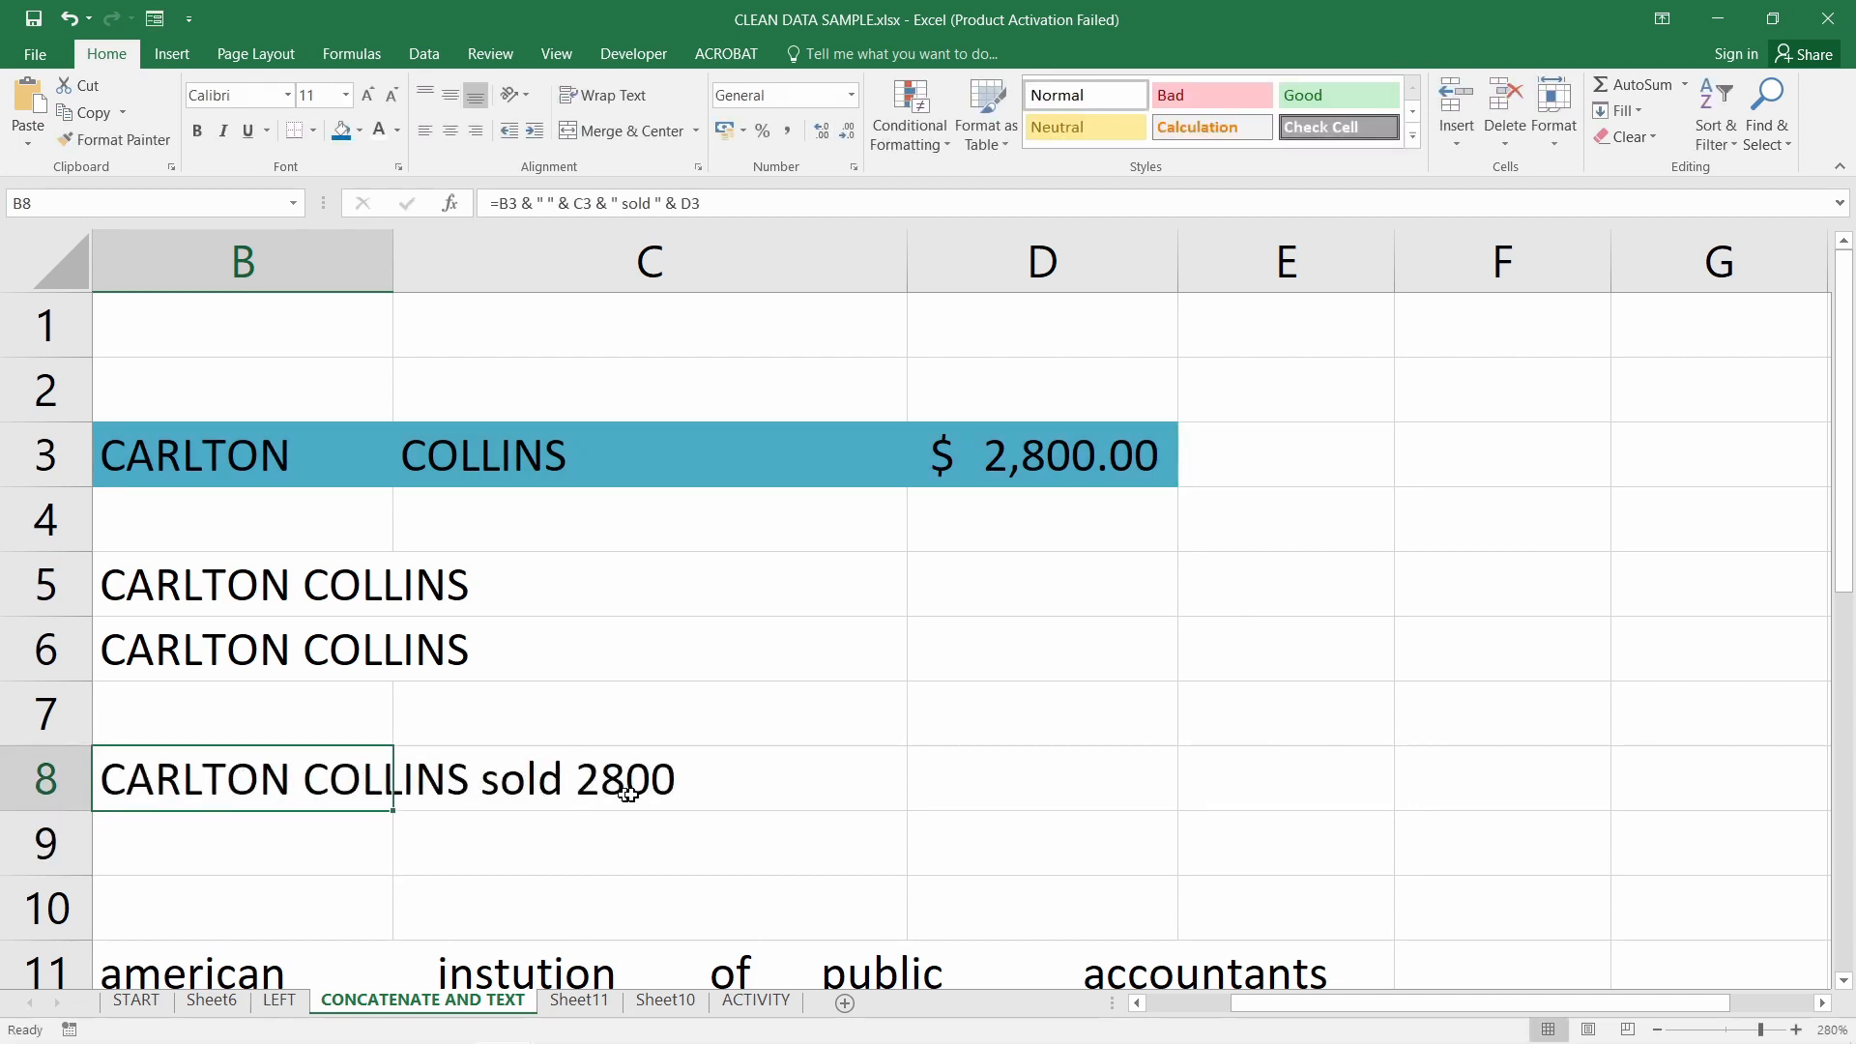
pyautogui.moveTo(600, 1016)
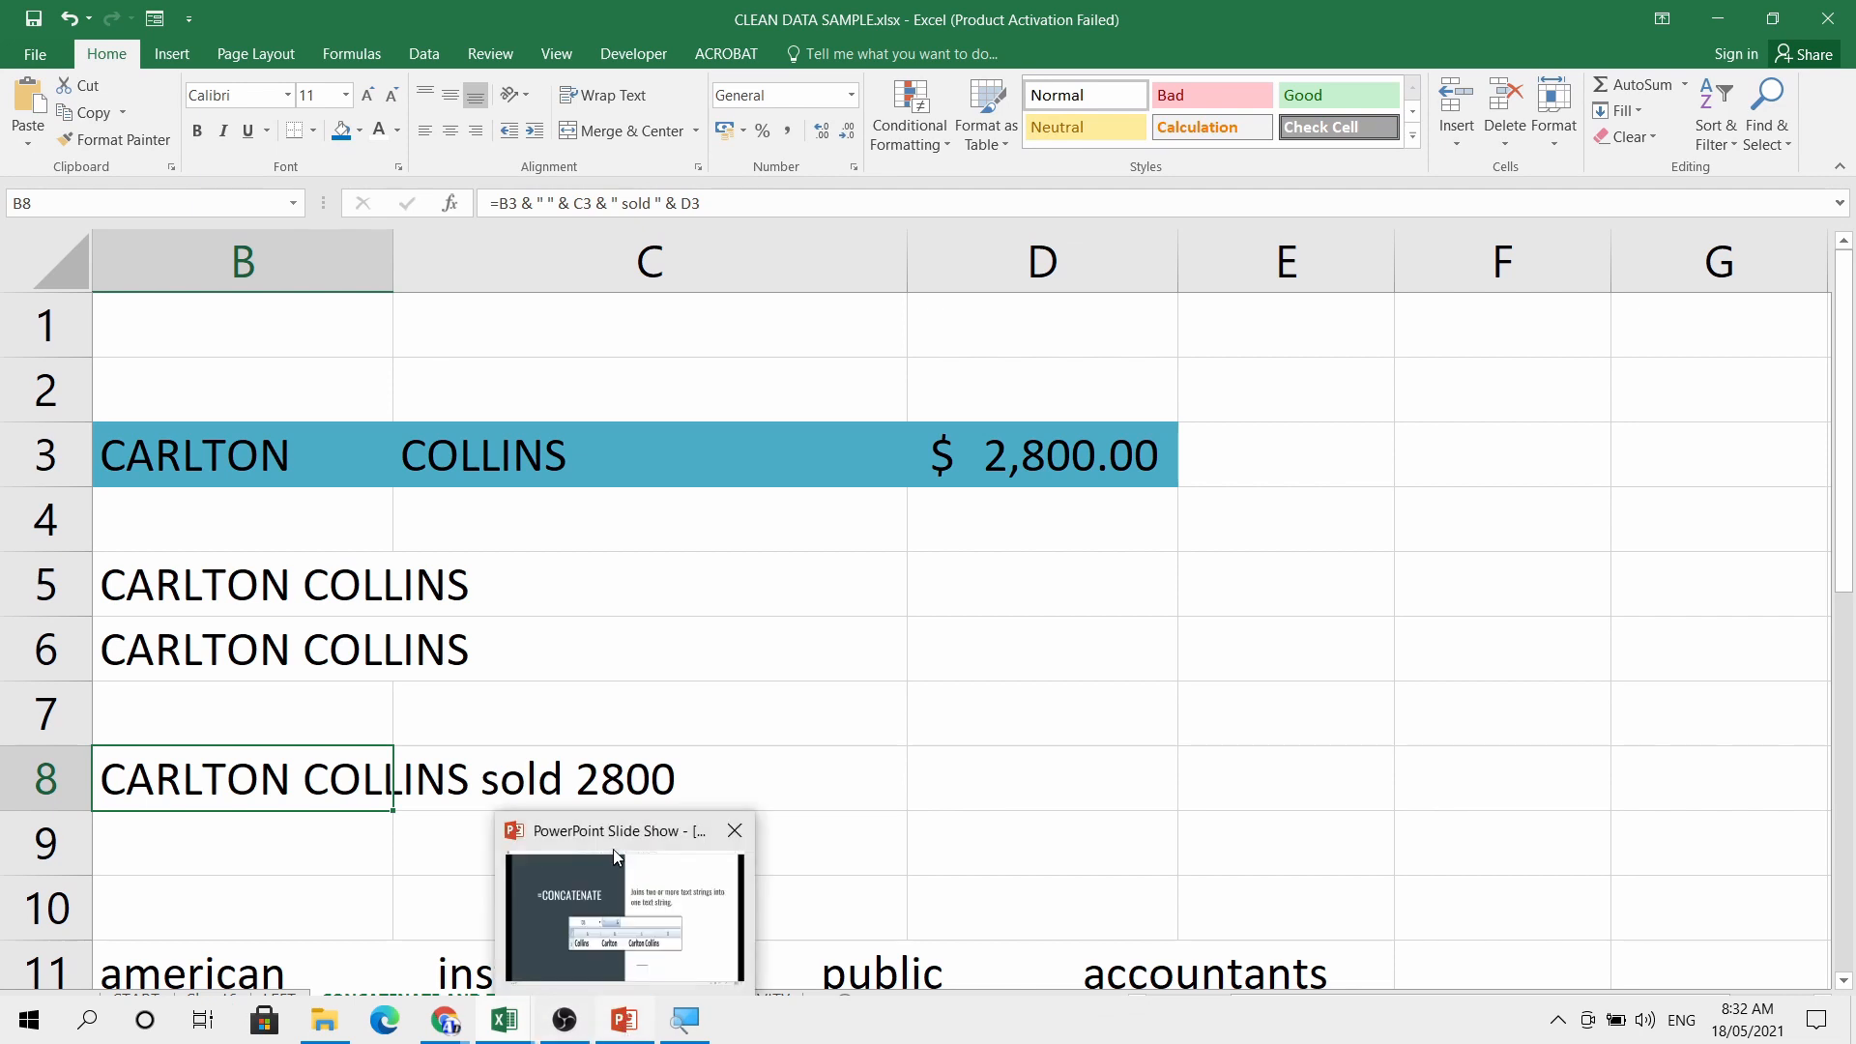
# Return to the PowerPoint slide show and settle on slide 15 about =TEXT
pyautogui.click(617, 843)
pyautogui.press('Right')
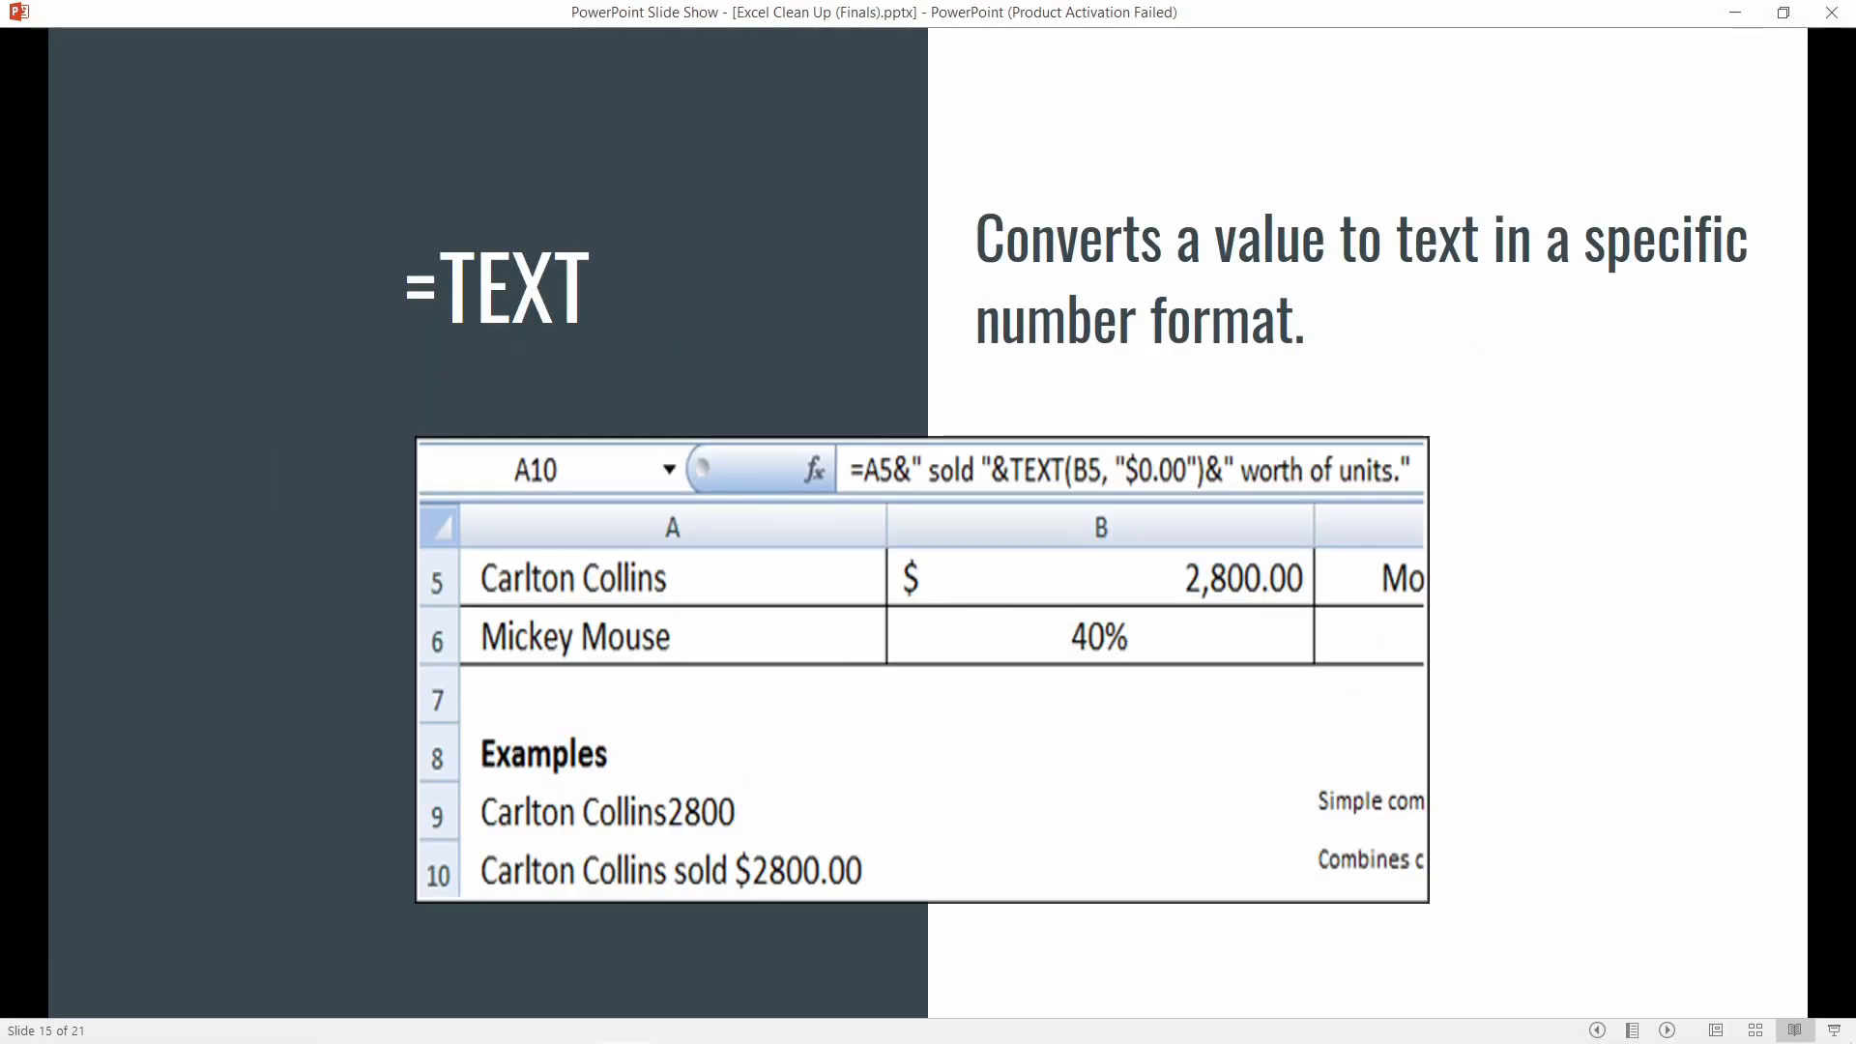
pyautogui.press('Left')
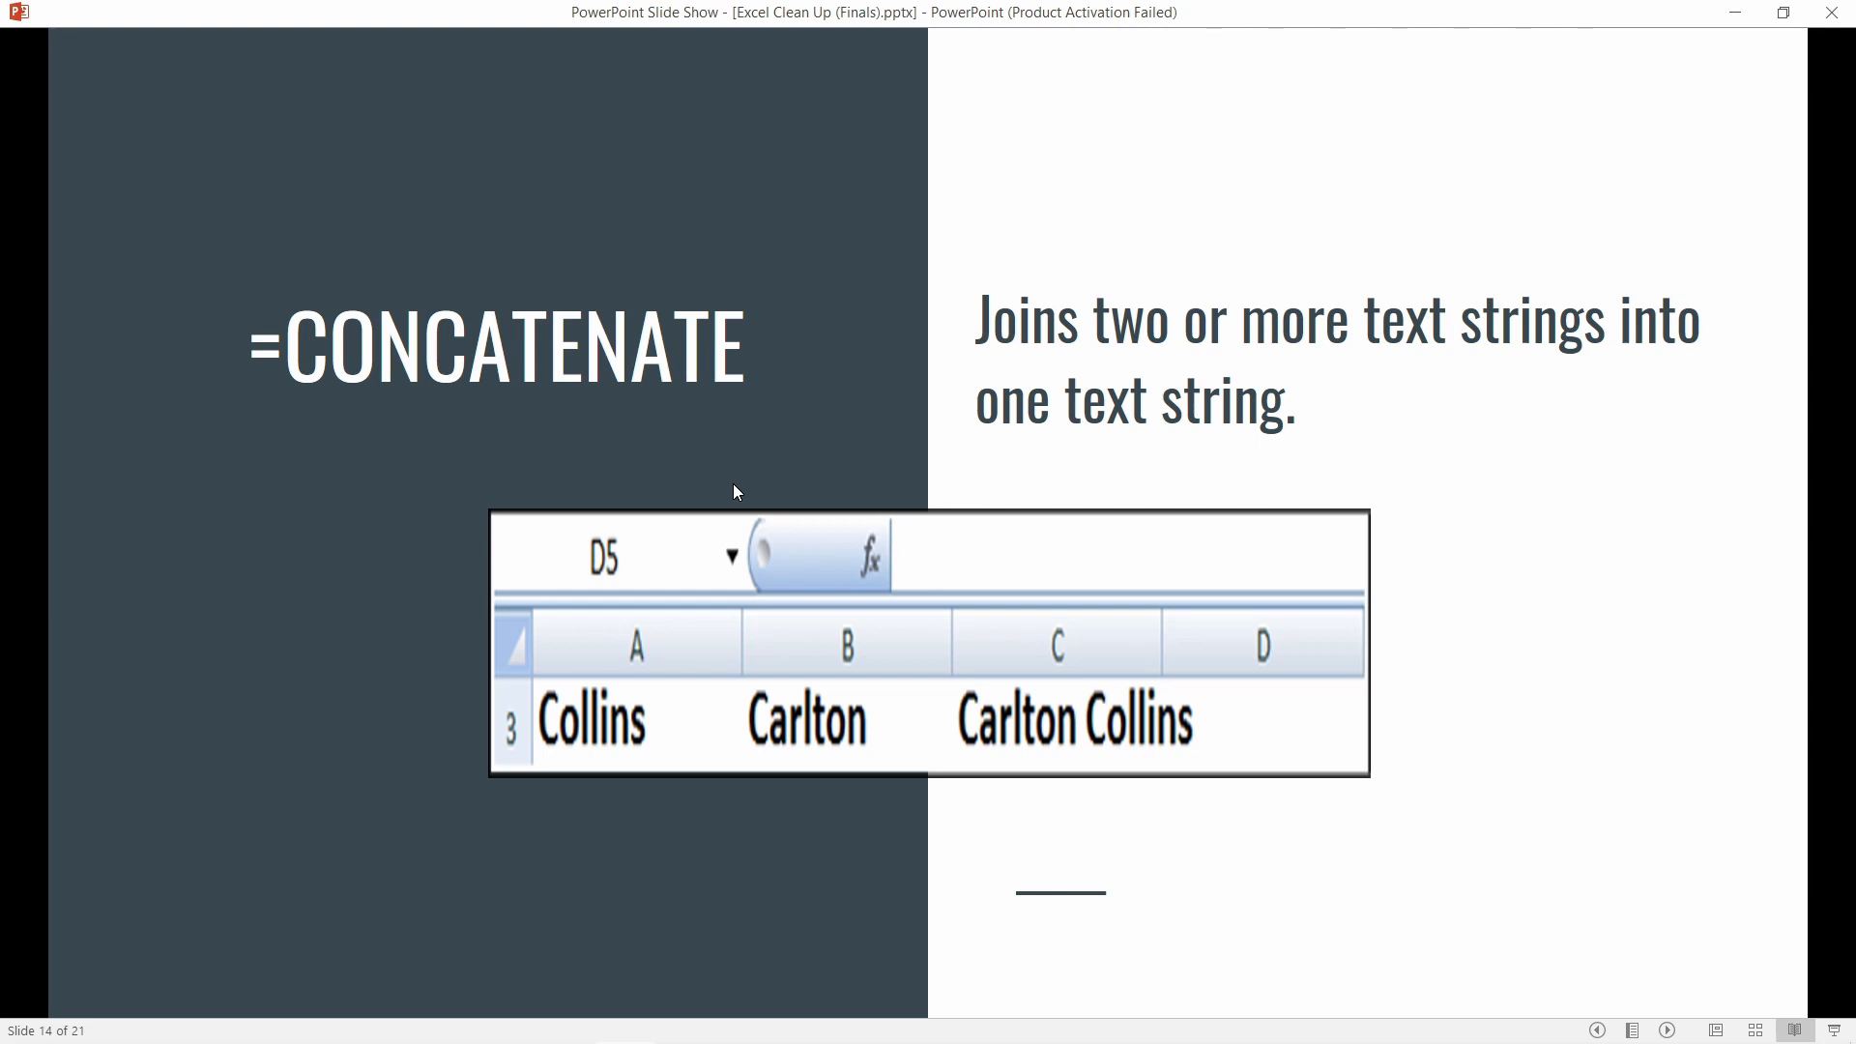
pyautogui.press('Right')
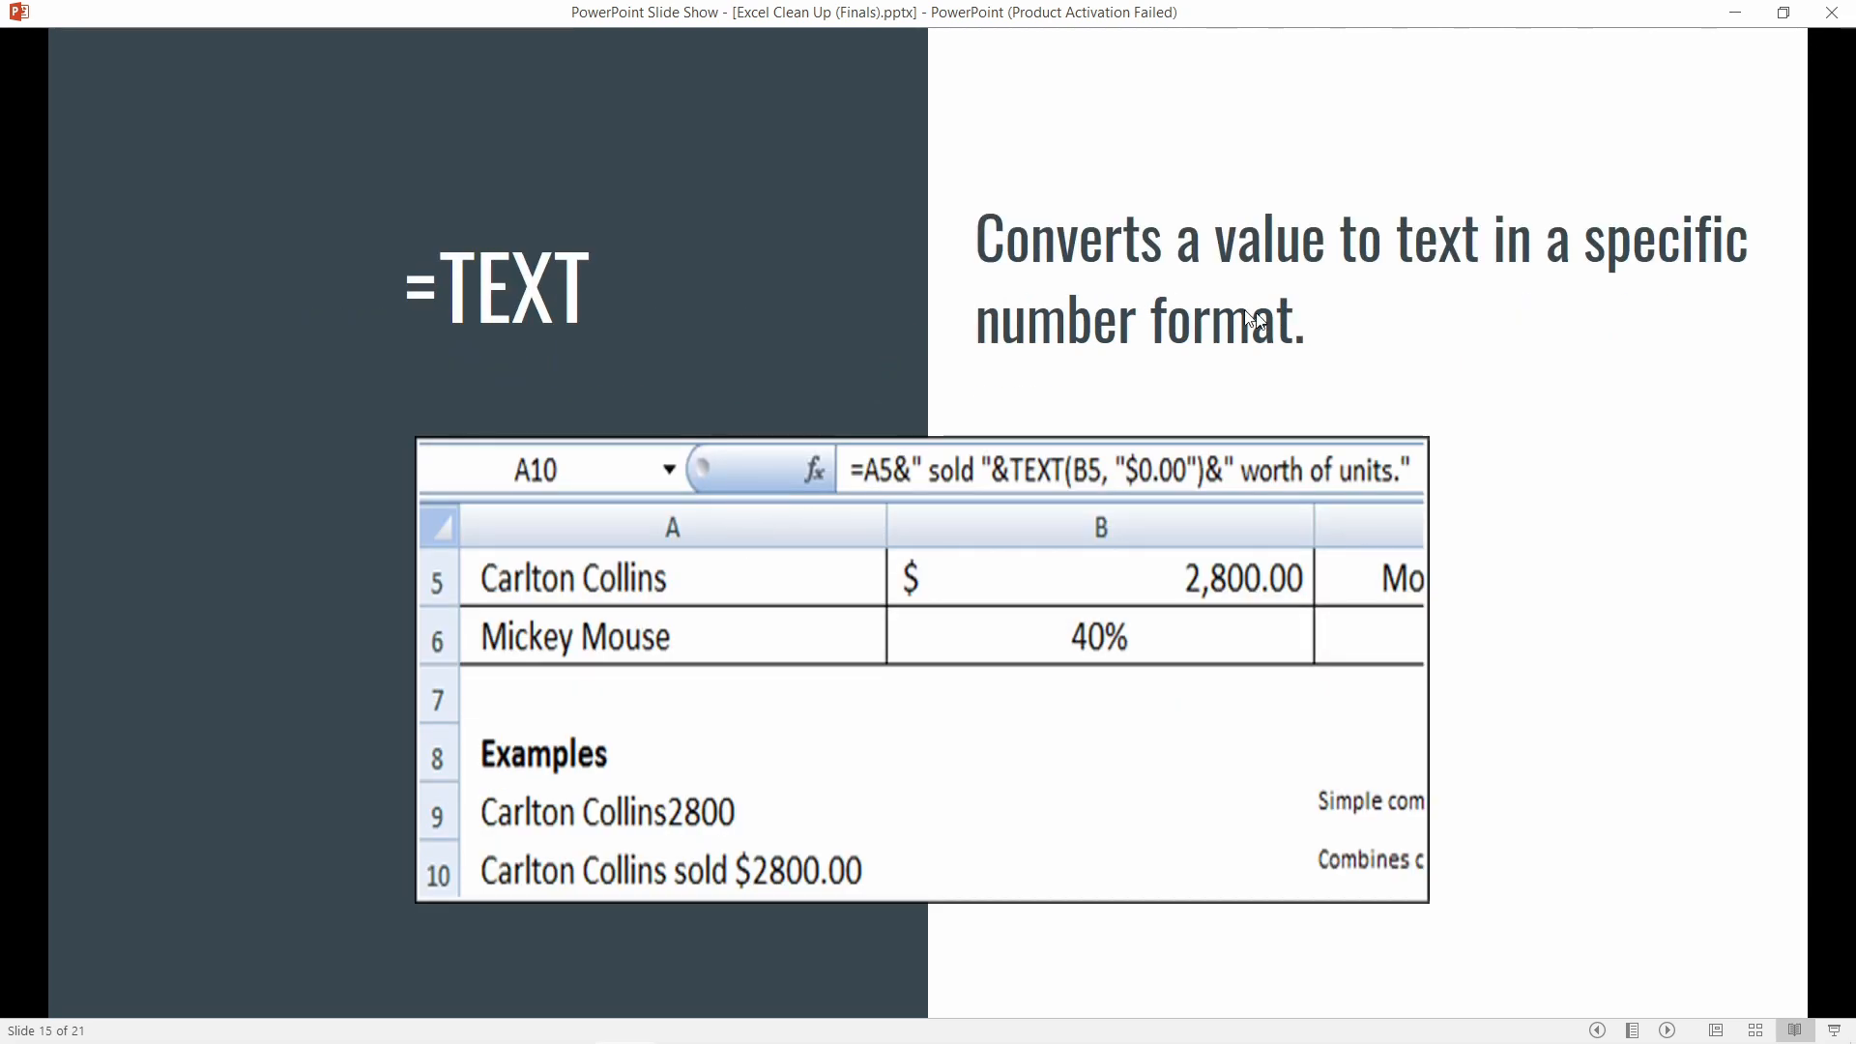
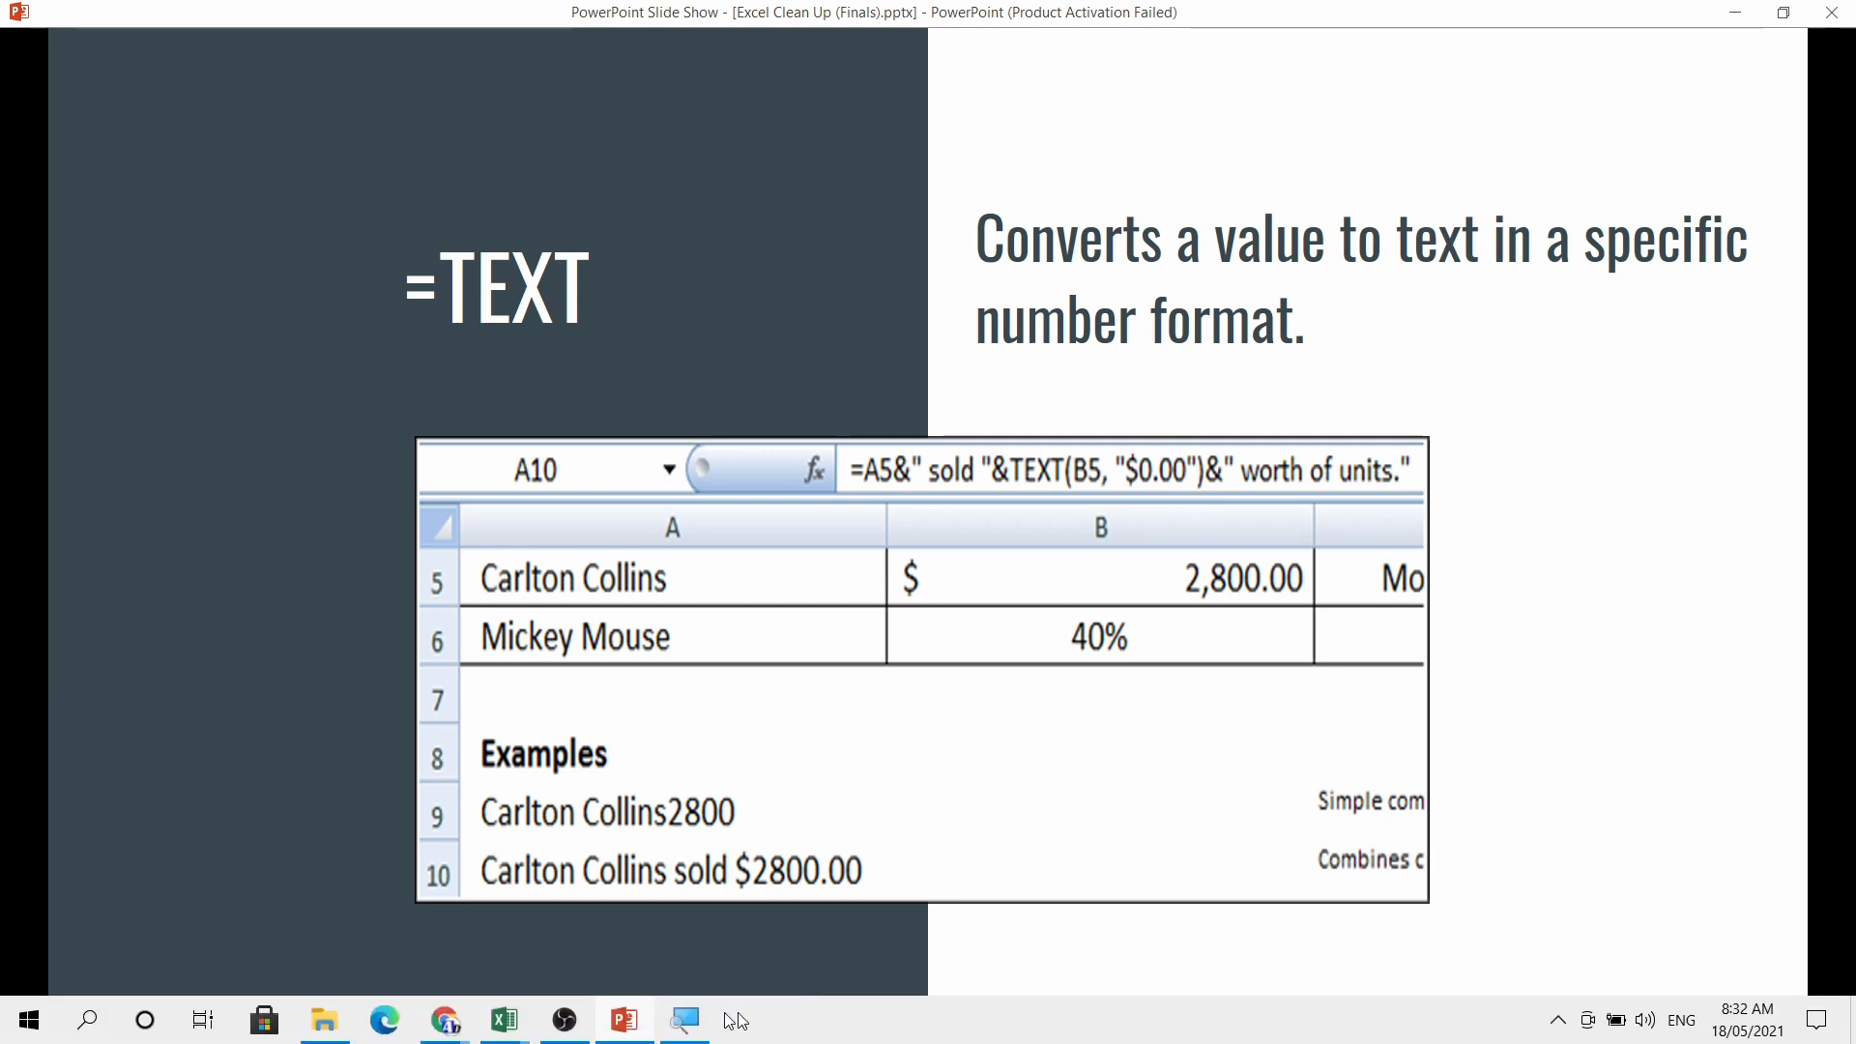
# In the CLEAN DATA SAMPLE workbook, inspect D3's amount and B8's concatenation formula
pyautogui.moveTo(503, 1021)
pyautogui.click(367, 839)
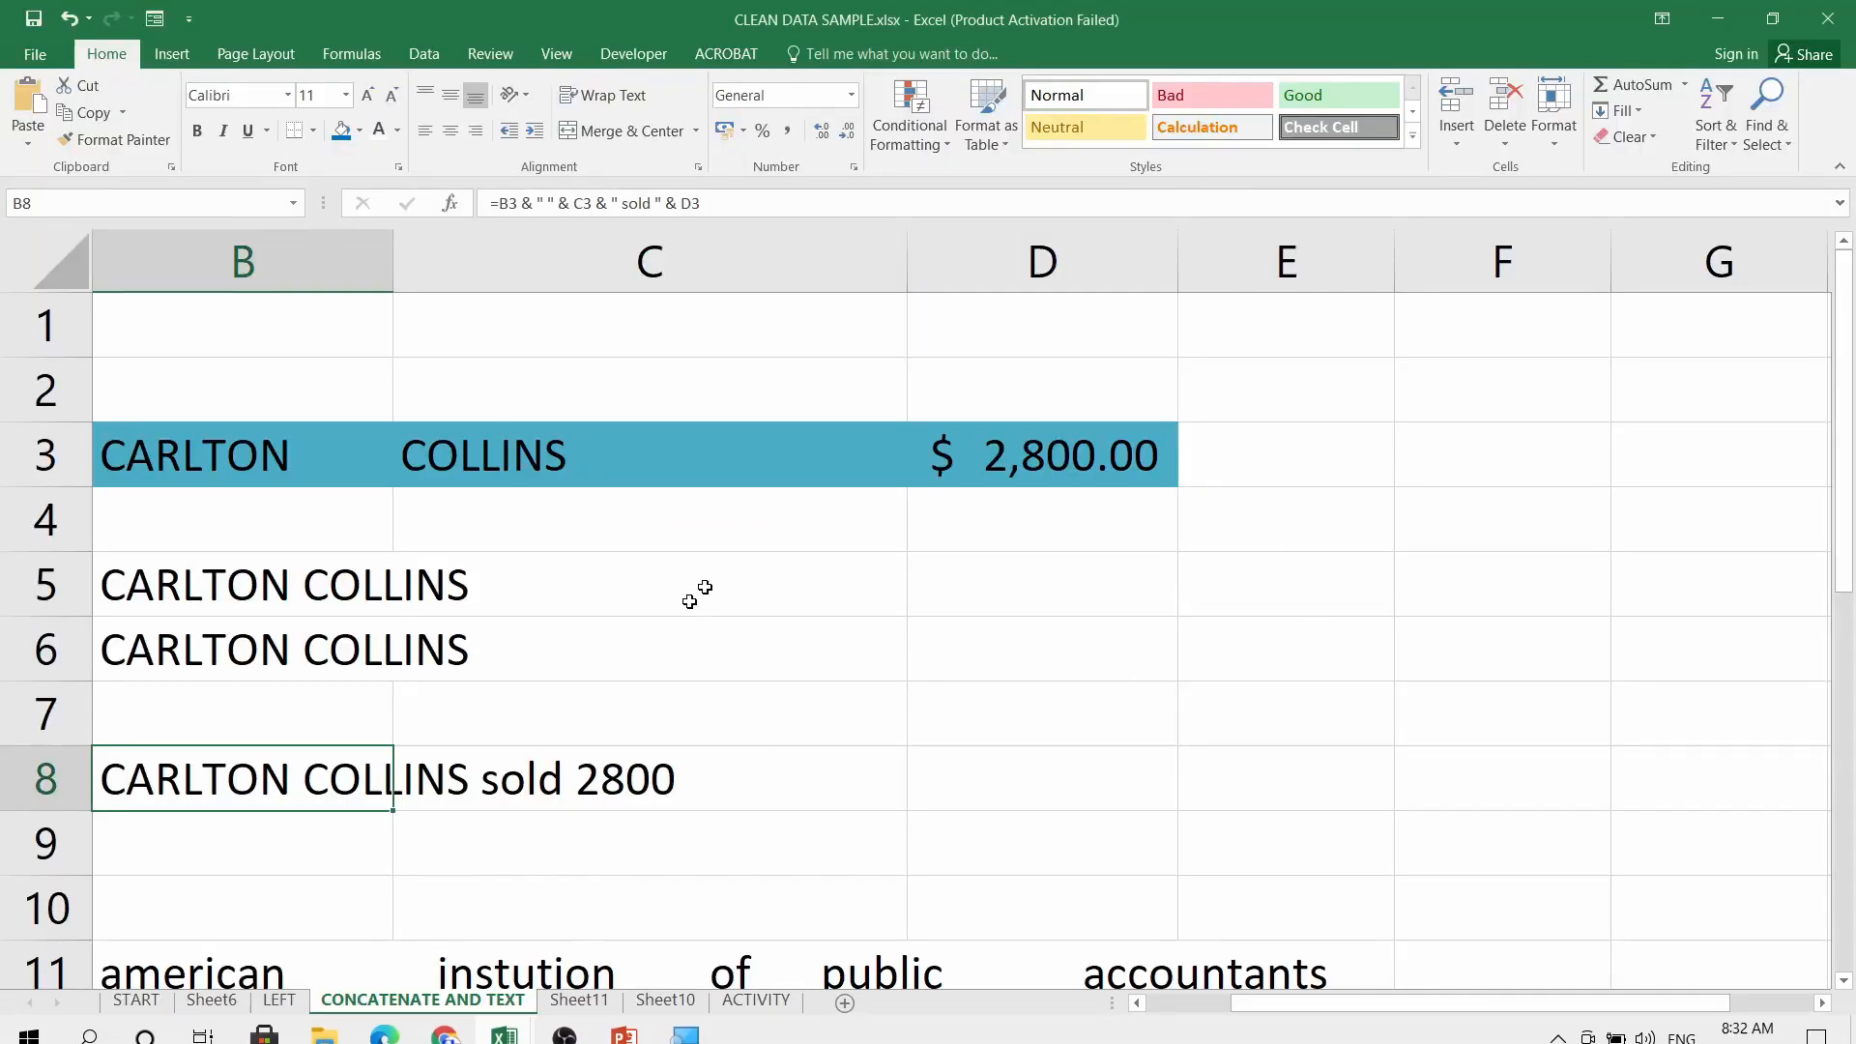
pyautogui.click(1013, 464)
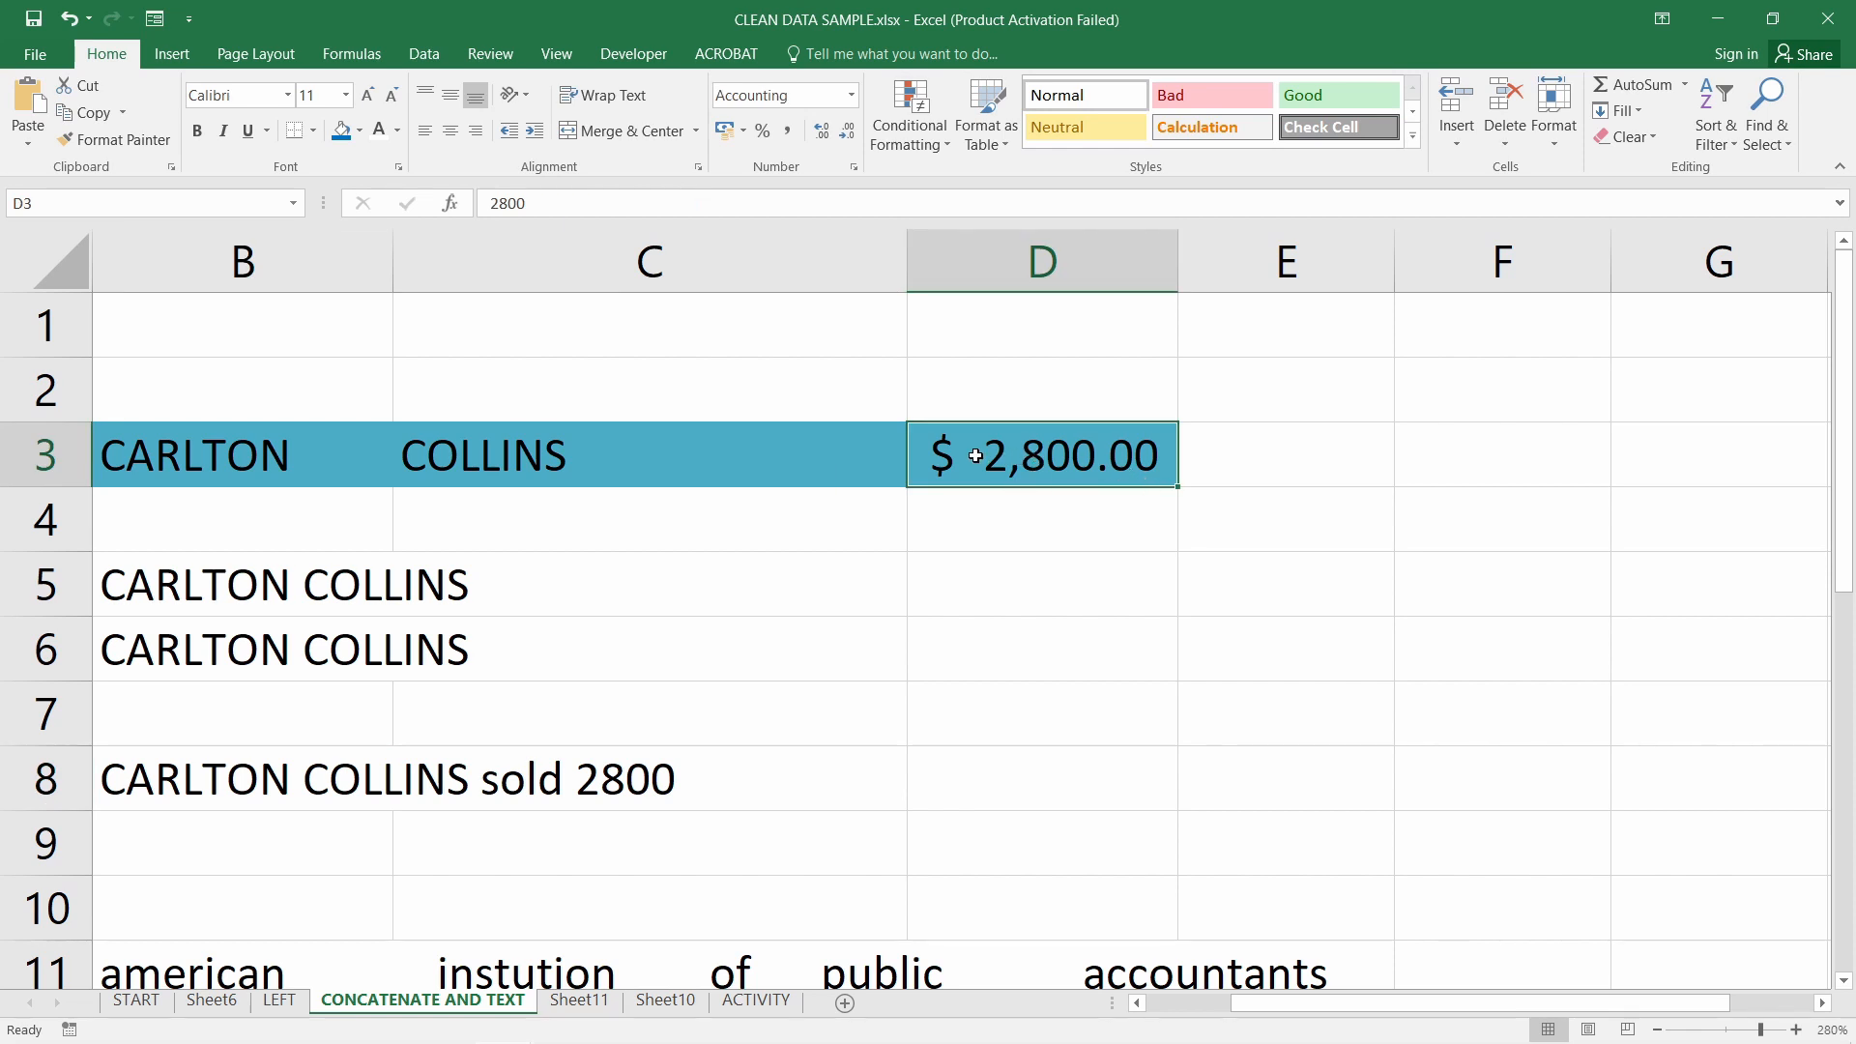
pyautogui.click(280, 788)
pyautogui.doubleClick(287, 786)
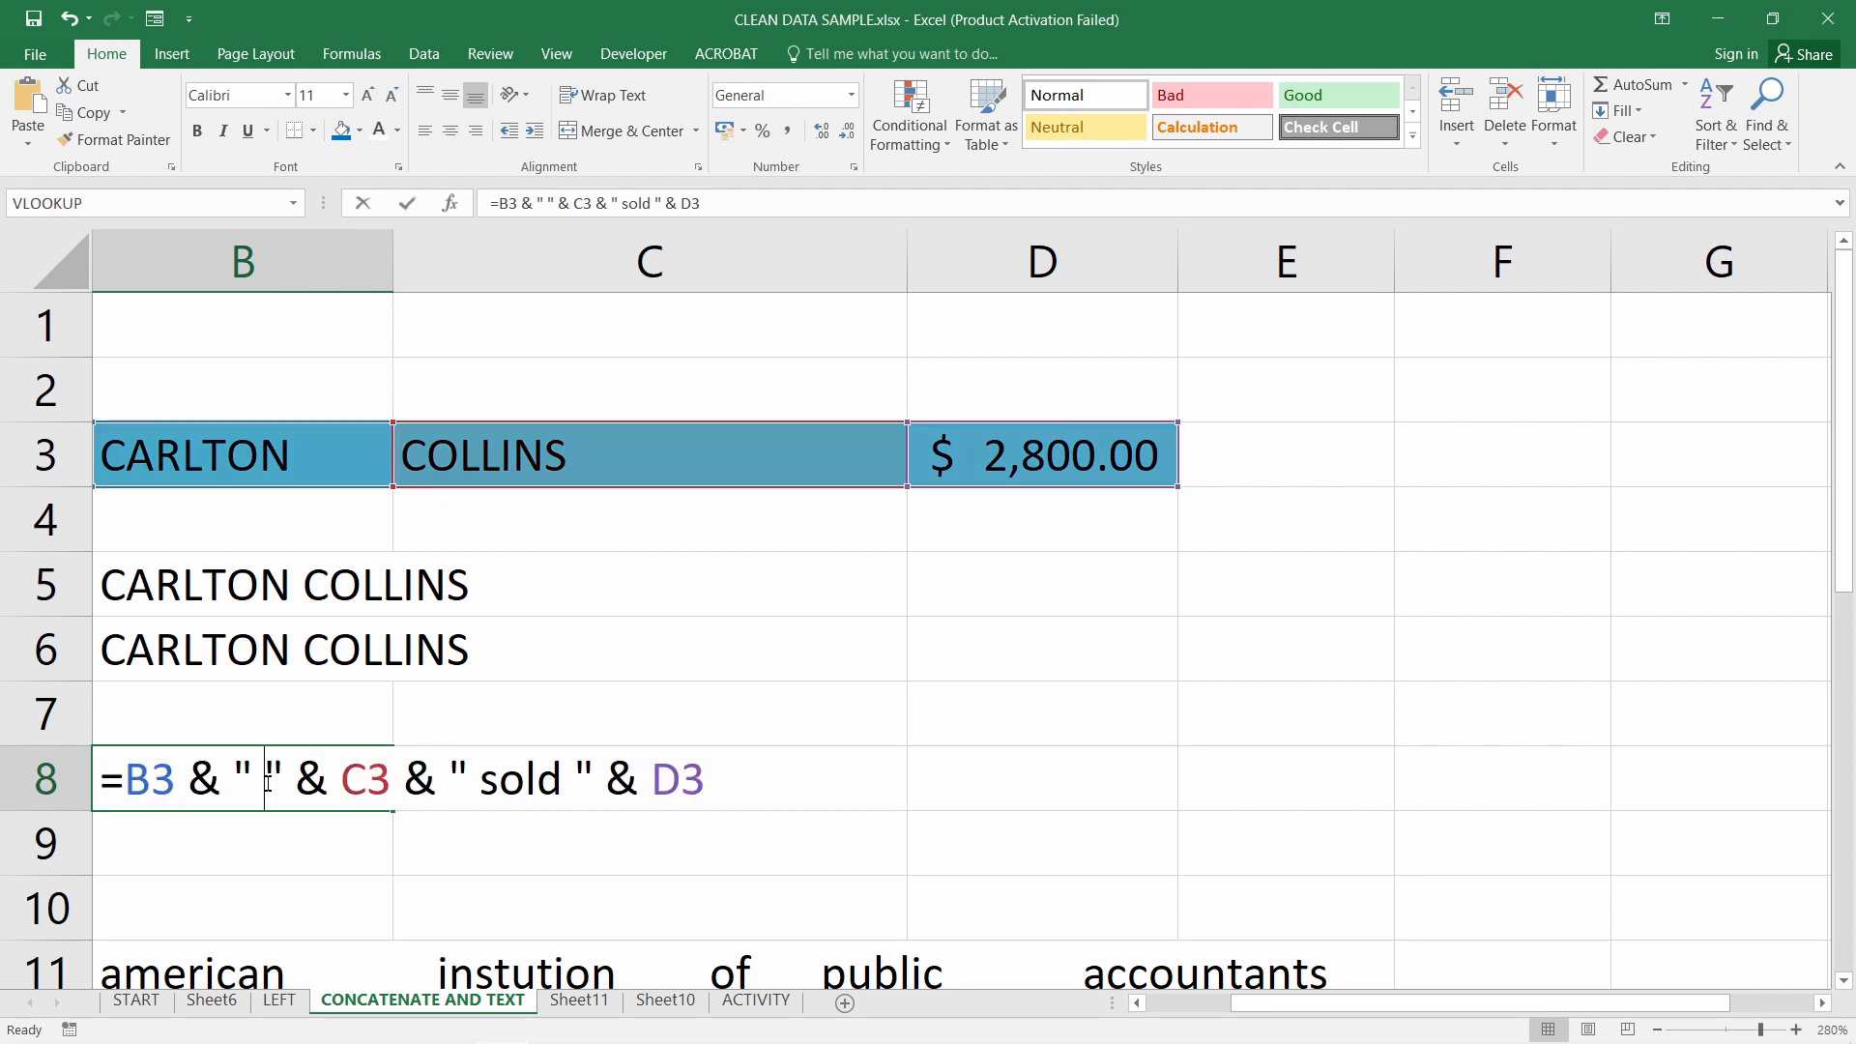
pyautogui.doubleClick(720, 779)
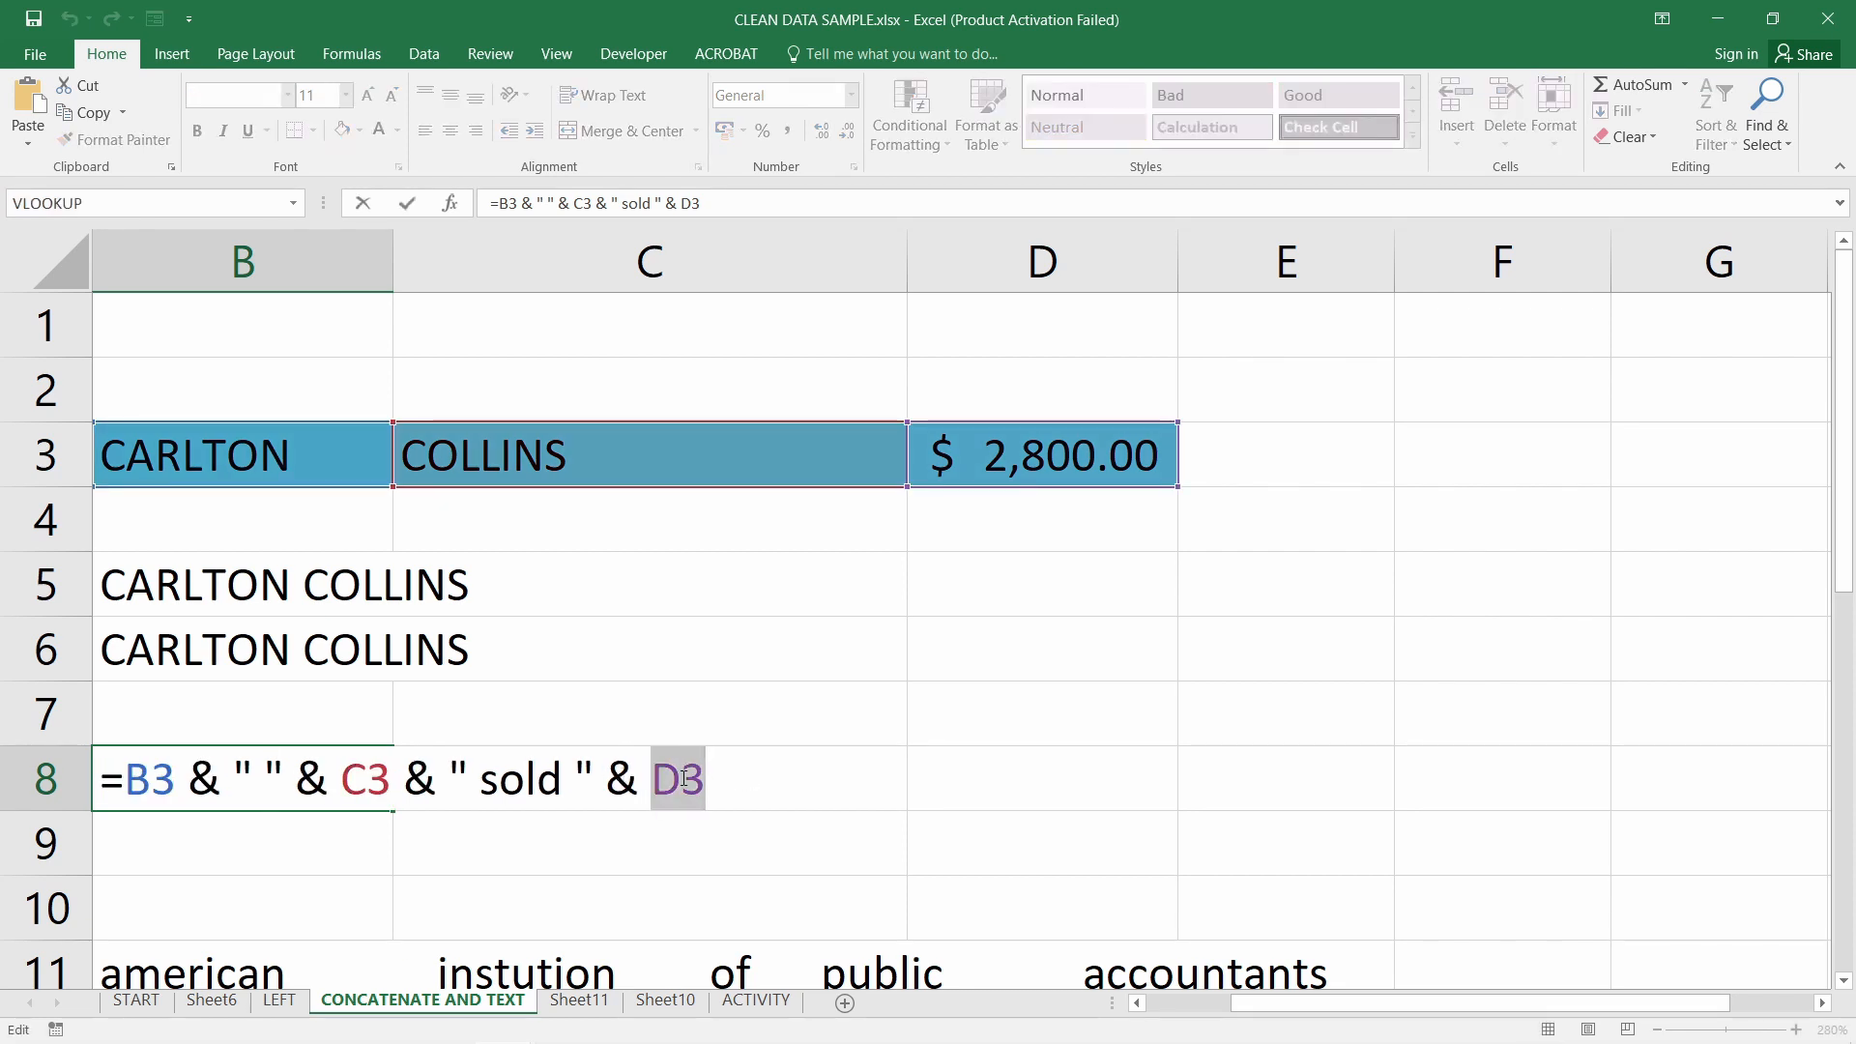
pyautogui.press('Return')
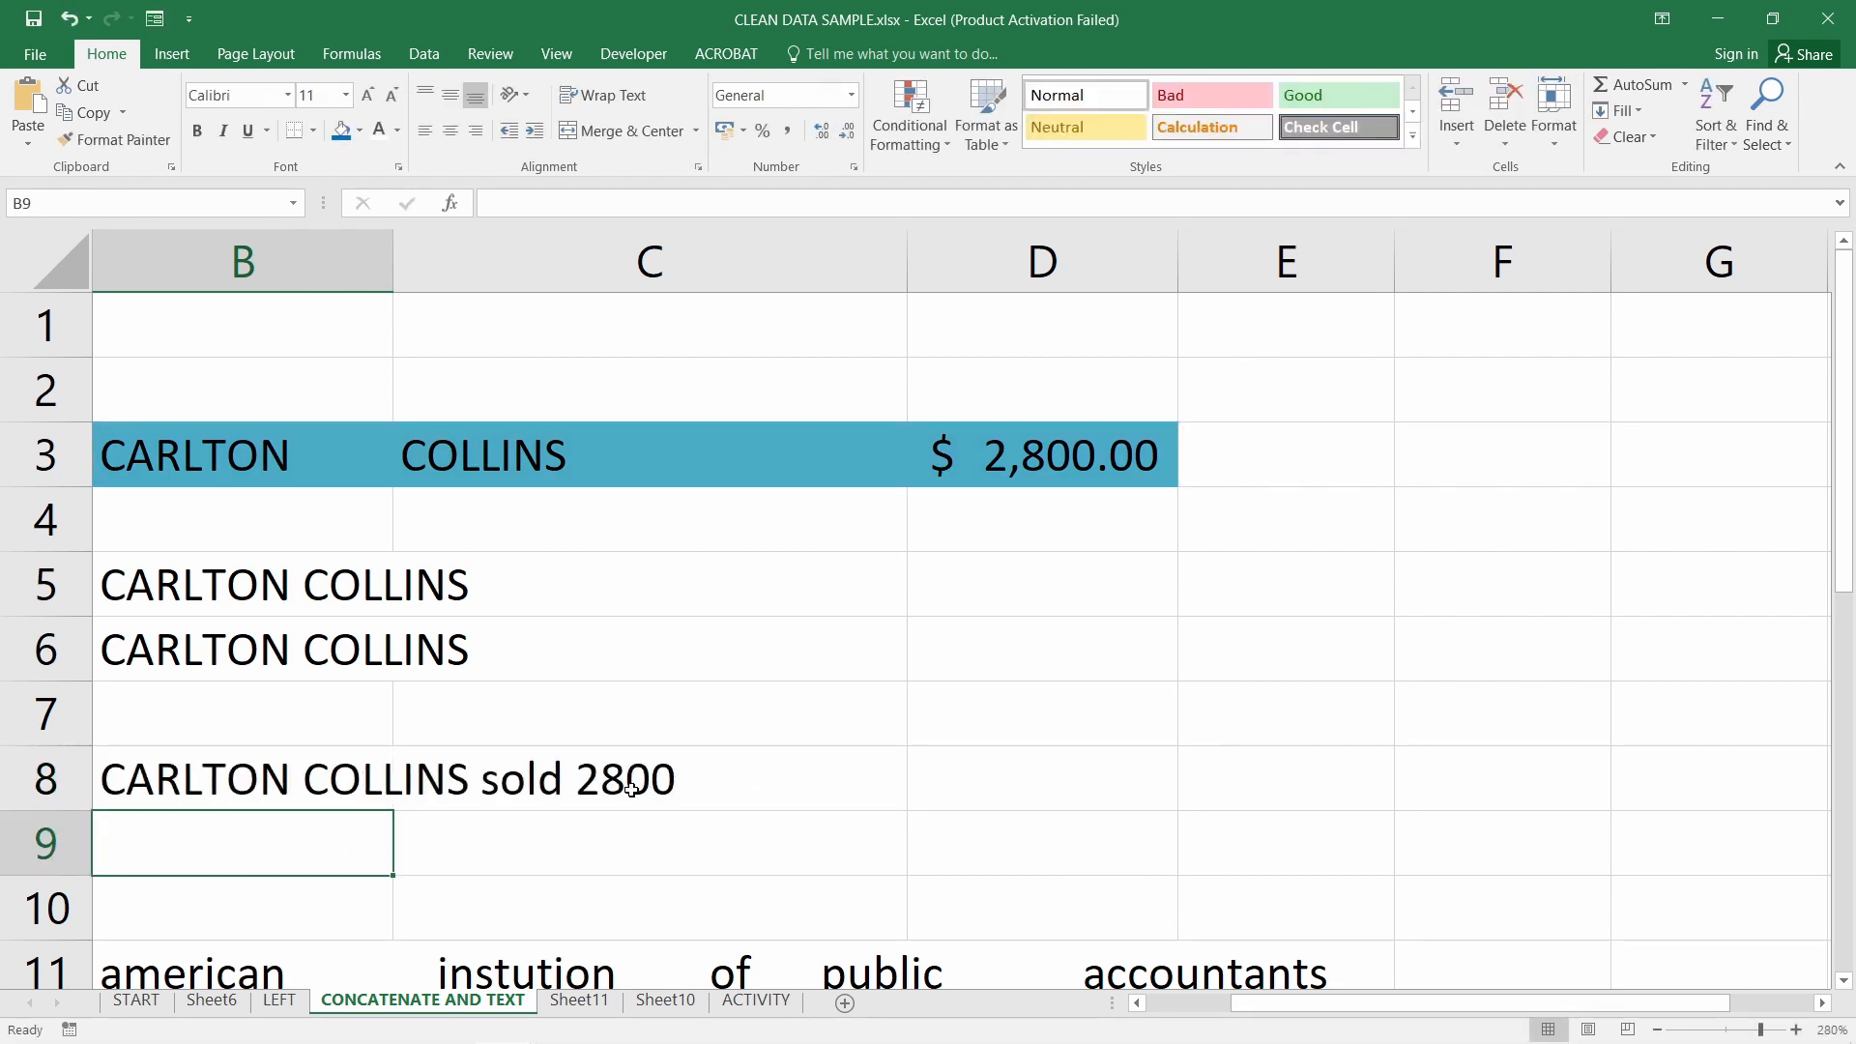
# Copy B8's =B3 & " " & C3 & " sold " & D3 formula text into B9
pyautogui.click(349, 782)
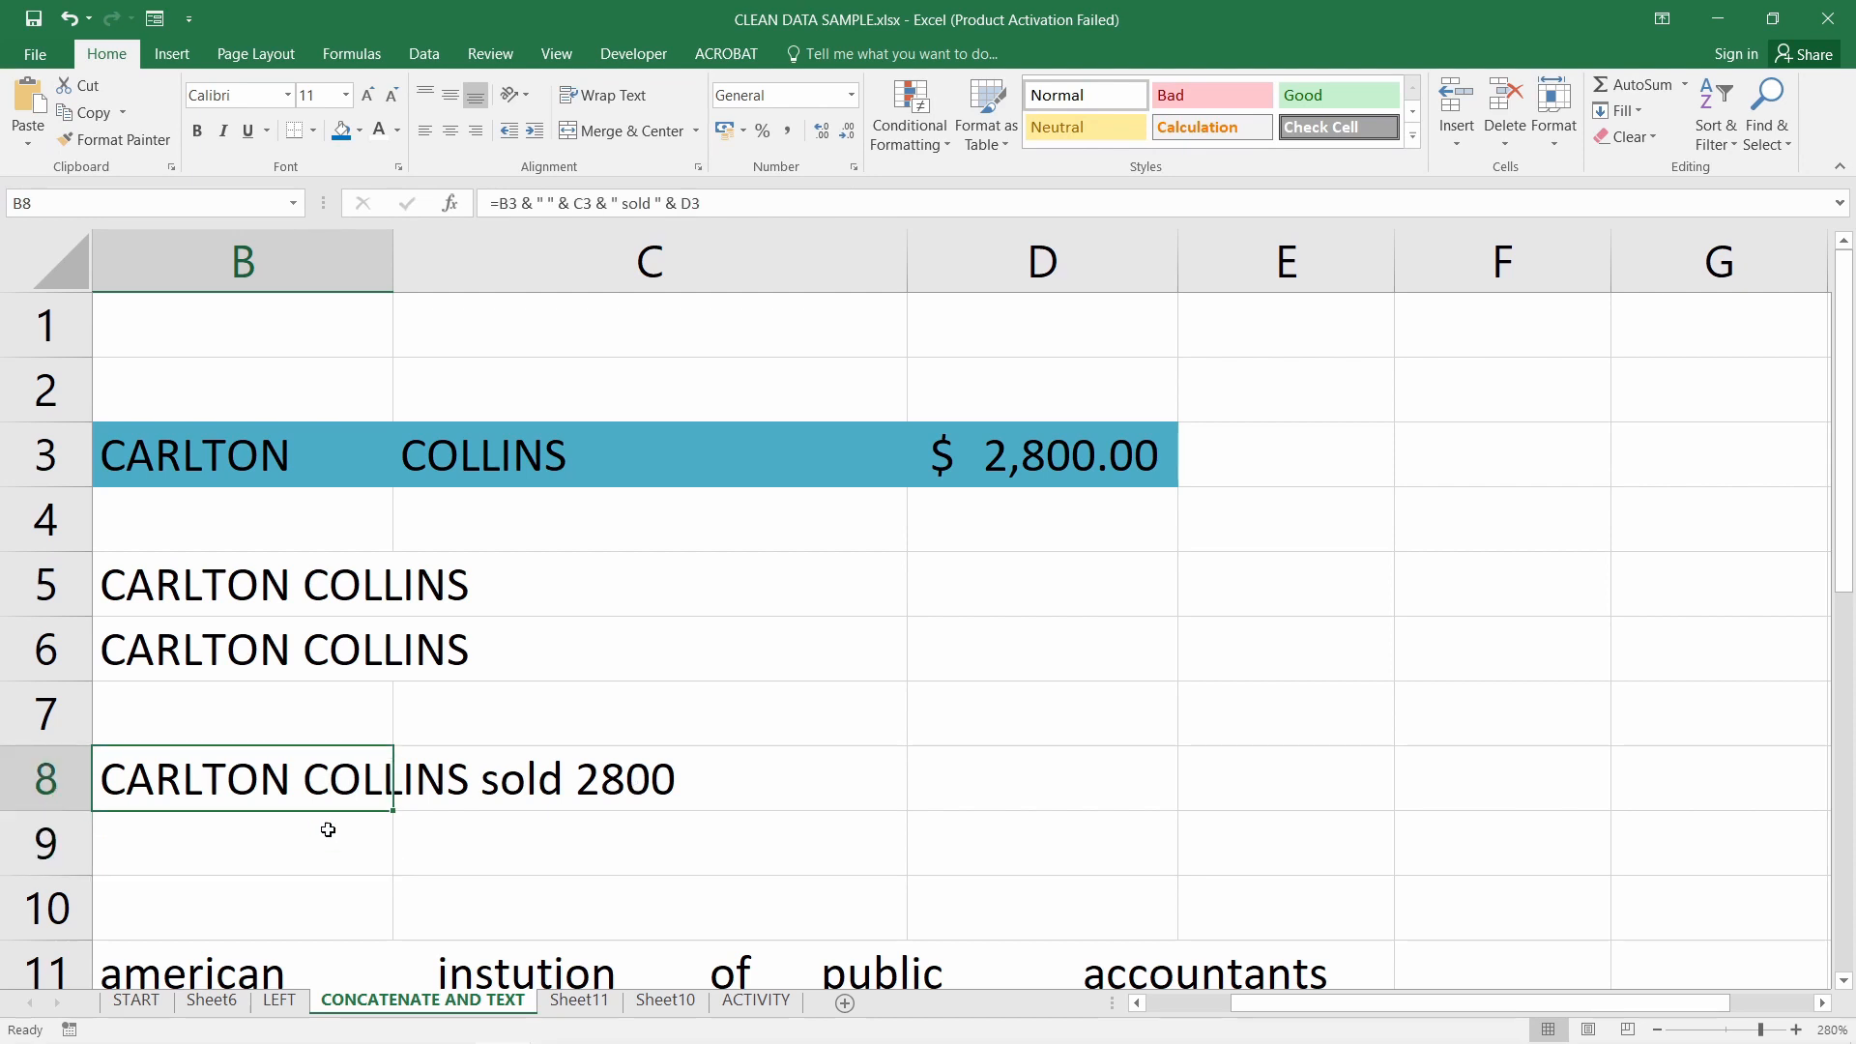
pyautogui.click(327, 829)
pyautogui.doubleClick(313, 785)
pyautogui.moveTo(98, 779); pyautogui.dragTo(779, 787)
pyautogui.hotkey('ctrl', 'c')
pyautogui.press('Escape')
pyautogui.doubleClick(278, 845)
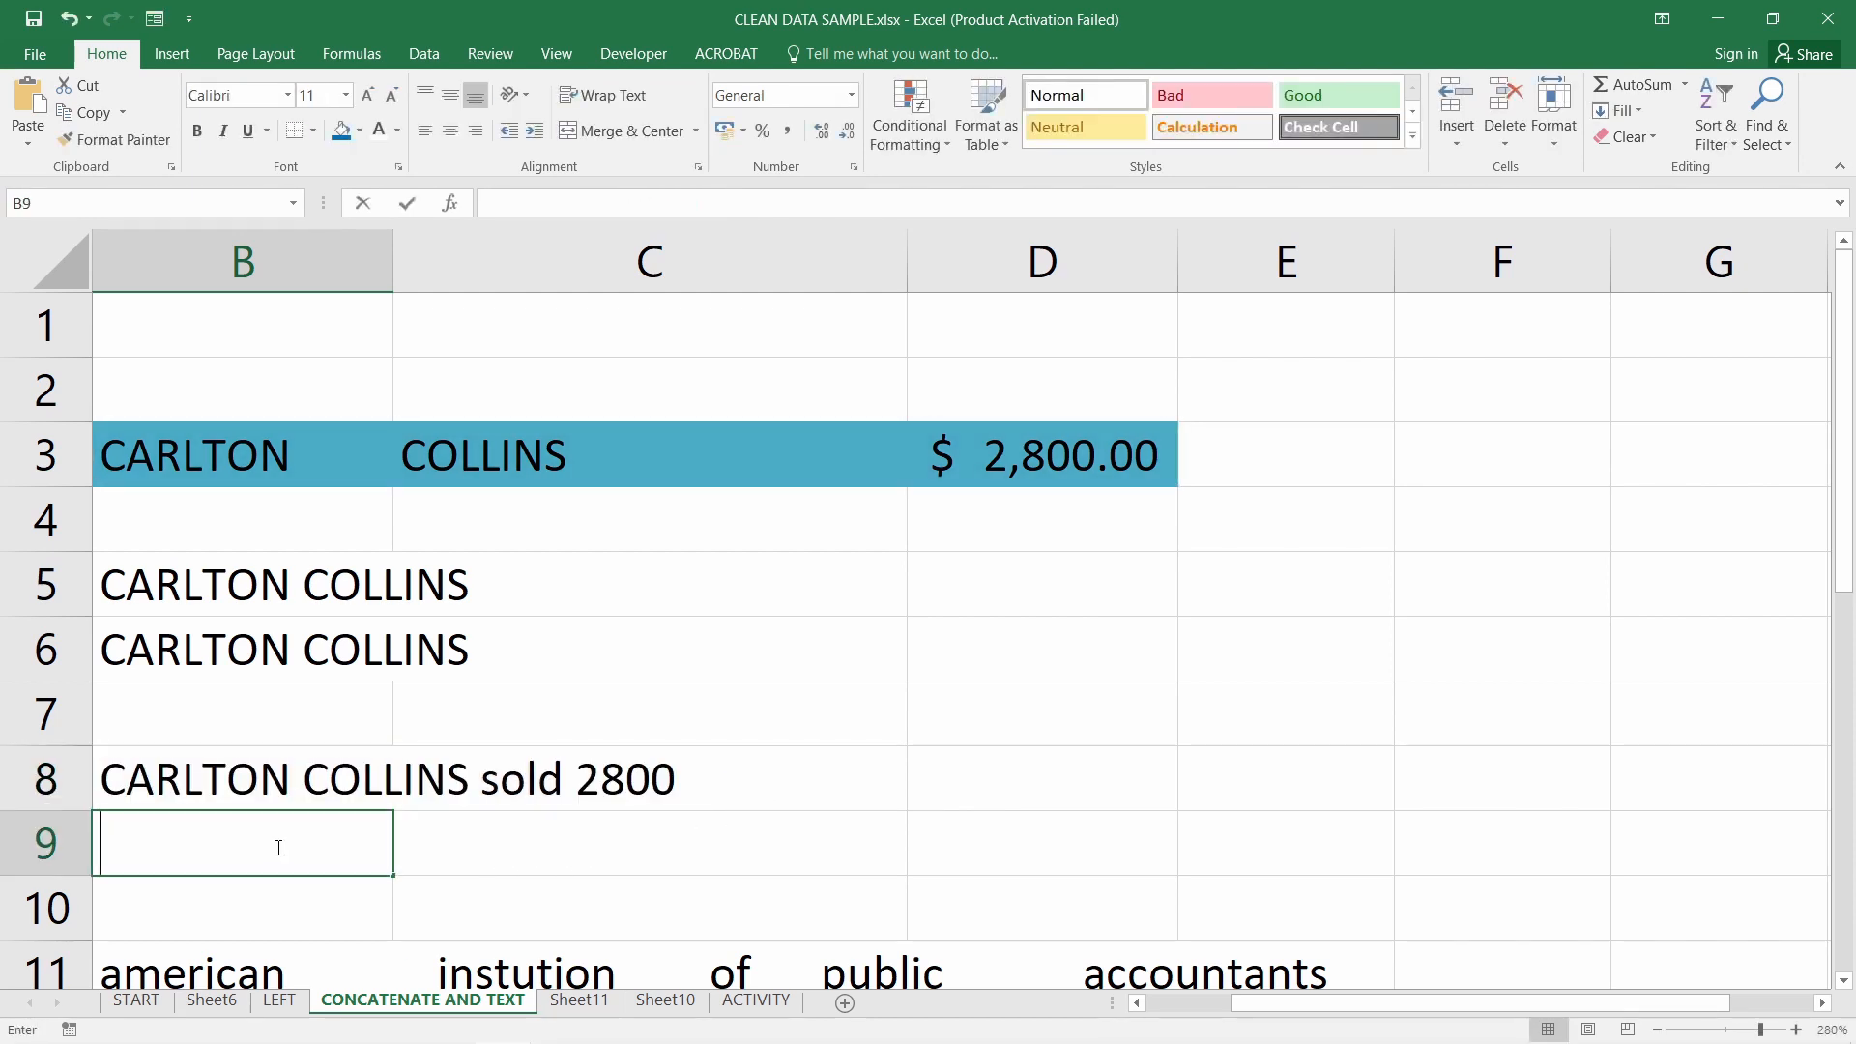
pyautogui.hotkey('ctrl', 'v')
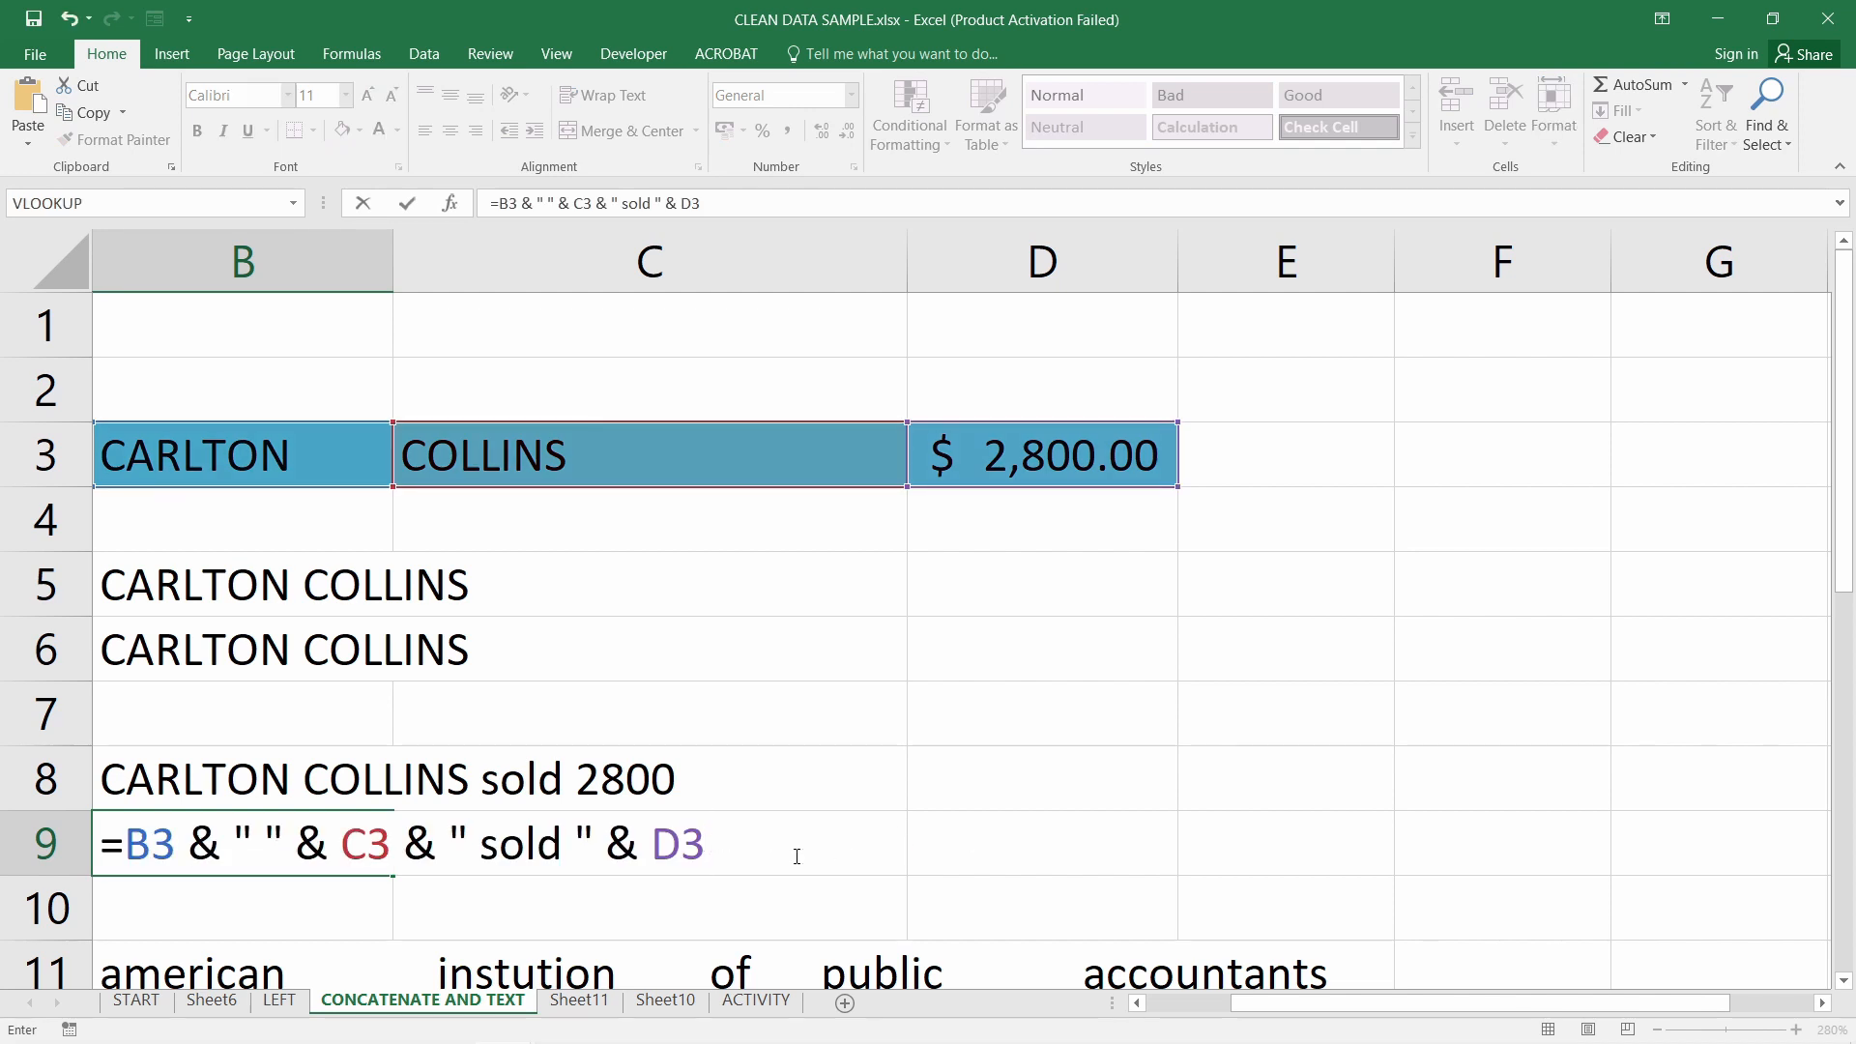
# Wrap B9's D3 reference in TEXT(D3,"$0.00") to format the amount
pyautogui.click(661, 849)
pyautogui.write('text(')
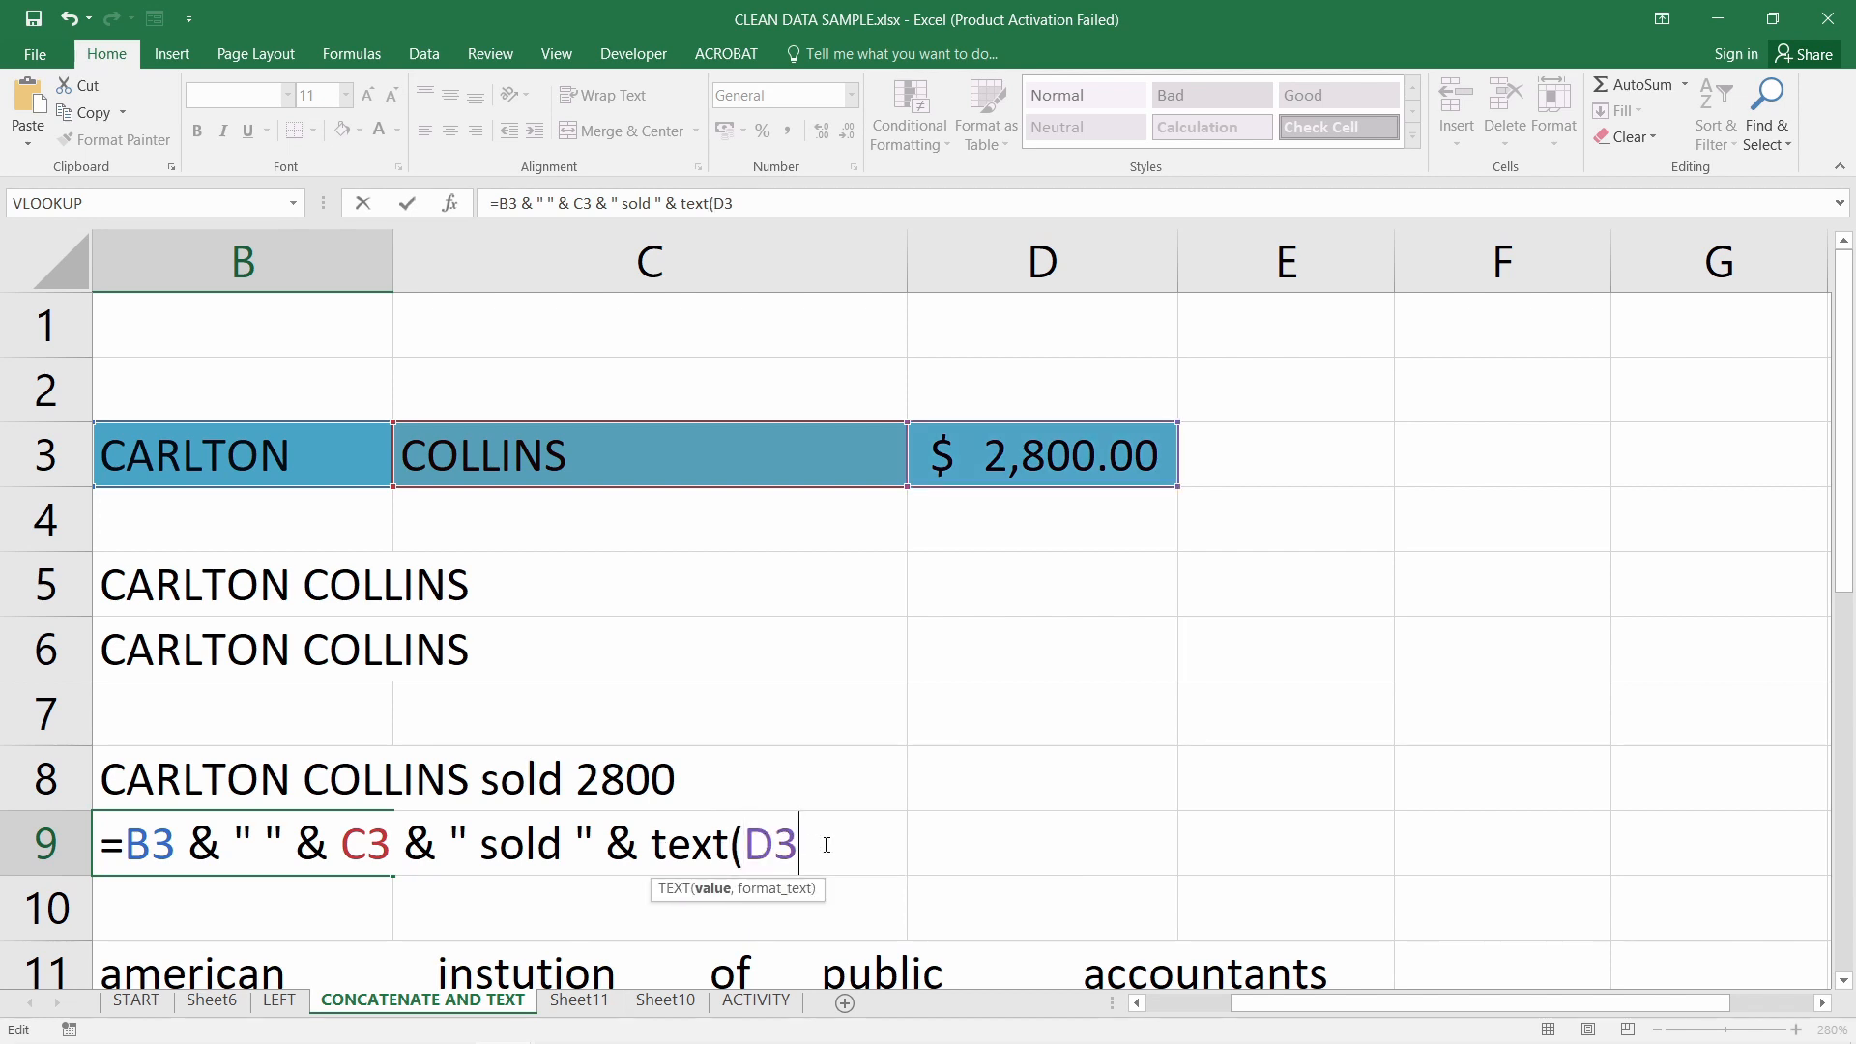
pyautogui.write(',""')
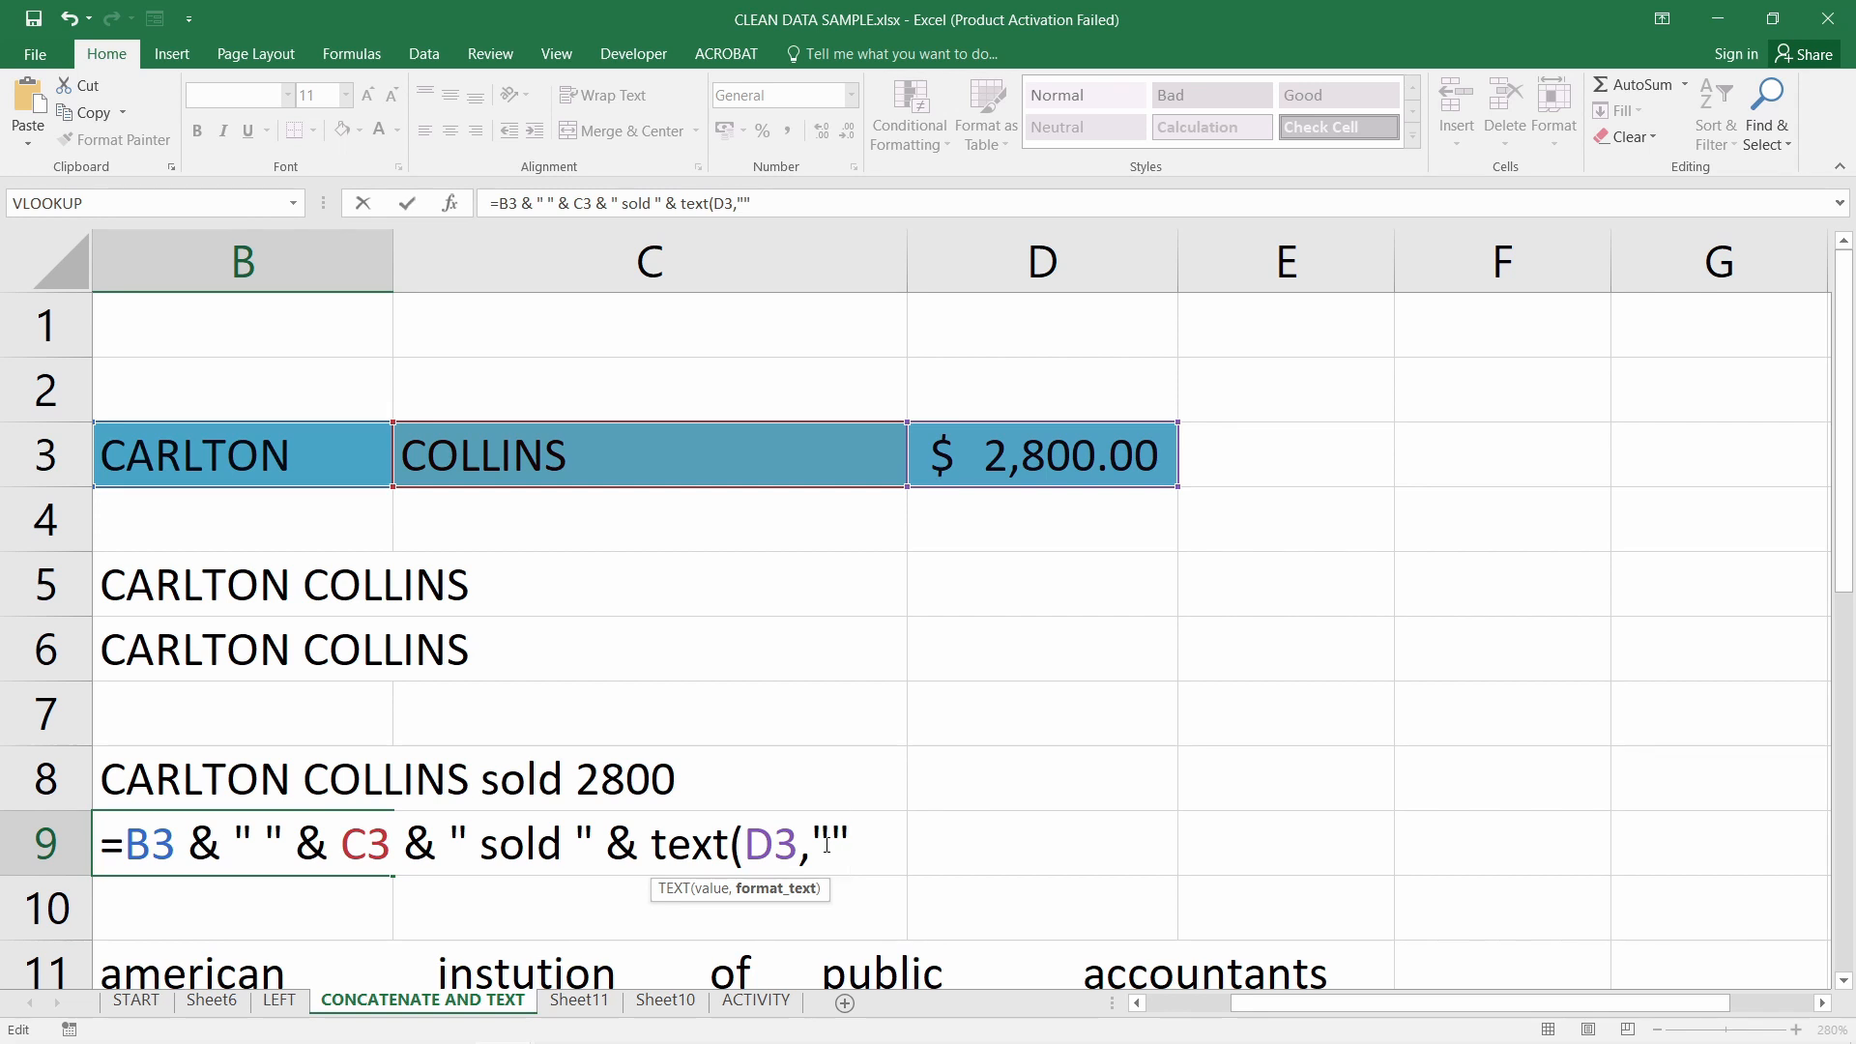
pyautogui.write('$0.00')
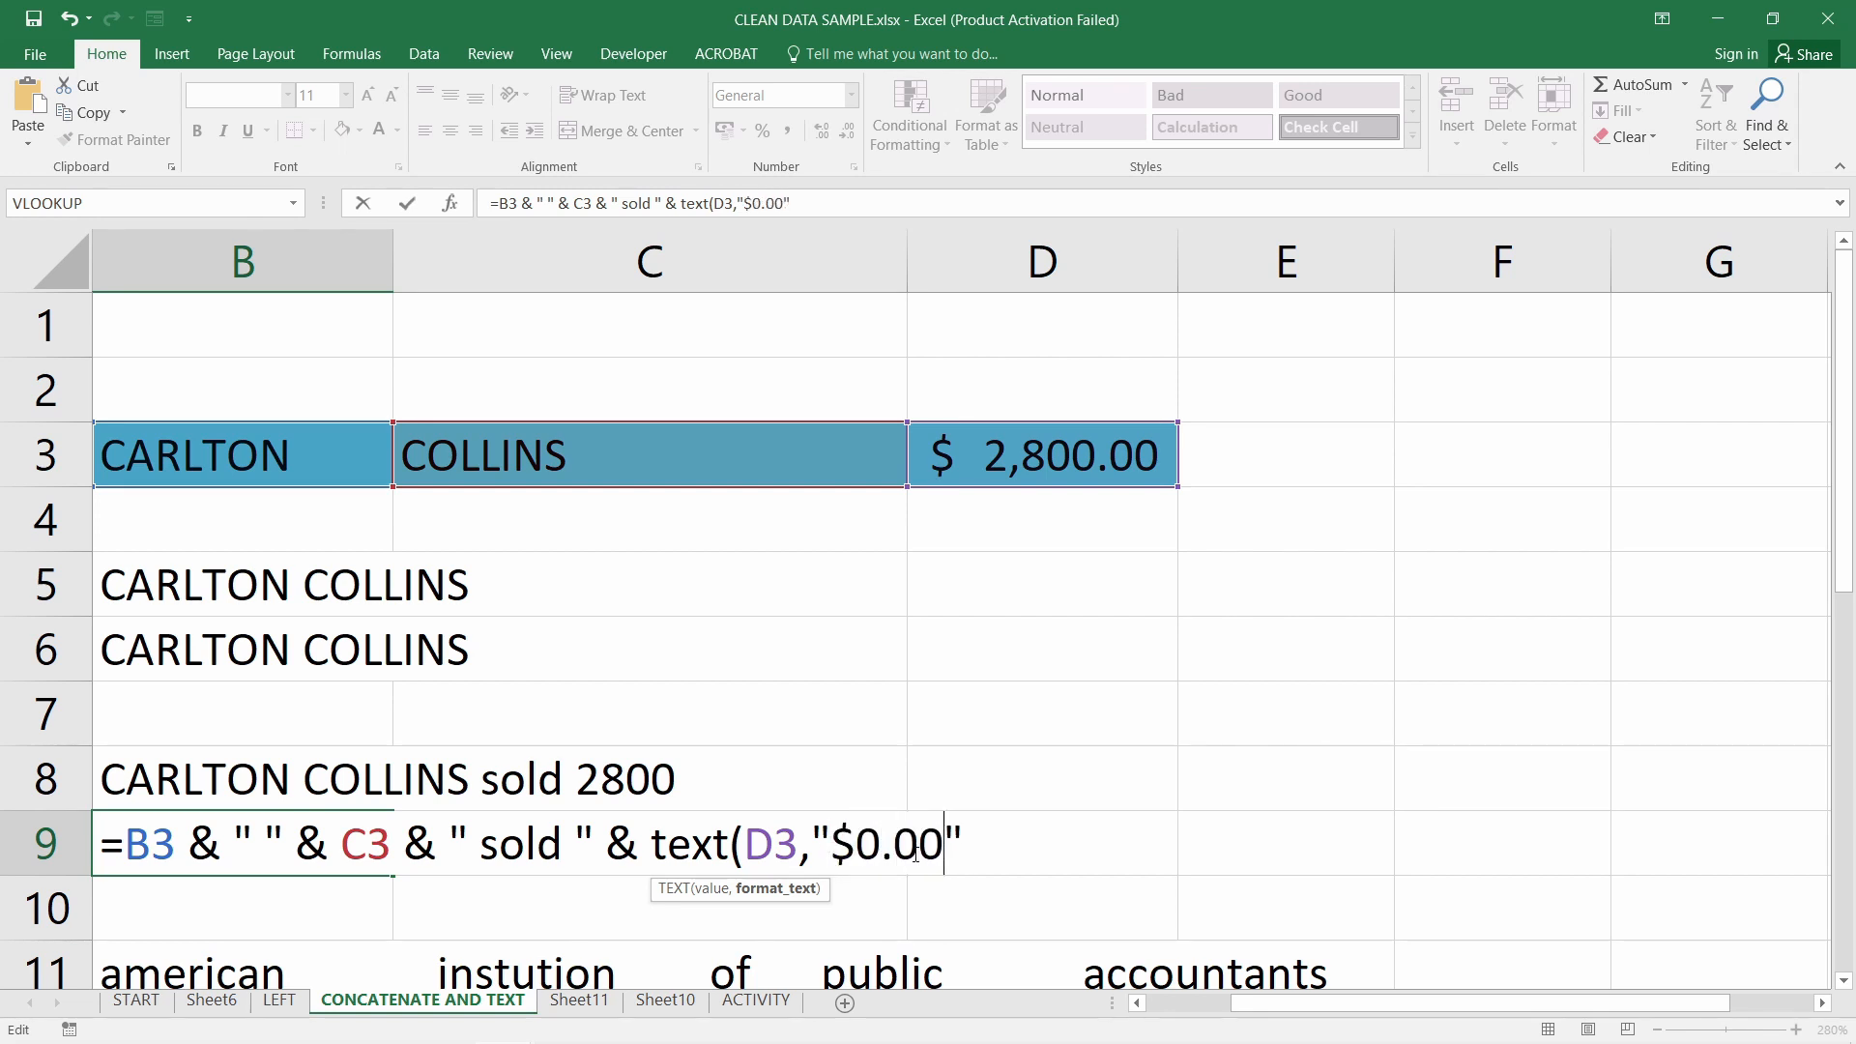
pyautogui.doubleClick(936, 851)
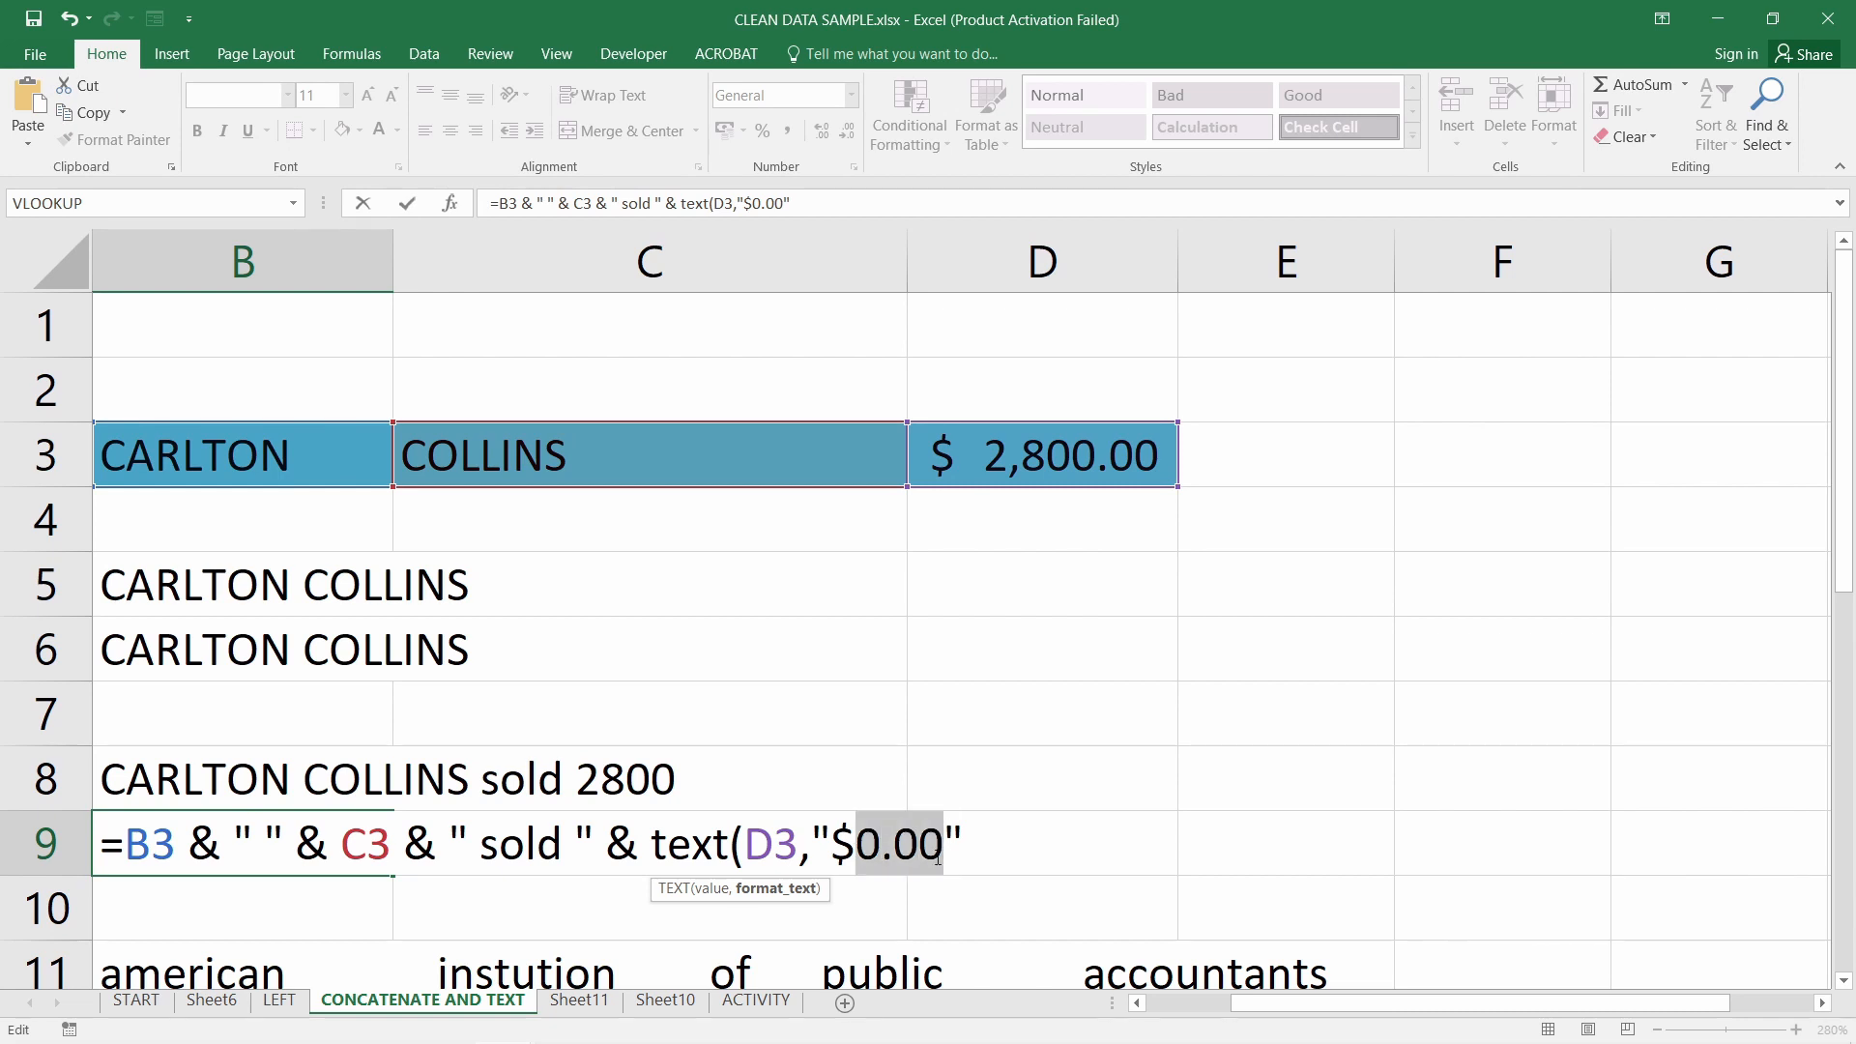
pyautogui.click(989, 850)
pyautogui.write(')')
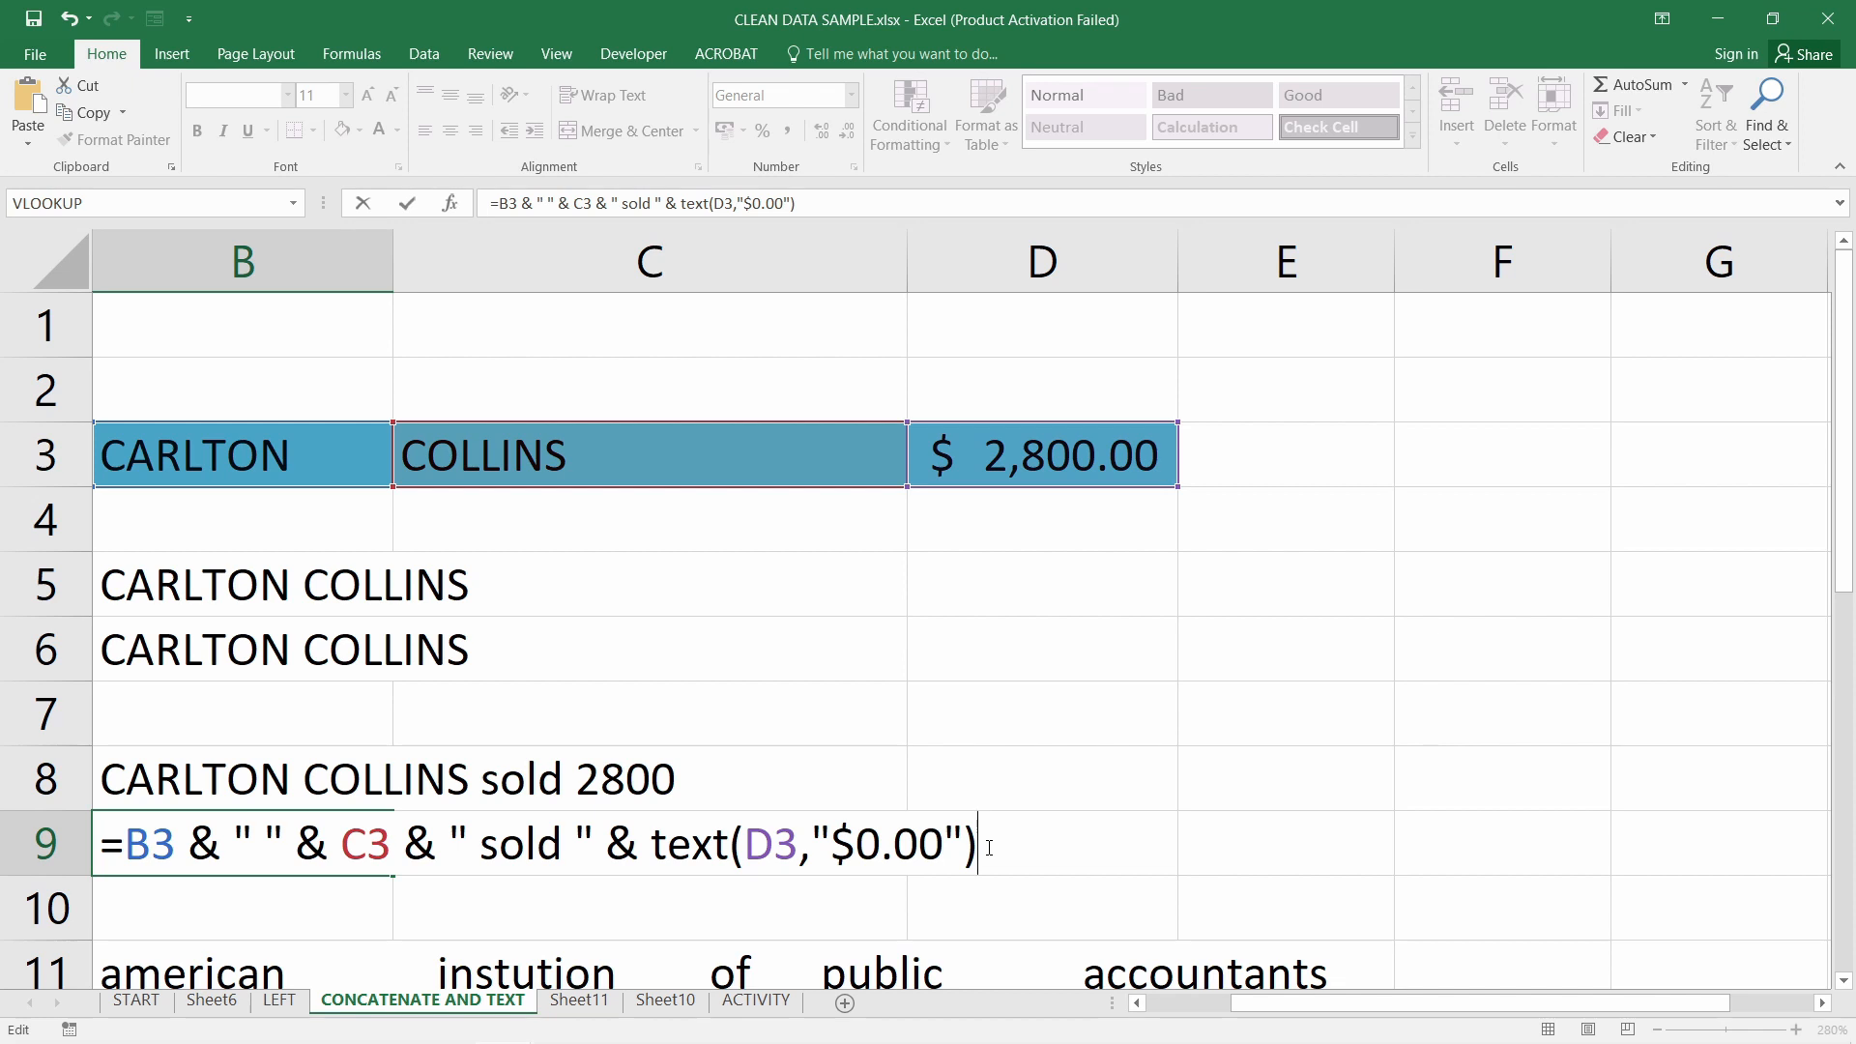
pyautogui.write(' &')
pyautogui.hotkey('shift', 'space')
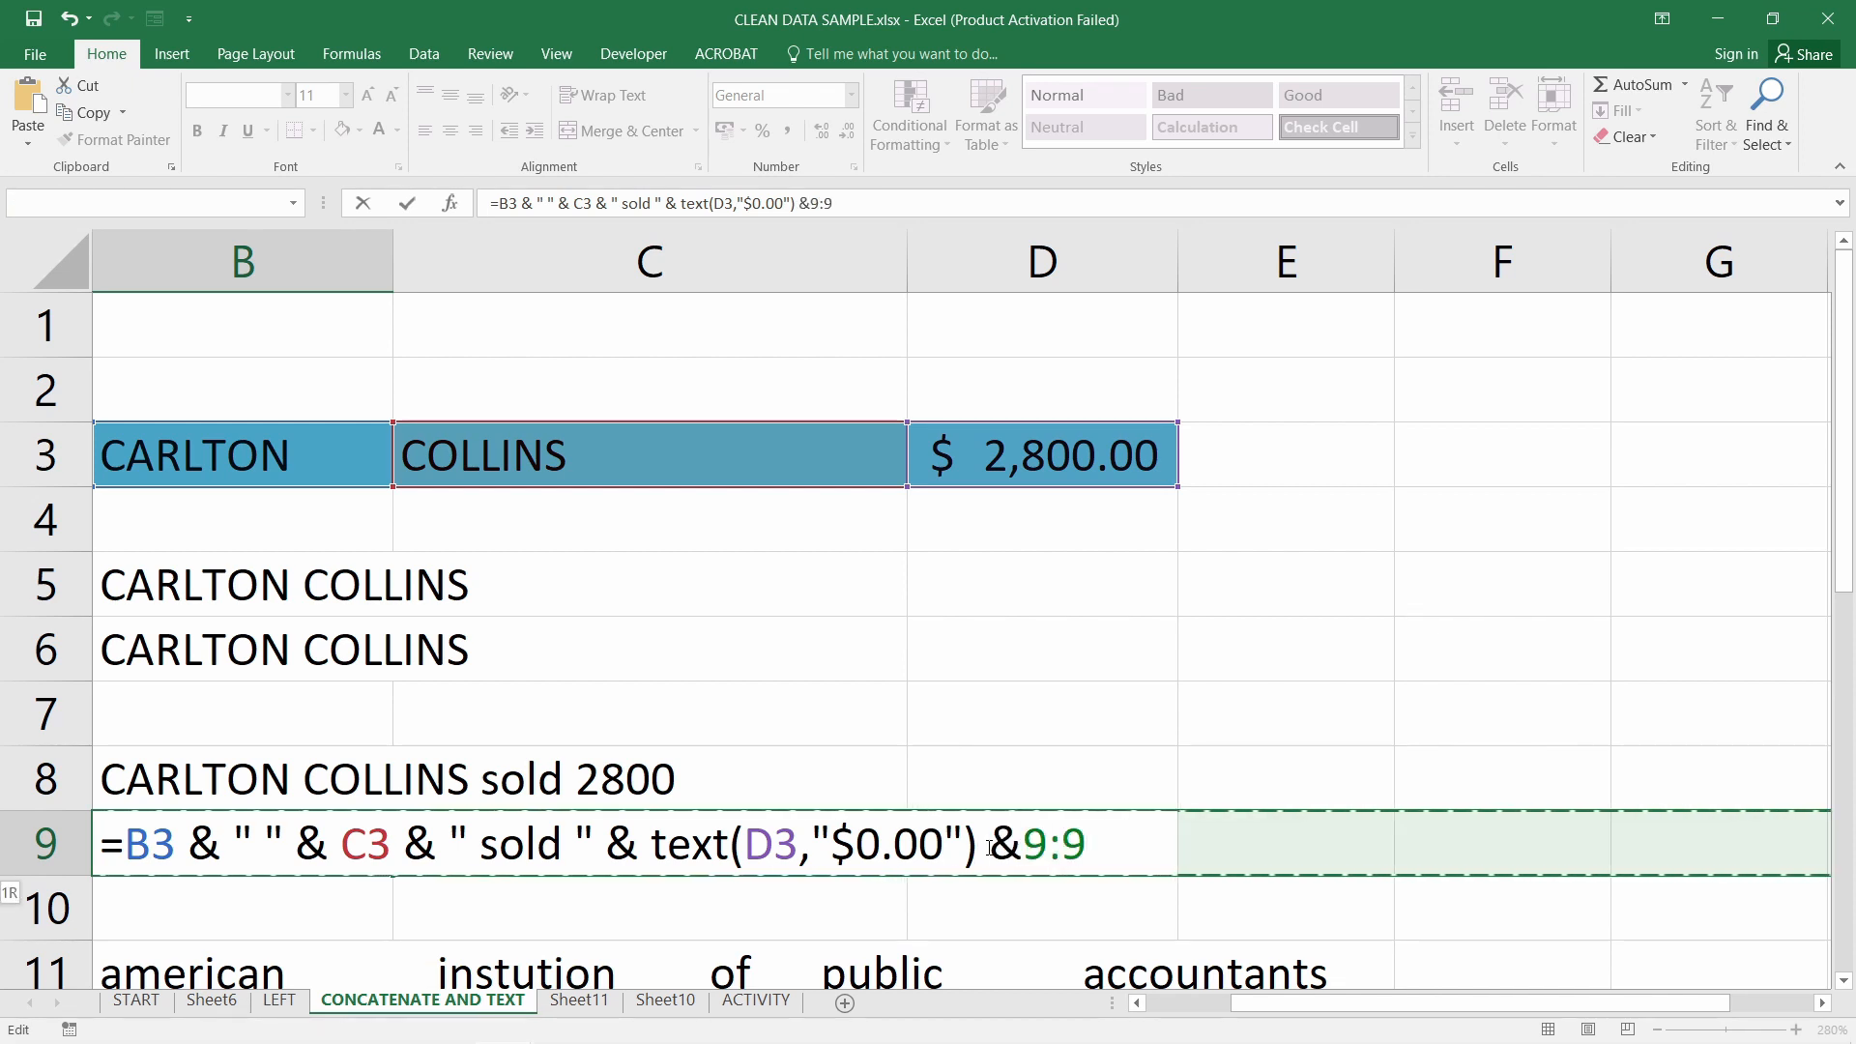
pyautogui.press('BackSpace')
pyautogui.press('BackSpace')
pyautogui.press('BackSpace')
pyautogui.write('""')
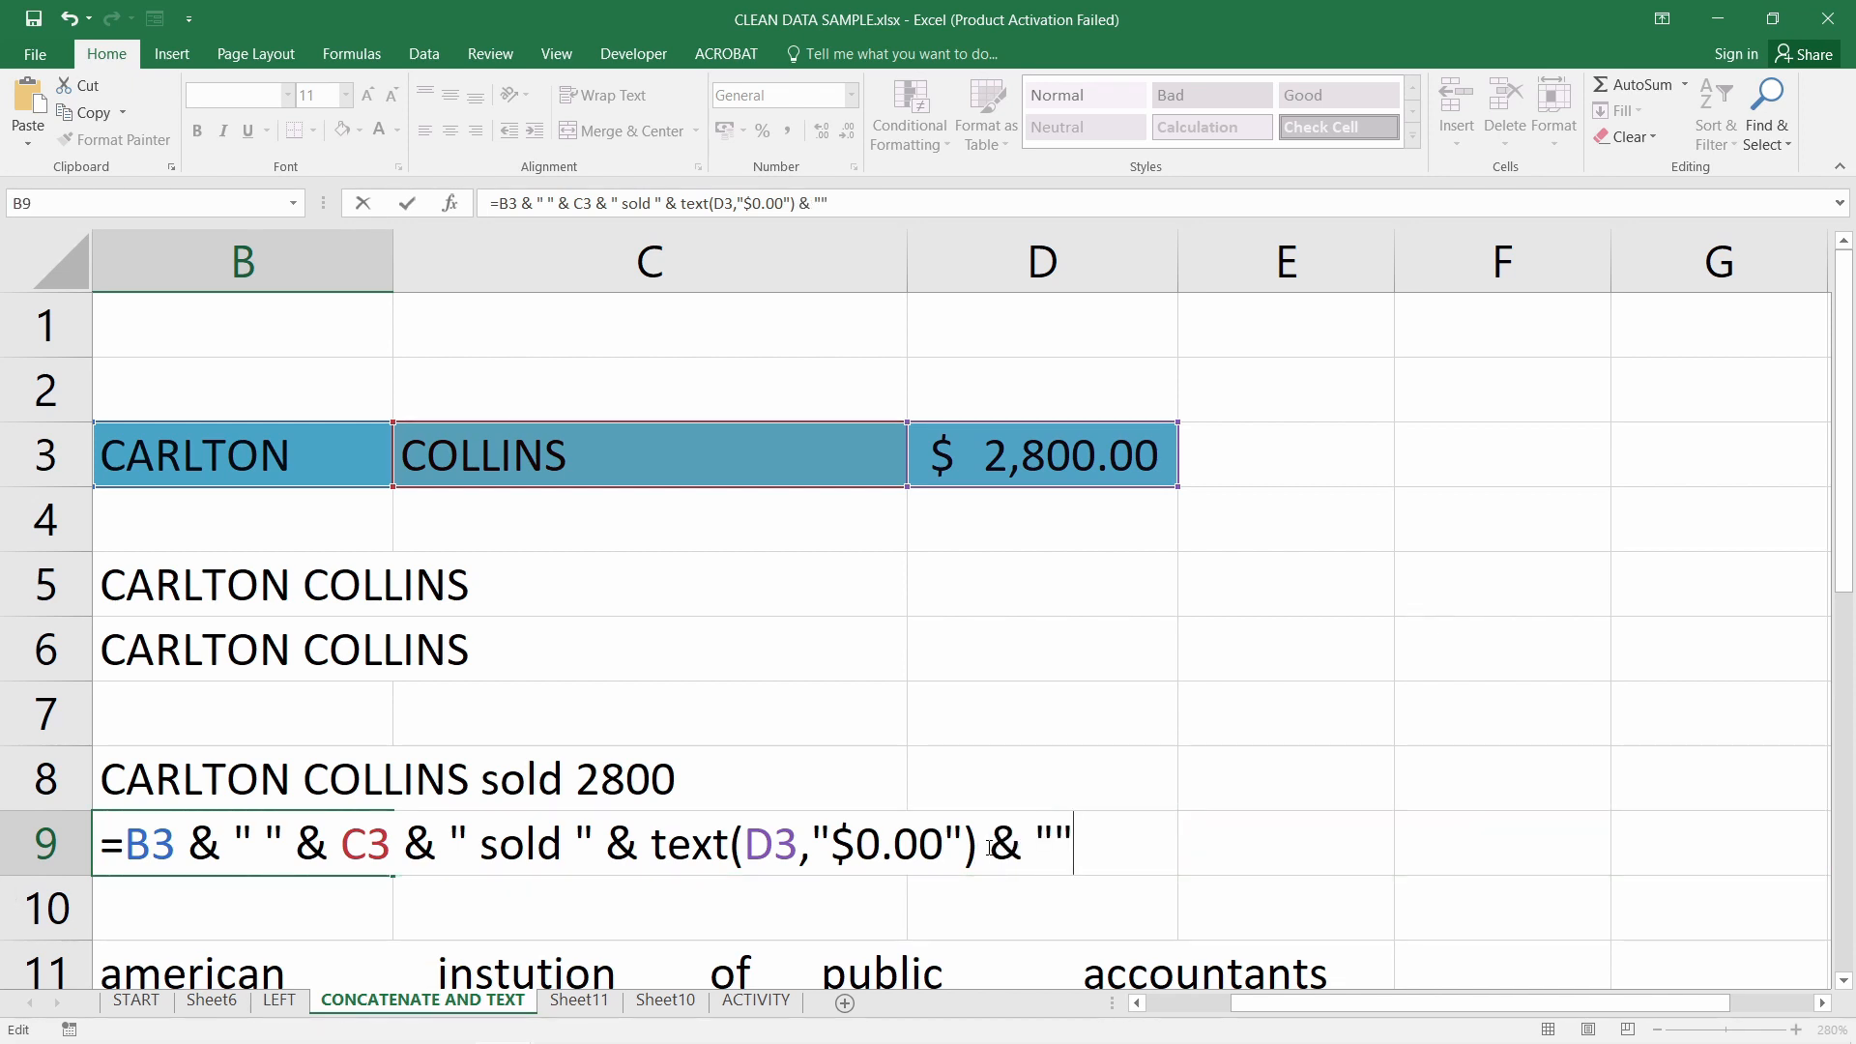
pyautogui.press('Left')
pyautogui.write('words')
pyautogui.press('BackSpace')
pyautogui.press('BackSpace')
pyautogui.press('BackSpace')
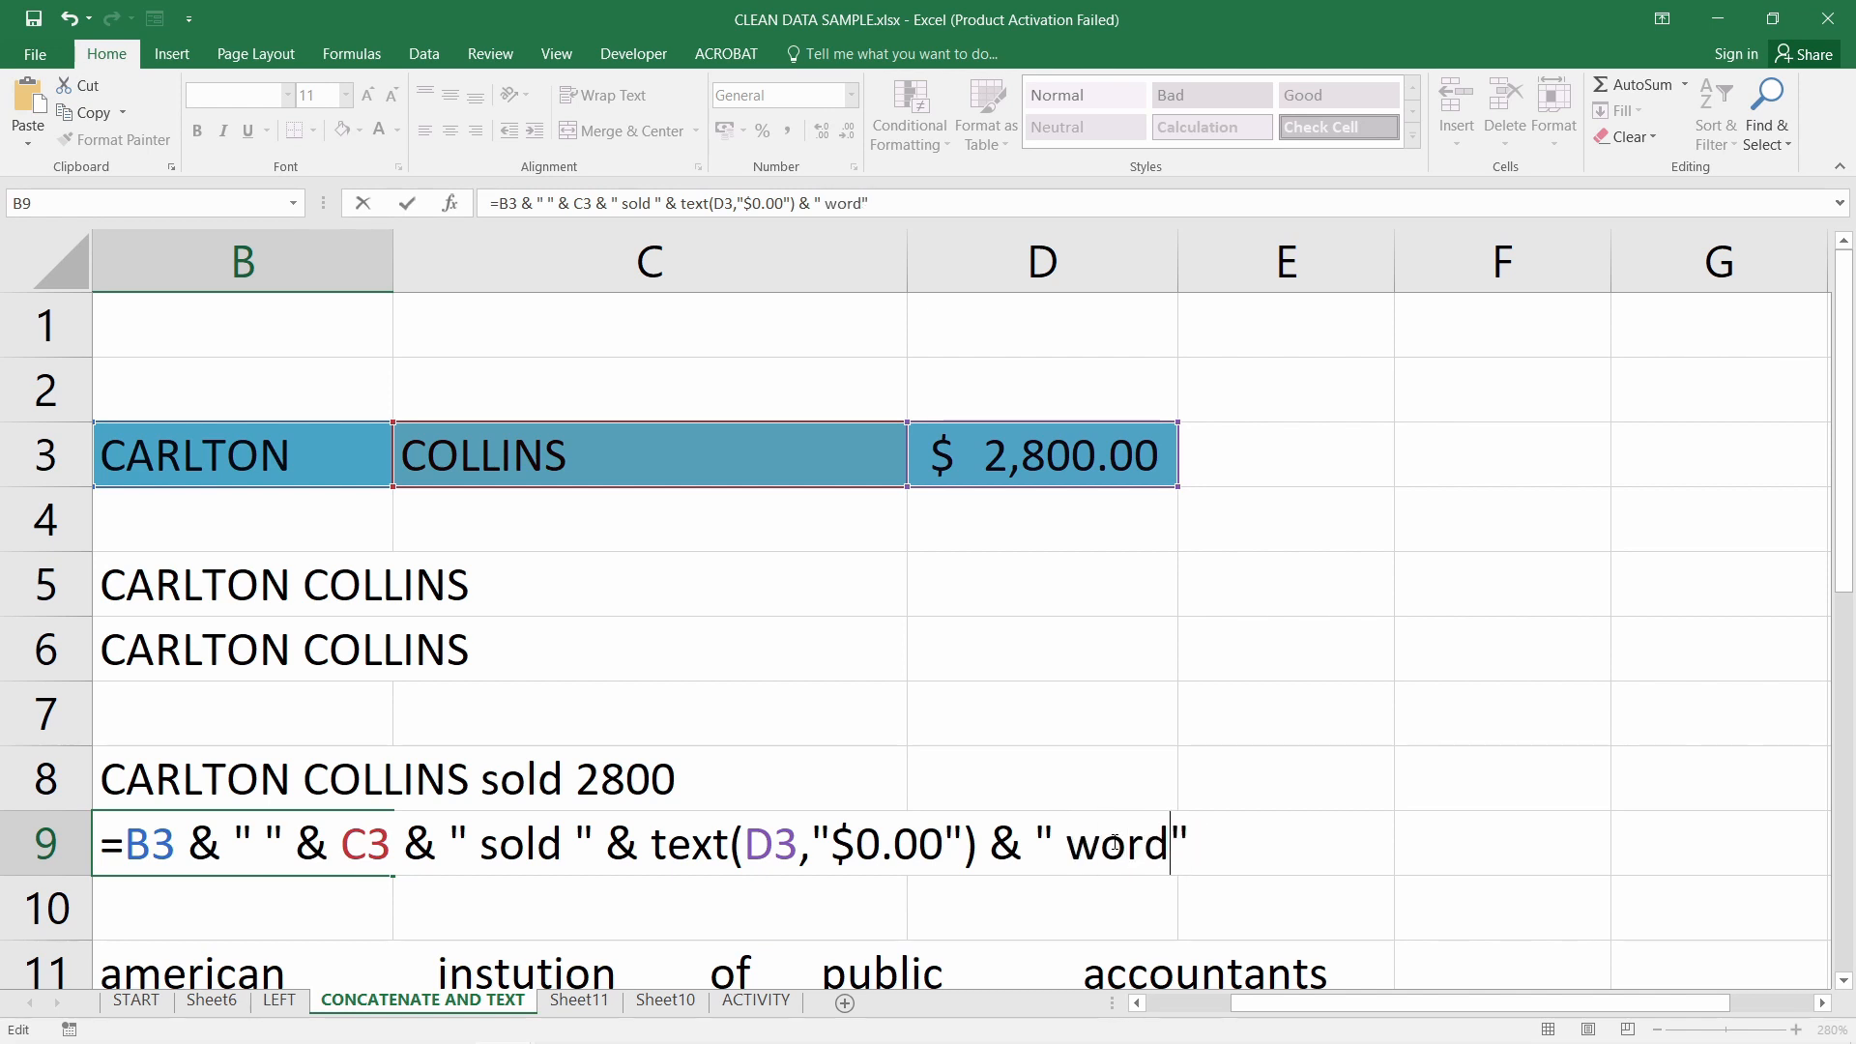
pyautogui.write('rth of Prod')
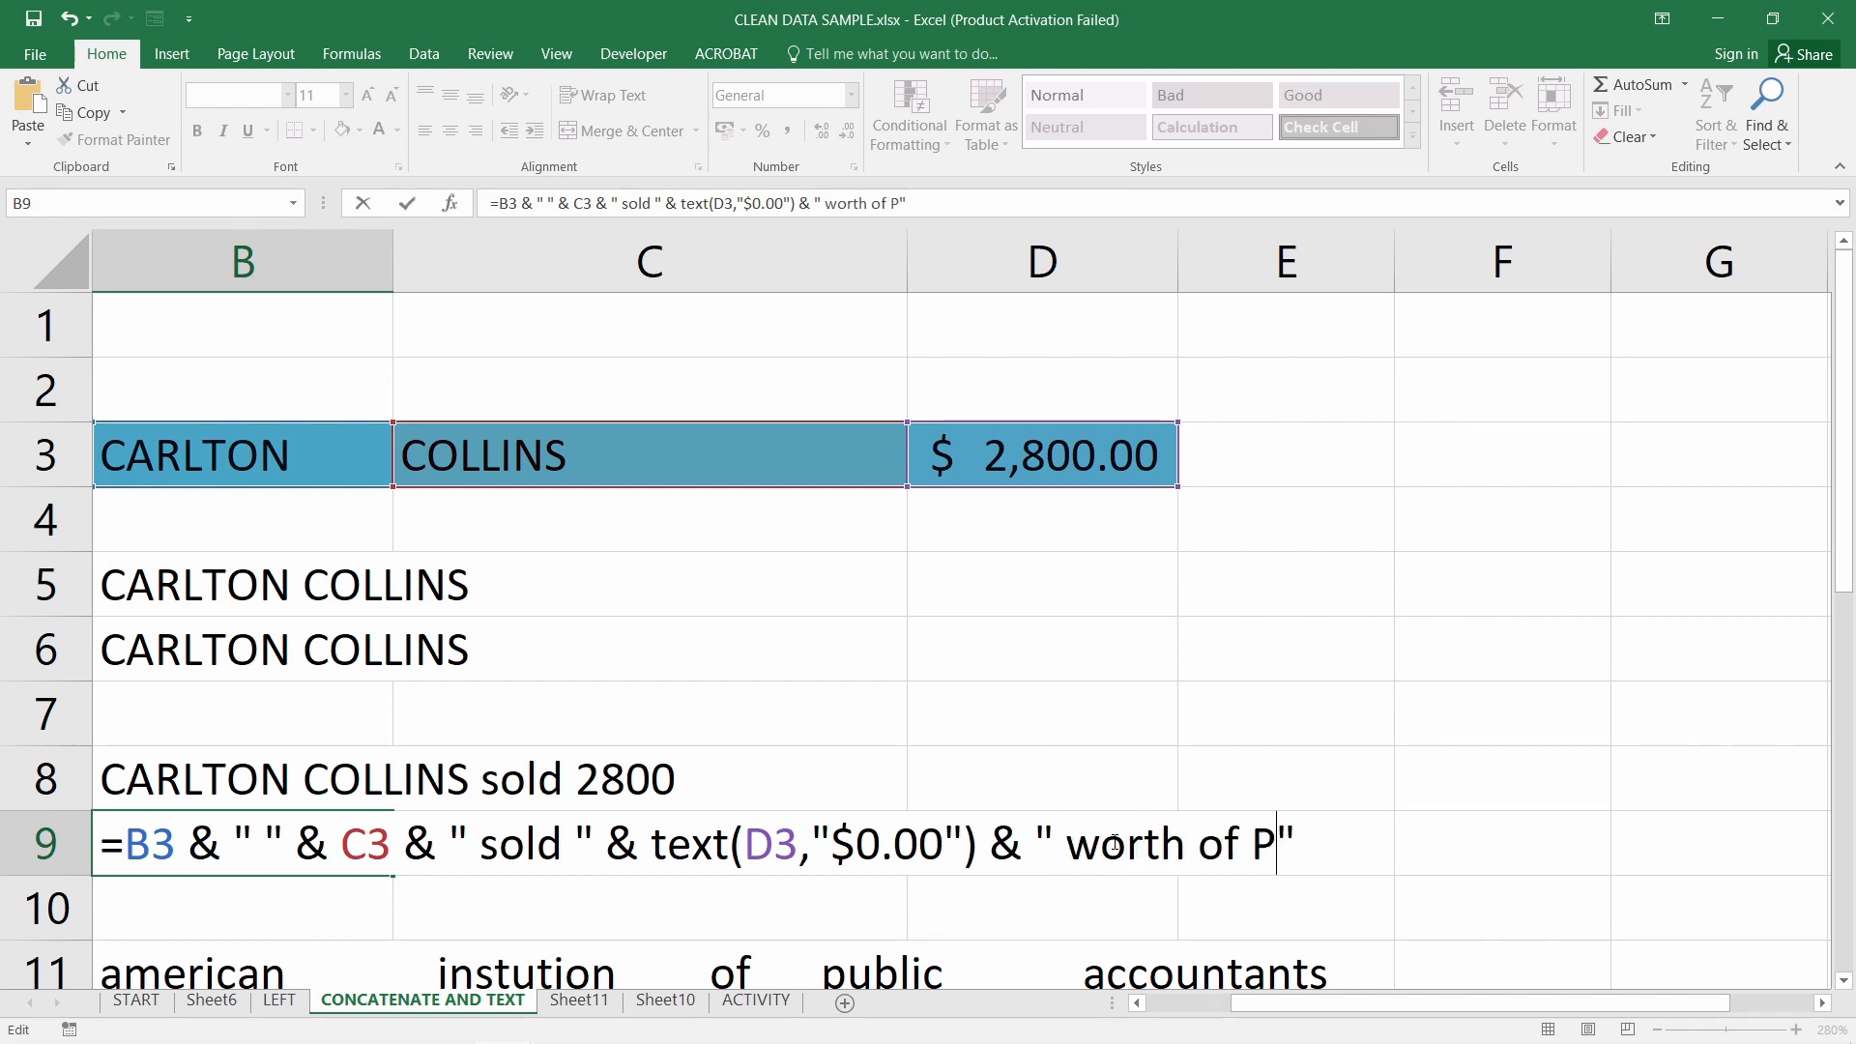
pyautogui.write('ucts.')
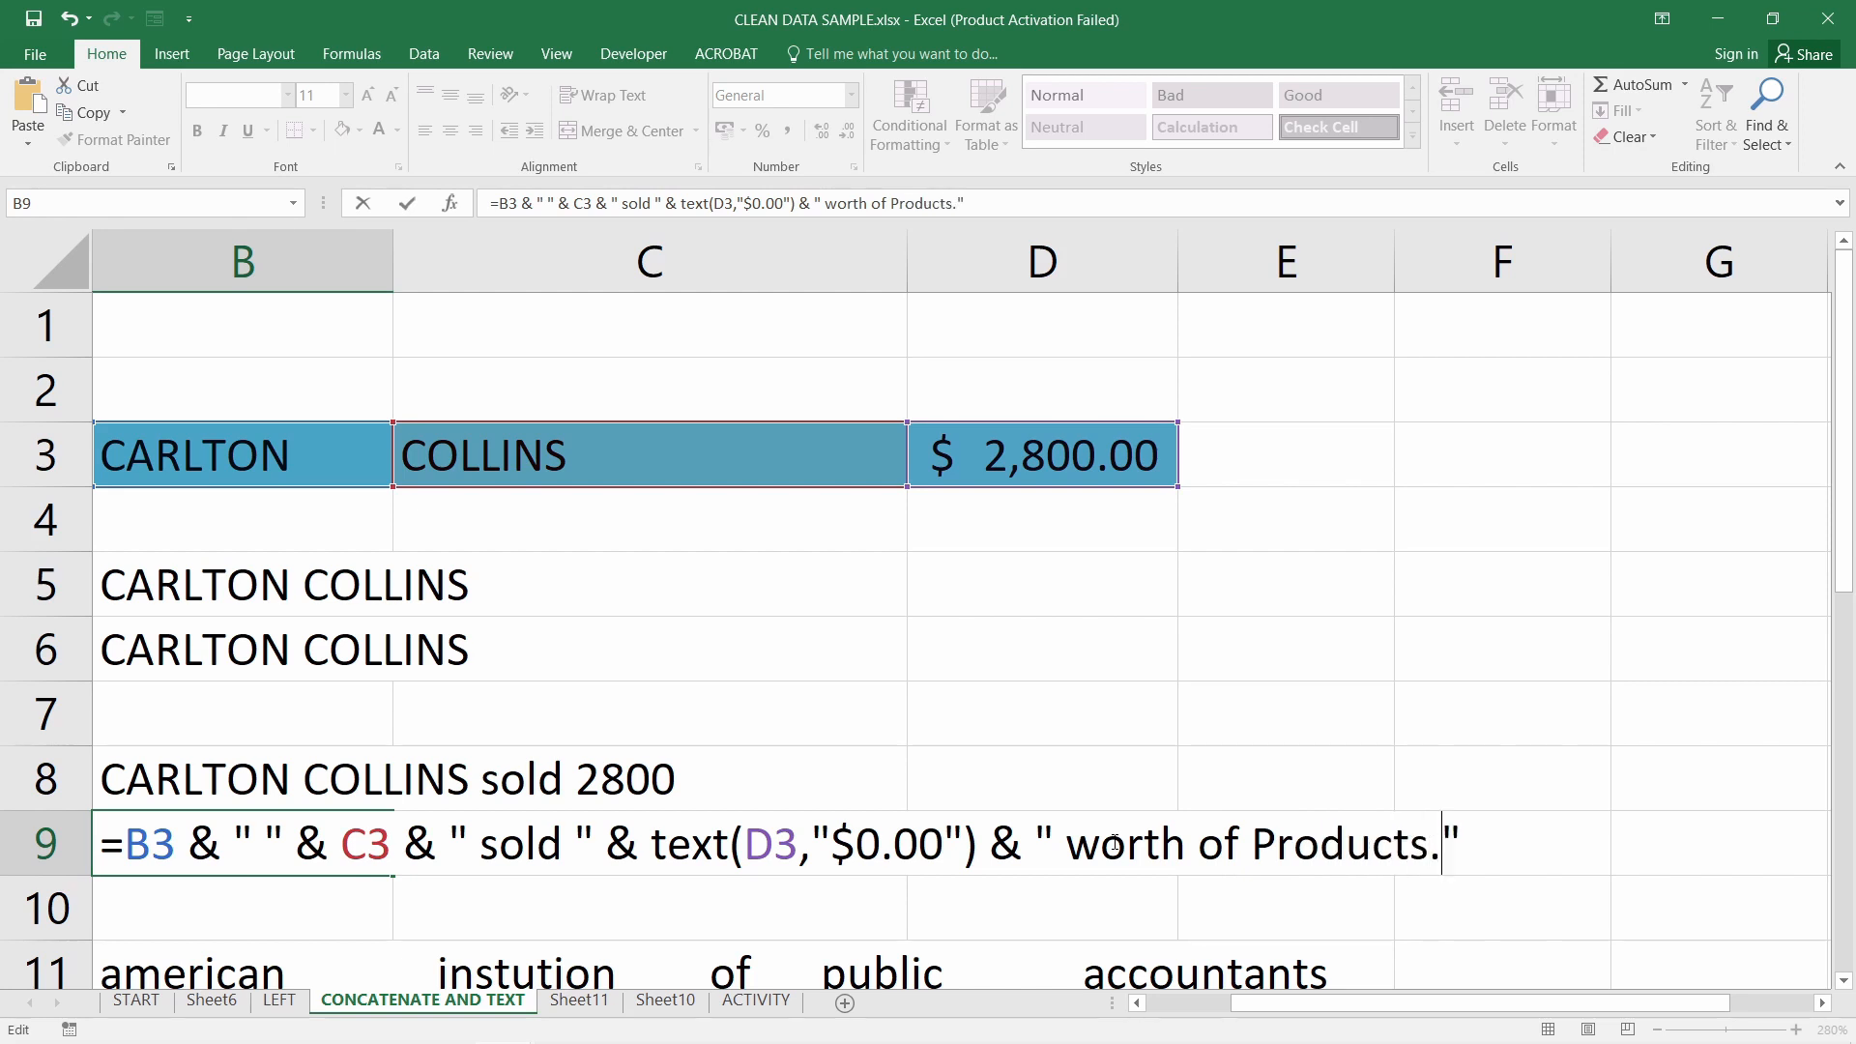
pyautogui.press('Return')
pyautogui.click(290, 846)
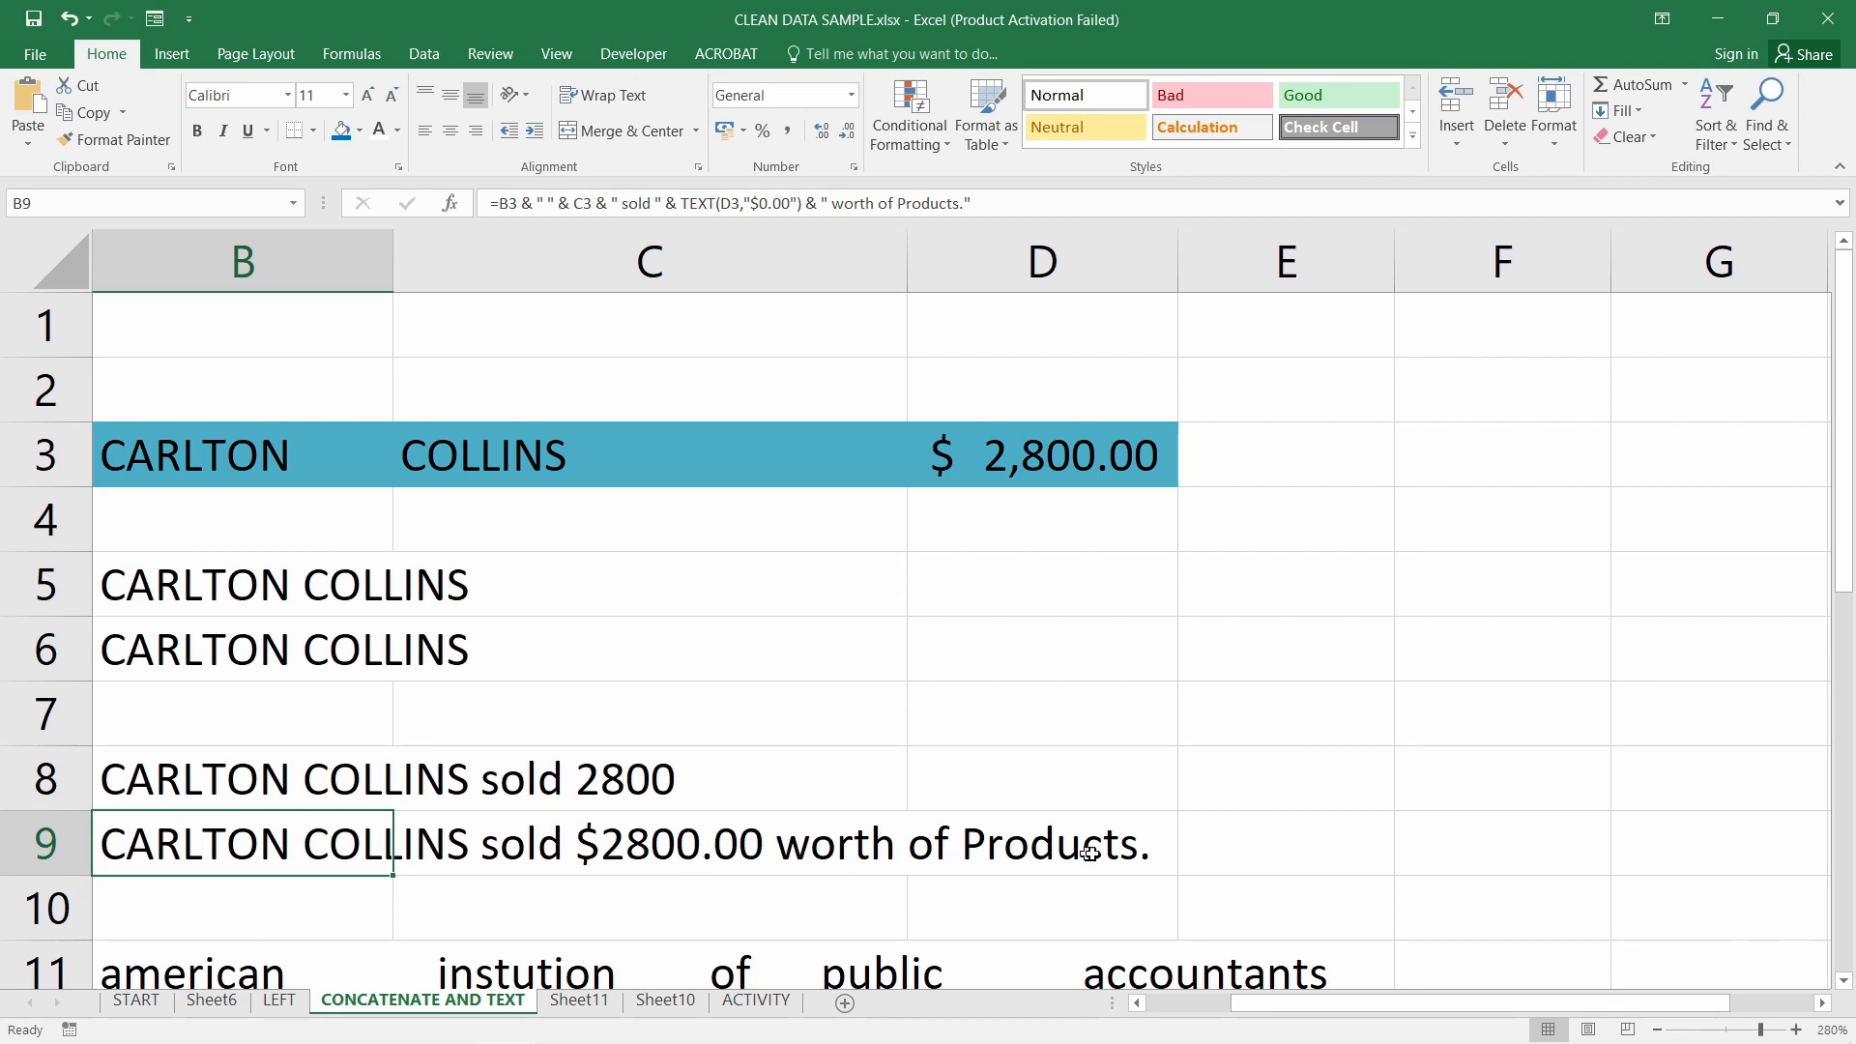
# Examine B9's "$0.00" format code and compare it with B8's plain formula
pyautogui.doubleClick(267, 849)
pyautogui.moveTo(852, 847); pyautogui.dragTo(937, 847)
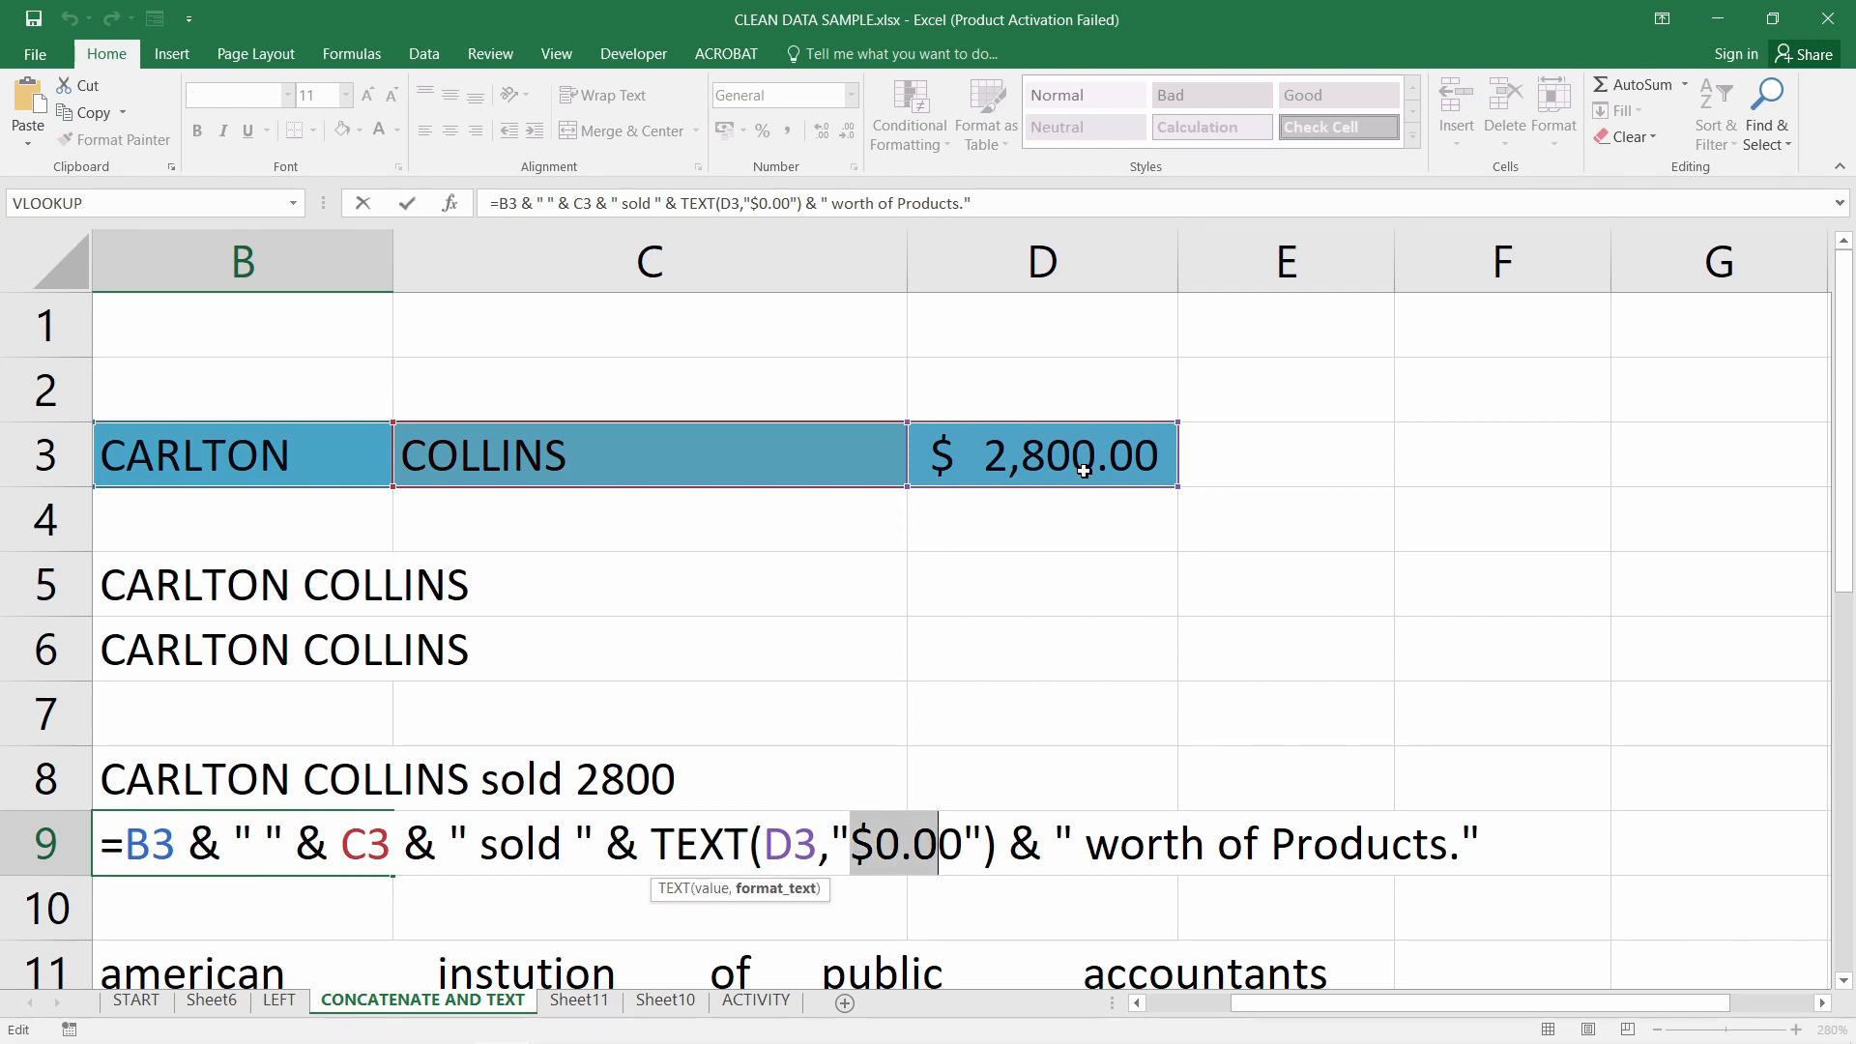
pyautogui.click(875, 845)
pyautogui.moveTo(852, 844); pyautogui.dragTo(967, 847)
pyautogui.press('Return')
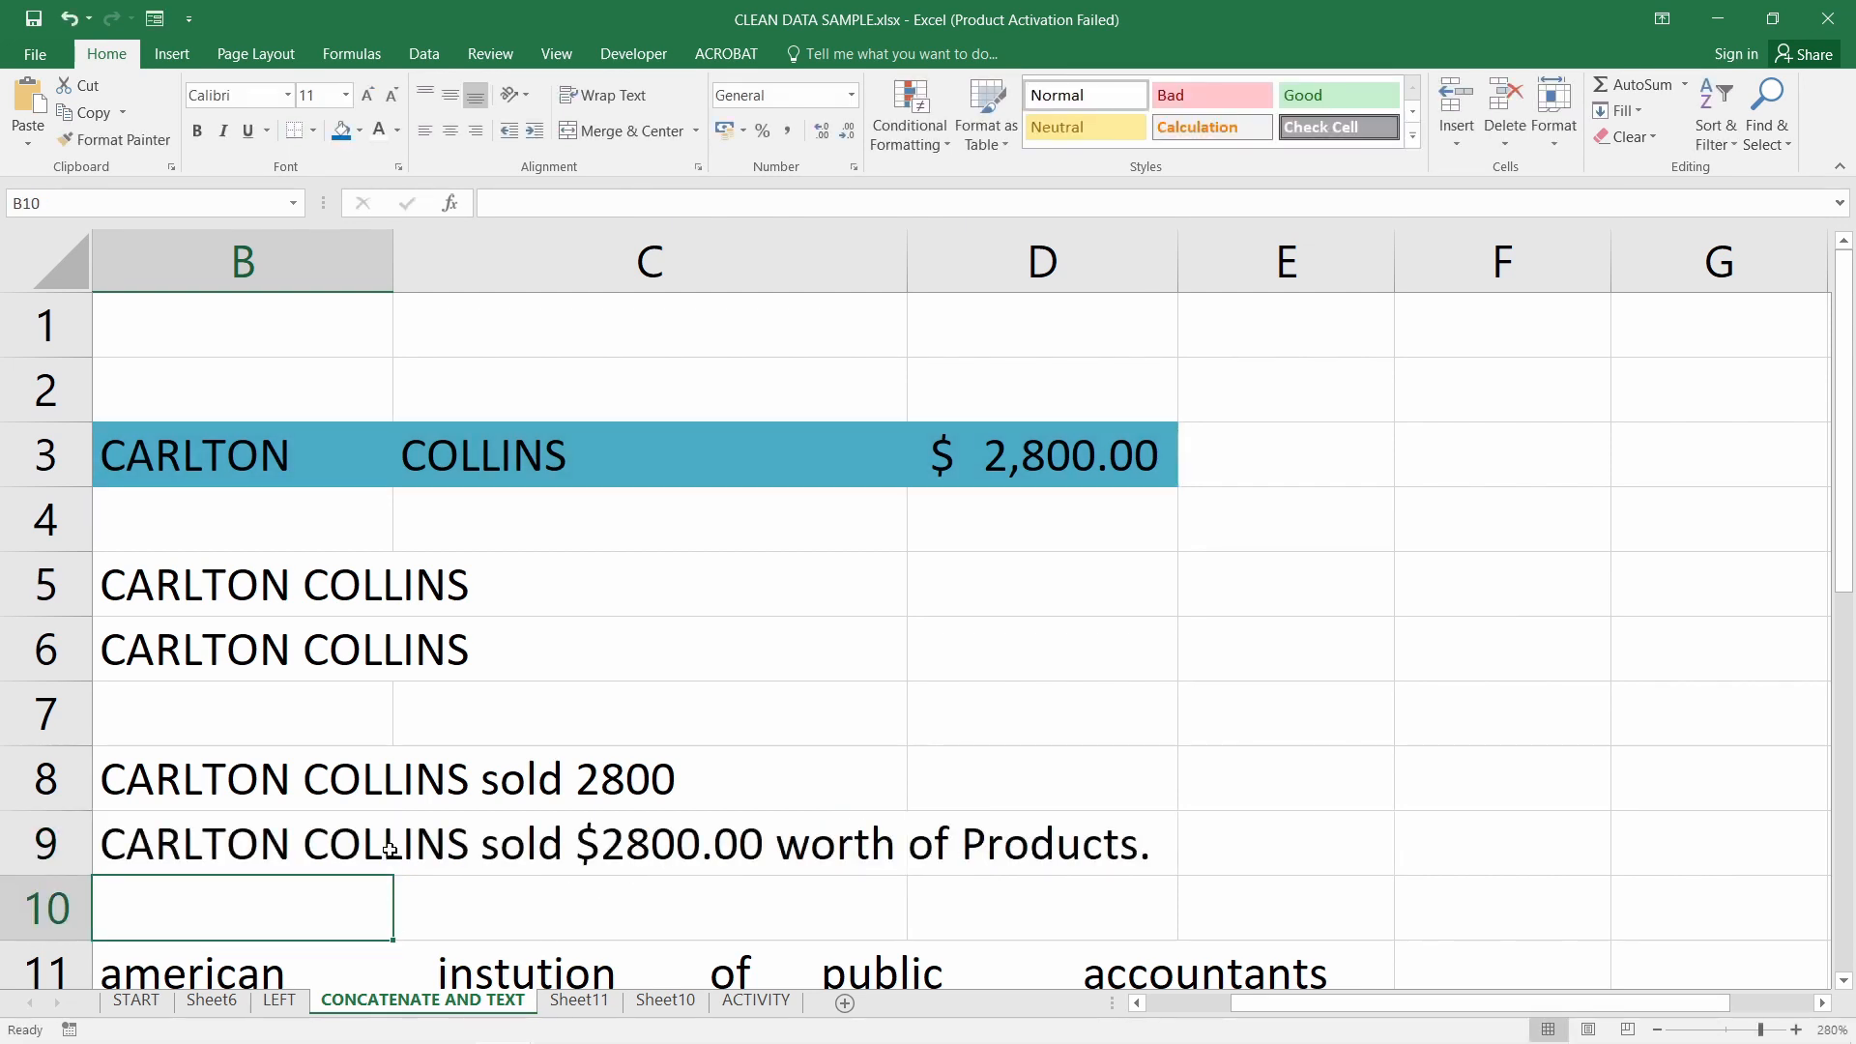
pyautogui.click(270, 773)
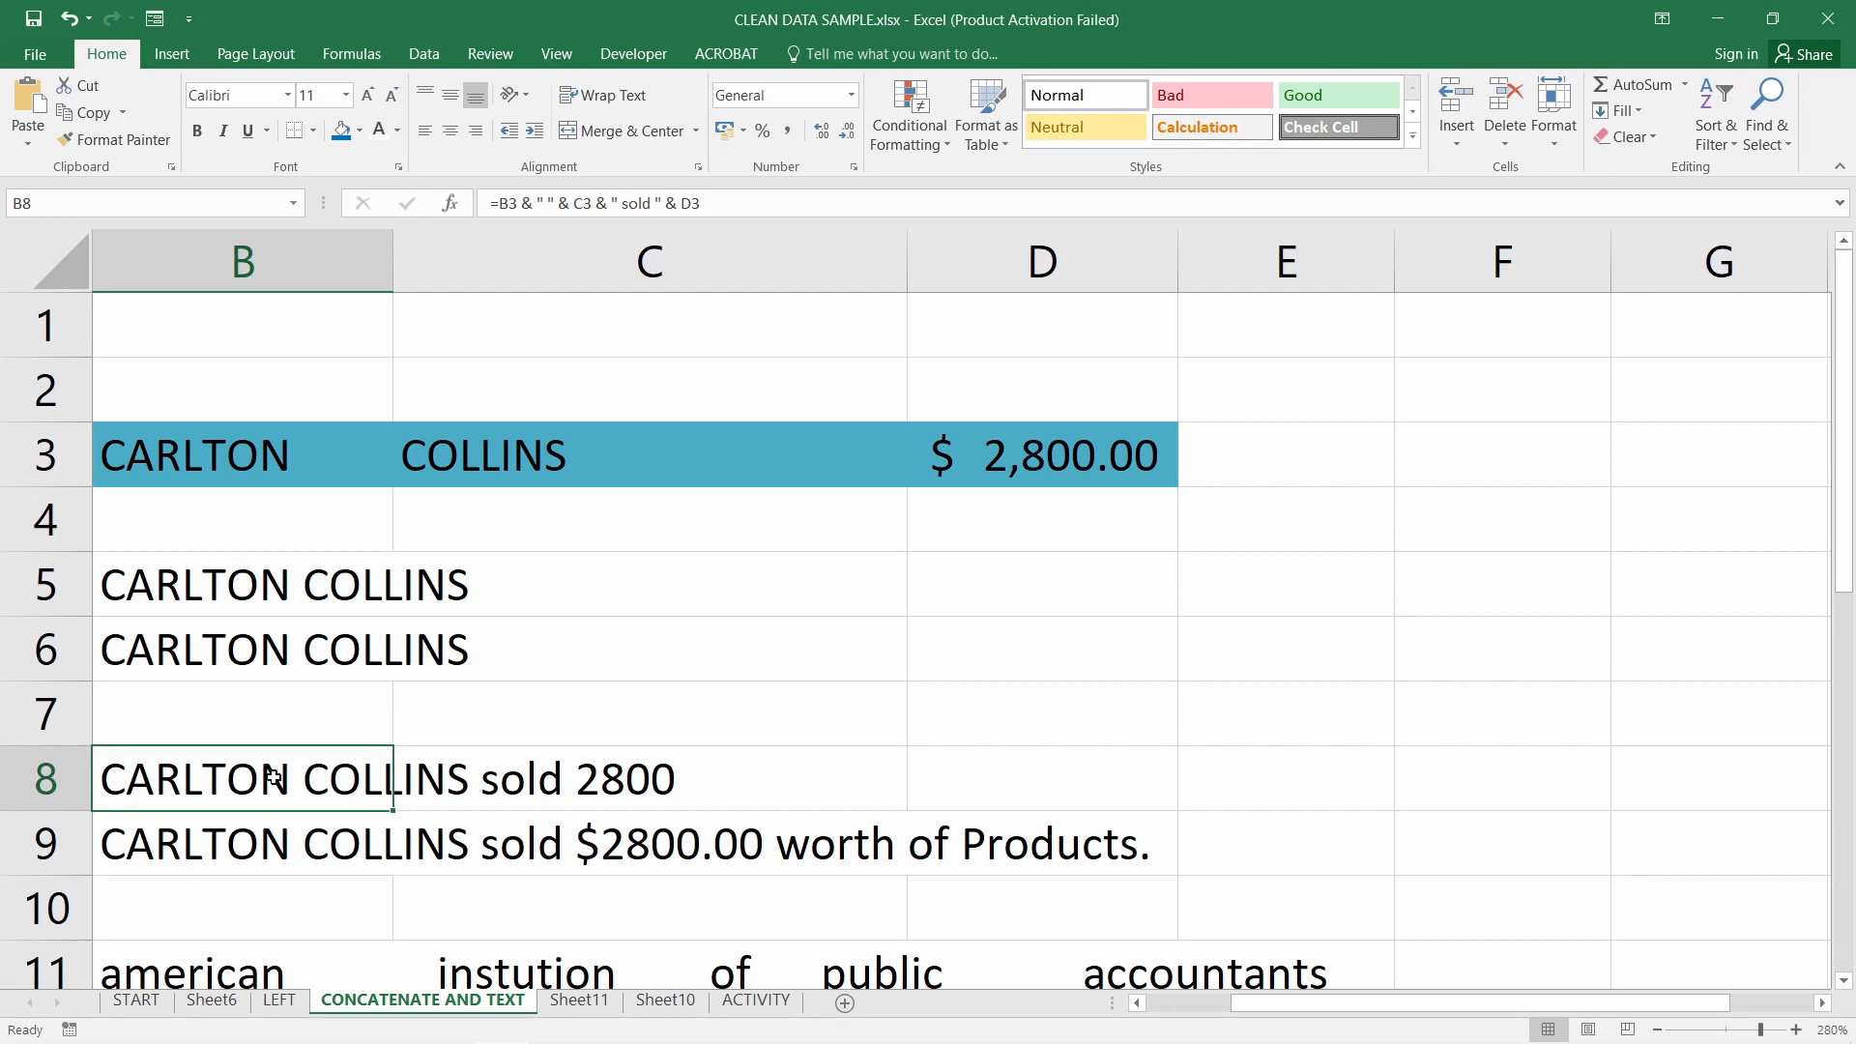
pyautogui.click(280, 843)
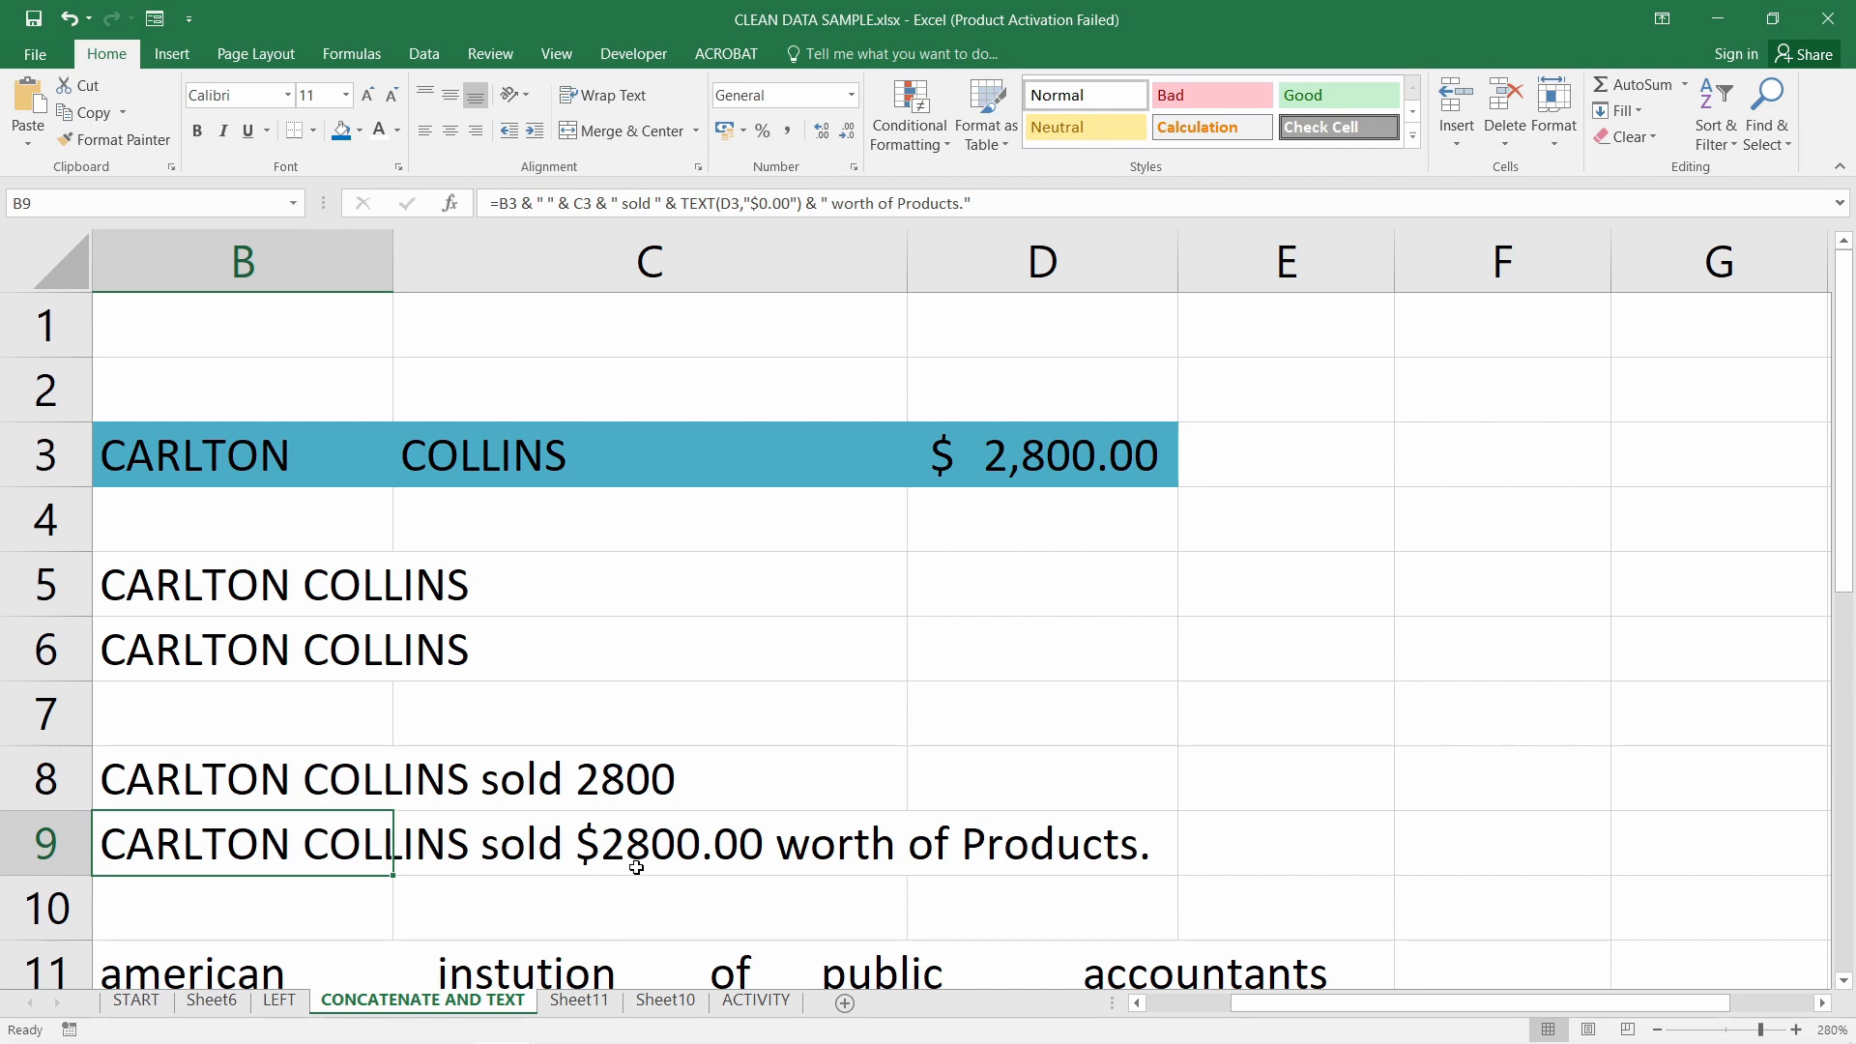
# Change B9's format code to "$0,0.00" so the amount shows as $2,800.00
pyautogui.doubleClick(296, 855)
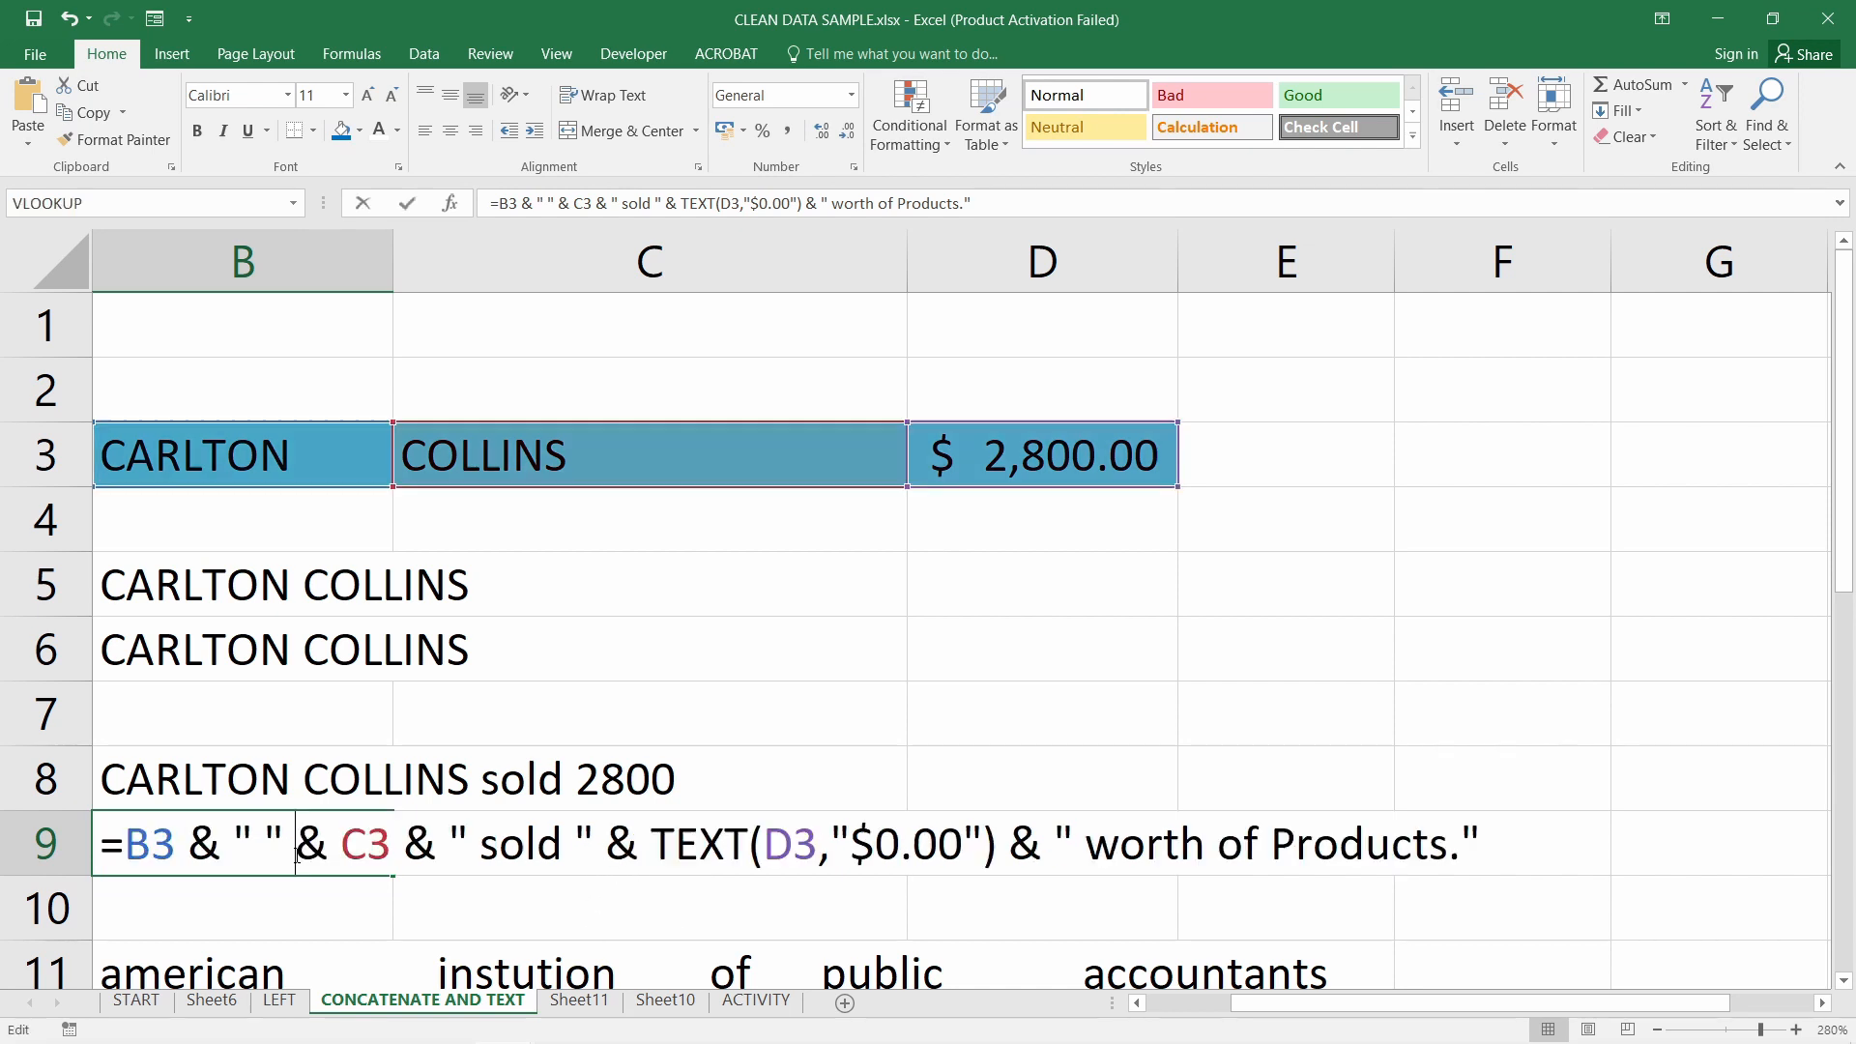
pyautogui.click(873, 847)
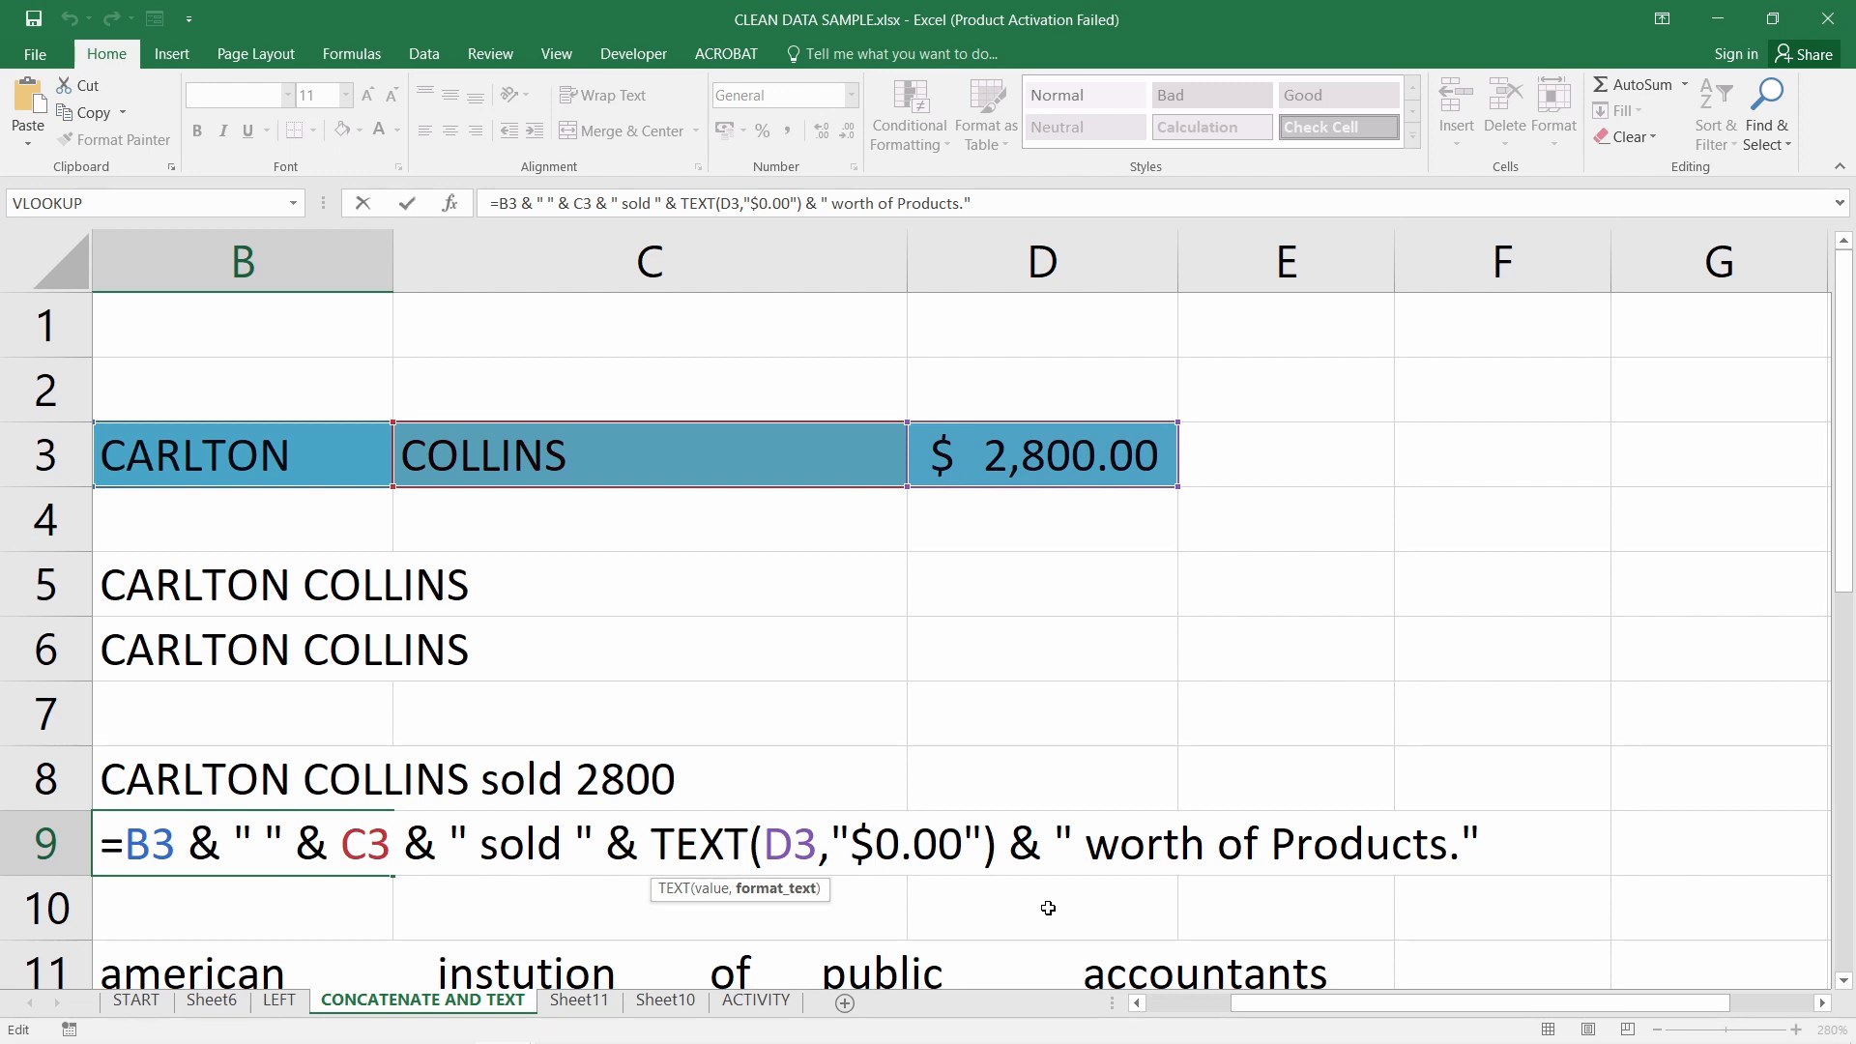
pyautogui.write('0,0')
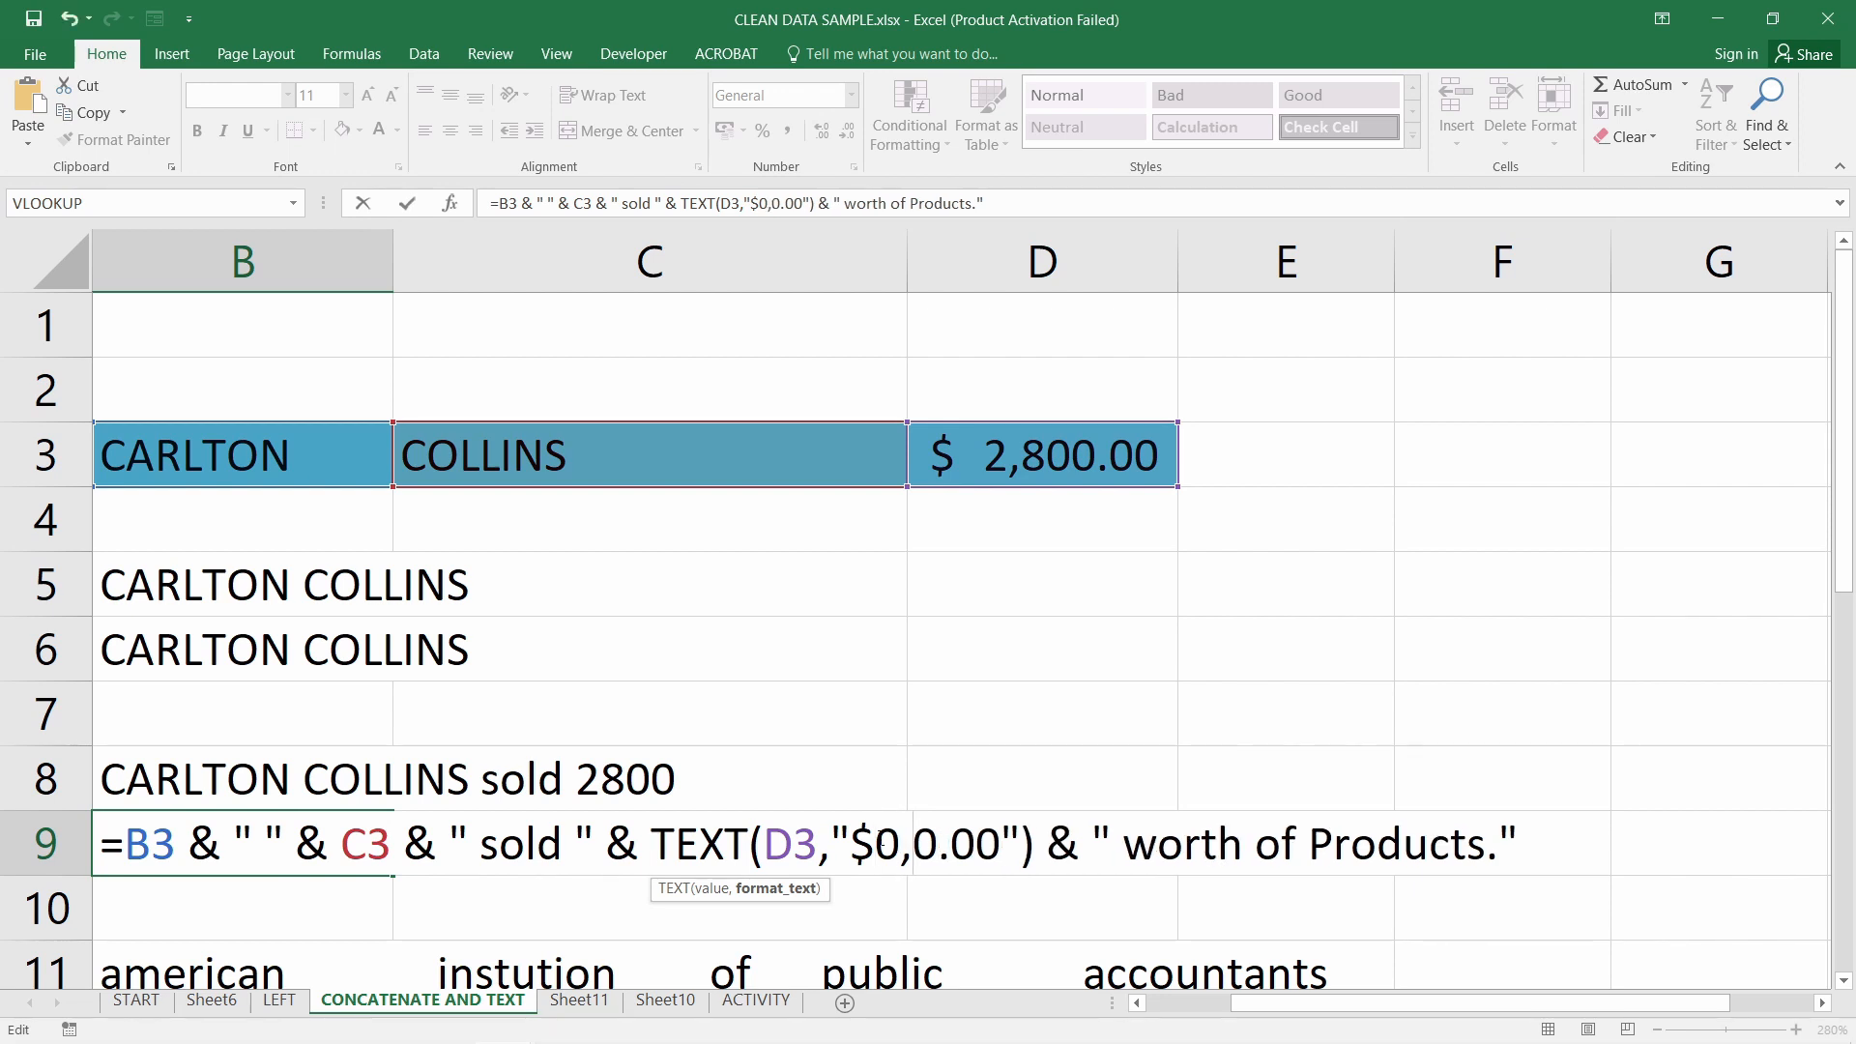
pyautogui.moveTo(875, 848); pyautogui.dragTo(1000, 848)
pyautogui.moveTo(875, 856); pyautogui.dragTo(910, 861)
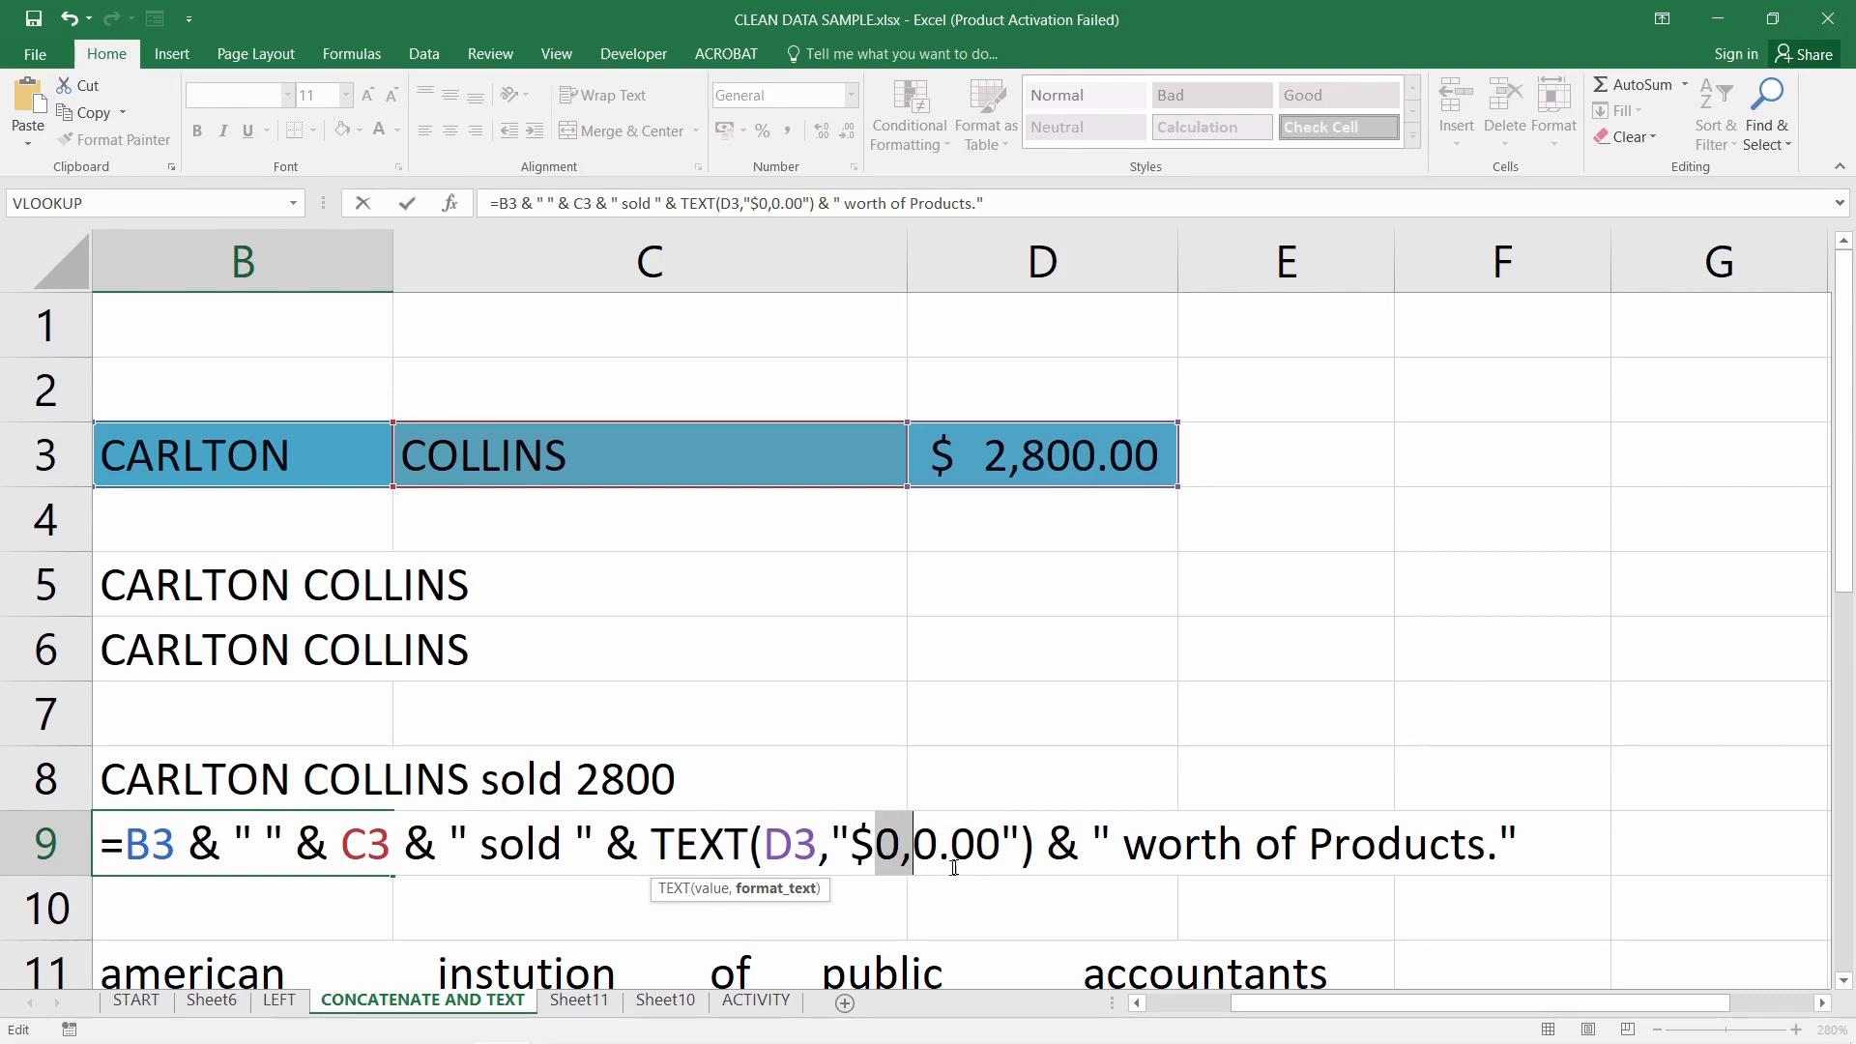
pyautogui.press('Return')
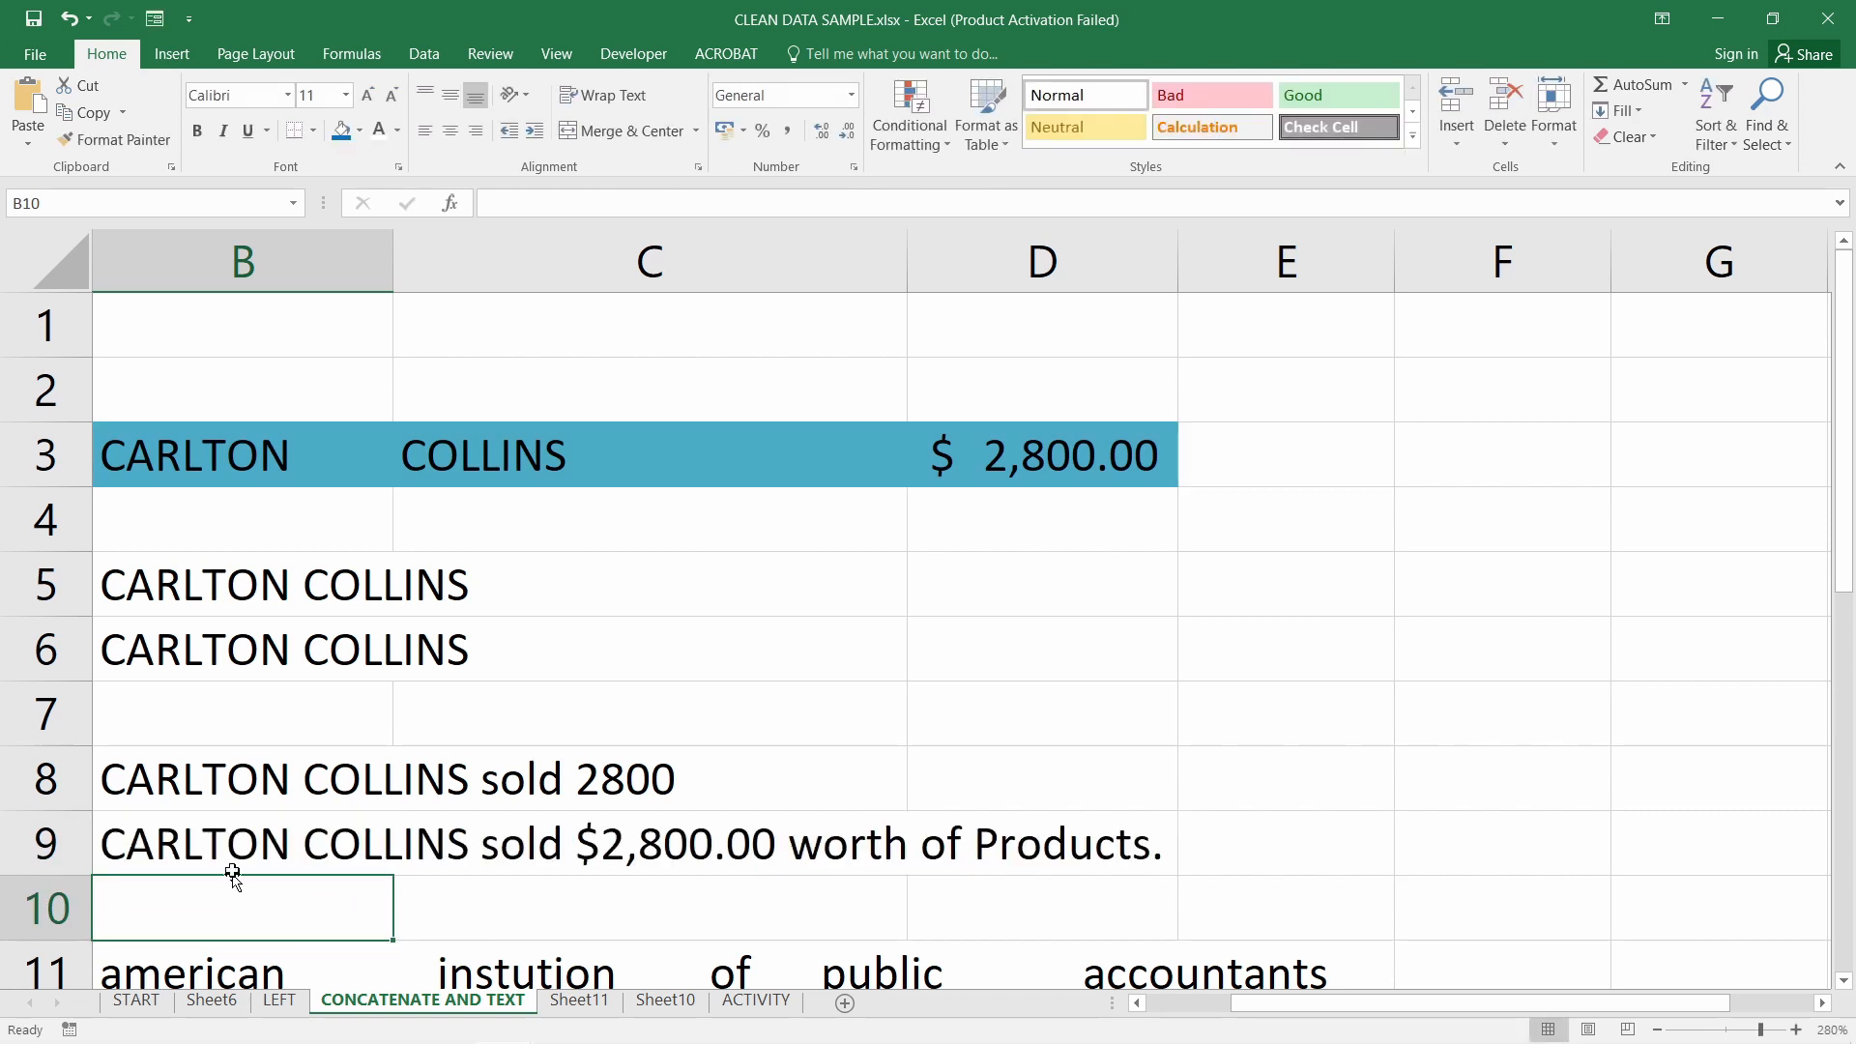
pyautogui.click(244, 847)
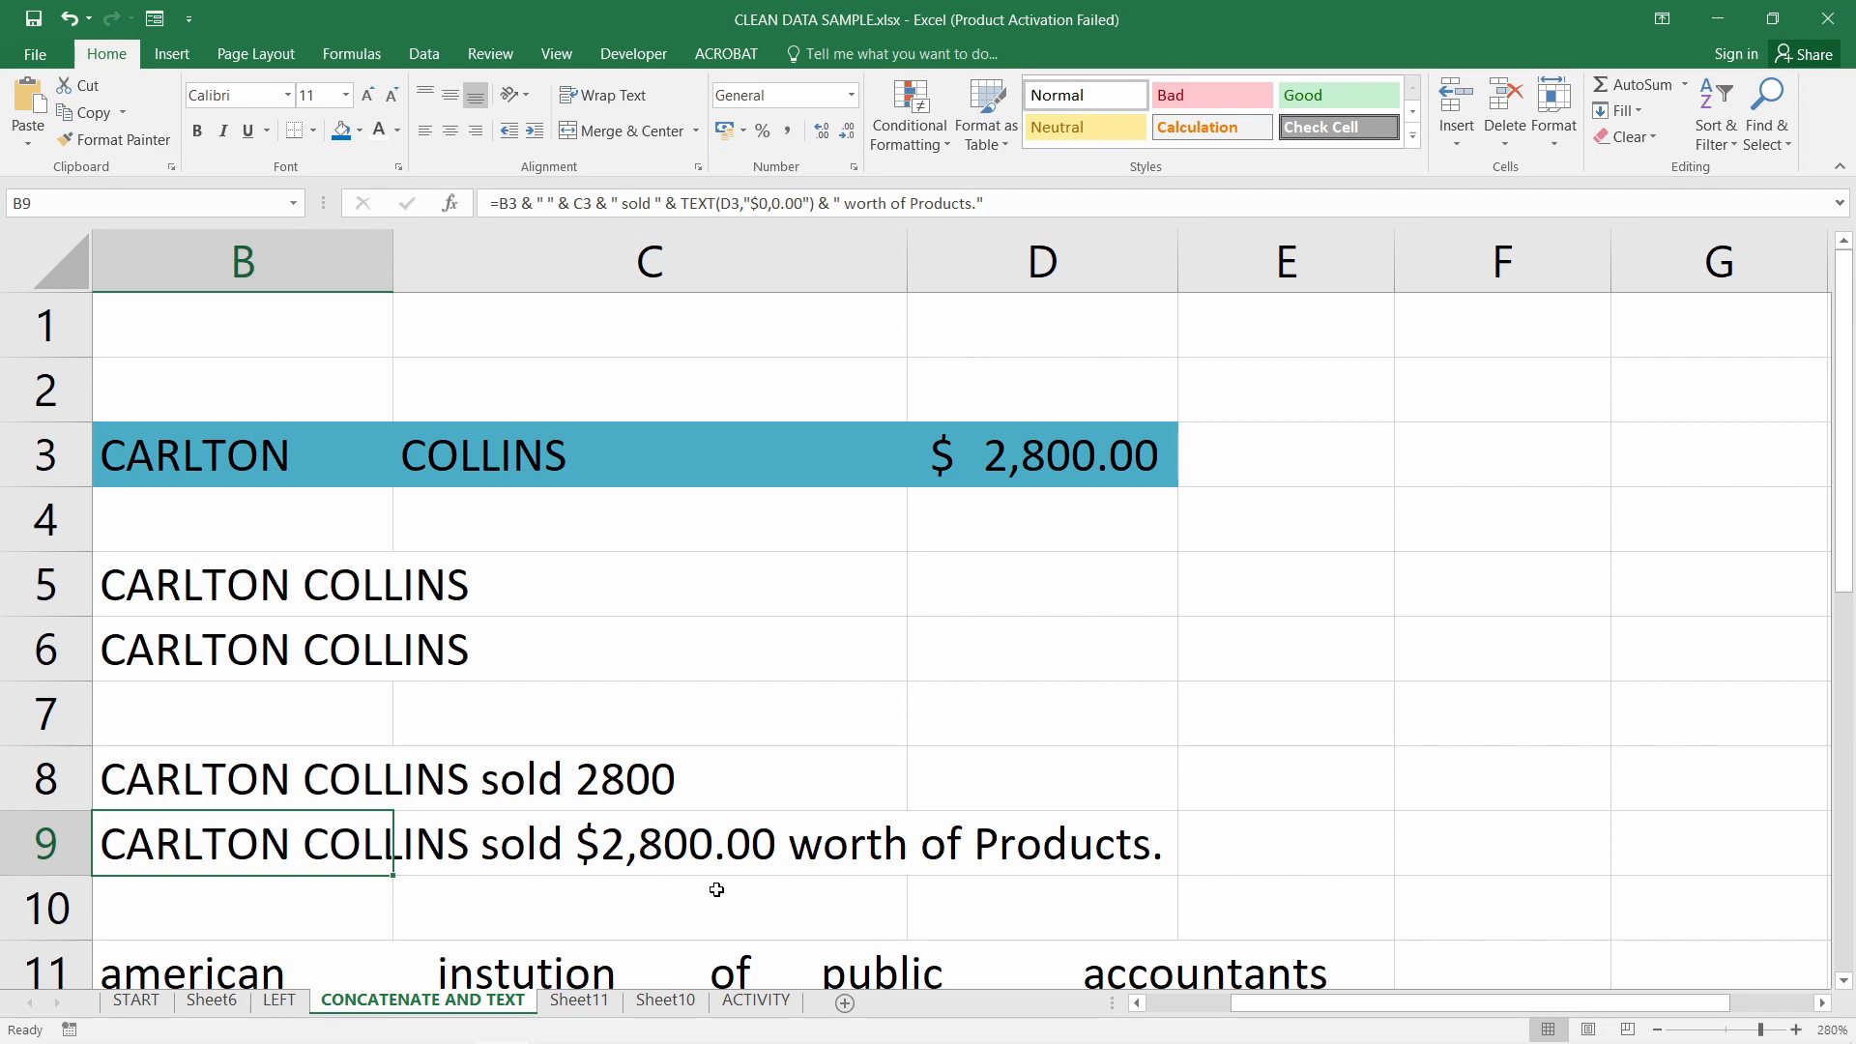
# Present slide 16 on =TRIM removing extra spaces, then bring up the Excel windows
pyautogui.hotkey('alt', 'Tab')
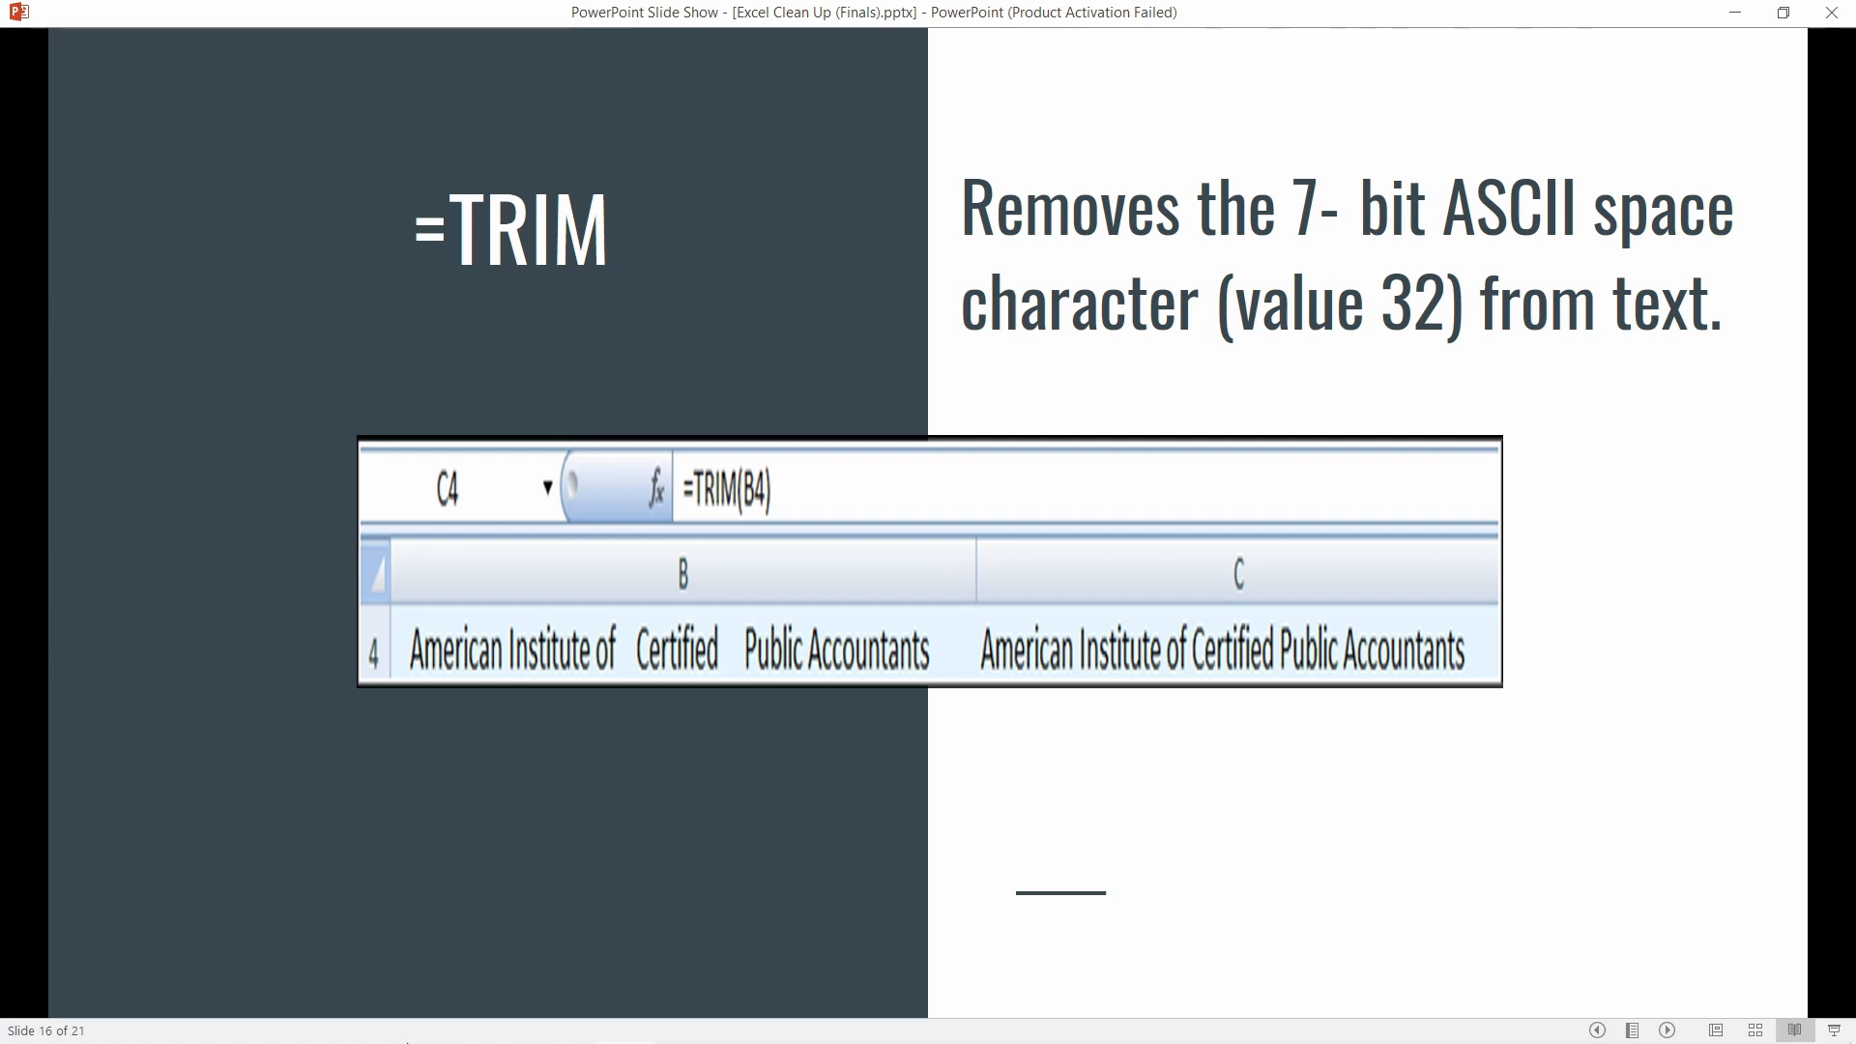
pyautogui.moveTo(531, 997)
pyautogui.click(517, 1033)
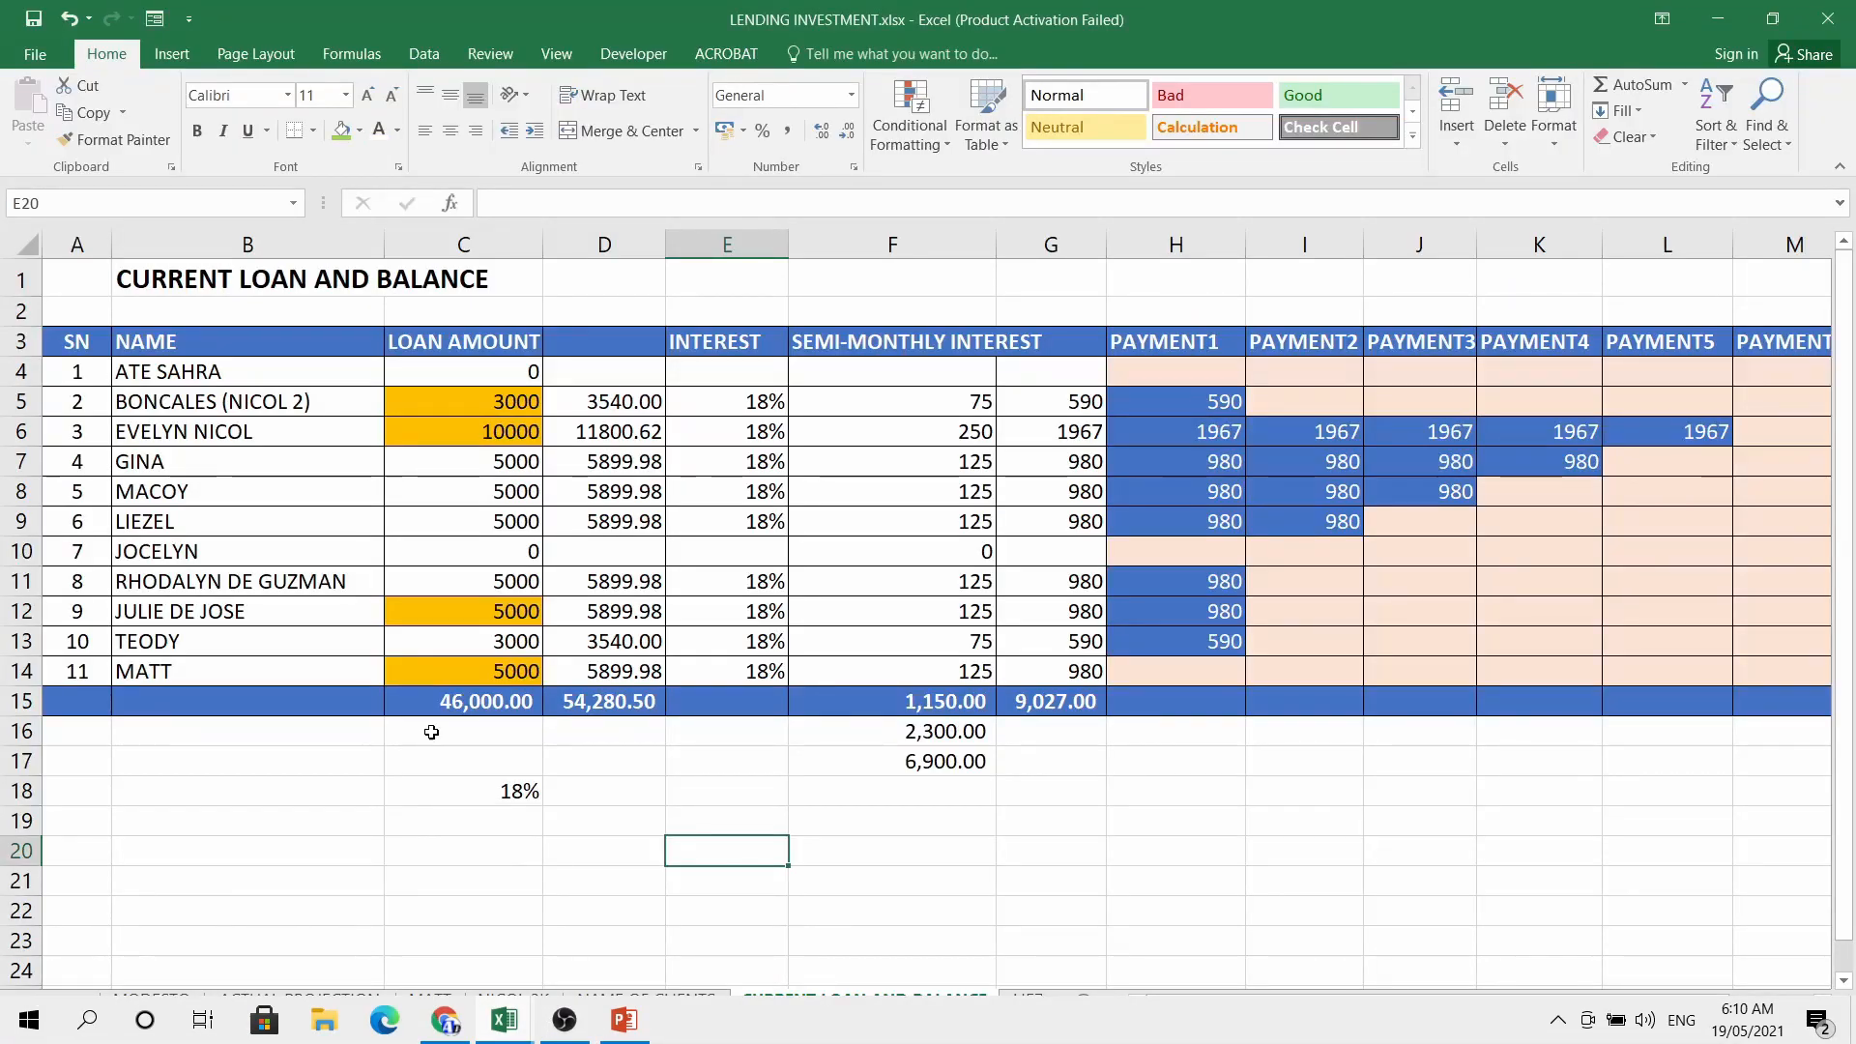
# In CLEAN DATA SAMPLE, highlight the extra spaces between words in B1's title
pyautogui.click(635, 904)
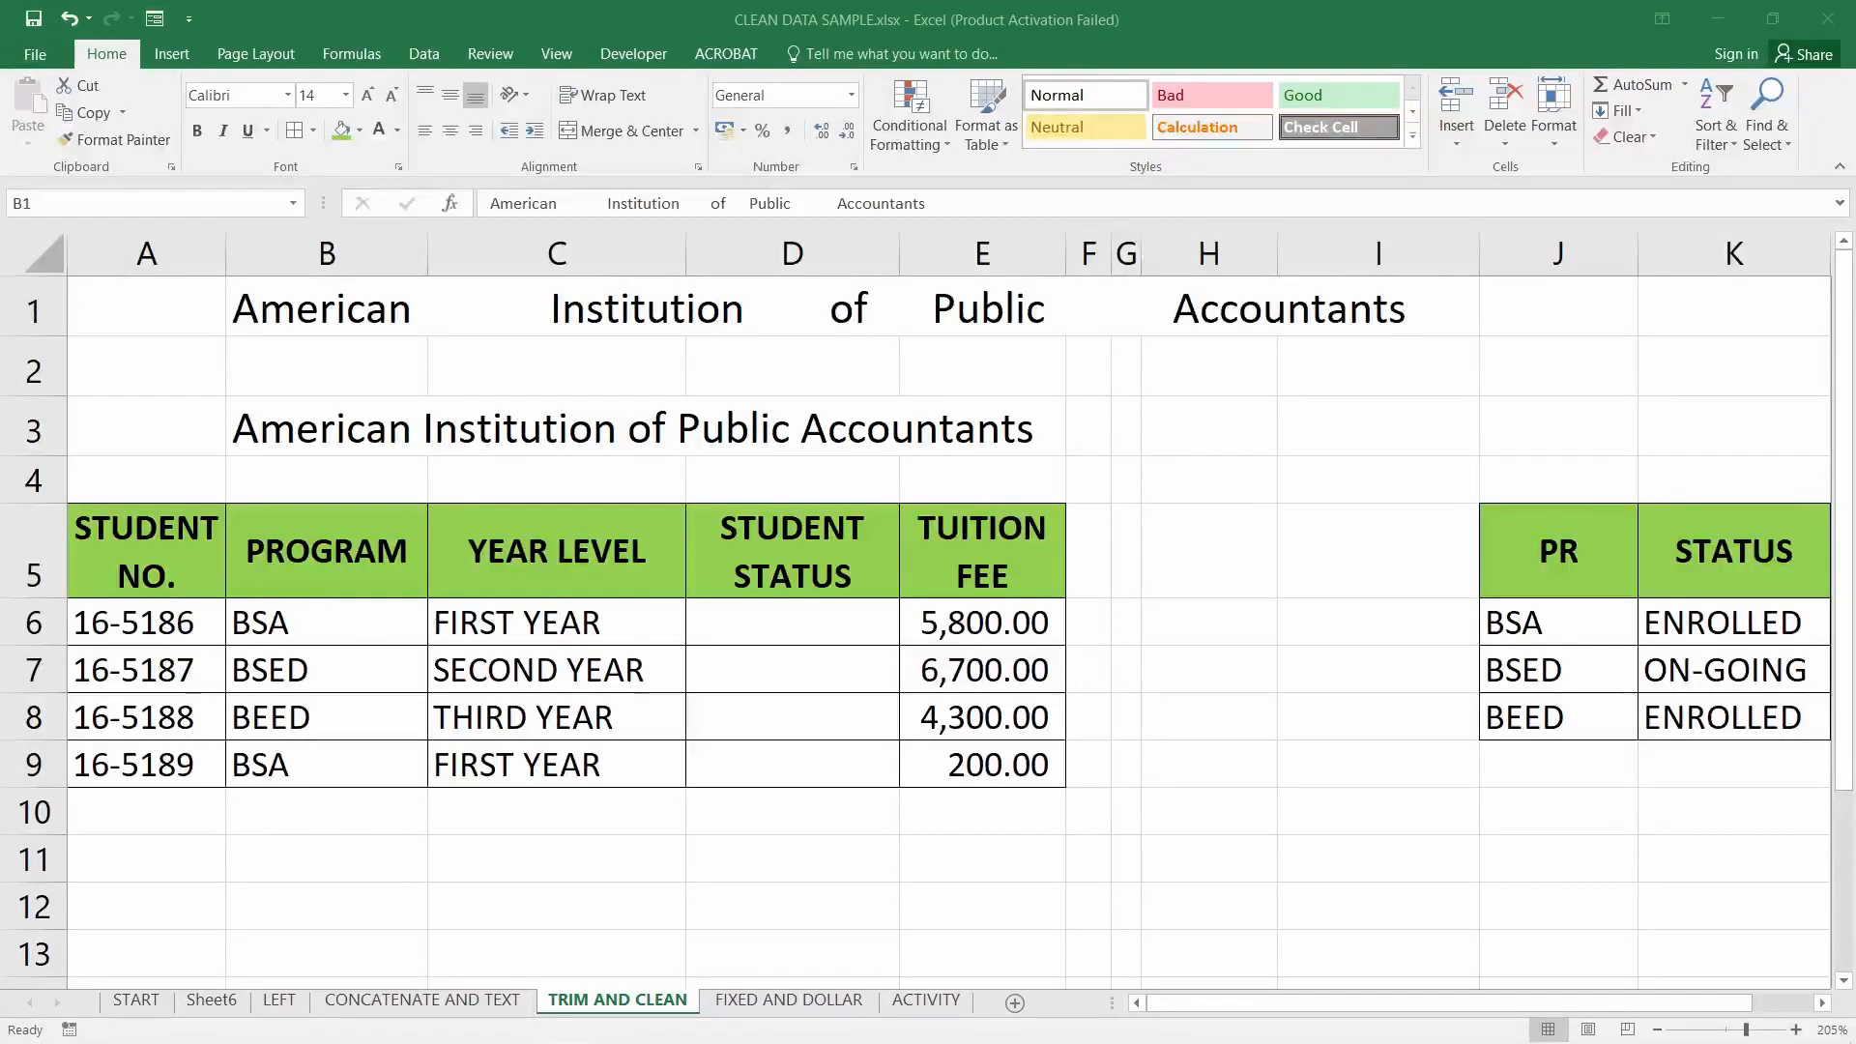
pyautogui.click(314, 296)
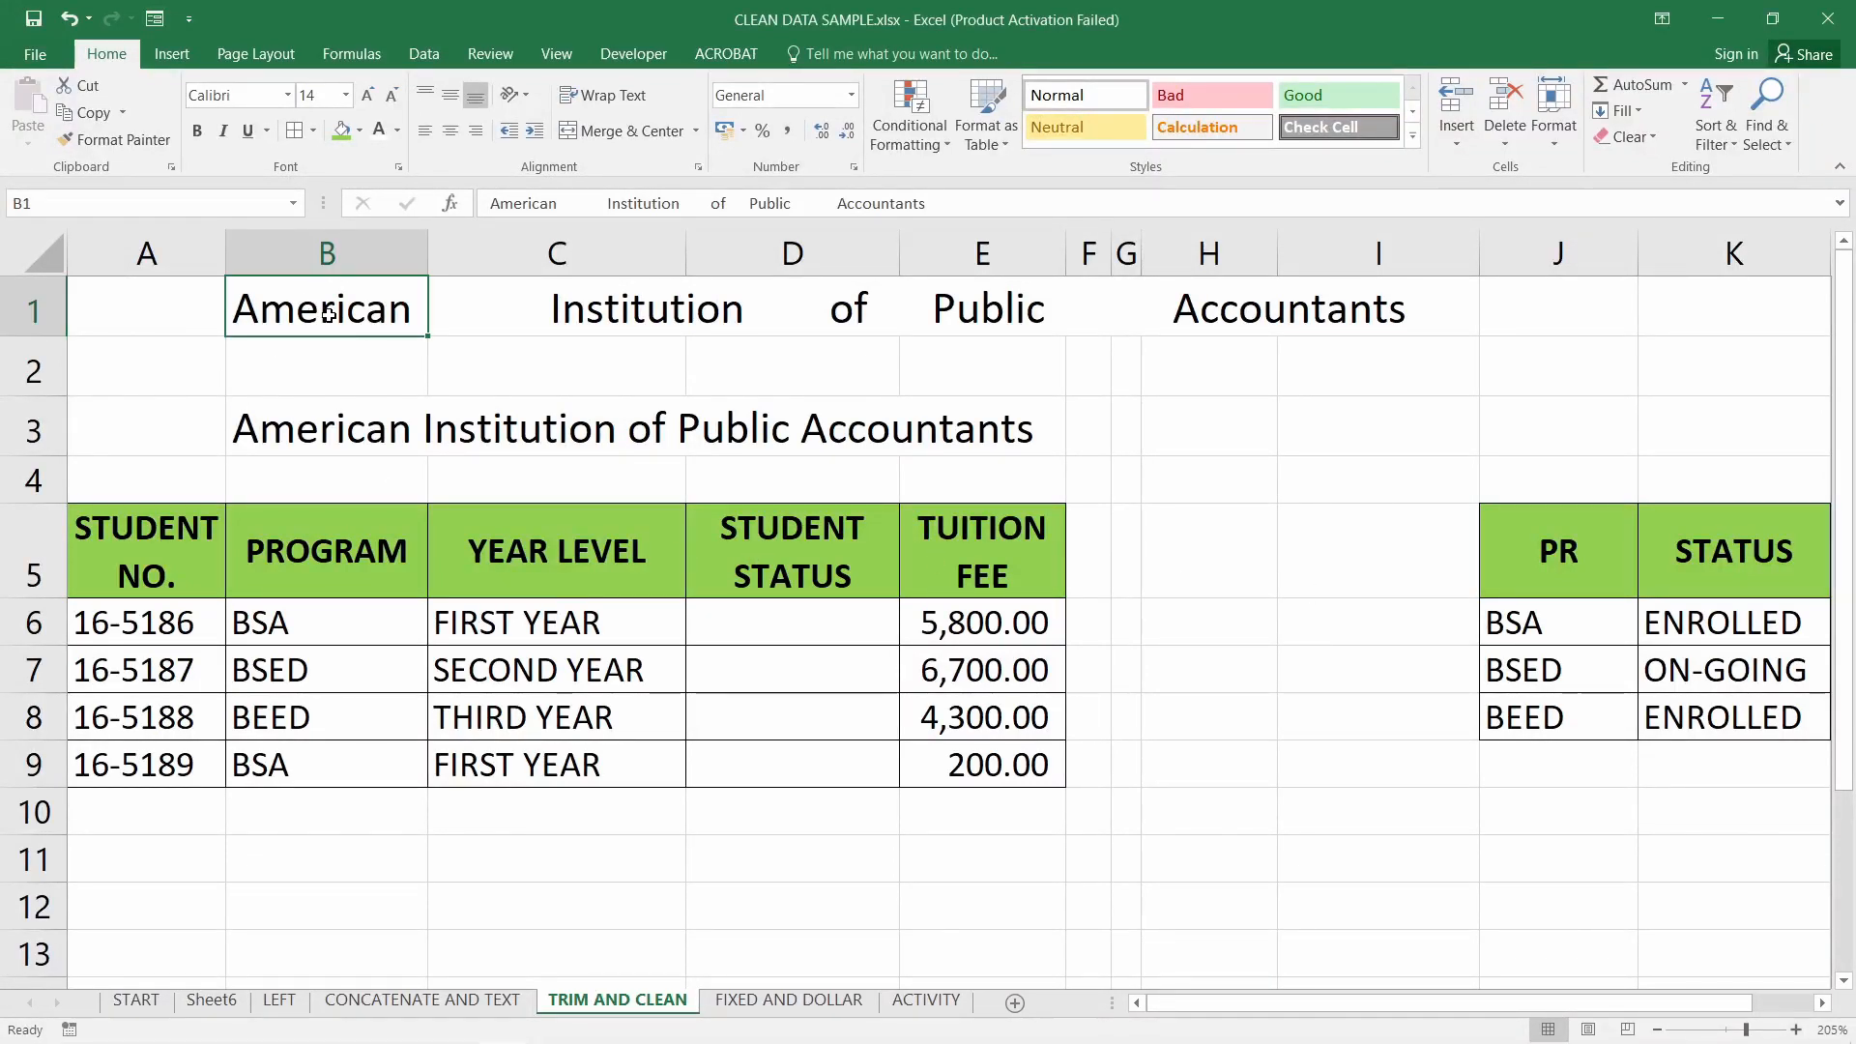
pyautogui.doubleClick(417, 311)
pyautogui.moveTo(418, 311); pyautogui.dragTo(551, 314)
pyautogui.moveTo(753, 312); pyautogui.dragTo(935, 310)
pyautogui.moveTo(1057, 309); pyautogui.dragTo(1173, 309)
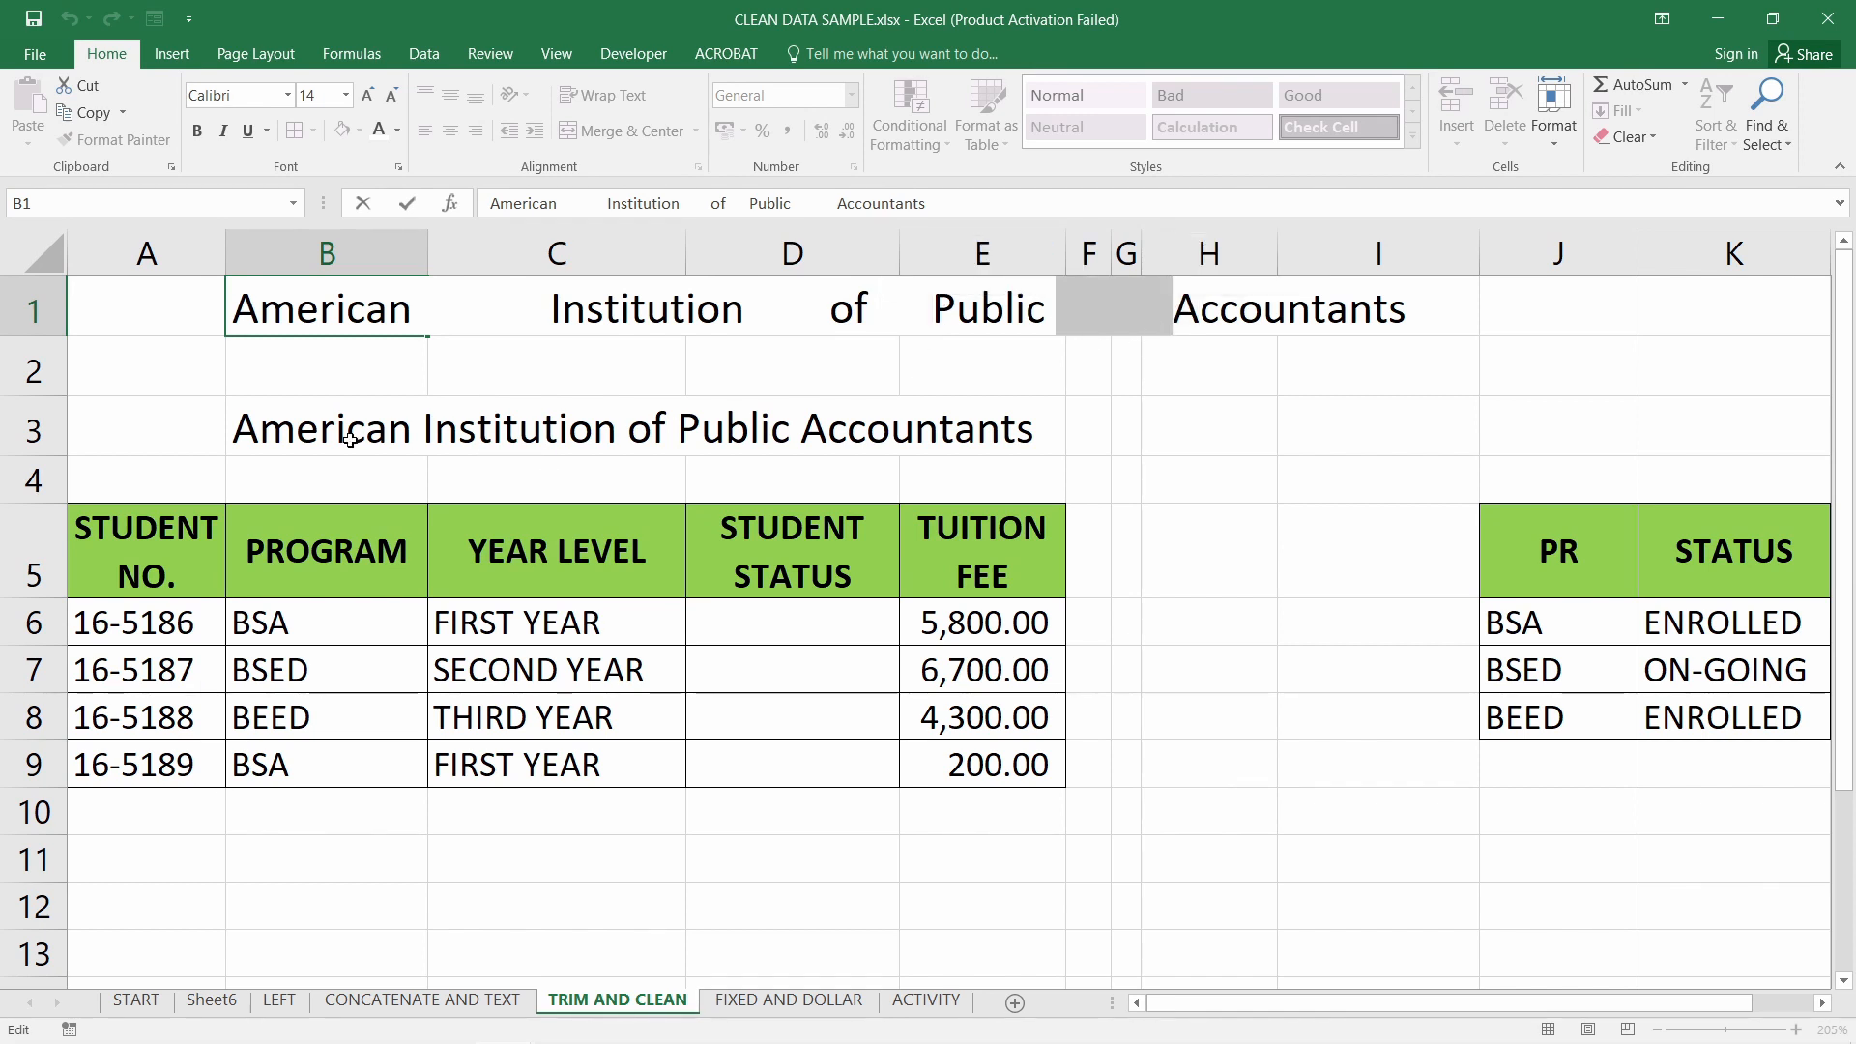
# Replace B3's contents with =TRIM(B1) to get single-spaced American Institution of Public Accountants
pyautogui.click(303, 434)
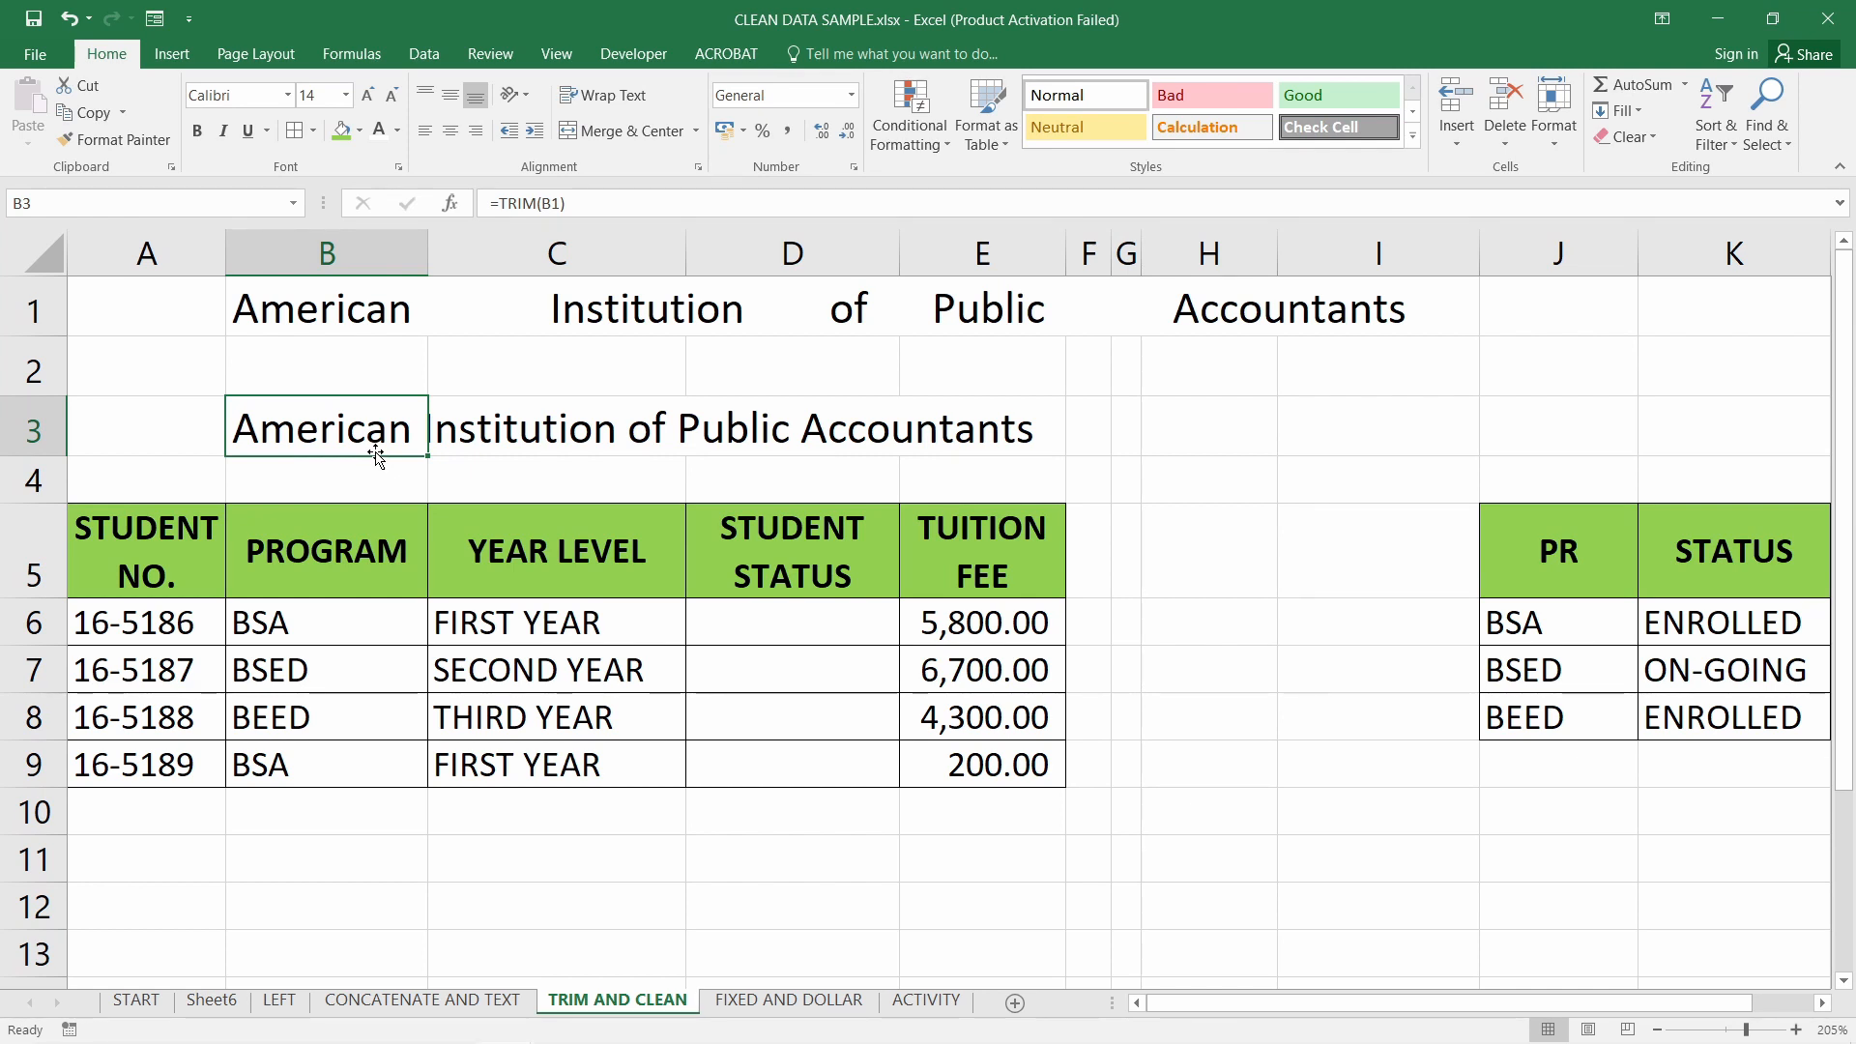
pyautogui.press('Delete')
pyautogui.write('=TRIM(')
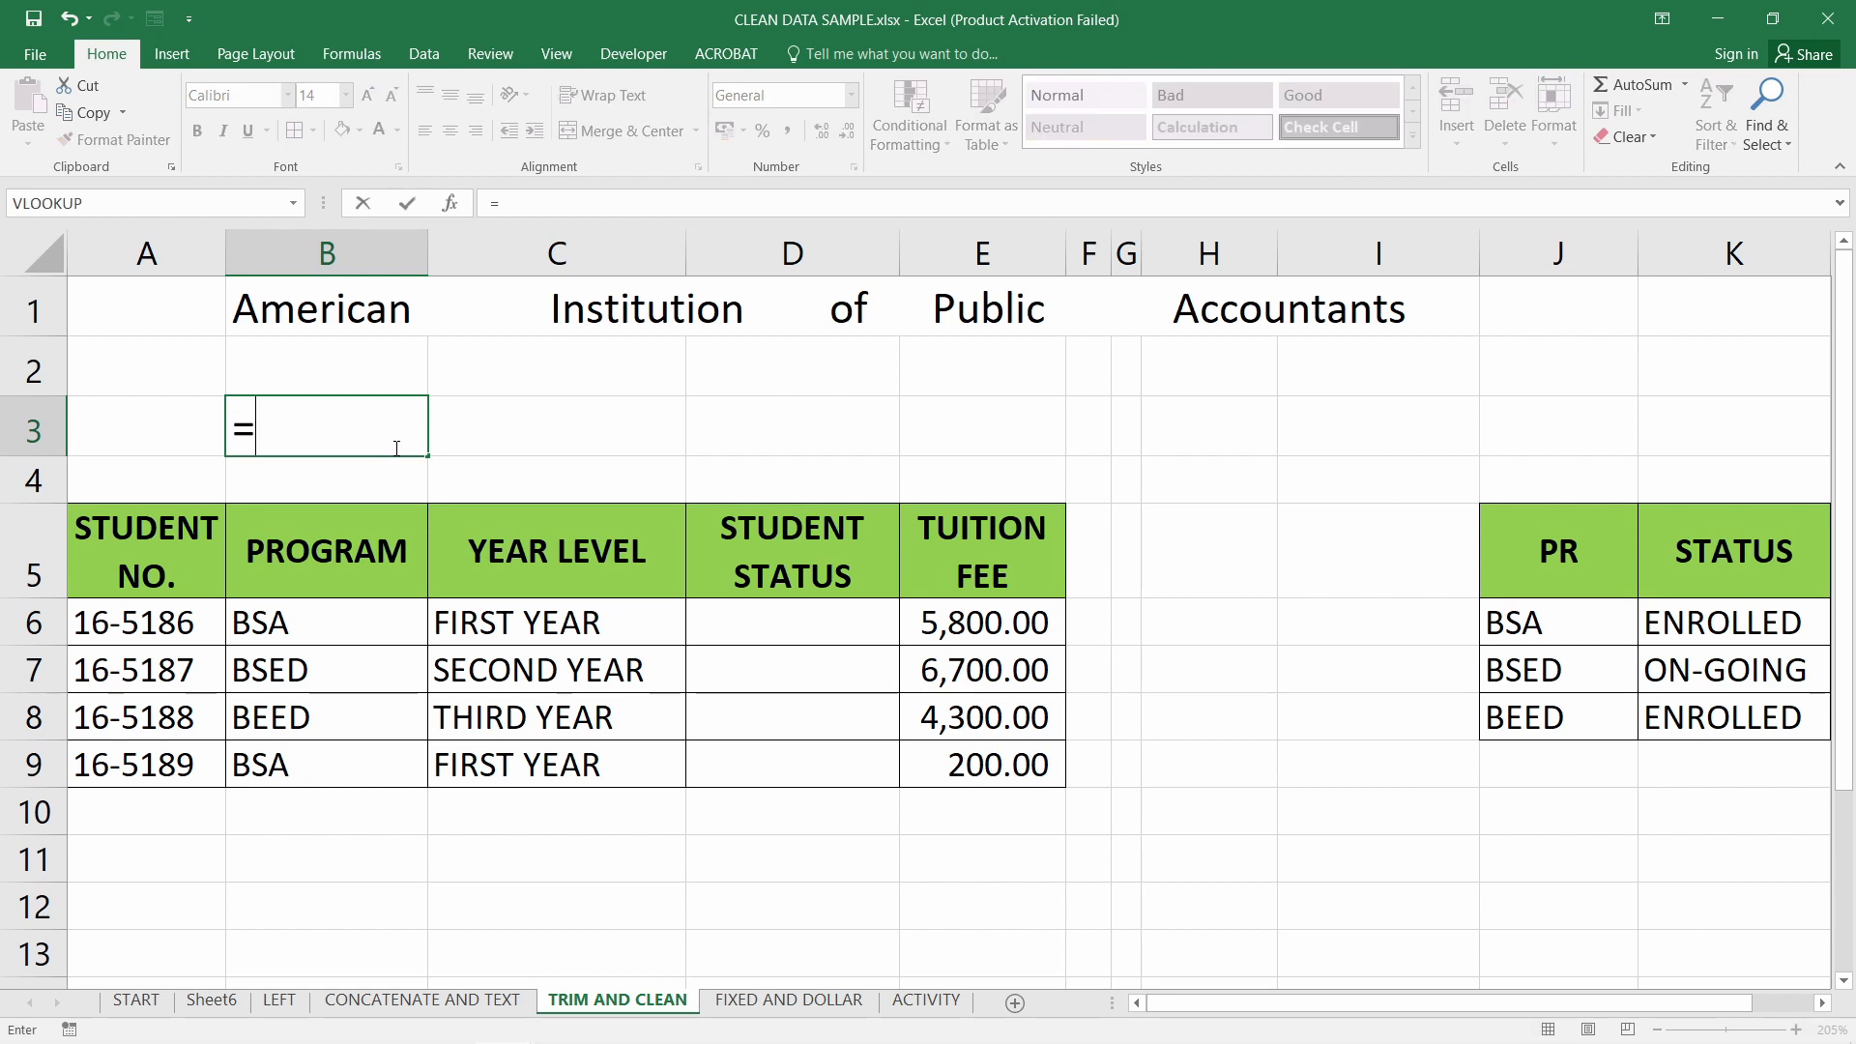
pyautogui.click(390, 315)
pyautogui.write(')')
pyautogui.press('Return')
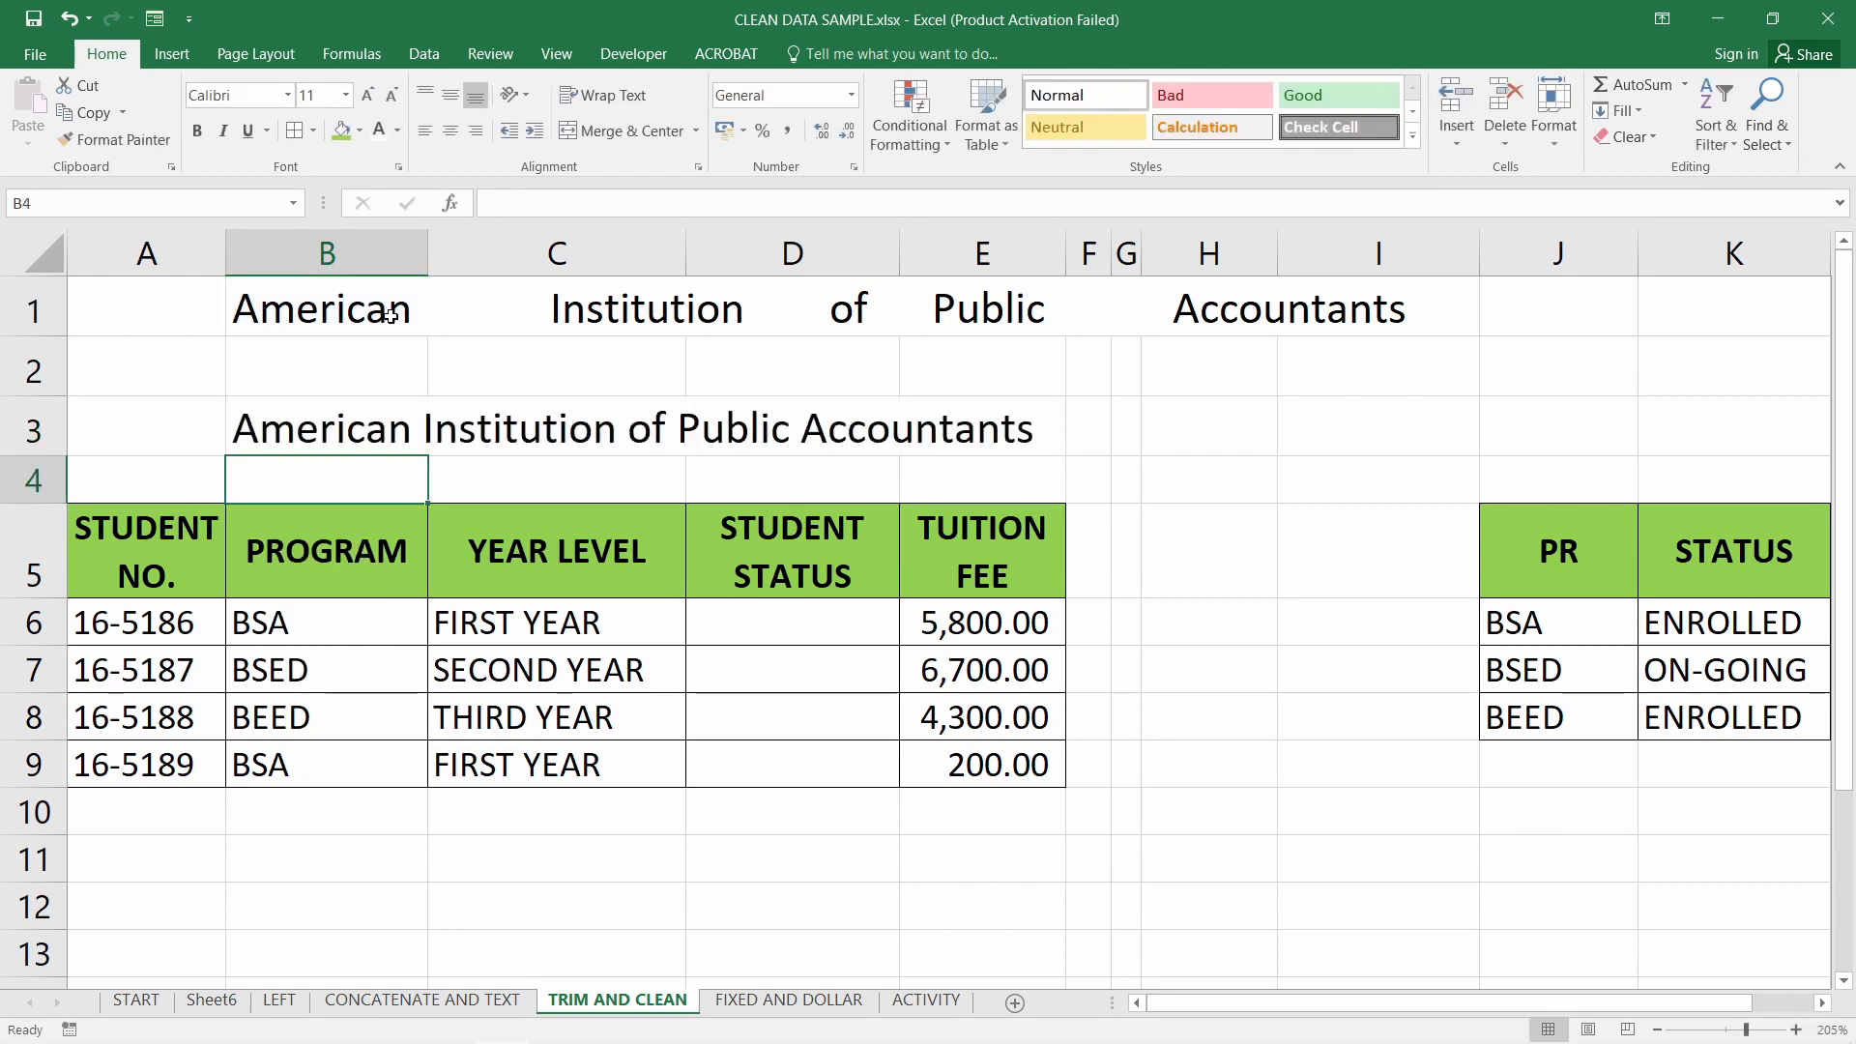
pyautogui.press('Up')
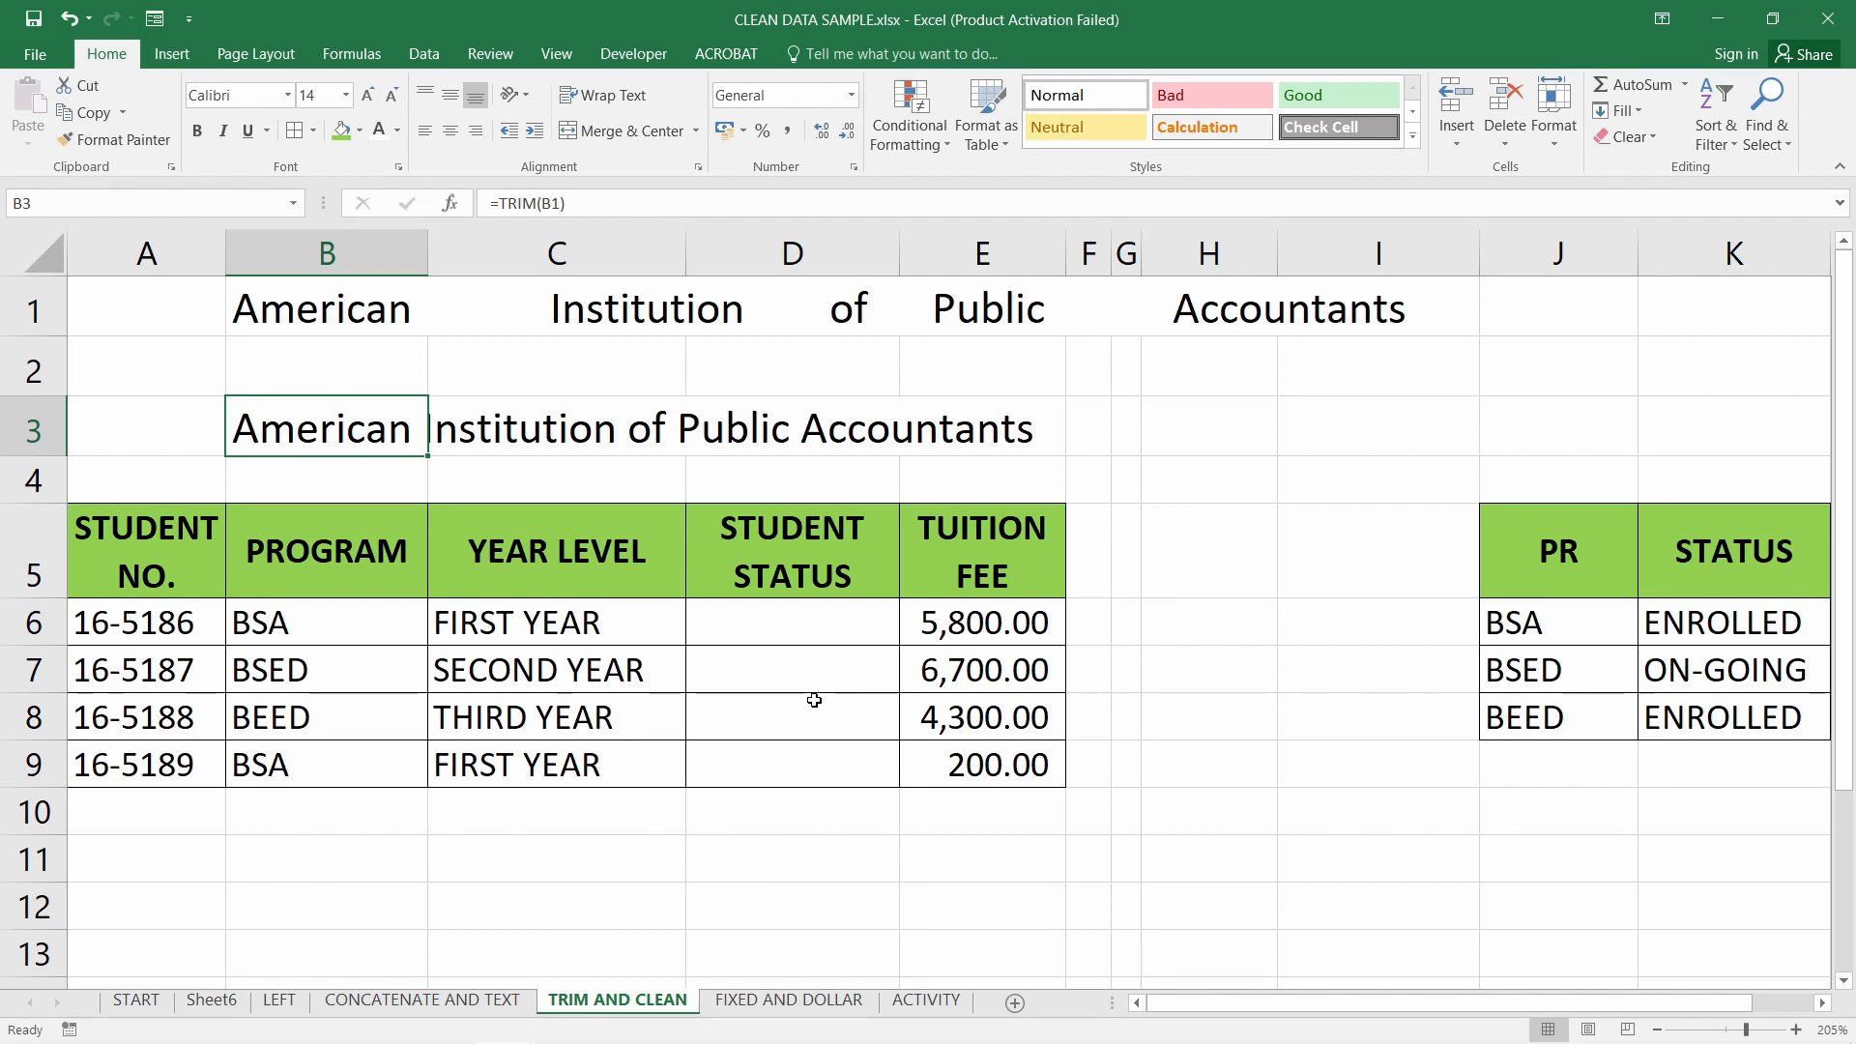
pyautogui.doubleClick(307, 621)
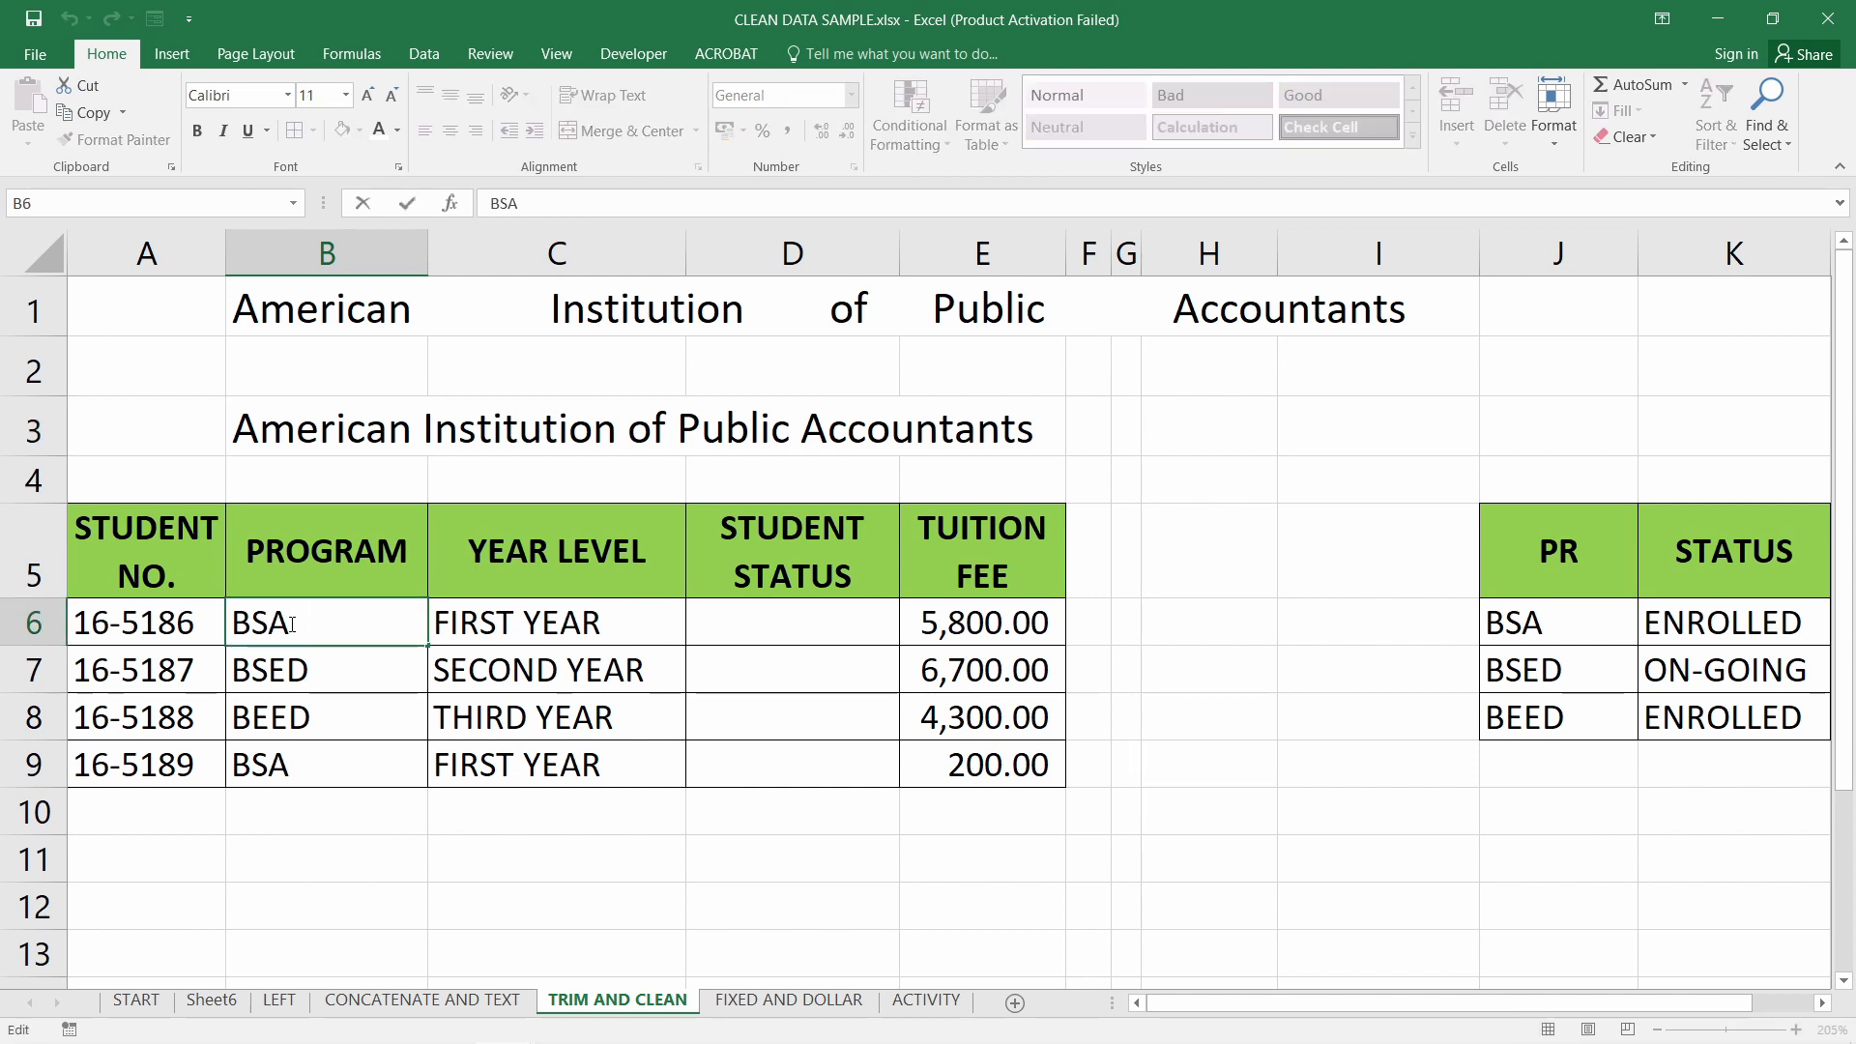
pyautogui.click(316, 665)
pyautogui.doubleClick(316, 665)
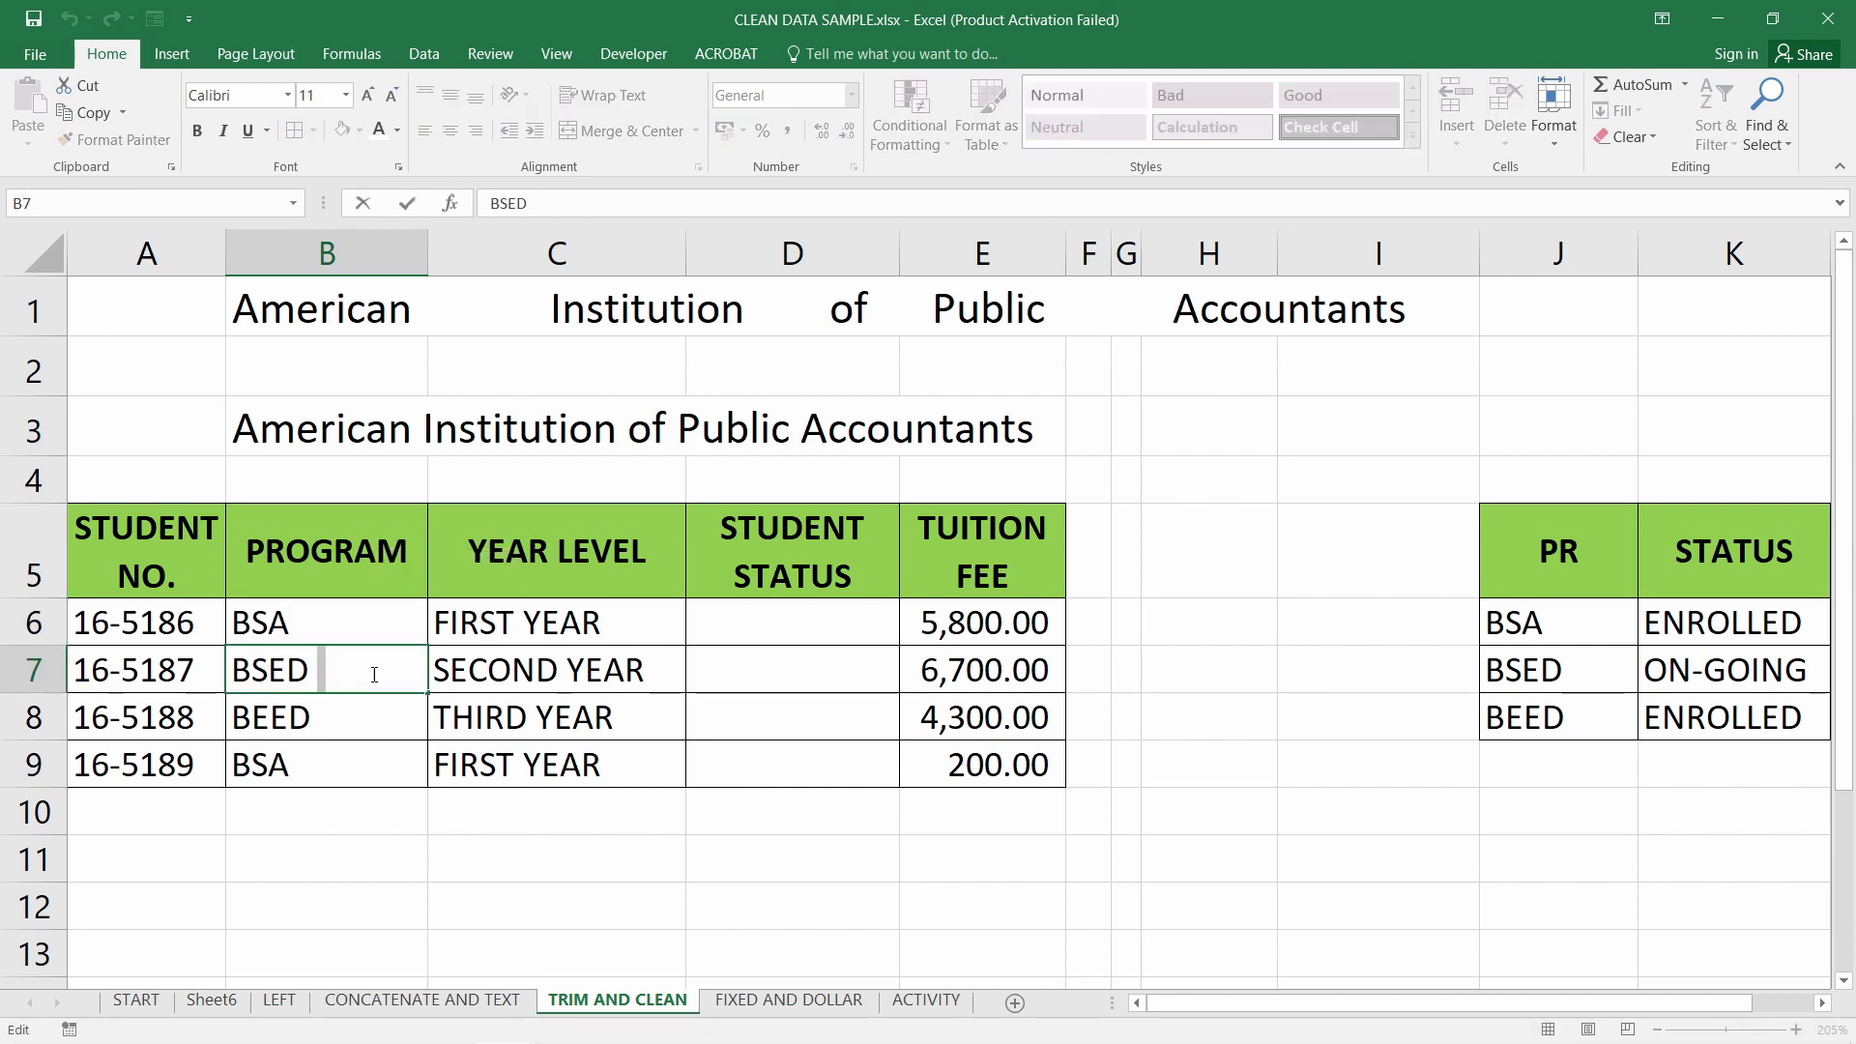
pyautogui.doubleClick(316, 713)
pyautogui.moveTo(317, 713); pyautogui.dragTo(363, 716)
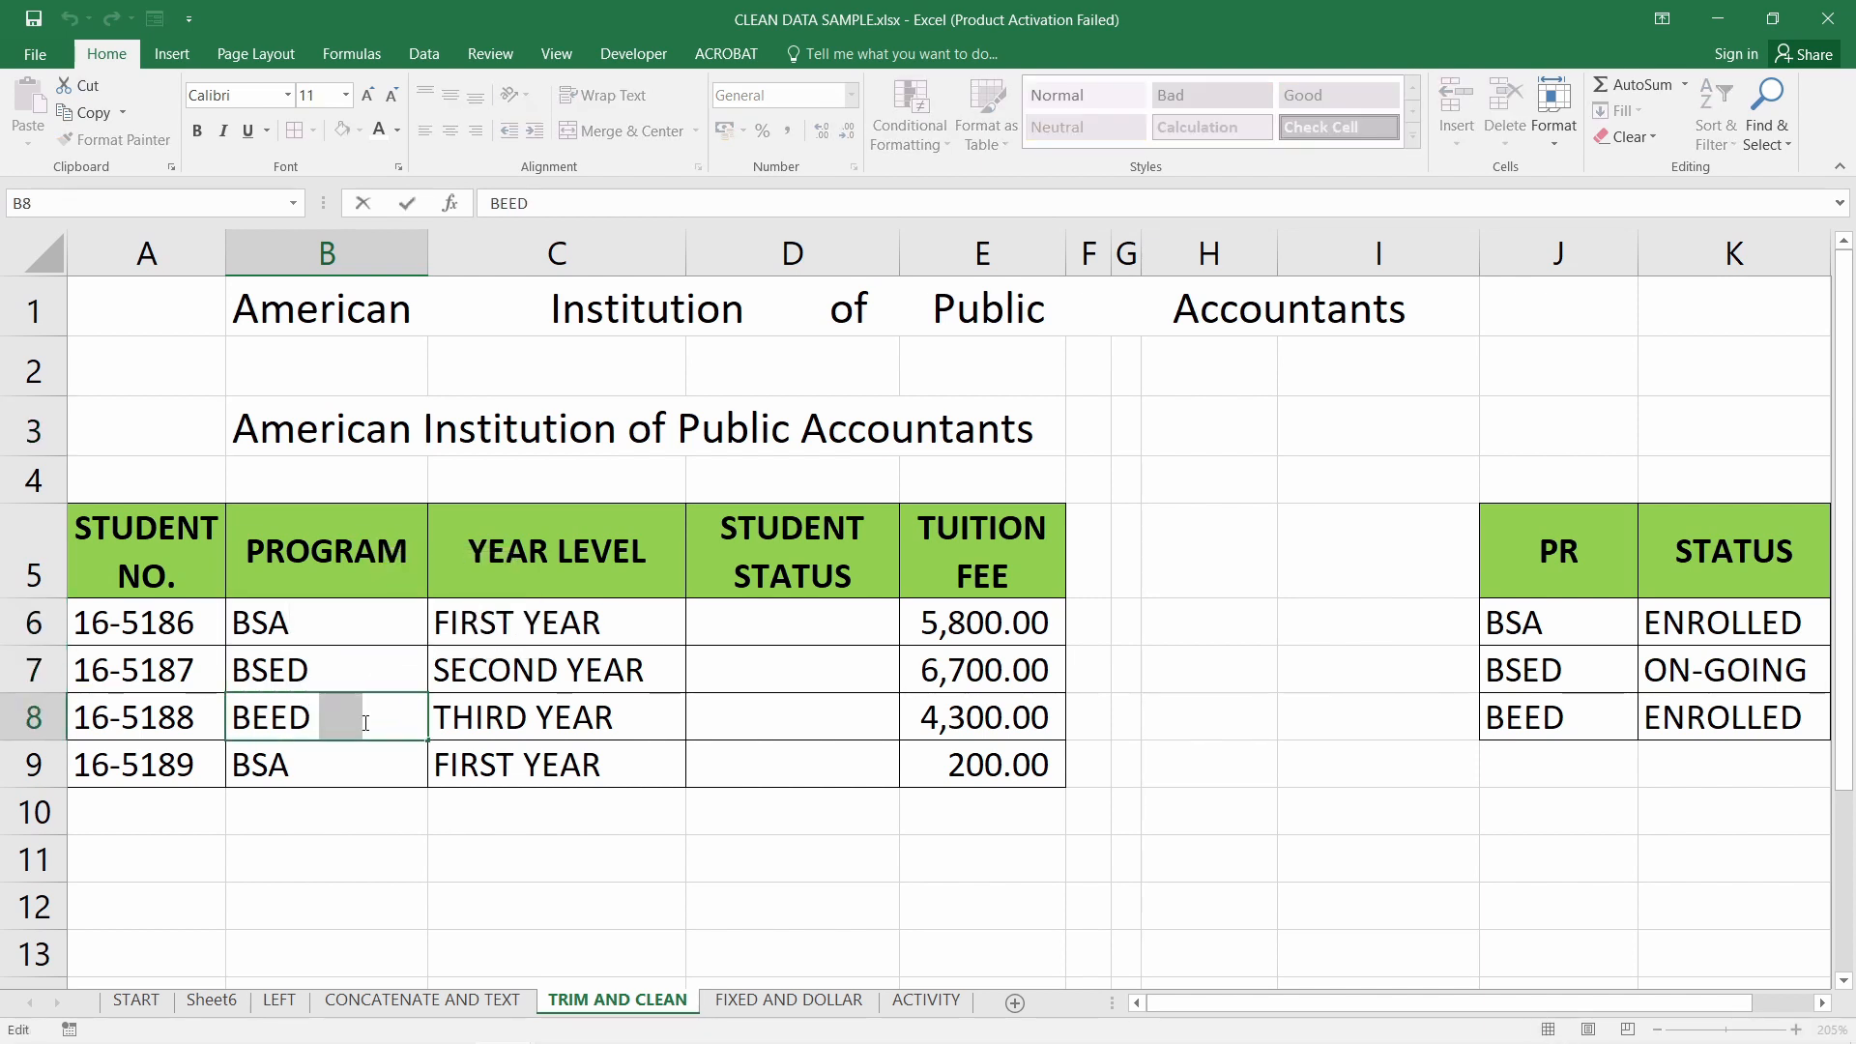
pyautogui.doubleClick(334, 753)
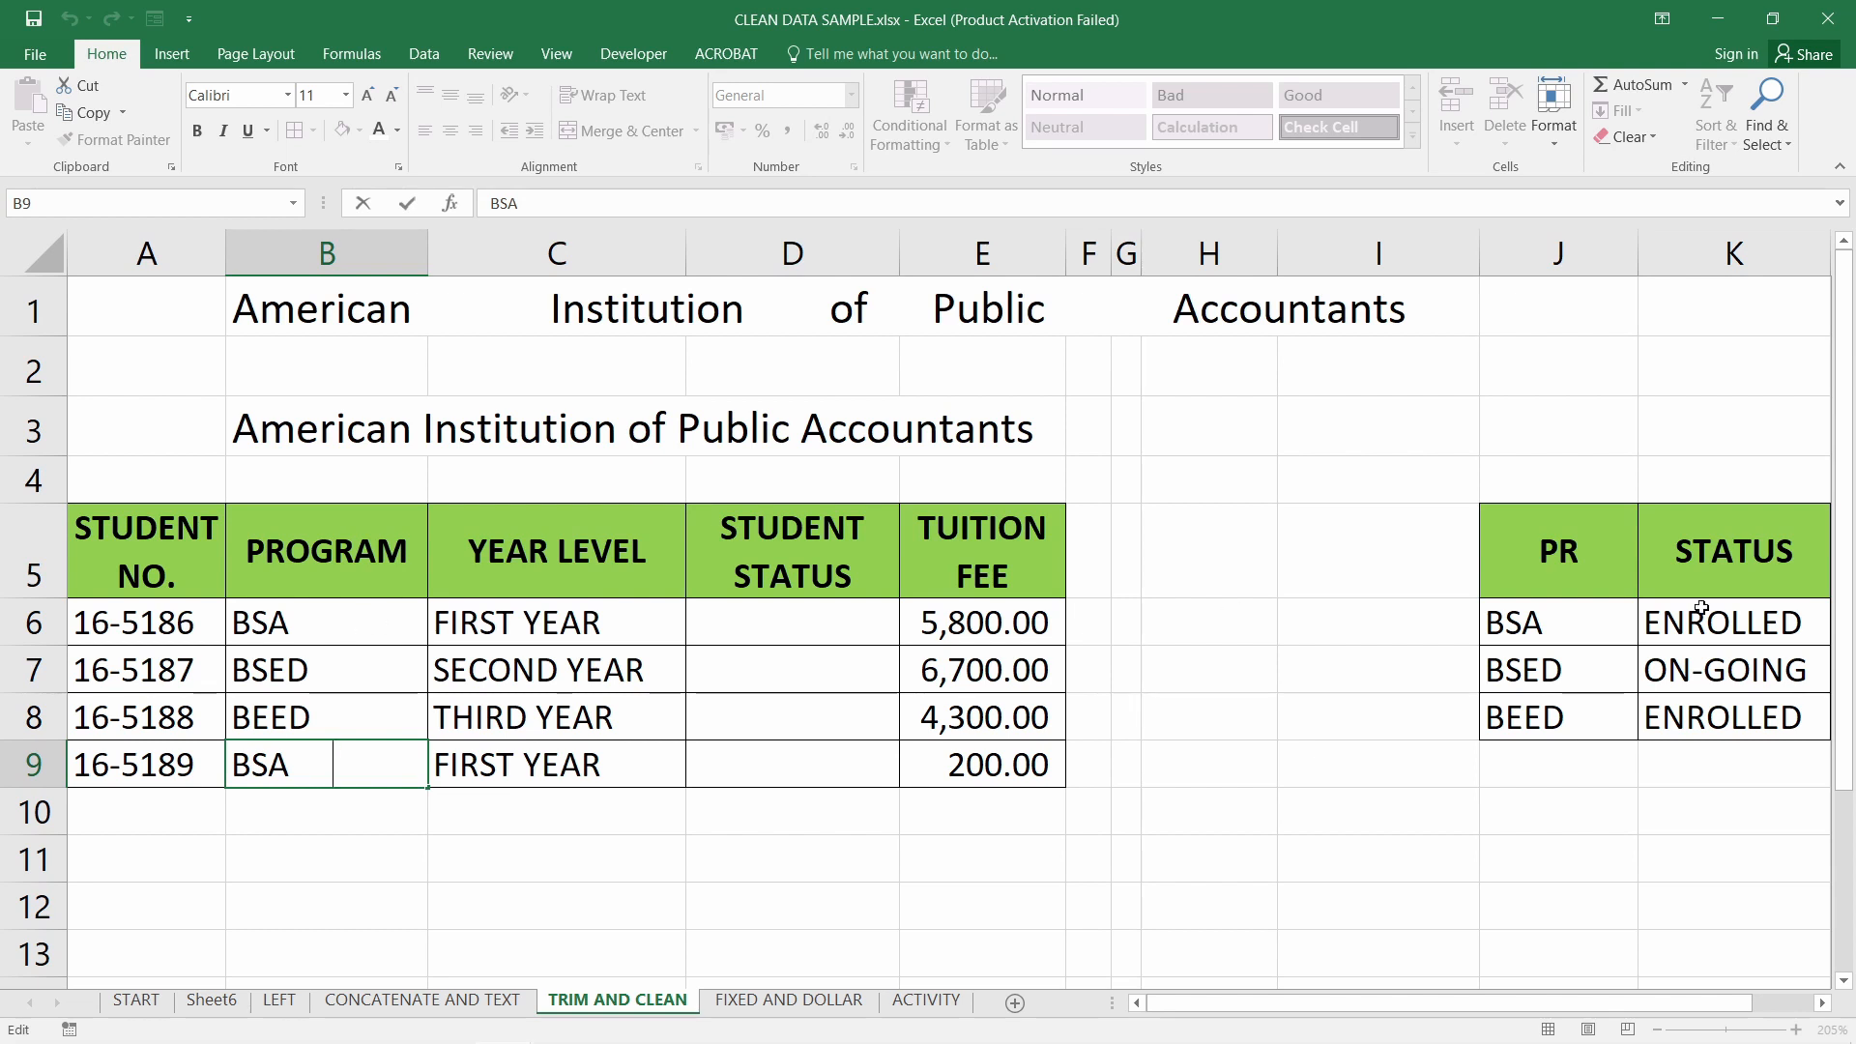
pyautogui.moveTo(1547, 634); pyautogui.dragTo(1547, 717)
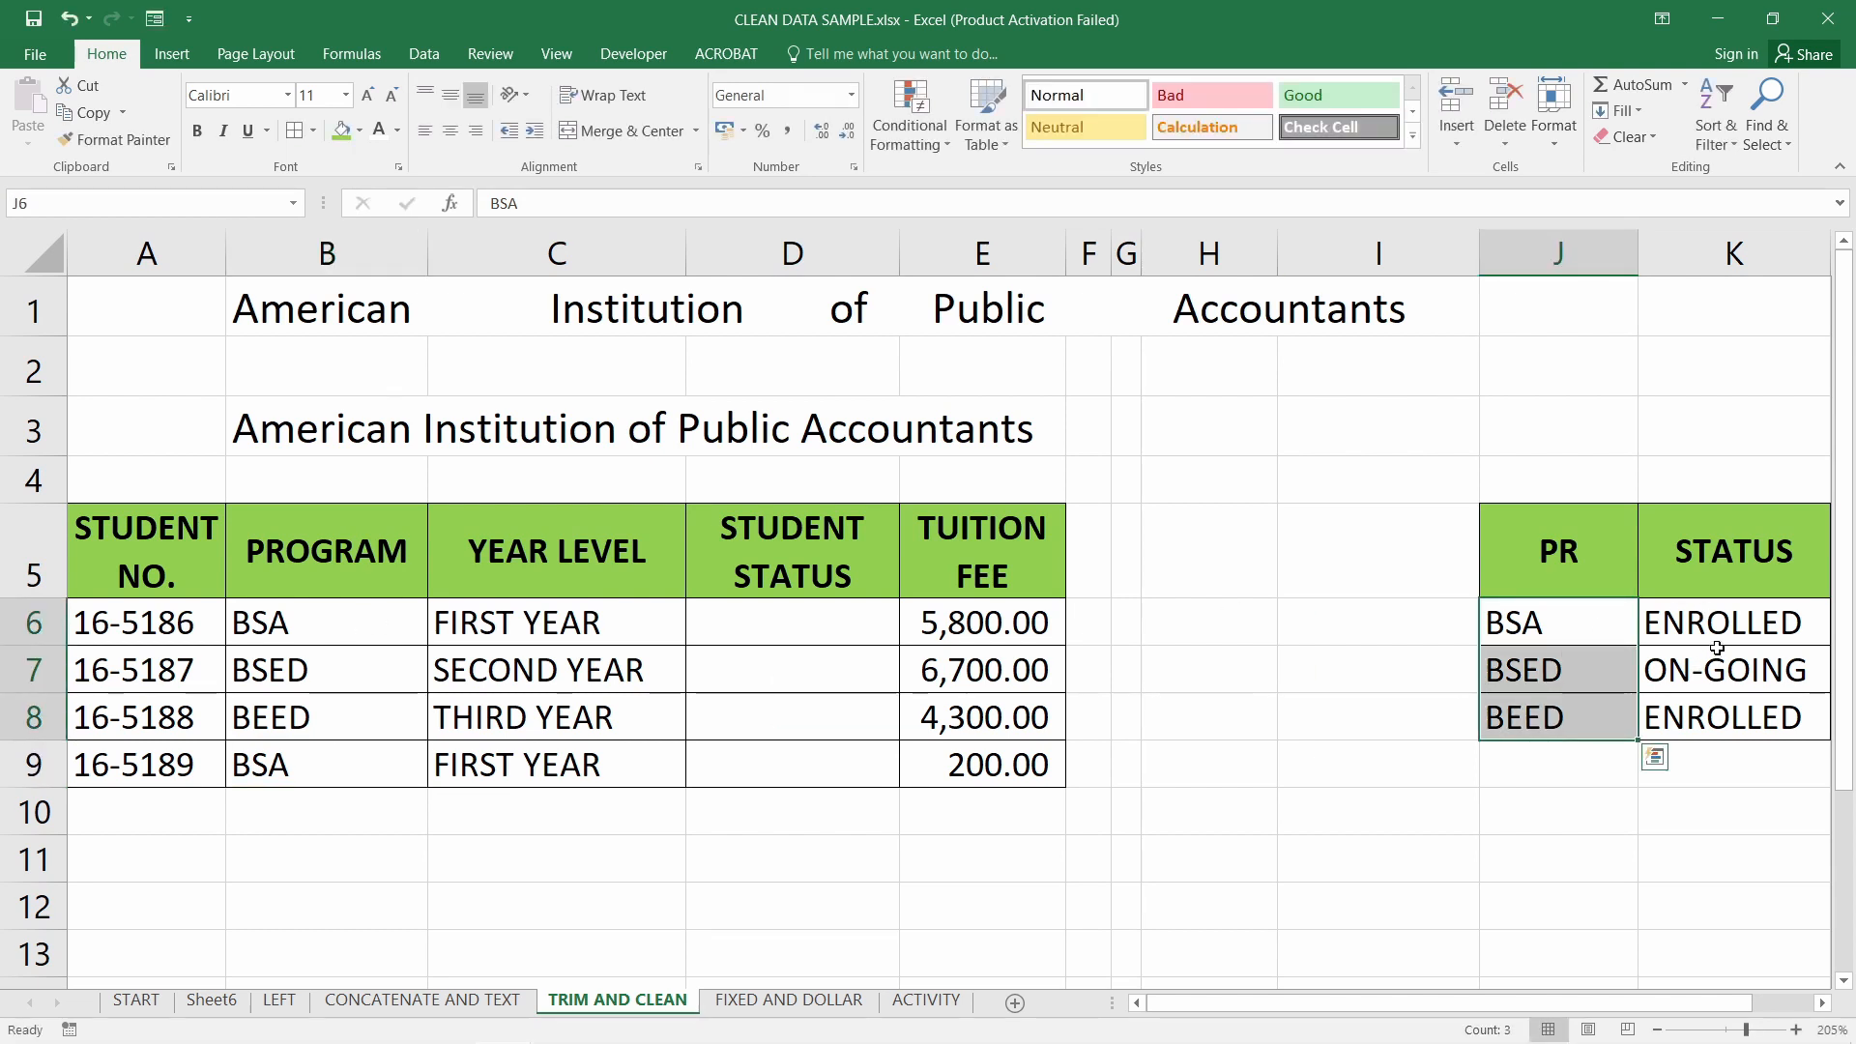
pyautogui.moveTo(1712, 628); pyautogui.dragTo(1719, 717)
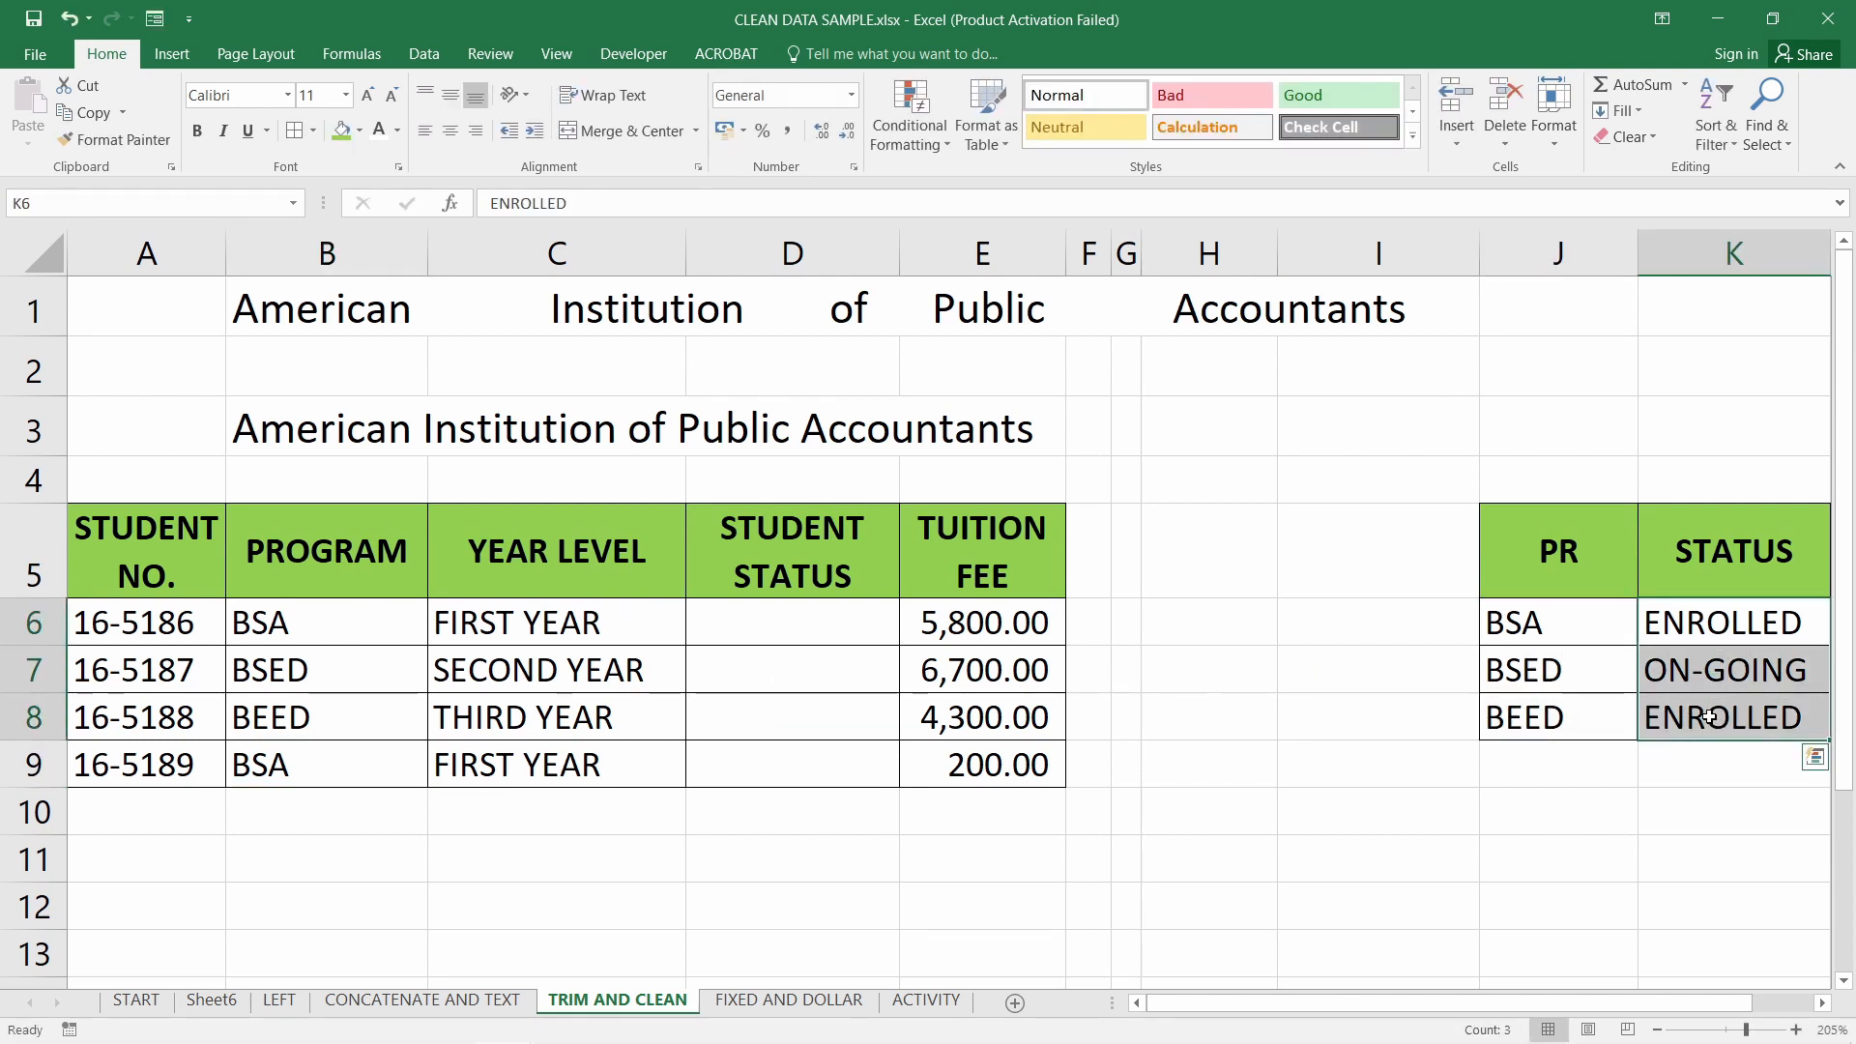
pyautogui.click(794, 628)
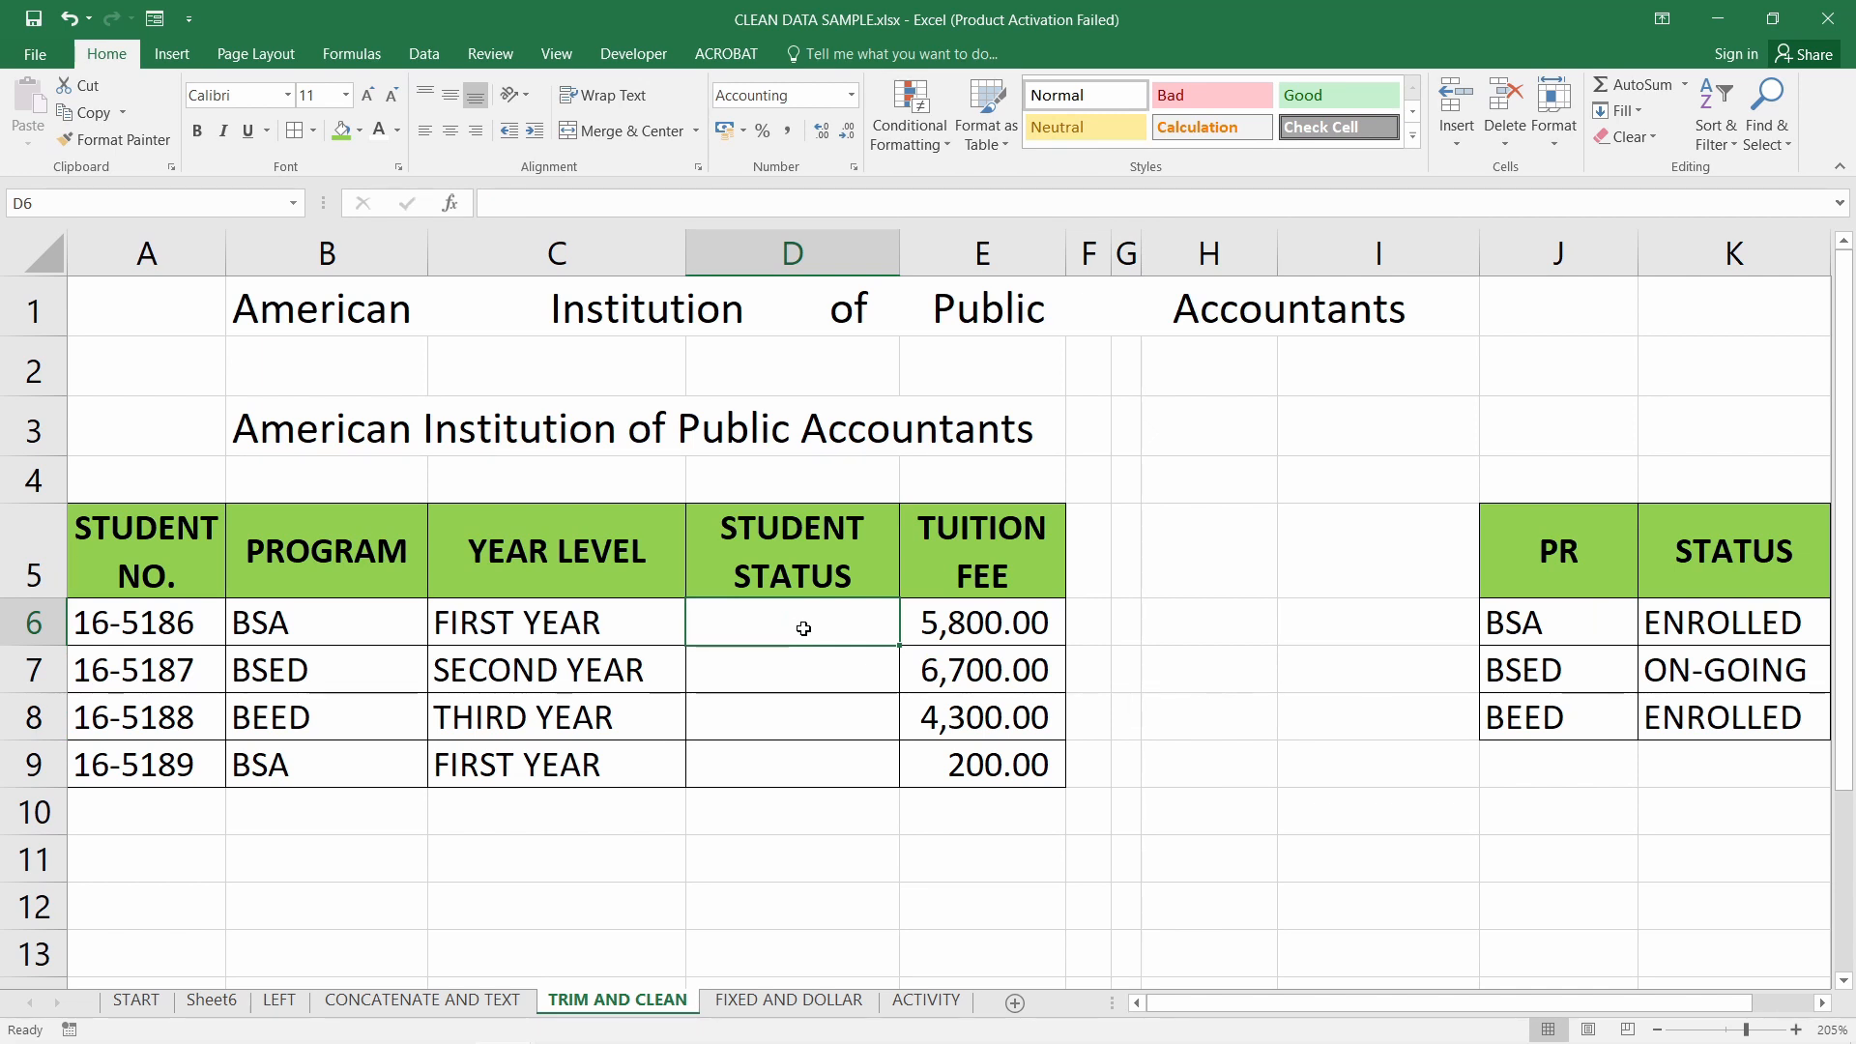
# Enter =VLOOKUP(B6,$J$5:$K$8,2,FALSE) in D6 and fill it down to D9
pyautogui.write('=VLOOKUP(')
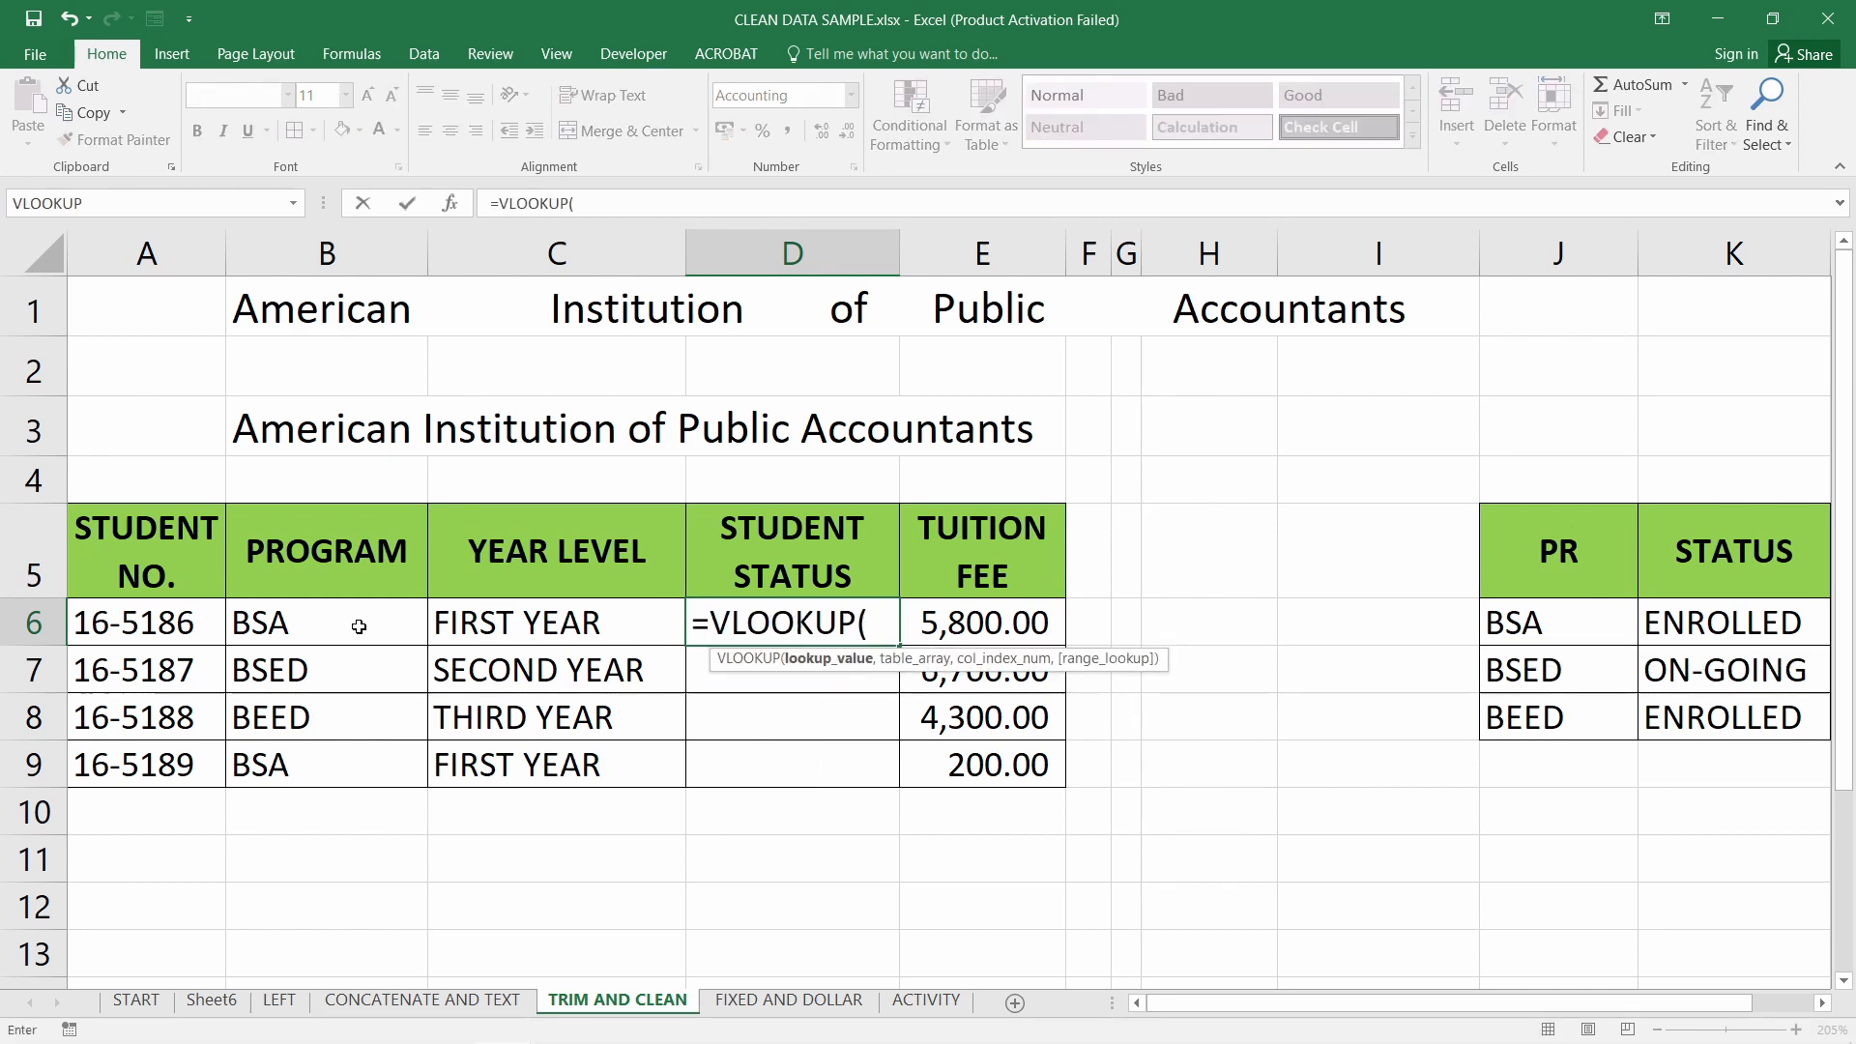
pyautogui.click(264, 624)
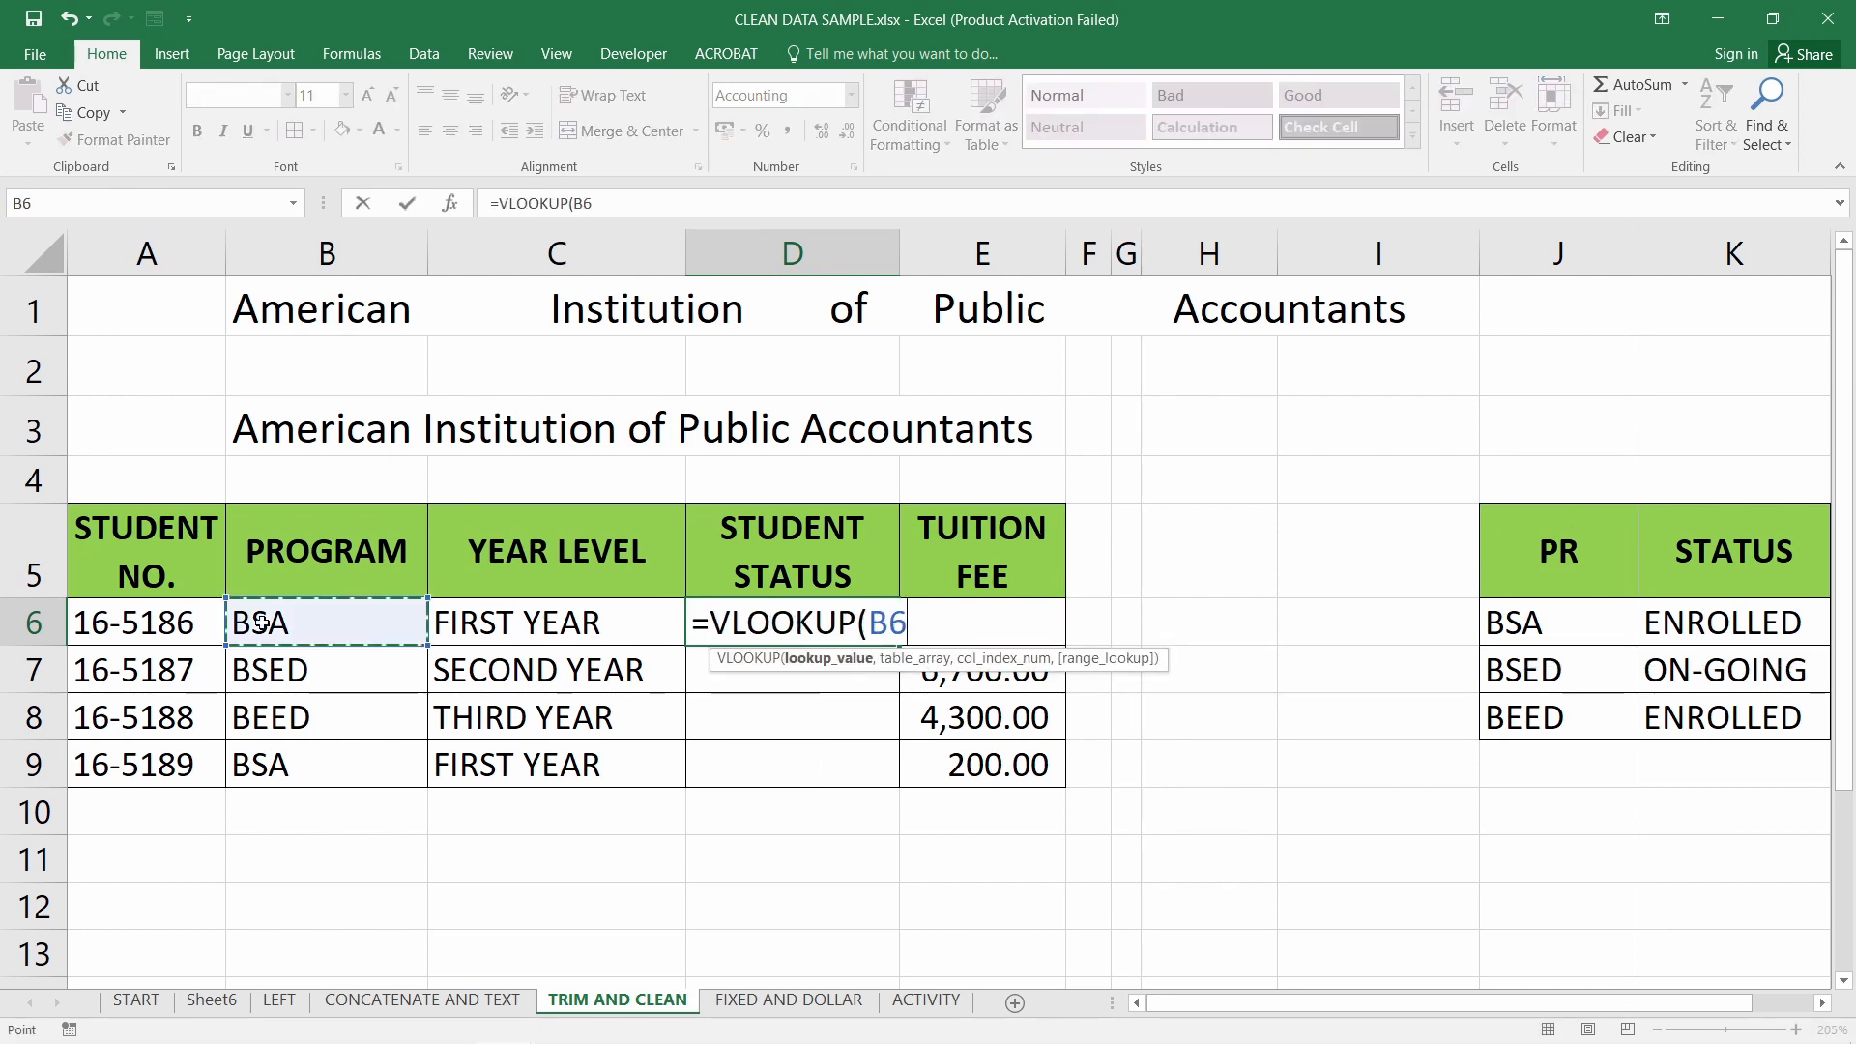
pyautogui.write(',')
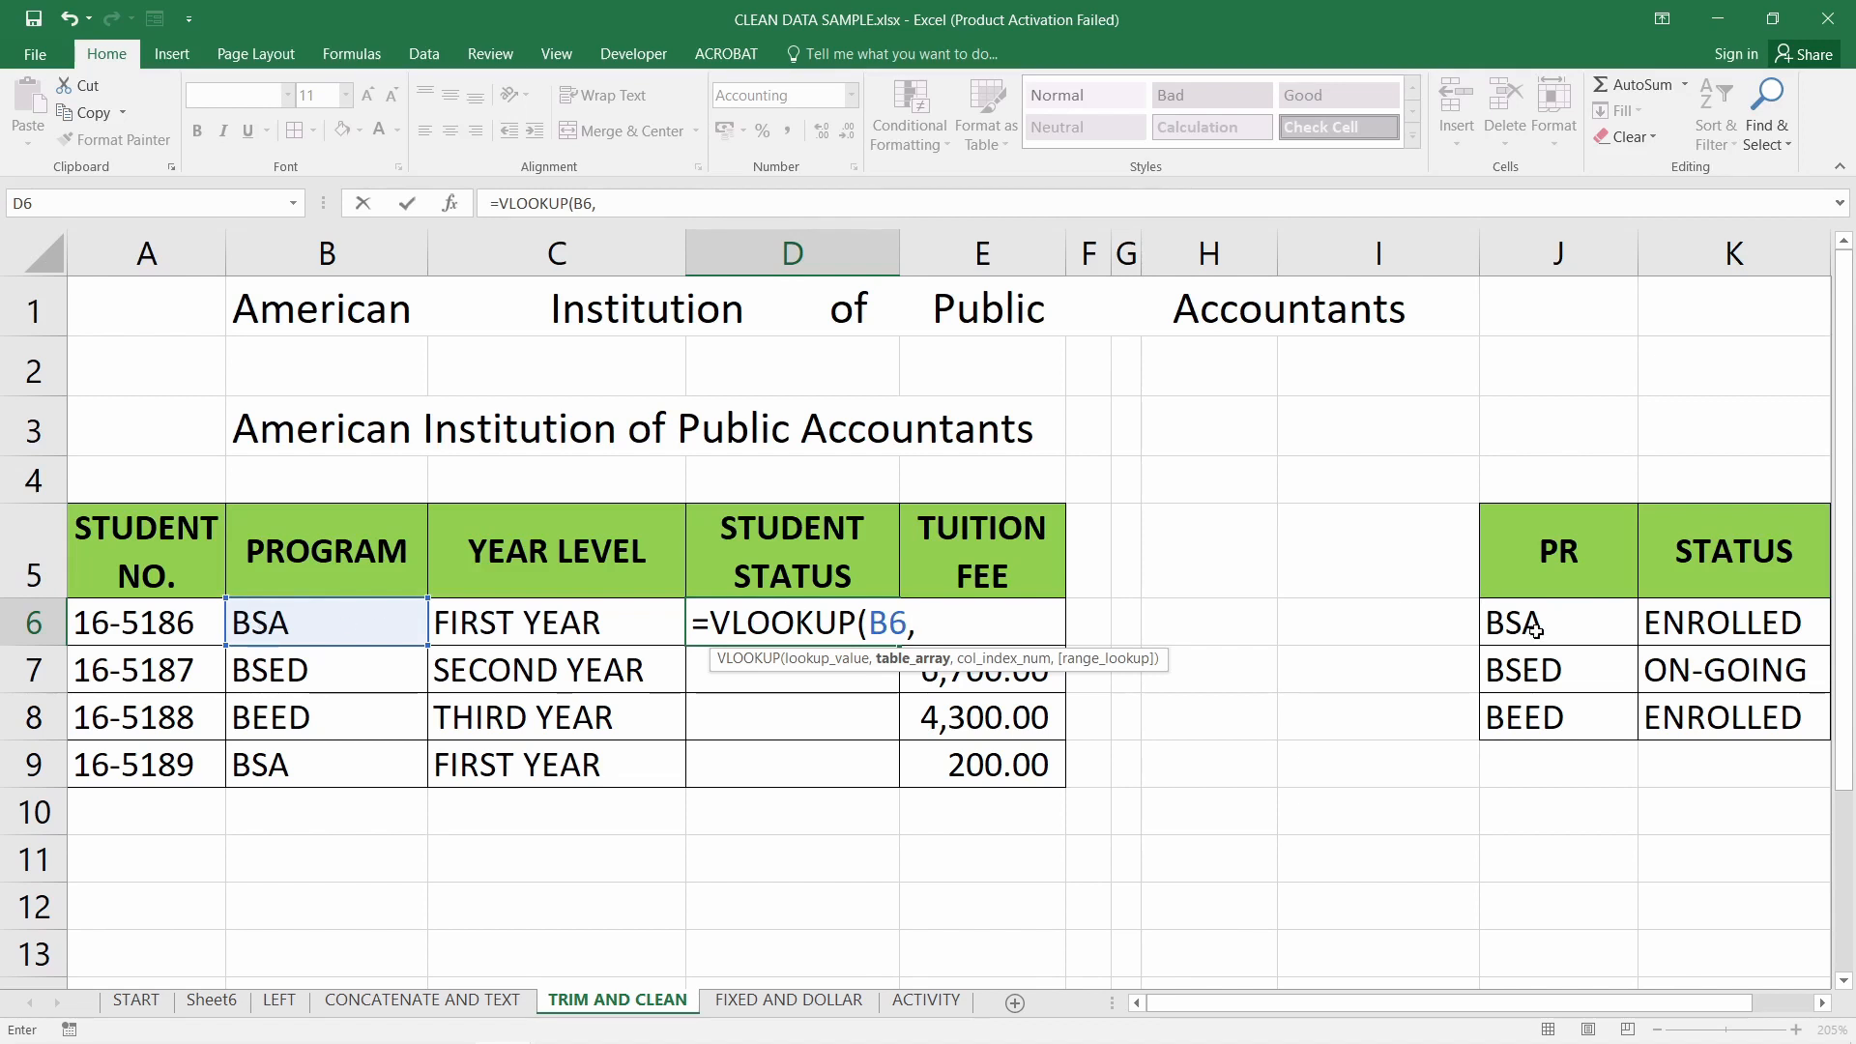
pyautogui.moveTo(1558, 564); pyautogui.dragTo(1769, 721)
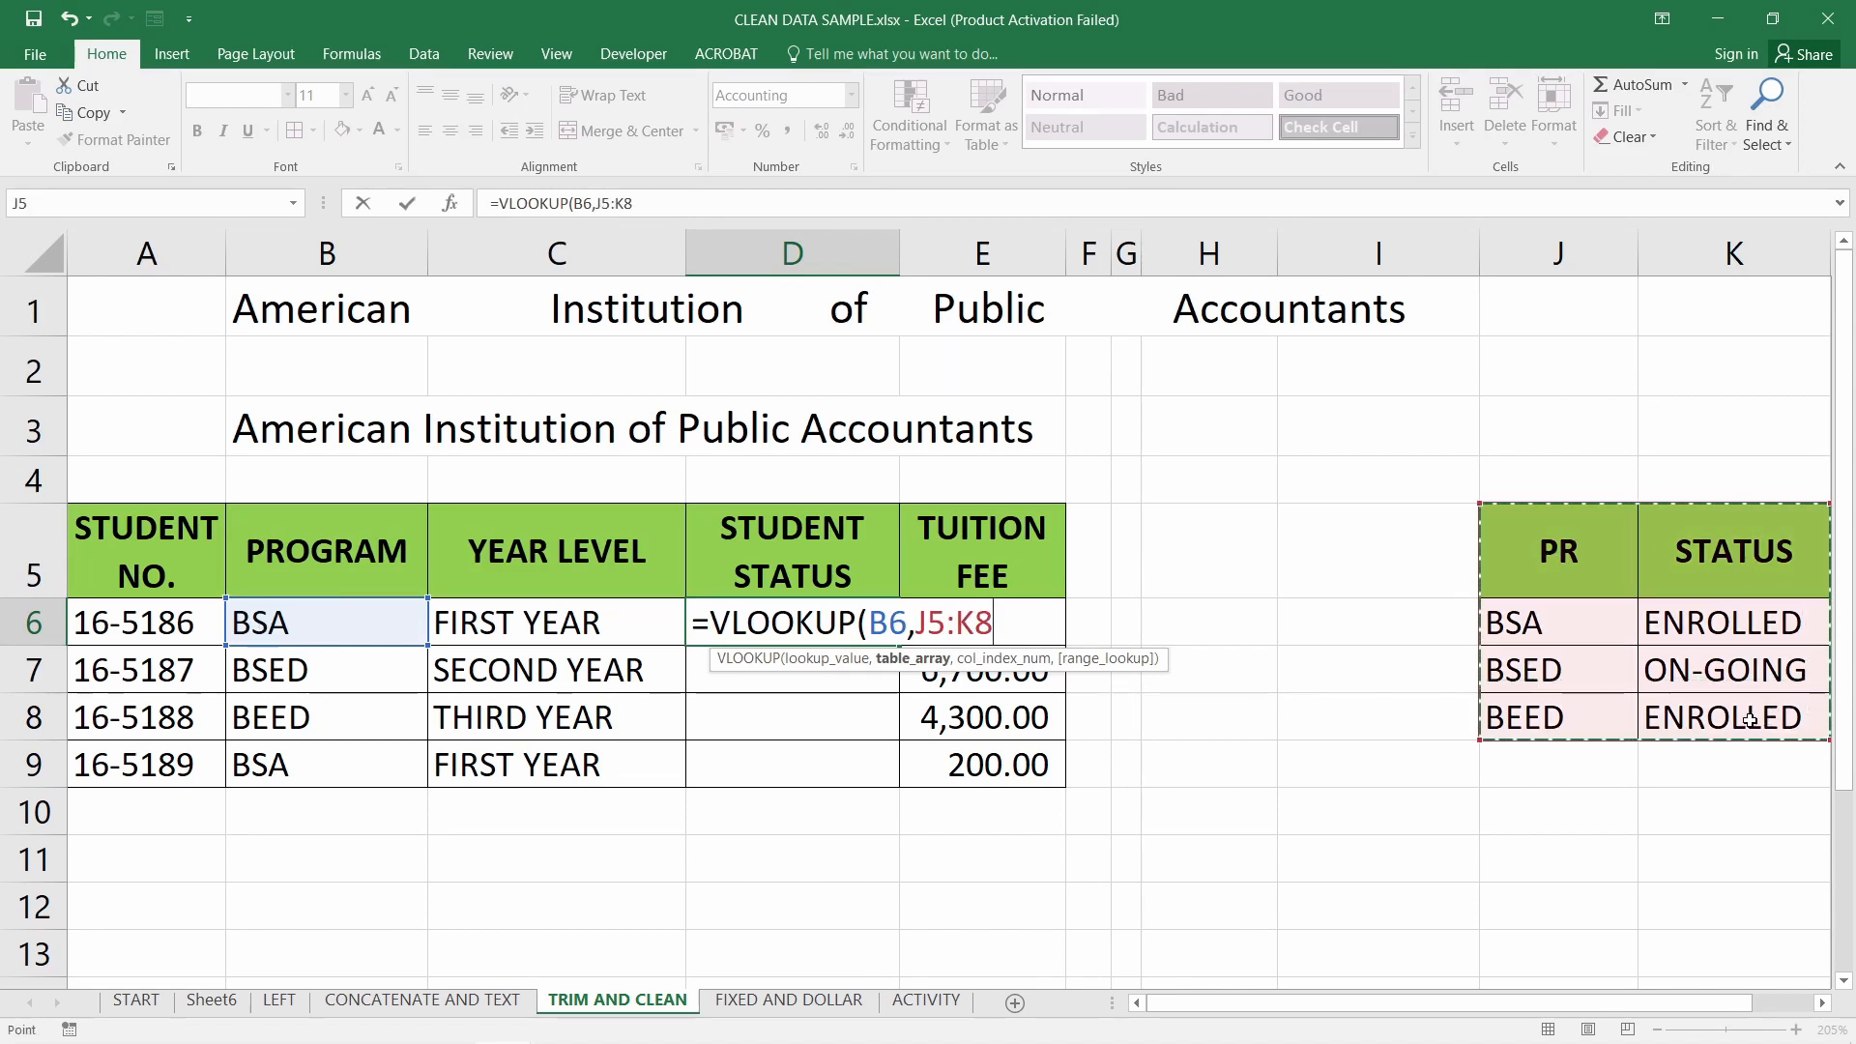
pyautogui.press('F4')
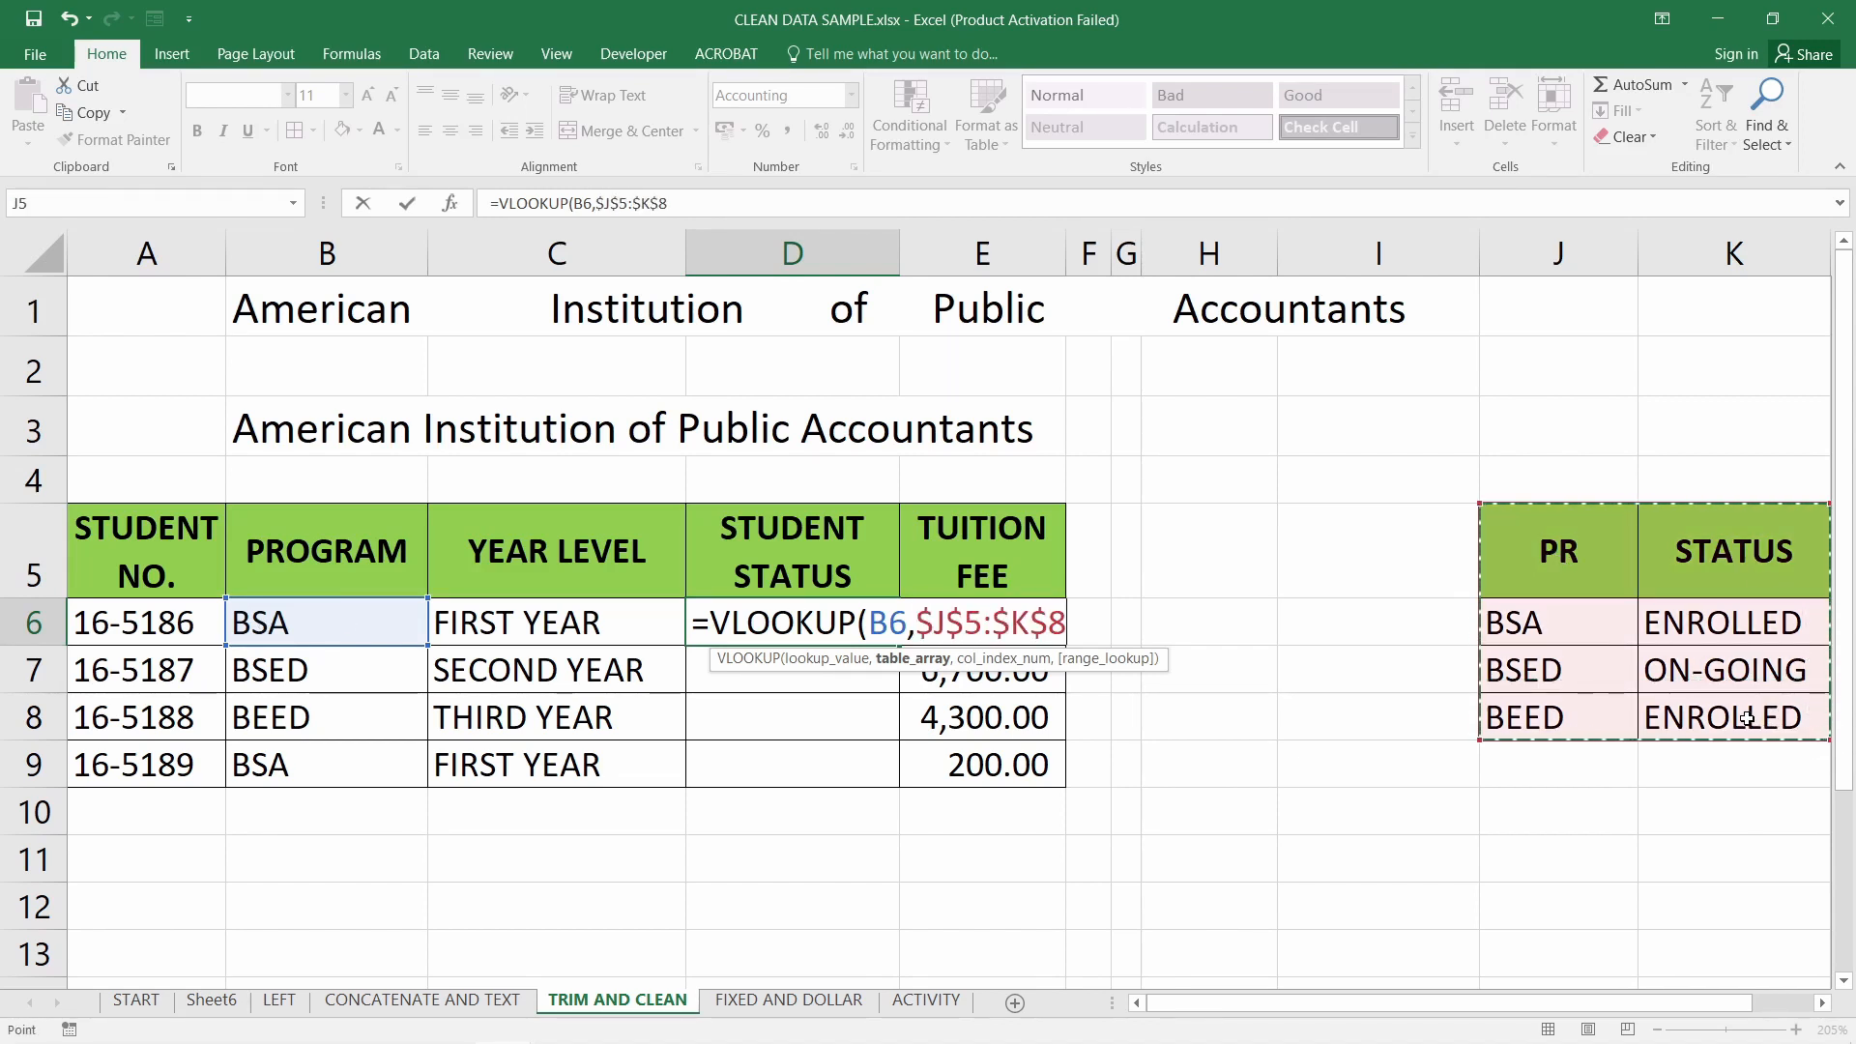
pyautogui.write(',')
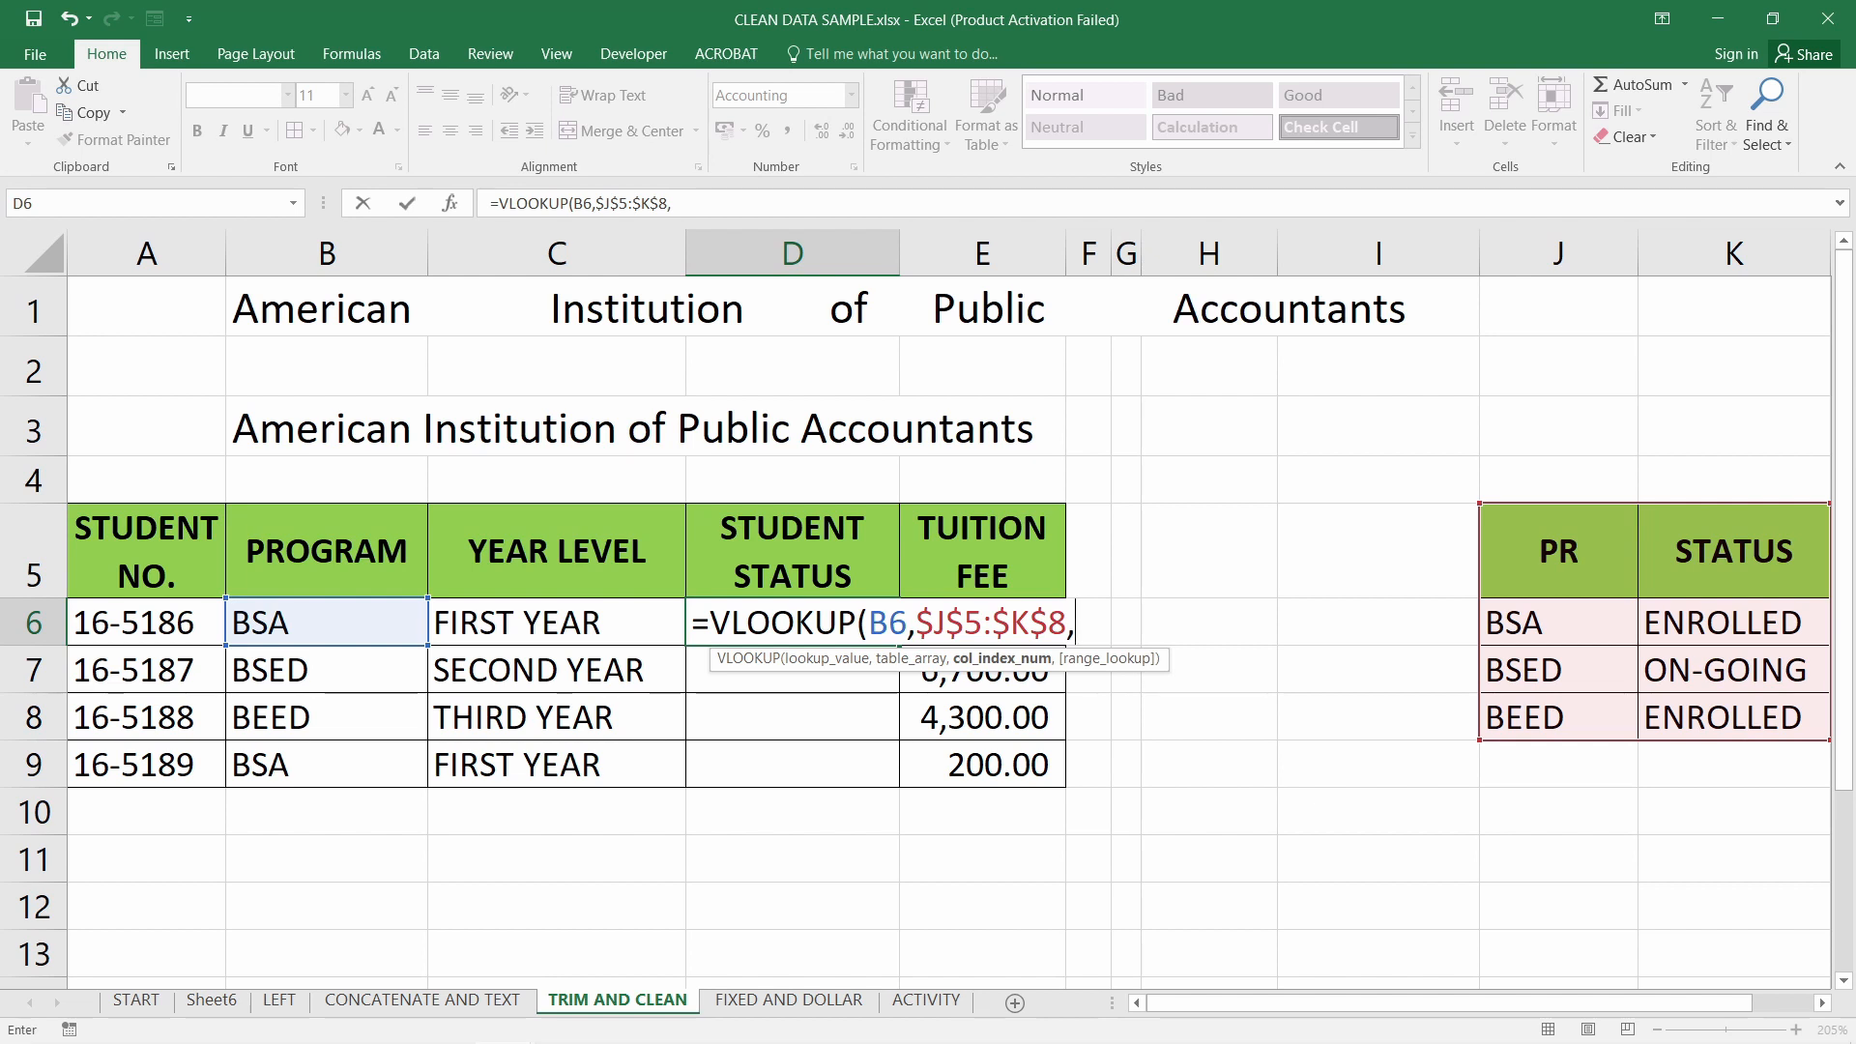
pyautogui.write('2,FALSE)')
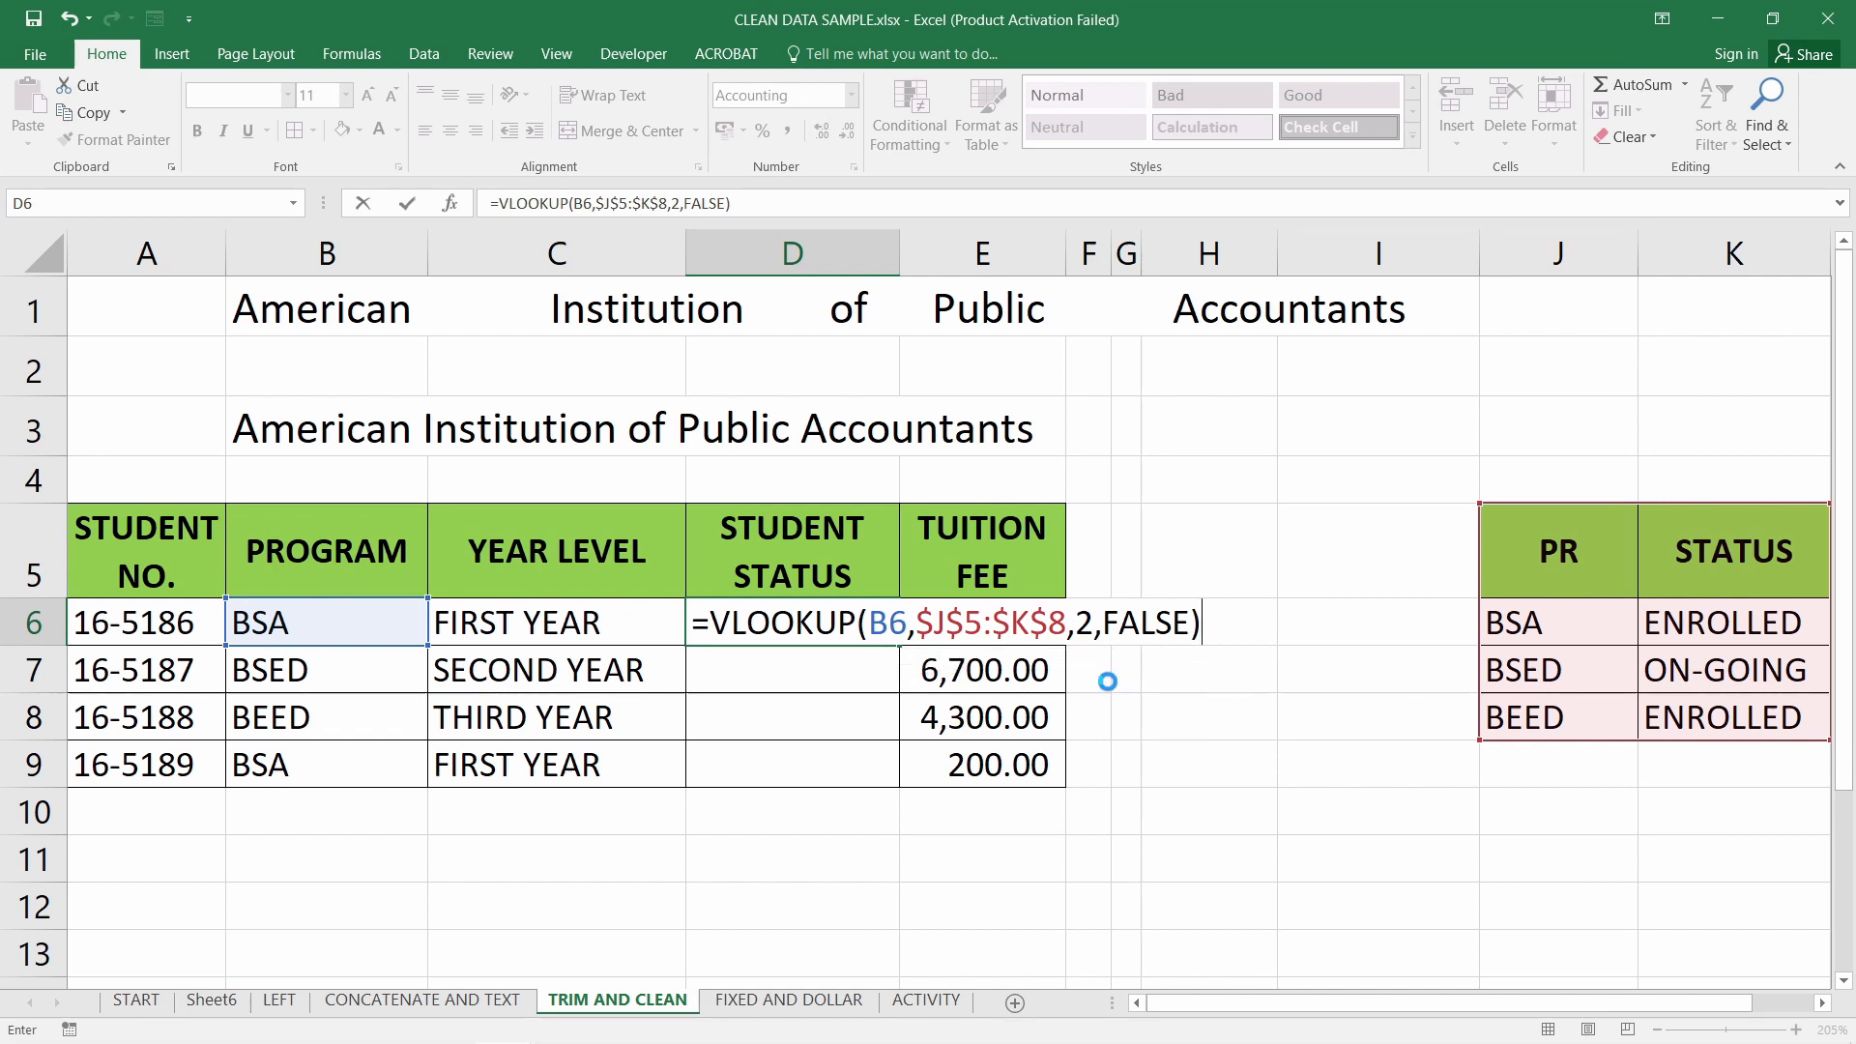
pyautogui.hotkey('ctrl', 'Return')
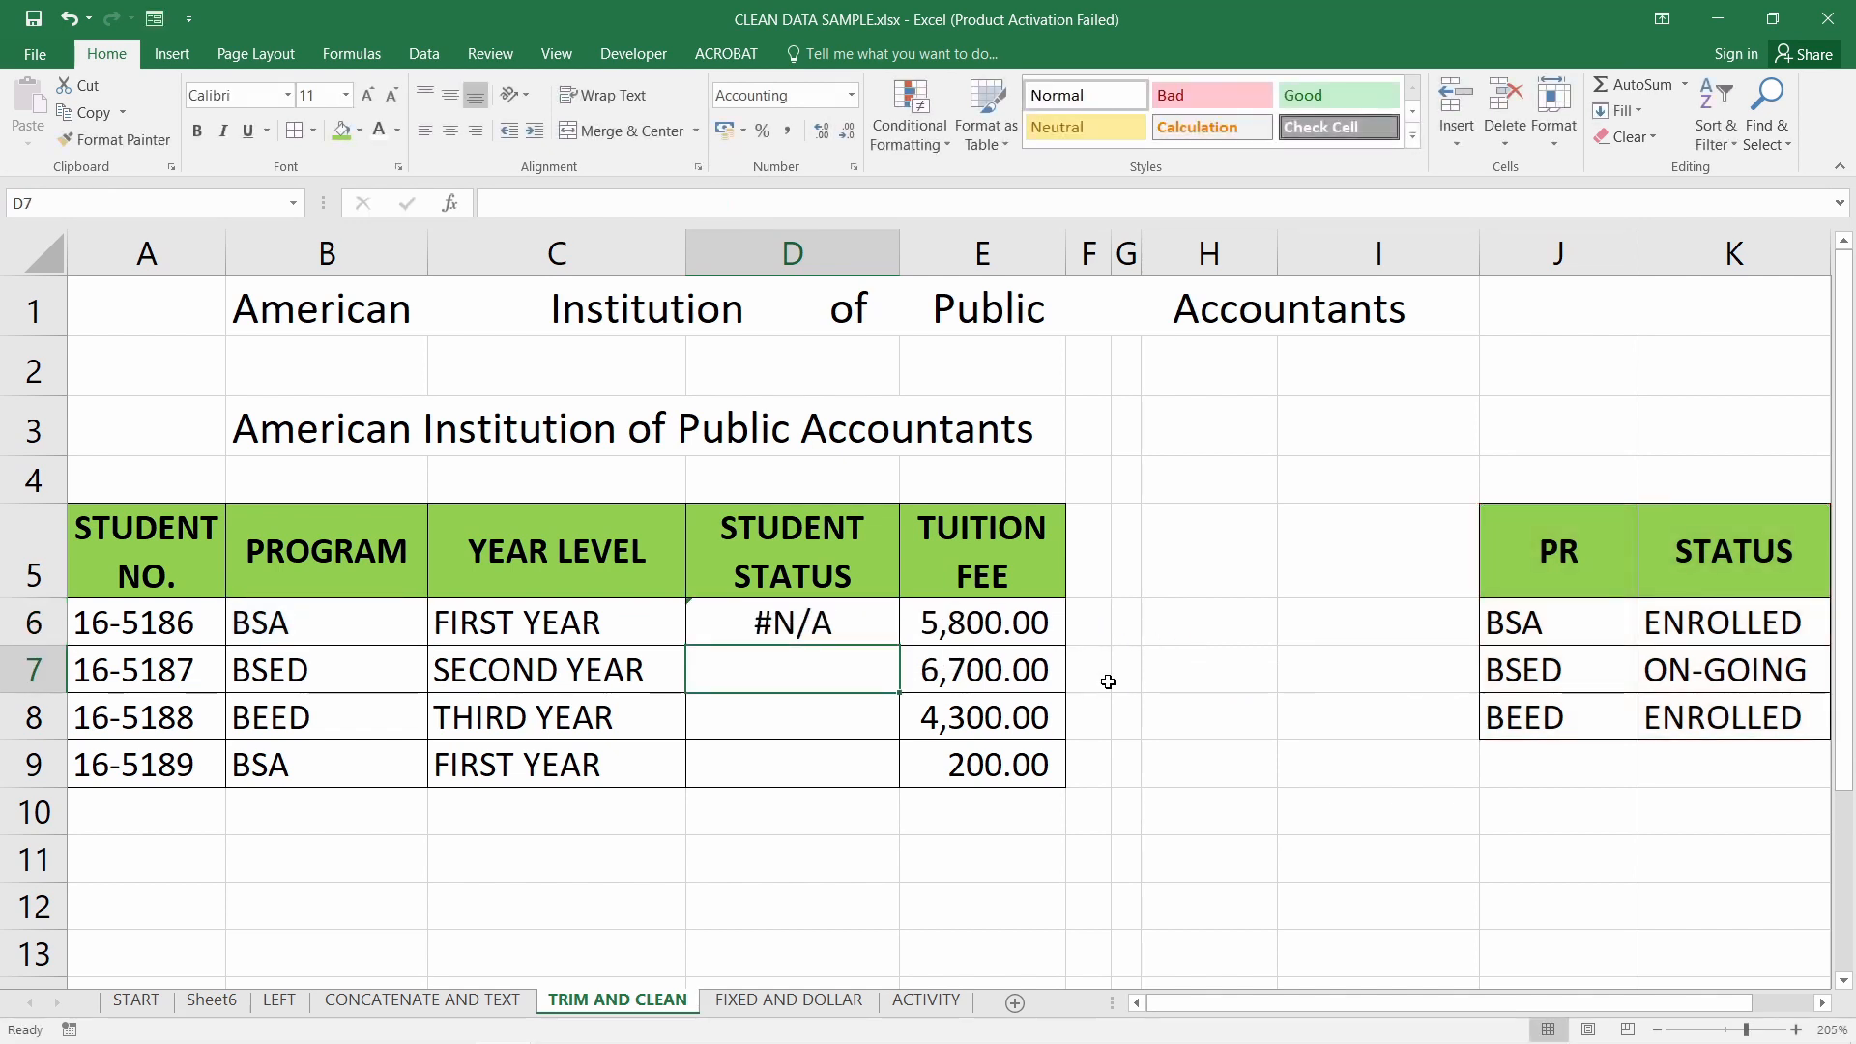
pyautogui.moveTo(899, 646); pyautogui.dragTo(895, 778)
# Find the trailing space after BSA in B6 and compare with the BSA, BSED, BEED table entries
pyautogui.doubleClick(319, 627)
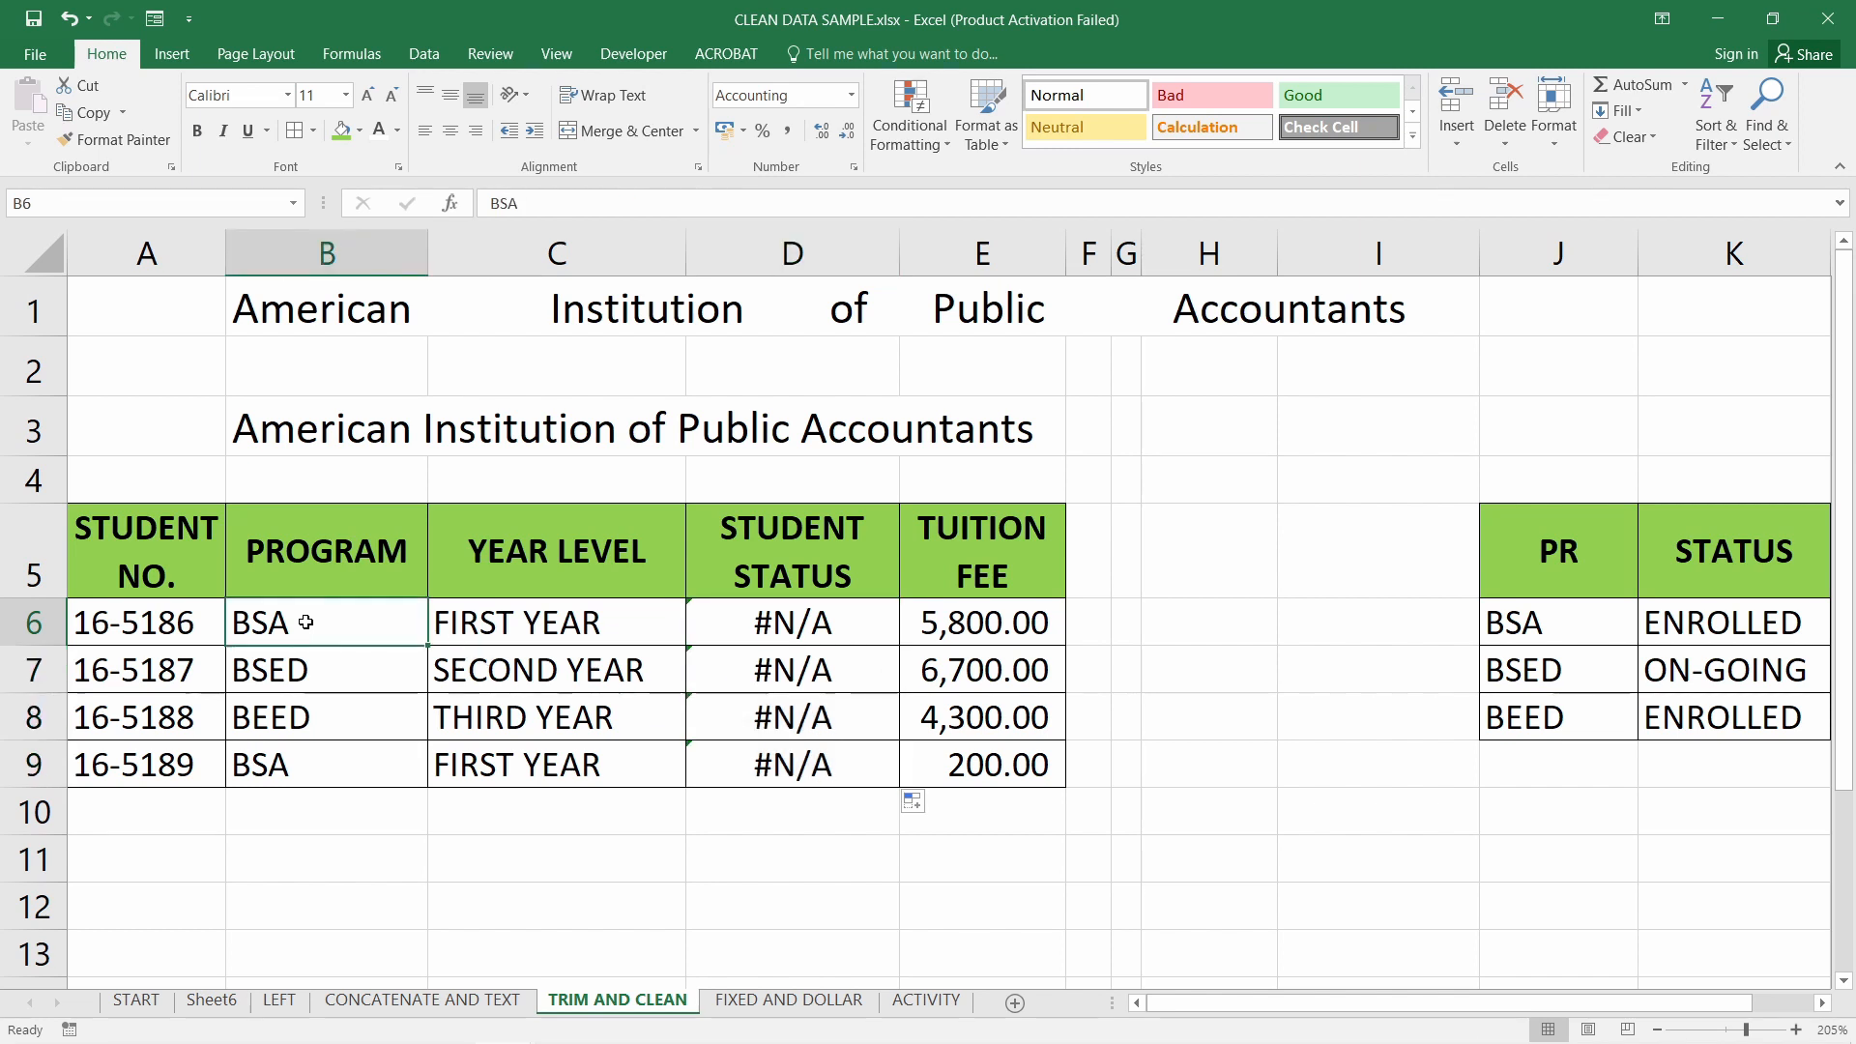
pyautogui.moveTo(289, 627); pyautogui.dragTo(327, 626)
pyautogui.click(316, 668)
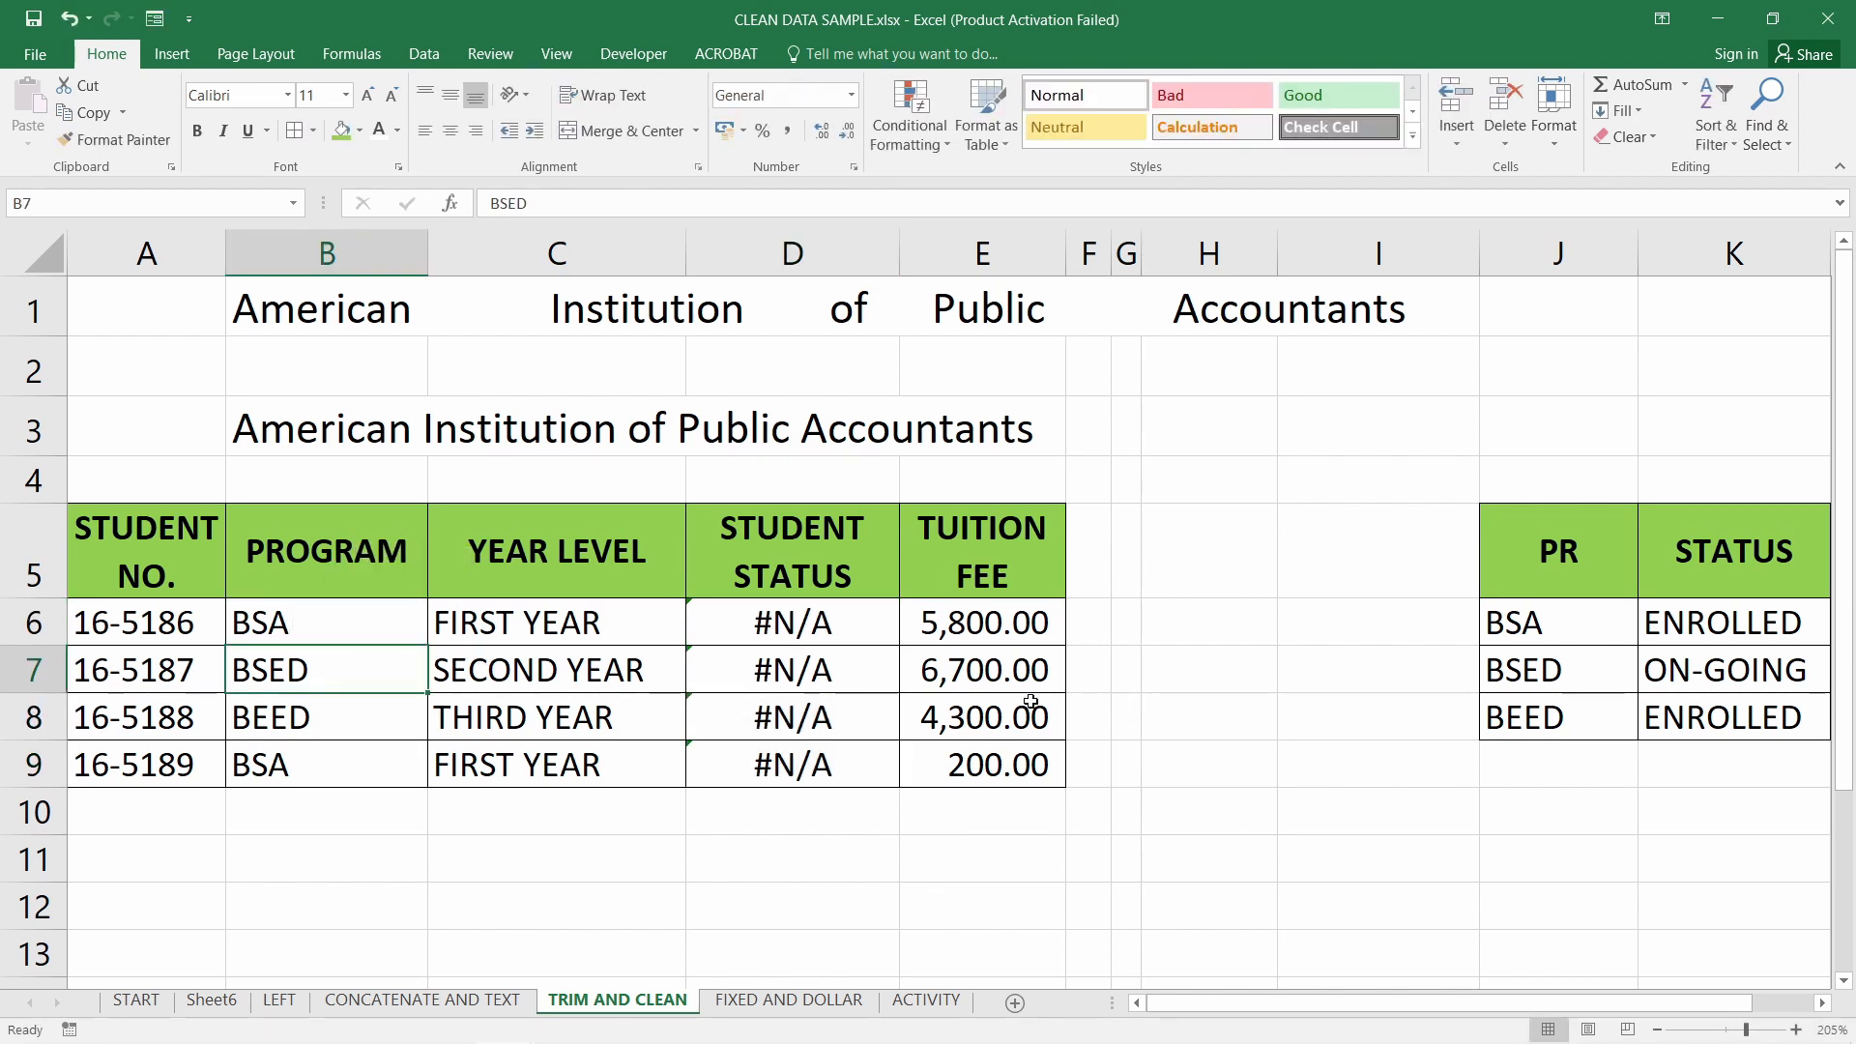
pyautogui.click(1576, 622)
pyautogui.click(1576, 672)
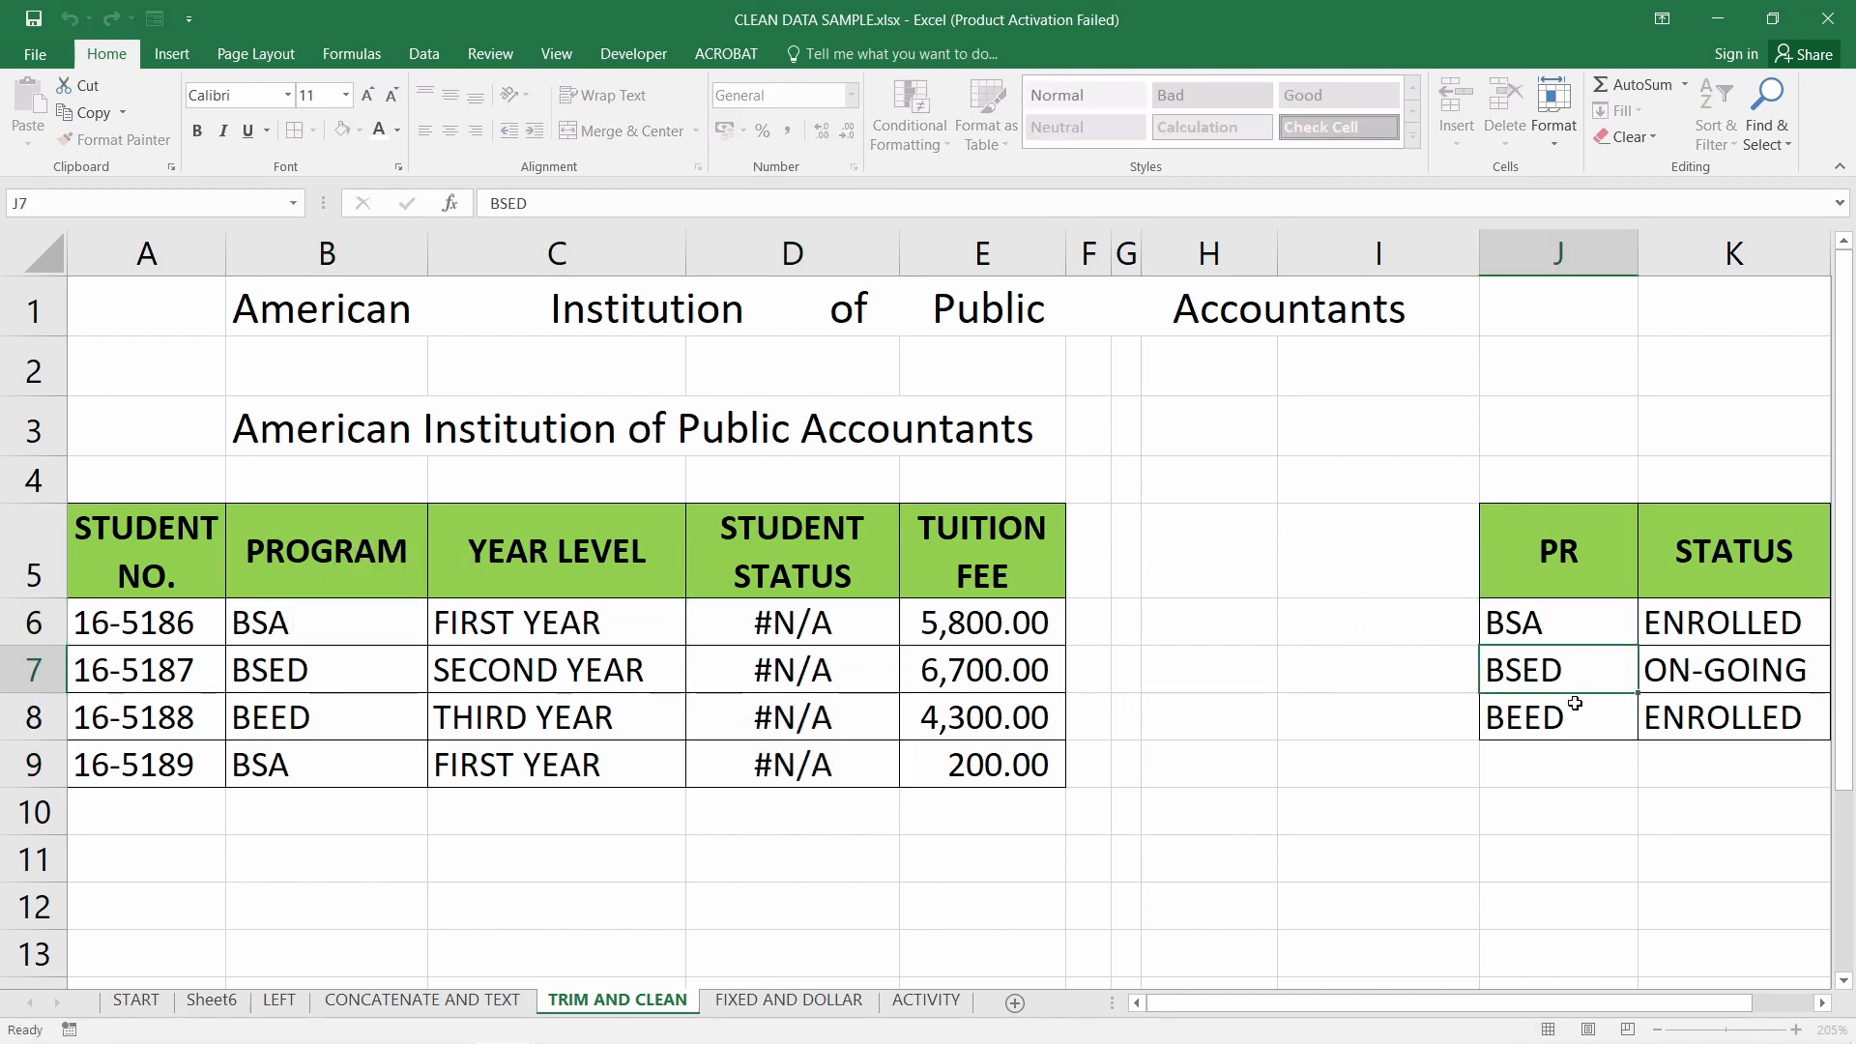
pyautogui.click(1585, 710)
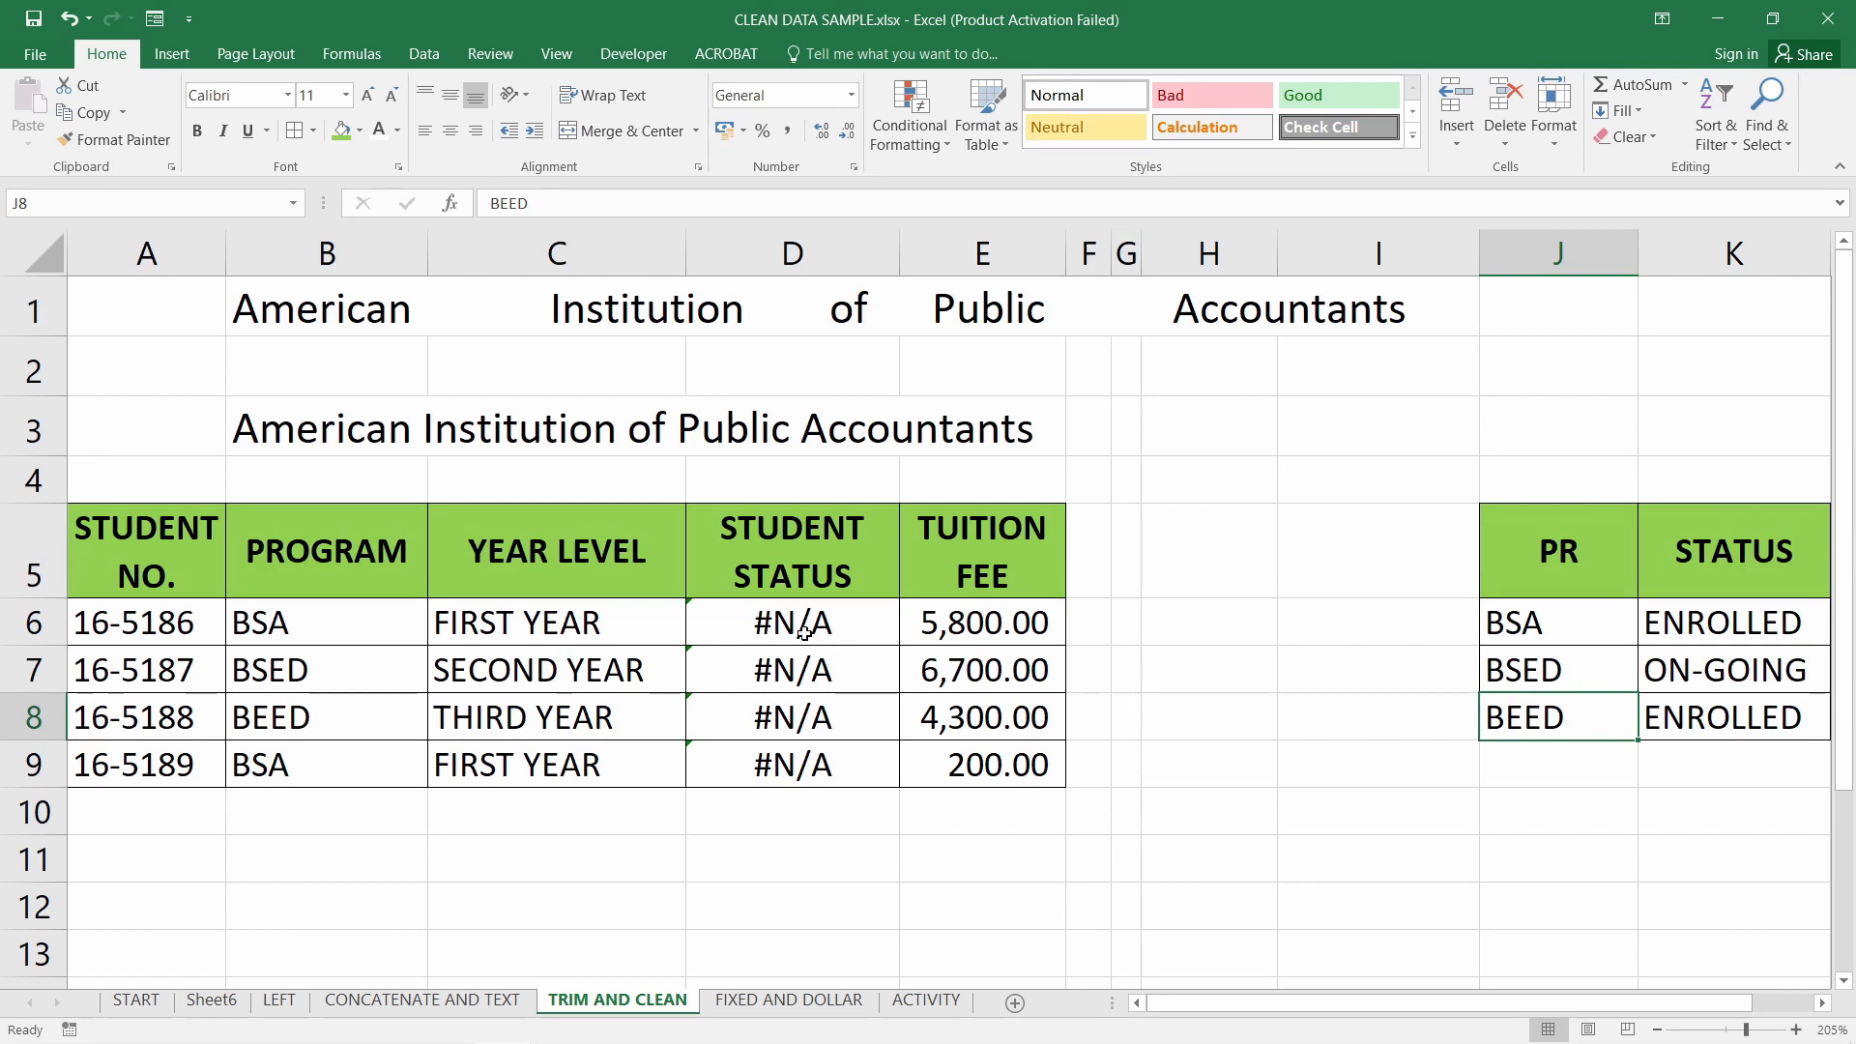
# Change D6 to =VLOOKUP(TRIM(B6),$J$5:$K$8,2,FALSE) and fill it down to D9
pyautogui.click(757, 623)
pyautogui.doubleClick(759, 622)
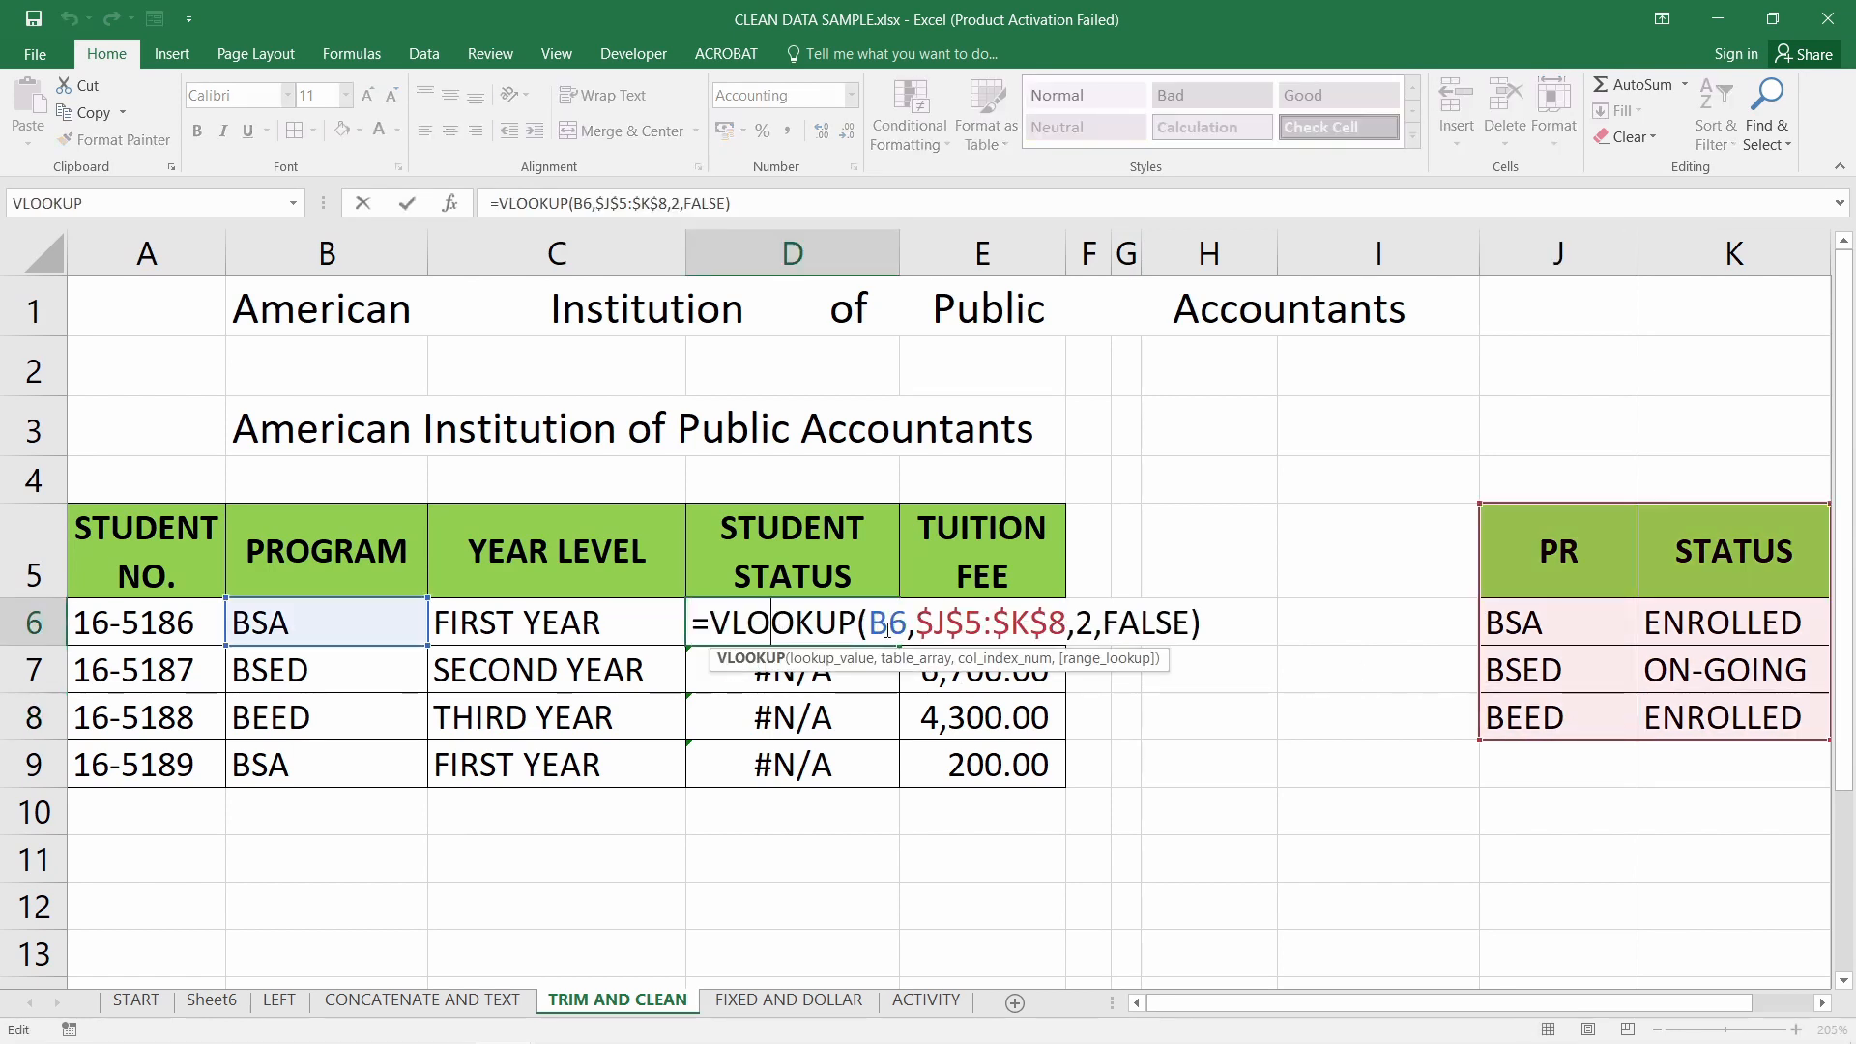
pyautogui.click(869, 623)
pyautogui.write('TRIM')
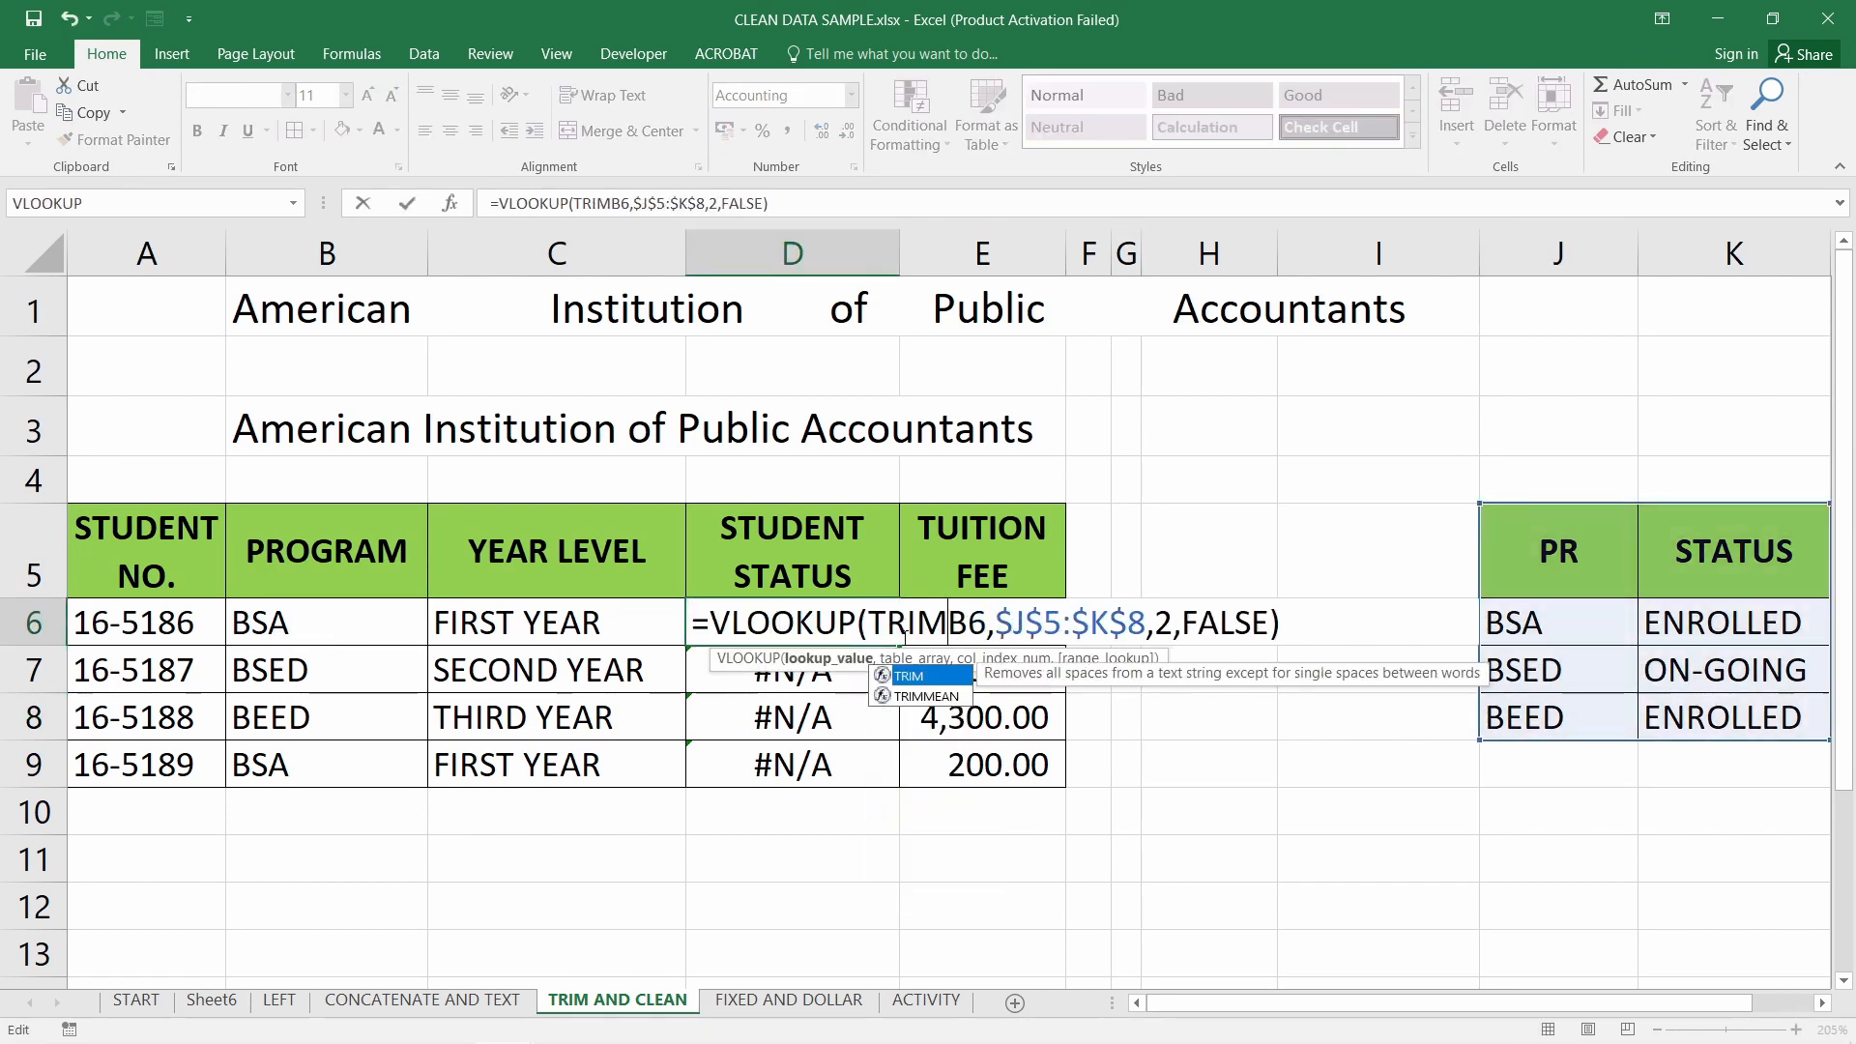
pyautogui.write('(')
pyautogui.click(1003, 624)
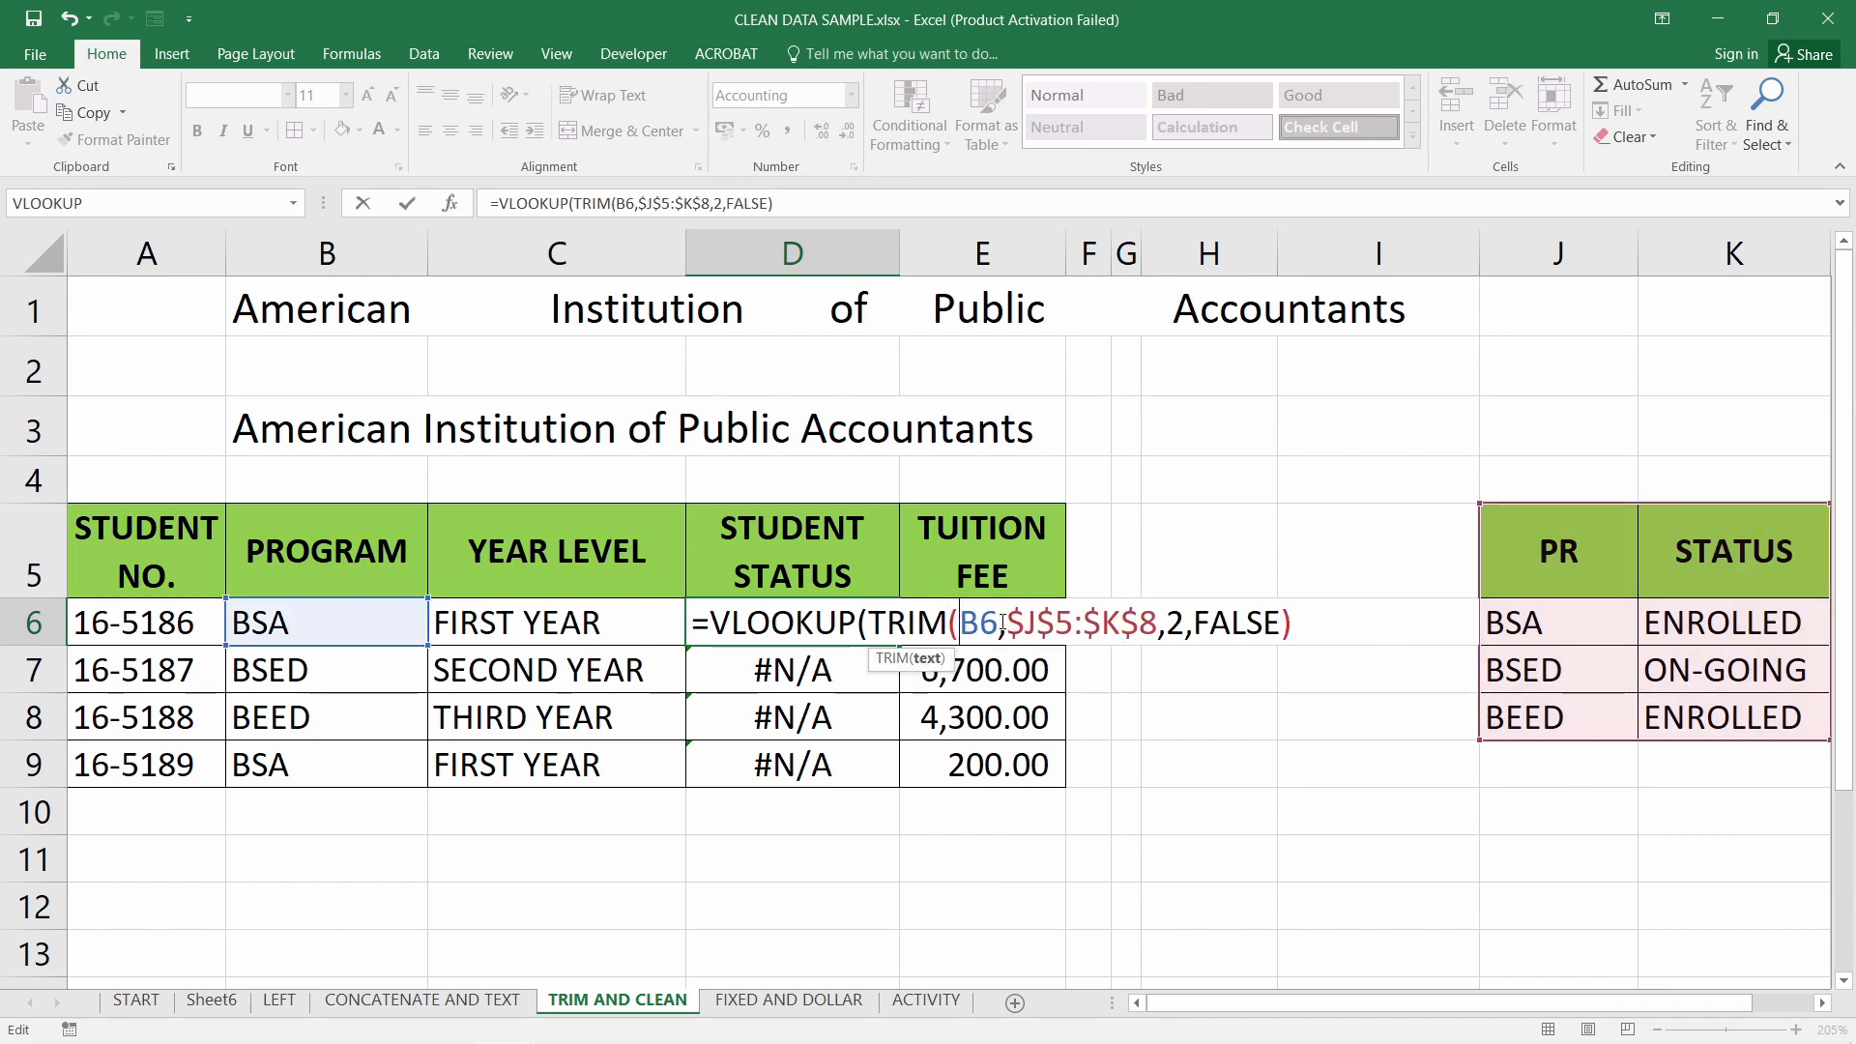
pyautogui.write(')')
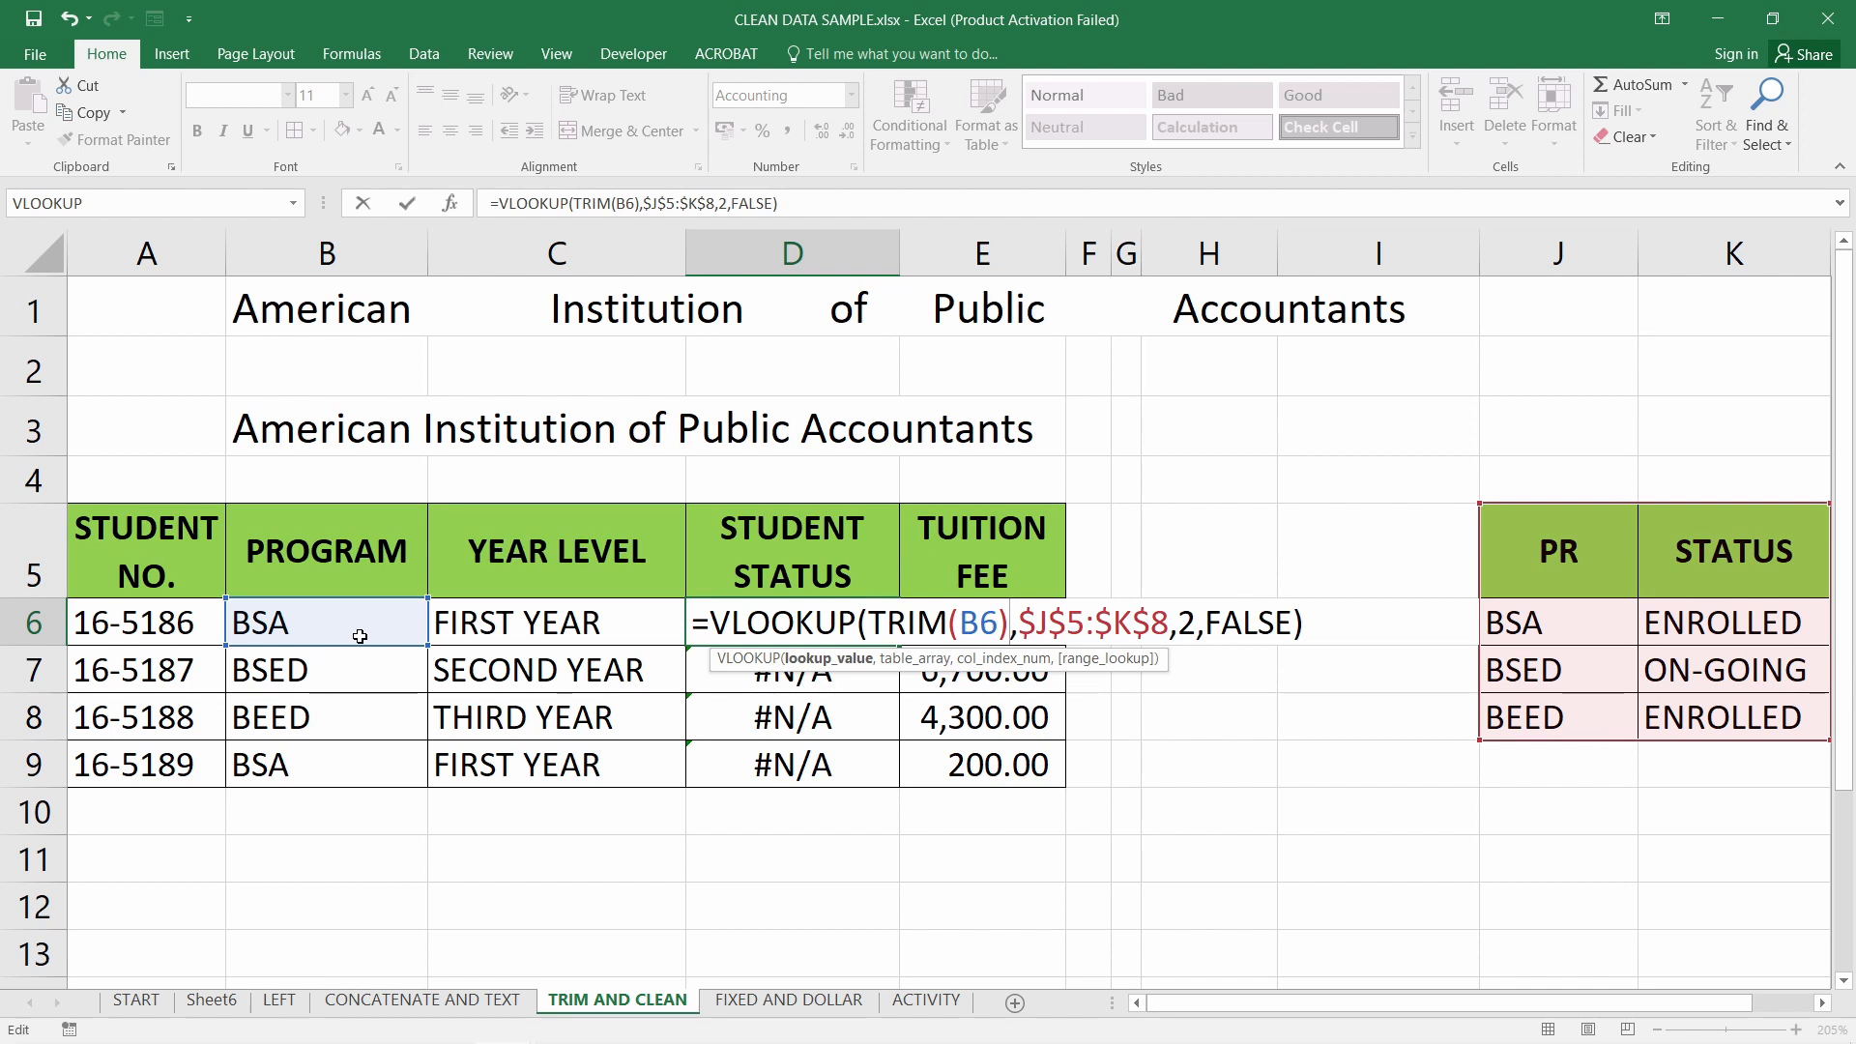
pyautogui.hotkey('ctrl', 'Return')
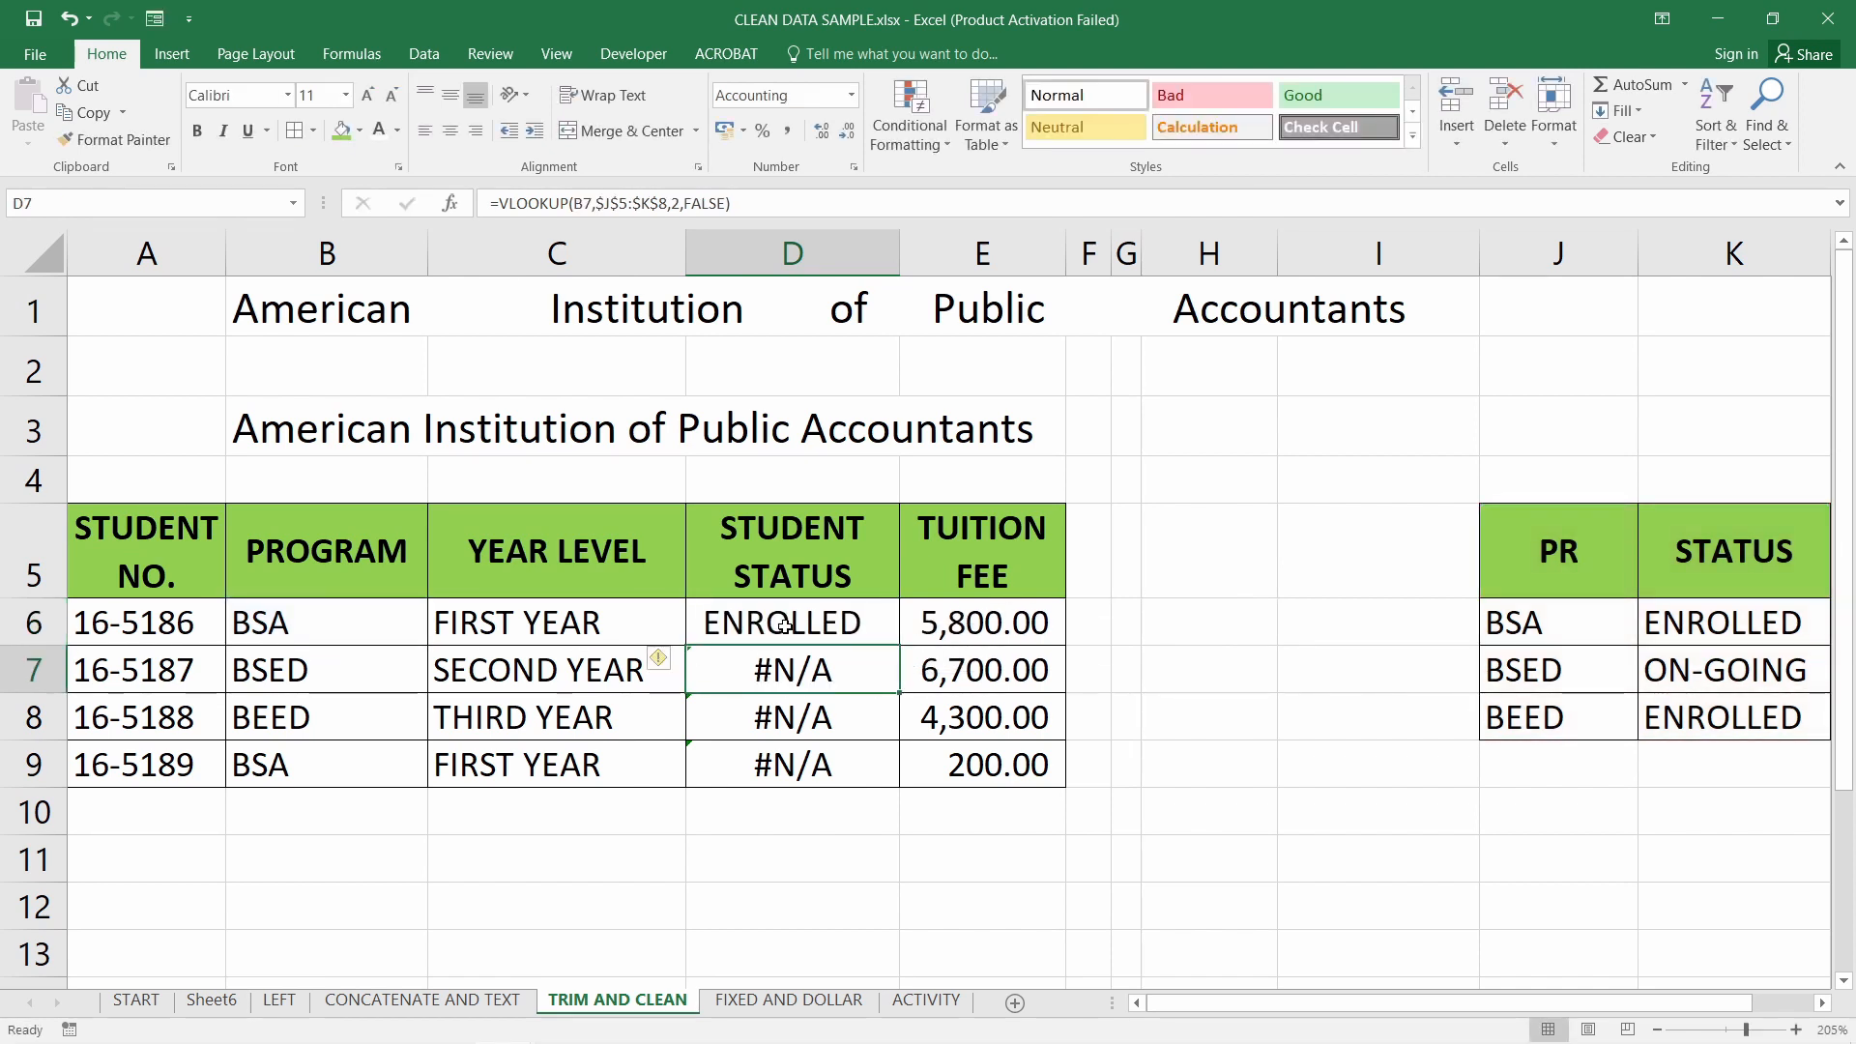
pyautogui.moveTo(890, 640); pyautogui.dragTo(885, 778)
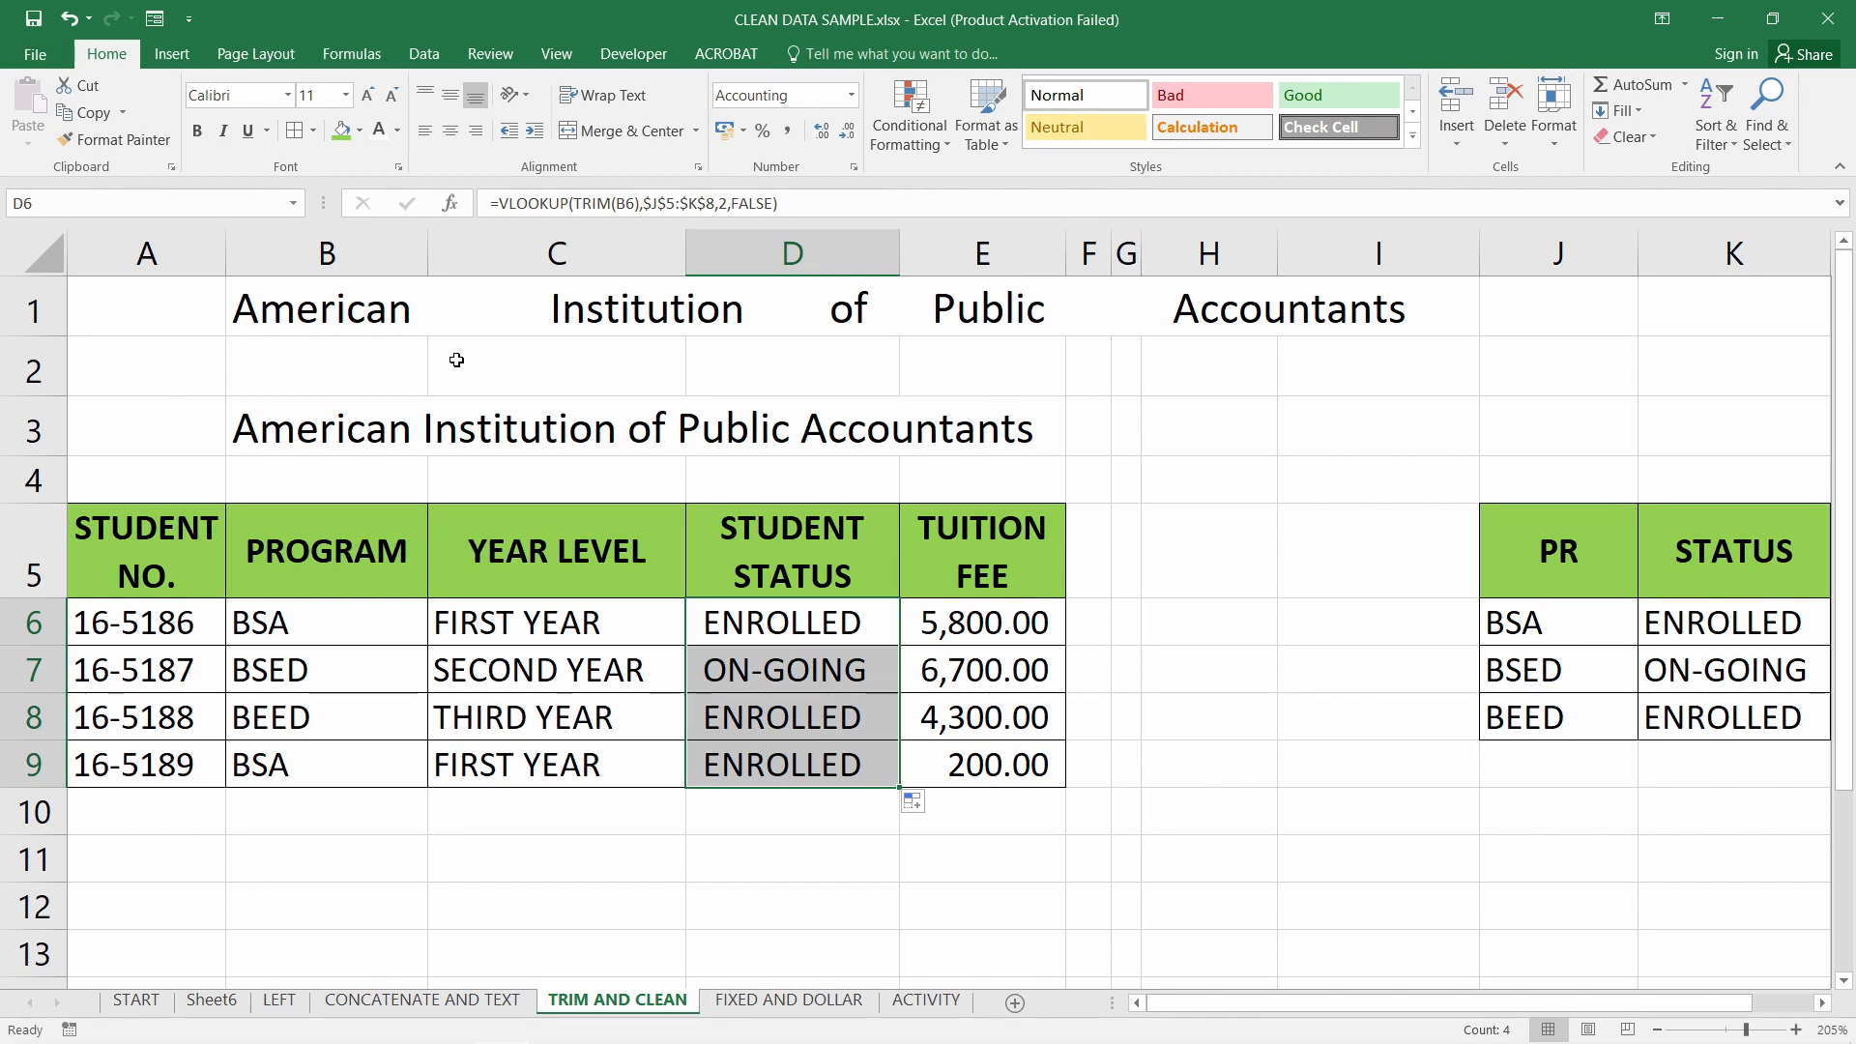
pyautogui.click(400, 320)
pyautogui.click(360, 414)
pyautogui.click(363, 326)
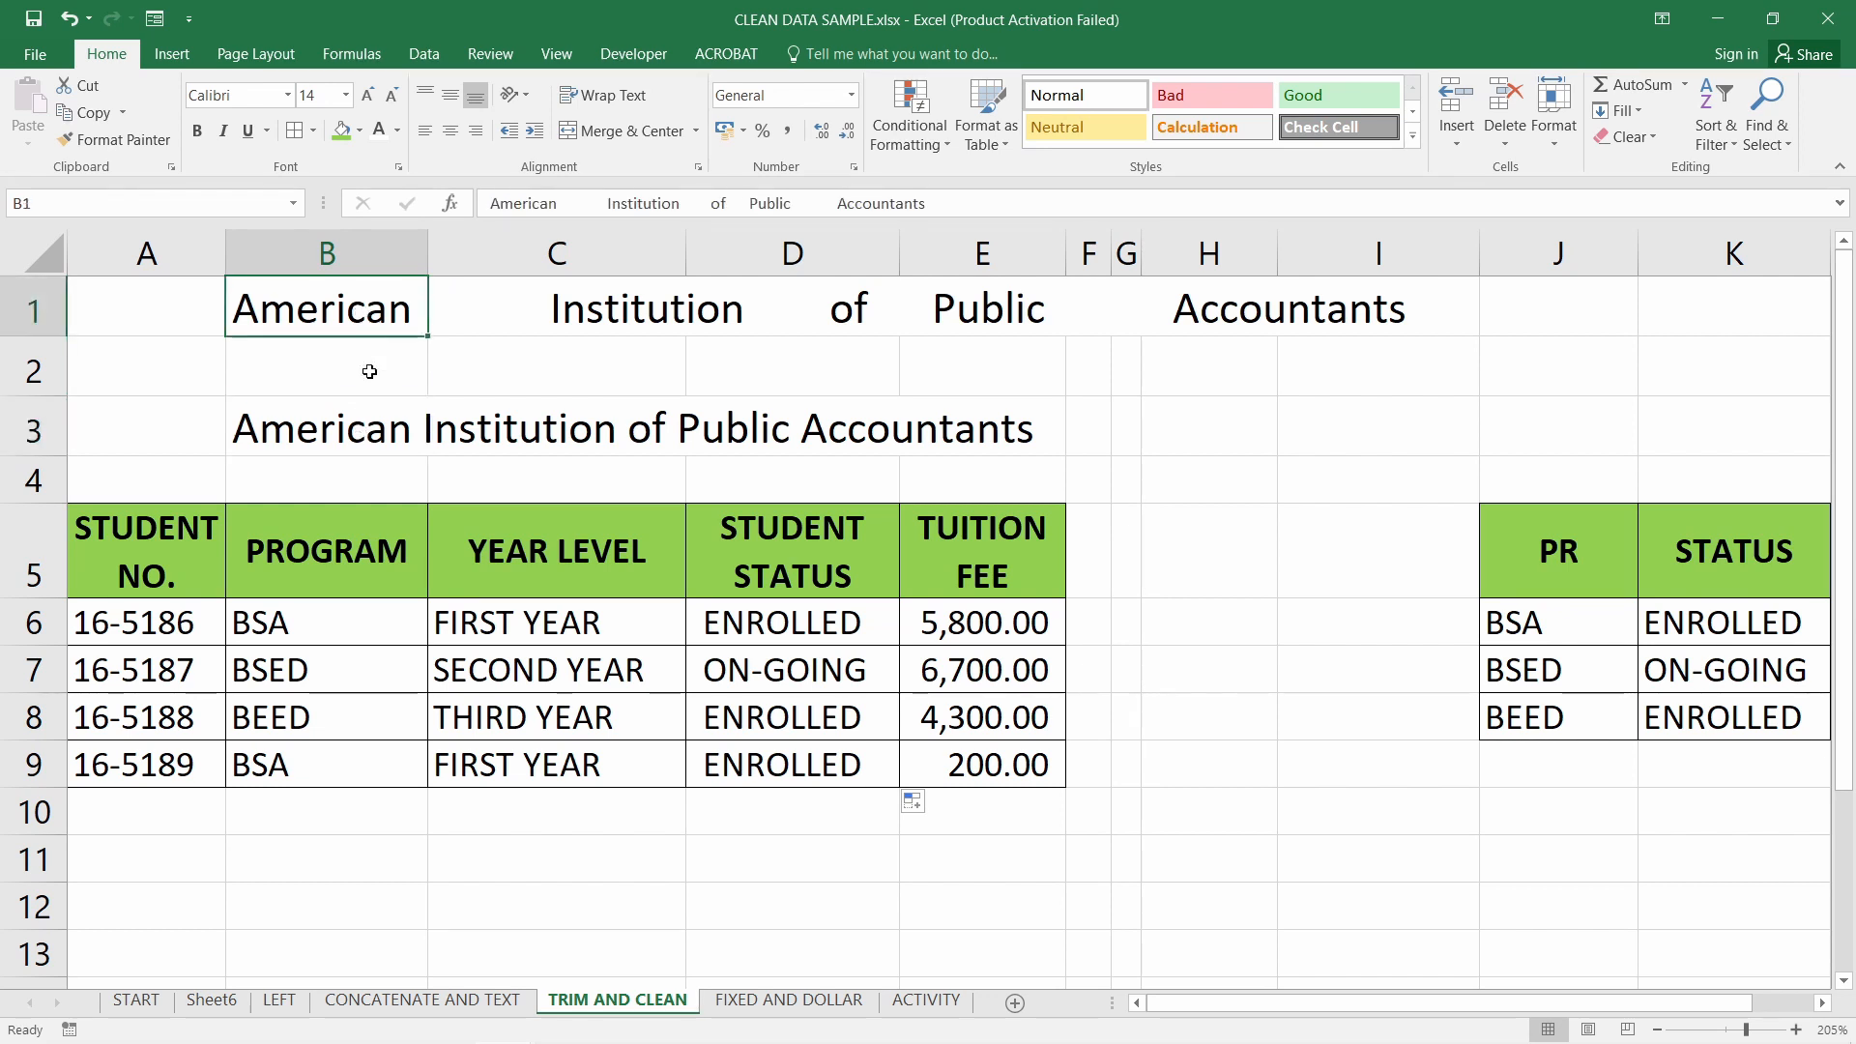
pyautogui.click(382, 424)
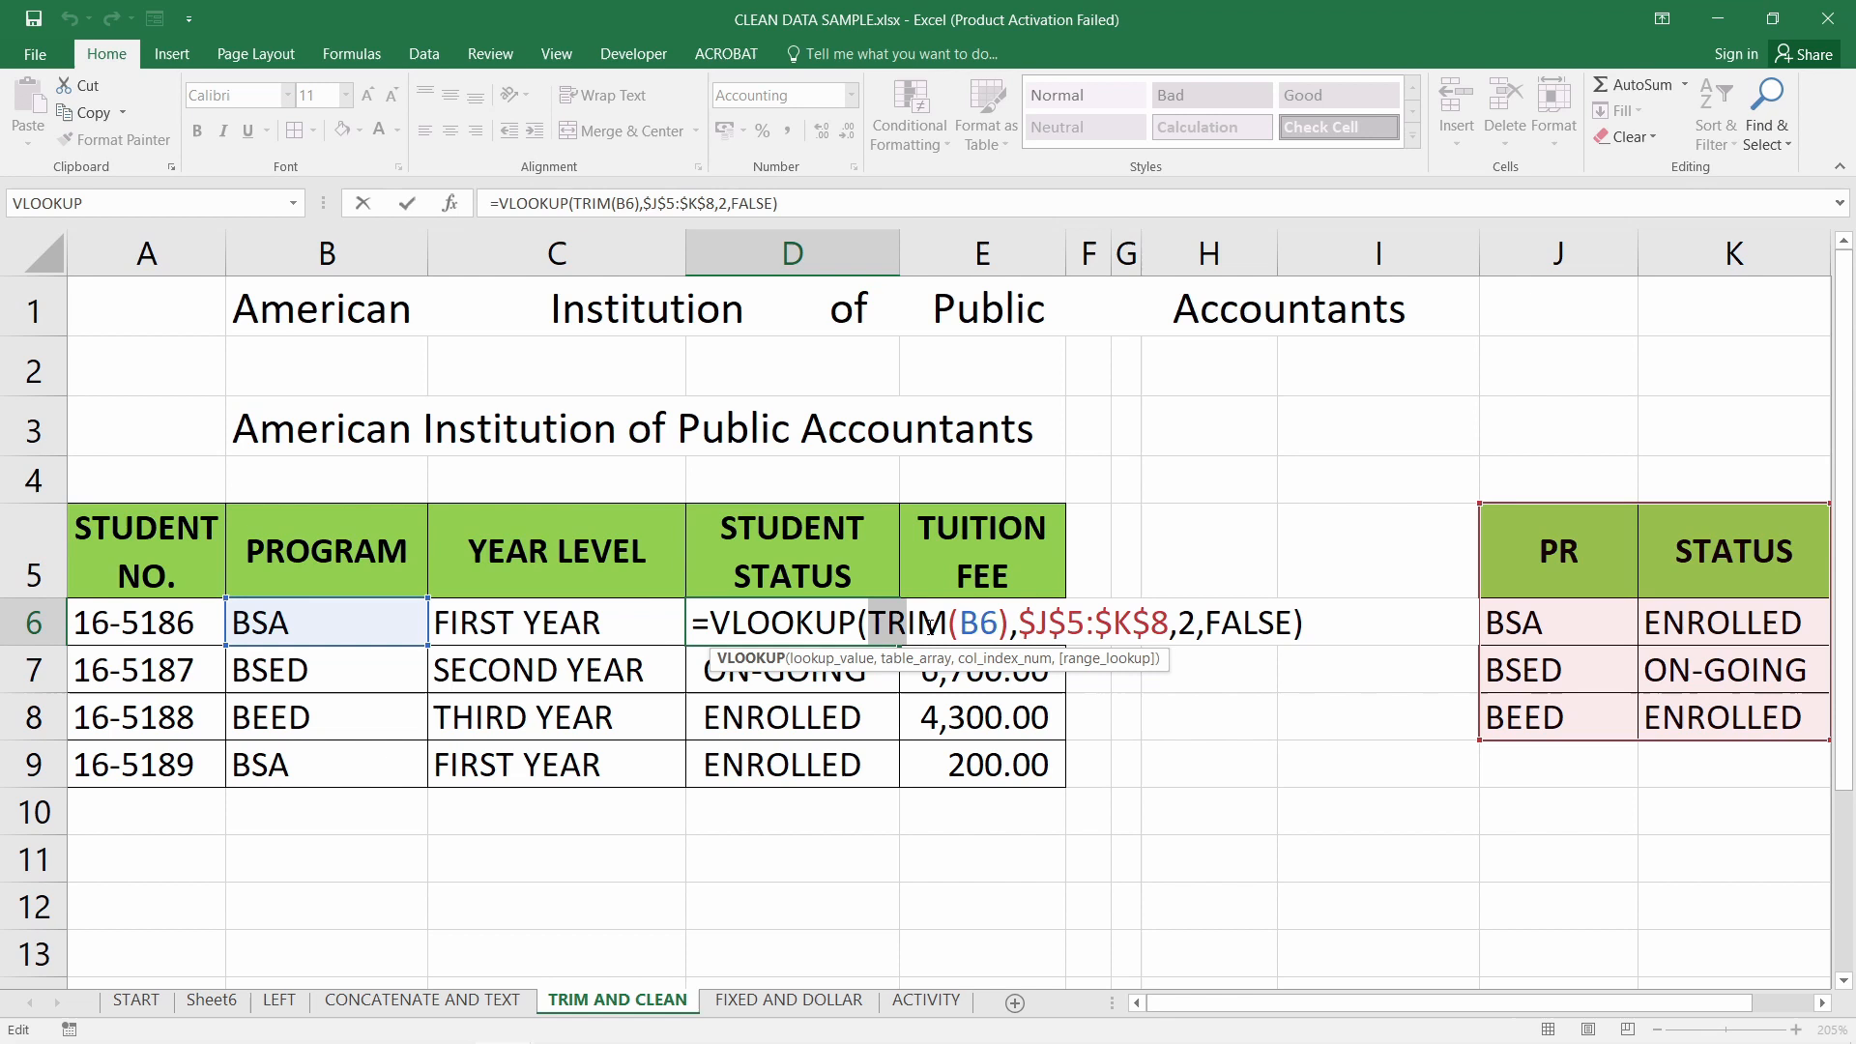
pyautogui.moveTo(929, 627); pyautogui.dragTo(1011, 633)
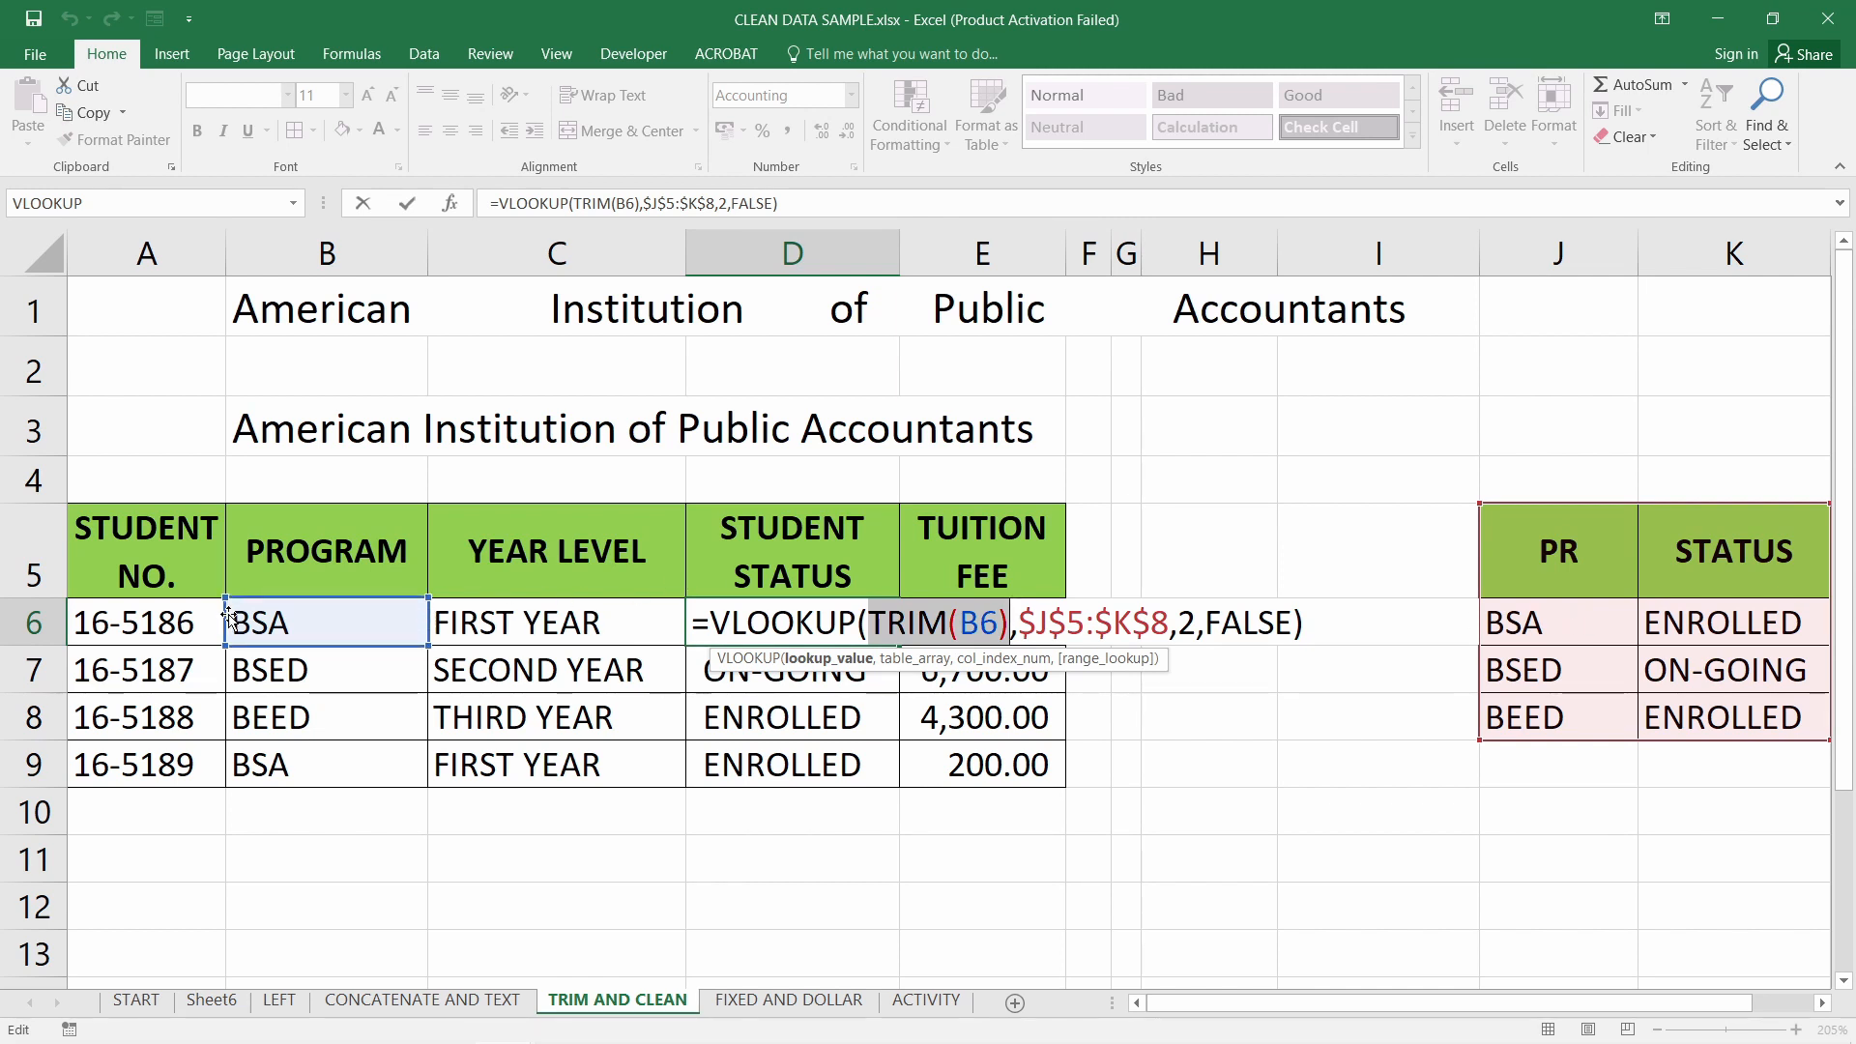
pyautogui.press('Return')
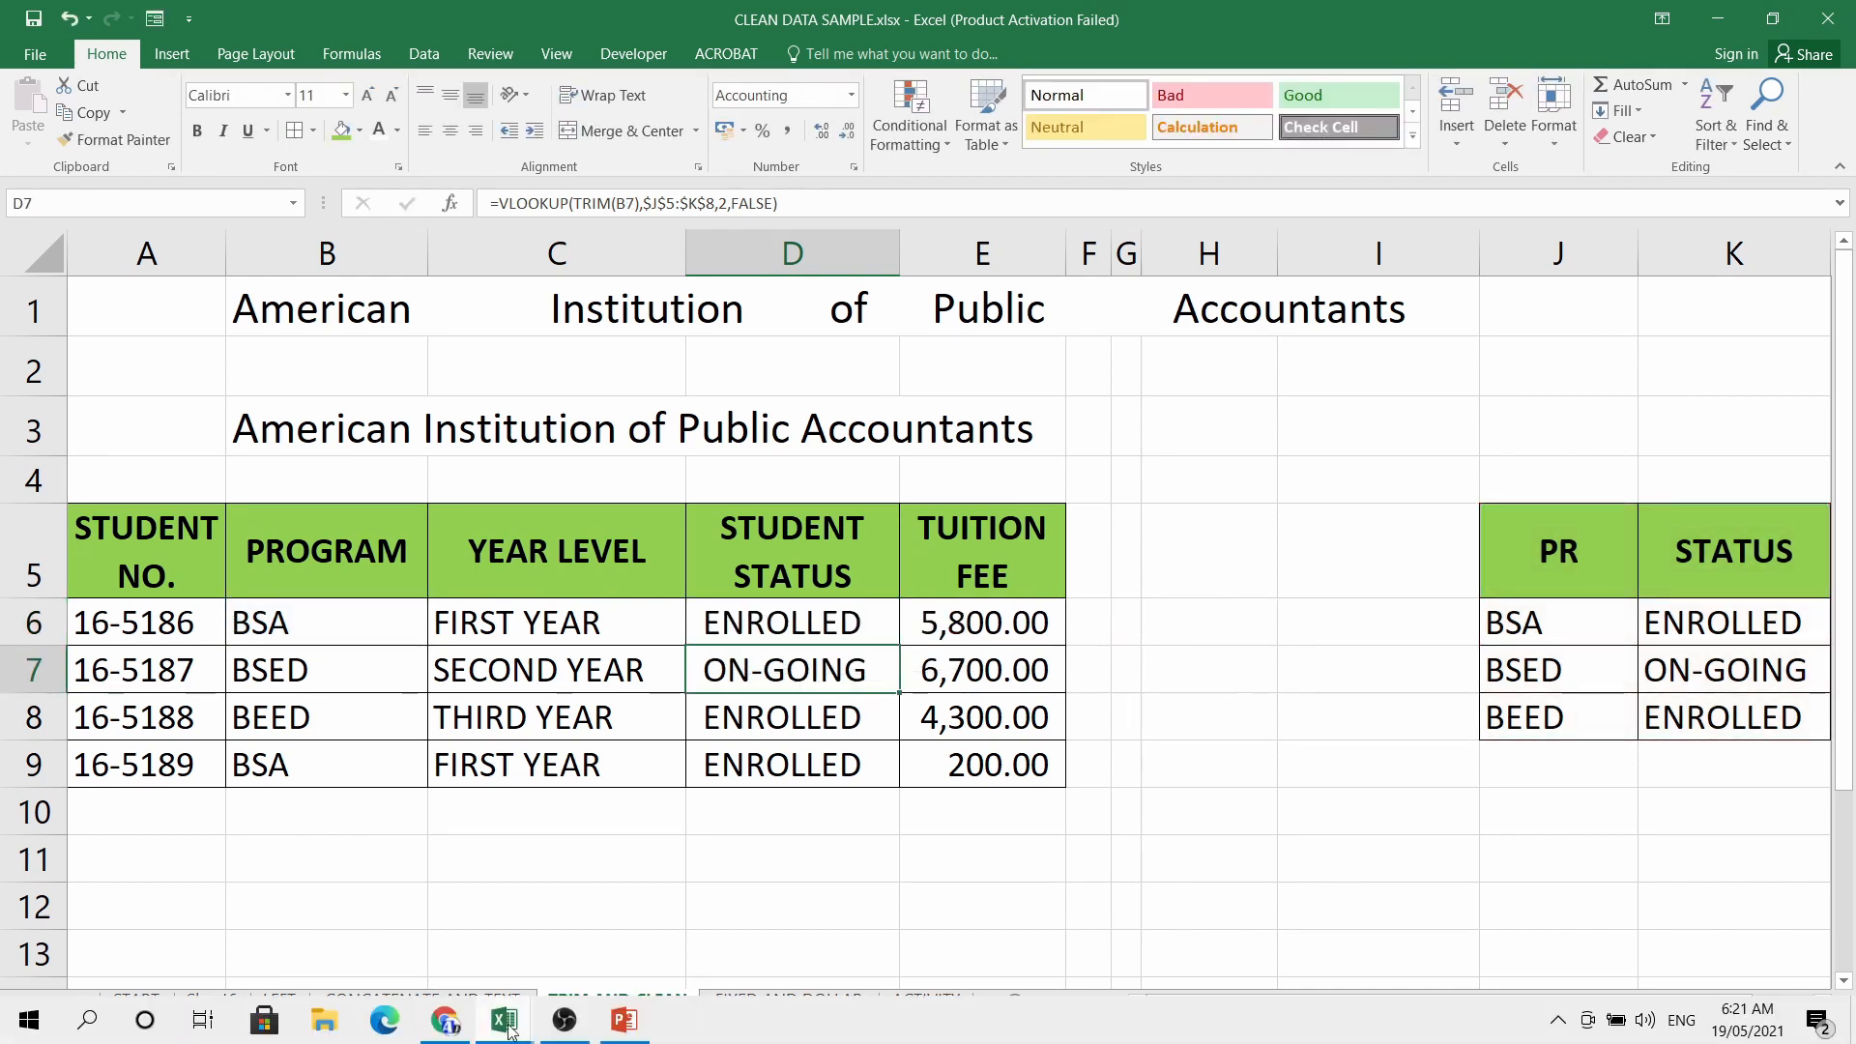
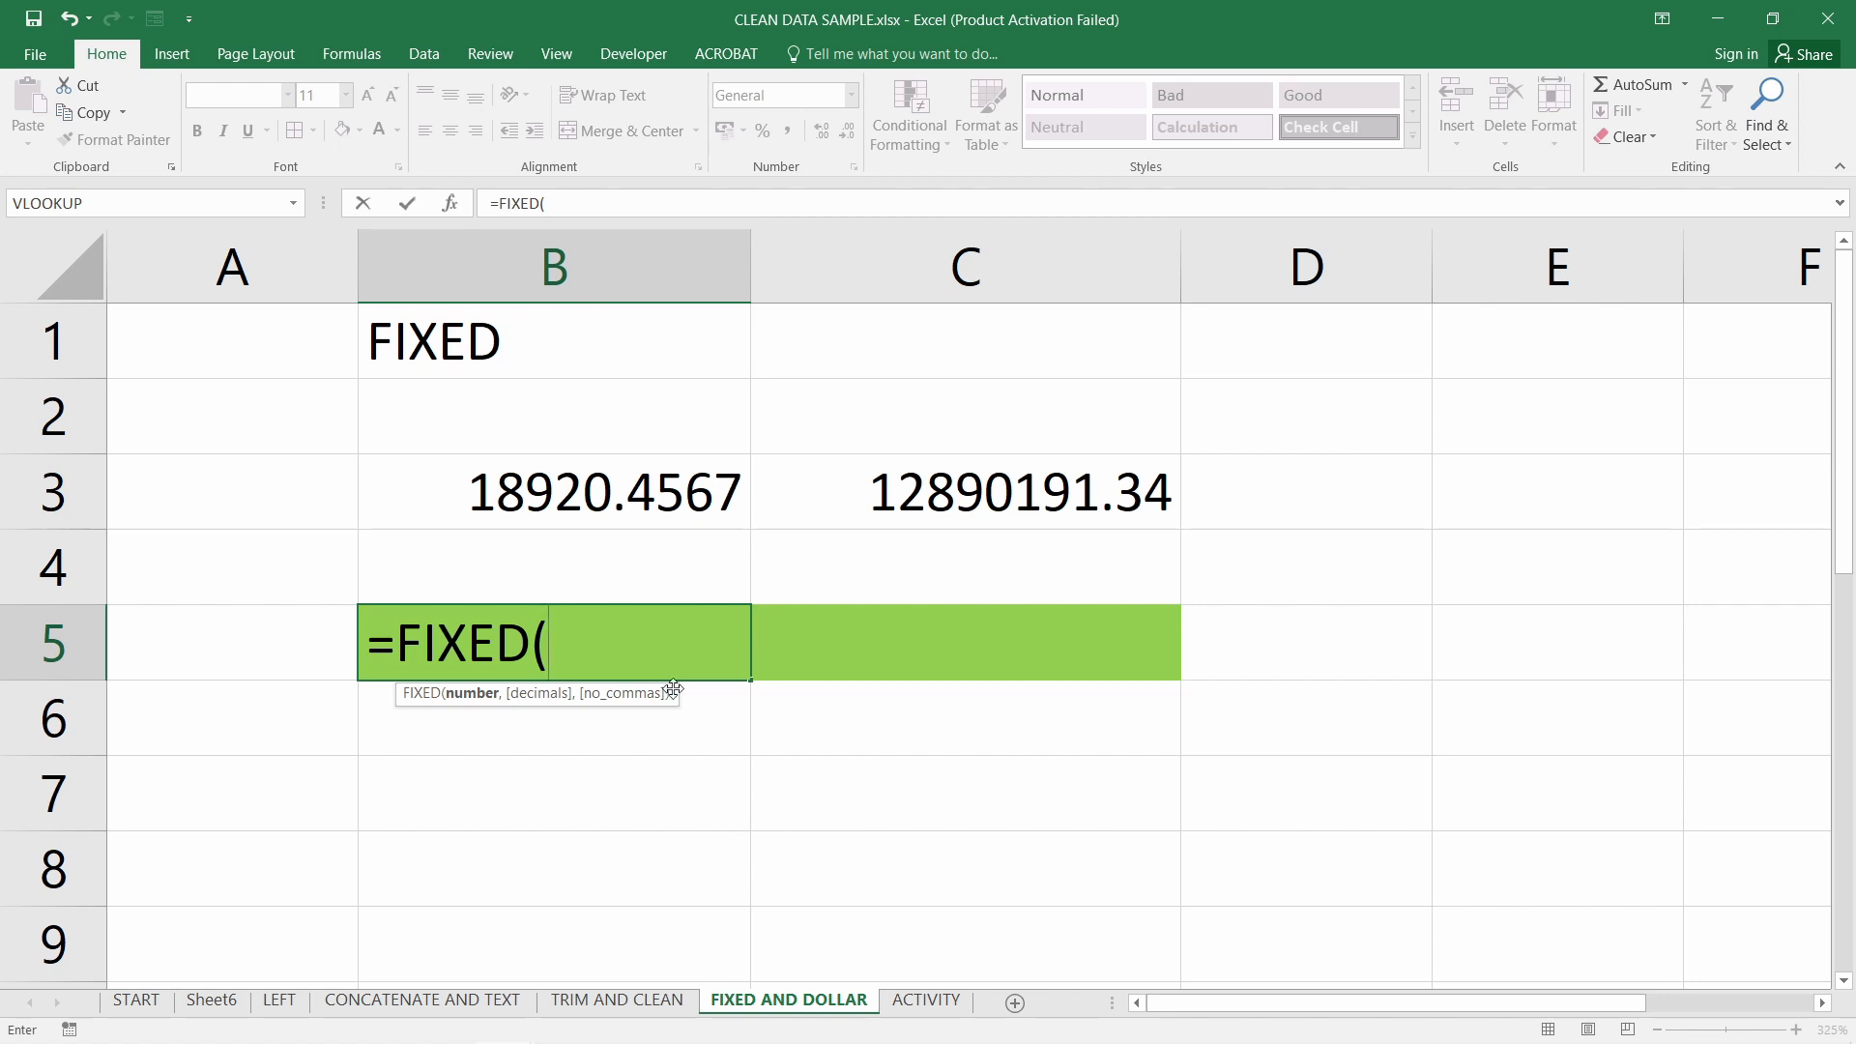
# Complete =FIXED(B3,2) in B5 so it shows 18,920.46
pyautogui.click(649, 498)
pyautogui.write(',2)')
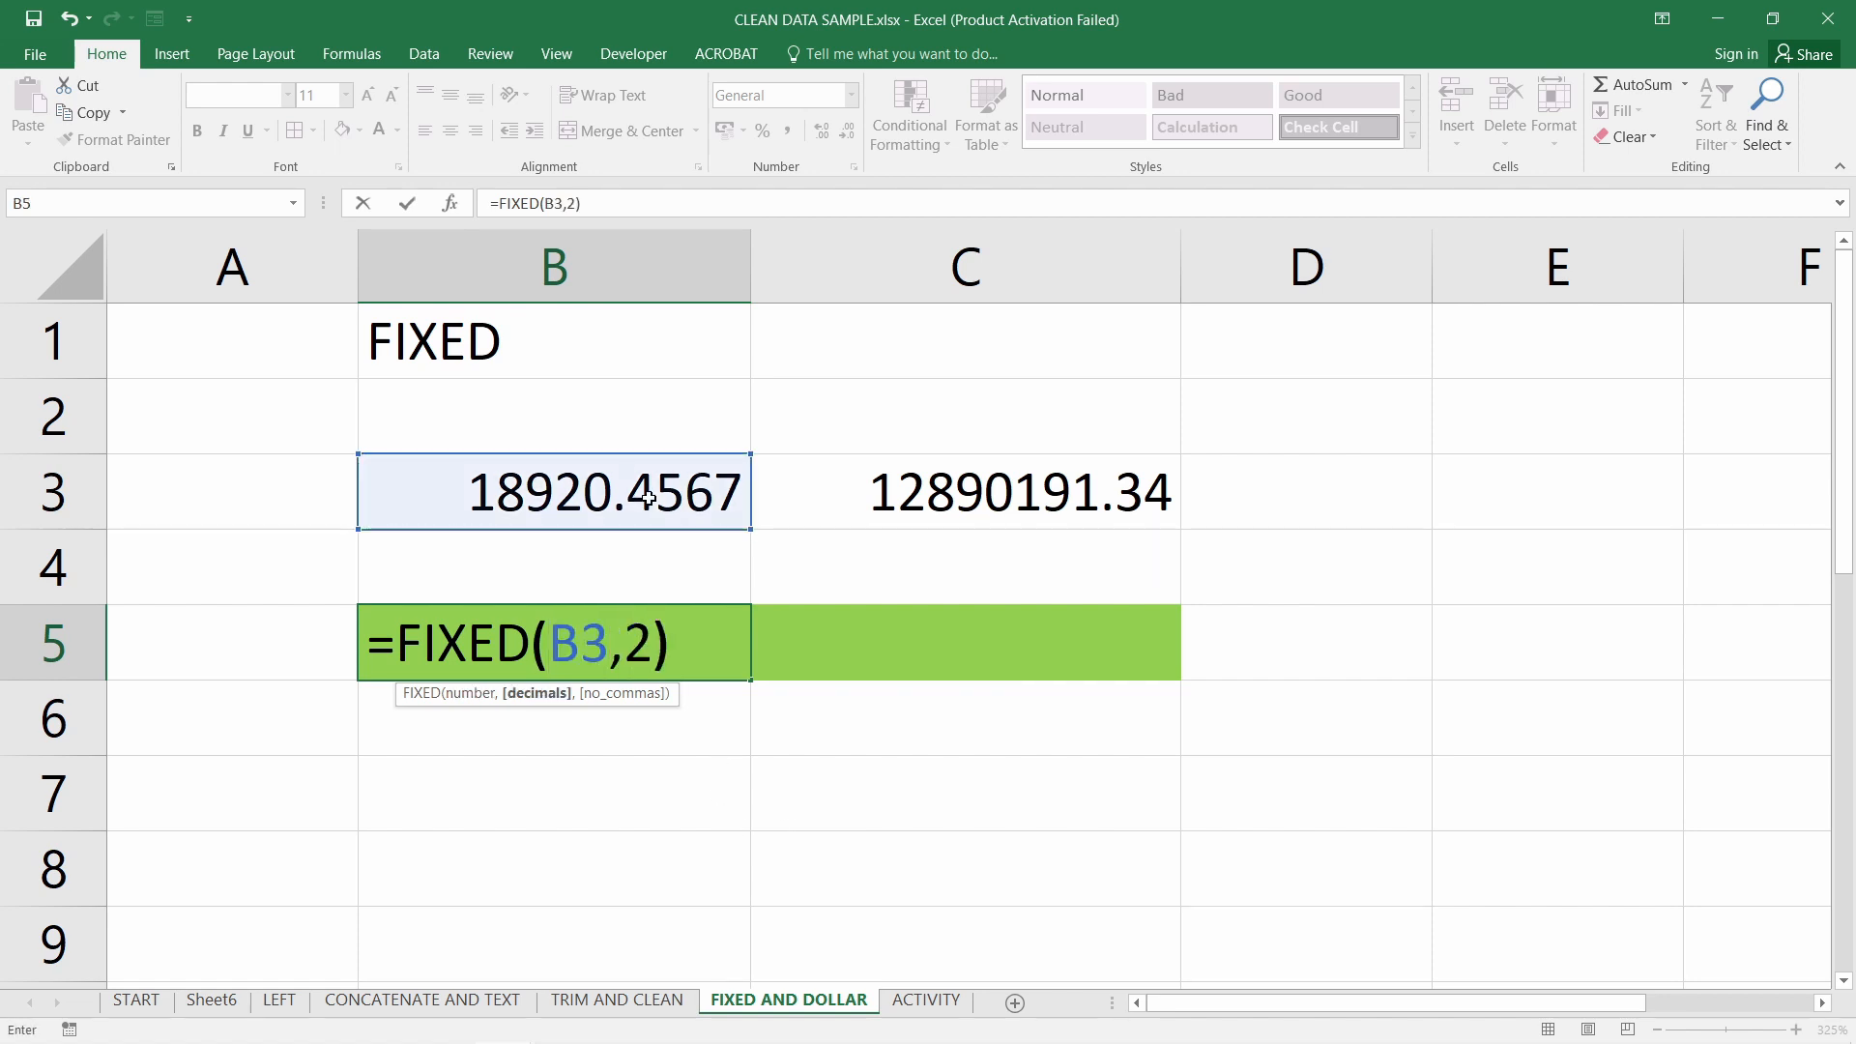
pyautogui.press('Return')
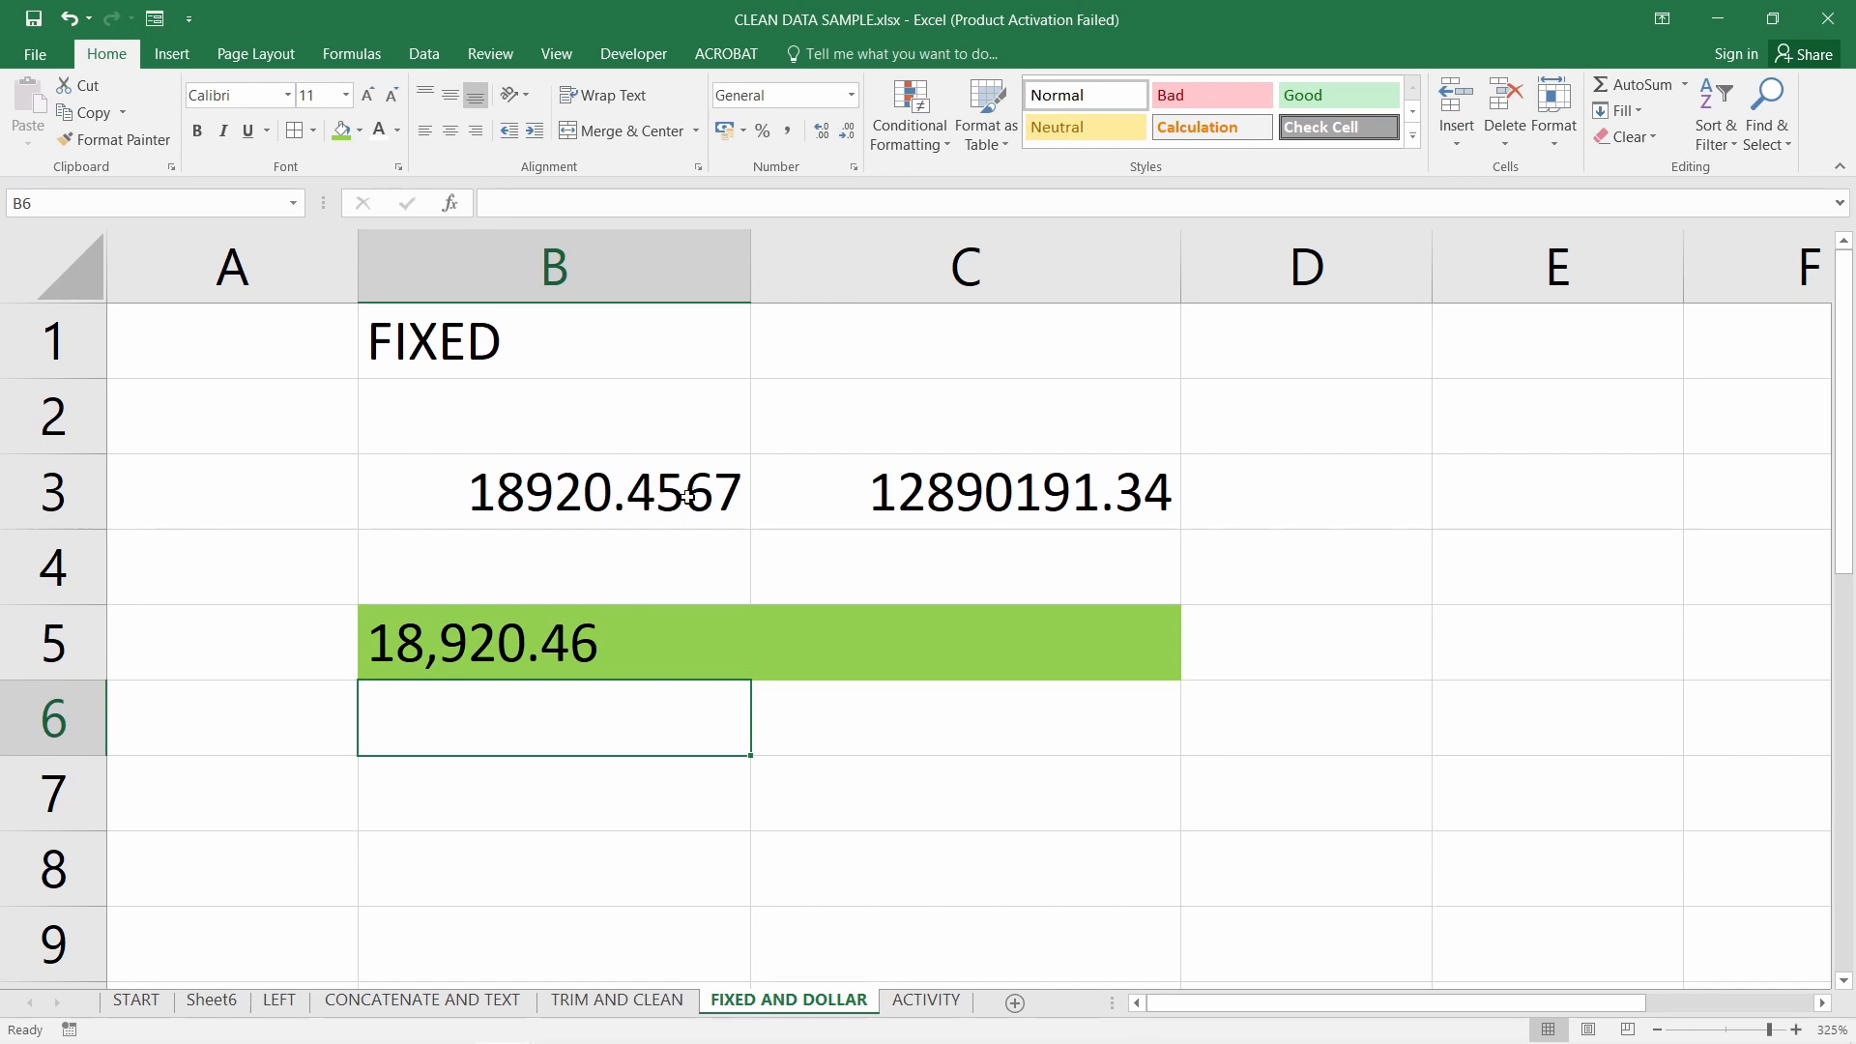
pyautogui.click(627, 634)
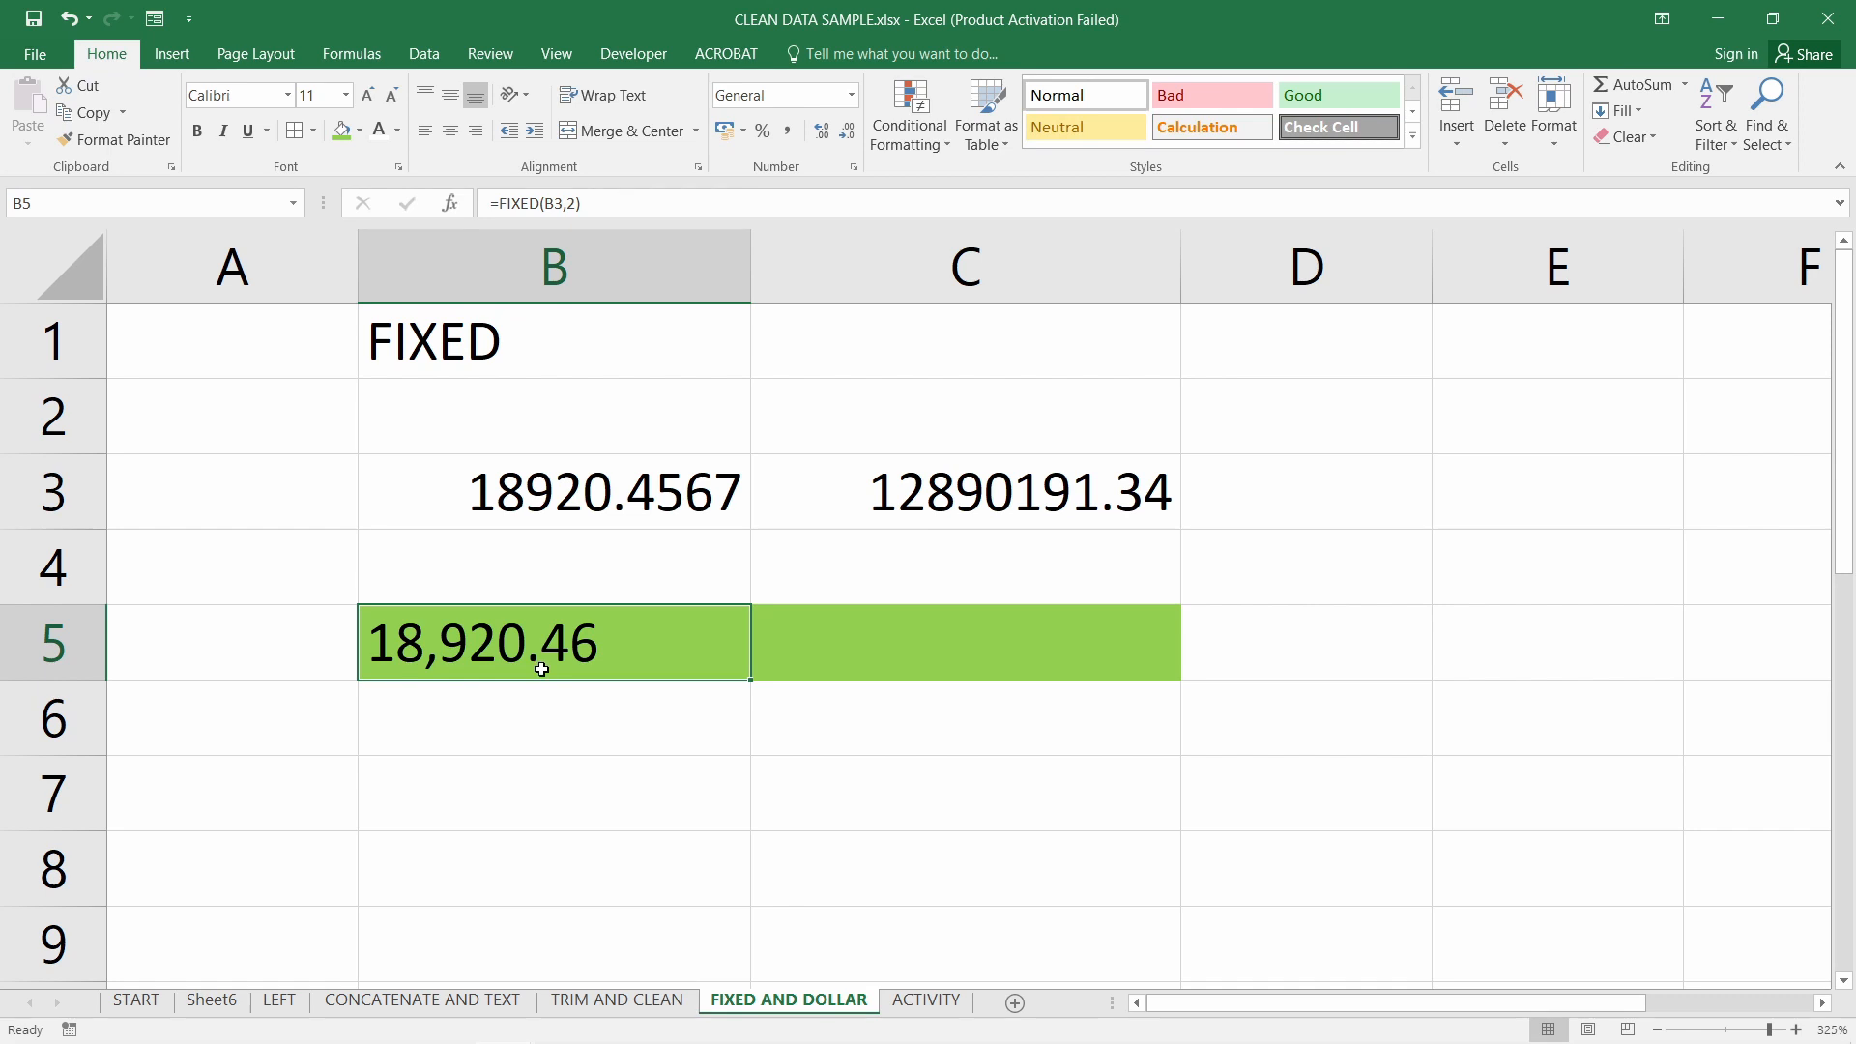
# Fill the FIXED formula across into C5, giving 12,890,191.34, and check its reference
pyautogui.click(878, 655)
pyautogui.click(671, 655)
pyautogui.moveTo(750, 681); pyautogui.dragTo(1020, 678)
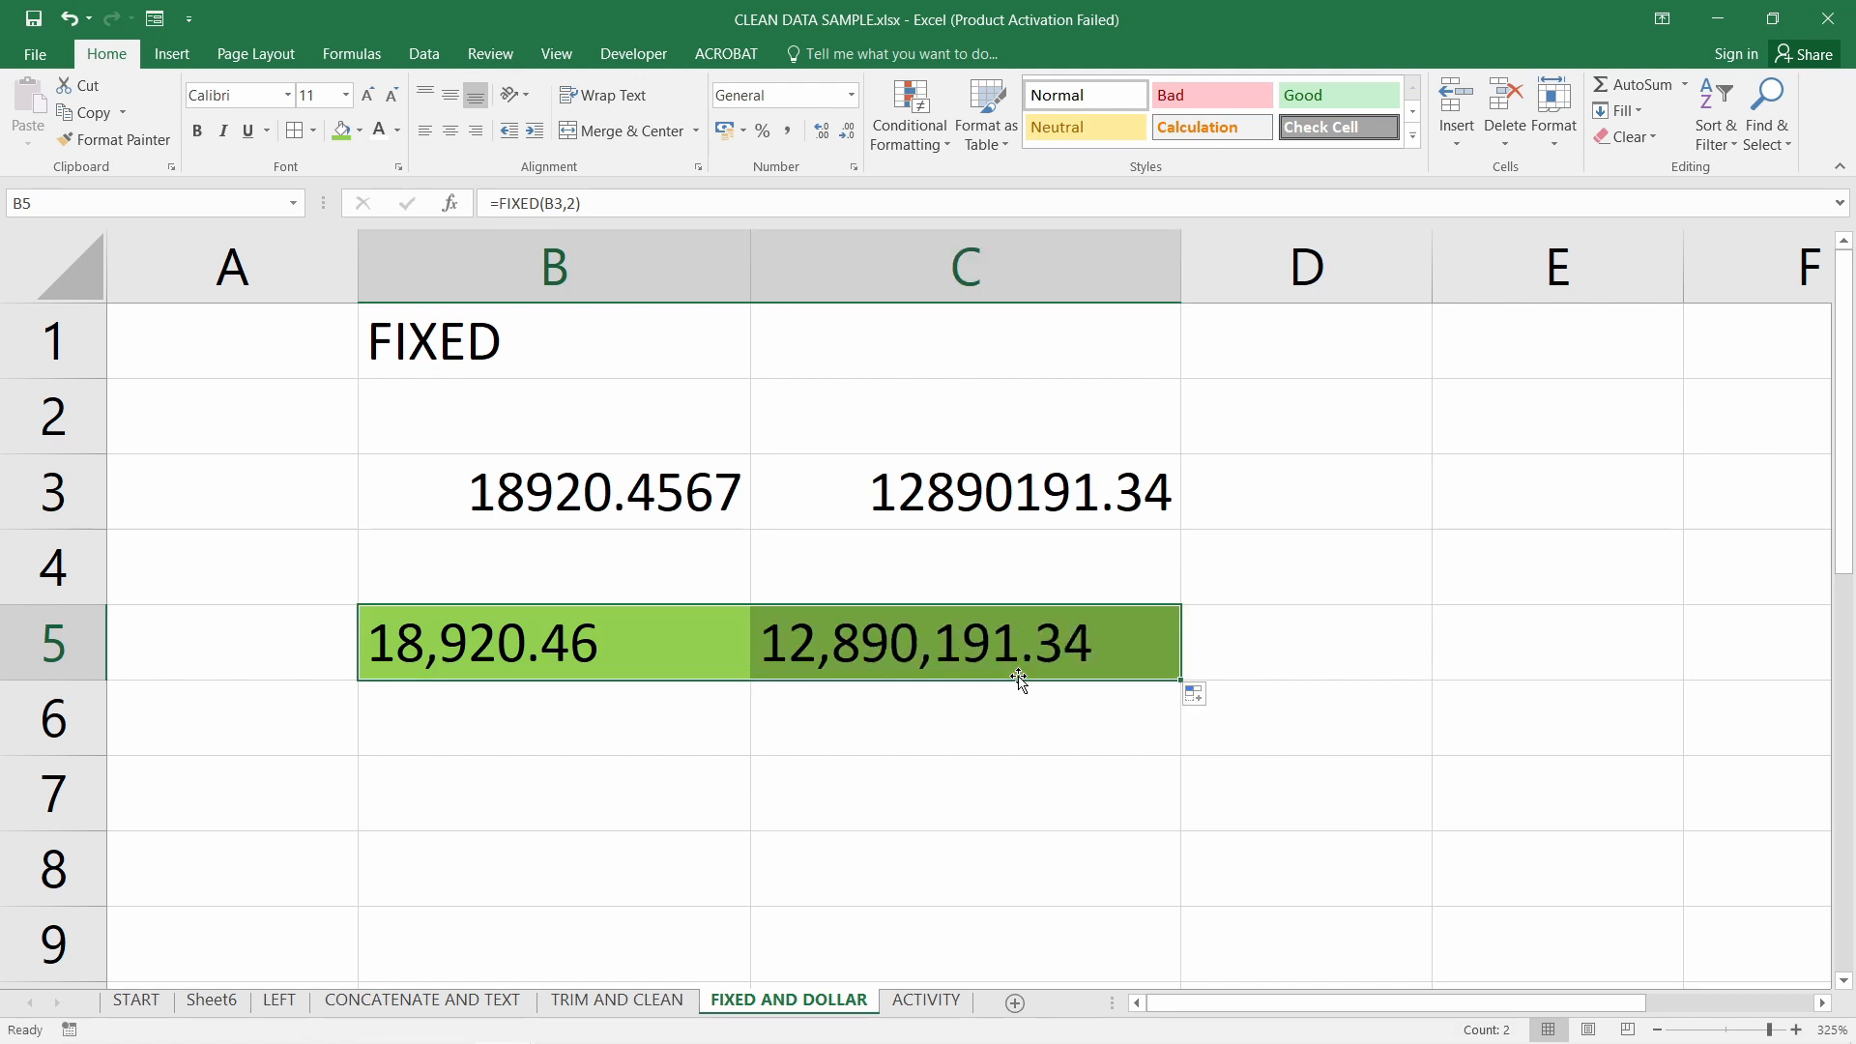
pyautogui.doubleClick(975, 658)
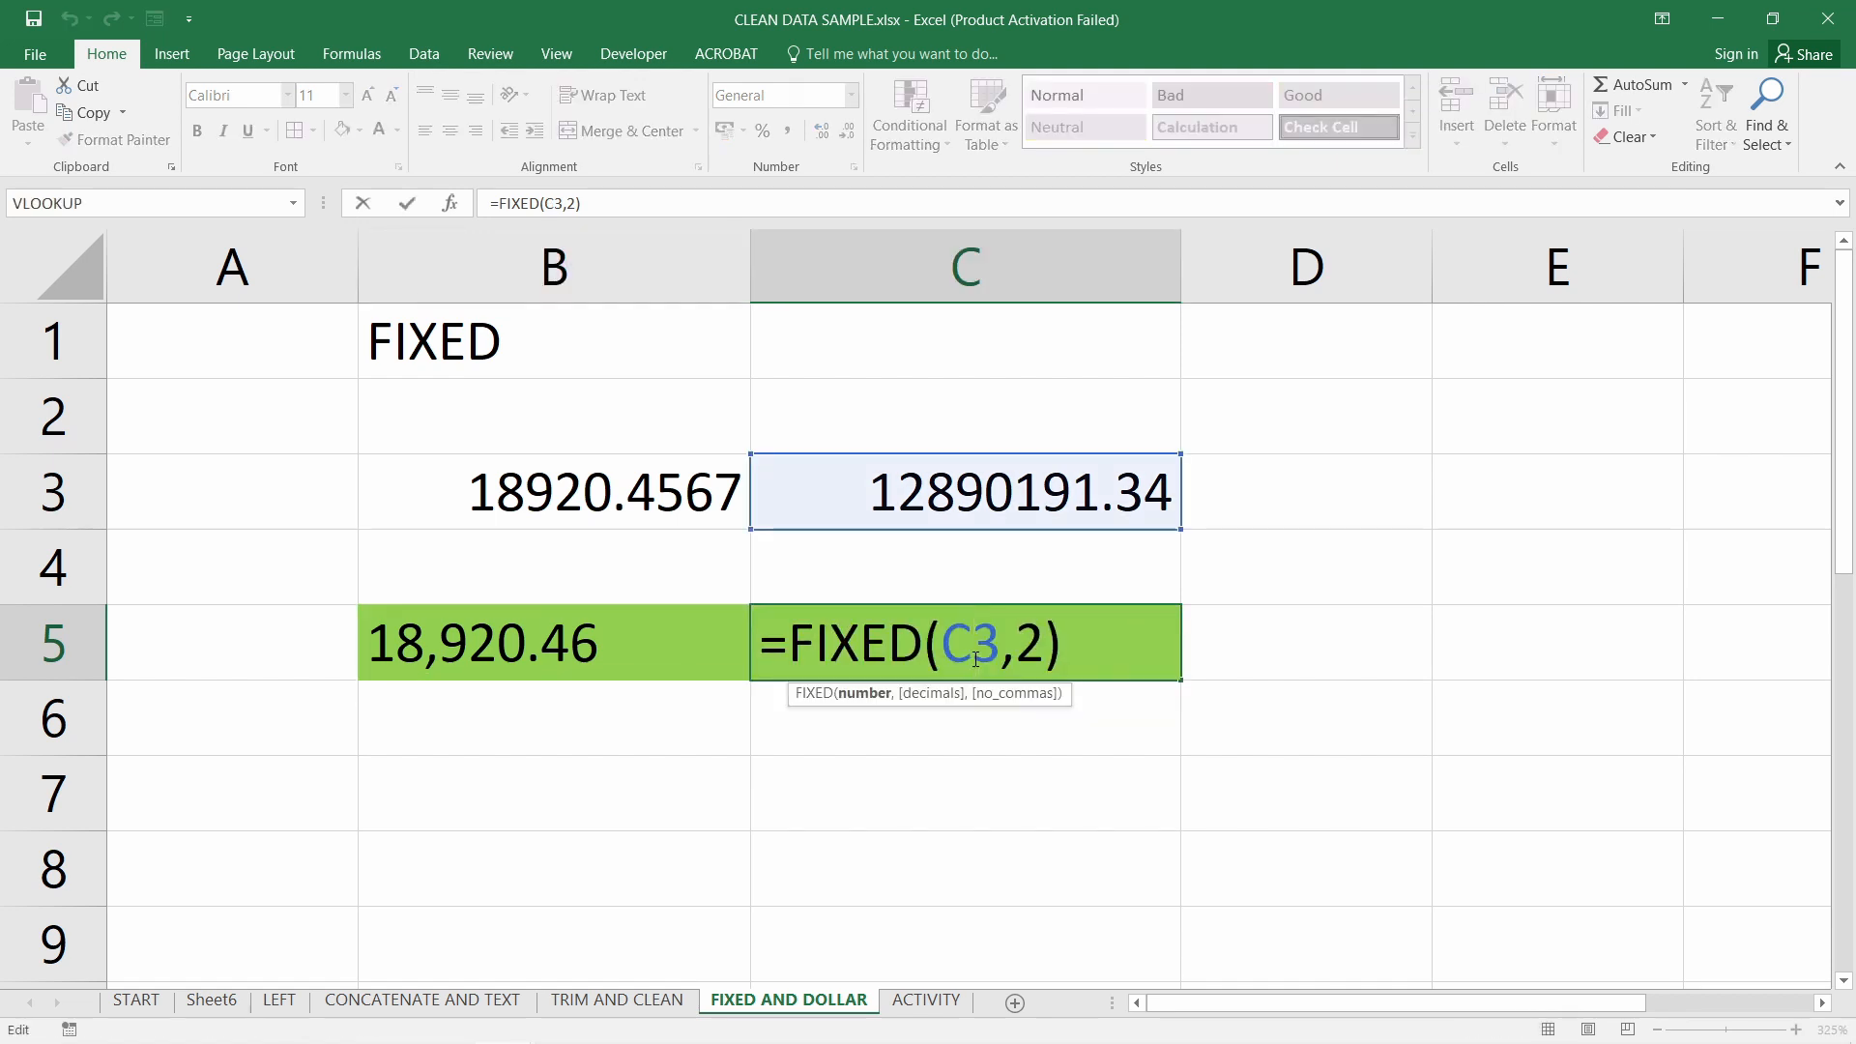
pyautogui.press('Return')
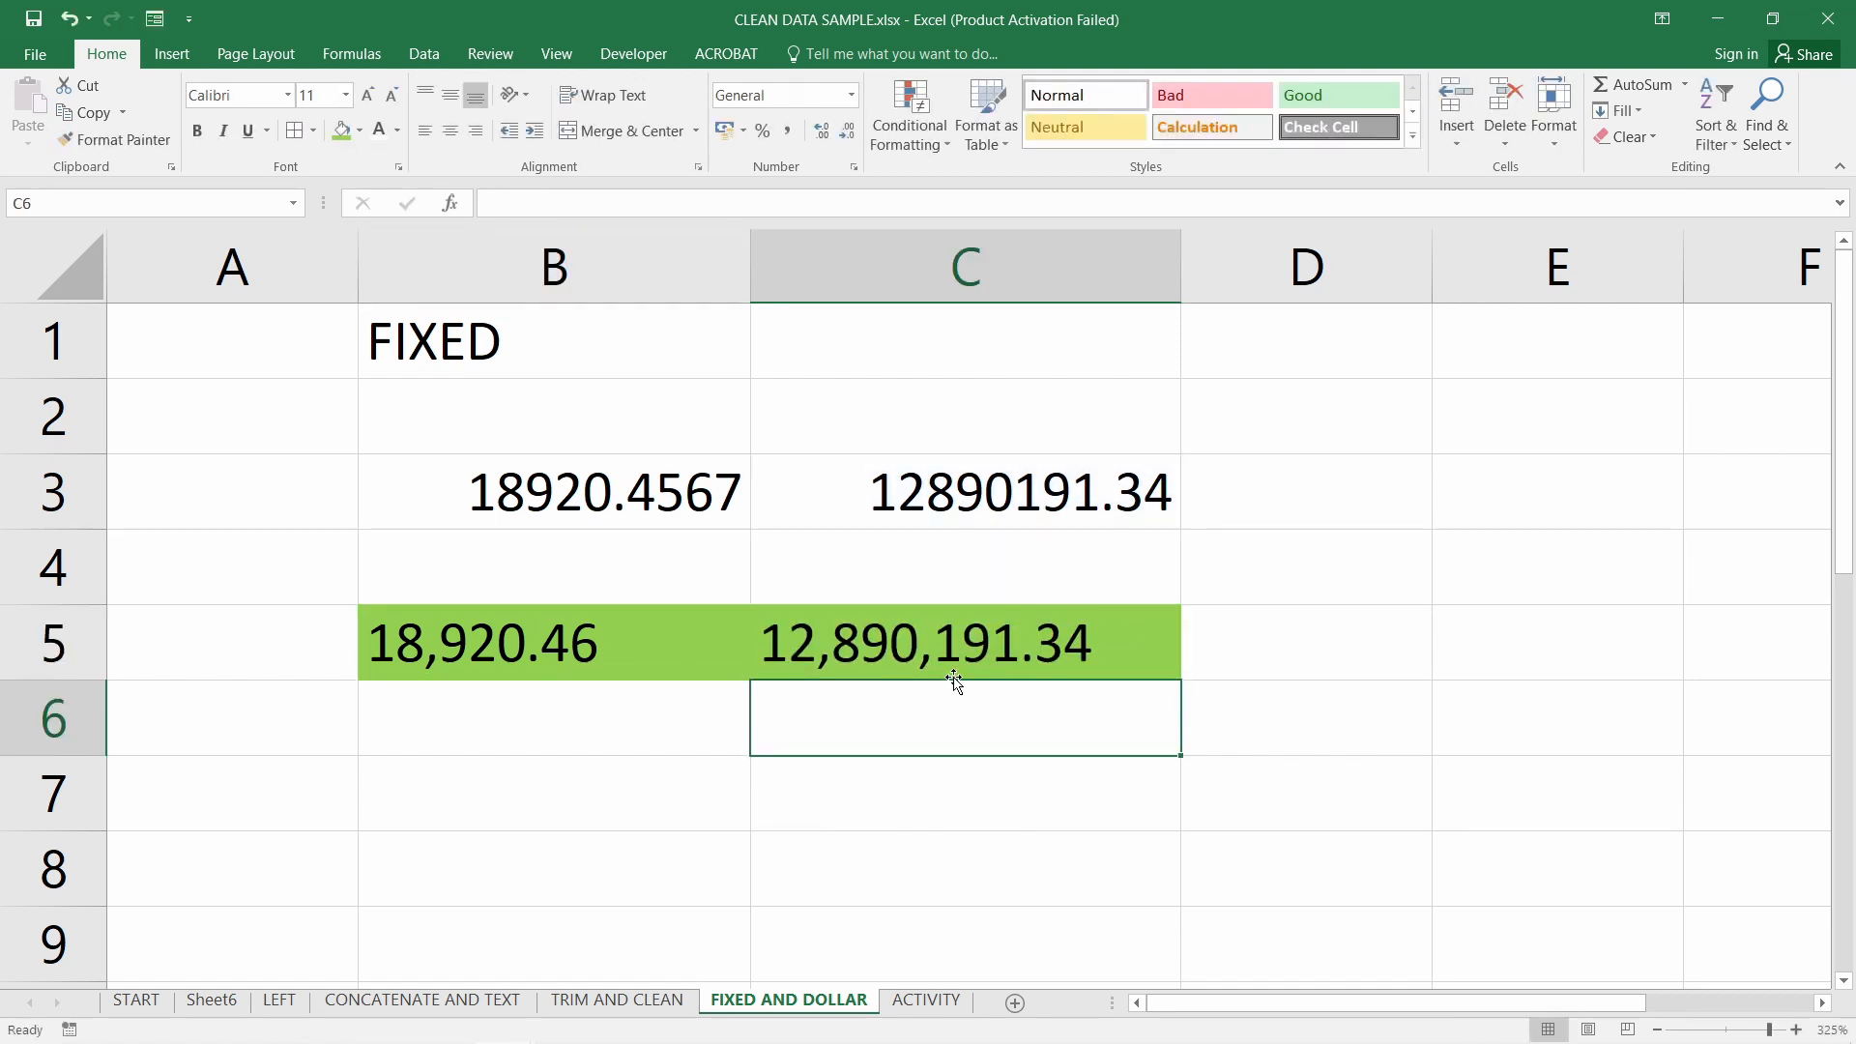
pyautogui.press('Up')
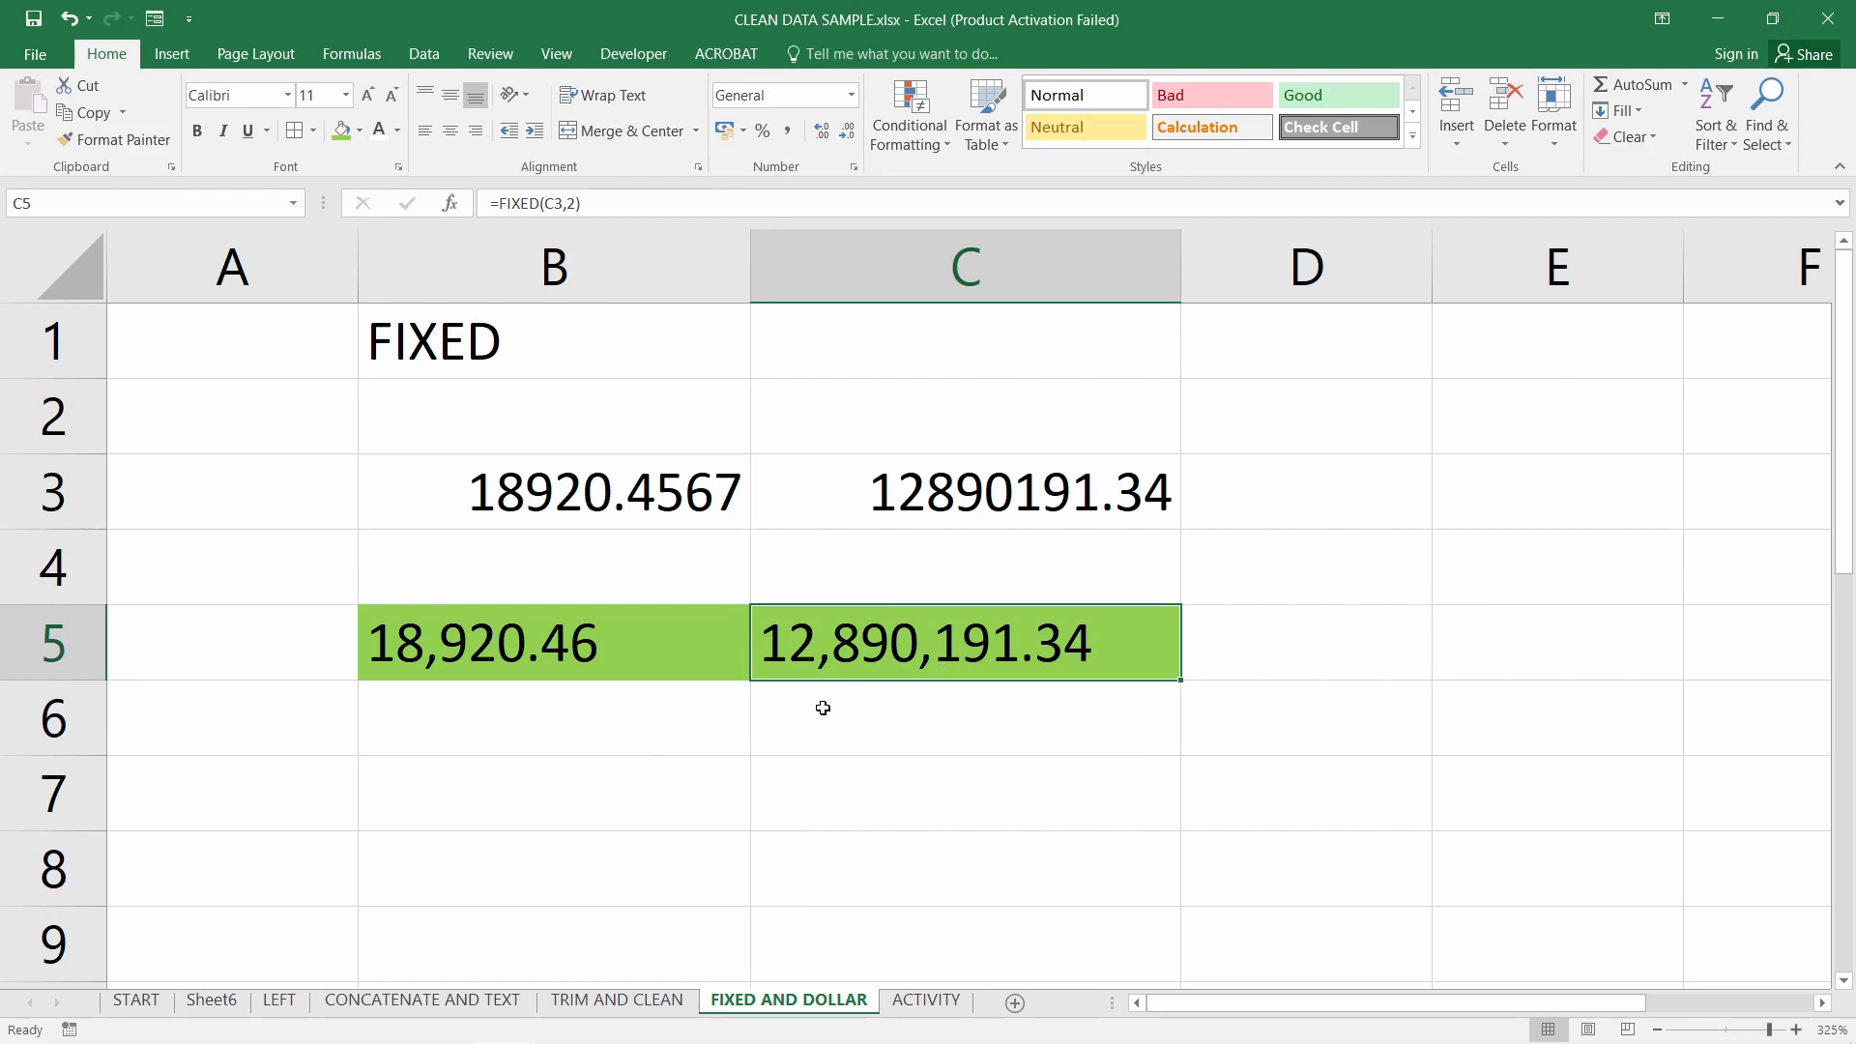
pyautogui.click(578, 651)
pyautogui.click(764, 648)
pyautogui.click(643, 648)
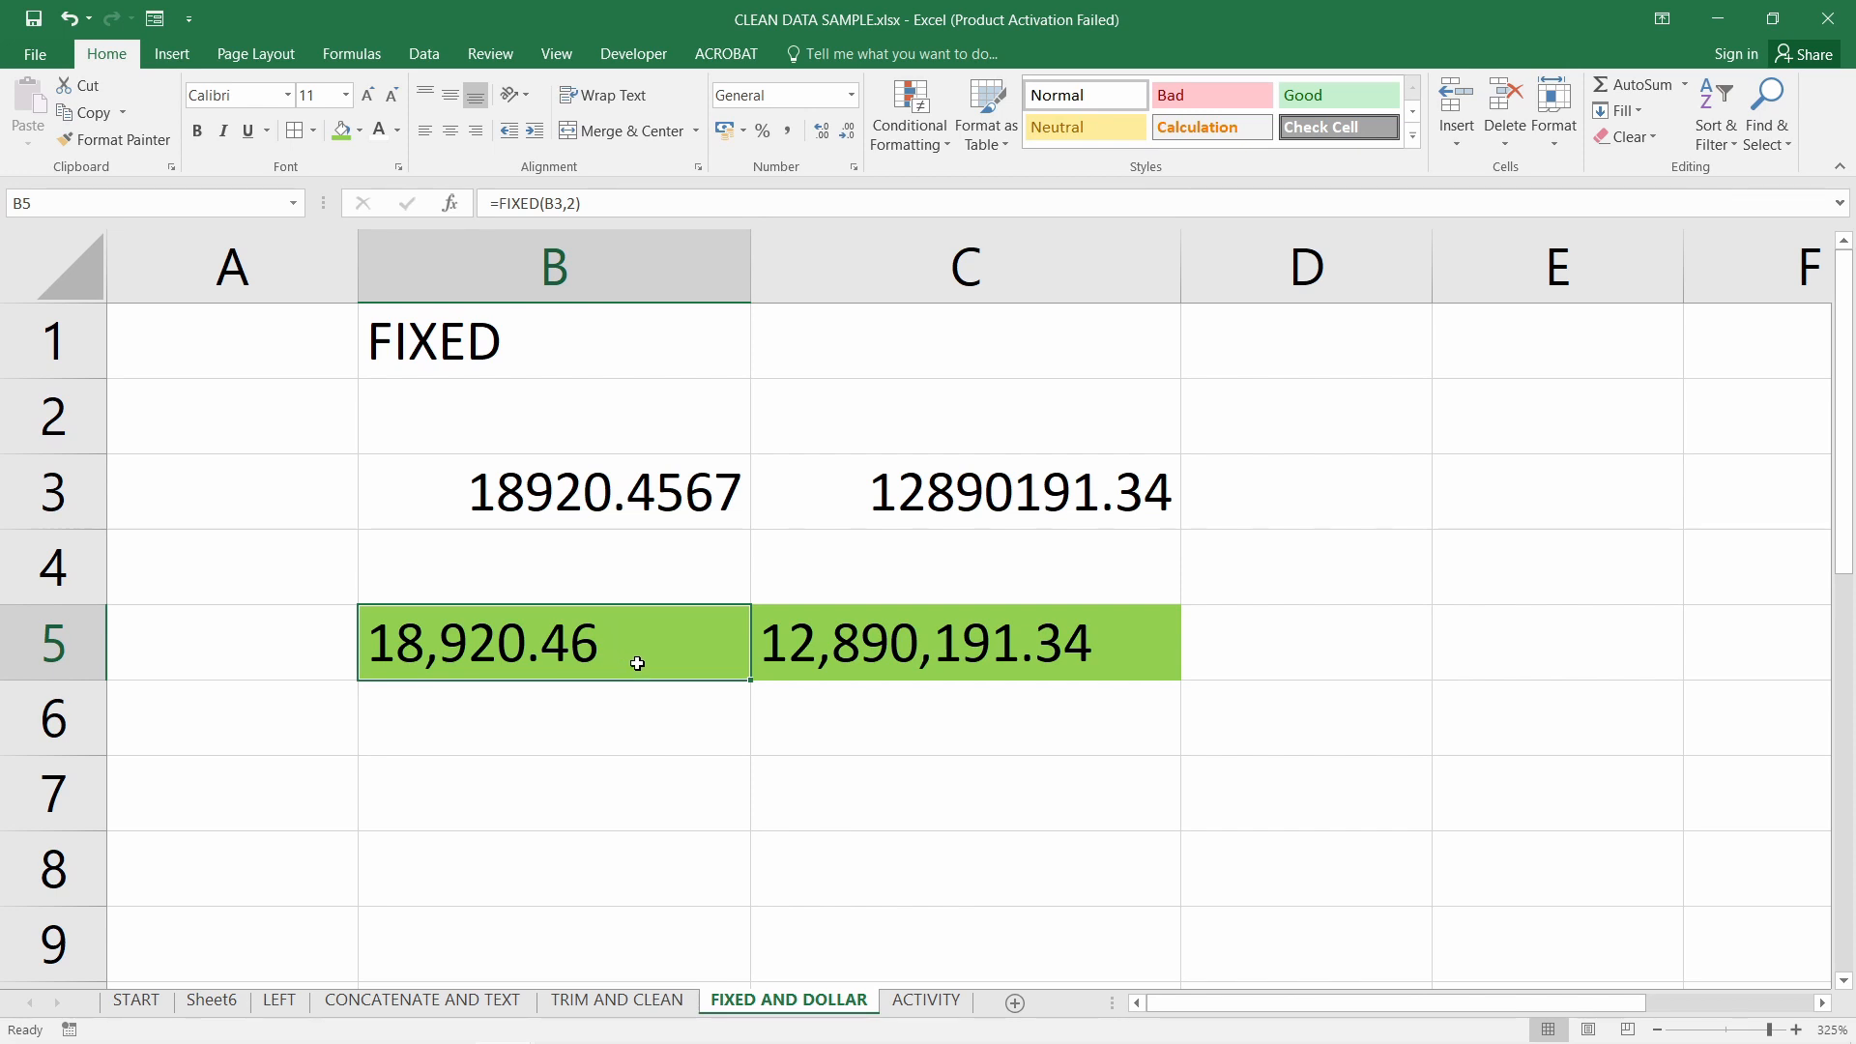
# Widen column D and start an AutoSum in D5
pyautogui.click(626, 813)
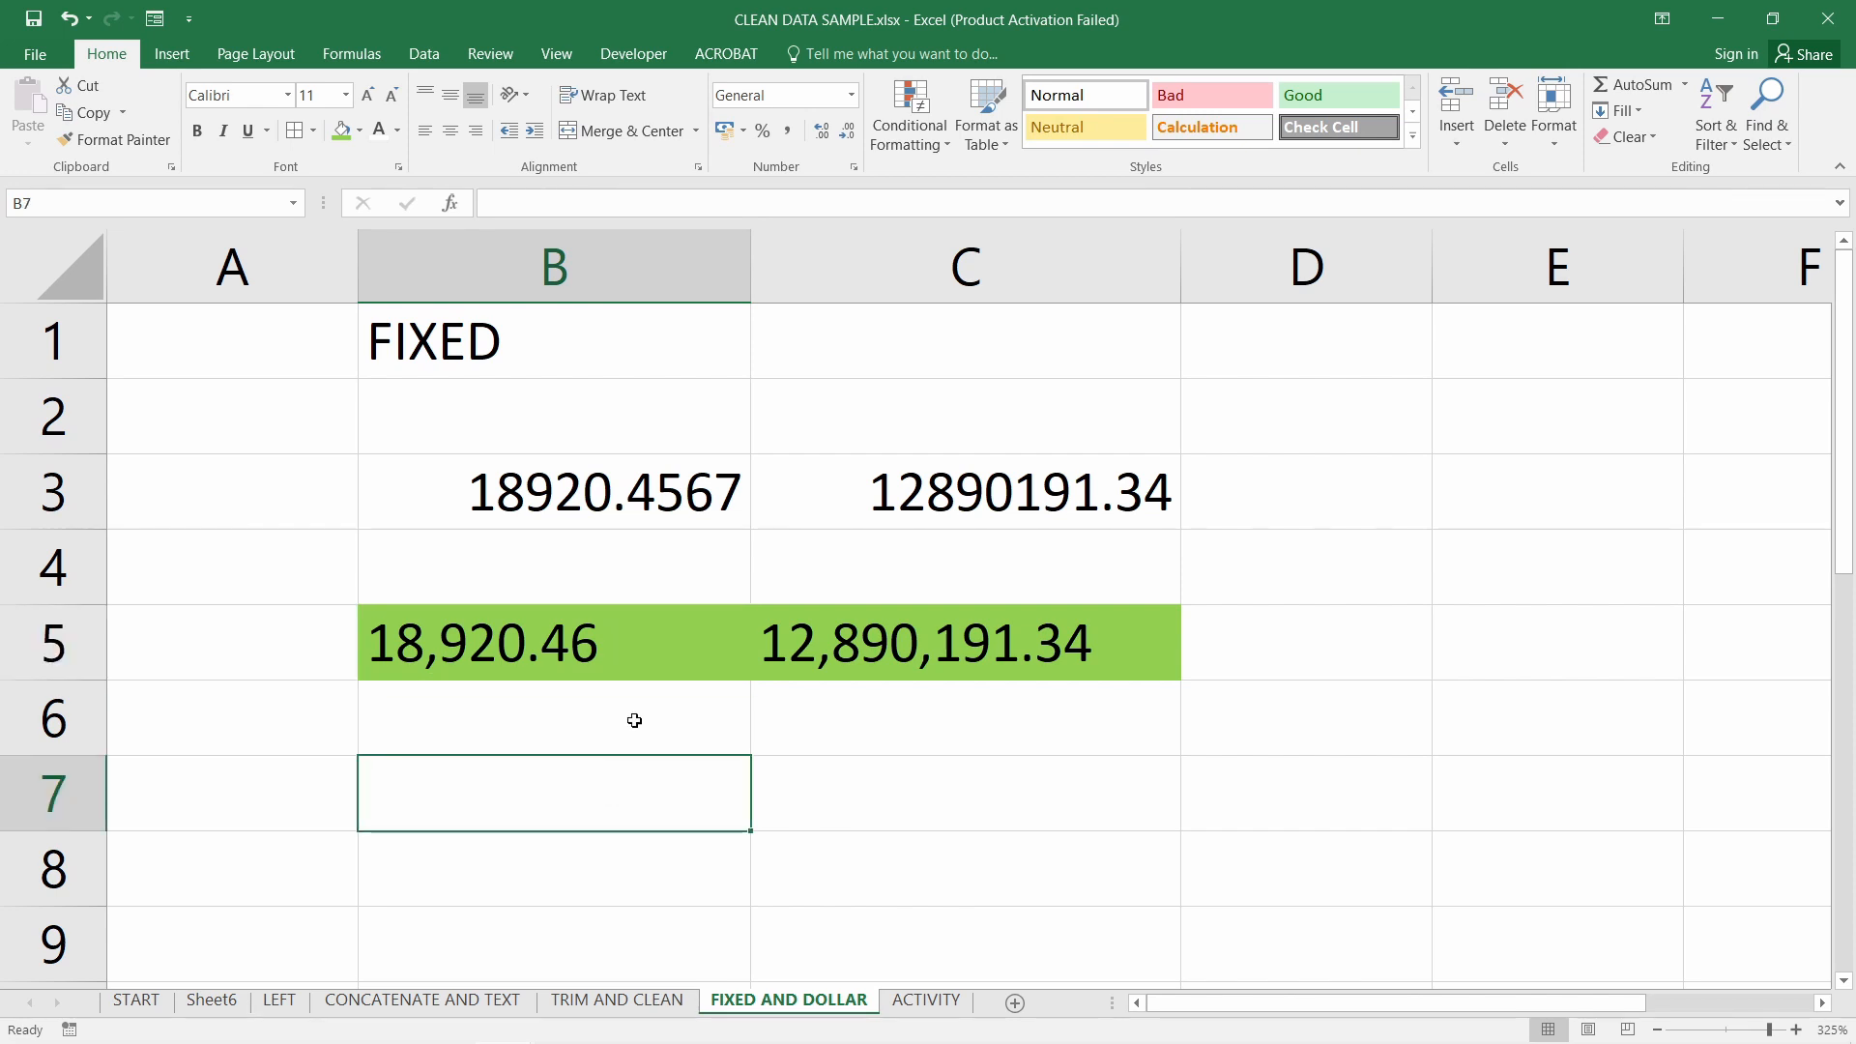
pyautogui.moveTo(538, 635); pyautogui.dragTo(978, 642)
pyautogui.click(1418, 652)
pyautogui.moveTo(1433, 271); pyautogui.dragTo(1485, 271)
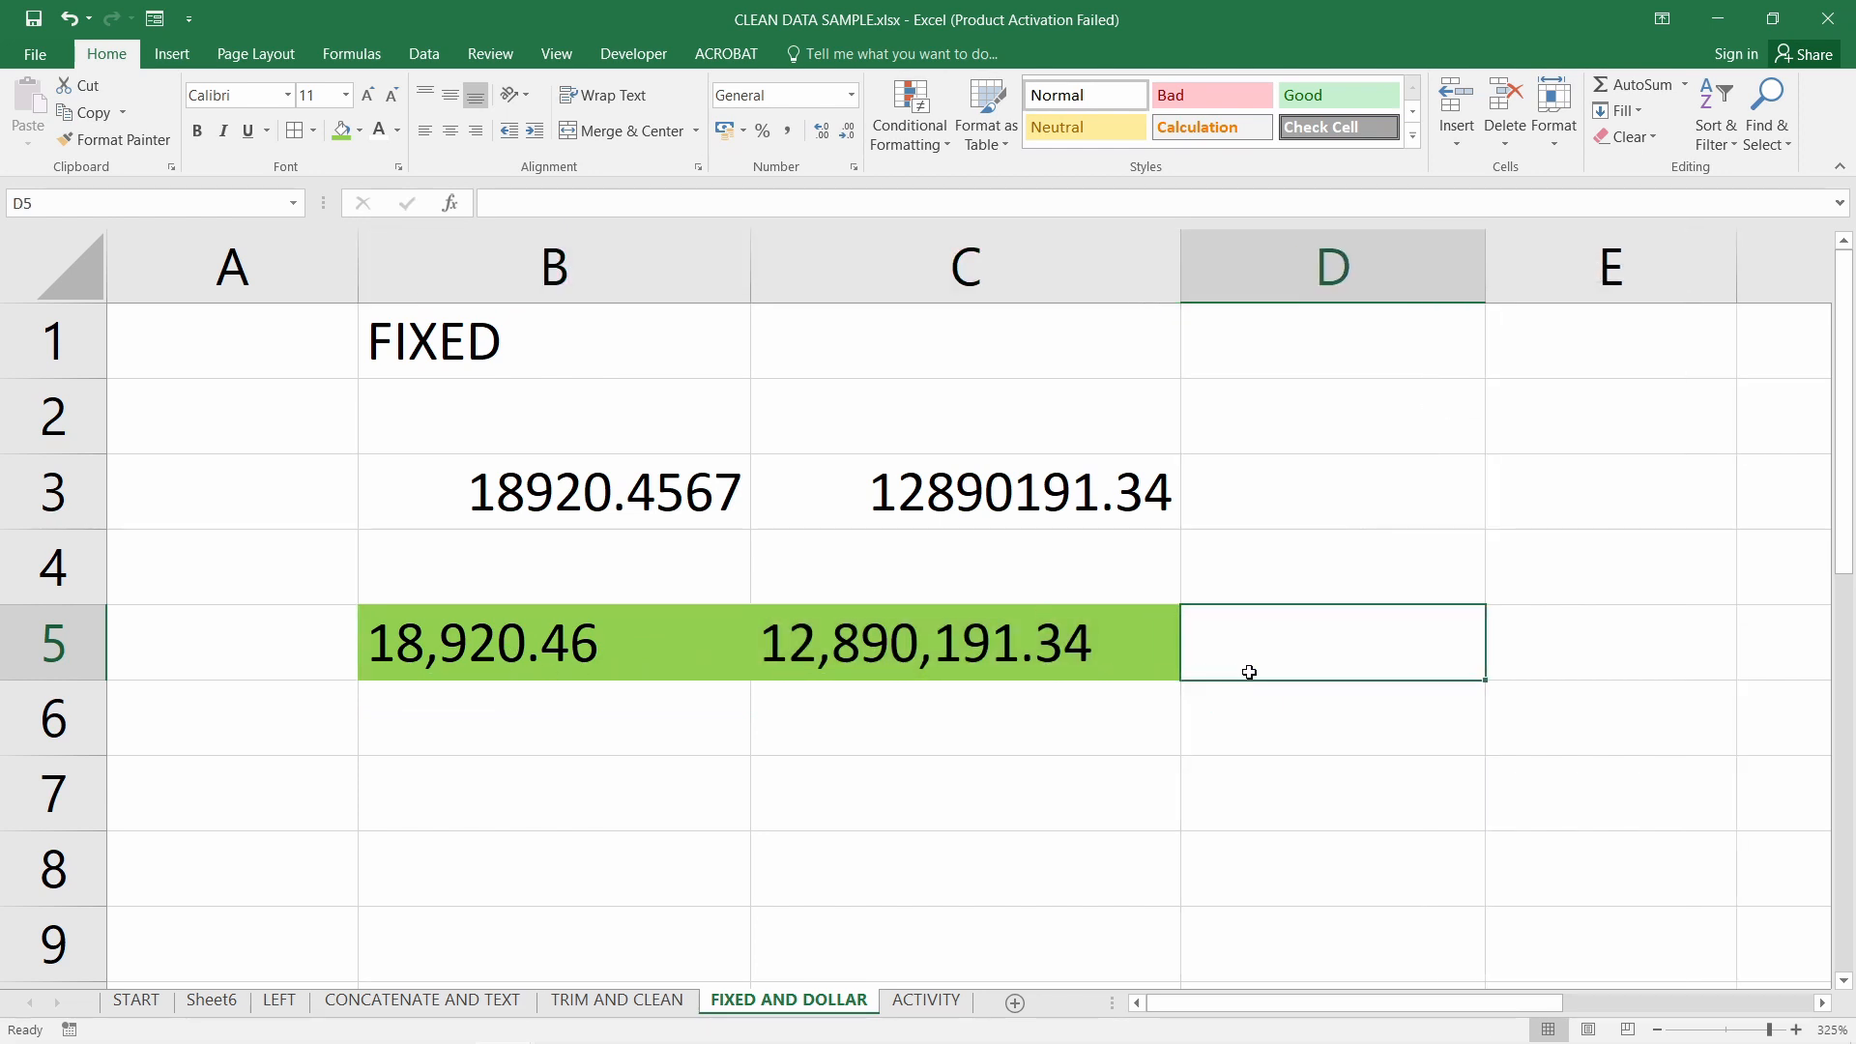
pyautogui.doubleClick(992, 663)
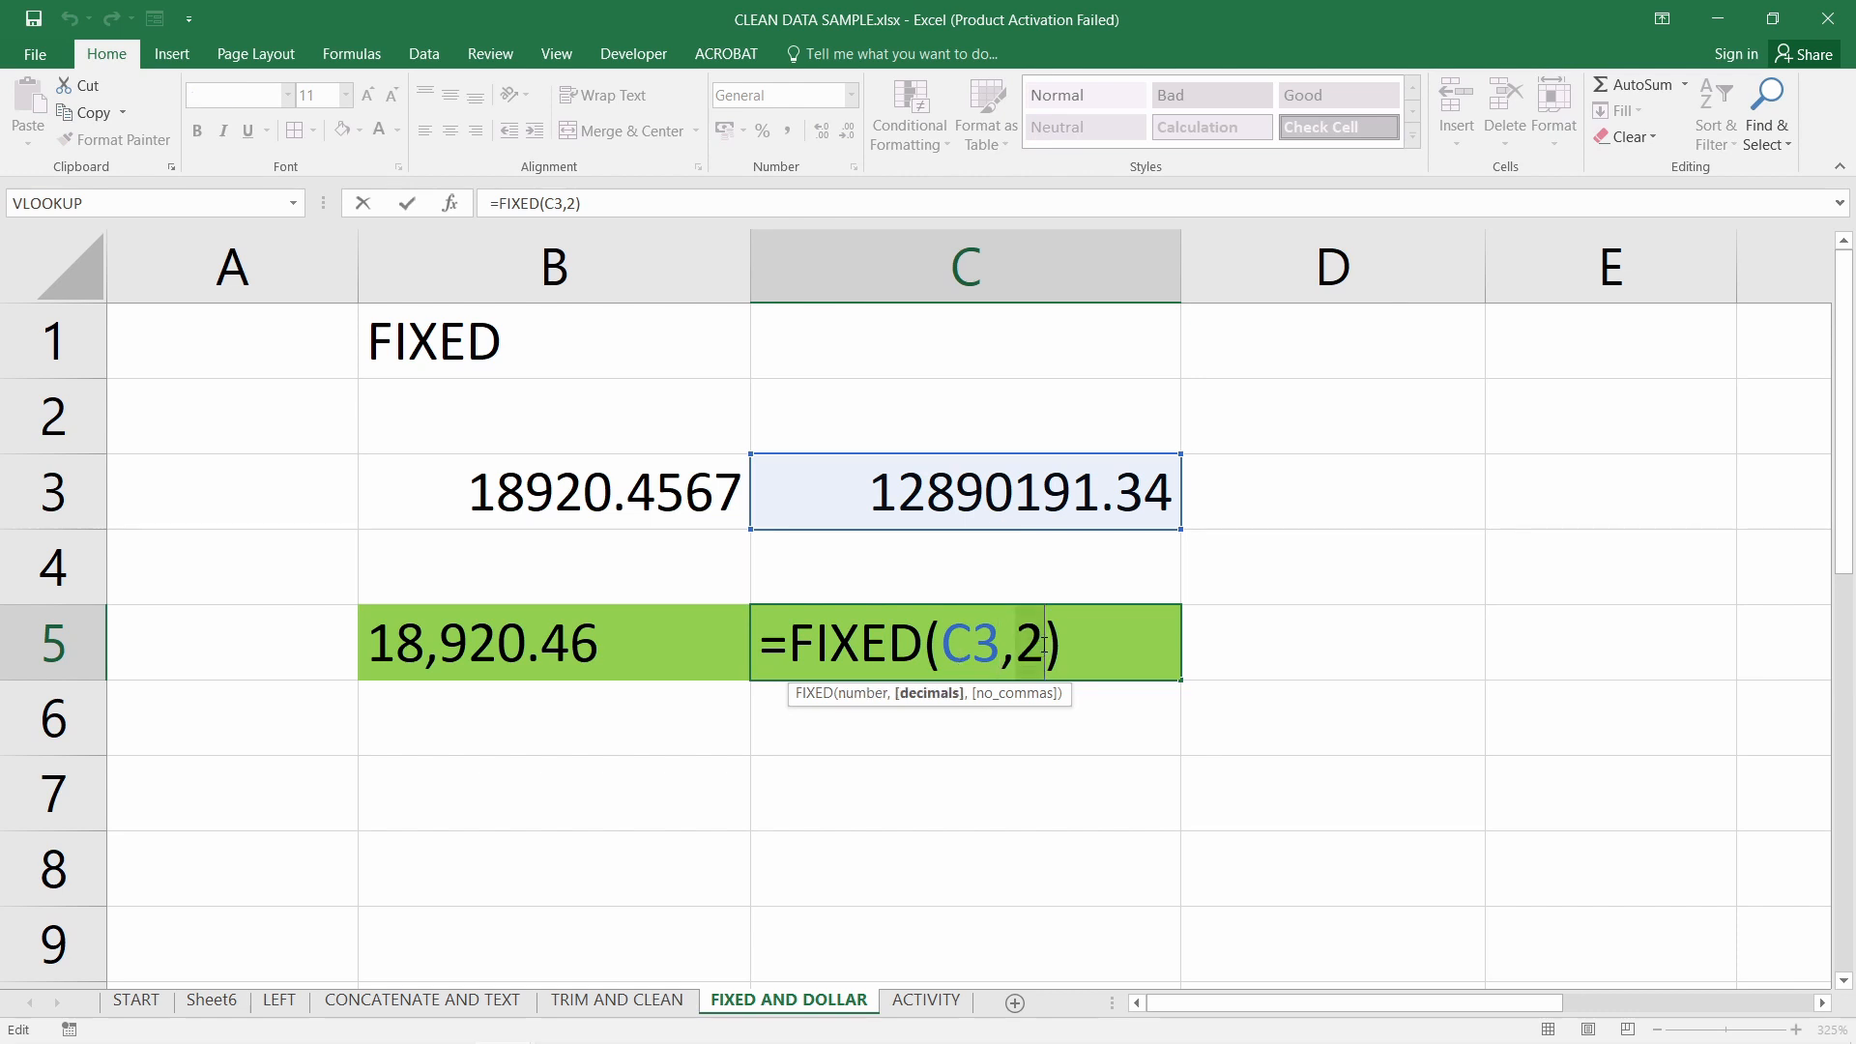
pyautogui.press('Return')
pyautogui.click(1360, 642)
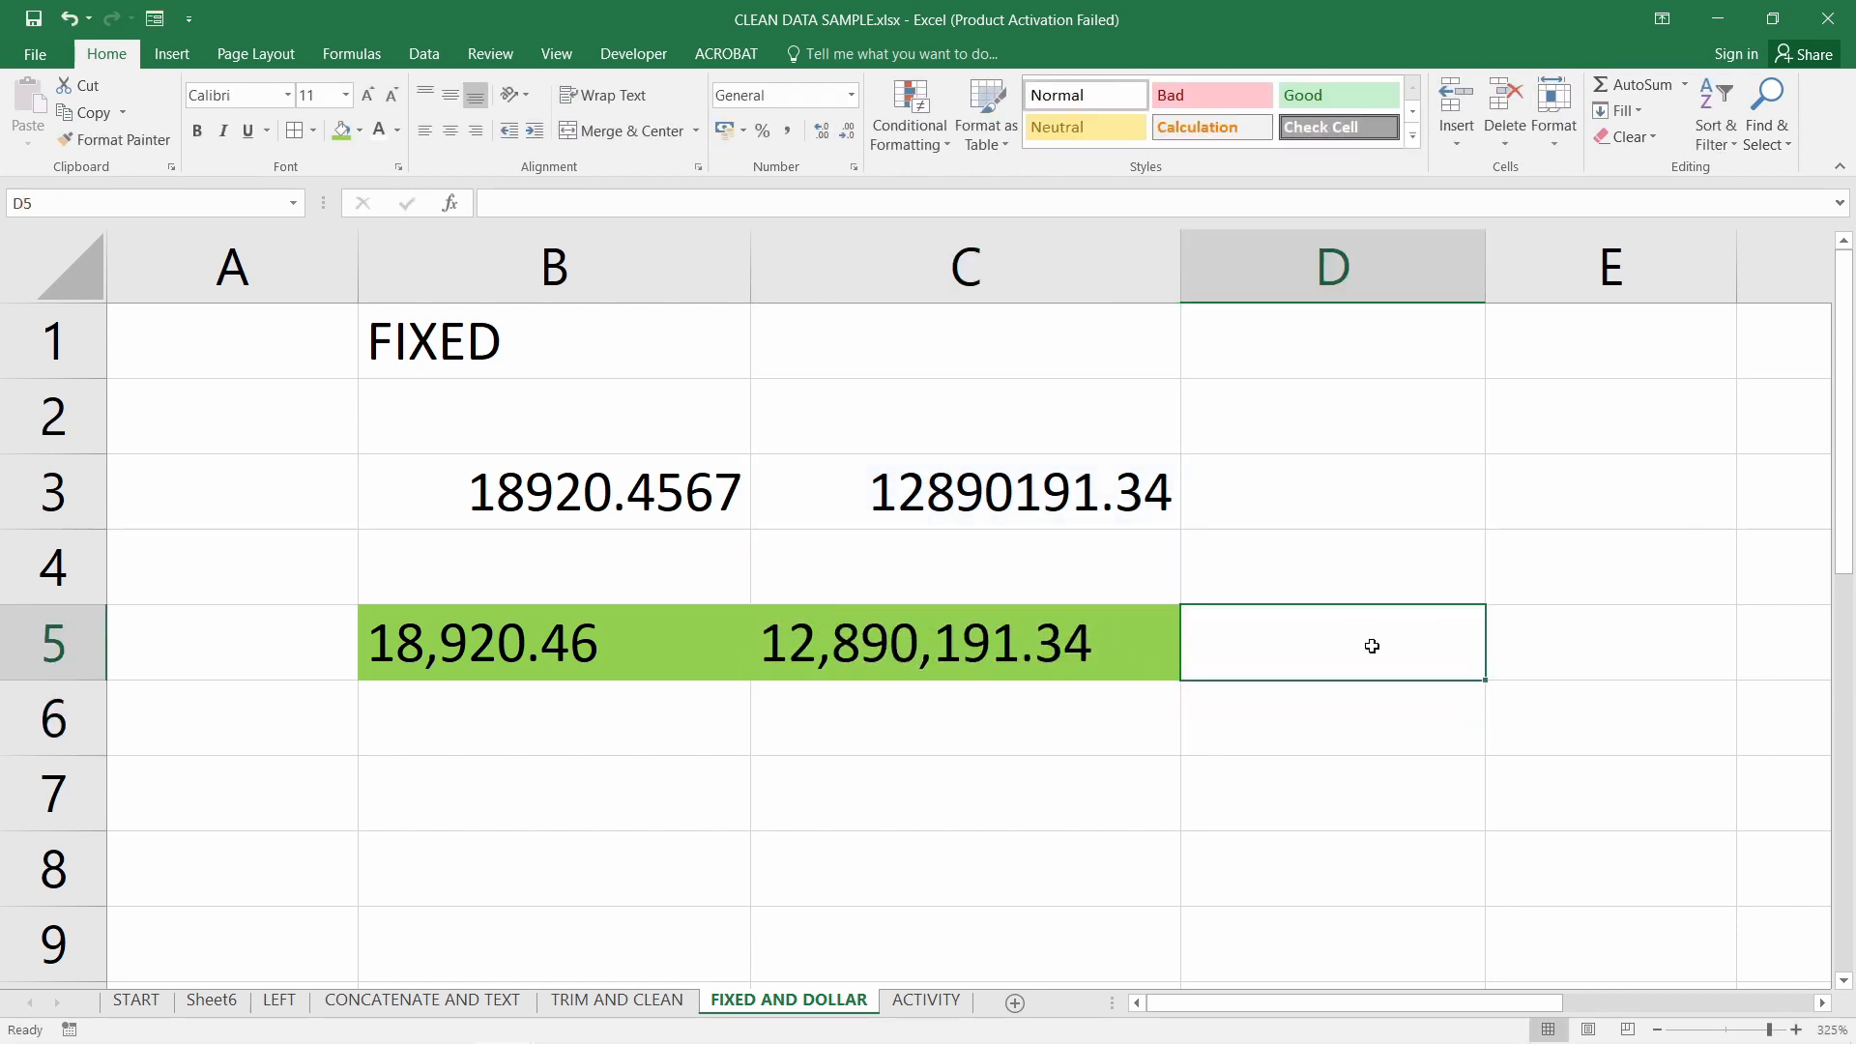
pyautogui.click(1603, 87)
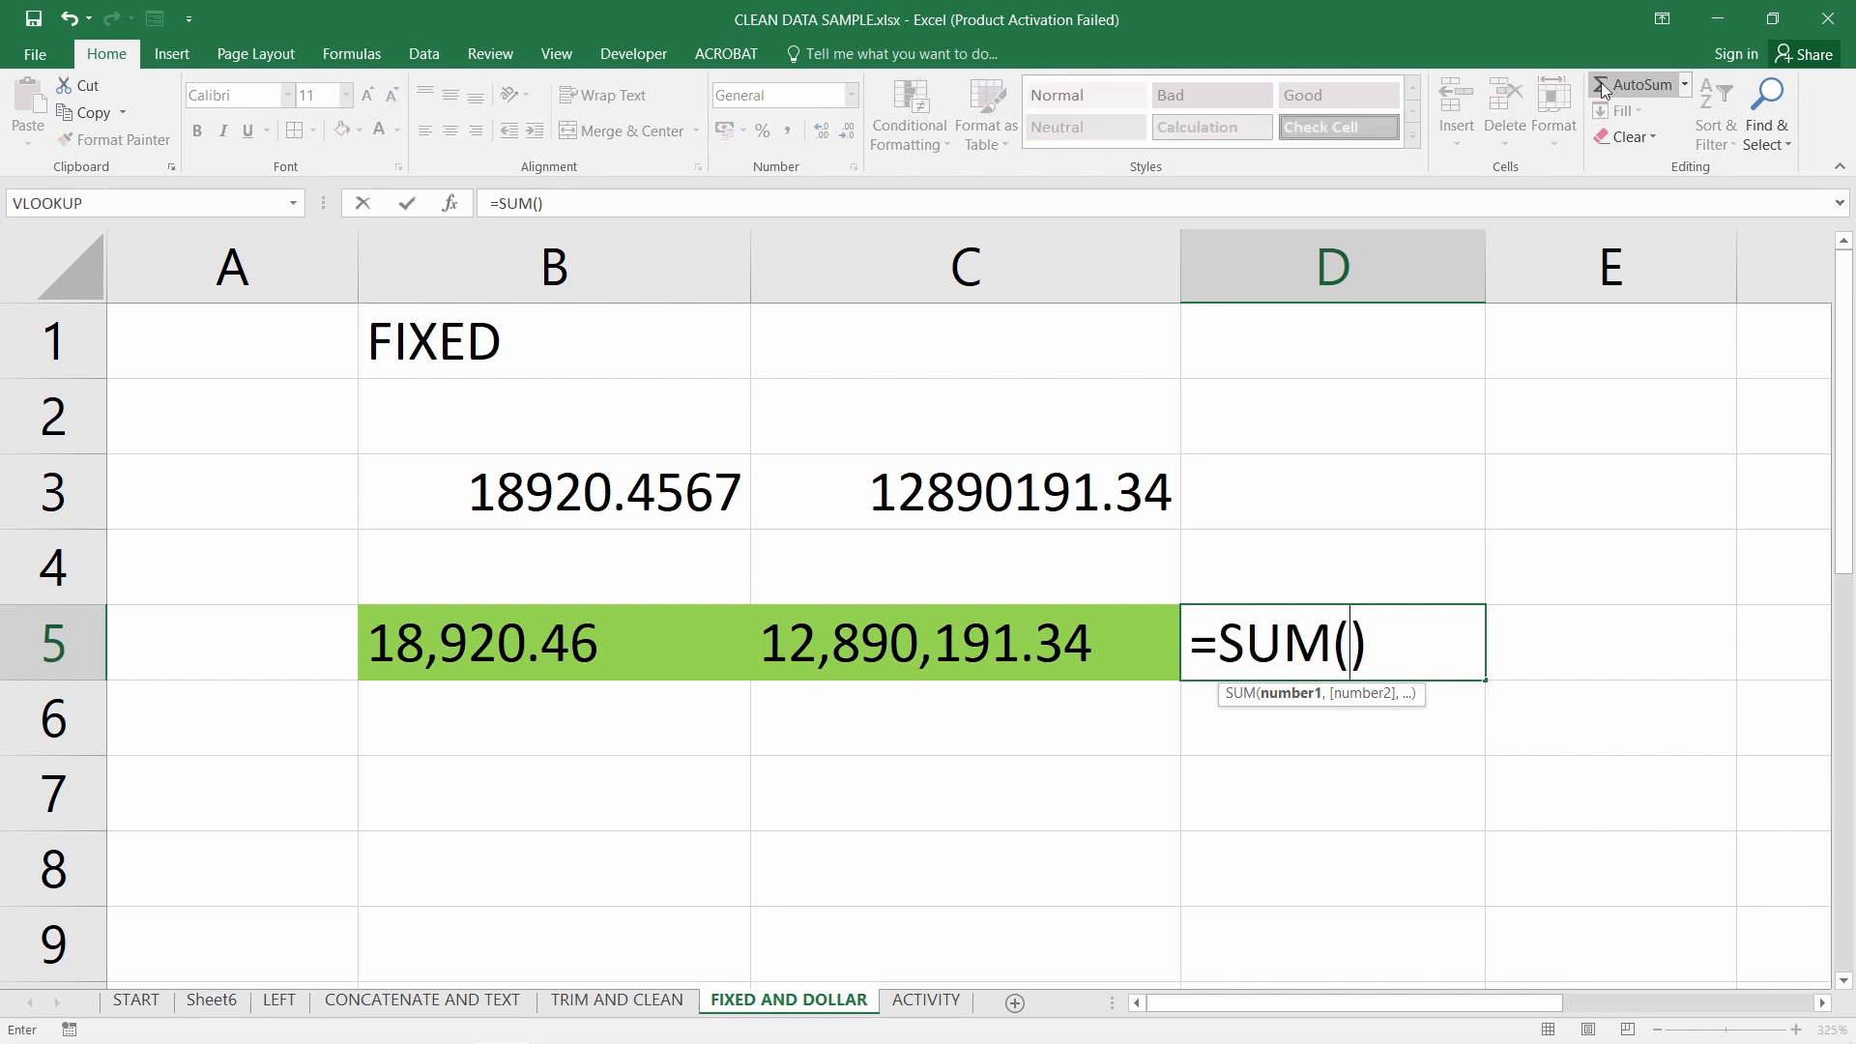
# Finish =SUM(B5:C5) in D5, which returns 0, then browse currency formats for B5:C5
pyautogui.moveTo(489, 645); pyautogui.dragTo(999, 643)
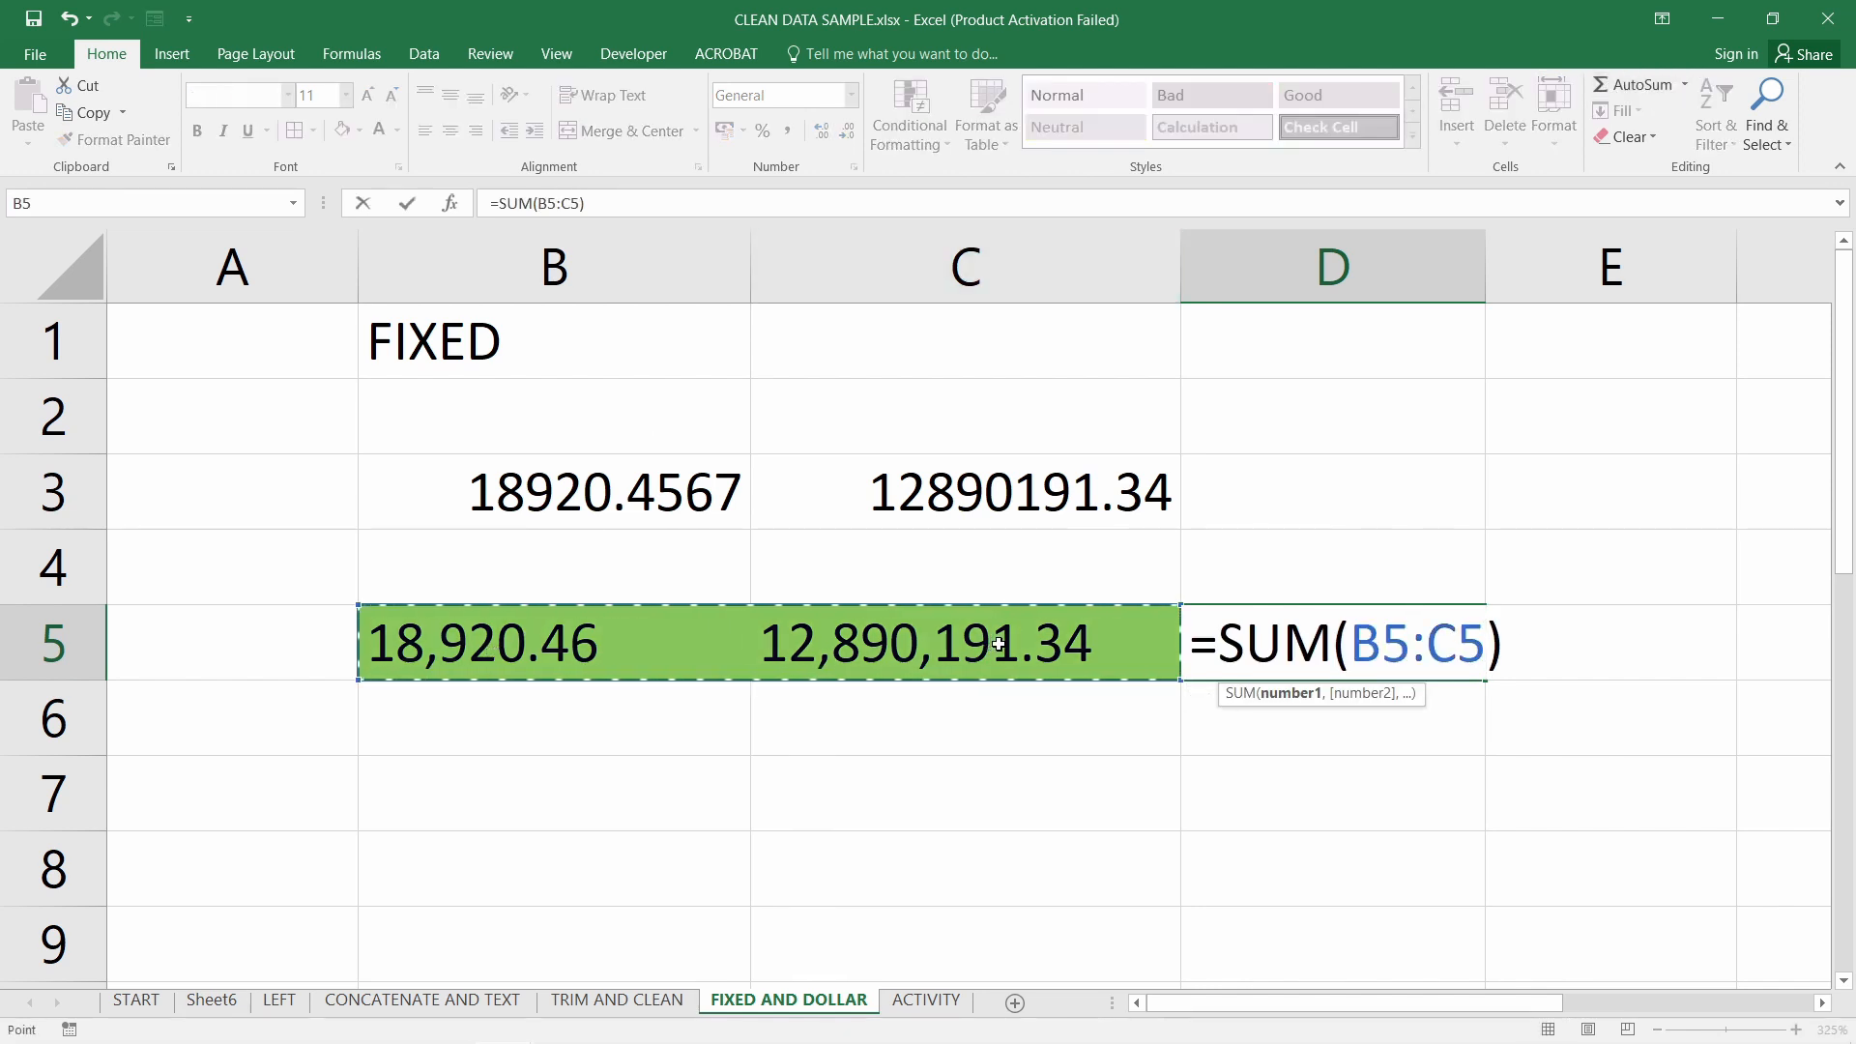
pyautogui.press('Return')
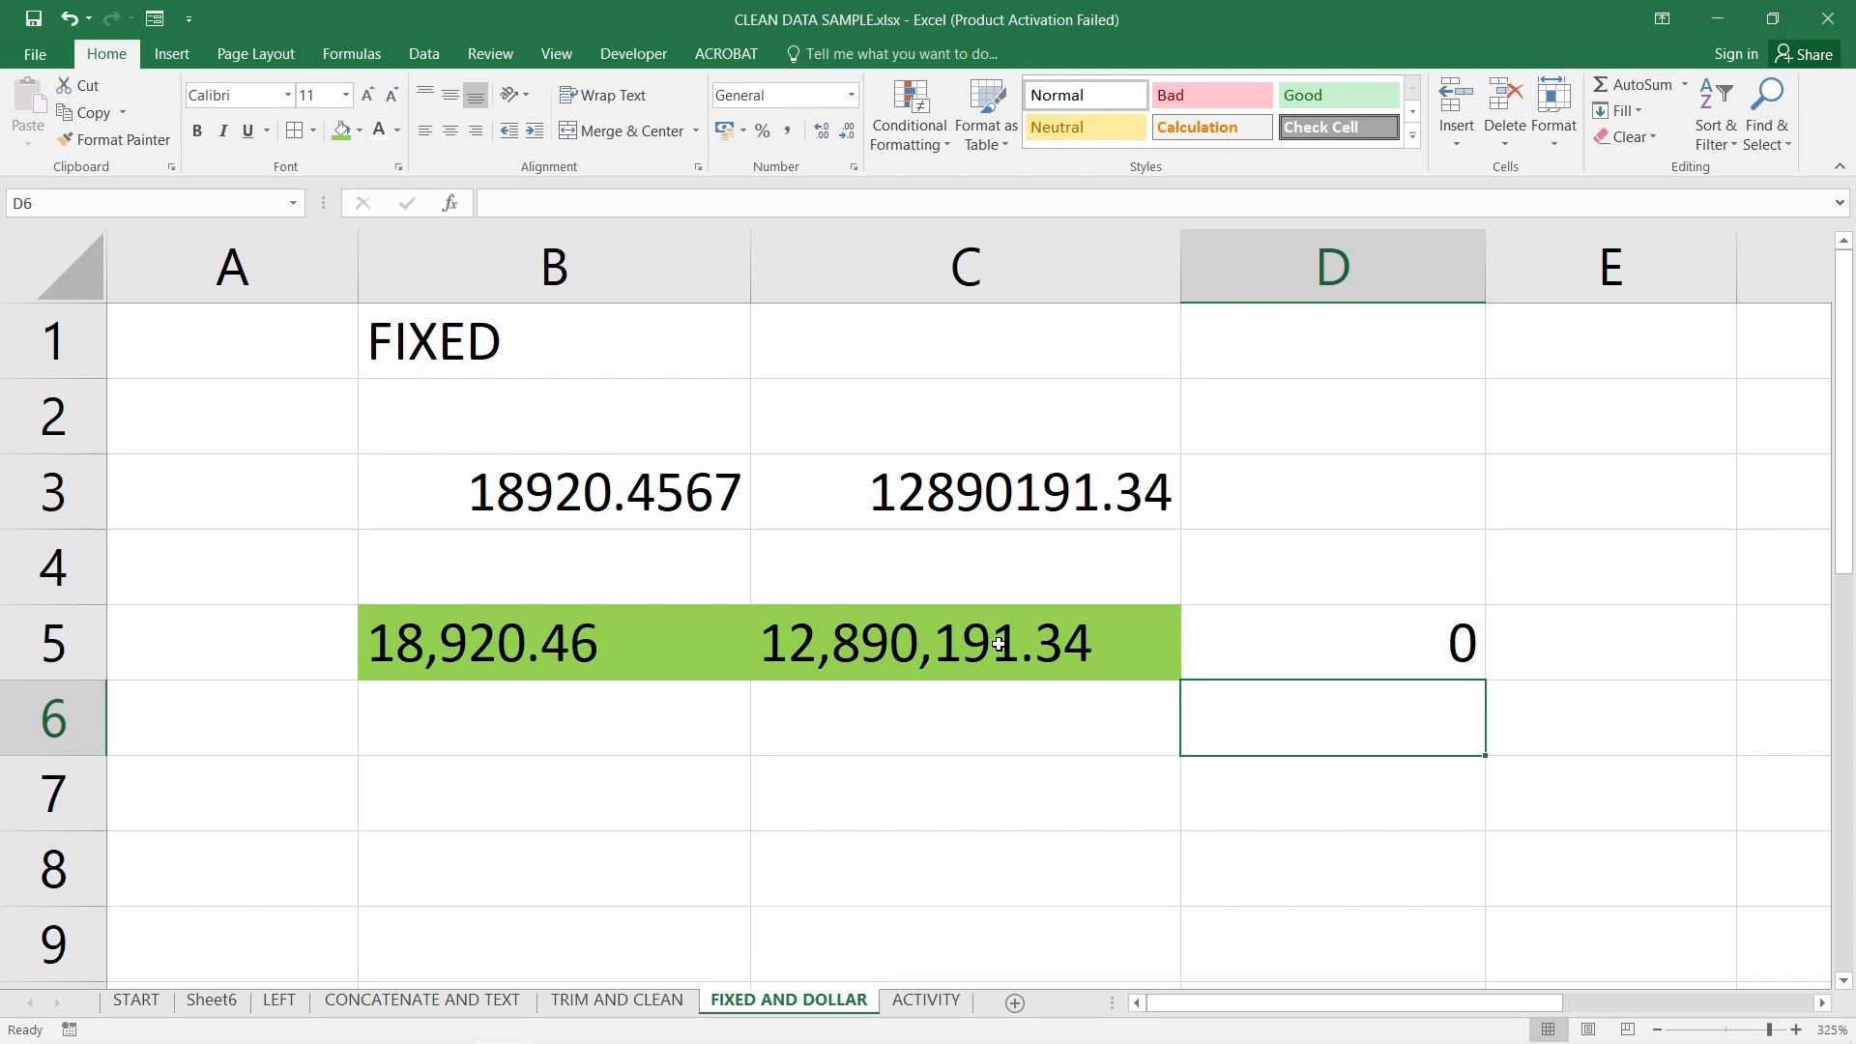
pyautogui.moveTo(999, 643); pyautogui.dragTo(535, 650)
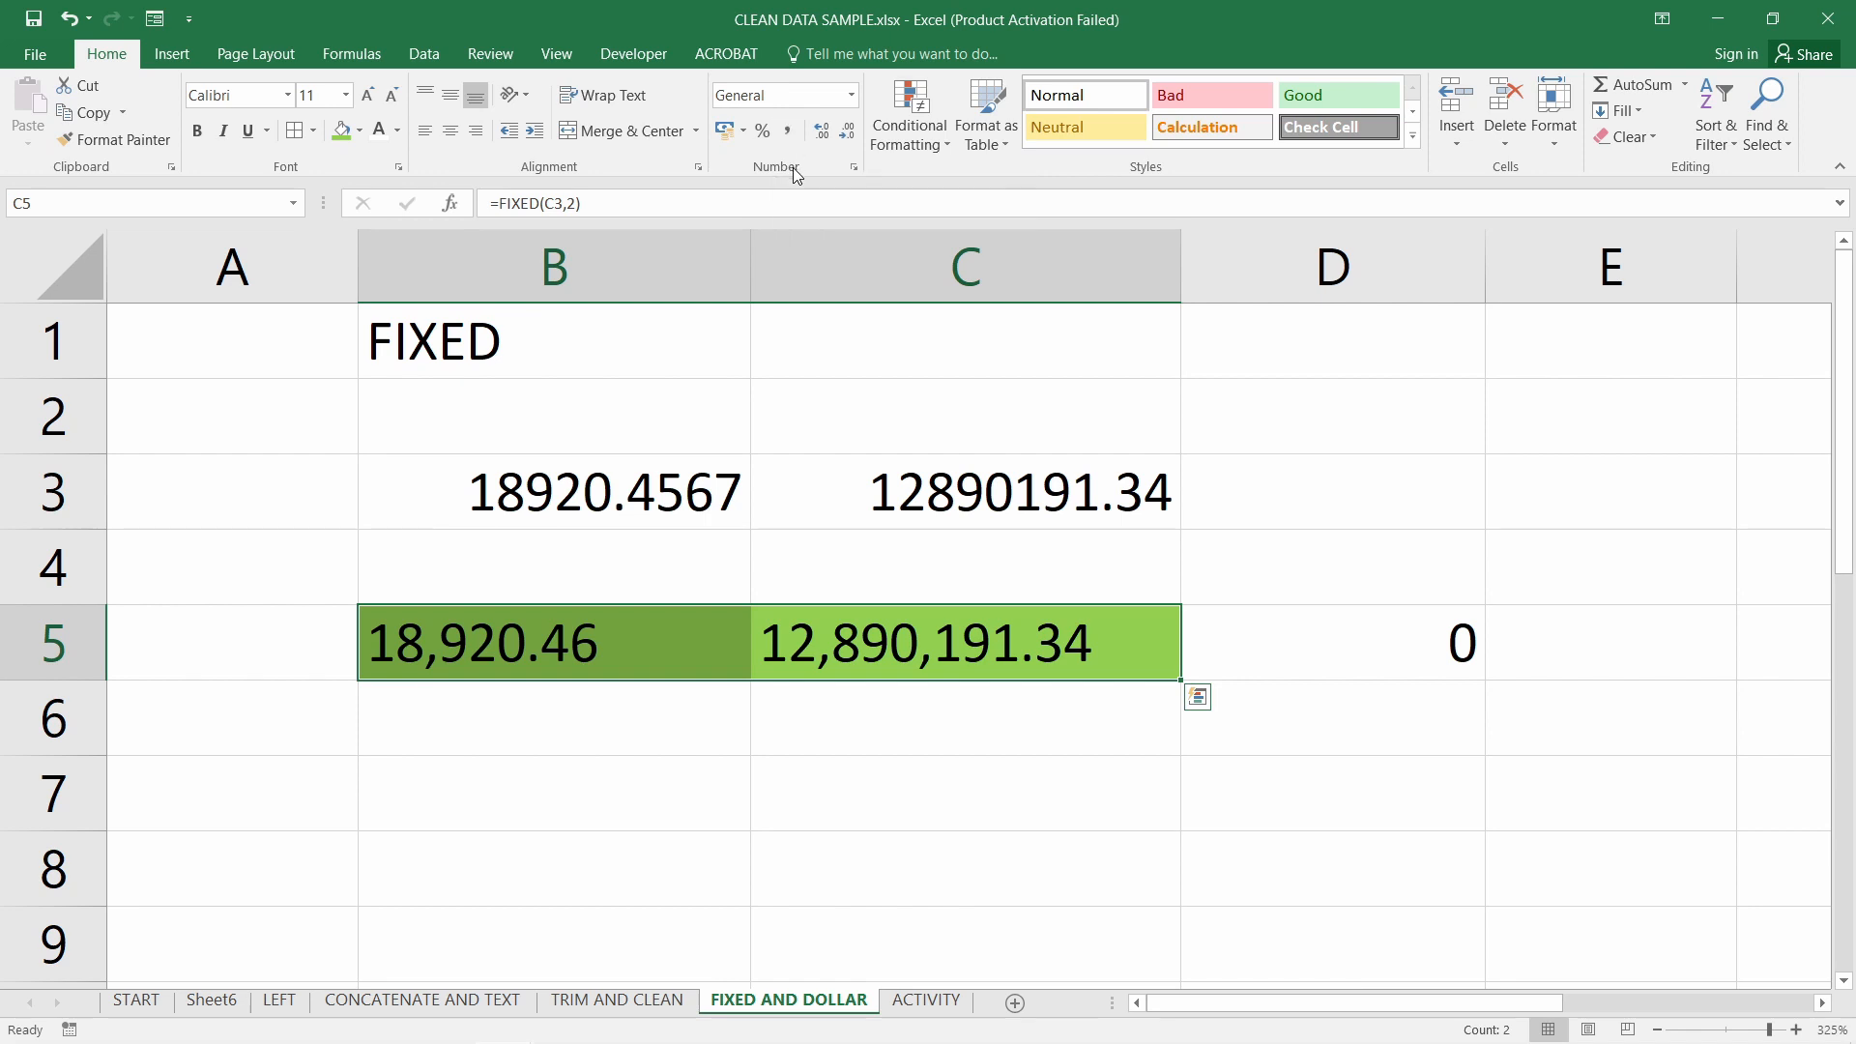
pyautogui.click(745, 132)
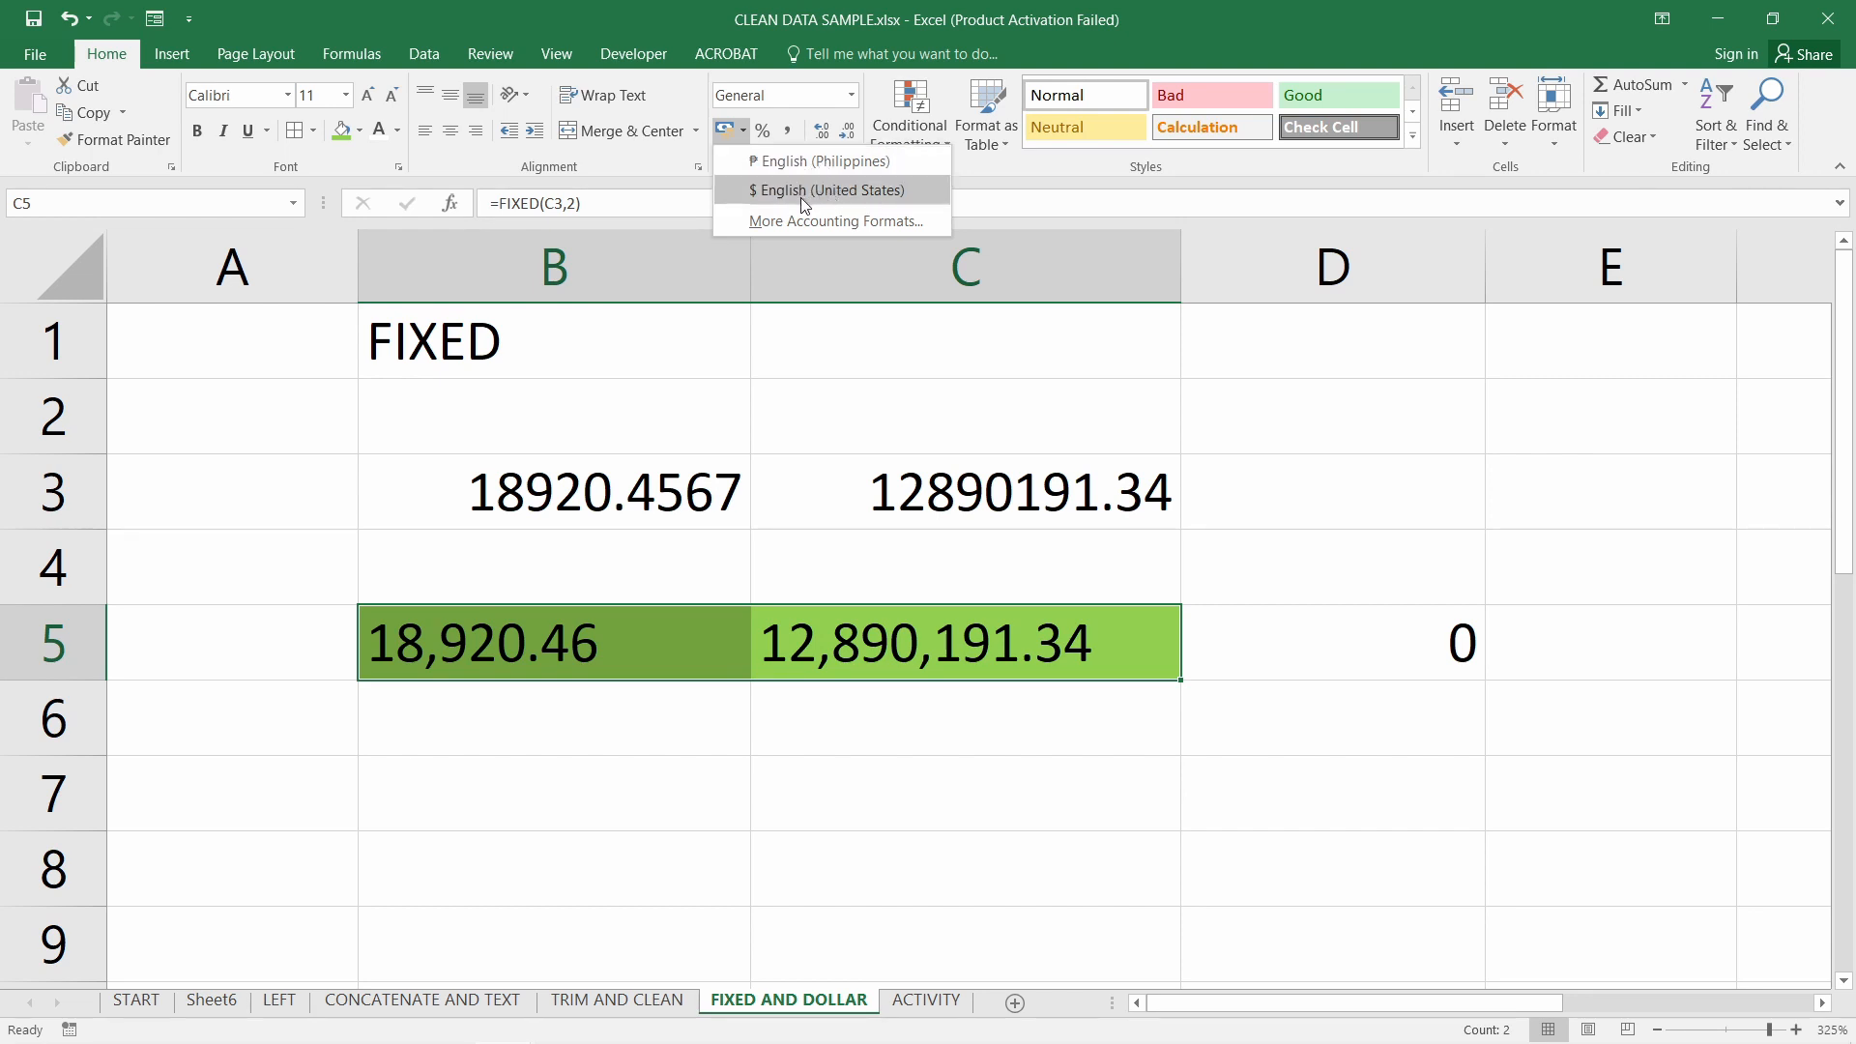
pyautogui.click(960, 413)
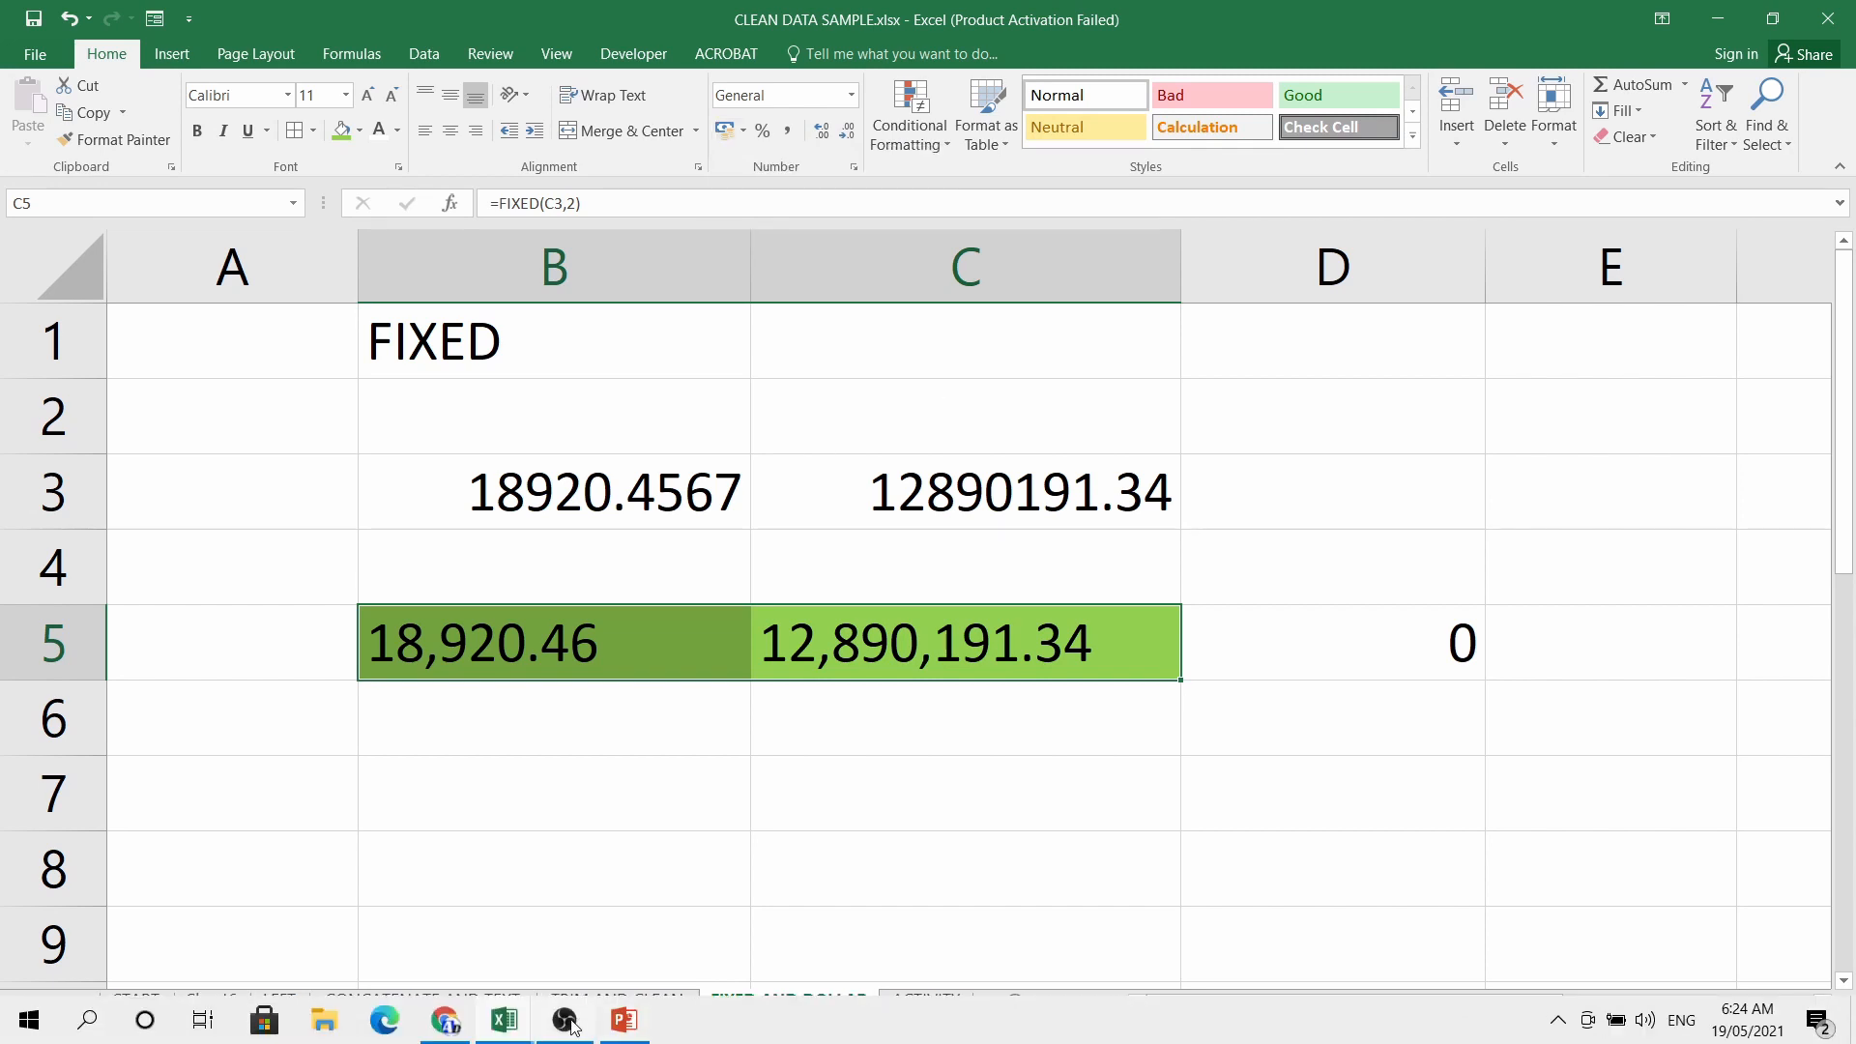
pyautogui.click(570, 1023)
# Return to the PowerPoint slide show and advance to the =DOLLAR slide
pyautogui.click(624, 1021)
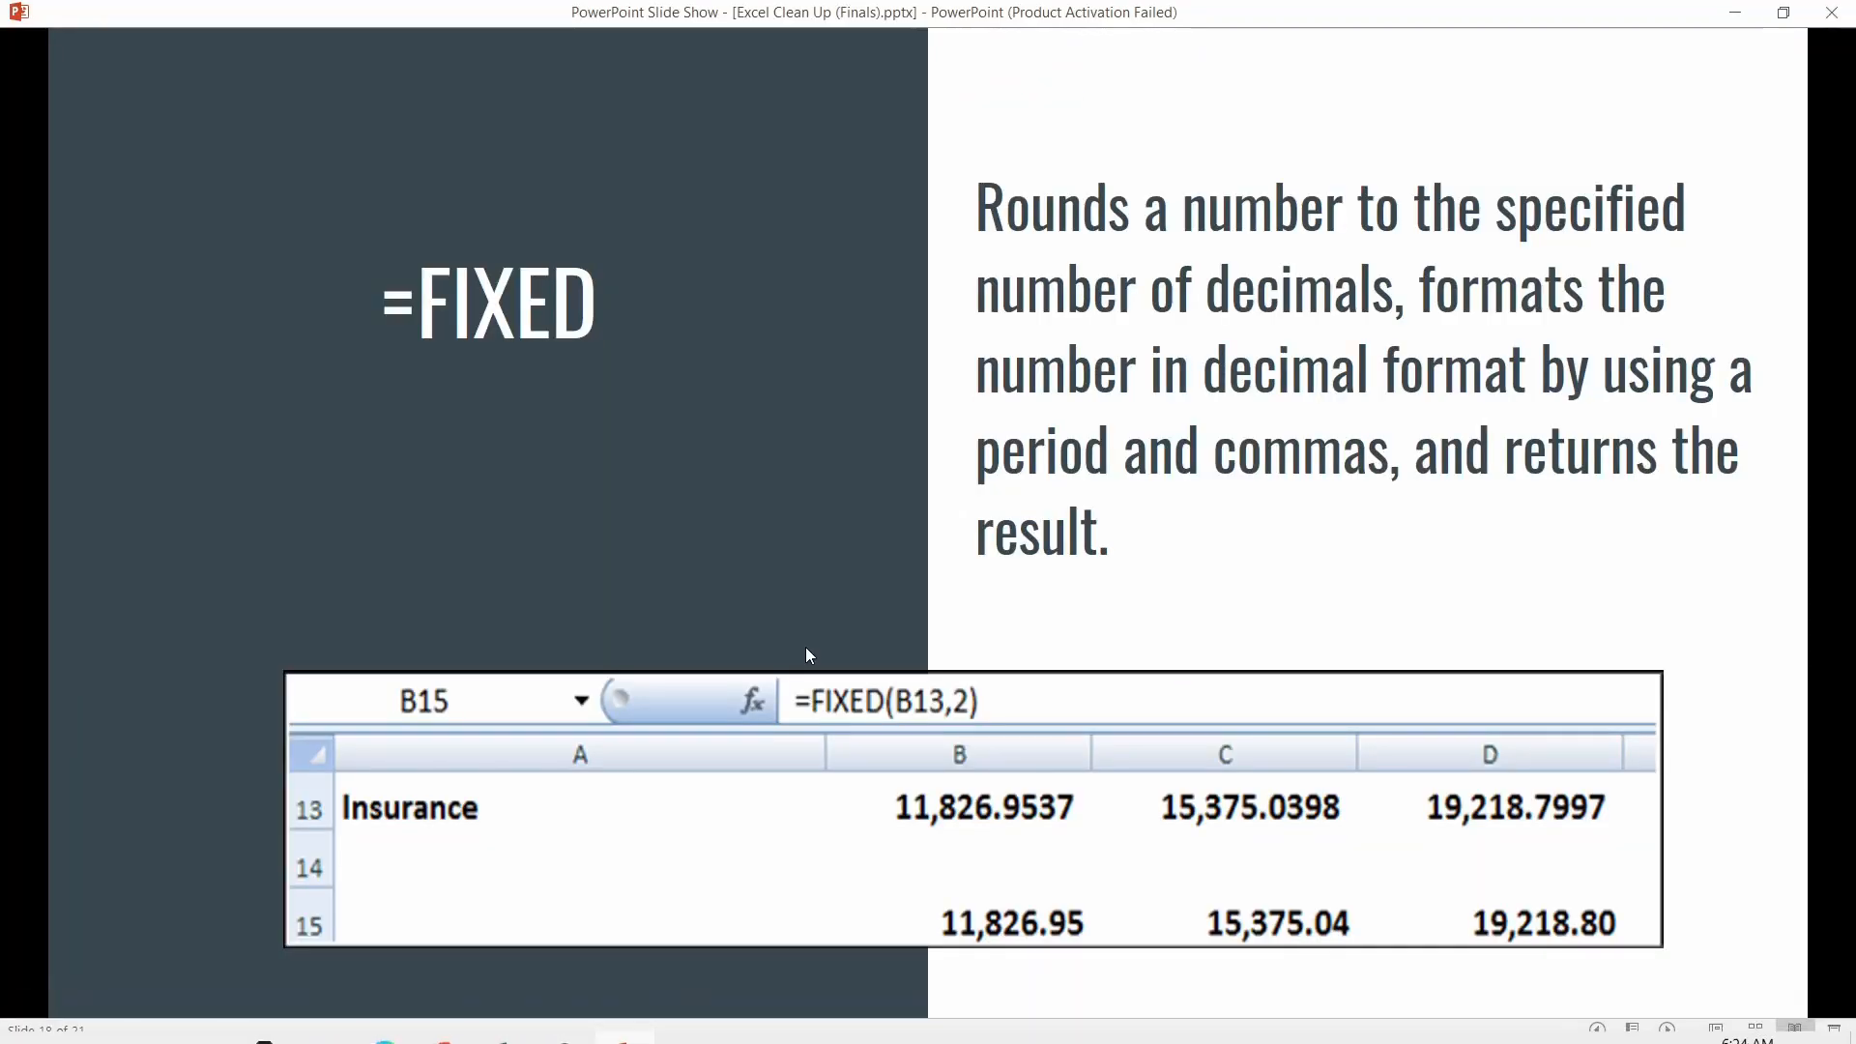
pyautogui.click(808, 654)
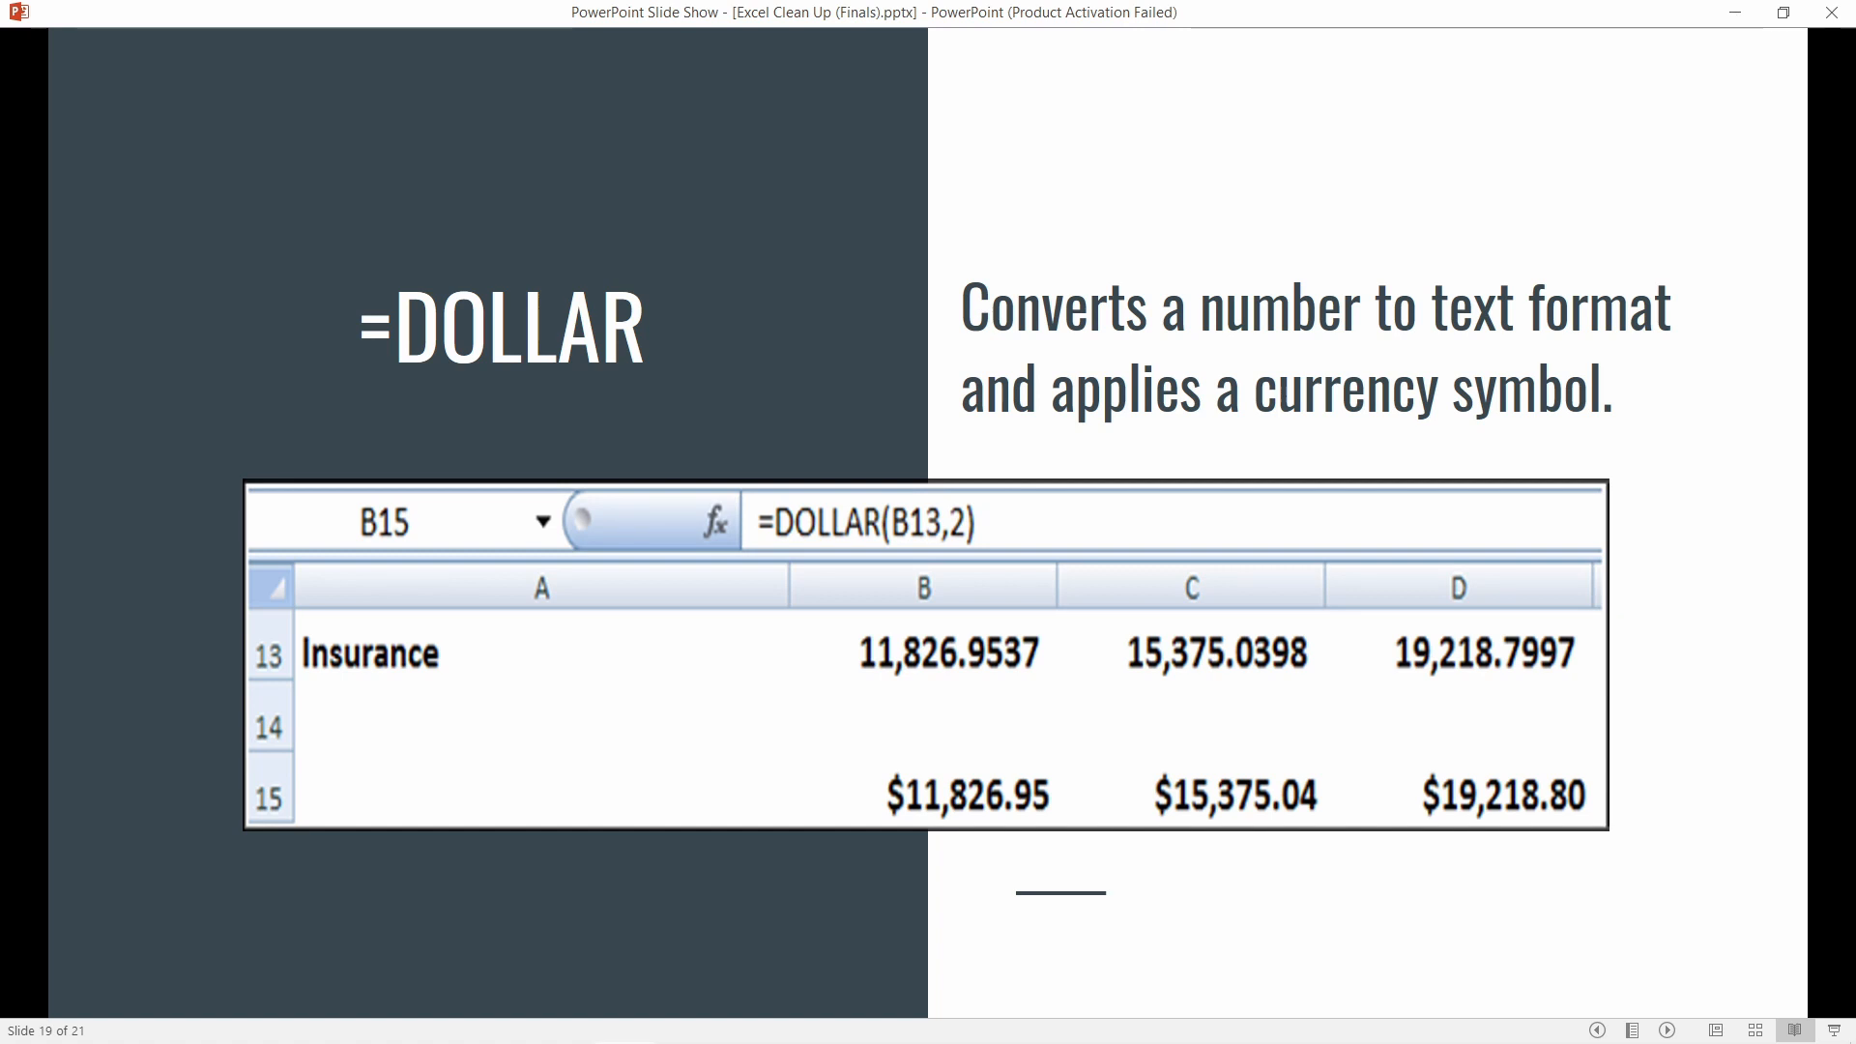
# Back in the CLEAN DATA SAMPLE workbook, enter the heading DOLLAR in B7
pyautogui.moveTo(633, 1036)
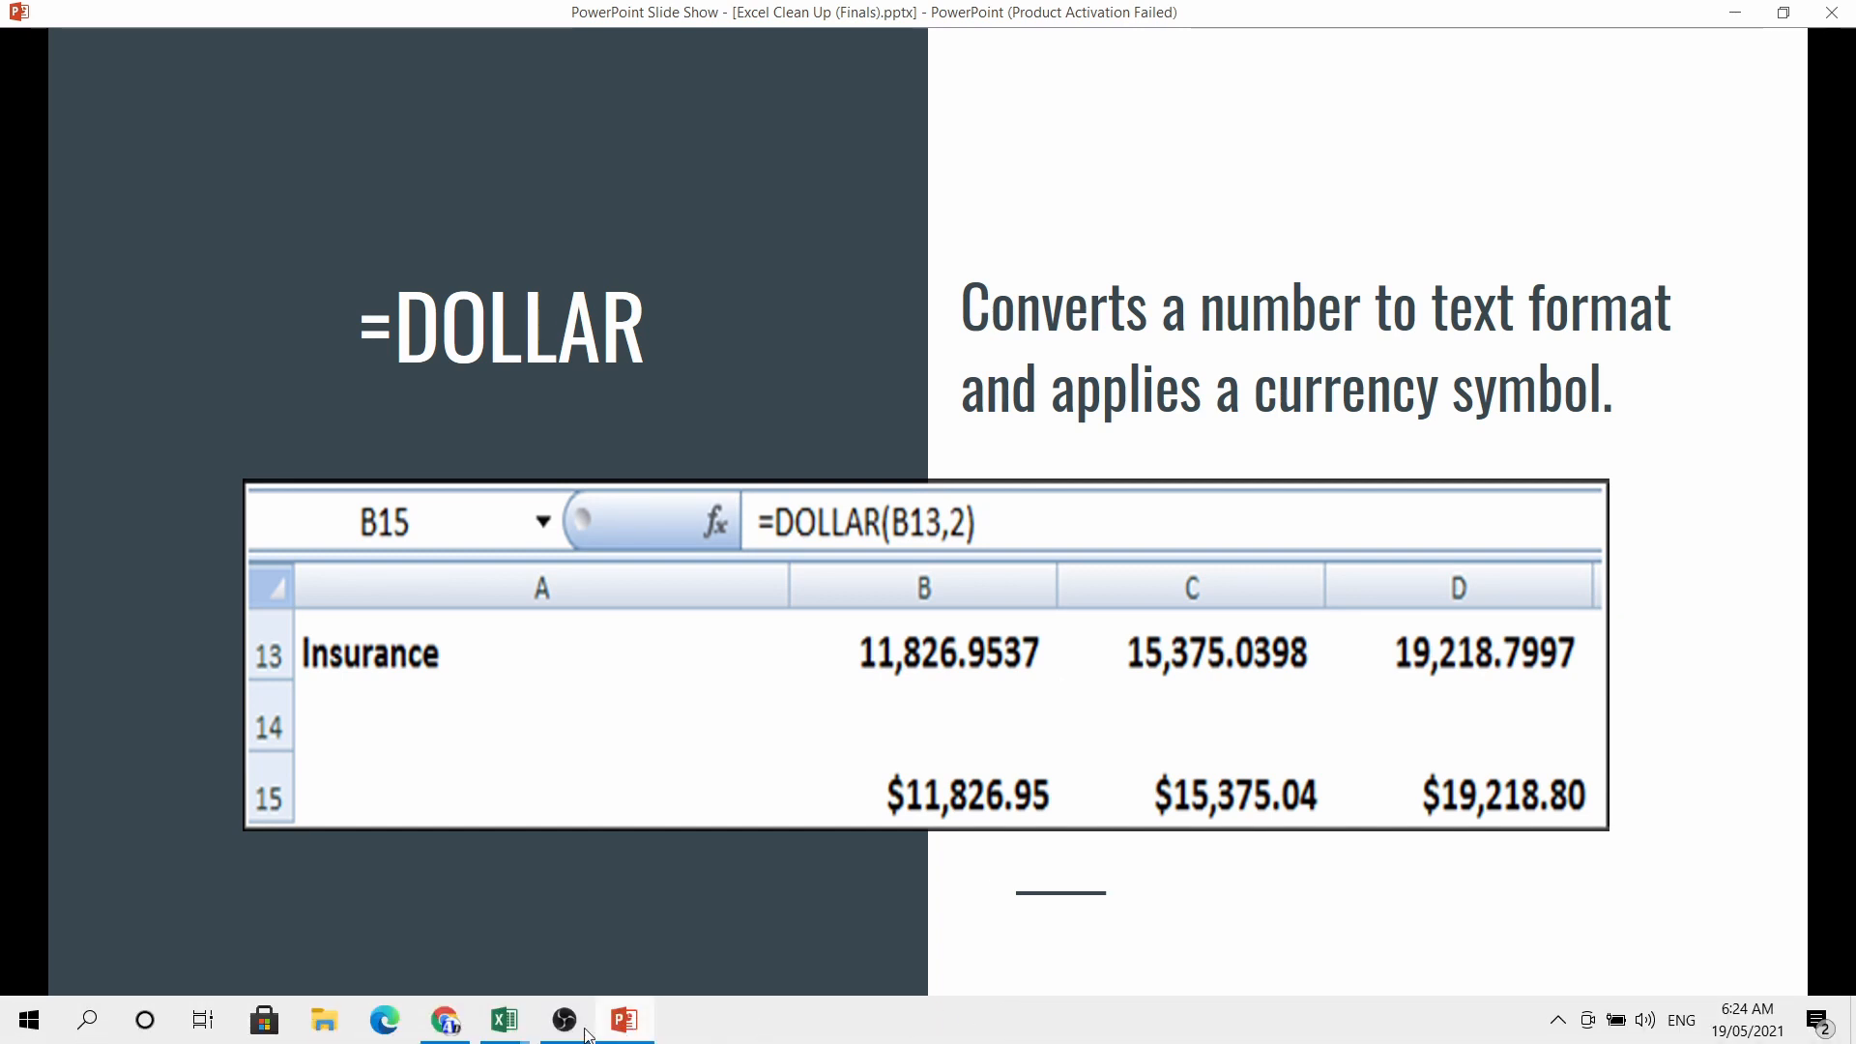
pyautogui.moveTo(505, 1027)
pyautogui.click(572, 827)
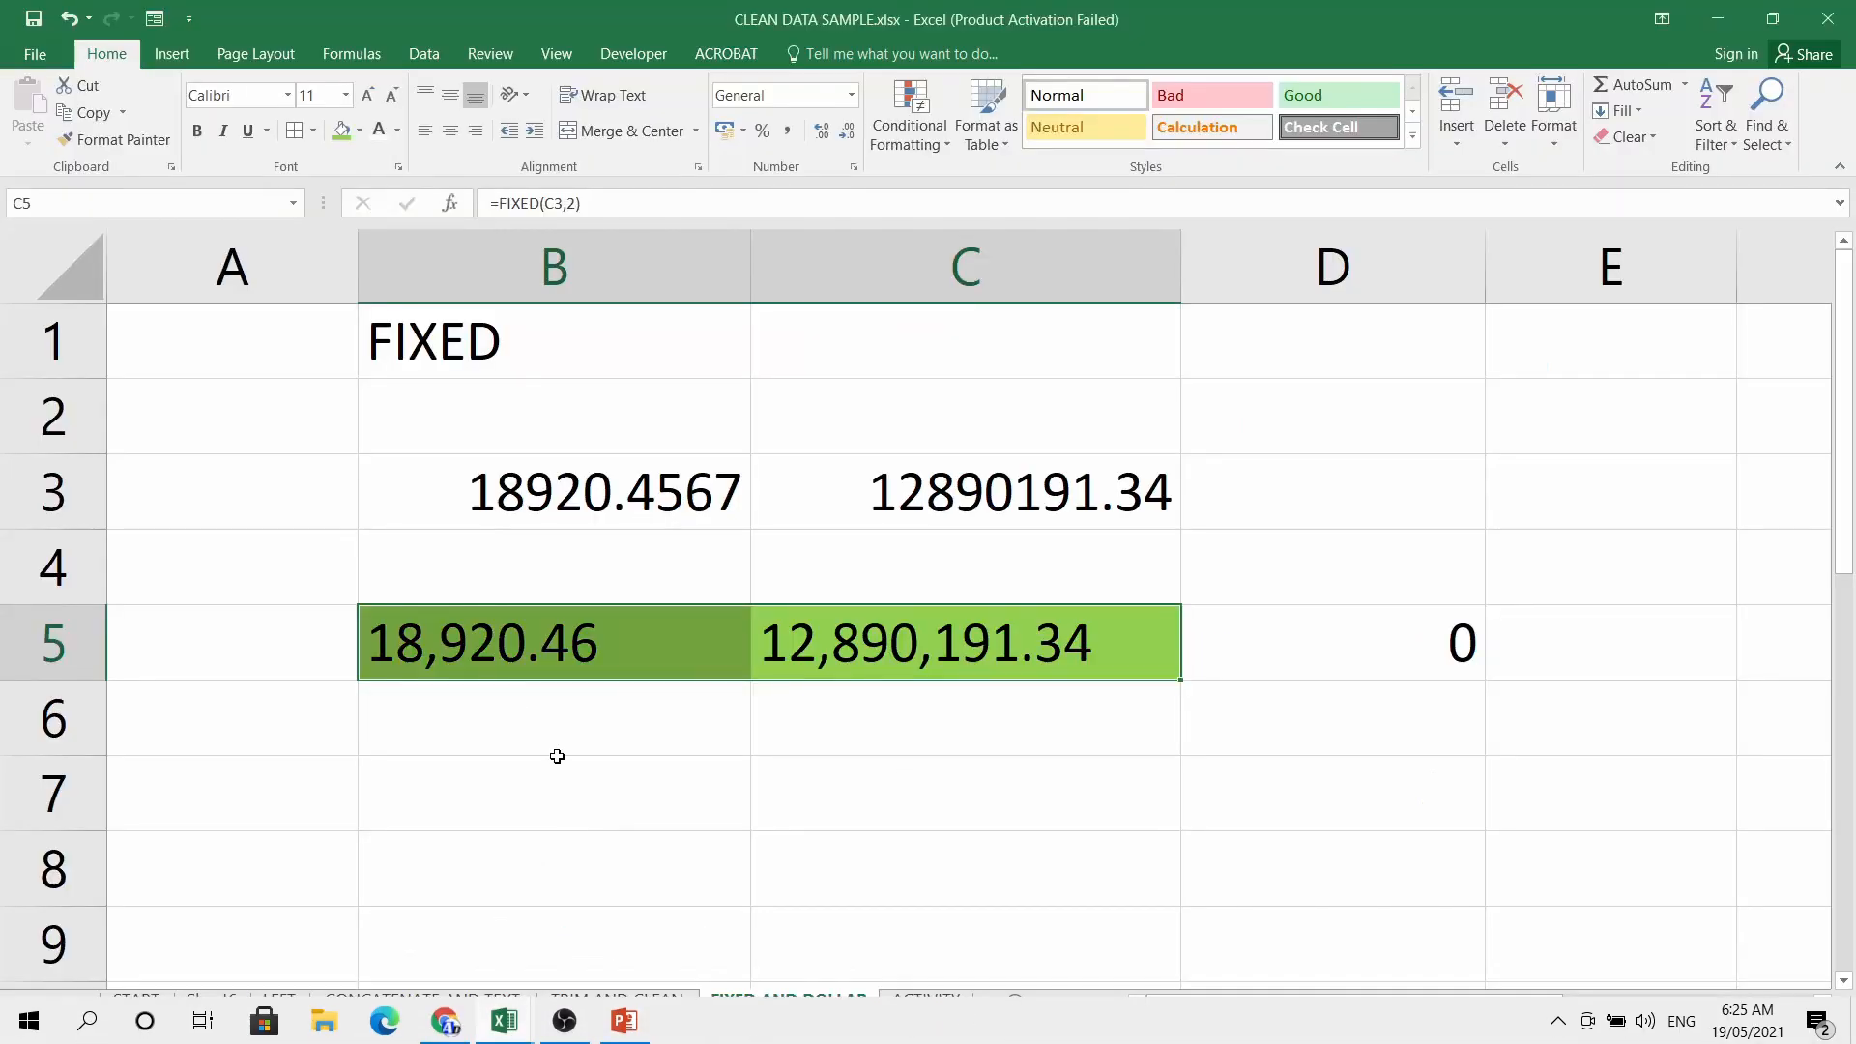
pyautogui.click(485, 788)
pyautogui.scroll(-1, 574, 726)
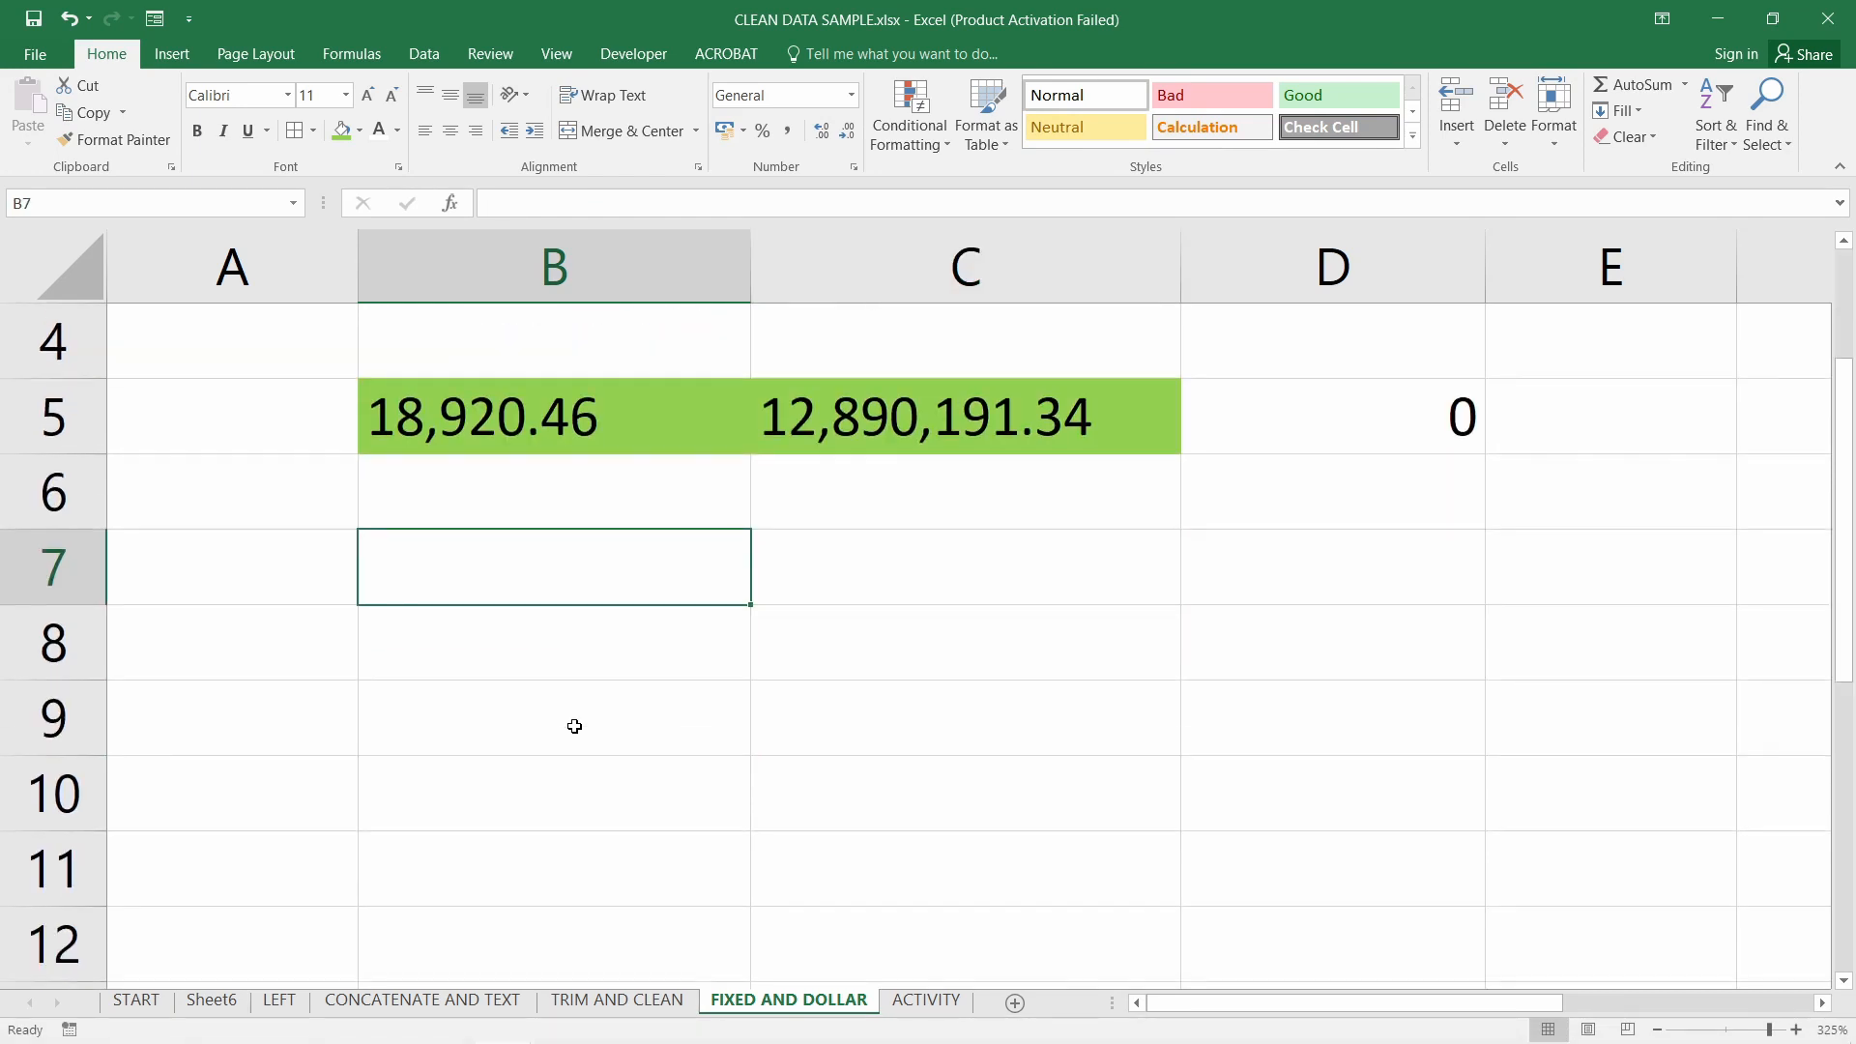
pyautogui.write('DOLLAR')
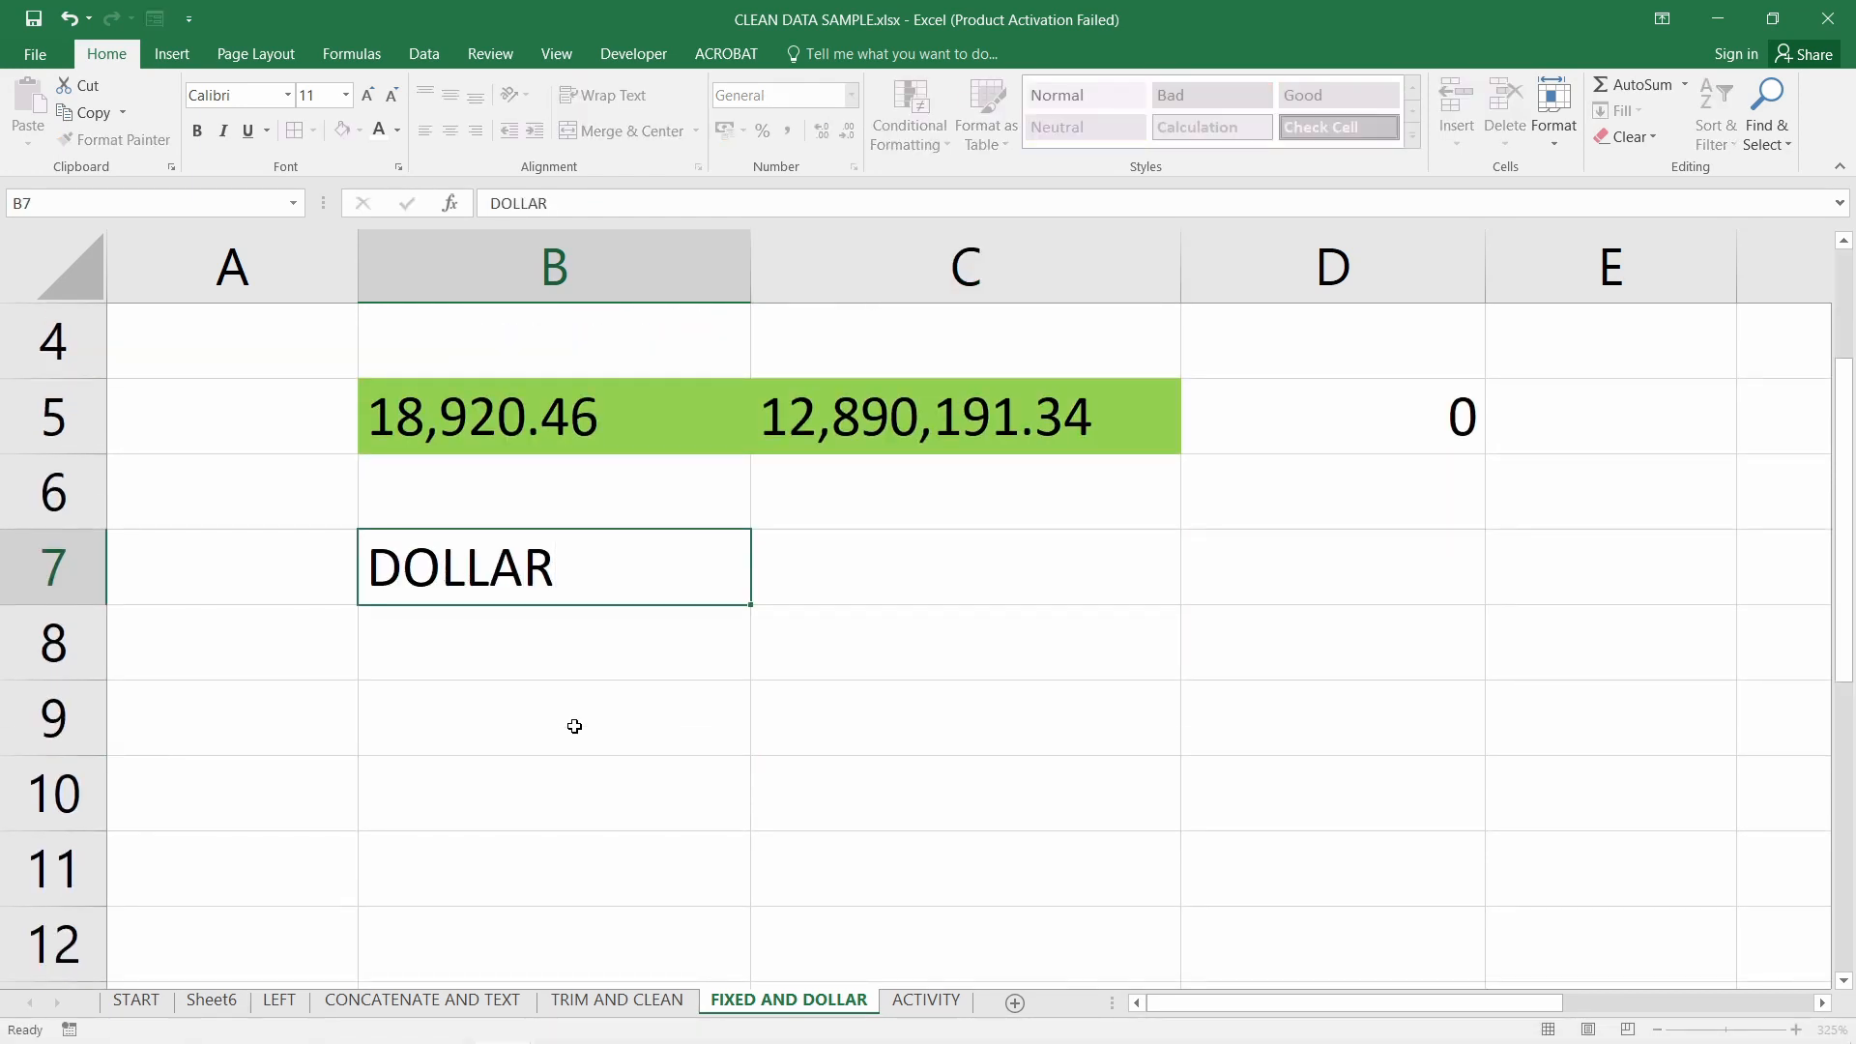
pyautogui.press('Return')
# Copy B3:C5 into B9:C11 and select FIXED in B11's formula for replacement
pyautogui.scroll(1, 468, 750)
pyautogui.moveTo(537, 485); pyautogui.dragTo(962, 619)
pyautogui.hotkey('ctrl', 'c')
pyautogui.scroll(-1, 796, 675)
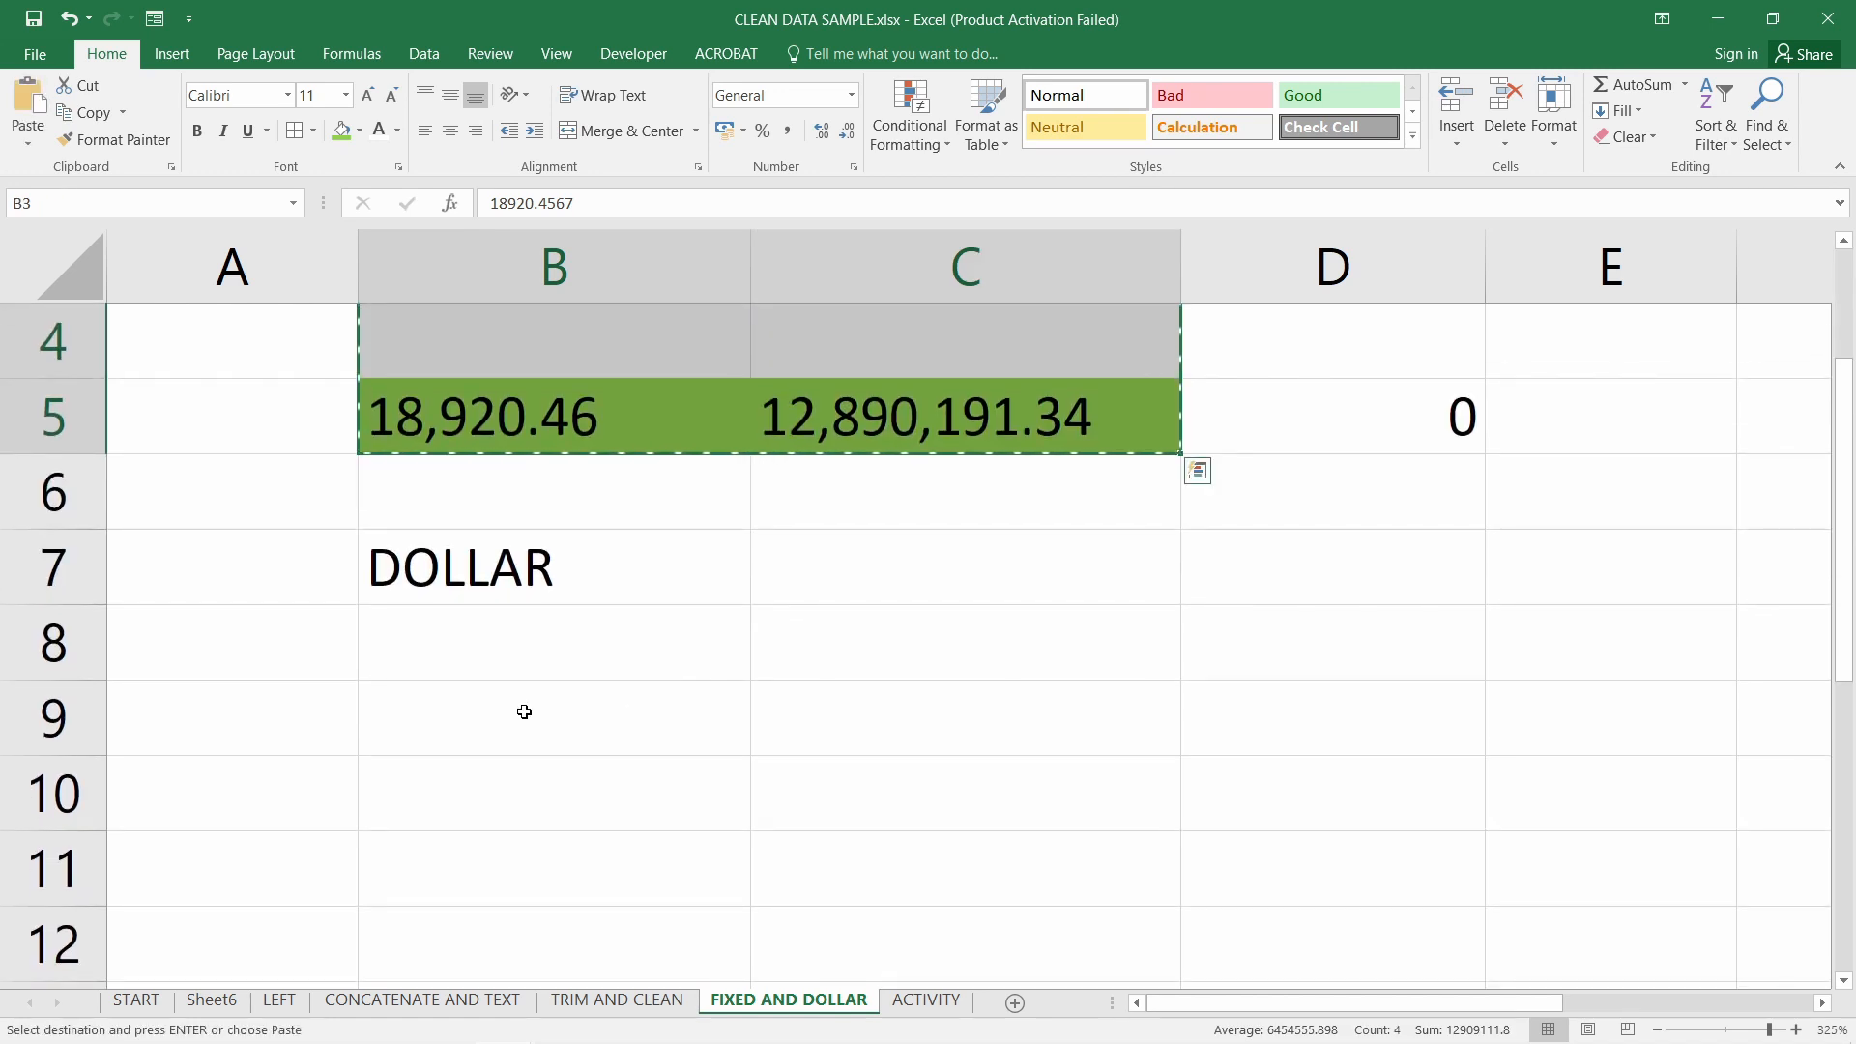
pyautogui.click(524, 712)
pyautogui.hotkey('ctrl', 'v')
pyautogui.click(612, 714)
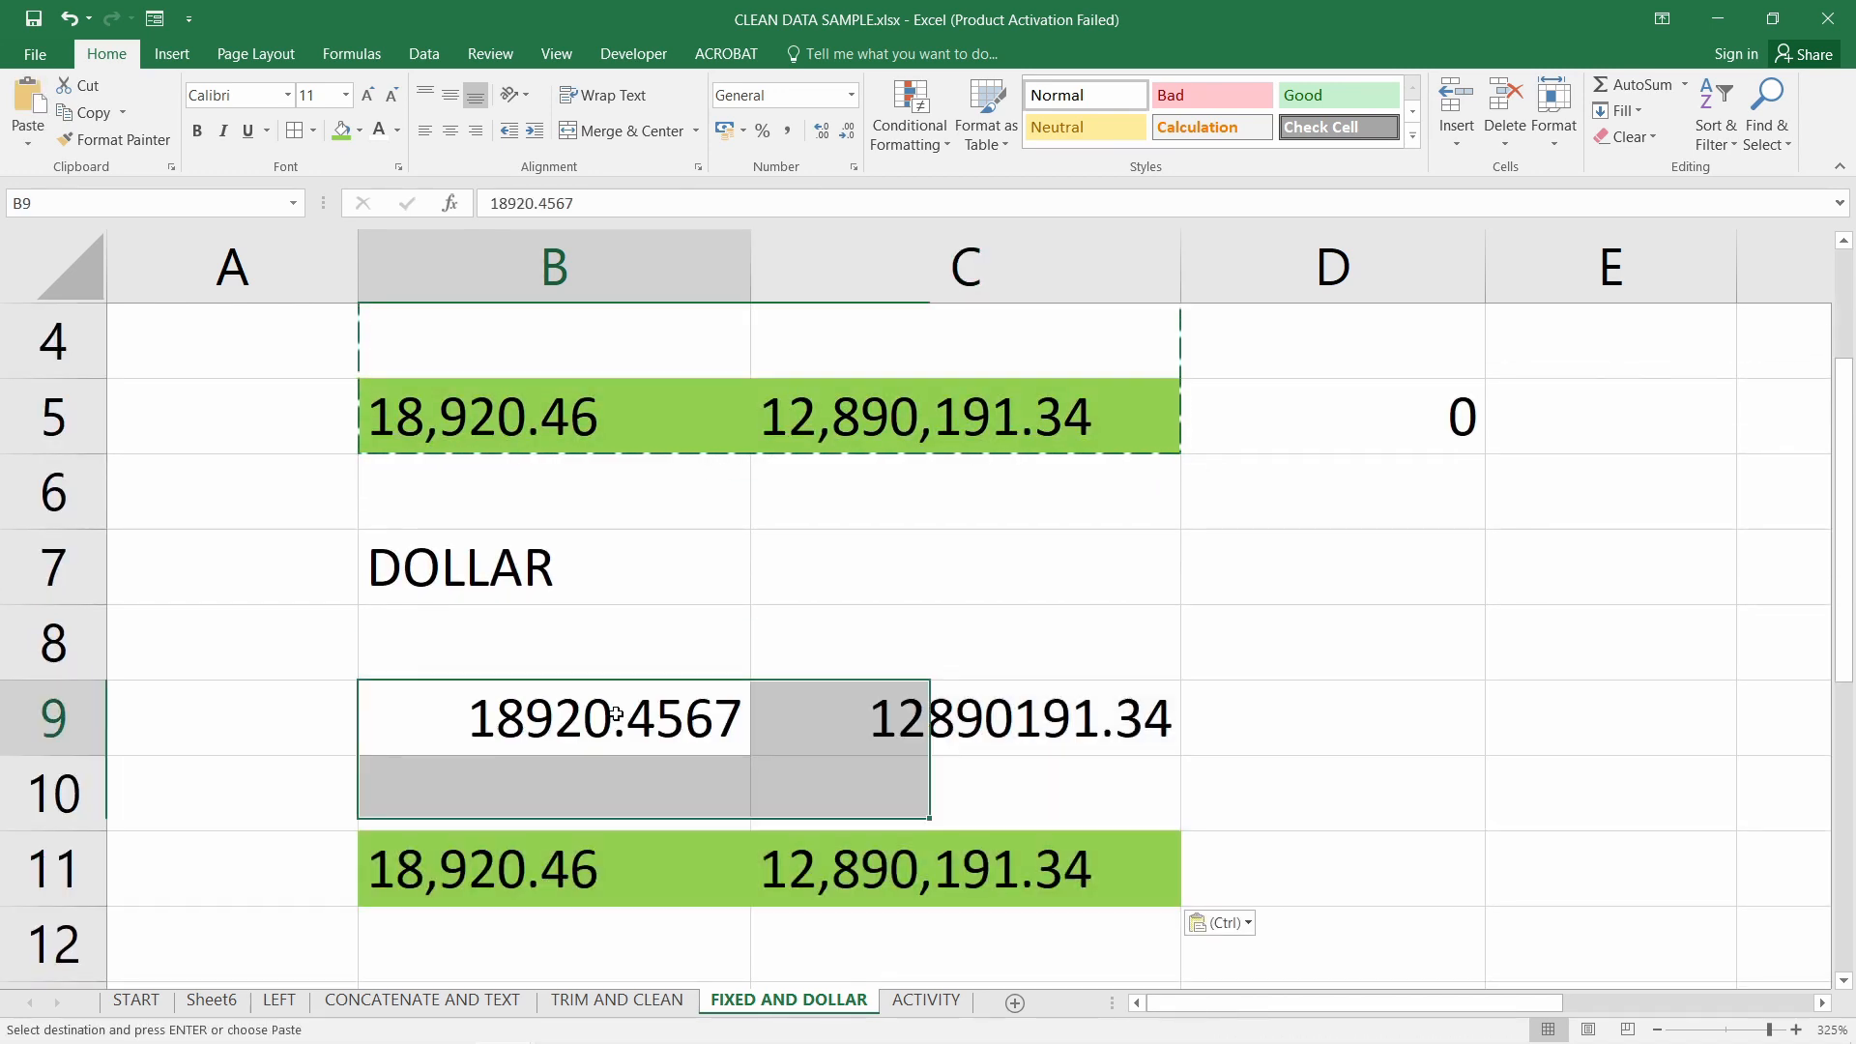
pyautogui.doubleClick(541, 882)
pyautogui.moveTo(400, 867); pyautogui.dragTo(531, 867)
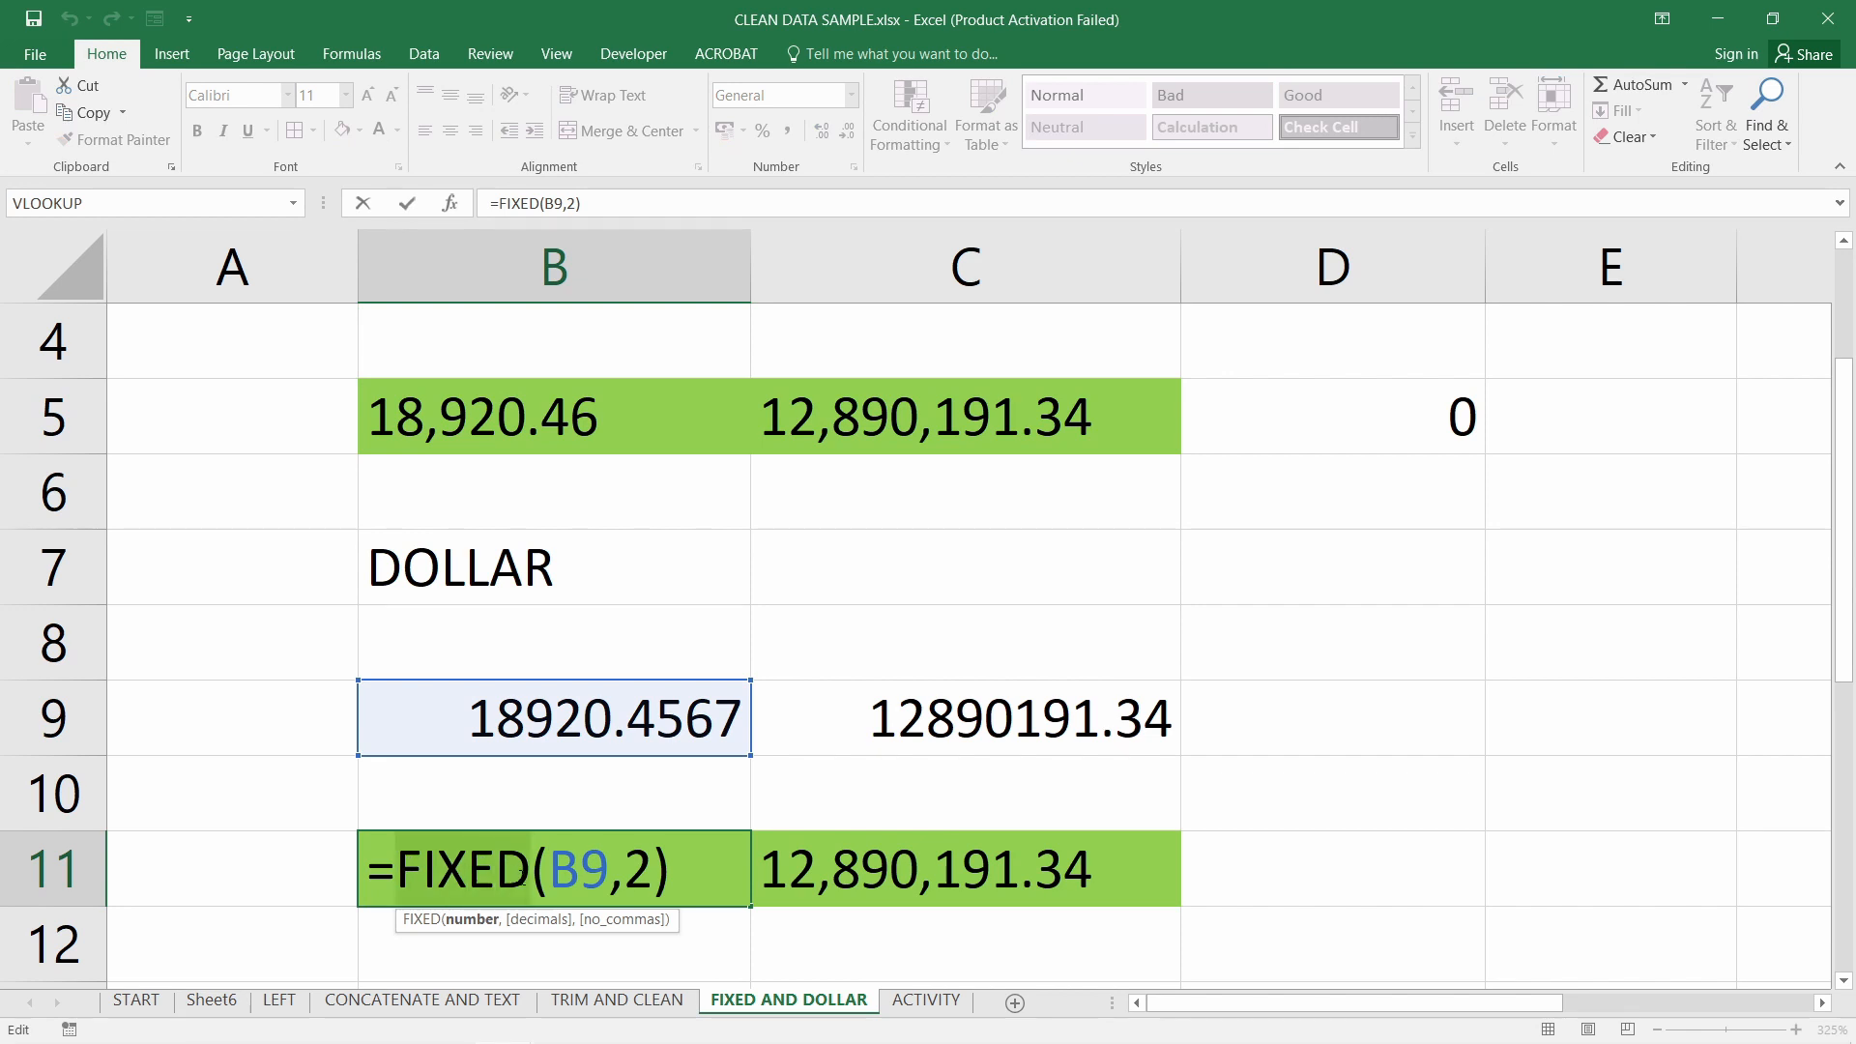
# Change B11 to =DOLLAR(B9,2) and fill it into C11, showing ₱18,920.46 and ₱12,890,191.34
pyautogui.write('DOLLAR')
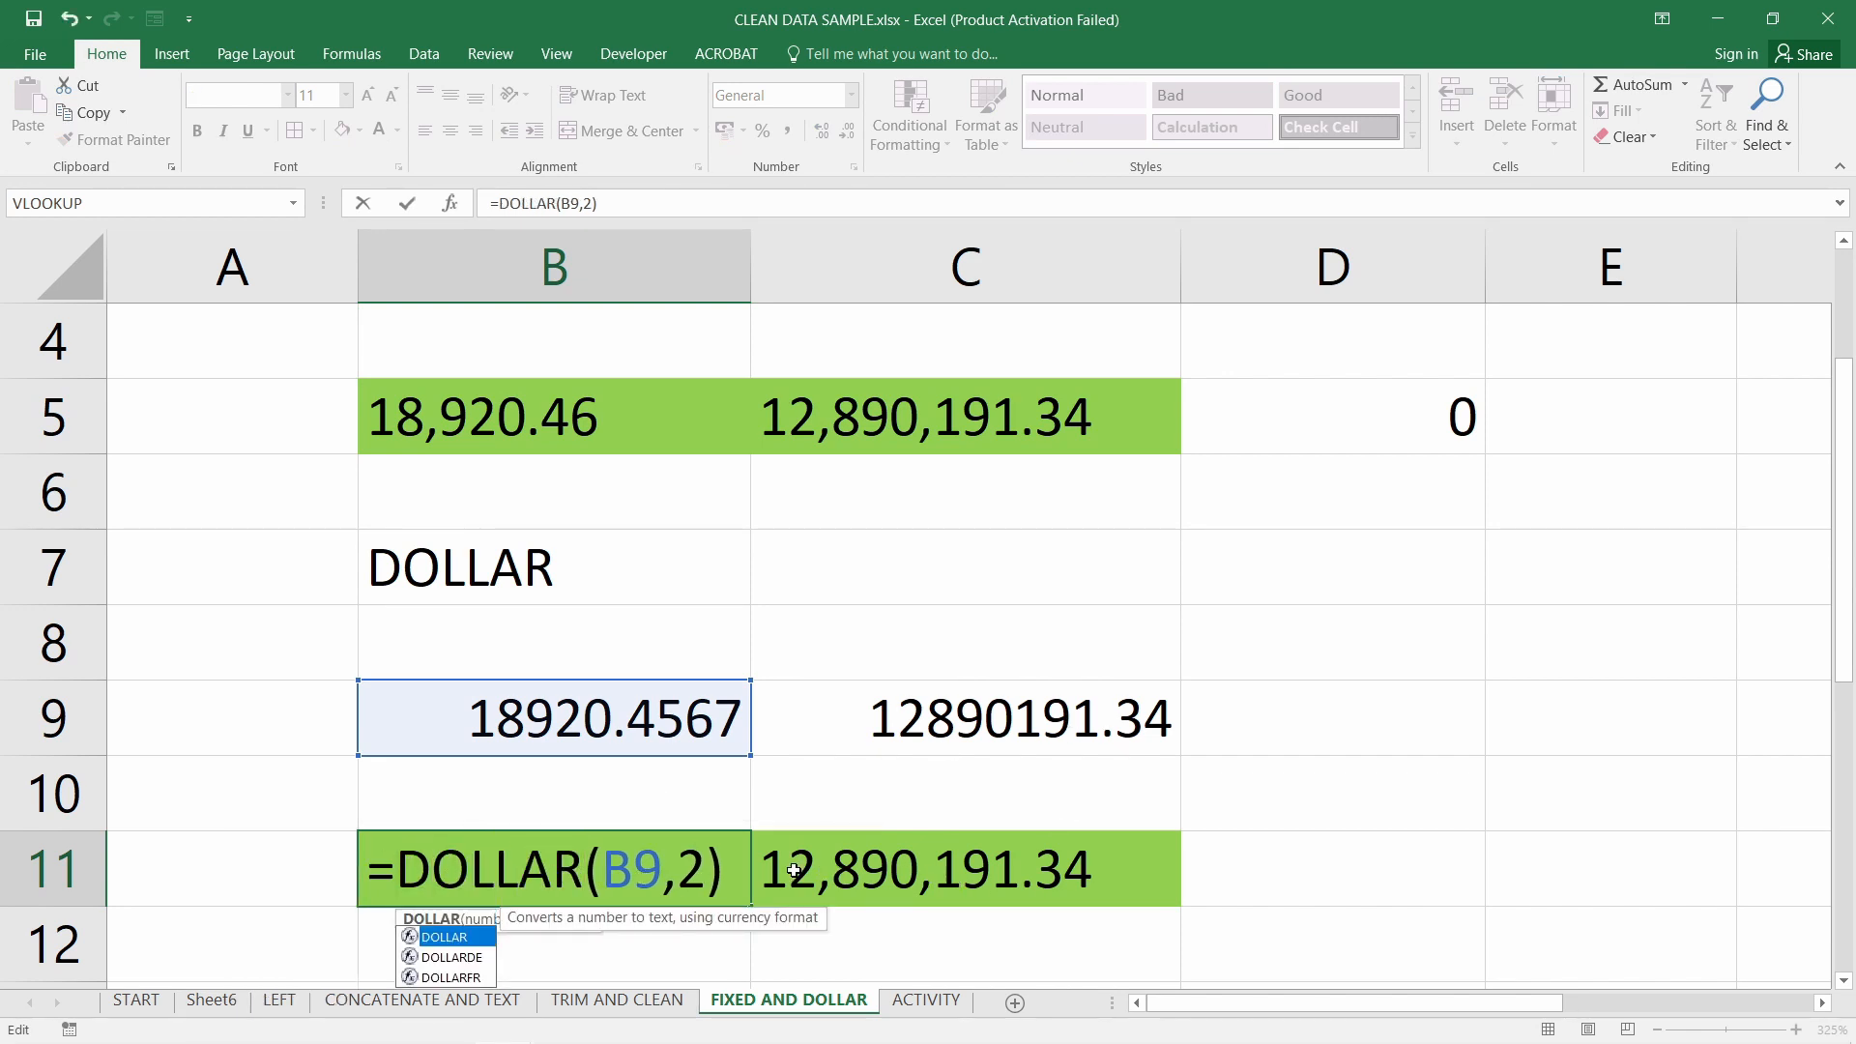
pyautogui.hotkey('ctrl', 'Return')
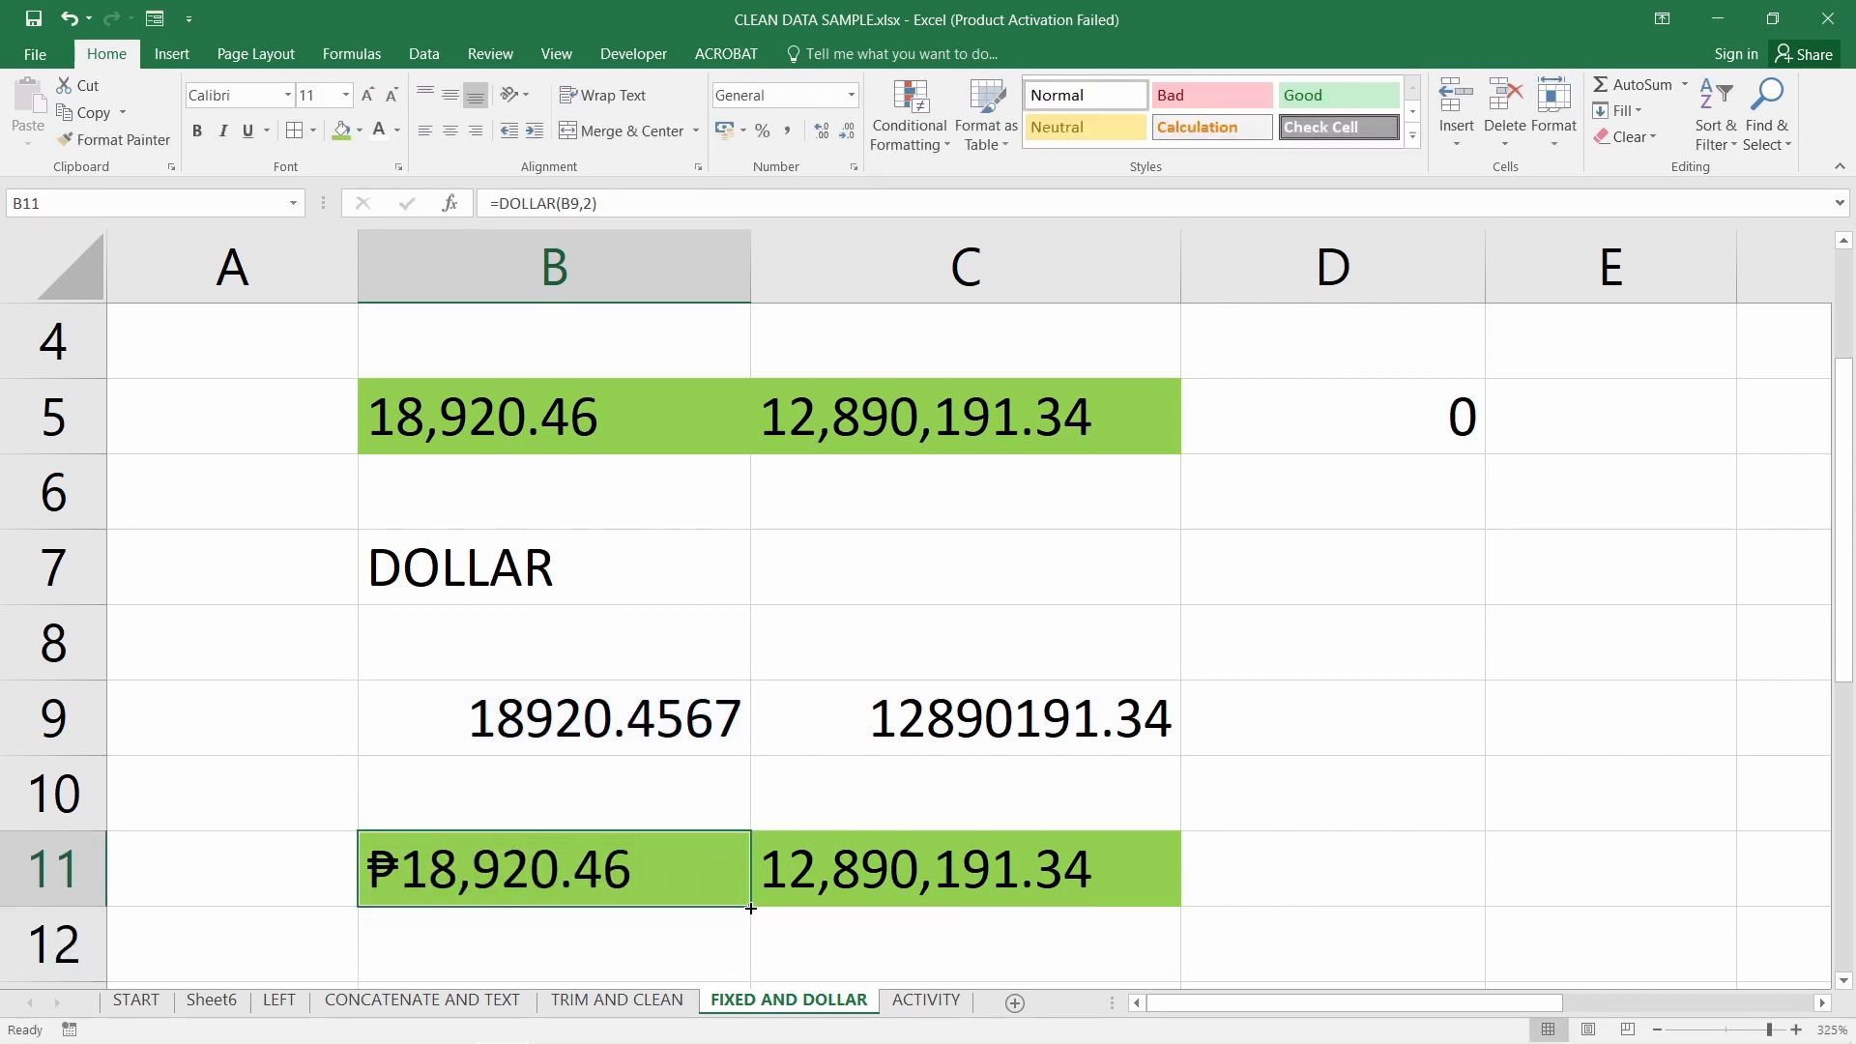
pyautogui.moveTo(772, 902); pyautogui.dragTo(986, 900)
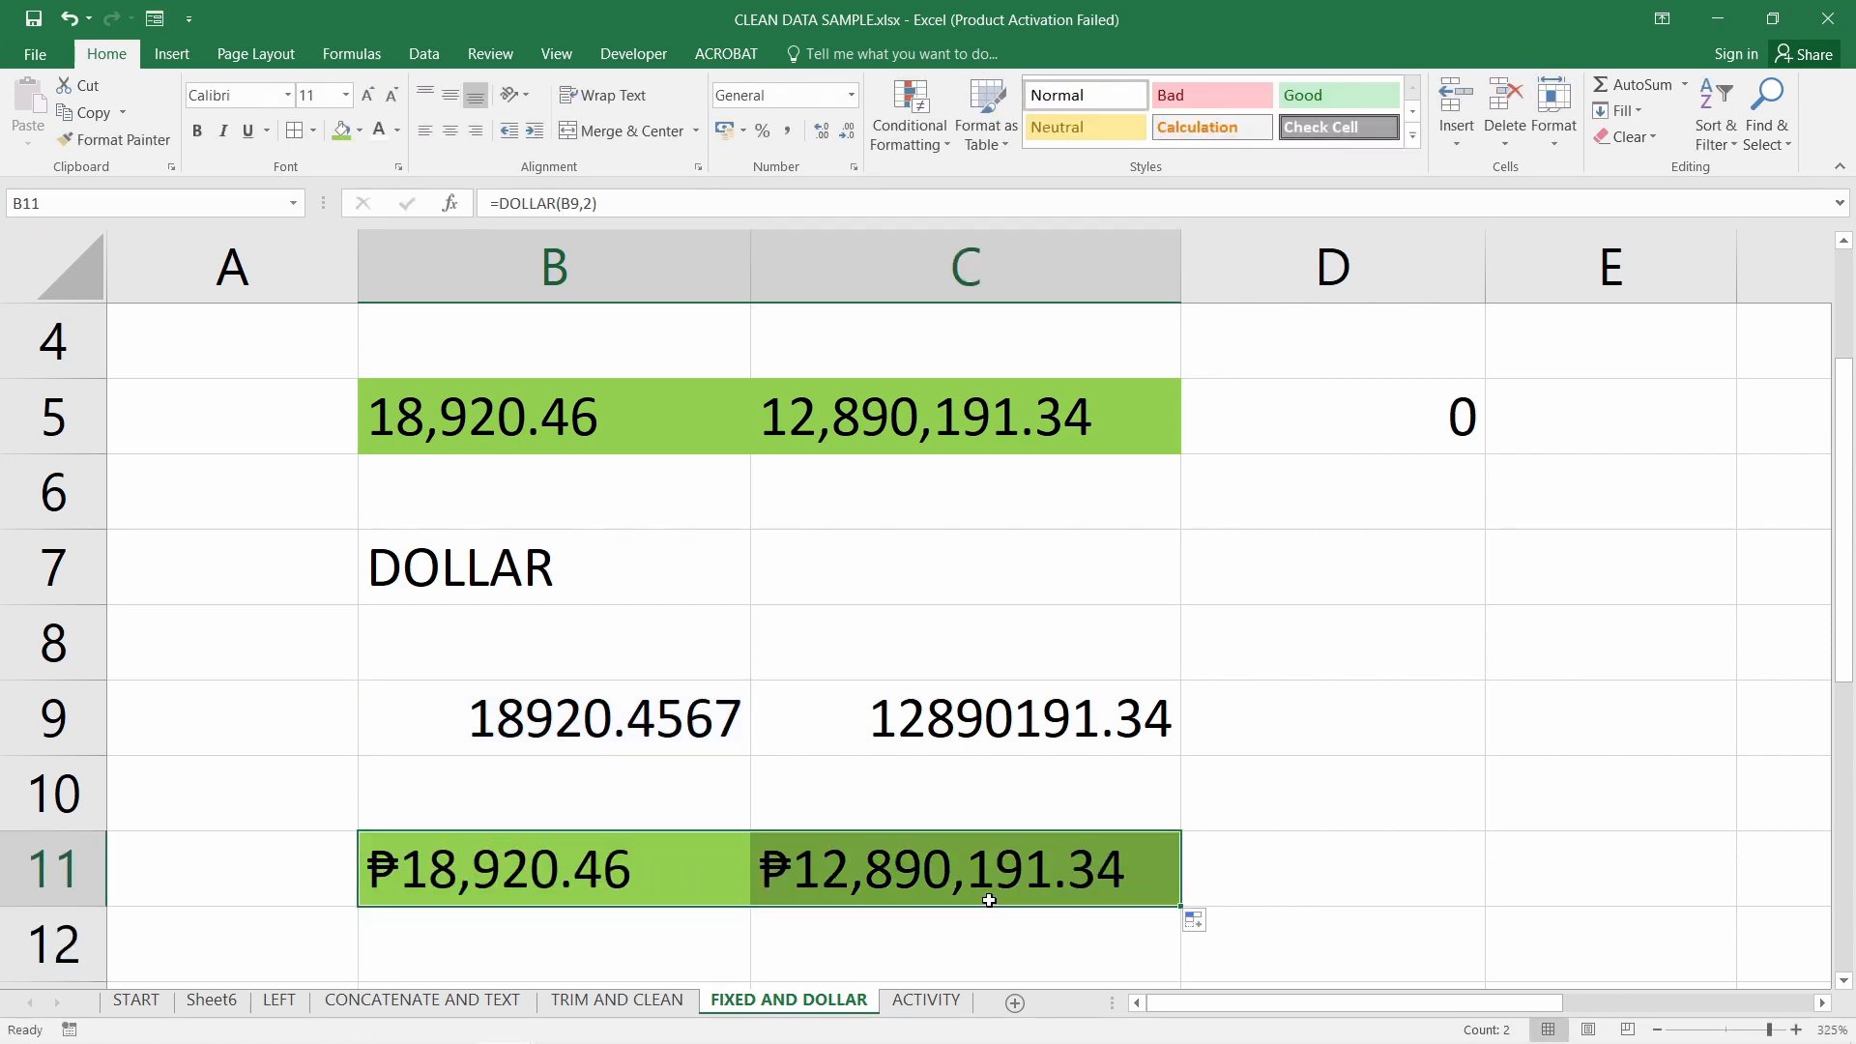
pyautogui.click(873, 864)
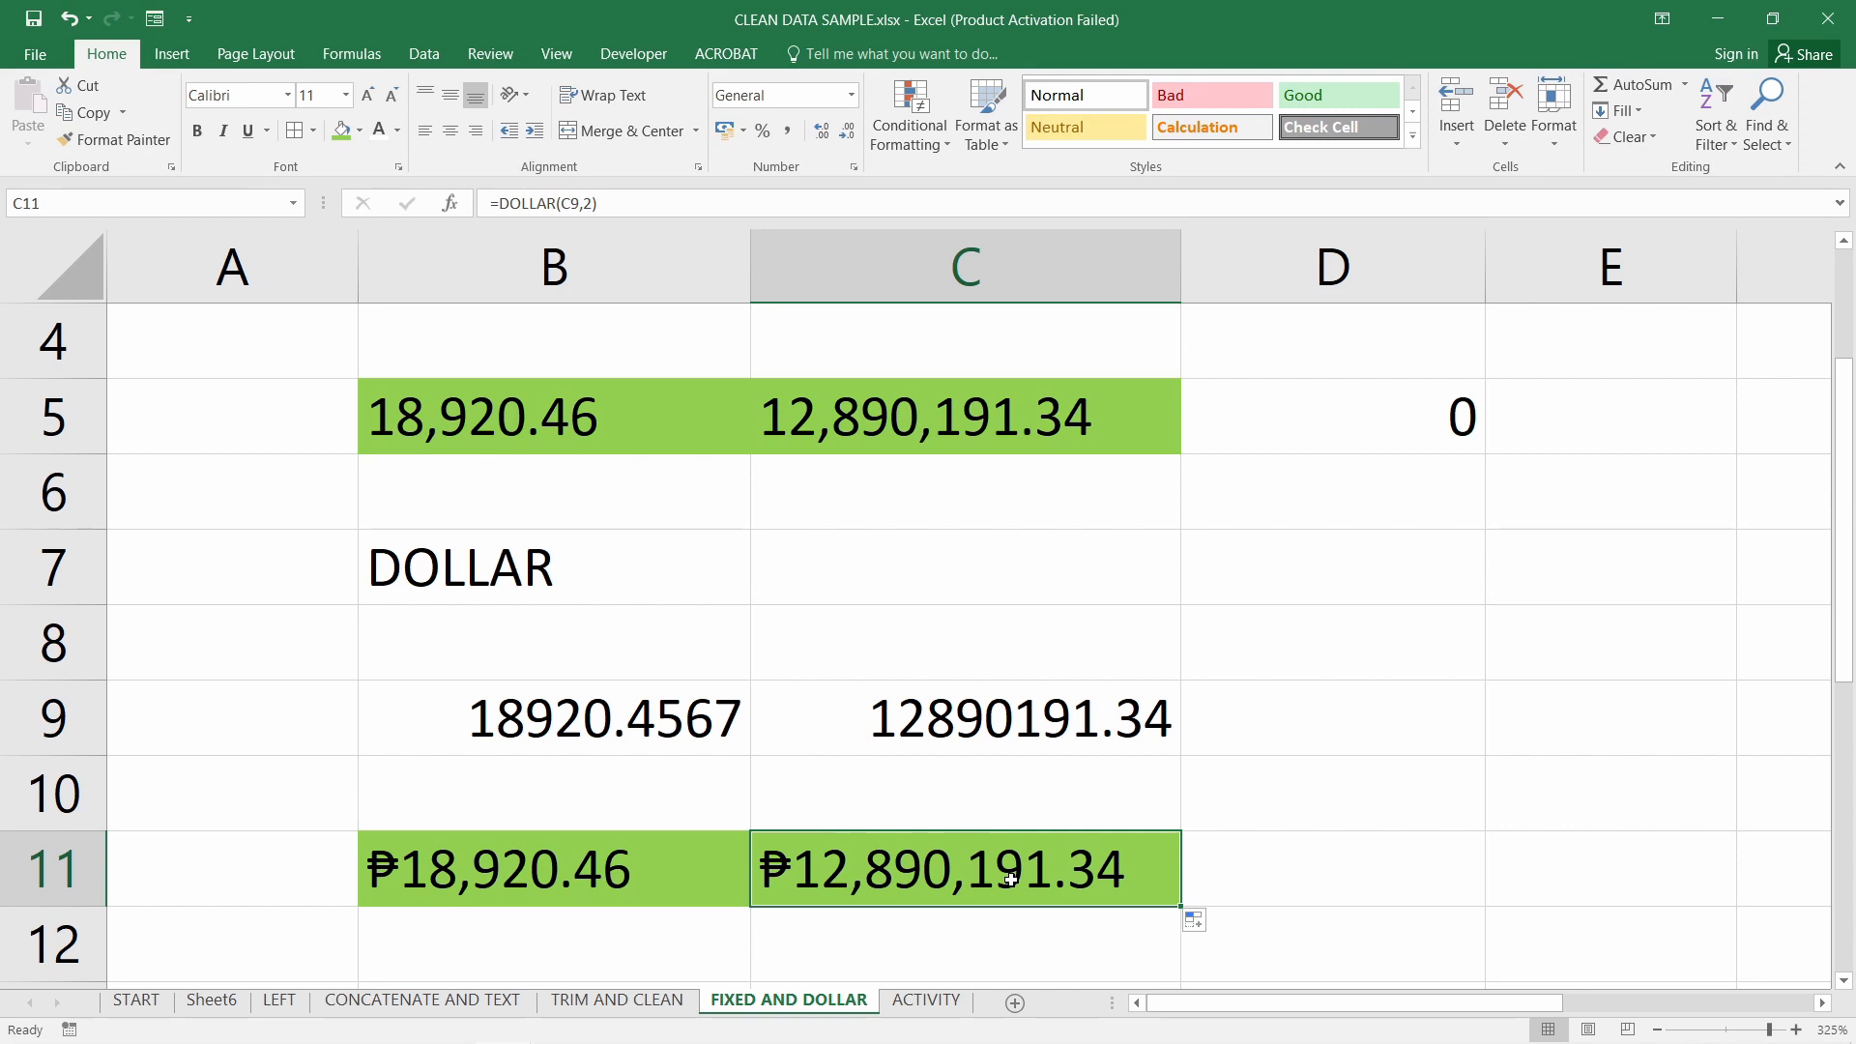
pyautogui.moveTo(1010, 880); pyautogui.dragTo(571, 870)
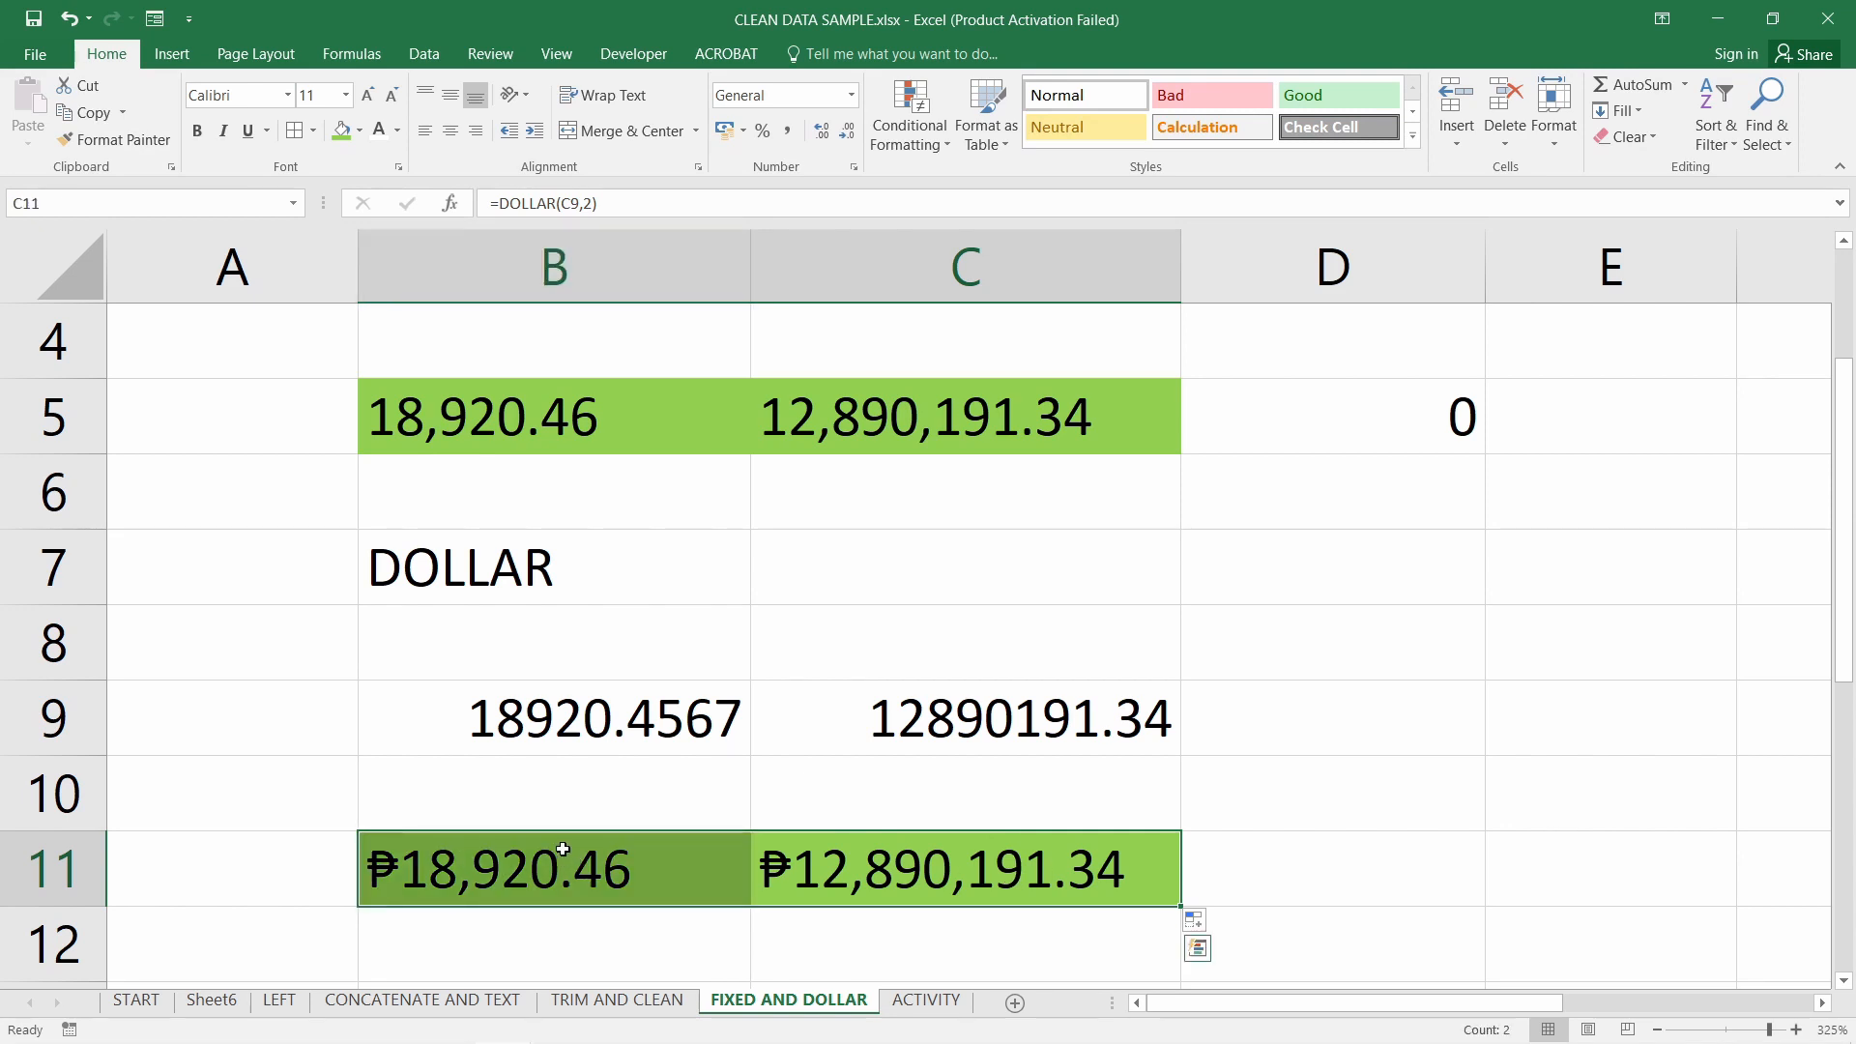
pyautogui.scroll(1, 570, 807)
pyautogui.click(556, 473)
pyautogui.click(909, 498)
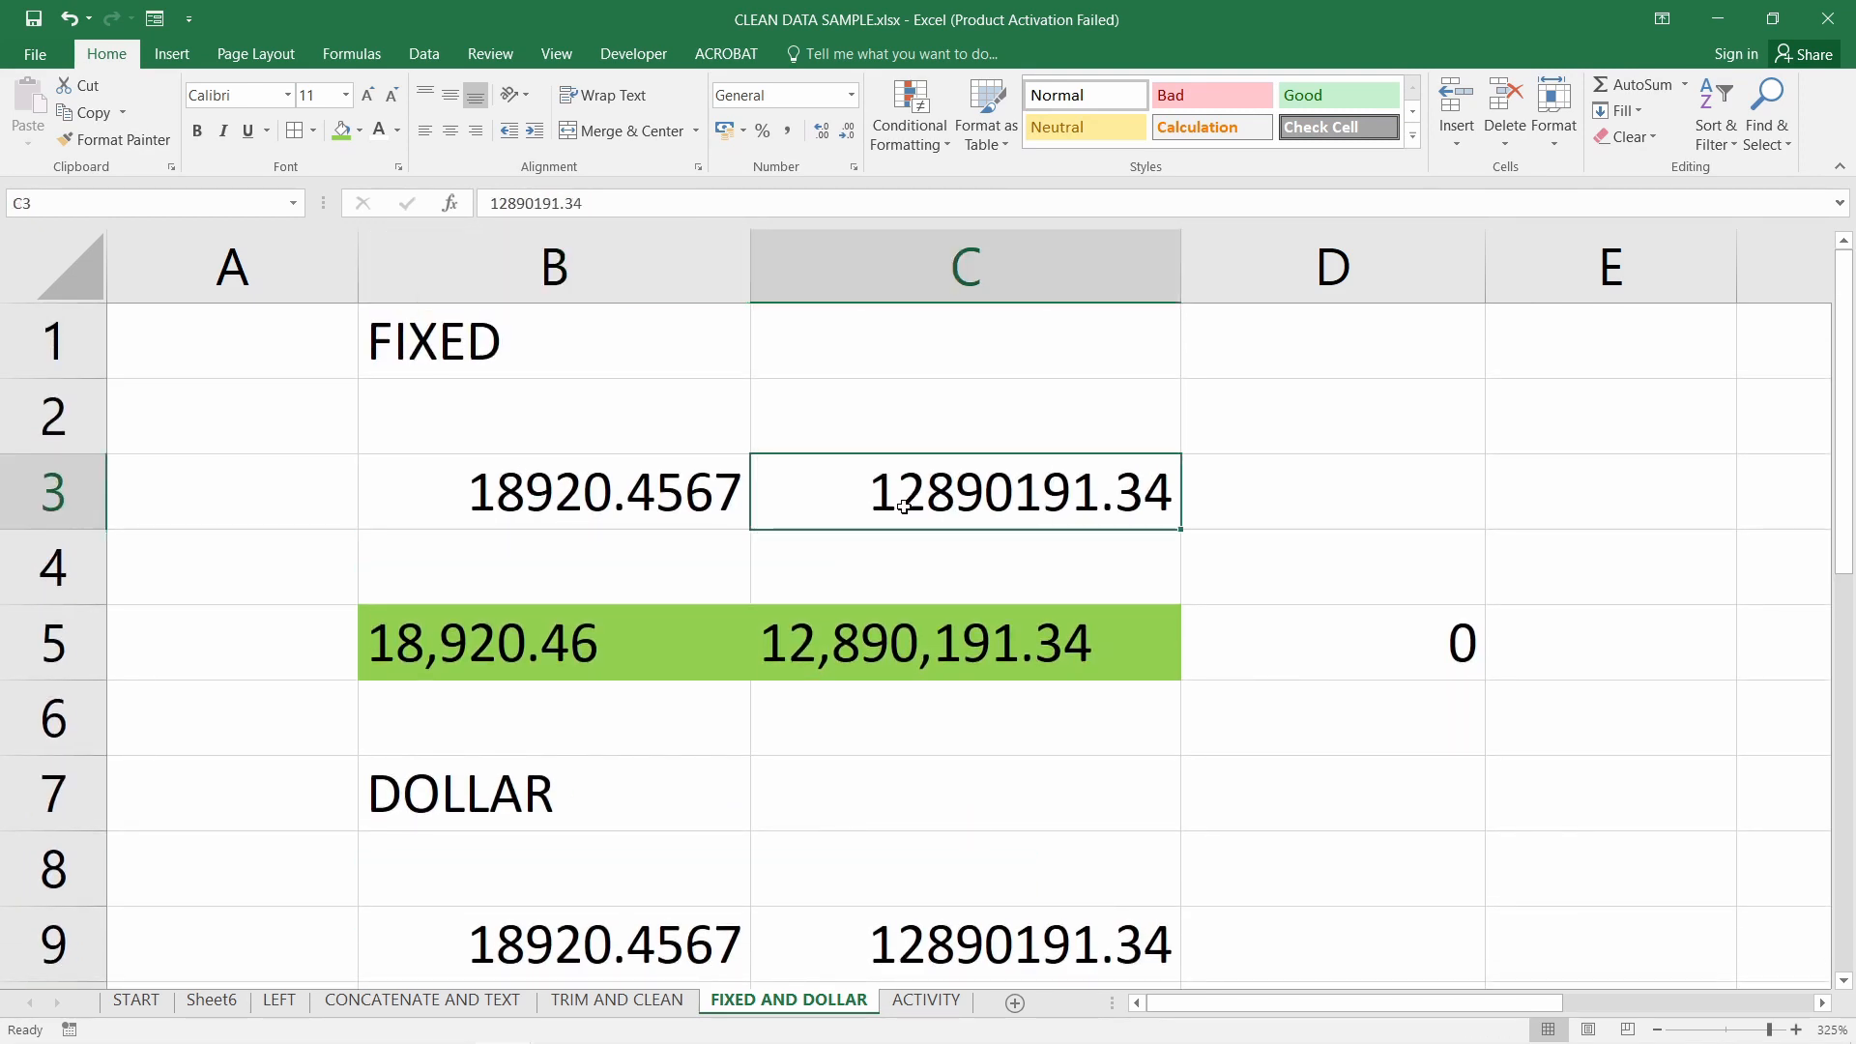
pyautogui.scroll(-1, 959, 524)
pyautogui.scroll(1, 961, 526)
pyautogui.click(558, 334)
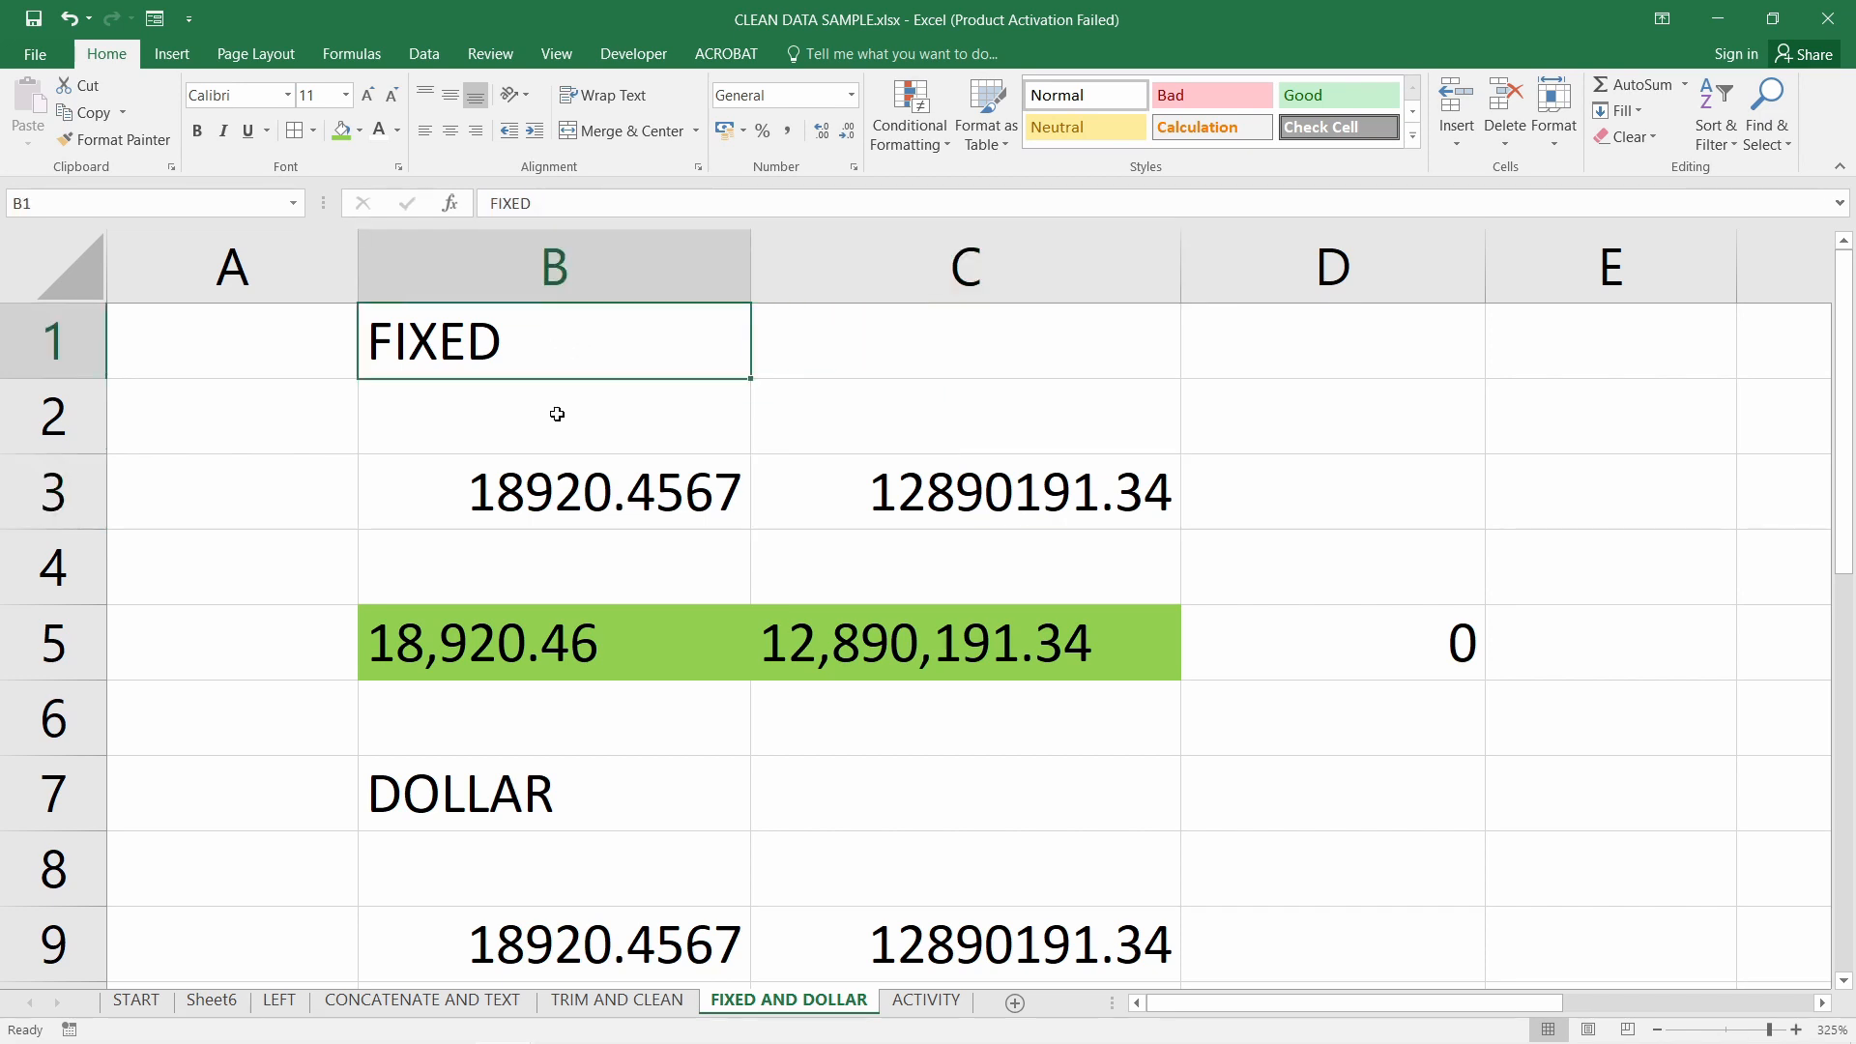
pyautogui.click(523, 809)
pyautogui.scroll(-1, 821, 725)
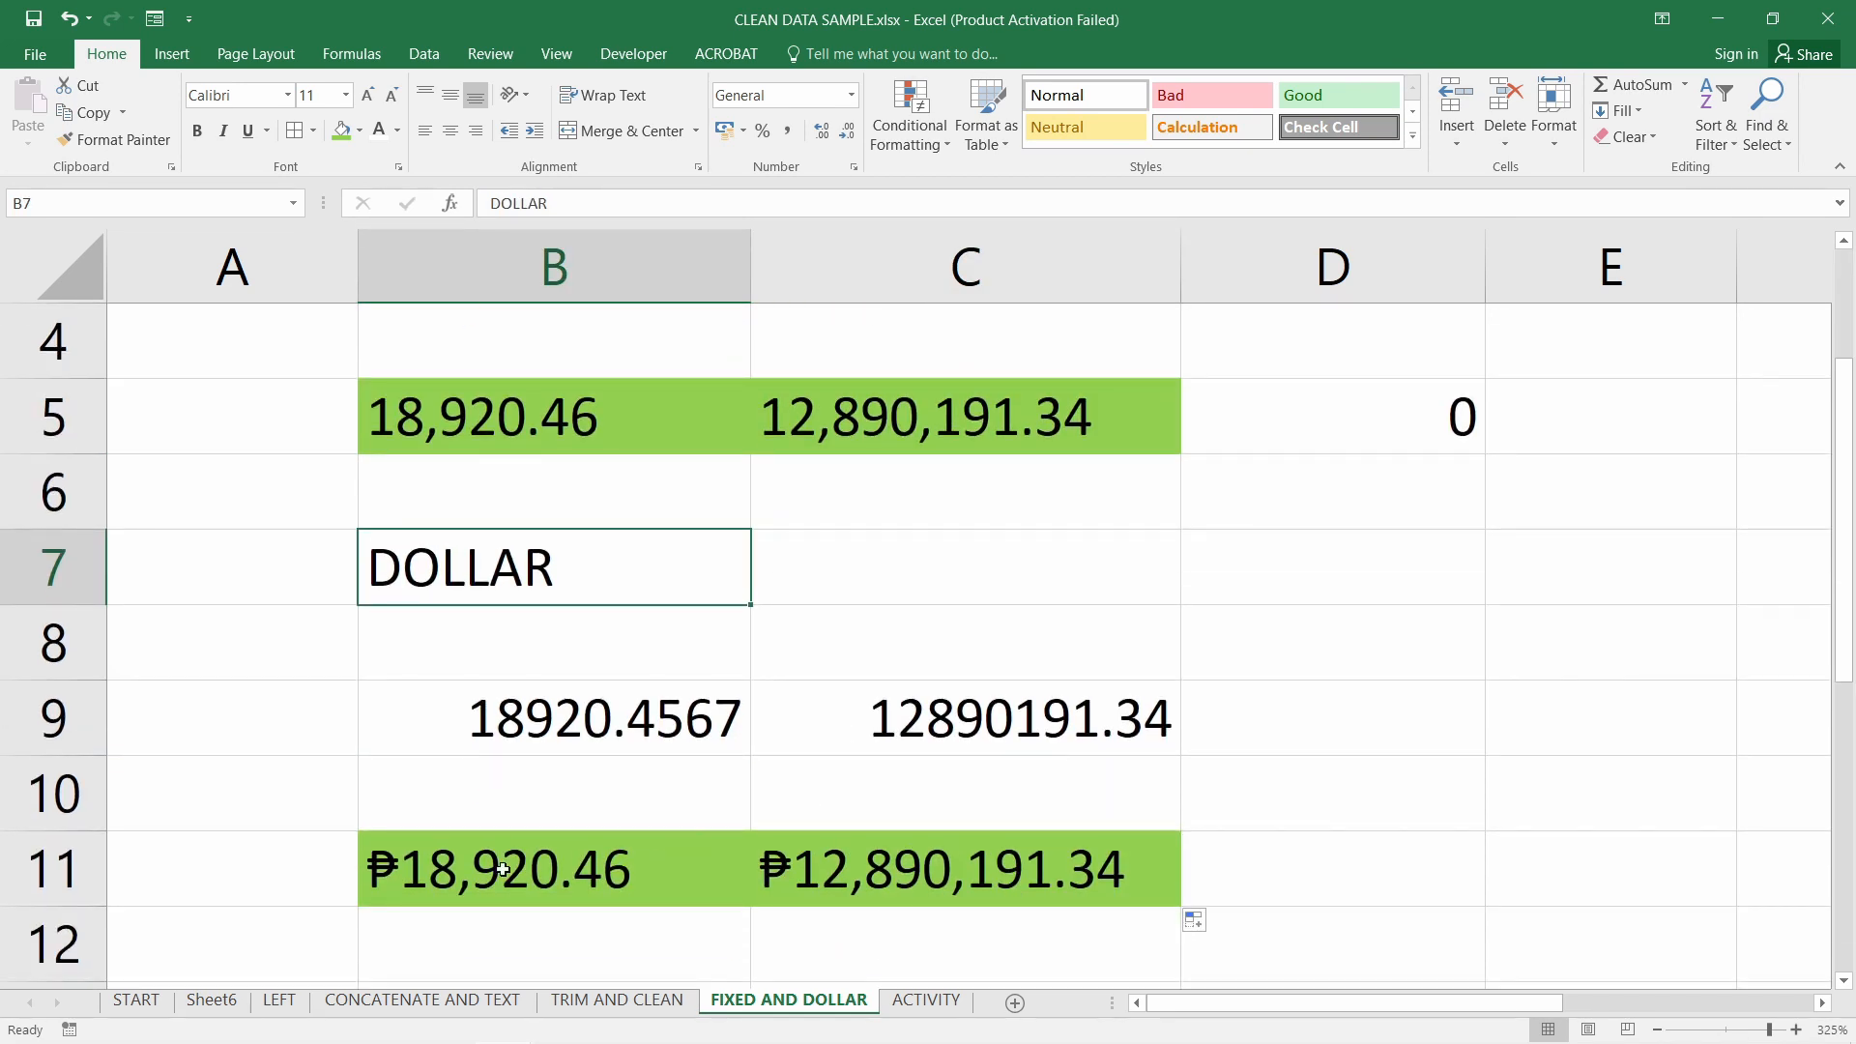
pyautogui.moveTo(515, 869); pyautogui.dragTo(769, 869)
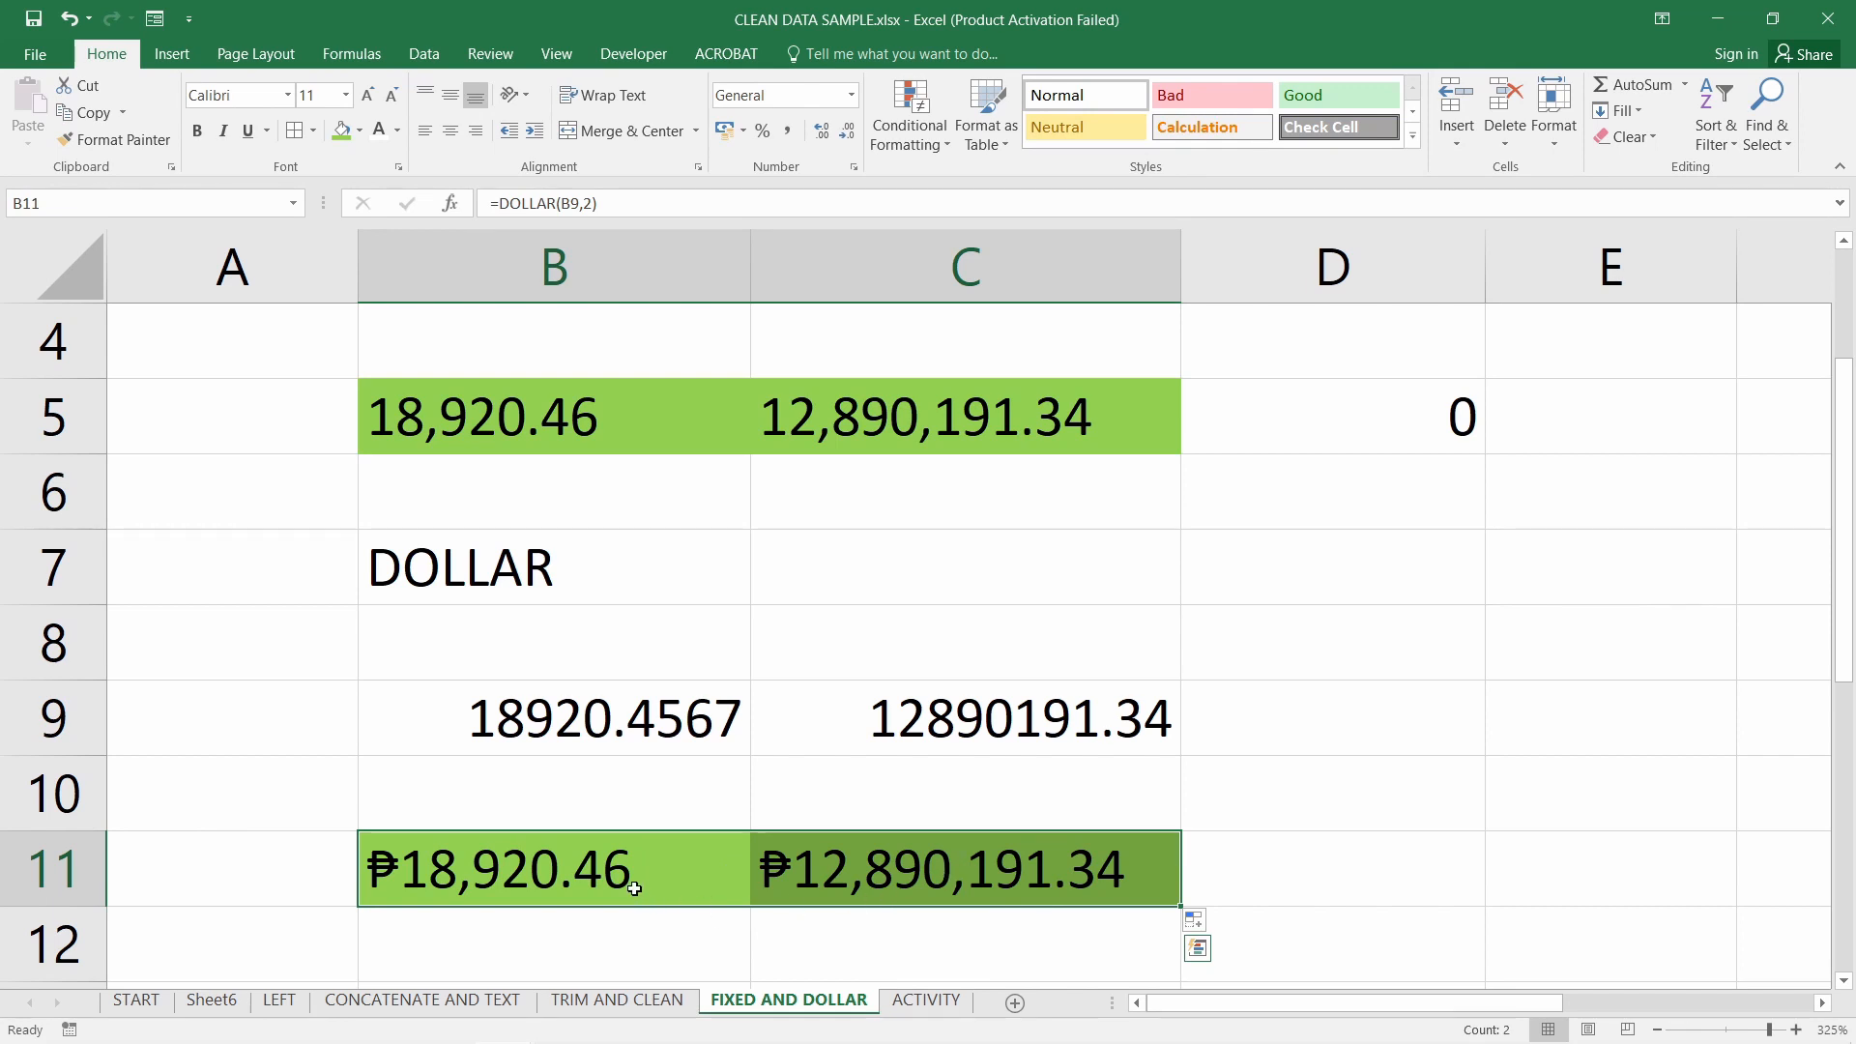
pyautogui.click(1371, 874)
# Copy D5's SUM formula into D11
pyautogui.click(1396, 435)
pyautogui.hotkey('ctrl', 'c')
pyautogui.click(1380, 857)
pyautogui.hotkey('ctrl', 'v')
pyautogui.doubleClick(1353, 875)
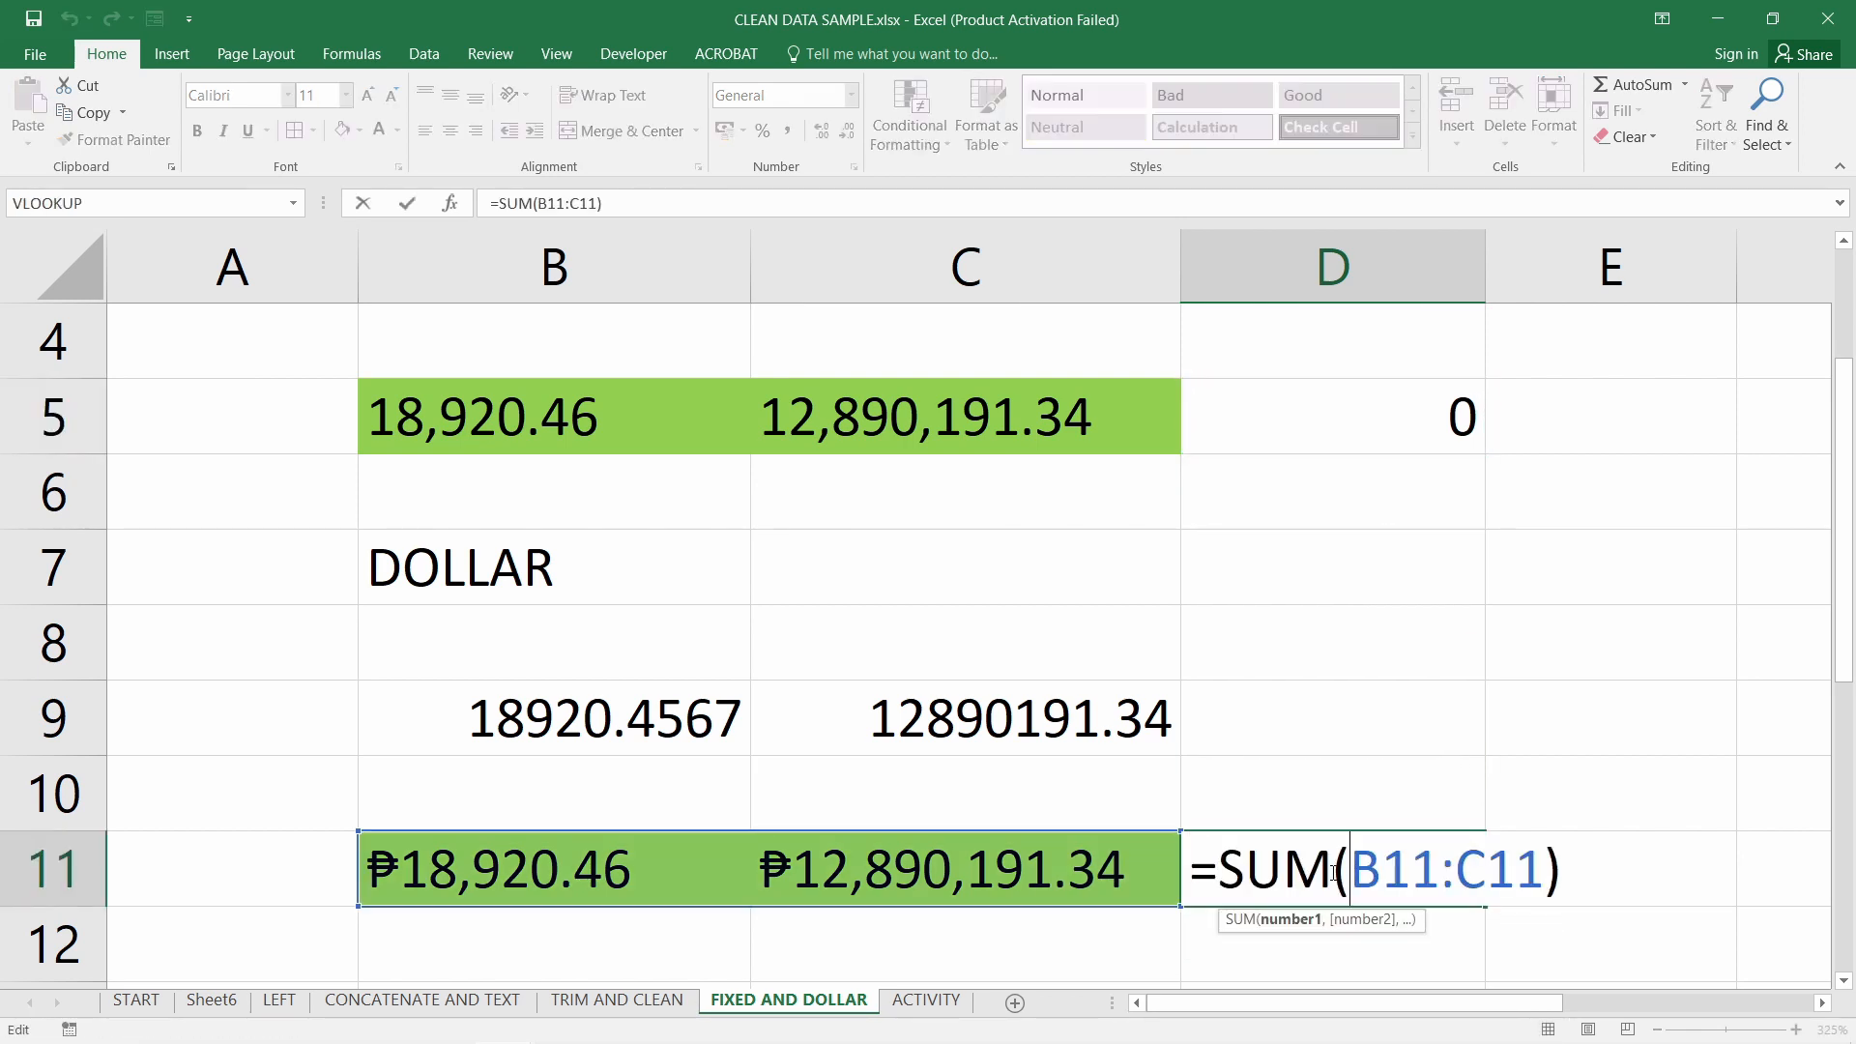
pyautogui.press('Return')
pyautogui.scroll(-1, 1373, 871)
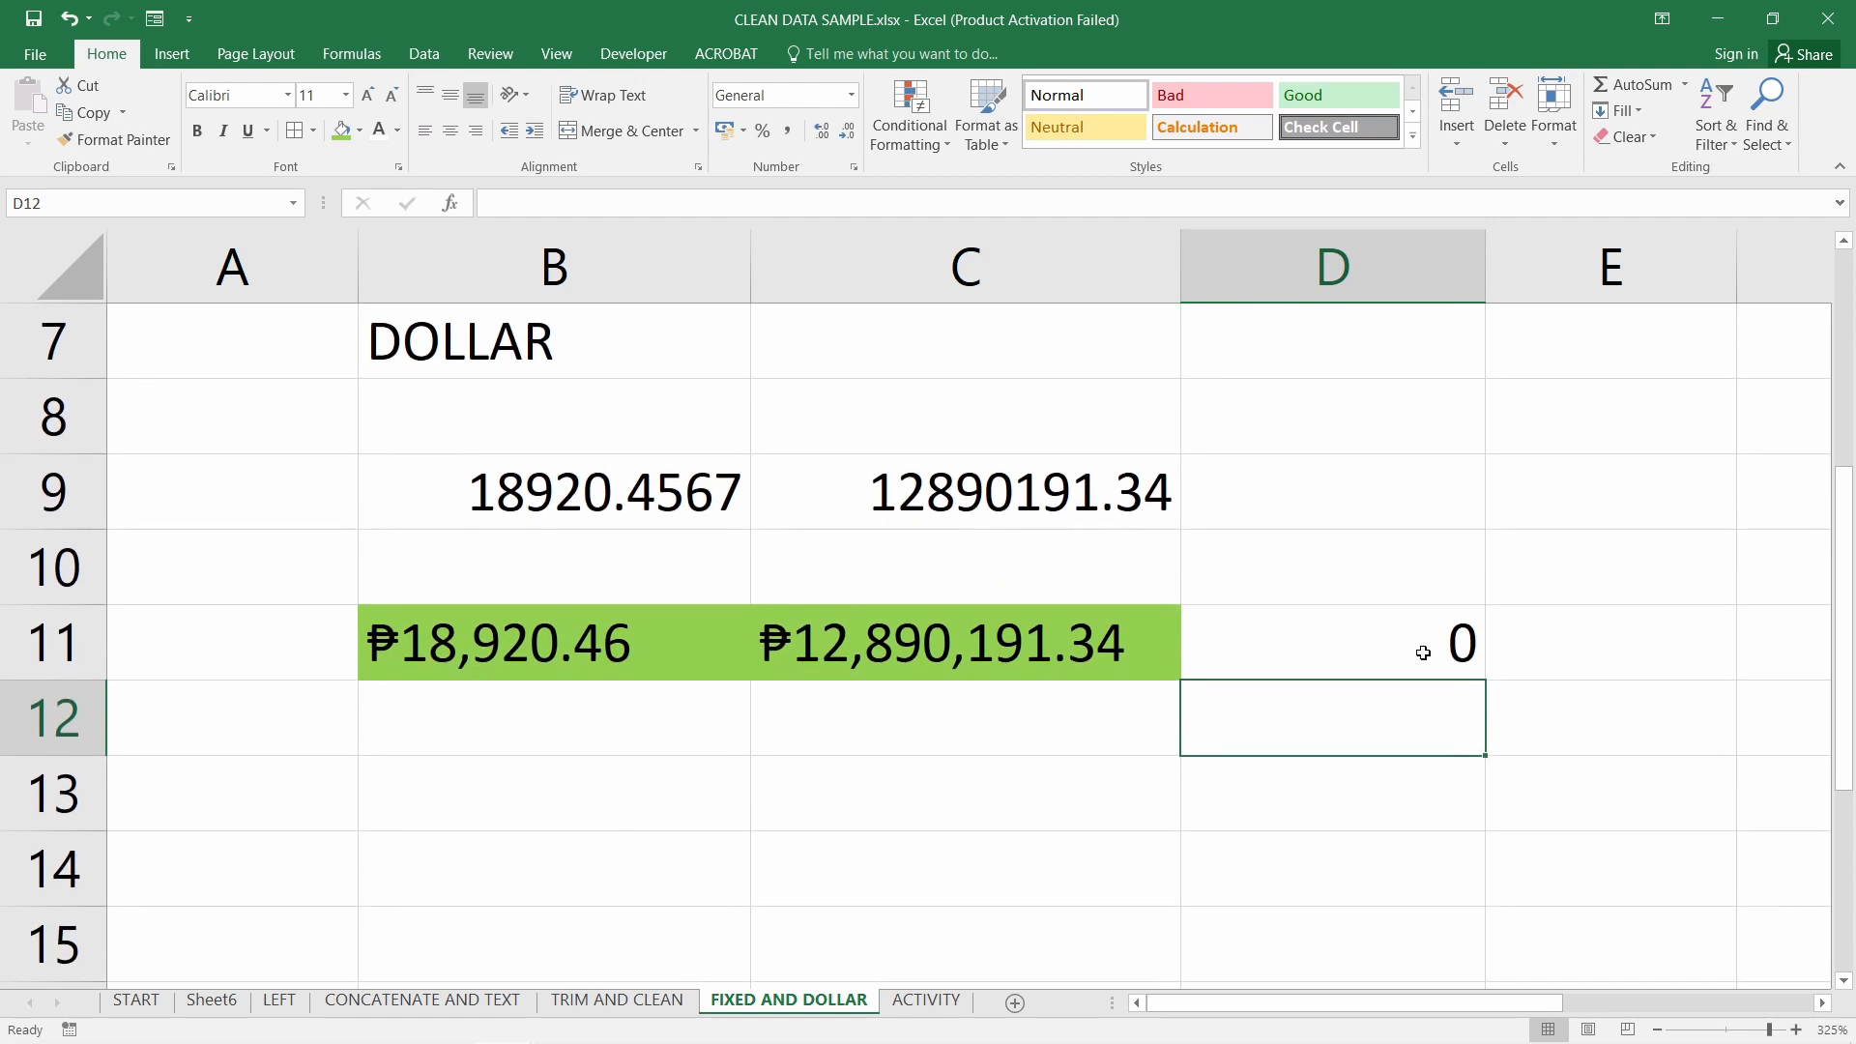
# Replace D11's formula with =B11+C11
pyautogui.doubleClick(1407, 645)
pyautogui.moveTo(1234, 645); pyautogui.dragTo(1552, 645)
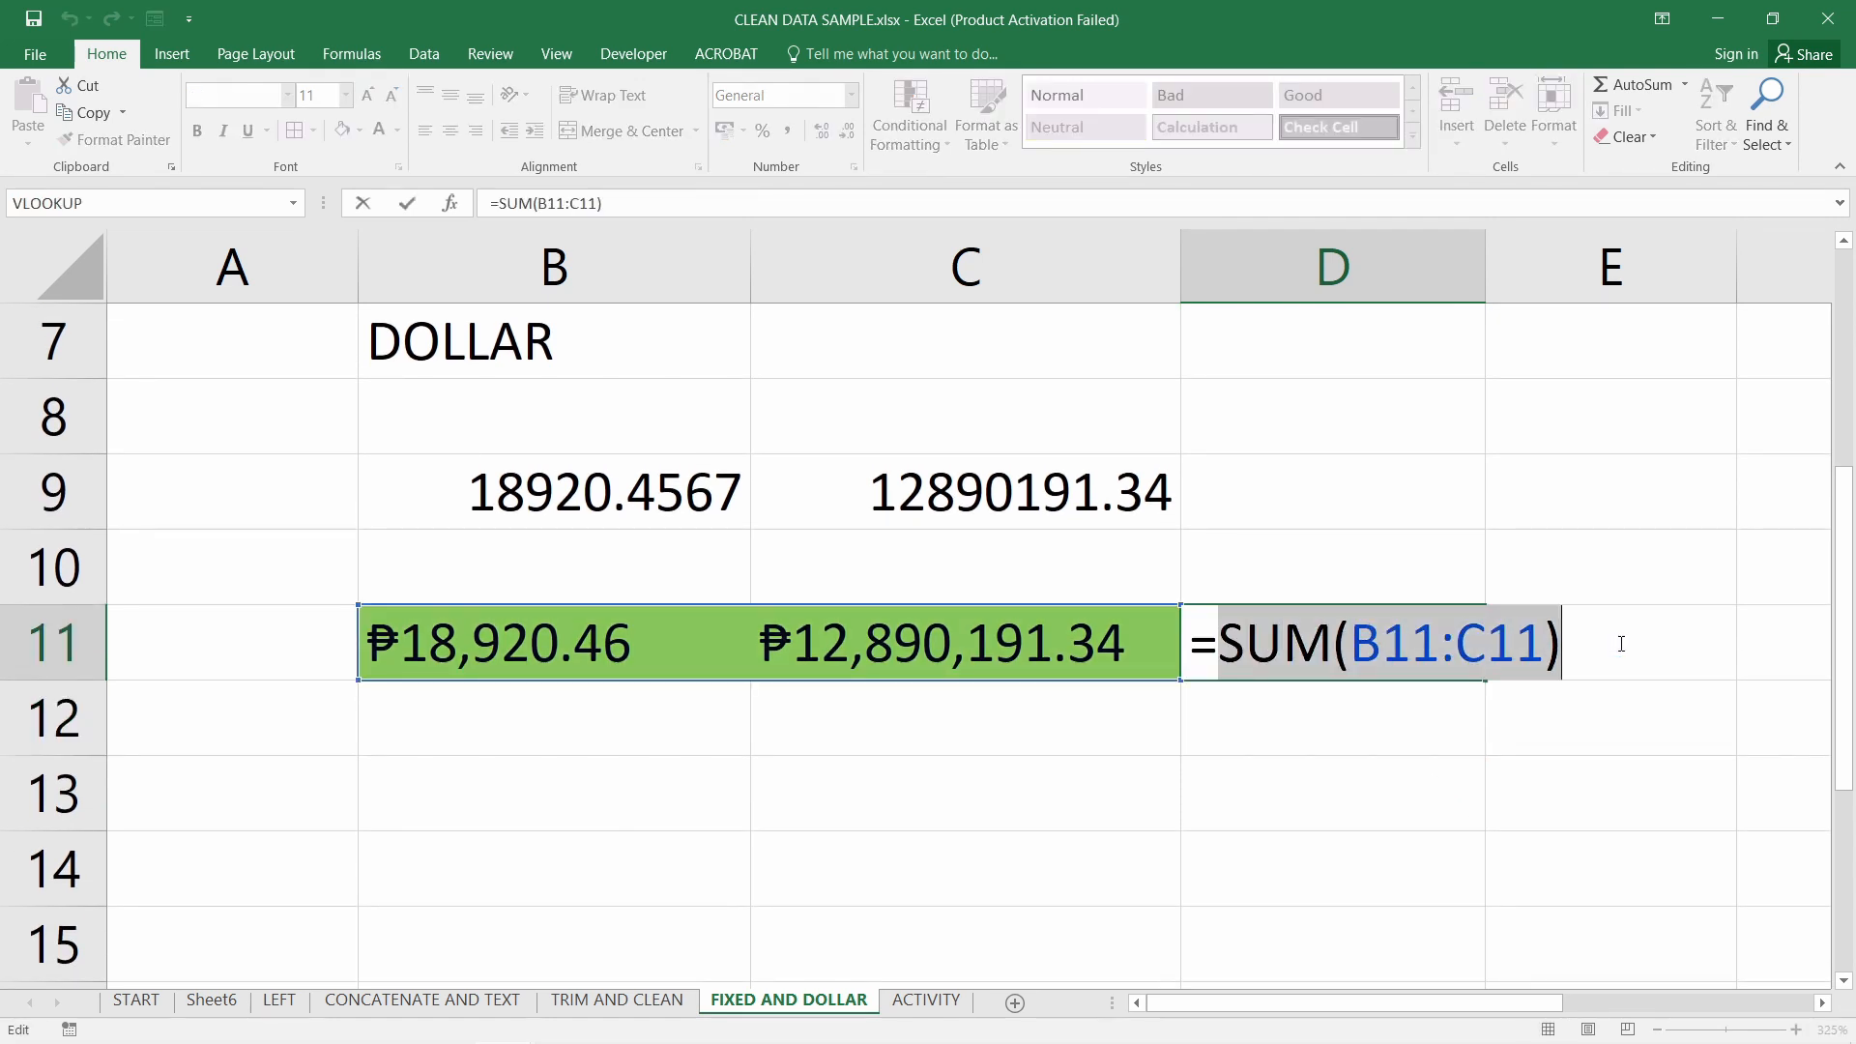
pyautogui.press('BackSpace')
pyautogui.click(647, 646)
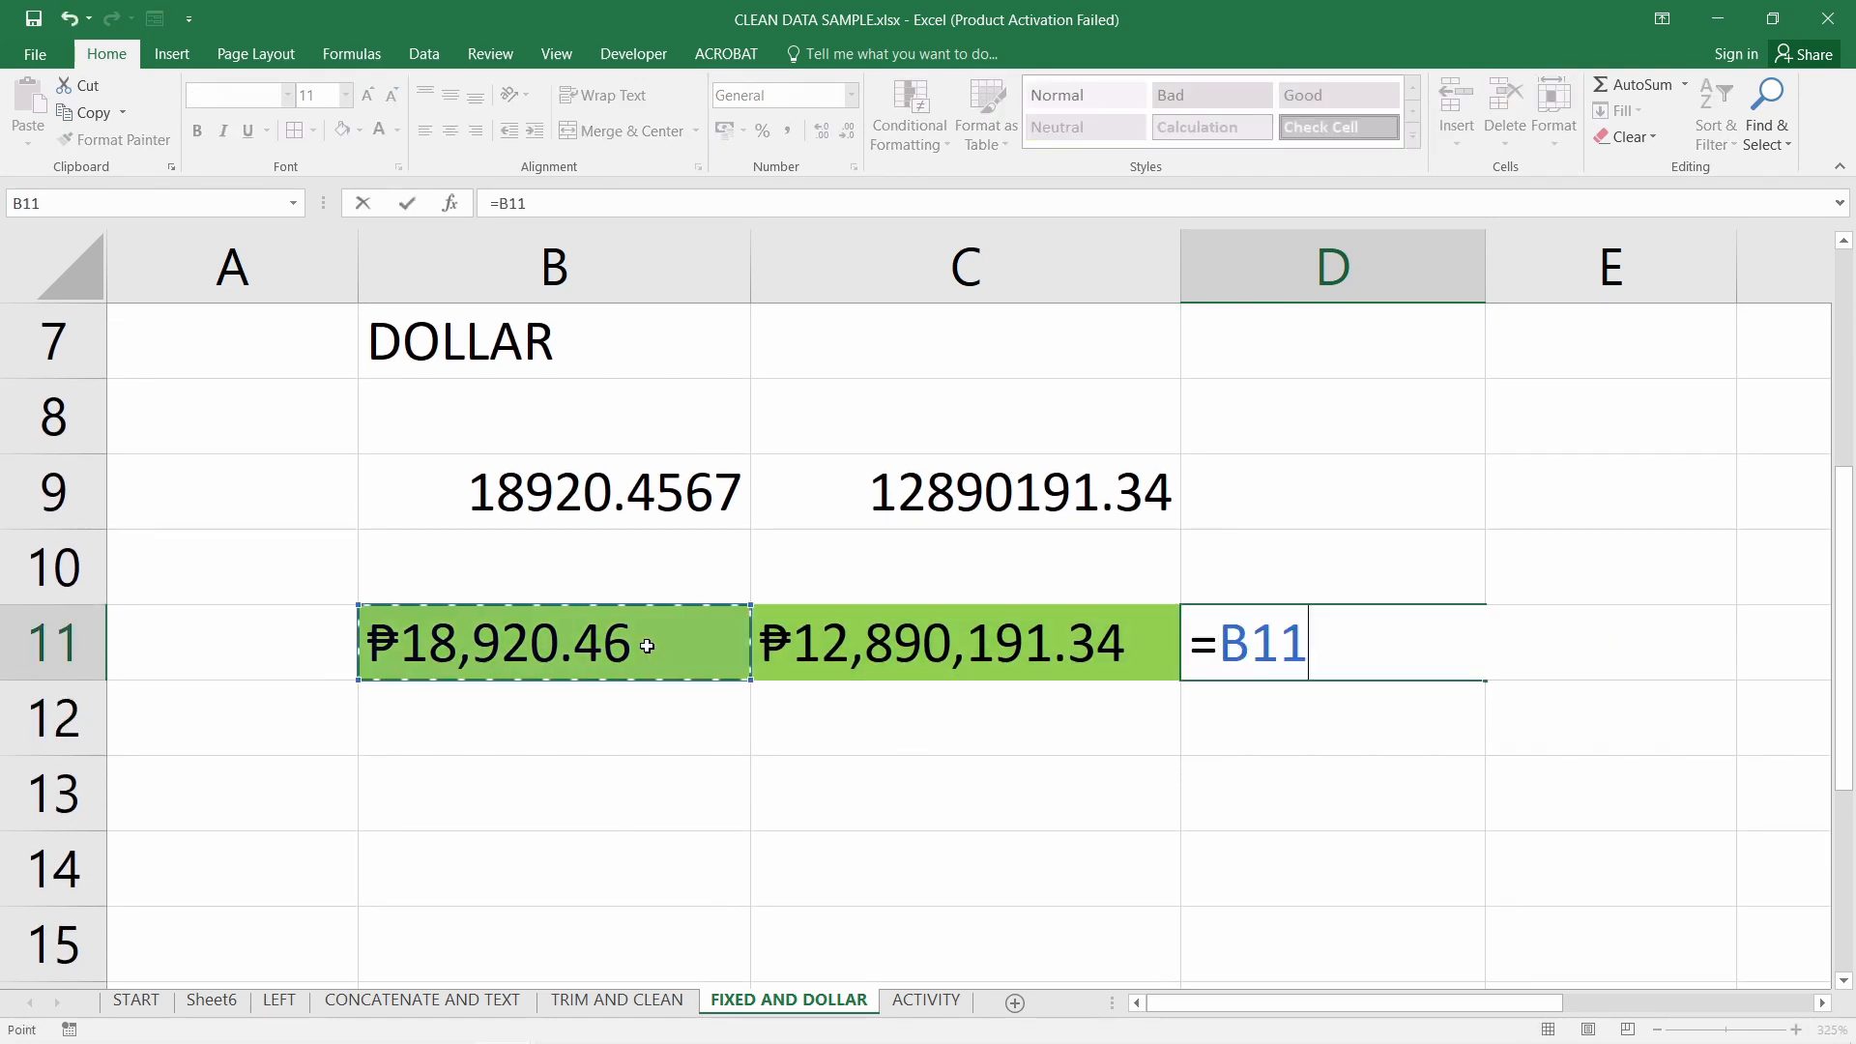
pyautogui.write('+')
pyautogui.click(898, 641)
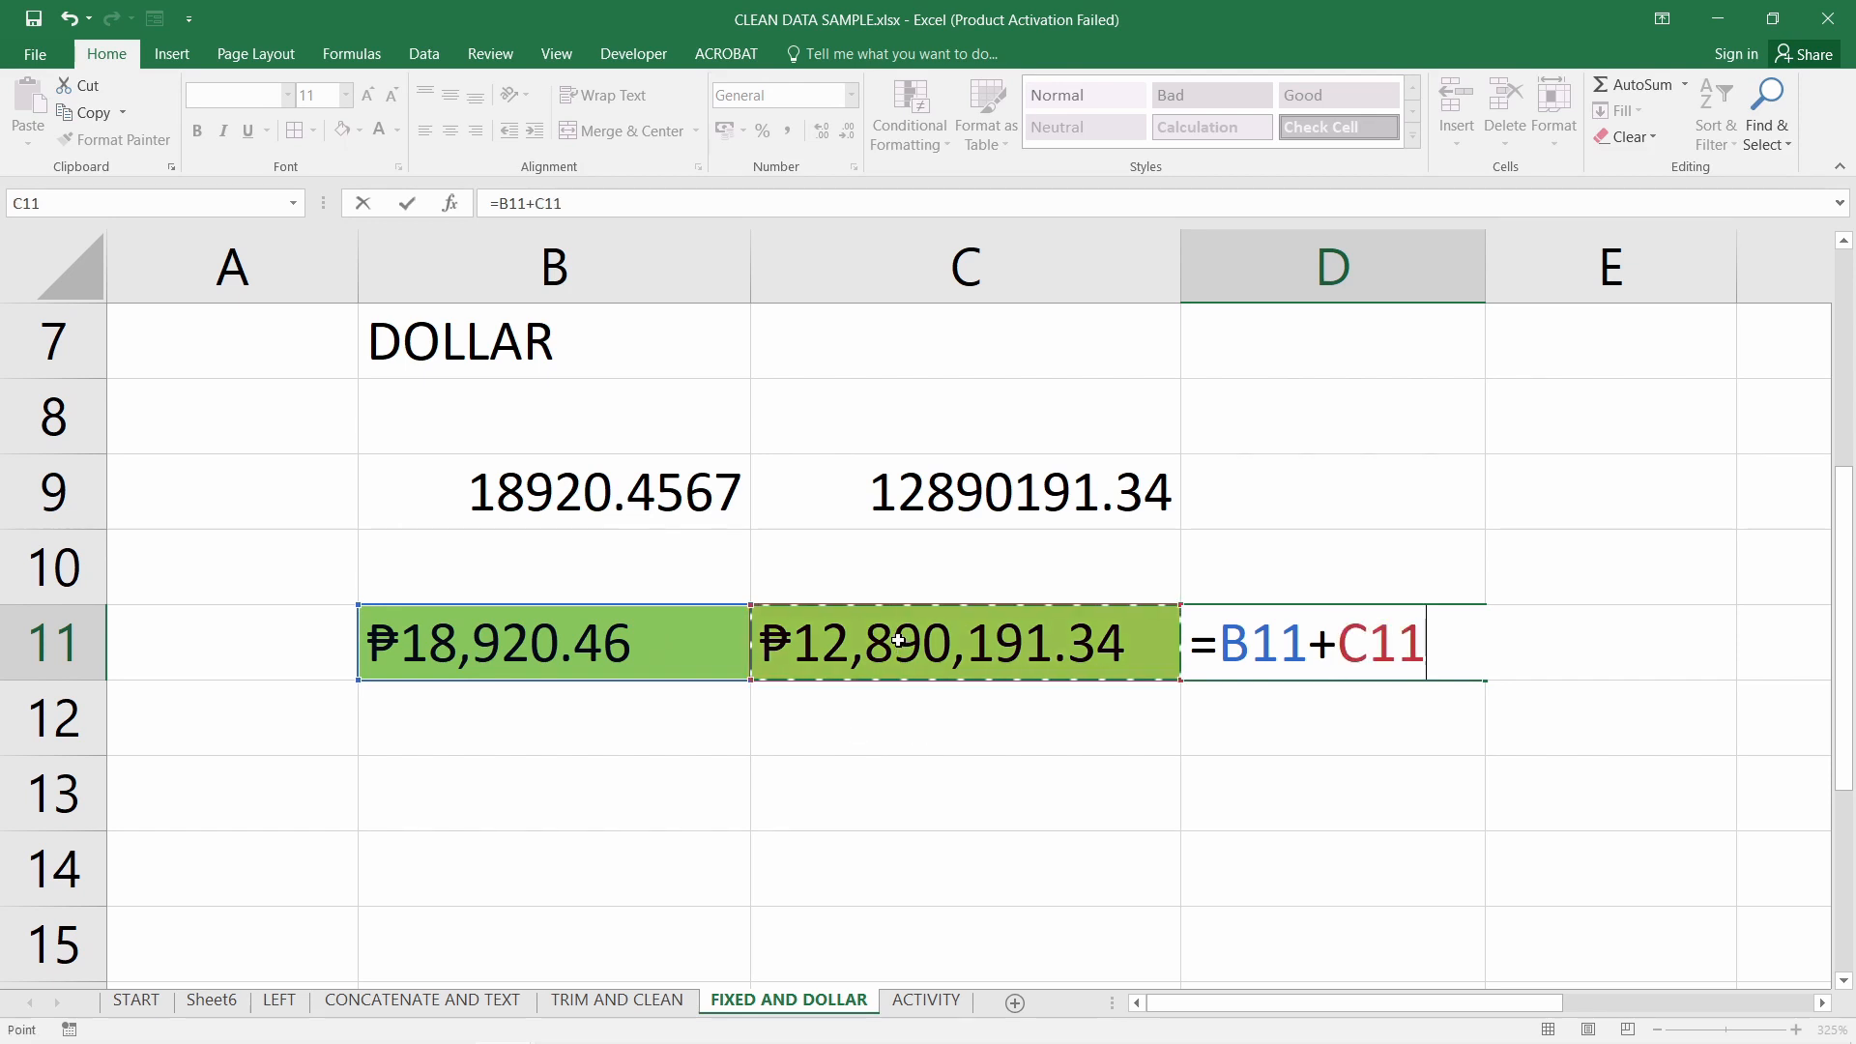
pyautogui.press('Return')
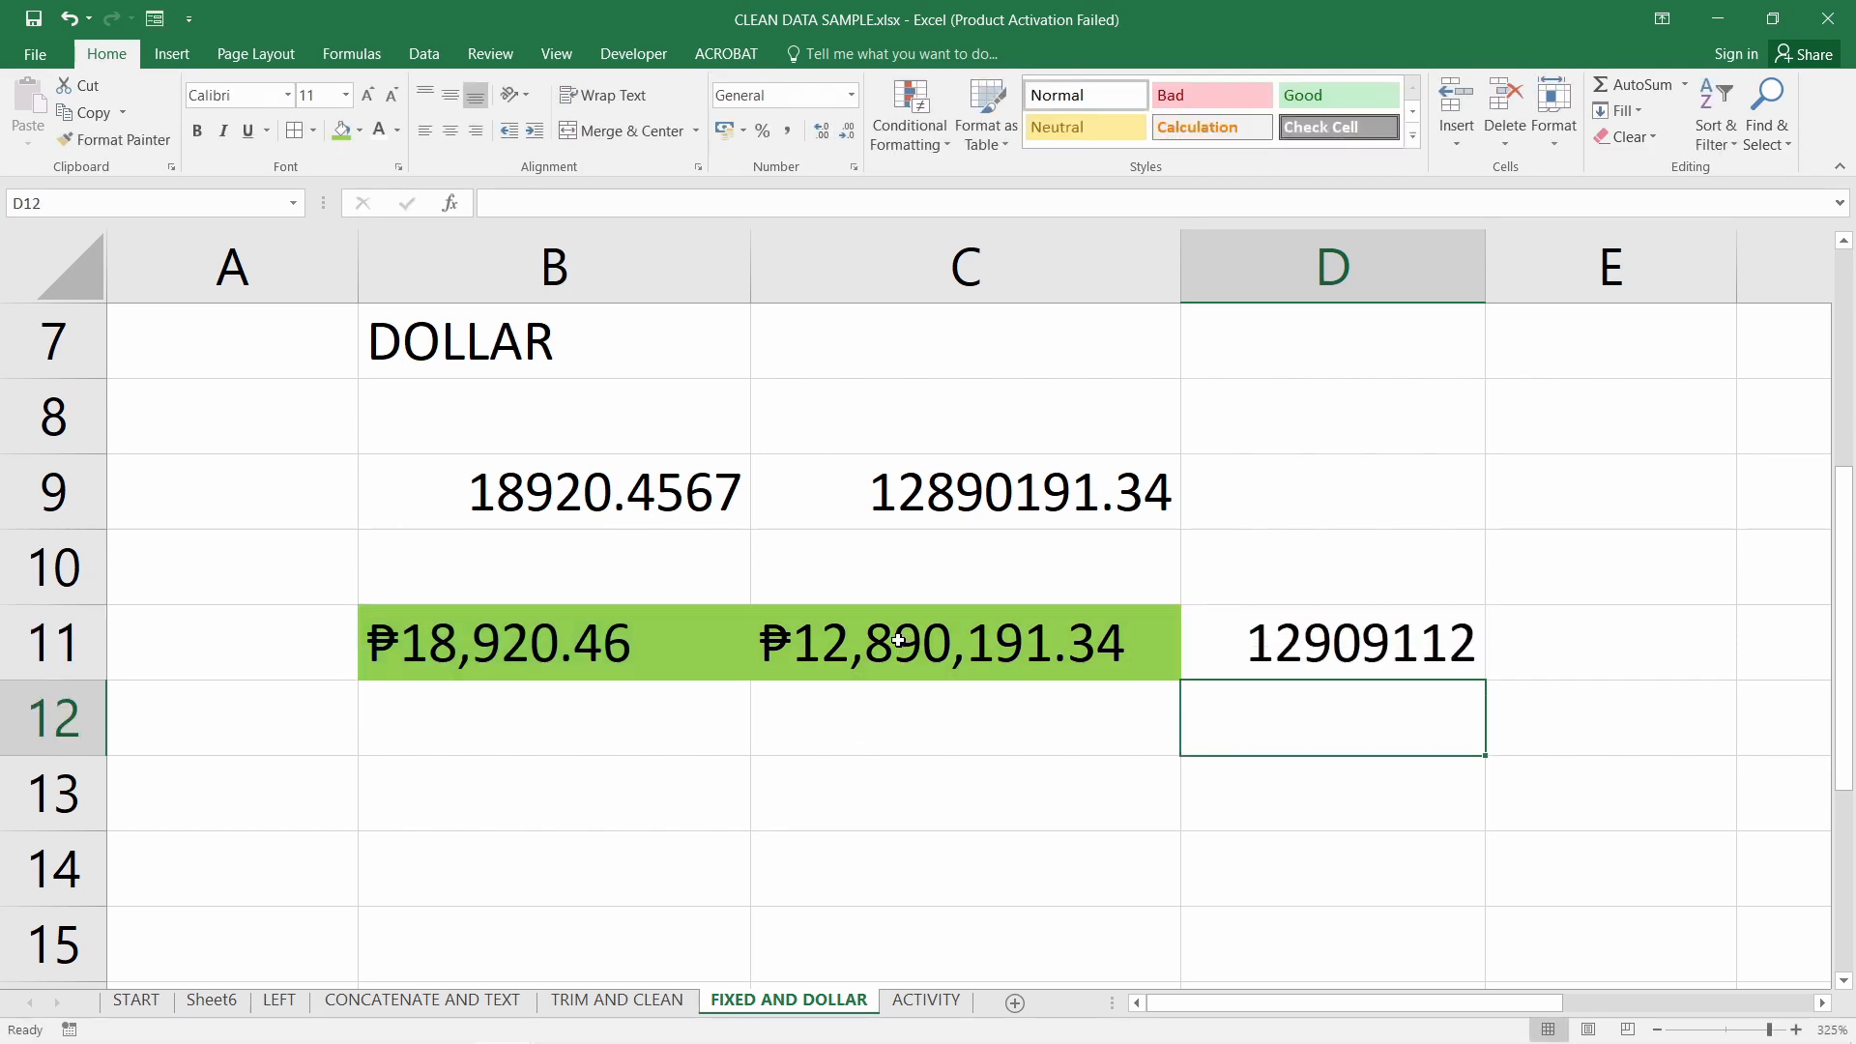
pyautogui.click(1294, 654)
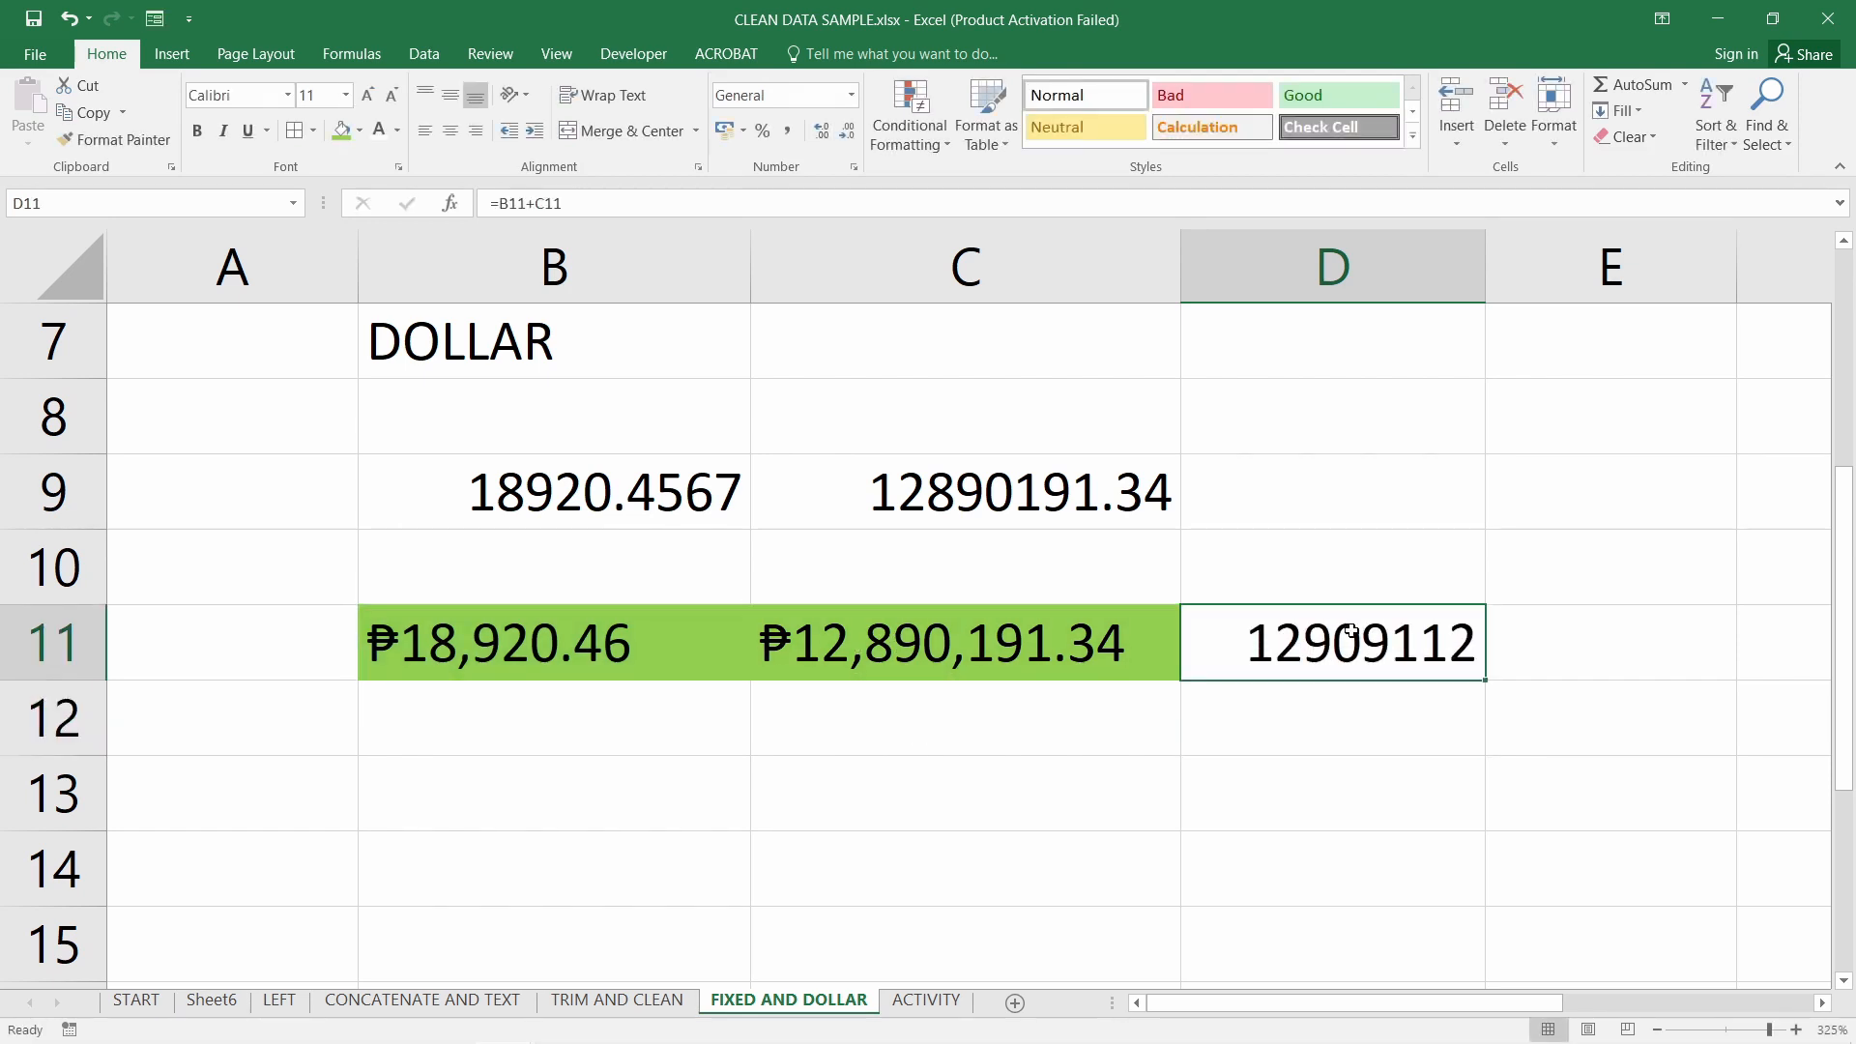
# Start inserting DOLLAR( before B11+C11 in D11's formula
pyautogui.doubleClick(1257, 643)
pyautogui.click(1225, 638)
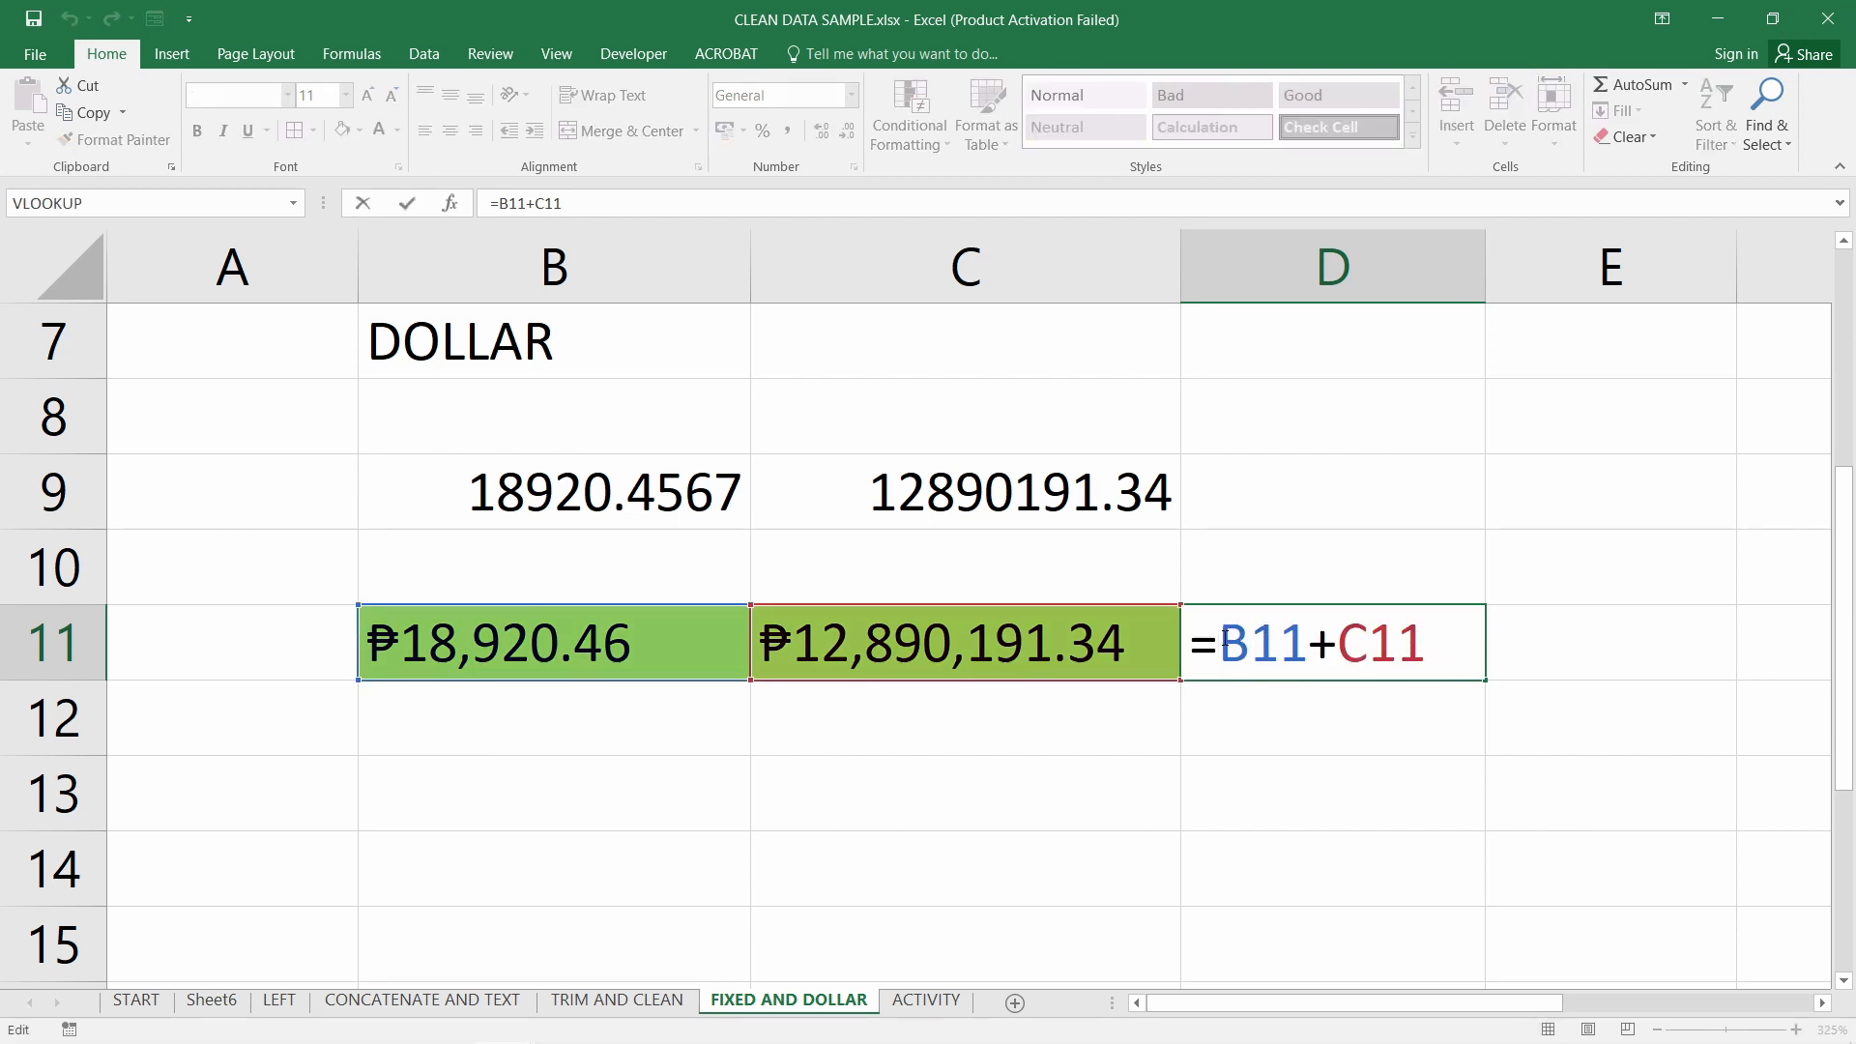
pyautogui.write('DOLLAR(')
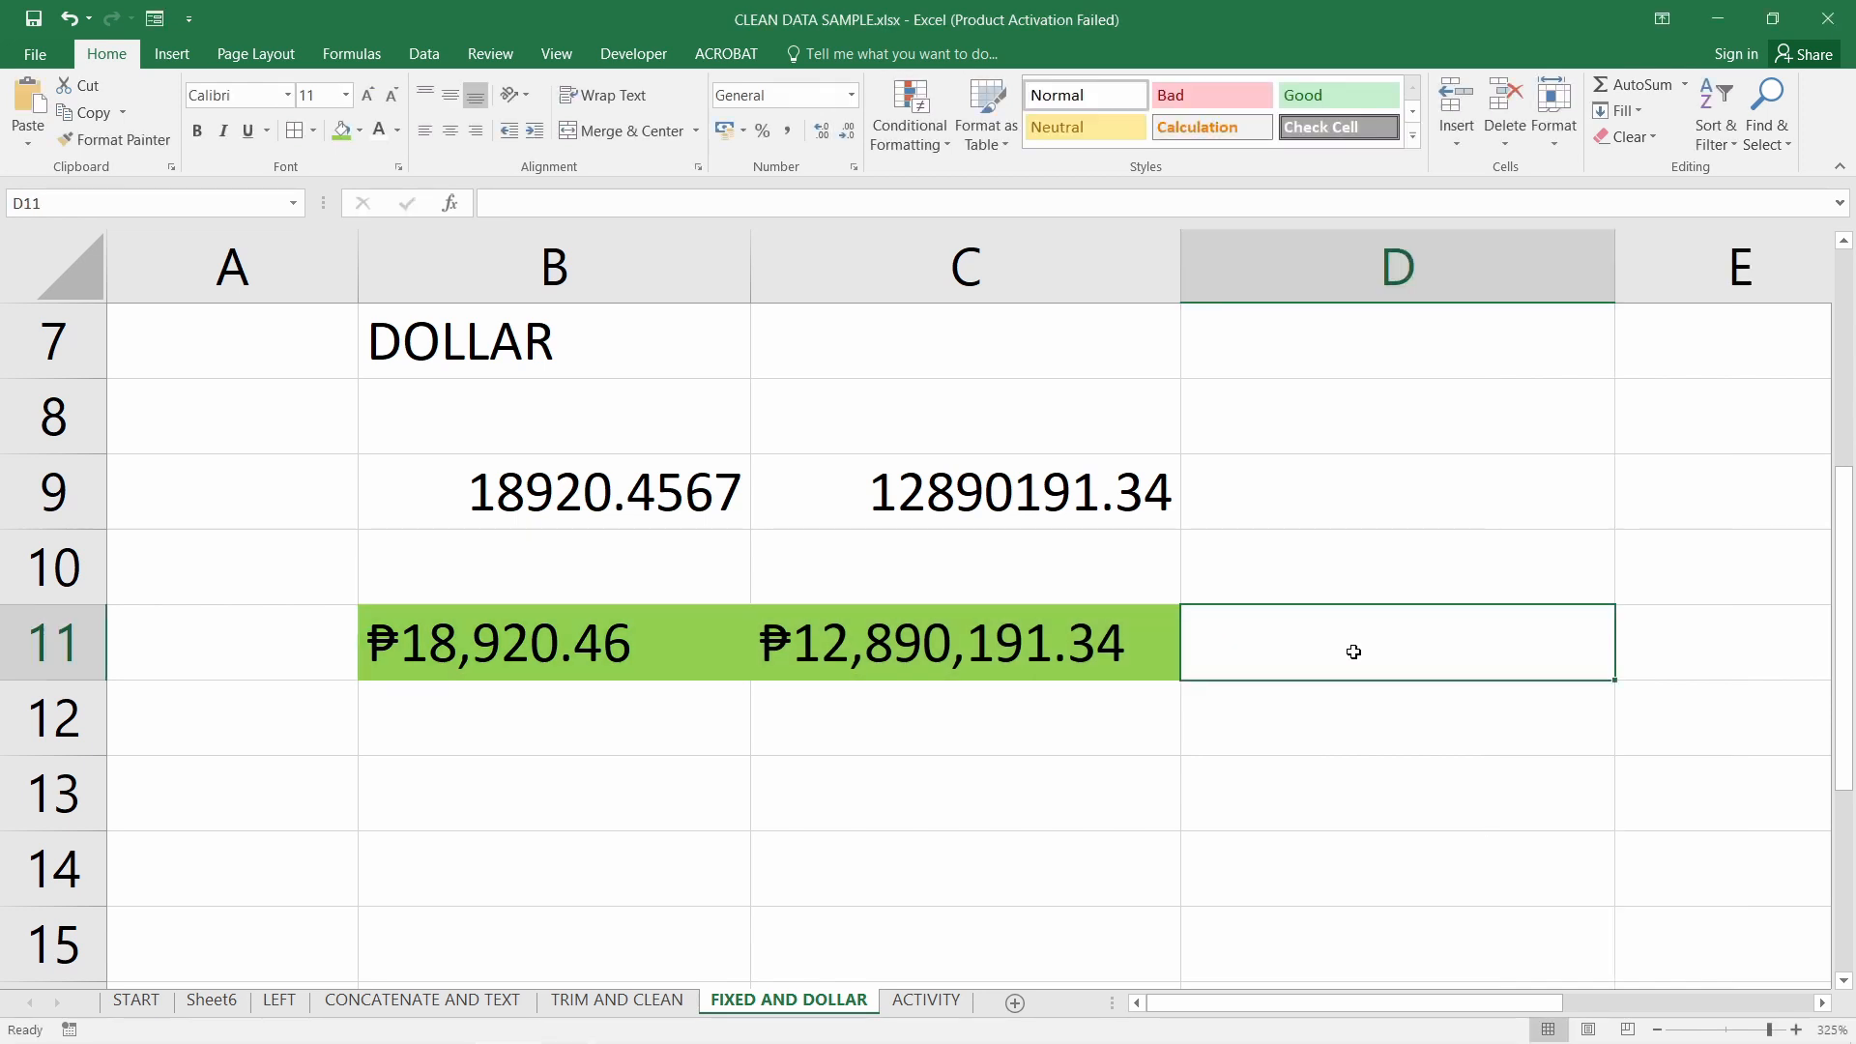
pyautogui.write('=')
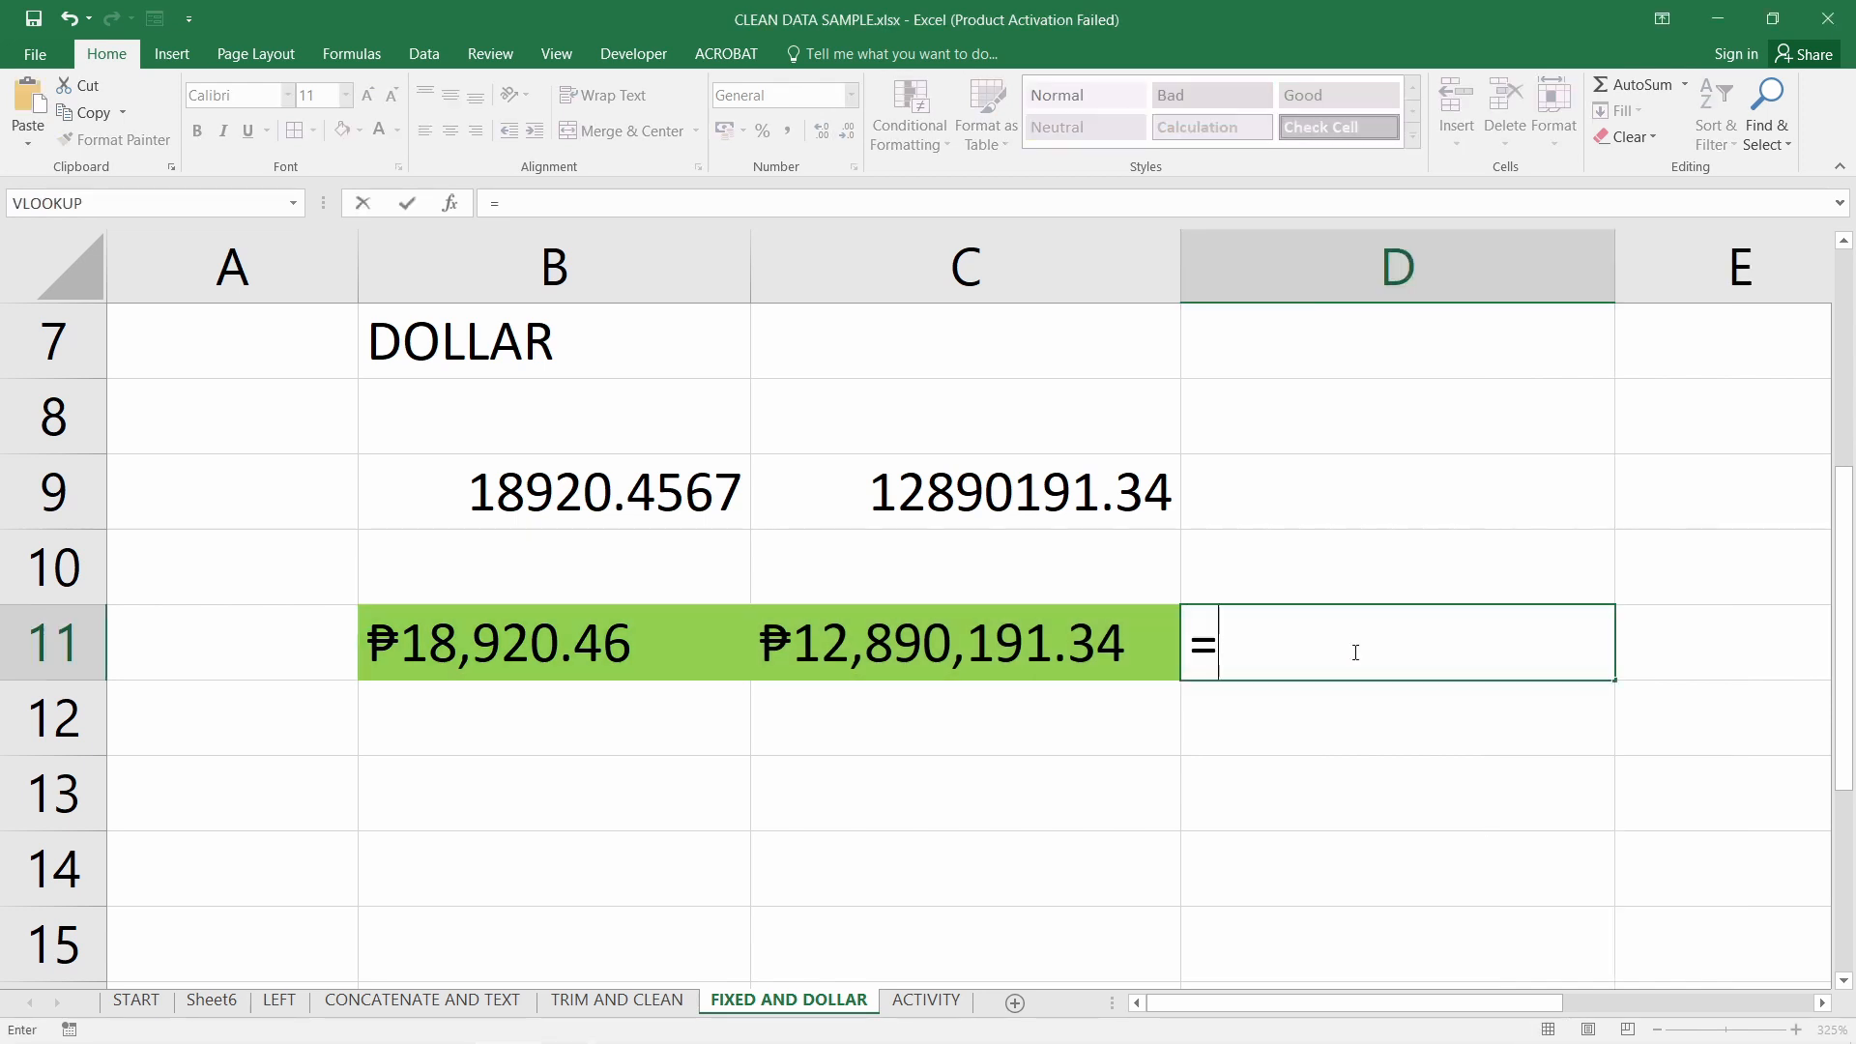
pyautogui.click(627, 636)
pyautogui.write('+')
pyautogui.click(983, 650)
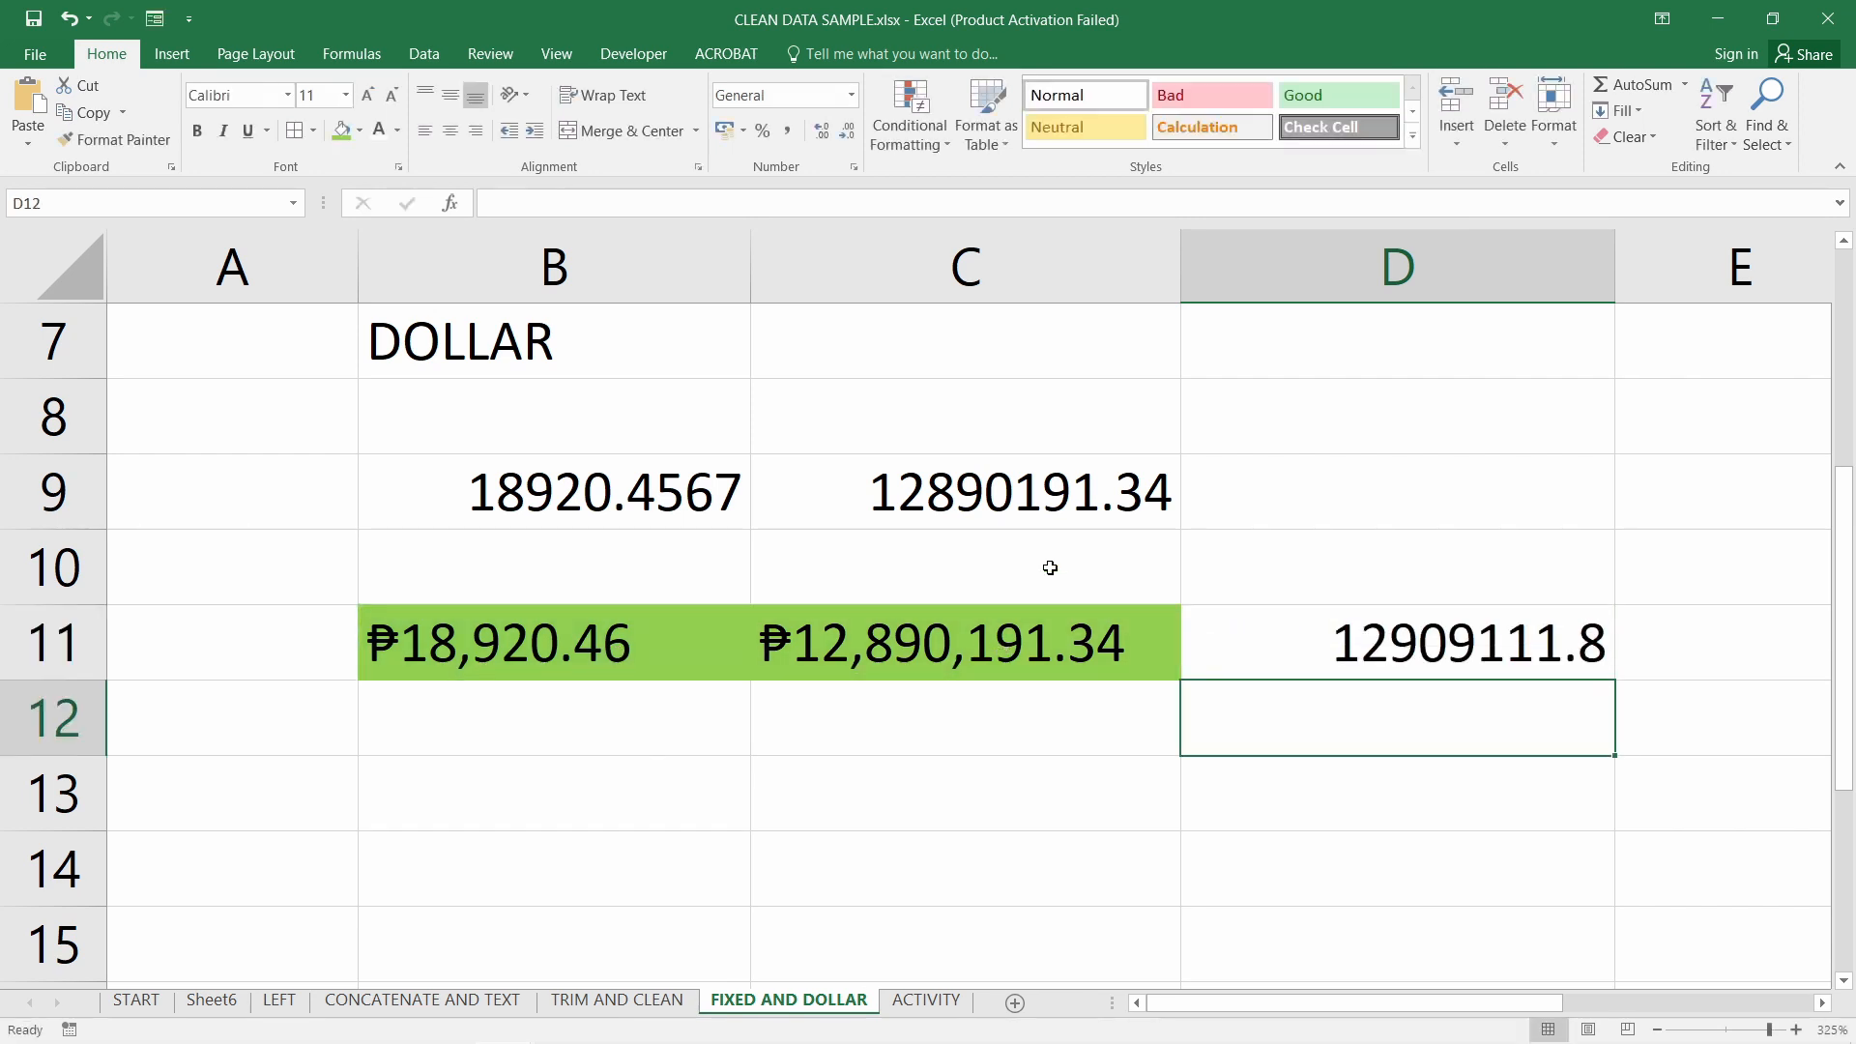
# Make D11 =DOLLAR(B11+C11), showing the total ₱12,909,111.80
pyautogui.click(1330, 639)
pyautogui.doubleClick(1330, 639)
pyautogui.click(1224, 644)
pyautogui.write('DOL')
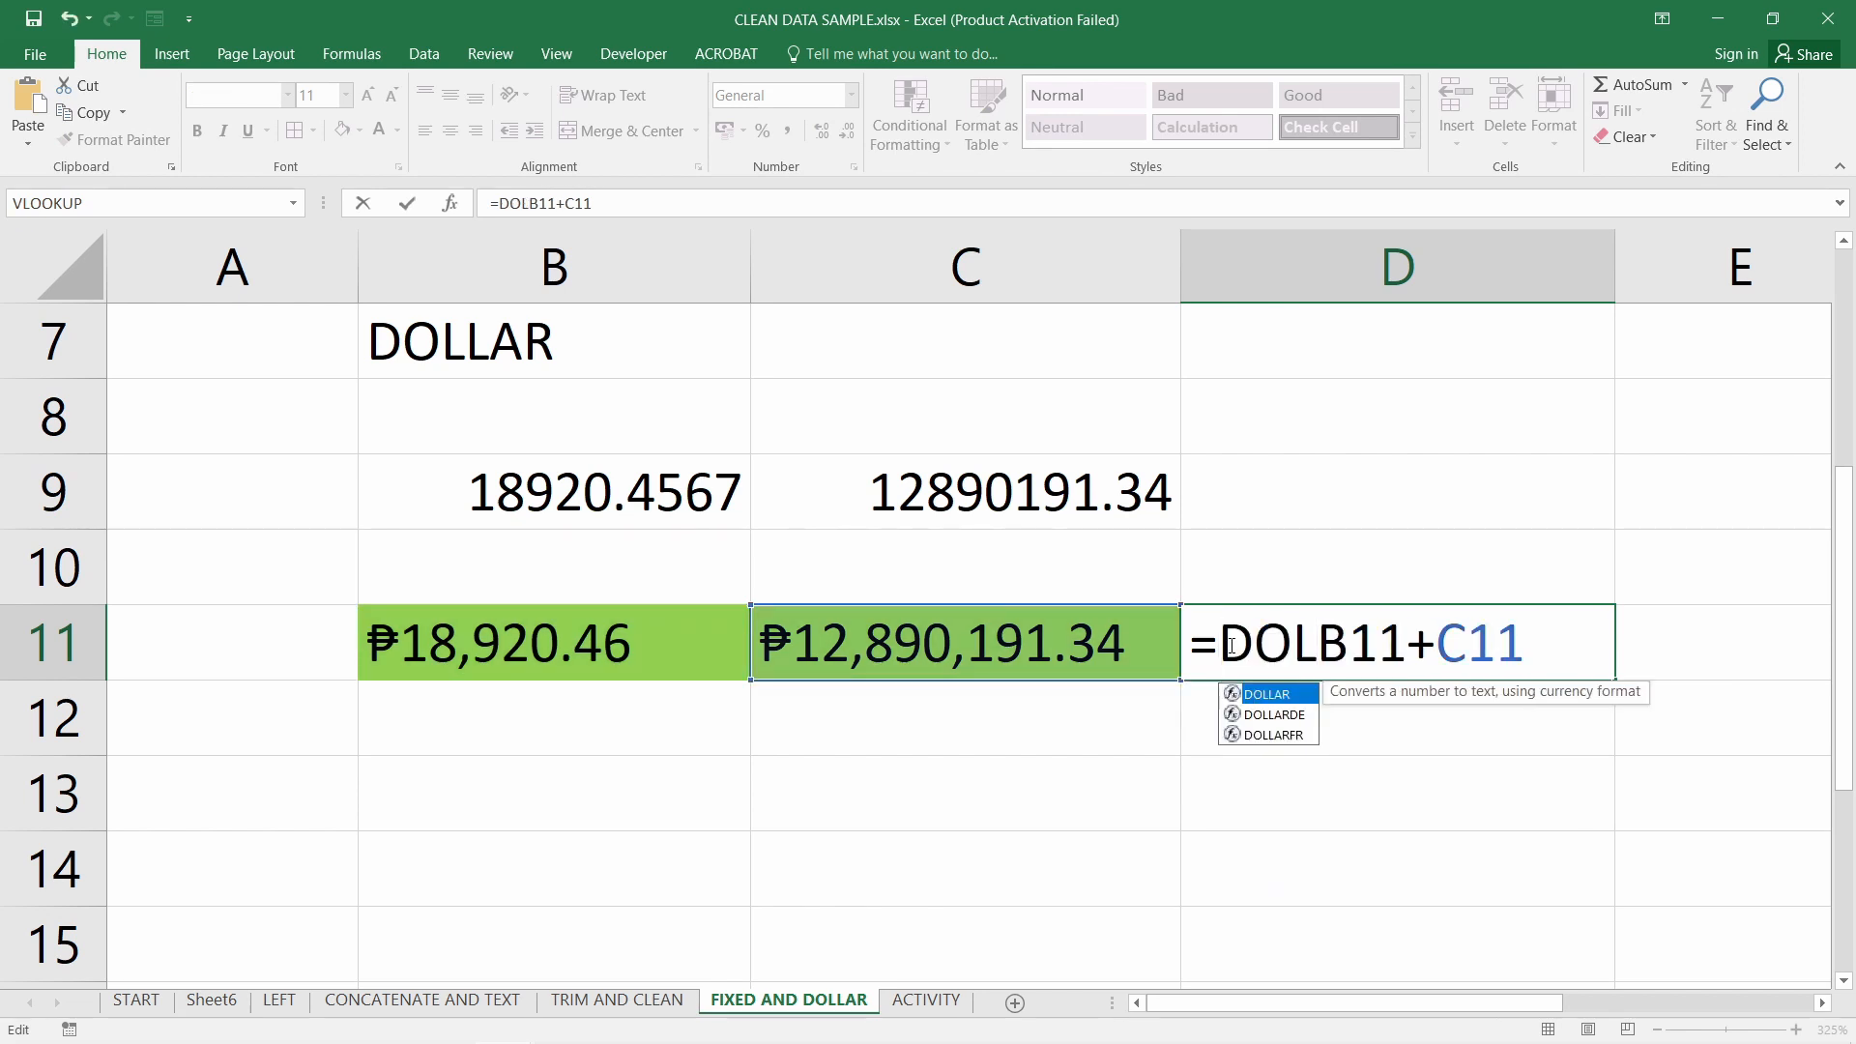
pyautogui.write('LAR(')
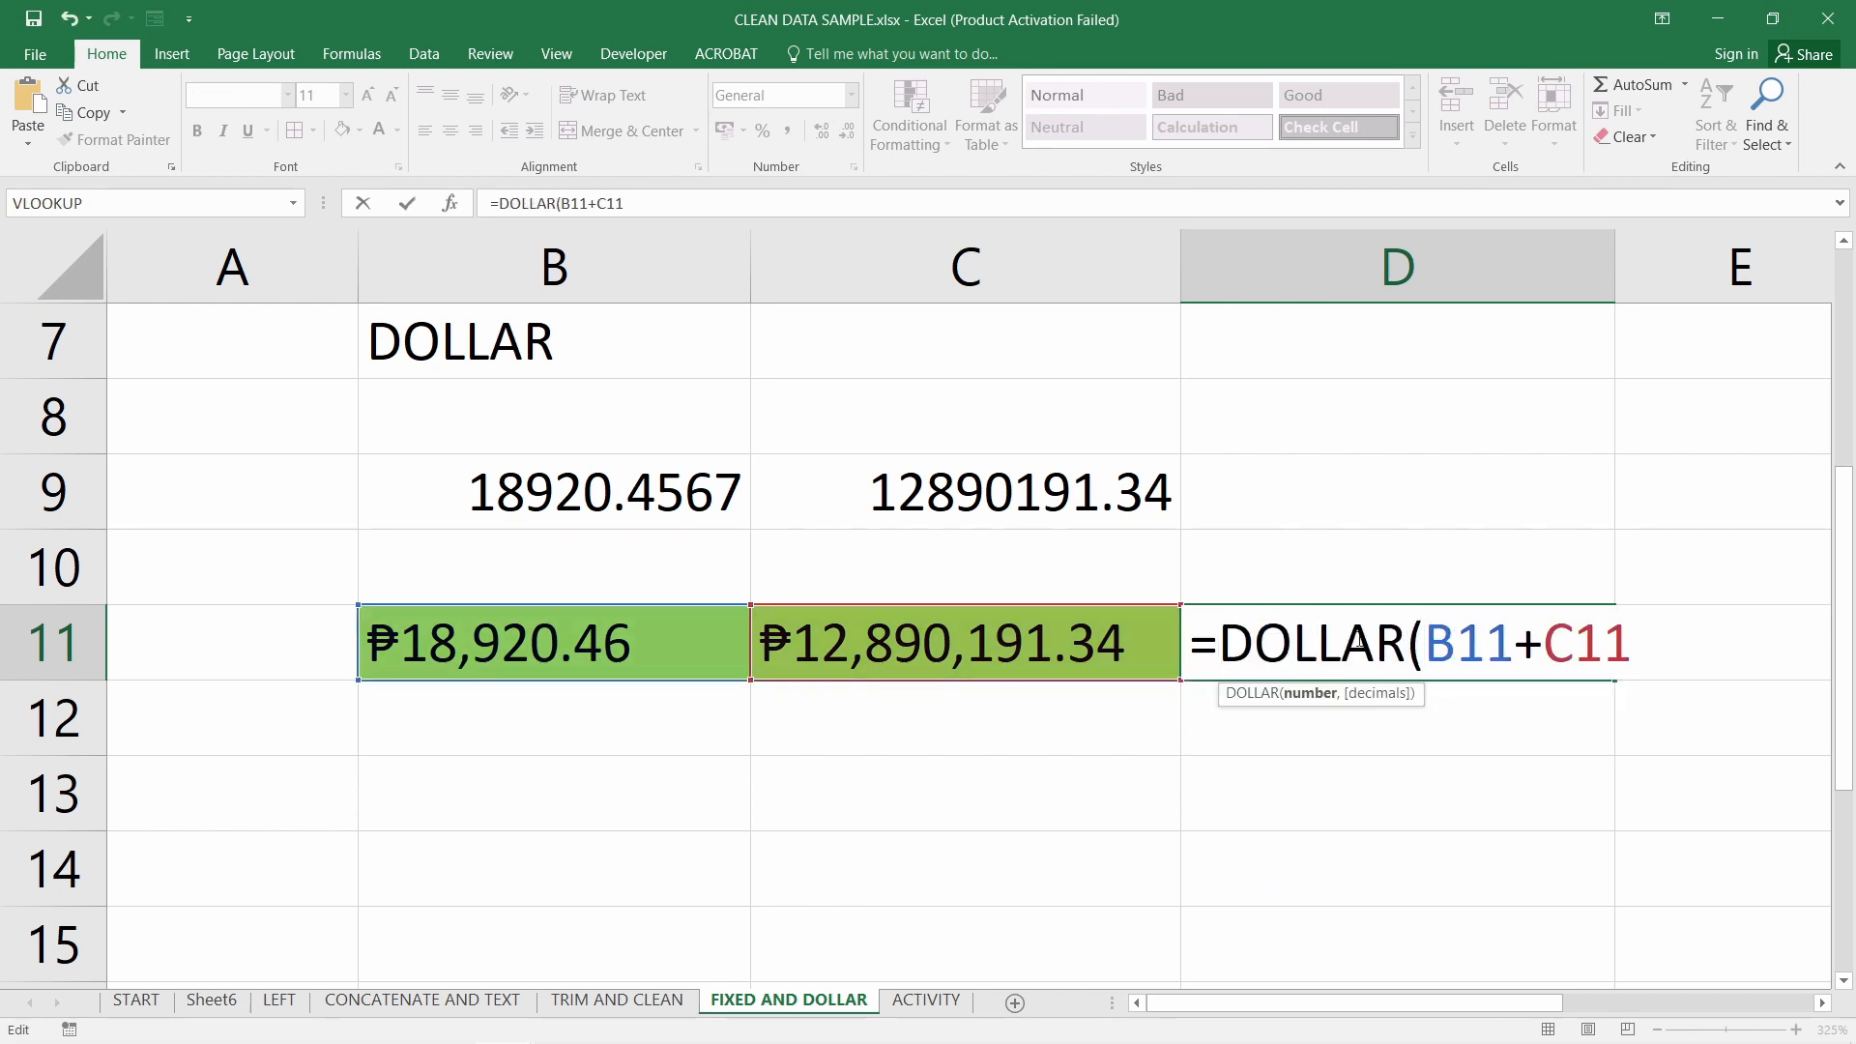
pyautogui.click(1634, 644)
pyautogui.write(')')
pyautogui.press('Return')
pyautogui.click(1435, 650)
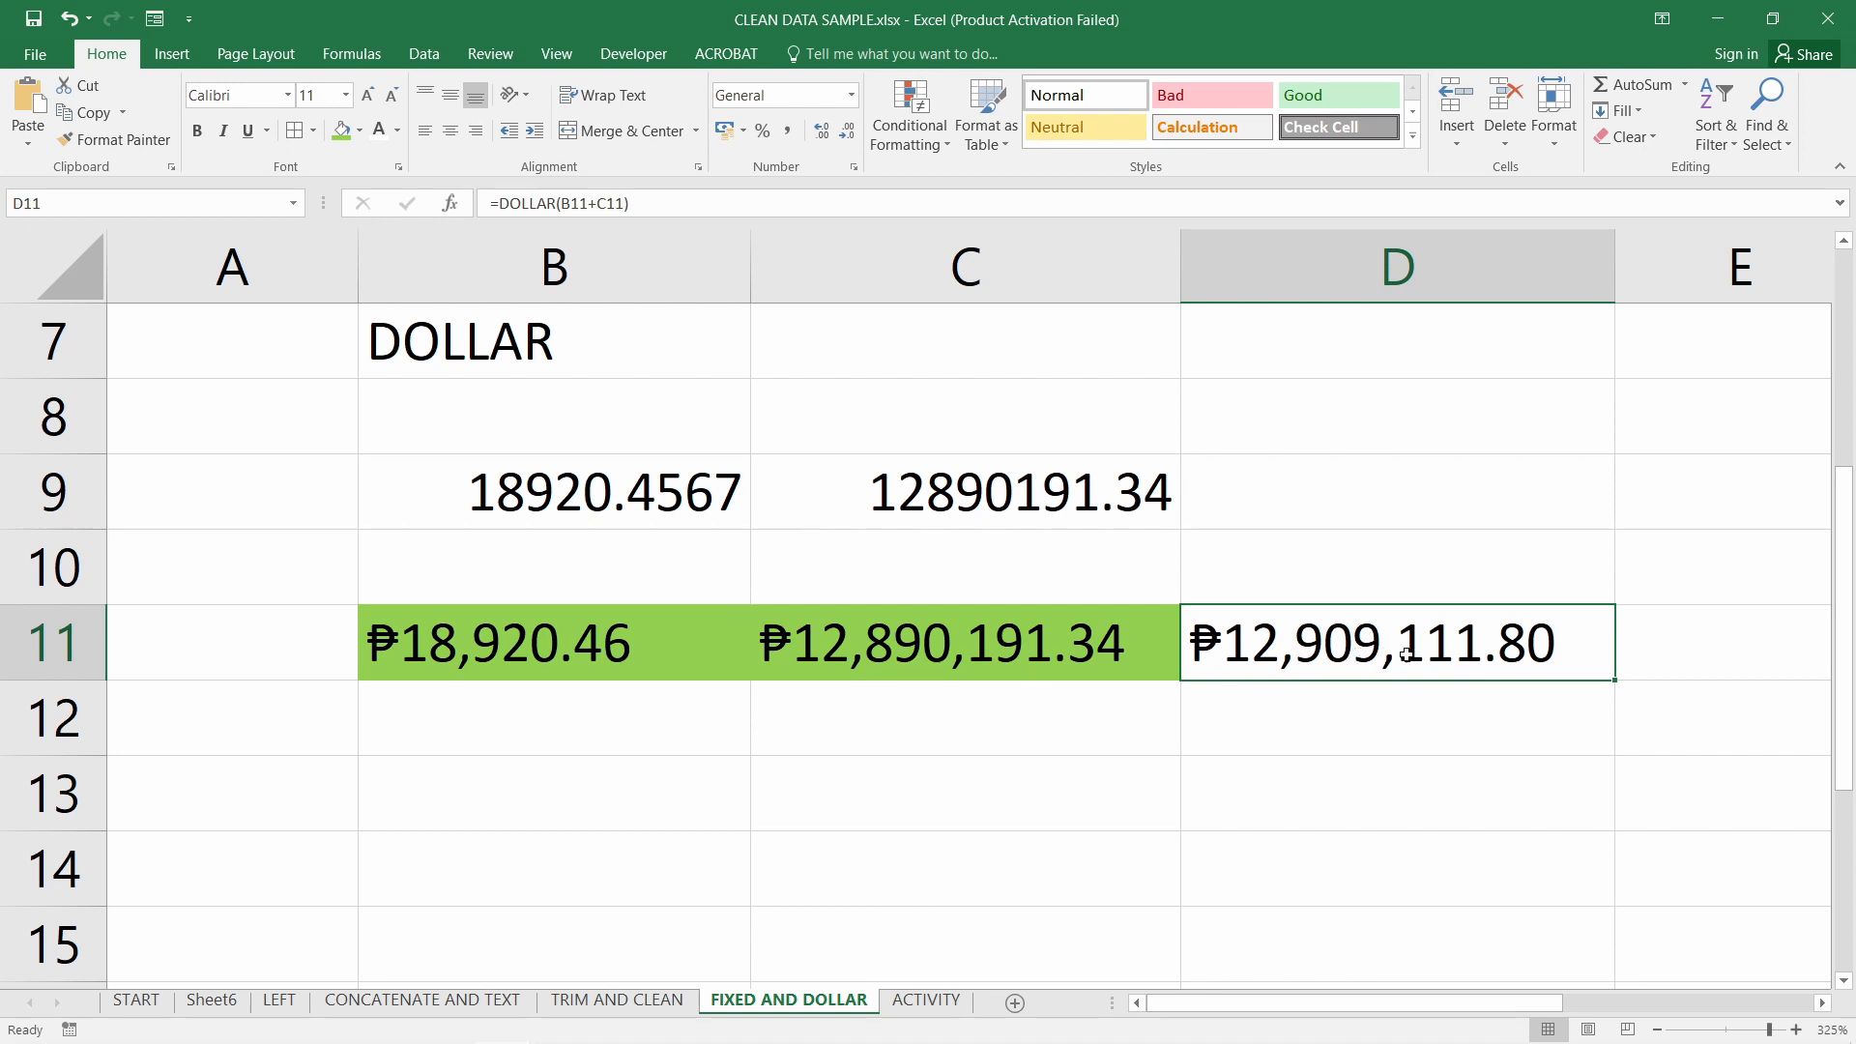
# Return to the PowerPoint slide show and go back to slide 20
pyautogui.moveTo(752, 1009)
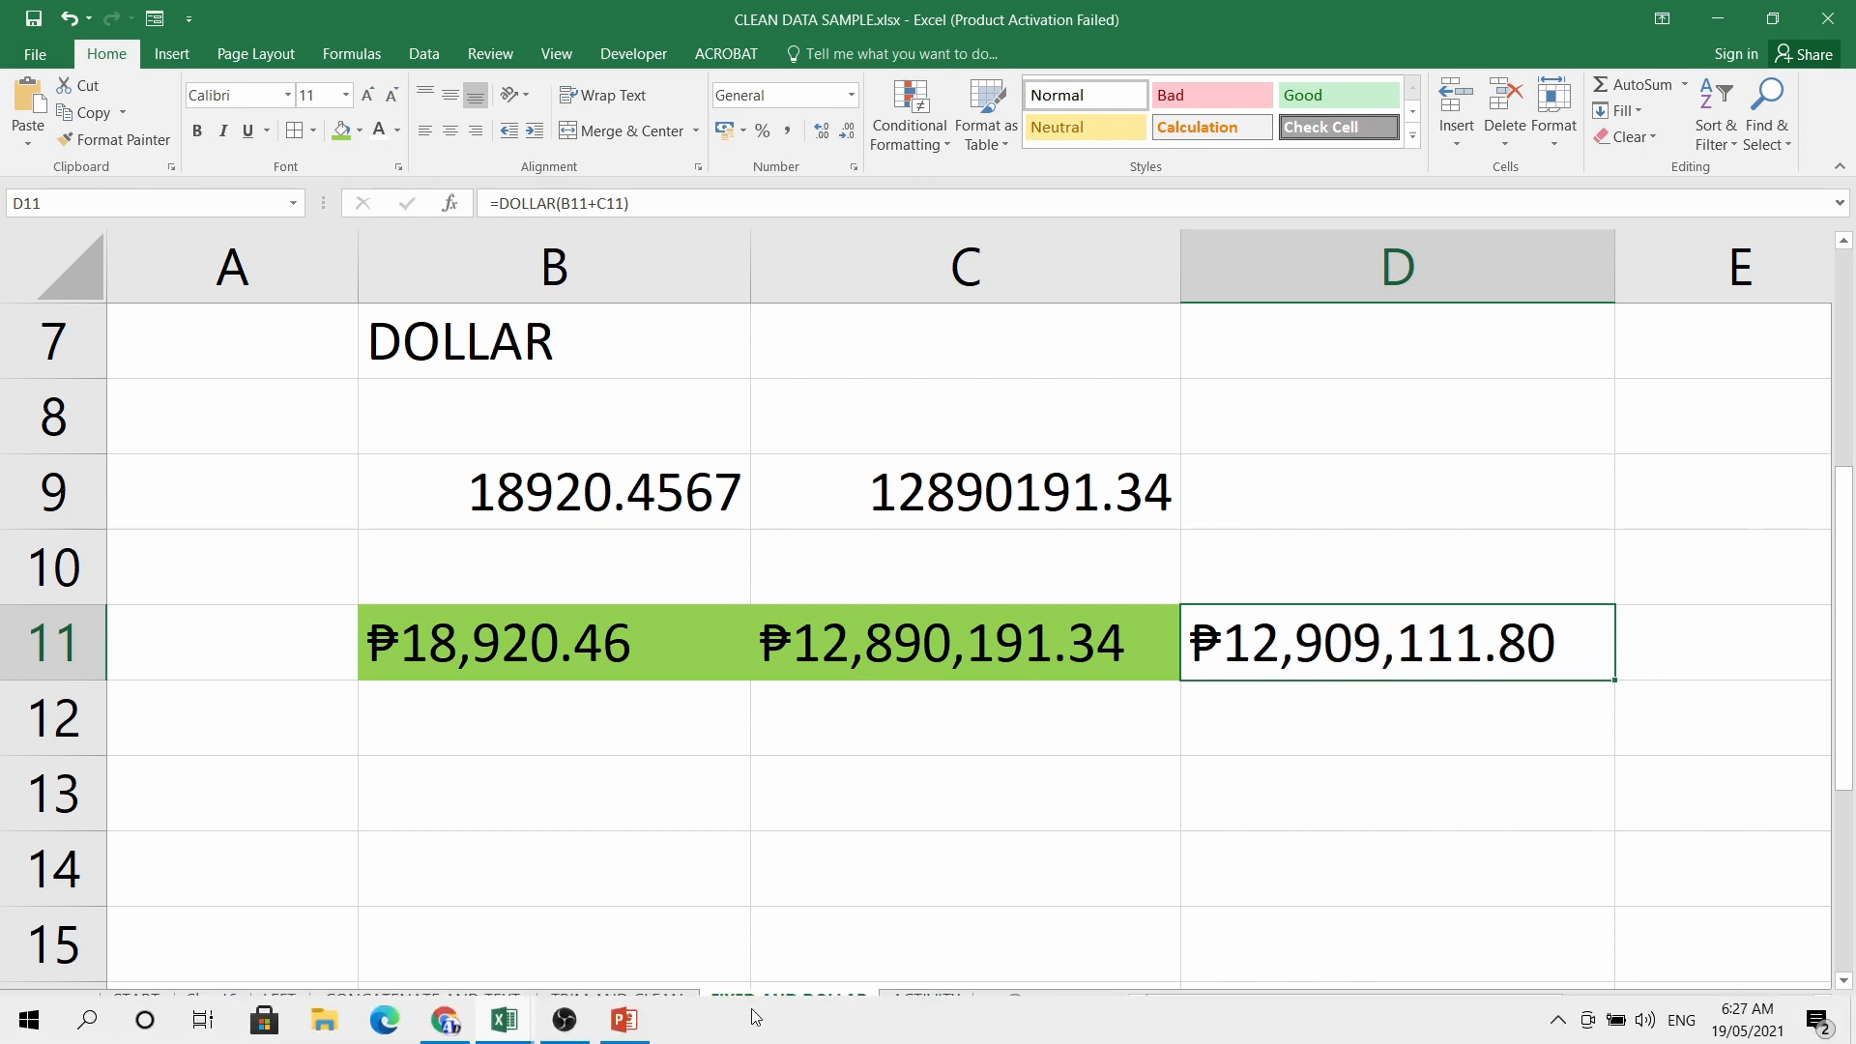
pyautogui.click(625, 1020)
pyautogui.press('Left')
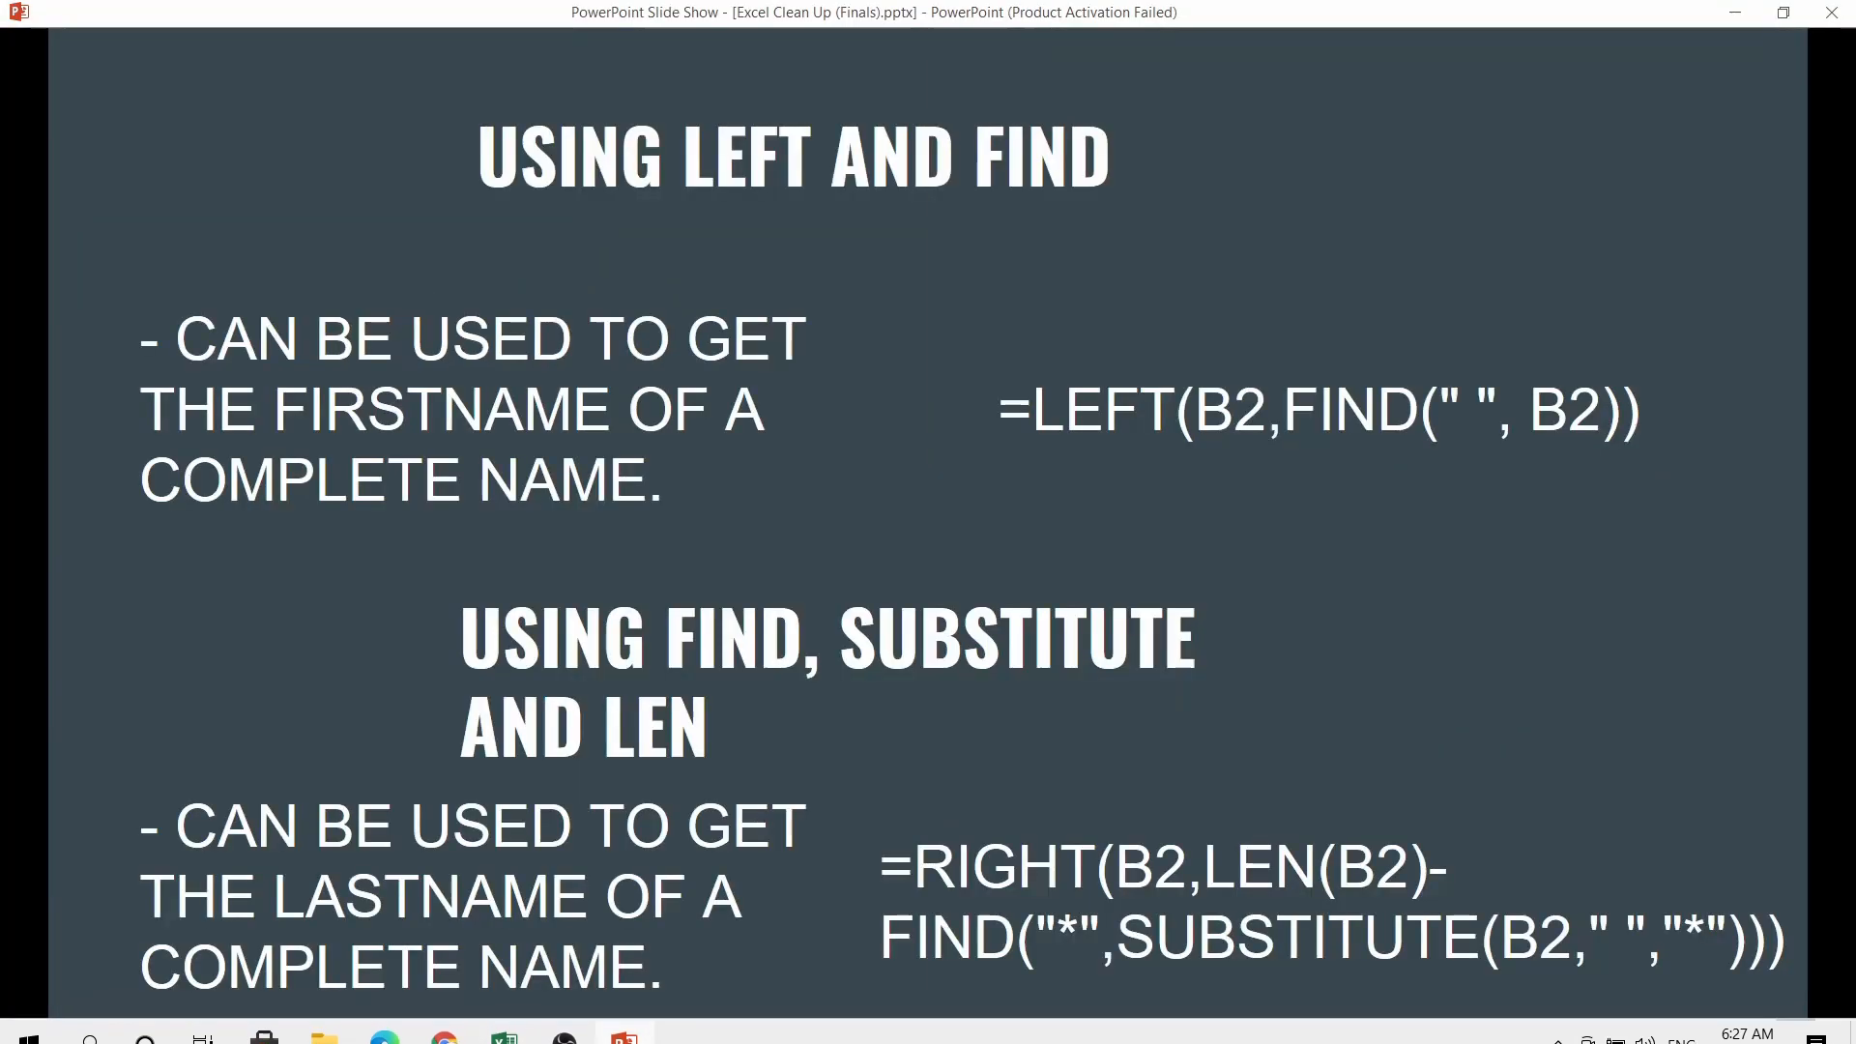
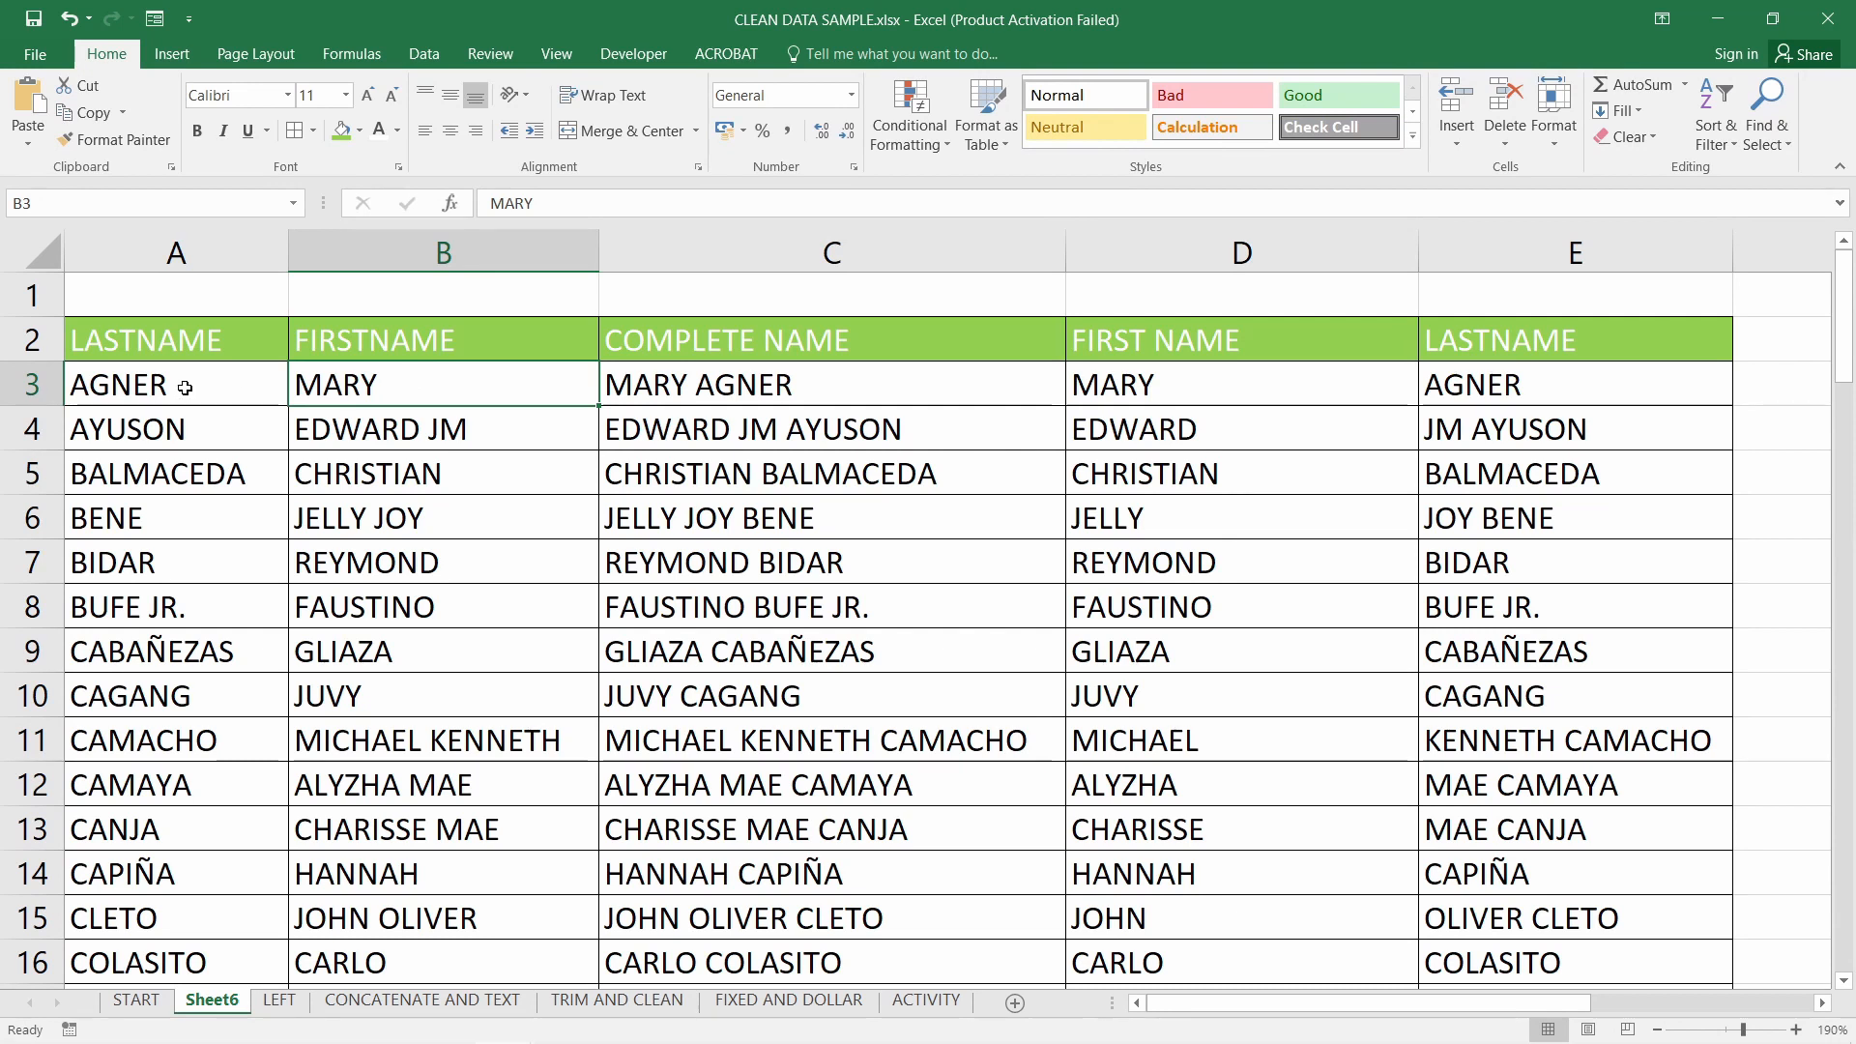
# Clear the existing complete names from C3 down the column
pyautogui.click(262, 394)
pyautogui.click(410, 398)
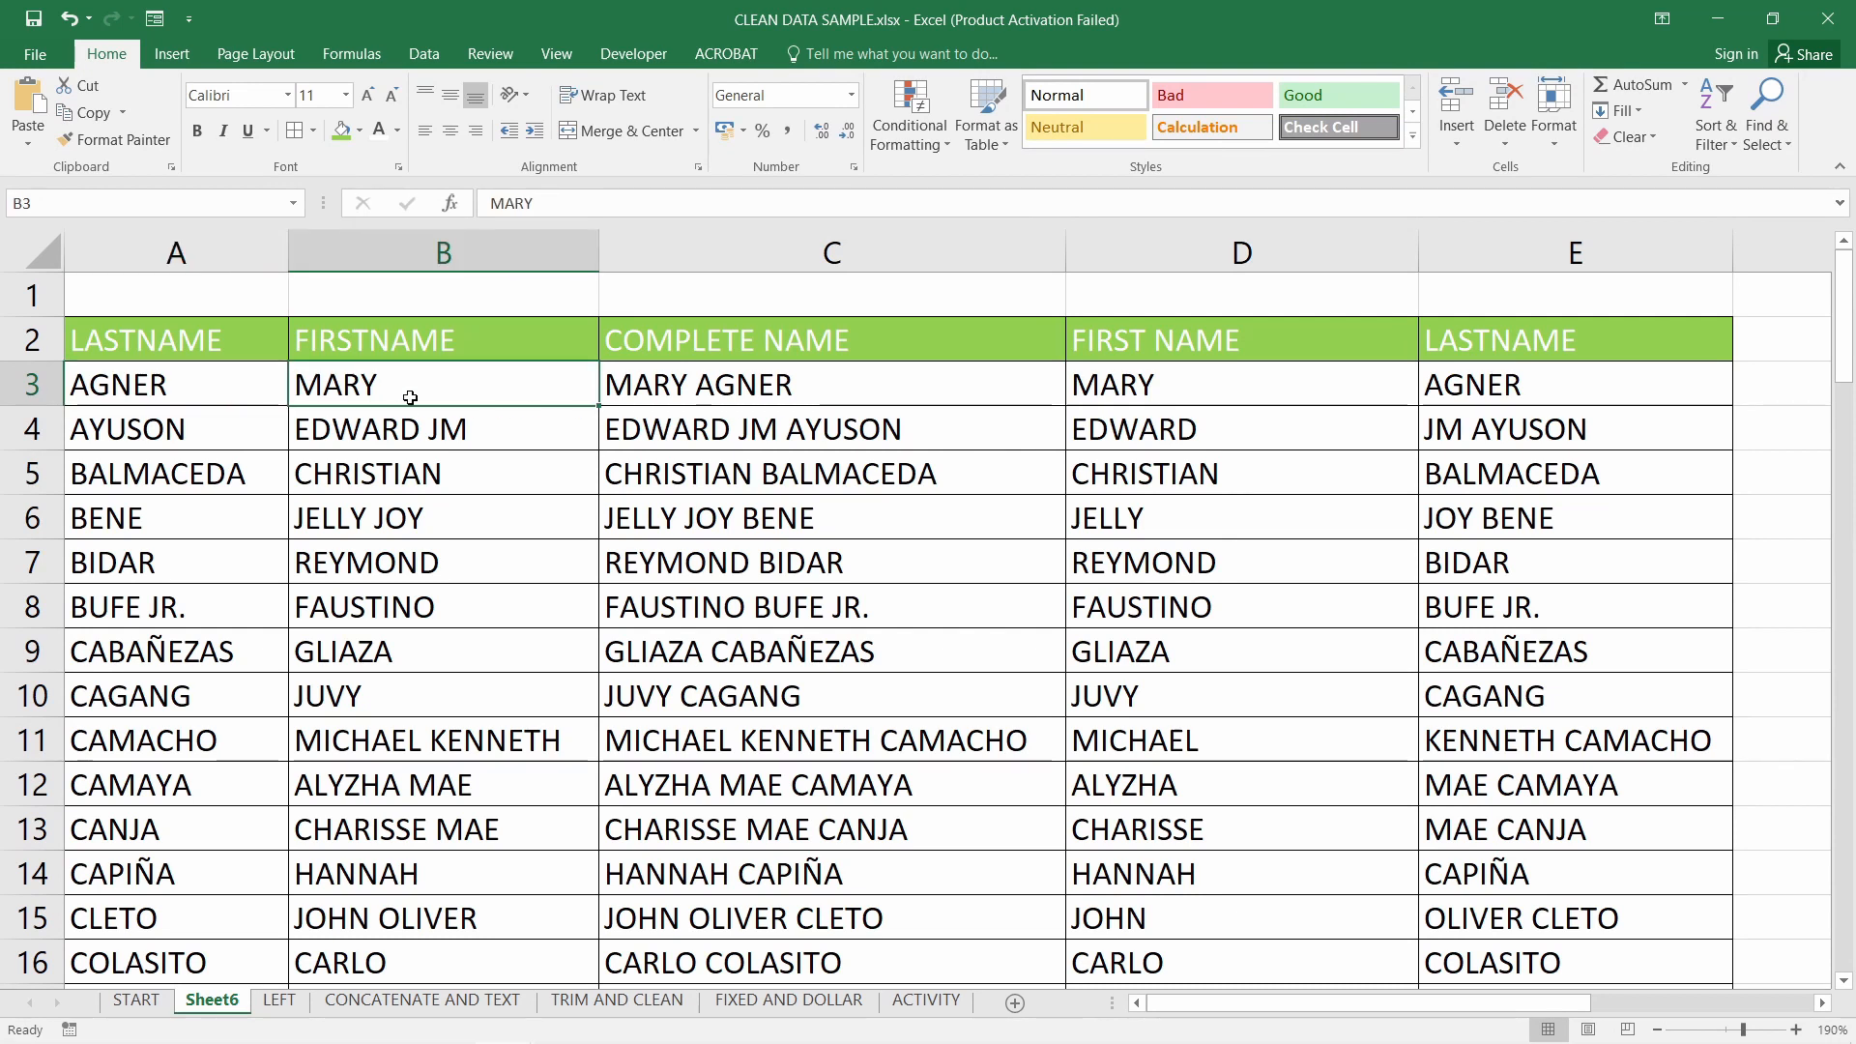
pyautogui.click(783, 389)
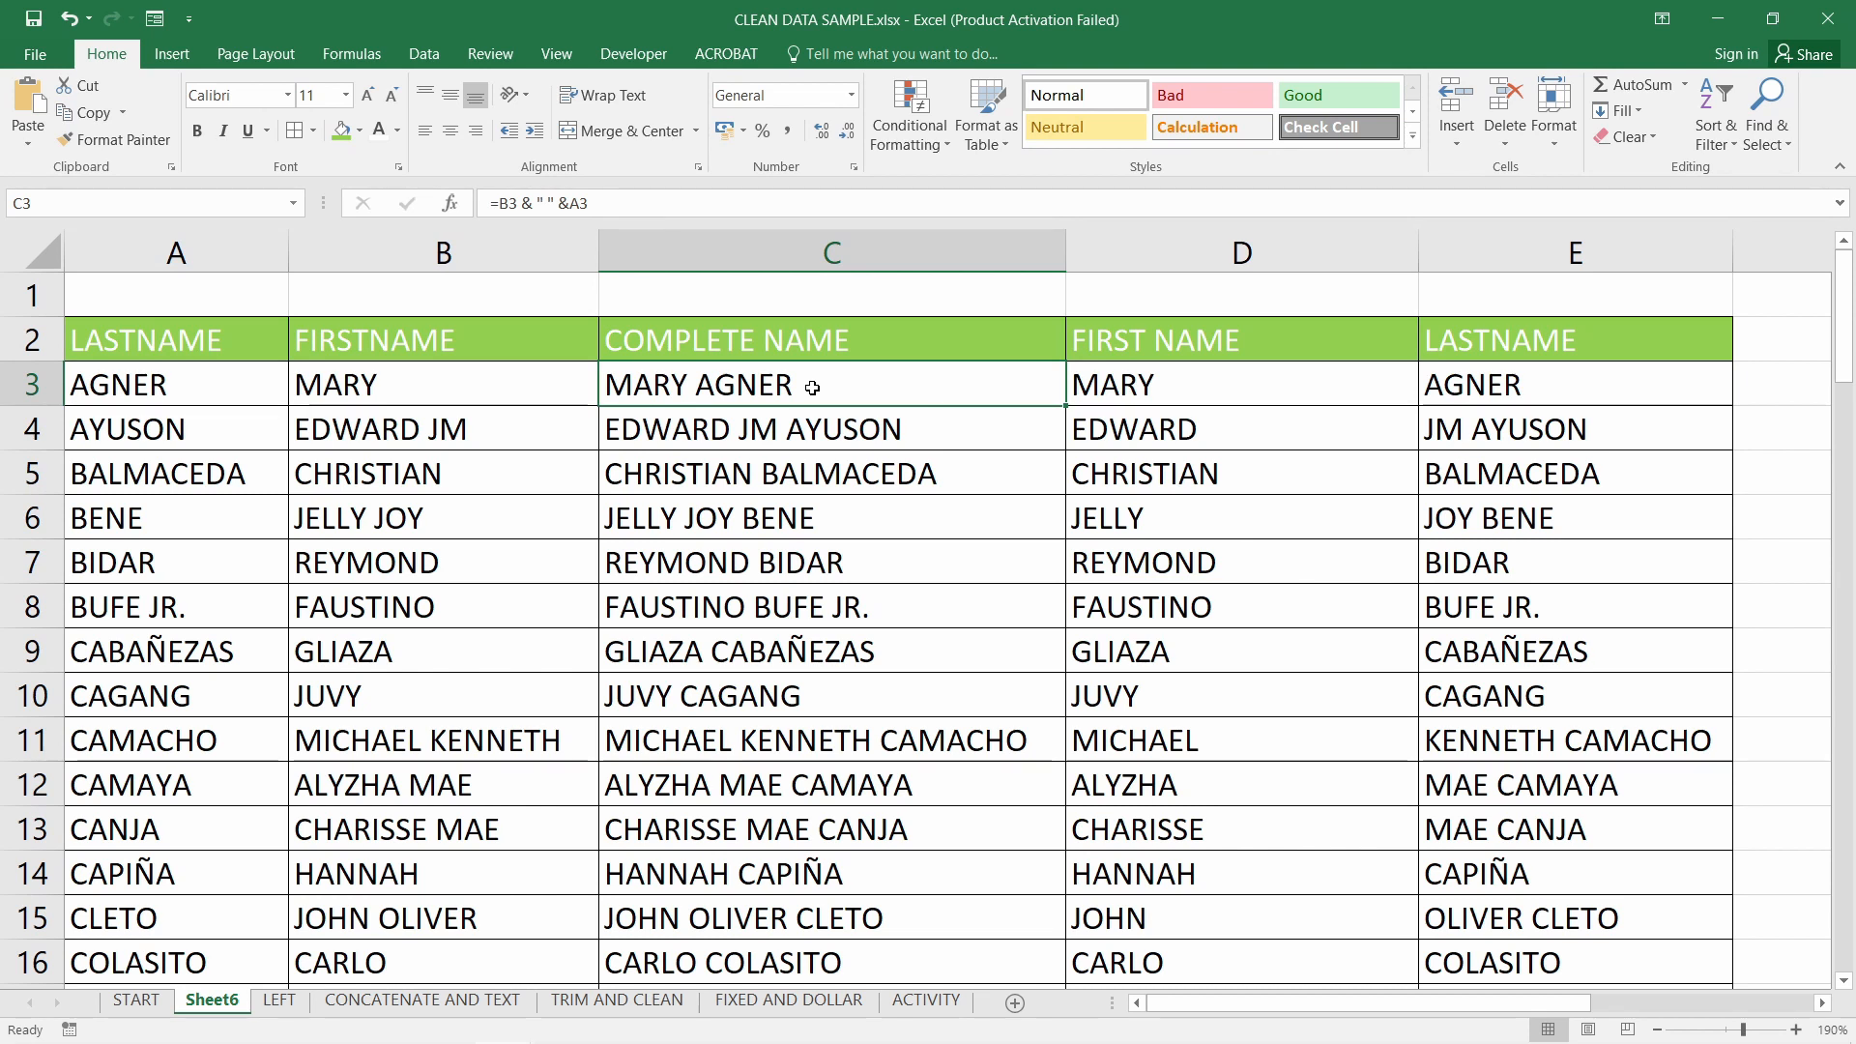
pyautogui.hotkey('ctrl', 'shift', 'Down')
pyautogui.press('Delete')
pyautogui.scroll(20, 1117, 413)
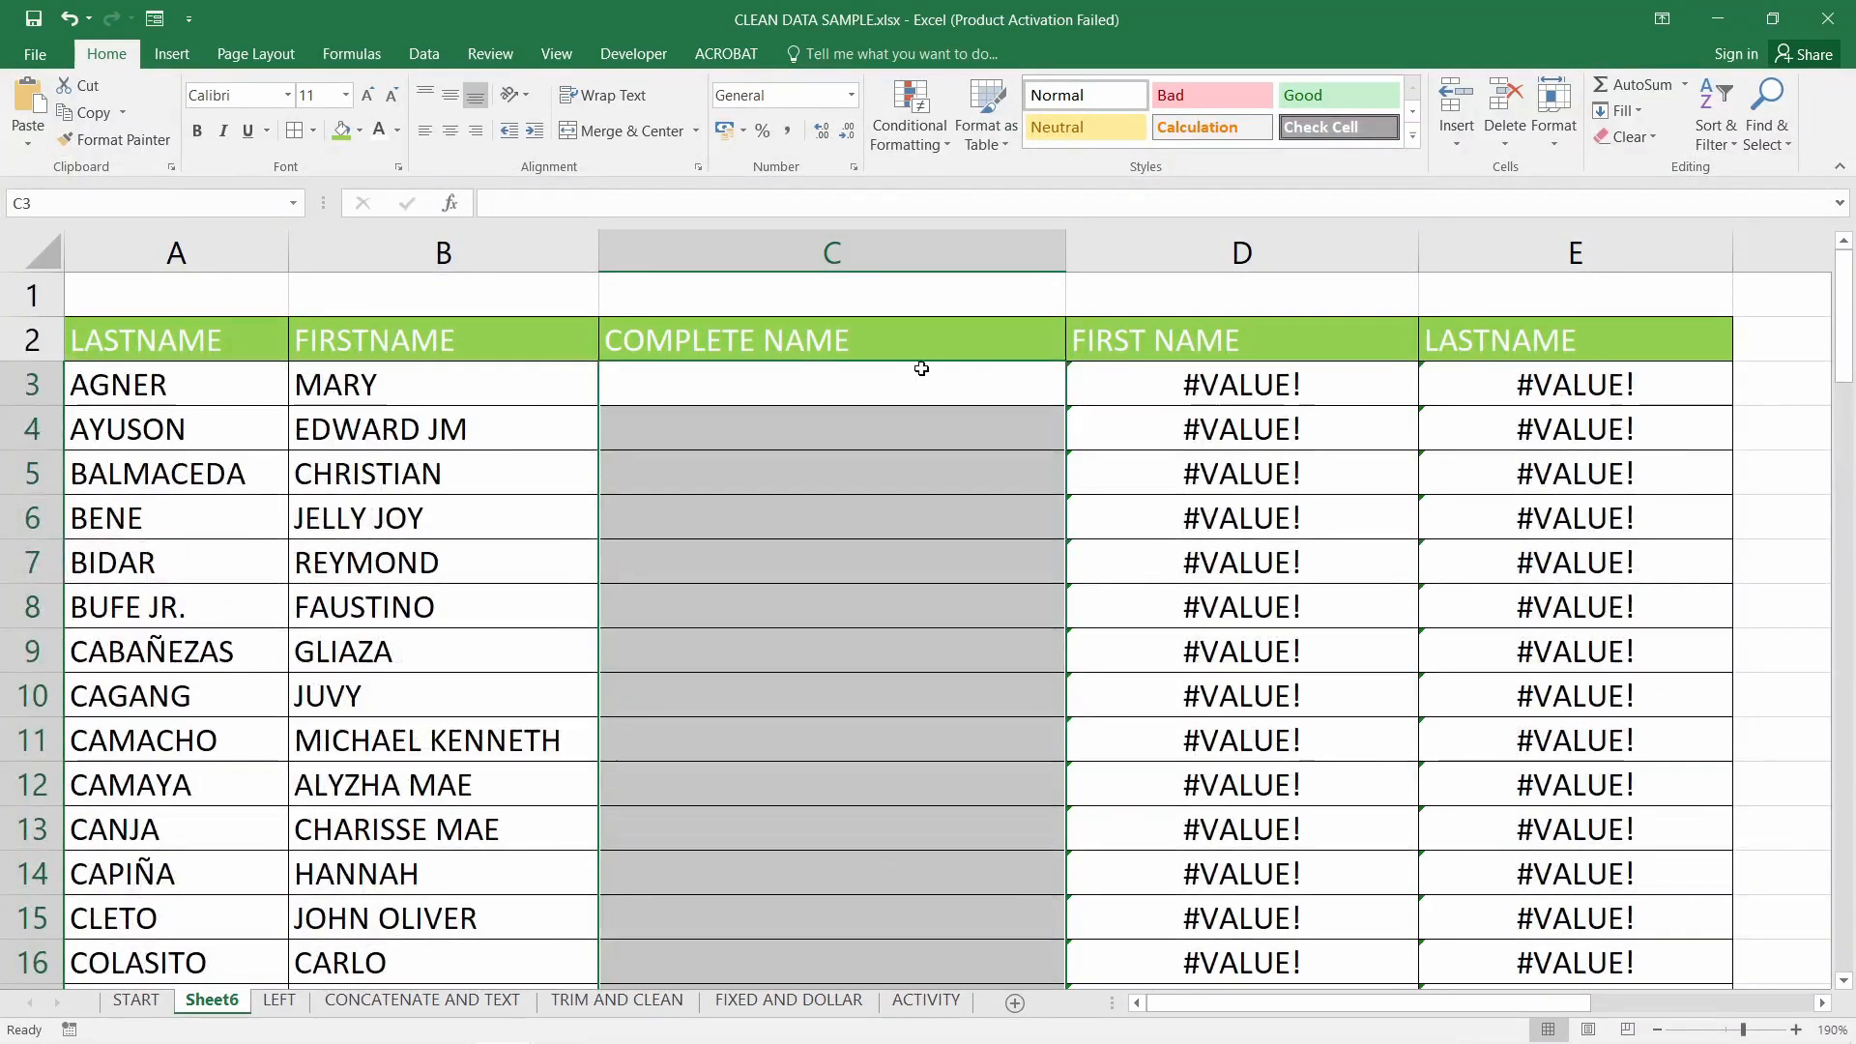
pyautogui.click(904, 386)
pyautogui.write('=')
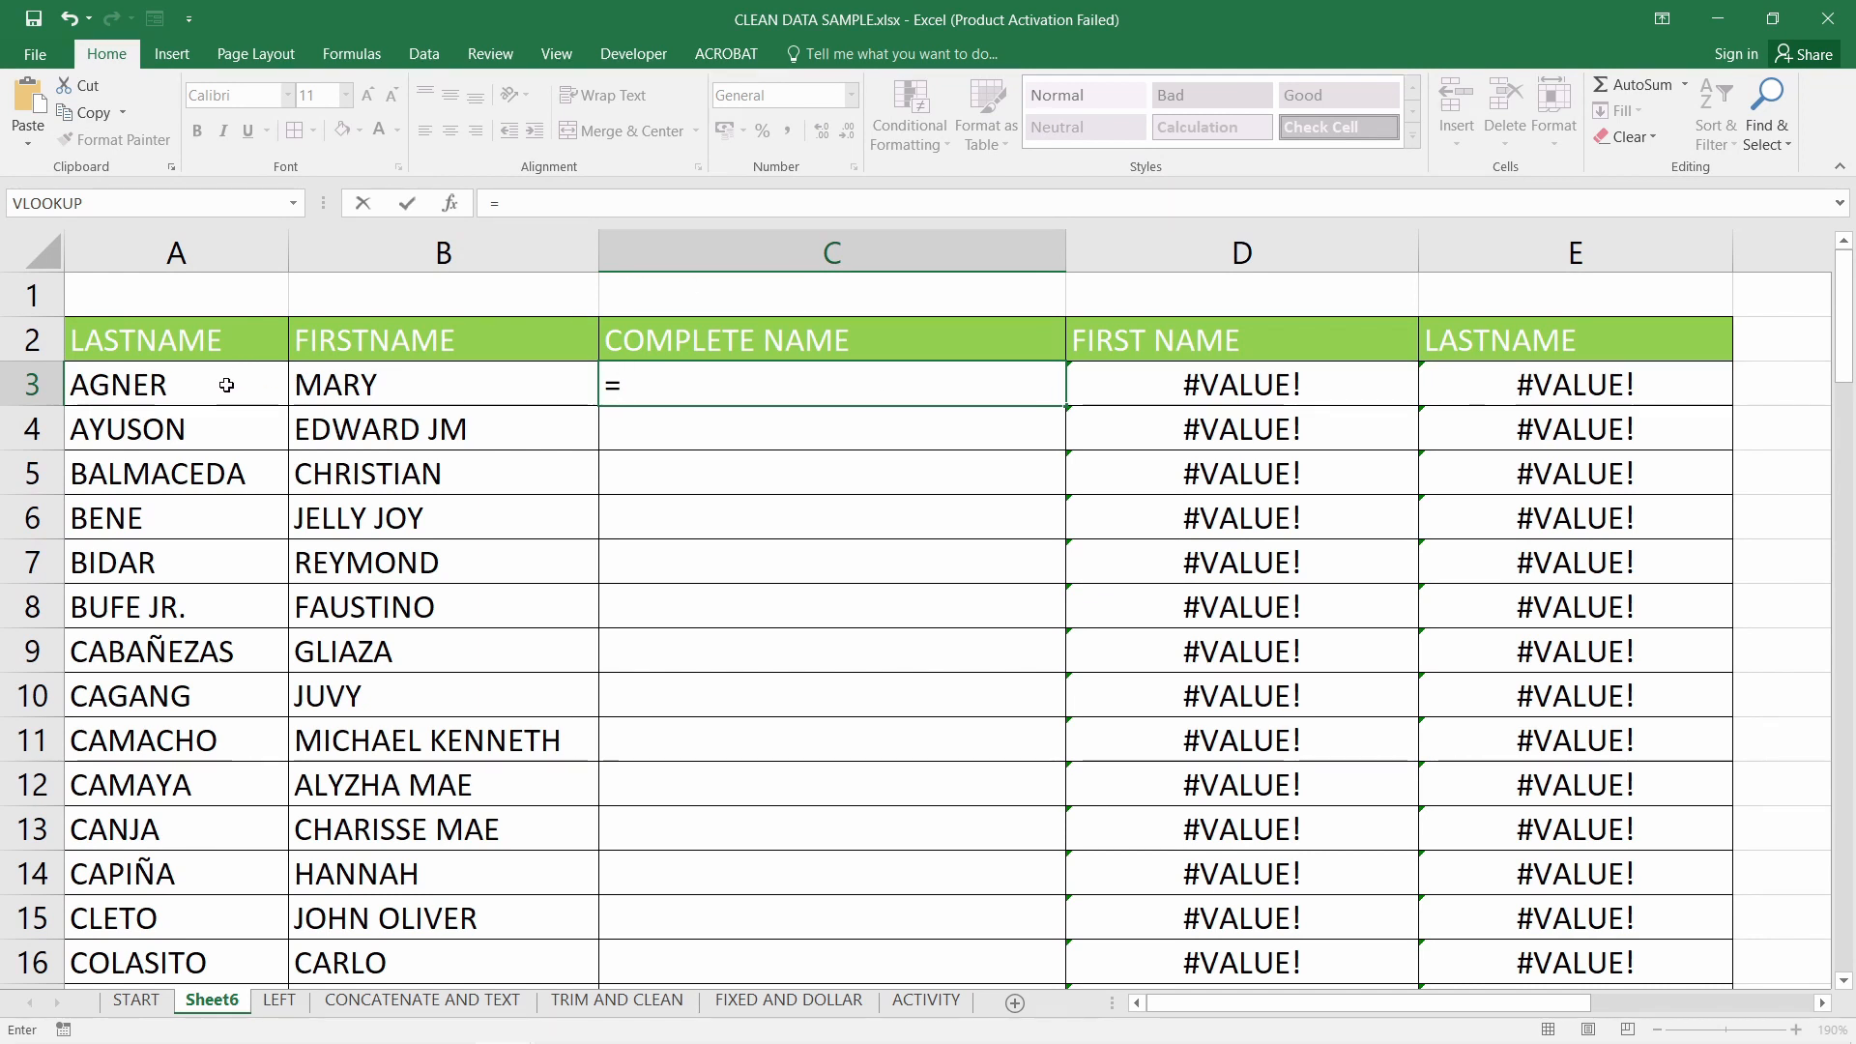
pyautogui.click(172, 384)
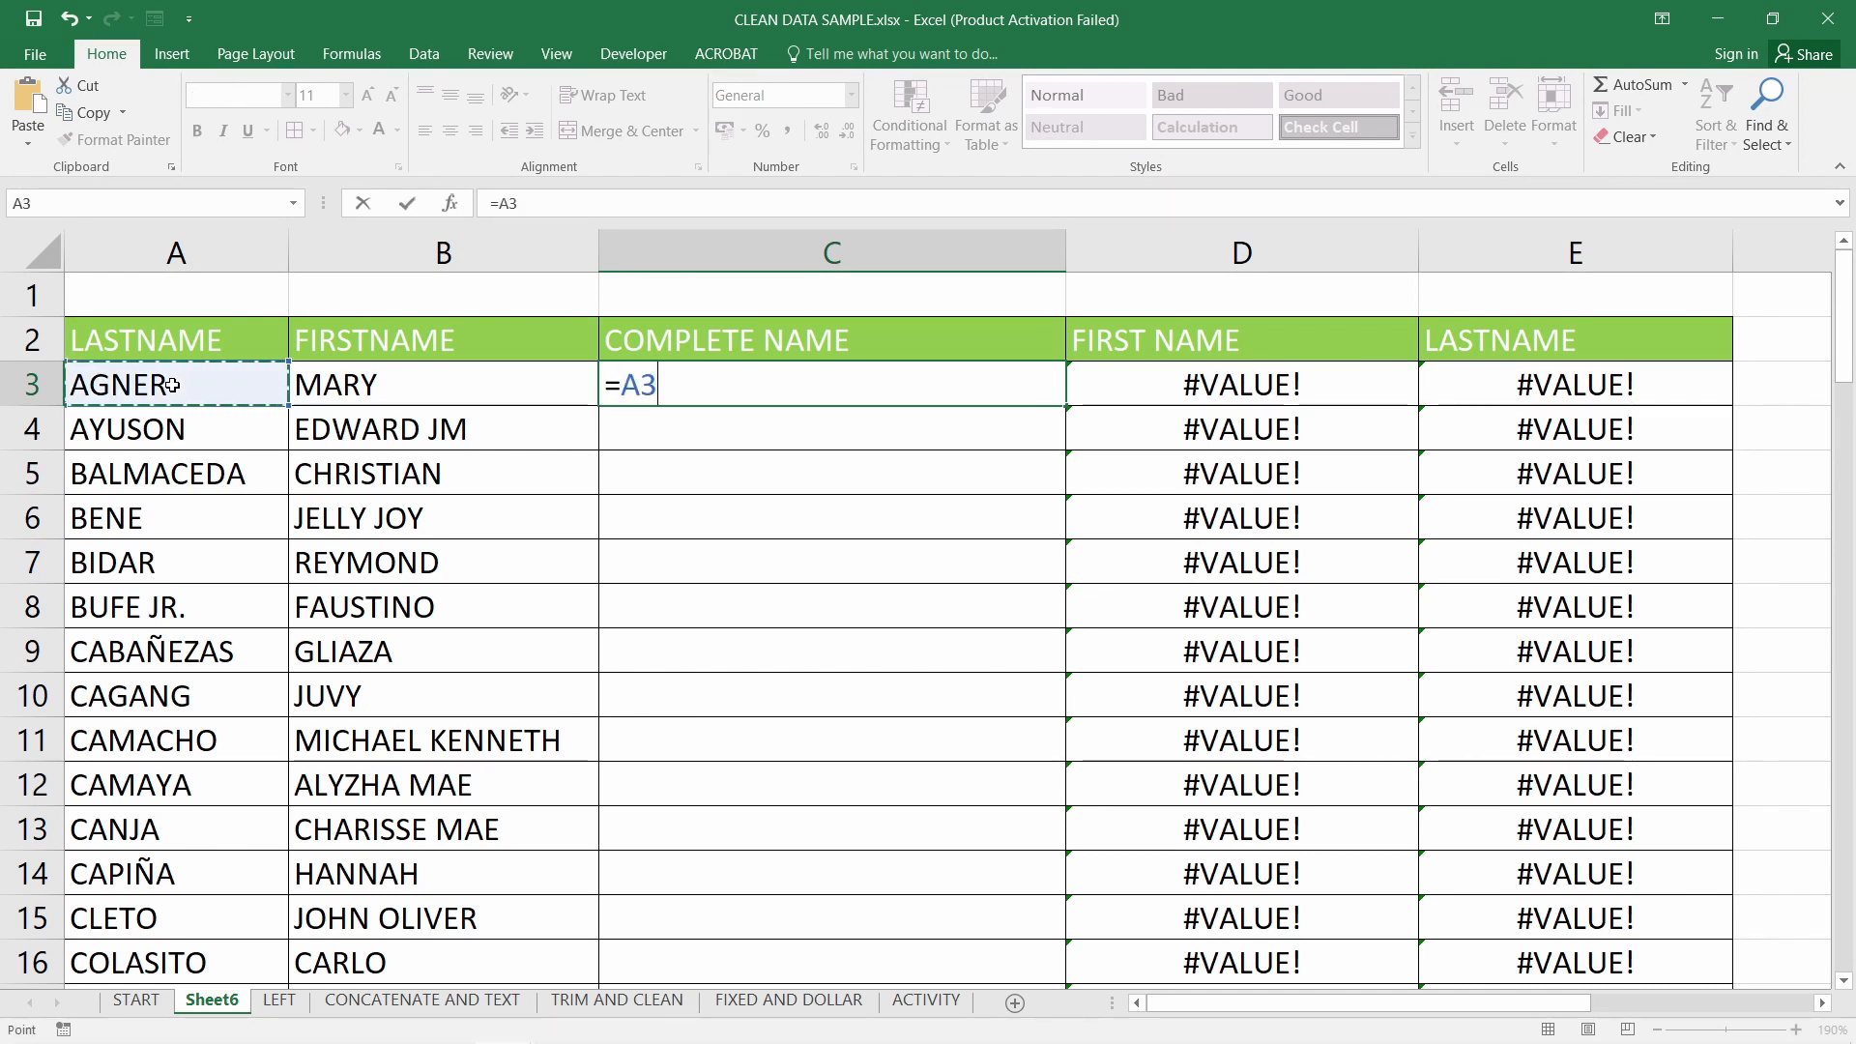
pyautogui.write(', &')
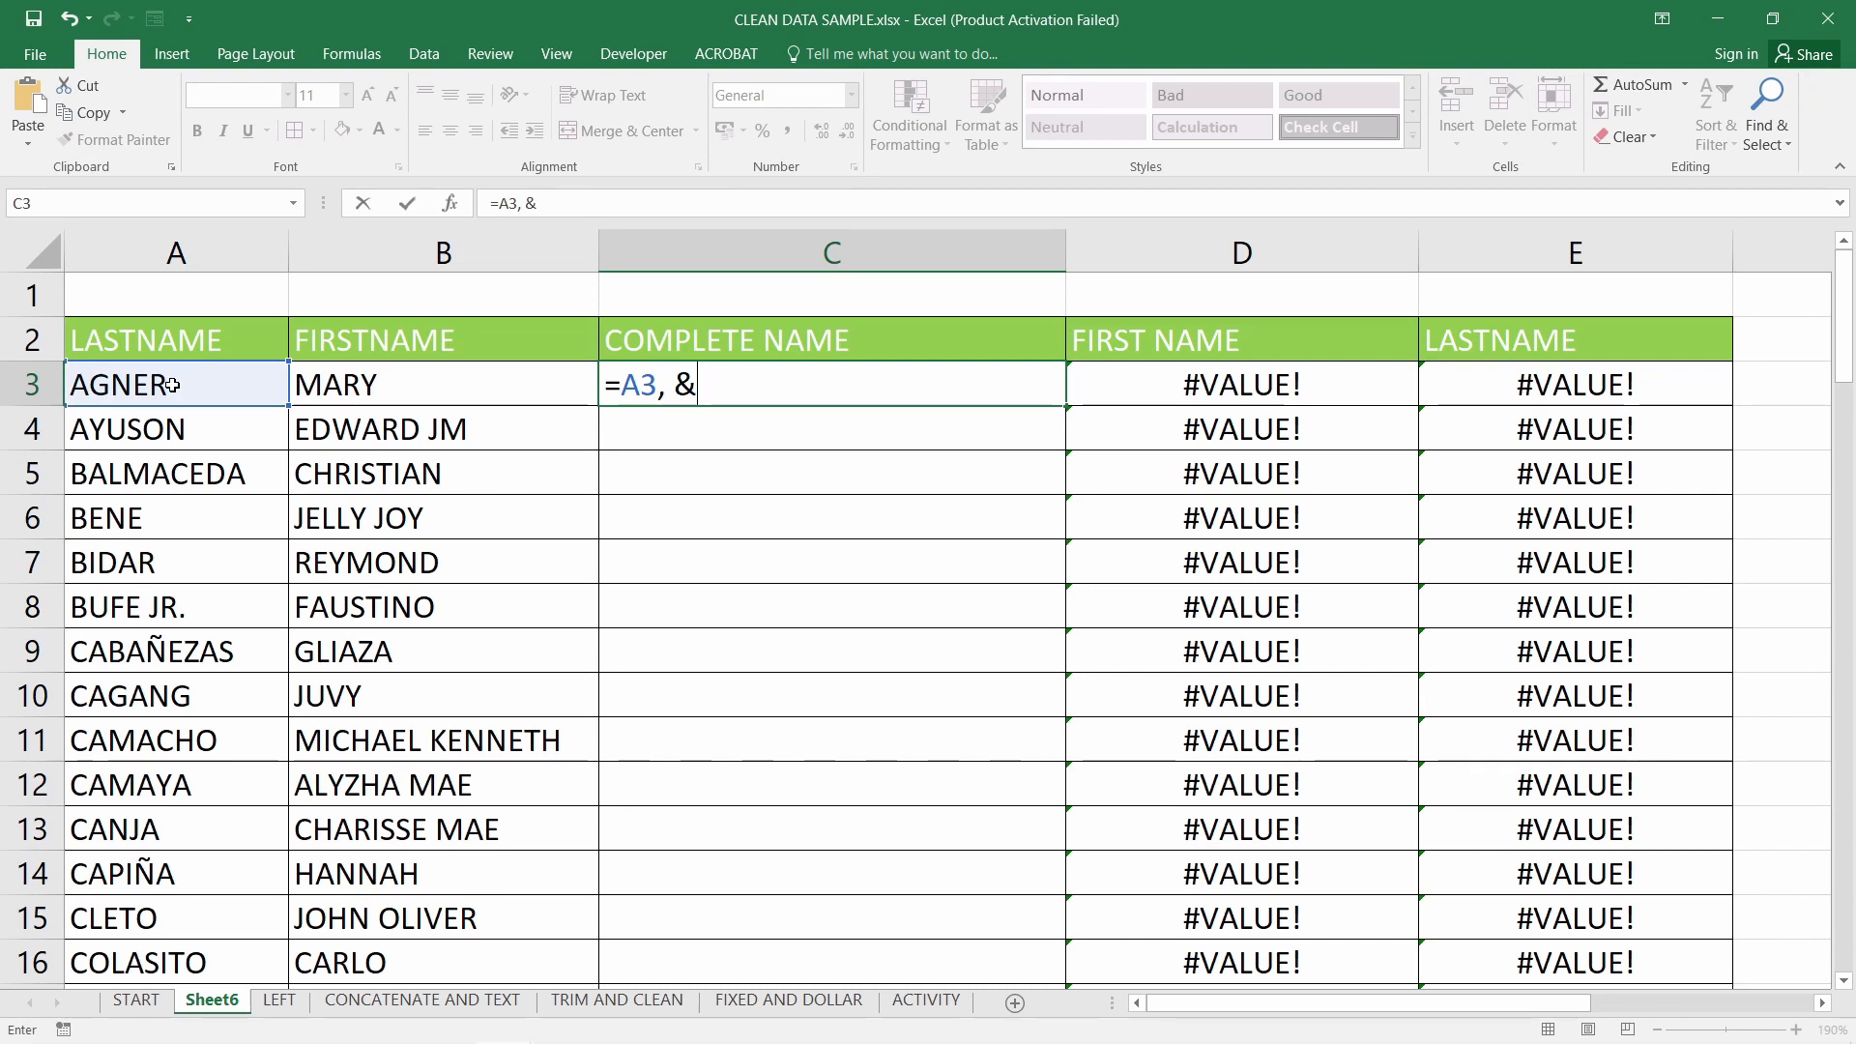
pyautogui.press('BackSpace')
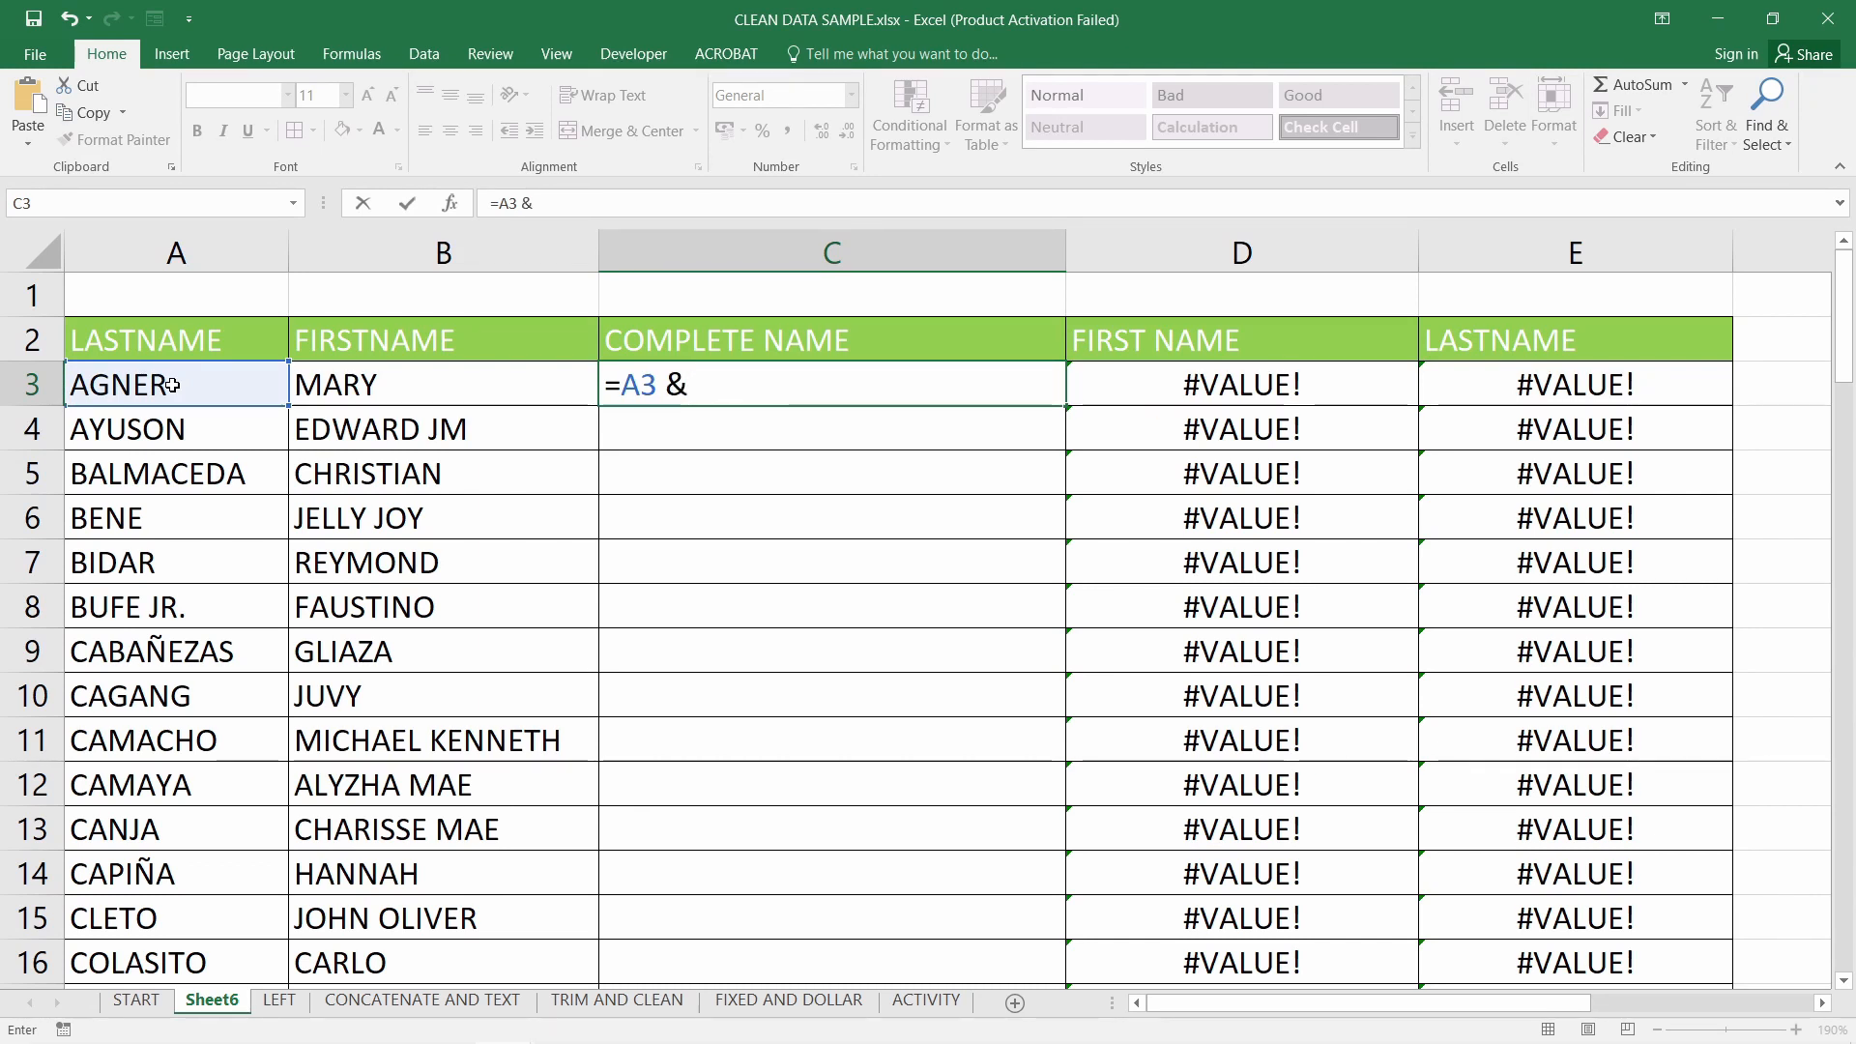
pyautogui.write('& ')
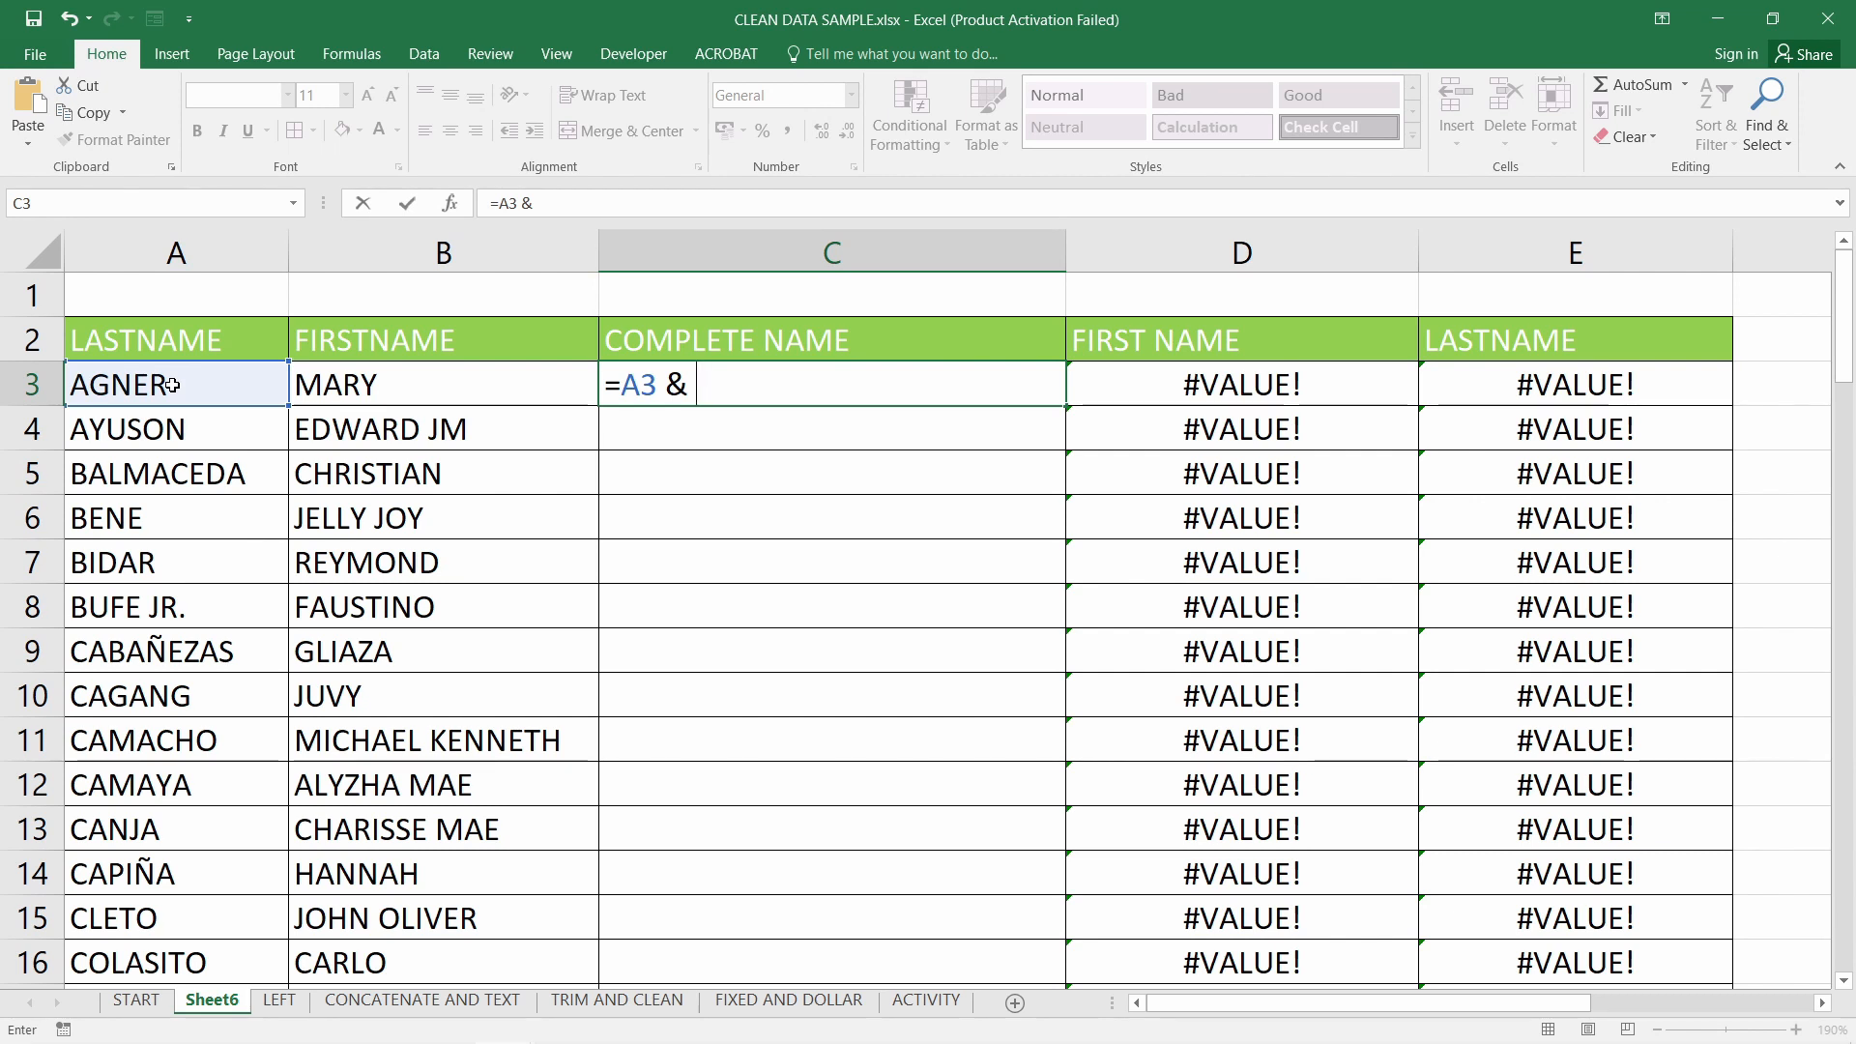
pyautogui.write('""')
pyautogui.write(', ')
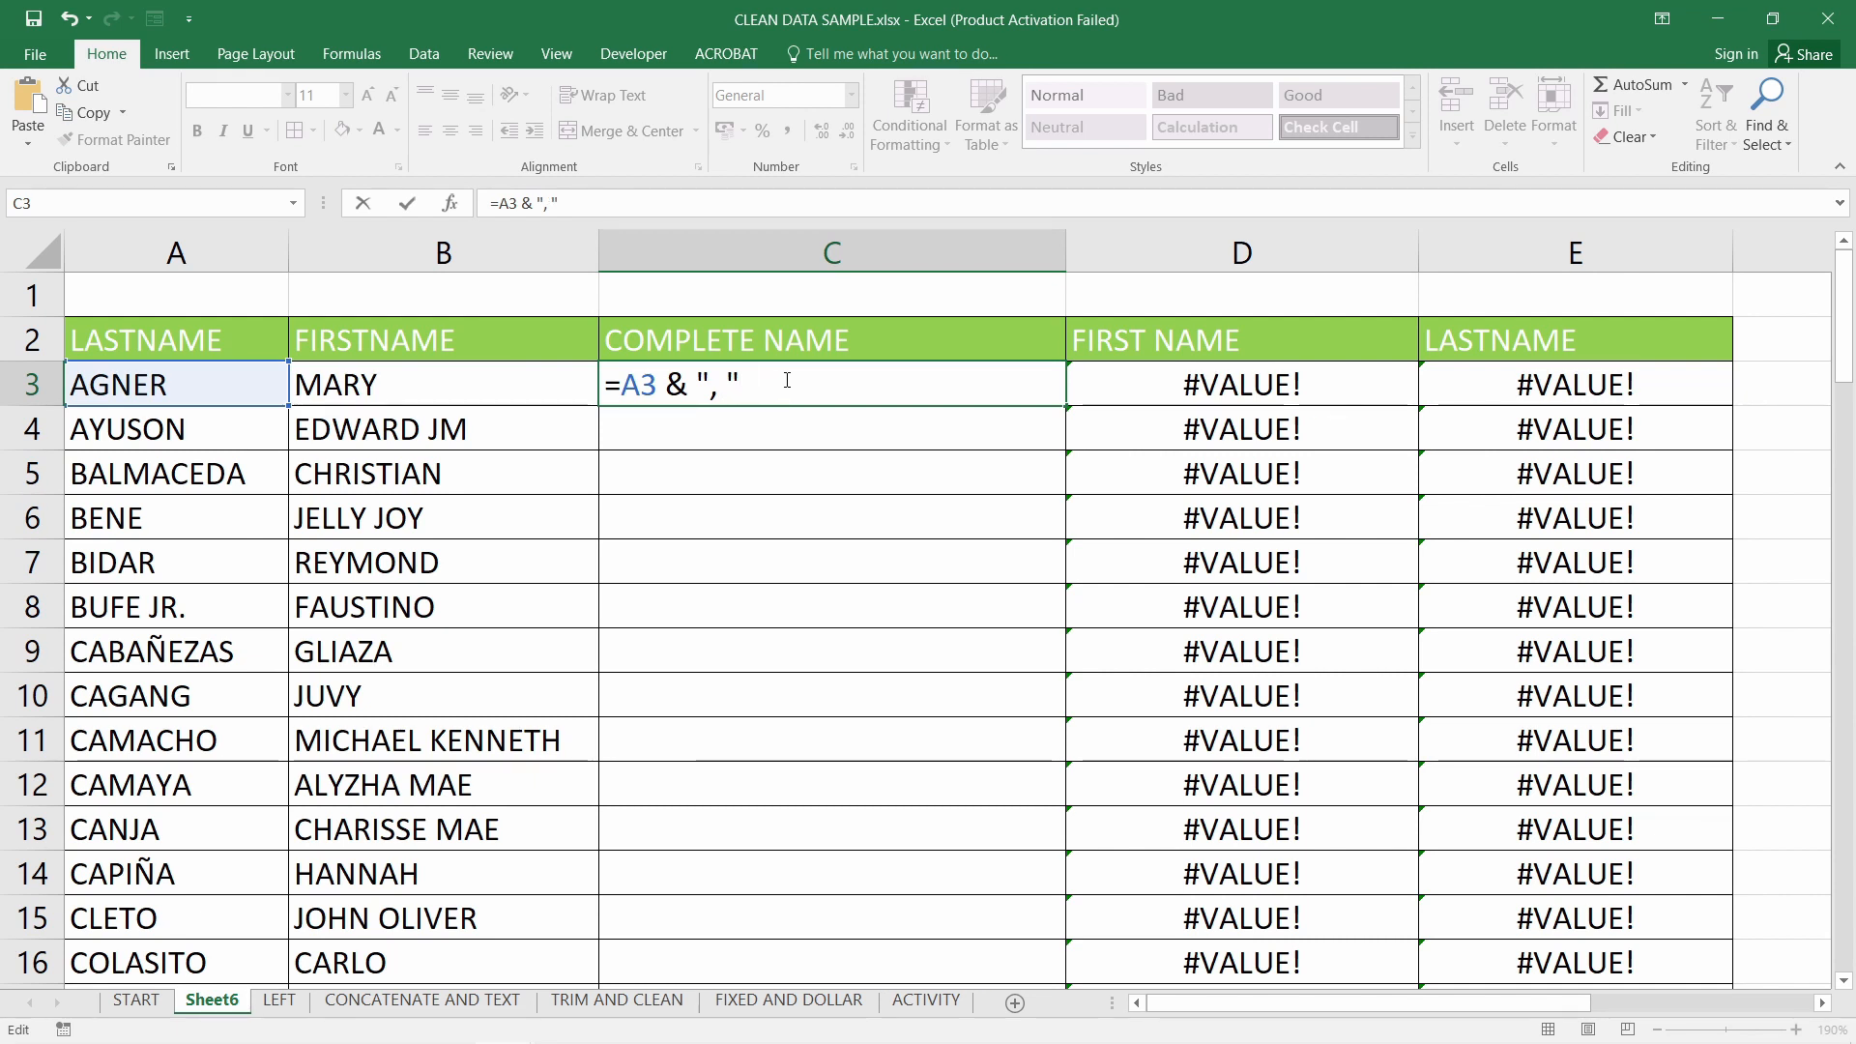
pyautogui.write(' &')
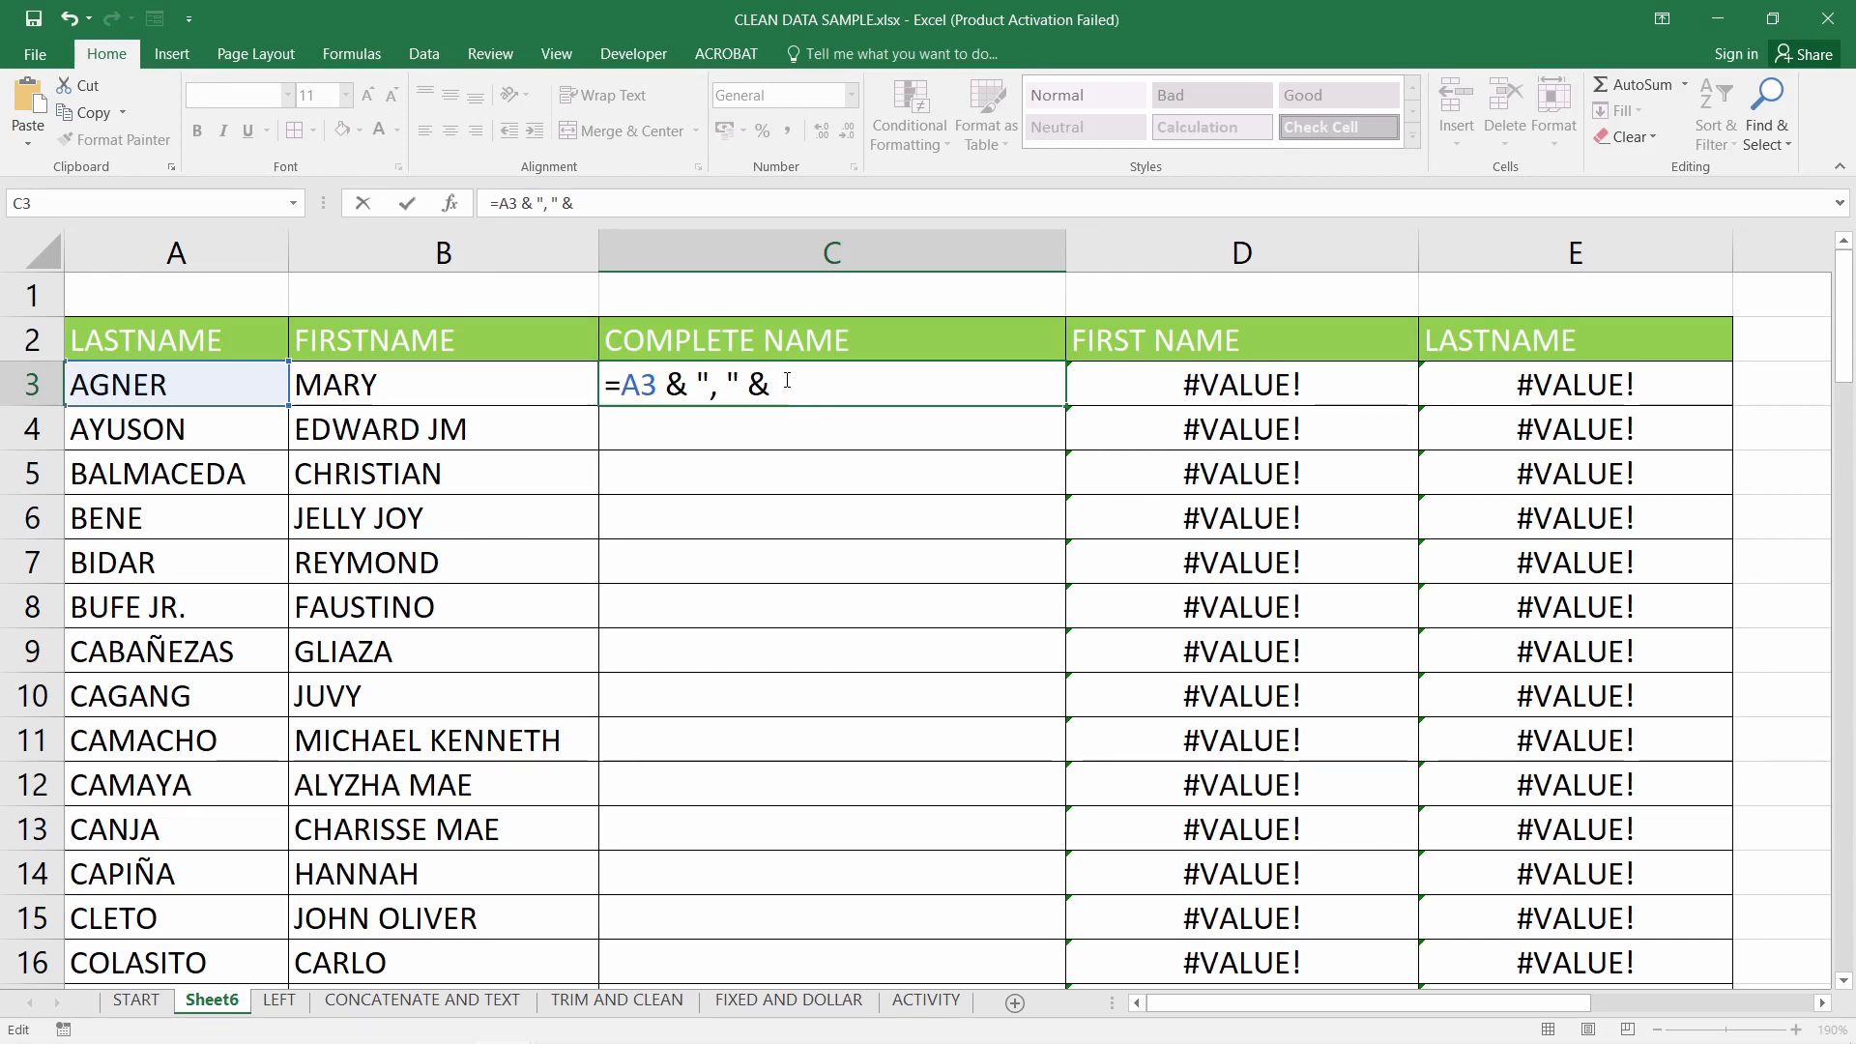
pyautogui.click(392, 387)
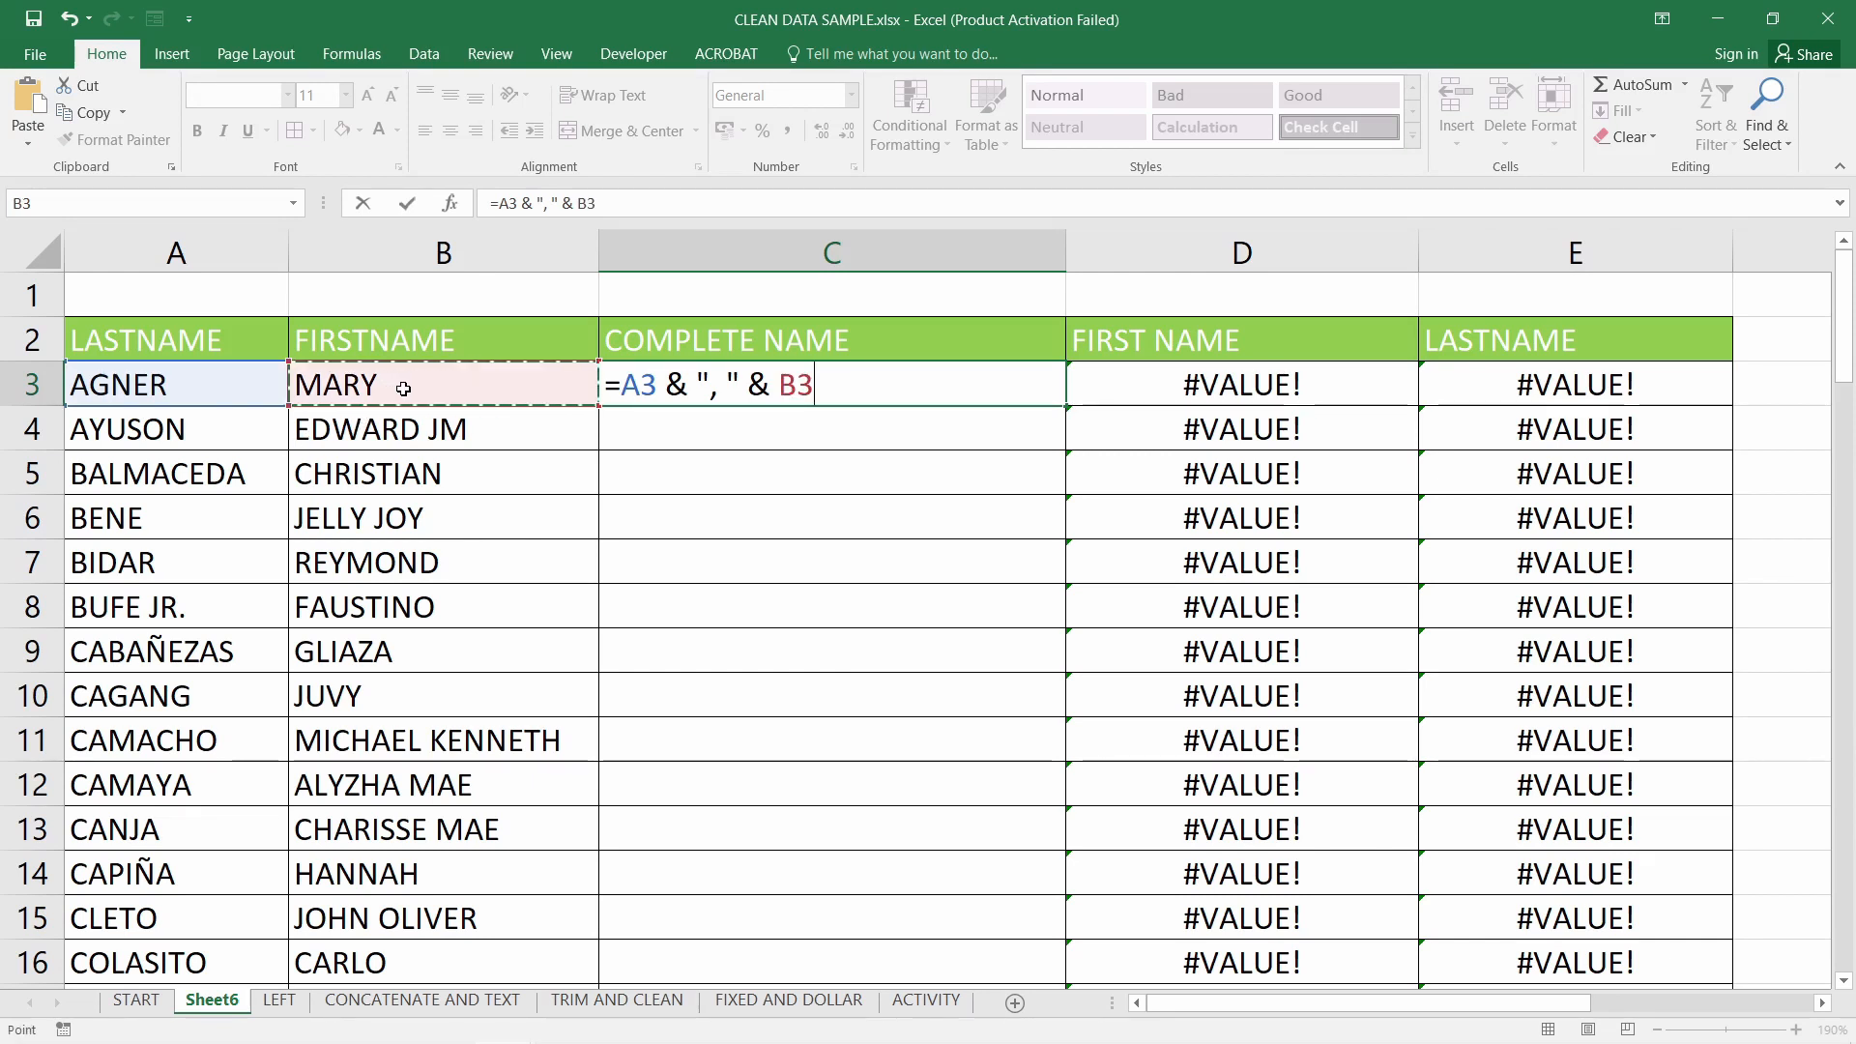
pyautogui.press('Return')
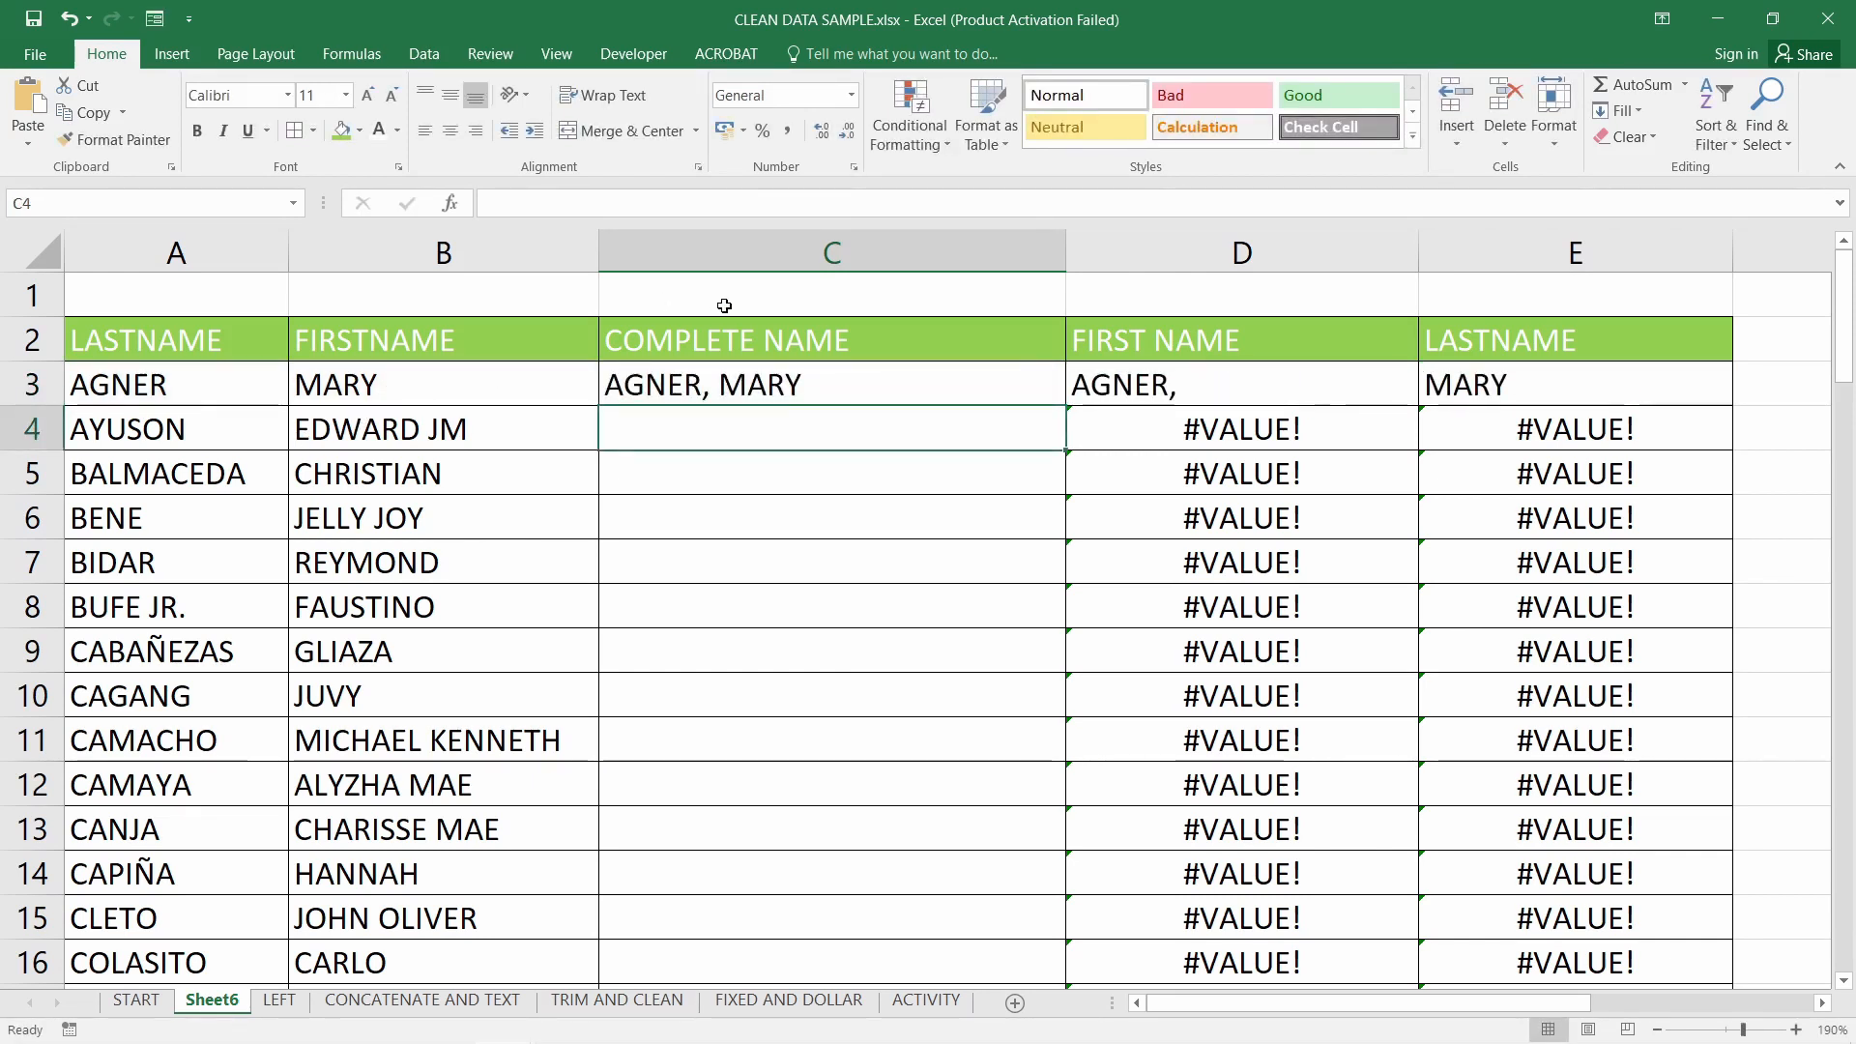
# Review the complete-name formula in C3 and the first- and last-name formulas in D3 and E3
pyautogui.click(807, 390)
pyautogui.click(866, 436)
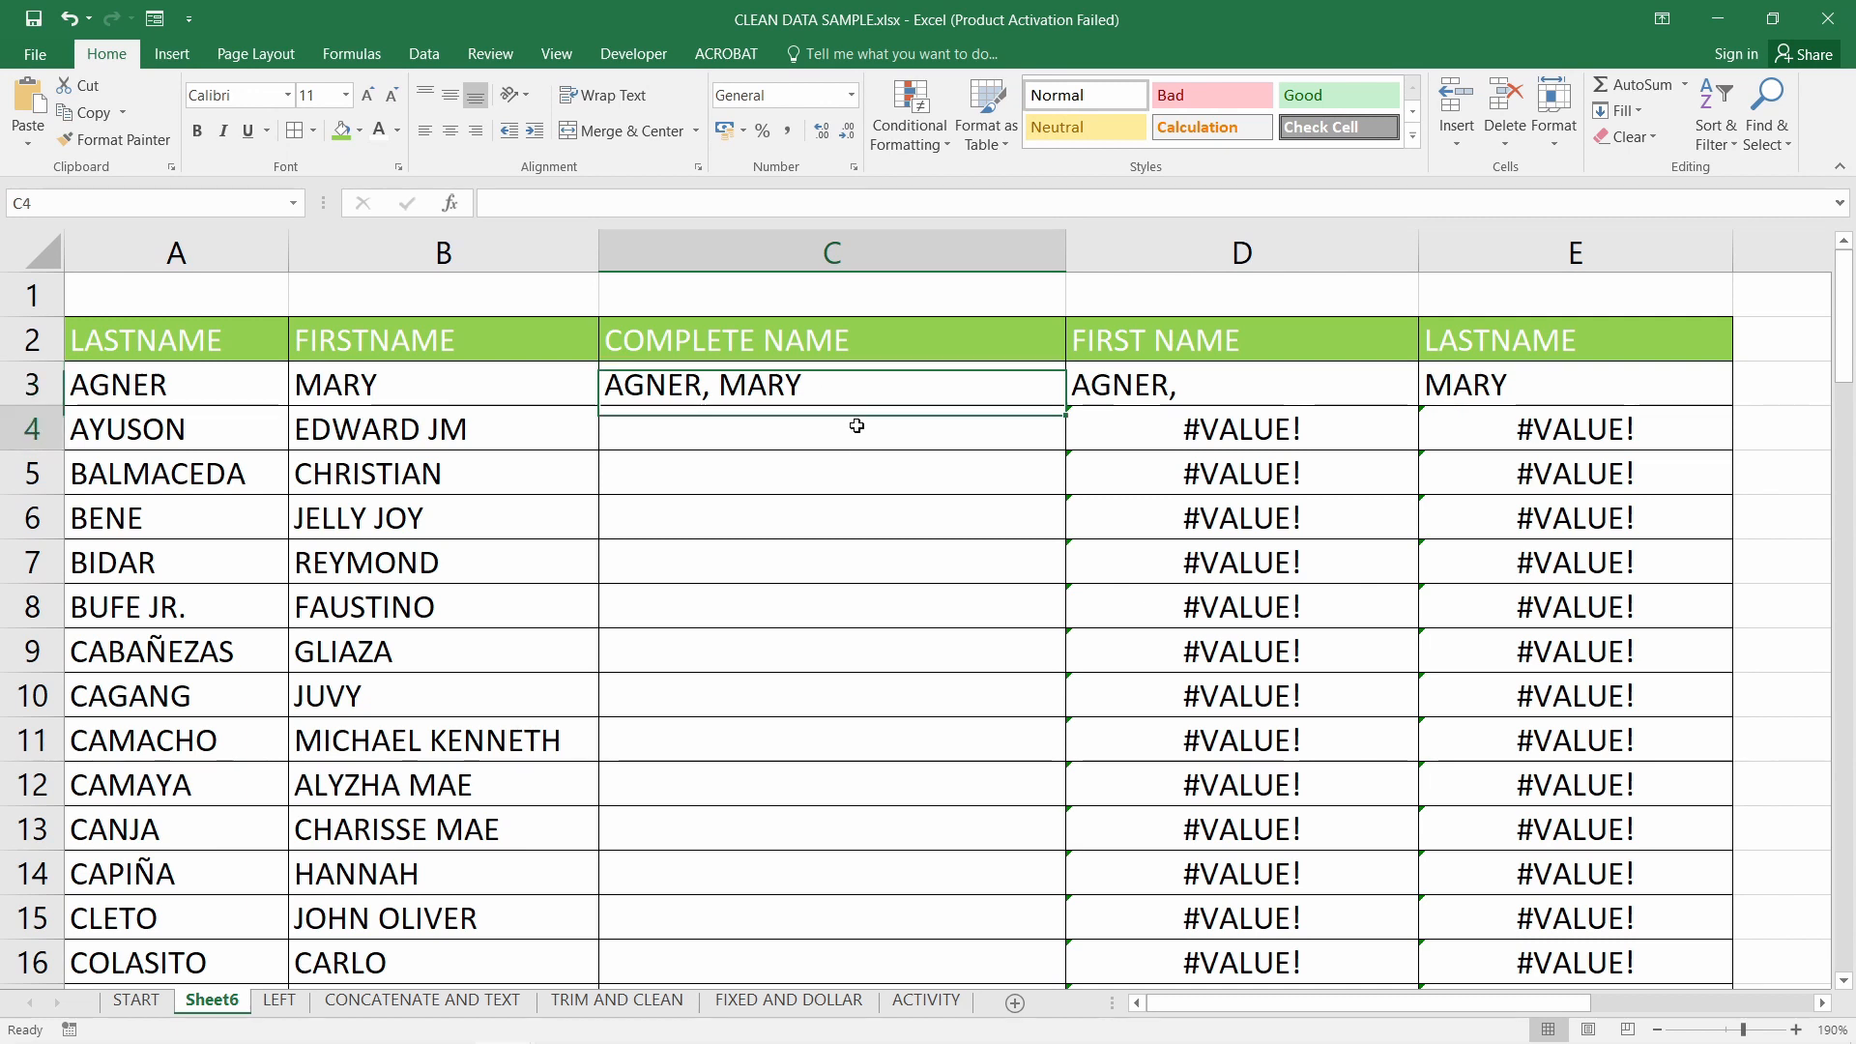
pyautogui.click(856, 385)
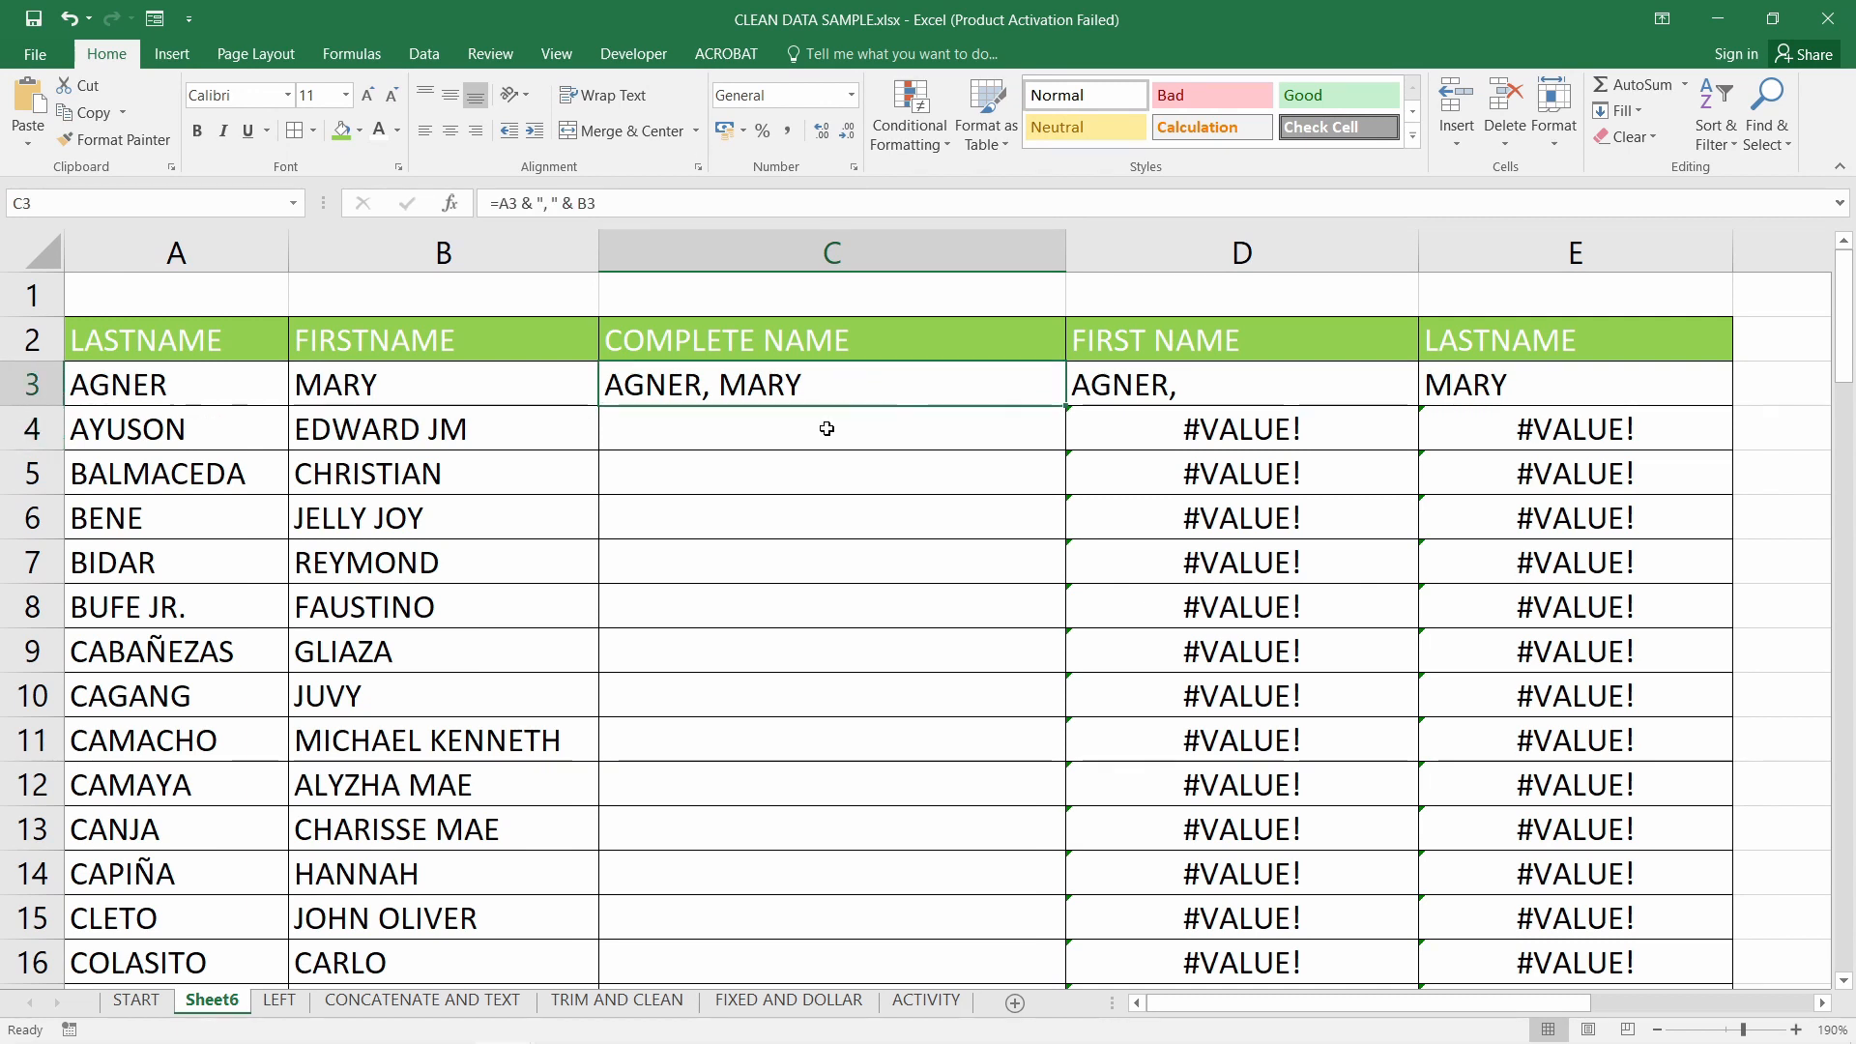
pyautogui.click(1185, 397)
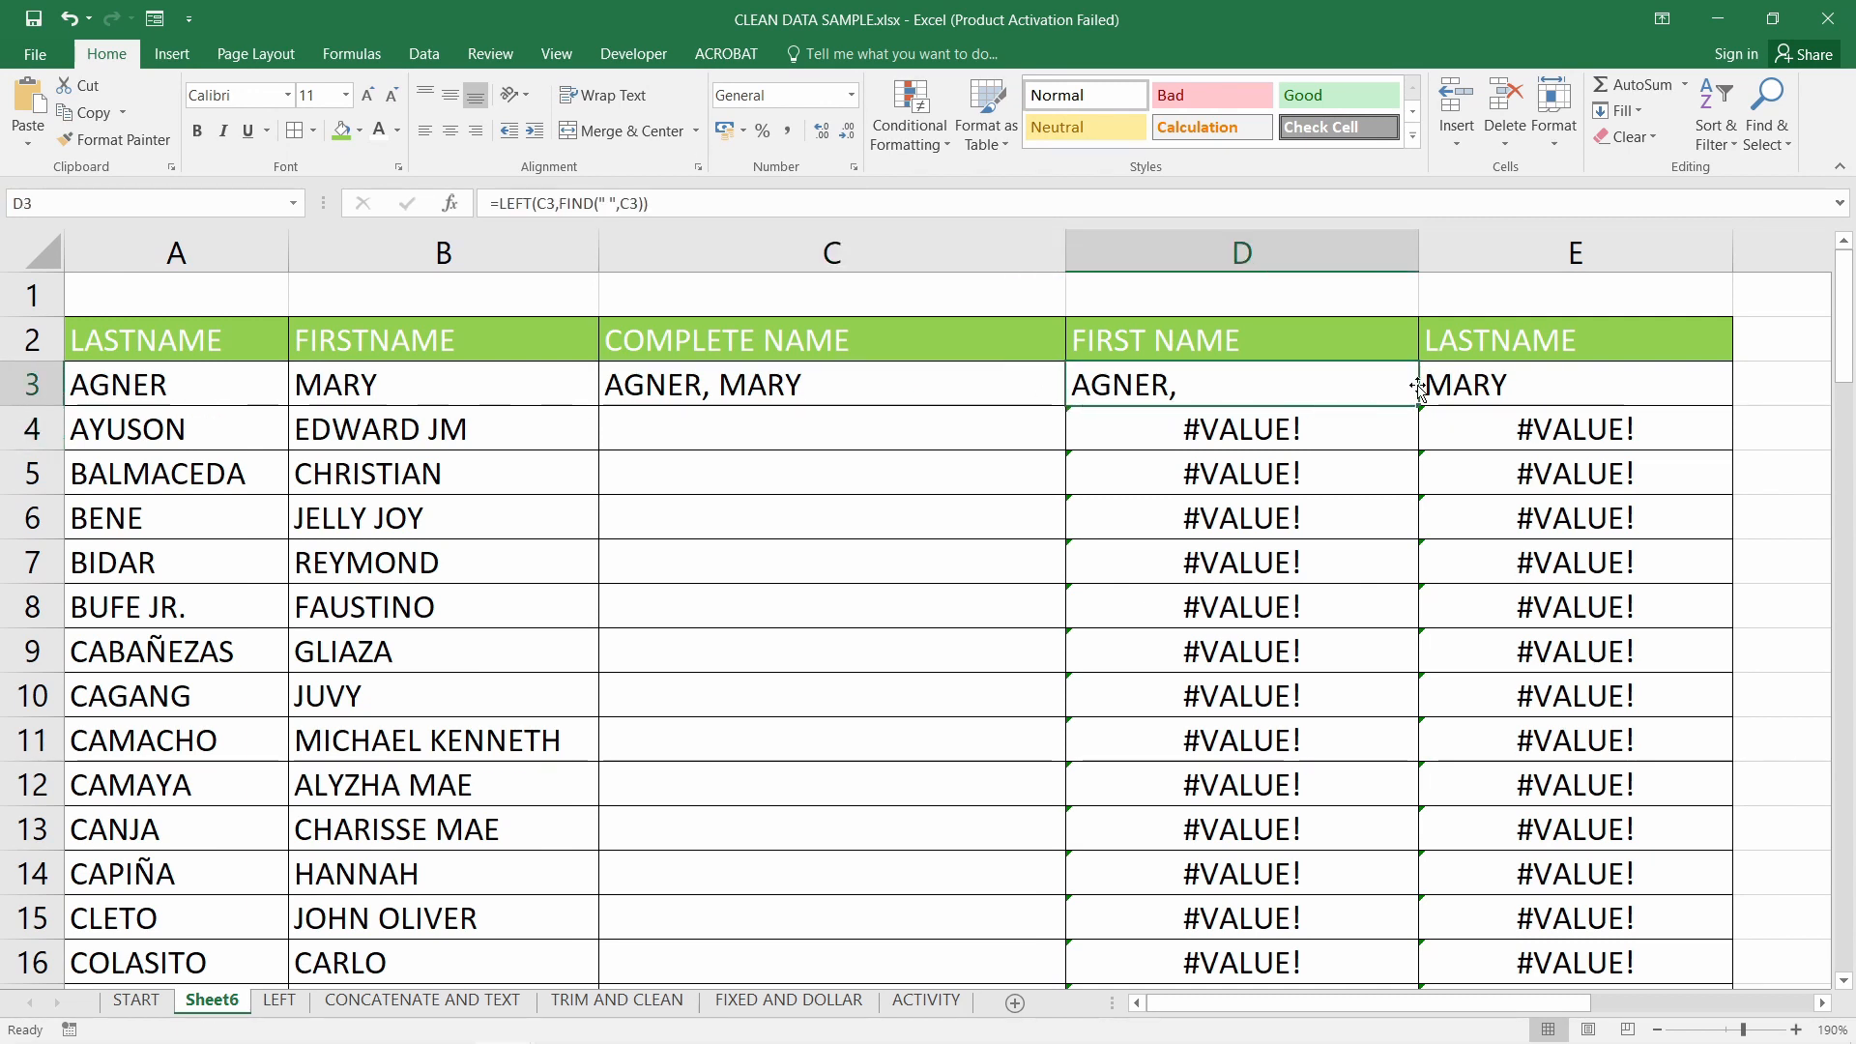
pyautogui.click(1528, 394)
pyautogui.click(698, 385)
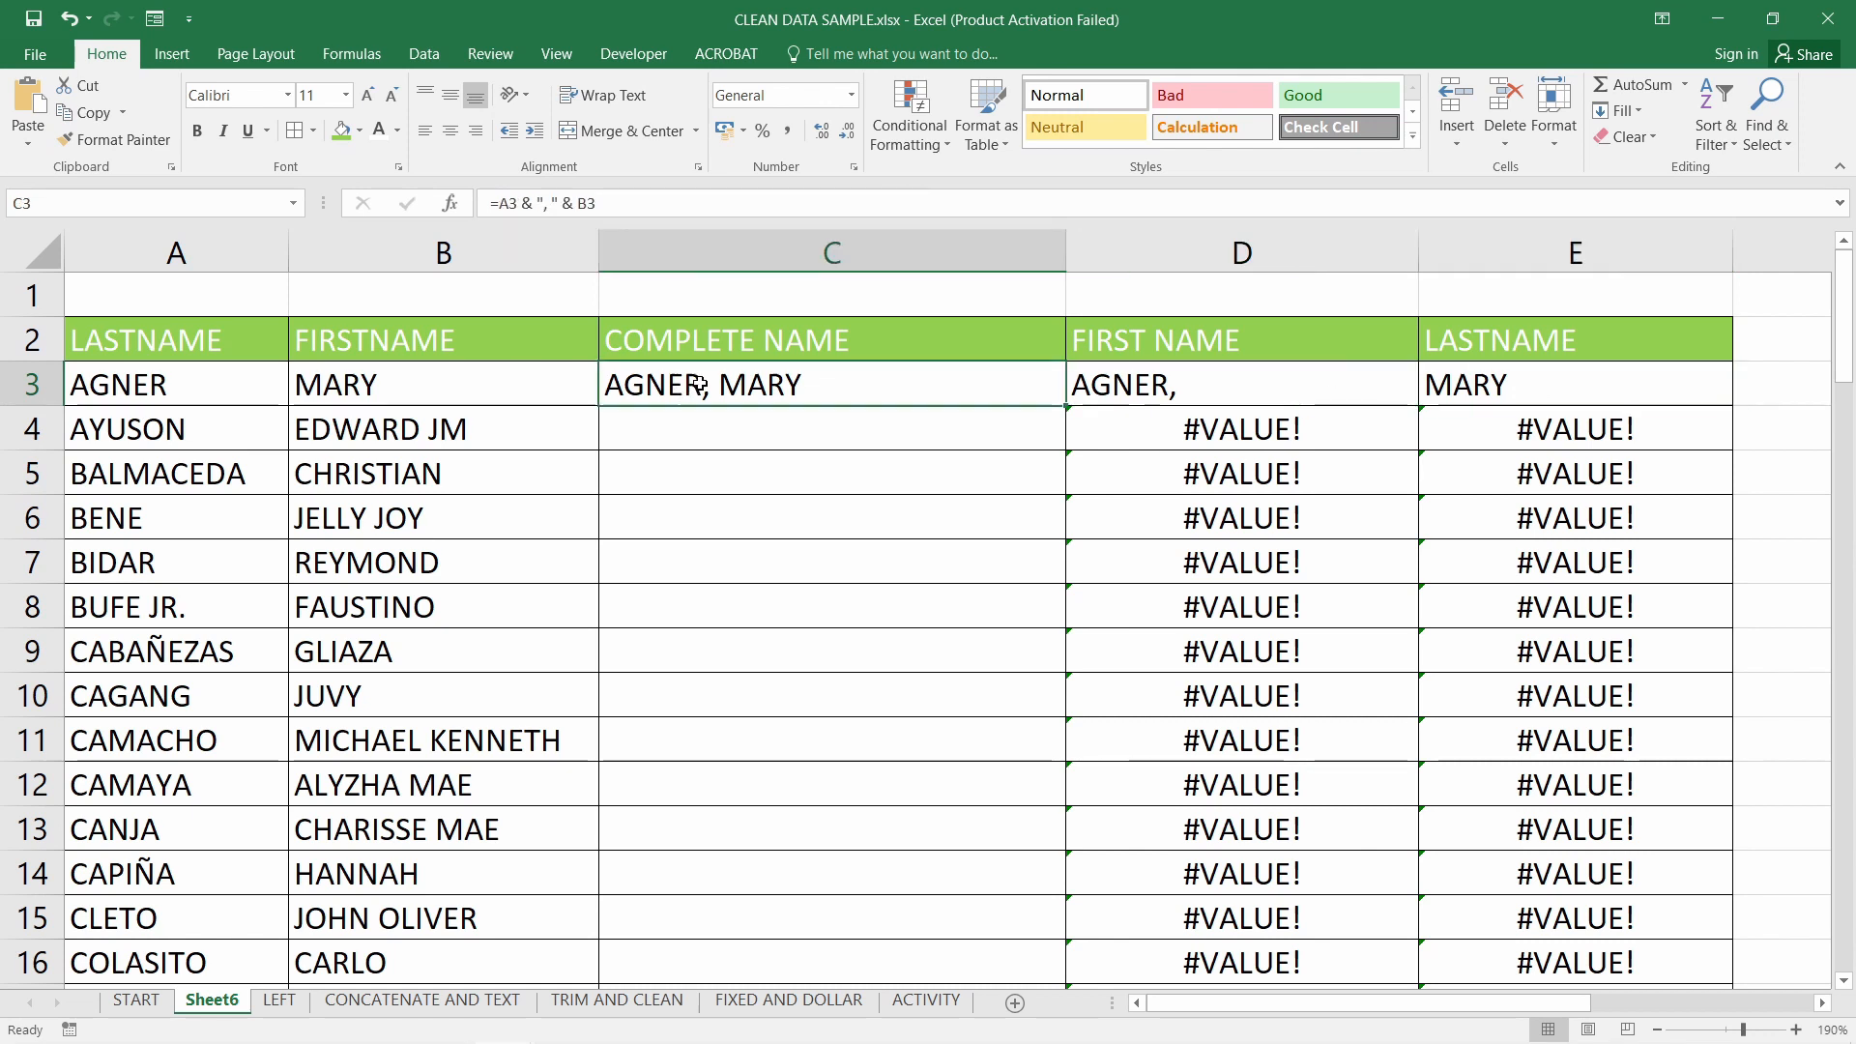
pyautogui.doubleClick(907, 389)
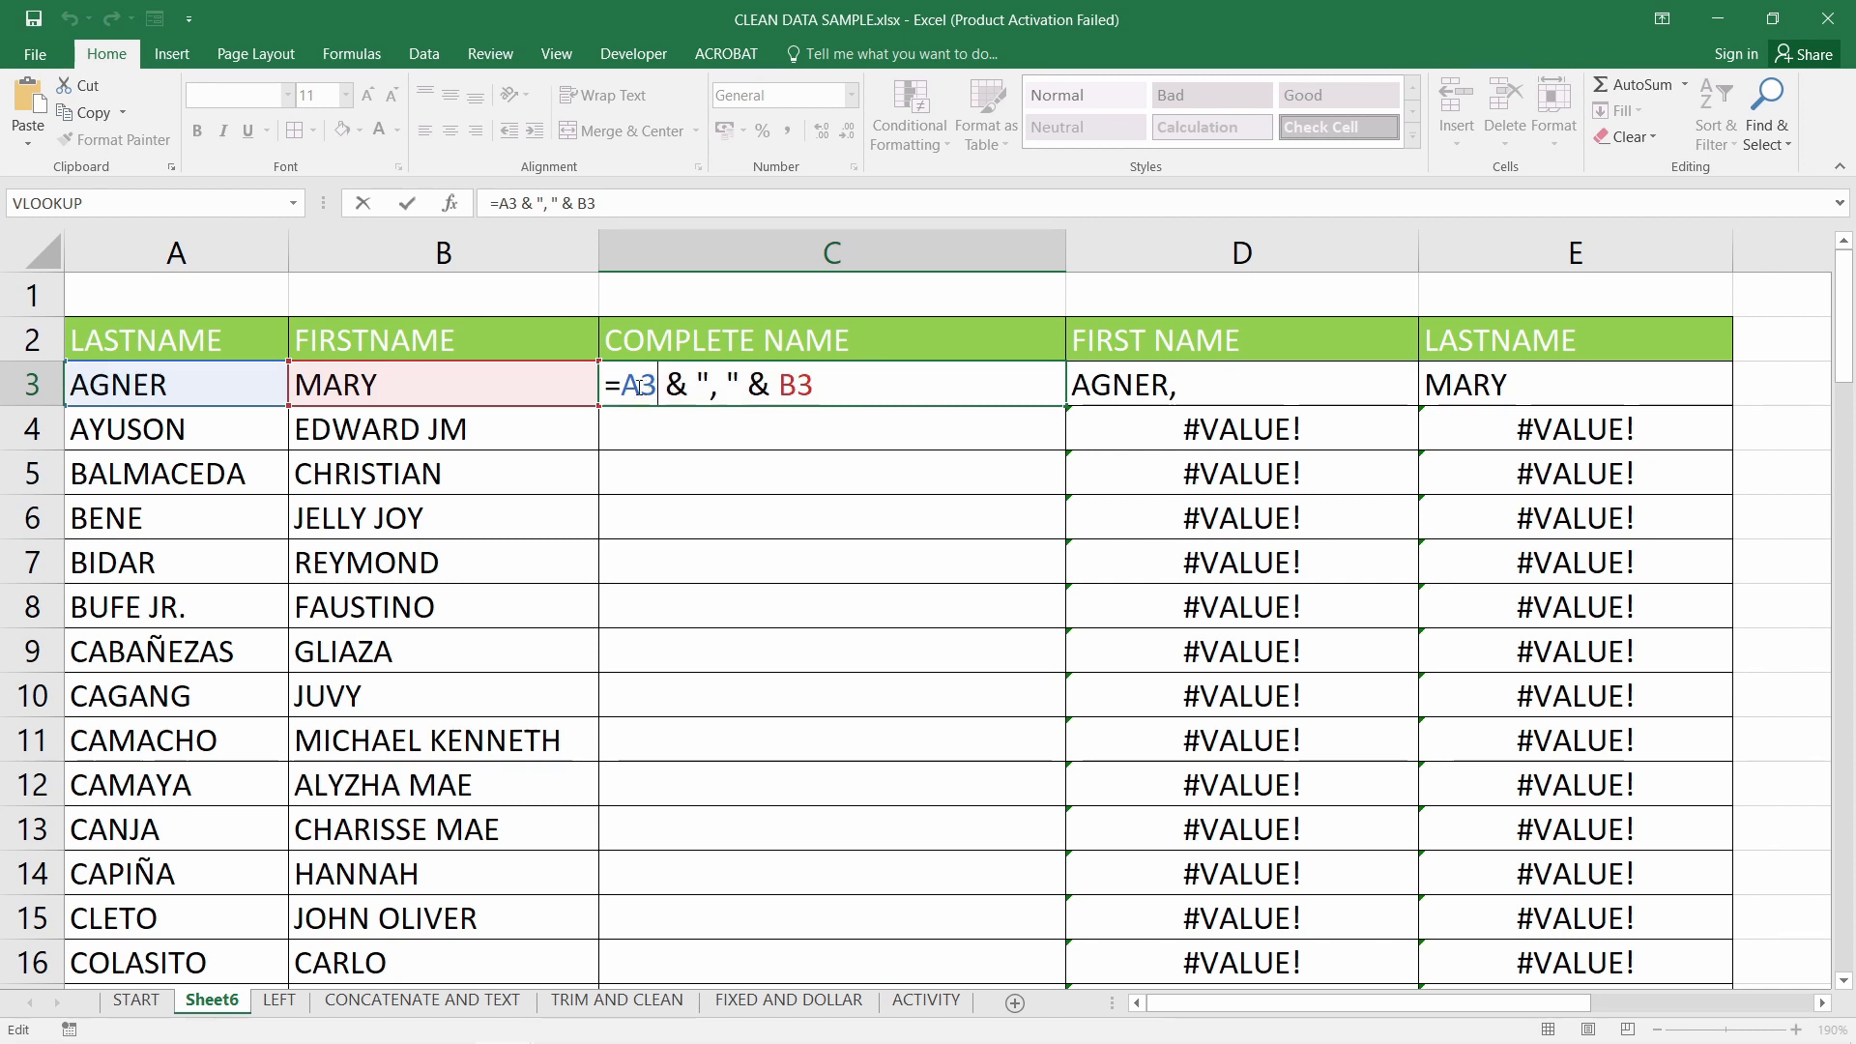
pyautogui.moveTo(628, 383); pyautogui.dragTo(643, 387)
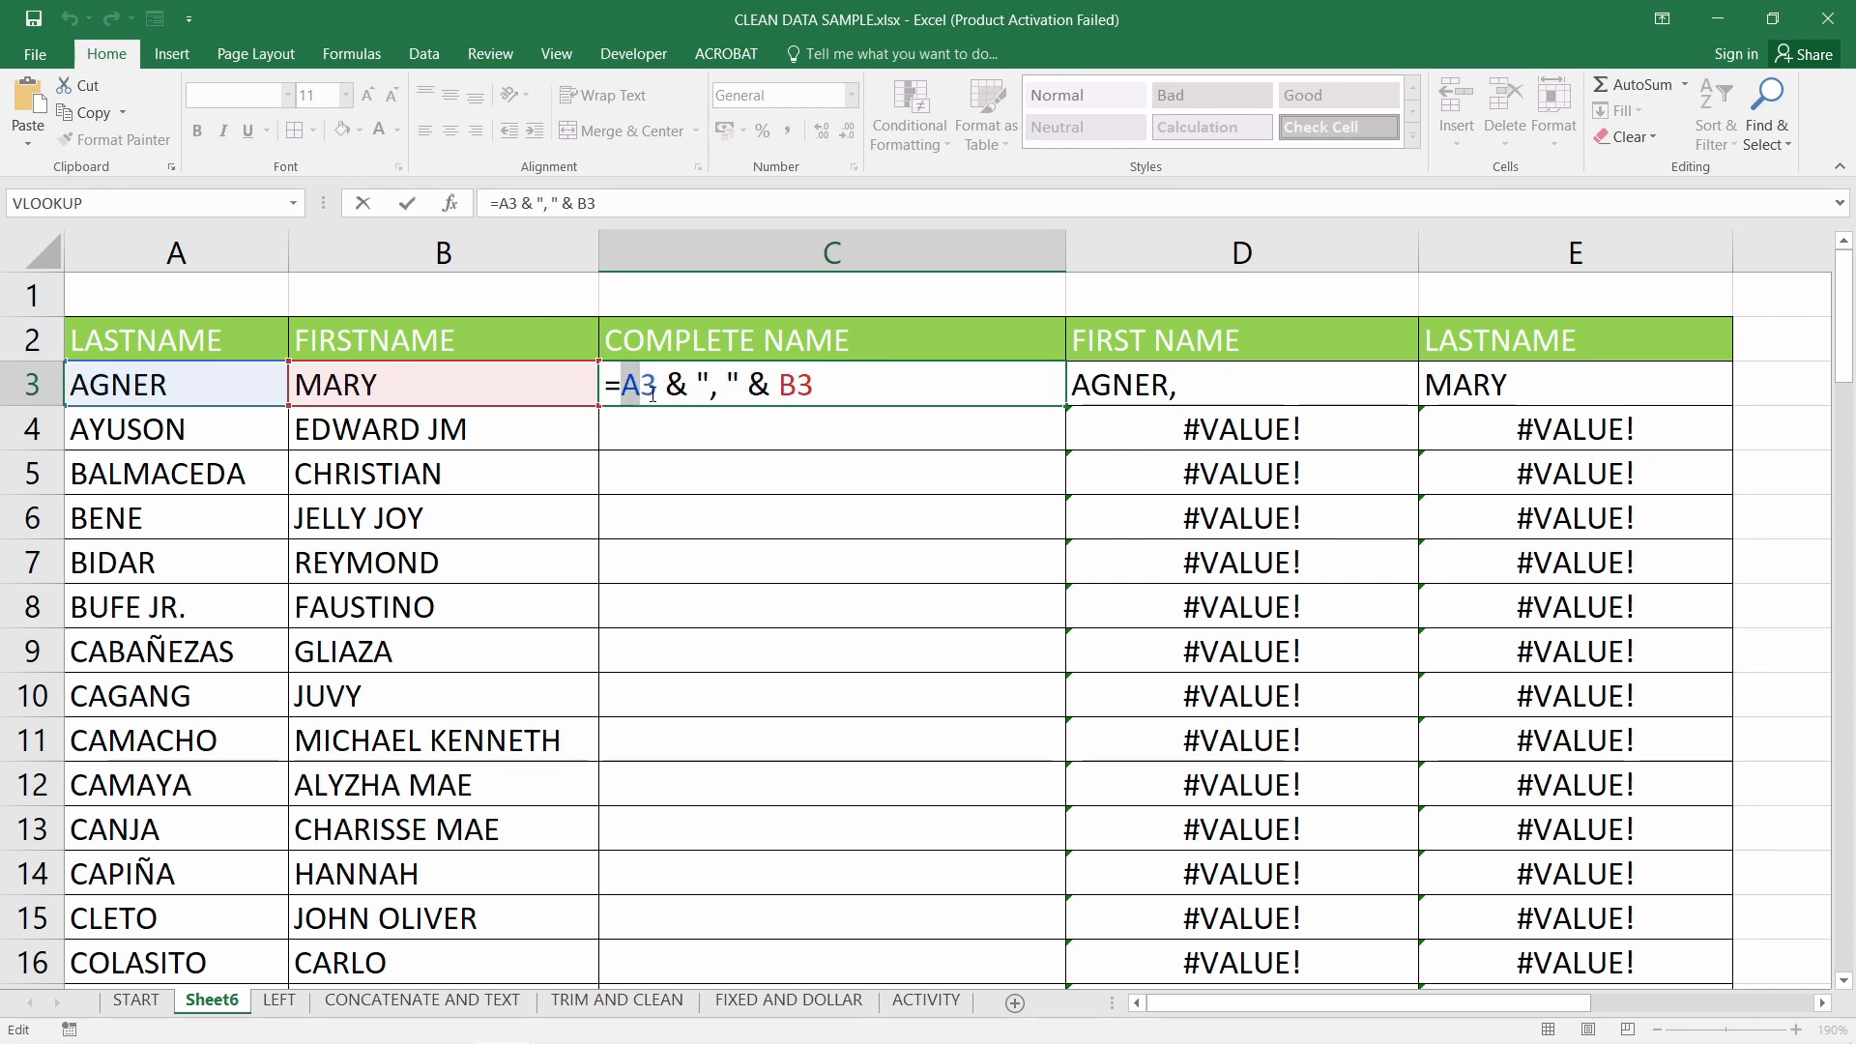
pyautogui.write('B')
pyautogui.click(783, 385)
pyautogui.write('A')
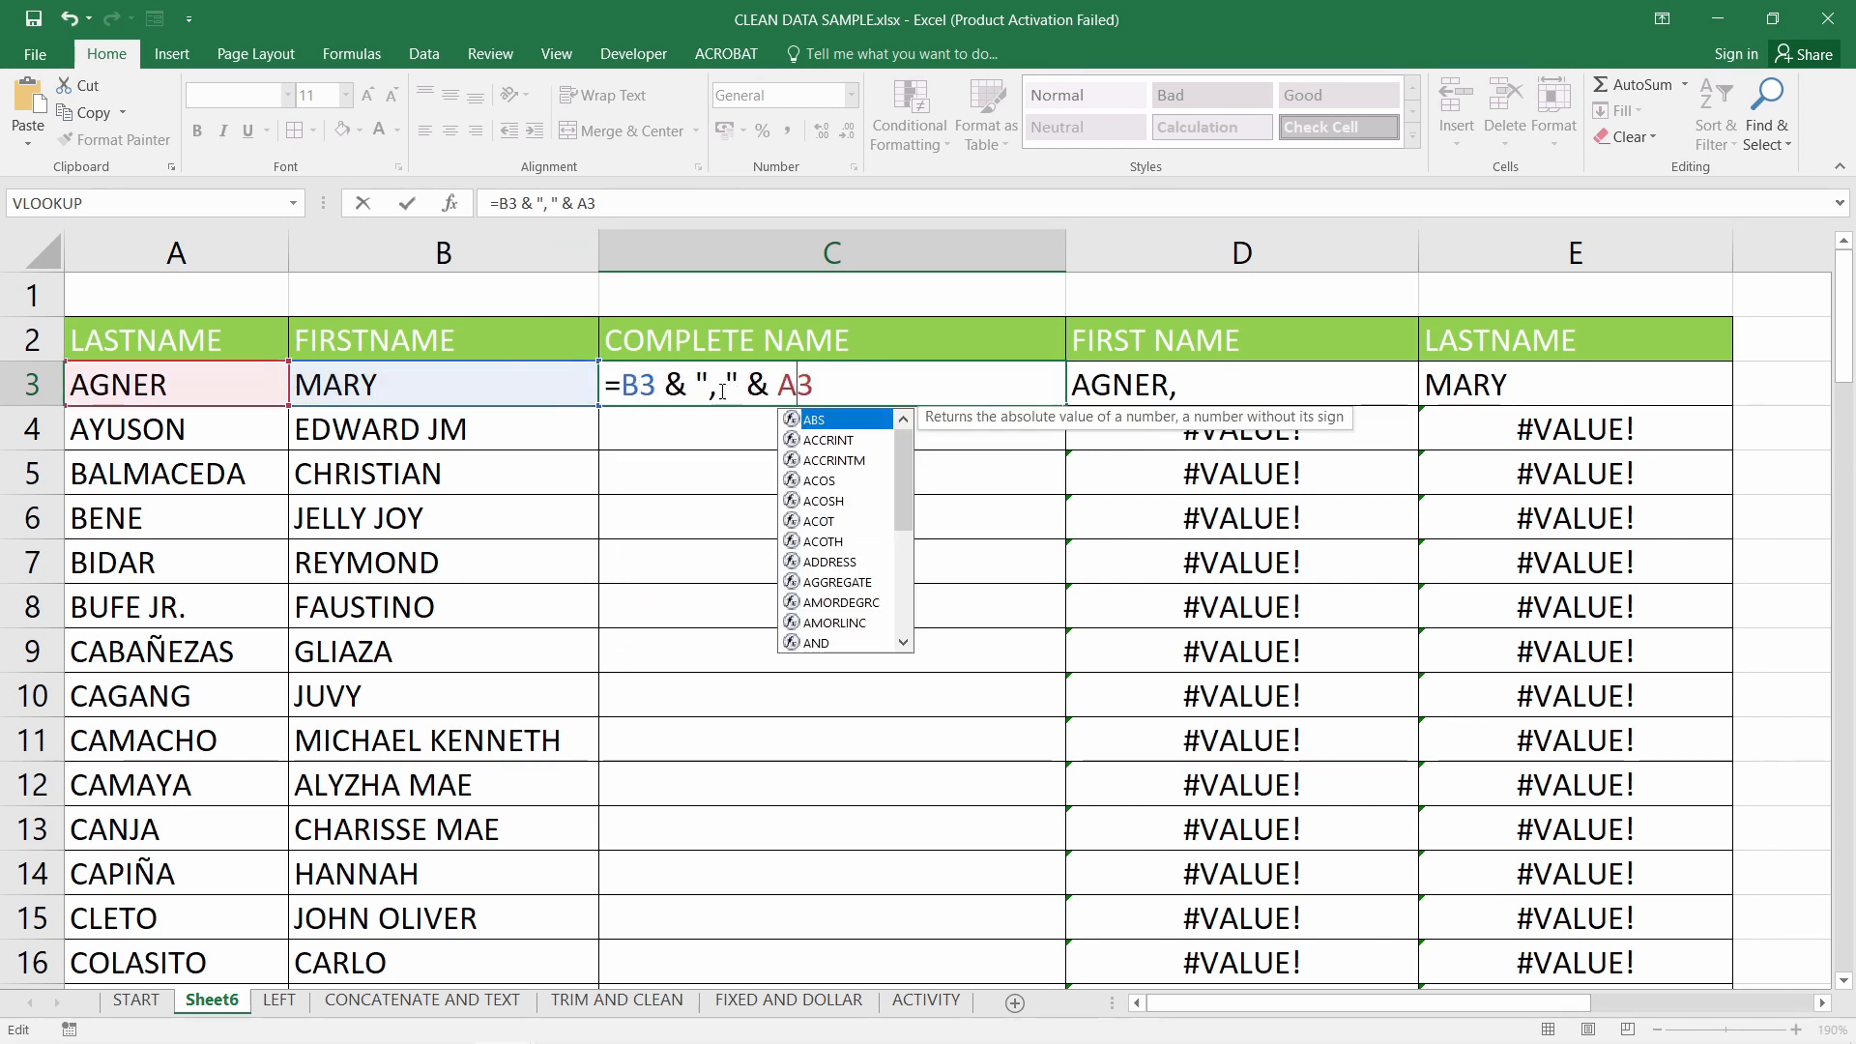
pyautogui.click(717, 385)
pyautogui.press('BackSpace')
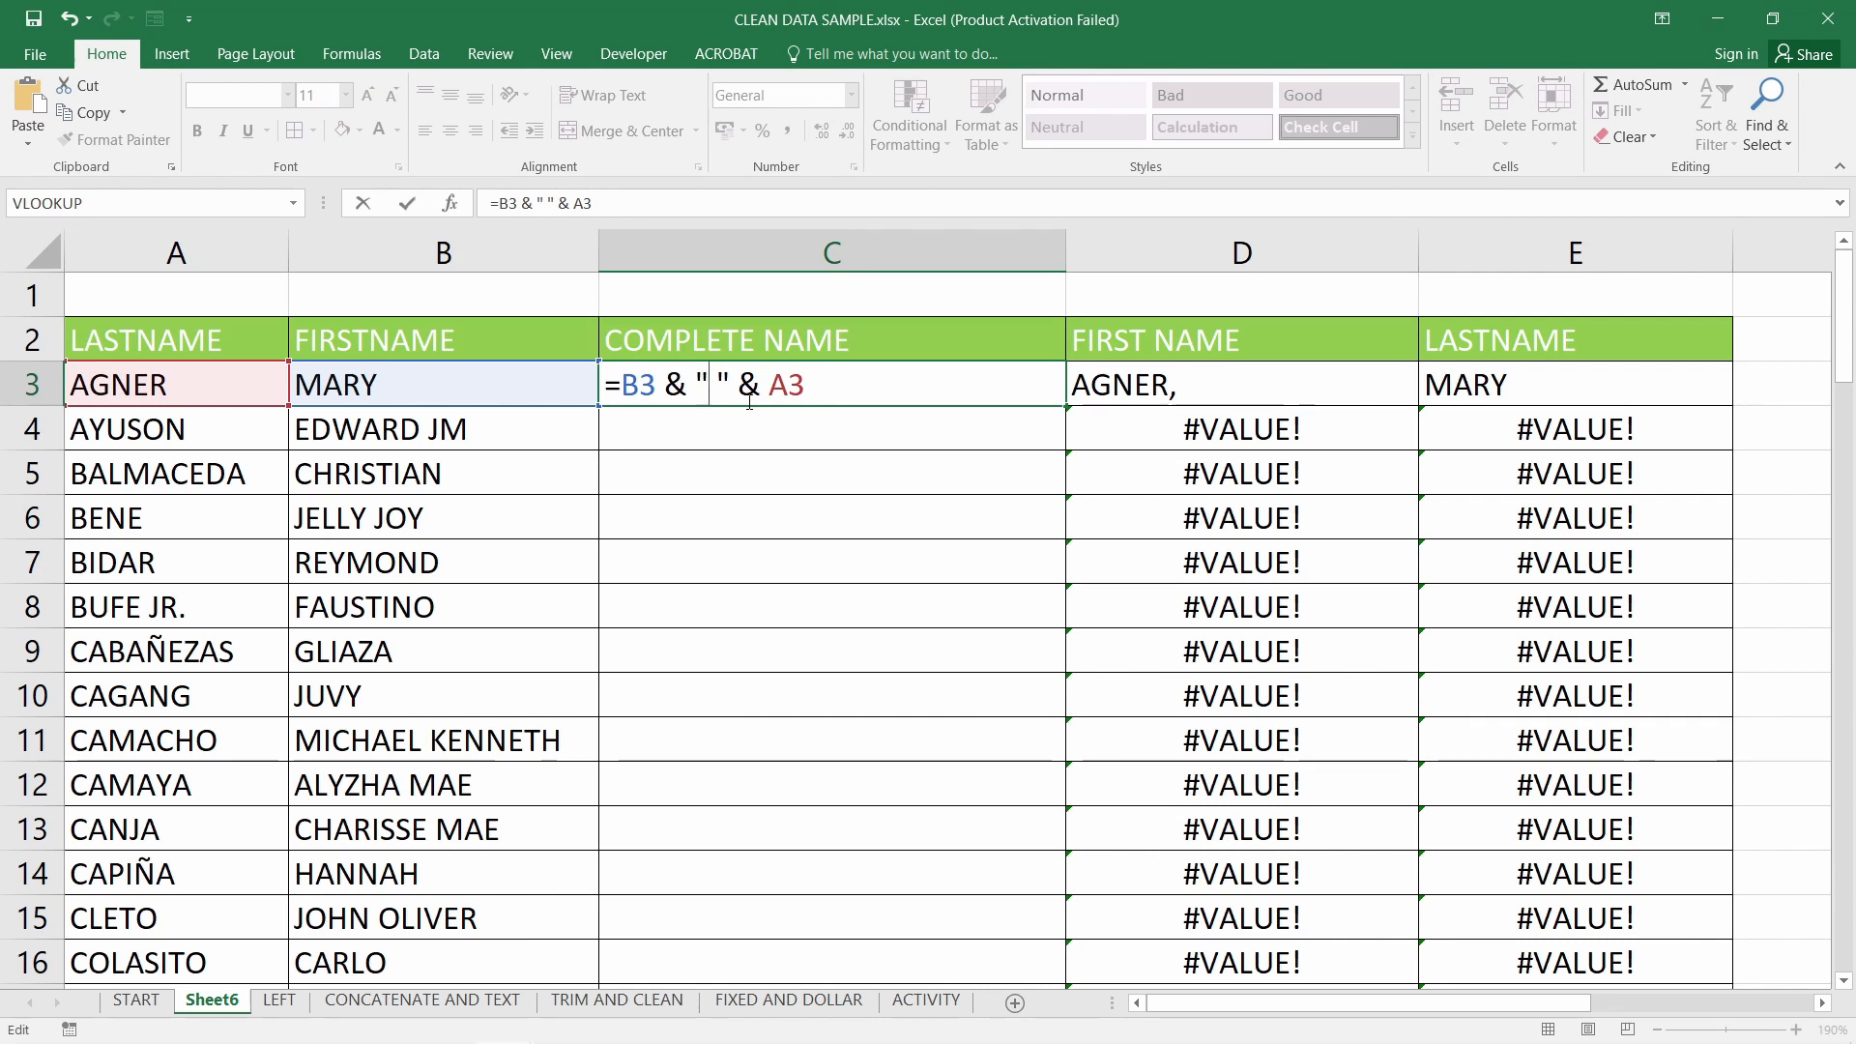
pyautogui.press('Return')
pyautogui.click(773, 394)
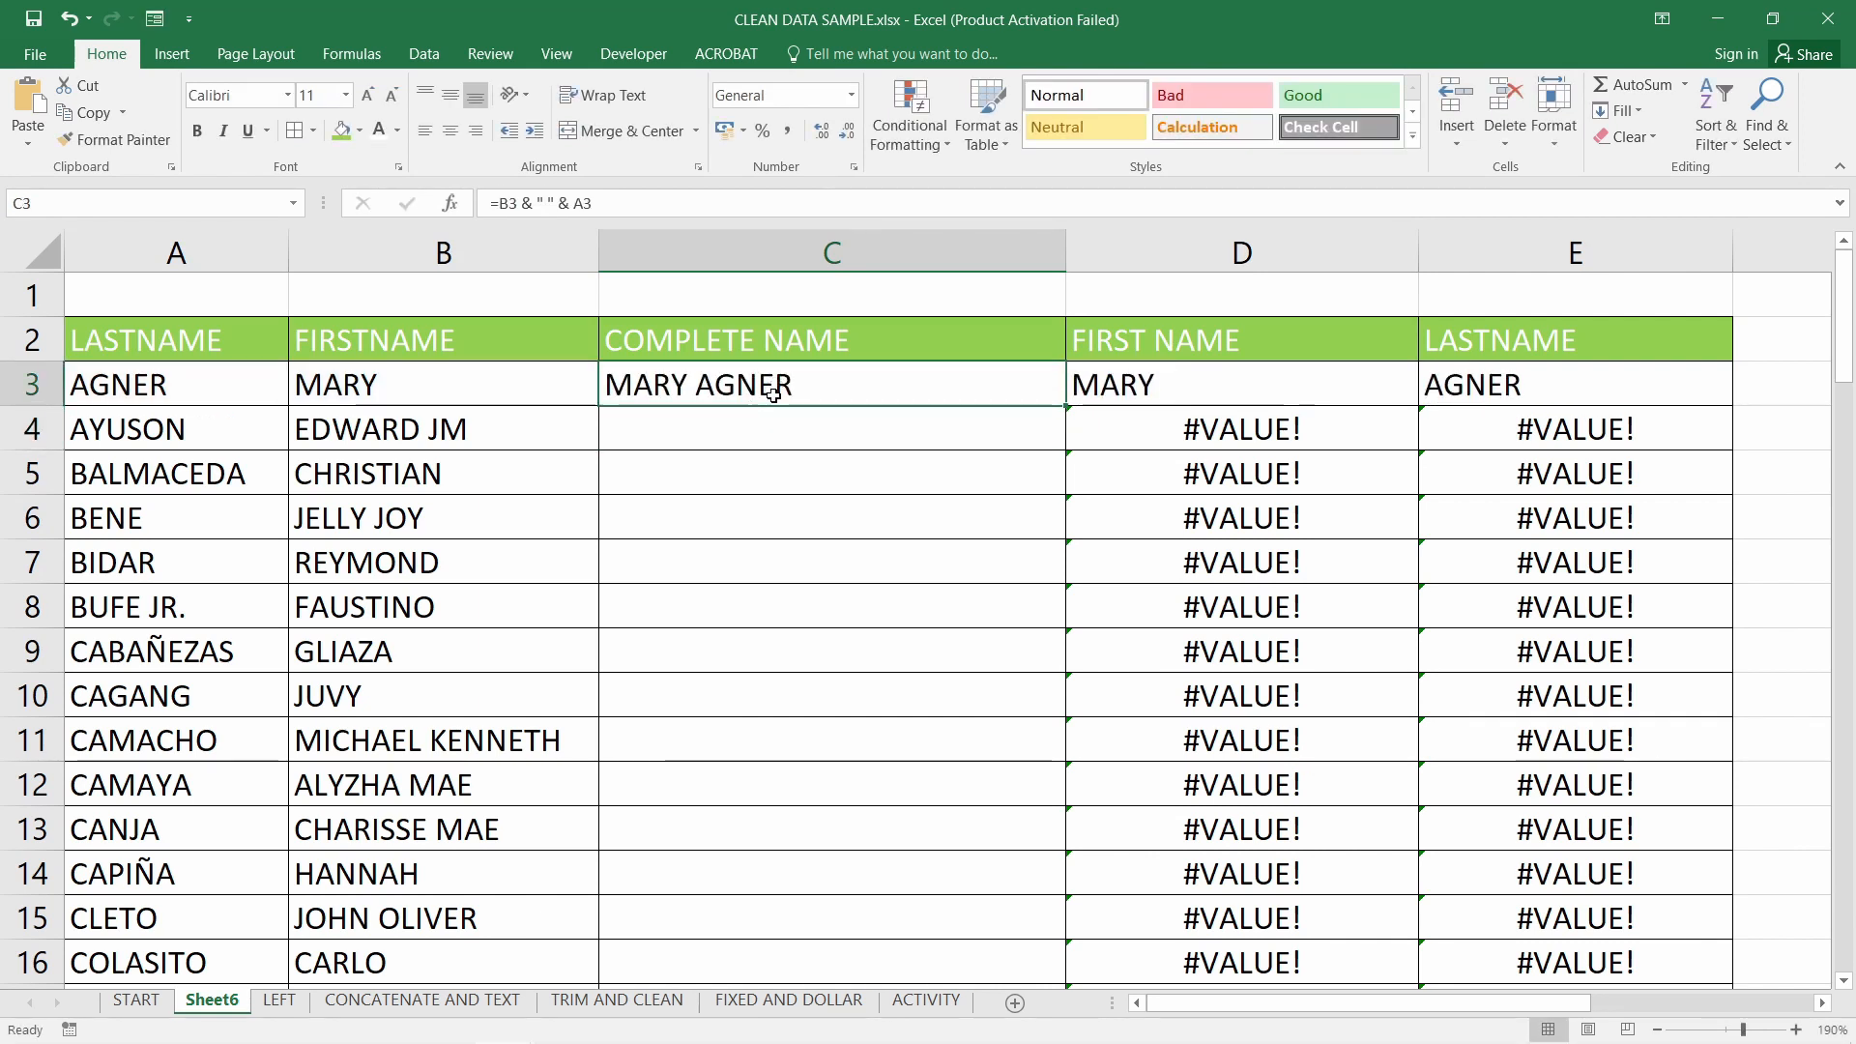
pyautogui.doubleClick(1065, 407)
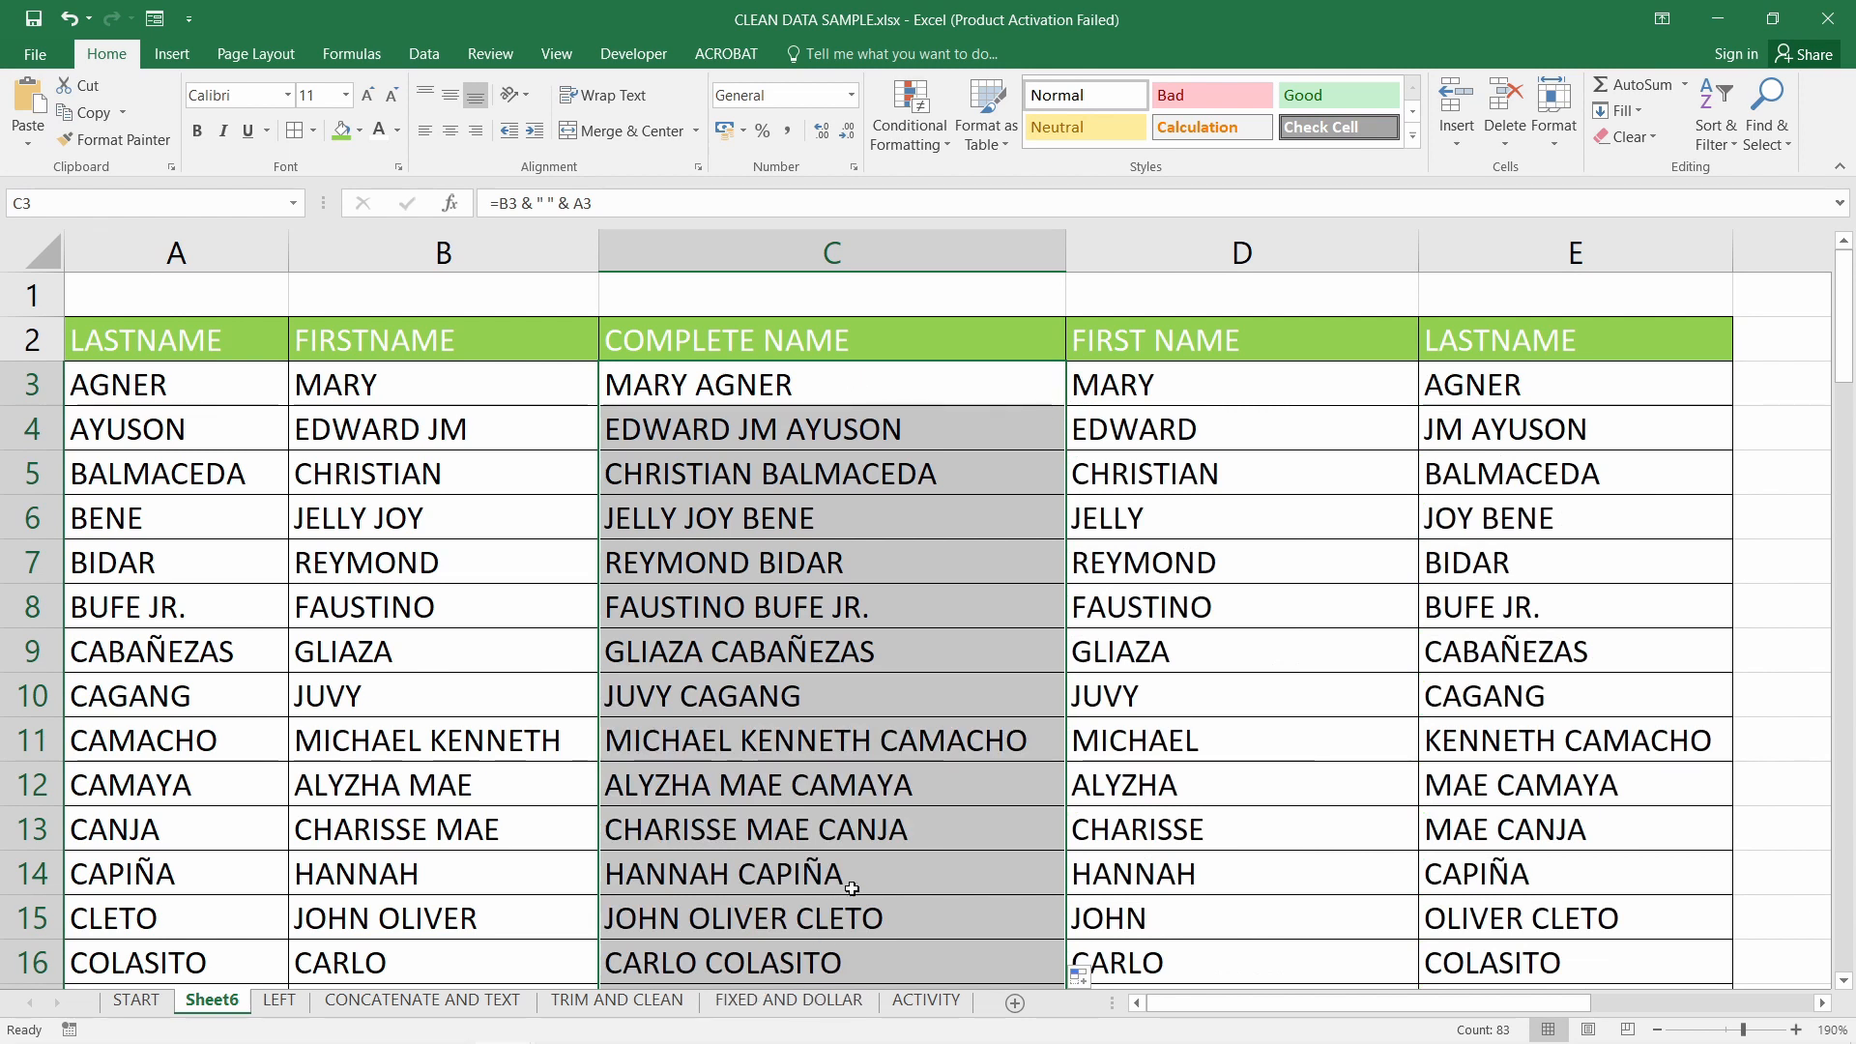
pyautogui.scroll(-5, 842, 928)
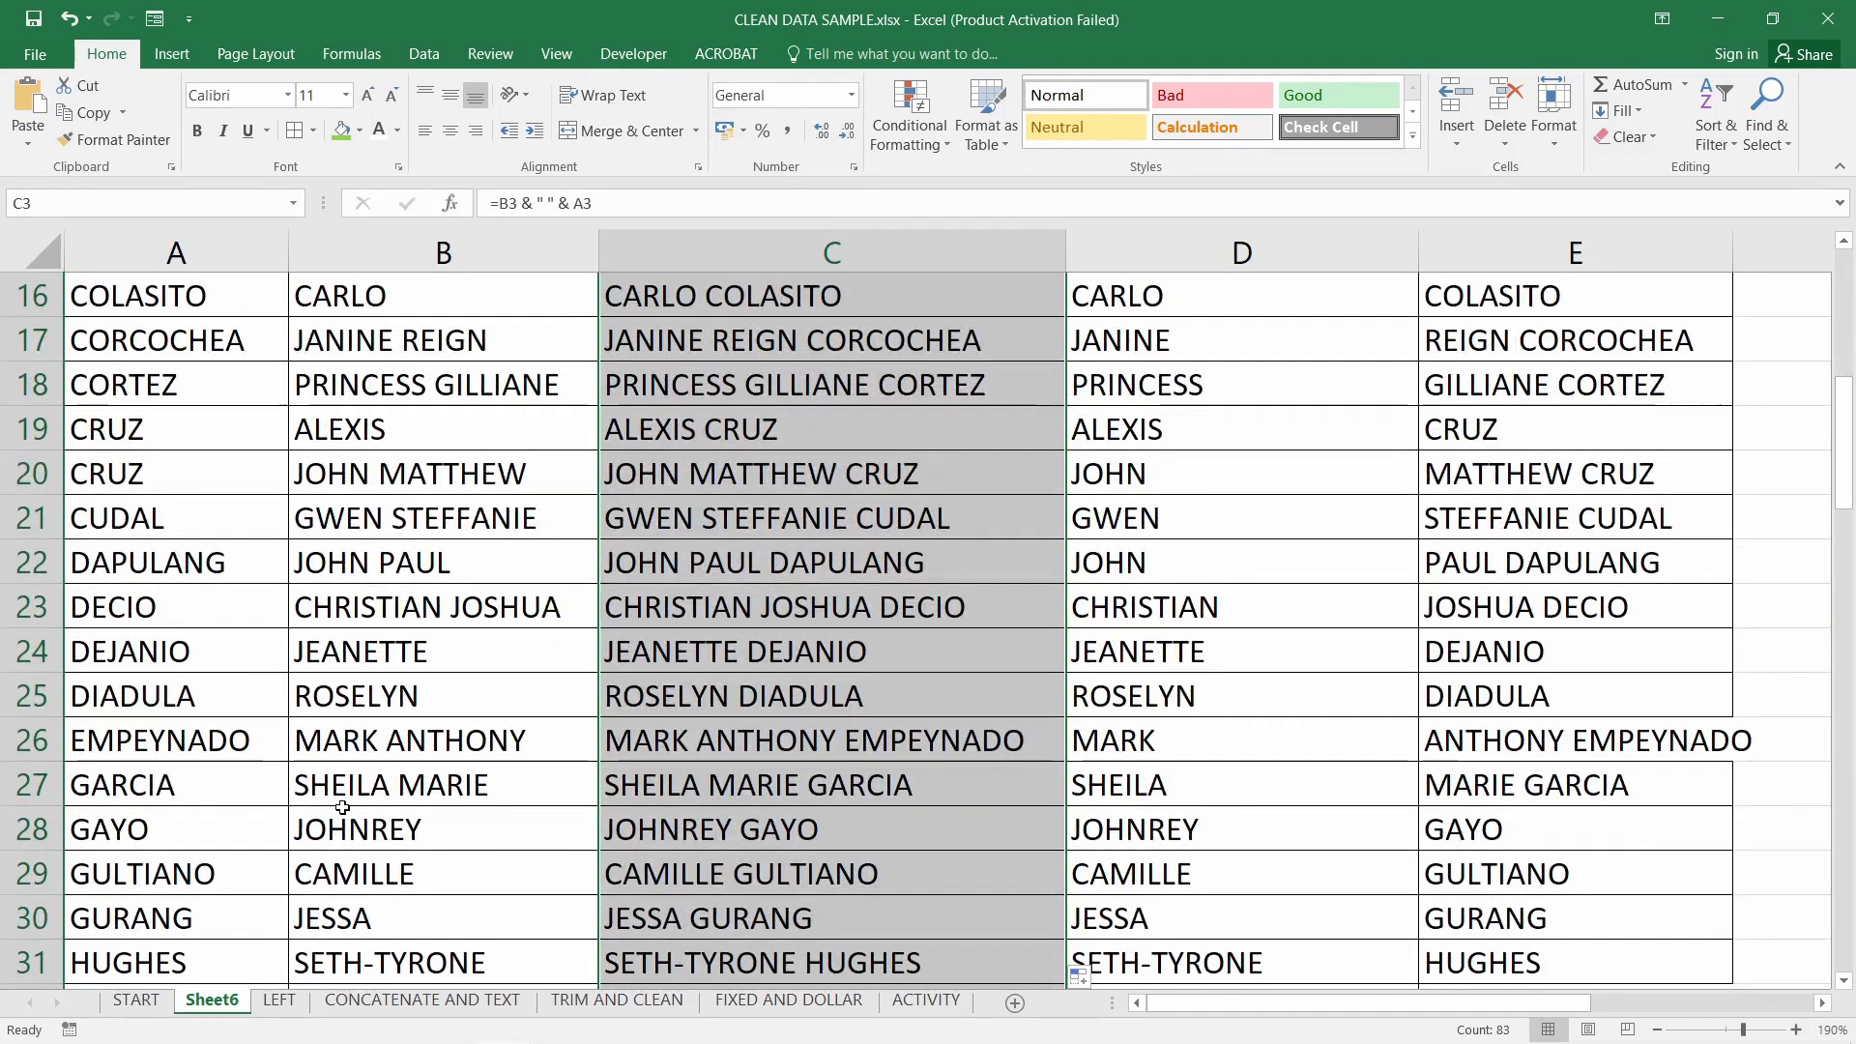
pyautogui.scroll(-4, 324, 760)
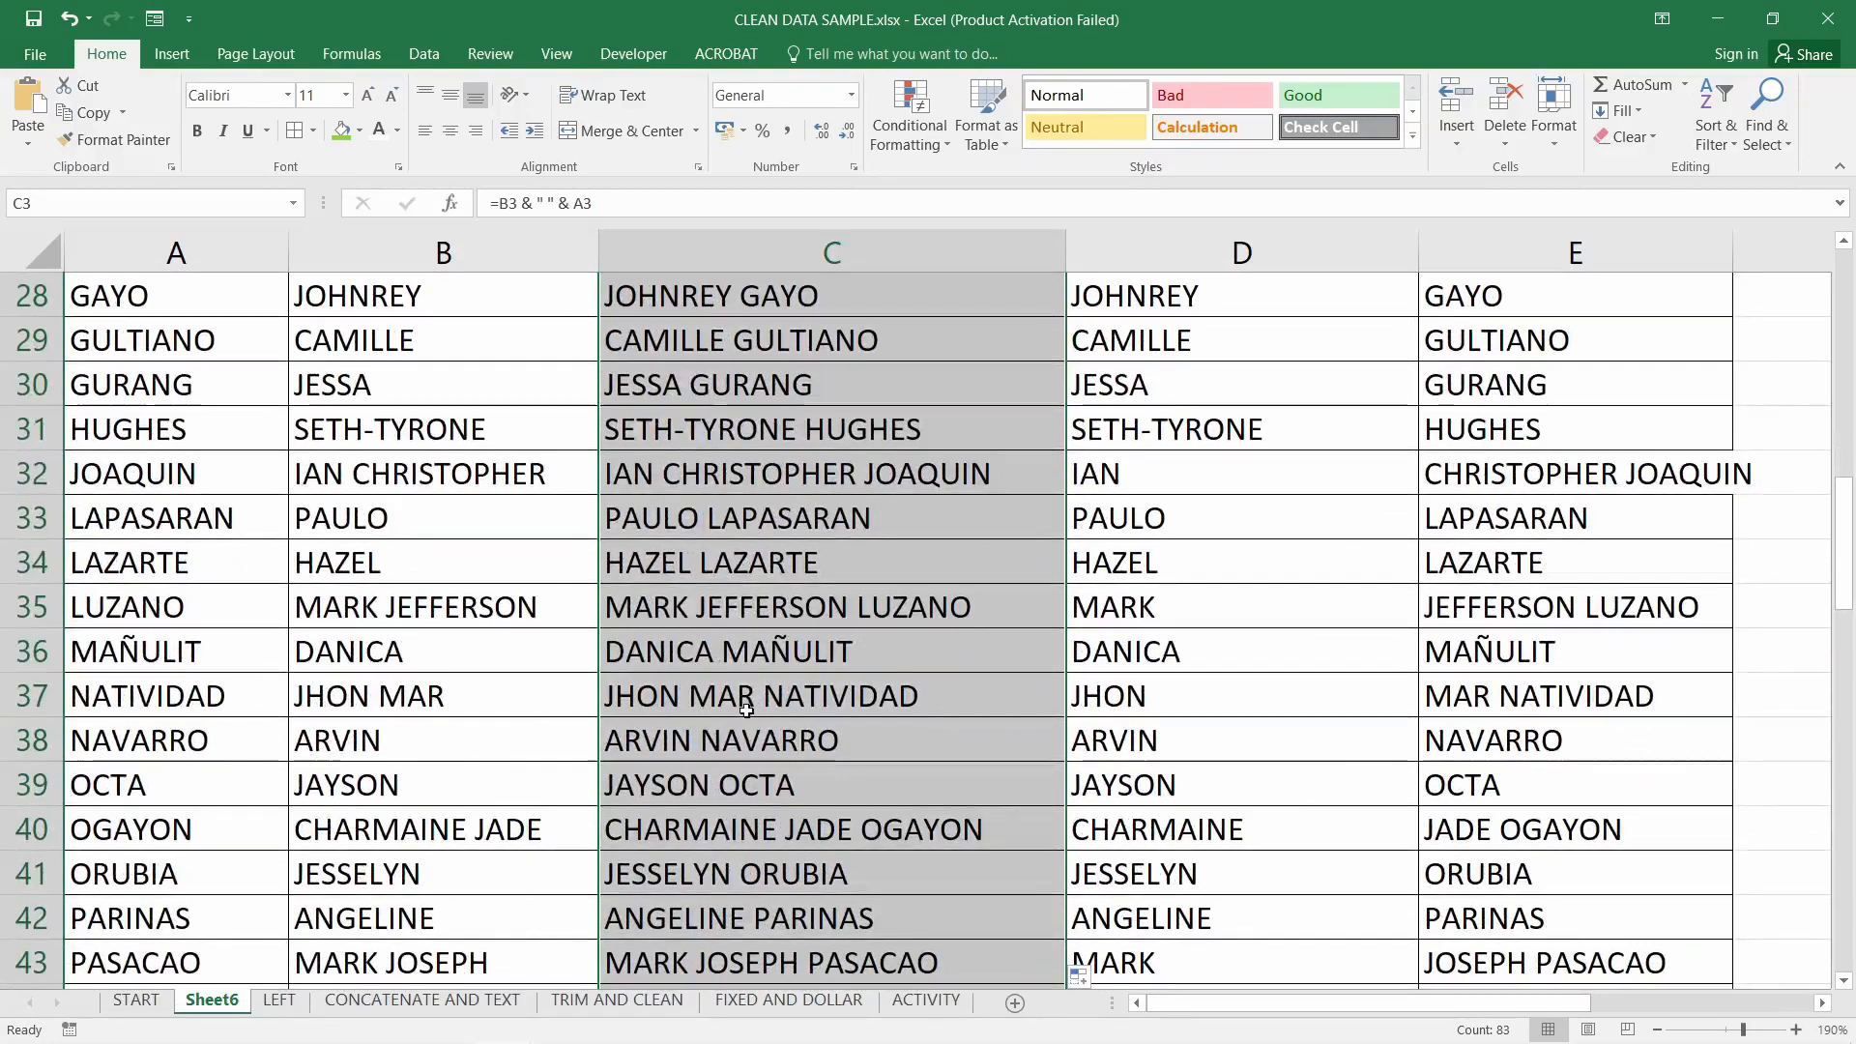
pyautogui.scroll(-1, 787, 703)
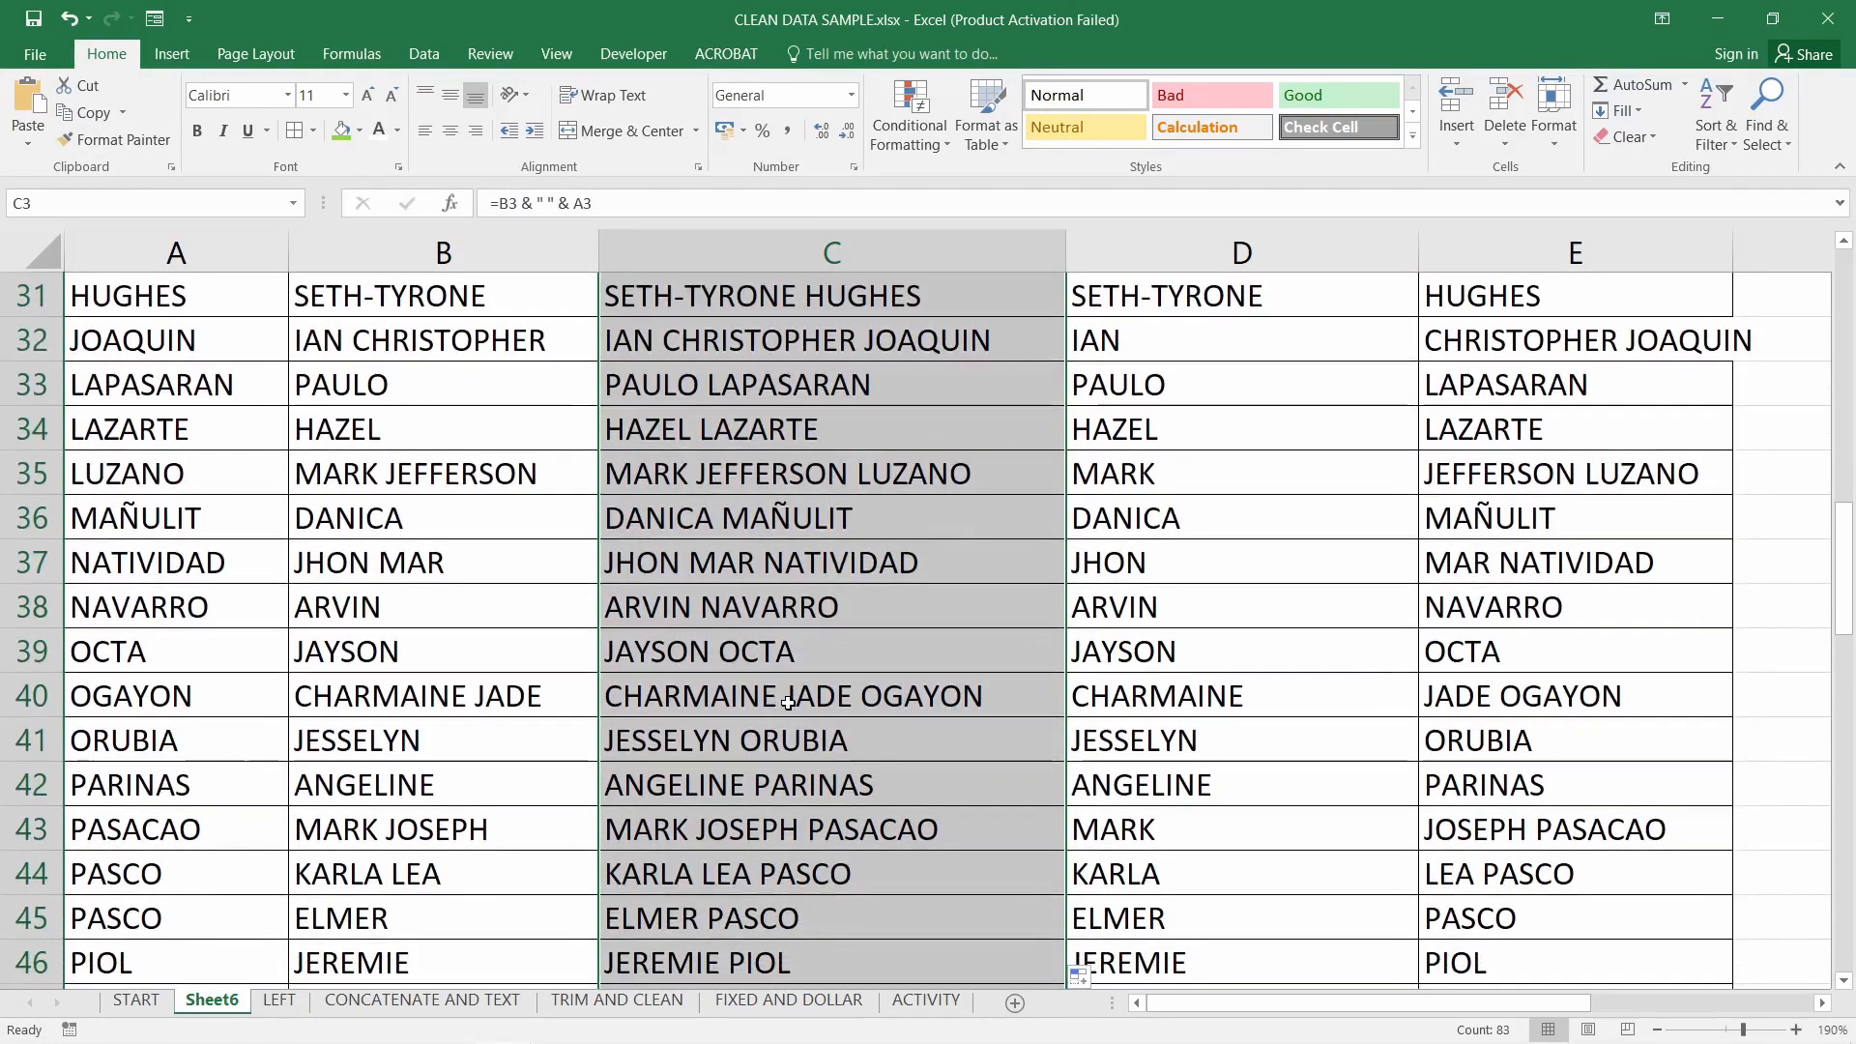
pyautogui.scroll(10, 787, 703)
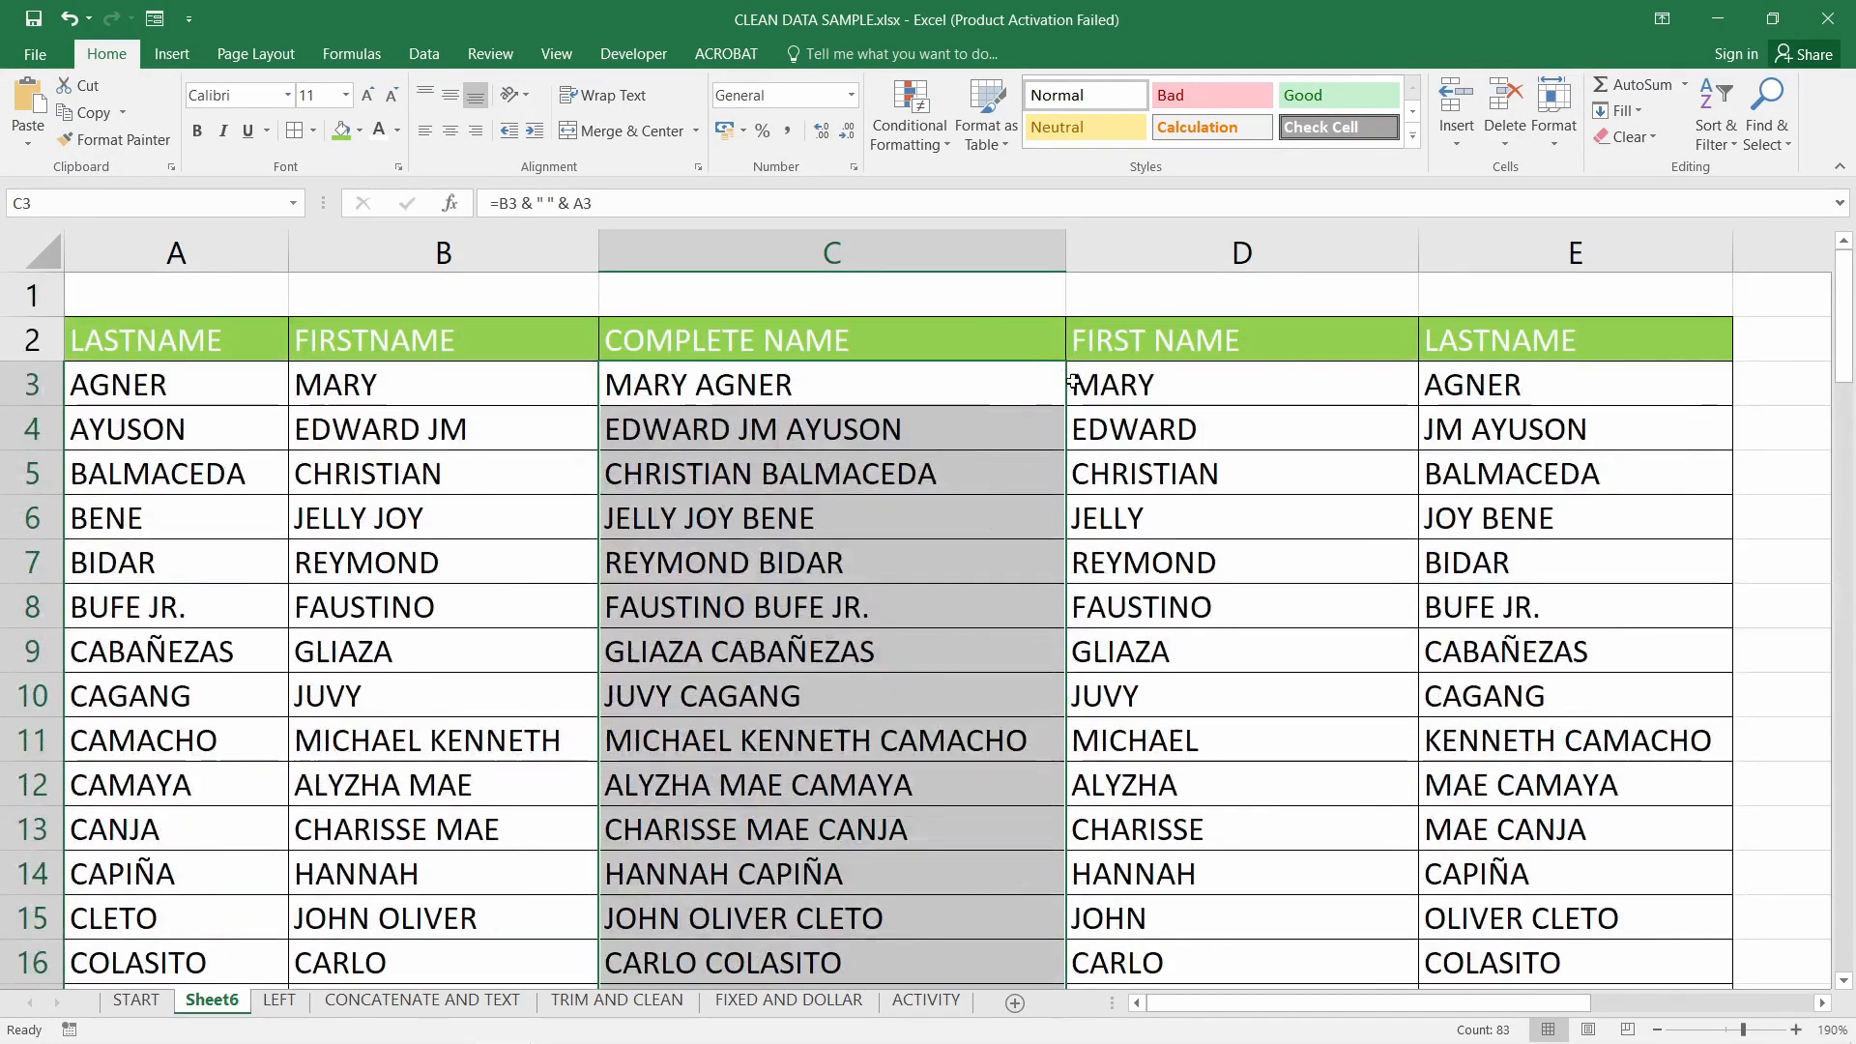
pyautogui.click(1143, 379)
pyautogui.click(928, 399)
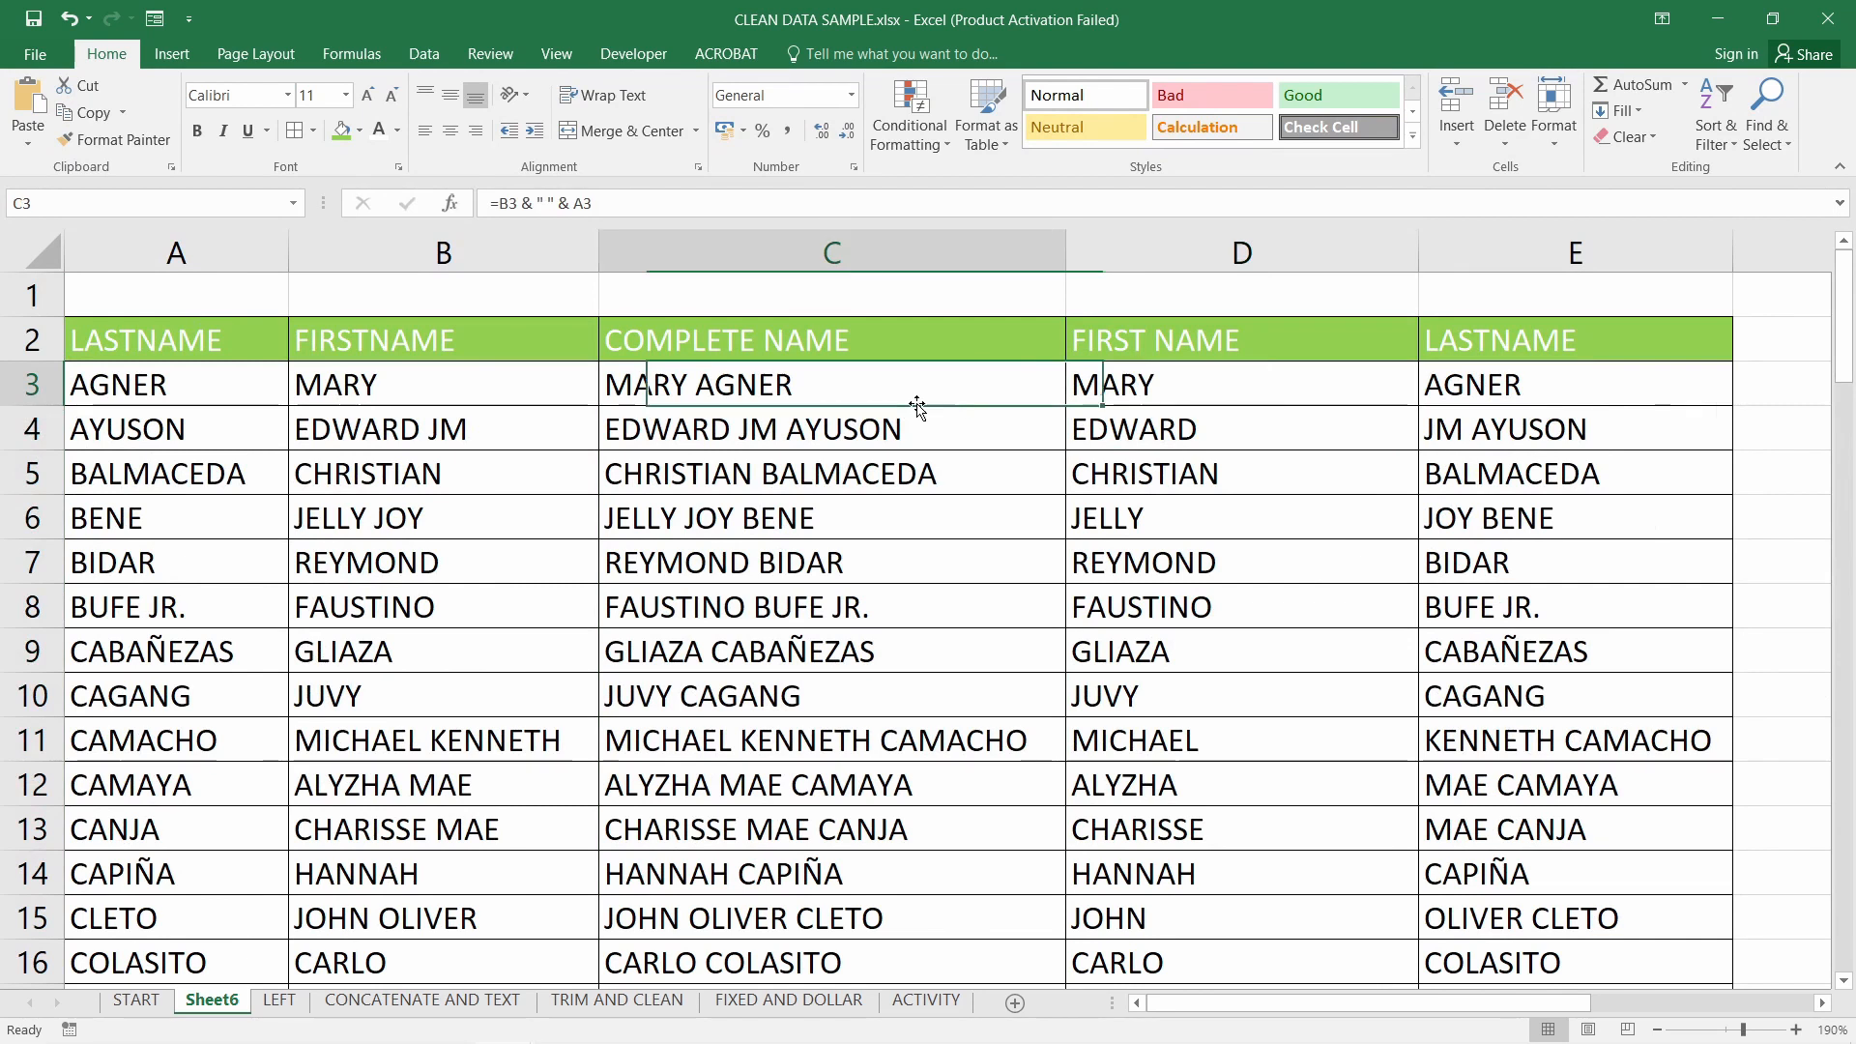
pyautogui.click(787, 427)
pyautogui.click(677, 387)
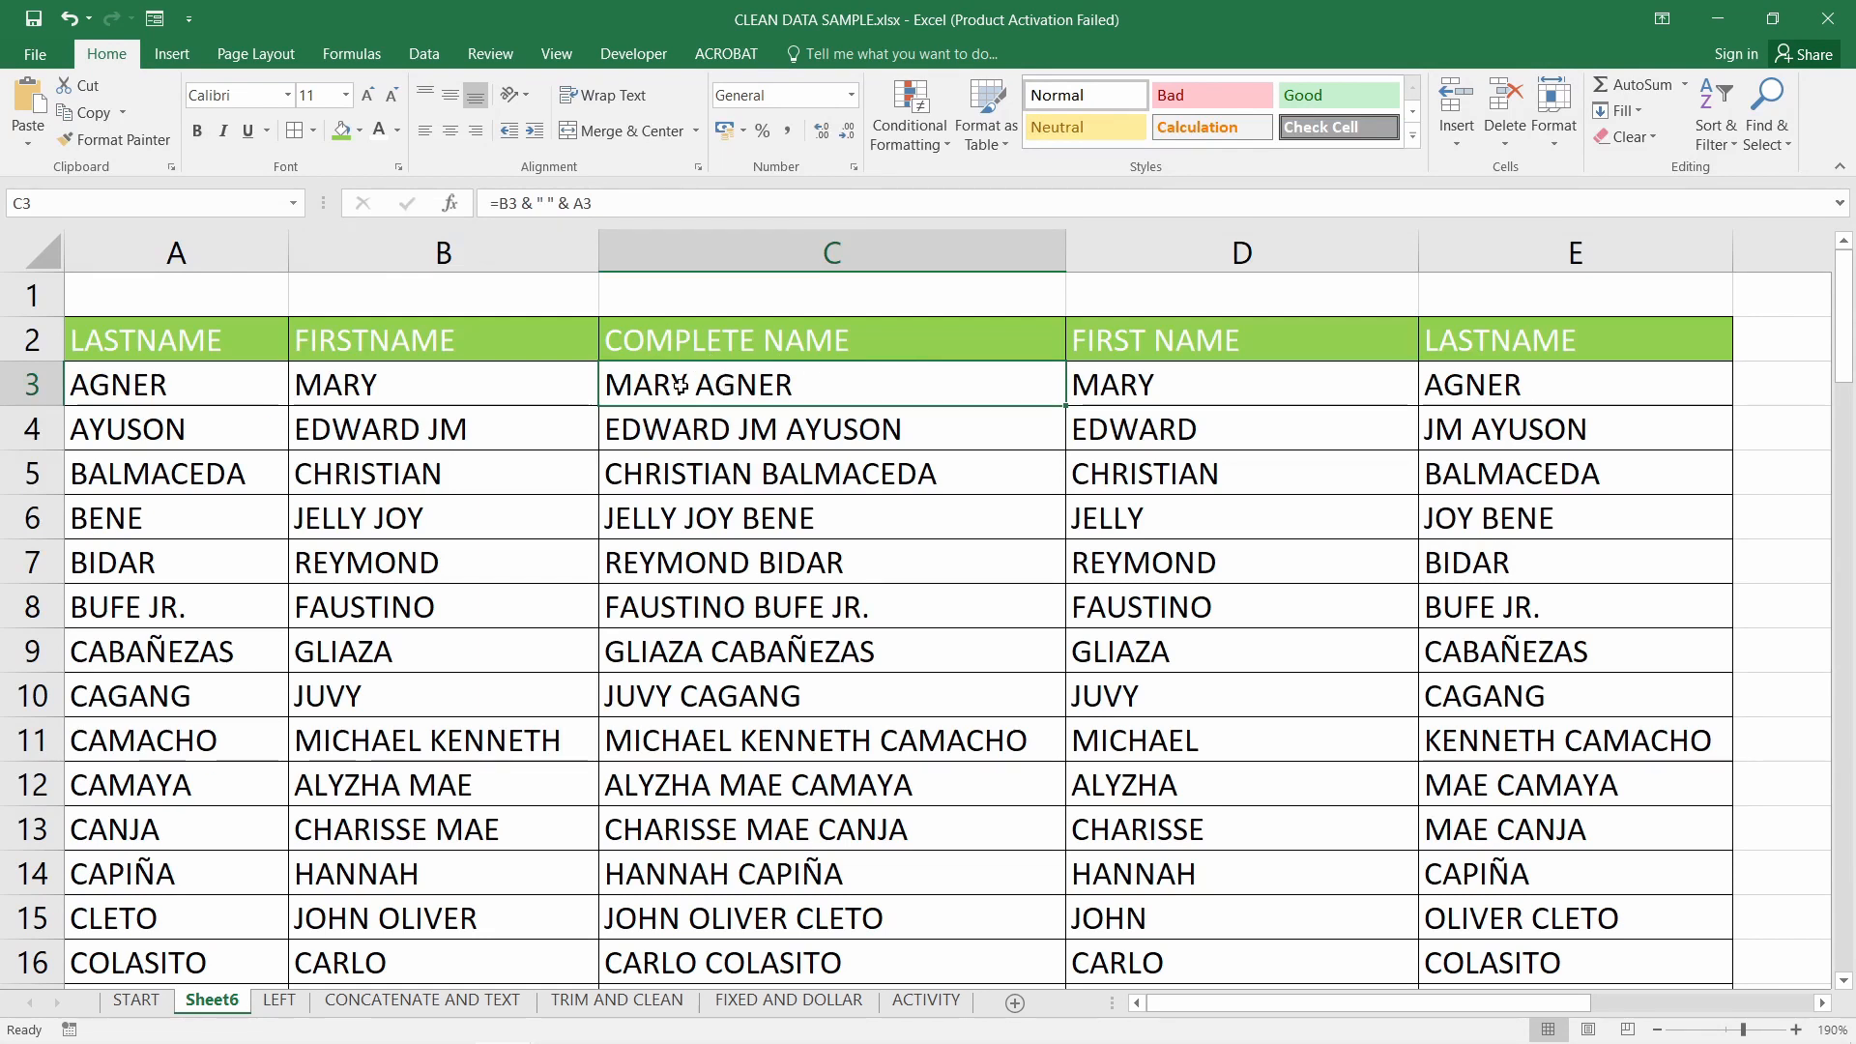
pyautogui.click(358, 253)
pyautogui.moveTo(358, 253); pyautogui.dragTo(184, 253)
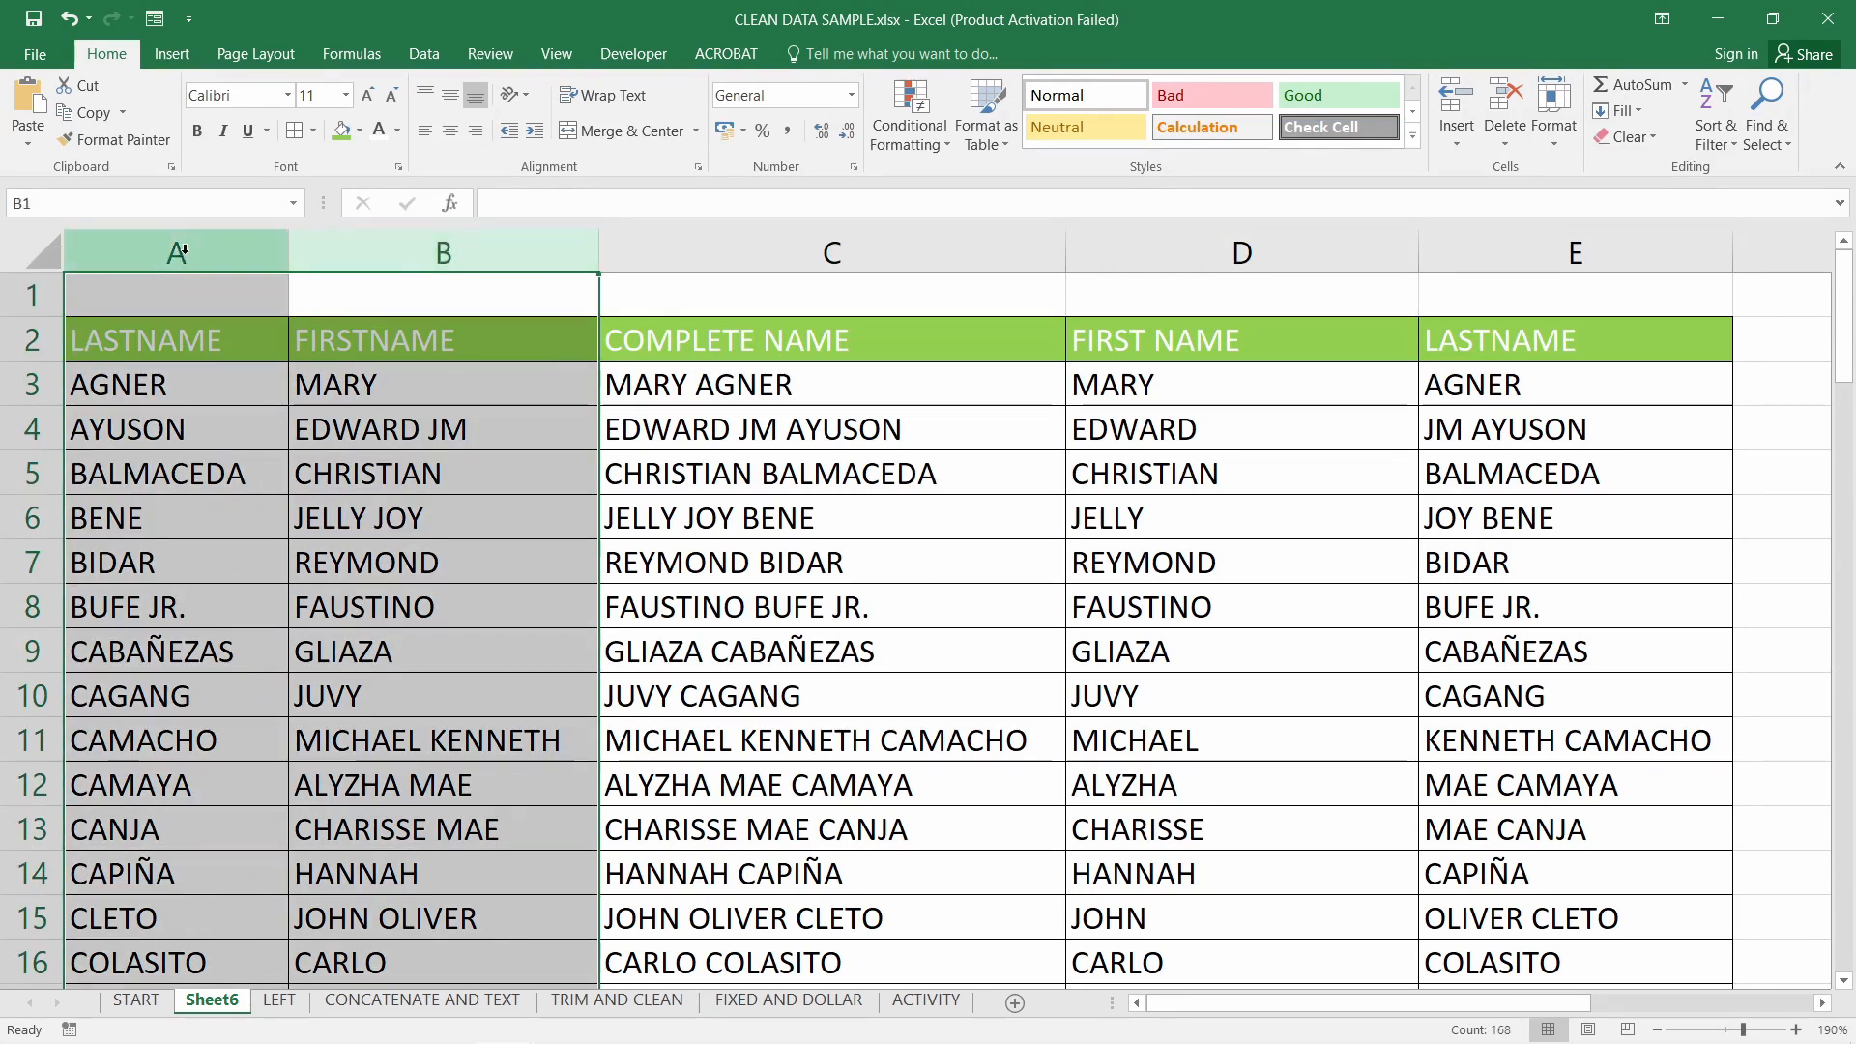
pyautogui.click(1190, 381)
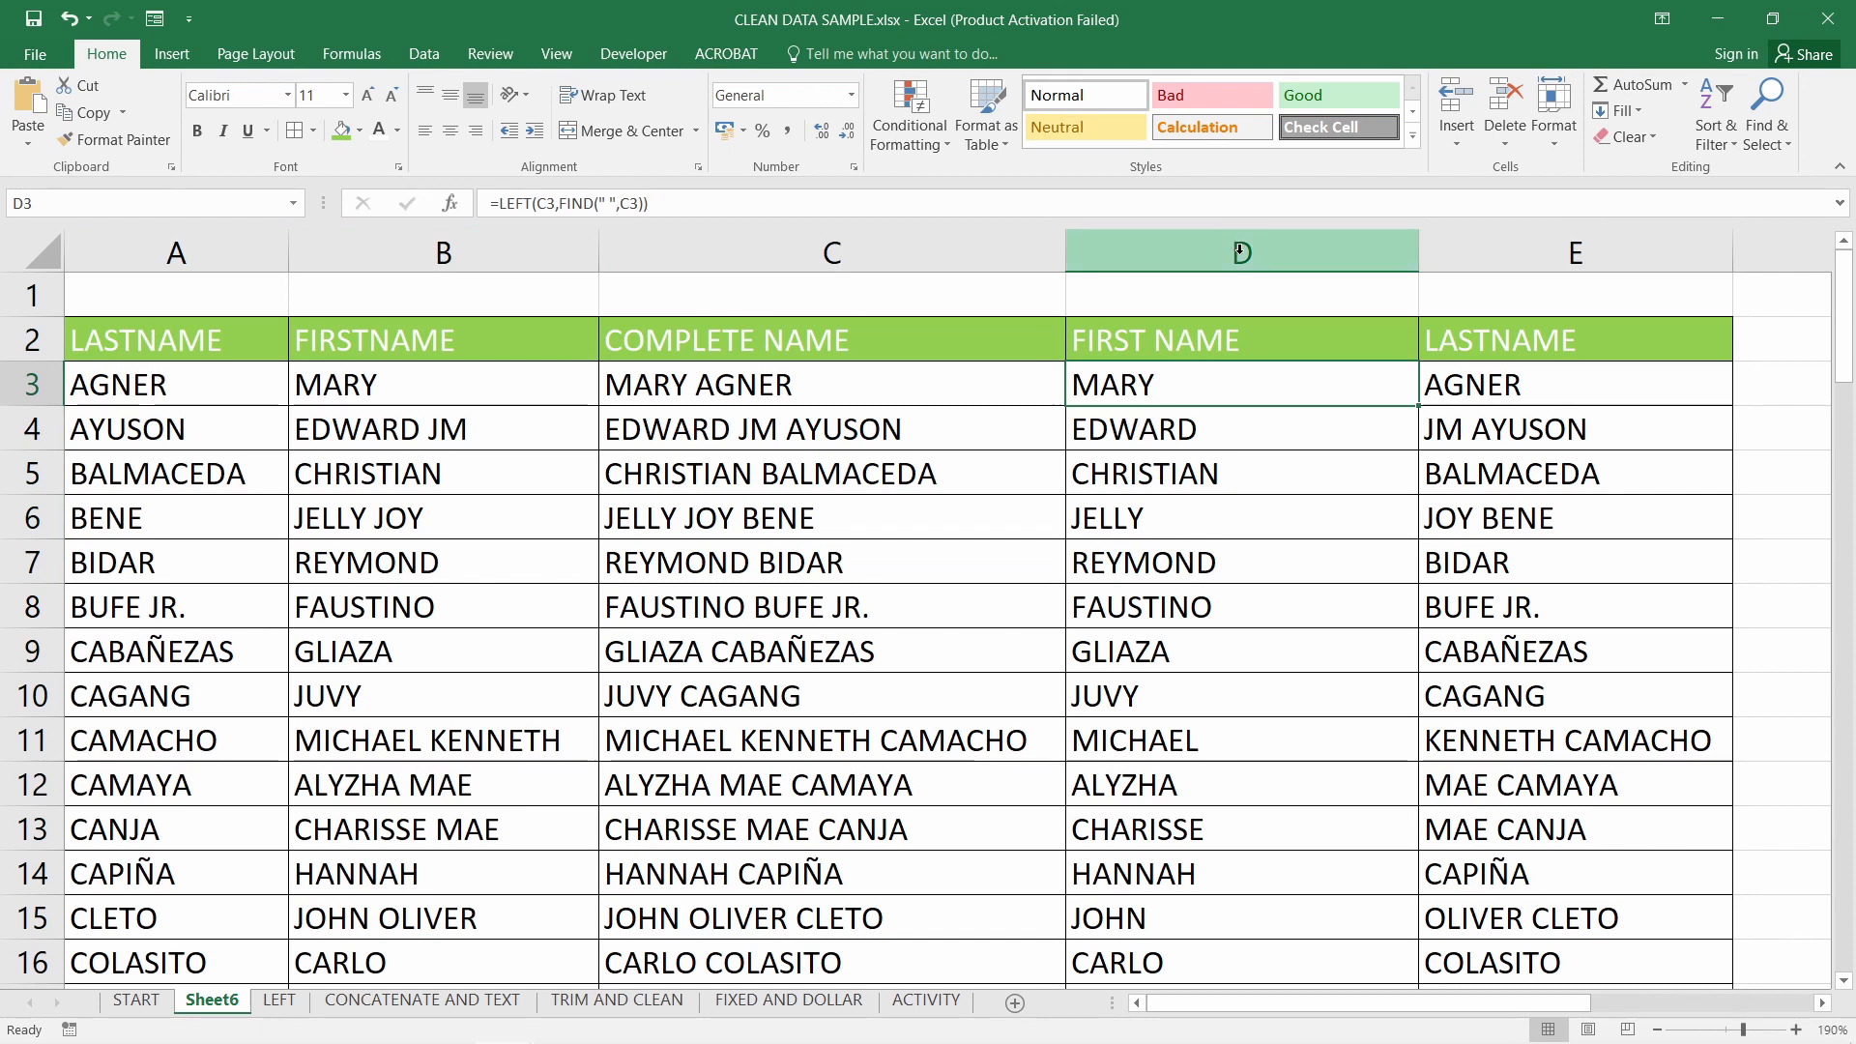
pyautogui.click(1557, 247)
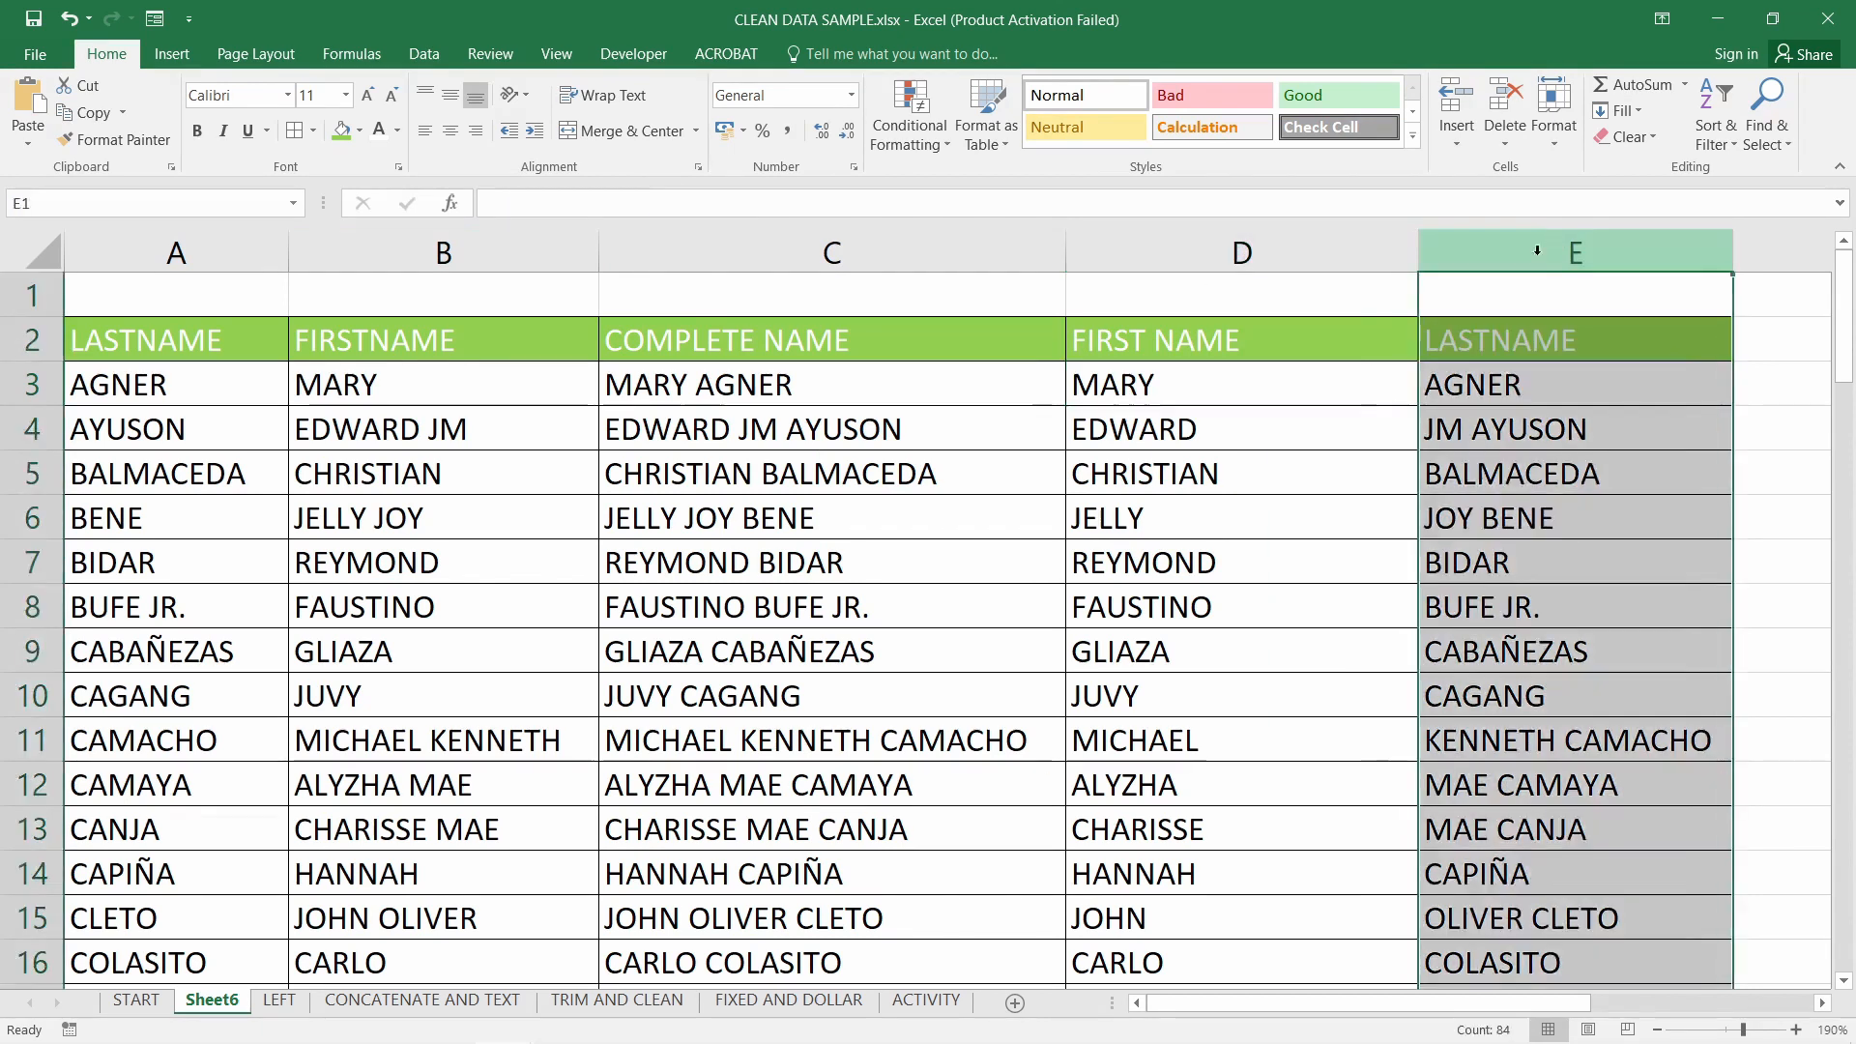
pyautogui.click(1198, 386)
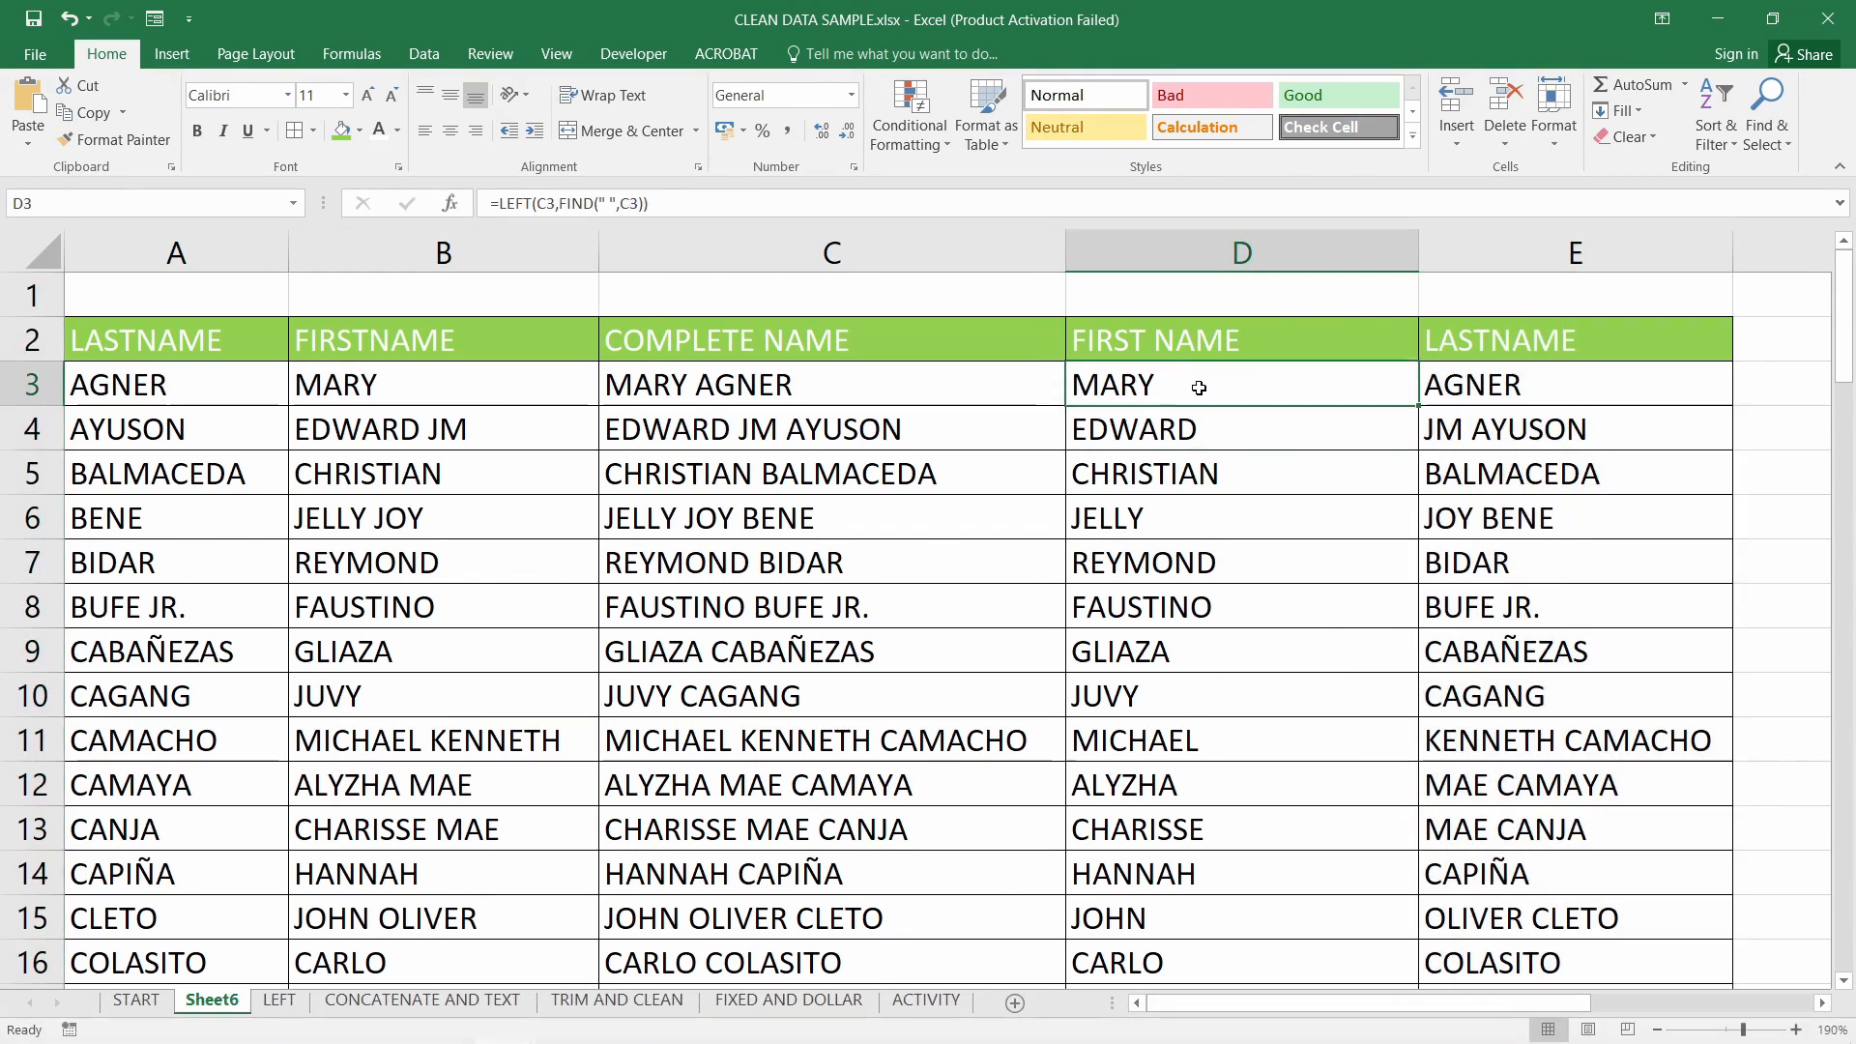
pyautogui.doubleClick(1213, 393)
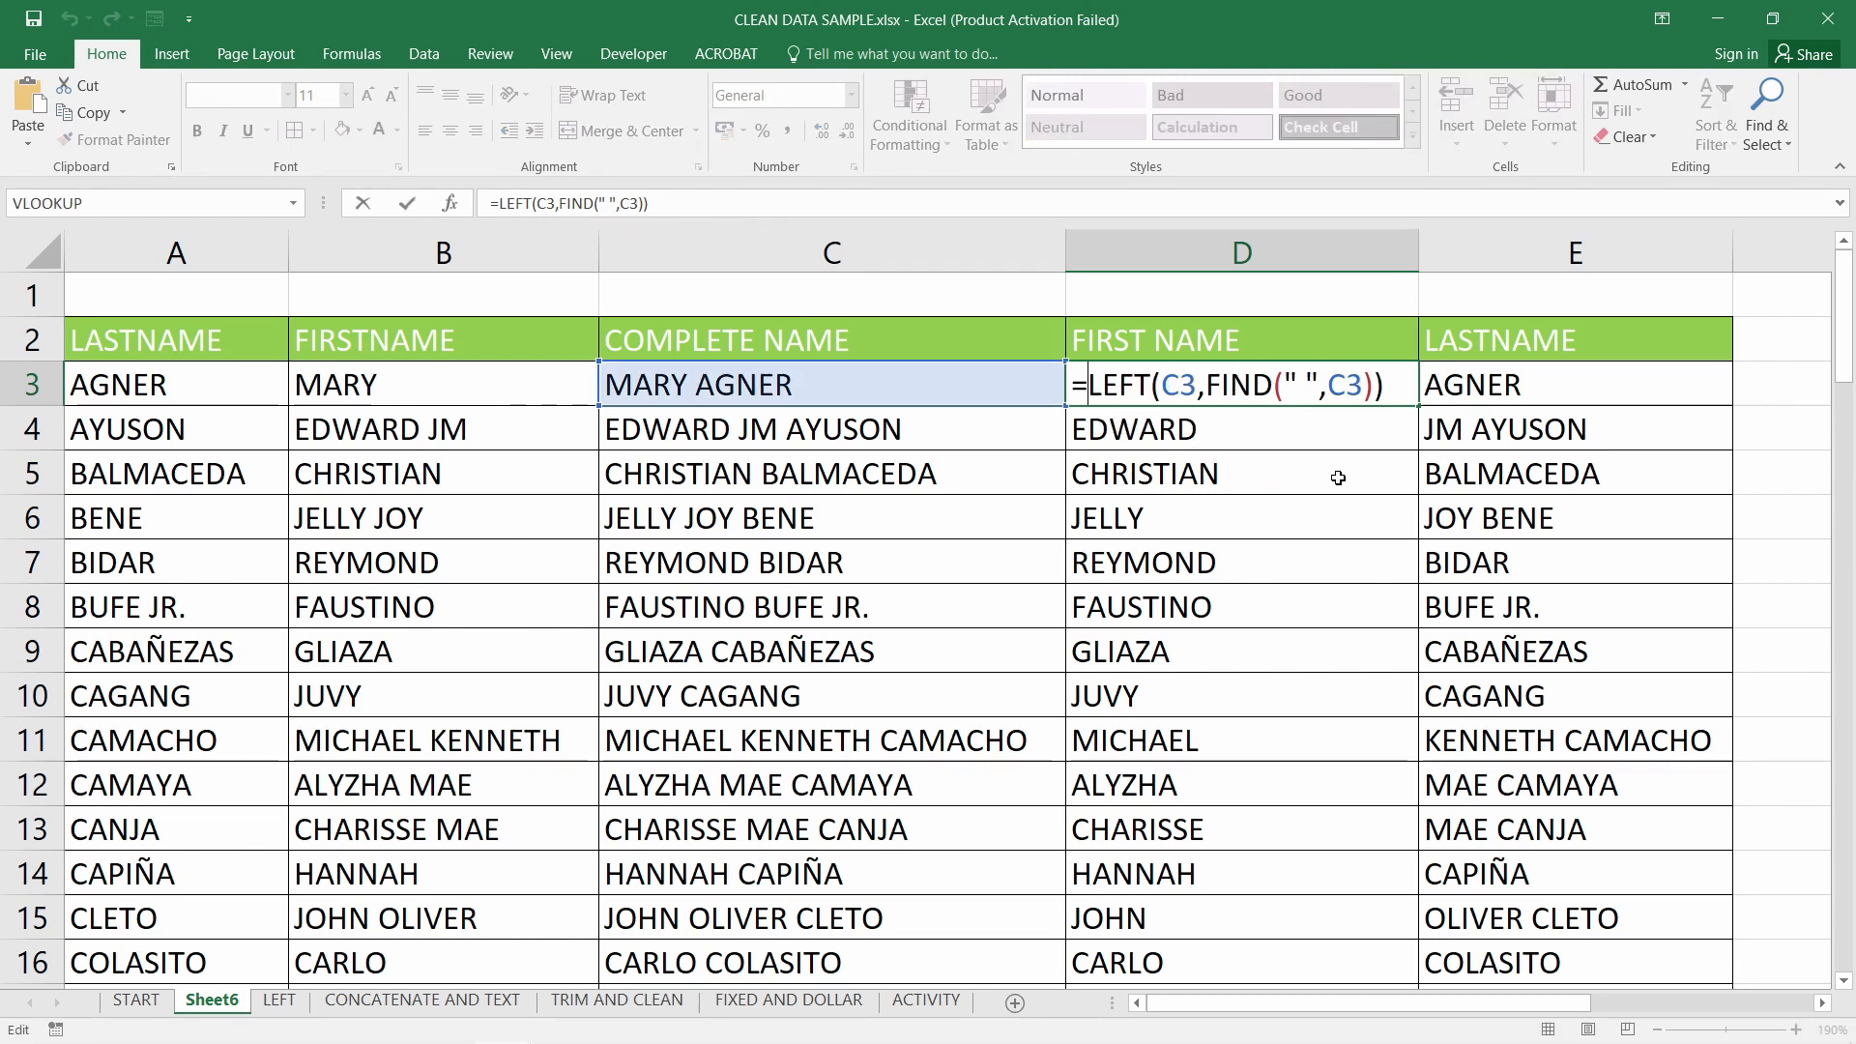
pyautogui.press('Escape')
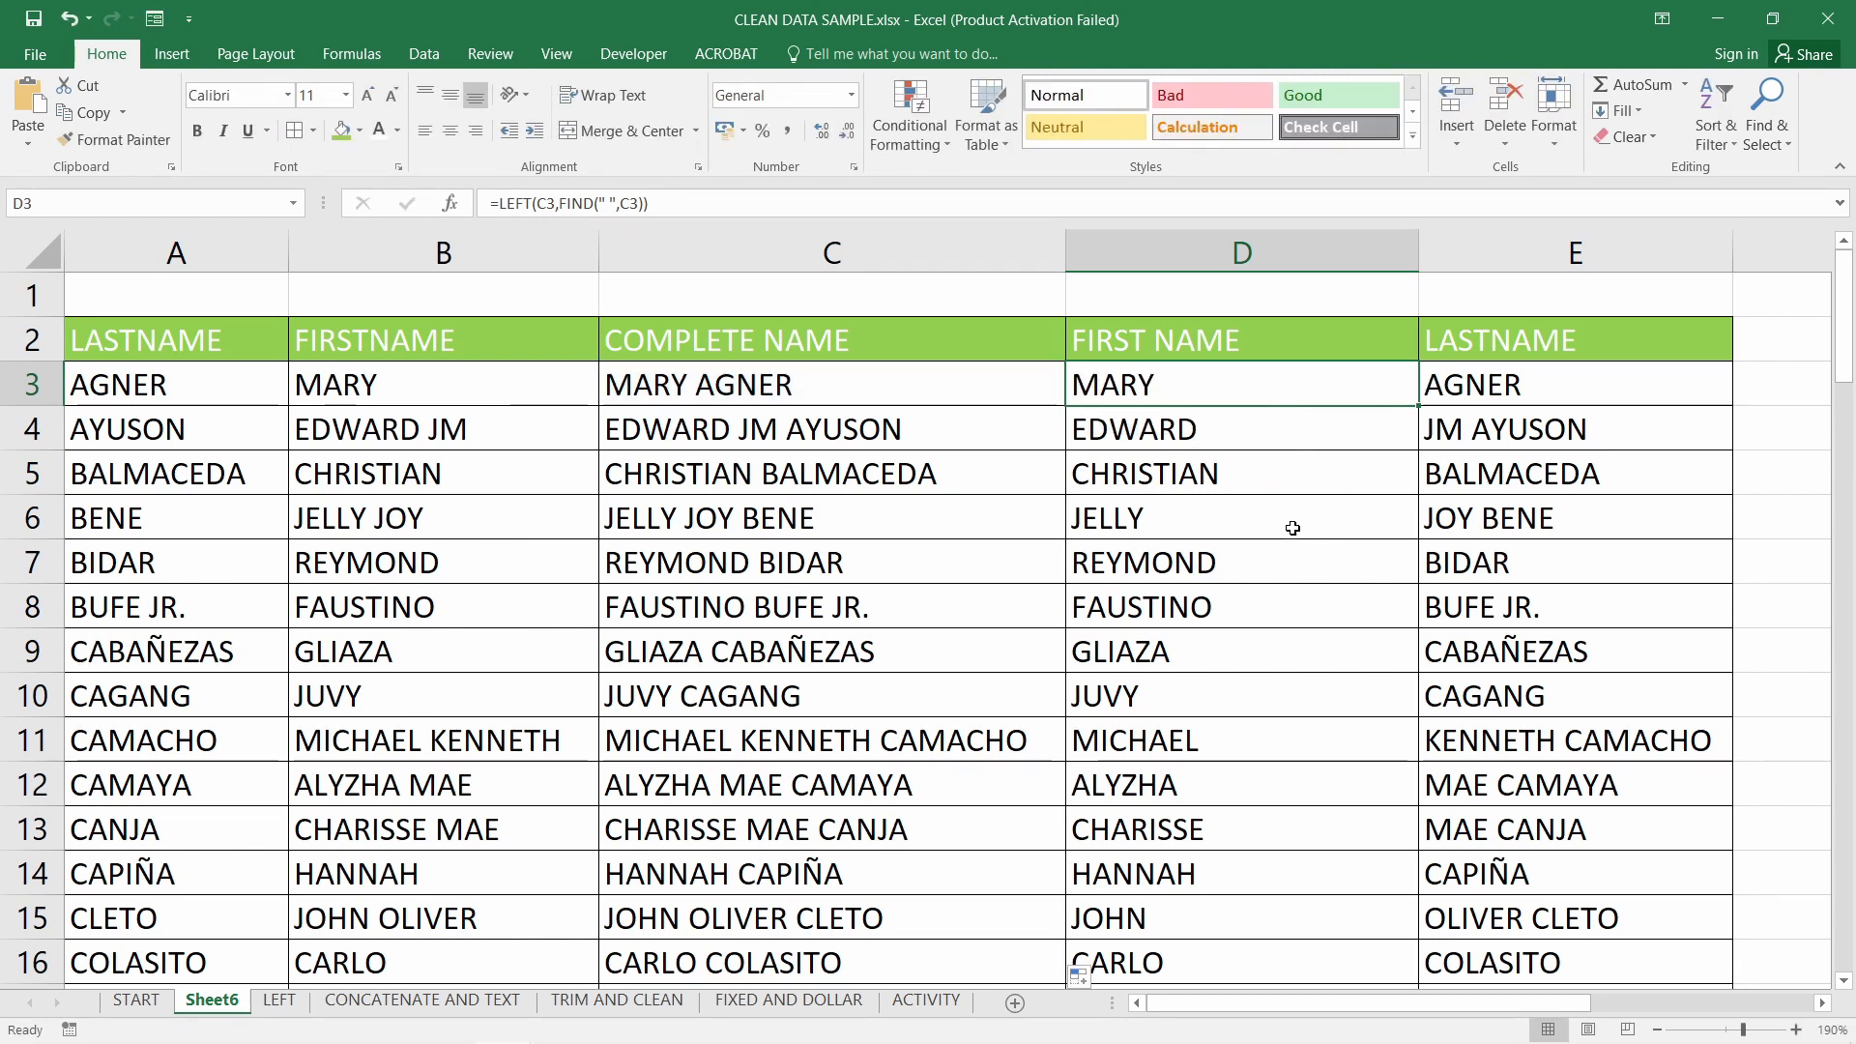
pyautogui.scroll(3, 1293, 523)
pyautogui.scroll(1, 1349, 643)
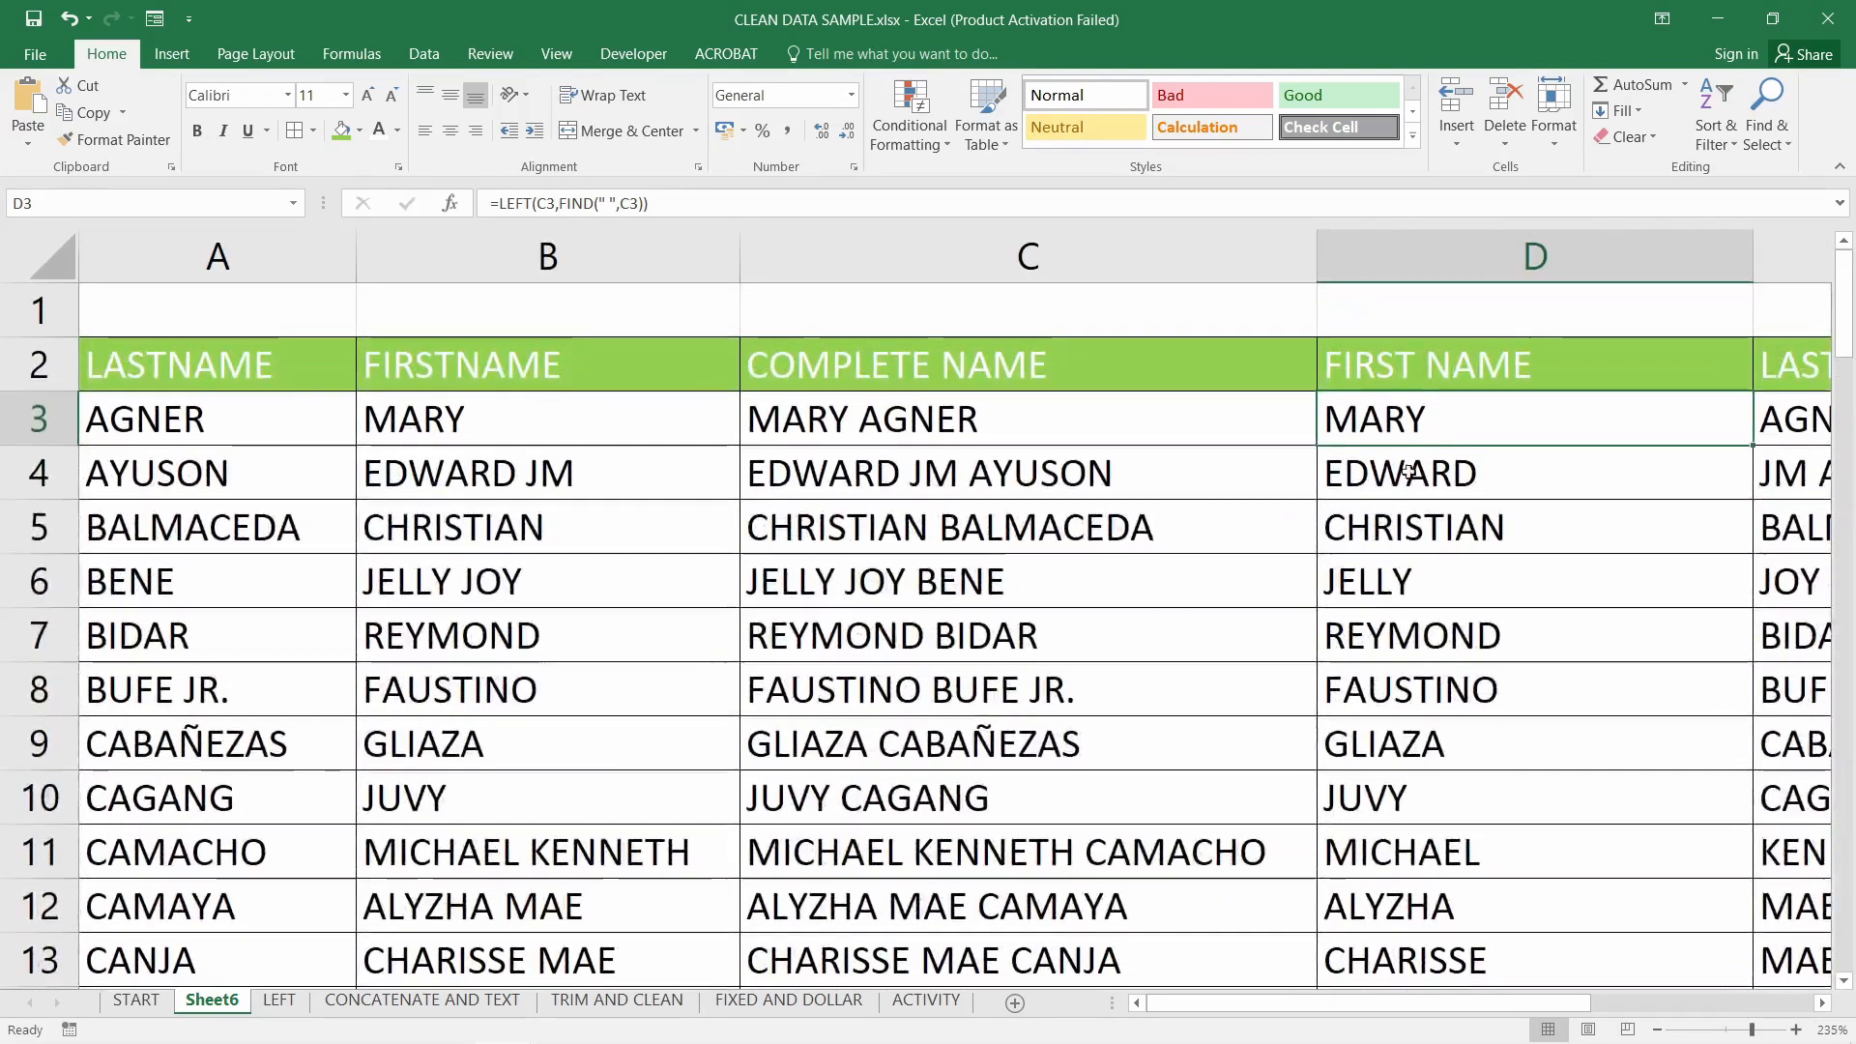
pyautogui.doubleClick(1426, 423)
pyautogui.moveTo(1365, 1009); pyautogui.dragTo(1503, 1007)
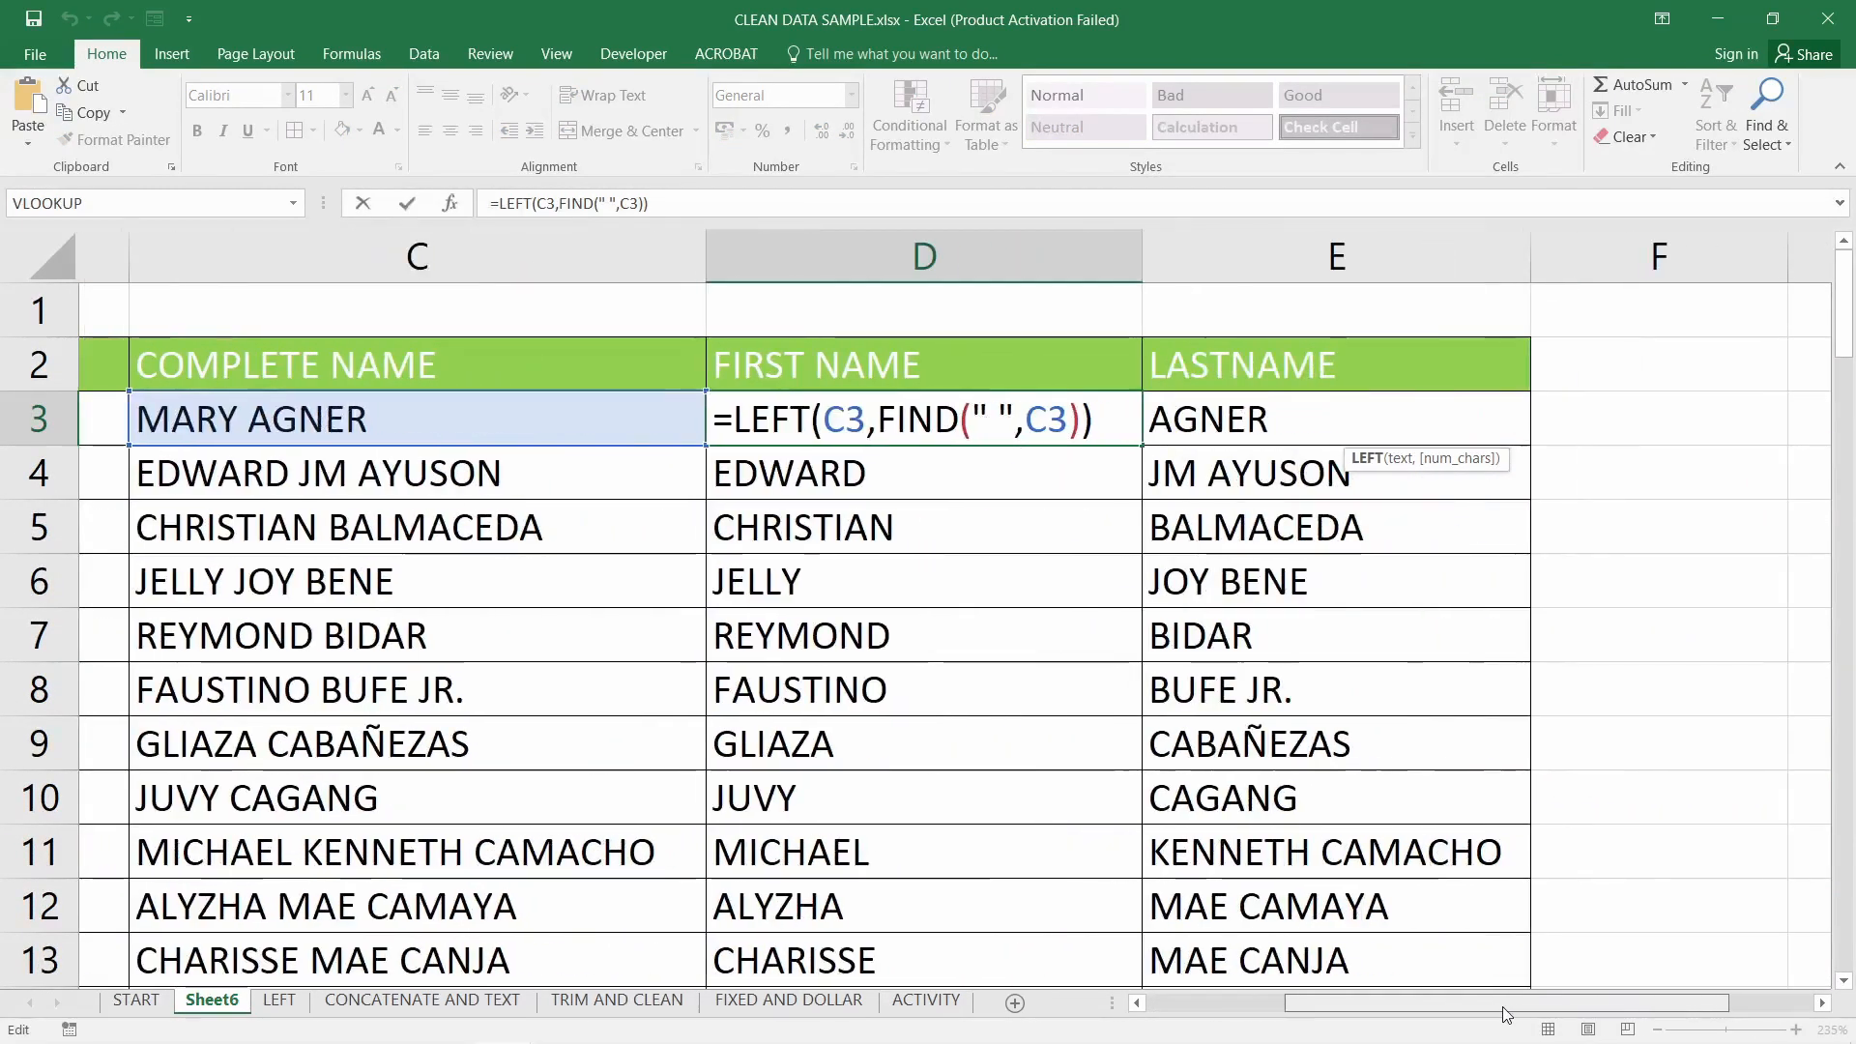
pyautogui.moveTo(773, 419); pyautogui.dragTo(818, 419)
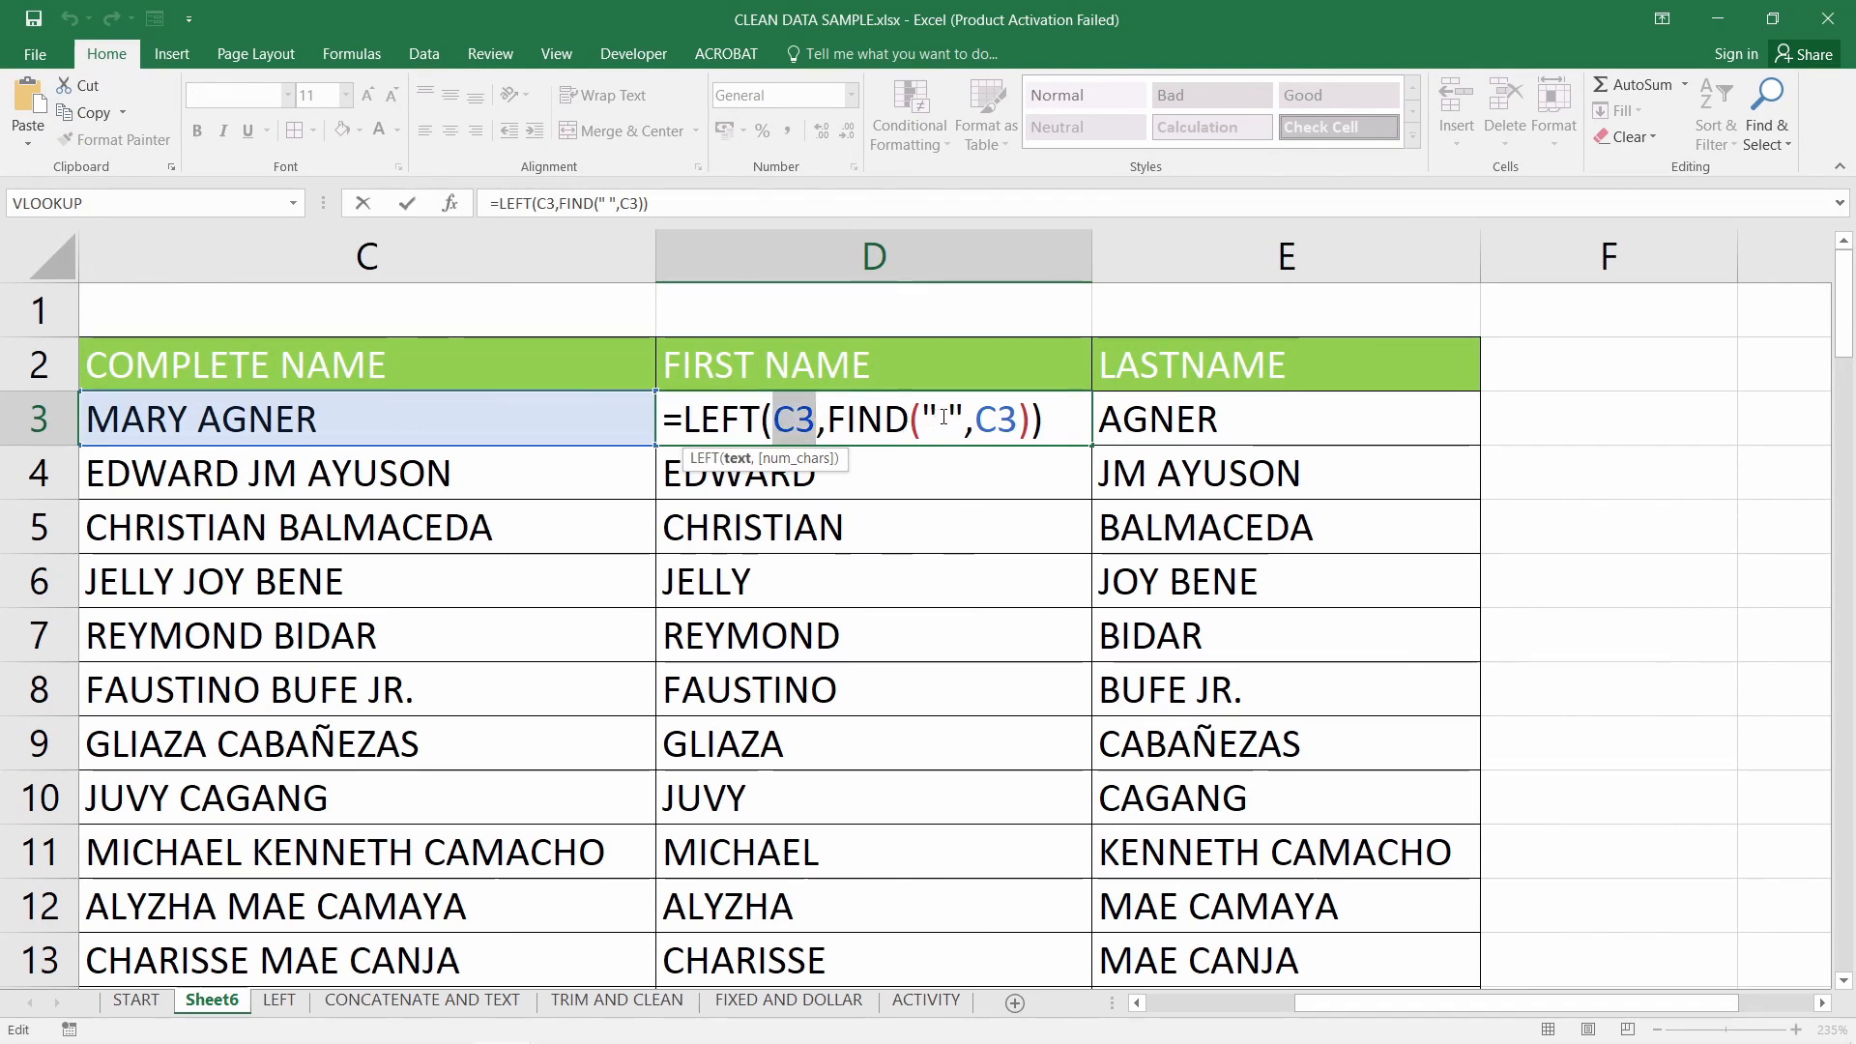
pyautogui.moveTo(936, 418); pyautogui.dragTo(949, 419)
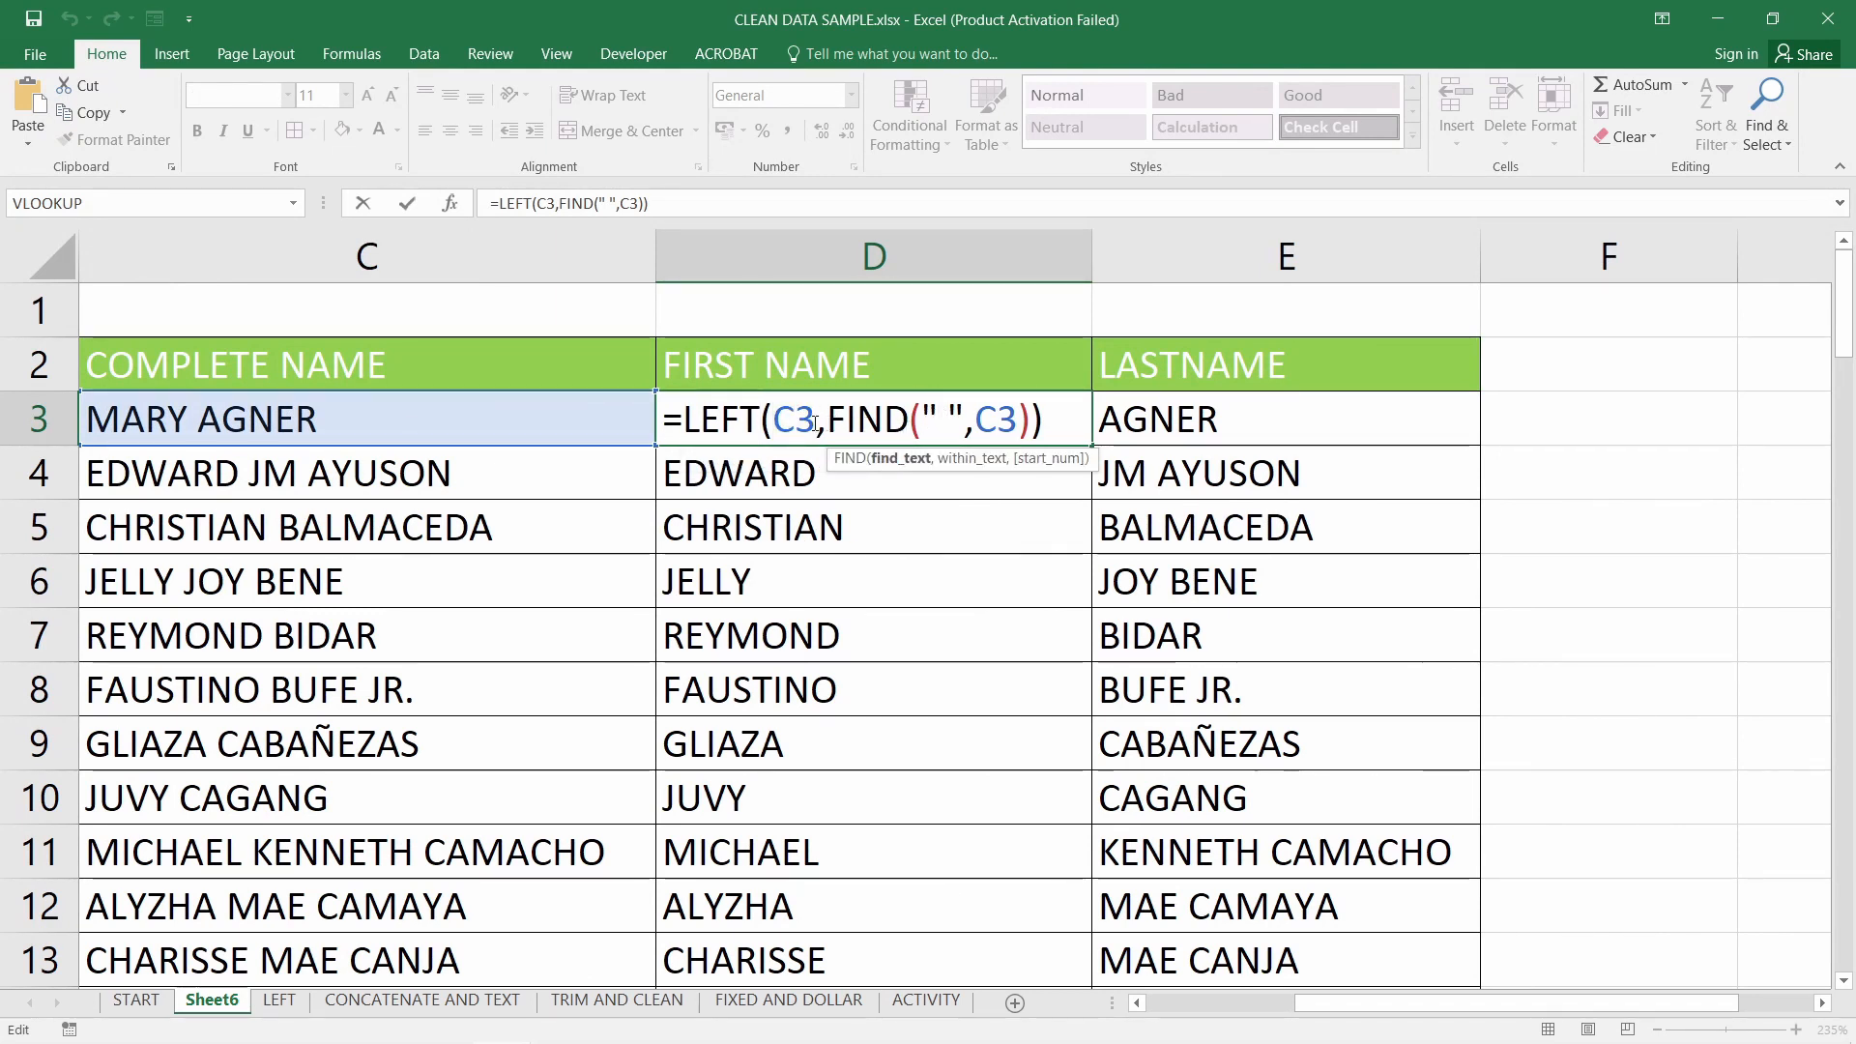
pyautogui.moveTo(826, 419); pyautogui.dragTo(685, 419)
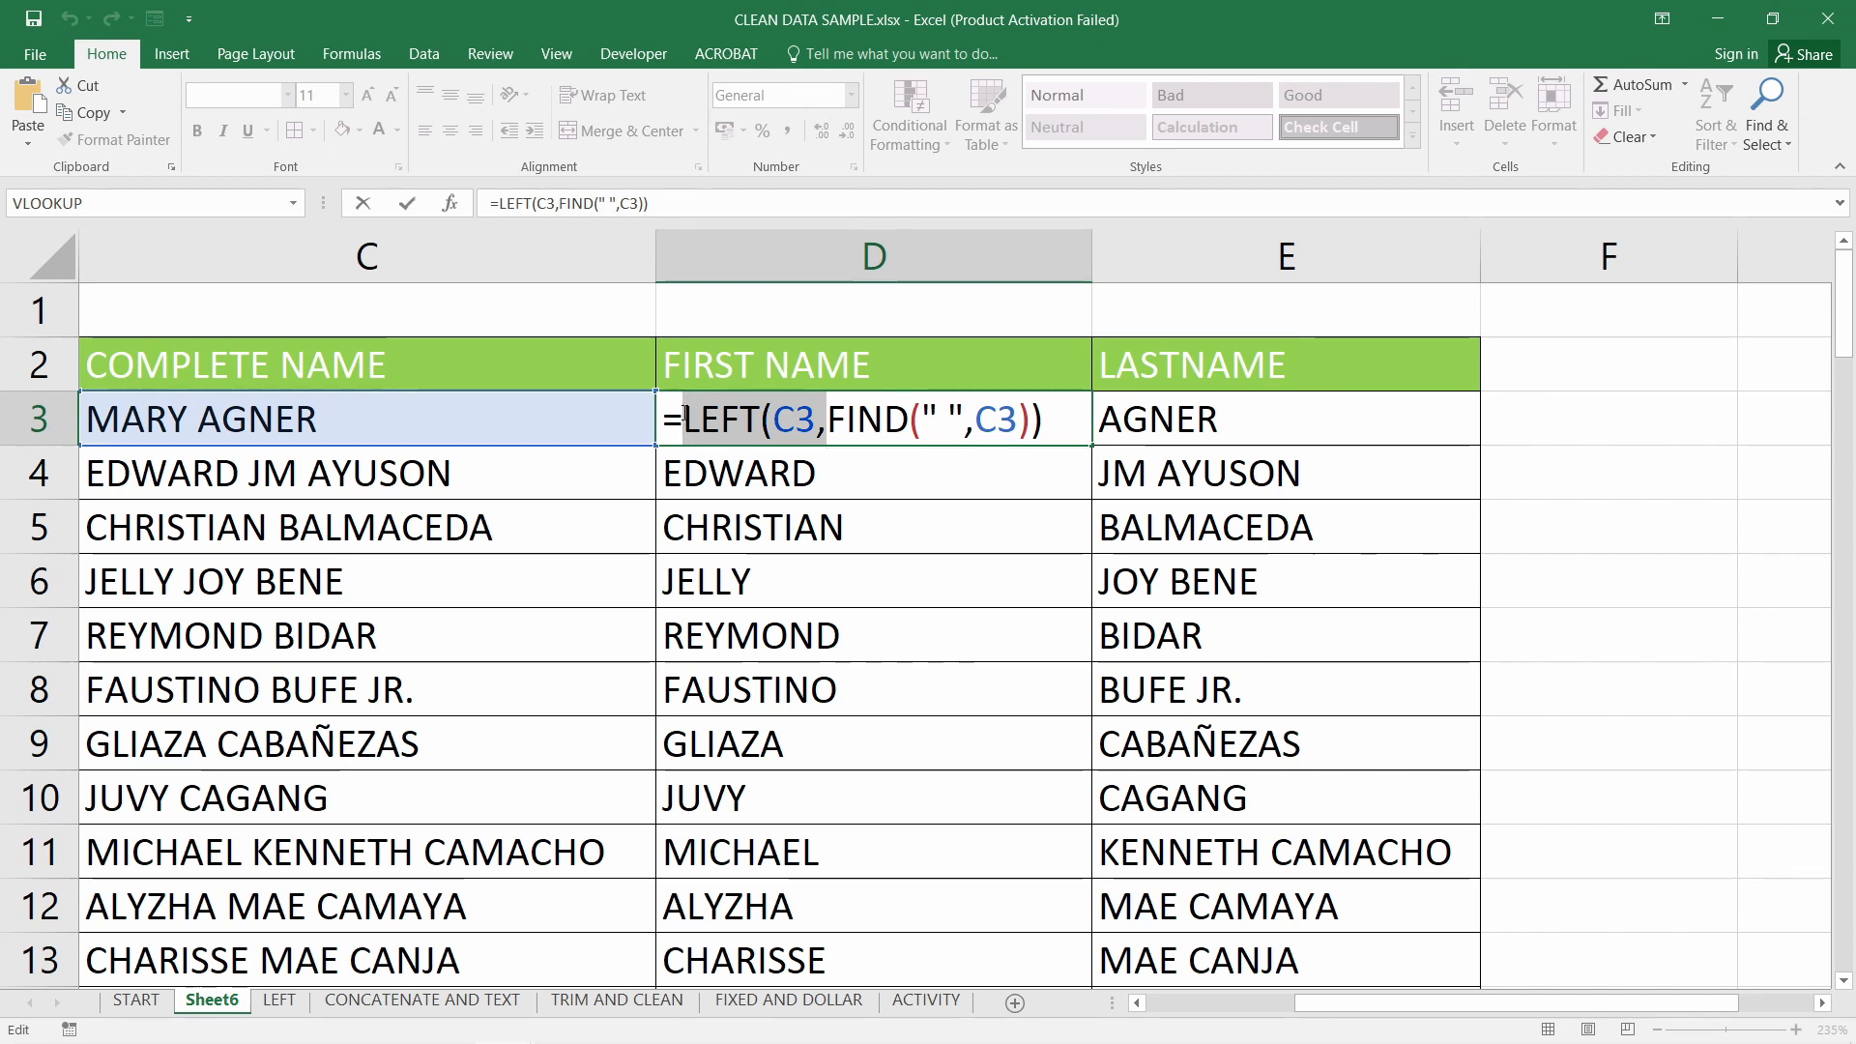
pyautogui.press('Delete')
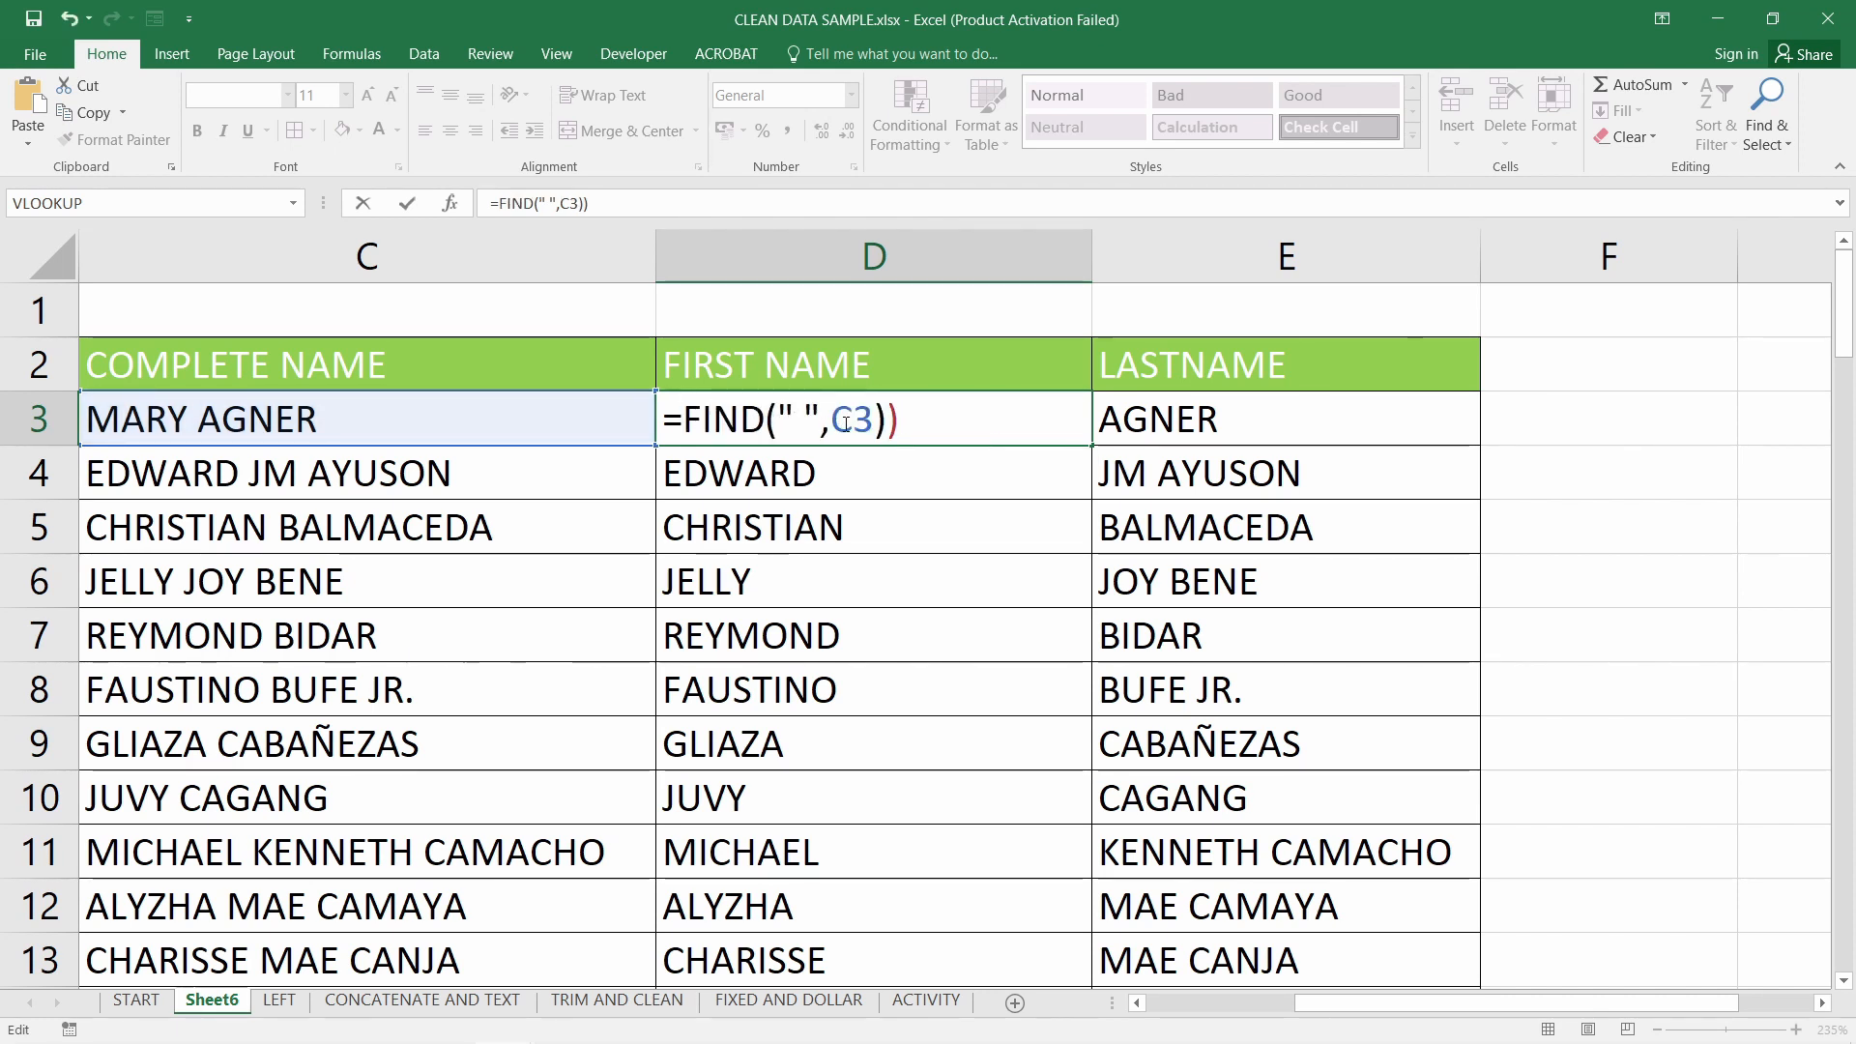
pyautogui.press('BackSpace')
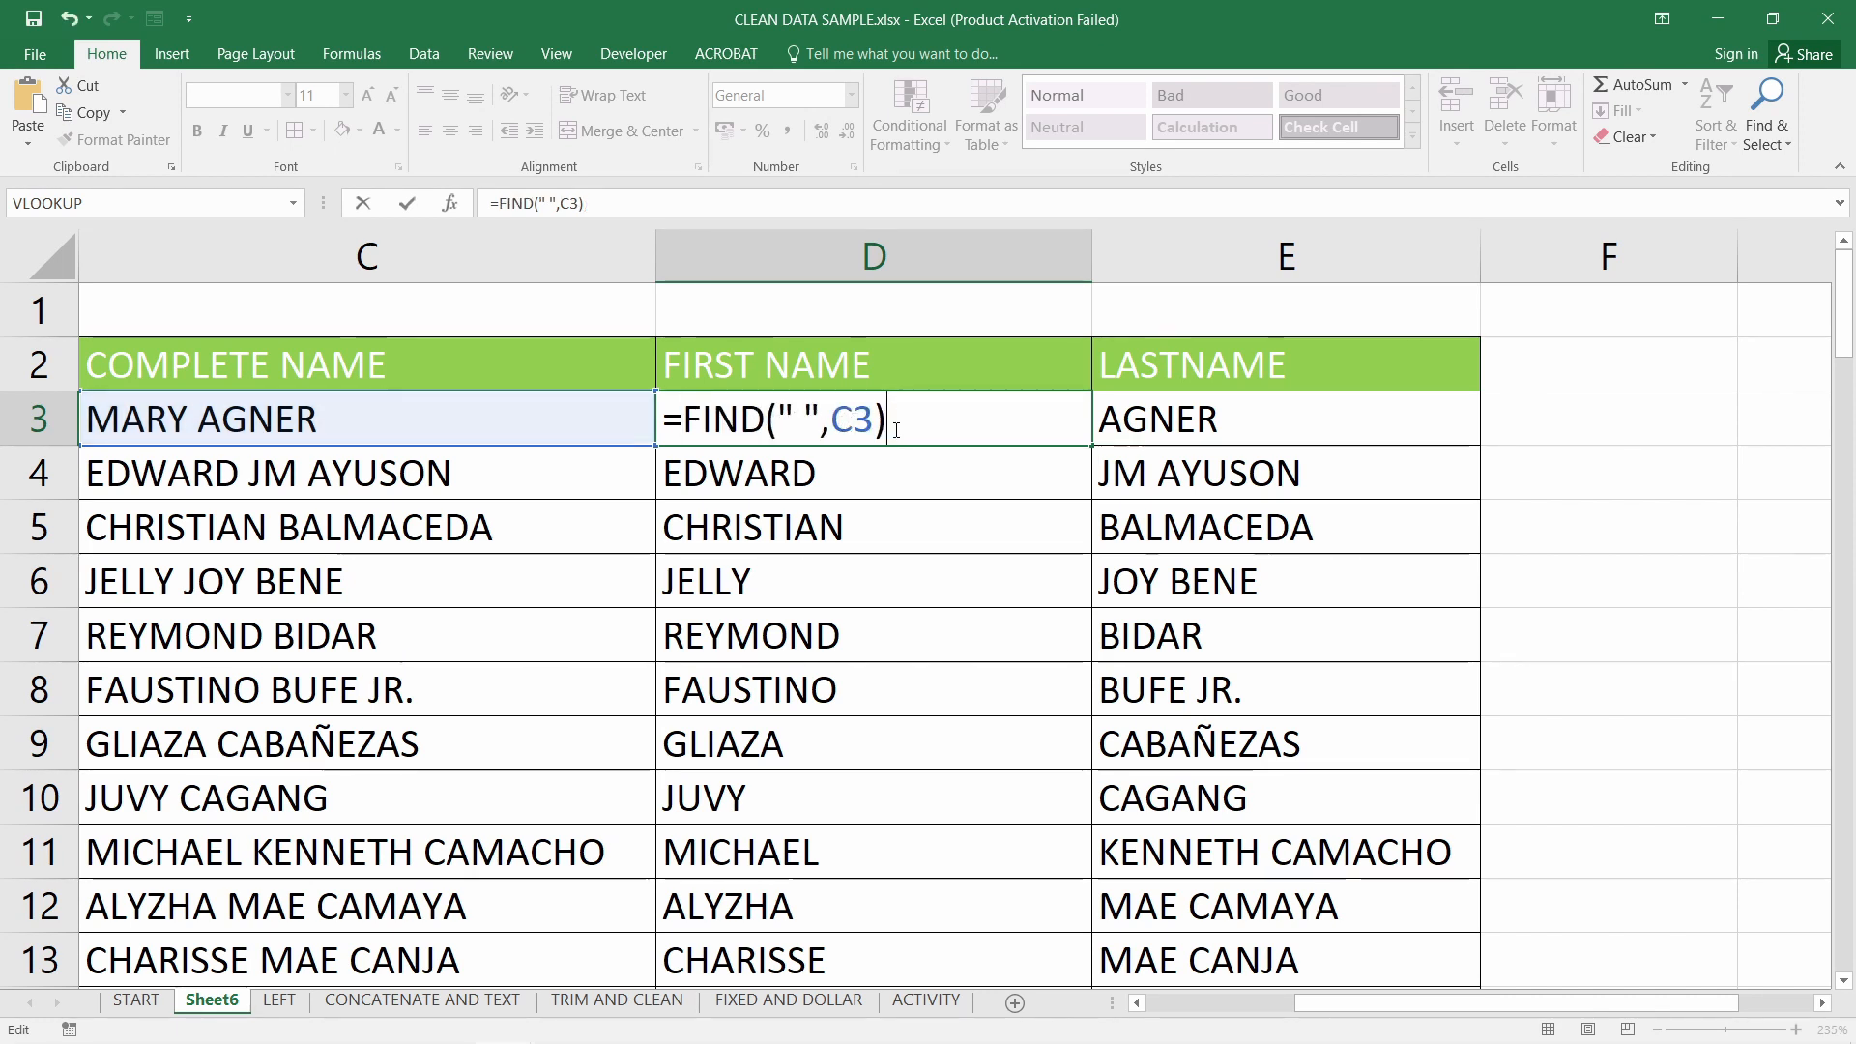
pyautogui.press('Return')
pyautogui.click(899, 407)
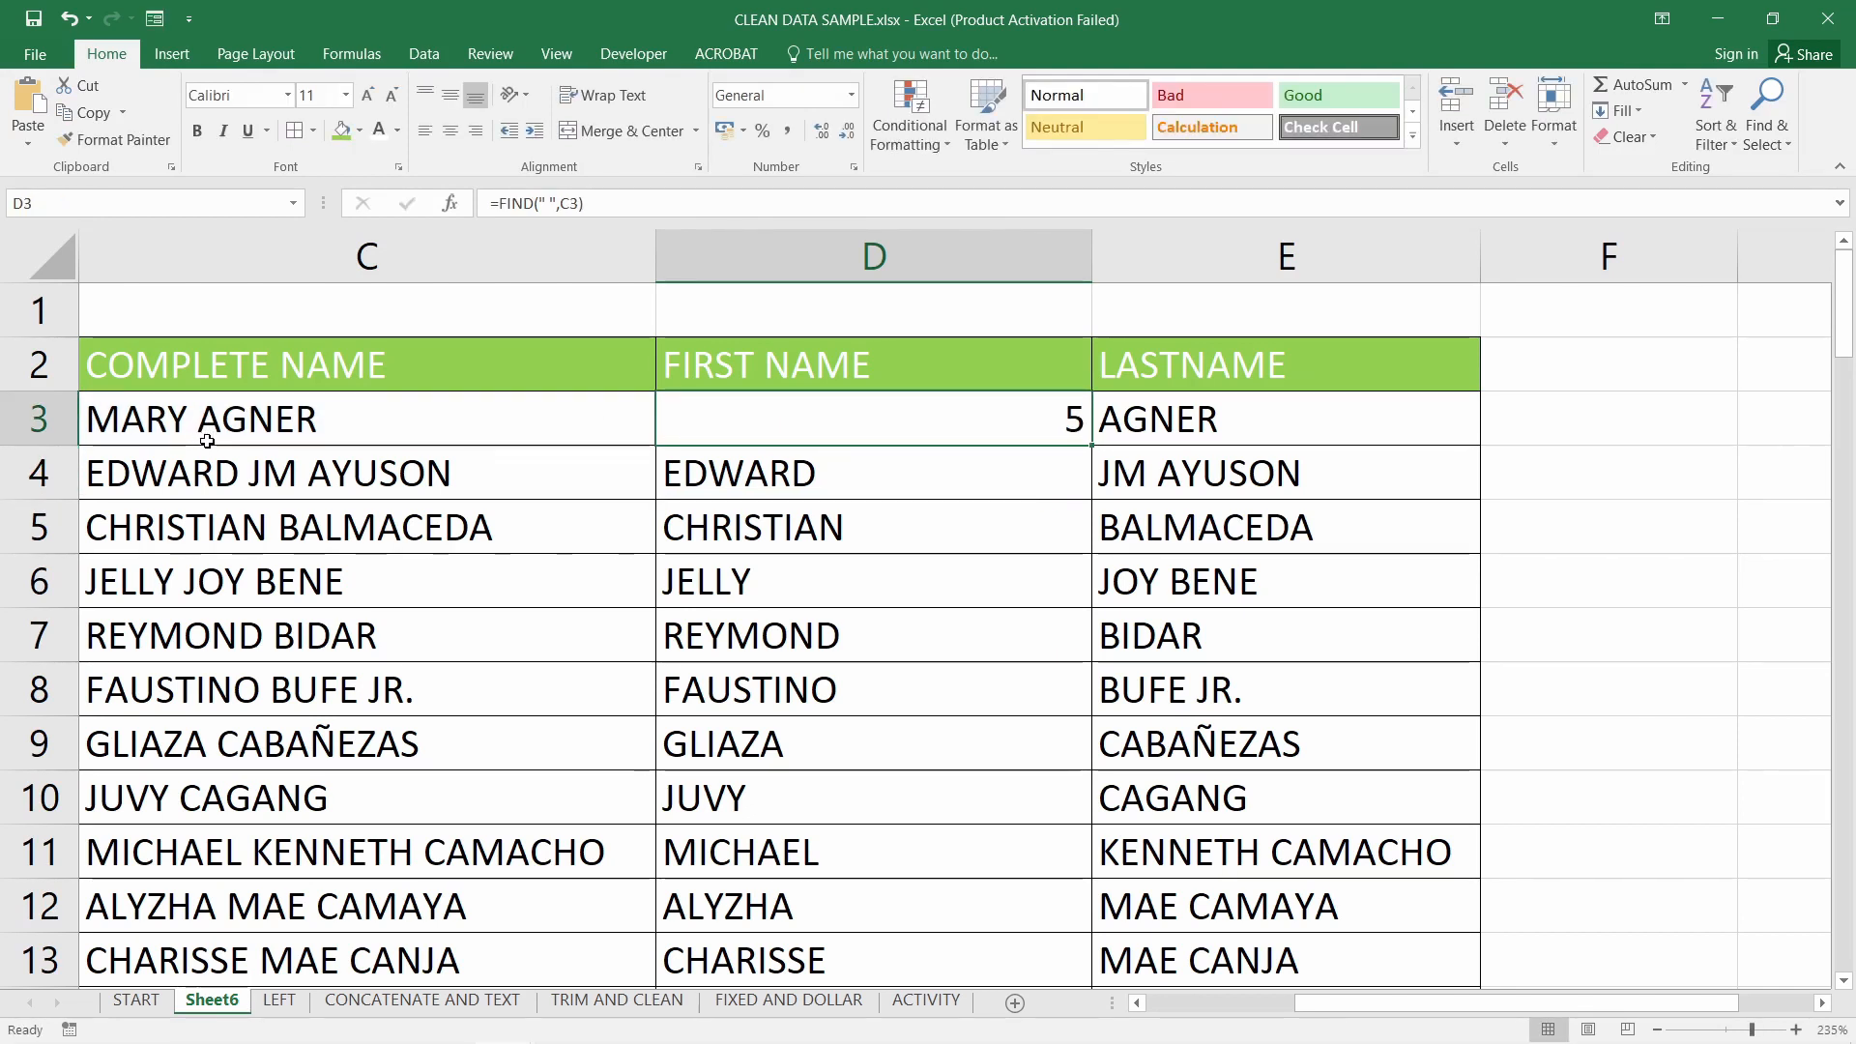
pyautogui.doubleClick(891, 420)
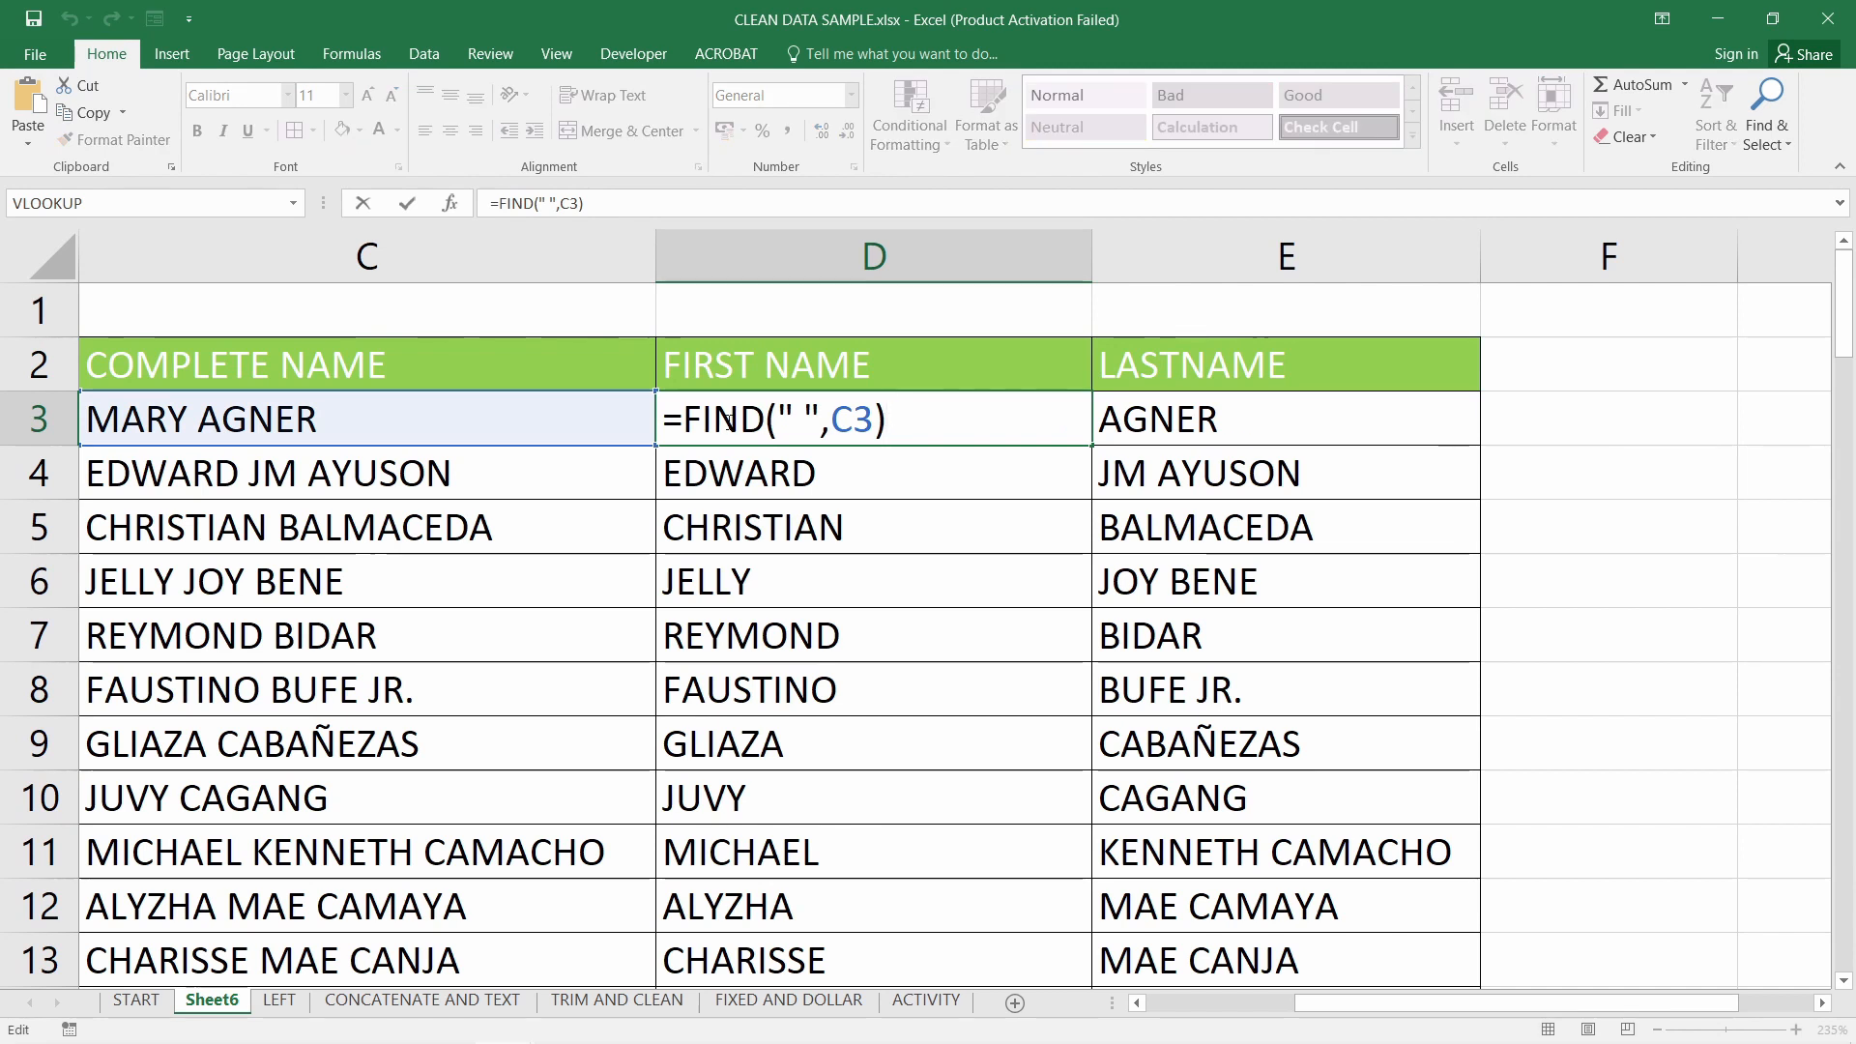
pyautogui.press('Return')
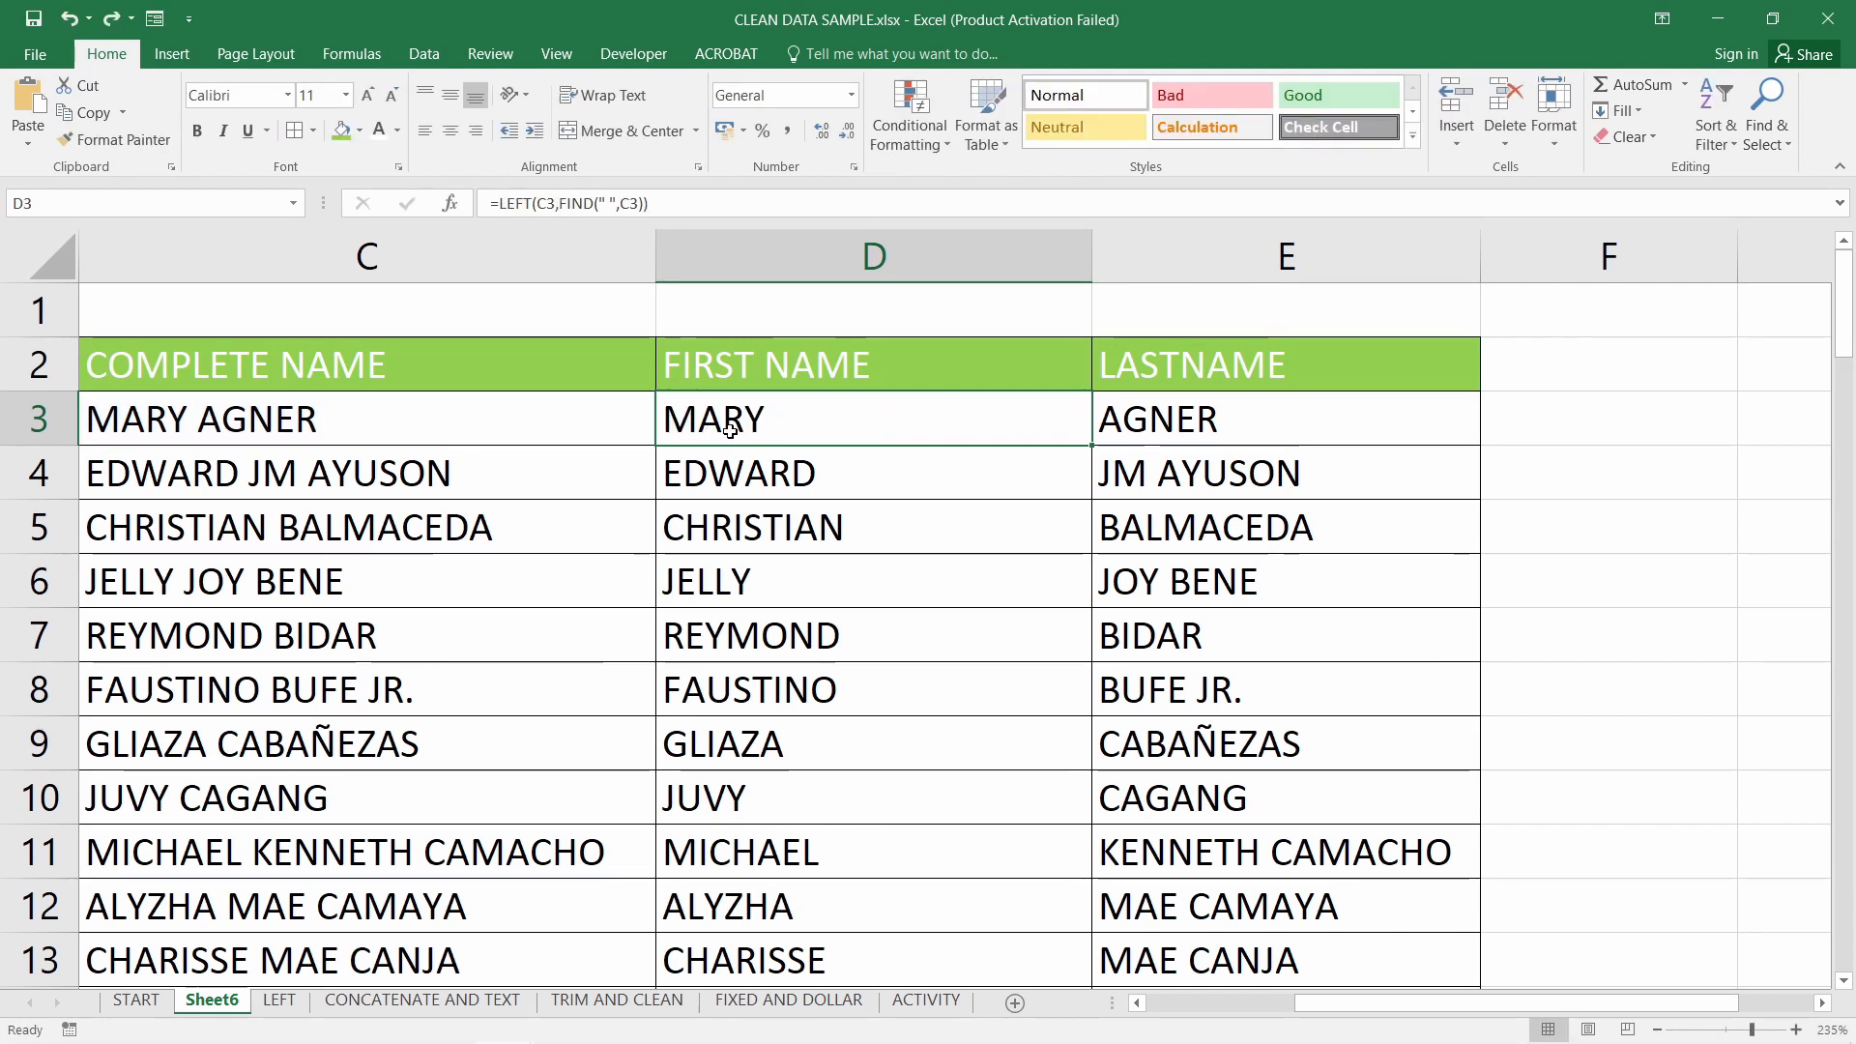
pyautogui.scroll(-1, 730, 431)
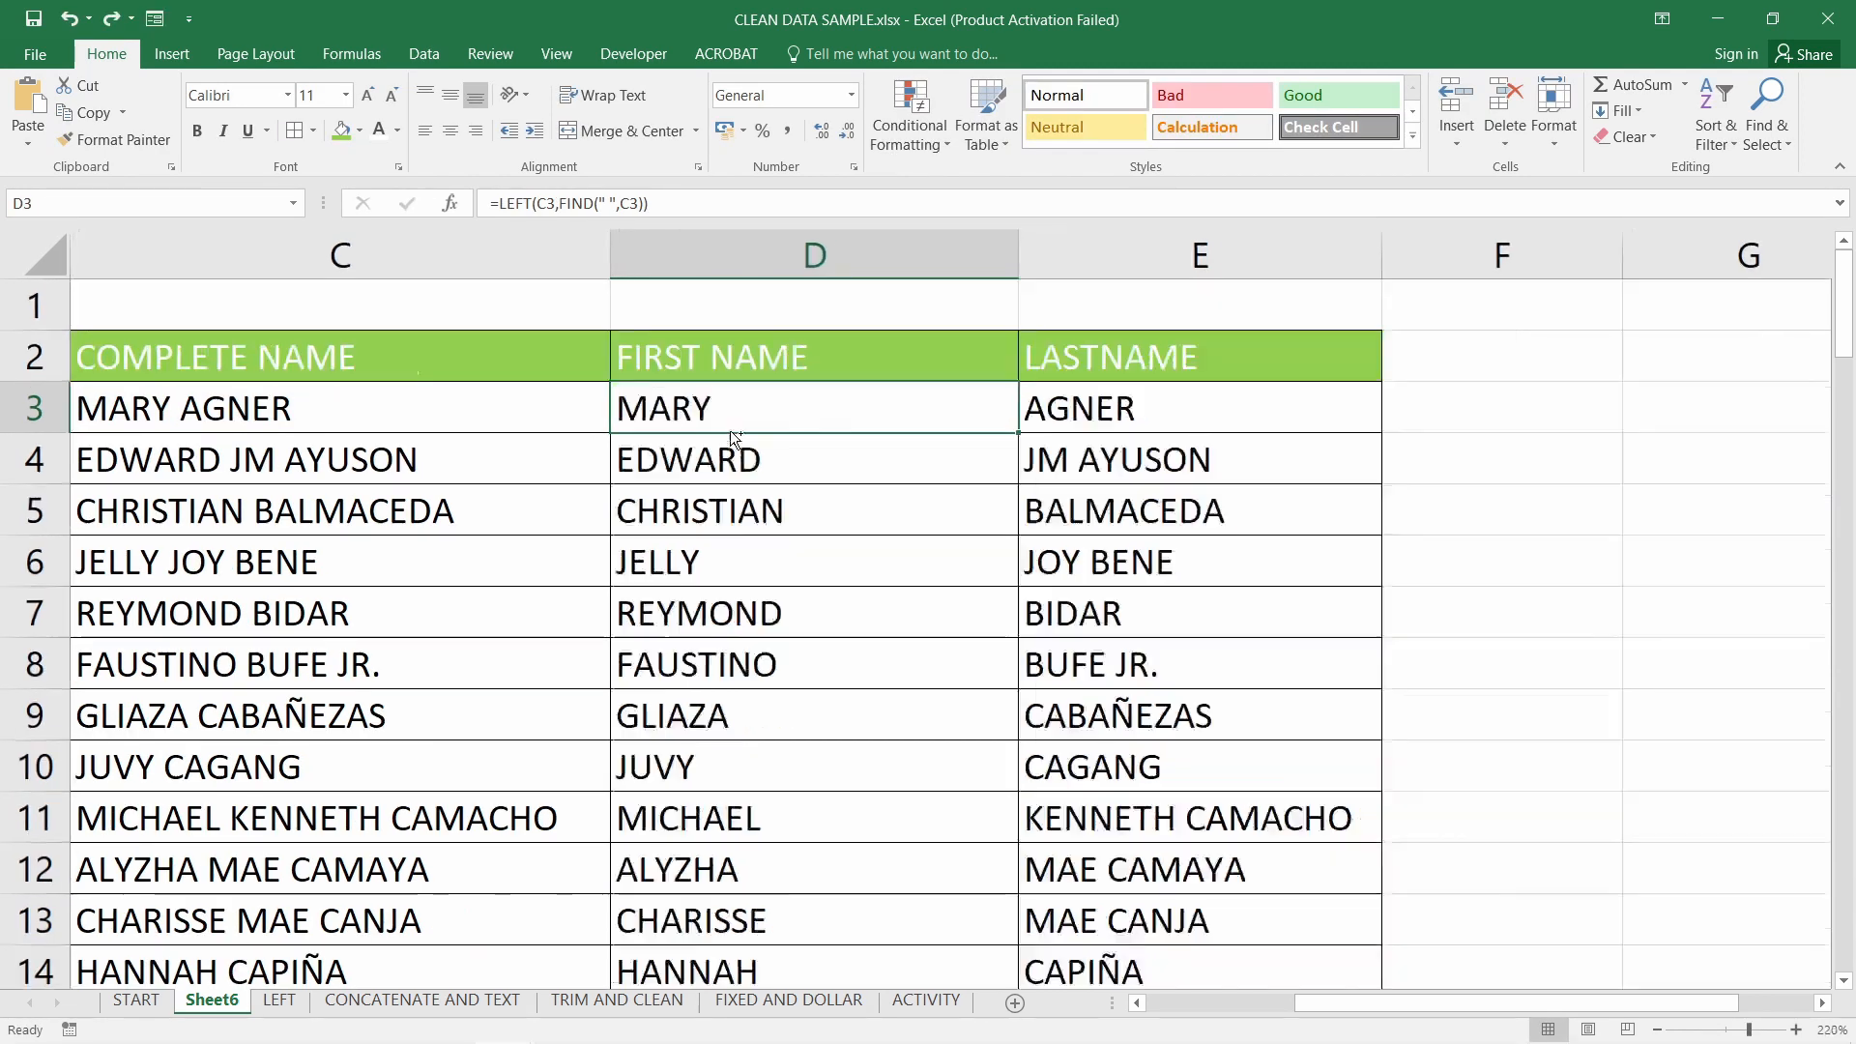
pyautogui.doubleClick(652, 416)
# Keep D3's LEFT/FIND formula showing MARY and open E3's RIGHT/LEN/FIND formula
pyautogui.moveTo(637, 411); pyautogui.dragTo(960, 409)
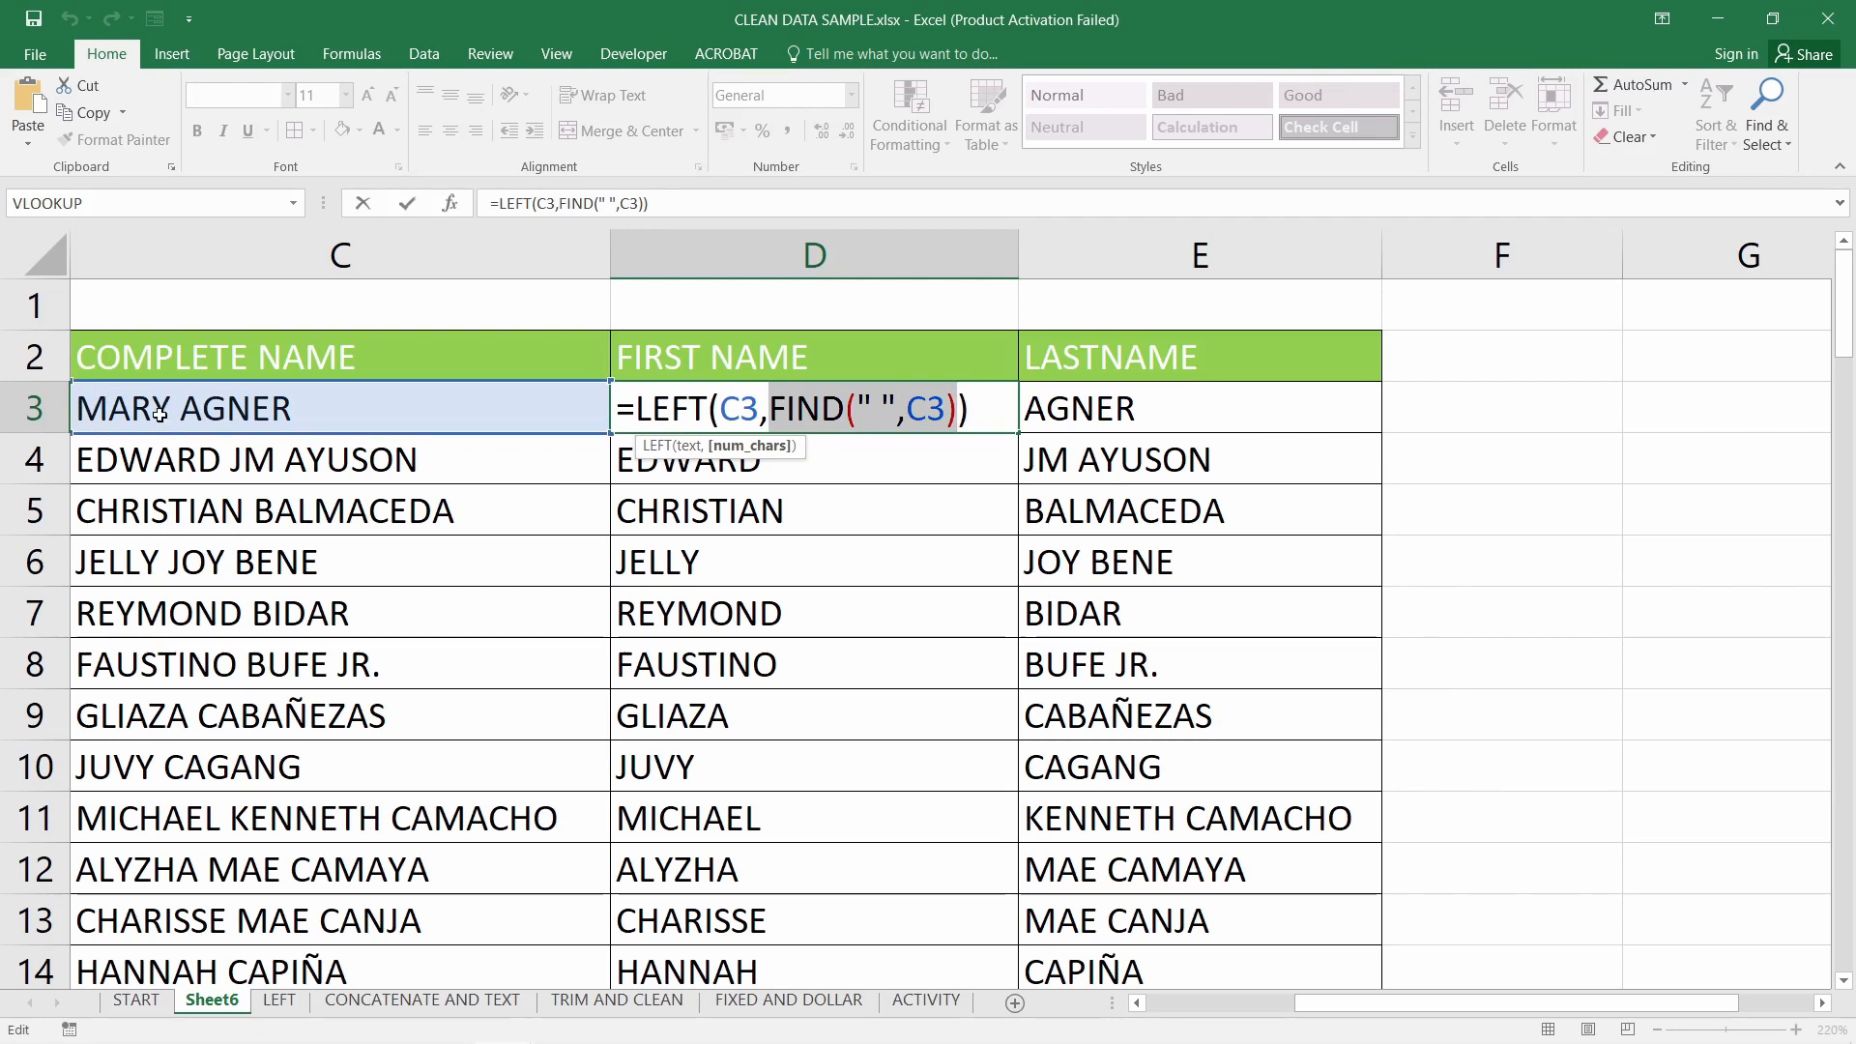
pyautogui.press('Return')
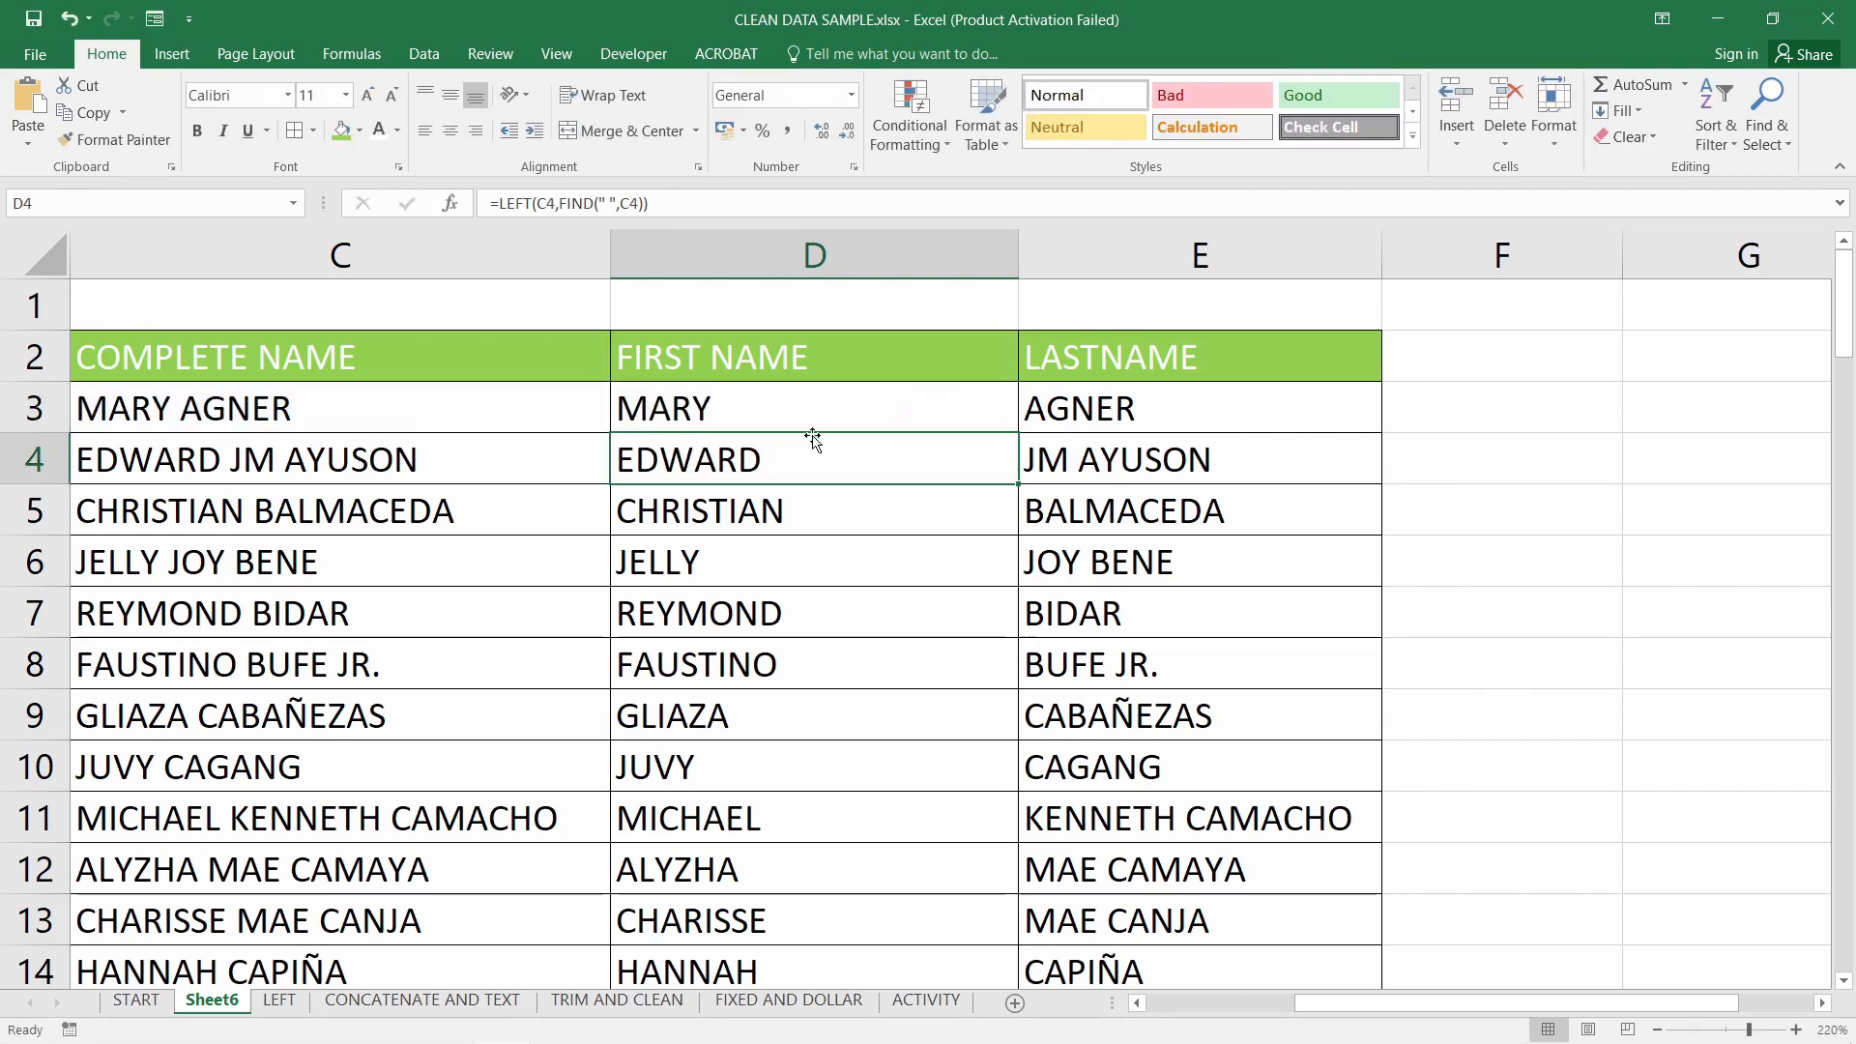
pyautogui.click(928, 404)
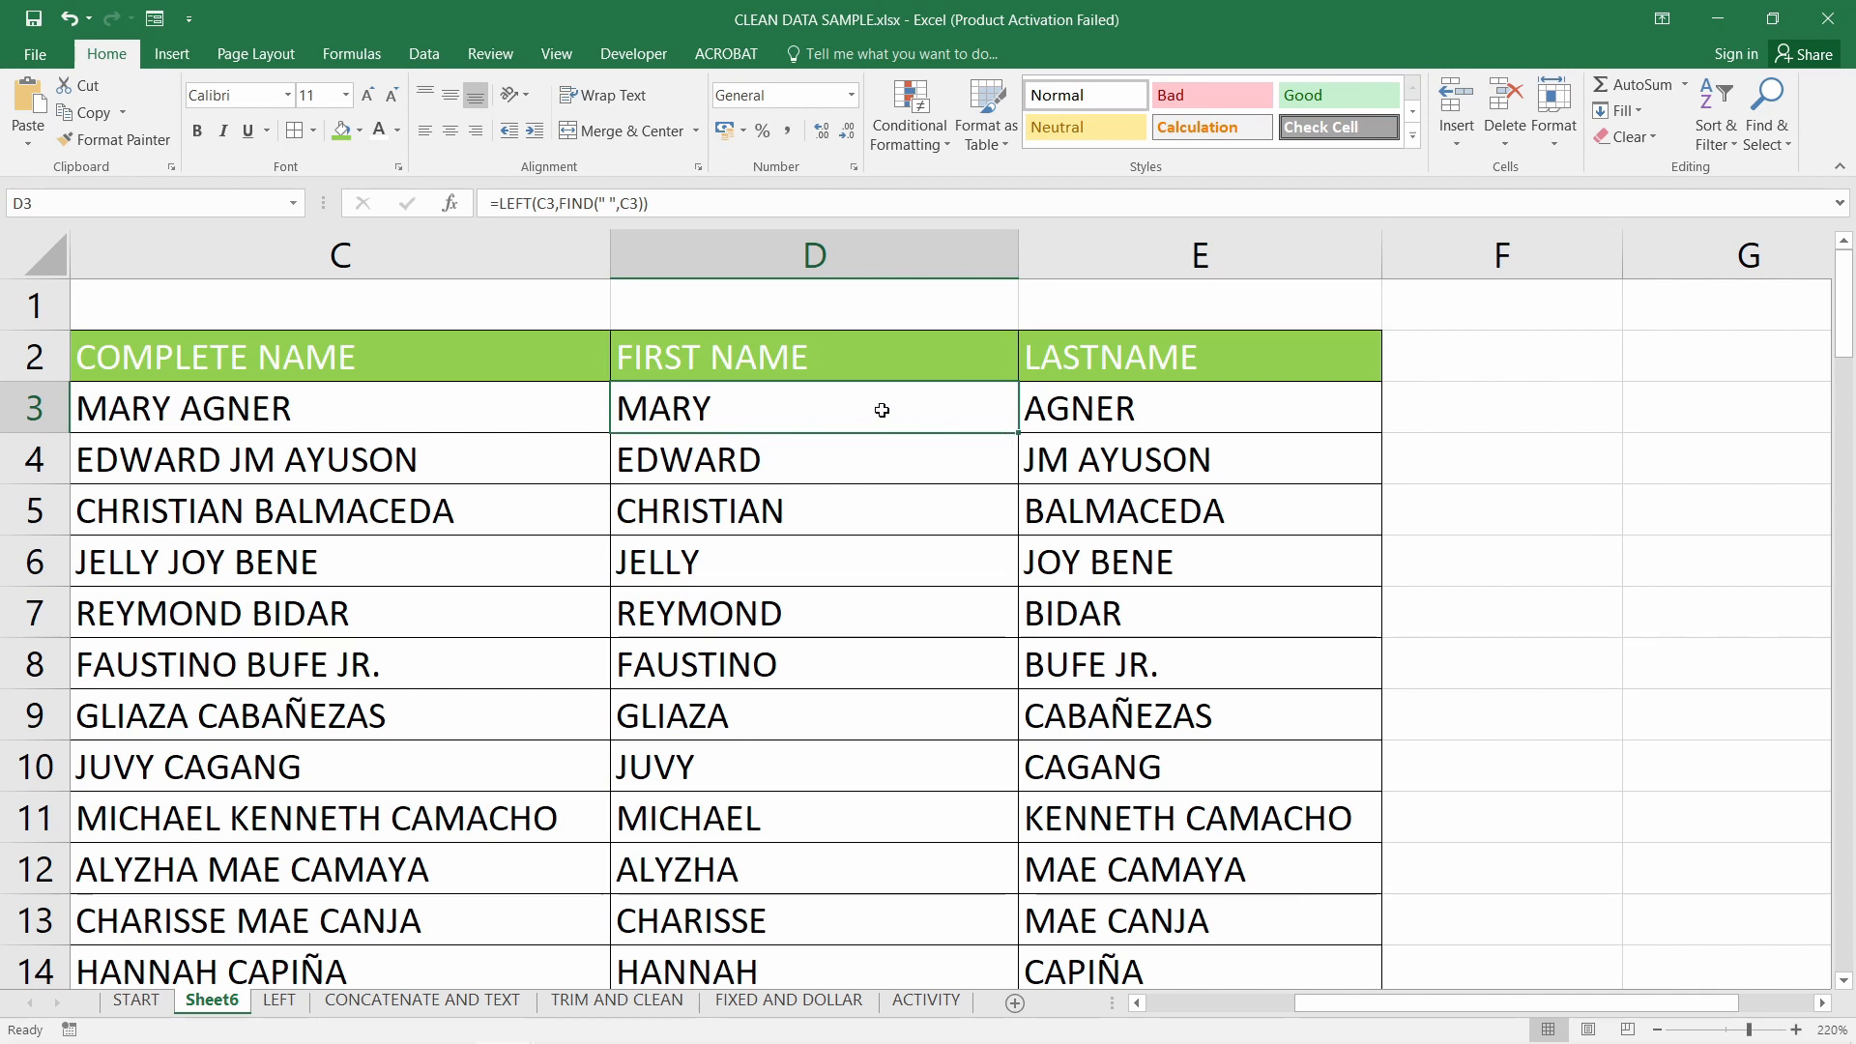
pyautogui.doubleClick(1122, 409)
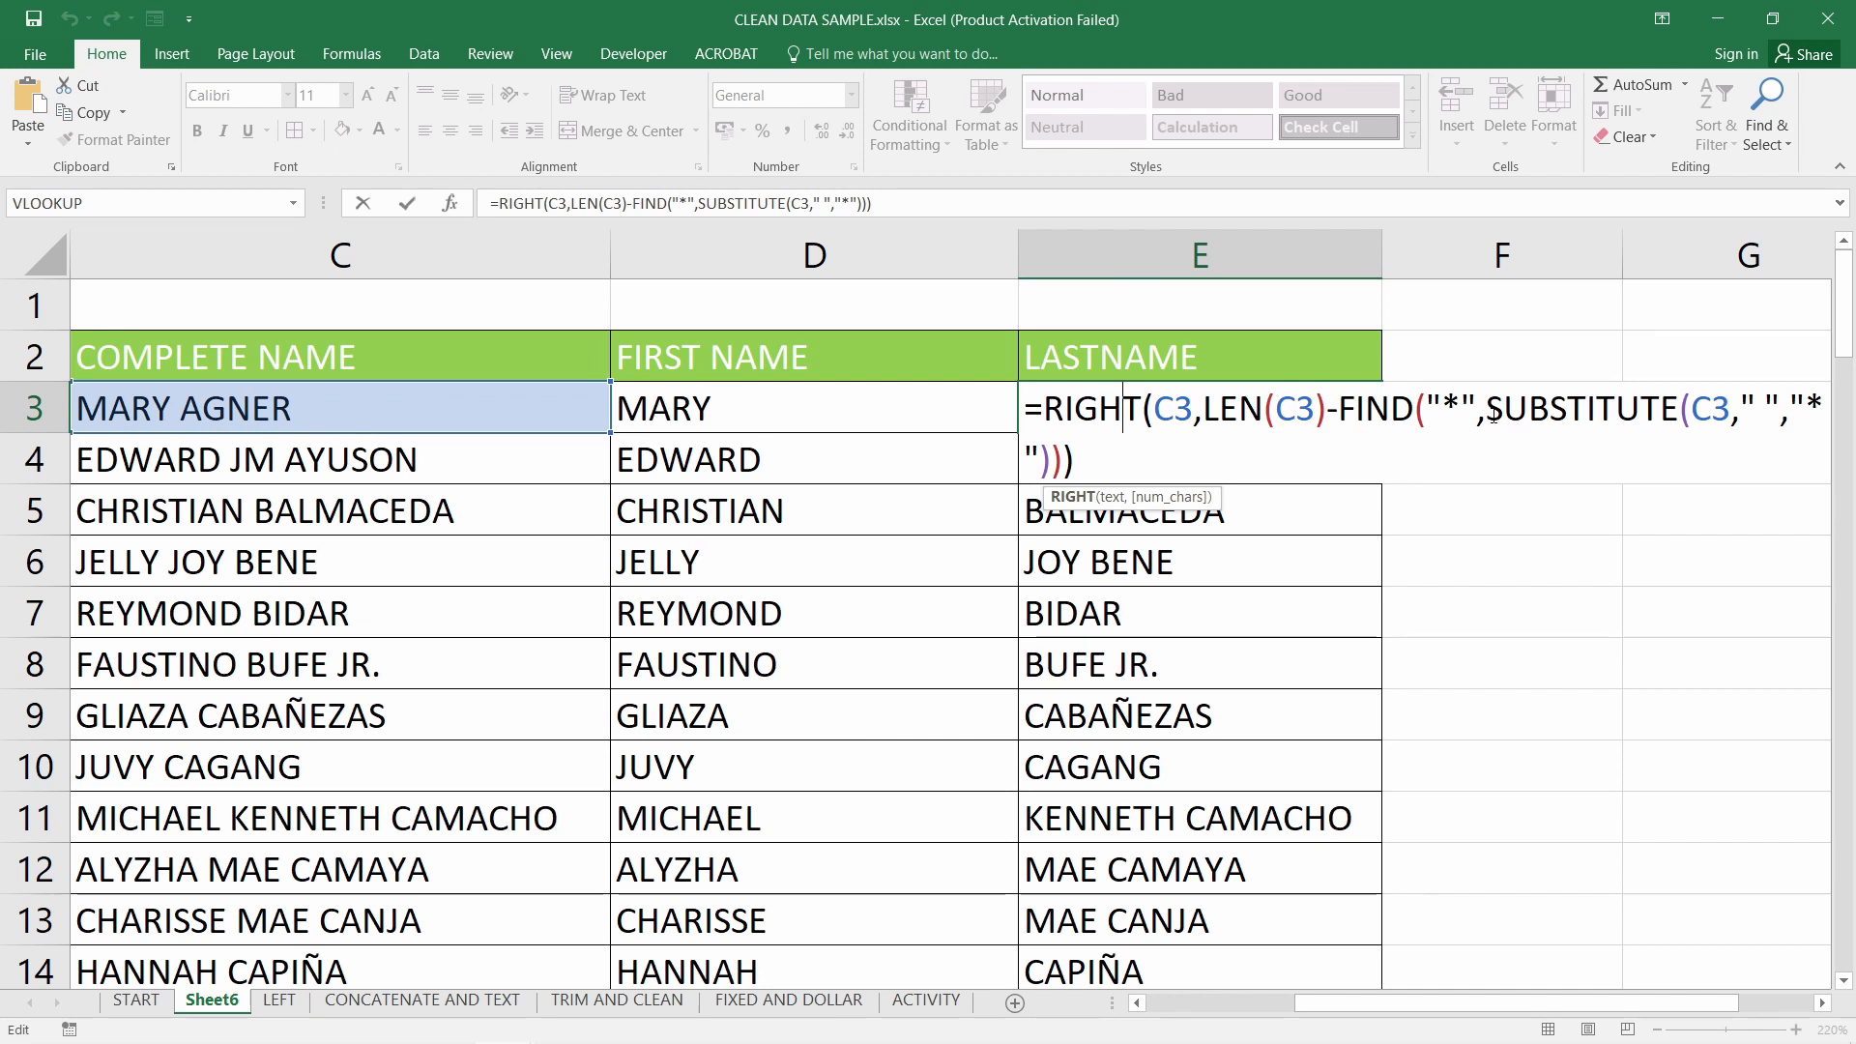
pyautogui.moveTo(1494, 413); pyautogui.dragTo(1044, 408)
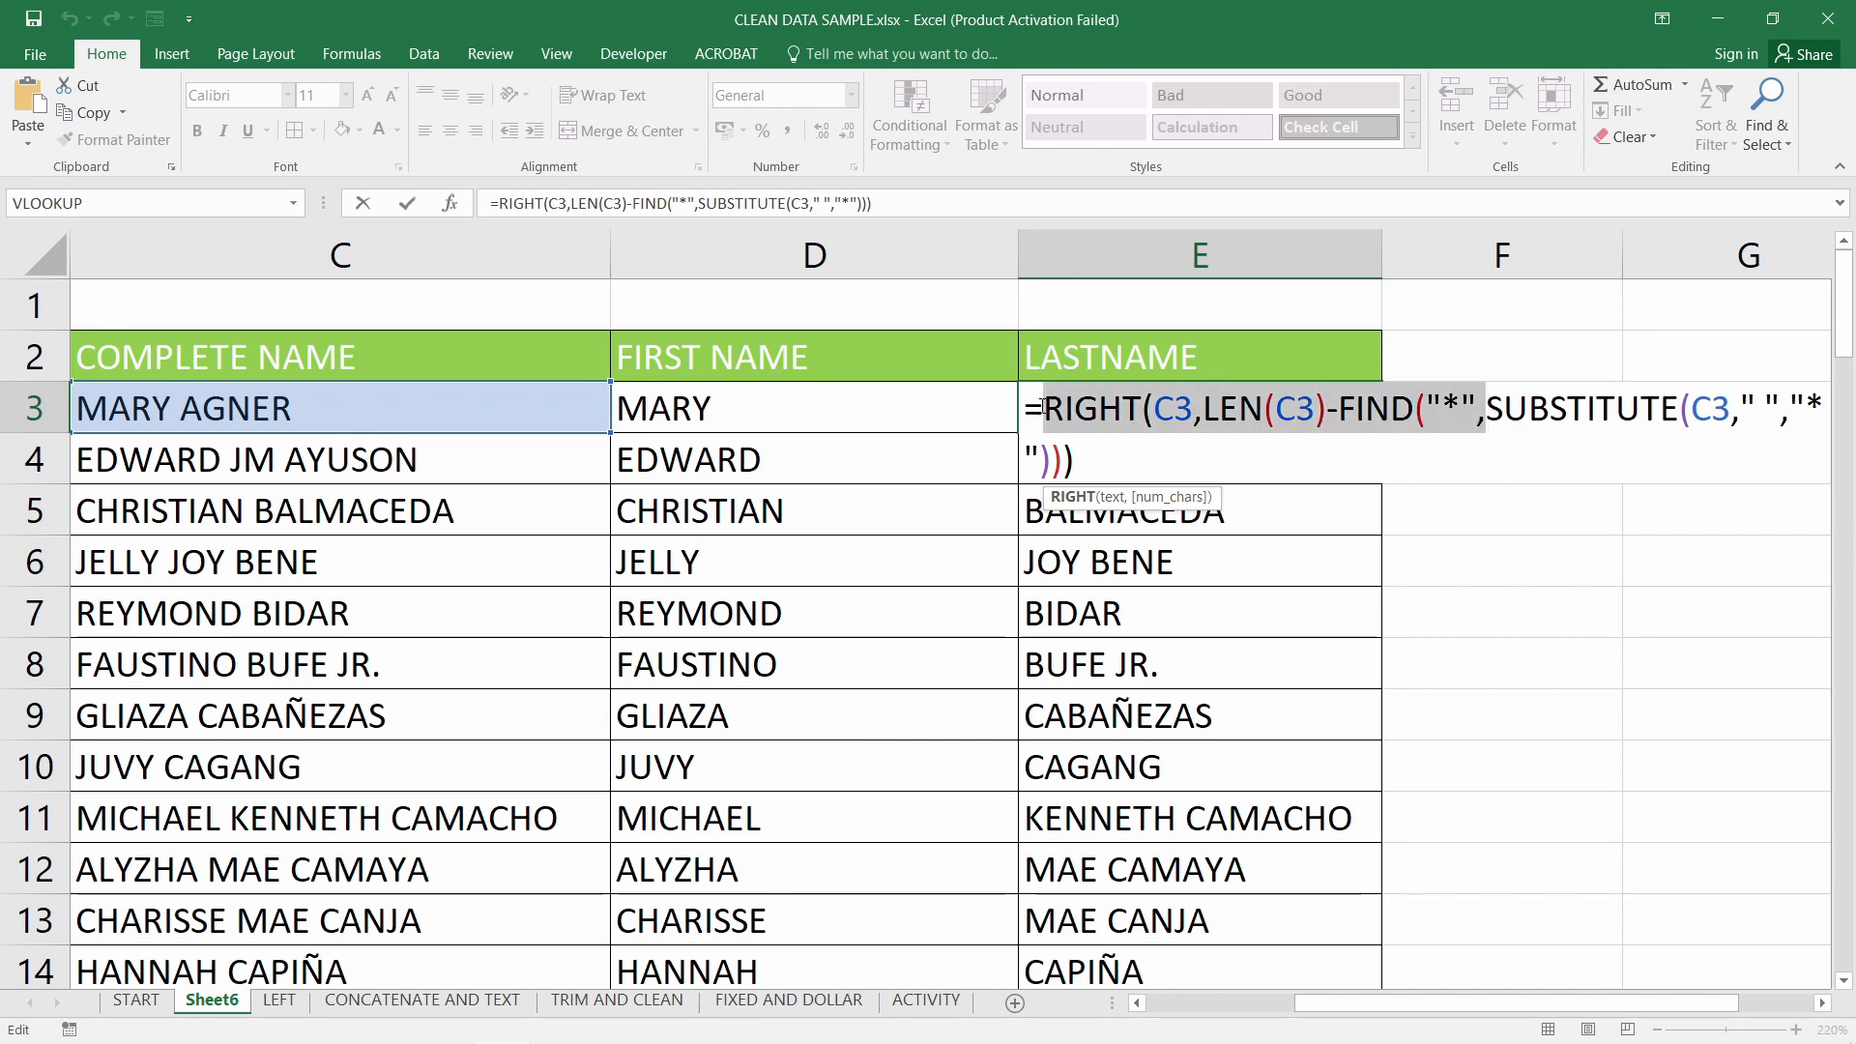
pyautogui.press('BackSpace')
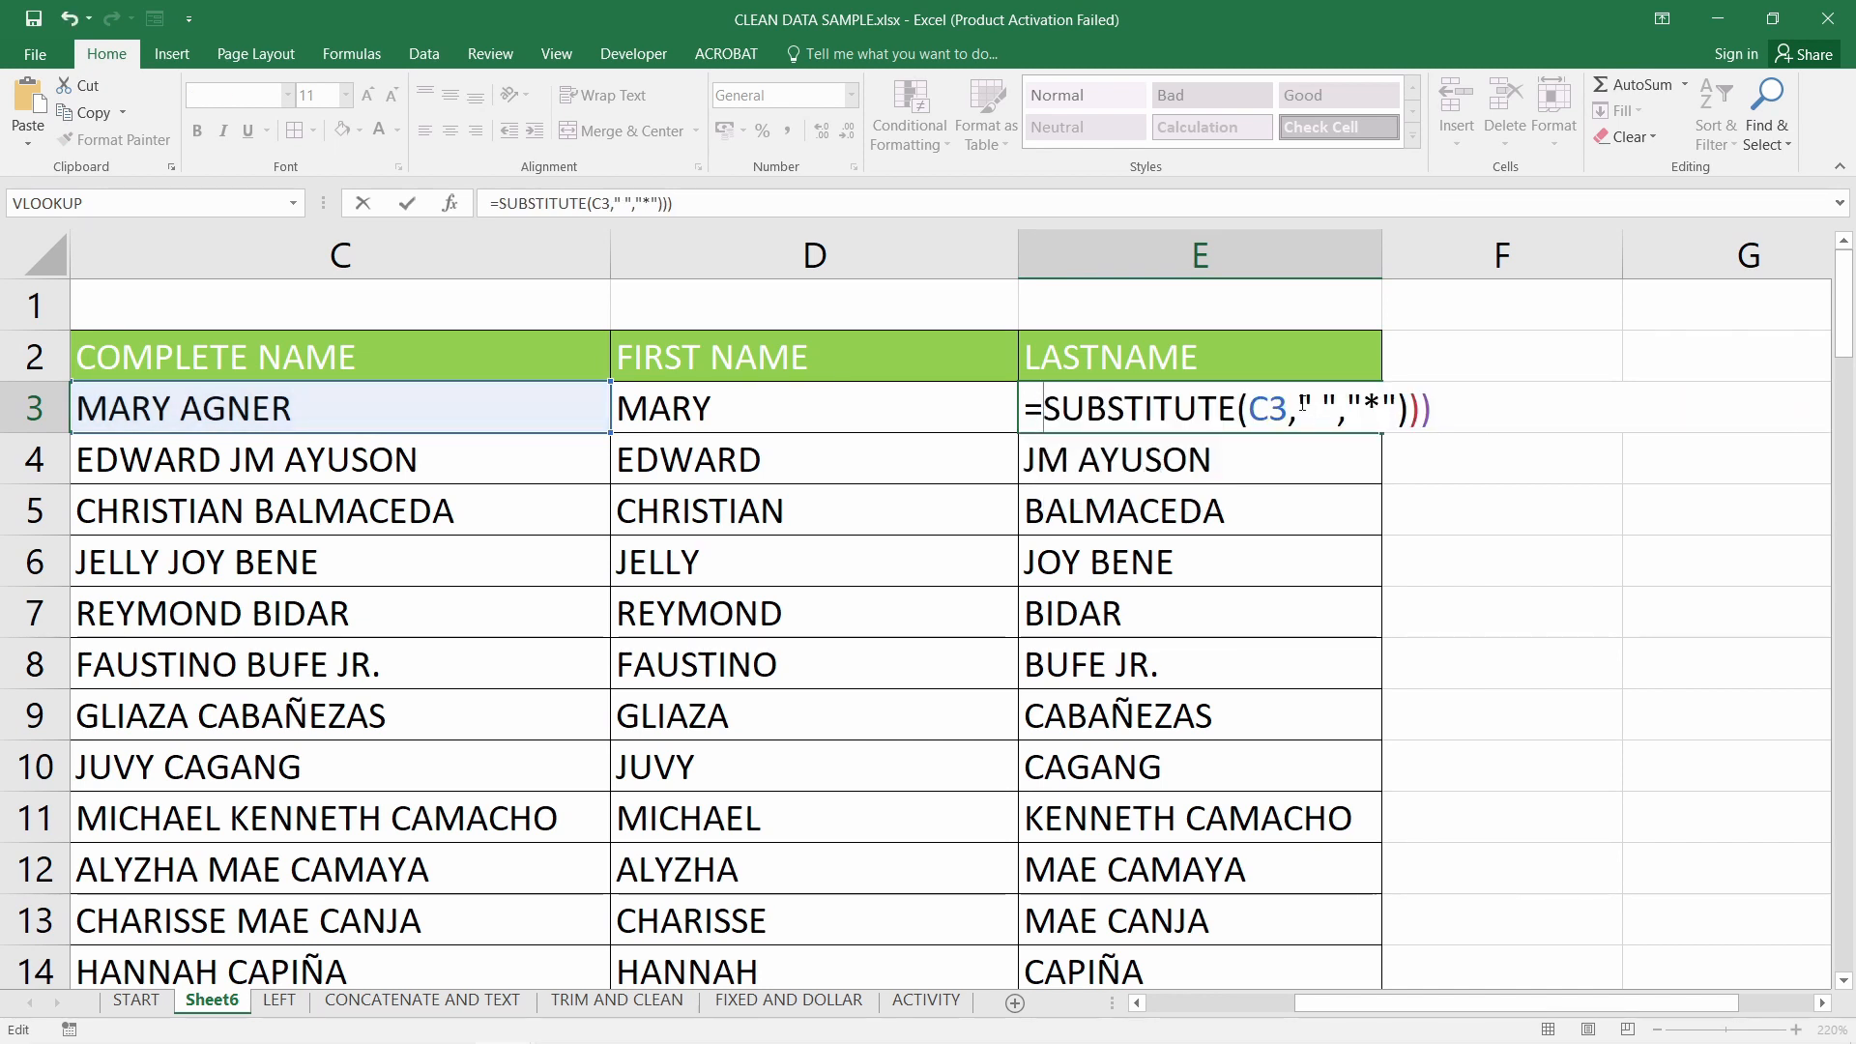
pyautogui.press('BackSpace')
pyautogui.press('BackSpace')
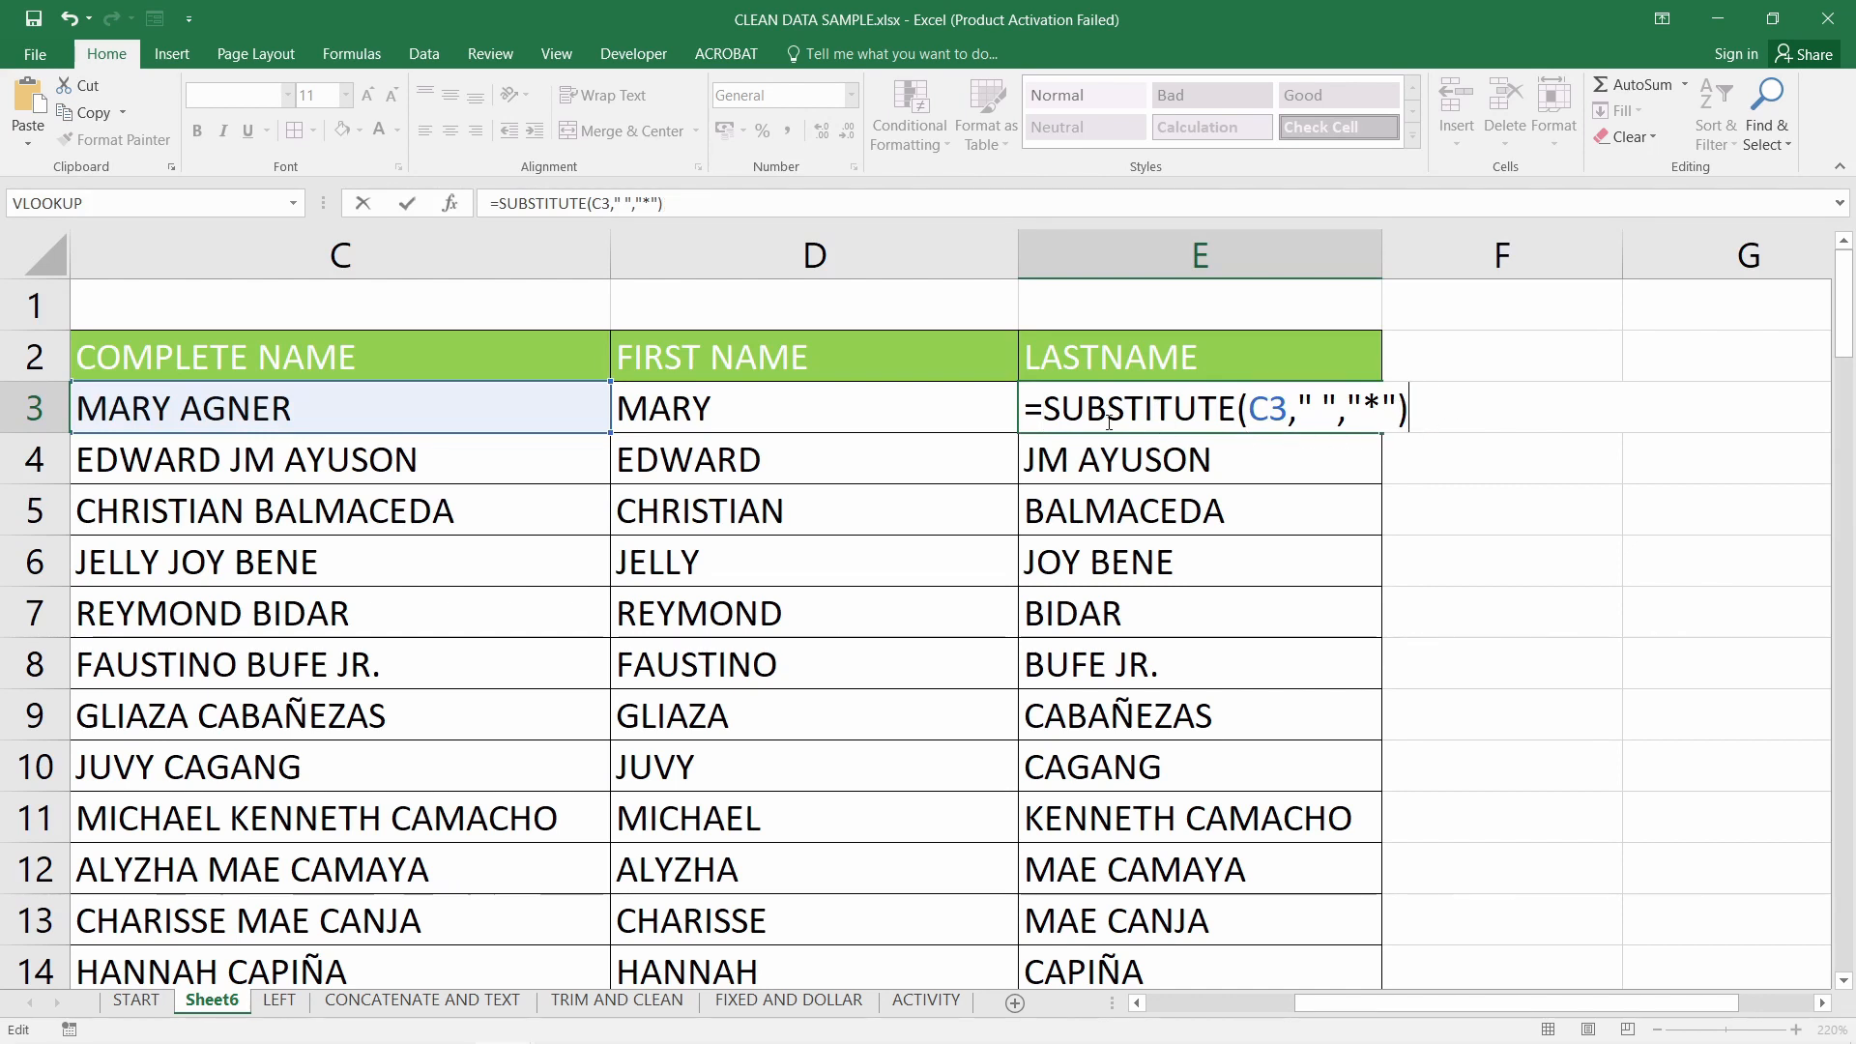
pyautogui.moveTo(1043, 408); pyautogui.dragTo(1220, 408)
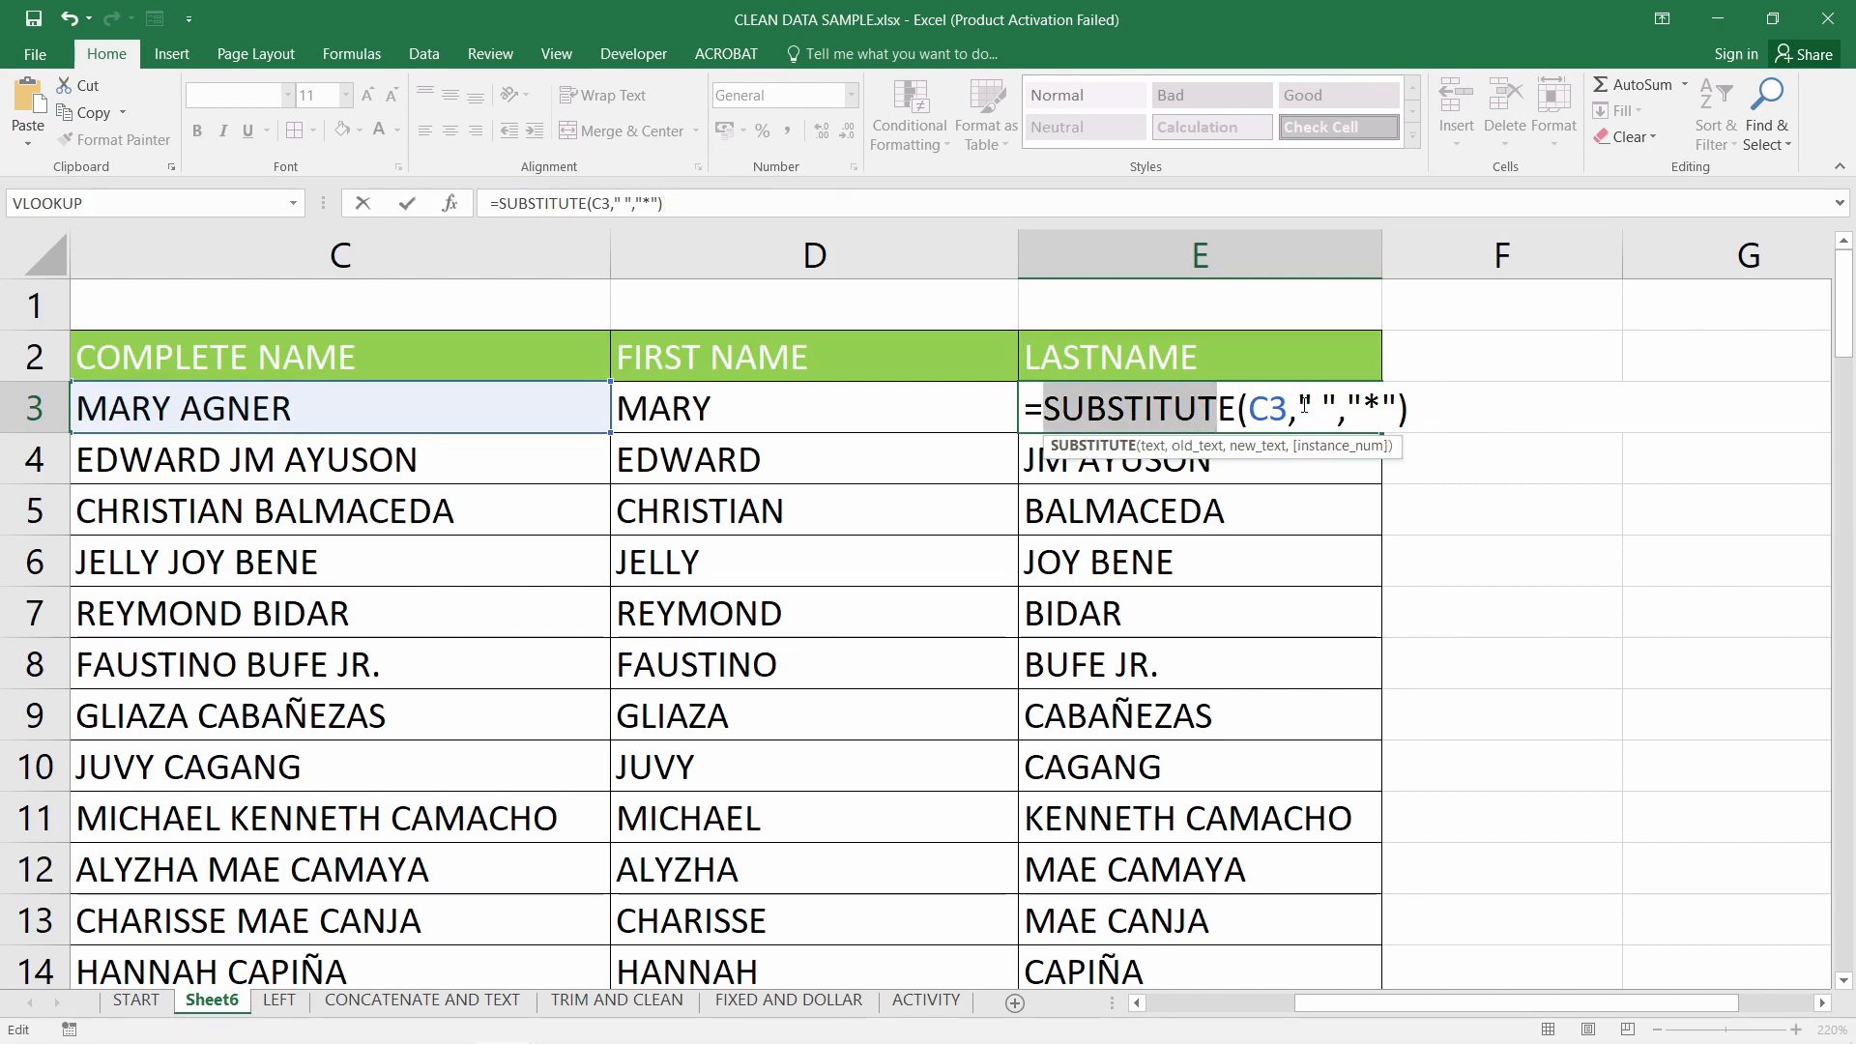
pyautogui.click(1318, 414)
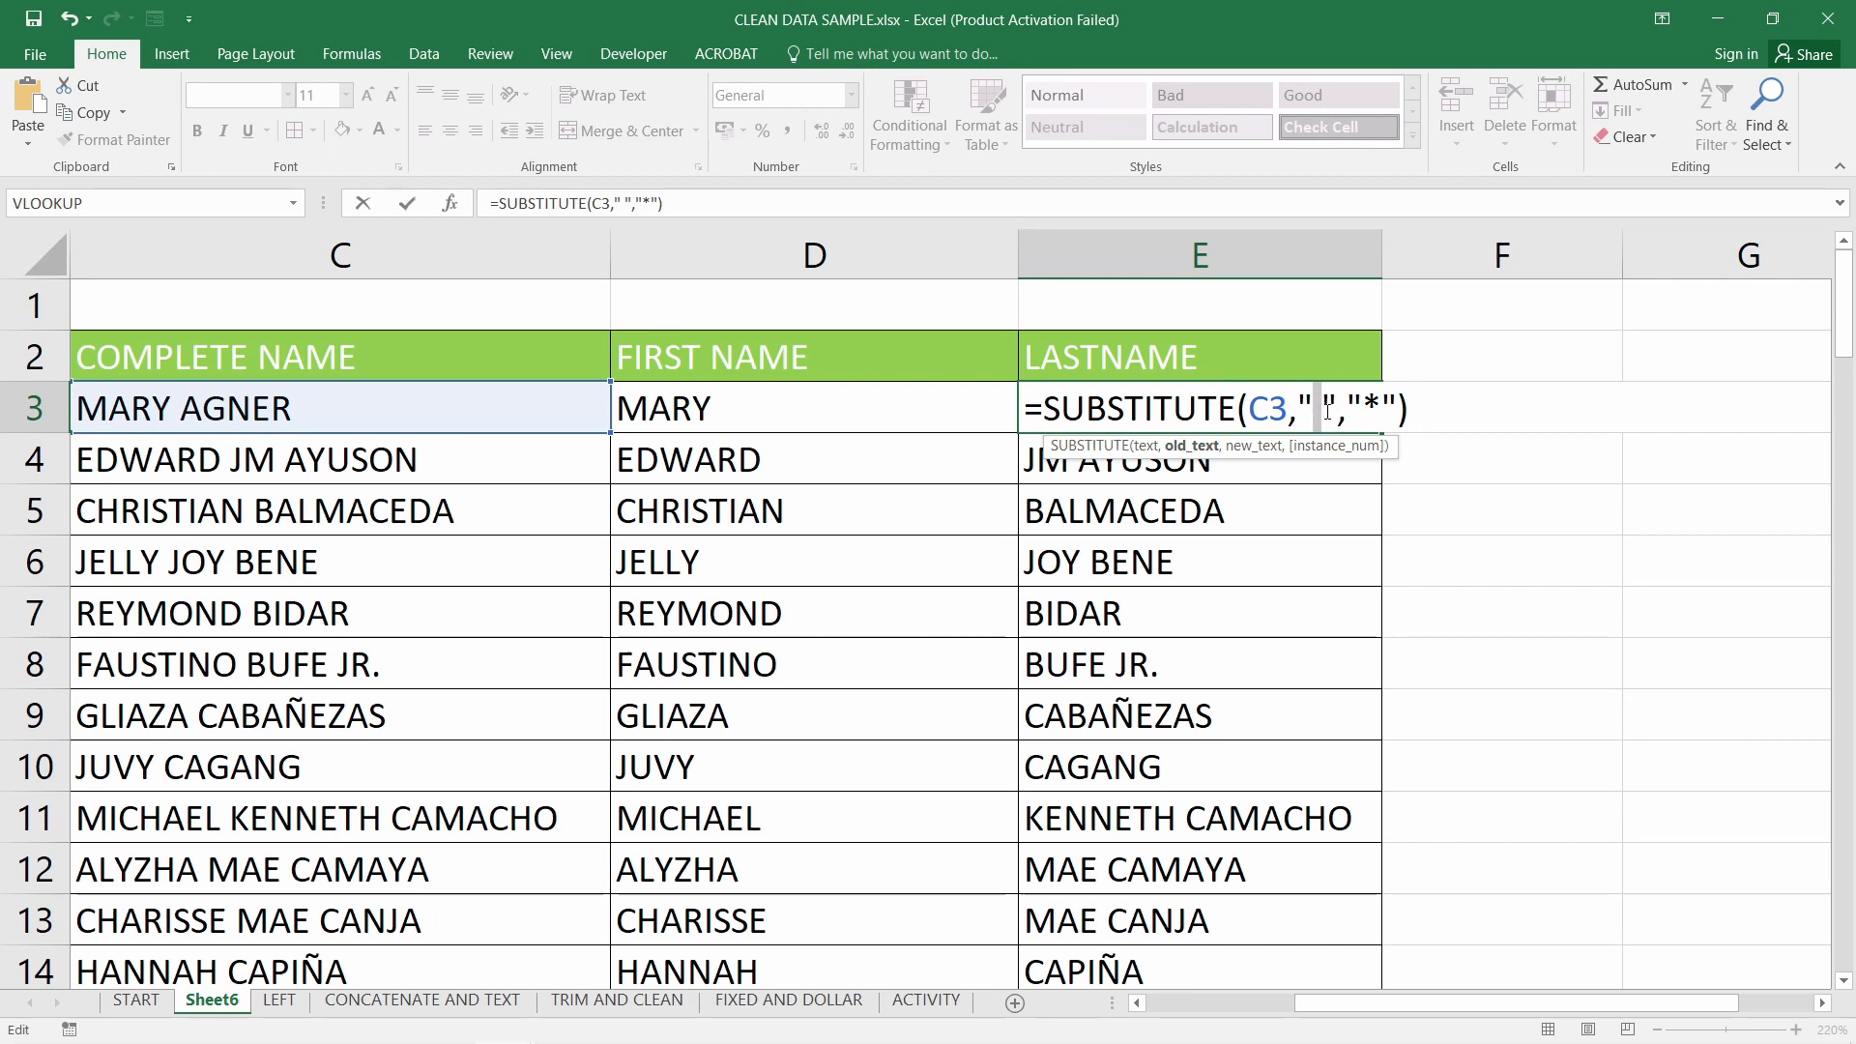
pyautogui.click(1380, 418)
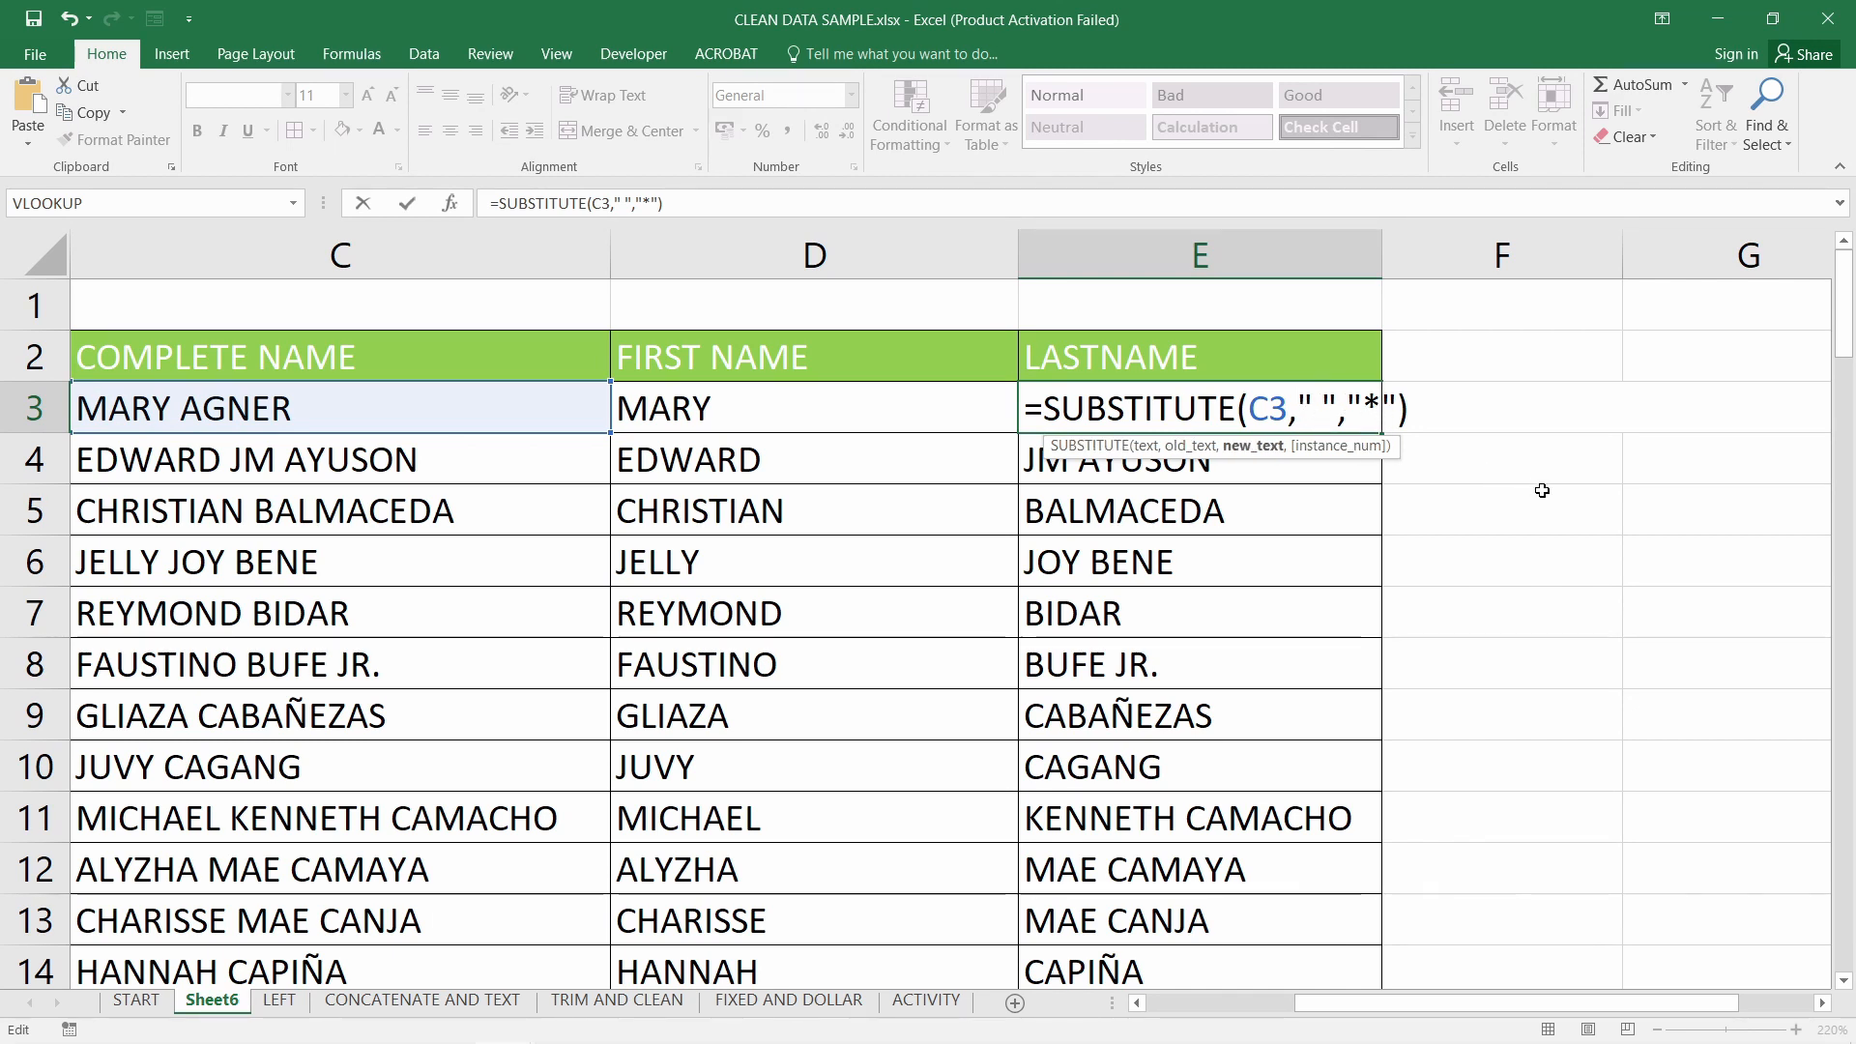
pyautogui.press('Return')
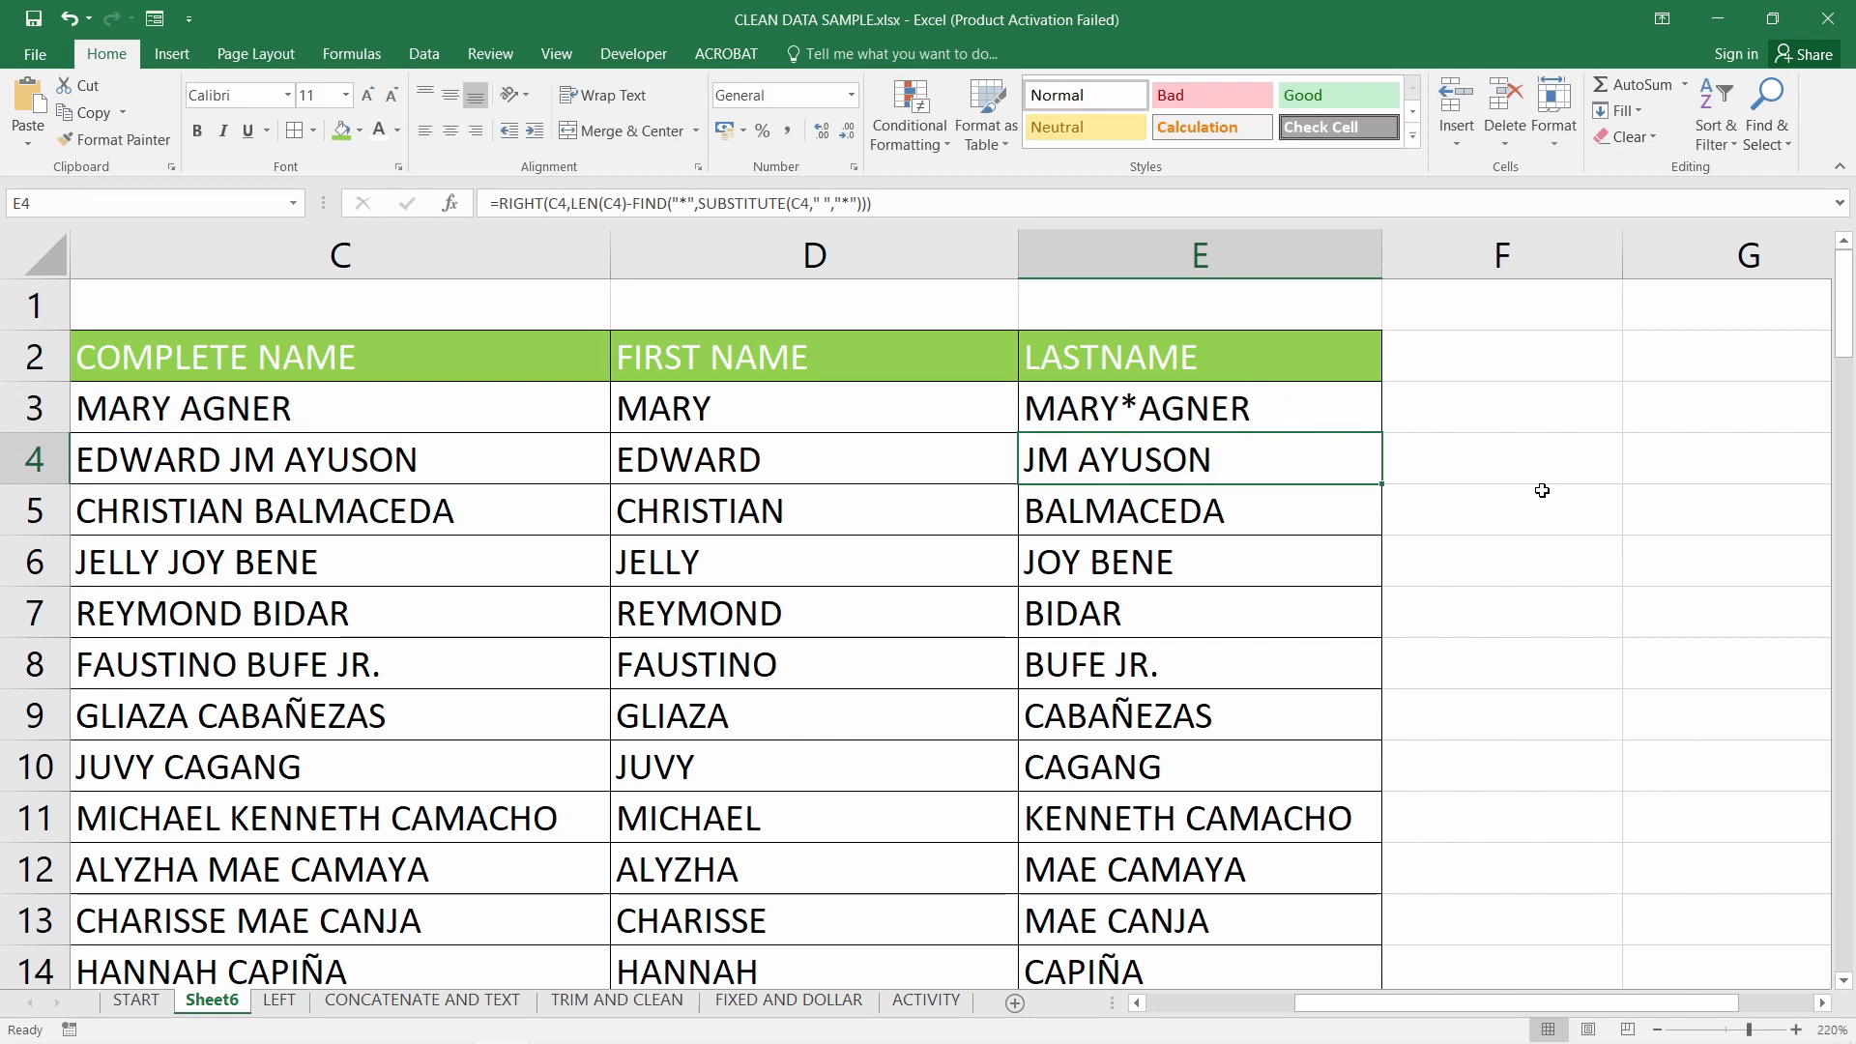
# Undo to restore E3's original last-name formula returning AGNER
pyautogui.click(1090, 416)
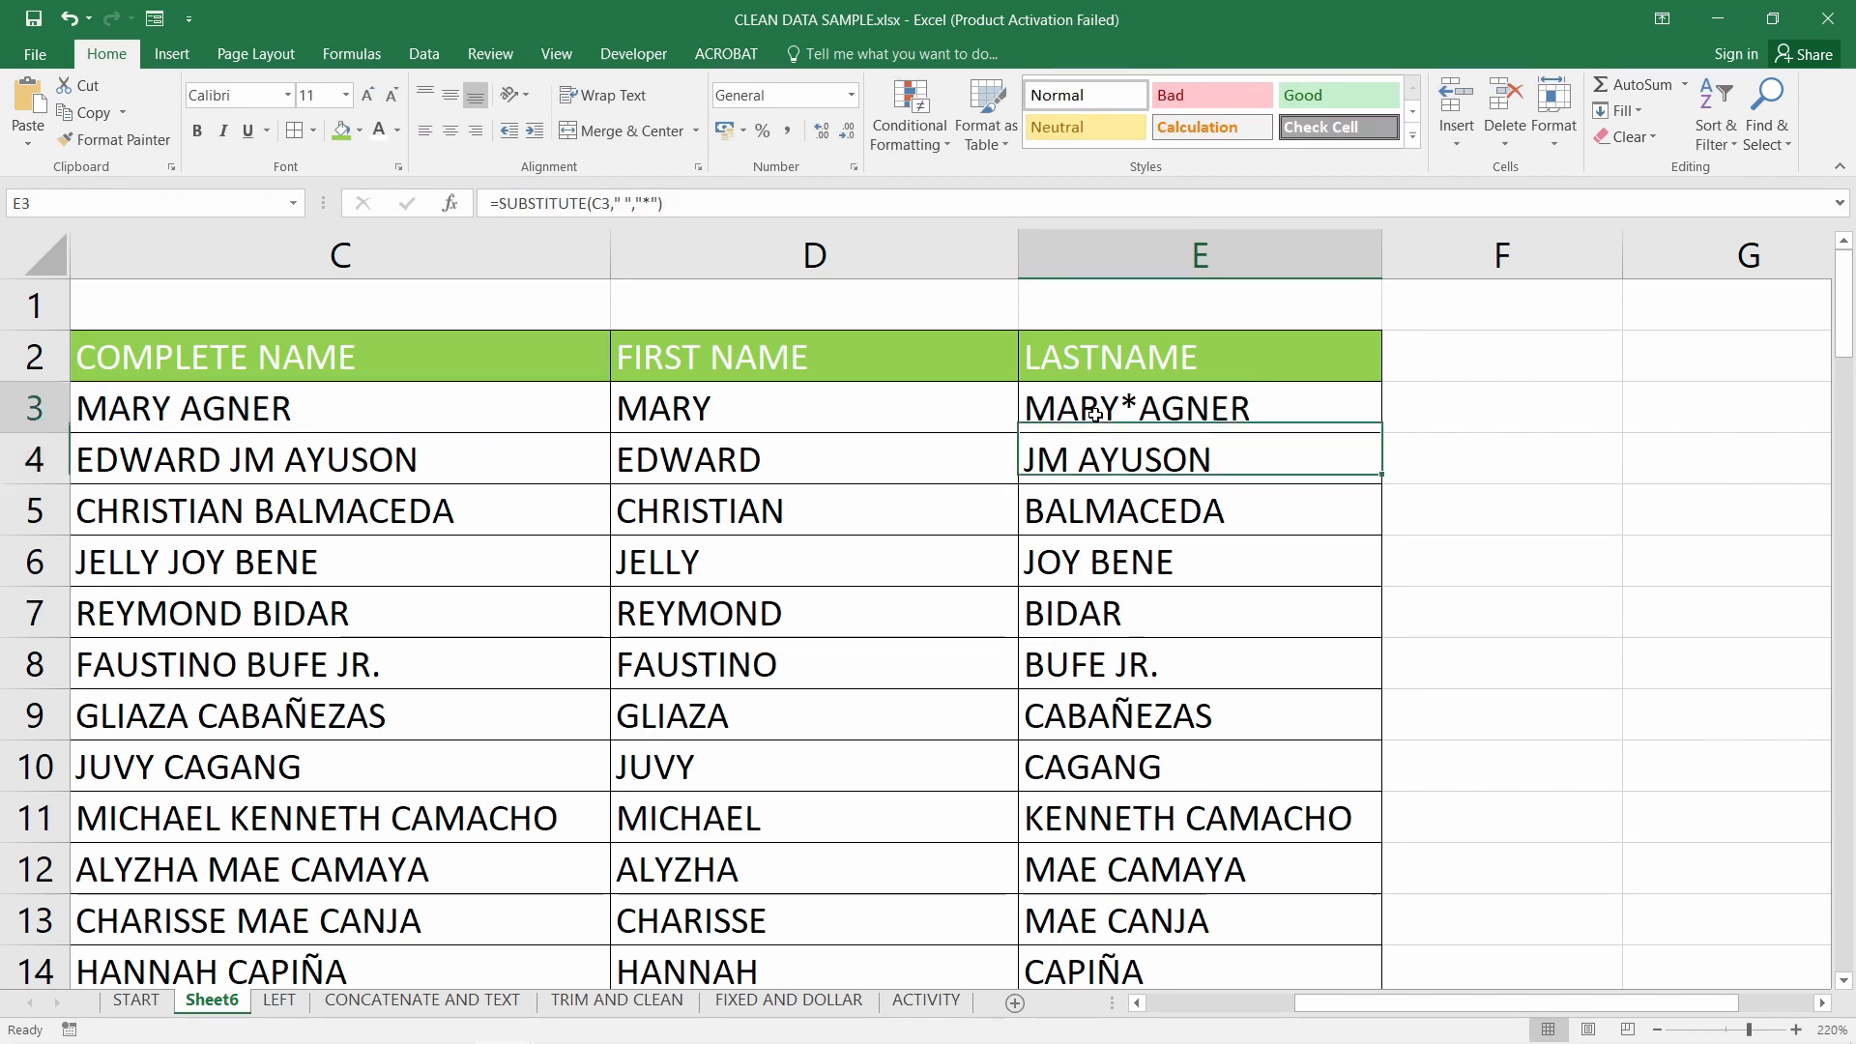
pyautogui.doubleClick(1153, 408)
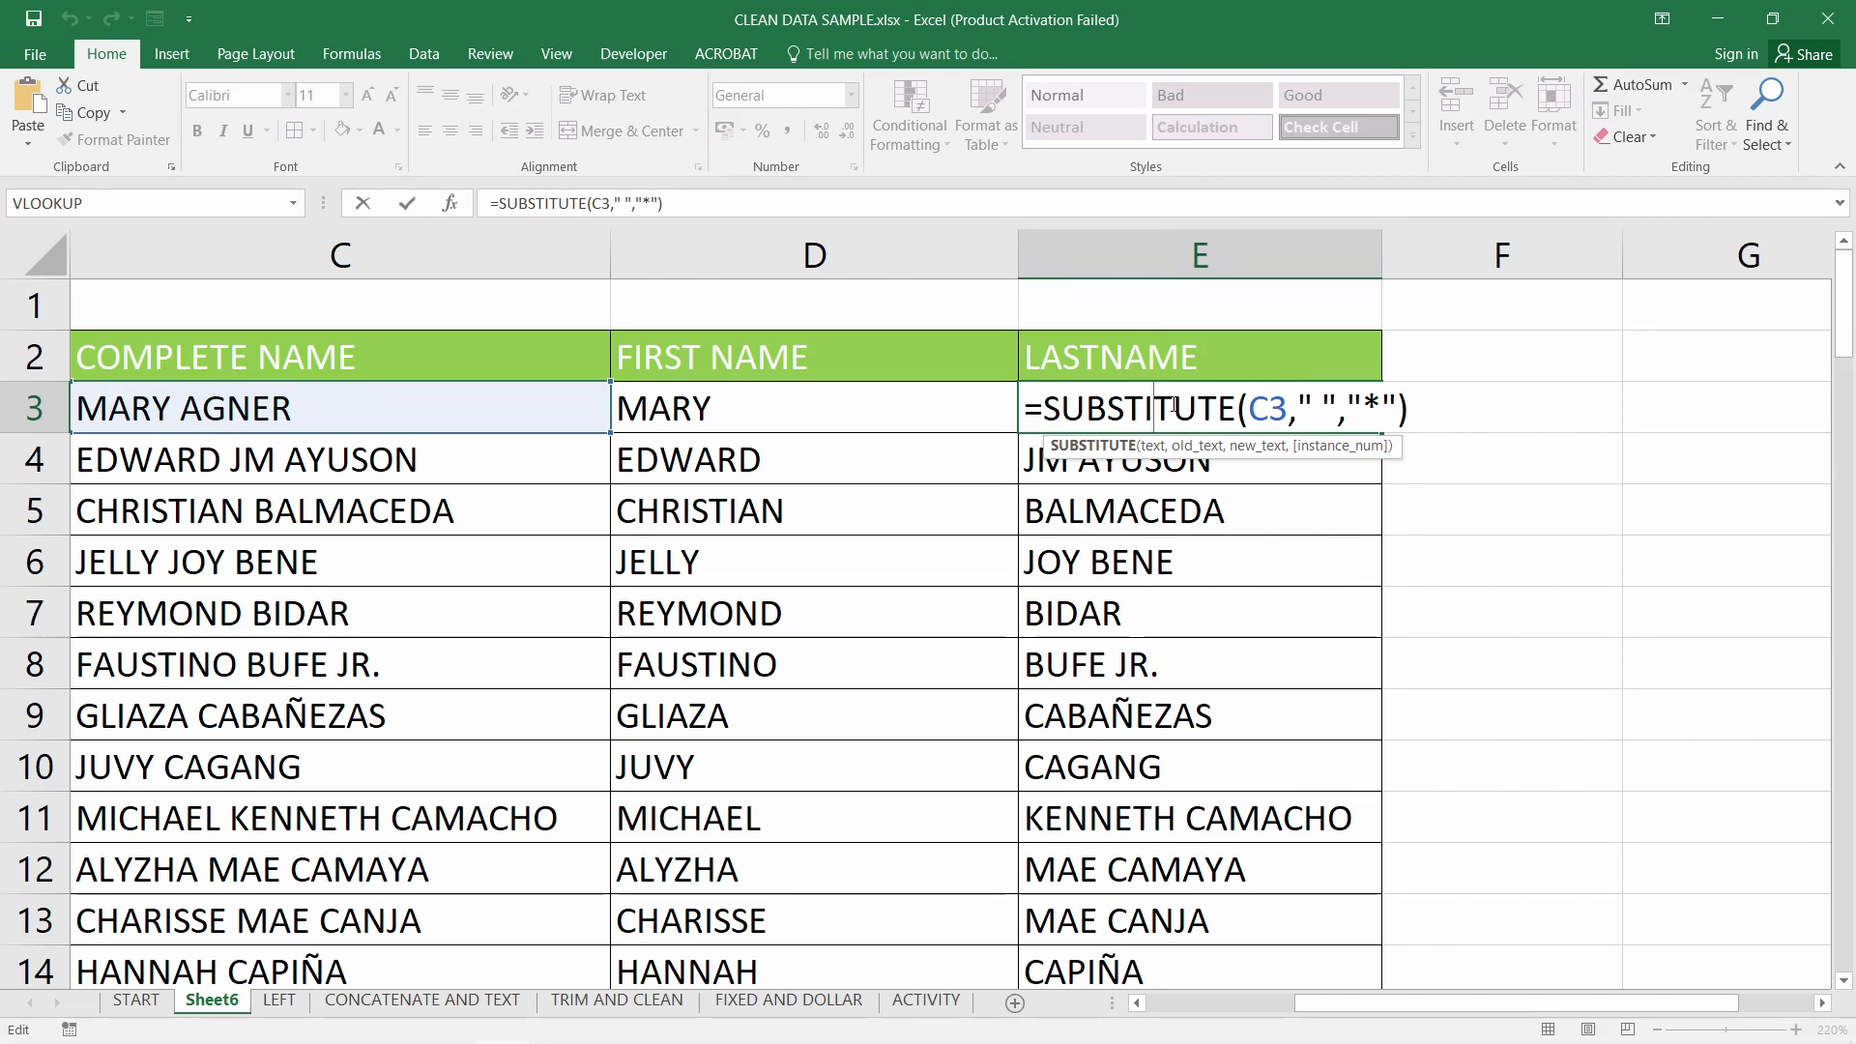
pyautogui.hotkey('ctrl', 'Return')
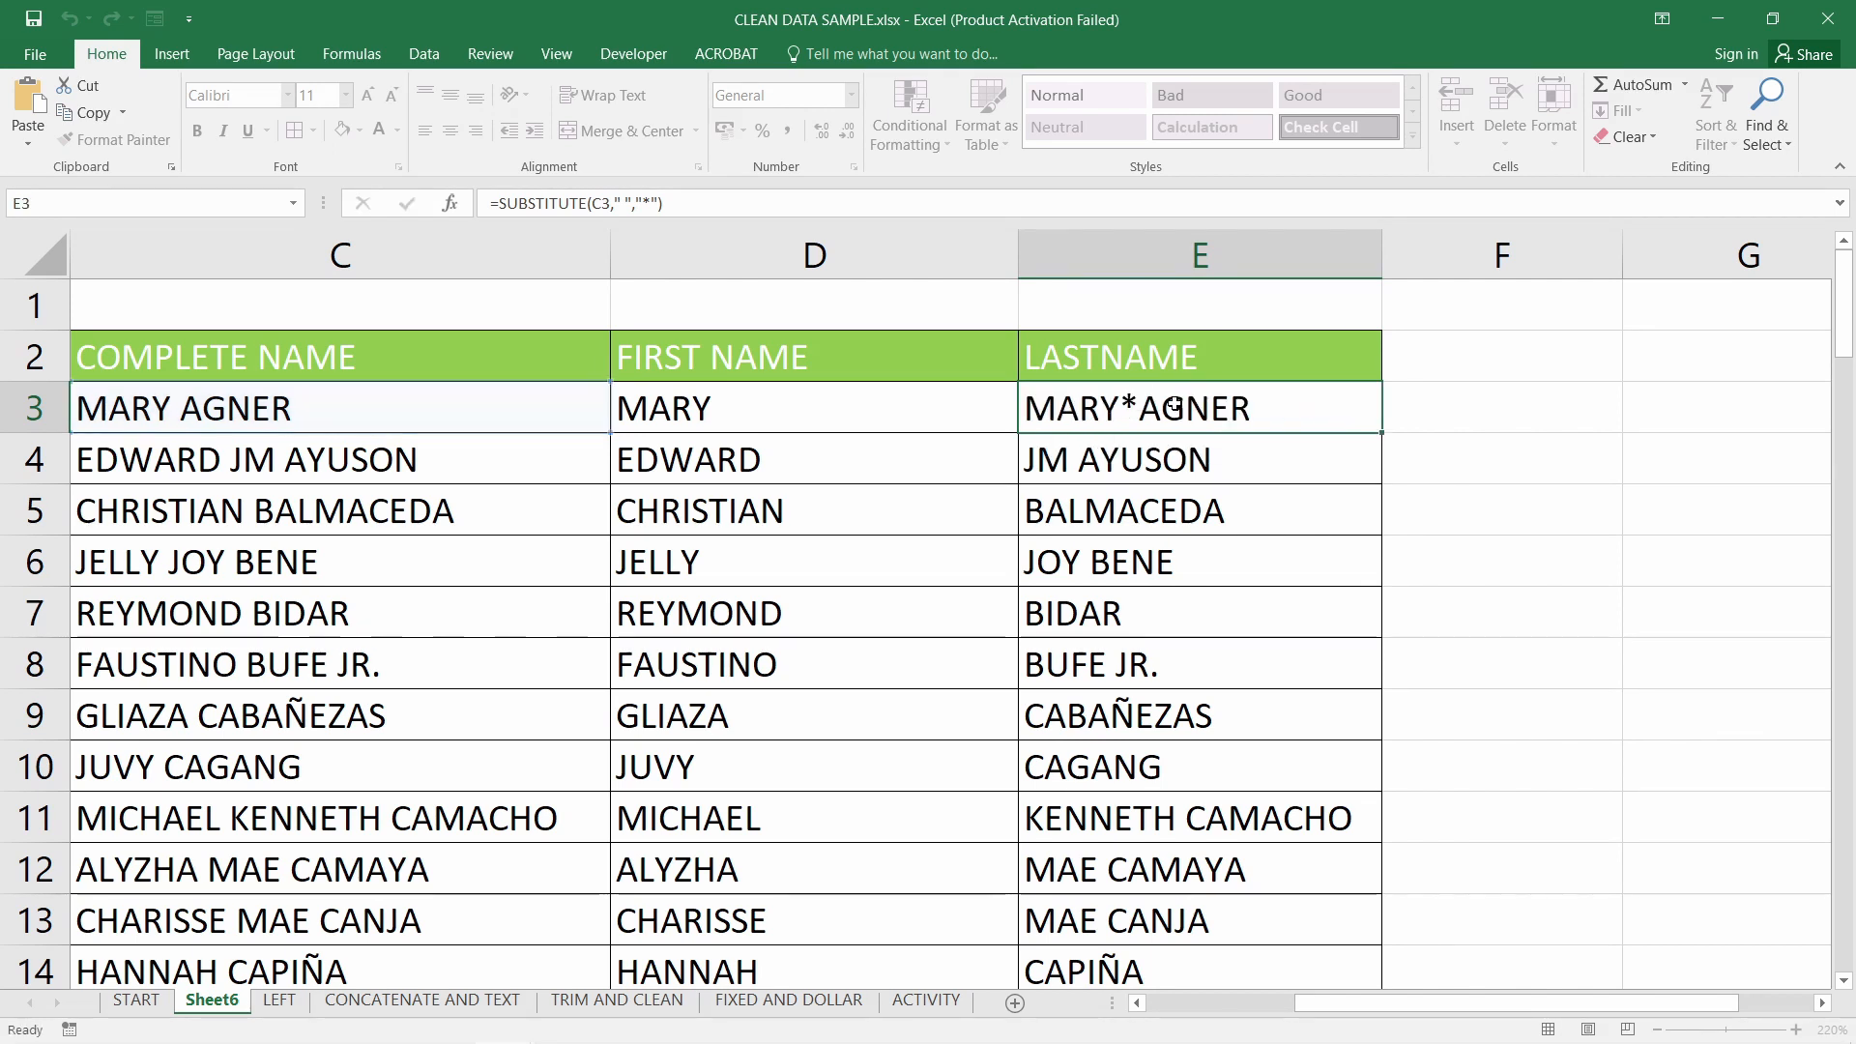
pyautogui.hotkey('ctrl', 'z')
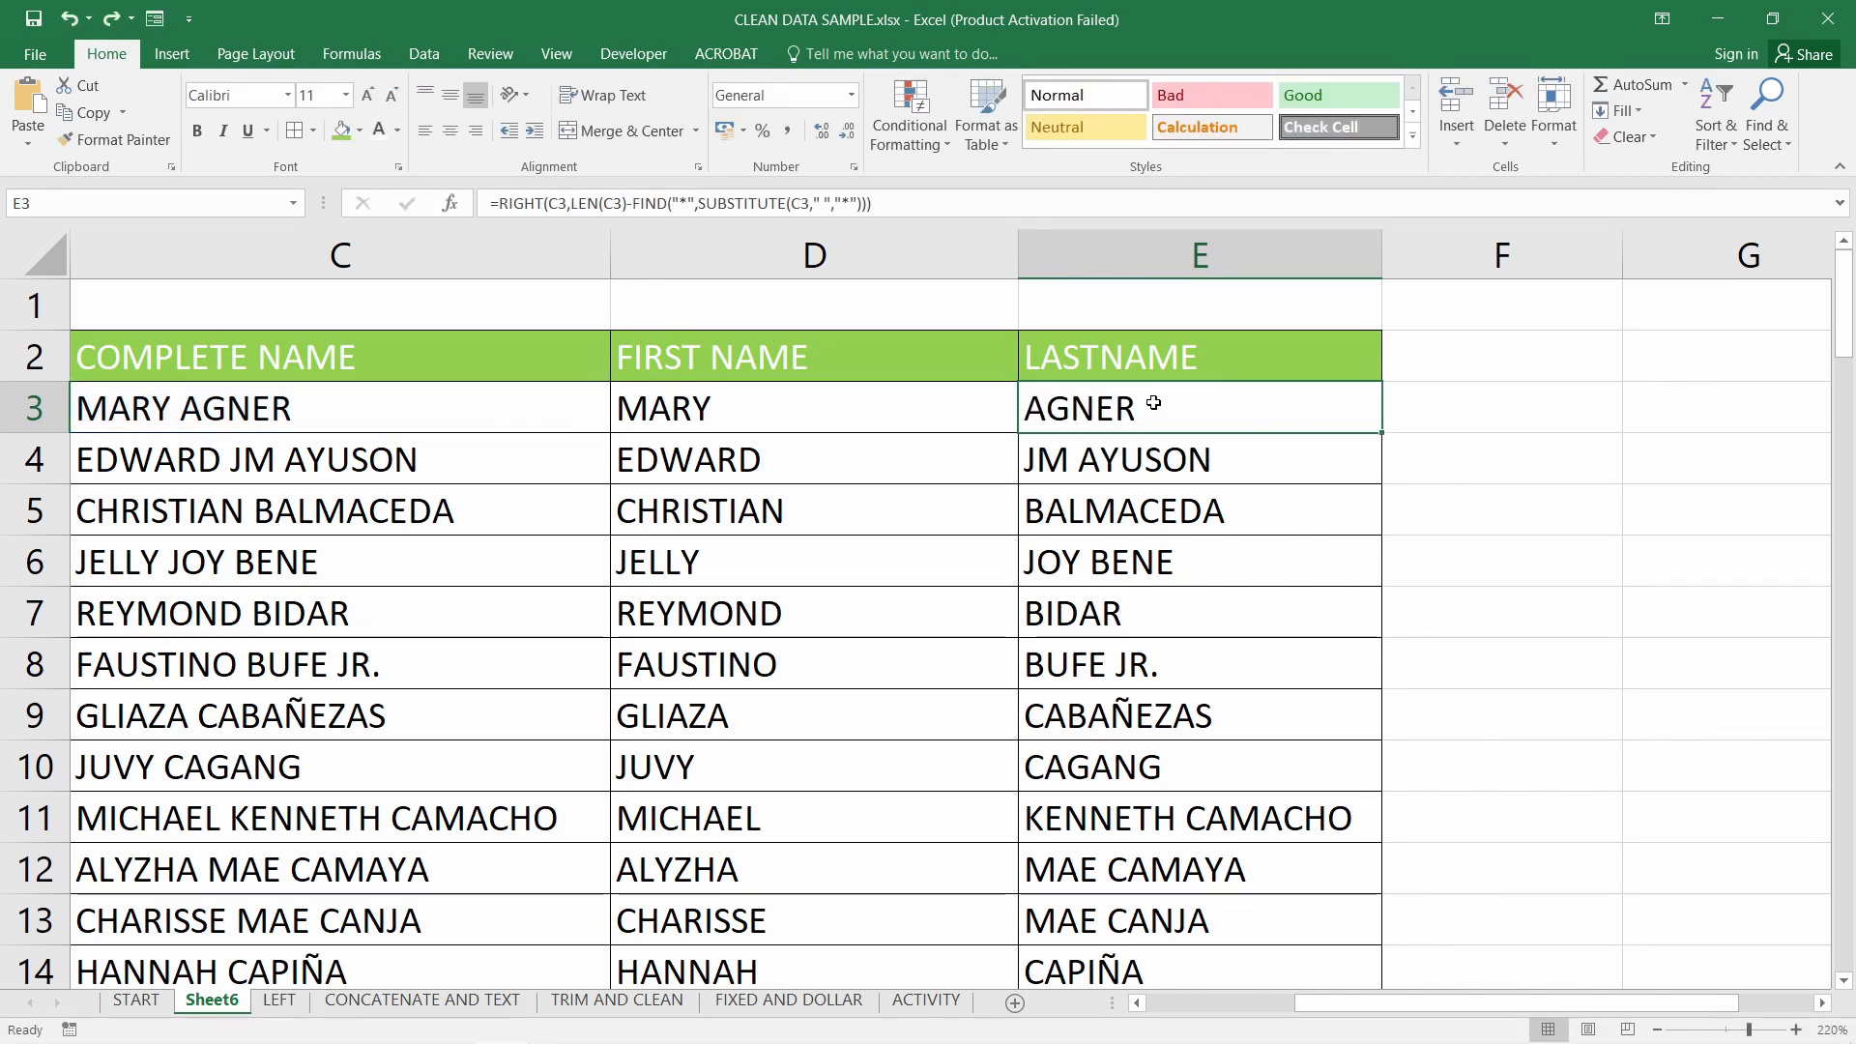
pyautogui.doubleClick(1171, 406)
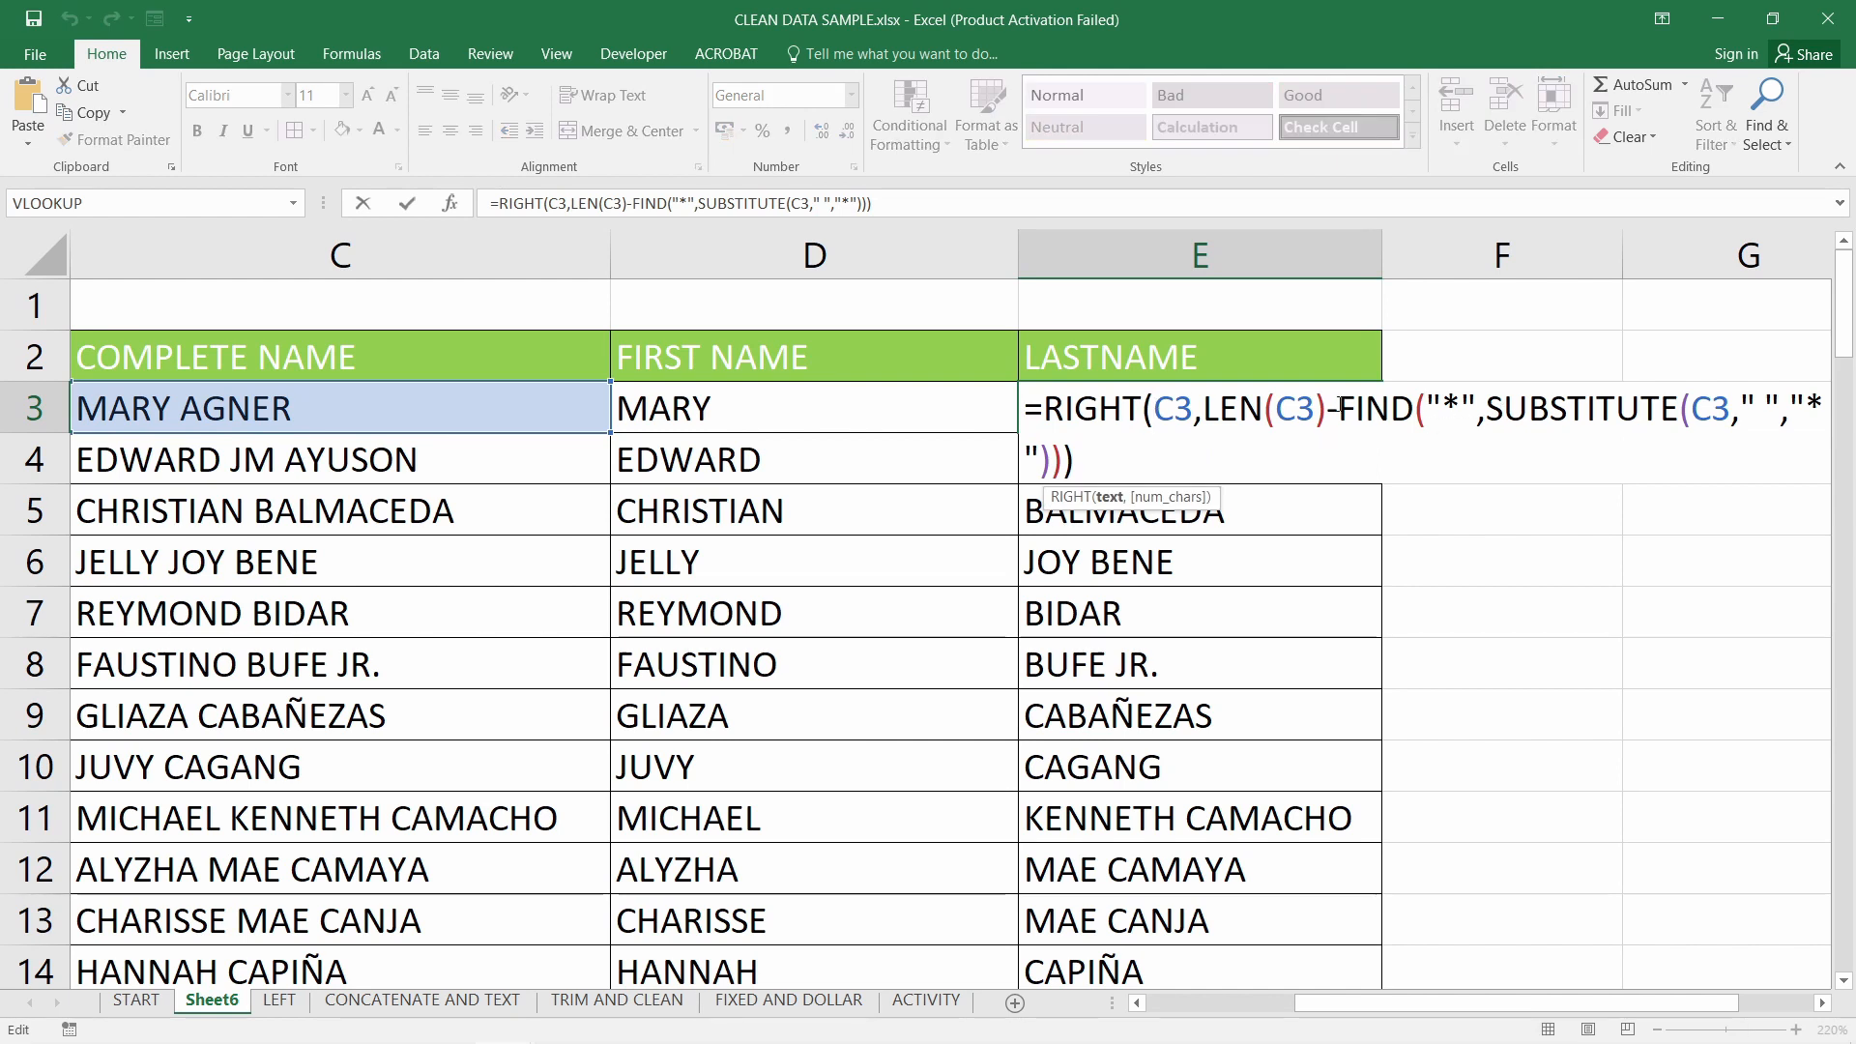
# Reduce E3 to the FIND part alone, showing the space position 5
pyautogui.moveTo(1339, 406); pyautogui.dragTo(1045, 407)
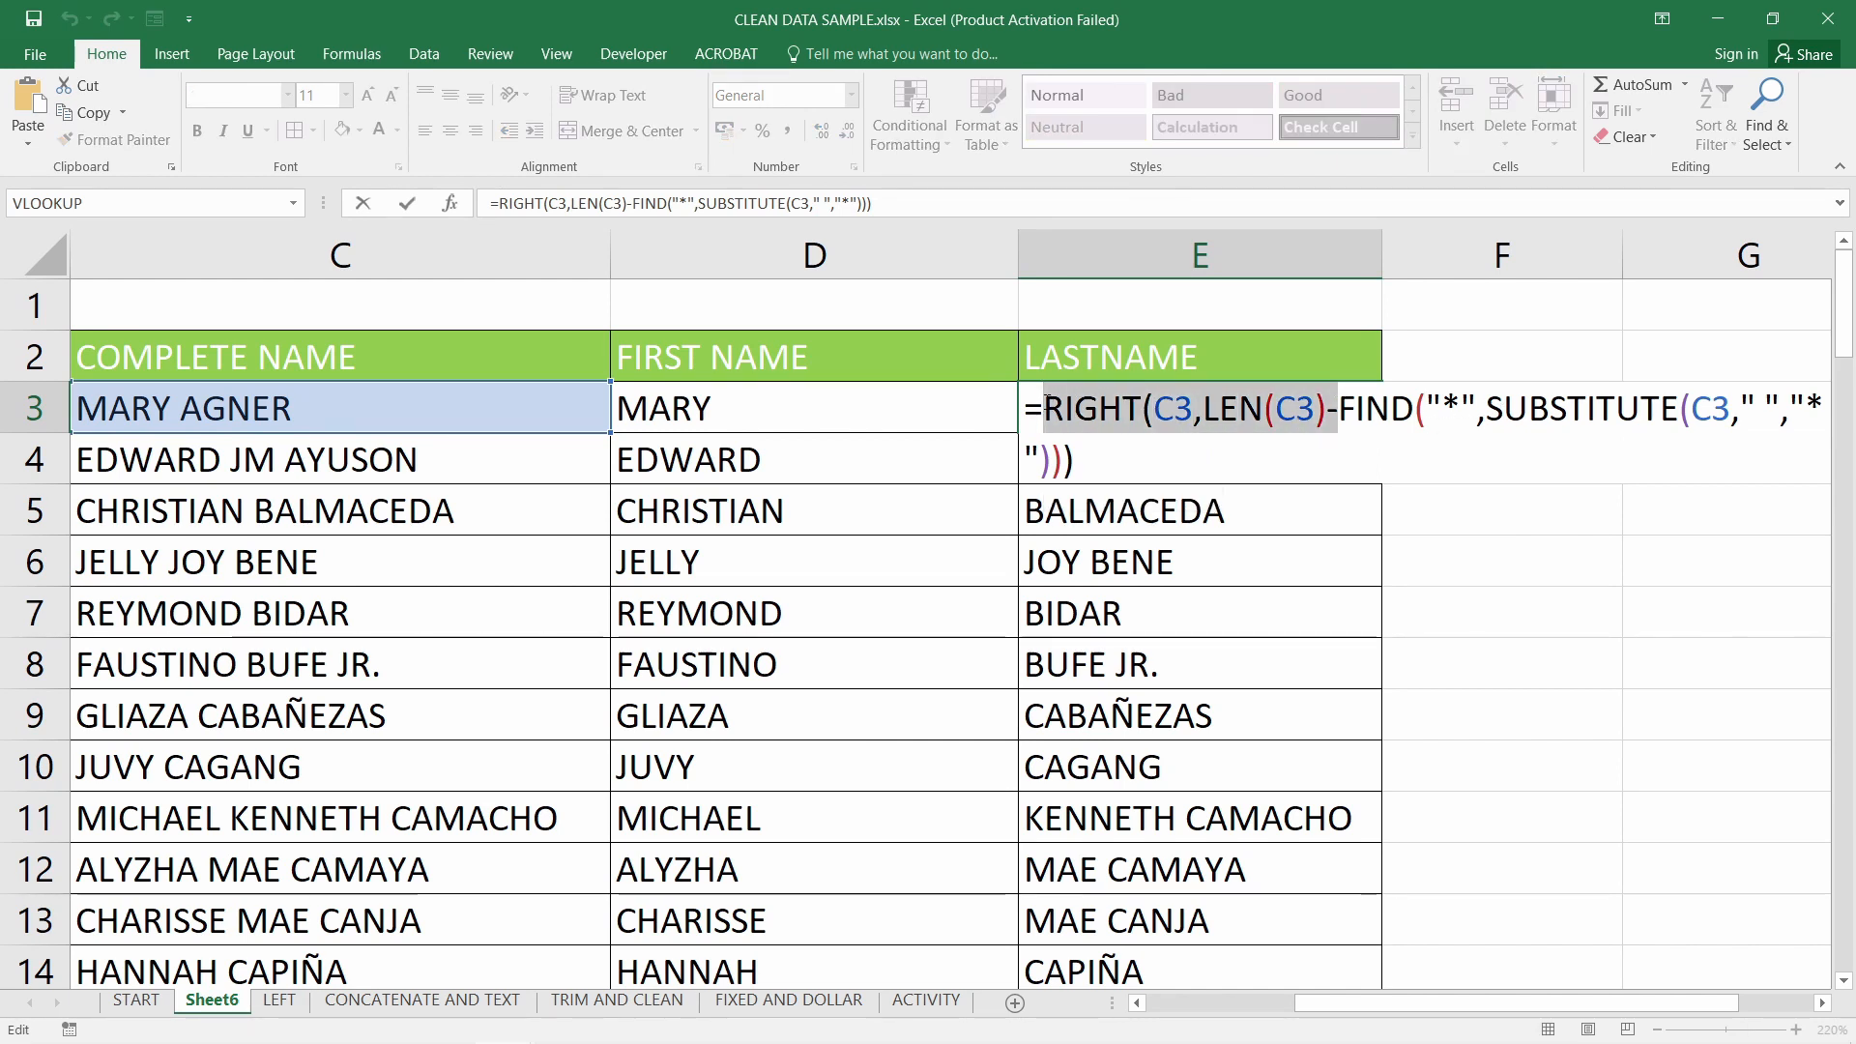
pyautogui.press('BackSpace')
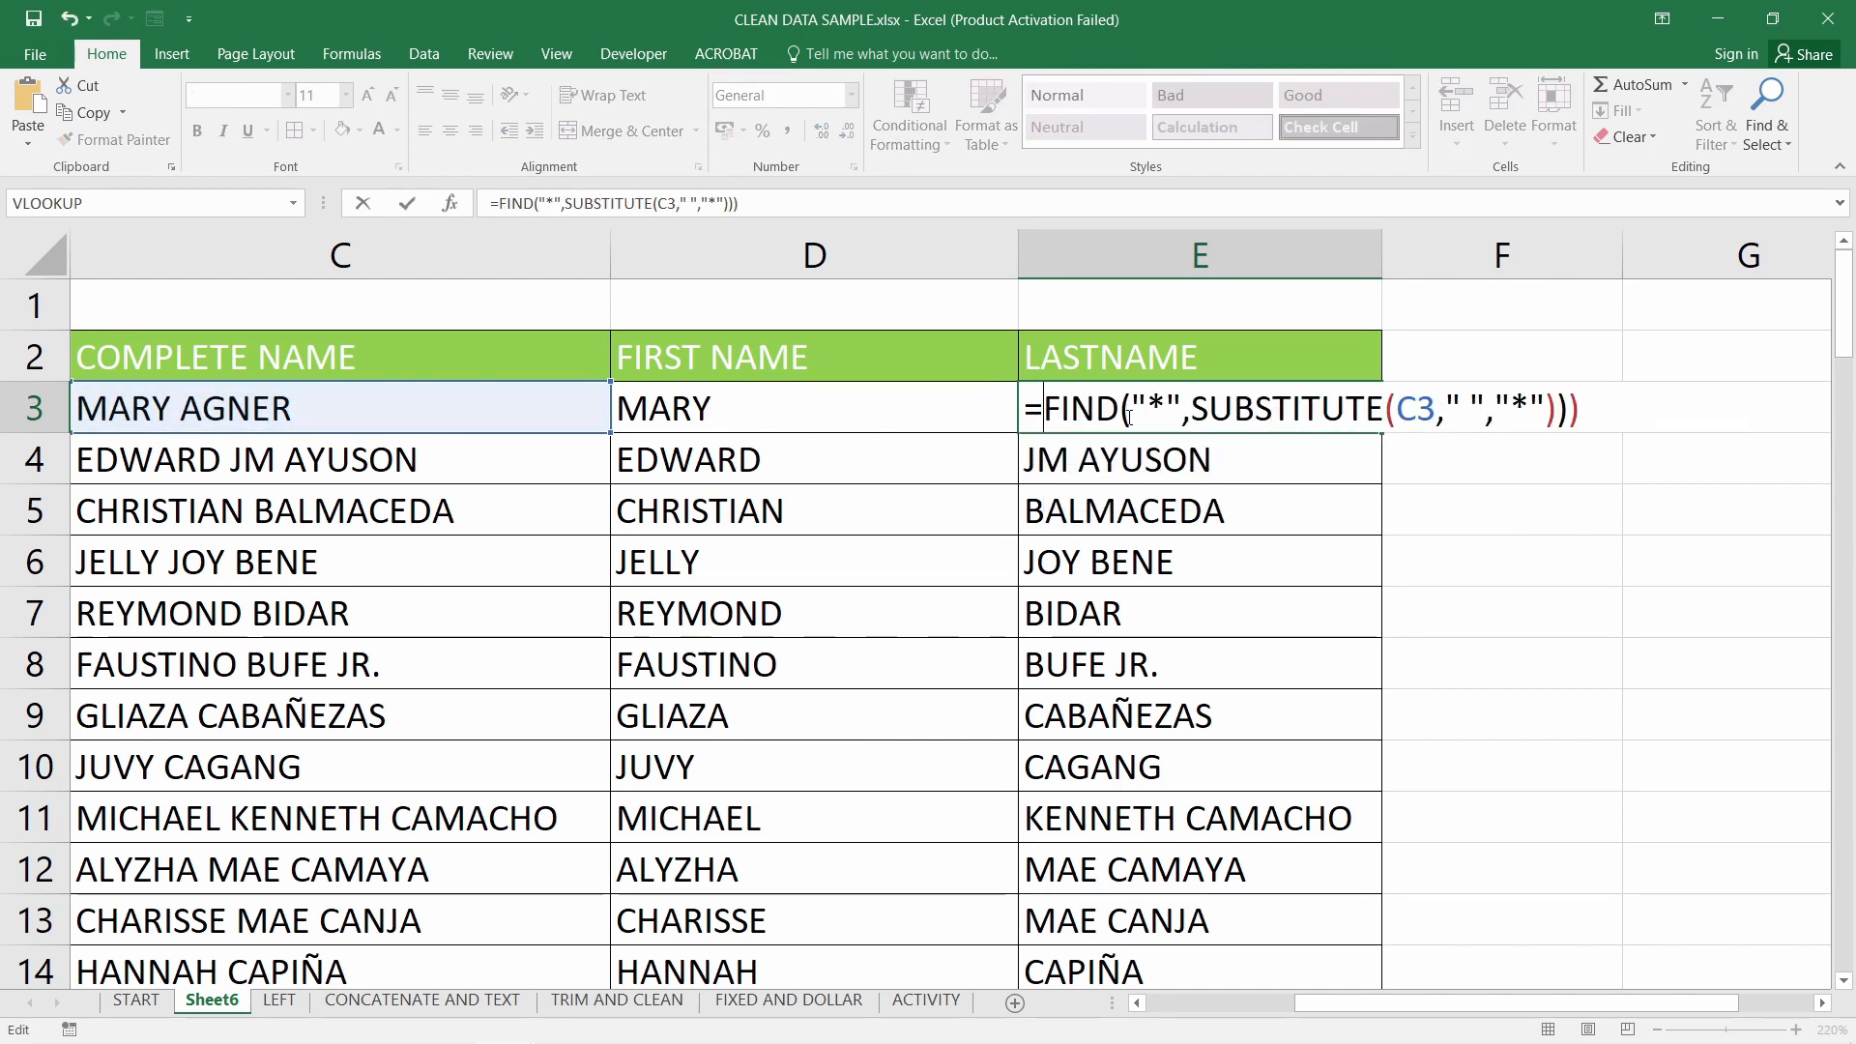
pyautogui.click(1582, 407)
pyautogui.press('BackSpace')
pyautogui.press('BackSpace')
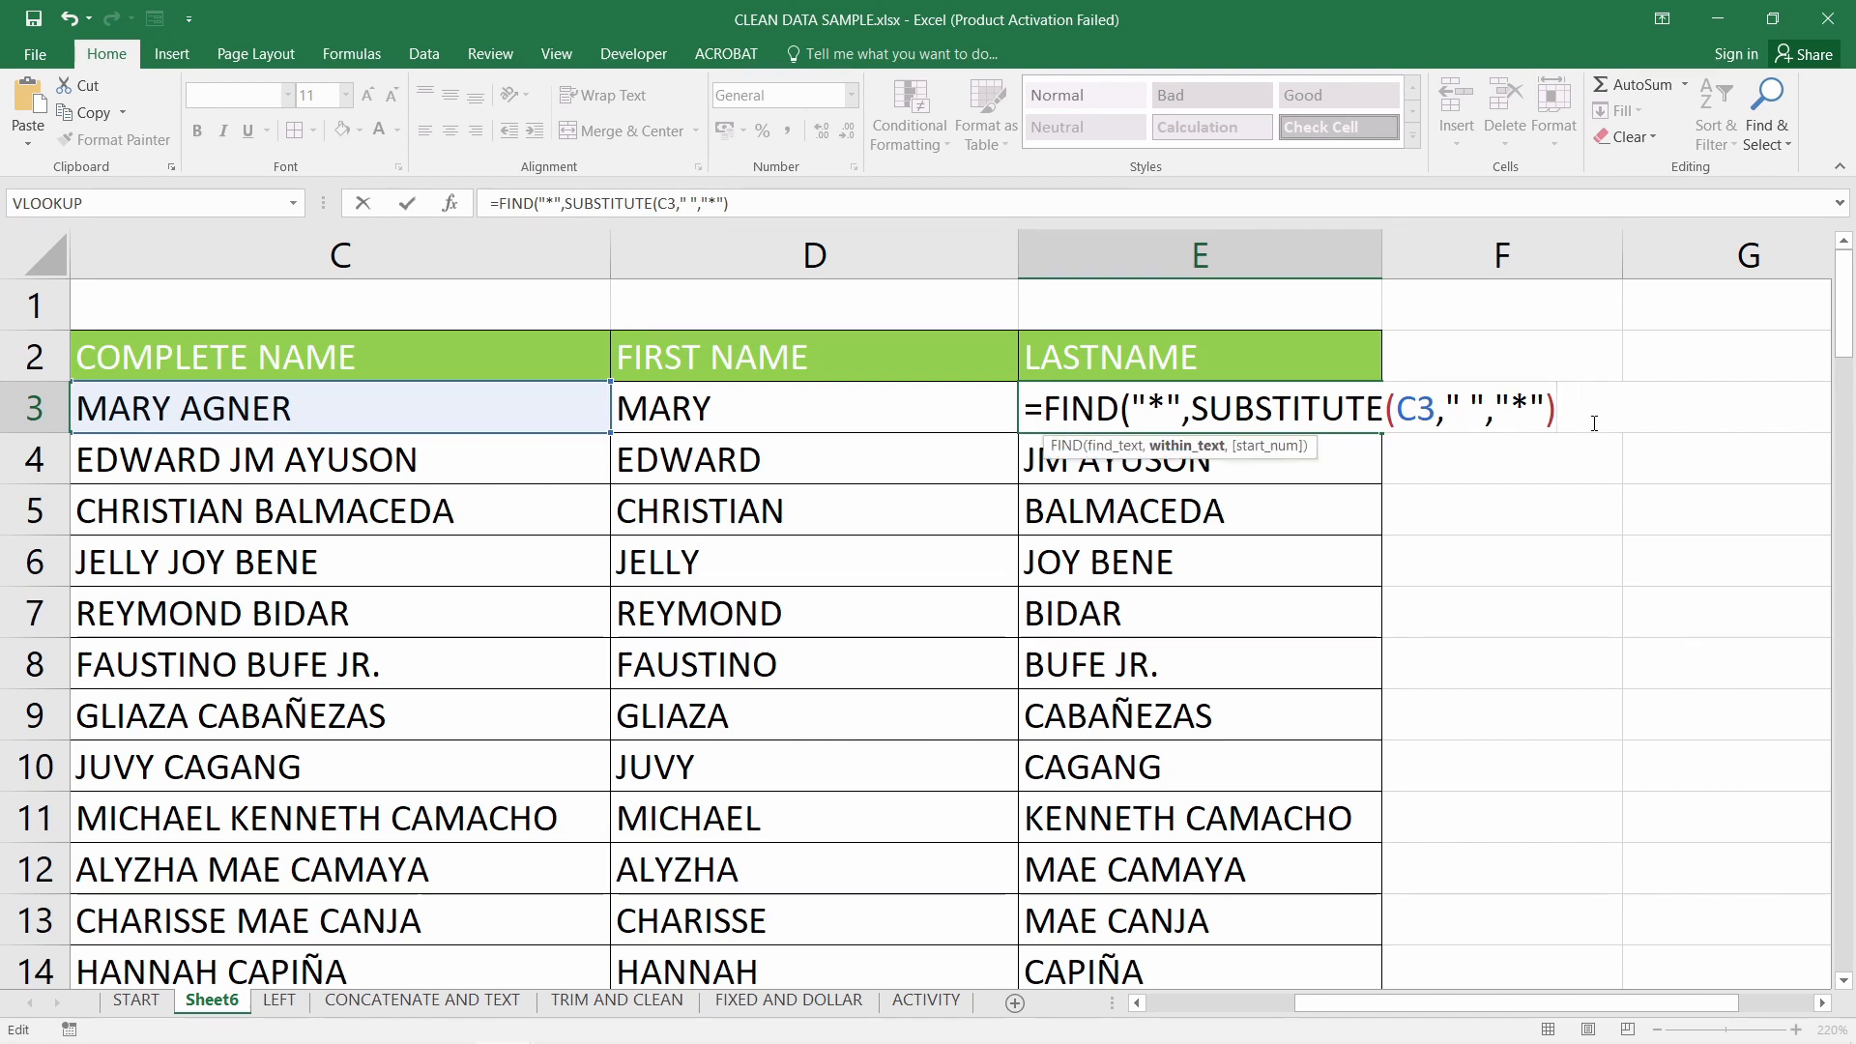
pyautogui.press('Return')
pyautogui.click(892, 624)
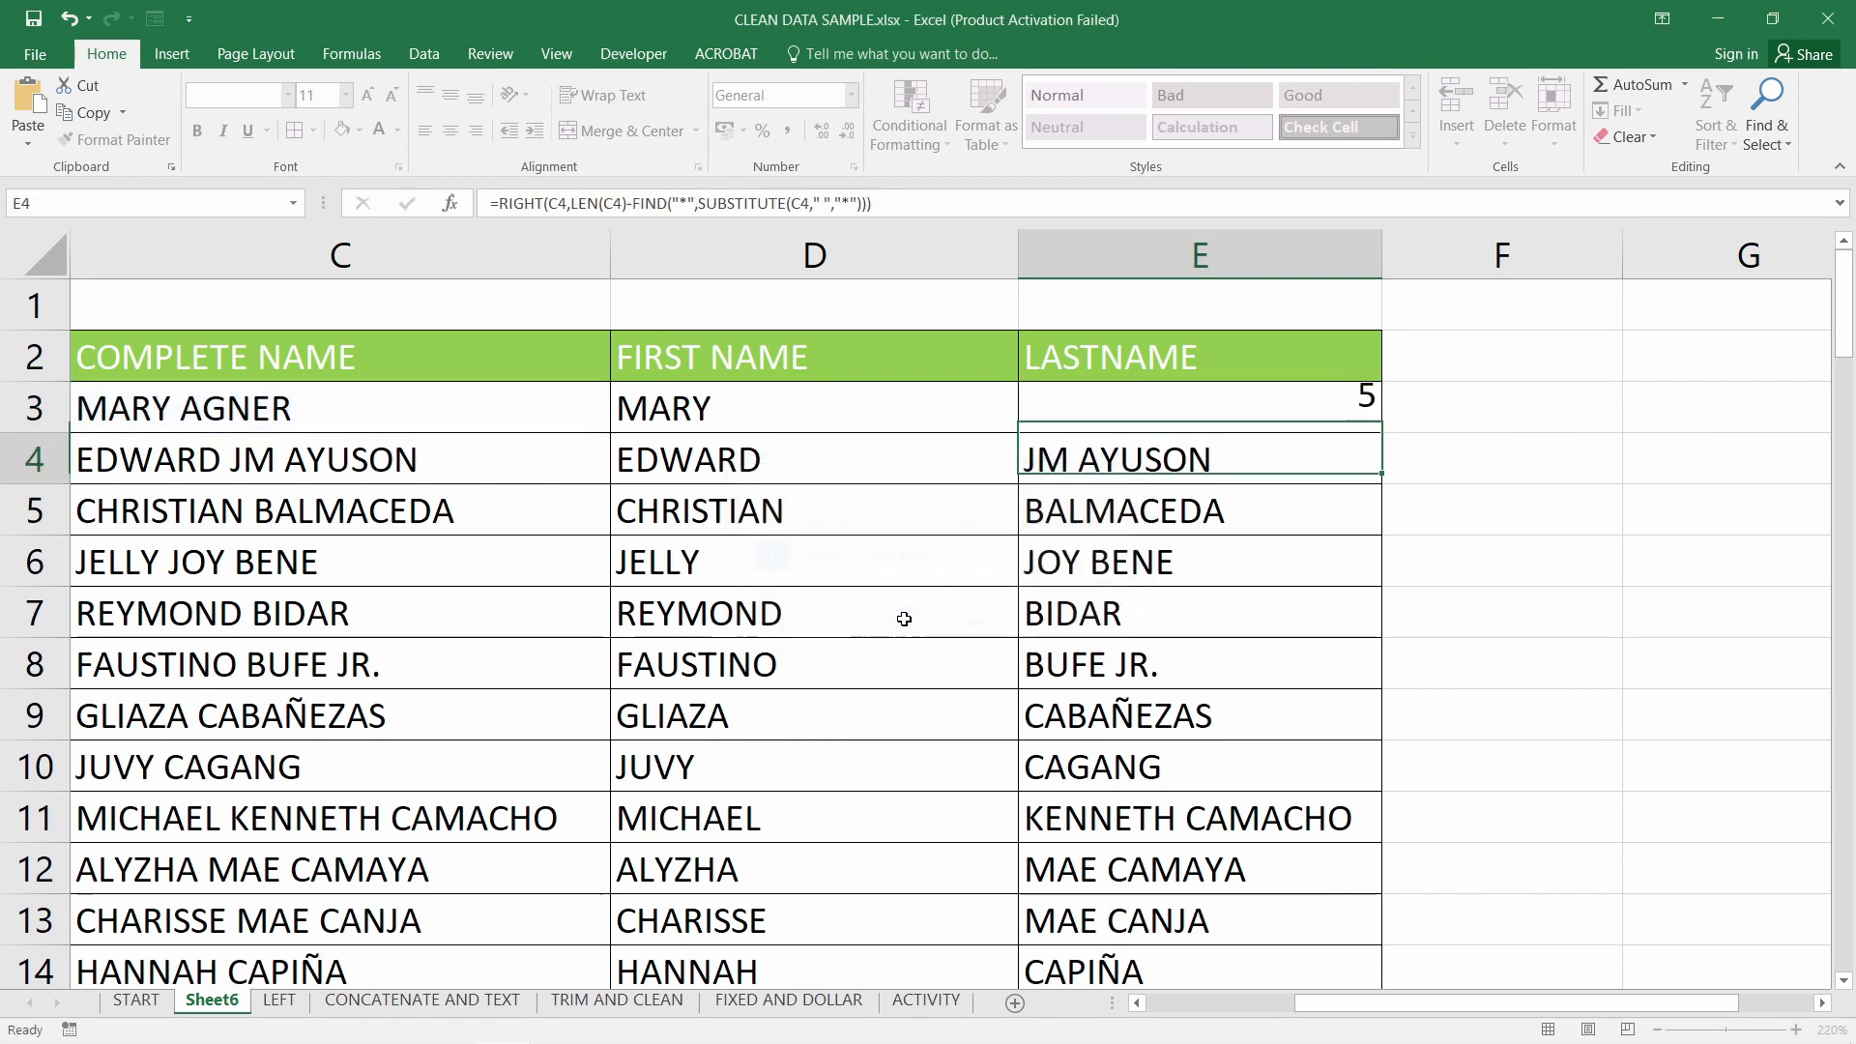
pyautogui.doubleClick(1272, 410)
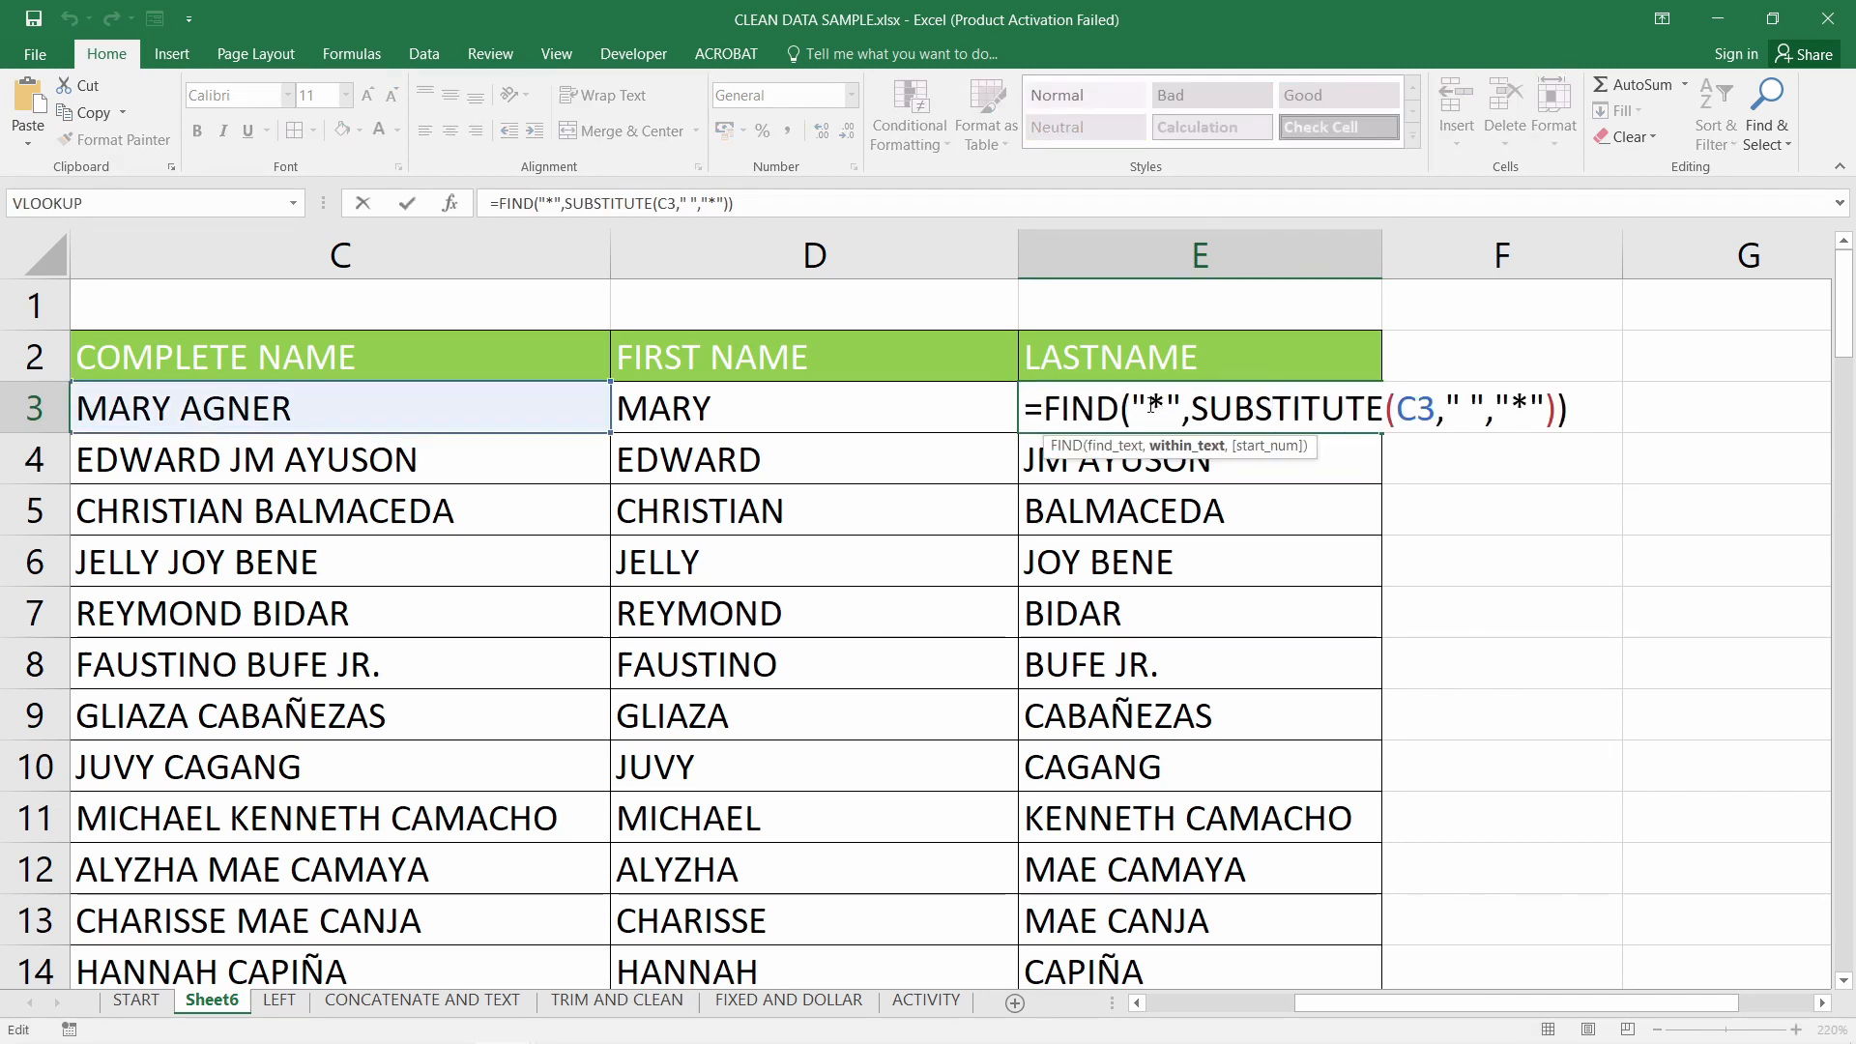
pyautogui.moveTo(1166, 408); pyautogui.dragTo(1163, 406)
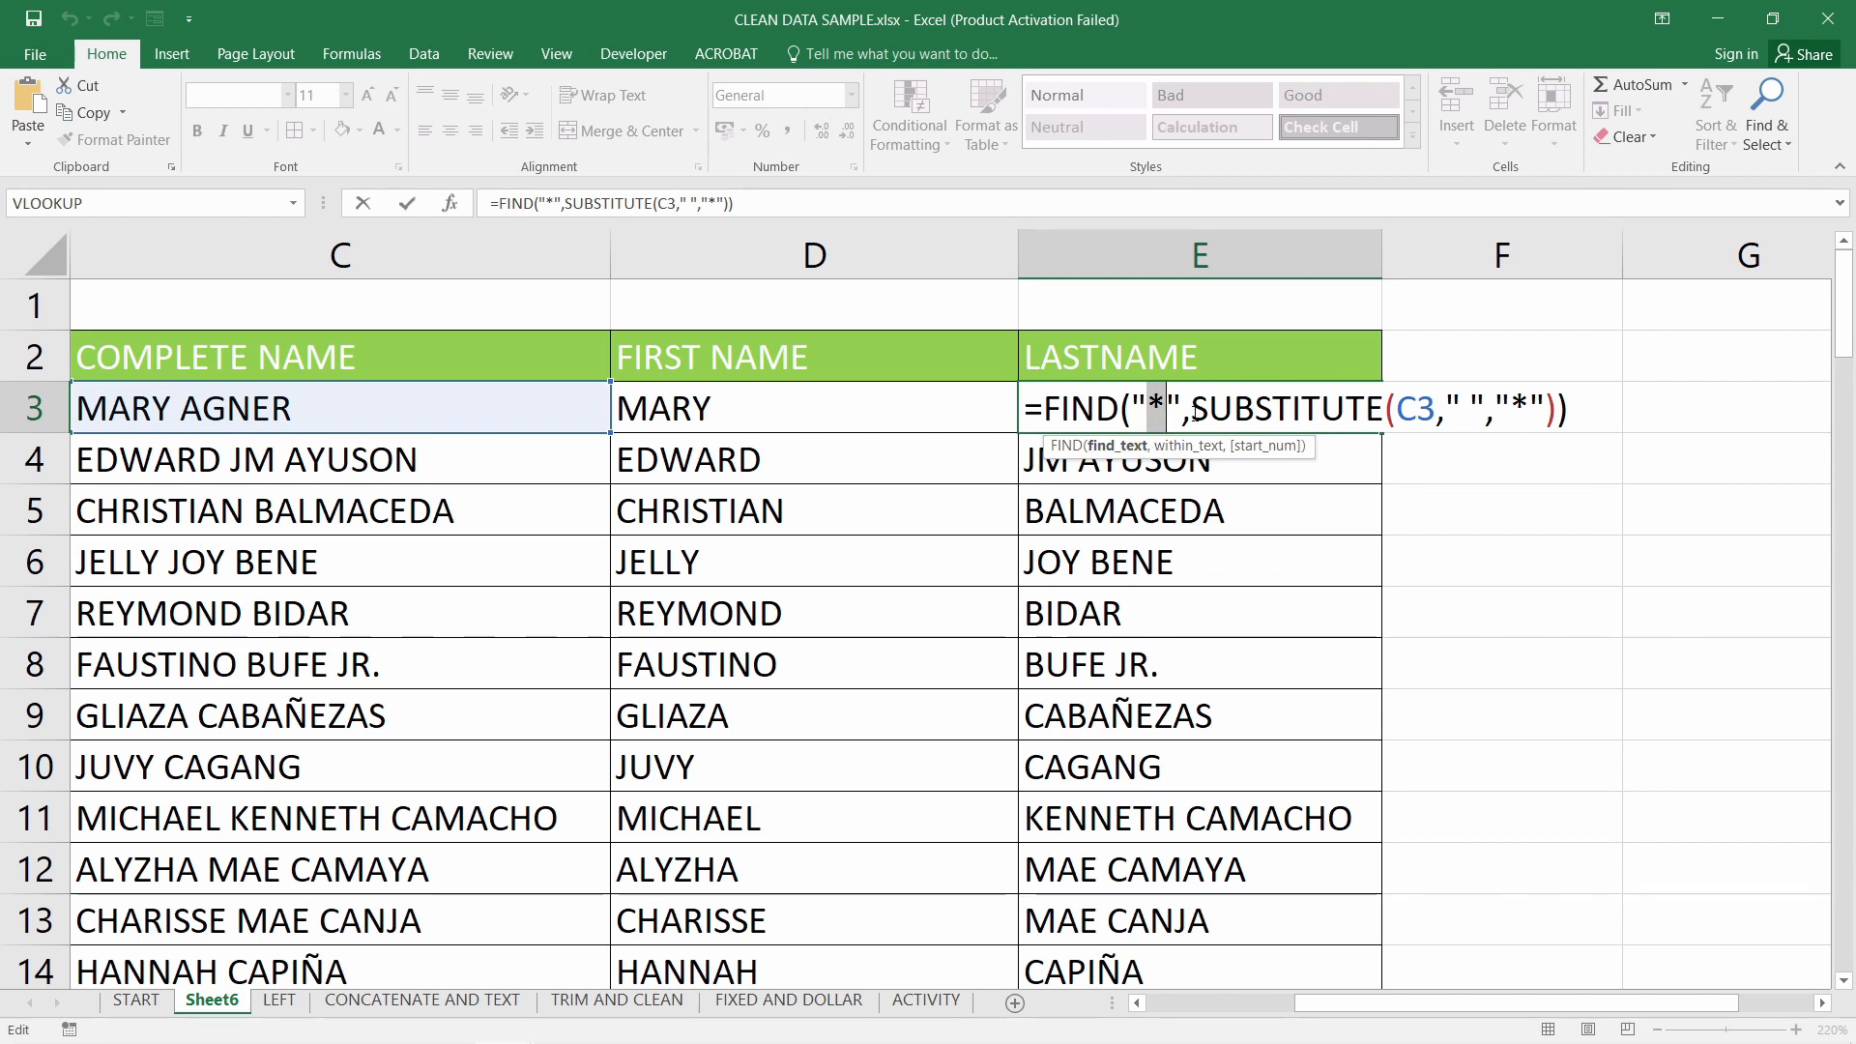
pyautogui.press('Return')
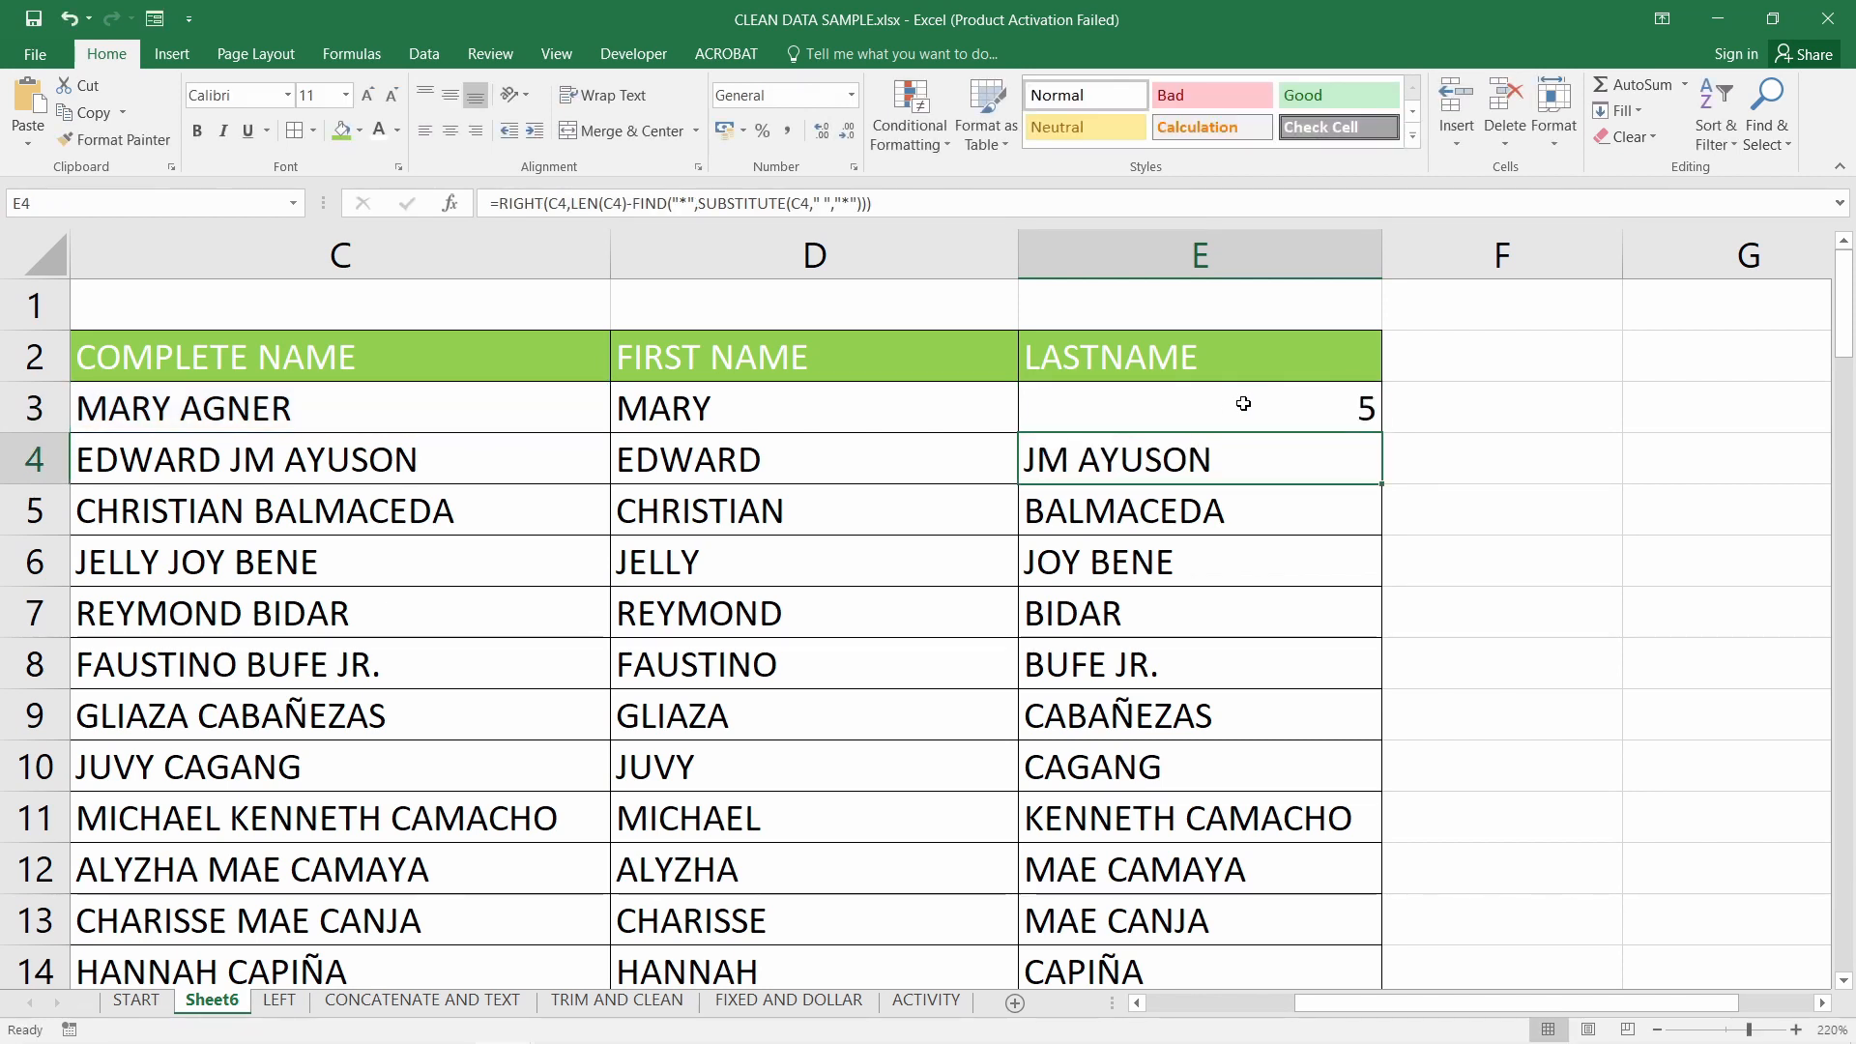
# Restore the full formula, then strip E3 down to =LEN(C3) showing 10
pyautogui.click(1234, 418)
pyautogui.click(1222, 453)
pyautogui.hotkey('ctrl', 'z')
pyautogui.doubleClick(1248, 416)
pyautogui.moveTo(1339, 415); pyautogui.dragTo(1412, 452)
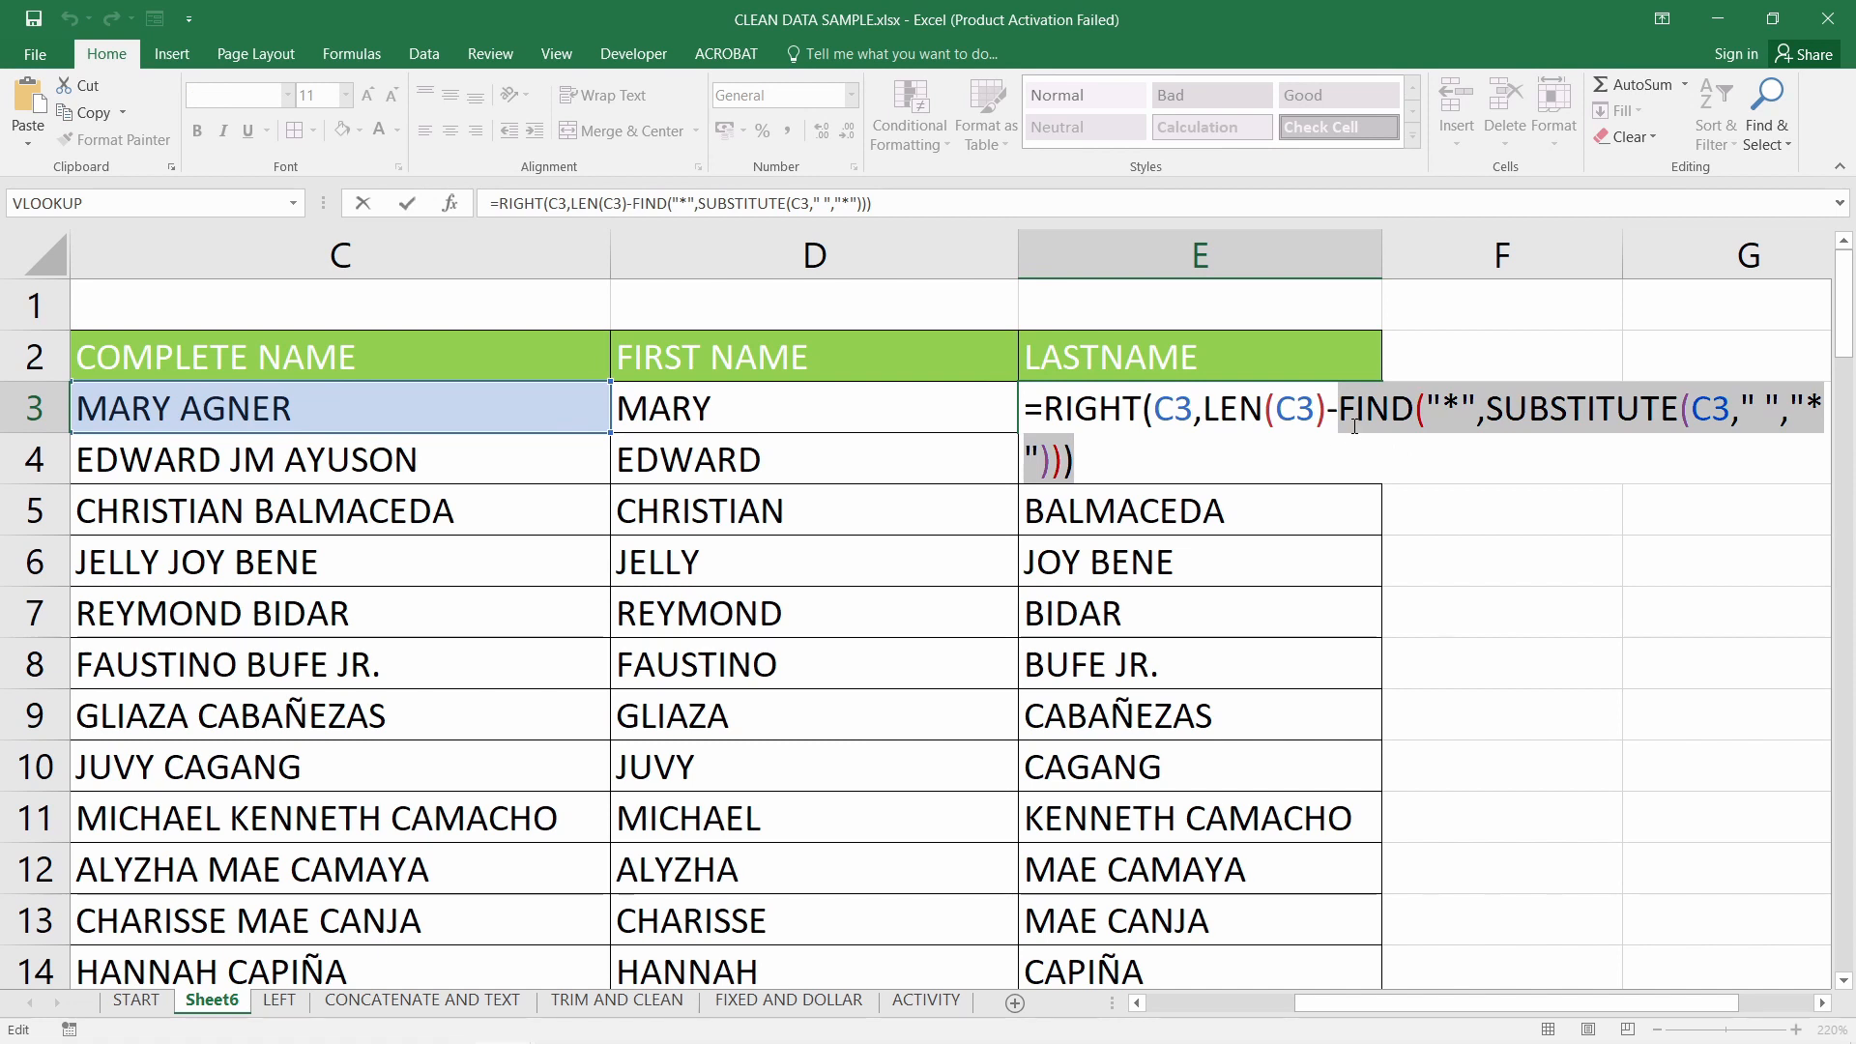
pyautogui.press('BackSpace')
pyautogui.press('BackSpace')
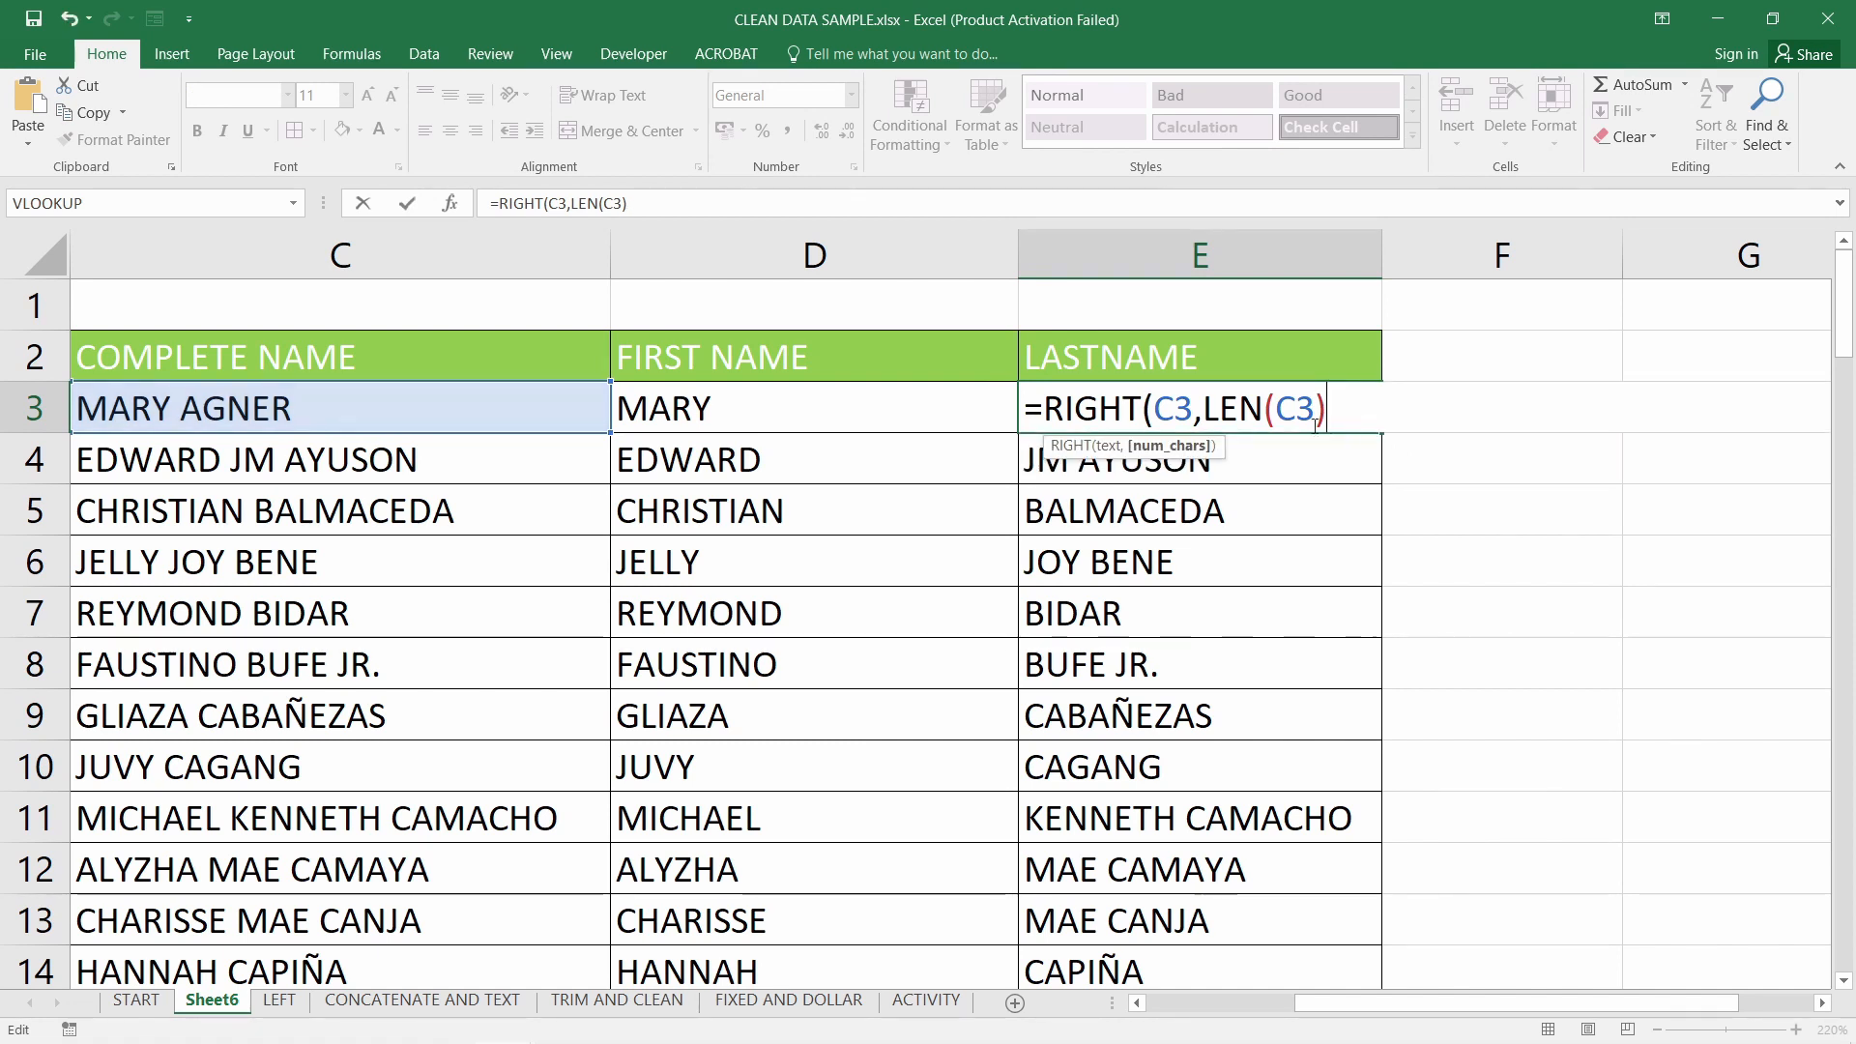
pyautogui.moveTo(1204, 409); pyautogui.dragTo(1044, 409)
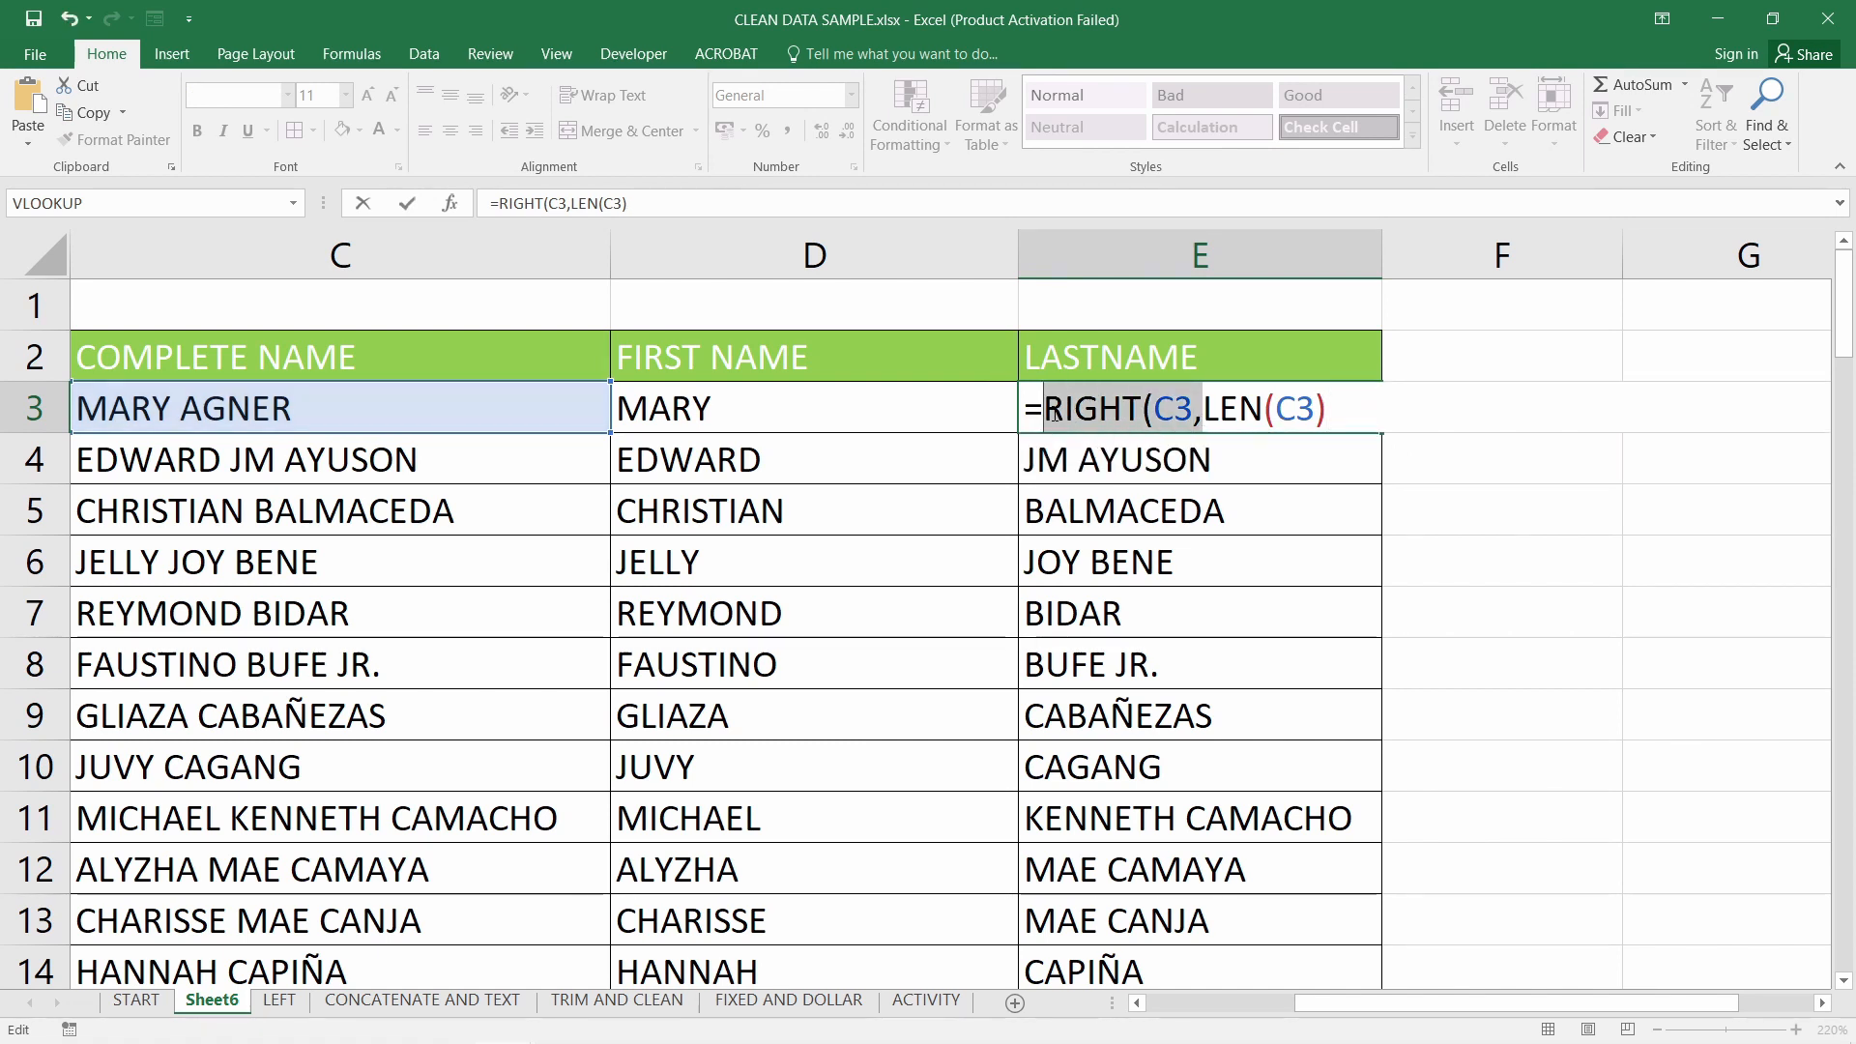
pyautogui.press('BackSpace')
pyautogui.press('Return')
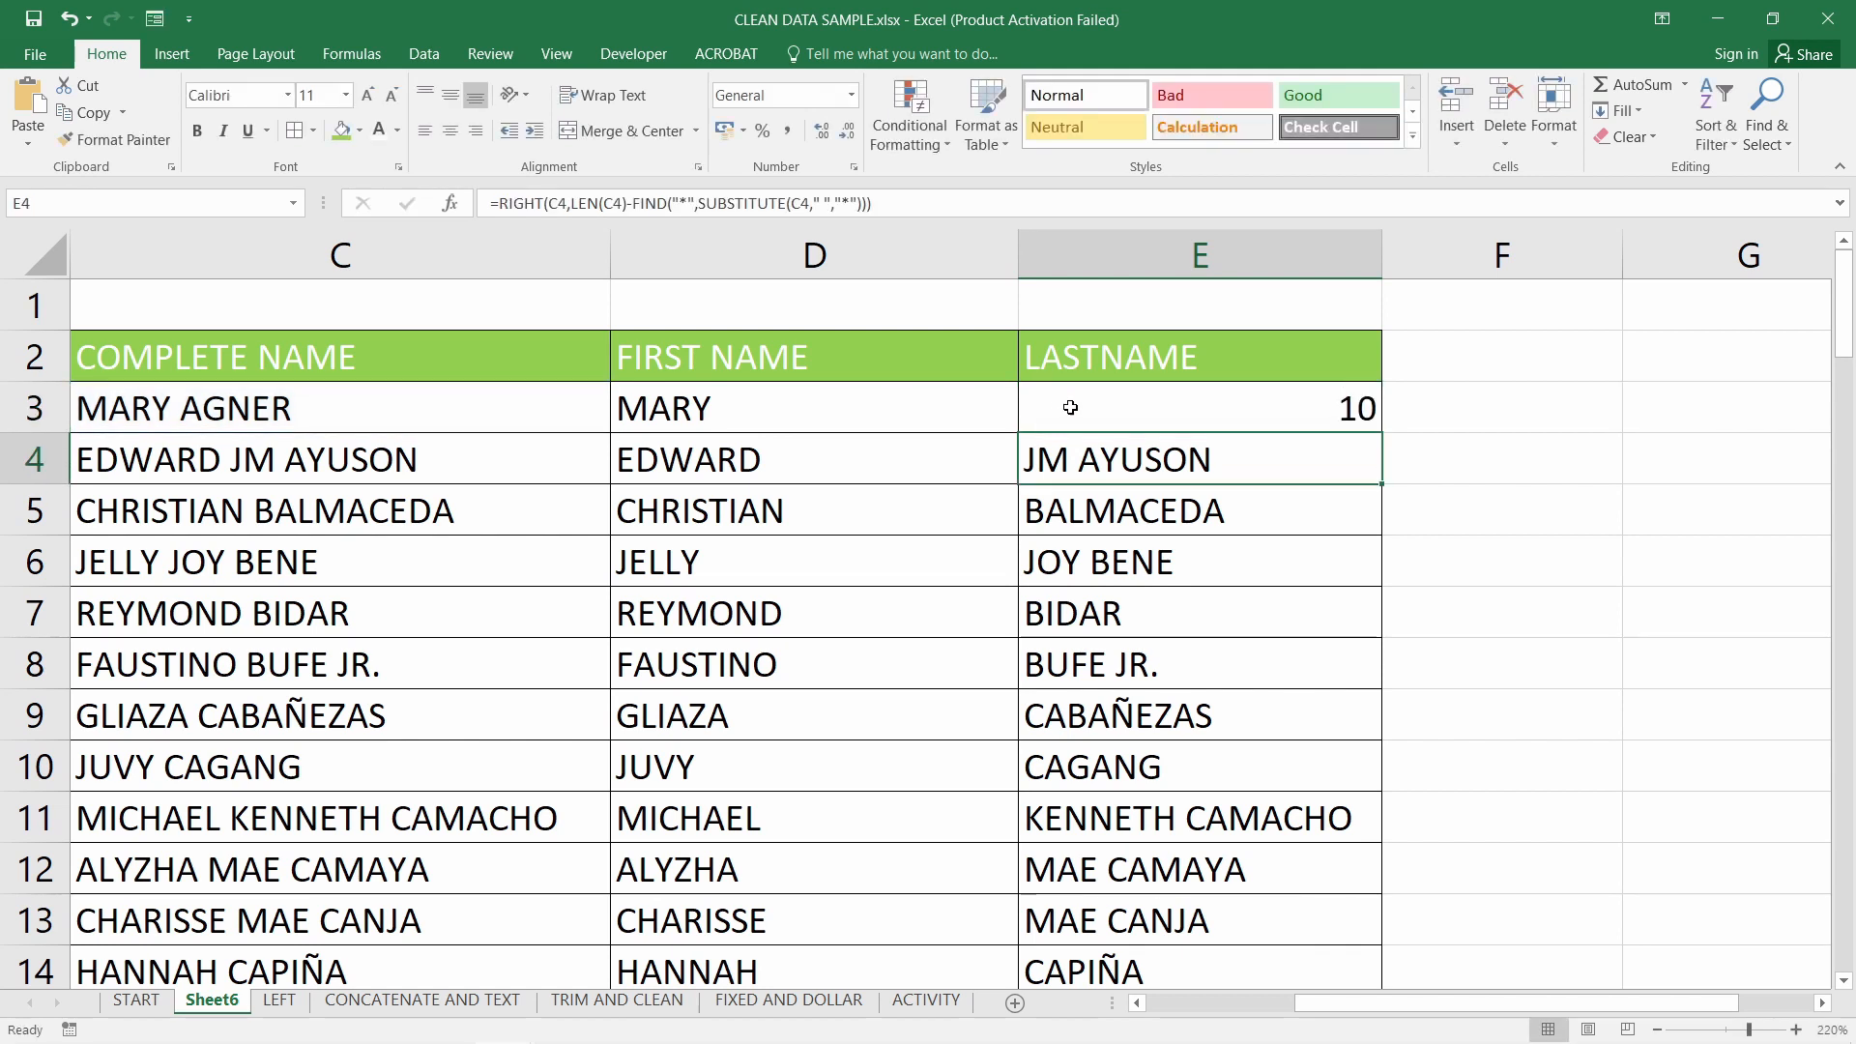
pyautogui.doubleClick(1297, 410)
pyautogui.press('Return')
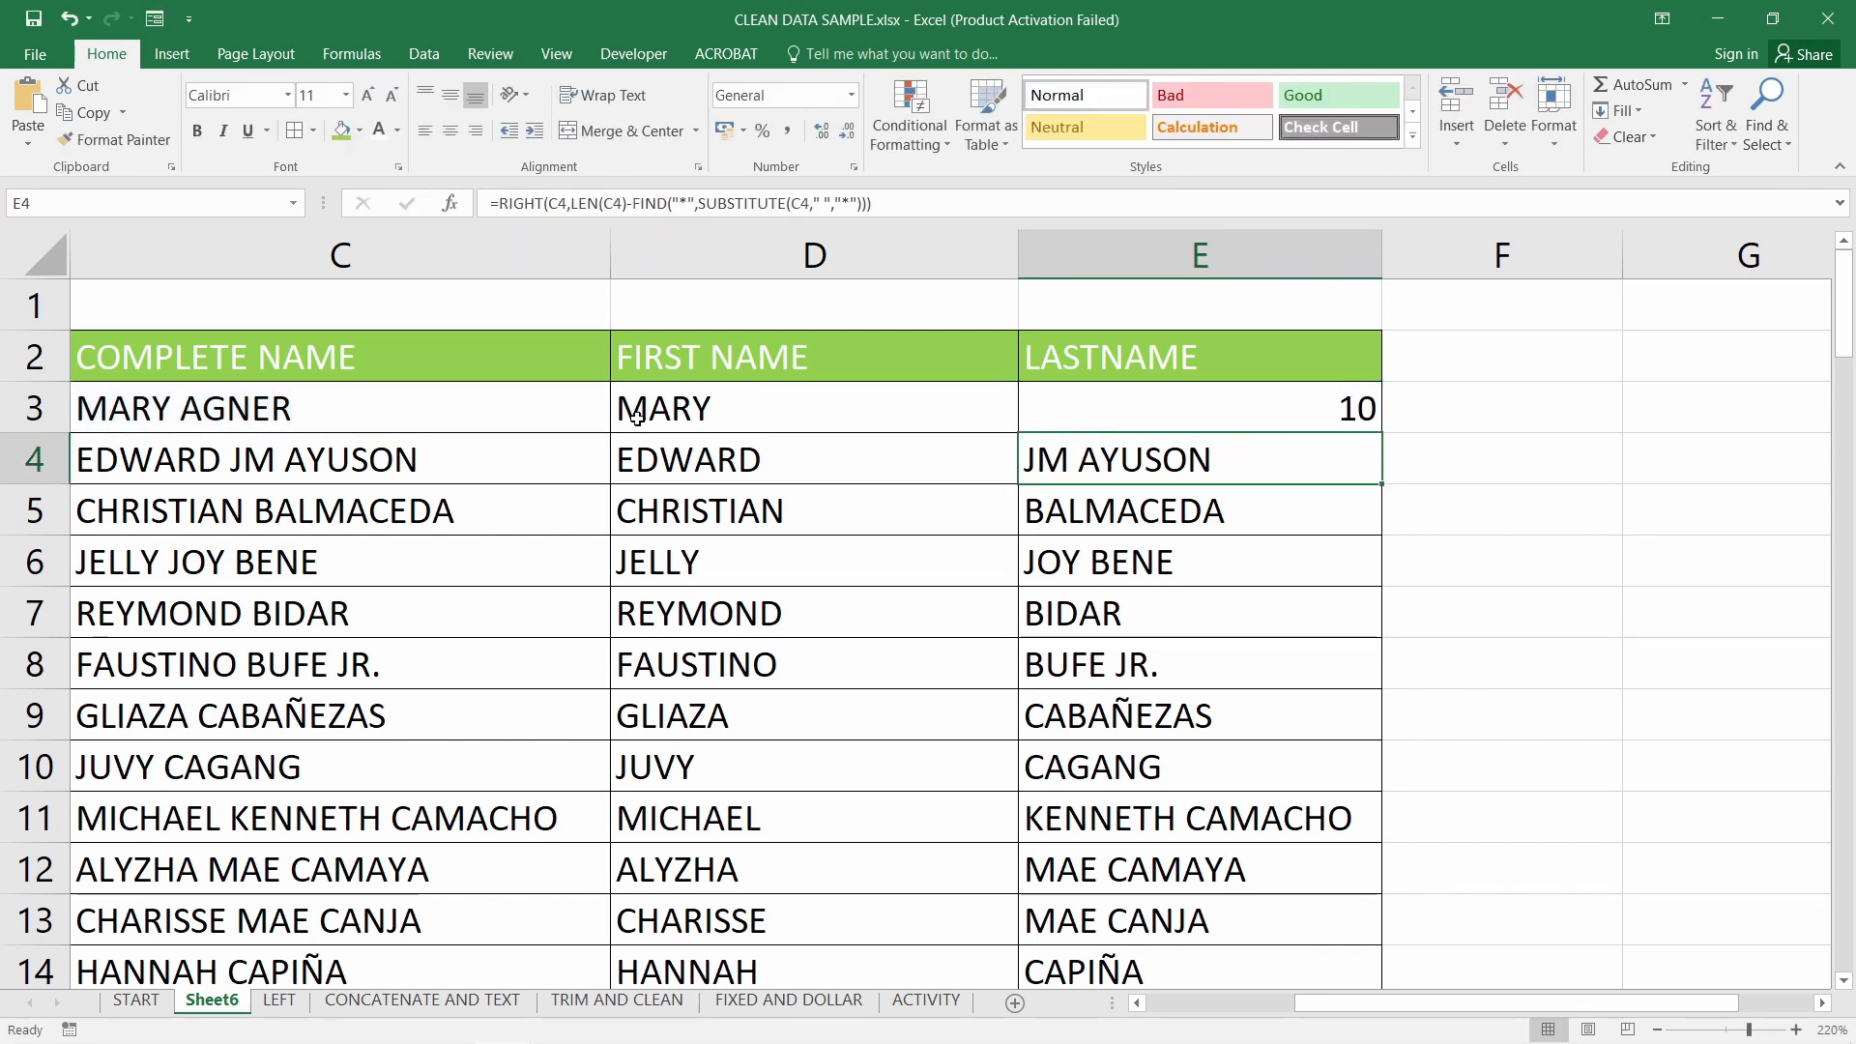
pyautogui.click(245, 403)
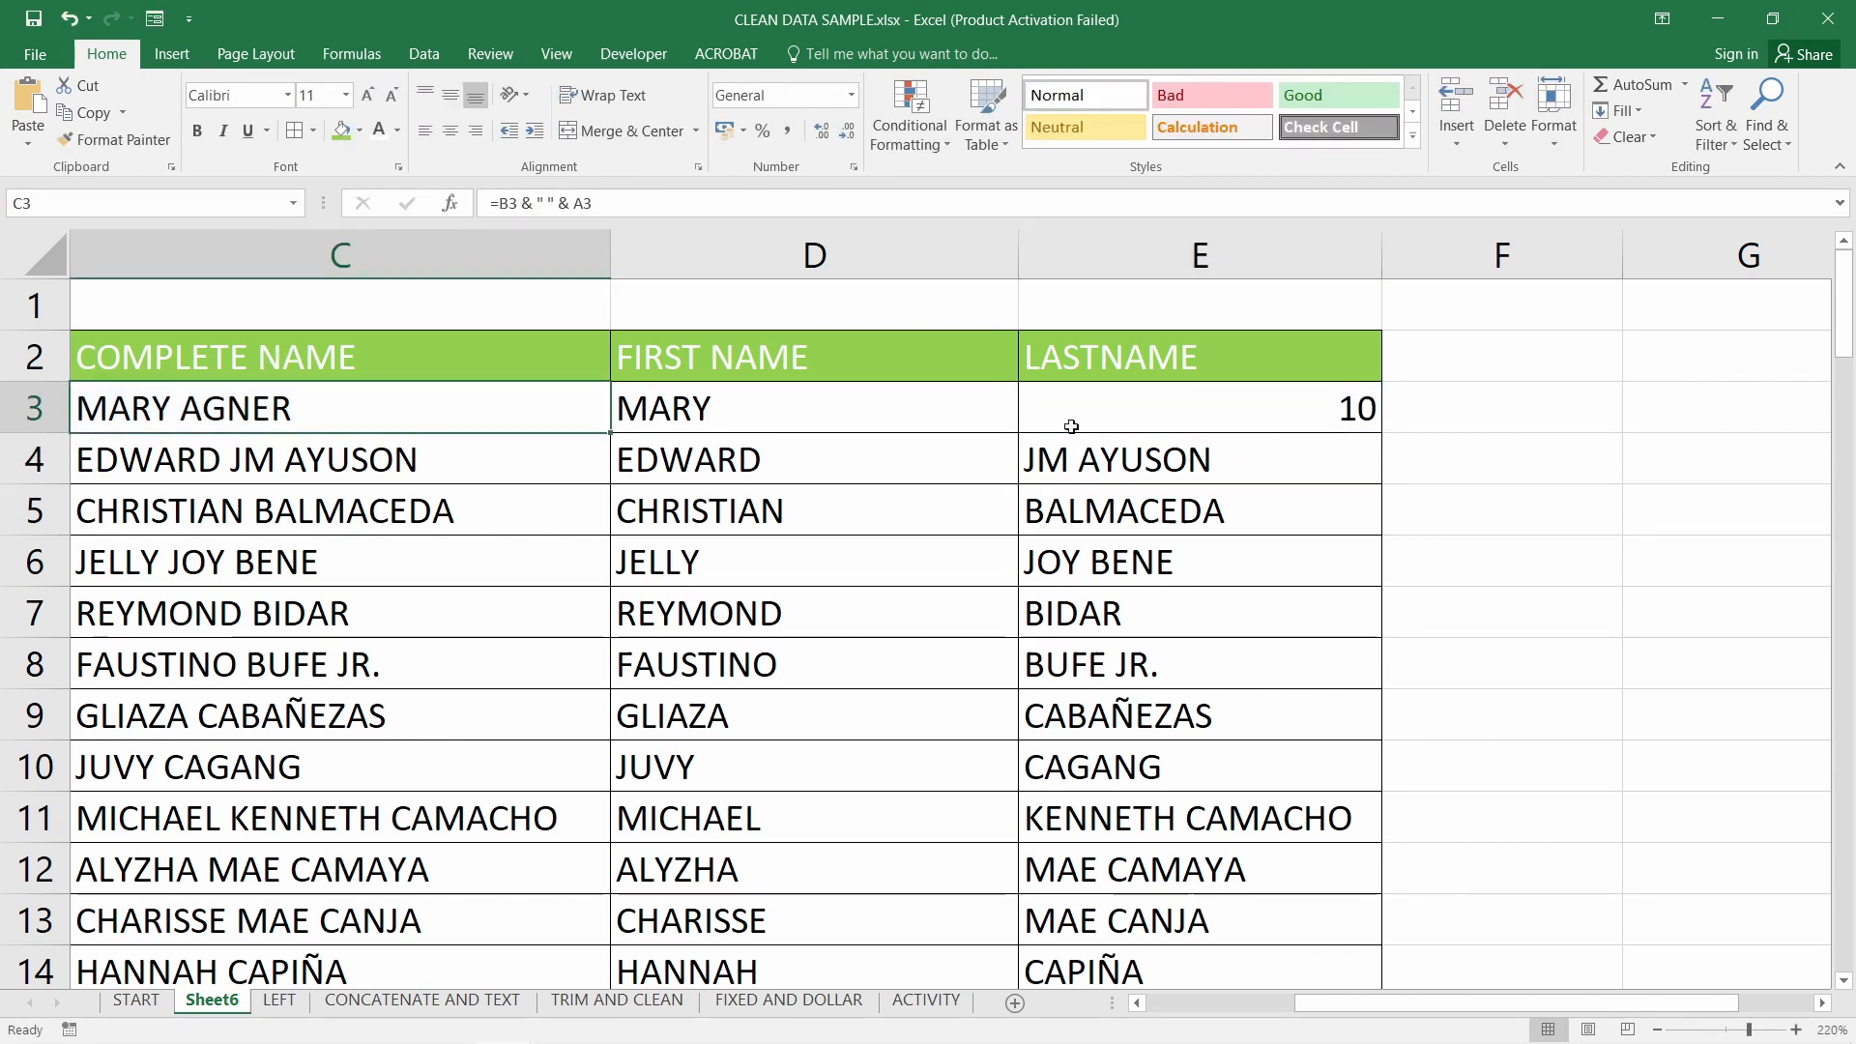
pyautogui.click(1152, 419)
pyautogui.doubleClick(1193, 416)
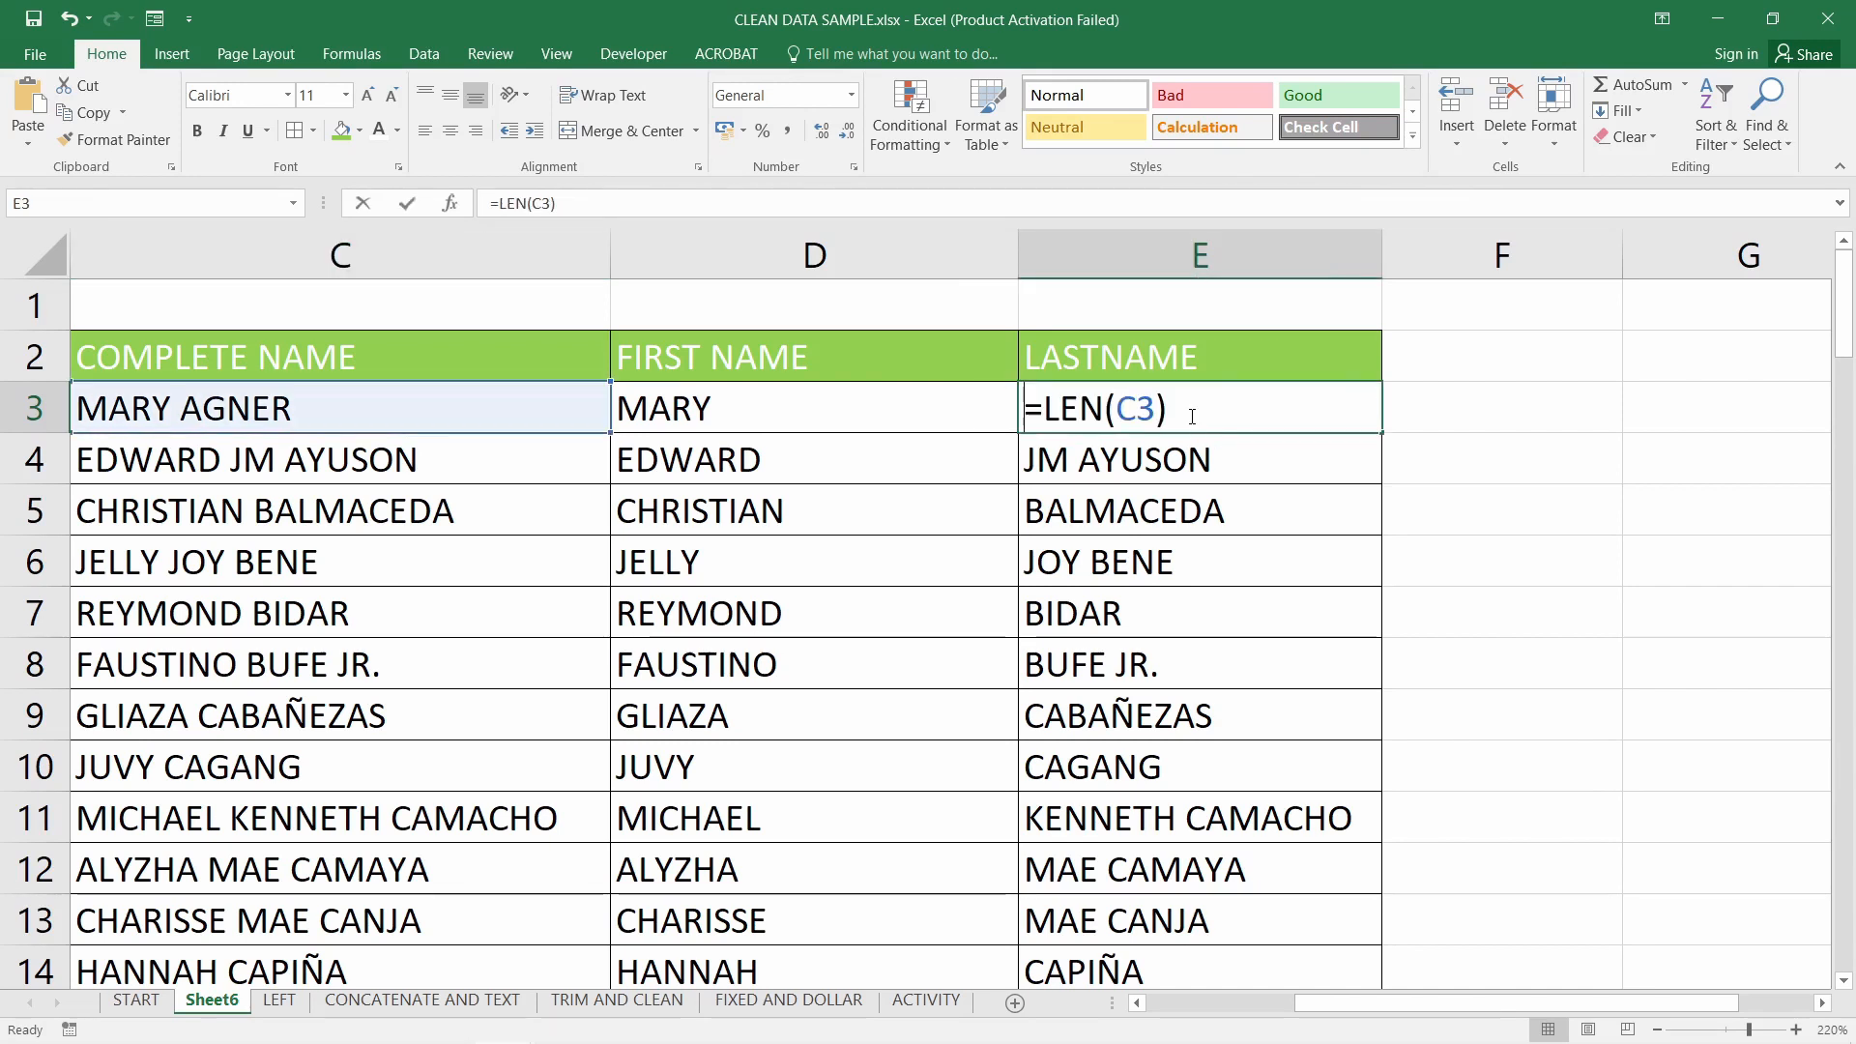
pyautogui.click(1038, 408)
pyautogui.write('RIGHT')
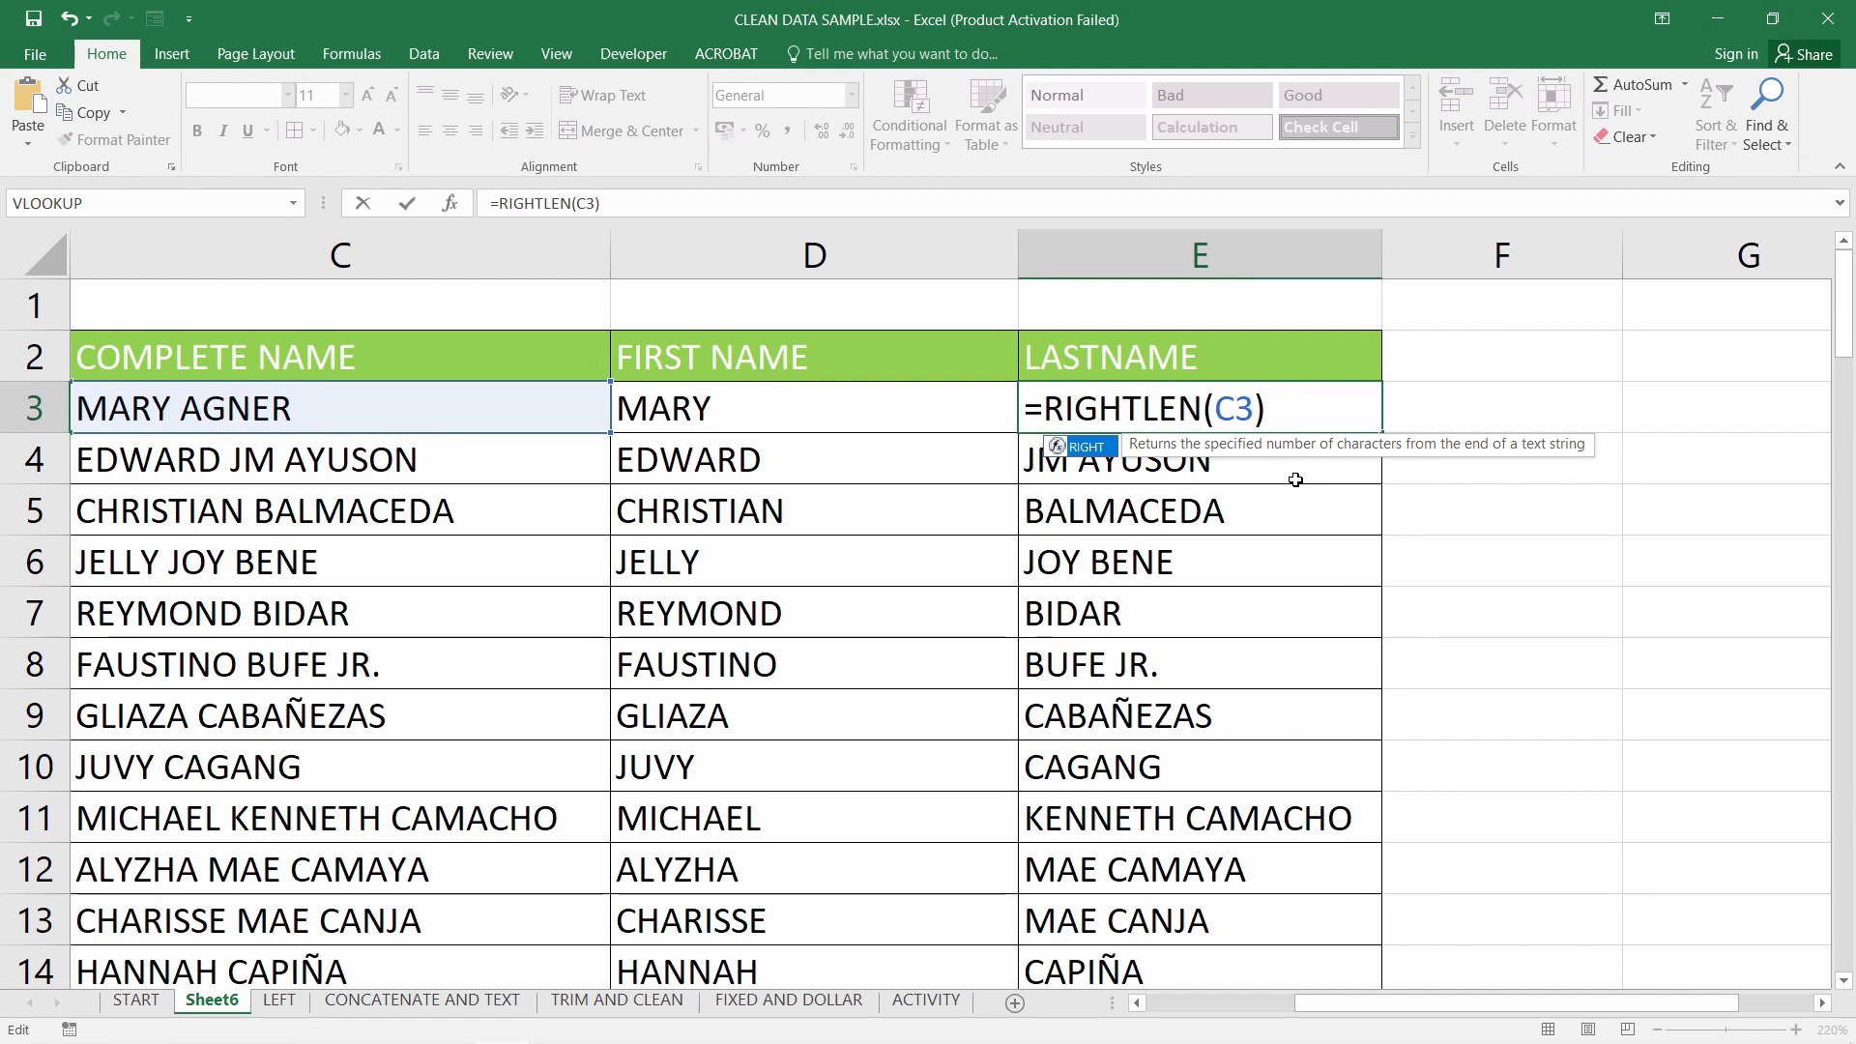
pyautogui.write('(')
pyautogui.click(463, 408)
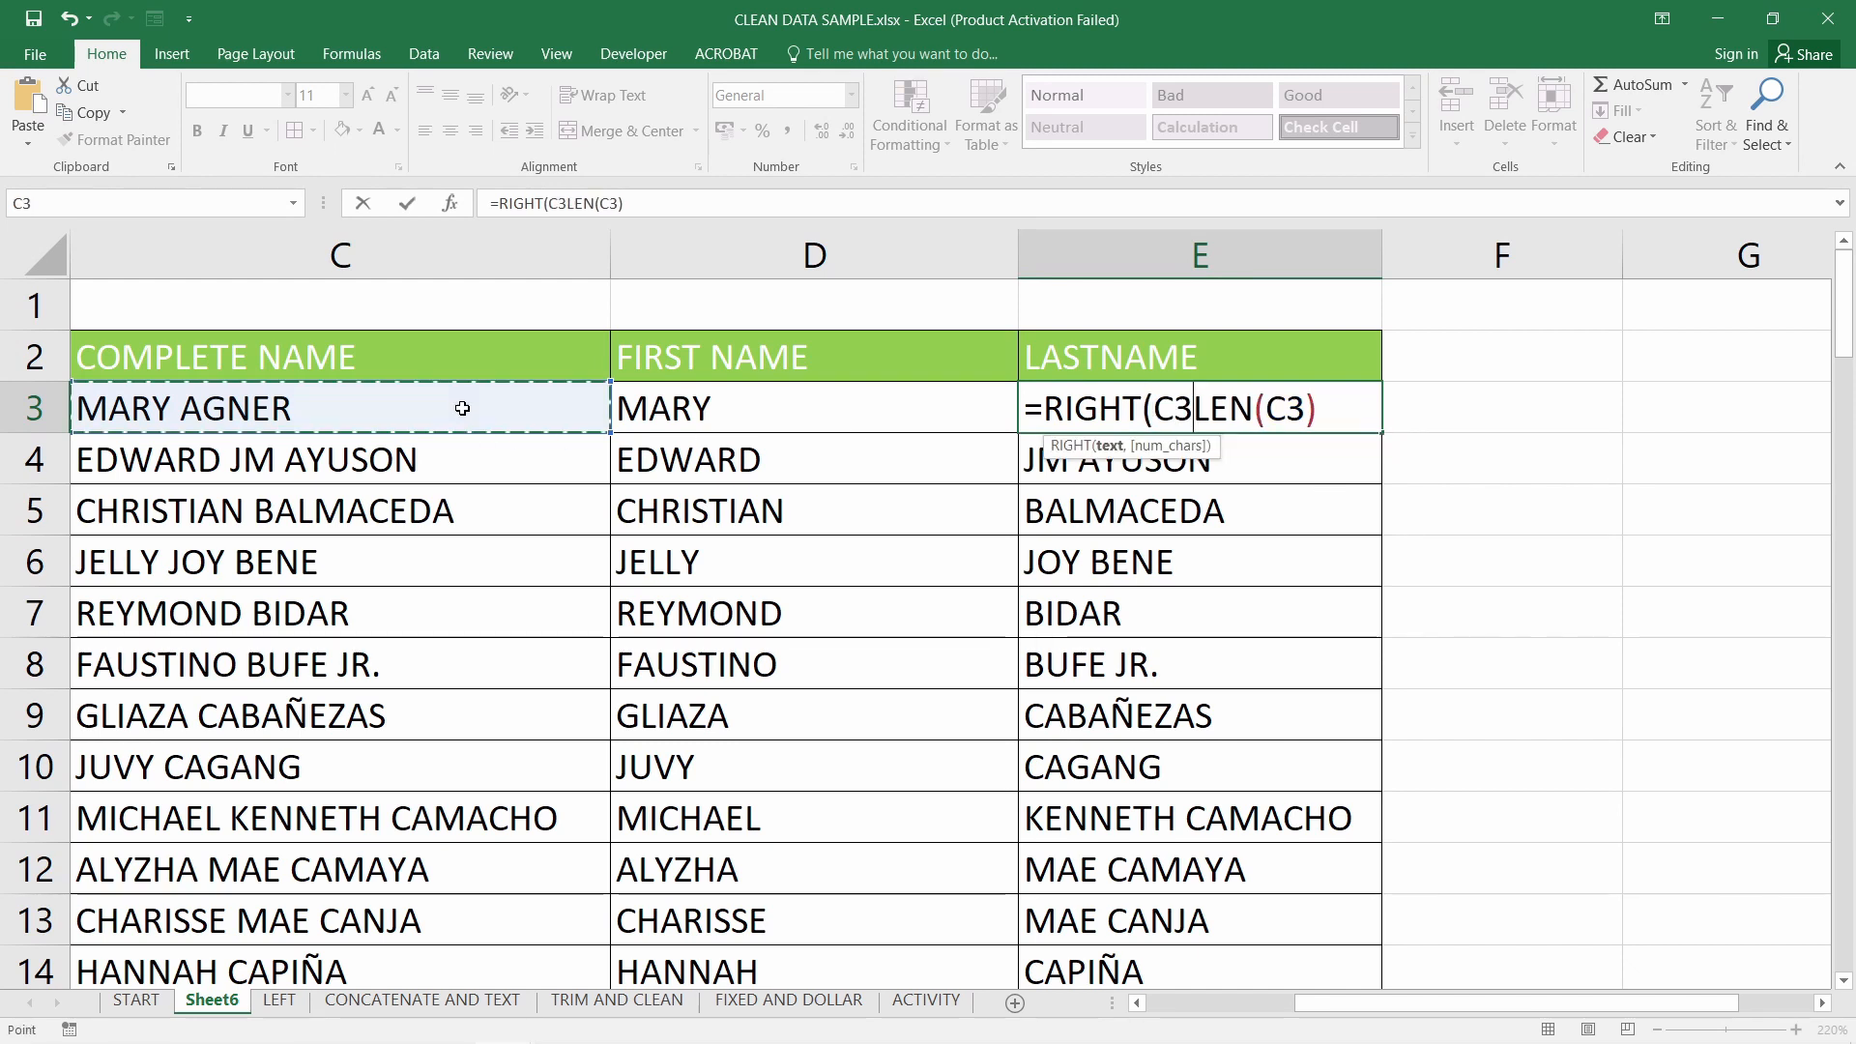
pyautogui.write(',')
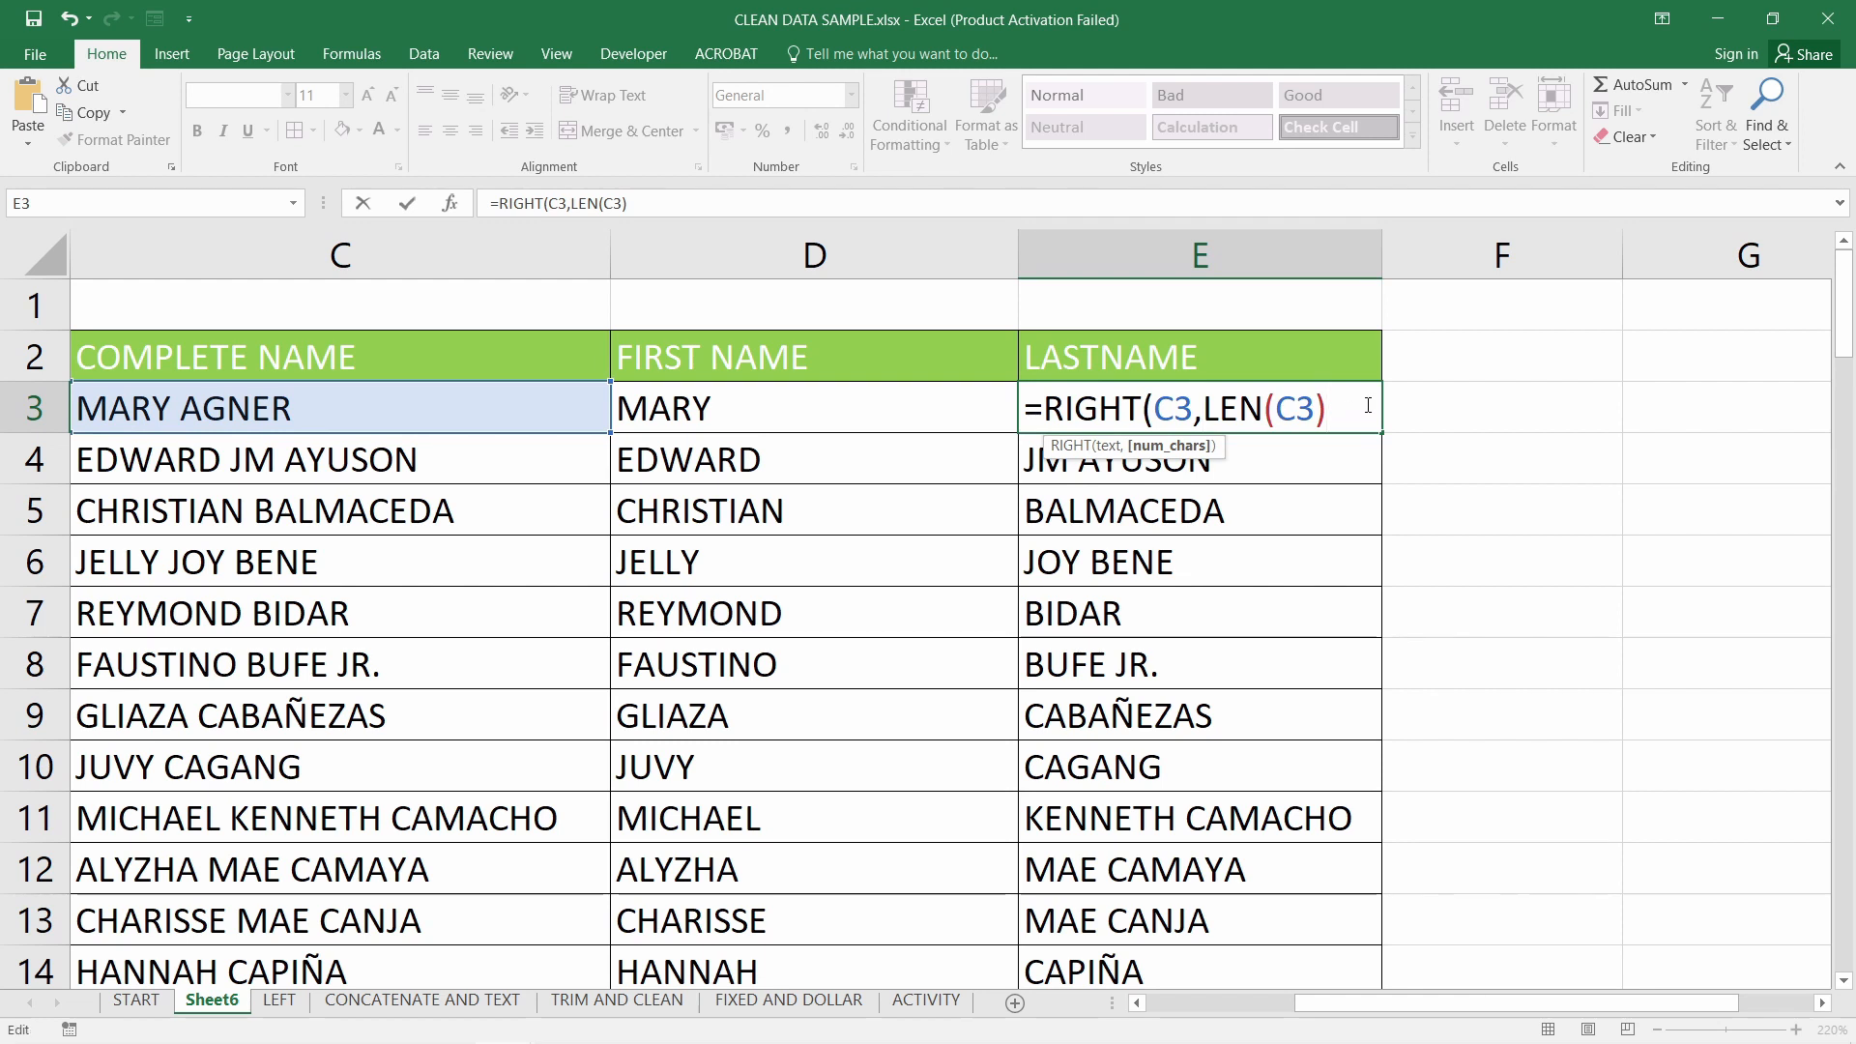
pyautogui.write(')')
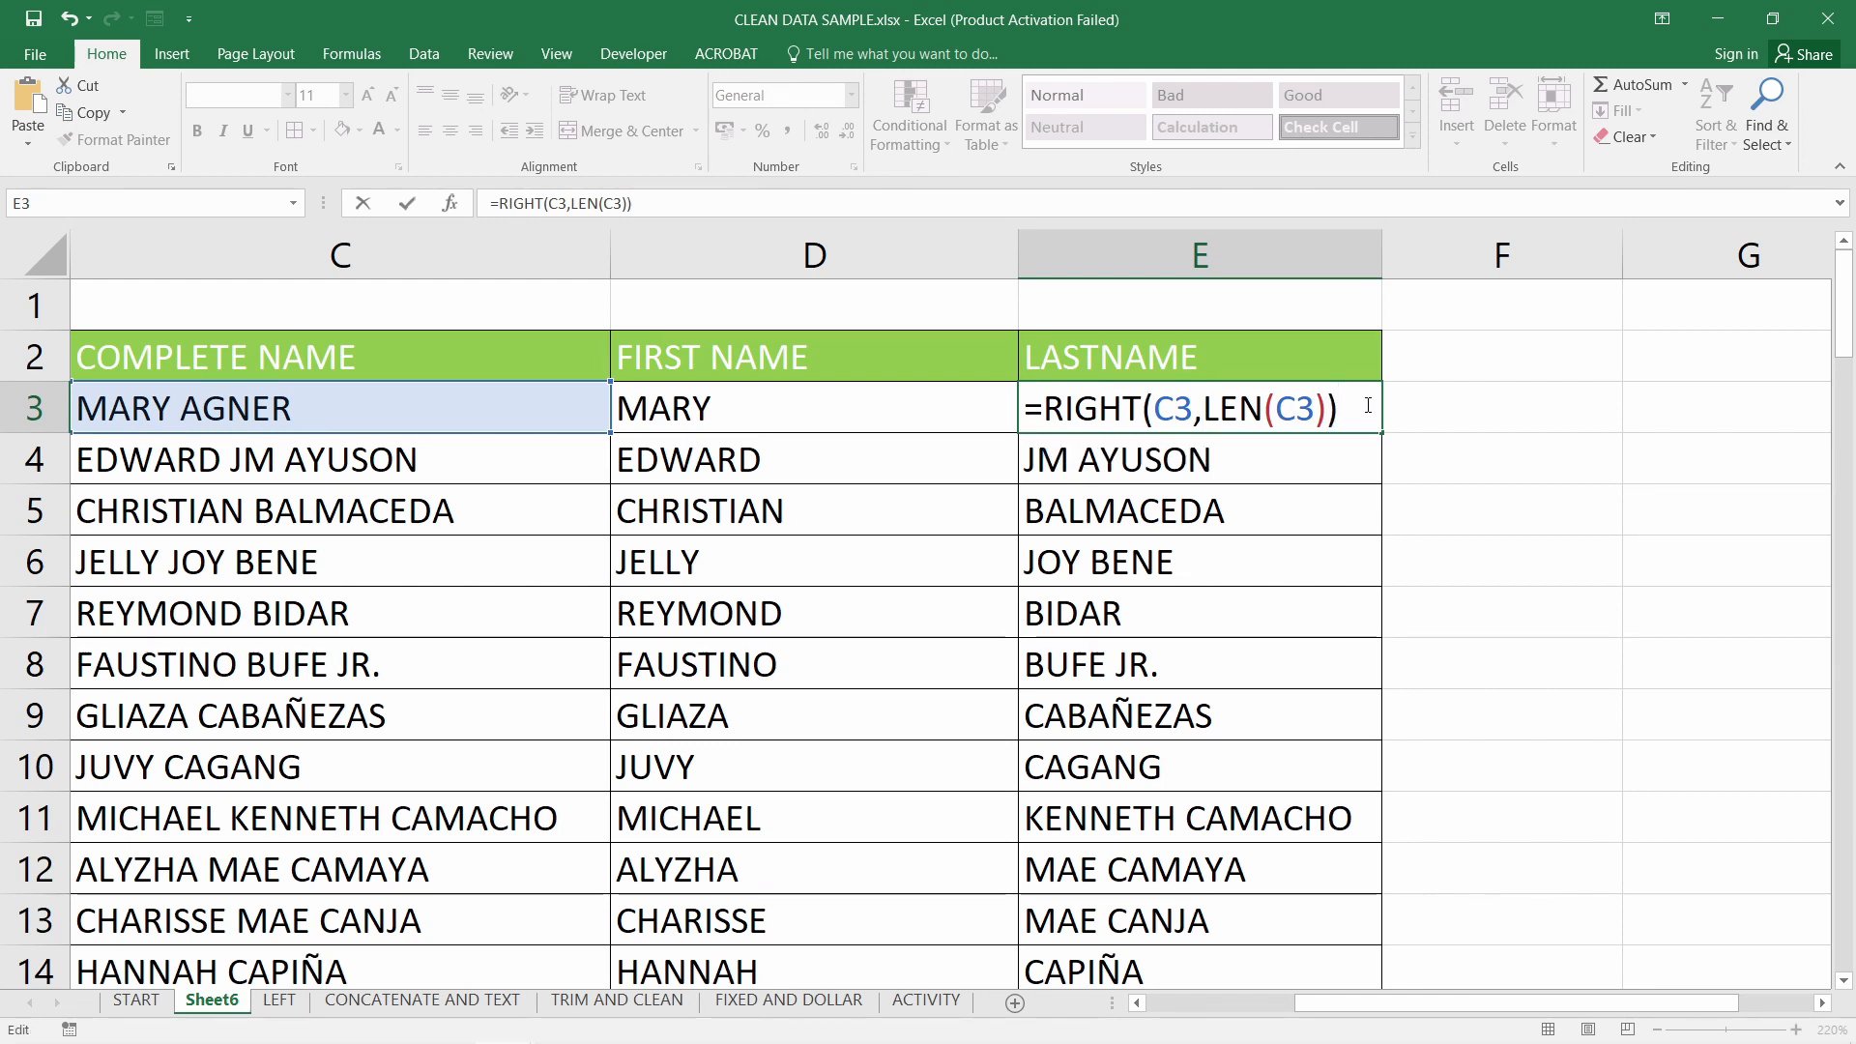
pyautogui.press('Return')
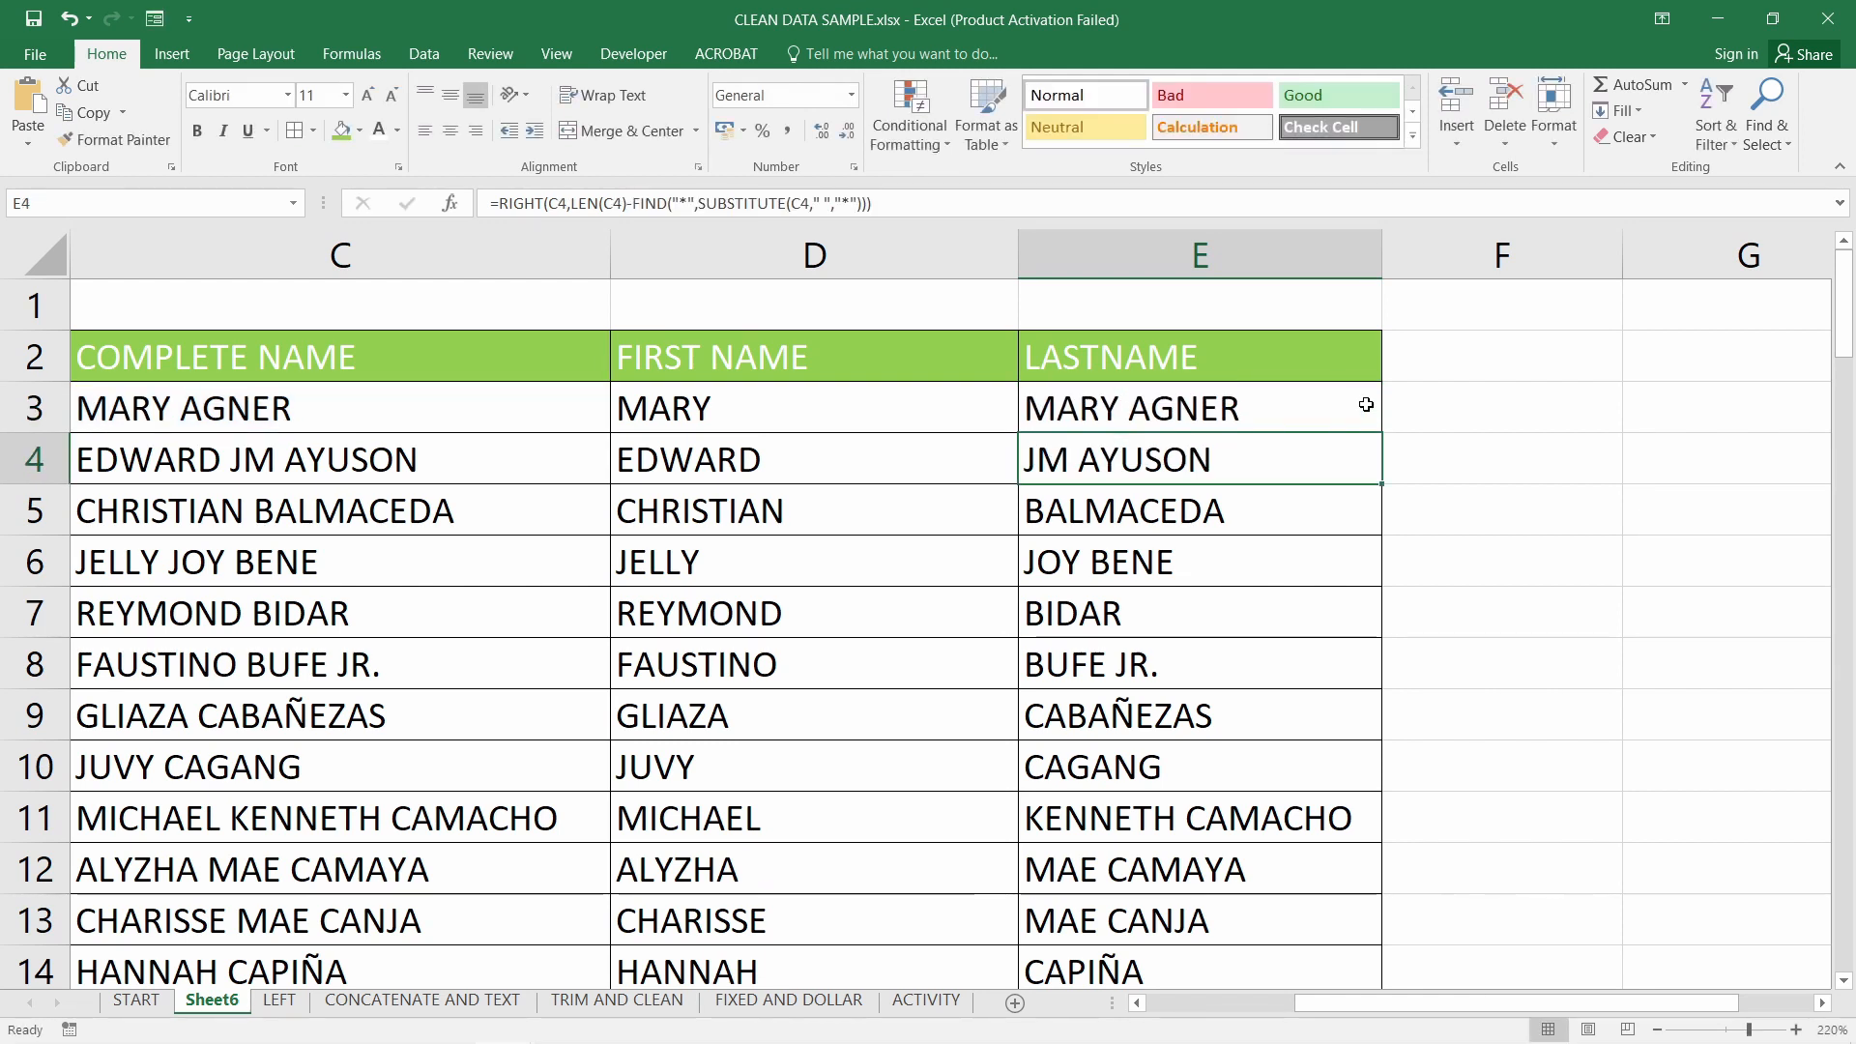
# Discard the added minus and undo E3 back to the LEN formula showing 10
pyautogui.doubleClick(1223, 411)
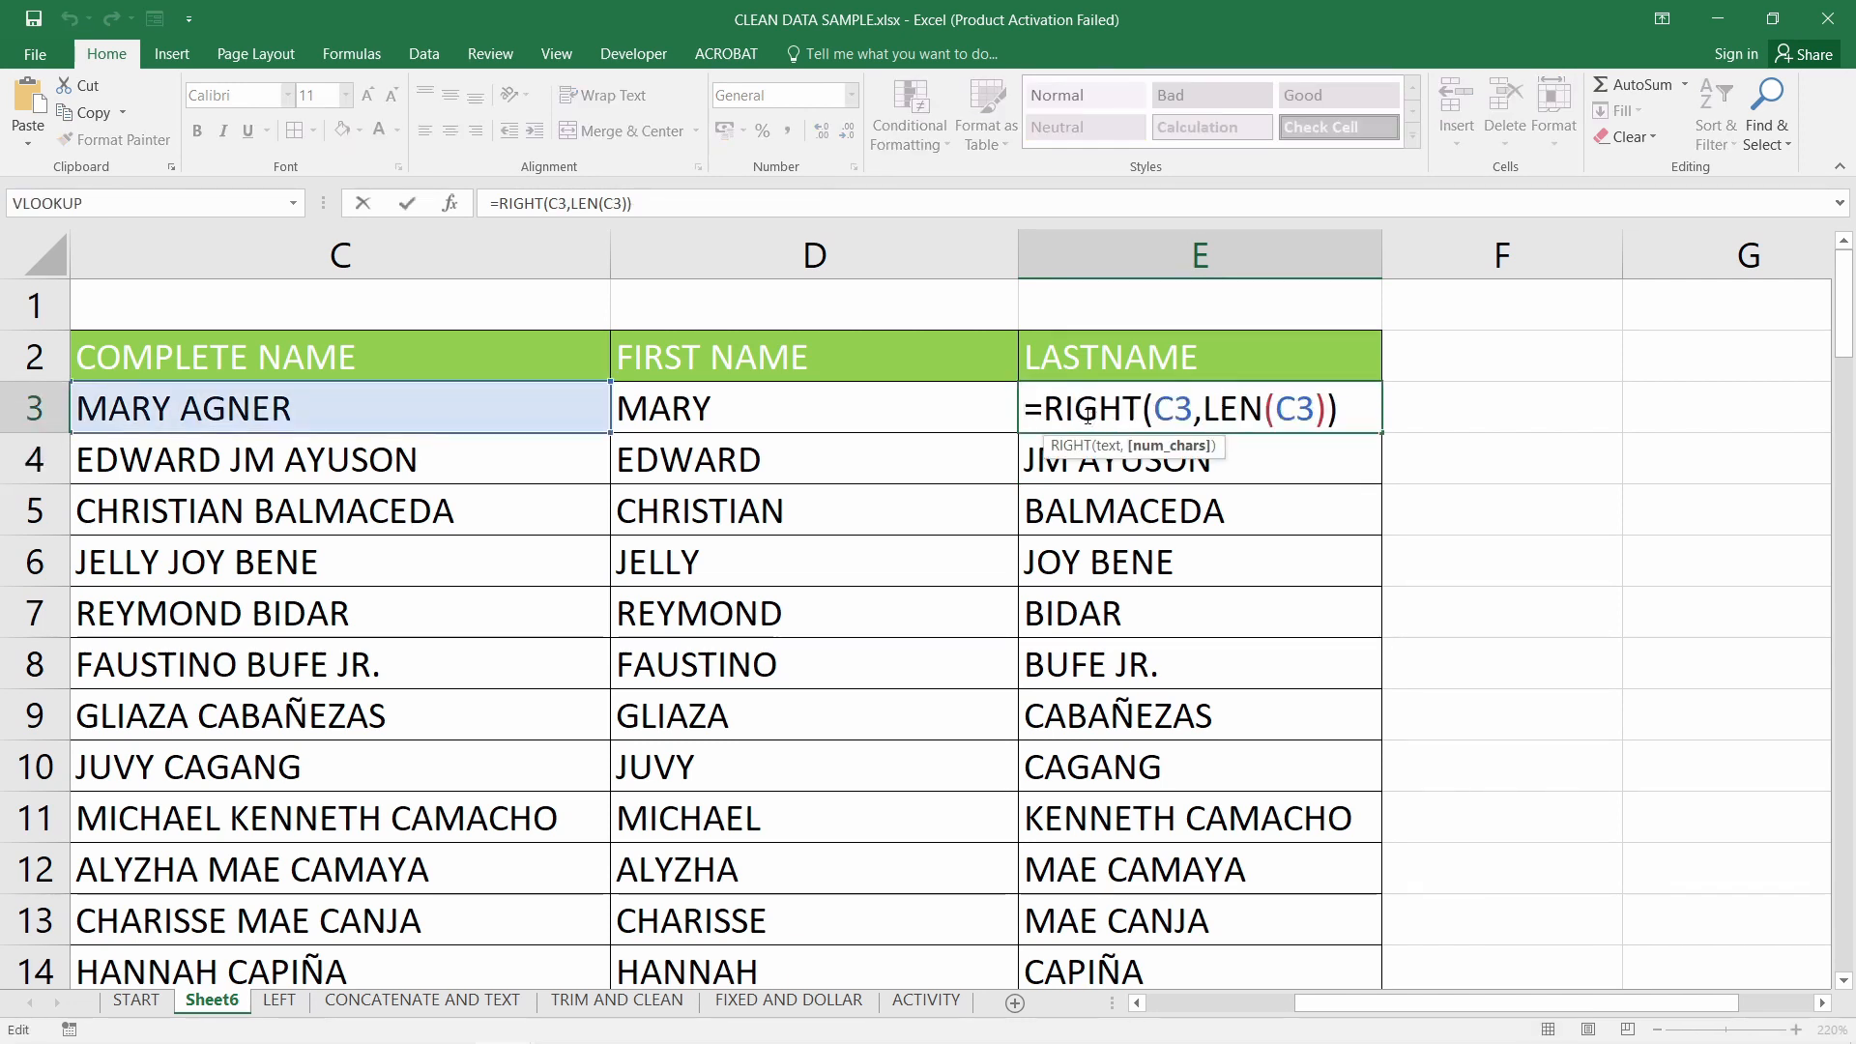
pyautogui.moveTo(1059, 411); pyautogui.dragTo(1340, 411)
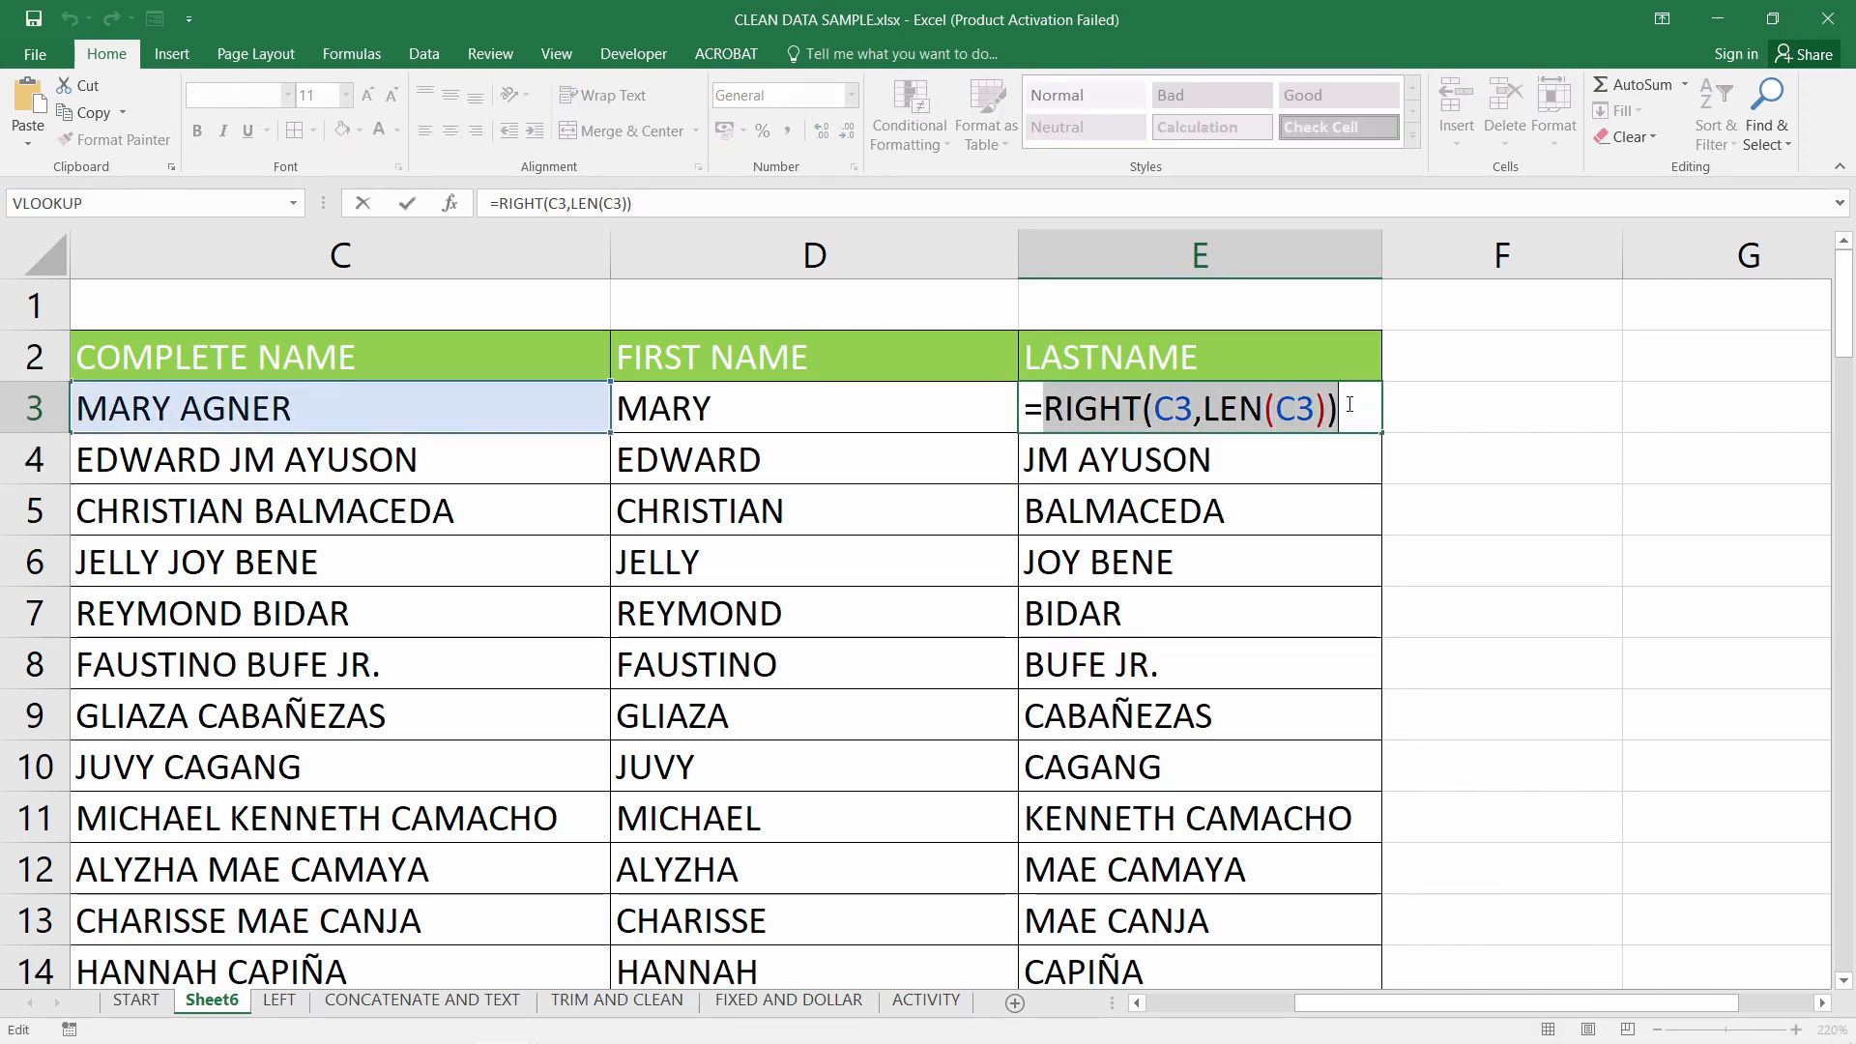
pyautogui.click(1351, 407)
pyautogui.write('-')
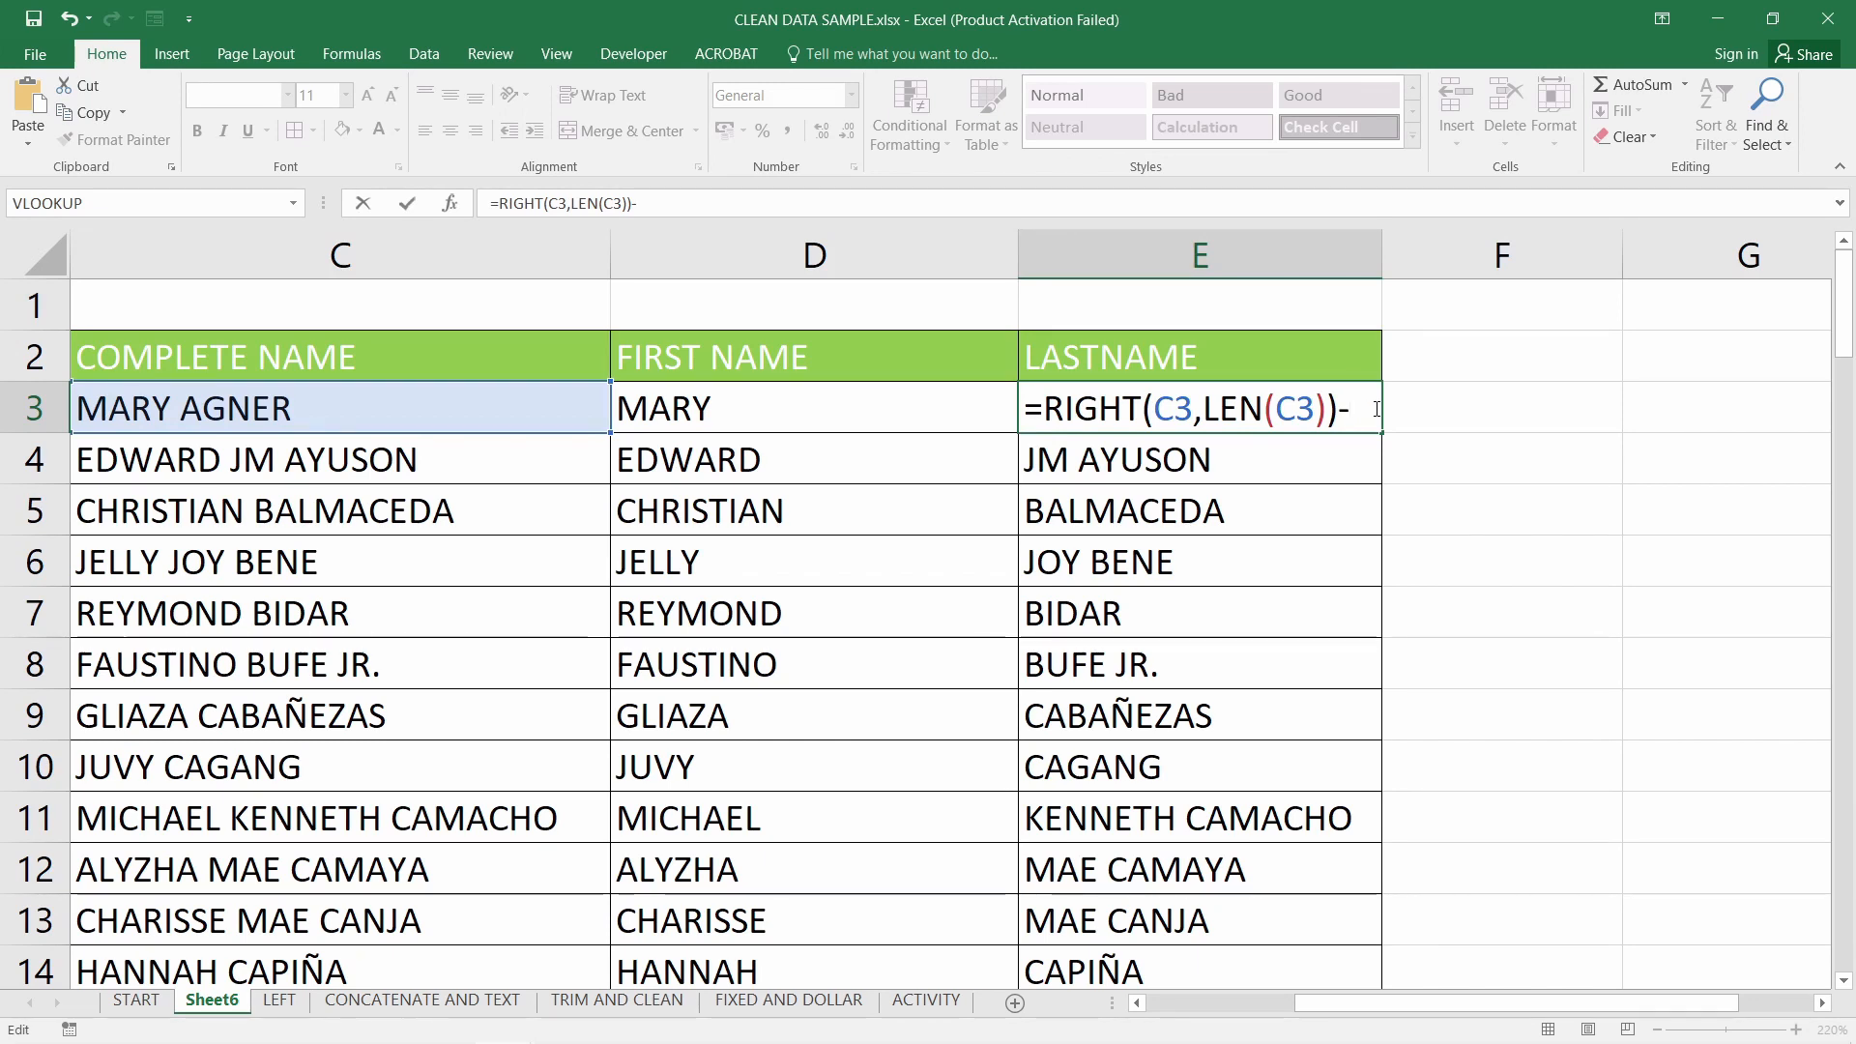
pyautogui.press('Escape')
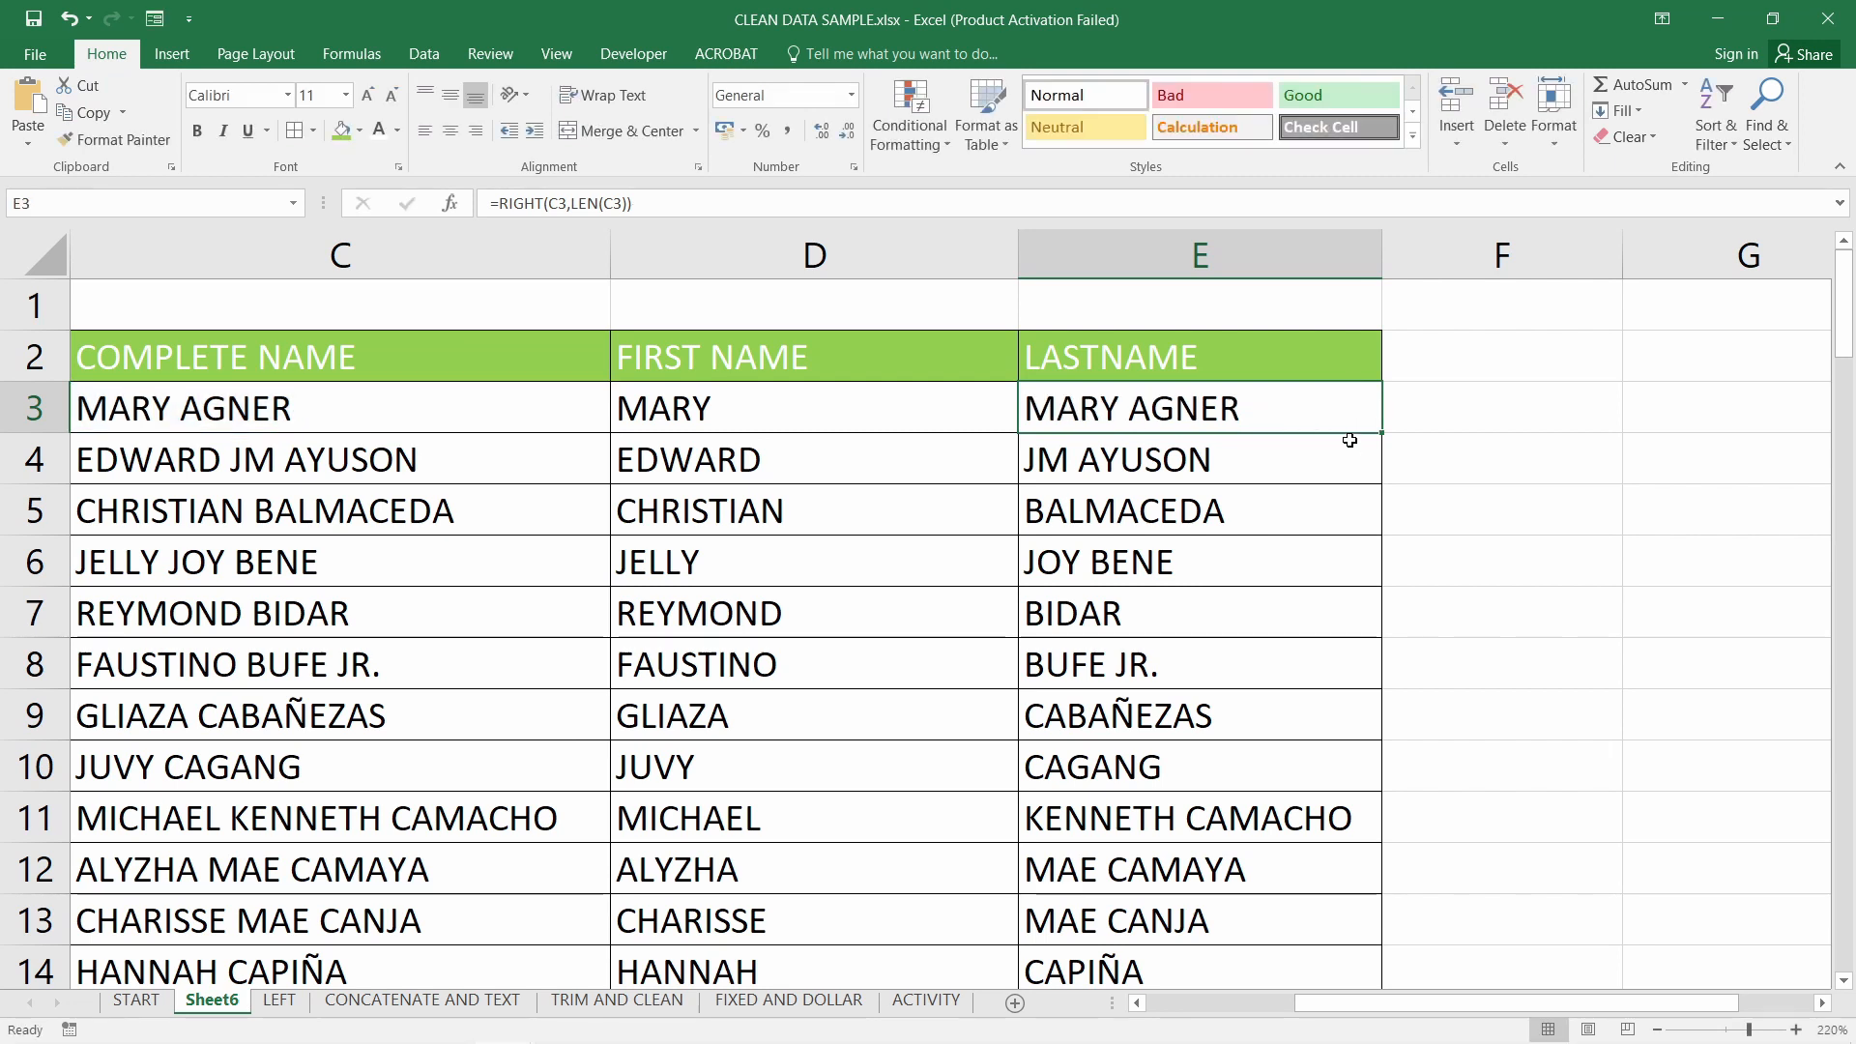
pyautogui.hotkey('ctrl', 'z')
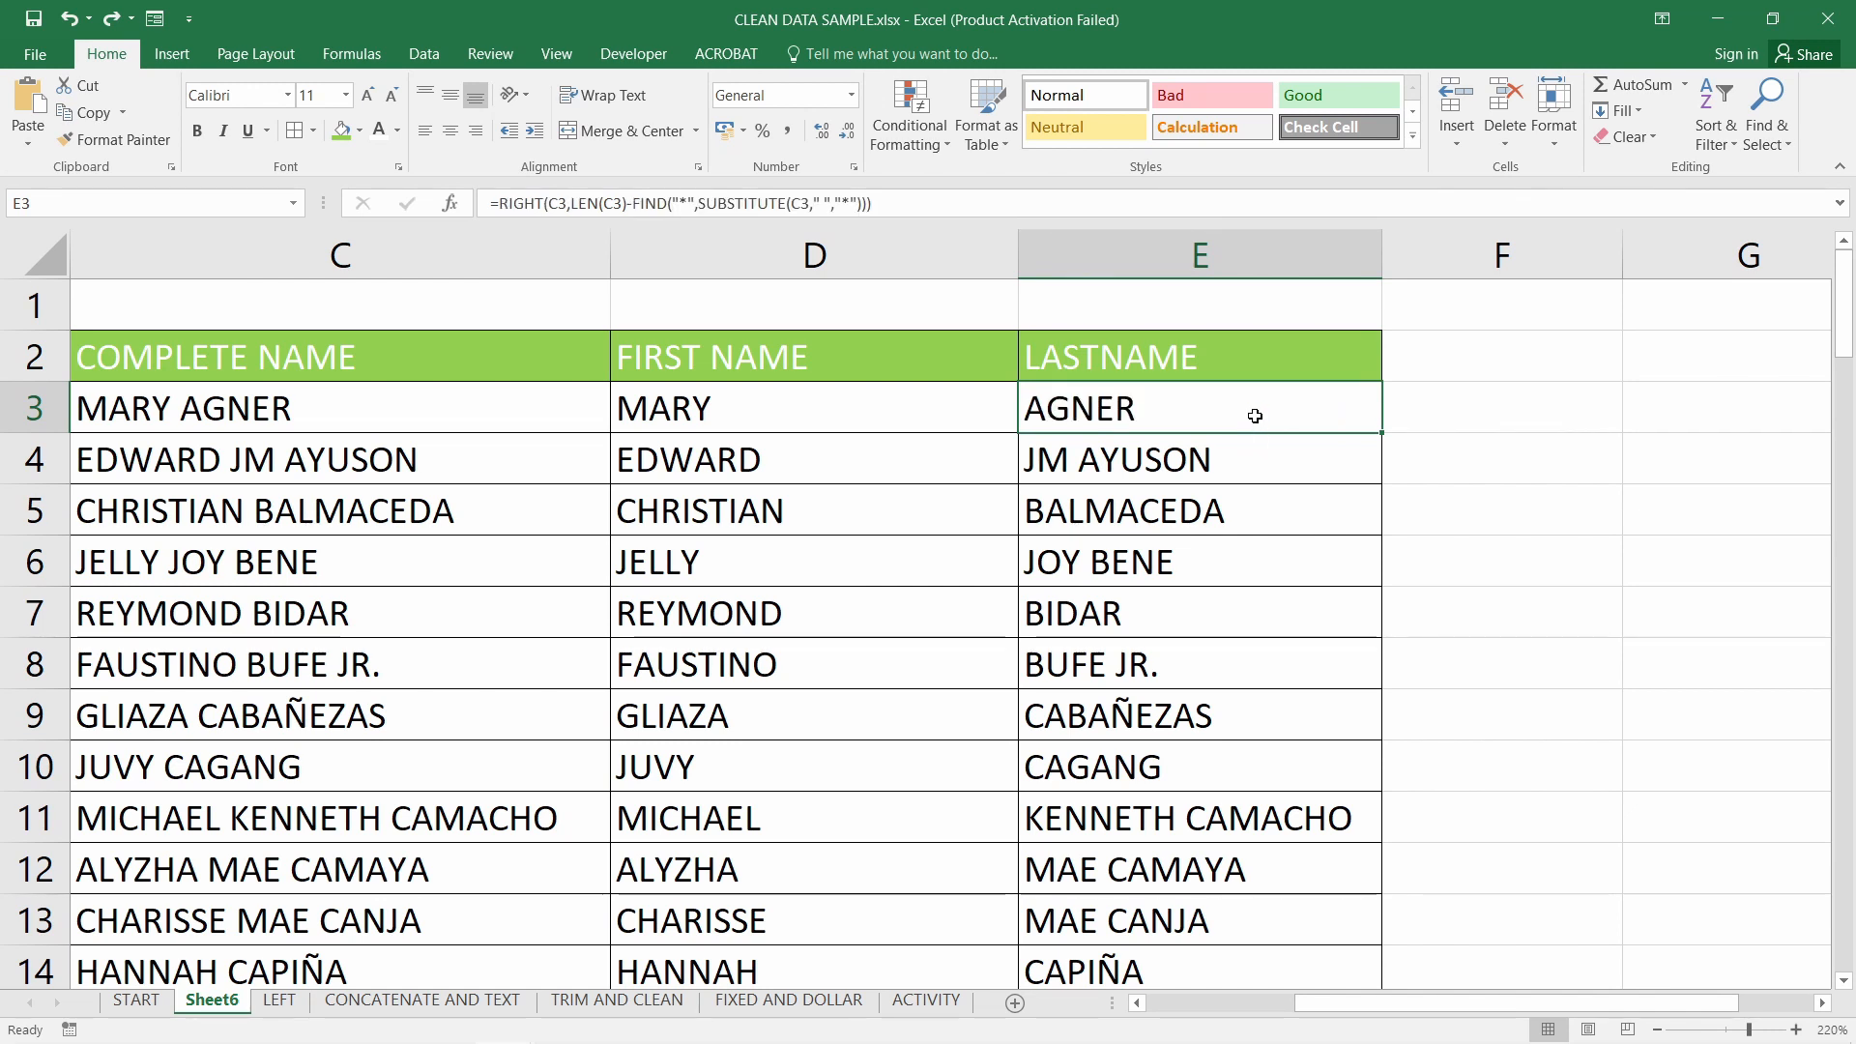
pyautogui.doubleClick(1189, 425)
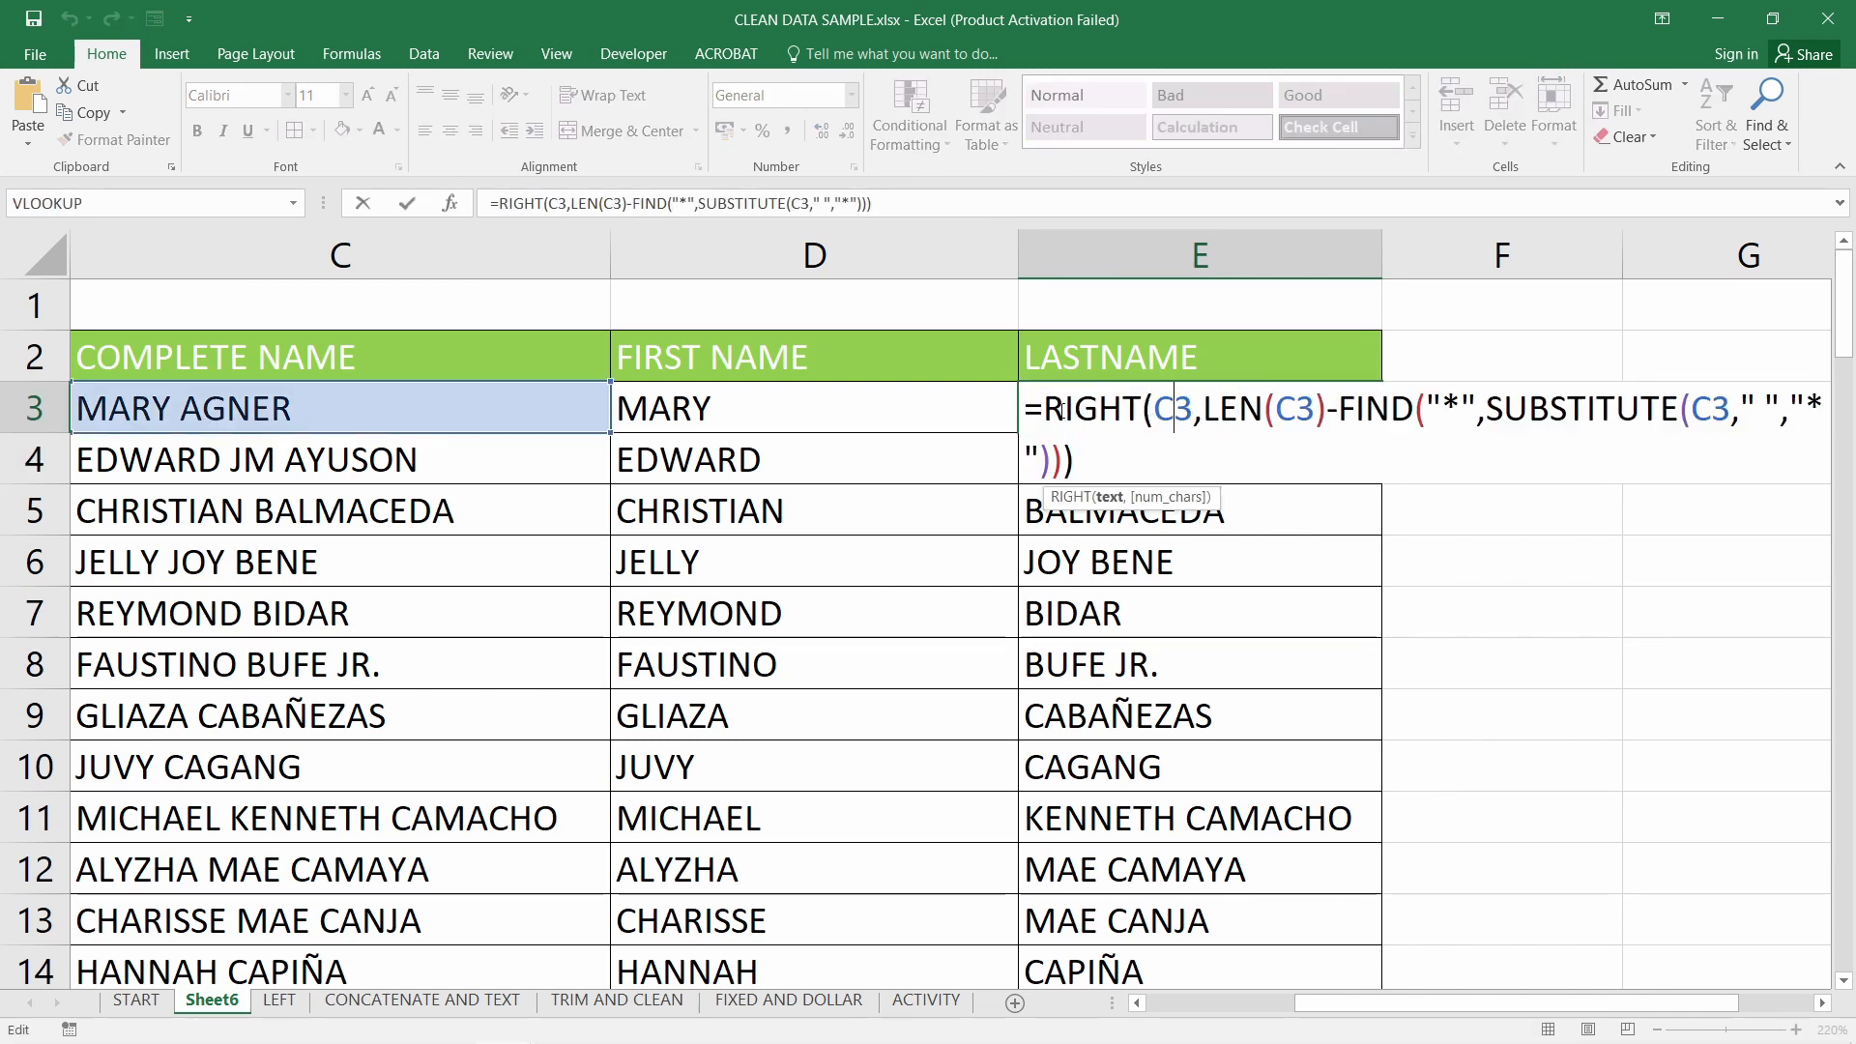
pyautogui.moveTo(1046, 408); pyautogui.dragTo(1331, 417)
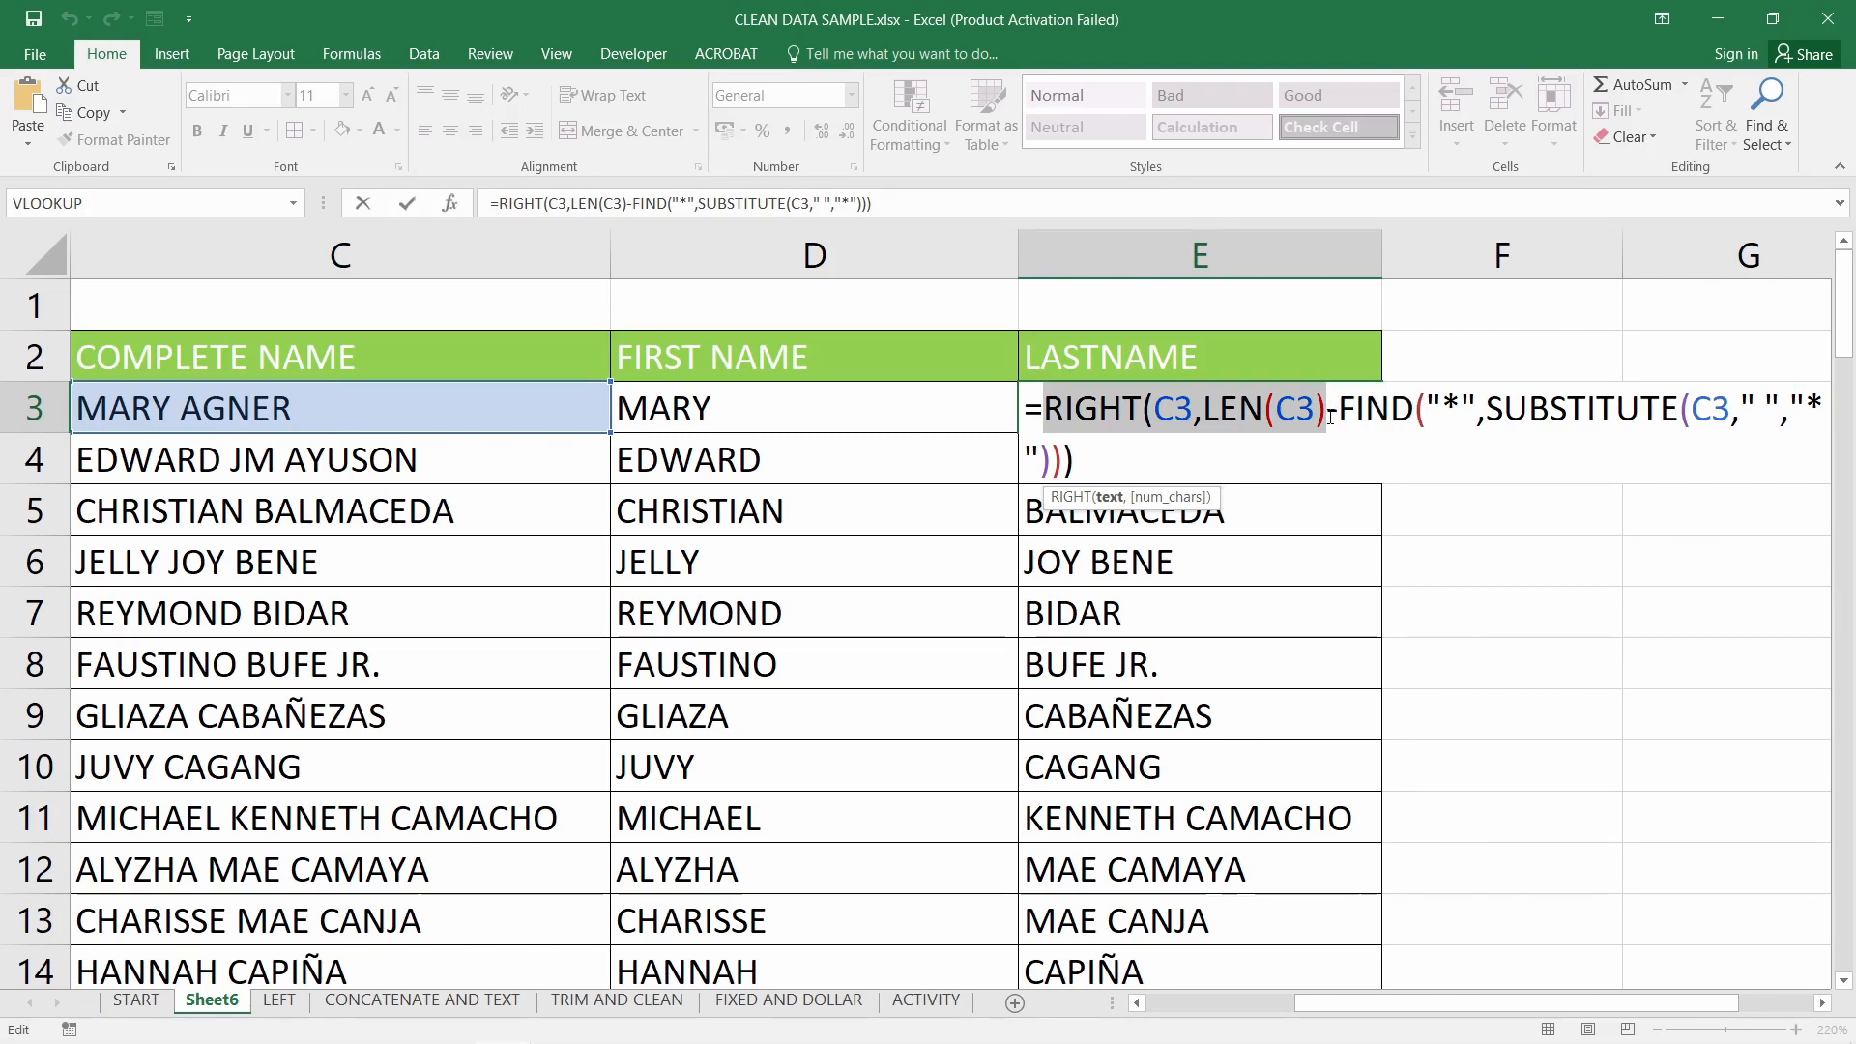
pyautogui.click(1332, 417)
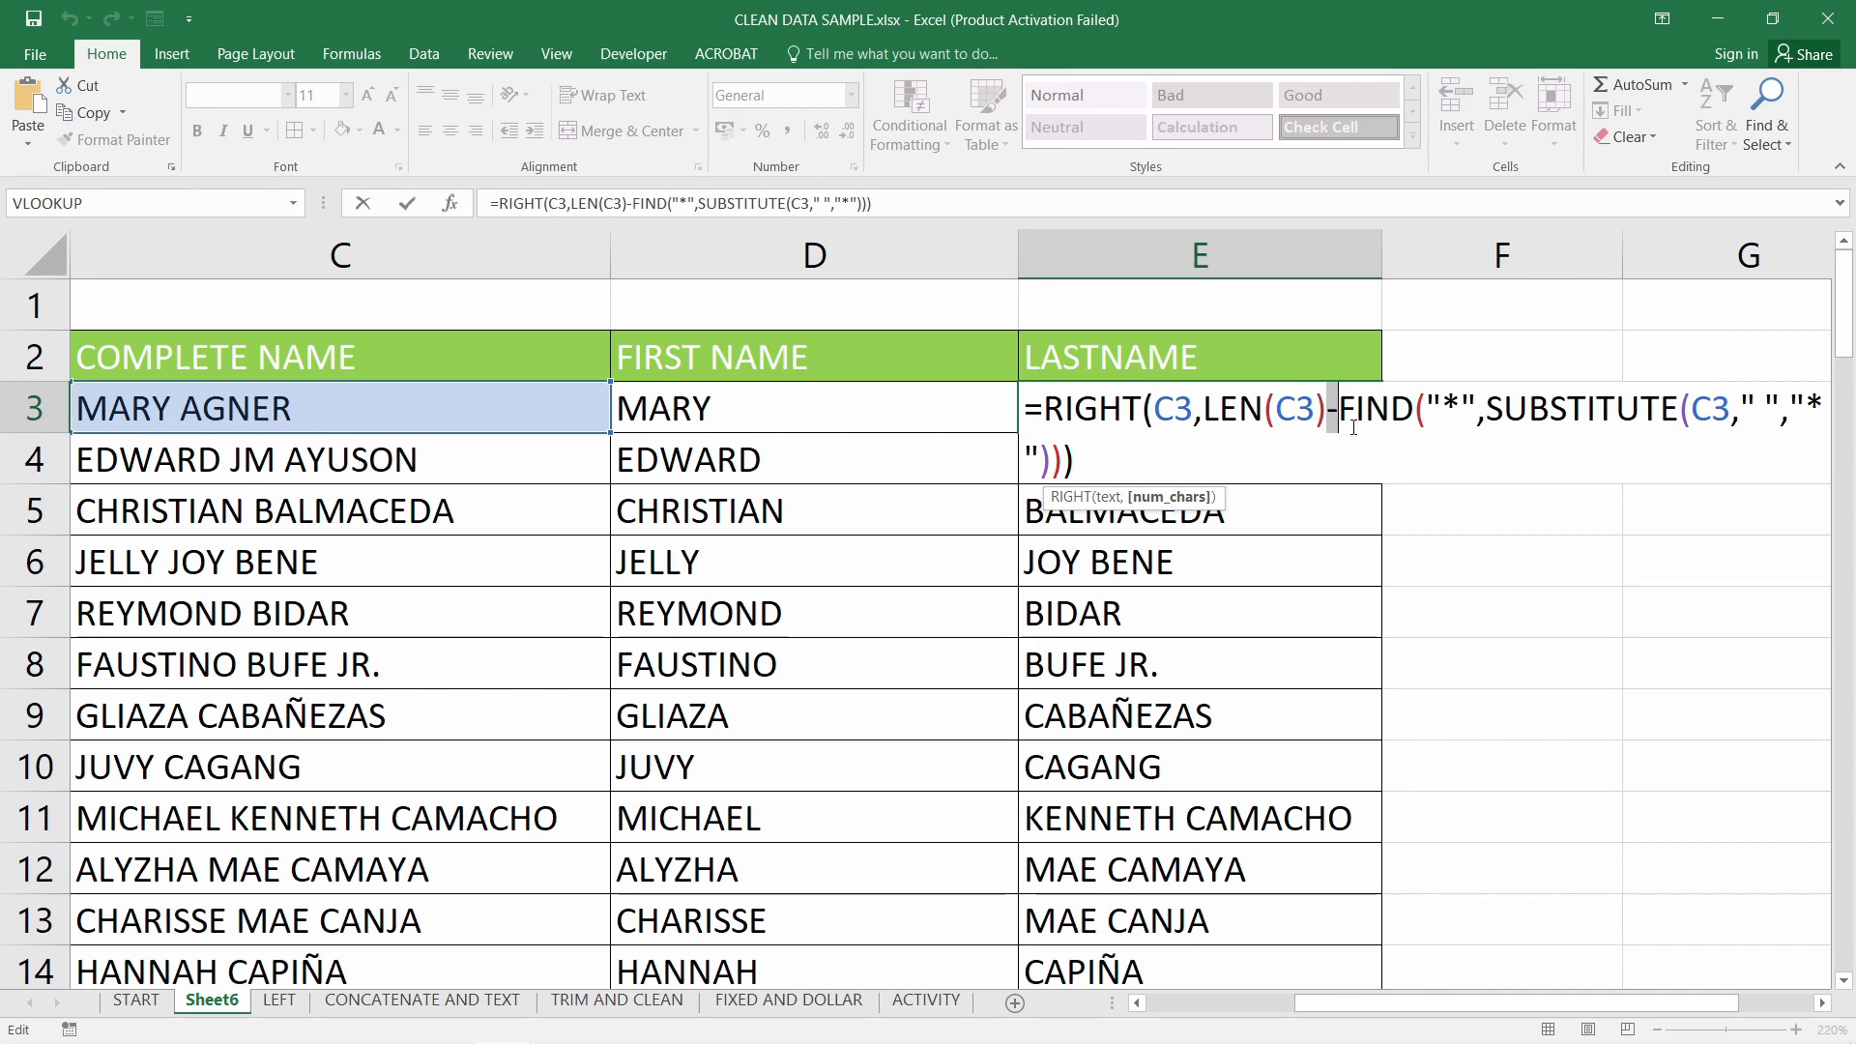
pyautogui.press('Return')
pyautogui.click(1313, 423)
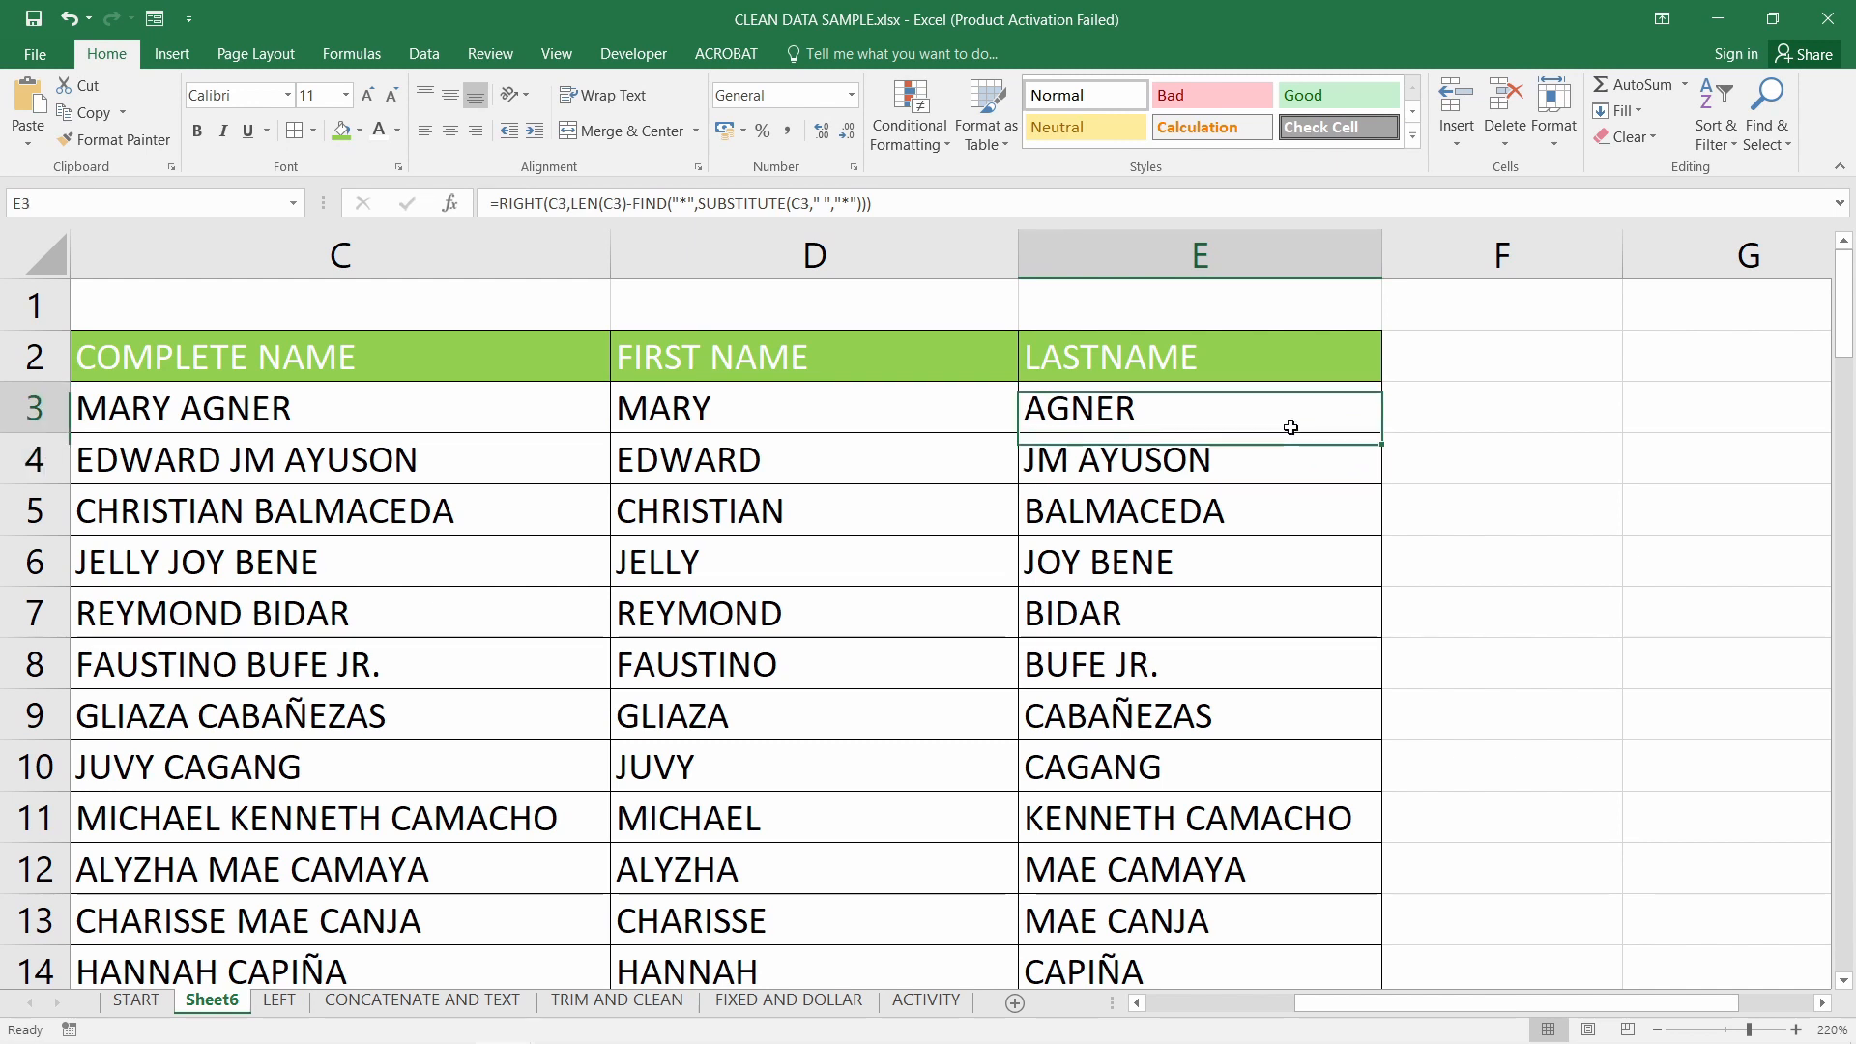
pyautogui.click(1288, 455)
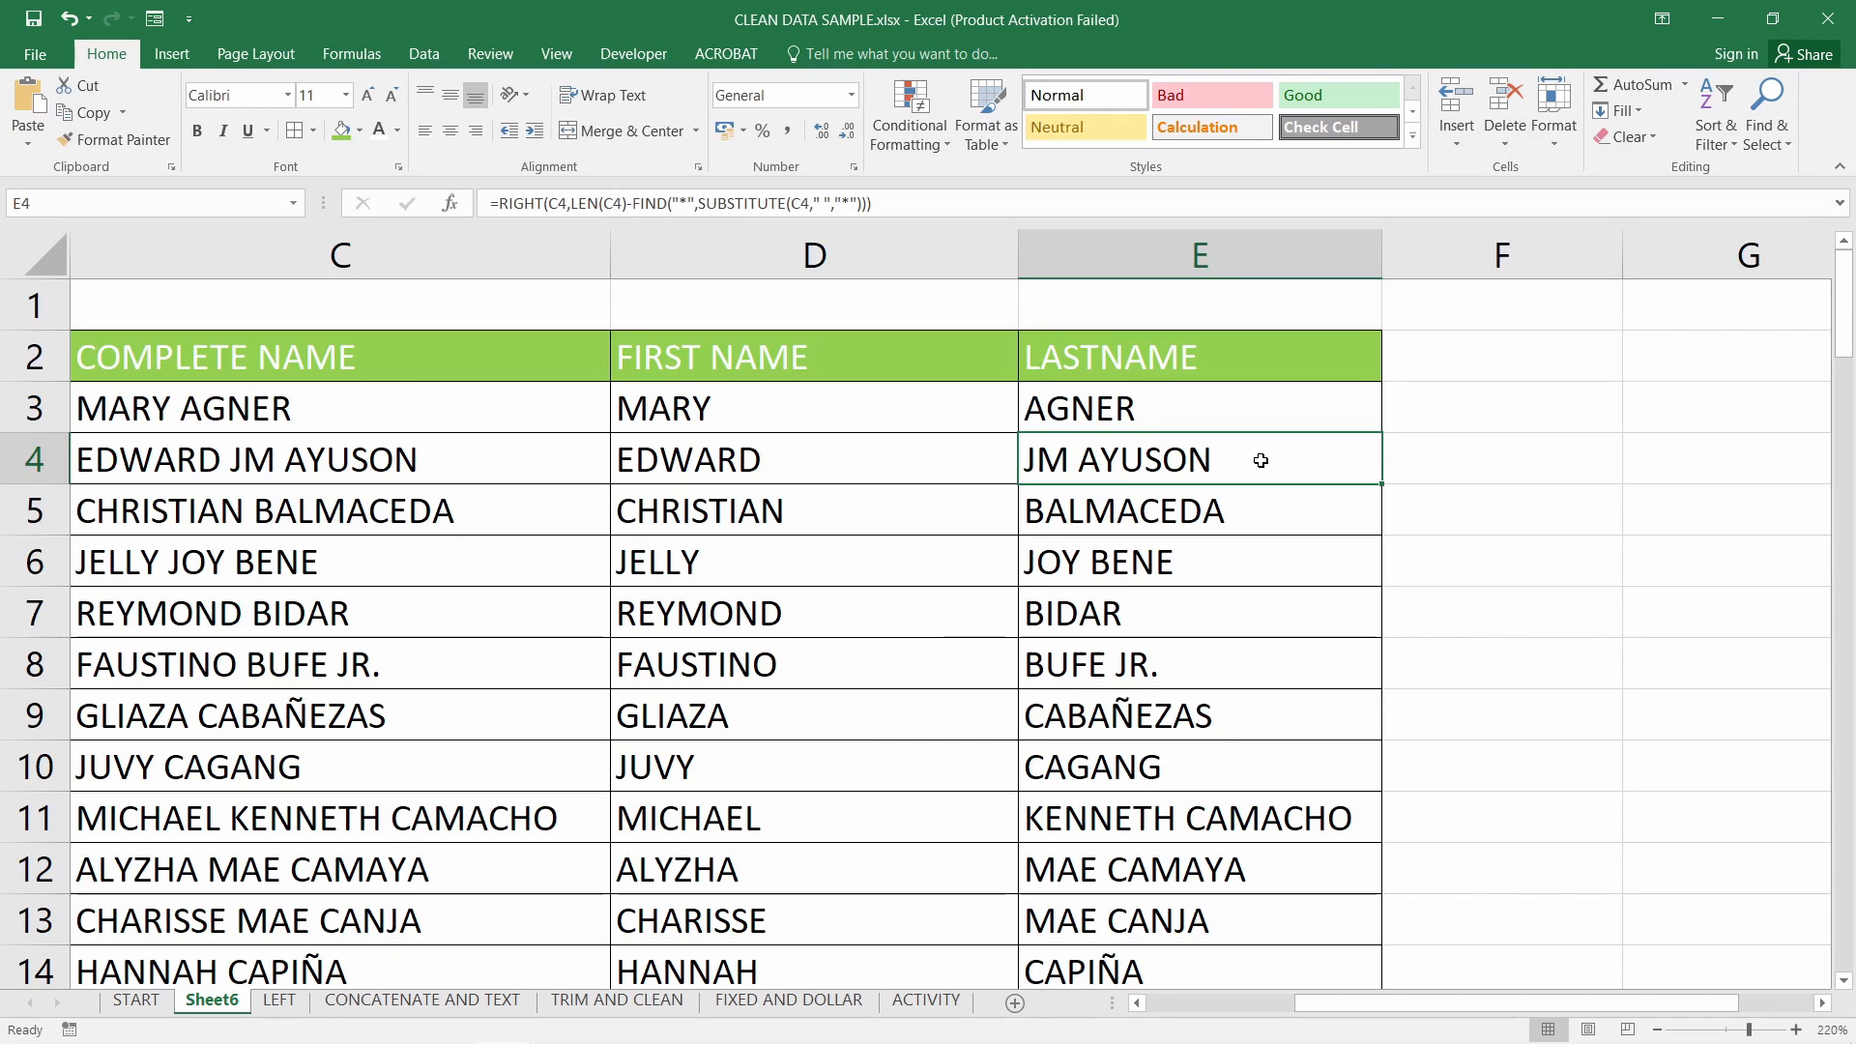
pyautogui.doubleClick(1126, 467)
pyautogui.press('Return')
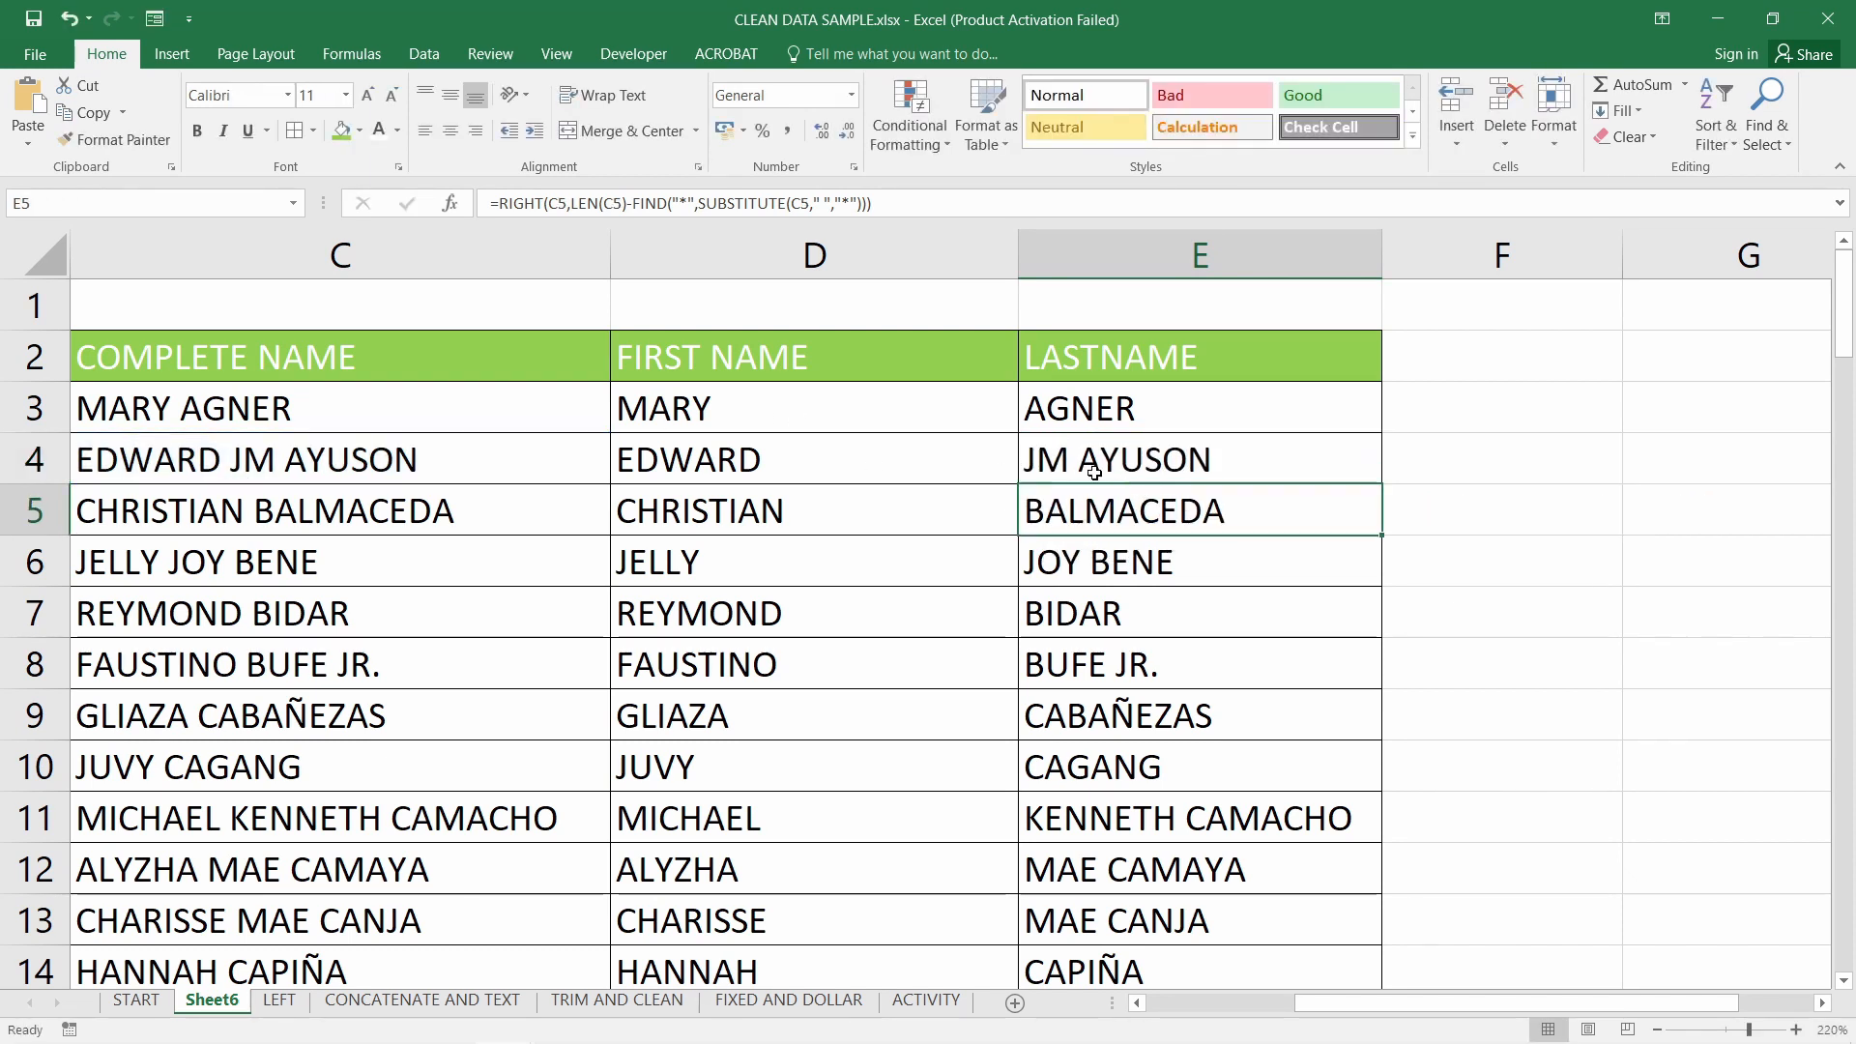
pyautogui.click(1121, 467)
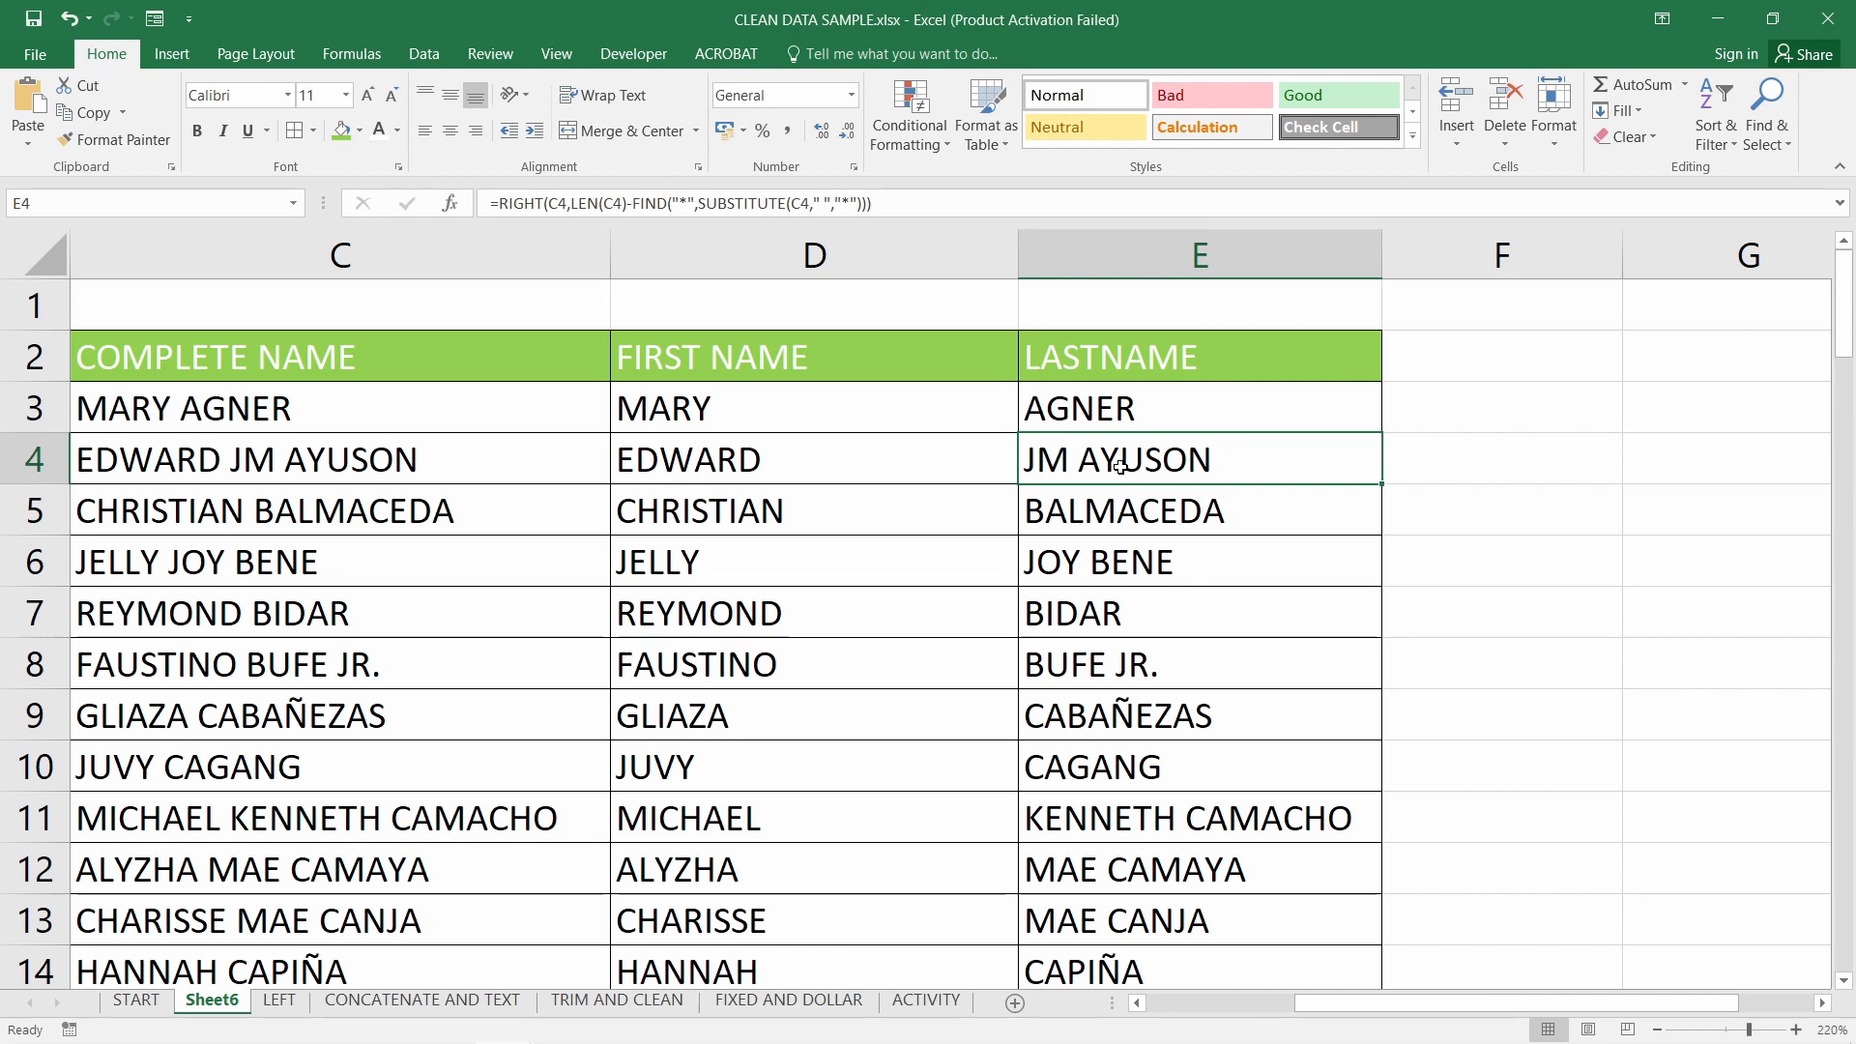
pyautogui.press('Return')
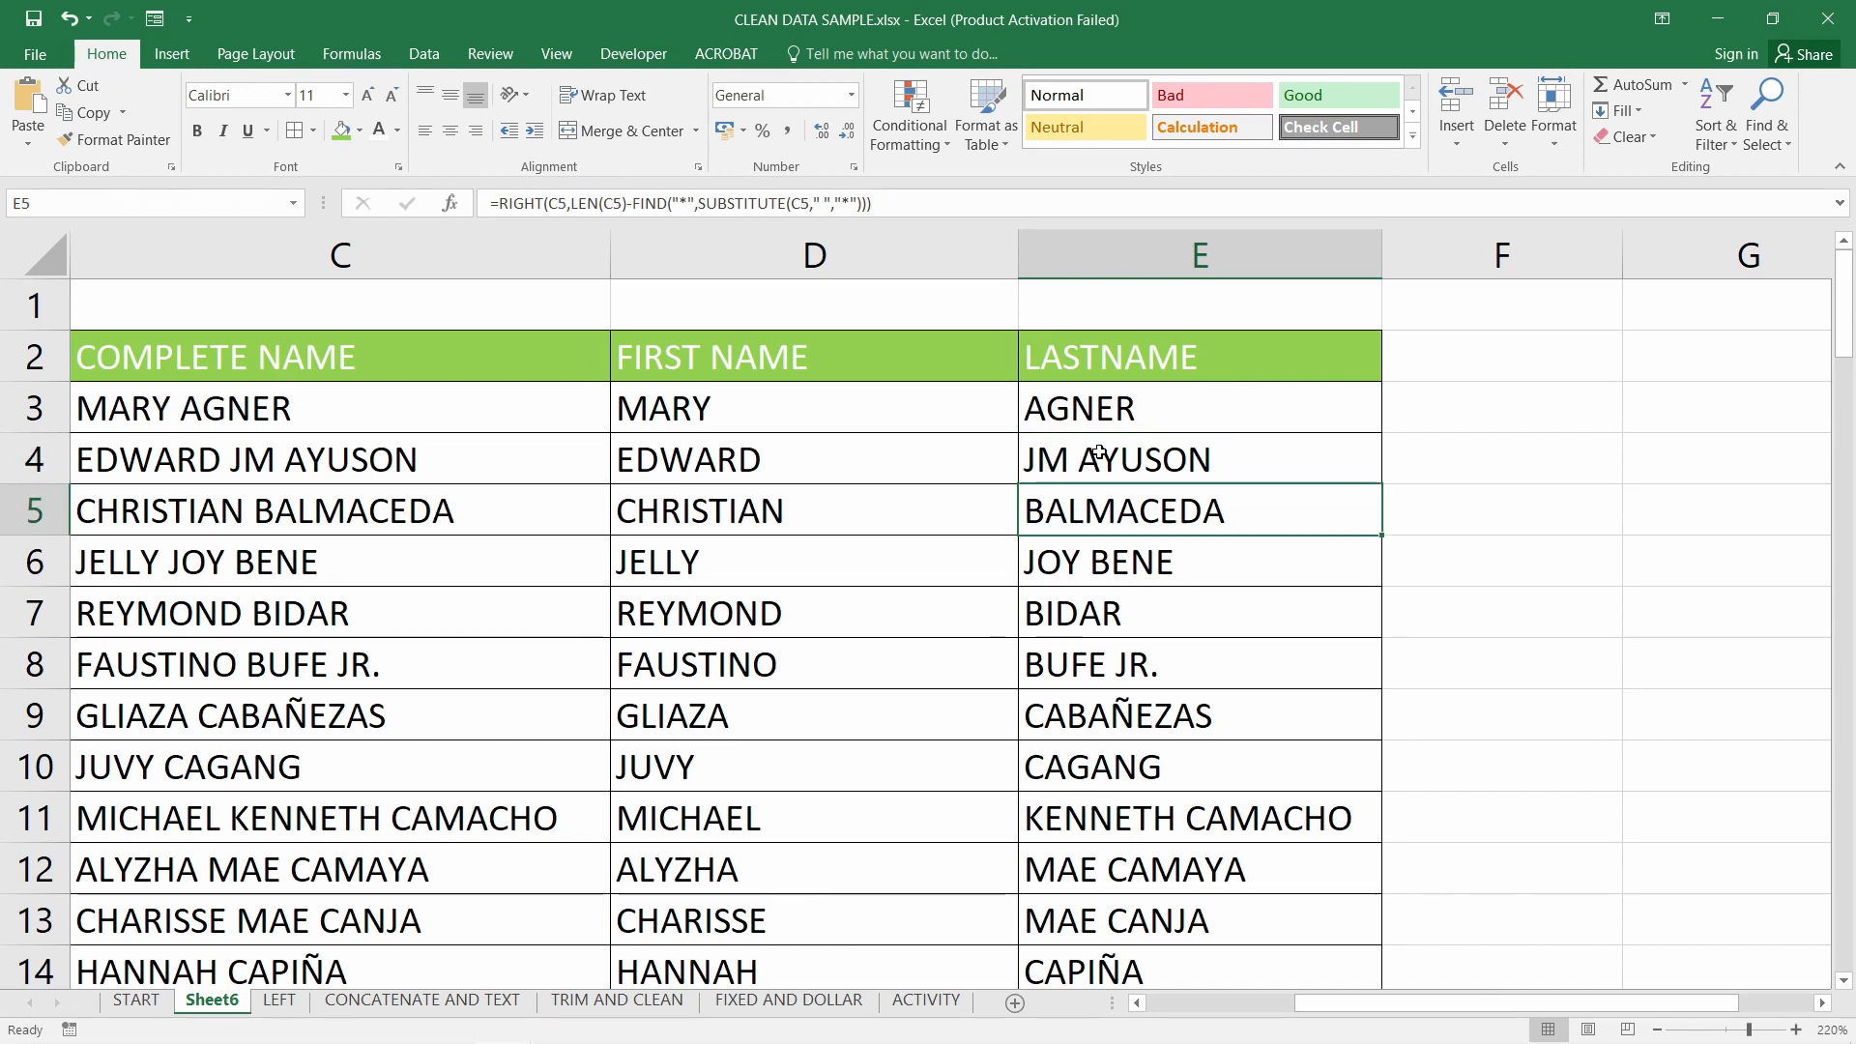
pyautogui.click(1102, 457)
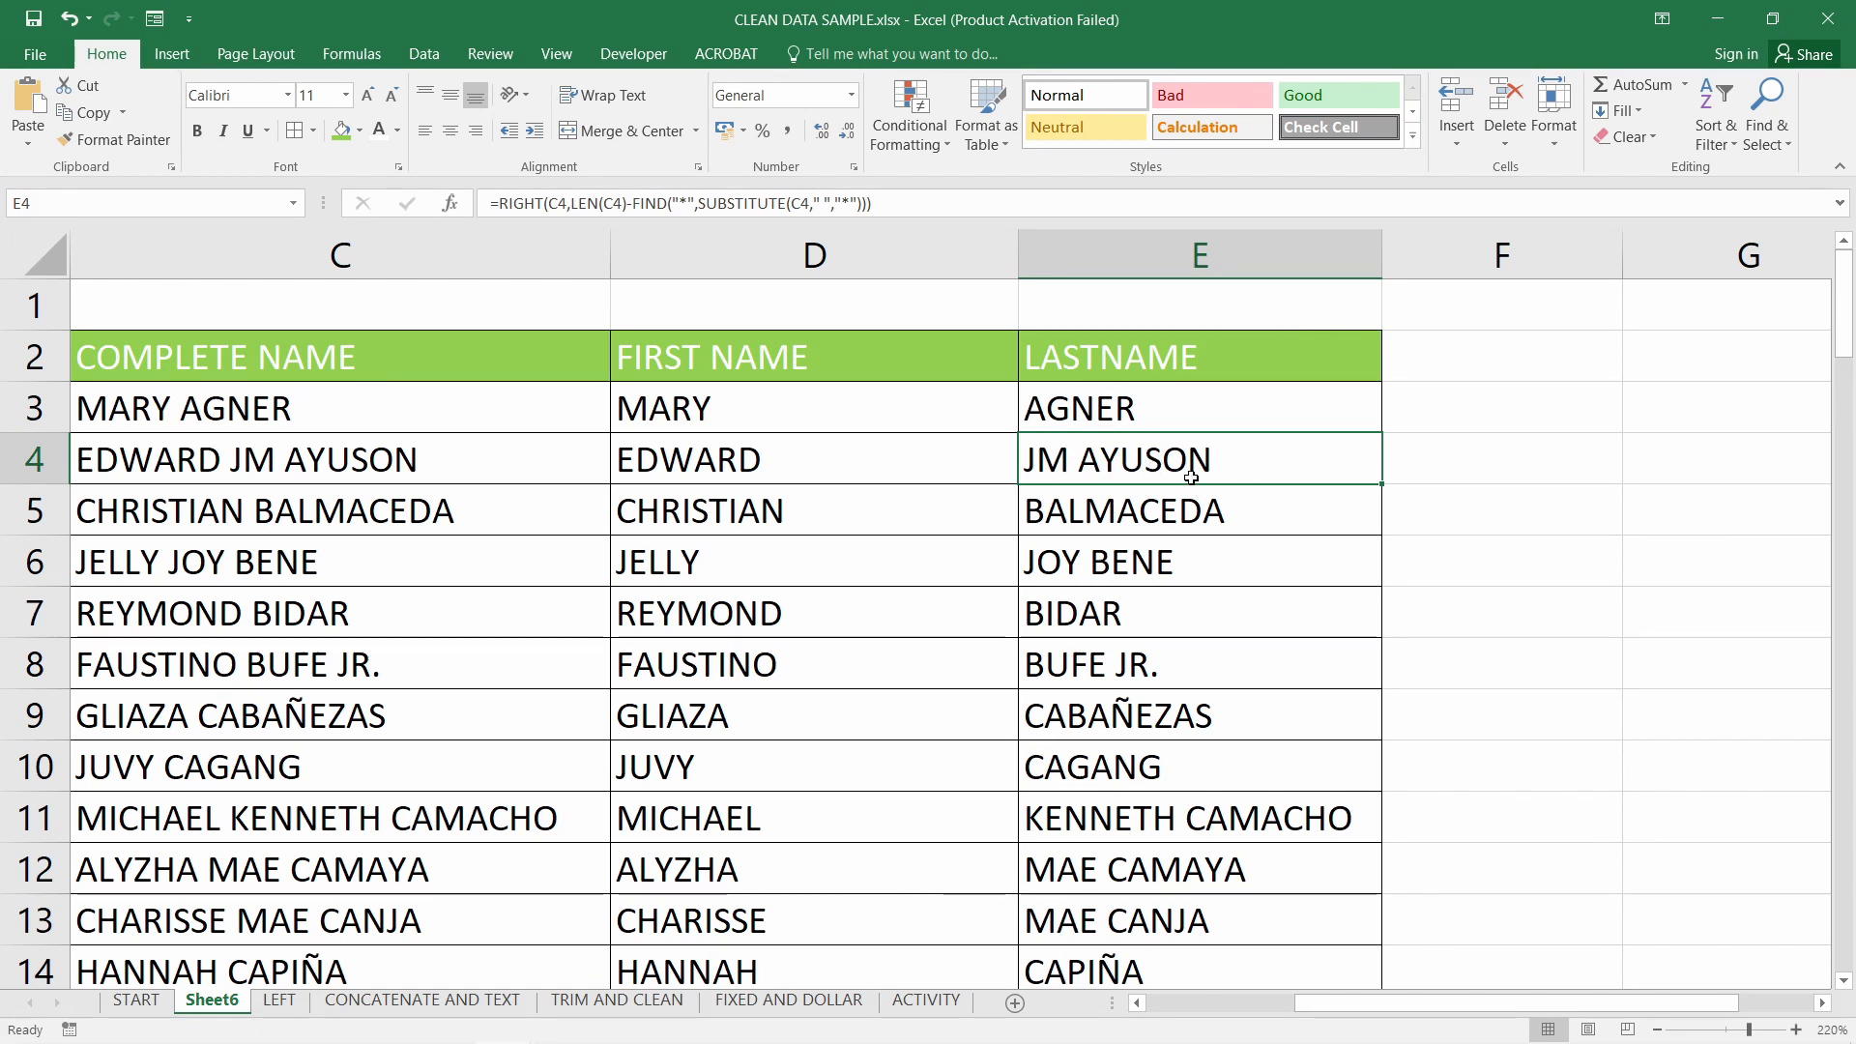
# Copy E4's last-name formula to F4 and repoint its three D4 references to E4
pyautogui.hotkey('ctrl', 'c')
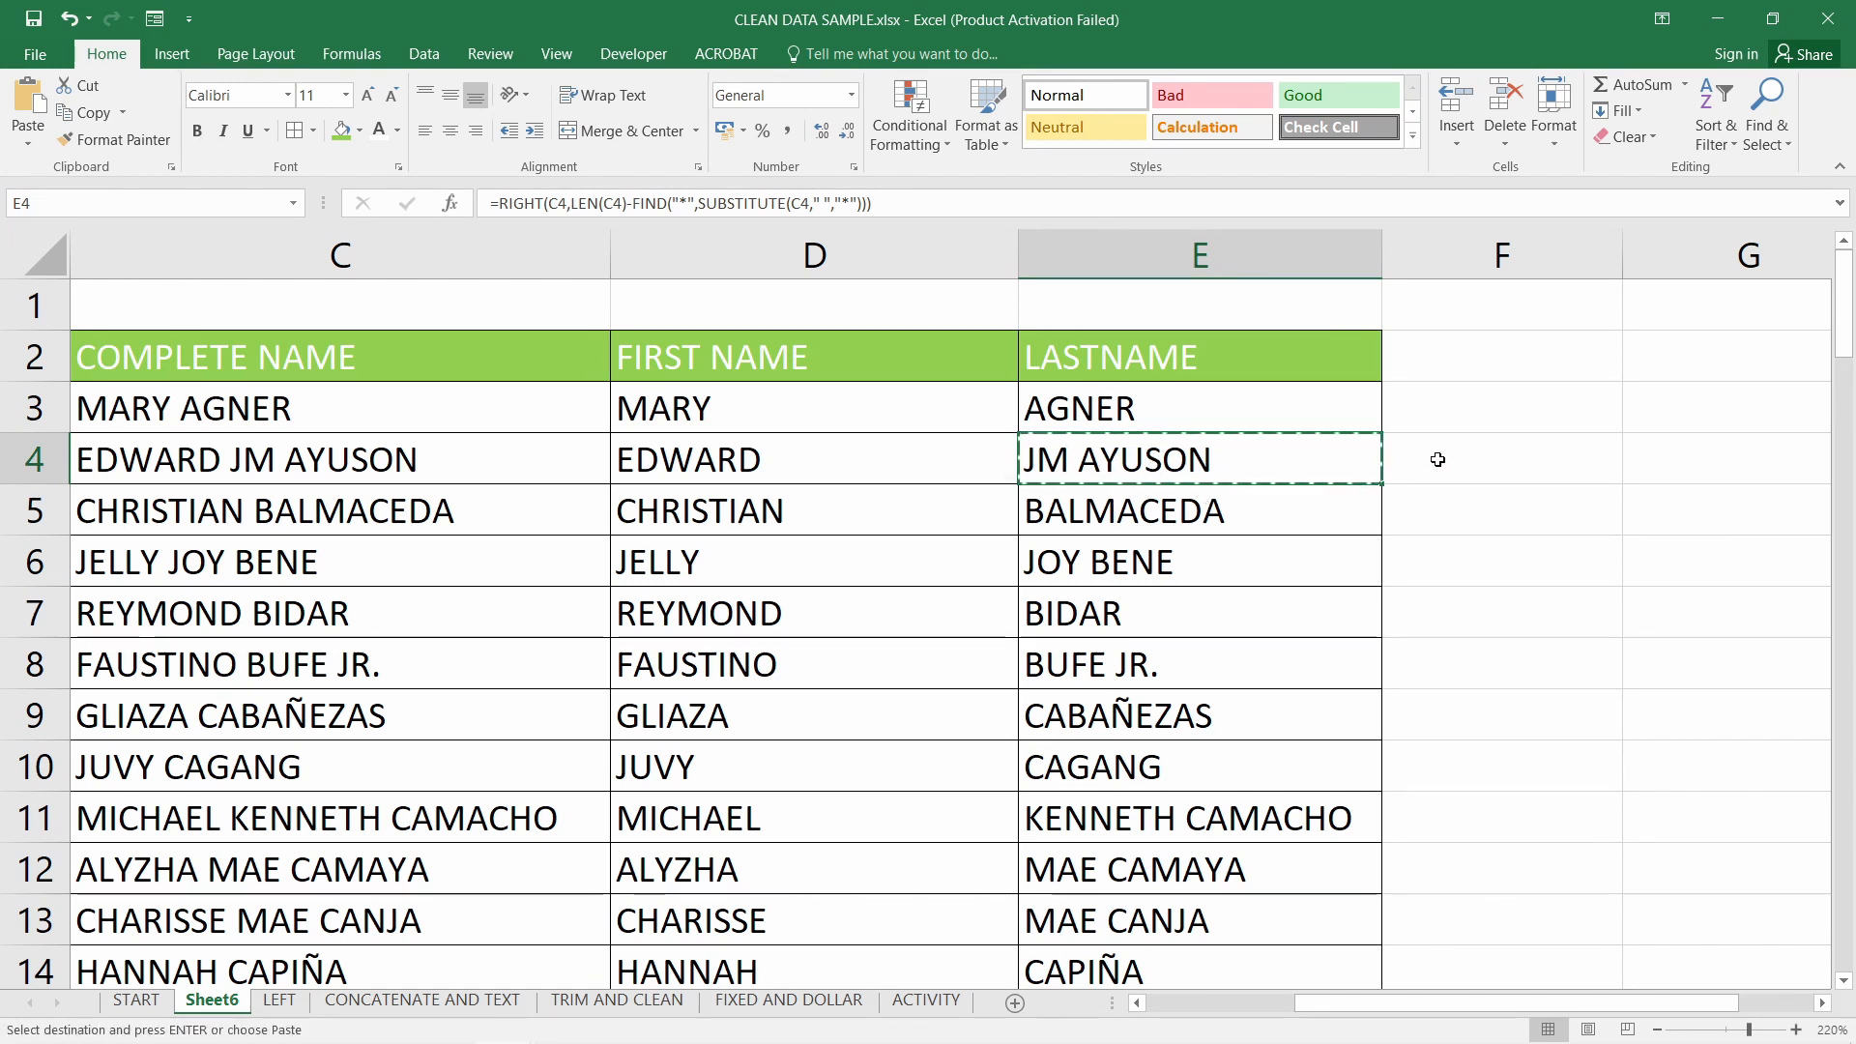
pyautogui.click(1441, 458)
pyautogui.hotkey('ctrl', 'v')
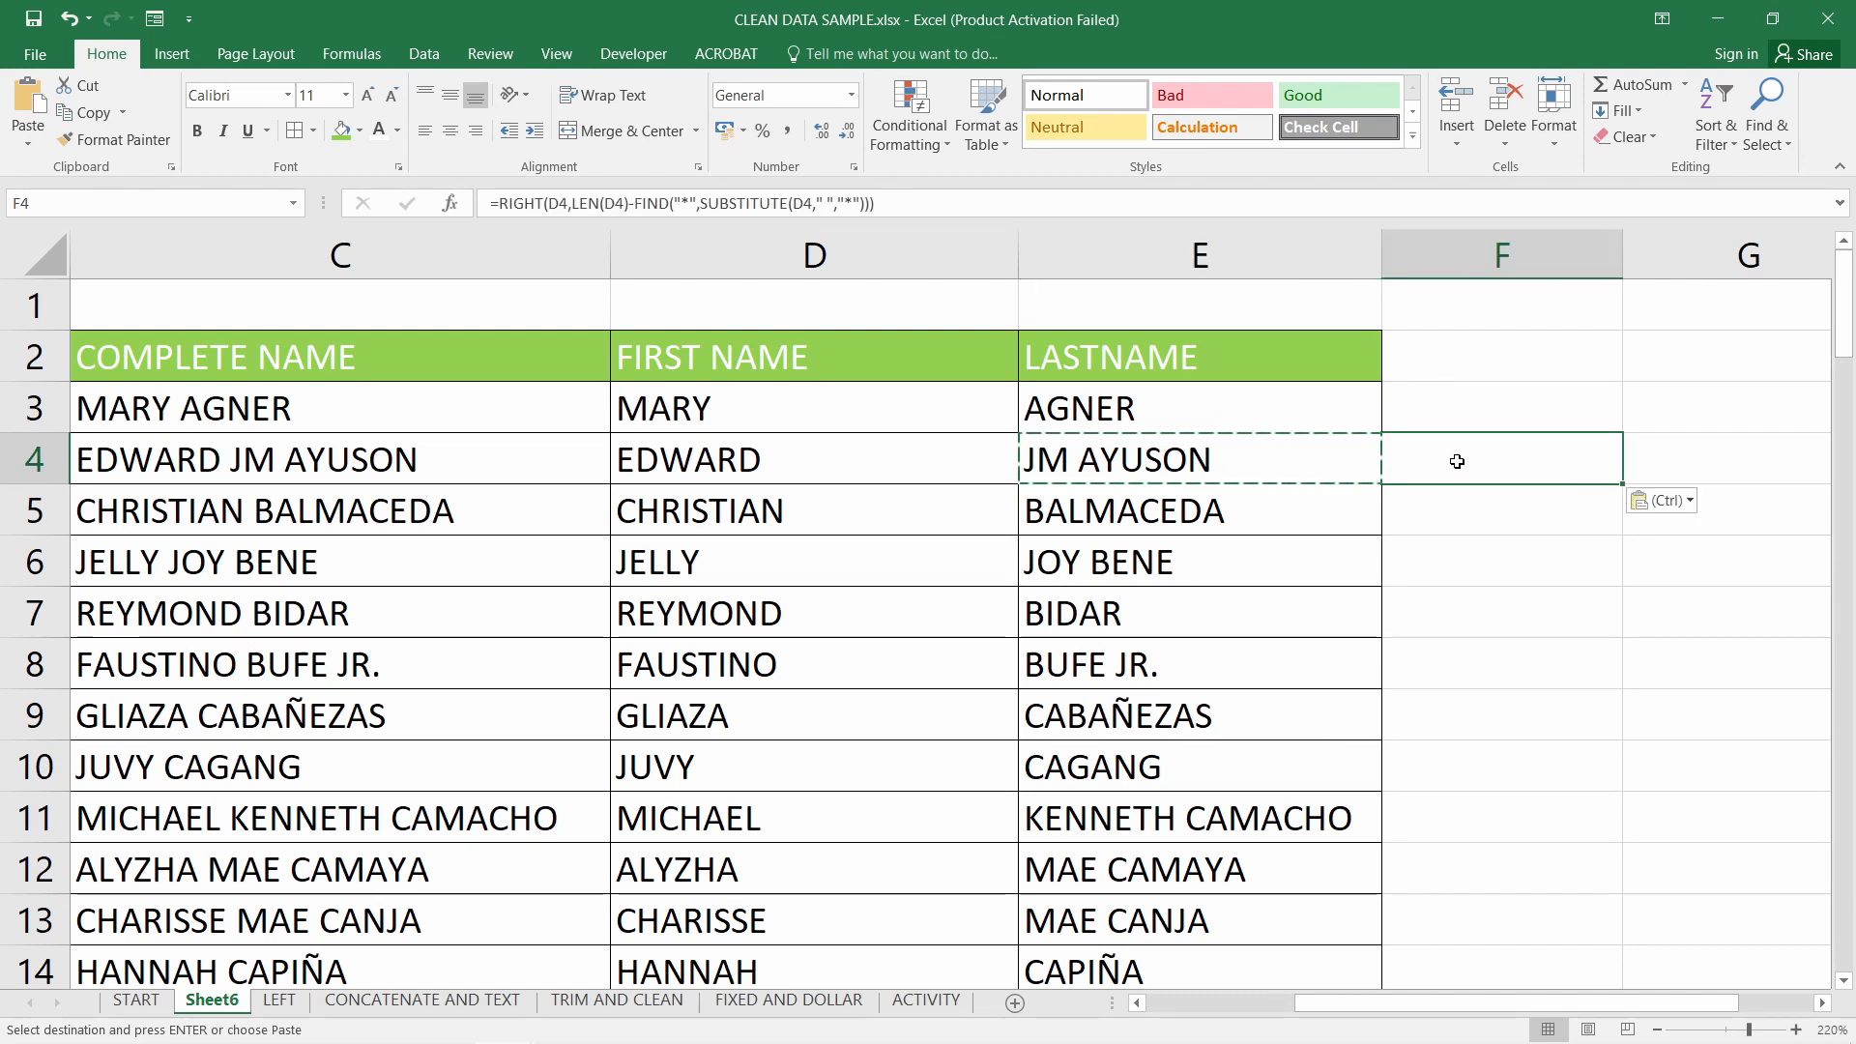
pyautogui.doubleClick(1455, 460)
pyautogui.doubleClick(1537, 460)
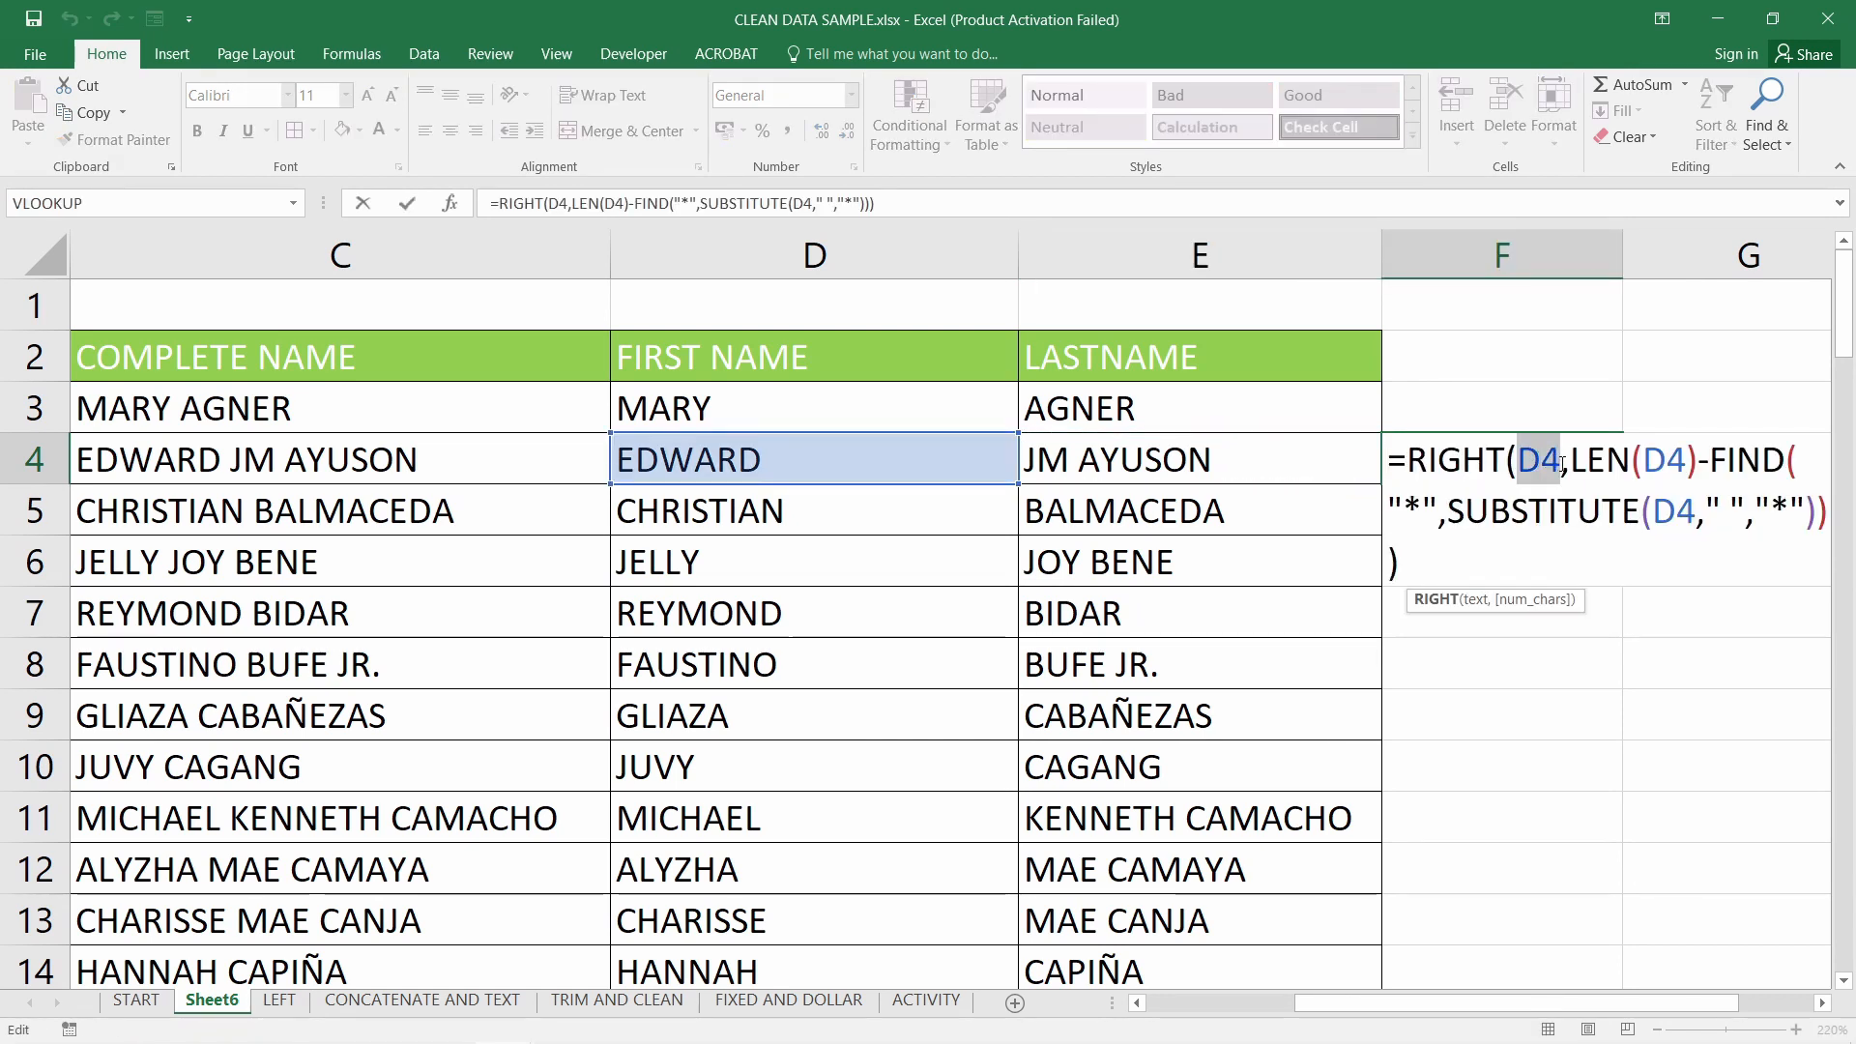
pyautogui.click(1199, 460)
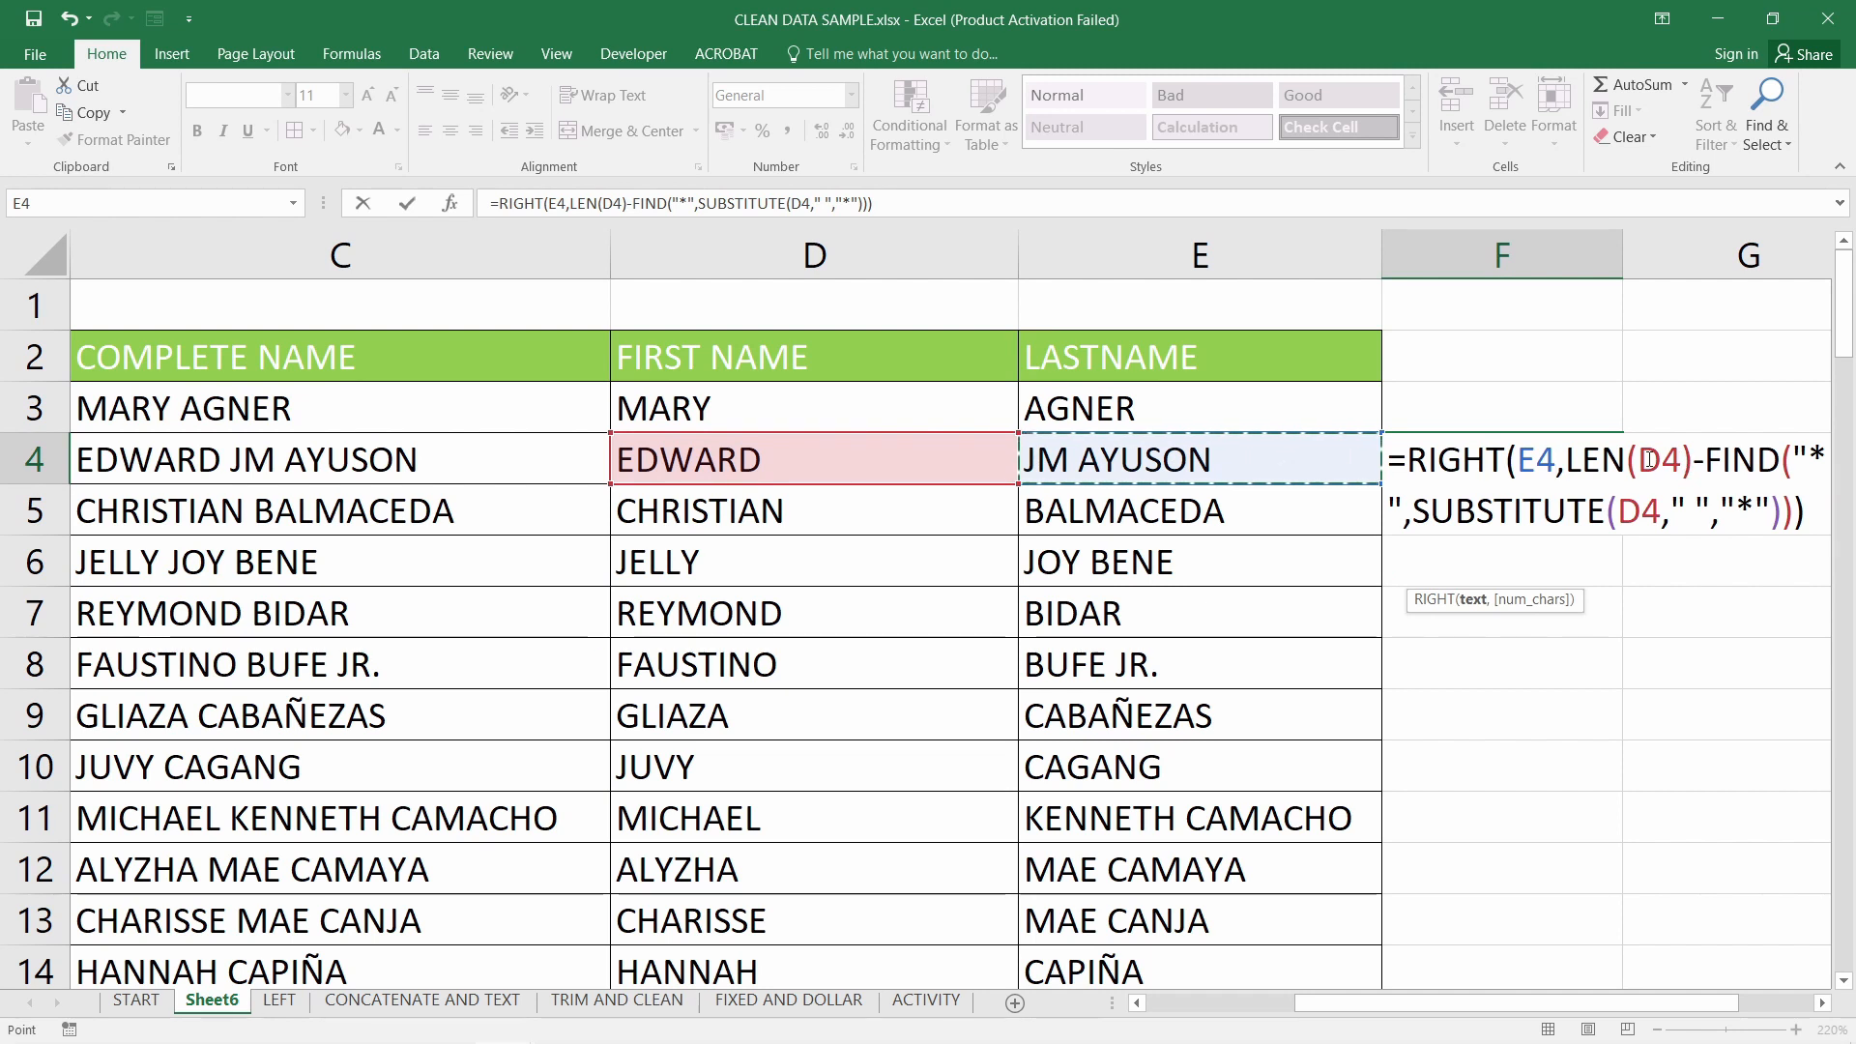
pyautogui.moveTo(1636, 461); pyautogui.dragTo(1685, 460)
pyautogui.click(1304, 478)
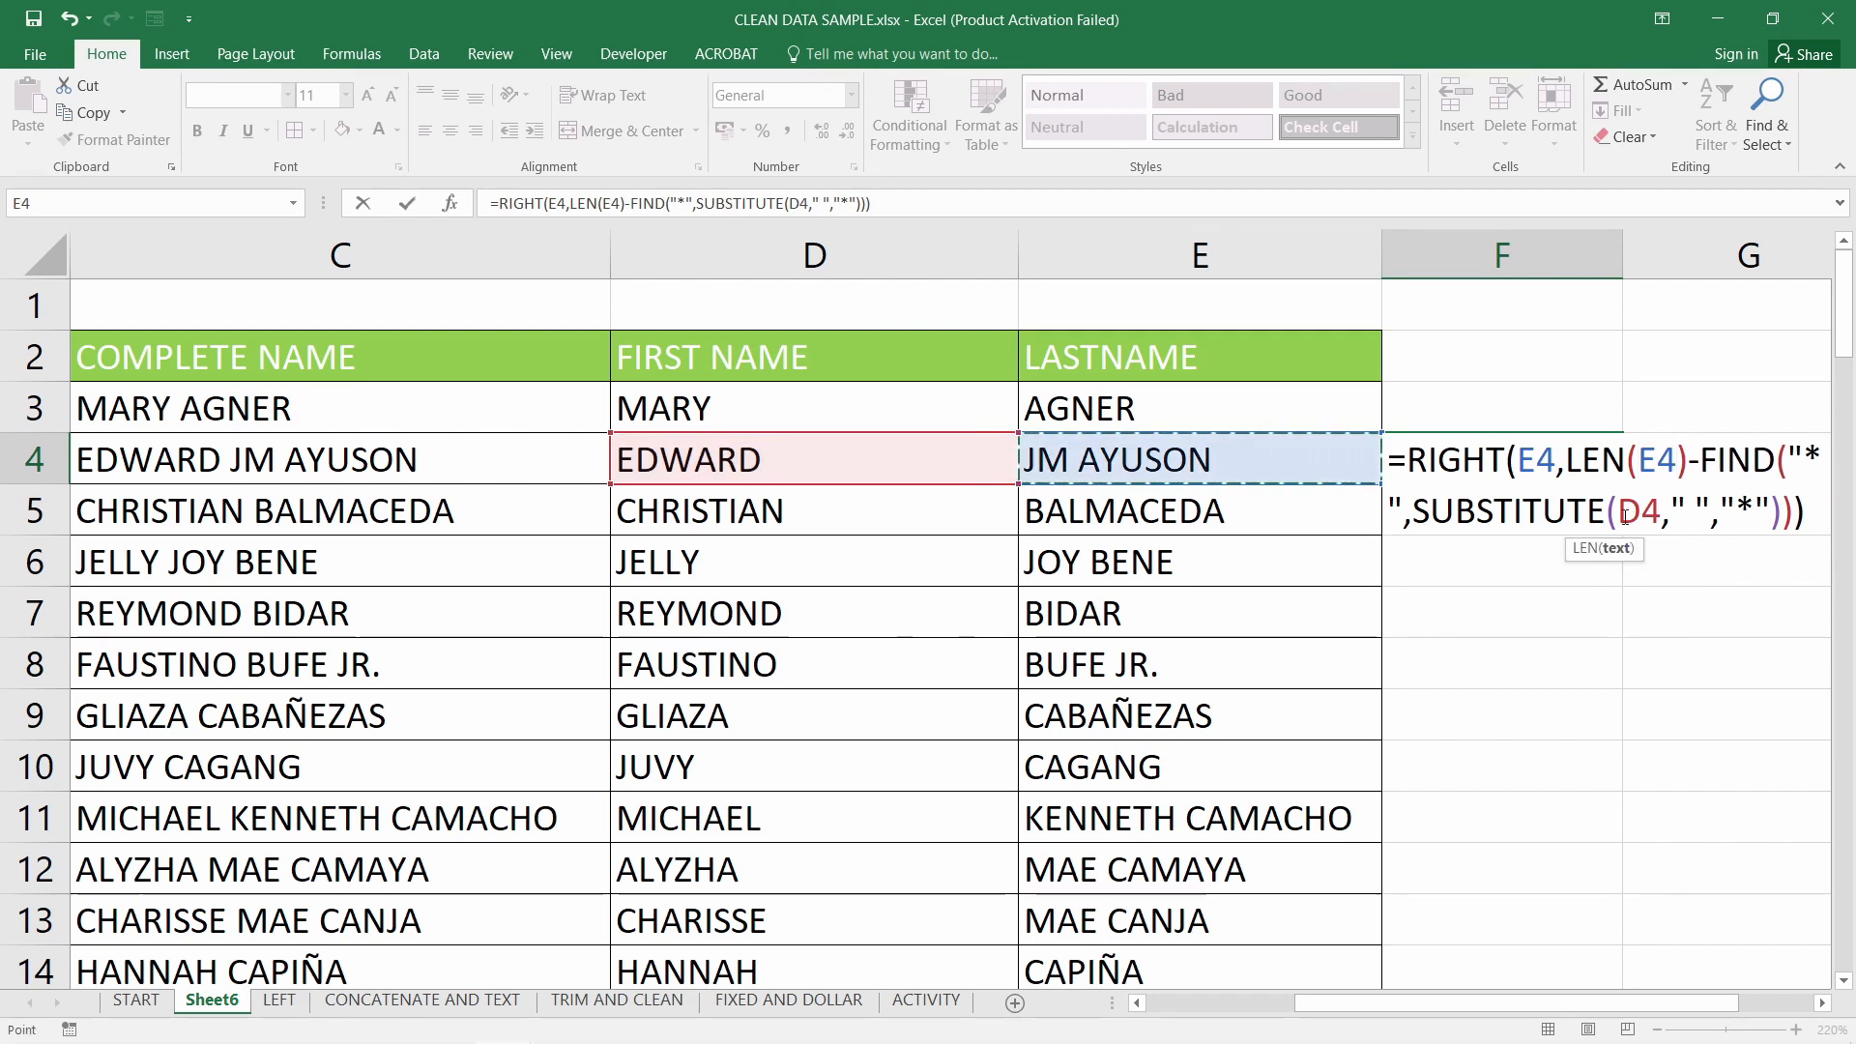
pyautogui.moveTo(1616, 510); pyautogui.dragTo(1659, 510)
pyautogui.click(1239, 457)
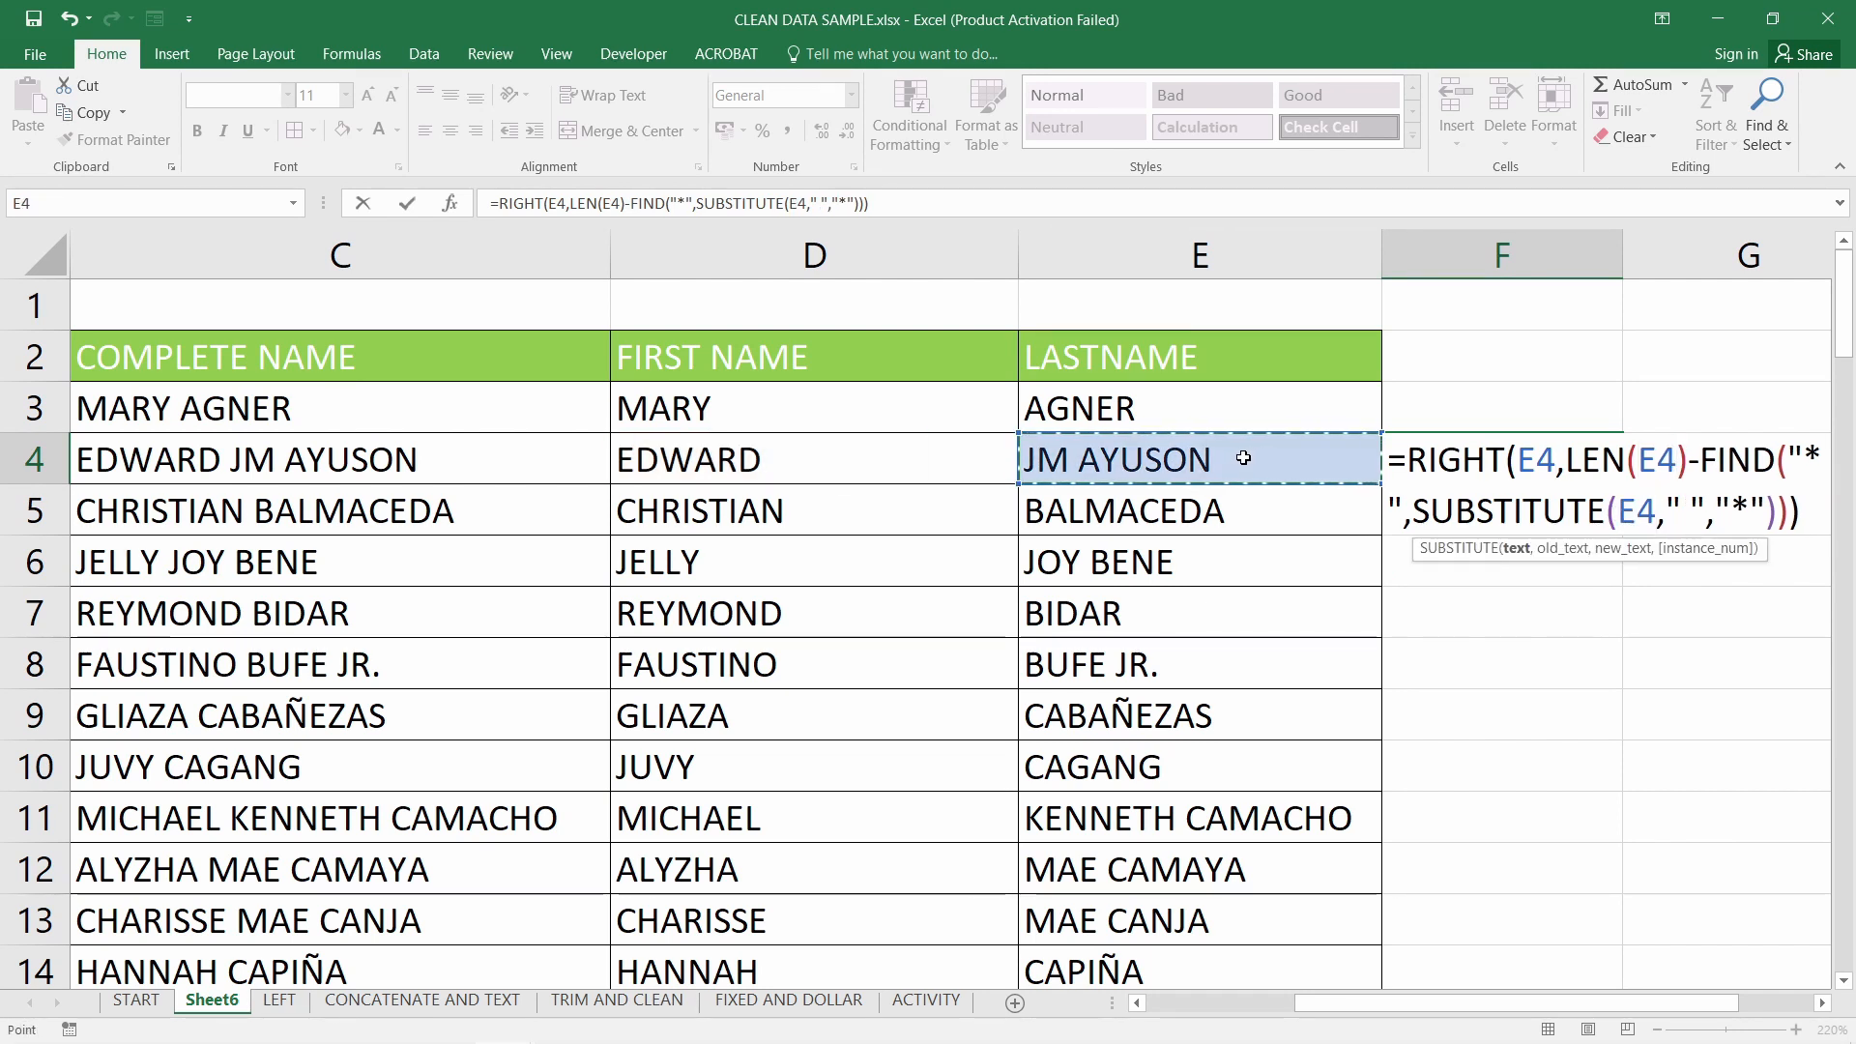
pyautogui.press('Return')
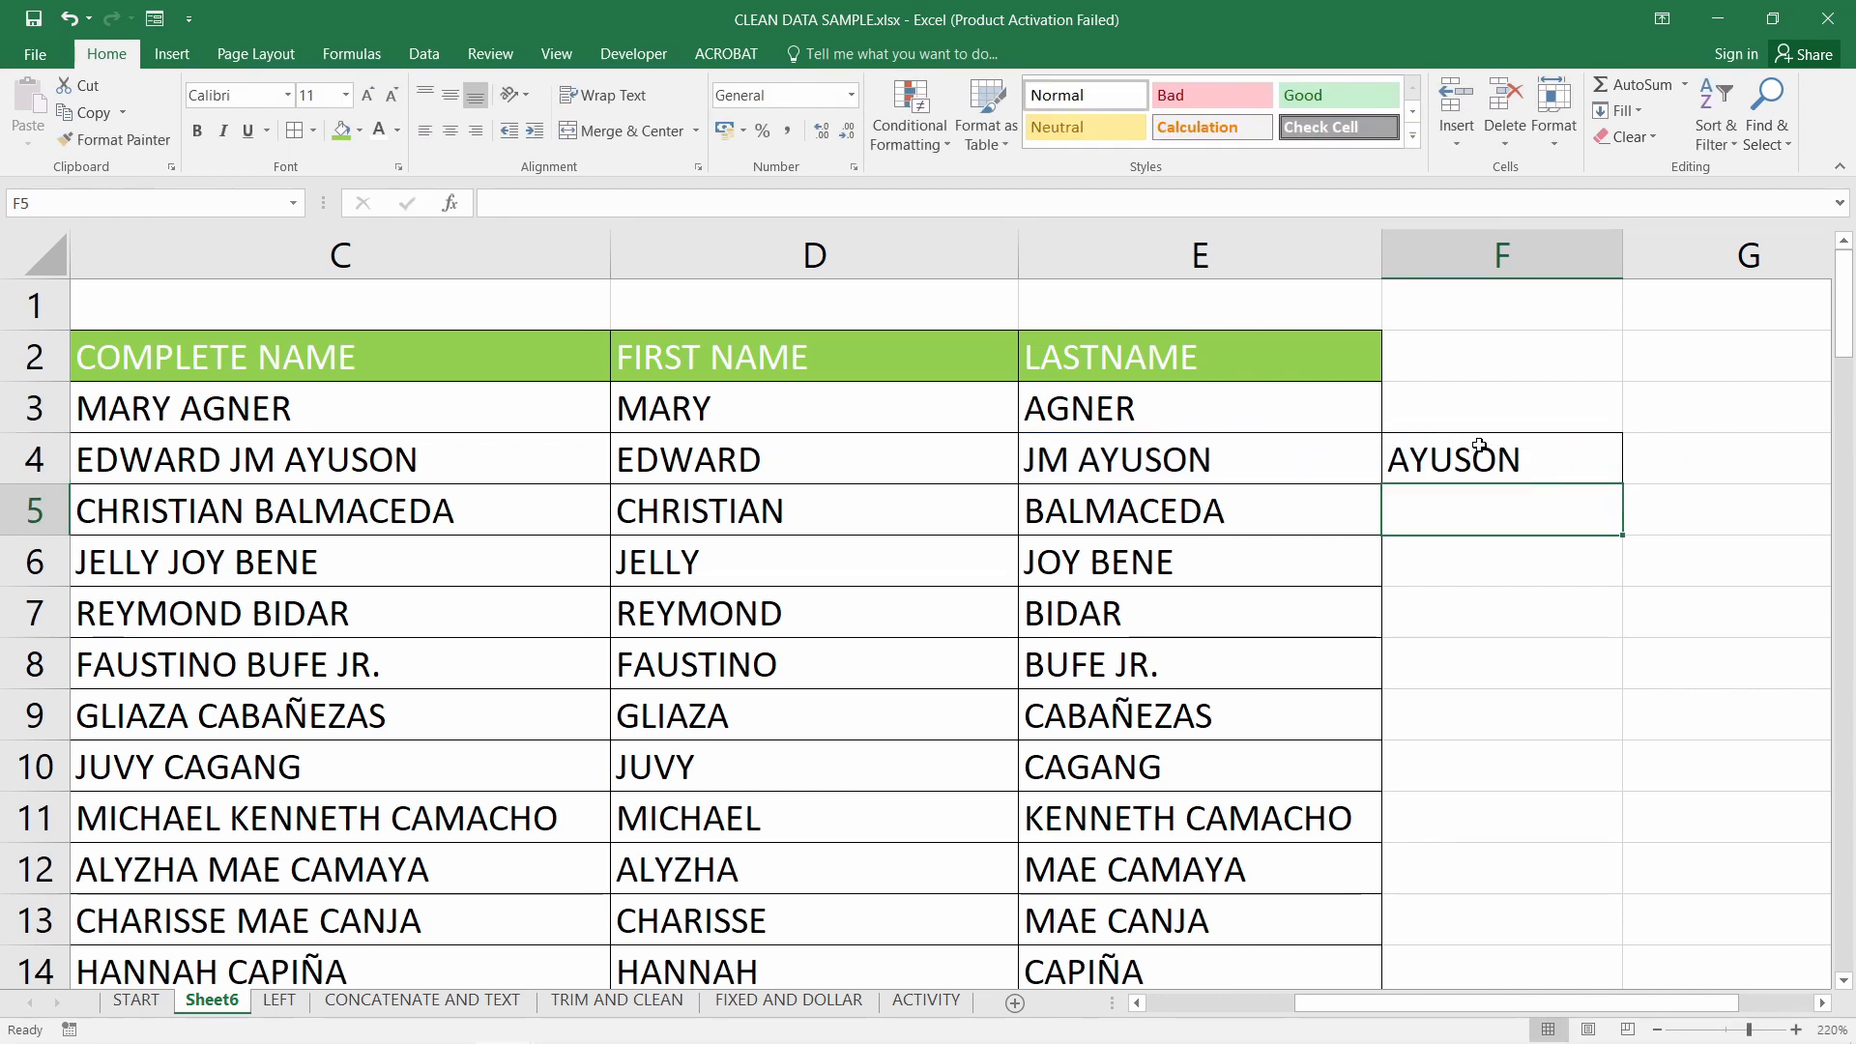
# Compare F4's AYUSON formula with the E4 and row 5 formulas, then select the LASTNAME column
pyautogui.click(1473, 454)
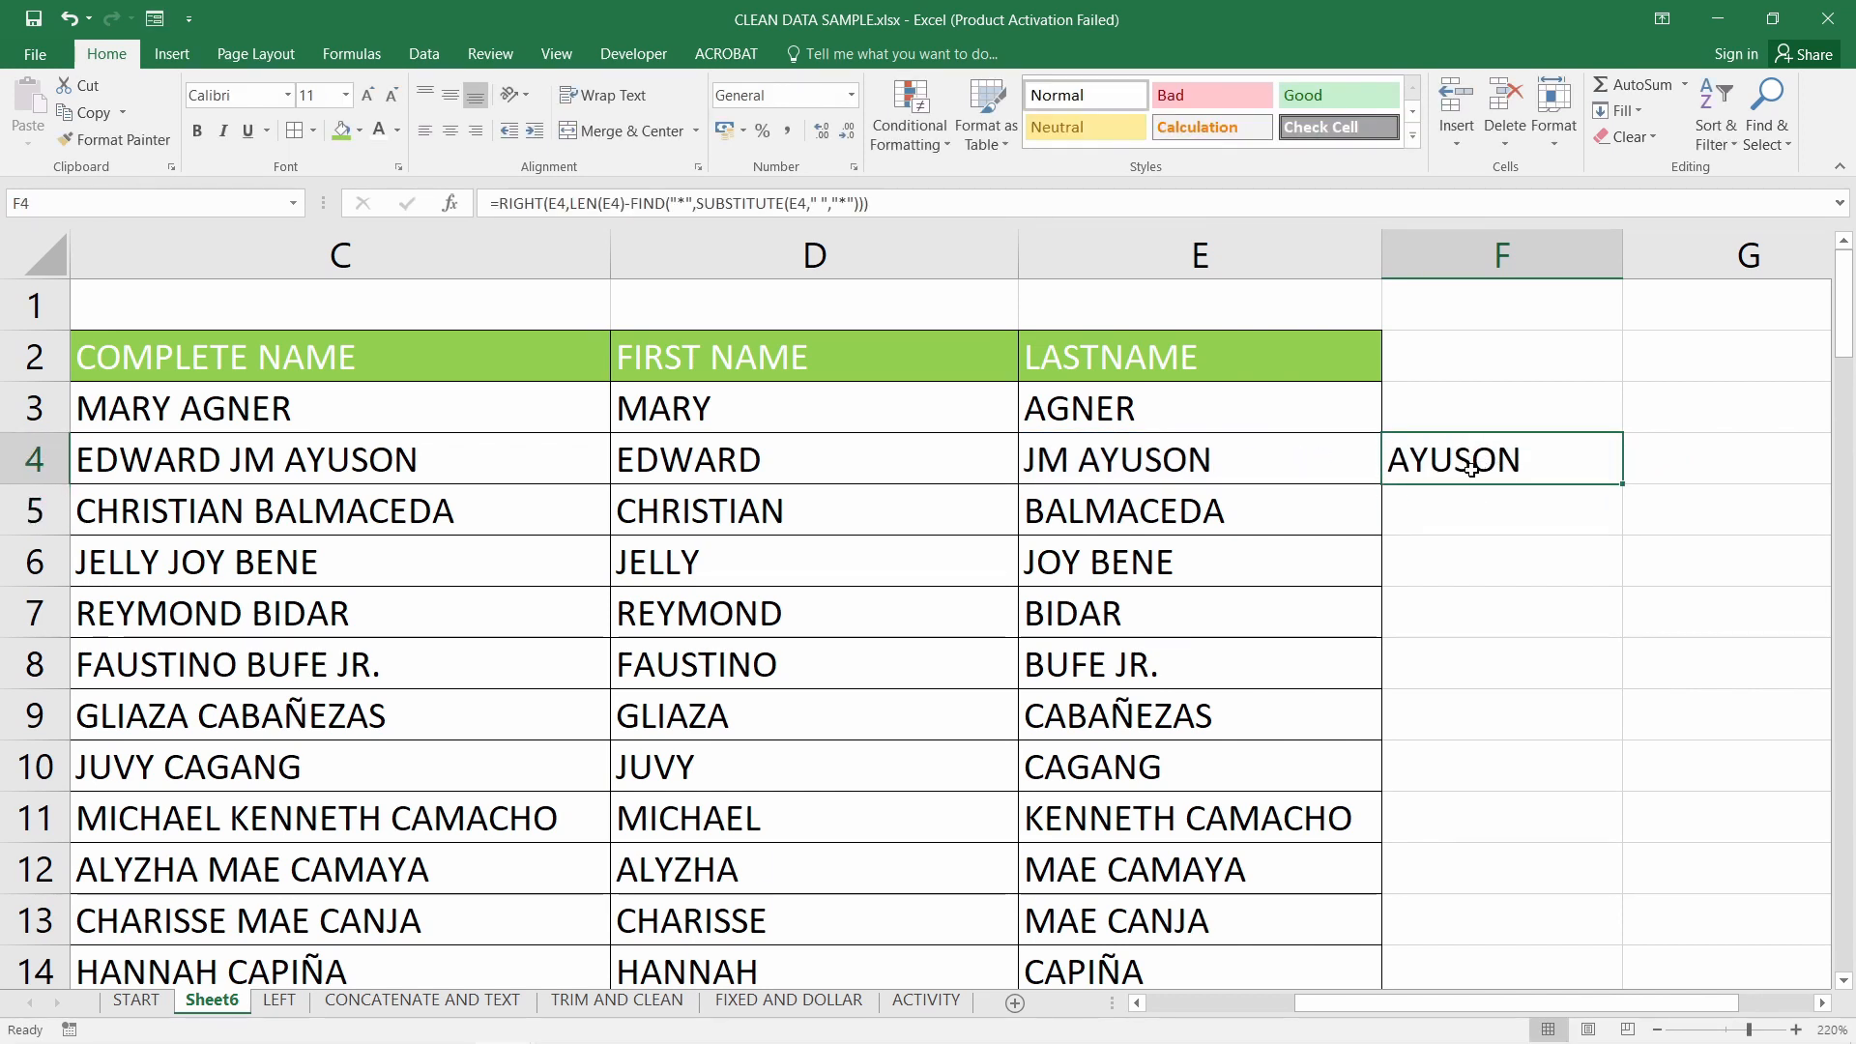
pyautogui.click(1281, 492)
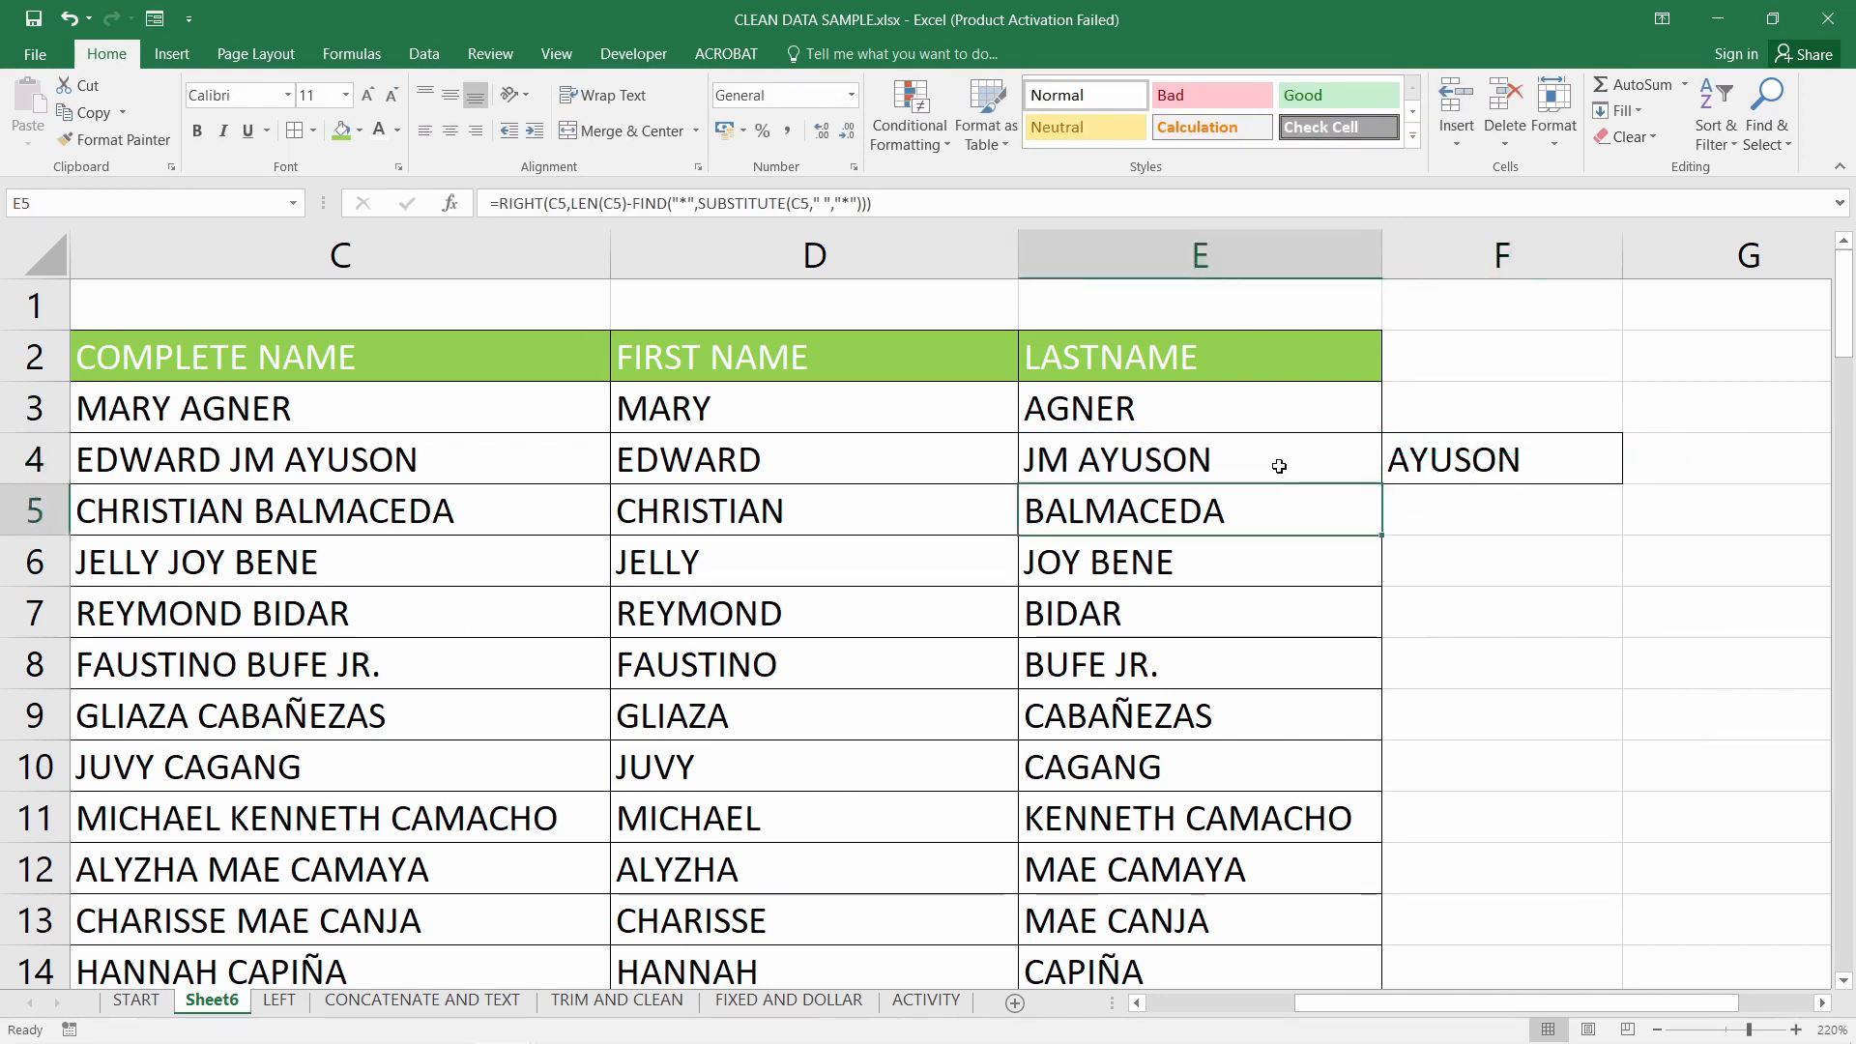
pyautogui.click(1280, 465)
pyautogui.click(1526, 481)
pyautogui.click(1513, 488)
pyautogui.click(1516, 463)
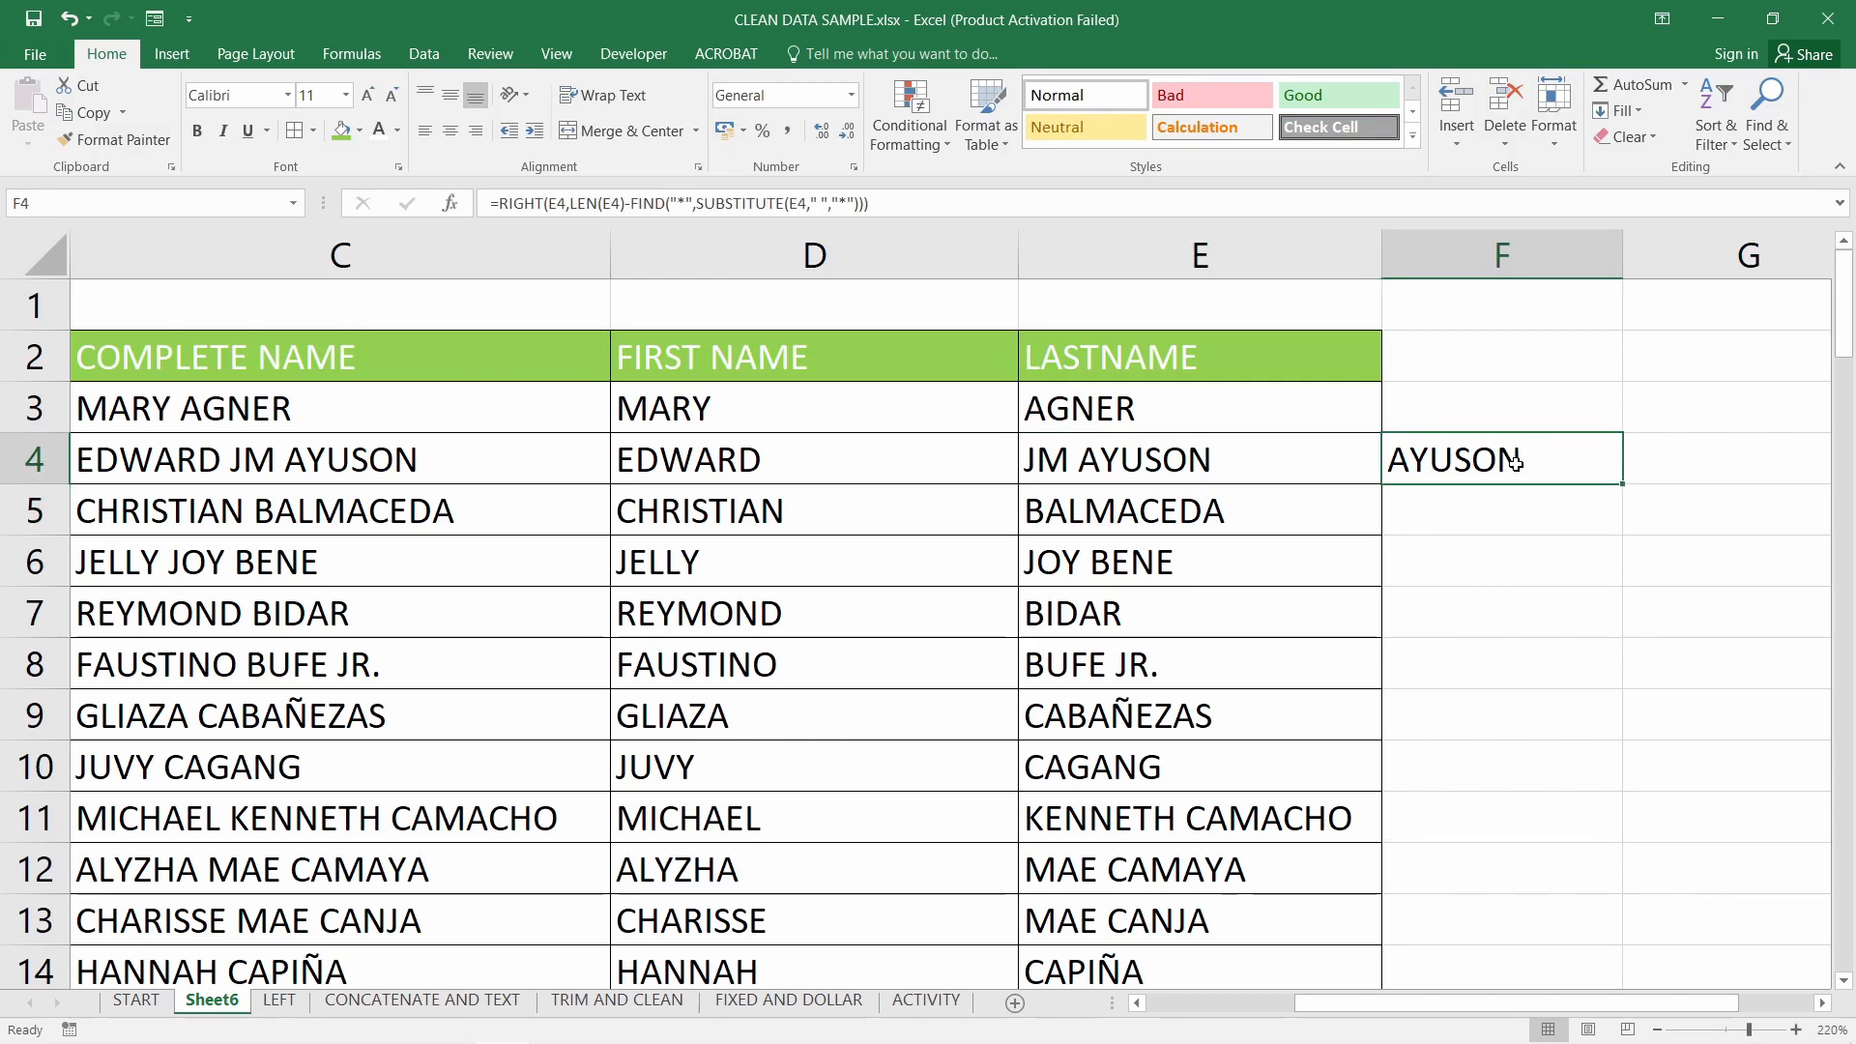
pyautogui.click(1199, 257)
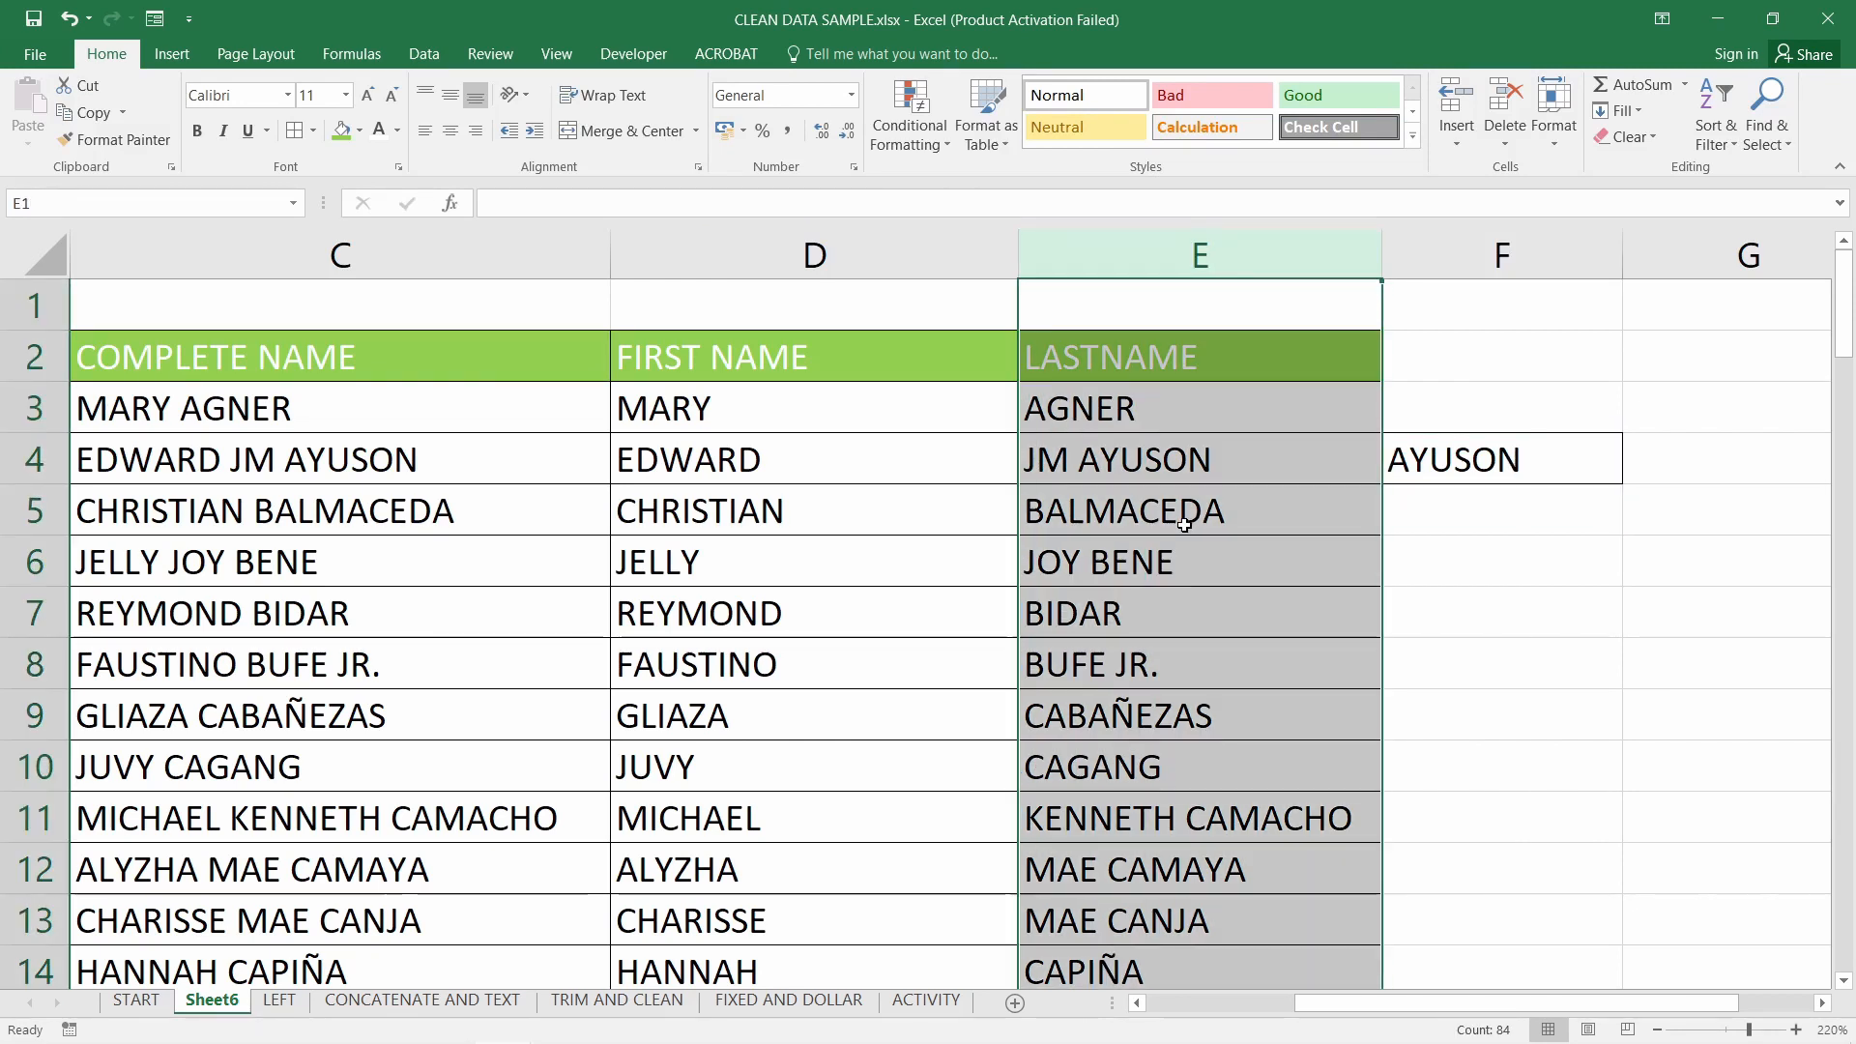
# Fill F4's last-word formula down to F11
pyautogui.click(1179, 516)
pyautogui.click(1184, 460)
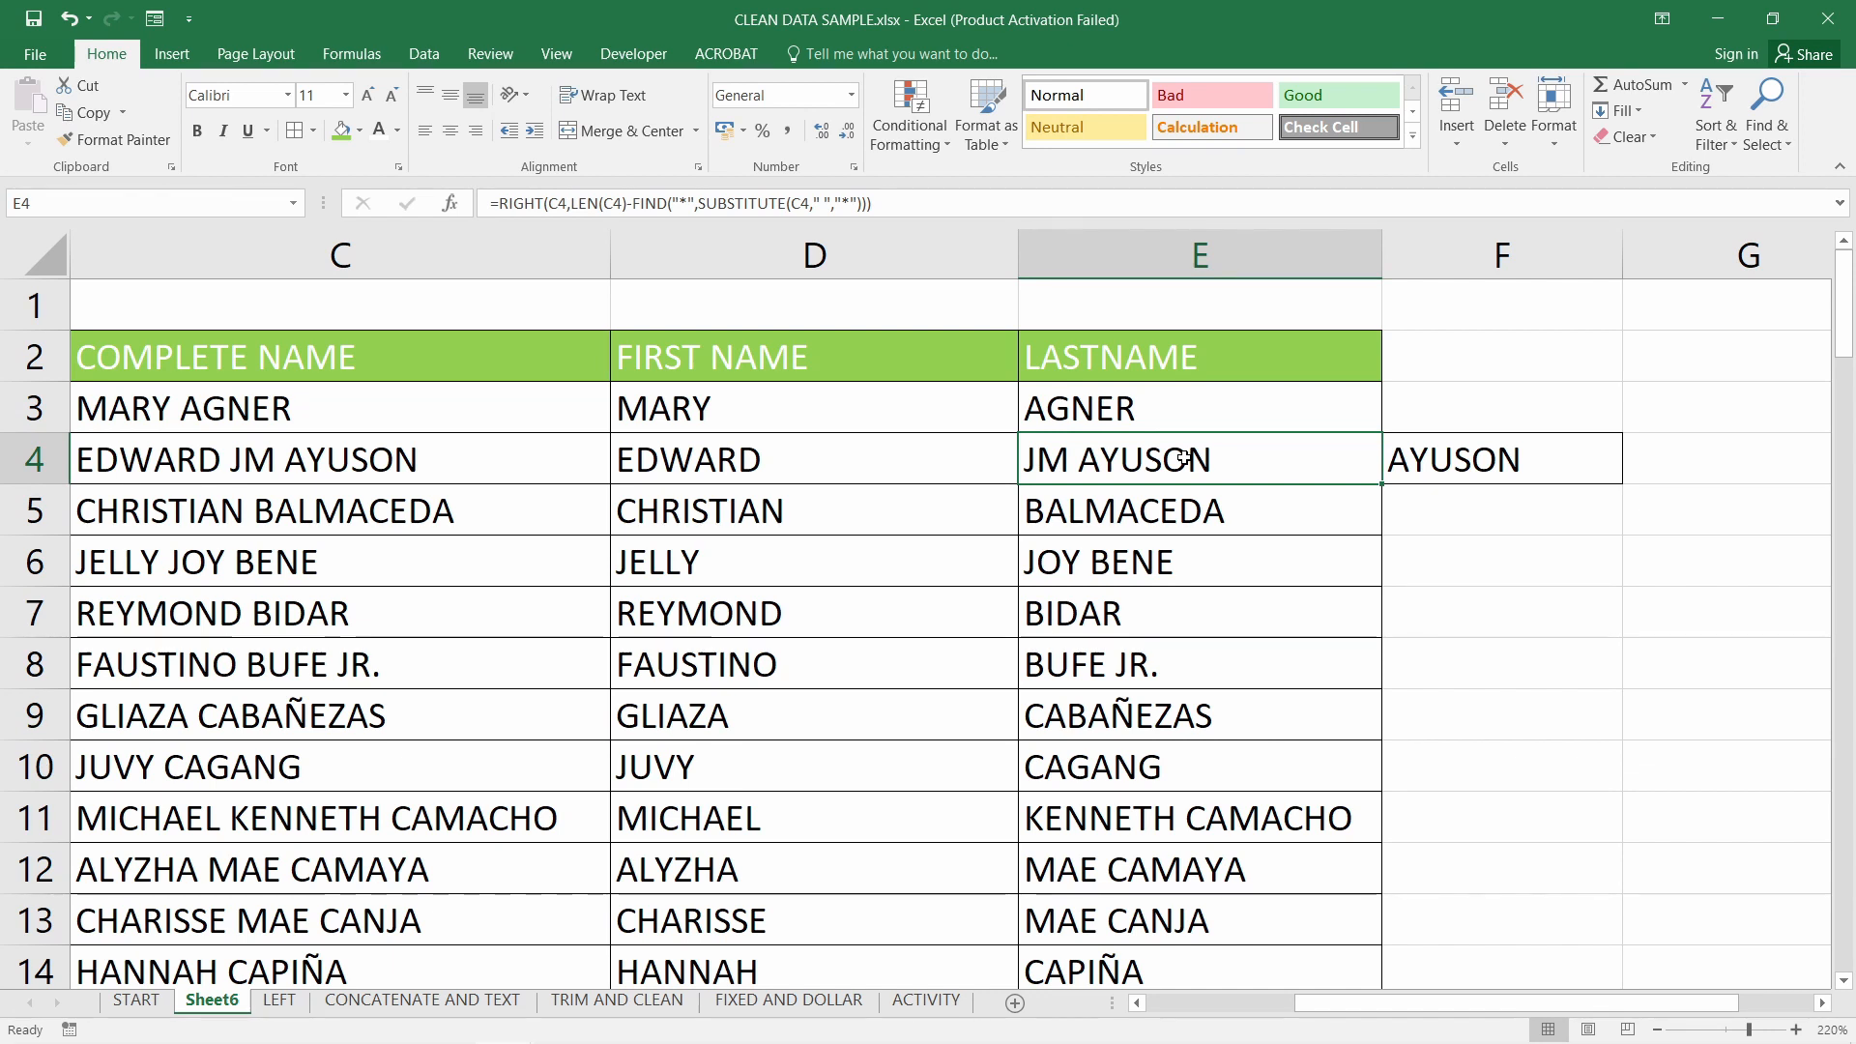
pyautogui.click(1529, 494)
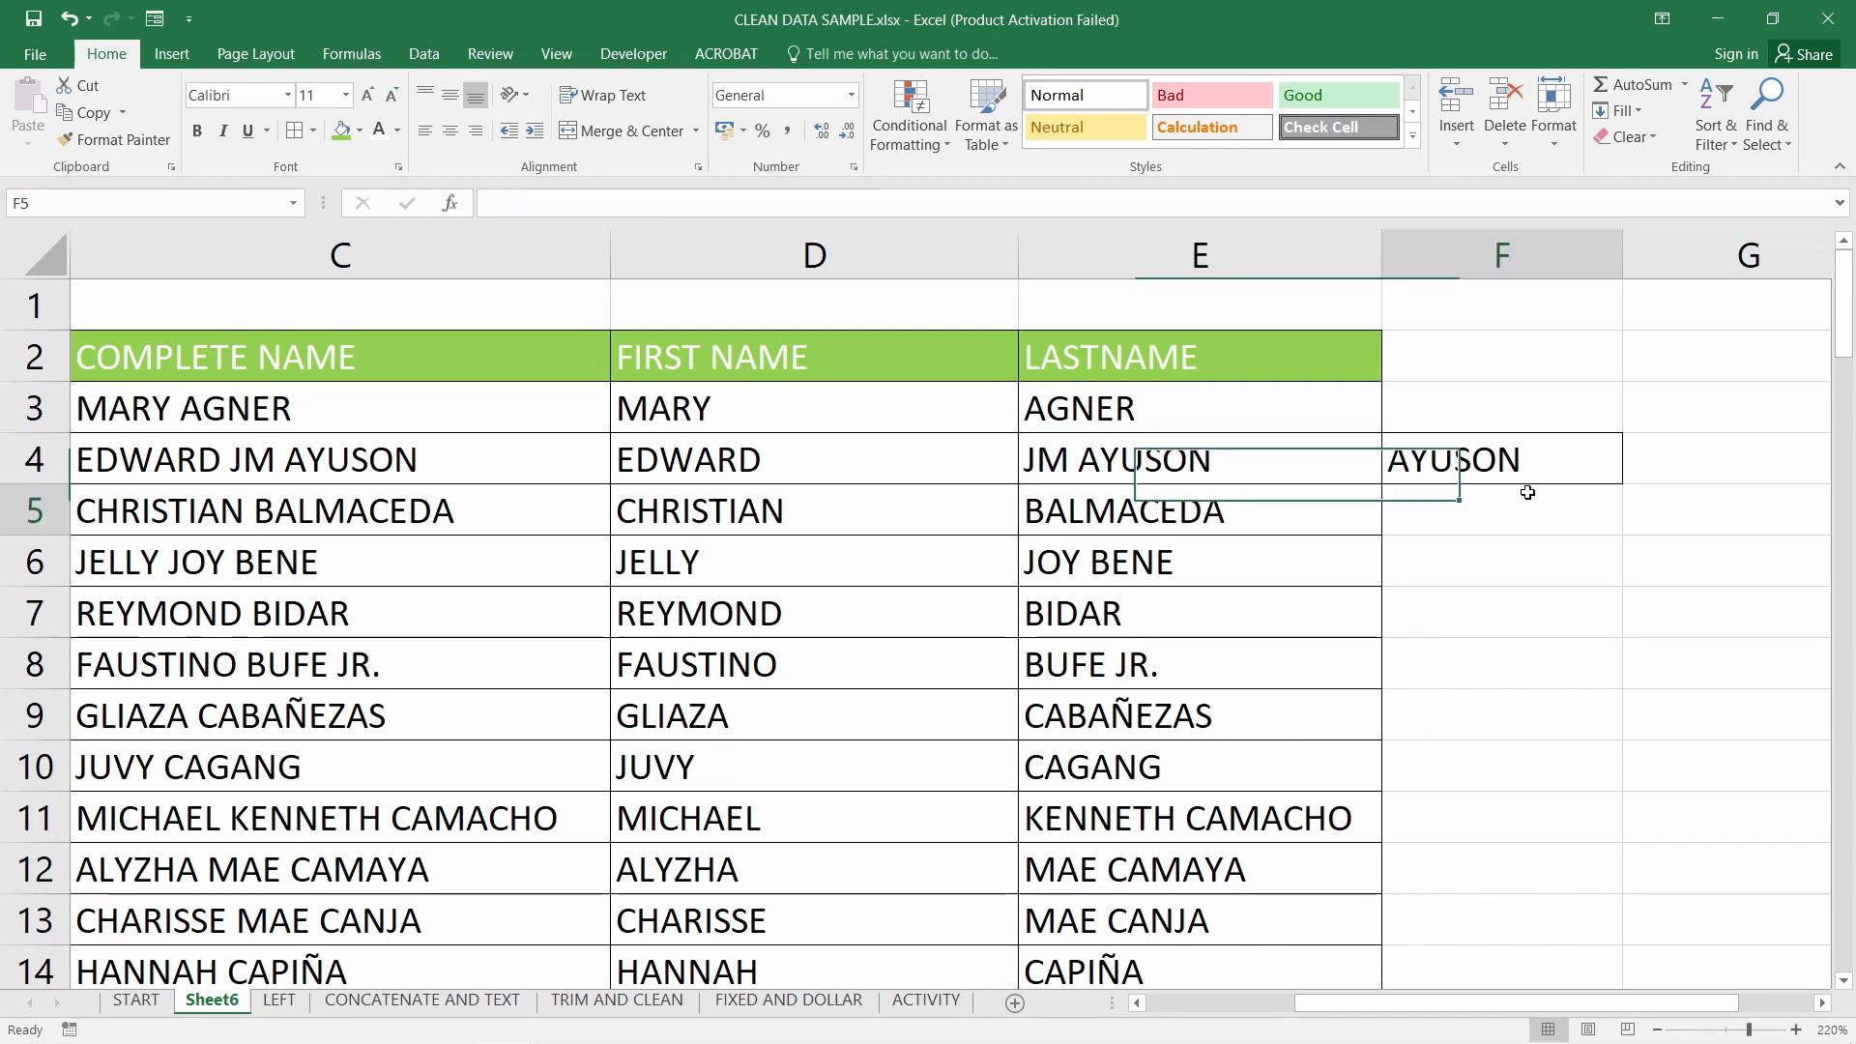
pyautogui.click(1530, 456)
pyautogui.click(1433, 507)
pyautogui.click(1487, 462)
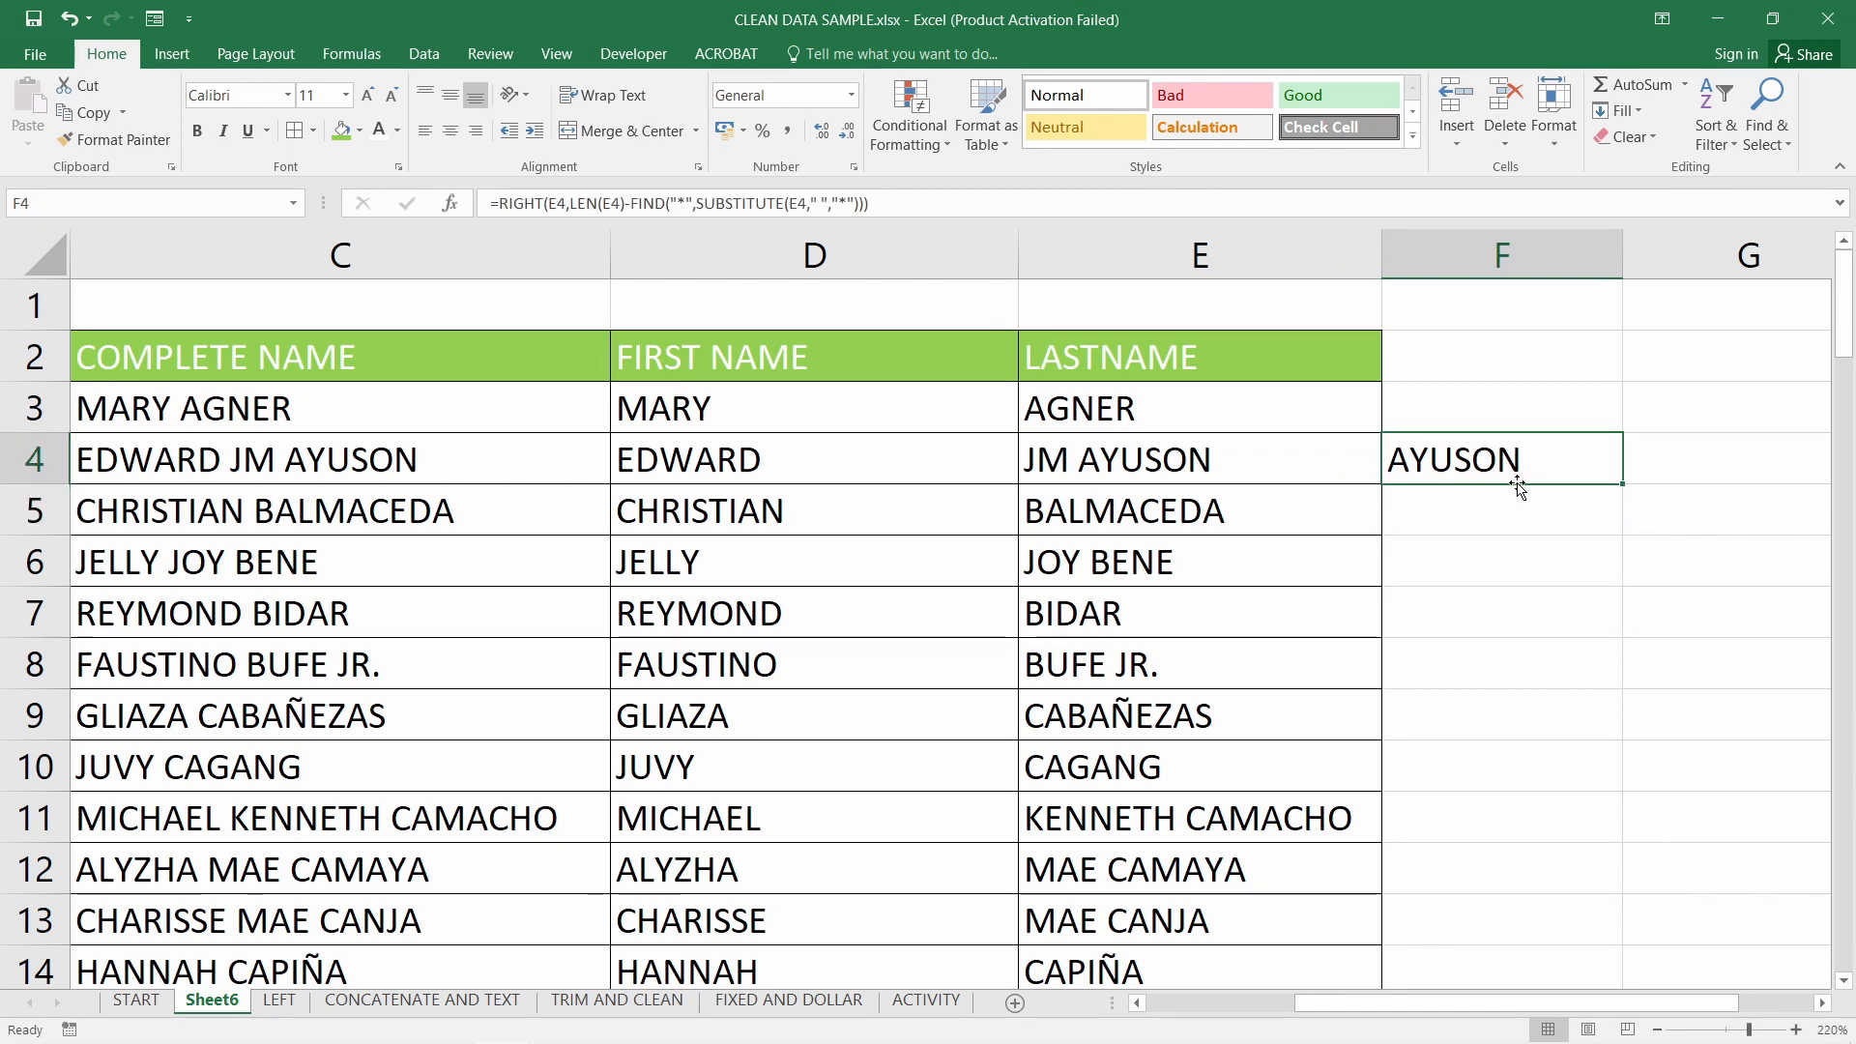
pyautogui.click(1508, 508)
pyautogui.click(1524, 458)
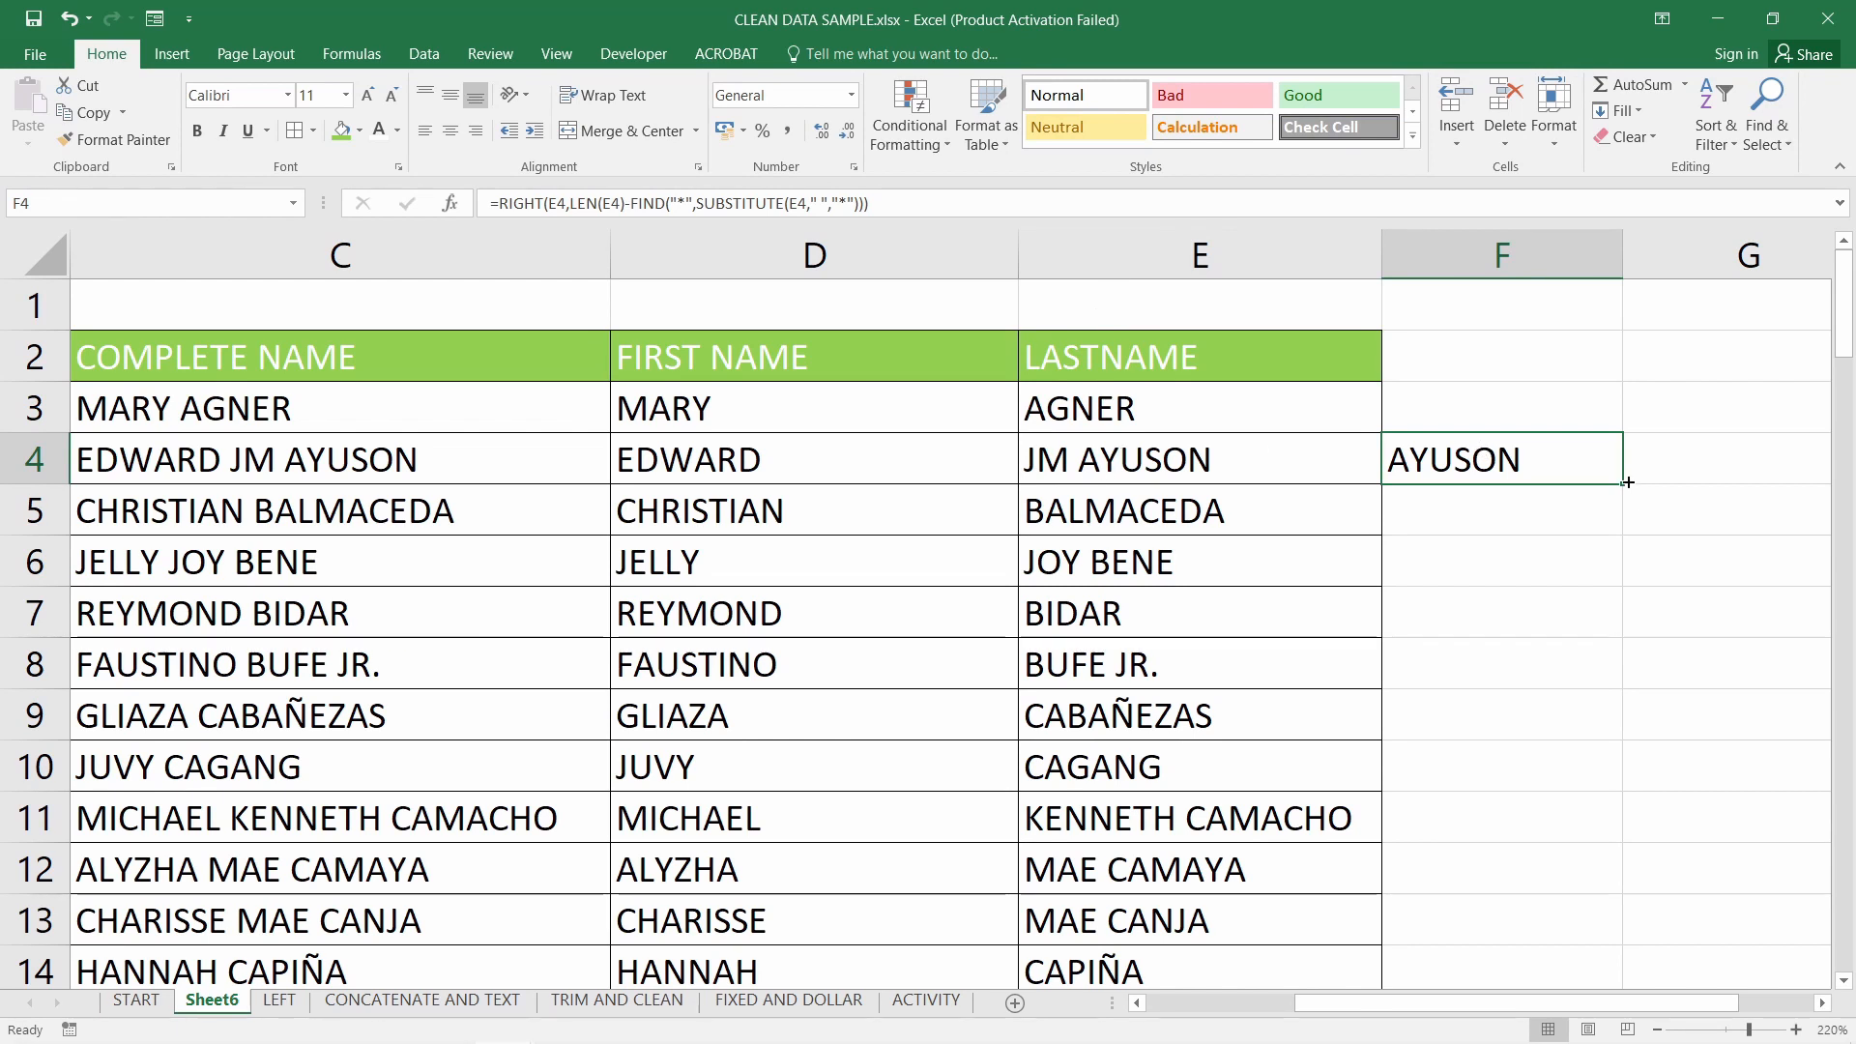
pyautogui.moveTo(1624, 483); pyautogui.dragTo(1552, 819)
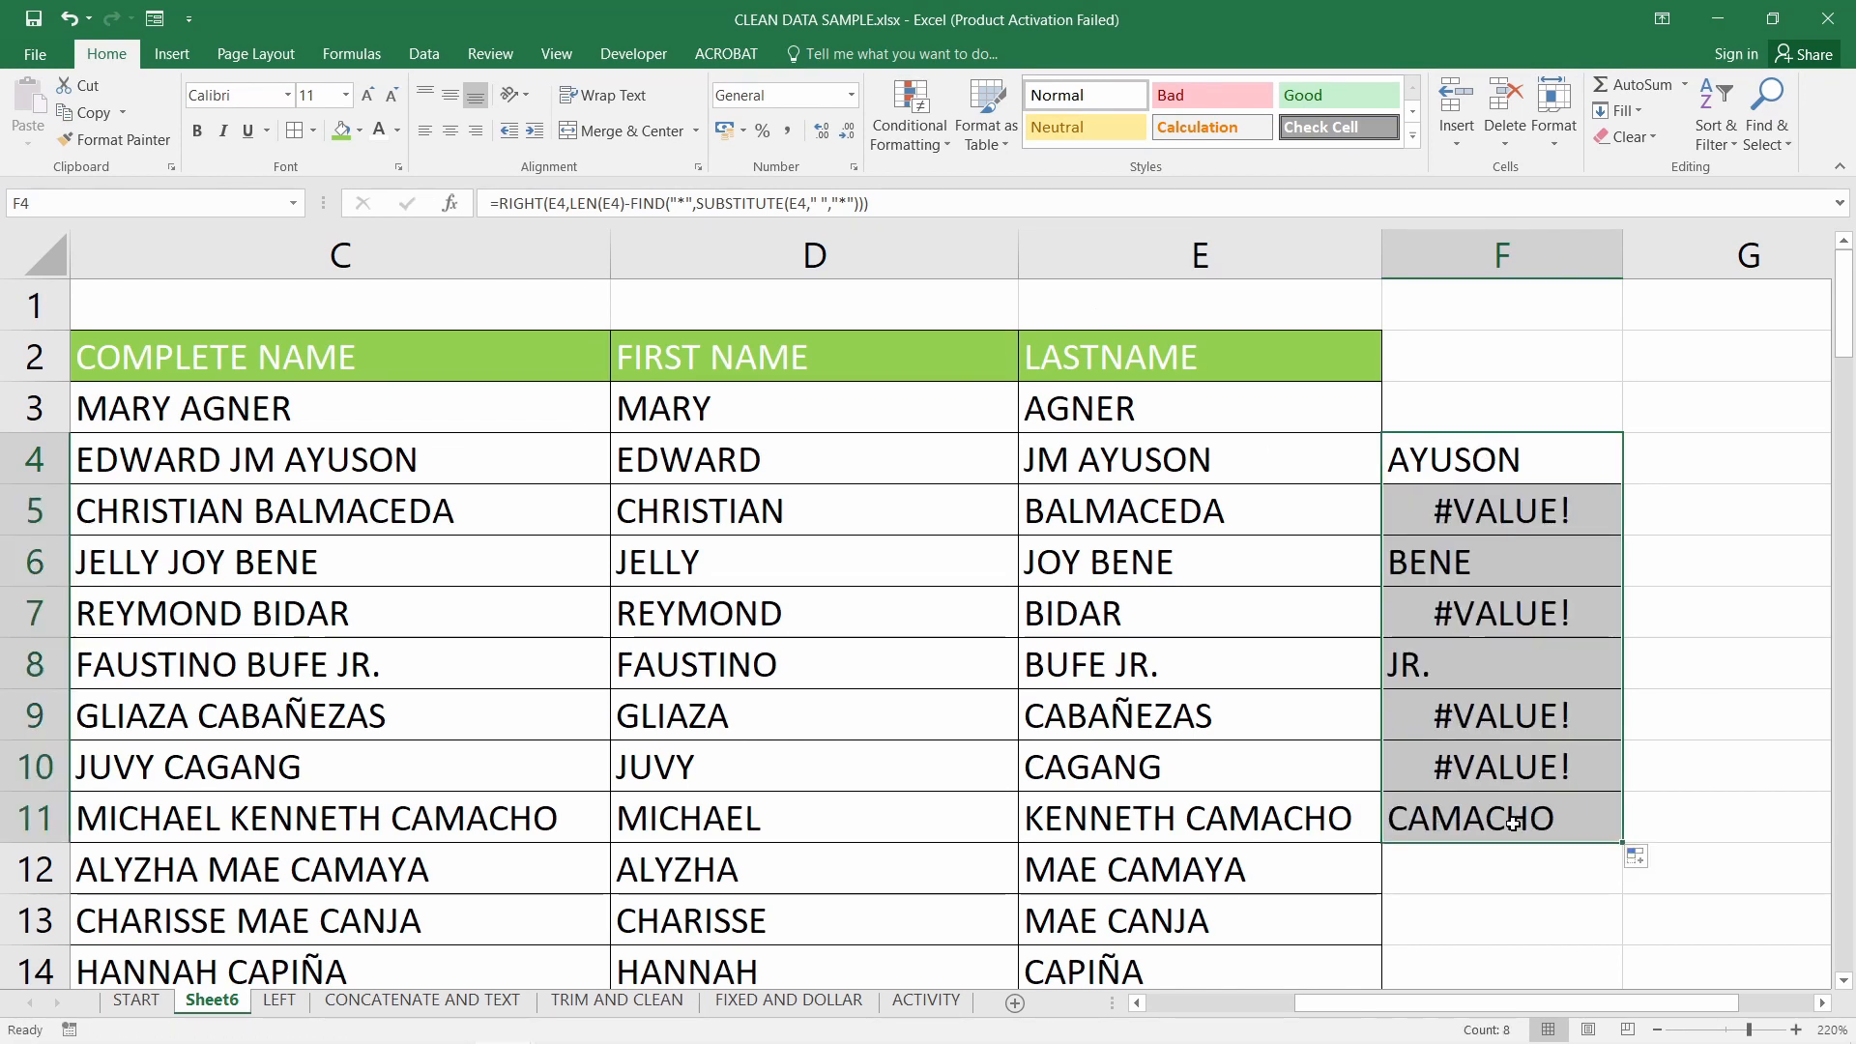
# Check the results: CAMACHO in F11, BENE, and #VALUE! in F9:F10 for single-word surnames like CAGANG
pyautogui.click(1412, 821)
pyautogui.moveTo(1155, 817); pyautogui.dragTo(1468, 817)
pyautogui.click(1467, 817)
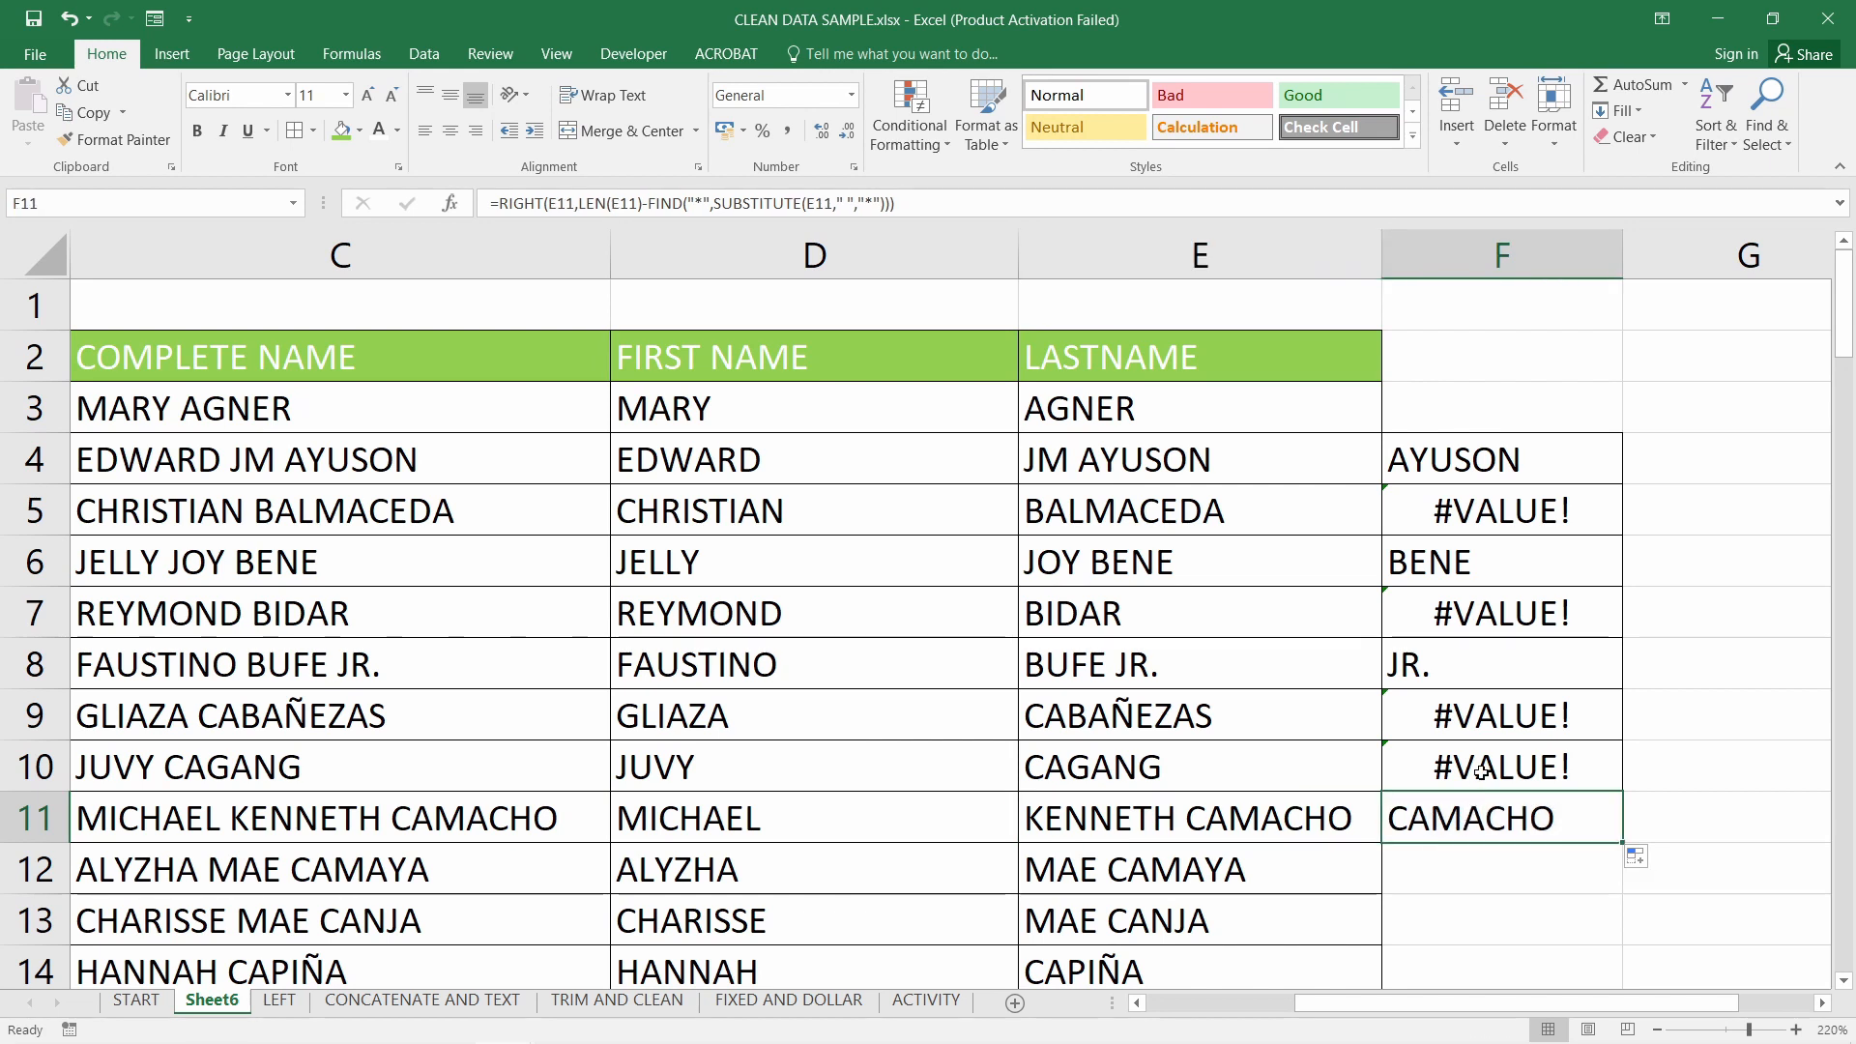
pyautogui.click(1482, 770)
pyautogui.moveTo(1492, 725); pyautogui.dragTo(1490, 765)
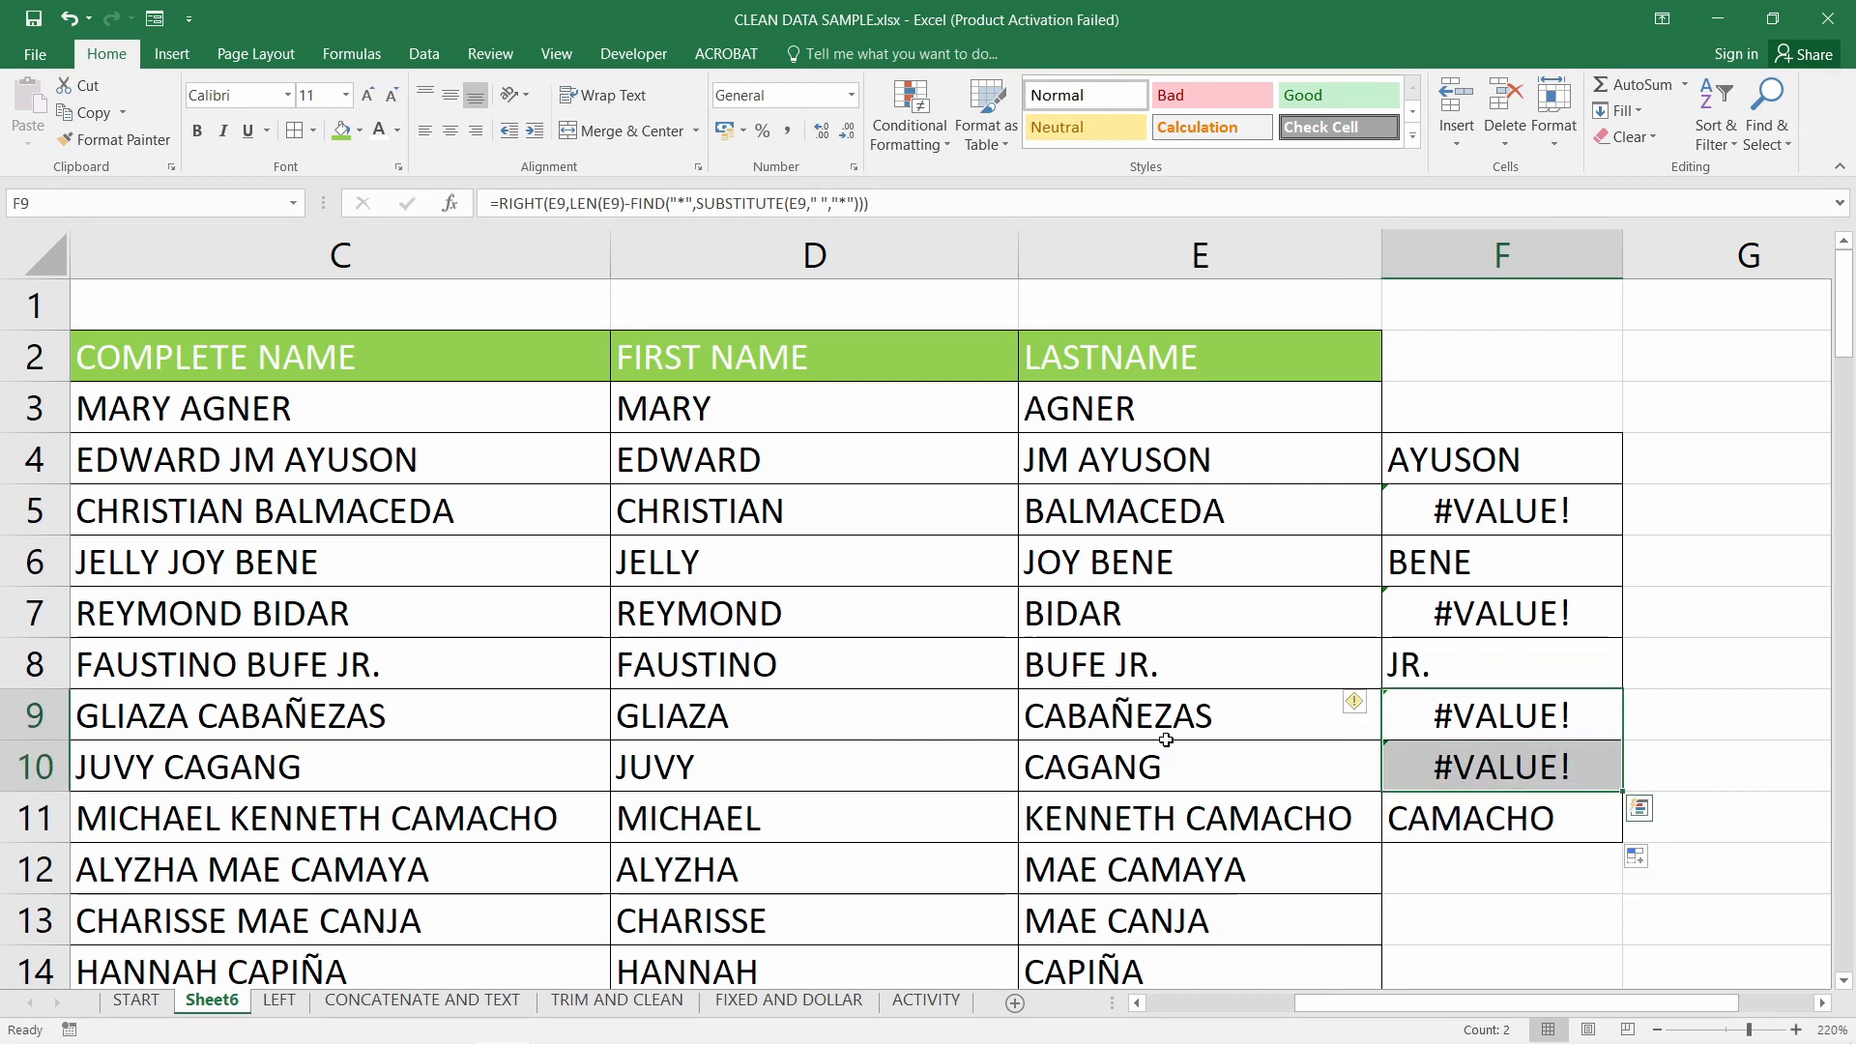
pyautogui.click(1198, 755)
pyautogui.moveTo(1247, 522); pyautogui.dragTo(1255, 558)
pyautogui.click(1255, 556)
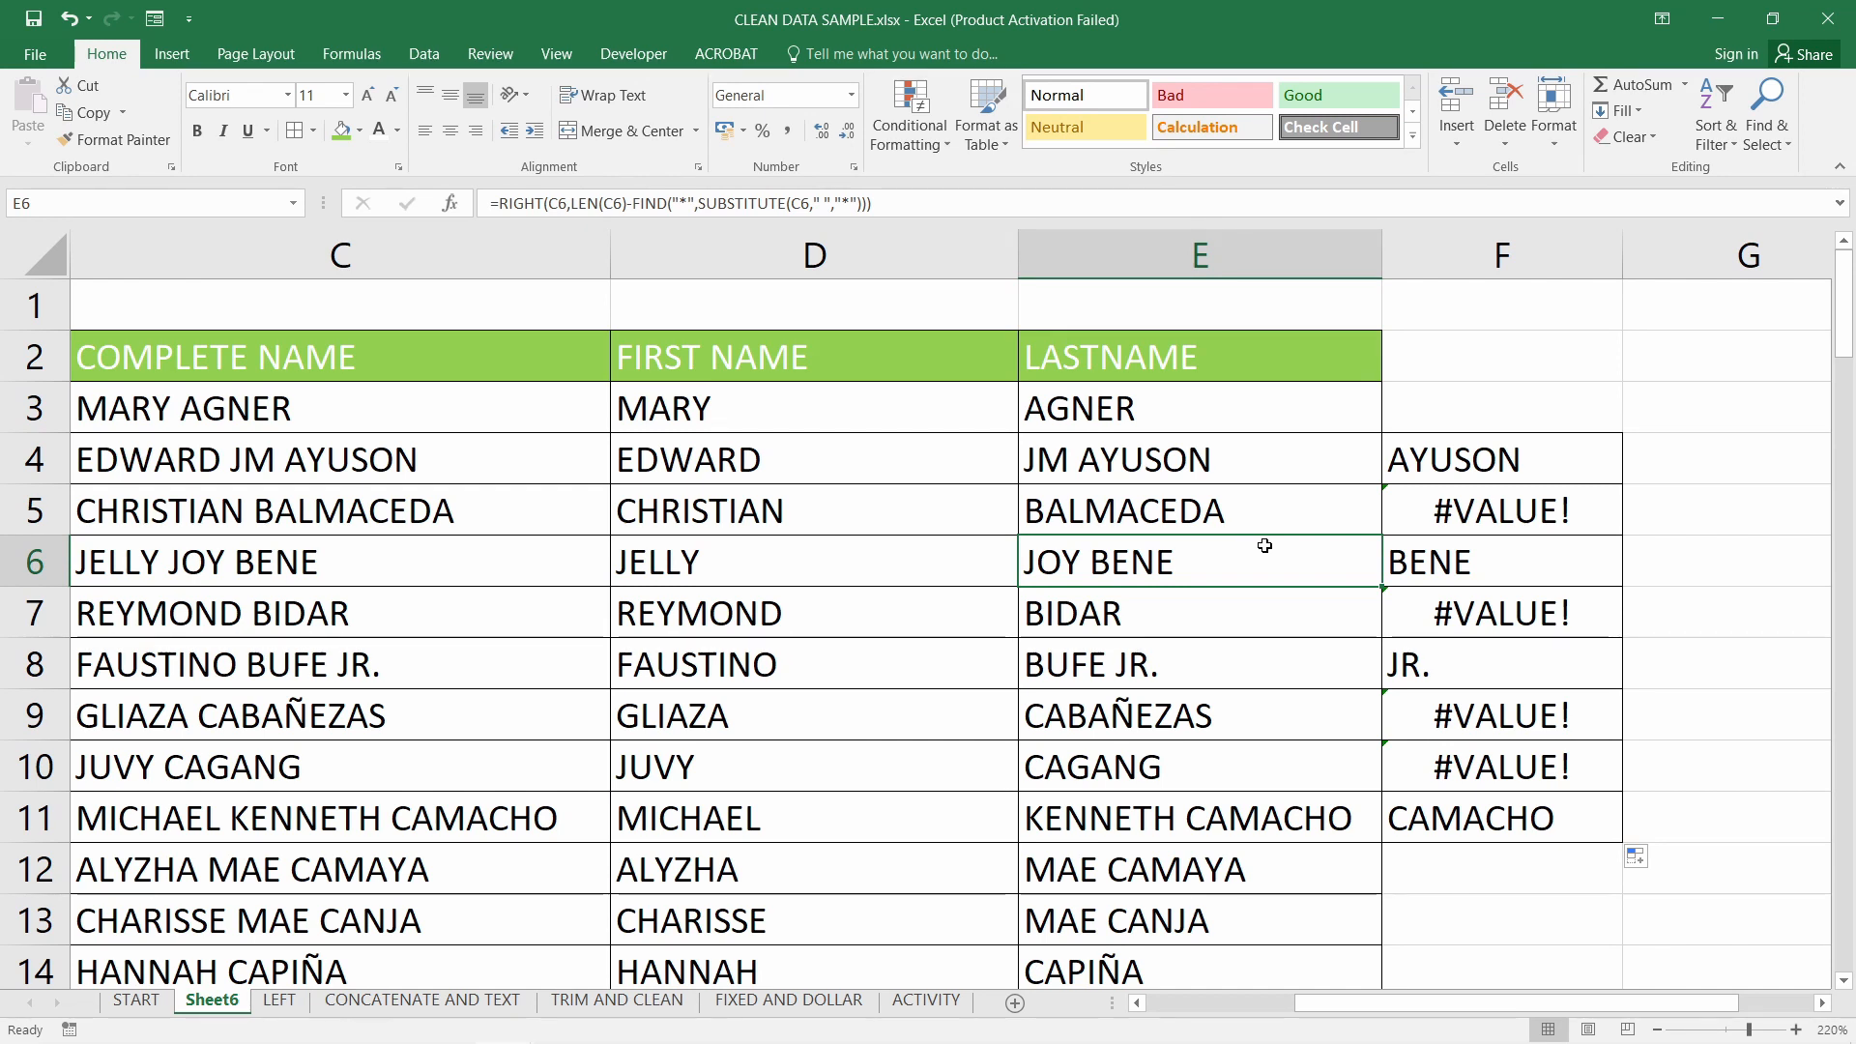
pyautogui.moveTo(1338, 1002); pyautogui.dragTo(1192, 1006)
# Narrow column D and review the D3 and E3 first- and last-name formulas without changing them
pyautogui.click(856, 402)
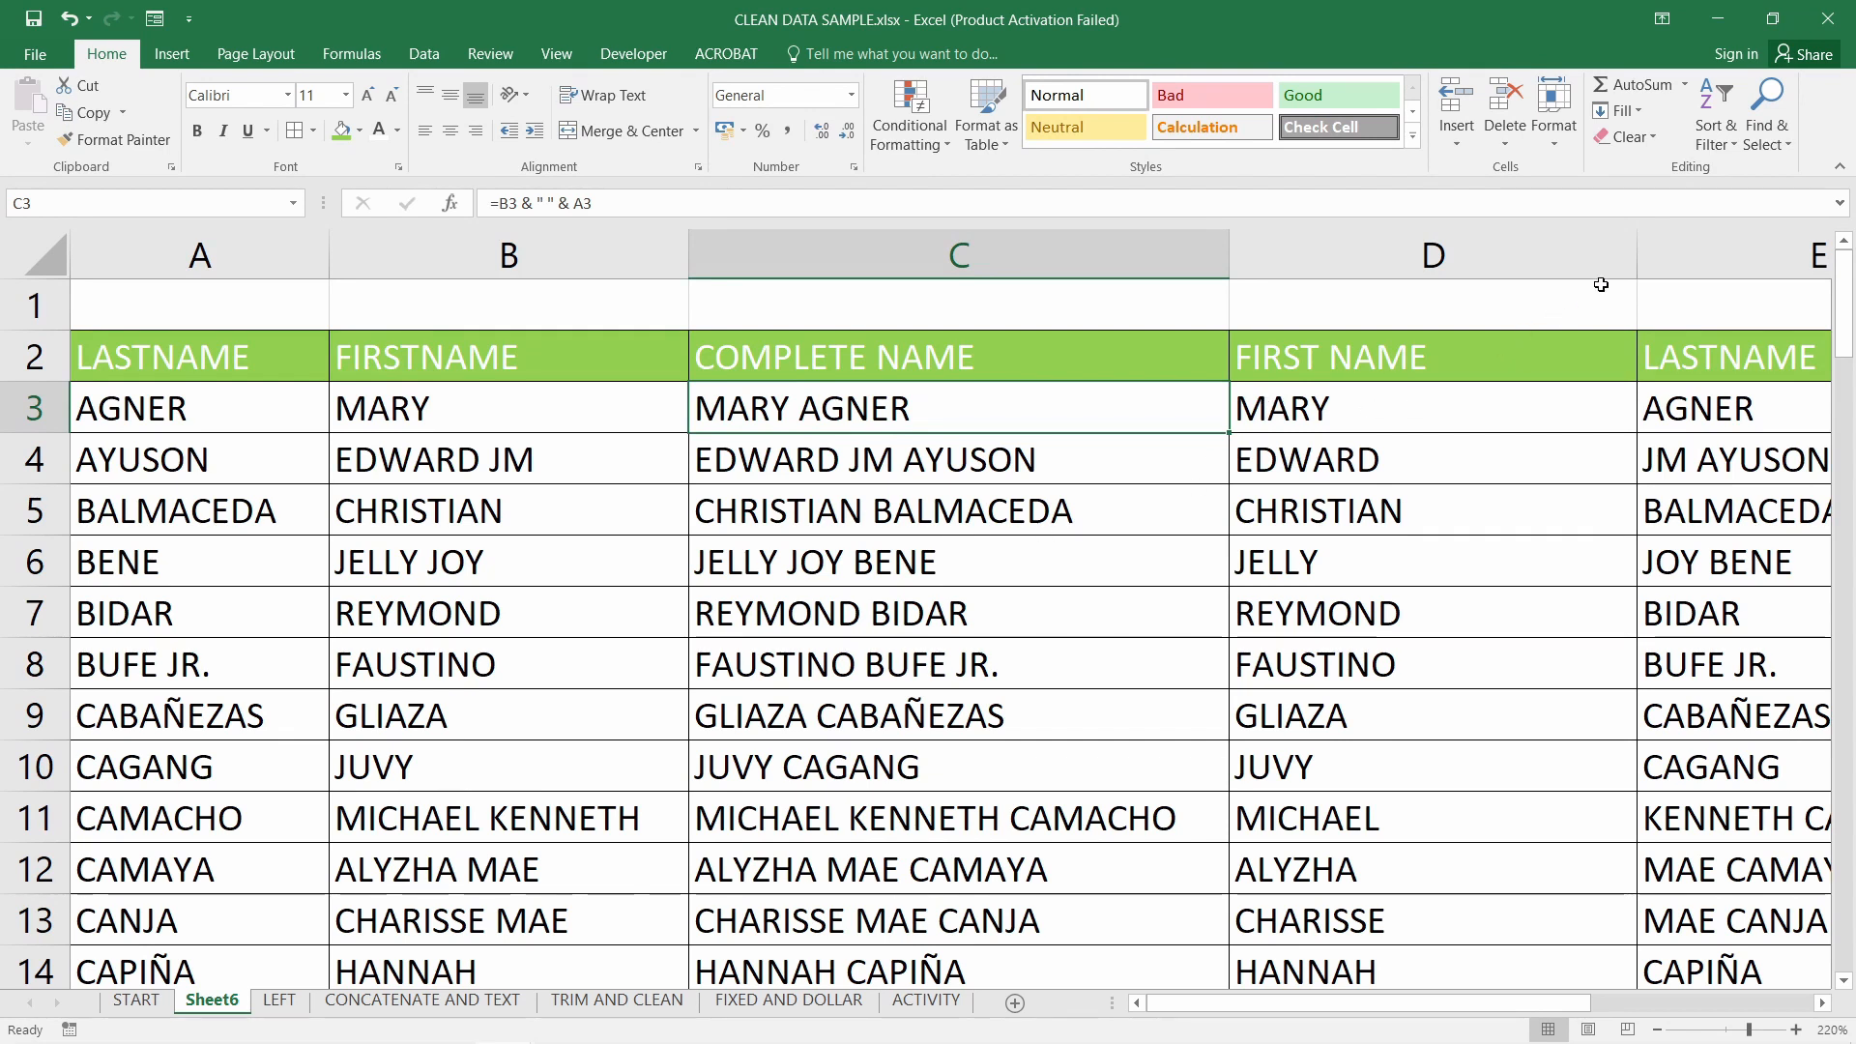
pyautogui.moveTo(1634, 260); pyautogui.dragTo(1557, 260)
pyautogui.doubleClick(1407, 408)
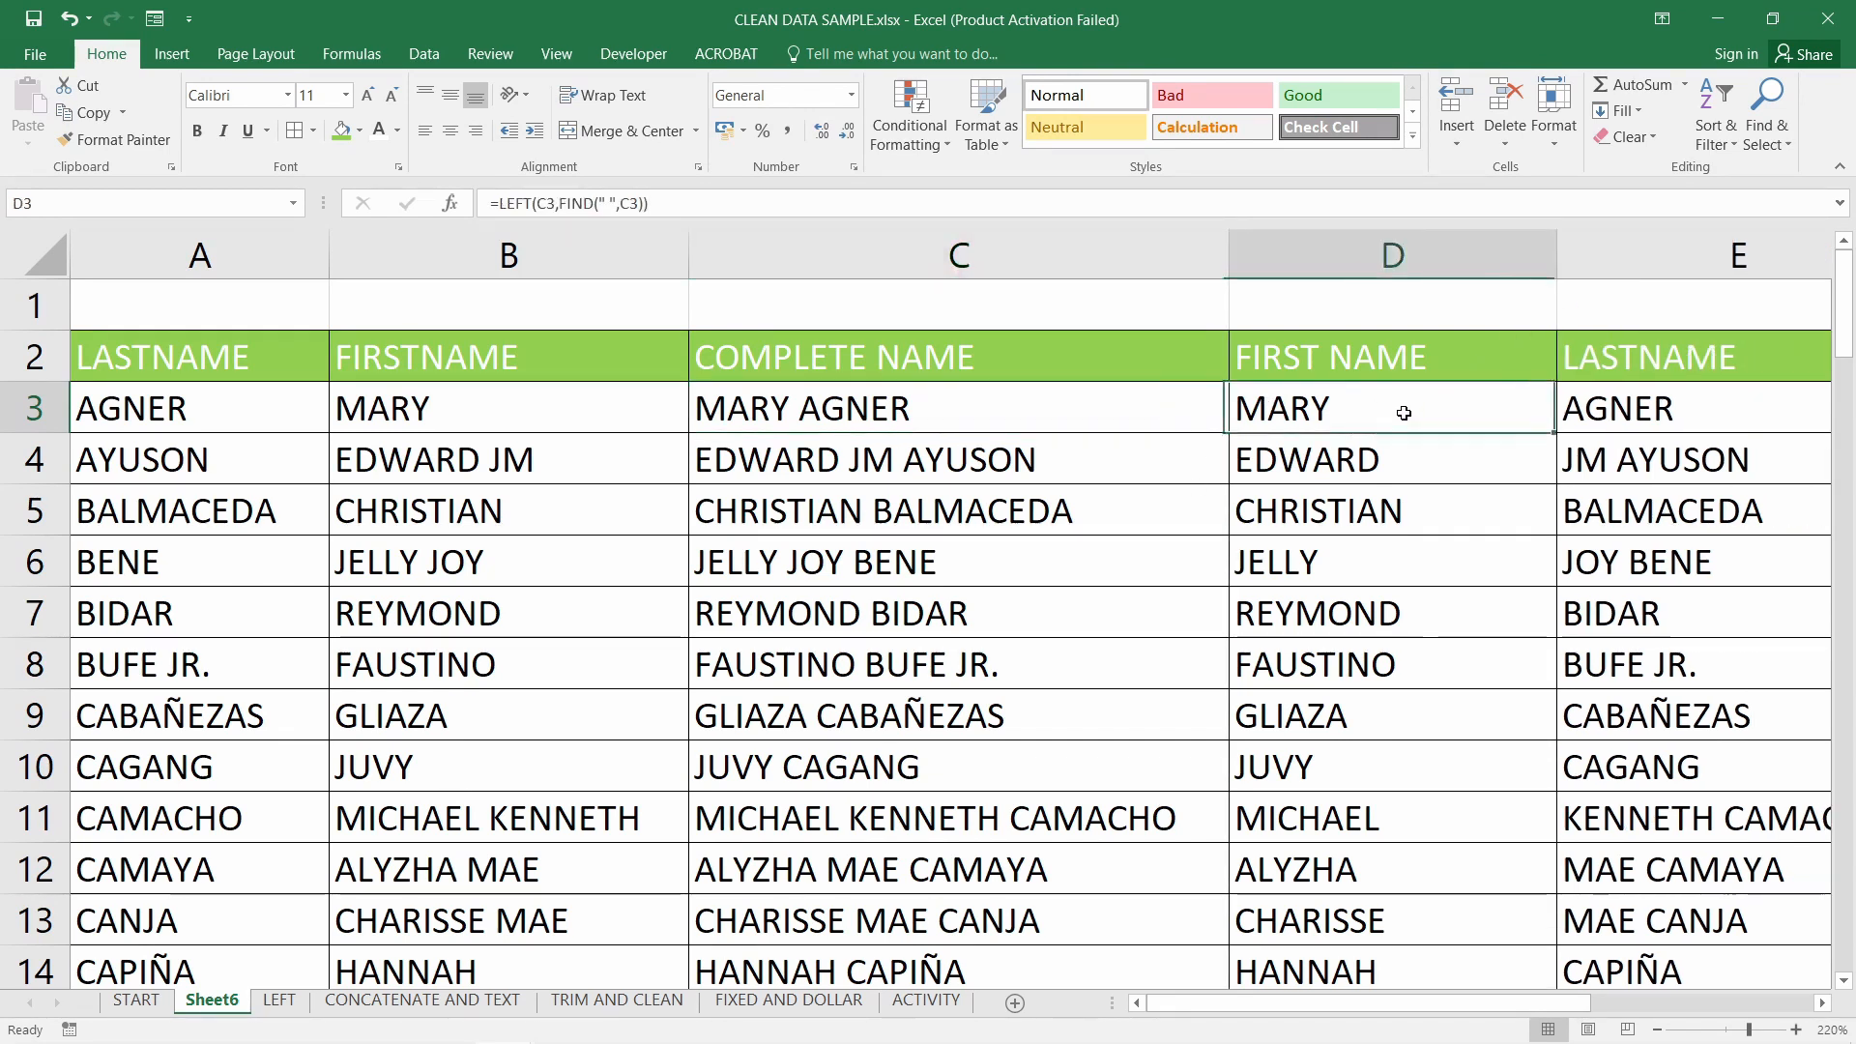
pyautogui.press('Return')
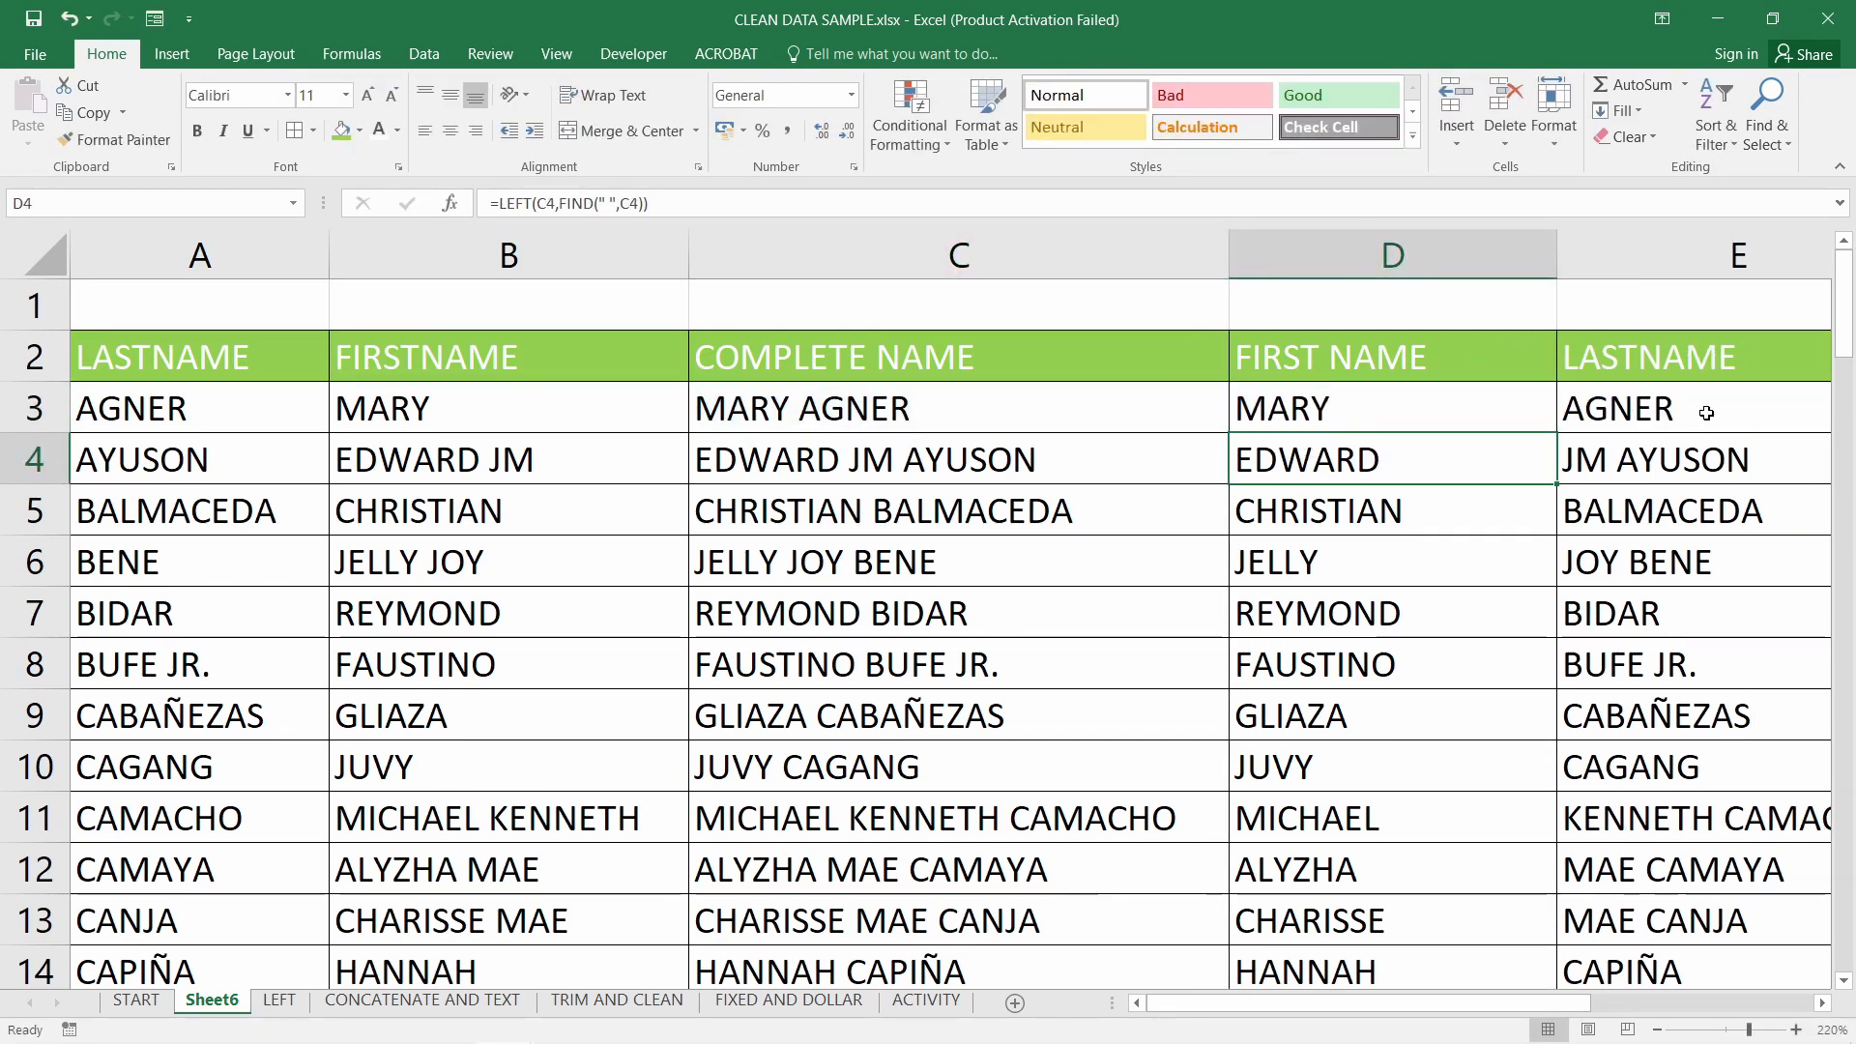
pyautogui.doubleClick(1703, 410)
pyautogui.press('Return')
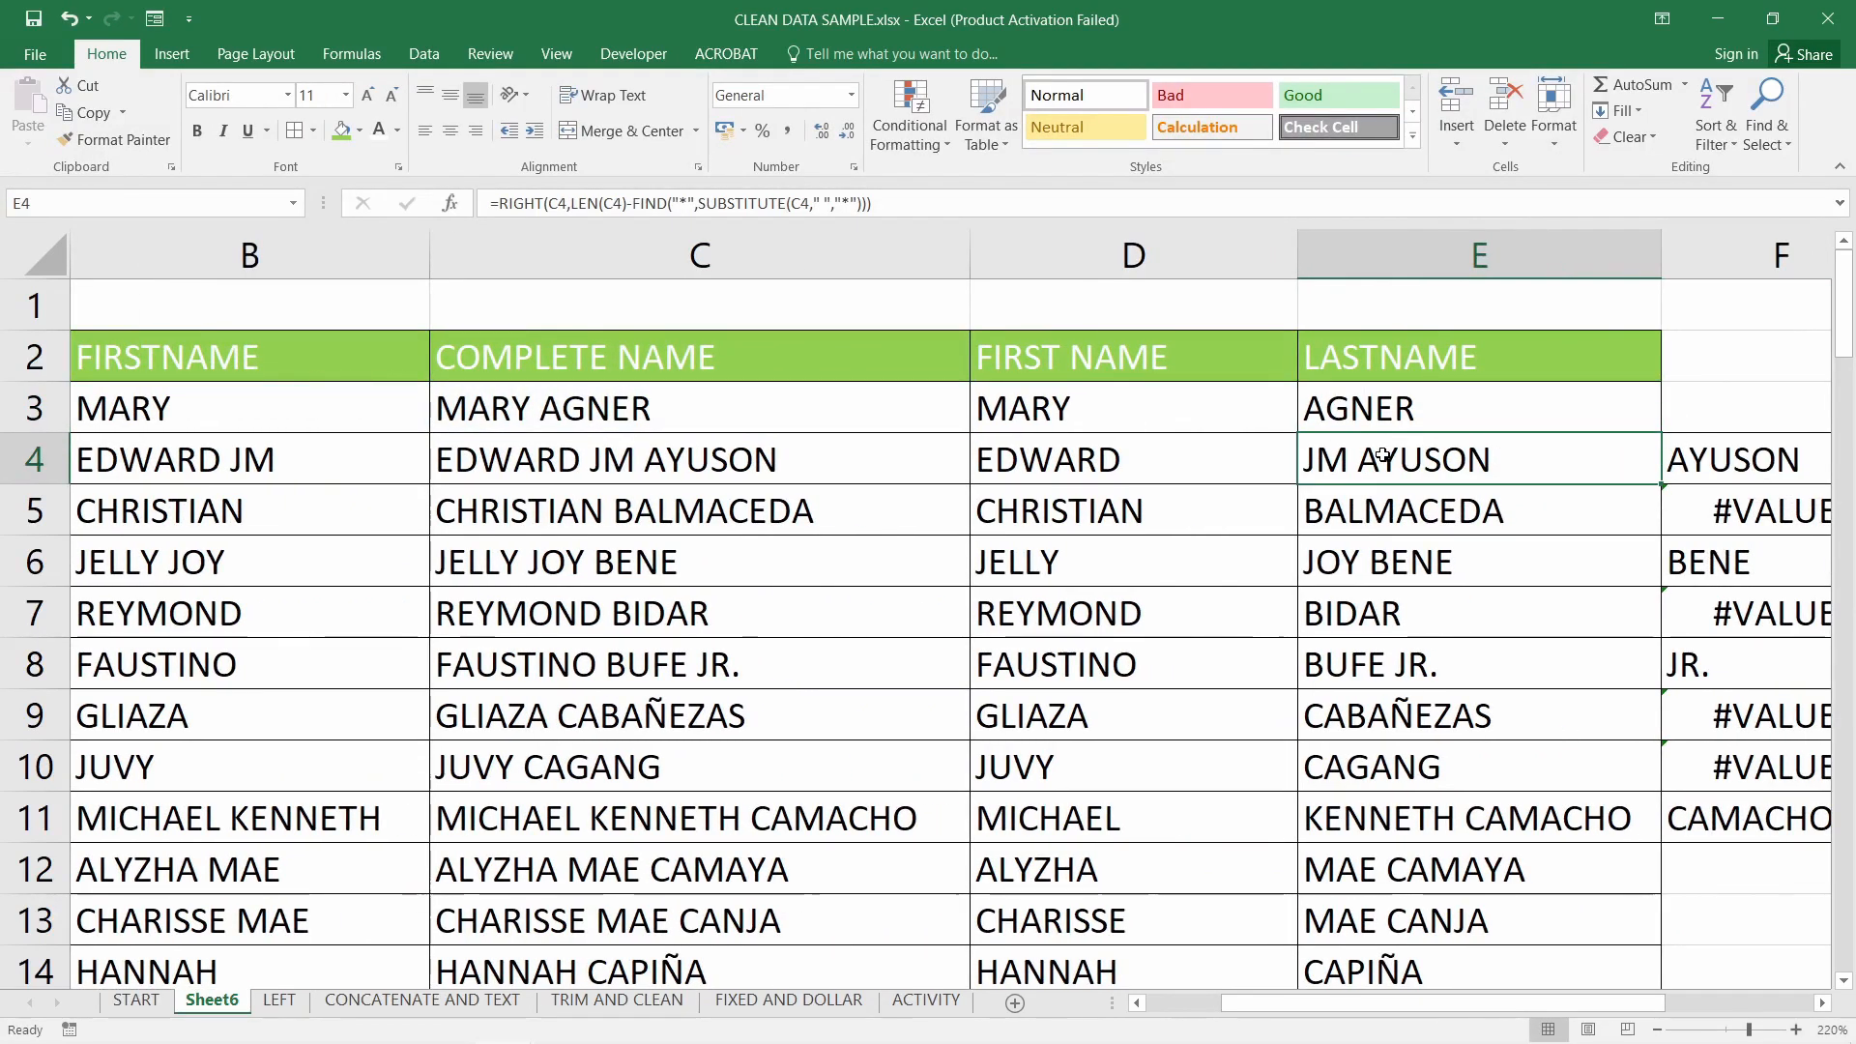
pyautogui.click(1128, 407)
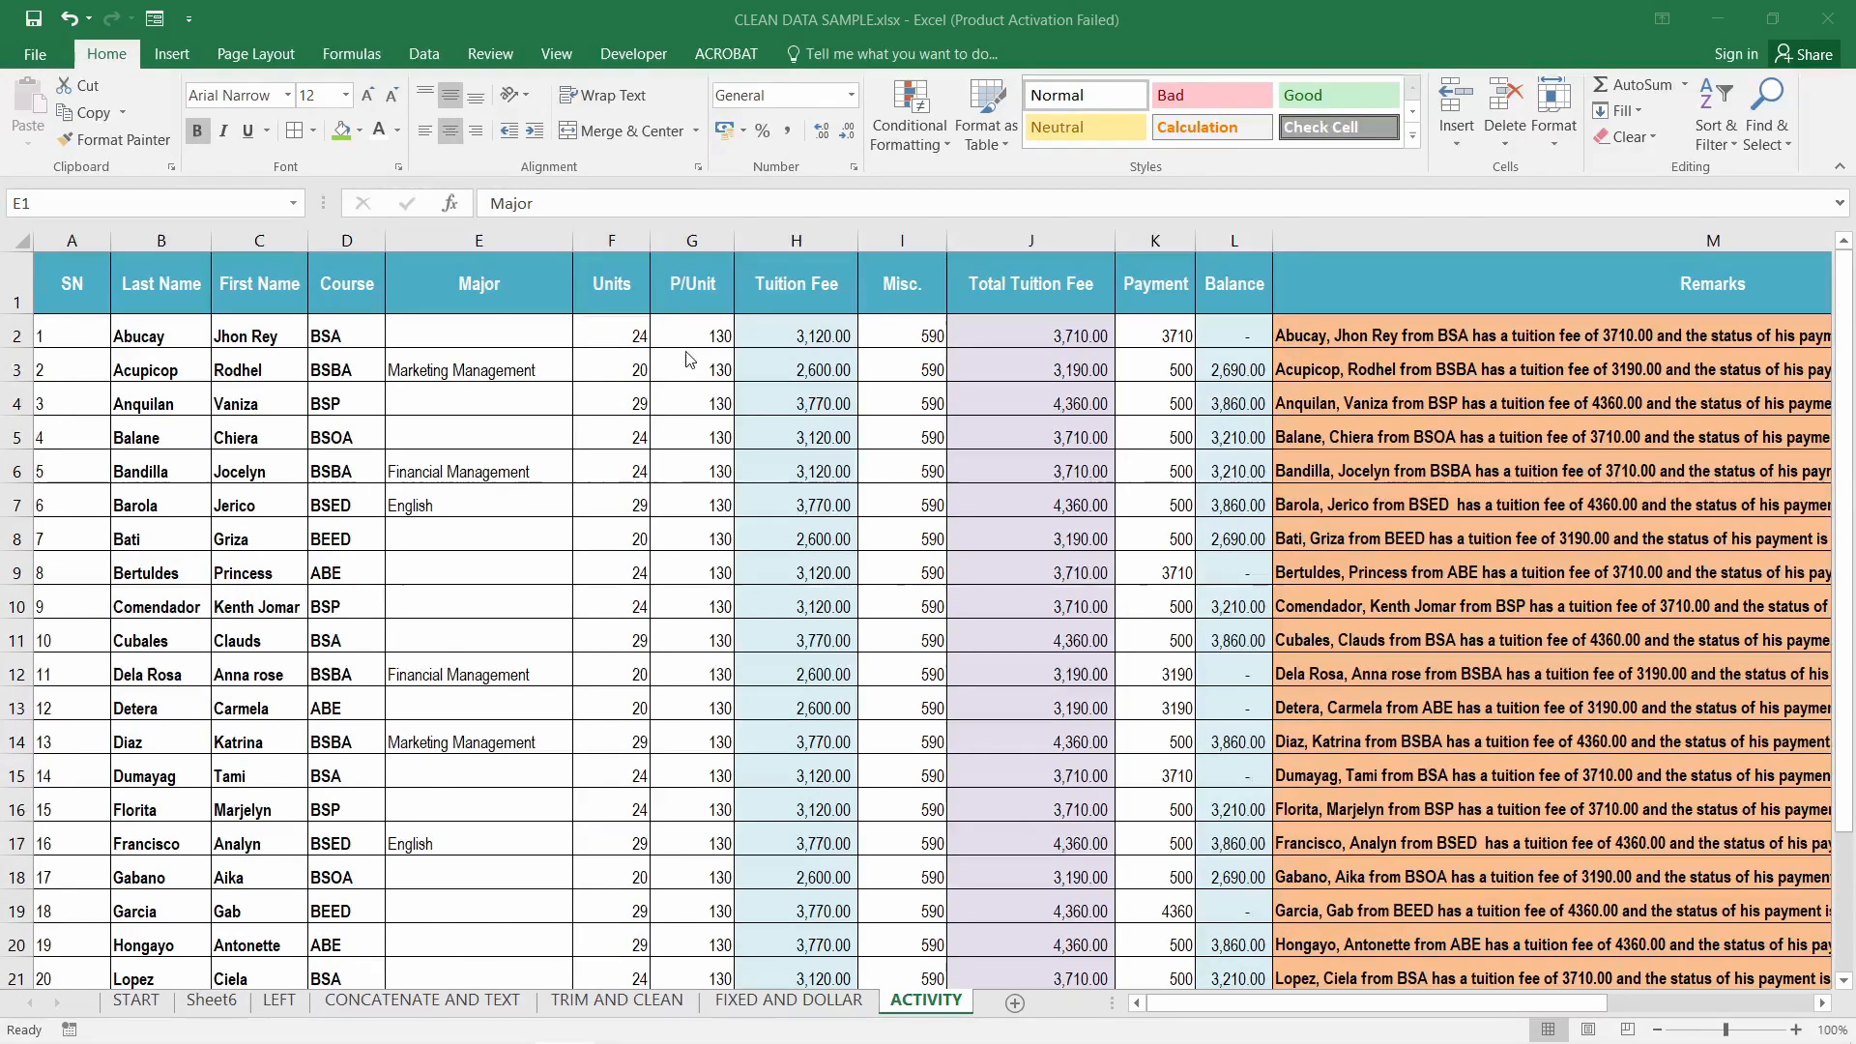
# Select the Tuition Fee, Total Tuition Fee, Balance and Remarks columns in turn to check their sums
pyautogui.click(795, 244)
pyautogui.click(1031, 241)
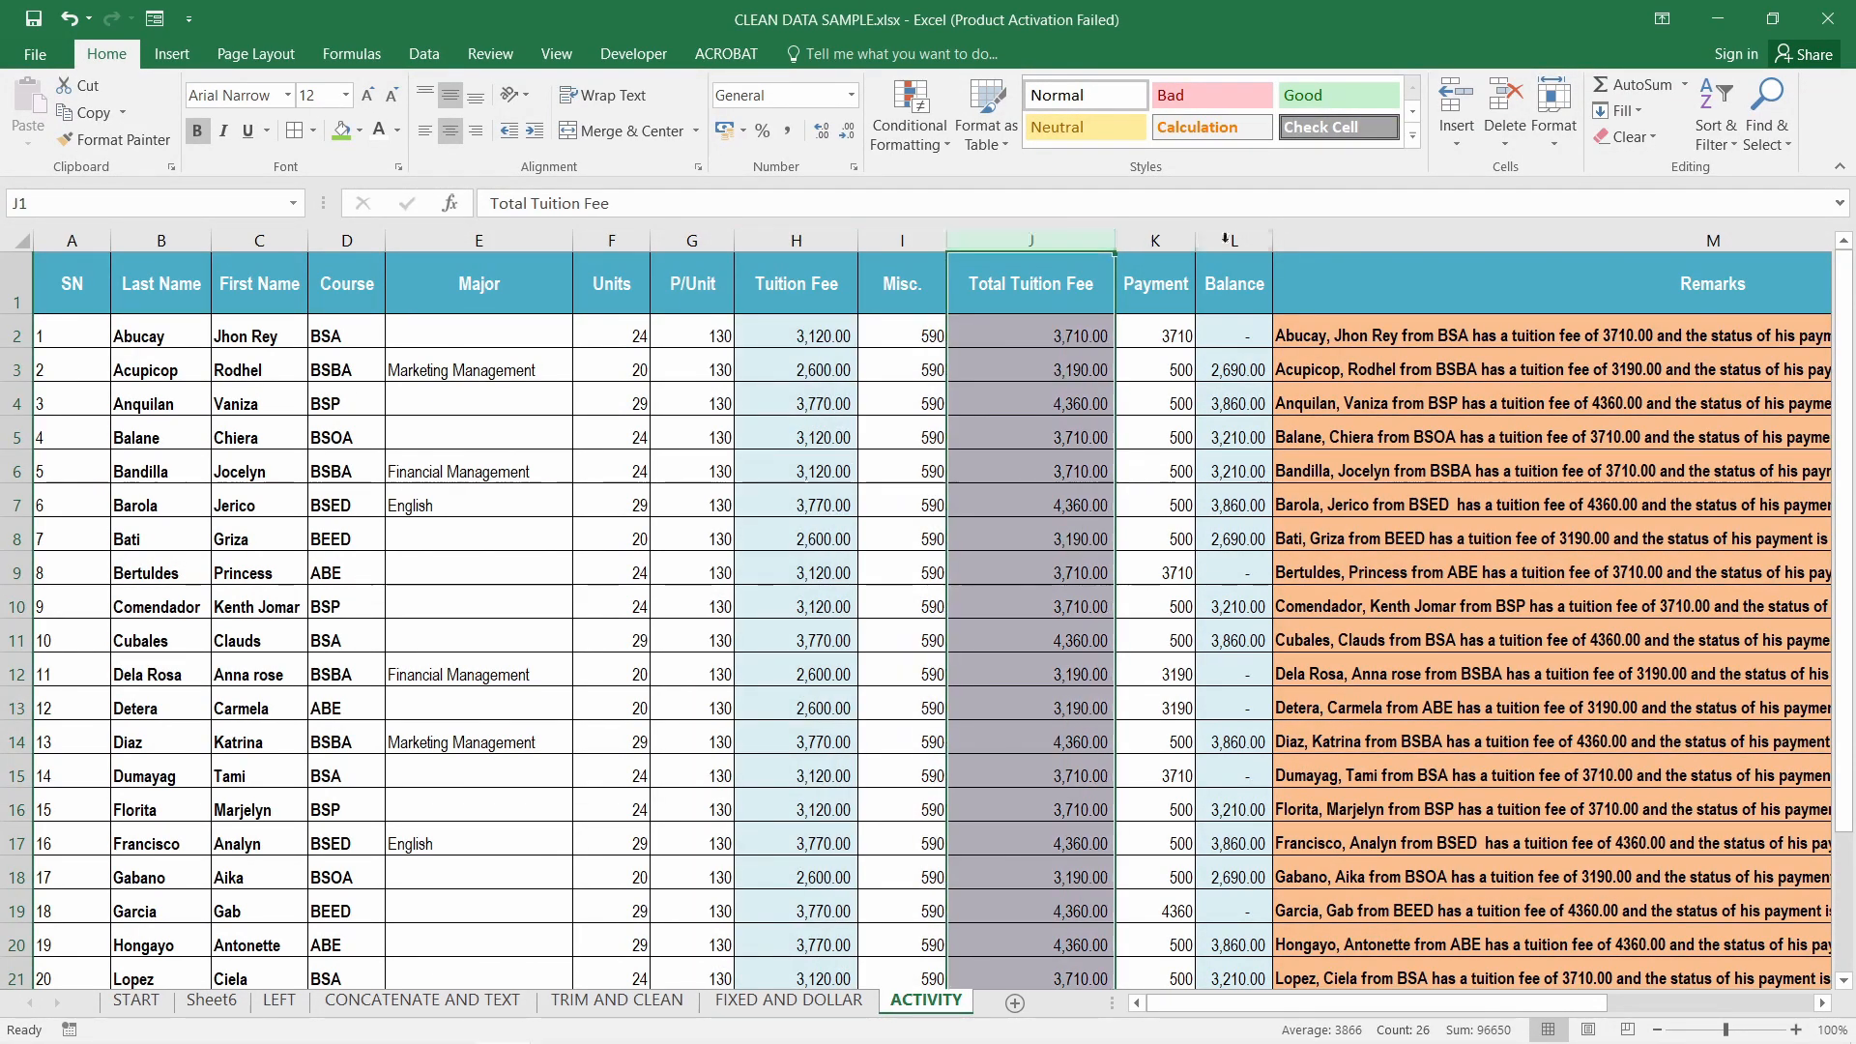
pyautogui.click(1234, 241)
pyautogui.click(1465, 240)
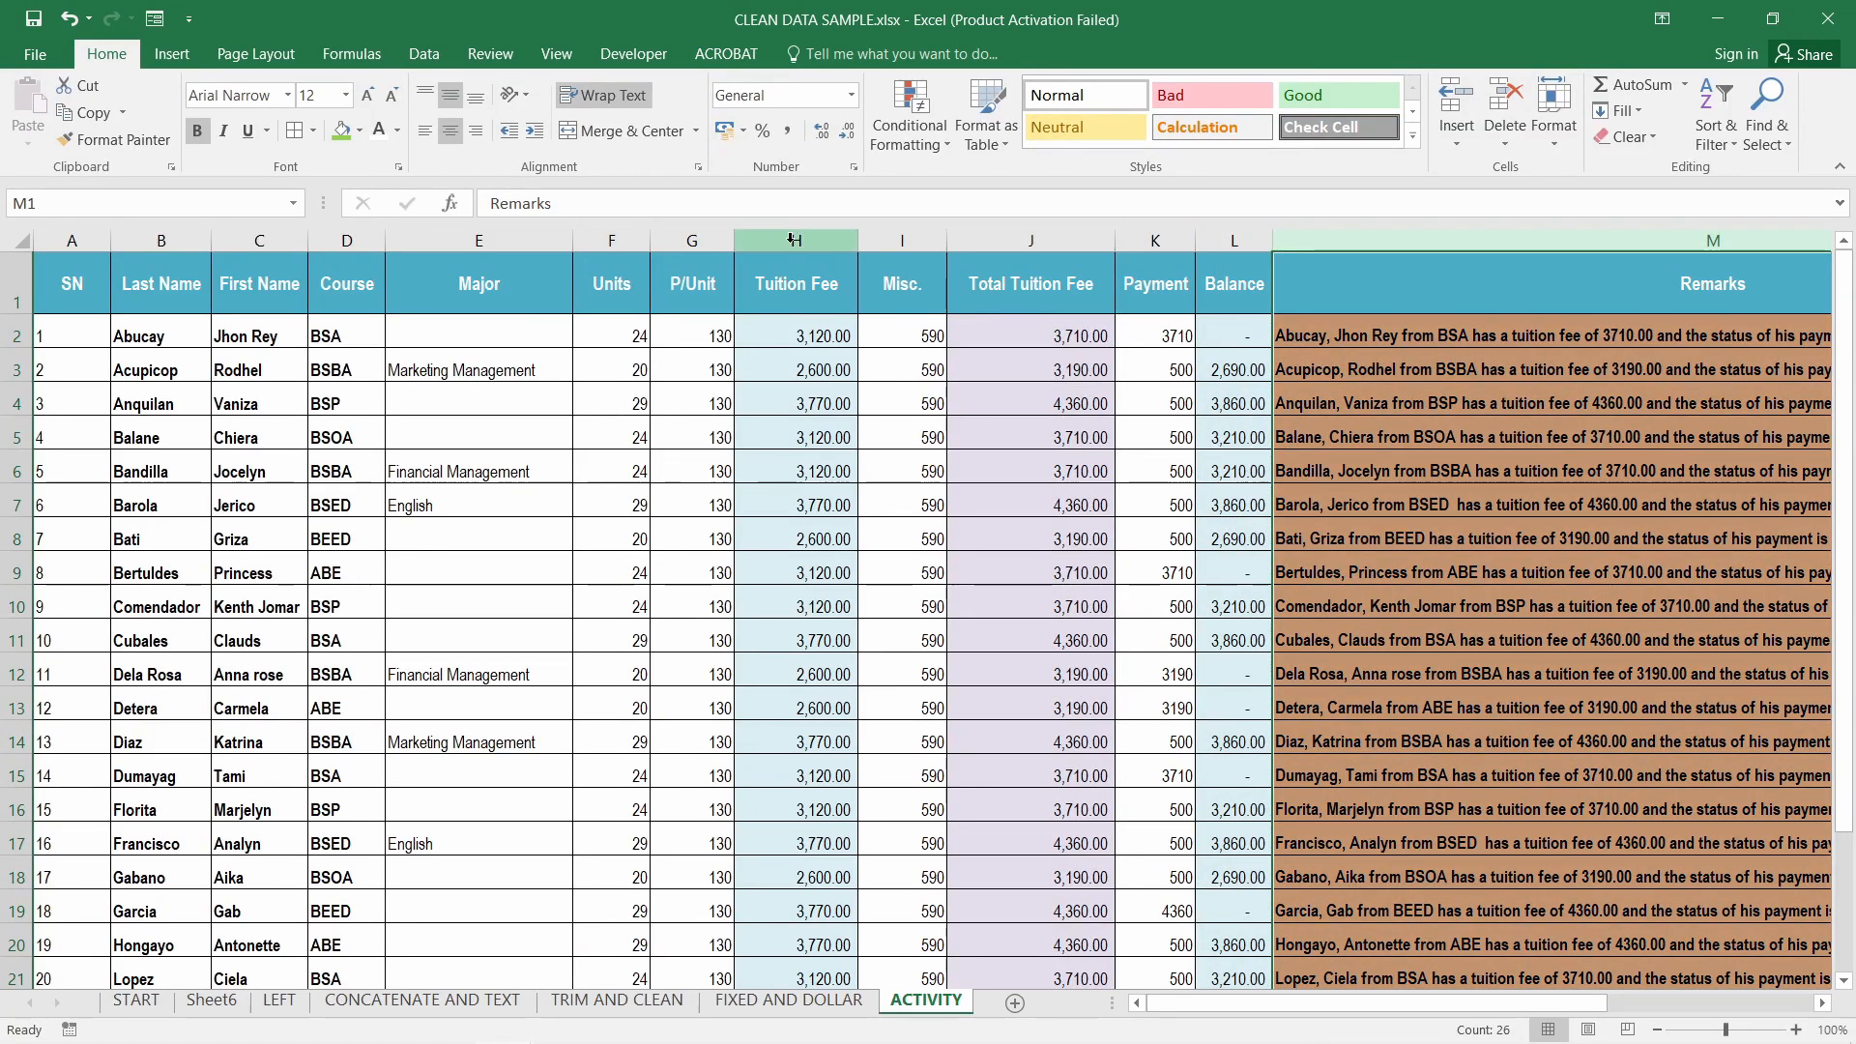
pyautogui.click(800, 240)
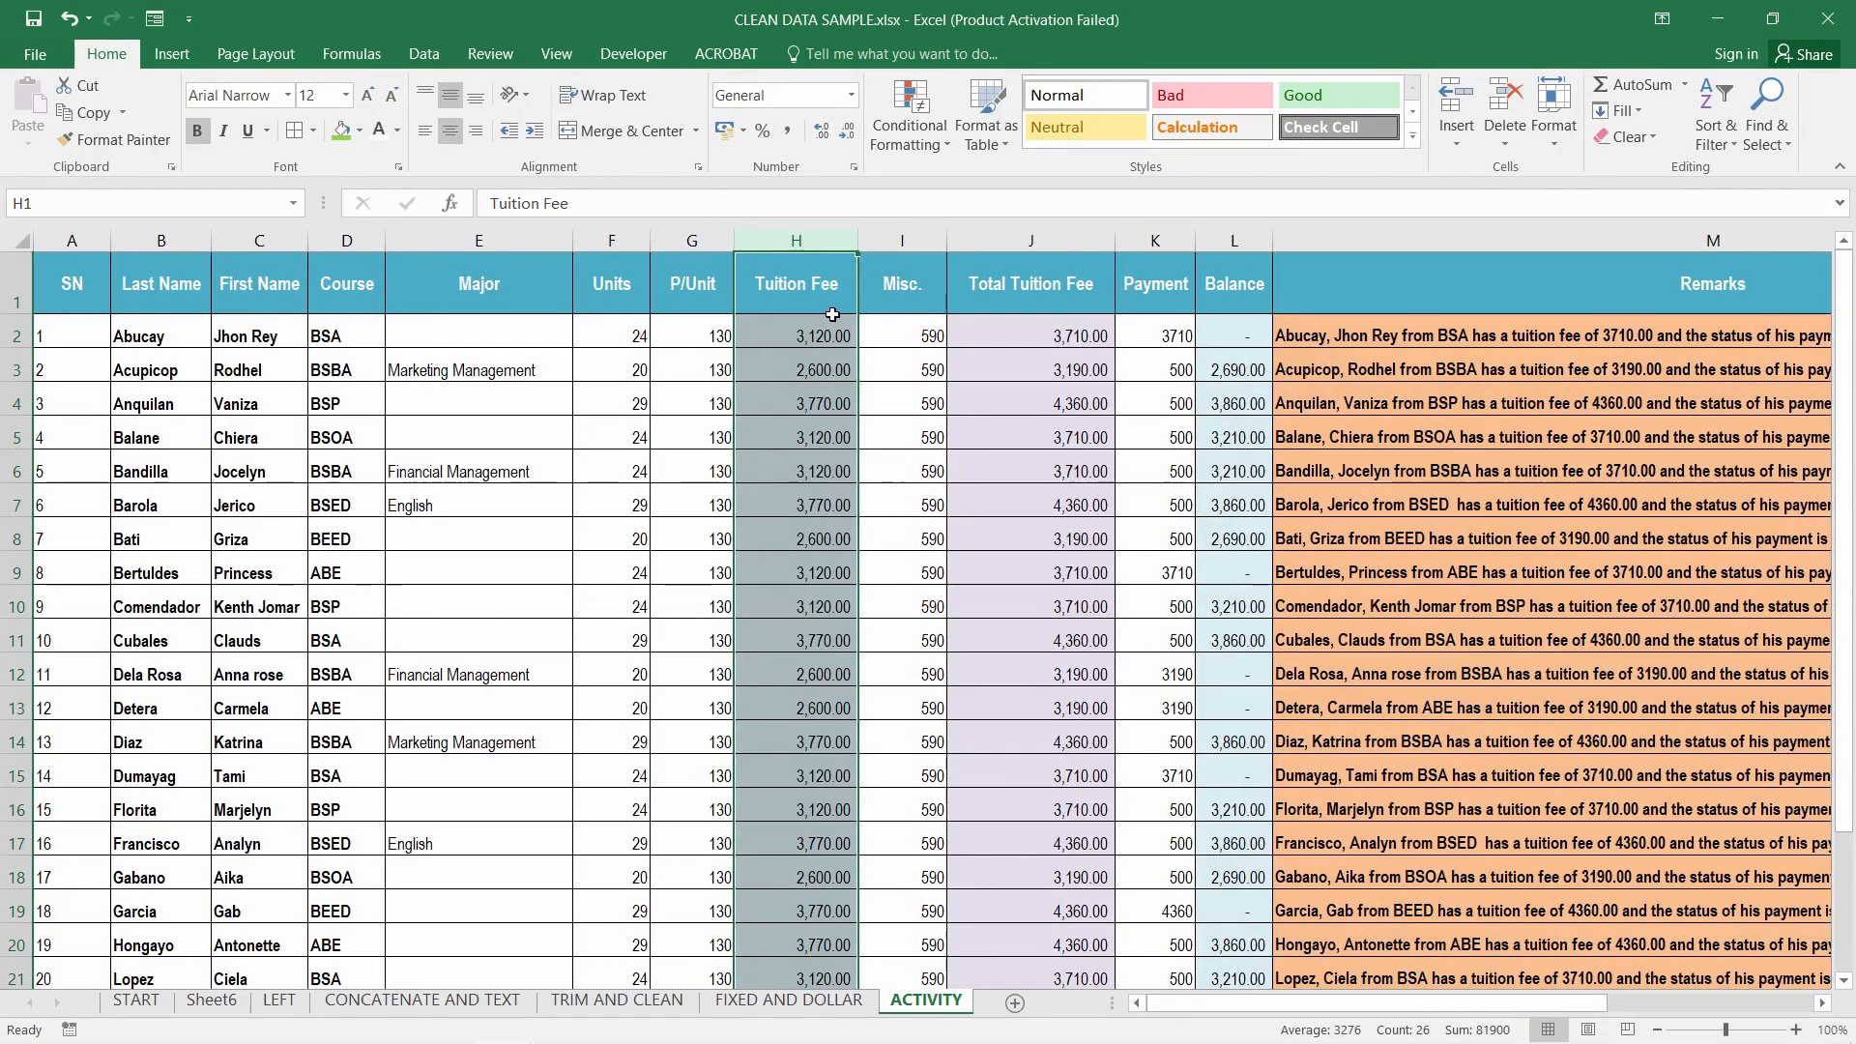
# At 160% zoom, select Units/P/Unit, Tuition Fee/Misc., Payment and Balance, then scroll right to Remarks
pyautogui.scroll(4, 915, 311)
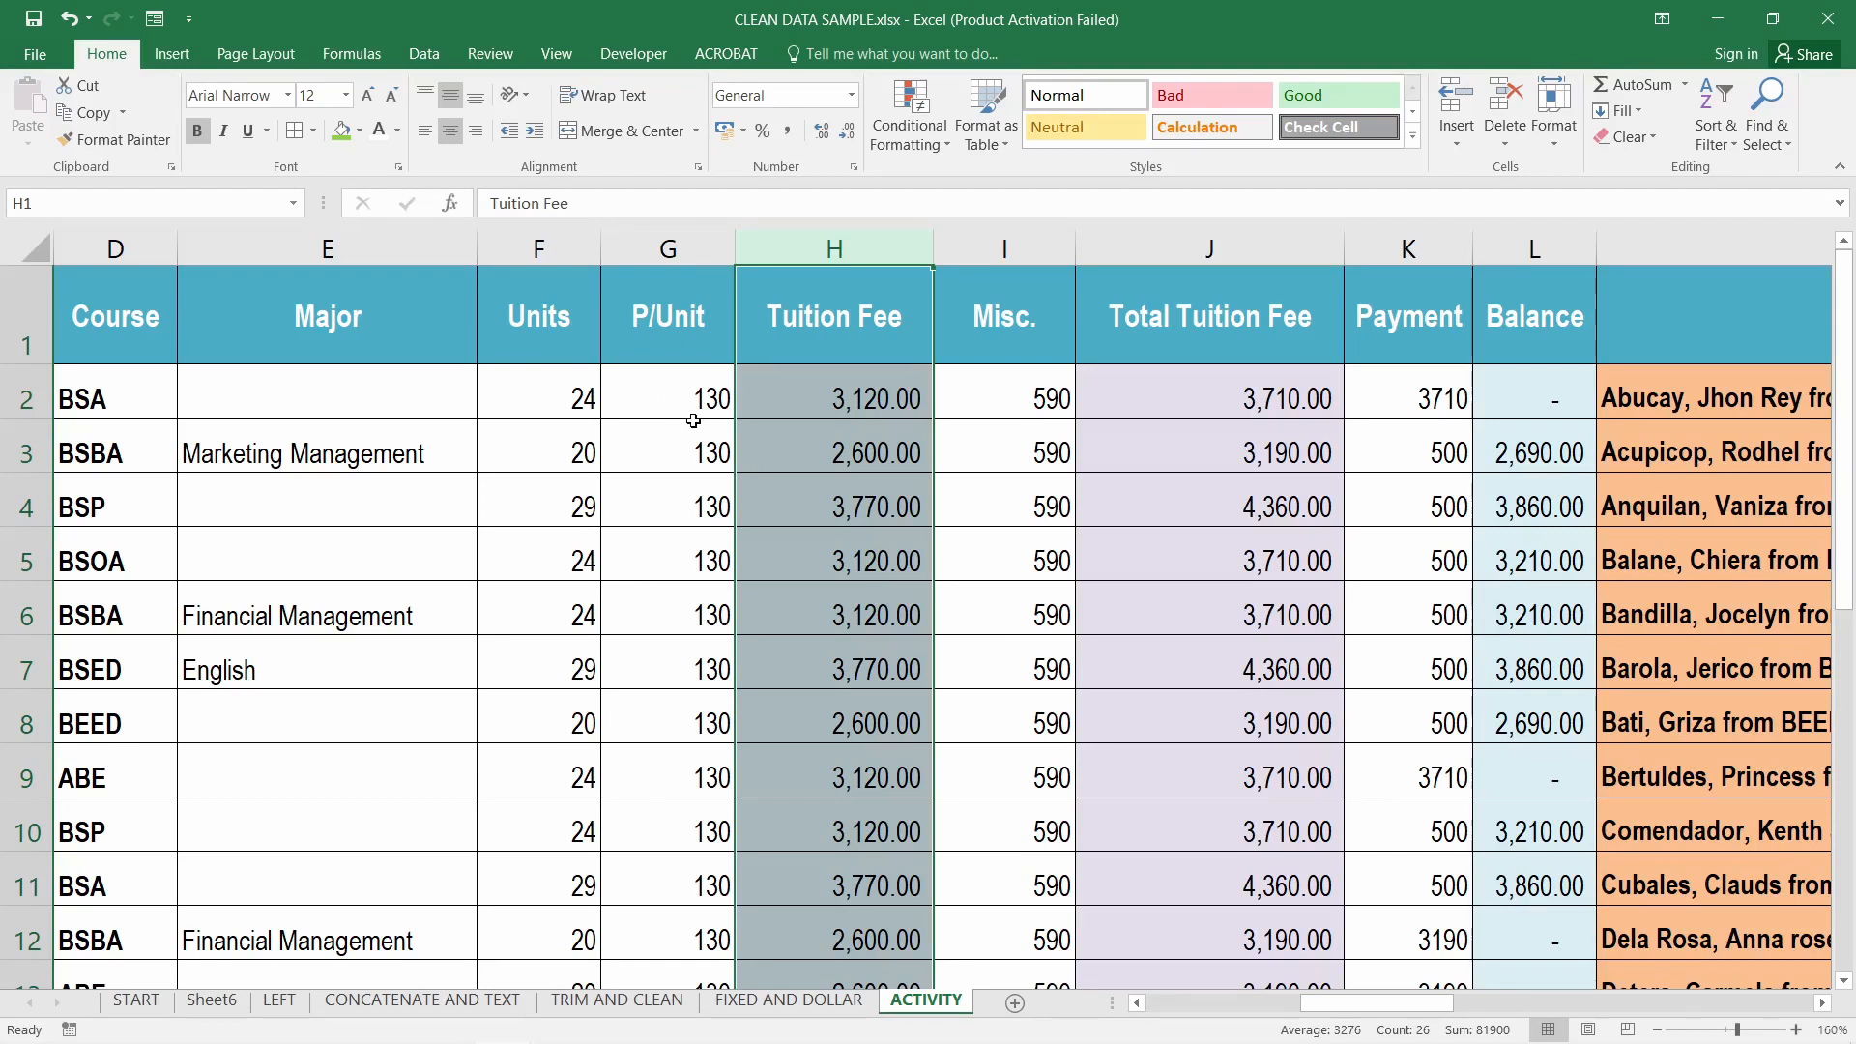
pyautogui.click(668, 250)
pyautogui.moveTo(538, 250); pyautogui.dragTo(654, 262)
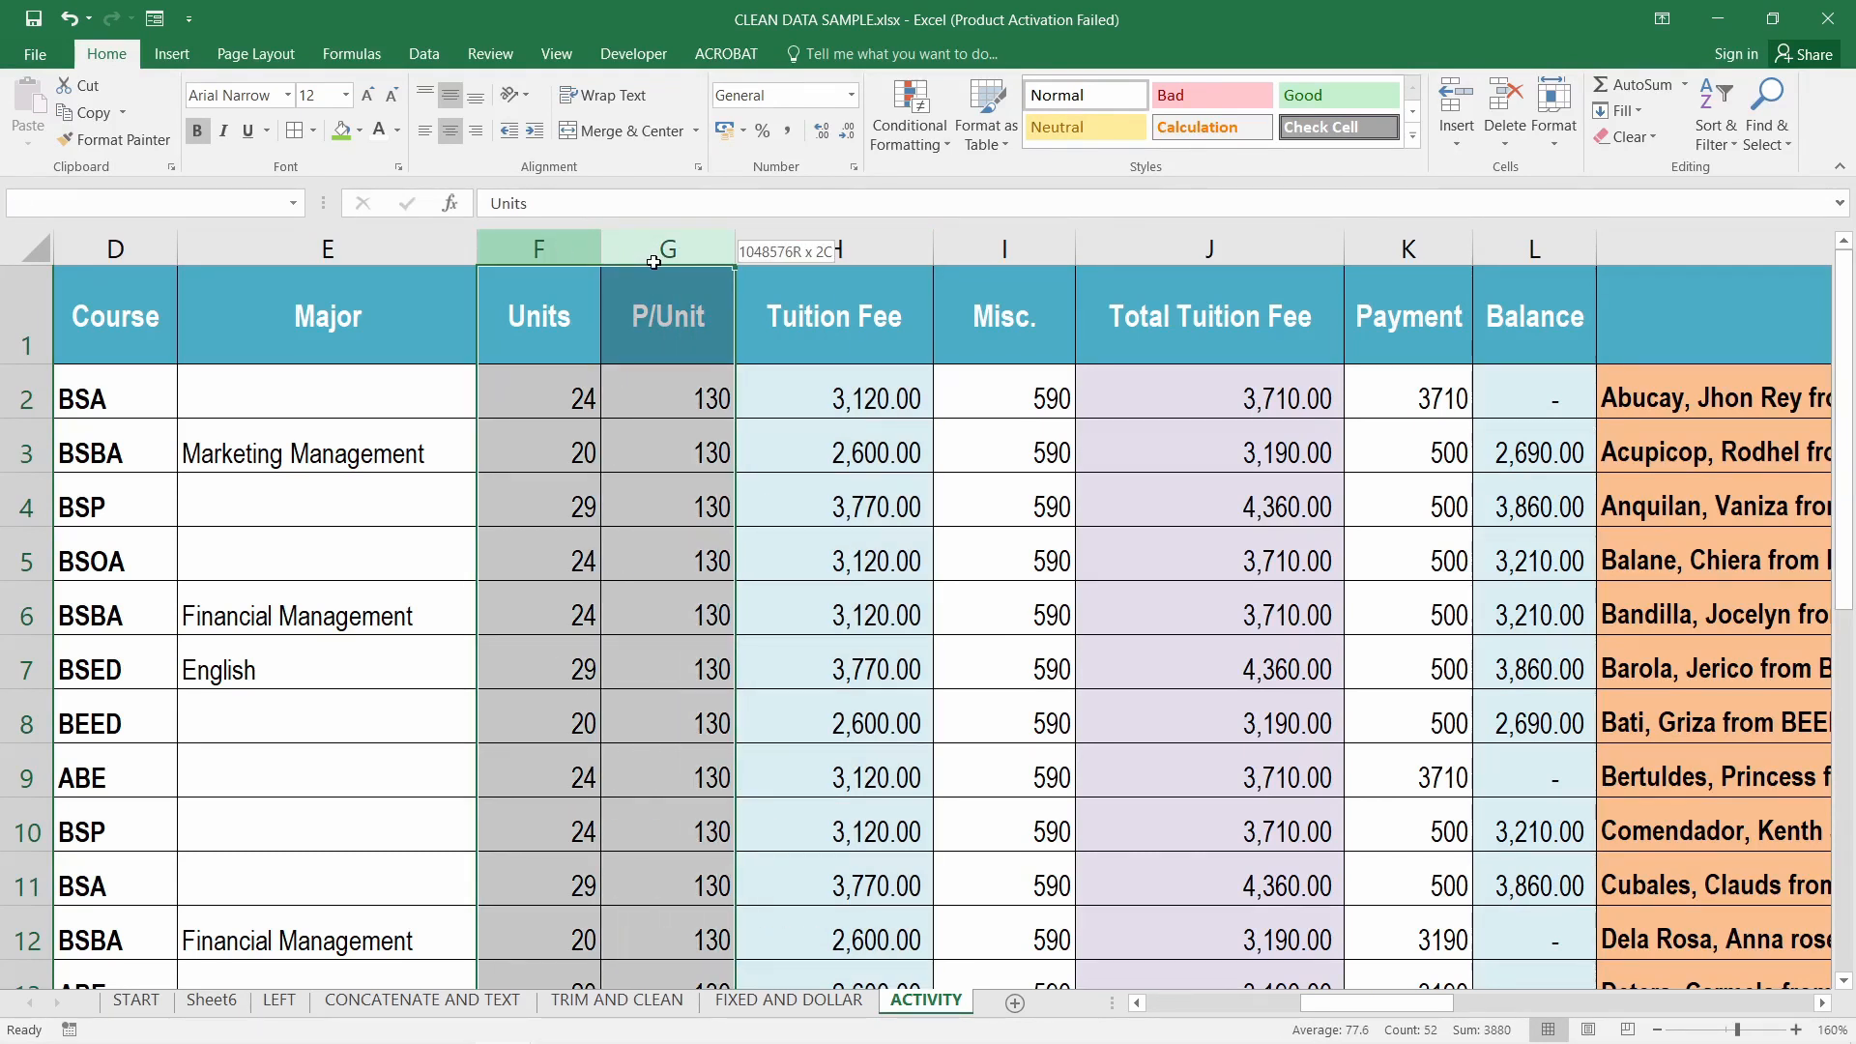
pyautogui.click(886, 247)
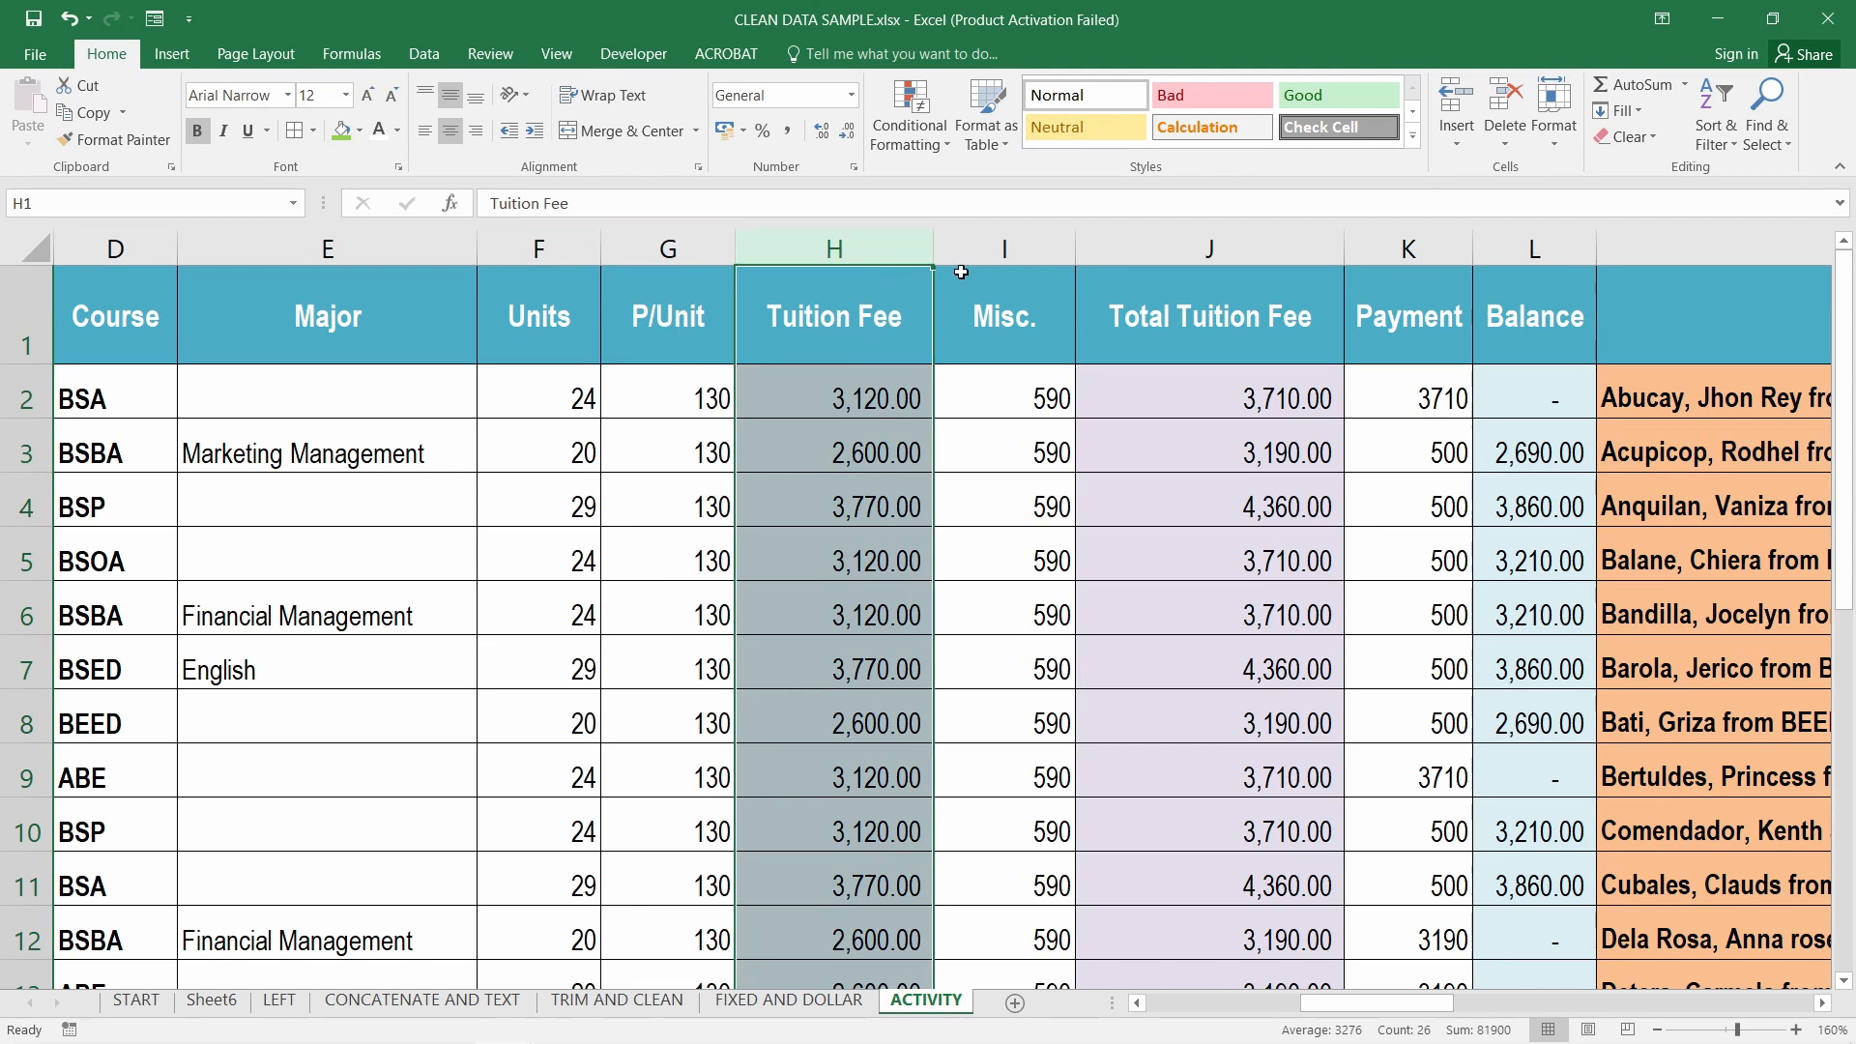
pyautogui.moveTo(860, 245); pyautogui.dragTo(976, 249)
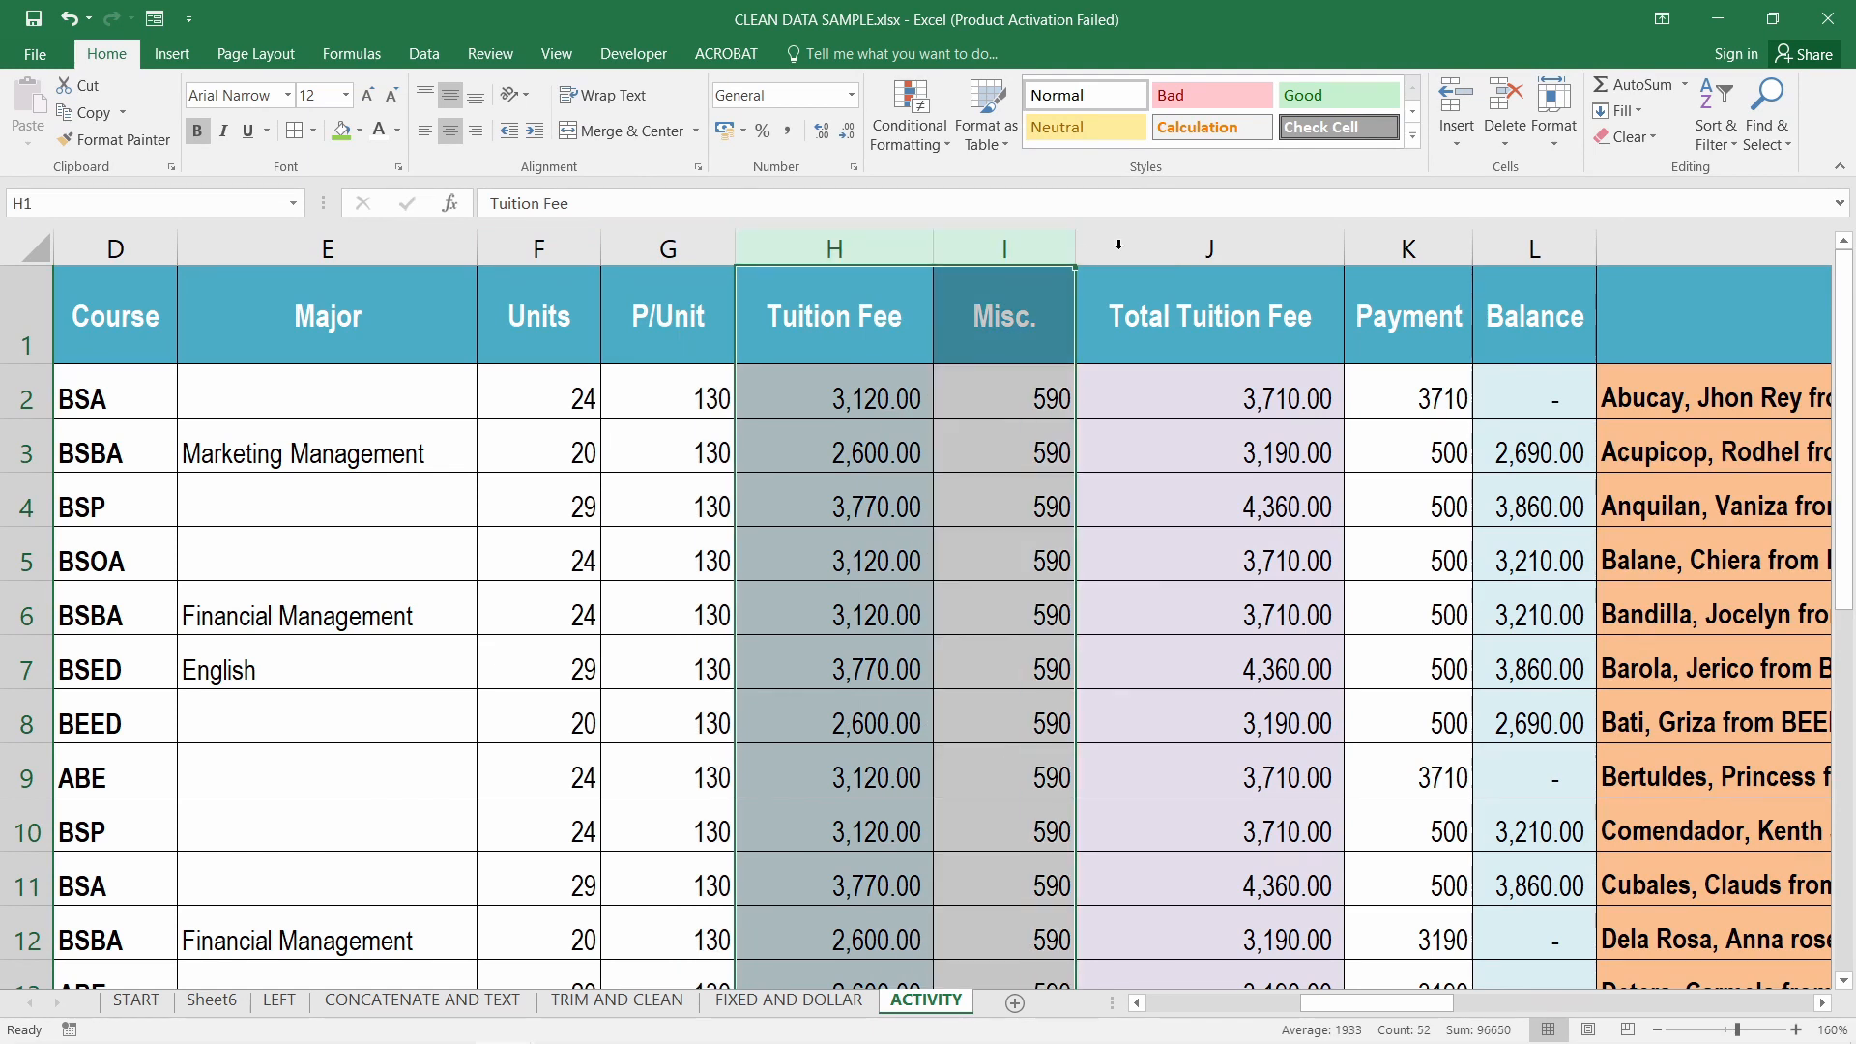
pyautogui.click(1228, 245)
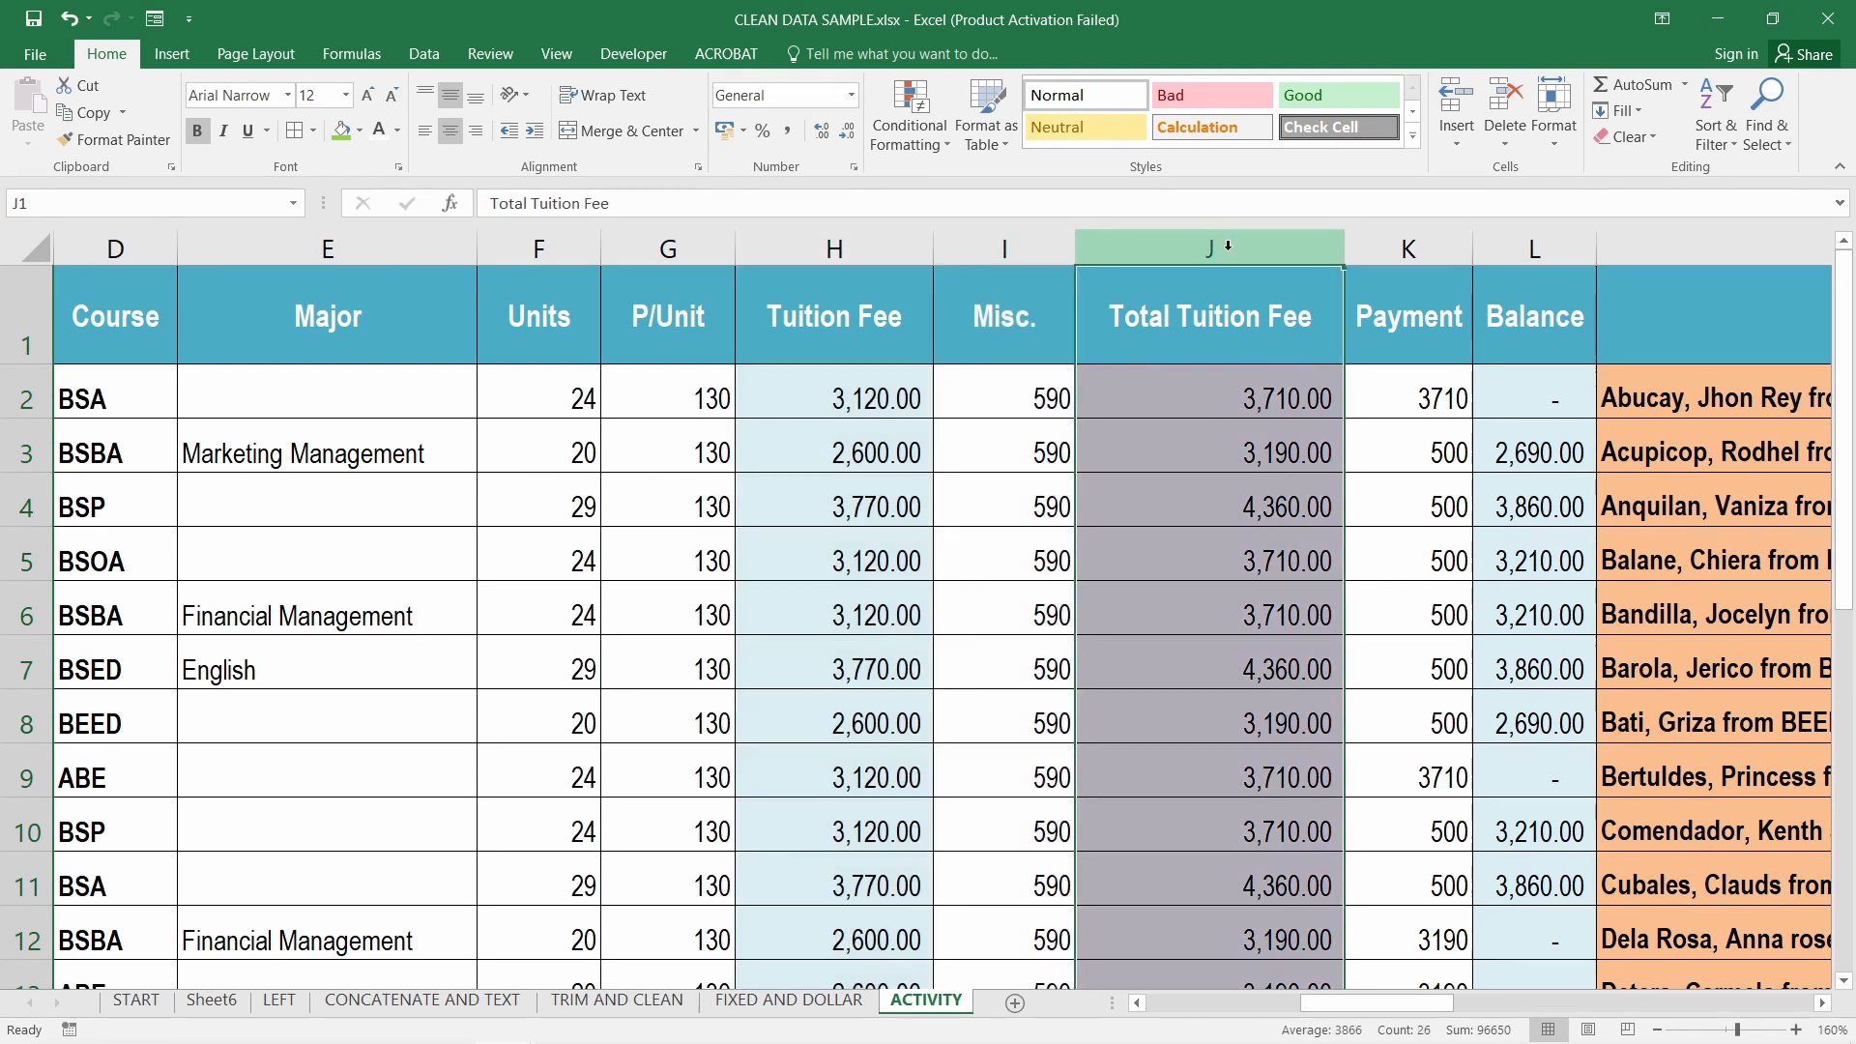
pyautogui.moveTo(1005, 248); pyautogui.dragTo(836, 247)
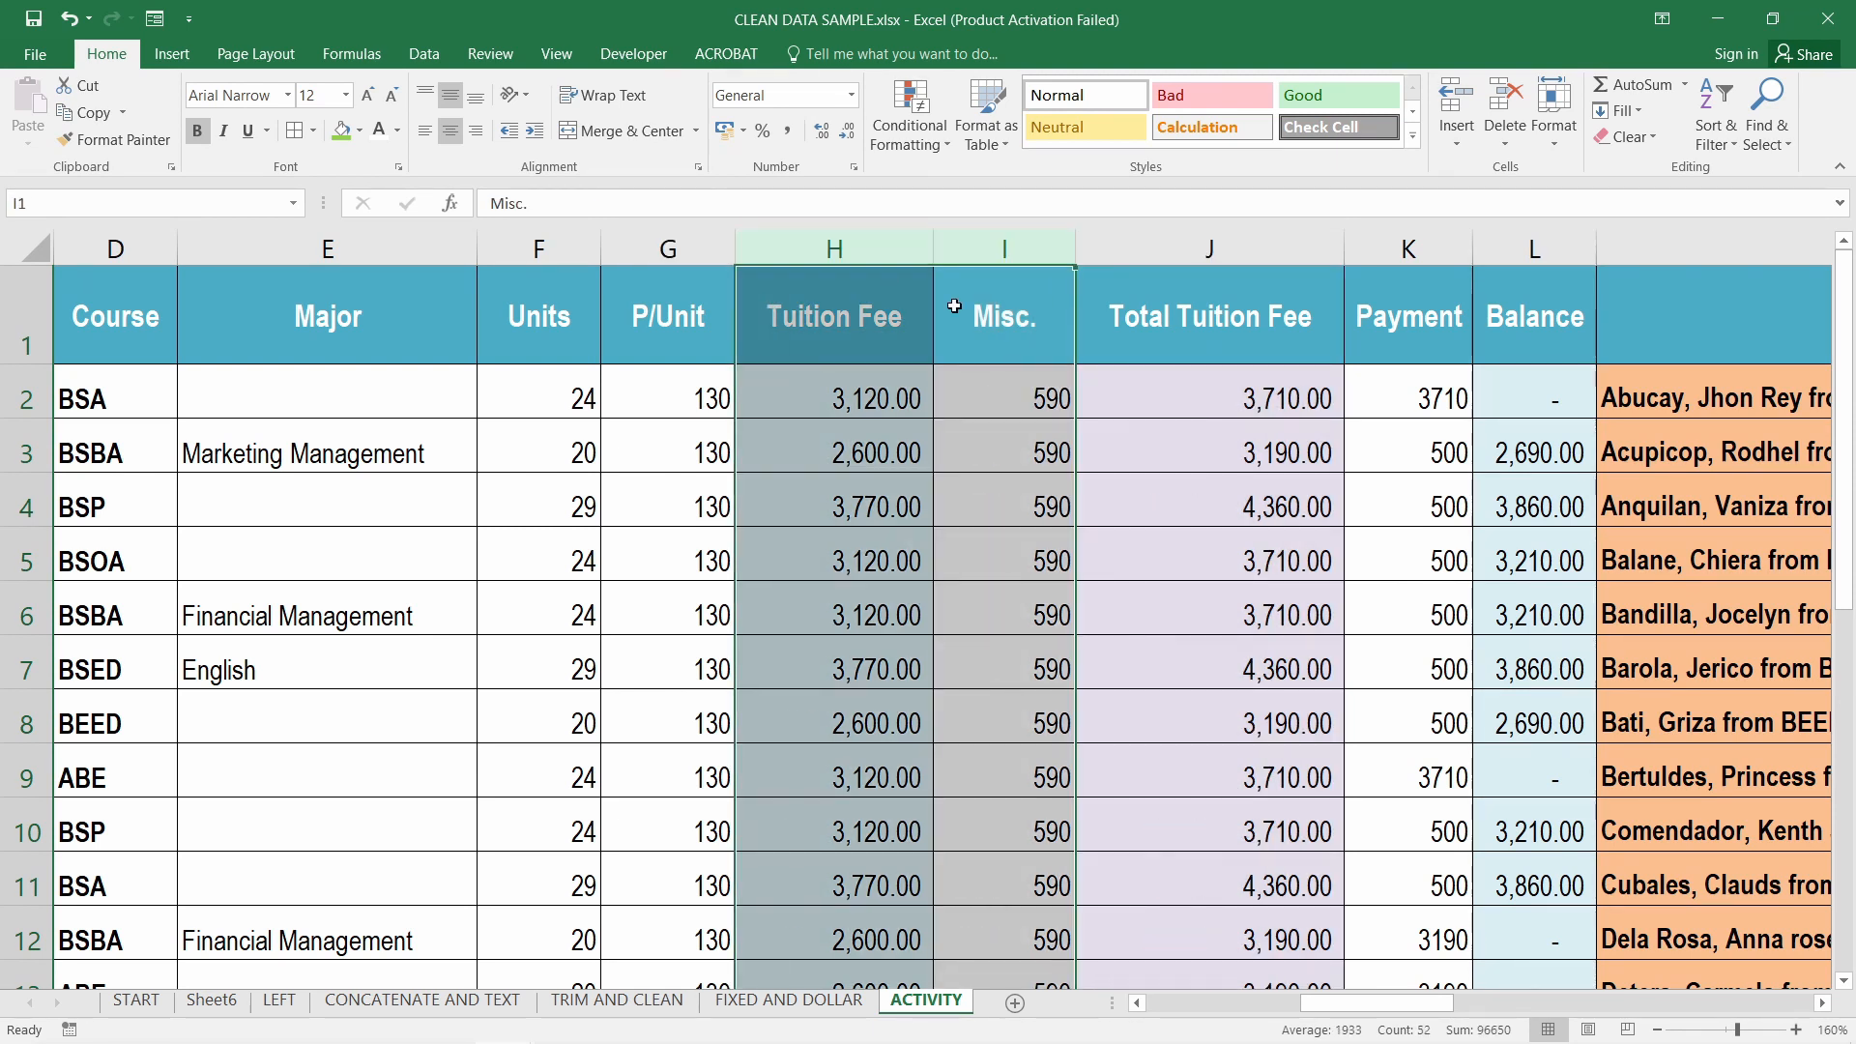
pyautogui.moveTo(1398, 1003); pyautogui.dragTo(1501, 1023)
pyautogui.moveTo(1005, 248); pyautogui.dragTo(1112, 250)
pyautogui.click(1120, 249)
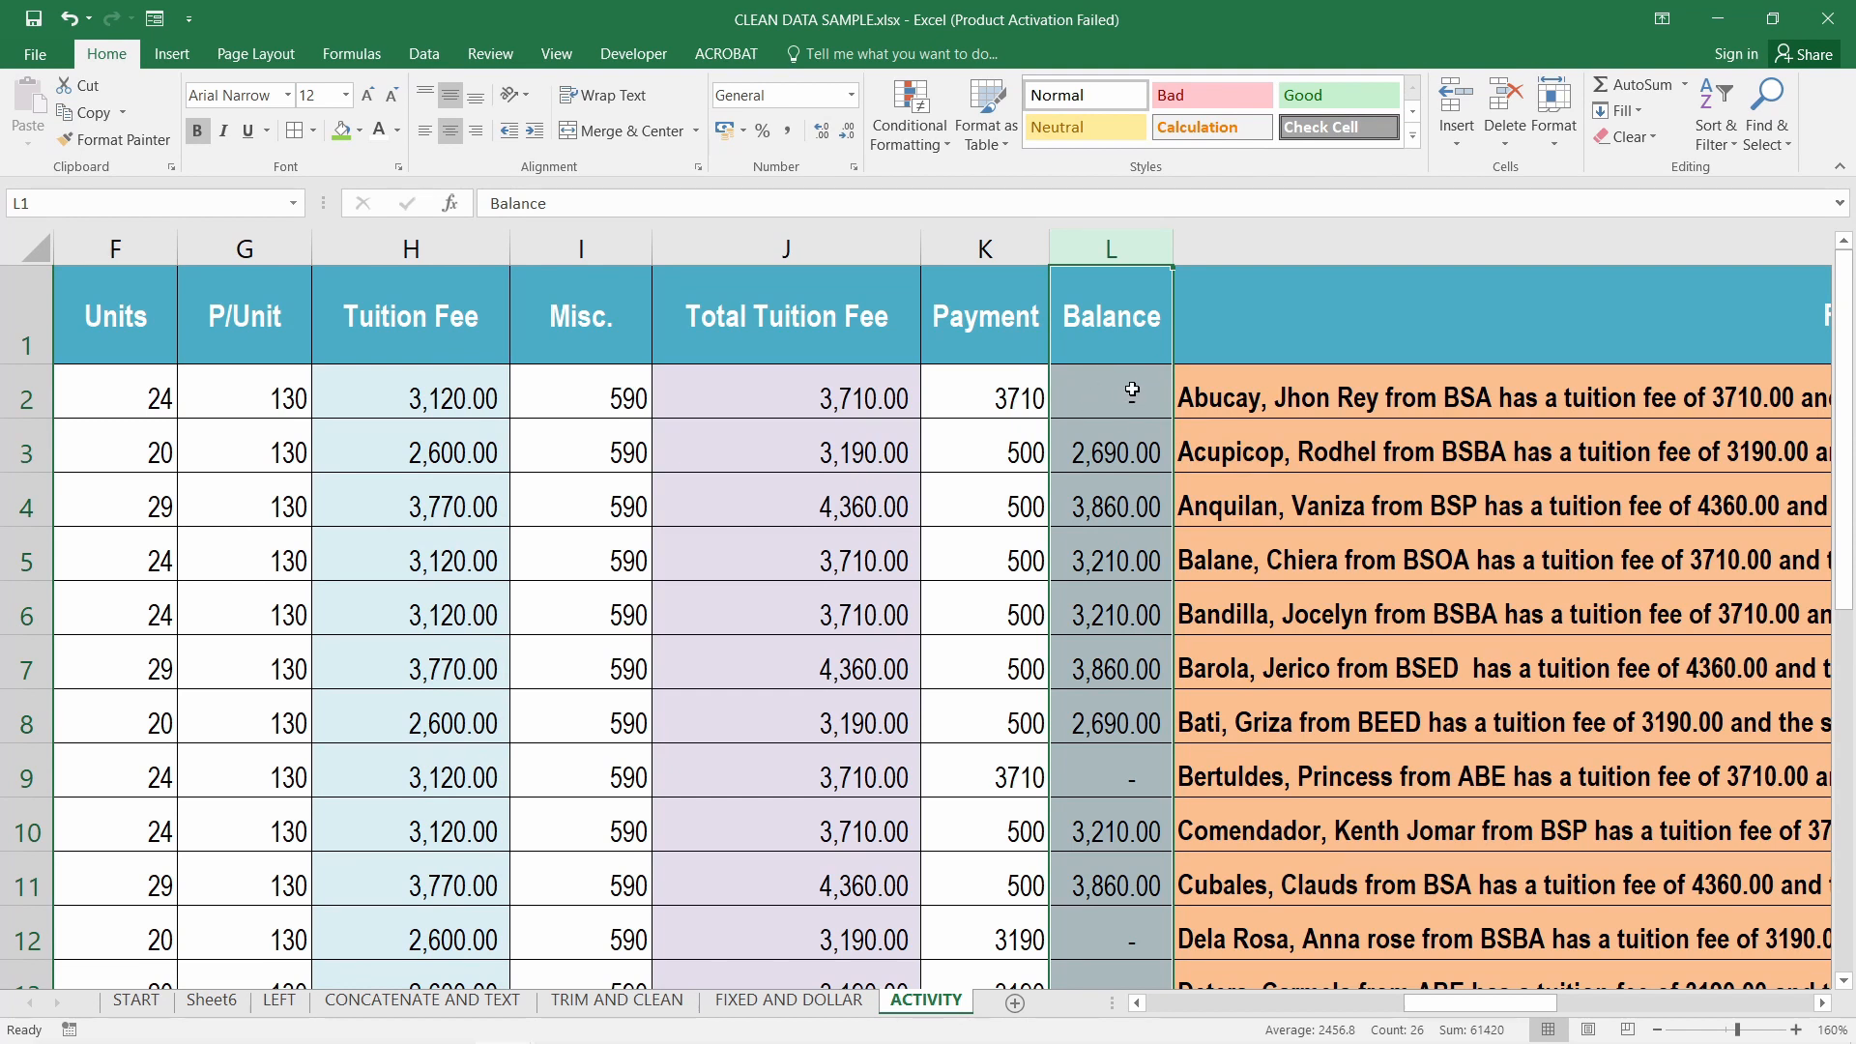
pyautogui.moveTo(1559, 1005); pyautogui.dragTo(1760, 1009)
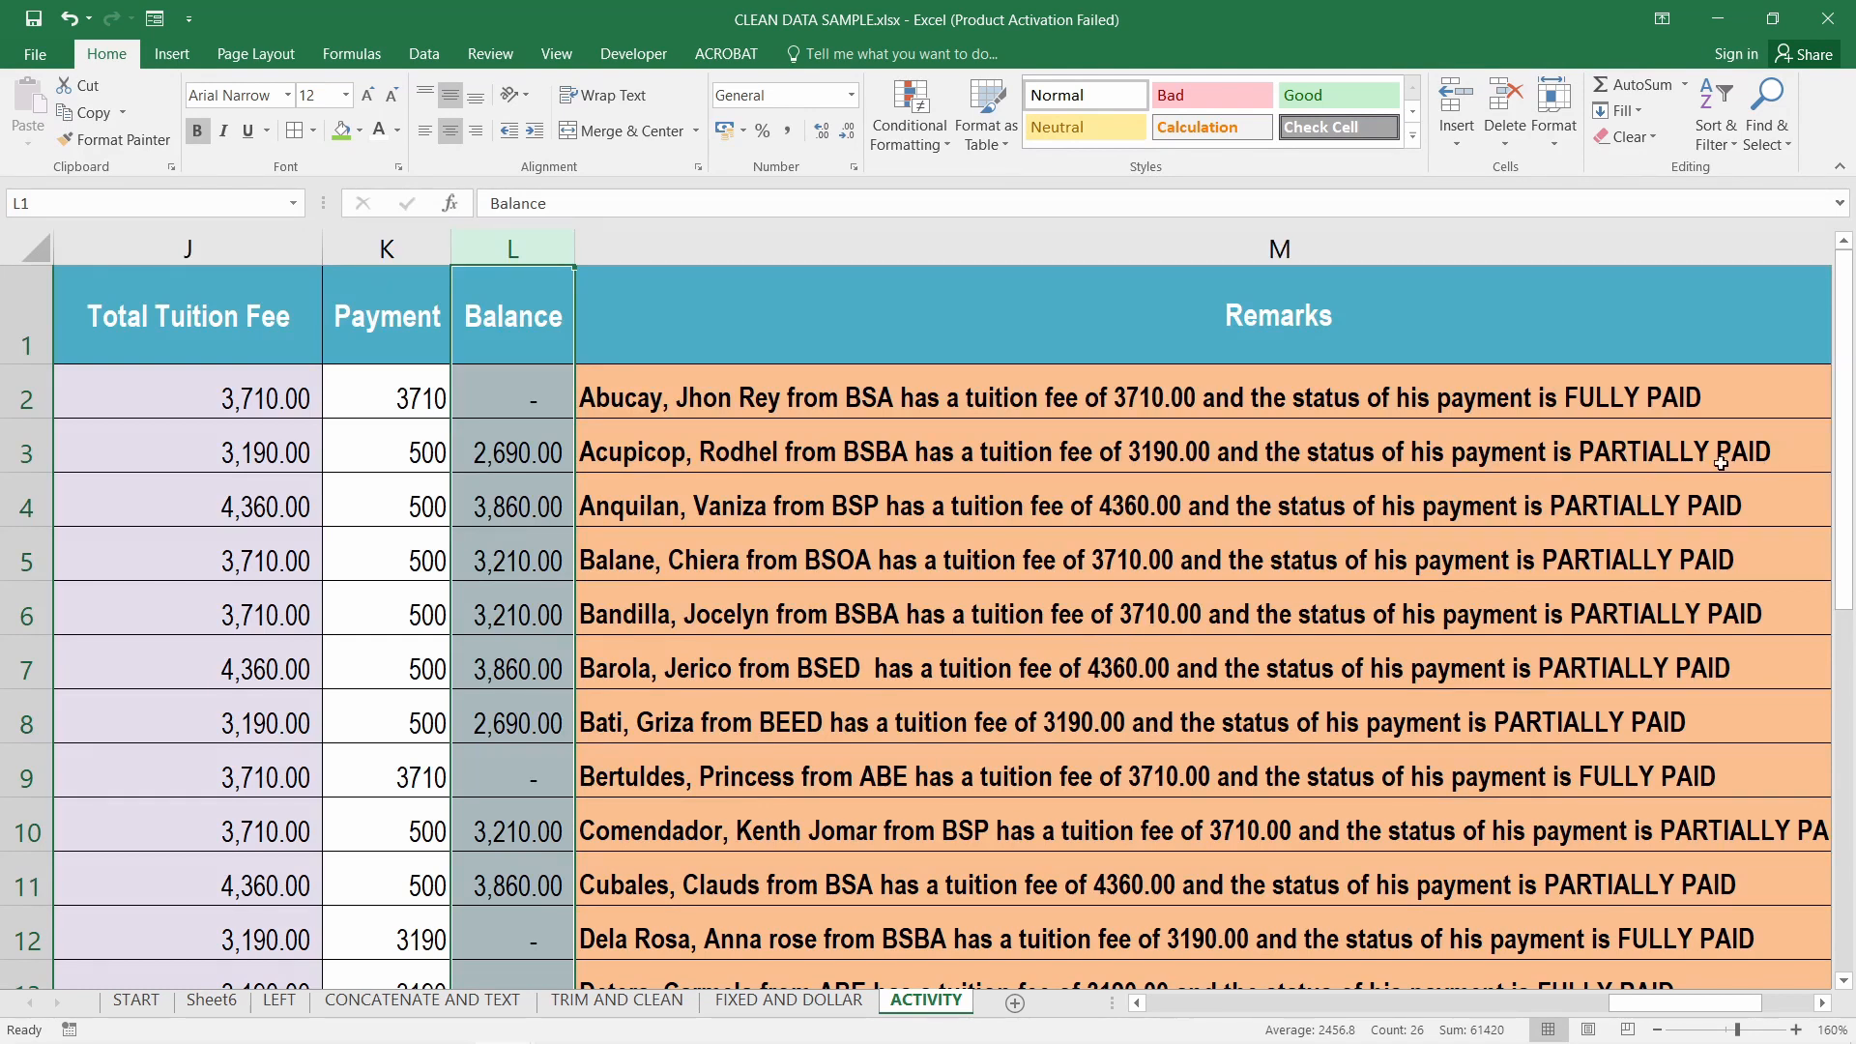
# Select the Remarks column, scroll back left and zoom out to 100% to show columns A–M
pyautogui.click(1228, 239)
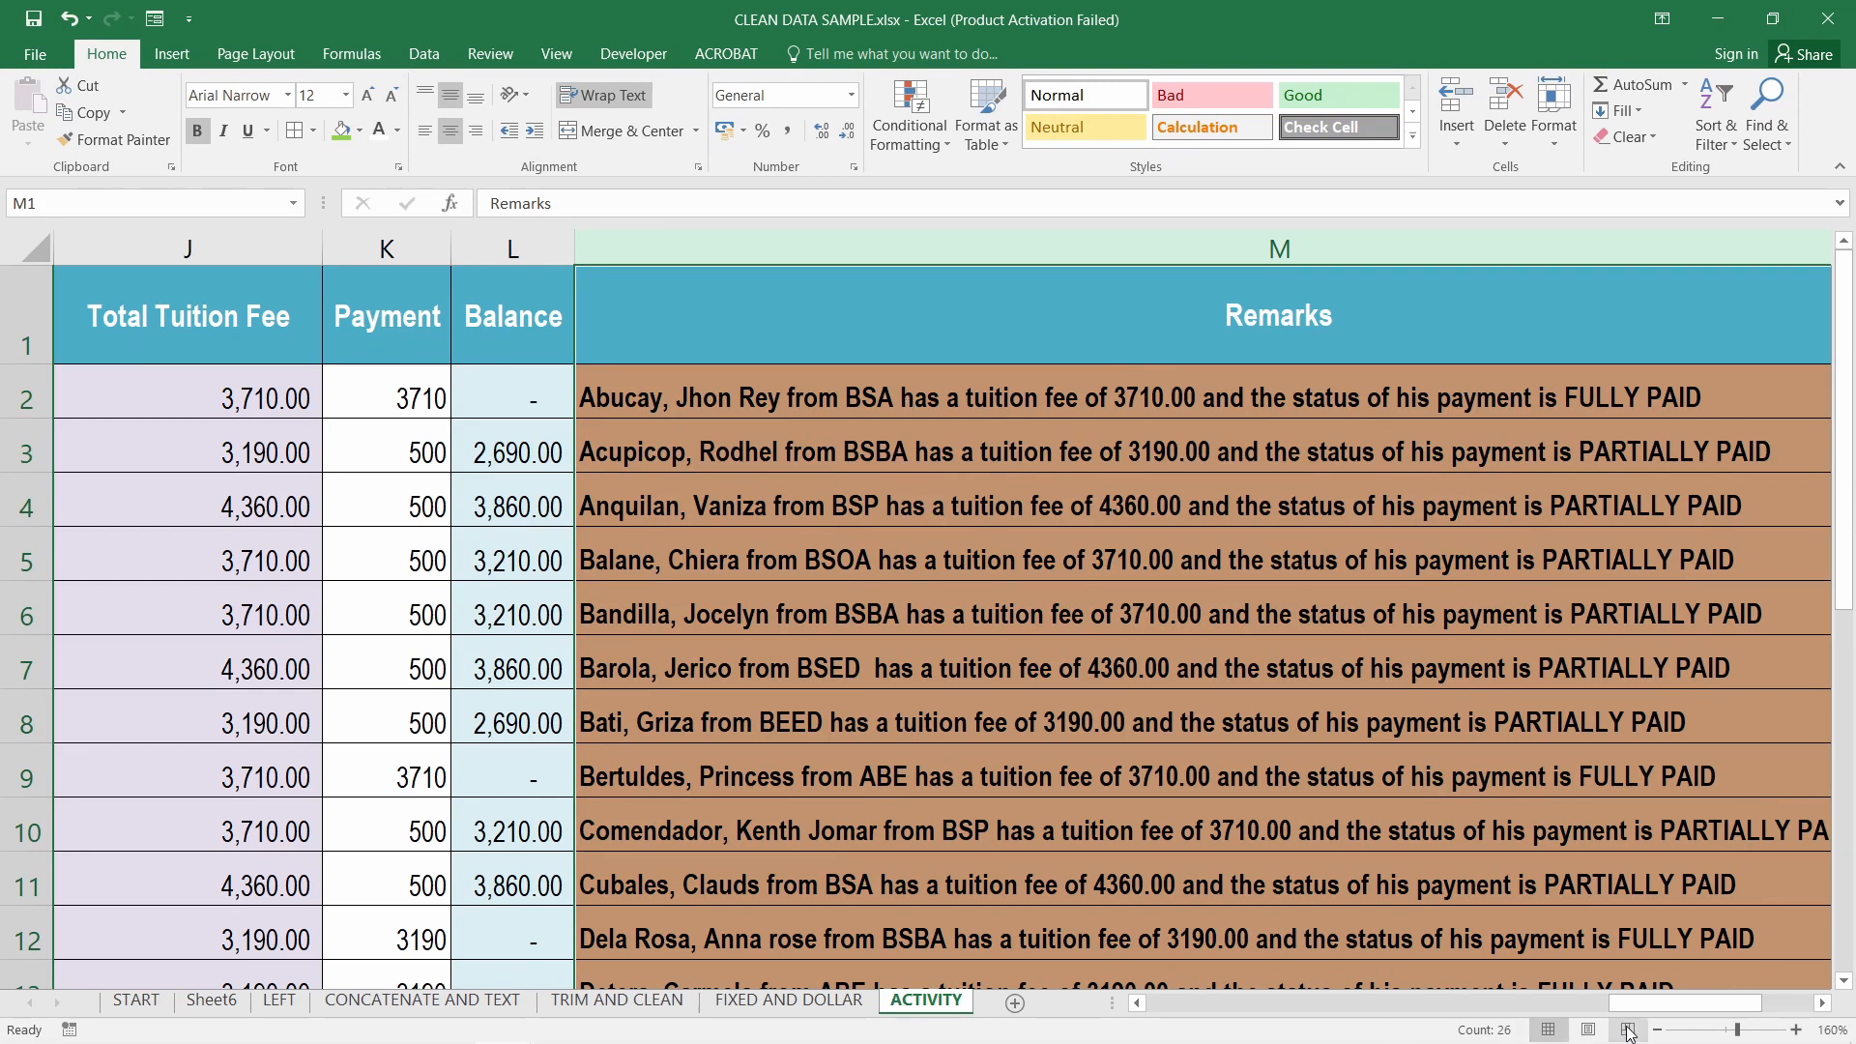
pyautogui.moveTo(1632, 1006); pyautogui.dragTo(1208, 1022)
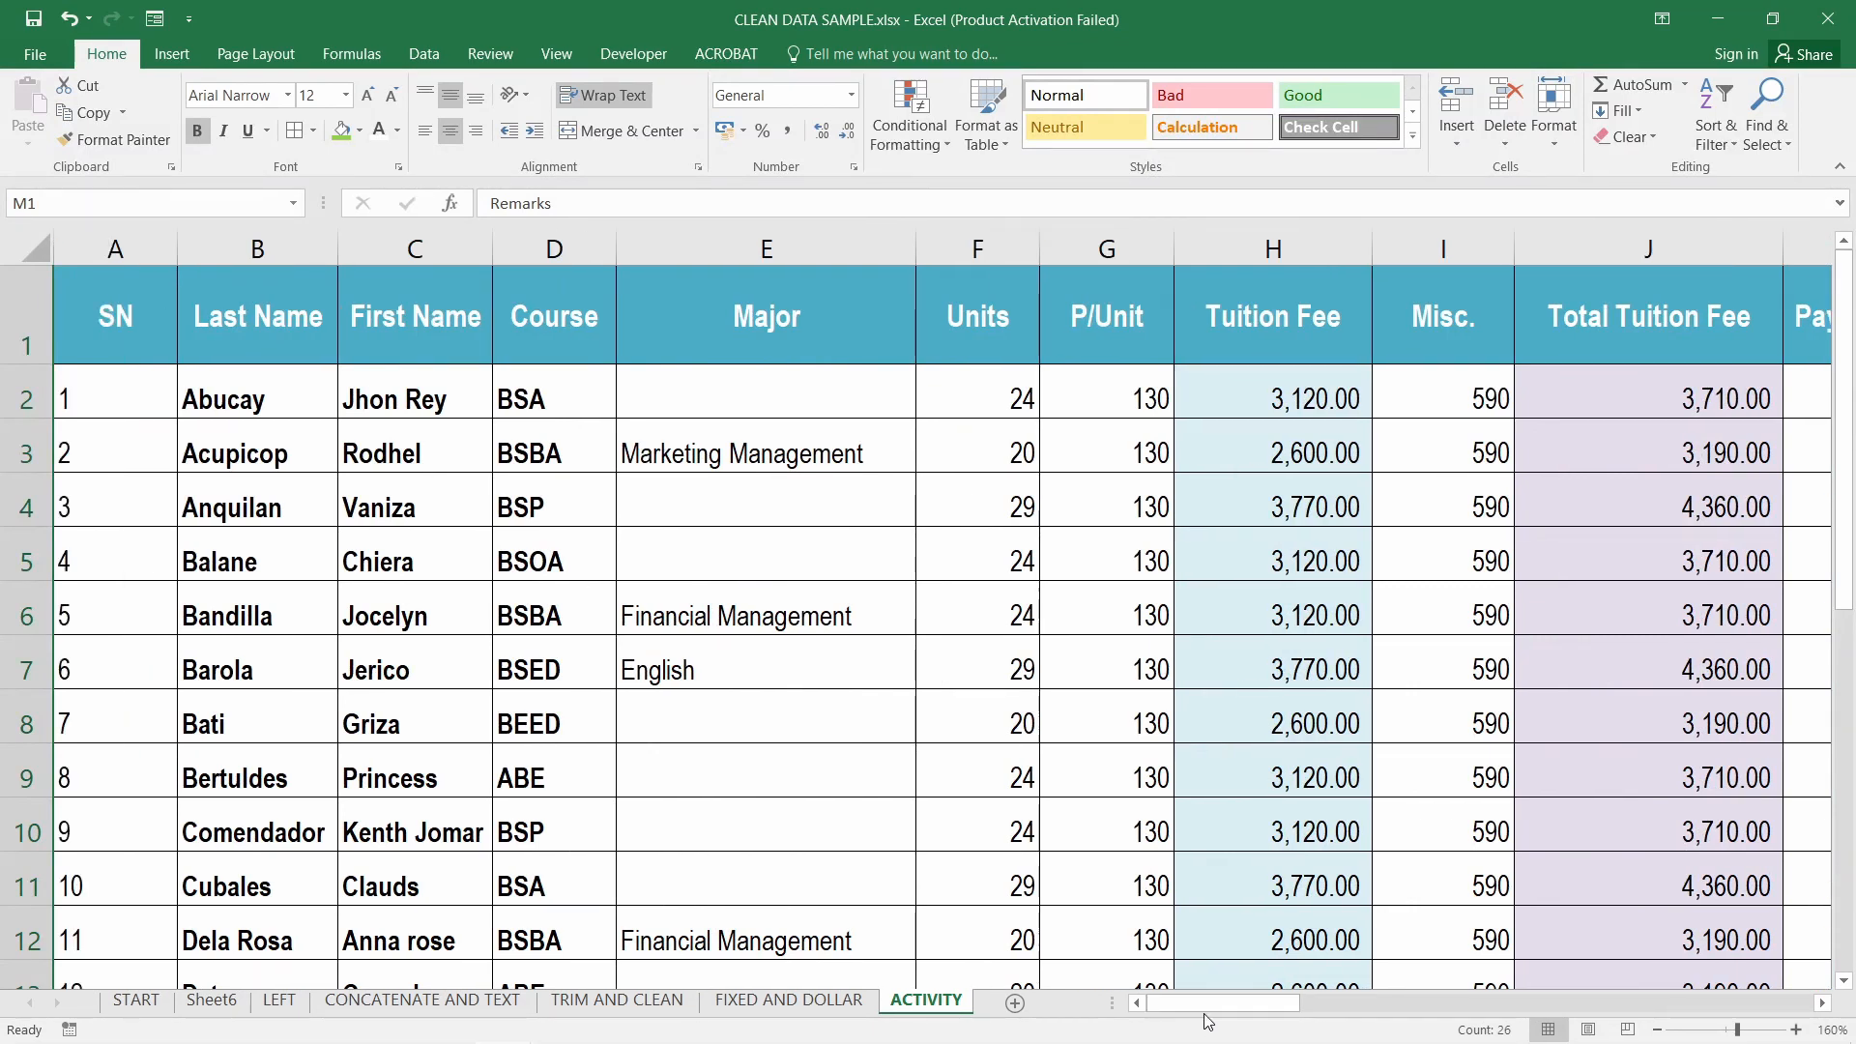
pyautogui.scroll(-2, 1233, 802)
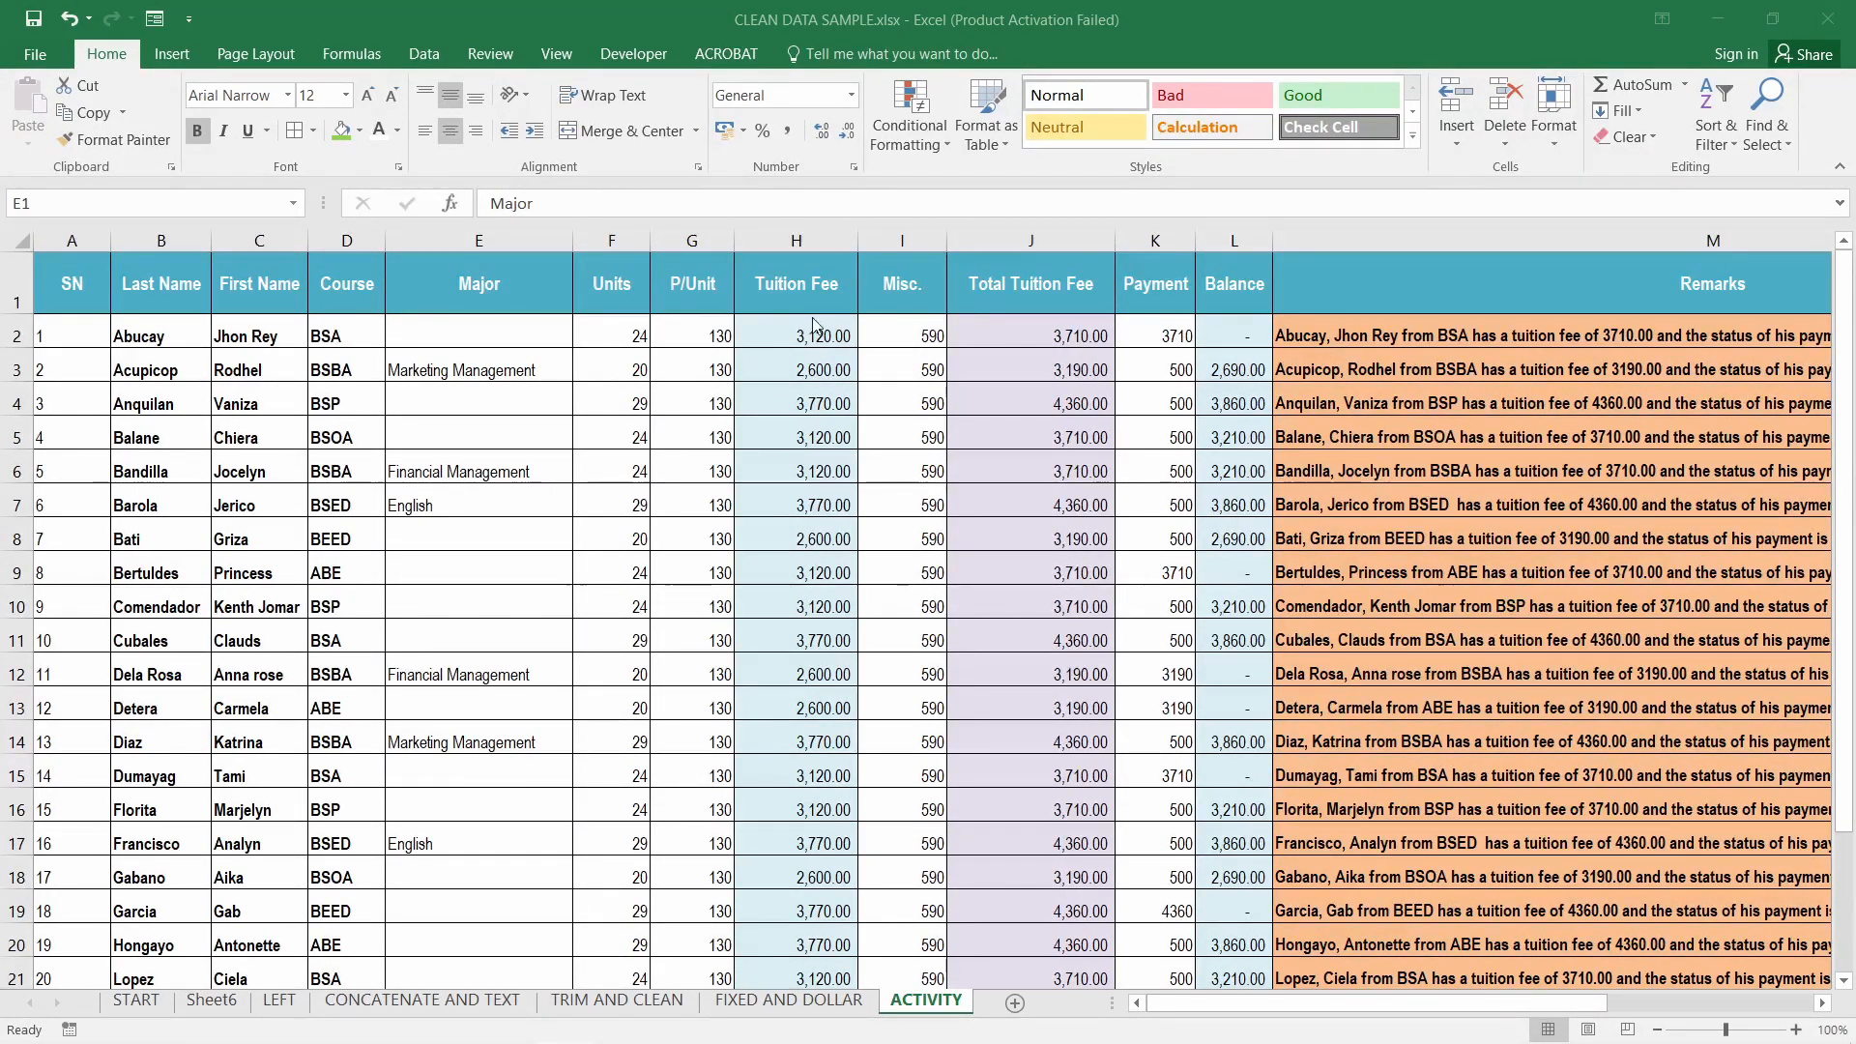
# Select the Tuition Fee, Total Tuition Fee, Balance and Remarks columns again, ending on Tuition Fee
pyautogui.click(801, 239)
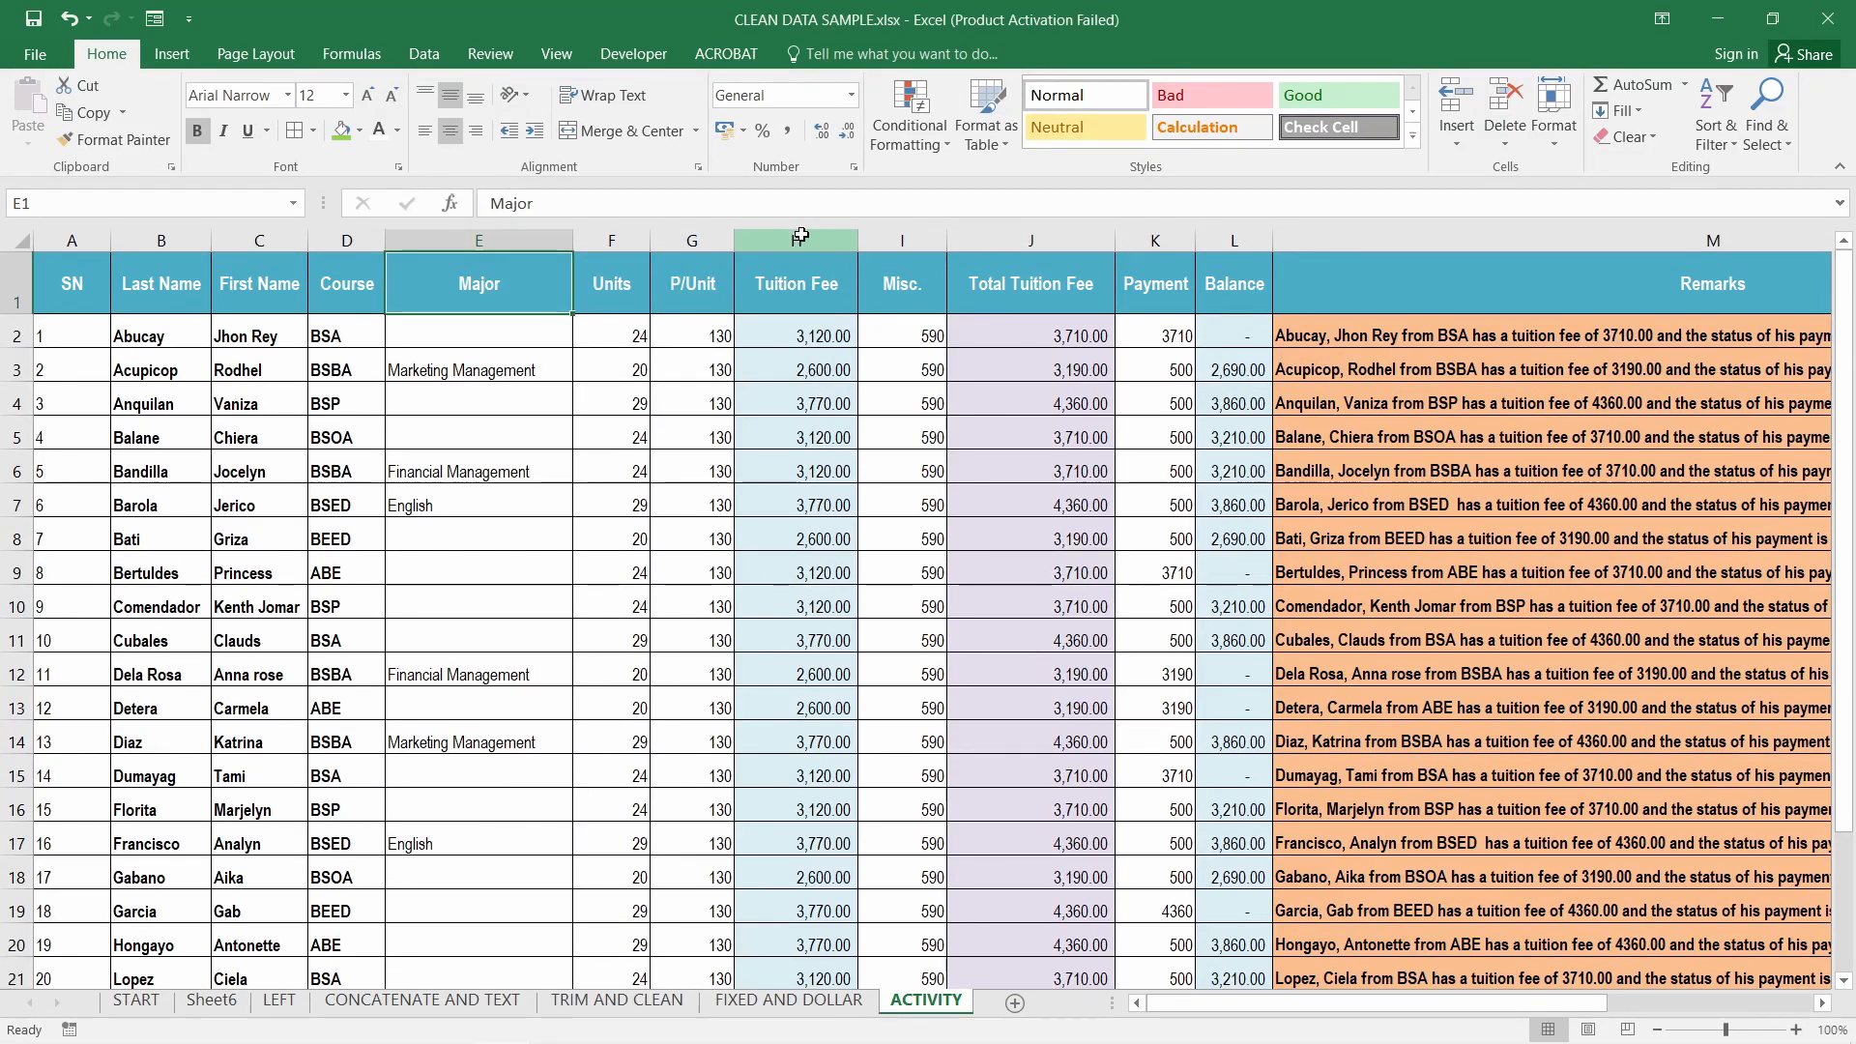
pyautogui.click(1011, 239)
pyautogui.click(1235, 240)
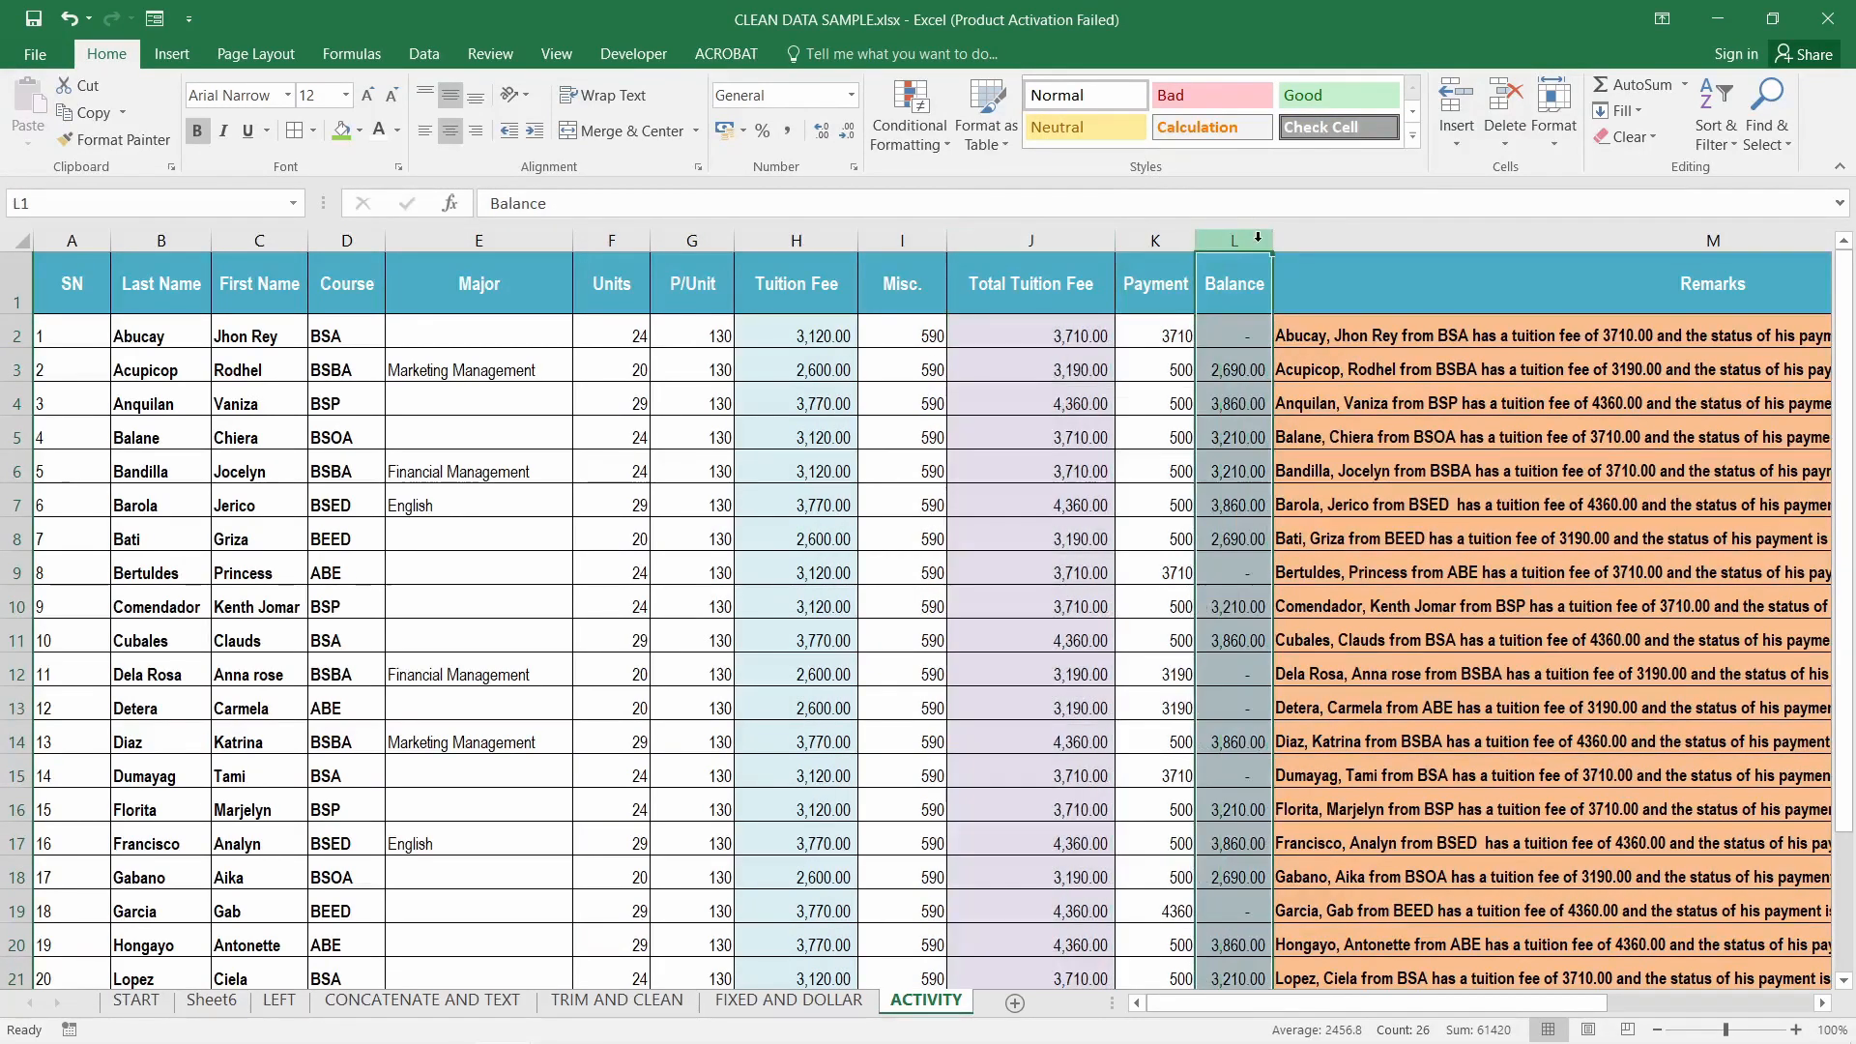
pyautogui.click(1441, 234)
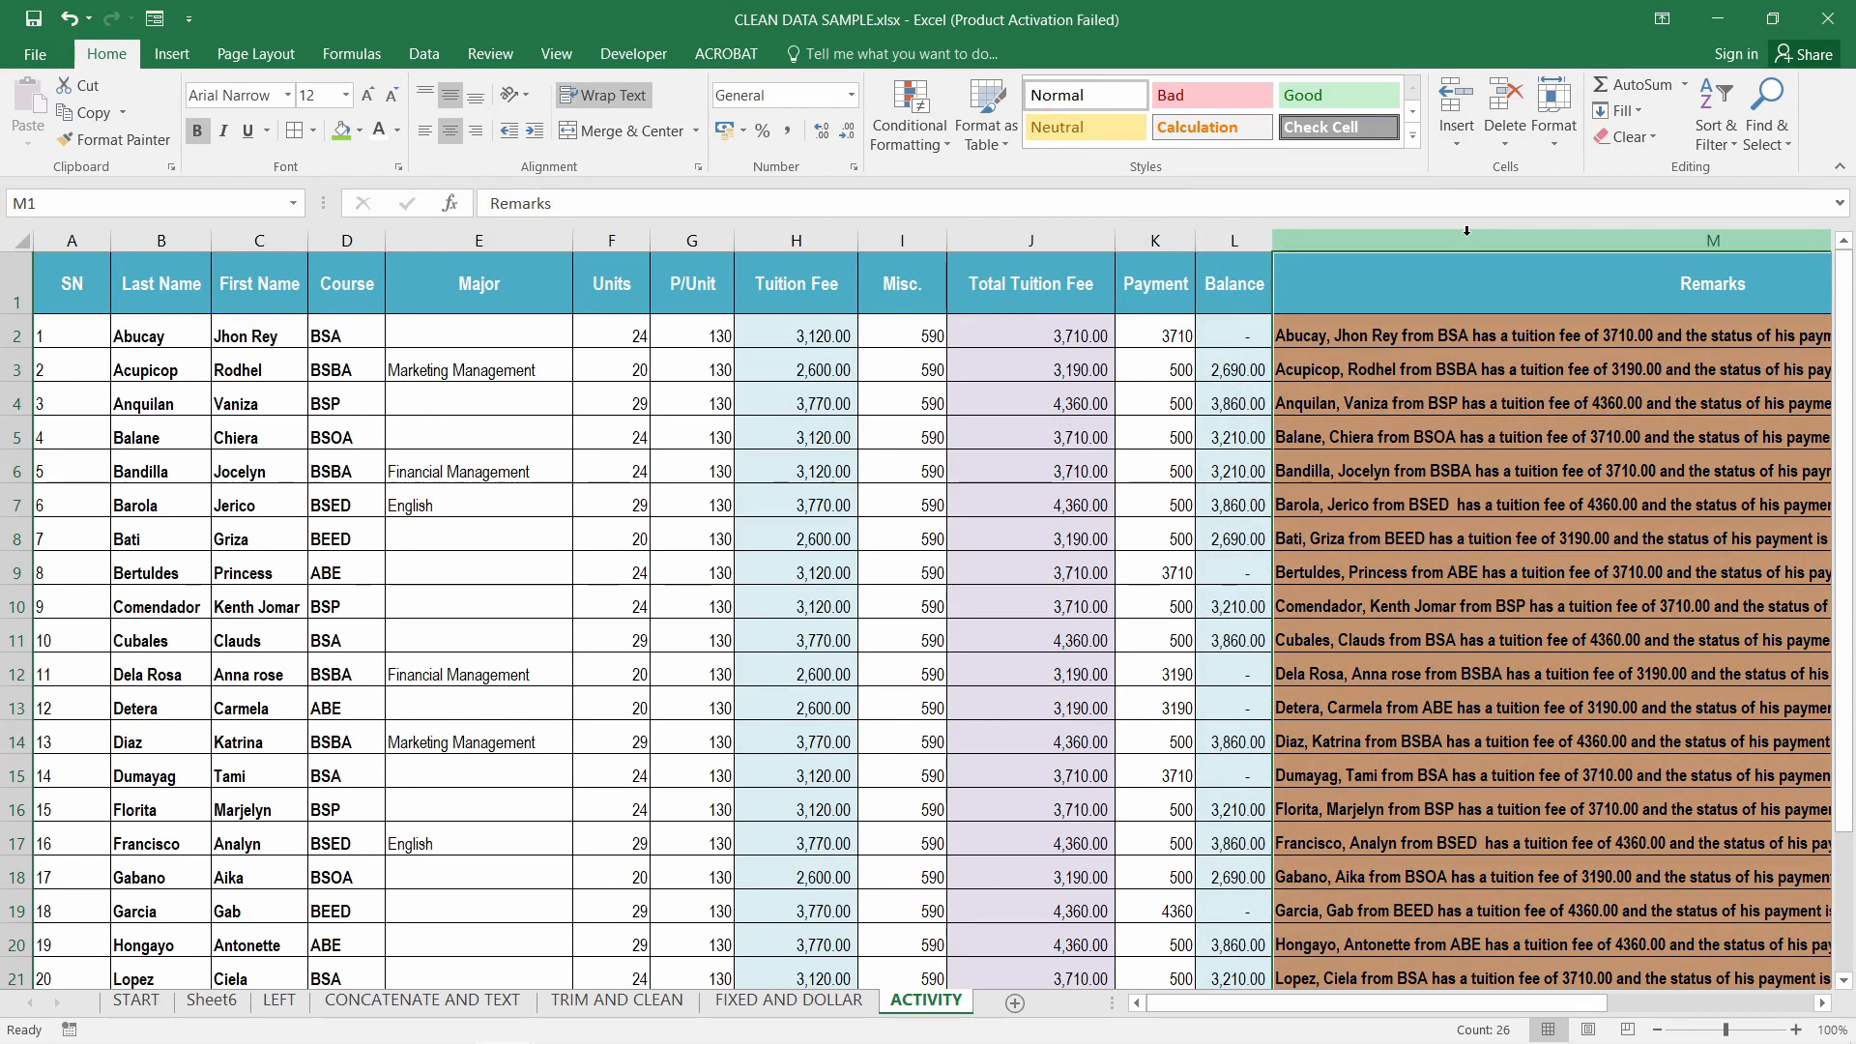
pyautogui.click(795, 240)
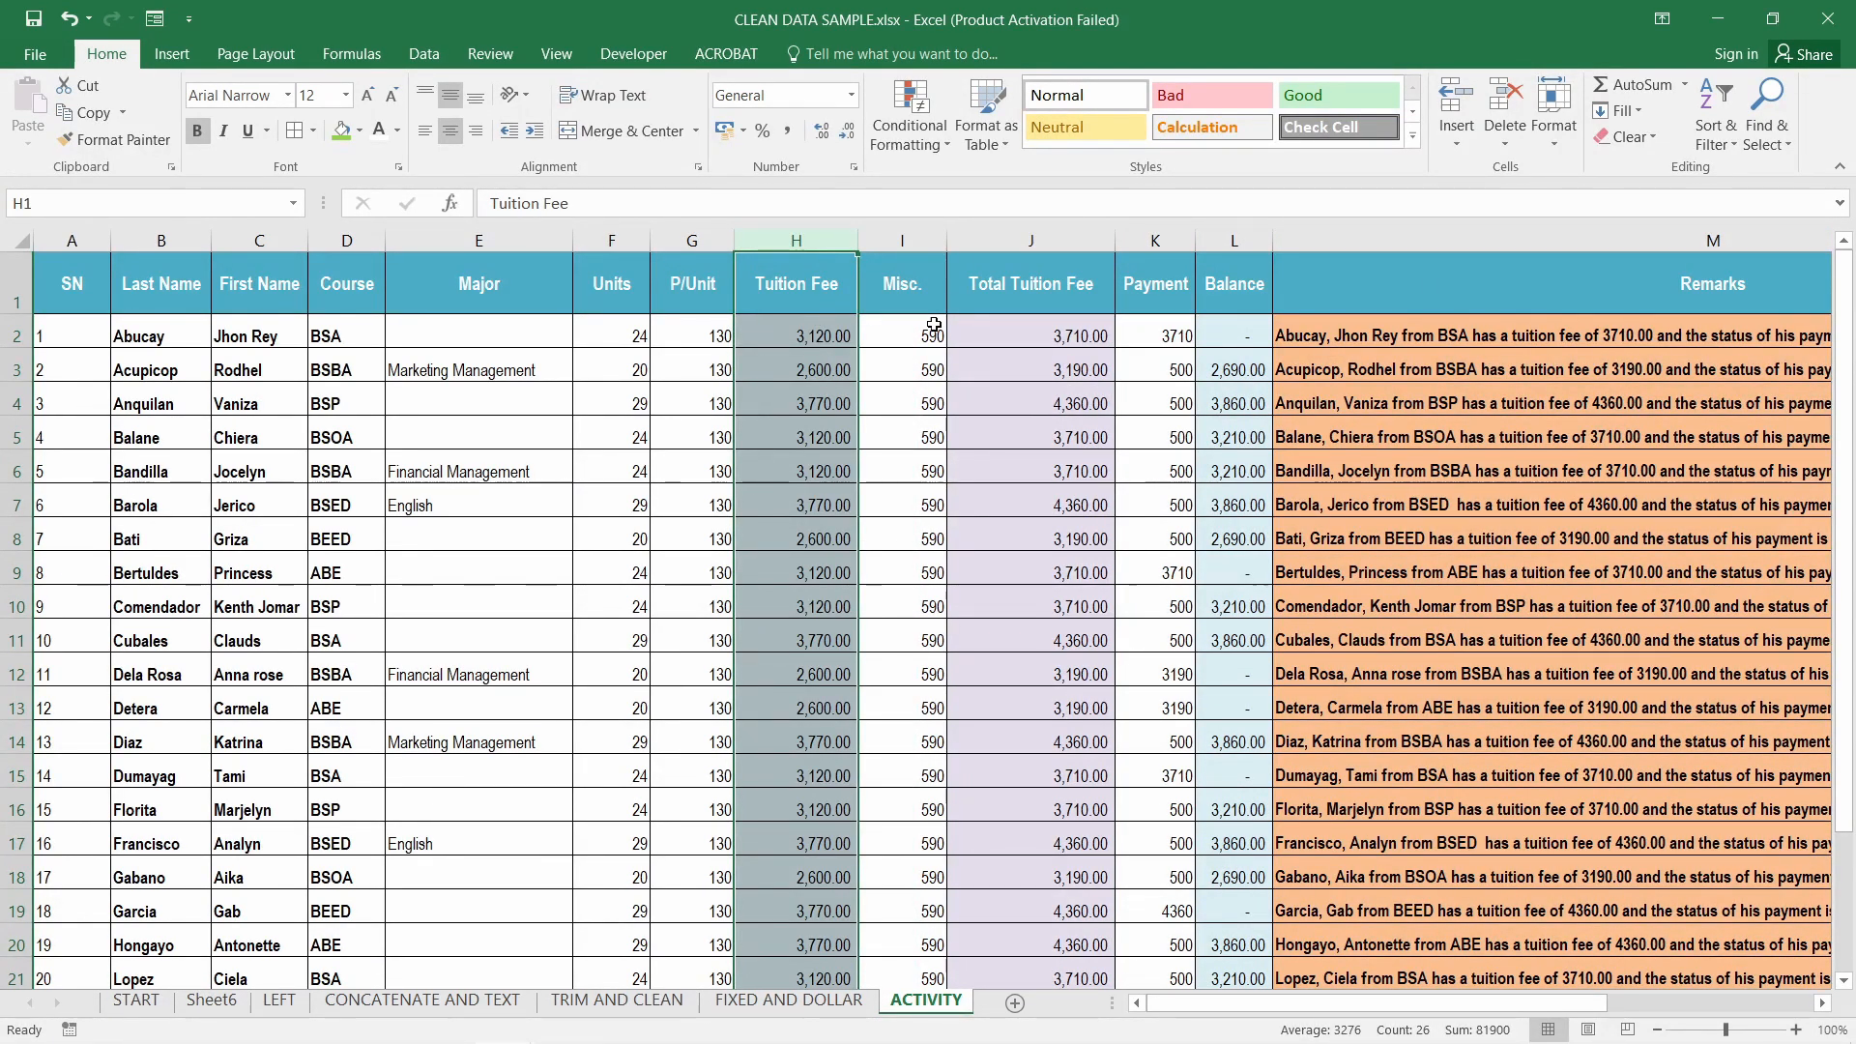
# Zoom to 160%, select the Units, Tuition Fee/Misc., Payment and Balance columns, then scroll to Remarks
pyautogui.keyDown('ctrl'); pyautogui.scroll(1, 939, 333); pyautogui.keyUp('ctrl')
pyautogui.keyDown('ctrl'); pyautogui.scroll(3, 939, 333); pyautogui.keyUp('ctrl')
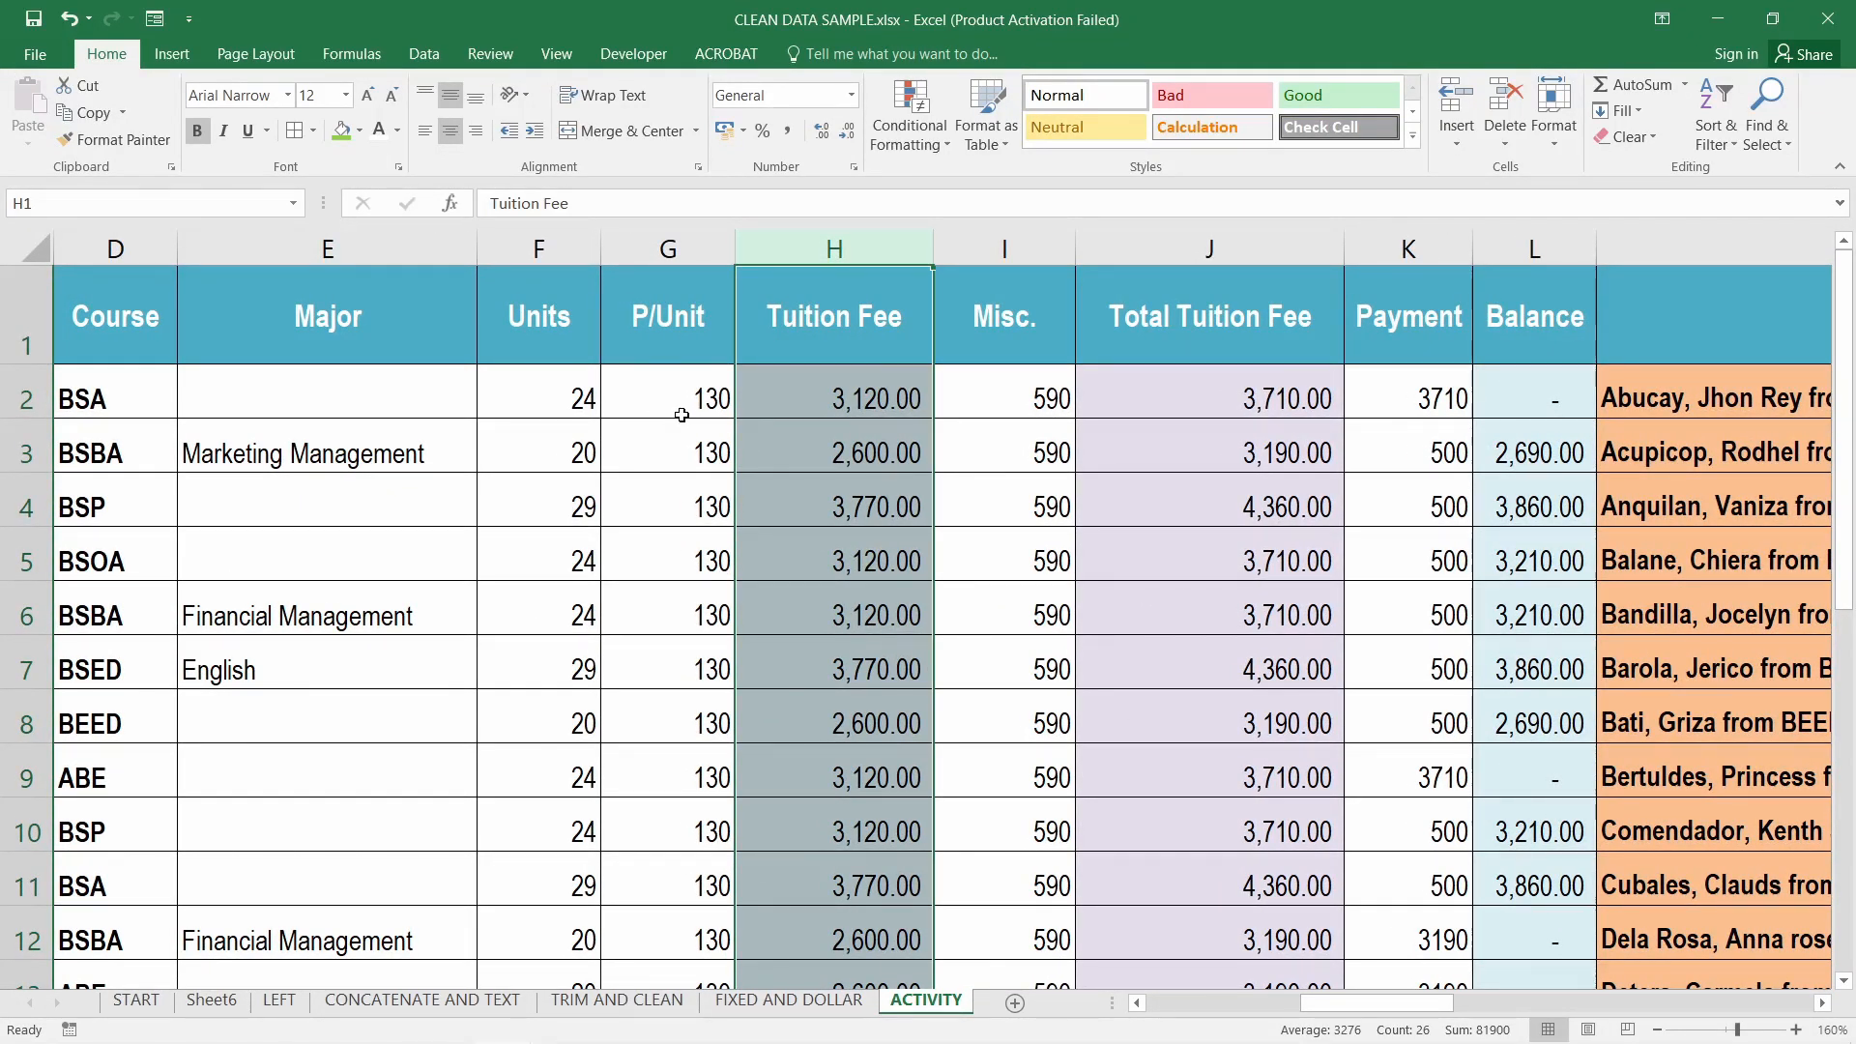
pyautogui.moveTo(669, 254)
pyautogui.mouseDown()
pyautogui.moveTo(517, 251)
pyautogui.moveTo(653, 262)
pyautogui.mouseUp()
pyautogui.click(880, 249)
pyautogui.moveTo(844, 246); pyautogui.dragTo(996, 250)
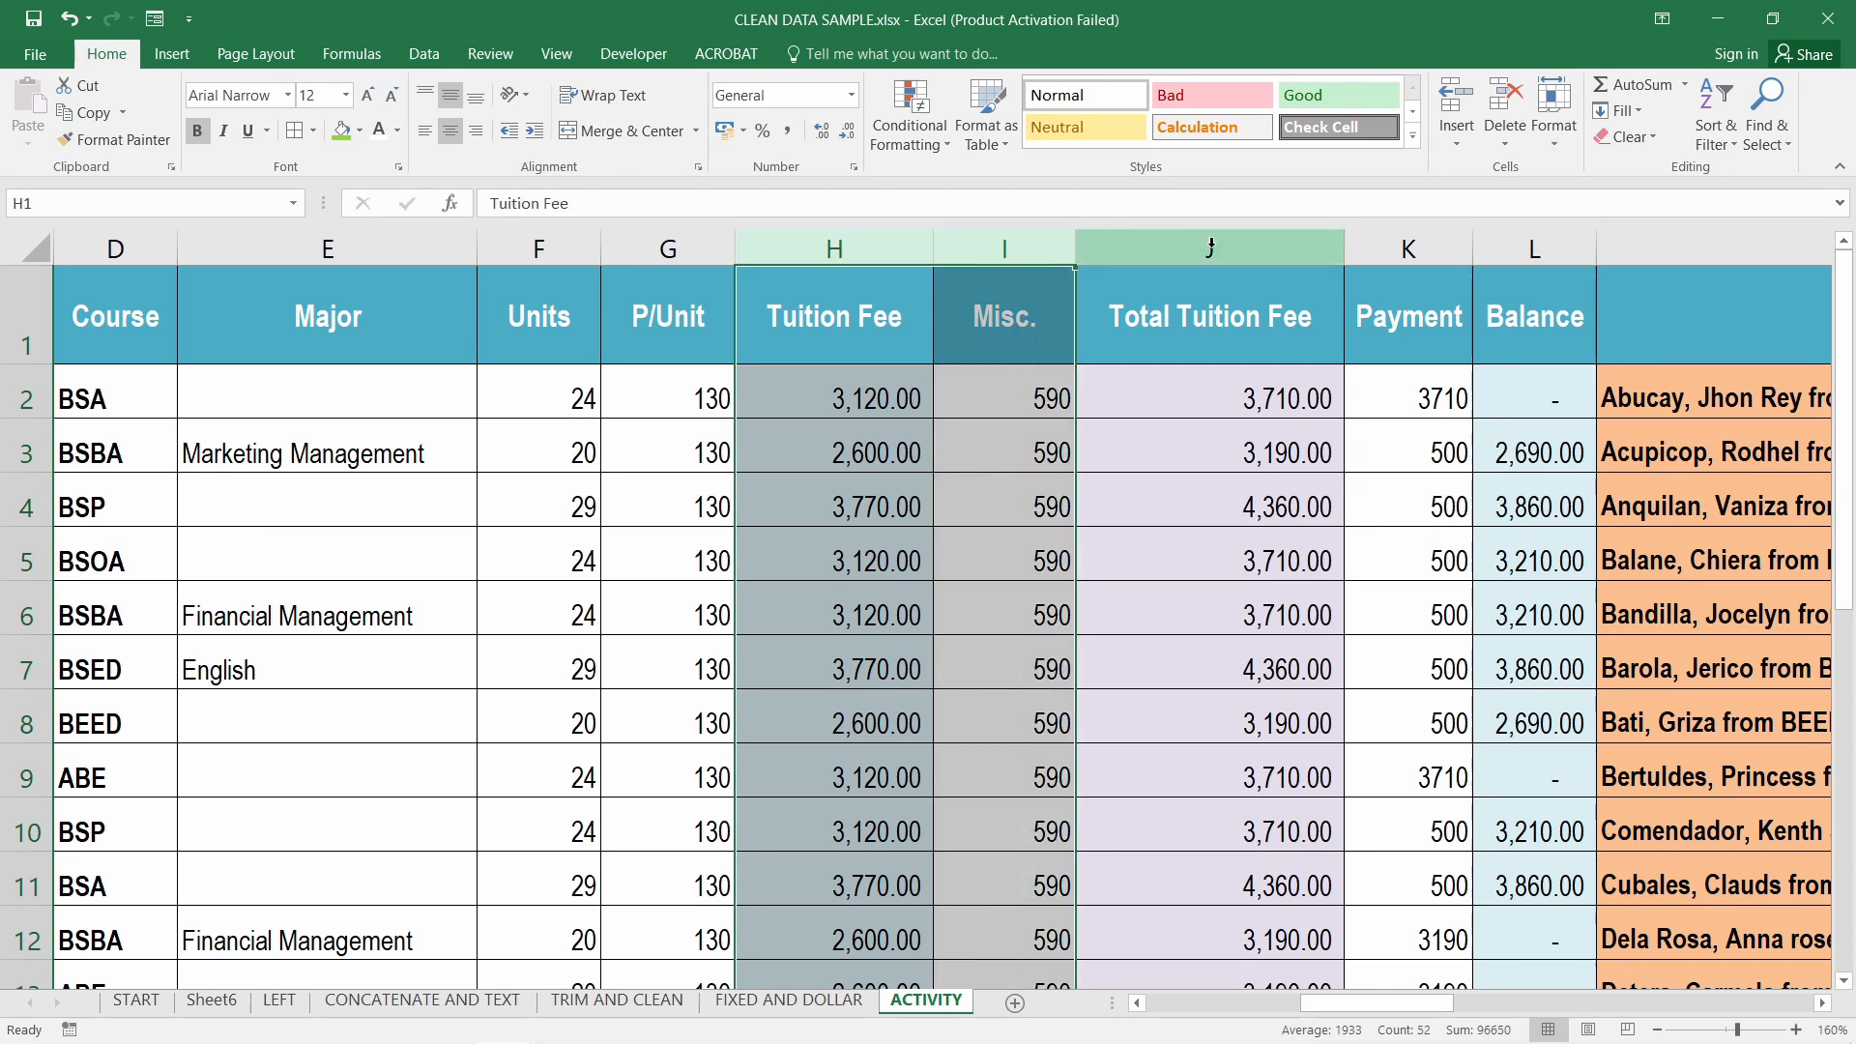
pyautogui.moveTo(1211, 247); pyautogui.dragTo(1228, 245)
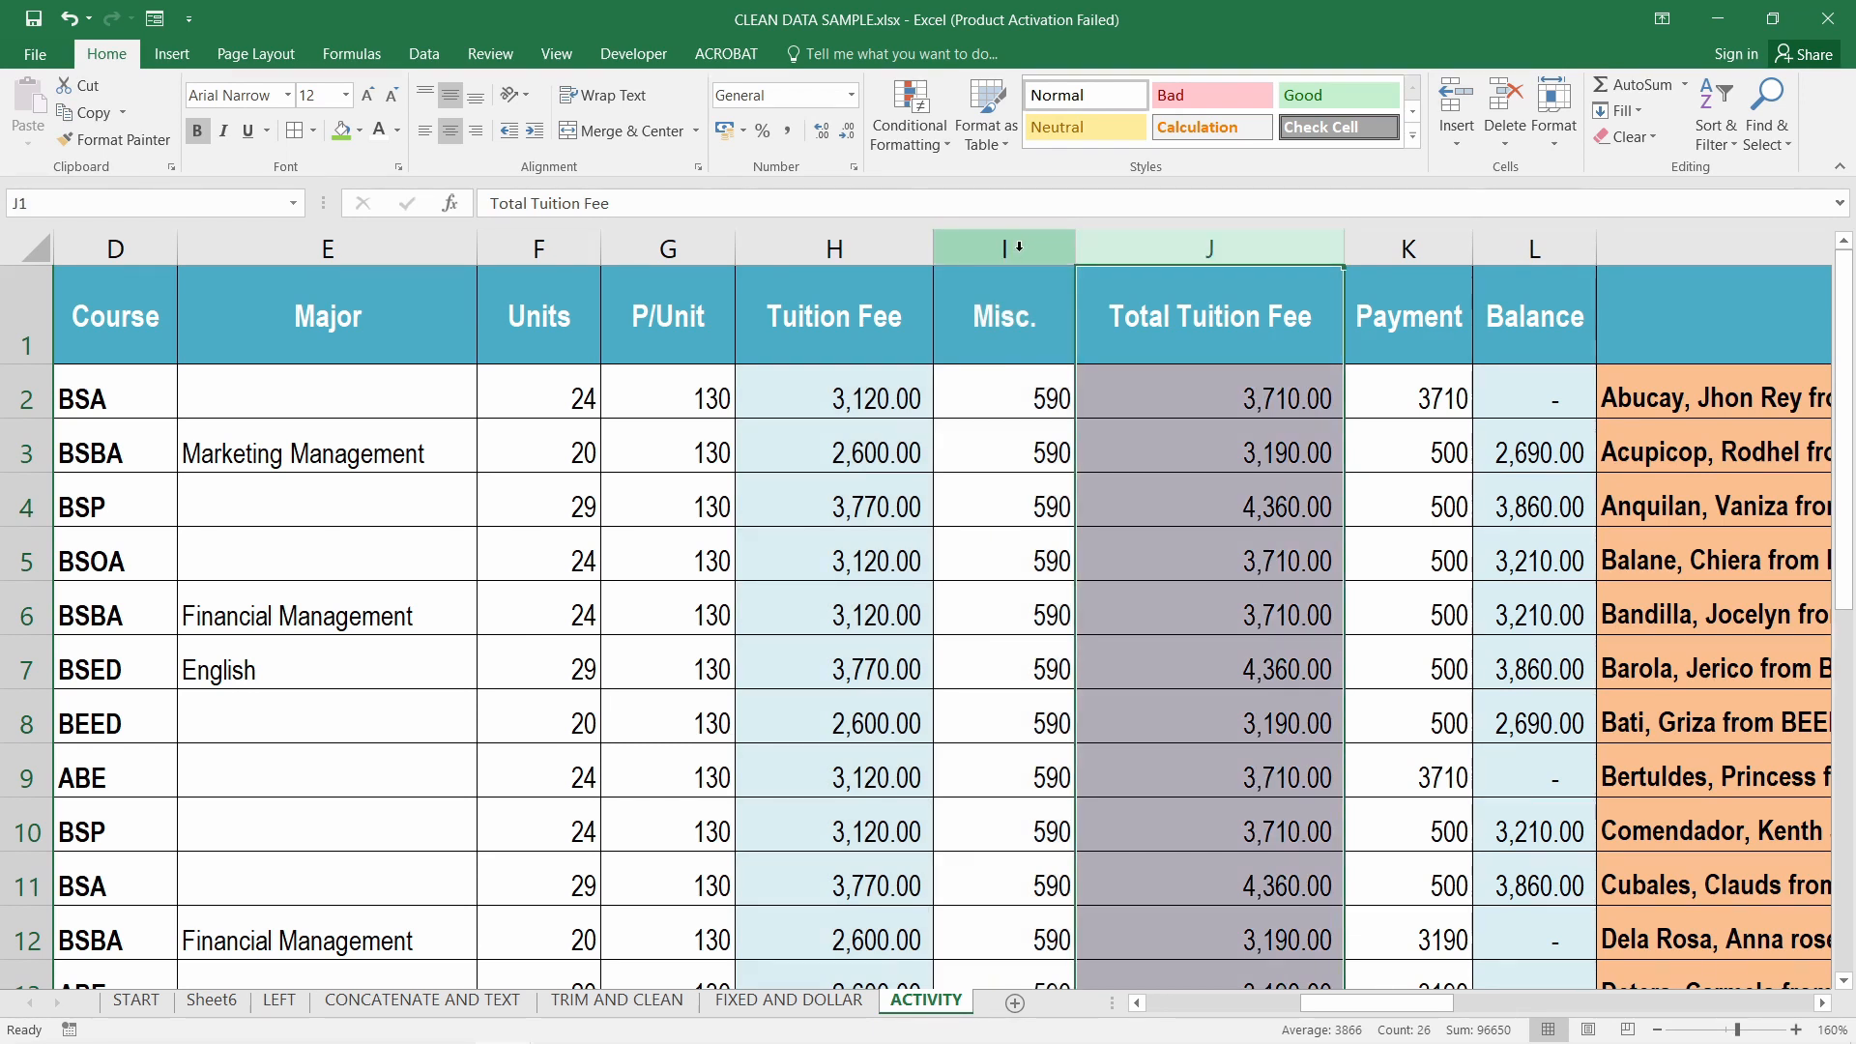
pyautogui.moveTo(1005, 247); pyautogui.dragTo(857, 251)
pyautogui.moveTo(1398, 1005); pyautogui.dragTo(1509, 1014)
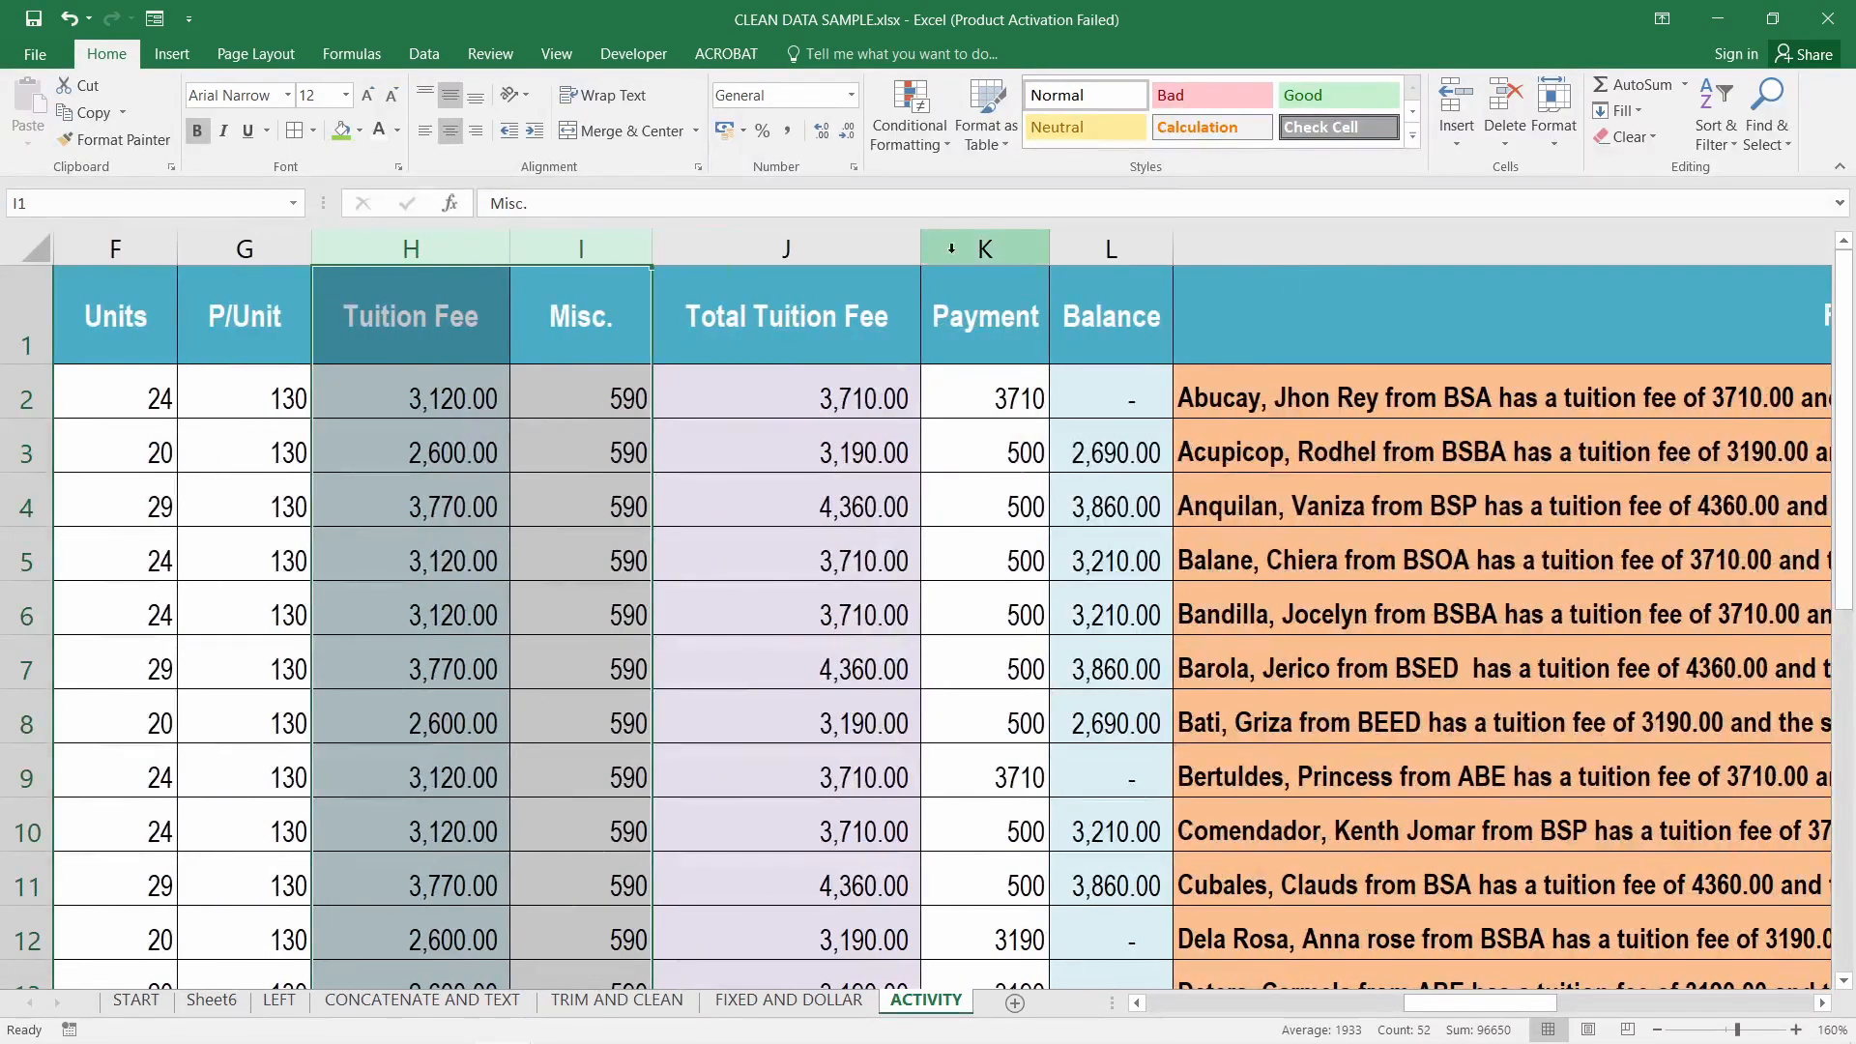
pyautogui.click(1006, 248)
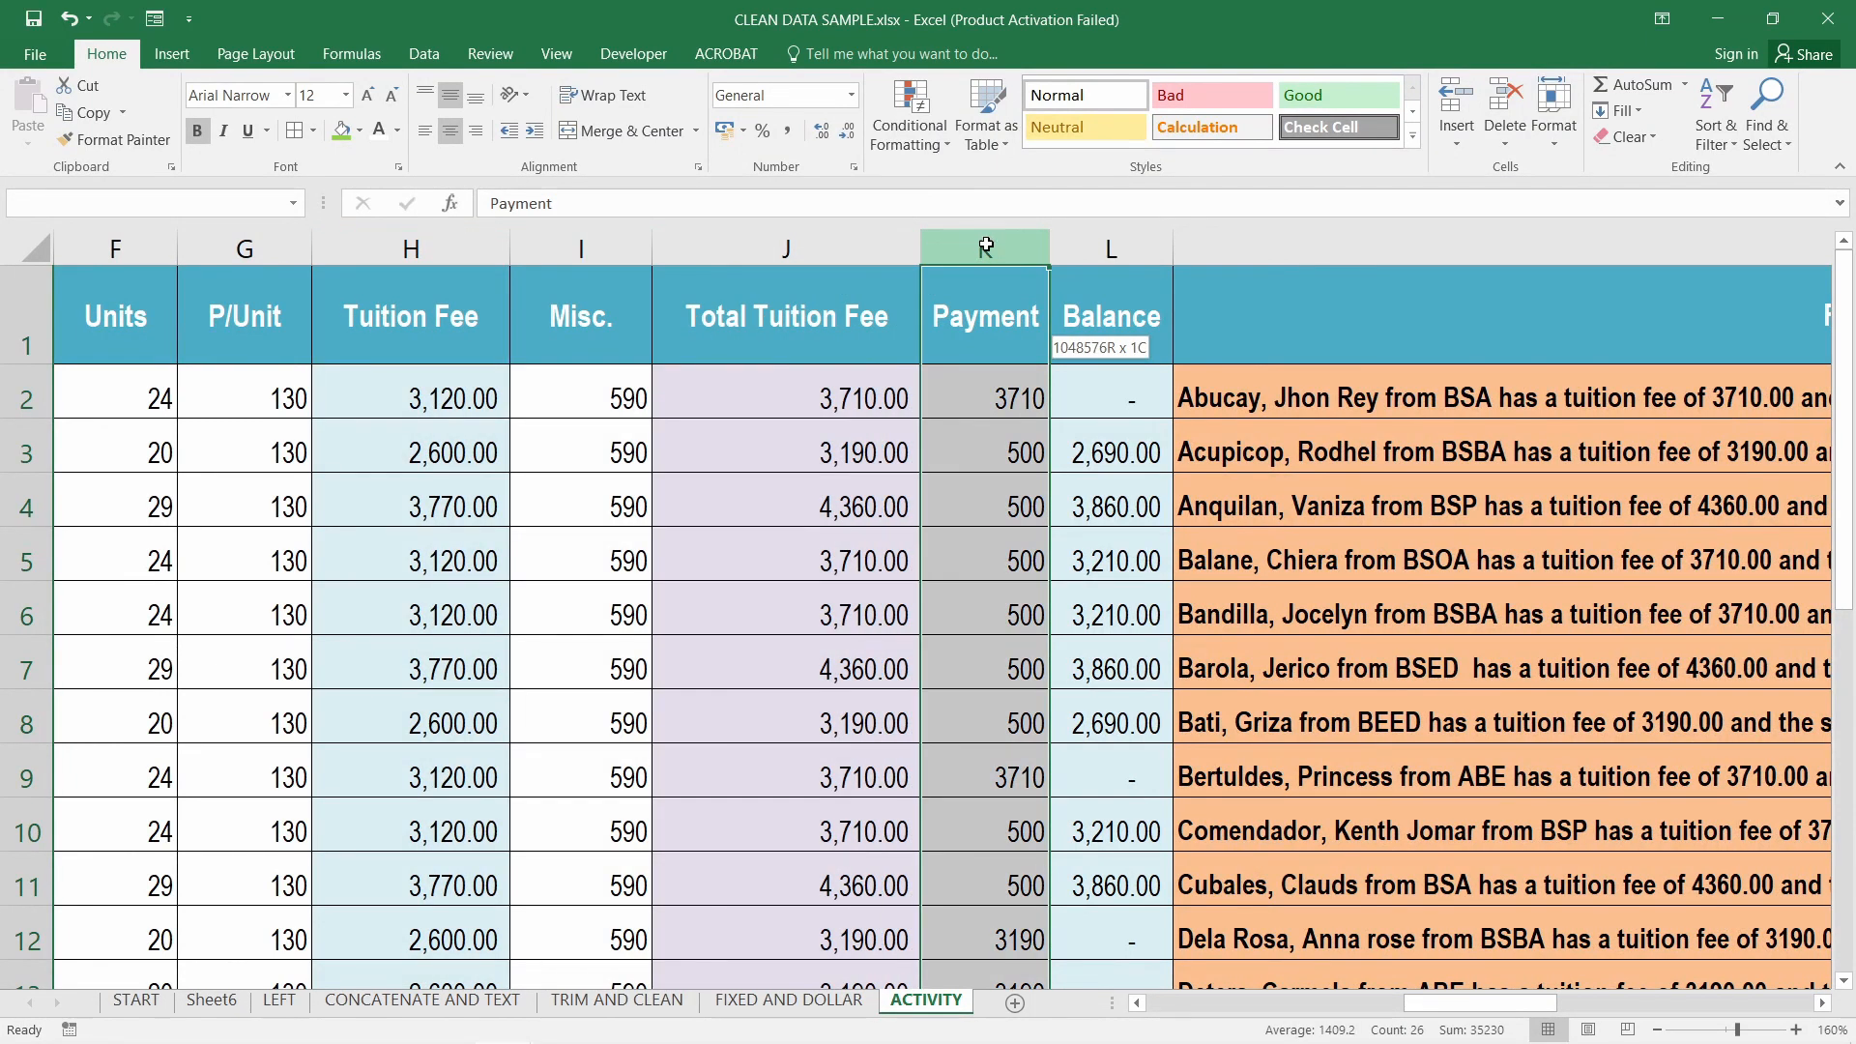
pyautogui.moveTo(993, 250); pyautogui.dragTo(1093, 253)
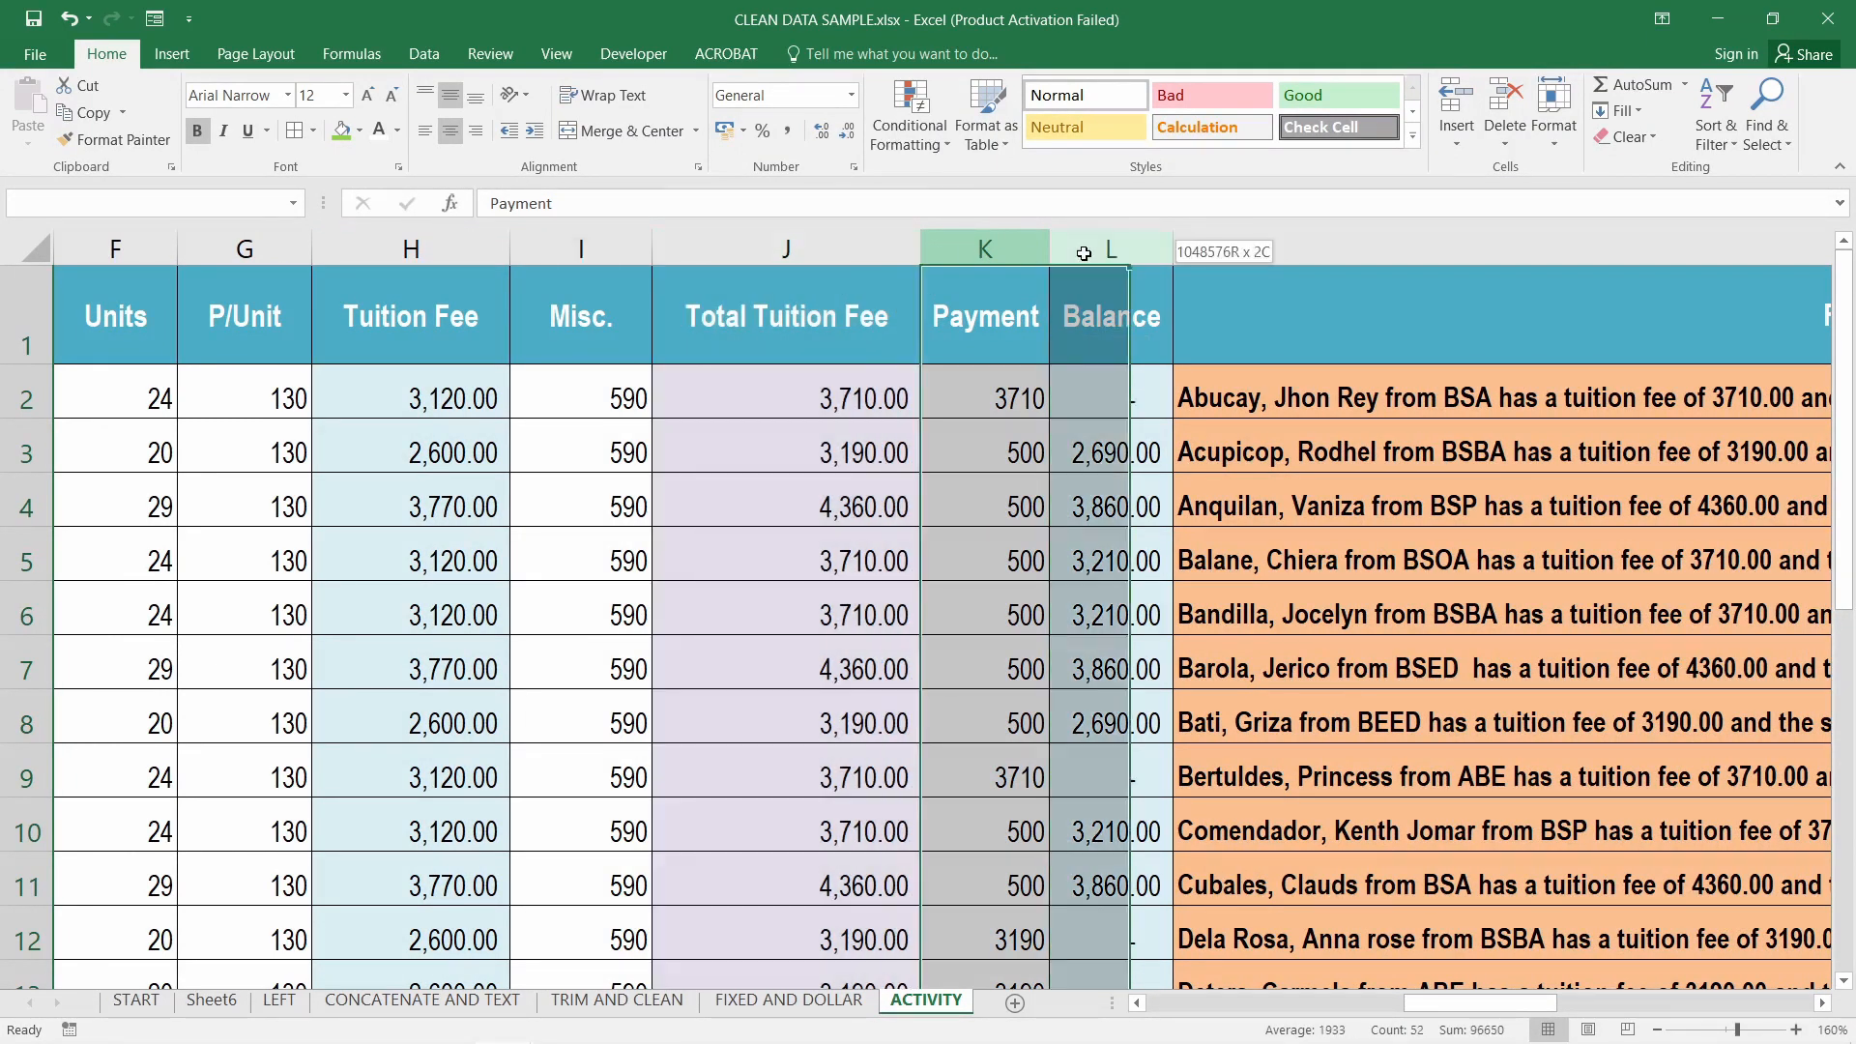
pyautogui.click(1132, 246)
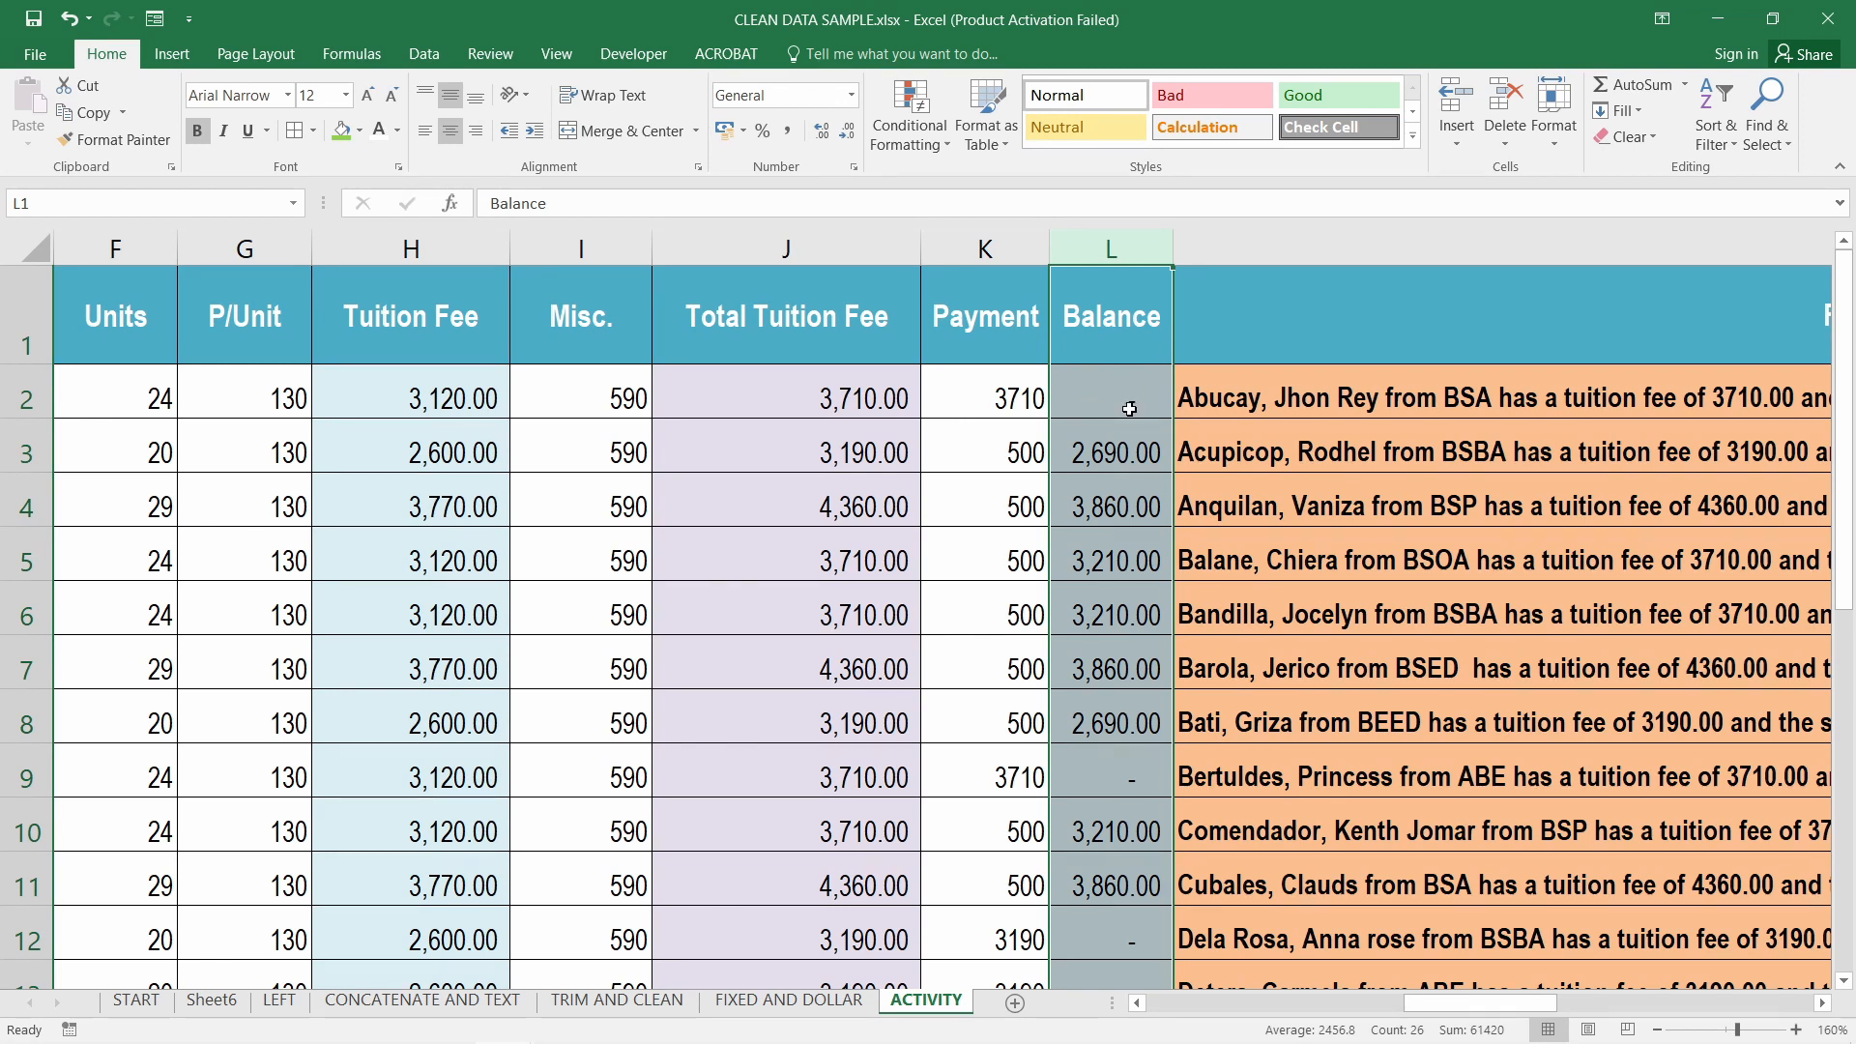
pyautogui.moveTo(1563, 1006); pyautogui.dragTo(1752, 1010)
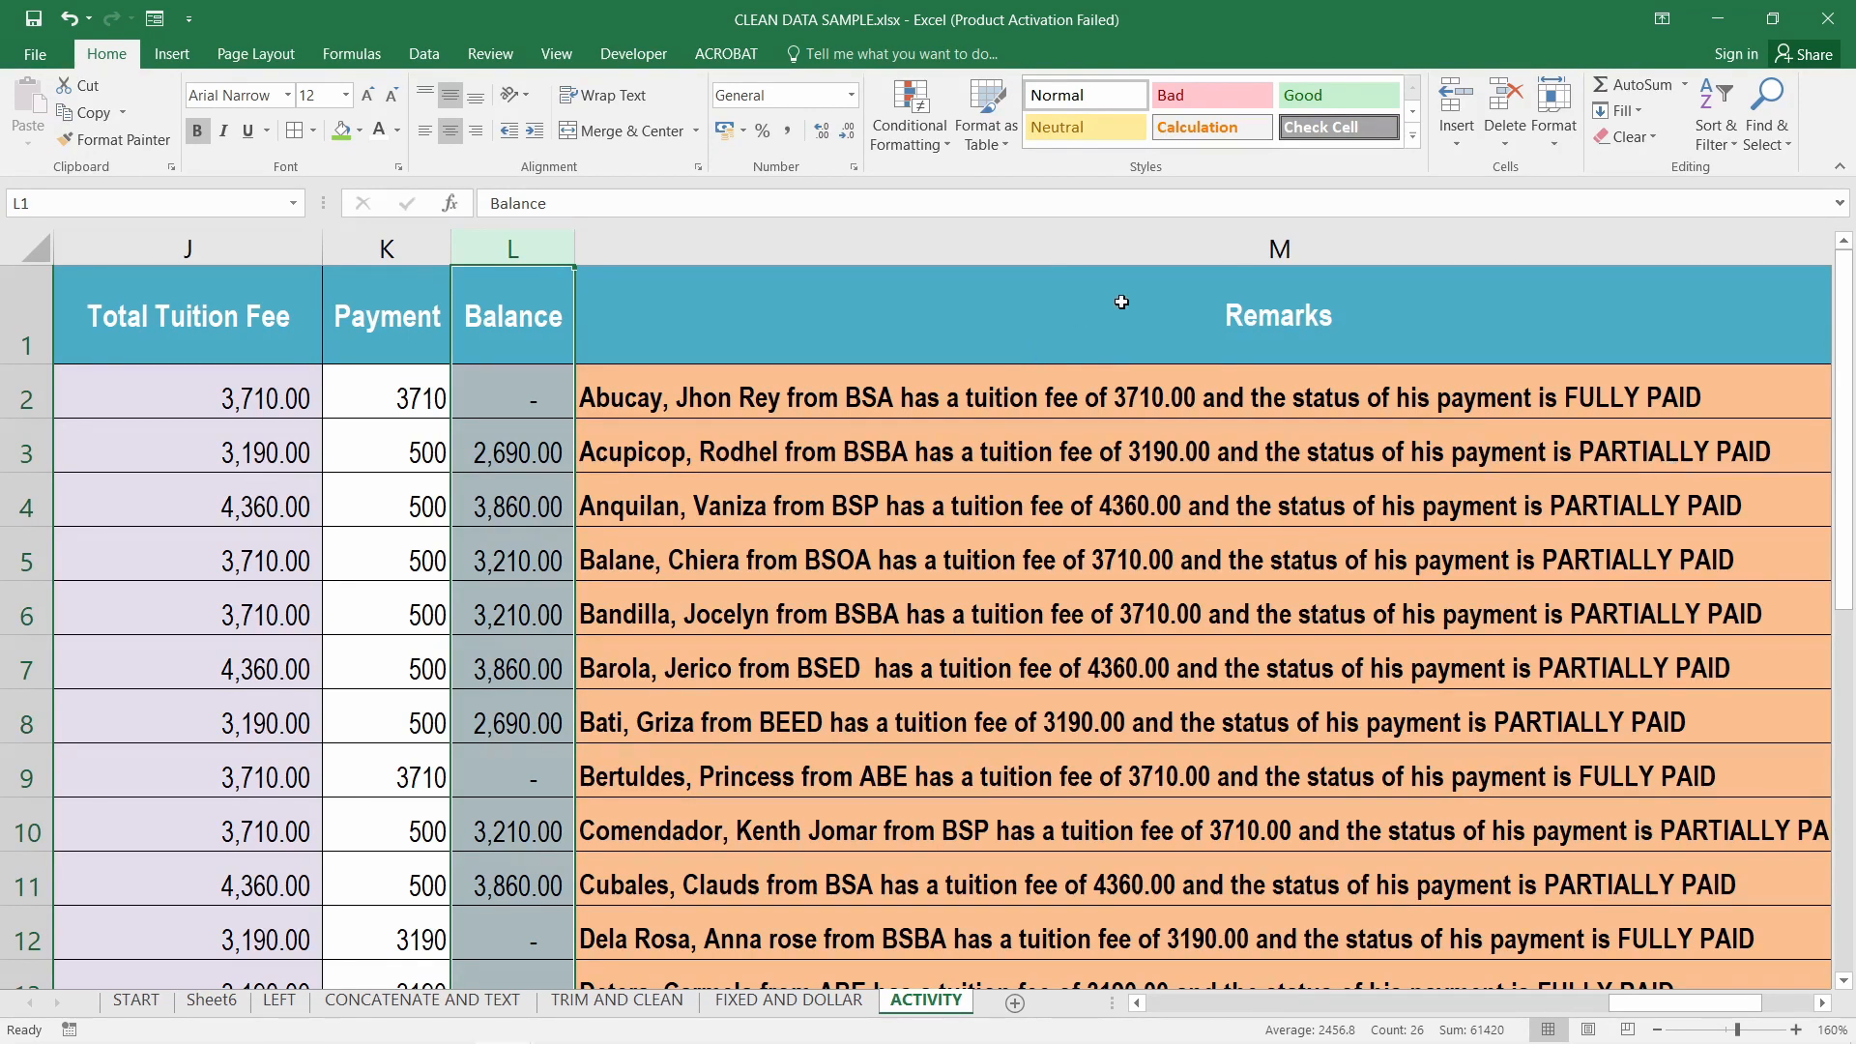
# Select the Remarks column and scroll left back to SN and the student names
pyautogui.click(1228, 239)
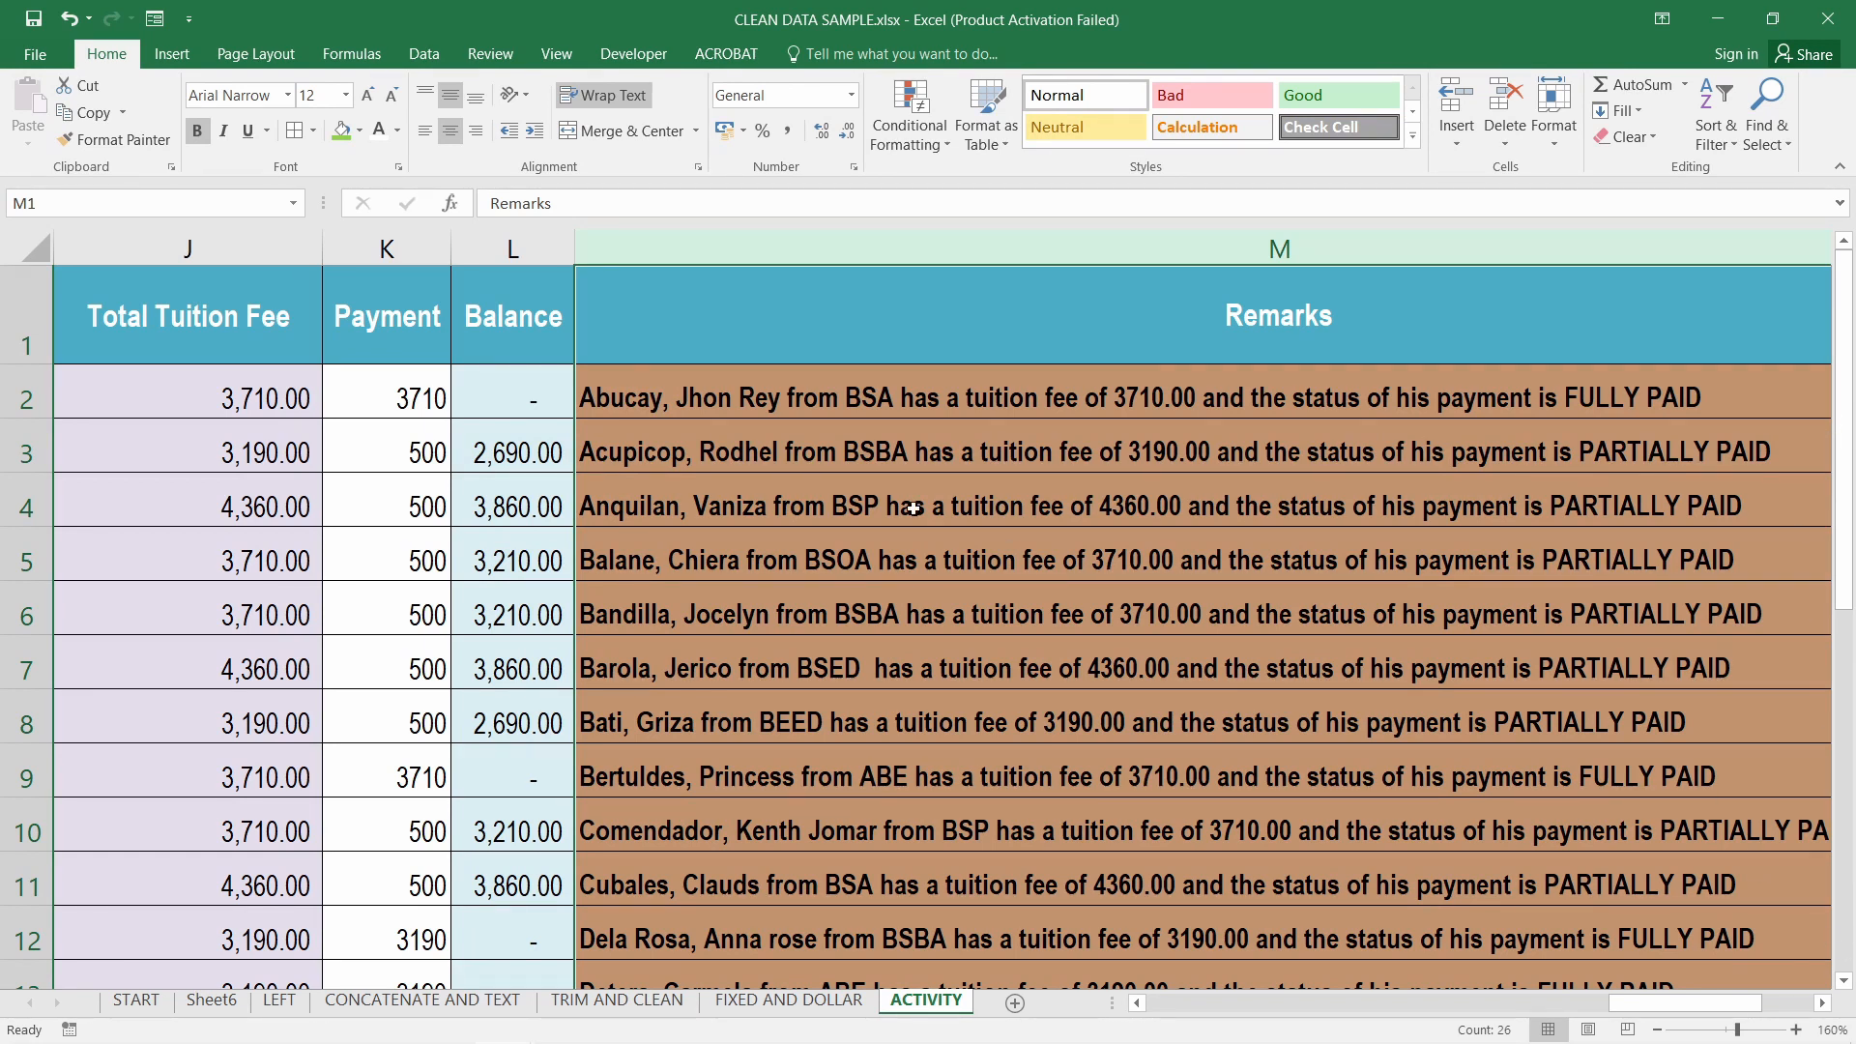
pyautogui.moveTo(1641, 1013); pyautogui.dragTo(1204, 1023)
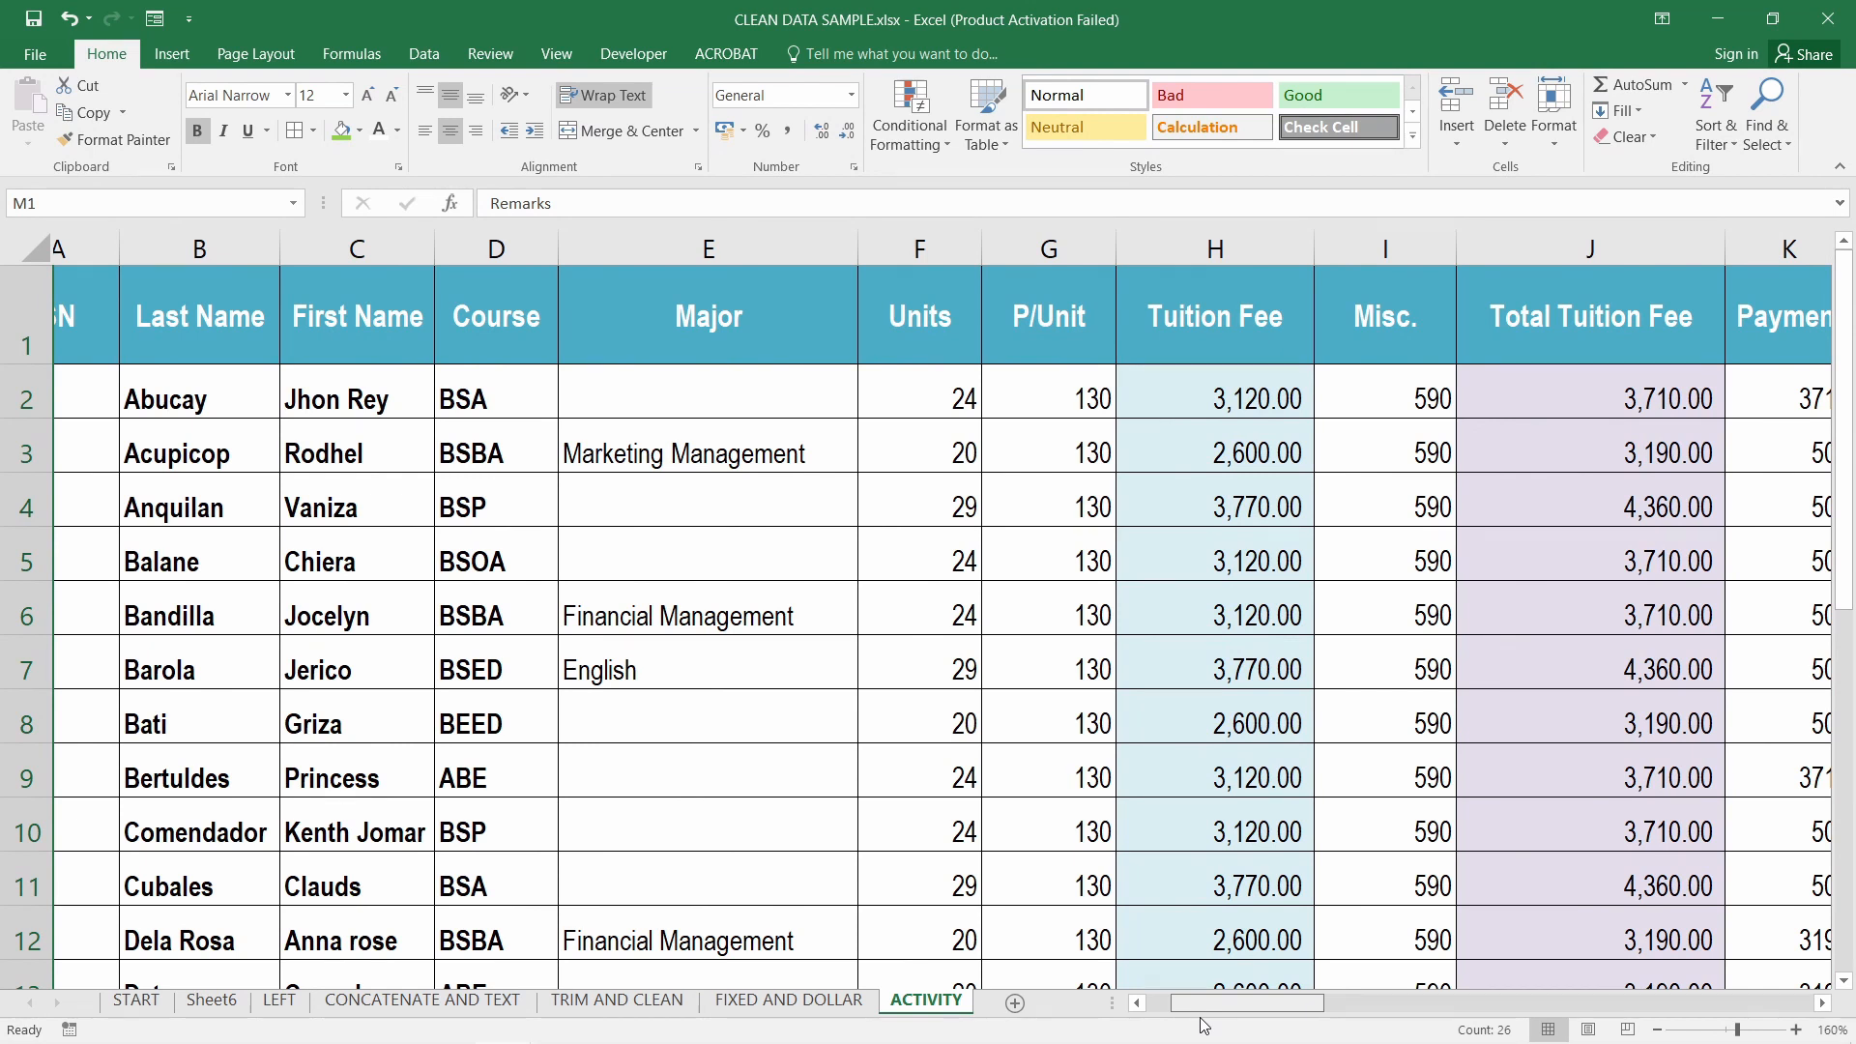